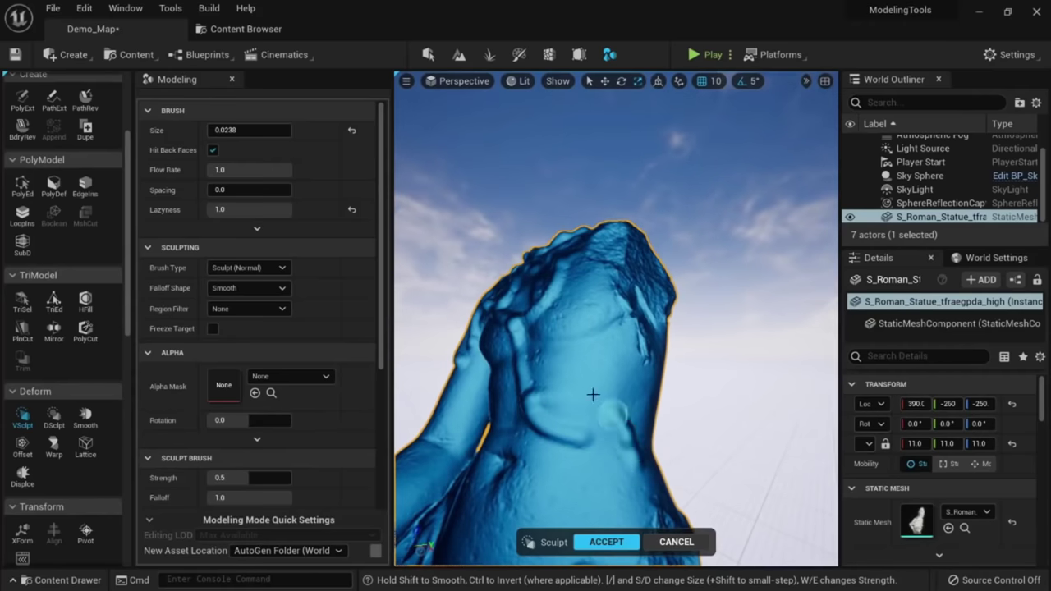
Set the sculpt brush's Lazyness to 0.0, change its brush type to Move, and enlarge the brush for reshaping the statue.
left_click_drag(276, 209, 208, 209)
mouse_move(526, 214)
left_mouse_down("alt")
mouse_move(553, 230)
mouse_move(533, 271)
left_mouse_up("alt")
left_click(277, 270)
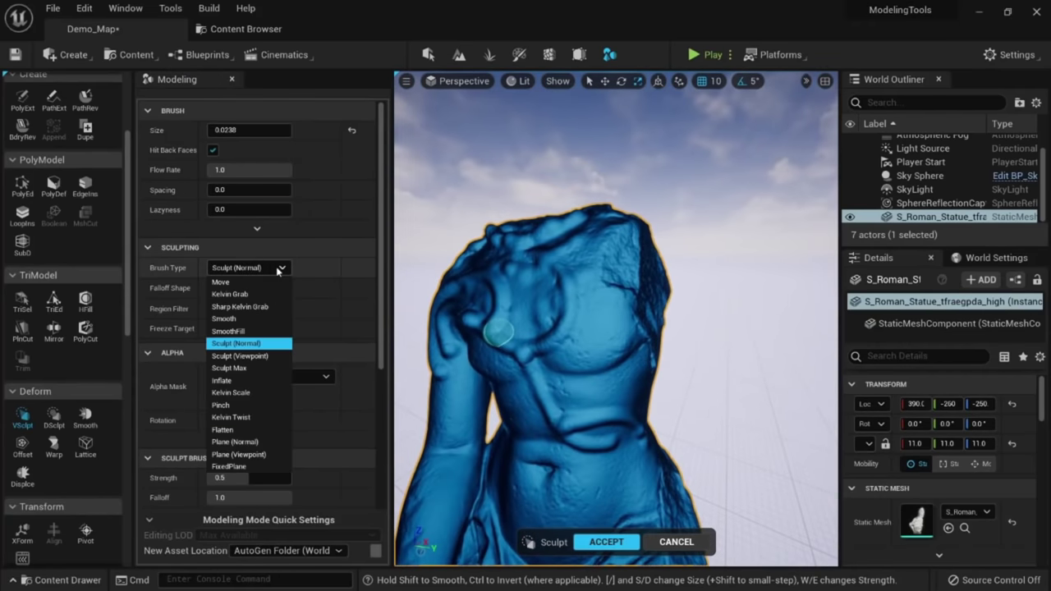
left_click(220, 282)
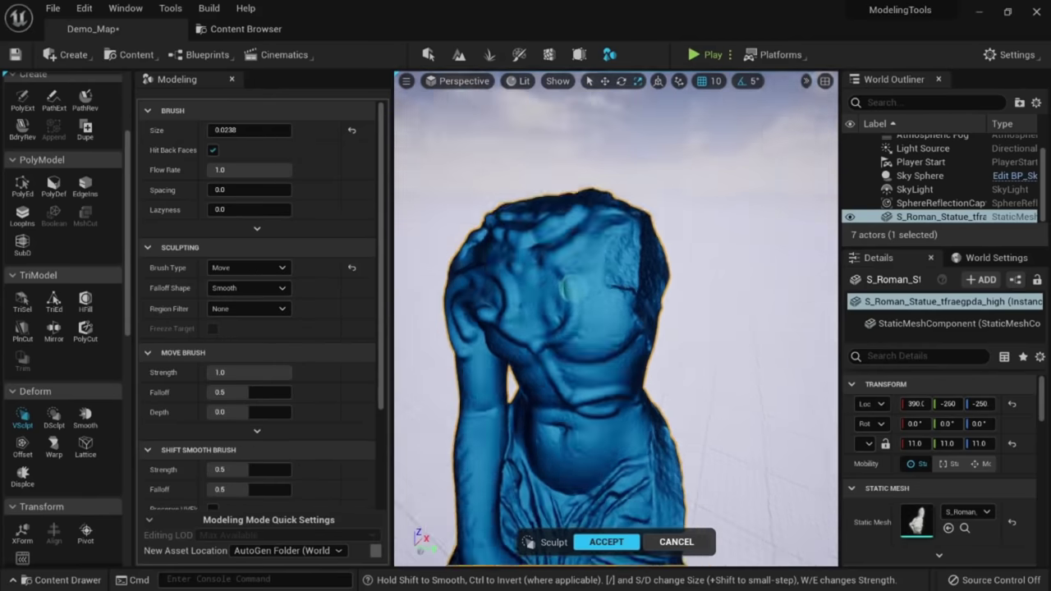
mouse_move(509, 271)
left_mouse_down("alt")
mouse_move(575, 165)
mouse_move(591, 156)
left_mouse_up("alt")
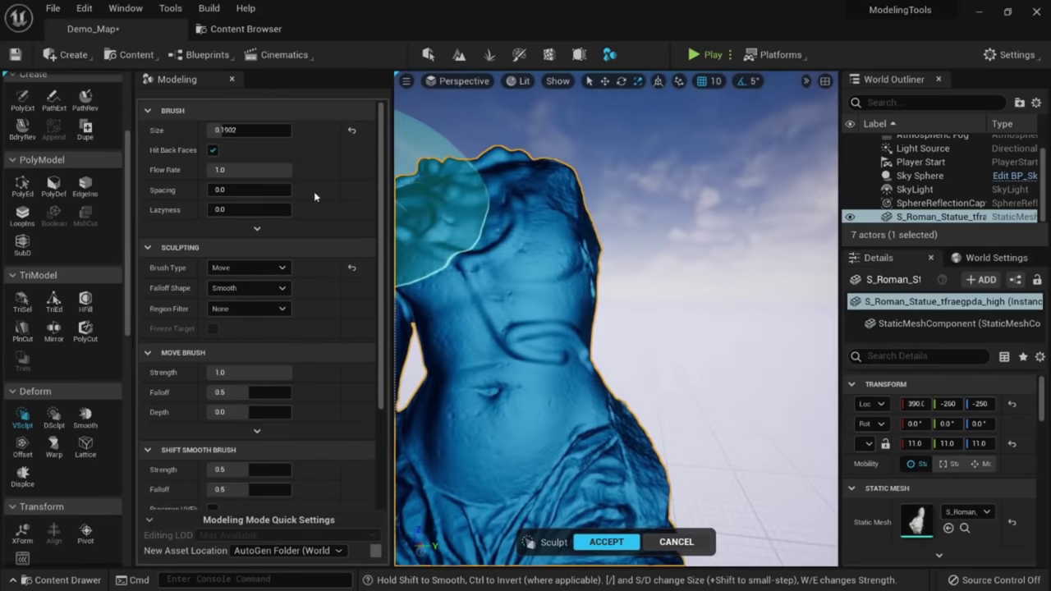
left_click_drag(225, 131, 230, 130)
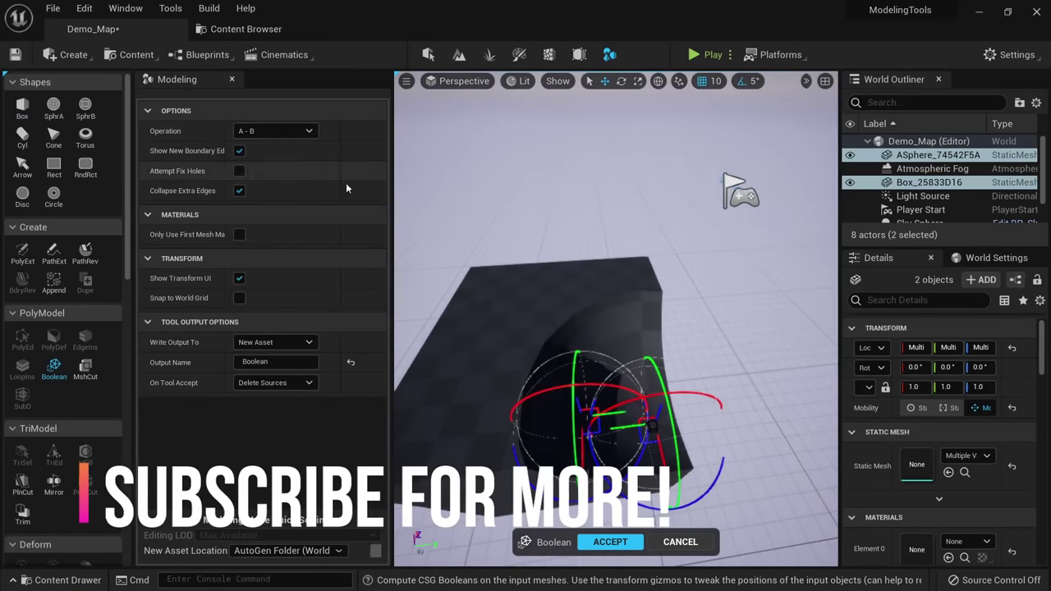
Open the operation choices for the Boolean between the sphere and the box.
left_click(275, 131)
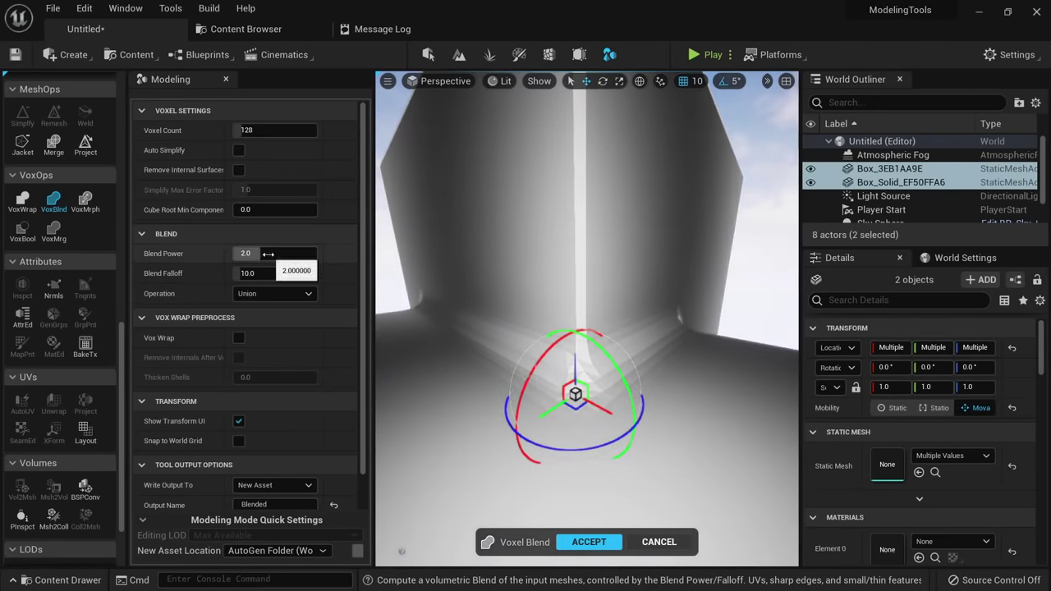
Set the Blend Power of the two boxes' voxel blend to 1.
left_click(275, 253)
type("1")
key("Return")
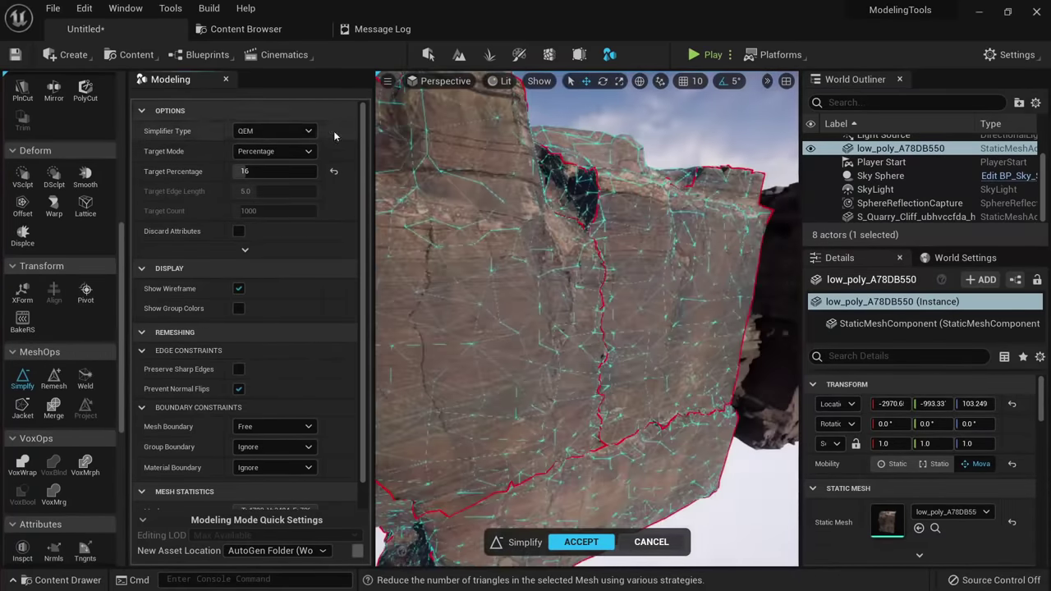
Open the Simplify target percentage of the low-poly cliff mesh for editing, and start the VoxWrap tool on that mesh.
left_click(297, 171)
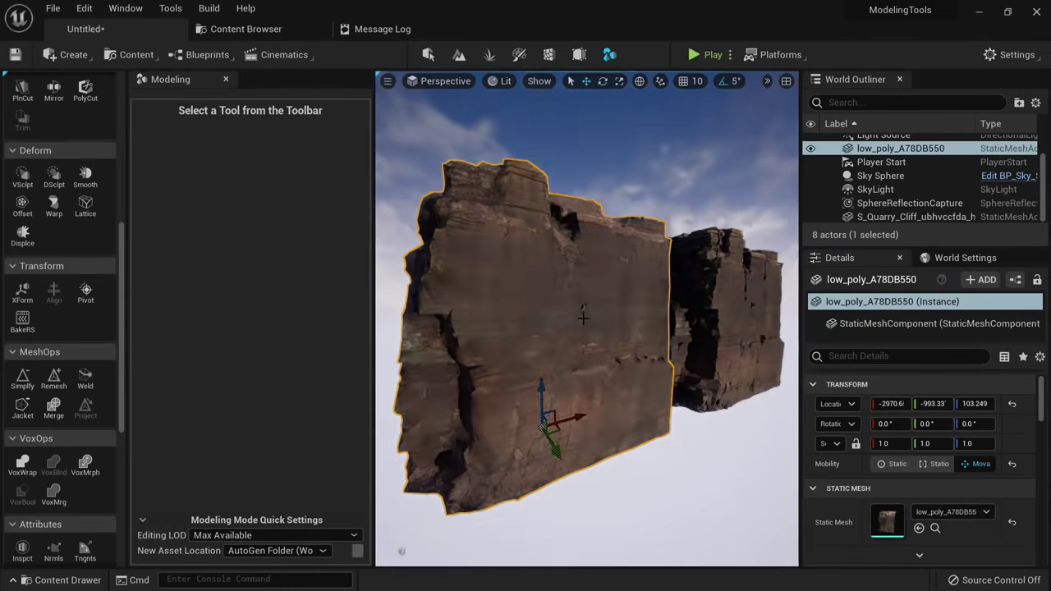
scroll(57, 369, "down", 2)
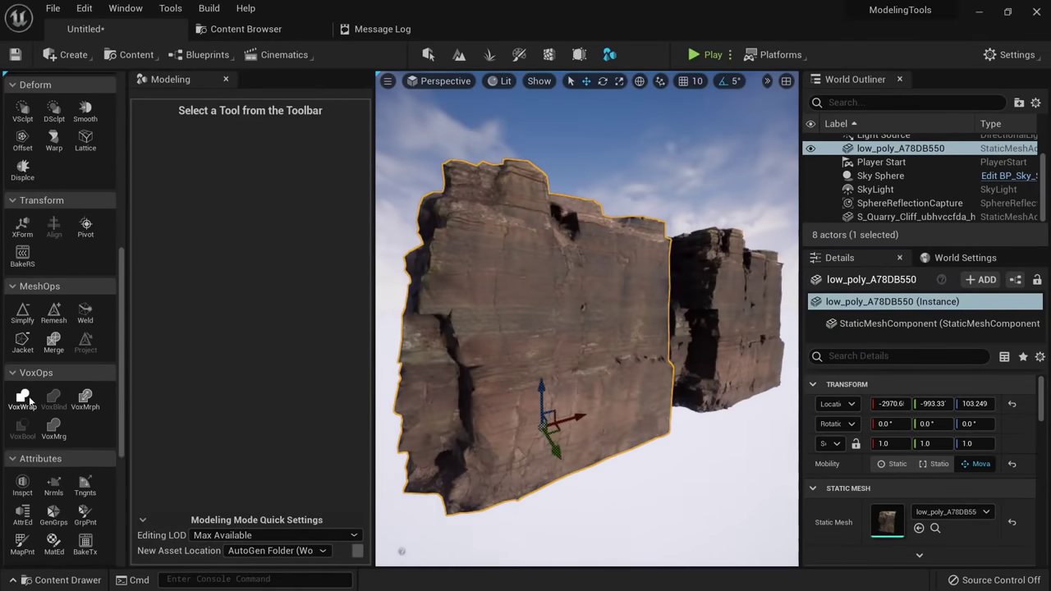
left_click(22, 399)
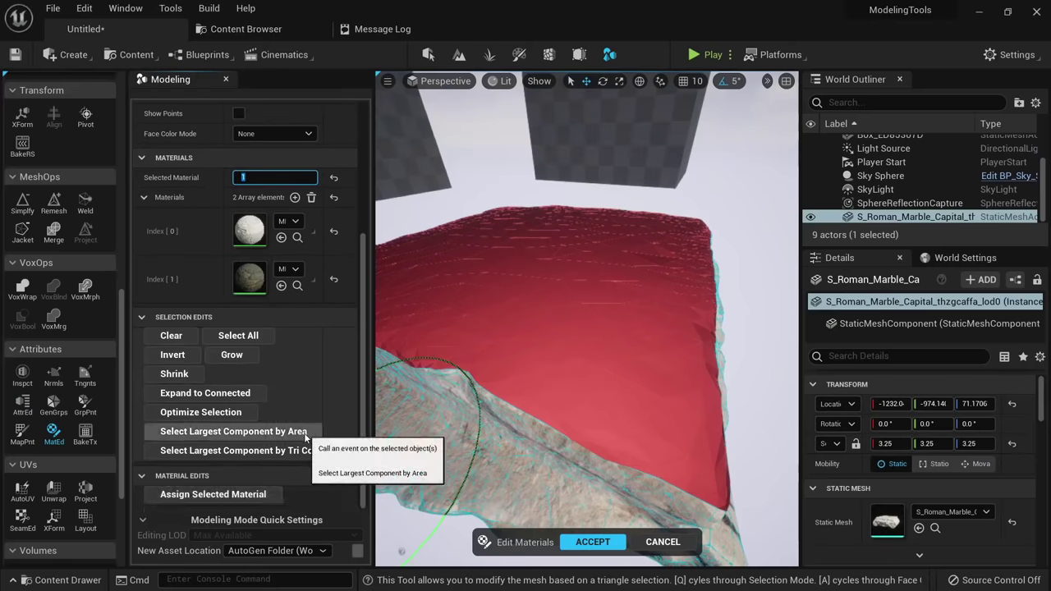
Assign material index 1 to the selected triangles of the Roman marble capital and accept the material edit.
left_click(212, 494)
left_click(584, 542)
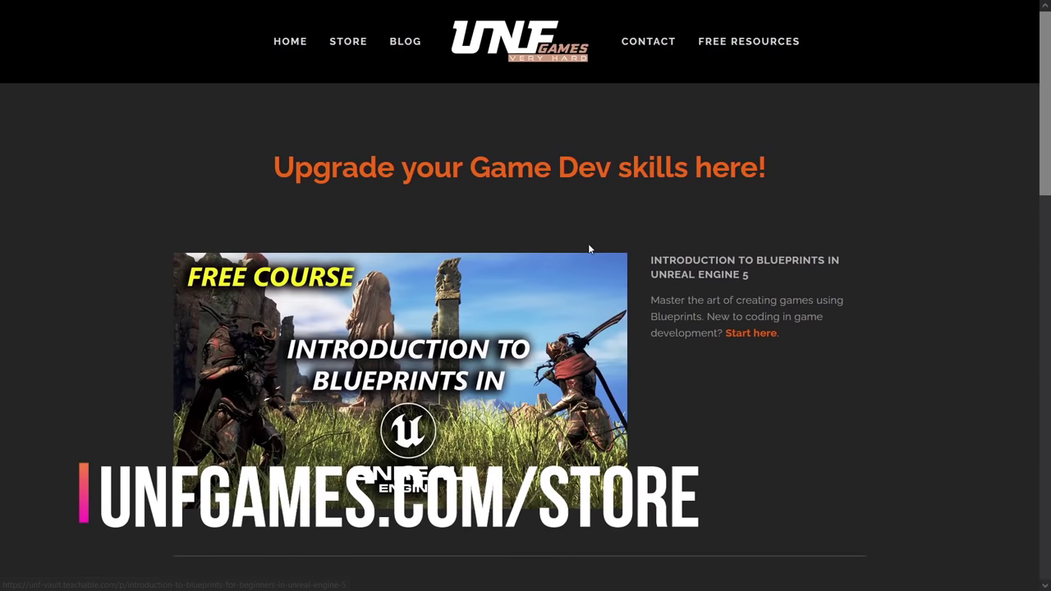
Look through the game development courses offered on the UNF Games store page.
scroll(520, 229, "down", 2)
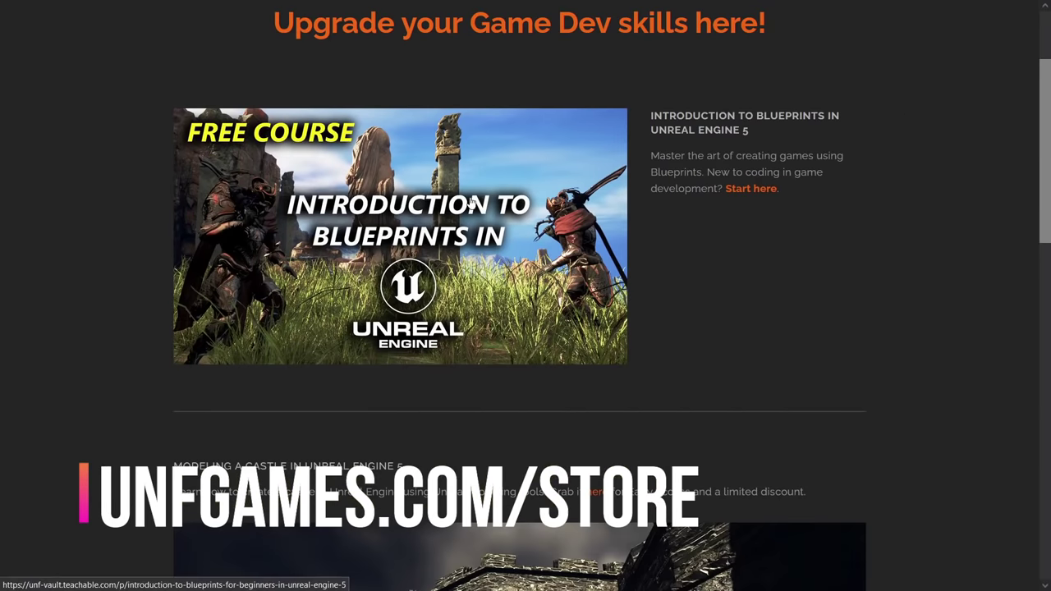
scroll(421, 238, "down", 7)
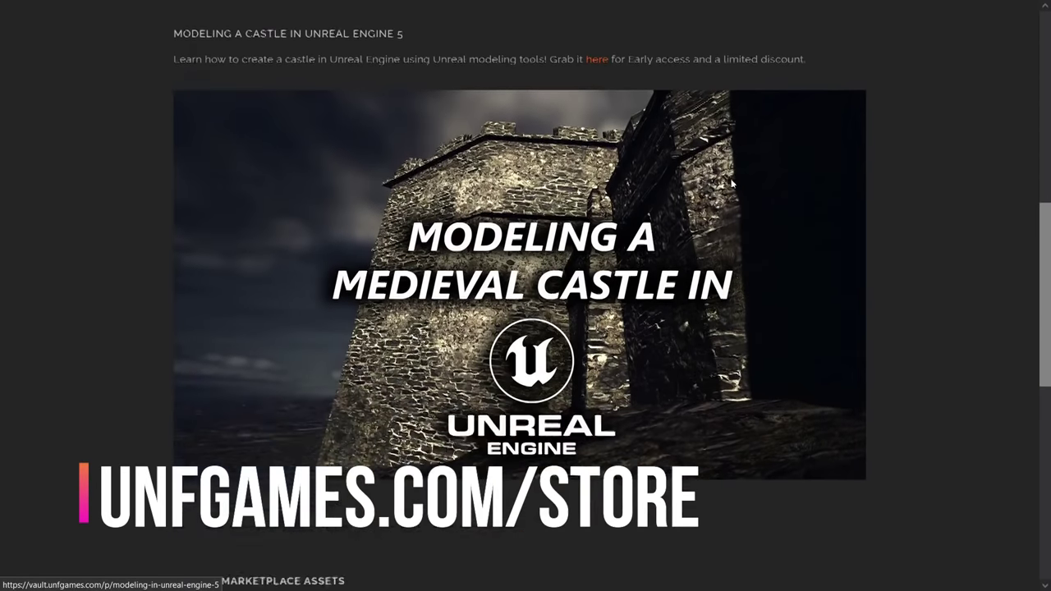
scroll(586, 204, "down", 4)
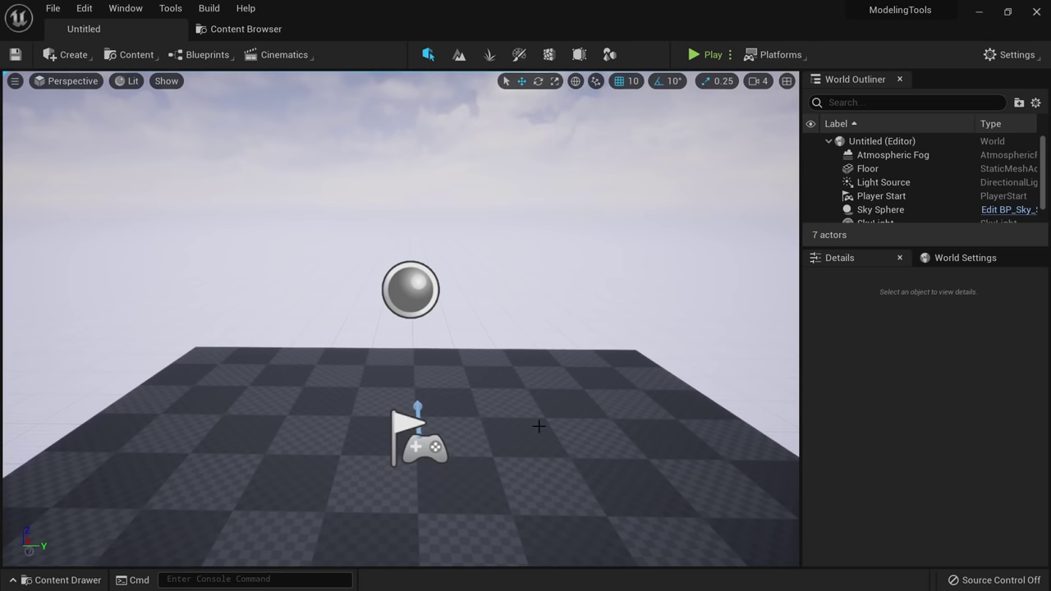
Activate Modeling mode, look through its tool categories, and return to selection mode.
left_click(609, 55)
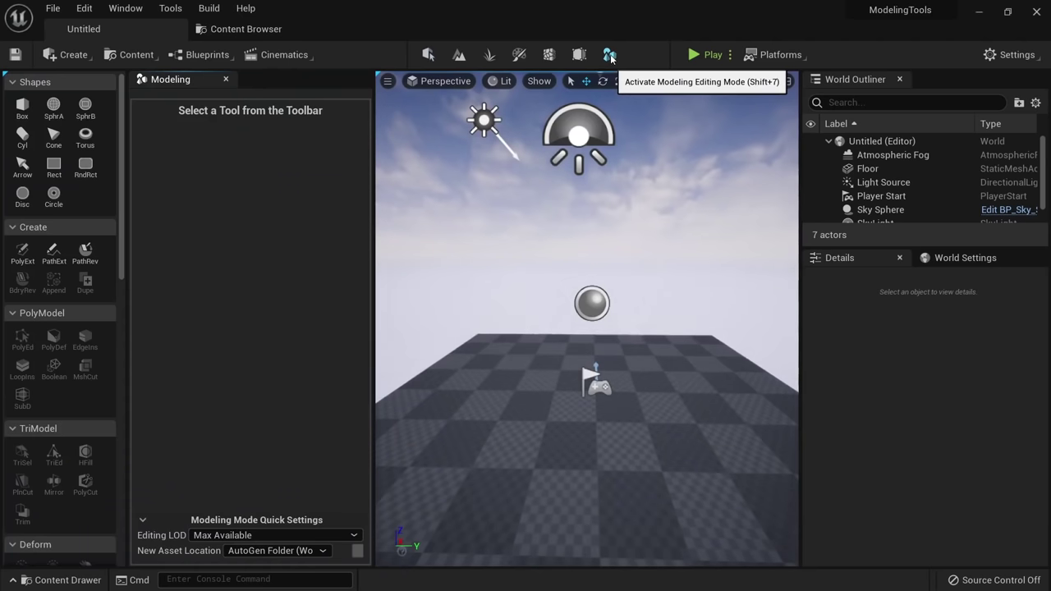
scroll(79, 205, "down", 10)
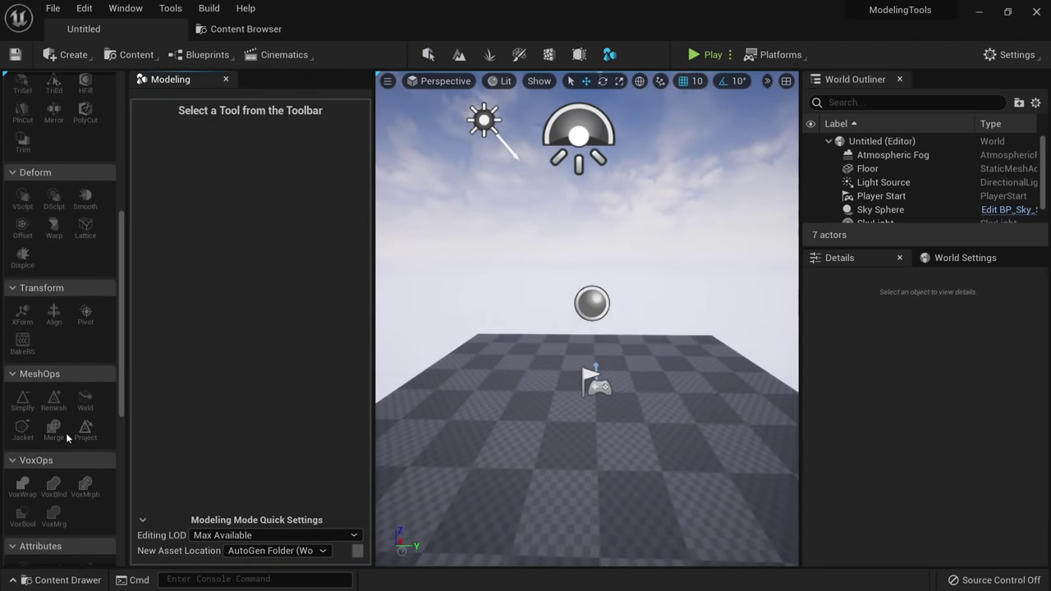
scroll(70, 435, "up", 10)
scroll(97, 193, "down", 8)
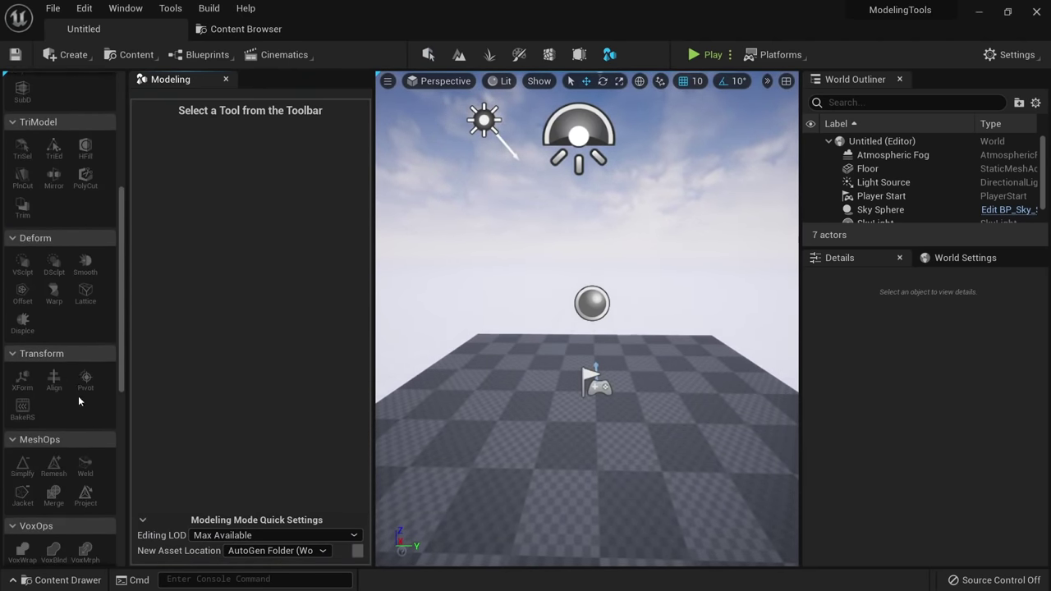
scroll(82, 385, "up", 7)
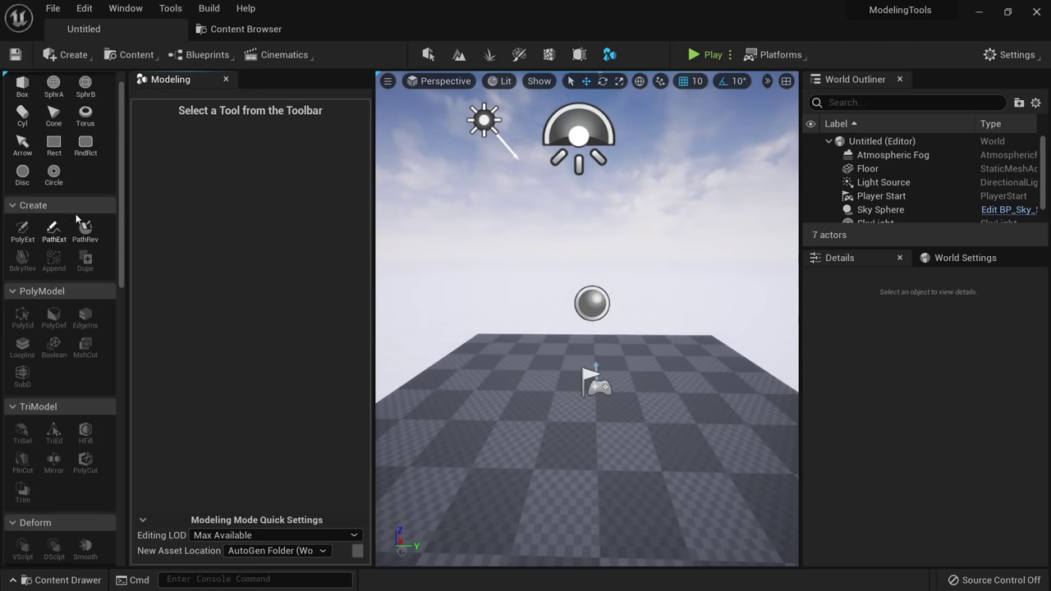
scroll(86, 215, "up", 1)
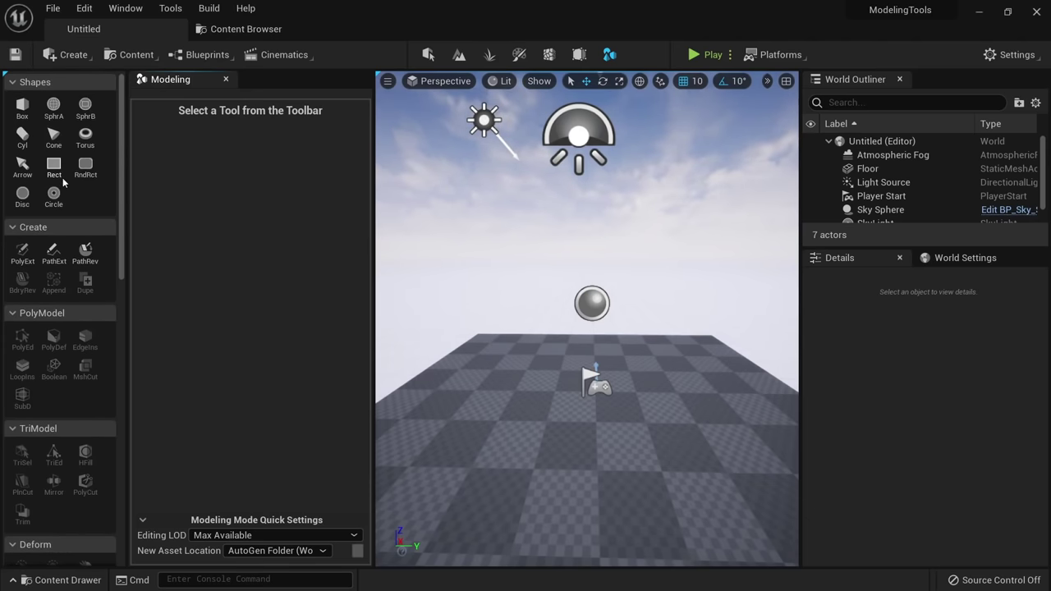
key("shift+1")
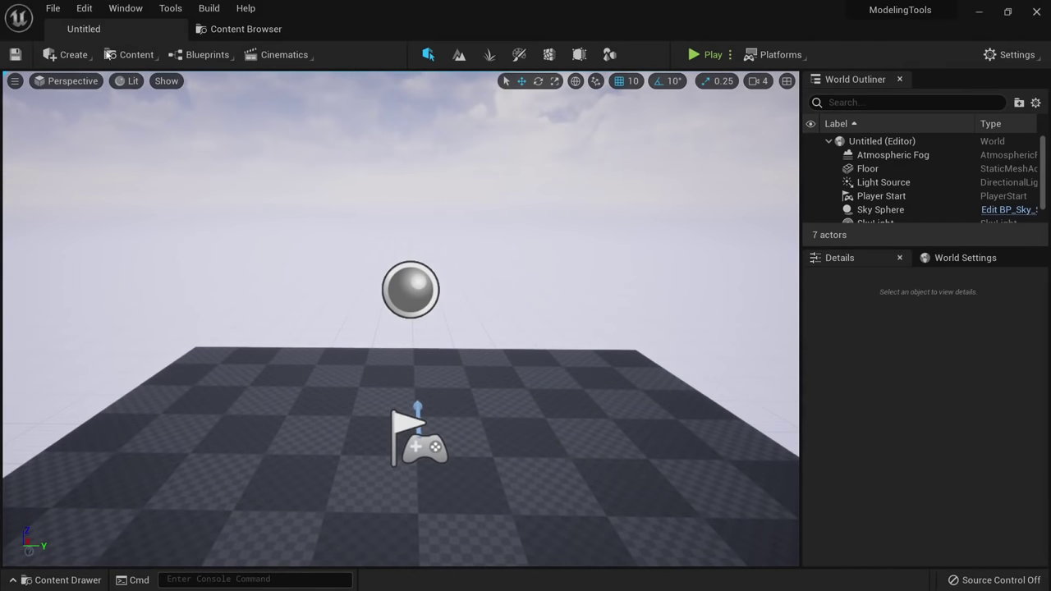
Search the project's plugins for "modeling", check whether Modeling Tools Editor Mode is enabled, and close the plugin list.
left_click(86, 9)
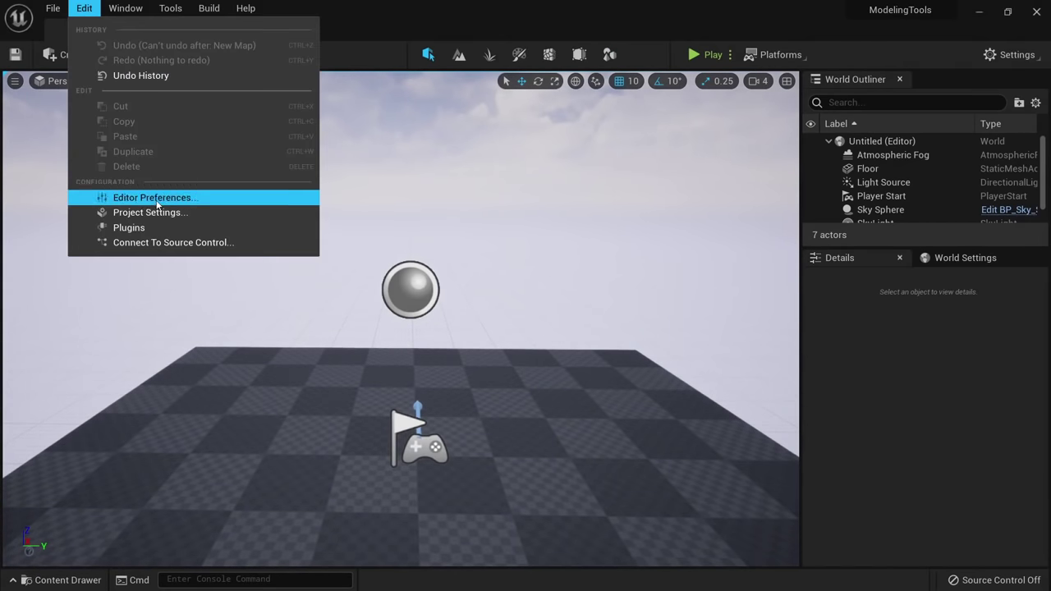
left_click(135, 229)
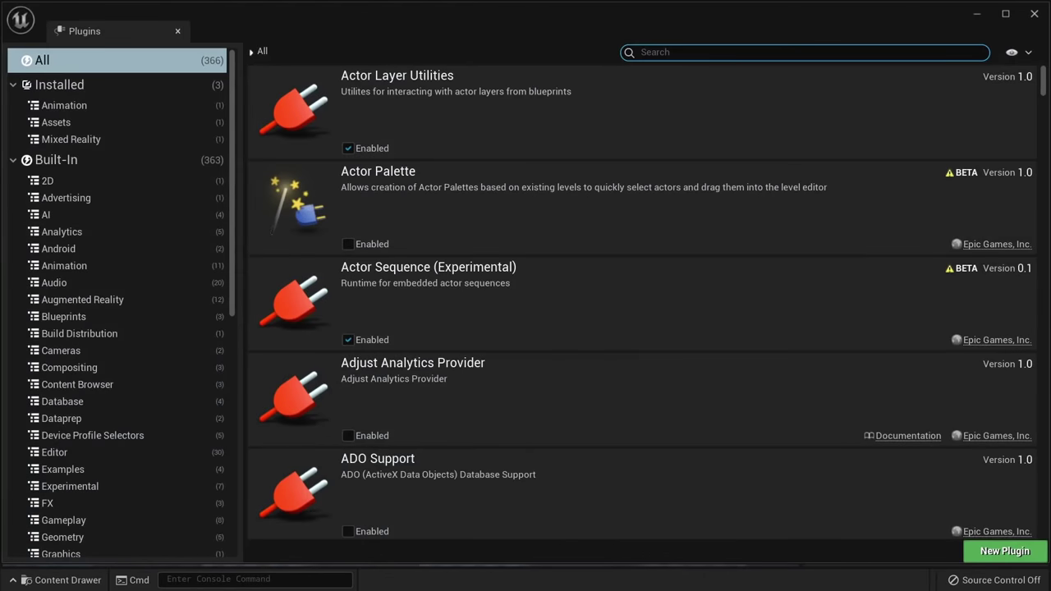
type("modeling")
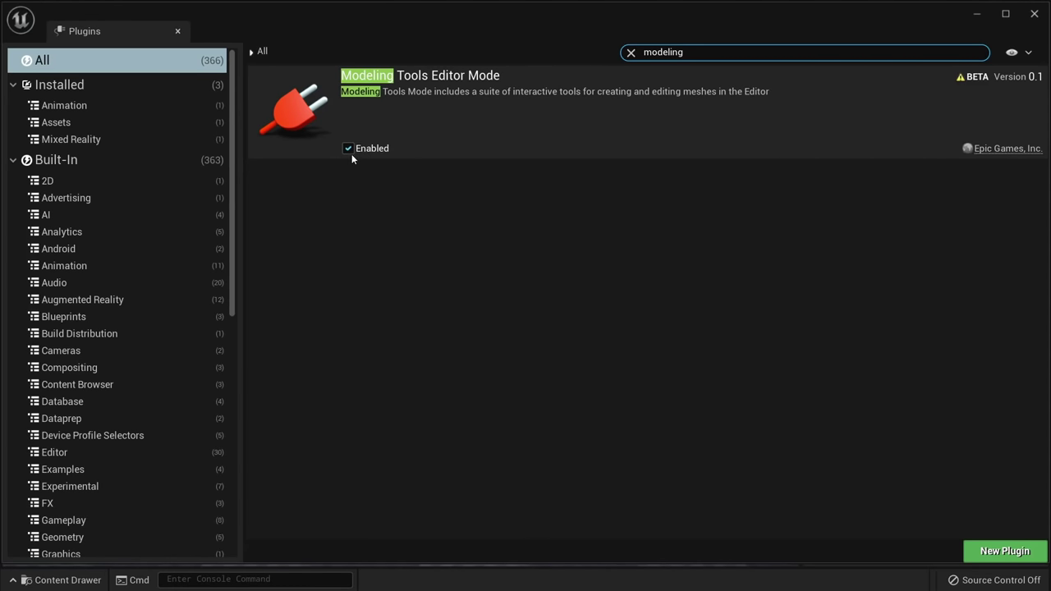
left_click(178, 30)
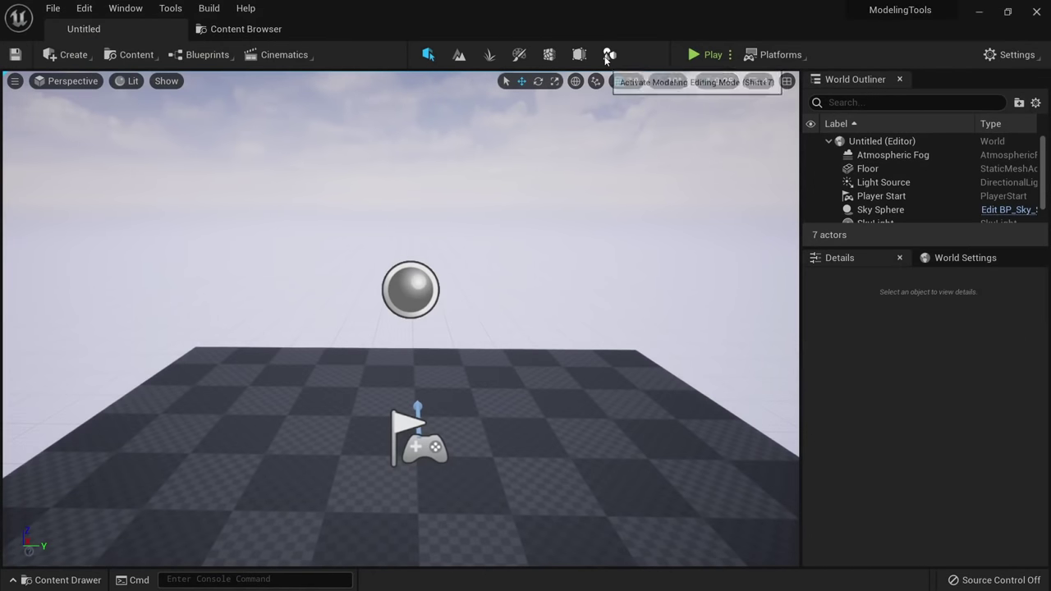
Switch the editor to Modeling mode and examine its tool categories, from Shapes and Create down to VoxOps.
left_click_drag(601, 261, 620, 258, "alt")
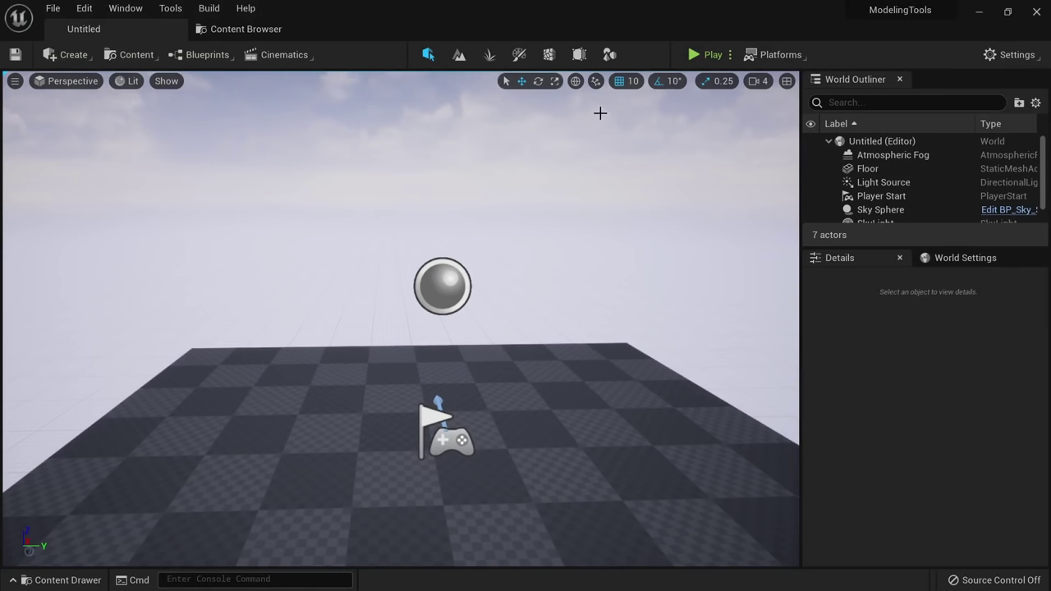
left_click(609, 54)
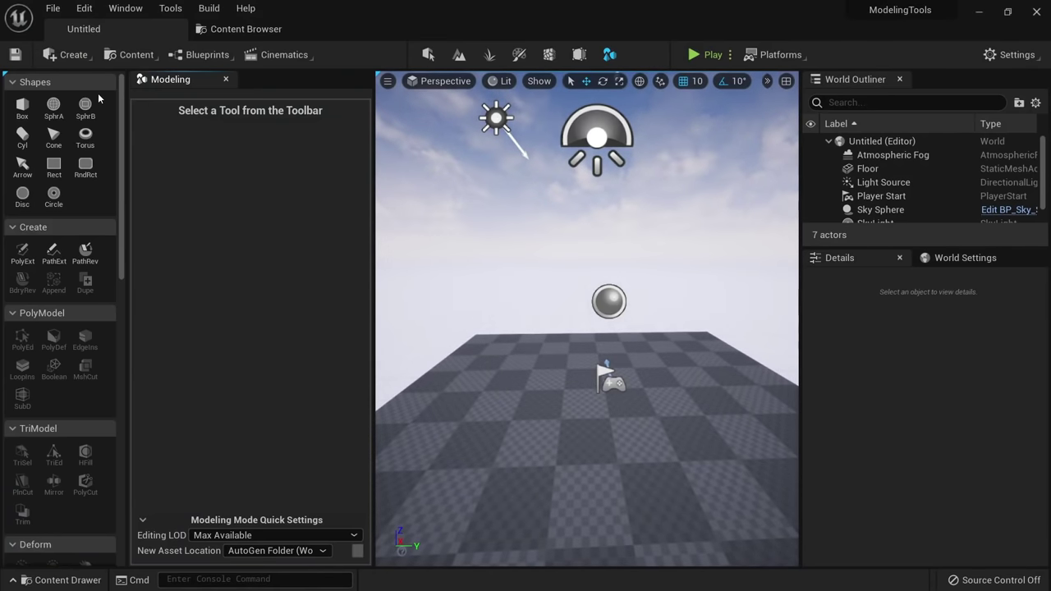
scroll(90, 103, "down", 3)
scroll(86, 105, "up", 3)
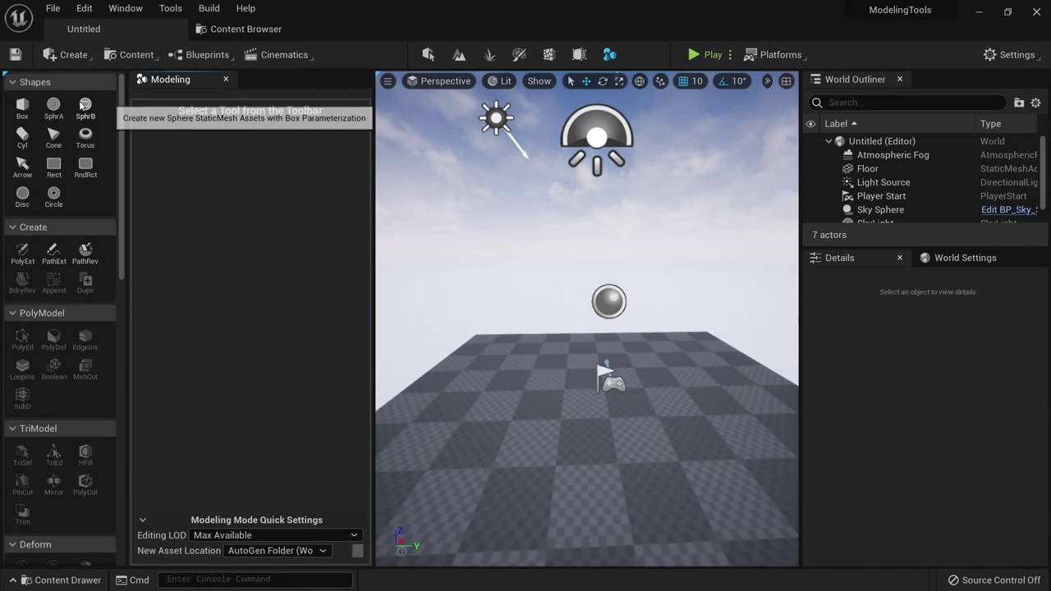
scroll(59, 182, "down", 8)
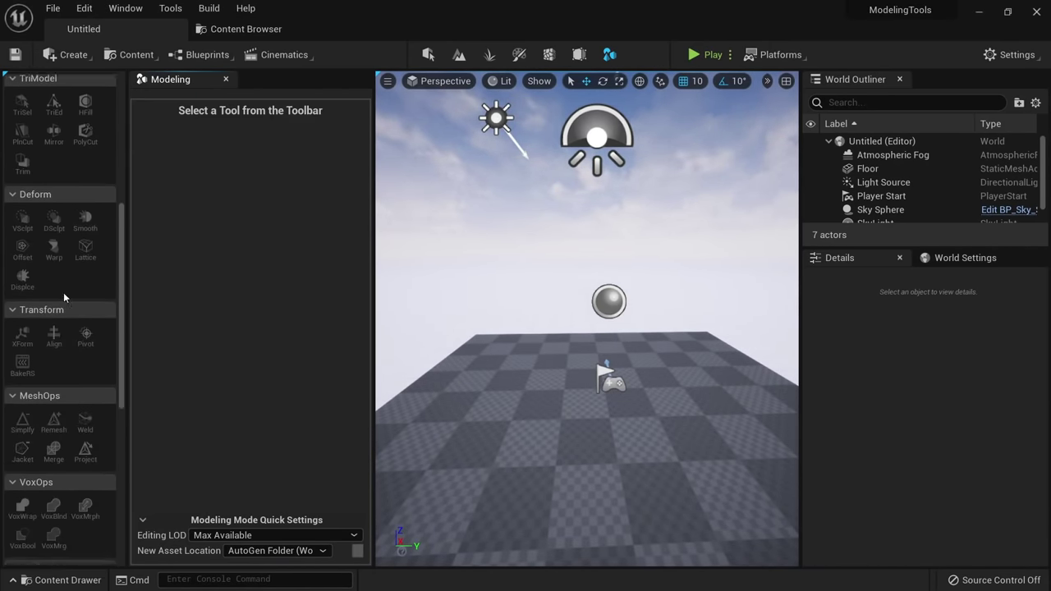
scroll(75, 444, "up", 5)
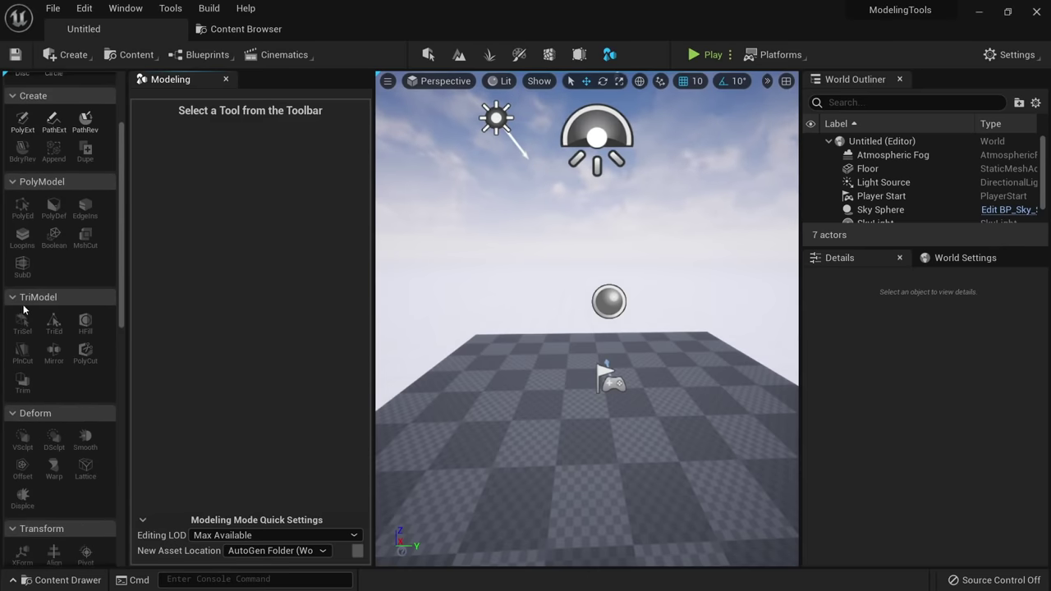
scroll(74, 370, "up", 3)
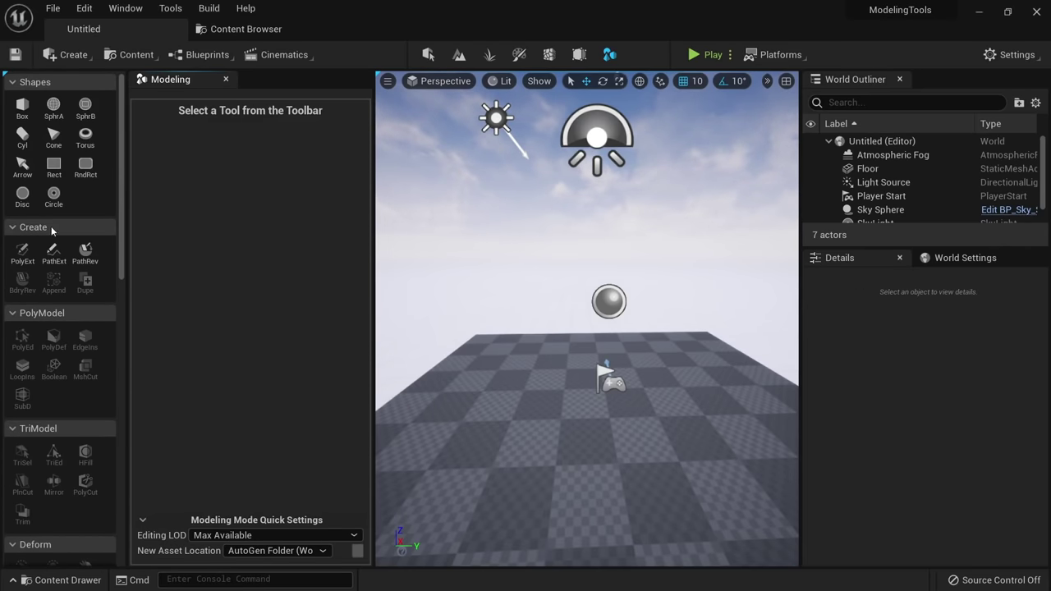
scroll(90, 213, "down", 3)
scroll(82, 221, "up", 3)
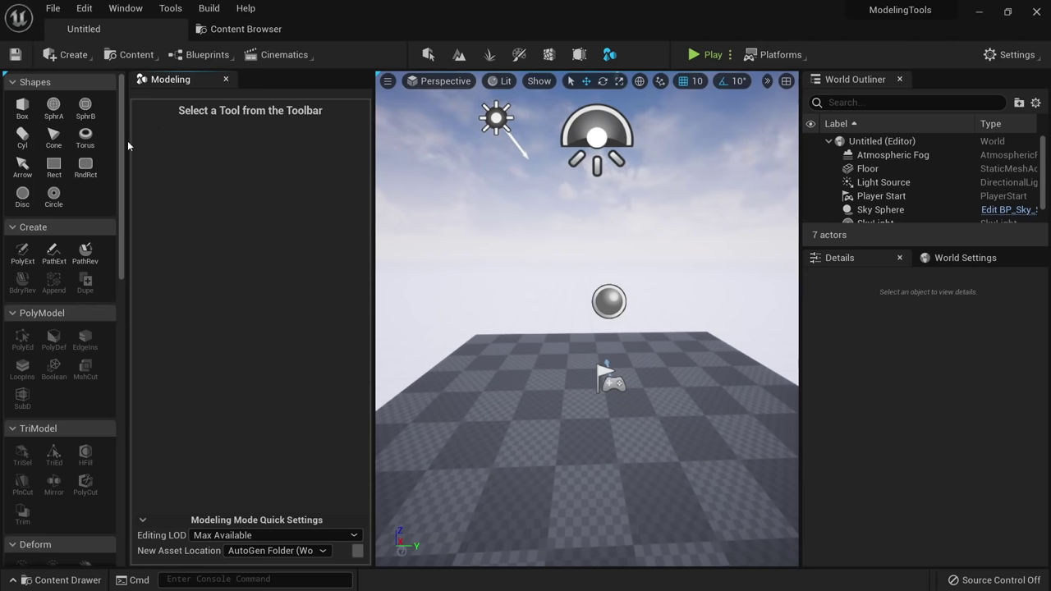
Create a box with the default shape settings on the floor at about X 210, Y -310, Z 20 and complete the tool.
left_click(23, 107)
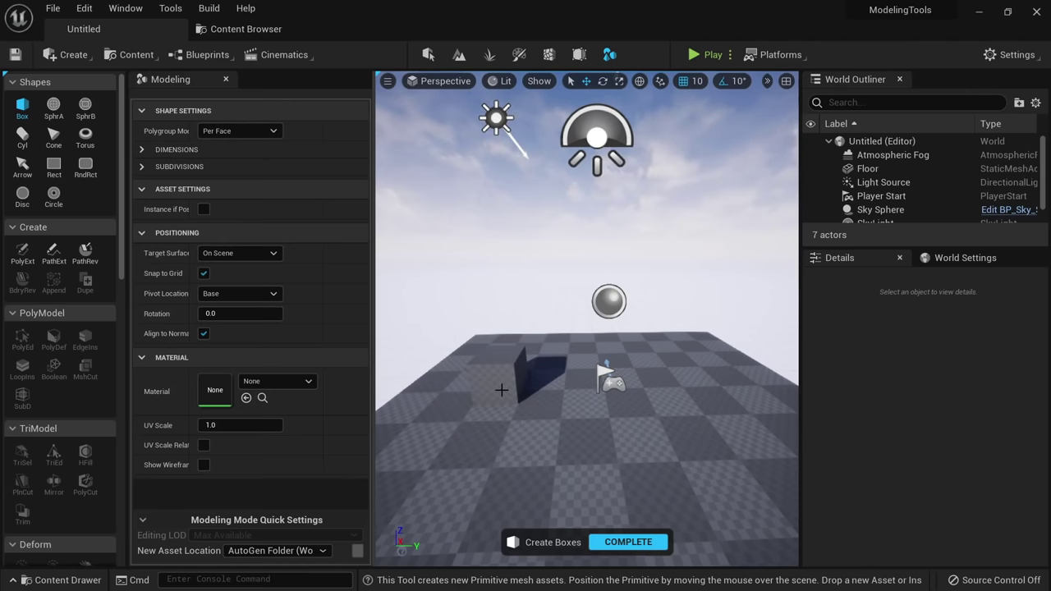
right_click_drag(507, 390, 508, 390)
key("w")
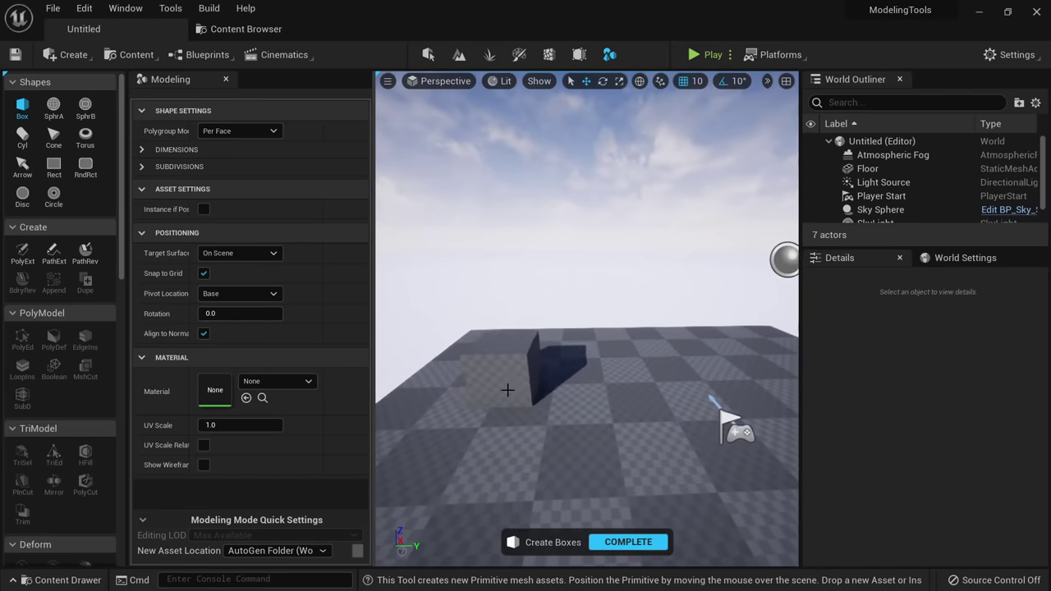
left_click(495, 383)
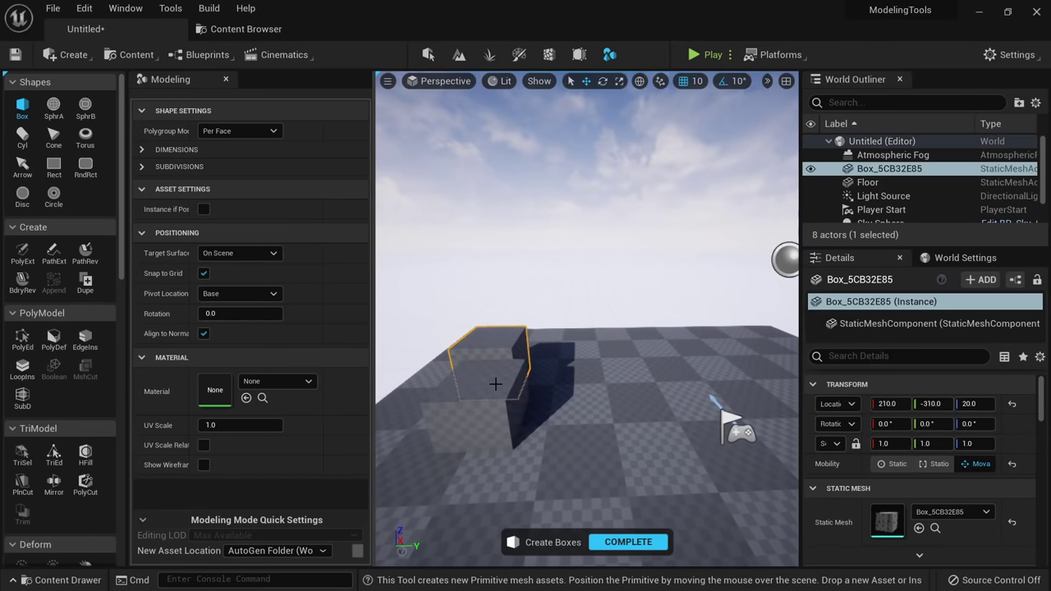
left_click(614, 541)
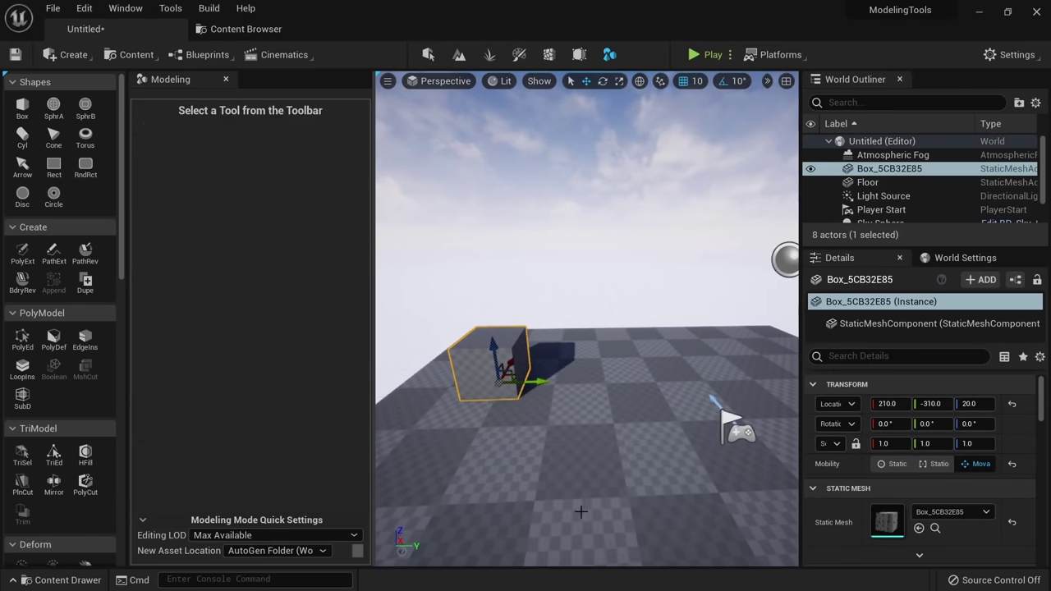
Open the box's generated static mesh from inside the _GENERATED folder, inspect it in the mesh editor, and return to the level.
left_click(233, 31)
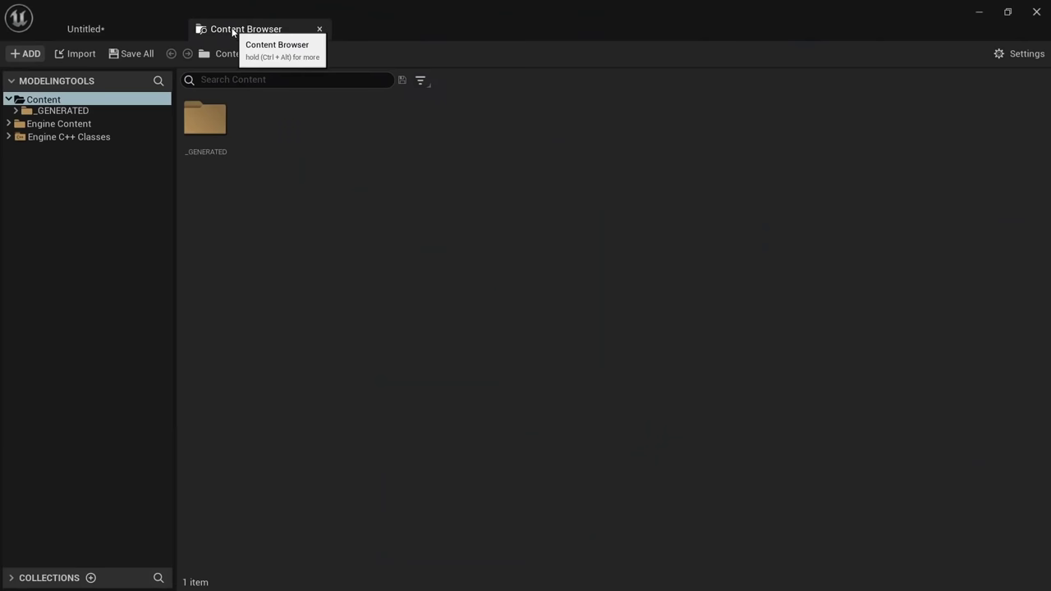
left_click(79, 114)
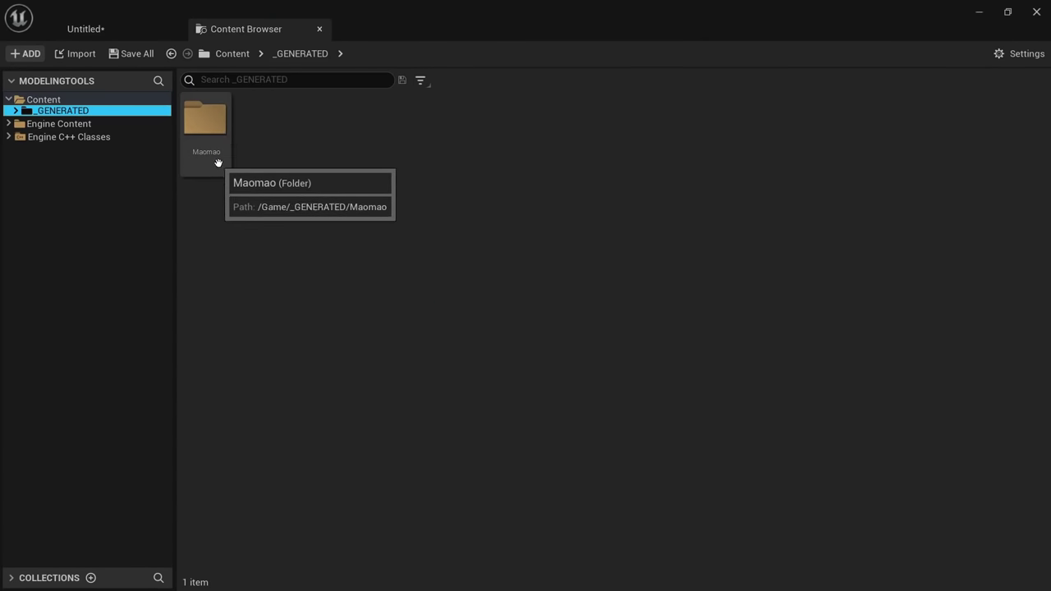
double_click(219, 123)
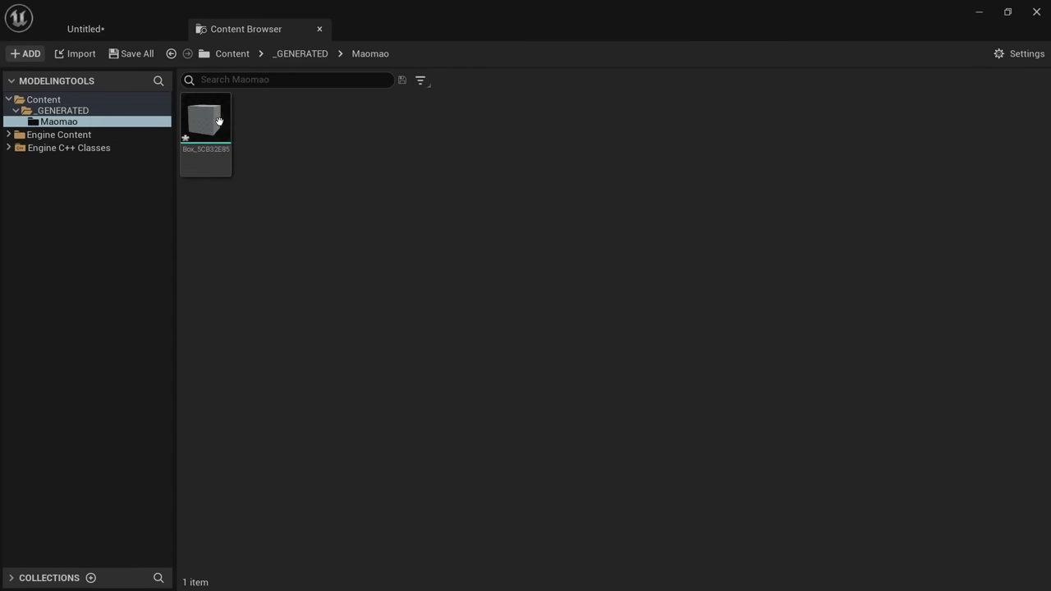
mouse_move(205, 119)
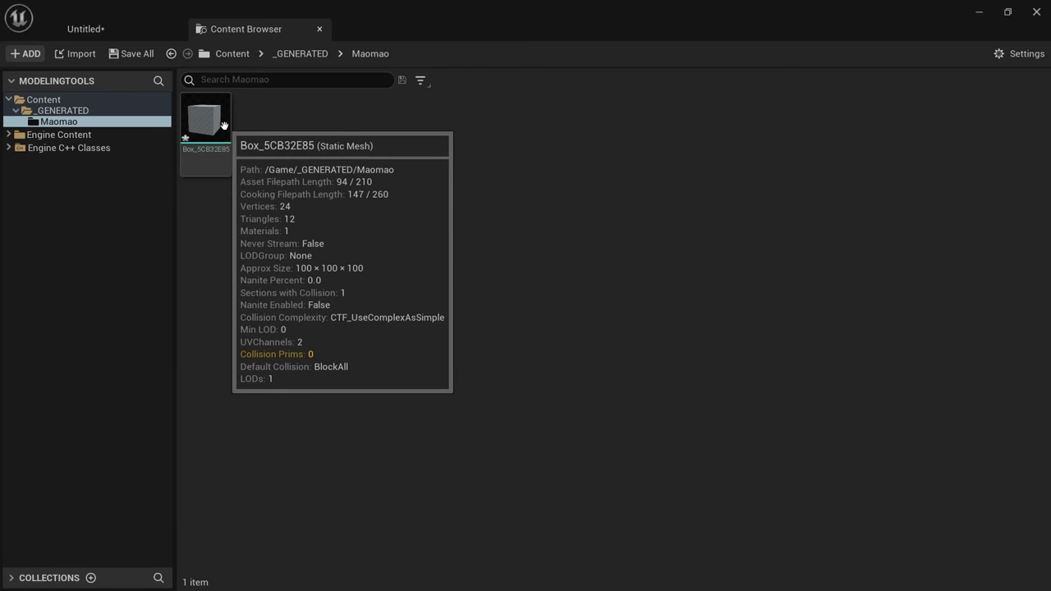
double_click(205, 119)
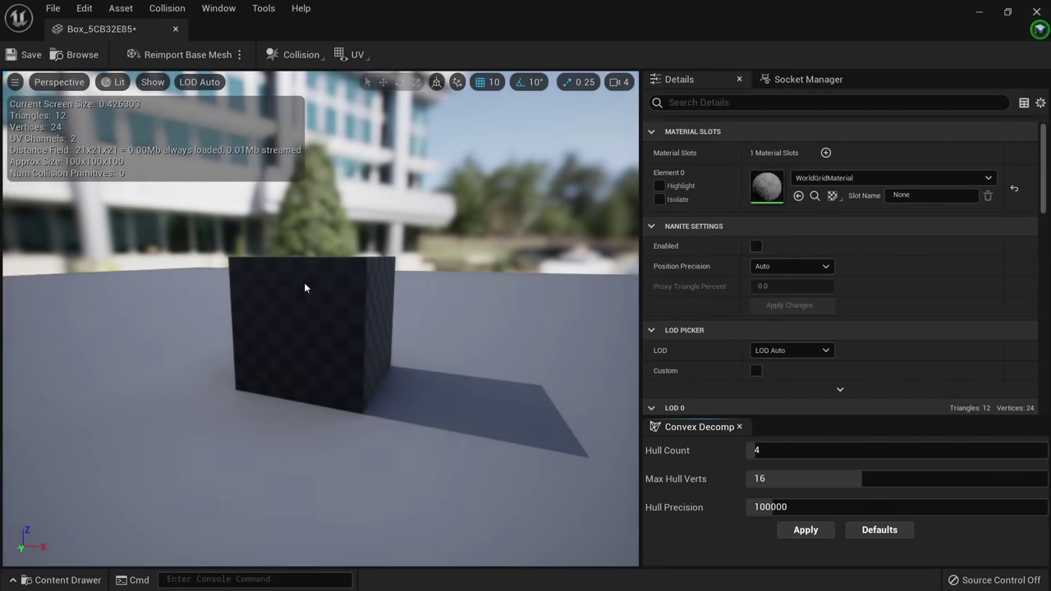
left_click_drag(329, 271, 324, 238)
middle_click(144, 28)
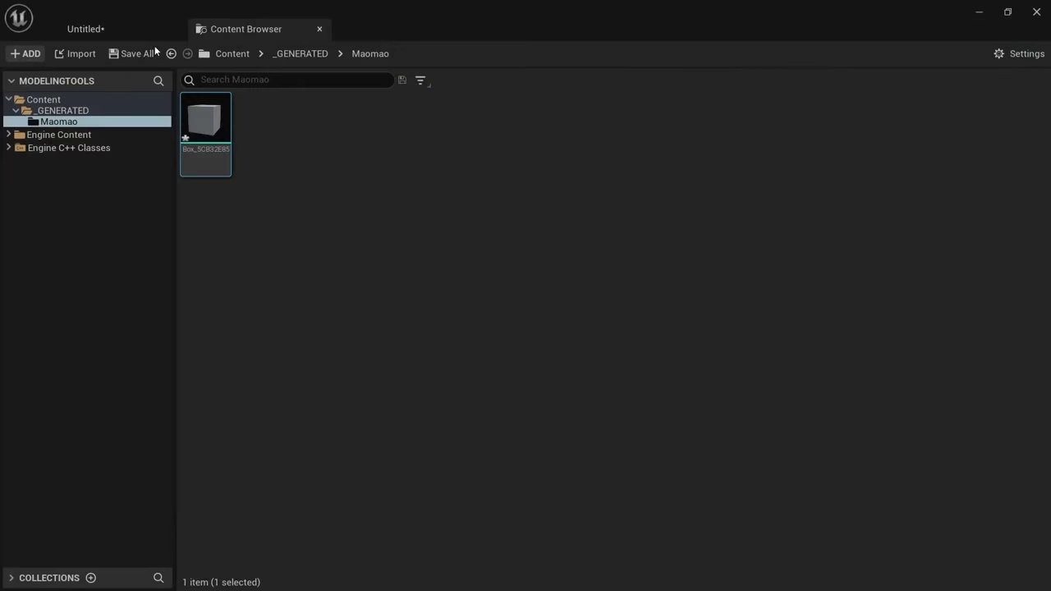
left_click(151, 32)
Create a SphrA sphere with the default shape settings beside the box at about X 220, Y -160, Z 20 and complete the tool.
right_click_drag(445, 297, 414, 329)
key("w")
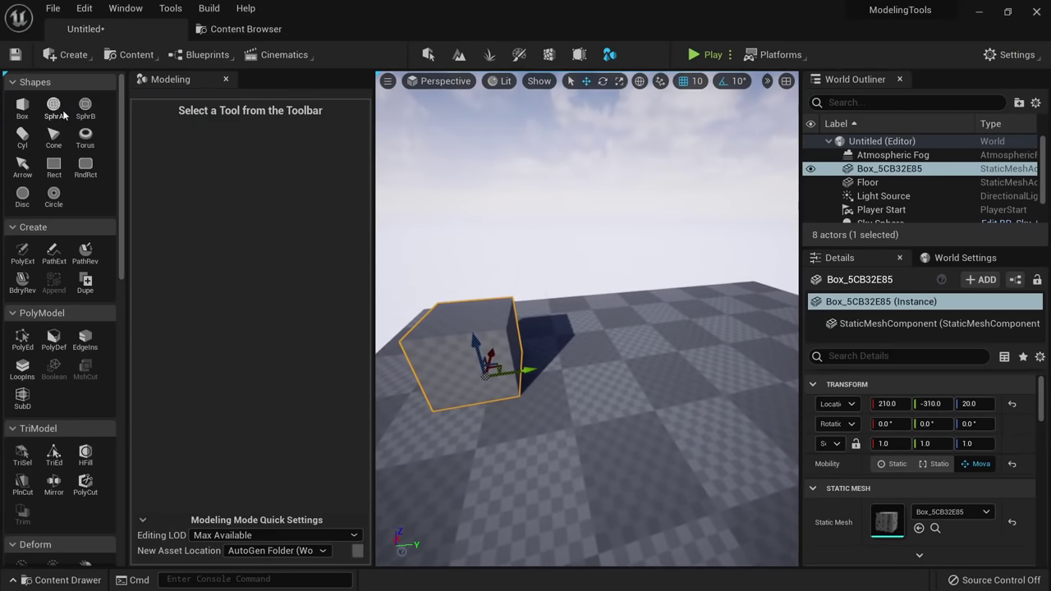
left_click(54, 105)
left_click(566, 337)
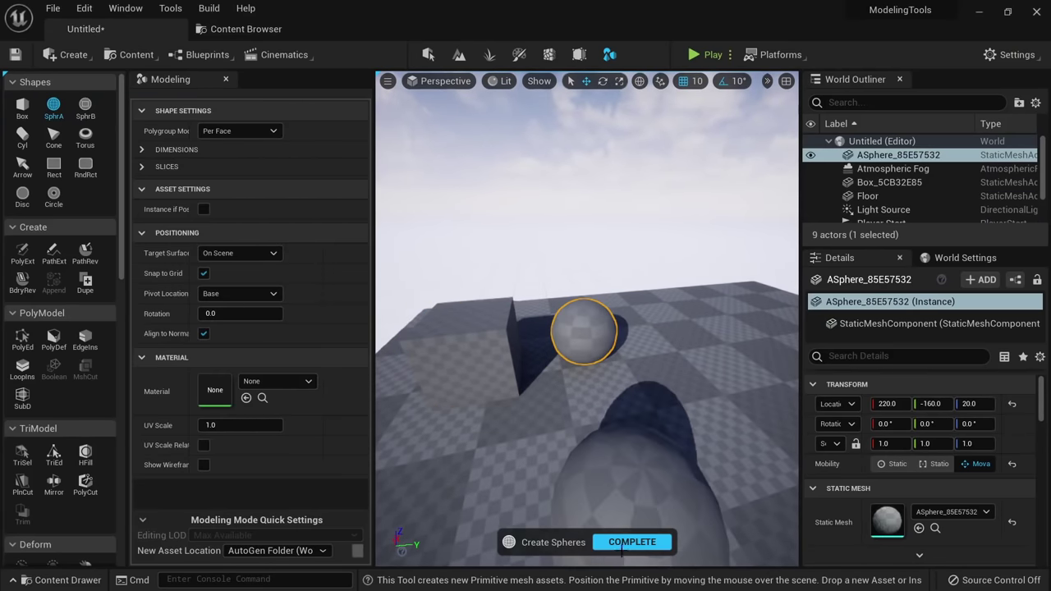
left_click(622, 541)
Create a second default box in front of the sphere at about X 70, Y -170, Z 20 and complete the tool.
left_click(22, 105)
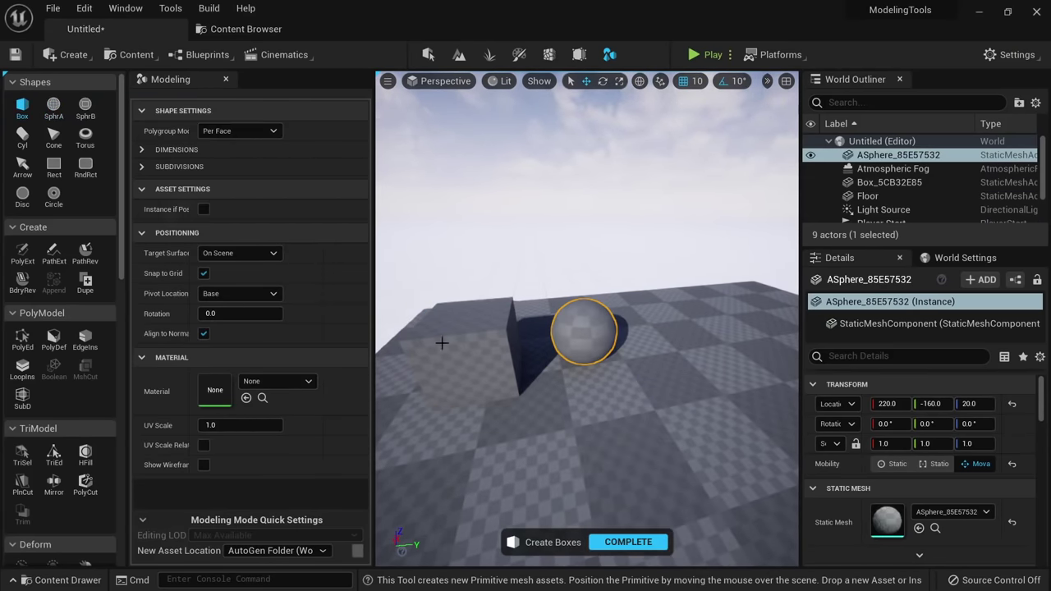
left_click(609, 384)
left_click(628, 541)
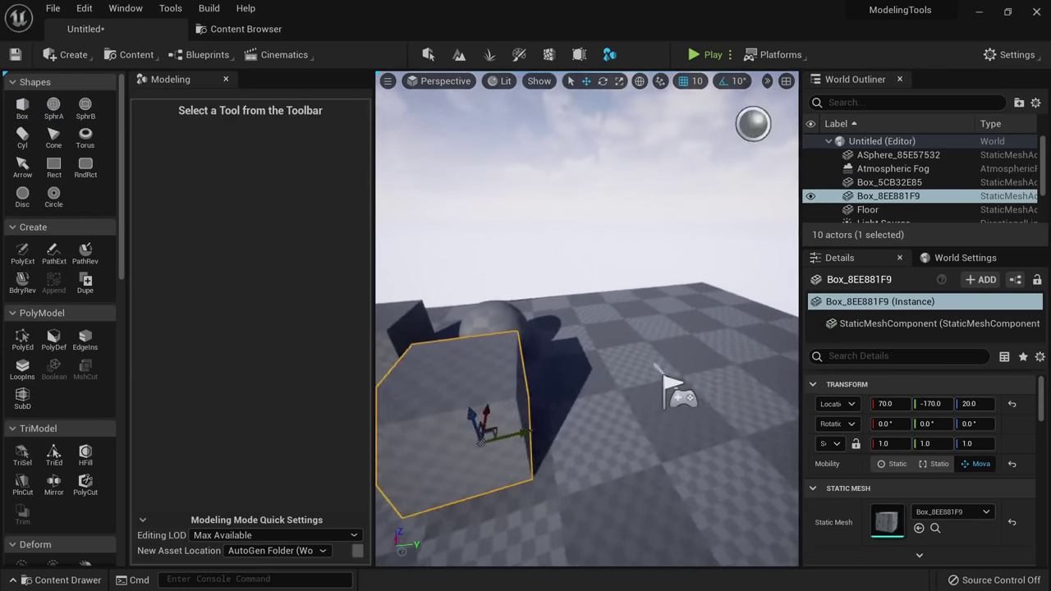
Create an elongated box with a depth of about 324 and place it at about X 450, Y -100, Z 20.
left_click(15, 112)
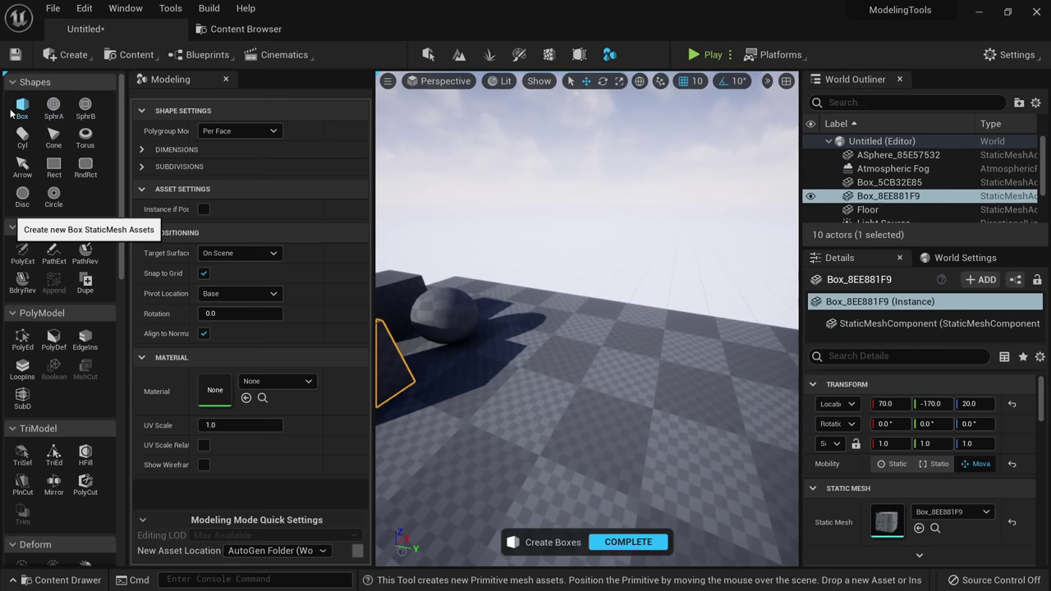
left_click(140, 150)
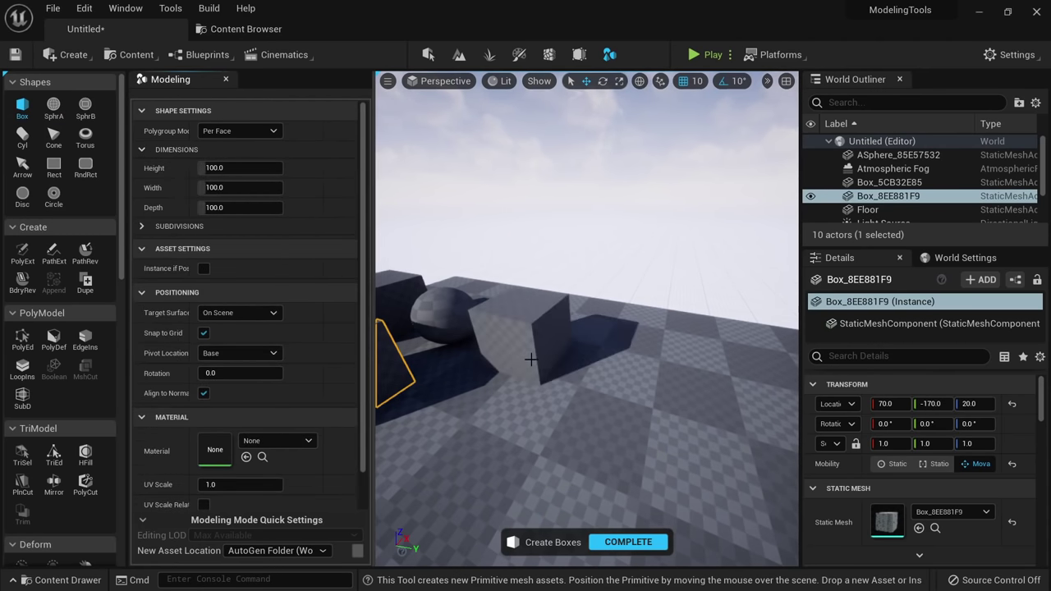
mouse_move(530, 360)
right_mouse_down()
mouse_move(558, 362)
mouse_move(534, 363)
right_mouse_up()
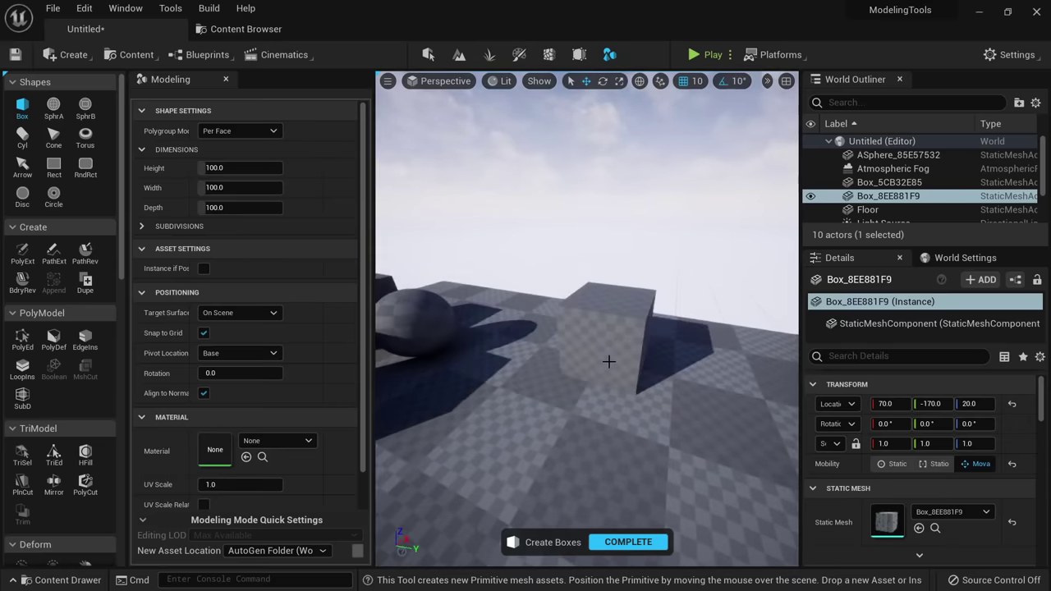
left_click_drag(242, 208, 271, 207)
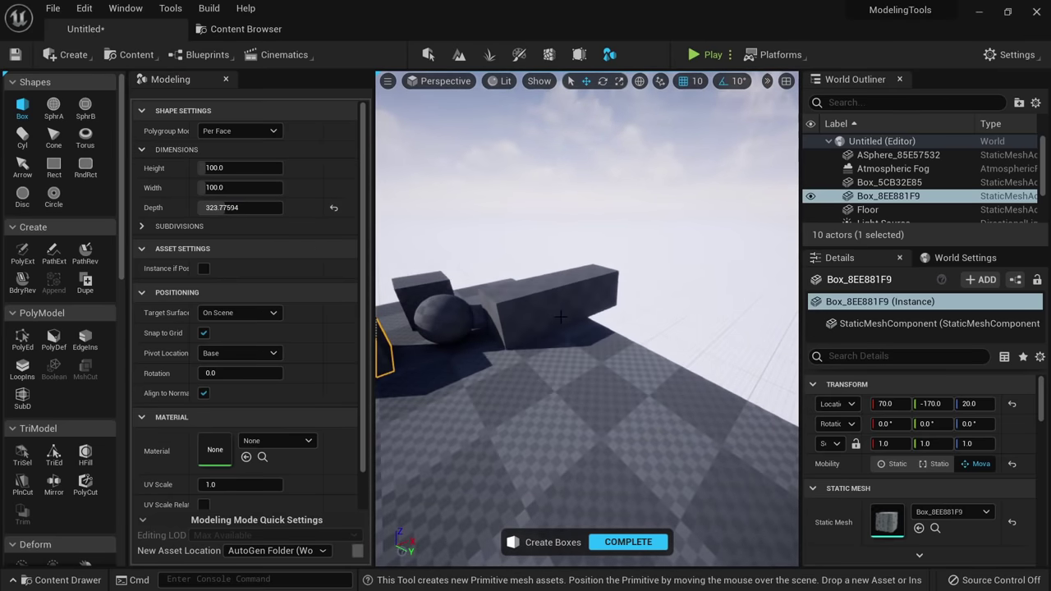
left_click(560, 316)
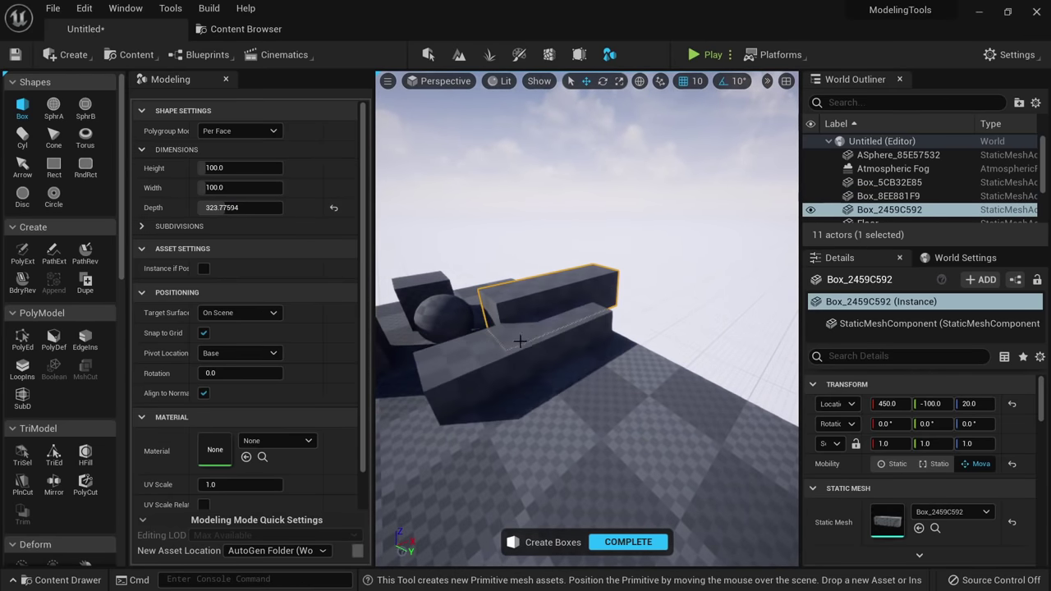
Expand the new box's subdivision settings and turn on the wireframe display for its preview.
left_click_drag(520, 340, 542, 340, "alt")
left_click(142, 226)
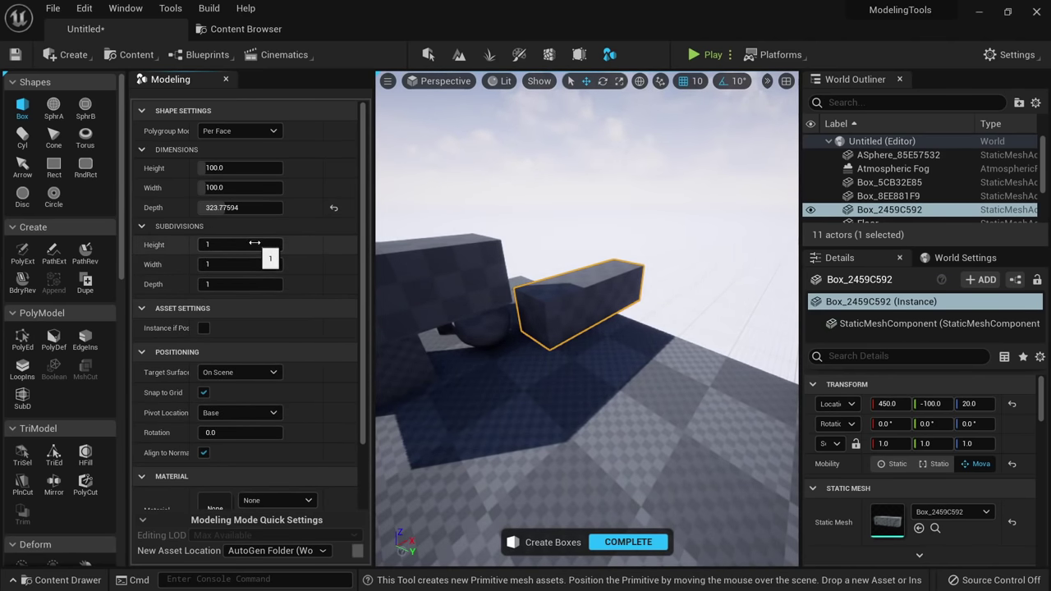
scroll(261, 386, "down", 3)
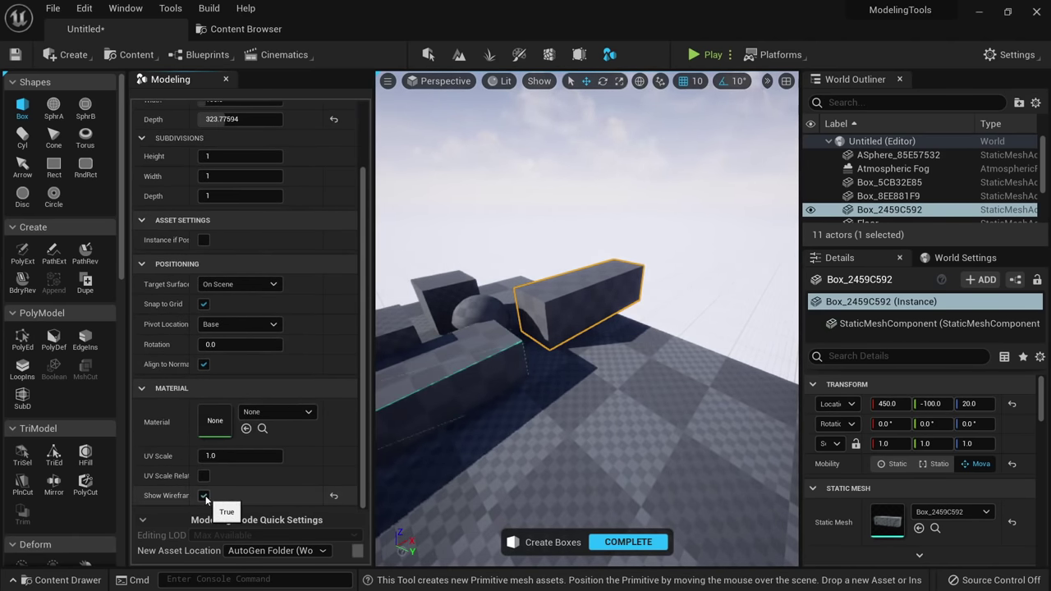
right_click_drag(492, 443, 517, 431)
Set the box's height, width and depth subdivisions to 15 each.
scroll(233, 248, "up", 3)
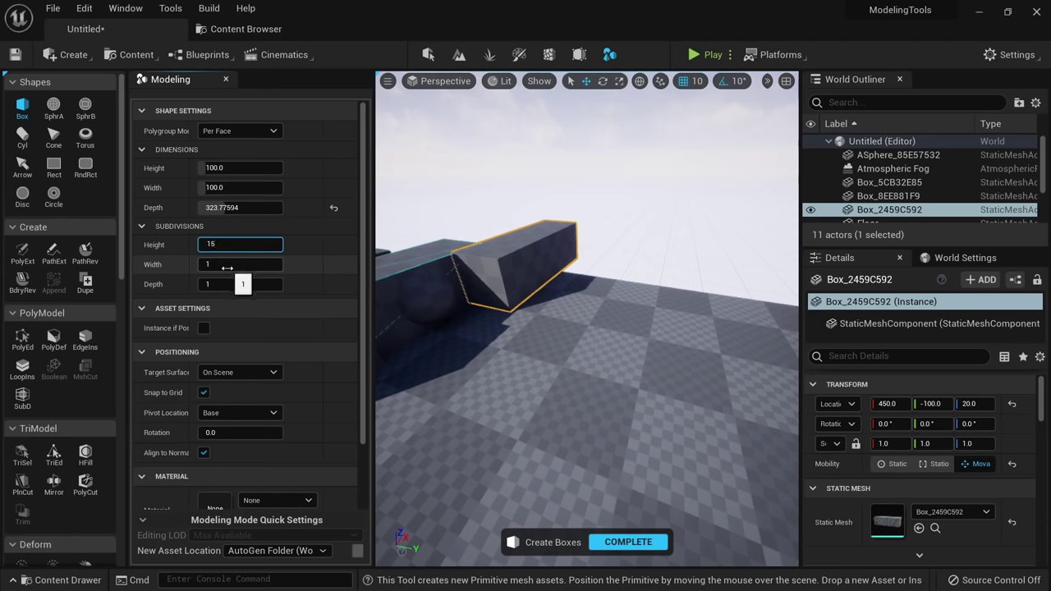
right_click_drag(501, 374, 505, 402)
right_click_drag(631, 328, 567, 333)
Set the box's height, width and depth subdivisions to 4 each and inspect the wireframe preview.
left_click(251, 243)
type("4")
key("Tab")
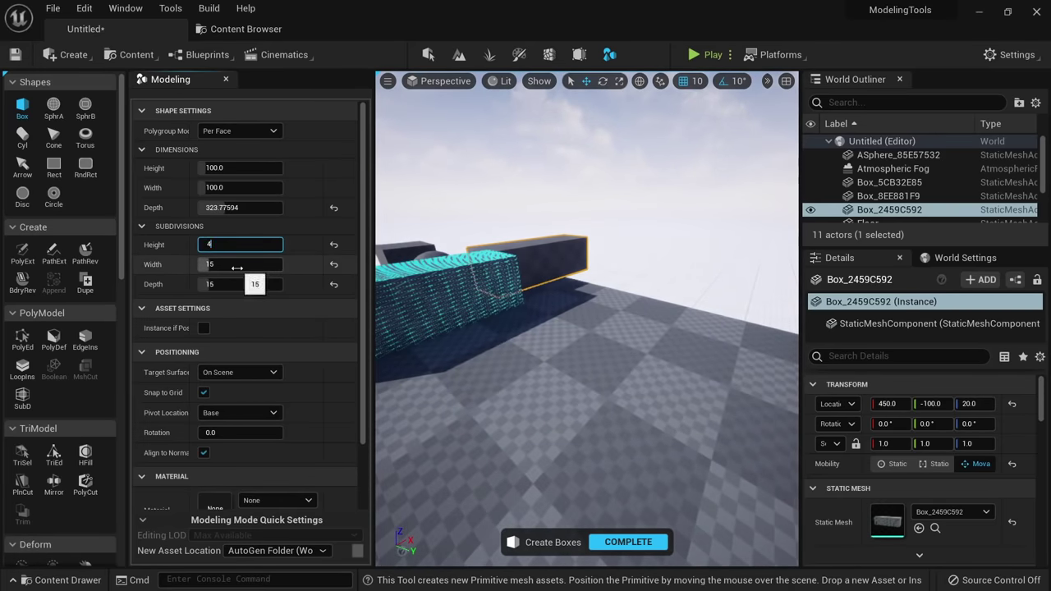
type("4")
right_click_drag(485, 316, 493, 349)
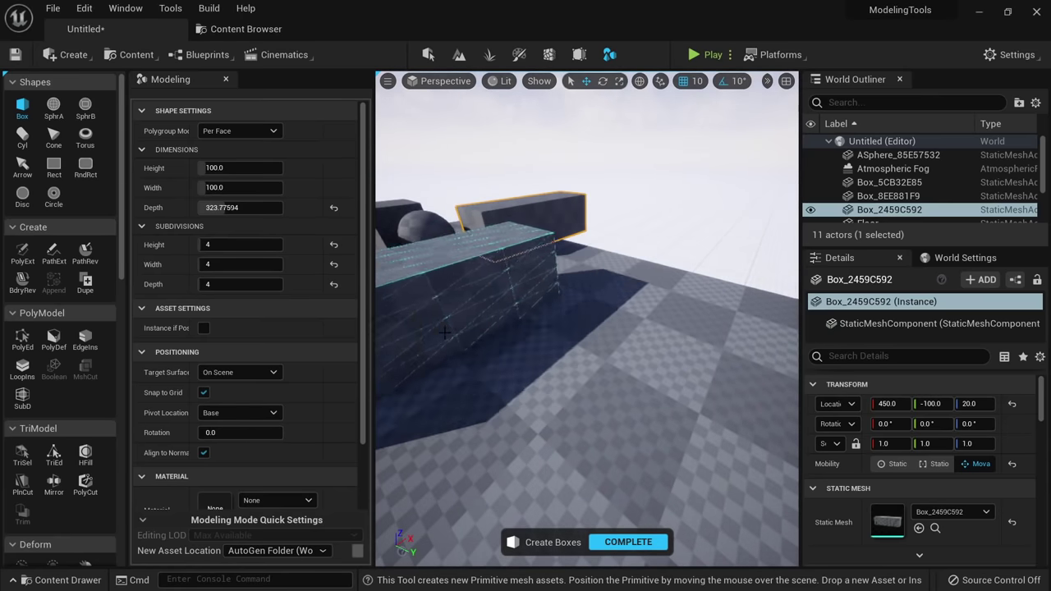
Turn off the wireframe display, place the subdivided box at about X 250, Y 160, Z 20, and complete the tool.
scroll(303, 363, "down", 2)
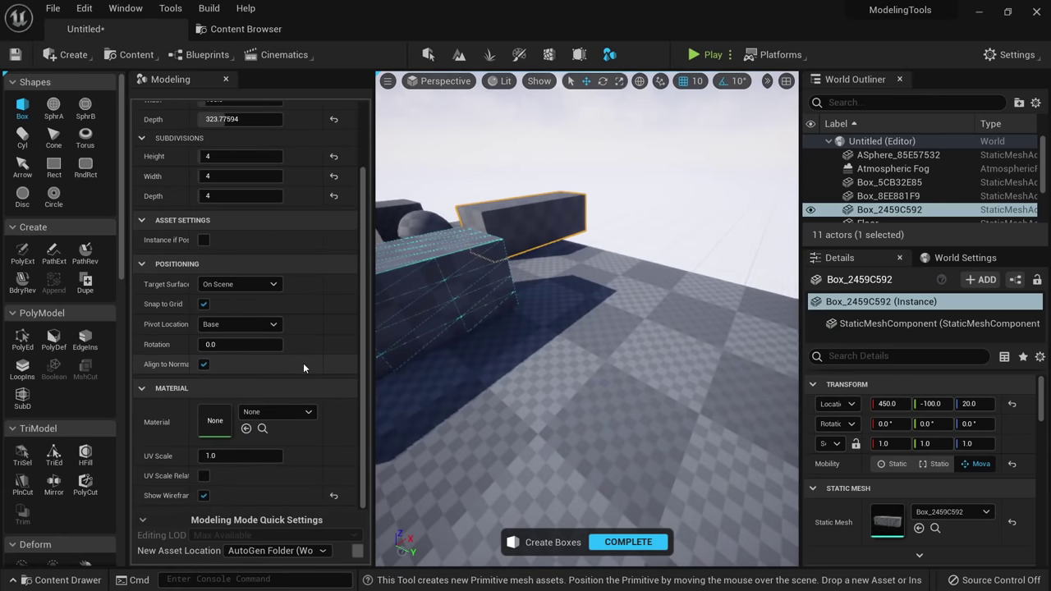
left_click(203, 496)
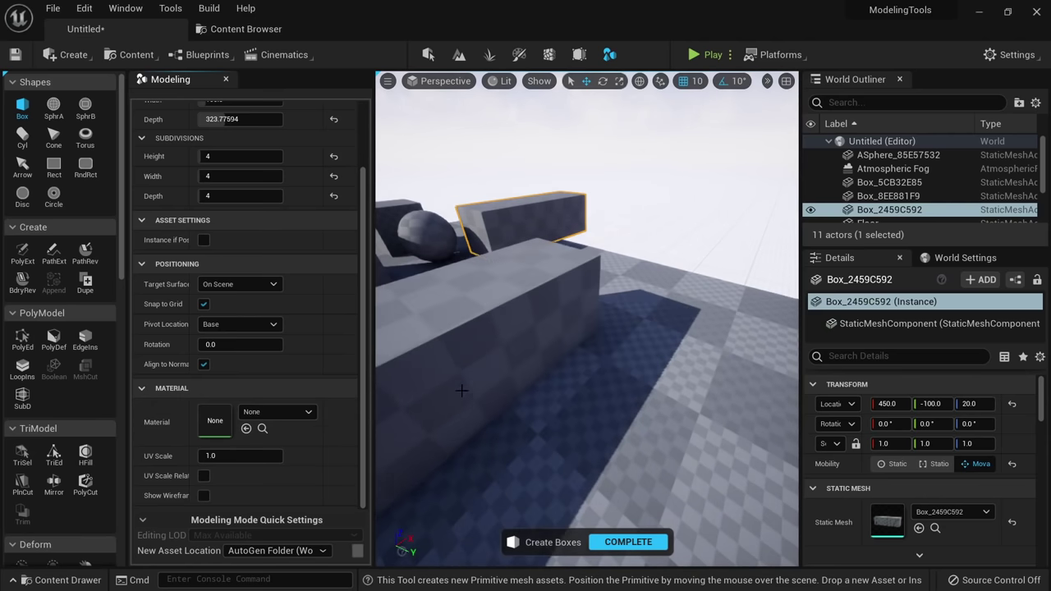
scroll(270, 359, "up", 2)
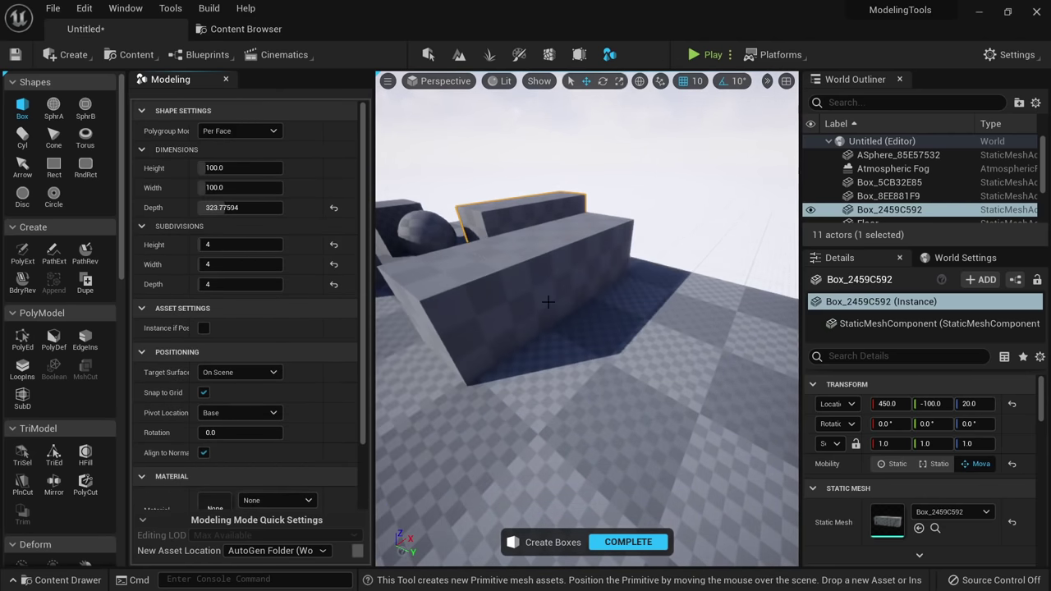
left_click(546, 300)
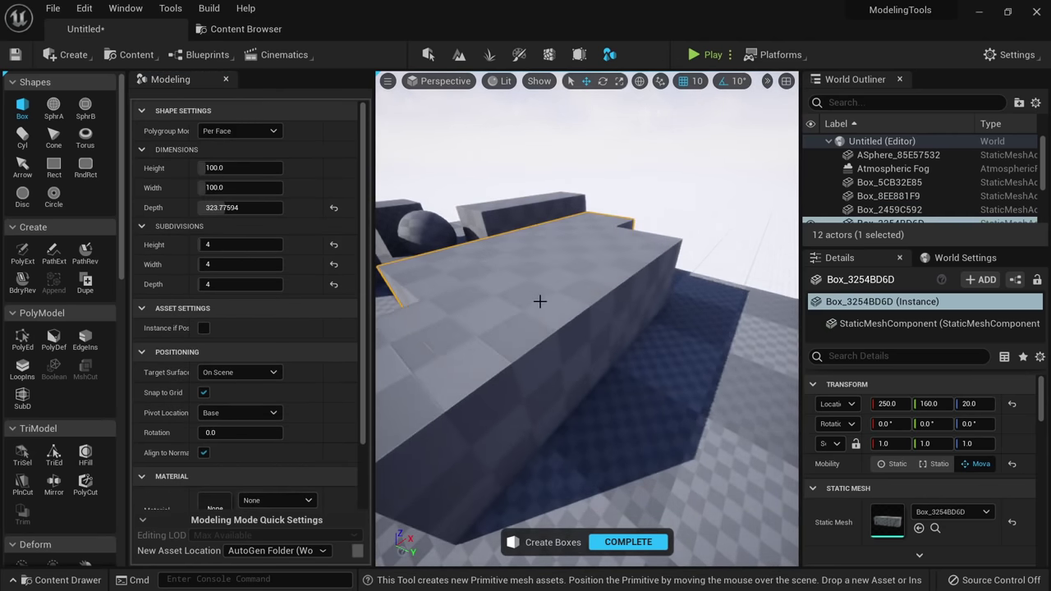
left_click(608, 542)
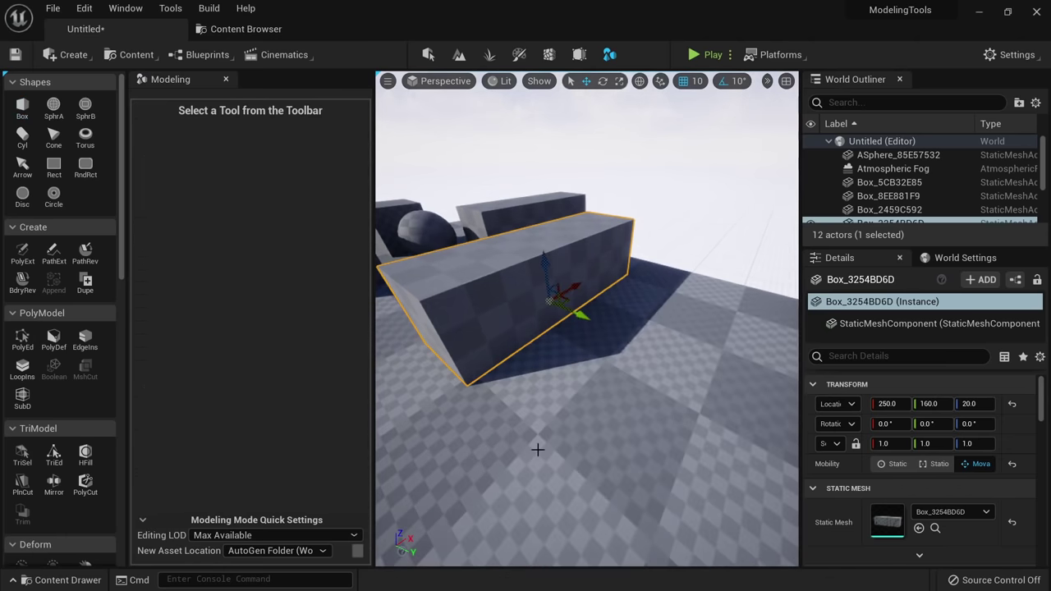
Create a torus with a major radius of 250 and a minor radius of about 50.6 at about X 380, Y 460, Z 20.
left_click(86, 137)
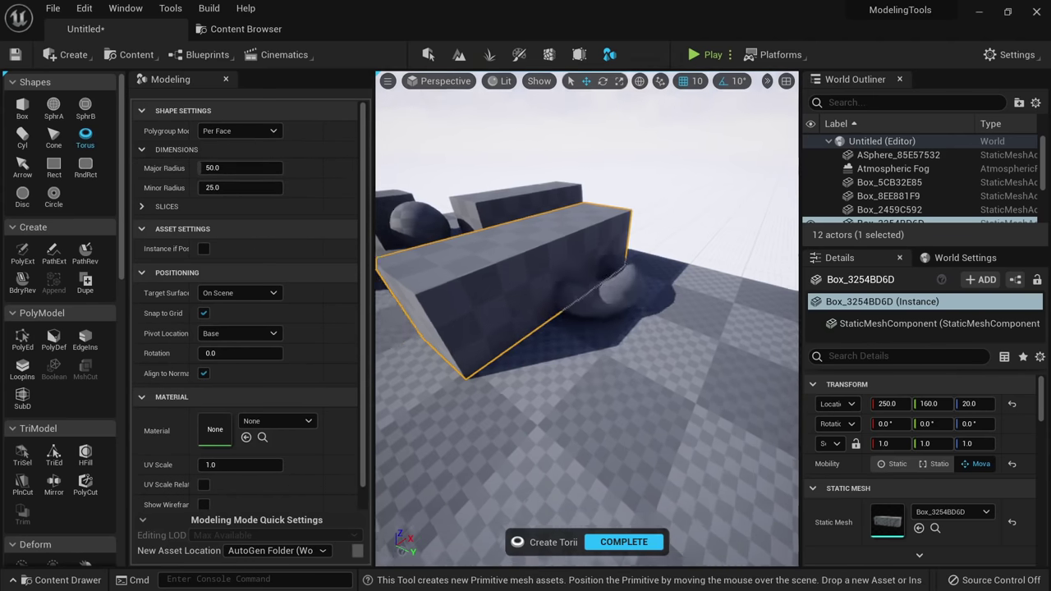
right_click_drag(556, 307, 645, 352)
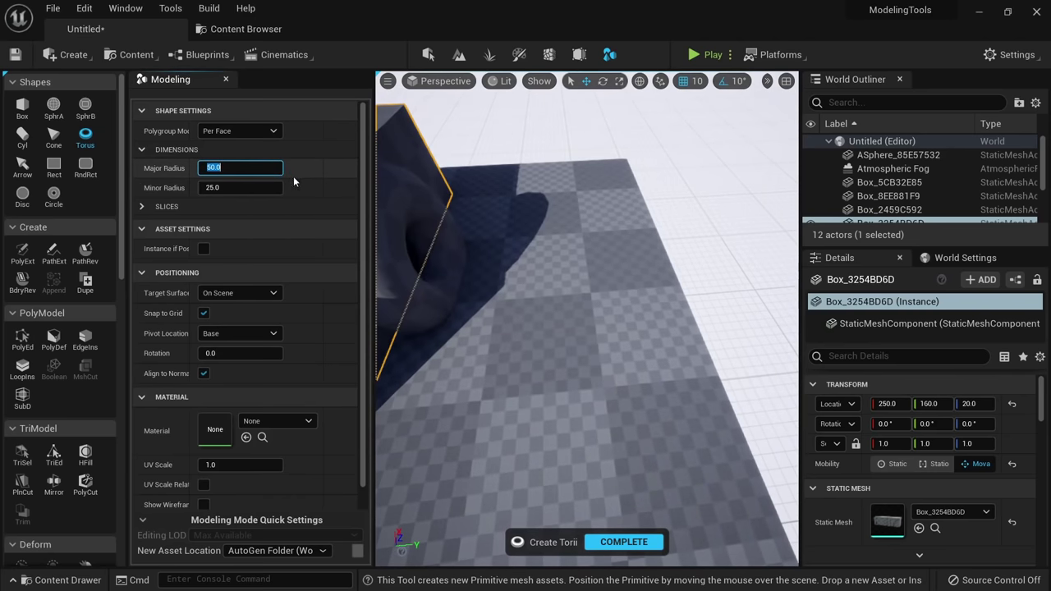
type("250")
key("Return")
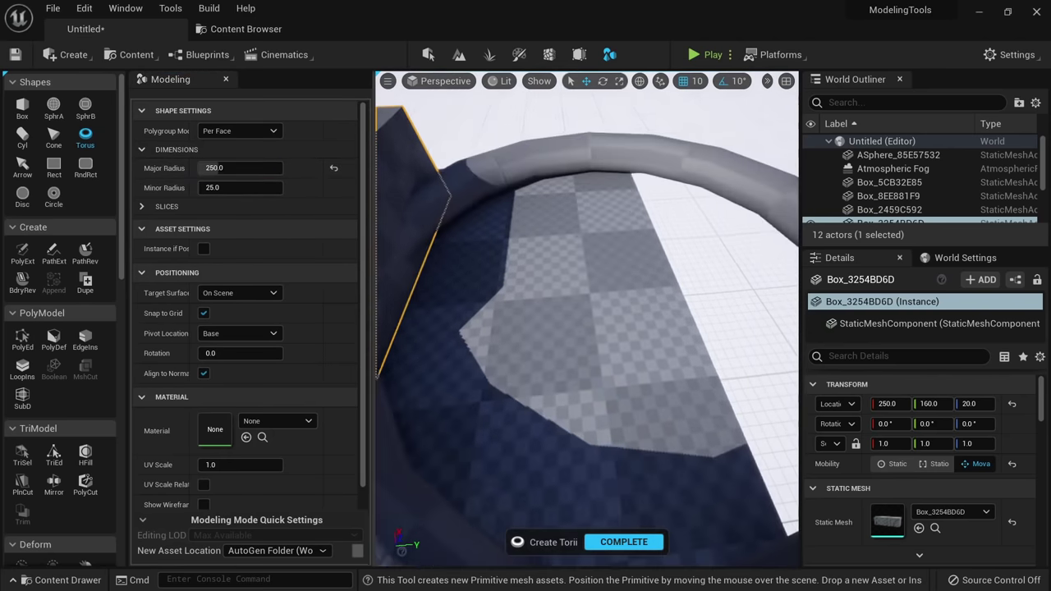
right_click_drag(526, 271, 493, 234)
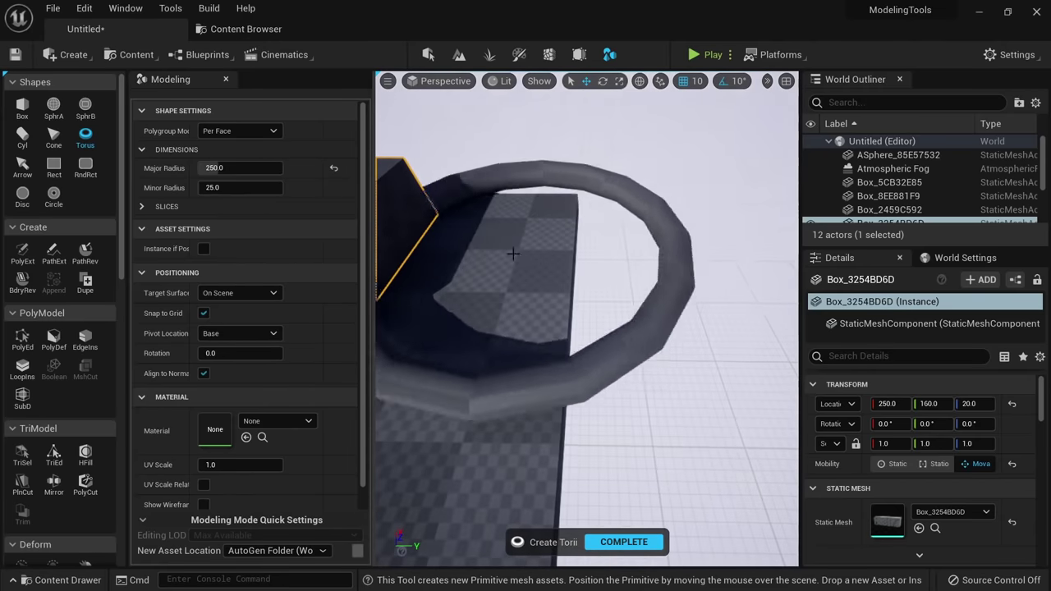
left_click_drag(248, 182, 273, 183)
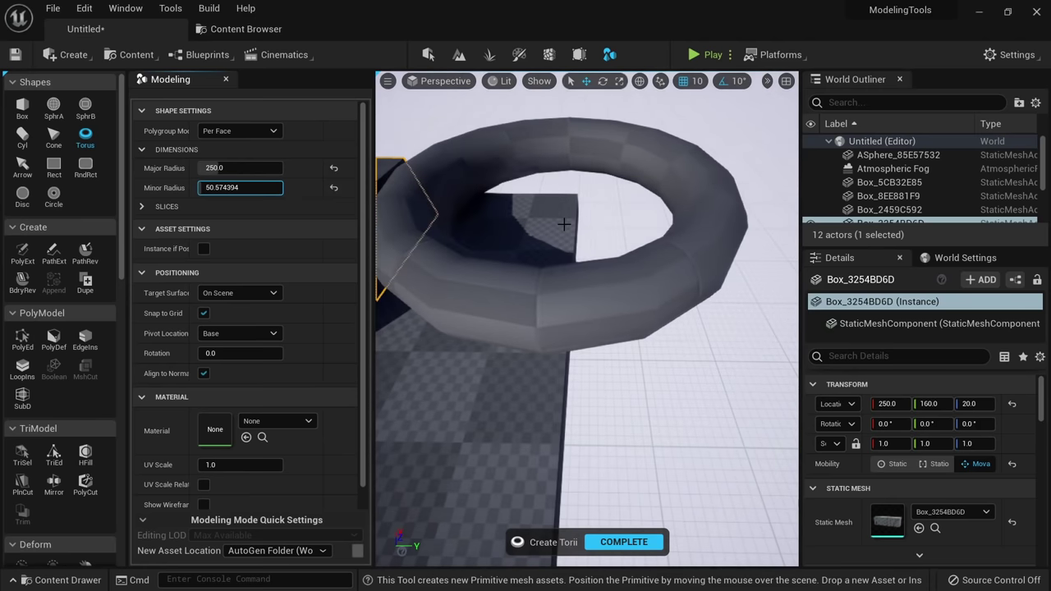
left_click(530, 267)
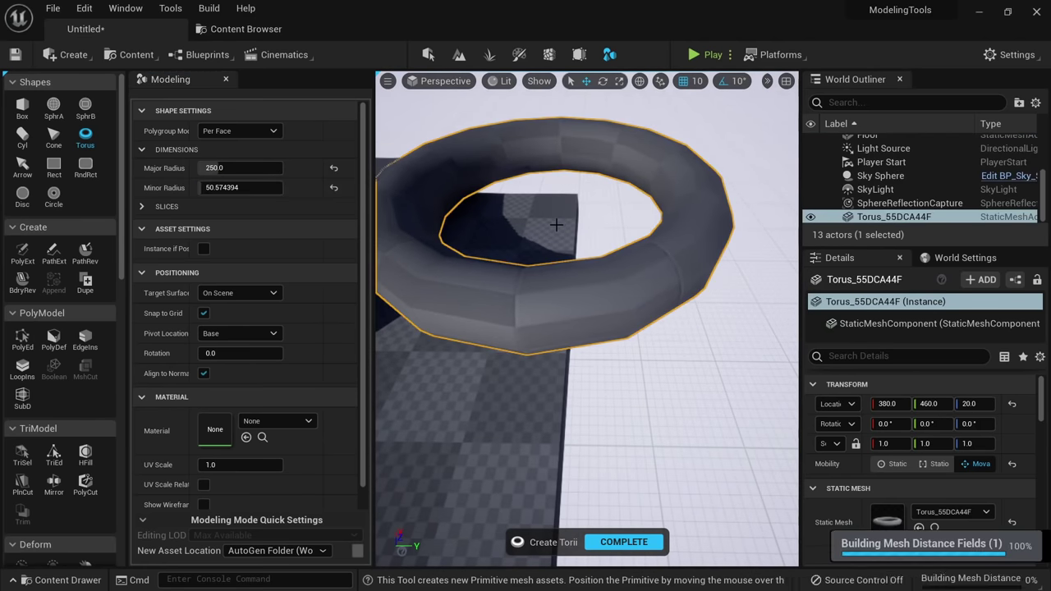
Place another elongated box with the retained box settings on the floor at about X -100, Y 180, Z 20.
right_click_drag(530, 267, 479, 259)
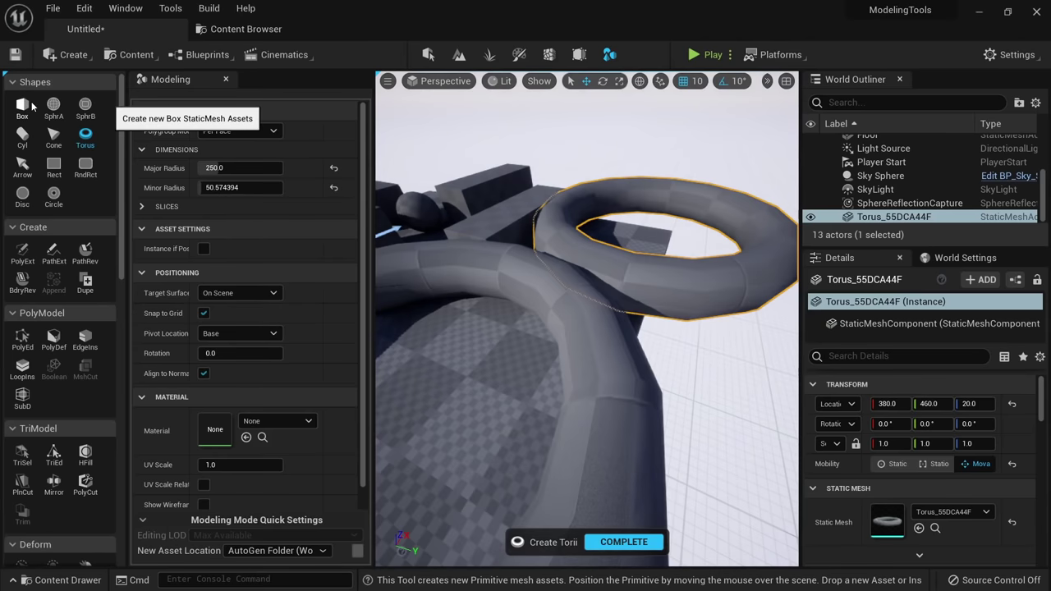
left_click(33, 105)
left_click(413, 349)
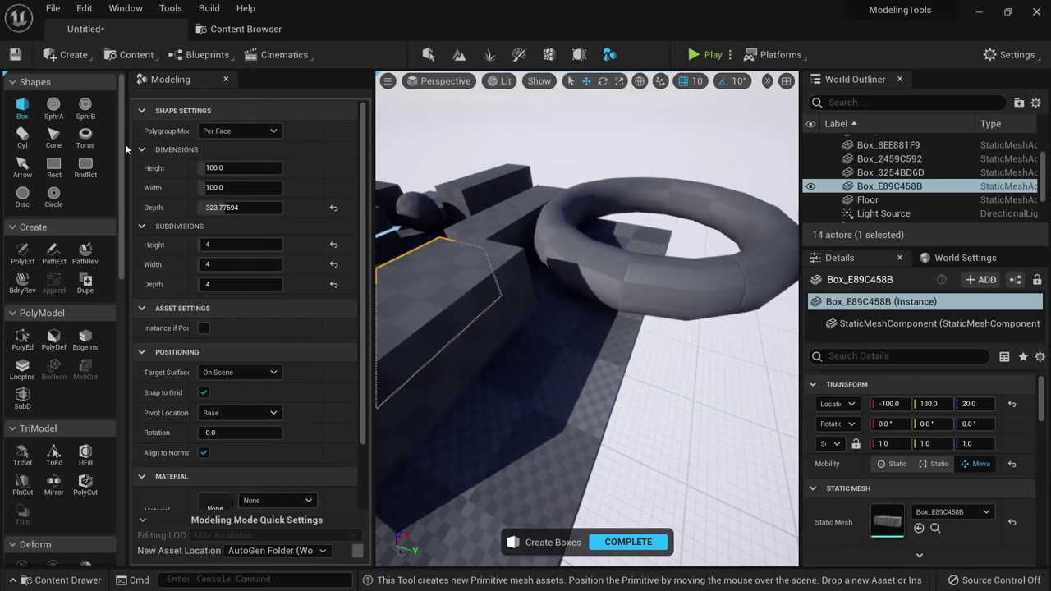
Place a SphrB box sphere with radius 50 and 16 side subdivisions at about X -60, Y 390, Z 20.
left_click(94, 115)
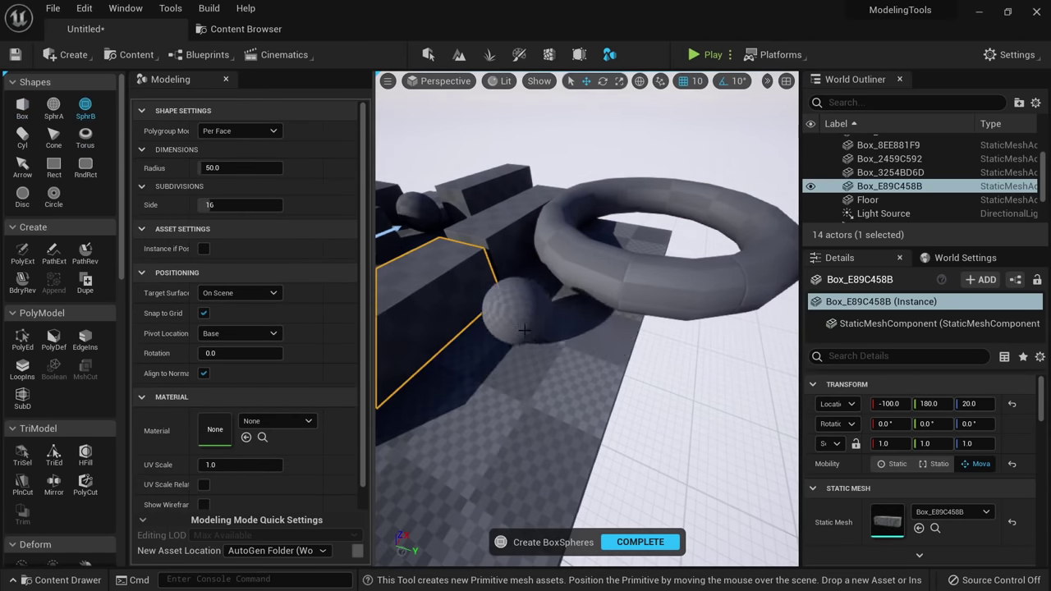
left_click(533, 378)
left_click_drag(609, 383, 609, 353, "alt")
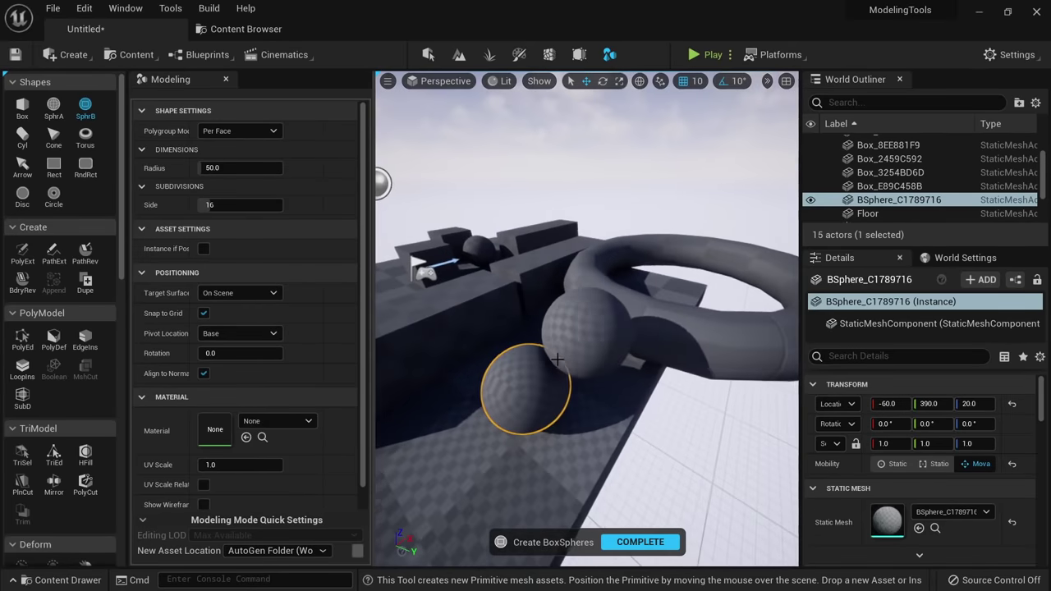
Complete the box sphere tool and start a new box with its depth reset to 100.
left_click(626, 543)
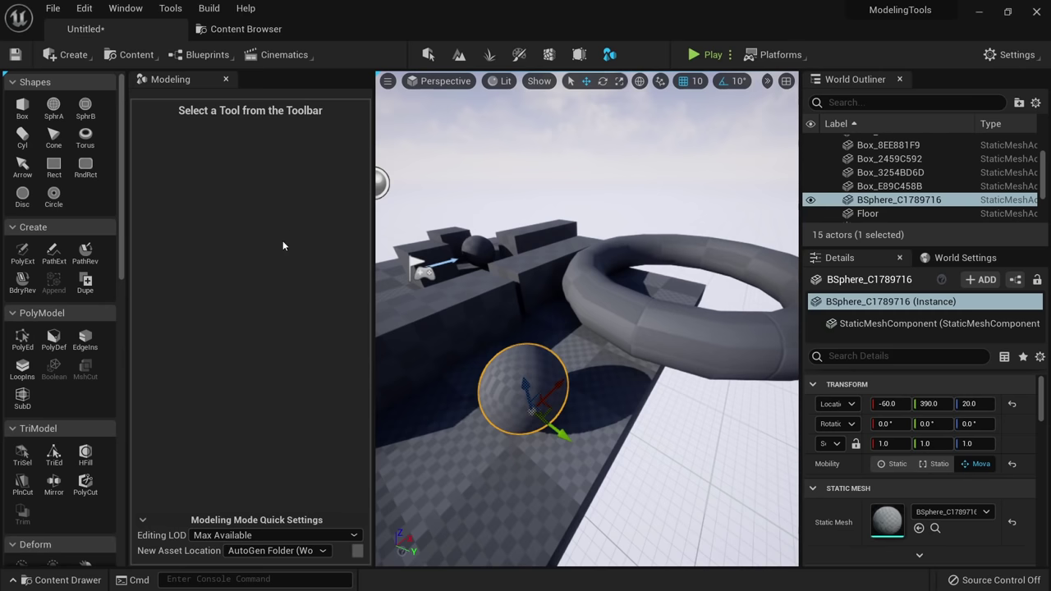
right_click_drag(523, 389, 542, 419)
right_click_drag(559, 332, 563, 337)
left_click(22, 104)
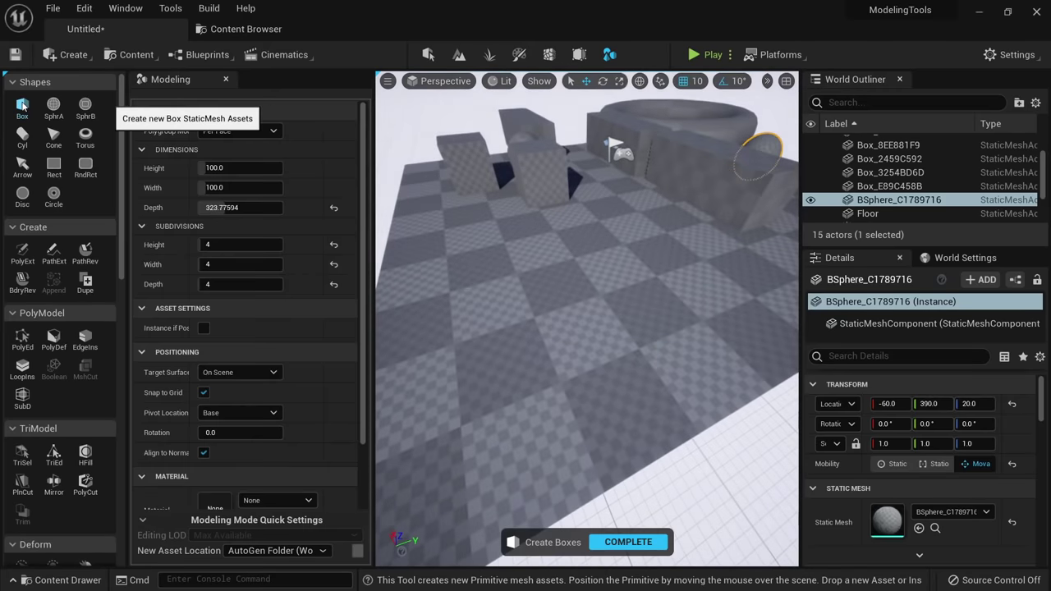
left_click(334, 208)
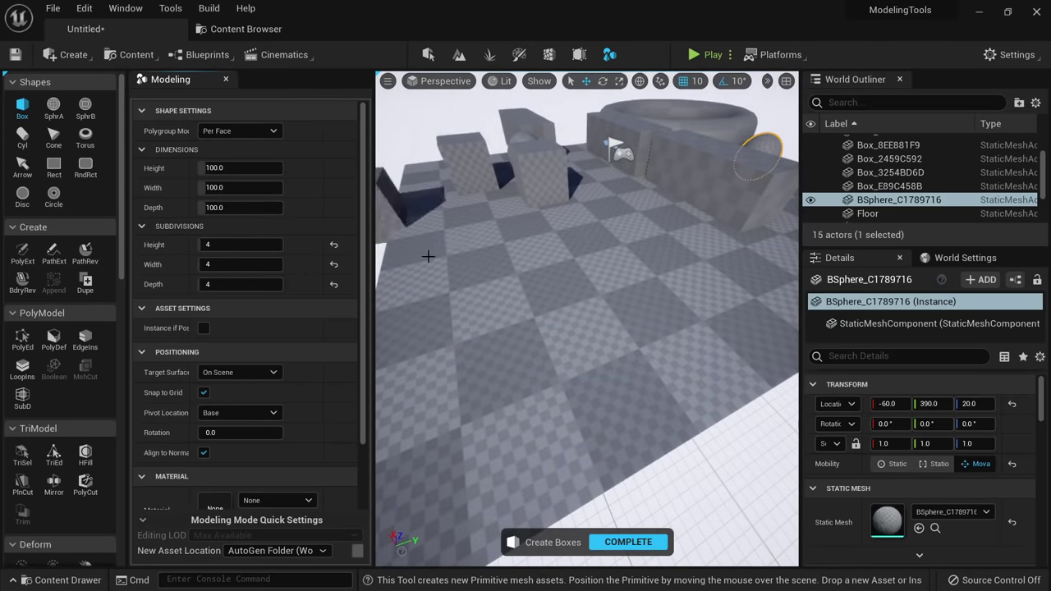
Examine how the box preview aligns to the surfaces of the floor, the existing boxes and the sphere with Align to Normal enabled.
right_click_drag(523, 326, 559, 331)
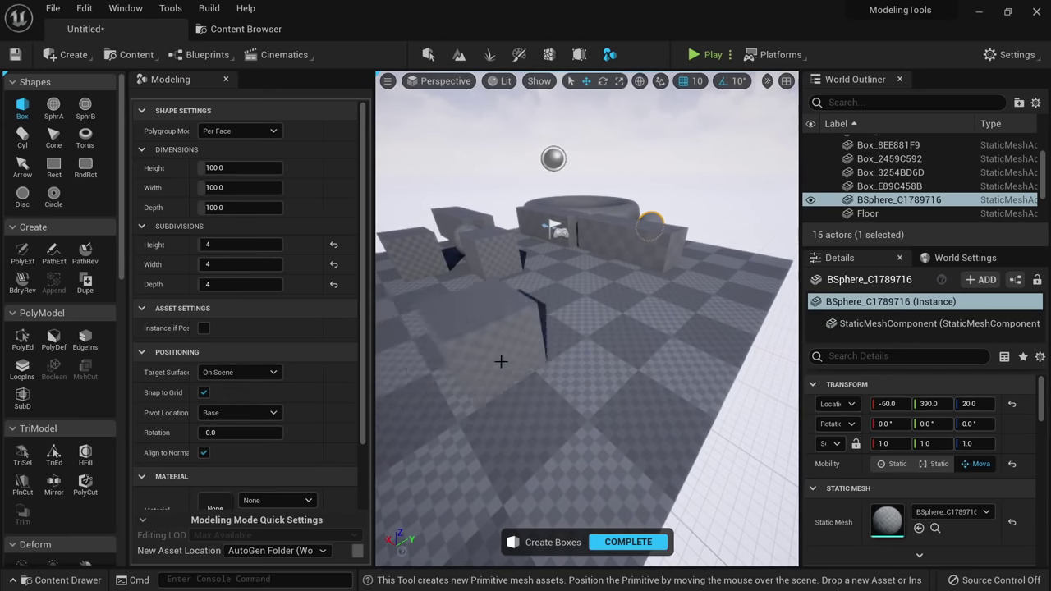
right_click_drag(500, 361, 610, 274)
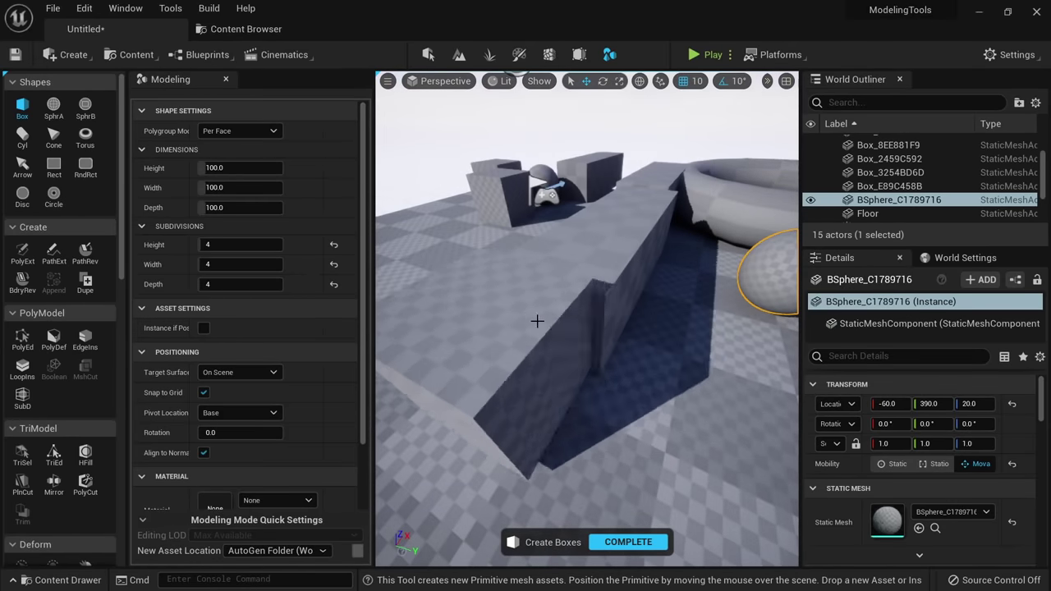
right_click_drag(527, 287, 532, 281)
right_click_drag(518, 372, 518, 372)
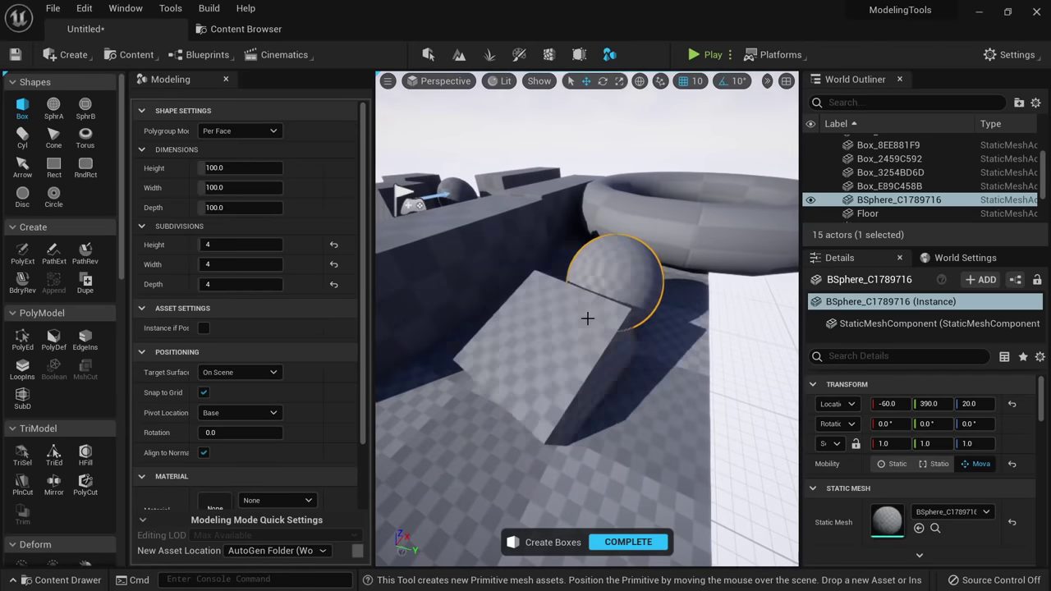
right_click_drag(635, 296, 645, 251)
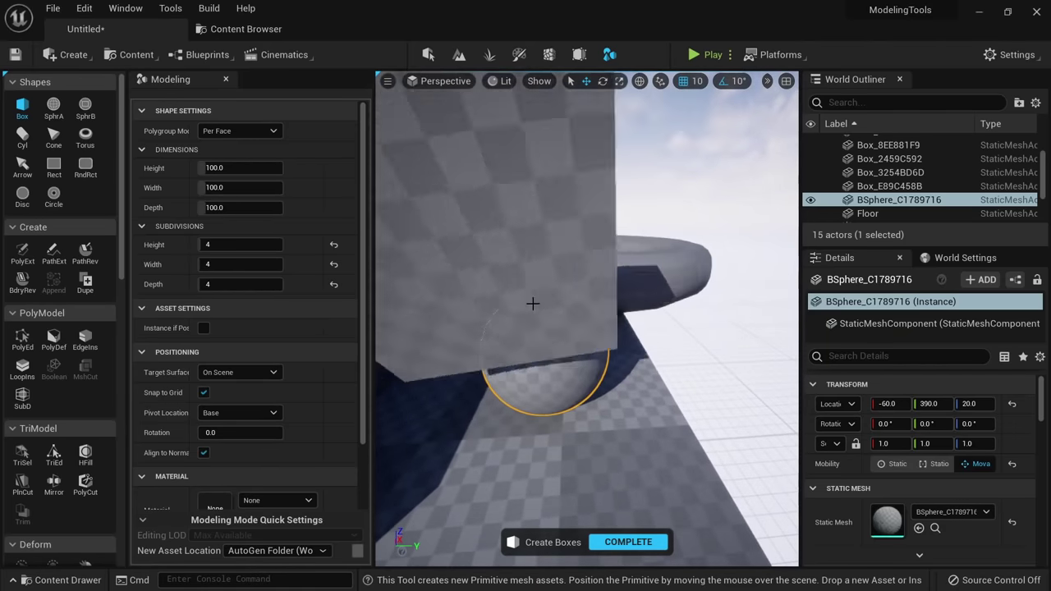
right_click_drag(592, 326, 645, 331)
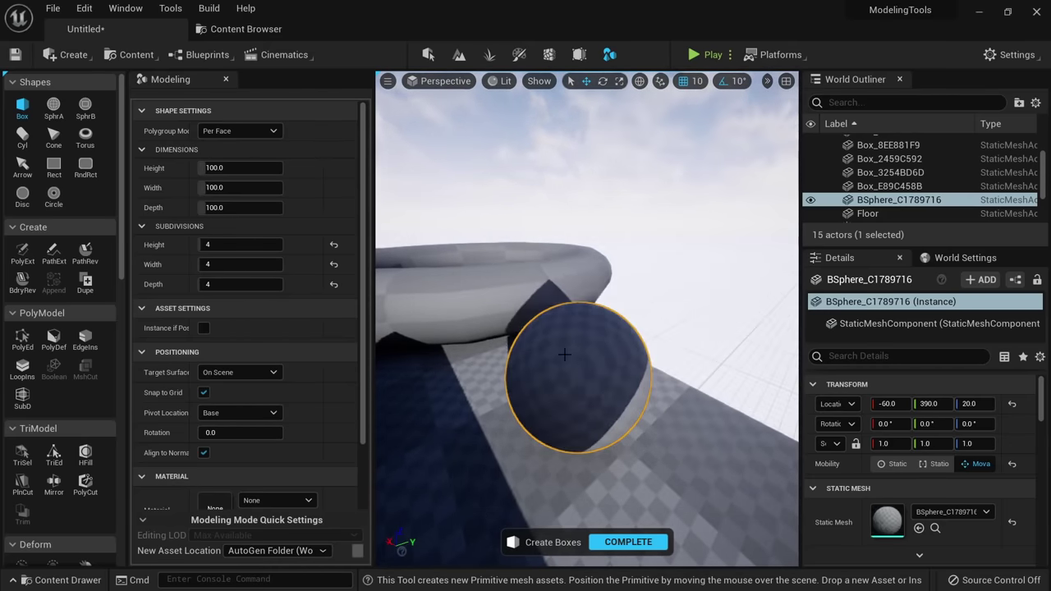
right_click_drag(588, 366, 587, 367)
right_click_drag(627, 336, 626, 336)
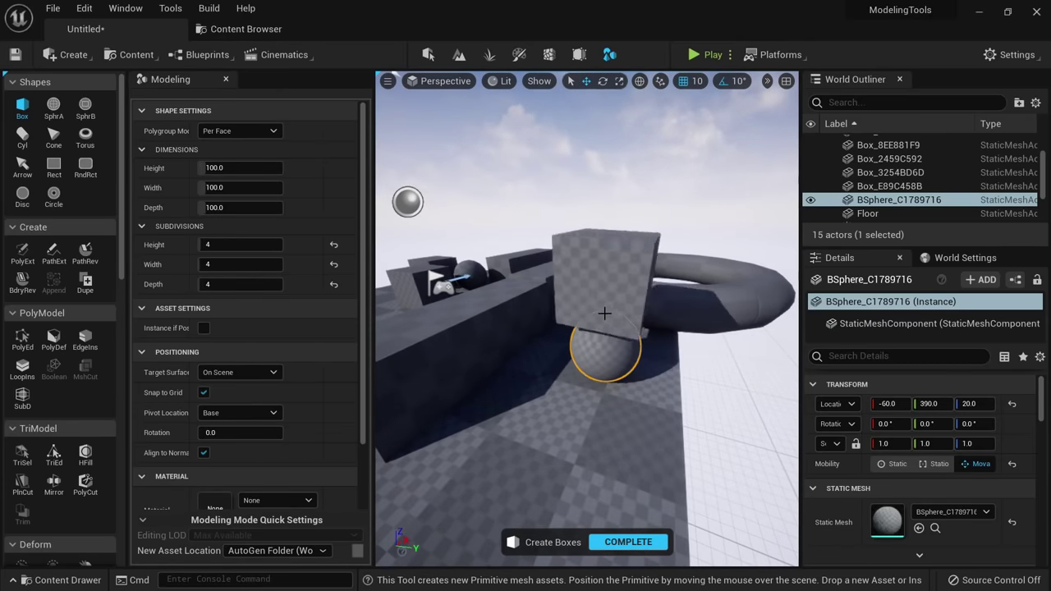
right_click_drag(629, 344, 629, 344)
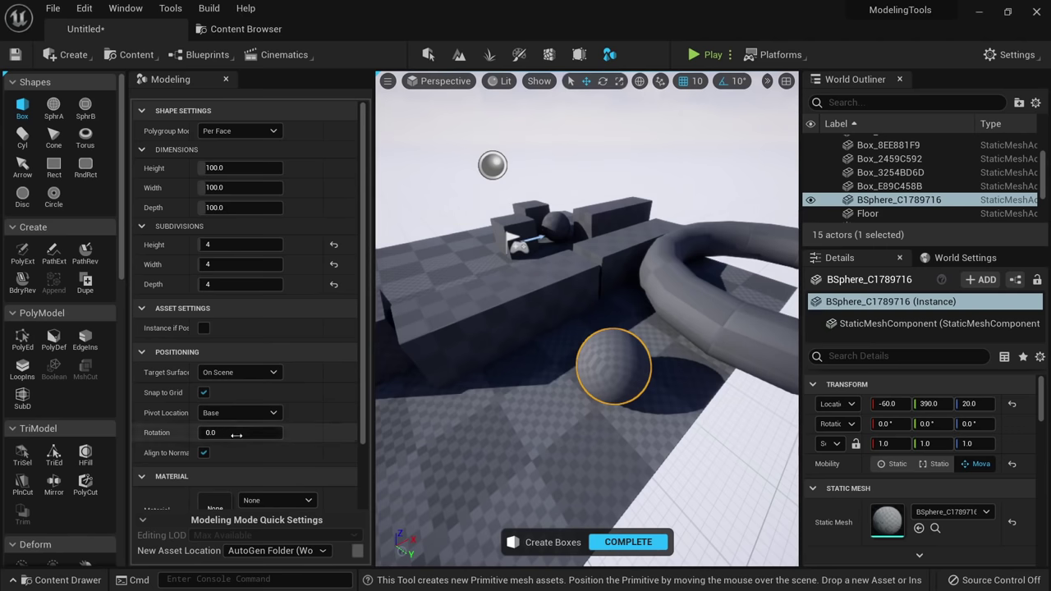
Disable Align to Normal for the new box and check its preview orientation over the sphere, boxes and floor.
left_click_drag(189, 455, 194, 457)
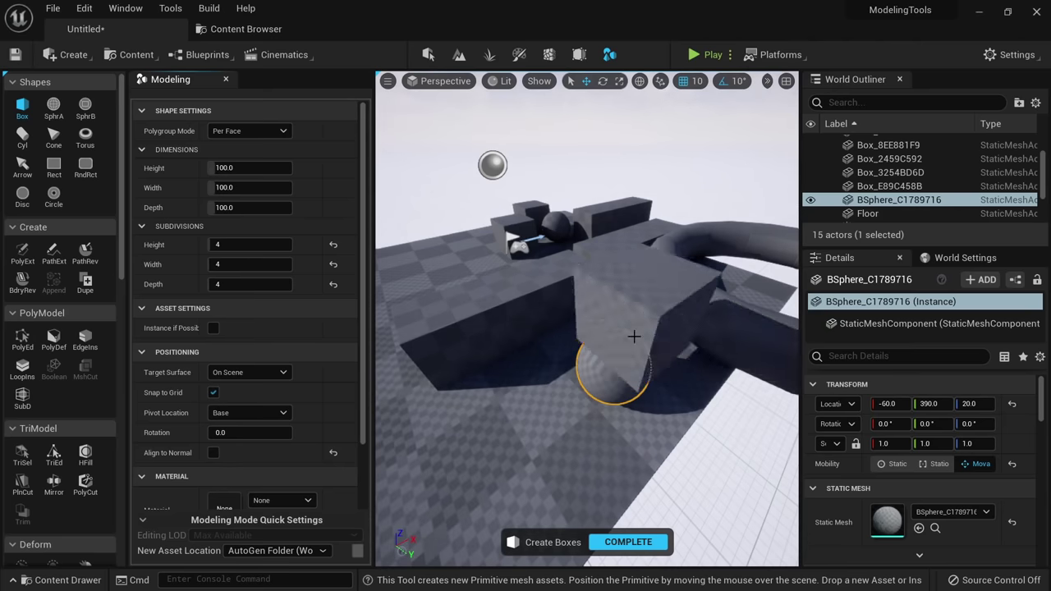
right_click_drag(571, 468, 519, 452)
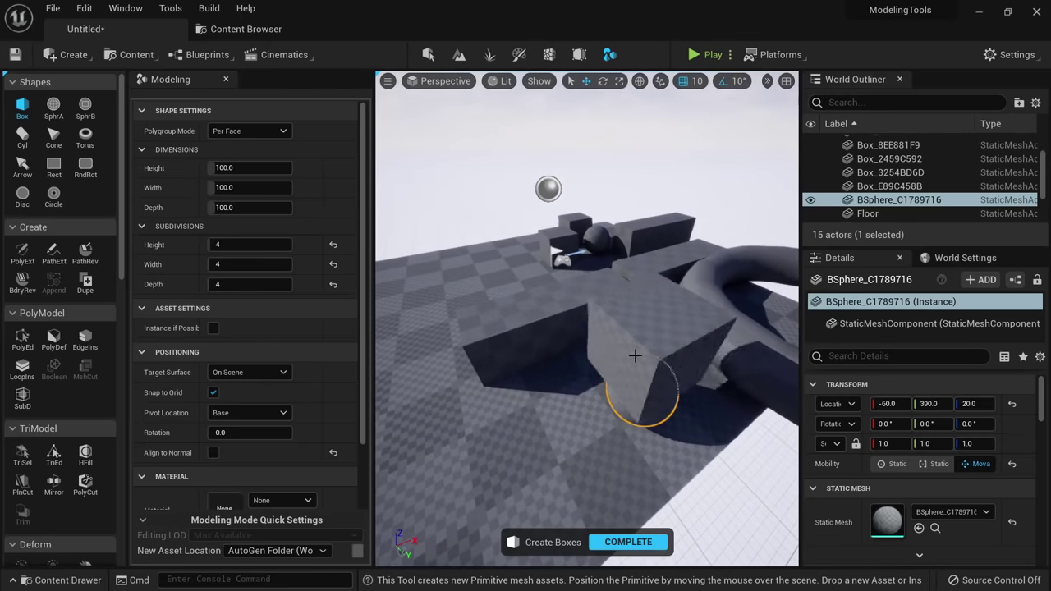
right_click_drag(524, 409, 528, 420)
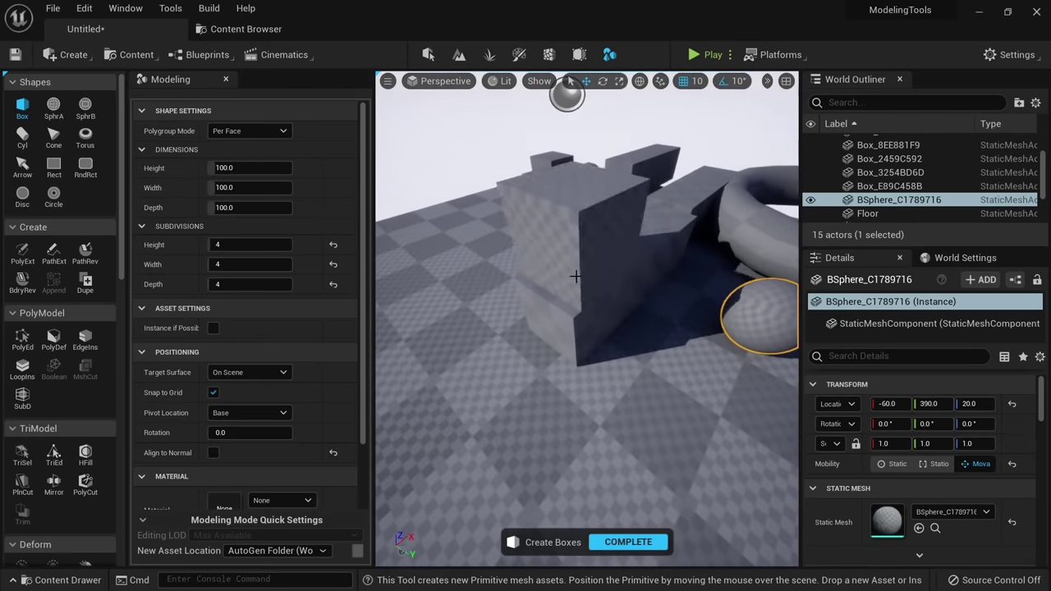
right_click_drag(624, 399, 661, 399)
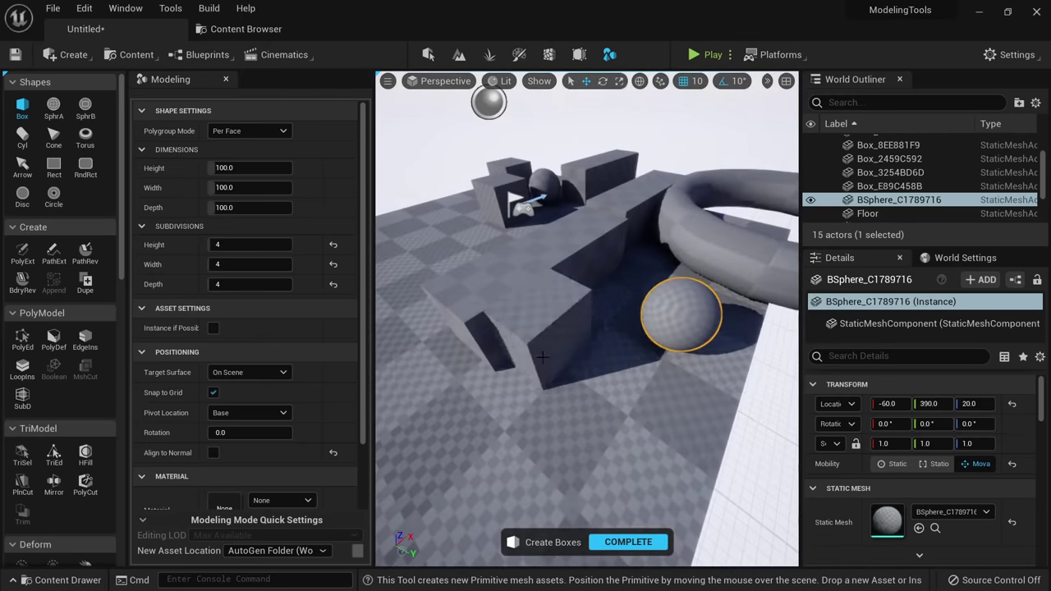
right_click_drag(685, 298, 780, 247)
right_click_drag(624, 345, 611, 387)
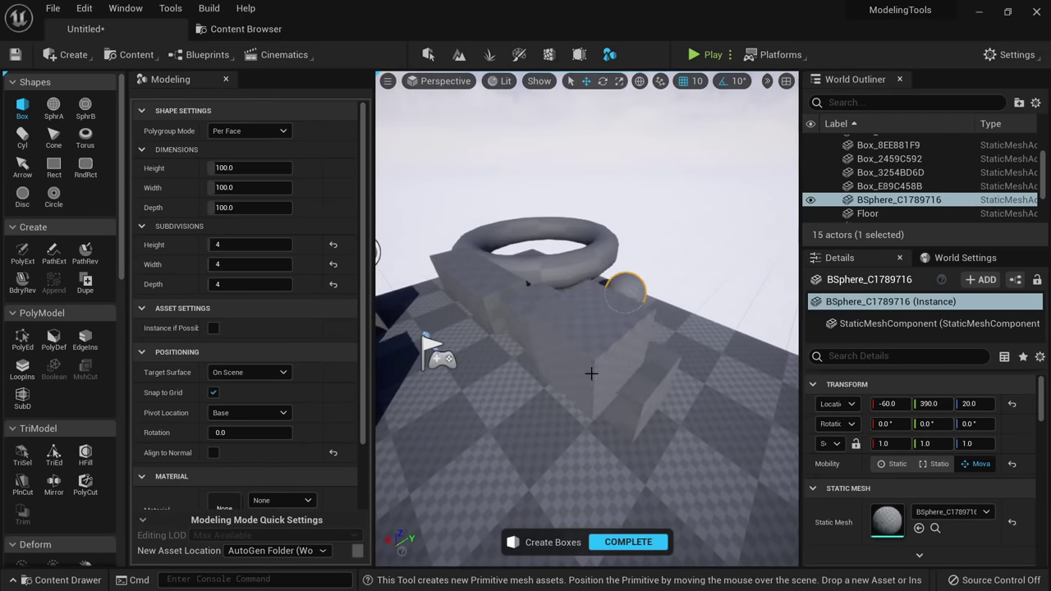
mouse_move(600, 362)
right_mouse_down()
mouse_move(595, 370)
mouse_move(600, 359)
right_mouse_up()
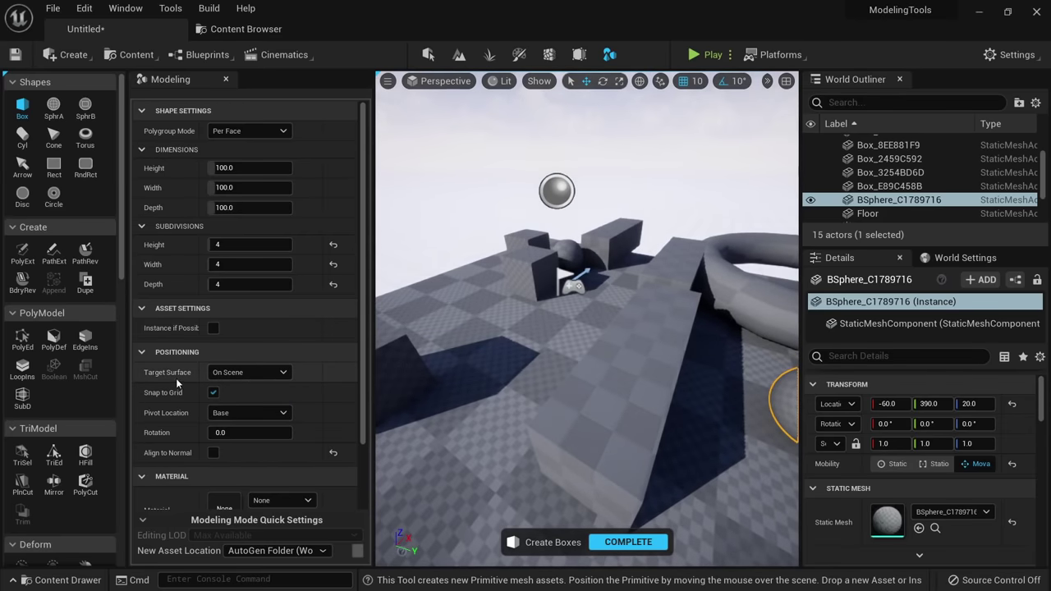
Review the Target Surface choices, keep On Scene, and examine the box preview on the floor and on top of existing boxes.
left_click(231, 372)
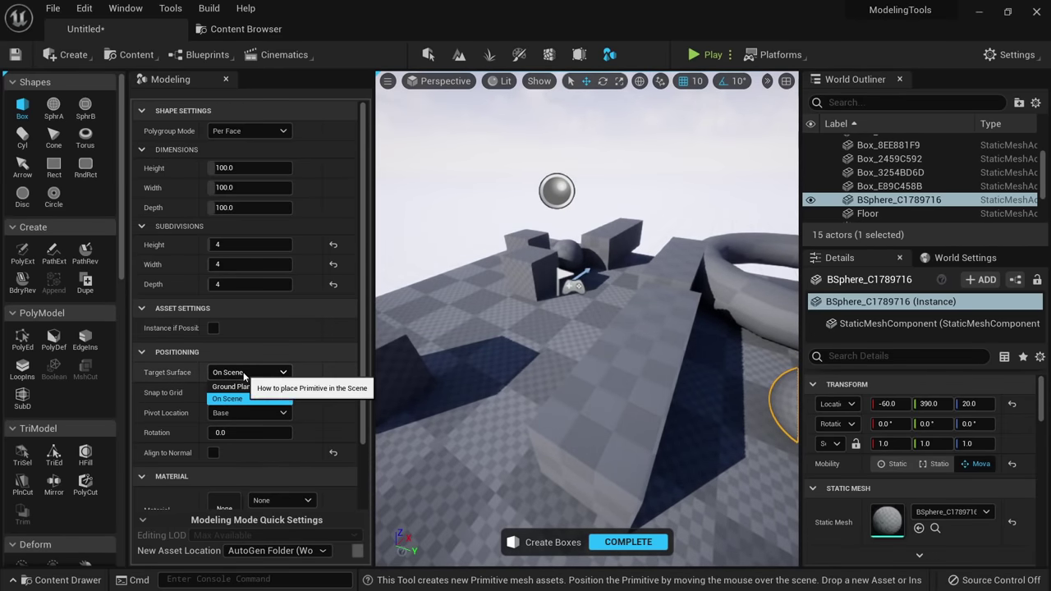
left_click(234, 398)
right_click_drag(623, 376, 733, 402)
right_click_drag(521, 422, 468, 398)
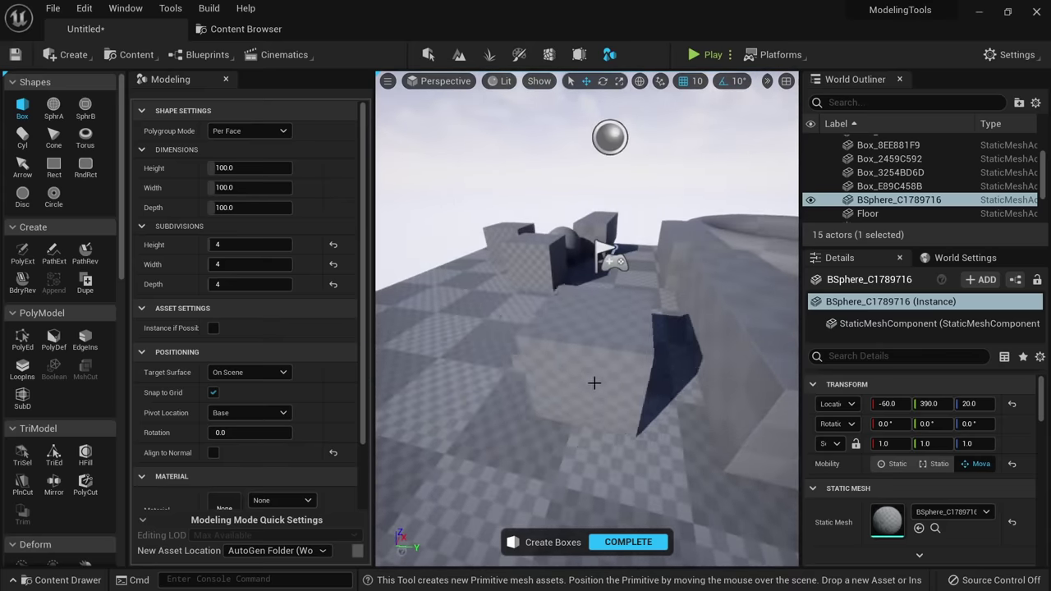
right_click_drag(574, 389, 648, 402)
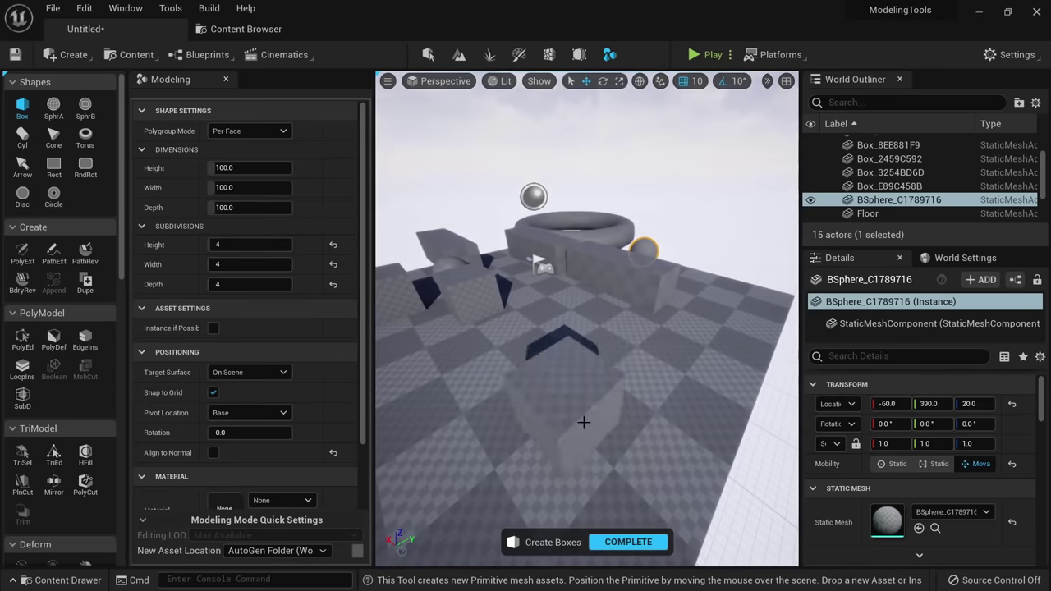
right_click_drag(584, 421, 640, 415)
right_click_drag(574, 388, 623, 419)
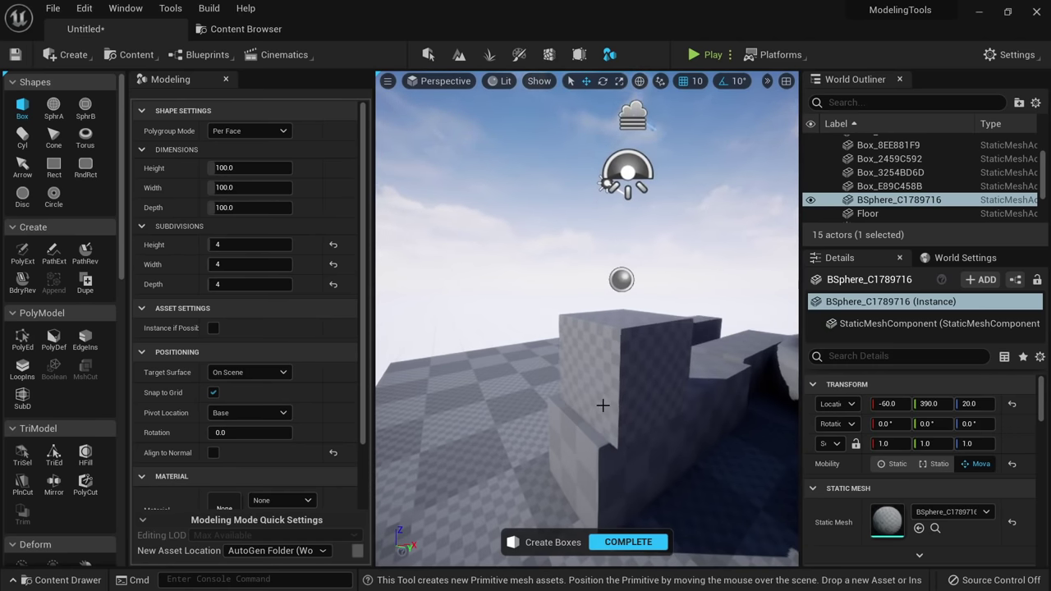
Set the box's target surface to Ground Plane and check its preview around and beyond the floor's edges.
left_click(222, 376)
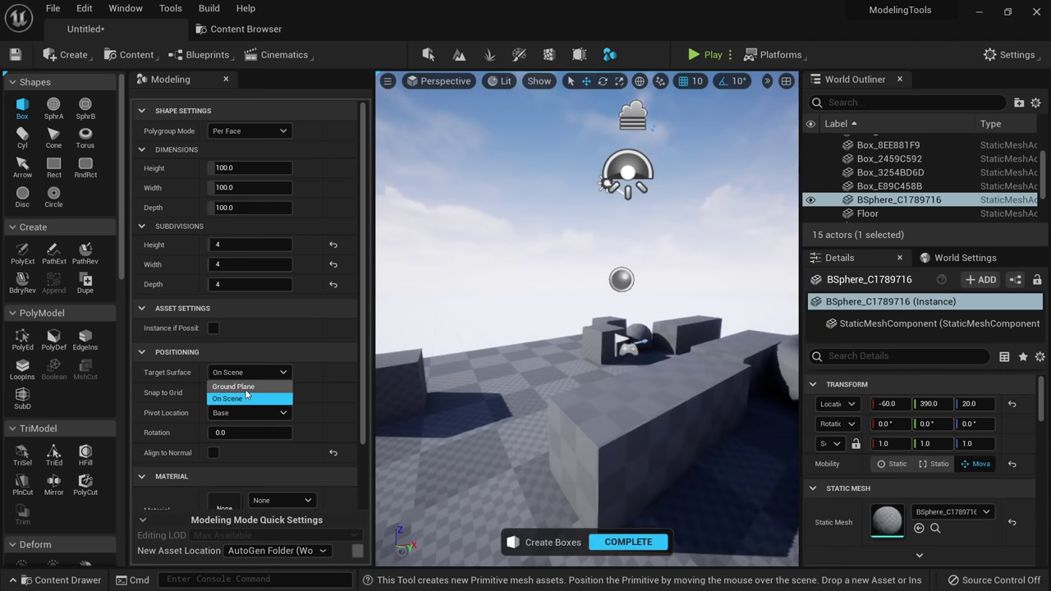
left_click(244, 387)
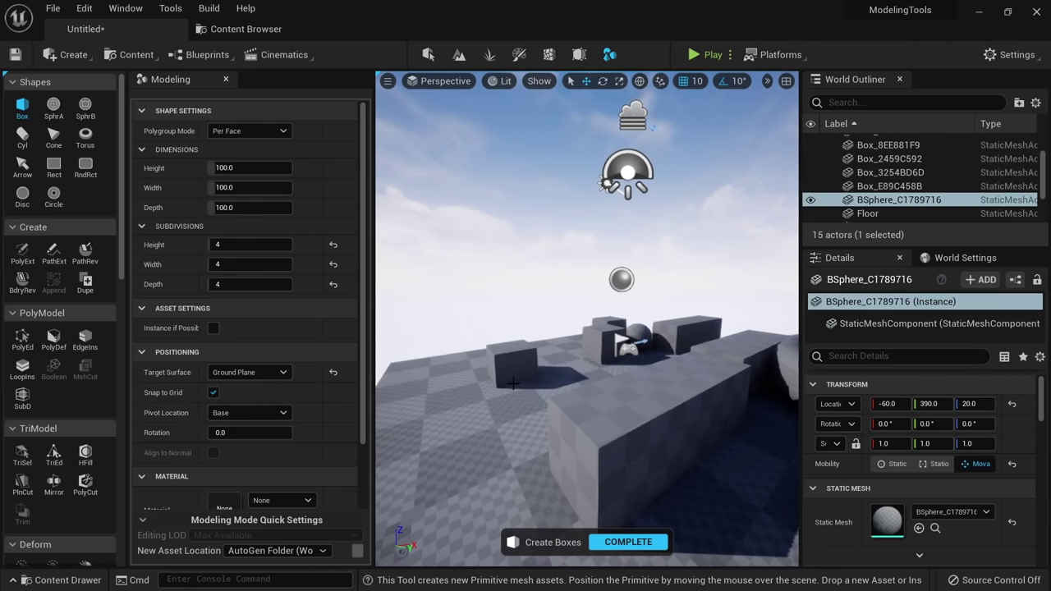
right_click_drag(513, 384, 735, 419)
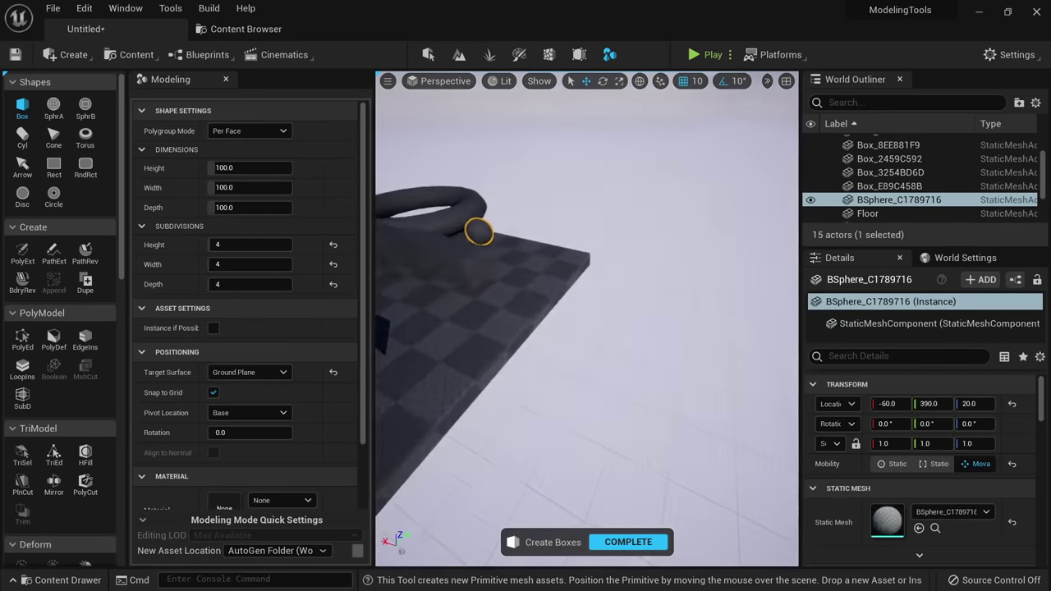
right_click_drag(632, 427, 655, 283)
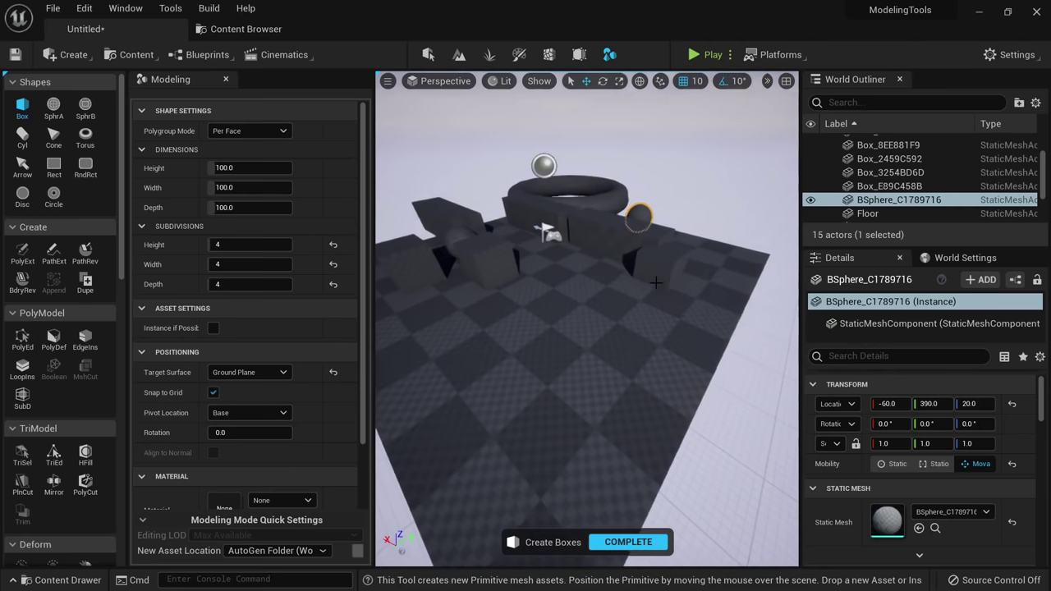
right_click_drag(481, 314, 463, 310)
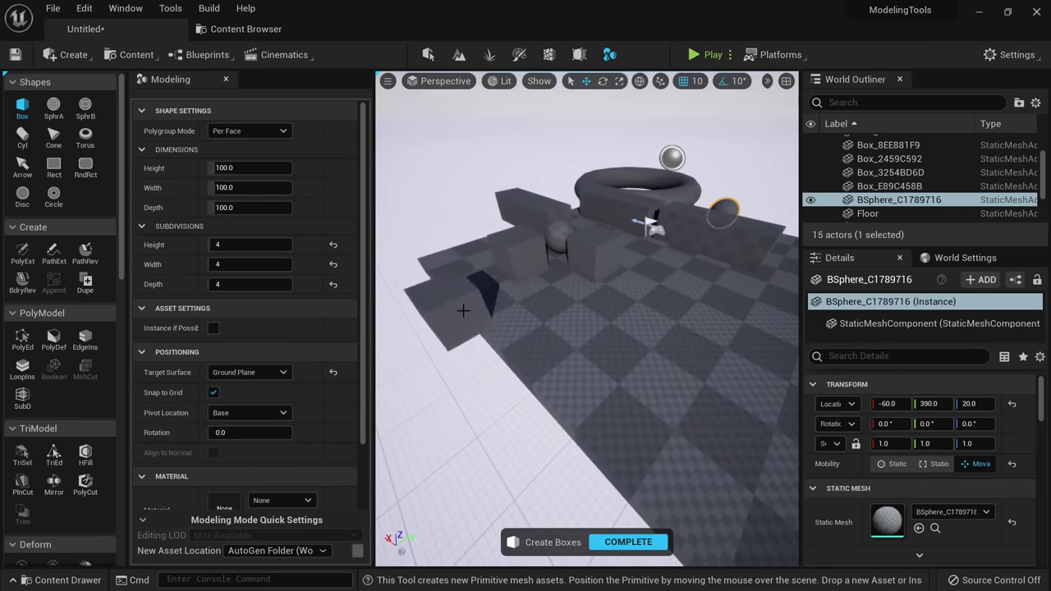
right_click_drag(573, 297, 657, 288)
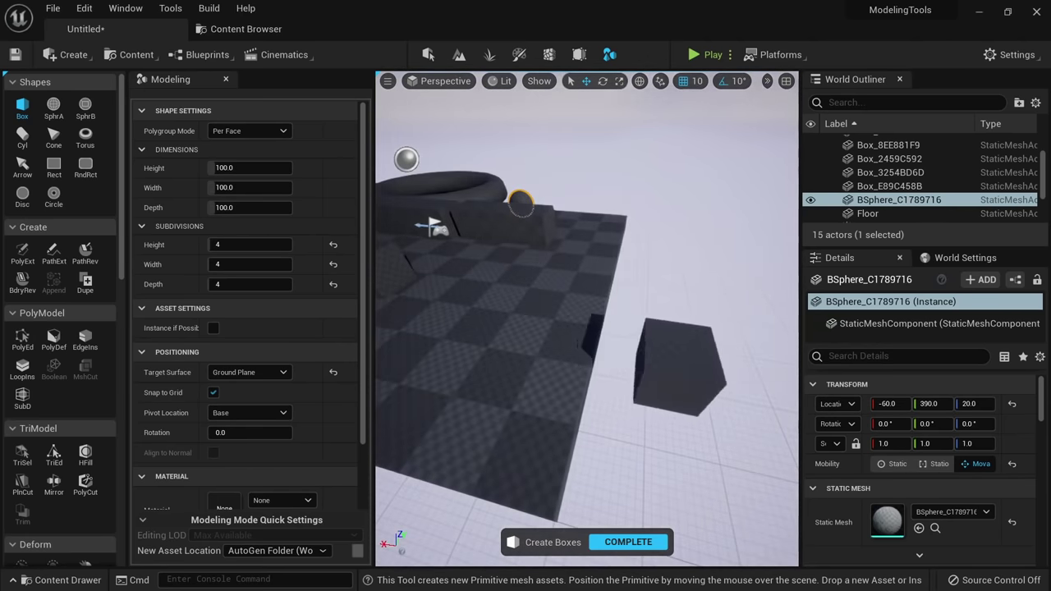
right_click_drag(669, 393, 477, 378)
Try a box rotation of about 55.3 and reset the rotation to 0.
left_click_drag(276, 432, 292, 432)
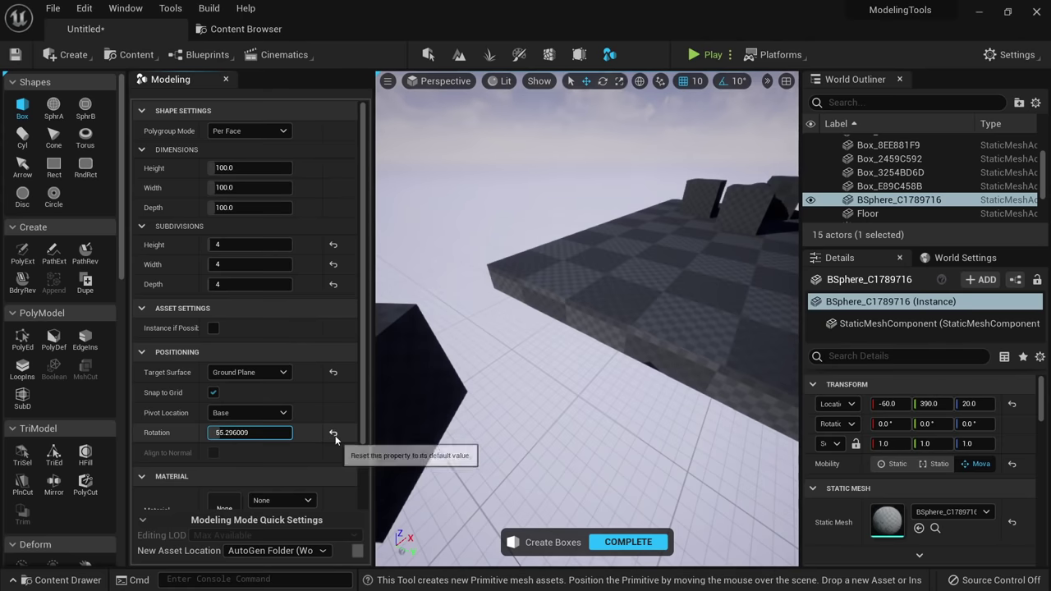
left_click(334, 433)
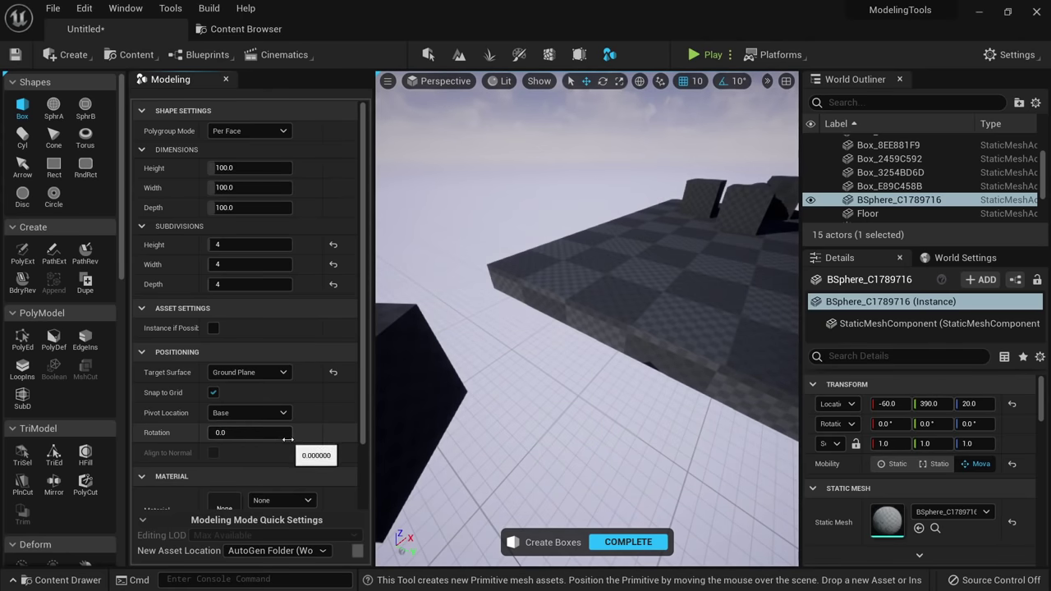
Try the 3dParticleOpacityInstance material on the box preview and reset the material to None.
scroll(288, 439, "down", 3)
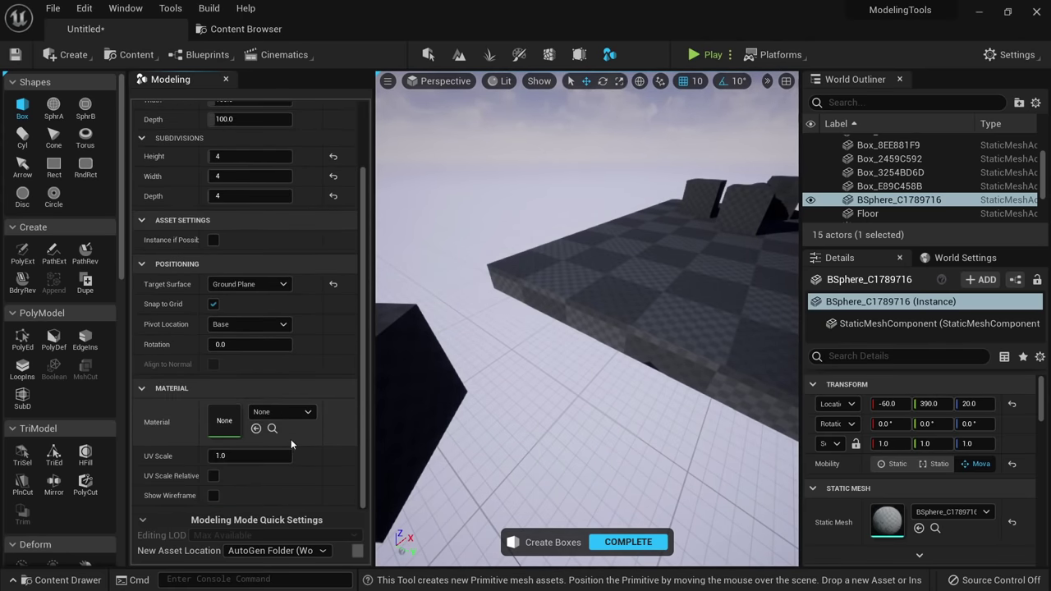
right_click_drag(517, 373, 689, 374)
right_click_drag(519, 208, 492, 215)
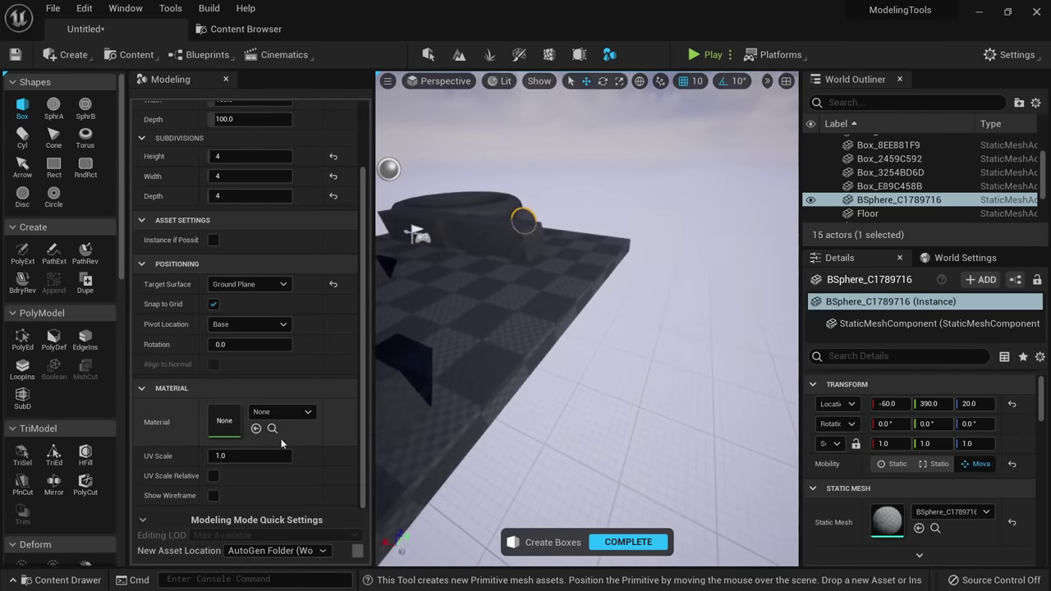
left_click(298, 408)
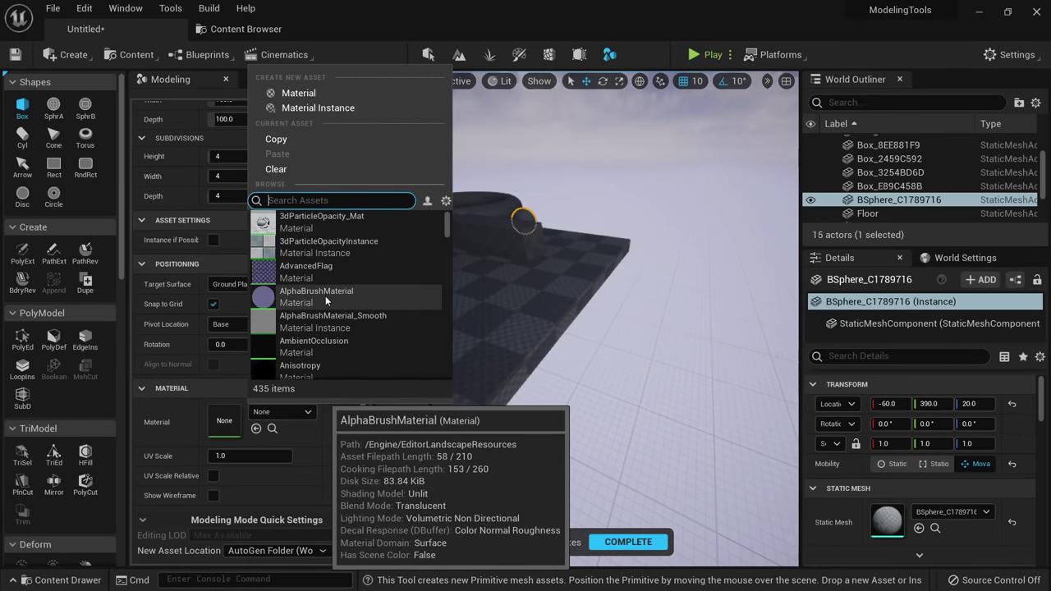
left_click(337, 247)
right_click_drag(593, 391, 640, 375)
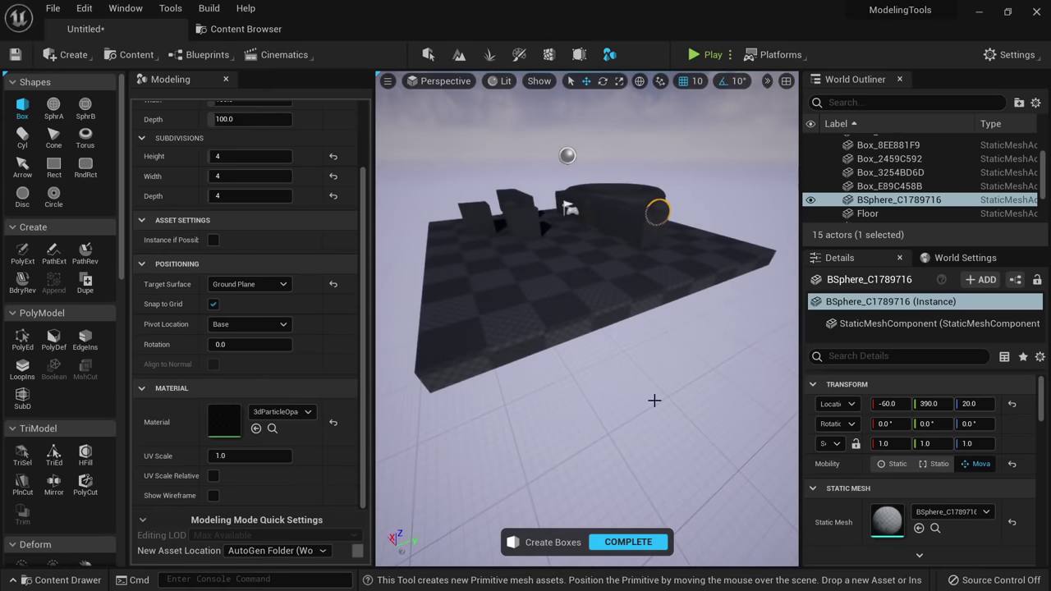
left_click(333, 423)
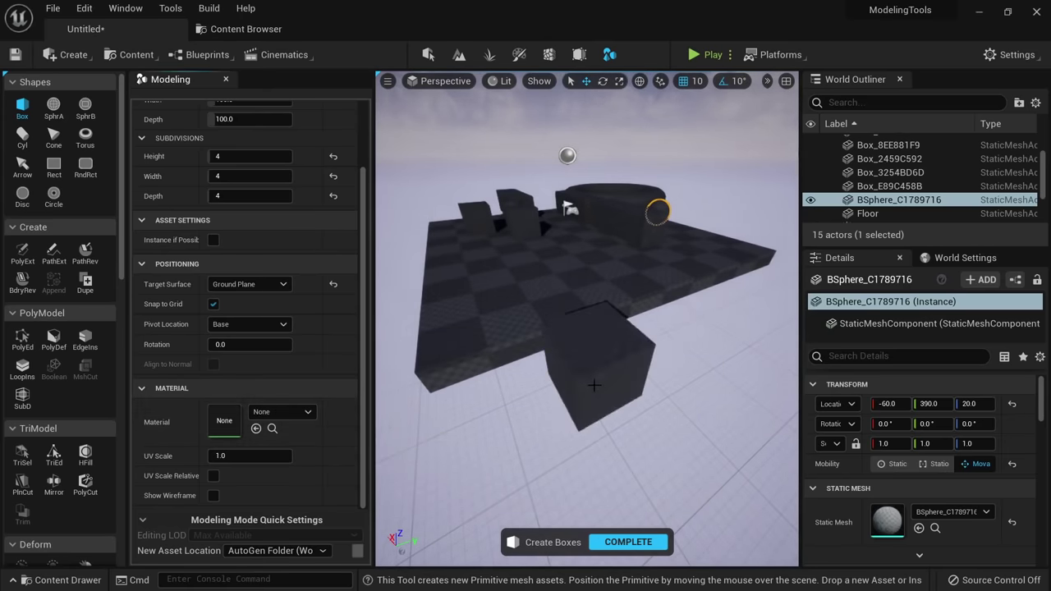
Place the 100-unit box on the ground plane beside the floor at about X -670, Y -230, Z 0.
right_click_drag(593, 385, 697, 378)
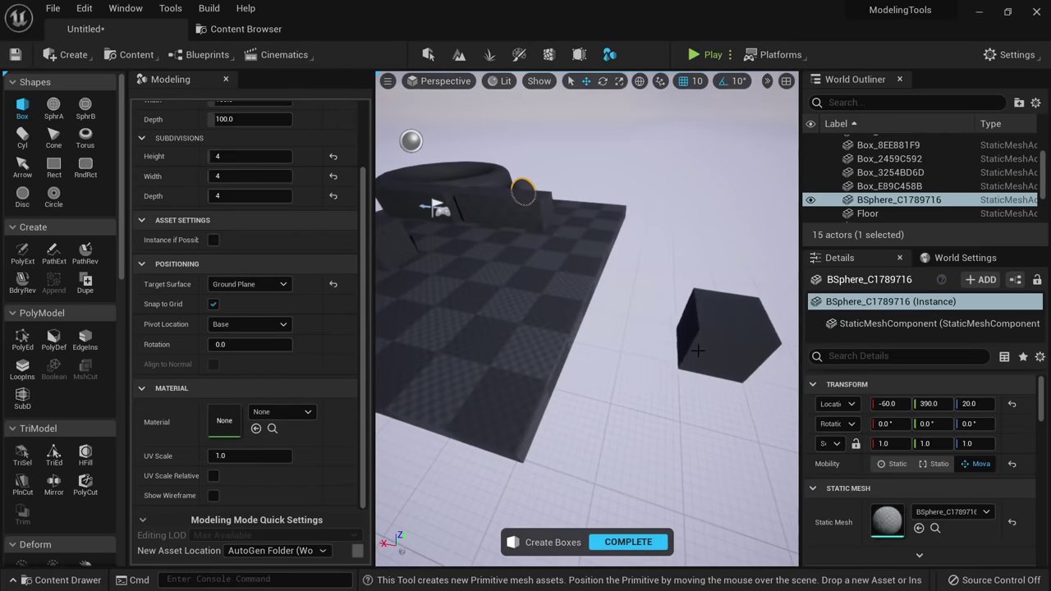
left_click(682, 344)
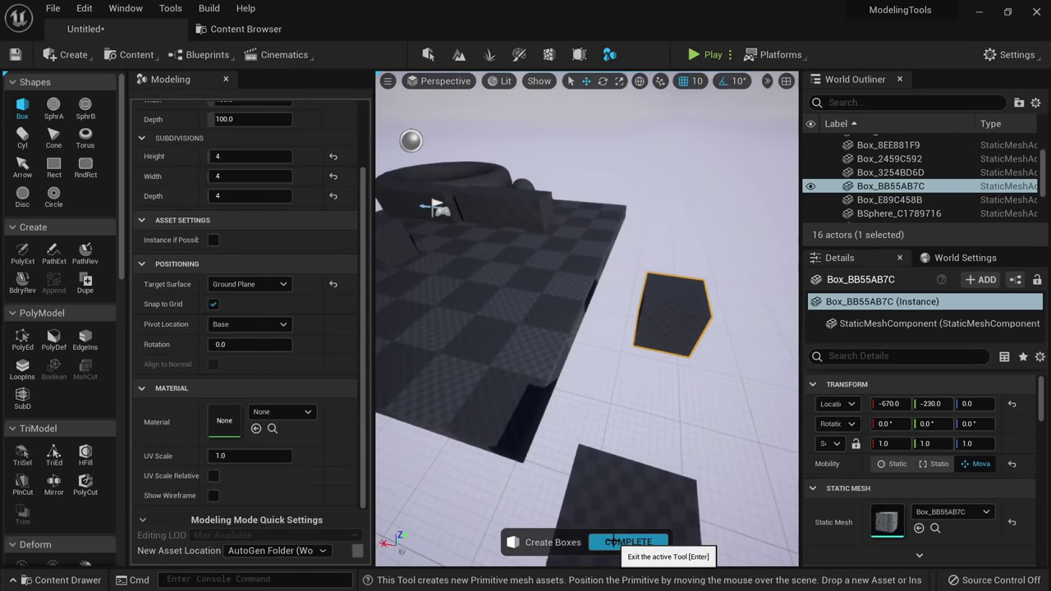
Finish creating boxes and look through the generated meshes and the root Content folder in the Content Browser.
left_click(613, 542)
right_click_drag(594, 416, 610, 356)
left_click(234, 29)
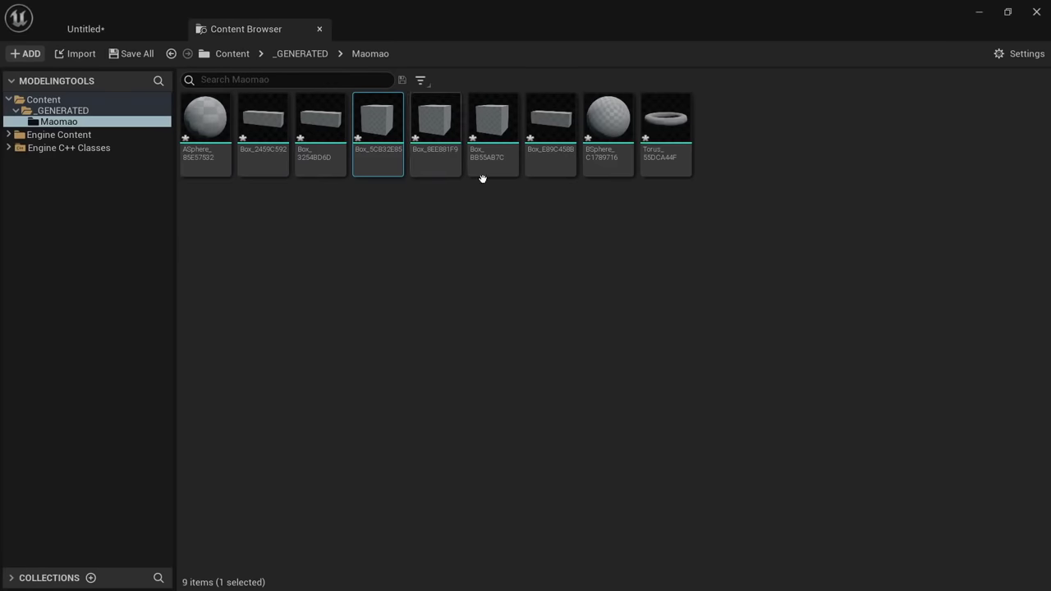
left_click(70, 110)
left_click(68, 101)
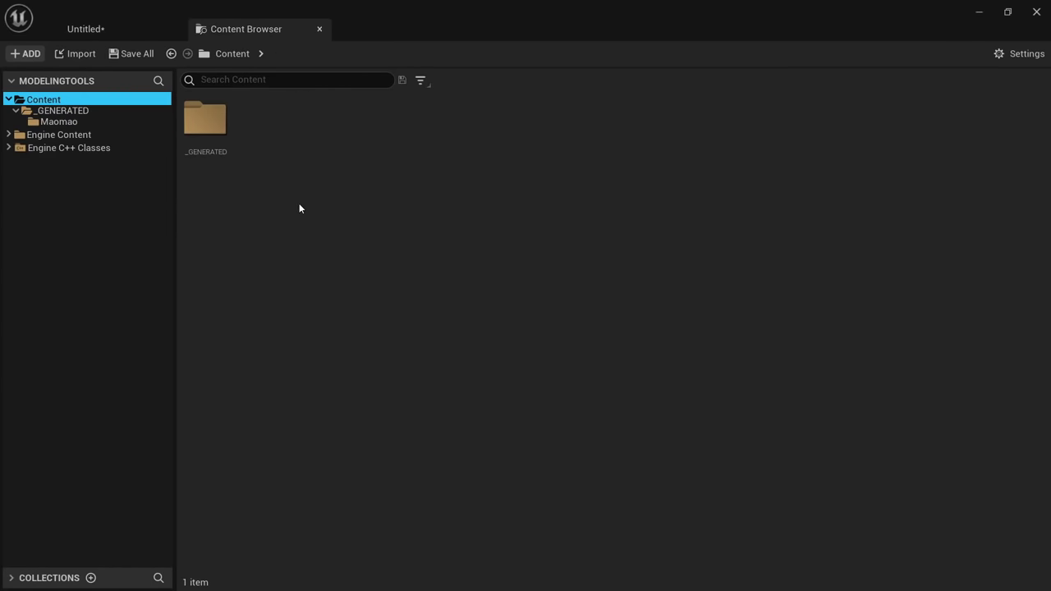
Create a new level from the Default template without saving the current untitled level.
left_click(108, 31)
left_click(54, 8)
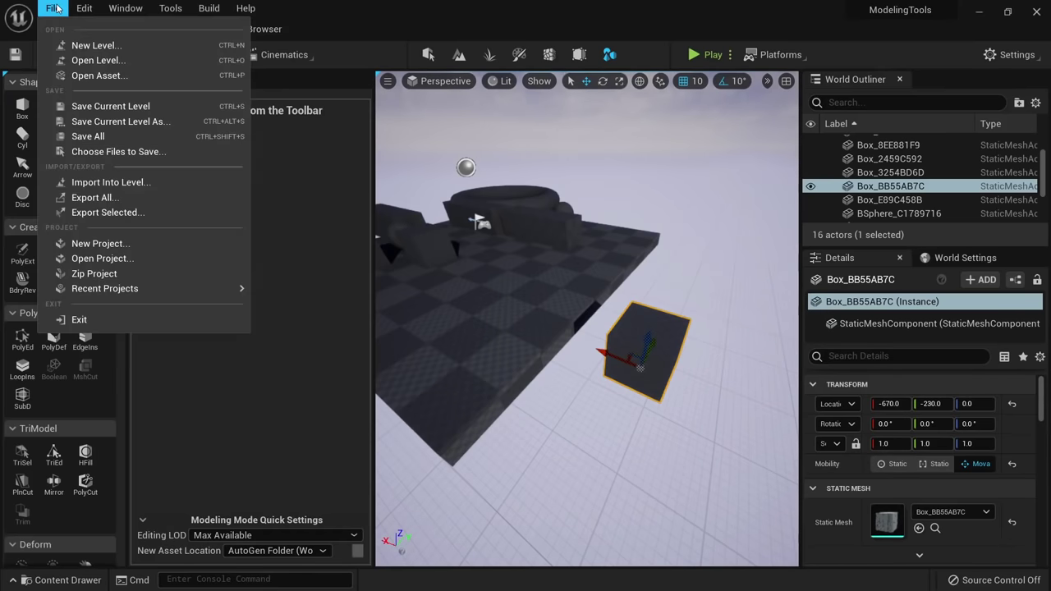
left_click(95, 45)
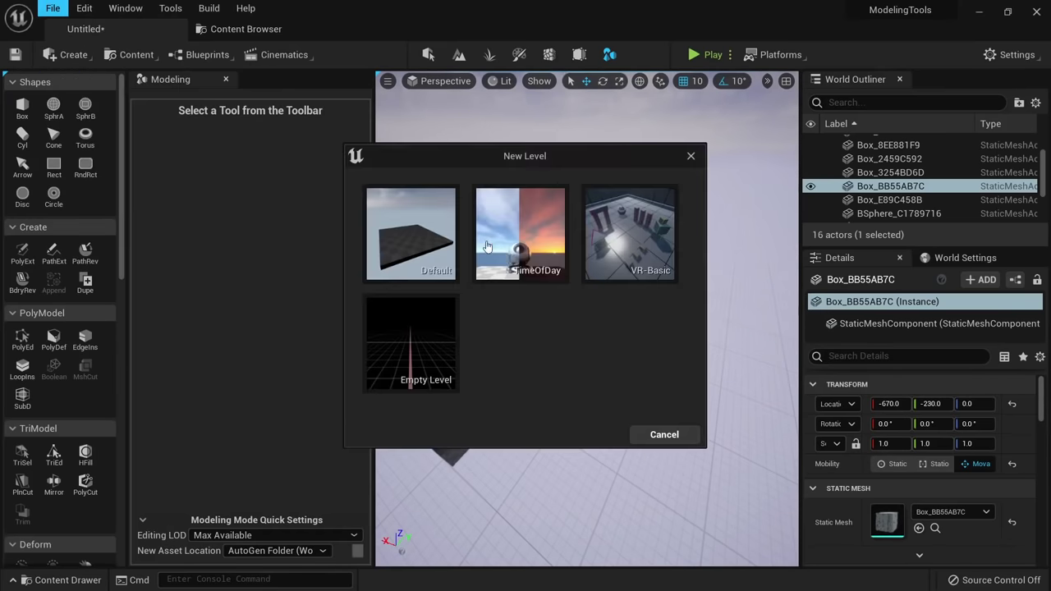
left_click(418, 248)
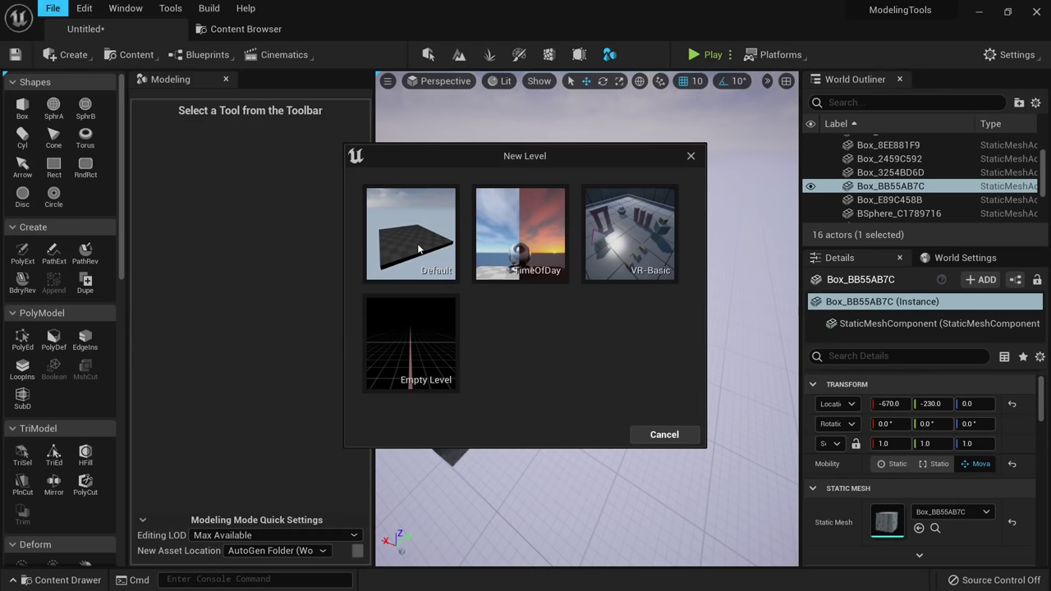
left_click(612, 452)
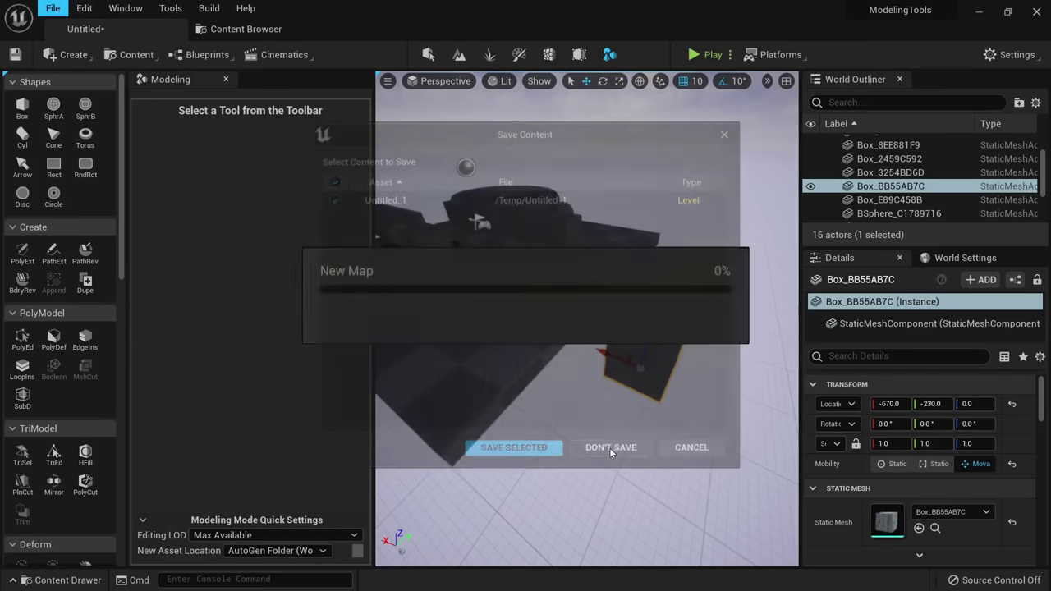
Start saving the new level and create a folder named ModelingToolsTutorial under Content for it.
left_click(55, 8)
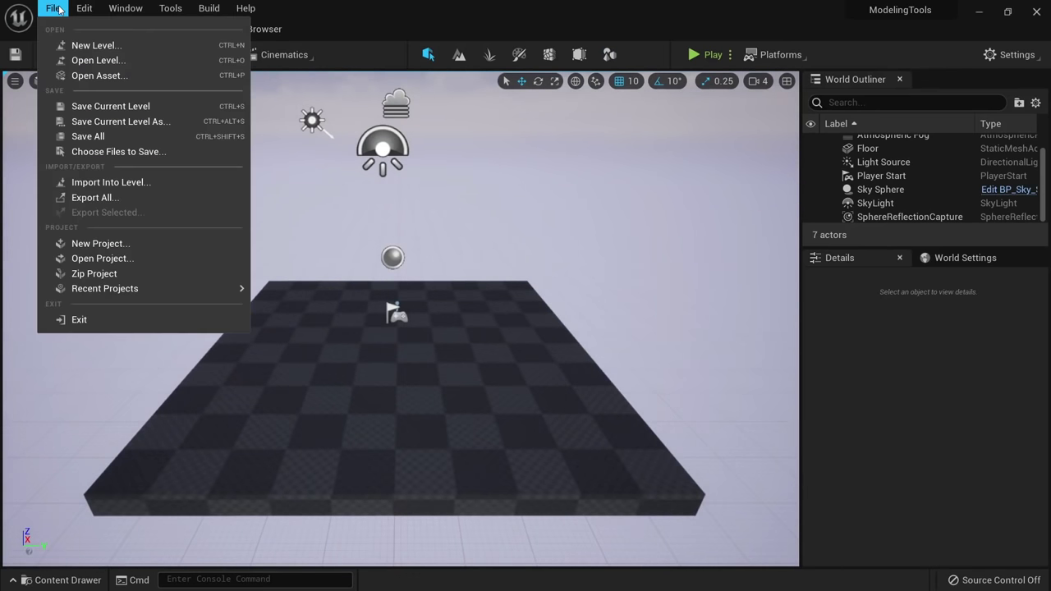
mouse_move(418, 222)
right_mouse_down()
mouse_move(402, 222)
mouse_move(436, 221)
right_mouse_up()
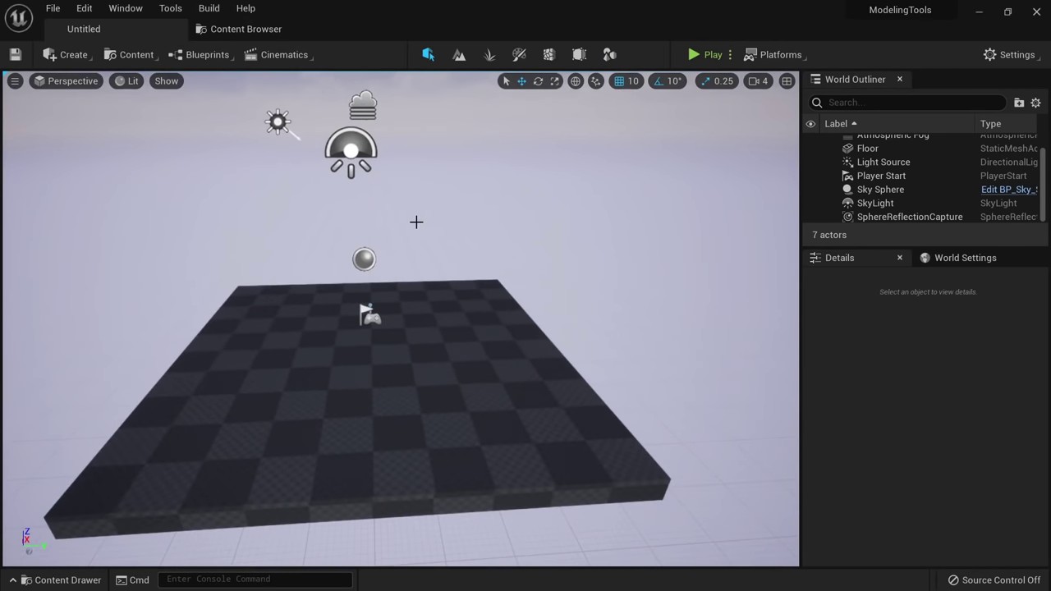
key("ctrl+s")
right_click(194, 125)
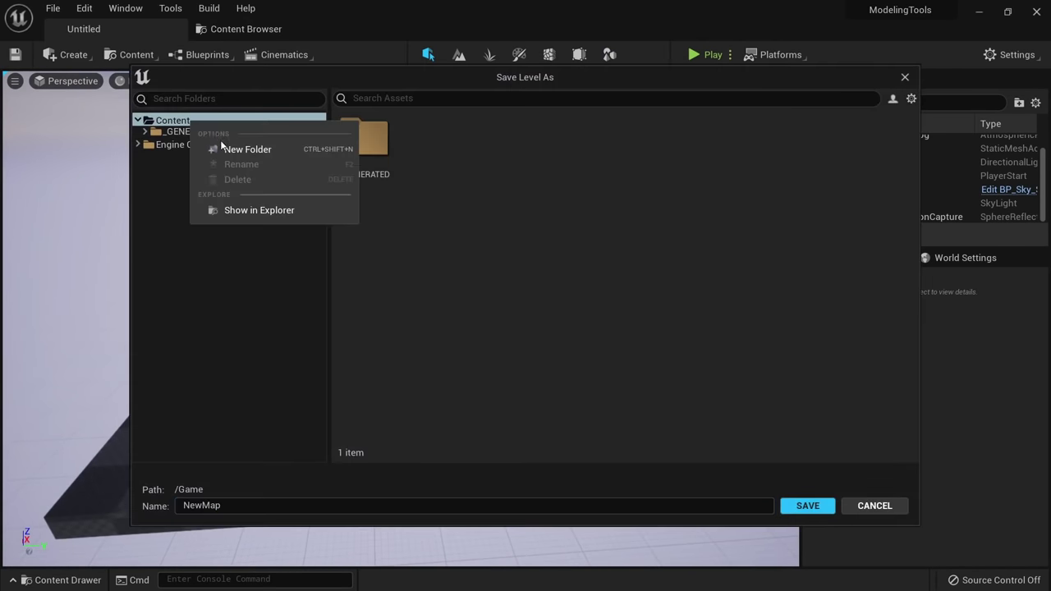
left_click(221, 146)
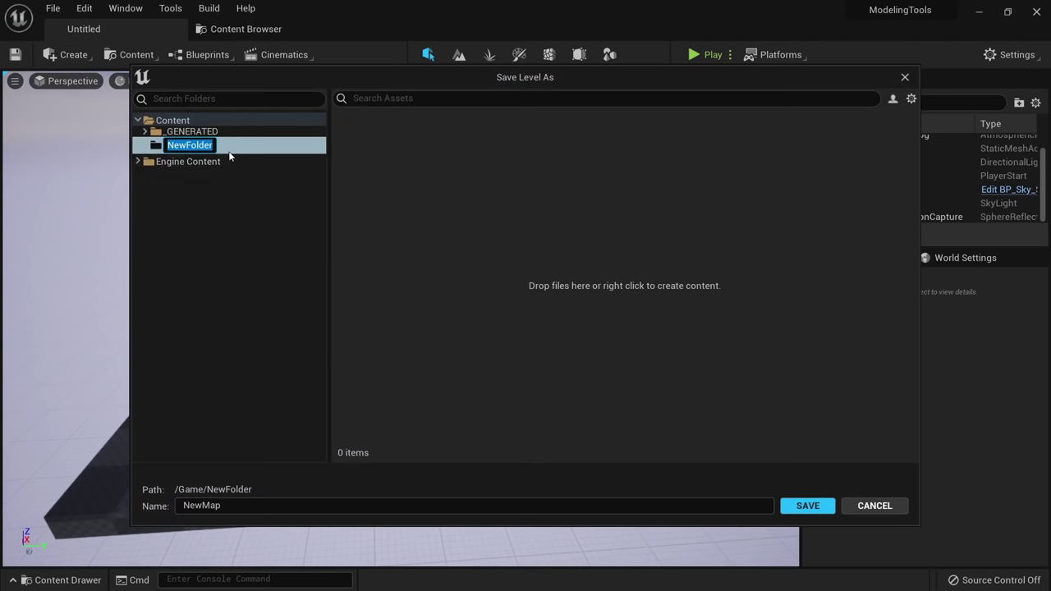
type("ModelingToolsTutorial")
key("Return")
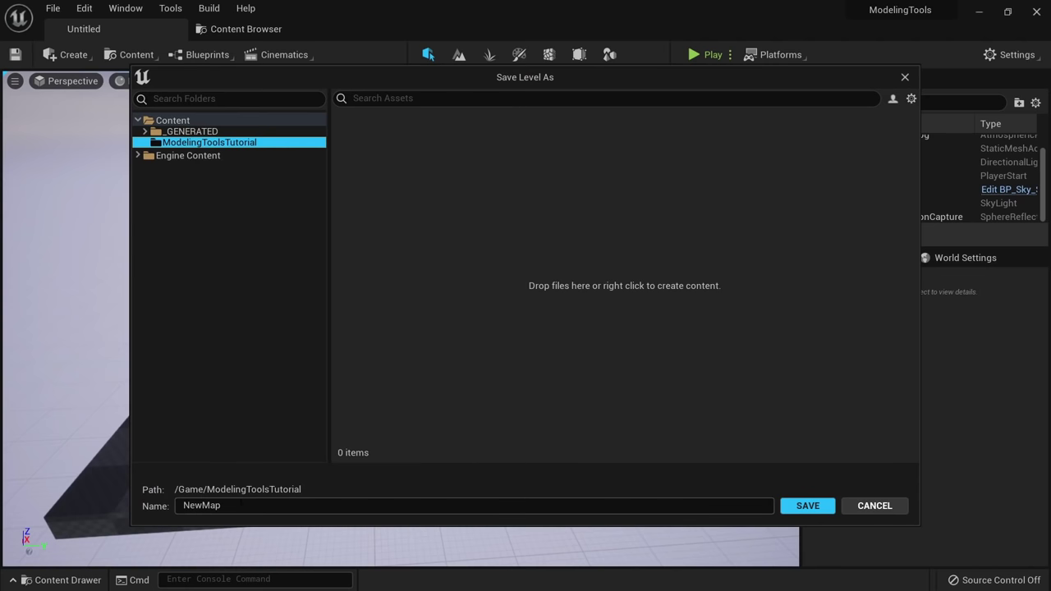
Name the level Demo_Map and save it in the ModelingToolsTutorial folder.
left_click_drag(240, 503, 182, 504)
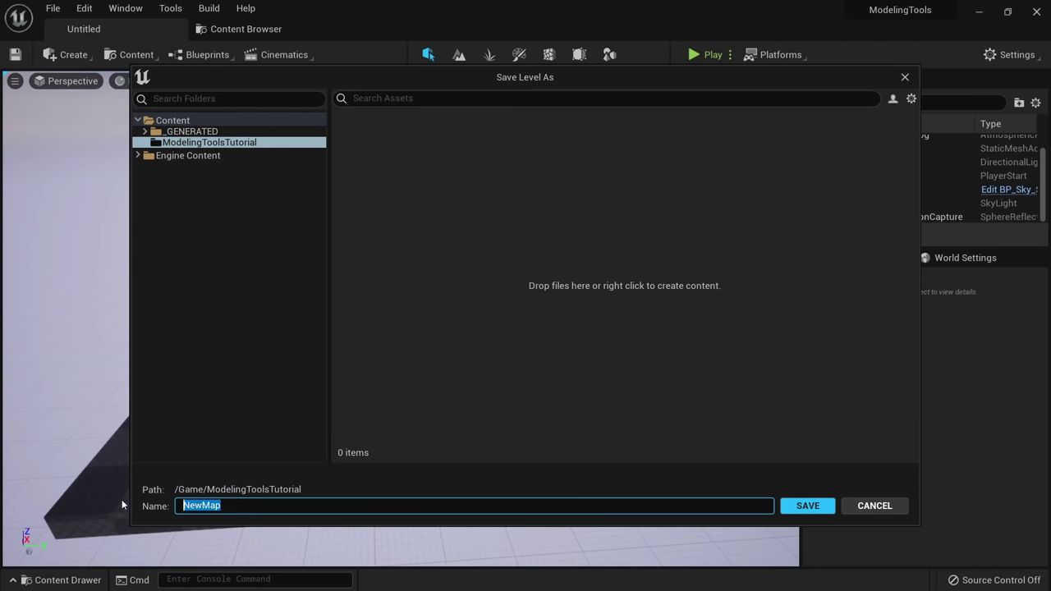
type("Demo_Map")
left_click(811, 505)
Switch to Modeling mode and open the New Asset Location choices in the quick settings.
mouse_move(361, 288)
right_mouse_down()
mouse_move(312, 287)
mouse_move(361, 287)
right_mouse_up()
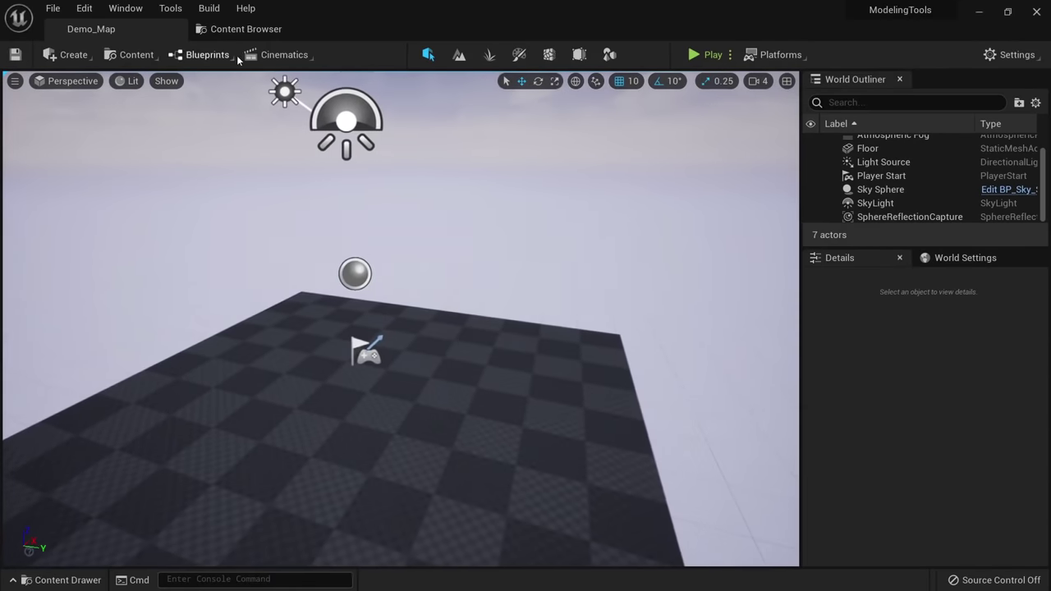
left_click(609, 55)
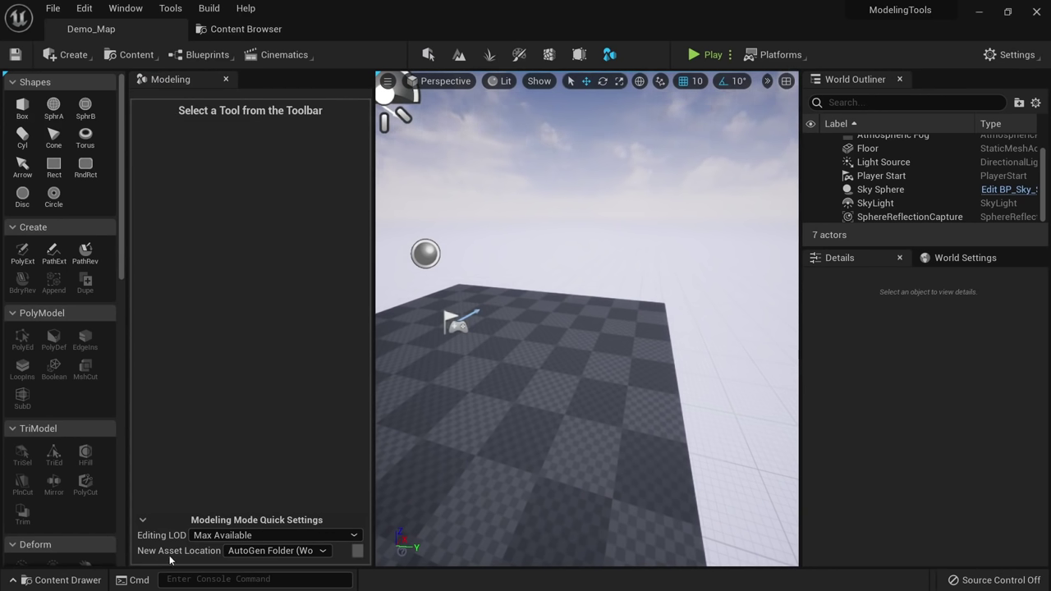
left_click(283, 553)
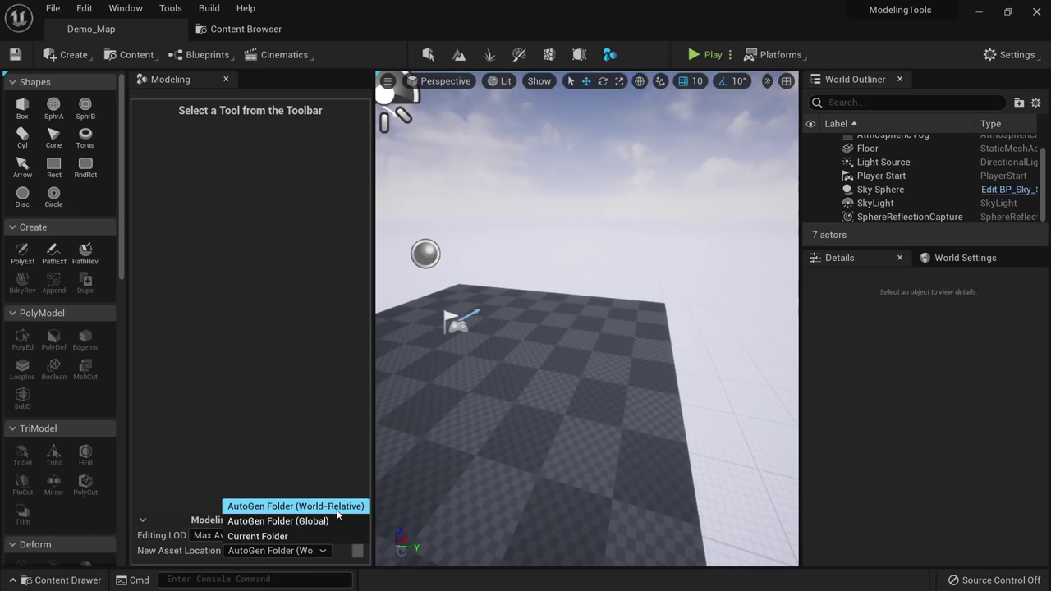
Place a 100-unit box on the floor at about X 160, Y 220, Z 0 and finish the Box tool.
right_click_drag(549, 211, 519, 188)
key("w")
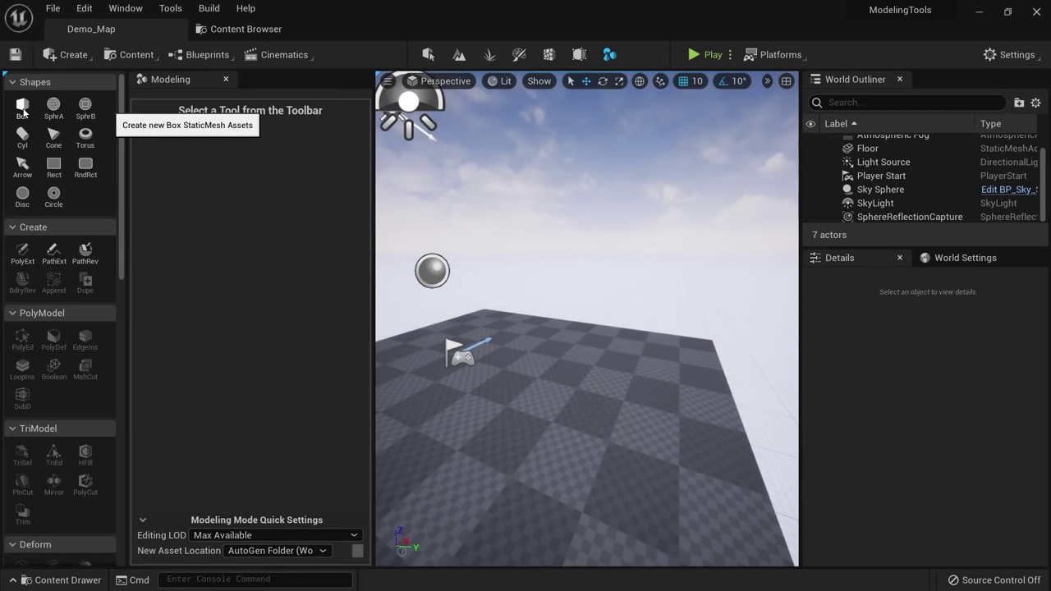
left_click(23, 109)
left_click(593, 384)
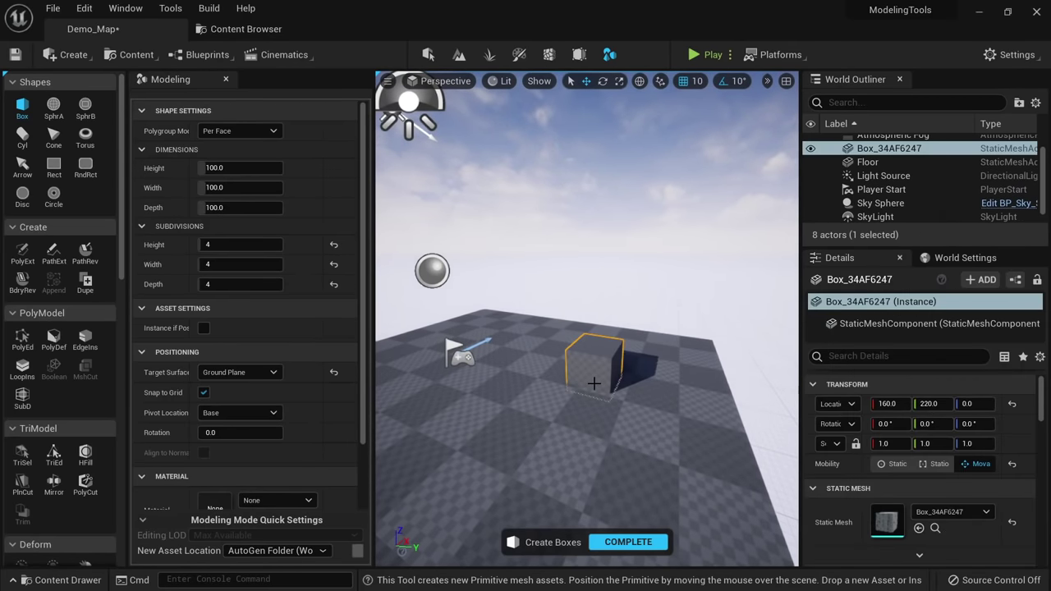
left_click(628, 542)
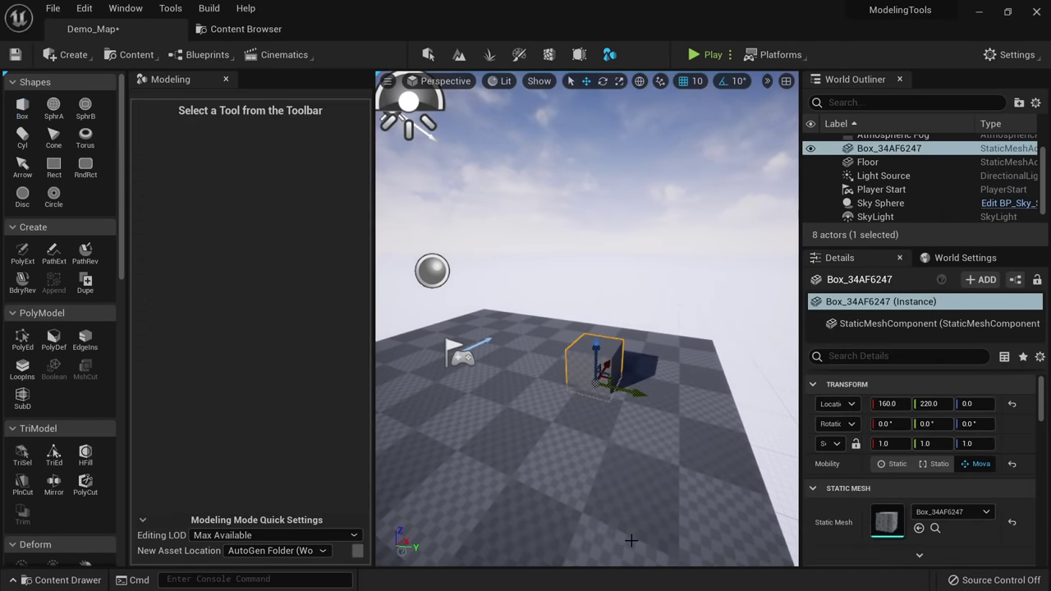
Browse ModelingToolsTutorial and its _GENERATED subfolders to check where the new box mesh is stored.
left_click(232, 30)
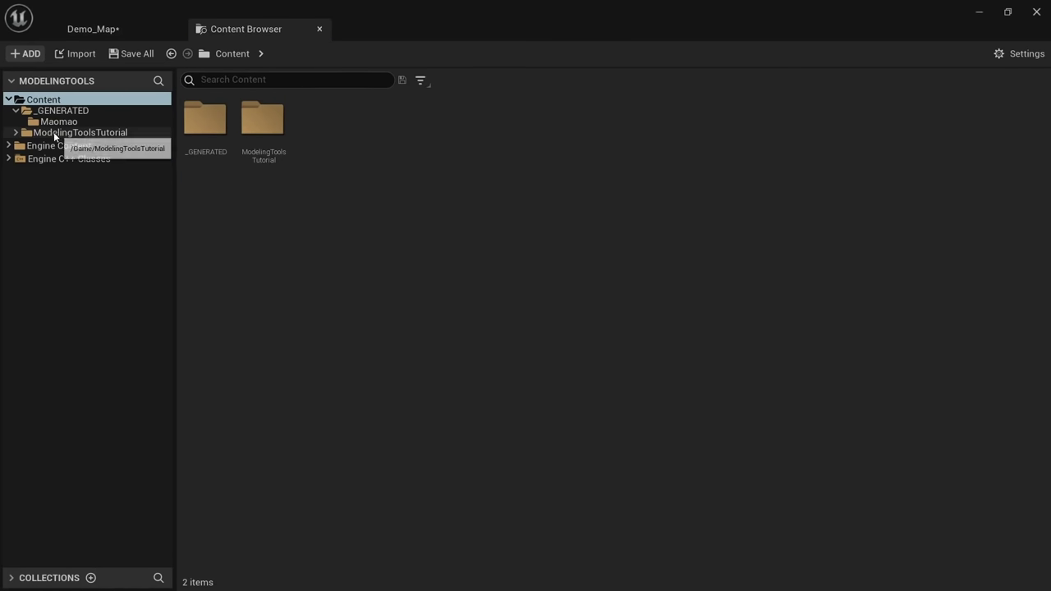
left_click(17, 133)
left_click(70, 133)
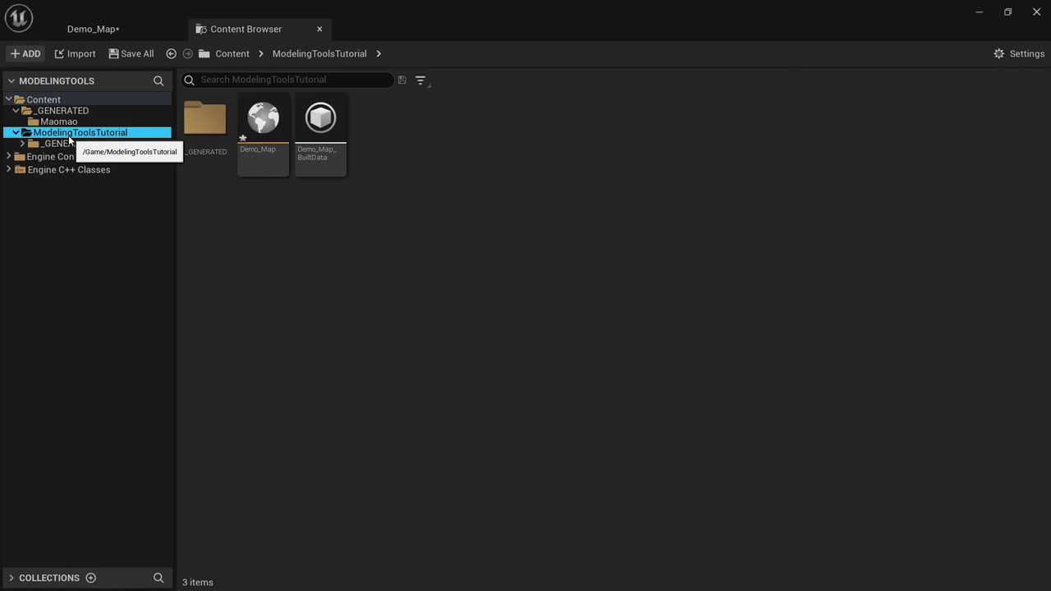
left_click(270, 148)
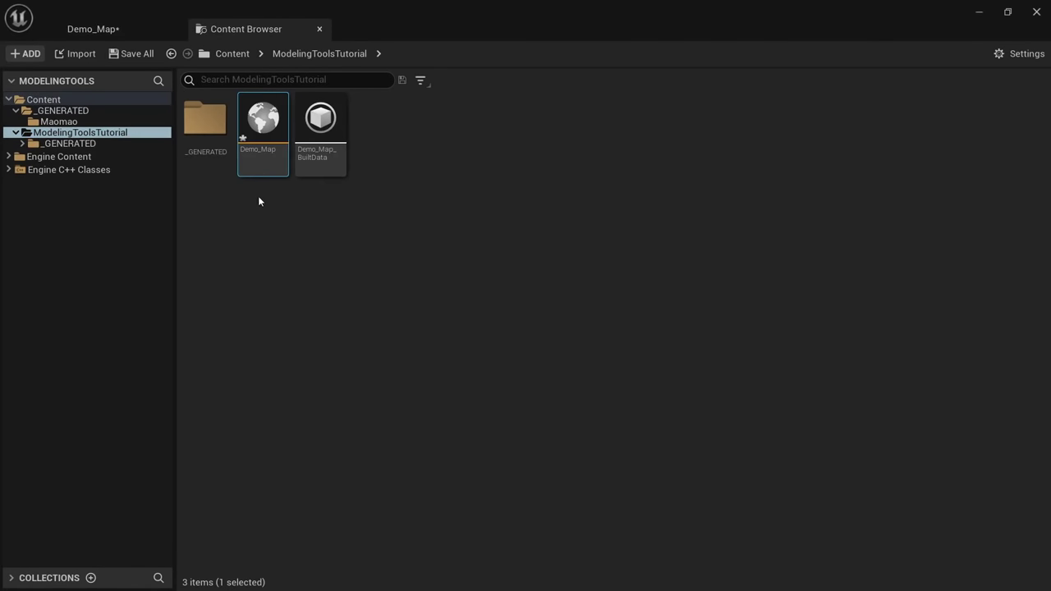
left_click(205, 163)
double_click(205, 166)
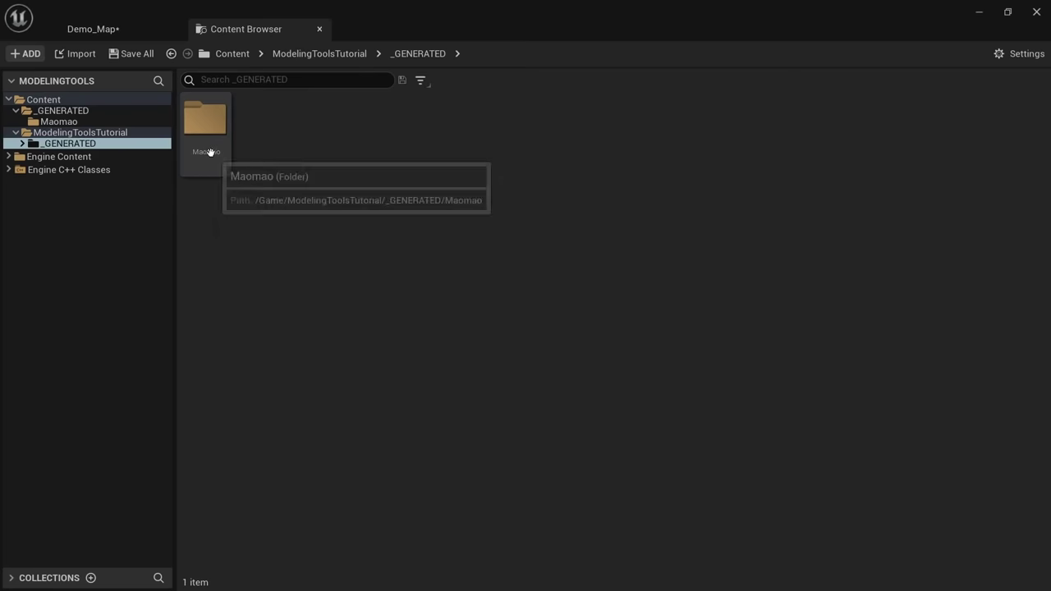
double_click(204, 138)
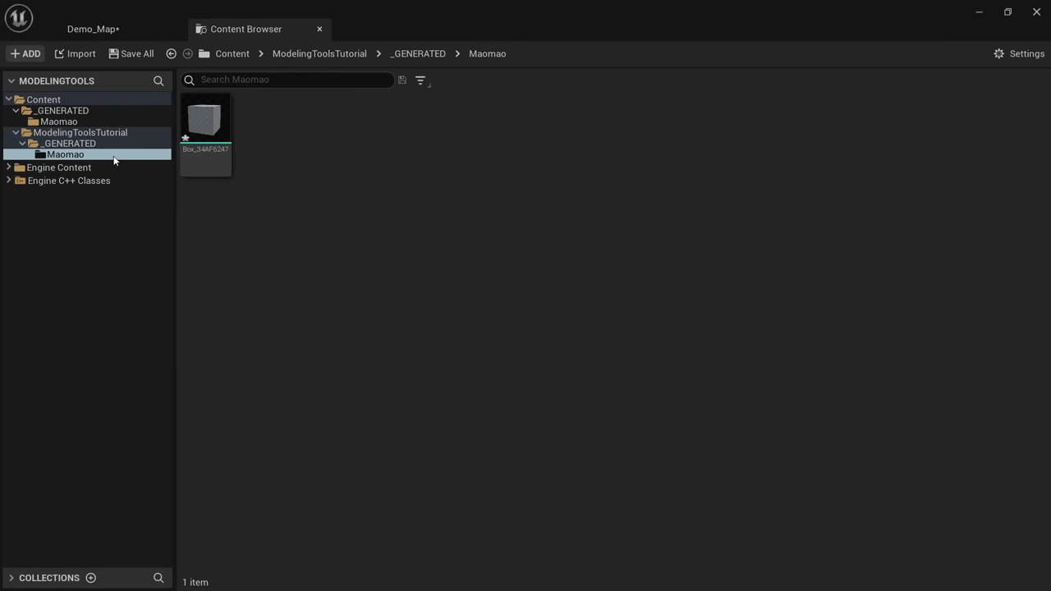
Save all modified content, including the generated meshes and Demo_Map.
left_click(90, 132)
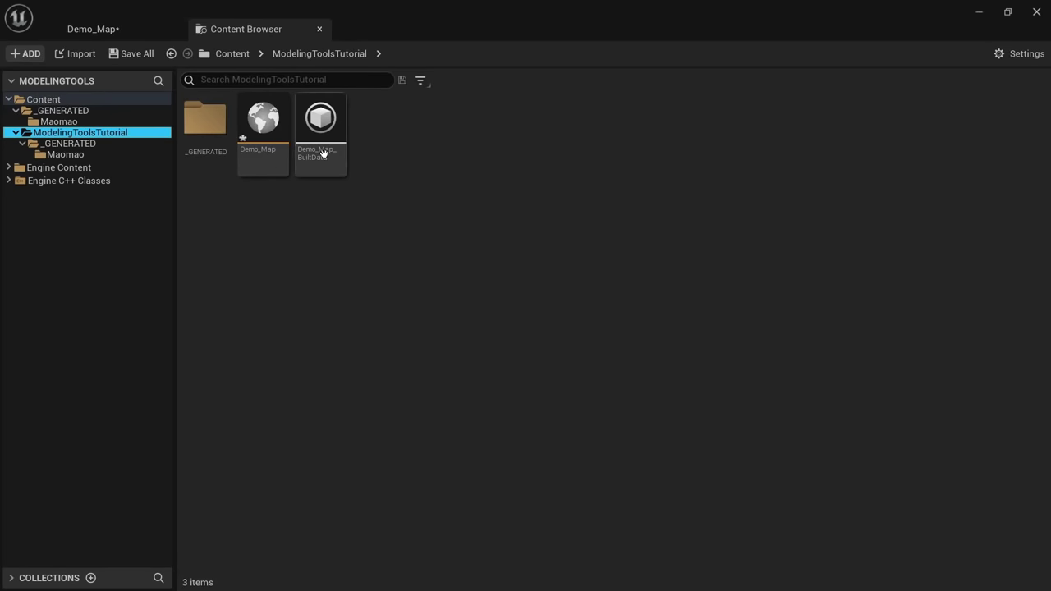
left_click(132, 53)
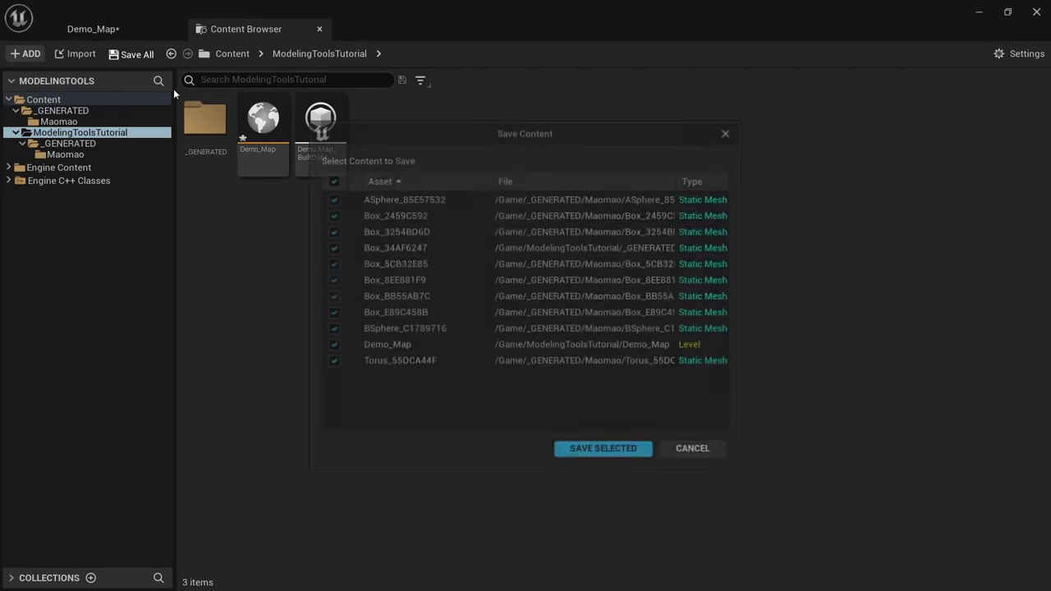
left_click(599, 448)
Return to Demo_Map and set the New Asset Location to AutoGen Folder (Global).
left_click(97, 33)
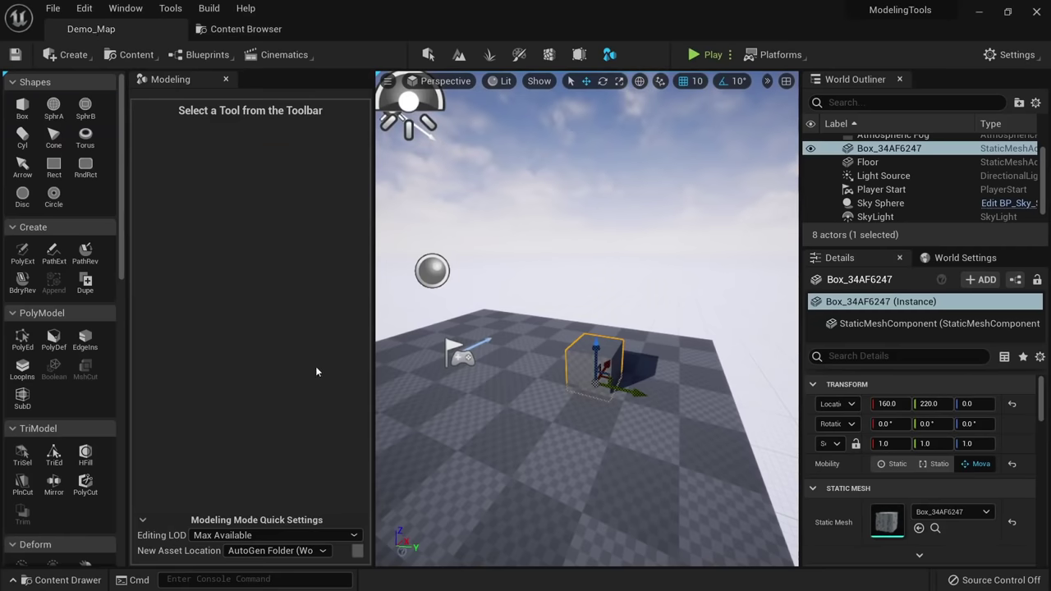
left_click(323, 551)
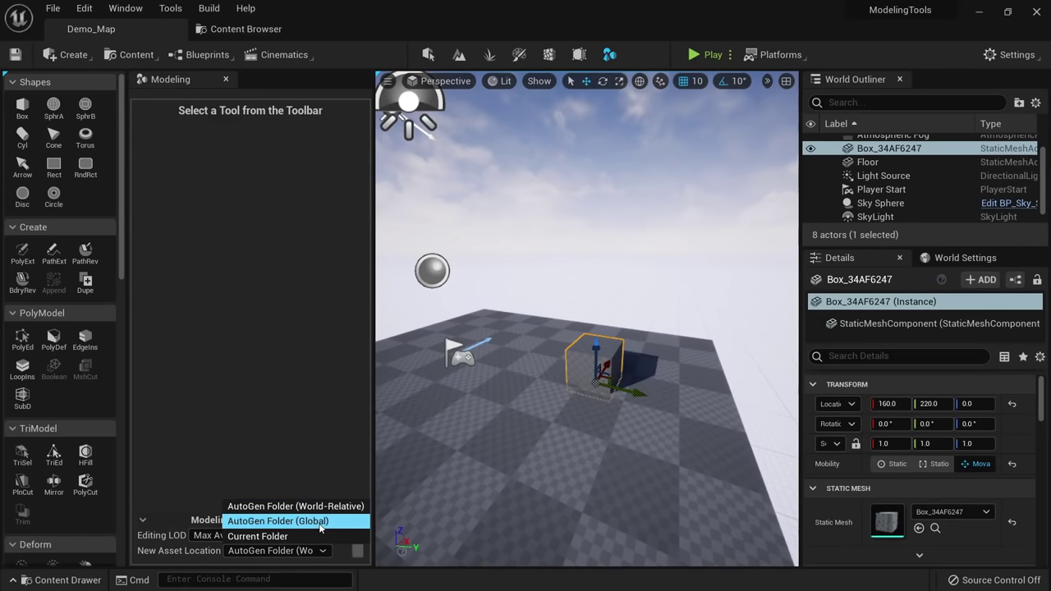
left_click(319, 521)
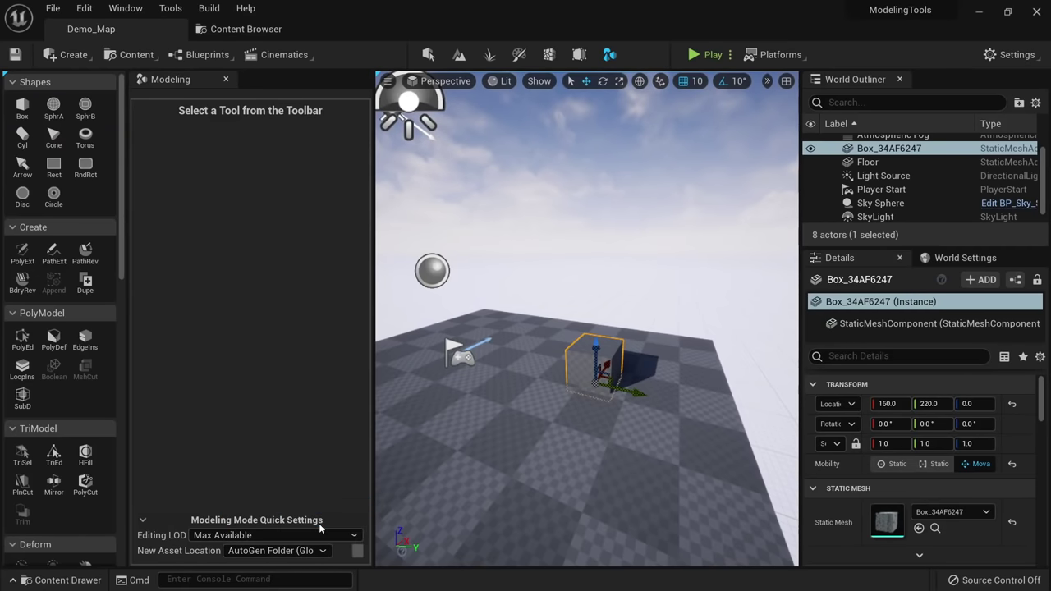
Place a torus with a major radius of 250 on the floor at about X 130, Y -120, Z 20 and finish the Torus tool.
left_click(85, 141)
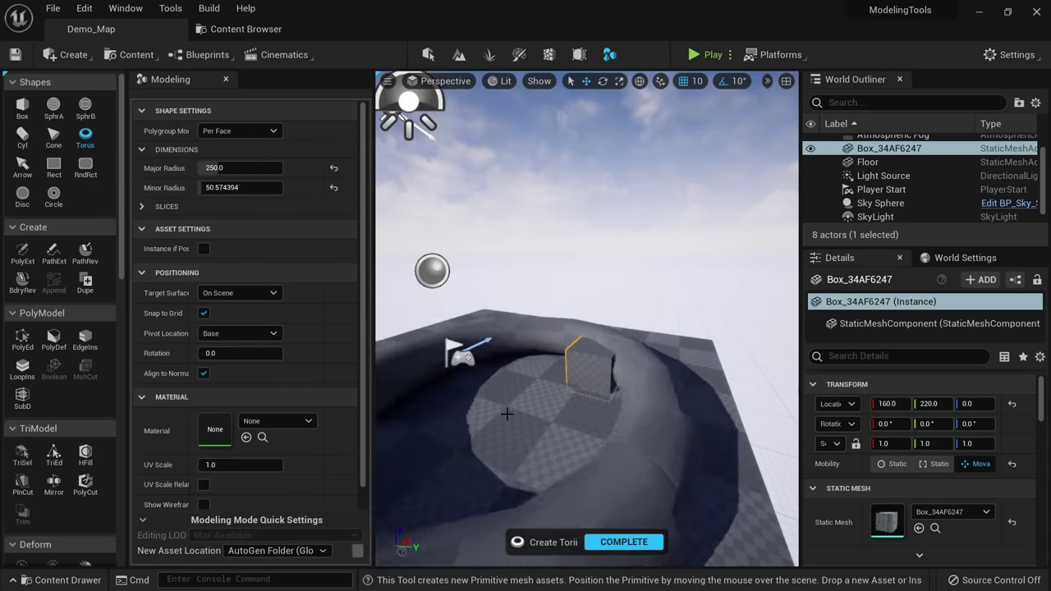
left_click(475, 354)
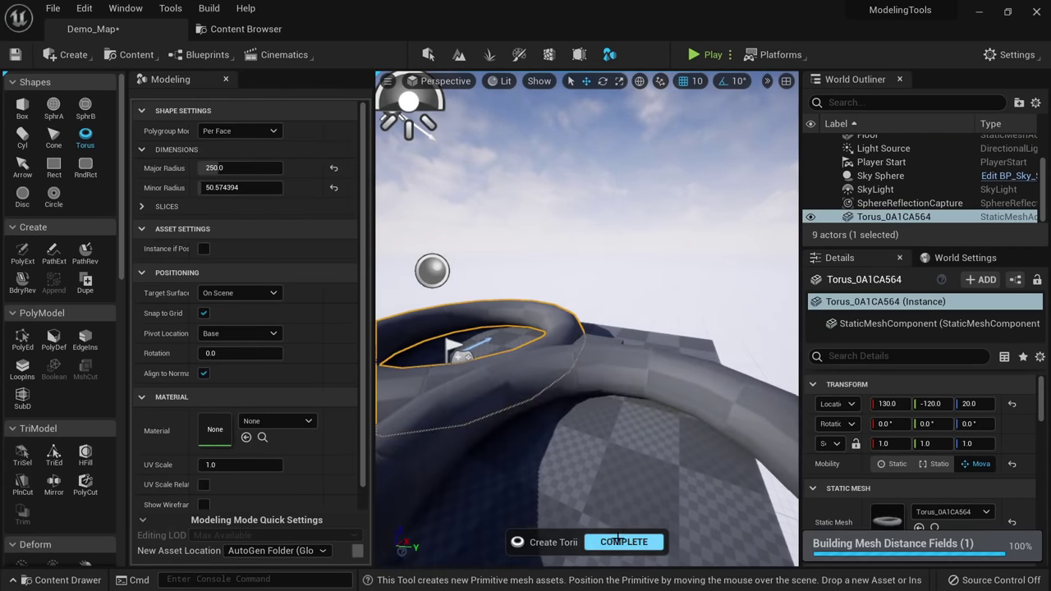
left_click(616, 538)
Compare the global and level-relative _GENERATED folders to check where the torus mesh is stored, and return to Demo_Map.
left_click(244, 29)
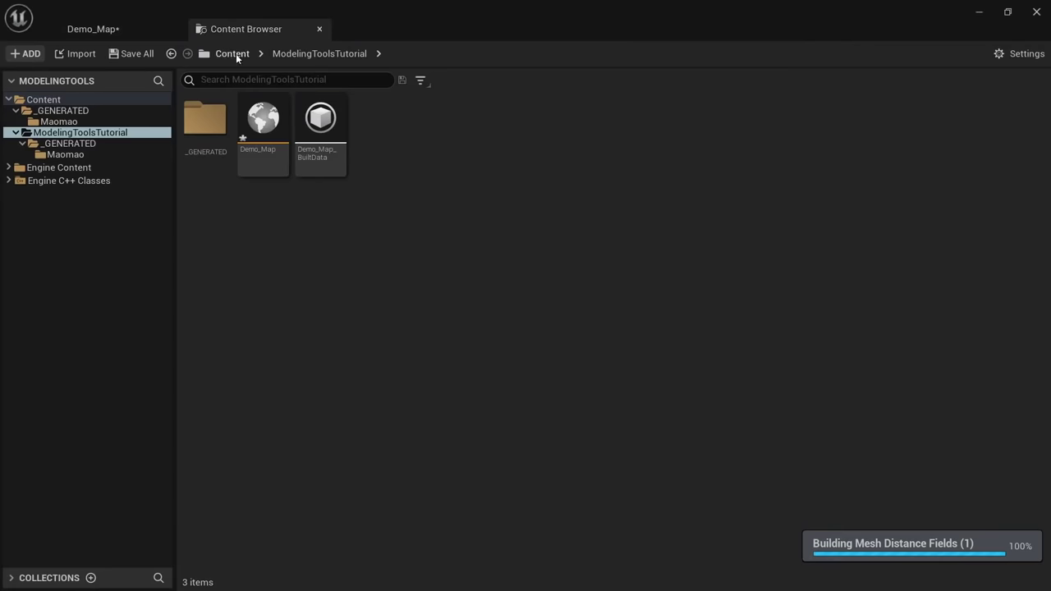
left_click(59, 122)
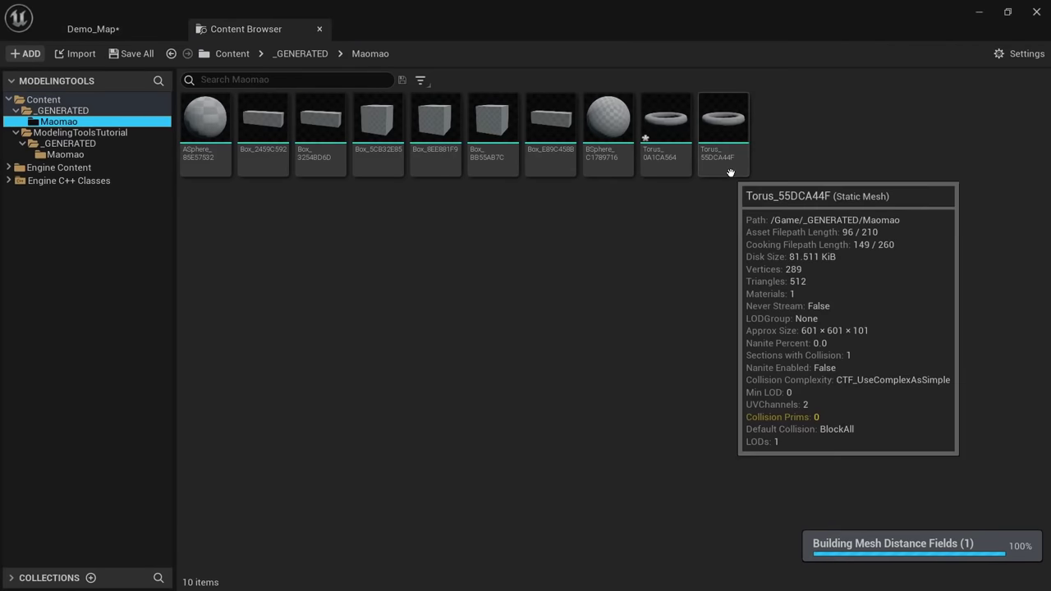
mouse_move(726, 145)
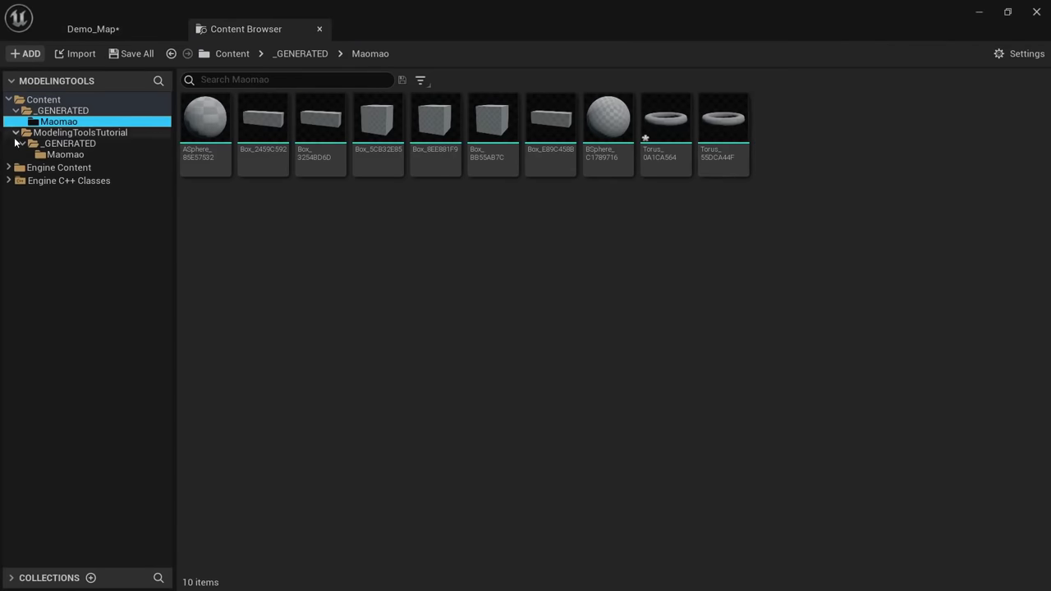
left_click(64, 155)
left_click(68, 144)
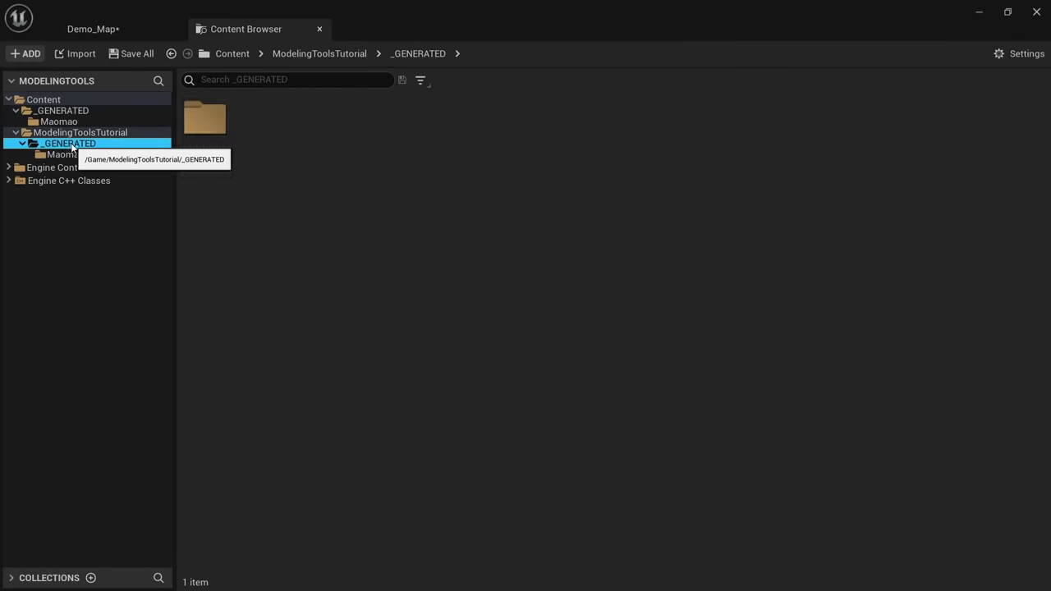
double_click(204, 120)
left_click(115, 33)
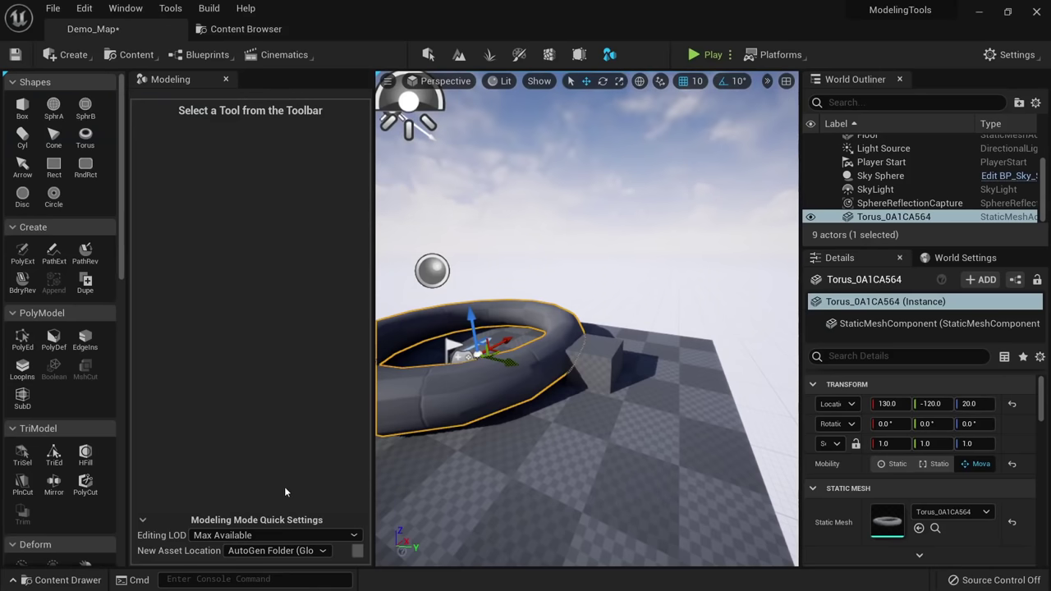
Set the New Asset Location to Current Folder, leaving Editing LOD at Max Available.
left_click(265, 552)
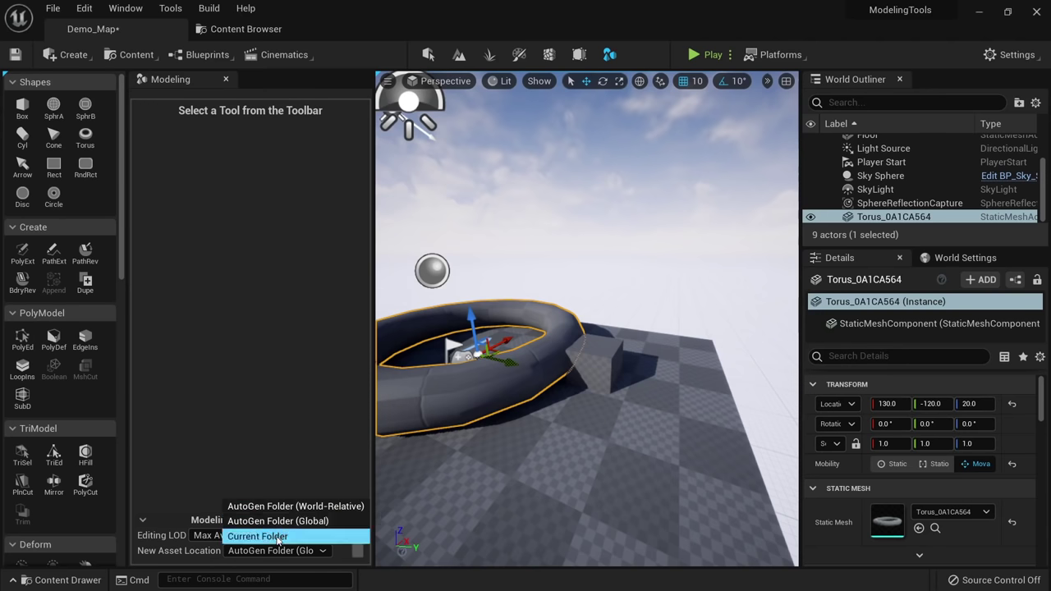
left_click(316, 536)
left_click(270, 537)
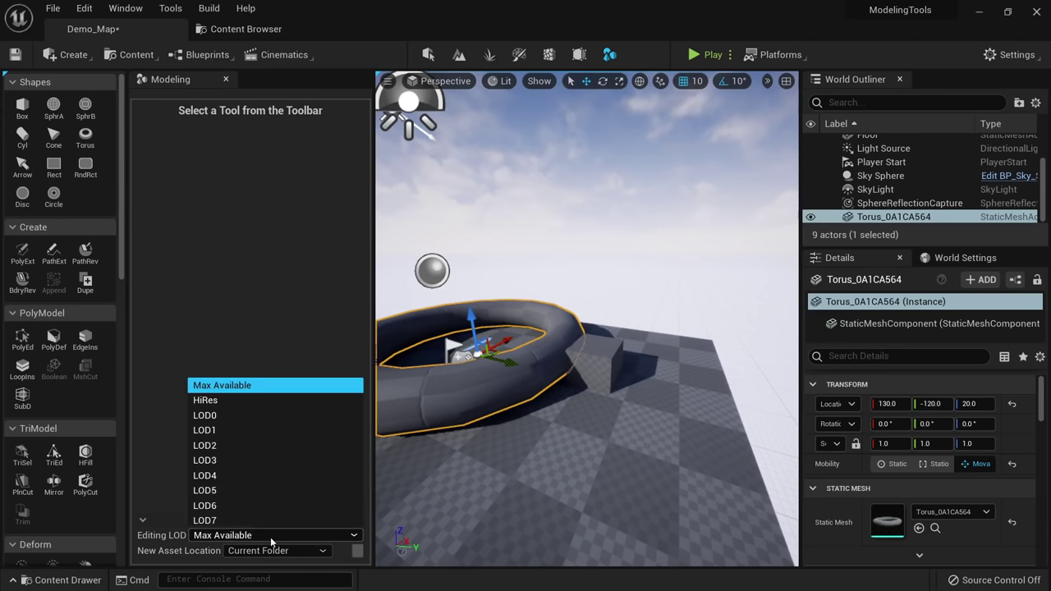
left_click(270, 537)
Create a folder named test inside the ModelingToolsTutorial folder in the Content Browser.
left_click(236, 32)
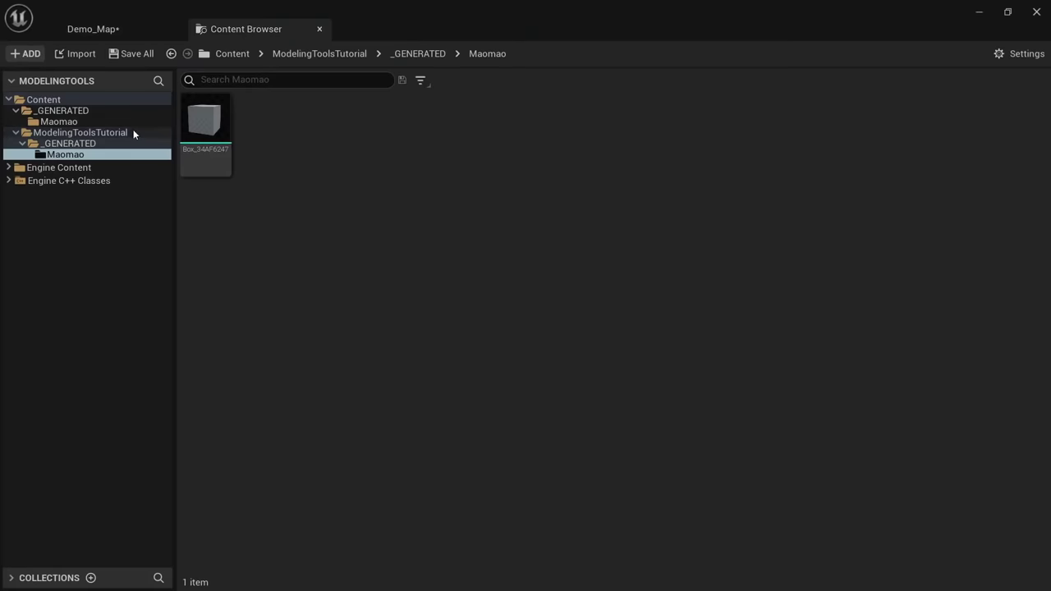
right_click(91, 130)
left_click(144, 142)
type("test")
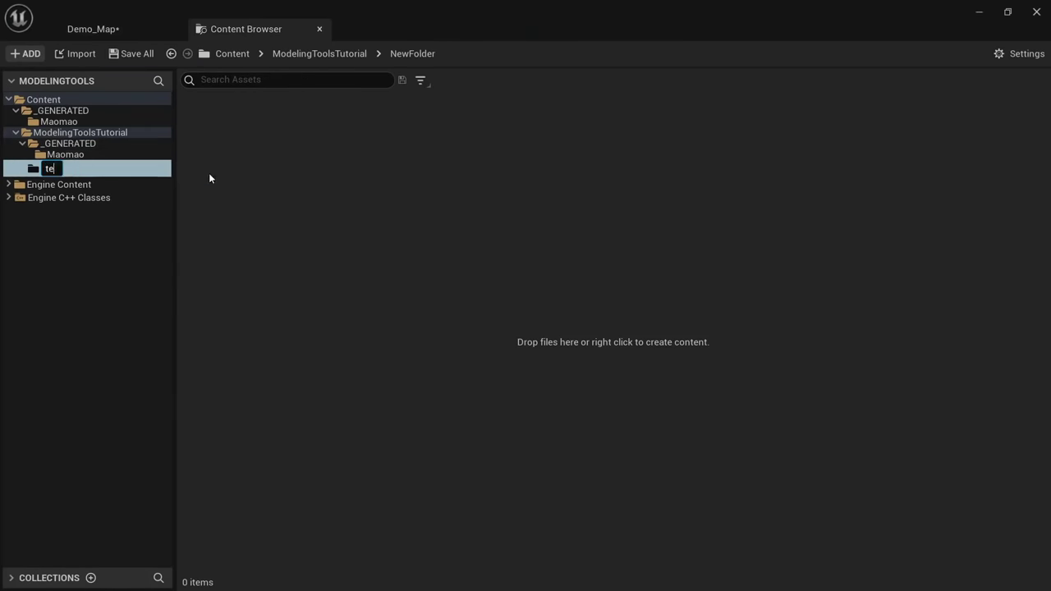
key("Return")
Place a SphrA sphere in Demo_Map at about X 90, Y 350, Z 20 and check for its mesh in the test folder.
left_click(115, 28)
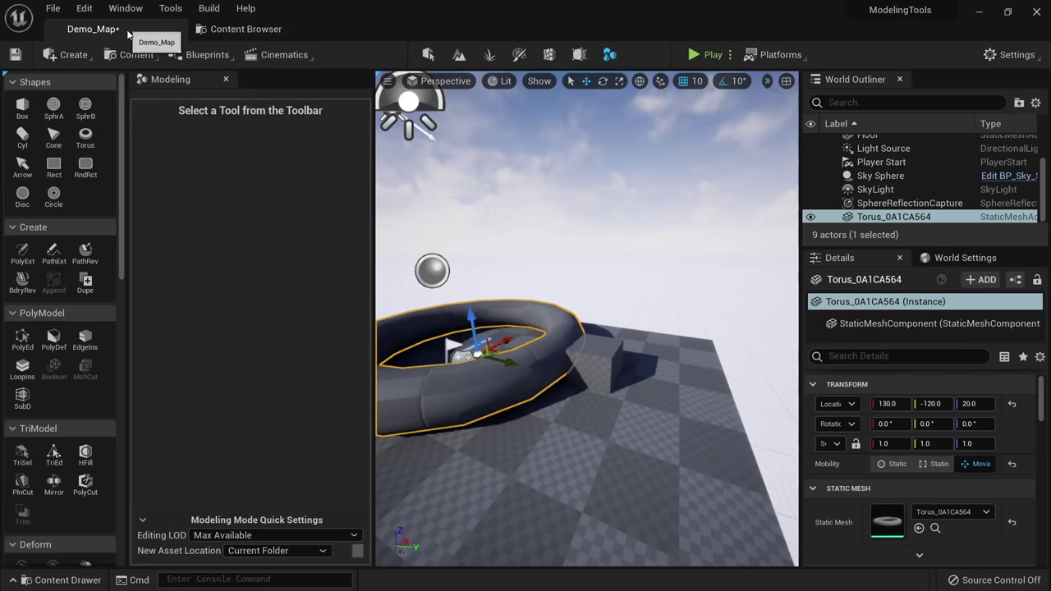
left_click(53, 106)
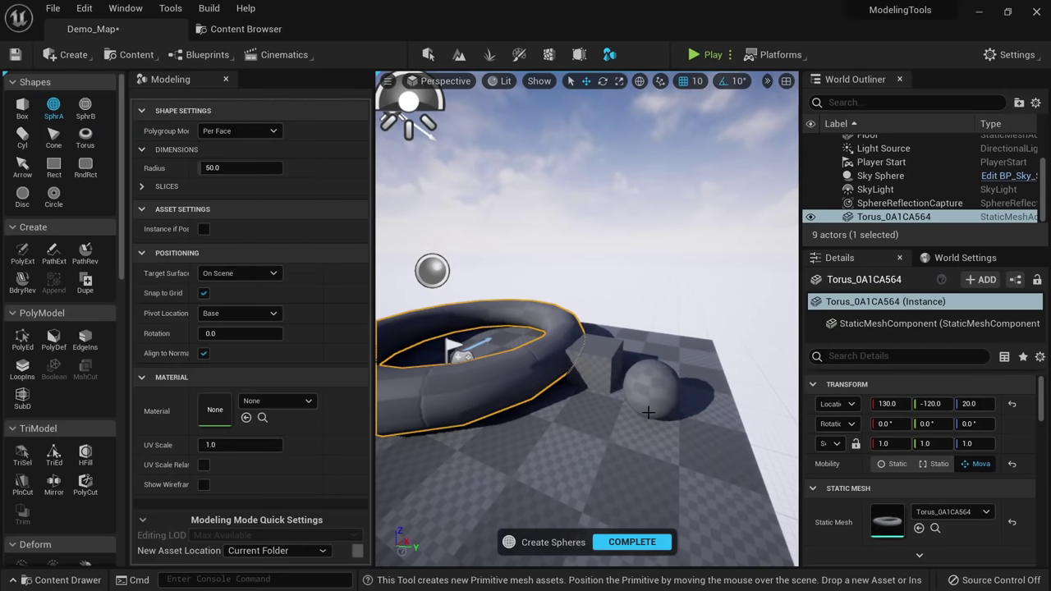
left_click(653, 390)
left_click(633, 541)
left_click(246, 29)
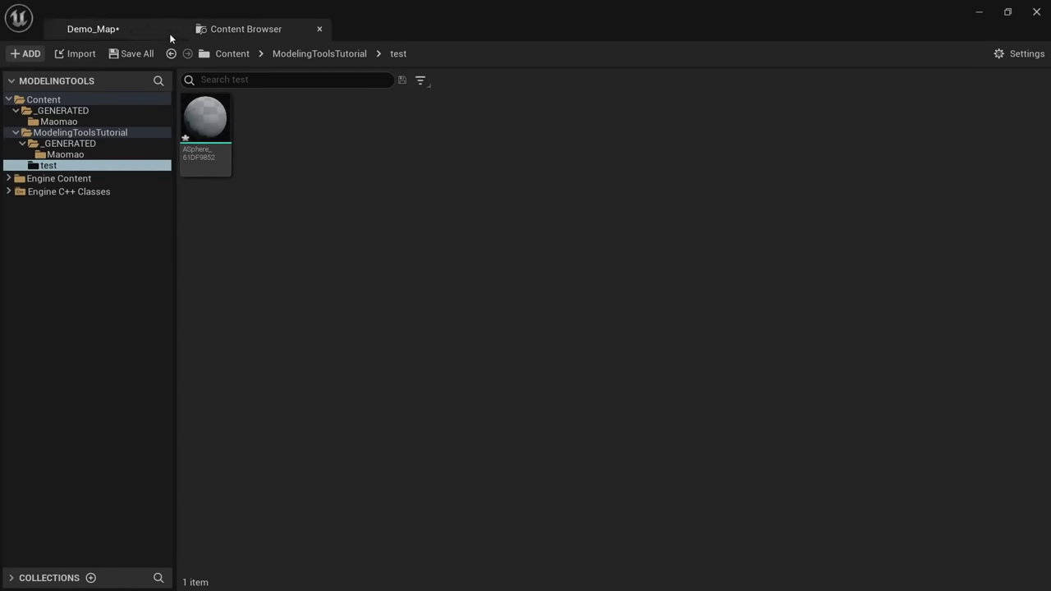
left_click(95, 28)
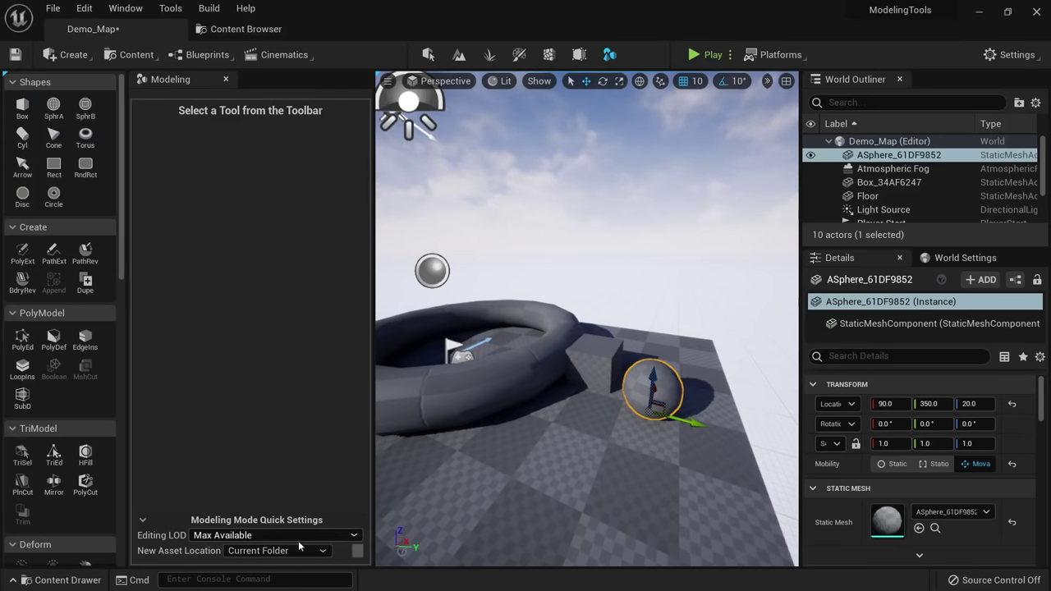
Set the New Asset Location to AutoGen Folder (World-Relative).
left_click(271, 534)
left_click(275, 550)
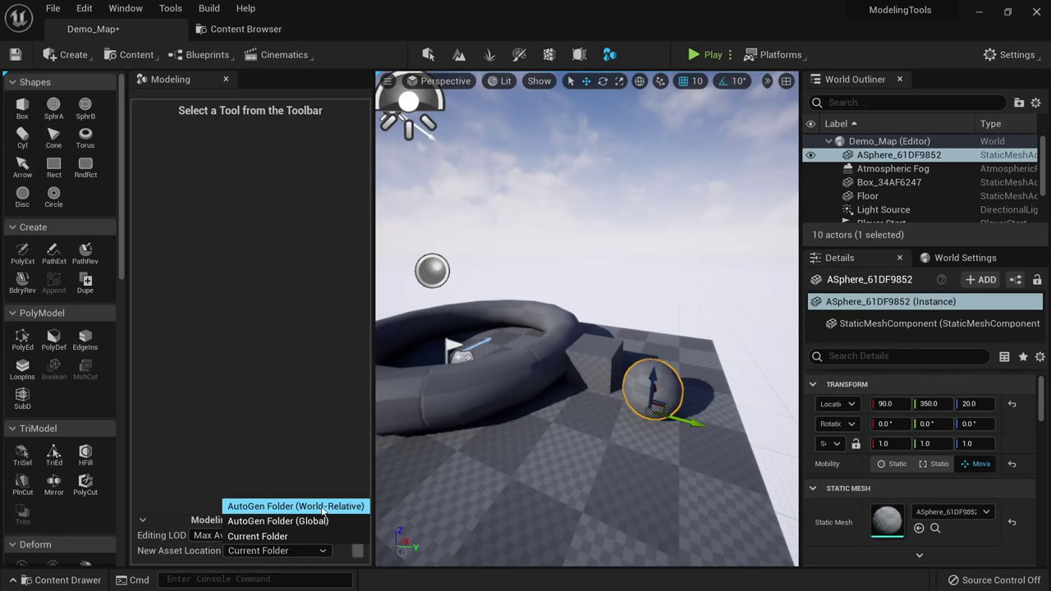
left_click(322, 507)
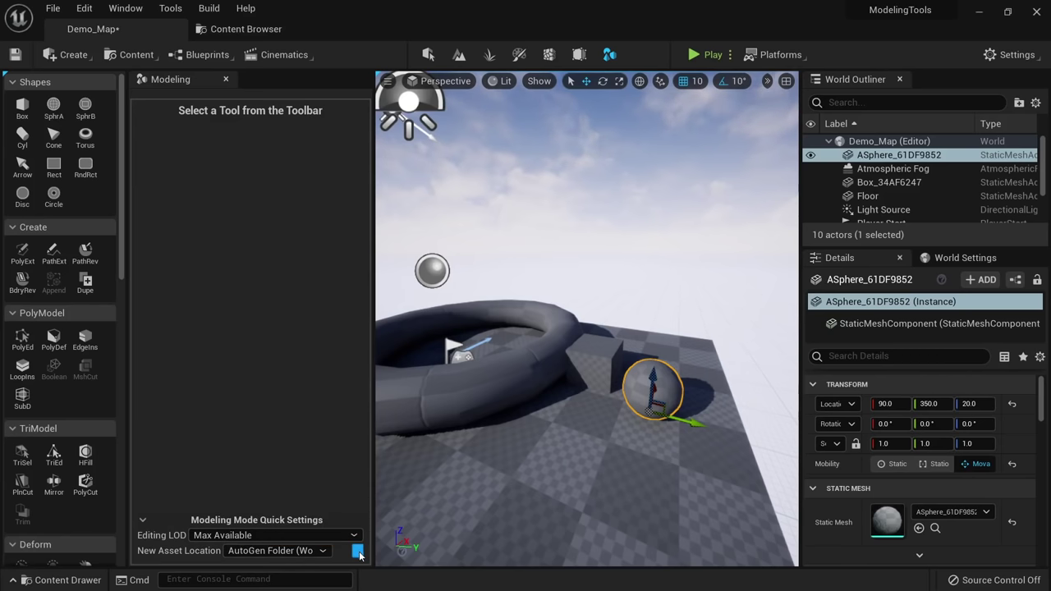
Examine the Asset Generation Mode options in the Modeling Mode project settings and close the settings.
left_click(358, 552)
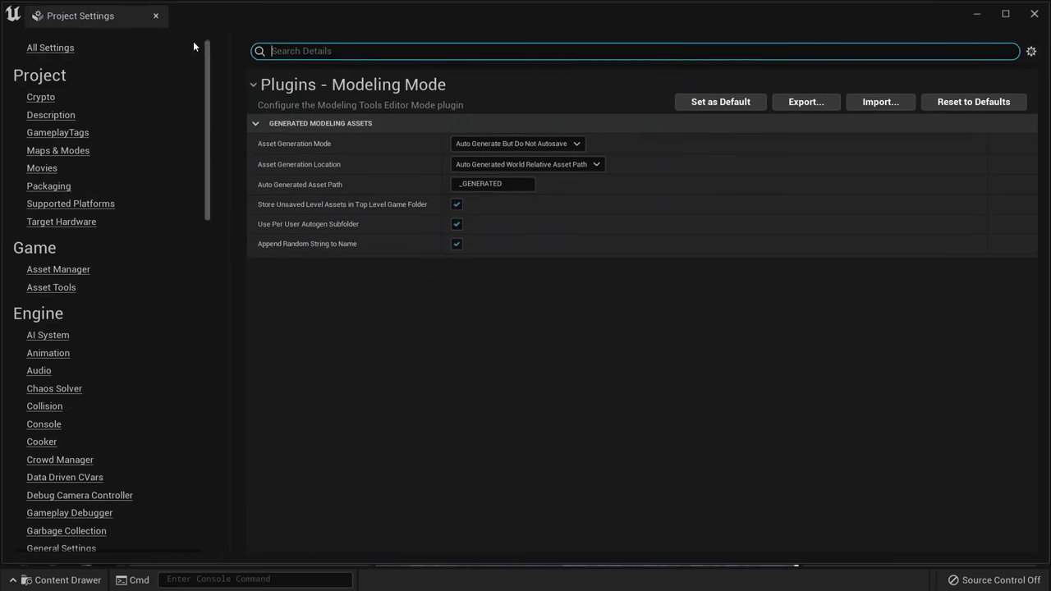
left_click(157, 17)
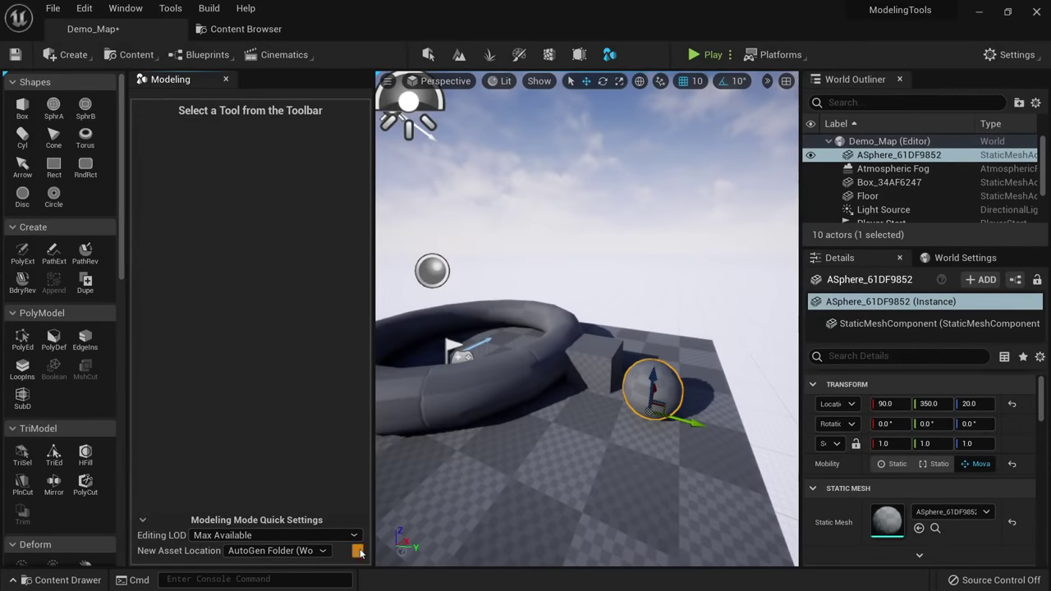
left_click(358, 551)
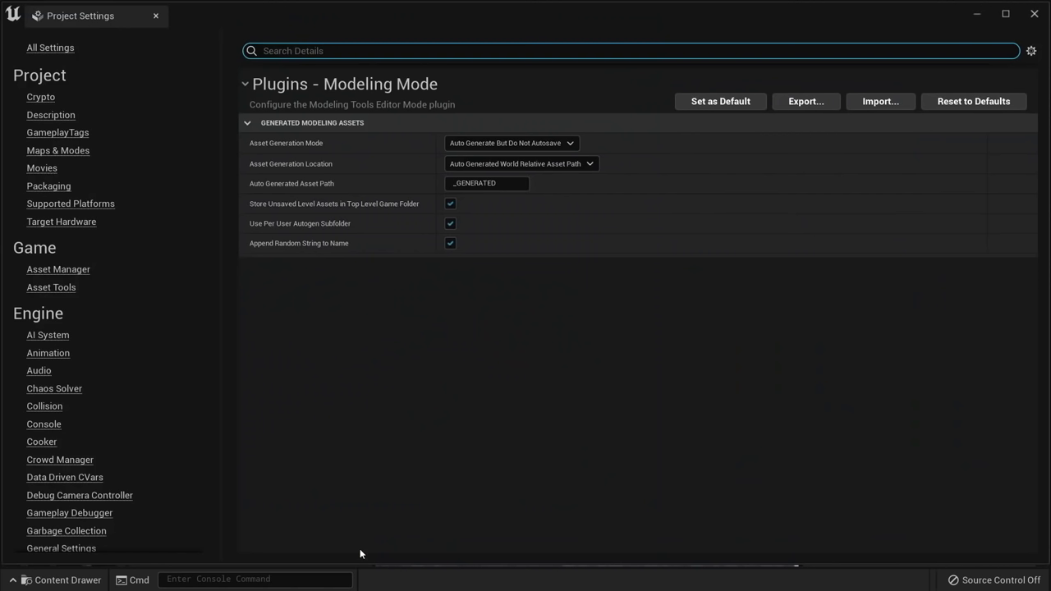
left_click(573, 143)
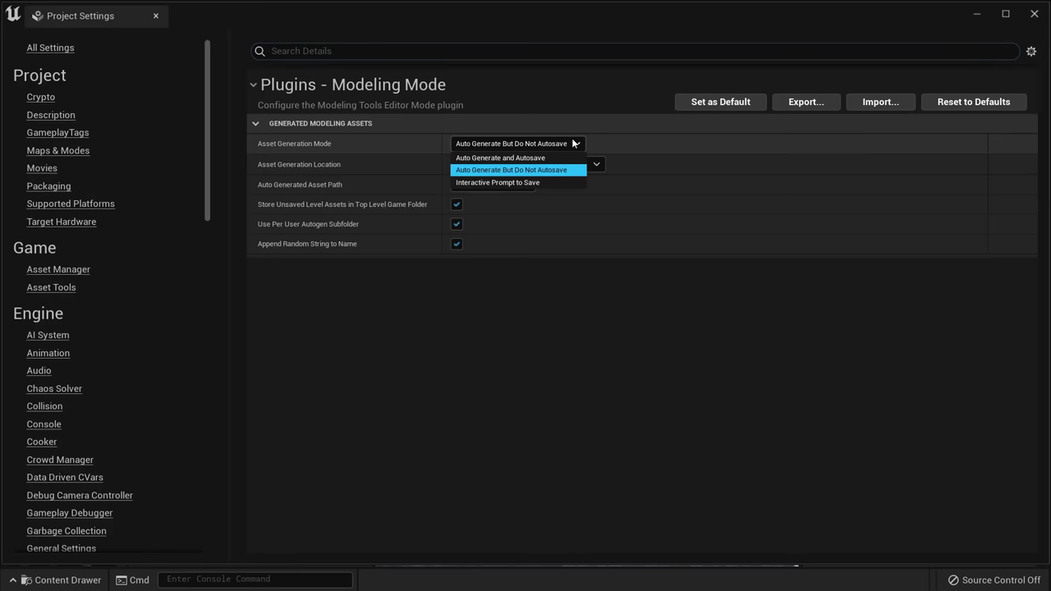
left_click(610, 274)
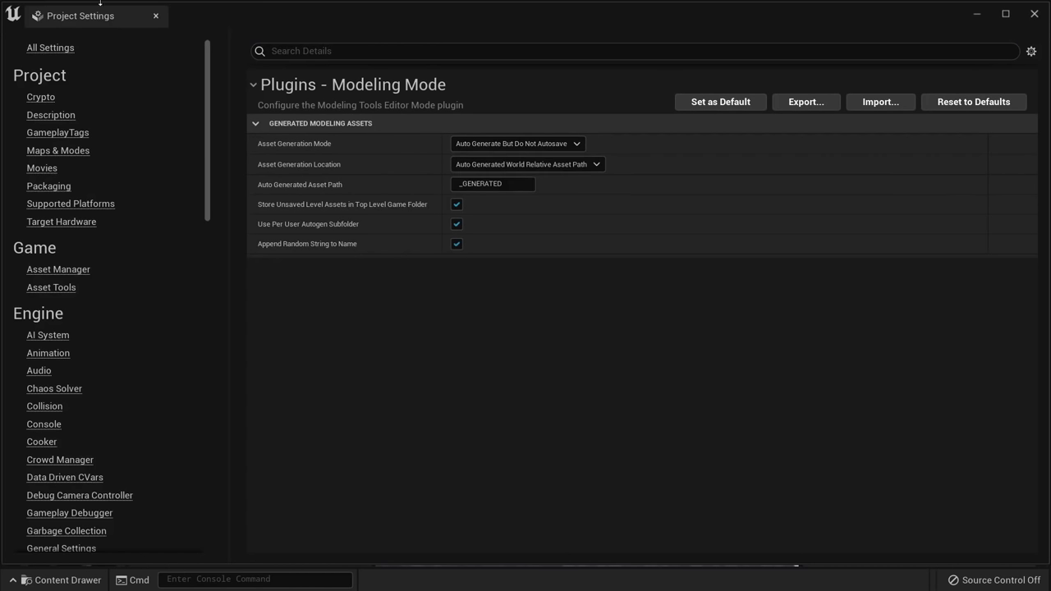
left_click(156, 17)
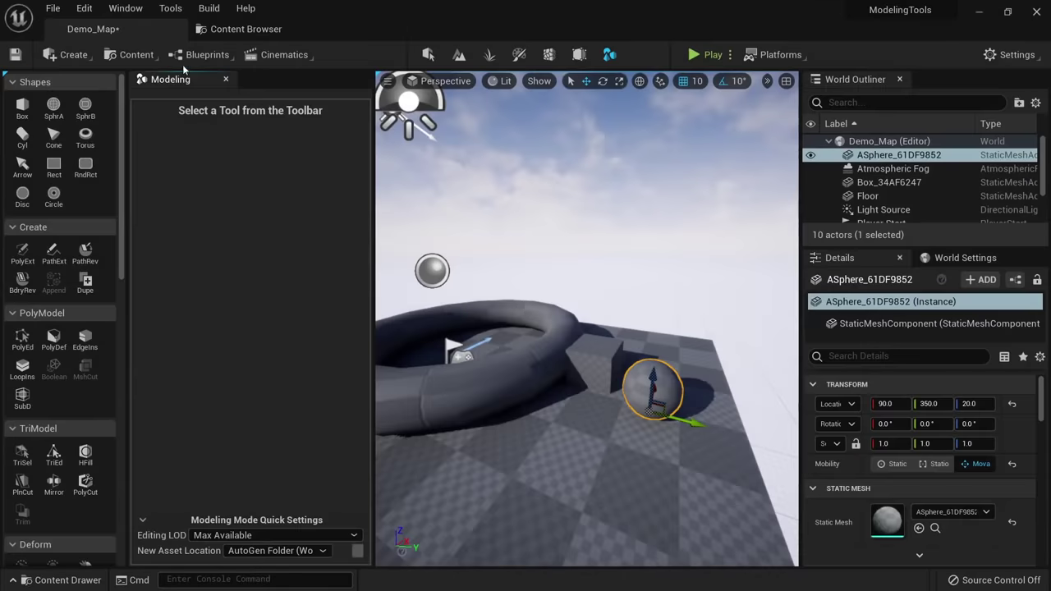
Review the unsaved generated assets by starting to close the editor, cancel the save dialog and return to Demo_Map.
left_click(245, 29)
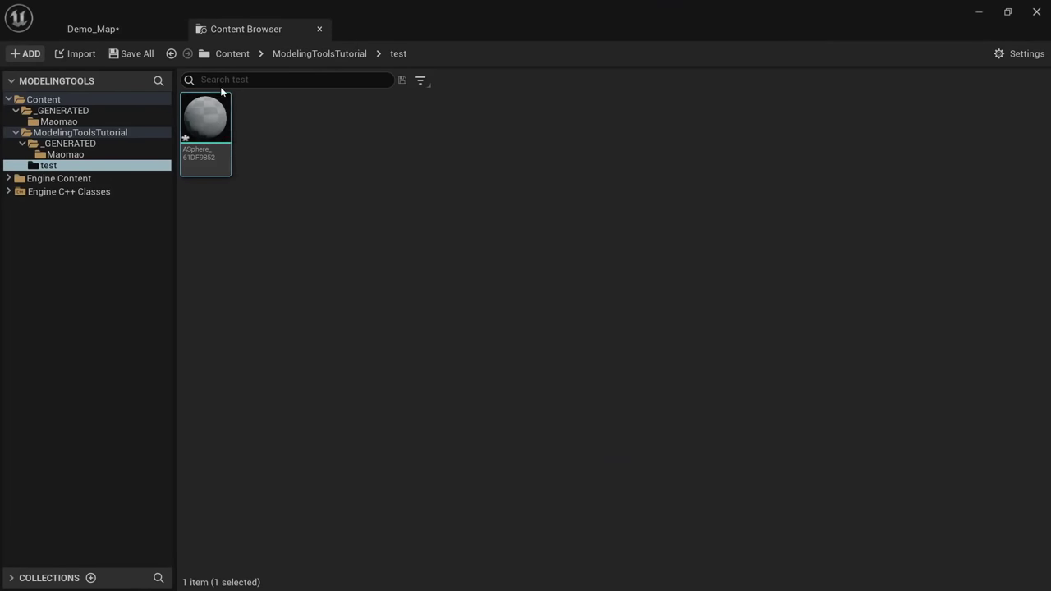
mouse_move(212, 126)
left_click(1038, 13)
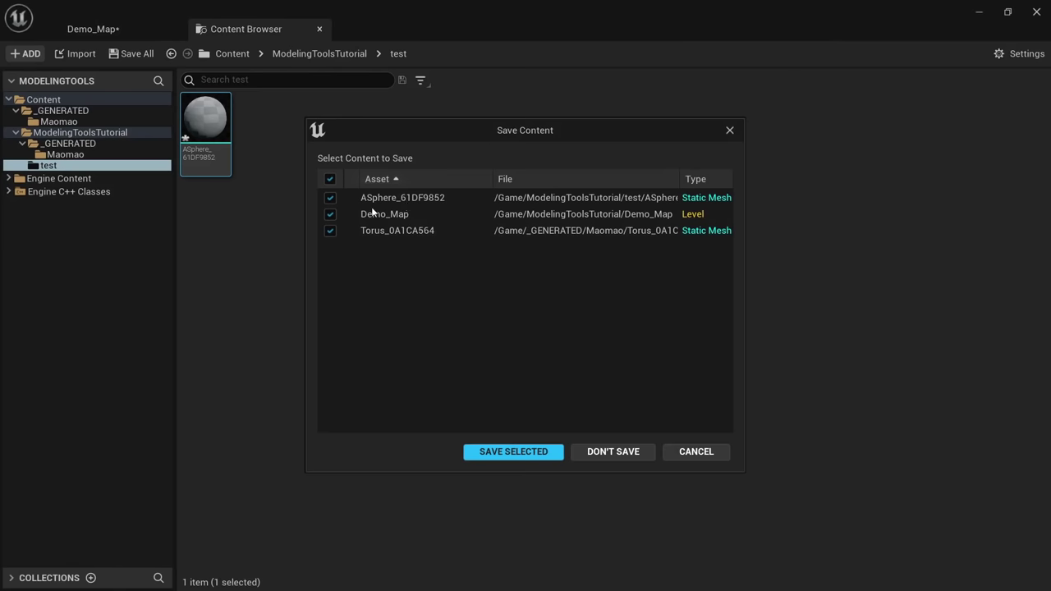
left_click(688, 452)
left_click(145, 23)
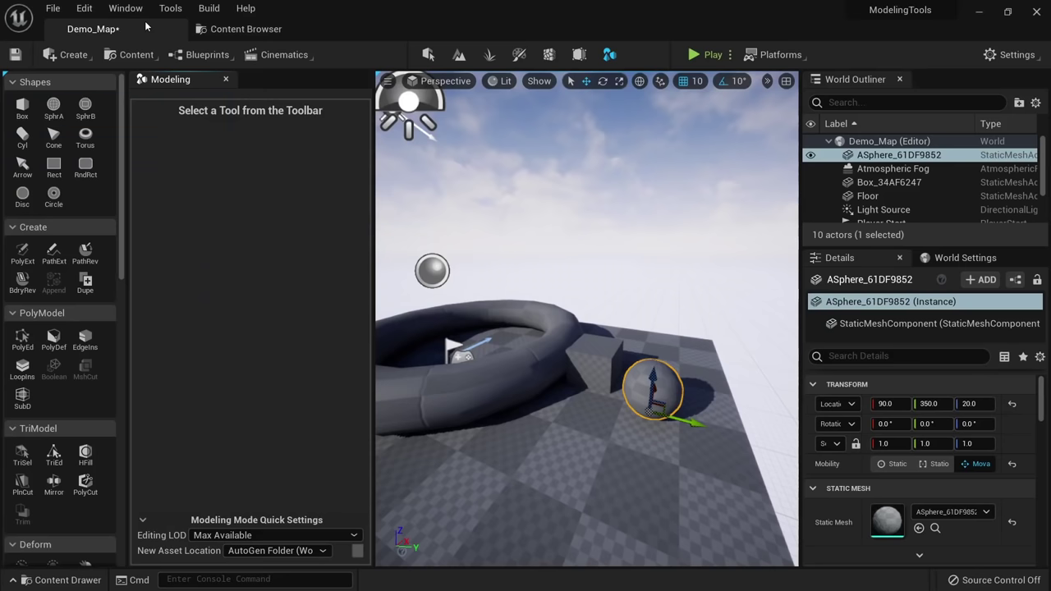
Examine the Asset Generation Mode, Asset Generation Location and Auto Generated Asset Path settings of Modeling Mode, and close the project settings.
left_click(358, 552)
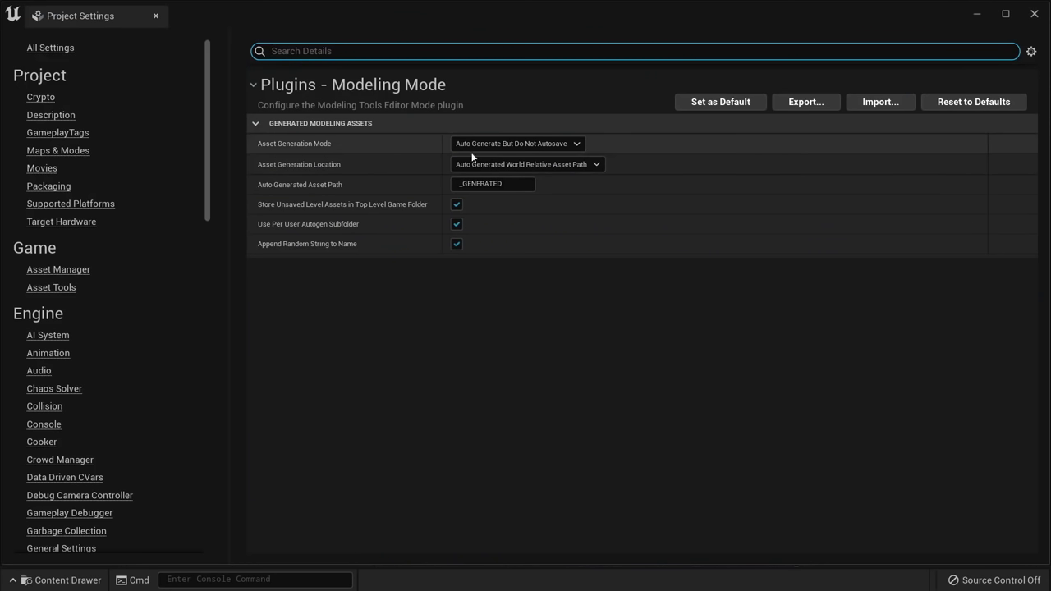
left_click(512, 144)
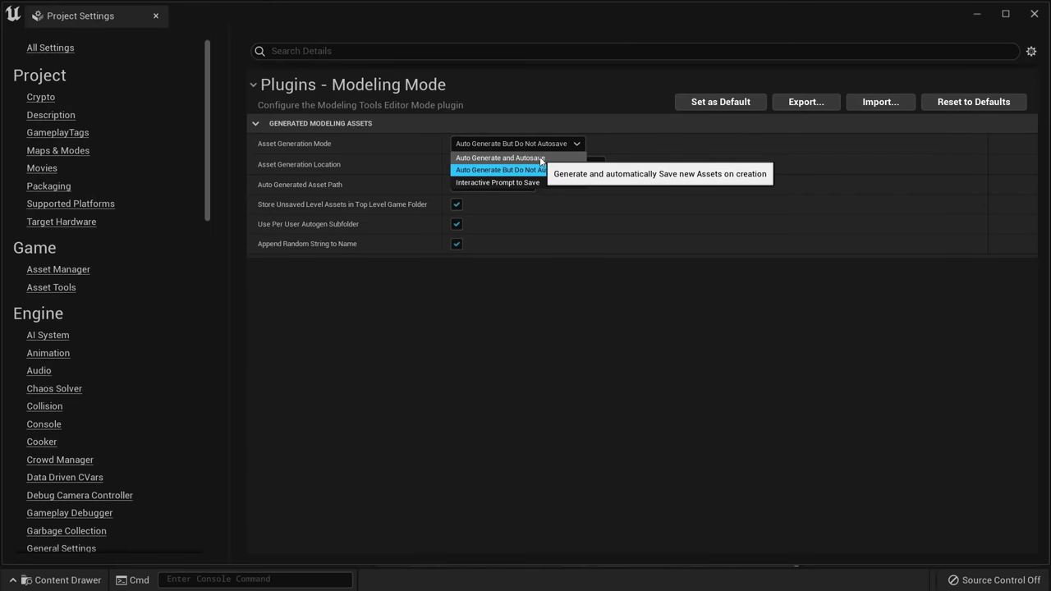
left_click(551, 141)
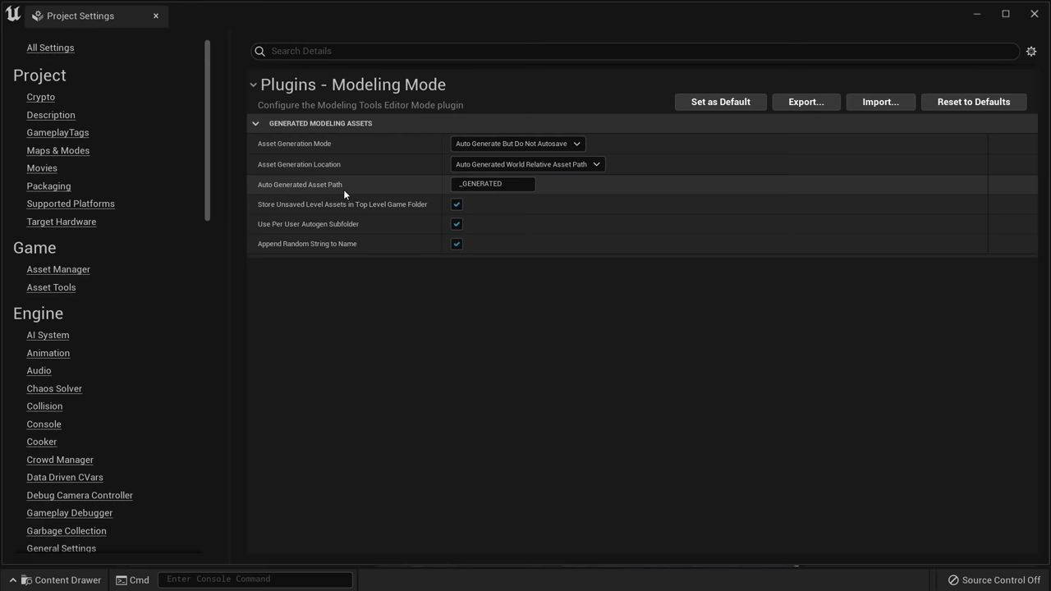
left_click(522, 186)
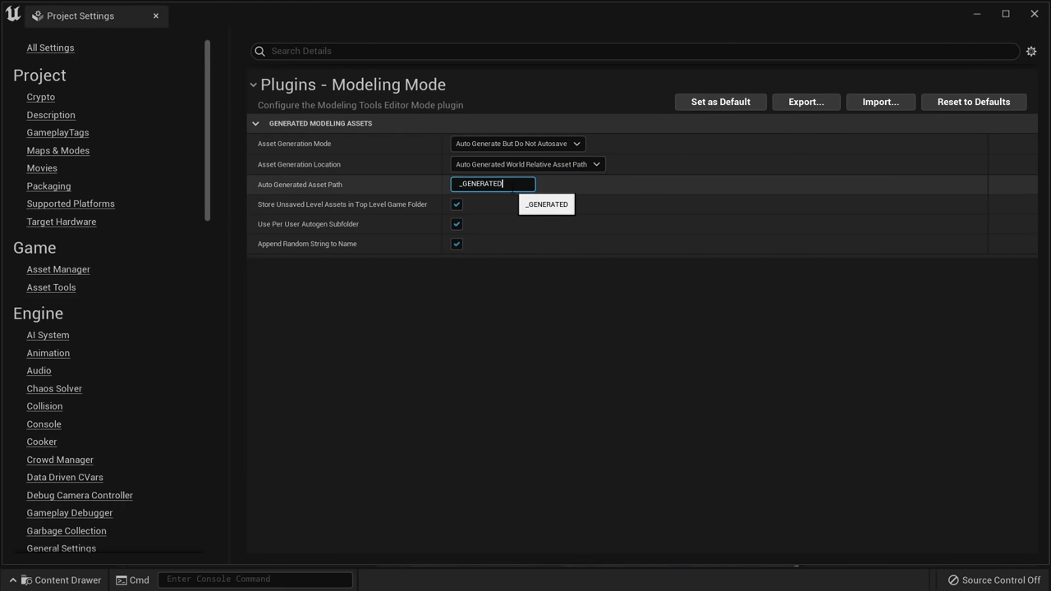
left_click(542, 164)
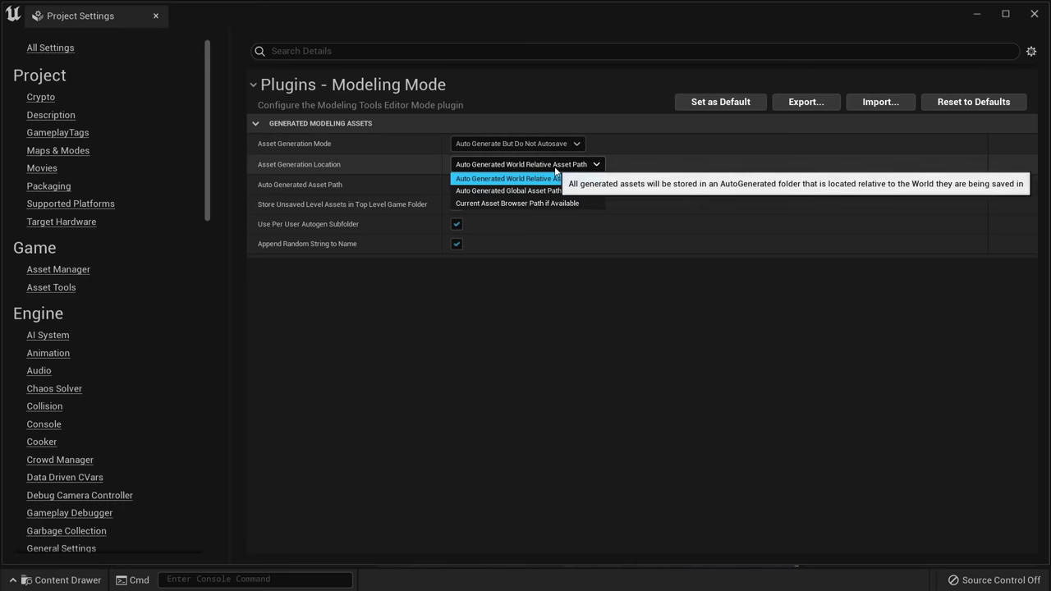
left_click(555, 168)
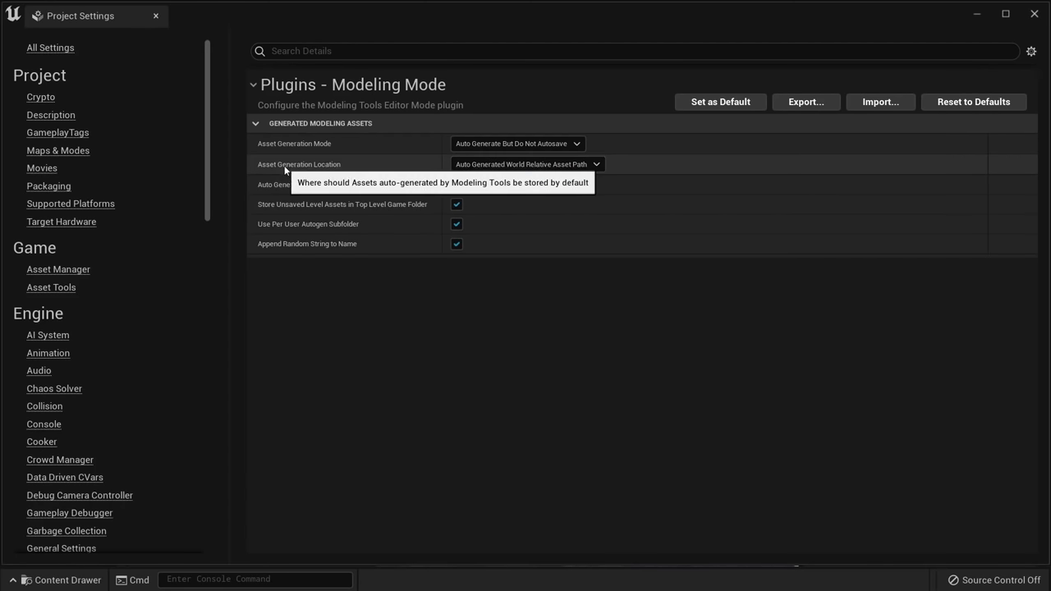
left_click(489, 166)
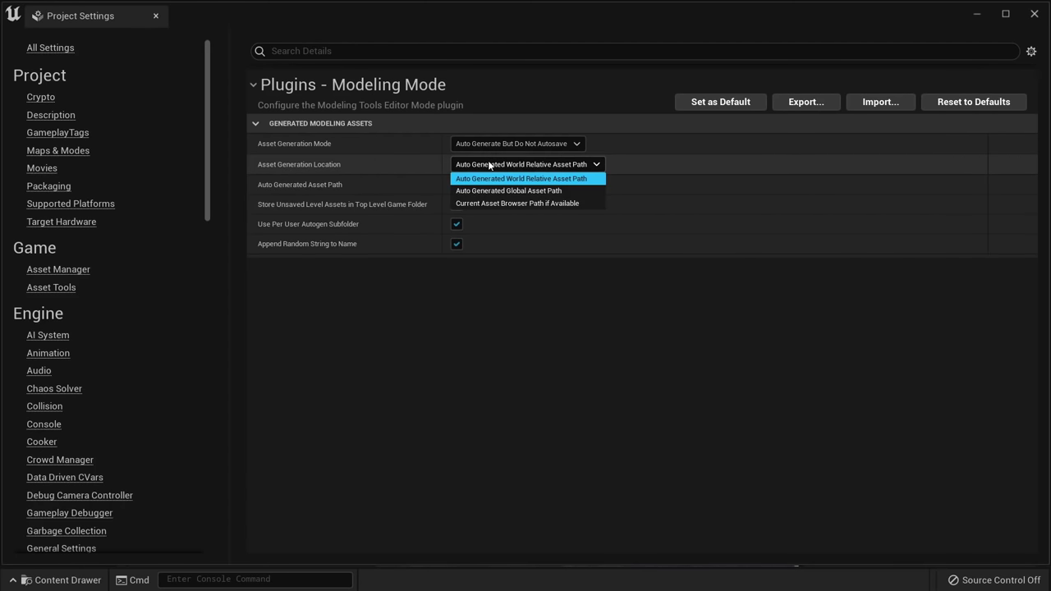
left_click(489, 164)
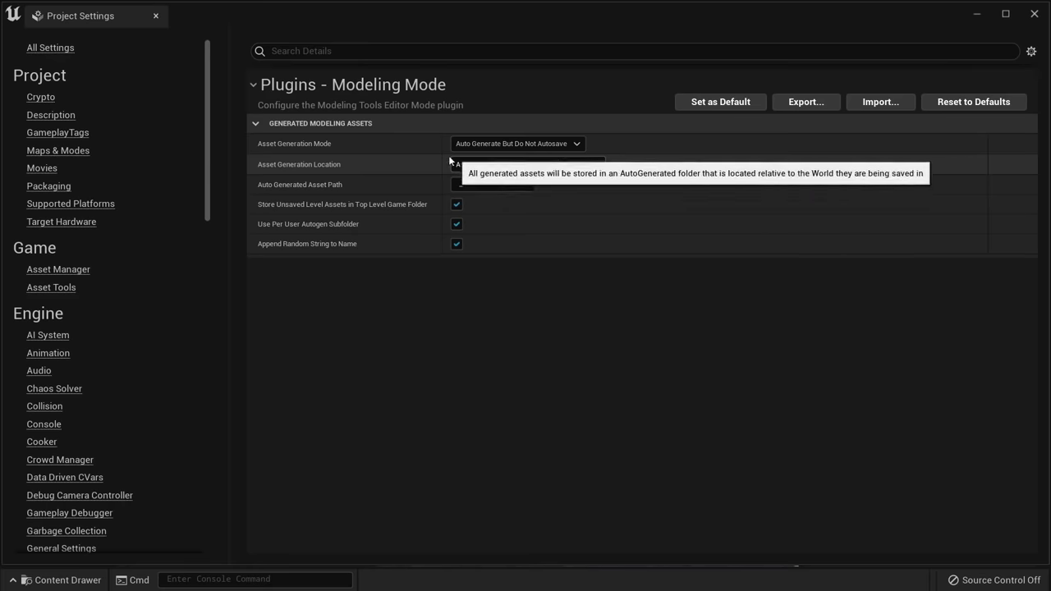
left_click(155, 17)
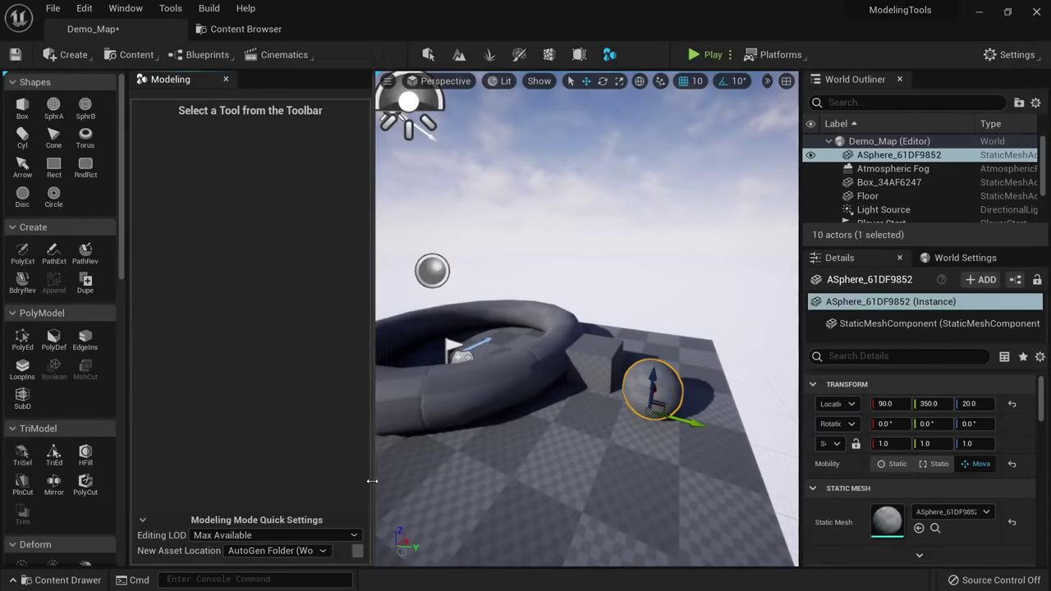
left_click(357, 551)
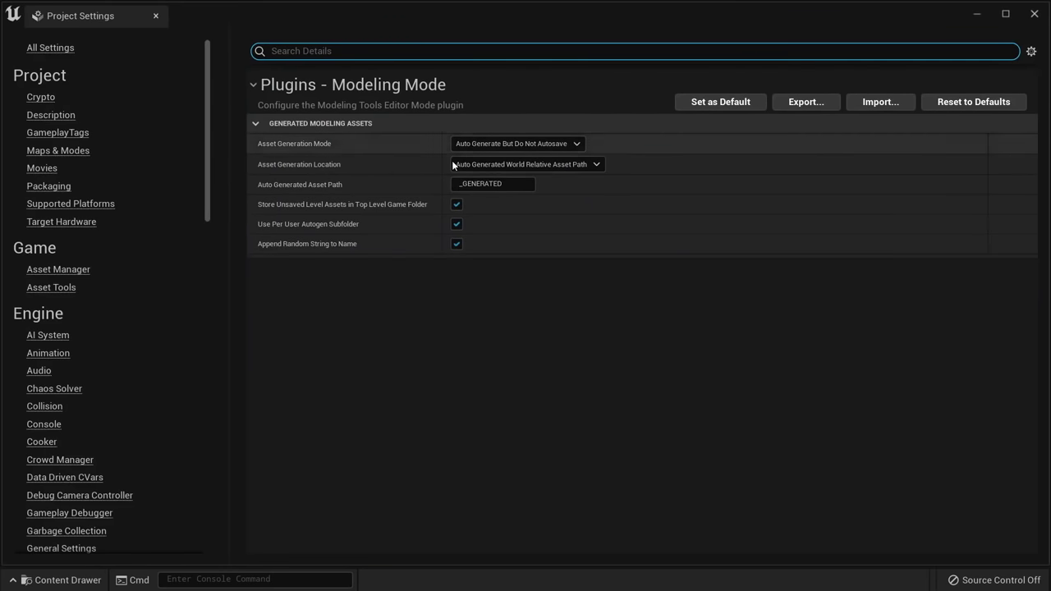
left_click(156, 15)
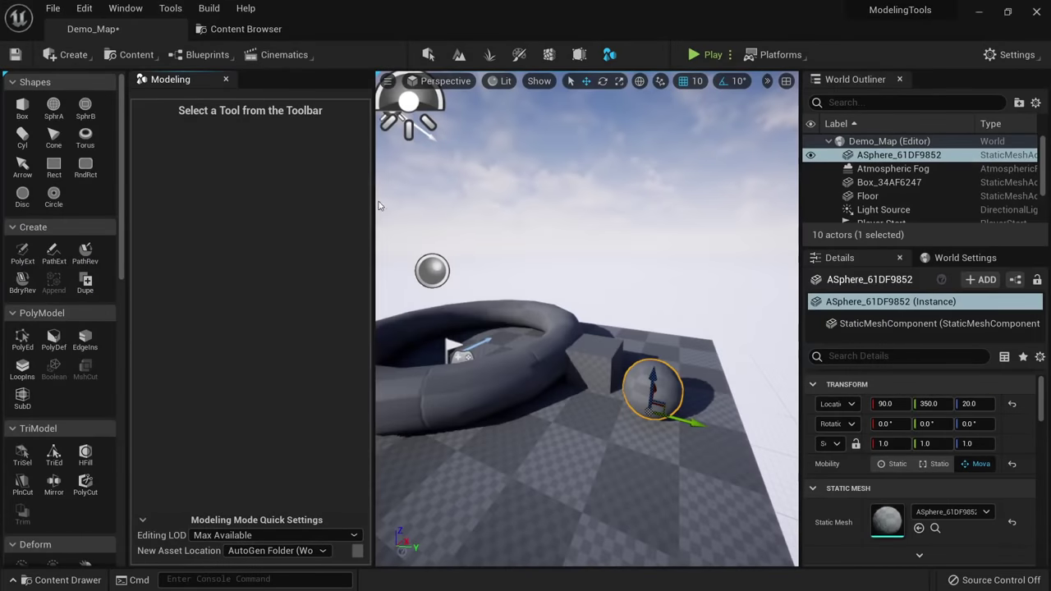
Place an arrow on the floor at about X -340, Y -290, Z 20 and finish the Arrow tool.
right_click_drag(627, 414, 663, 455)
left_click(31, 178)
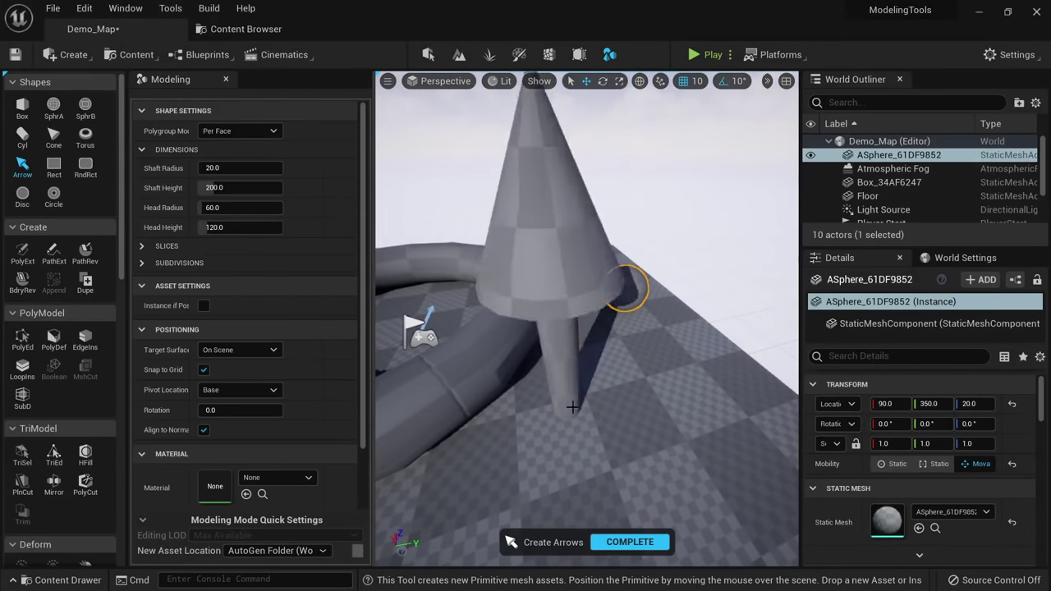
left_click_drag(698, 386, 657, 348, "alt")
right_click_drag(656, 349, 661, 378)
left_click(511, 376)
left_click(629, 542)
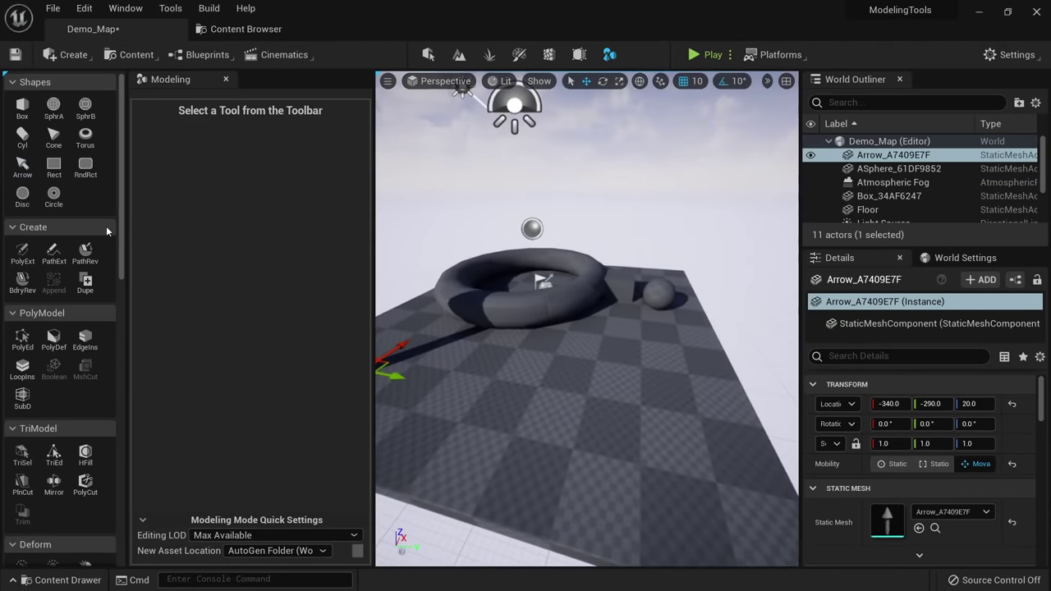
Place a cone on the floor at about X -240, Y 380, Z 20 and finish the Cone tool.
right_click_drag(526, 345, 542, 369)
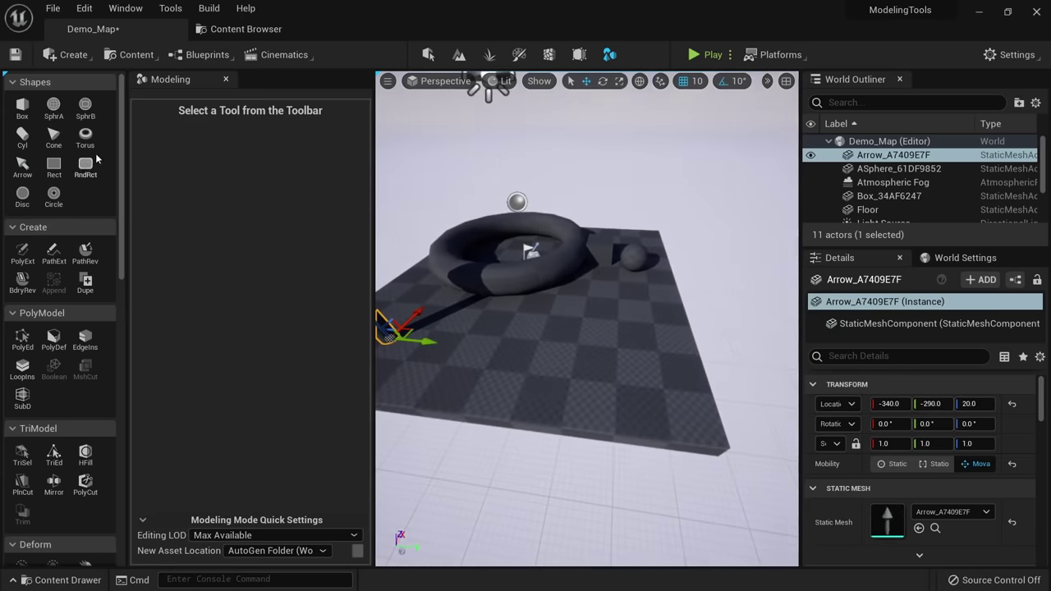
left_click(53, 138)
left_click(646, 332)
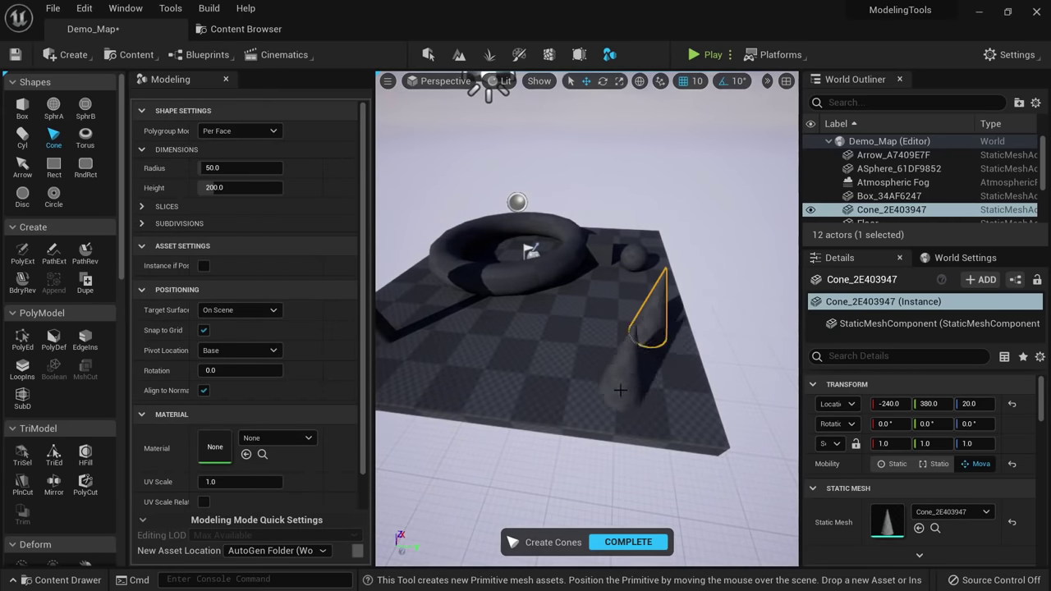
right_click_drag(646, 333, 624, 353)
left_click(622, 541)
Place a 100 × 100 × 100 box on the ground plane at about X -380, Y -30, Z 0 and finish the Box tool.
right_click_drag(619, 529, 583, 505)
left_click(23, 112)
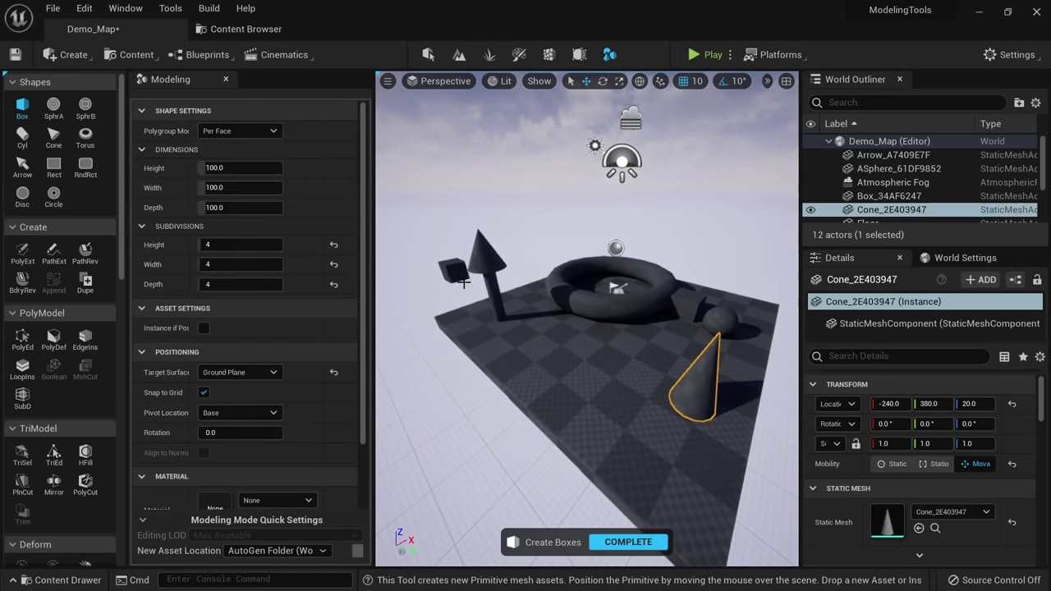
mouse_move(530, 332)
right_mouse_down()
mouse_move(563, 340)
mouse_move(538, 339)
right_mouse_up()
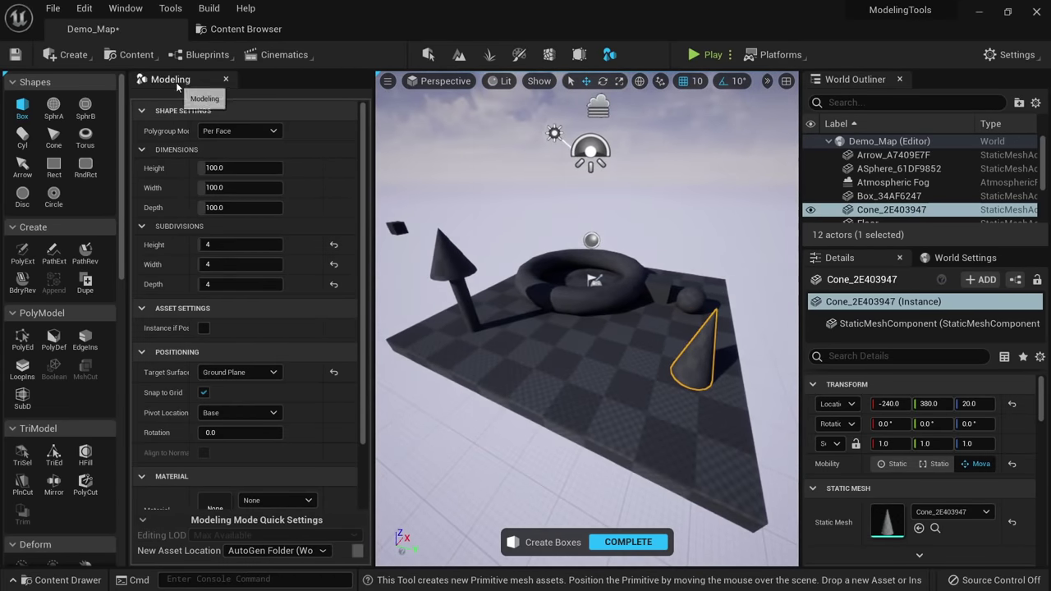
scroll(469, 308, "up", 5)
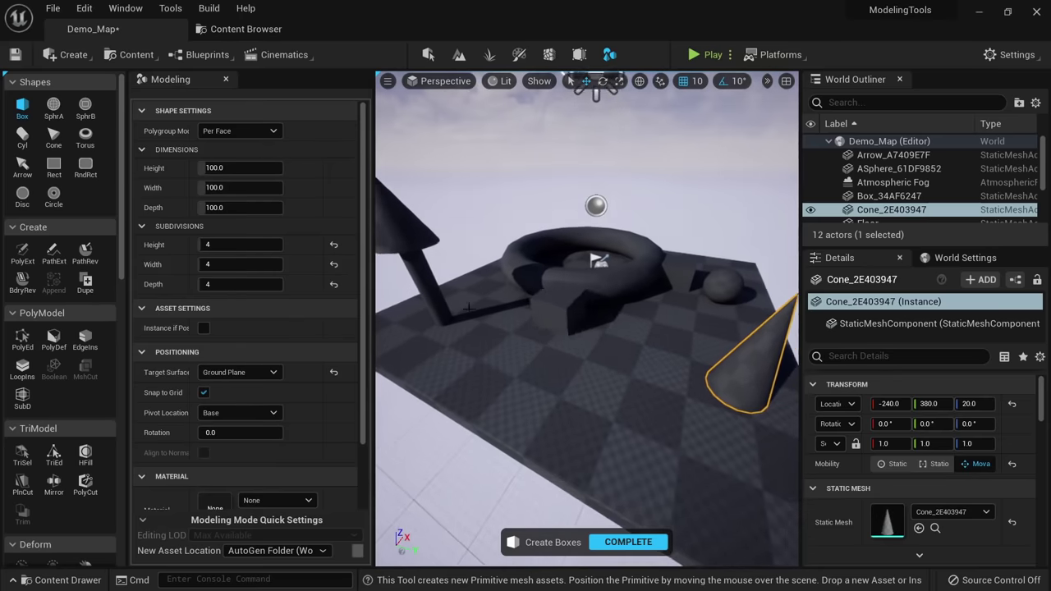
left_click(511, 369)
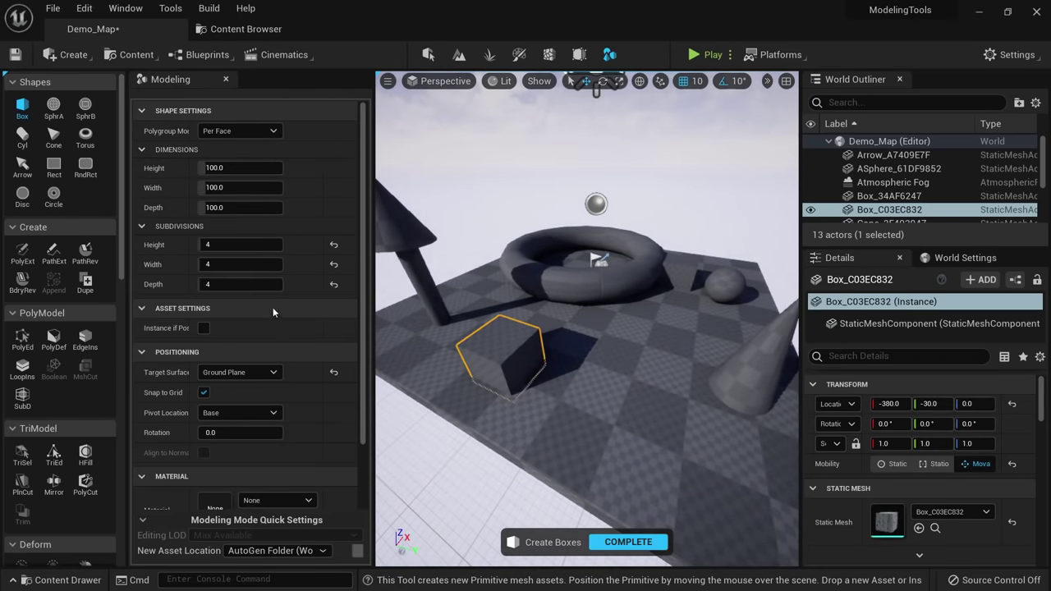
key("w")
mouse_move(603, 380)
right_mouse_down()
mouse_move(630, 386)
mouse_move(615, 386)
right_mouse_up()
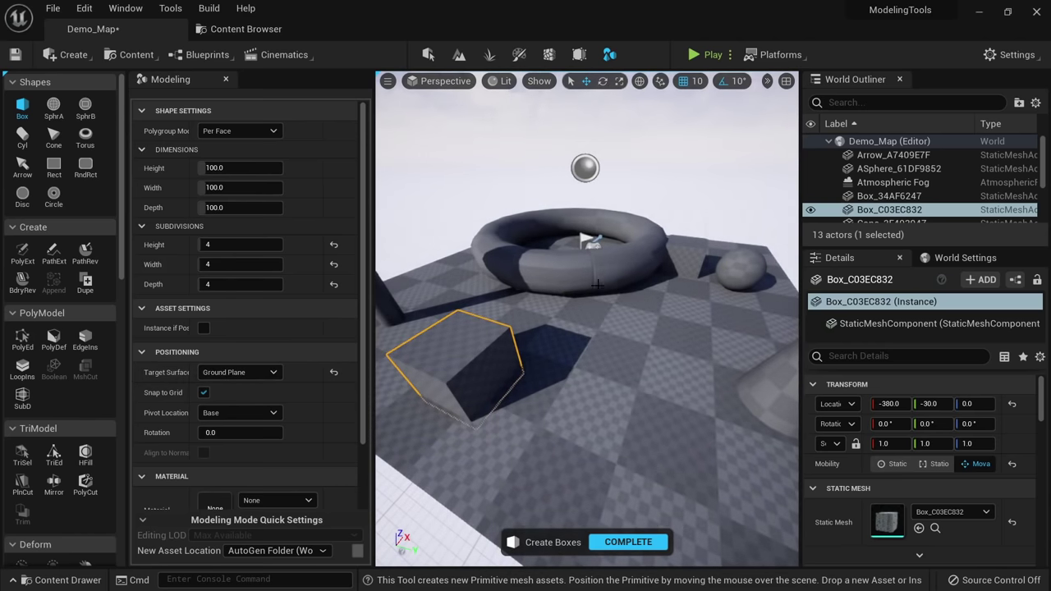
scroll(247, 403, "down", 2)
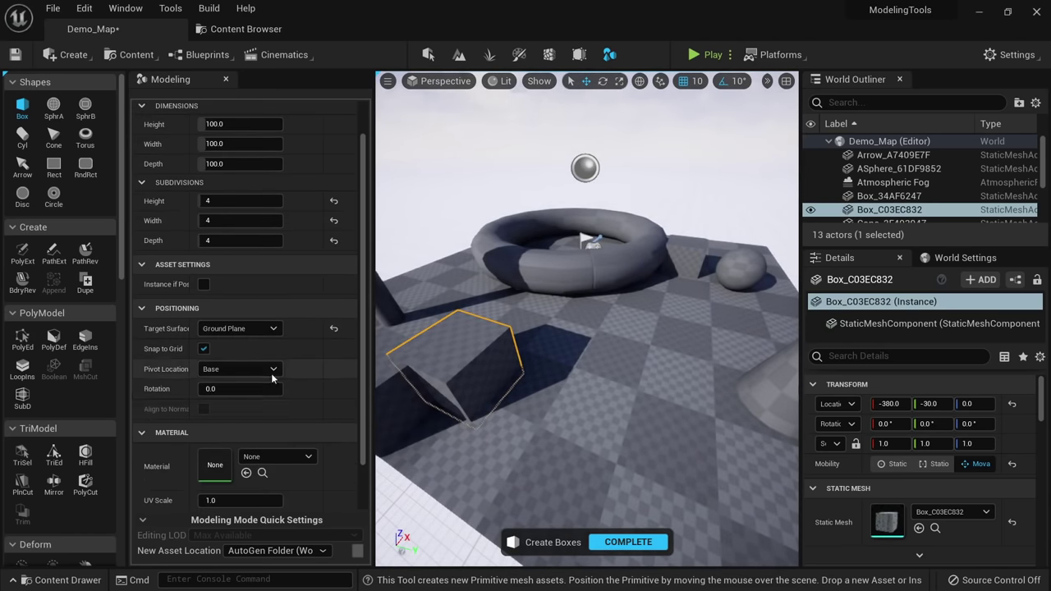
scroll(251, 358, "up", 2)
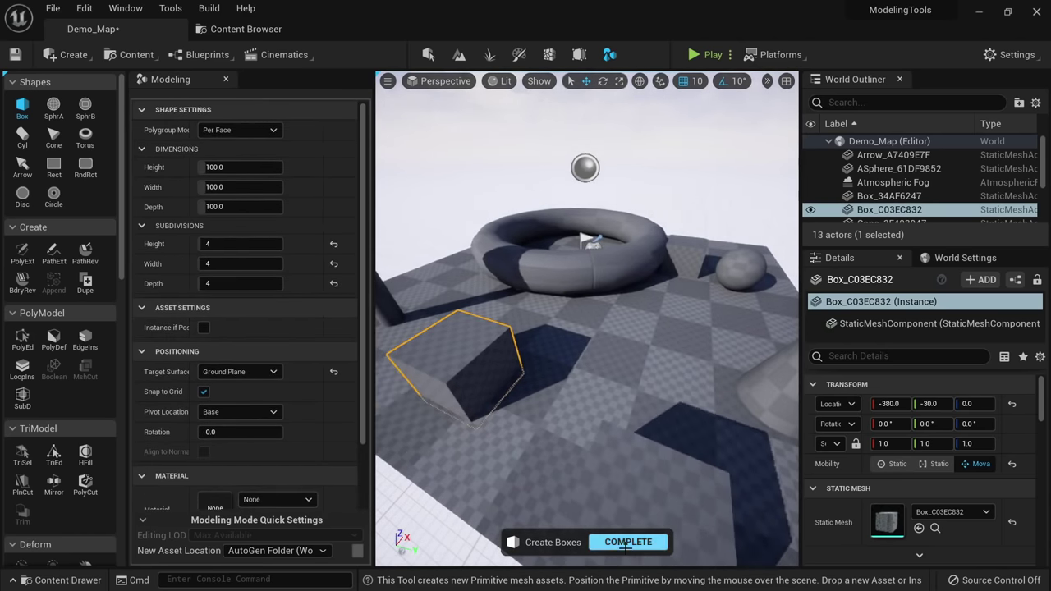
left_click(628, 542)
Locate the new box's mesh asset in the Content Browser and place a copy on the floor at about X -280, Y 90, Z 20.
right_click_drag(608, 394, 497, 373)
right_click_drag(587, 394, 546, 394)
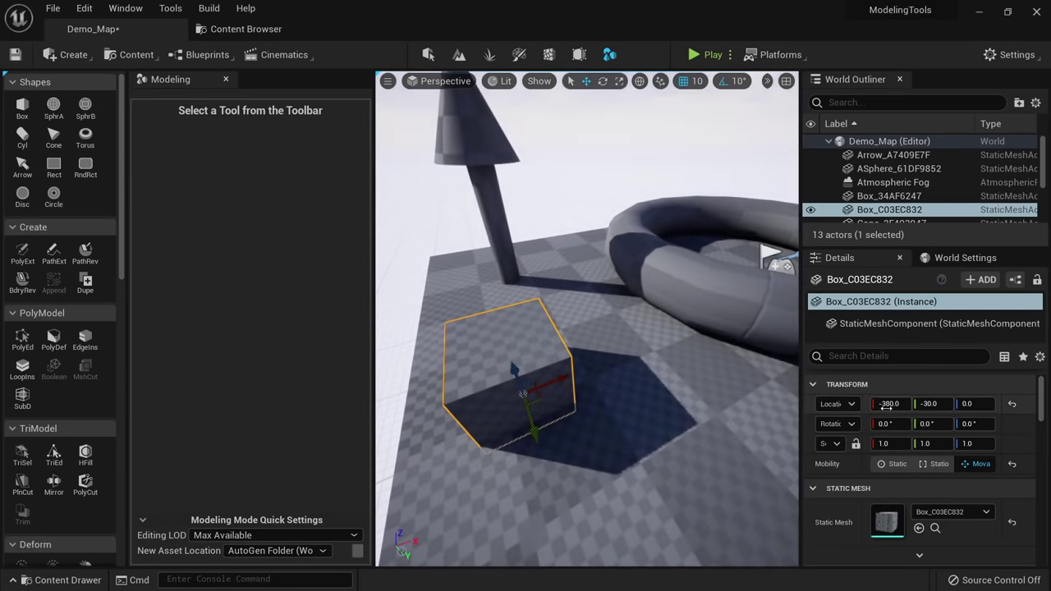
left_click_drag(804, 403, 721, 386)
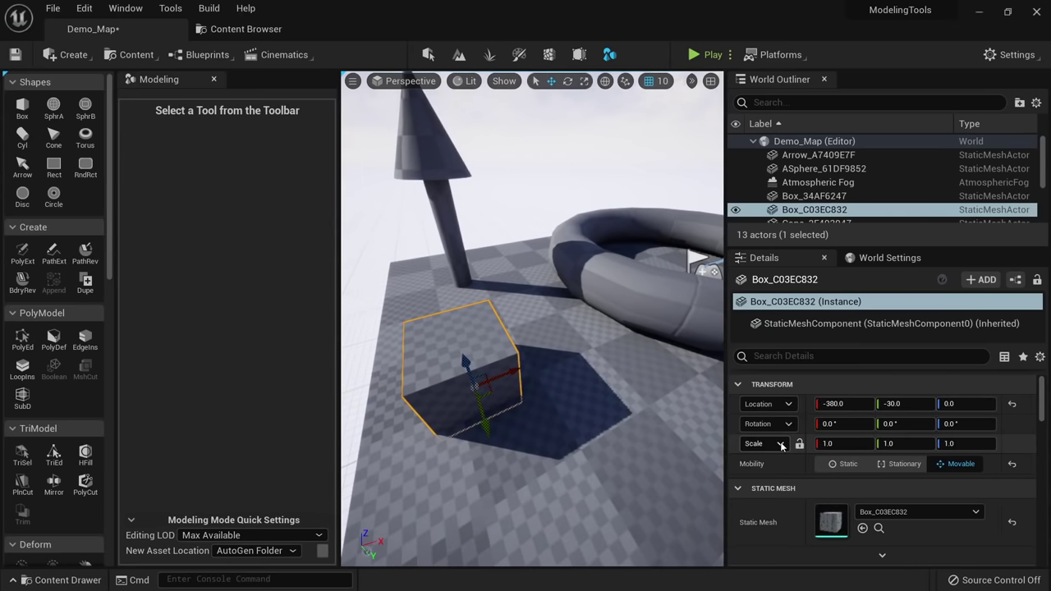
left_click(879, 529)
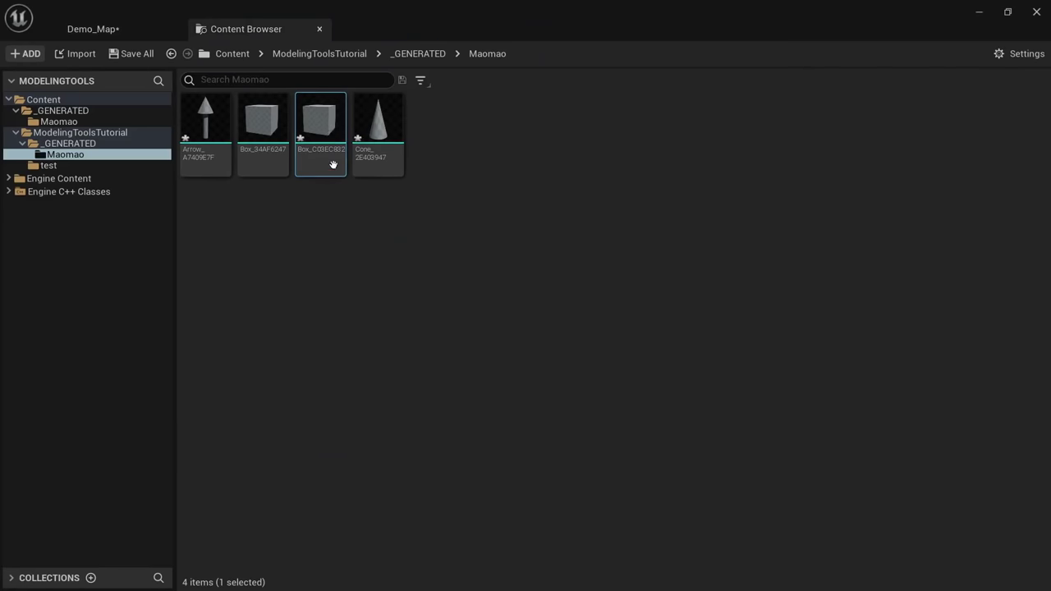
left_click_drag(334, 164, 590, 434)
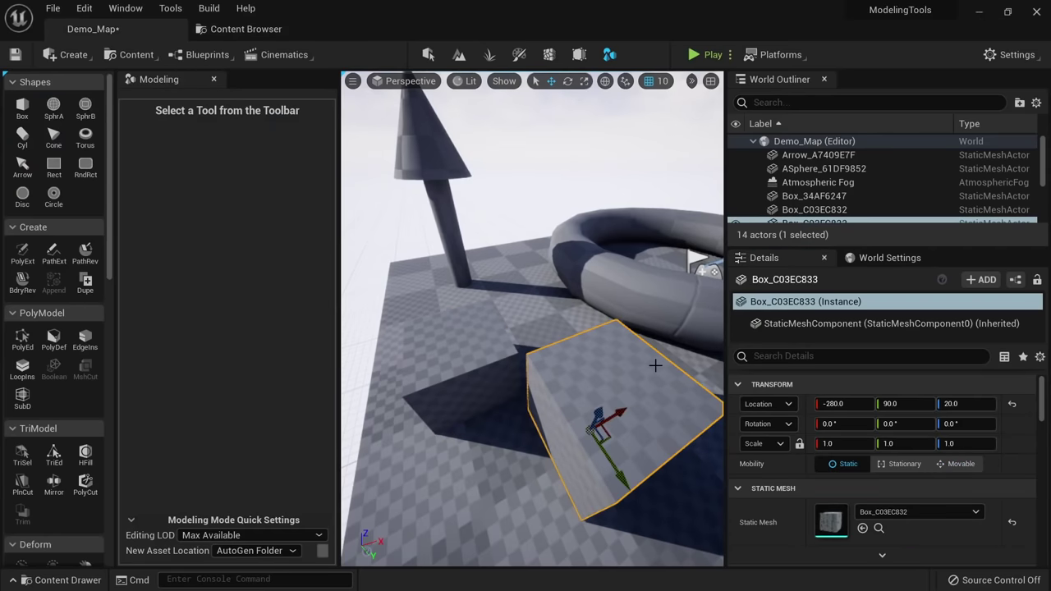
left_click_drag(638, 363, 679, 398, "alt")
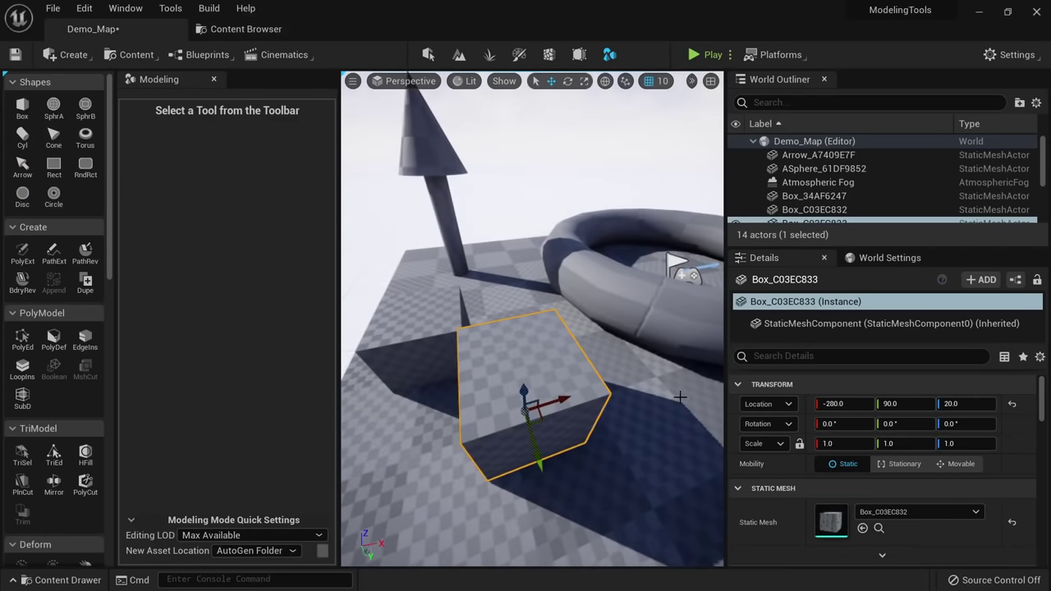
Open the copied box's static mesh asset for inspection, return to the level and view the boxes from several angles.
double_click(830, 520)
mouse_move(391, 317)
left_mouse_down("alt")
mouse_move(353, 403)
mouse_move(390, 317)
left_mouse_up("alt")
mouse_move(558, 439)
left_mouse_down("alt")
mouse_move(615, 414)
mouse_move(677, 436)
mouse_move(604, 403)
mouse_move(564, 444)
left_mouse_up("alt")
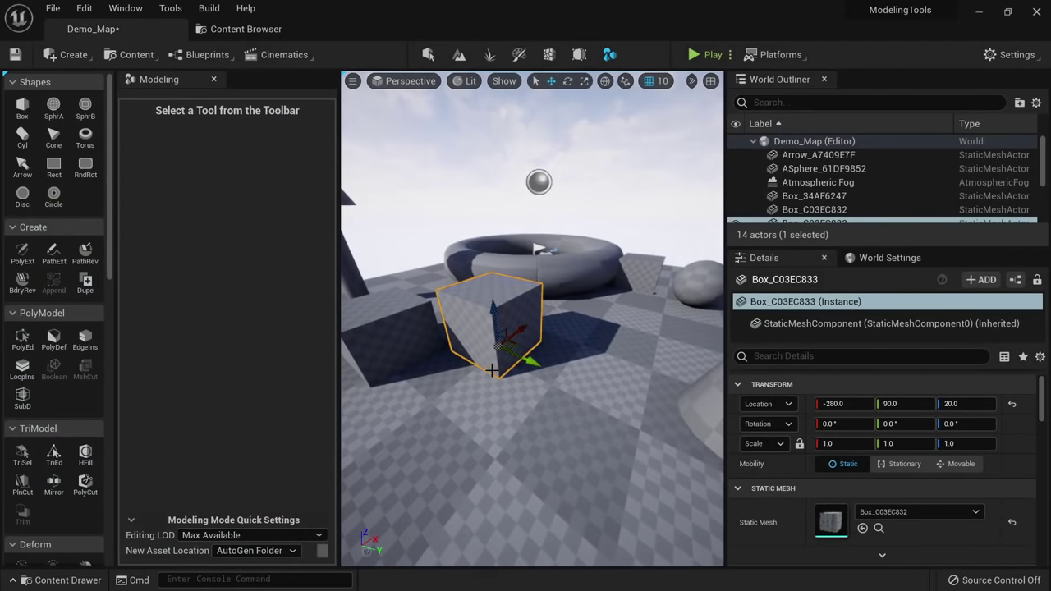
left_click_drag(509, 411, 562, 451, "alt")
left_click_drag(575, 411, 587, 418, "alt")
Create a box about 240.66 high and 100 wide at about X -410, Y 280, Z 0 and finish the Box tool.
left_click(22, 109)
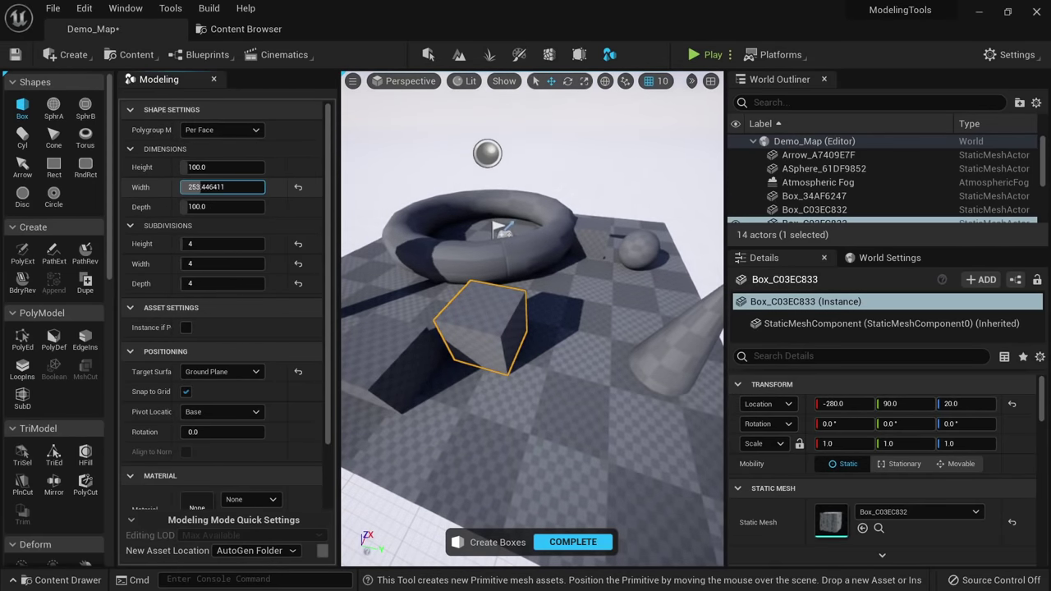
left_click_drag(549, 401, 604, 341, "alt")
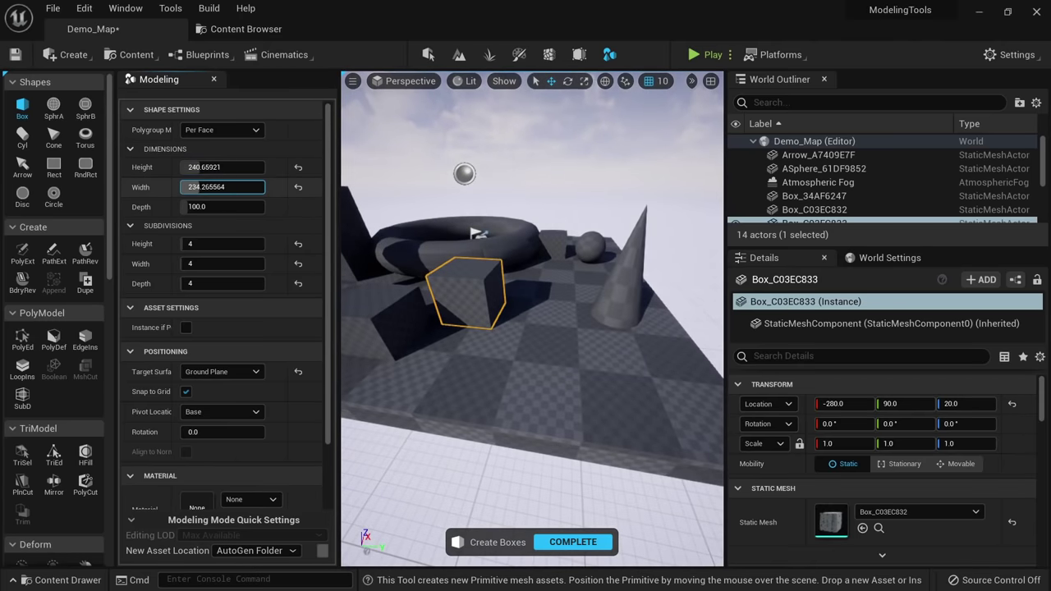
left_click_drag(464, 361, 378, 398, "alt")
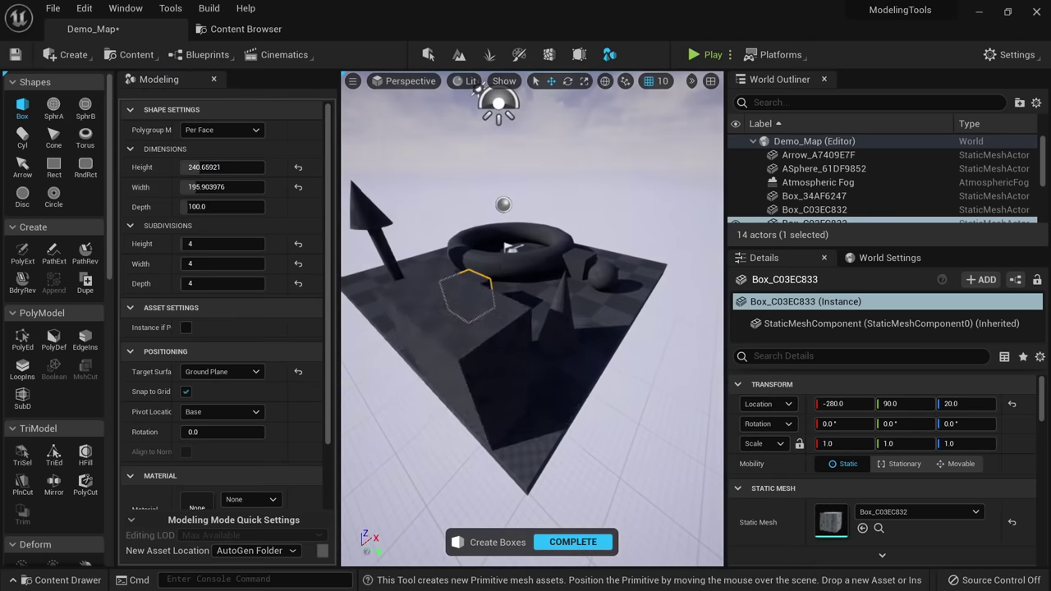
left_click_drag(218, 189, 209, 188)
left_click_drag(497, 349, 599, 361, "alt")
left_click(469, 309)
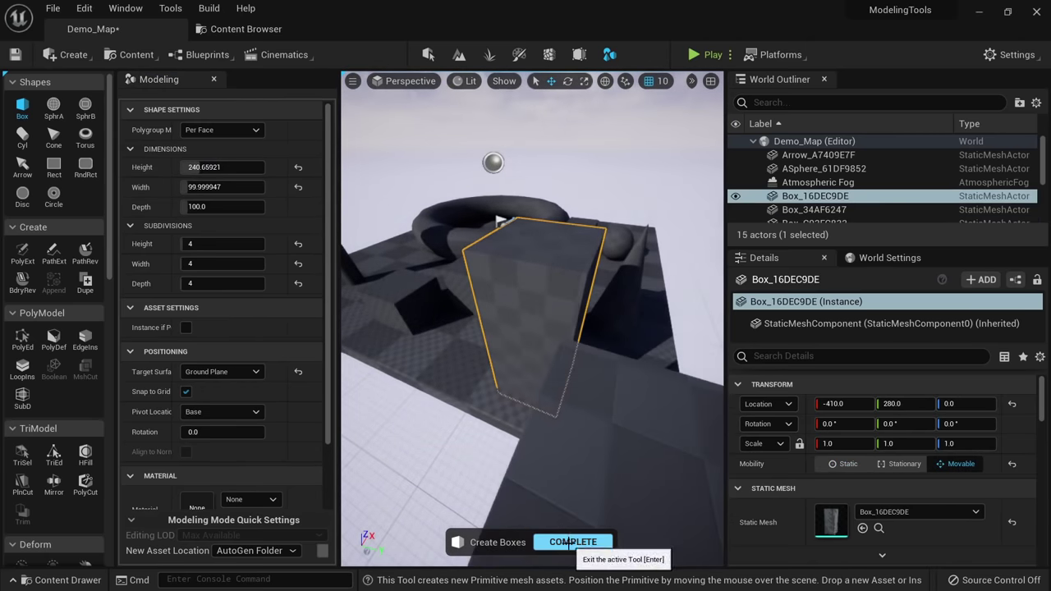
left_click(572, 542)
Set the Box tool's pivot location to Centered and place a box at about X -410, Y 430, Z 0.
left_click_drag(532, 328, 493, 271, "alt")
right_click_drag(508, 216, 508, 216)
left_click(22, 106)
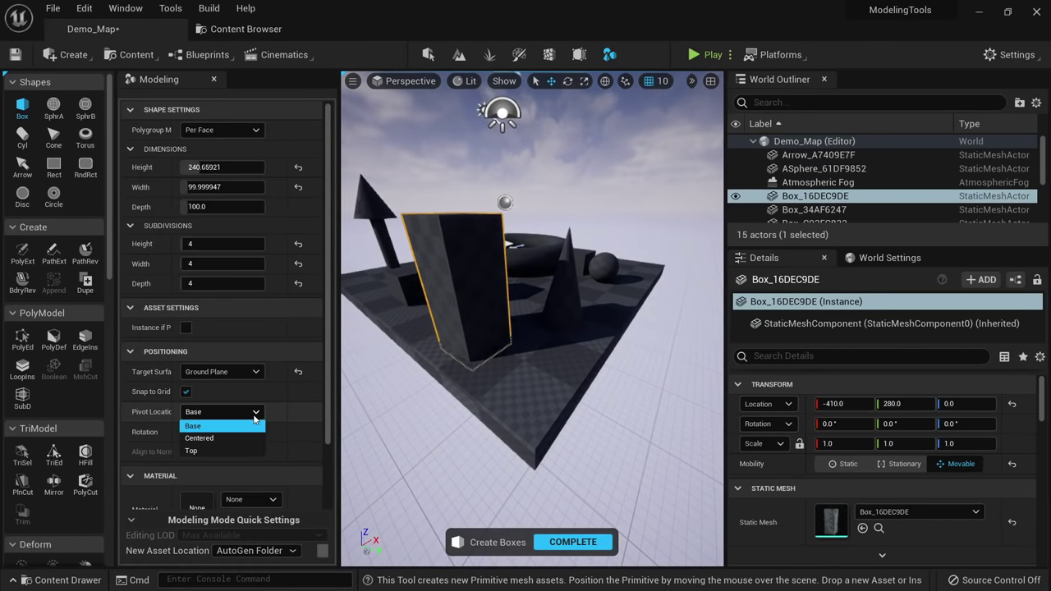
left_click(219, 438)
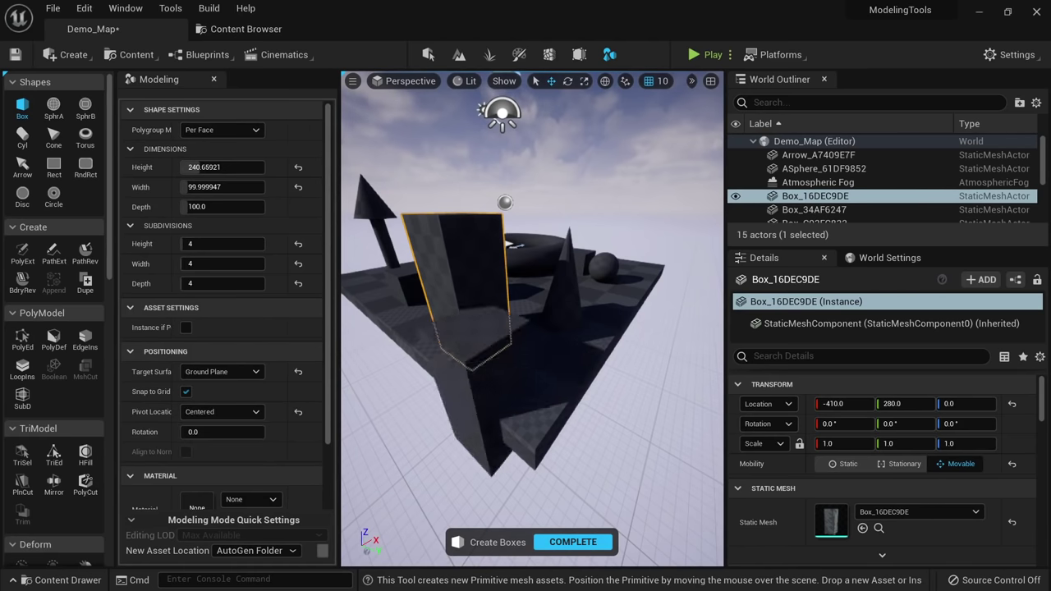
right_click_drag(561, 351, 568, 353)
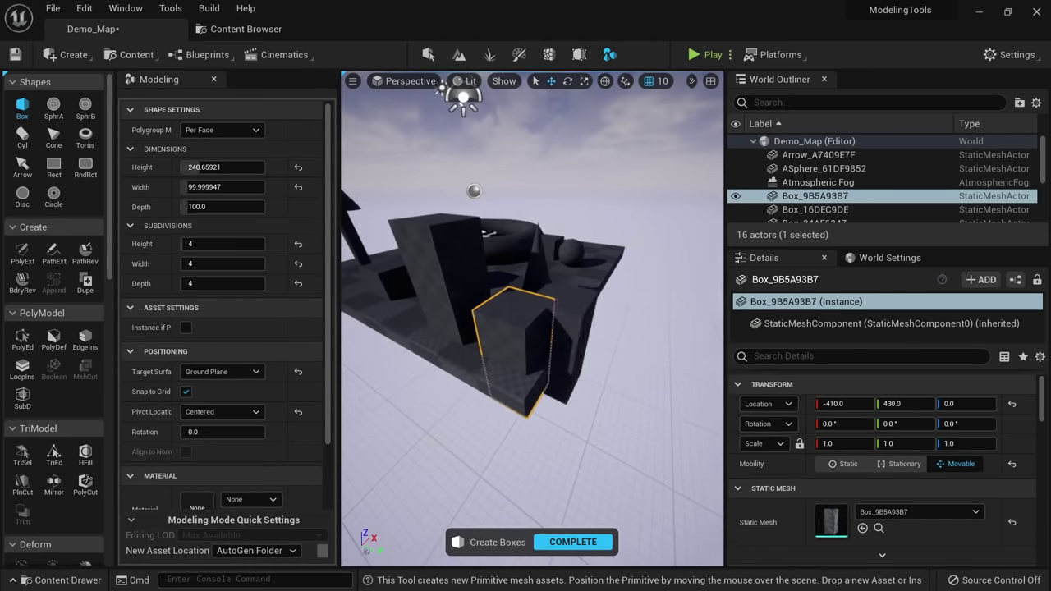
Place two boxes with the pivot location set to Top at about X -390, Y 550 and X -420, Y 660, and finish the Box tool.
left_click(199, 452)
left_click(575, 372)
right_click_drag(604, 367, 611, 369)
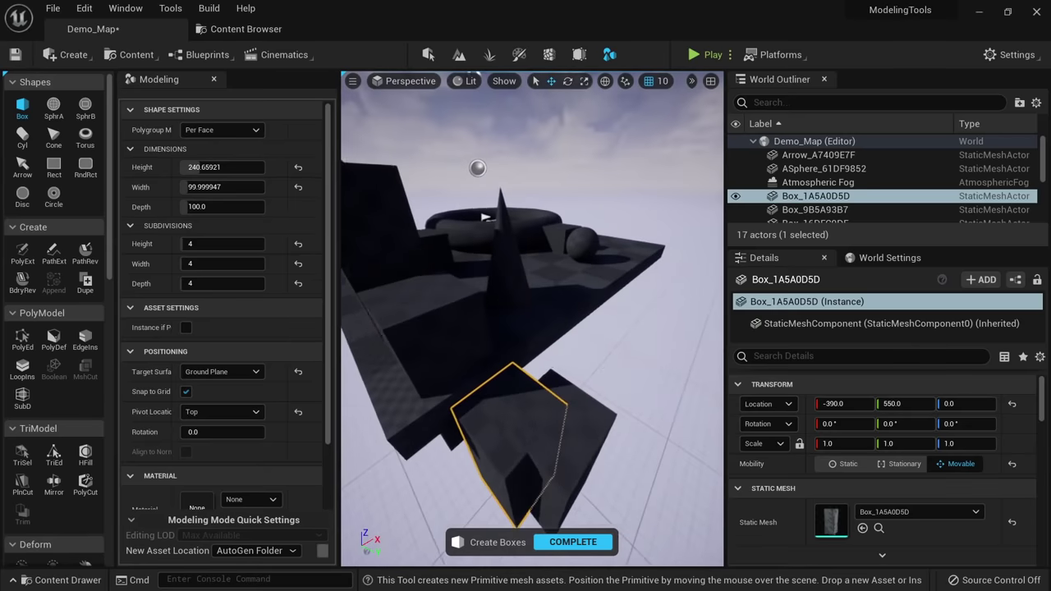
left_click(671, 444)
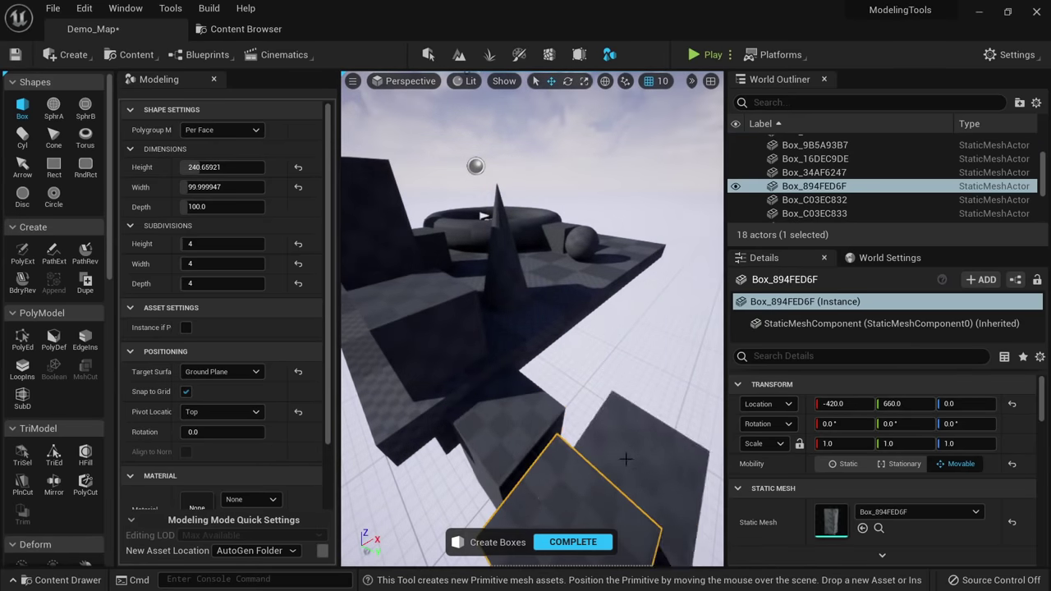
left_click(569, 539)
Select the new tall boxes one after another to compare where their pivots sit.
left_click(503, 407)
right_click_drag(504, 407, 527, 422)
left_click(466, 328)
right_click_drag(466, 328, 424, 288)
left_click(414, 283)
Move the Centered-pivot box and the nearer Top-pivot box away from the floor, and shift the Base-pivot box to X -610.
left_click(497, 340)
right_click_drag(498, 340, 476, 335)
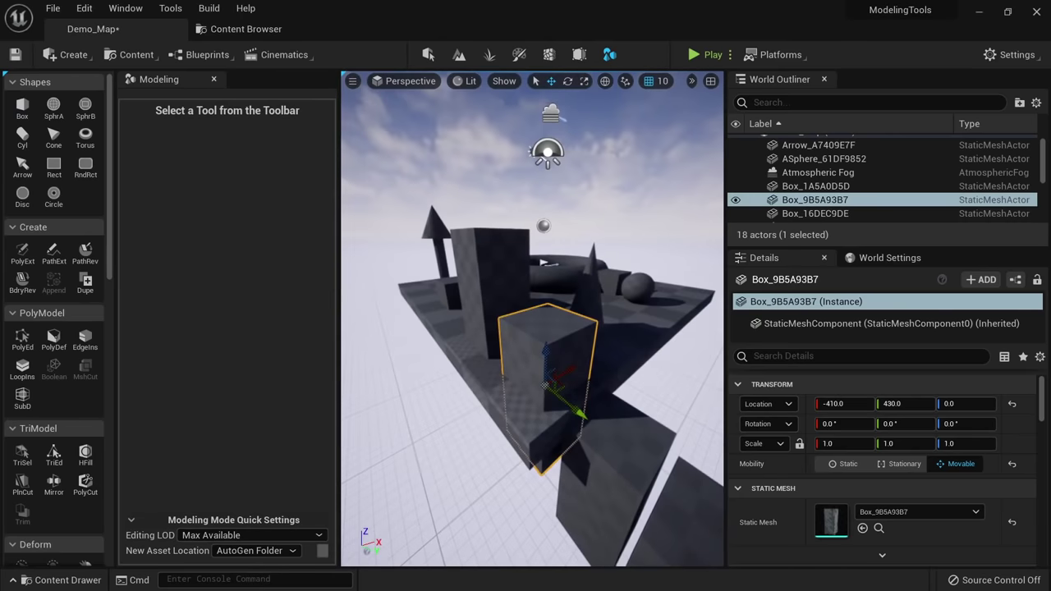
left_click_drag(560, 374, 460, 415)
right_click_drag(460, 414, 472, 427)
left_click(612, 388)
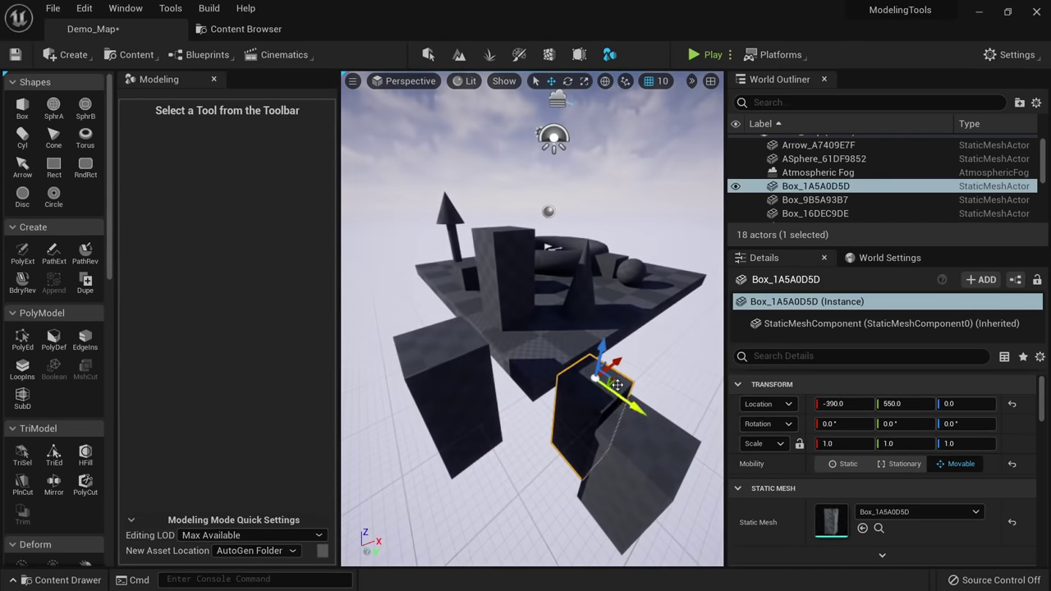
left_click_drag(598, 375, 513, 439)
left_click(517, 305)
right_click_drag(517, 306, 492, 316)
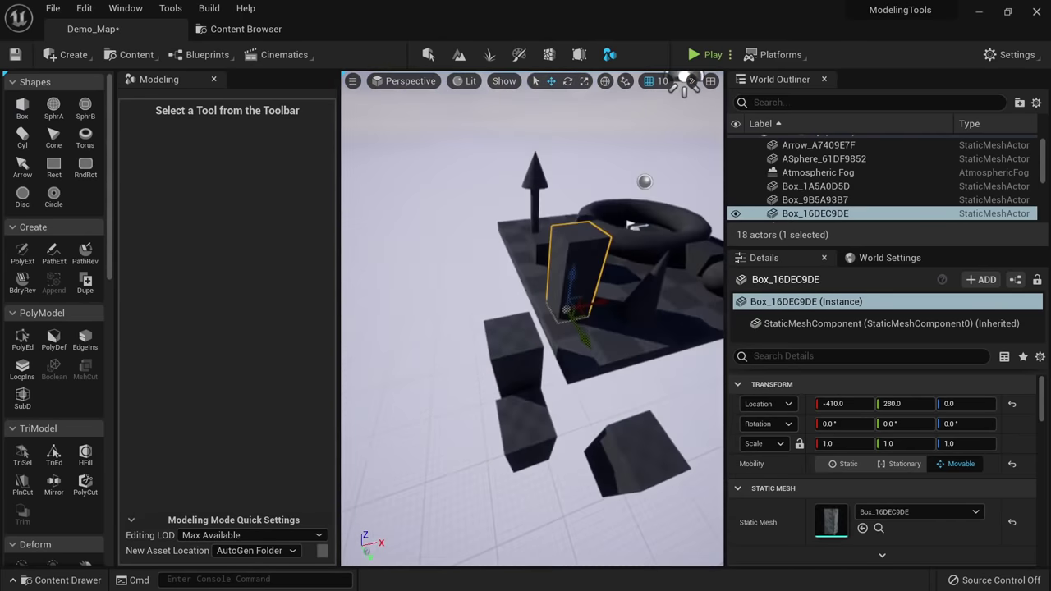
left_click_drag(609, 297, 545, 305)
right_click_drag(545, 305, 548, 303)
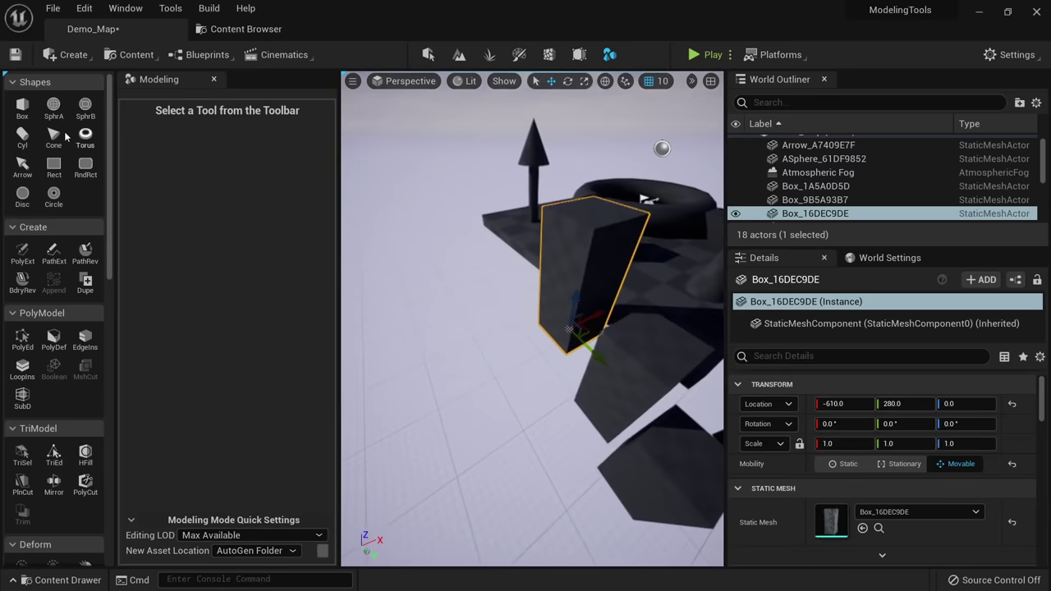
Restart the Box tool and reset its pivot location to Base, target surface to On Scene and normal alignment to enabled.
left_click(21, 113)
right_click_drag(384, 368, 386, 368)
left_click(300, 414)
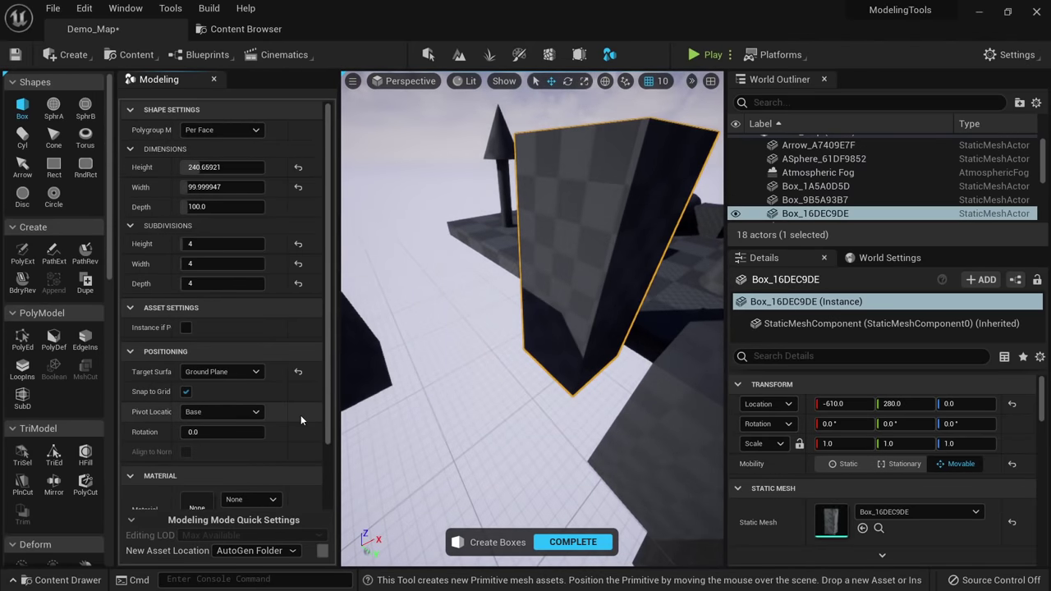
left_click(302, 371)
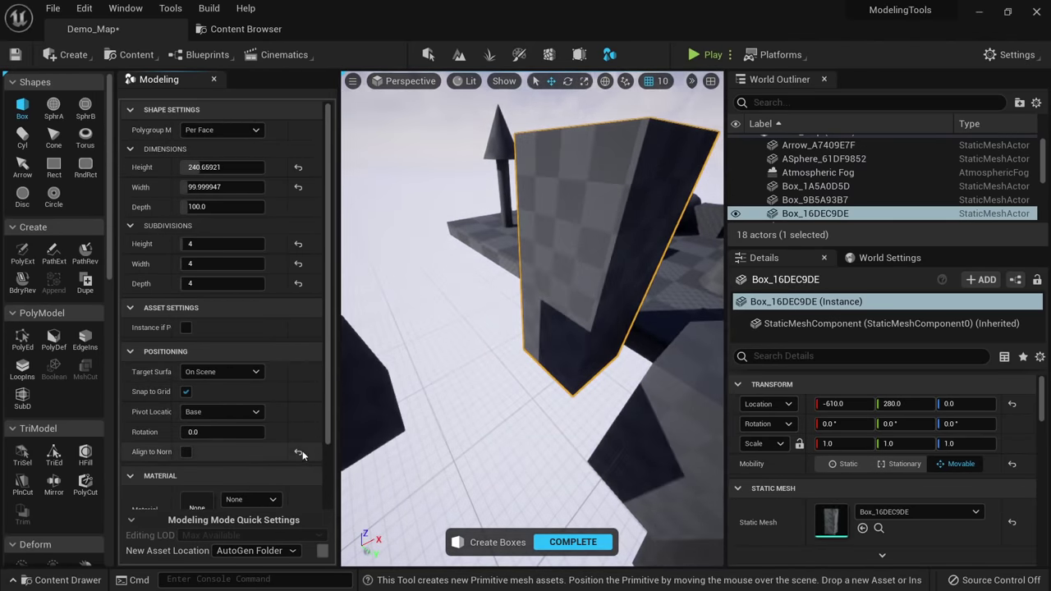
right_click_drag(451, 435, 452, 434)
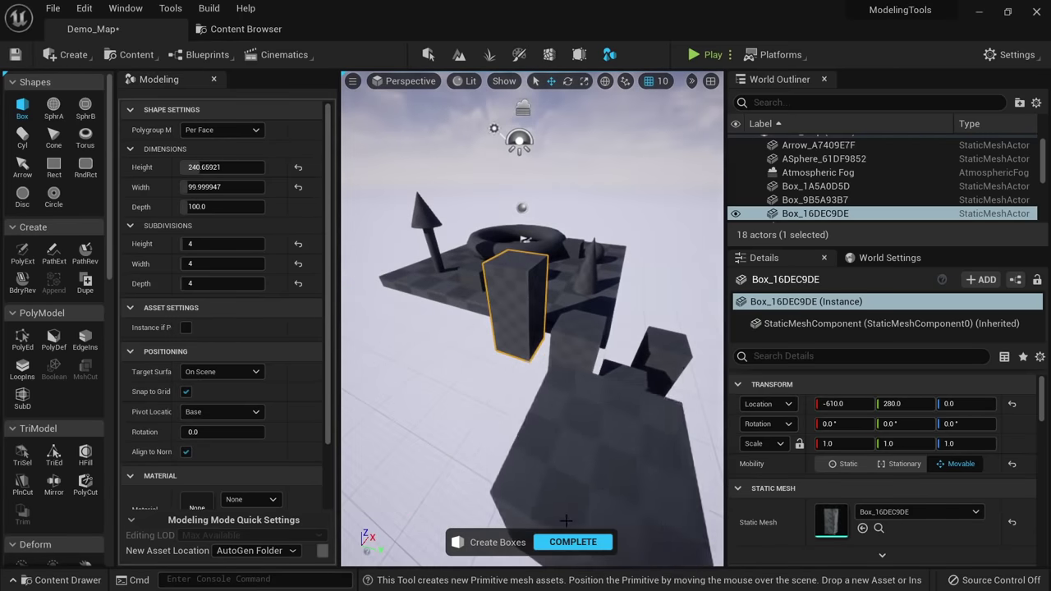
right_click_drag(587, 411, 582, 396)
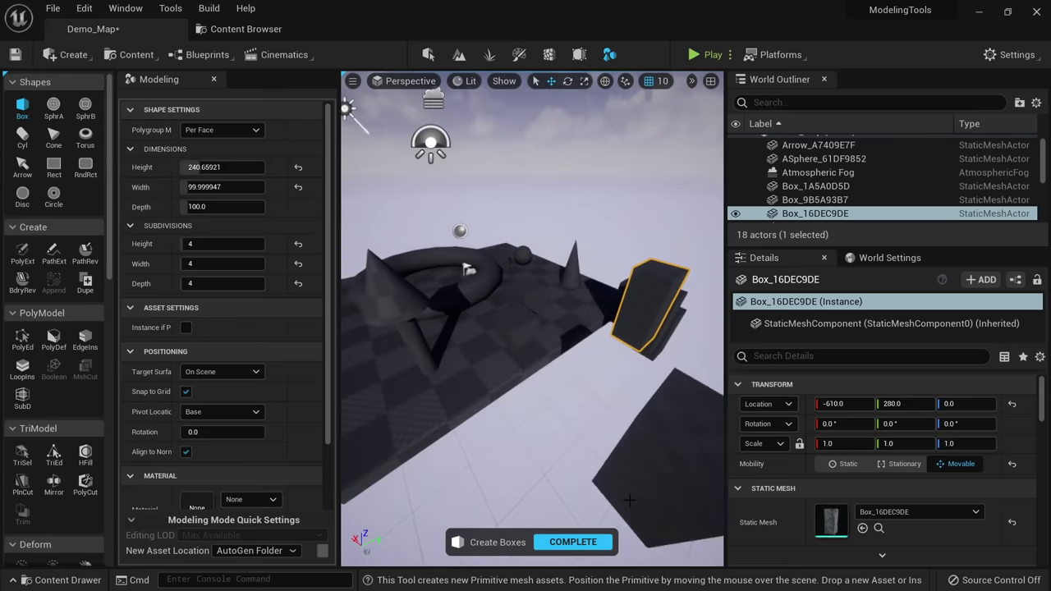
Place an arrow at about X -390, Y -110, Z 20 and a cone at about X -380, Y 110, Z 20 on the floor.
left_click(22, 167)
left_click(500, 347)
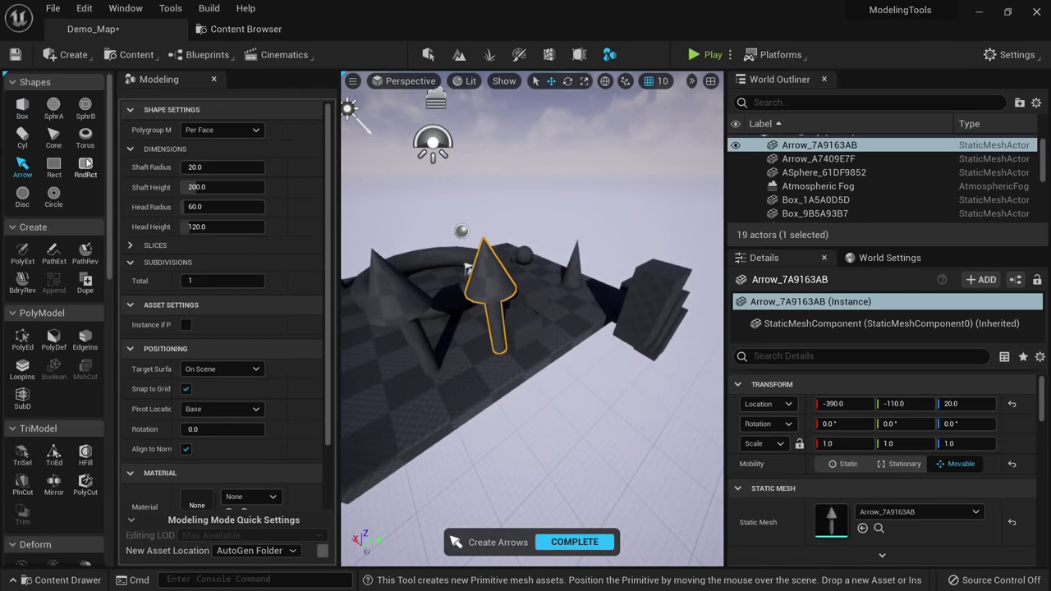
left_click(53, 135)
left_click(549, 319)
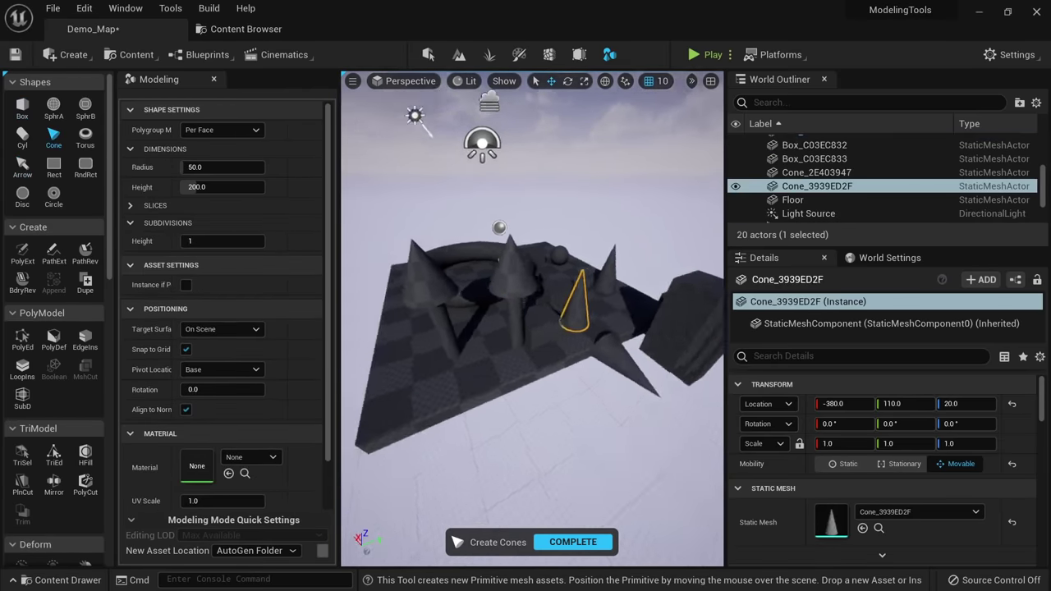
Place a SphrA sphere at about X -470, Y -330, Z 20 and a SphrB sphere at about X -440, Y -210, Z 20.
left_click(53, 104)
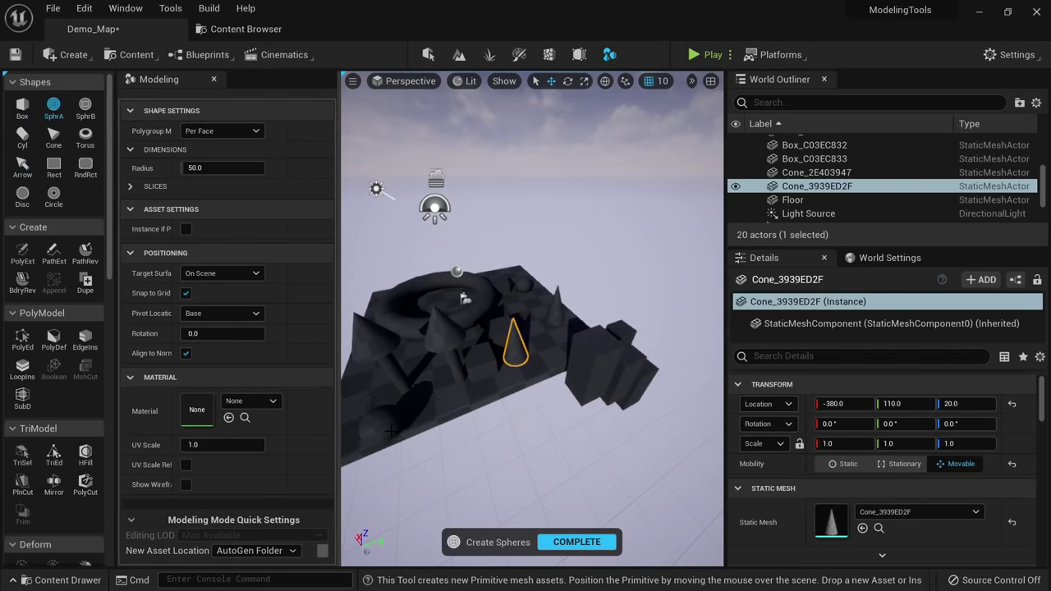
left_click(380, 420)
left_click(85, 107)
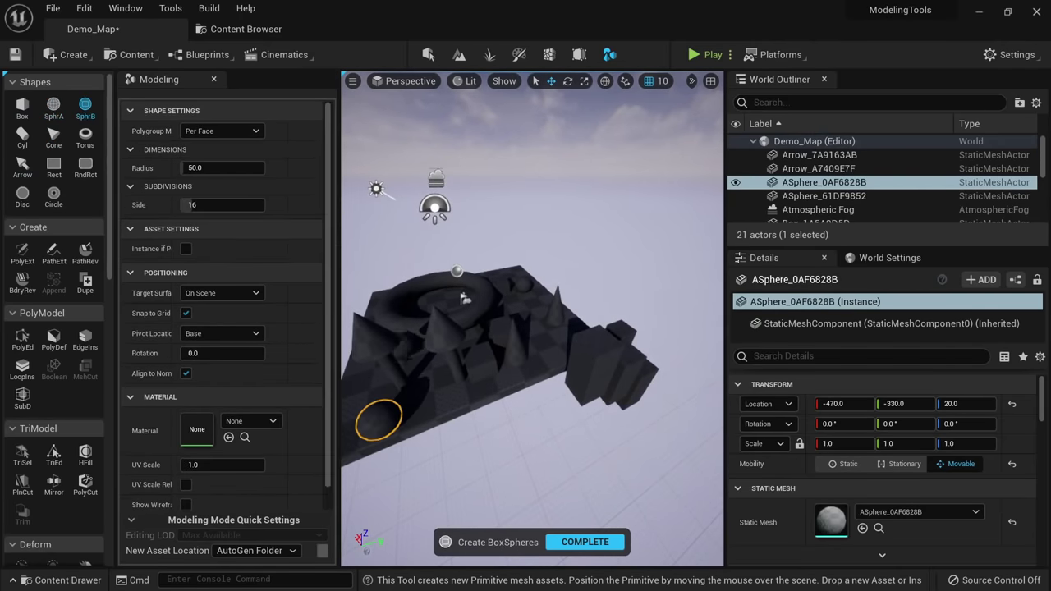
left_click(430, 400)
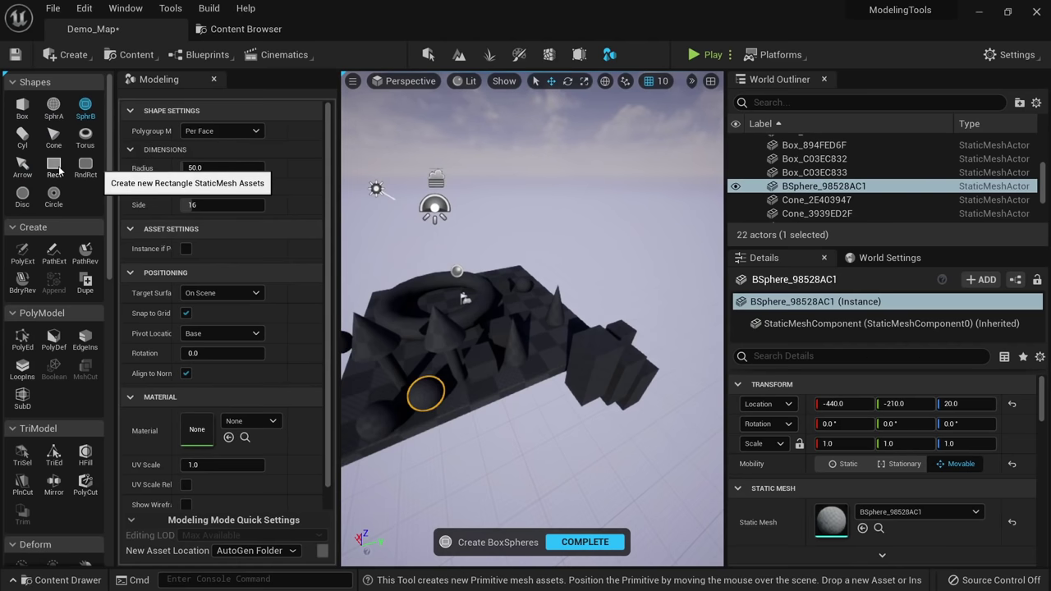
Place a rectangle at about X -740, Y -20, Z 0 and a holed circle at about X -780, Y 110, Z 0, and complete the tool.
left_click(58, 170)
left_click(522, 477)
left_click(53, 197)
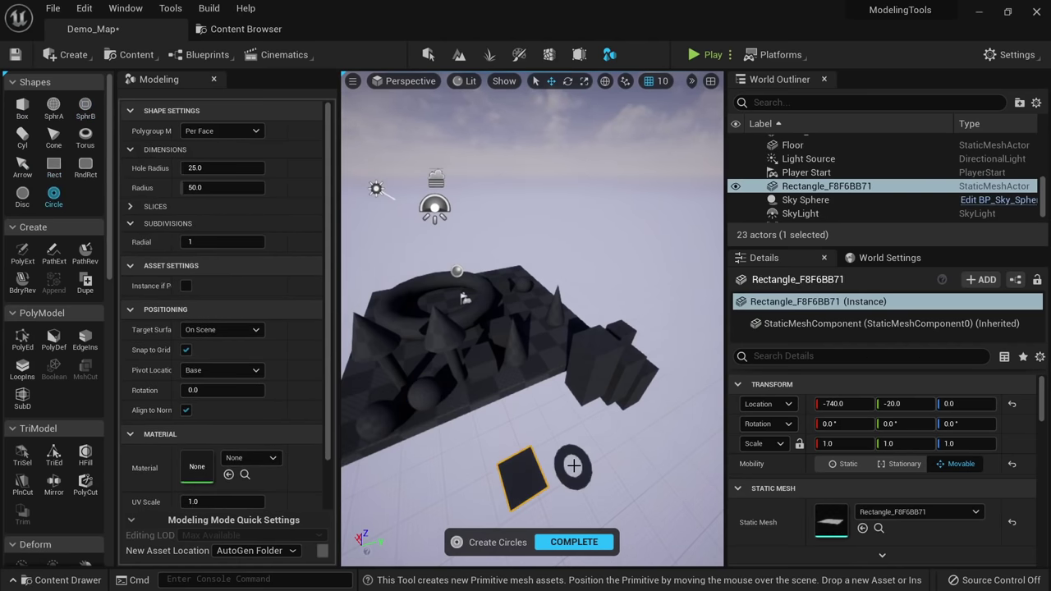
left_click(573, 465)
left_click(574, 542)
right_click_drag(574, 521, 582, 427)
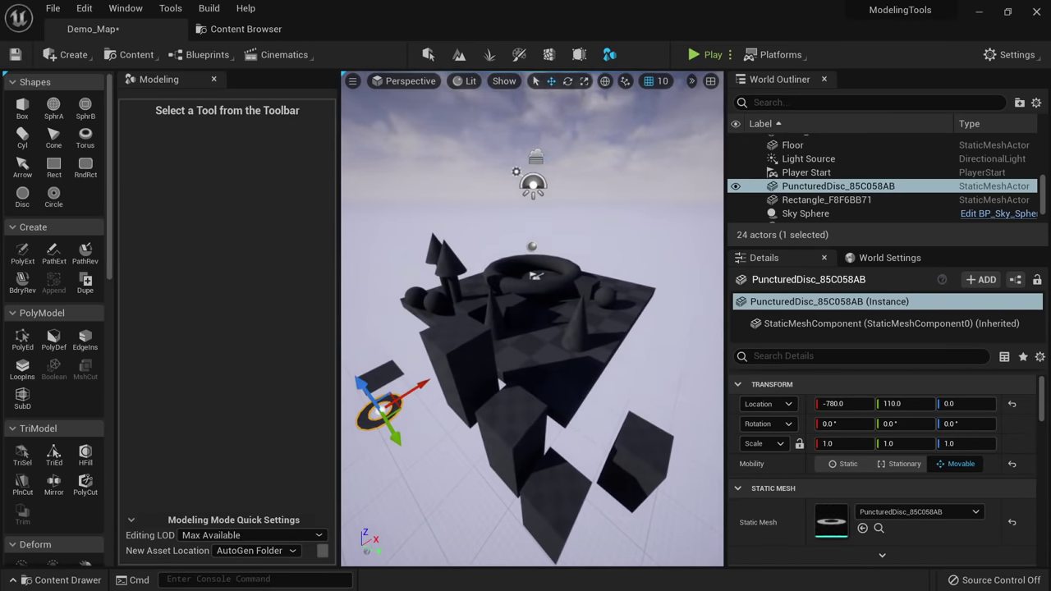
Inspect the placed primitives from several angles, selecting individual boxes beside the floor.
right_click_drag(577, 378, 578, 379)
left_click(598, 337)
right_click_drag(599, 336, 598, 337)
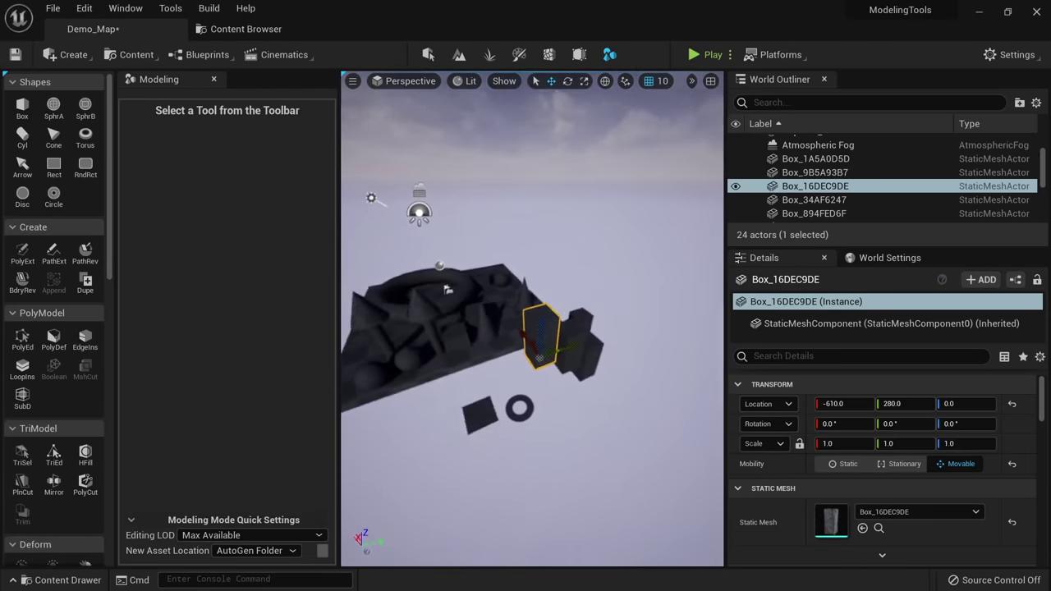
left_click_drag(595, 347, 601, 336, "alt")
left_click(496, 410)
right_click_drag(496, 410, 471, 288)
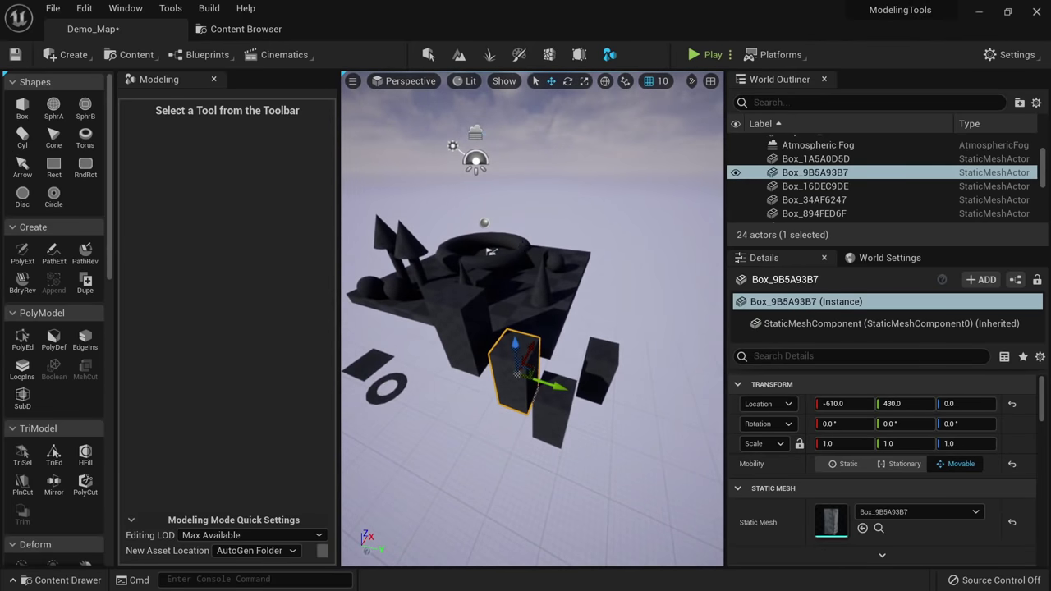
Delete all the created shapes from the level, keeping the floor and the default actors.
left_click(491, 251)
left_click_drag(491, 251, 512, 366, "alt")
left_click(511, 366)
right_click_drag(511, 366, 512, 366)
left_click_drag(476, 343, 485, 393, "alt")
left_click_drag(526, 453, 528, 450, "alt")
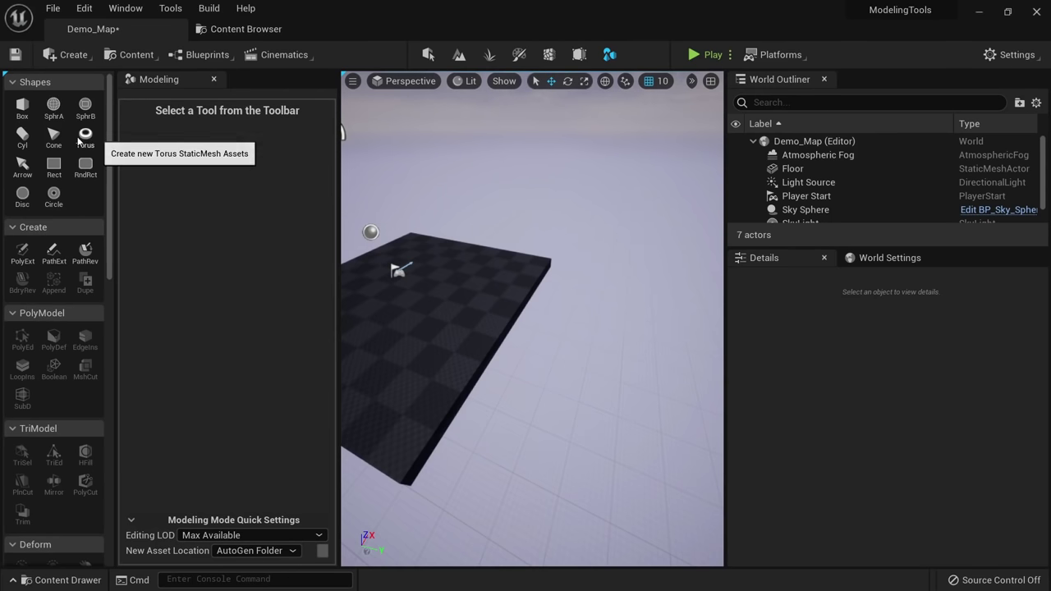
right_click_drag(538, 331, 582, 331)
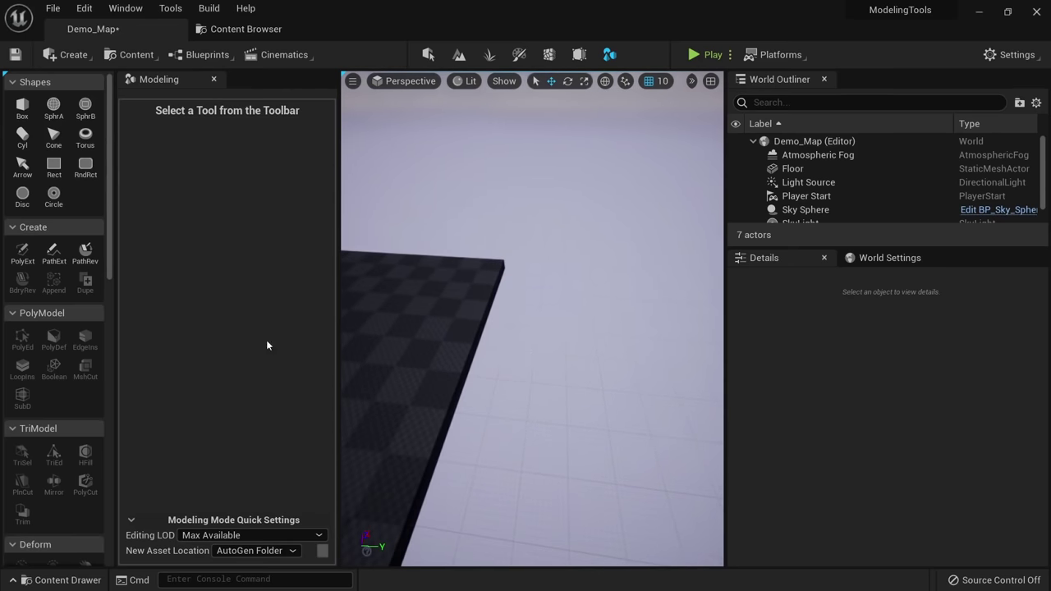
Start the PolyExt tool and move its drawing-plane gizmo along the Y axis off the floor.
left_click(13, 230)
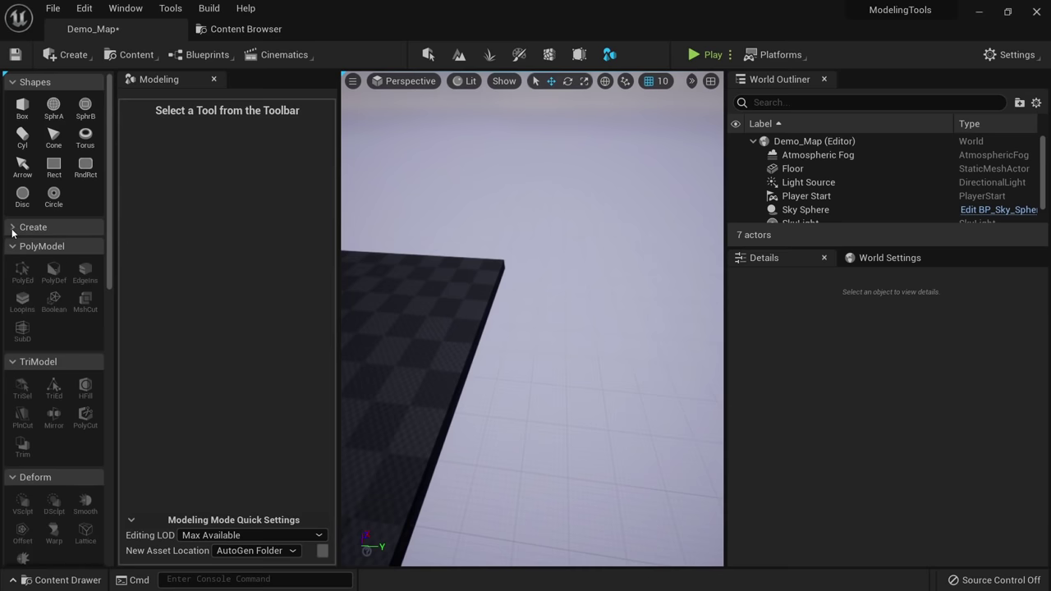
left_click(13, 230)
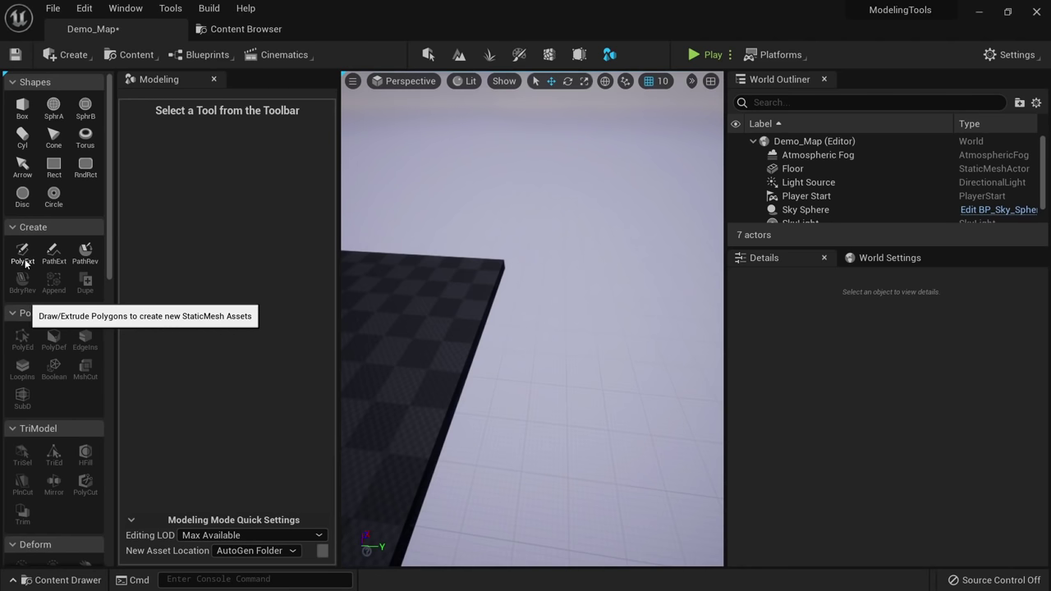
left_click(22, 253)
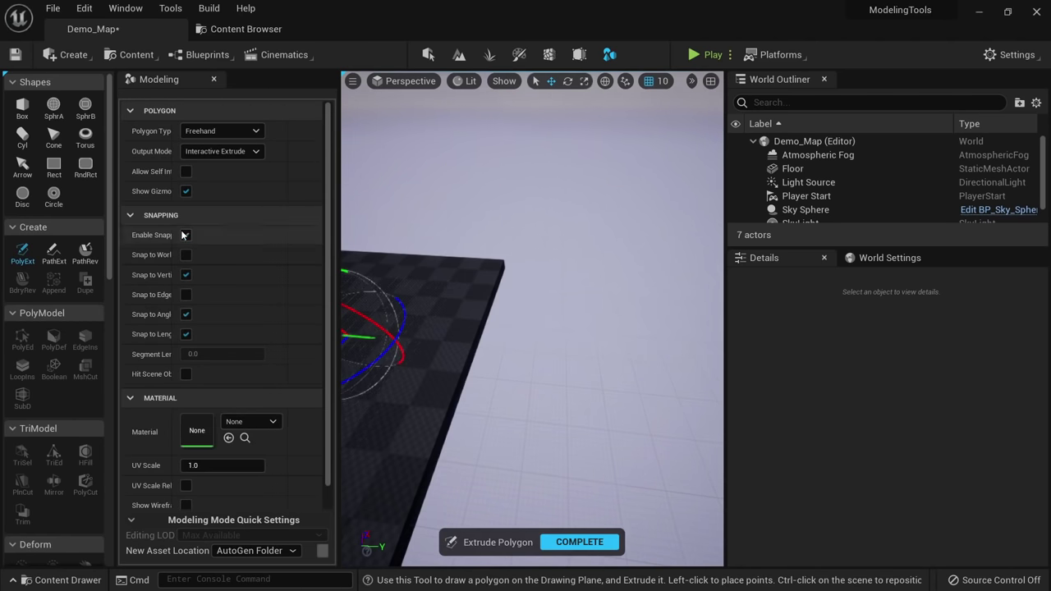
right_click_drag(600, 389, 493, 398)
left_click_drag(493, 398, 690, 378, "alt")
right_click_drag(566, 376, 510, 392)
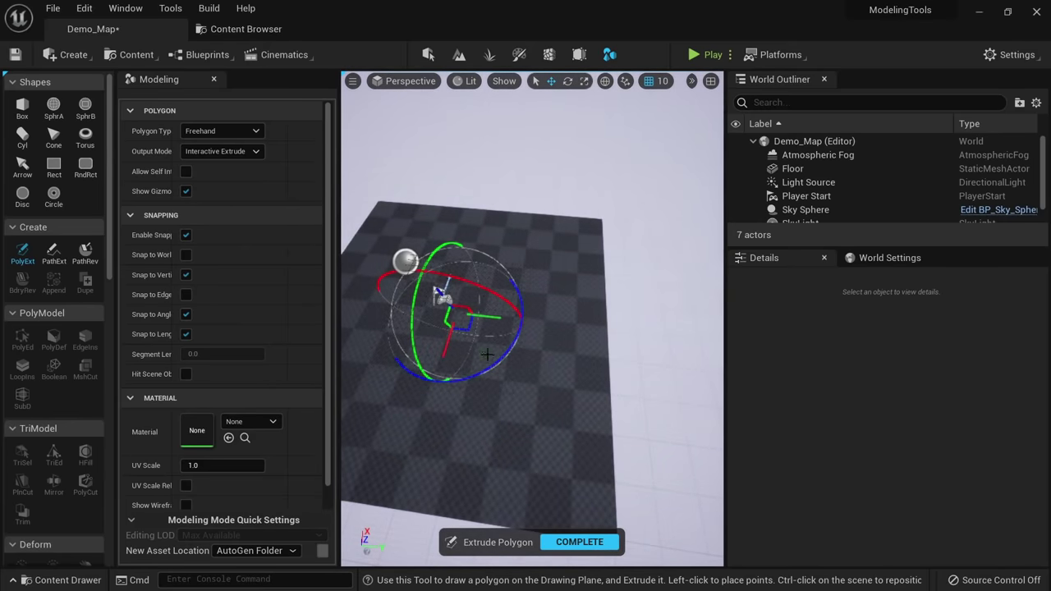
right_click_drag(599, 371, 596, 373)
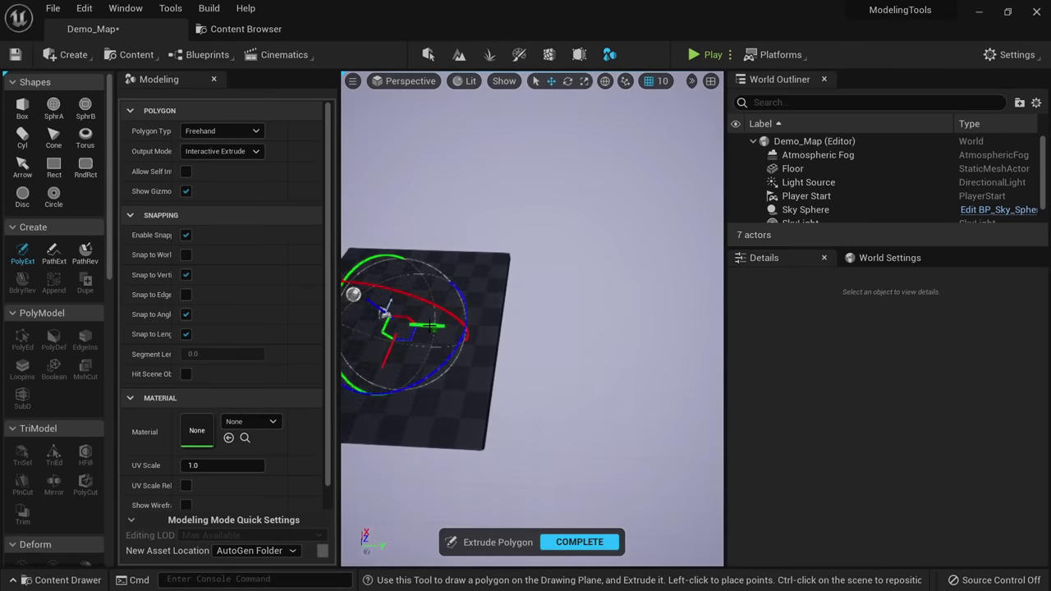
left_click_drag(433, 330, 592, 341)
Draw a closed freehand polygon with a notched end on the drawing plane beside the floor.
mouse_move(594, 355)
right_mouse_down()
mouse_move(481, 382)
mouse_move(505, 394)
right_mouse_up()
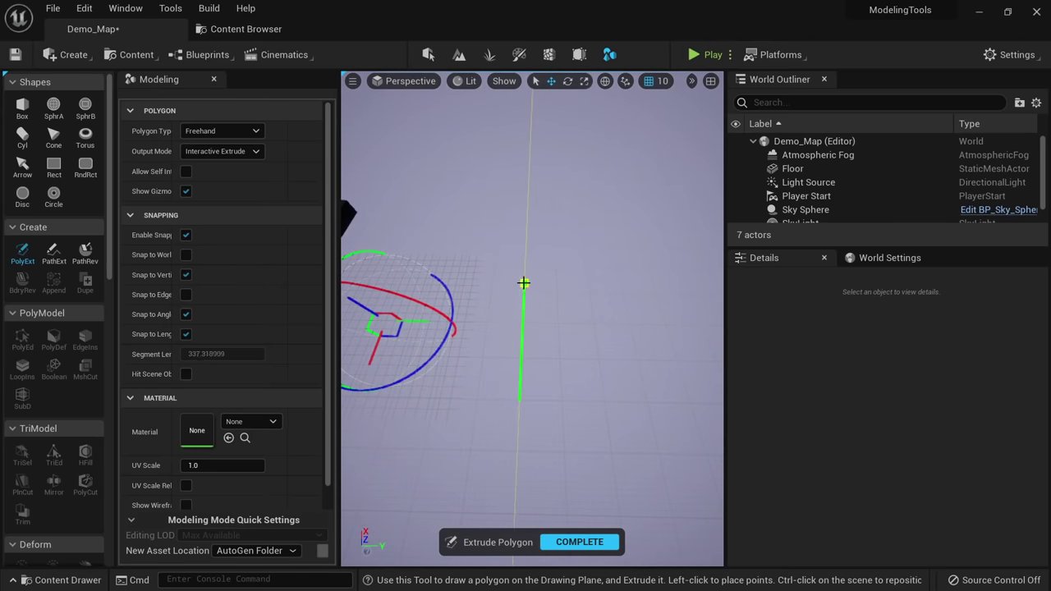
mouse_move(523, 283)
right_mouse_down()
mouse_move(535, 282)
mouse_move(498, 286)
mouse_move(500, 256)
mouse_move(519, 290)
right_mouse_up()
left_click(510, 258)
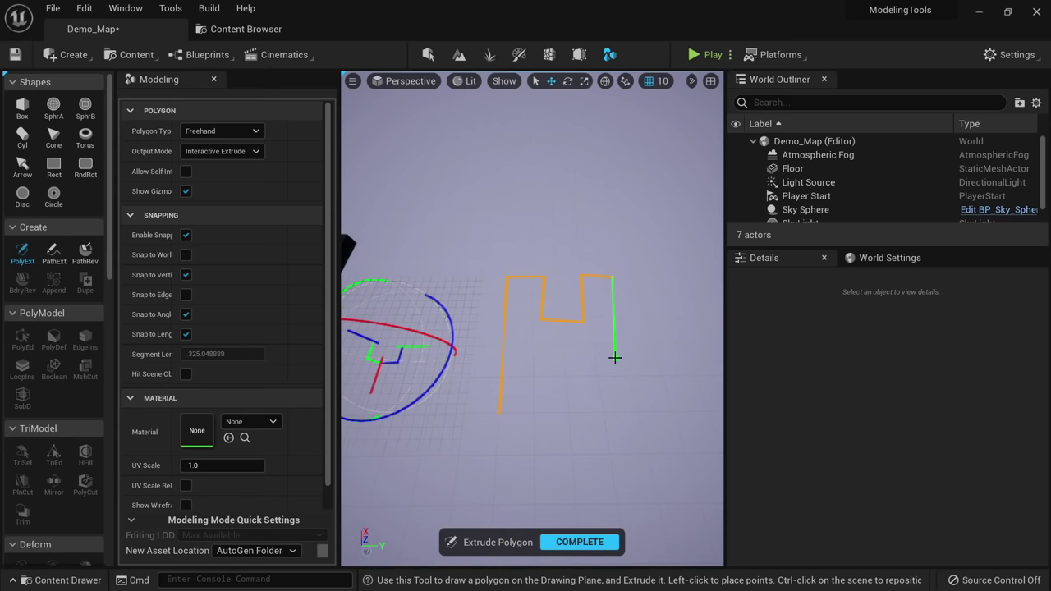
left_click(536, 374)
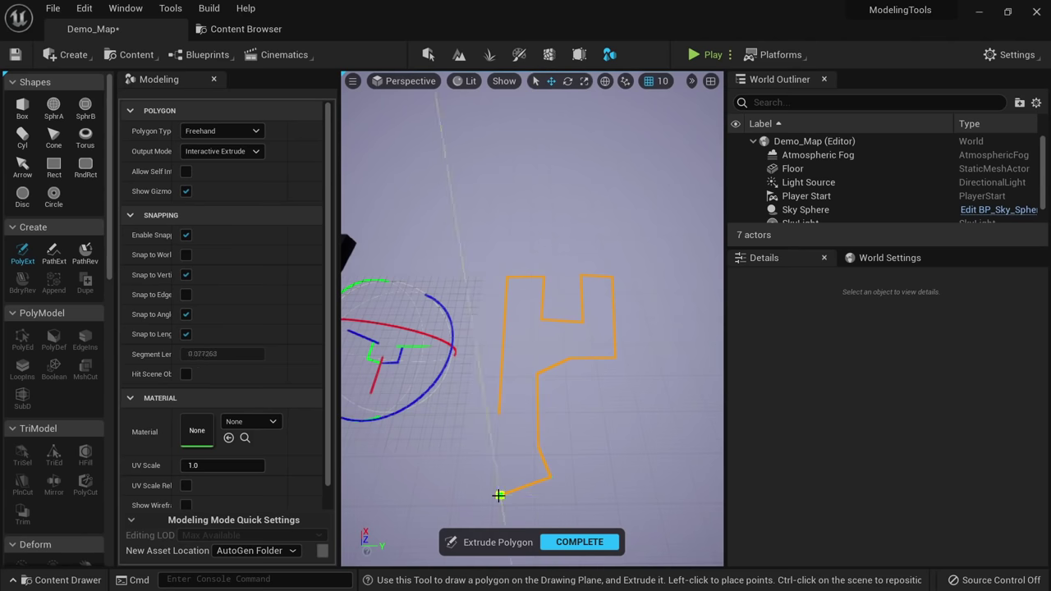
left_click(451, 494)
left_click(500, 408)
mouse_move(500, 413)
right_mouse_down()
mouse_move(476, 402)
mouse_move(500, 394)
right_mouse_up()
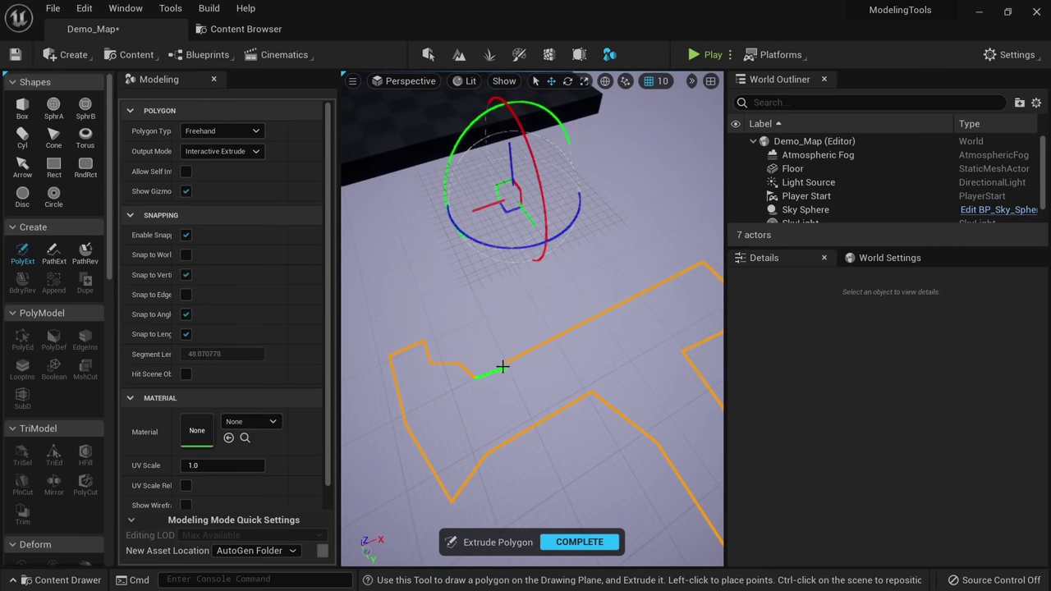
left_click(503, 364)
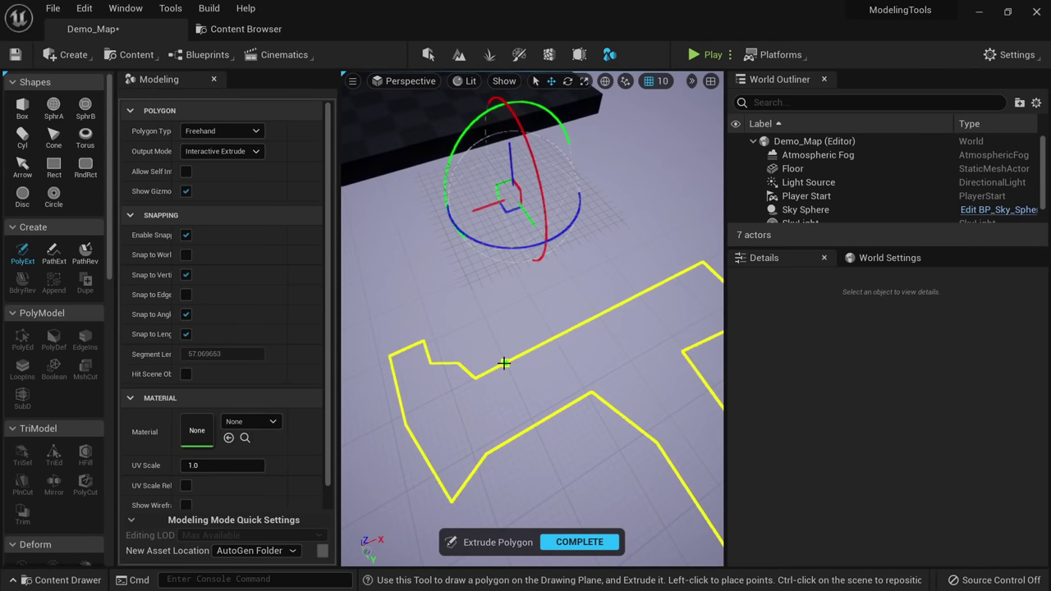
left_click(503, 364)
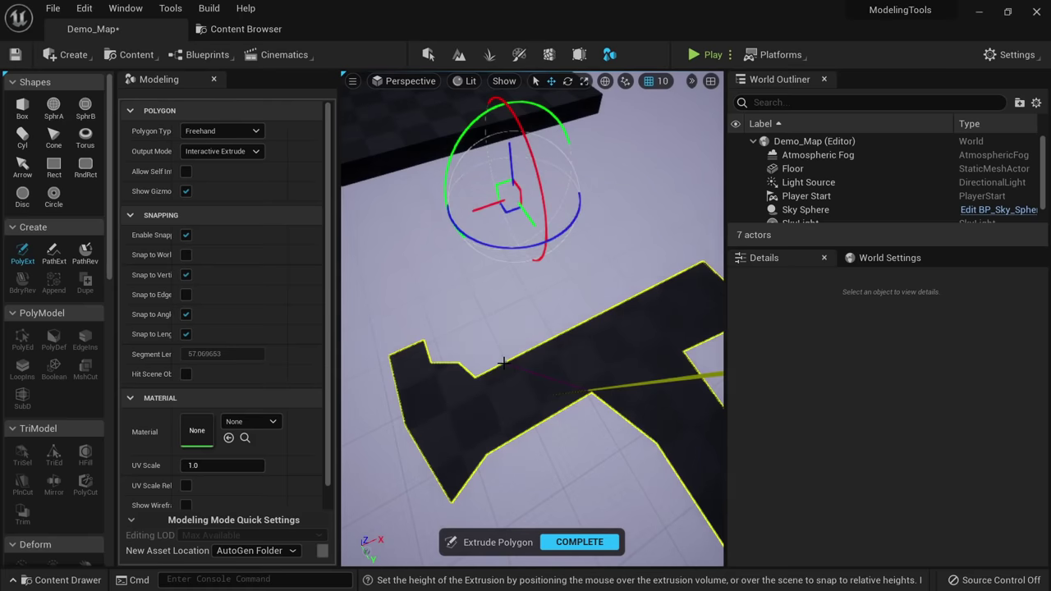
Extrude the notched polygon upward into a tall solid wall and complete the Extrude Polygon tool.
right_click_drag(504, 360, 575, 333)
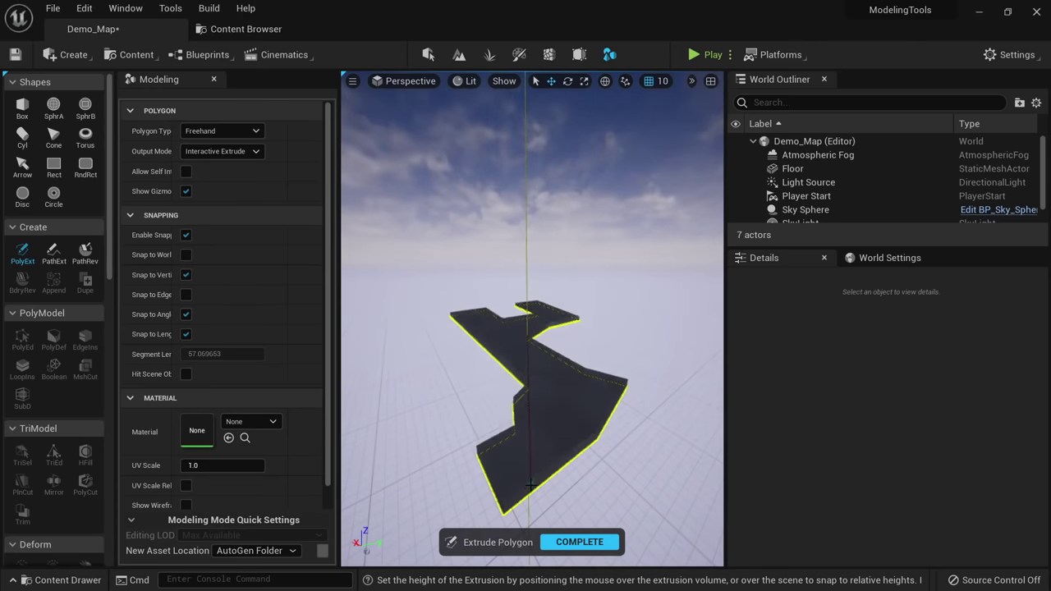
left_click_drag(532, 306, 533, 259, "alt")
right_click_drag(533, 144, 612, 363)
left_click_drag(612, 363, 607, 382, "alt")
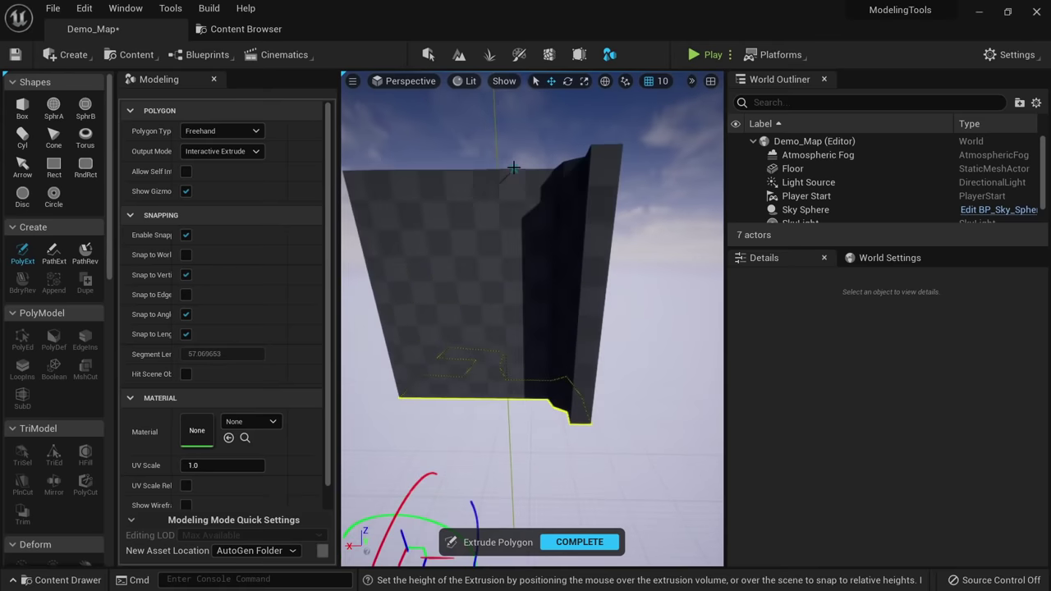
left_click_drag(526, 156, 611, 184, "alt")
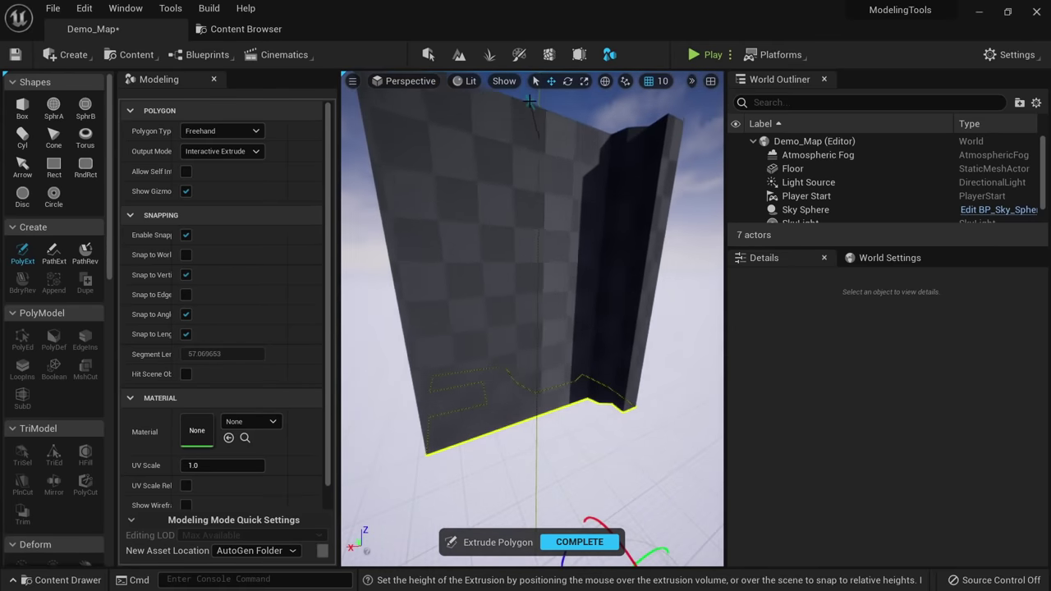
right_click_drag(550, 136, 544, 189)
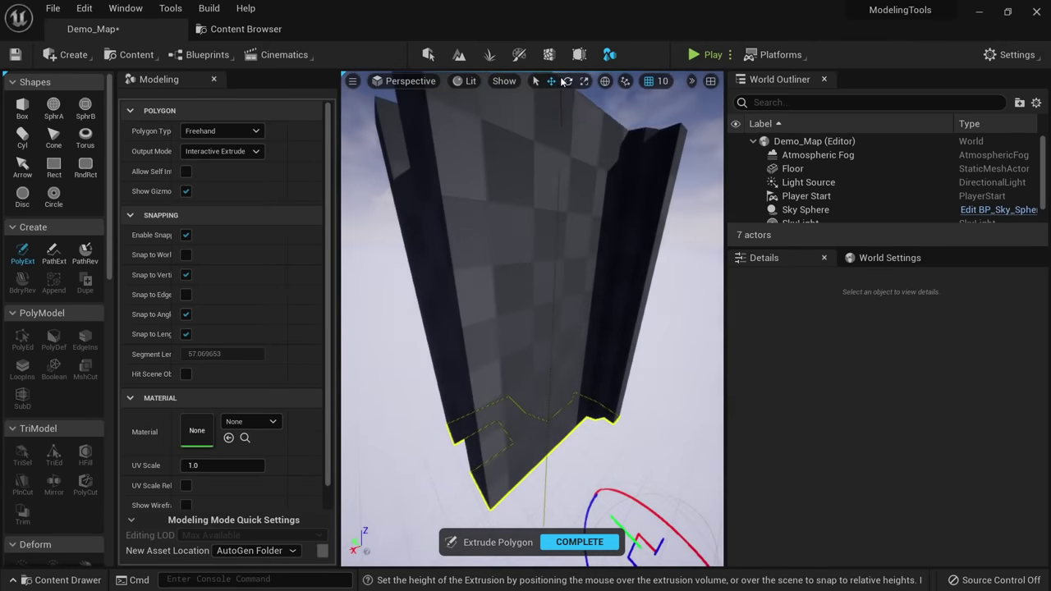
right_click_drag(563, 273, 570, 188)
right_click_drag(553, 324, 575, 334)
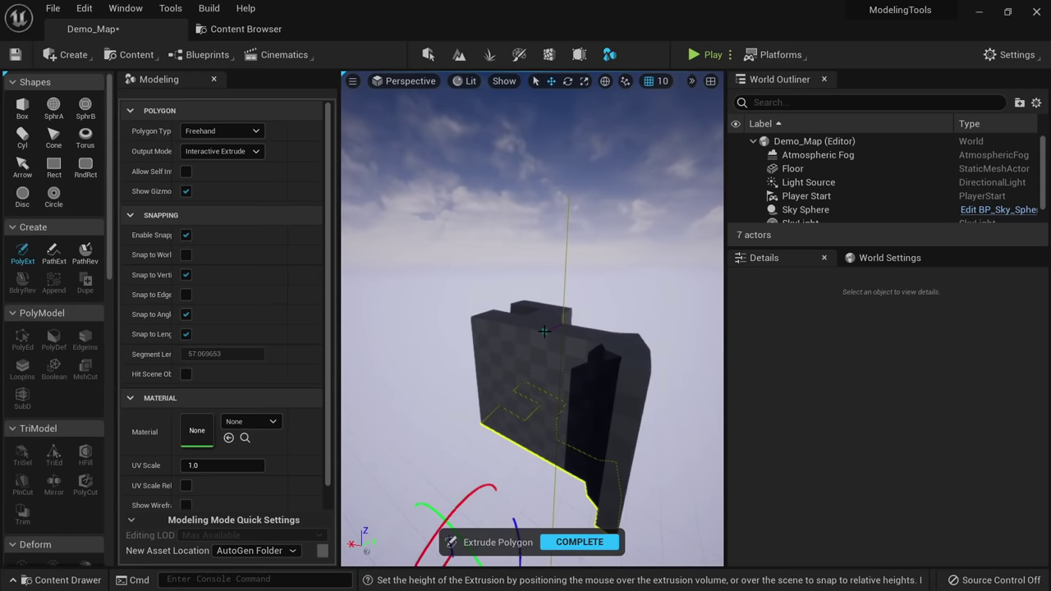
left_click(544, 331)
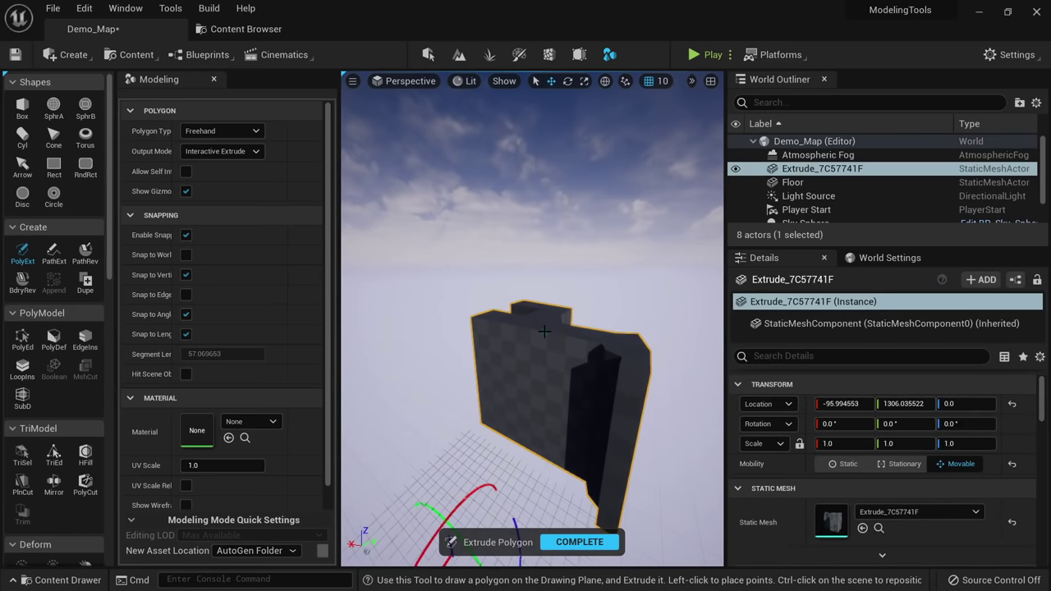
left_click(568, 541)
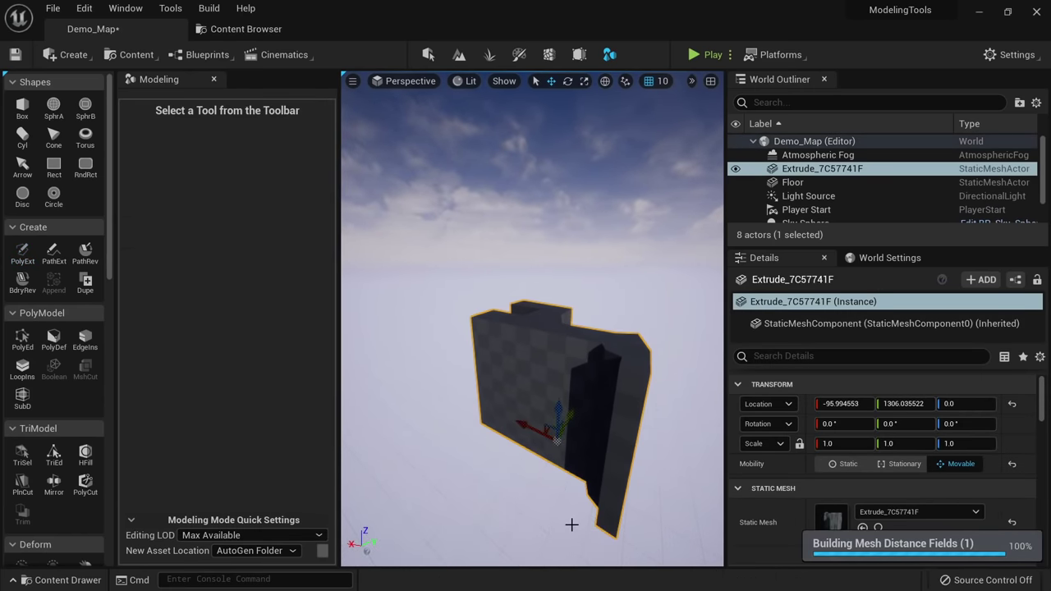
Move the extruded mesh along Y to about 276 so it stands on the floor, and deselect it.
right_click_drag(570, 523, 570, 523)
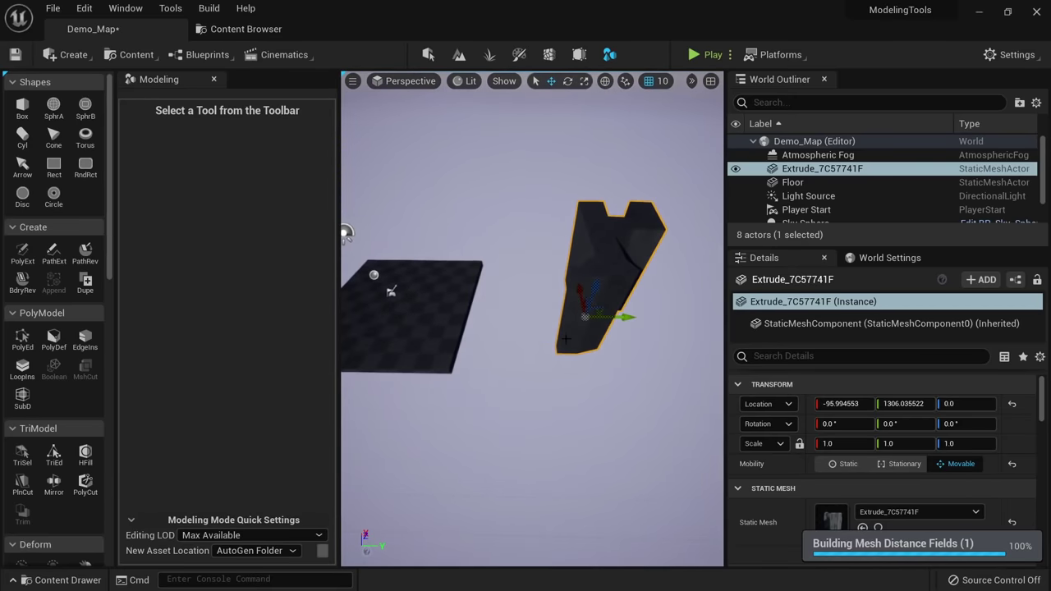
left_click_drag(614, 305, 458, 302)
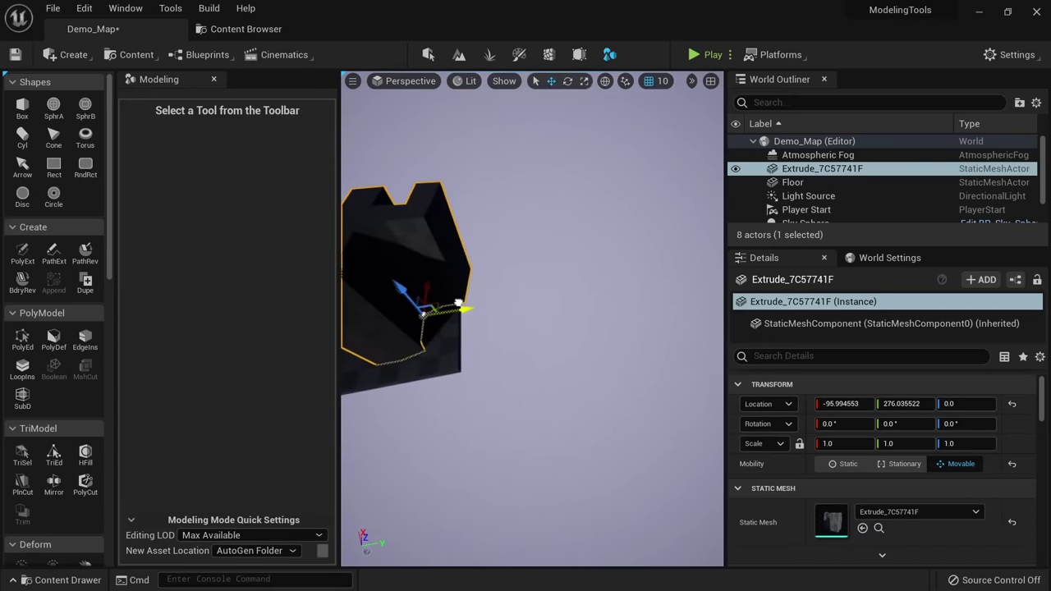
left_click(525, 320)
right_click_drag(525, 320, 525, 320)
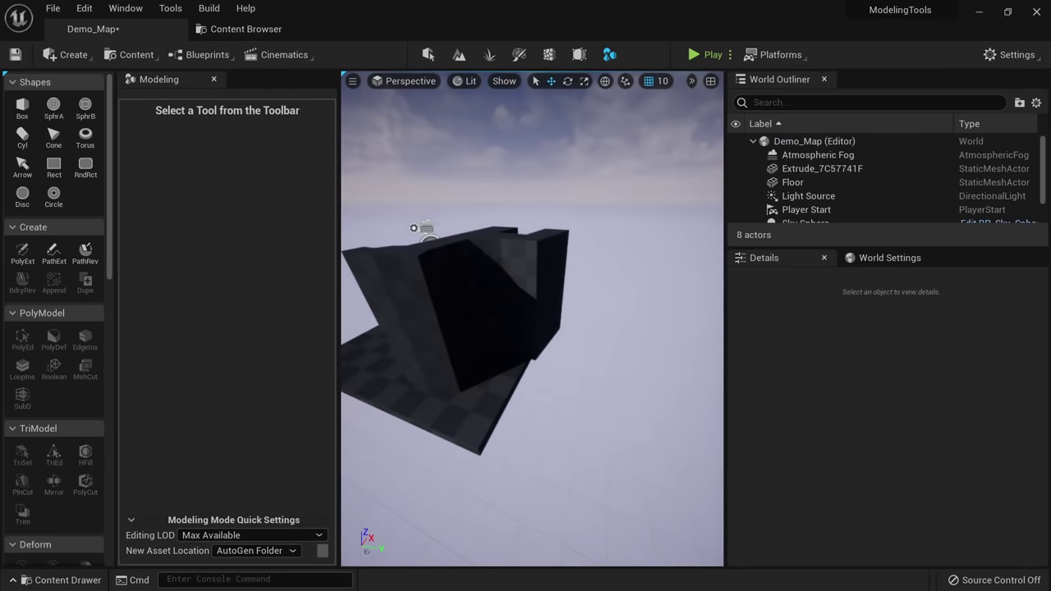
Restart the PolyExt tool, widen the settings' name column and review the Polygon Type options, keeping Freehand.
left_click(22, 249)
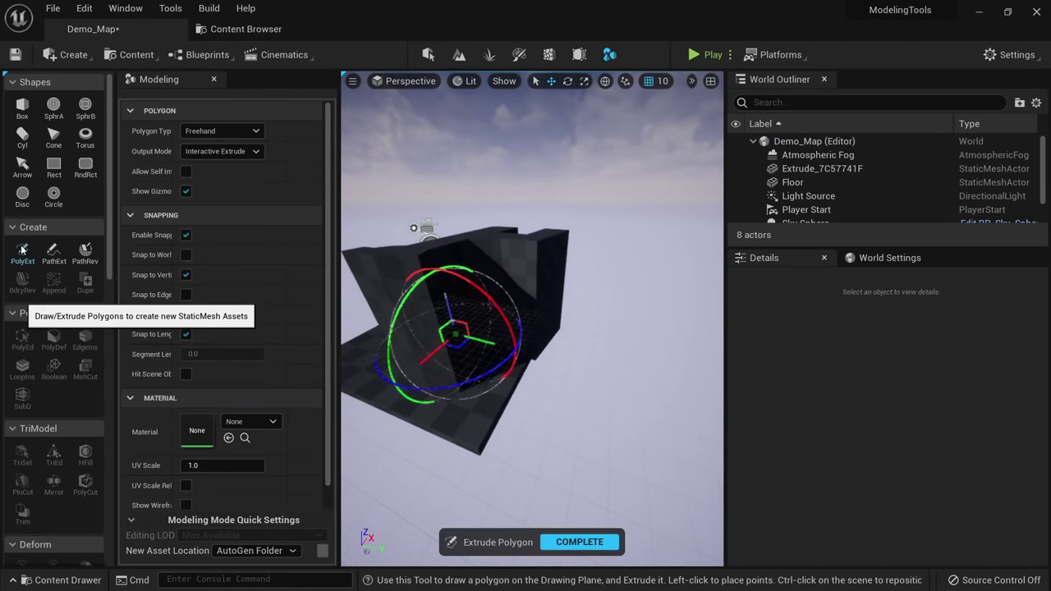
left_click(246, 132)
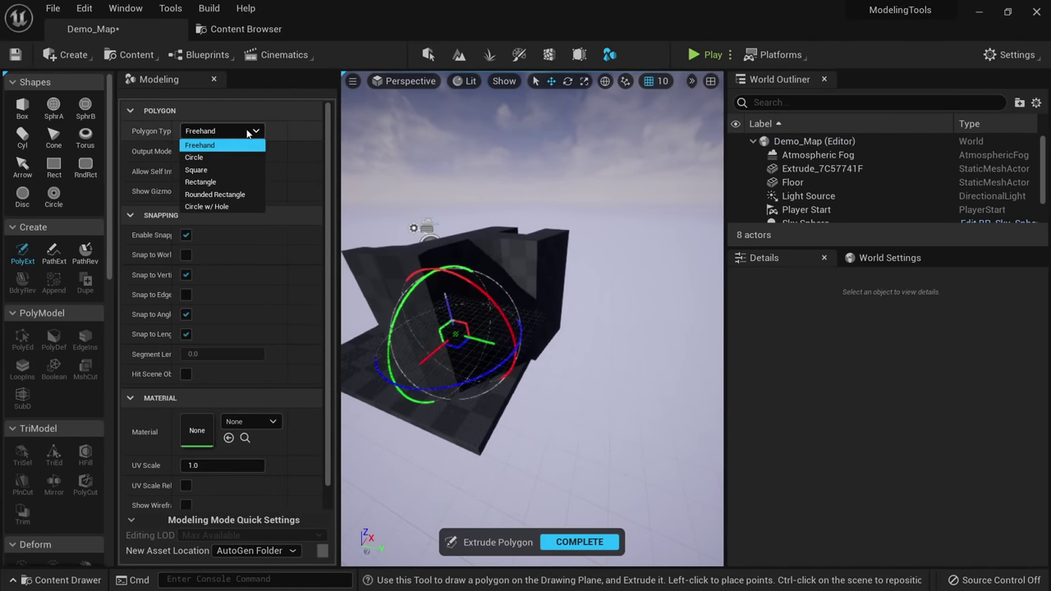
right_click_drag(505, 251, 505, 251)
left_click_drag(173, 182, 200, 182)
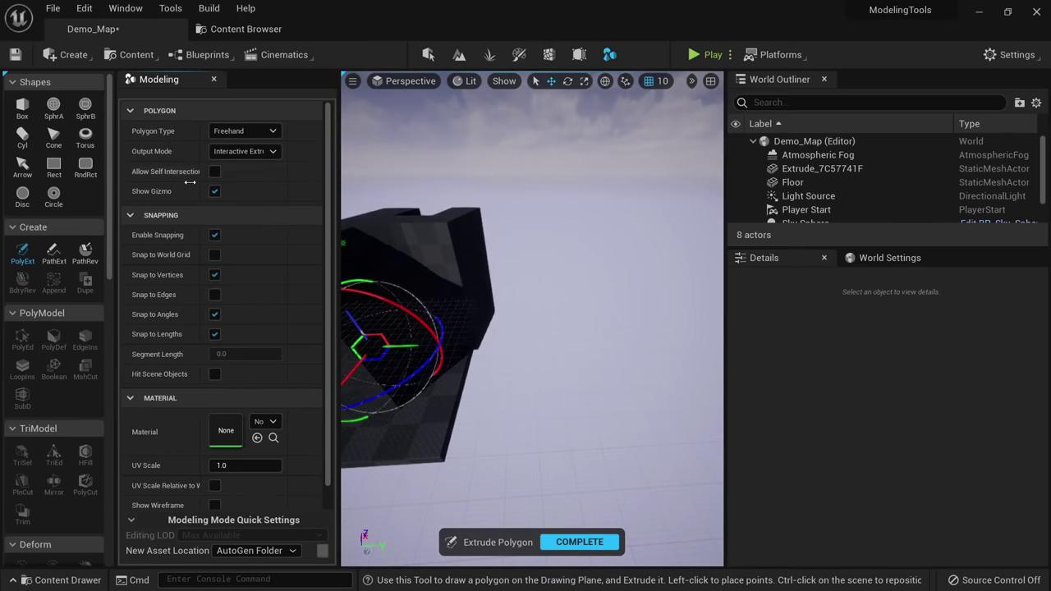
left_click(239, 133)
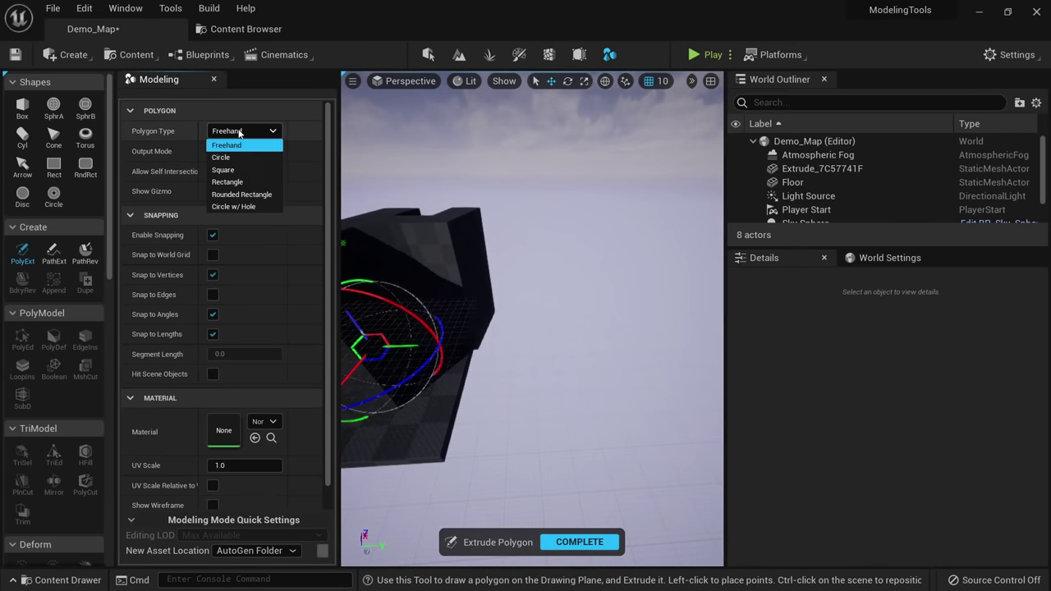
left_click(240, 133)
Draw a closed six-point freehand polygon beside the floor, extrude it upward and complete the tool.
right_click_drag(528, 265, 528, 266)
left_click(519, 370)
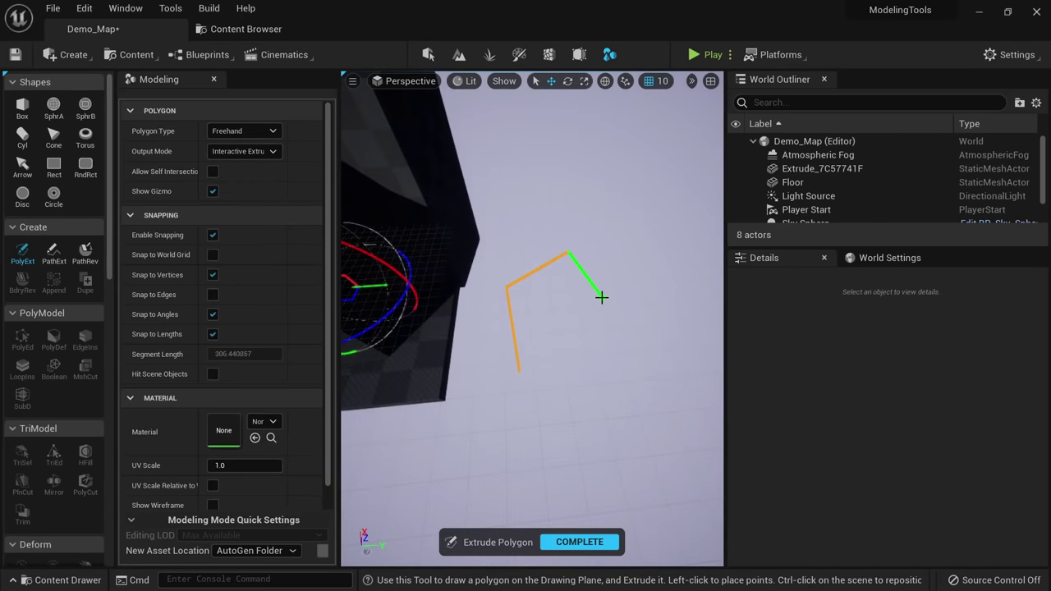
left_click(519, 369)
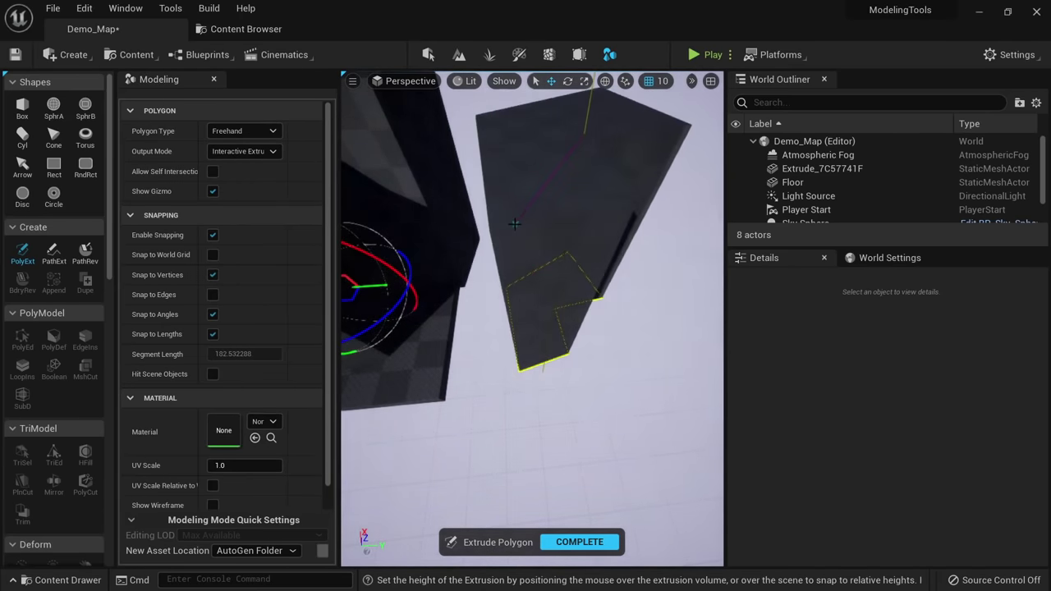
left_click(514, 230)
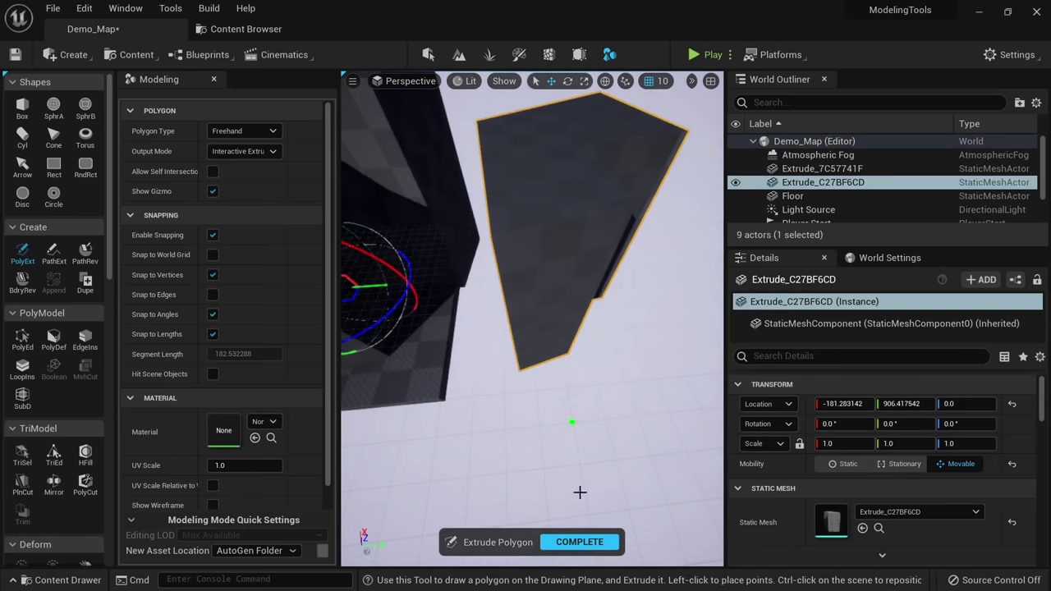
left_click(578, 542)
Restart the PolyExt tool with Polygon Type Circle, draw a 16-step circle with a segment length of about 151 and extrude it upward.
right_click_drag(567, 493, 509, 485)
right_click_drag(519, 315, 520, 315)
left_click(23, 255)
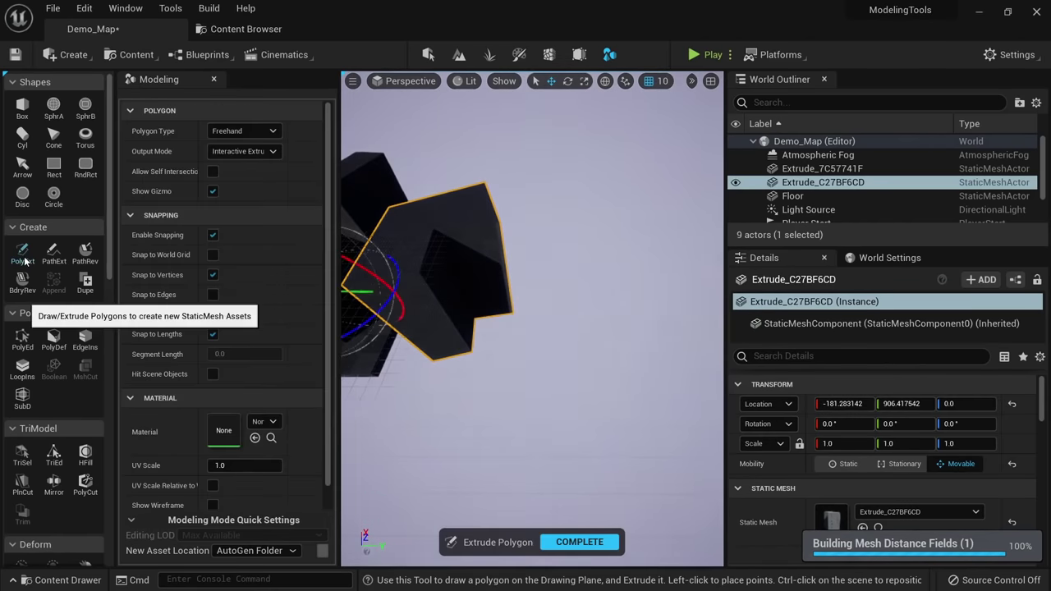
left_click(243, 132)
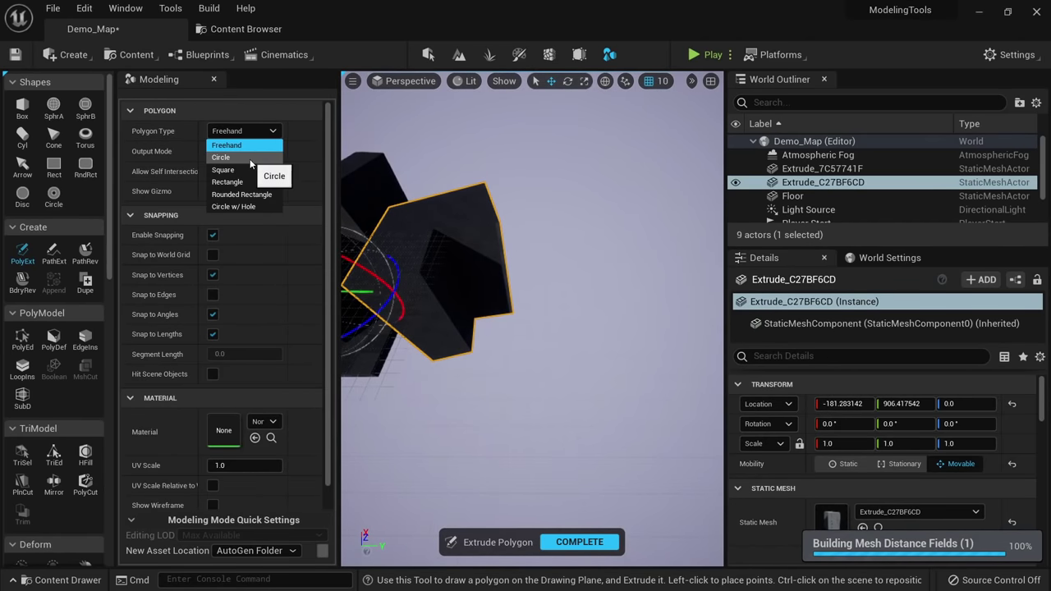
left_click(250, 159)
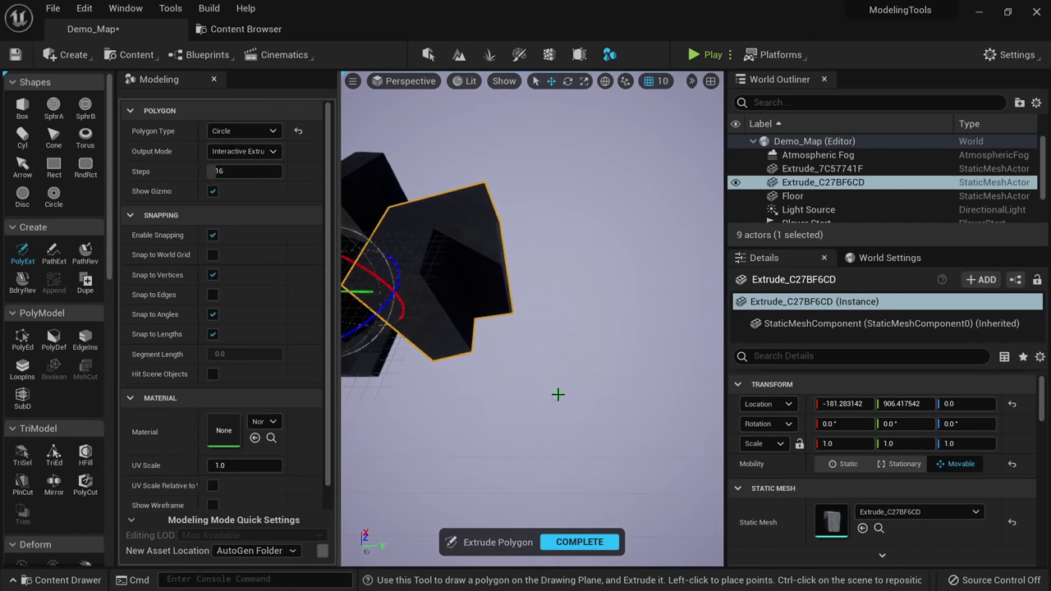
right_click_drag(556, 399, 531, 386)
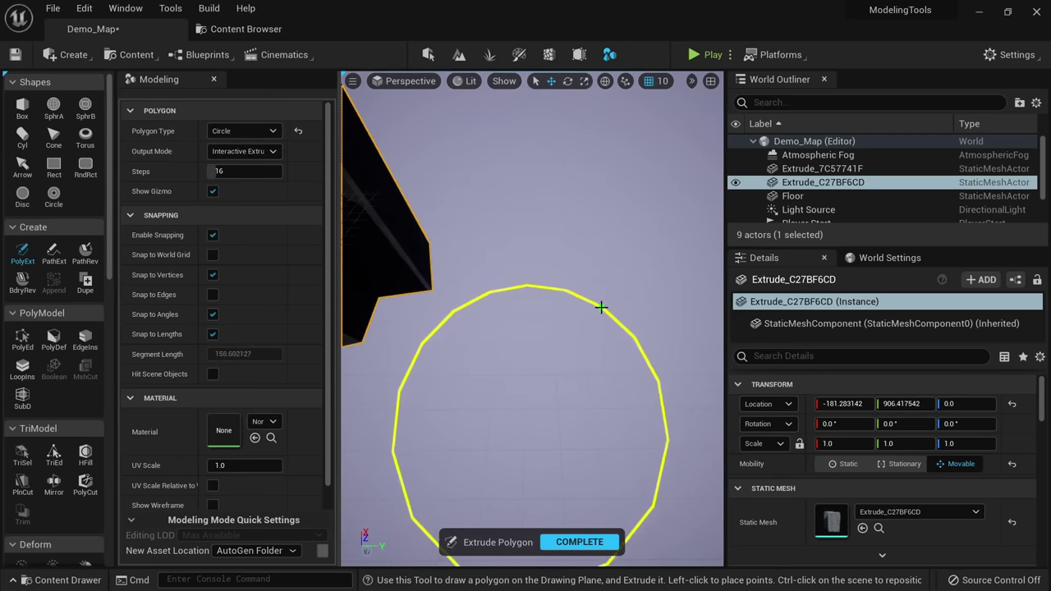
left_click(601, 307)
left_click_drag(591, 292, 497, 205, "alt")
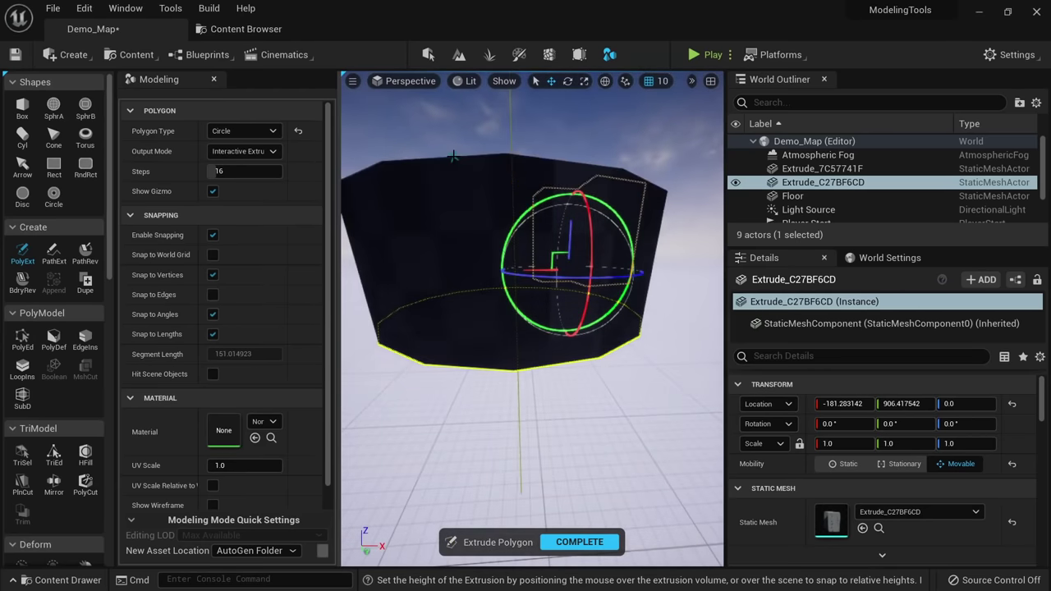
left_click(457, 156)
left_click_drag(456, 156, 476, 271, "alt")
right_click_drag(578, 327, 612, 361)
right_click_drag(465, 202, 448, 200)
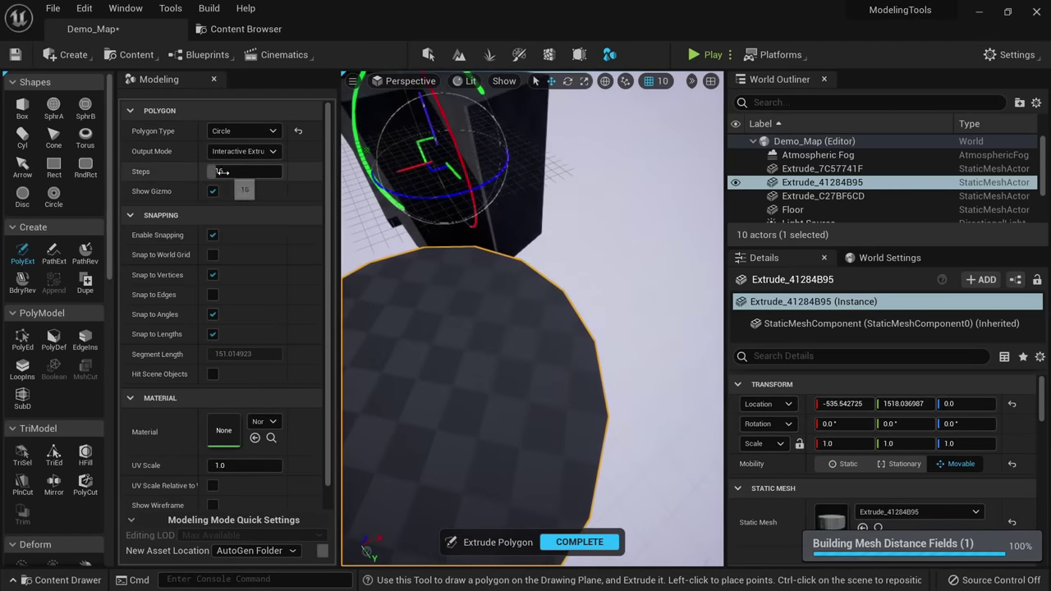
Set Steps to 32, draw a second circle beside the first cylinder, extrude it upward and complete the tool.
mouse_move(411, 316)
right_mouse_down()
mouse_move(379, 328)
mouse_move(398, 322)
right_mouse_up()
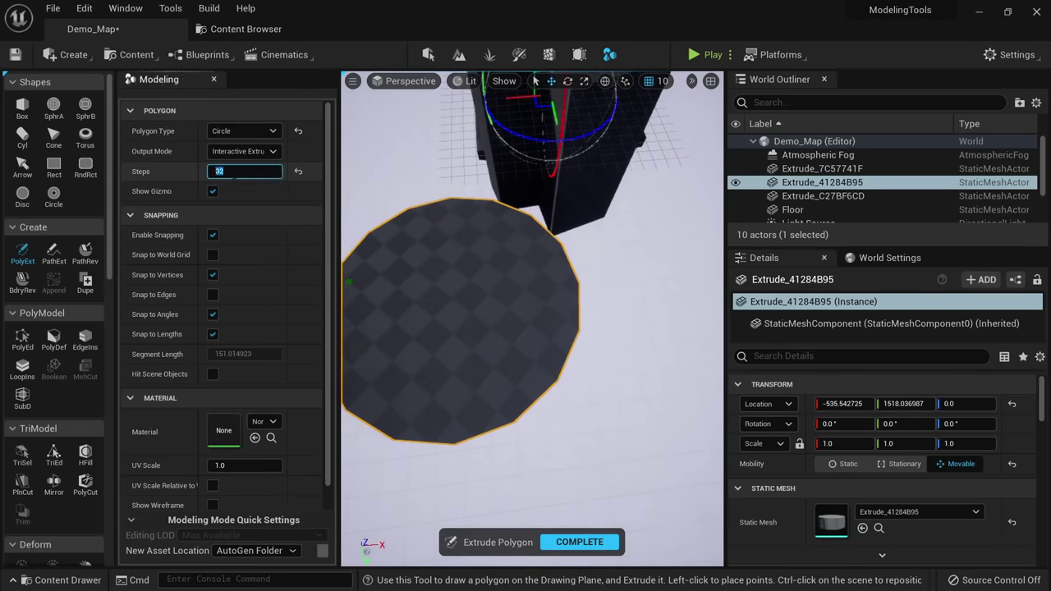
right_click_drag(573, 293, 648, 291)
left_click(580, 299)
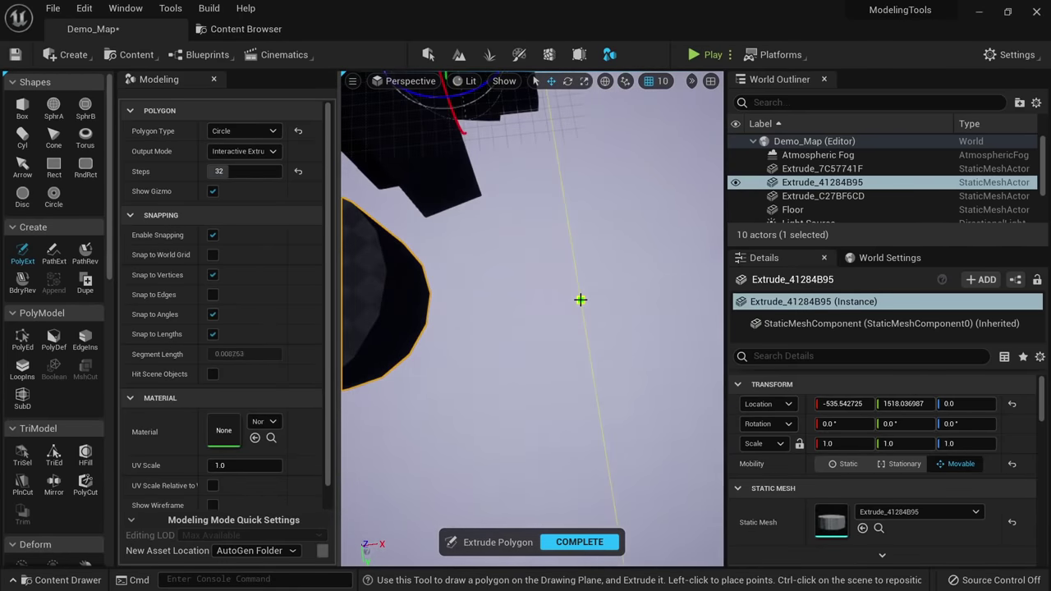
left_click(639, 234)
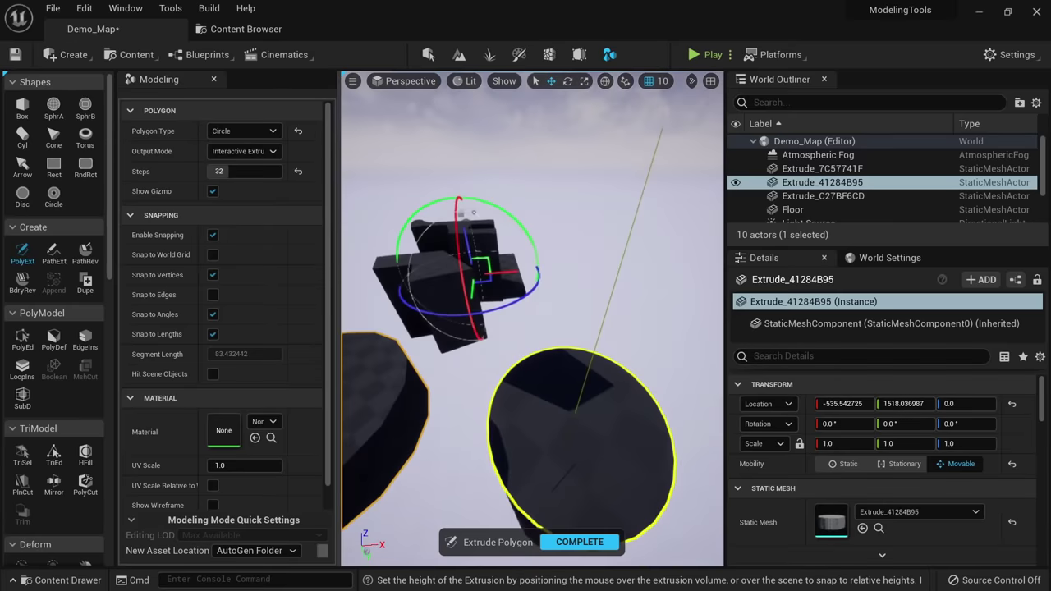
left_click(583, 425)
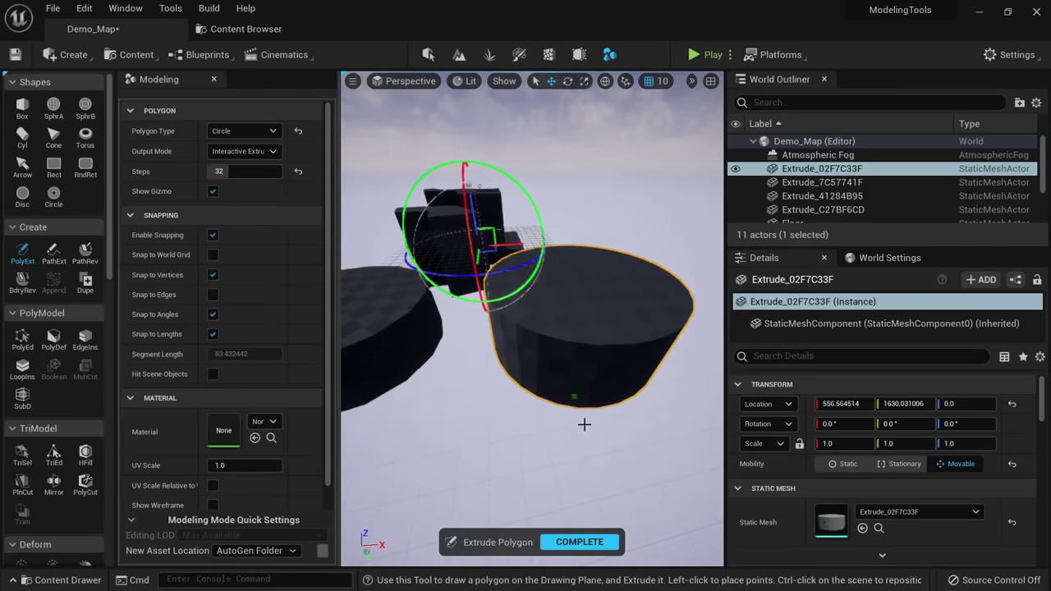
left_click(574, 541)
Compare the 16-step and 32-step cylinders in wireframe and lit view, selecting each in turn.
right_click_drag(556, 451, 608, 450)
key("alt+2")
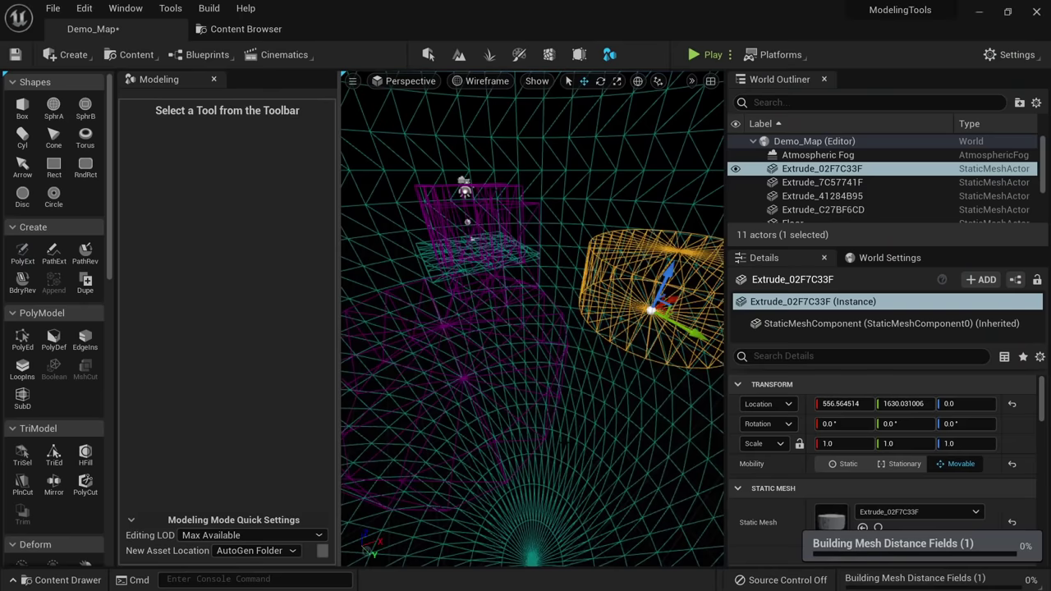
left_click(541, 345)
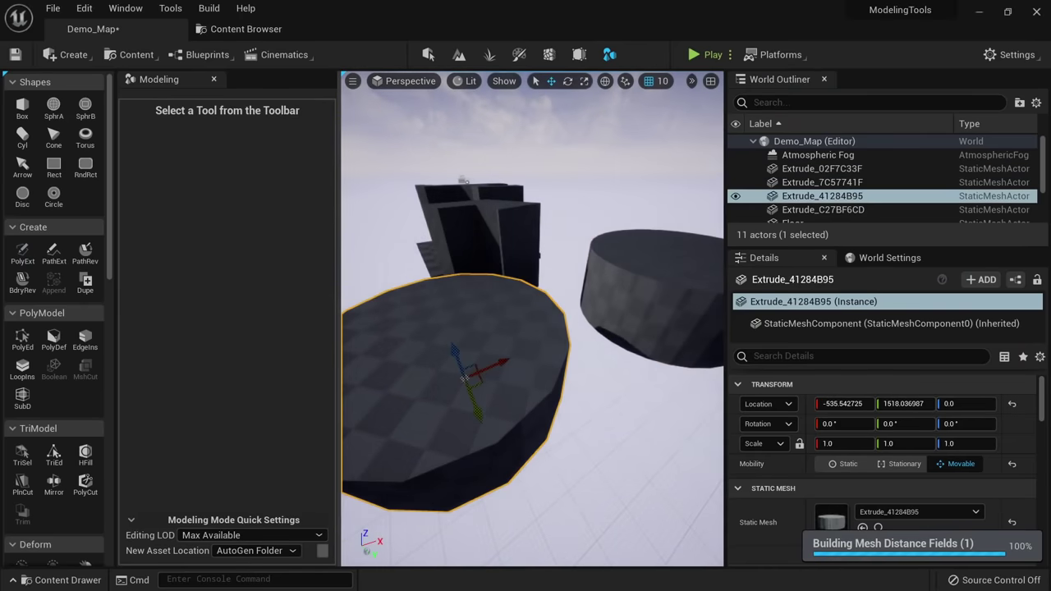
left_click(621, 303)
right_click_drag(620, 304, 698, 361)
right_click_drag(410, 345, 375, 318)
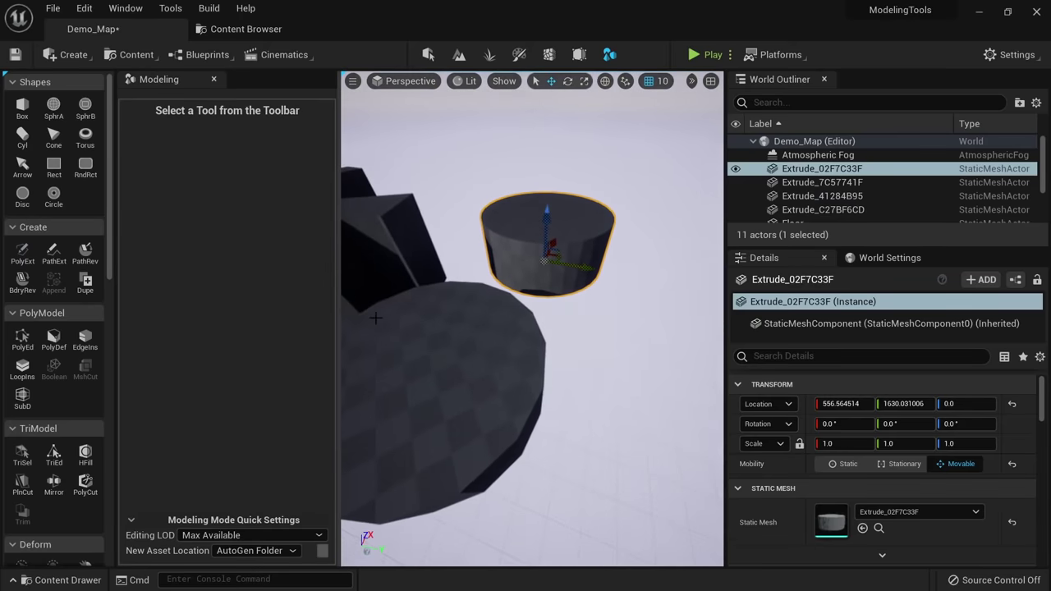
Restart the PolyExt tool with Polygon Type Square, draw a square with sides of about 578 near the cylinders and extrude it upward.
left_click(22, 251)
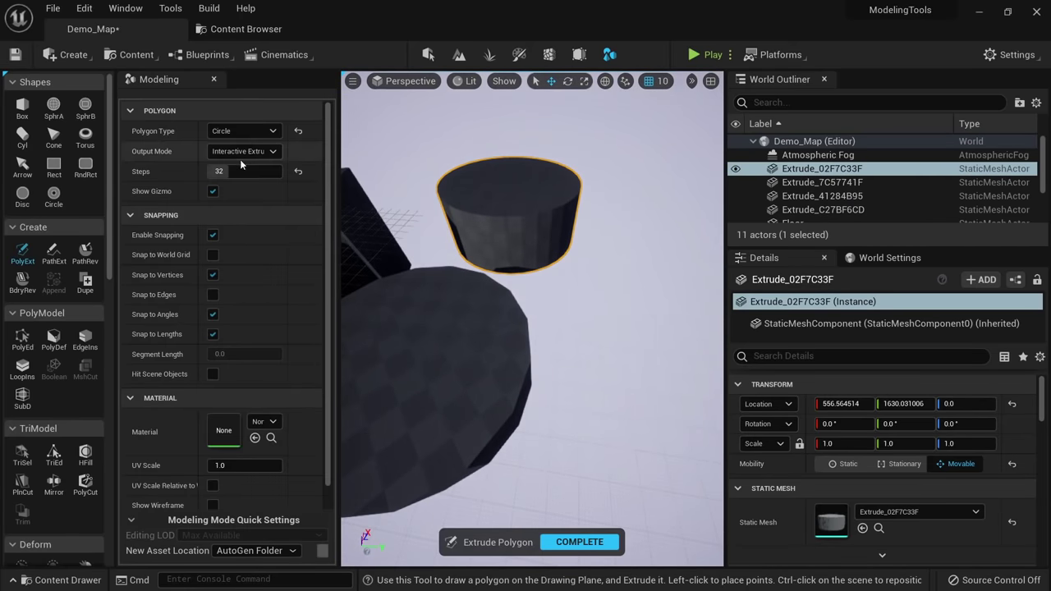
left_click(254, 130)
left_click(252, 168)
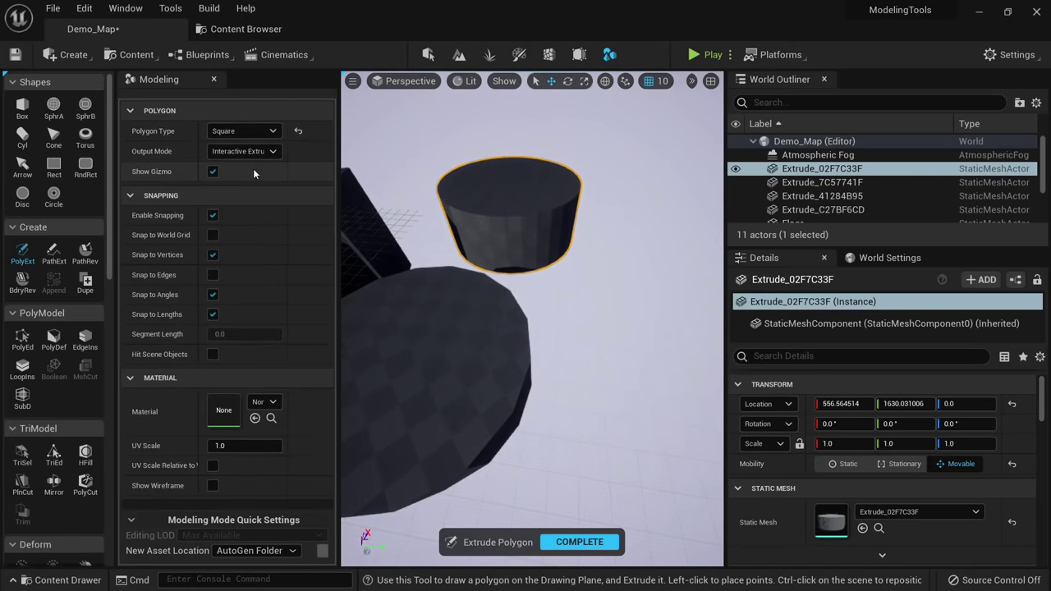
scroll(500, 279, "up", 5)
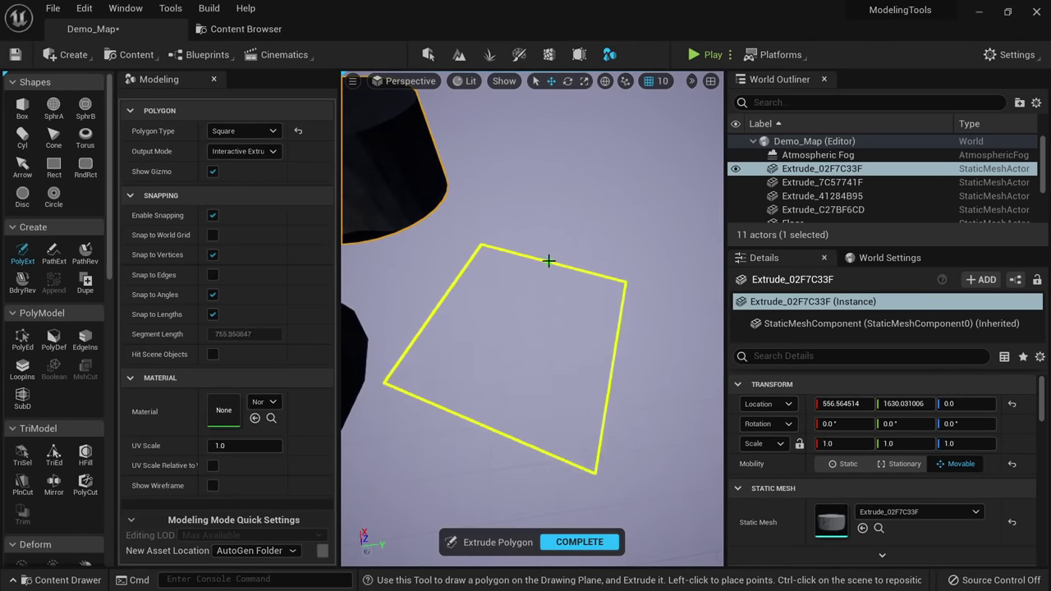
left_click(544, 274)
mouse_move(540, 267)
right_mouse_down()
mouse_move(537, 240)
mouse_move(536, 275)
right_mouse_up()
left_click(532, 195)
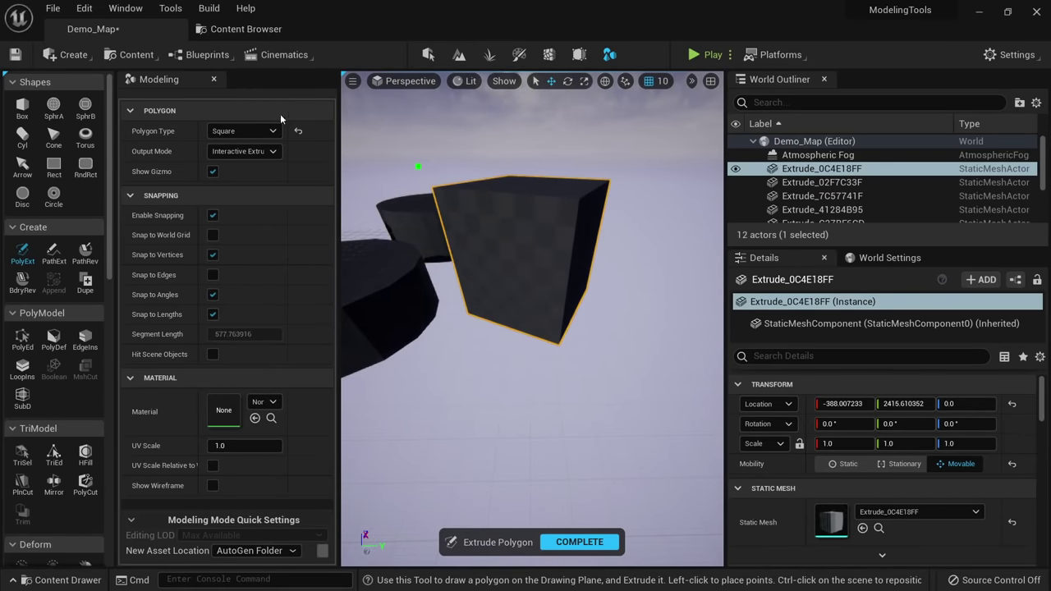
Switch Polygon Type to Rectangle, draw a long narrow rectangle on clear ground, extrude it upward and complete the tool.
left_click(255, 131)
left_click(248, 182)
right_click_drag(460, 335, 460, 392)
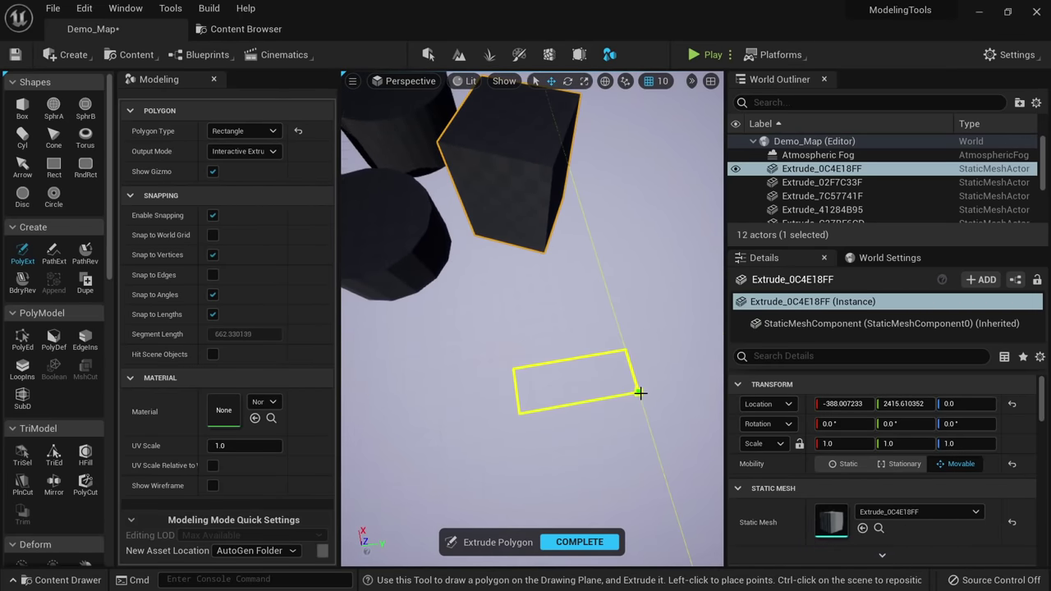
right_click_drag(626, 387, 744, 400)
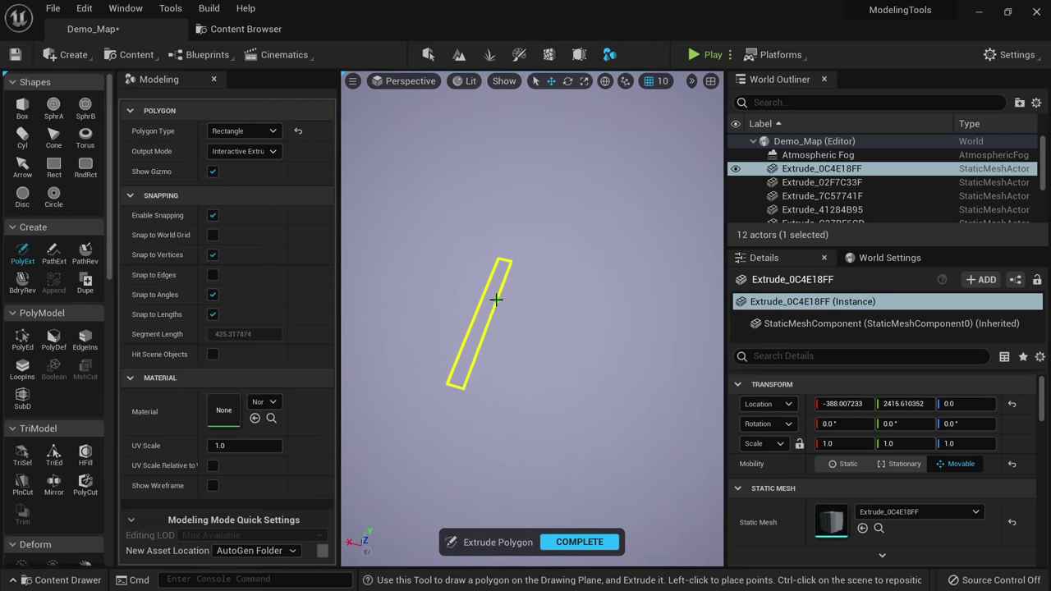
left_click(517, 315)
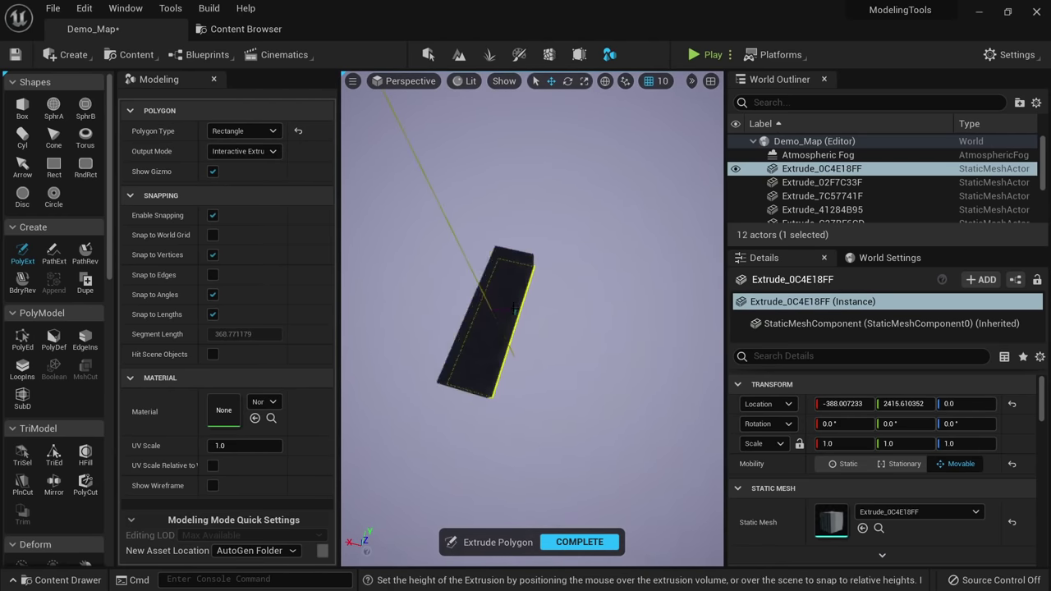
left_click(501, 265)
left_click(558, 538)
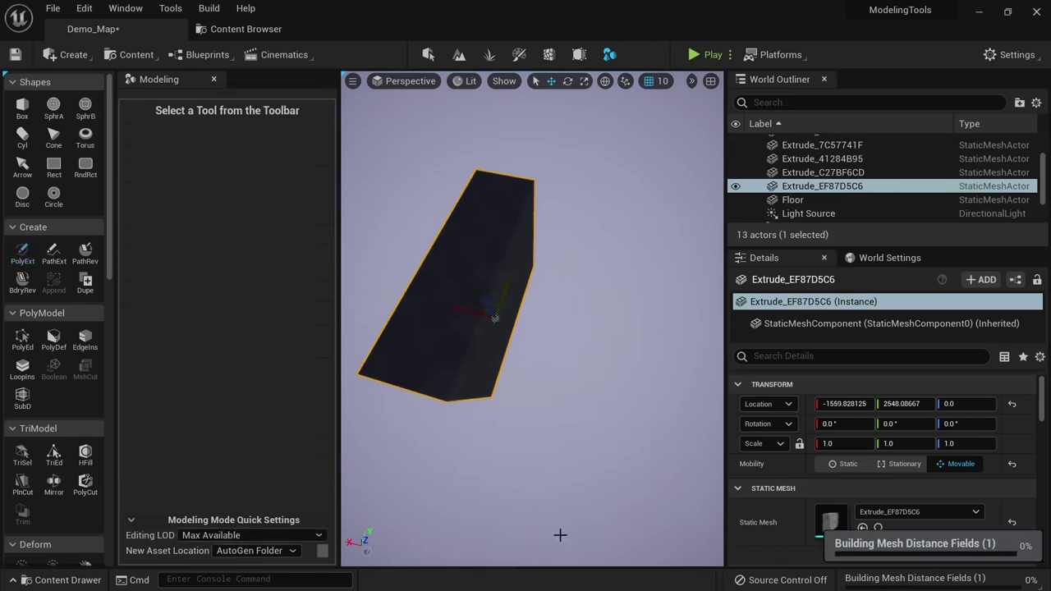
Restart the PolyExt tool with Rounded Rectangle, draw a wide shape using Feature Size Ratio 0.25 and 32 steps, and extrude it upward.
right_click_drag(552, 501, 365, 472)
left_click(22, 251)
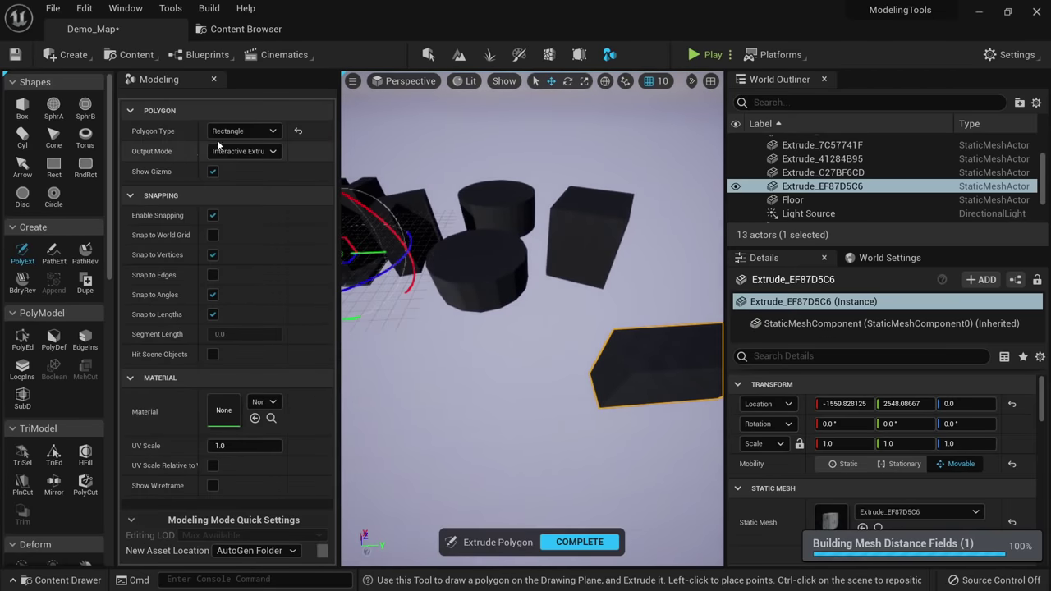
left_click(234, 131)
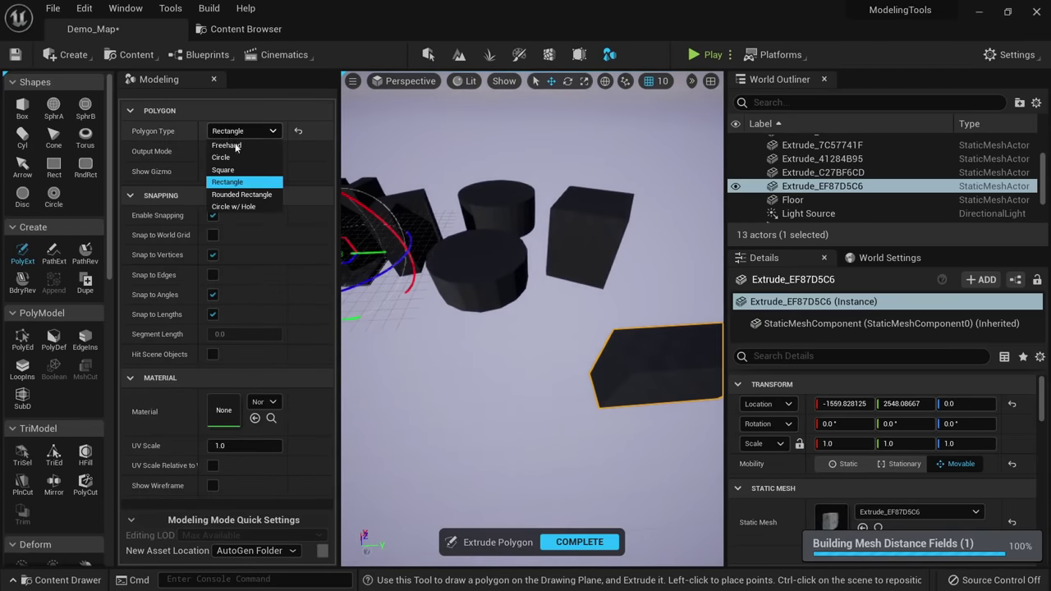
left_click(255, 196)
right_click_drag(418, 300, 536, 402)
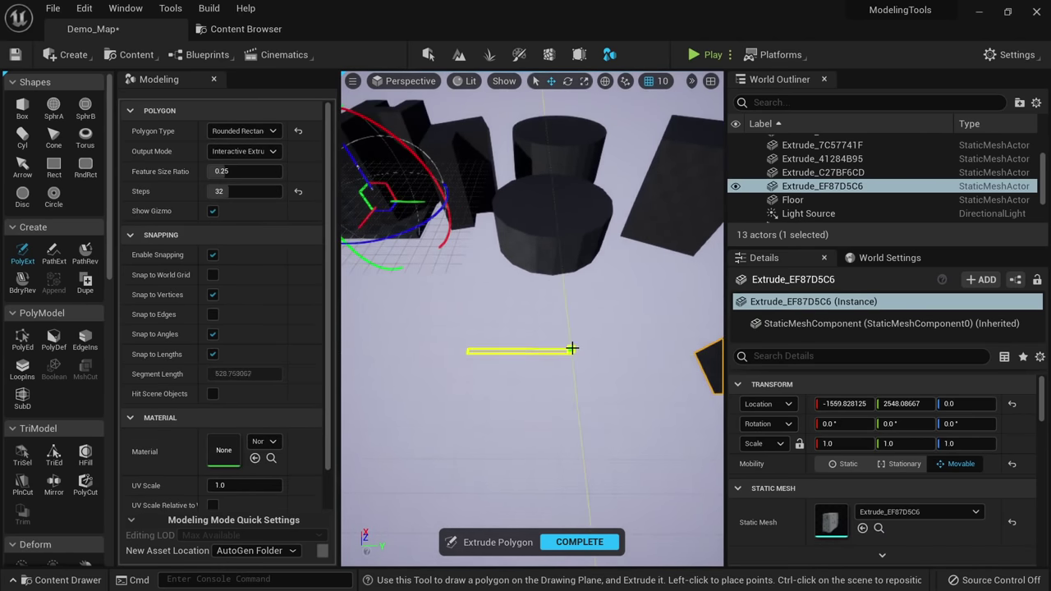
scroll(580, 318, "up", 6)
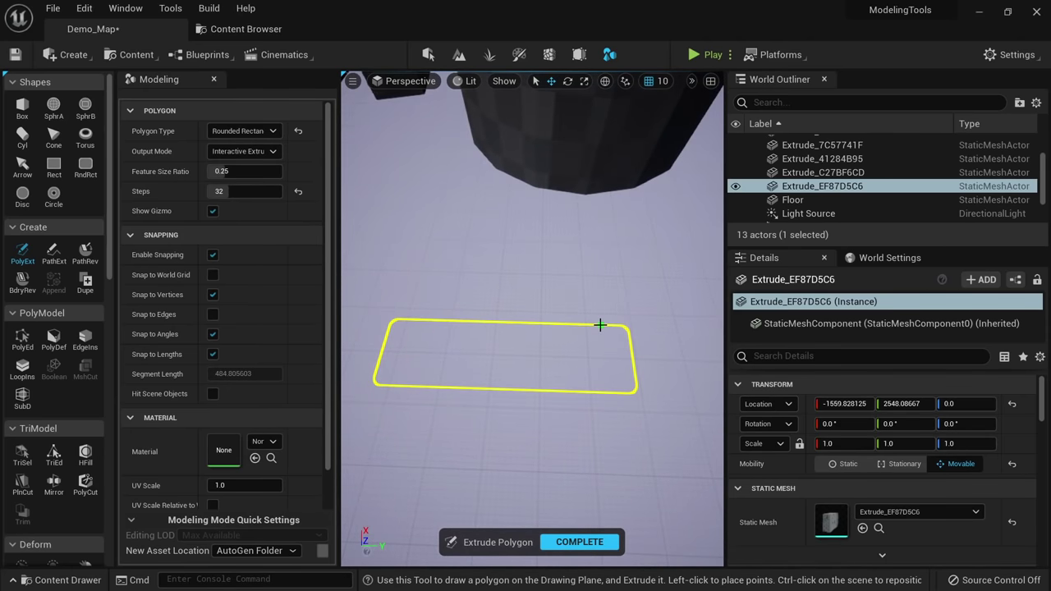
left_click(603, 337)
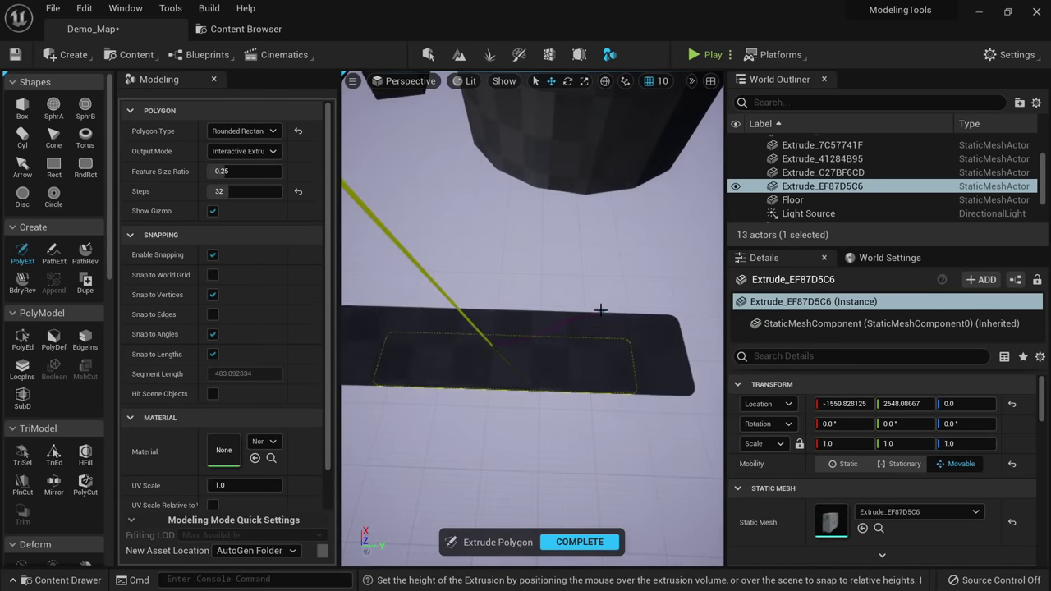
left_click(601, 315)
Examine the rounded block's corner geometry in wireframe and return to the lit view.
right_click_drag(601, 315, 582, 337)
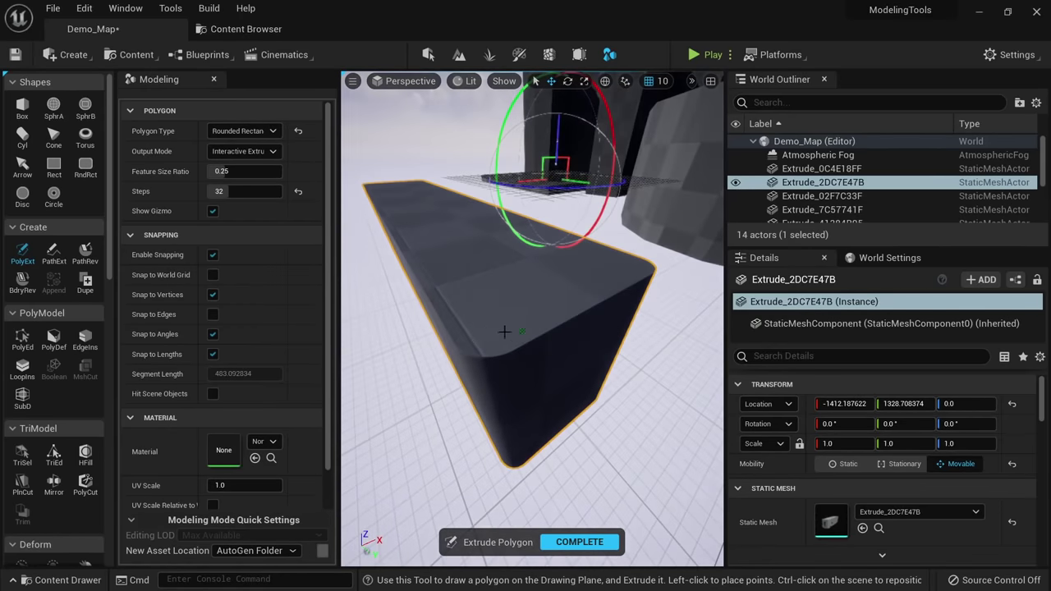
key("alt+3")
key("alt+2")
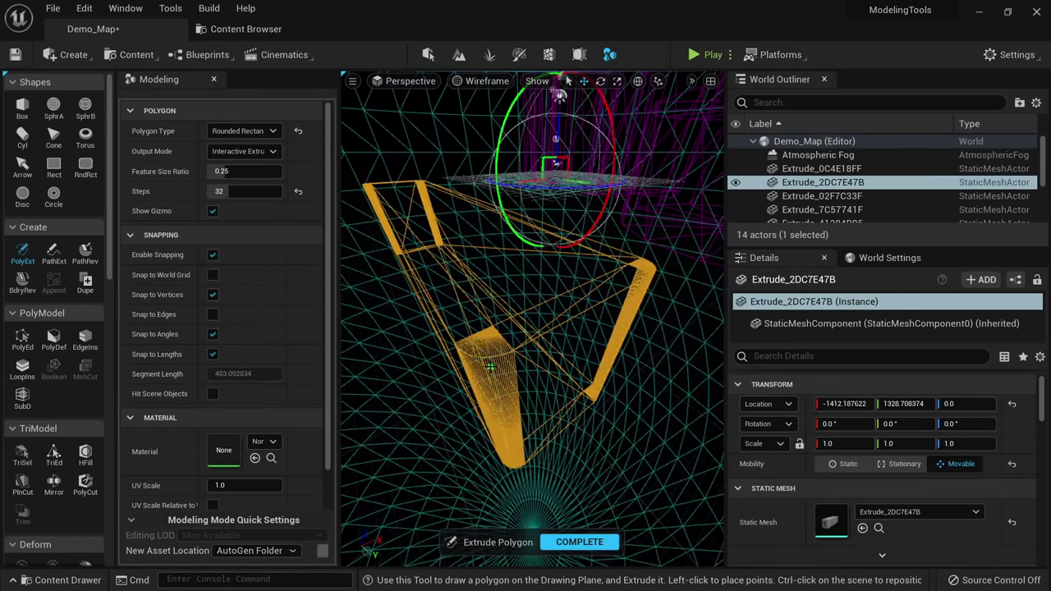
key("alt+4")
Set Feature Size Ratio to 0.5, draw and extrude a second rounded rectangle, complete the tool and leave the new block selected.
mouse_move(408, 249)
right_mouse_down()
mouse_move(423, 261)
mouse_move(408, 249)
right_mouse_up()
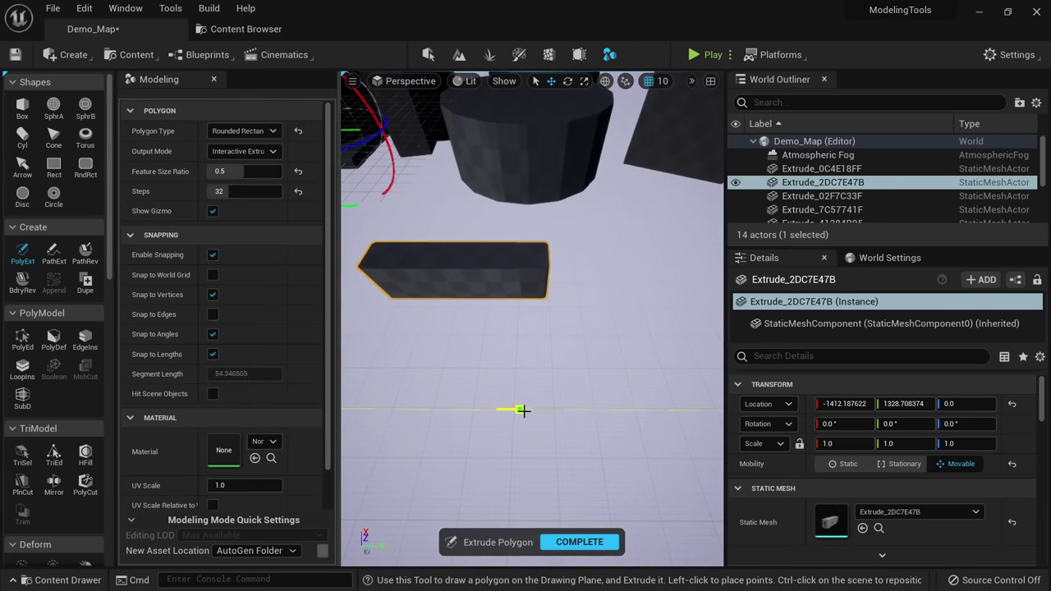
left_click(600, 362)
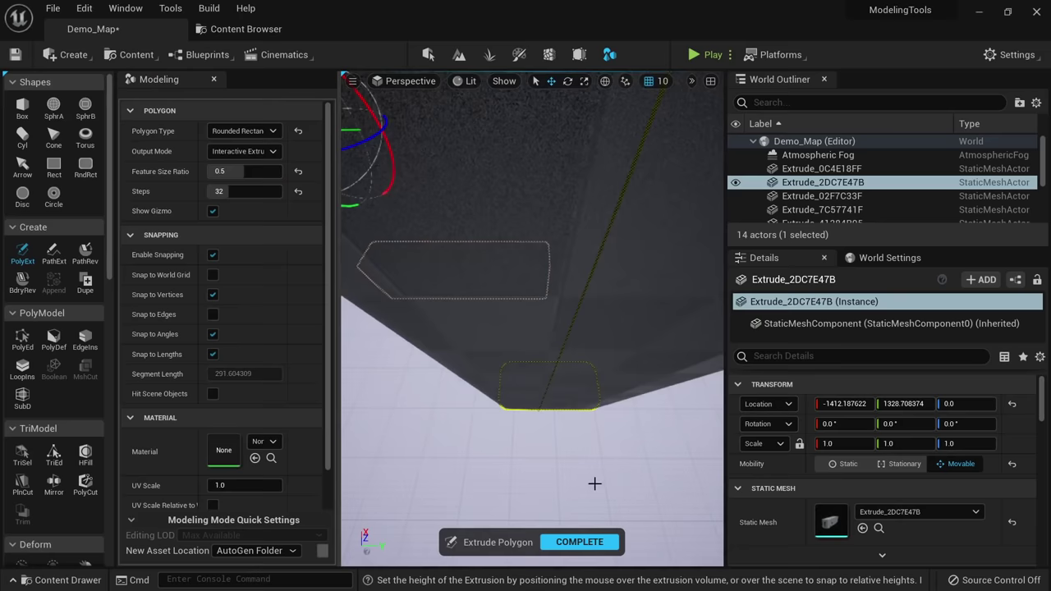
left_click(560, 382)
right_click_drag(561, 382, 585, 440)
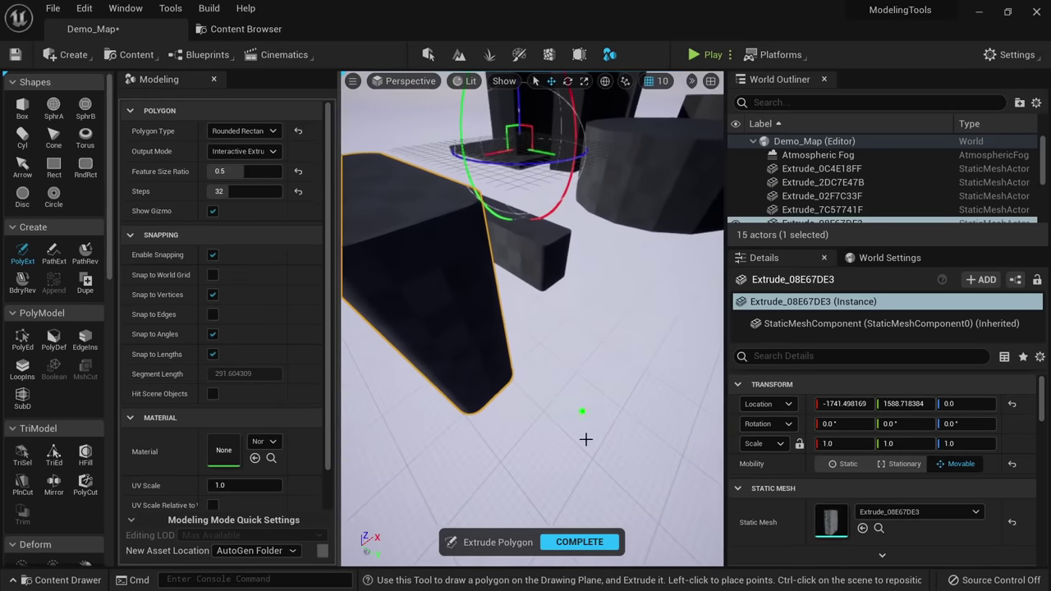
left_click(579, 541)
right_click_drag(567, 386, 476, 337)
left_click(616, 283)
left_click(515, 289)
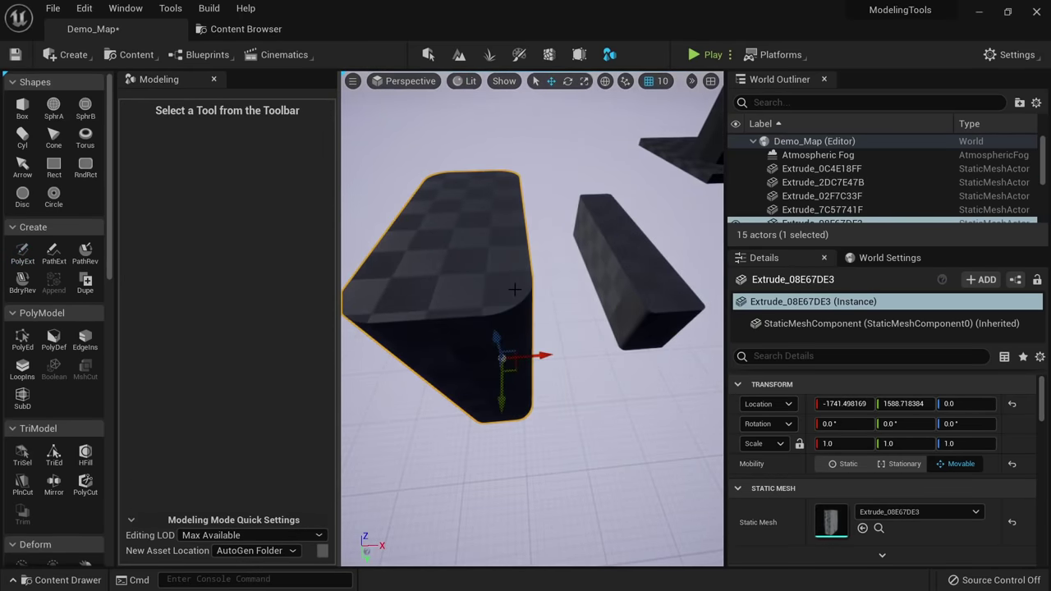
Restart the PolyExt tool with Circle w/ Hole, draw a ring using Feature Size Ratio 0.5 and 32 steps, and extrude it upward.
left_click(22, 251)
left_click(245, 130)
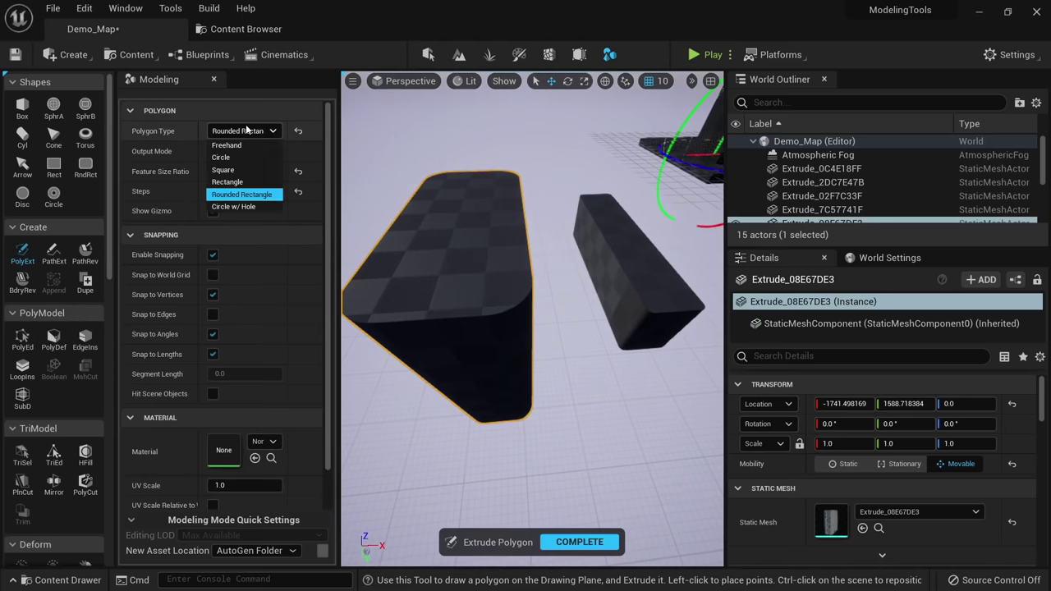
left_click(240, 207)
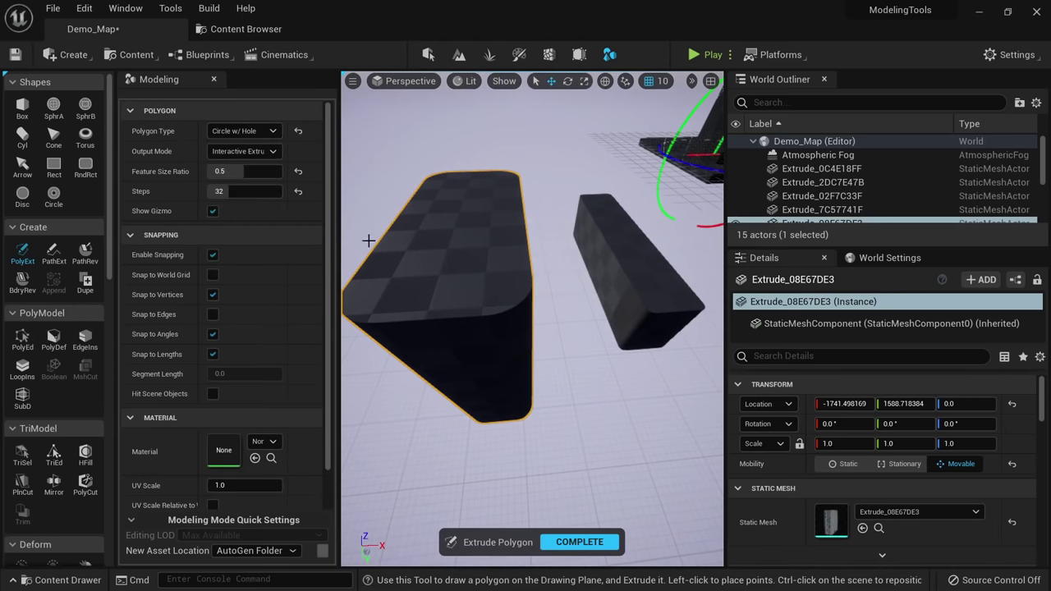
right_click_drag(368, 241, 390, 277)
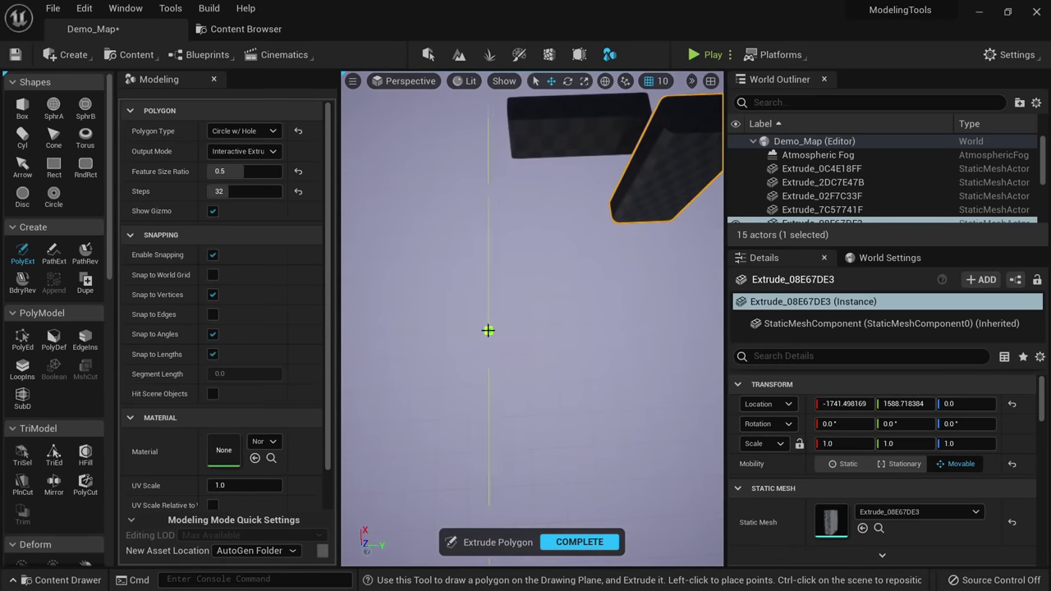
left_click(488, 330)
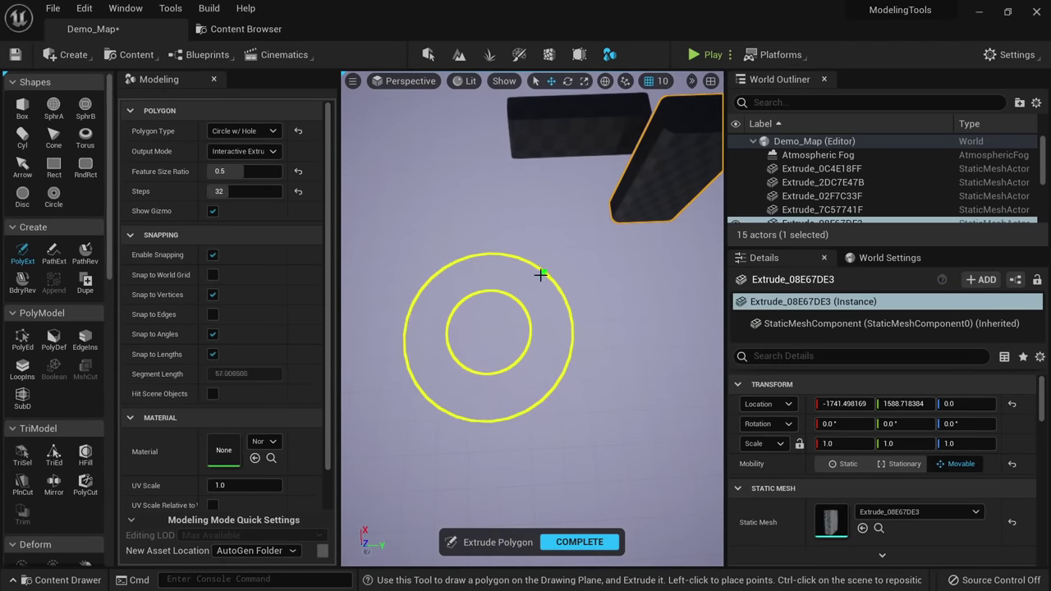
left_click(542, 266)
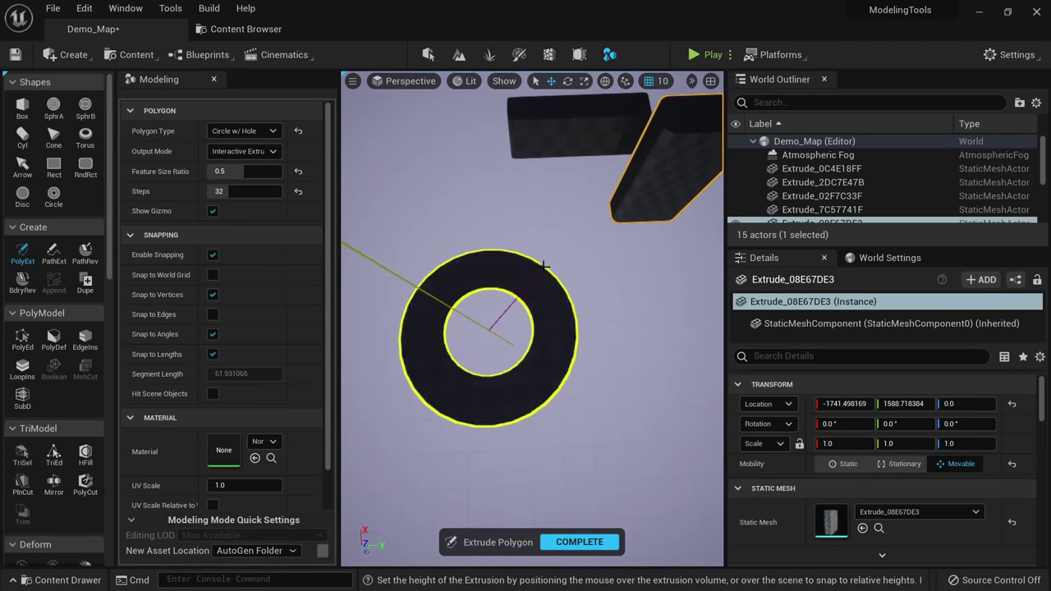
left_click(532, 329)
right_click_drag(532, 328, 561, 284)
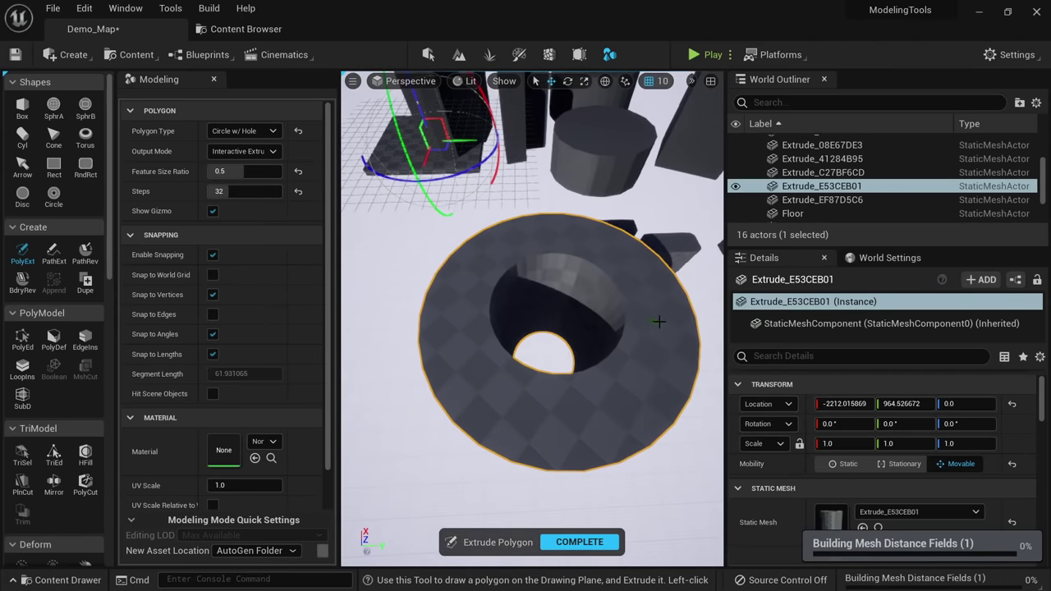
Reset Feature Size Ratio to 0.25, draw and extrude a second circle with a smaller hole on clear ground, and complete the tool.
right_click_drag(658, 321, 686, 336)
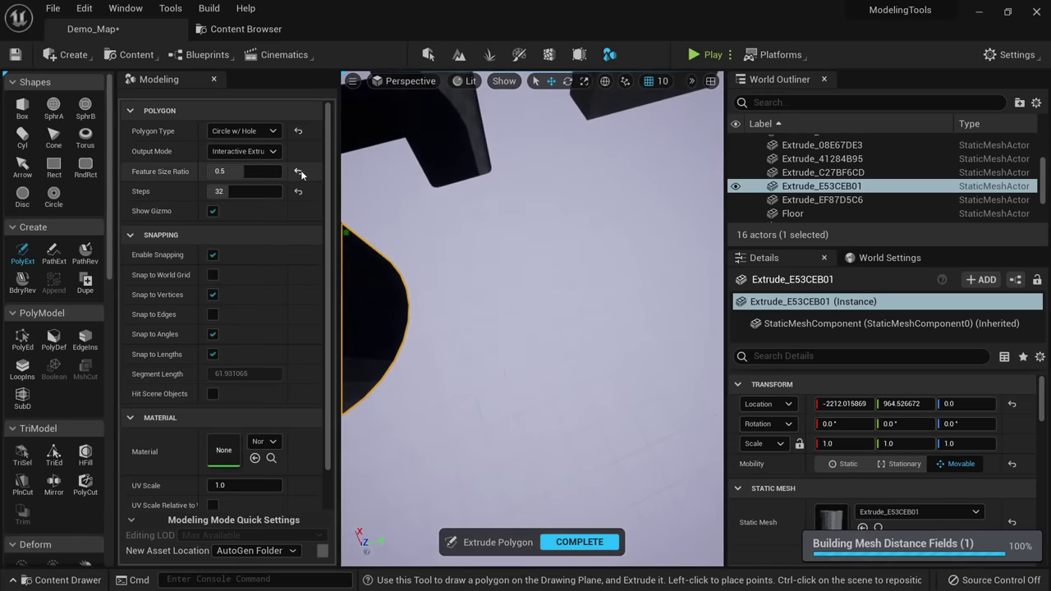
left_click(300, 170)
right_click_drag(513, 191, 513, 191)
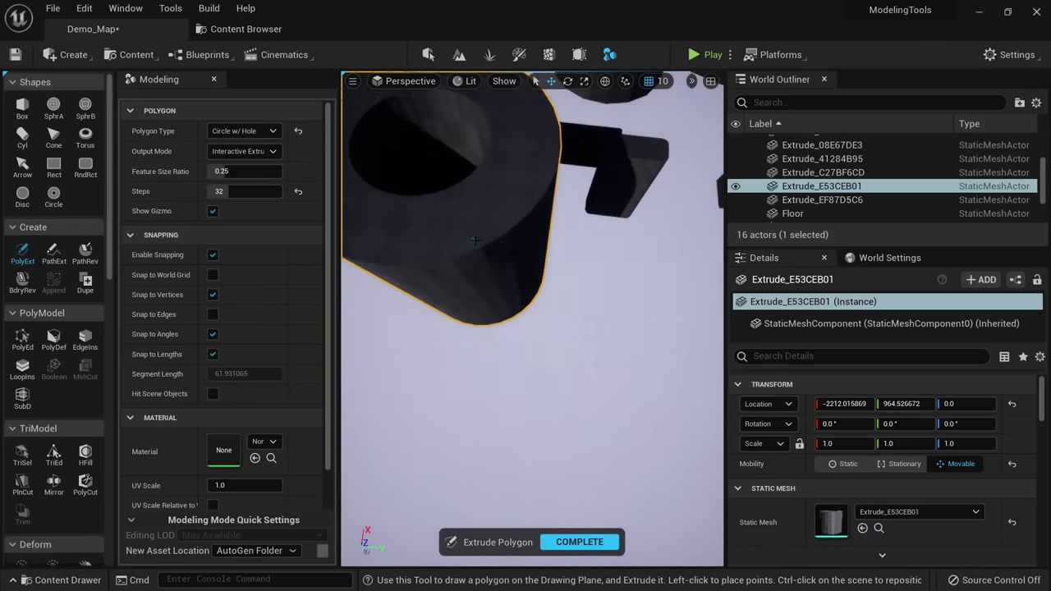
right_click_drag(474, 241, 514, 260)
left_click(521, 259)
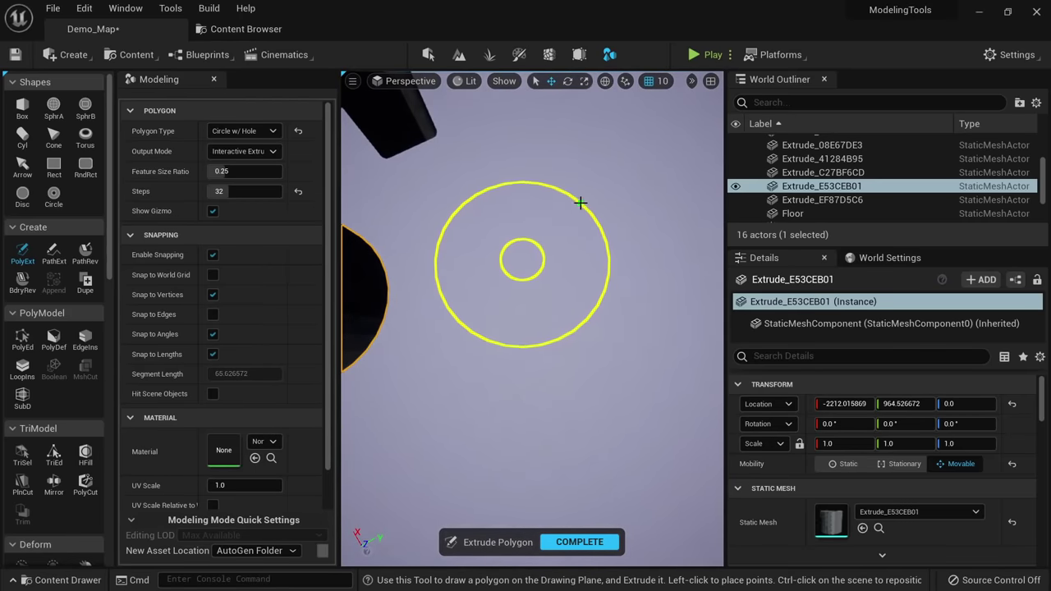
left_click(580, 202)
left_click(507, 256)
right_click_drag(508, 256, 565, 535)
left_click(565, 538)
right_click_drag(592, 441, 592, 441)
Restart the PolyExt tool with Polygon Type set to Freehand.
left_click(22, 253)
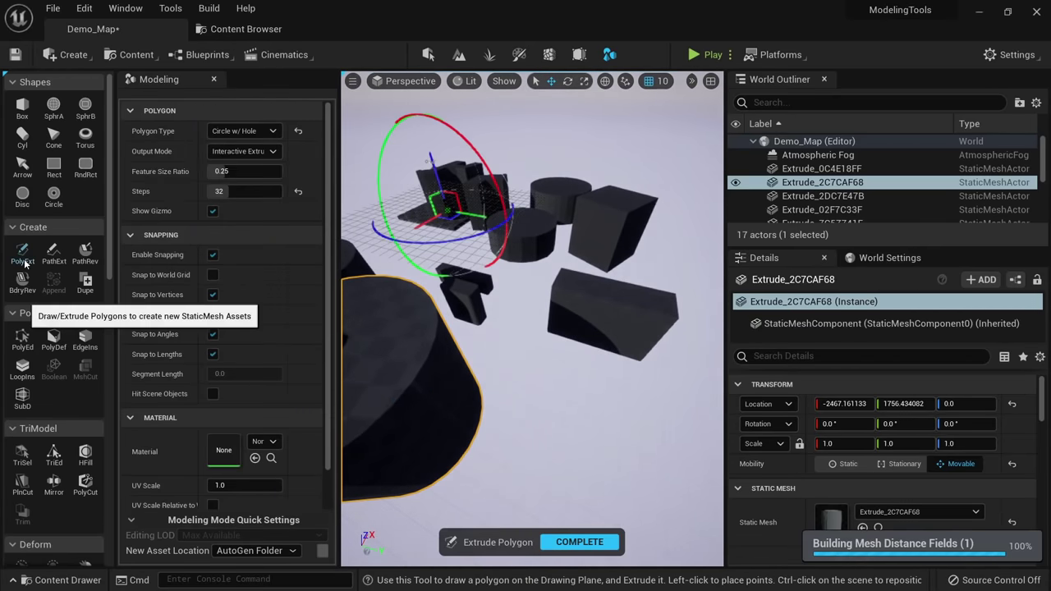
left_click(251, 131)
left_click(241, 147)
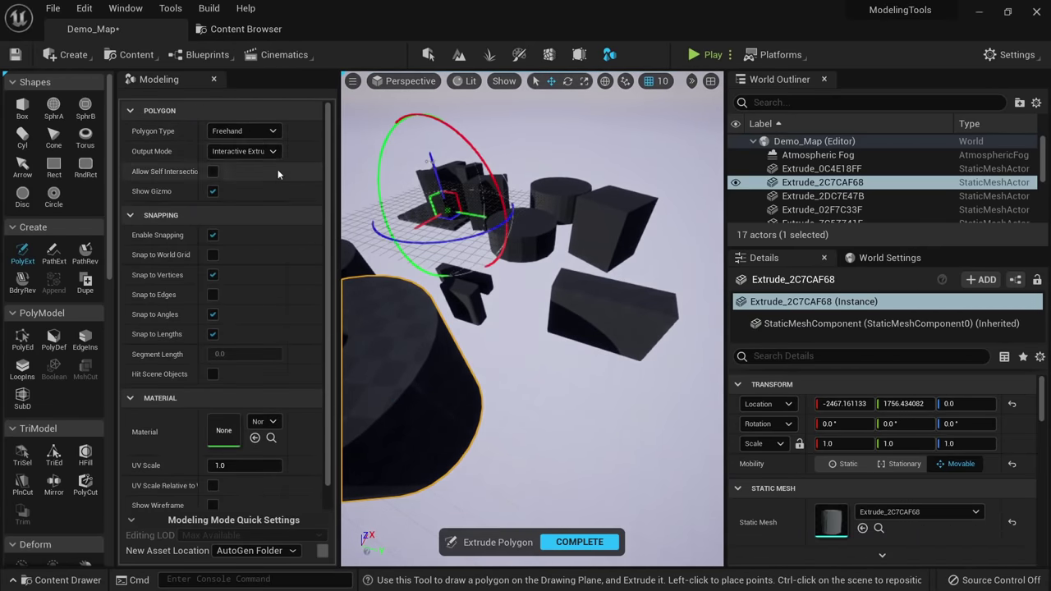
mouse_move(498, 261)
right_mouse_down()
mouse_move(534, 283)
mouse_move(581, 283)
right_mouse_up()
Go through the Circle, Rectangle and Rounded Rectangle settings, reset Steps to 16, and return Polygon Type to Freehand.
left_click(244, 130)
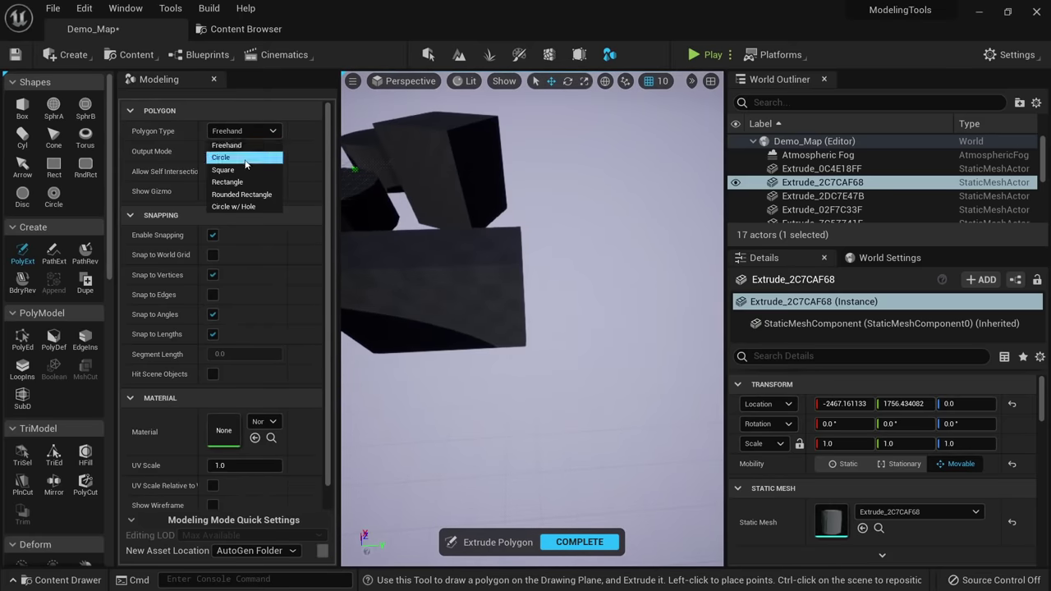
left_click(234, 156)
left_click(235, 130)
left_click(237, 176)
left_click(244, 131)
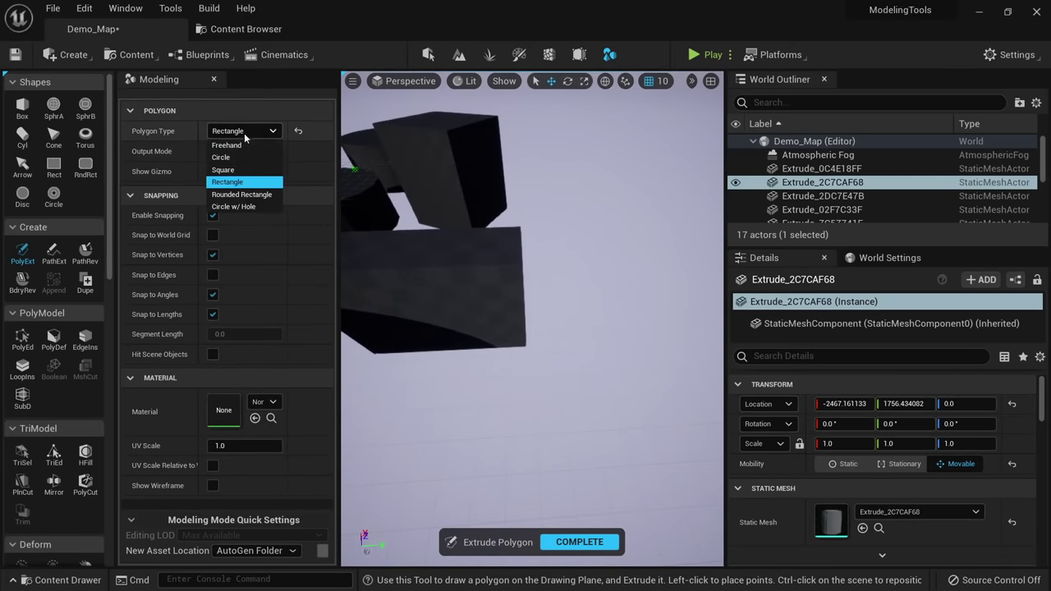
left_click(236, 191)
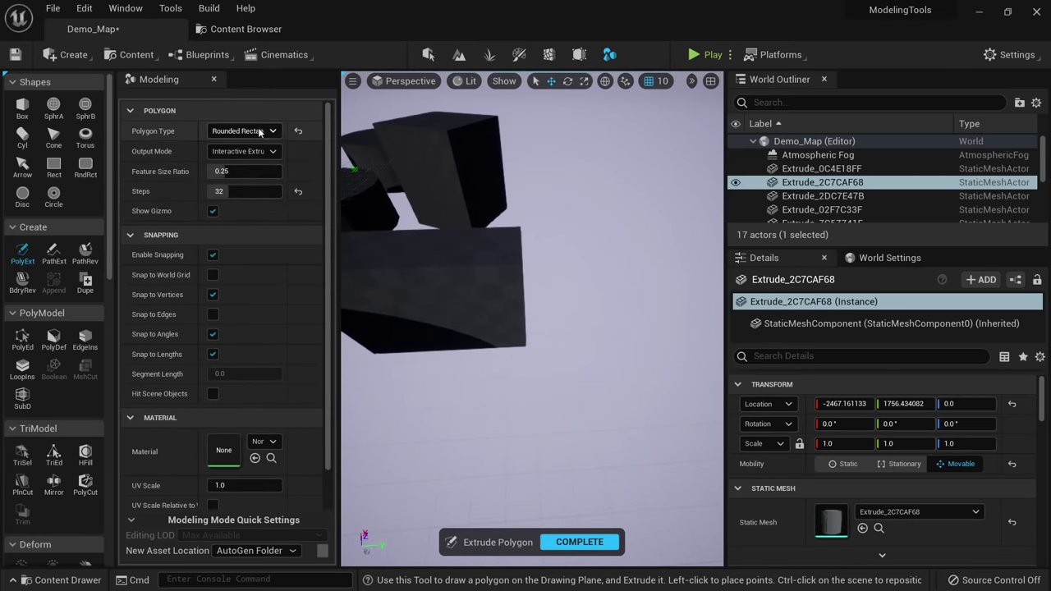
left_click(299, 192)
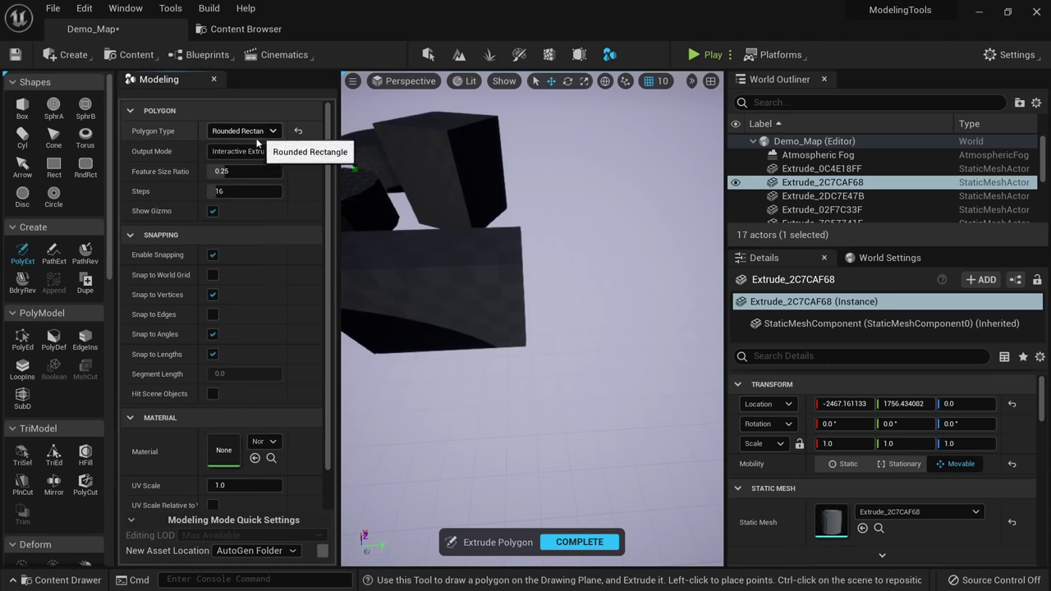
left_click(247, 132)
left_click(242, 184)
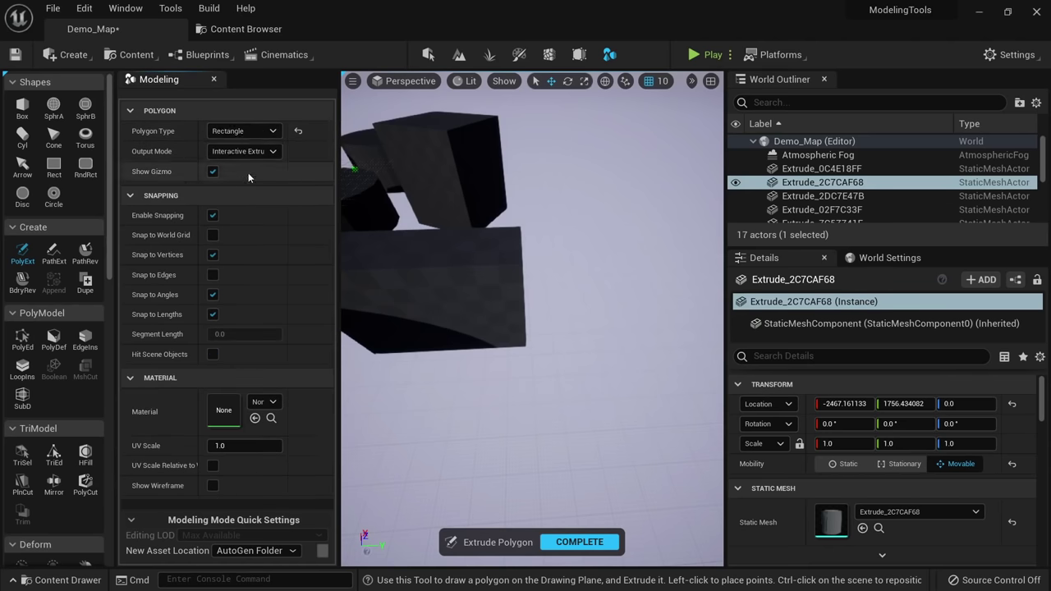
left_click(255, 133)
left_click(246, 145)
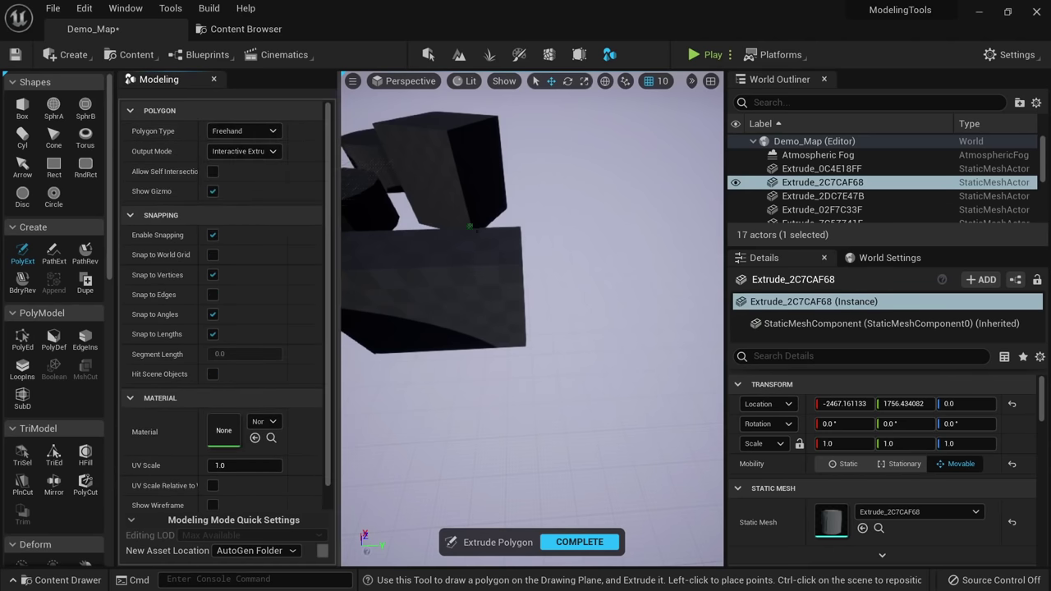
Keep Output Mode on Interactive Extrude, draw a freehand triangle on clear ground and extrude it upward.
right_click_drag(451, 238, 478, 228)
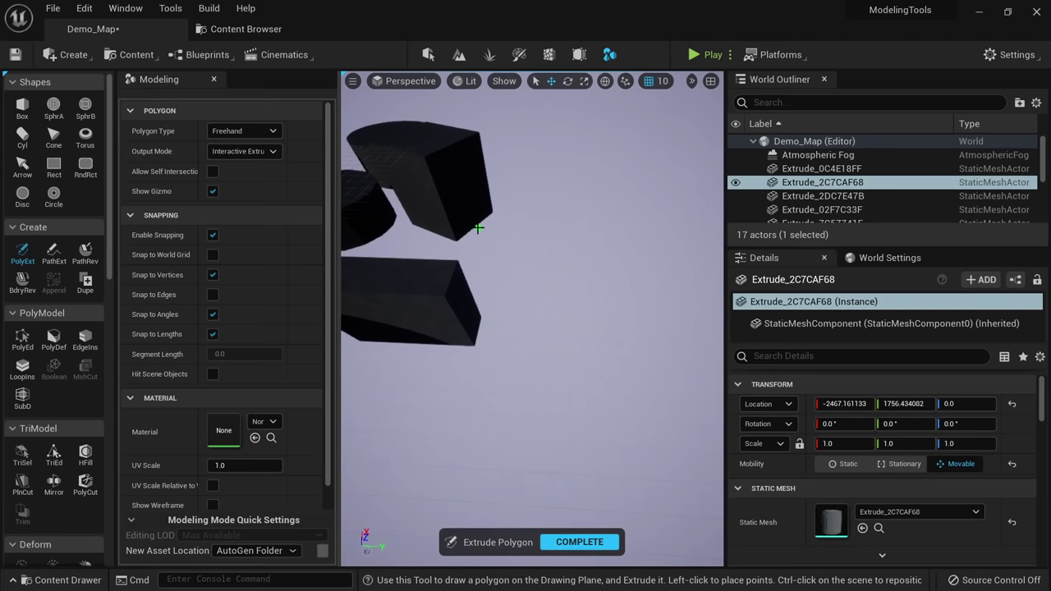
mouse_move(565, 277)
right_mouse_down()
mouse_move(574, 268)
mouse_move(565, 277)
right_mouse_up()
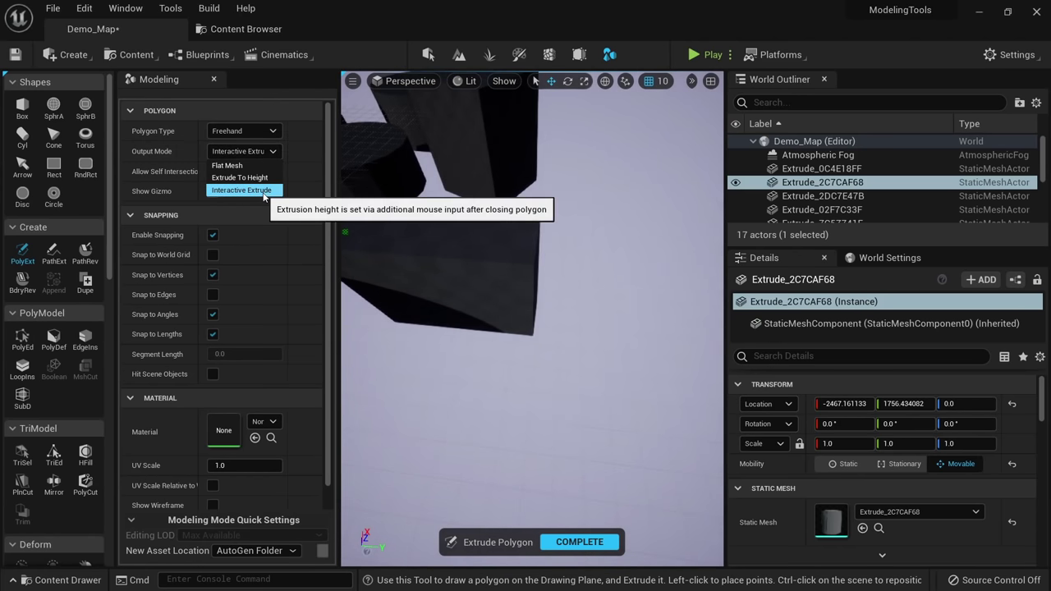
left_click(263, 191)
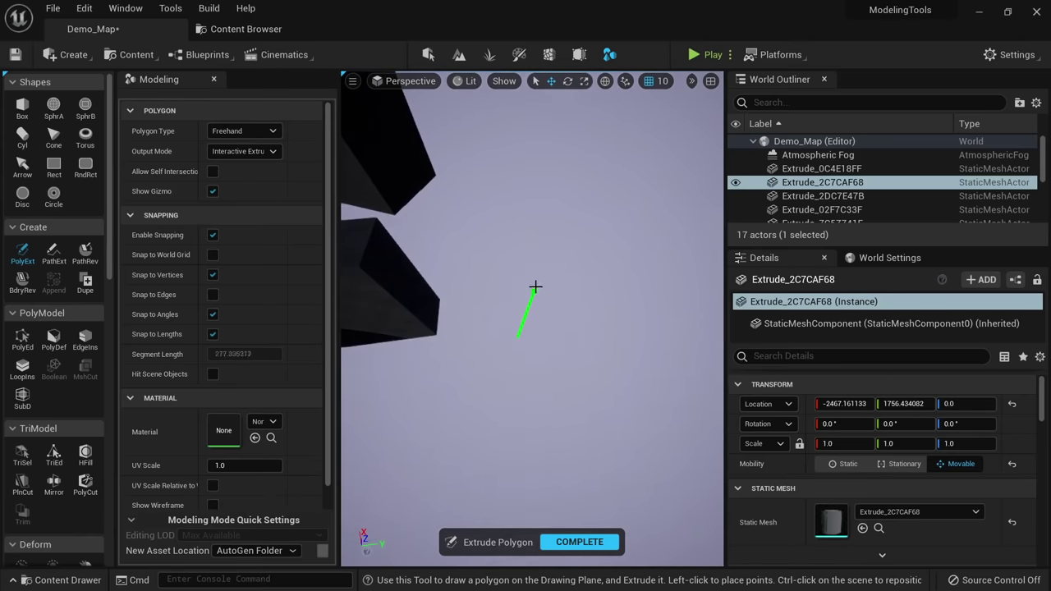
left_click(519, 335)
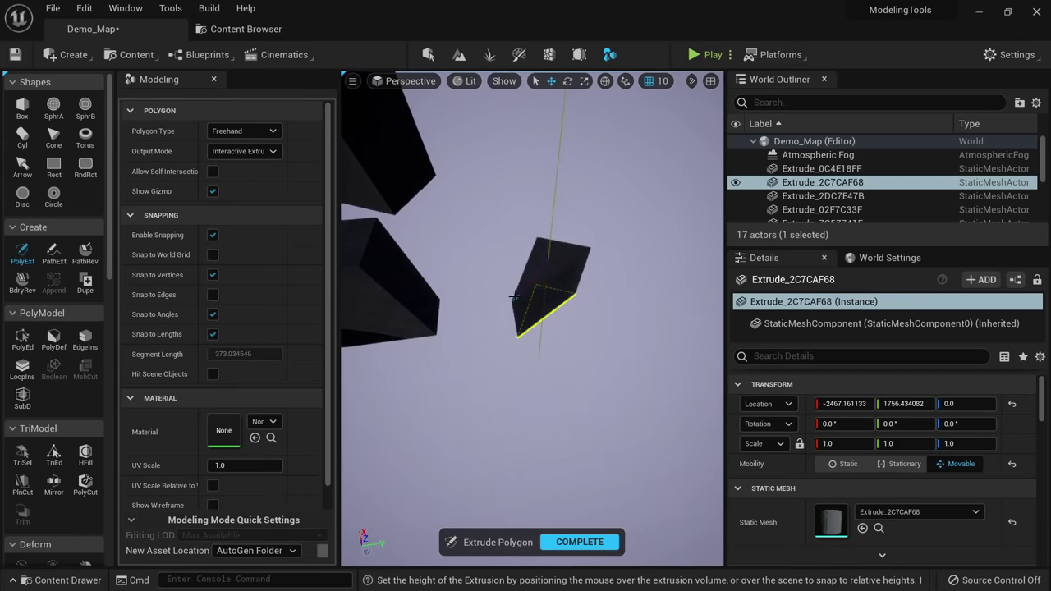
left_click(515, 223)
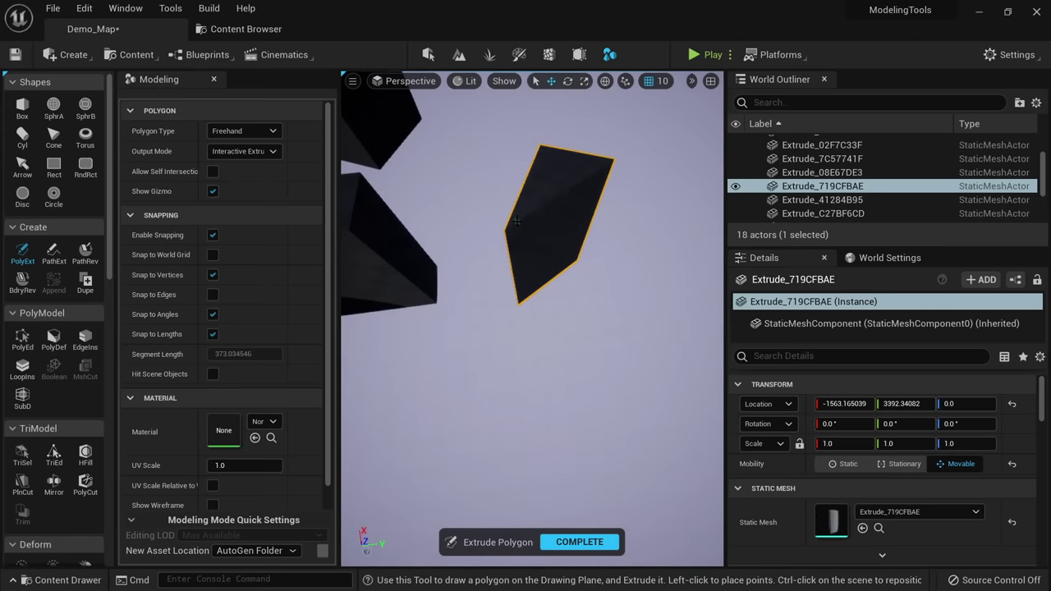
Switch Output Mode to Extrude To Height, set Extrude Height to 250, and draw a closed freehand polygon in front of the tall block.
left_click(257, 151)
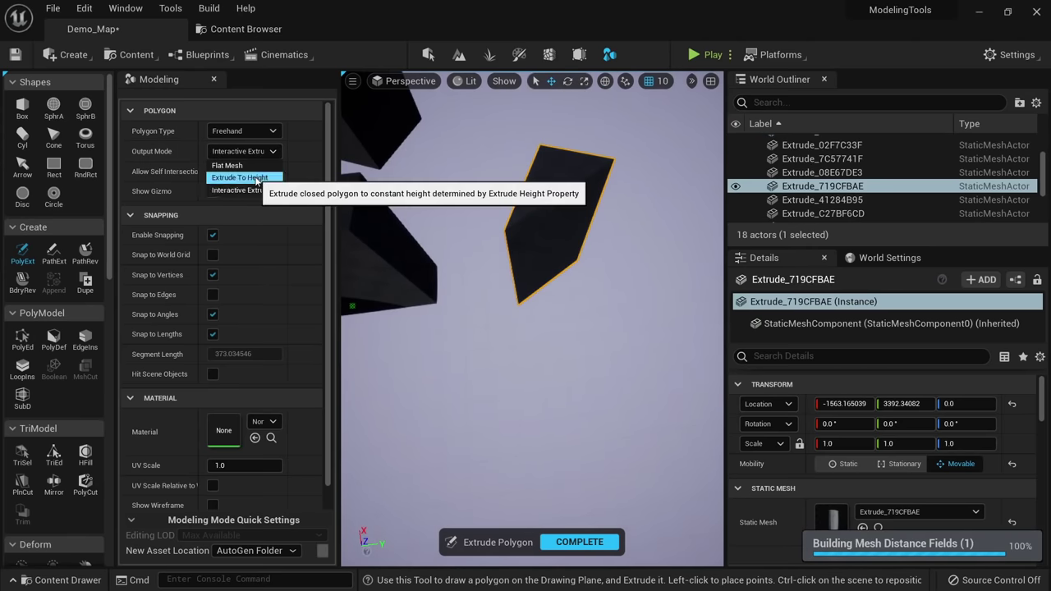
left_click(257, 178)
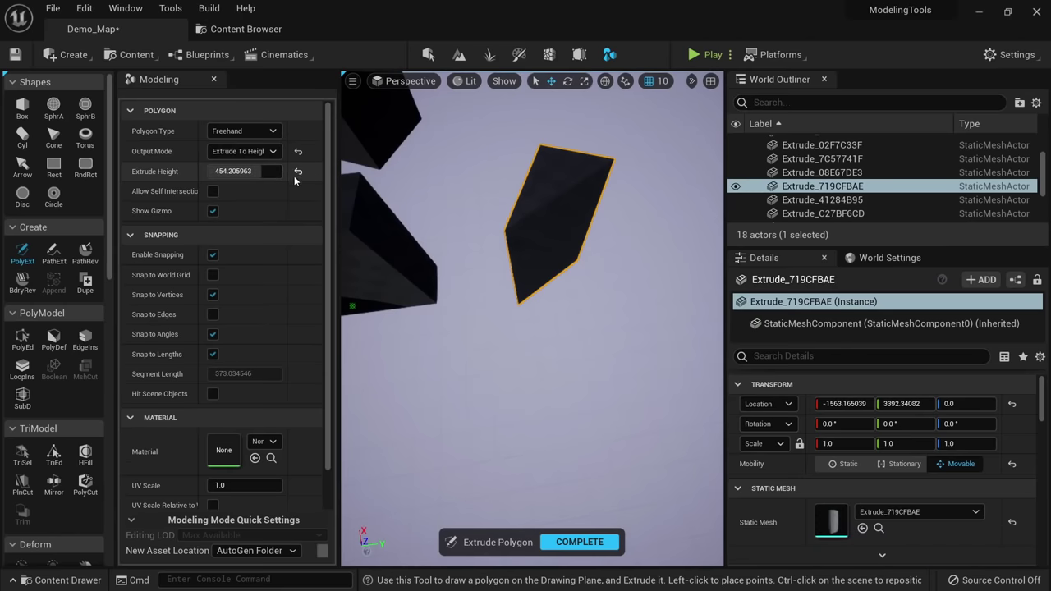
left_click(247, 171)
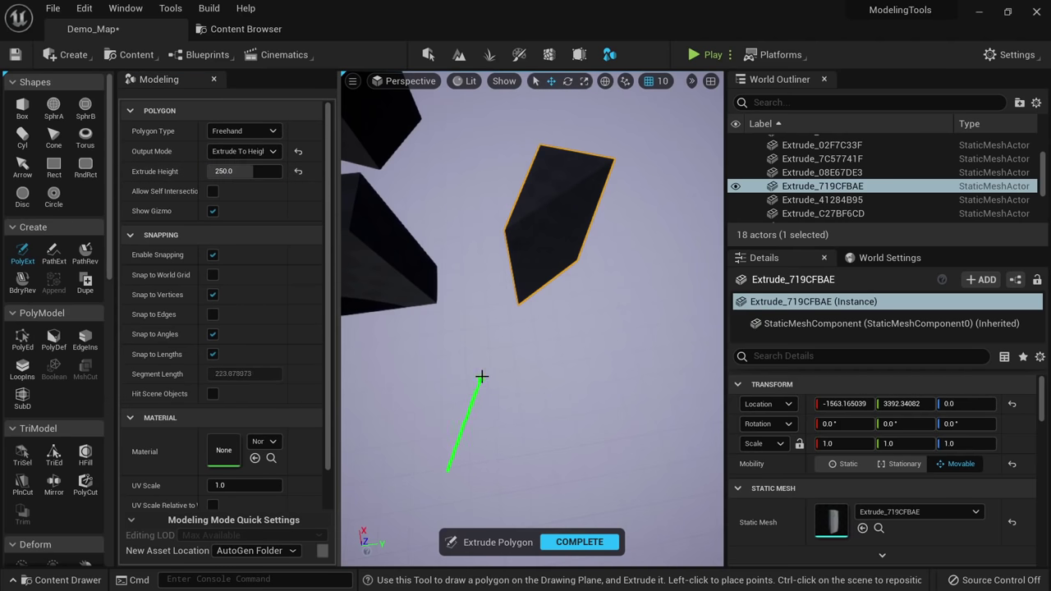
left_click(446, 472)
right_click_drag(446, 472, 440, 419)
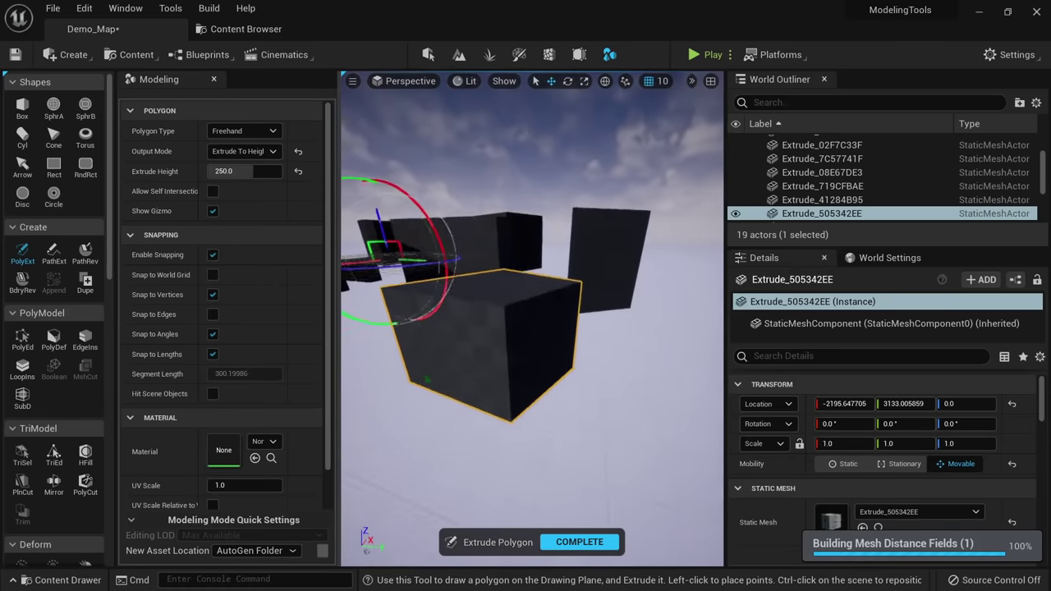
Draw another closed freehand polygon beside the previous block, using the same fixed extrude height of 250.
right_click_drag(426, 380, 574, 390)
left_click(638, 368)
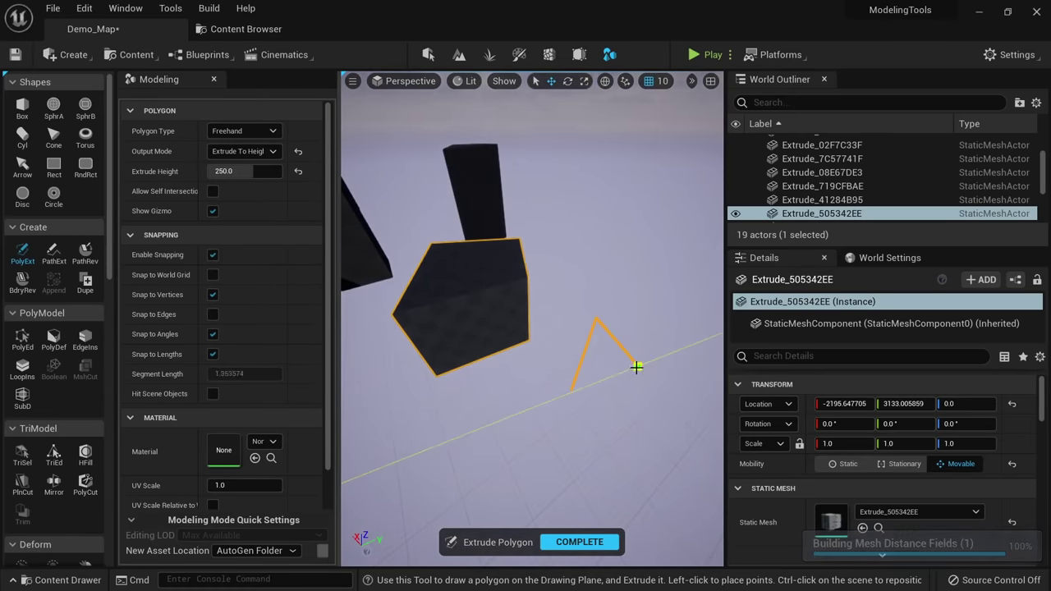
left_click(573, 389)
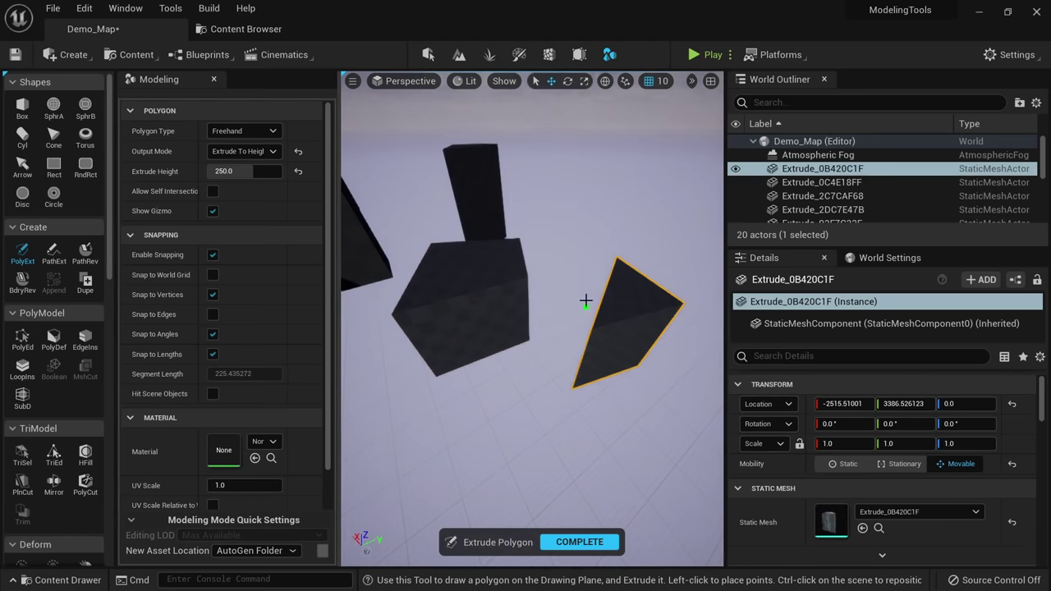
Switch Output Mode to Flat Mesh, draw a closed four-sided freehand polygon on clear ground, and complete the tool.
left_click(243, 152)
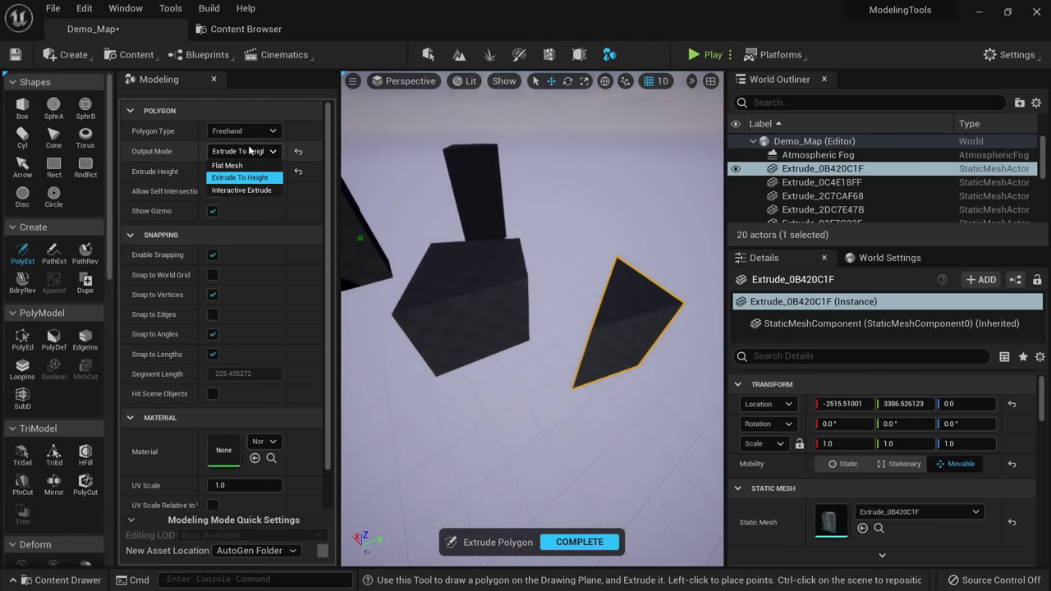
left_click(245, 166)
mouse_move(502, 351)
right_mouse_down()
mouse_move(496, 320)
mouse_move(502, 351)
right_mouse_up()
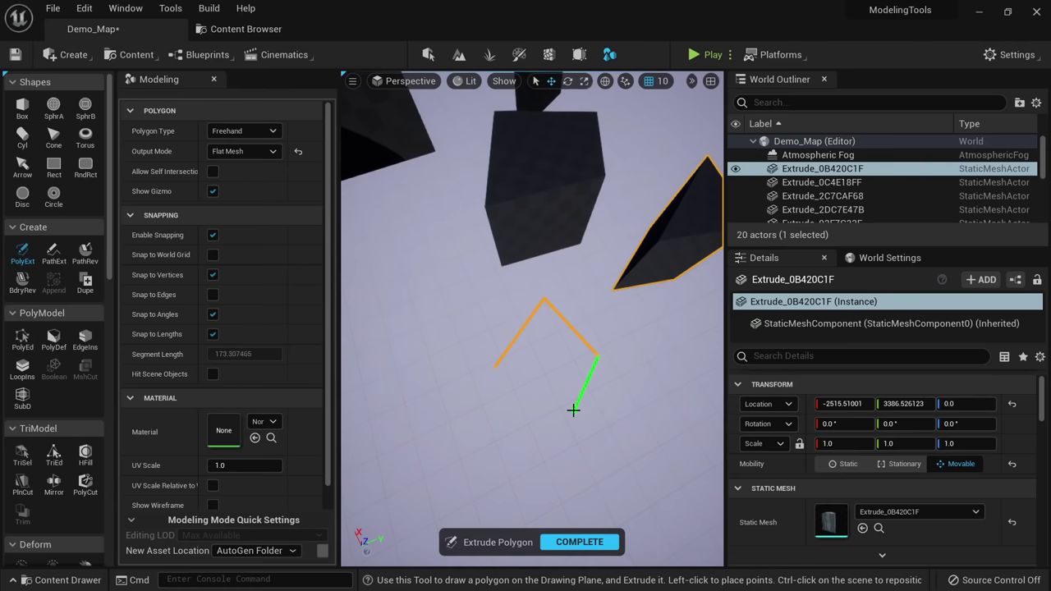
left_click(494, 367)
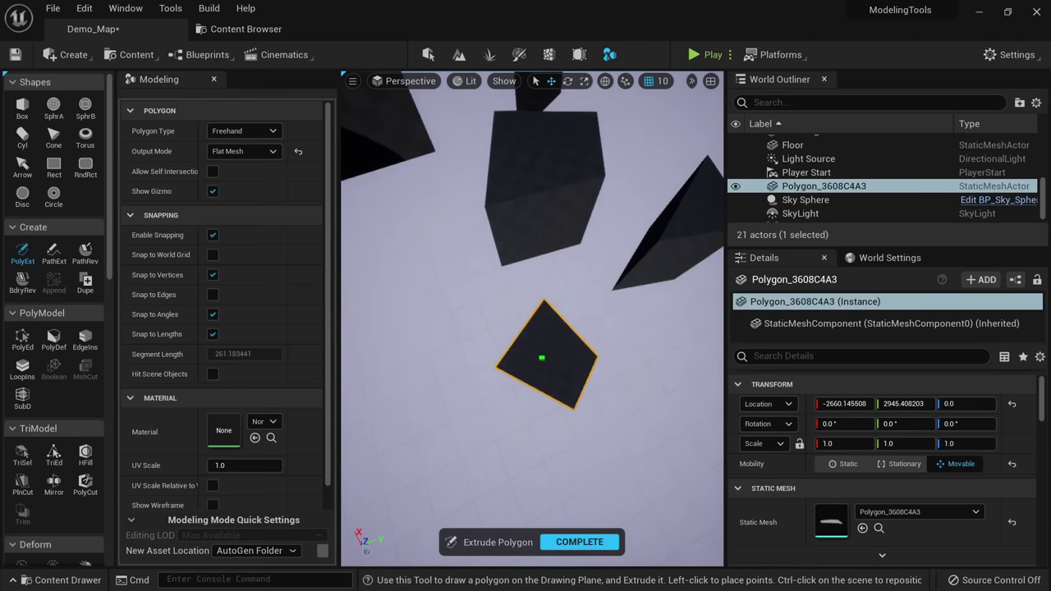
right_click_drag(494, 367, 501, 332)
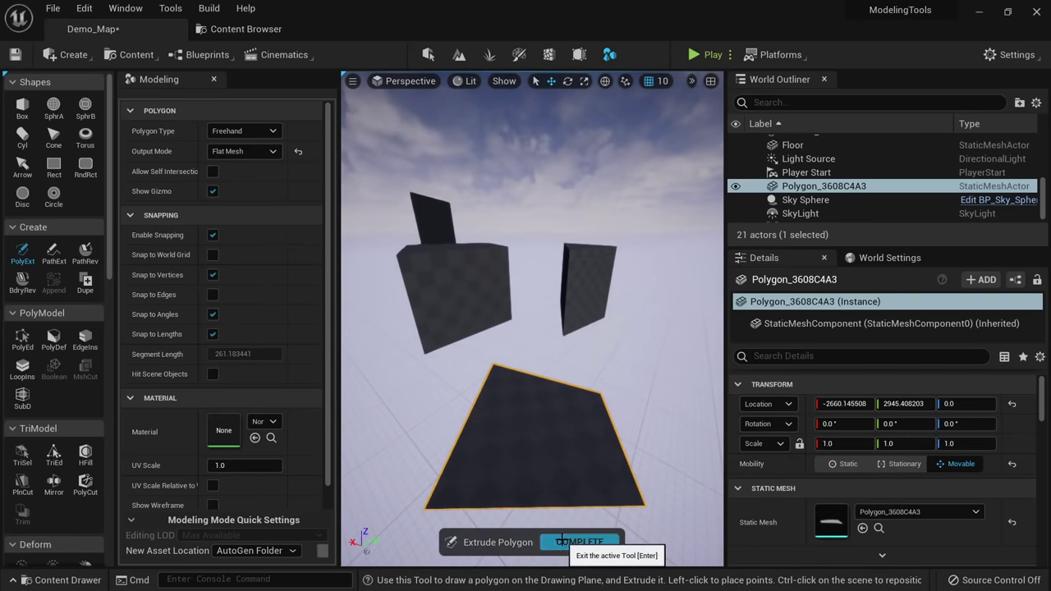
left_click(562, 542)
With Output Mode on Interactive Extrude and Allow Self Intersections off, draw a closed freehand polygon on clear ground and extrude it upward.
right_click_drag(574, 388, 599, 392)
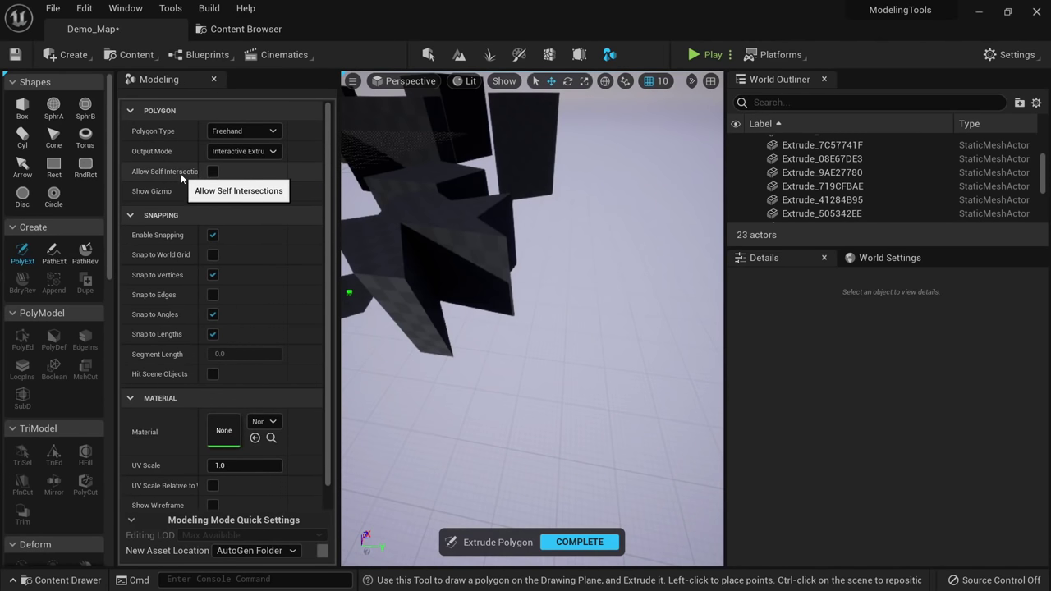
right_click_drag(544, 377, 560, 391)
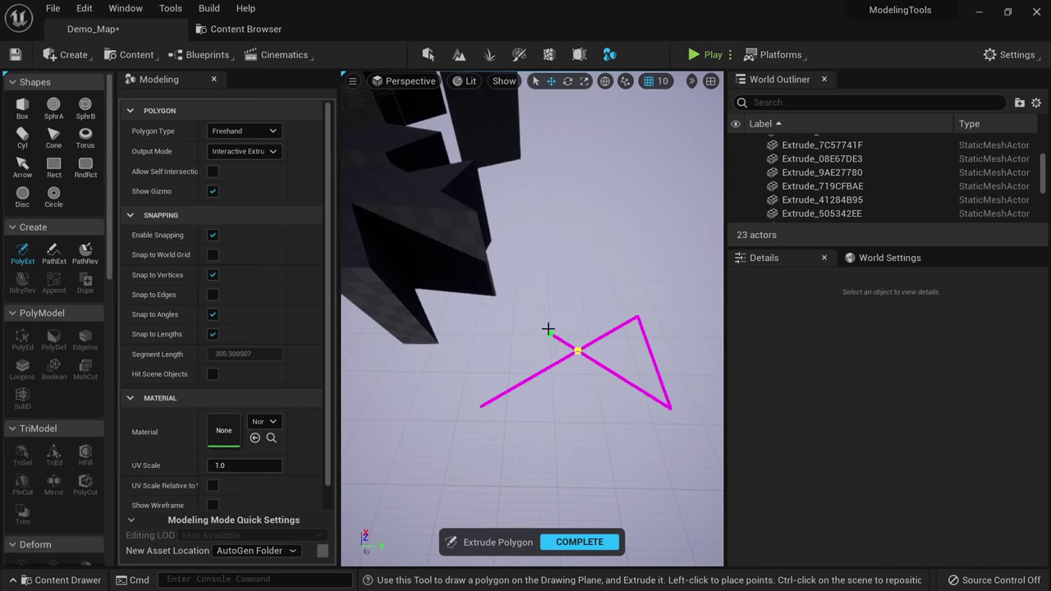
left_click(587, 425)
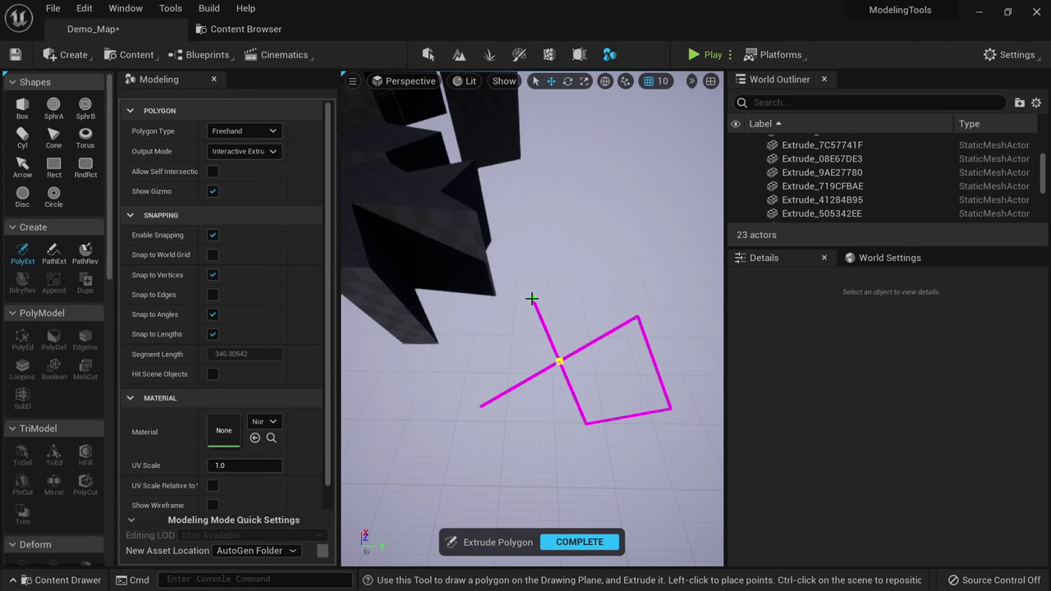
left_click(532, 299)
left_click_drag(591, 330, 598, 207, "alt")
left_click(594, 287)
left_click_drag(585, 518, 590, 525, "alt")
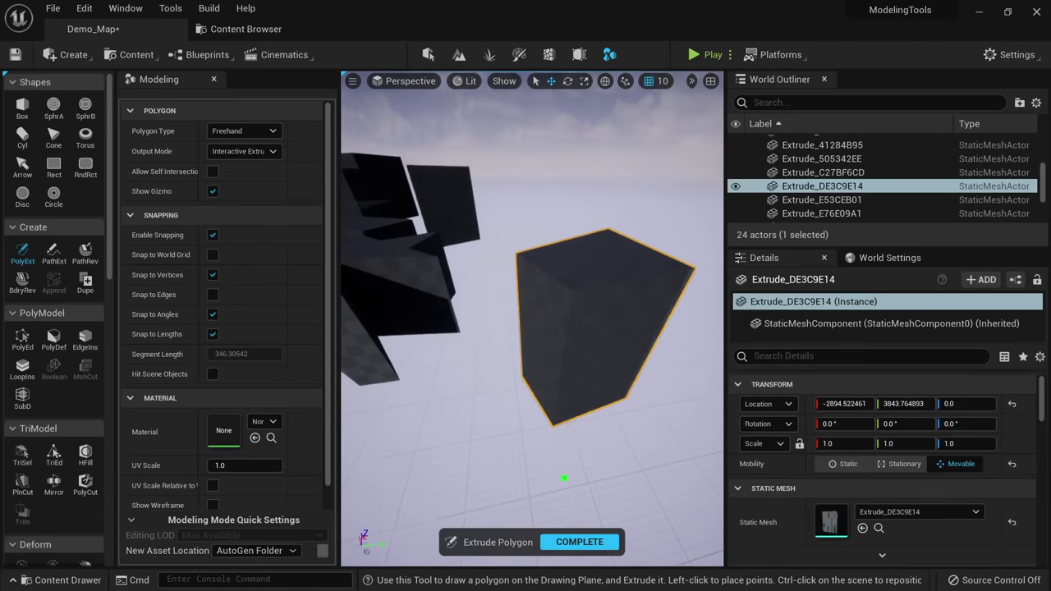
Draw a small freehand triangle on clear ground beside the new block and extrude it upward.
right_click_drag(564, 478, 430, 401)
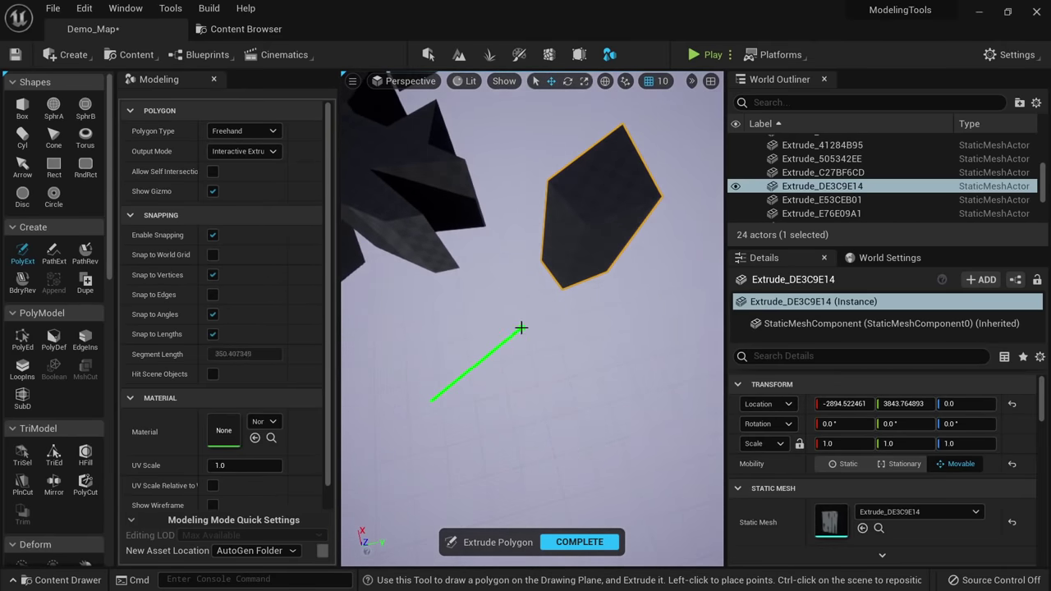
left_click(432, 344)
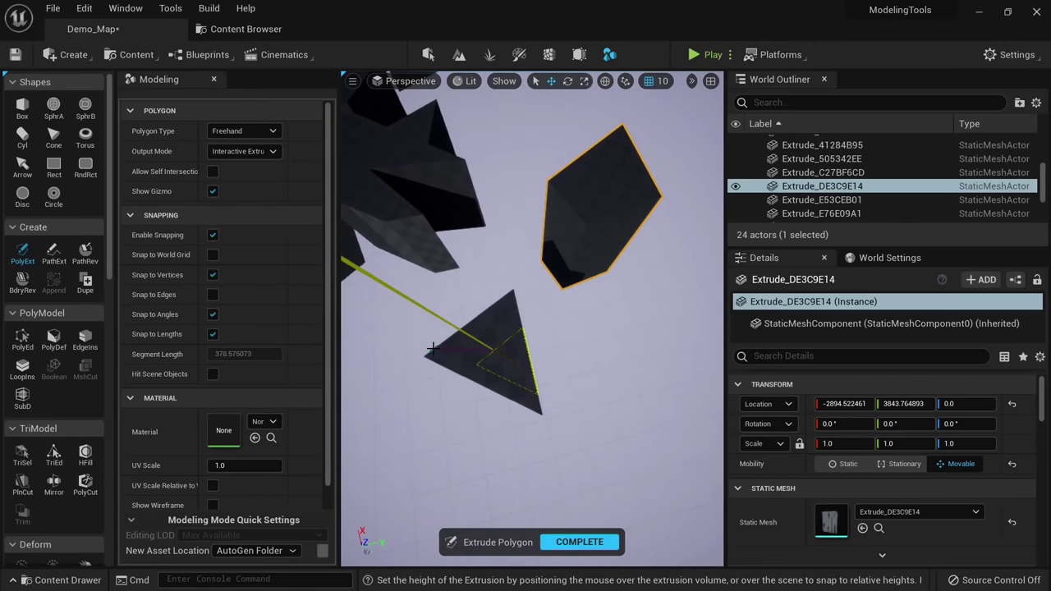
left_click(445, 366)
Enable Allow Self Intersections, draw a bow-tie-shaped freehand polygon whose edges cross, and extrude it upward.
right_click_drag(444, 366, 417, 343)
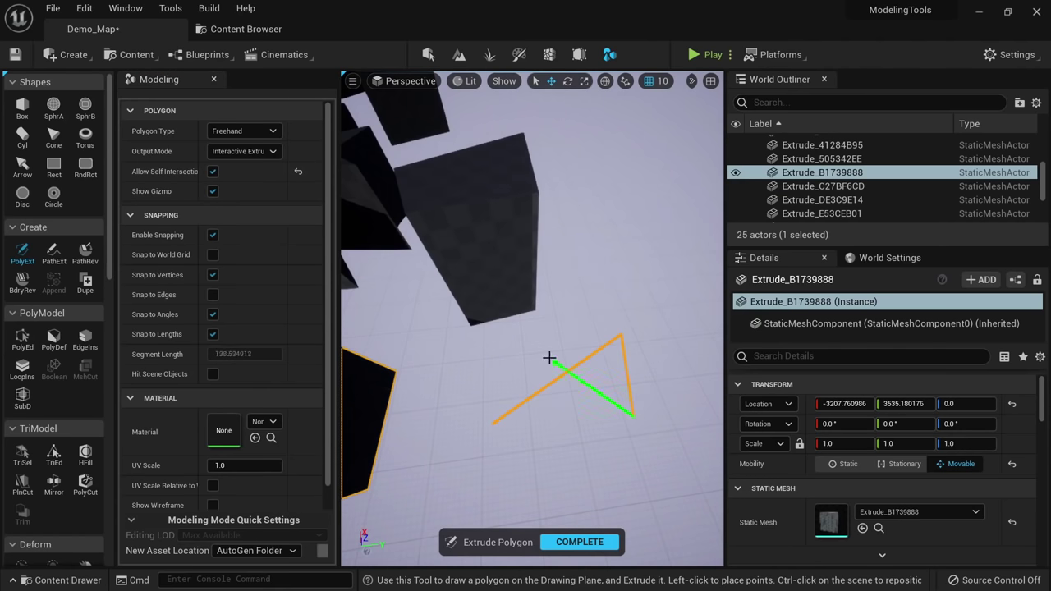
left_click(493, 422)
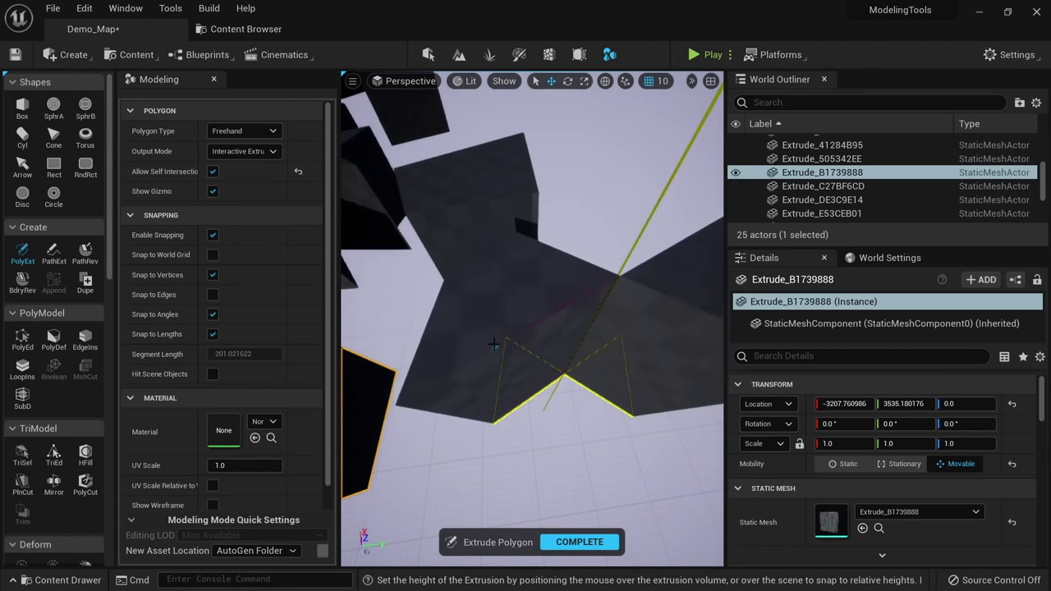
left_click(493, 335)
right_click_drag(523, 353, 435, 386)
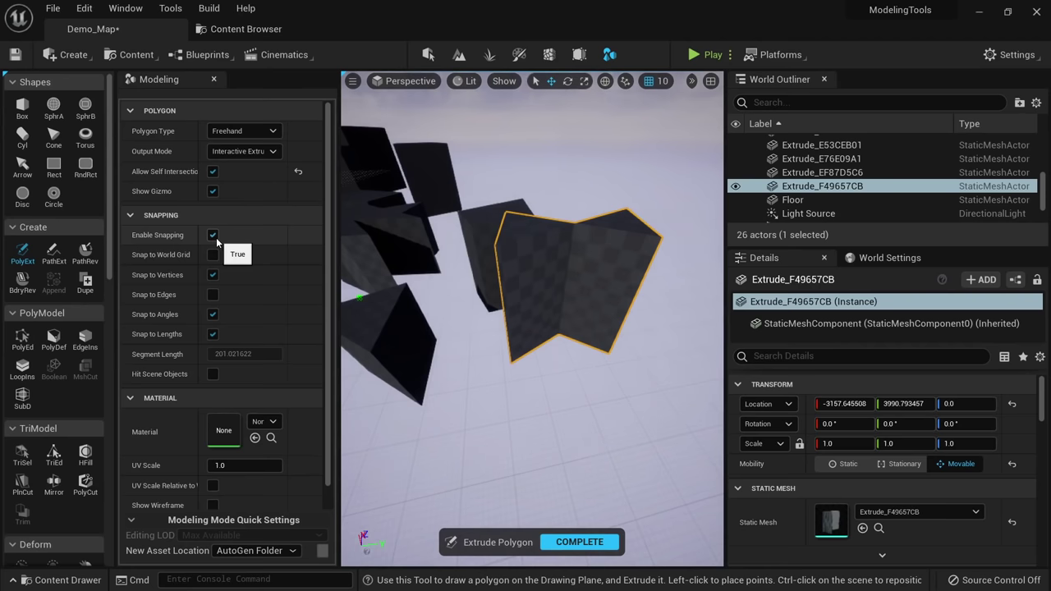
Try a freehand outline with Enable Snapping off, exit without finishing it, and reopen PolyExt with snapping back on.
left_click(214, 236)
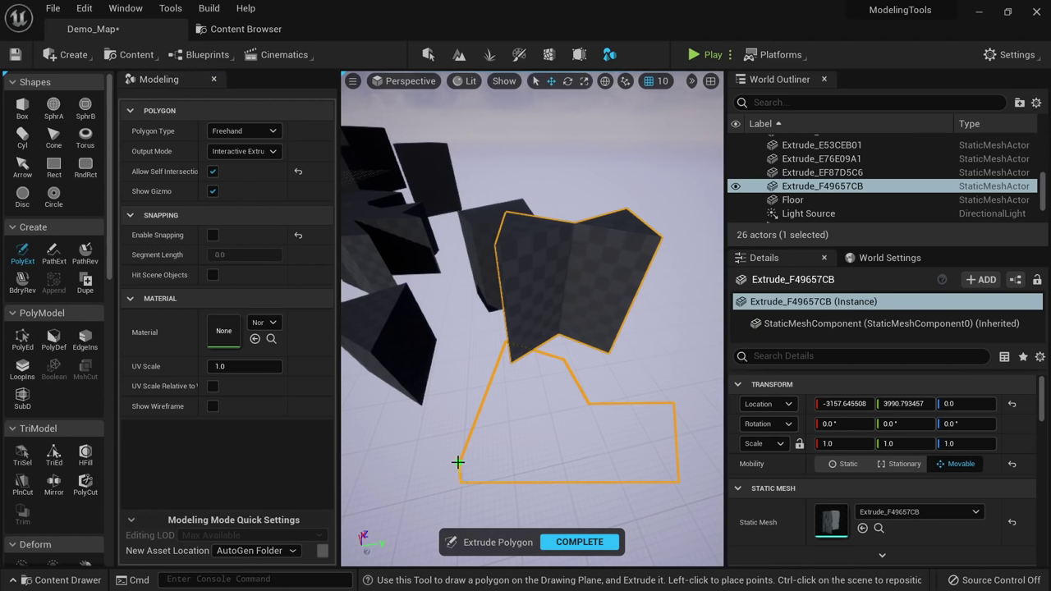
left_click(570, 543)
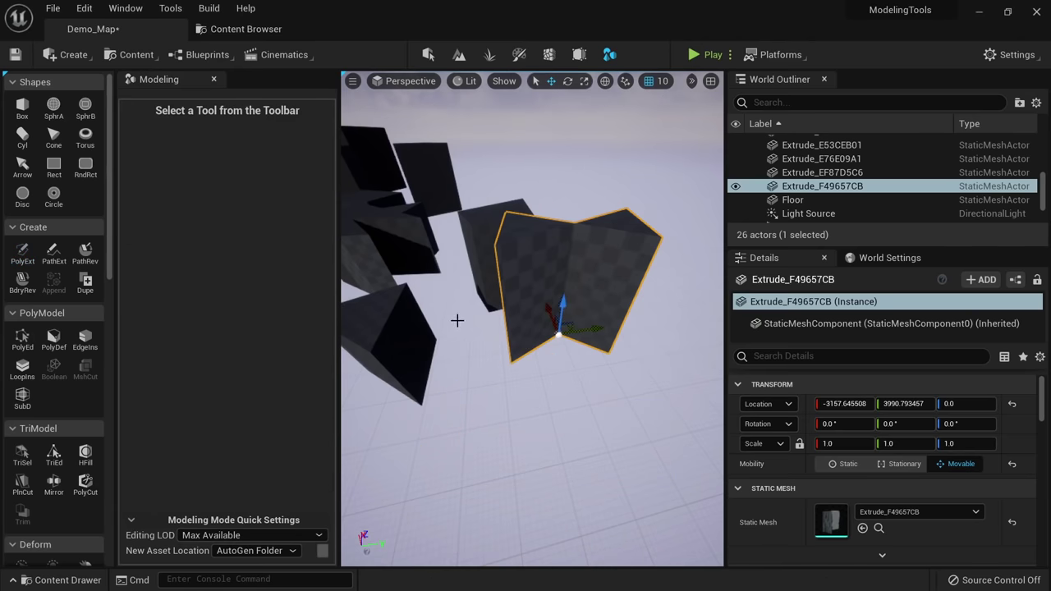
left_click(22, 253)
left_click(212, 236)
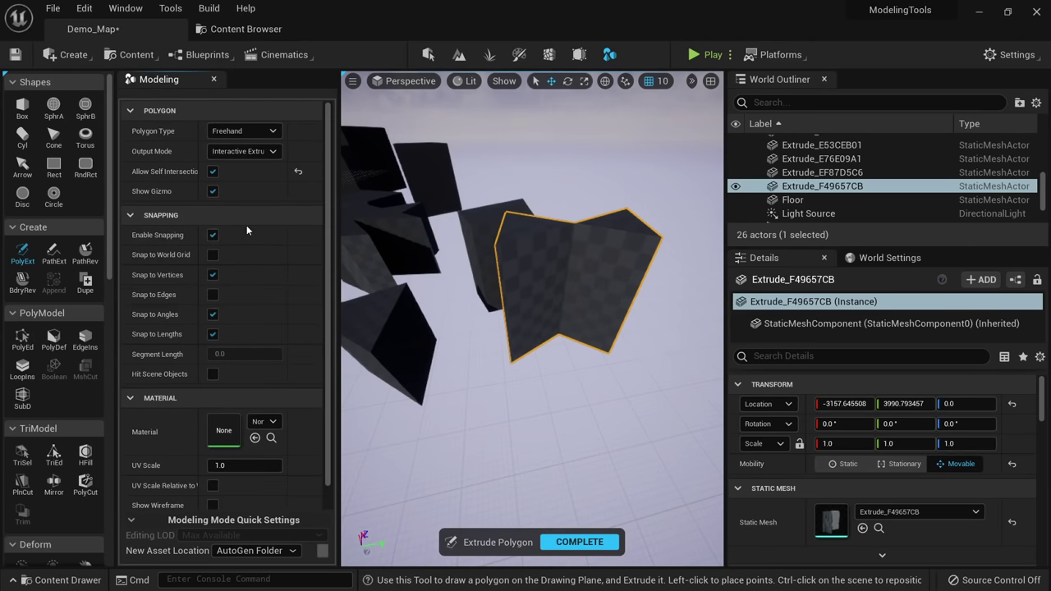
Draw a closed freehand polygon that starts on two base corners of an existing block, and extrude it upward against that block.
right_click_drag(551, 397, 569, 343)
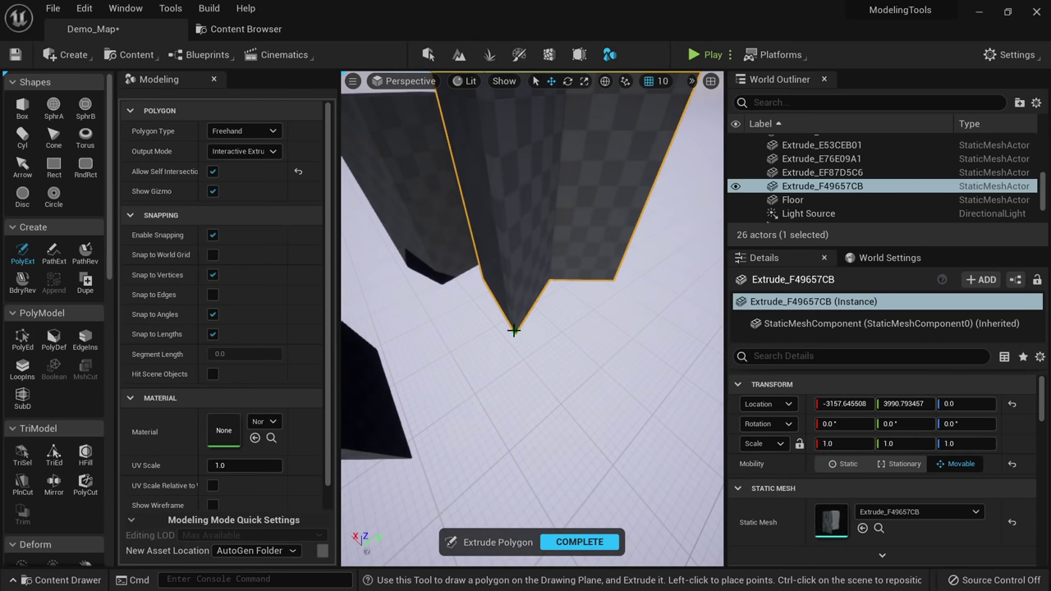
right_click_drag(514, 331, 523, 433)
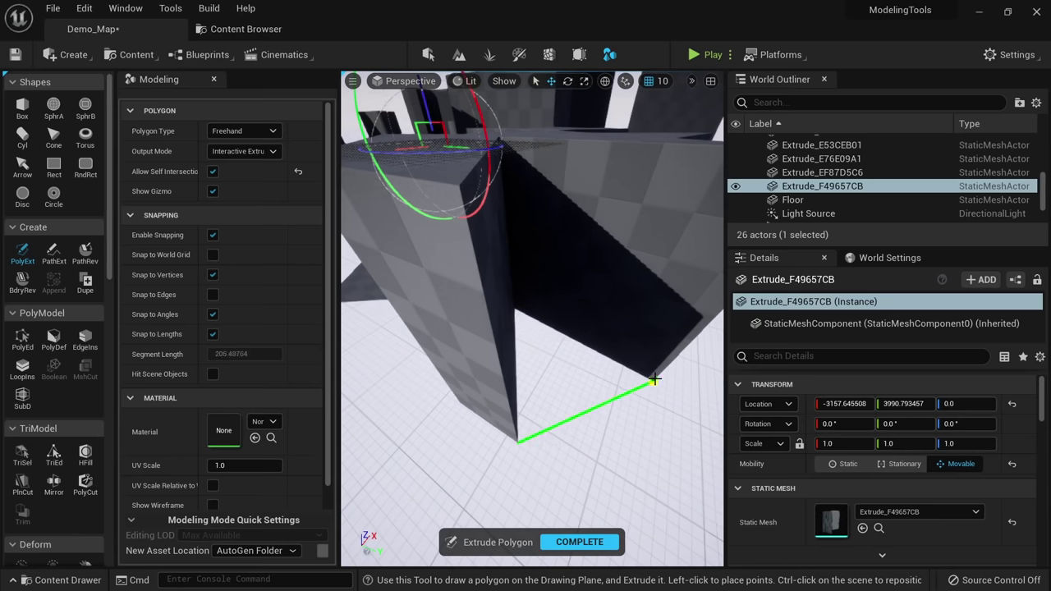
key("s")
right_click_drag(619, 420, 661, 419)
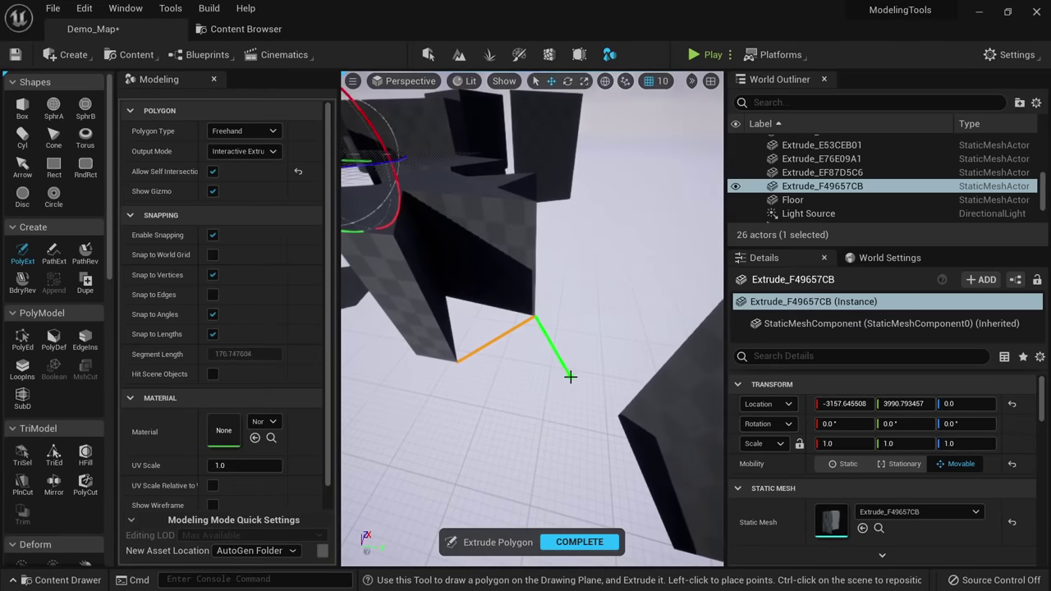
left_click(458, 363)
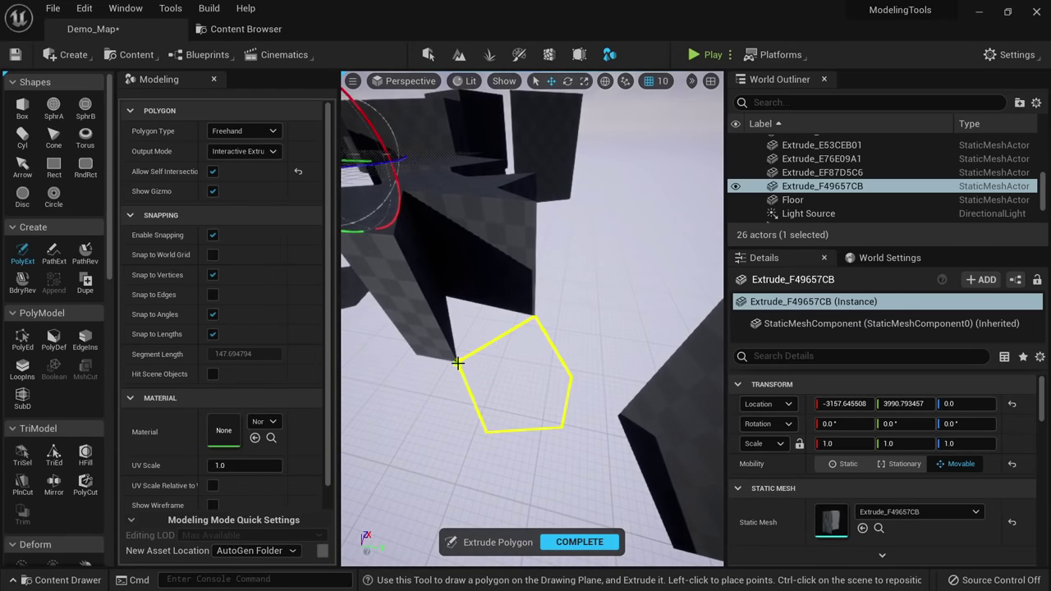
left_click(458, 363)
key("s")
right_click_drag(526, 205, 607, 209)
left_click(540, 202)
With Hit Scene Objects off, draw a long, thin freehand outline across the existing blocks, extrude it and complete the tool.
key("w")
mouse_move(540, 202)
right_mouse_down()
mouse_move(526, 148)
mouse_move(575, 160)
mouse_move(517, 173)
mouse_move(558, 193)
mouse_move(546, 209)
mouse_move(537, 205)
mouse_move(575, 201)
mouse_move(542, 201)
mouse_move(530, 238)
mouse_move(534, 197)
right_mouse_up()
key("w")
key("s")
key("w")
right_click_drag(339, 132, 339, 131)
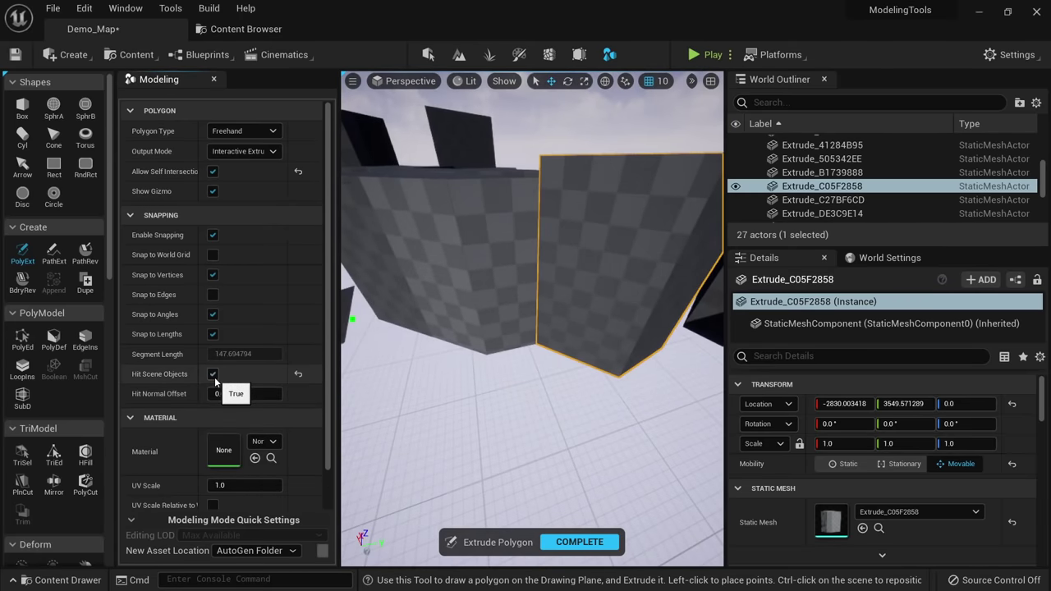
right_click_drag(542, 370, 415, 342)
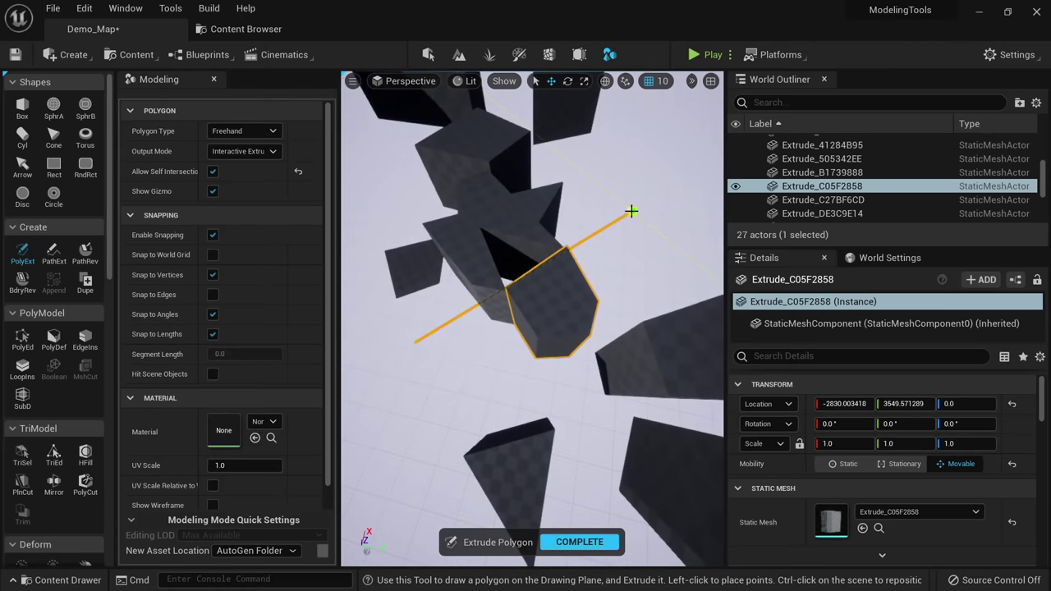
left_click(416, 342)
left_click(470, 275)
left_click(547, 542)
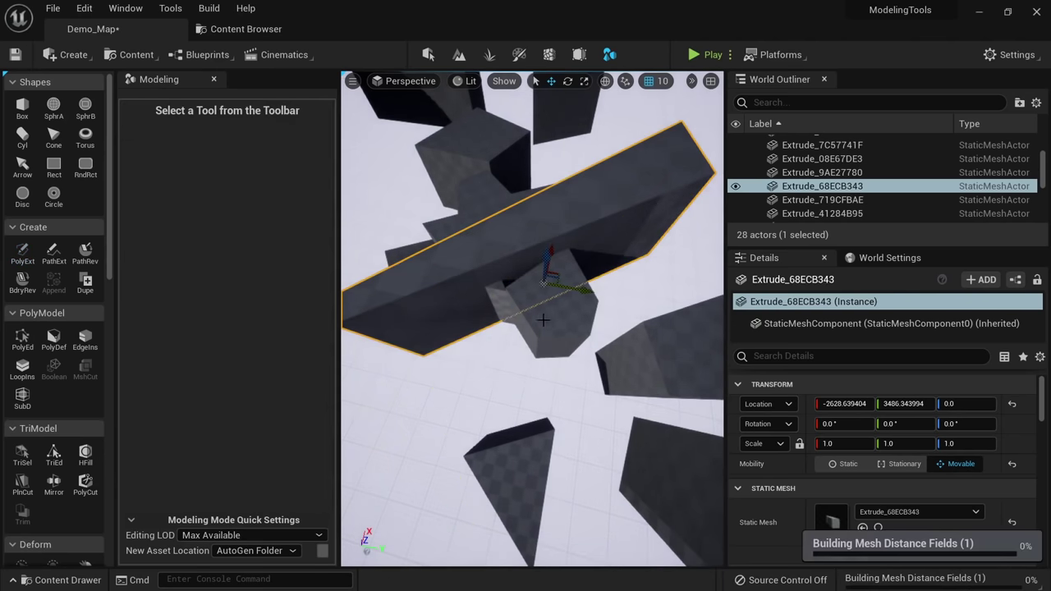
Move the long extruded slab along the Y axis to about 2696, away from the joined blocks.
right_click_drag(542, 319, 603, 313)
left_click_drag(627, 251, 437, 240)
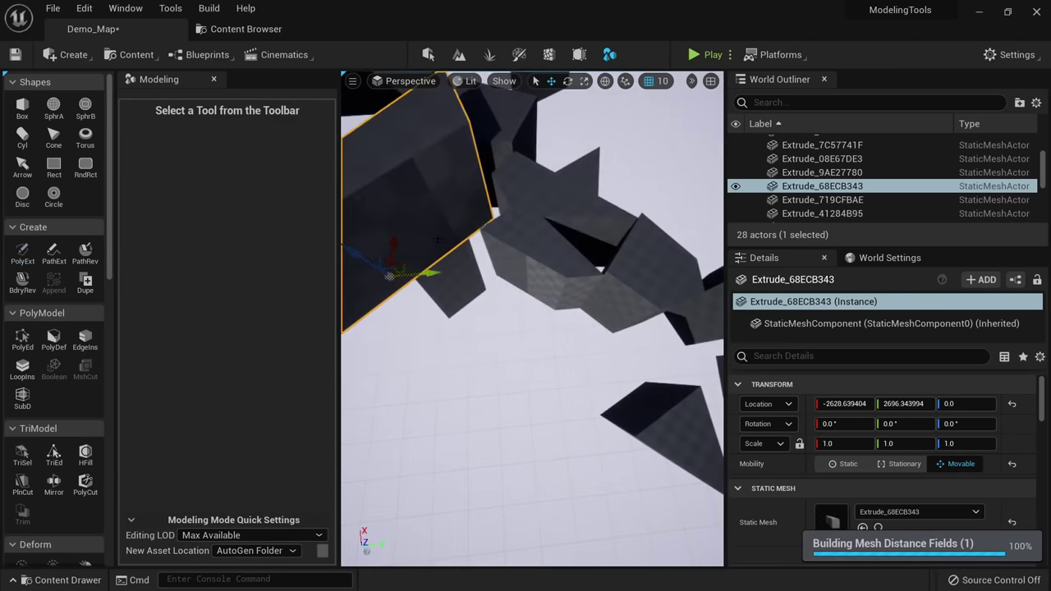
right_click_drag(436, 240, 485, 209)
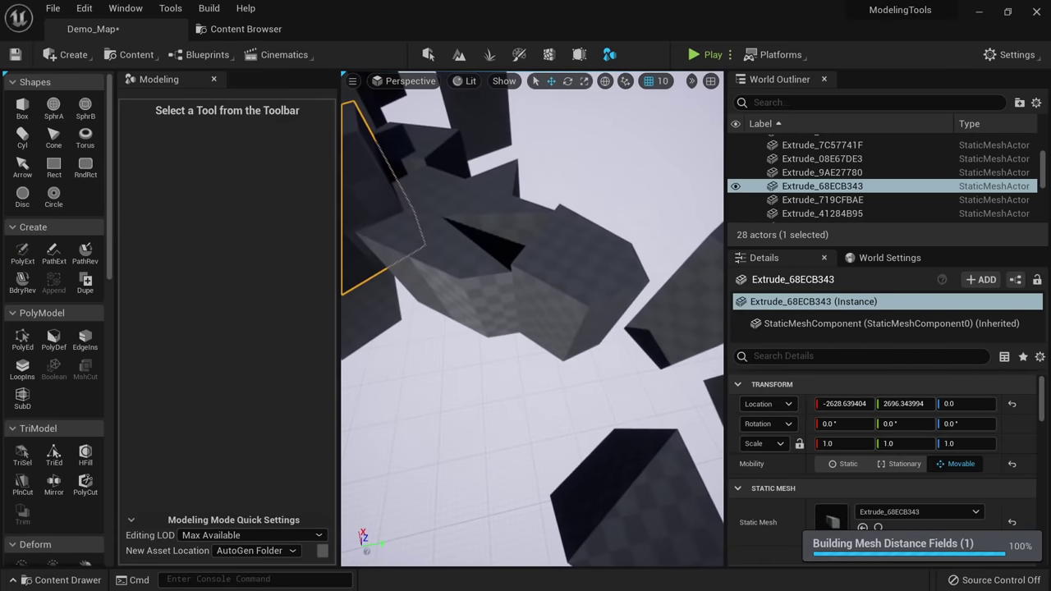
Reopen PolyExt, enable Hit Scene Objects, and draw a closed freehand outline that follows the base corners of the joined blocks.
left_click(22, 251)
mouse_move(516, 347)
right_mouse_down()
mouse_move(561, 337)
mouse_move(518, 350)
right_mouse_up()
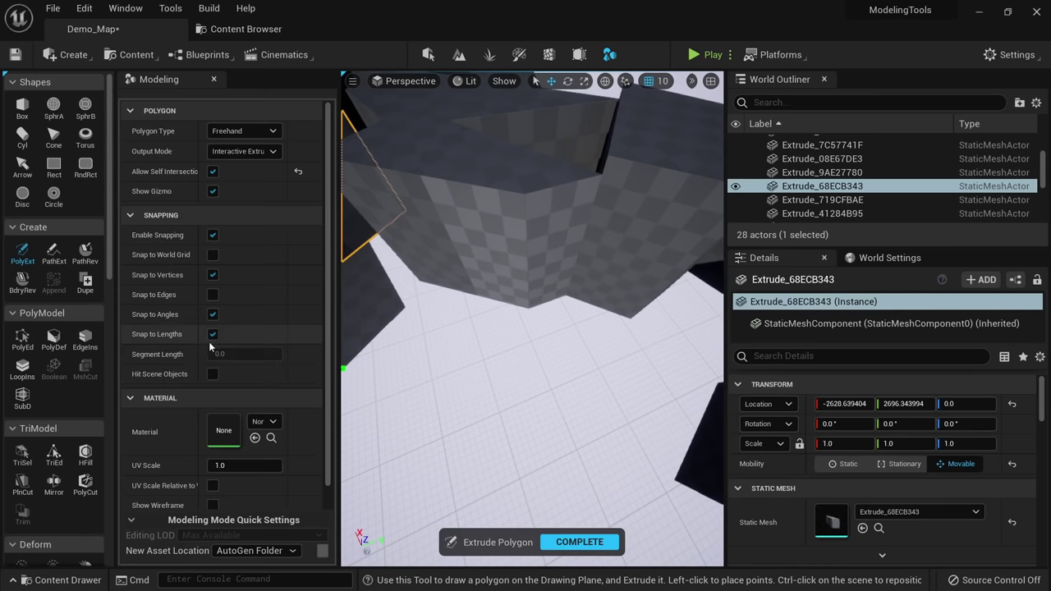
left_click(213, 374)
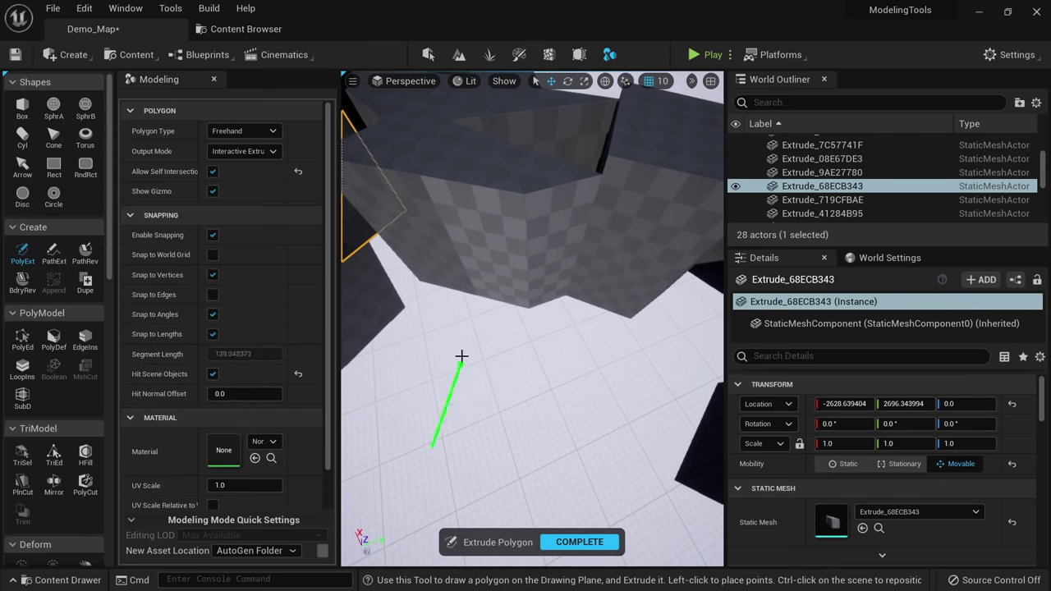
mouse_move(475, 284)
right_mouse_down()
mouse_move(485, 253)
mouse_move(472, 284)
right_mouse_up()
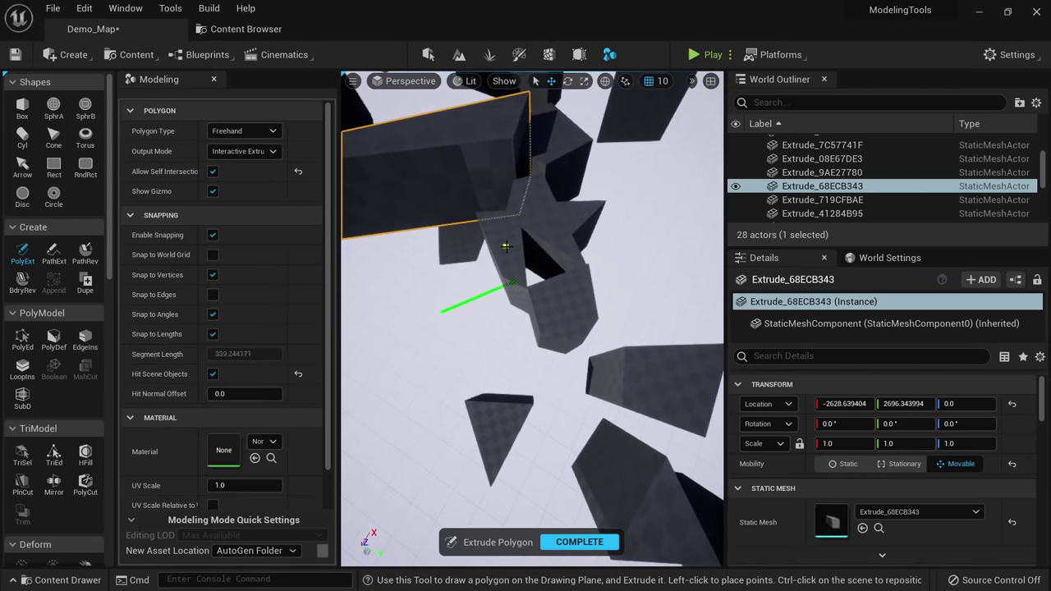
right_click_drag(506, 283, 546, 247)
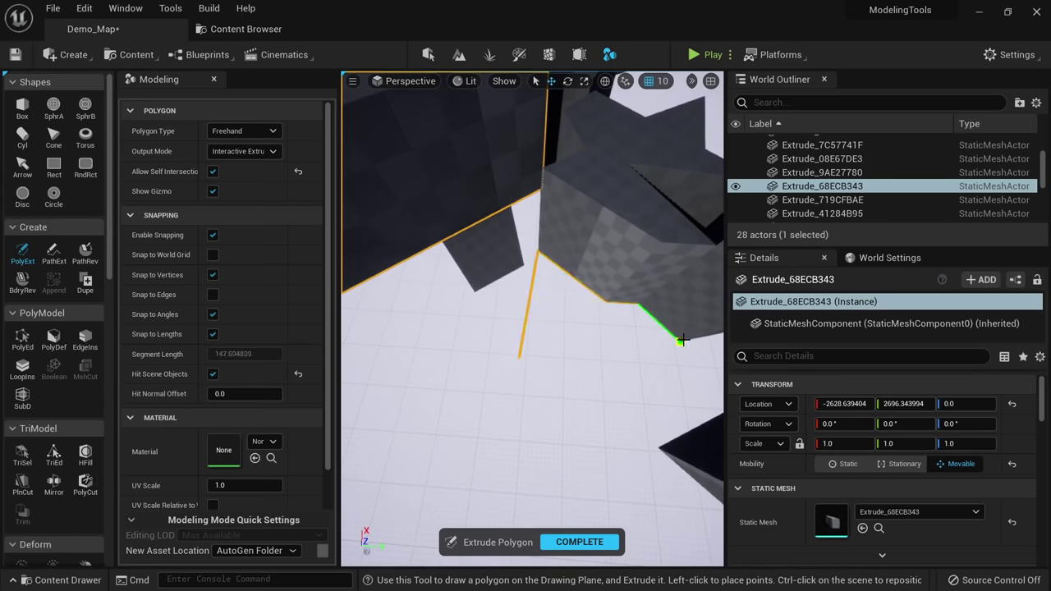
left_click(681, 340)
right_click_drag(684, 384, 688, 382)
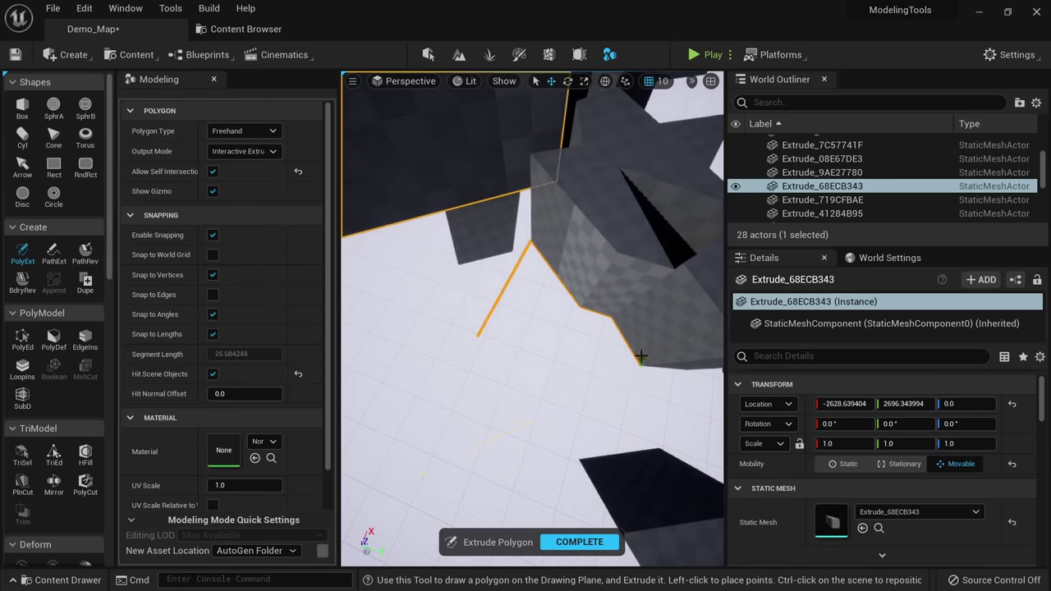
right_click_drag(641, 355, 593, 358)
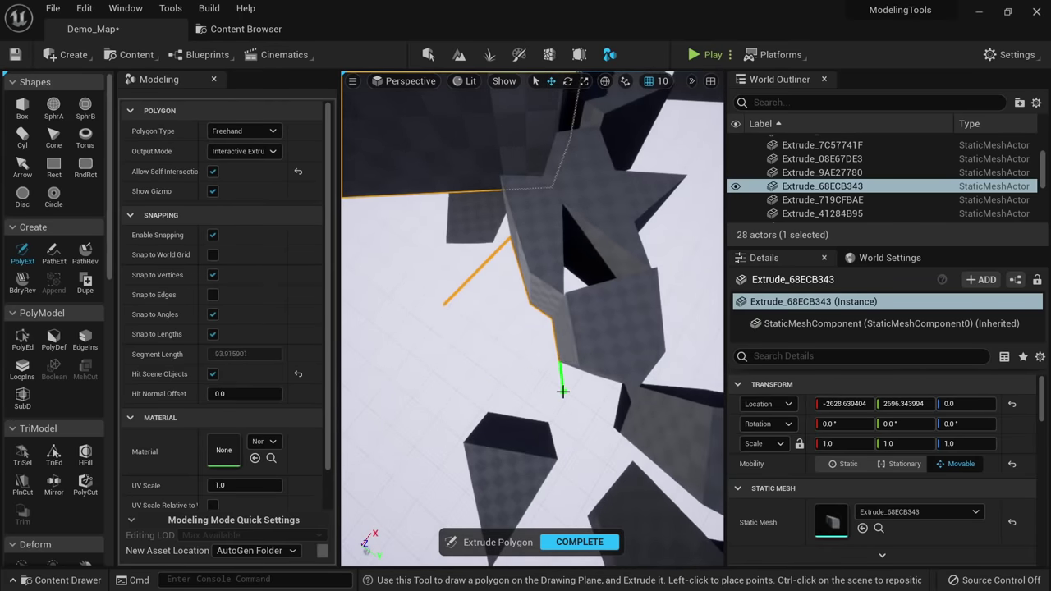
right_click_drag(563, 391, 534, 382)
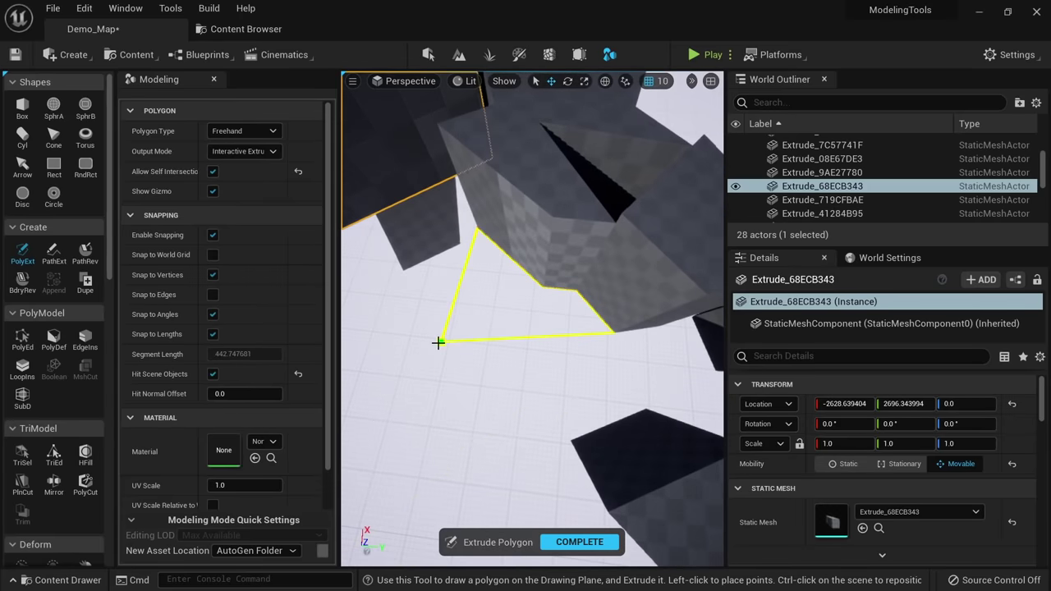
left_click(438, 342)
Extrude the outline beside the joined blocks upward and complete the tool.
left_click(469, 289)
right_click_drag(570, 324, 570, 500)
left_click(580, 542)
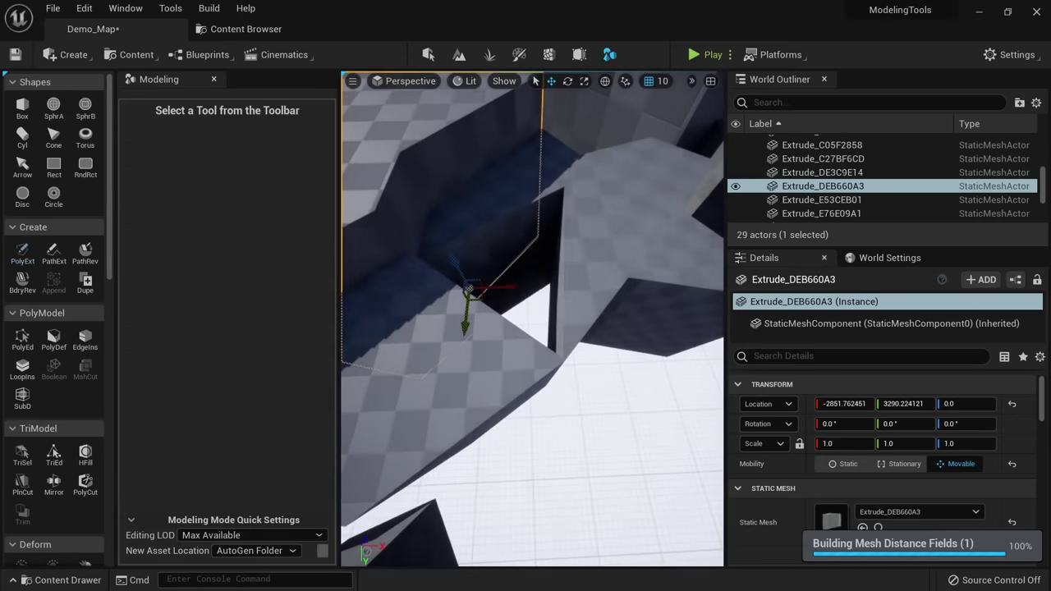
Reopen PolyExt and compare its snapping and material settings with those of the Box and SphrA shape tools.
right_click_drag(558, 427, 492, 361)
left_click(24, 260)
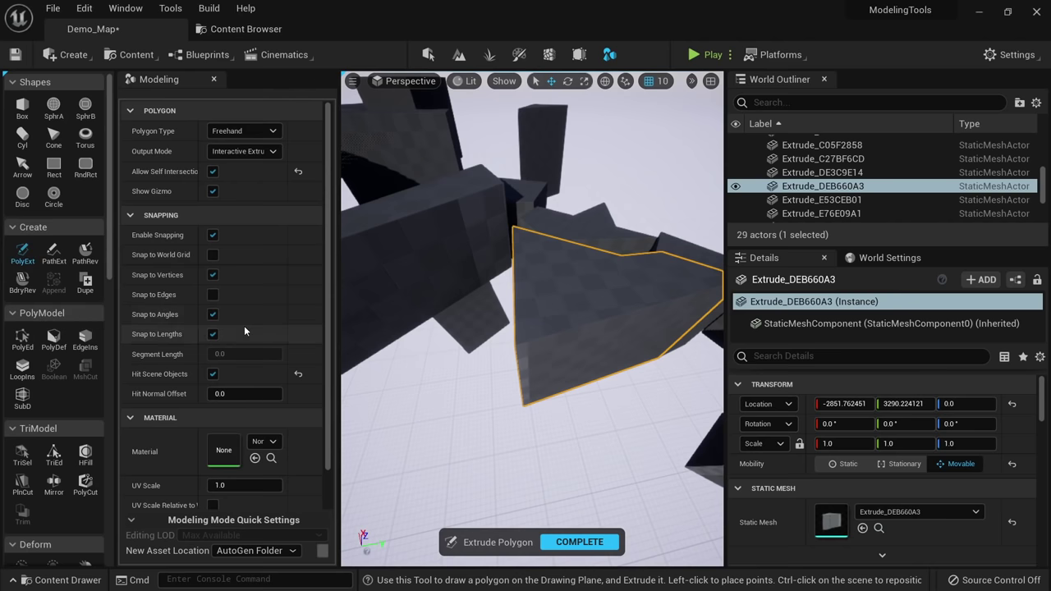
scroll(246, 345, "down", 1)
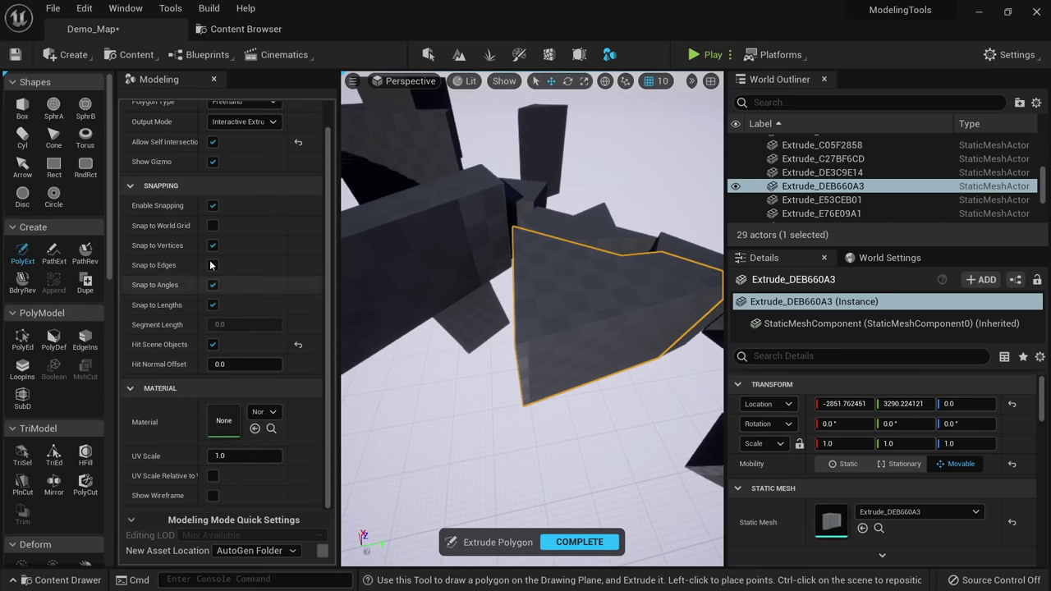
scroll(204, 275, "up", 1)
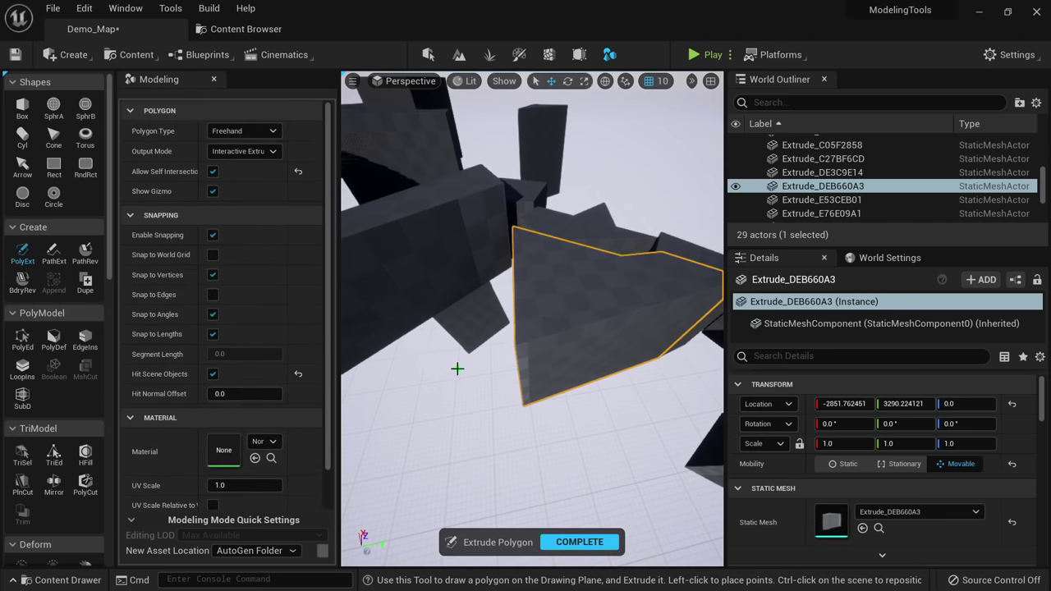
key("f")
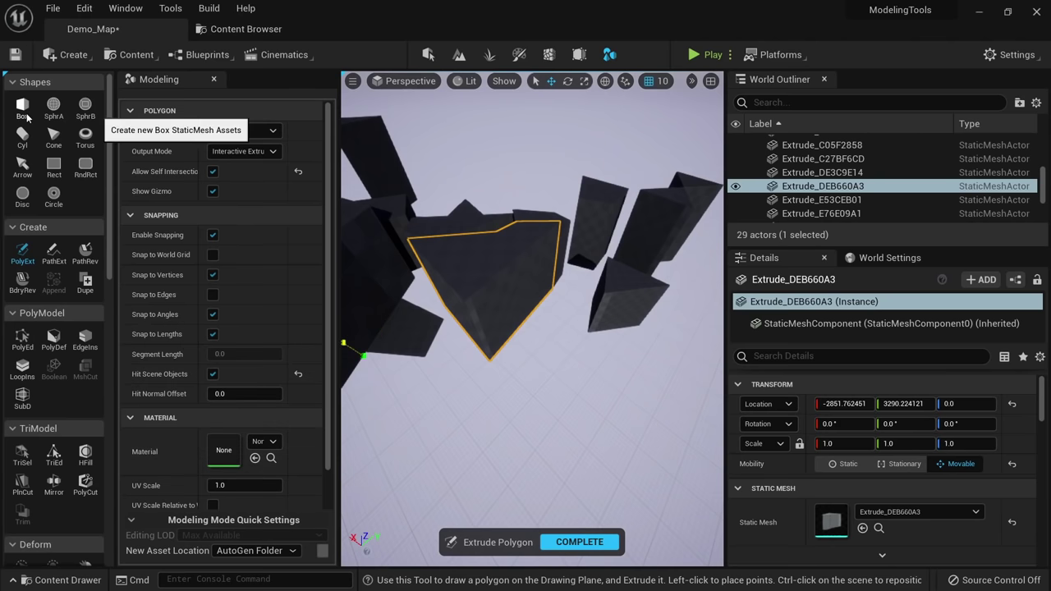
left_click(22, 106)
scroll(246, 410, "down", 3)
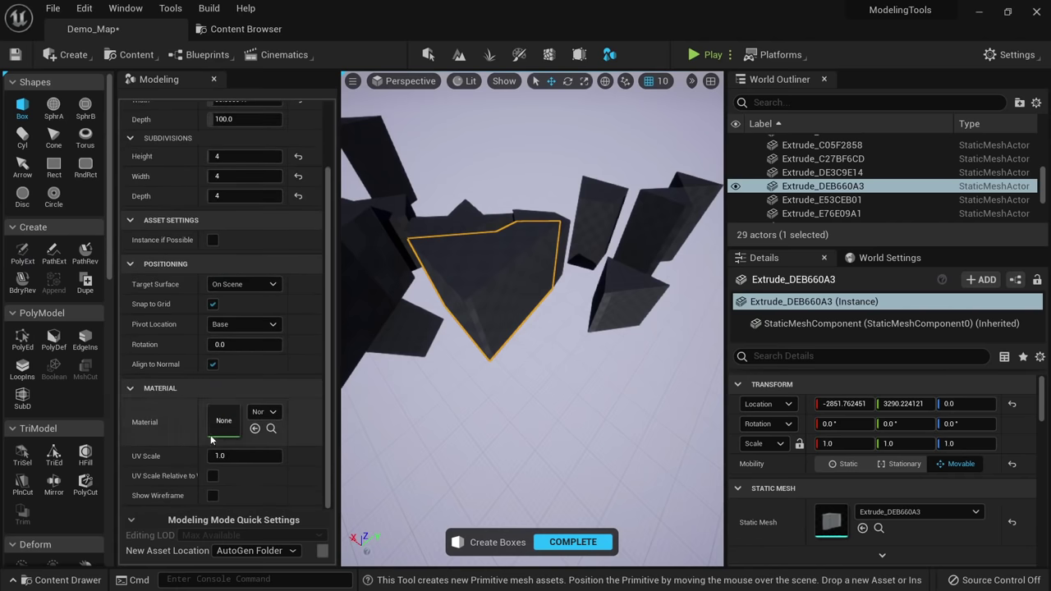
left_click(53, 116)
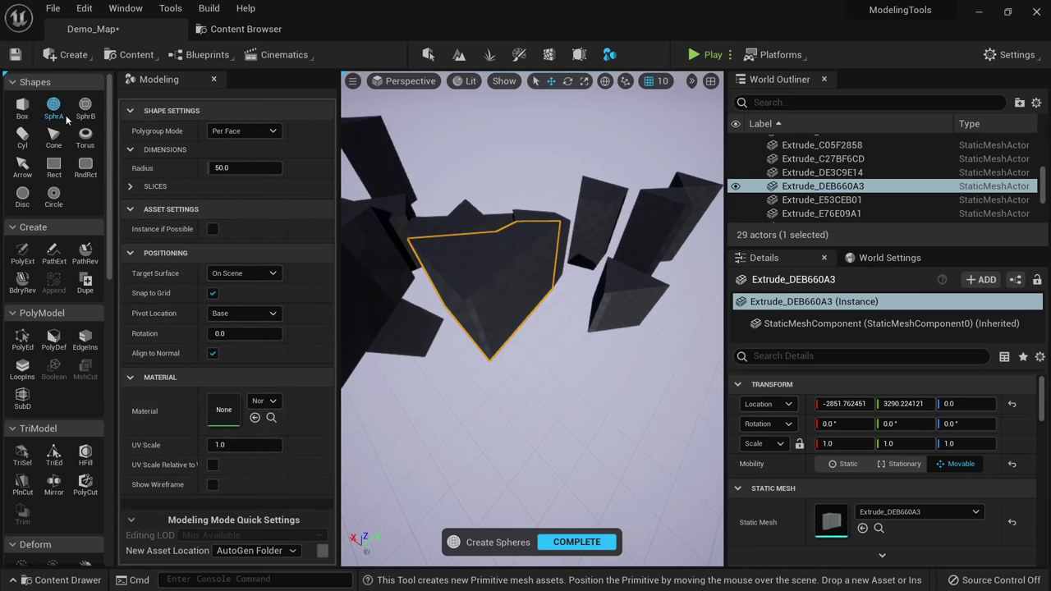
left_click(33, 267)
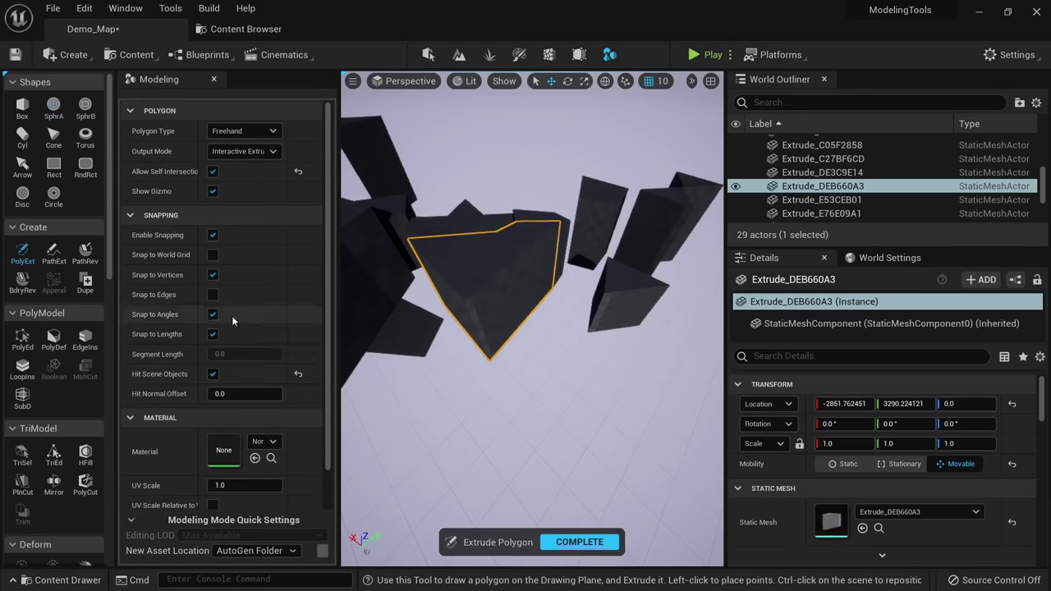
scroll(246, 337, "down", 1)
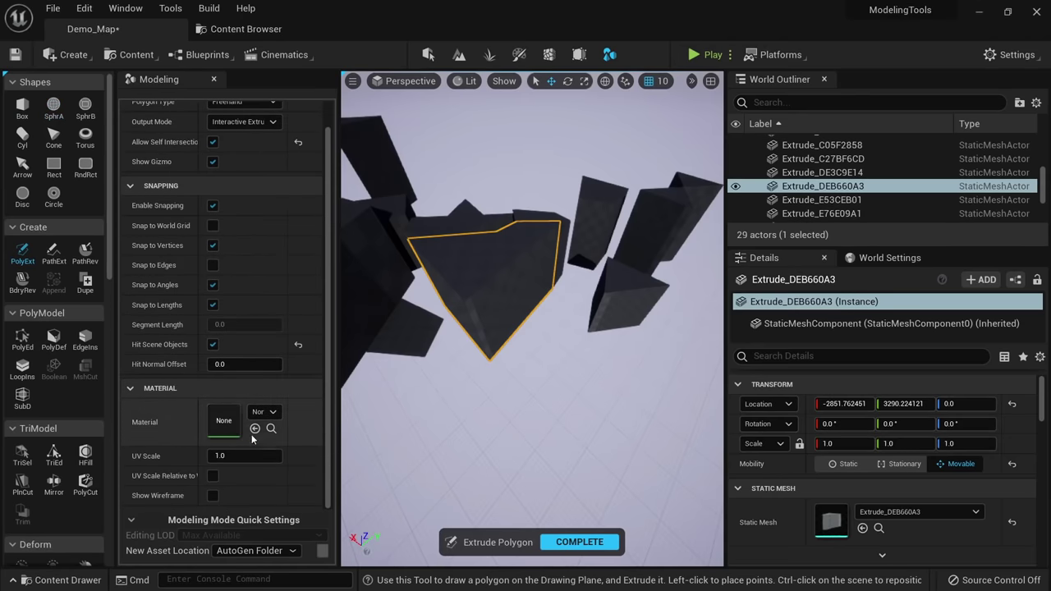
right_click_drag(520, 410, 463, 375)
scroll(132, 410, "up", 2)
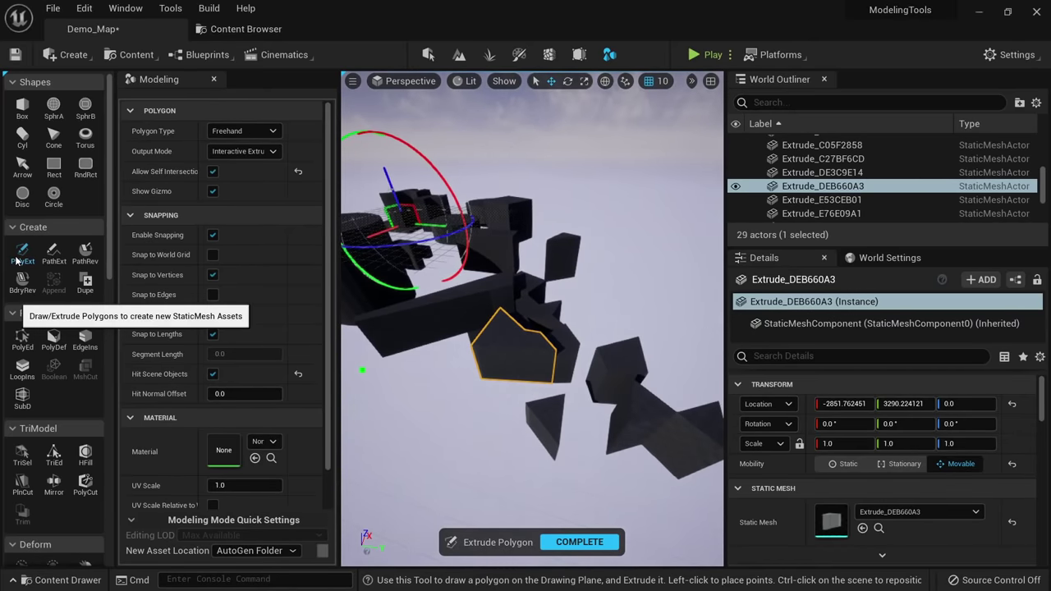
Draw a closed freehand polygon on the ground in front of the existing blocks and extrude it into a mesh.
right_click_drag(432, 276, 414, 314)
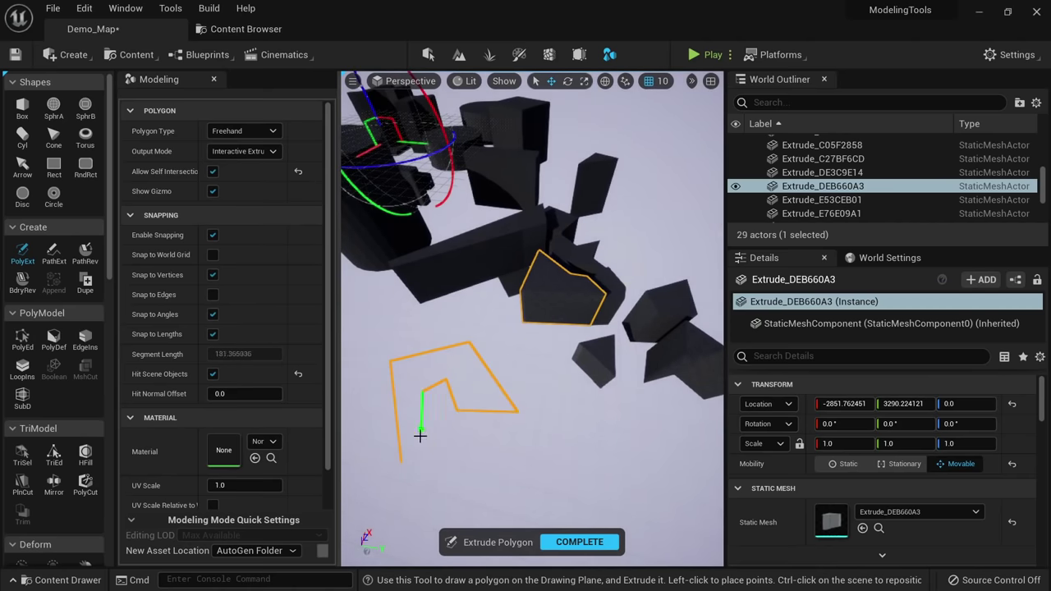
left_click(405, 462)
left_click(403, 370)
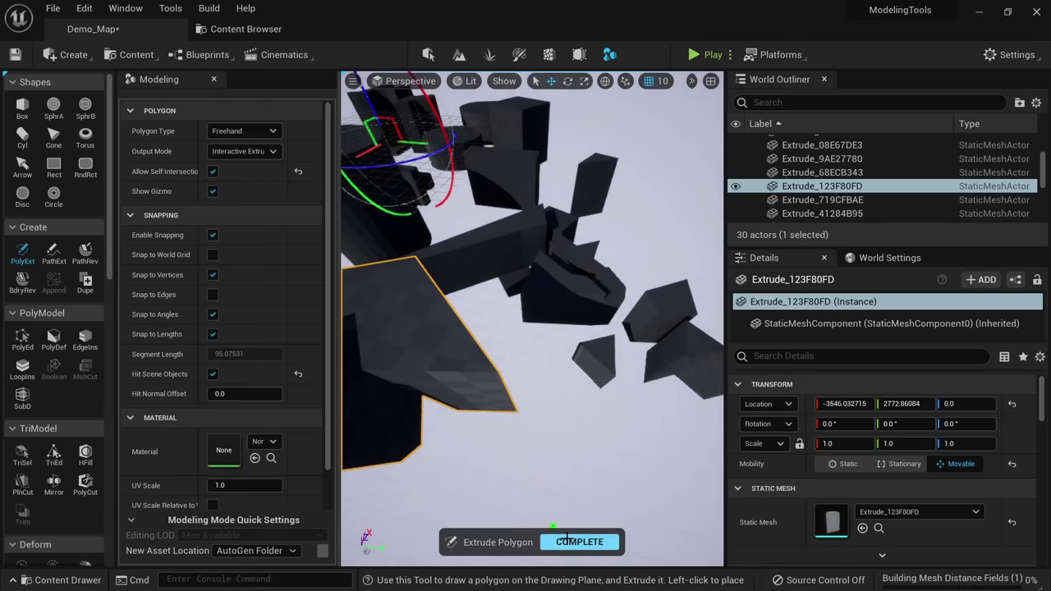
left_click(579, 542)
Draw a closed four-sided path on an empty area of the ground with Extrude PolyPath.
right_click_drag(341, 248, 344, 231)
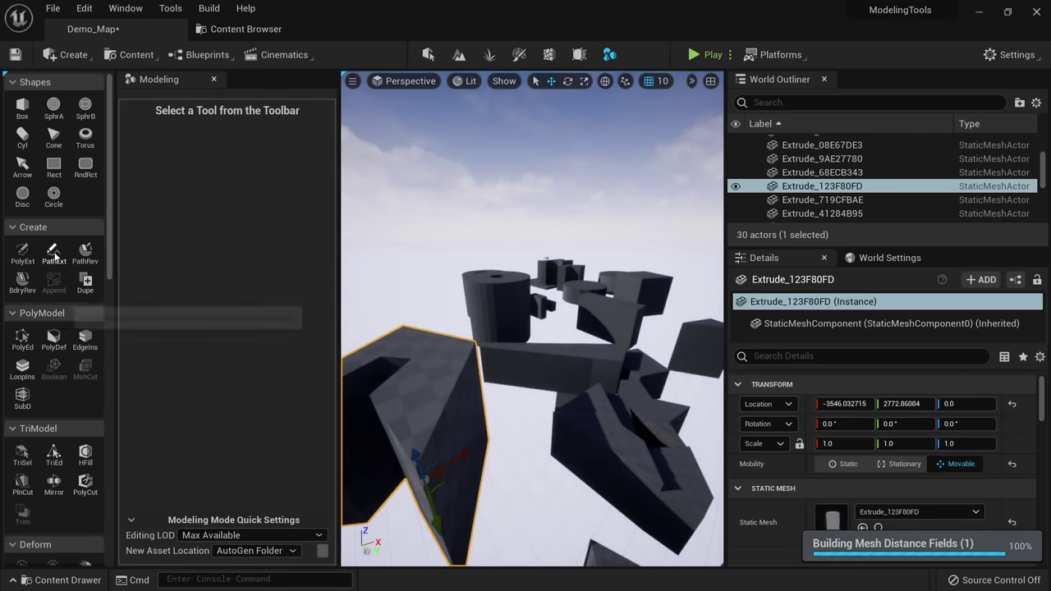
left_click_drag(410, 328, 706, 349, "alt")
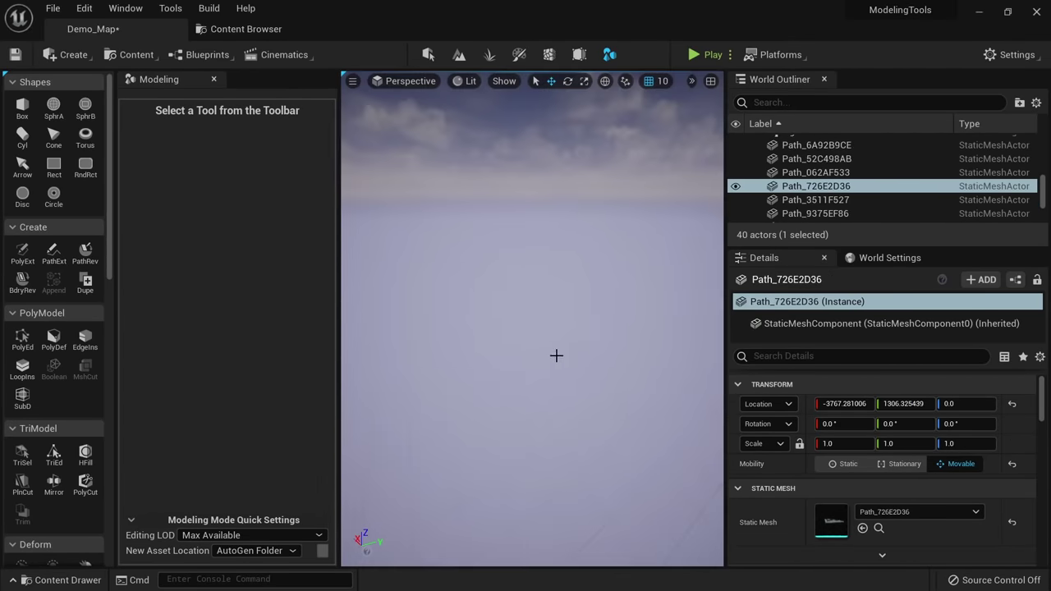
right_click_drag(556, 356, 556, 320)
right_click_drag(423, 314, 361, 287)
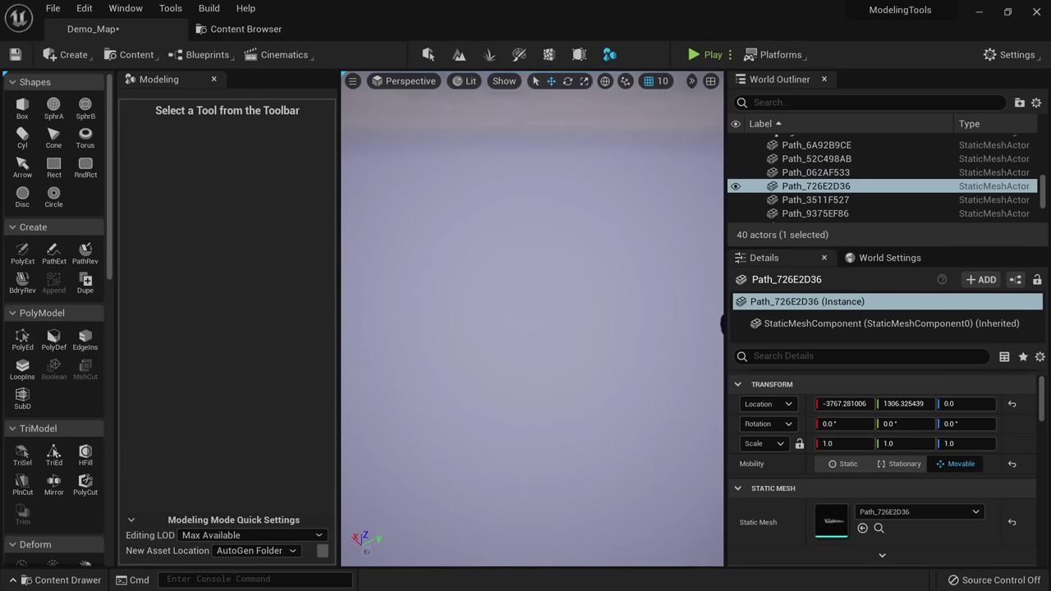
right_click_drag(549, 304, 653, 306)
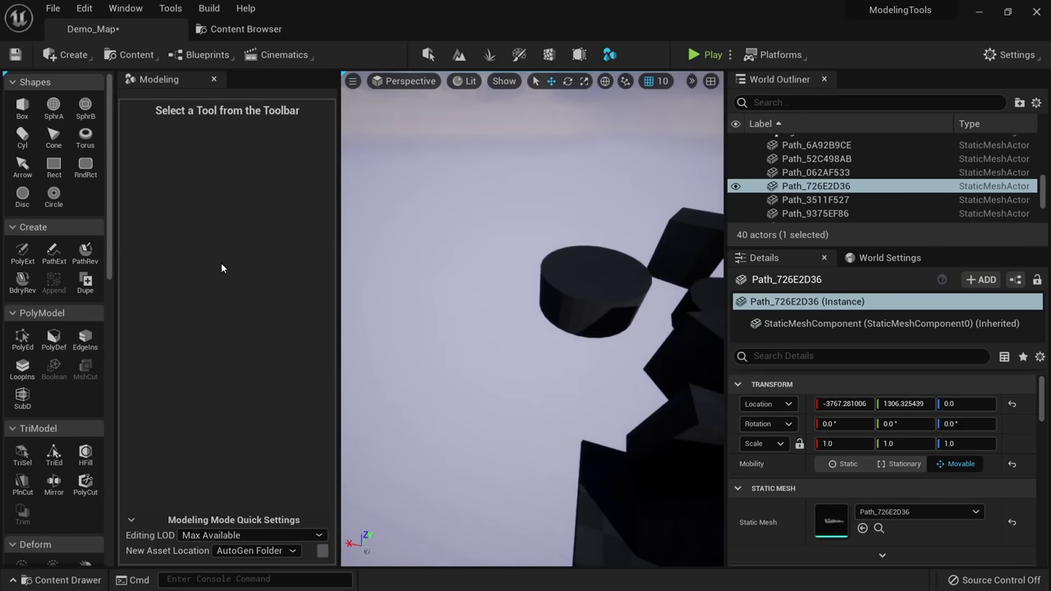
right_click_drag(589, 260, 501, 238)
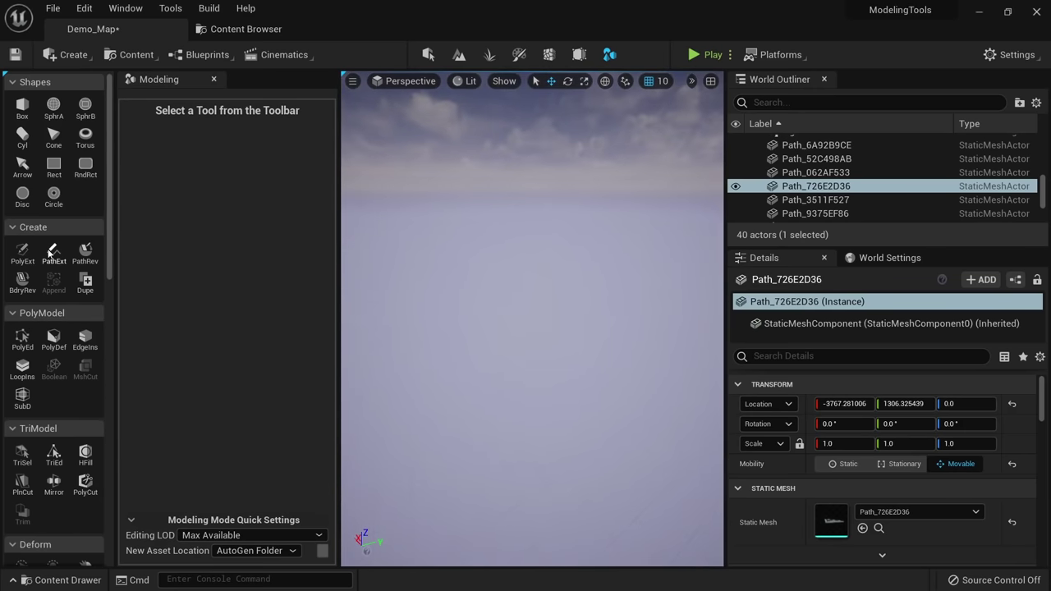
left_click(49, 252)
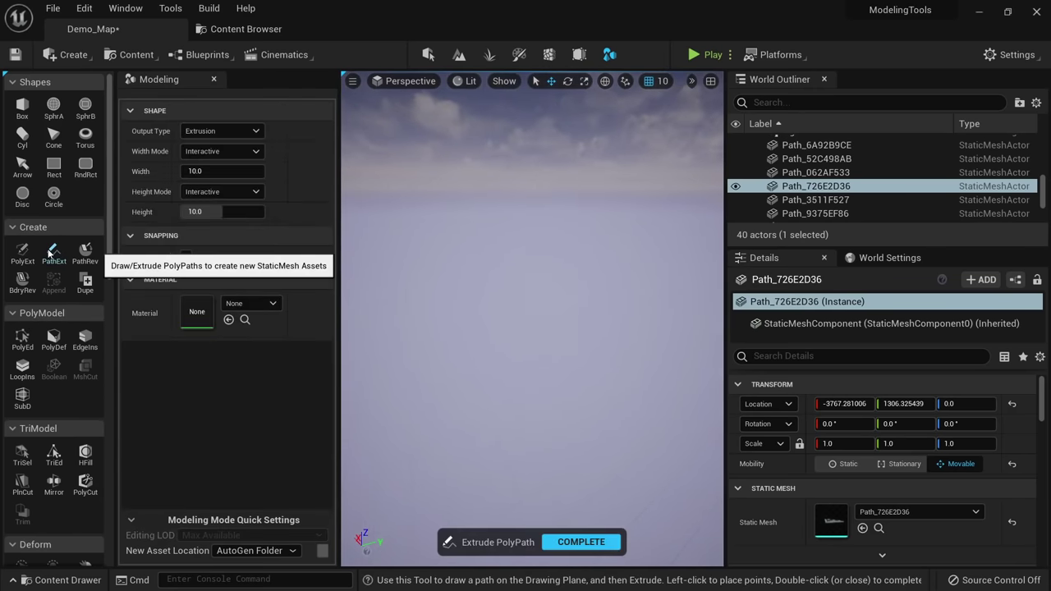
right_click_drag(535, 364, 599, 365)
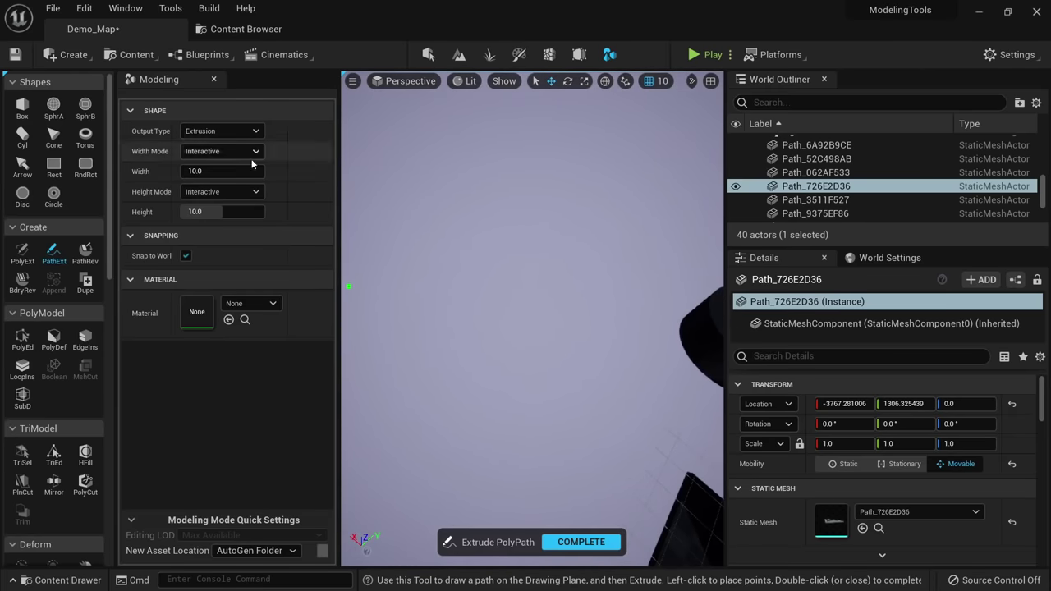
right_click_drag(369, 160, 332, 156)
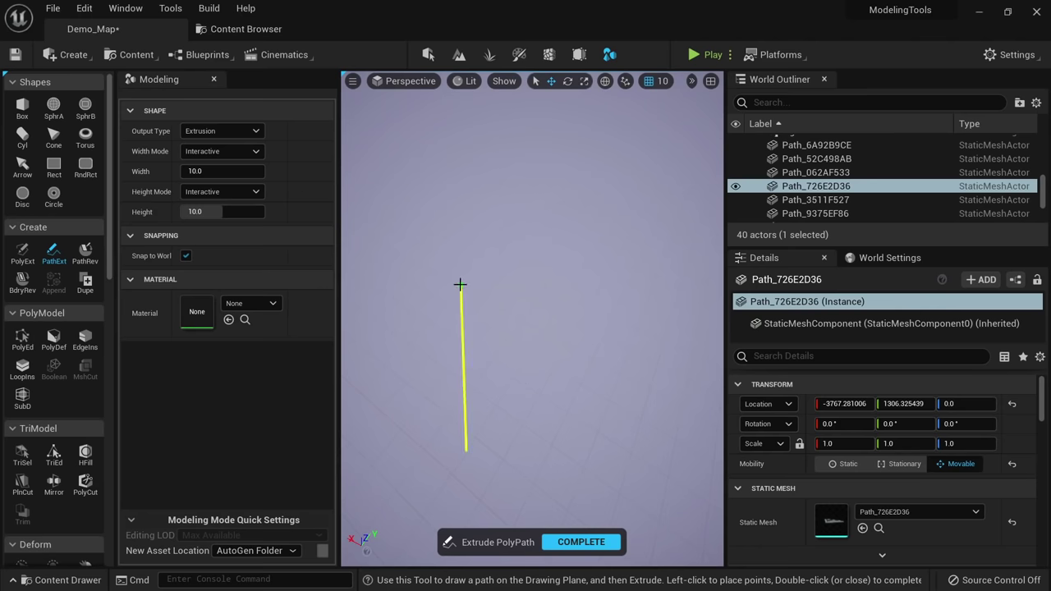
left_click(606, 264)
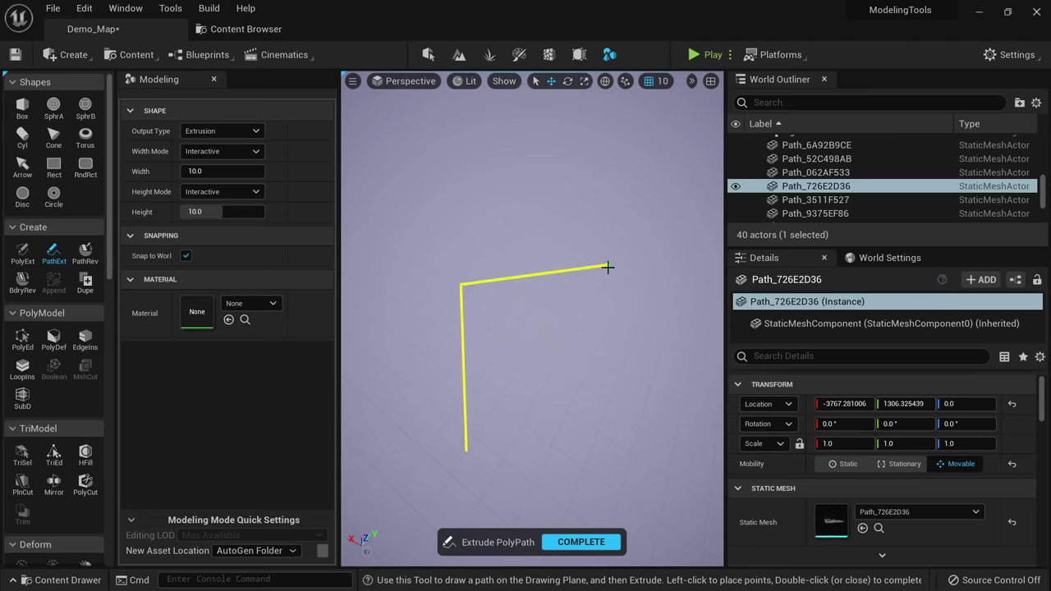
left_click(466, 451)
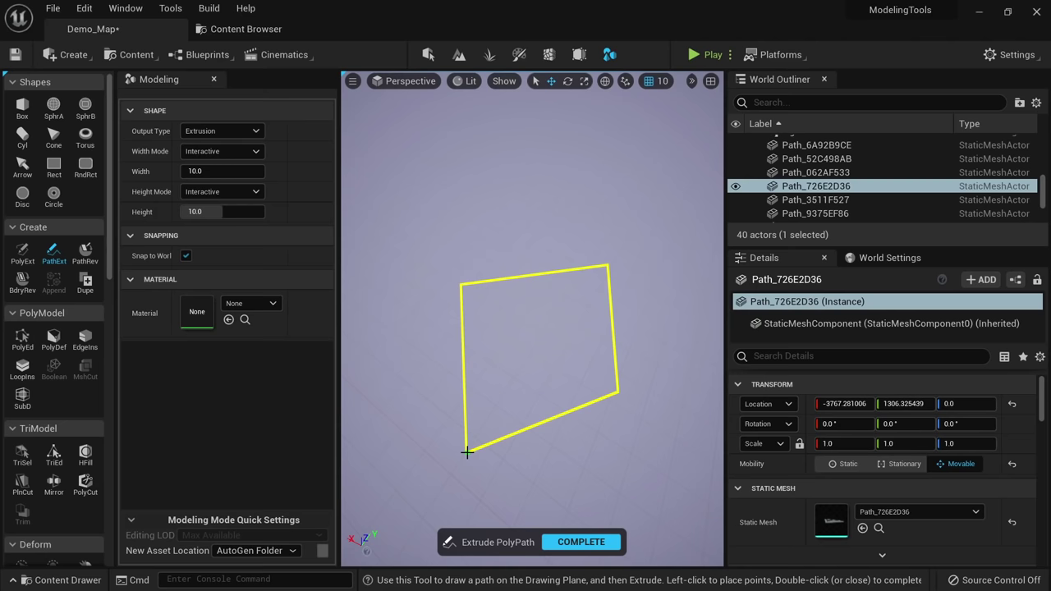
left_click(467, 450)
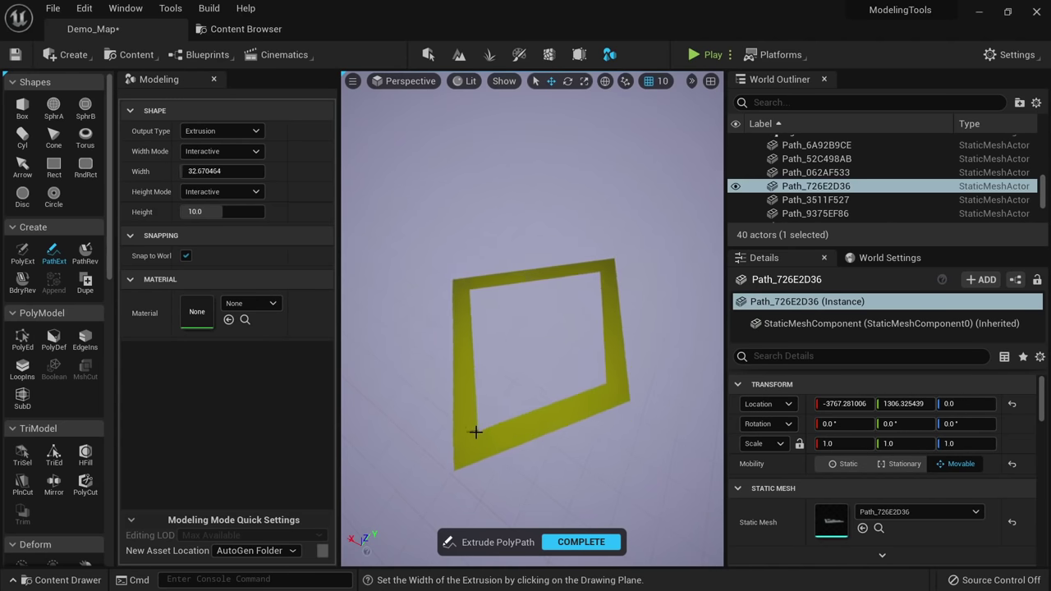
Extrude the four-sided path into hollow walls about 22 wide and 430 high, and complete the extrusion.
left_click_drag(486, 410, 575, 361, "alt")
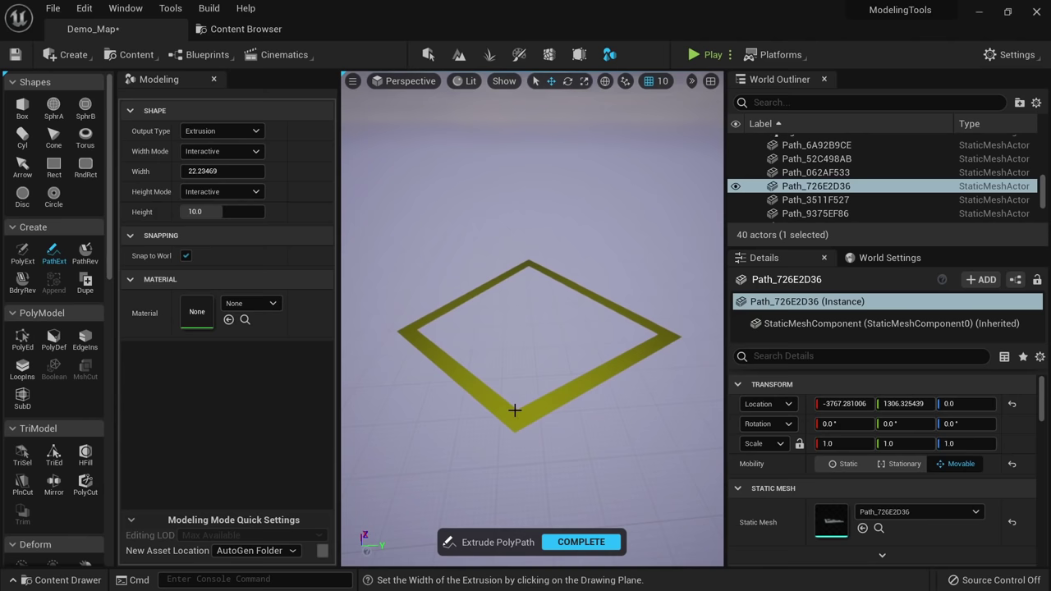
left_click(514, 409)
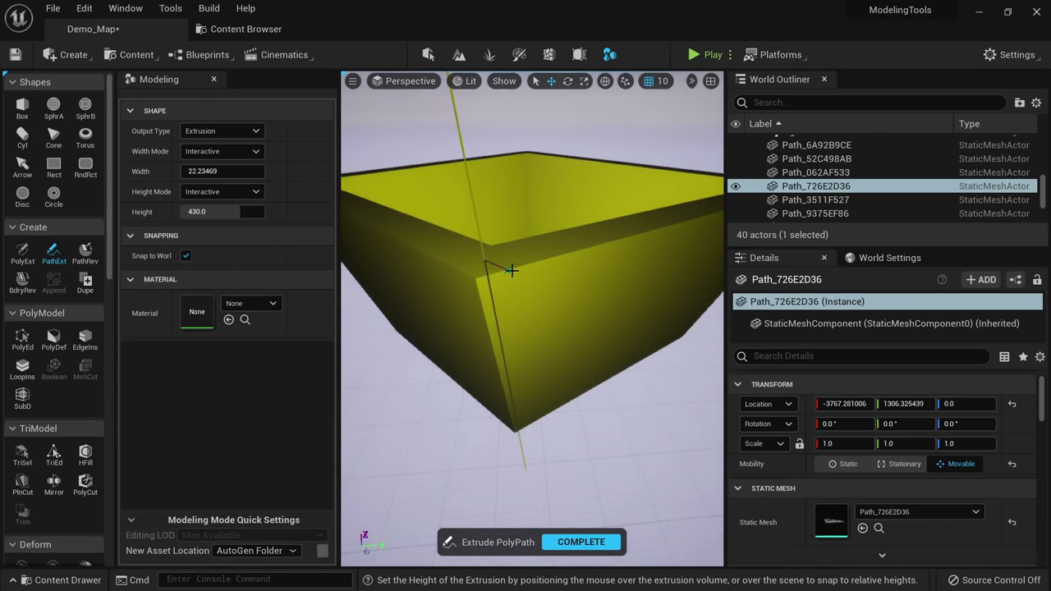
left_click(511, 264)
left_click(597, 543)
Draw a closed, irregular many-sided PolyPath on the ground around the hollow four-sided box.
left_click_drag(592, 492, 711, 484, "alt")
right_click_drag(532, 329, 556, 265)
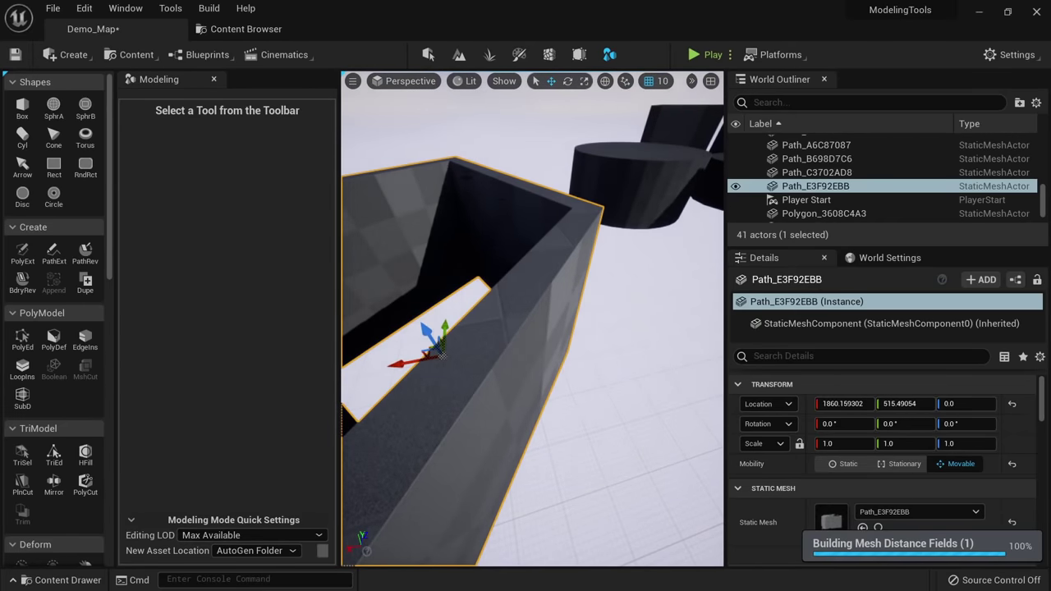
left_click_drag(584, 151, 538, 197, "alt")
scroll(629, 317, "down", 5)
left_click_drag(629, 317, 582, 399, "alt")
left_click_drag(551, 481, 427, 525, "alt")
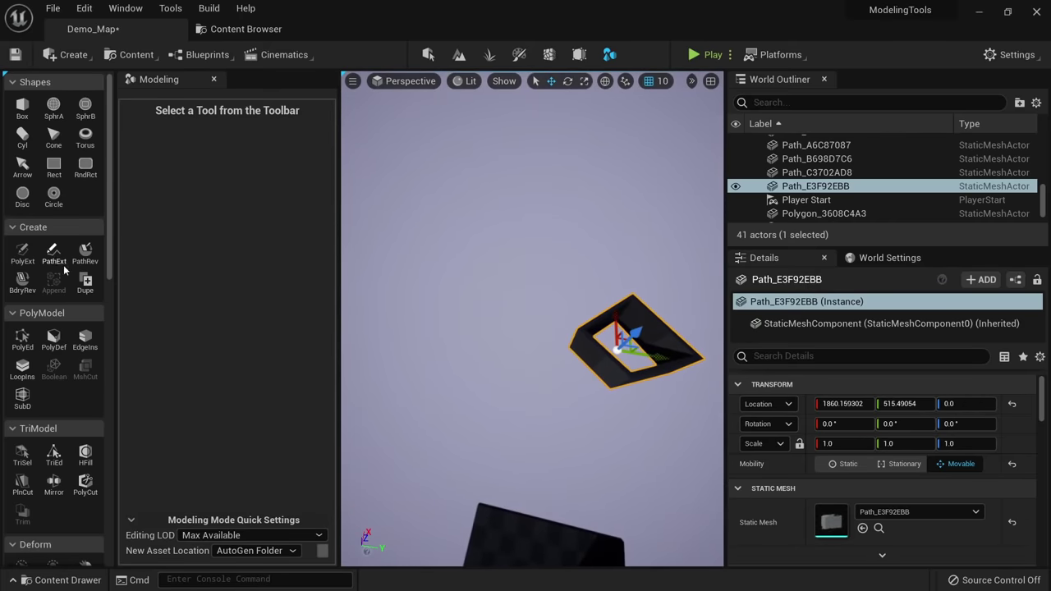
left_click(55, 256)
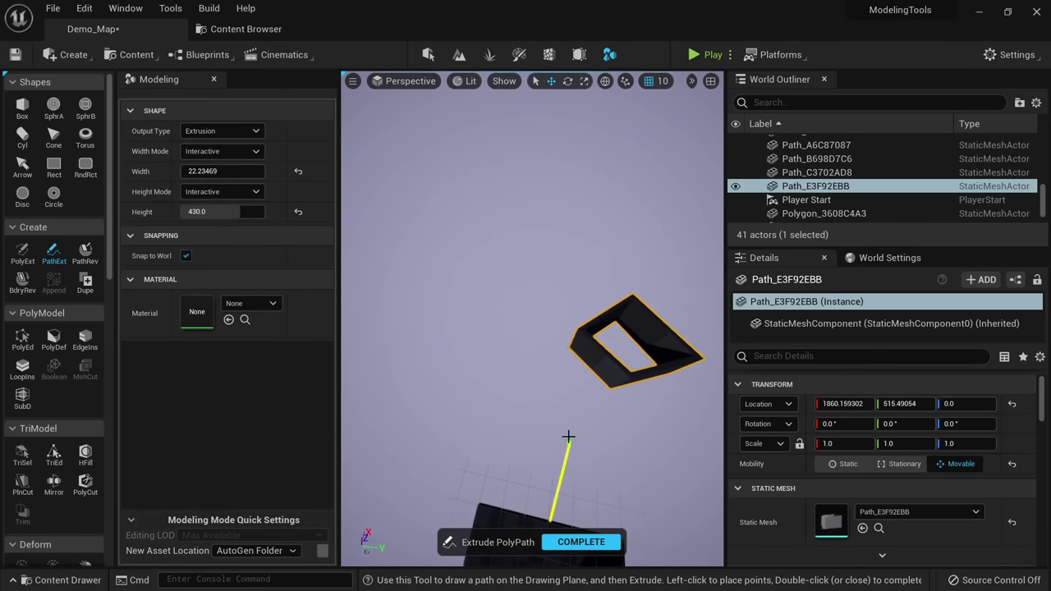
right_click_drag(667, 205, 676, 218)
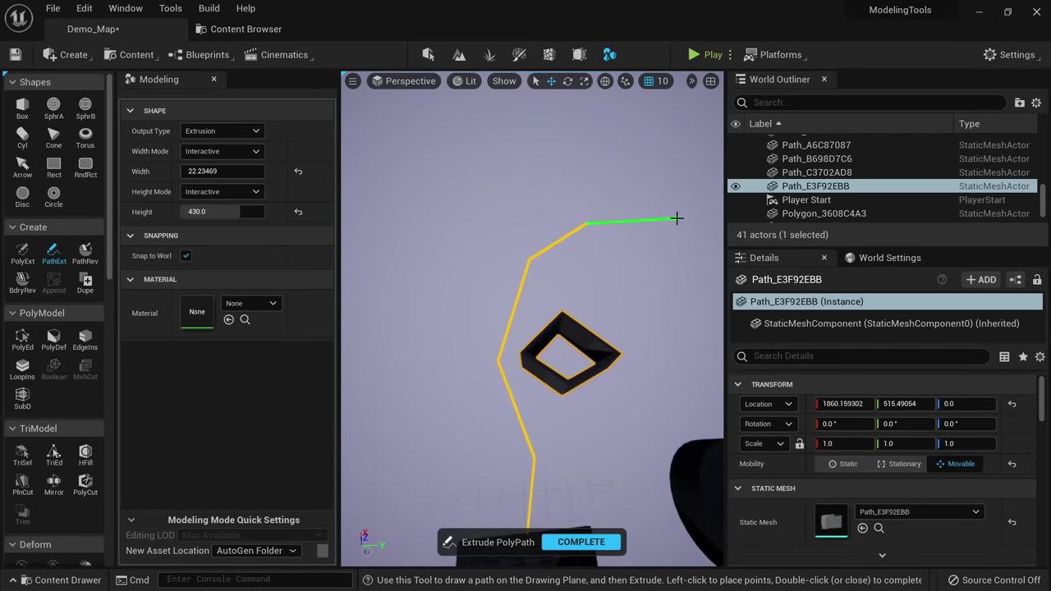
left_click_drag(693, 168, 668, 228, "alt")
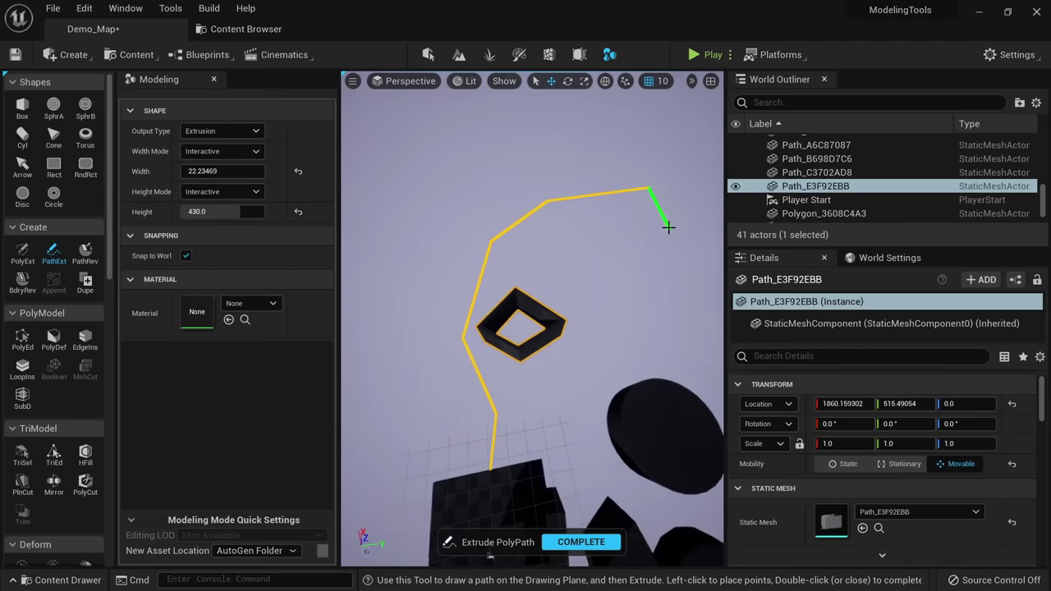
left_click(596, 309)
left_click(586, 371)
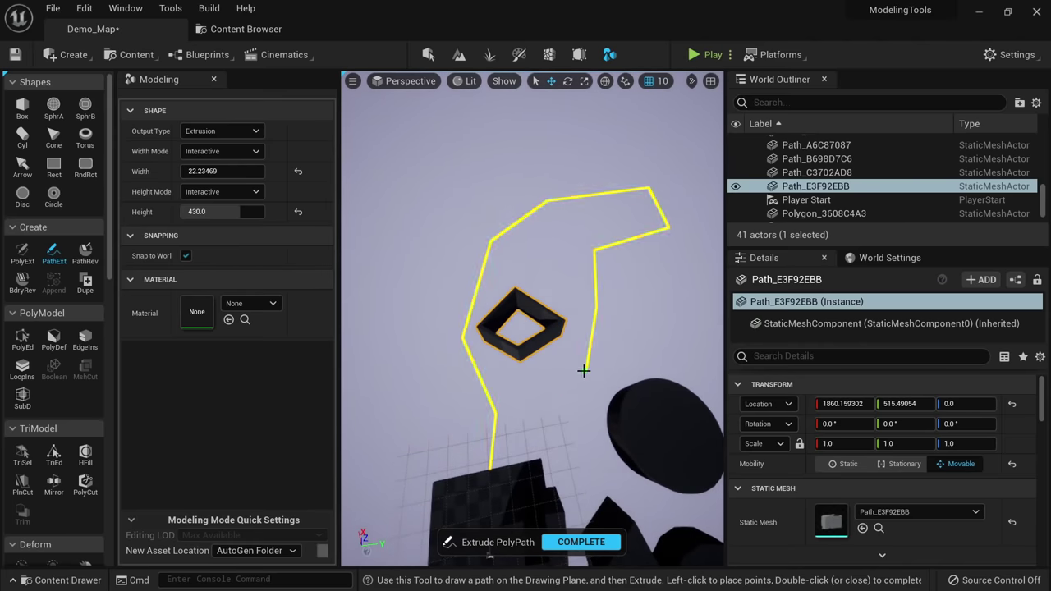
left_click(537, 392)
left_click(517, 456)
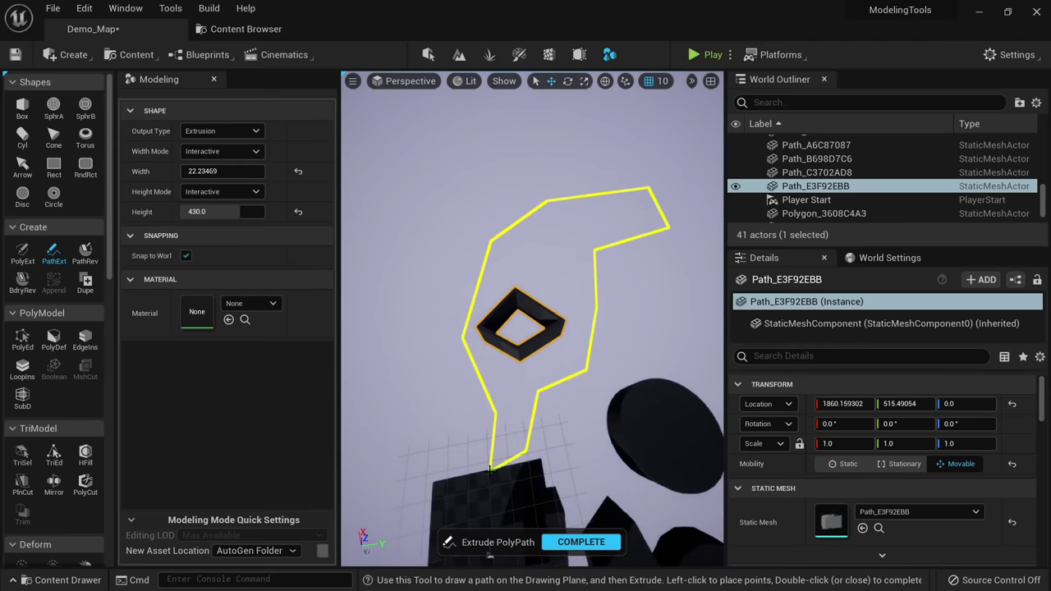
left_click(490, 468)
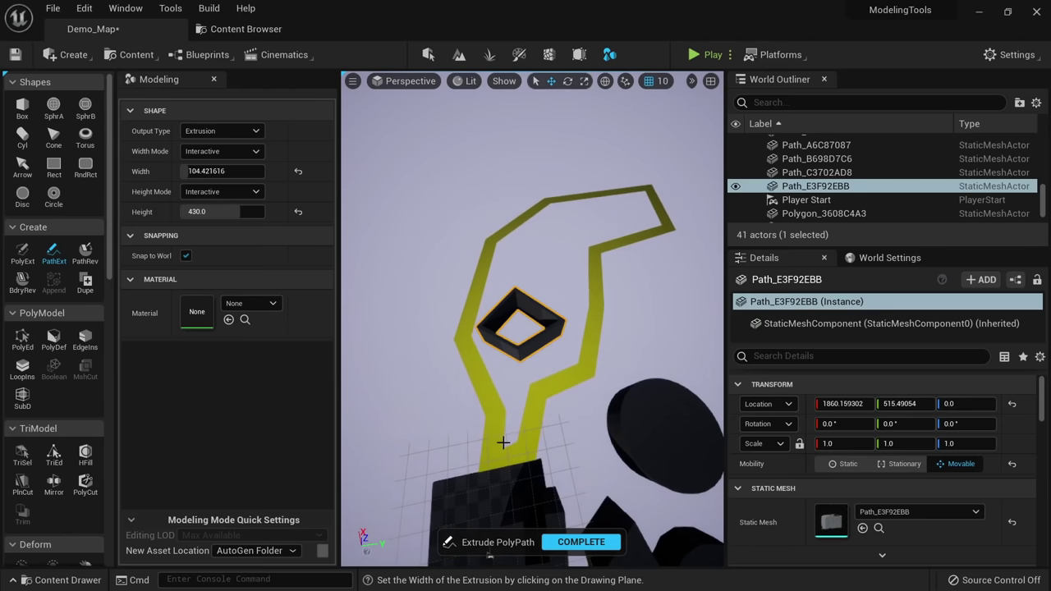
Extrude the irregular path into walls about 97 wide and 1310 high, and complete the extrusion.
left_click(502, 439)
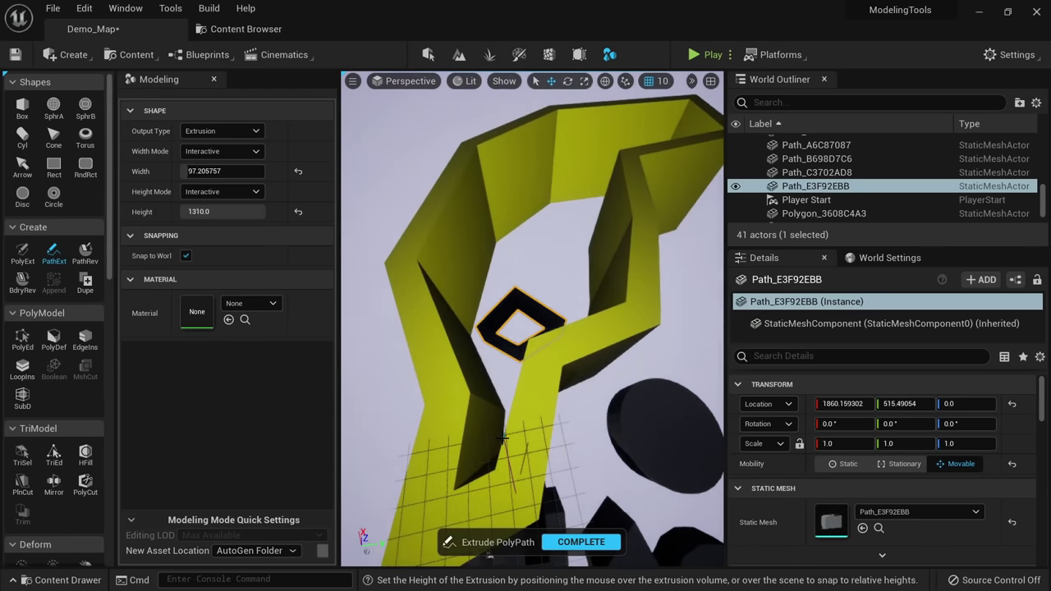
left_click(505, 437)
left_click(566, 542)
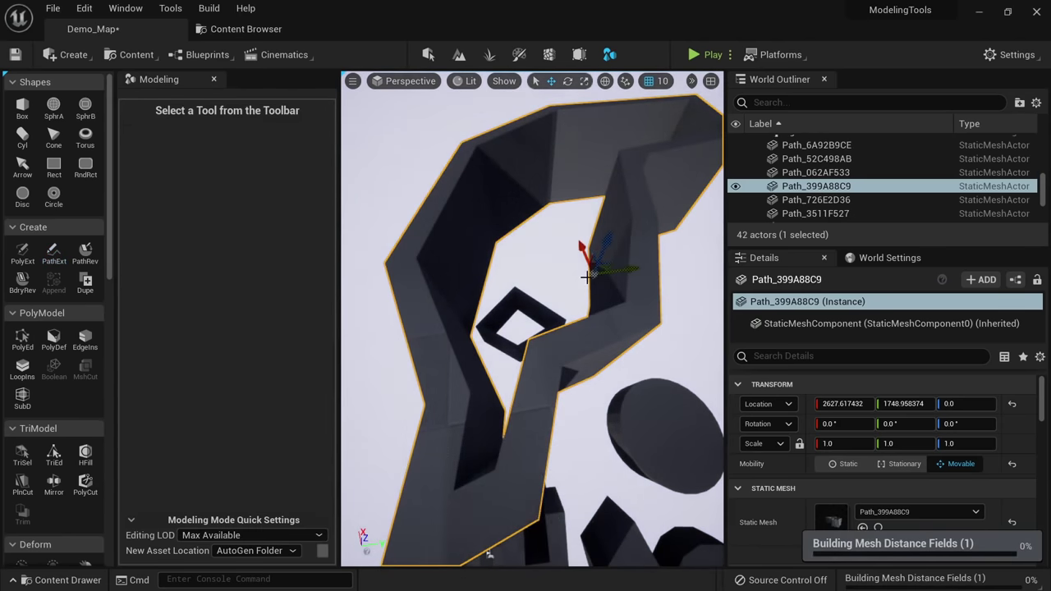
Move the large irregular wall mesh along X away from the hollow box and delete it.
left_click_drag(585, 263, 538, 174)
right_click_drag(538, 174, 498, 268)
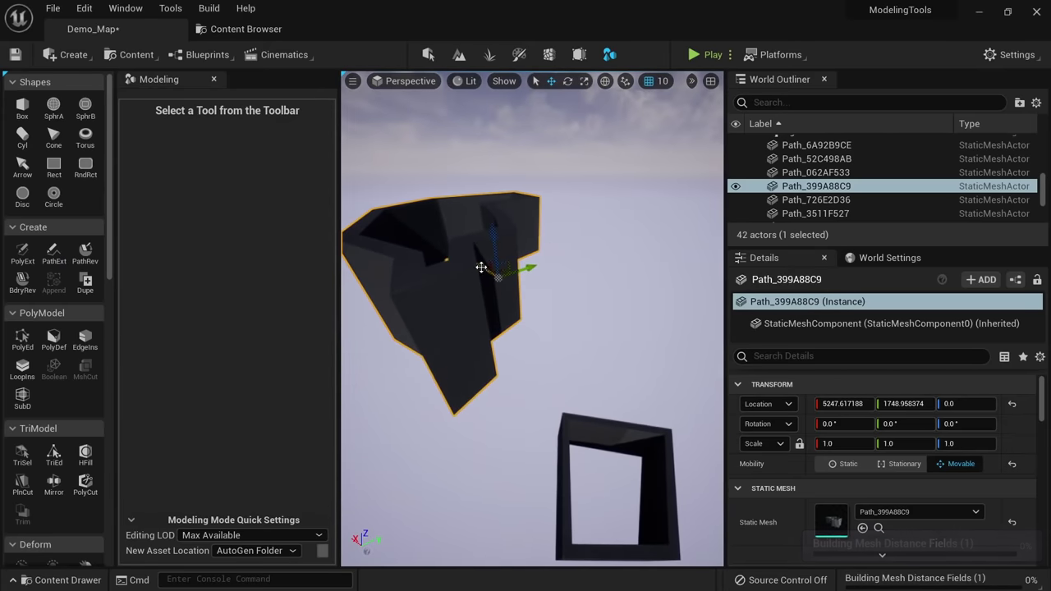
left_click_drag(481, 267, 527, 294)
right_click_drag(527, 294, 504, 300)
key("Delete")
Draw a closed triangular PolyPath beside the hollow box with the Ribbon output type, about 38 wide.
left_click(68, 256)
left_click(231, 129)
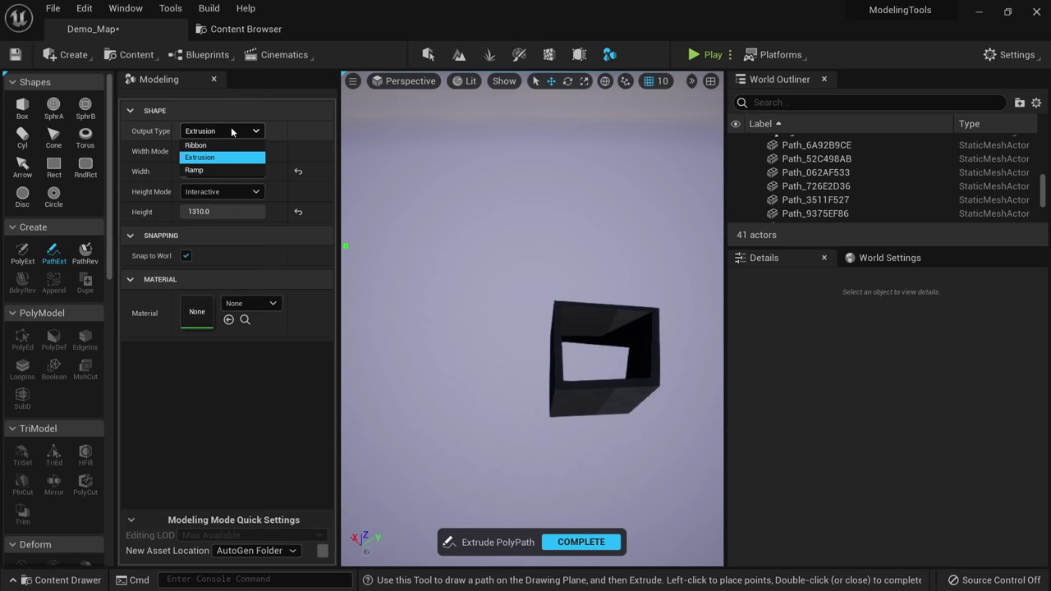
left_click(212, 144)
right_click_drag(467, 247, 517, 287)
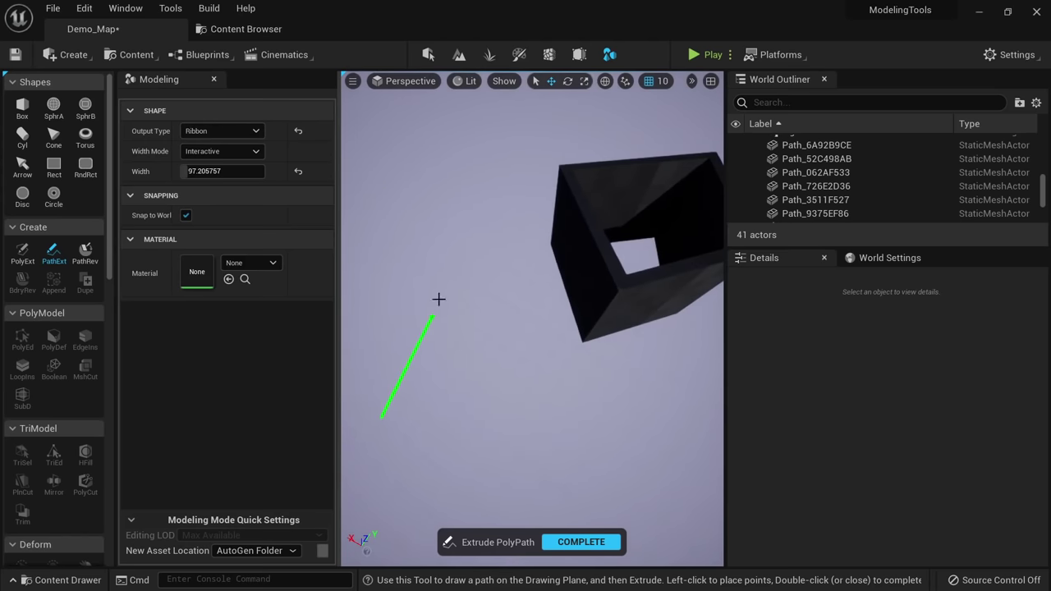
left_click(531, 400)
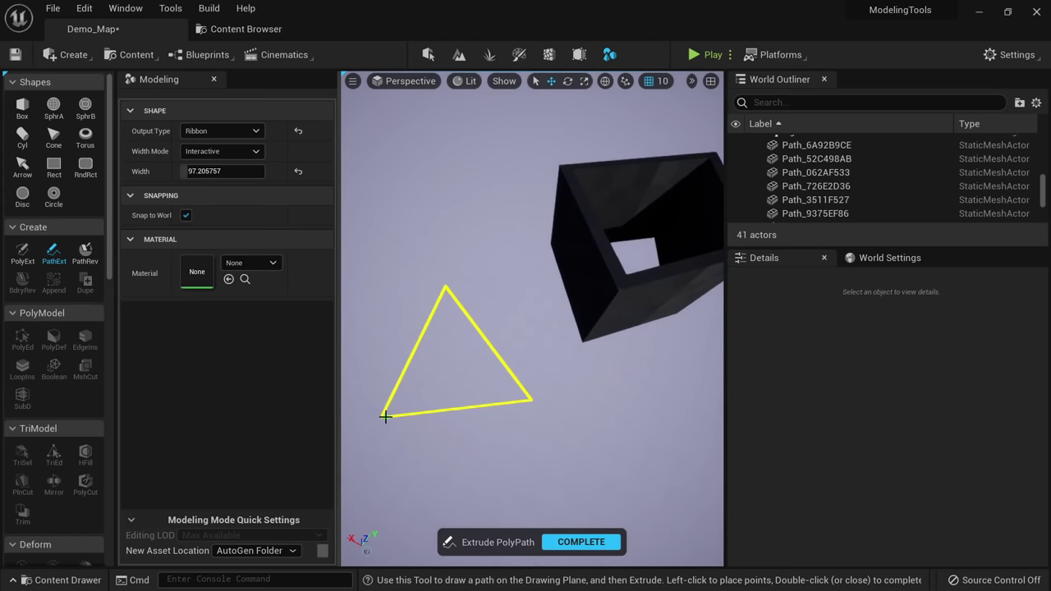
left_click(383, 416)
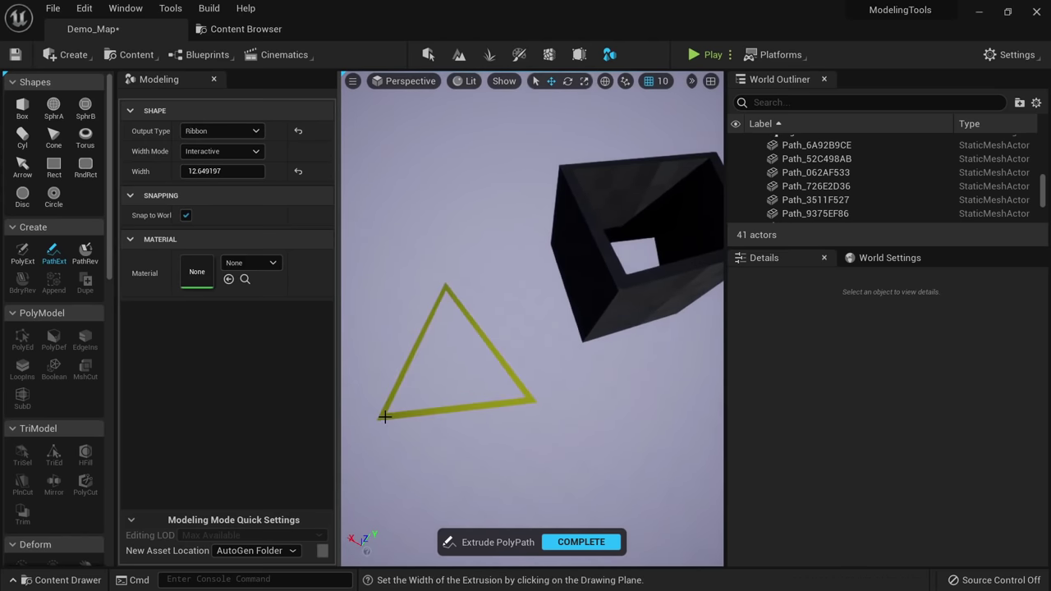
left_click(503, 378)
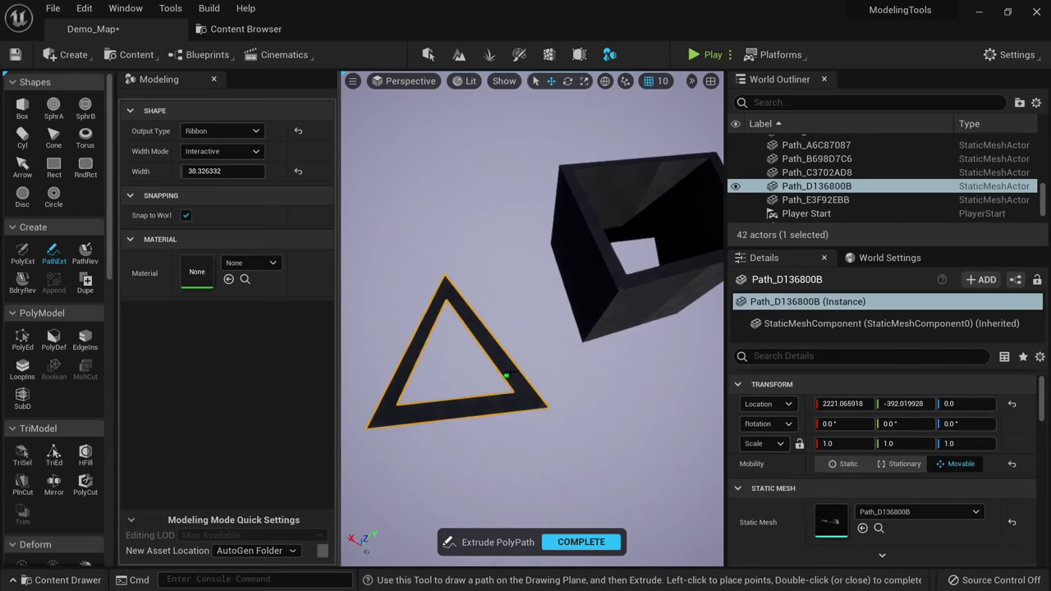
Try the Ramp output type for Extrude PolyPath, and set the output type back to Extrusion.
right_click_drag(504, 377, 484, 296)
right_click_drag(575, 278, 574, 382)
right_click_drag(485, 345, 587, 333)
left_click(231, 132)
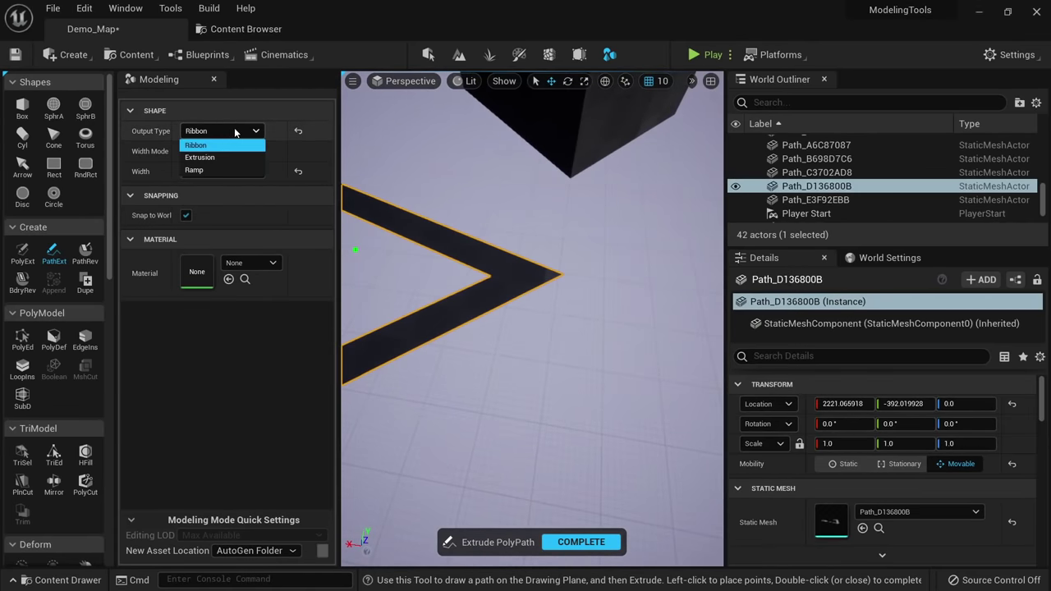
right_click_drag(410, 222, 361, 177)
left_click(232, 133)
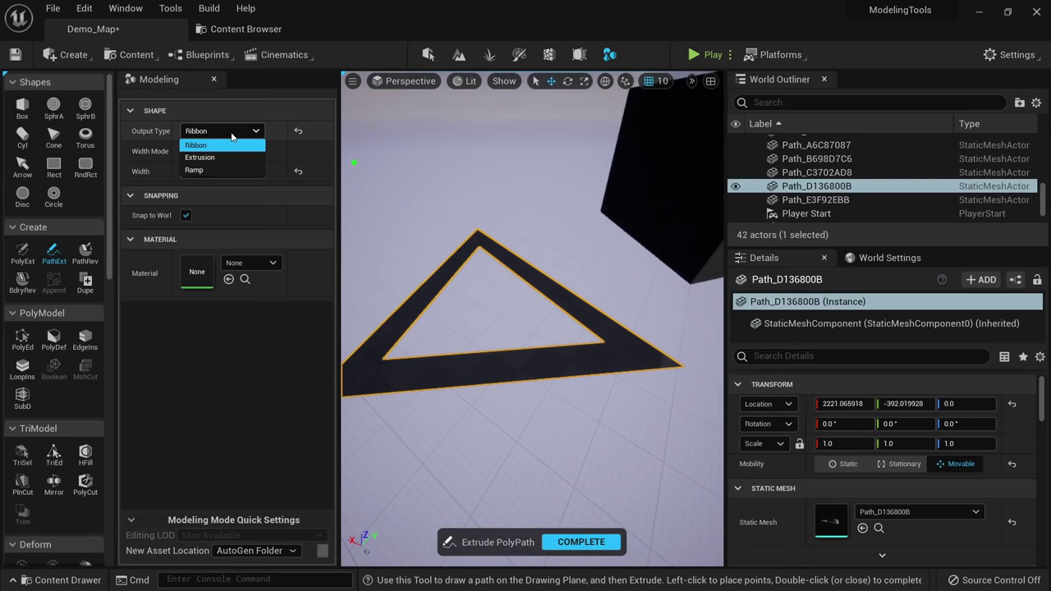
left_click(212, 171)
left_click(224, 132)
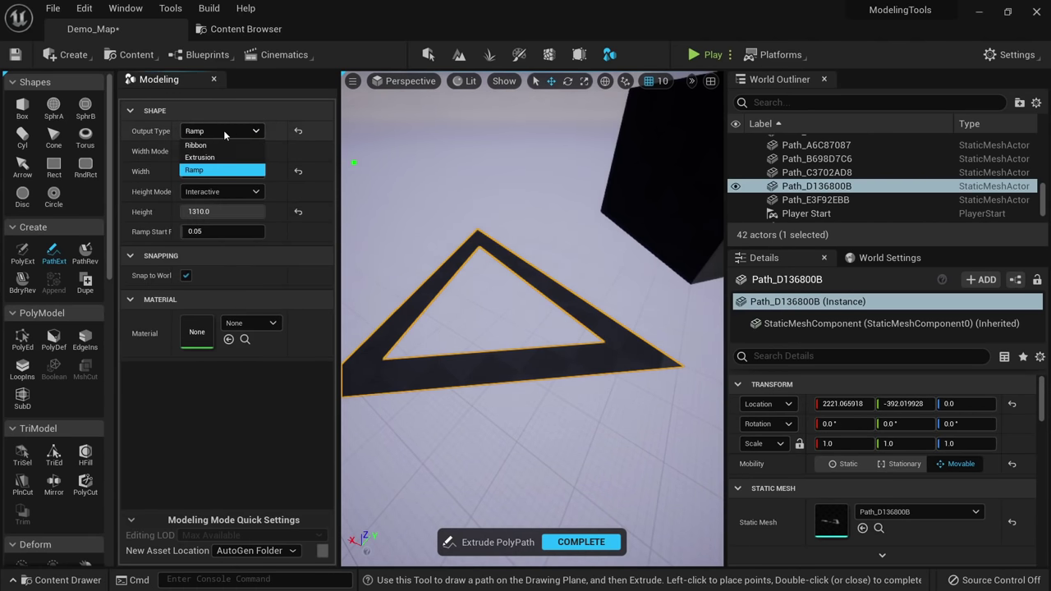
left_click(211, 156)
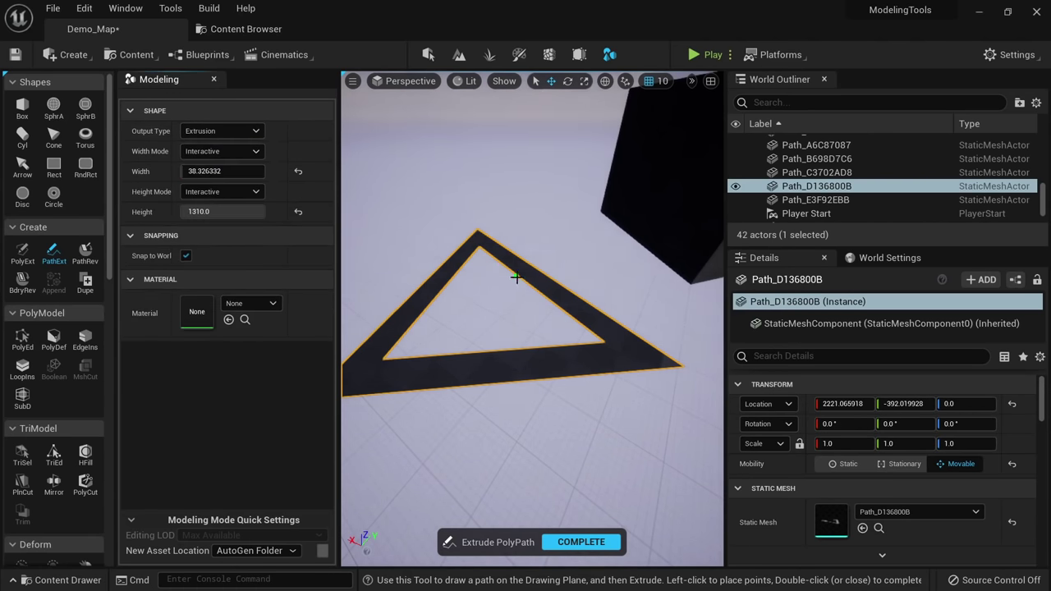
Preview the Ramp output type's settings for the path once more and return to the Extrusion output type.
right_click_drag(516, 286, 538, 250)
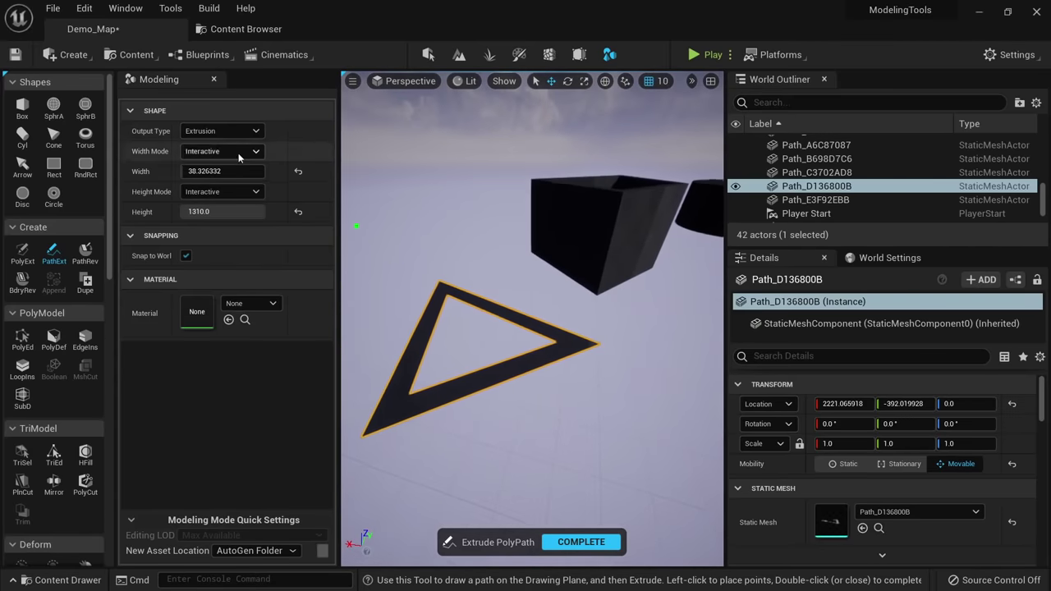
left_click(227, 132)
left_click(225, 169)
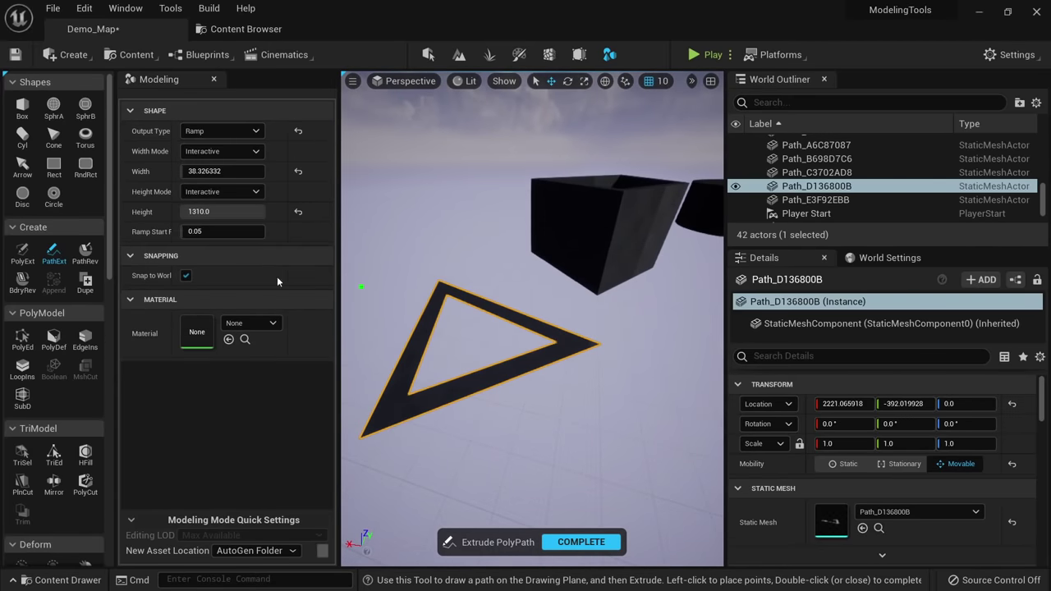
left_click(223, 132)
left_click(224, 156)
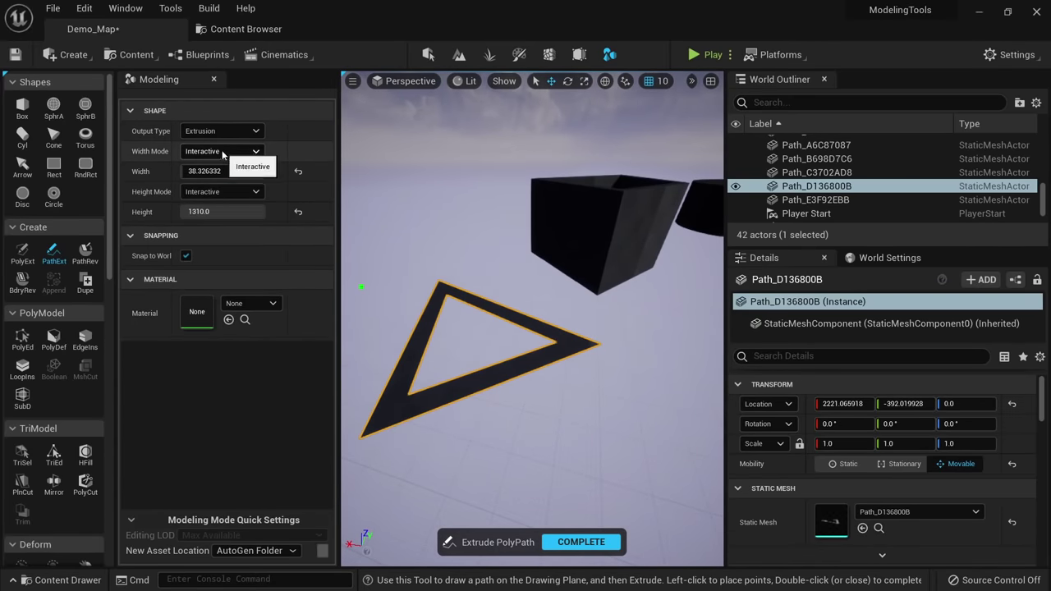
Set the Width Mode to Constant with a width of 100.
left_click(226, 151)
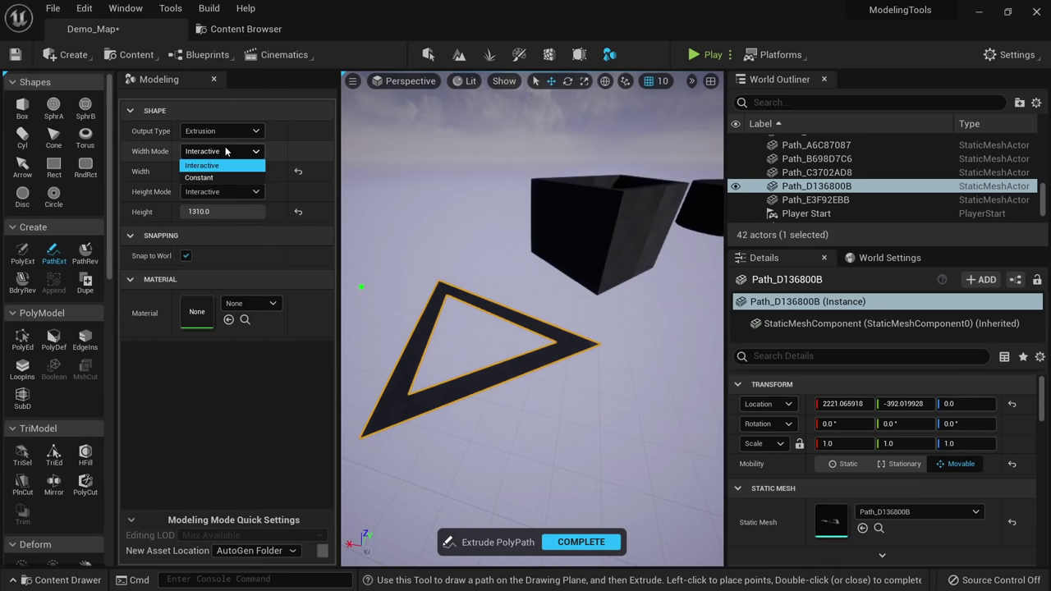
left_click(216, 177)
left_click(231, 172)
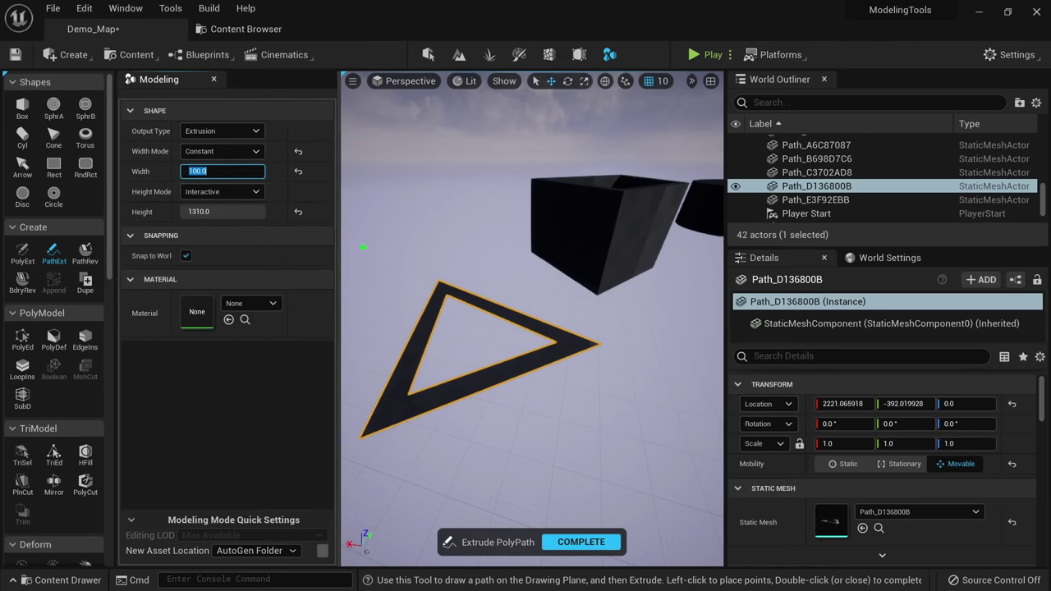
right_click_drag(434, 350, 514, 429)
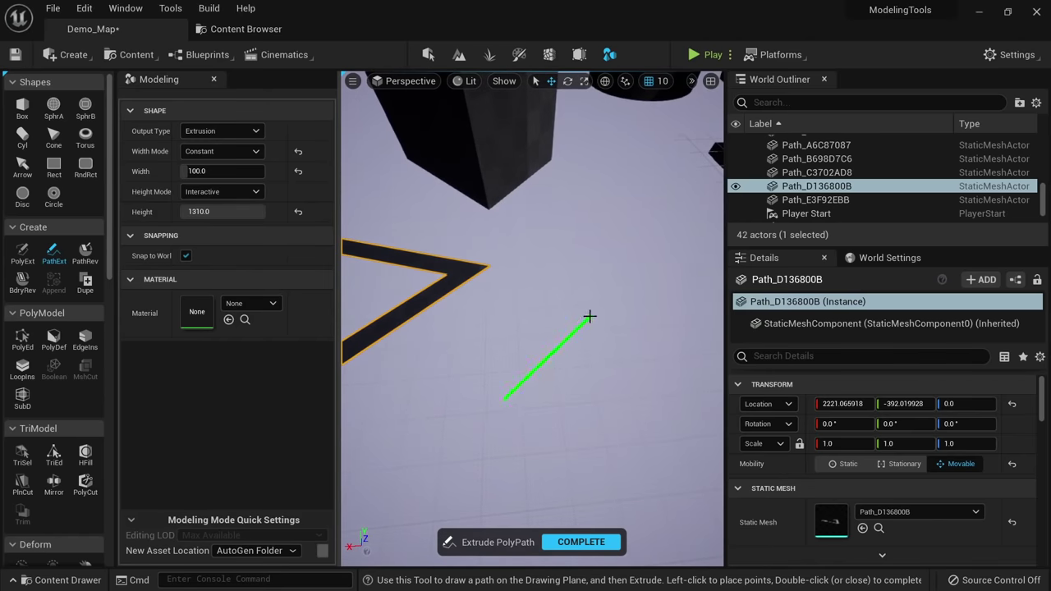
left_click(494, 395)
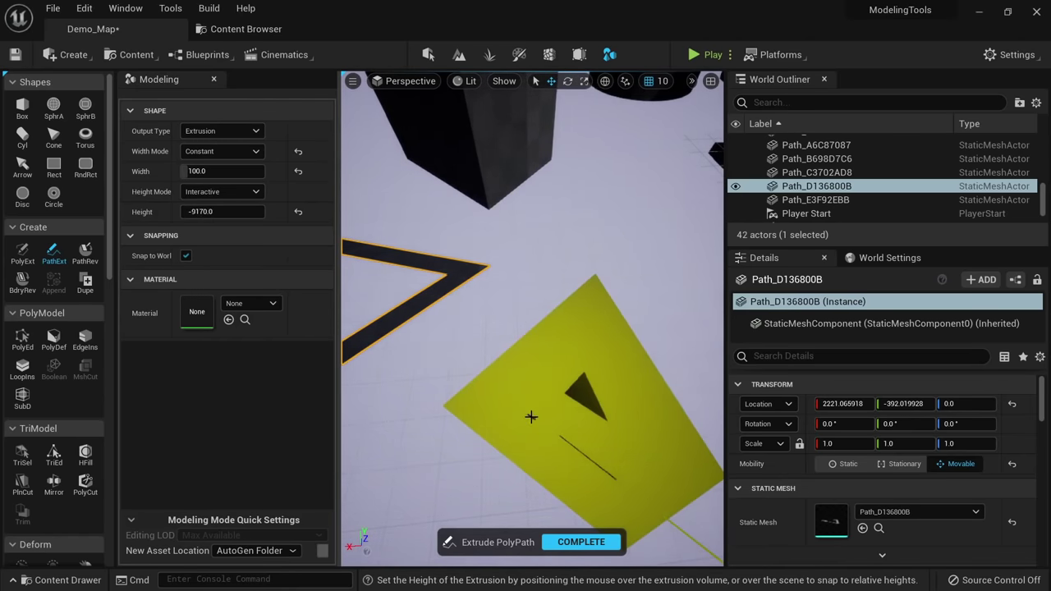
key("Escape")
Restart Extrude PolyPath with a constant width of 10 and extrude a closed four-sided path beside the triangle, about 290 high.
left_click(52, 253)
left_click(199, 170)
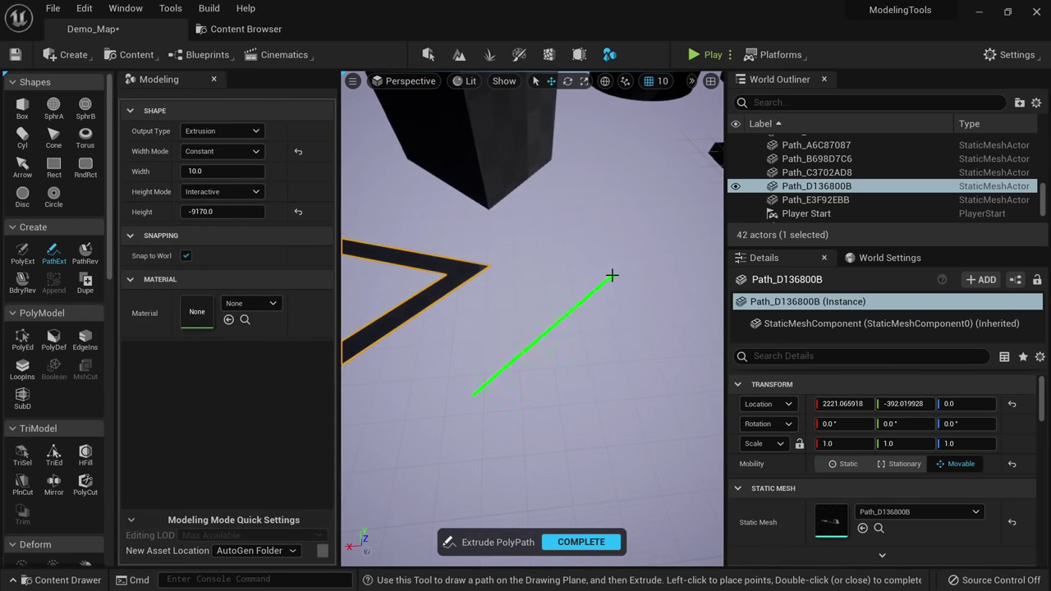
left_click(472, 394)
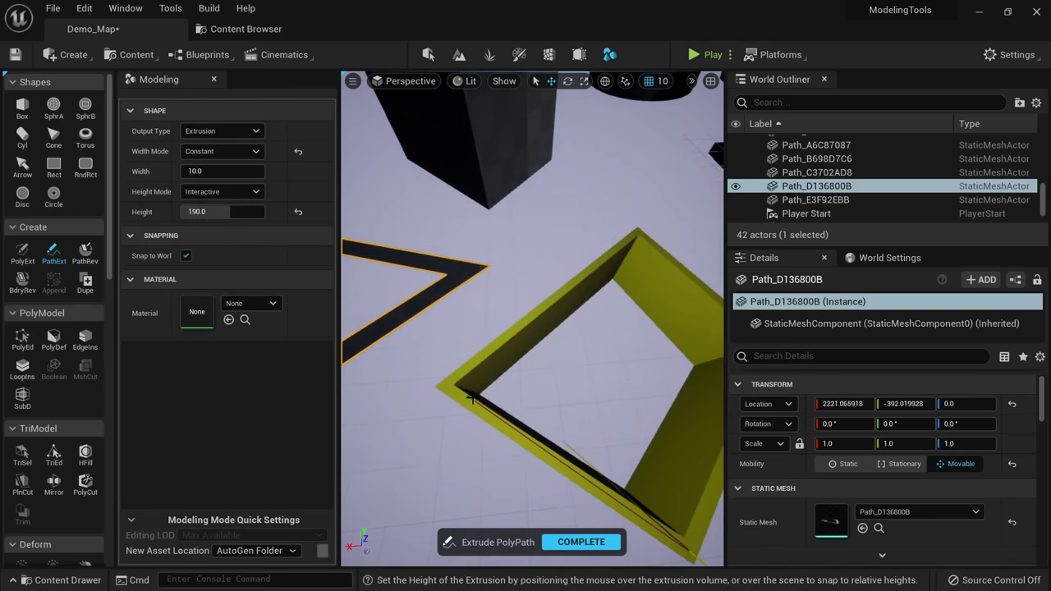
right_click_drag(486, 374, 521, 315)
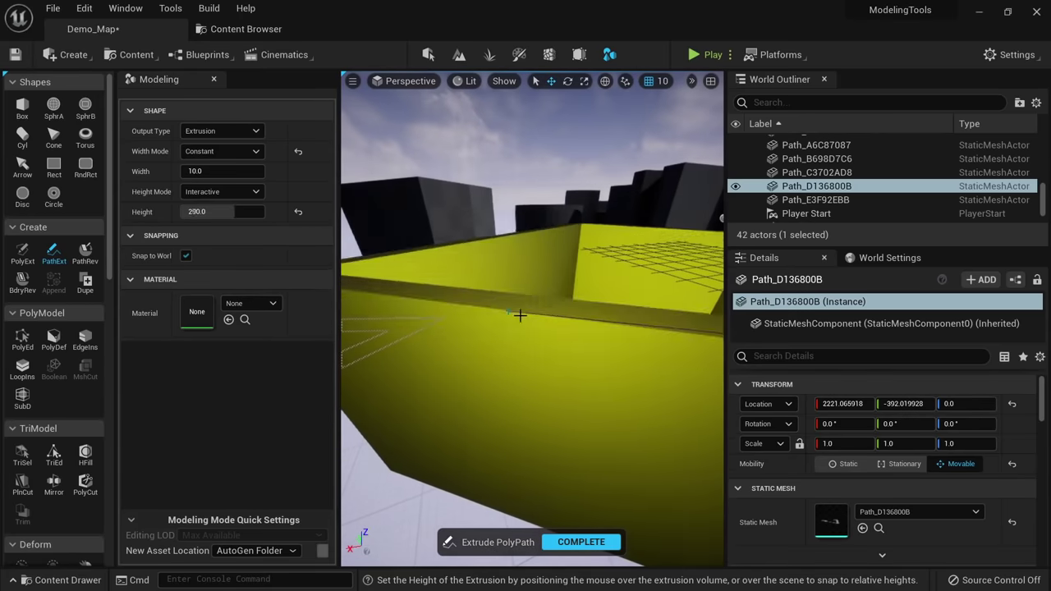
left_click(512, 350)
right_click_drag(512, 349, 476, 363)
Set the Height Mode to Constant with a height of 100.
left_click(243, 193)
left_click(223, 217)
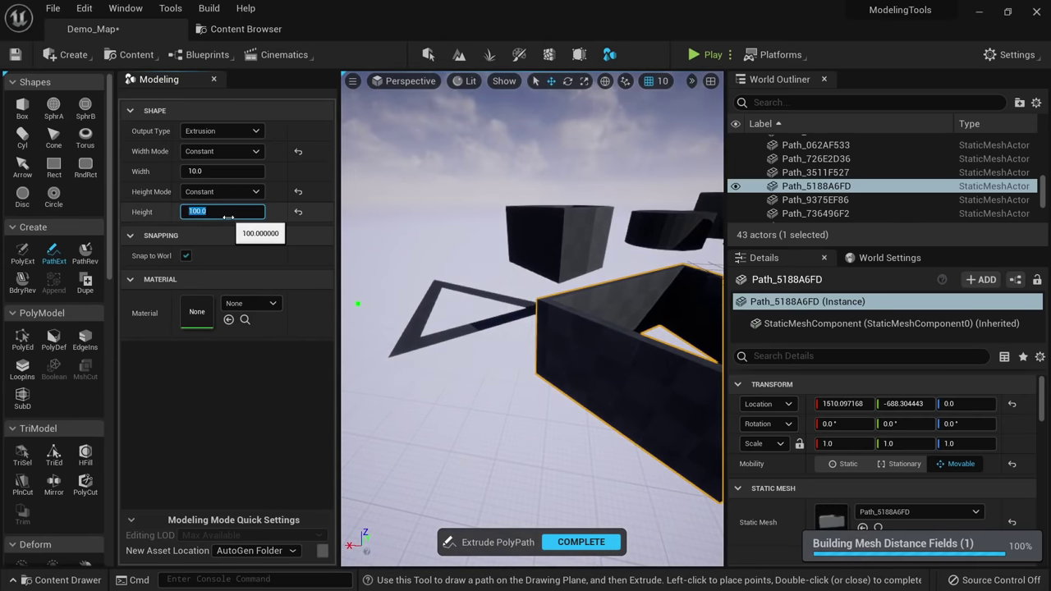
left_click(218, 193)
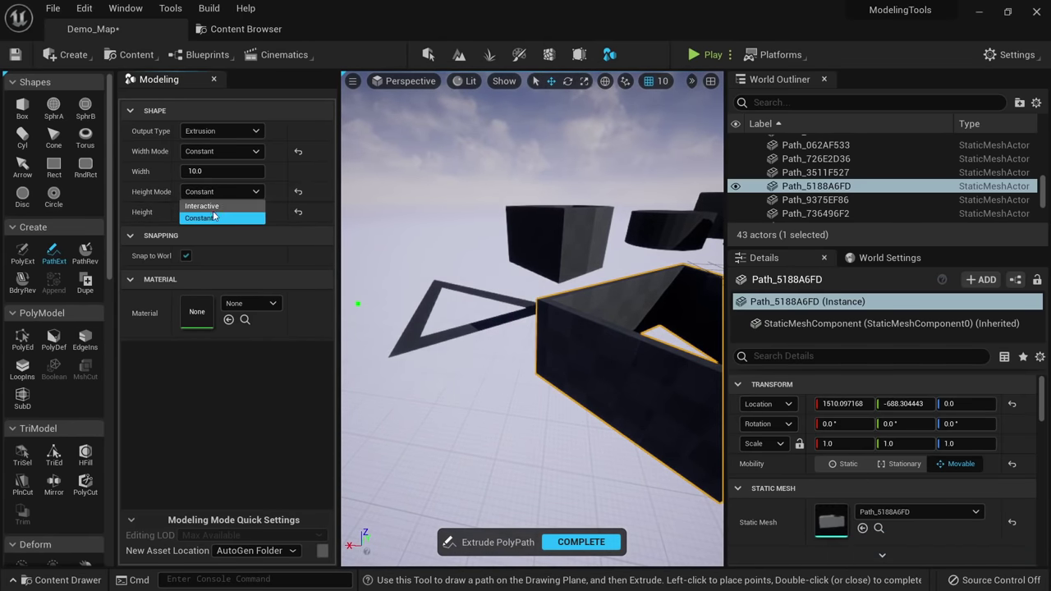
Draw a closed irregular path on the empty floor beside the triangle with width 10 and height 100, and complete the extrusion.
right_click_drag(416, 265, 435, 402)
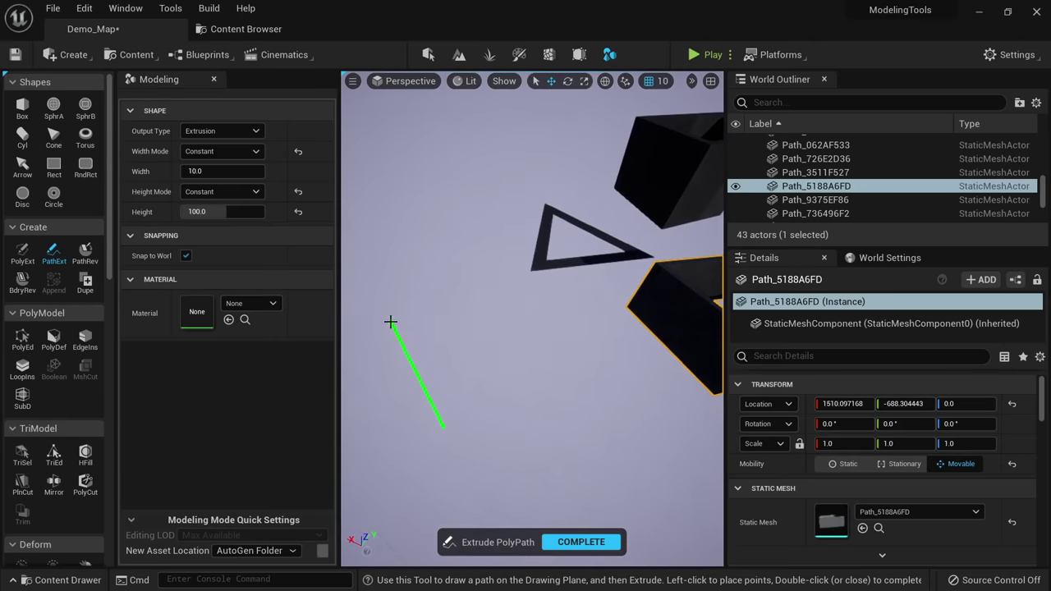
left_click(572, 336)
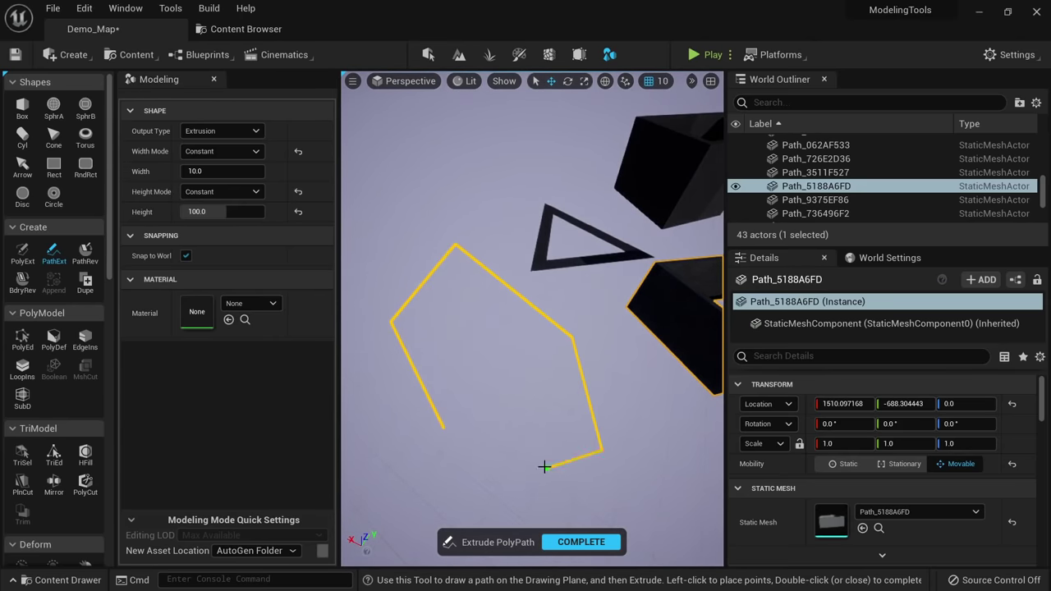
left_click(444, 424)
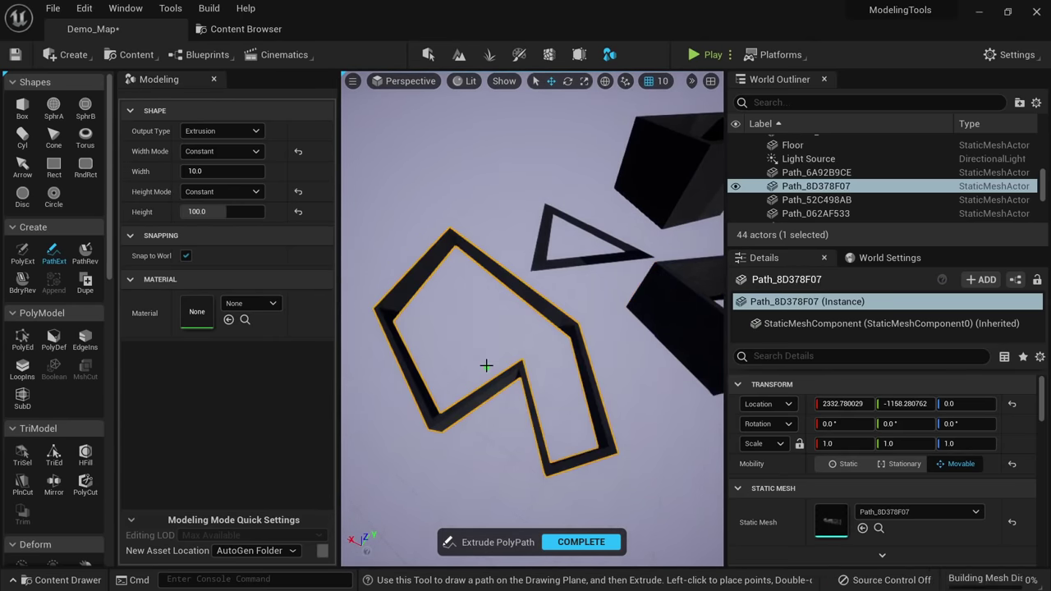
right_click_drag(485, 363, 493, 443)
left_click(581, 542)
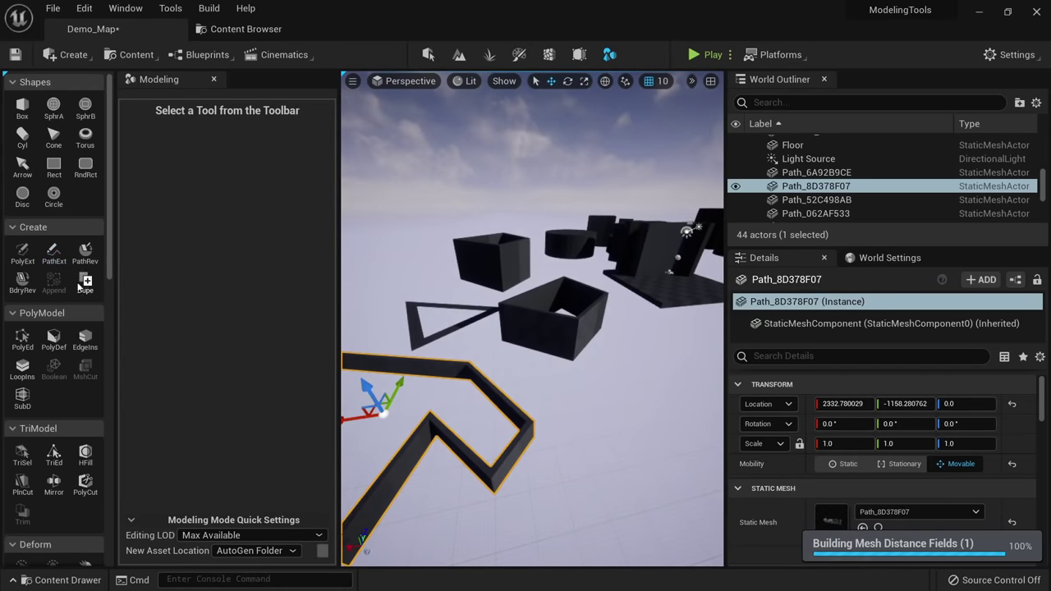
Select the four-sided wall mesh and review the output types offered by Extrude PolyPath.
left_click(579, 319)
right_click_drag(580, 319, 534, 329)
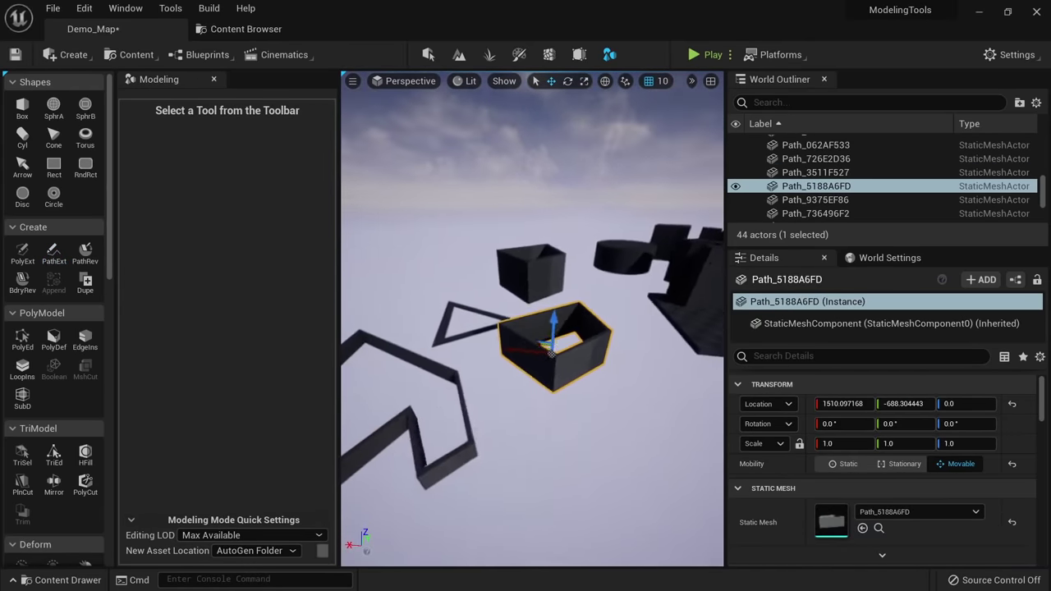
left_click(54, 251)
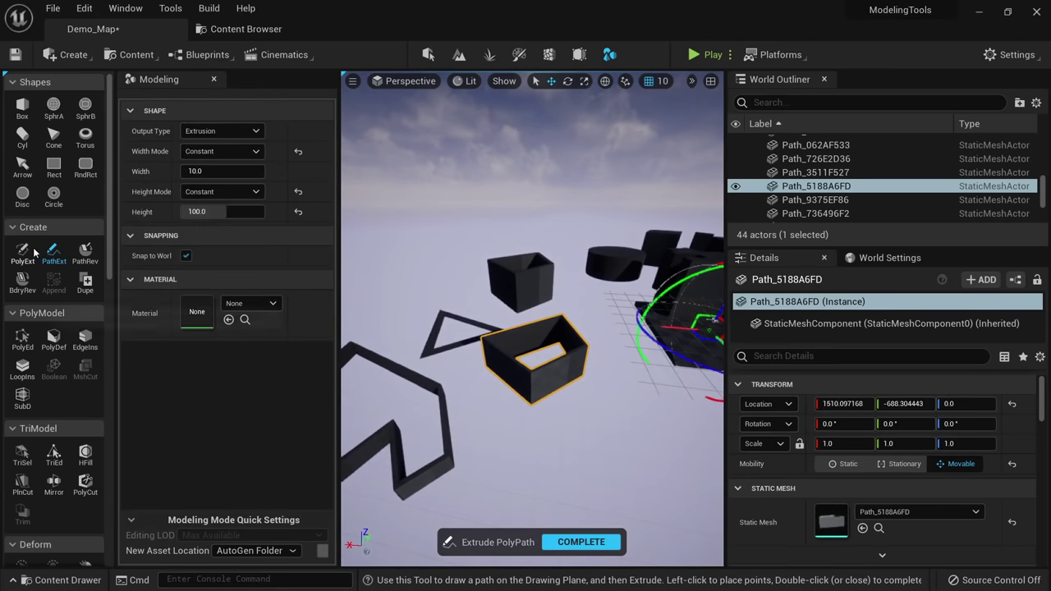
left_click(232, 132)
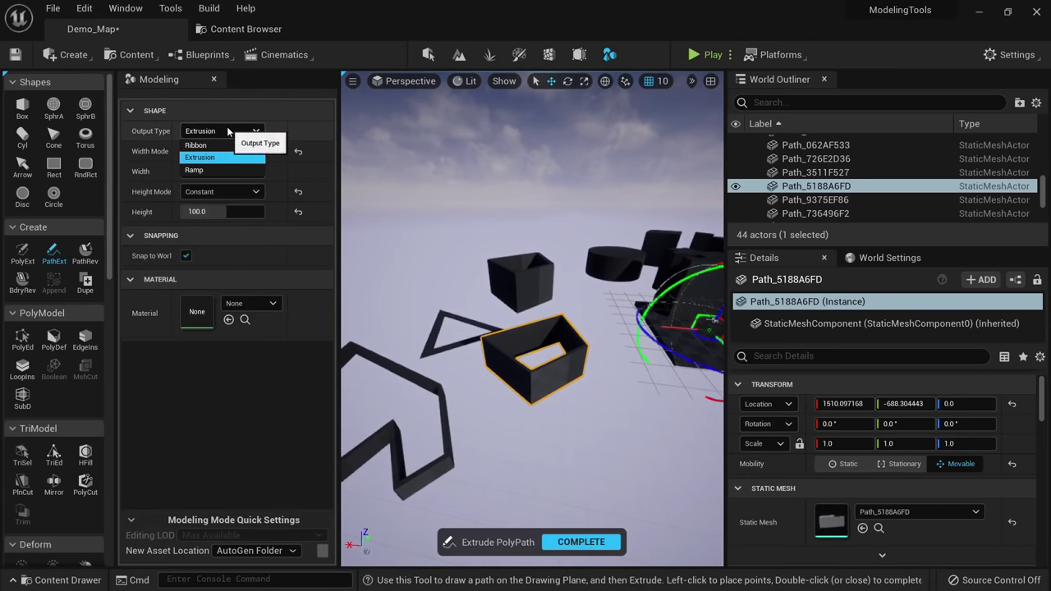
left_click(228, 131)
mouse_move(618, 351)
right_mouse_down()
mouse_move(587, 344)
mouse_move(595, 332)
mouse_move(618, 350)
right_mouse_up()
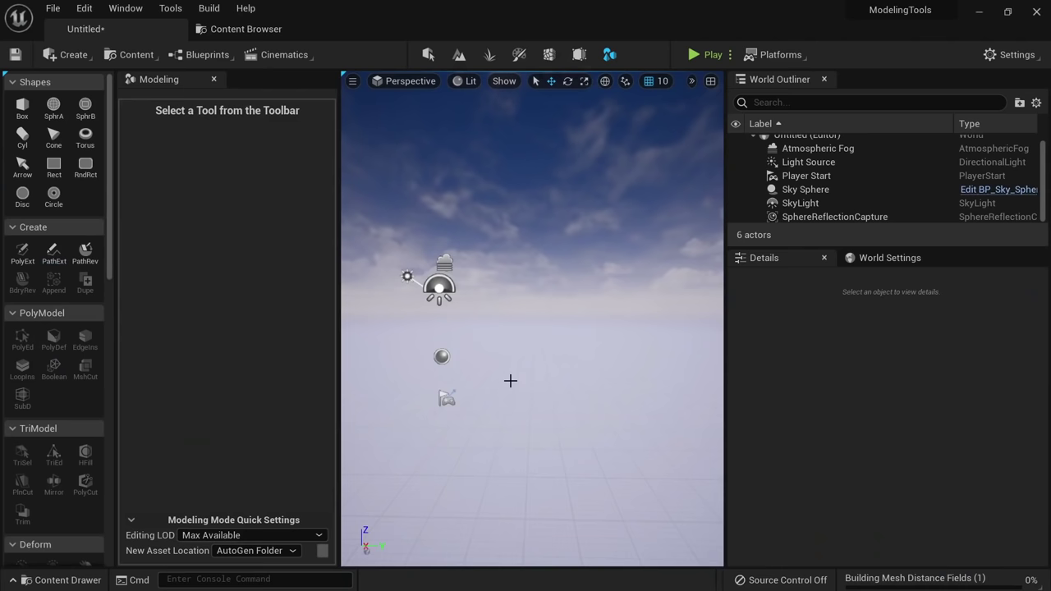
Start Revolve PolyPath in the empty level and frame its draw plane and purple revolve axis.
left_click(86, 253)
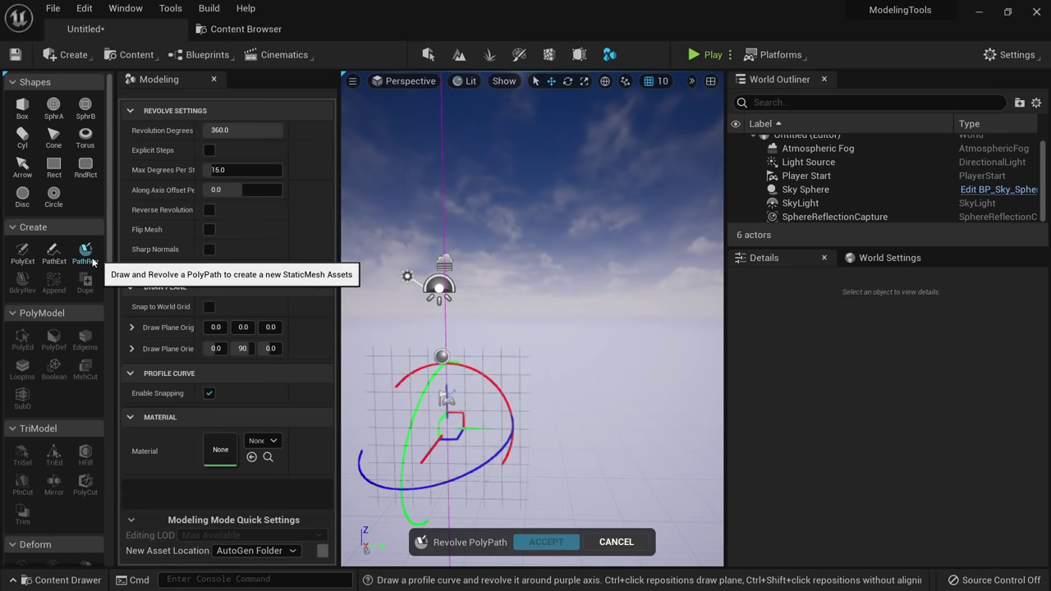
right_click_drag(493, 337, 568, 317)
right_click_drag(583, 382, 649, 365)
right_click_drag(567, 365, 472, 324)
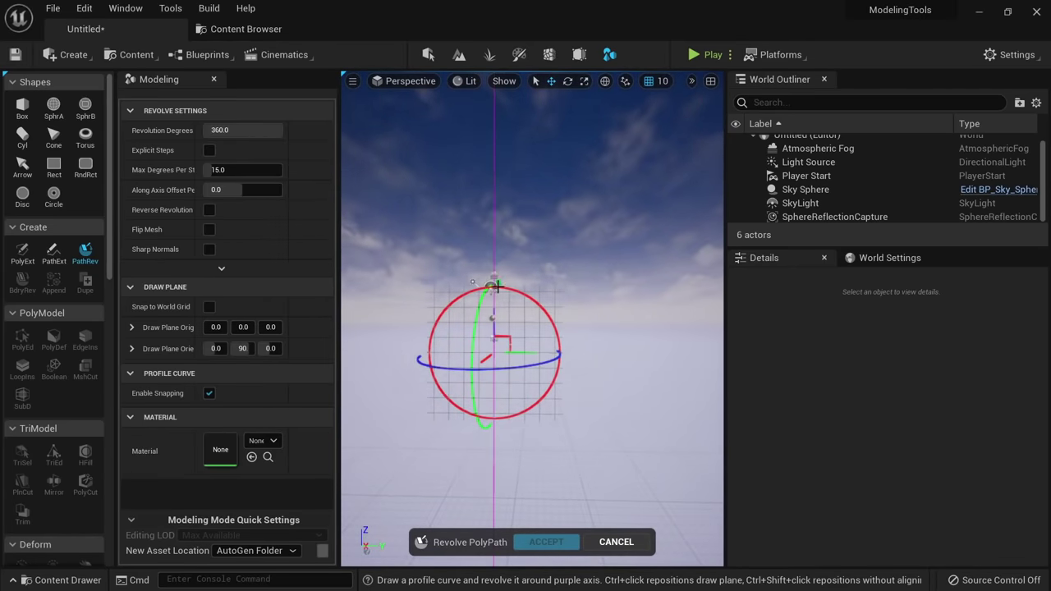
left_click_drag(548, 375, 613, 233, "alt")
left_click_drag(603, 350, 698, 255, "alt")
mouse_move(604, 350)
right_mouse_down()
mouse_move(628, 358)
mouse_move(608, 362)
mouse_move(624, 353)
right_mouse_up()
left_click_drag(588, 285, 589, 344, "alt")
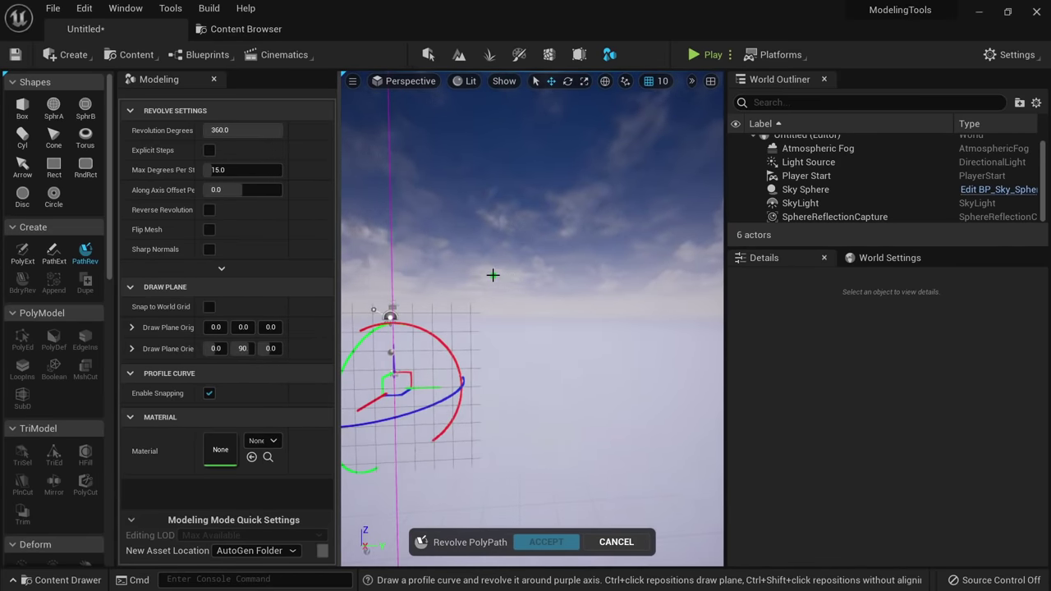
Draw a stepped profile with a flat base beside the revolve axis and close it at its first point to revolve it.
left_click(494, 275)
left_click_drag(519, 275, 353, 329, "alt")
mouse_move(507, 218)
left_mouse_down("alt")
mouse_move(656, 273)
mouse_move(689, 298)
mouse_move(502, 317)
left_mouse_up("alt")
left_click_drag(489, 276, 612, 226, "alt")
left_click_drag(465, 350, 459, 359, "alt")
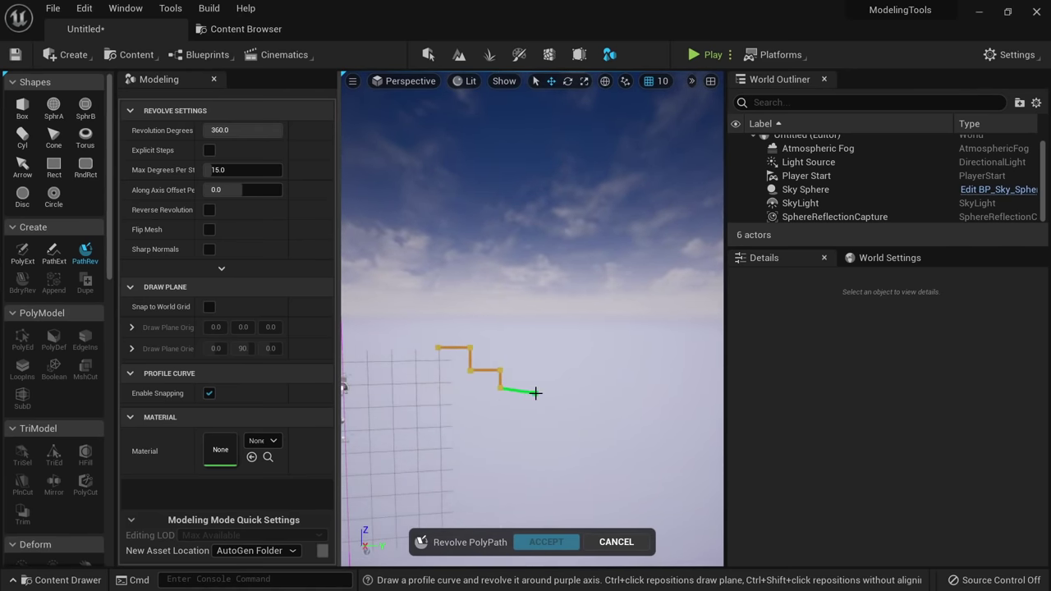
left_click(543, 393)
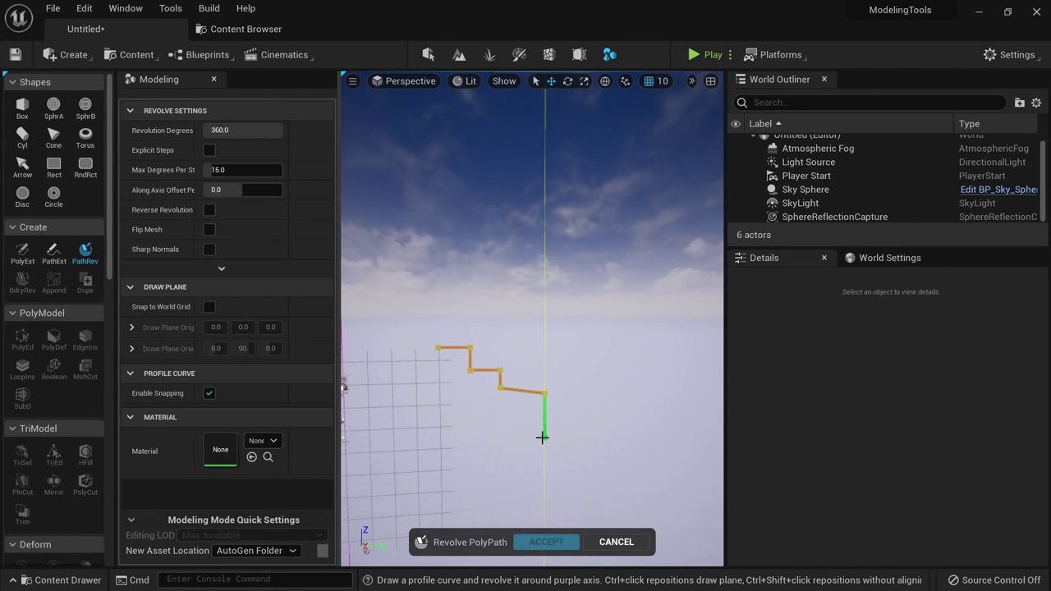
left_click(542, 436)
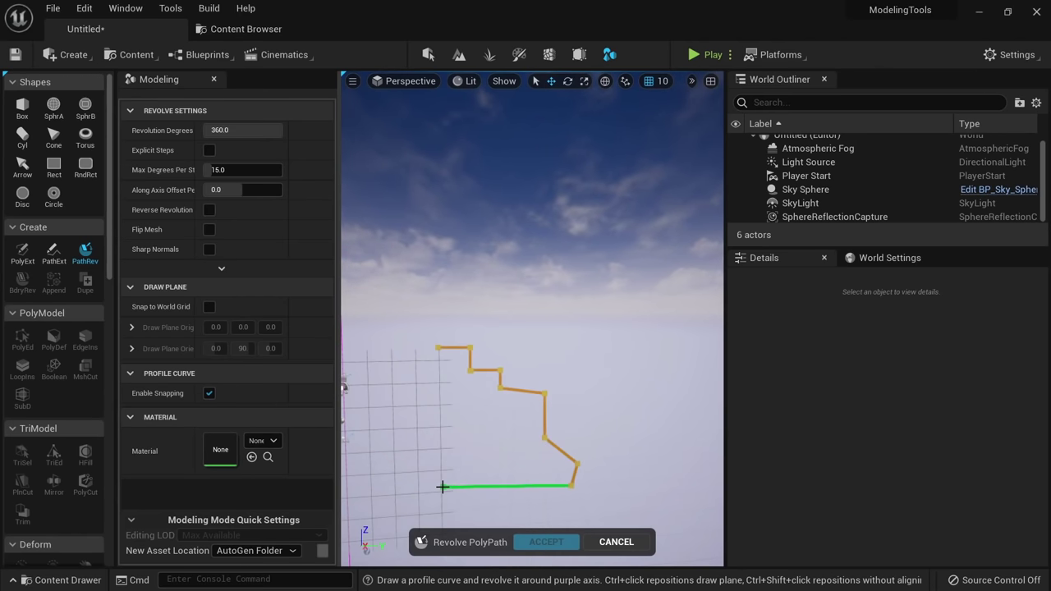
left_click(438, 346)
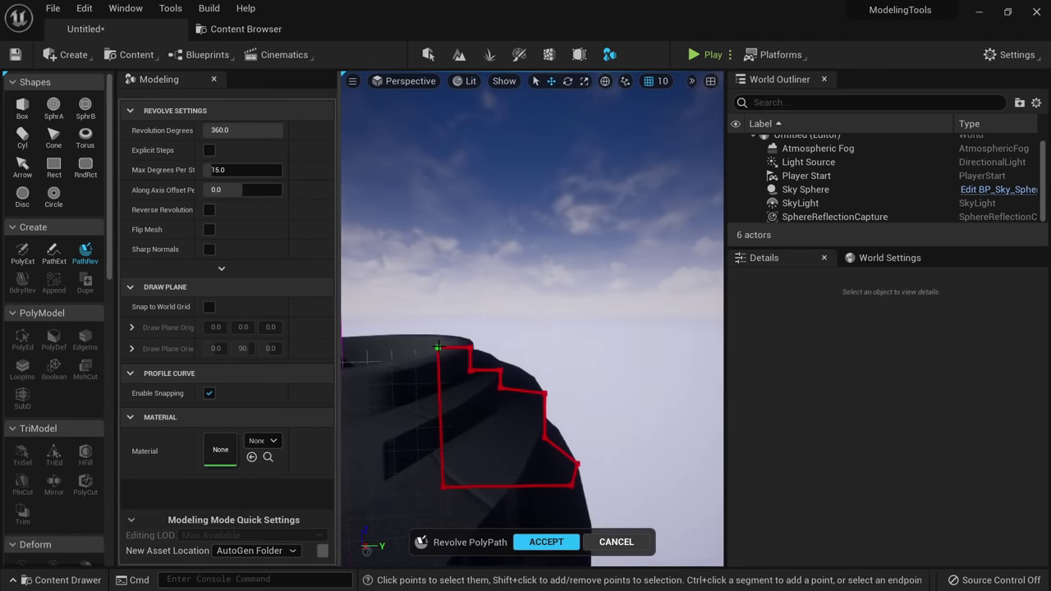
Examine the revolved mesh from above and around its sides, comparing other viewport shading modes before returning to Lit.
right_click_drag(438, 346, 385, 366)
right_click_drag(468, 366, 549, 368)
key("alt+3")
key("alt+5")
left_click_drag(550, 367, 645, 394, "alt")
key("alt+4")
right_click_drag(611, 378, 574, 323)
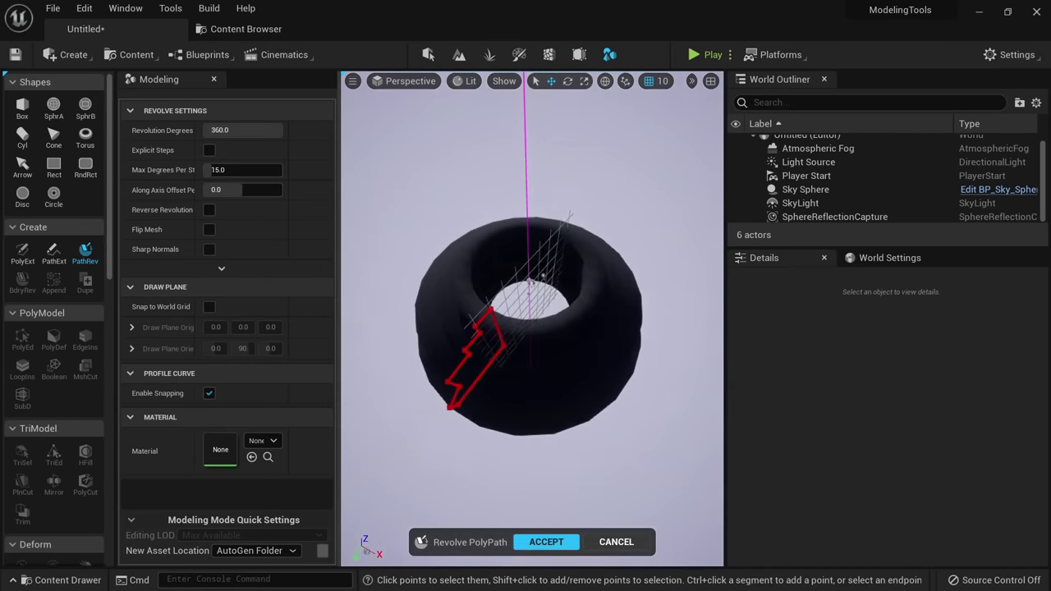
right_click_drag(522, 347, 599, 347)
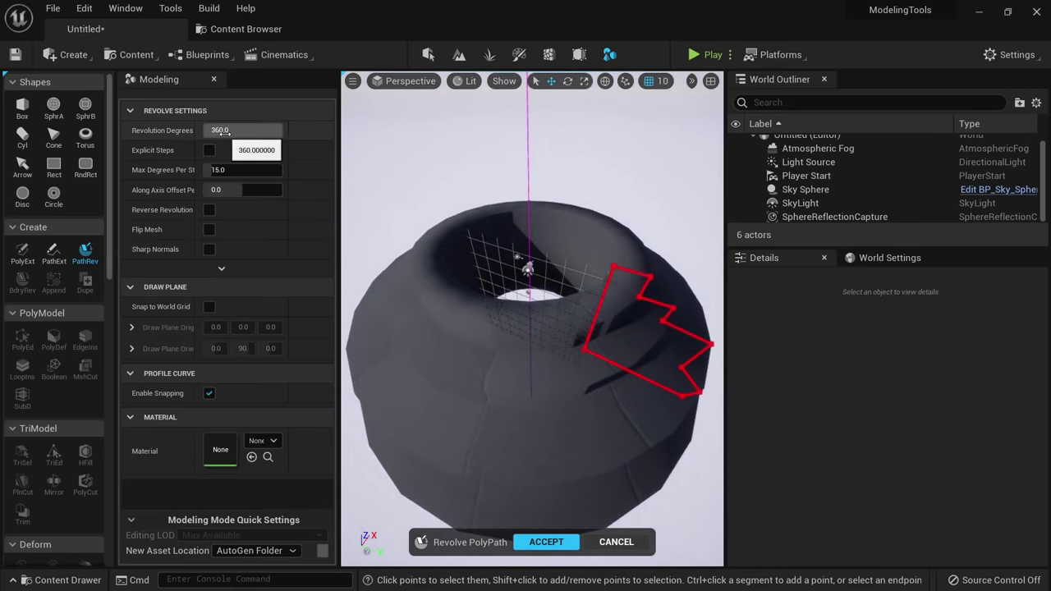
right_click_drag(509, 328, 423, 332)
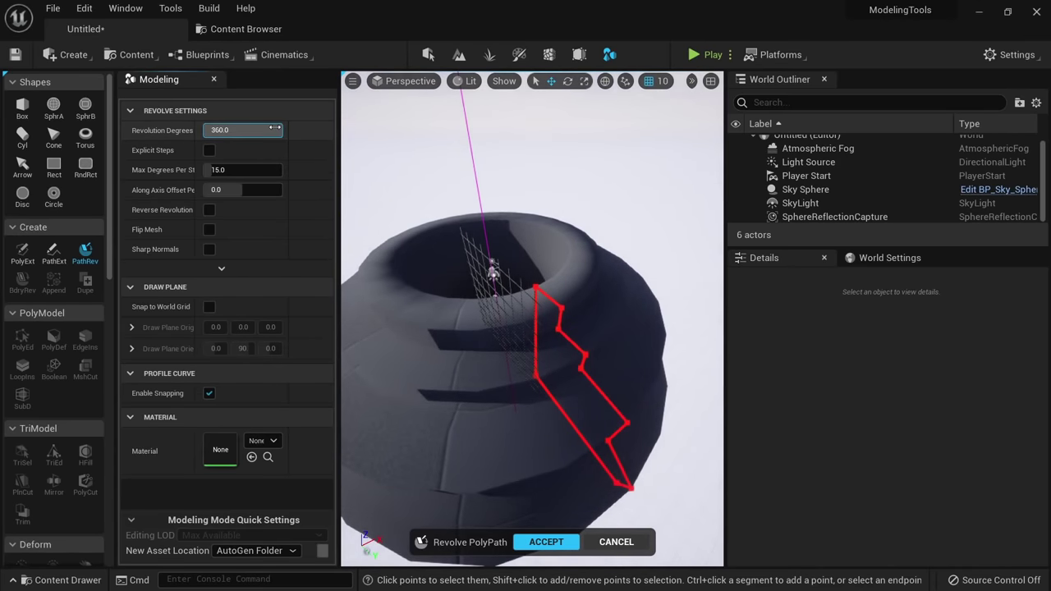
Try Revolution Degrees values of 180 and 90 on the revolved profile, and restore the full 360 degrees.
mouse_move(275, 128)
left_mouse_down()
mouse_move(213, 129)
mouse_move(275, 129)
left_mouse_up()
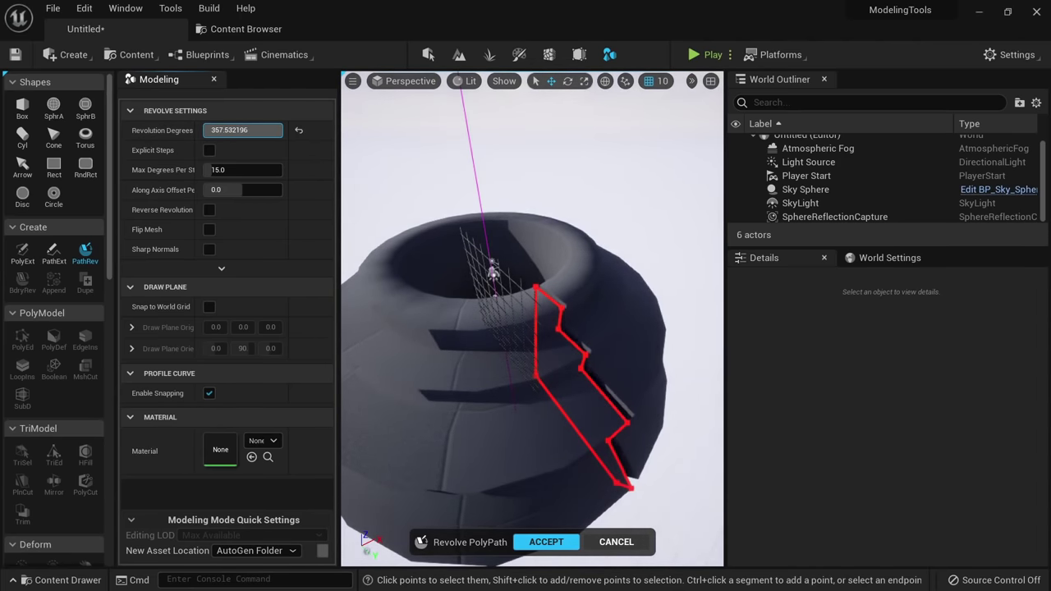
left_click_drag(275, 129, 227, 129)
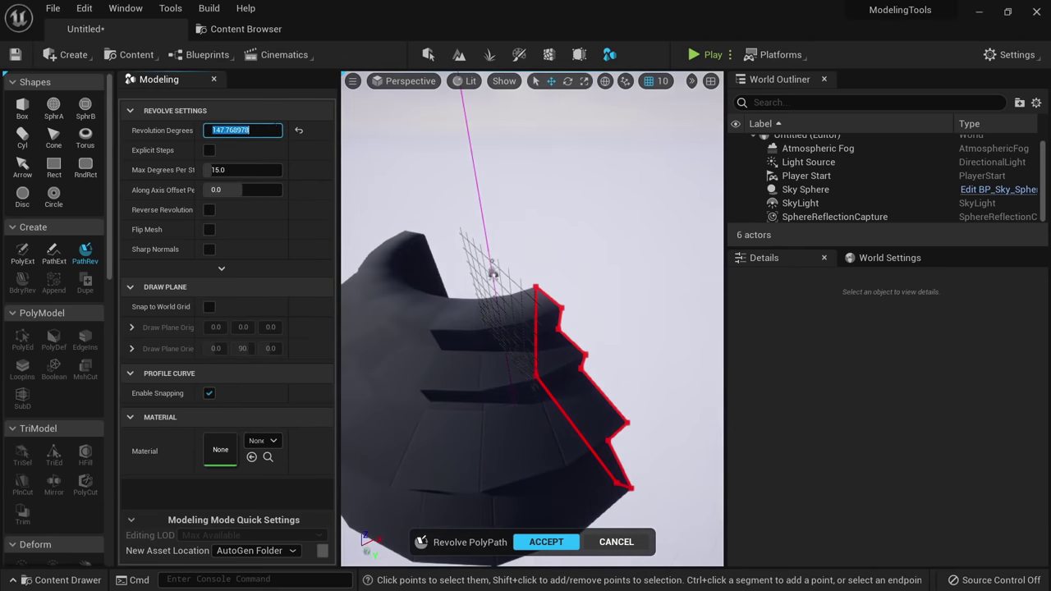
key("Return")
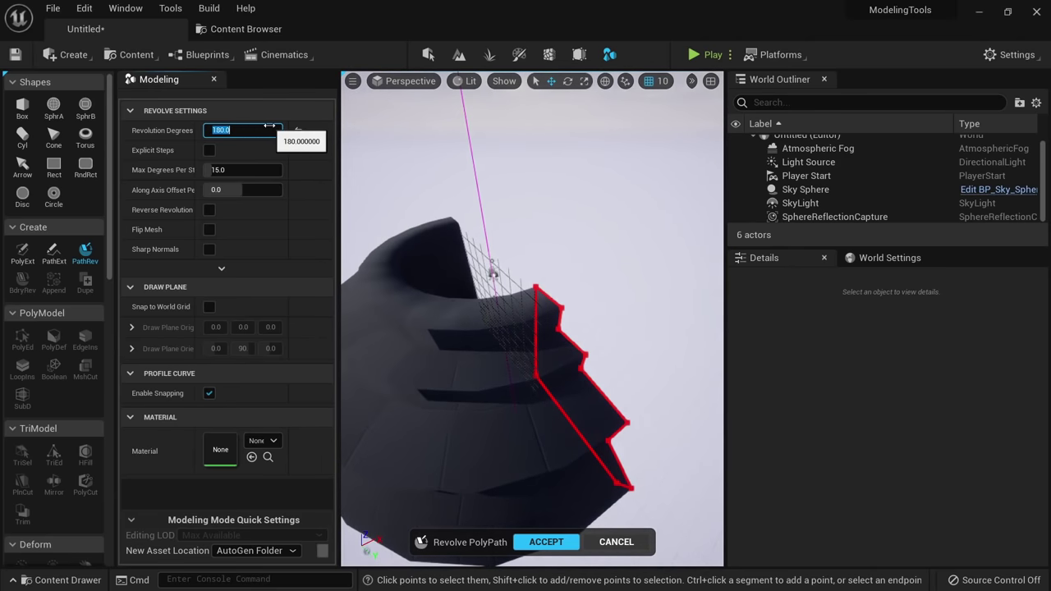
type("90")
key("Return")
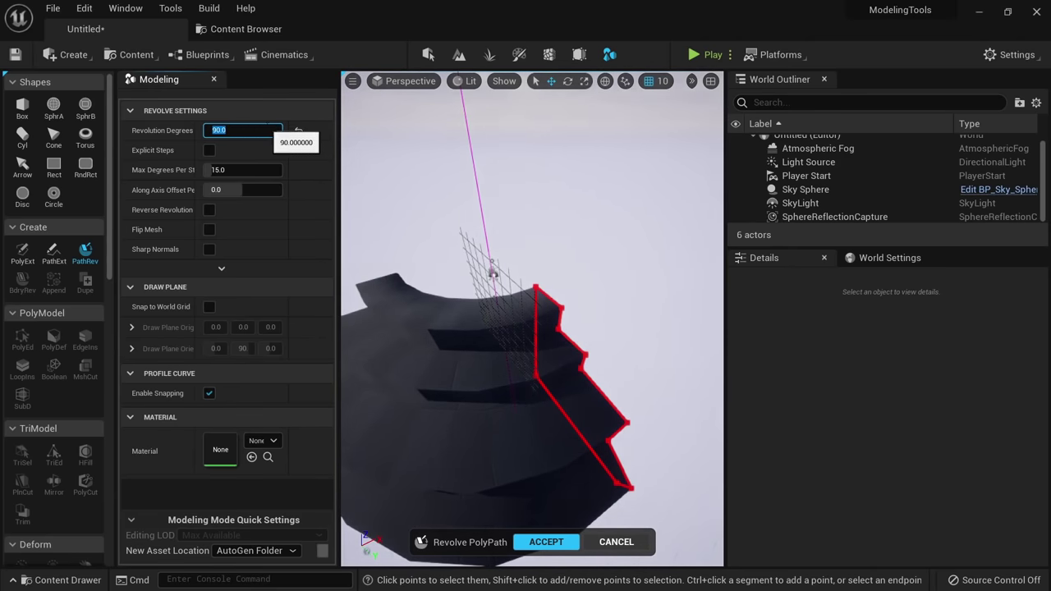
left_click_drag(394, 197, 348, 206, "alt")
left_click_drag(257, 126, 318, 127)
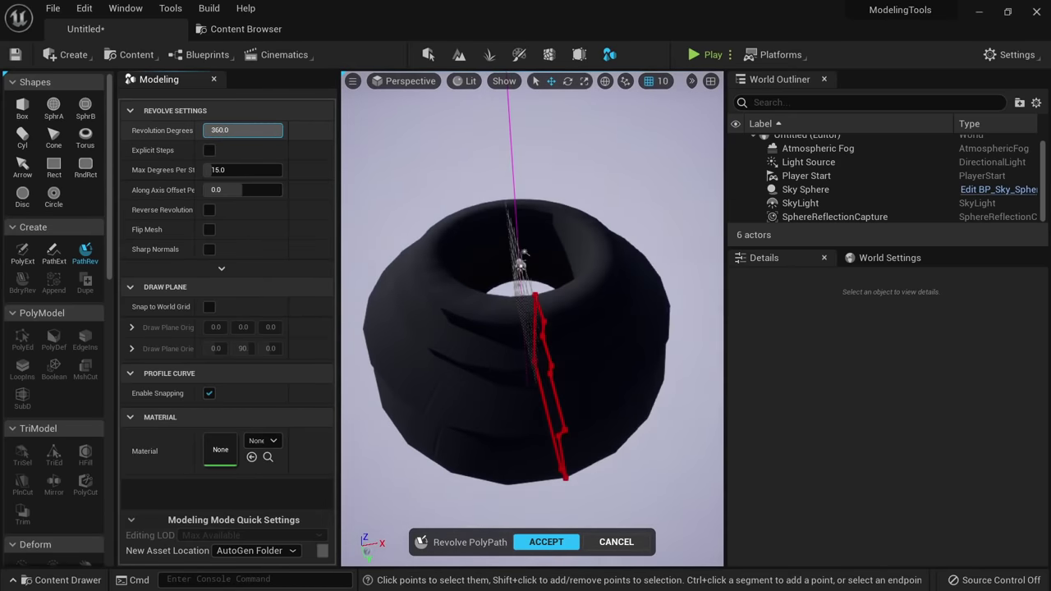
Enable Explicit Steps on the revolve, try a step count of 40, and restore the default 24.
left_click_drag(361, 204, 381, 183, "alt")
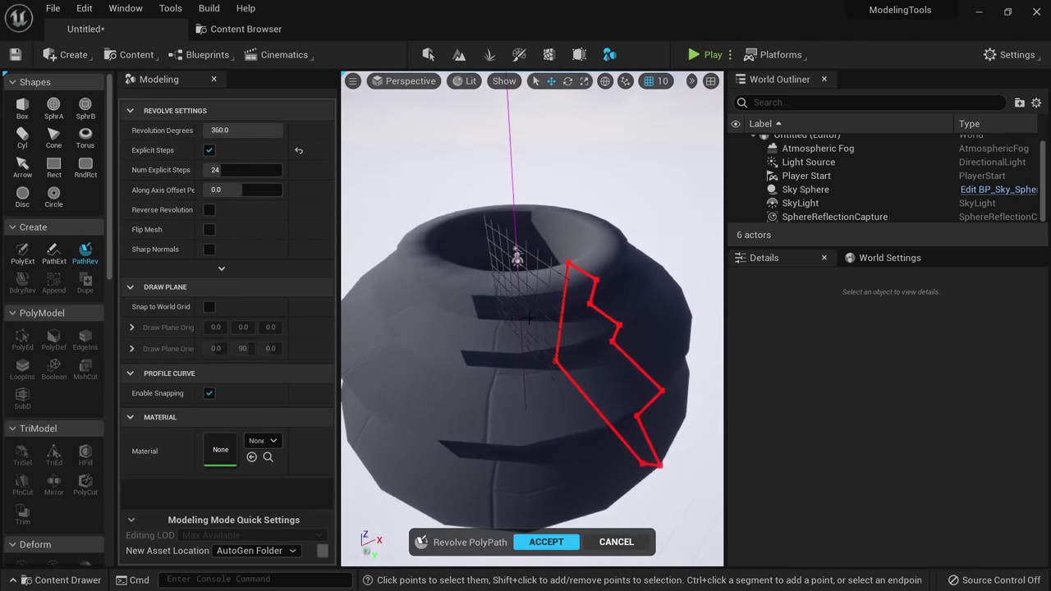
left_click_drag(530, 319, 505, 266, "alt")
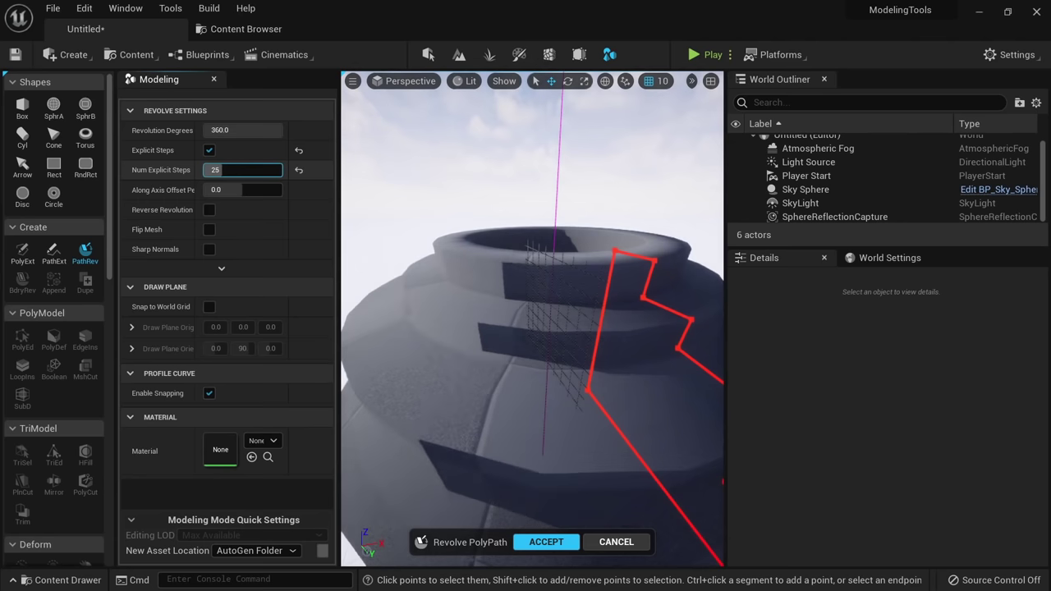
left_click_drag(222, 170, 234, 170)
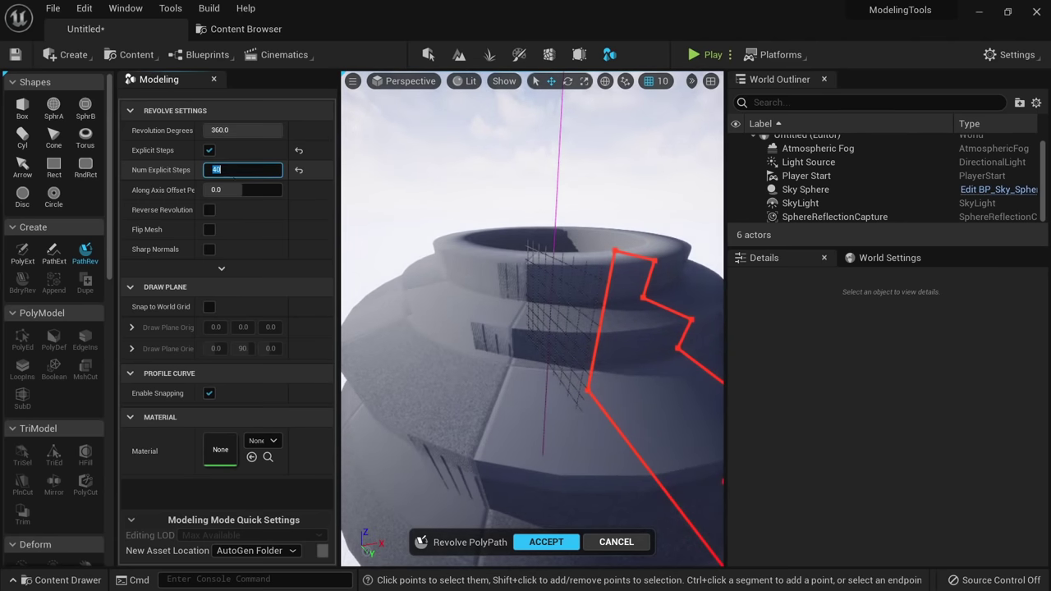
mouse_move(507, 310)
left_mouse_down("alt")
mouse_move(521, 261)
mouse_move(509, 272)
mouse_move(406, 267)
left_mouse_up("alt")
left_click_drag(553, 329, 569, 336, "alt")
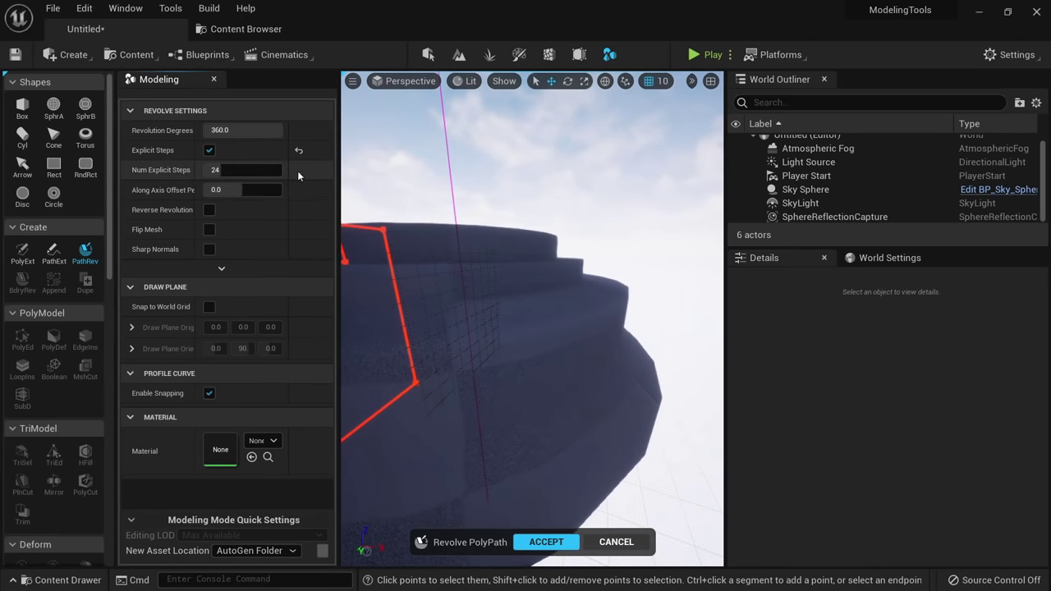
Try Num Explicit Steps values of 3 and 4 on the revolved profile, and reset the count to 24.
left_click(242, 170)
type("10")
key("BackSpace")
key("BackSpace")
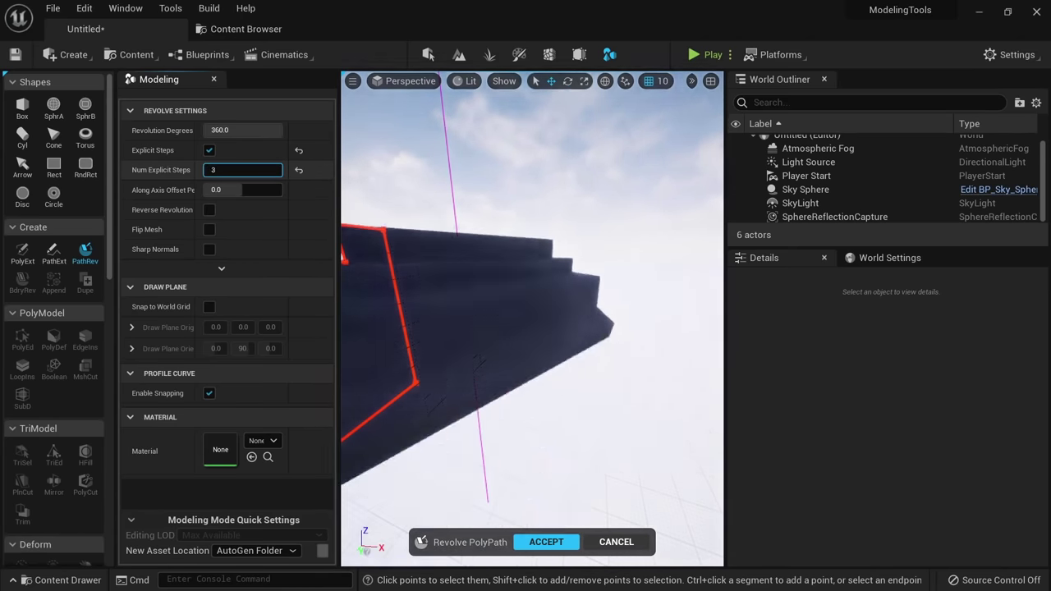
type("4")
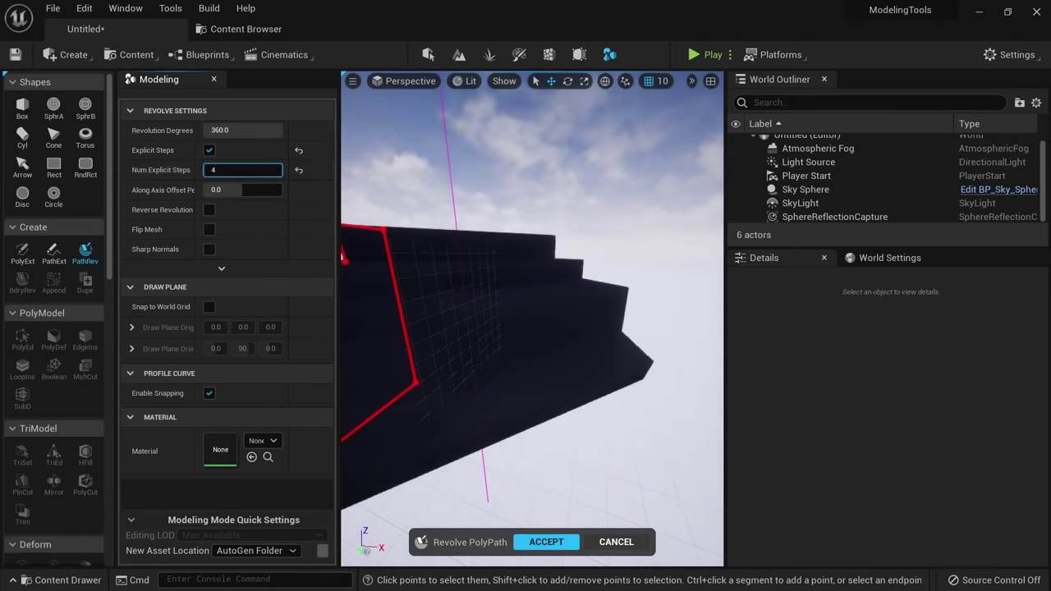
left_click_drag(532, 320, 604, 333, "alt")
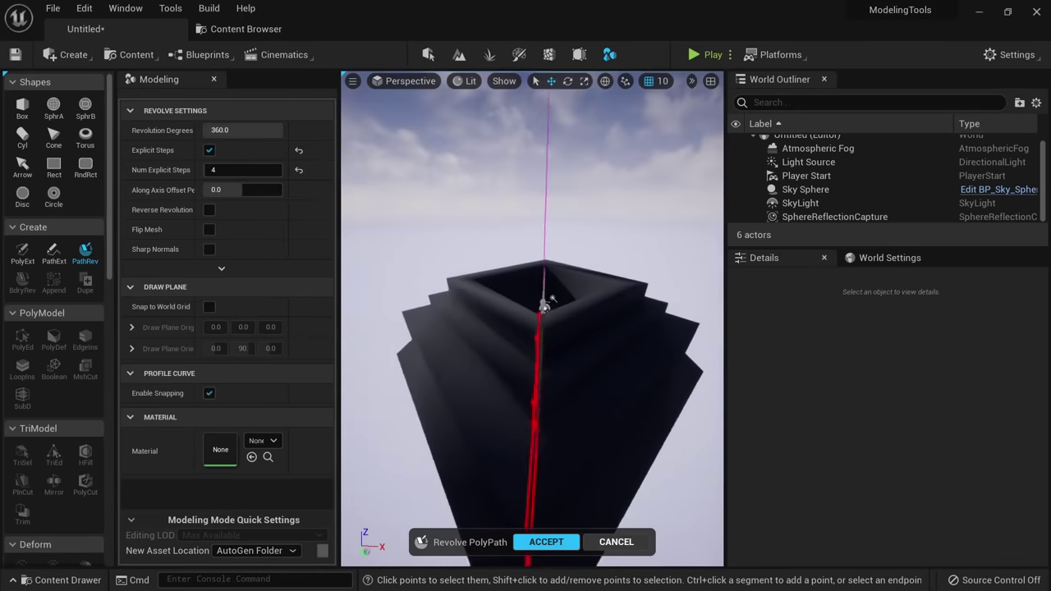
left_click_drag(550, 300, 481, 269, "alt")
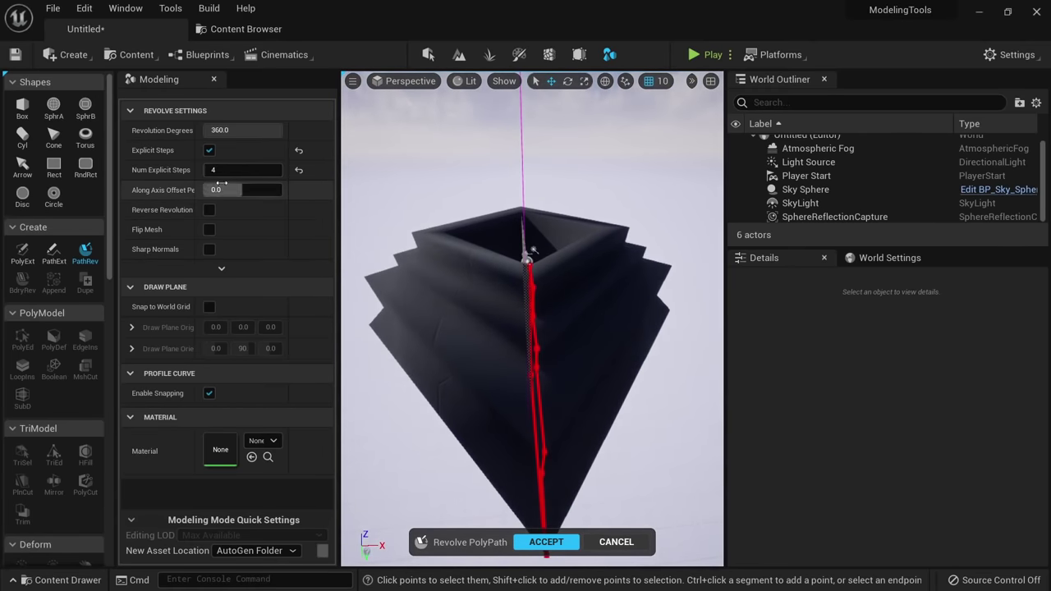
left_click_drag(279, 170, 285, 170)
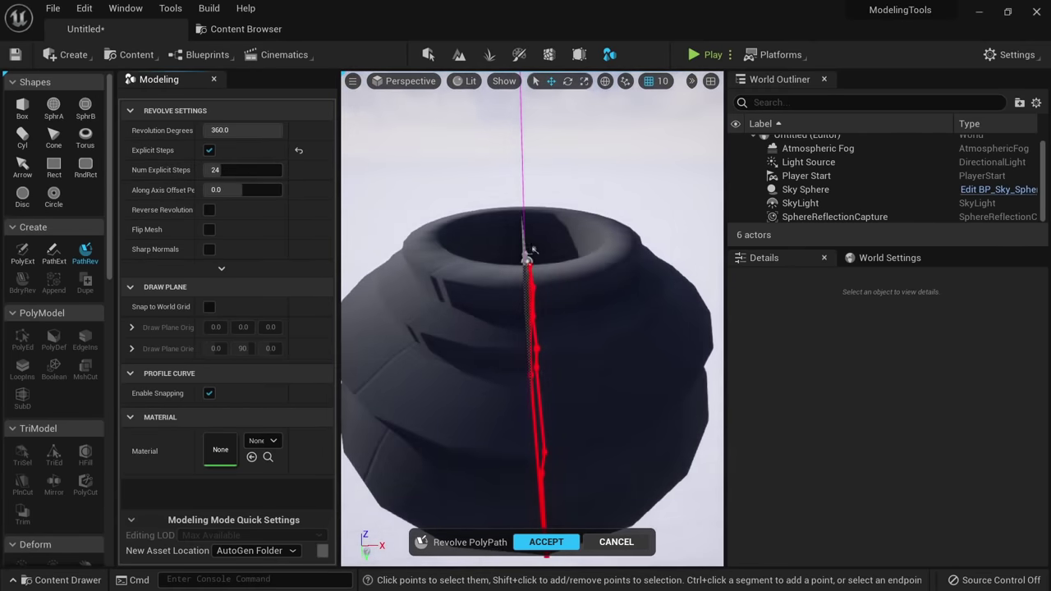
Try Along Axis Offset values of 1.0 and -1.0 to spiral the revolve, and reset the offset to 0.0.
left_click_drag(530, 255, 485, 237, "alt")
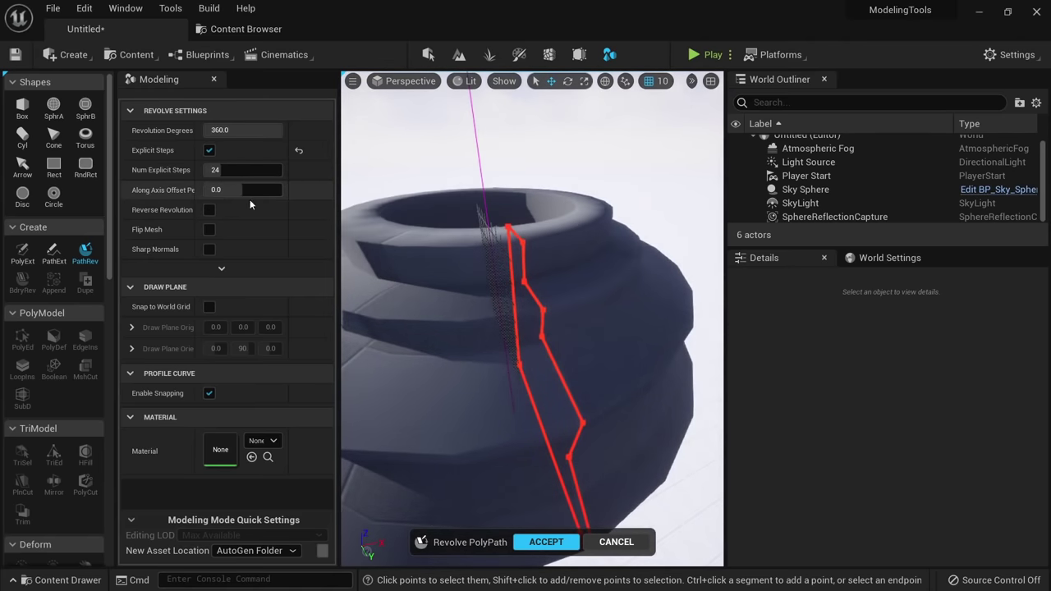
left_click_drag(246, 190, 283, 190)
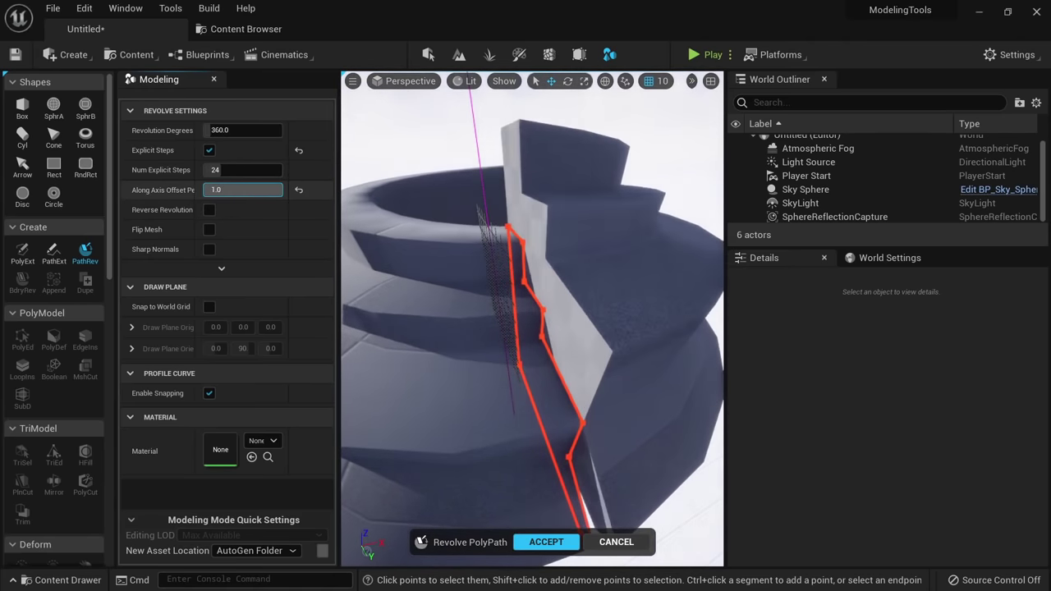
left_click_drag(419, 258, 382, 304, "alt")
left_click_drag(526, 312, 472, 261, "alt")
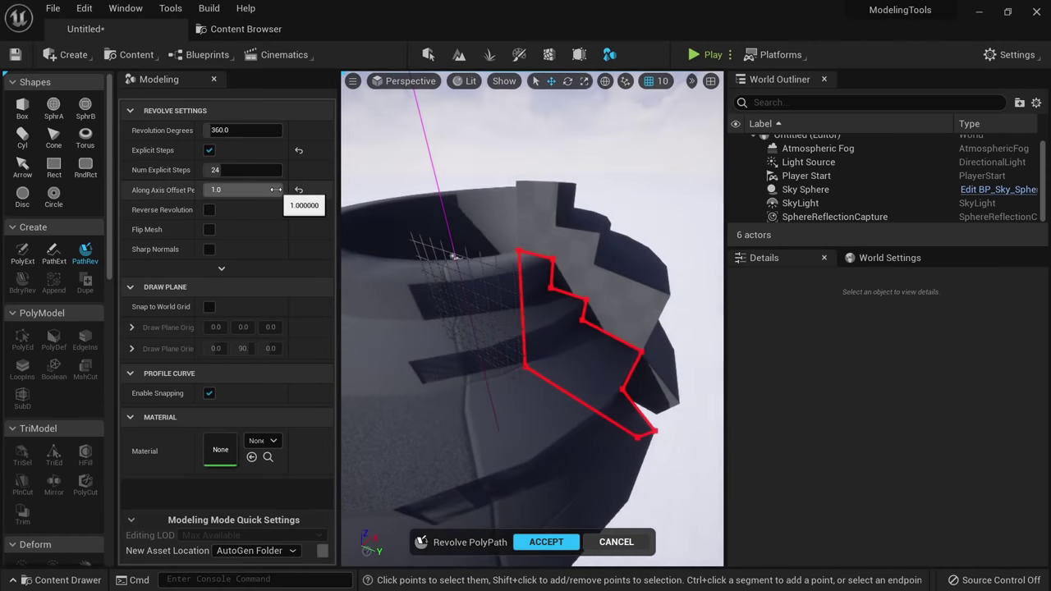
left_click(276, 189)
type("-1.0")
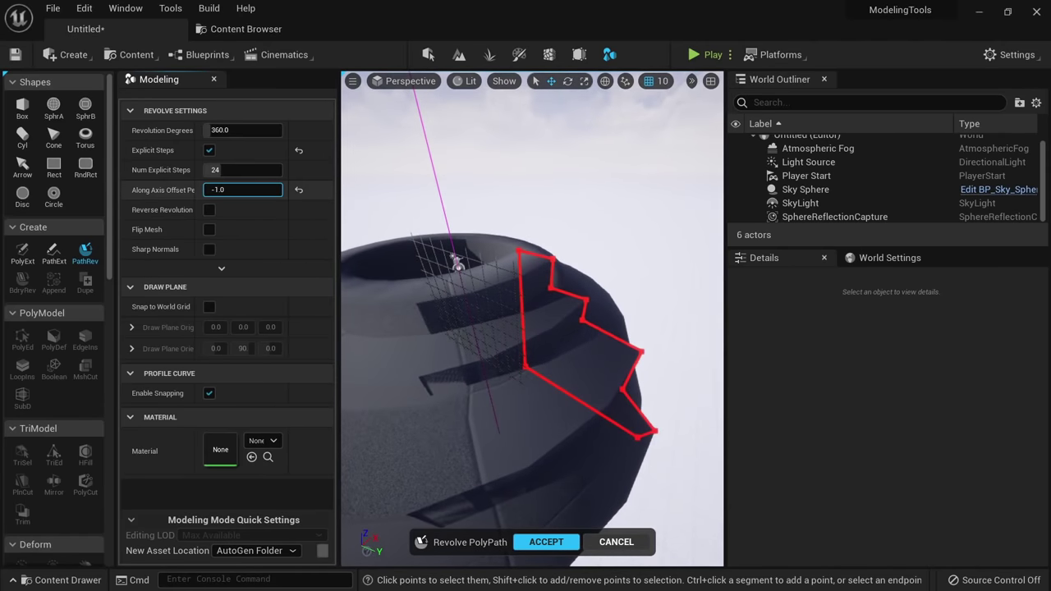
left_click_drag(541, 304, 379, 289, "alt")
left_click(298, 191)
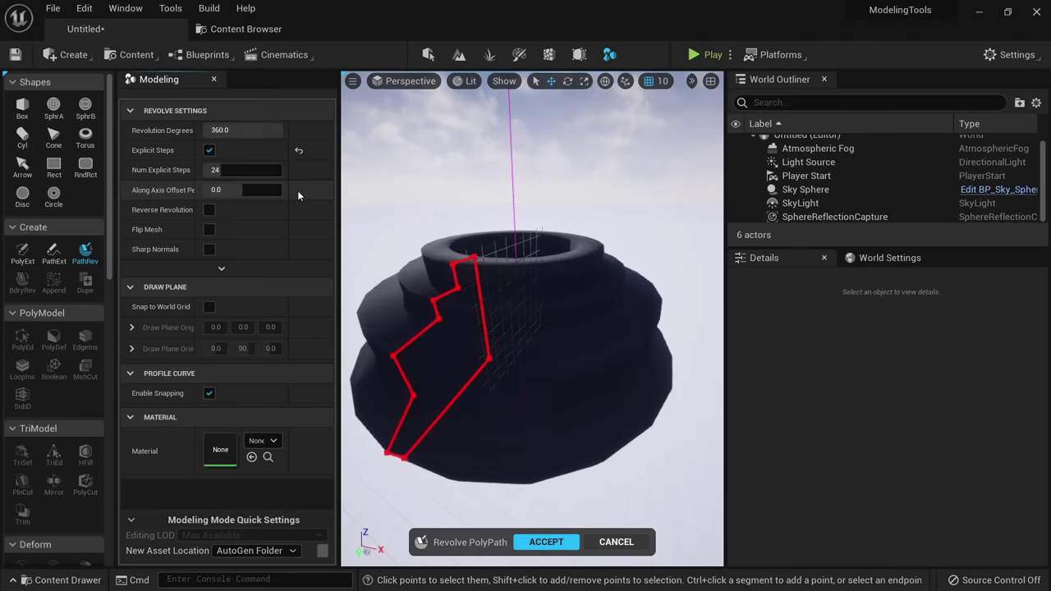
left_click_drag(450, 244, 360, 243, "alt")
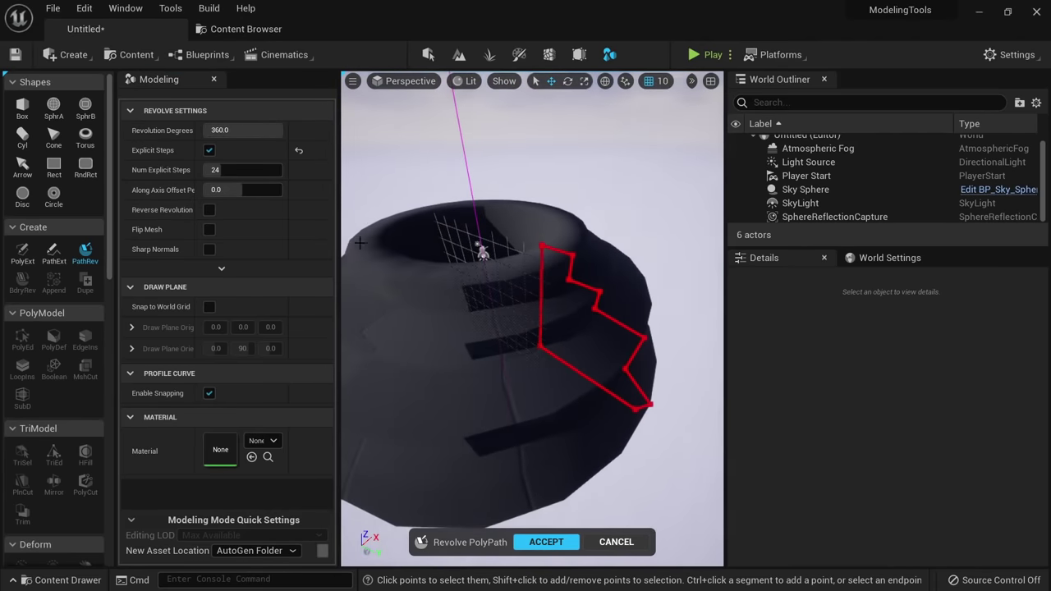
Toggle Reverse Revolution on and off while checking the revolved mesh from above and up close.
left_click(211, 211)
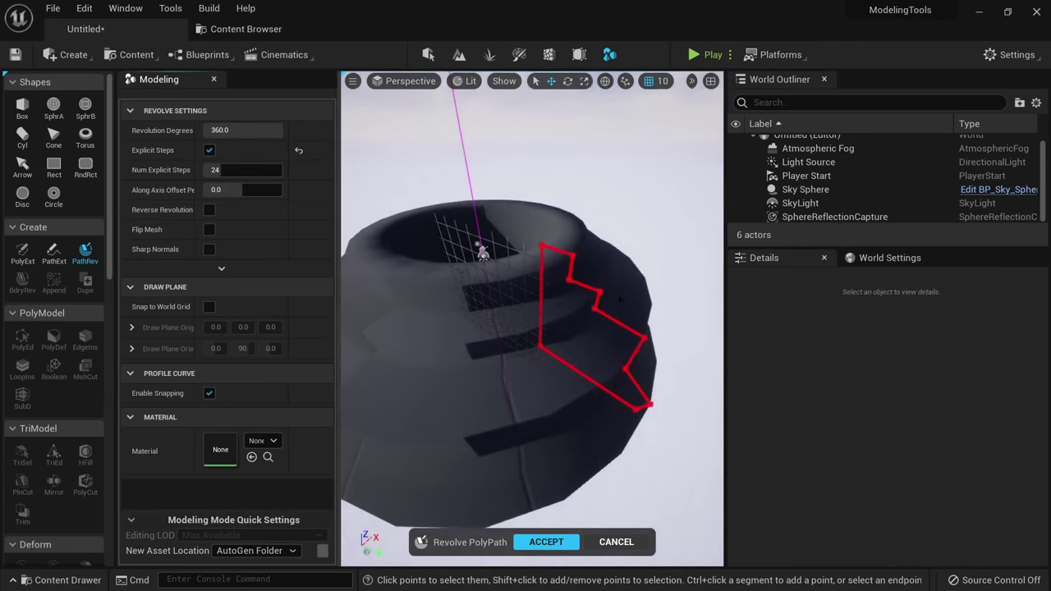
left_click_drag(525, 275, 622, 302, "alt")
scroll(622, 302, "up", 4)
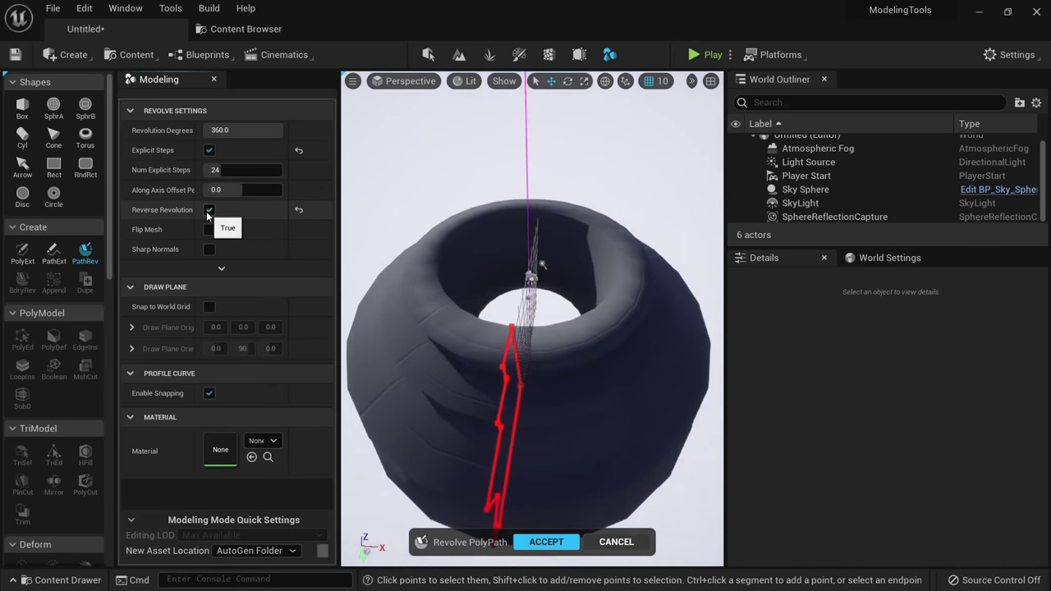
left_click_drag(459, 328, 546, 246, "alt")
scroll(546, 247, "up", 4)
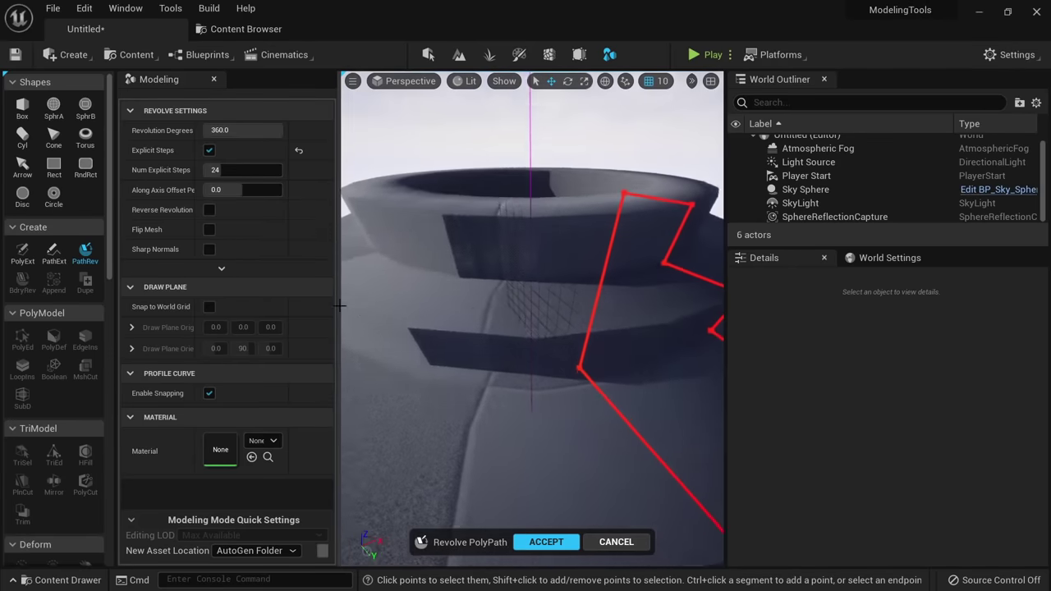
Toggle Flip Mesh on and off twice, inspecting the inverted faces from outside and within the mesh.
left_click(211, 230)
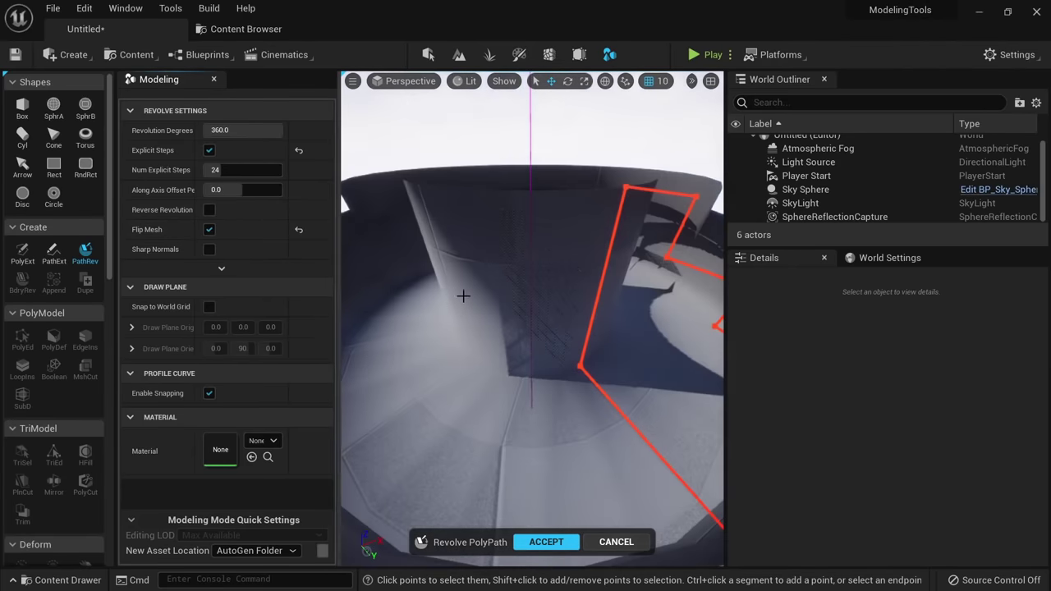
right_click_drag(465, 298, 421, 257)
key("s")
key("w")
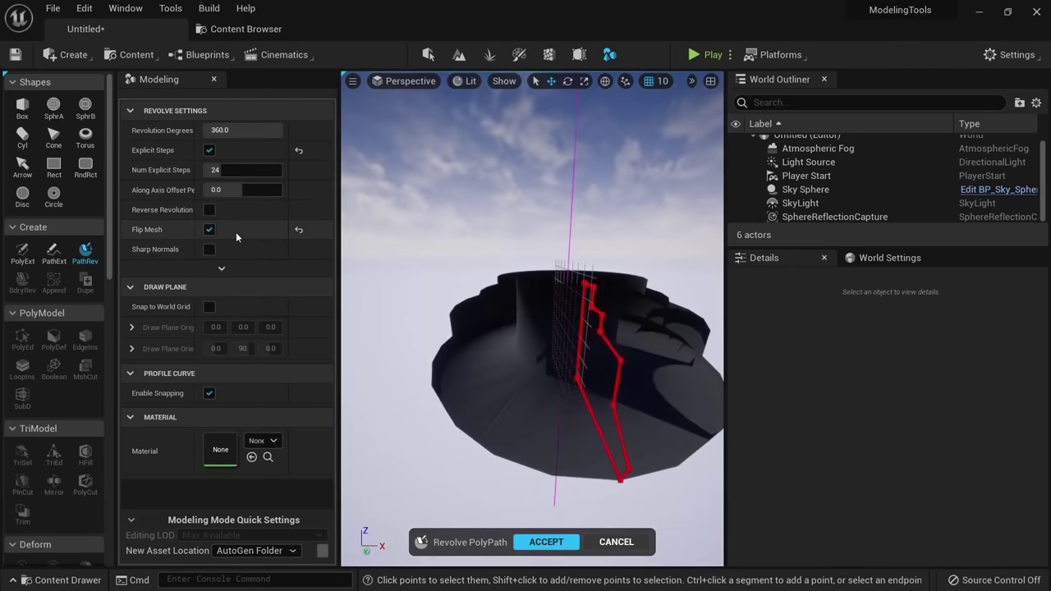
left_click(209, 230)
right_click_drag(492, 312, 521, 358)
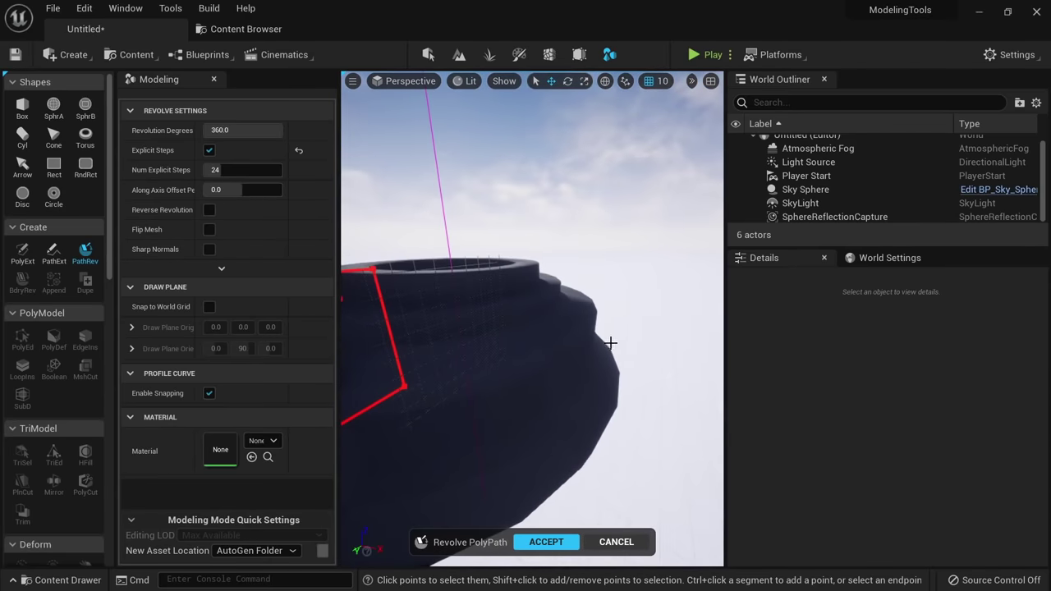
right_click_drag(610, 343, 632, 335)
left_click(209, 229)
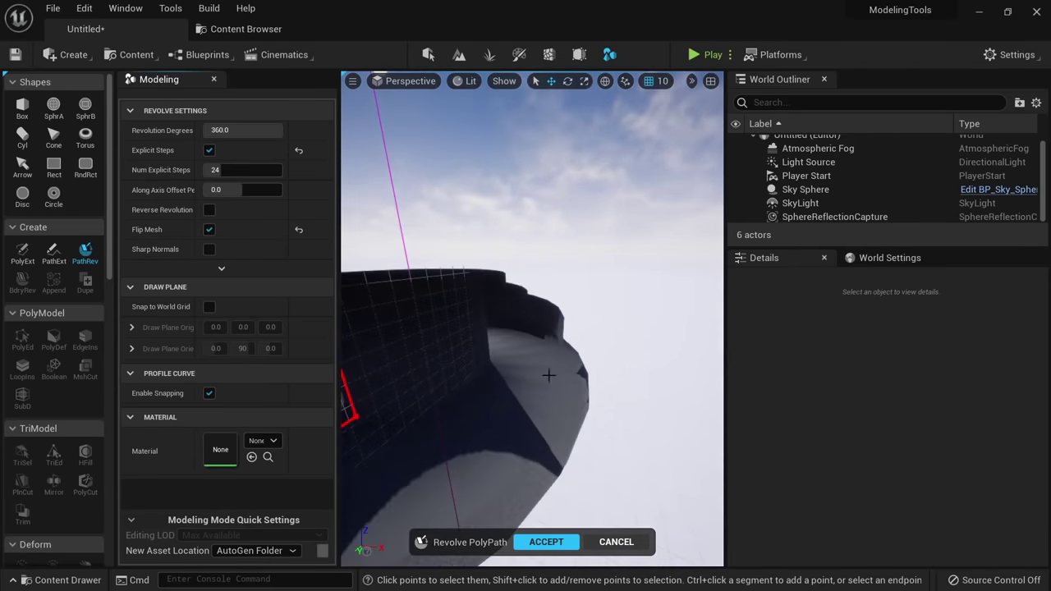
right_click_drag(532, 319, 443, 349)
mouse_move(532, 318)
right_mouse_down()
mouse_move(524, 292)
mouse_move(534, 315)
mouse_move(538, 307)
mouse_move(519, 318)
mouse_move(527, 297)
mouse_move(513, 318)
mouse_move(569, 303)
mouse_move(529, 328)
right_mouse_up()
key("w")
left_click(211, 231)
Enable Sharp Normals and compare the revolved mesh's shading with sharp normal angles of 0 and 90.
left_click(208, 250)
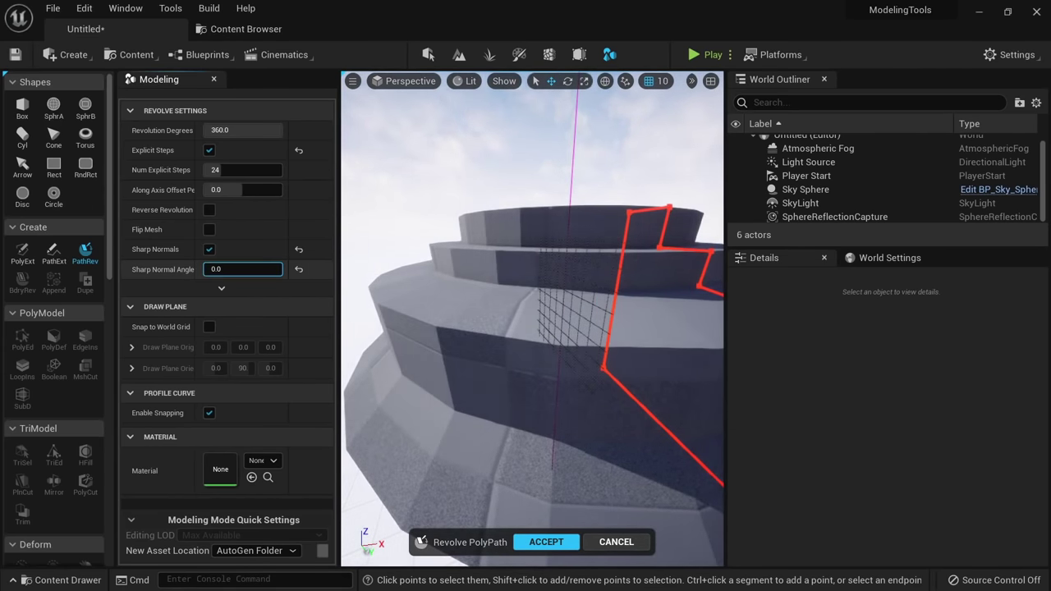
left_click_drag(453, 354, 385, 340, "alt")
left_click_drag(238, 271, 283, 270)
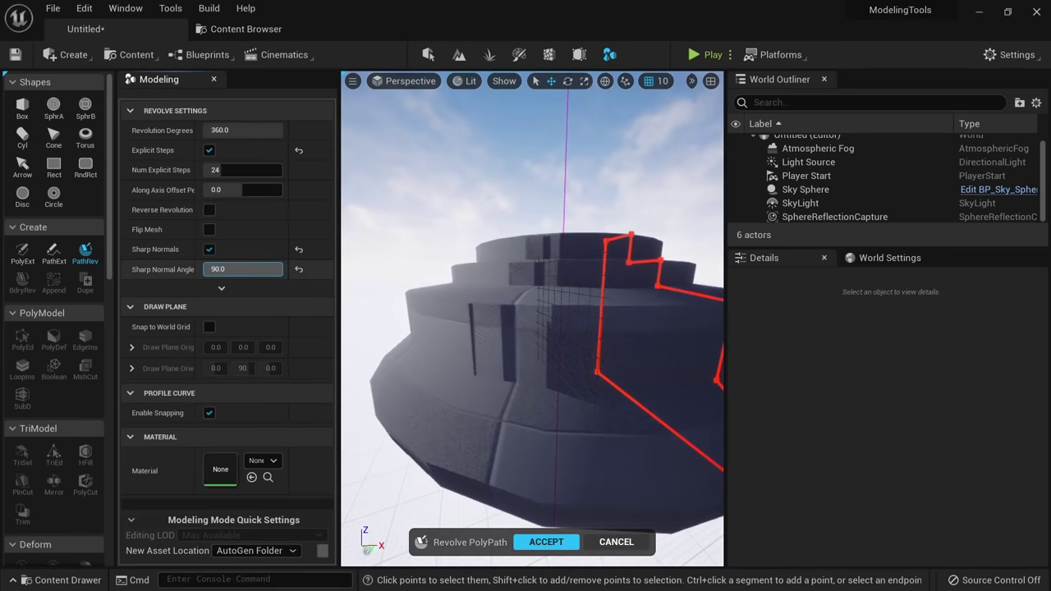
left_click_drag(473, 355, 596, 351, "alt")
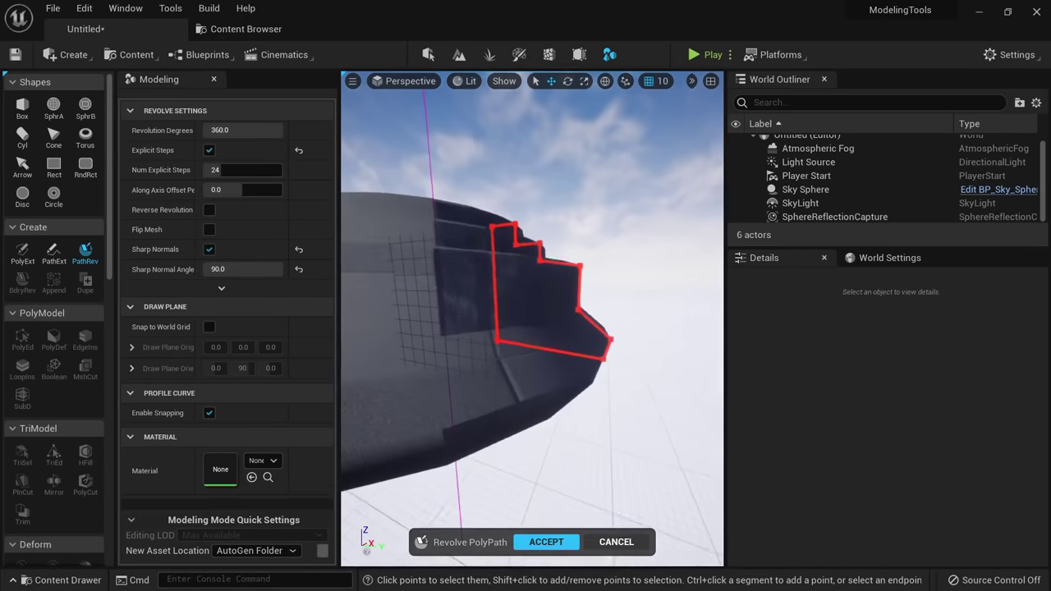
Lower the sharp normal angle to about 20.28 and inspect the hardened edges around the revolved mesh.
left_click_drag(230, 271, 206, 271)
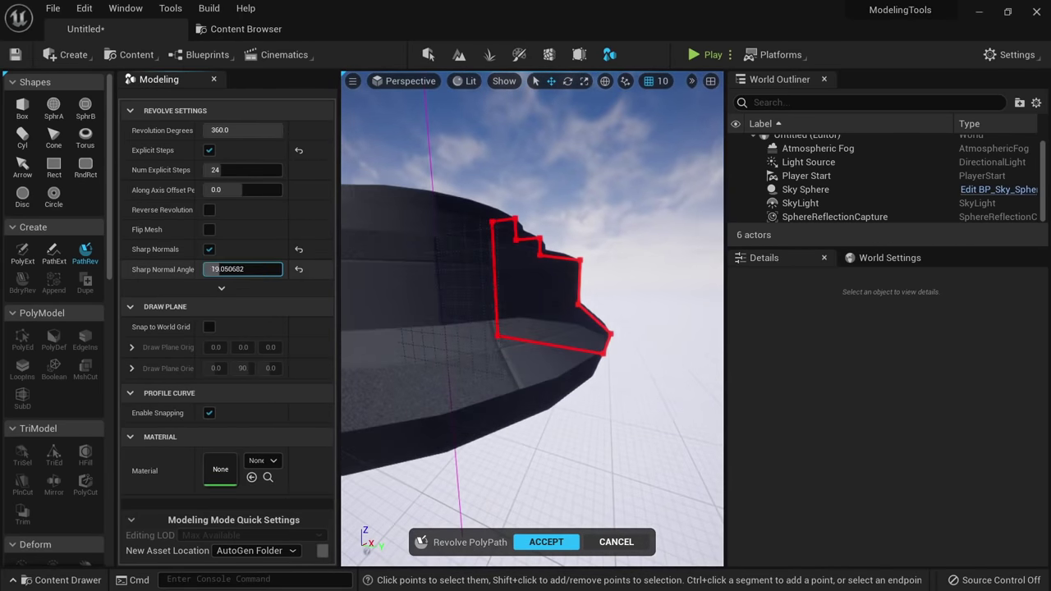
left_click_drag(459, 328, 550, 324, "alt")
scroll(523, 314, "up", 5)
left_click_drag(476, 418, 575, 399, "alt")
right_click_drag(558, 370, 541, 332, "alt")
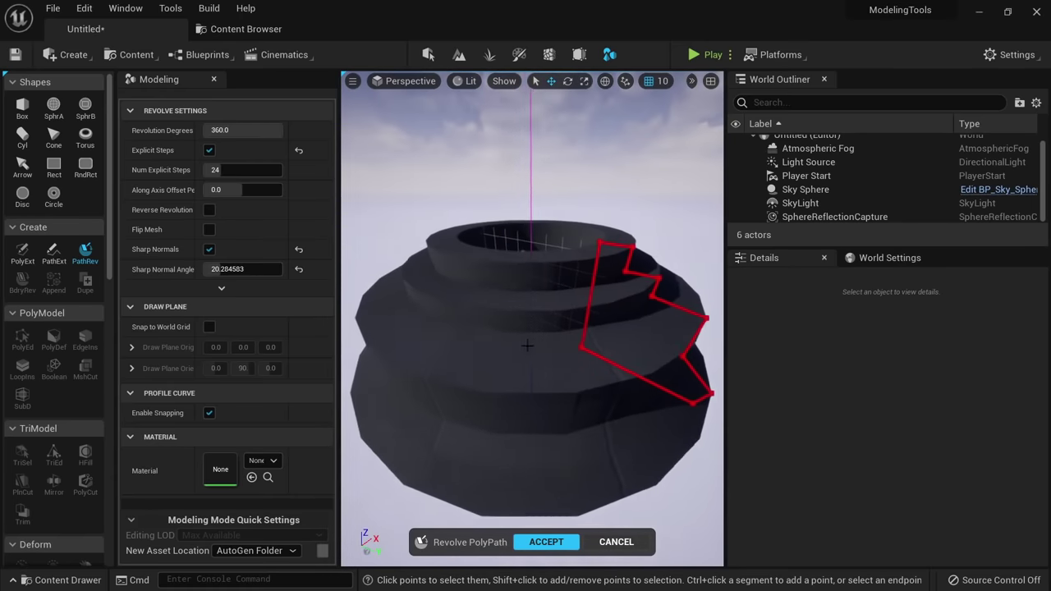
left_click_drag(414, 280, 488, 381, "alt")
mouse_move(498, 345)
right_mouse_down()
mouse_move(477, 192)
mouse_move(497, 334)
right_mouse_up()
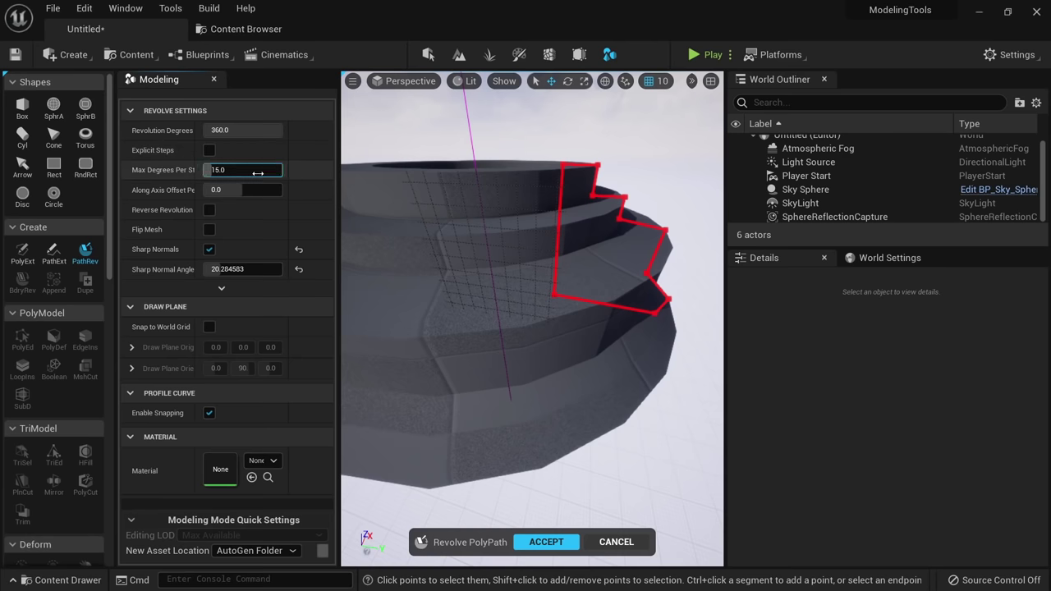
Use Max Degrees Per Step in wireframe view, trying about 1.95 and 5, and reset it to 15.
left_click_drag(257, 172, 238, 172)
key("alt+2")
right_click_drag(460, 246, 435, 226)
mouse_move(253, 171)
left_mouse_down()
mouse_move(266, 172)
mouse_move(249, 171)
left_mouse_up()
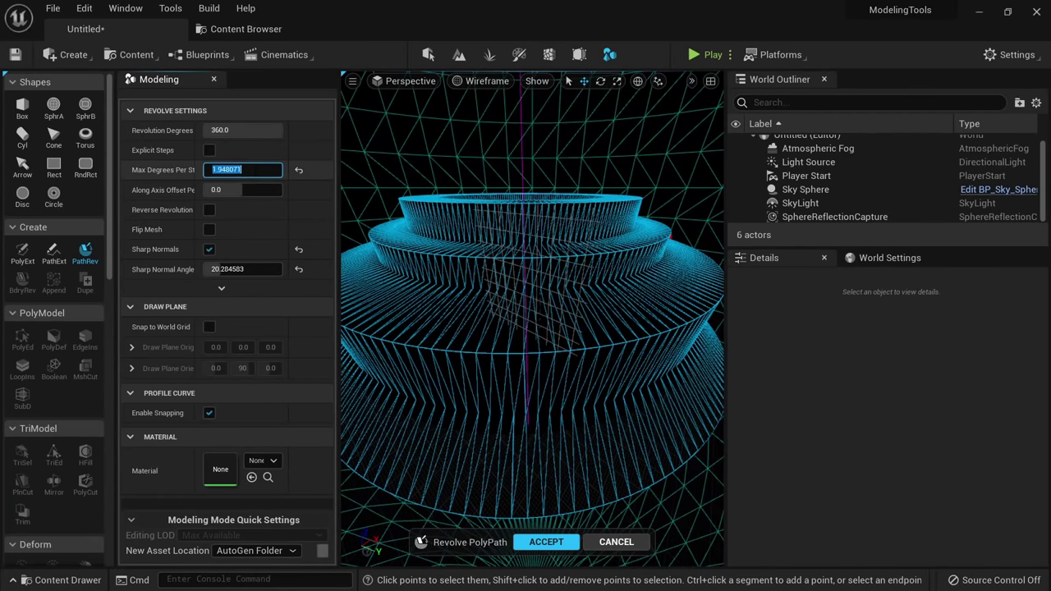
type("5")
key("Return")
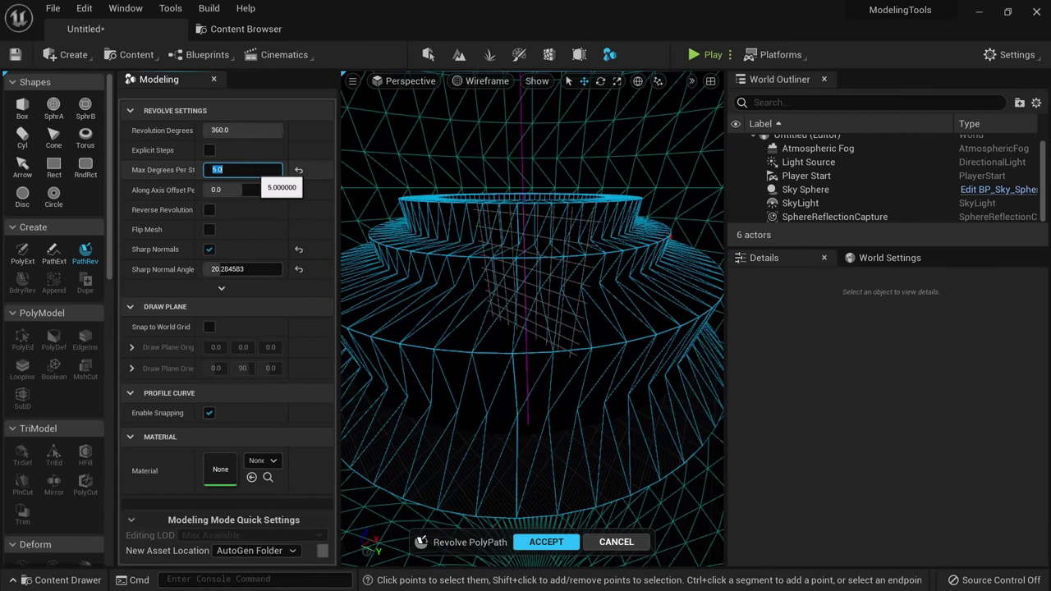
left_click(299, 170)
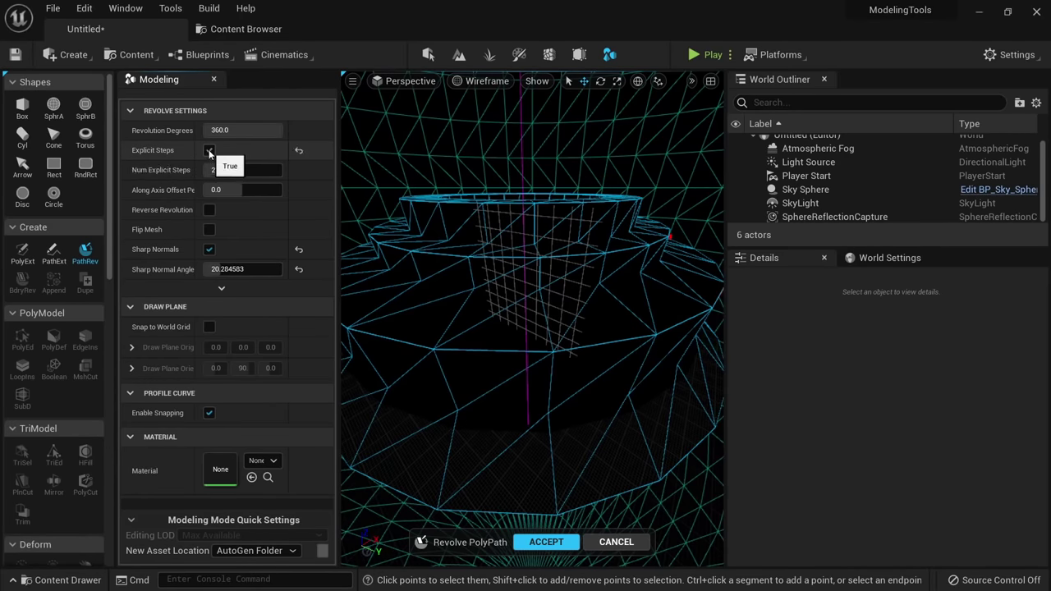
Return to Explicit Steps, try a step count of 4 in wireframe, and reset it to 24.
left_click_drag(224, 171, 226, 171)
left_click(300, 171)
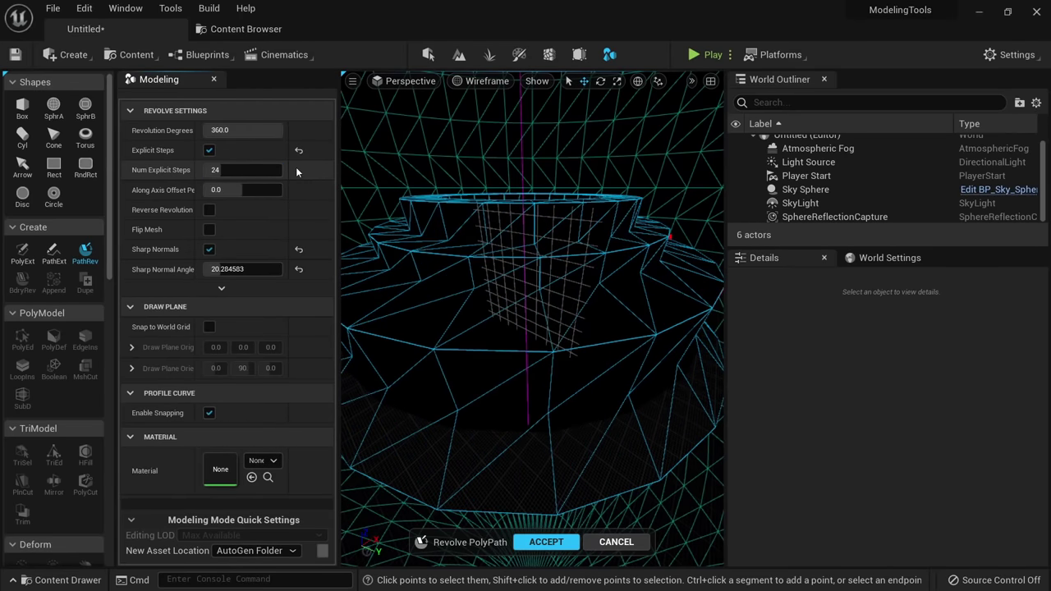
left_click(238, 170)
type("4")
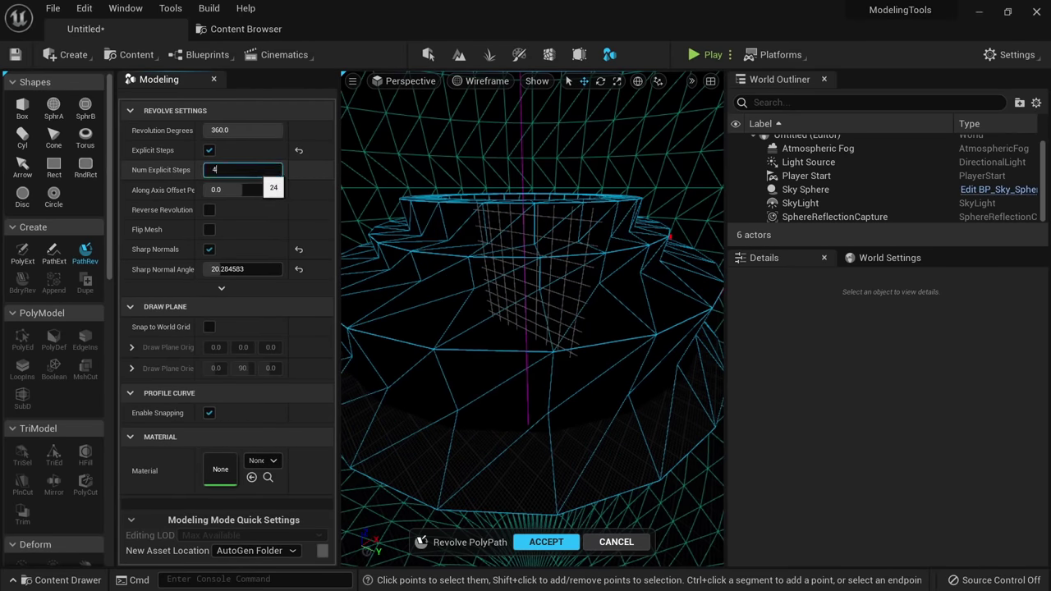
key("Return")
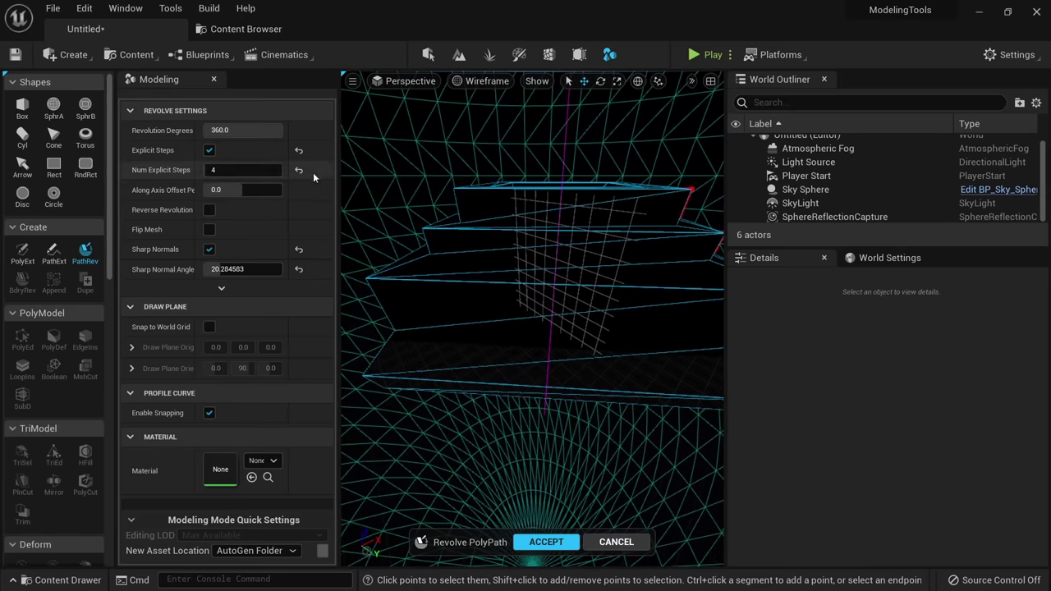
left_click(299, 170)
right_click_drag(443, 242, 542, 267)
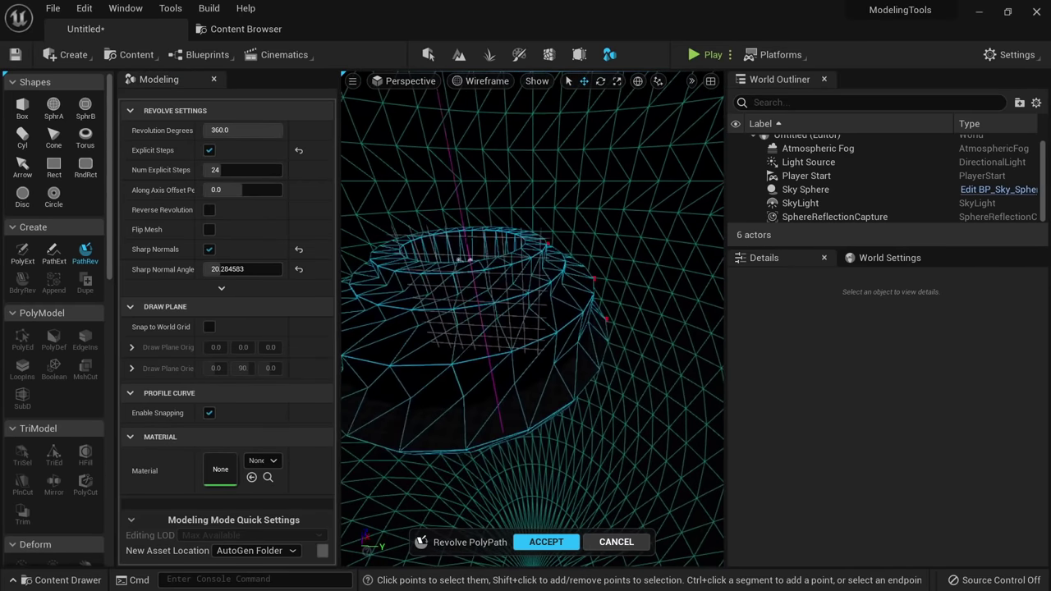
Reveal the advanced revolve settings and return the viewport from wireframe to lit shading.
left_click(221, 291)
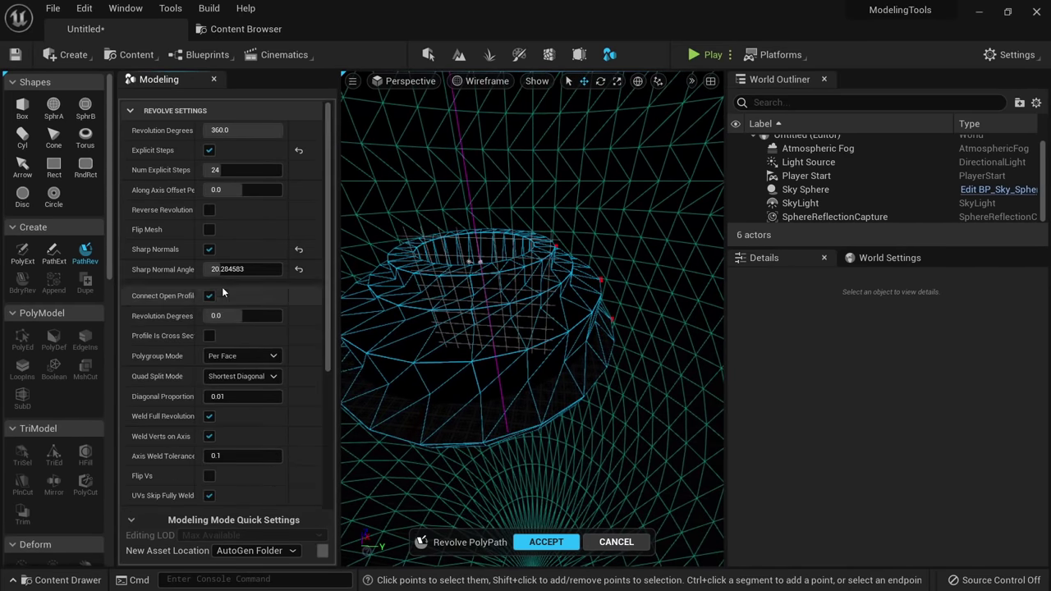
left_click_drag(501, 304, 369, 250, "alt")
key("alt+4")
right_click_drag(369, 250, 448, 242)
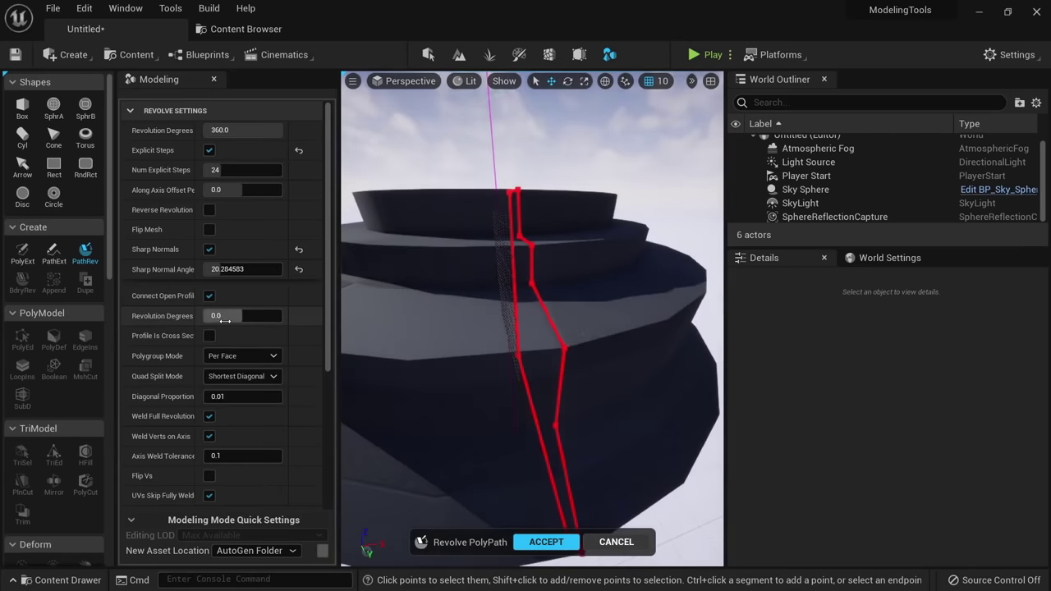
Turn Connect Open Profile off, inspect the revolved mesh from several angles, and turn it back on.
left_click(209, 296)
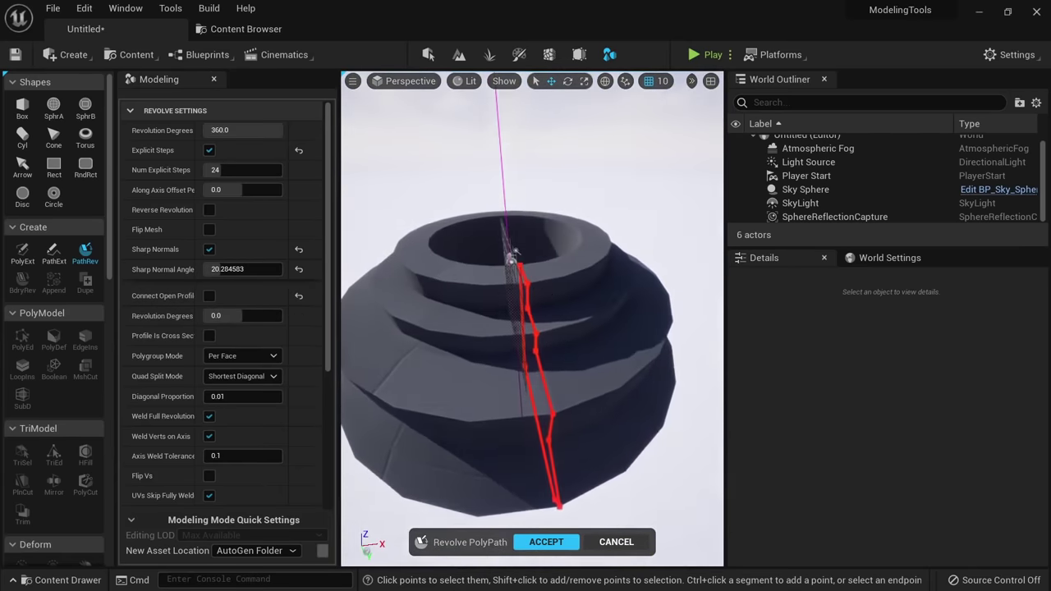
left_click_drag(556, 284, 525, 329, "alt")
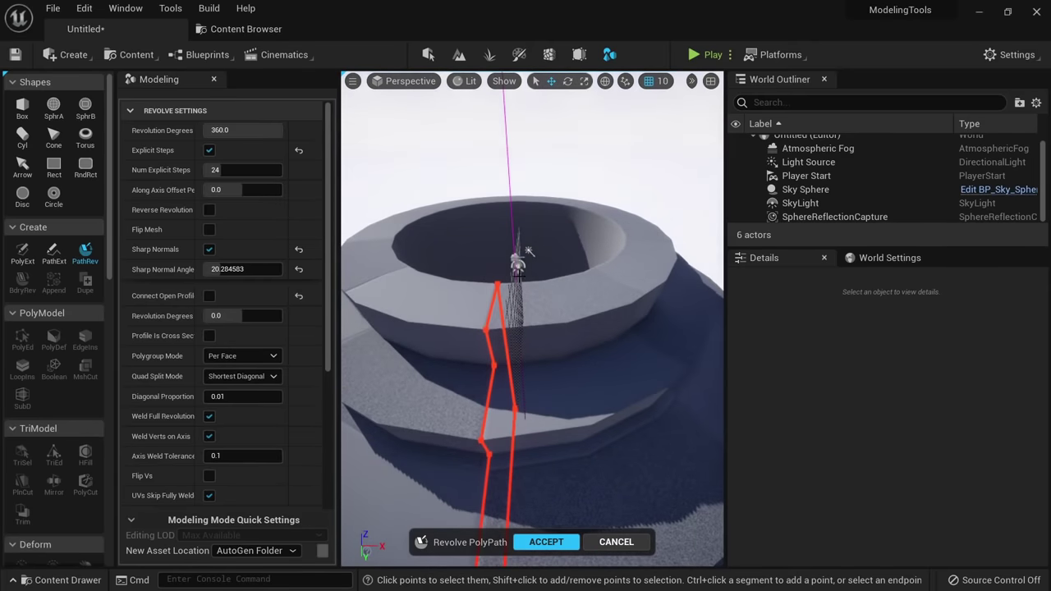
left_click_drag(511, 290, 457, 305, "alt")
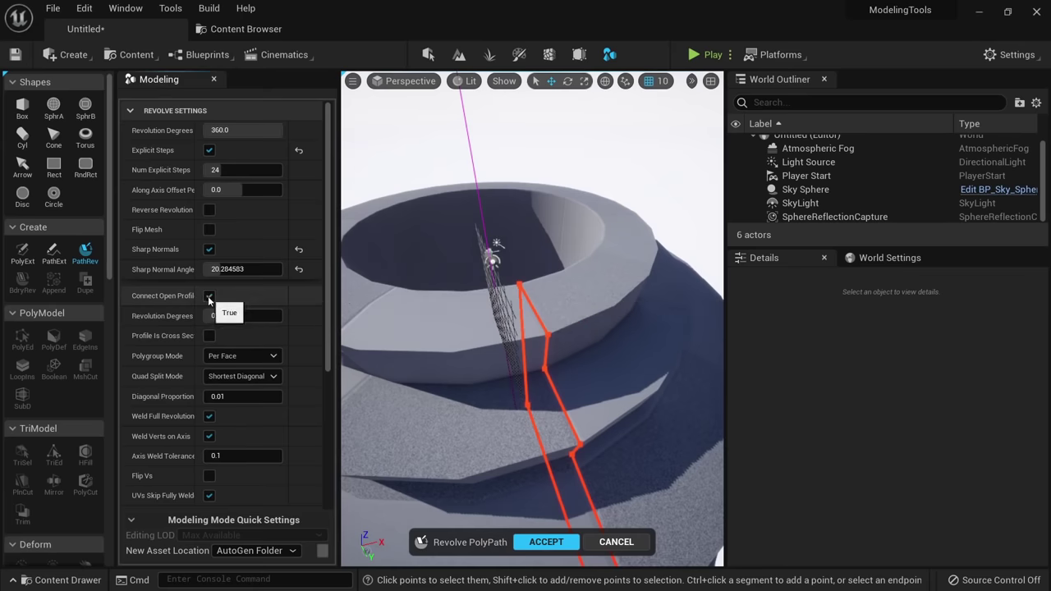
Try advanced Revolution Degrees offsets of about -108.58 and -49.36, and reset the offset to 0.
scroll(444, 312, "down", 5)
mouse_move(249, 316)
left_mouse_down()
mouse_move(259, 316)
mouse_move(231, 317)
left_mouse_up()
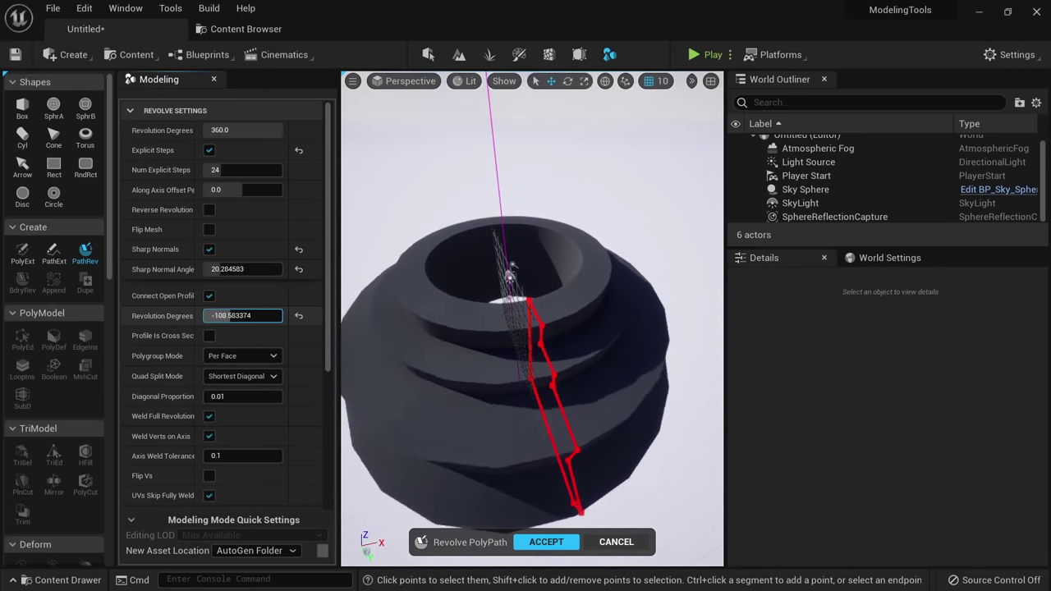
left_click_drag(509, 345, 585, 234, "alt")
left_click(227, 315)
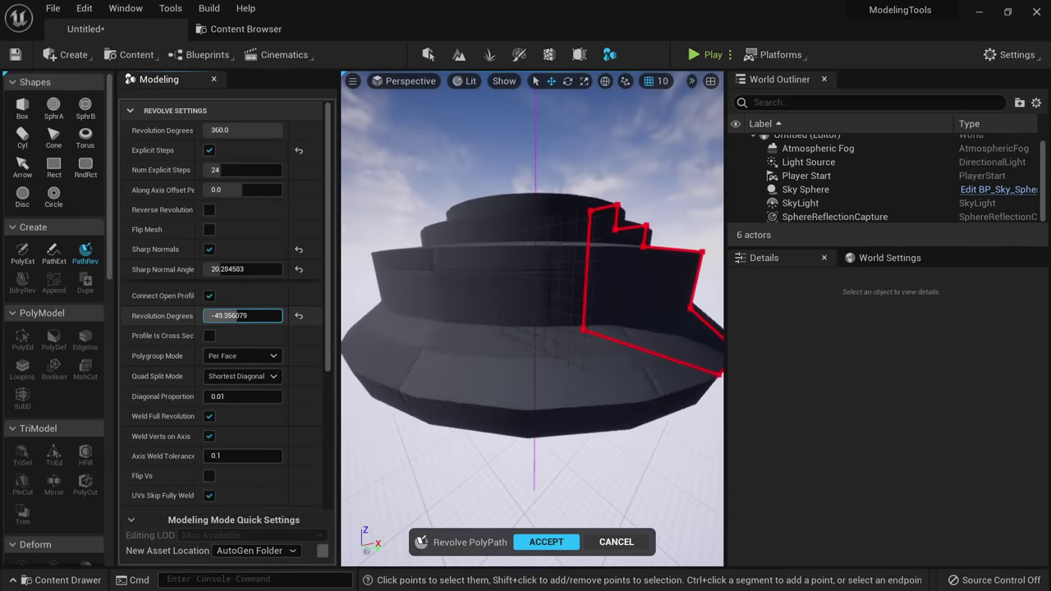
type("0")
key("Return")
left_click_drag(383, 289, 452, 399, "alt")
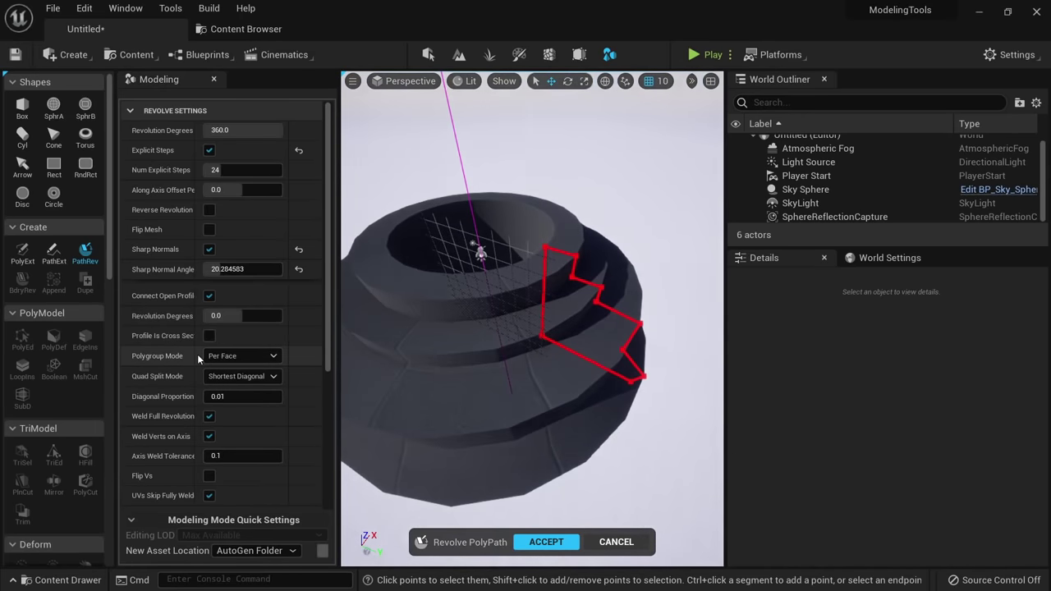
Toggle Profile Is Cross Section on and off, and reduce the number of explicit steps to 4.
left_click(209, 336)
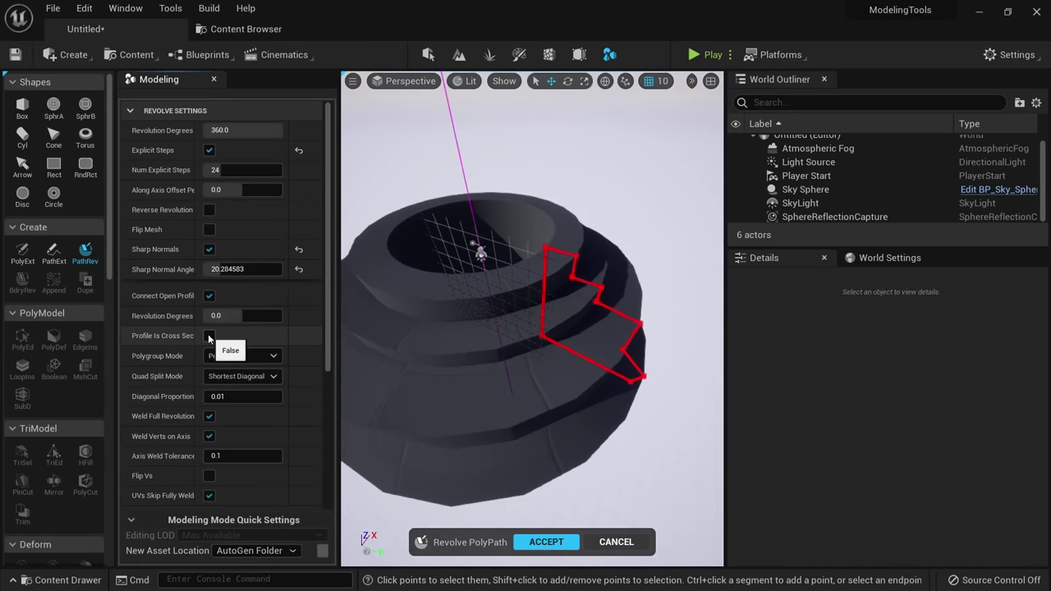
left_click(209, 336)
mouse_move(170, 339)
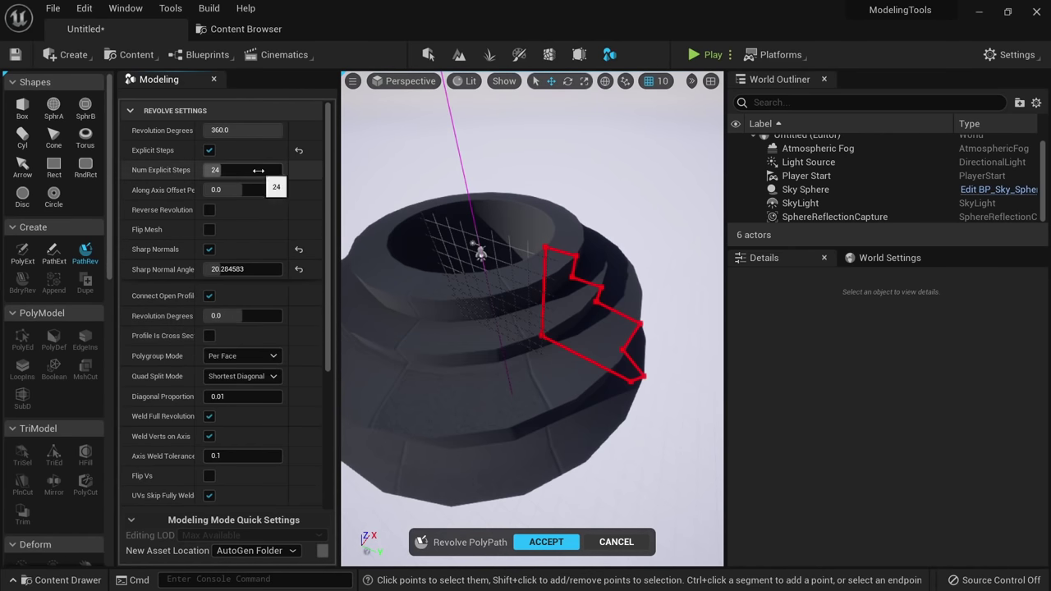
type("4")
key("Return")
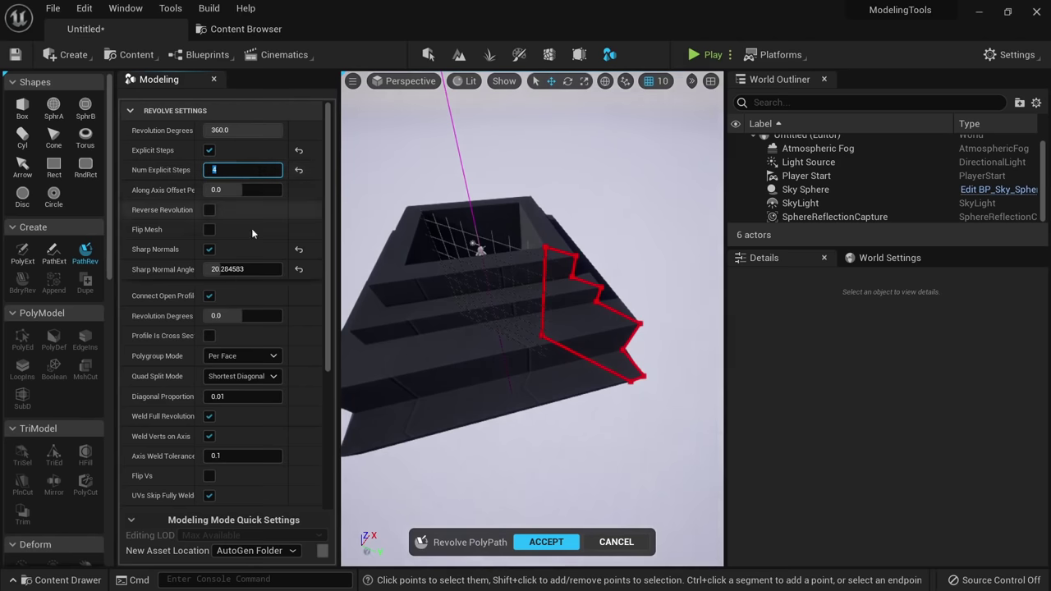
Compare the four-sided revolved mesh with Profile Is Cross Section on and off.
left_click(209, 336)
mouse_move(493, 328)
right_mouse_down()
mouse_move(460, 345)
mouse_move(525, 312)
mouse_move(472, 349)
mouse_move(500, 345)
right_mouse_up()
left_click_drag(509, 349, 483, 322, "alt")
left_click_drag(562, 415, 554, 394, "alt")
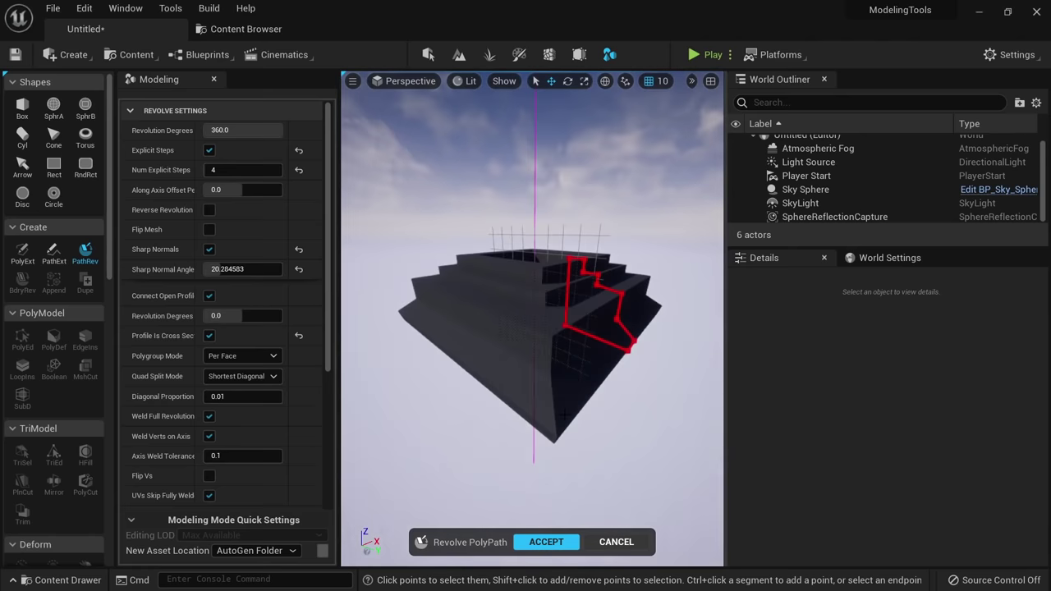
left_click(208, 338)
left_click_drag(492, 353, 506, 397, "alt")
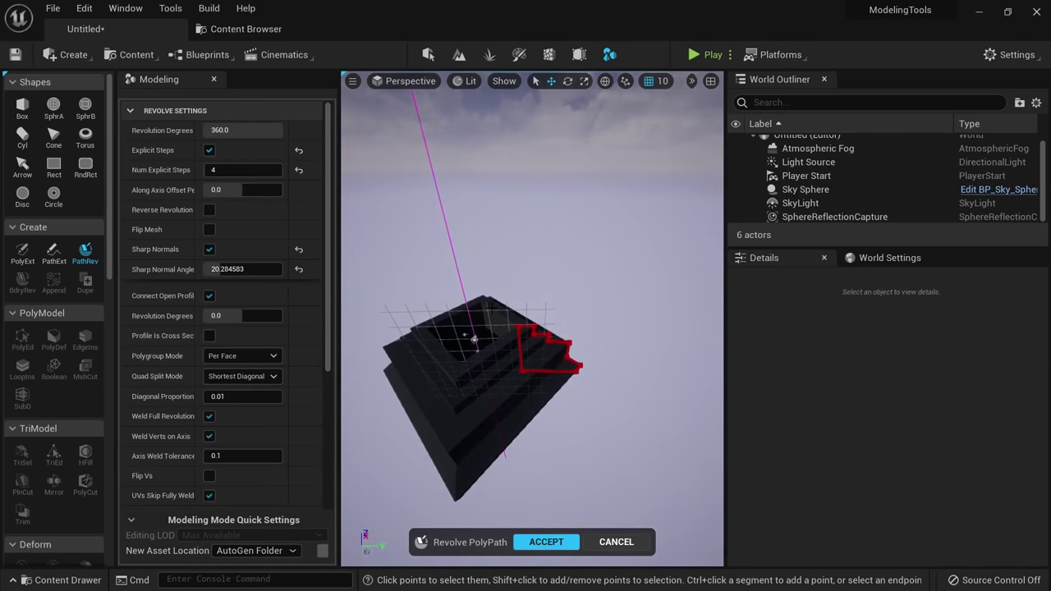
Compare a 6-step revolve with Profile Is Cross Section on and with the option reset to off.
left_click(208, 335)
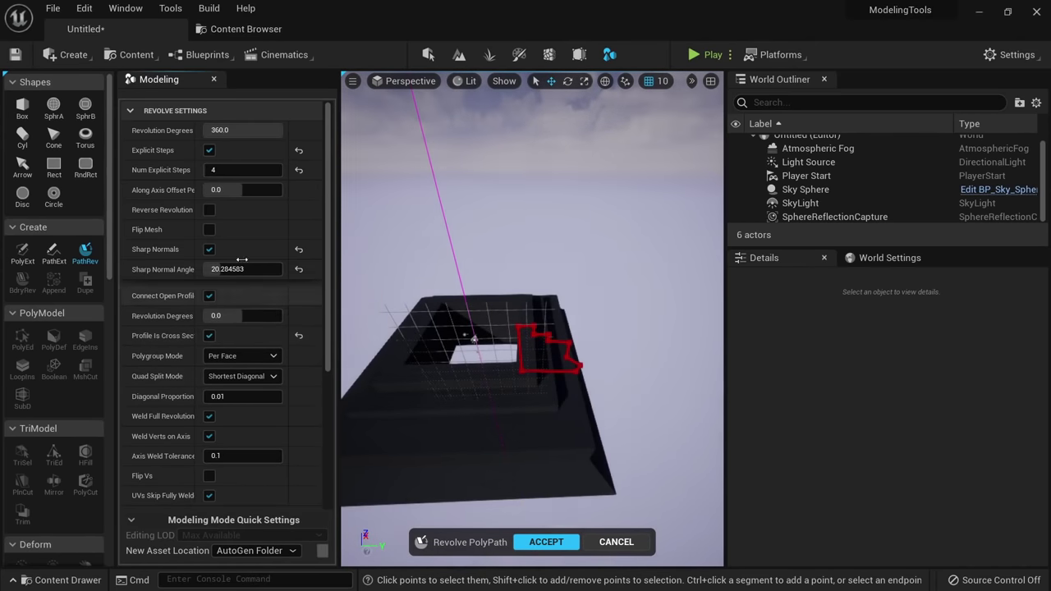
type("6")
key("Return")
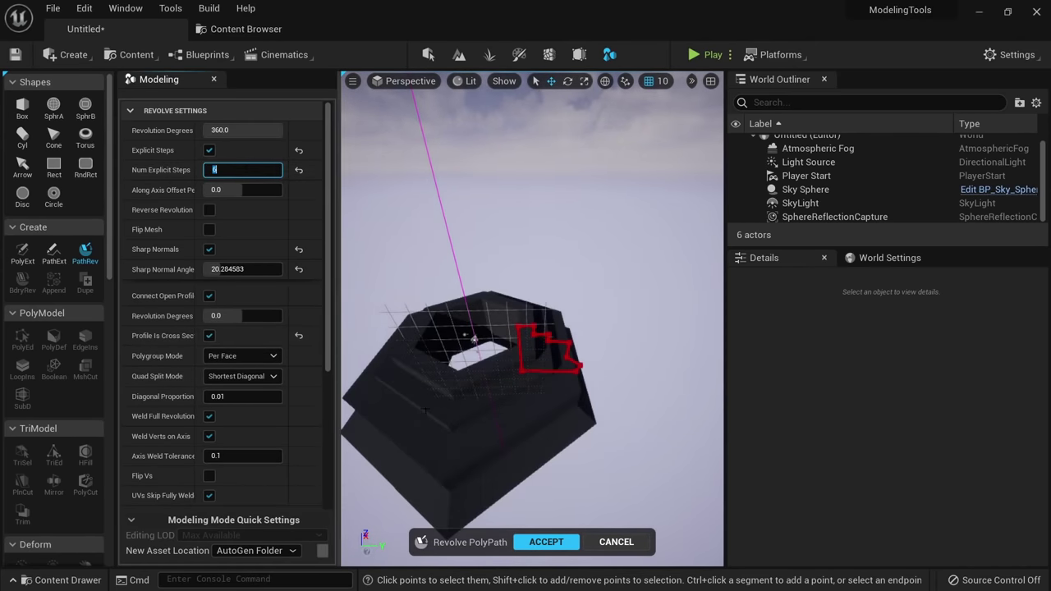
left_click_drag(509, 361, 538, 366, "alt")
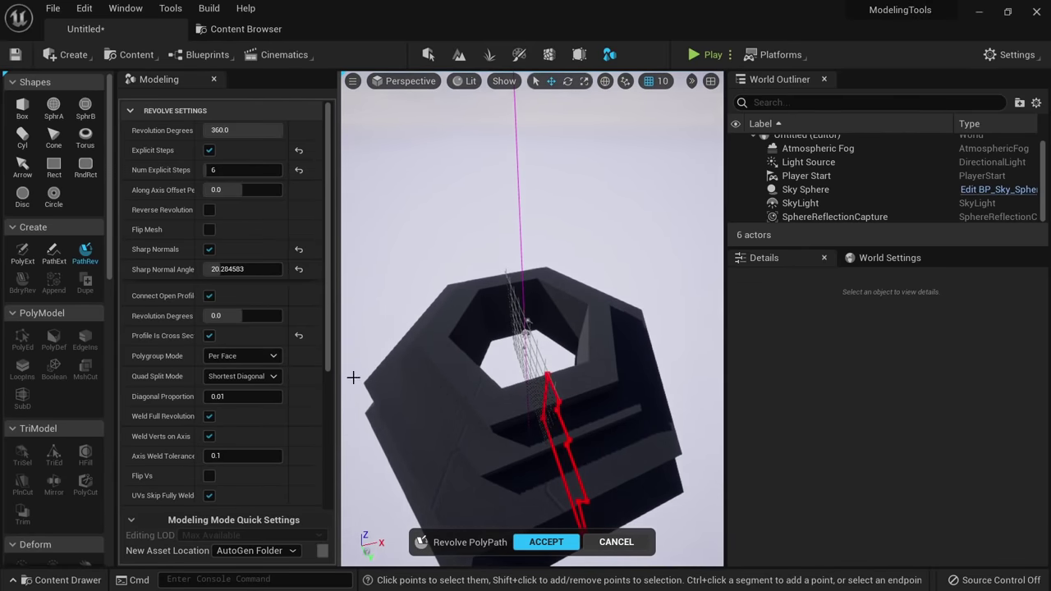
left_click(299, 334)
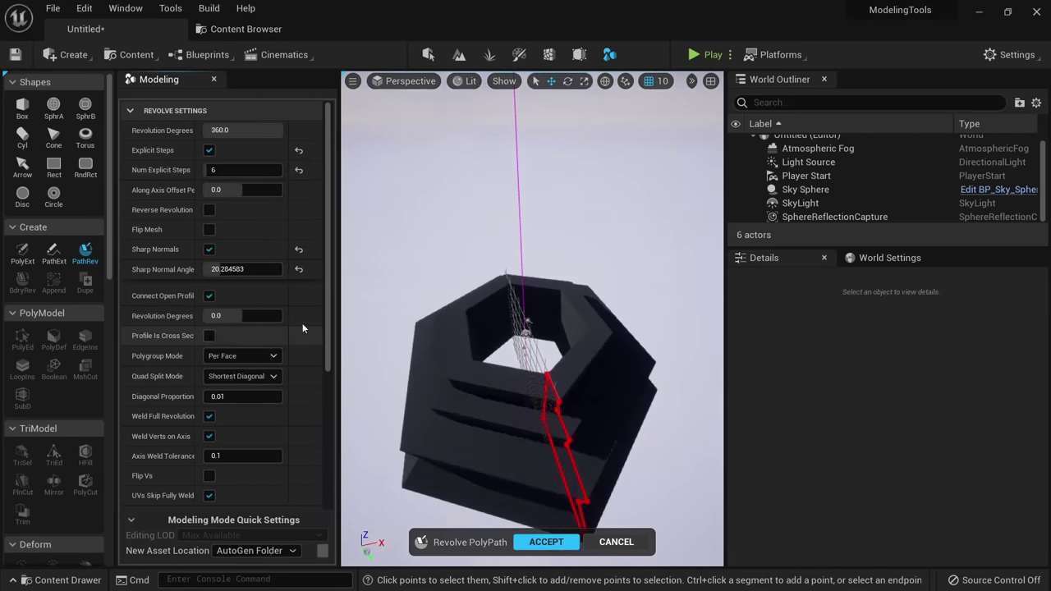
left_click_drag(476, 331, 444, 324, "alt")
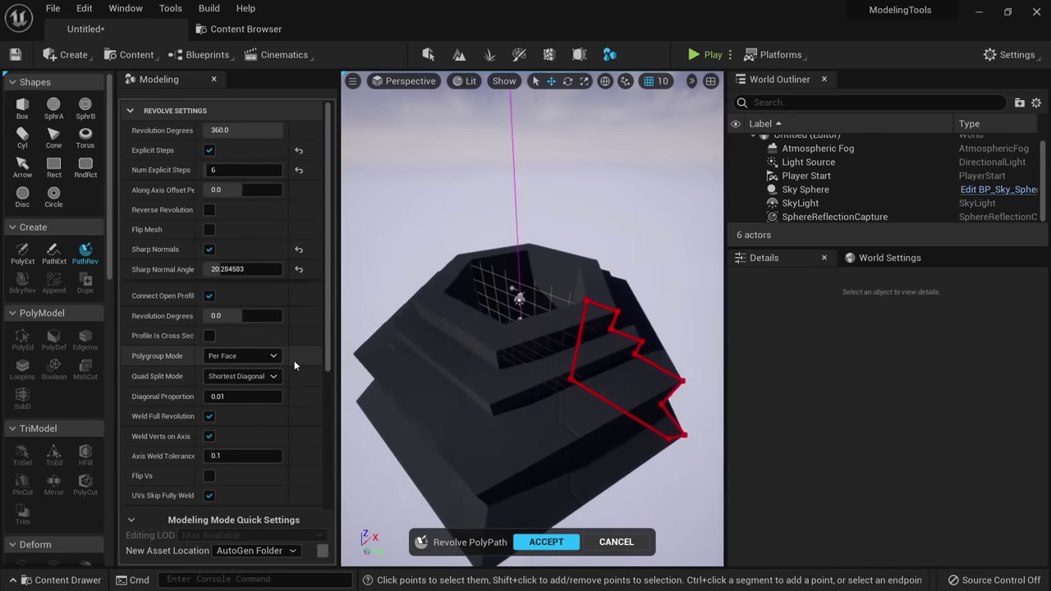
Review the Polygroup Mode choices, and try the Uniform quad split mode before restoring Shortest Diagonal.
left_click(269, 360)
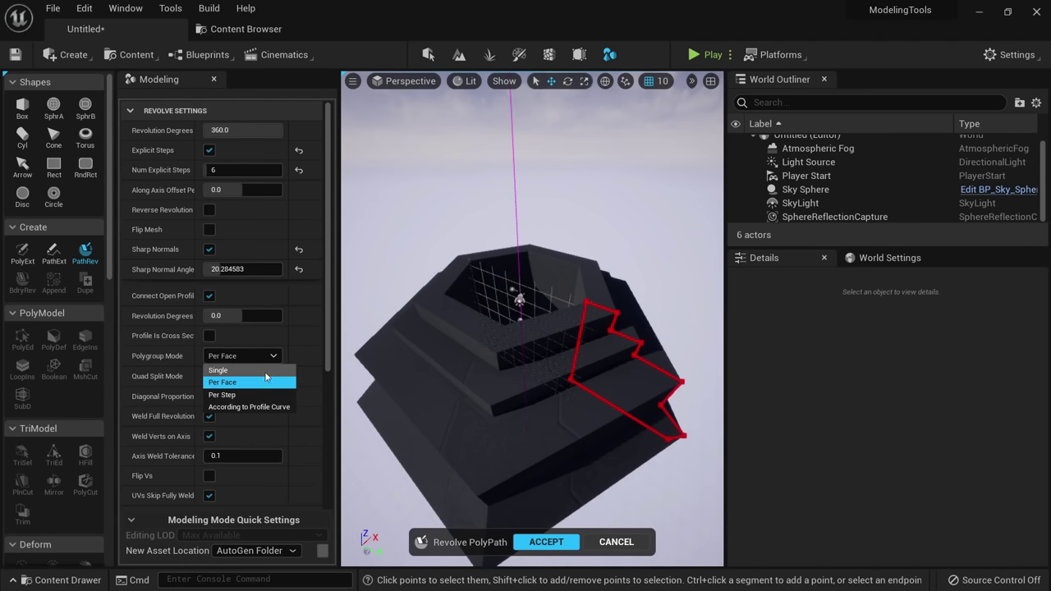
right_click_drag(540, 373, 452, 376)
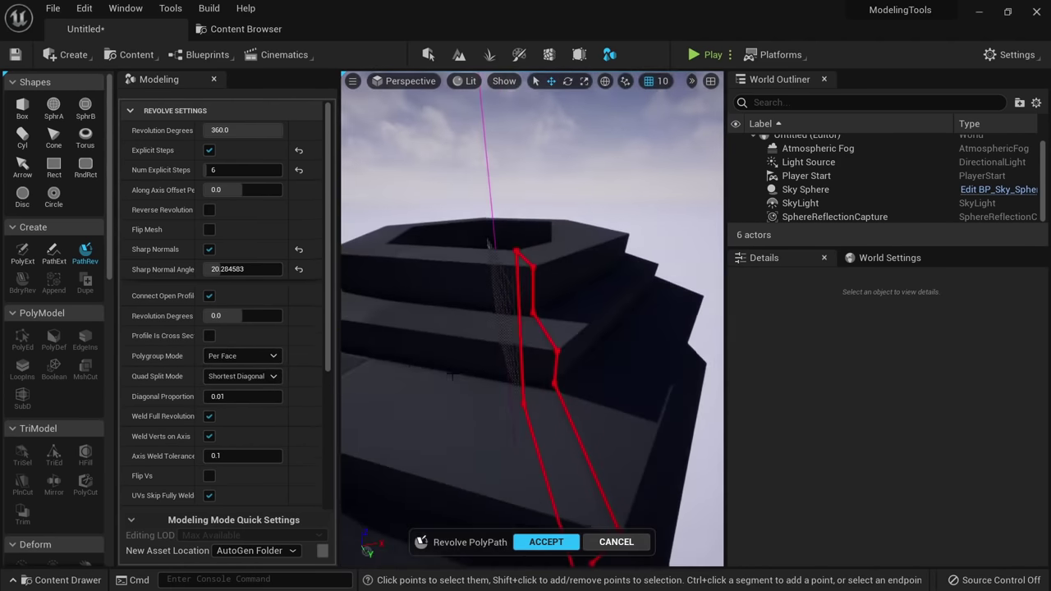
left_click_drag(452, 376, 525, 325, "alt")
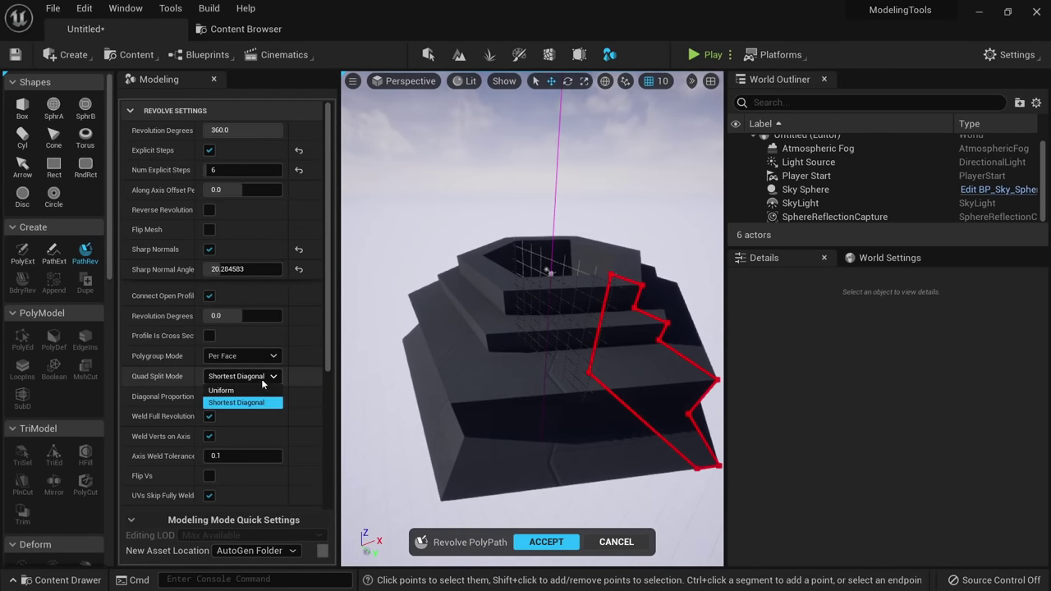
left_click(249, 389)
left_click(247, 377)
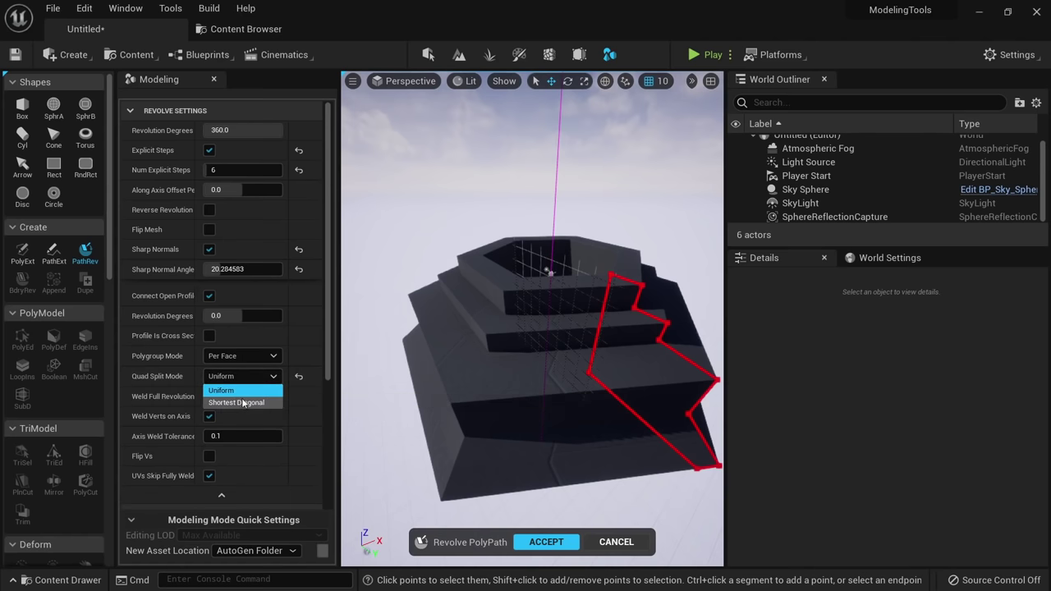
left_click(243, 402)
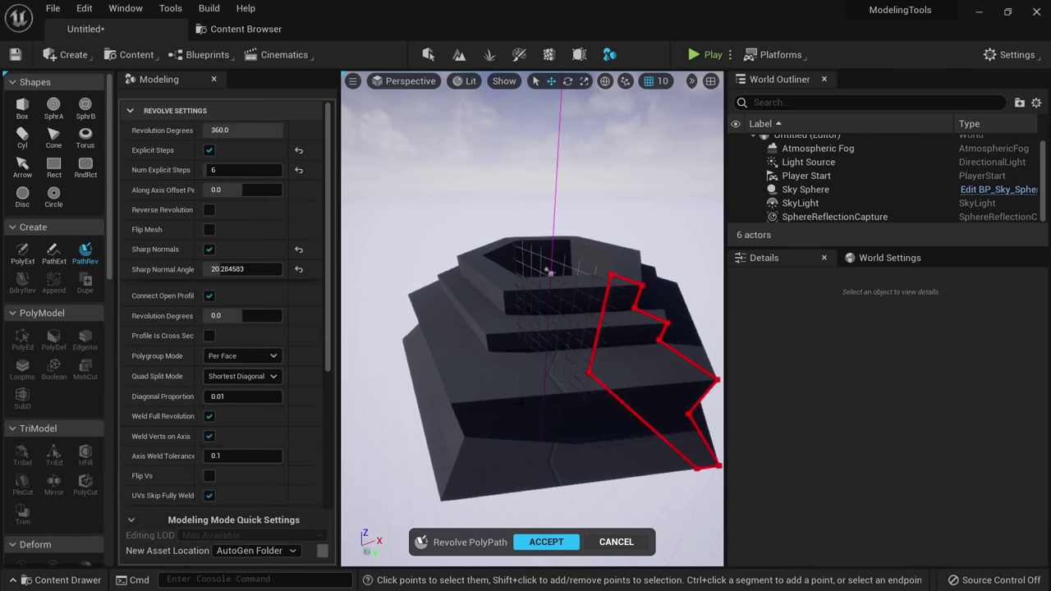
Try axis weld tolerances of 20 and about 8.33, and reset the tolerance to 0.1.
right_click_drag(493, 344, 534, 271)
scroll(256, 407, "down", 4)
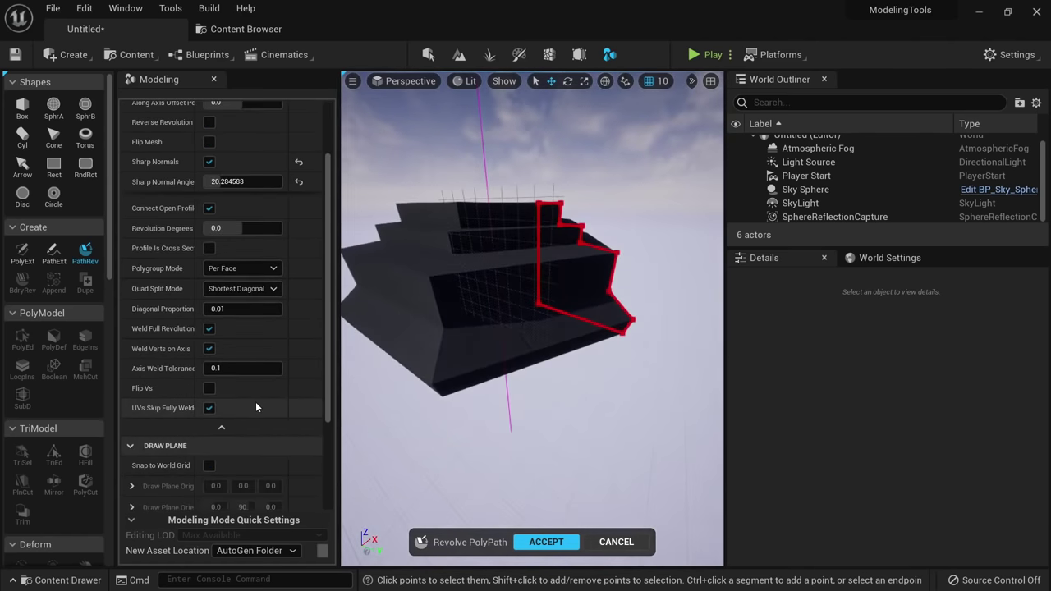
right_click_drag(492, 337, 521, 382)
left_click(241, 370)
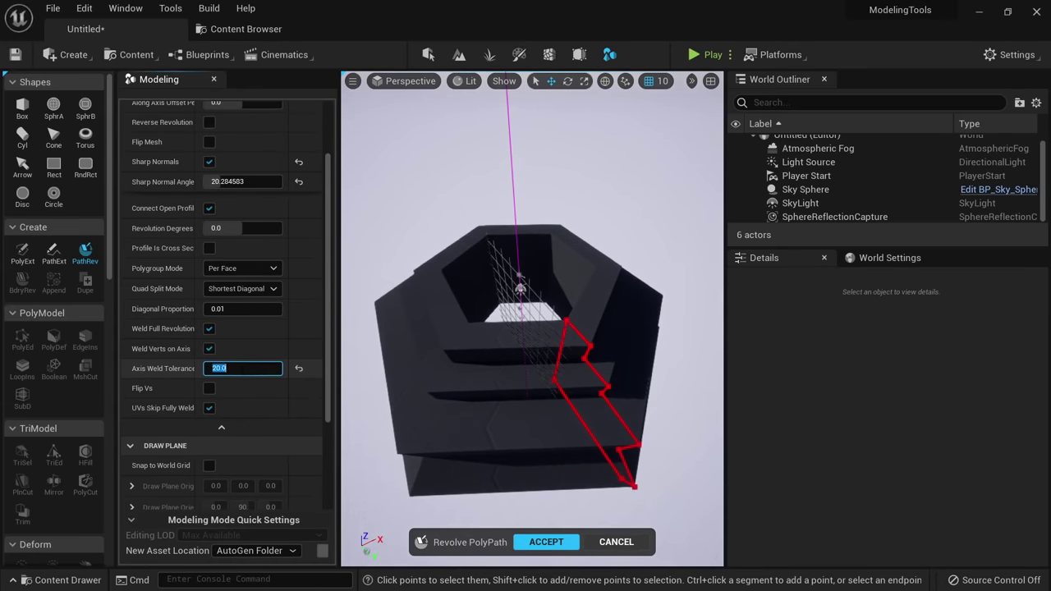
left_click(300, 370)
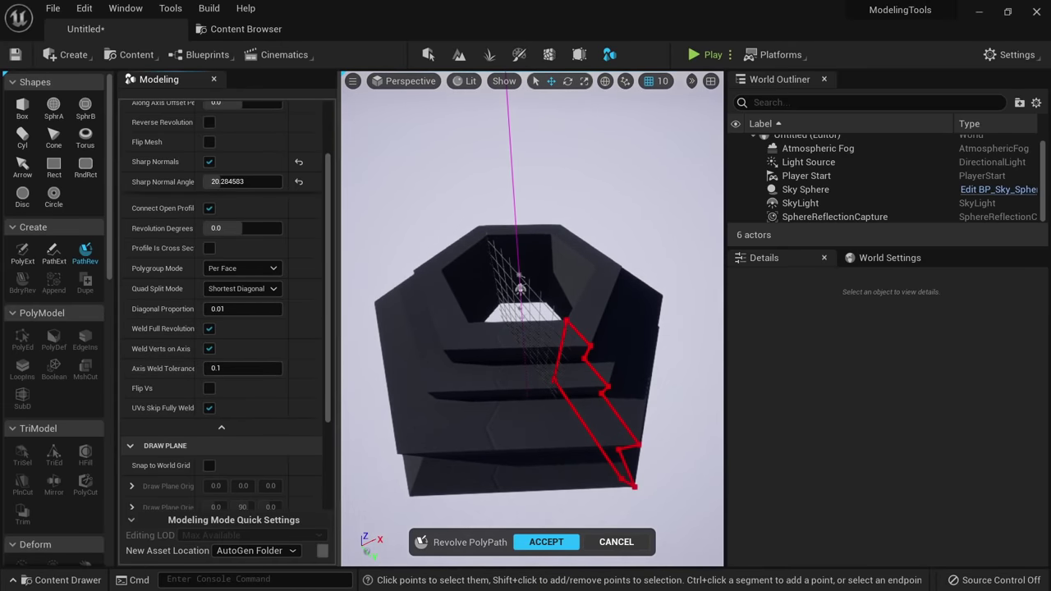
right_click_drag(534, 328, 509, 353)
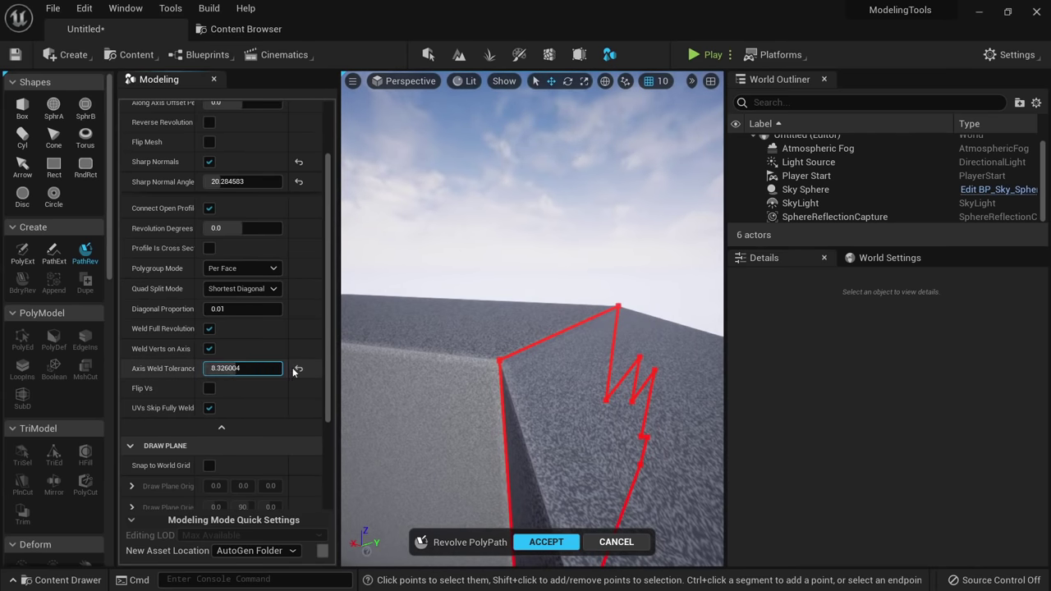
right_click_drag(525, 353, 410, 369)
Toggle Flip Vs to compare its effect on the revolved mesh's surface, leaving it off.
left_click(211, 390)
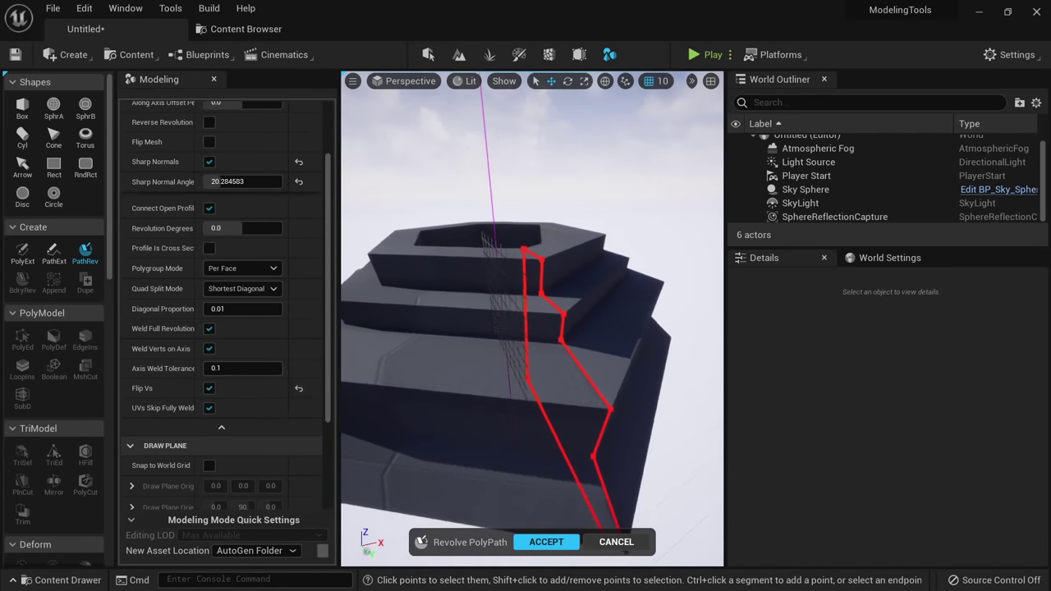
left_click(210, 391)
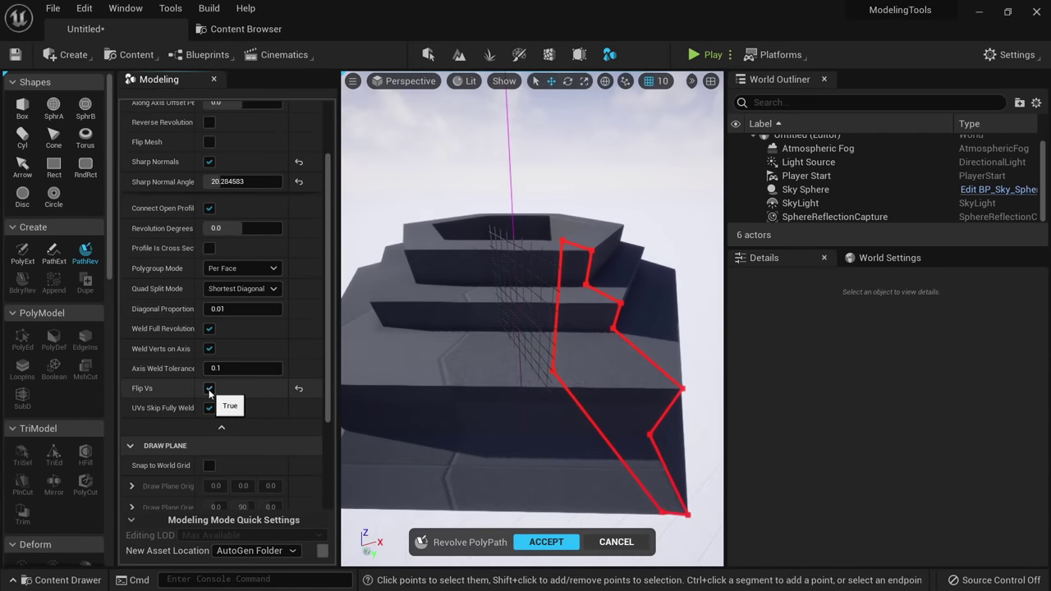
left_click(210, 390)
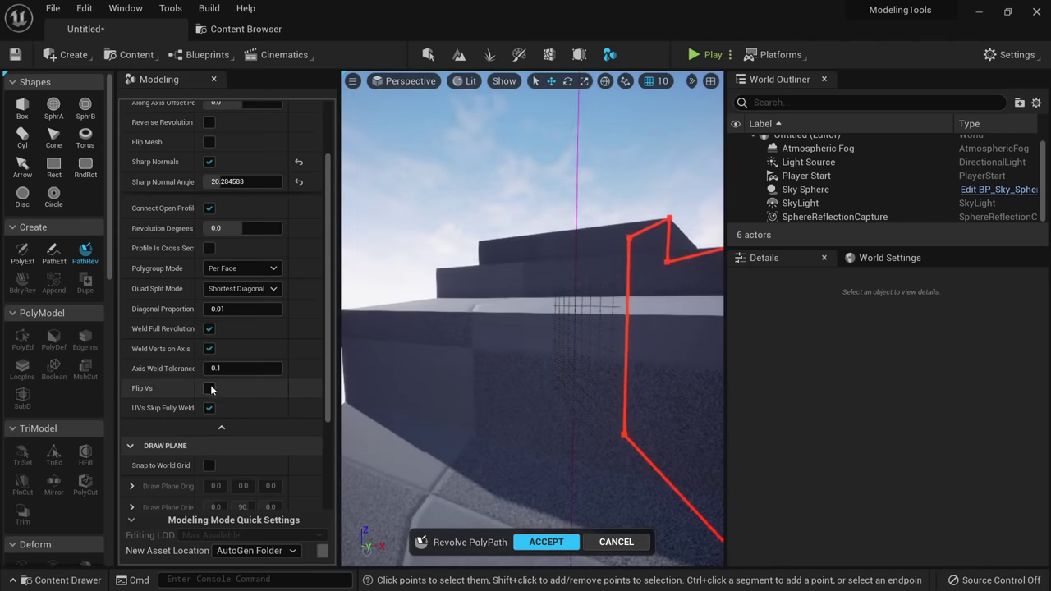
left_click(211, 390)
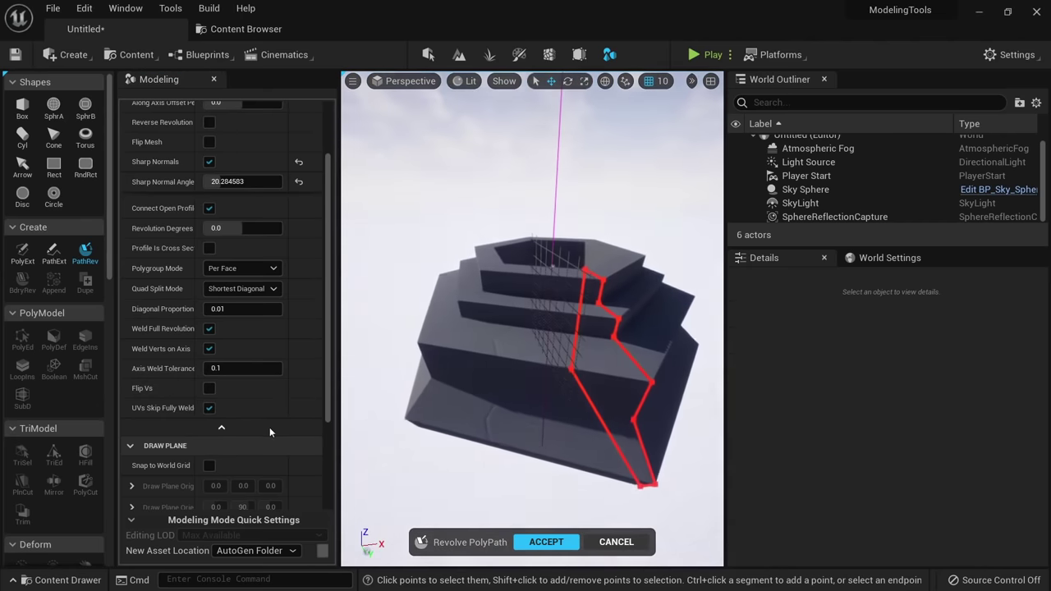
Set the number of explicit steps to 4 and accept the revolve as a four-sided stepped mesh.
scroll(263, 431, "up", 4)
left_click_drag(528, 350, 443, 361, "alt")
type("4")
key("Return")
right_click_drag(545, 338, 573, 433)
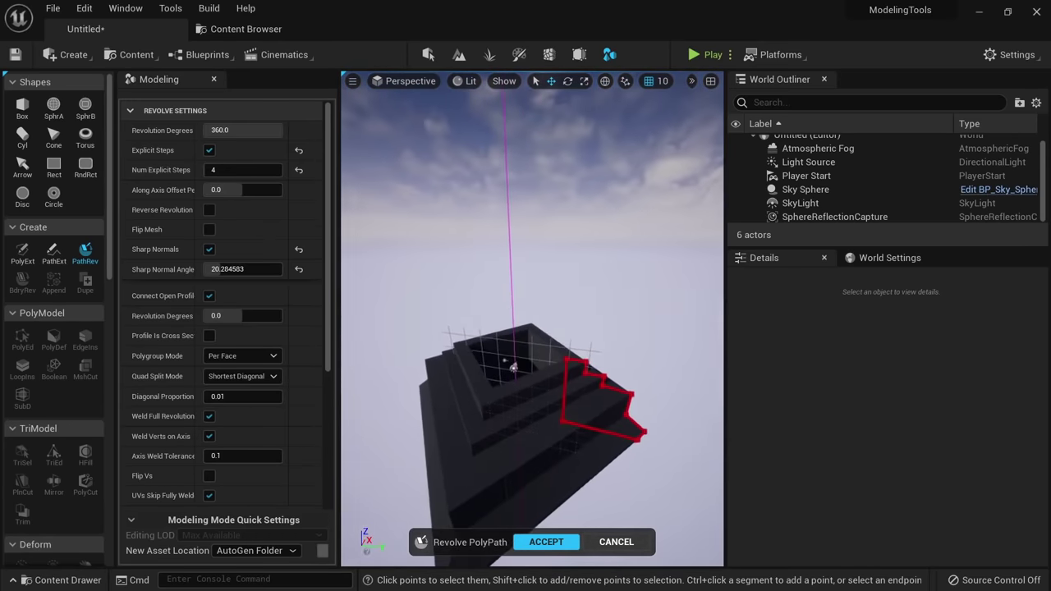
left_click(544, 542)
right_click_drag(542, 545, 540, 564)
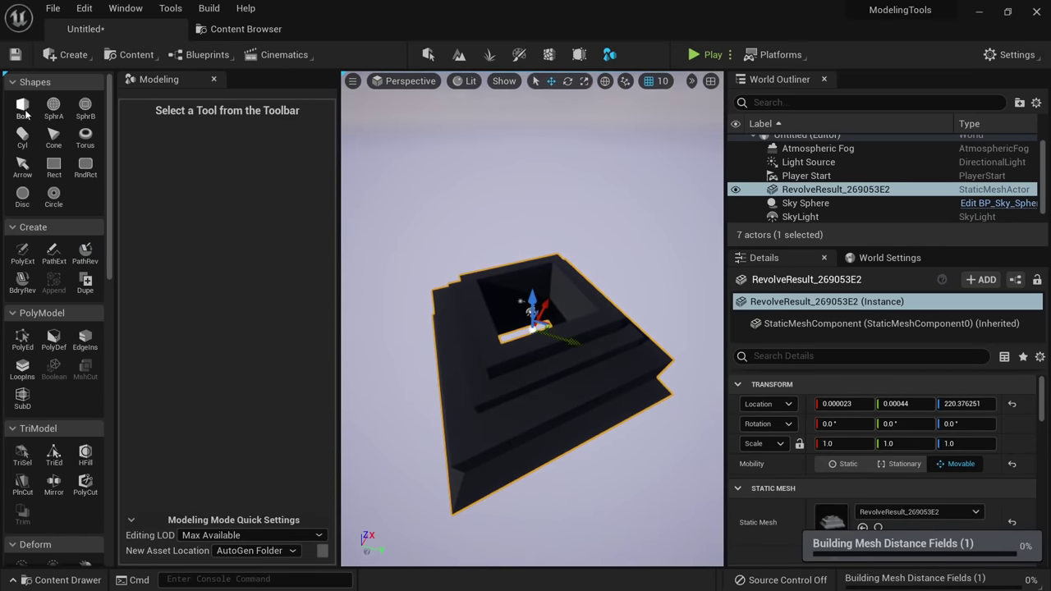
Place a box primitive about 240.66 high, 100 wide and 100 deep on the upper rim of the revolved mesh.
left_click(22, 105)
left_click(528, 331)
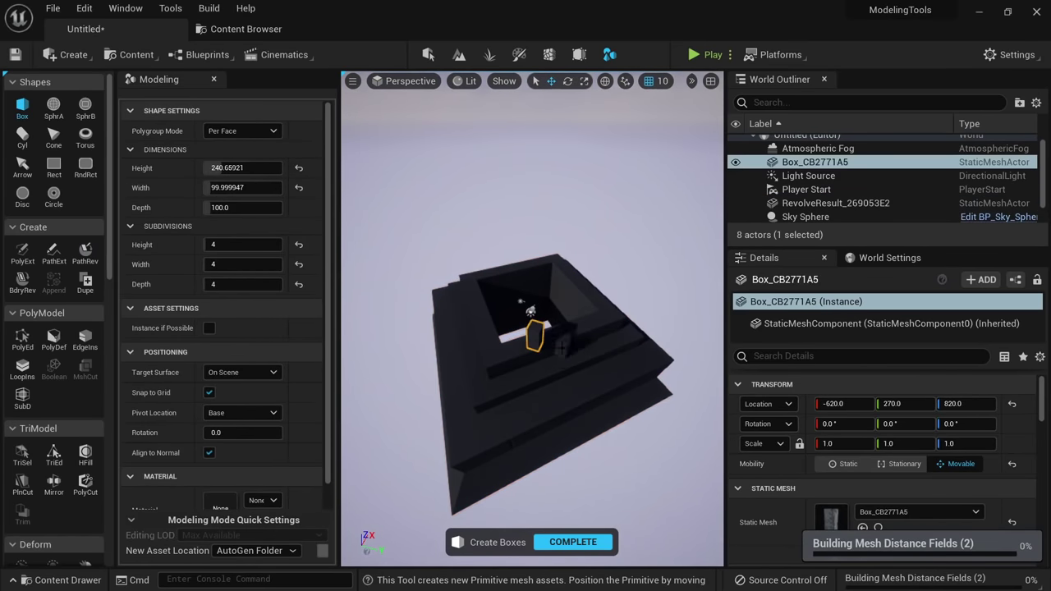
right_click_drag(572, 429, 588, 425)
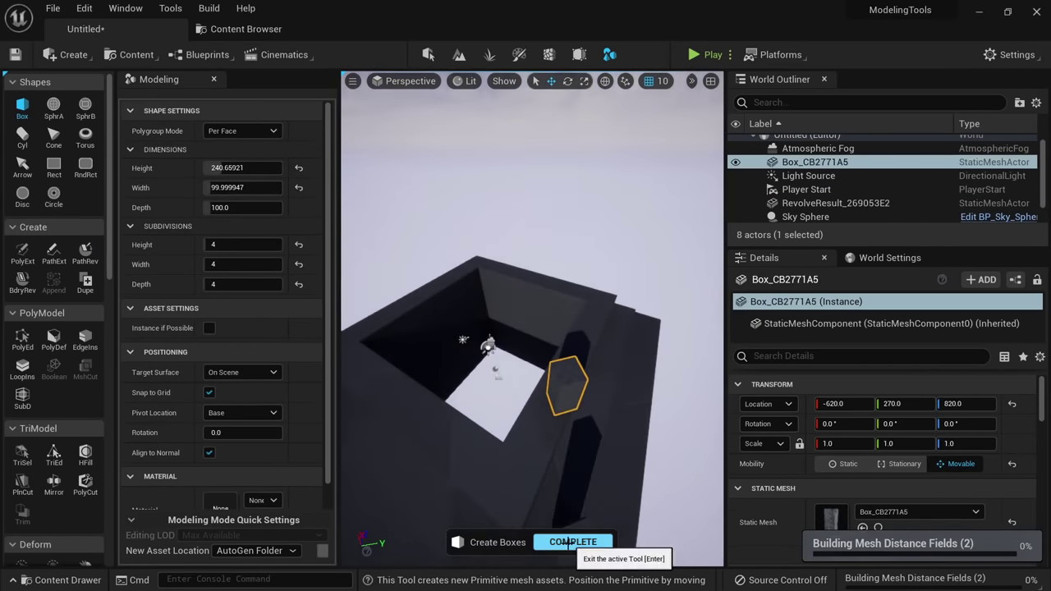
Finish the box creation and delete the box placed on the revolved mesh's rim.
left_click(571, 541)
left_click_drag(578, 401, 543, 397)
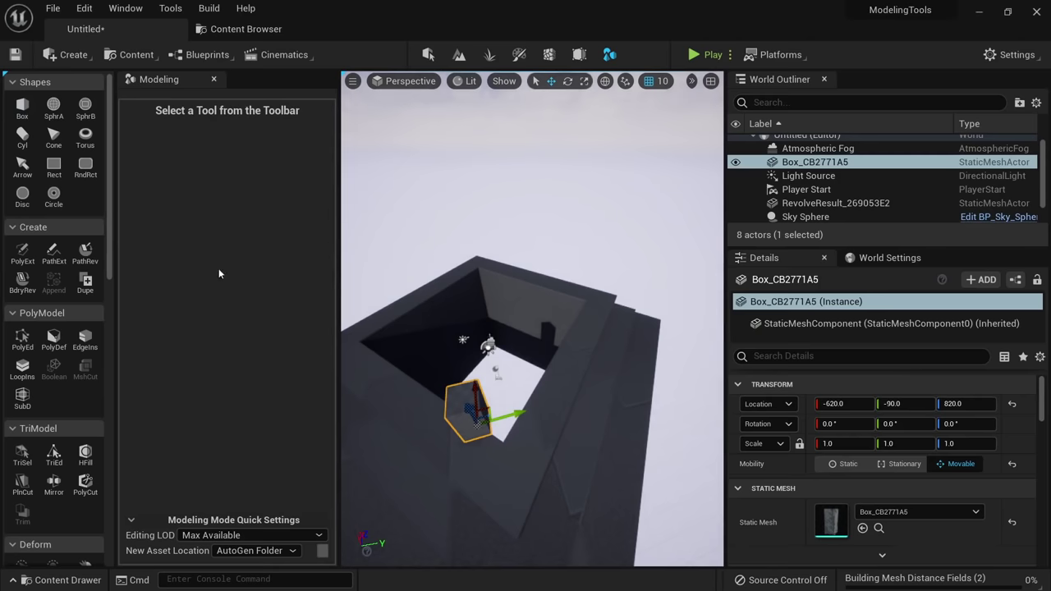
key("Delete")
Place a box primitive about 240.66 high, 100 wide and 100 deep on the ground inside the revolved mesh's square opening.
left_click(22, 108)
right_click_drag(497, 280, 512, 333)
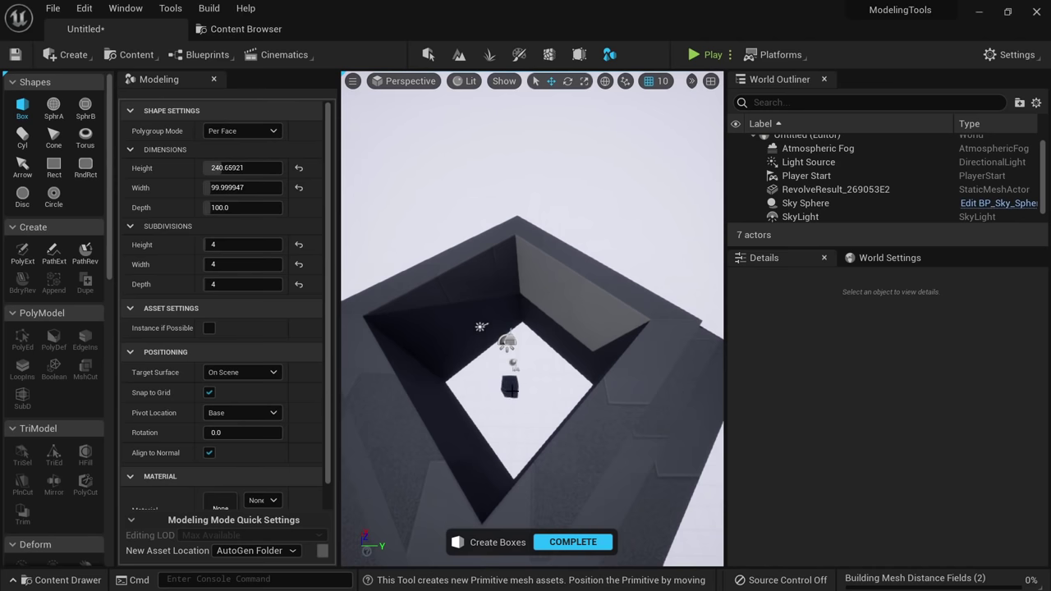
left_click(509, 386)
left_click(572, 542)
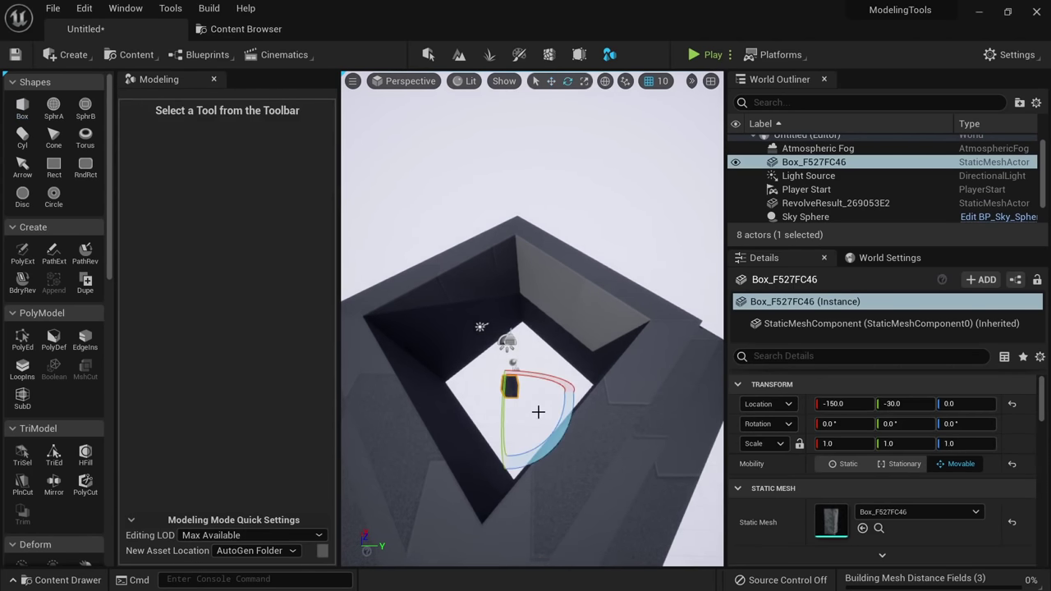
Rotate the box about -40° around Z and scale it uniformly to 7.5.
key("e")
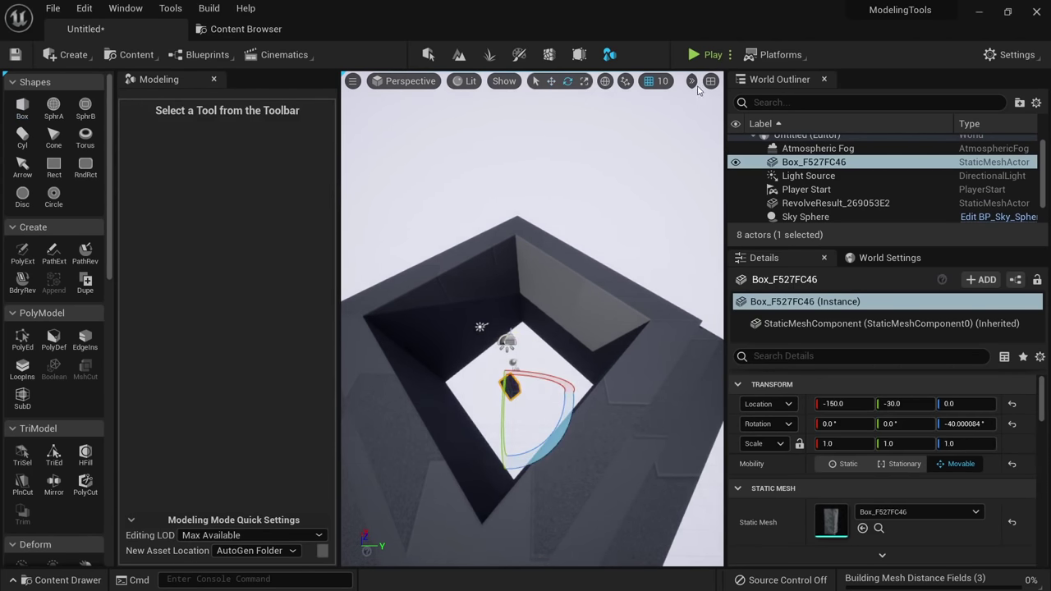
right_click_drag(533, 415, 501, 435)
key("r")
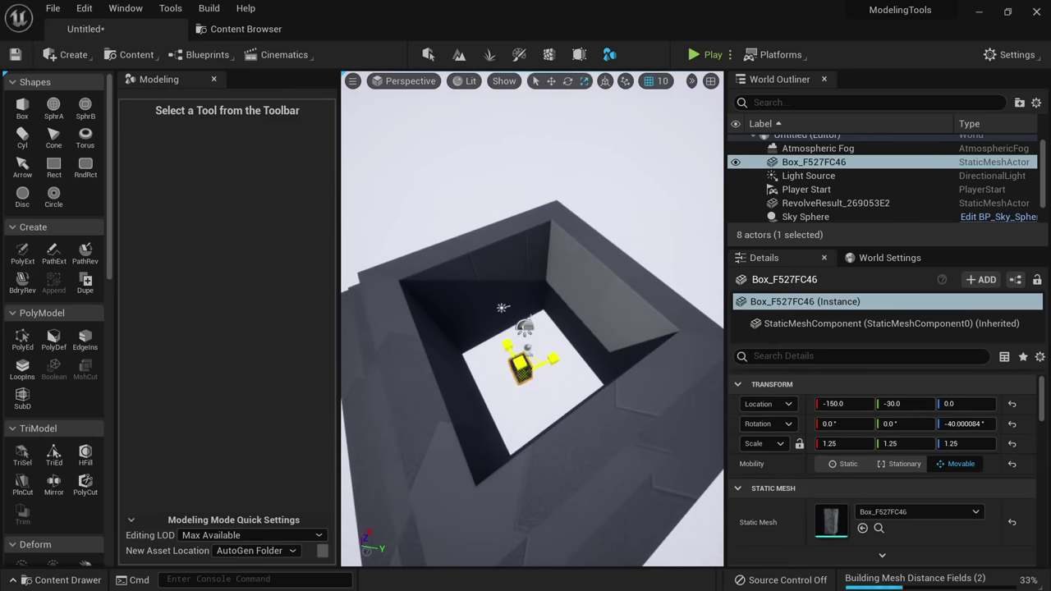
left_click_drag(520, 363, 573, 342)
mouse_move(542, 369)
right_mouse_down()
mouse_move(538, 328)
mouse_move(554, 296)
mouse_move(525, 369)
right_mouse_up()
Change rotation snapping to 5° and turn the box to -45° around Z to line up with the stepped base.
key("e")
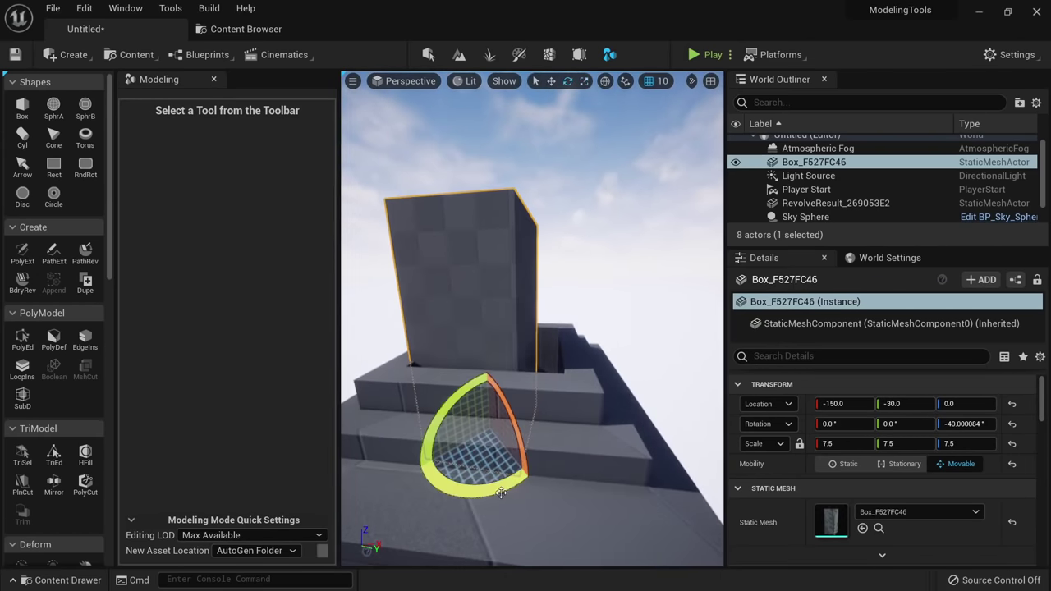
left_click_drag(501, 492, 519, 480)
right_click_drag(512, 433, 521, 484)
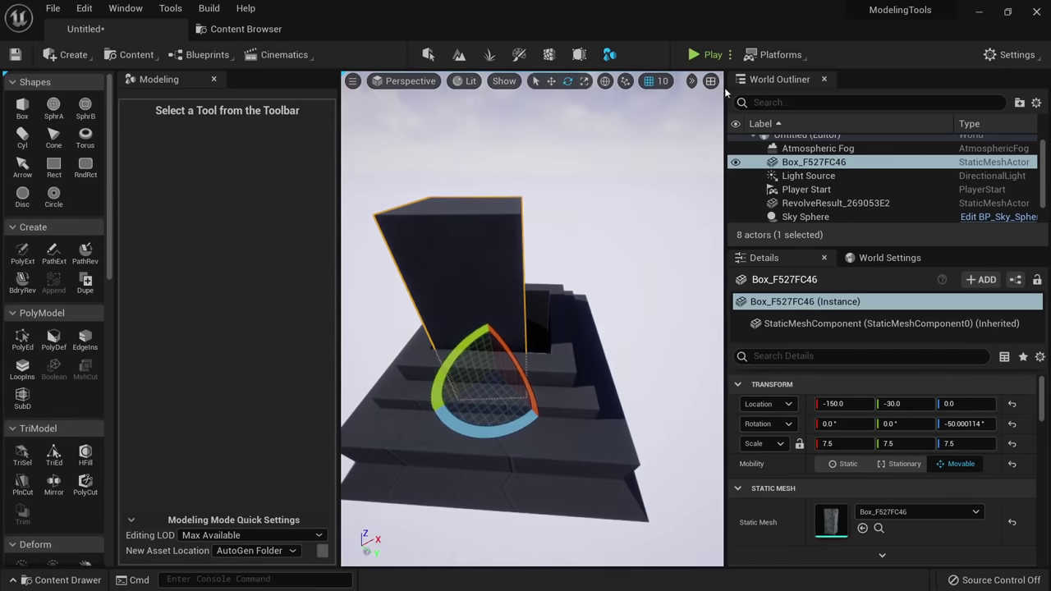
left_click_drag(724, 96, 839, 96)
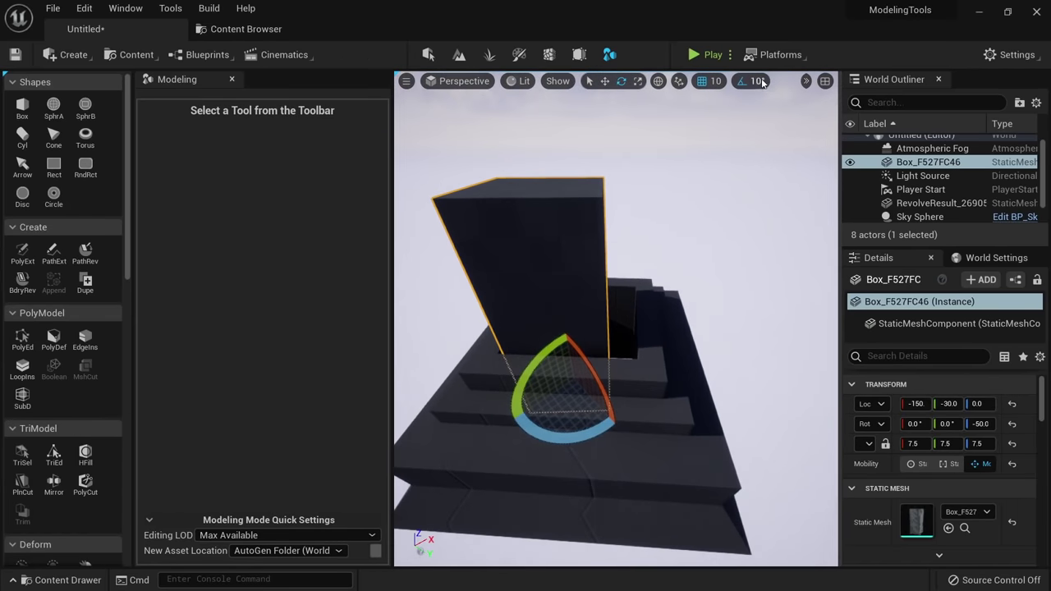
left_click(752, 81)
left_click(786, 111)
left_click_drag(575, 439, 562, 438)
Scale the box to 11 × 11 × 24.5 and position it at -60, 70, 0 as a tower centred on the stepped base.
key("r")
left_click_drag(574, 379, 605, 380)
key("Escape")
right_click_drag(605, 380, 582, 343)
left_click(582, 342)
key("r")
left_click_drag(580, 381, 569, 381)
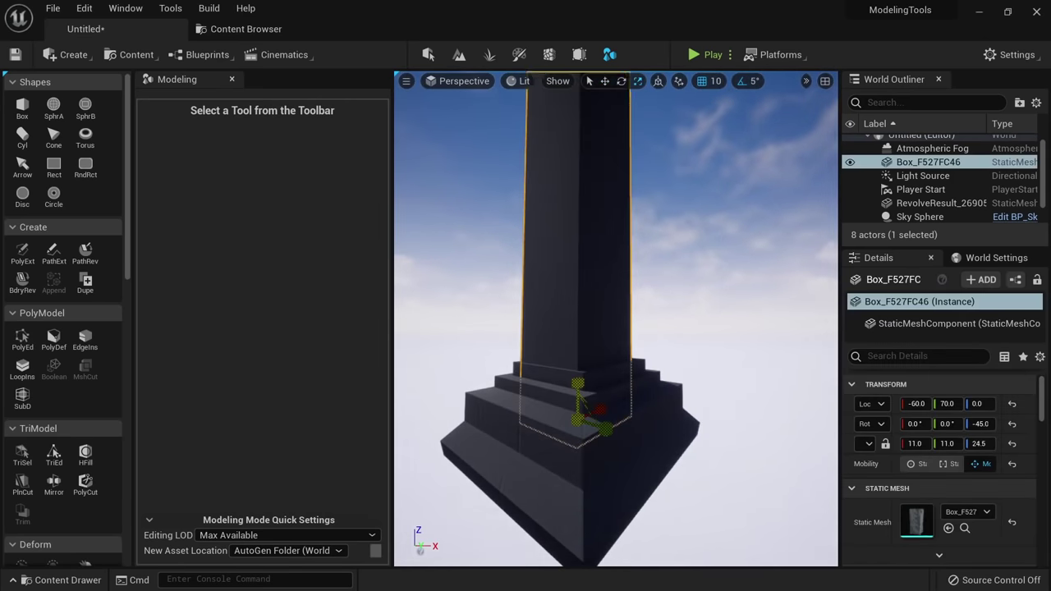
Examine the finished tower from below and select the stepped revolve mesh at its base.
key("Escape")
right_click_drag(569, 381, 563, 333)
right_click_drag(569, 411, 626, 481)
left_click(589, 476)
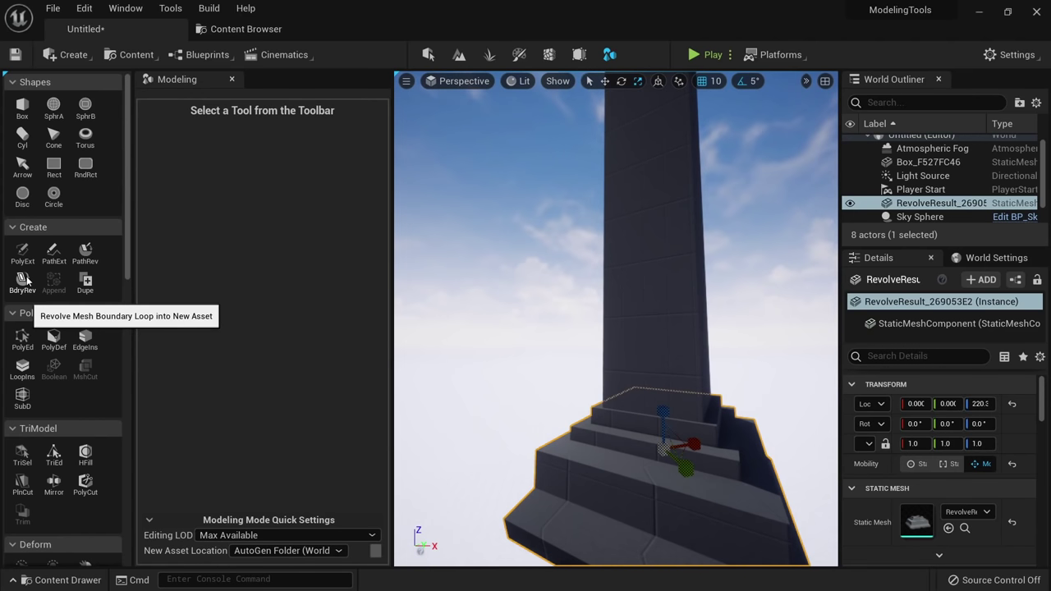
right_click_drag(657, 432, 657, 433)
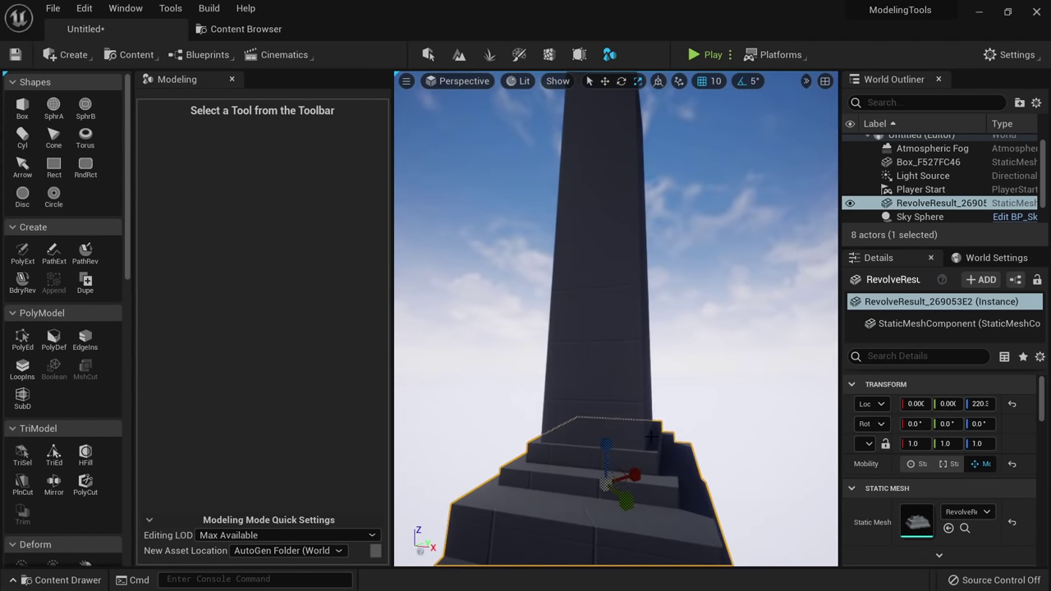
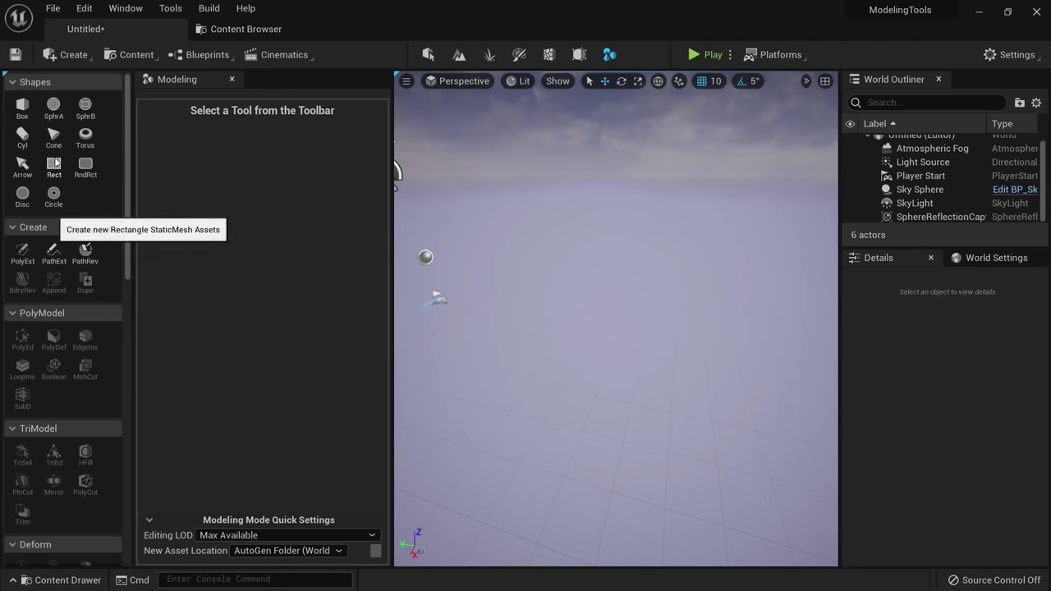
Place a box primitive about 240.66 high, 100 wide and 100 deep on the empty ground.
left_click(21, 114)
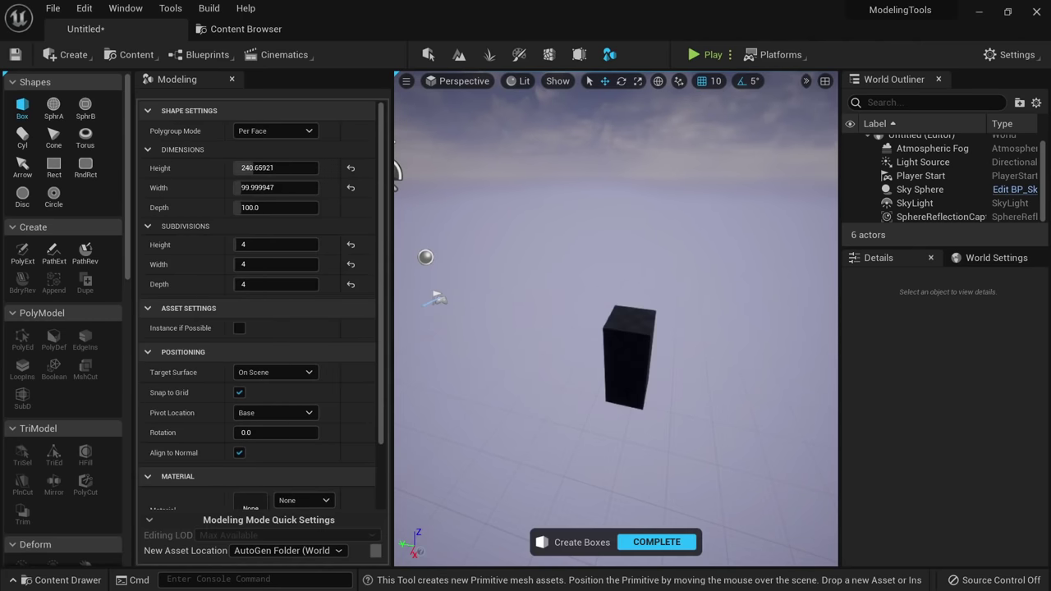
left_click(628, 402)
left_click(643, 539)
mouse_move(610, 401)
right_mouse_down()
mouse_move(648, 400)
mouse_move(610, 400)
right_mouse_up()
Try Revolve Boundary on the closed box and cancel the tool.
left_click(22, 283)
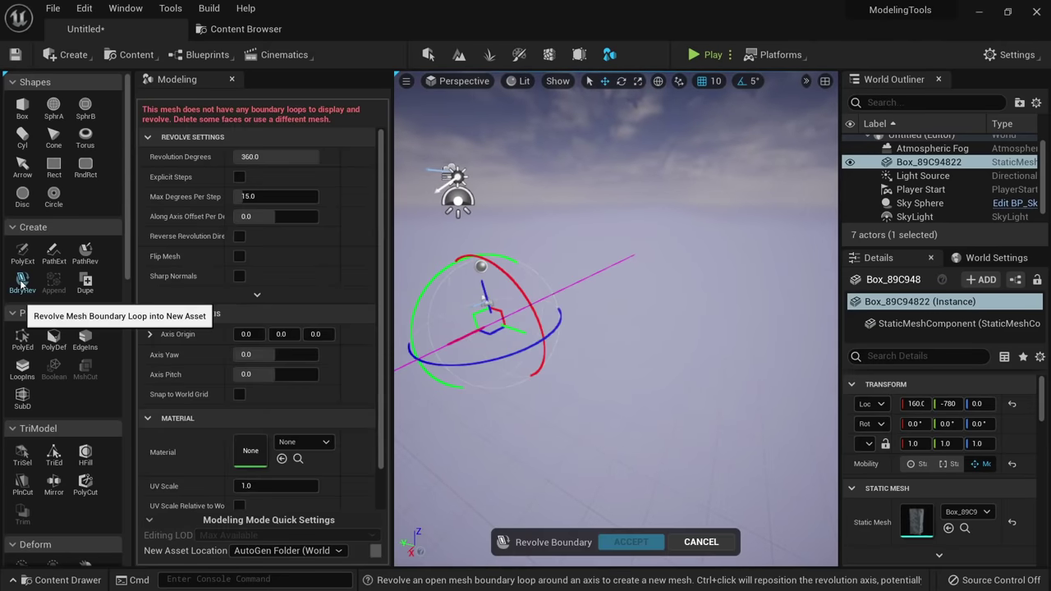
mouse_move(591, 349)
right_mouse_down()
mouse_move(612, 350)
mouse_move(622, 366)
mouse_move(593, 345)
right_mouse_up()
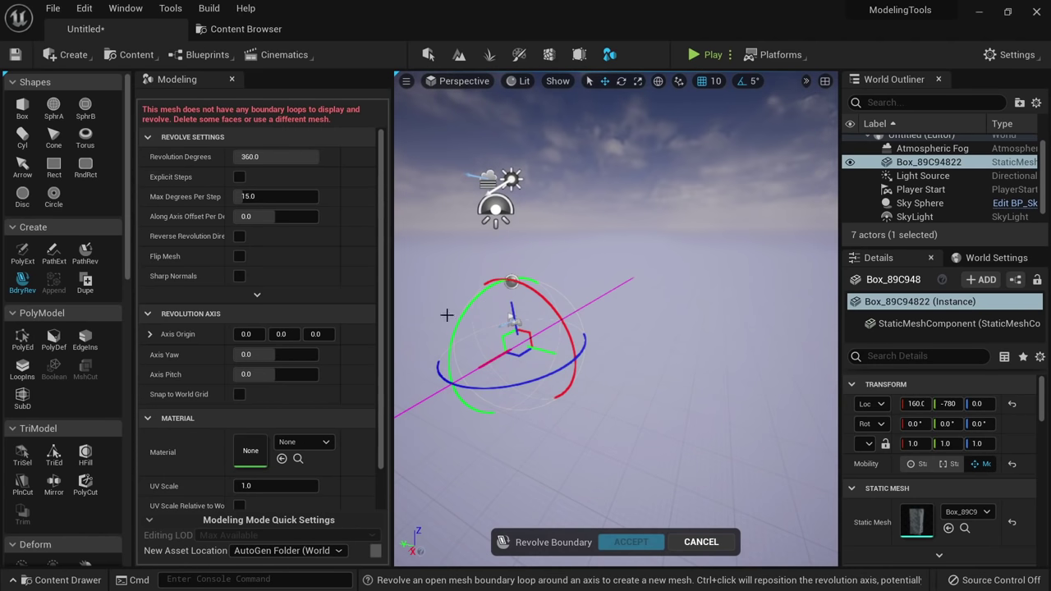
left_click(700, 545)
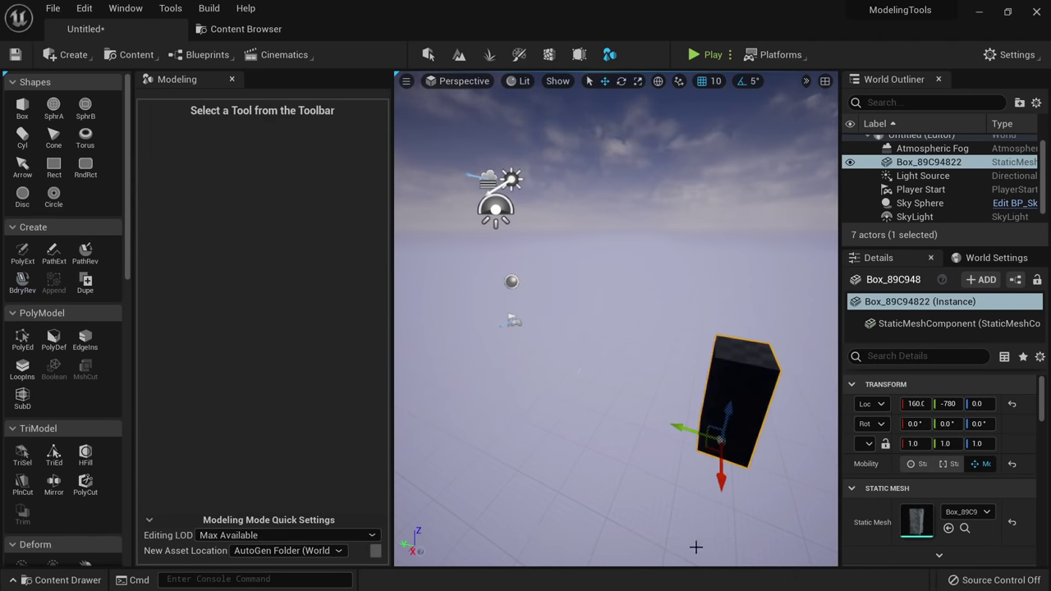
Delete the test box from the level.
mouse_move(695, 546)
right_mouse_down()
mouse_move(722, 552)
mouse_move(694, 547)
right_mouse_up()
key("d")
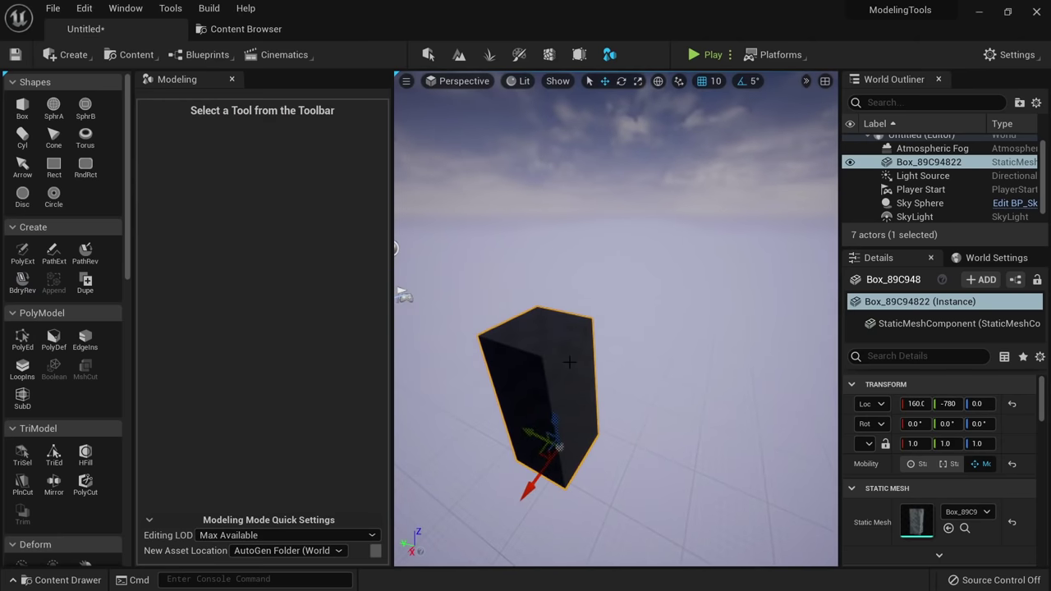
key("Delete")
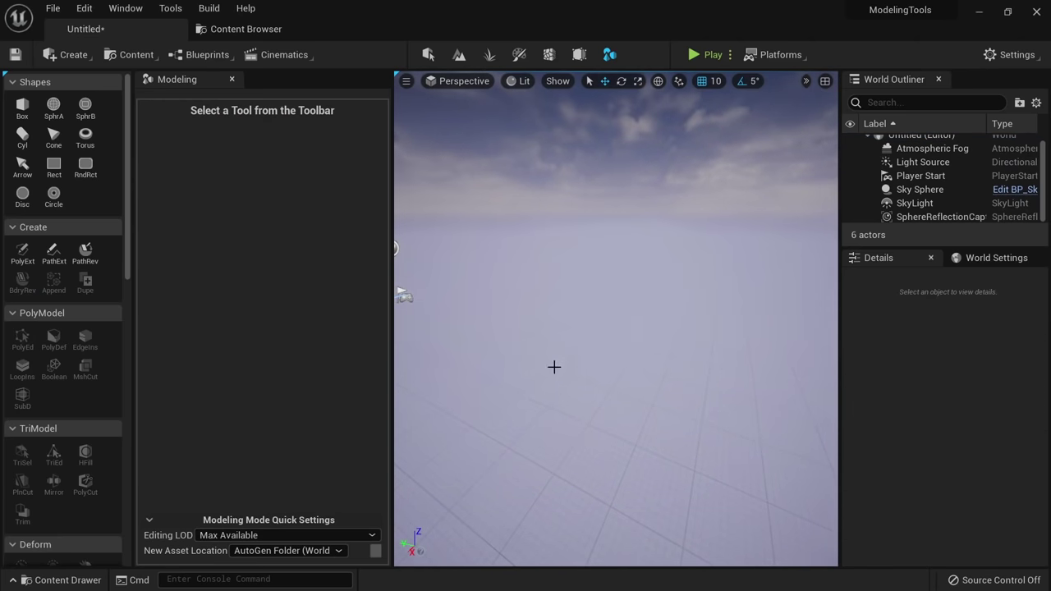
Place a rounded rectangle 100 wide and 100 deep with a corner radius of 25 on the ground.
right_click_drag(554, 367, 554, 403)
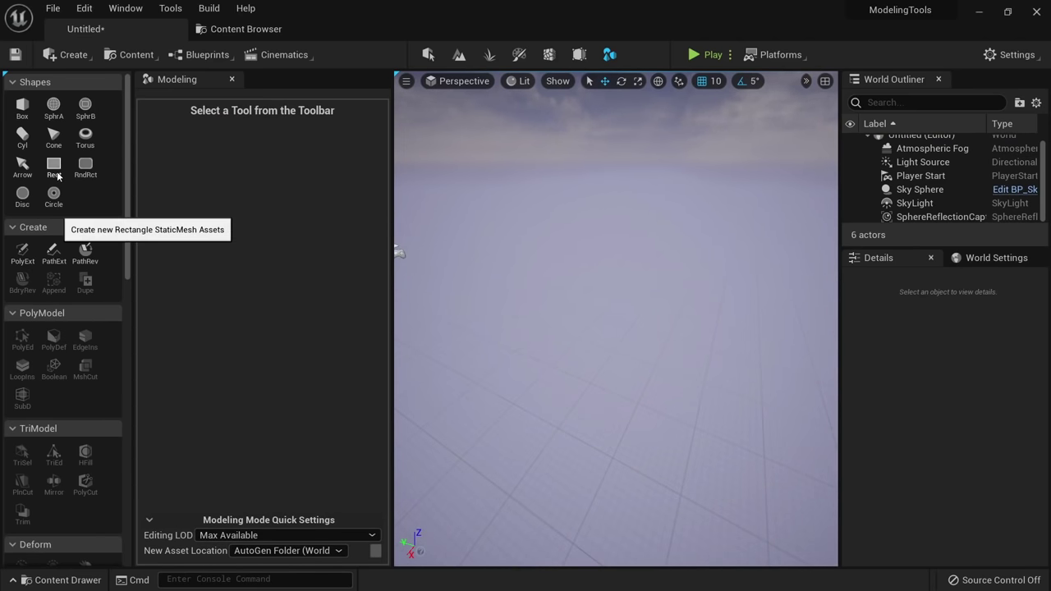
left_click(85, 167)
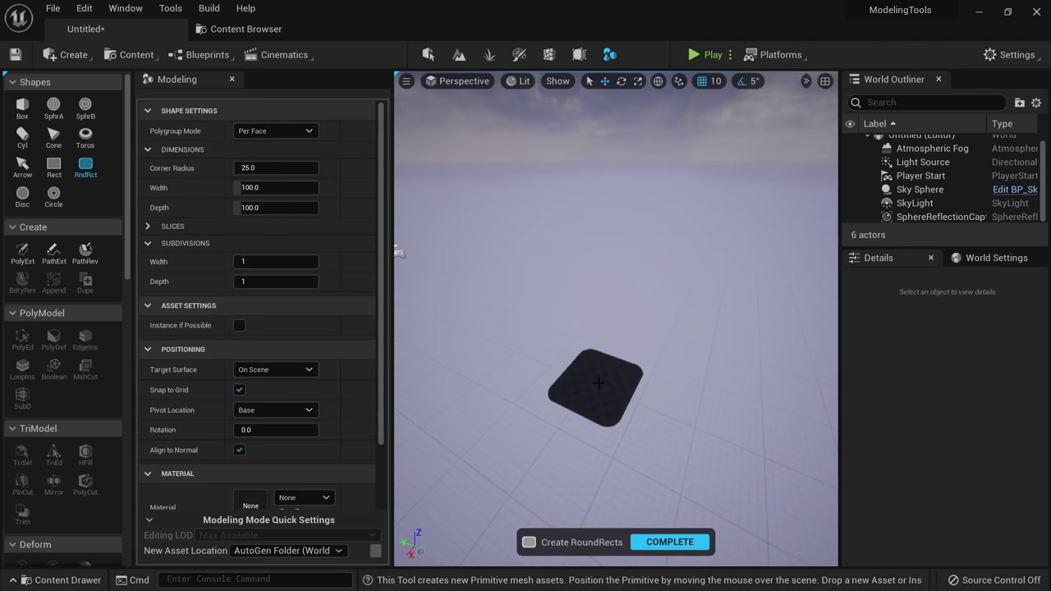
left_click(599, 383)
left_click(670, 542)
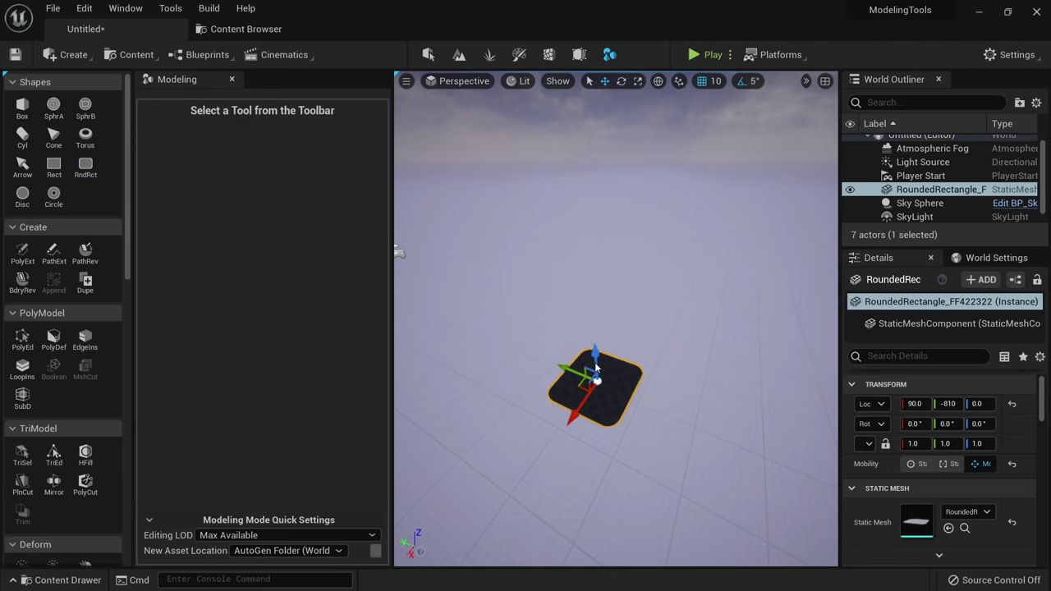
Start Revolve Boundary on the rounded rectangle and inspect the 360° ring preview from several angles.
right_click_drag(595, 365, 601, 341)
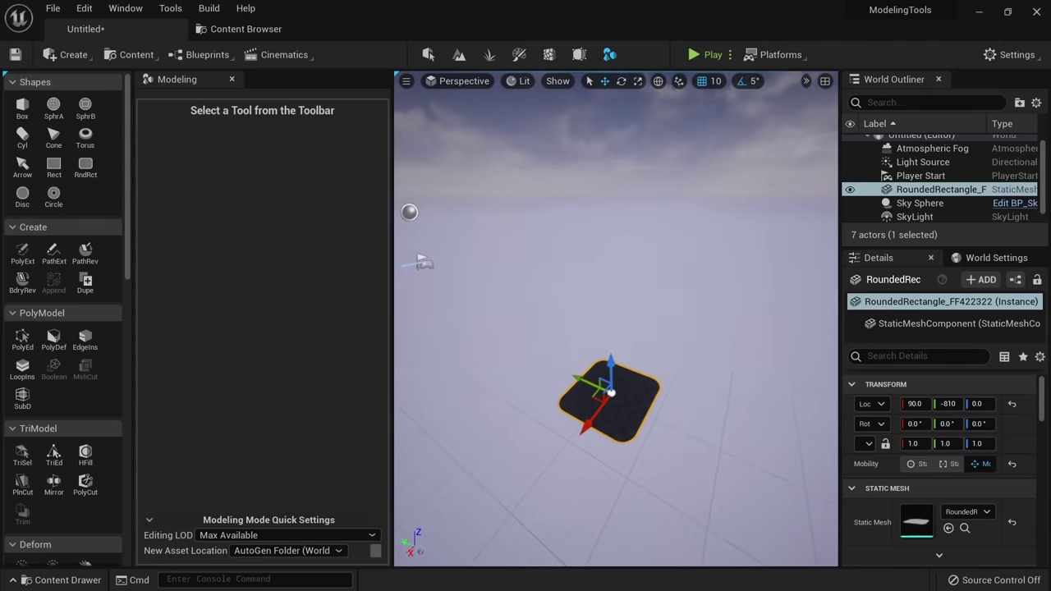
left_click(23, 282)
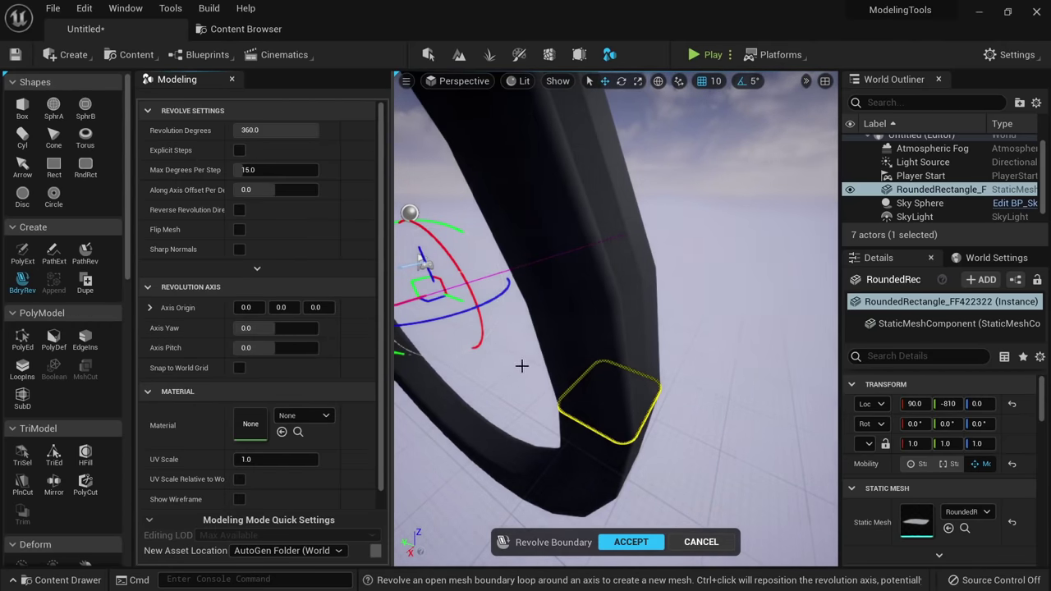
right_click_drag(522, 366, 483, 354)
right_click_drag(605, 384, 676, 442)
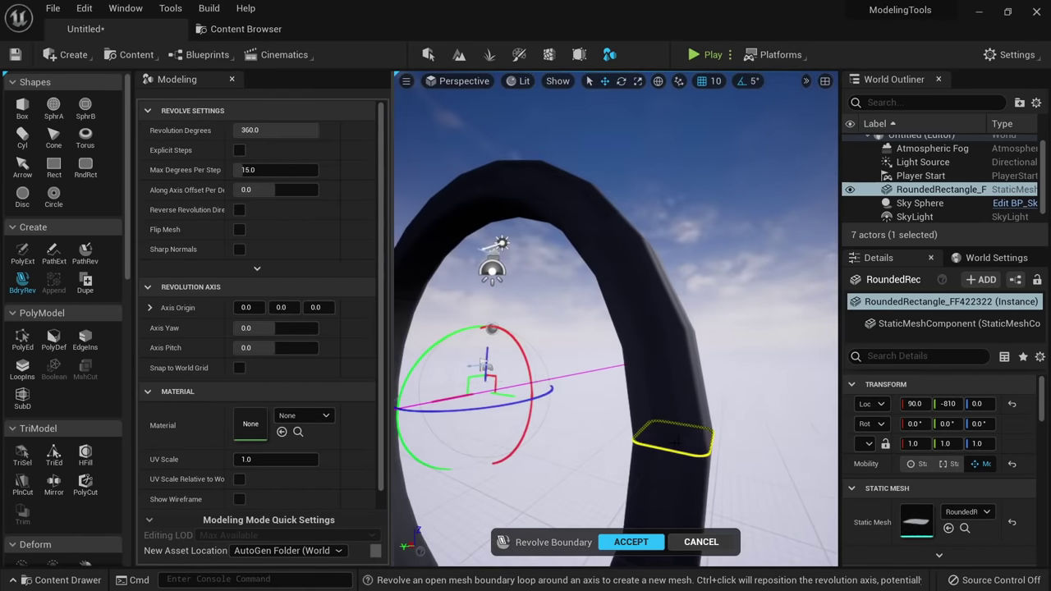
right_click_drag(451, 349, 447, 340)
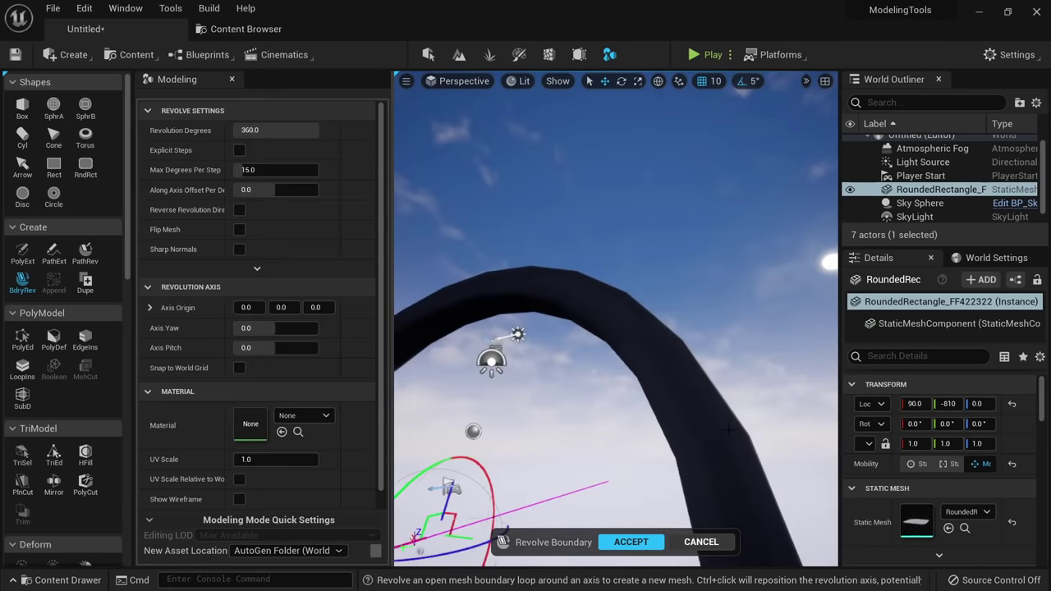
right_click_drag(729, 428, 730, 465)
right_click_drag(715, 386, 702, 386)
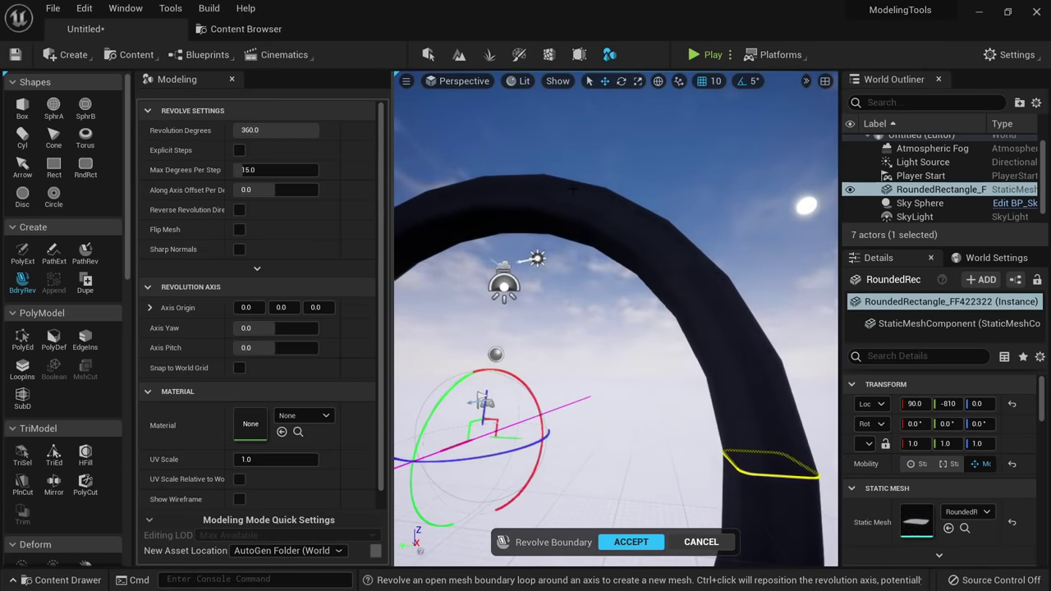
Compare the ring preview in the Unlit and Wireframe view modes and restore the Lit view.
key("alt+3")
key("alt+2")
key("alt+4")
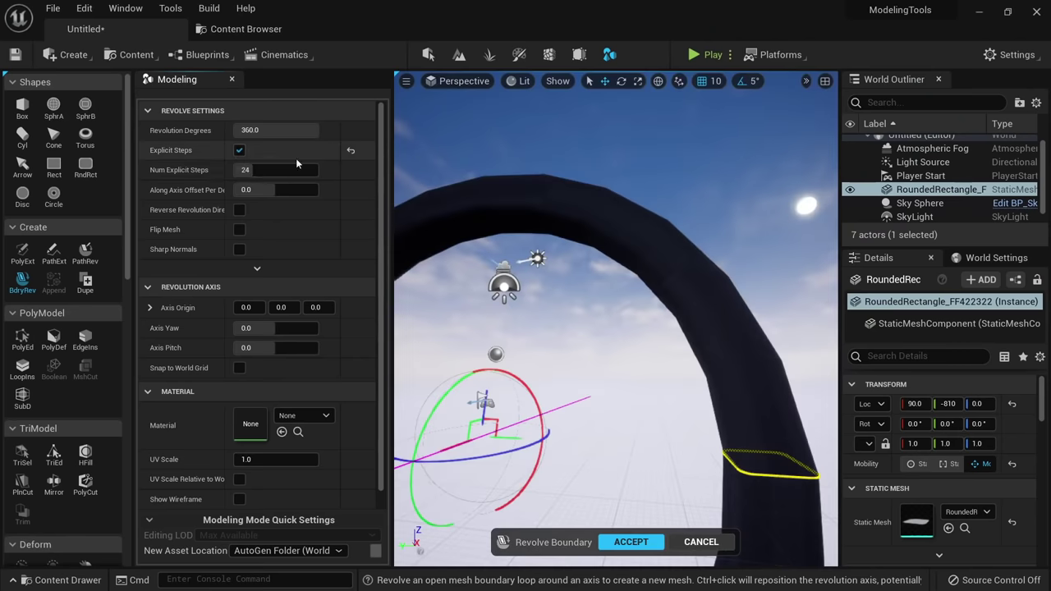
Try 50 explicit steps on the revolved ring and switch Explicit Steps back off.
right_click_drag(649, 237, 642, 230)
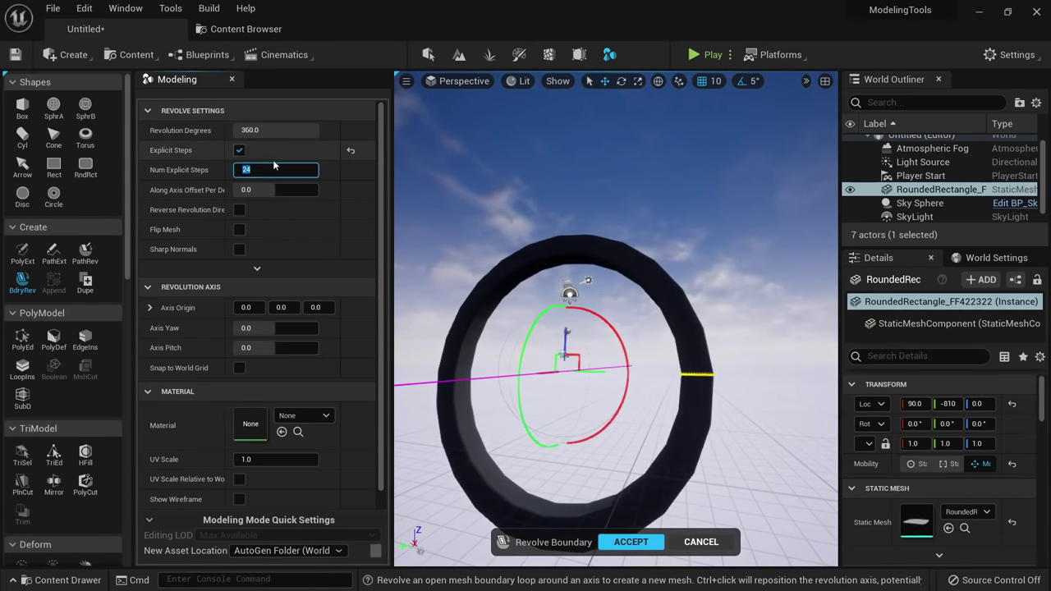
key("Return")
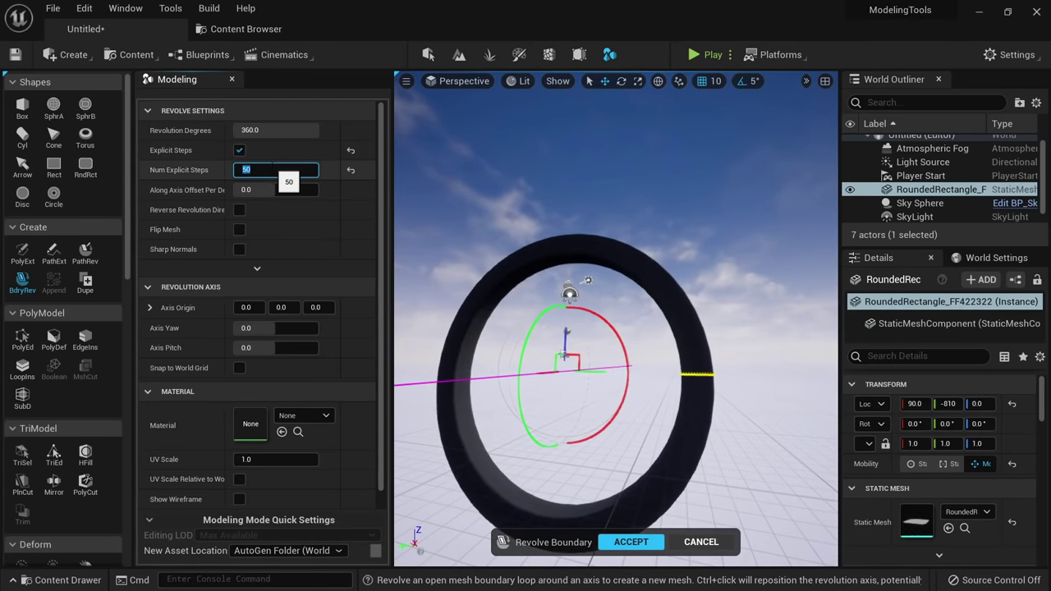
right_click_drag(522, 362, 578, 423)
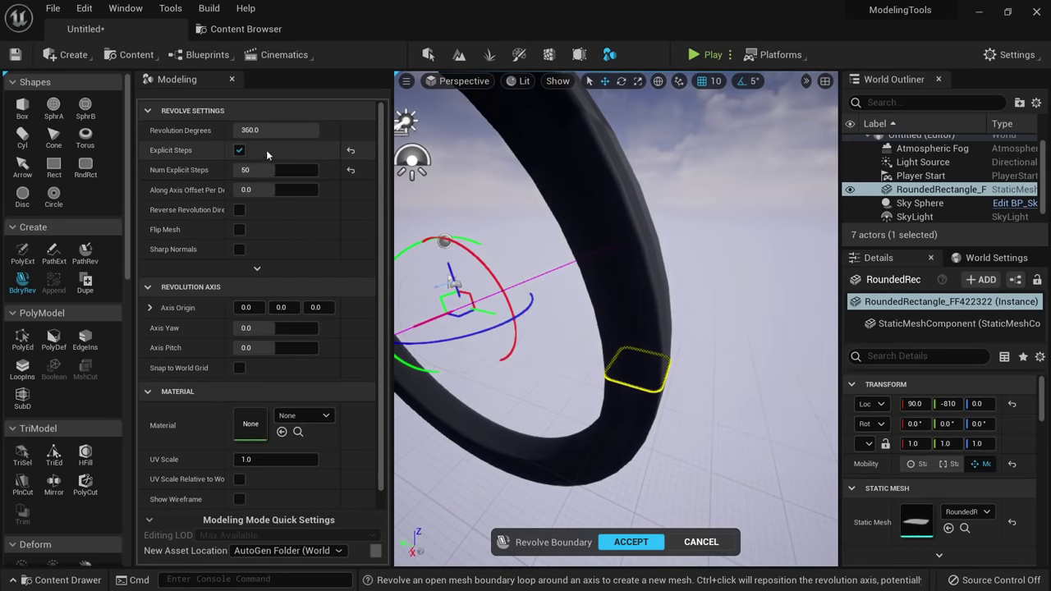
left_click(239, 150)
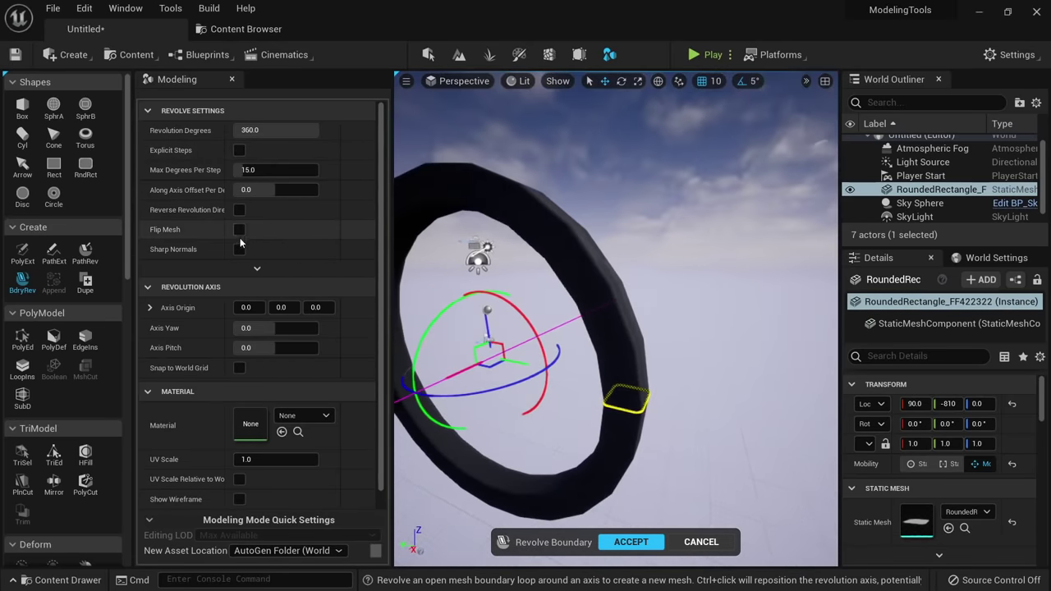
Toggle Flip Mesh and Sharp Normals to compare their effects on the ring, leaving both off.
left_click(238, 230)
right_click_drag(533, 295, 533, 296)
left_click(239, 229)
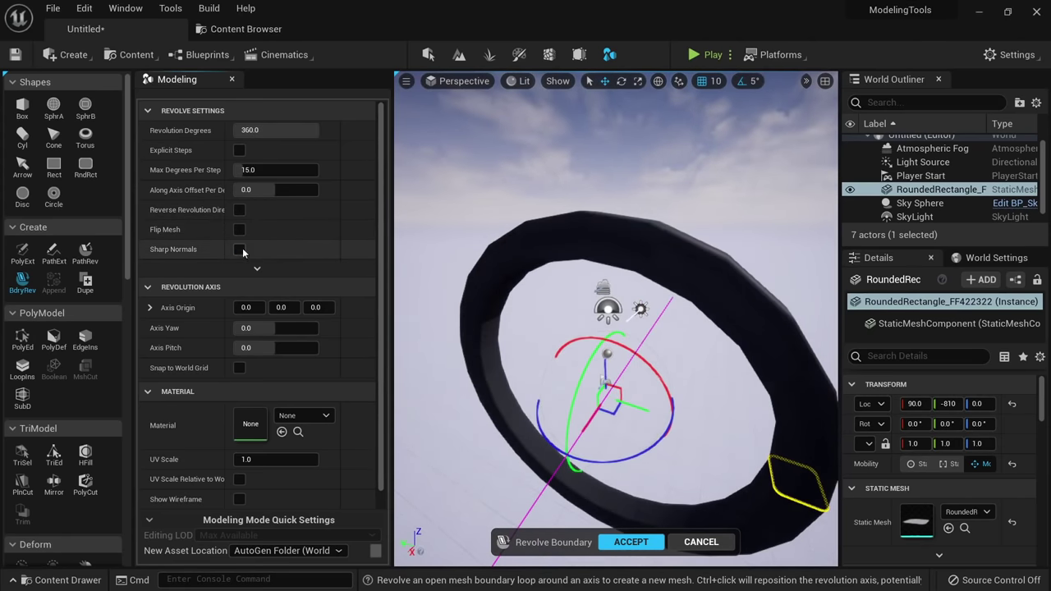
left_click(239, 249)
left_click(239, 249)
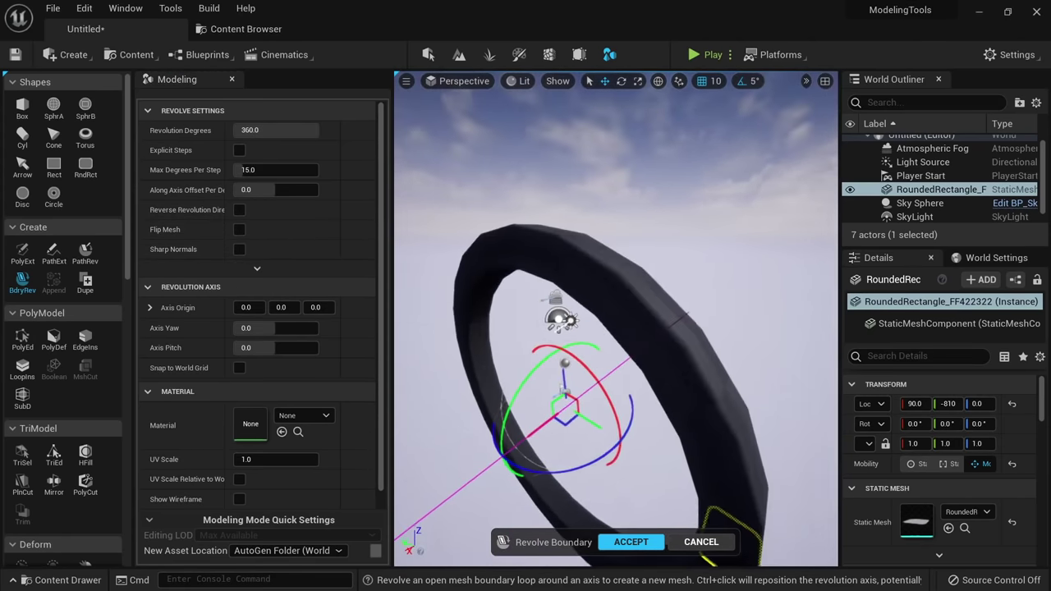
Reveal the advanced revolve settings for the boundary revolve.
left_click(283, 271)
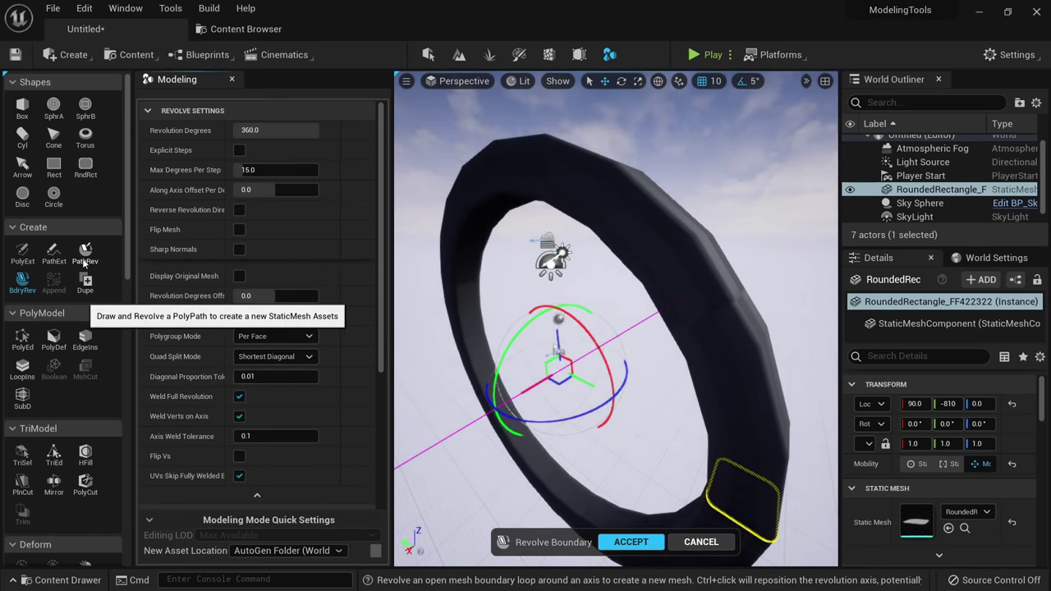
right_click_drag(696, 458, 737, 492)
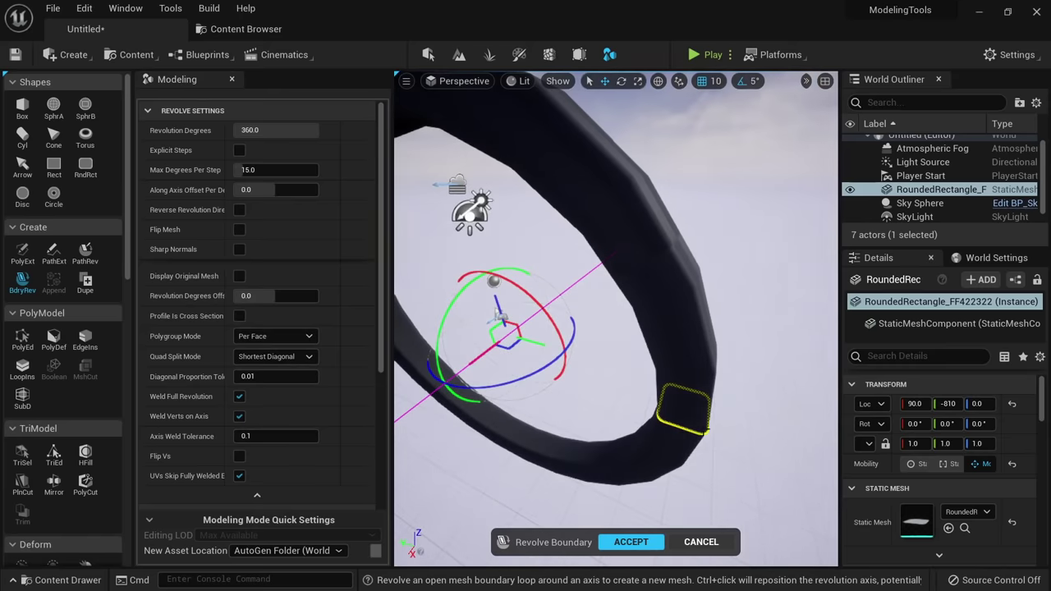
Accept the boundary revolve and delete the resulting ring and the source rounded rectangle from the level.
left_click(647, 541)
left_click_drag(689, 448, 591, 427, "alt")
key("Delete")
left_click(608, 437)
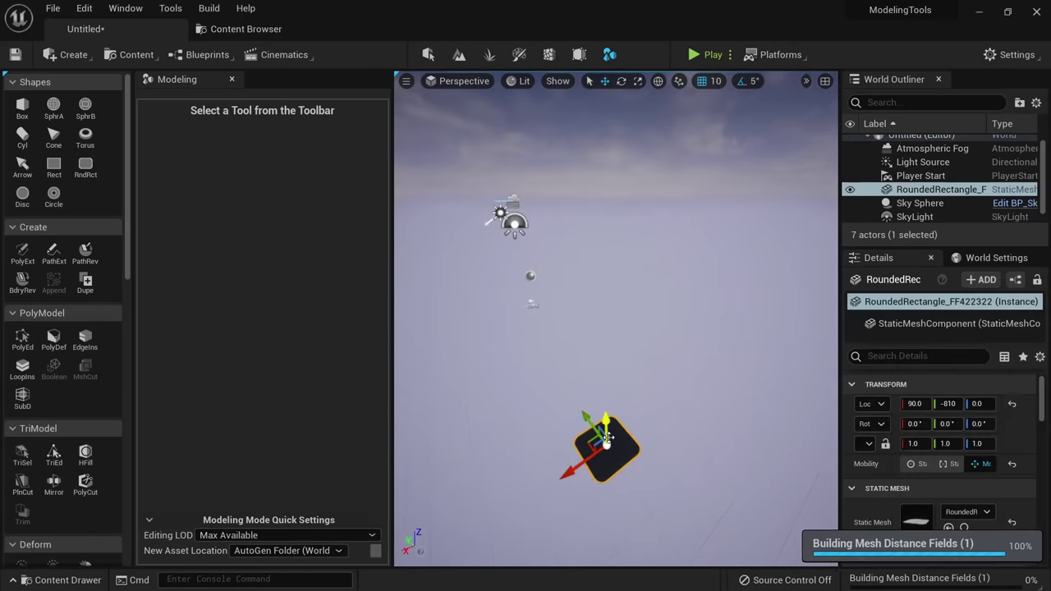
key("Delete")
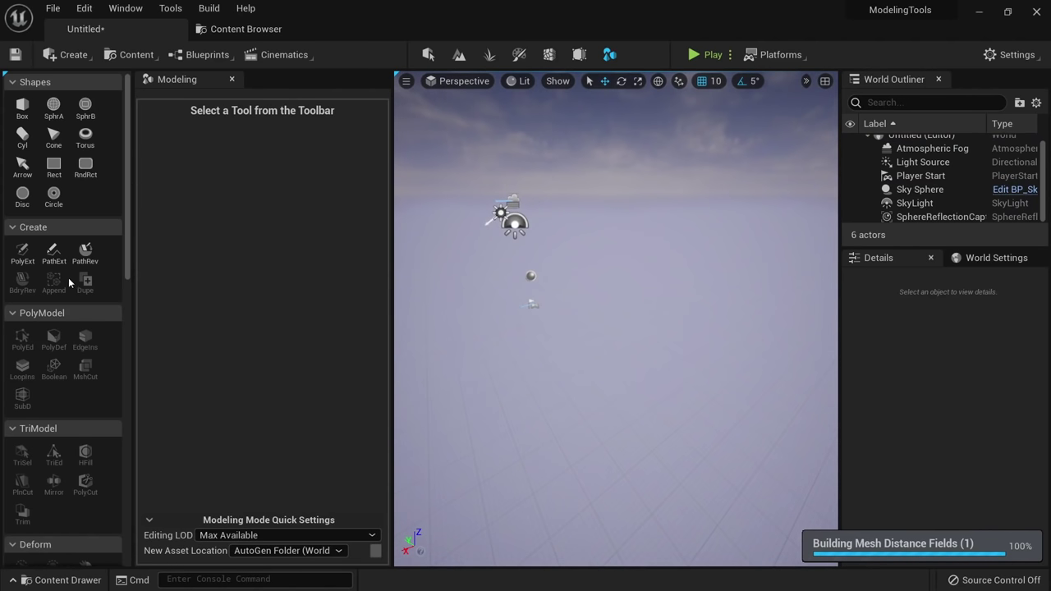
Draw a closed freehand polygon with an irregular, notched outline on the ground as a Flat Mesh using Extrude Polygon.
left_click(20, 257)
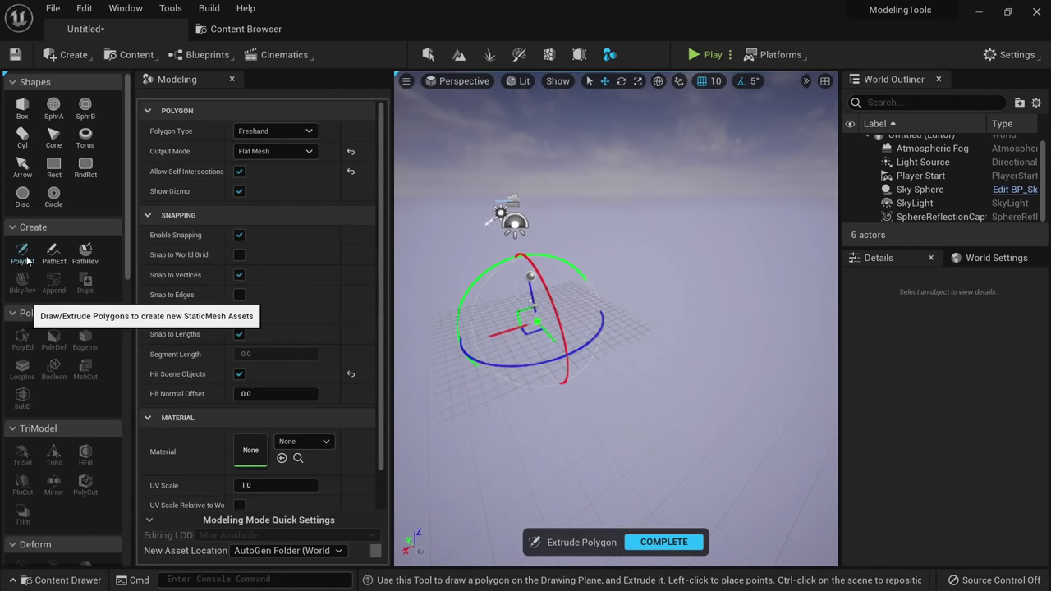
left_click(309, 154)
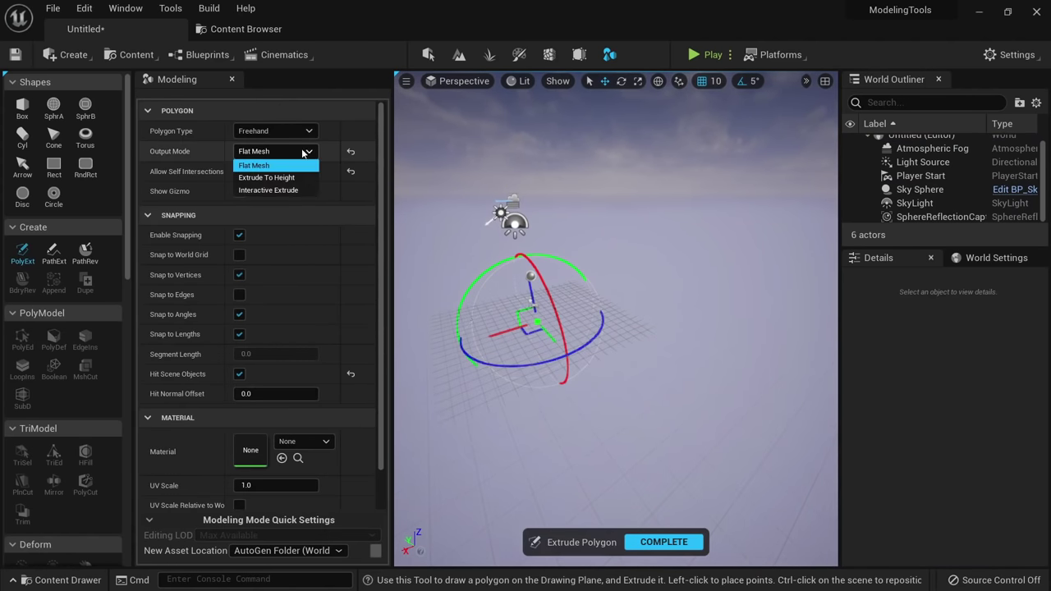
left_click(287, 169)
right_click_drag(647, 360, 691, 470)
right_click_drag(627, 251, 627, 252)
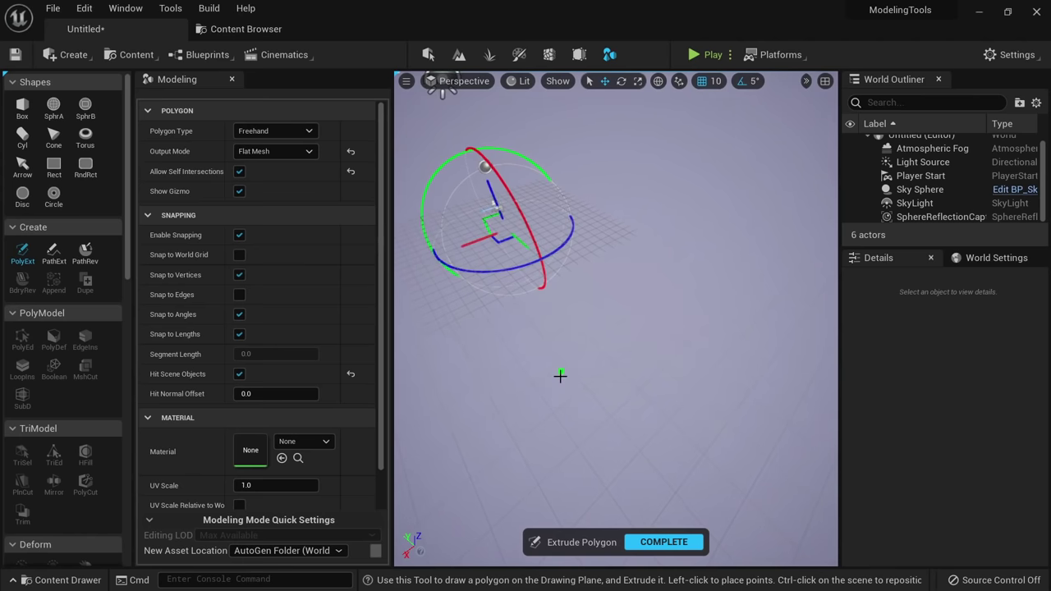
left_click(537, 379)
right_click_drag(605, 336, 580, 338)
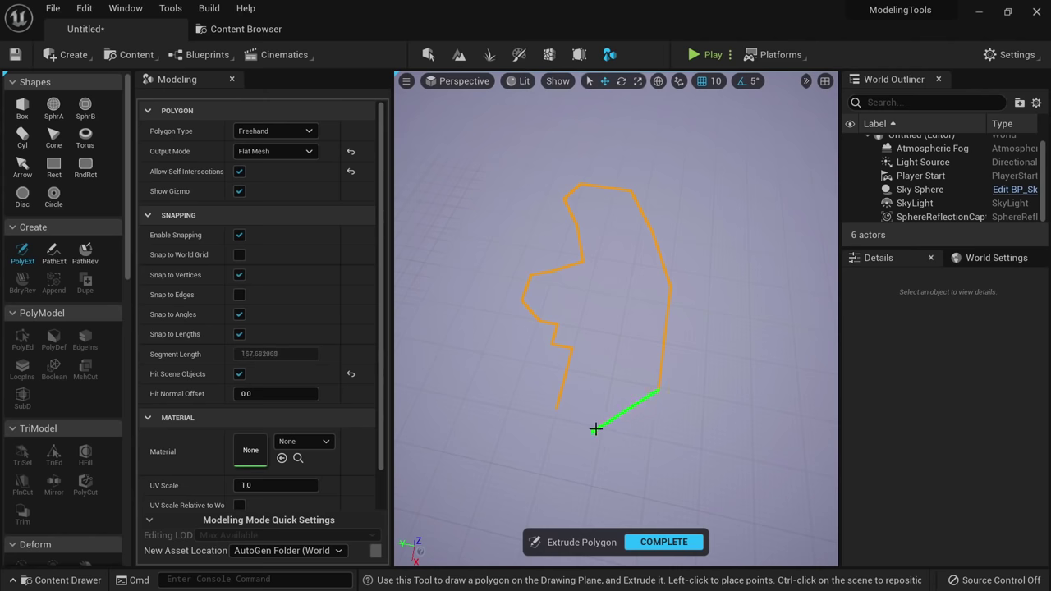
left_click(557, 411)
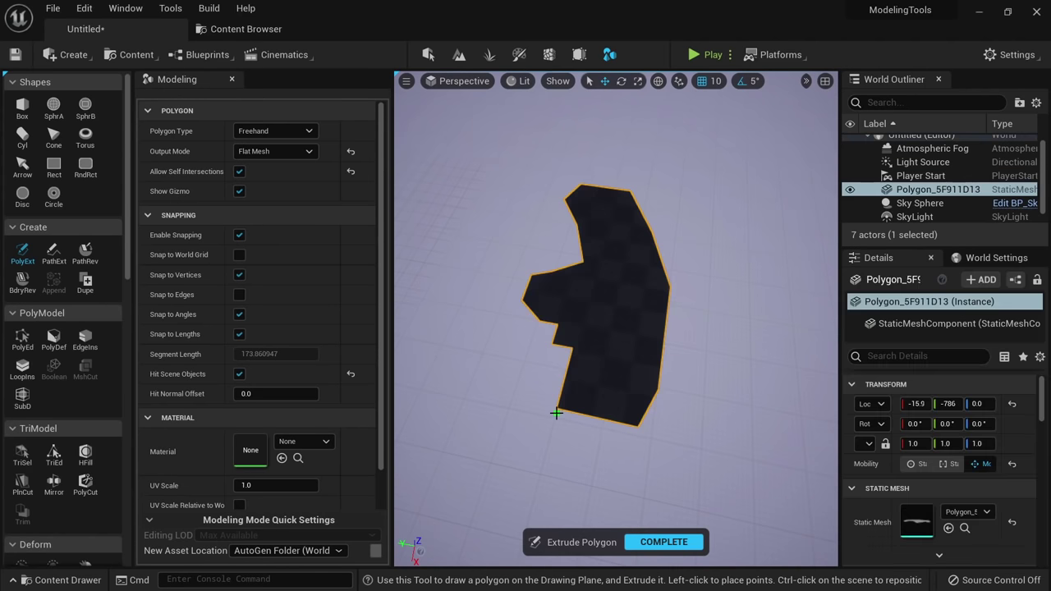
left_click(645, 543)
Revolve the polygon's boundary by 360 degrees into a thick ring, viewed in Detail Lighting, and accept the result.
right_click_drag(624, 459, 550, 349)
left_click(22, 283)
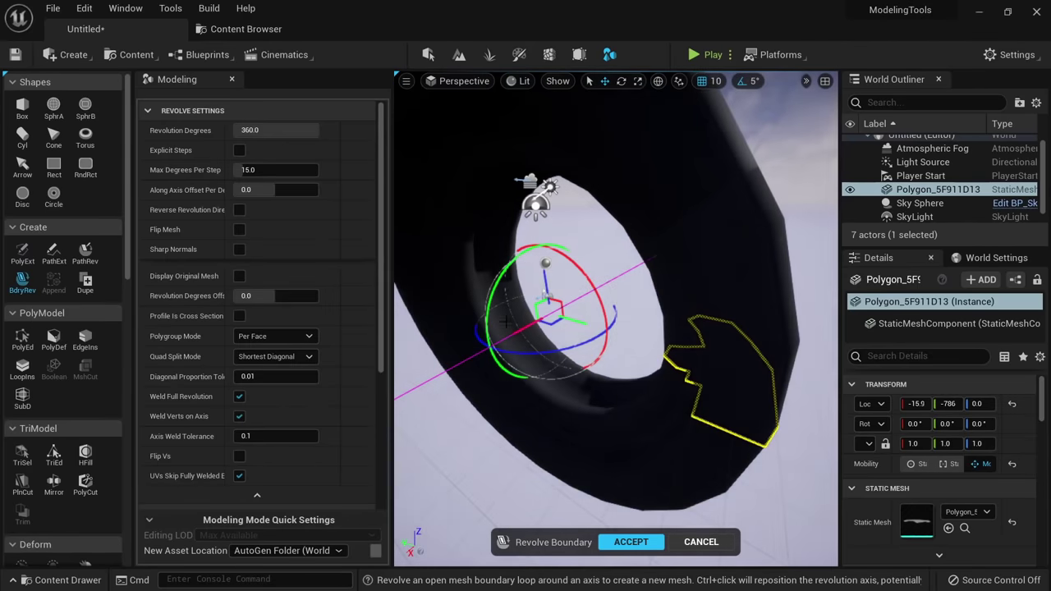
right_click_drag(636, 394, 529, 353)
key("alt+3")
key("alt+5")
mouse_move(313, 131)
left_mouse_down()
mouse_move(282, 131)
mouse_move(353, 129)
mouse_move(321, 132)
left_mouse_up()
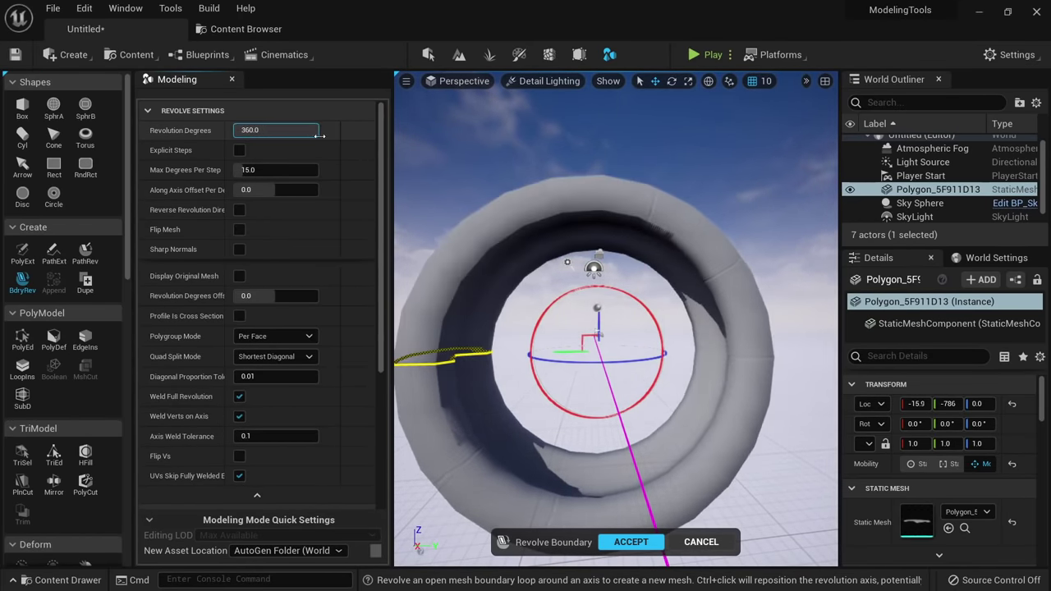
right_click_drag(542, 328, 633, 365)
left_click(640, 542)
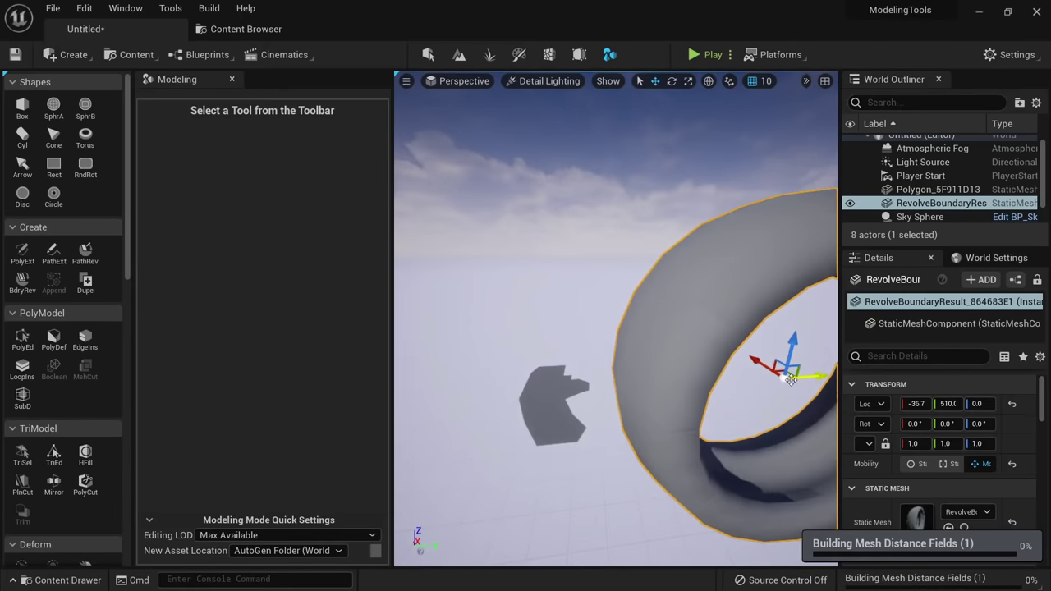
Inspect the revolved ring from several sides and clear it and its source polygon from the level.
right_click_drag(789, 379, 610, 331)
right_click_drag(563, 393, 559, 394)
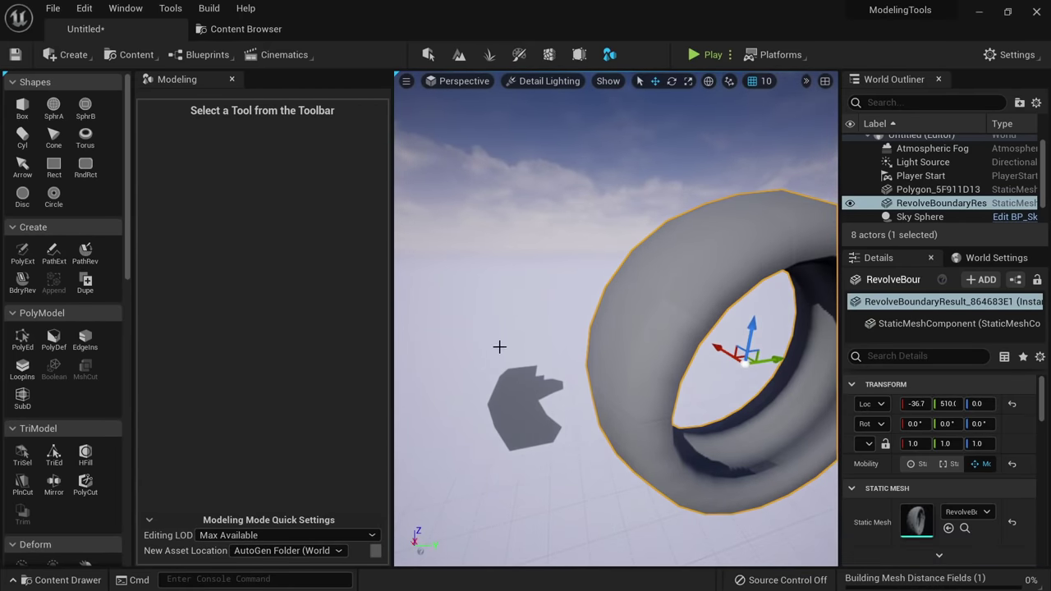
right_click_drag(697, 454, 831, 464)
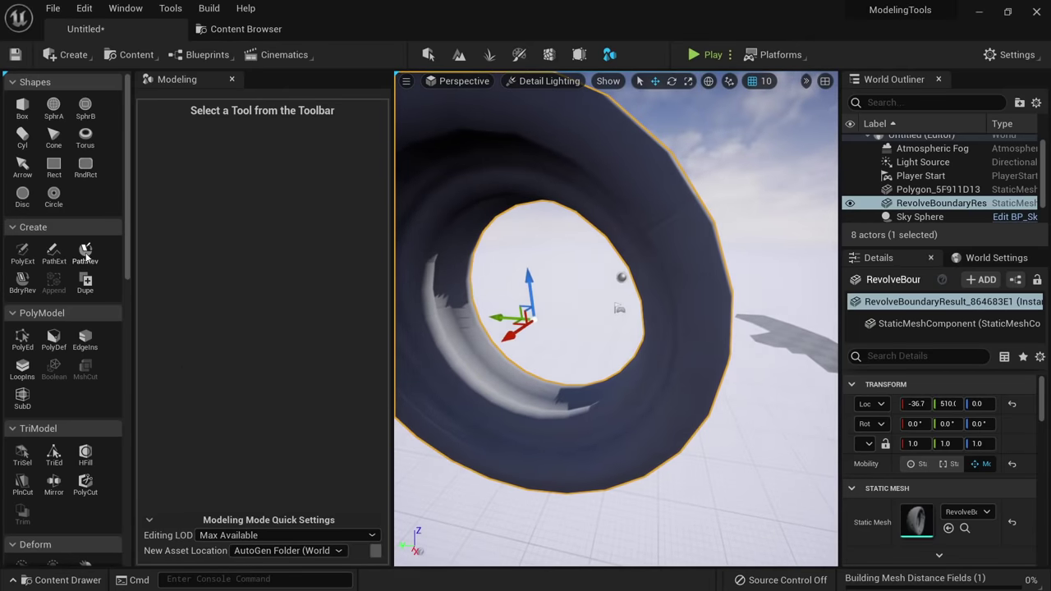
right_click_drag(490, 227, 551, 212)
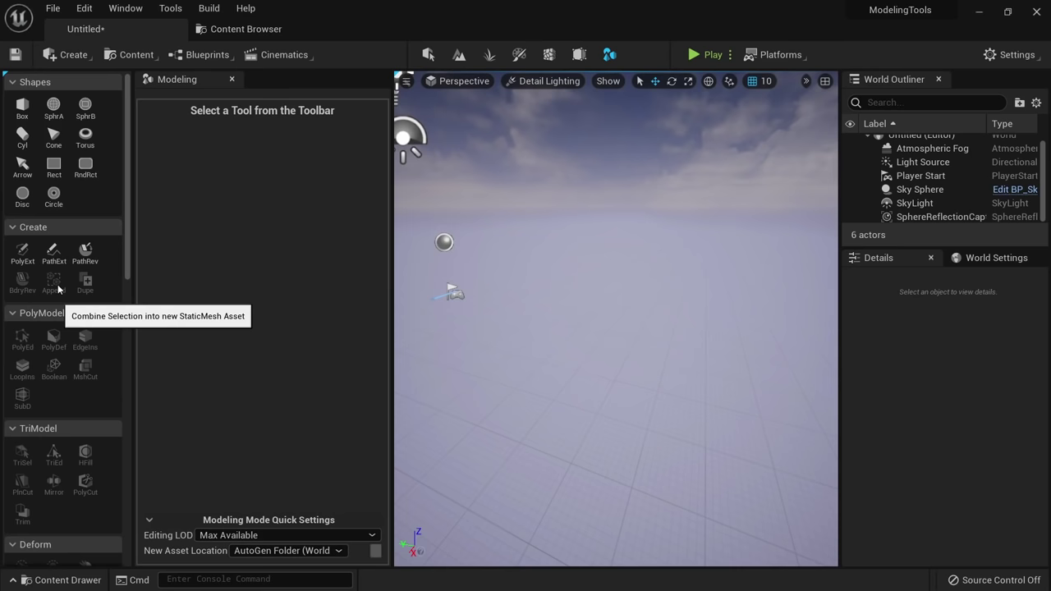
Place one upright box on the ground and a second box extending horizontally from its upper side face.
left_click(22, 105)
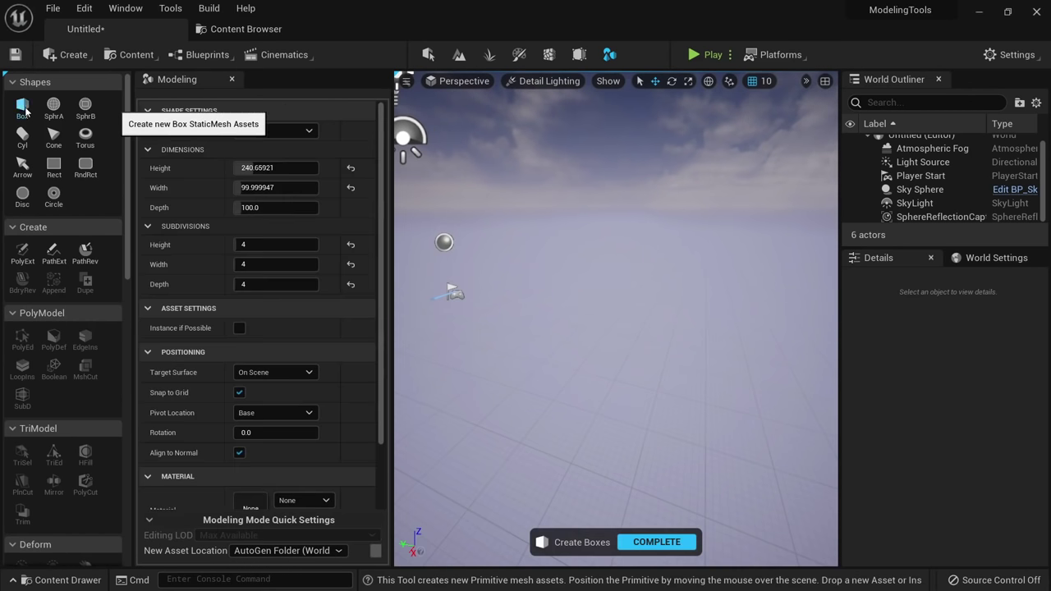
left_click(633, 422)
left_click_drag(643, 352, 509, 352, "alt")
right_click_drag(643, 352, 559, 335)
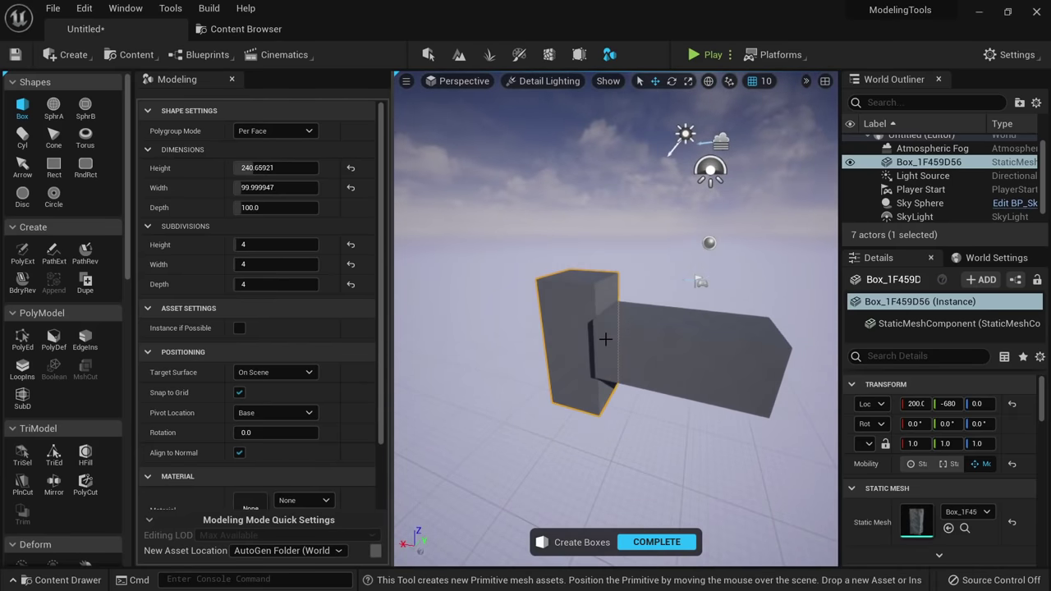
left_click(604, 302)
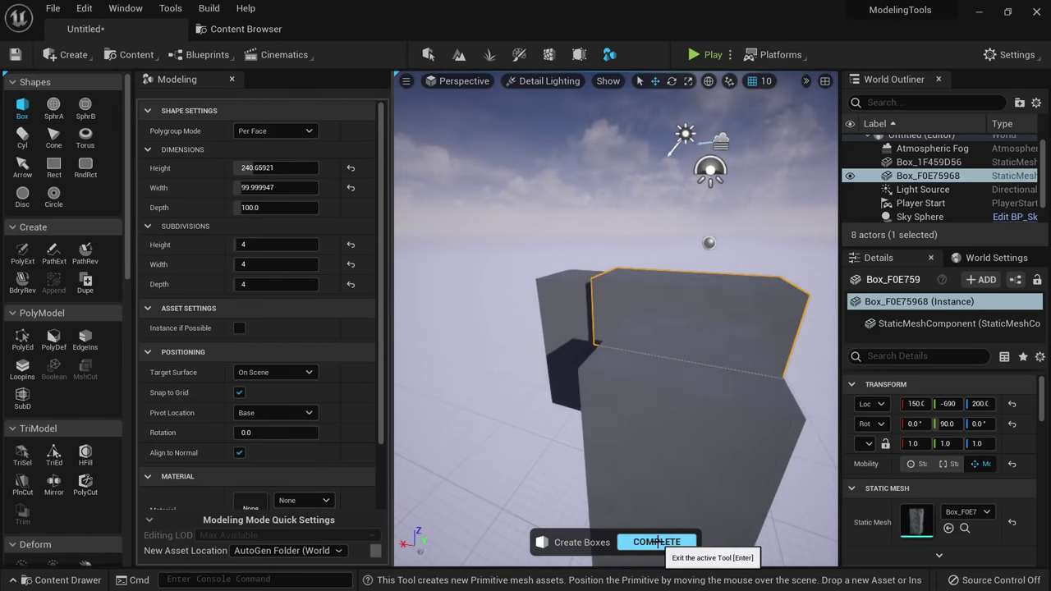
left_click(657, 542)
Locate the upright box's static mesh asset in the Content Browser and return to the level.
right_click_drag(597, 400, 605, 357)
left_click(605, 357)
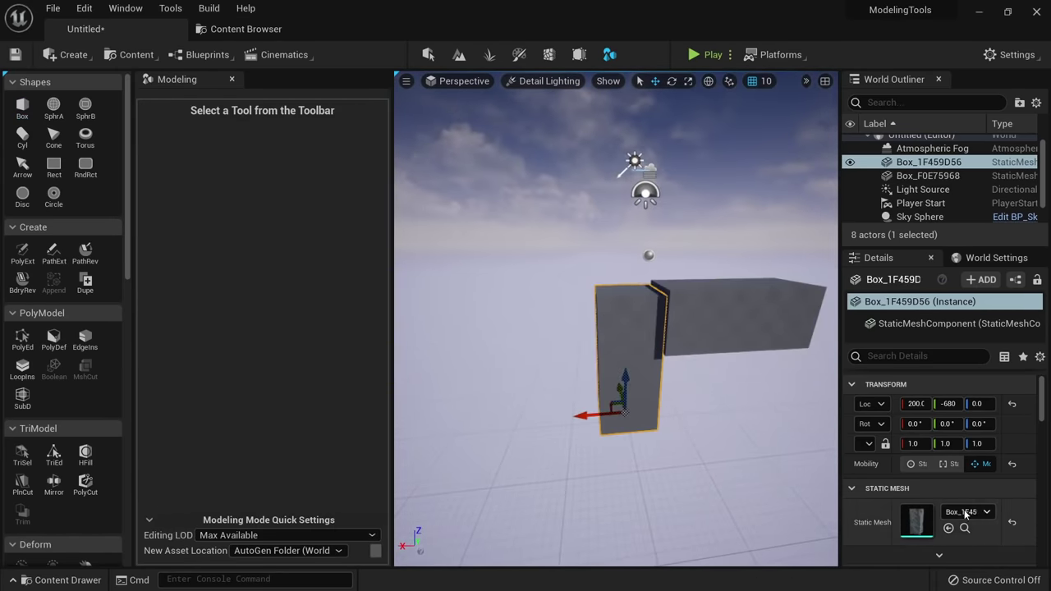
left_click(965, 528)
left_click(123, 29)
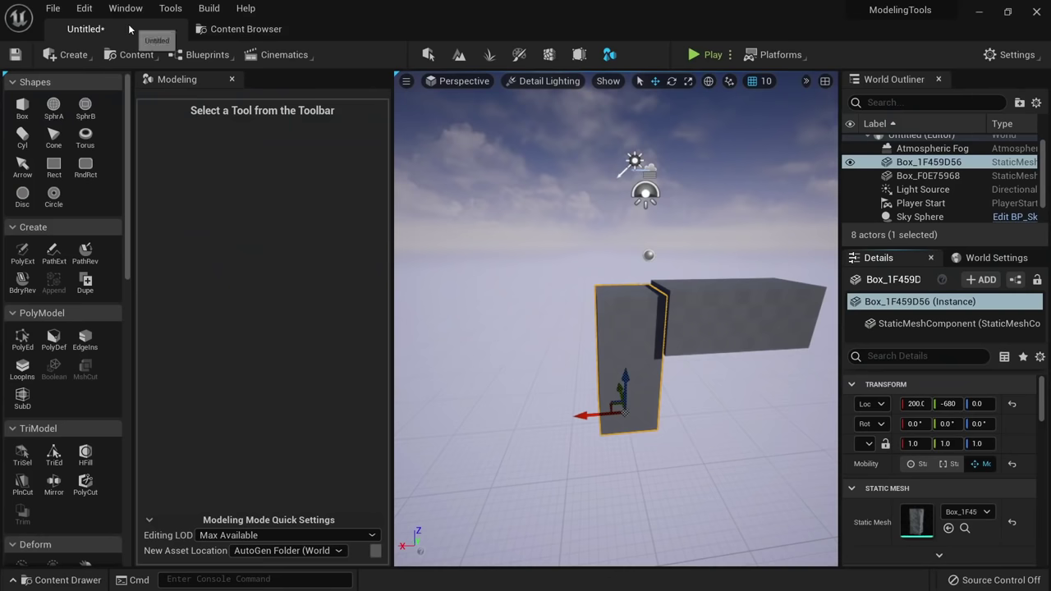
Start the Append tool on both boxes together.
mouse_move(690, 321)
right_mouse_down()
mouse_move(709, 362)
mouse_move(695, 321)
right_mouse_up()
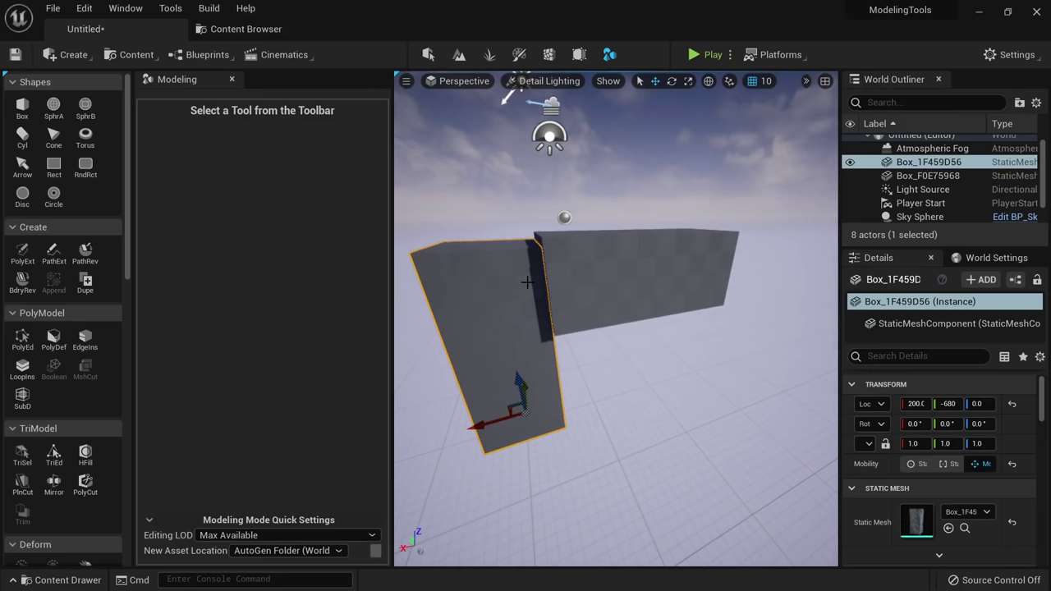
left_click(611, 265, "ctrl")
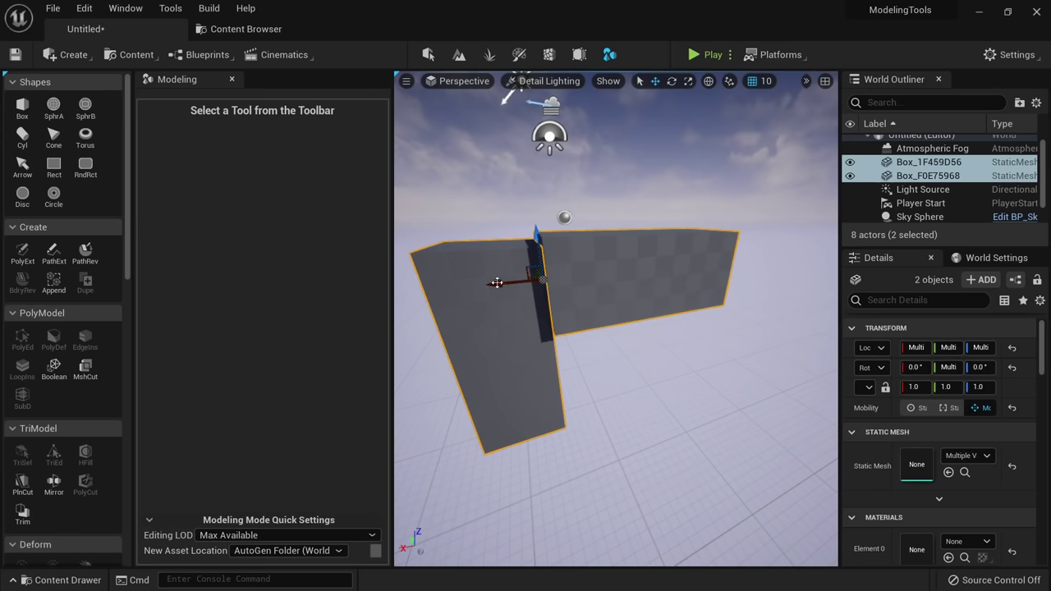
left_click(53, 284)
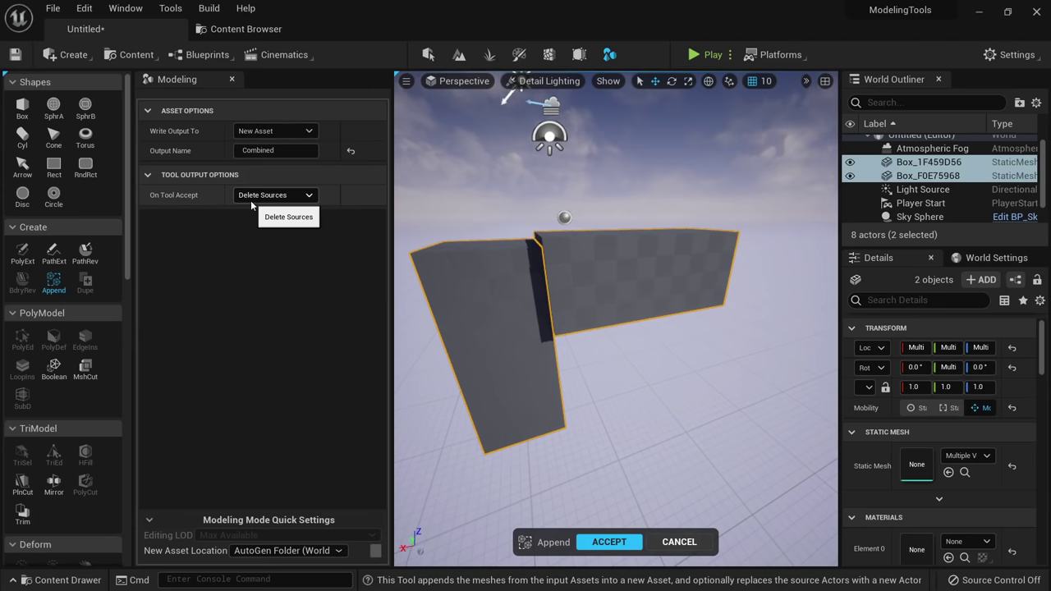
Review the Append tool's Write Output To choices and check the generated assets in the Content Browser.
scroll(59, 393, "down", 3)
scroll(52, 411, "down", 3)
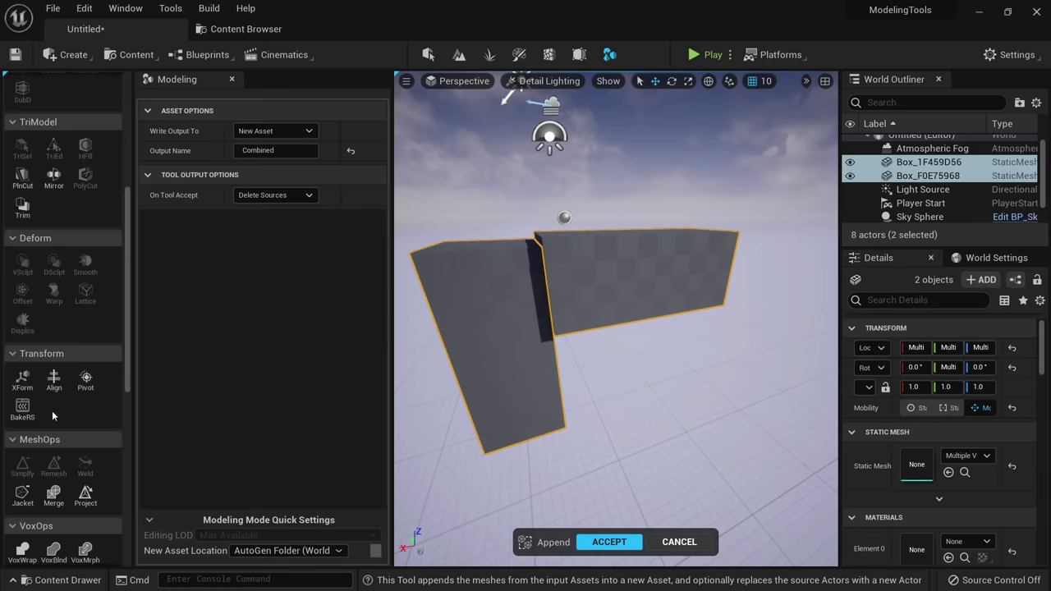
scroll(44, 394, "up", 6)
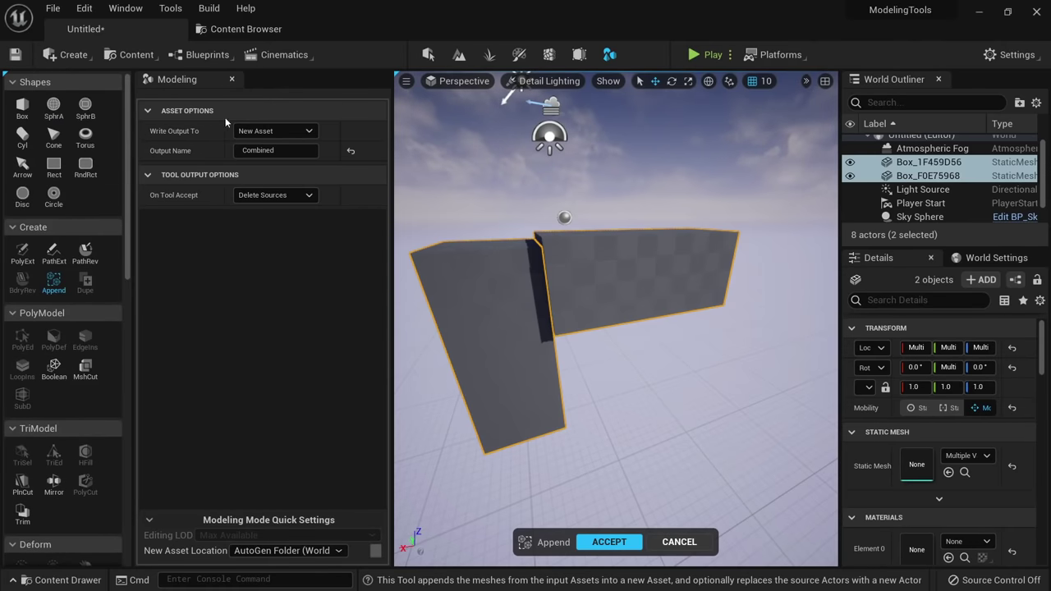
left_click(298, 131)
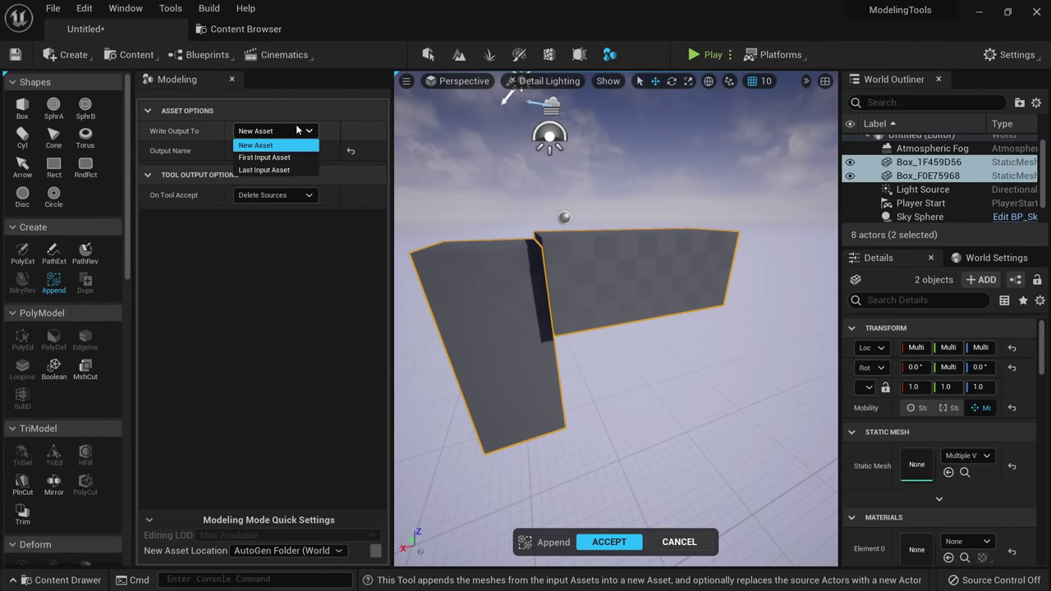
left_click(297, 131)
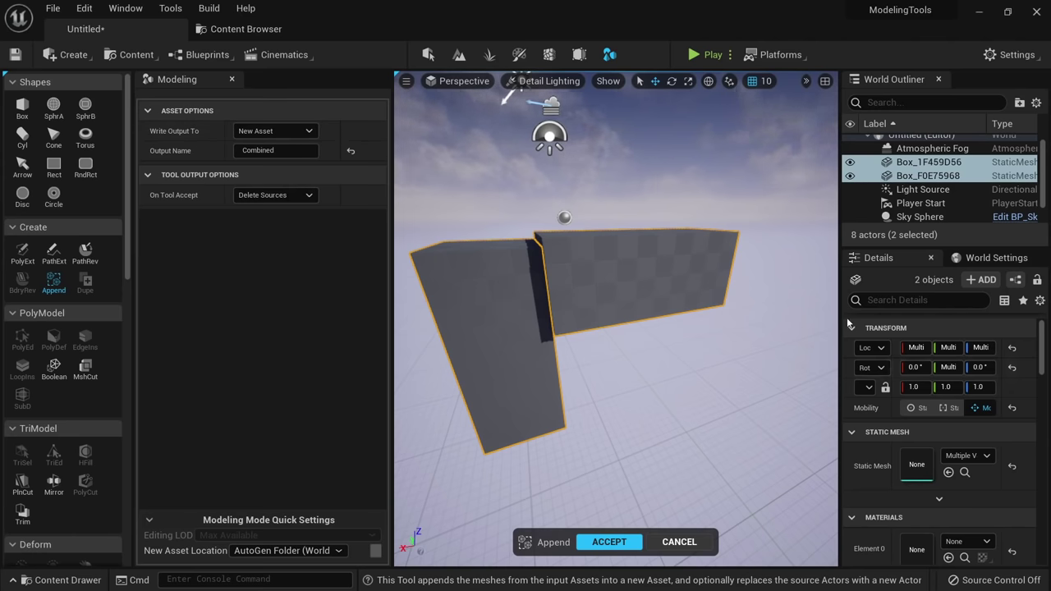
left_click(246, 28)
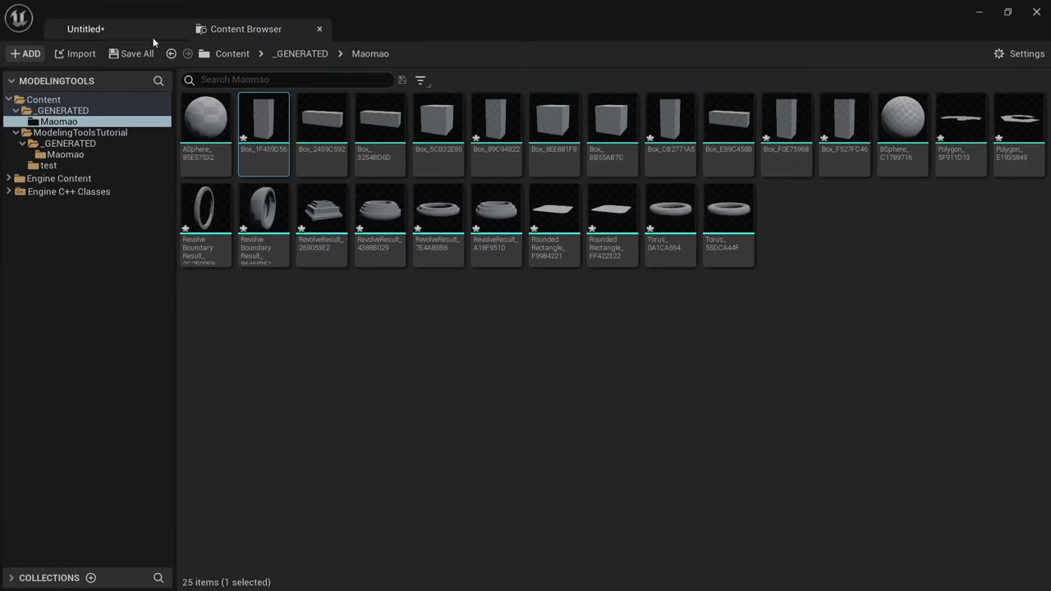
left_click(87, 28)
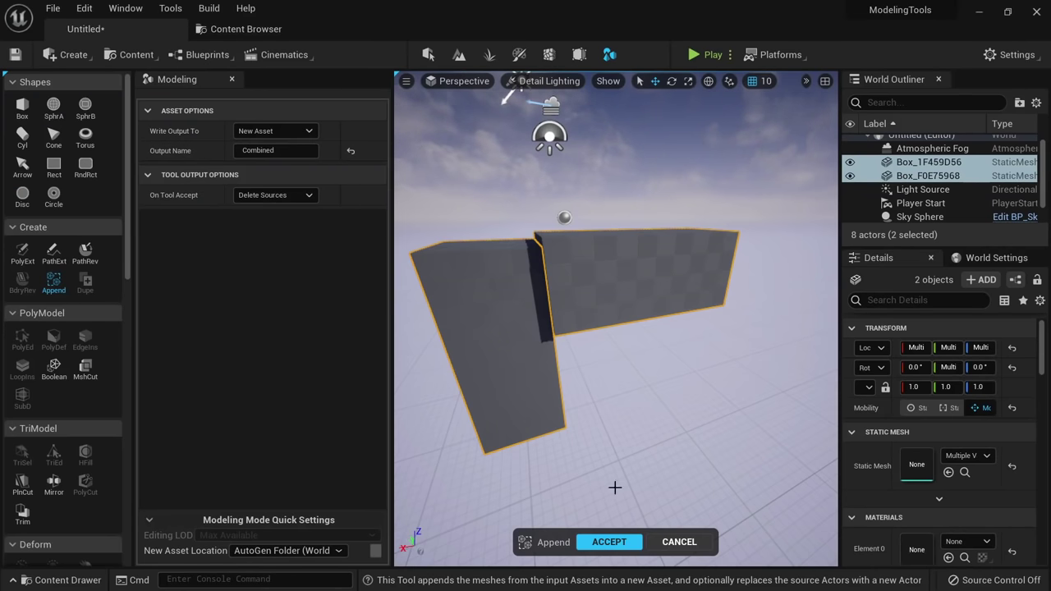
Append the boxes into a new asset named Combined with Delete Sources, and move the merged mesh along Y to about -705.
left_click(606, 543)
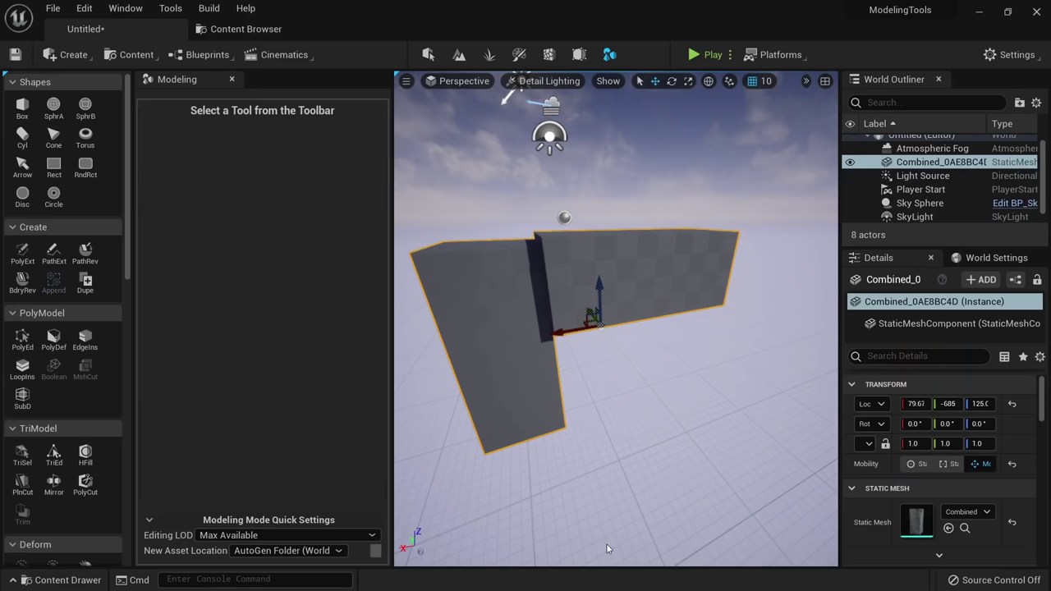
left_click_drag(575, 376, 706, 472, "alt")
scroll(603, 353, "up", 4)
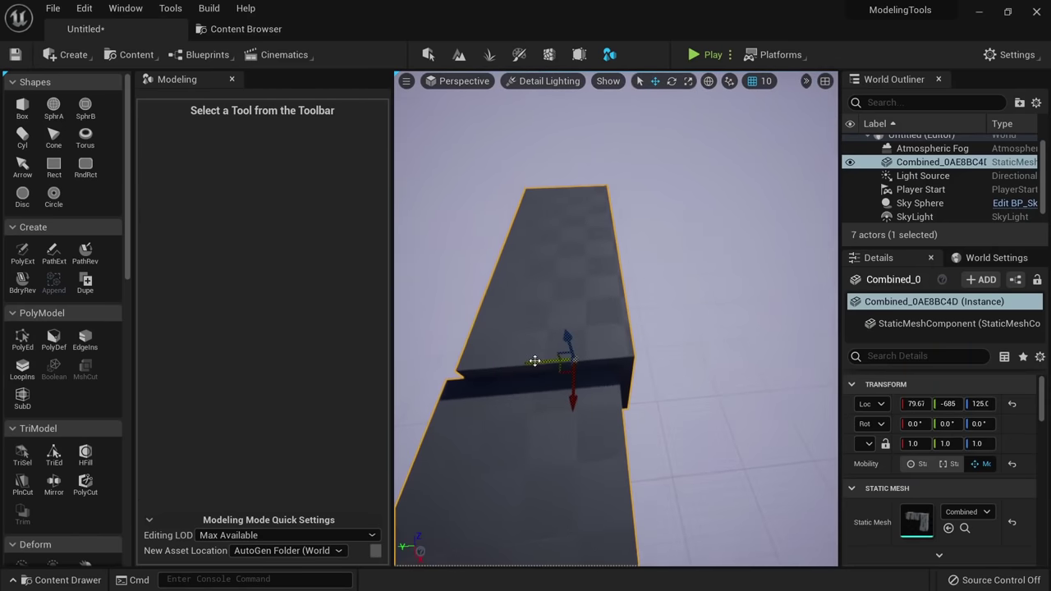
left_click_drag(534, 362, 632, 357)
left_click_drag(632, 356, 591, 337, "alt")
right_click_drag(509, 180, 453, 90)
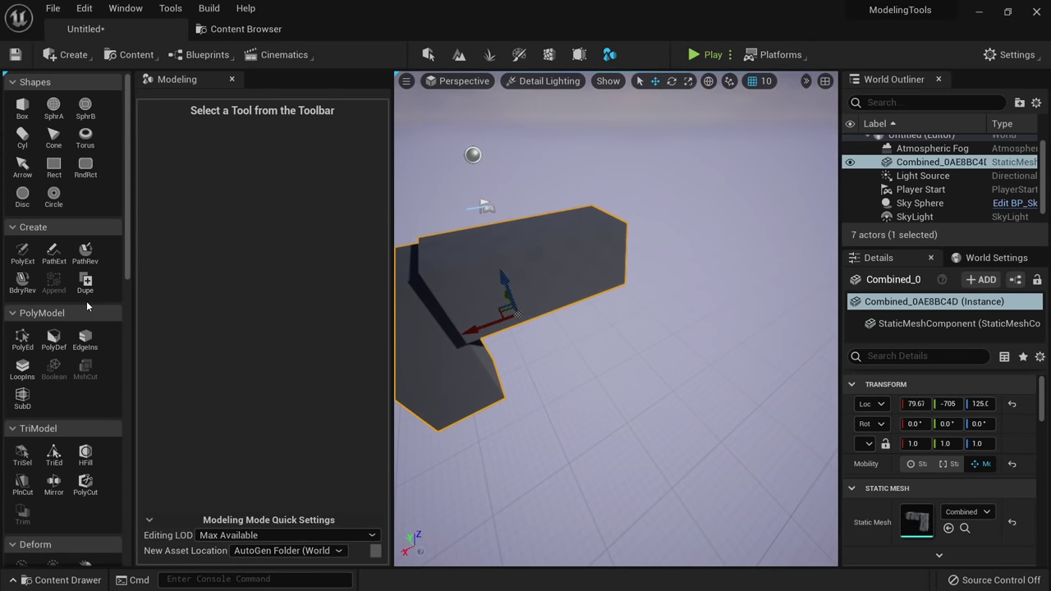
Place a new upright box on the ground a short distance from the combined mesh.
left_click(22, 106)
left_click(776, 374)
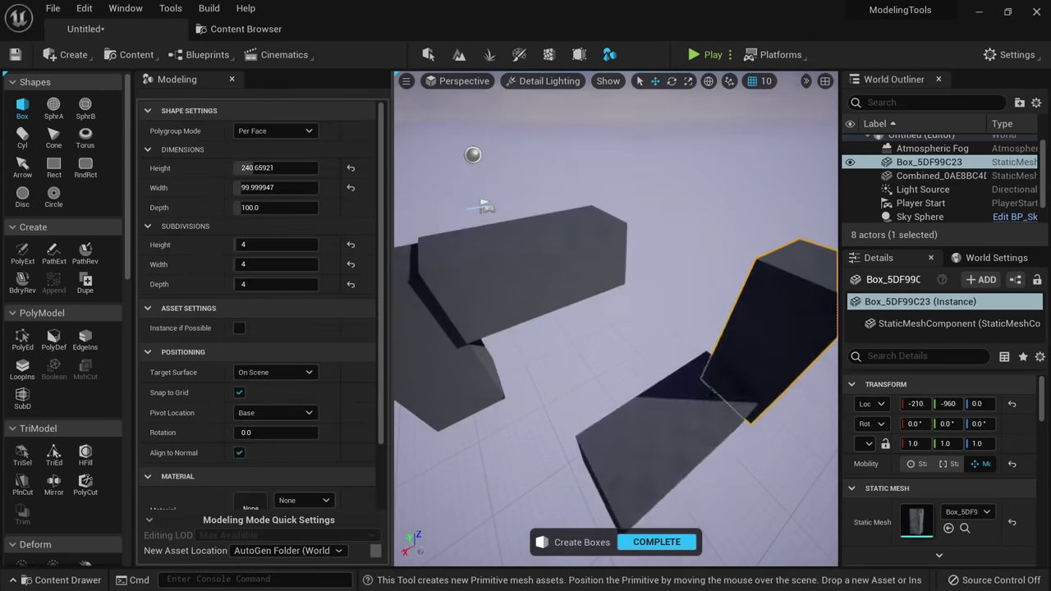
left_click(648, 541)
key("f")
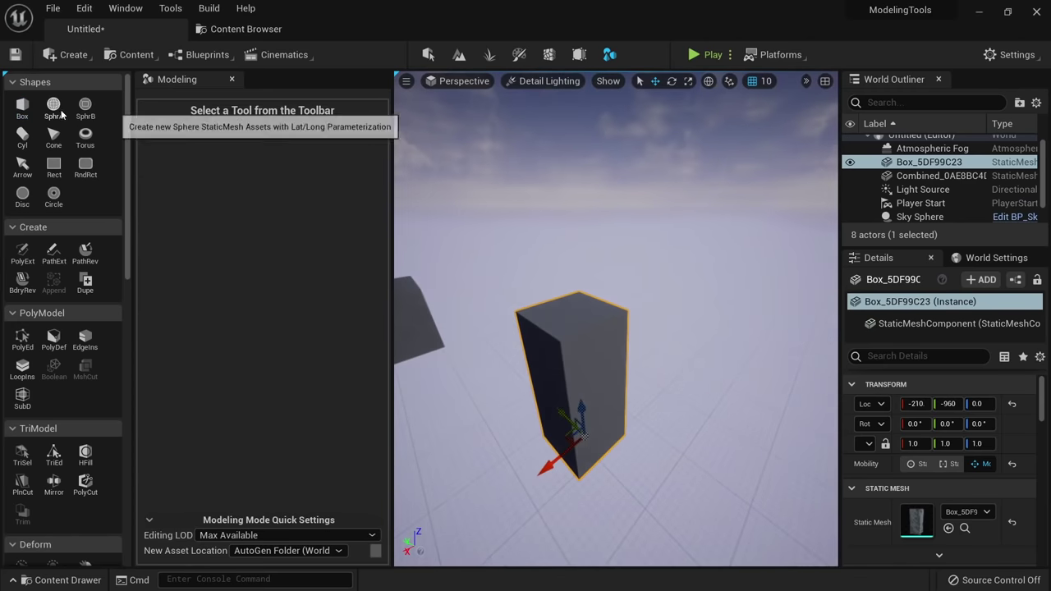
Place a latitude/longitude sphere with a radius of 50 on top of the new box.
left_click(53, 107)
left_click(573, 316)
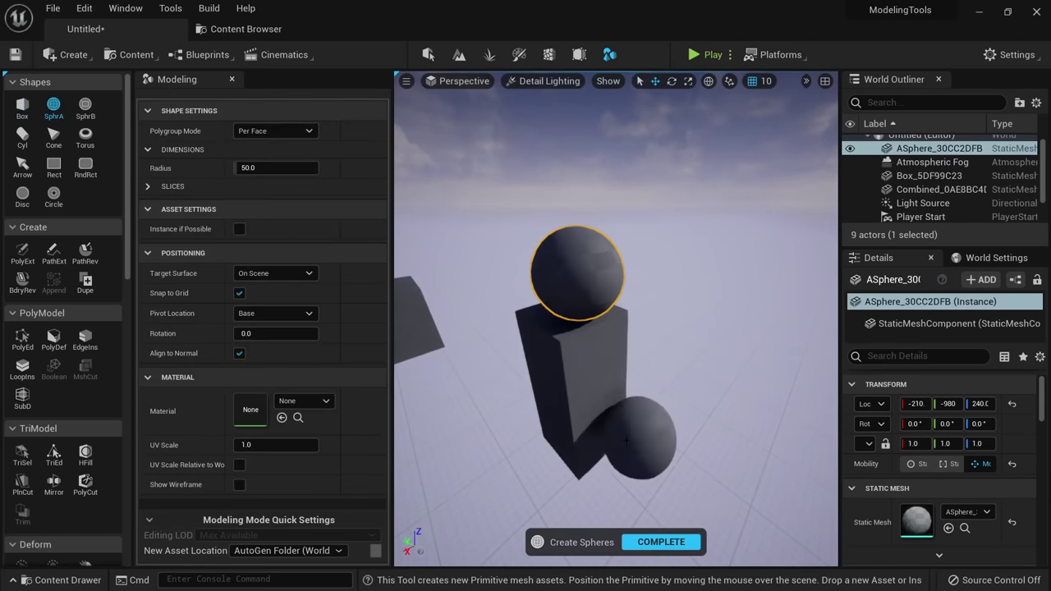
left_click(661, 542)
key("f")
Examine how Append's First Input Asset and Last Input Asset options change the output asset for the selected box and sphere.
left_click(578, 391)
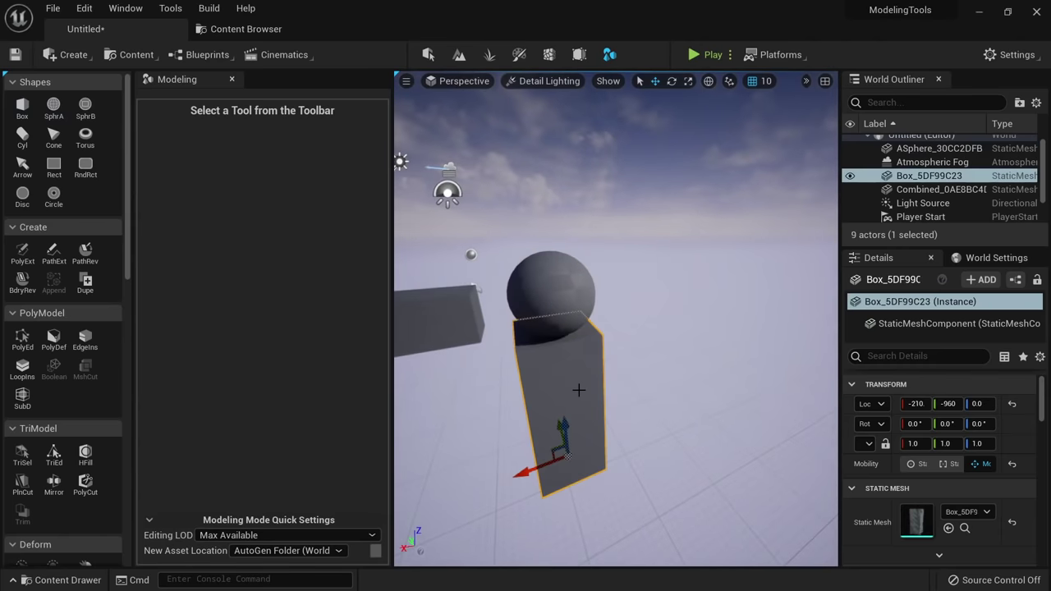
left_click(560, 280, "ctrl")
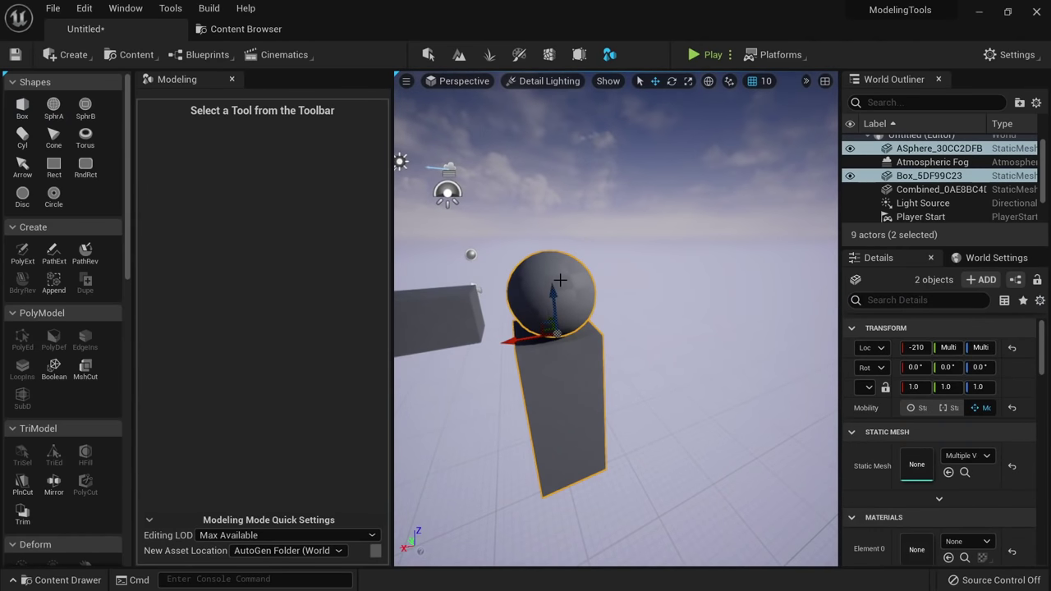
left_click(54, 282)
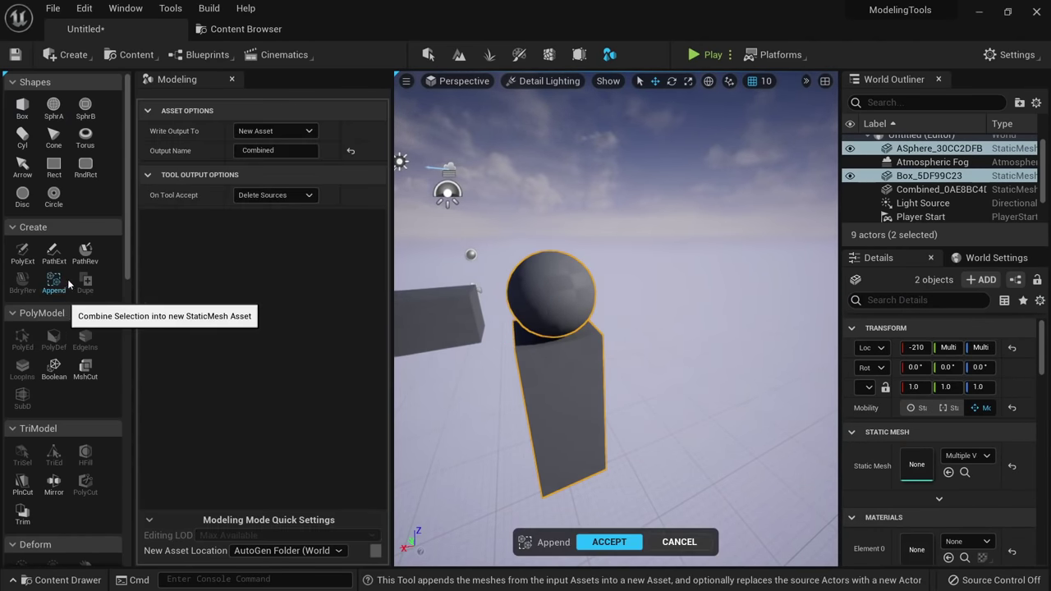
left_click(288, 131)
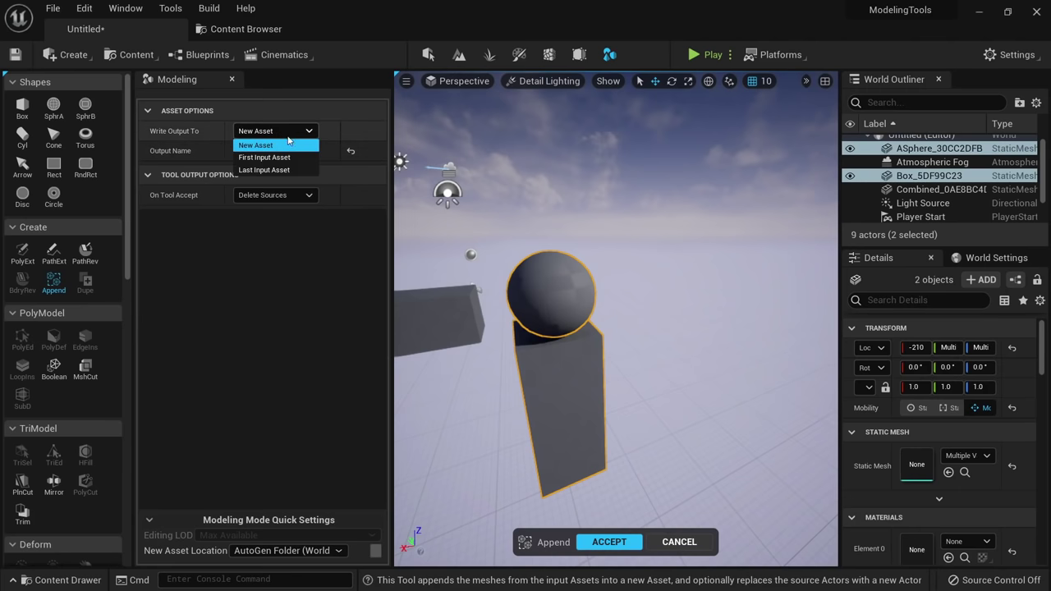
left_click(286, 157)
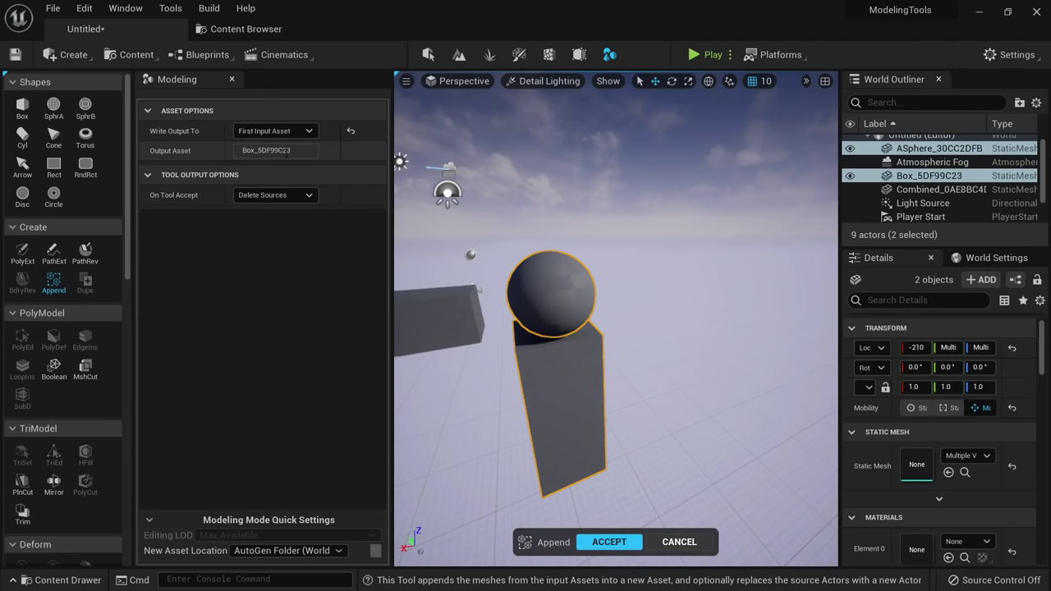
left_click_drag(446, 274, 511, 294, "alt")
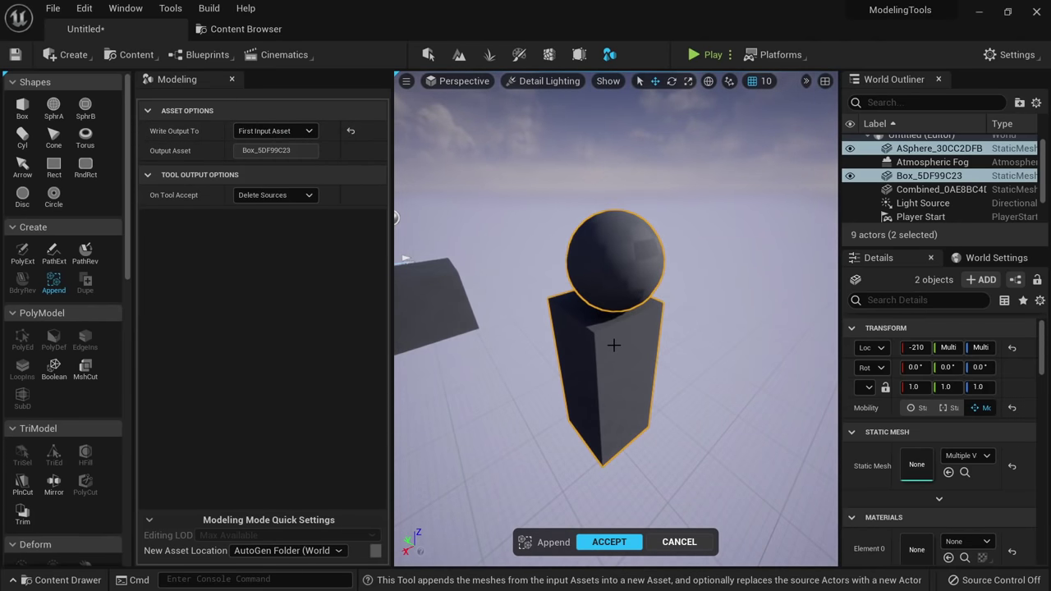
left_click(296, 131)
left_click(263, 170)
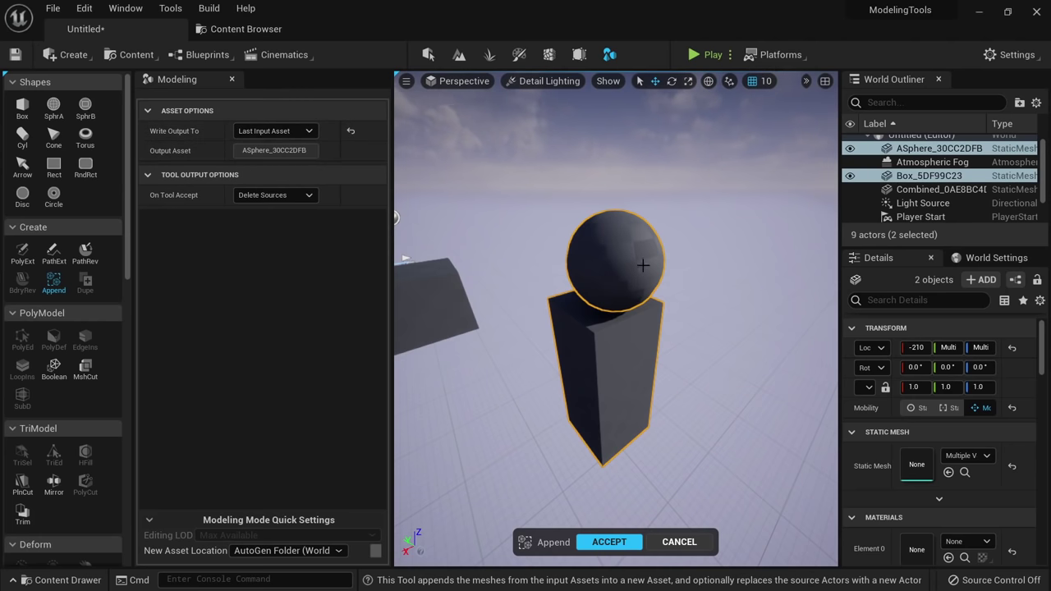
mouse_move(616, 286)
right_mouse_down()
mouse_move(605, 286)
mouse_move(697, 275)
mouse_move(616, 287)
right_mouse_up()
key("w")
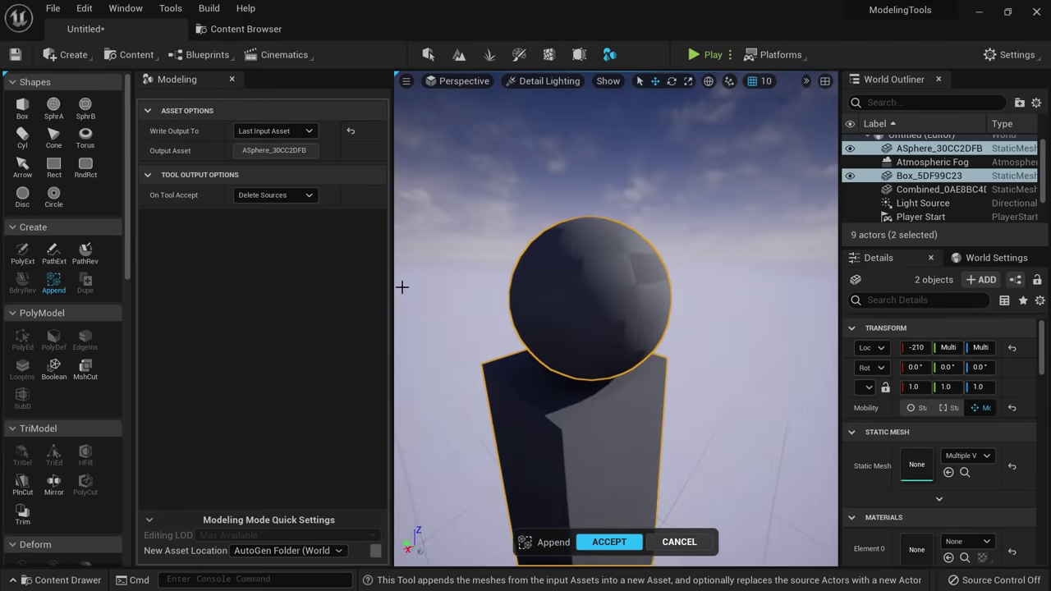
left_click(278, 138)
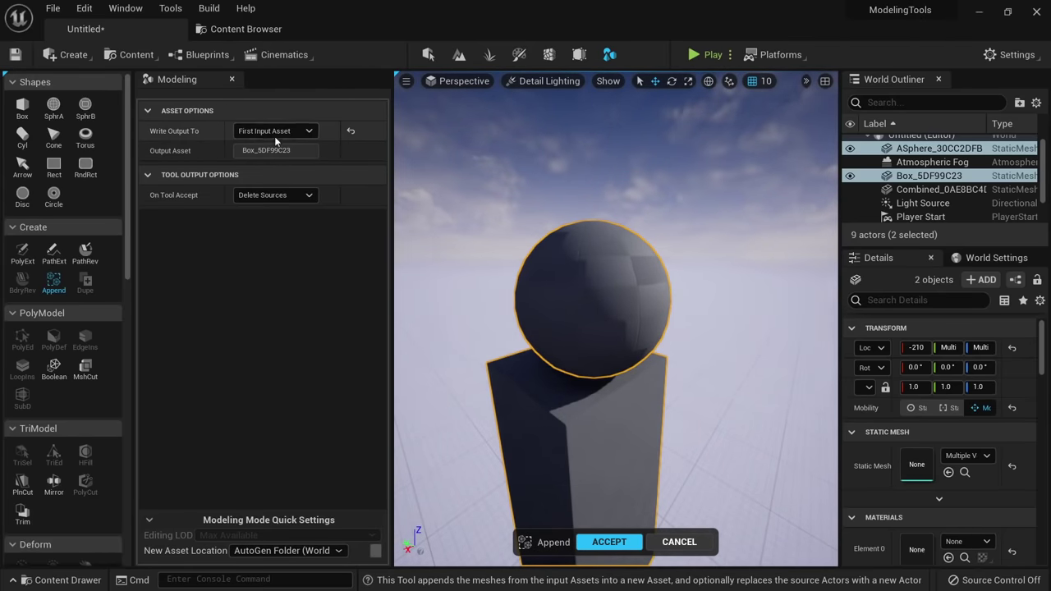
left_click(663, 540)
Locate the upright box's static mesh in the Content Browser and rename the asset to box_test.
left_click(618, 482)
right_click_drag(617, 483, 608, 483)
key("s")
scroll(637, 450, "down", 3)
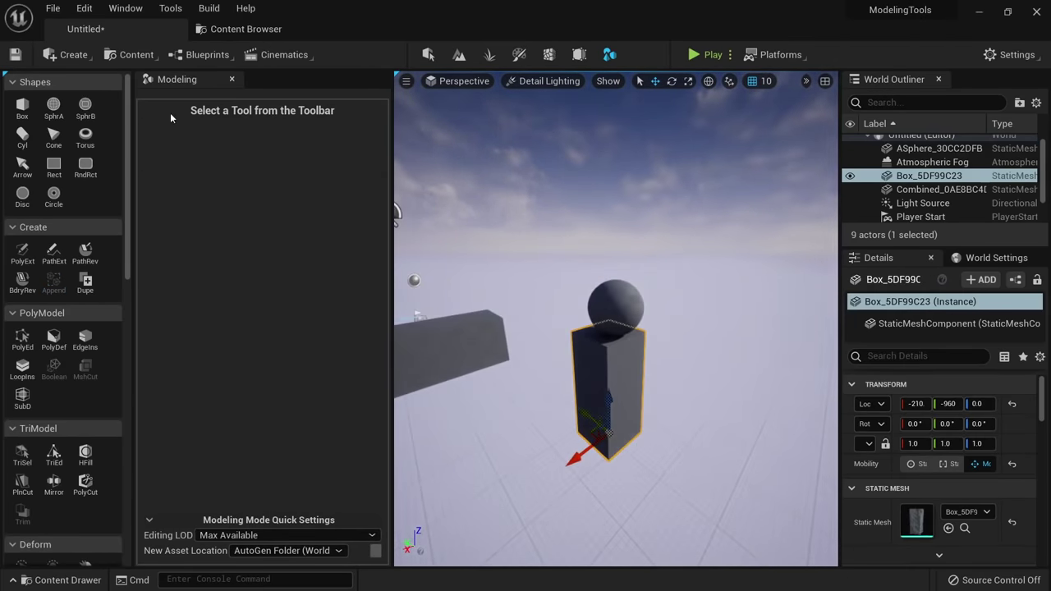
left_click(964, 528)
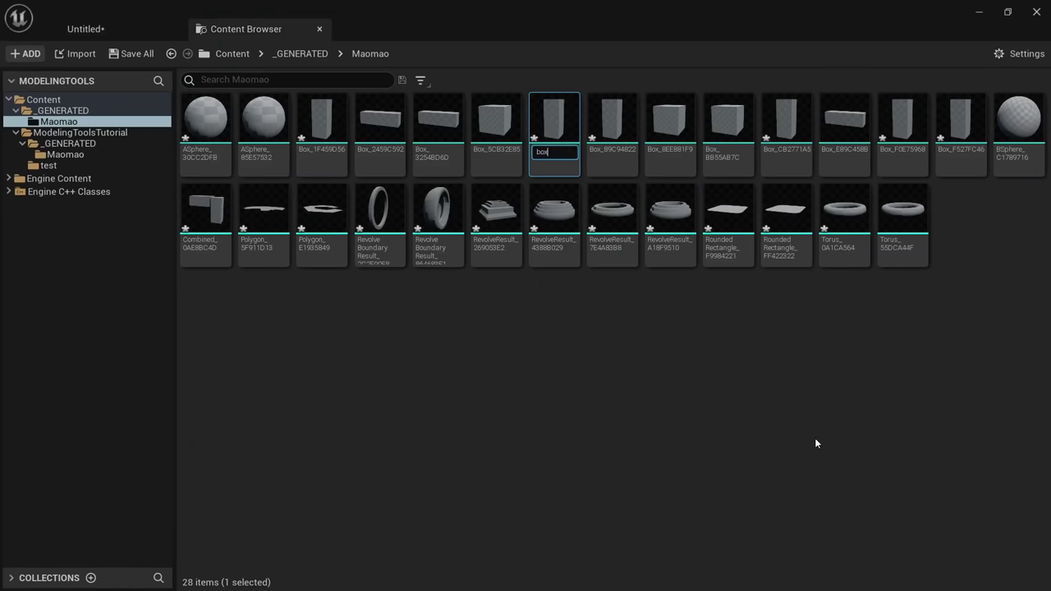
key("Return")
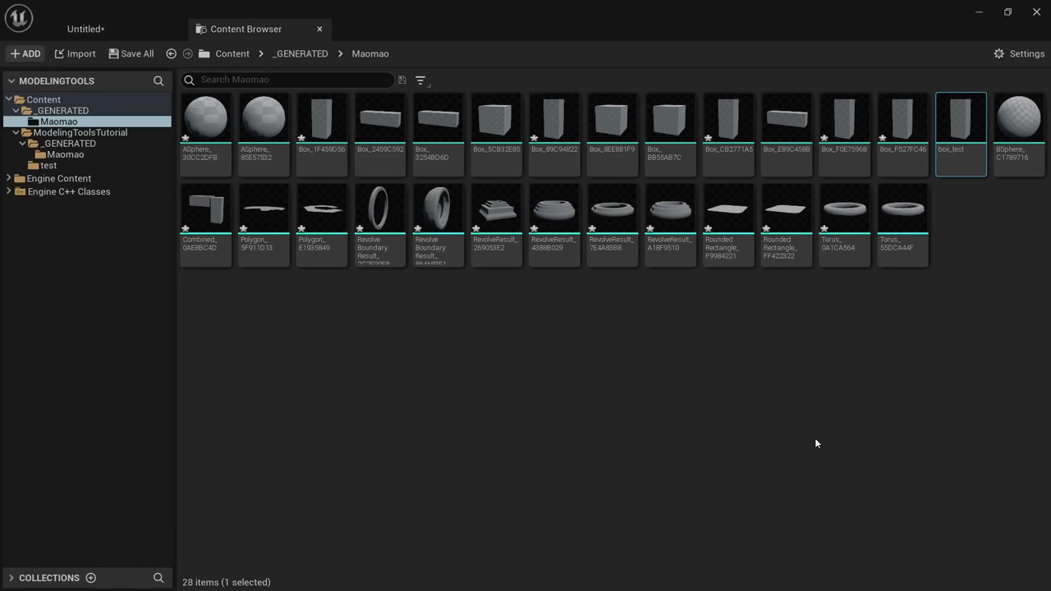
Inspect the box_test mesh in the Static Mesh Editor from several angles, and return to the level.
double_click(959, 146)
scroll(362, 300, "down", 4)
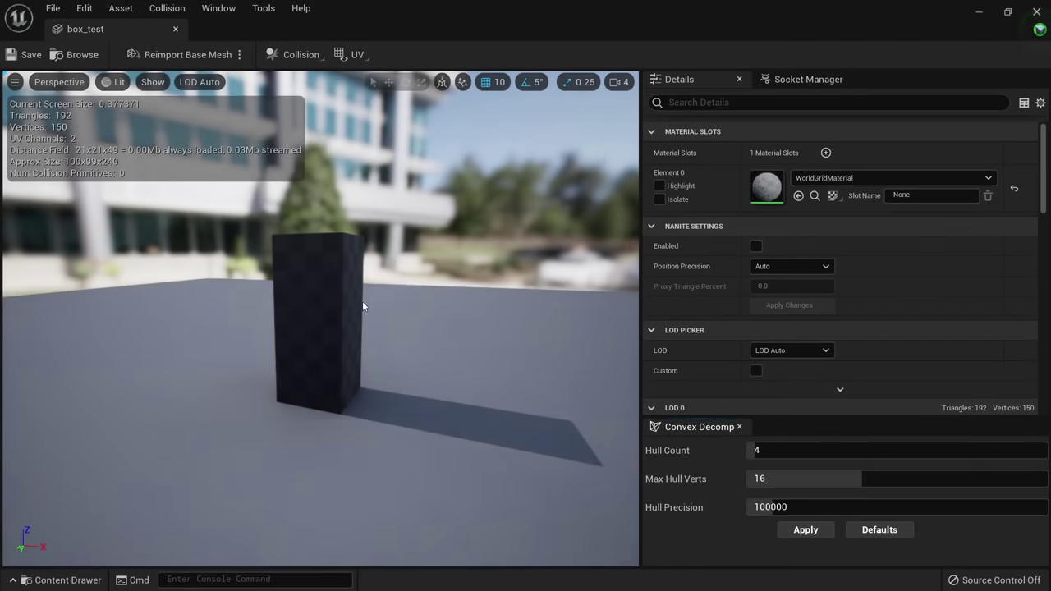
scroll(362, 301, "up", 4)
left_click_drag(362, 300, 308, 394)
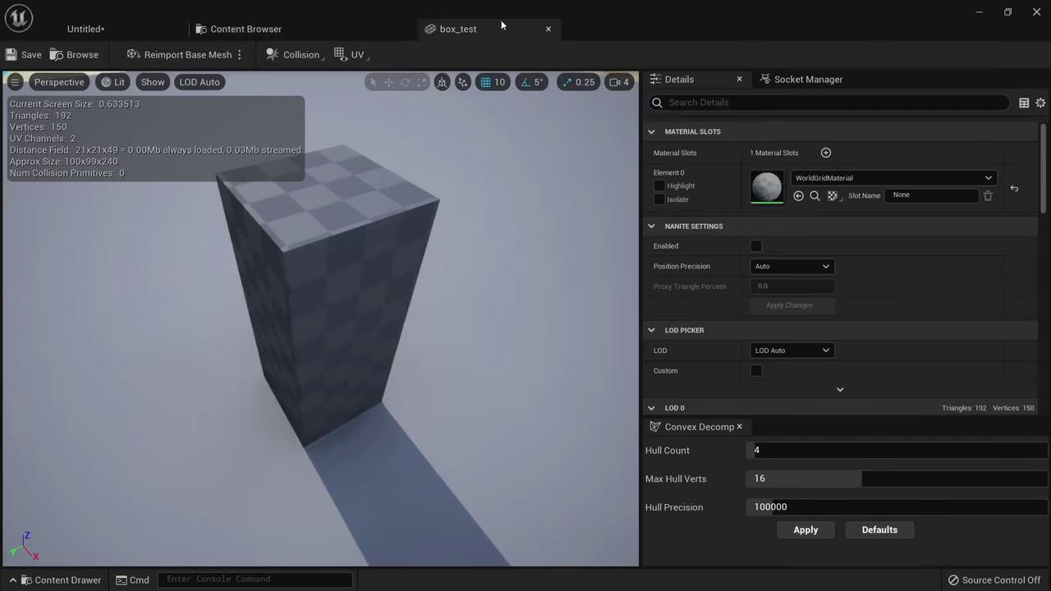
left_click(247, 29)
left_click(150, 36)
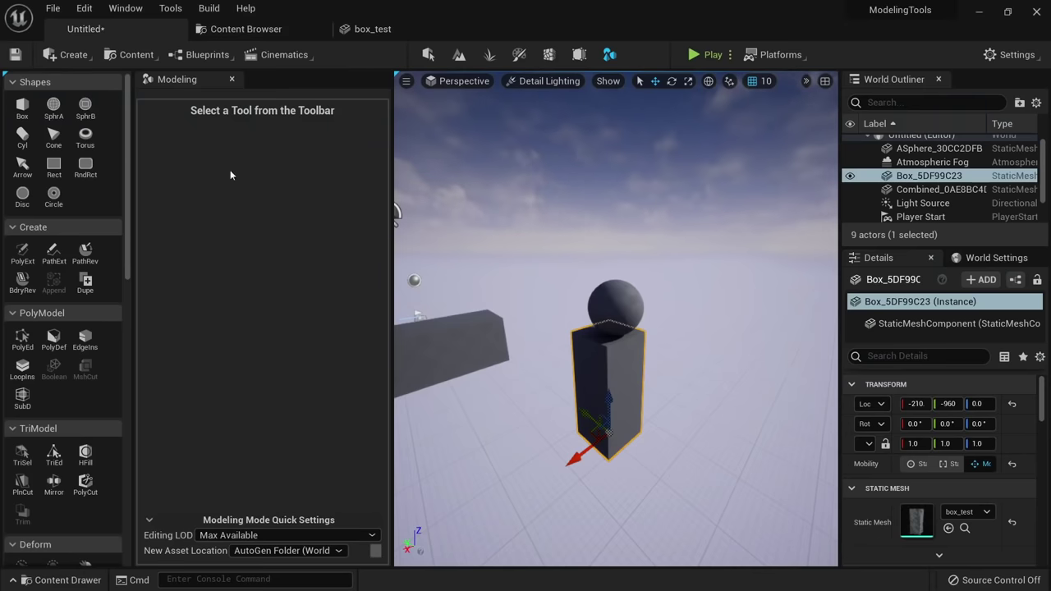
Append the sphere to the upright box with output written to First Input Asset (box_test) and Delete Sources.
mouse_move(560, 364)
right_mouse_down()
mouse_move(584, 370)
mouse_move(559, 365)
right_mouse_up()
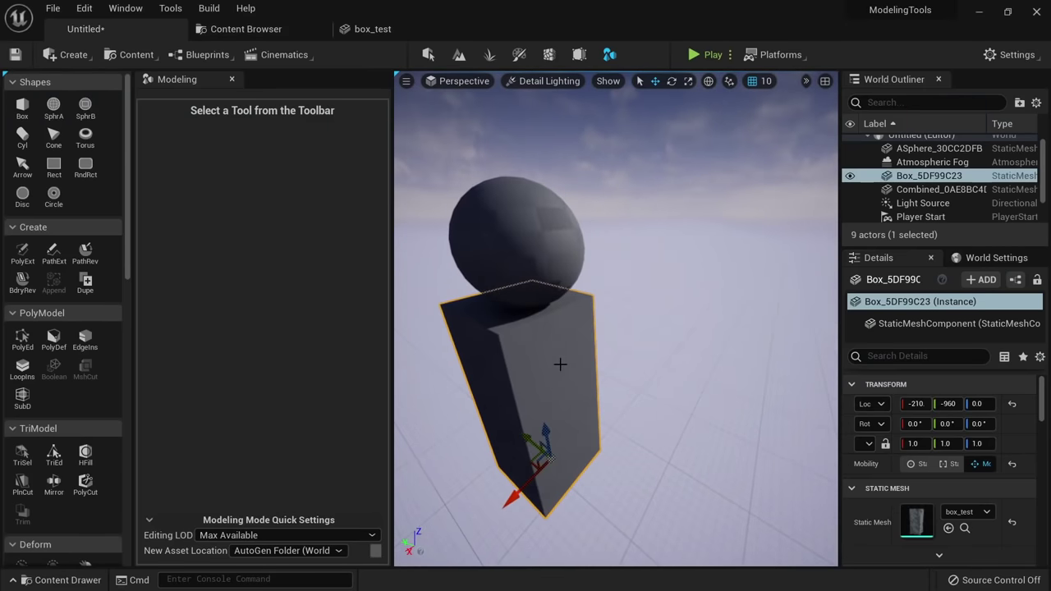
left_click(538, 220, "ctrl")
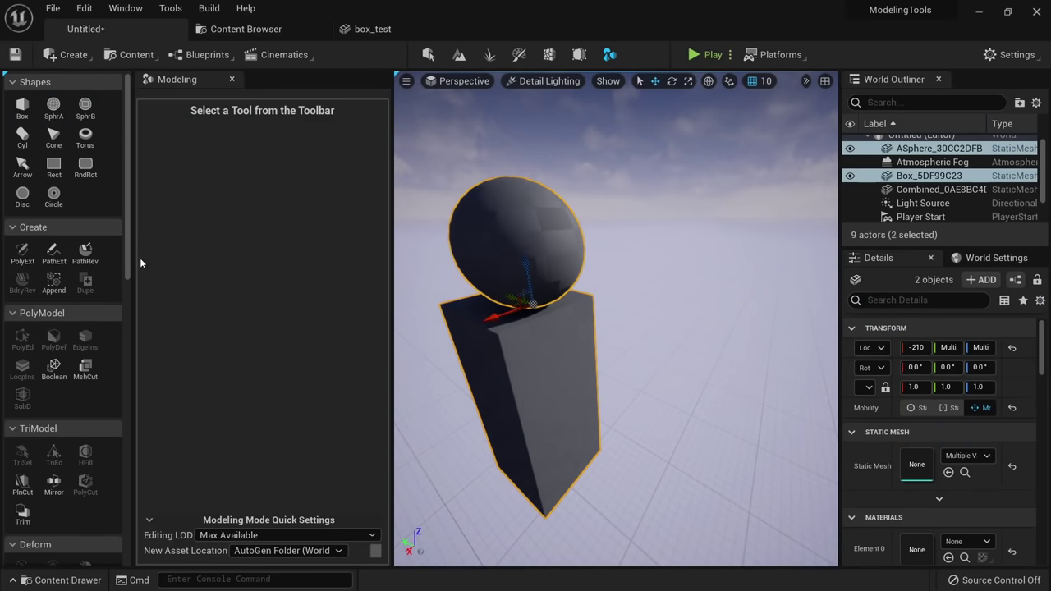
left_click(53, 282)
left_click(277, 135)
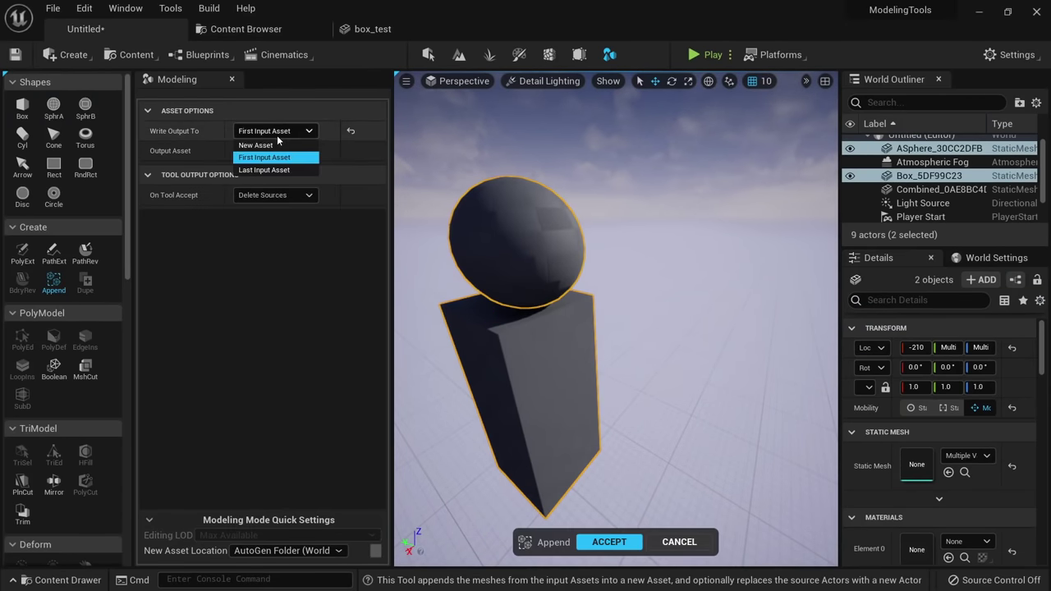
left_click(269, 158)
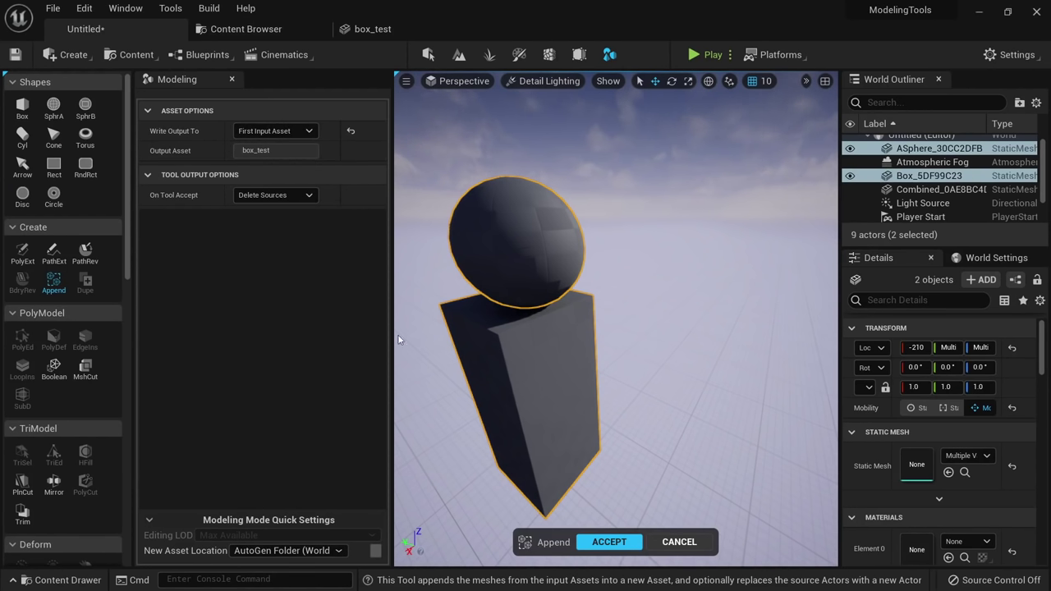
left_click(607, 542)
Check the appended geometry in the box_test asset editor, save the asset and close its editor.
left_click(637, 347)
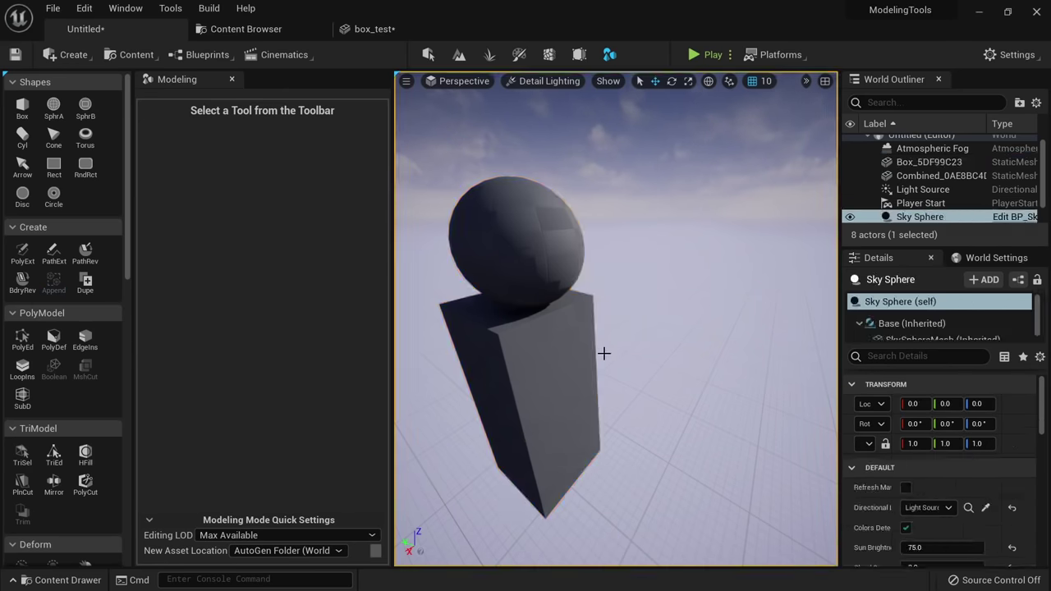
left_click(562, 352)
left_click(371, 32)
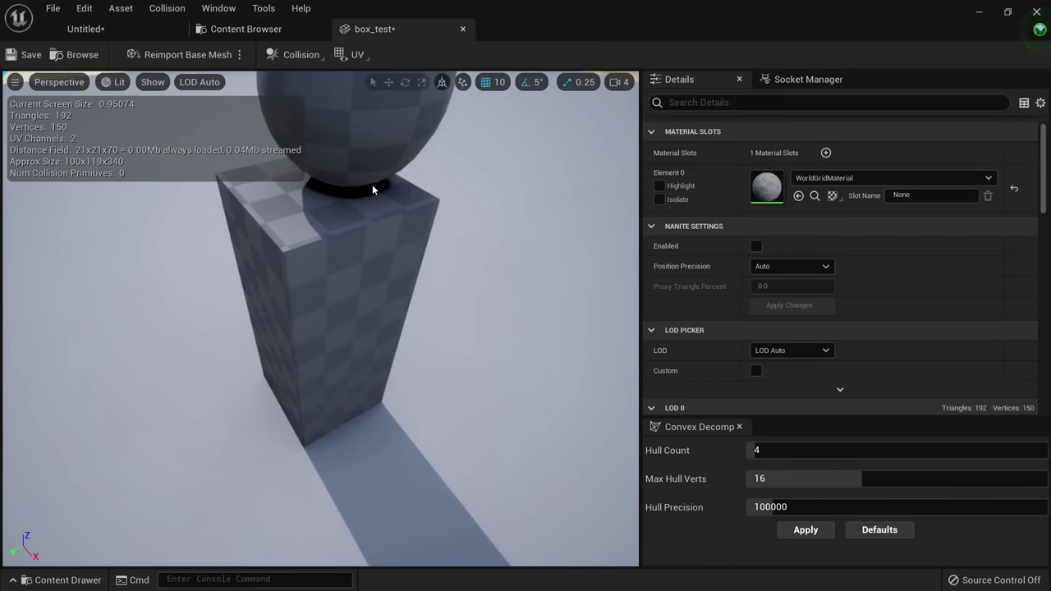
middle_click_drag(372, 184, 380, 209, "alt")
left_click_drag(380, 209, 342, 224, "alt")
scroll(334, 225, "down", 3)
key("ctrl+s")
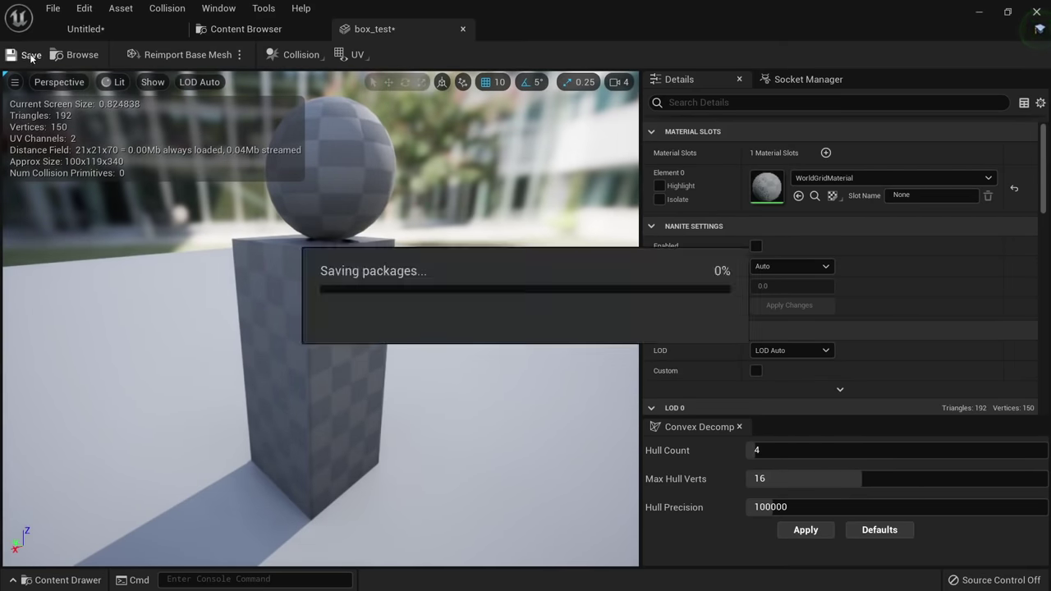
left_click(462, 29)
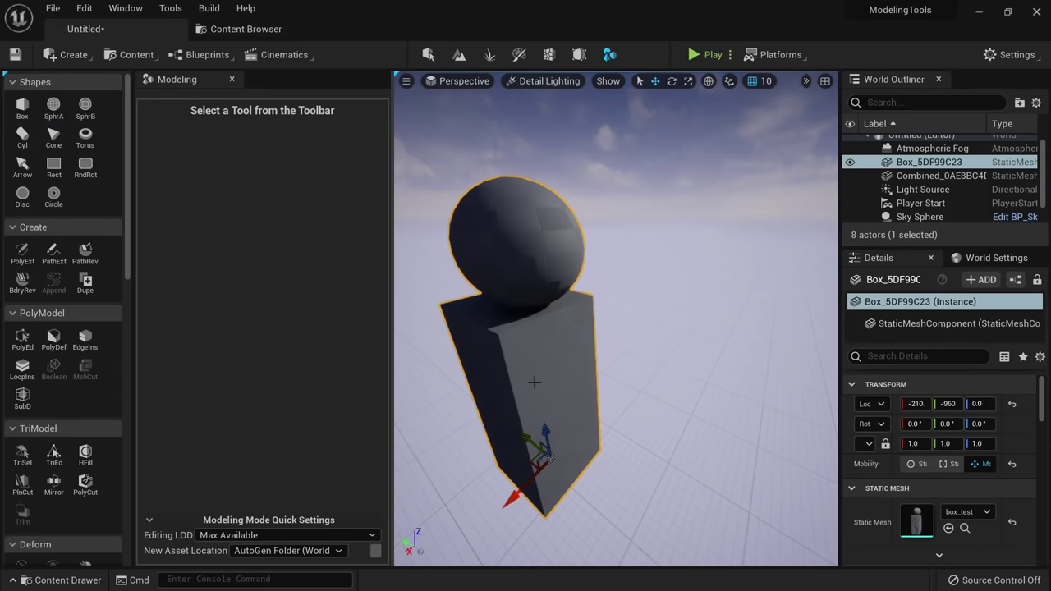
Place a torus with a major radius of 250 on the ground around the upright box's base.
right_click_drag(563, 337, 594, 293)
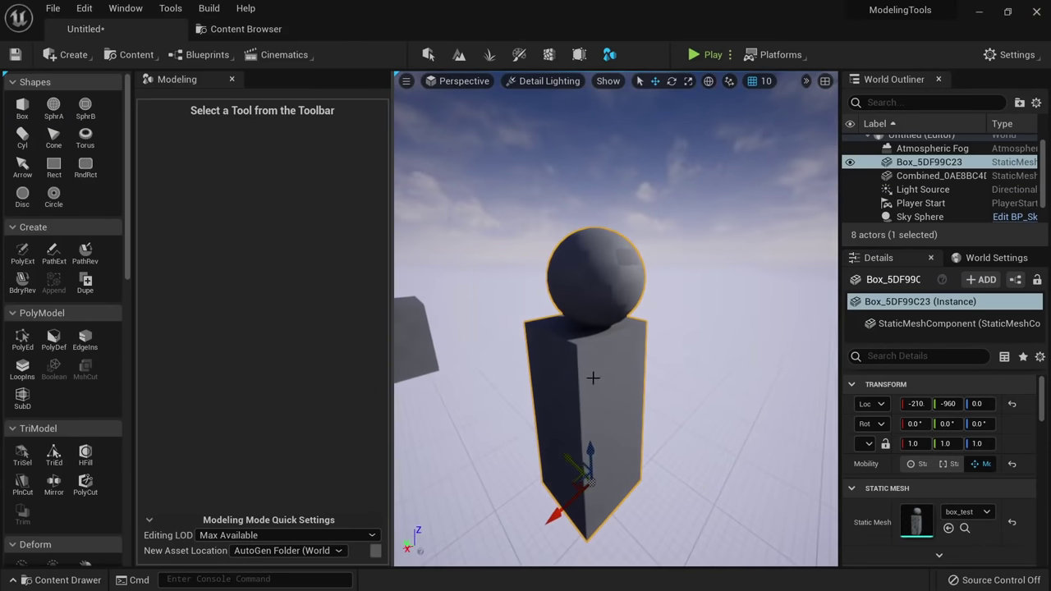
right_click_drag(594, 378, 542, 415)
right_click_drag(632, 403, 570, 371)
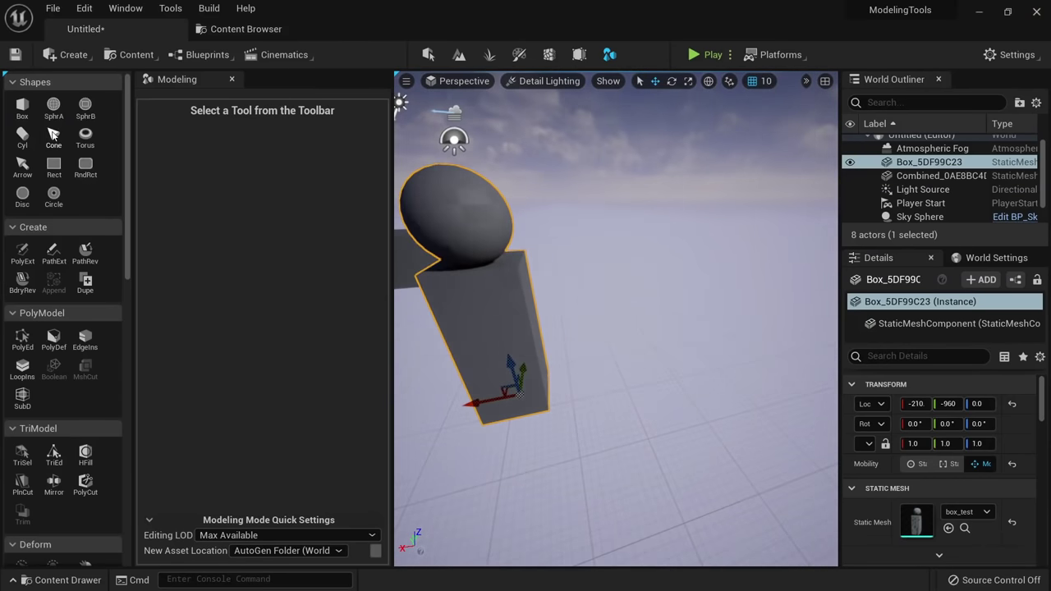
left_click(85, 134)
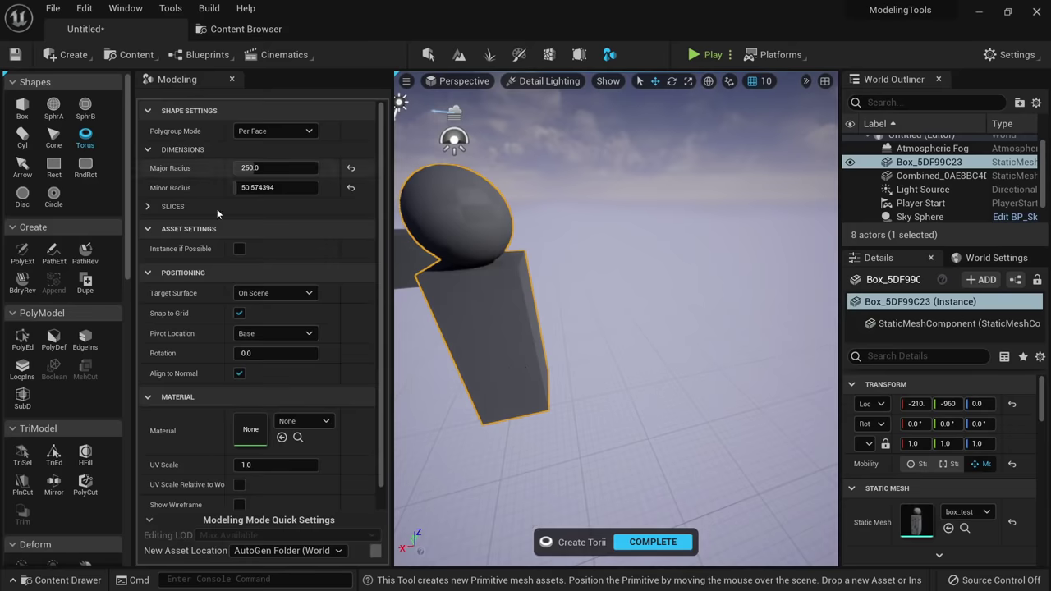
left_click(554, 340)
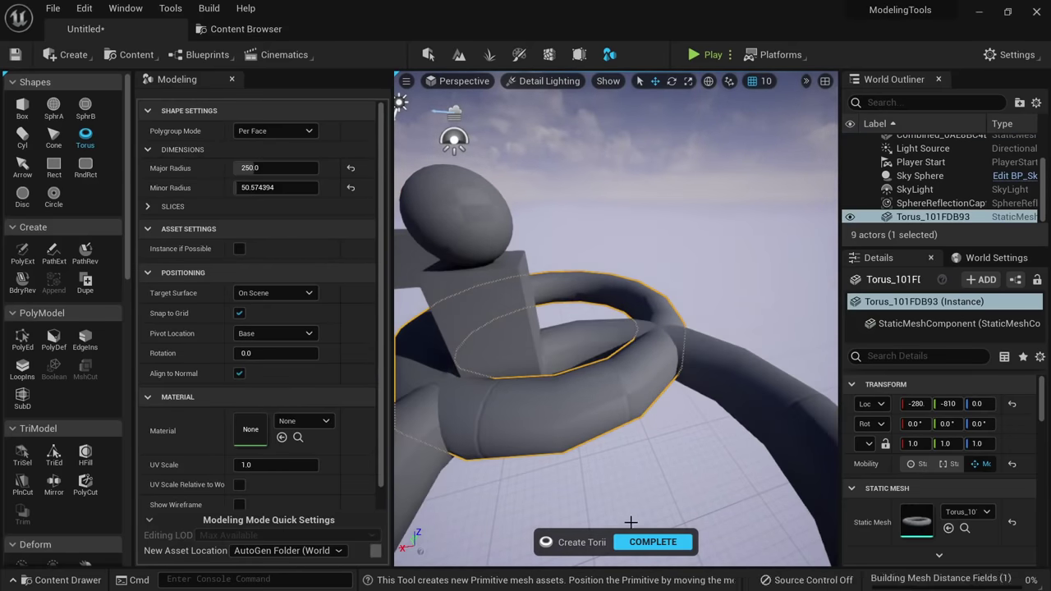
left_click(638, 541)
Append the torus to the box-and-sphere mesh, writing to First Input Asset (box_test) with On Tool Accept set to Hide Sources.
right_click_drag(621, 422, 591, 407)
left_click(573, 333)
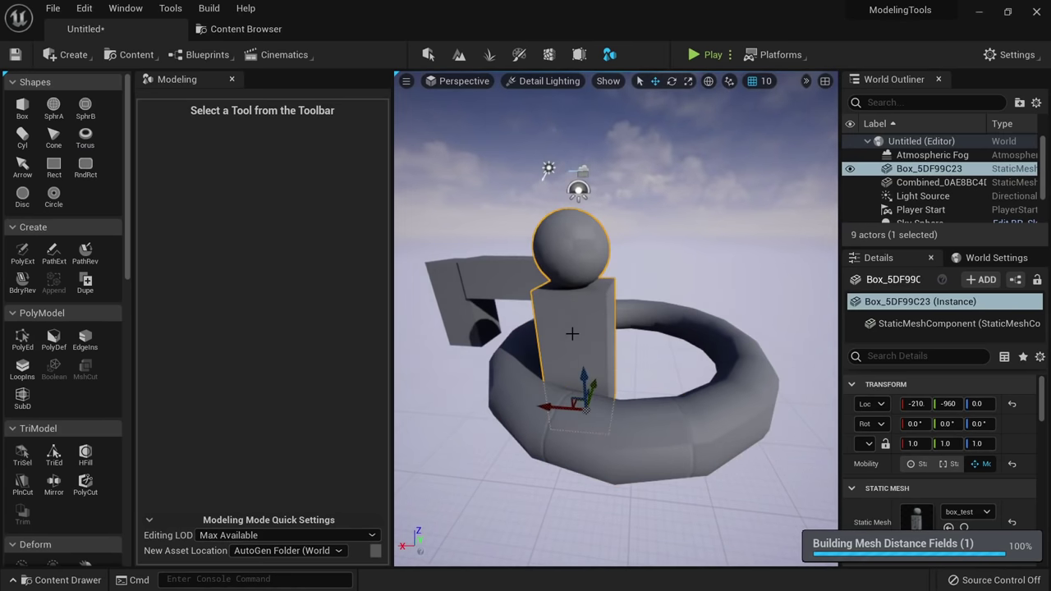
left_click(672, 431, "ctrl")
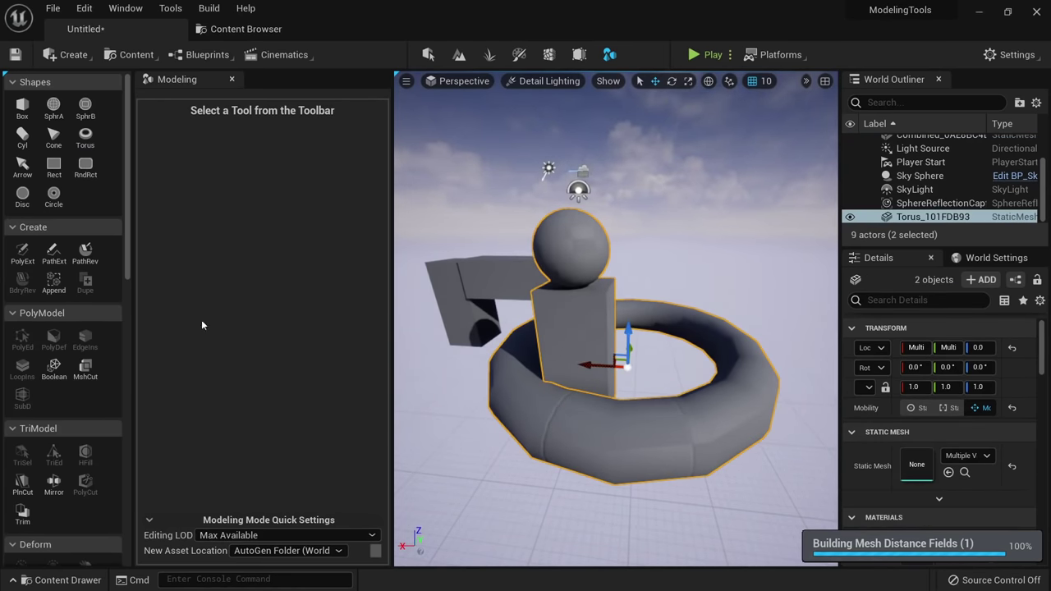
left_click(53, 283)
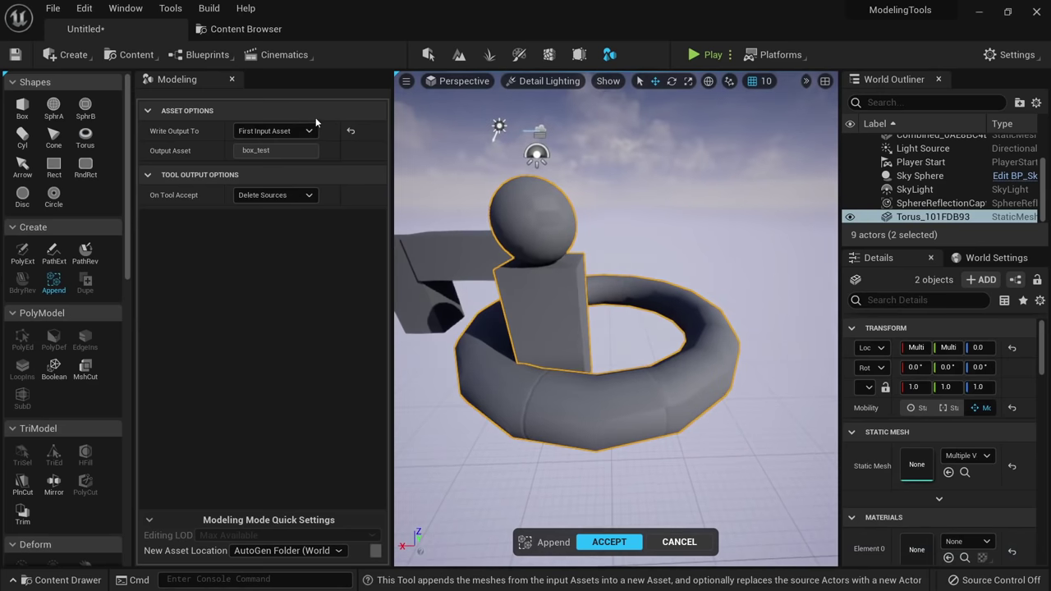
left_click(275, 194)
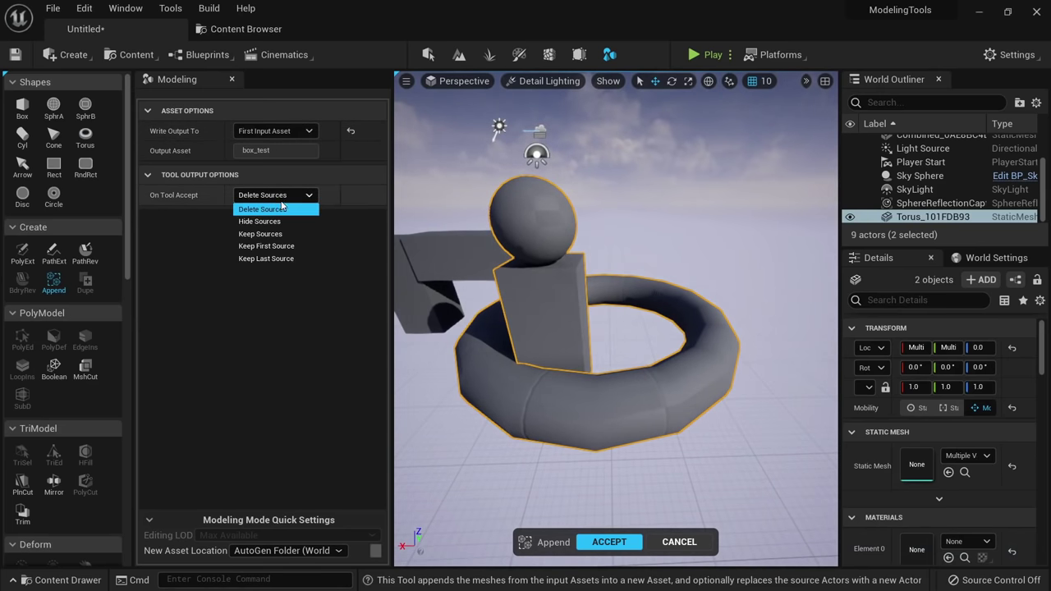
left_click(284, 201)
right_click_drag(570, 299, 595, 299)
left_click(282, 195)
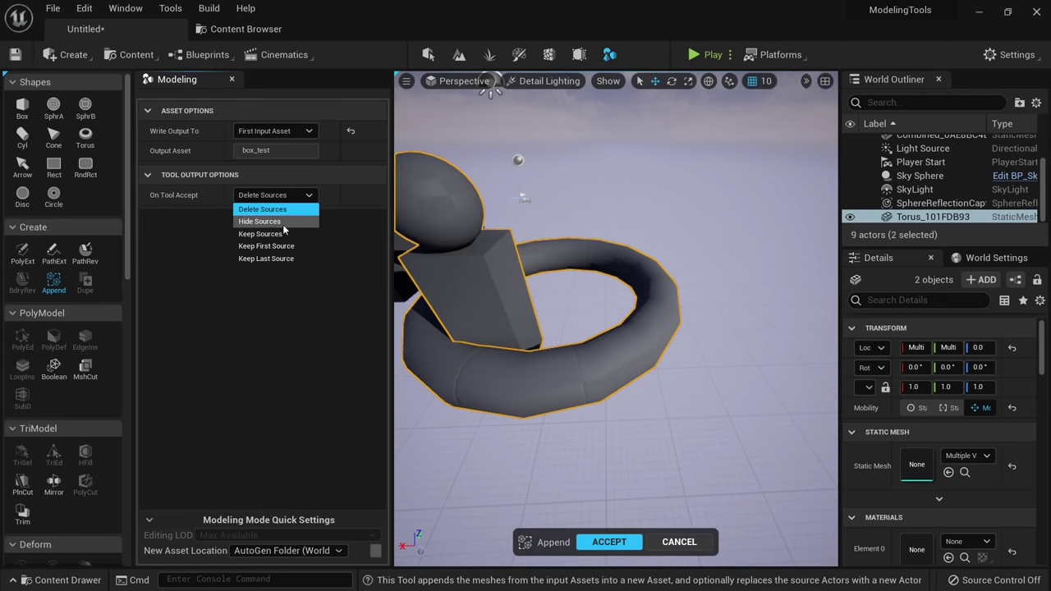
left_click(284, 222)
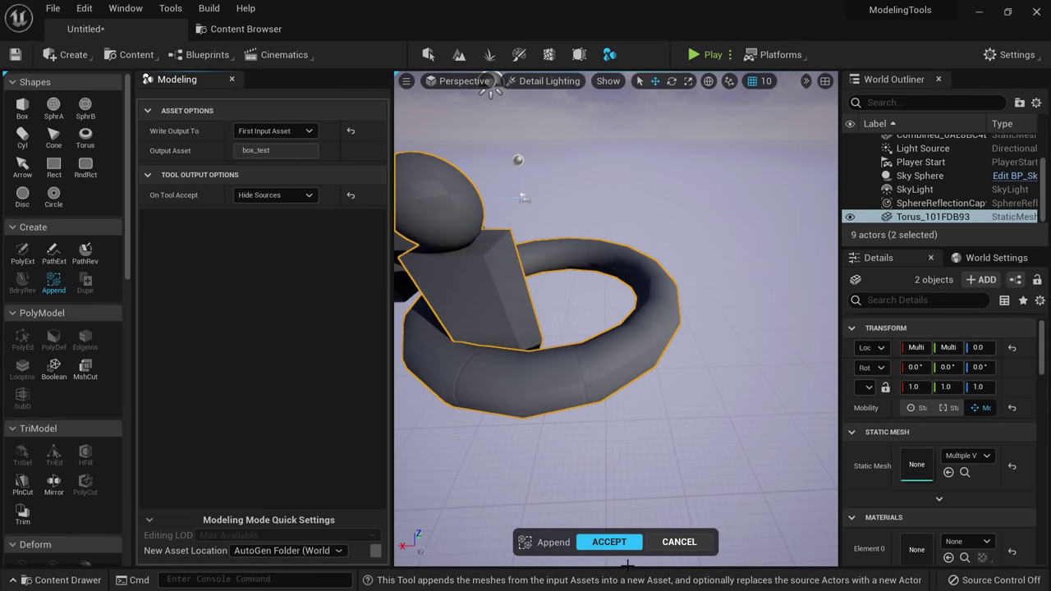
left_click(613, 541)
Move the merged box, sphere and torus mesh along the X axis, and deselect it to view the result.
right_click_drag(549, 380, 548, 353)
key("s")
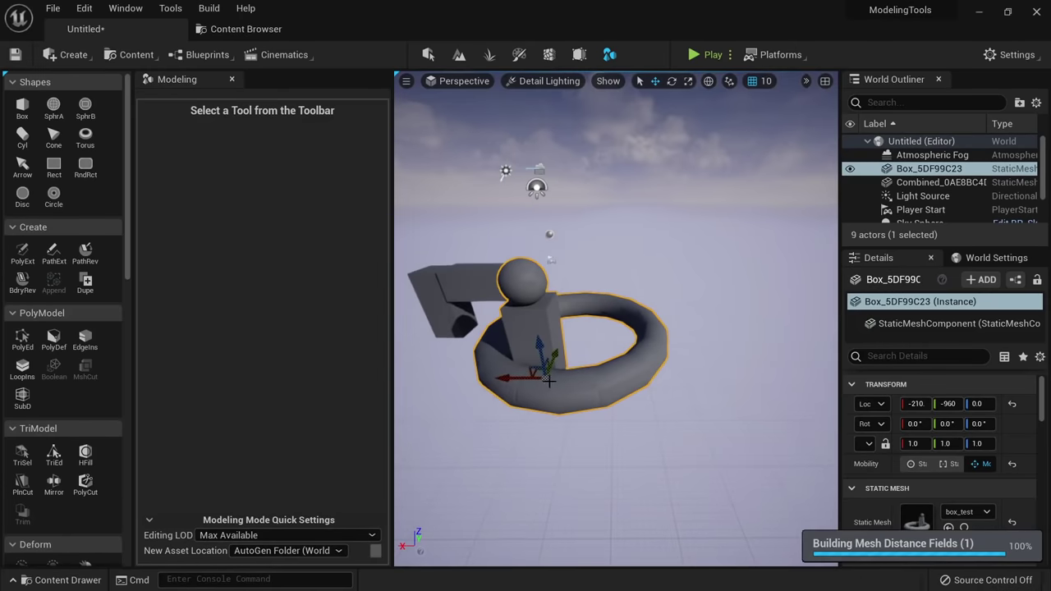
left_click_drag(515, 378, 749, 382)
left_click(692, 380)
right_click_drag(692, 380, 759, 374)
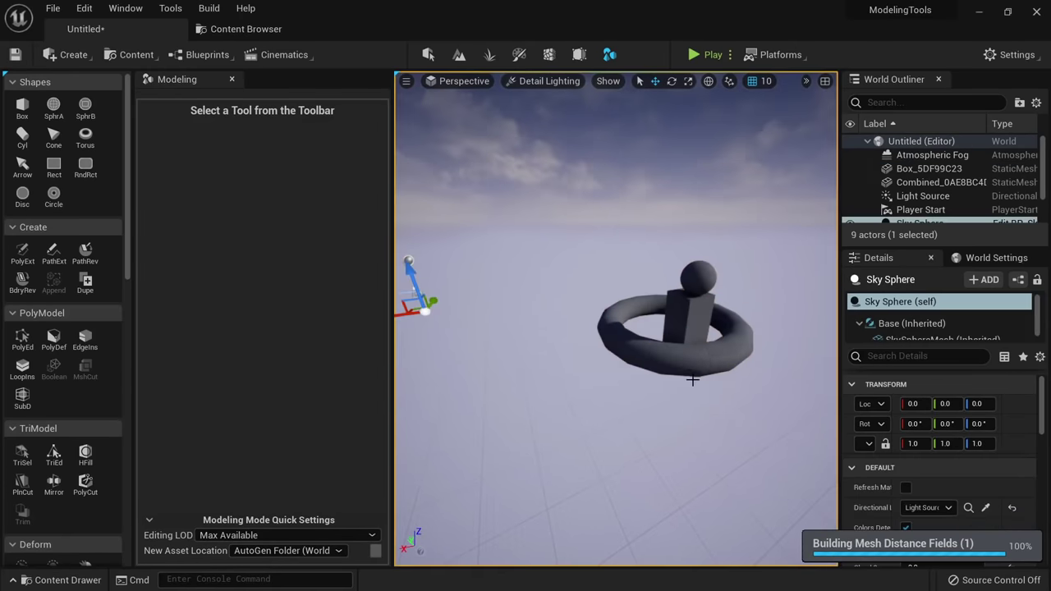
Place three upright boxes close together on the ground near the torus, and complete the Box tool.
left_click(694, 360)
right_click_drag(694, 360, 627, 362)
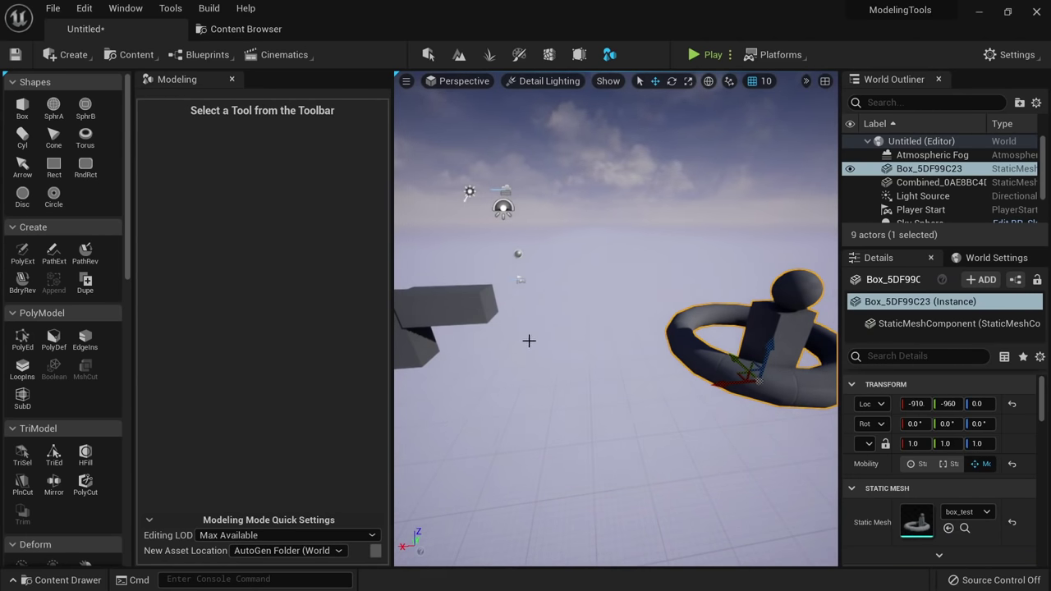
left_click(547, 390)
mouse_move(548, 390)
right_mouse_down()
mouse_move(618, 377)
mouse_move(548, 383)
right_mouse_up()
right_click_drag(634, 368, 578, 361)
left_click(23, 107)
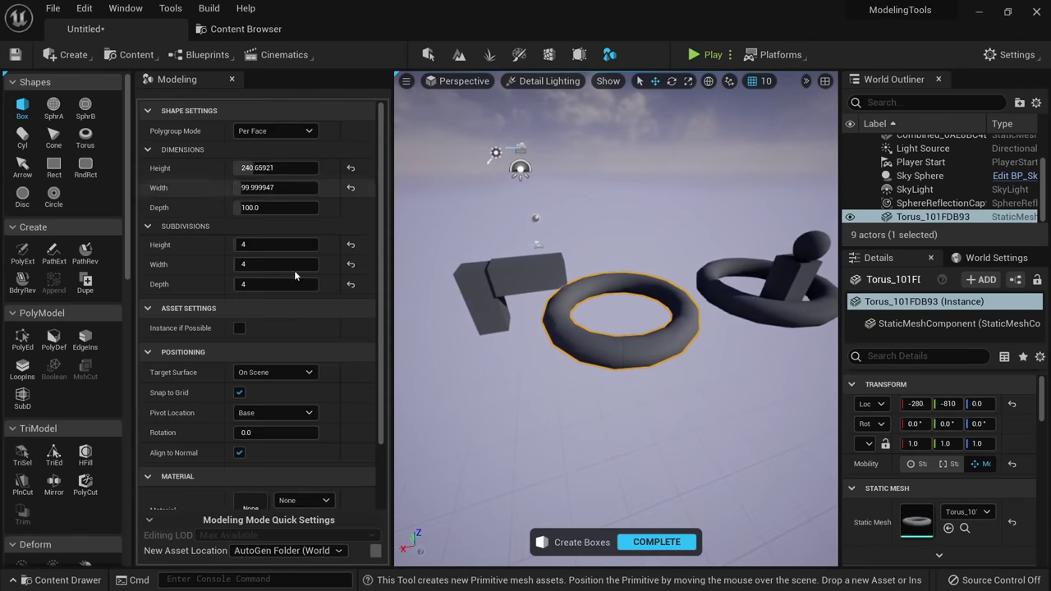
left_click(528, 399)
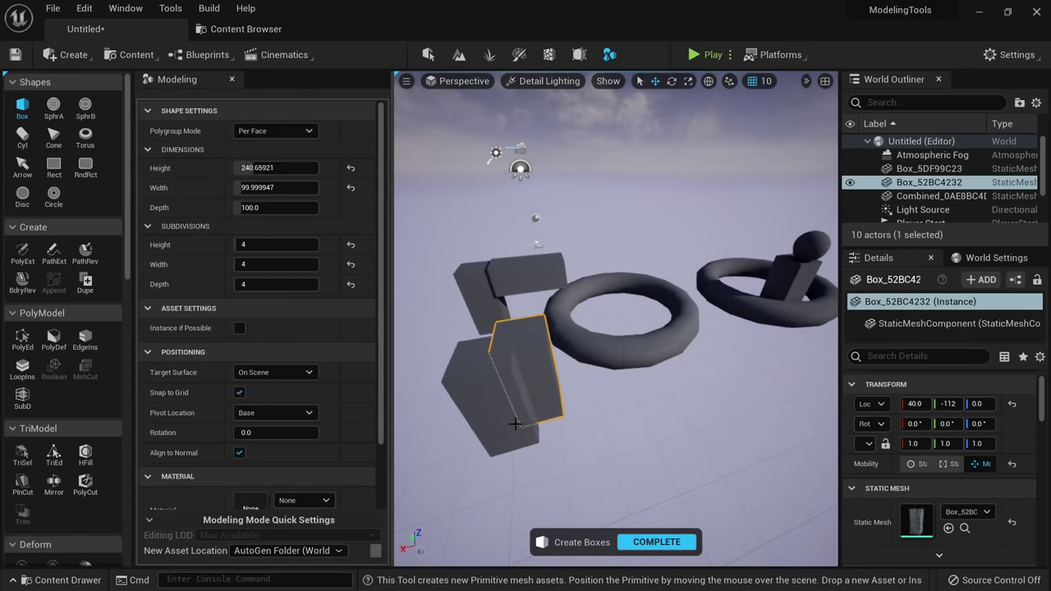
left_click(472, 436)
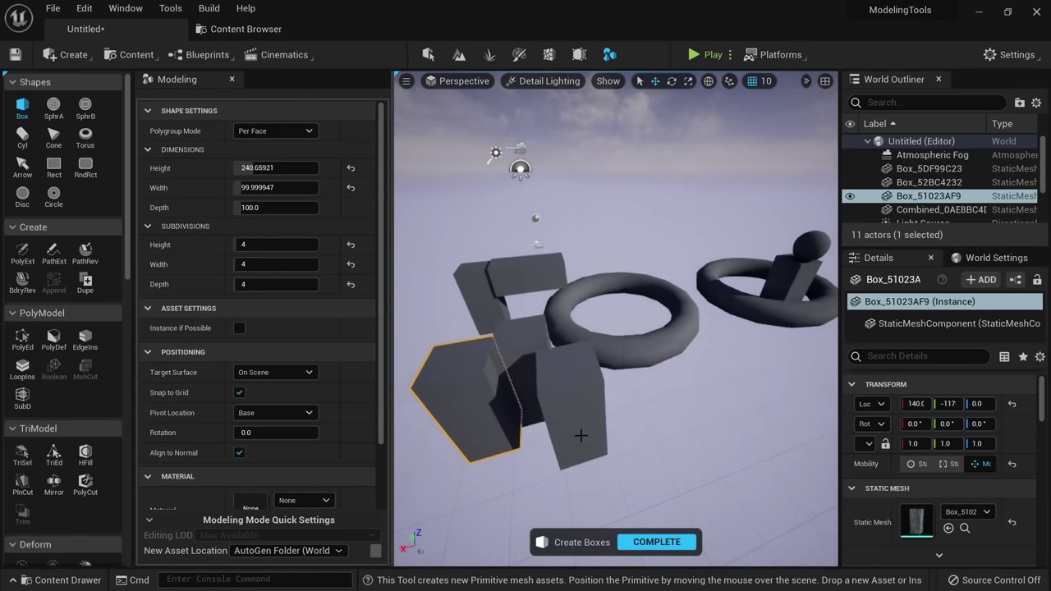
left_click(575, 431)
left_click(665, 541)
Append the three new boxes, writing to First Input Asset with On Tool Accept set to Keep Sources.
key("f")
right_click_drag(613, 472, 601, 491)
key("w")
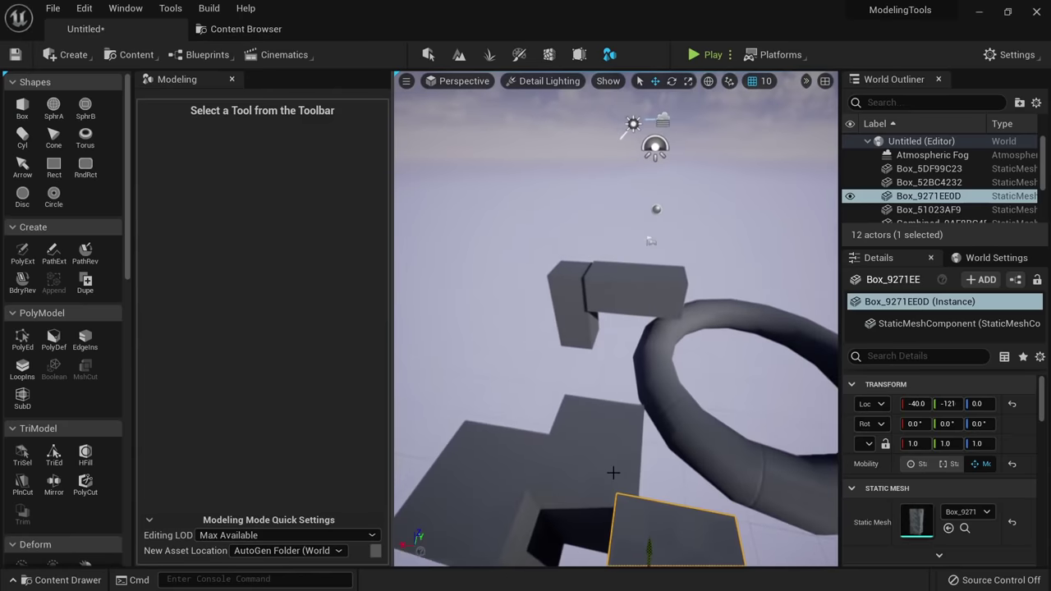
right_click_drag(605, 409, 593, 428)
left_click(591, 414)
left_click(484, 417, "ctrl")
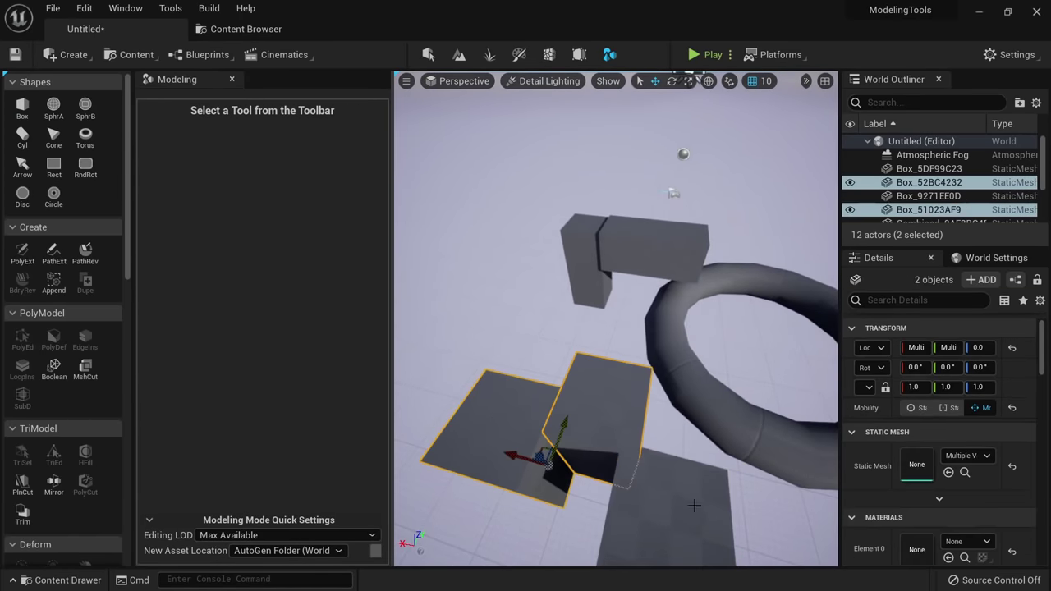
left_click(694, 506, "ctrl")
left_click(53, 283)
left_click(271, 195)
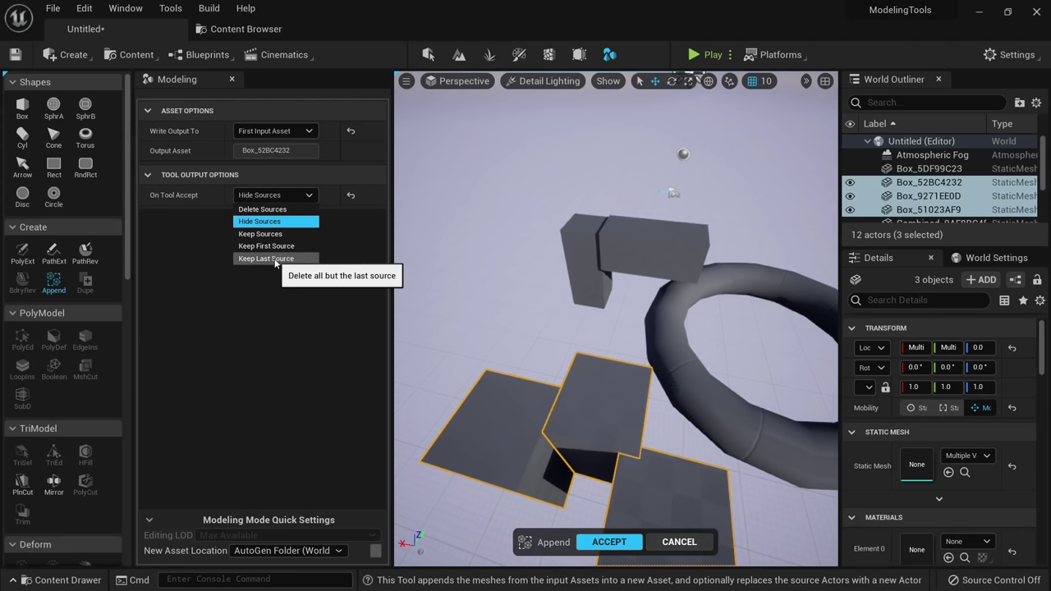
left_click_drag(562, 336, 666, 385, "alt")
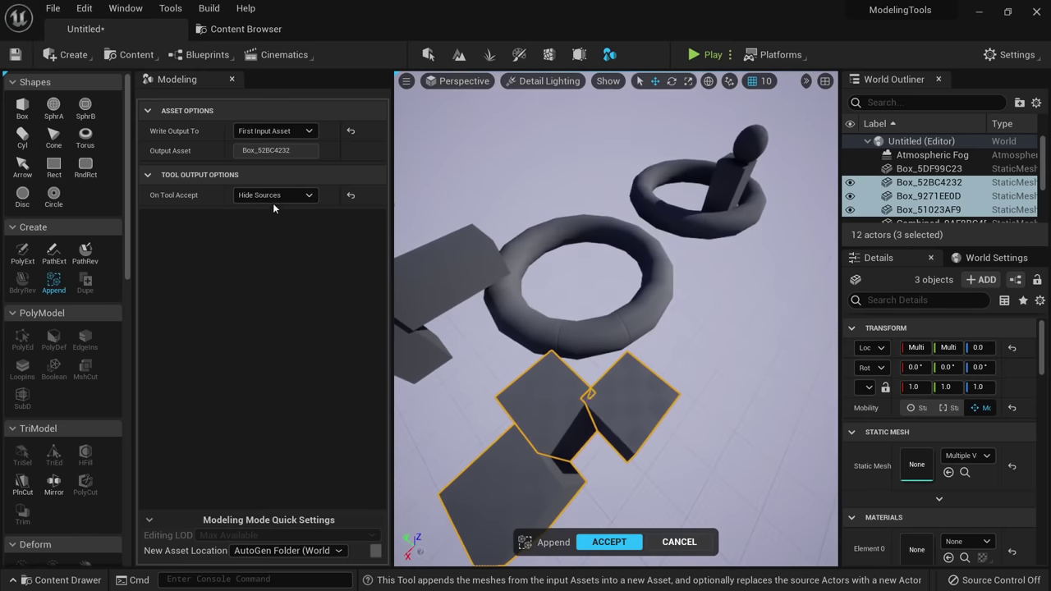
left_click(275, 199)
left_click(610, 542)
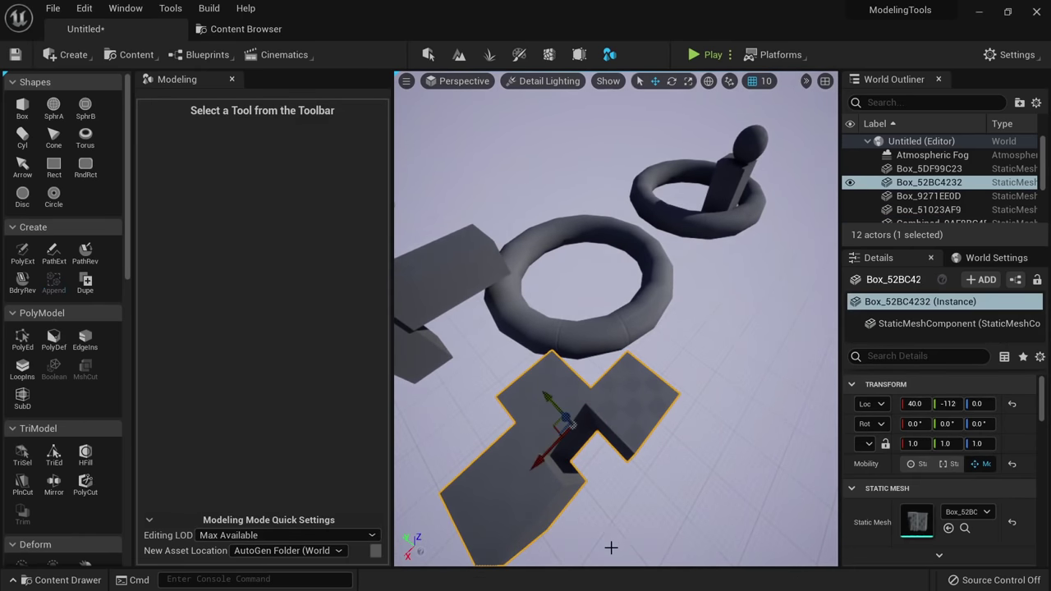
Move the appended mesh clear of the original boxes, and select the two remaining source boxes one after the other.
left_click_drag(558, 427, 743, 390)
right_click_drag(730, 392, 715, 344)
key("w")
mouse_move(586, 348)
right_mouse_down()
mouse_move(604, 355)
mouse_move(586, 348)
right_mouse_up()
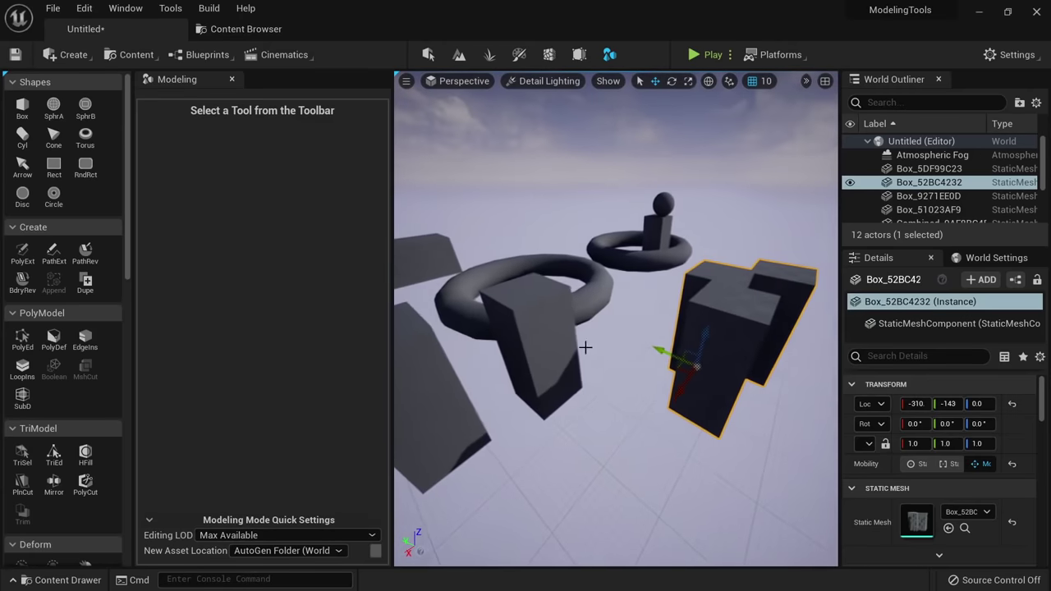
right_click_drag(707, 268, 712, 340)
key("w")
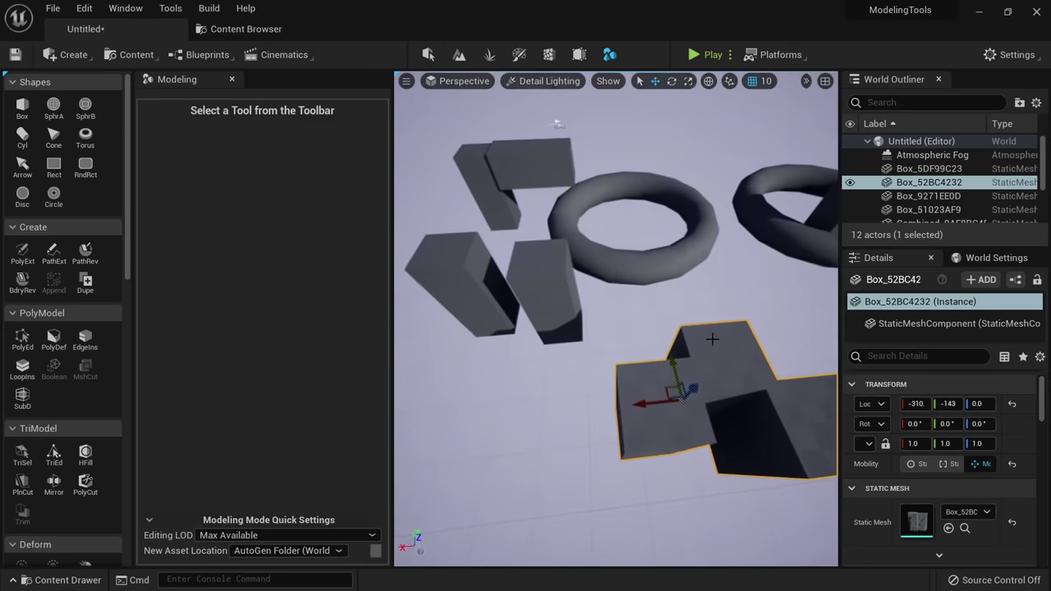
left_click_drag(716, 384, 656, 385, "alt")
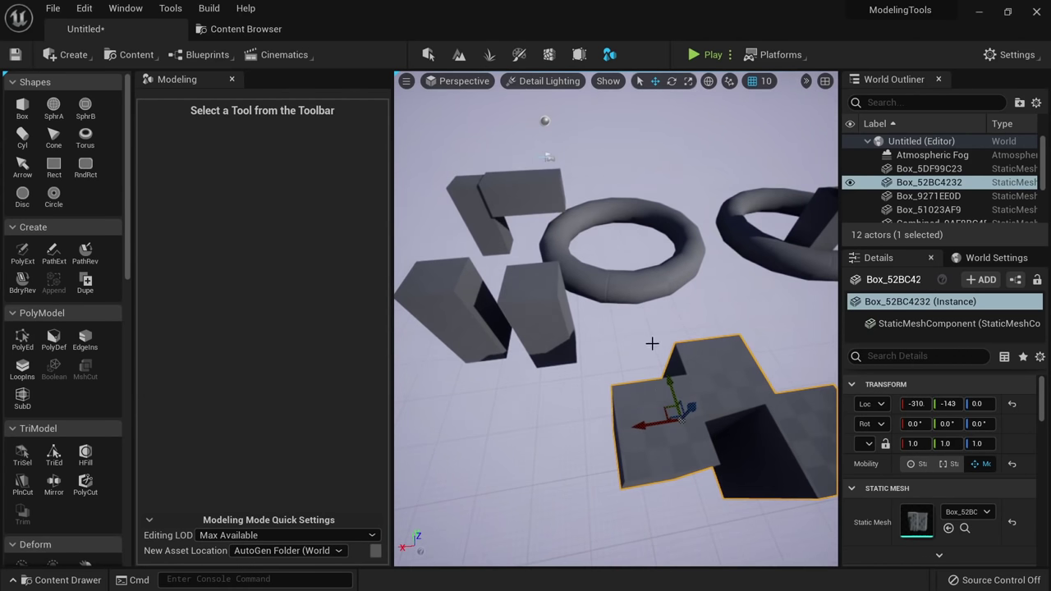
left_click(513, 320)
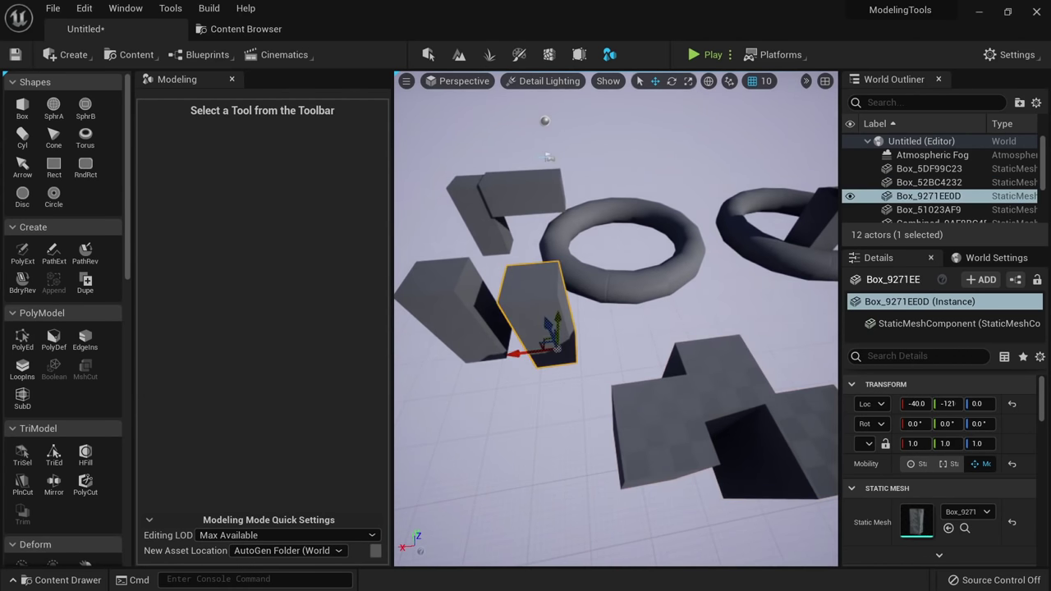
left_click(422, 318)
Place another box projecting horizontally from the side of an upright source box.
right_click_drag(519, 330, 521, 360)
key("a")
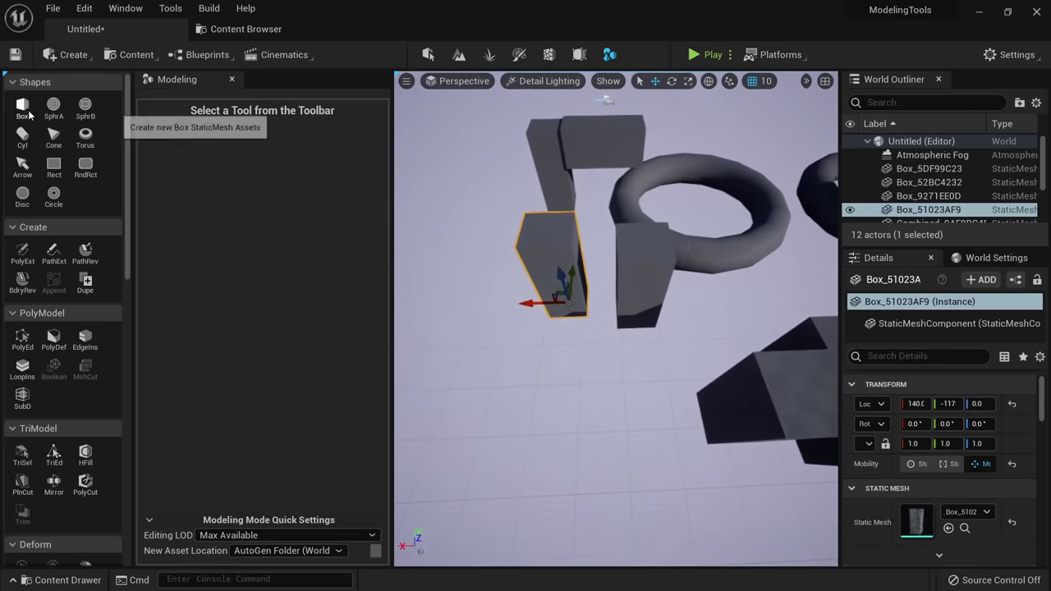
left_click(23, 110)
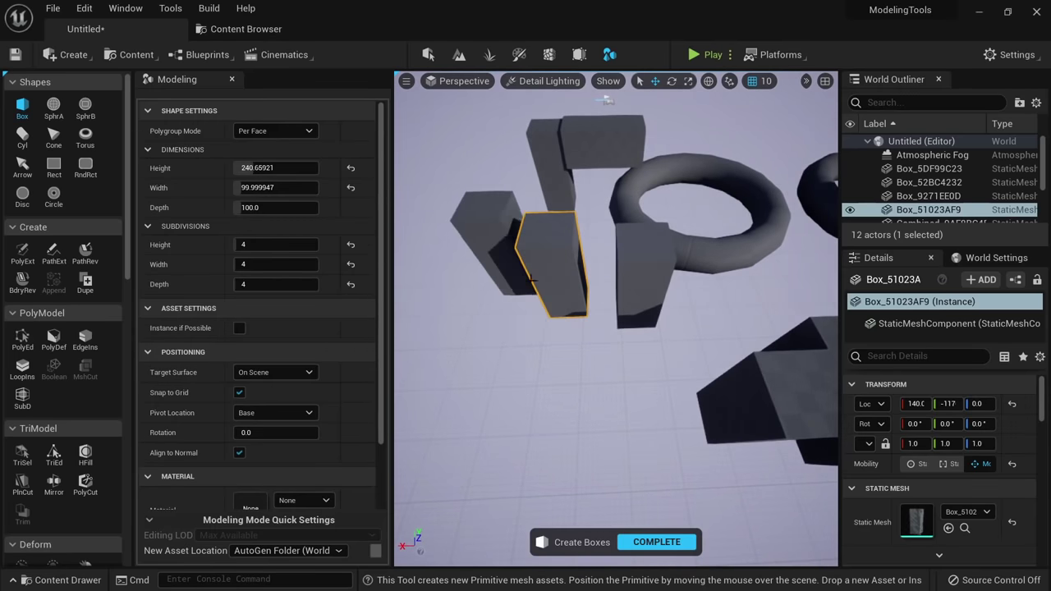
left_click(532, 393)
left_click(642, 546)
Append the horizontal box and the two upright boxes into a New Asset named Combined, with On Tool Accept set to Keep Sources.
right_click_drag(638, 446, 566, 427)
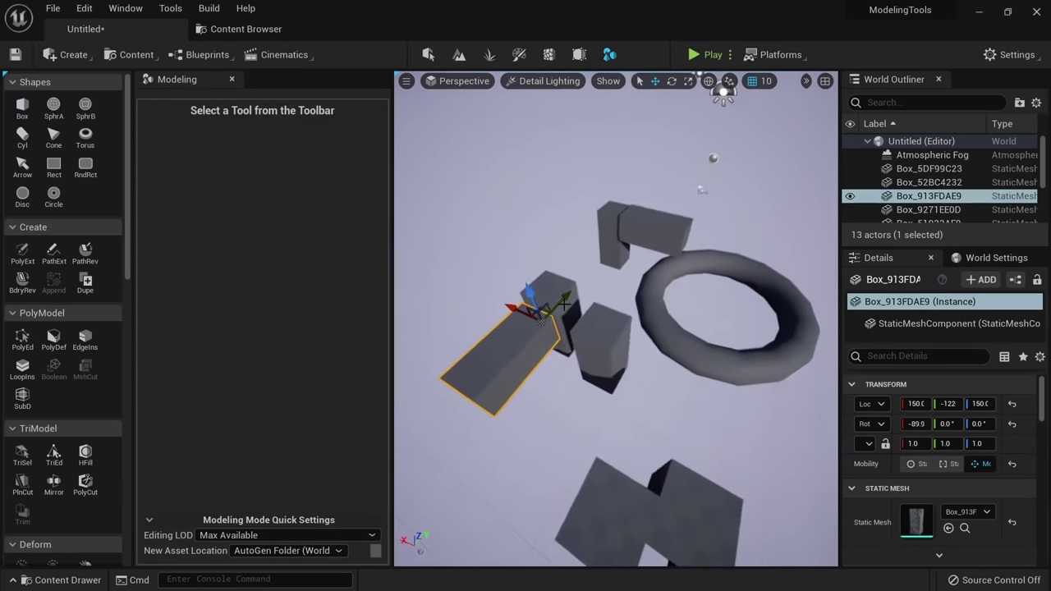
left_click(564, 302, "shift")
left_click(589, 336, "shift")
left_click(51, 281)
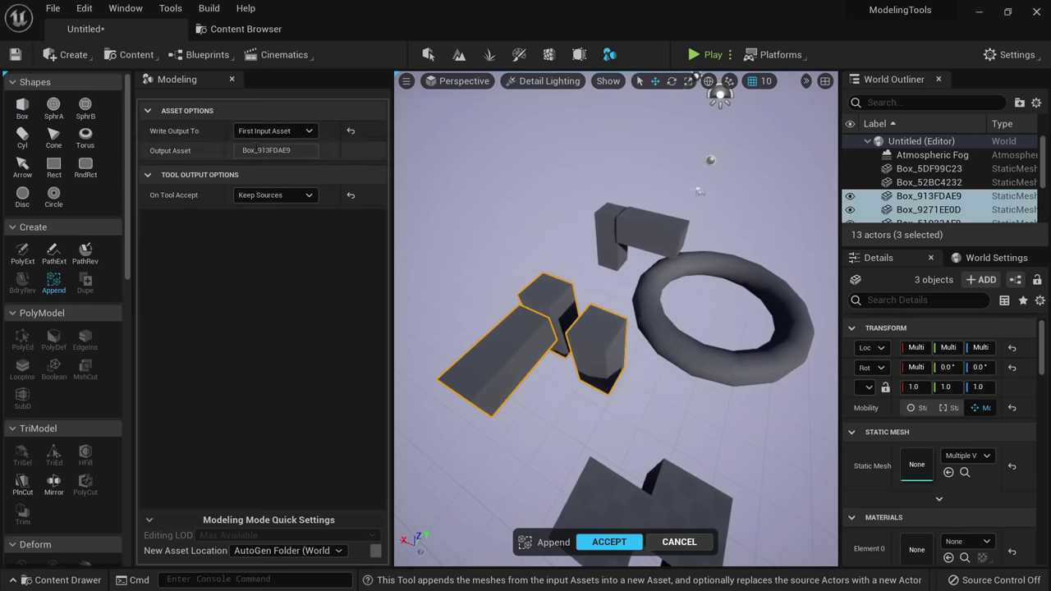
left_click(274, 130)
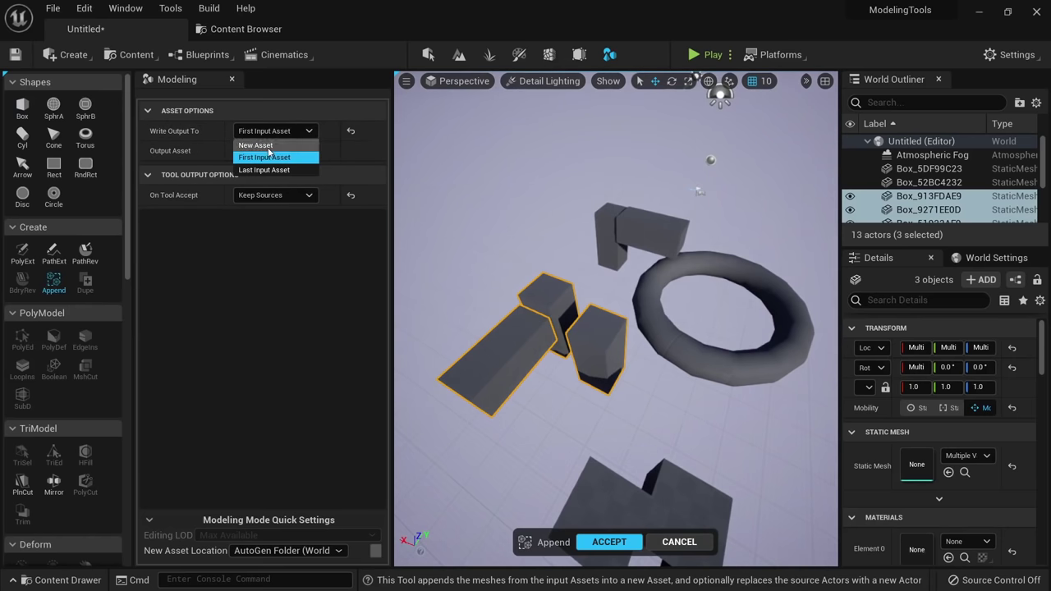
left_click(261, 144)
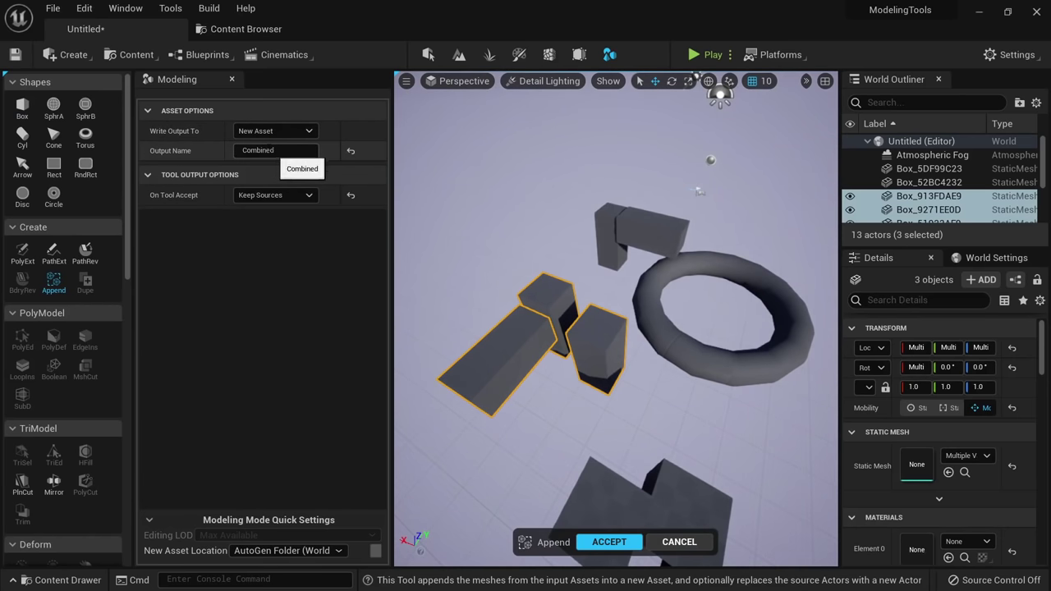
left_click(609, 542)
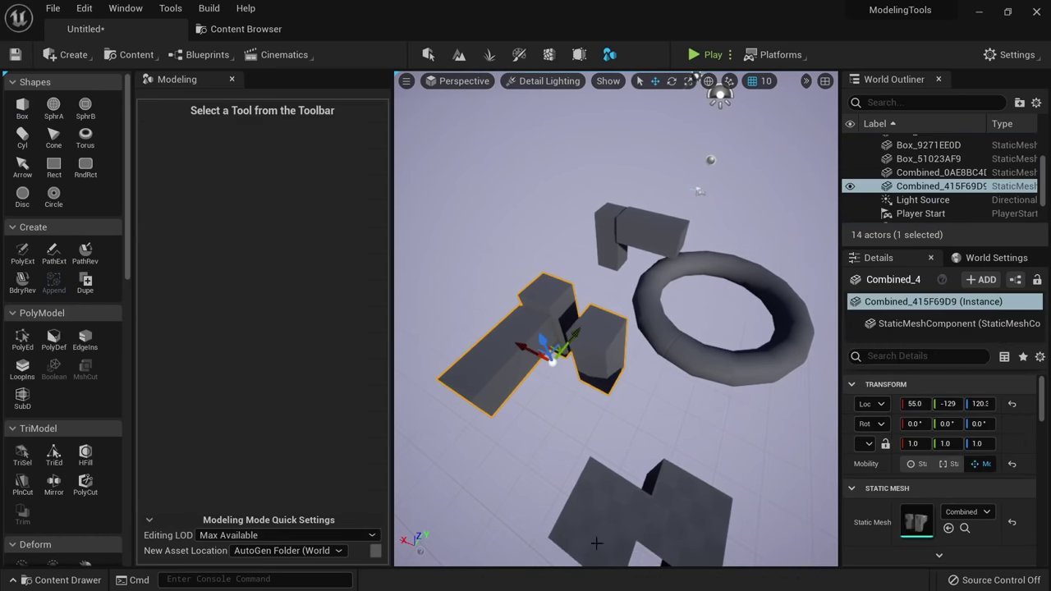
Move the combined mesh along the X axis to about 735, away from its source boxes.
left_click_drag(530, 354, 378, 272)
mouse_move(608, 358)
right_mouse_down()
mouse_move(593, 288)
mouse_move(608, 358)
right_mouse_up()
left_click(607, 358)
left_click(624, 315)
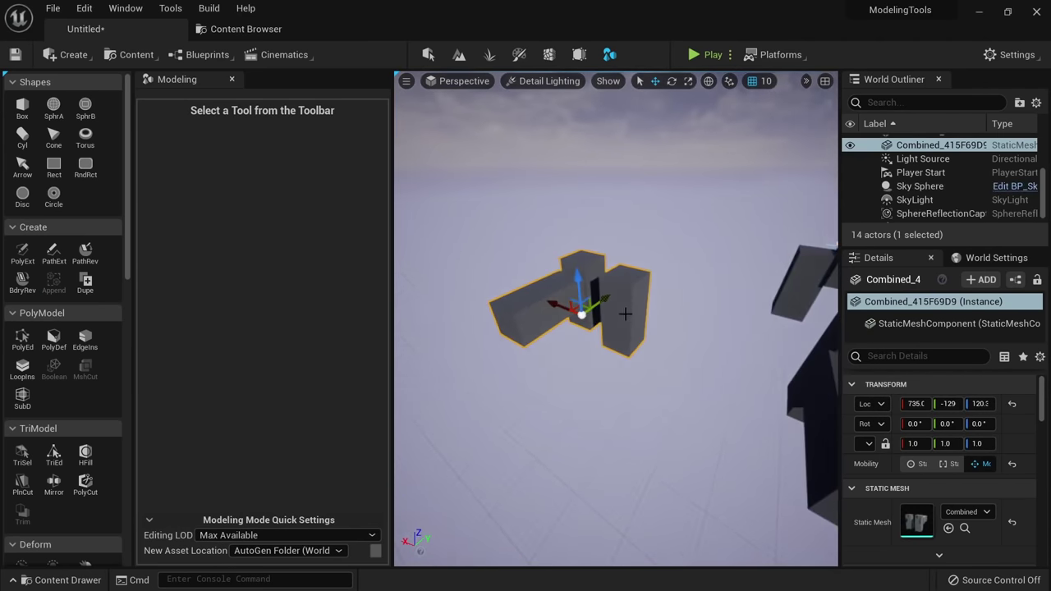
right_click_drag(624, 314, 626, 409)
Select the source boxes individually and examine them from several angles beside the combined copy.
left_click(663, 373)
left_click(683, 328)
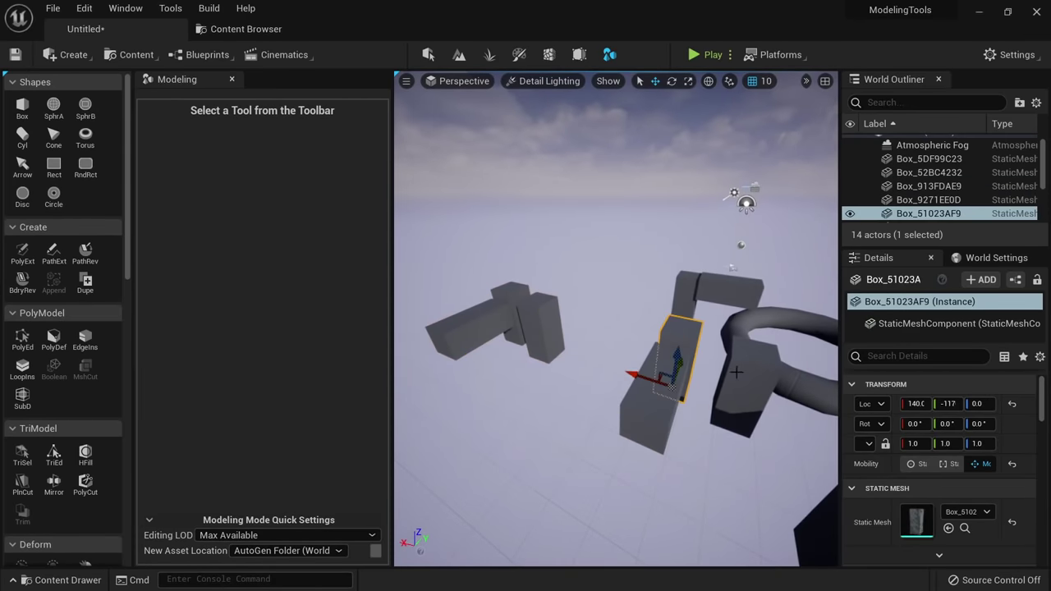
left_click(743, 386)
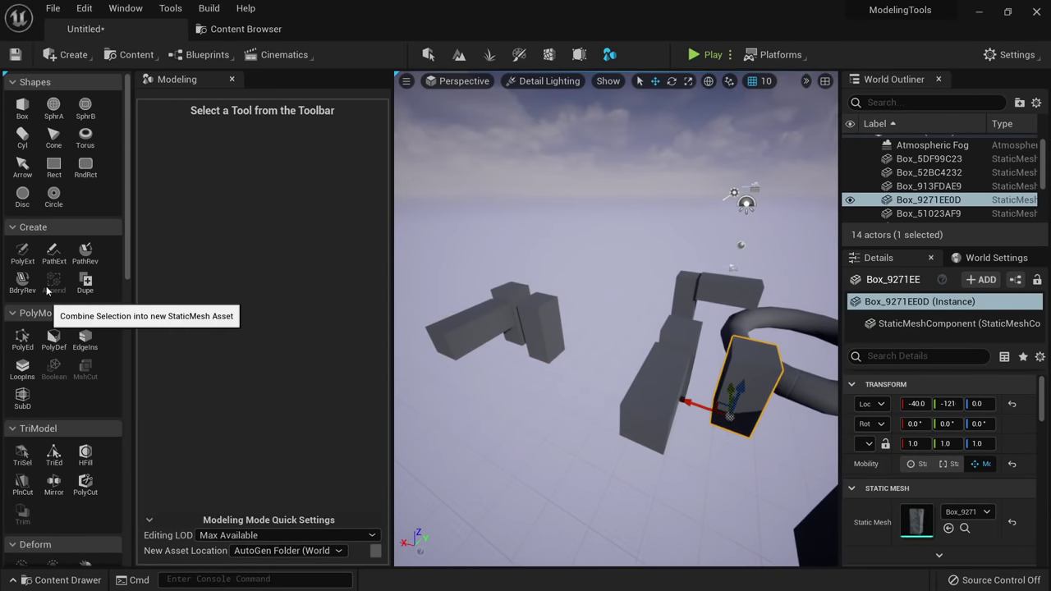
right_click_drag(512, 327, 548, 360)
key("f")
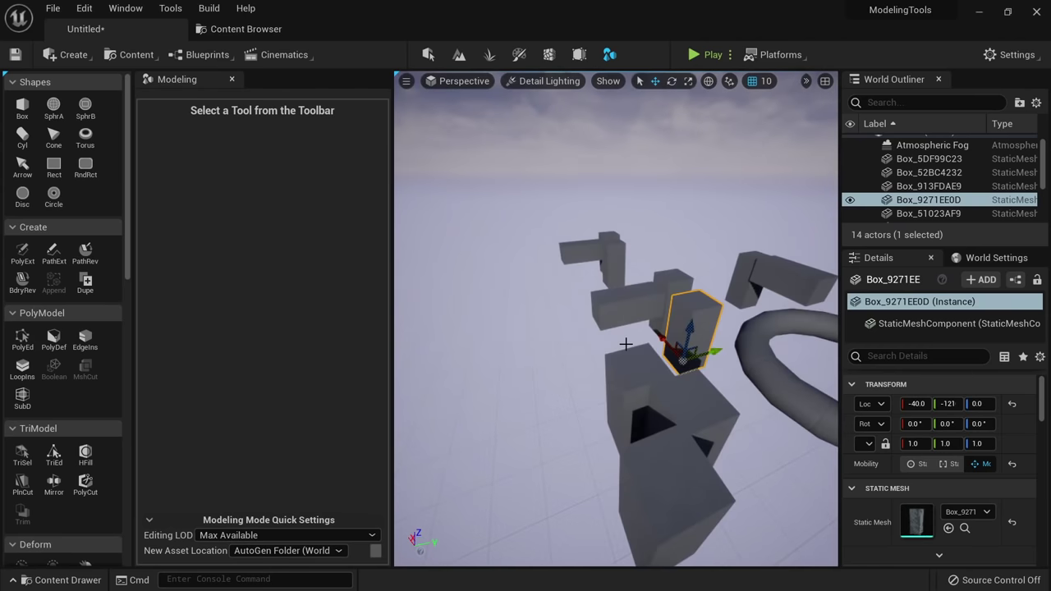
right_click_drag(624, 396, 623, 365)
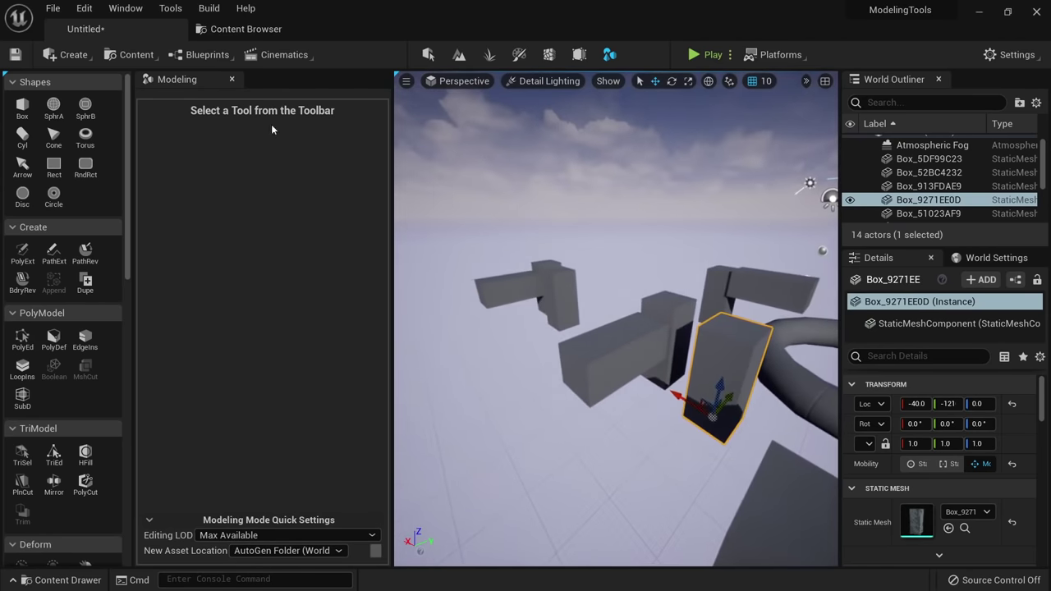
Save the level as Demo_Map in /Game/ModelingToolsTutorial, overwriting the existing map.
left_click(54, 8)
left_click(88, 165)
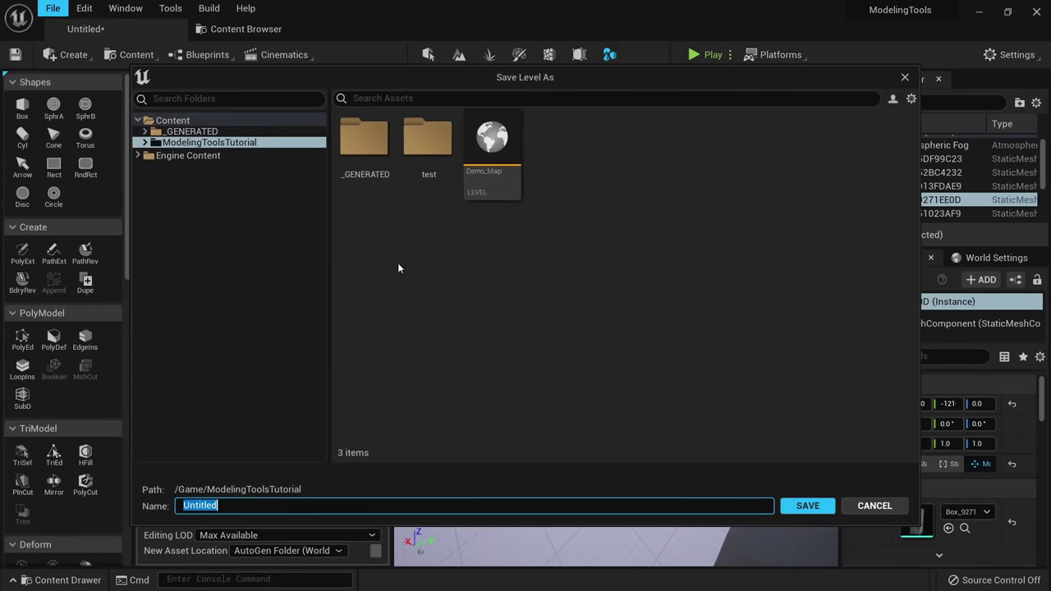
double_click(492, 144)
left_click(550, 334)
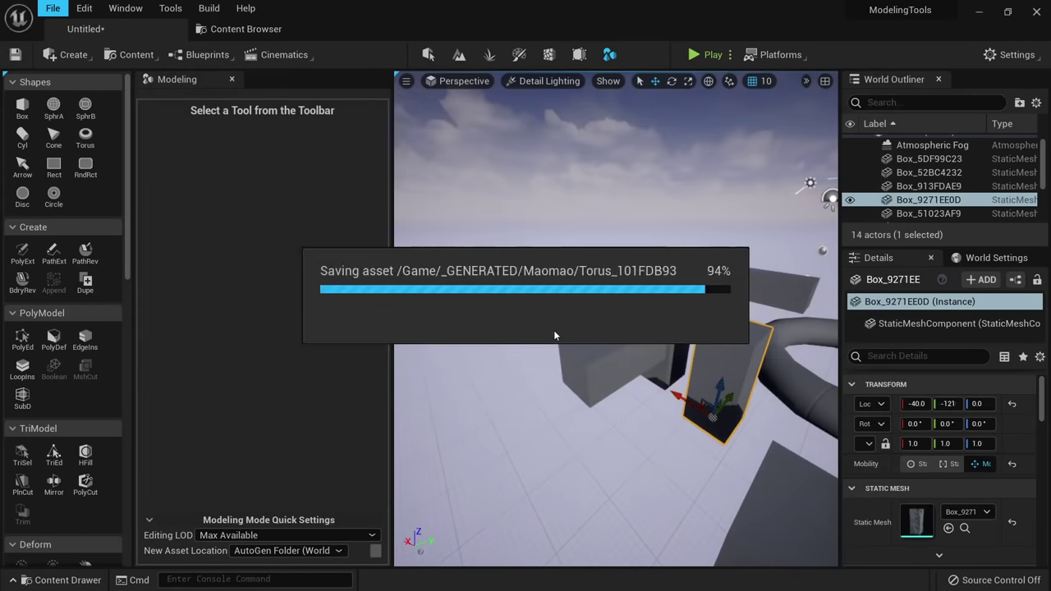
Locate the selected upright box's asset in the project content to check its folder, and return to the level.
right_click_drag(553, 335, 579, 335)
key("w")
key("s")
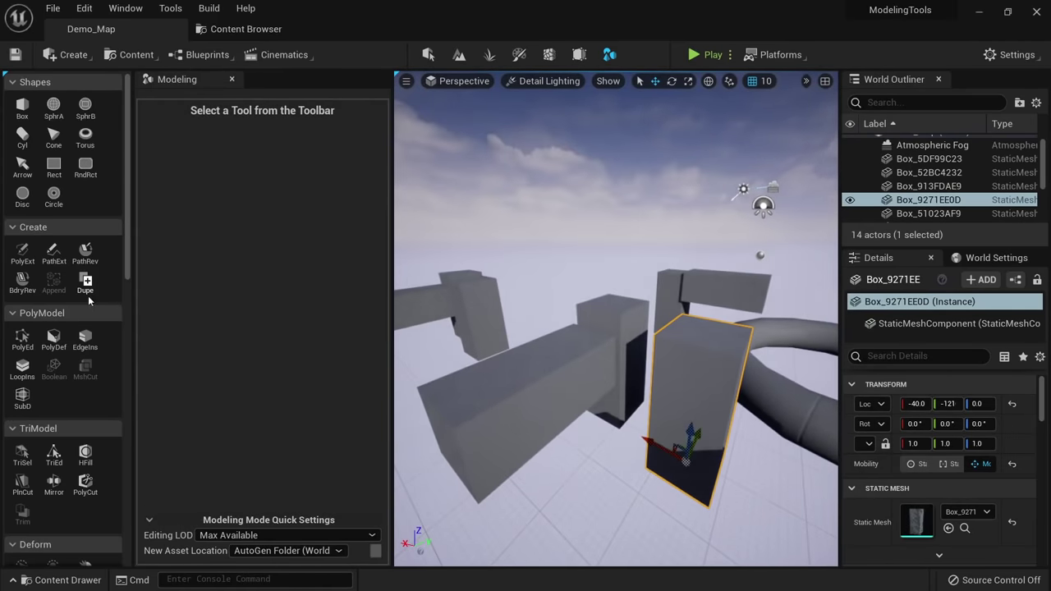
right_click_drag(669, 363, 666, 364)
key("s")
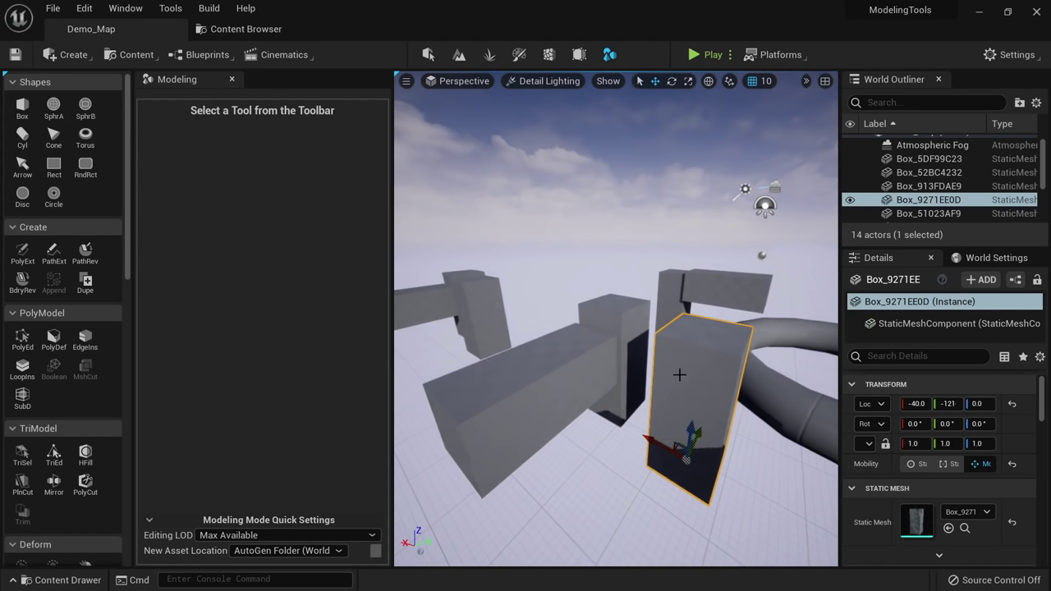
key("ctrl+b")
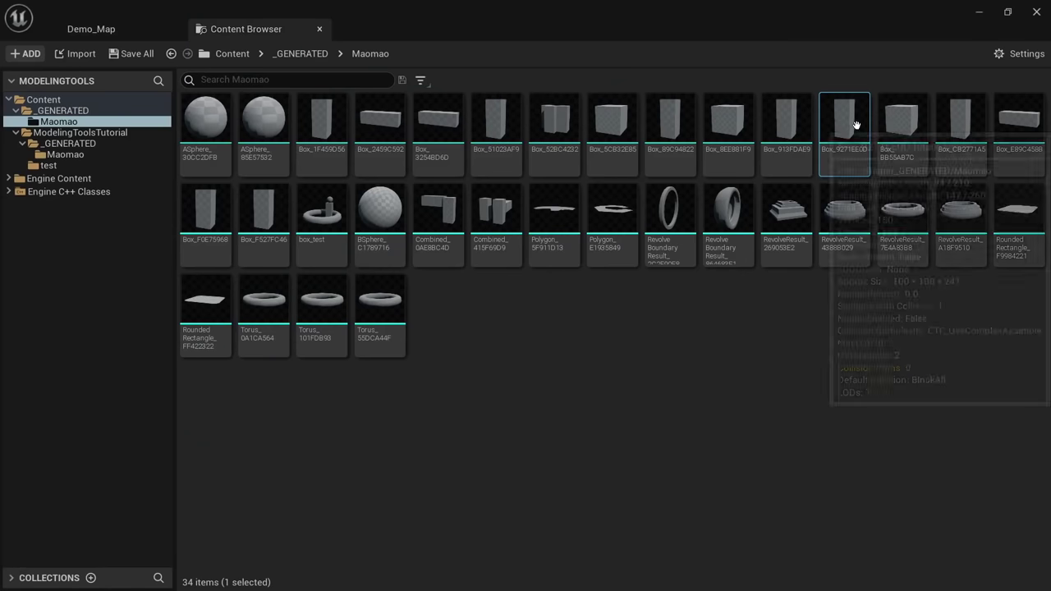
left_click(99, 33)
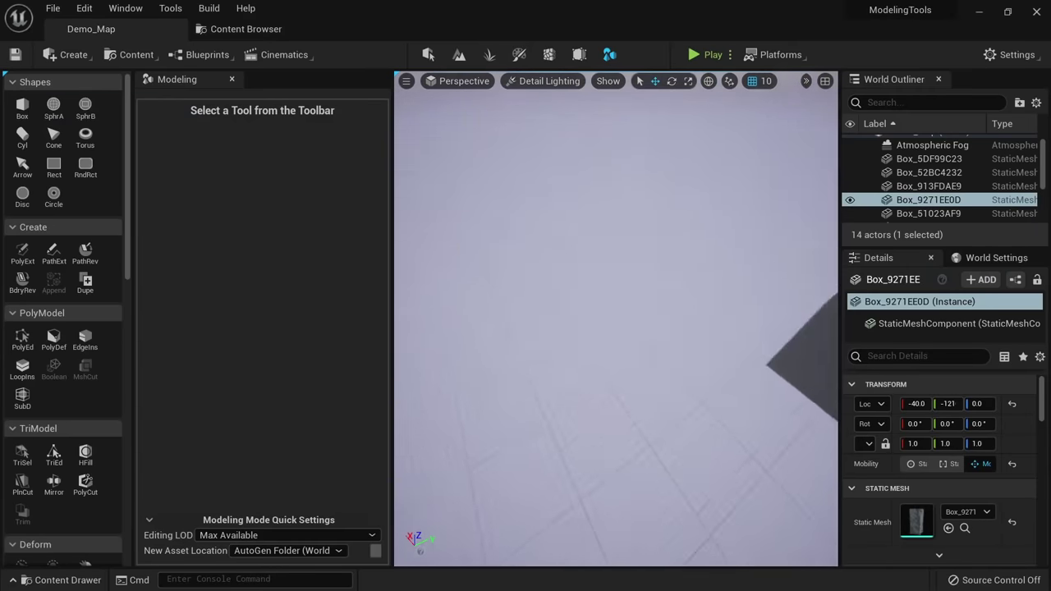
Place a sphere with a radius of 50 on the ground, and locate its asset in the project content to check its path.
left_click(54, 105)
left_click(439, 426)
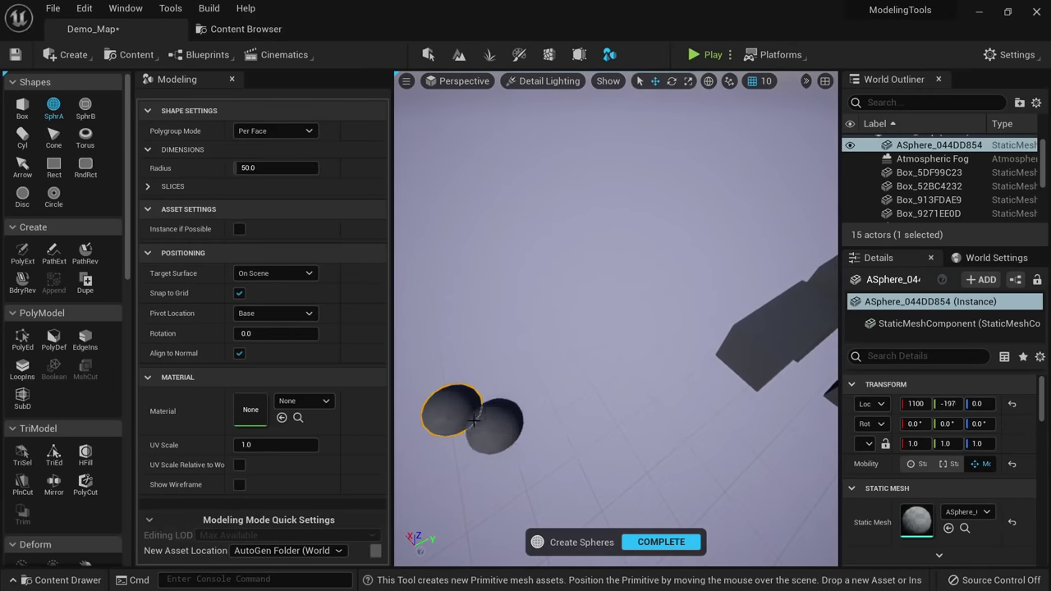
left_click(660, 542)
key("f")
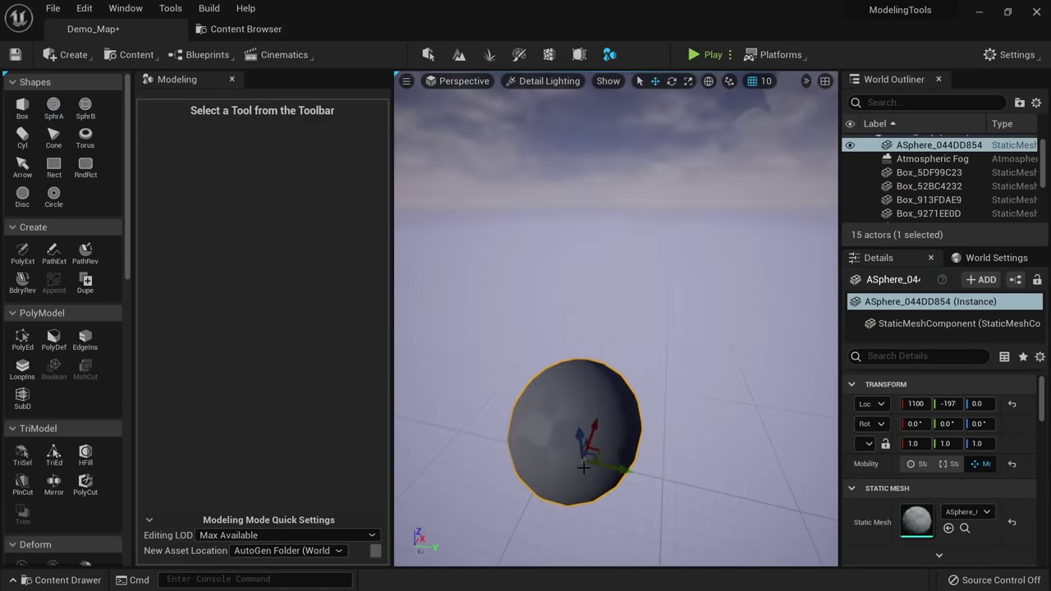
key("ctrl+b")
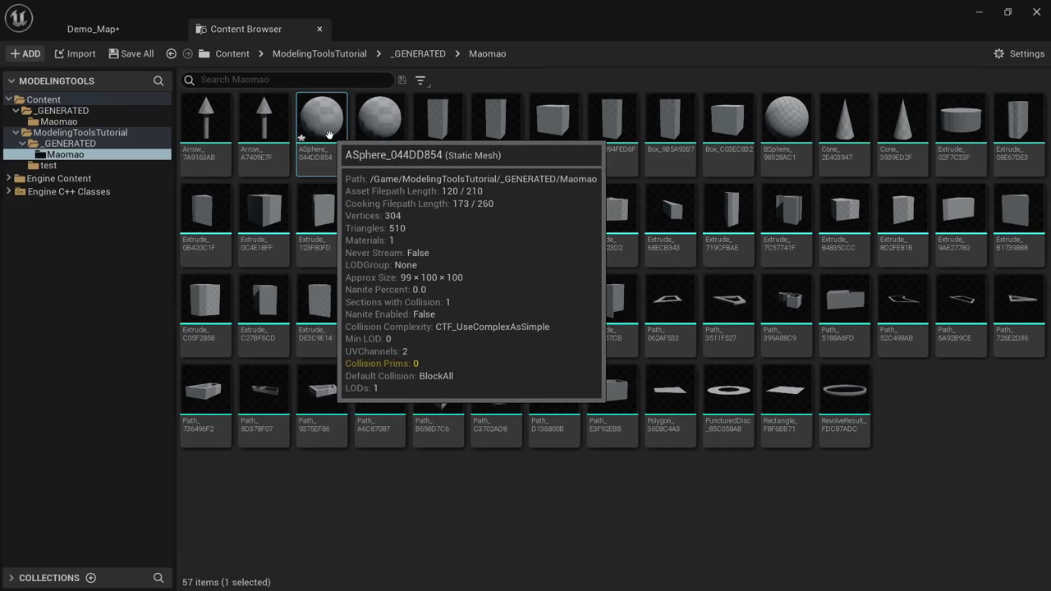
mouse_move(336, 132)
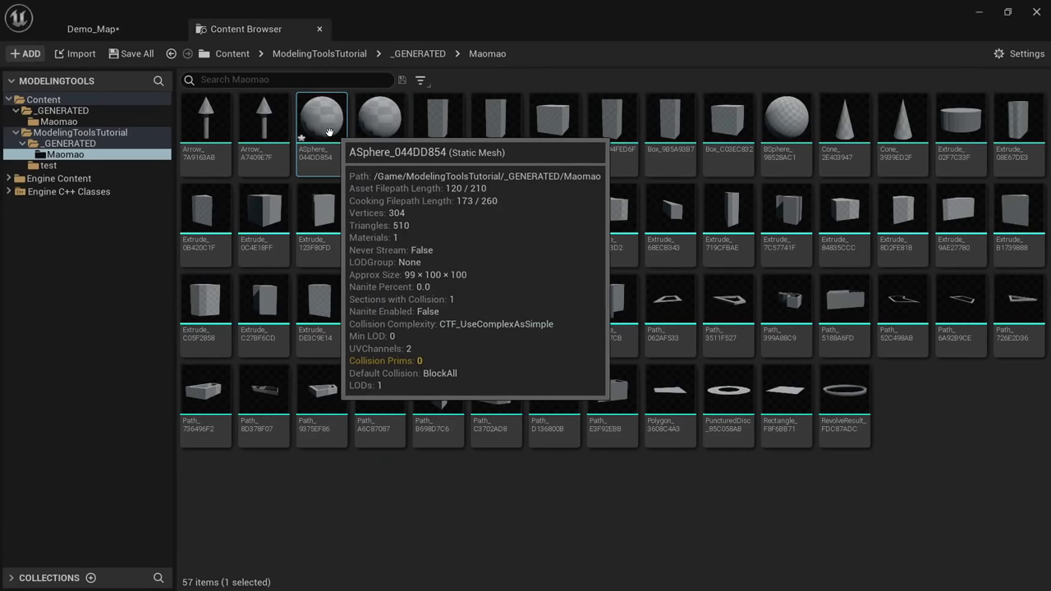
Duplicate the newly placed sphere's static mesh asset in the project content and name the copy newasset.
left_click(156, 29)
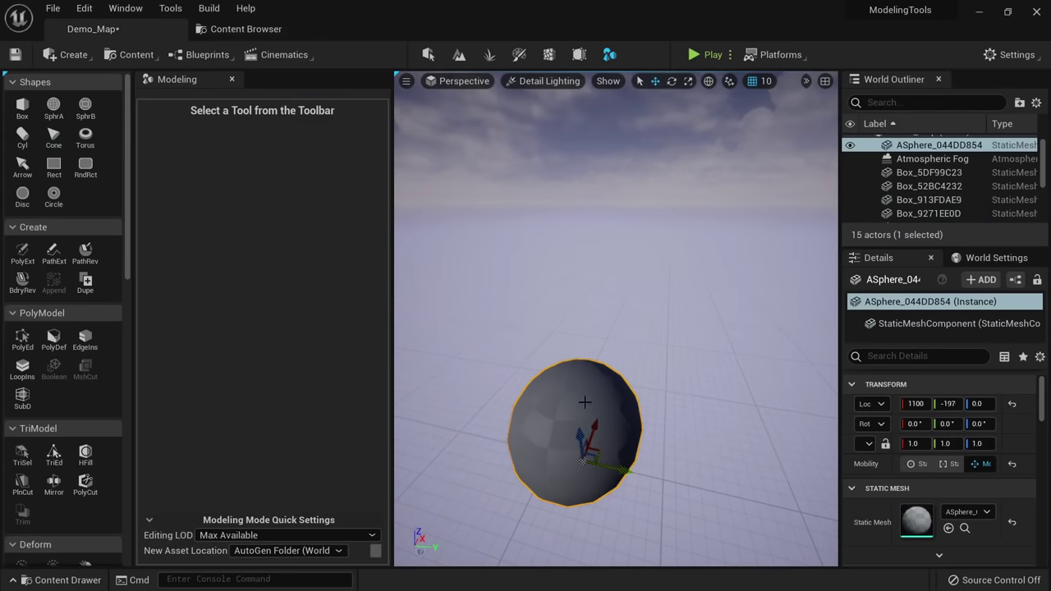
left_click(255, 29)
mouse_move(327, 133)
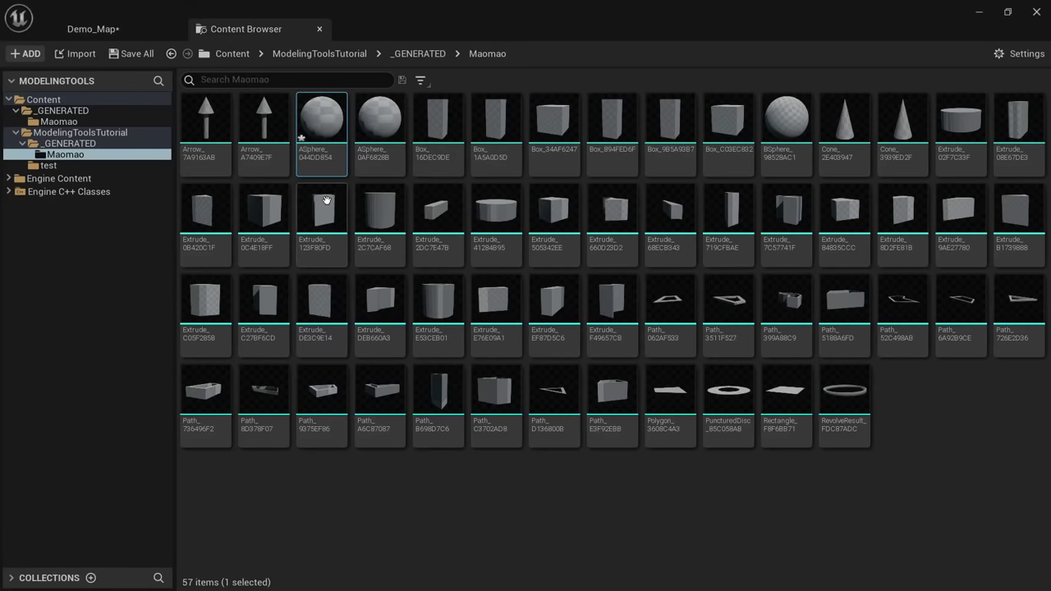
right_click(330, 135)
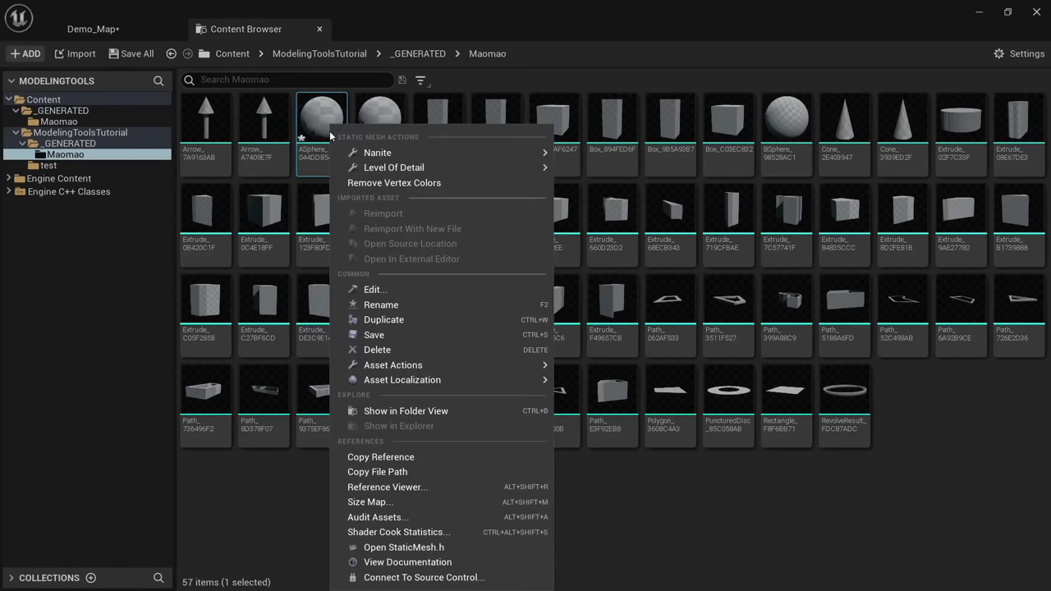
left_click(404, 320)
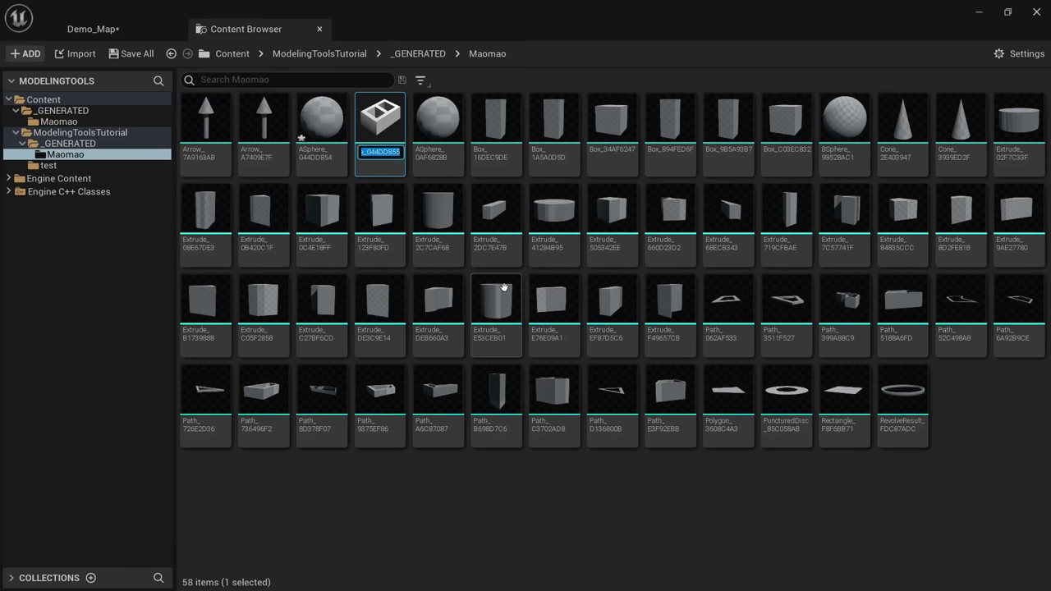
type("newasset")
key("Return")
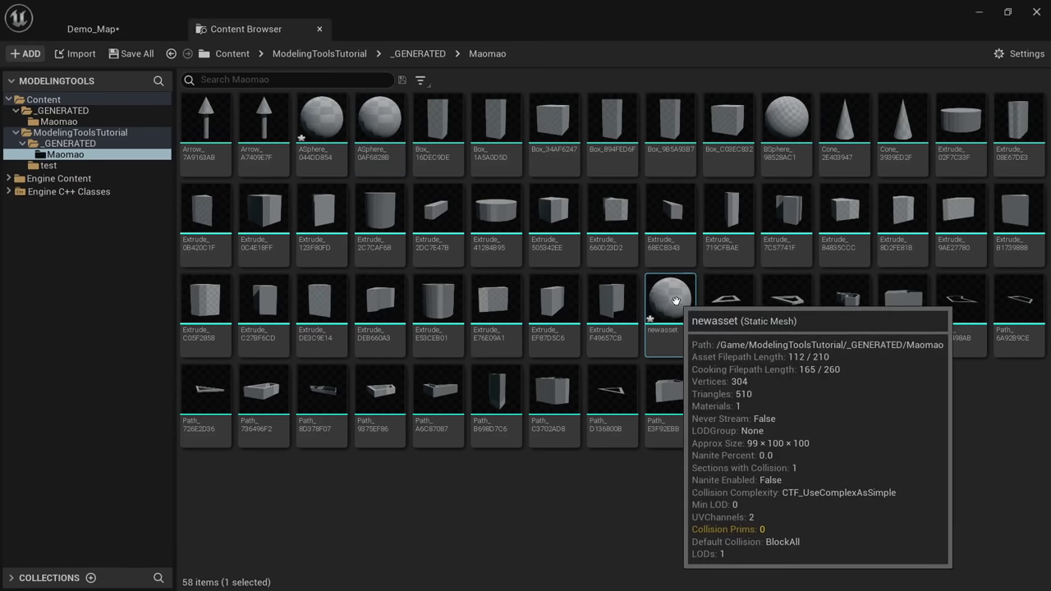
Duplicate the sphere in the level with the Dupe tool as ASphereNew, using Hide Sources, and move the duplicate aside along the Y axis.
left_click(137, 22)
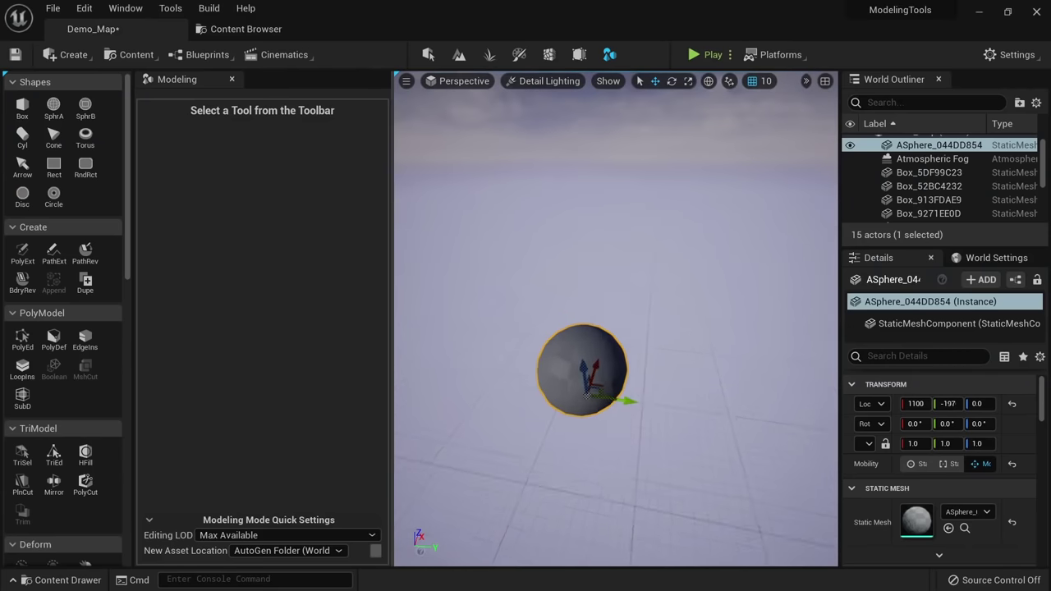
right_click_drag(690, 287, 696, 288)
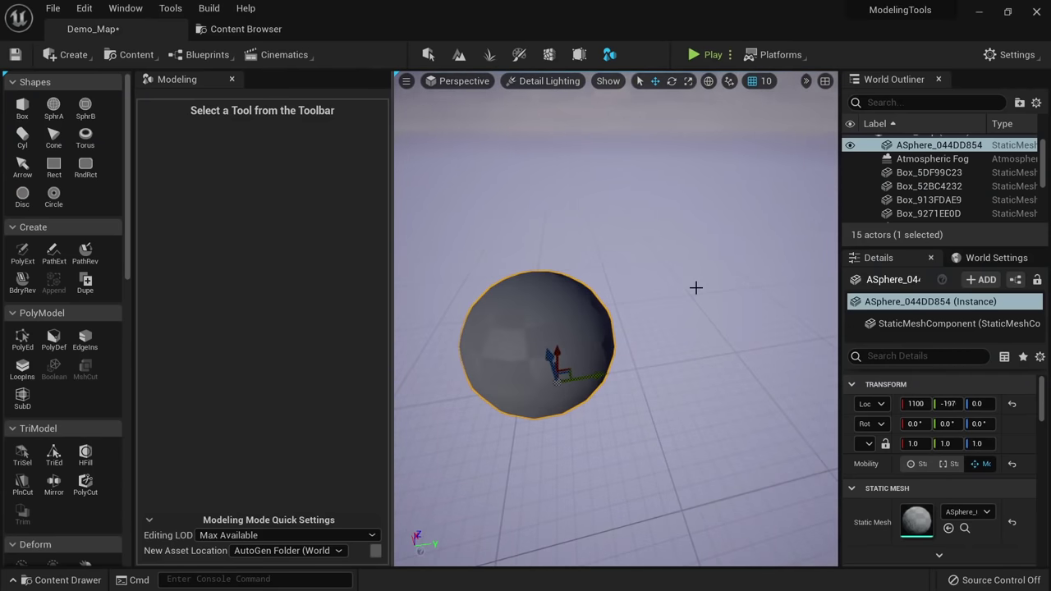
left_click(87, 285)
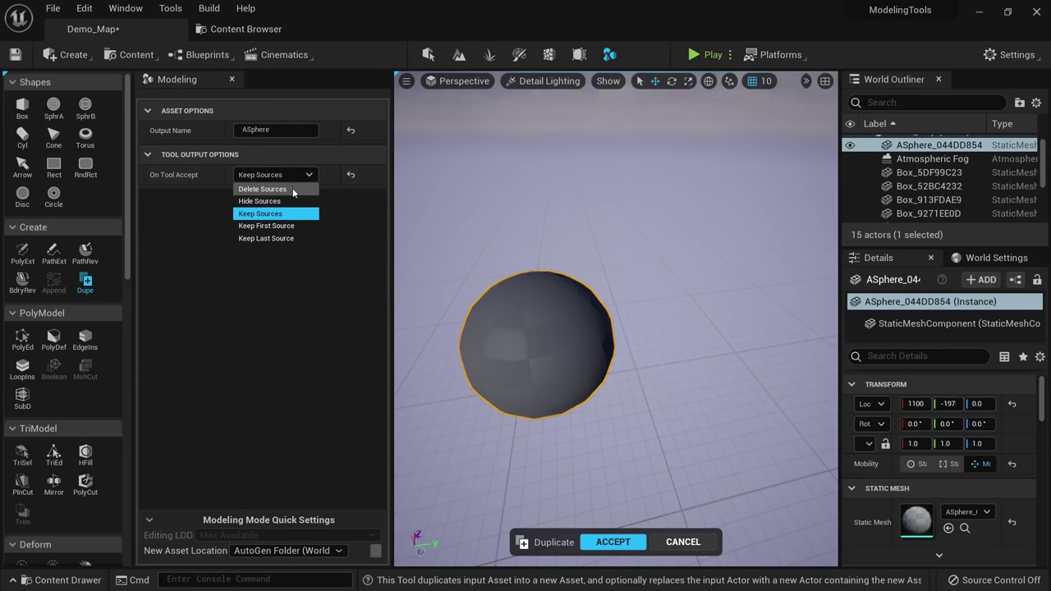
left_click(293, 190)
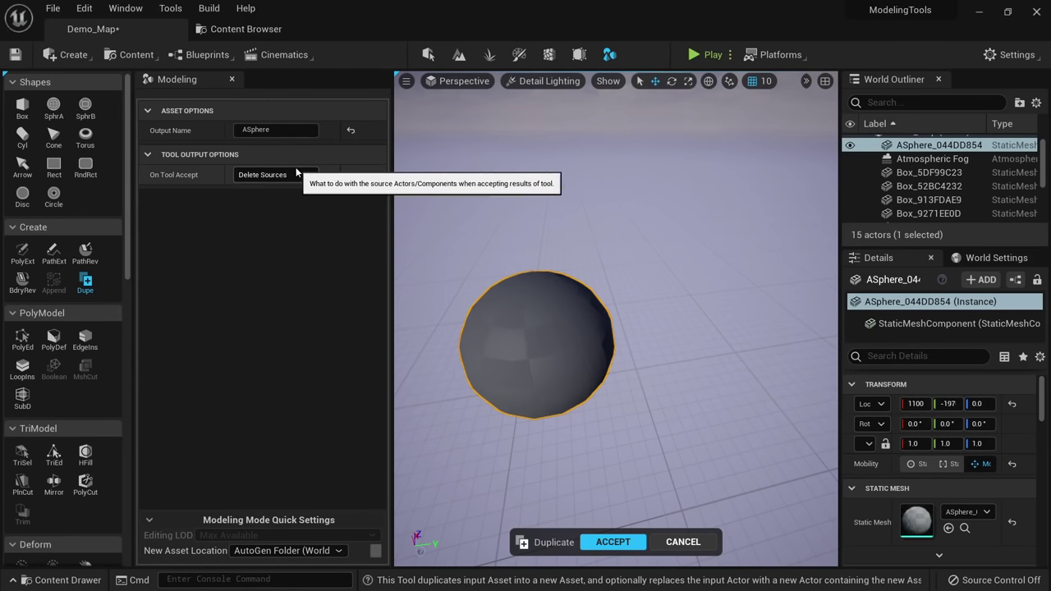
left_click(293, 178)
left_click(299, 178)
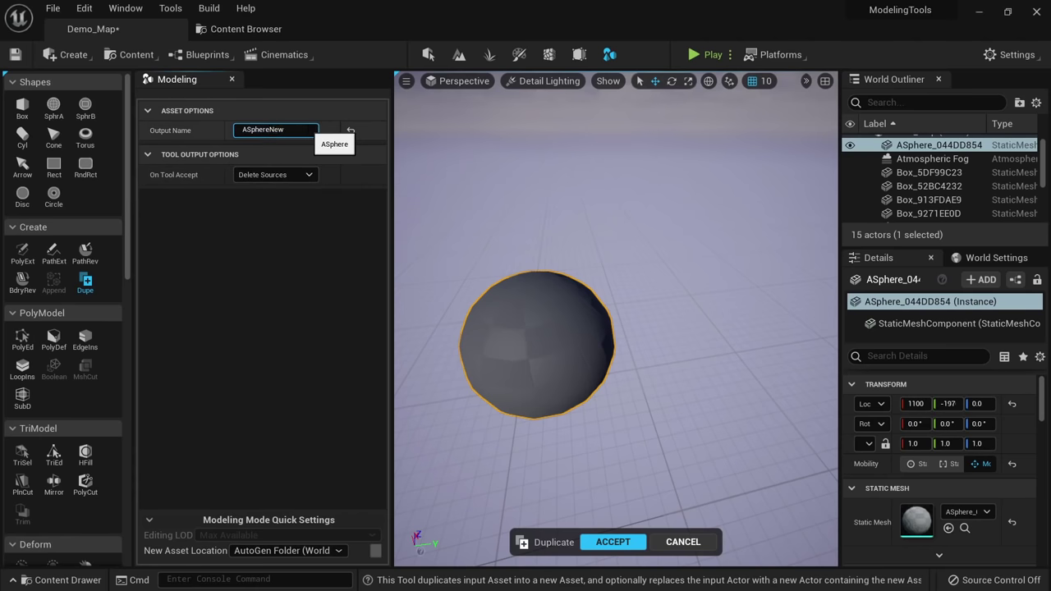
left_click(282, 175)
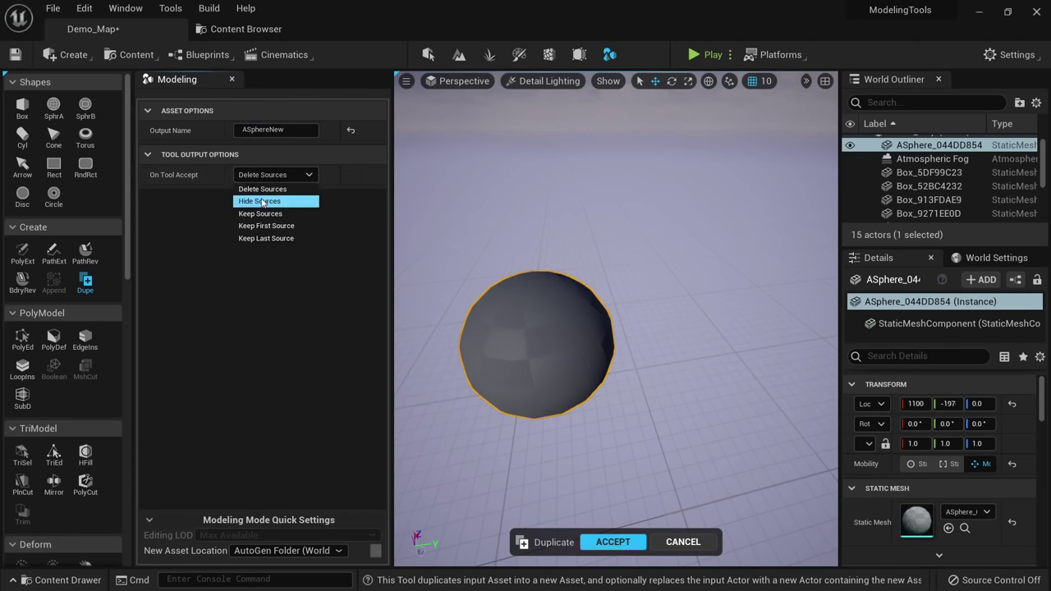
left_click(600, 542)
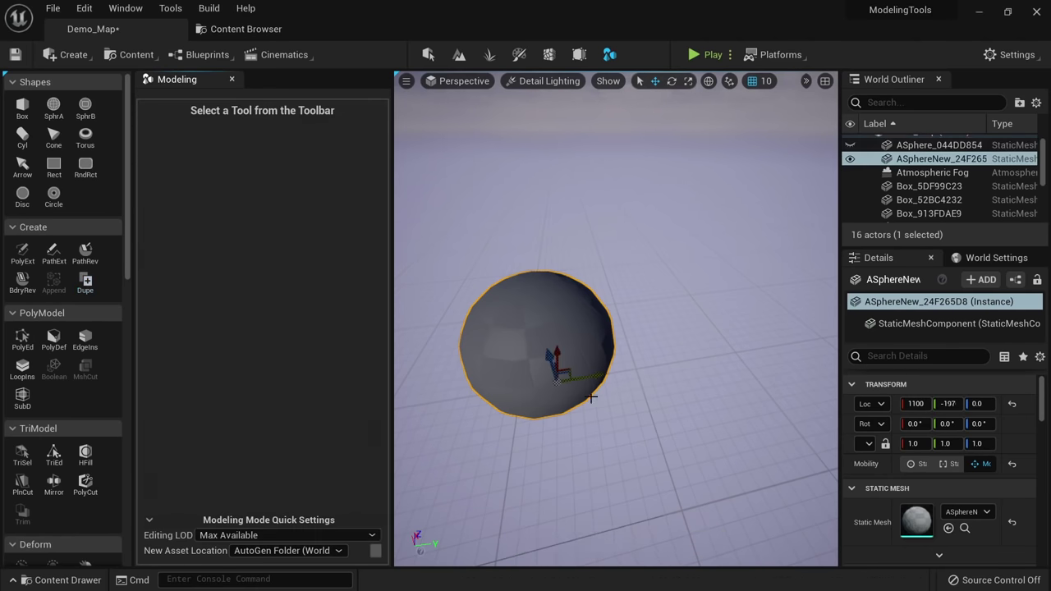
left_click_drag(589, 378, 729, 368)
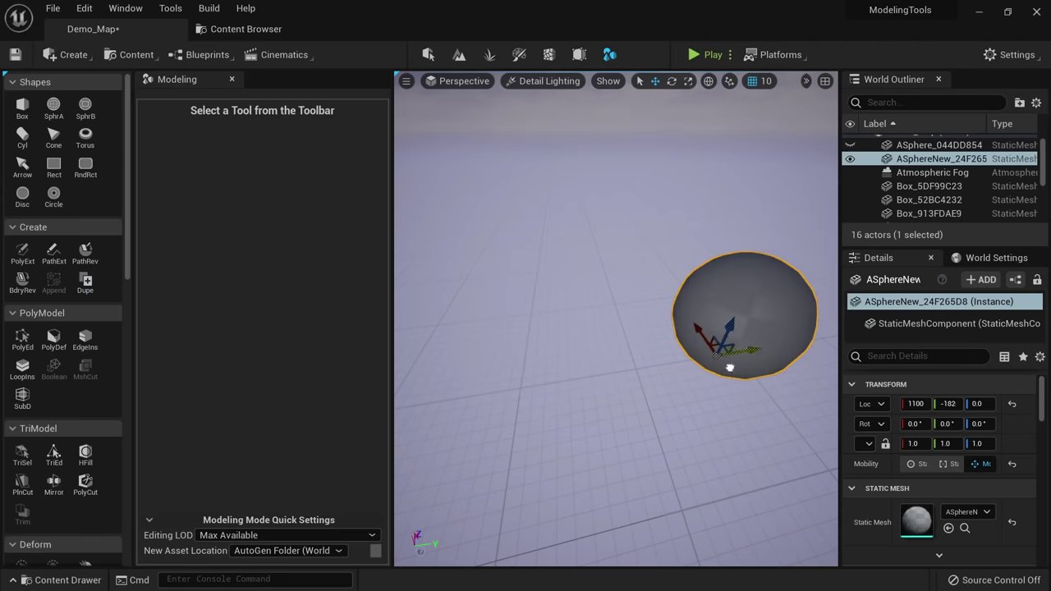
Locate the original and duplicate spheres' assets in turn in the project content, and return to the level.
left_click(552, 355)
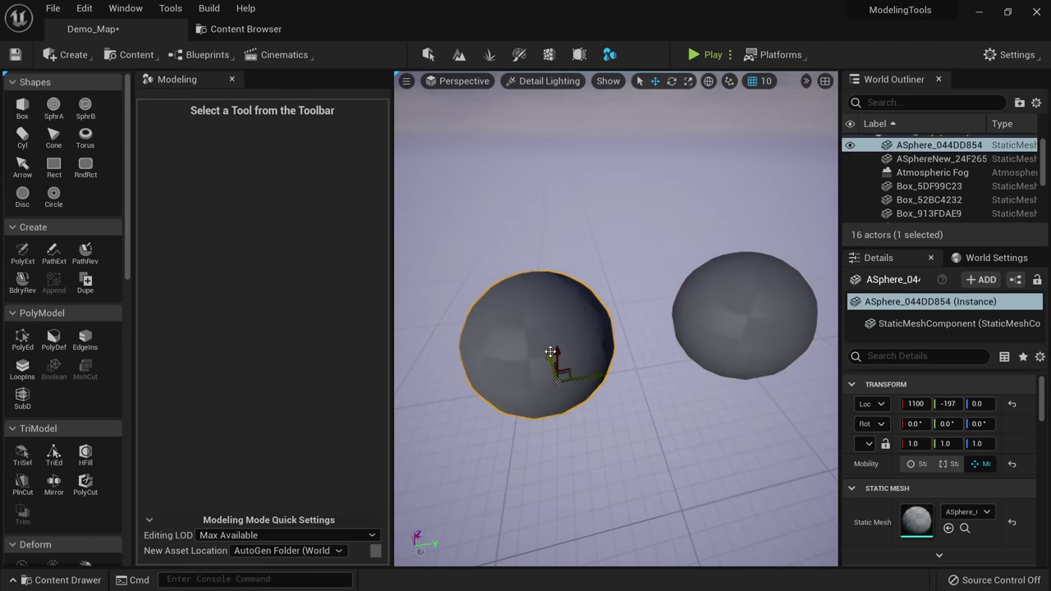
key("ctrl+b")
mouse_move(332, 156)
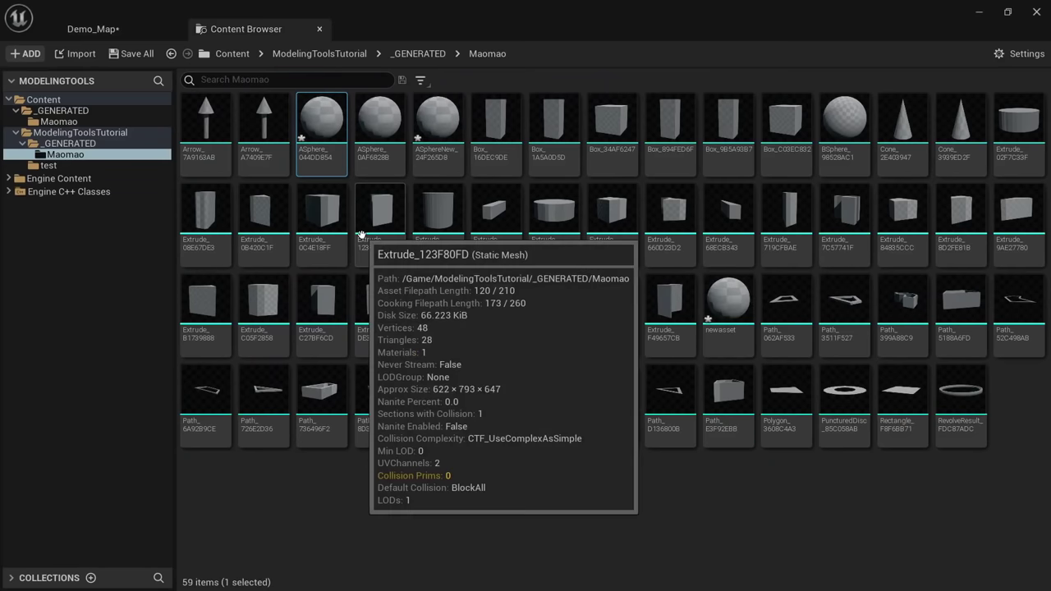
left_click(93, 28)
left_click(758, 314)
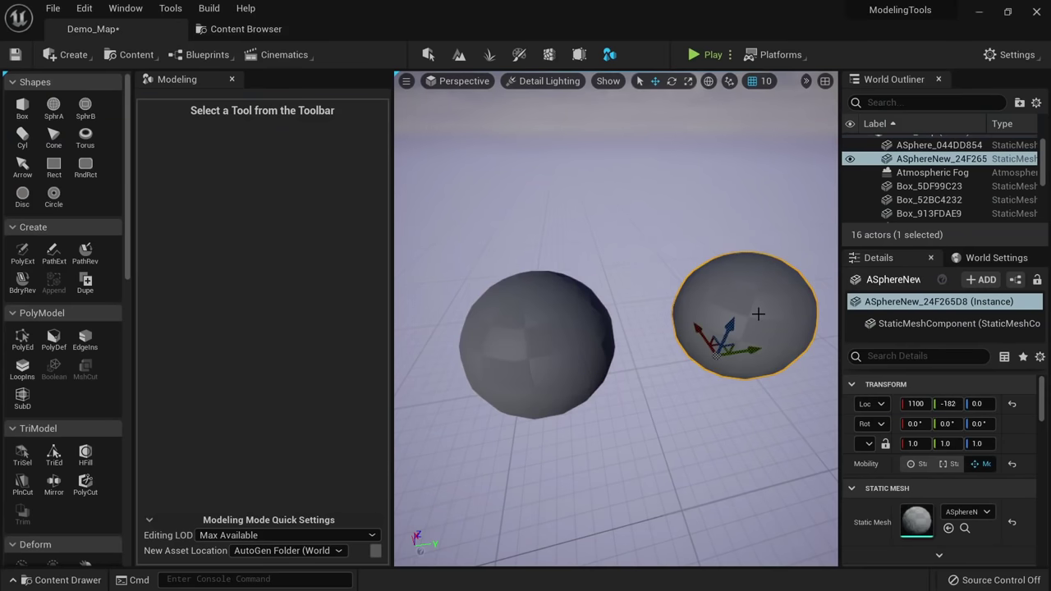
key("ctrl+b")
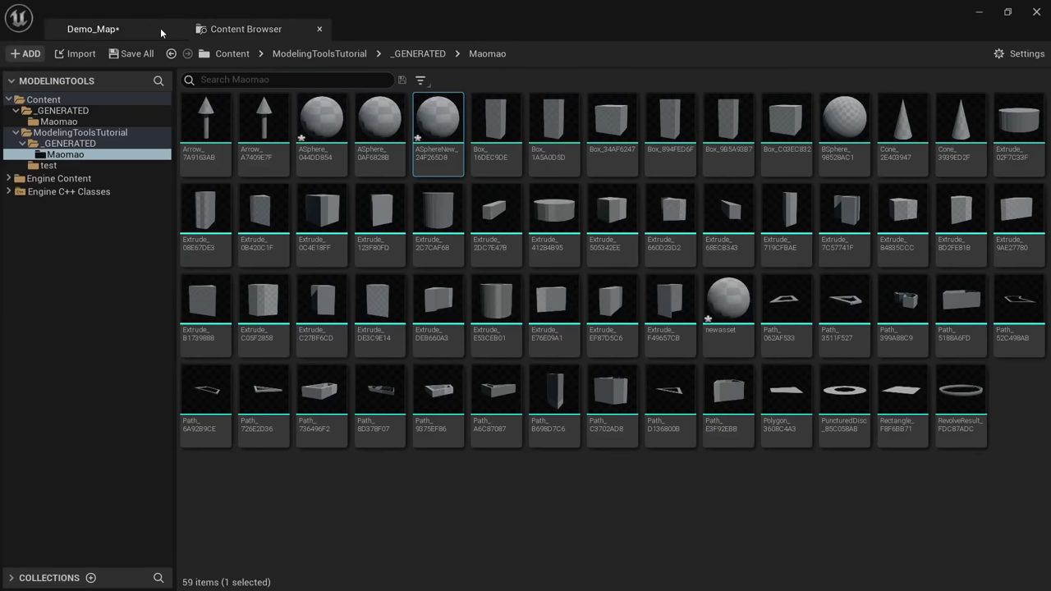
left_click(160, 28)
Select the original and duplicate spheres alternately, view them from several angles, and check their assets in the project content.
left_click(614, 326)
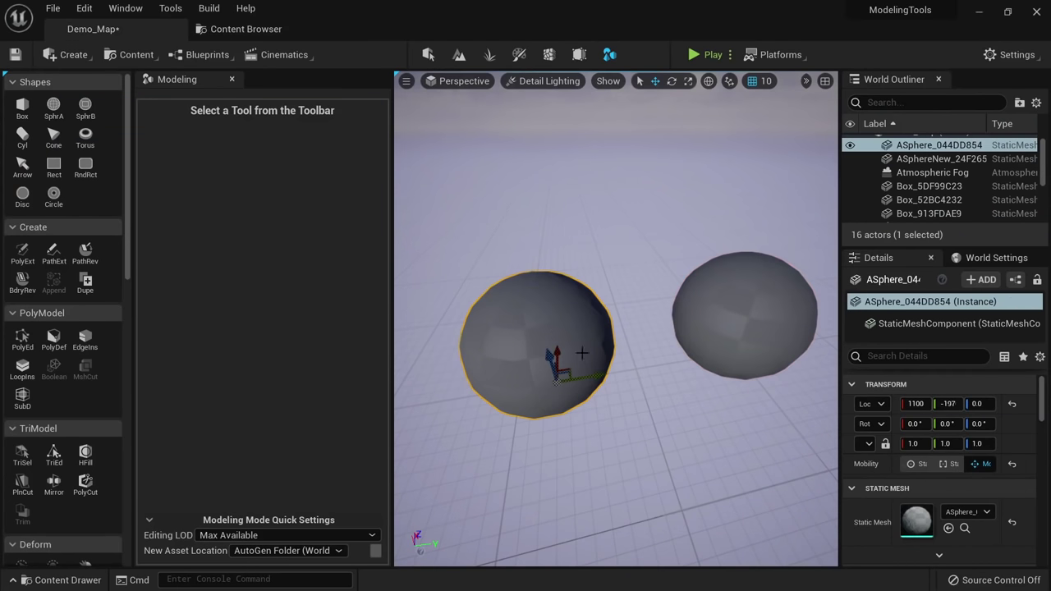
mouse_move(643, 370)
right_mouse_down()
mouse_move(698, 404)
mouse_move(652, 374)
mouse_move(688, 394)
mouse_move(659, 381)
mouse_move(681, 387)
mouse_move(657, 361)
right_mouse_up()
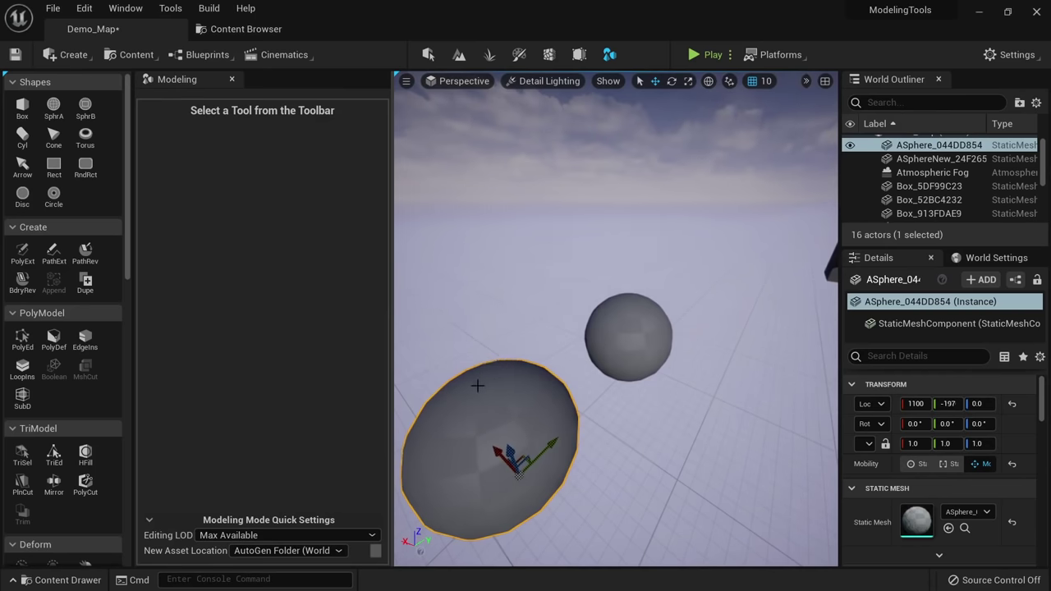
right_click_drag(539, 422, 607, 403)
left_click(558, 397)
left_click_drag(556, 429, 533, 365, "alt")
left_click_drag(624, 411, 636, 329, "alt")
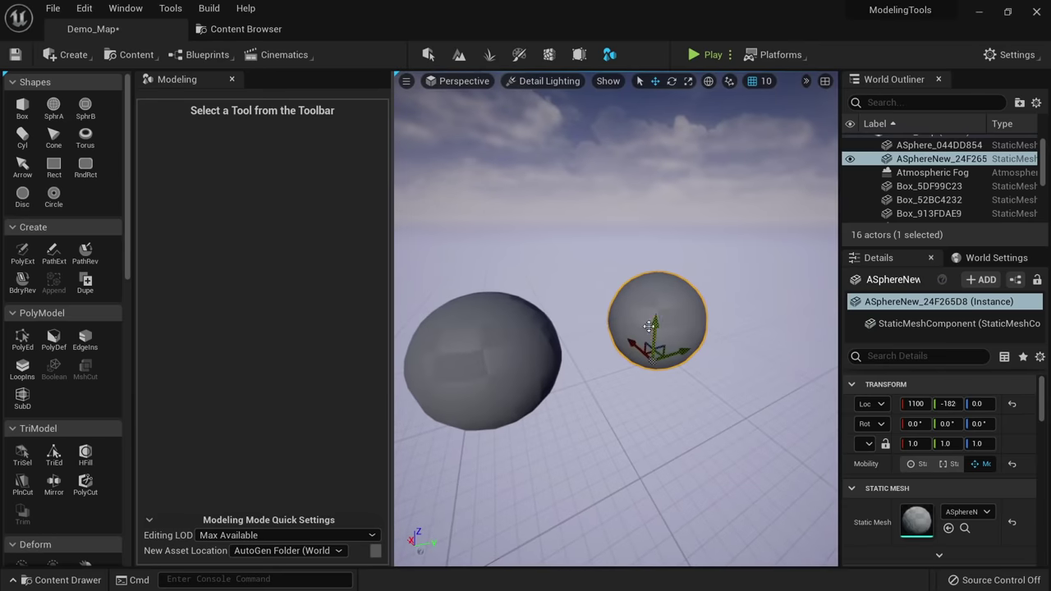
left_click(499, 361)
left_click(711, 305)
left_click(662, 307)
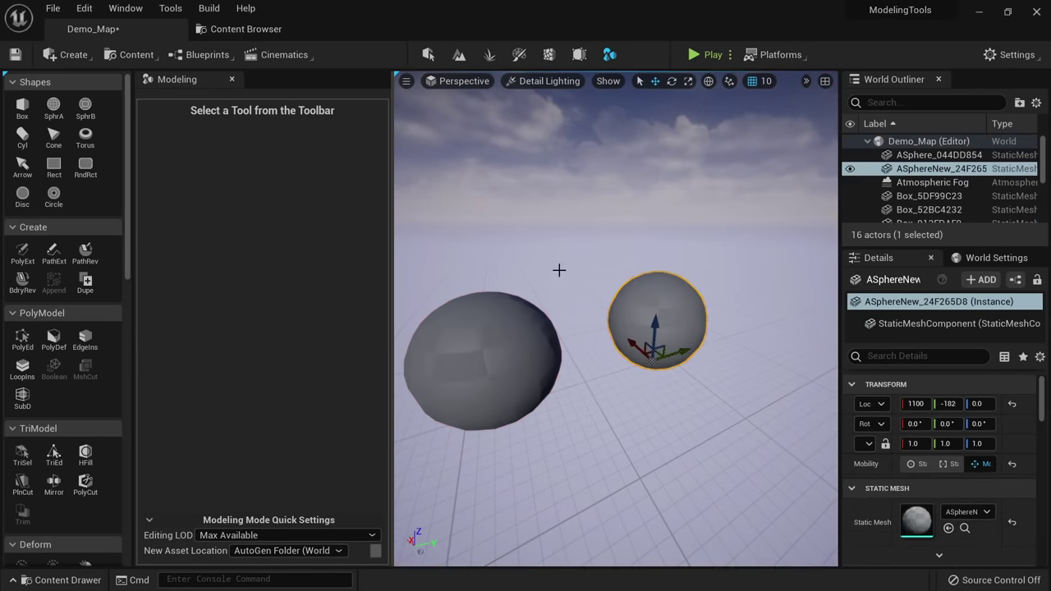
left_click(275, 29)
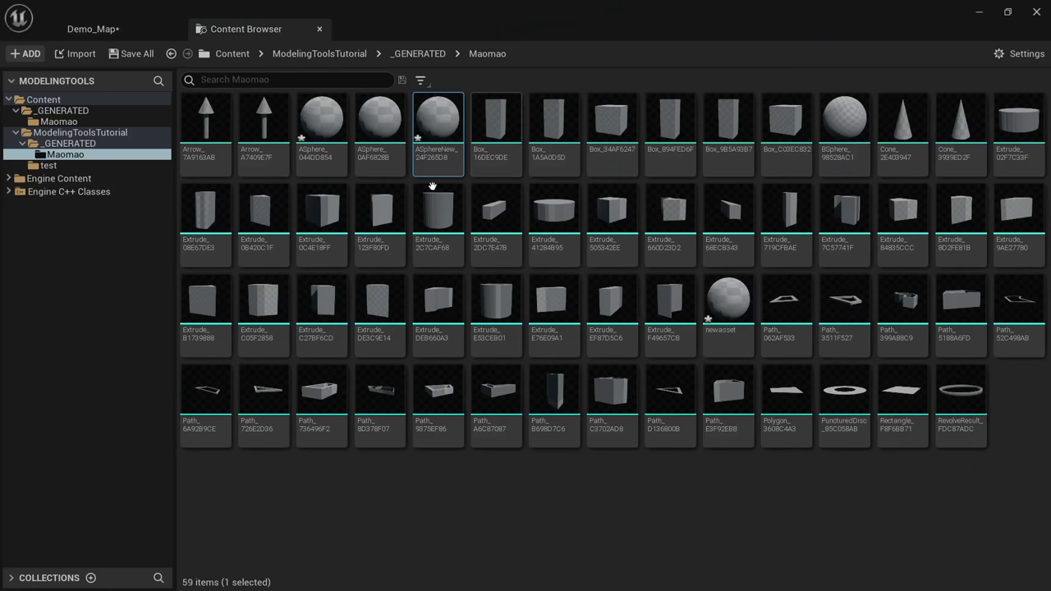
left_click(81, 21)
Start PolyGroup Edit on the selected box, and examine its faces and the tool's options.
right_click_drag(555, 366, 588, 358)
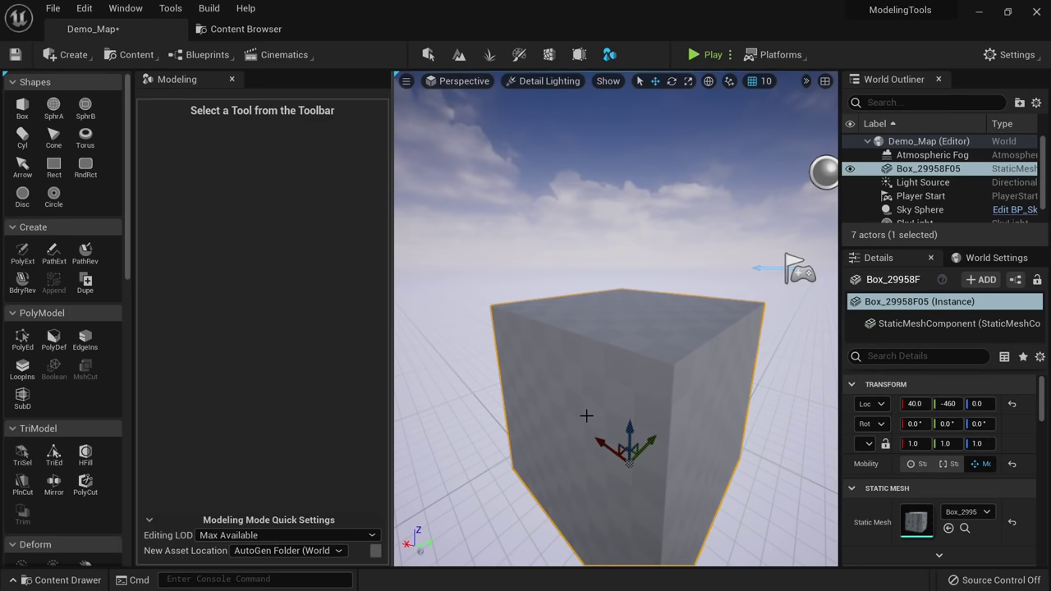
left_click(23, 340)
scroll(460, 358, "down", 5)
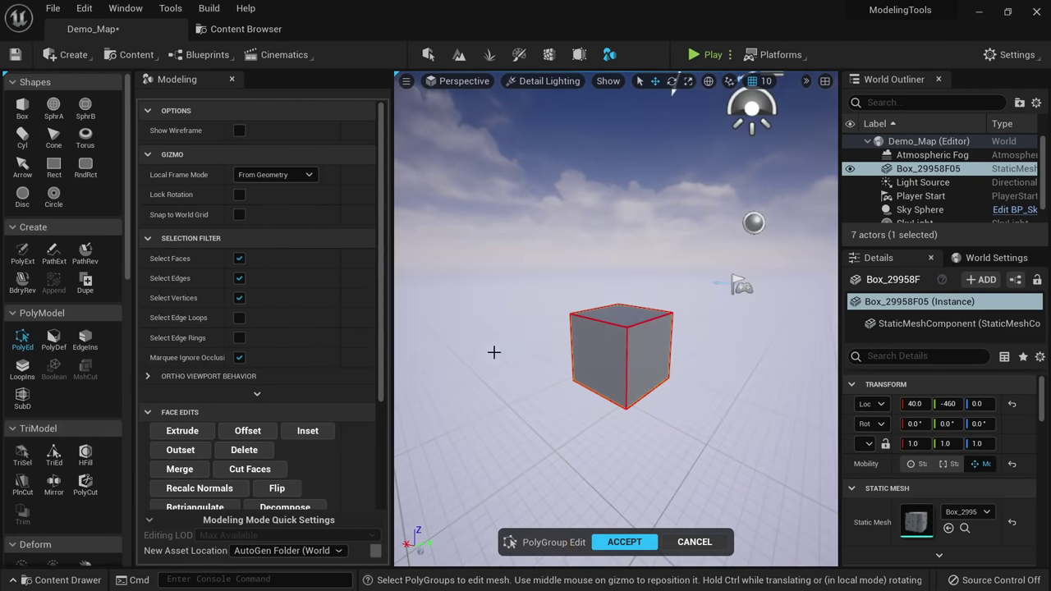
right_click_drag(600, 366, 580, 338)
key("w")
left_click(632, 334)
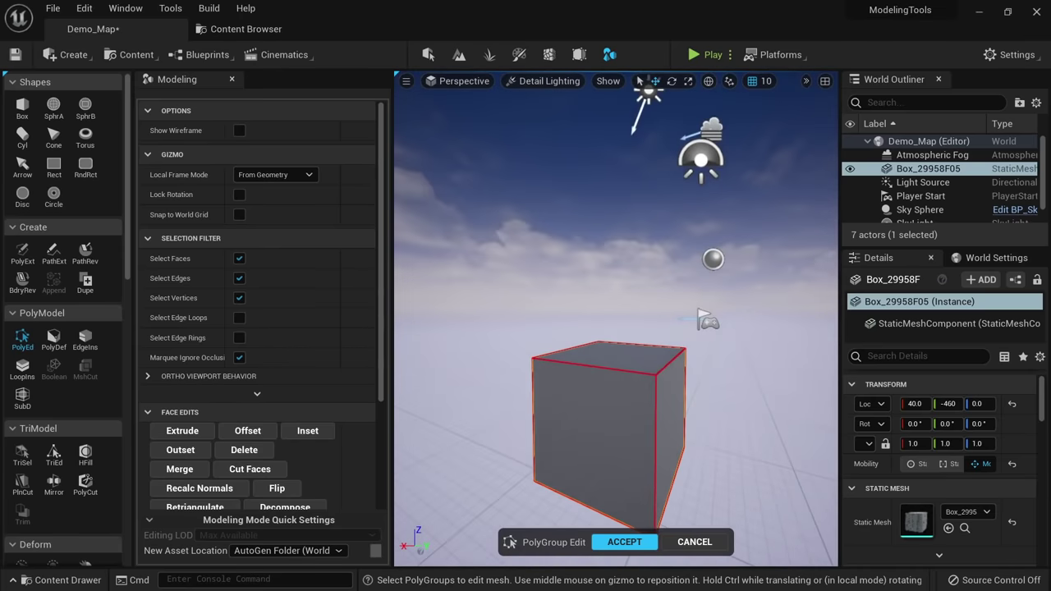
right_click_drag(607, 385, 661, 286)
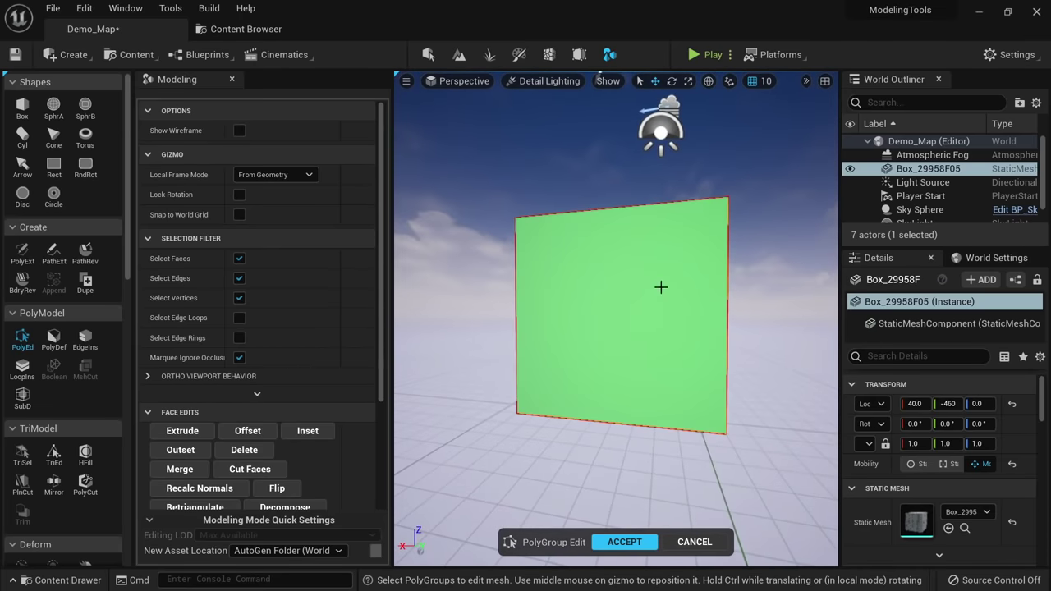
right_click_drag(664, 326, 612, 351)
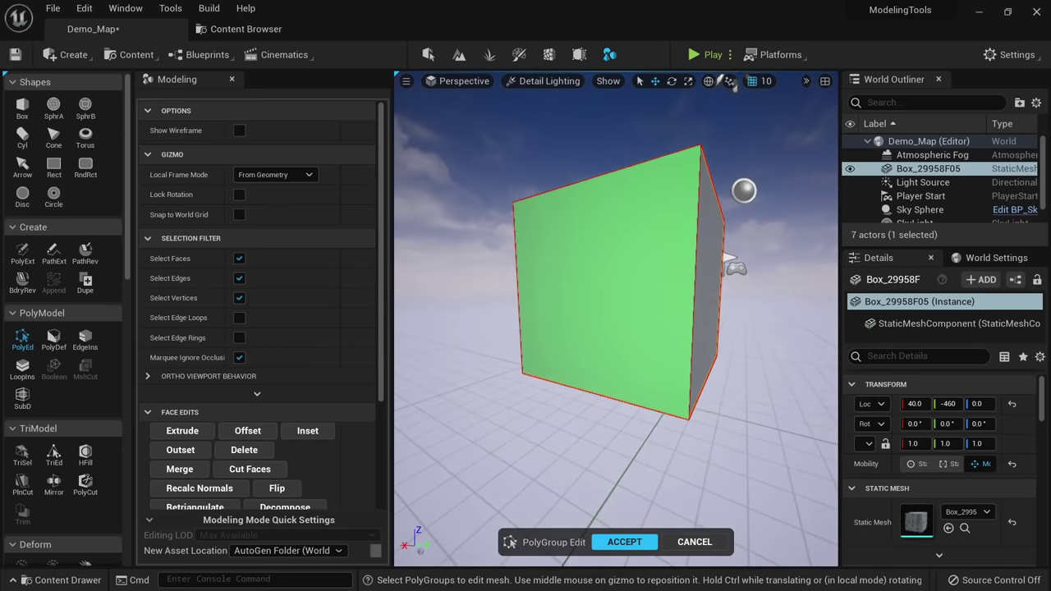
right_click_drag(731, 83, 593, 295)
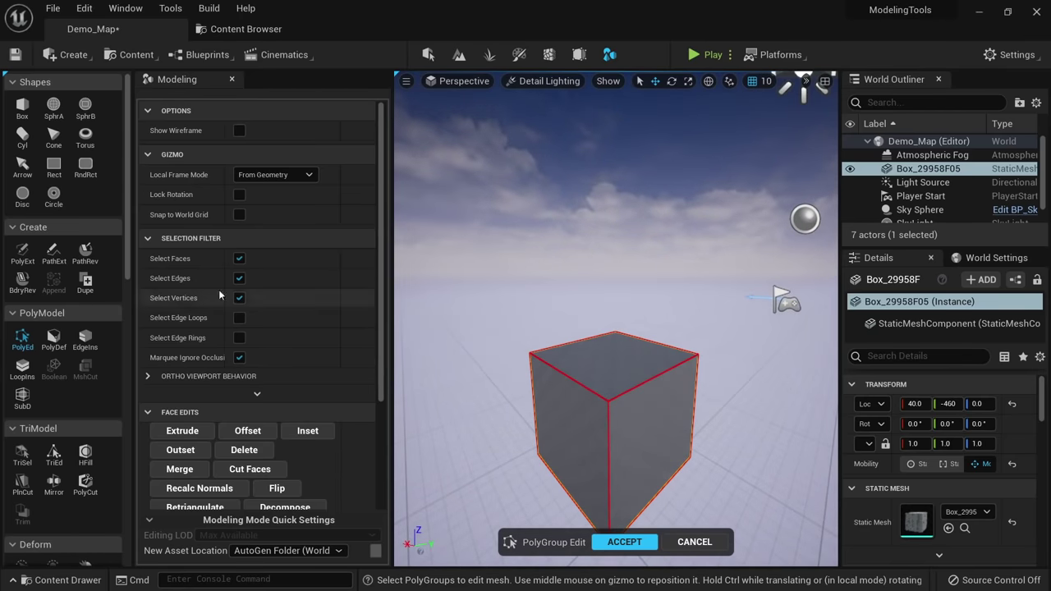
scroll(300, 260, "down", 3)
scroll(301, 260, "up", 3)
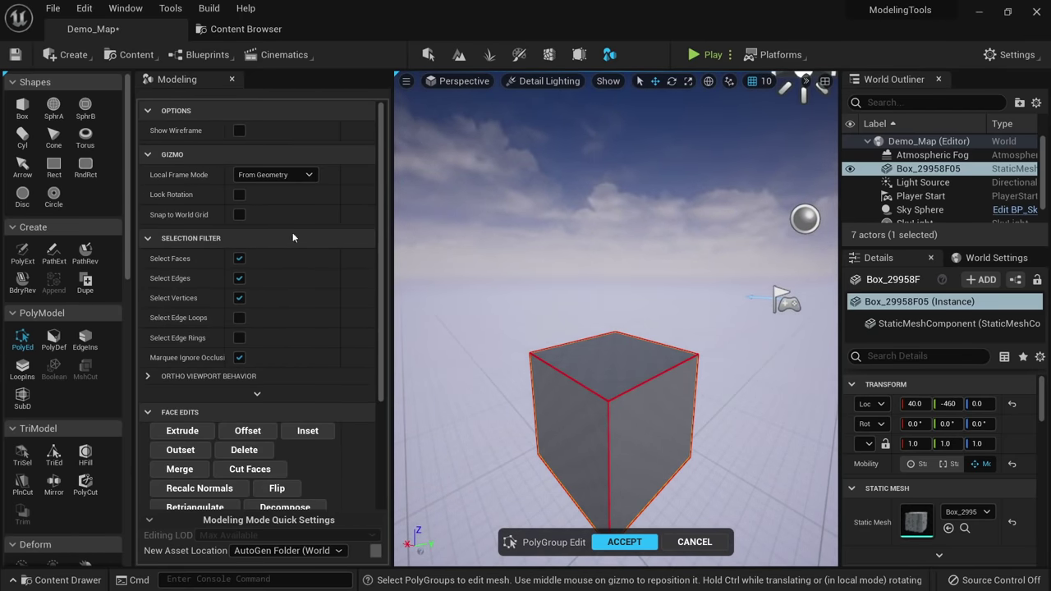
Enable Show Wireframe for PolyGroup Edit and inspect the box's faces from several sides.
mouse_move(575, 354)
right_mouse_down()
mouse_move(599, 349)
mouse_move(587, 365)
right_mouse_up()
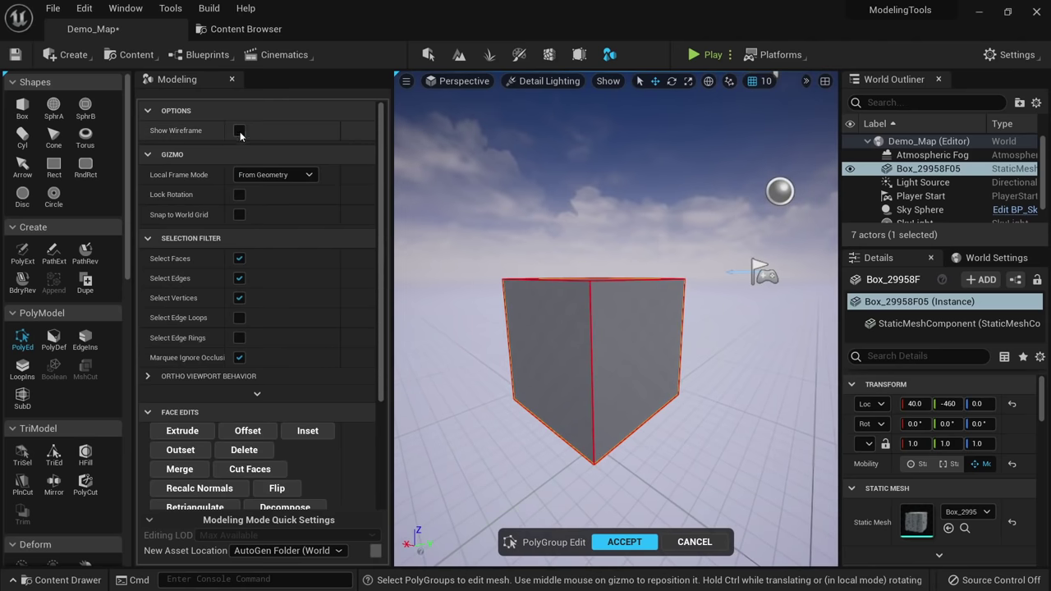
right_click_drag(579, 310, 619, 307)
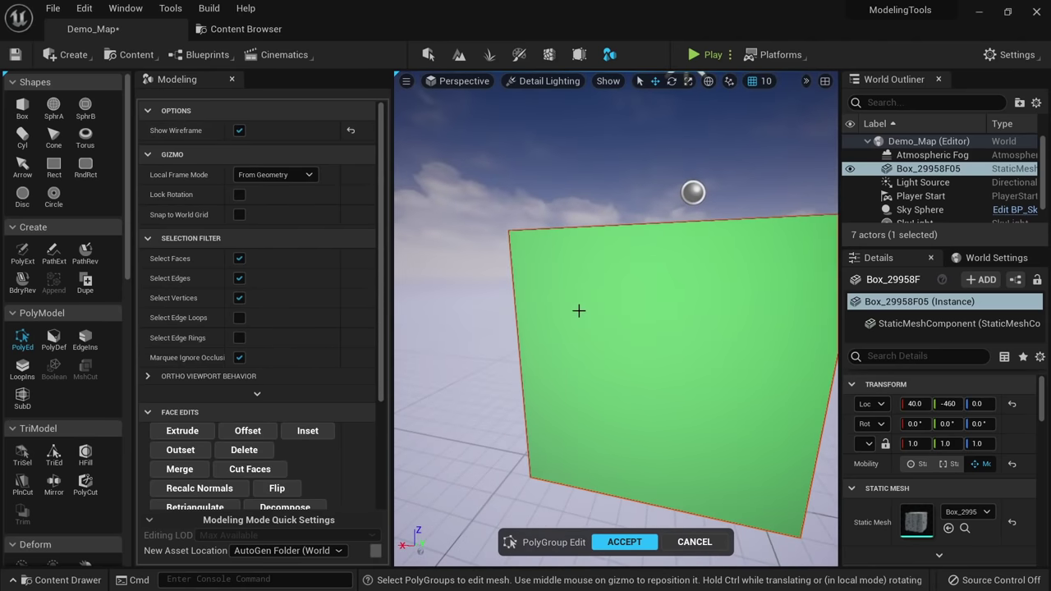
right_click_drag(533, 172, 567, 164)
right_click_drag(612, 224, 613, 224)
right_click_drag(629, 300, 608, 304)
right_click_drag(494, 326, 493, 327)
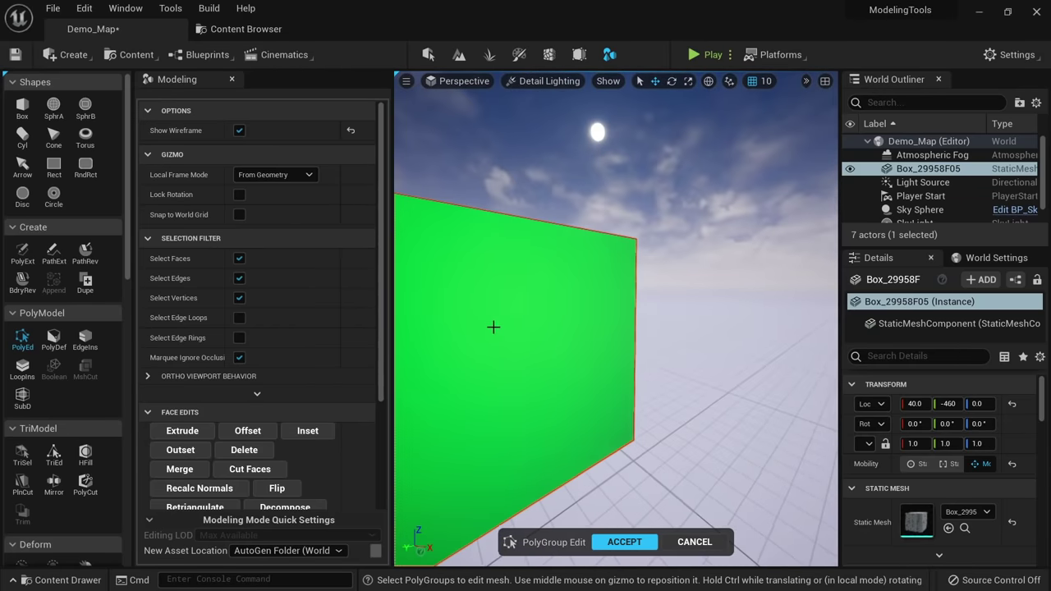
Raise and enlarge the box's top face, and set the gizmo's Local Frame Mode to From Object.
right_click_drag(557, 256, 609, 303)
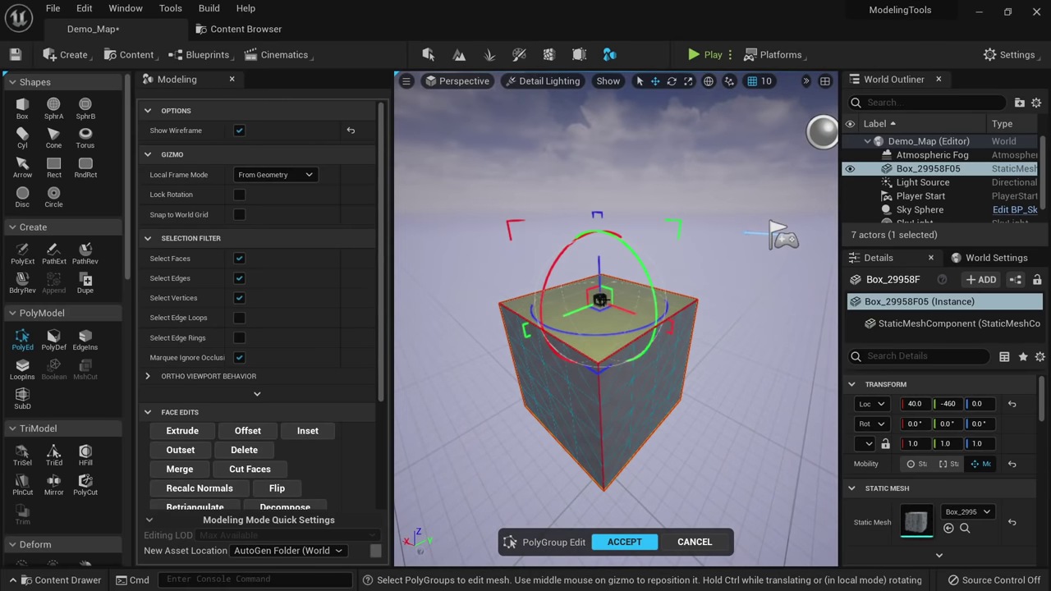
left_click_drag(602, 298, 646, 239)
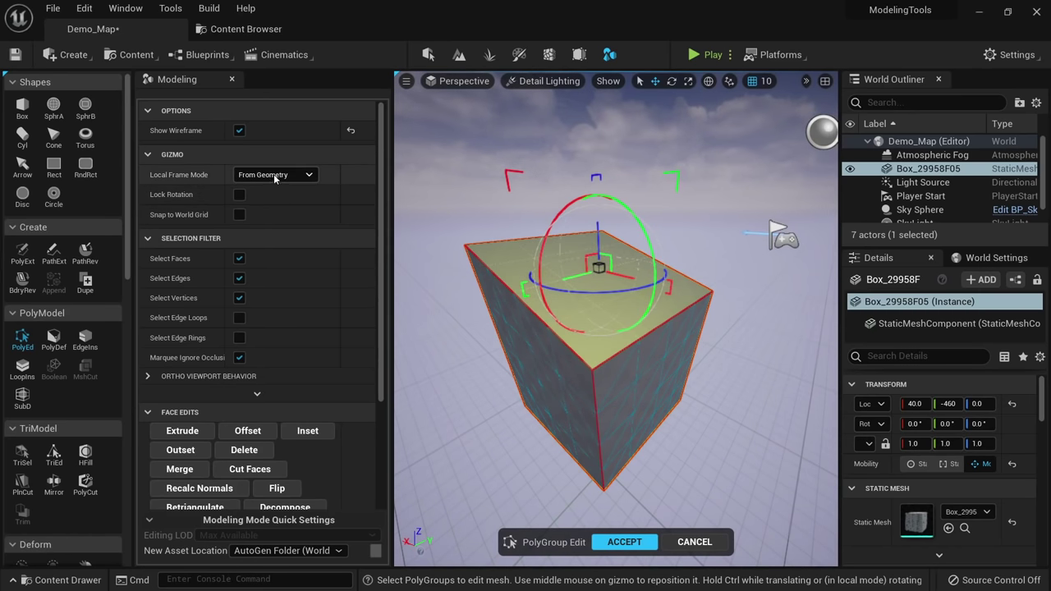
left_click(277, 191)
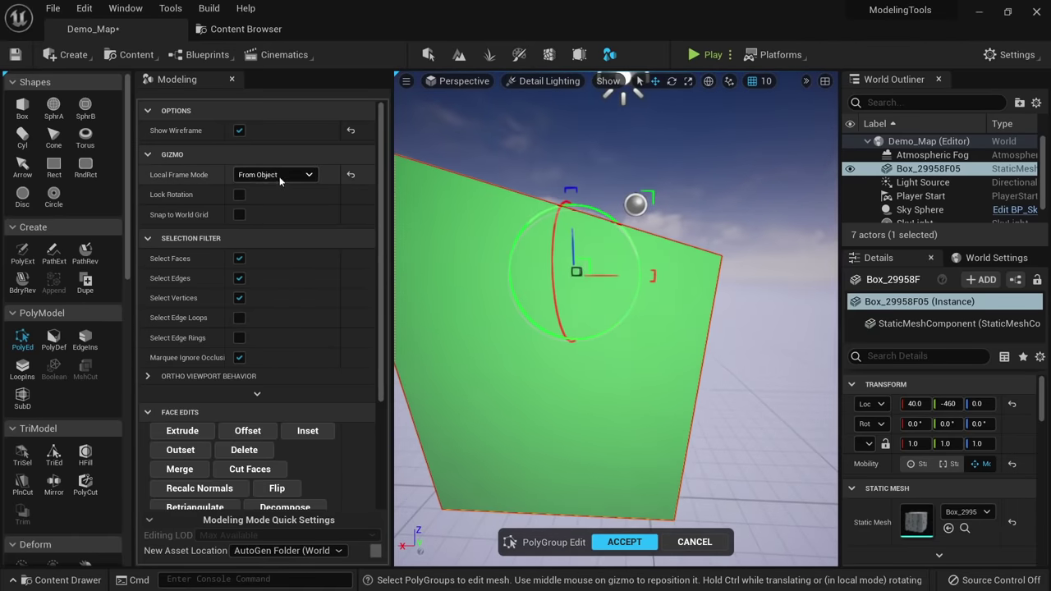
Set the gizmo's Local Frame Mode to From Geometry and enable Lock Rotation.
left_click(275, 200)
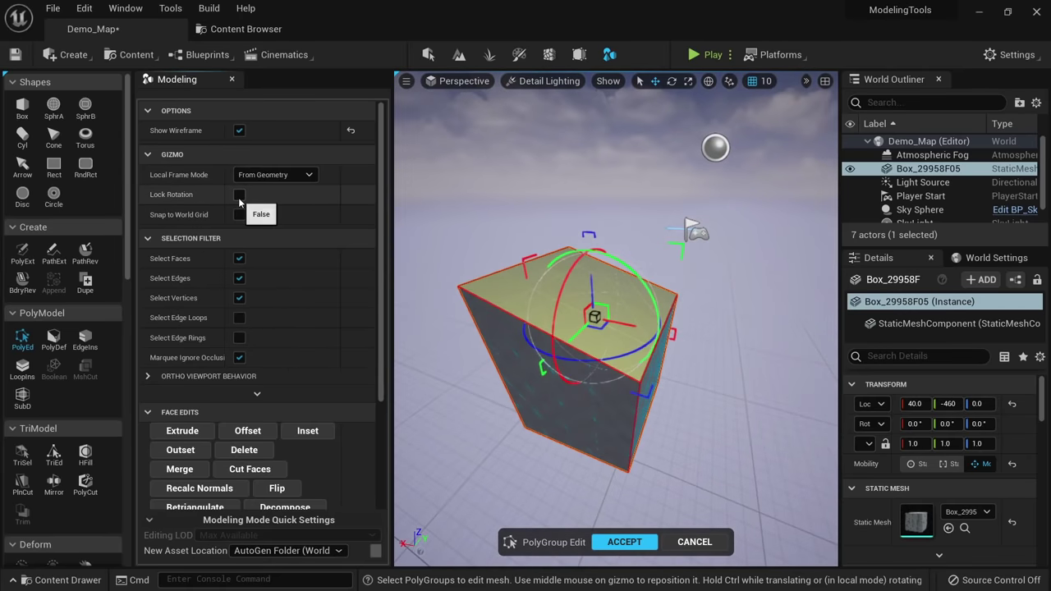
left_click(238, 195)
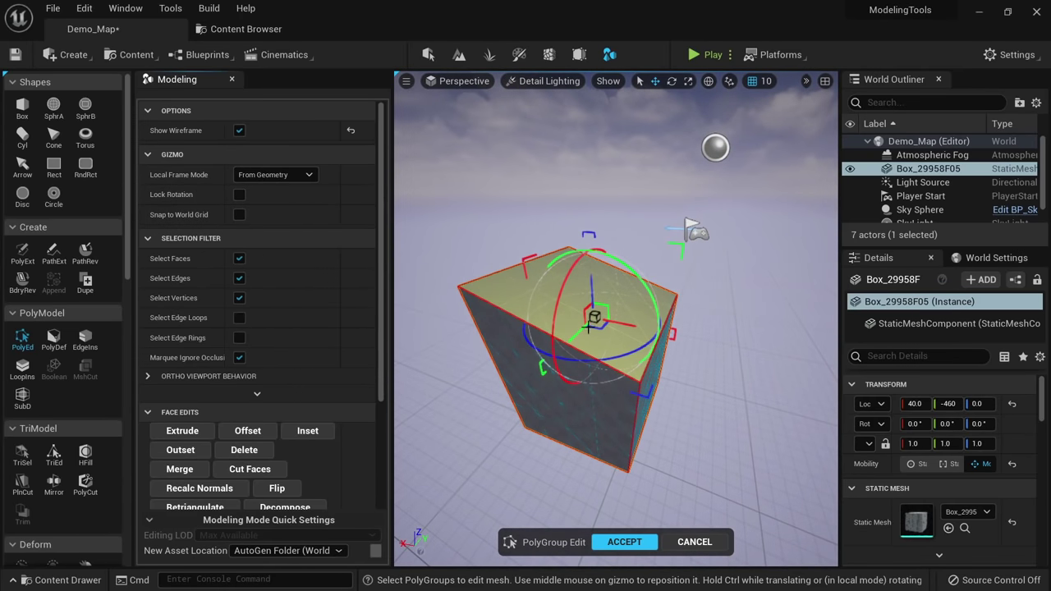
left_click(241, 197)
Shift and tilt the box's top face with the gizmo rotation locked, select the adjoining side face, and disable Lock Rotation.
left_click_drag(600, 349, 626, 319)
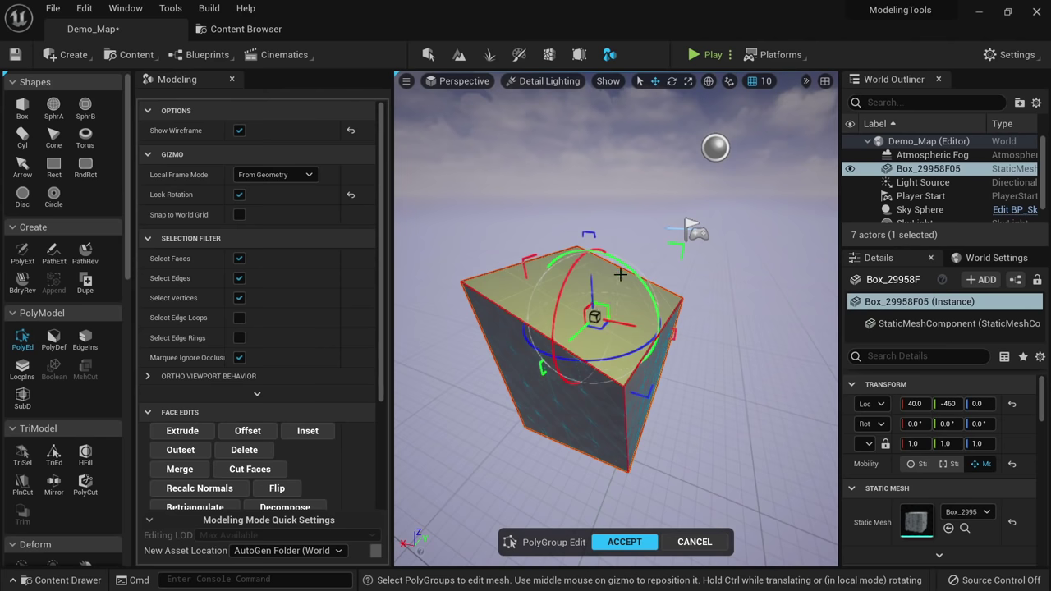
left_click(628, 290)
left_click_drag(643, 262, 651, 295)
left_click(630, 393)
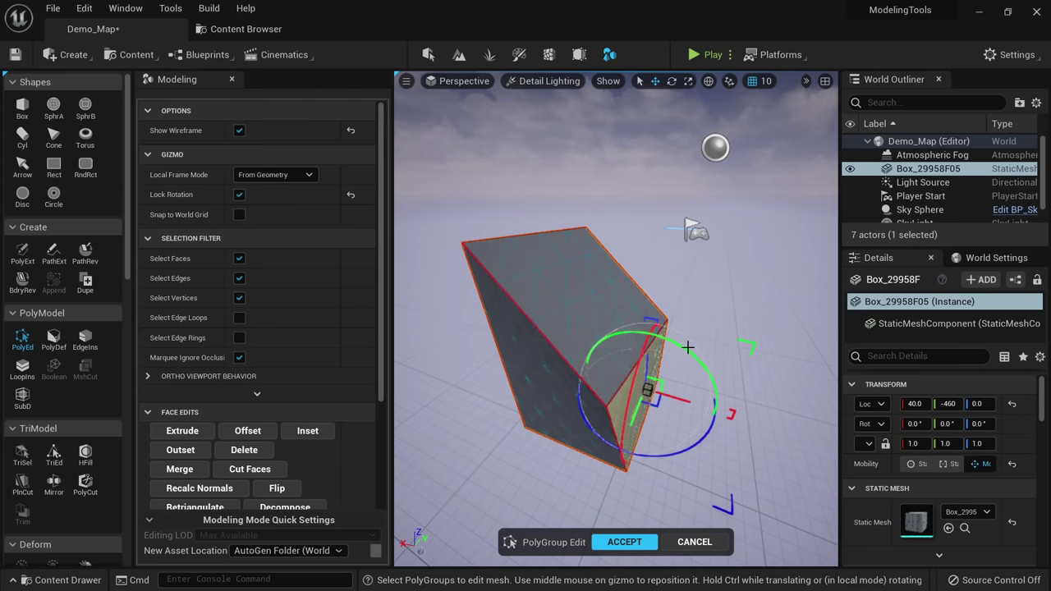
left_click(239, 195)
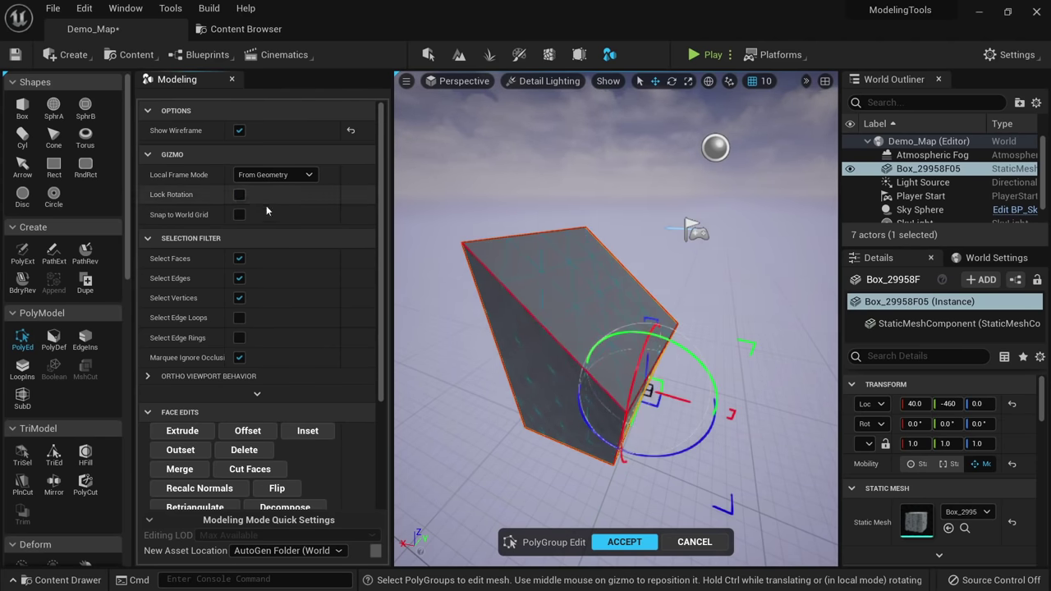
Select the box's other visible side face and pull it outward along the gizmo's green axis.
right_click_drag(575, 316, 512, 335)
left_click(495, 356)
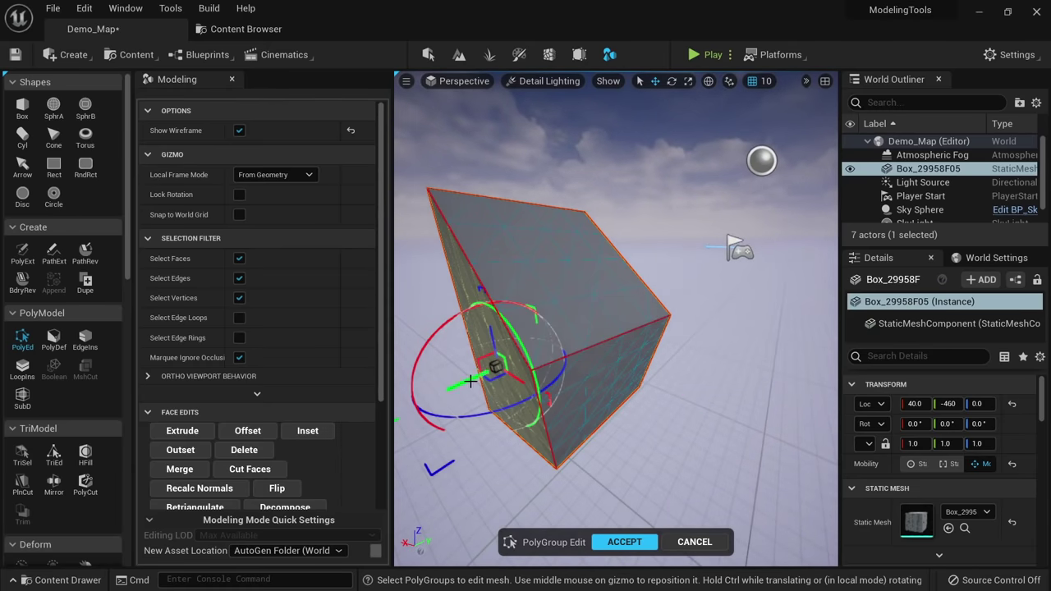
left_click_drag(470, 381, 430, 391)
right_click_drag(513, 275, 464, 259)
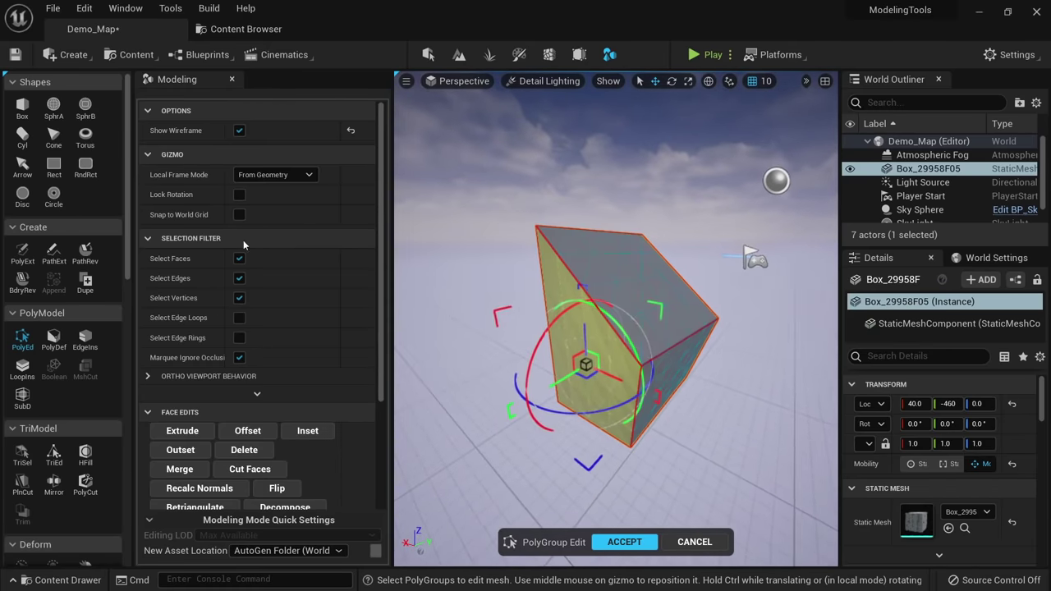
Enable Snap to World Grid, view the box from several sides, and disable the option again.
left_click(239, 214)
left_click_drag(534, 316, 739, 349, "alt")
left_click_drag(575, 238, 407, 250, "alt")
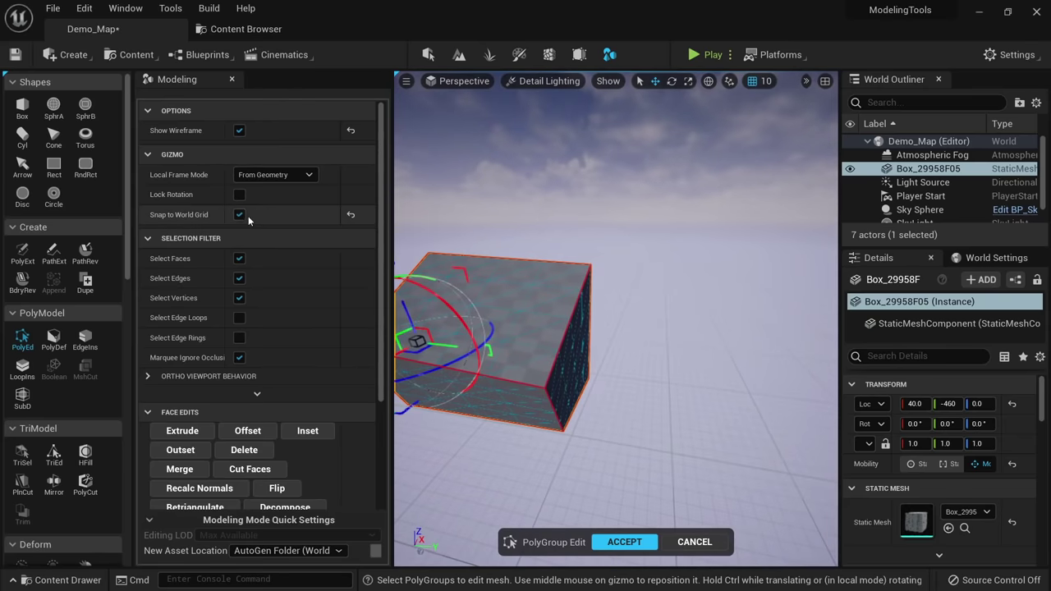
left_click(244, 216)
right_click_drag(577, 353, 577, 326)
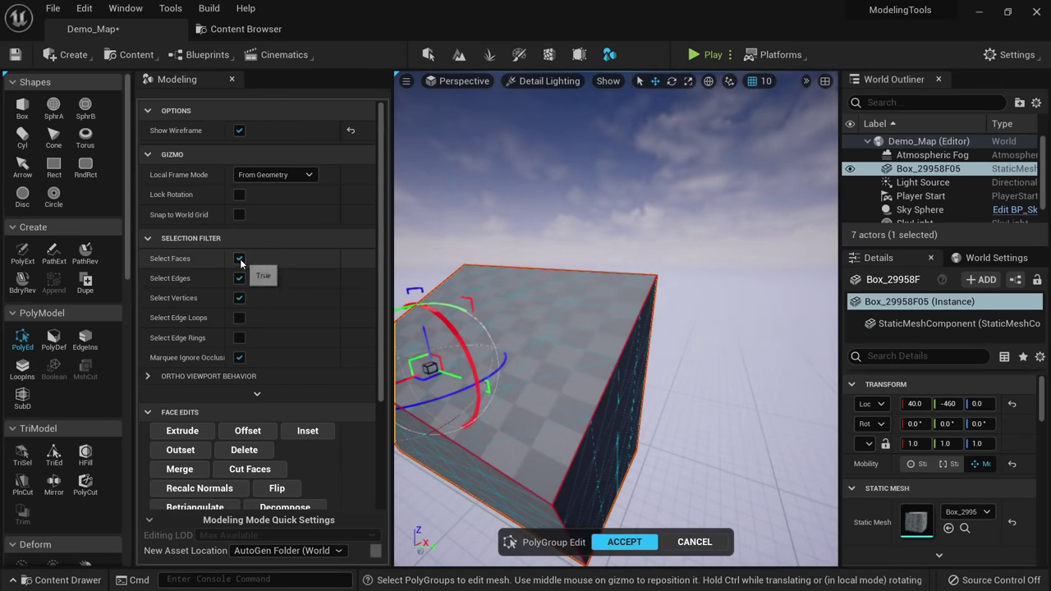
Select the upper edge between the box's top and dark side faces, disable Show Wireframe, and raise the edge.
left_click_drag(526, 365, 530, 316, "alt")
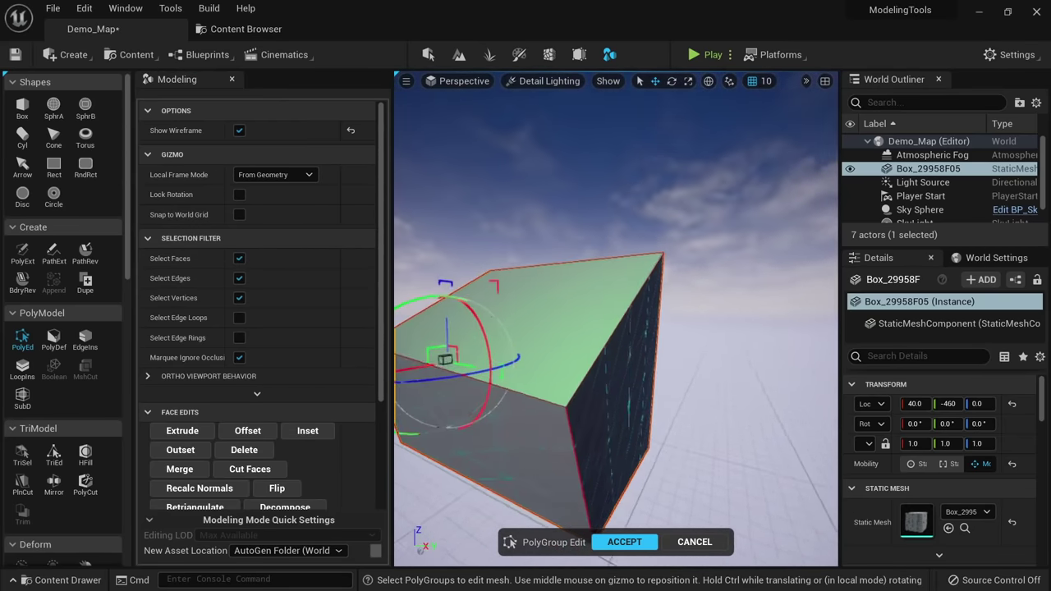
left_click(613, 329)
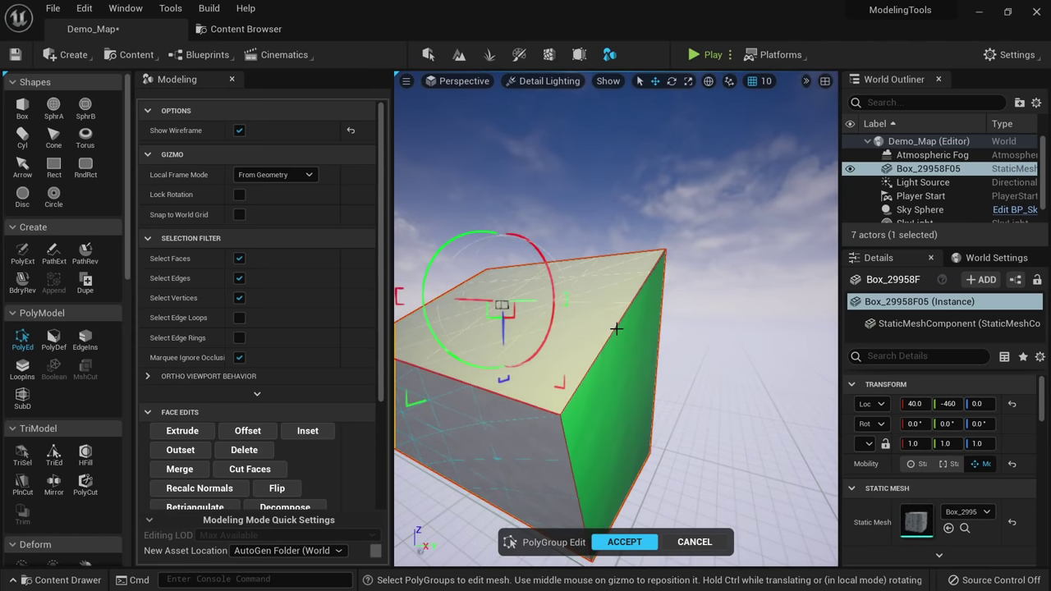
left_click(613, 329)
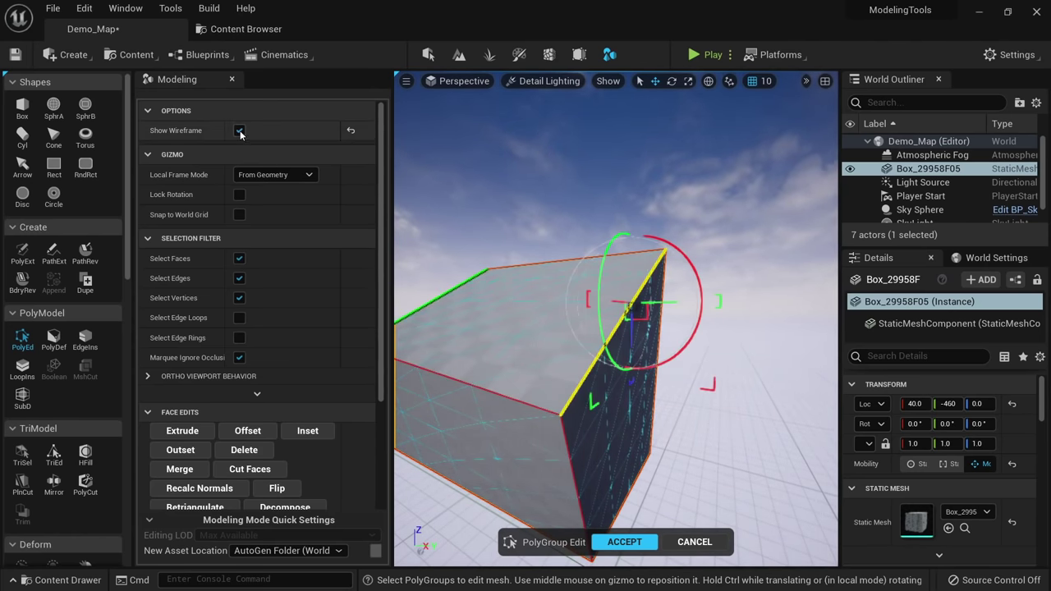
left_click_drag(637, 330, 617, 231)
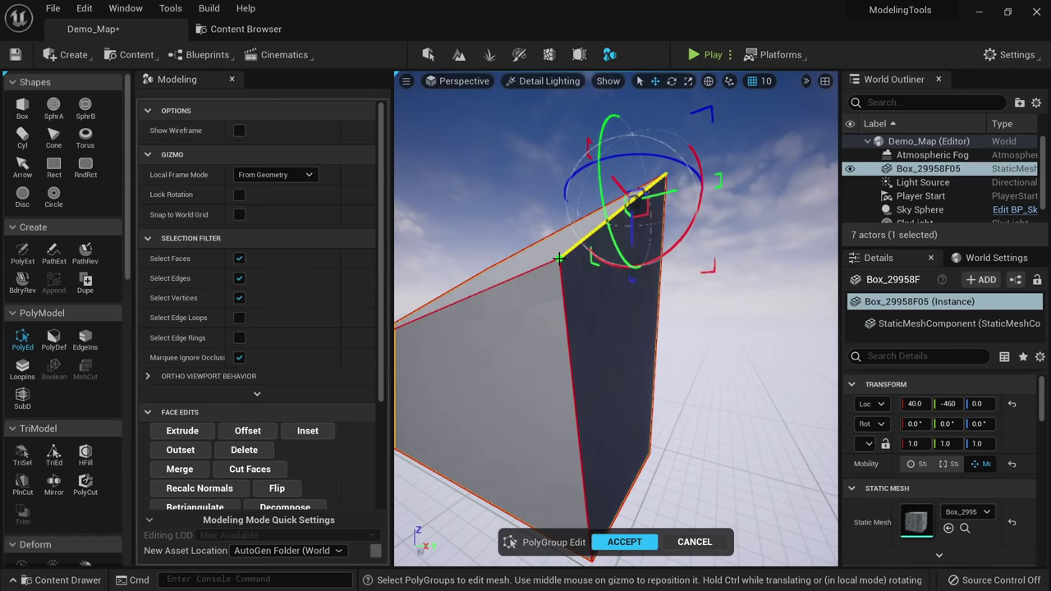
Select the box's near top corner vertex and lower it along the vertical axis.
left_click(558, 257)
left_click_drag(557, 299, 562, 330)
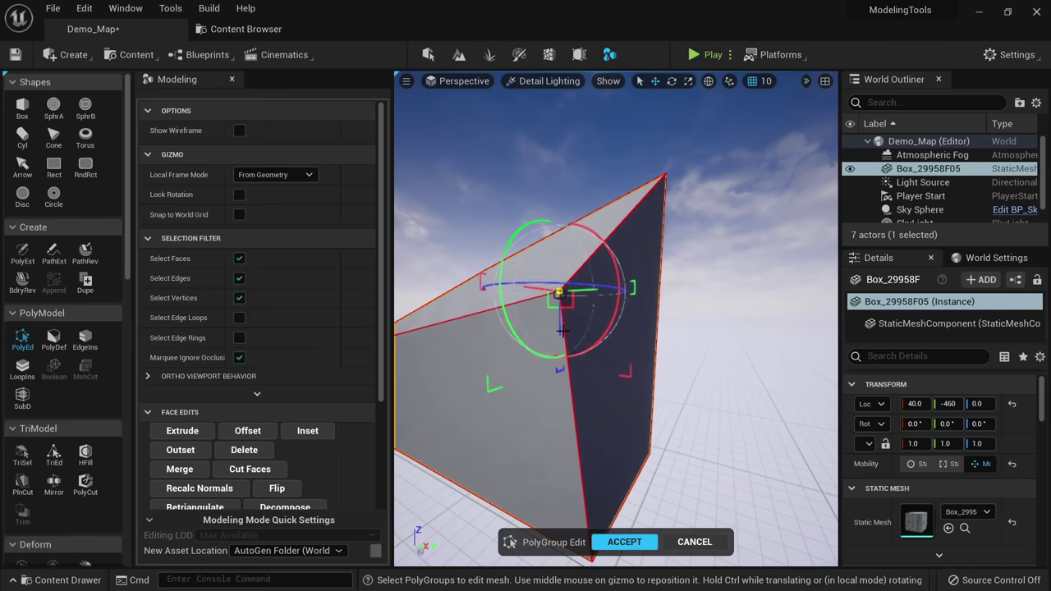
left_click_drag(591, 355, 587, 394, "alt")
left_click_drag(575, 287, 575, 244, "alt")
Turn off Select Faces, nudge the upper side edge along the green axis, select the near corner vertex, and re-enable Select Faces.
left_click(583, 274)
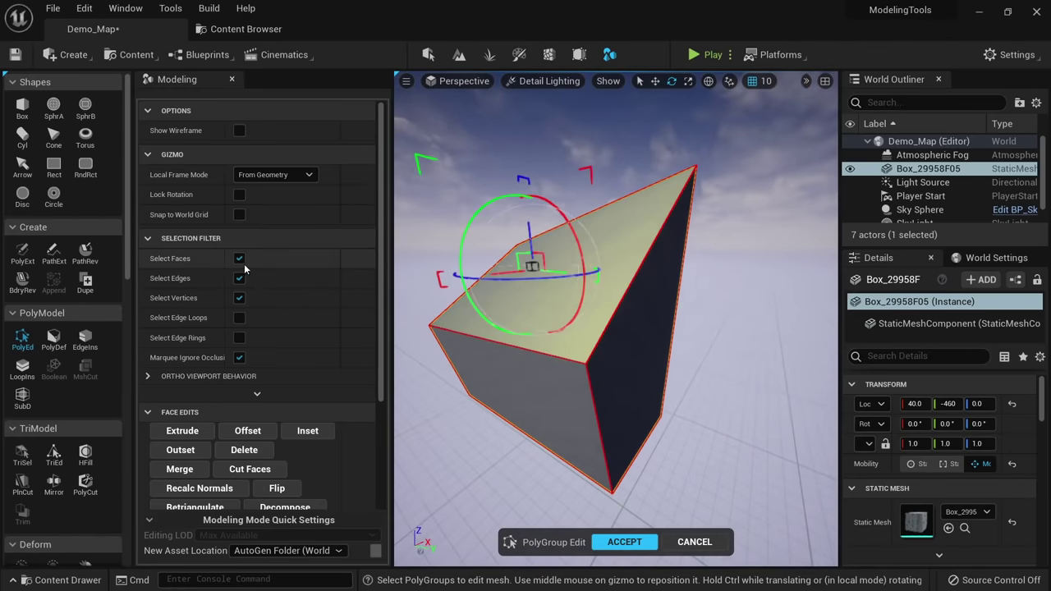
left_click(540, 393)
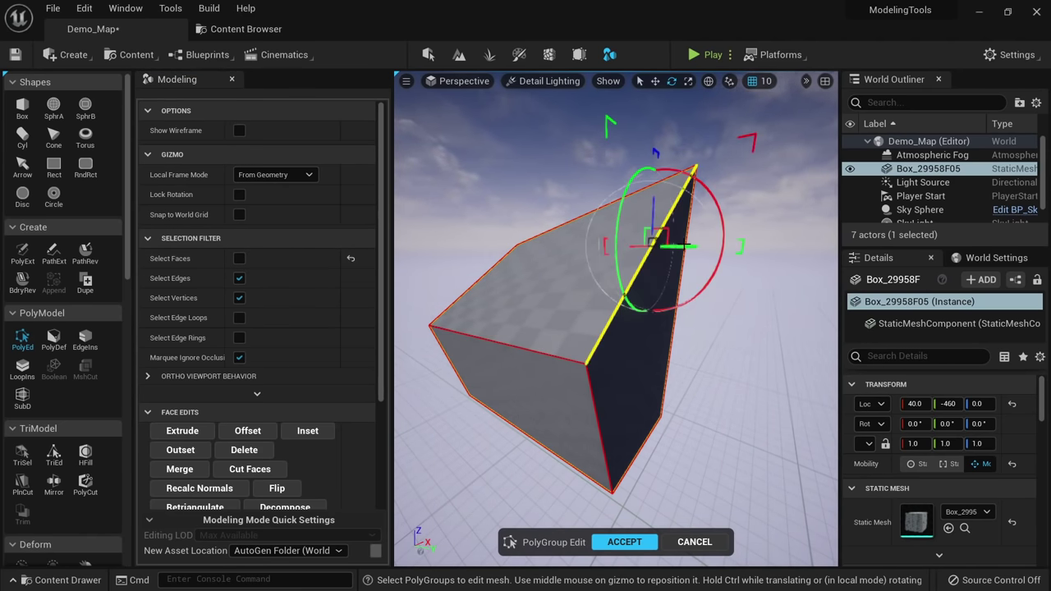
left_click_drag(685, 245, 688, 246)
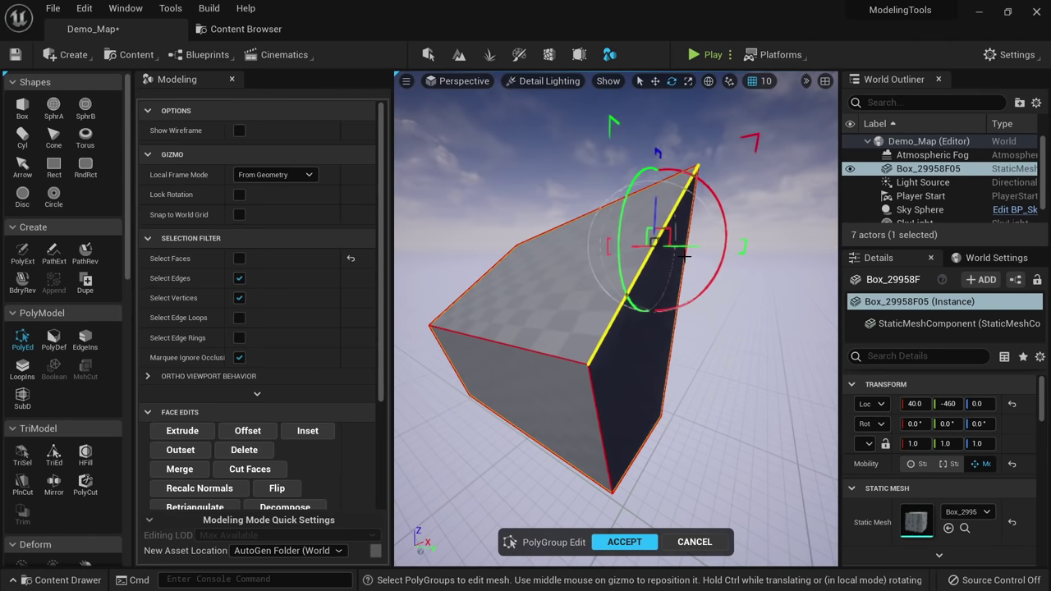
left_click(587, 364)
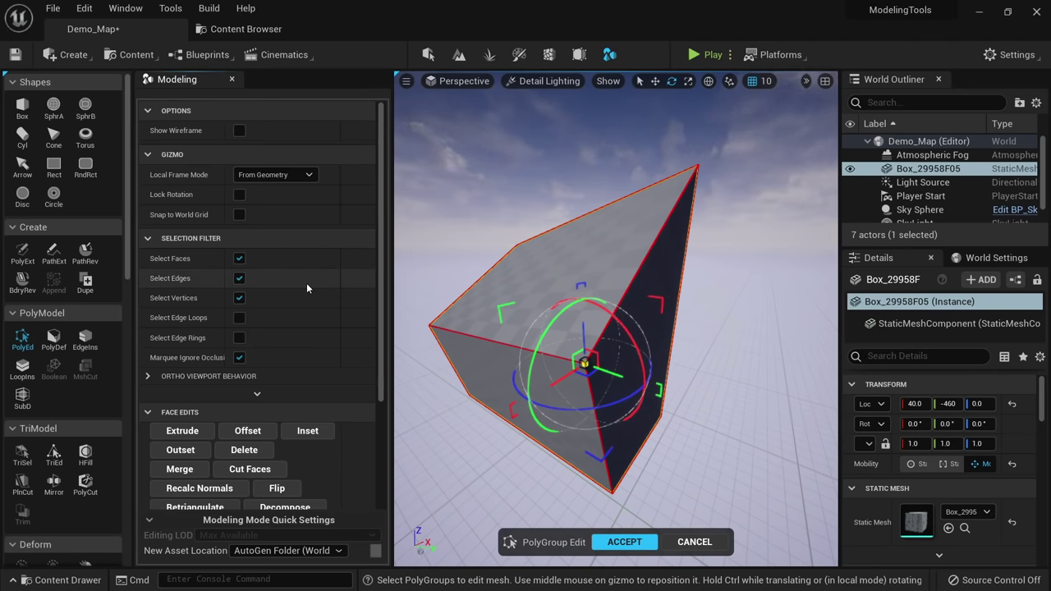
Enable Select Edge Loops in the selection filter and try it on the box's front and side upper edges.
left_click(239, 318)
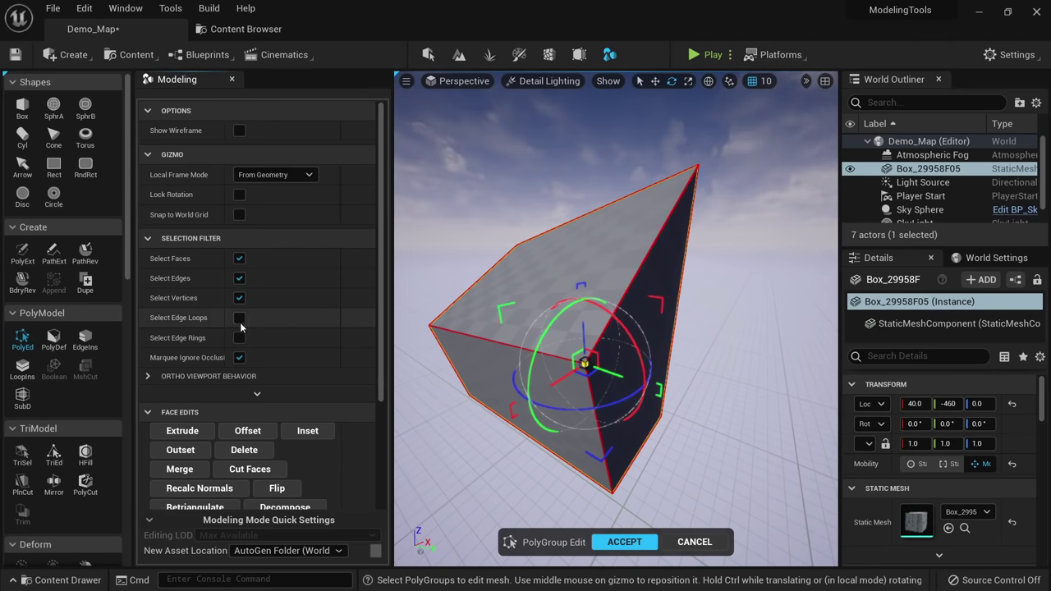
left_click(469, 333)
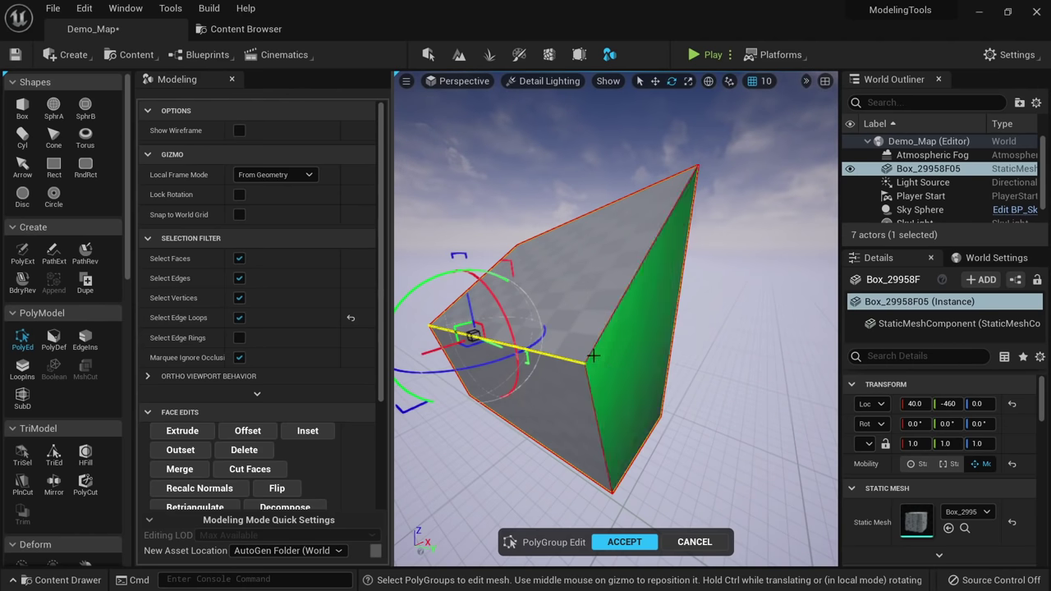
left_click(652, 242)
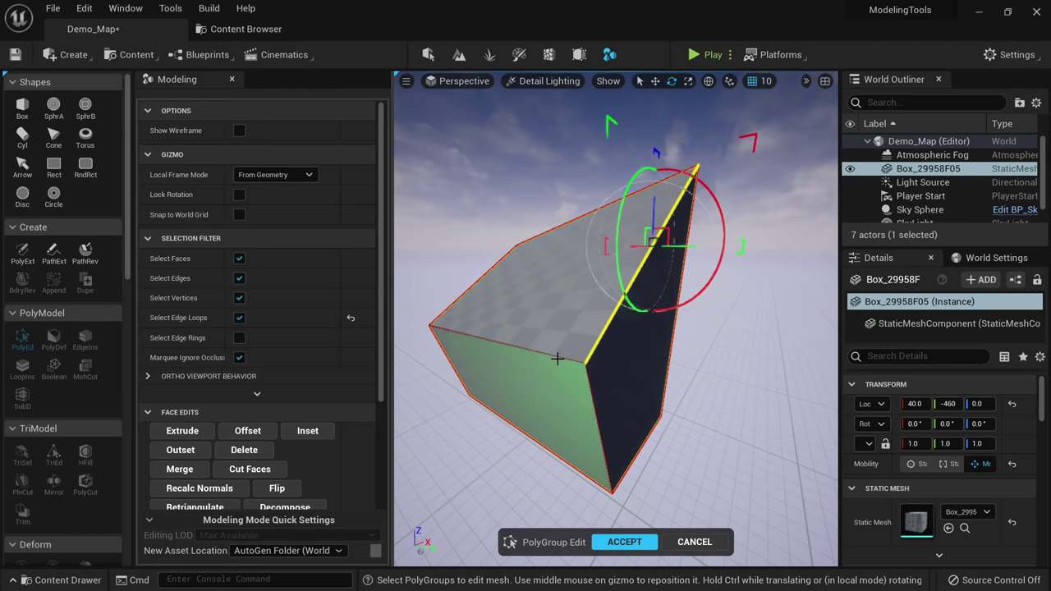
left_click(558, 358)
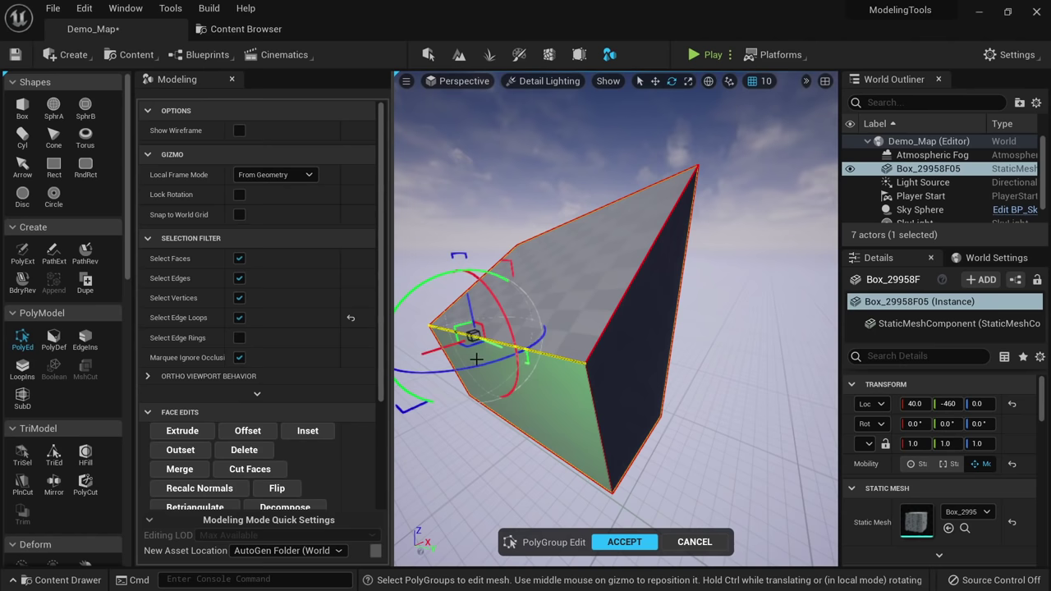
Enable Select Edge Rings and select the box's edge rings in both directions.
left_click(239, 340)
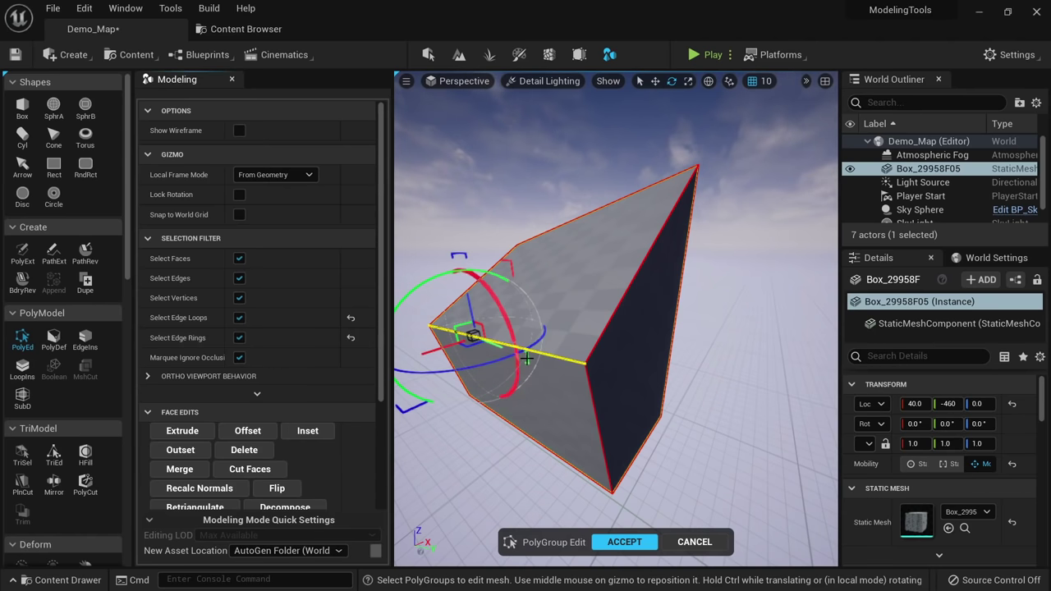
left_click(547, 355)
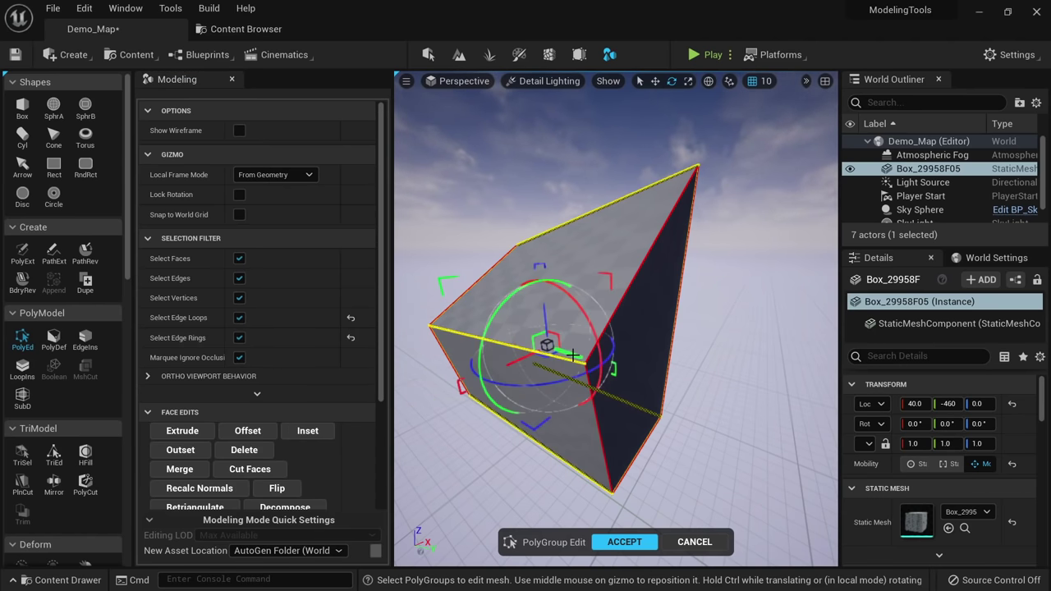
right_click_drag(573, 356, 673, 353)
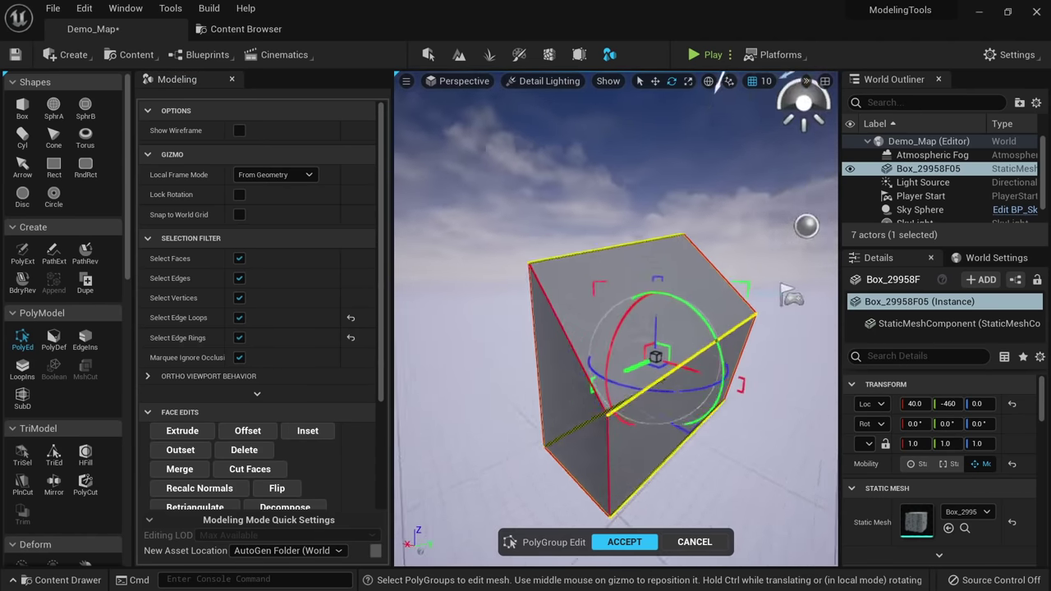
left_click_drag(714, 353, 549, 322, "alt")
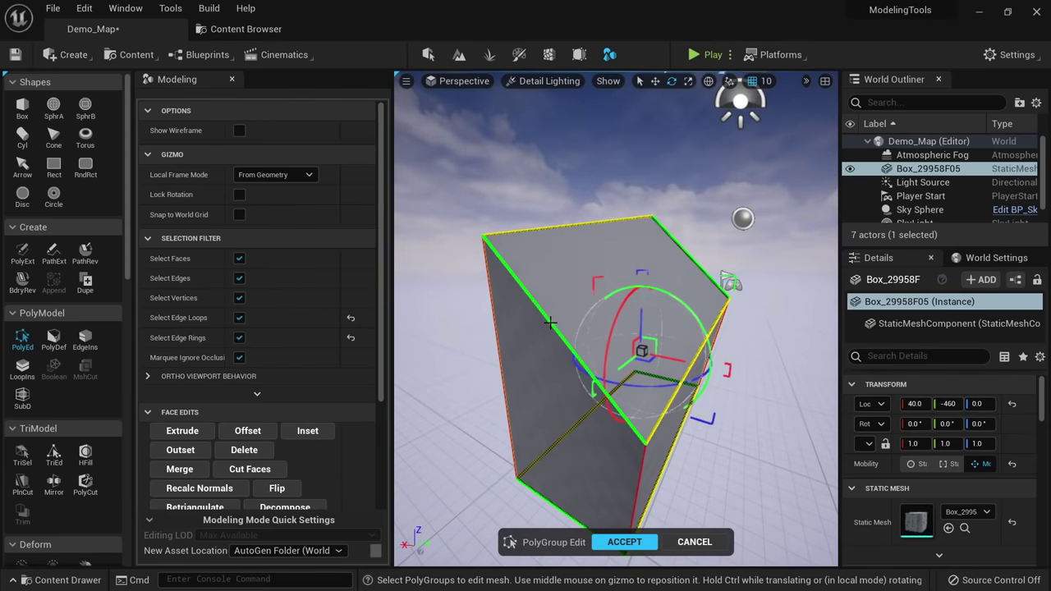
mouse_move(554, 328)
right_mouse_down()
mouse_move(538, 325)
mouse_move(583, 333)
mouse_move(557, 326)
right_mouse_up()
Capture a screen area around the box, trace the edge rings over it in red, and discard the capture.
key("Print")
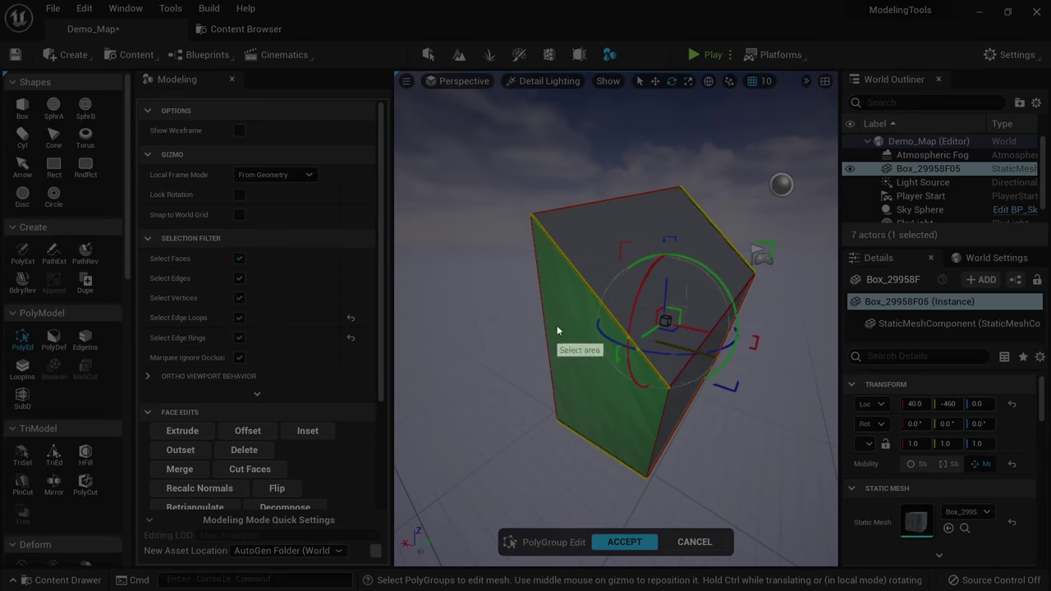
mouse_move(270, 72)
left_mouse_down()
mouse_move(407, 143)
mouse_move(972, 568)
left_mouse_up()
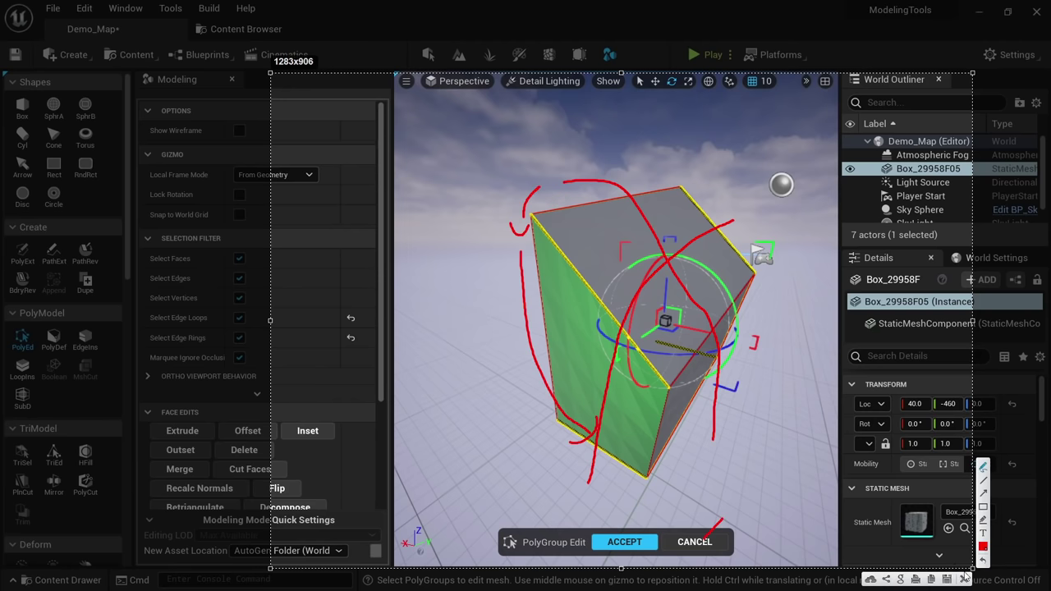
left_click(966, 578)
mouse_move(771, 444)
left_mouse_down("alt")
mouse_move(739, 447)
mouse_move(788, 509)
mouse_move(755, 447)
left_mouse_up("alt")
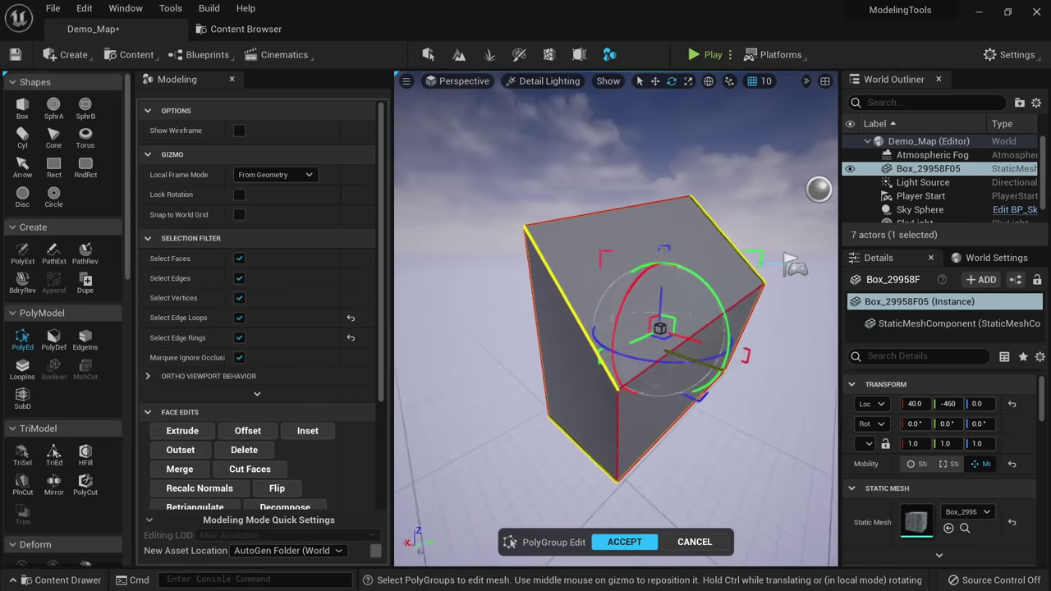
mouse_move(656, 370)
right_mouse_down()
mouse_move(723, 371)
mouse_move(661, 362)
right_mouse_up()
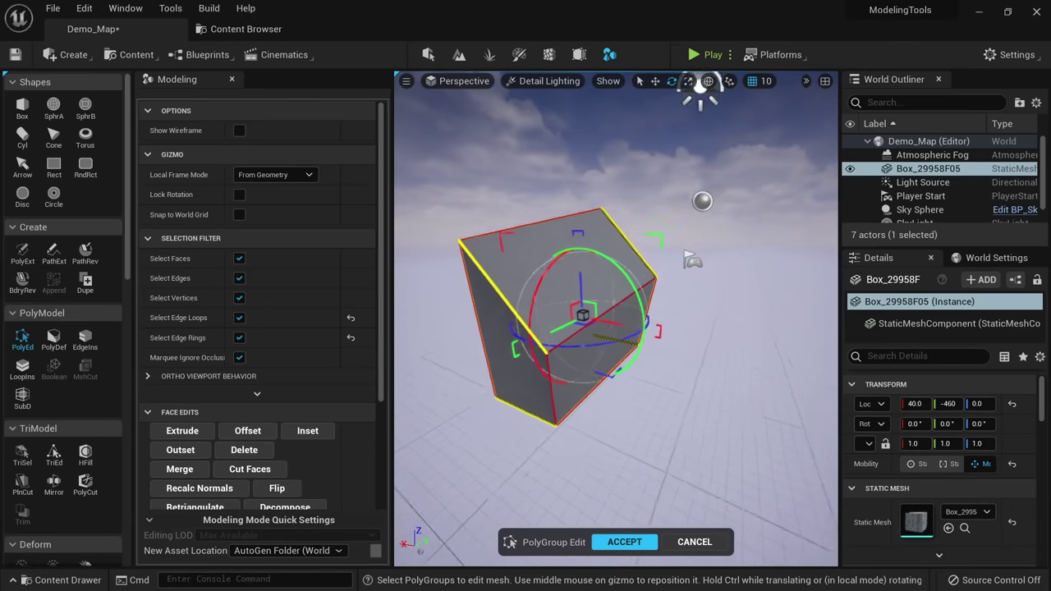
mouse_move(718, 429)
right_mouse_down()
mouse_move(693, 425)
mouse_move(718, 429)
right_mouse_up()
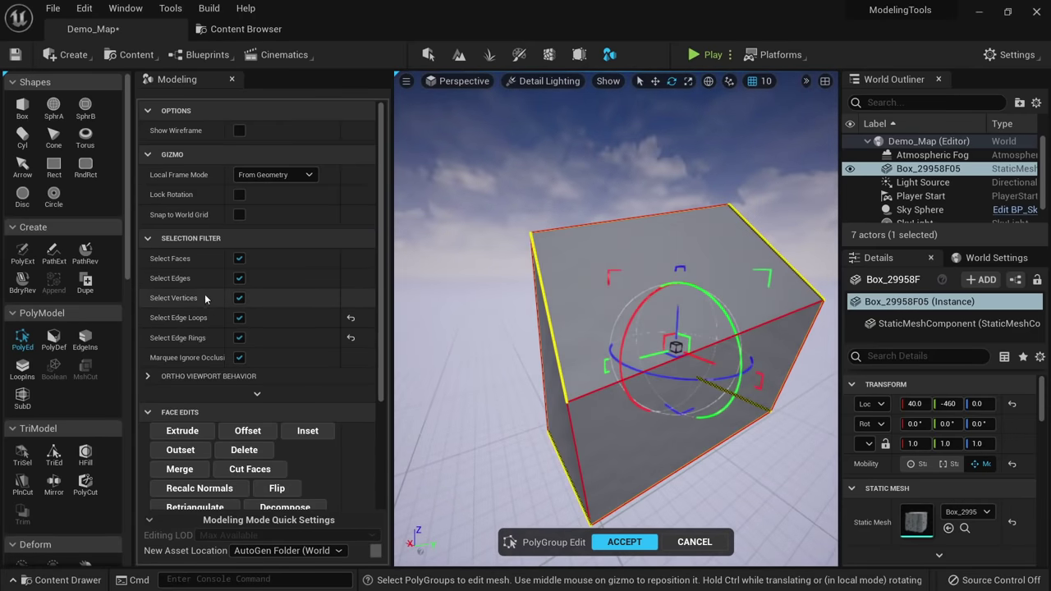
Select the box's sloped top face and extrude it outward along the Selection Normal.
scroll(279, 288, "down", 3)
left_click_drag(556, 301, 596, 361, "alt")
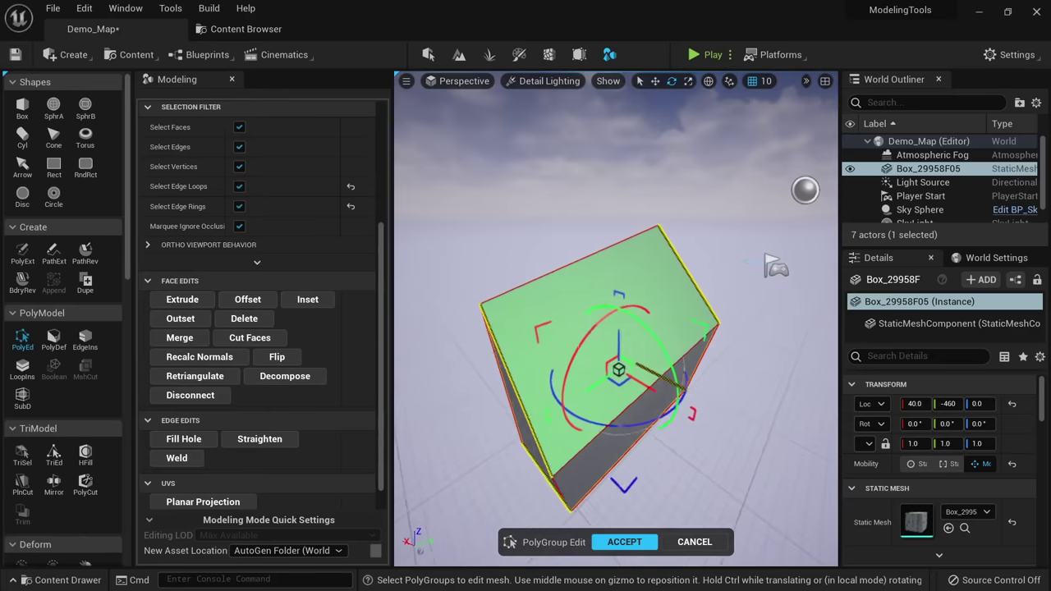
right_click_drag(556, 300, 469, 284)
left_click(490, 317)
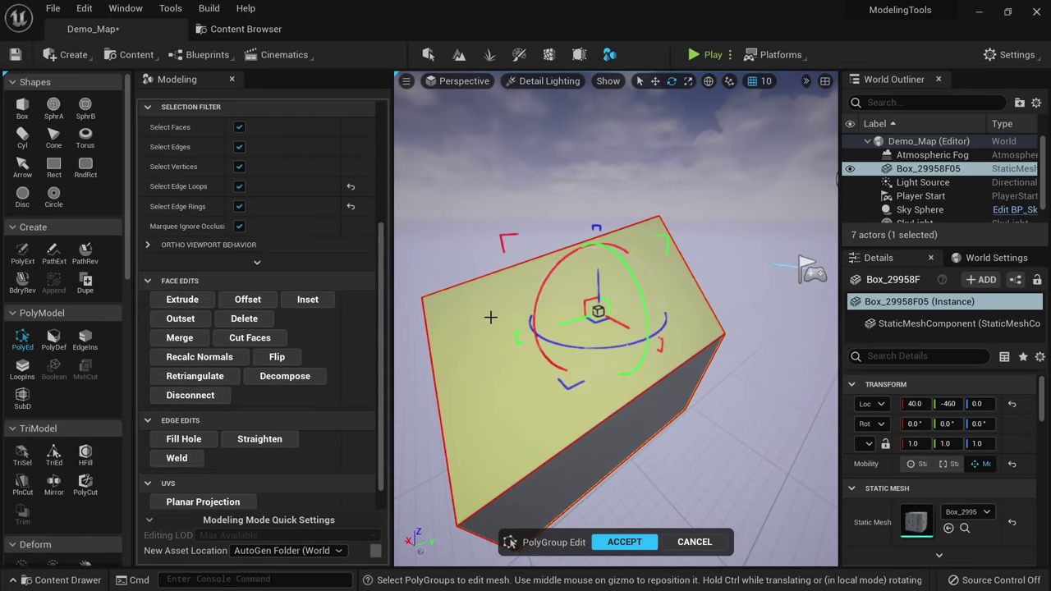
left_click_drag(490, 317, 501, 284, "alt")
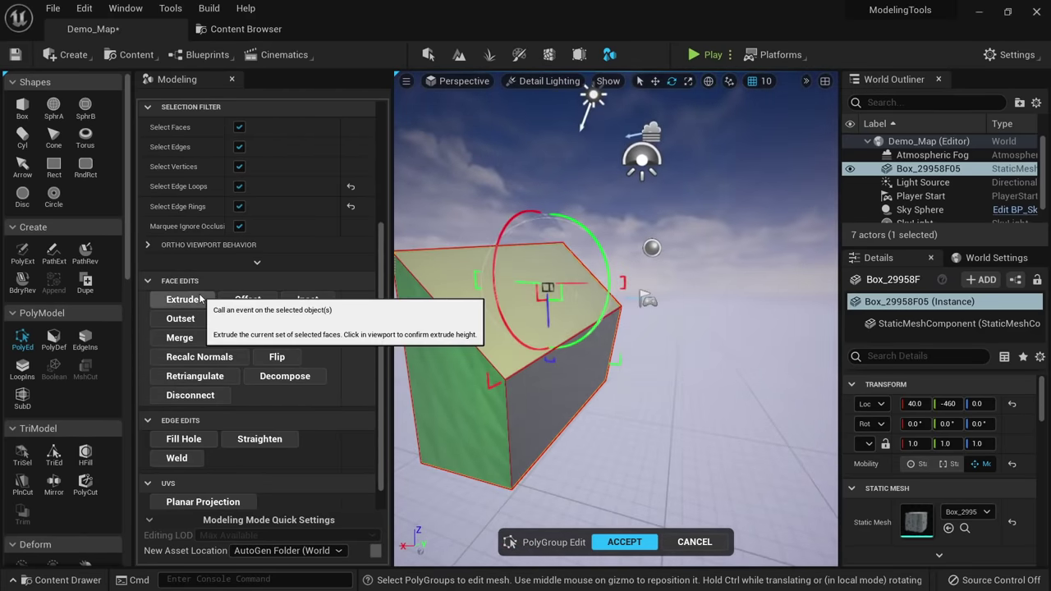
left_click(182, 298)
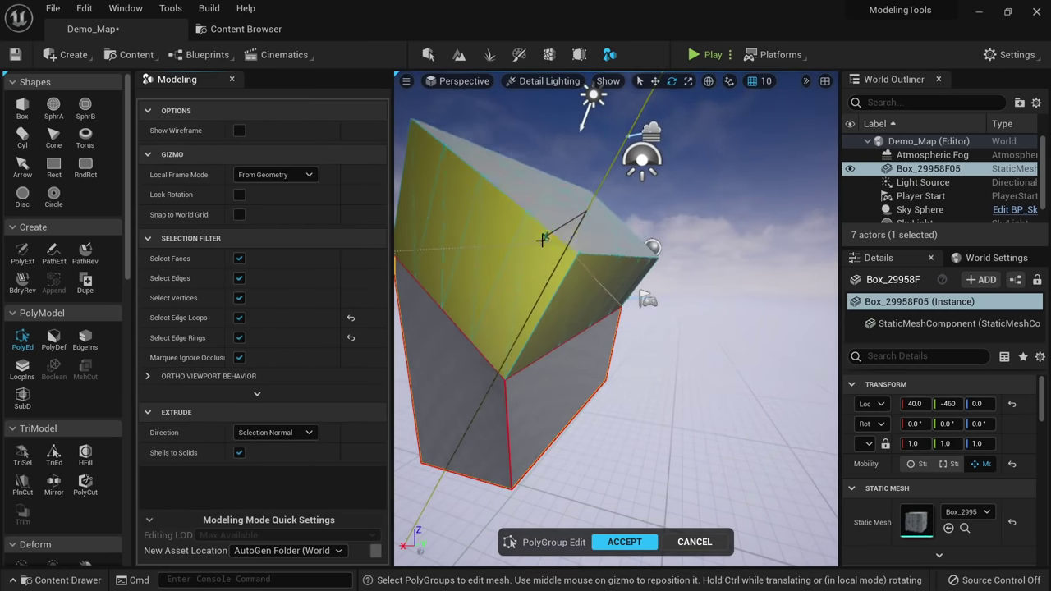
left_click_drag(539, 261, 542, 307, "alt")
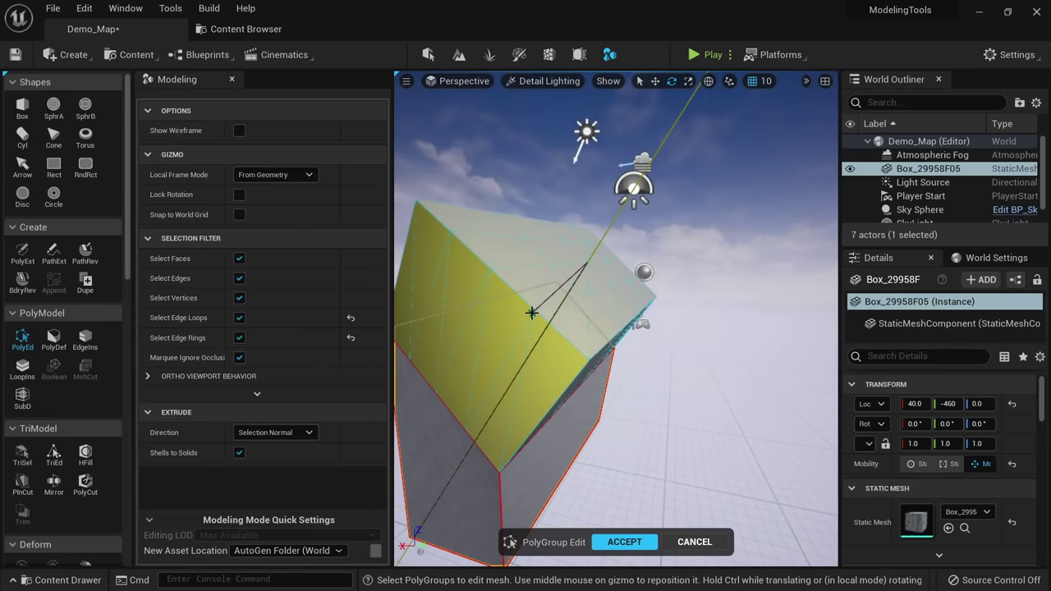
left_click(532, 313)
right_click_drag(532, 312, 507, 312)
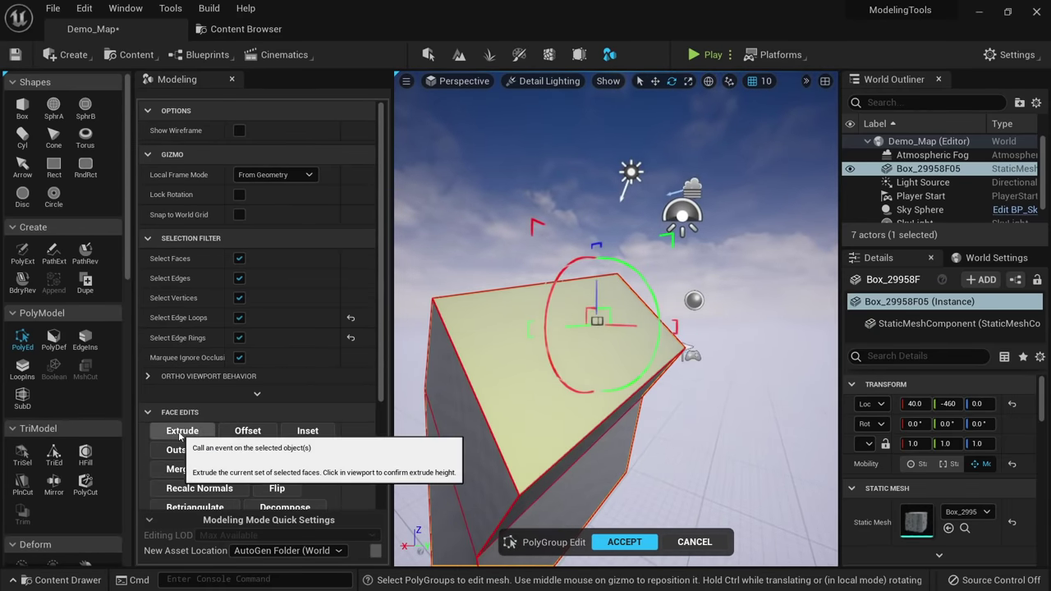
Extrude the selected top face again with the extrude direction set to Local Z.
left_click(184, 432)
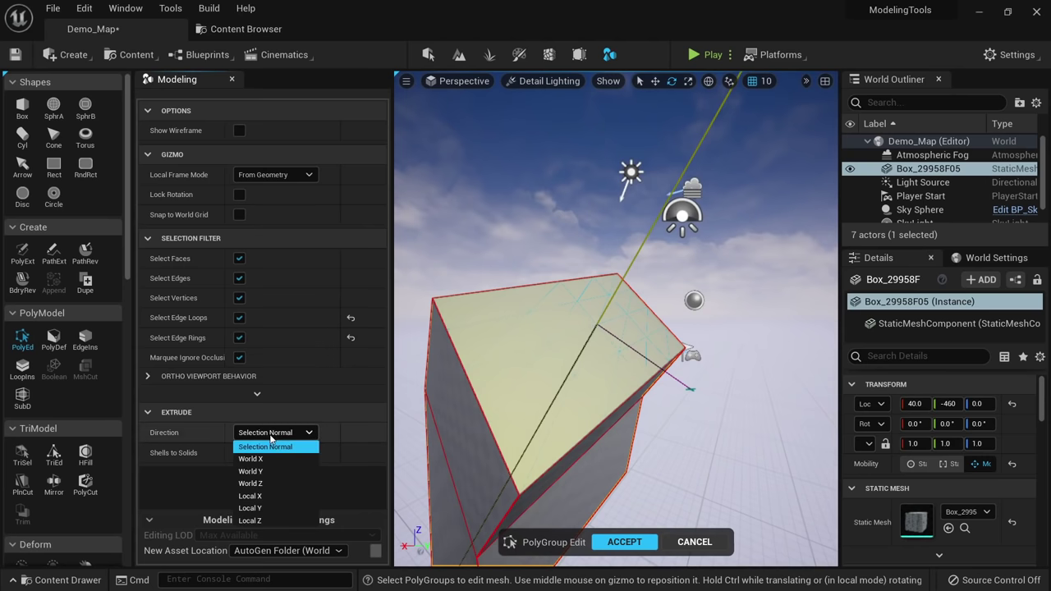
left_click(261, 520)
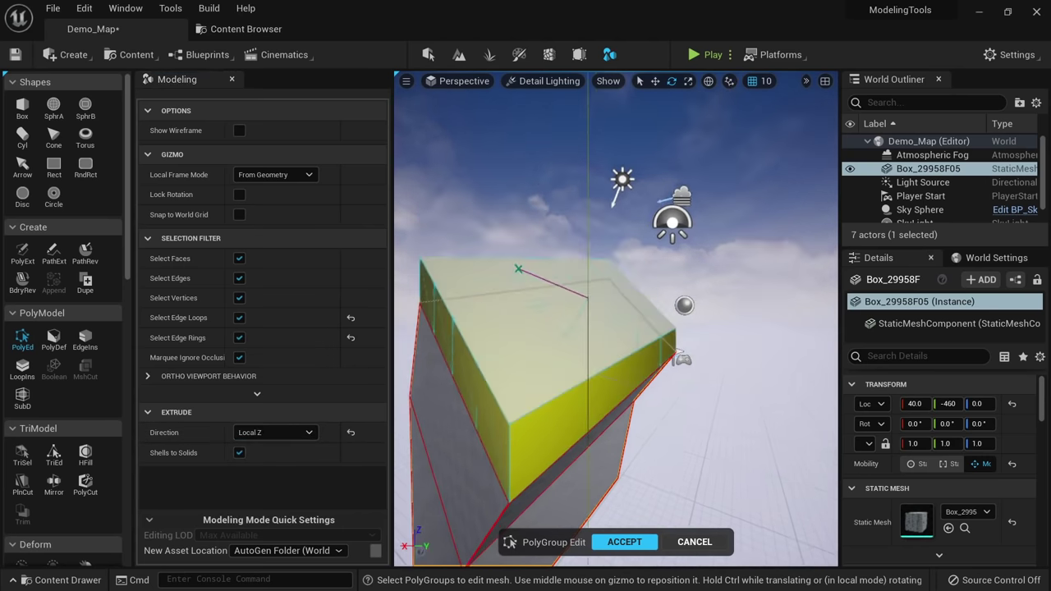
right_click_drag(575, 323, 577, 312)
left_click(621, 216)
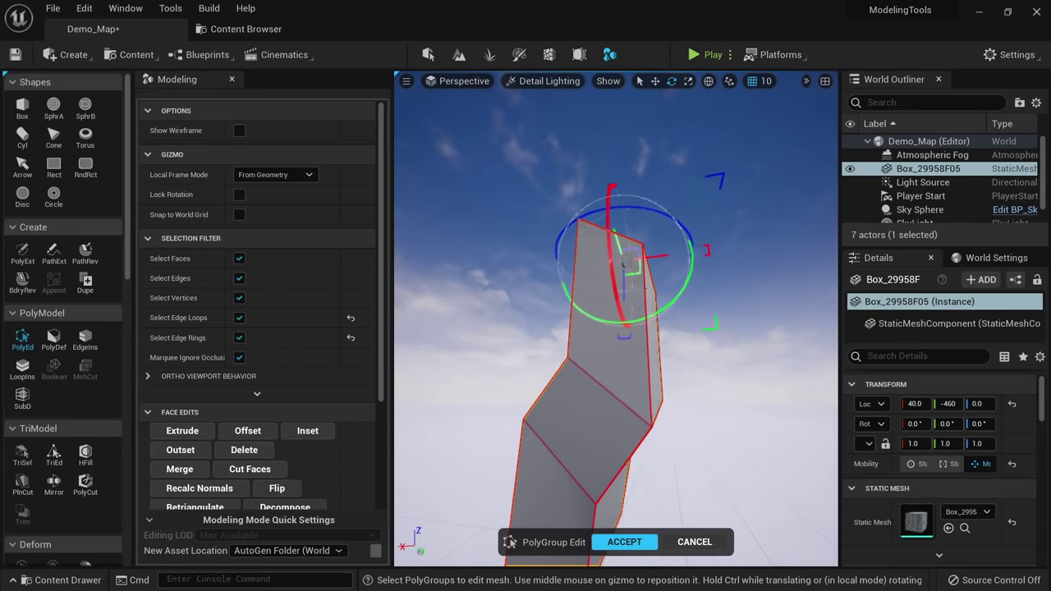
Try another extrusion of the top face along the Selection Normal, and discard the PolyGroup edits.
key("f")
left_click(173, 431)
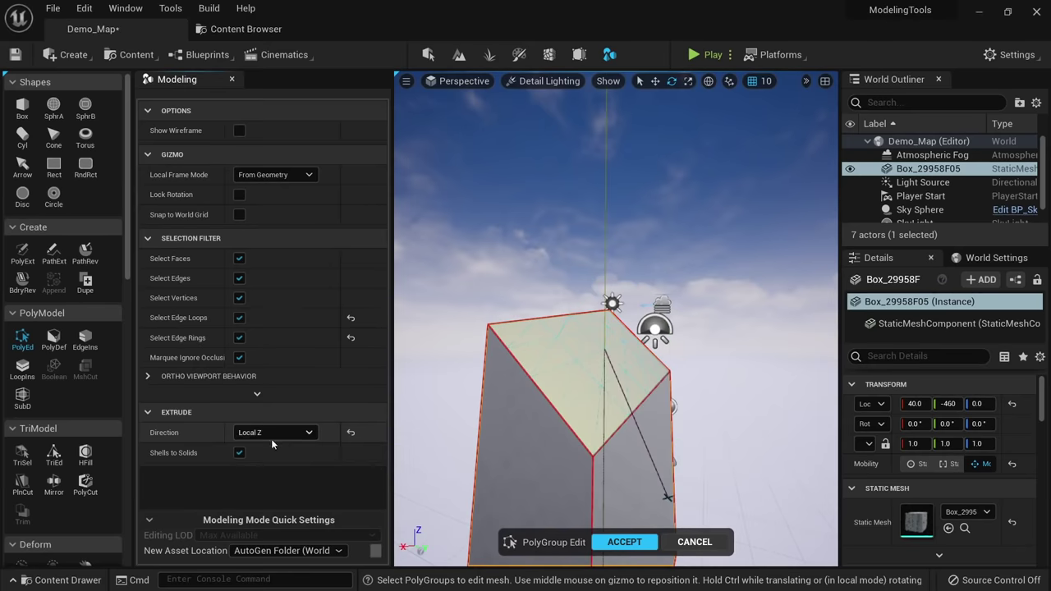
left_click(267, 436)
left_click(270, 446)
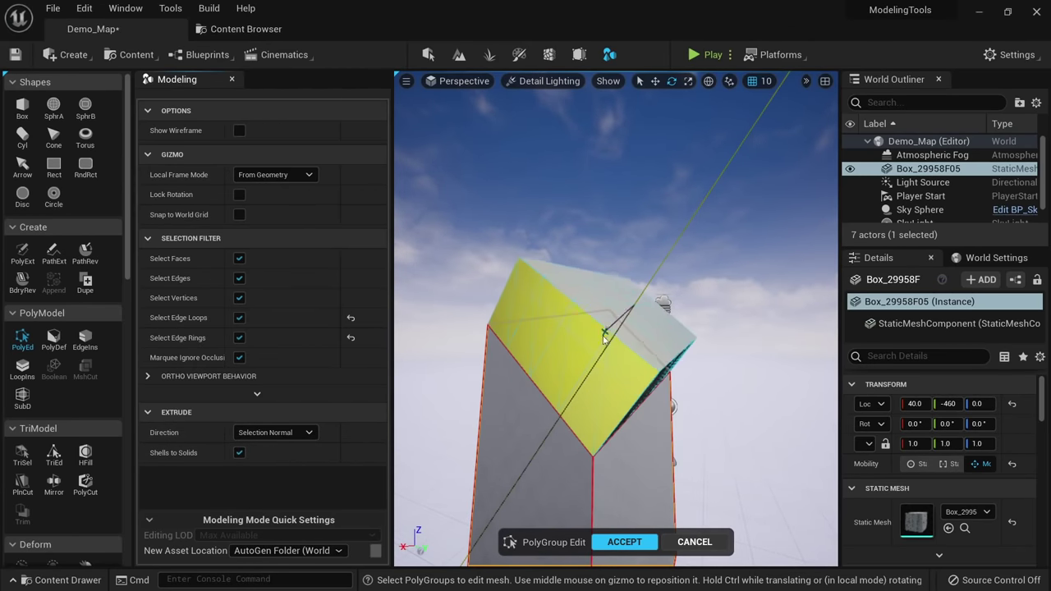
left_click_drag(637, 347, 609, 339, "alt")
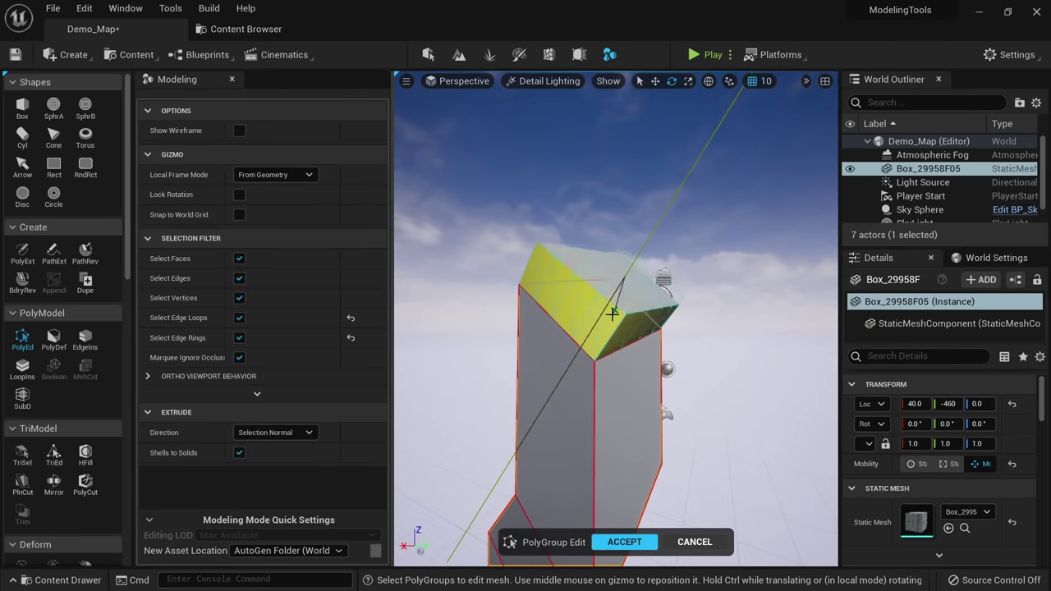
key("Escape")
mouse_move(587, 440)
right_mouse_down()
mouse_move(587, 460)
mouse_move(587, 440)
right_mouse_up()
key("w")
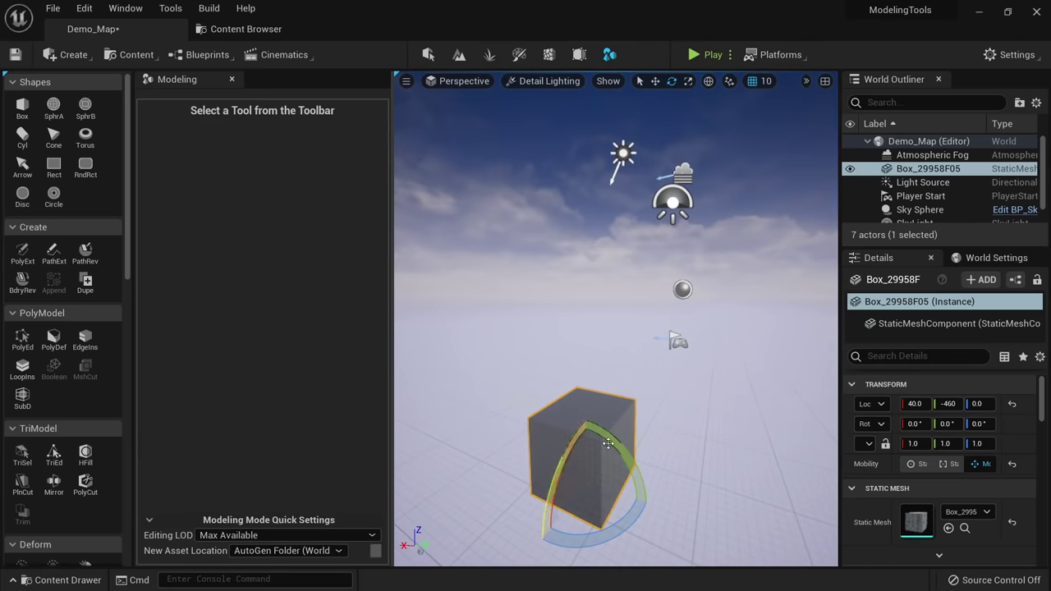
Start a PolyGroup edit on the box and raise its top face to form a tall column.
left_click(22, 340)
left_click(578, 401)
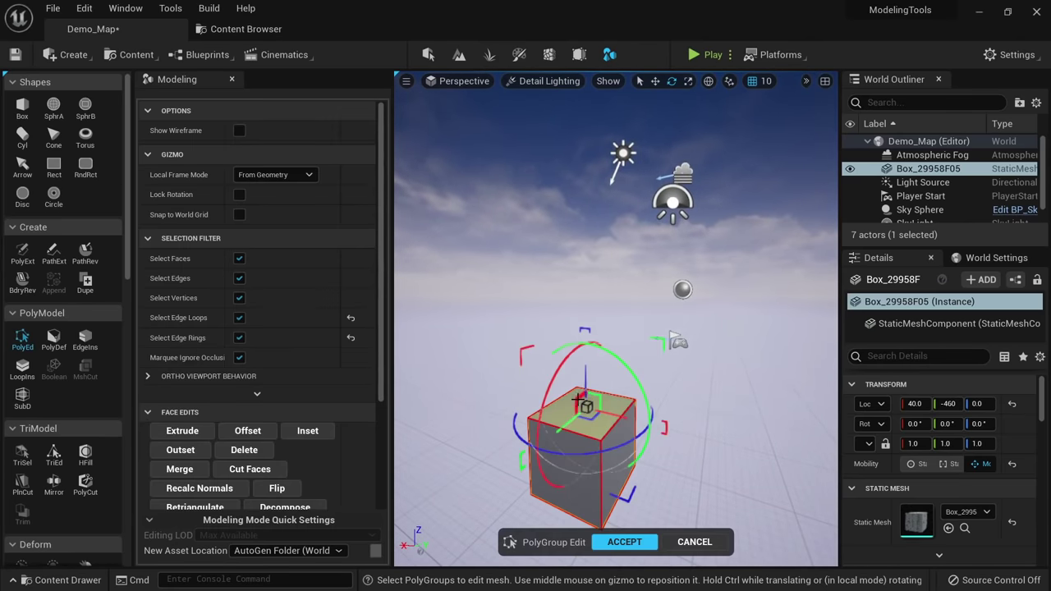
left_click_drag(585, 366, 589, 221)
right_click_drag(621, 373, 622, 398)
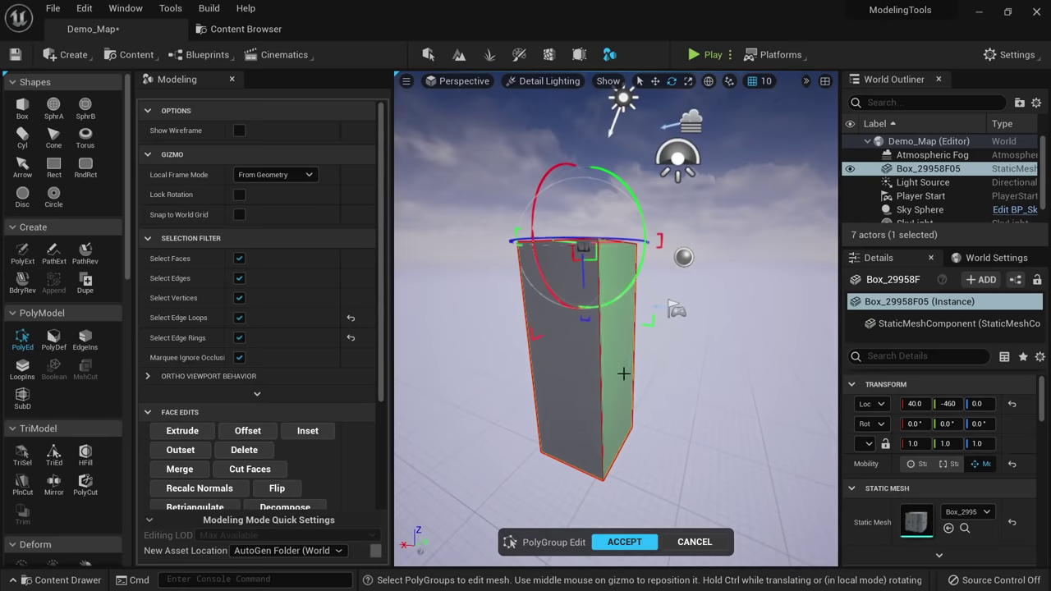
Turn off edge loop and edge ring selection, and move one bottom edge of the column inward.
left_click(566, 370)
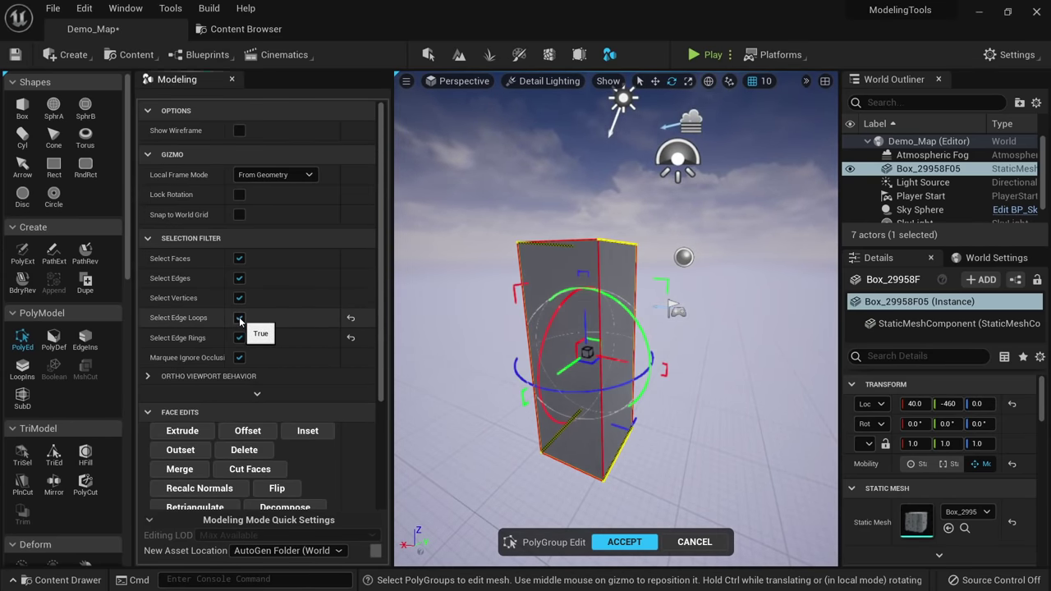
left_click(239, 318)
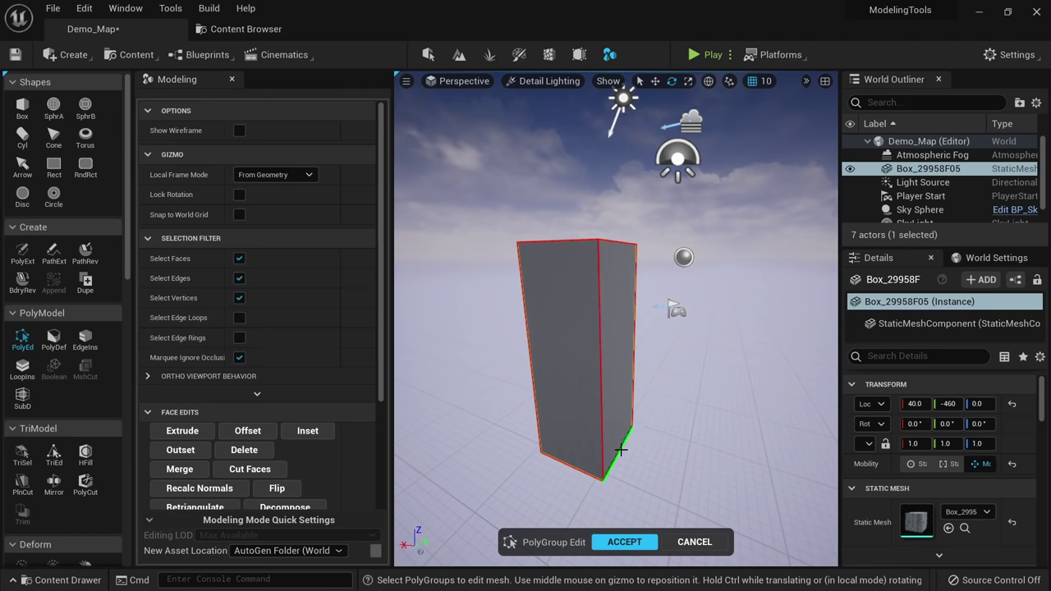
left_click_drag(642, 459, 606, 457)
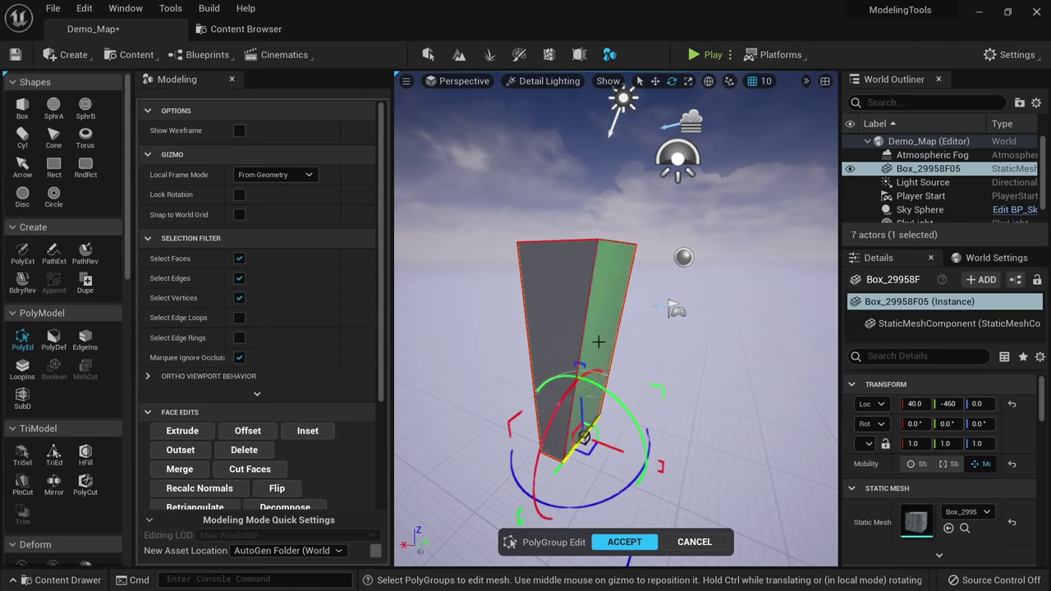
Move the column's narrow side face outward and accept the PolyGroup edit.
left_click(599, 342)
left_click_drag(622, 358, 650, 376)
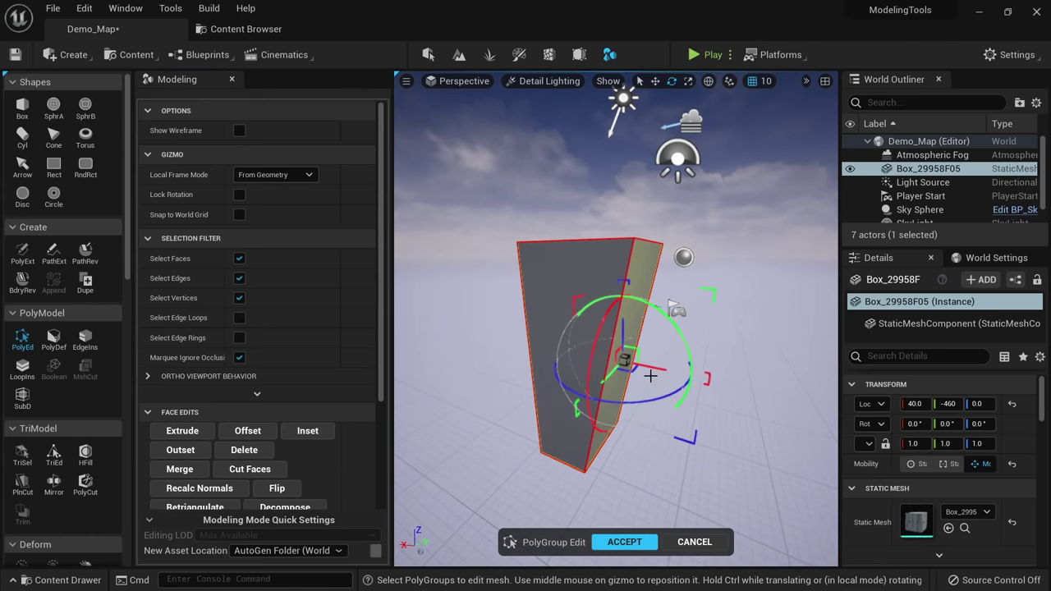
left_click(627, 542)
Reopen PolyGroup editing and offset the column's top face inward to form a sunken recess.
right_click_drag(596, 354, 525, 346)
left_click(32, 349)
scroll(305, 359, "down", 4)
left_click(524, 345)
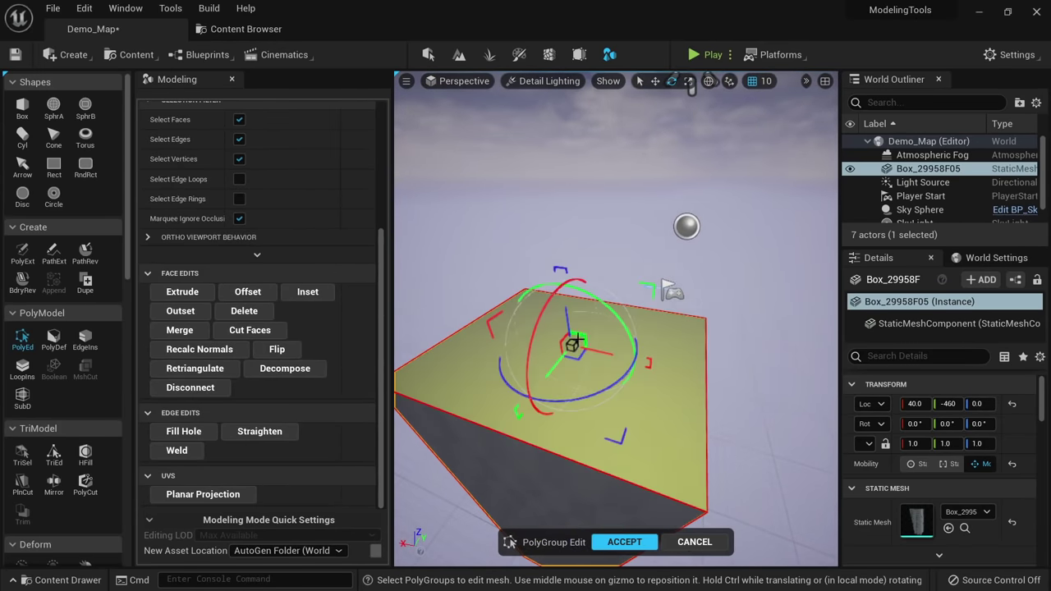
left_click(261, 294)
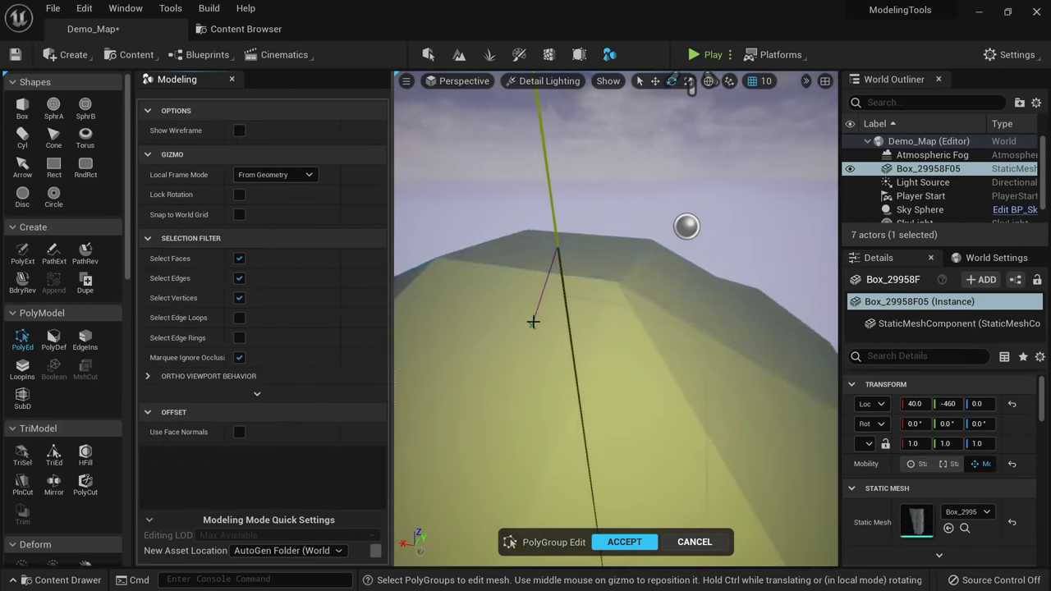
right_click_drag(533, 321, 533, 298)
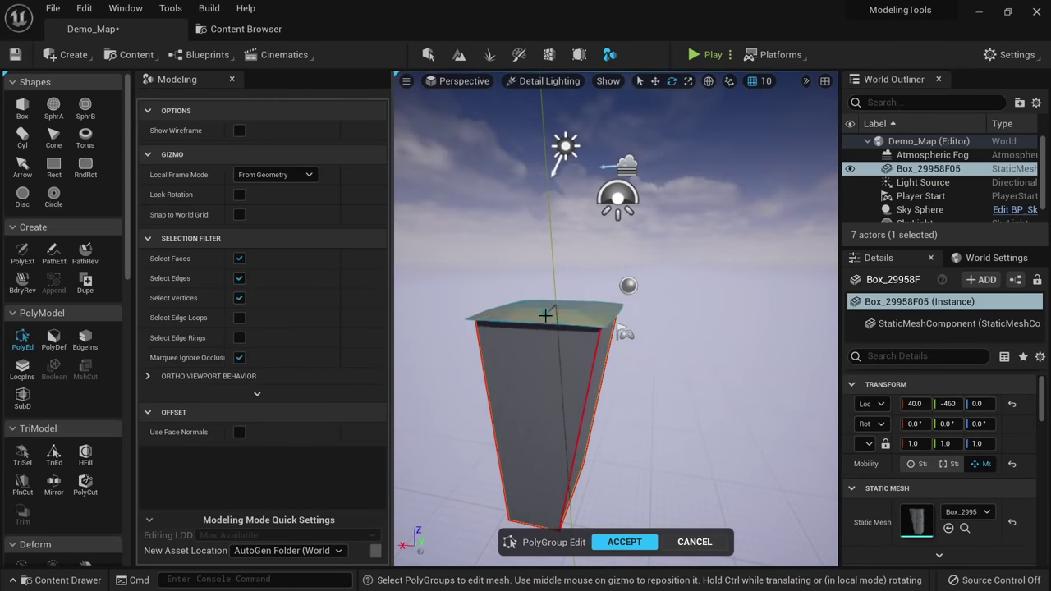
mouse_move(550, 332)
right_mouse_down()
mouse_move(535, 332)
mouse_move(549, 331)
right_mouse_up()
key("w")
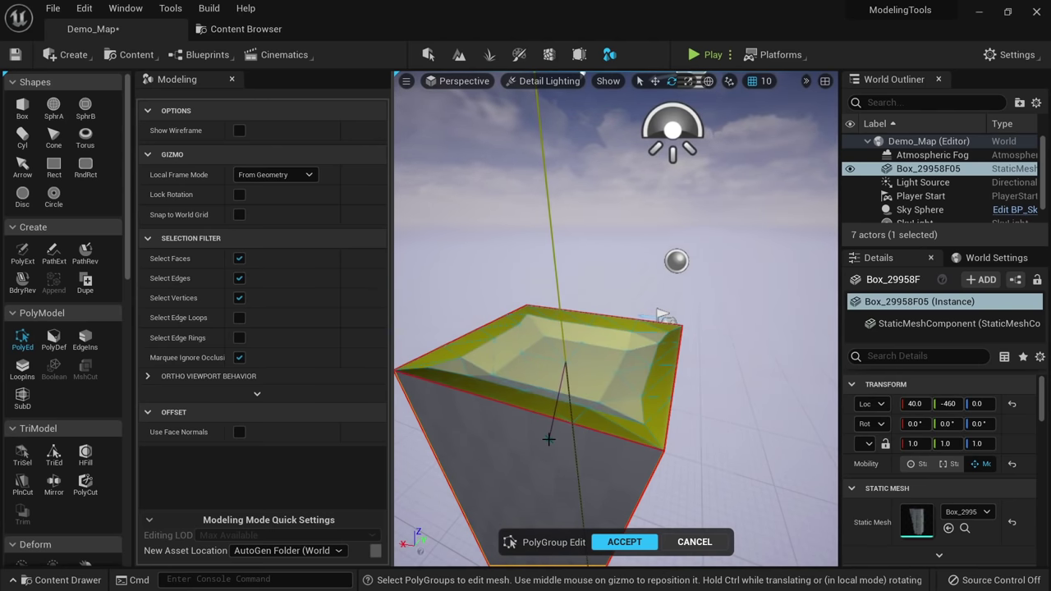
left_click(550, 403)
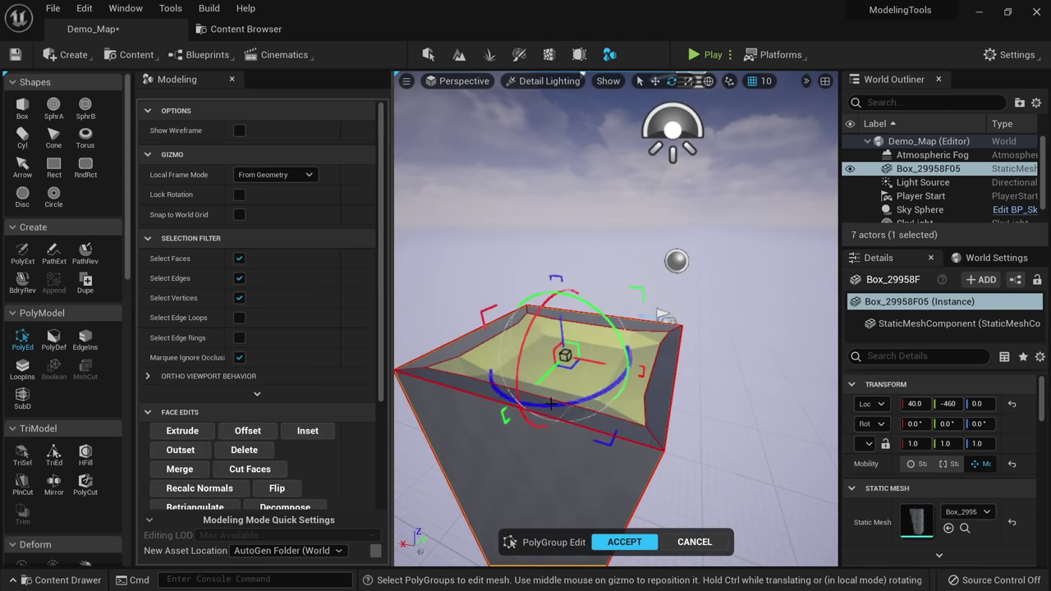
Select the column's wide side face and inset it by a narrow margin.
right_click_drag(562, 346, 639, 320)
key("w")
key("s")
key("w")
left_click(537, 402)
key("s")
right_click_drag(537, 402, 492, 402)
key("w")
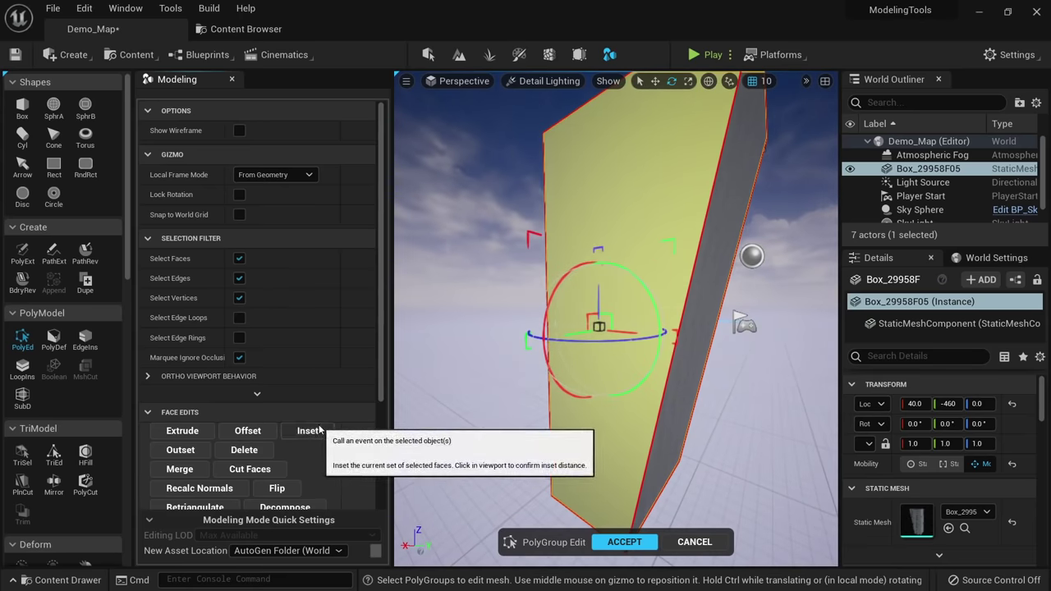
left_click(320, 430)
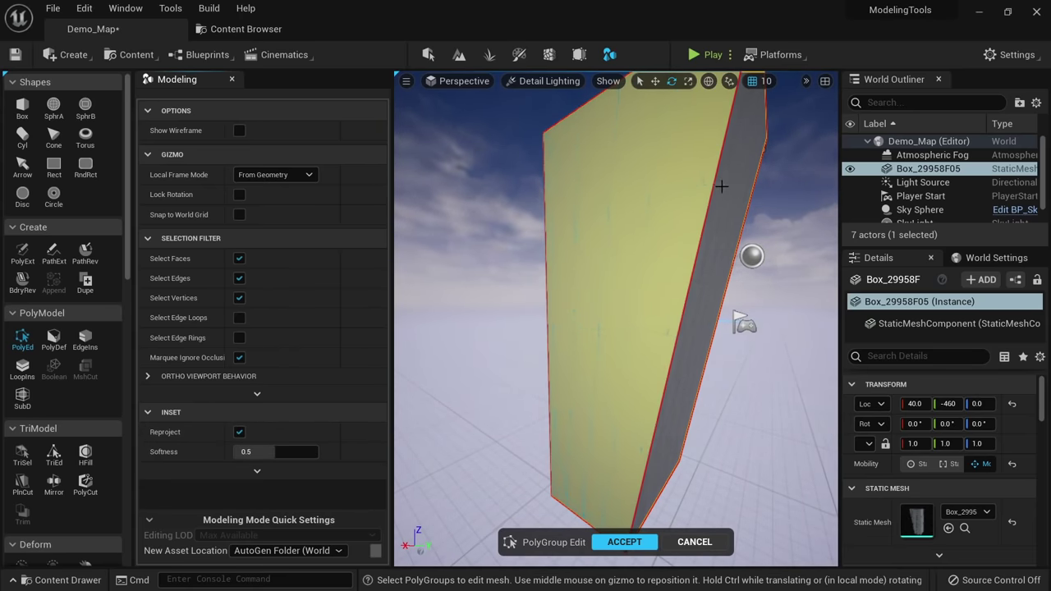
left_click(687, 215)
Extrude the inset side face outward along the Selection Normal into a protruding block.
right_click_drag(661, 244, 768, 259)
key("a")
key("w")
key("s")
key("a")
mouse_move(646, 326)
left_mouse_down()
mouse_move(658, 329)
mouse_move(632, 322)
left_mouse_up()
left_click(200, 430)
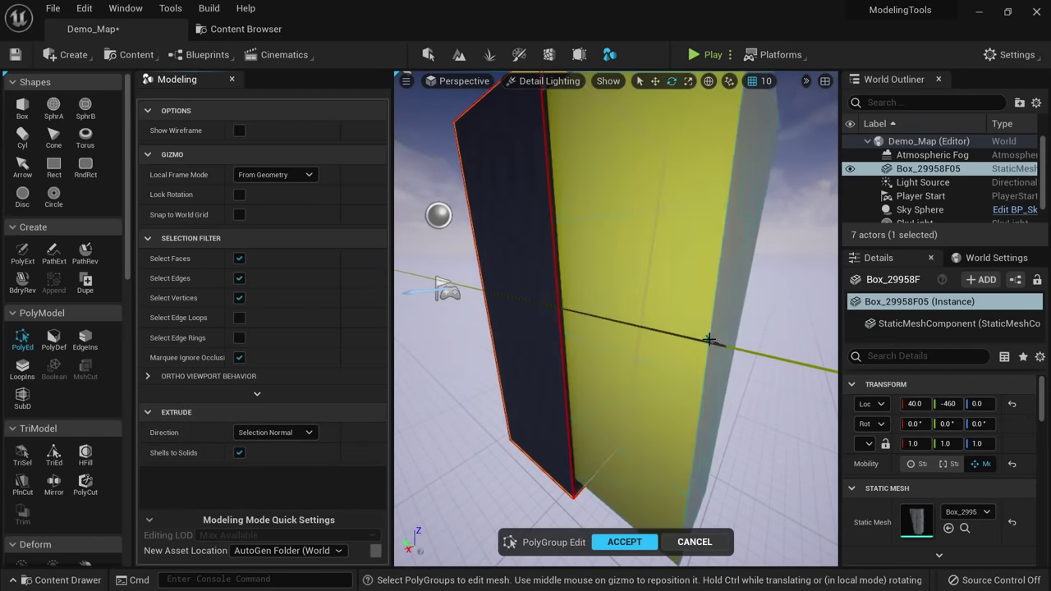
left_click(721, 343)
right_click_drag(721, 343, 722, 333)
Outset the protruding block's end face slightly to create a thin rim around it.
left_click_drag(616, 328, 616, 329, "alt")
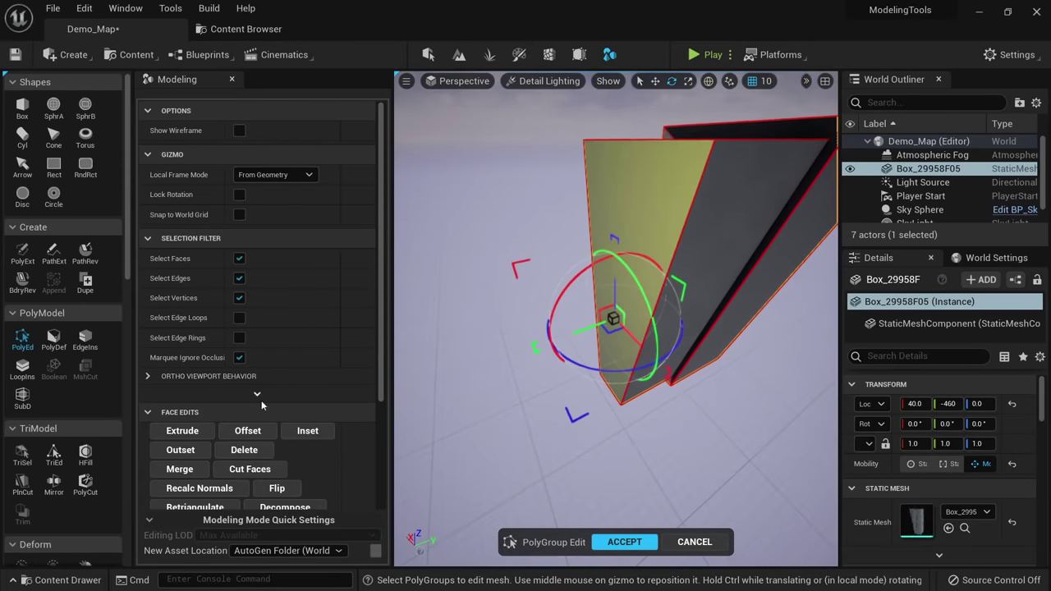
left_click(307, 430)
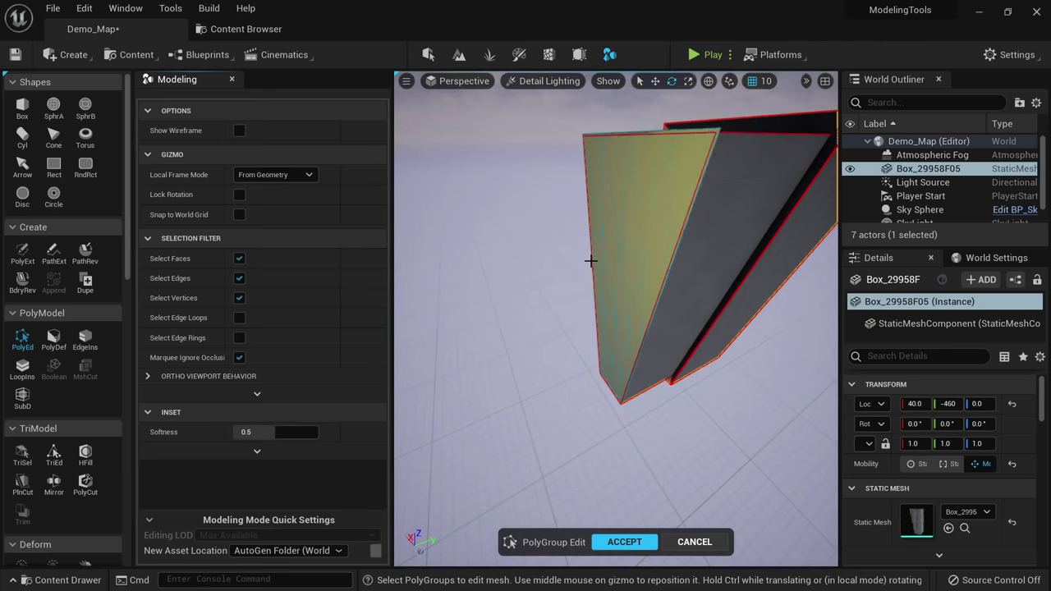
left_click(688, 228)
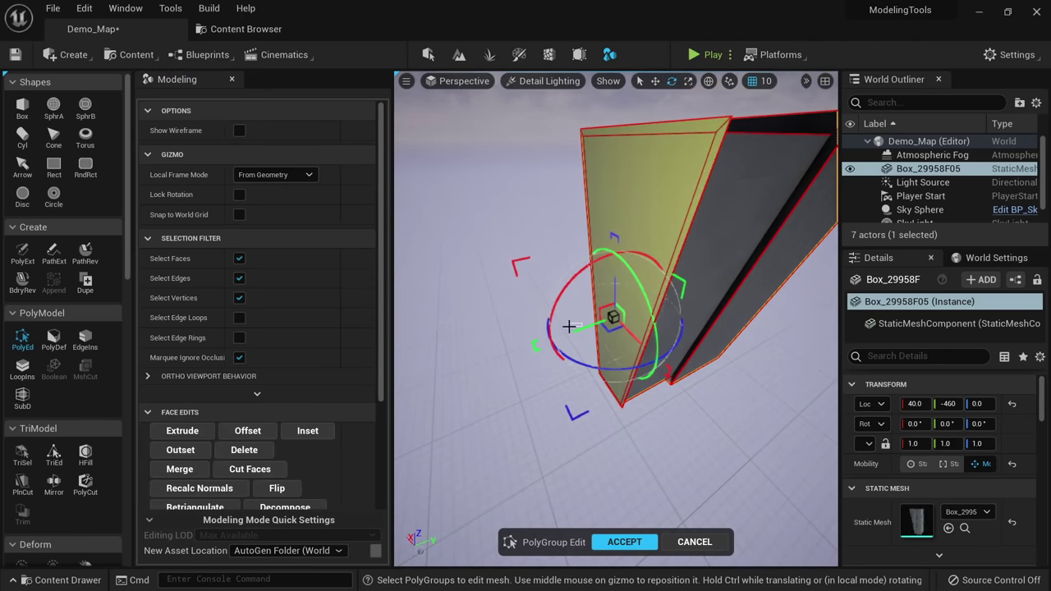
Select the narrow rim face beside the block's end face and pull it outward along its axis.
left_click(569, 327)
left_click(689, 217)
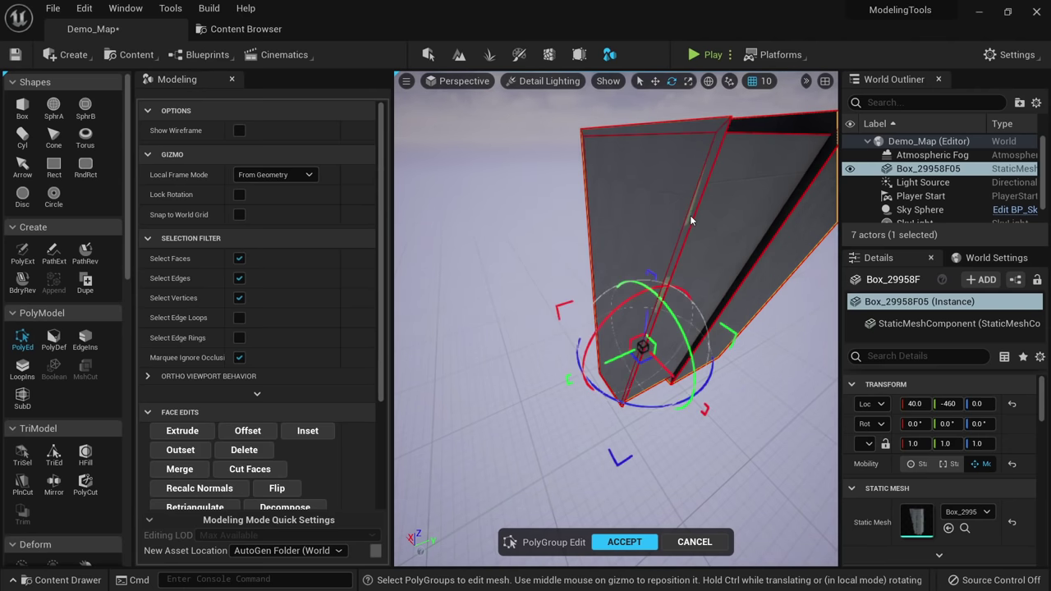
left_click_drag(607, 359, 554, 373)
mouse_move(554, 373)
right_mouse_down()
mouse_move(624, 320)
mouse_move(579, 353)
mouse_move(544, 357)
right_mouse_up()
Delete the protruding block's side face and its end face.
left_click(631, 239)
right_click_drag(632, 242, 648, 254)
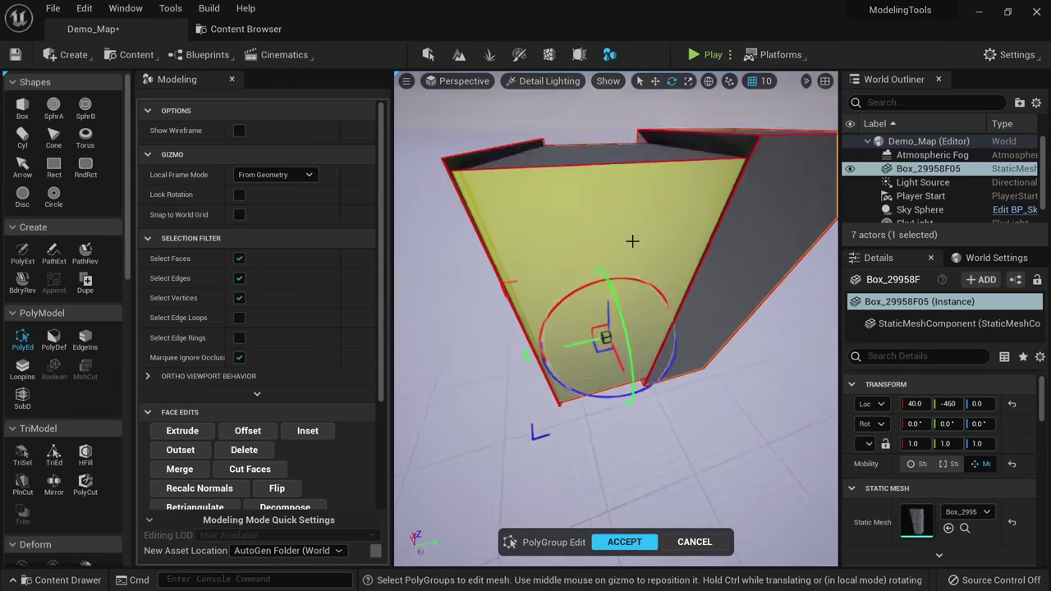
left_click(243, 449)
right_click_drag(624, 337, 624, 337)
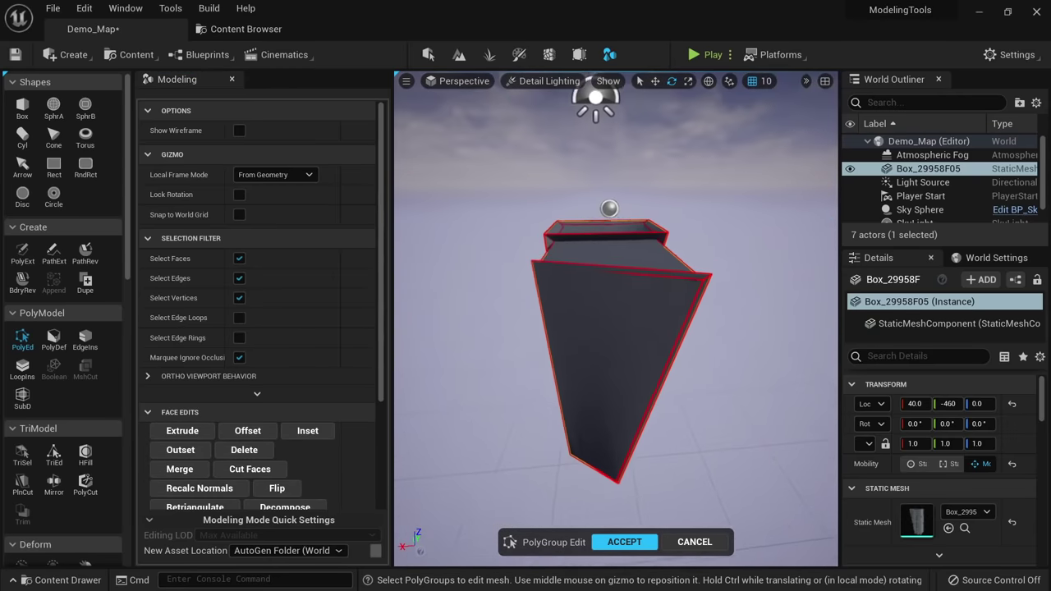
left_click(624, 337)
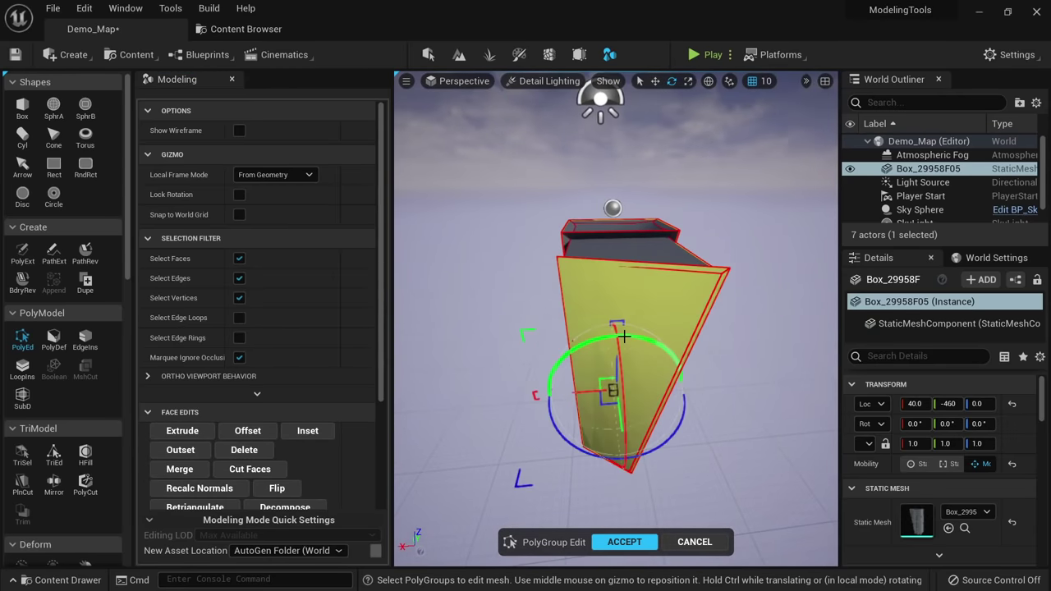
key("Delete")
left_click_drag(605, 366, 696, 318, "alt")
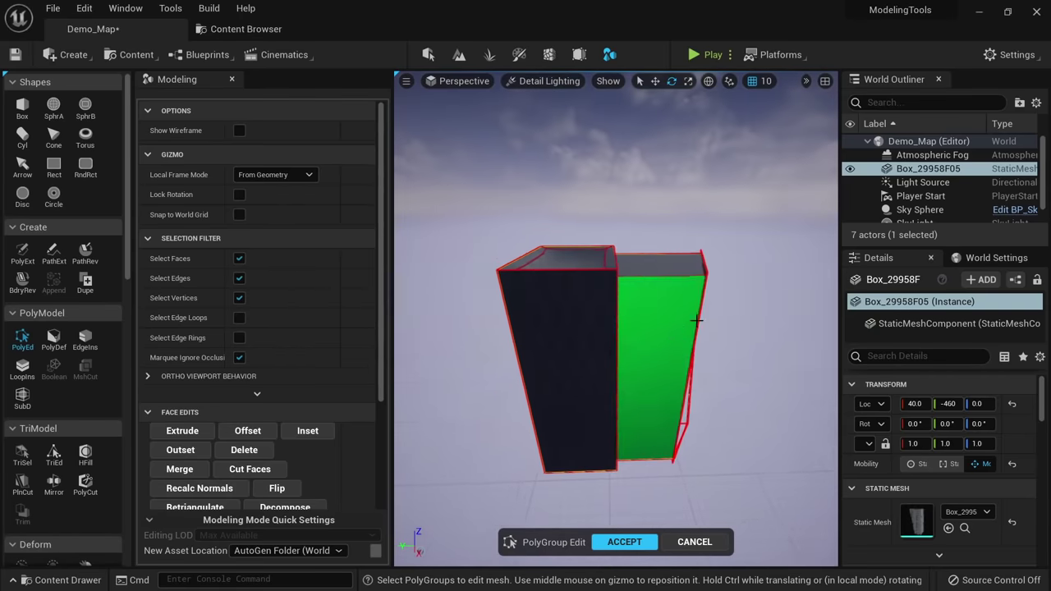
Try to delete the corner points of the protruding block, and delete the remaining large side face beside the opening.
left_click_drag(757, 244, 734, 272)
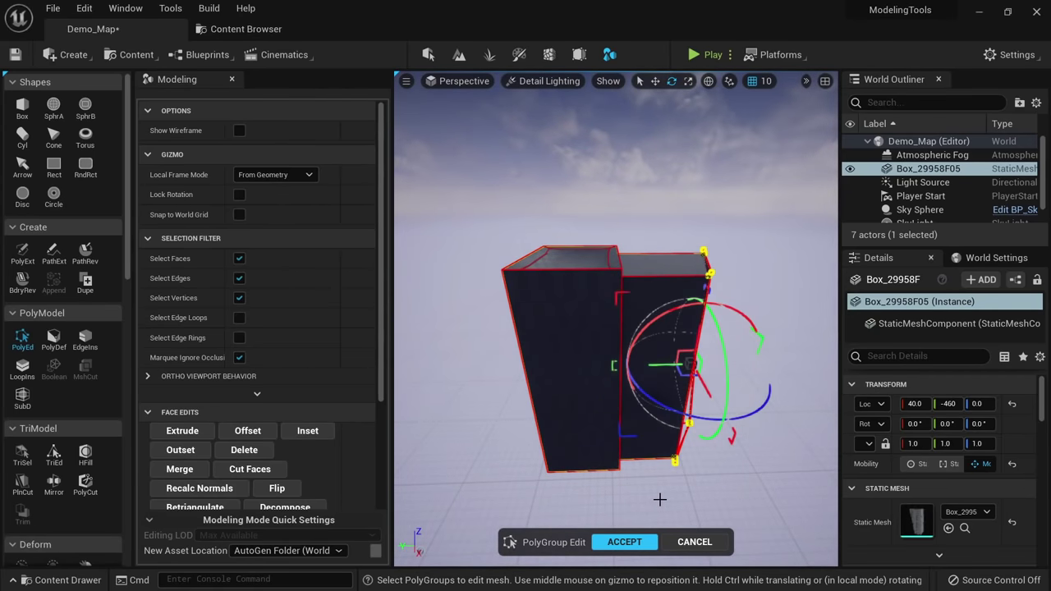
key("Delete")
left_click_drag(651, 437, 586, 331, "alt")
left_click(571, 240)
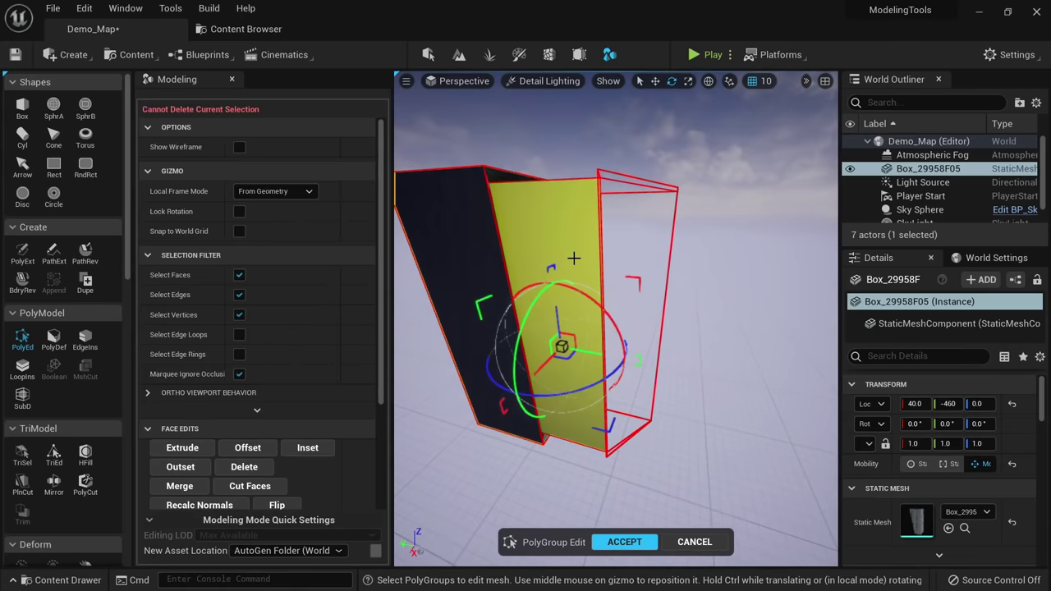
key("Delete")
right_click_drag(573, 258, 579, 295)
key("Delete")
right_click_drag(602, 361, 512, 327)
scroll(298, 443, "down", 2)
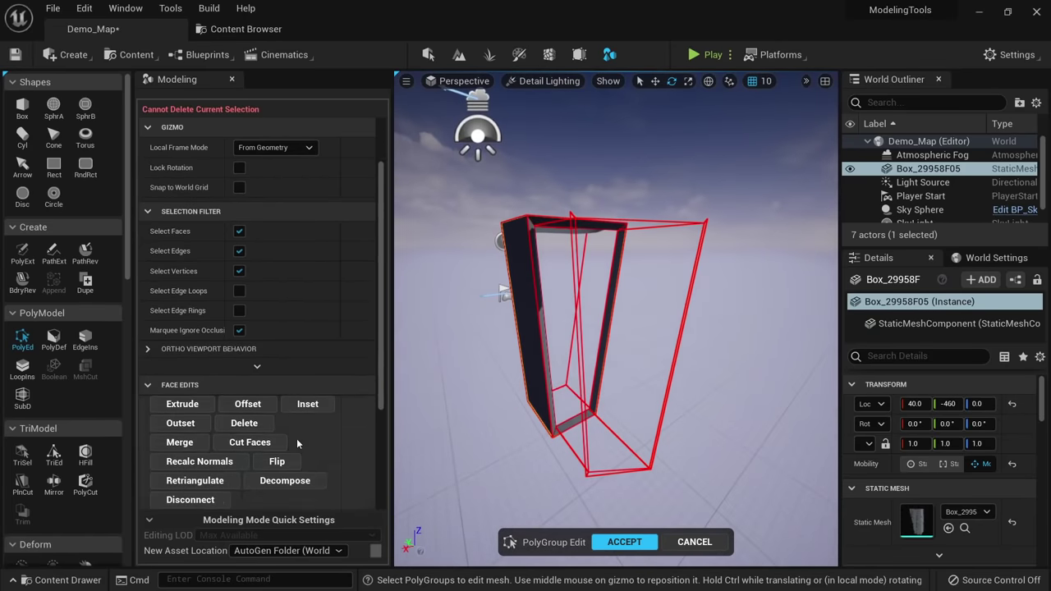
Merge the recessed face on top of the mesh and check its geometry in wireframe view before restoring lit view.
mouse_move(574, 279)
right_mouse_down()
mouse_move(595, 308)
mouse_move(575, 296)
right_mouse_up()
right_click_drag(575, 362, 577, 367)
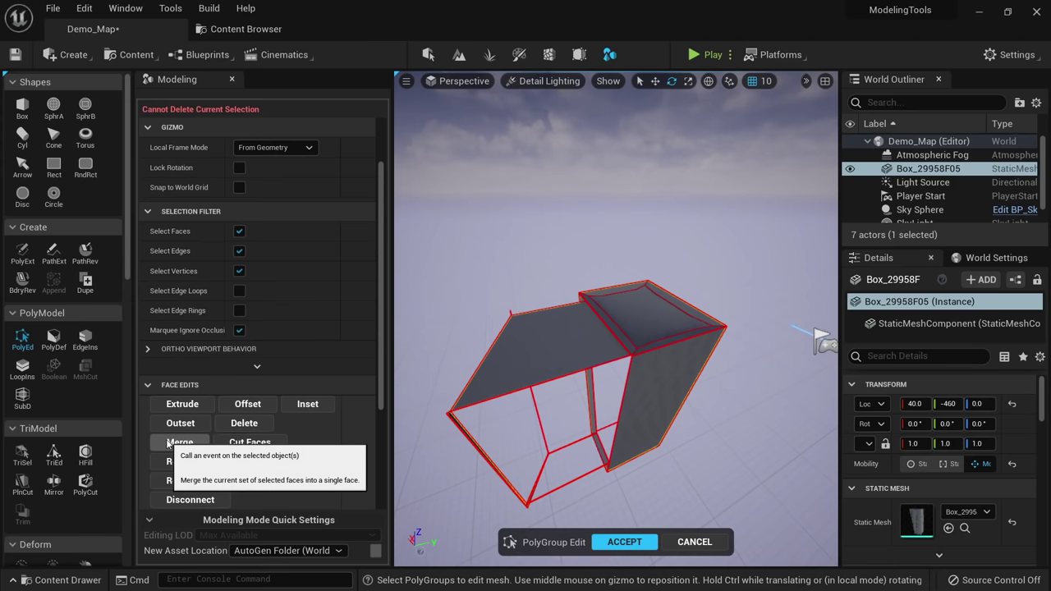
scroll(649, 342, "up", 4)
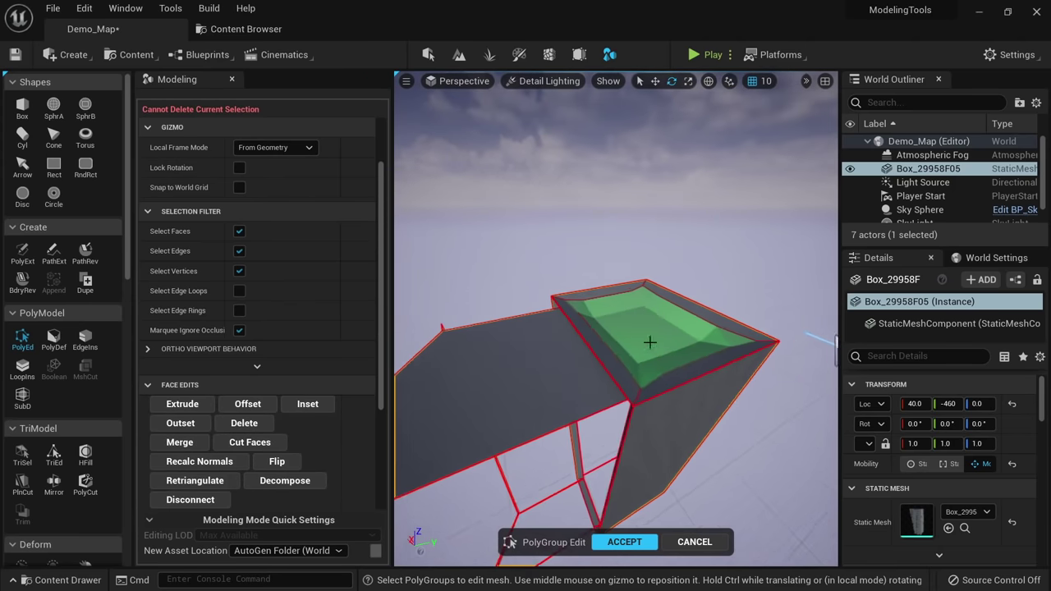
left_click(638, 329)
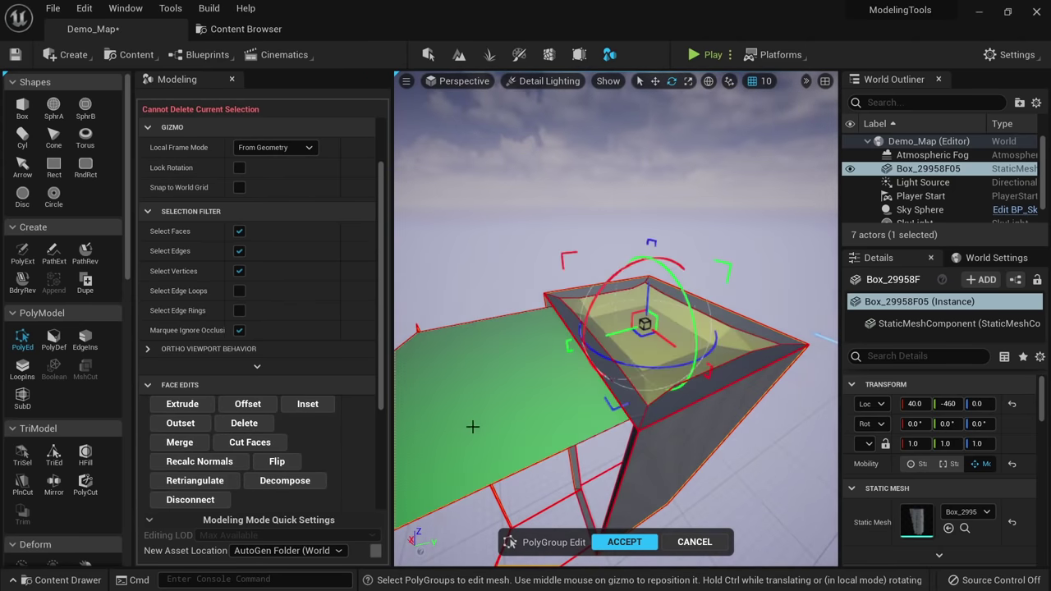
left_click(179, 442)
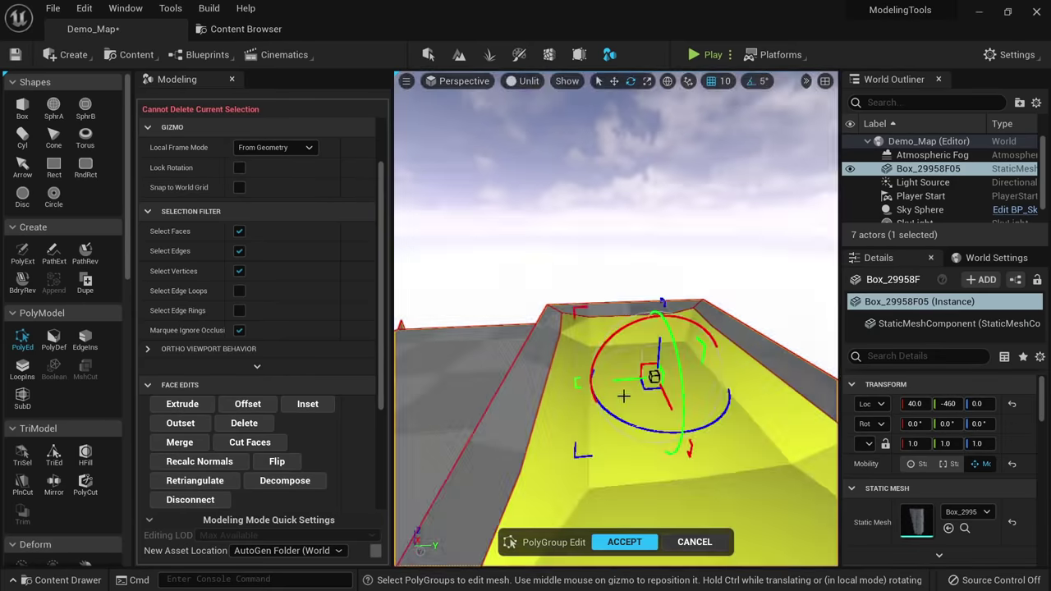
key("alt+2")
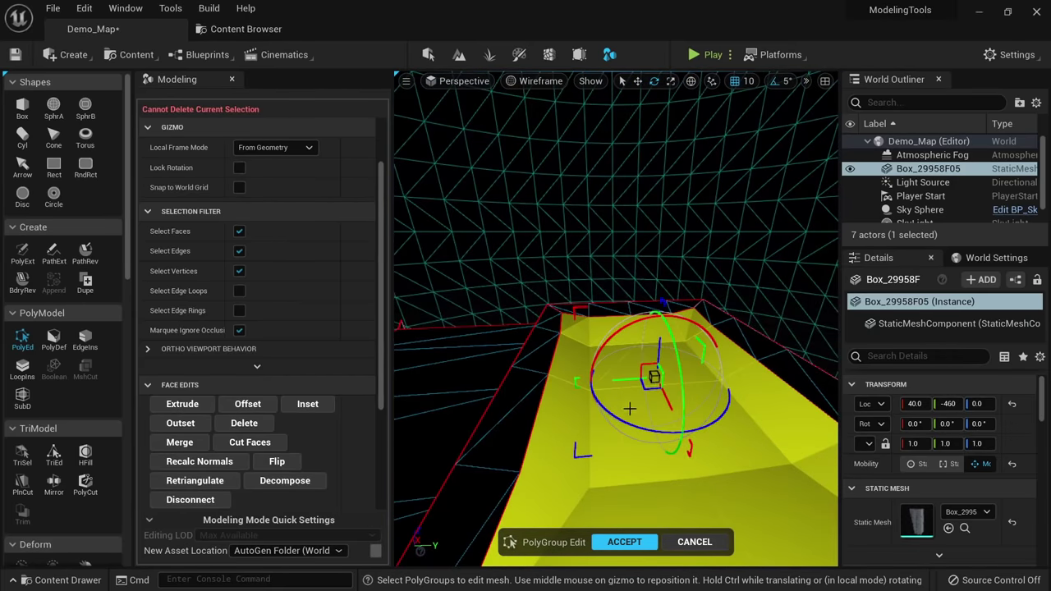
right_click_drag(628, 408, 656, 444)
key("alt+4")
right_click_drag(629, 410, 627, 478)
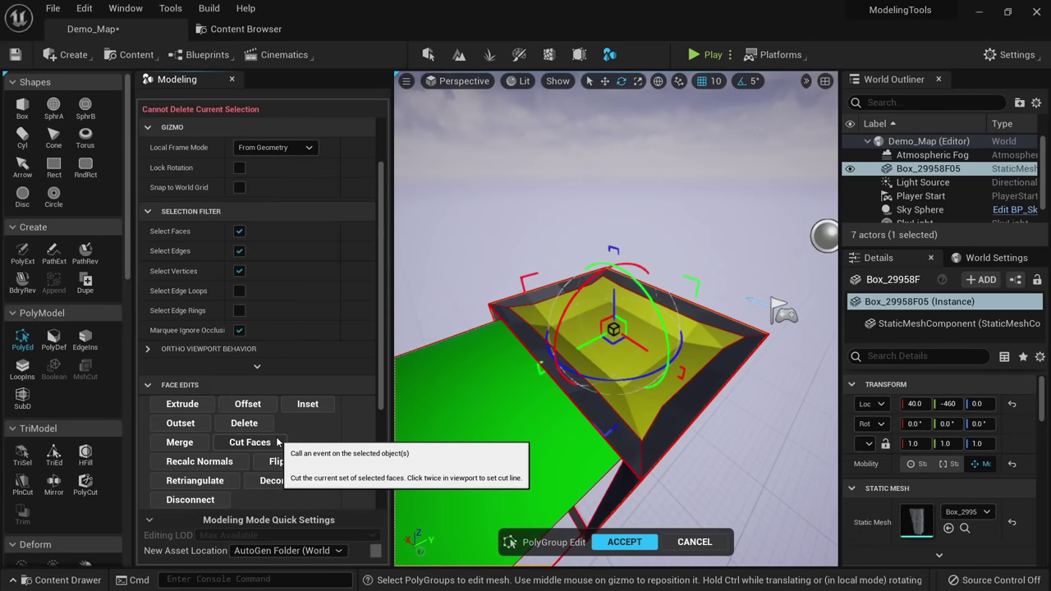
Try a face cut along a line across the recessed top face, accept the edits and check the mesh in wireframe view.
left_click(250, 442)
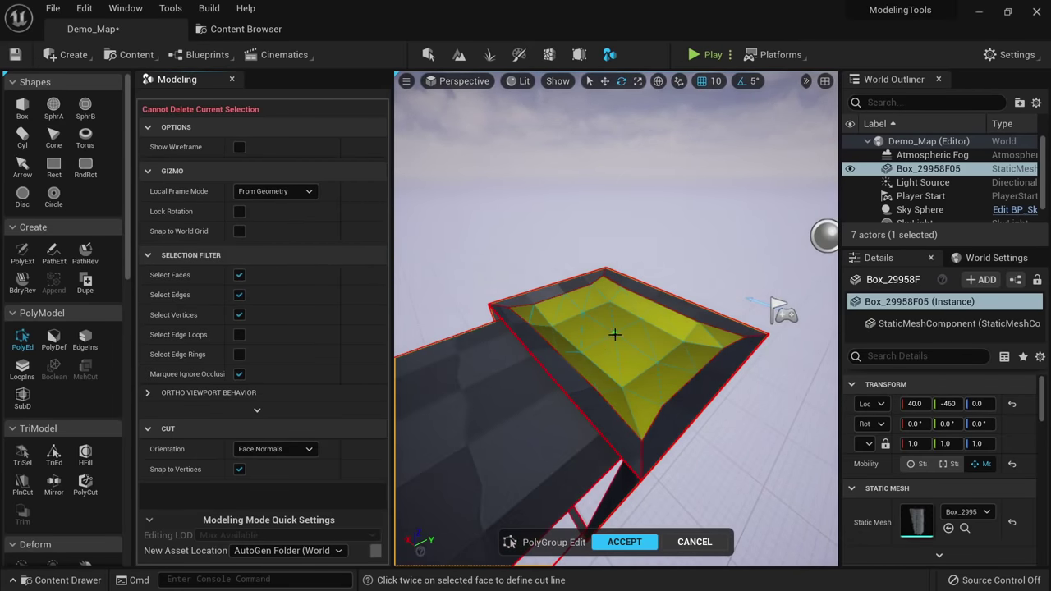
left_click_drag(614, 334, 558, 293, "alt")
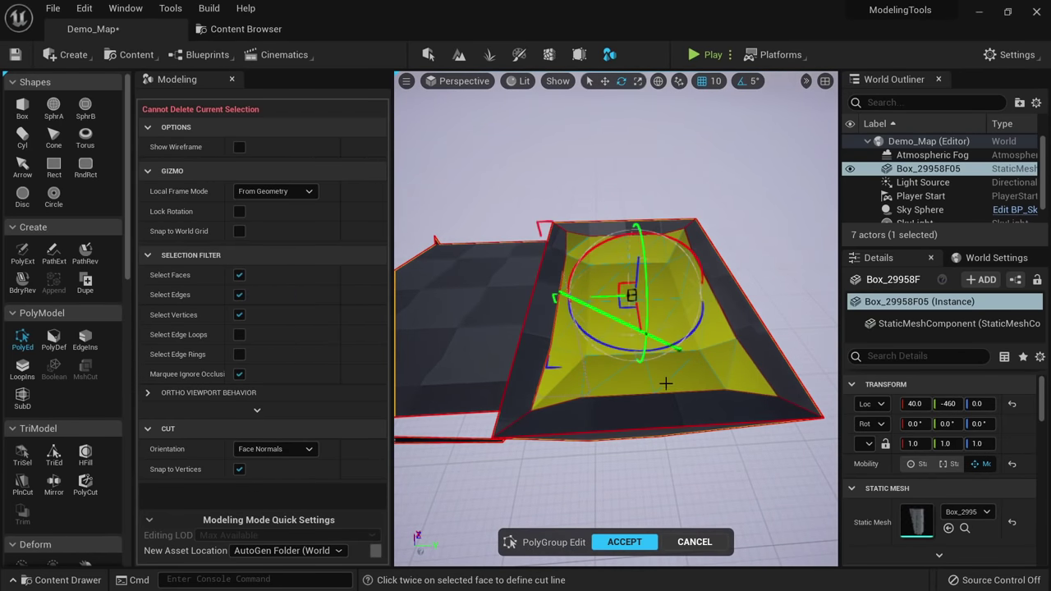
right_click_drag(706, 359, 718, 350)
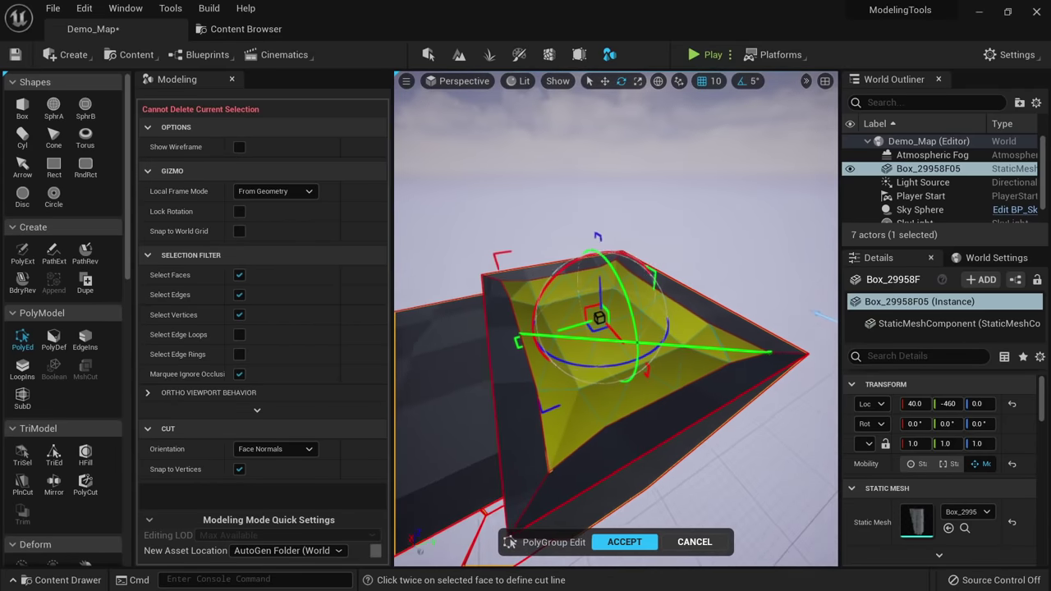
left_click(624, 542)
key("alt+3")
key("alt+2")
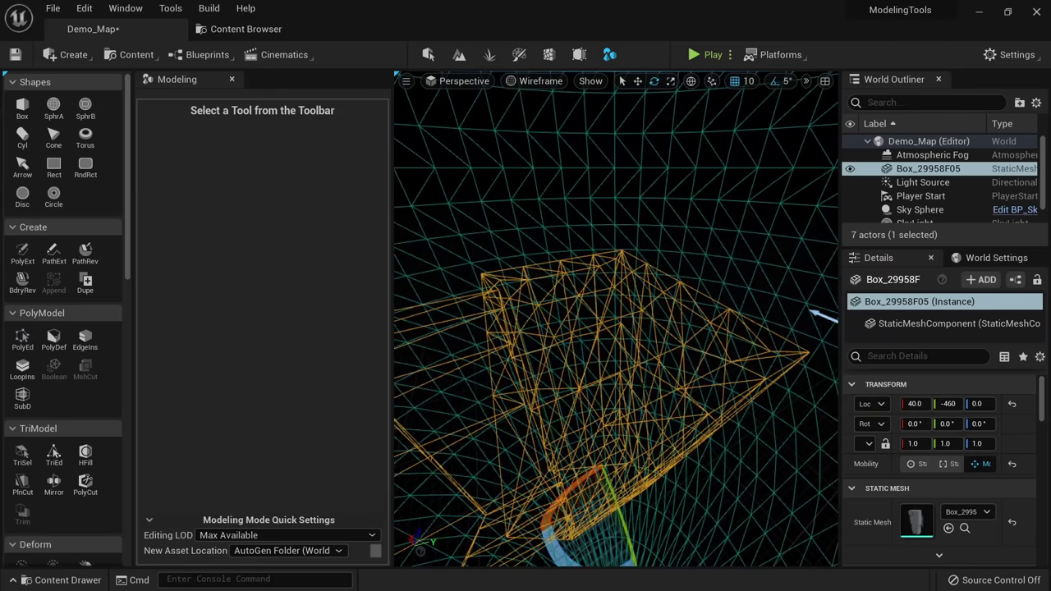
right_click_drag(632, 458, 718, 354)
key("alt+4")
Delete the reshaped mesh and place a new default box on the ground.
key("Delete")
left_click(25, 119)
left_click(683, 384)
left_click(657, 542)
key("f")
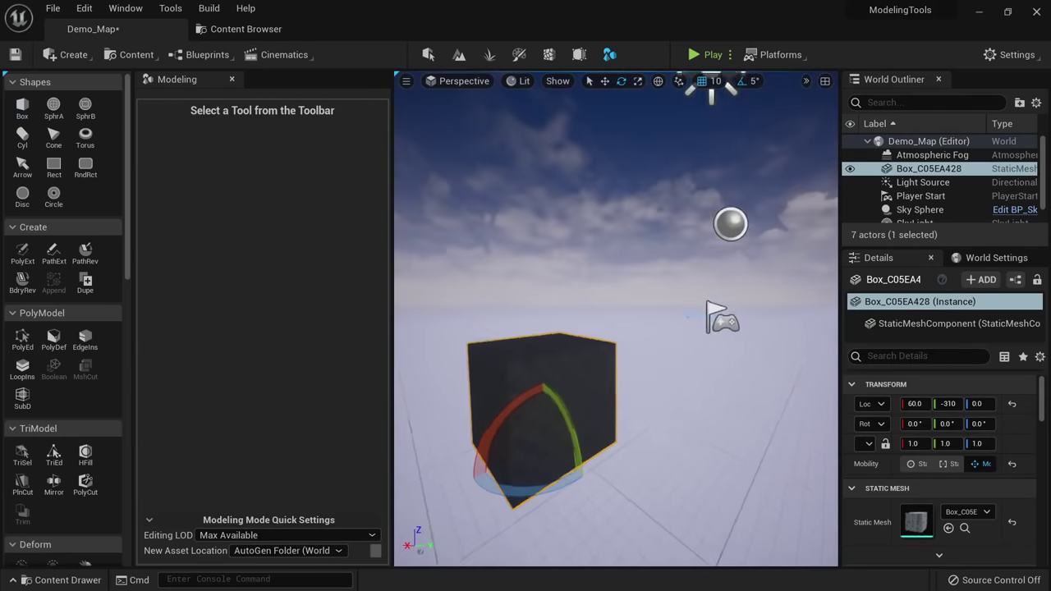
Use PolyGroup Edit to cut the new box's side face along a near-vertical line close to its corner edge.
left_click(23, 338)
scroll(246, 386, "down", 3)
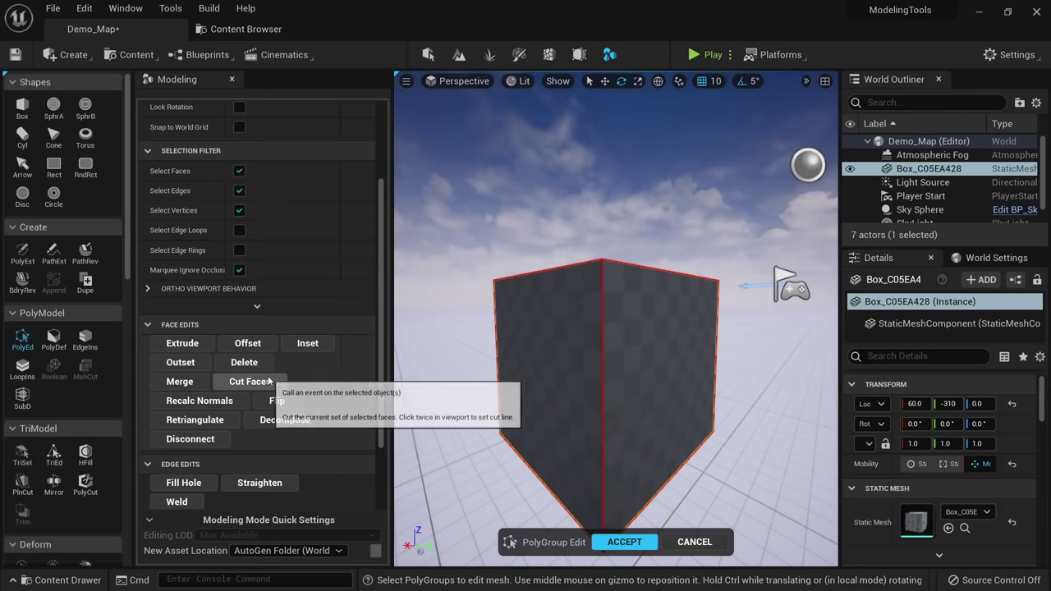
left_click(250, 376)
left_click(605, 349)
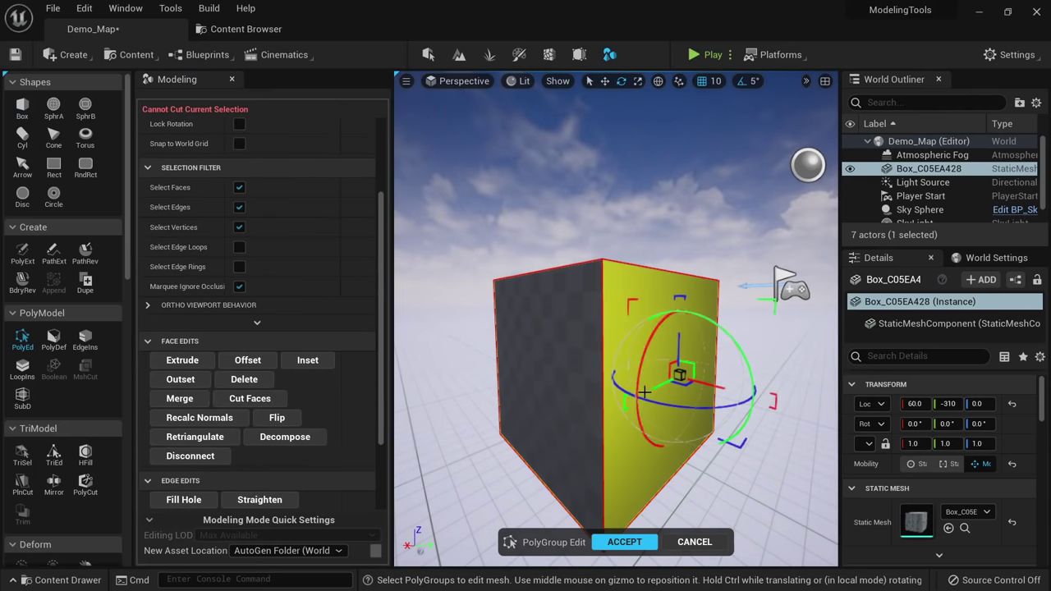
key("f")
left_click(249, 402)
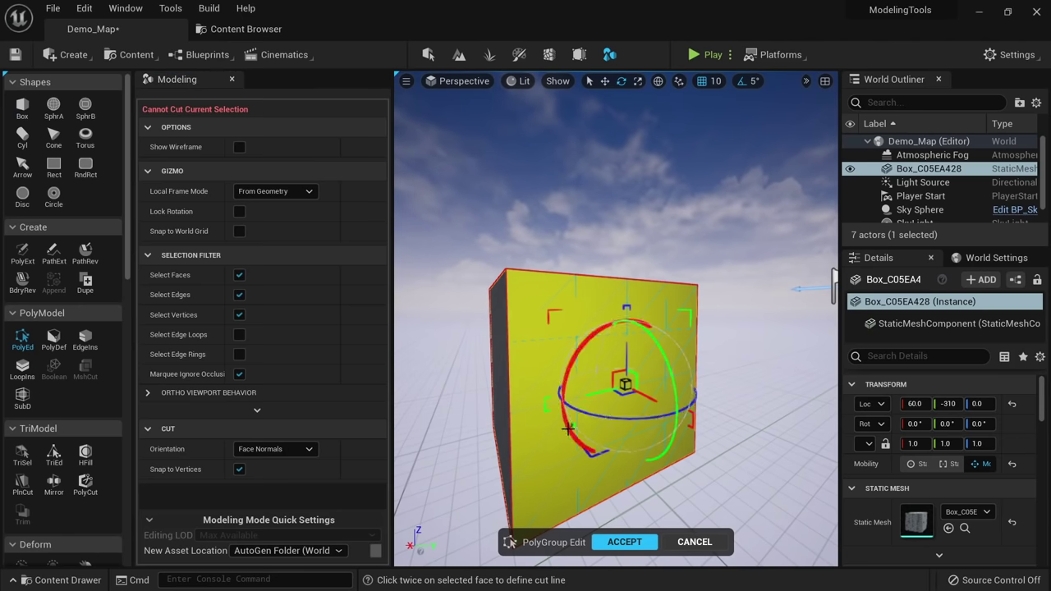
scroll(568, 428, "up", 3)
scroll(535, 390, "down", 3)
right_click_drag(535, 390, 575, 386)
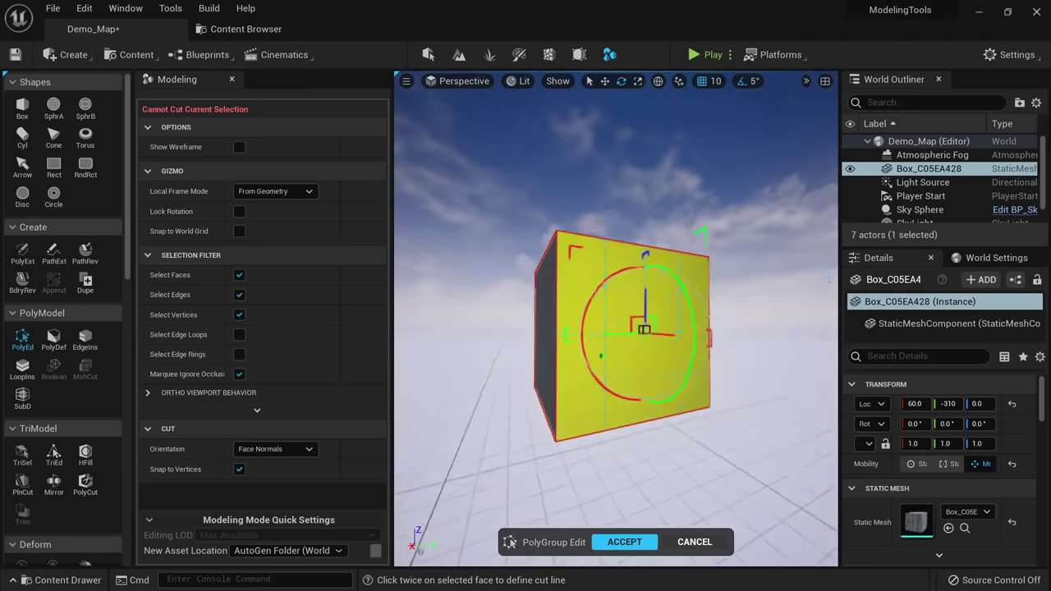
right_click_drag(582, 429, 582, 429)
key("e")
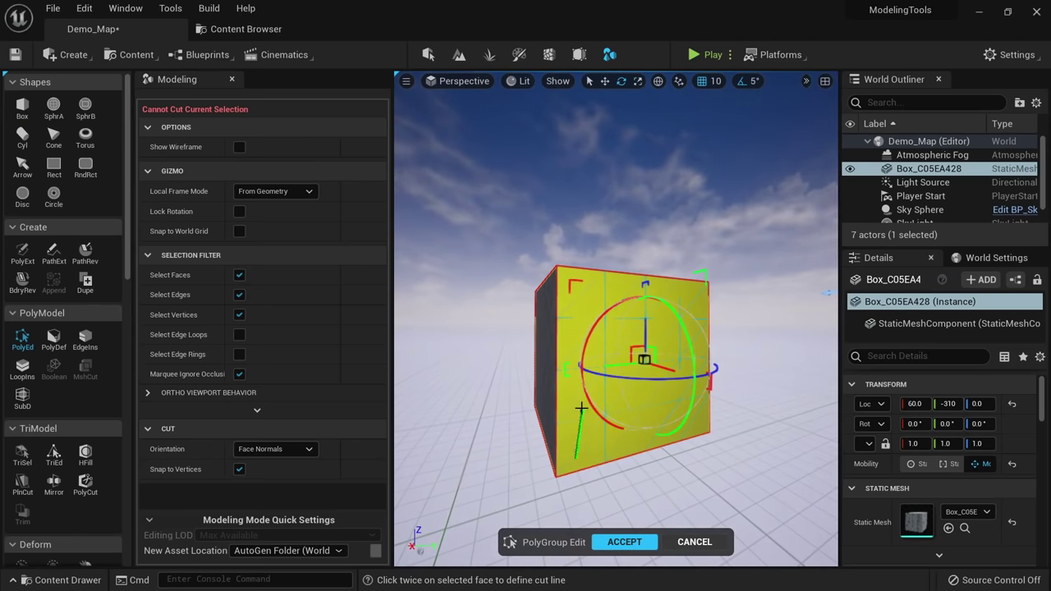
left_click(571, 340)
right_click_drag(582, 321, 629, 321)
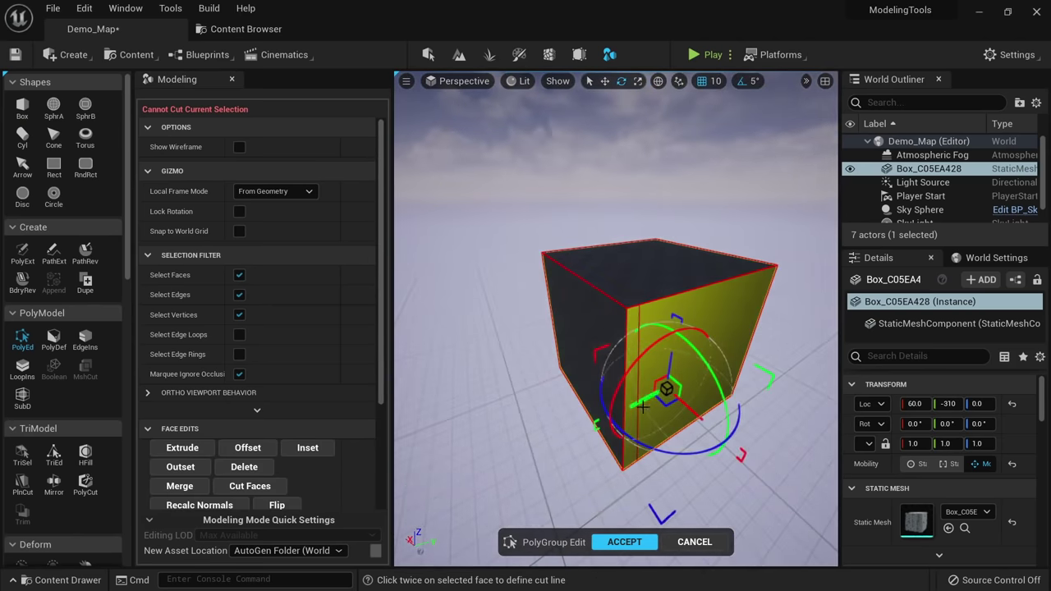
Flip the cut side faces' normals twice and accept the PolyGroup edits.
right_click_drag(643, 407, 595, 361)
scroll(308, 388, "down", 5)
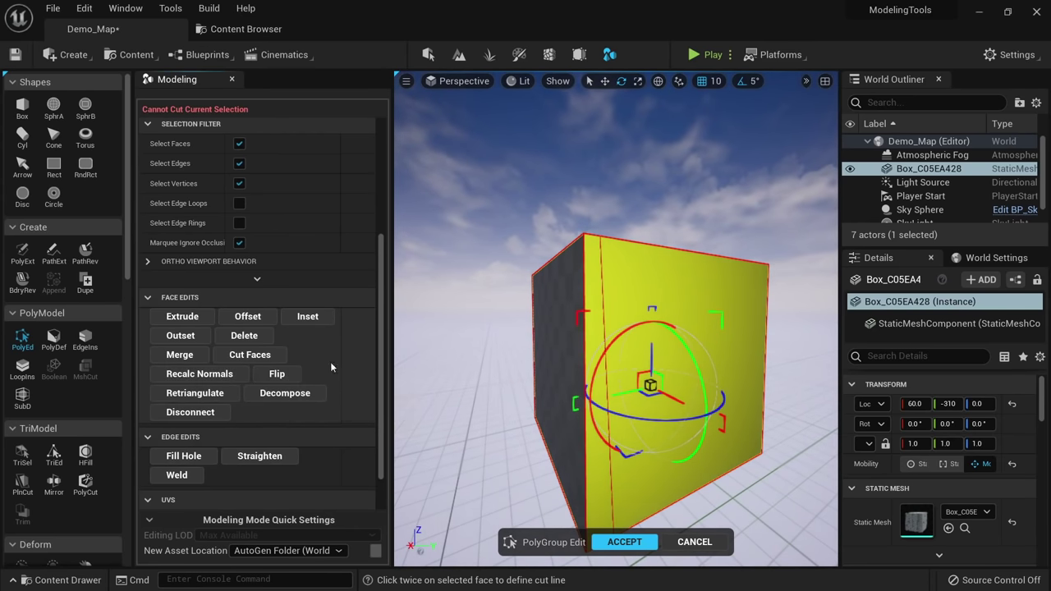
left_click(278, 375)
left_click(277, 375)
right_click_drag(603, 411, 627, 524)
left_click(624, 540)
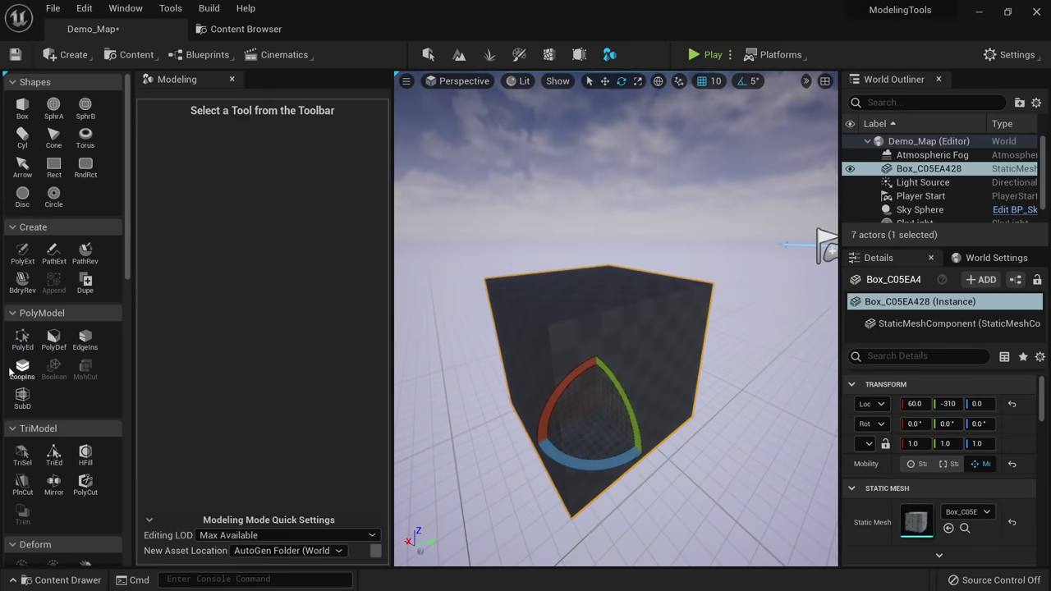
Reopen the box in PolyGroup Edit, flip the cut side faces' normals once and accept the change.
left_click(22, 338)
scroll(247, 399, "down", 1)
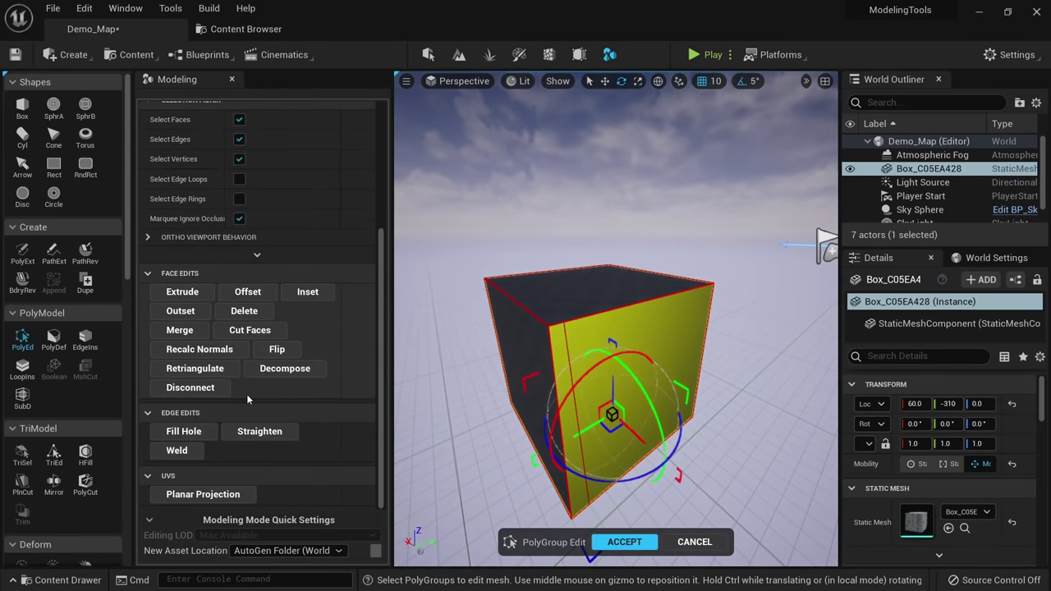
left_click(277, 349)
left_click(631, 542)
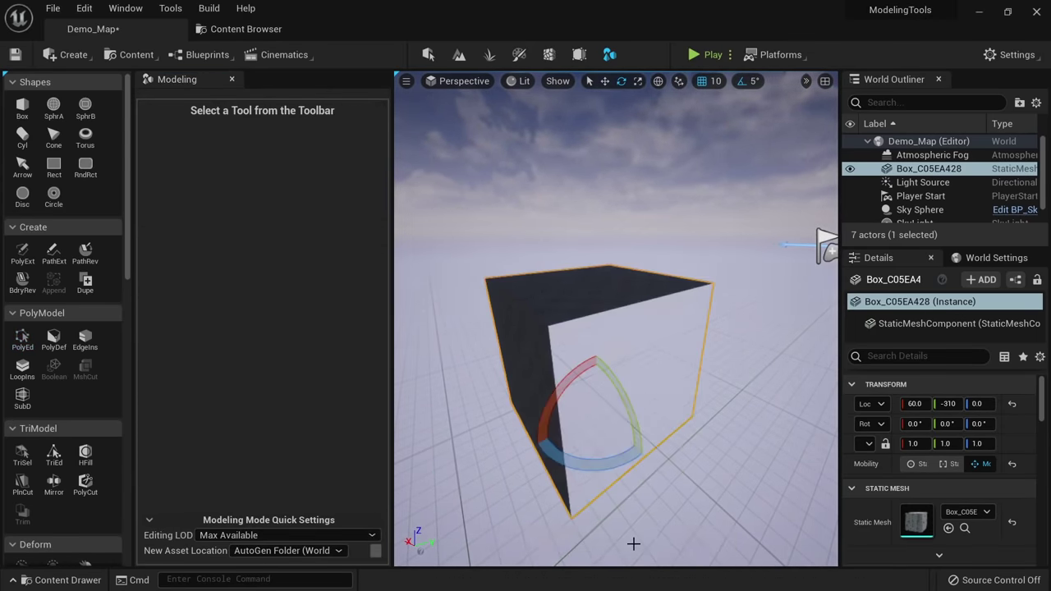
right_click_drag(634, 544, 468, 509)
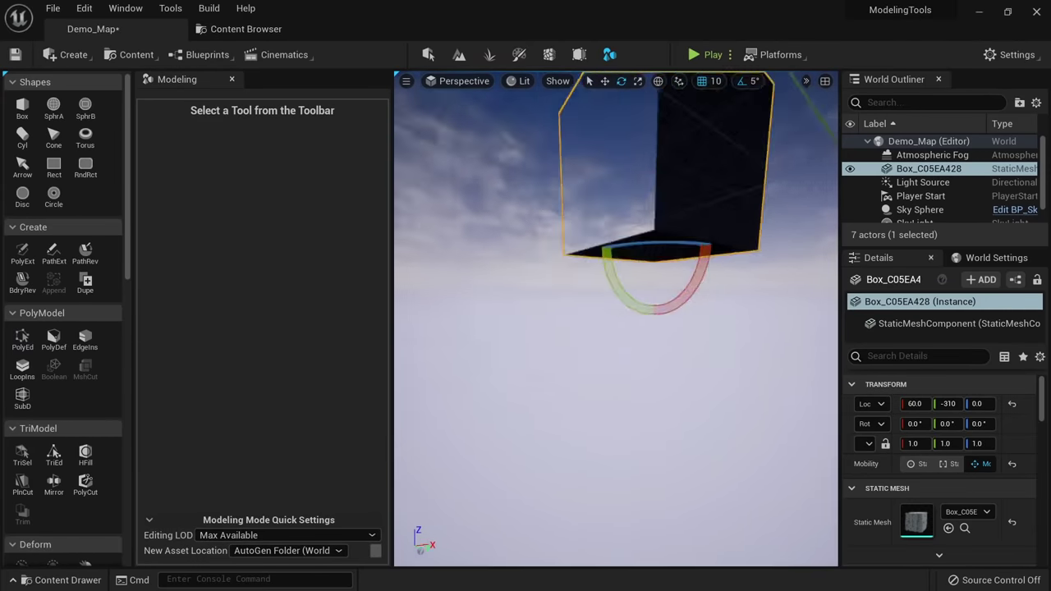
left_click_drag(633, 444, 633, 542, "alt")
Reopen the box in PolyGroup Edit and delete one of its uncut side faces.
left_click(22, 337)
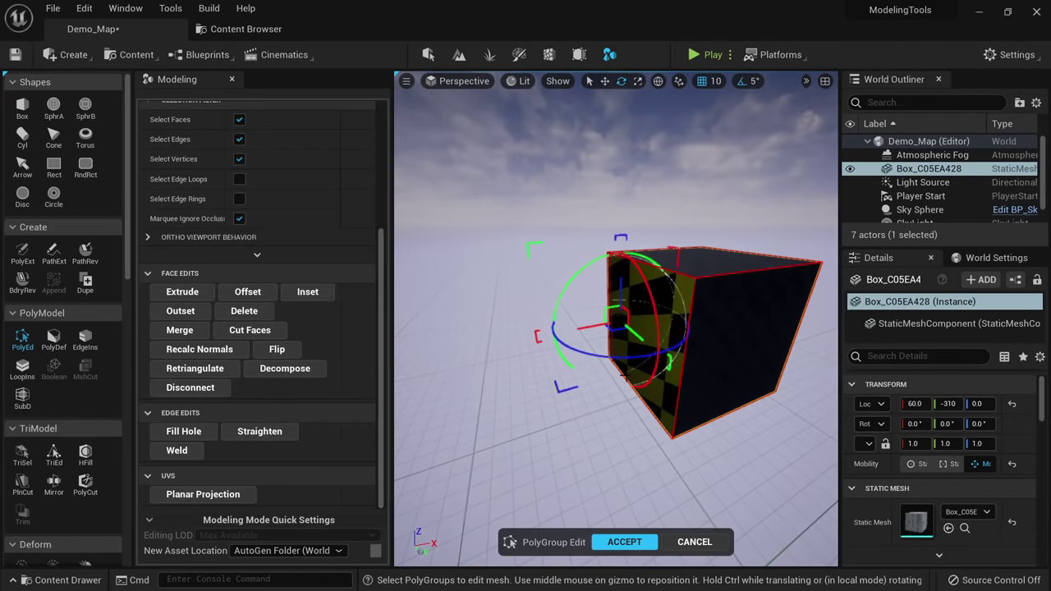
right_click_drag(624, 377, 624, 444)
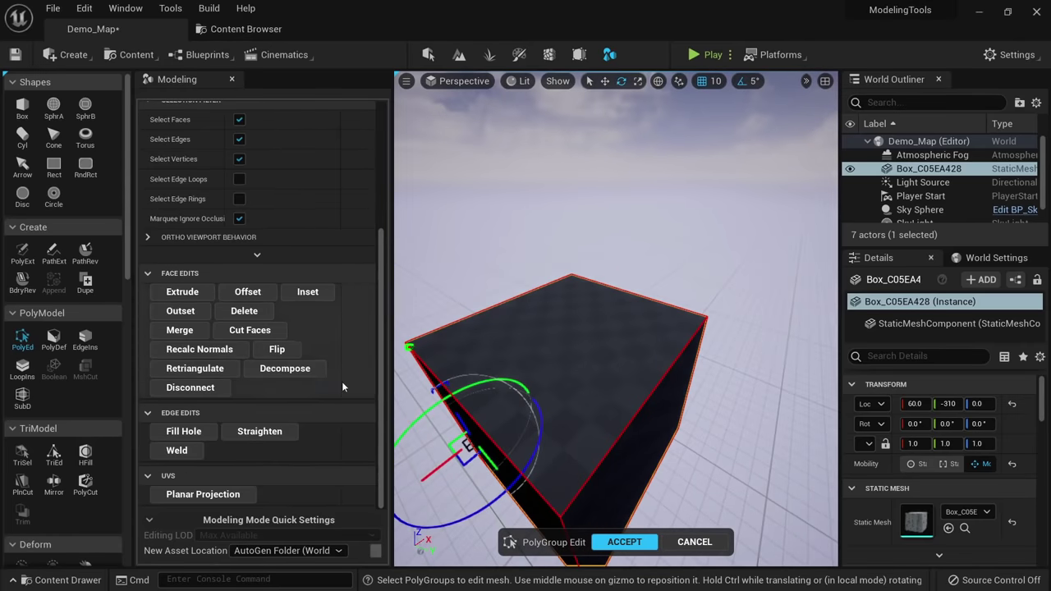
right_click_drag(605, 405, 686, 332)
mouse_move(638, 391)
right_mouse_down()
mouse_move(616, 411)
mouse_move(583, 395)
mouse_move(624, 427)
mouse_move(638, 391)
mouse_move(657, 386)
right_mouse_up()
left_click(587, 337)
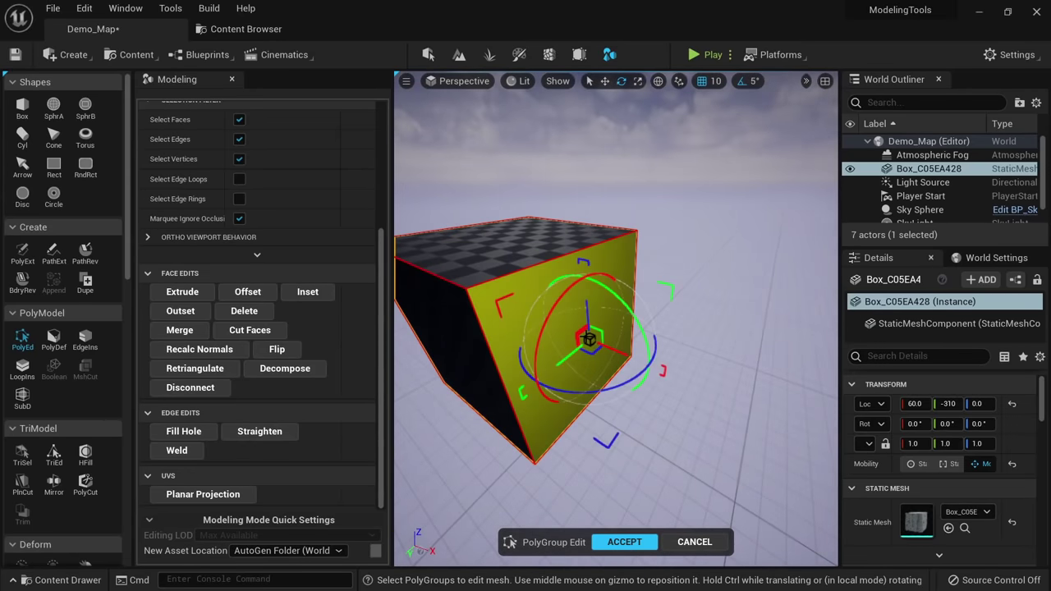
key("Delete")
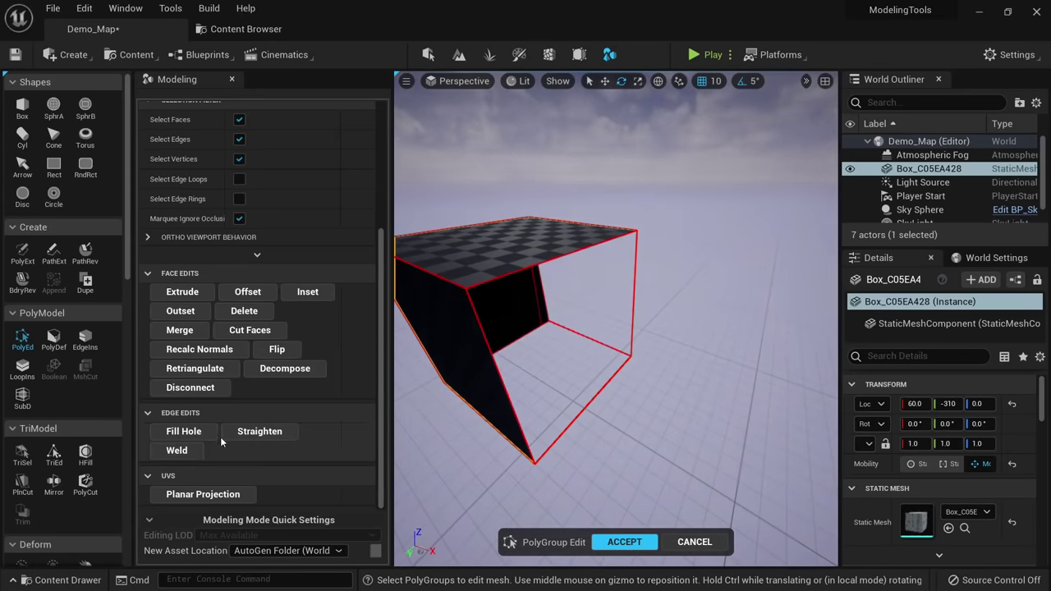
Fill the hole on the box's open side from a boundary edge and accept the edits.
left_click(189, 432)
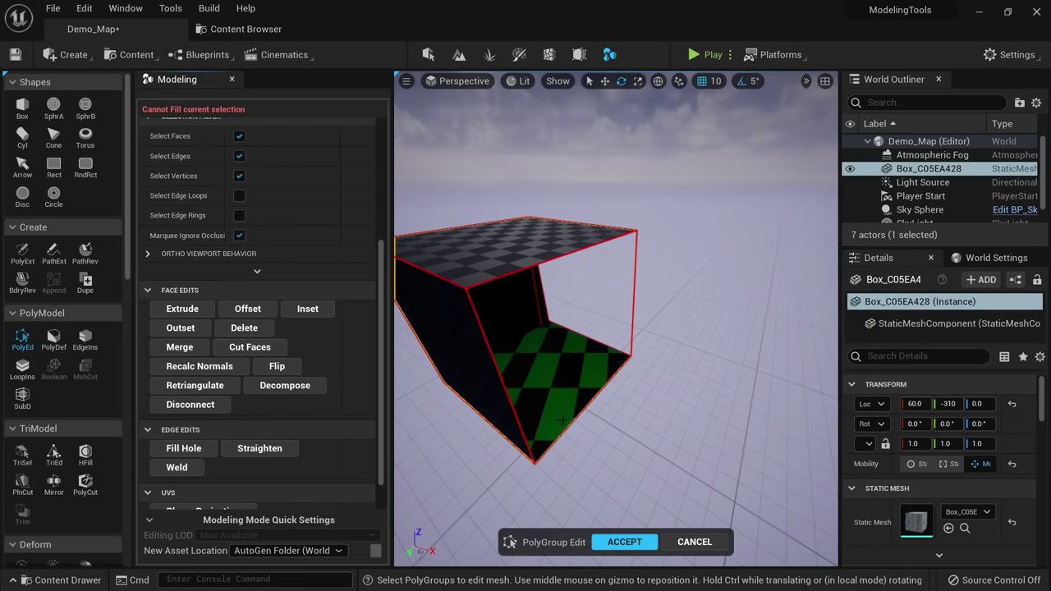
left_click(177, 448)
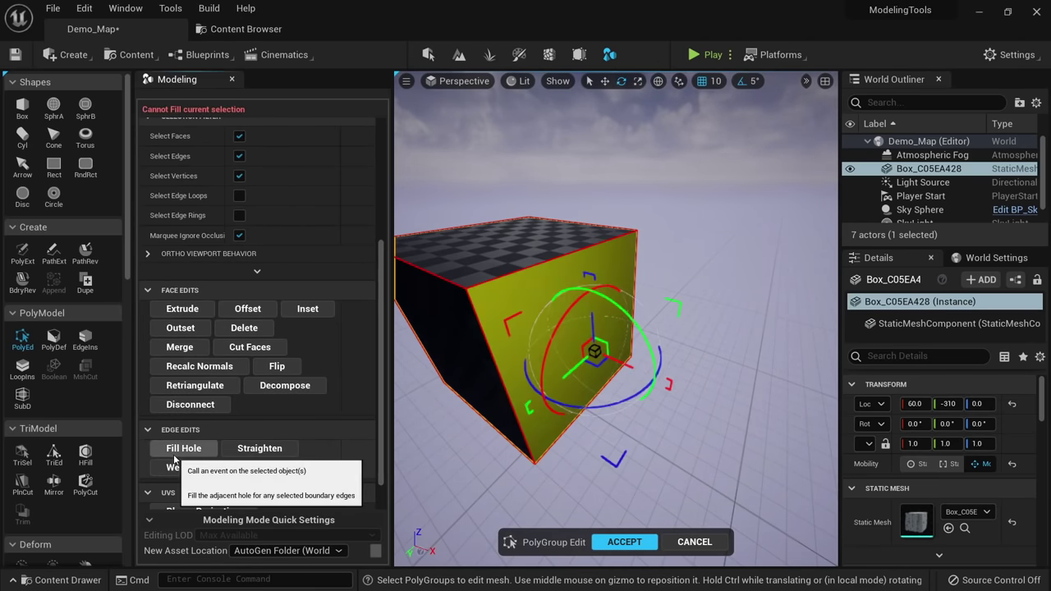
left_click_drag(548, 278, 551, 304, "alt")
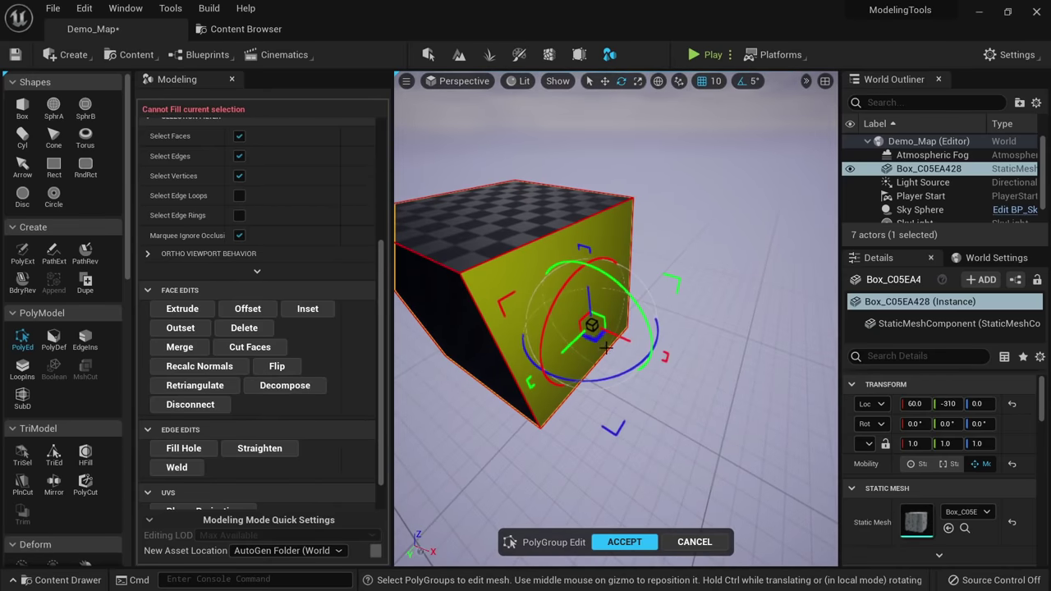
left_click(621, 538)
left_click_drag(610, 448, 633, 432, "alt")
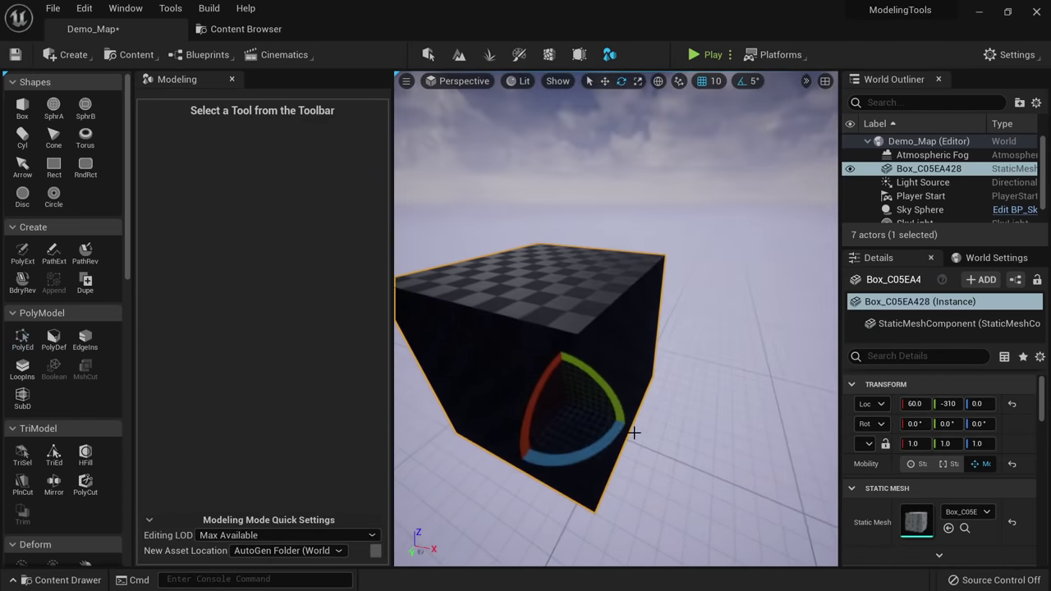
Reopen the box in PolyGroup Edit and pull the filled side's bottom edge outward along the X axis.
left_click(22, 338)
left_click(601, 464)
left_click(615, 468)
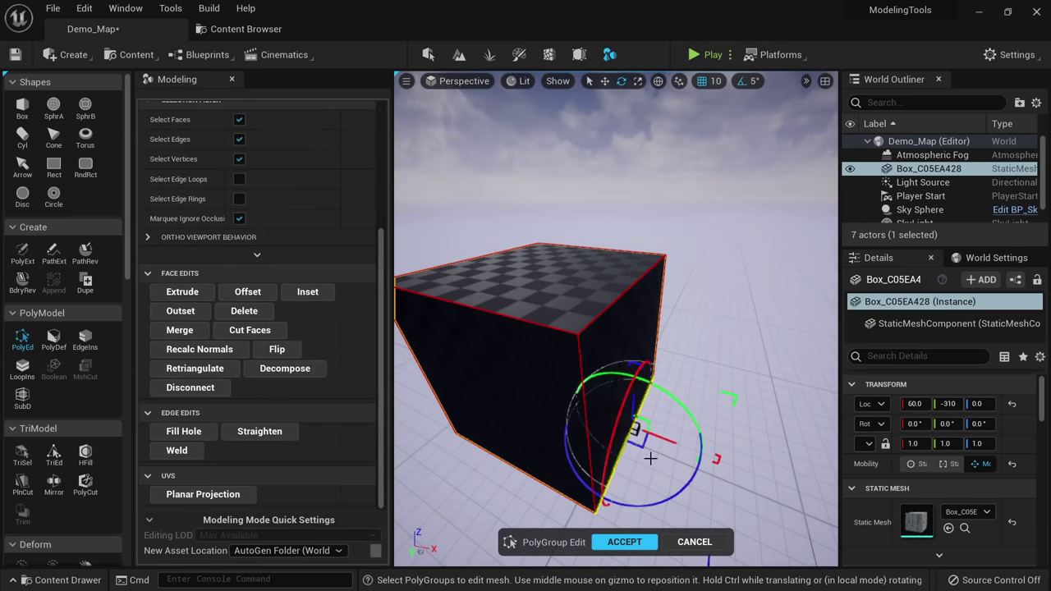
left_click_drag(671, 439, 718, 453)
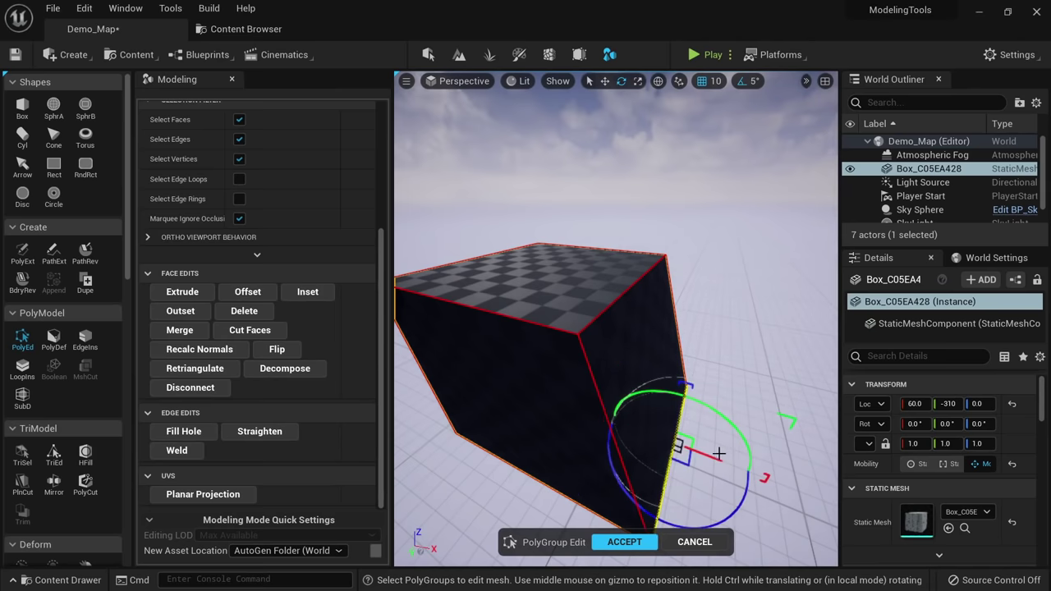
Try to straighten the box's pulled bottom edge and the whole side face above it.
left_click(253, 431)
left_click(625, 358)
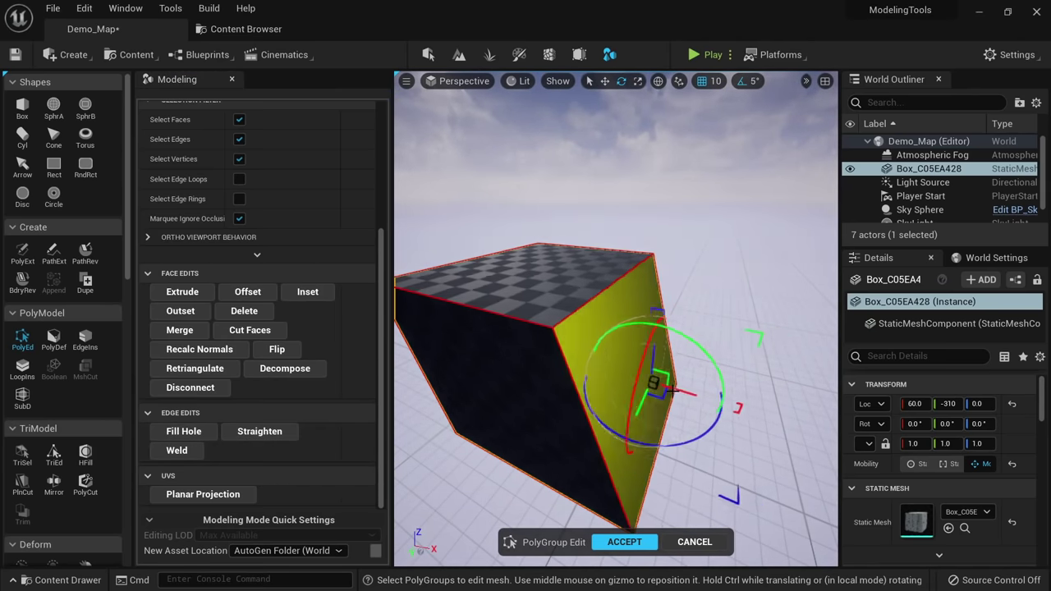
left_click(253, 431)
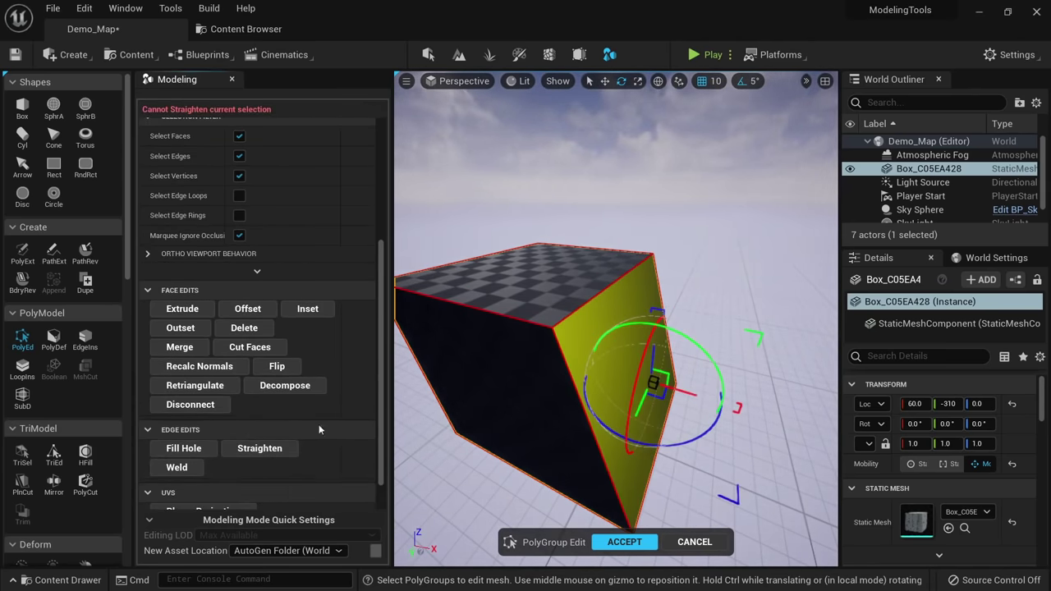
Move the pulled side's bottom edge slightly inward along the X axis and try Straighten on it again.
right_click_drag(555, 431, 556, 361)
left_click(556, 422)
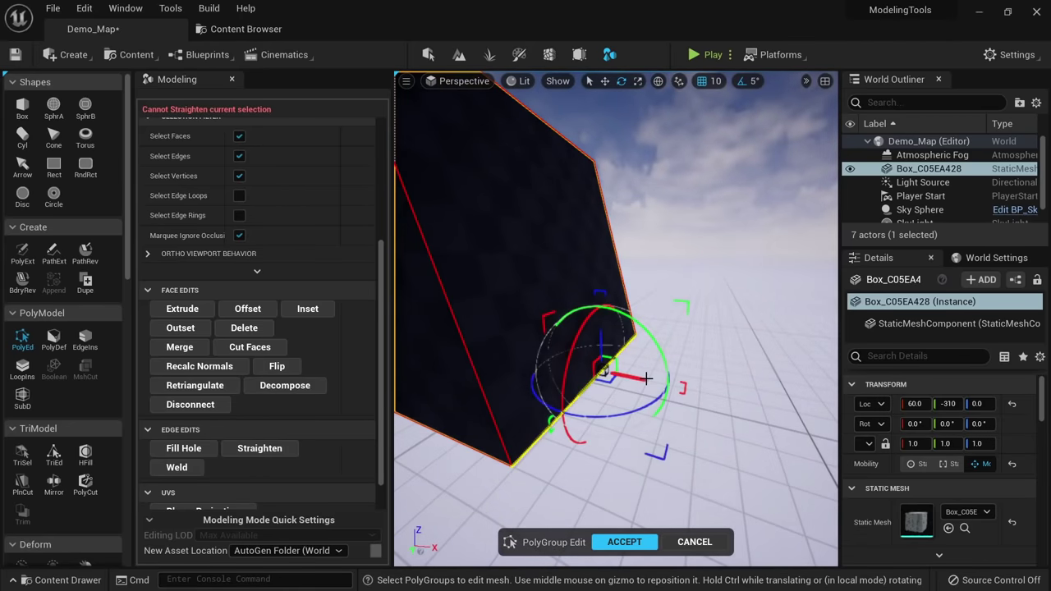
mouse_move(646, 378)
left_mouse_down()
mouse_move(592, 376)
mouse_move(633, 375)
left_mouse_up()
left_click(272, 449)
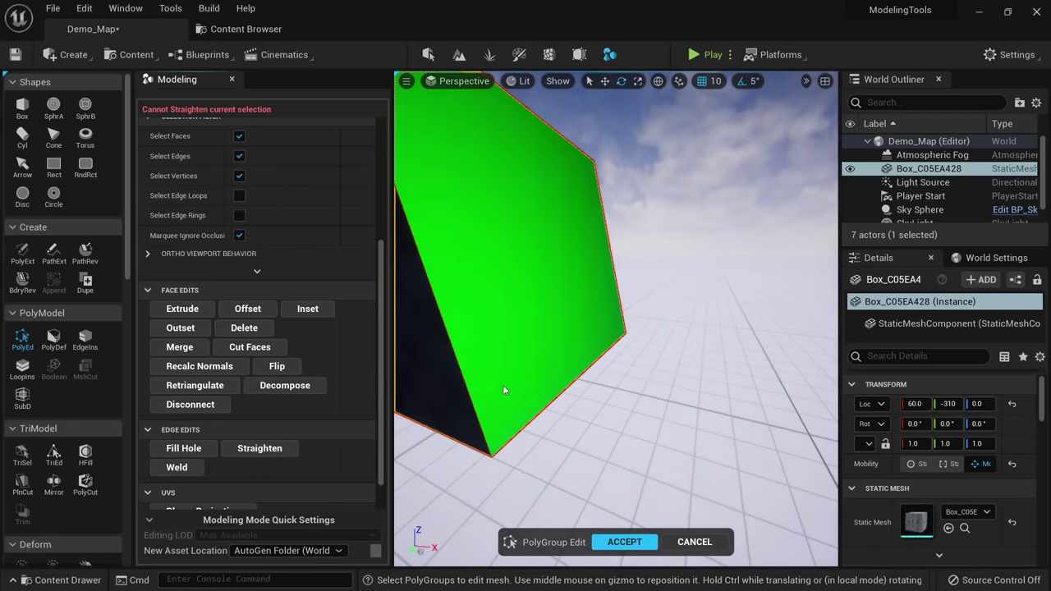
Apply a Planar Projection to the UVs of the box's top face, setting its direction from the face's centre, and accept.
right_click_drag(551, 414, 649, 431)
scroll(238, 386, "down", 2)
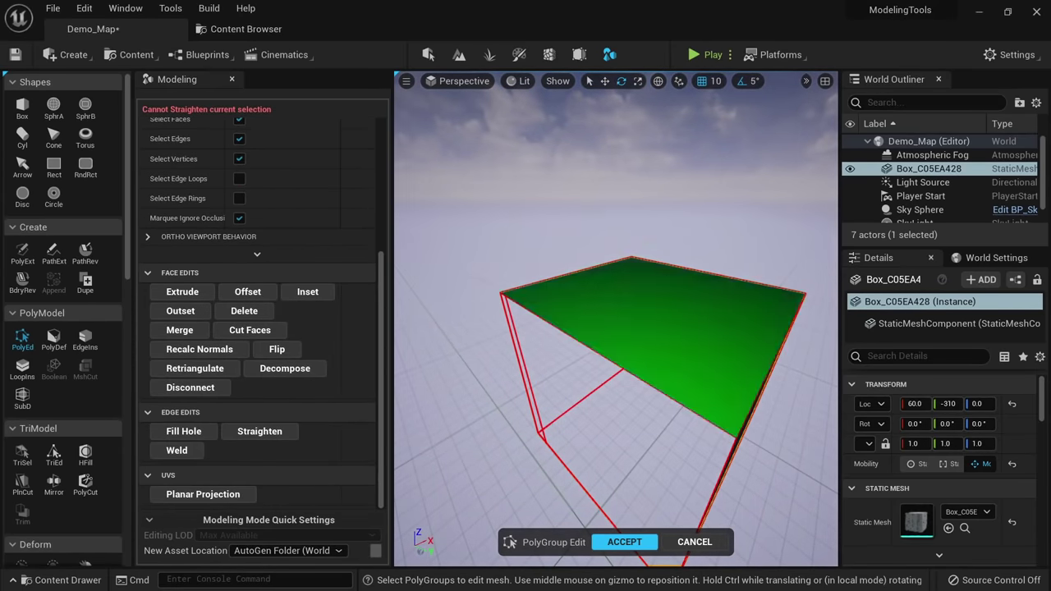
right_click_drag(649, 329, 596, 329)
left_click(609, 369)
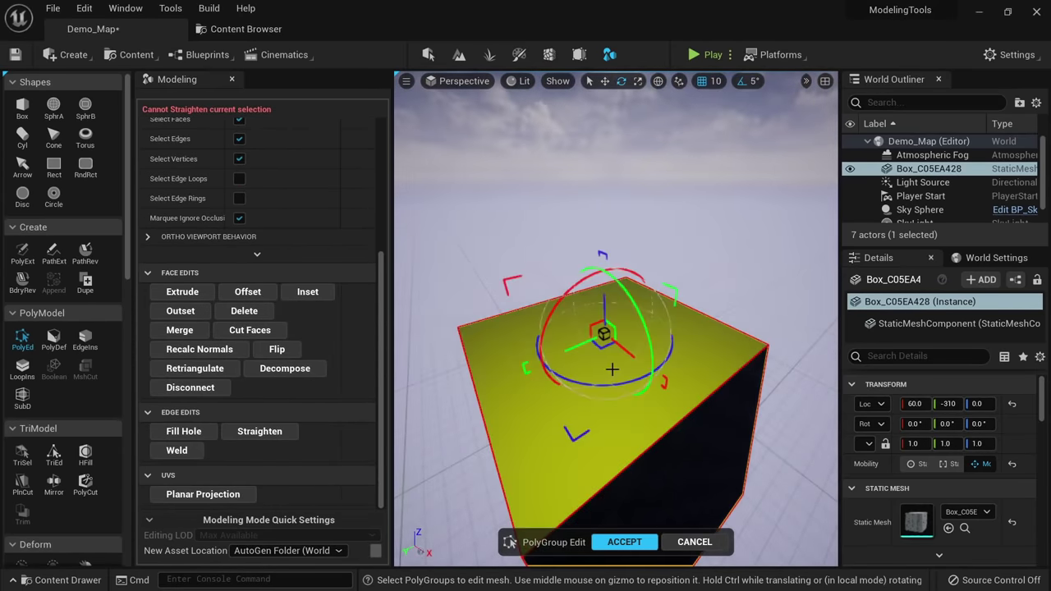
right_click_drag(609, 369, 629, 367)
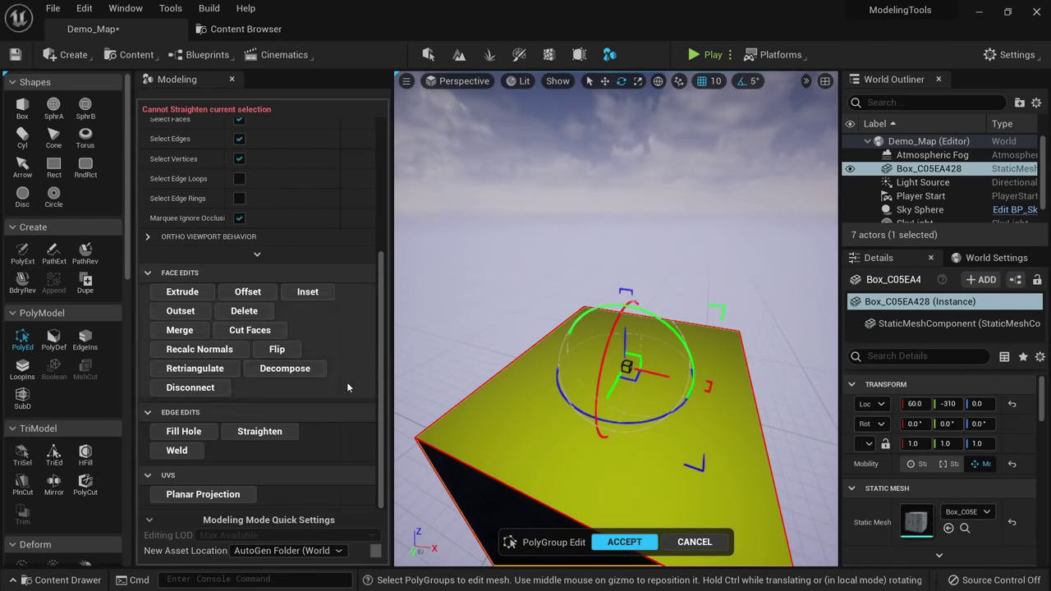
left_click(220, 494)
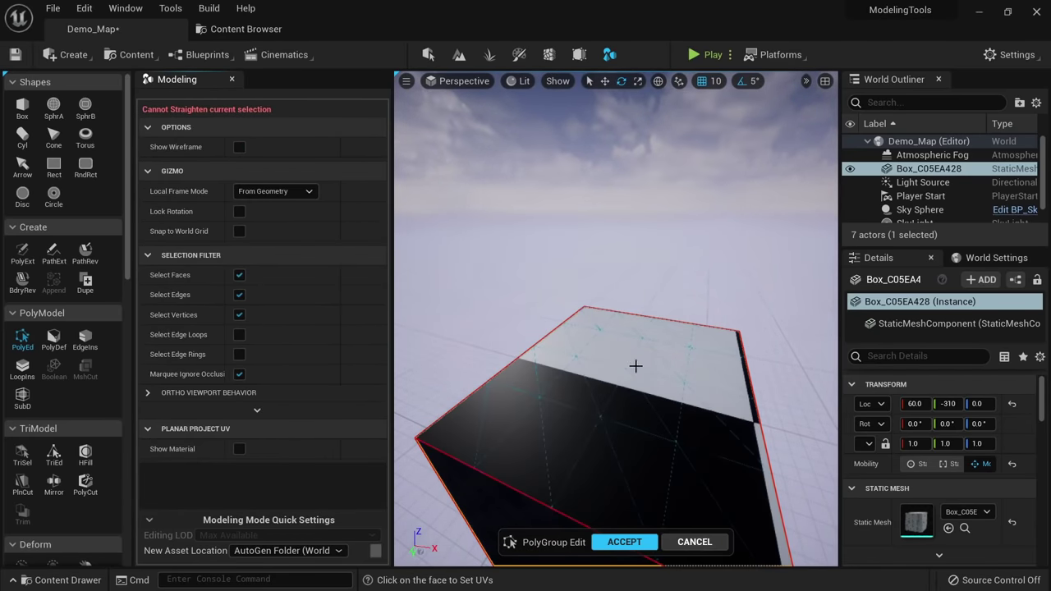
right_click_drag(630, 388, 584, 396)
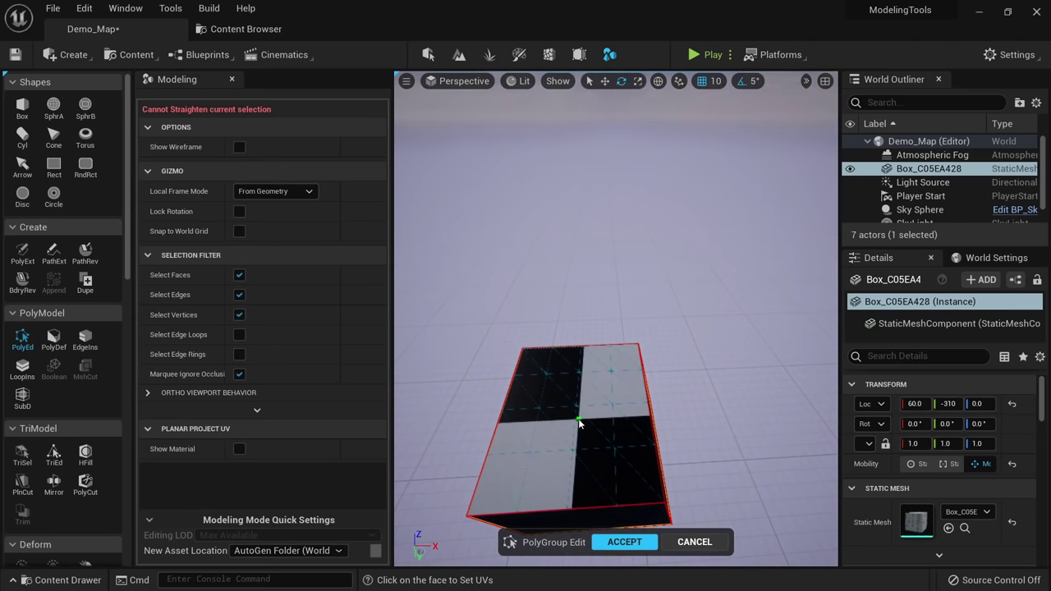
left_click_drag(579, 419, 680, 411)
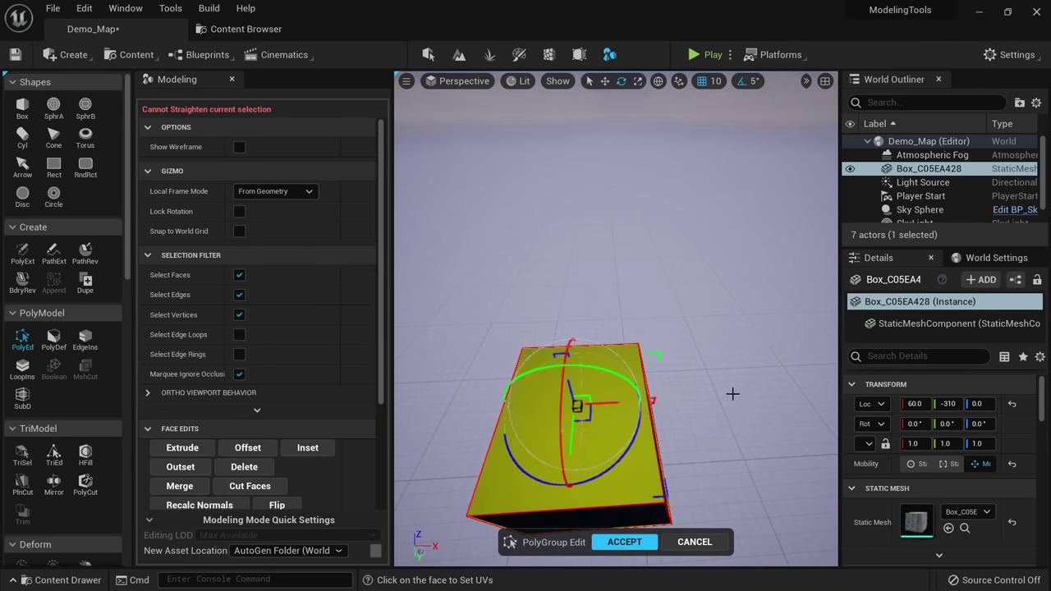
left_click(625, 543)
Reopen the box in PolyGroup Edit, accept it without further edits and examine its reprojected top face.
right_click_drag(659, 484, 571, 438)
left_click(23, 338)
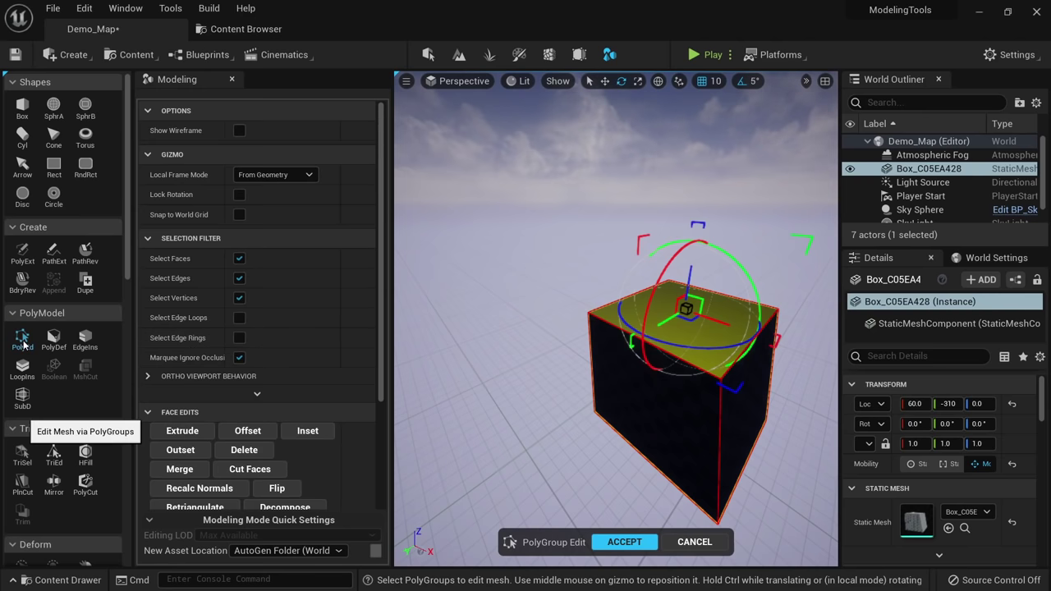
left_click(637, 544)
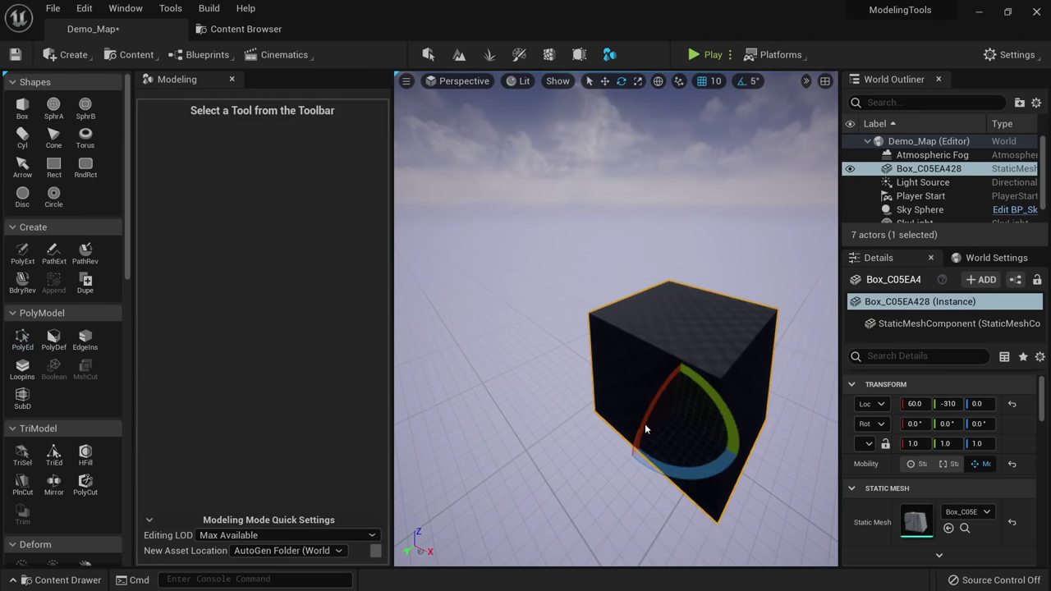
right_click_drag(645, 427, 618, 314)
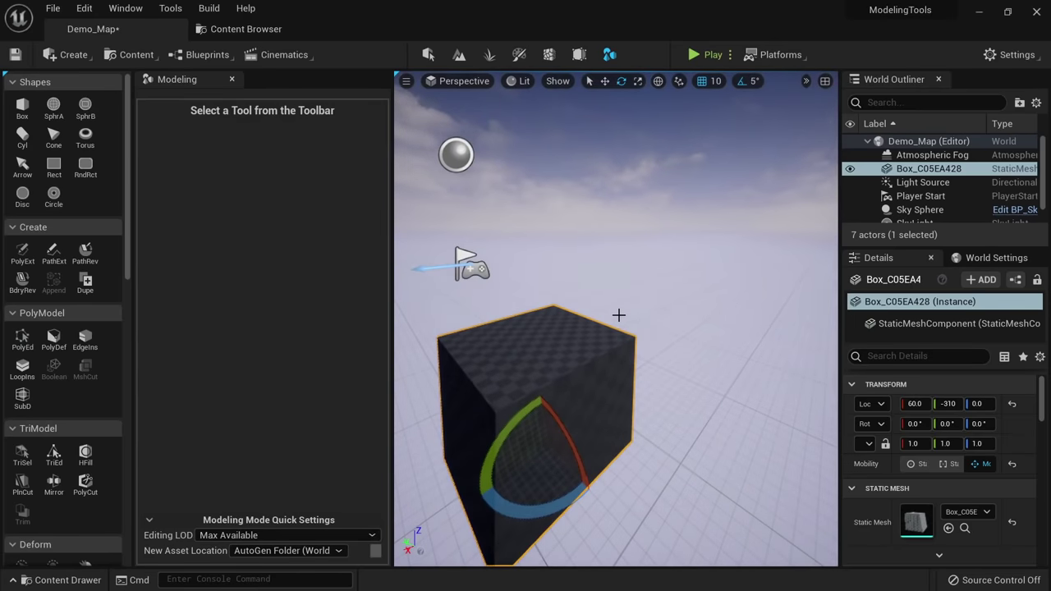
right_click_drag(646, 404, 509, 342)
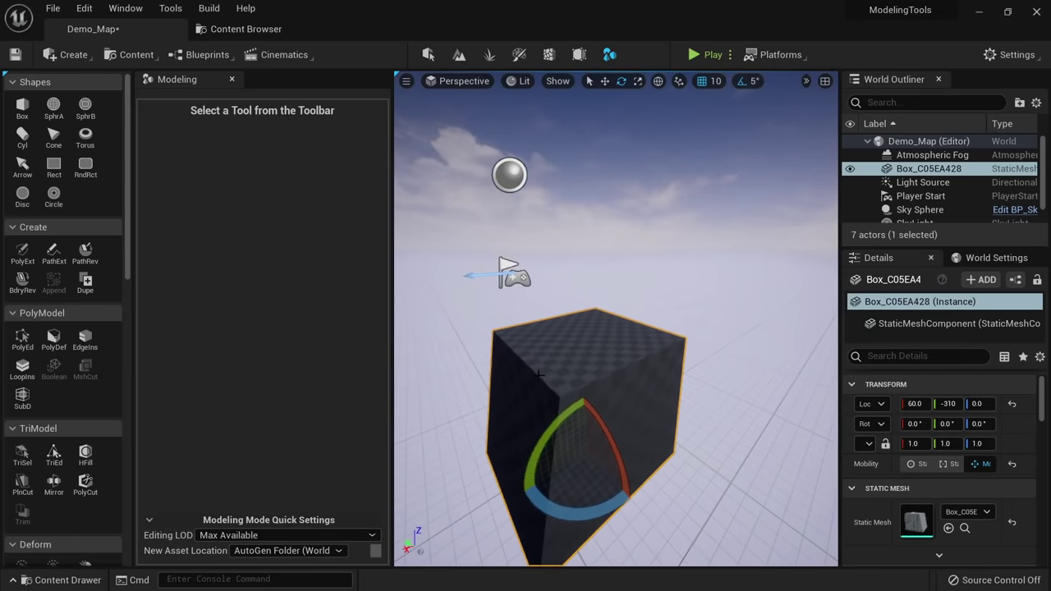
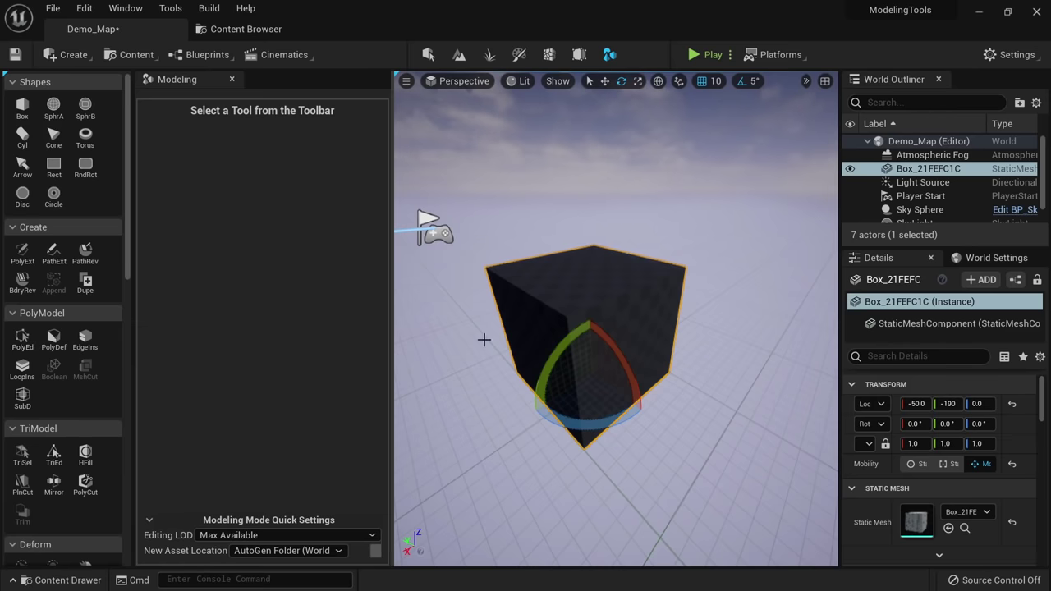
Open the new box in PolyGroup Deform, try pulling its top sideways with Smooth deformation and undo the pull.
left_click(51, 339)
right_click_drag(625, 311, 702, 345)
right_click_drag(543, 315, 559, 286)
mouse_move(563, 263)
left_mouse_down()
mouse_move(599, 221)
mouse_move(663, 220)
mouse_move(652, 256)
mouse_move(519, 312)
mouse_move(537, 287)
mouse_move(488, 293)
mouse_move(554, 284)
mouse_move(660, 243)
mouse_move(533, 299)
mouse_move(539, 308)
mouse_move(597, 282)
mouse_move(495, 270)
mouse_move(562, 272)
left_mouse_up()
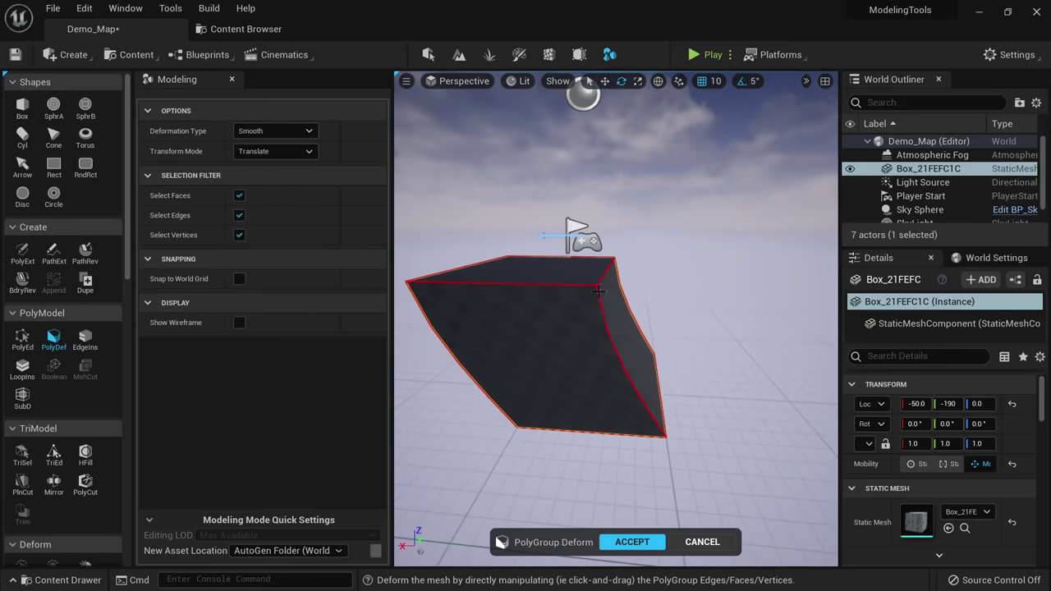
key("ctrl+z")
Pull the box's top face sideways along one axis, inspect the smooth bend in wireframe view and undo it.
left_click_drag(628, 271, 470, 195)
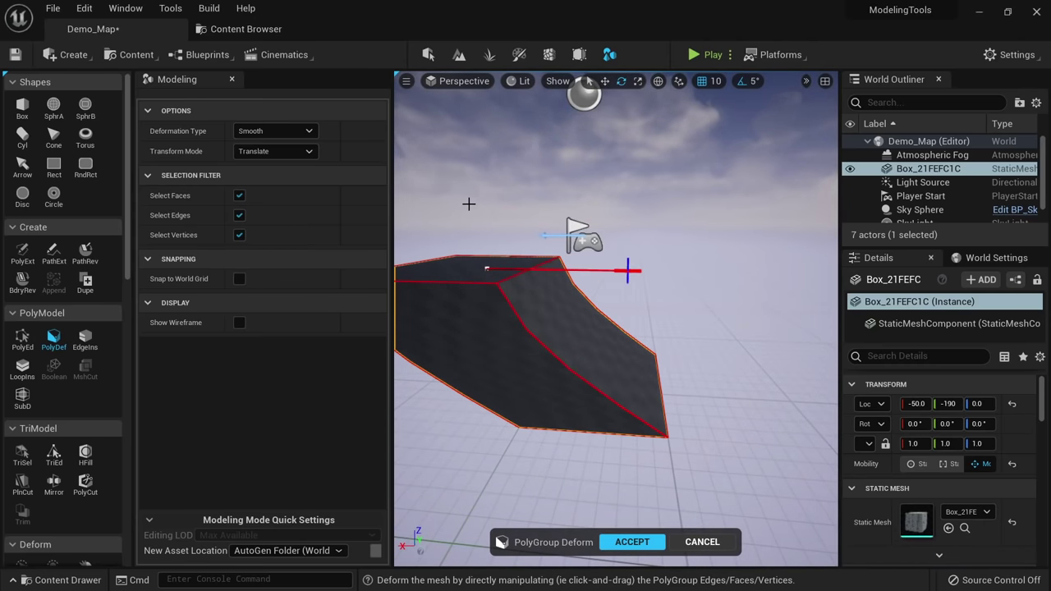
left_click_drag(564, 318, 558, 220, "alt")
key("alt+2")
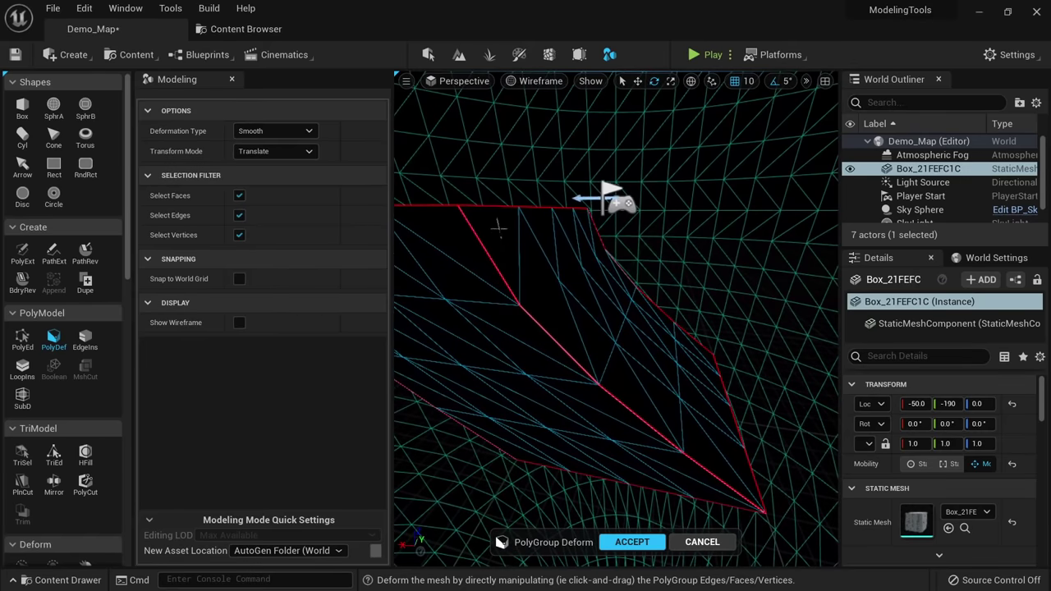
scroll(514, 343, "down", 5)
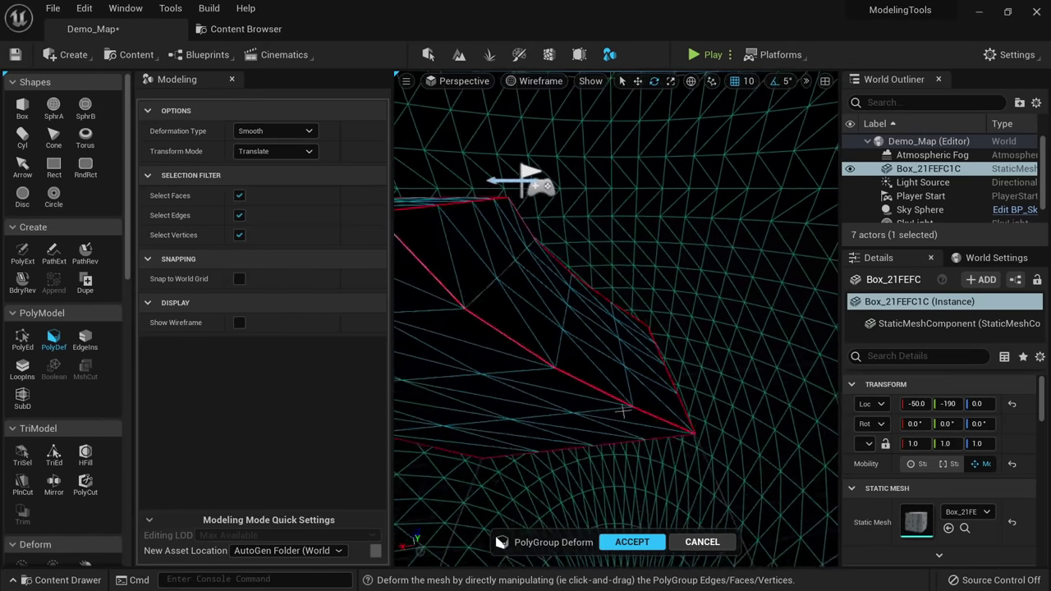
key("ctrl+z")
Set the Deformation Type to Linear, pull the box's top sideways and return the viewport to Lit shading.
left_click(281, 136)
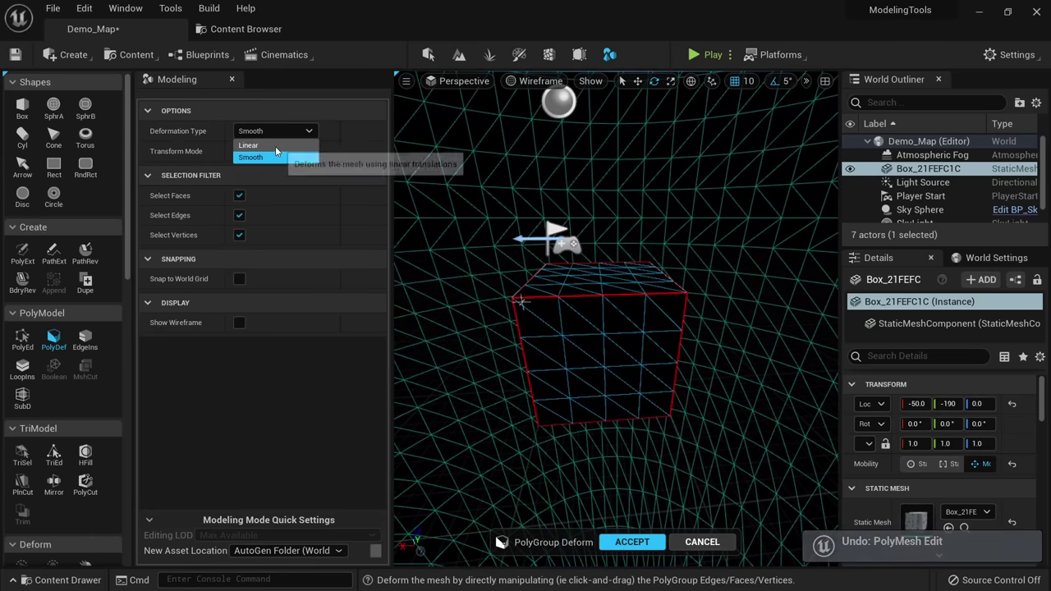
left_click(282, 156)
left_click_drag(581, 275, 623, 349)
key("alt+4")
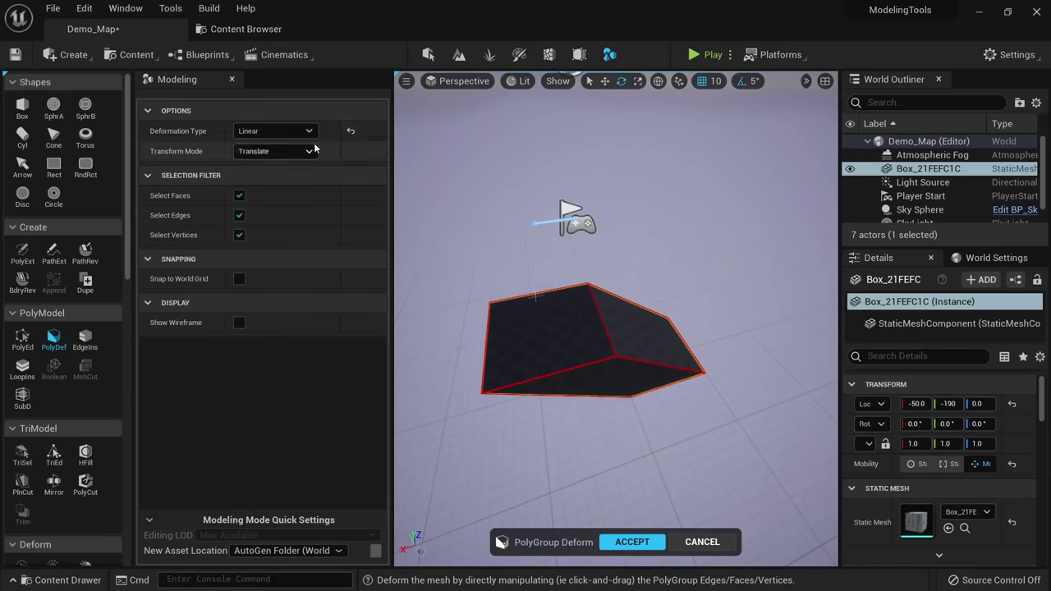
Set the Deformation Type to Smooth and deform the box further by pulling one of its edges.
left_click(275, 130)
left_click(271, 155)
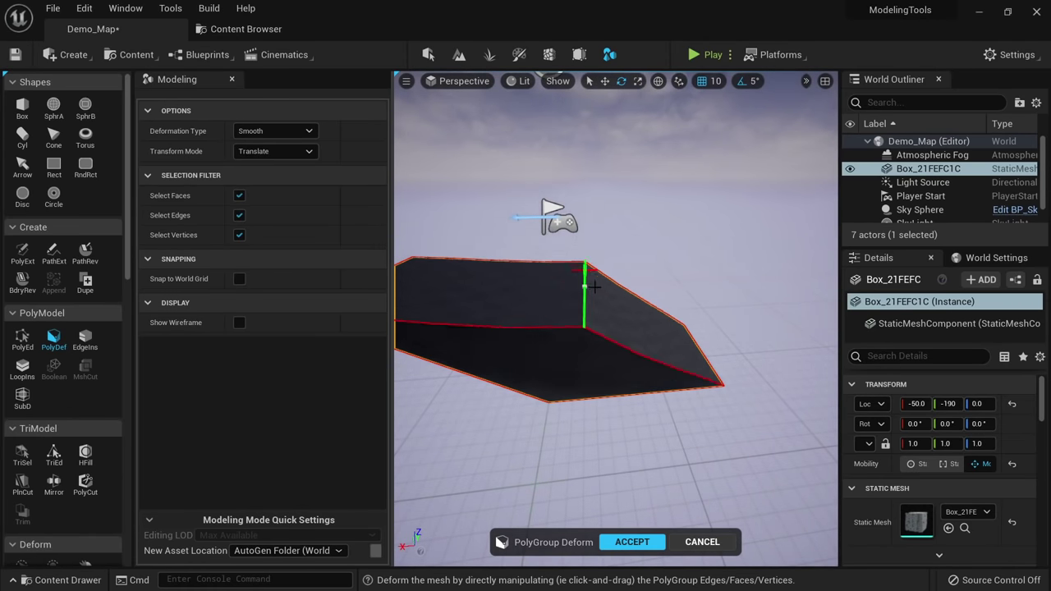
left_click_drag(569, 333, 538, 332)
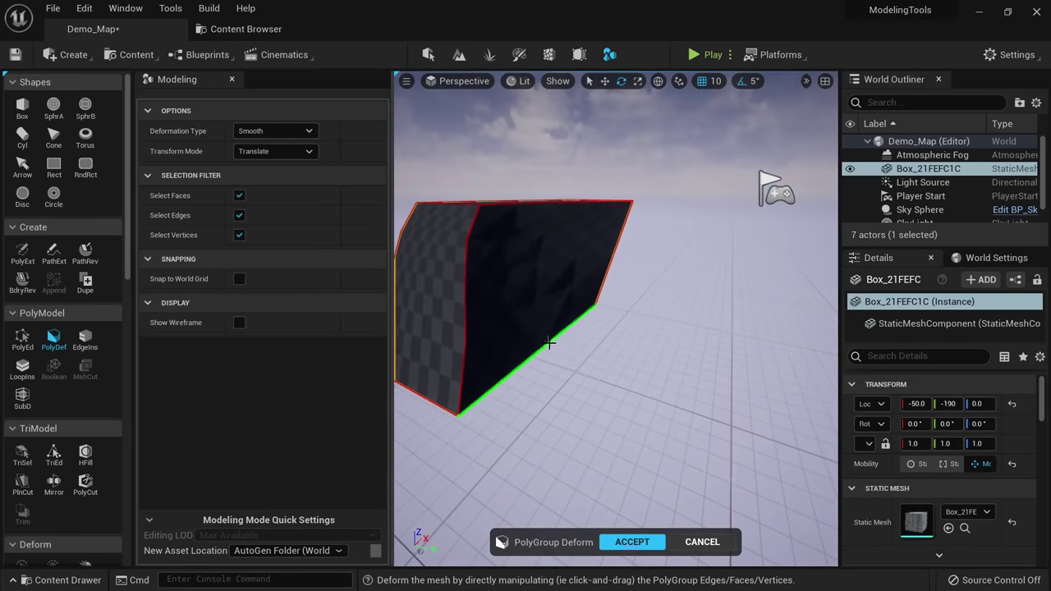
left_click_drag(641, 370, 474, 376, "alt")
left_click_drag(480, 316, 400, 291, "alt")
Set the Transform Mode to Rotate and rotate parts of the deformed box.
left_click(270, 151)
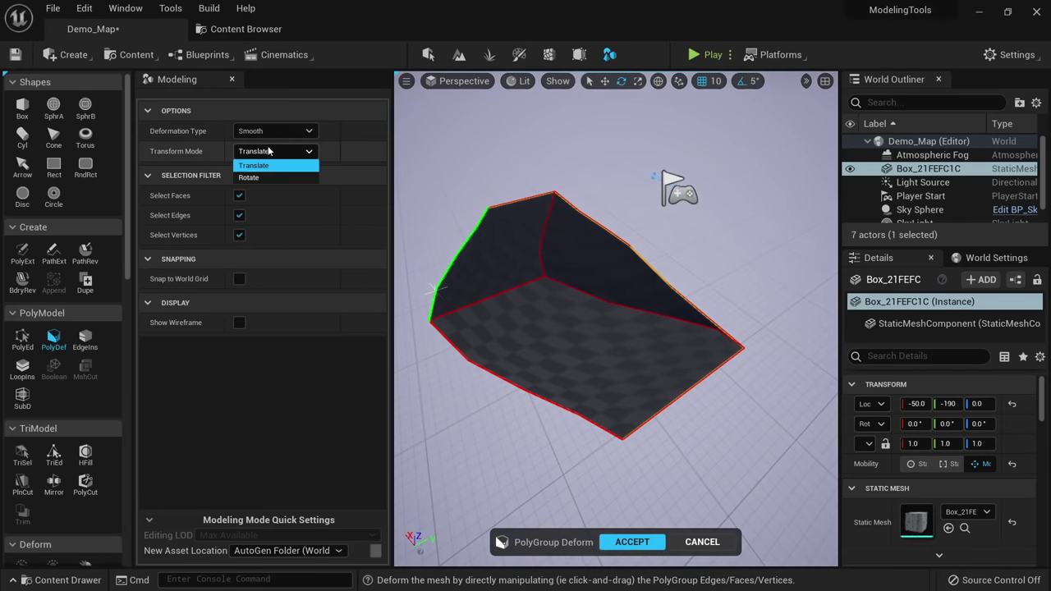
left_click(271, 167)
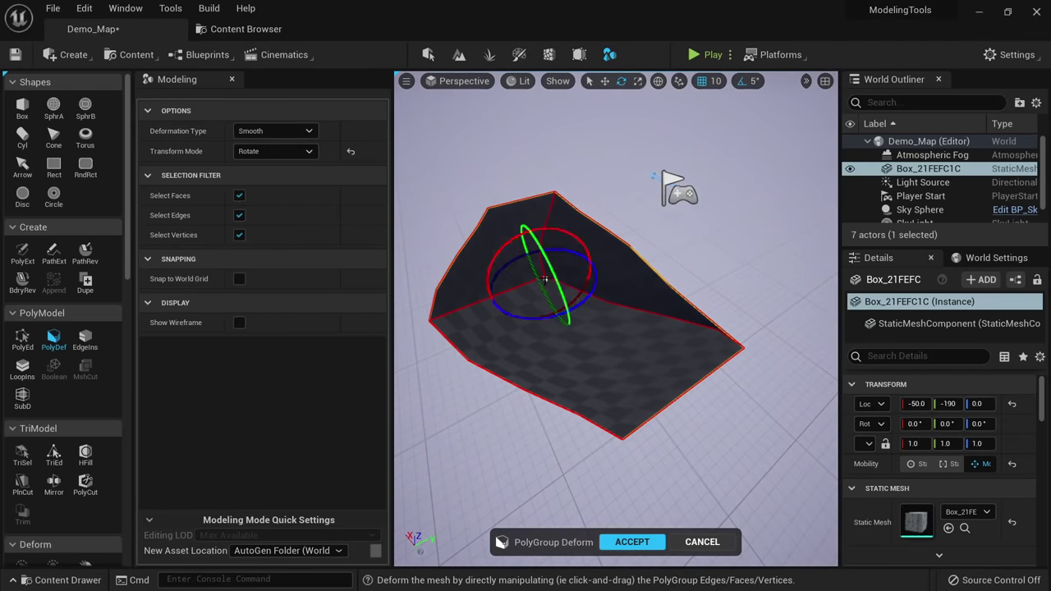
left_click_drag(545, 279, 558, 250)
left_click_drag(565, 285, 635, 274)
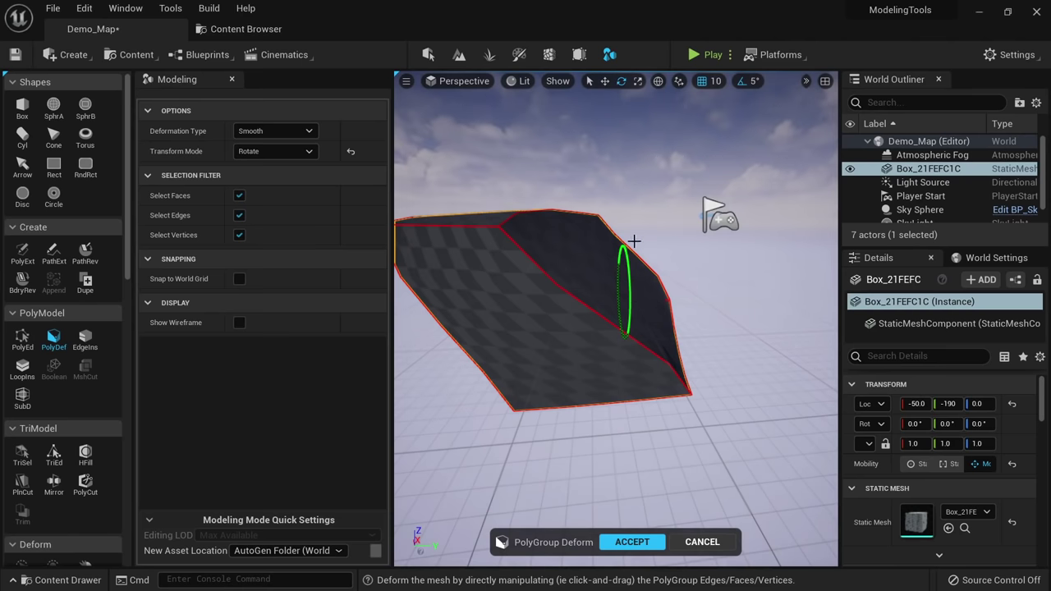
Try another rotation on the deformed box and undo it.
left_click(572, 288)
left_click_drag(566, 289, 557, 355)
key("ctrl+z")
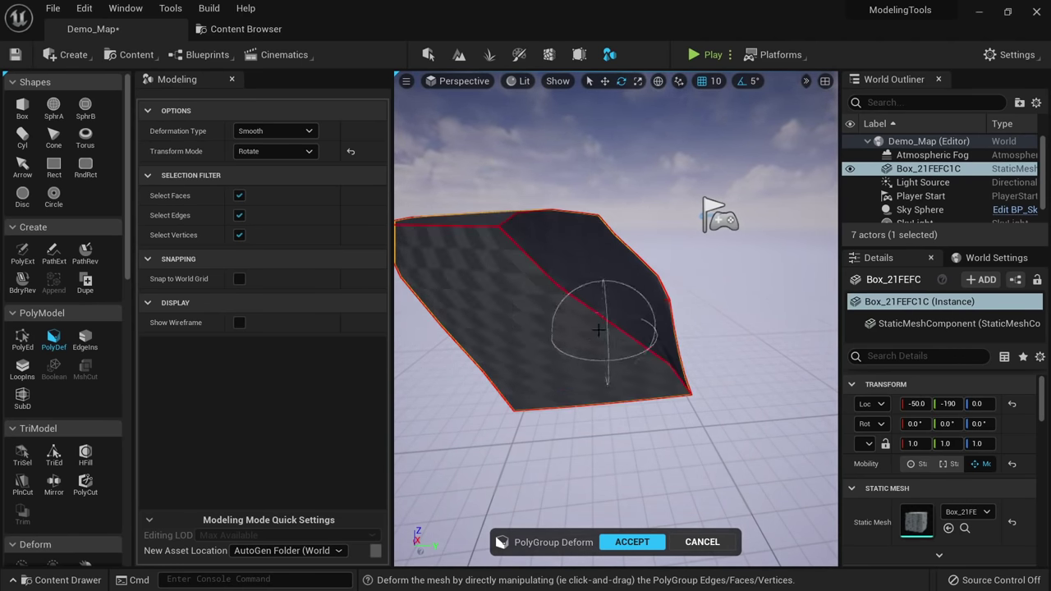
Set the Transform Mode to Translate, enable Snap to World Grid and pull the deformed box's top upward.
left_click(275, 151)
left_click(275, 167)
right_click_drag(526, 287, 567, 377)
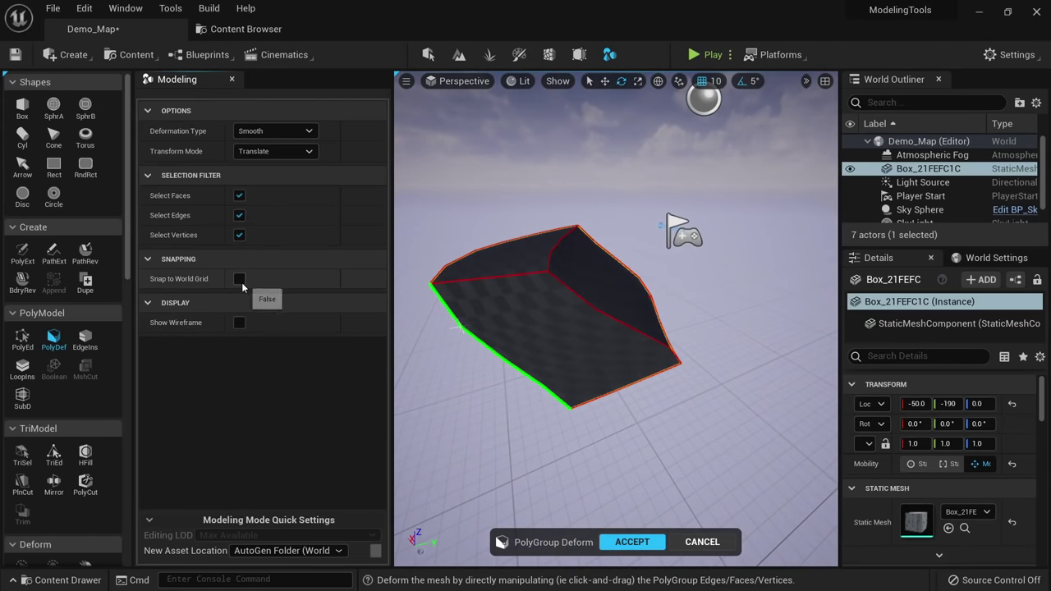
left_click(239, 278)
left_click_drag(528, 254, 514, 202)
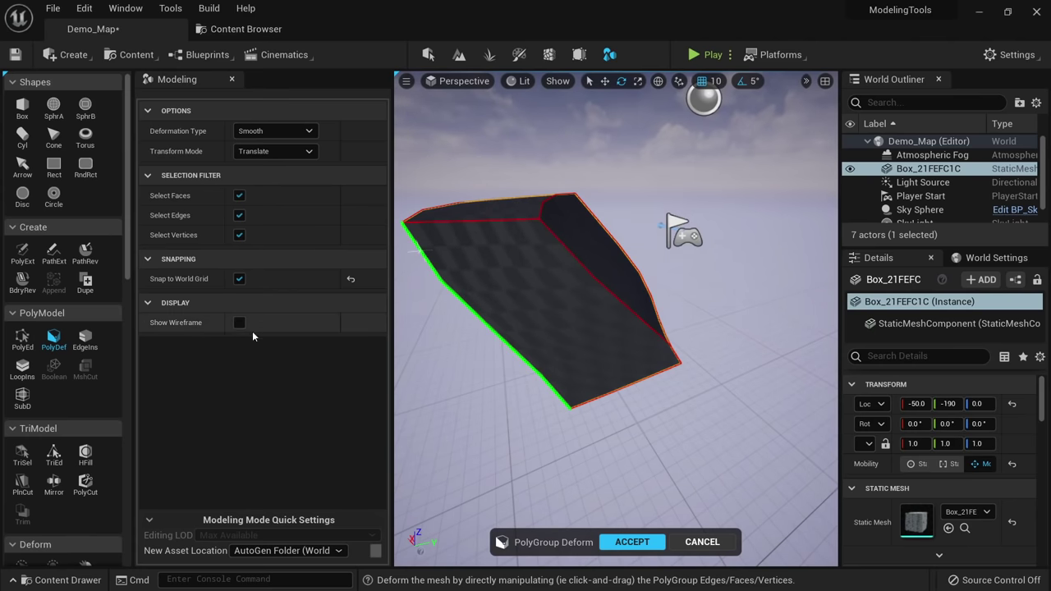
Start Insert PolyEdge on the new box in Plane Cut mode and insert an edge across its side face between the two vertical edges.
right_click_drag(672, 165, 674, 171)
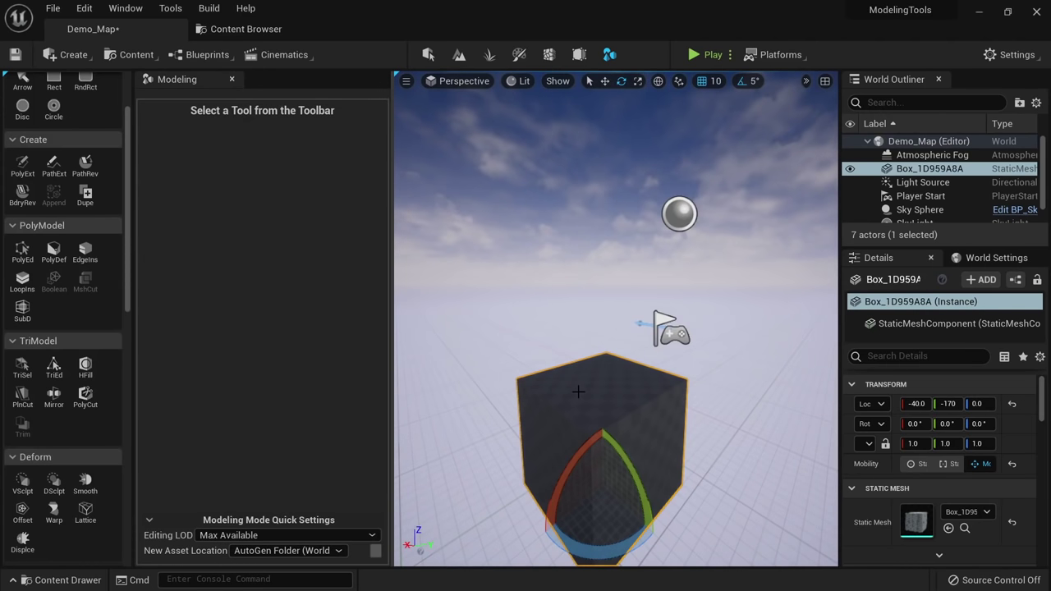
left_click(84, 250)
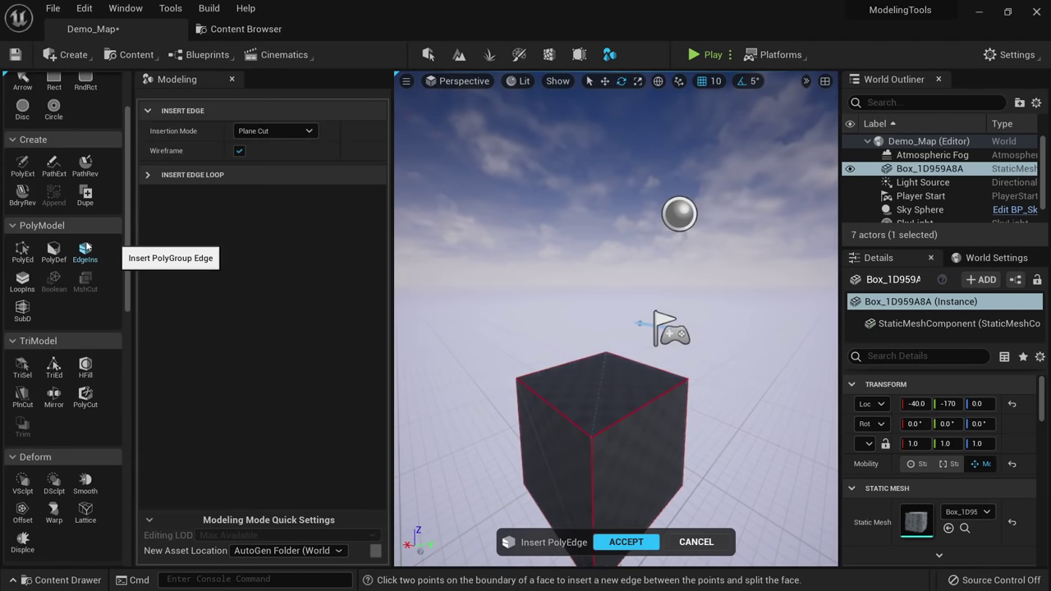
right_click_drag(657, 364, 575, 333)
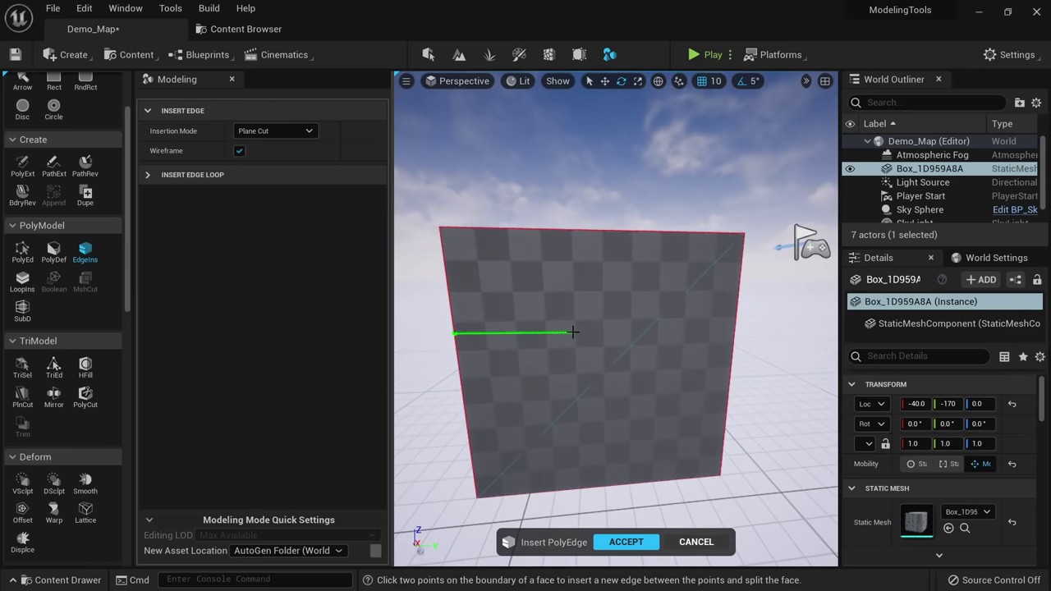
right_click_drag(628, 378, 604, 388)
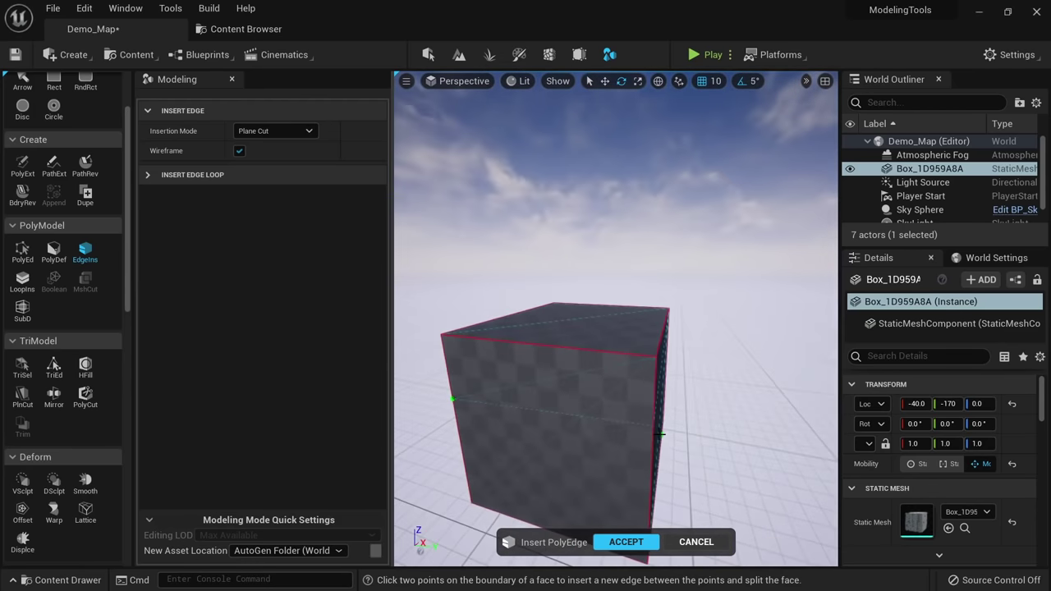
left_click(654, 432)
left_click_drag(651, 459, 684, 430, "alt")
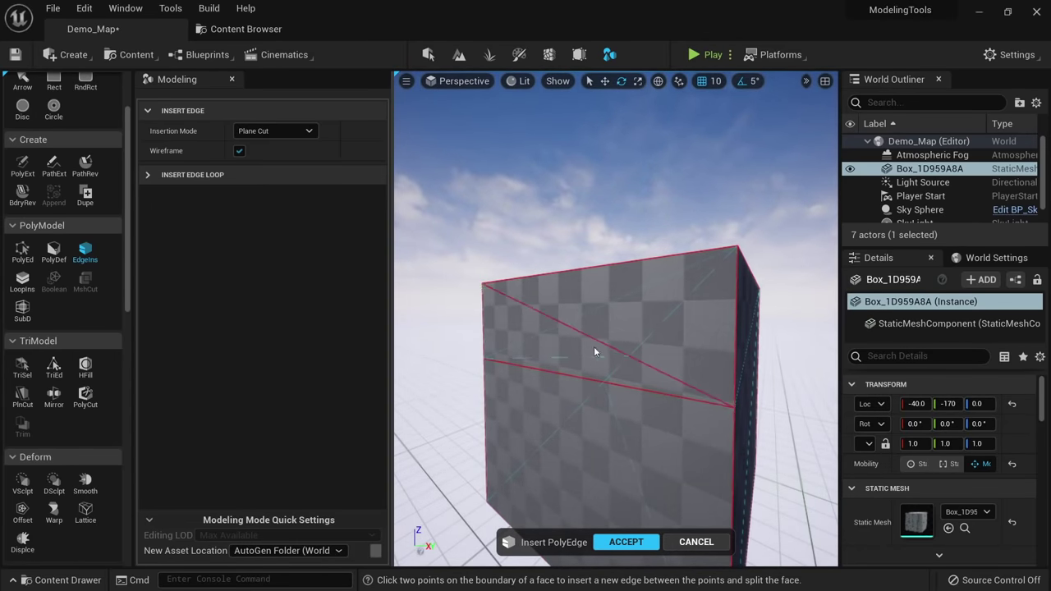
Insert more connecting edges across the upper part of the same side face and accept the Insert PolyEdge result.
right_click_drag(593, 351, 549, 353)
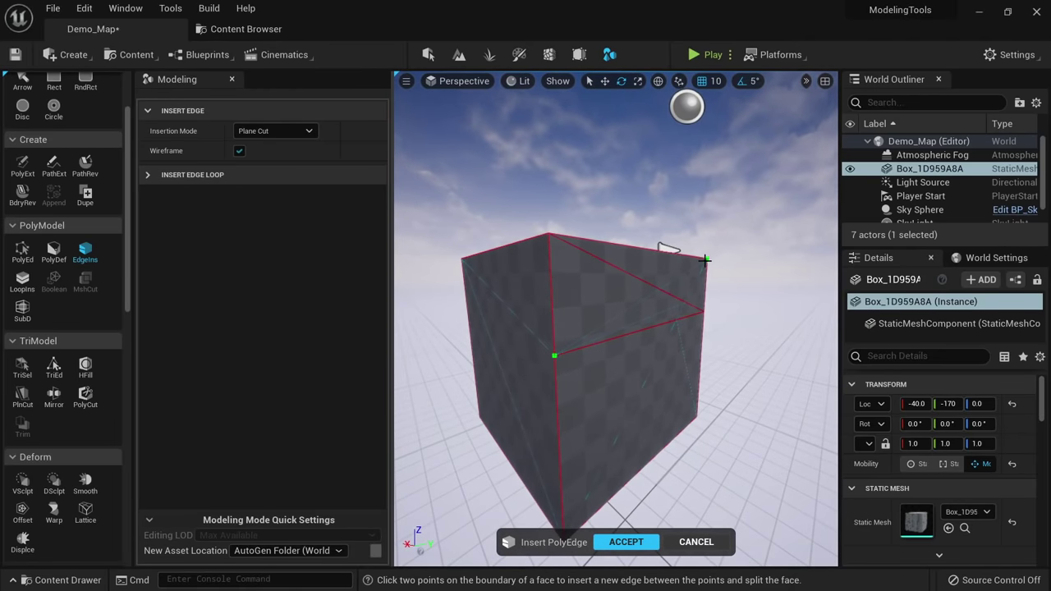
left_click(647, 285)
scroll(624, 328, "up", 6)
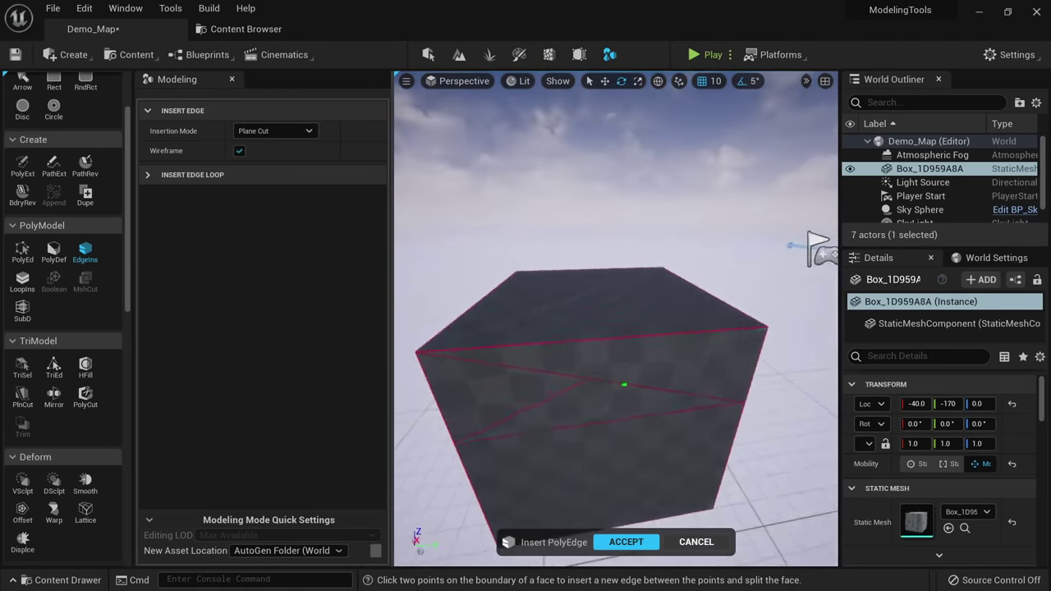
left_click(538, 264)
left_click_drag(539, 262, 604, 287, "alt")
left_click(587, 288)
scroll(605, 393, "down", 5)
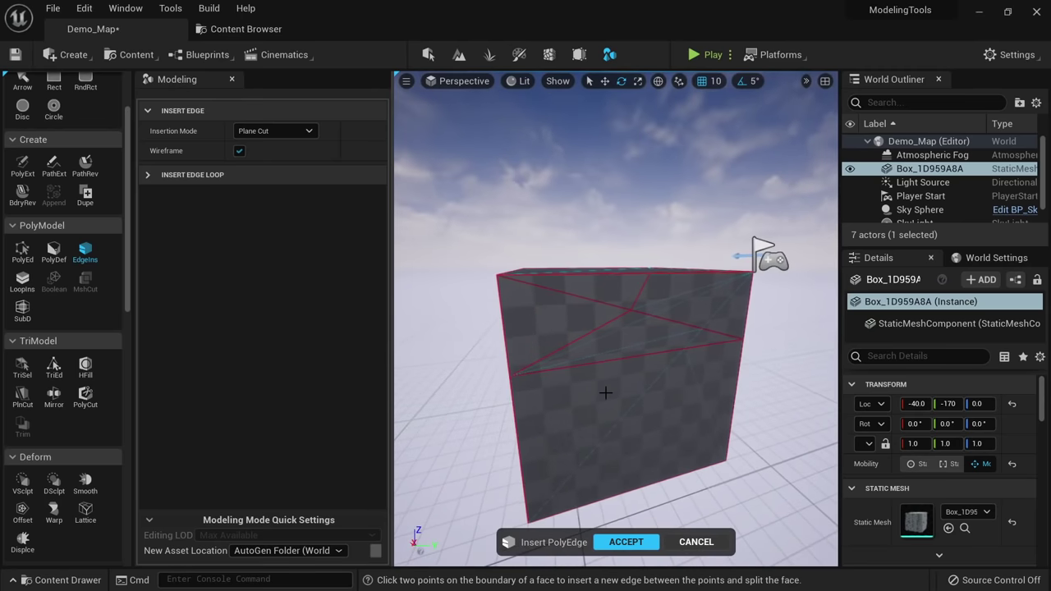
left_click(625, 541)
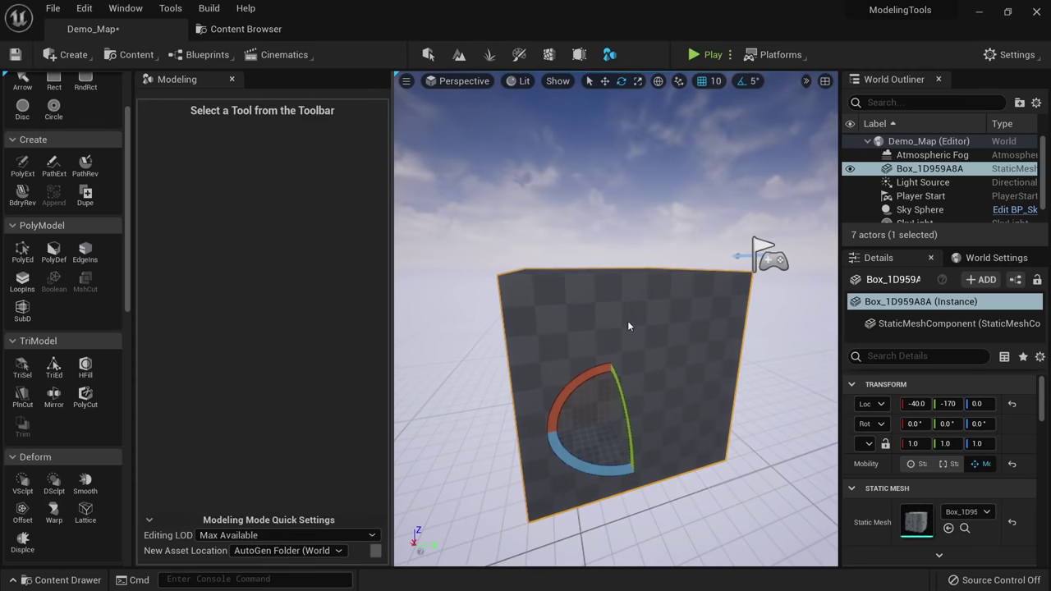
With PolyGroup Edit, extrude the three adjoining upper faces of the divided side outward along the selection normal and accept.
left_click(23, 253)
left_click(540, 315)
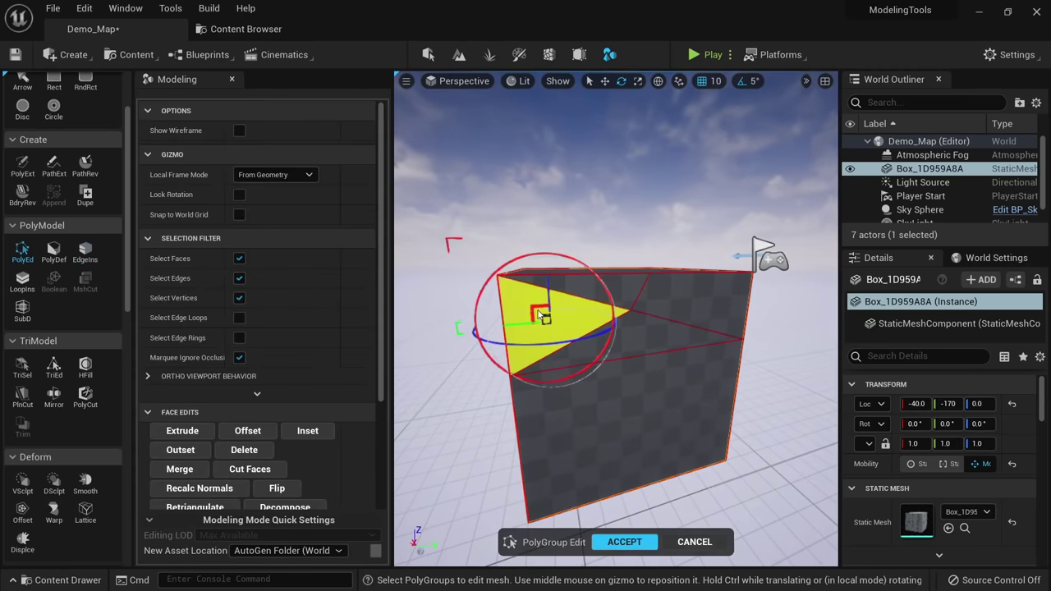
left_click(629, 288, "shift")
left_click(652, 331, "shift")
left_click_drag(650, 336, 611, 495, "alt")
left_click(183, 430)
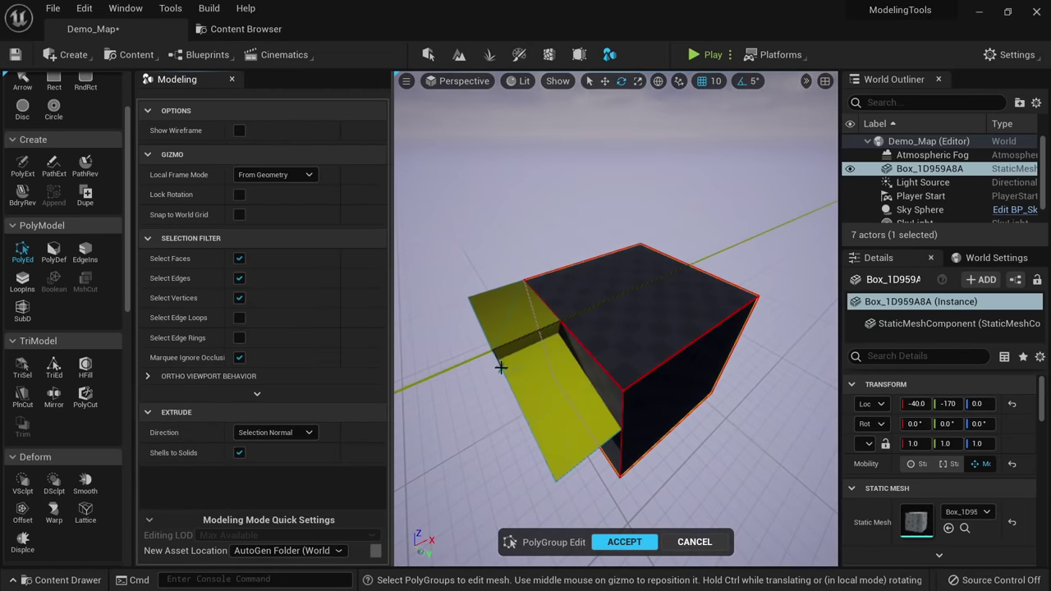
left_click(534, 371)
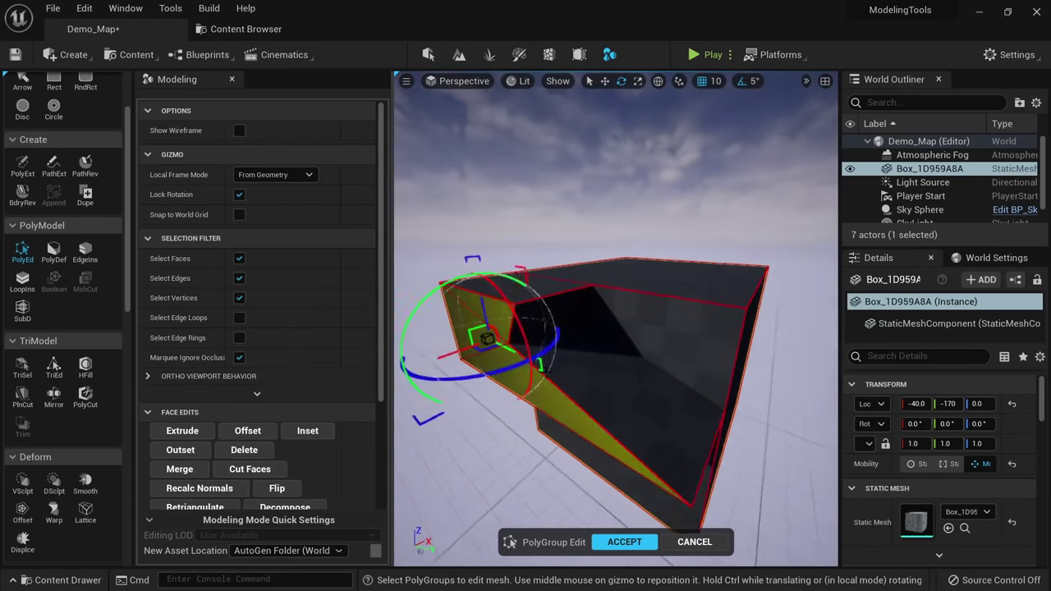
left_click_drag(593, 513, 628, 522, "alt")
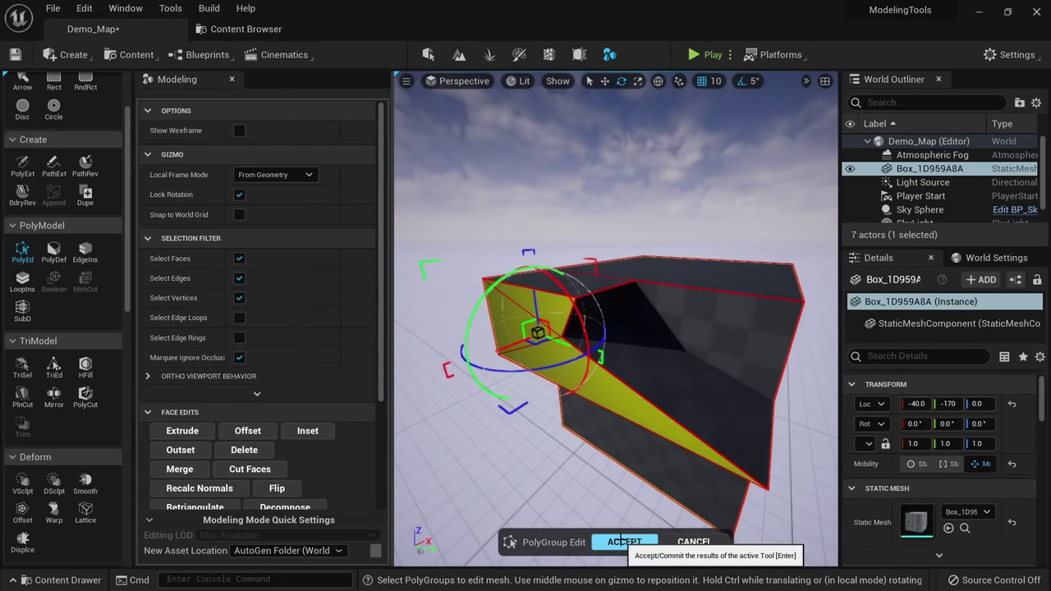
left_click(621, 540)
Start Insert PolyEdge again and add a Plane Cut edge across the top face of the extruded box.
left_click_drag(551, 484, 599, 324, "alt")
key("q")
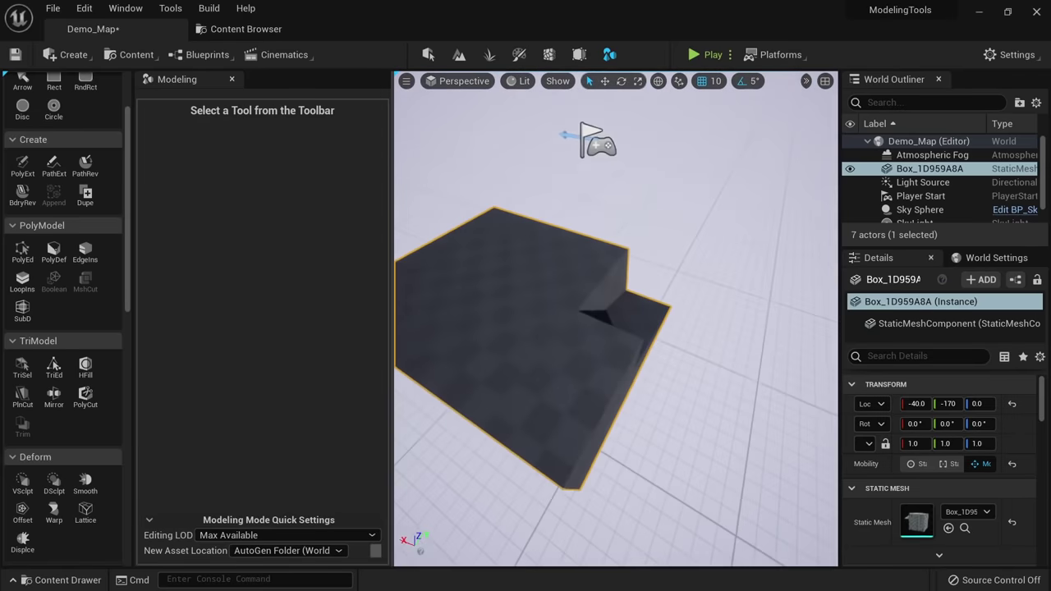
right_click_drag(600, 324, 624, 312)
right_click_drag(505, 333, 517, 321)
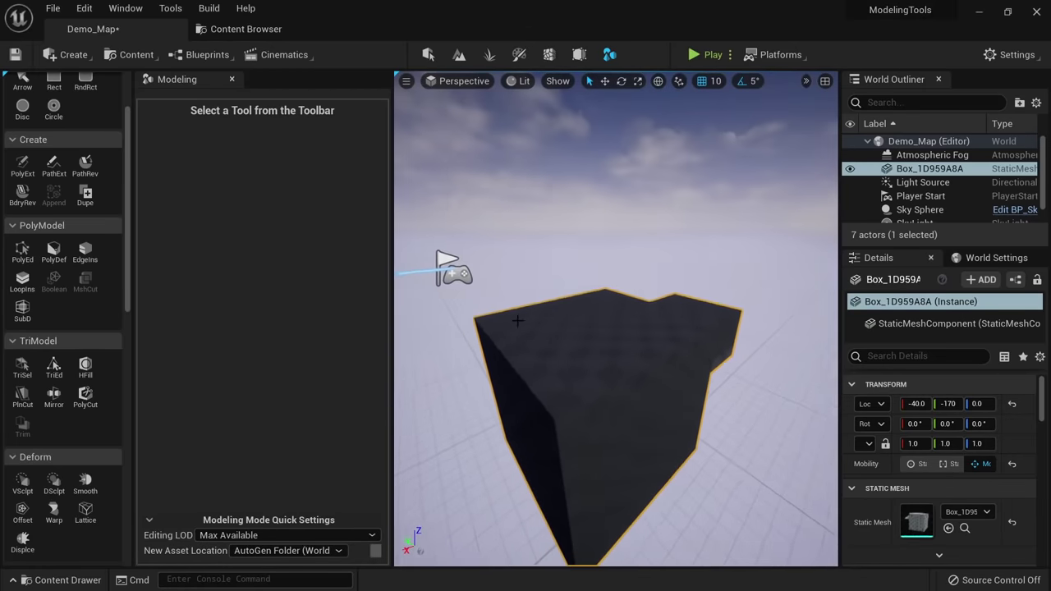
left_click(84, 251)
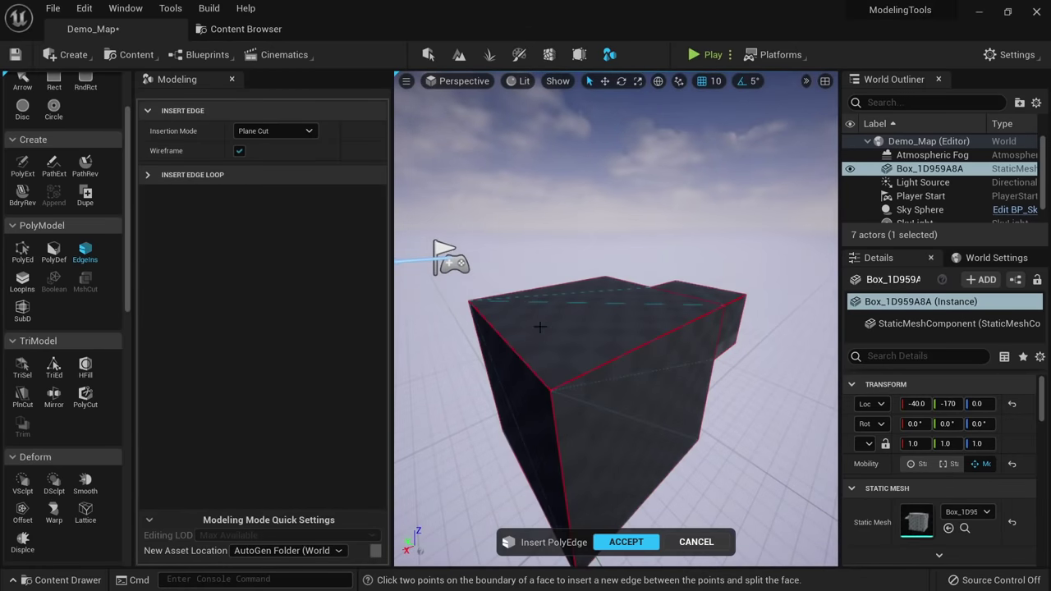
left_click(550, 390)
right_click_drag(587, 331, 589, 398)
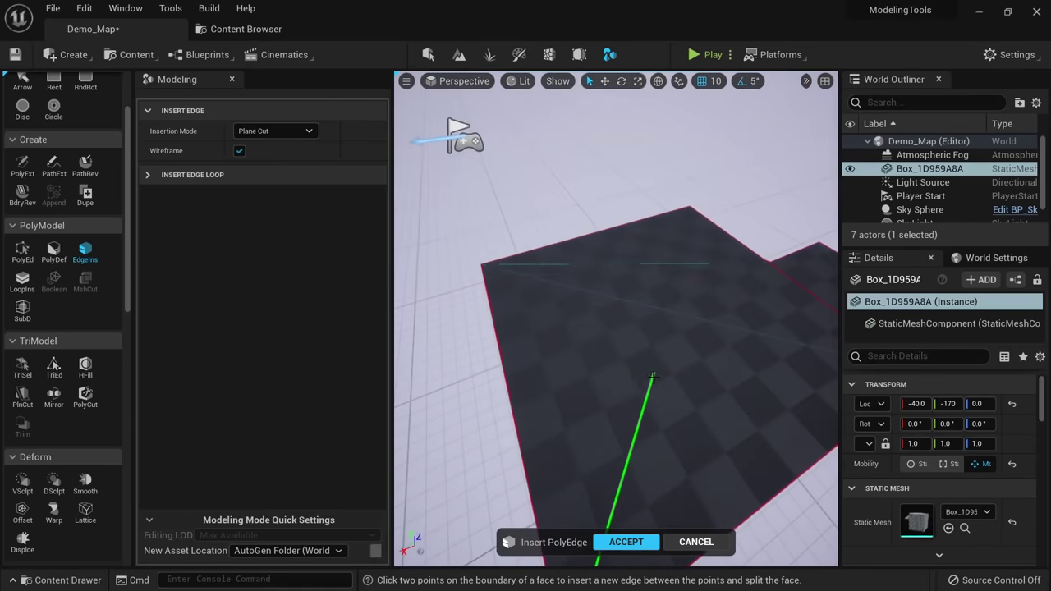
left_click(580, 243)
right_click_drag(580, 242, 784, 226)
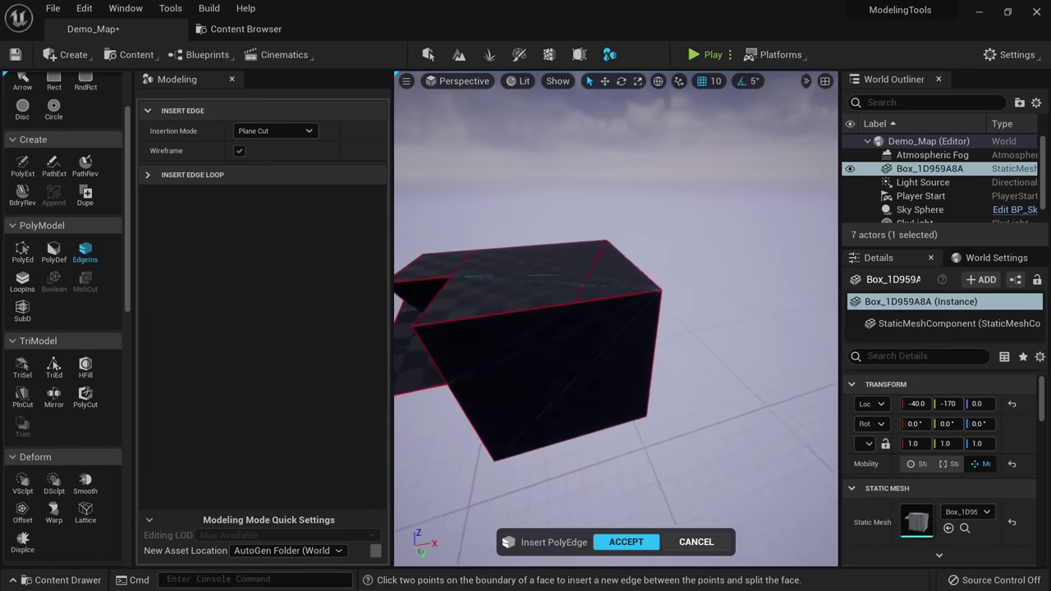
left_click_drag(525, 312, 517, 295, "alt")
Set the Insertion Mode to Retriangulate and insert another edge across the top face of the box.
left_click(273, 132)
left_click(274, 130)
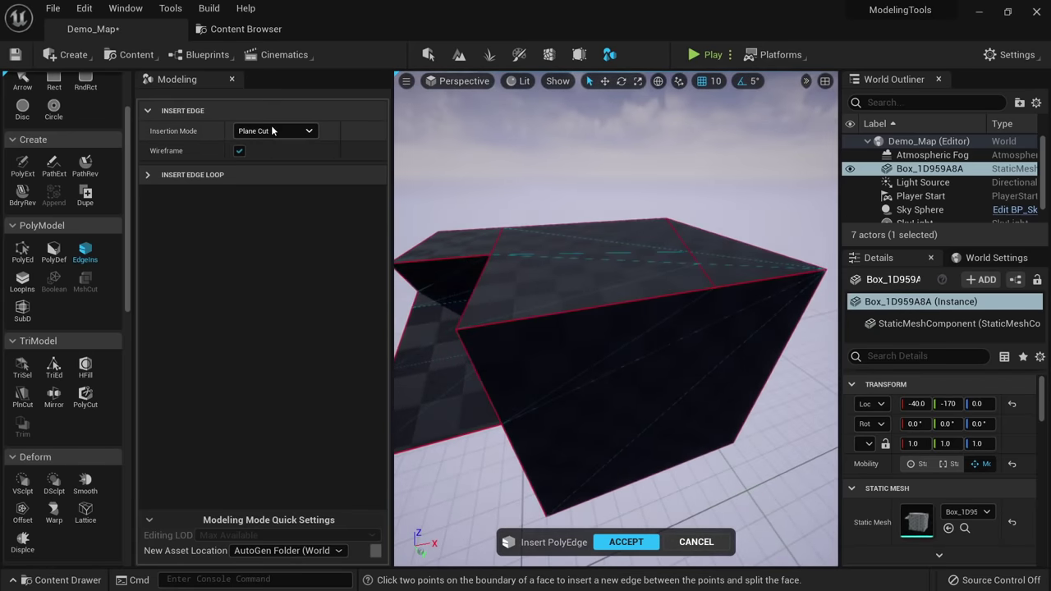
left_click_drag(747, 123, 788, 181, "alt")
left_click(279, 130)
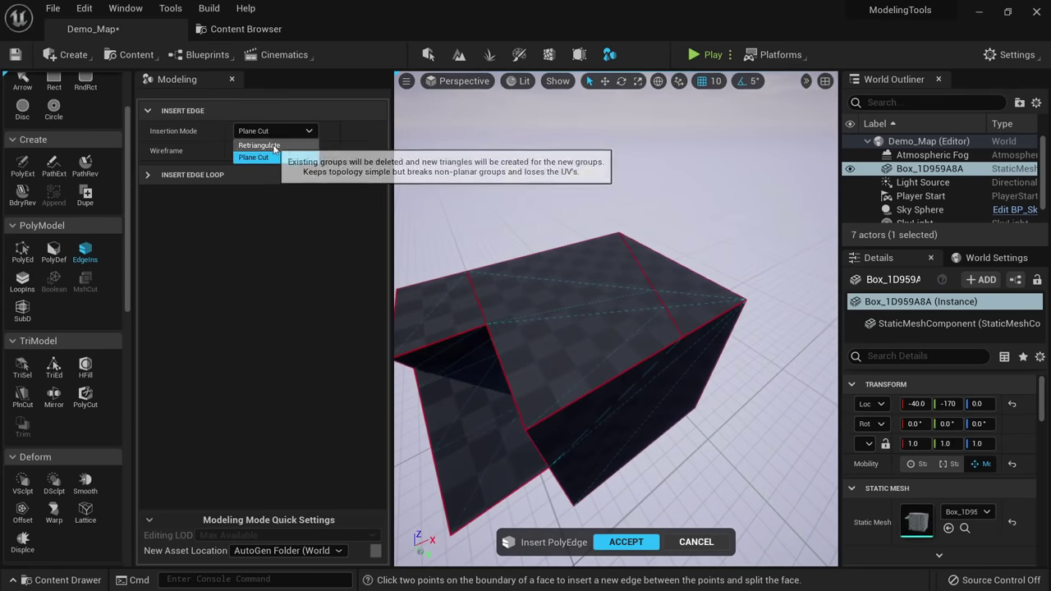
left_click(273, 144)
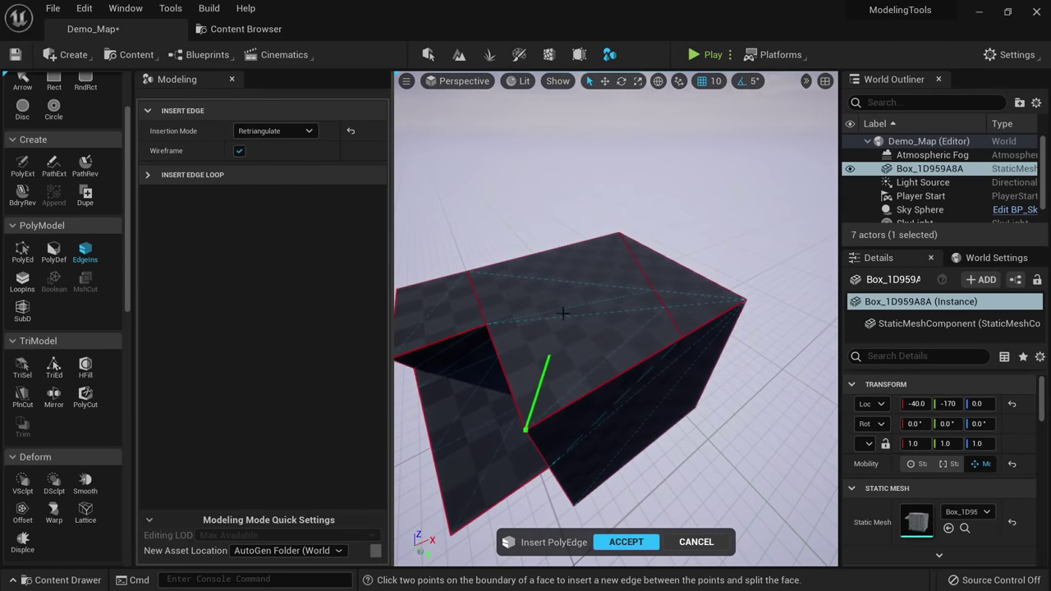
left_click_drag(608, 321, 711, 339, "alt")
scroll(608, 322, "up", 2)
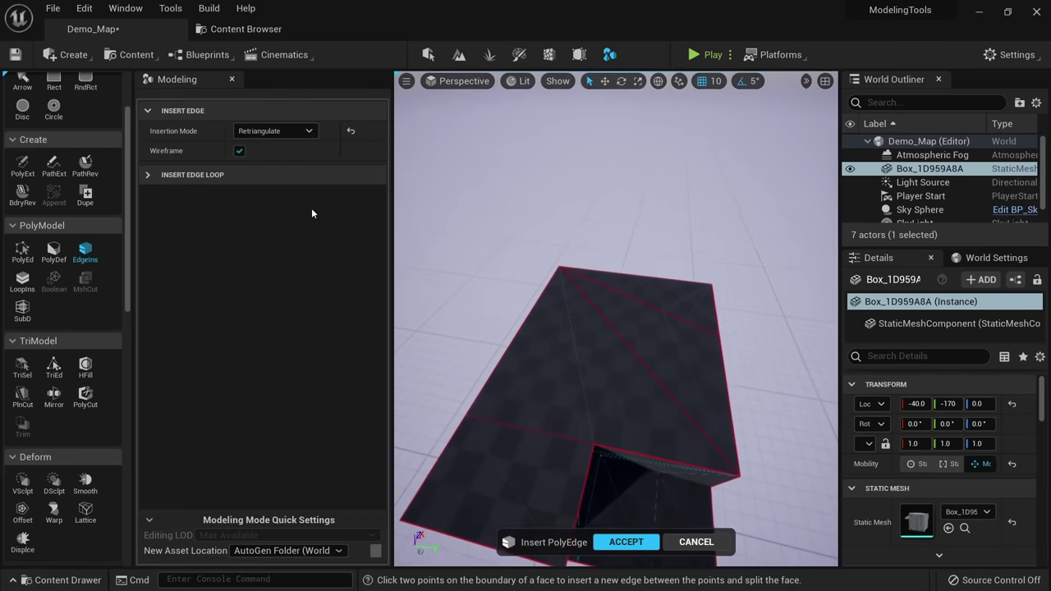
Return the Insertion Mode to Plane Cut, expand the Insert Edge Loop settings and insert an edge between the notch's inner corner and the far top corner.
left_click(275, 131)
left_click_drag(525, 329, 472, 262, "alt")
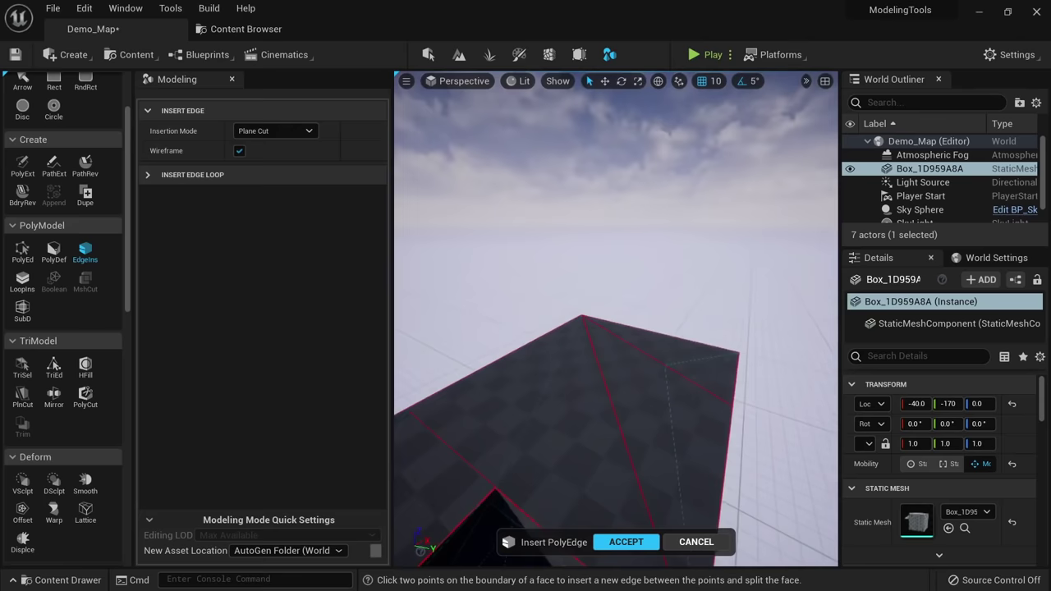
scroll(526, 328, "down", 3)
left_click(147, 175)
mouse_move(587, 335)
left_mouse_down("alt")
mouse_move(579, 327)
mouse_move(587, 335)
left_mouse_up("alt")
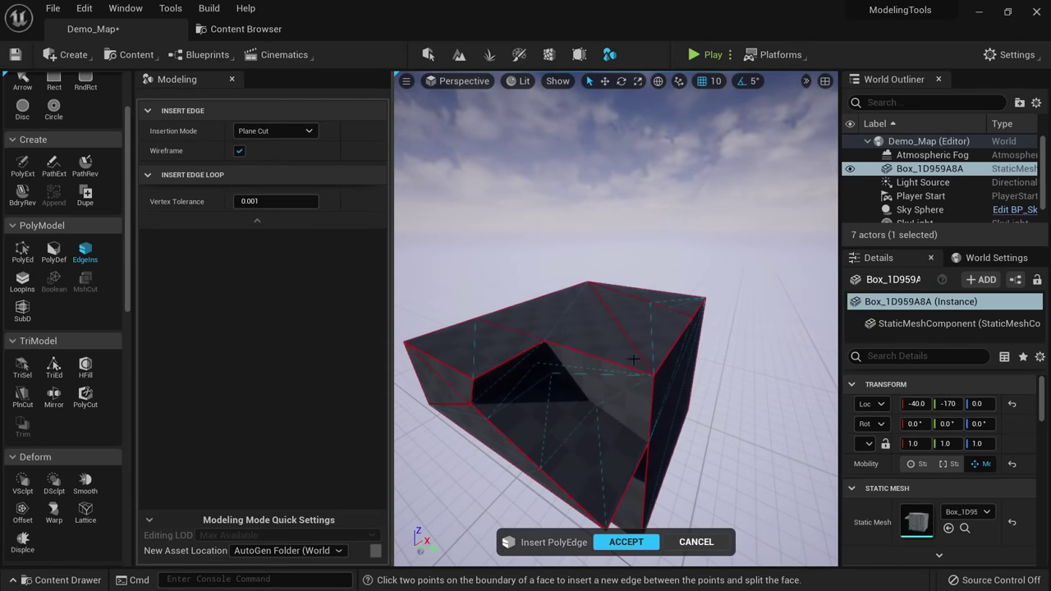
scroll(610, 350, "up", 5)
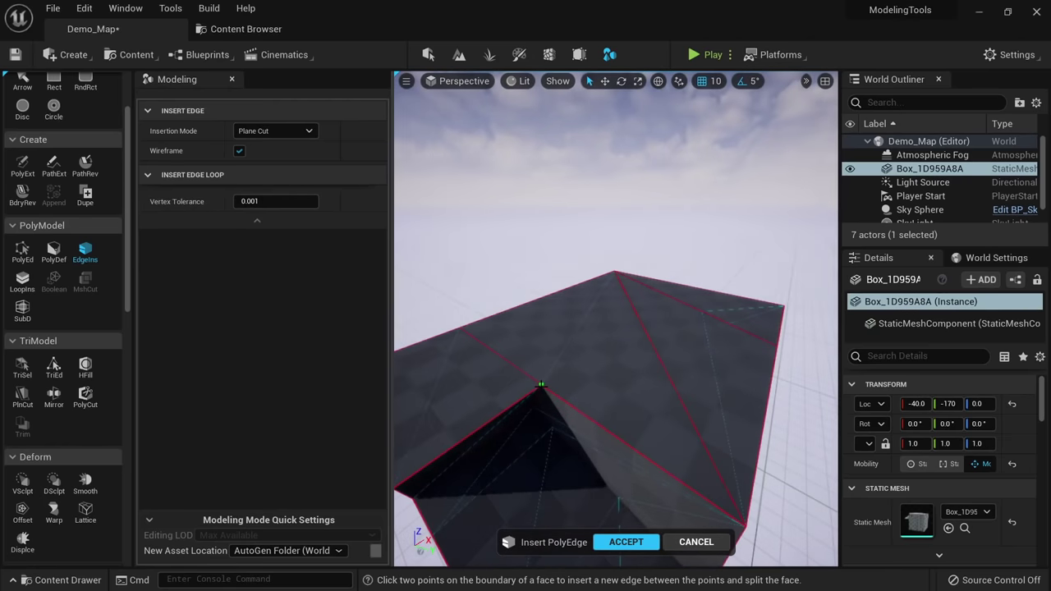
left_click(614, 270)
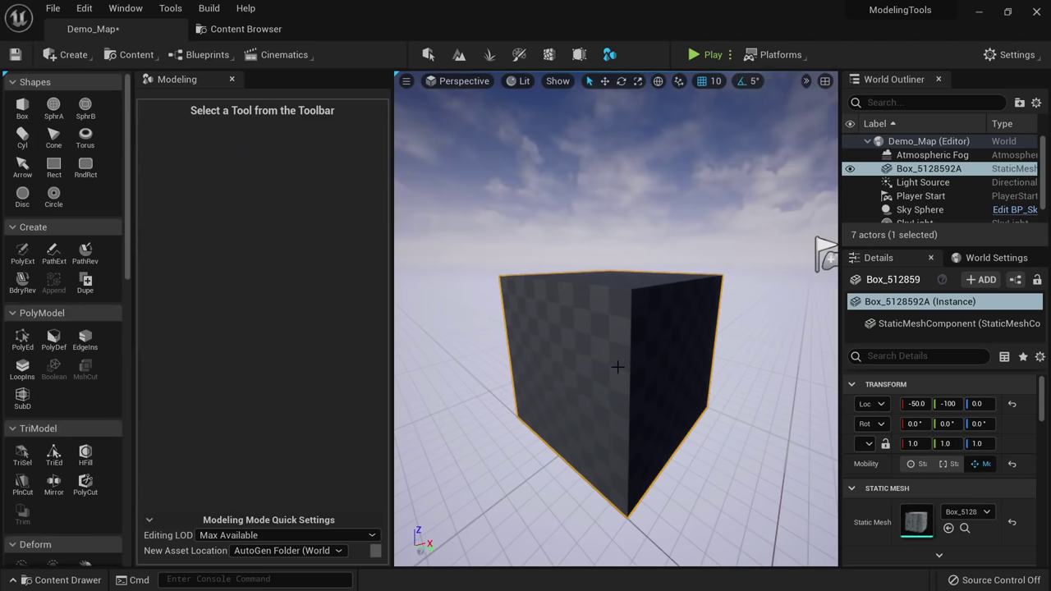
Insert several horizontal and vertical edge loops around the new box with Insert PolyLoop in Proportion Offset and Retriangulate modes, and accept.
left_click(22, 367)
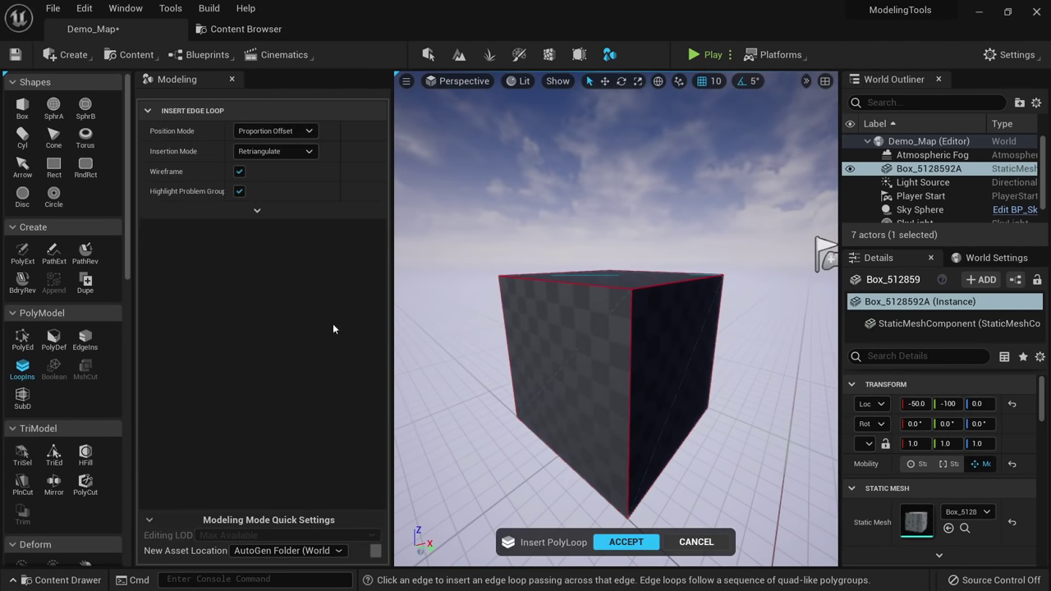
left_click_drag(630, 354, 837, 358, "alt")
left_click(625, 376)
left_click_drag(593, 328, 616, 289, "alt")
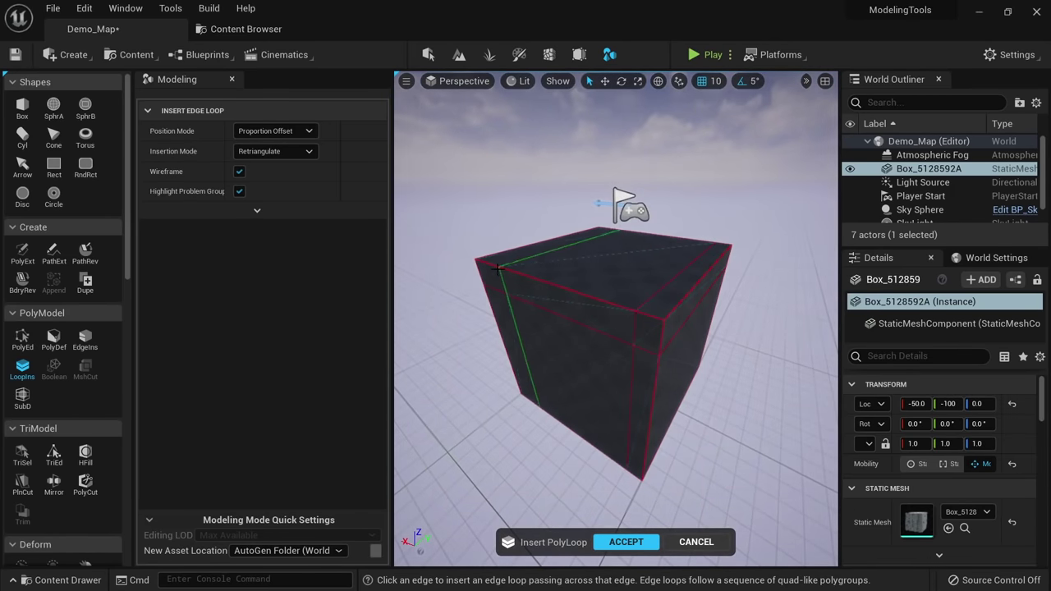
left_click_drag(634, 408, 611, 400, "alt")
left_click_drag(619, 320, 619, 322, "alt")
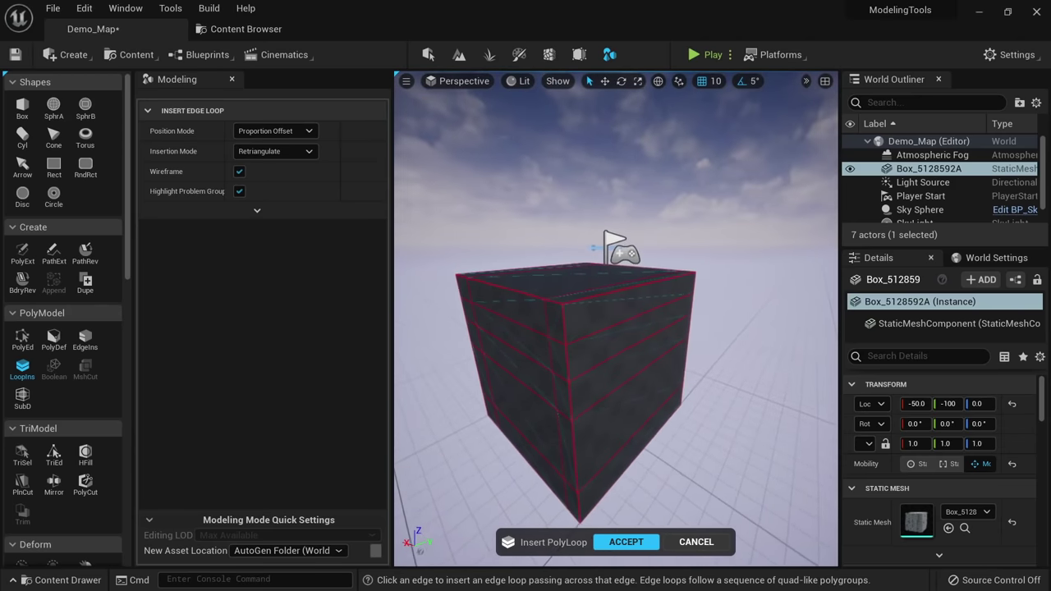
left_click(626, 543)
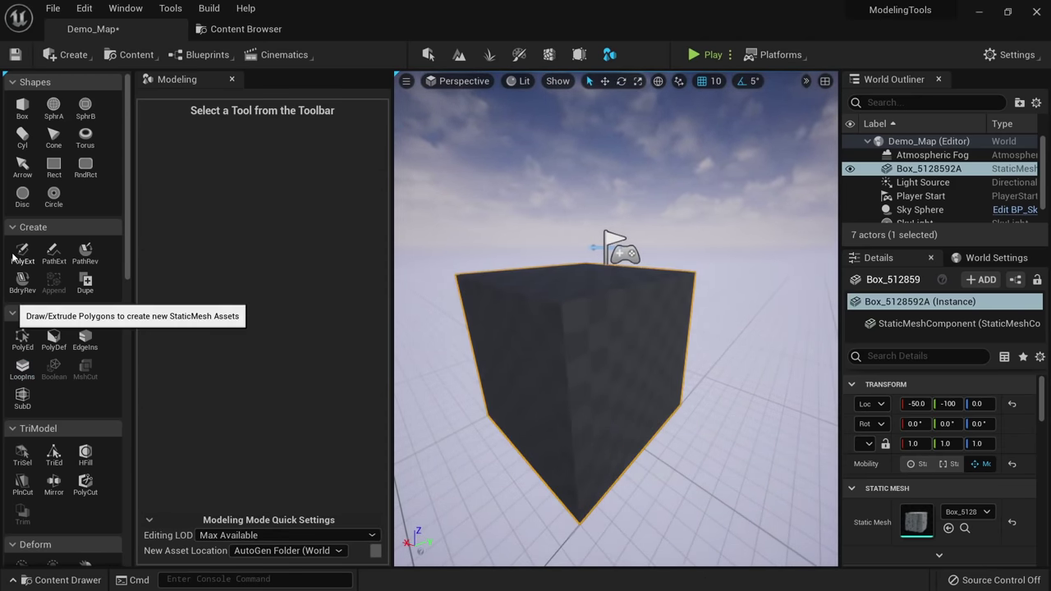
With PolyGroup Edit, select two separate horizontal strips on one side of the looped box and extrude them outward along the selection normal.
left_click(23, 338)
left_click(611, 332)
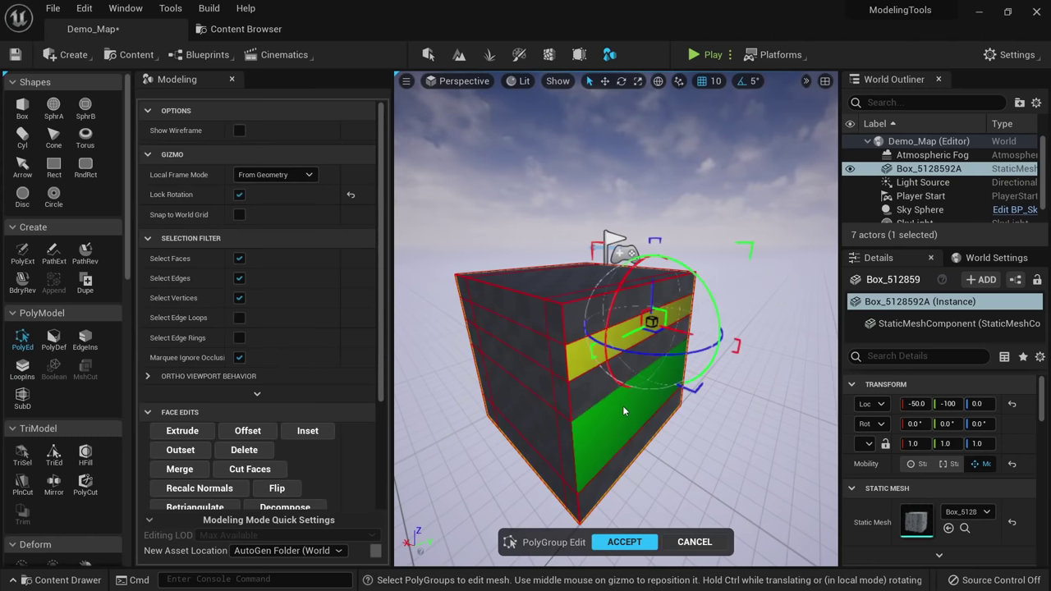
left_click(622, 410, "shift")
left_click(183, 431)
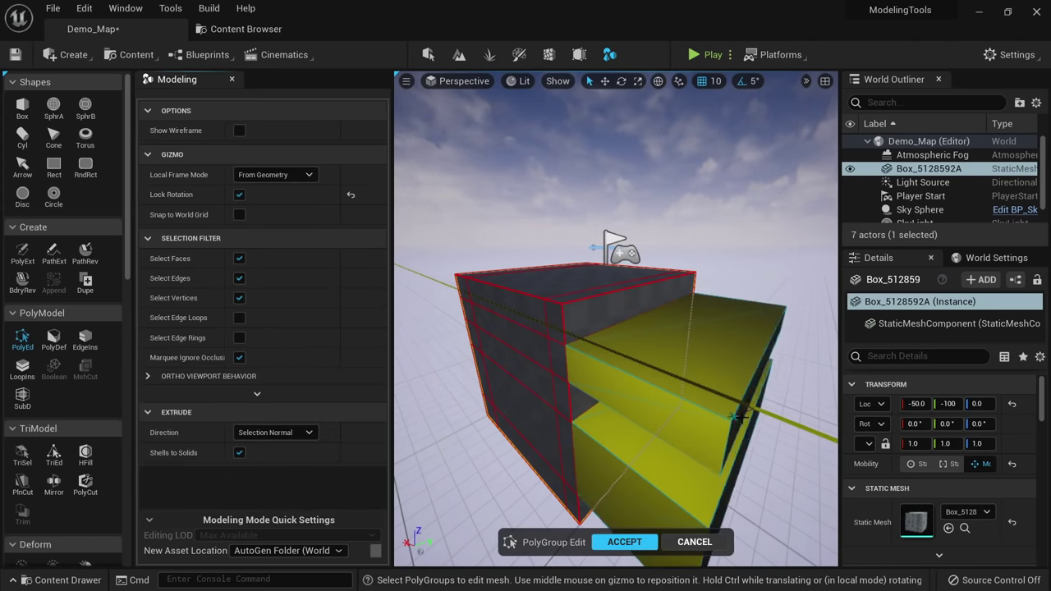
left_click(743, 418)
Pull the small face beside the extruded strips outward, raise the narrow strip along the top face's edge and accept the PolyGroup Edit.
left_click(557, 363)
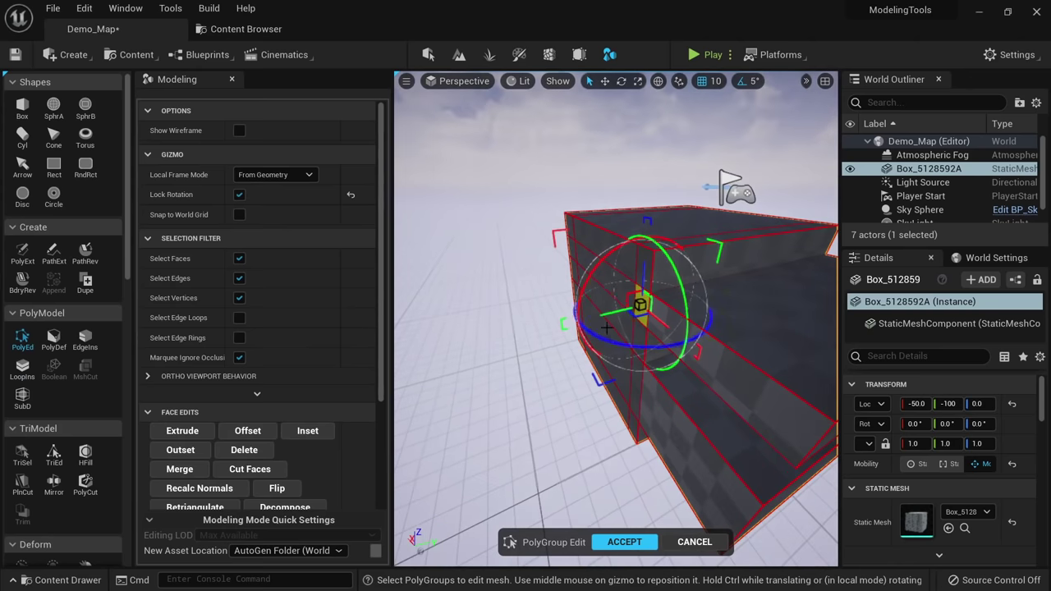
left_click_drag(613, 312, 559, 322)
right_click_drag(657, 279, 659, 262)
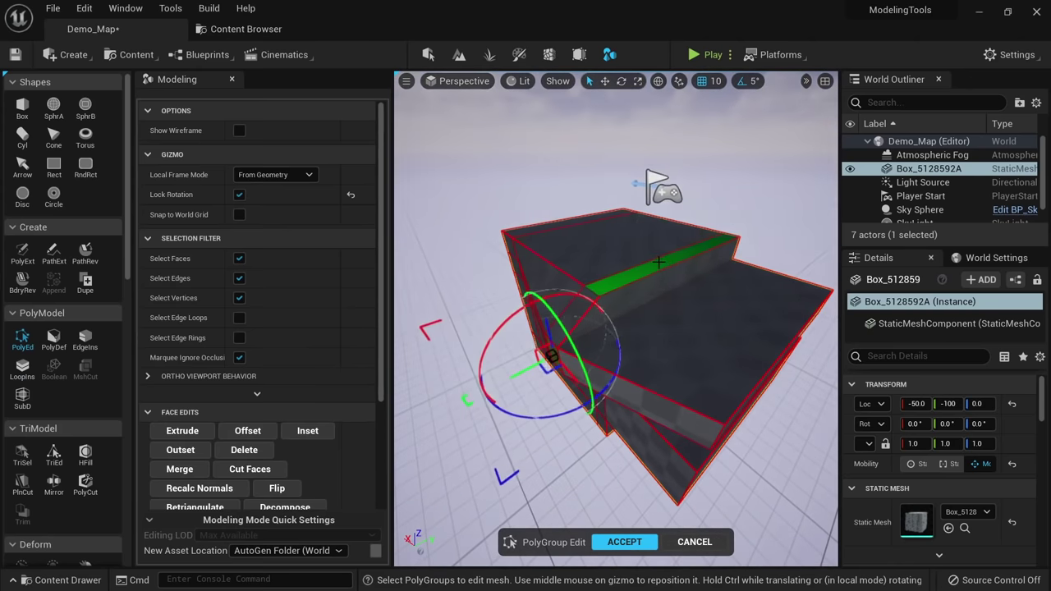
left_click(659, 262)
left_click(632, 541)
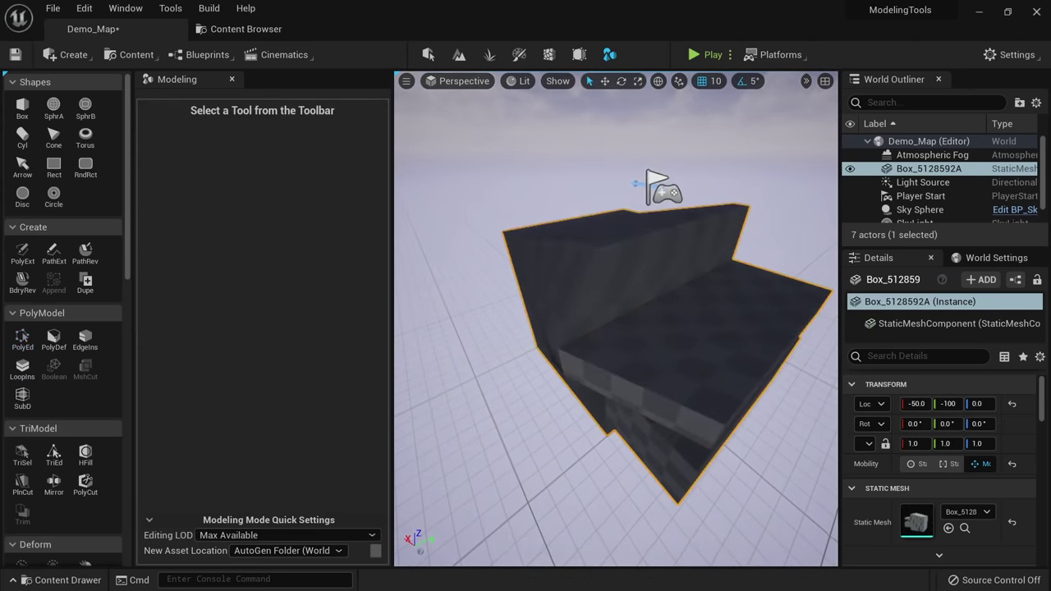
Start Insert PolyLoop on the extruded box and insert two horizontal edge loops near its base in Proportion Offset mode.
right_click_drag(695, 476, 829, 450)
left_click_drag(687, 41, 682, 33, "alt")
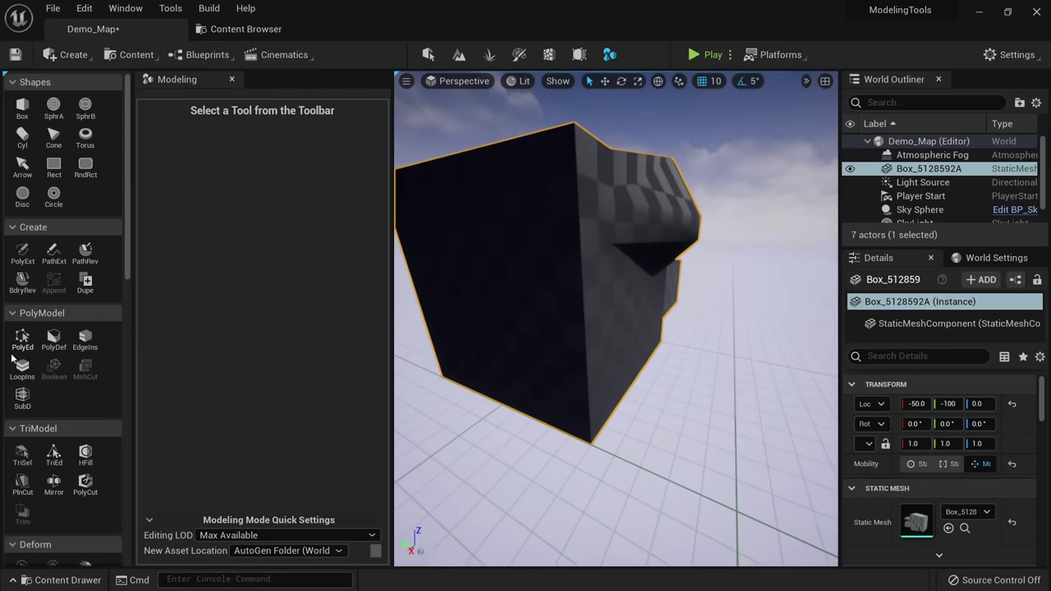
left_click(22, 367)
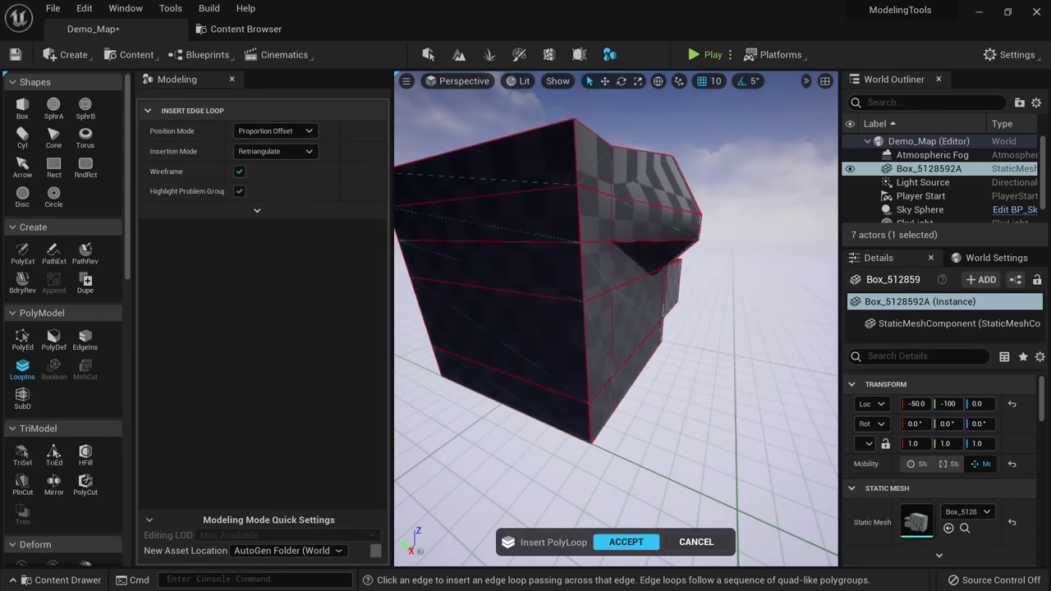
left_click(590, 380)
left_click_drag(590, 380, 625, 378, "alt")
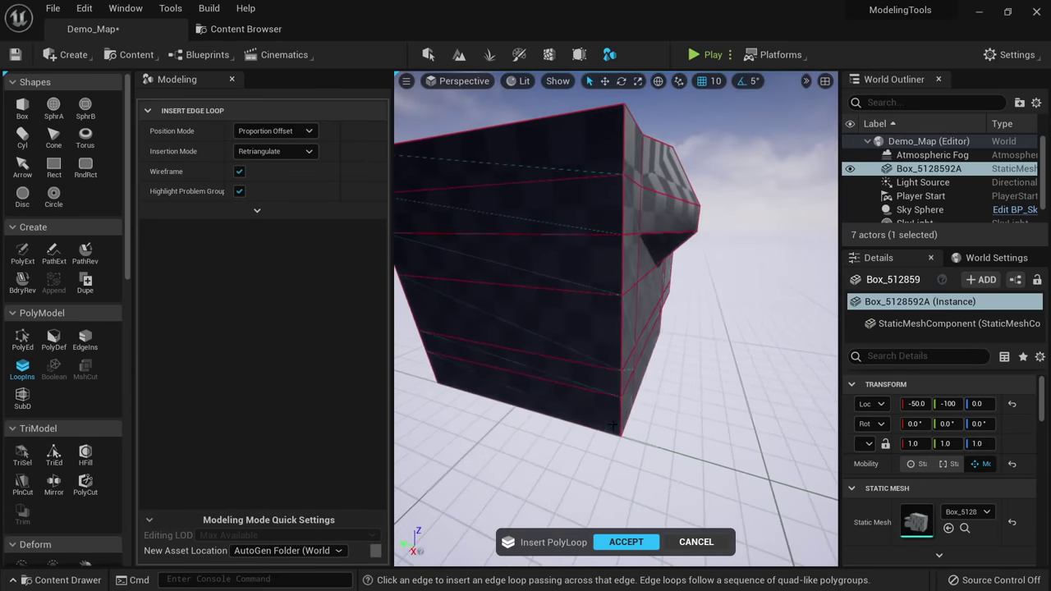
left_click(622, 427)
left_click_drag(622, 427, 711, 465, "alt")
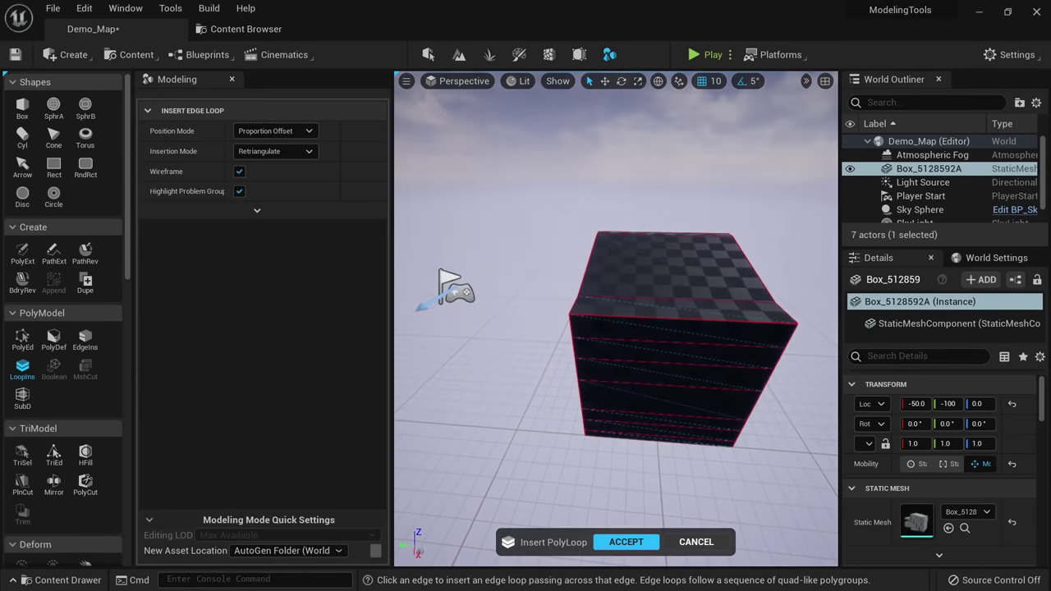
Insert more edge loops crossing the box's top face and running down its sides.
left_click(606, 313)
left_click_drag(606, 313, 575, 305, "alt")
left_click(692, 305)
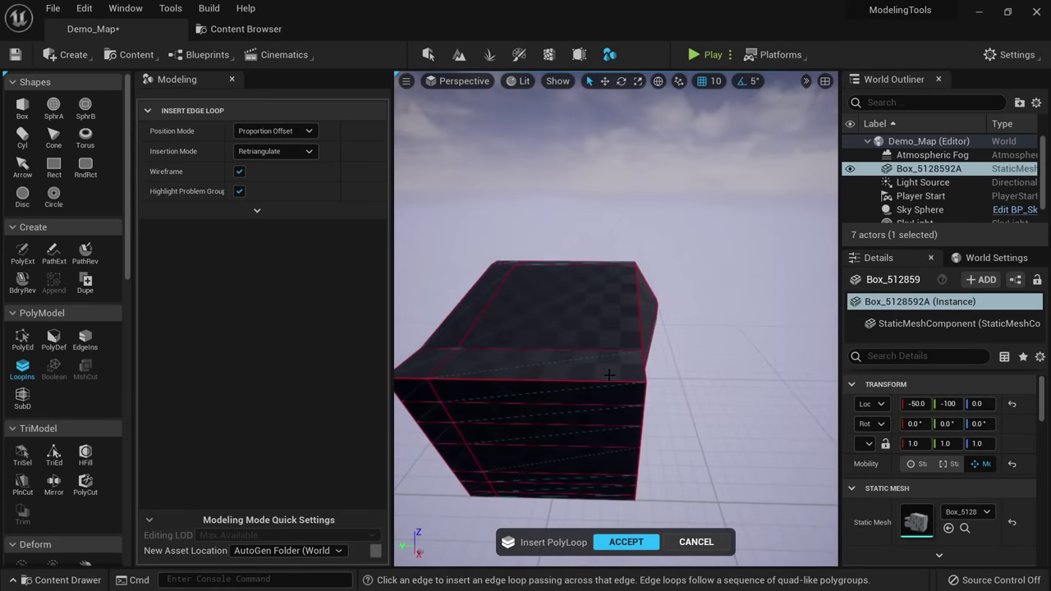
left_click_drag(609, 380, 657, 357, "alt")
left_click_drag(578, 316, 596, 366, "alt")
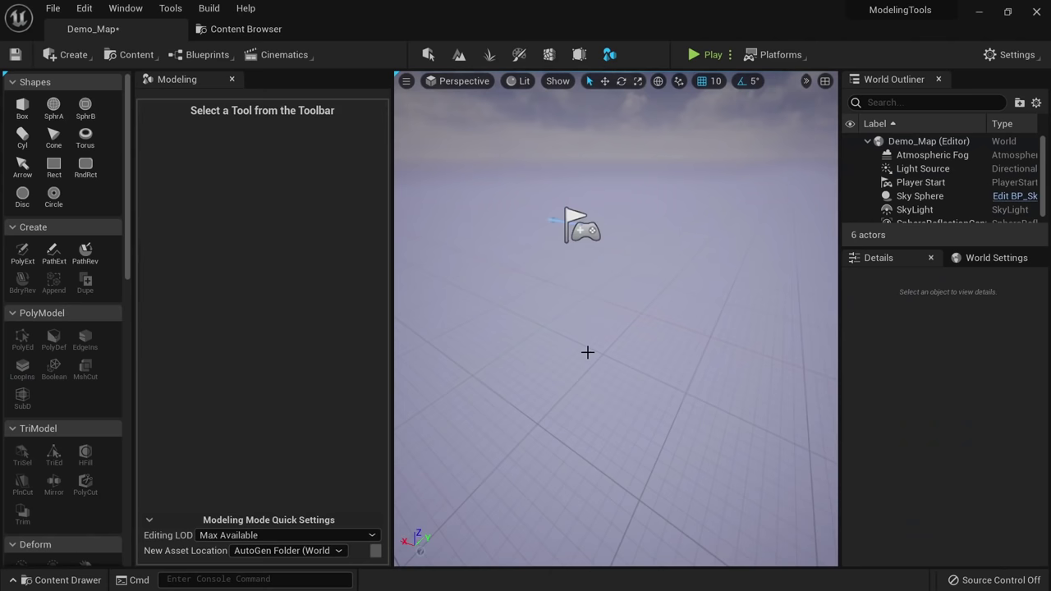
Place a new 100-unit box on the ground and a 50-radius sphere on top of it, and complete the shape creation.
left_click(22, 105)
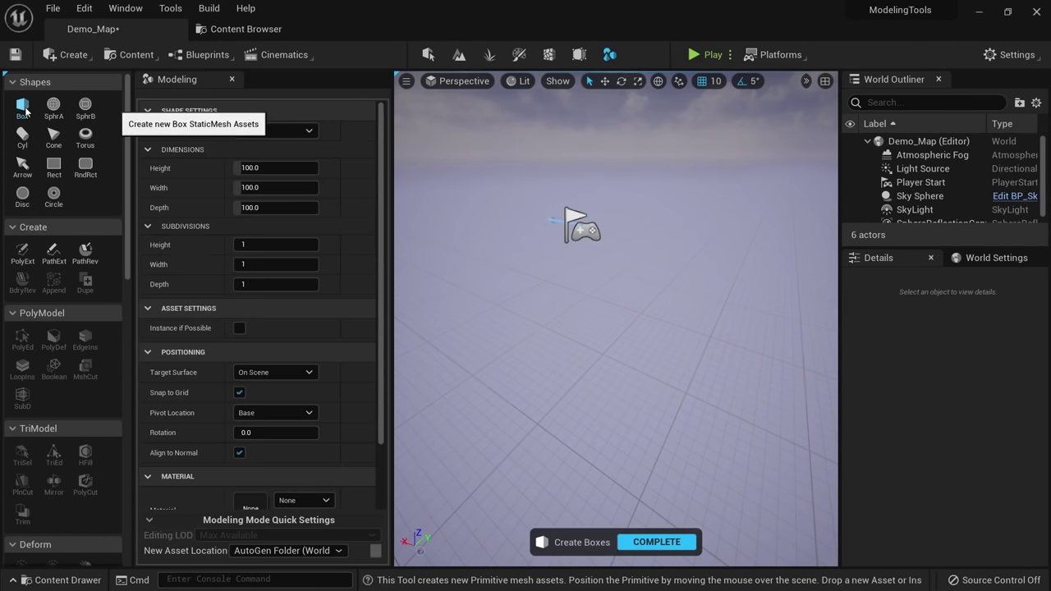
left_click(595, 389)
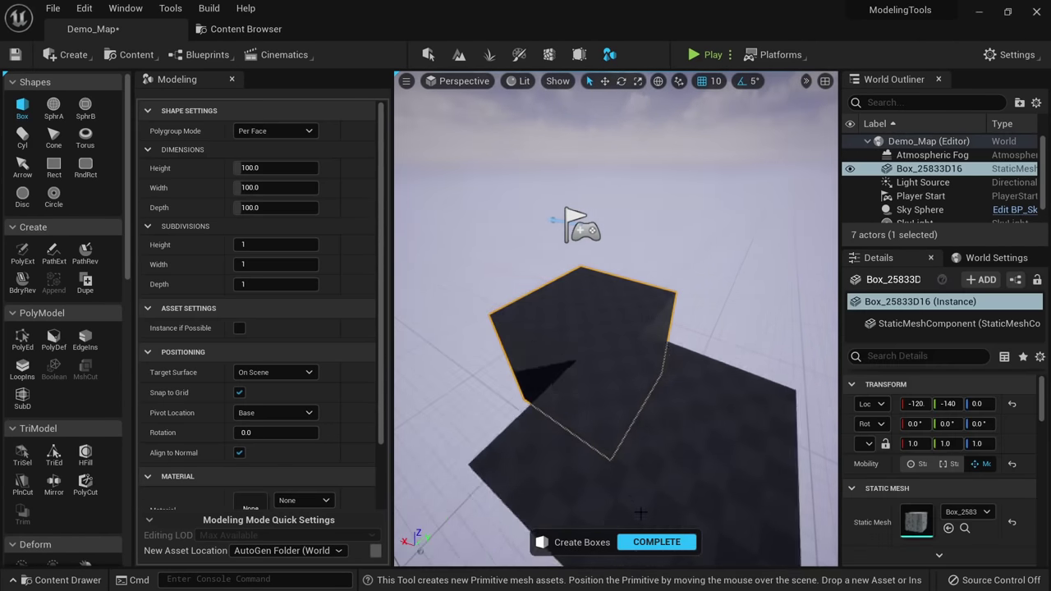
left_click(53, 109)
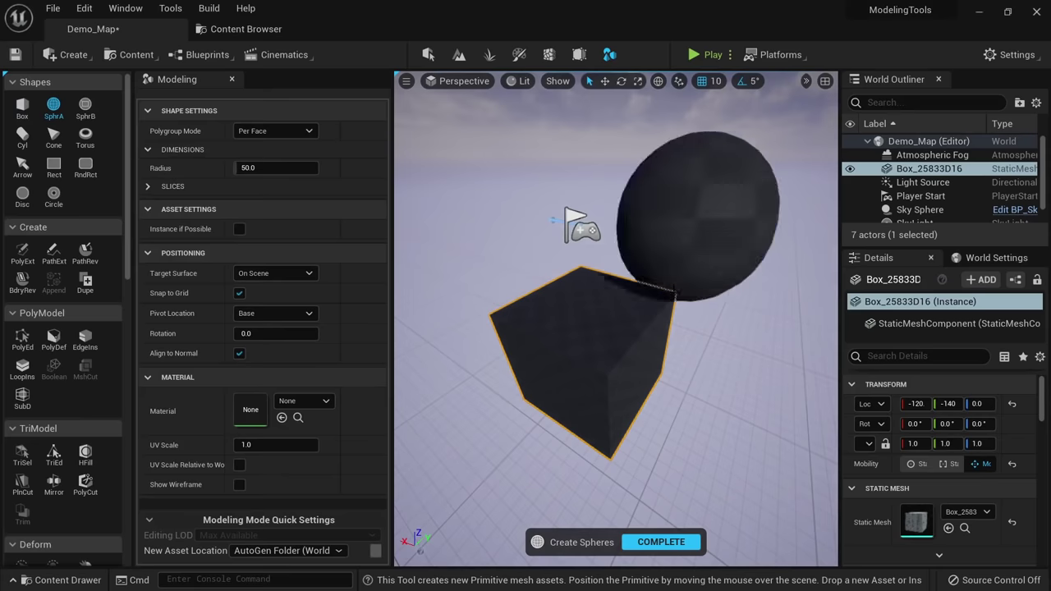
left_click(622, 317)
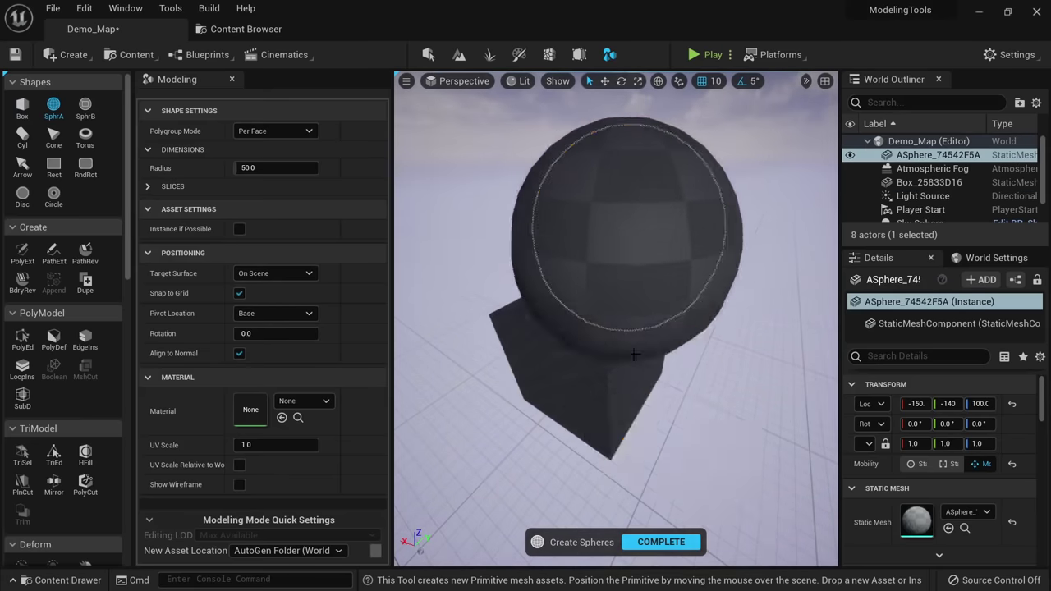
left_click(657, 542)
Lower the sphere to Z 60 and shift it along the Y axis so it overlaps the box's corner.
scroll(611, 284, "down", 3)
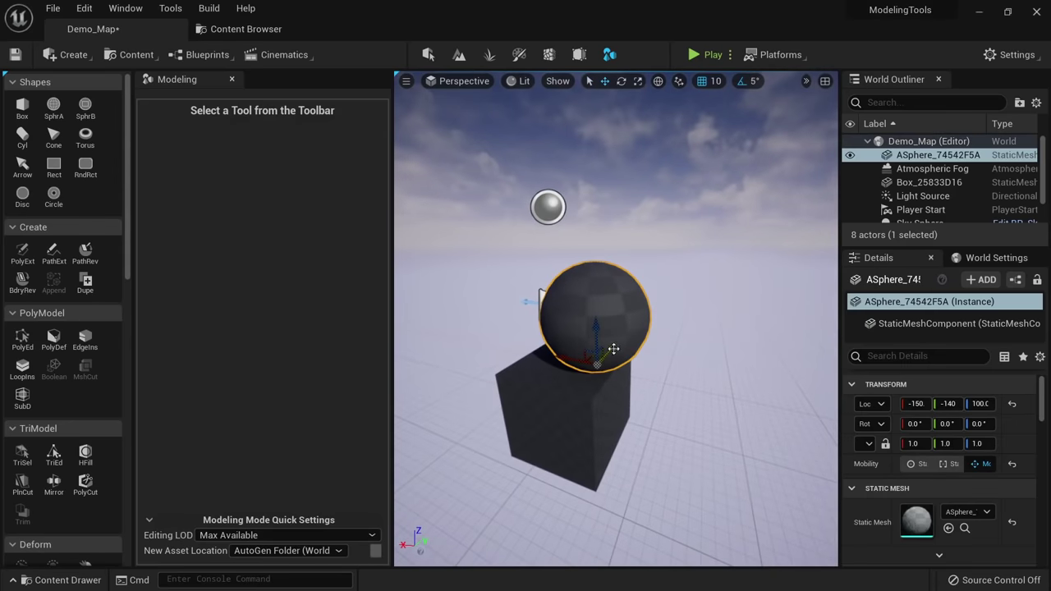
left_click_drag(599, 328, 602, 367)
right_click_drag(602, 367, 525, 382)
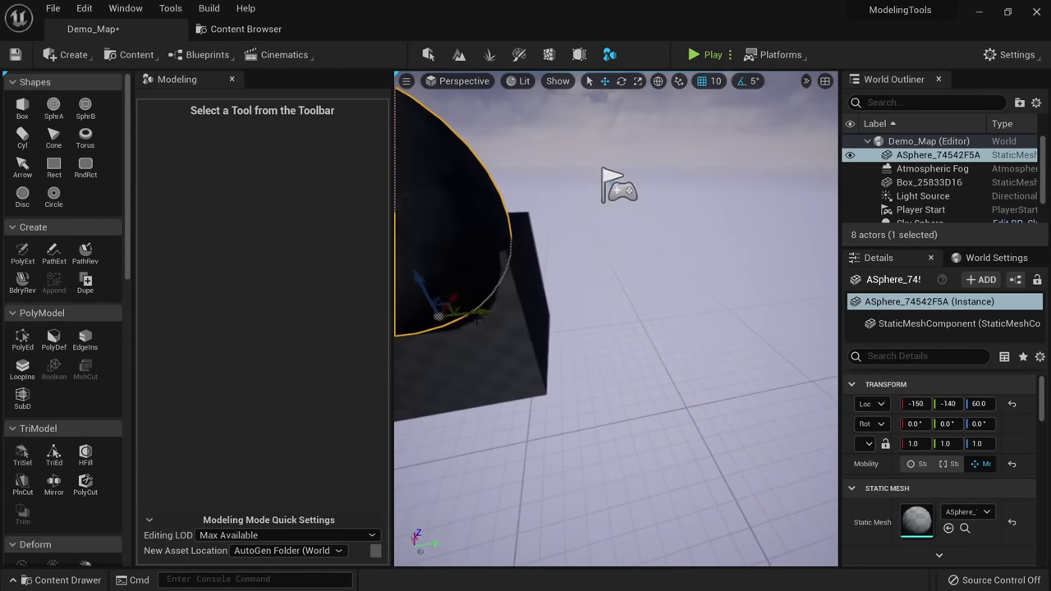
left_click_drag(464, 314, 536, 317)
right_click_drag(537, 317, 489, 335)
Select the box and add the sphere to the selection, start a Boolean with the A - B operation and inspect the cut.
left_click(490, 335)
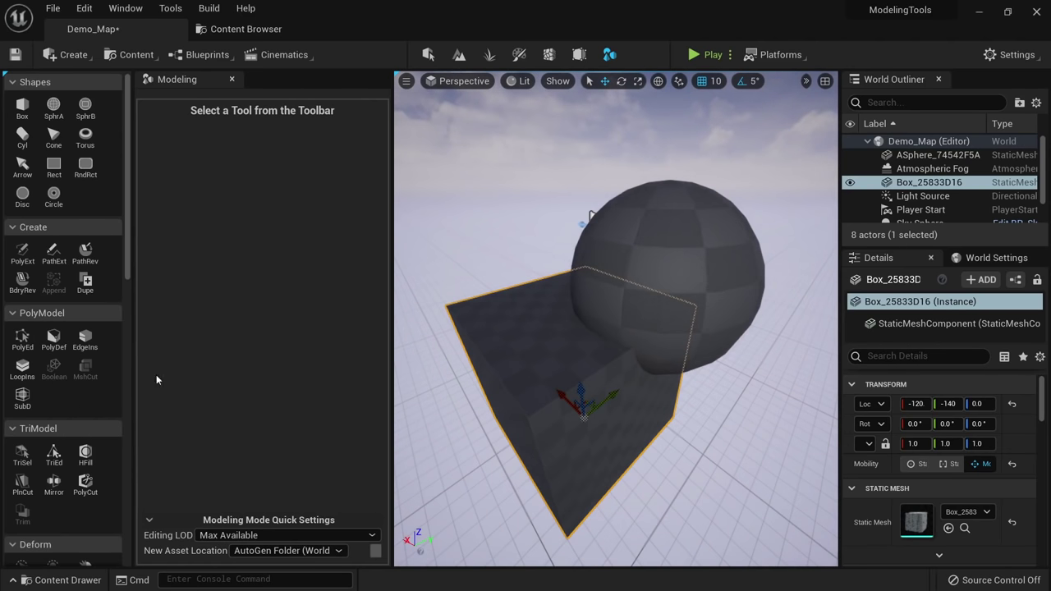
left_click(662, 240, "shift")
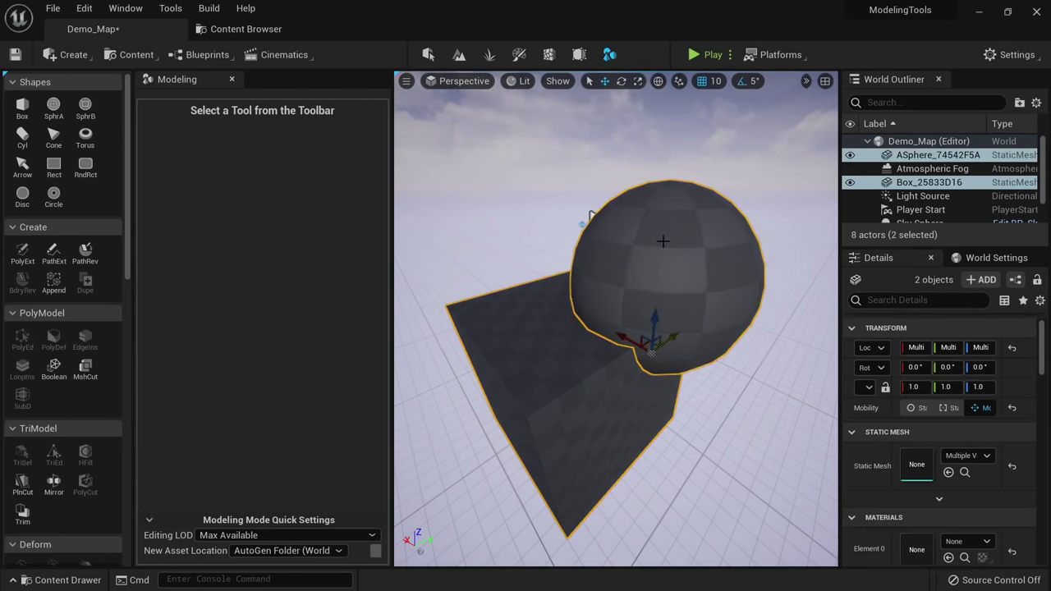
left_click(54, 371)
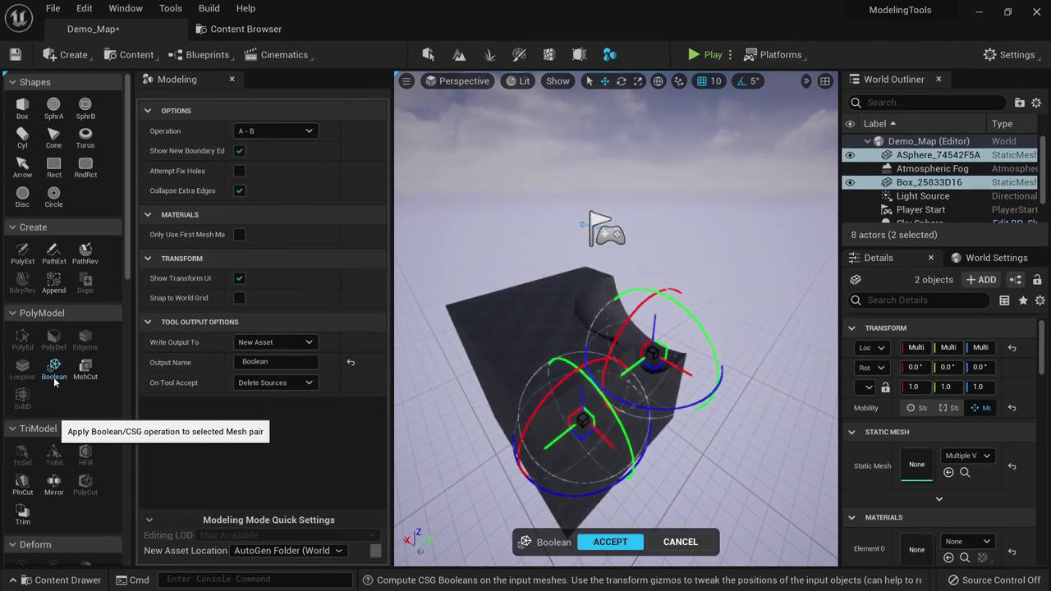
right_click_drag(525, 230, 439, 261)
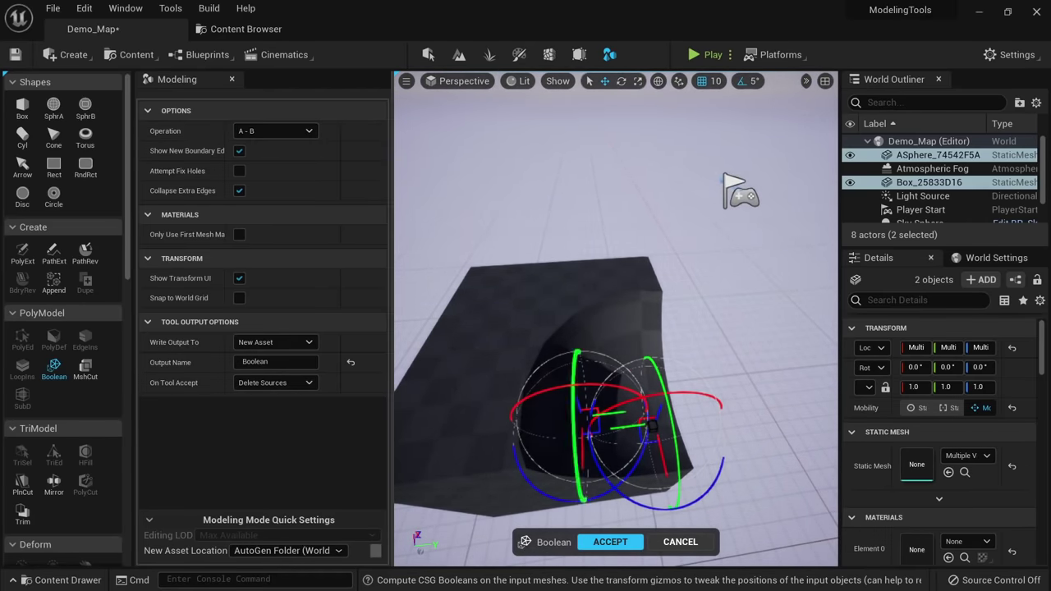
Switch the Boolean operation to B - A and inspect the cut sphere in lit and wireframe views.
left_click(284, 133)
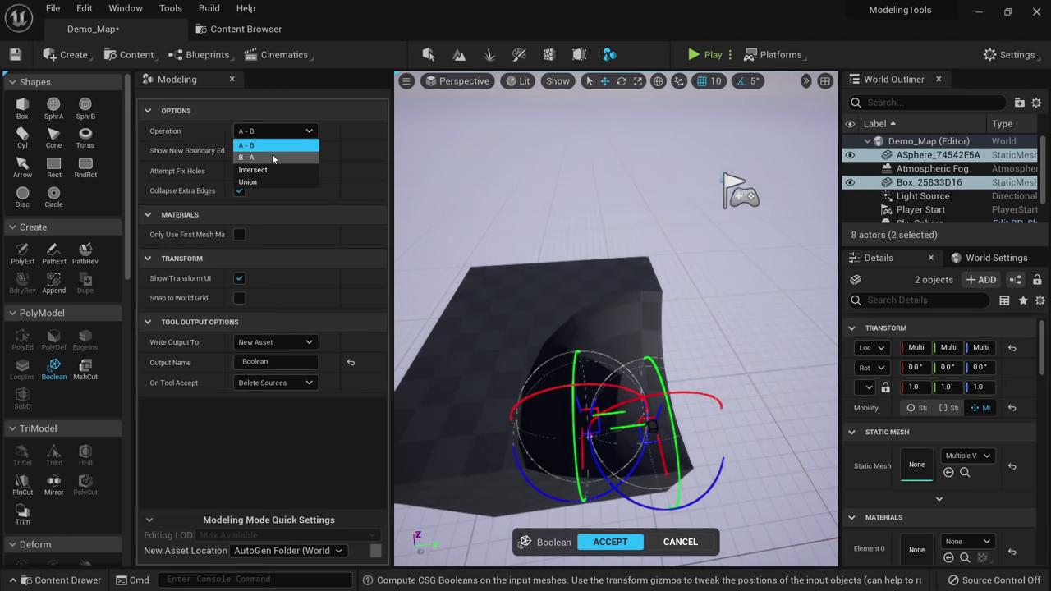
left_click(246, 156)
right_click_drag(481, 293, 525, 89)
mouse_move(605, 375)
right_mouse_down()
mouse_move(611, 329)
mouse_move(575, 344)
mouse_move(605, 375)
right_mouse_up()
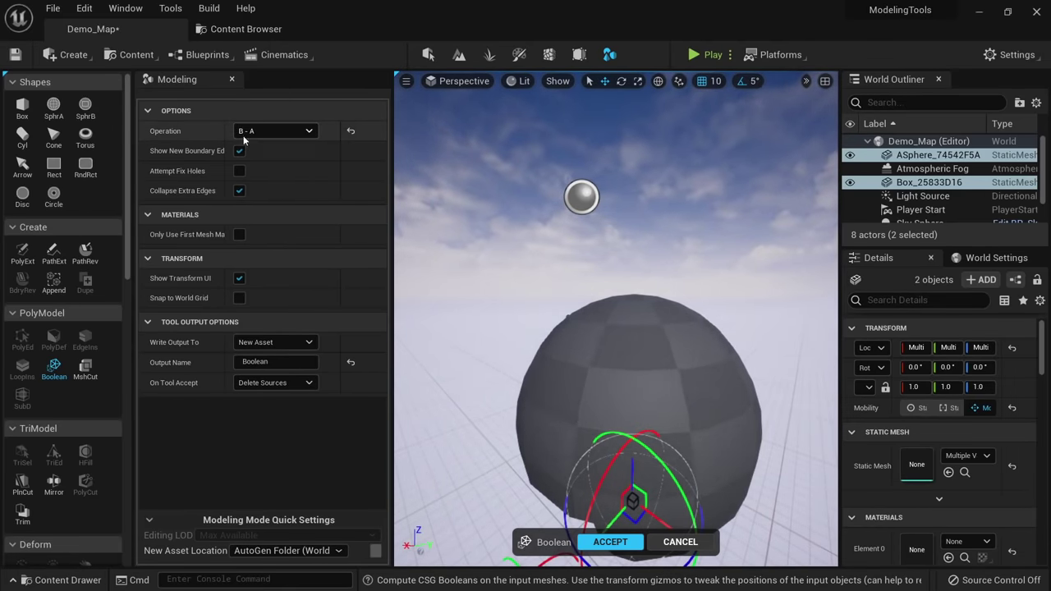
right_click_drag(525, 312, 561, 225)
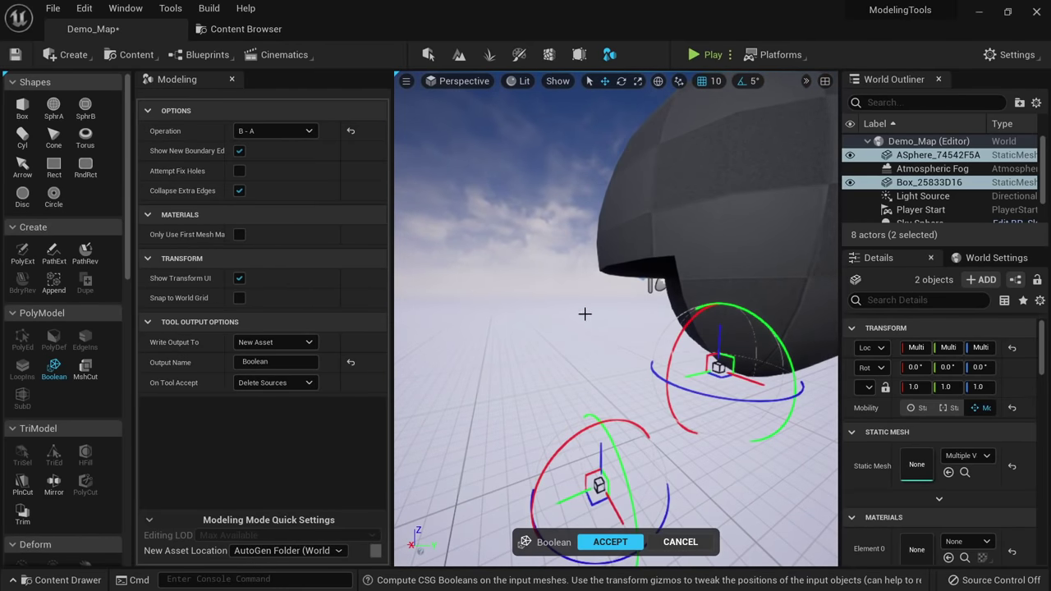
right_click_drag(569, 323, 731, 316)
key("alt+2")
key("f")
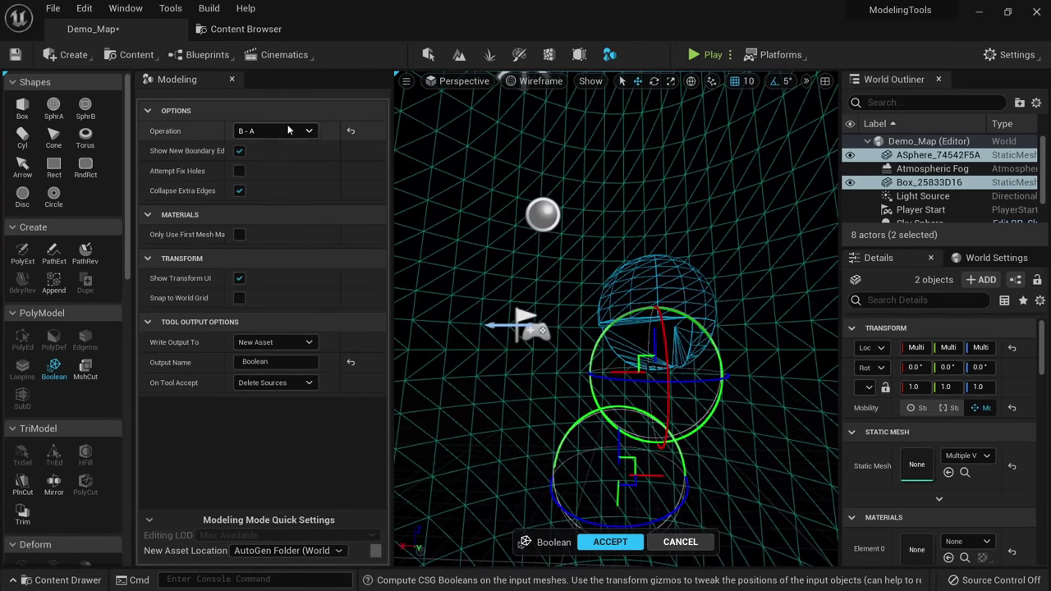
Switch the Boolean operation to Intersect and inspect the overlapping volume in wireframe and lit views.
left_click(283, 132)
left_click(269, 169)
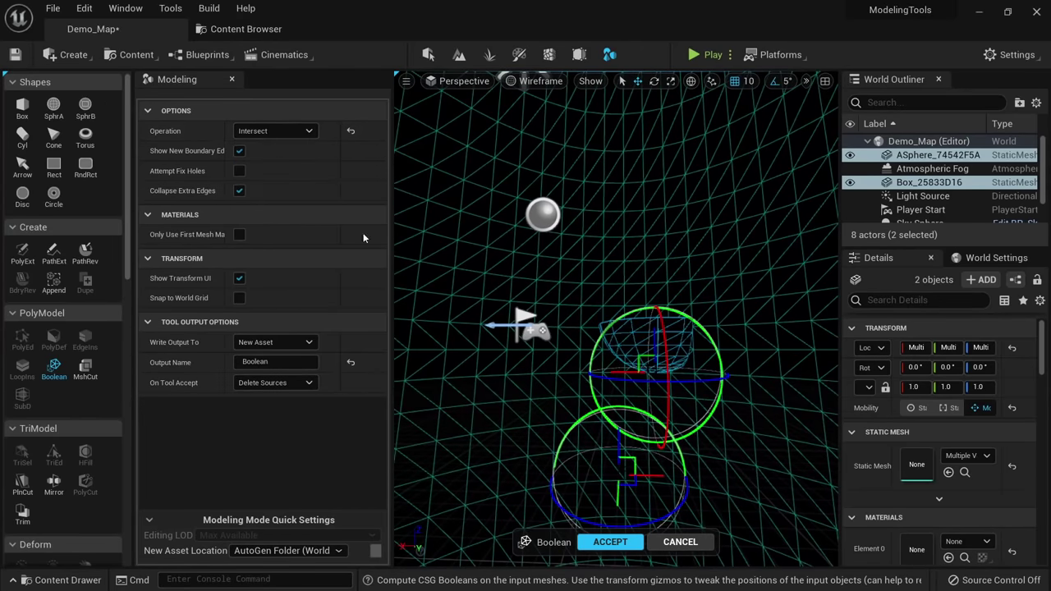
key("alt+4")
right_click_drag(616, 320, 618, 361)
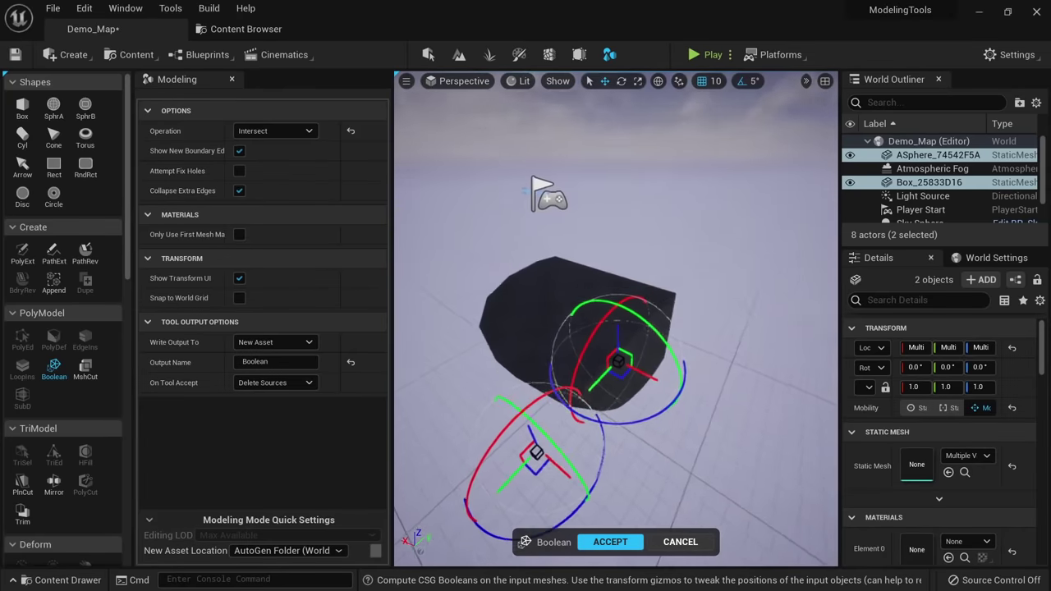
Switch the Boolean operation to Union and inspect the merged shape in lit and wireframe views.
left_click(290, 132)
left_click(262, 182)
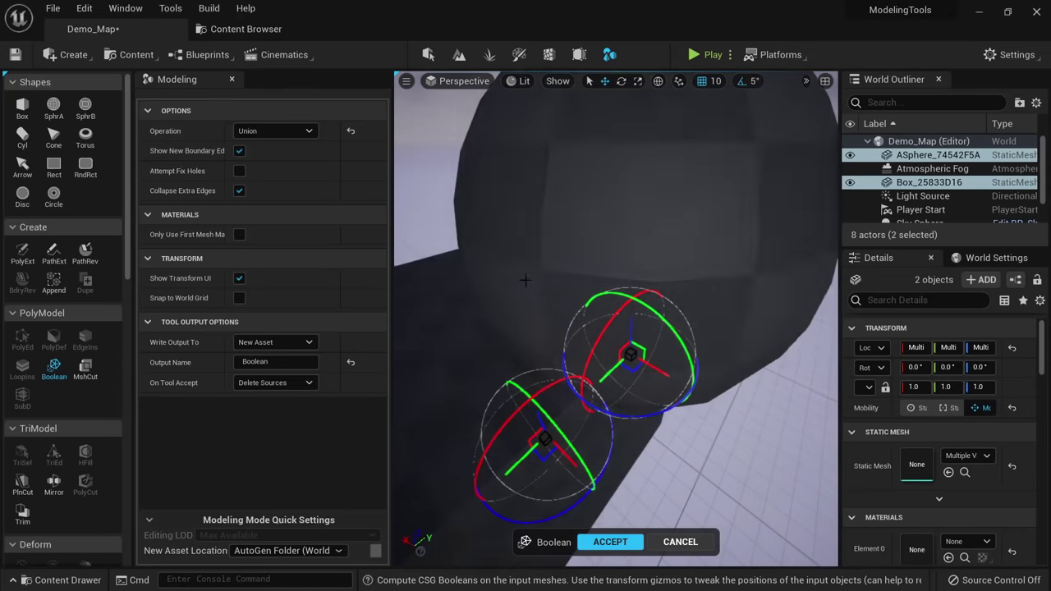
right_click_drag(526, 281, 526, 242)
right_click_drag(615, 320, 505, 324)
key("alt+2")
right_click_drag(583, 304, 599, 317)
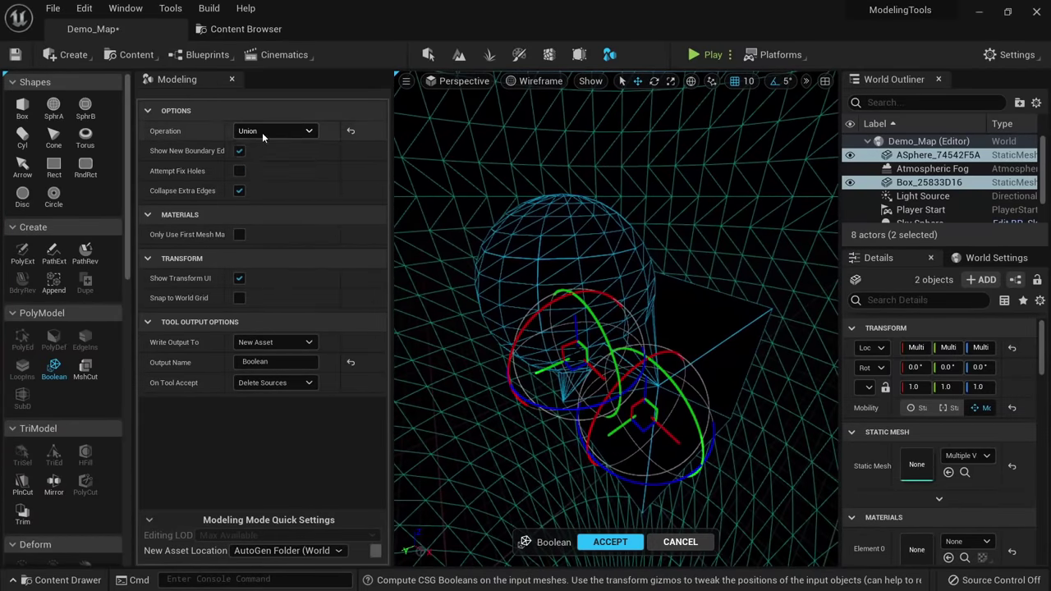
Return the Boolean to A - B in the lit view and move the sphere across to cut into another side of the box.
left_click(262, 132)
left_click(257, 148)
right_click_drag(566, 271, 648, 284)
key("alt+4")
right_click_drag(714, 386, 748, 408)
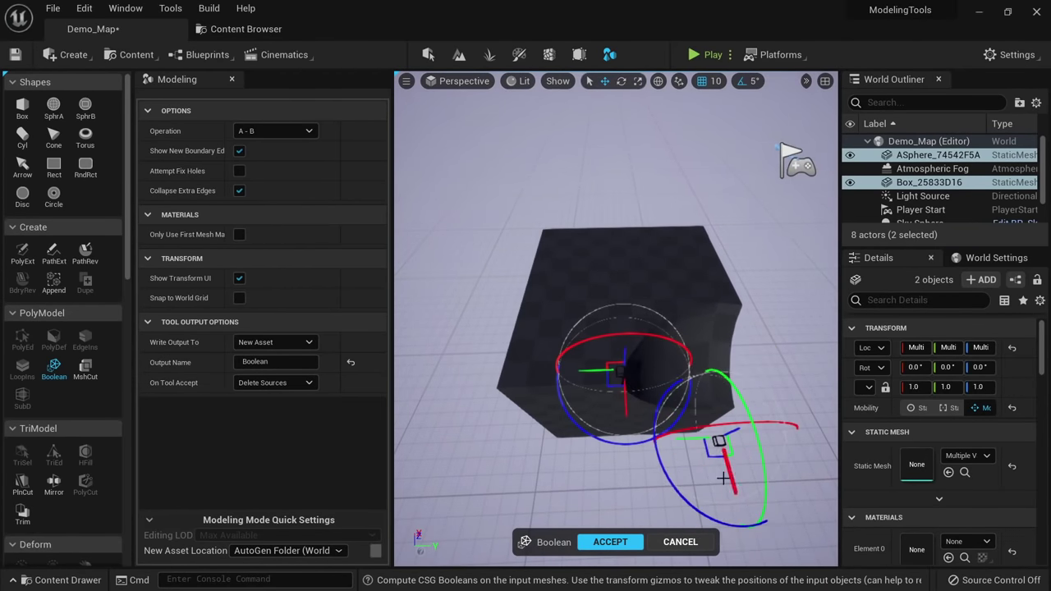
right_click_drag(693, 440, 727, 399)
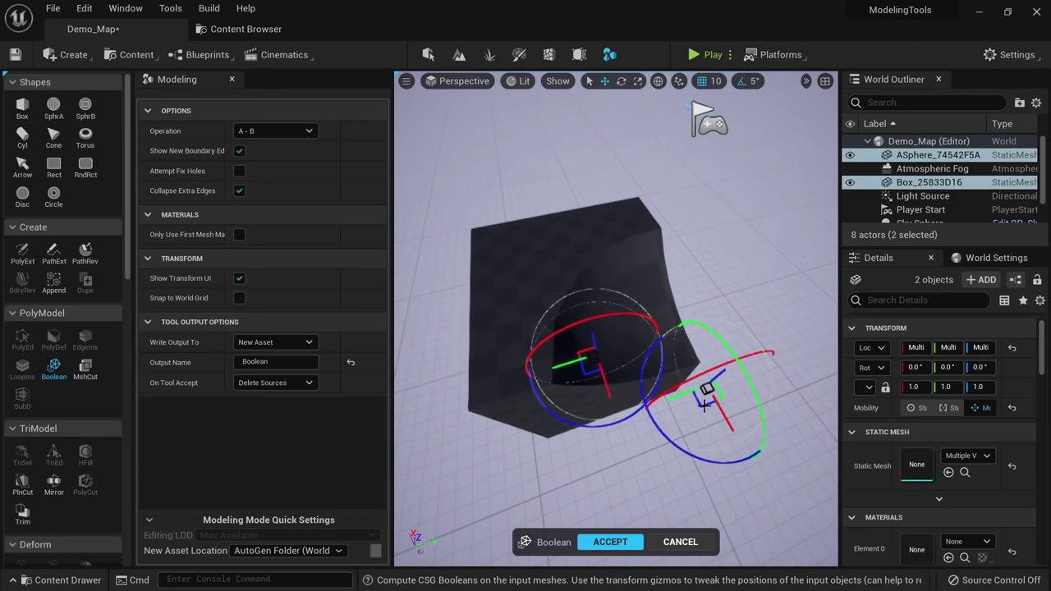
left_click_drag(712, 389, 577, 291)
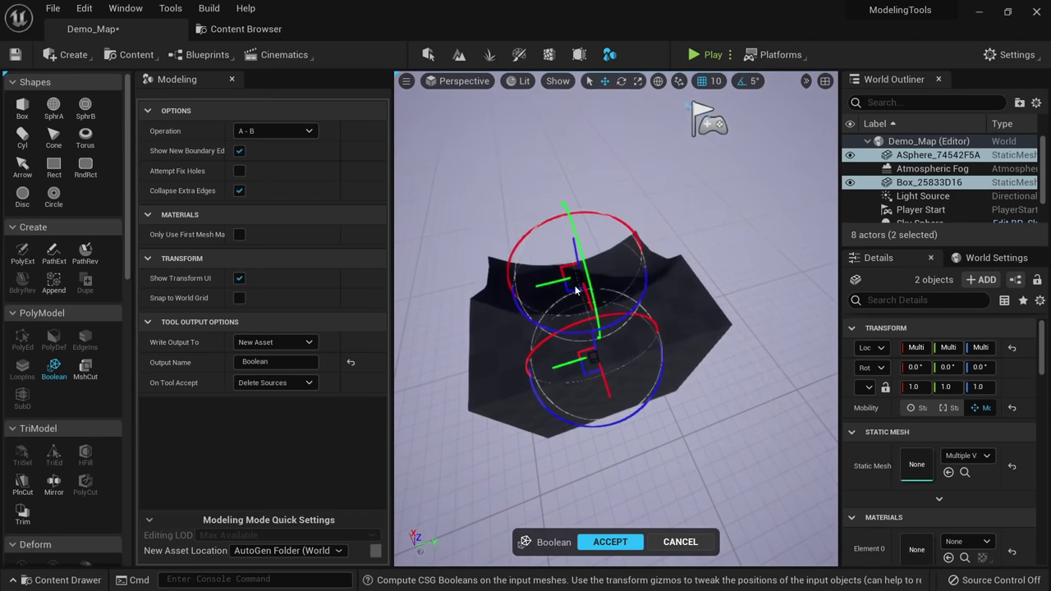
right_click_drag(578, 291, 751, 250)
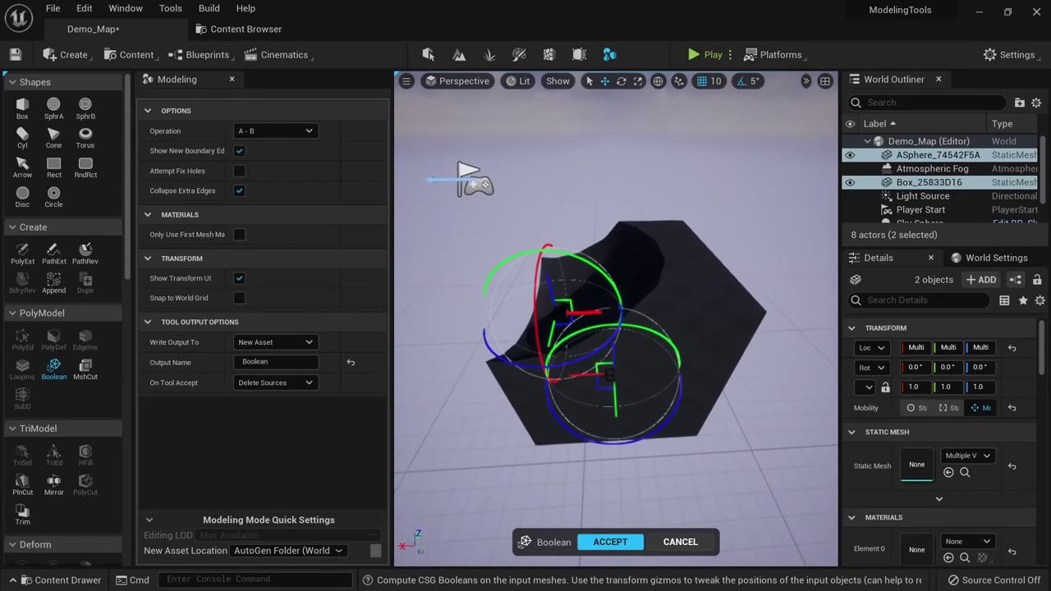
Cycle the Boolean operation through B - A, Intersect and Union with the repositioned sphere, and return to A - B.
left_click(271, 130)
left_click(246, 151)
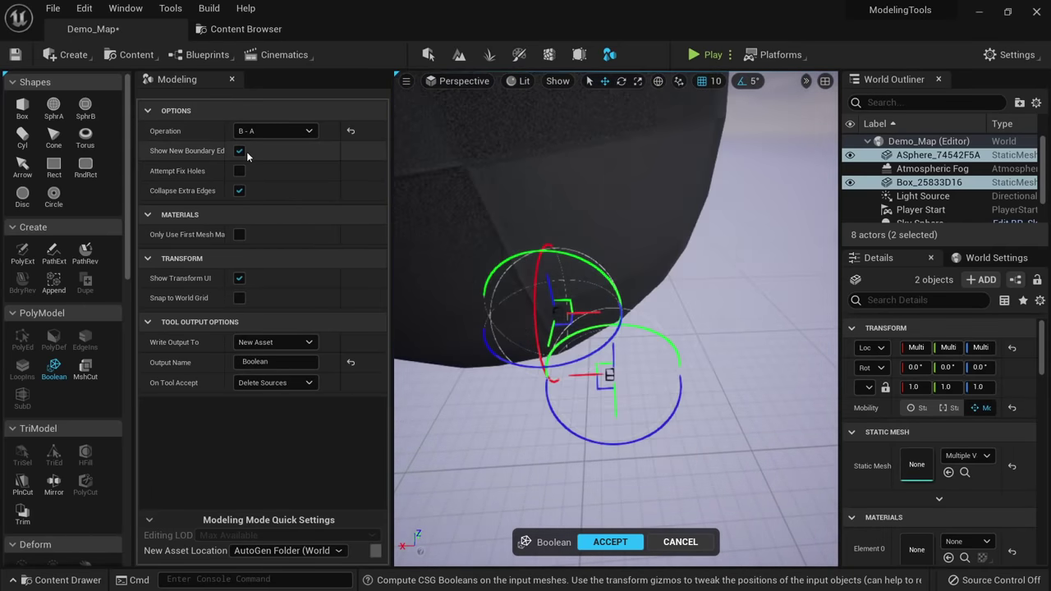
right_click_drag(663, 267, 653, 189)
left_click(275, 131)
left_click(261, 170)
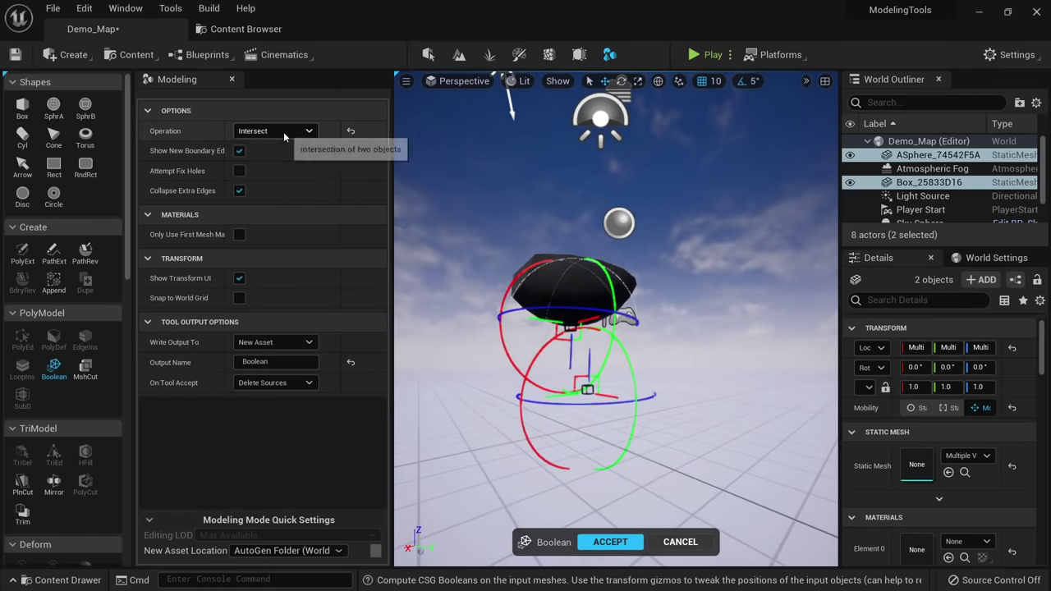
left_click(284, 132)
left_click(255, 181)
left_click(273, 131)
left_click(246, 144)
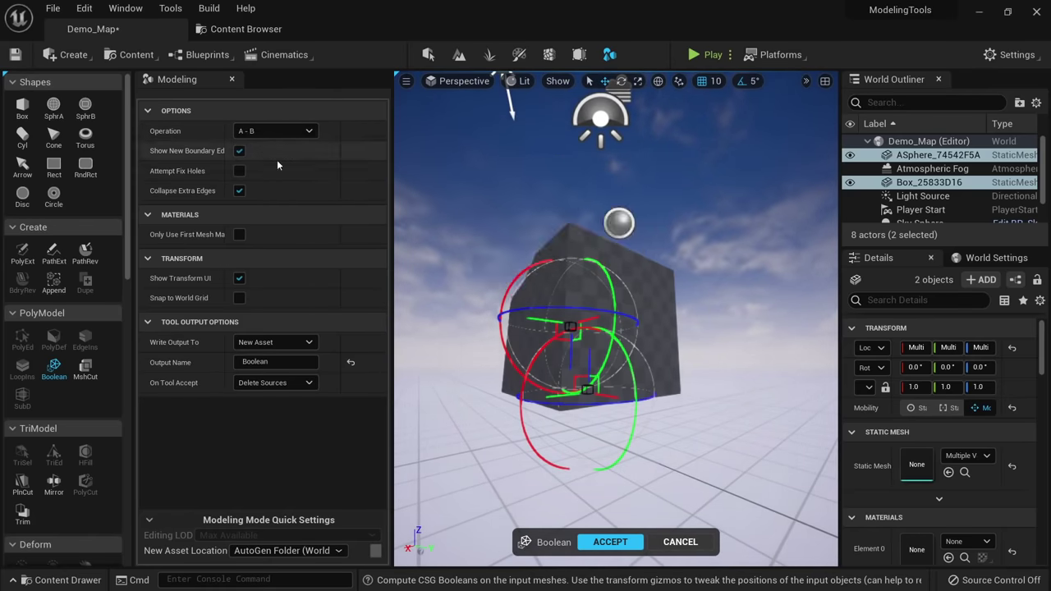
Move the sphere along its X axis so it cuts a scoop out of the box's corner.
right_click_drag(615, 329, 599, 312)
right_click_drag(615, 167, 575, 242)
right_click_drag(445, 207, 444, 207)
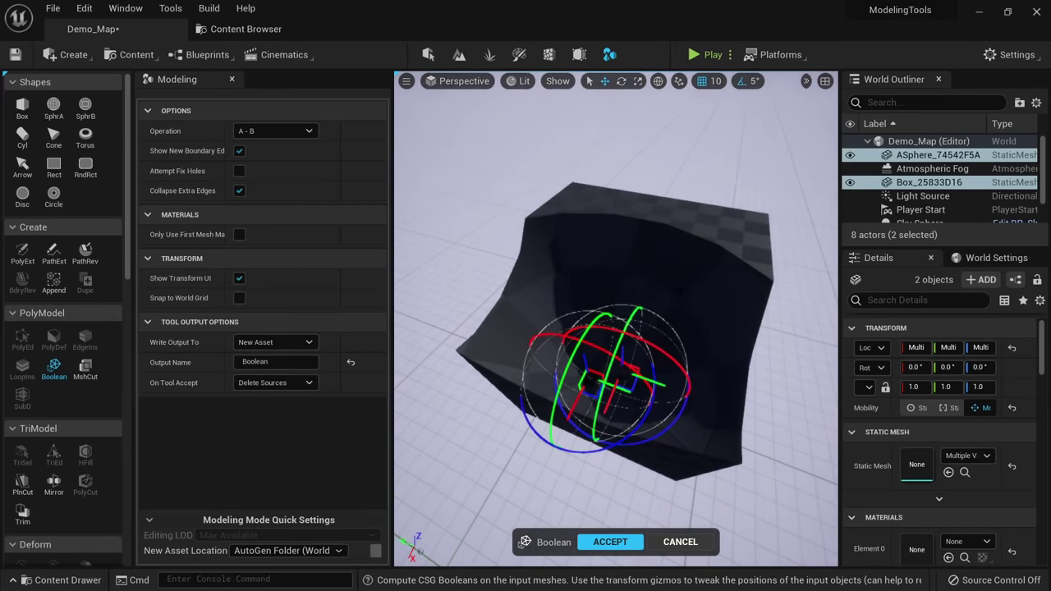
right_click_drag(444, 207, 517, 191)
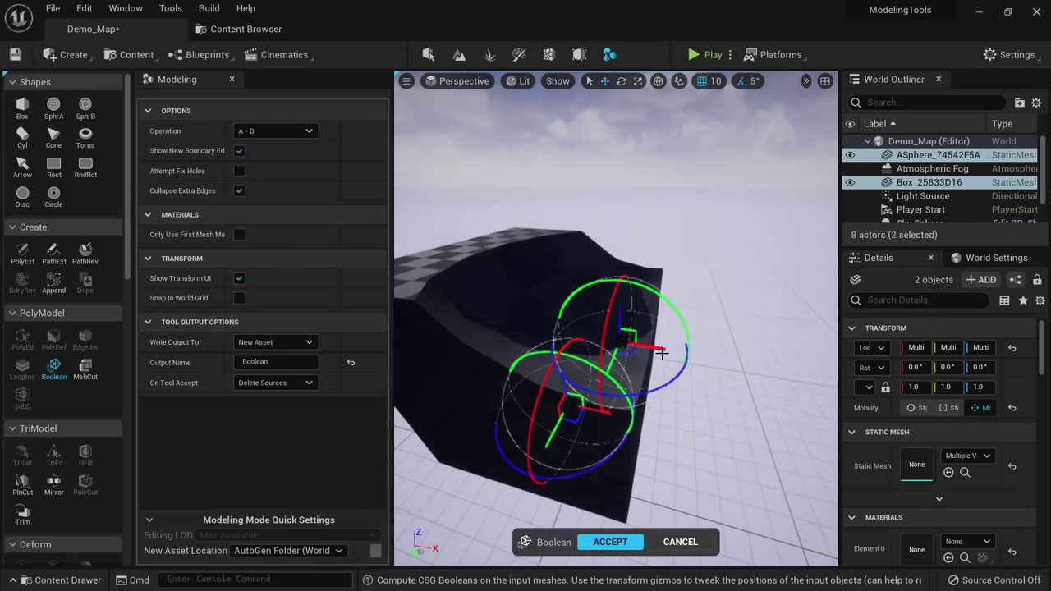
left_click_drag(657, 350, 726, 357)
Try First Input Asset and Last Input Asset as the Boolean's output target, and return it to New Asset.
left_click(276, 342)
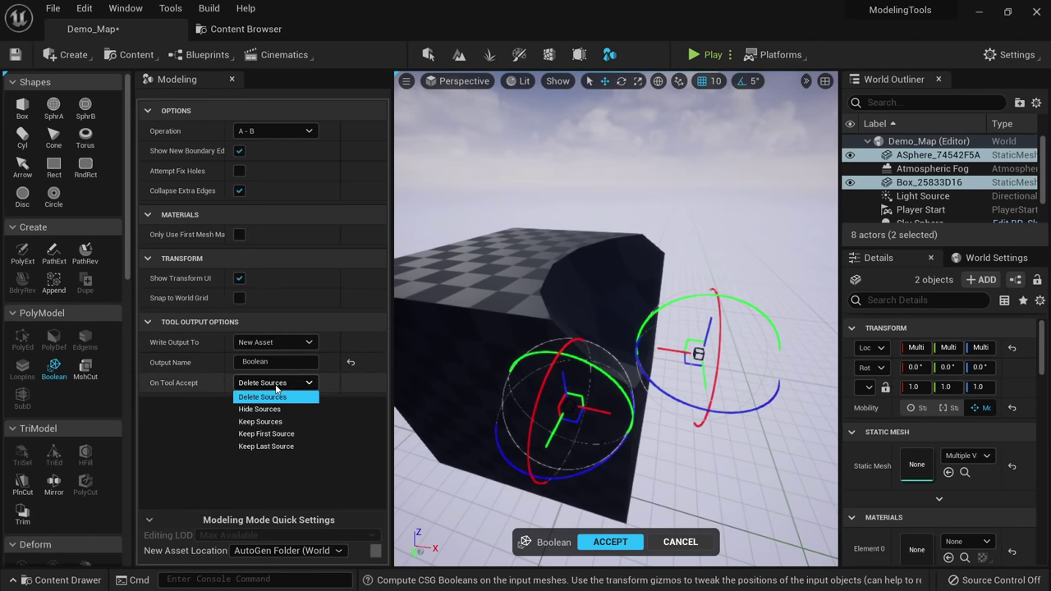
left_click(254, 342)
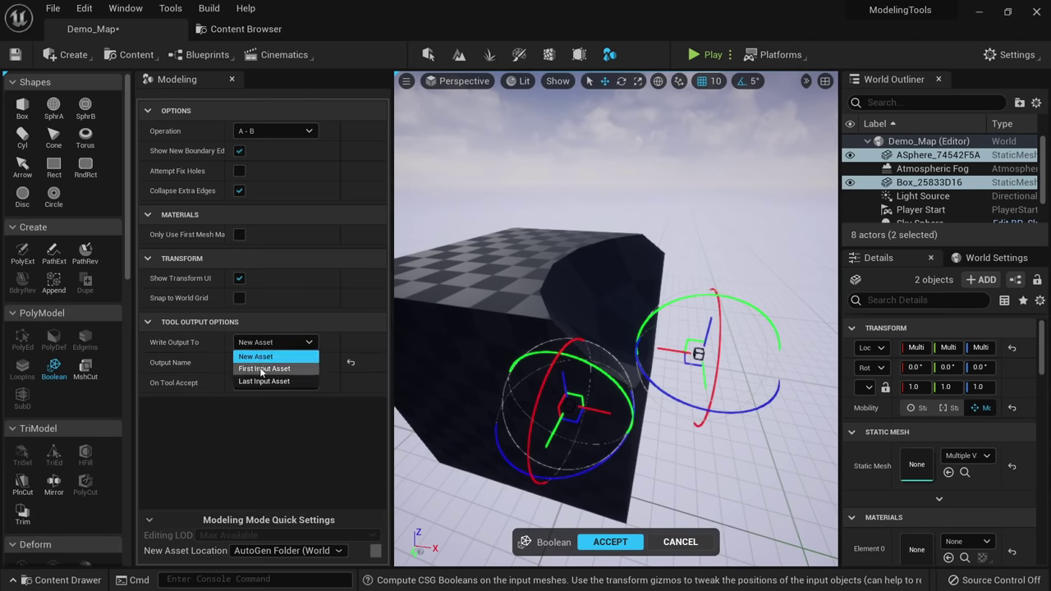
left_click(264, 368)
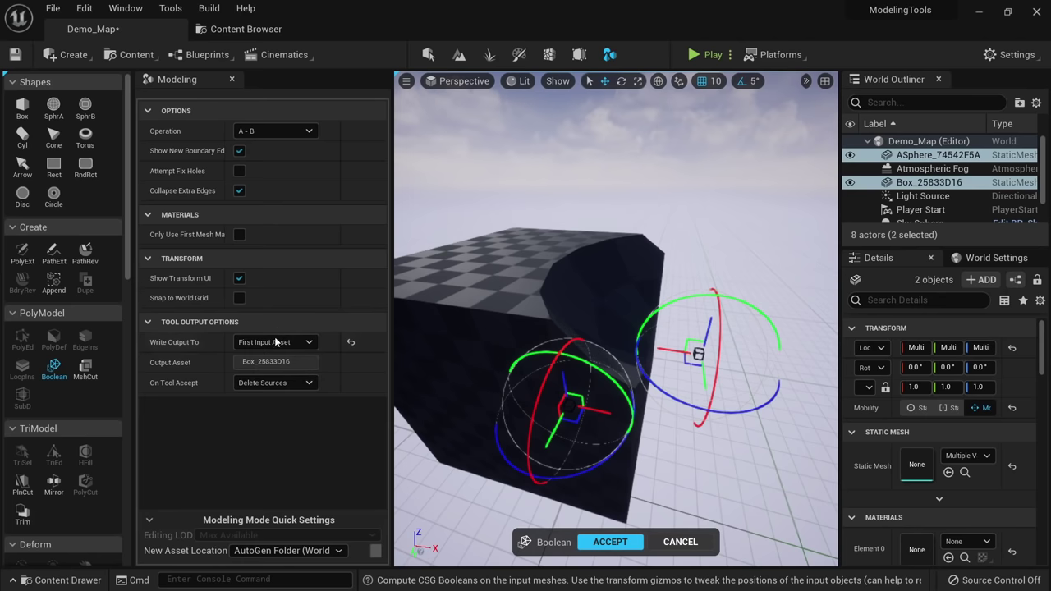
left_click(275, 342)
left_click(271, 385)
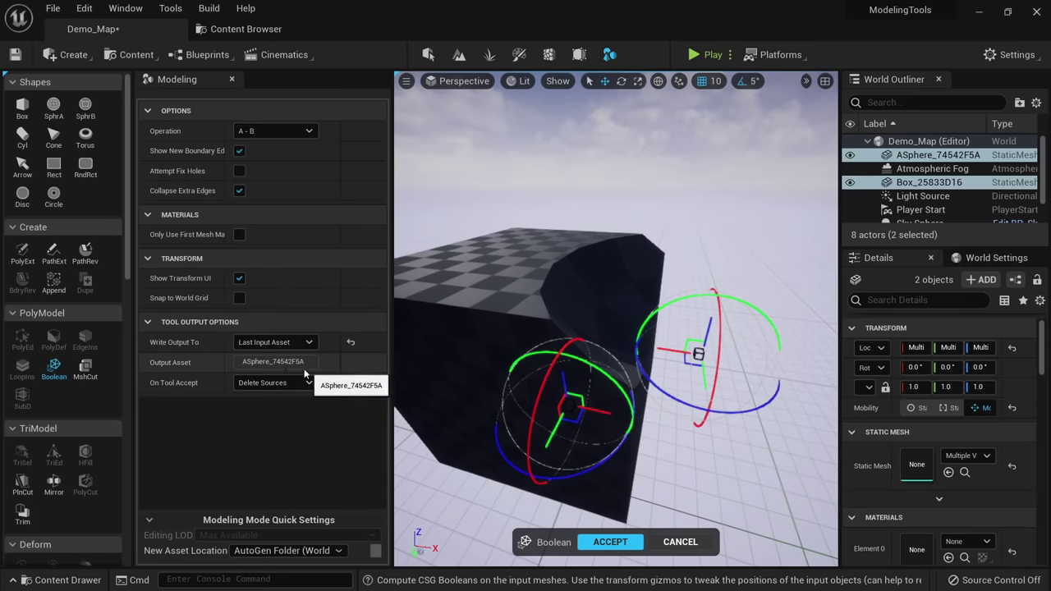
left_click(290, 343)
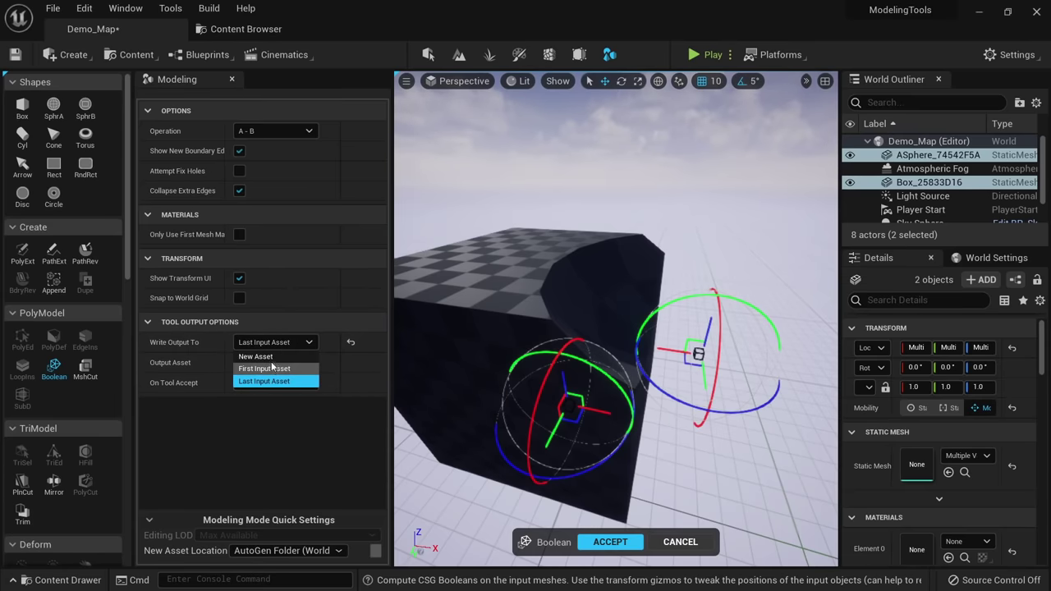
left_click(261, 356)
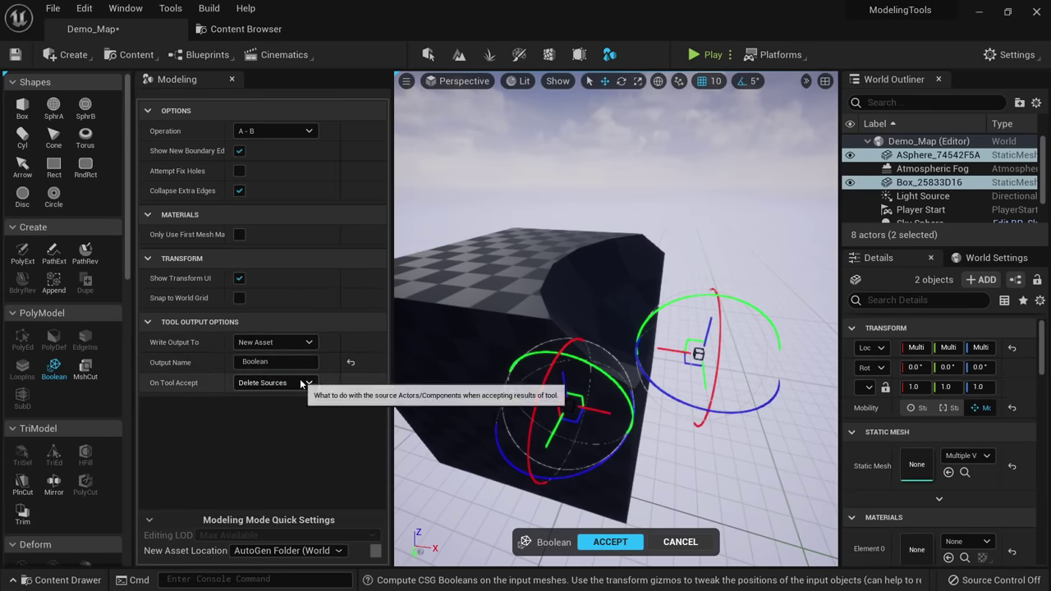
Accept the A - B Boolean with Keep Sources, and move the source box and sphere together away from the result.
left_click(302, 383)
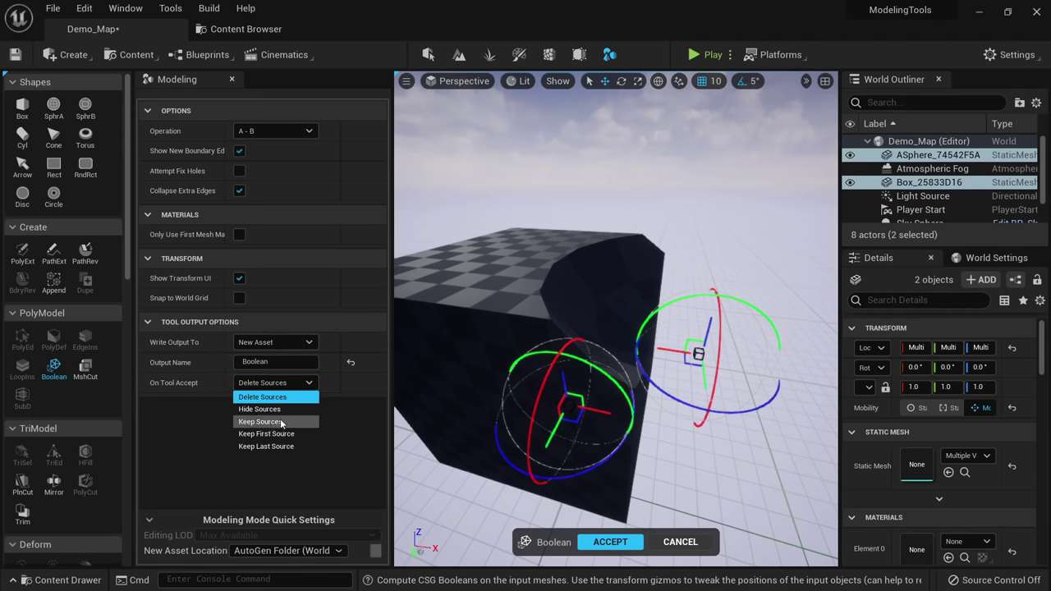
left_click(600, 542)
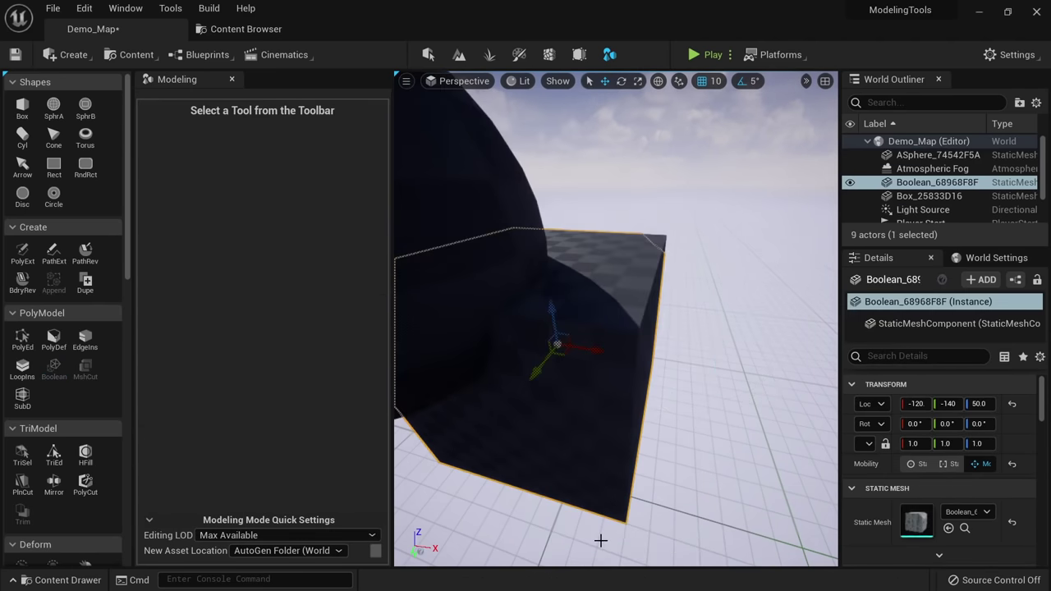
left_click(614, 325)
scroll(614, 326, "down", 10)
scroll(617, 337, "up", 5)
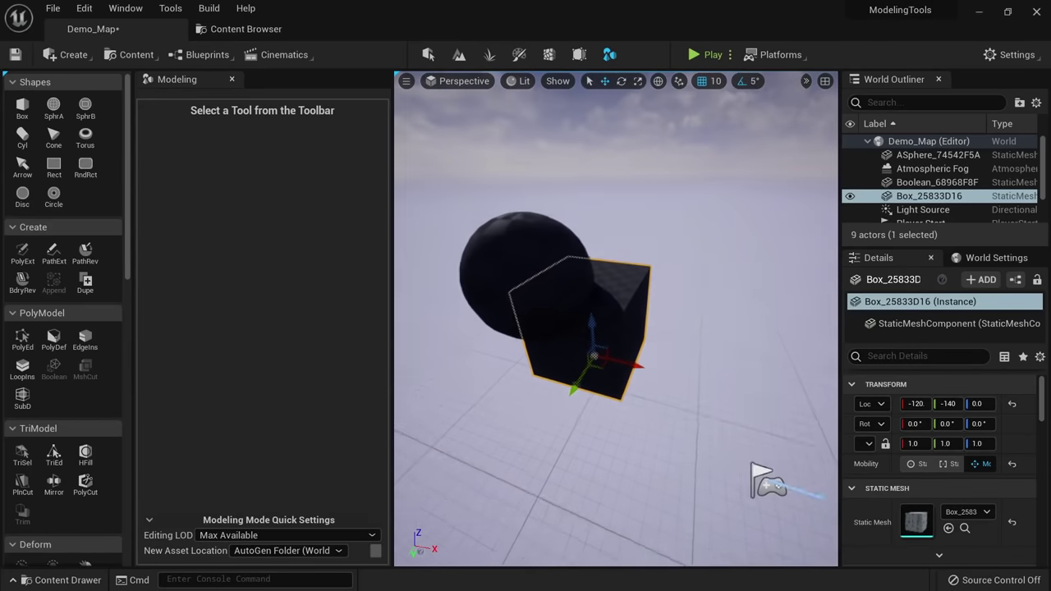
left_click(533, 283, "shift")
left_click_drag(572, 338, 399, 319)
Select the Boolean result and inspect its scooped corner in the unlit, wireframe and lit views.
left_click(558, 328)
right_click_drag(558, 329, 621, 405)
key("alt+3")
key("alt+2")
key("alt+4")
key("alt+3")
key("alt+4")
right_click_drag(639, 305, 636, 305)
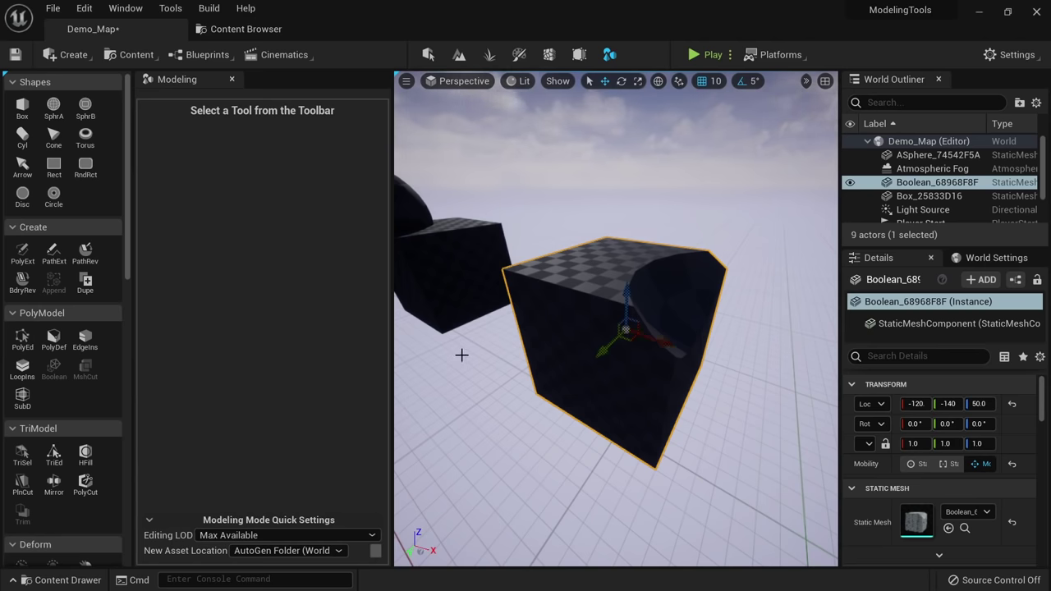
mouse_move(616, 318)
right_mouse_down()
mouse_move(608, 311)
mouse_move(617, 315)
mouse_move(618, 357)
mouse_move(627, 339)
mouse_move(617, 335)
right_mouse_up()
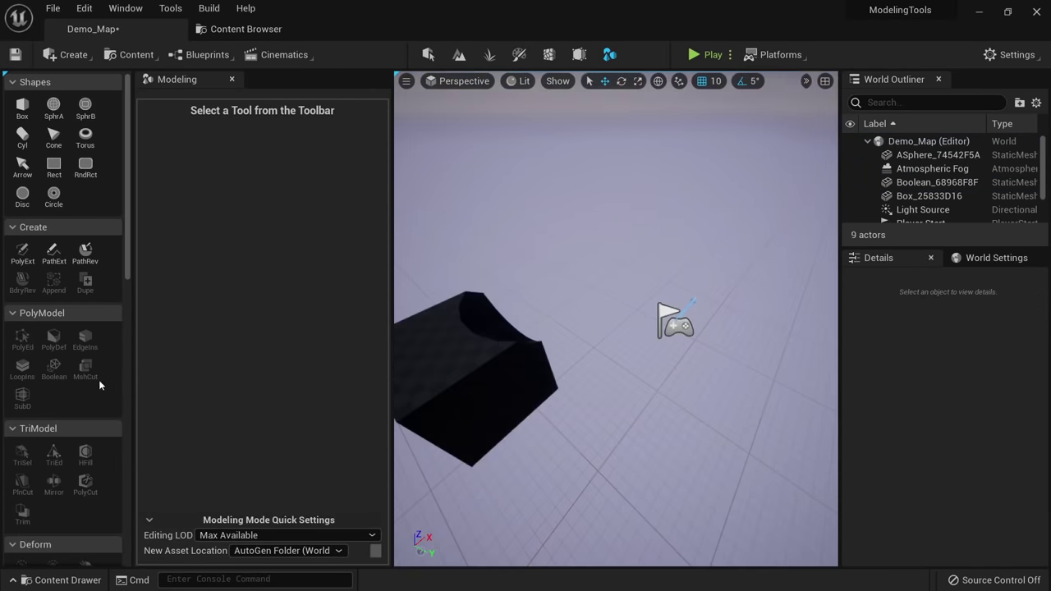
Place a new 100 x 100 x 100 box on the empty ground at X 100, Y -130.
right_click_drag(99, 386, 304, 250)
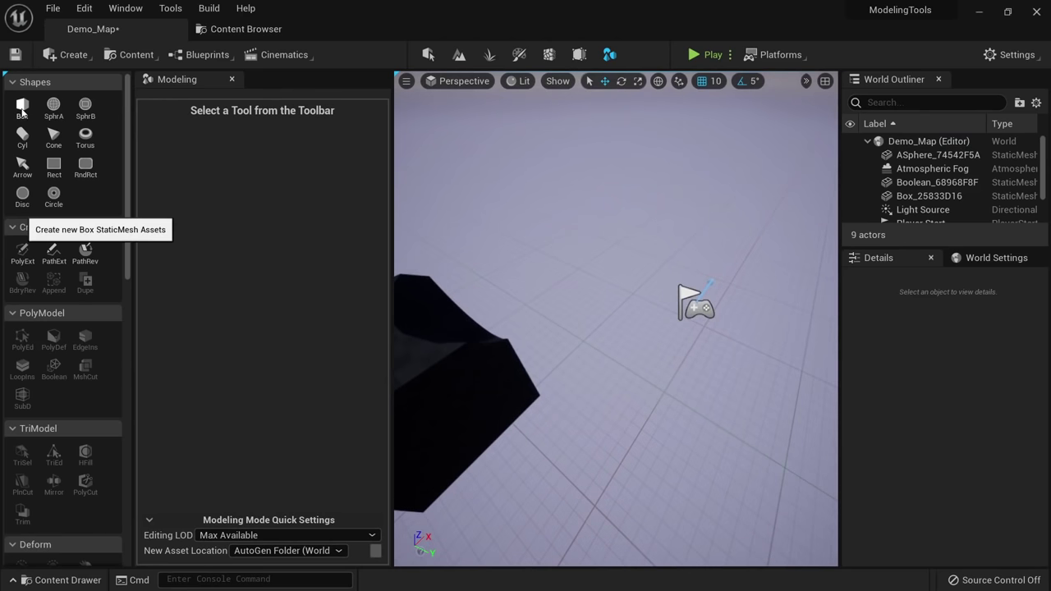
left_click(22, 105)
left_click(617, 306)
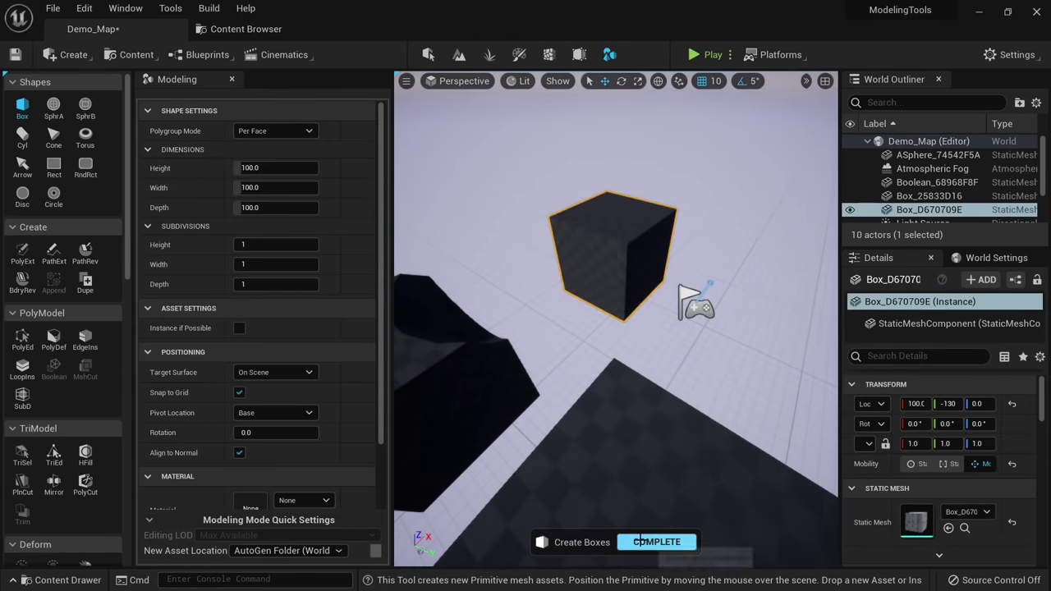
right_click_drag(617, 261, 619, 282)
scroll(620, 282, "down", 5)
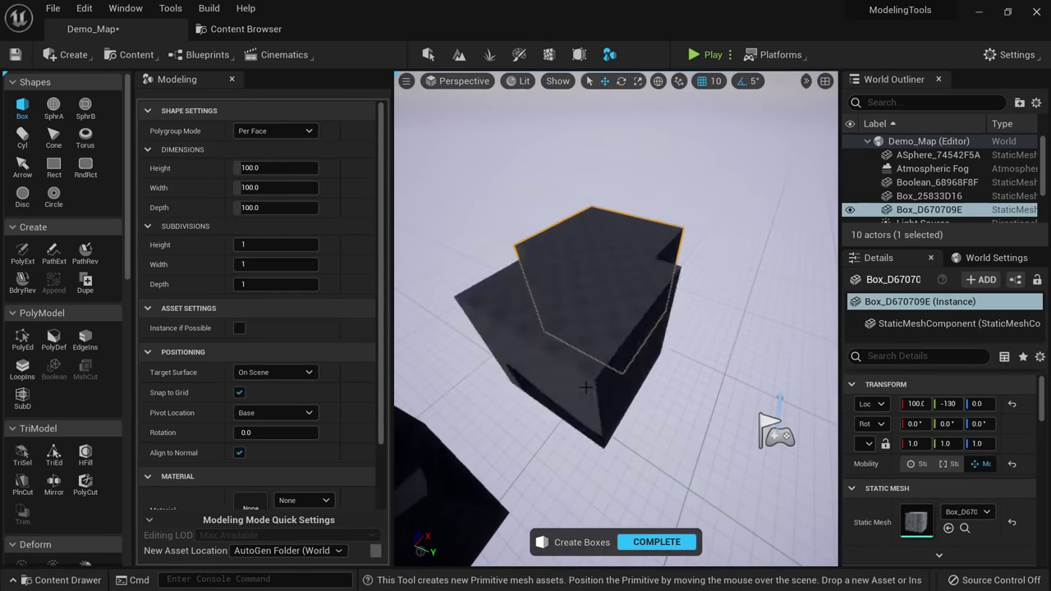
left_click(649, 543)
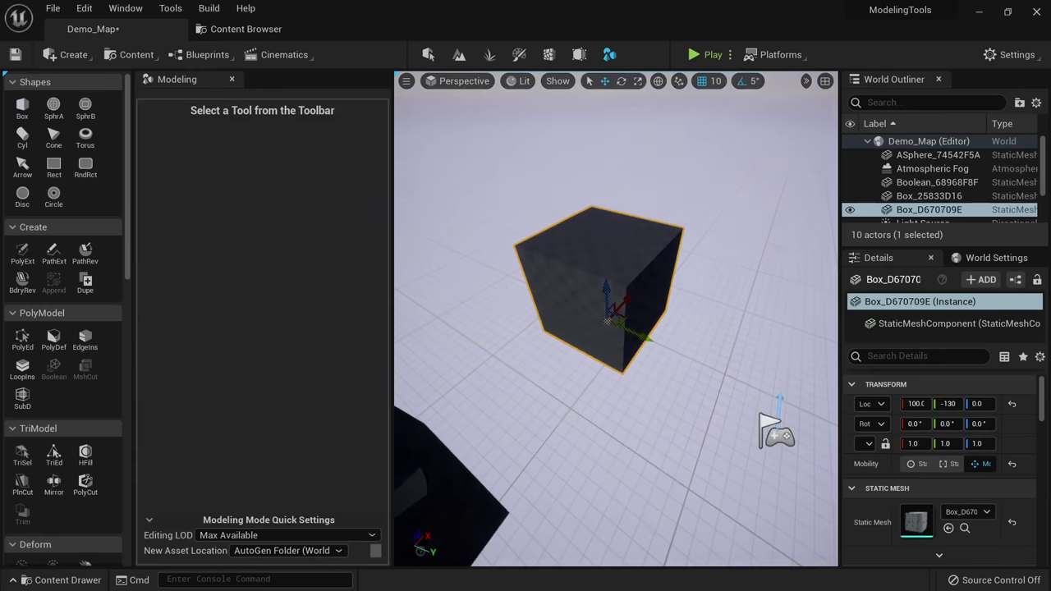
Place a sphere of radius 50 on the new box's top corner at X 90, Y -80, Z 100.
left_click(53, 106)
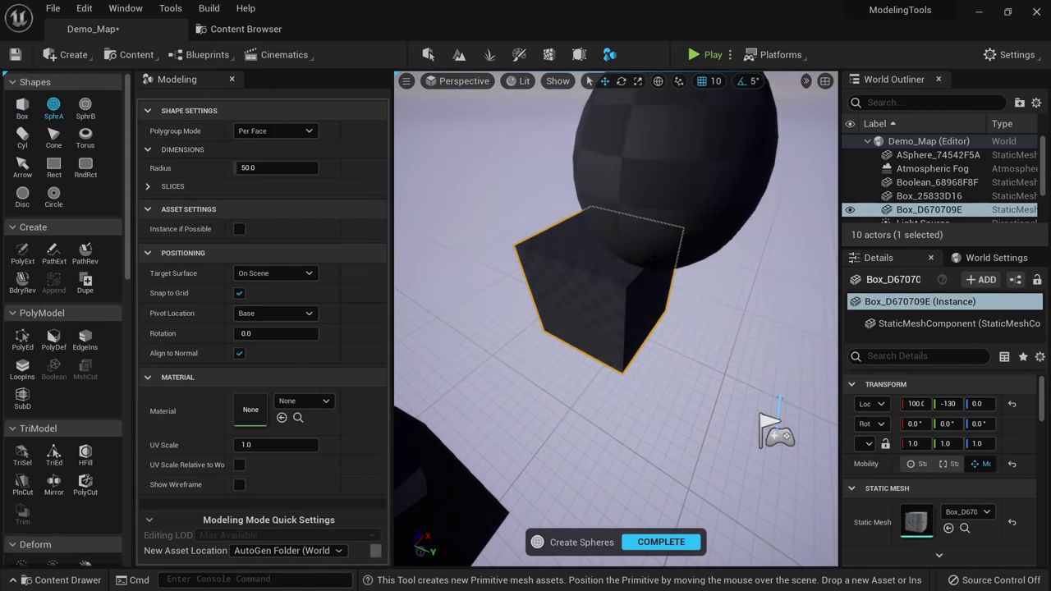
left_click(656, 238)
left_click(645, 540)
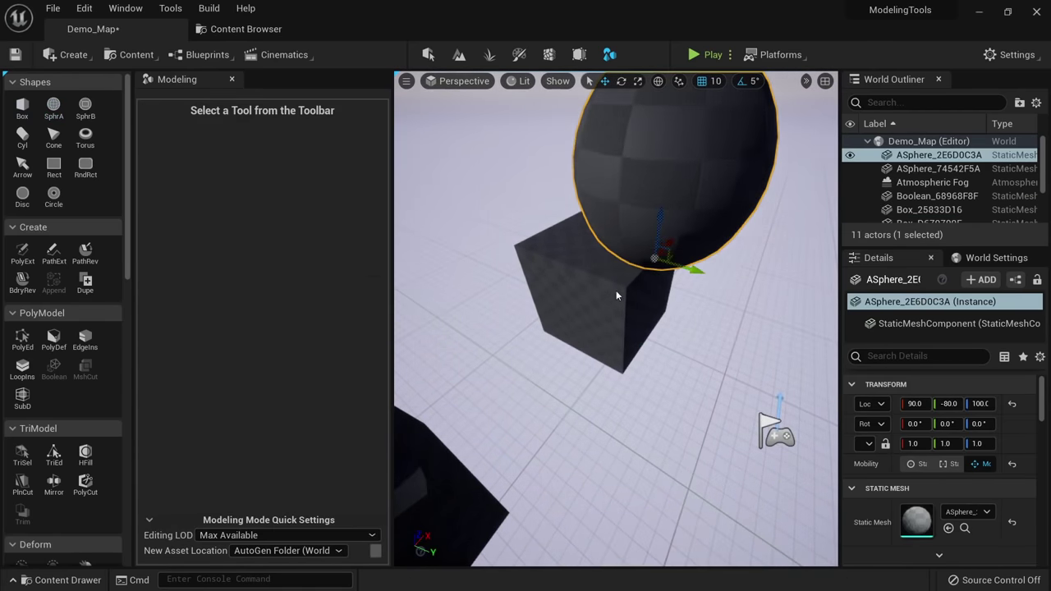
Lower the new sphere to Z 70 so it sinks into the box's corner, and scale it down uniformly.
left_click(638, 228)
right_click_drag(663, 224, 669, 177)
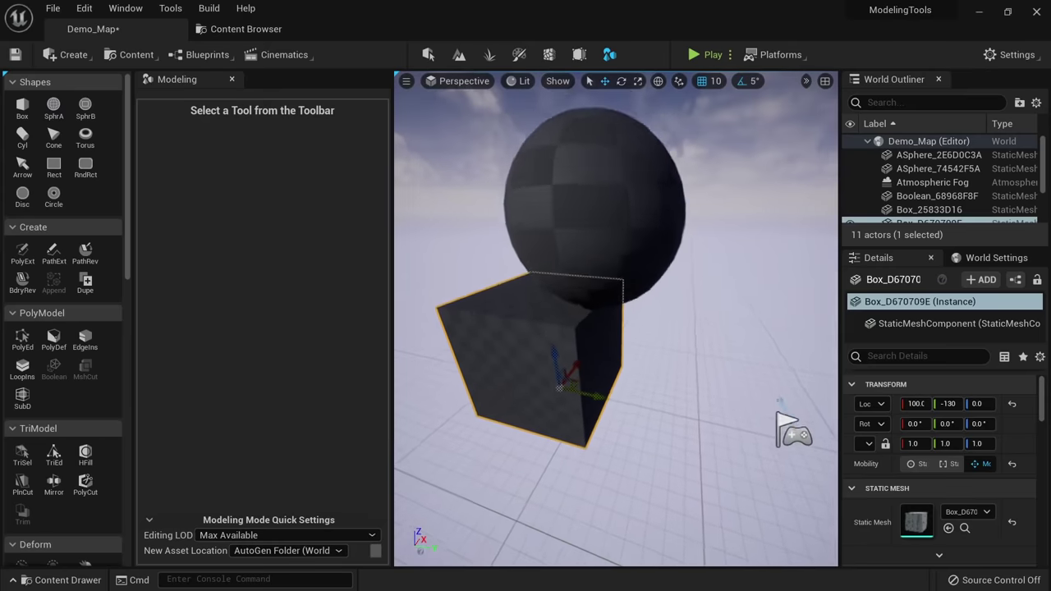
left_click(623, 220)
left_click_drag(598, 256, 602, 316)
left_click(493, 340)
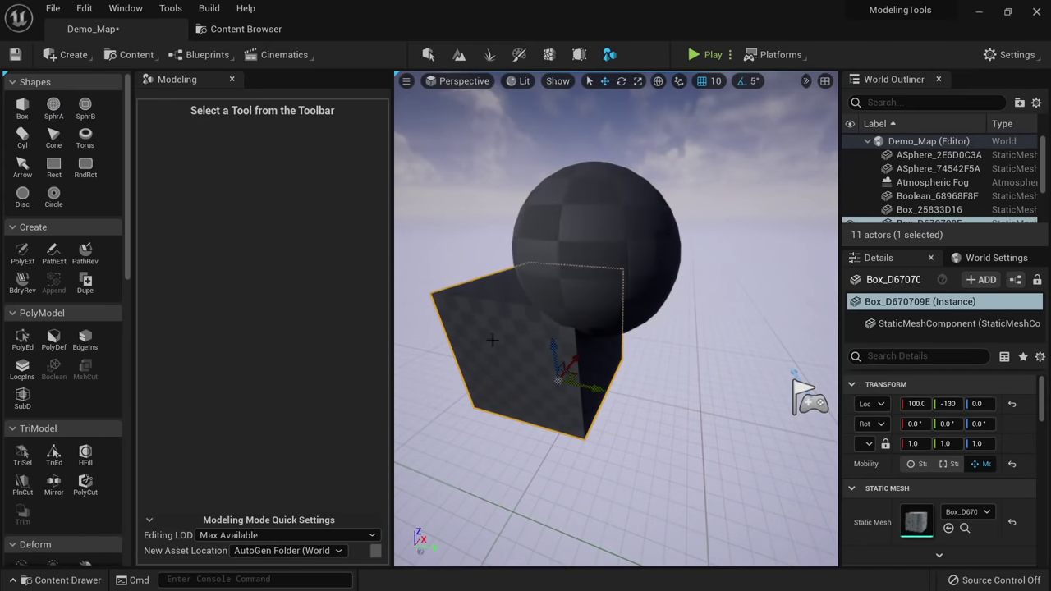
left_click(609, 293)
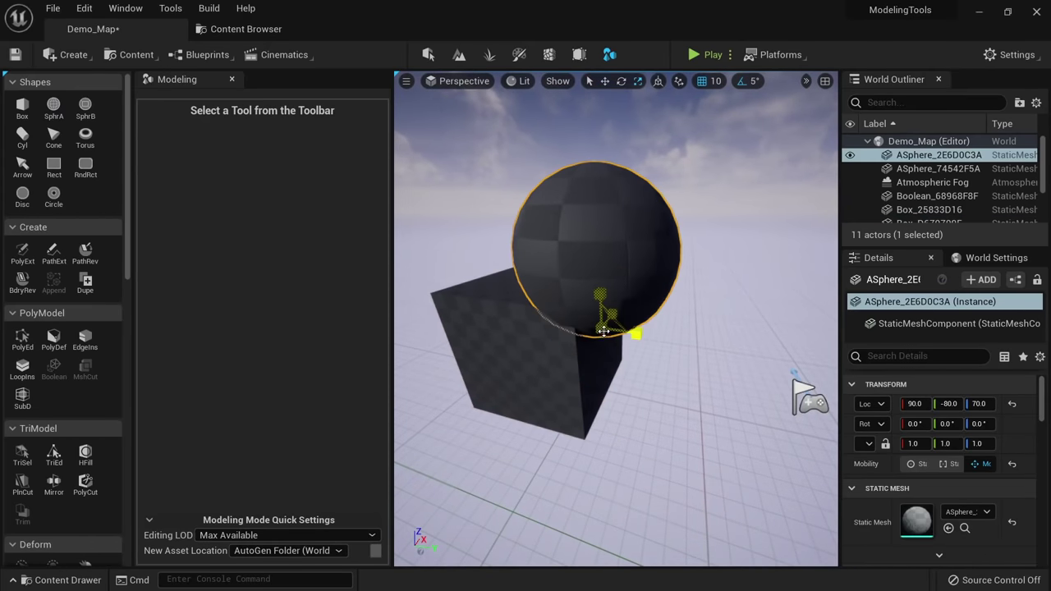
left_click_drag(604, 332, 594, 339)
Select the new box and the sphere and split the box with the sphere using Cut With Mesh.
left_click(532, 351)
right_click_drag(532, 351, 537, 382)
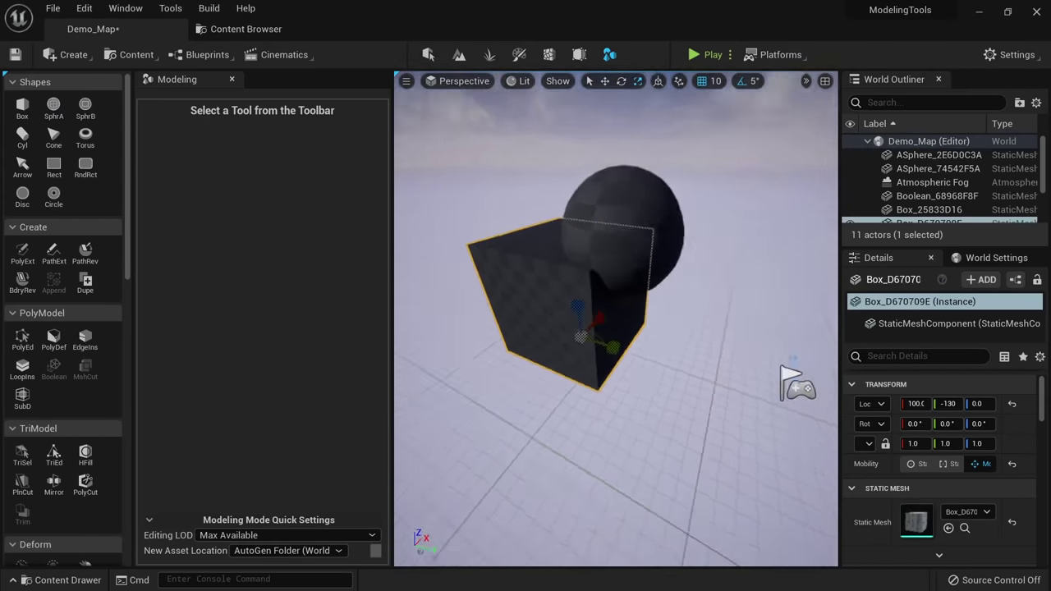
right_click_drag(574, 345, 564, 319)
left_click(622, 283, "ctrl")
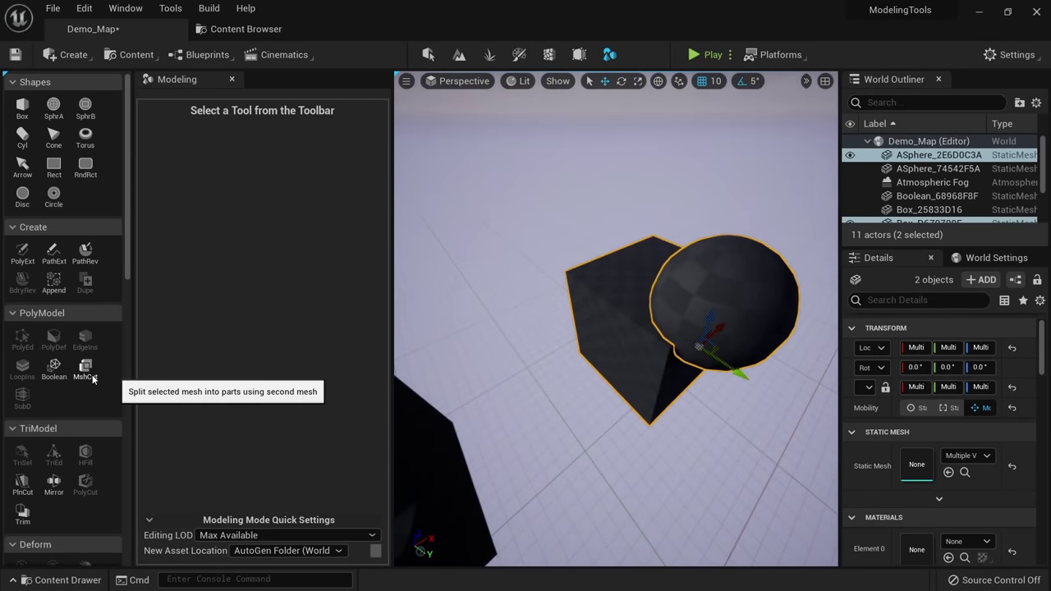
left_click(89, 372)
right_click_drag(683, 345, 732, 366)
mouse_move(683, 346)
left_mouse_down()
mouse_move(725, 385)
mouse_move(701, 347)
mouse_move(695, 354)
left_mouse_up()
right_click_drag(695, 354, 534, 233)
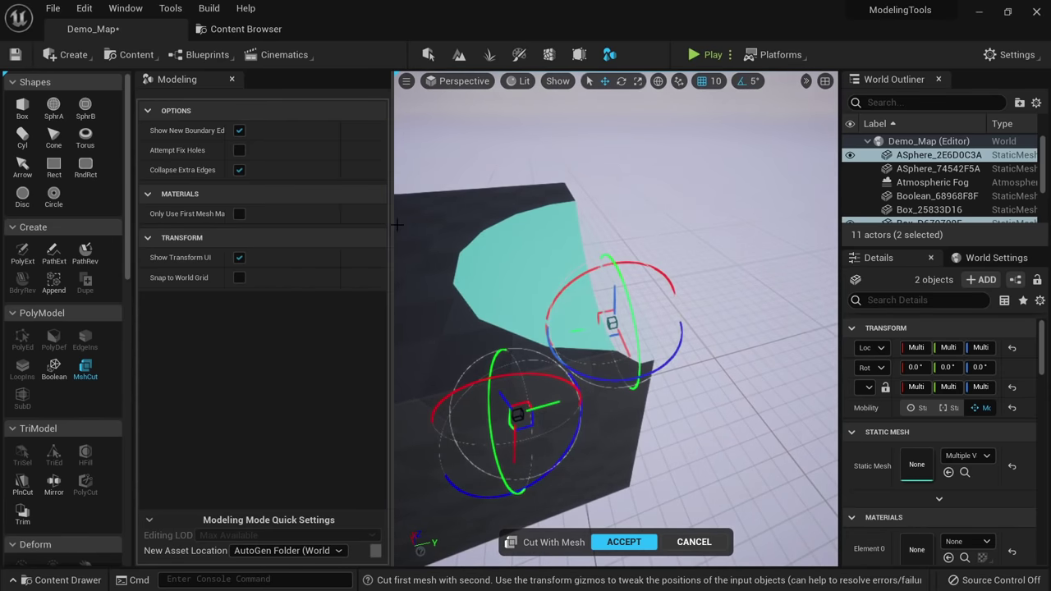
right_click_drag(529, 211, 463, 281)
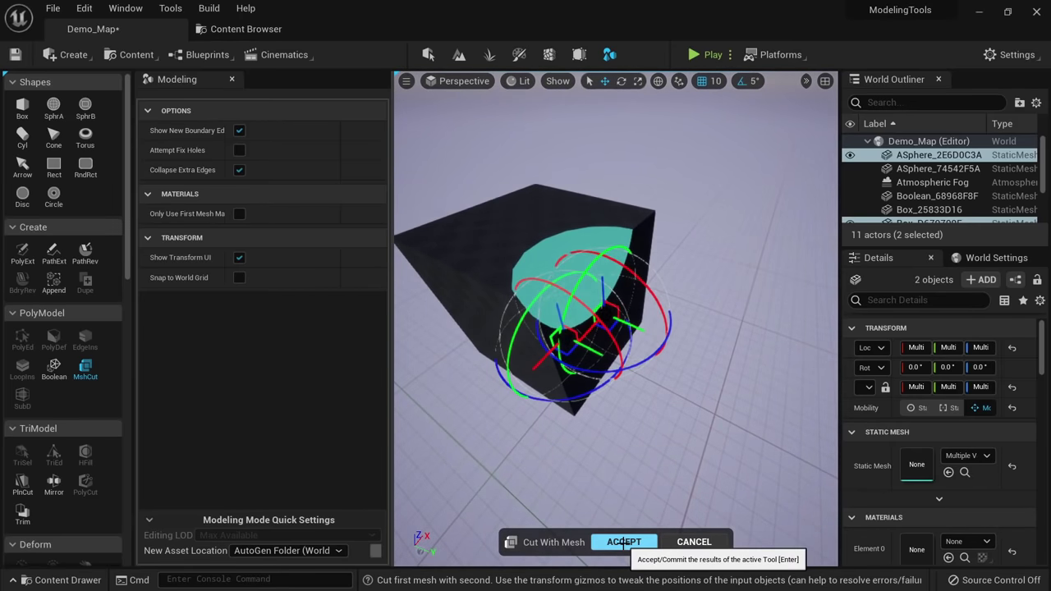
left_click(624, 542)
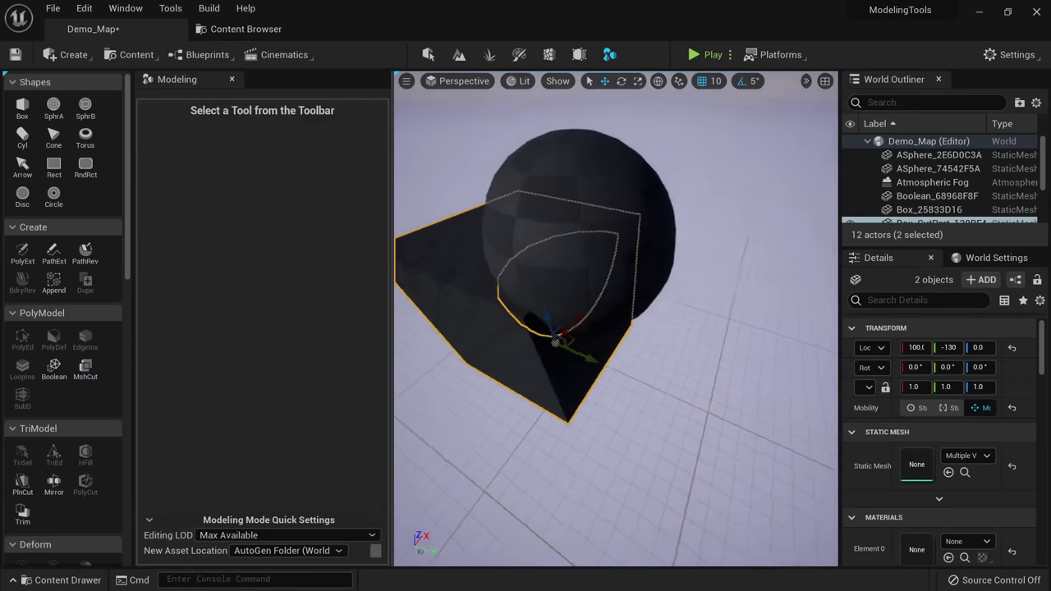
Move both cut parts of the box along Y to -260 and move the cutting sphere away from them.
right_click_drag(549, 563, 519, 537)
left_click_drag(645, 399, 534, 371)
left_click(675, 322)
left_click_drag(694, 354, 790, 407)
right_click_drag(791, 407, 811, 399)
Select the piece cut from the box's corner and examine up close how it fits in the box.
left_click(659, 349)
left_click_drag(662, 392, 530, 367)
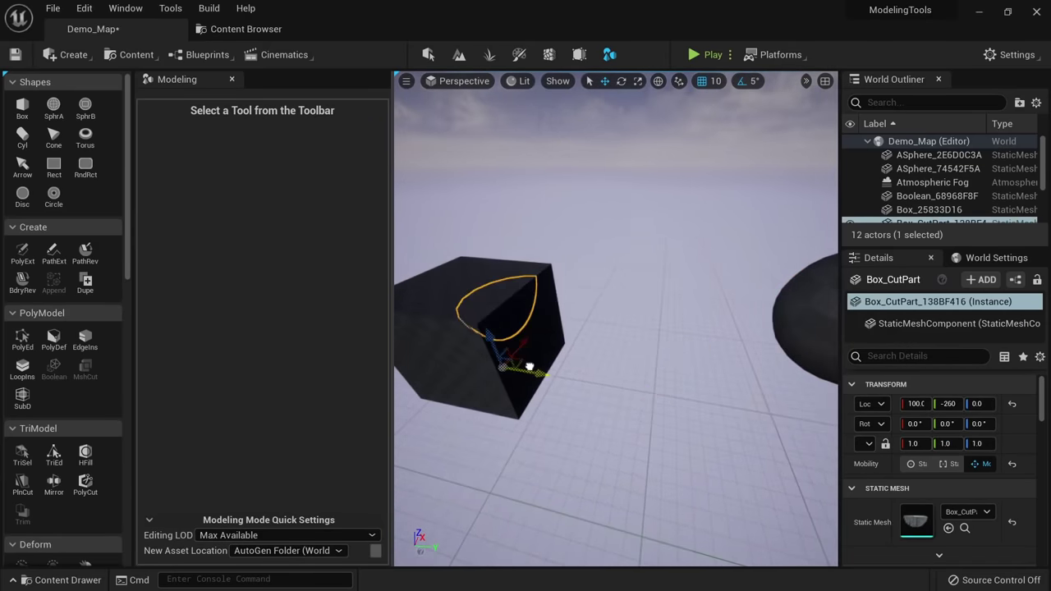
left_click(559, 364)
mouse_move(559, 364)
right_mouse_down()
mouse_move(525, 378)
mouse_move(570, 382)
right_mouse_up()
key("w")
left_click(558, 364)
key("Escape")
left_click(567, 374)
mouse_move(572, 384)
left_mouse_down()
mouse_move(634, 408)
mouse_move(563, 380)
mouse_move(629, 399)
mouse_move(567, 389)
mouse_move(600, 396)
mouse_move(580, 396)
left_mouse_up()
right_click_drag(580, 396, 554, 398)
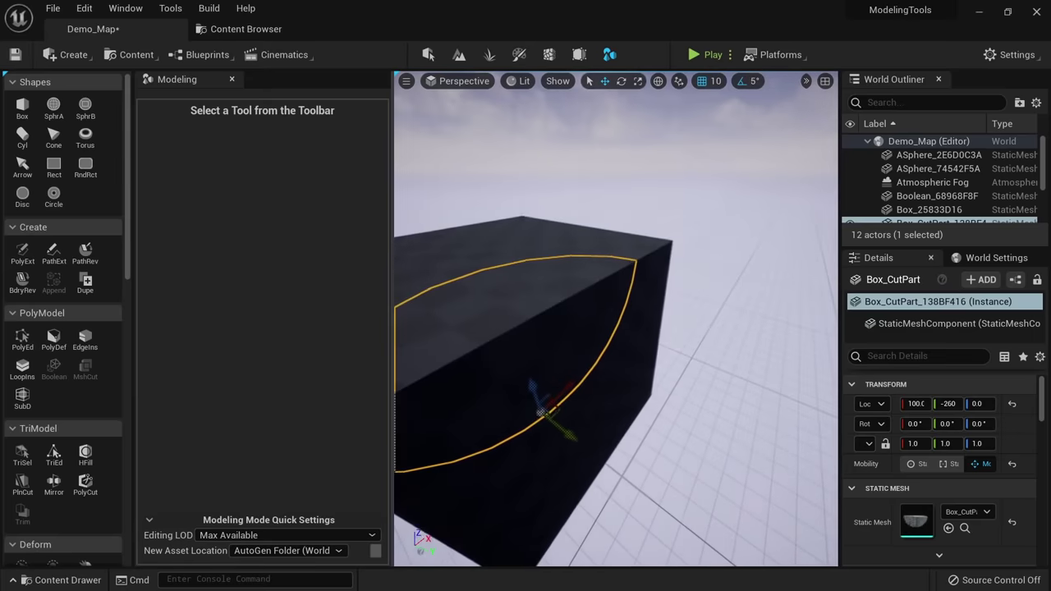
Pull the cut piece out of the box to X 60, Y -210, Z -80 and rotate it to -40° about Z.
left_click_drag(542, 410, 638, 450, "alt")
right_click_drag(638, 450, 675, 392)
key("s")
key("q")
left_click_drag(528, 490, 618, 514)
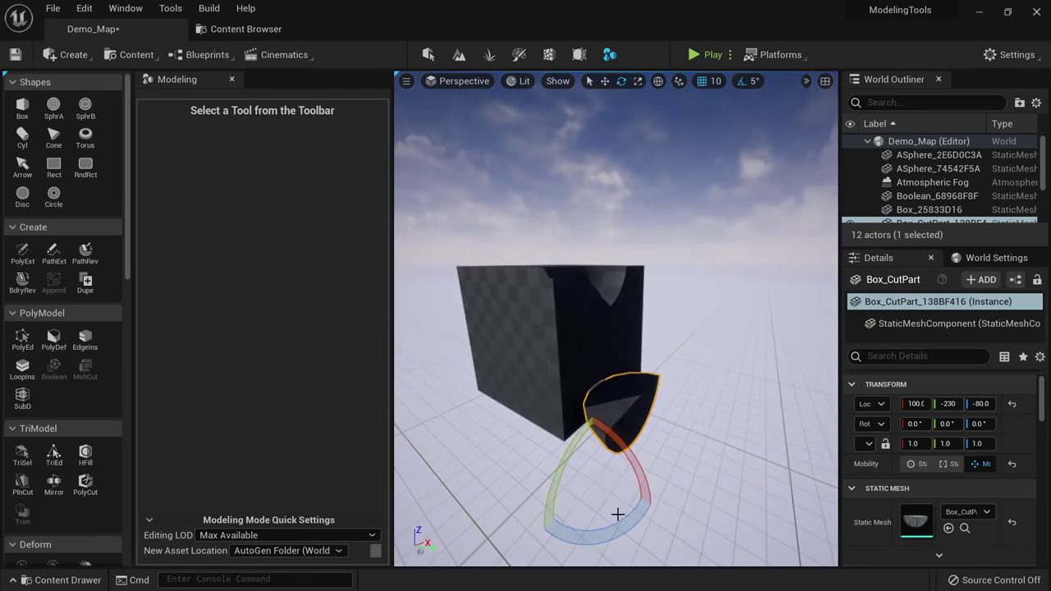
left_click(578, 485)
left_click_drag(609, 473, 533, 479)
left_click(584, 482)
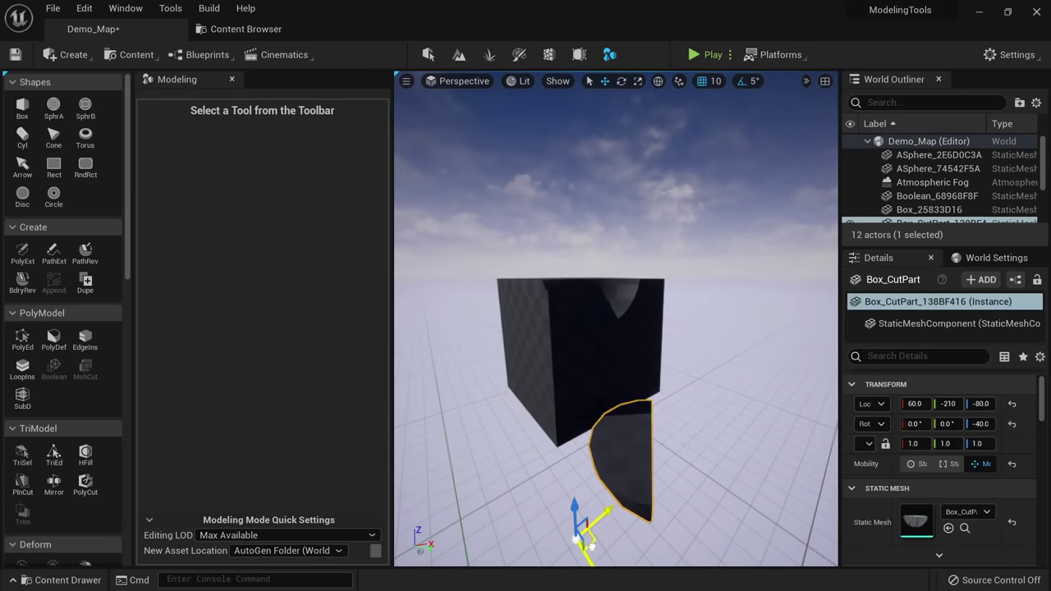
Switch the viewport to Lighting Only and redirect the light to examine the cut box and its separated piece.
left_click(655, 410)
left_click_drag(655, 411, 550, 420, "alt")
key("alt+3")
key("alt+6")
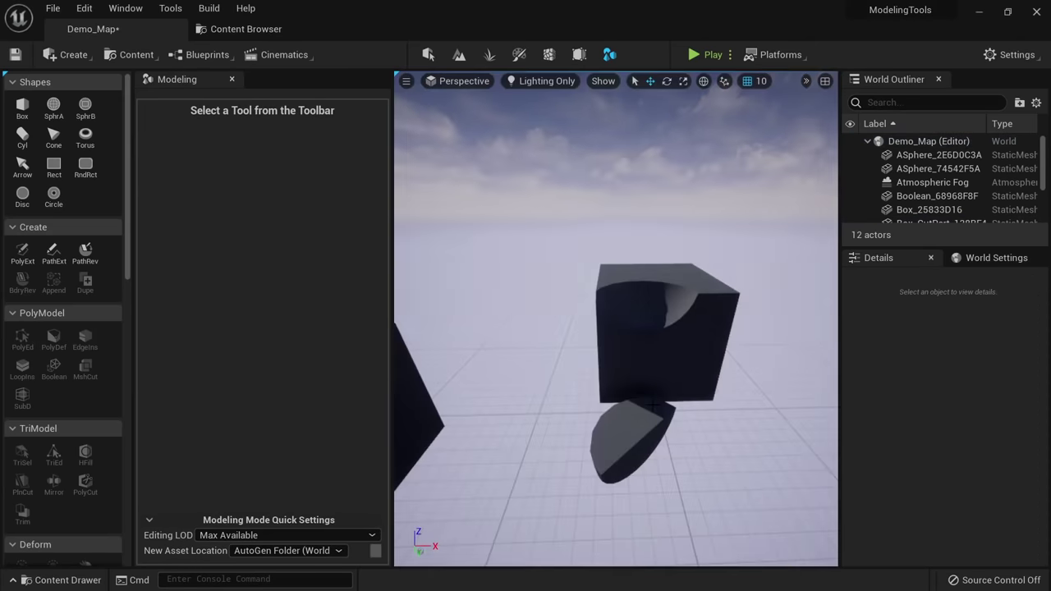
mouse_move(652, 405)
right_mouse_down()
mouse_move(620, 419)
mouse_move(603, 411)
mouse_move(598, 435)
right_mouse_up()
key("w")
key("ctrl+l")
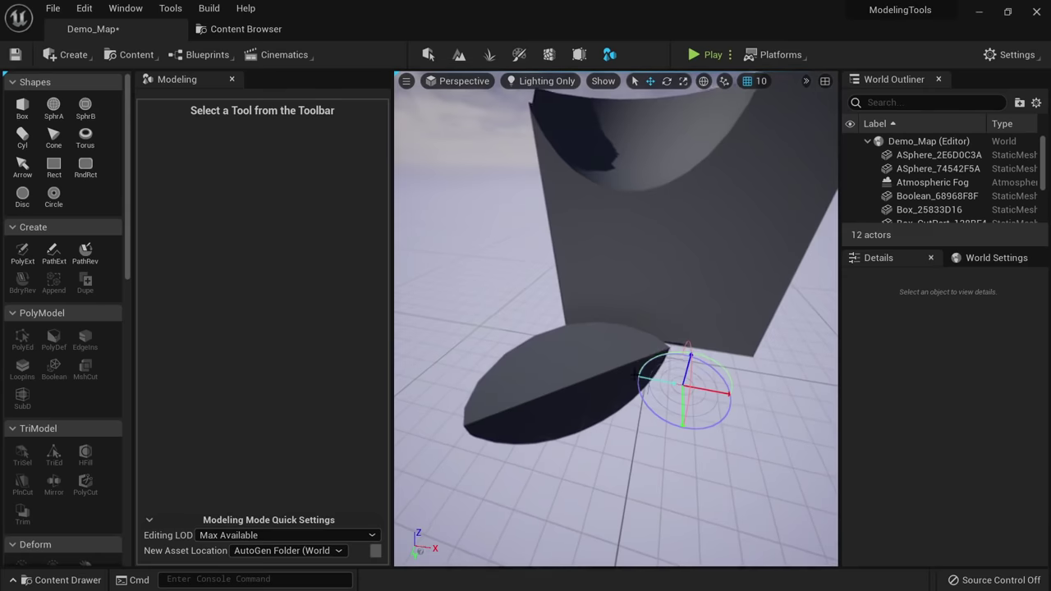
left_click(596, 350)
right_click_drag(596, 350, 763, 316)
left_click(534, 369)
right_click_drag(534, 369, 550, 337)
left_click_drag(460, 337, 495, 342, "alt")
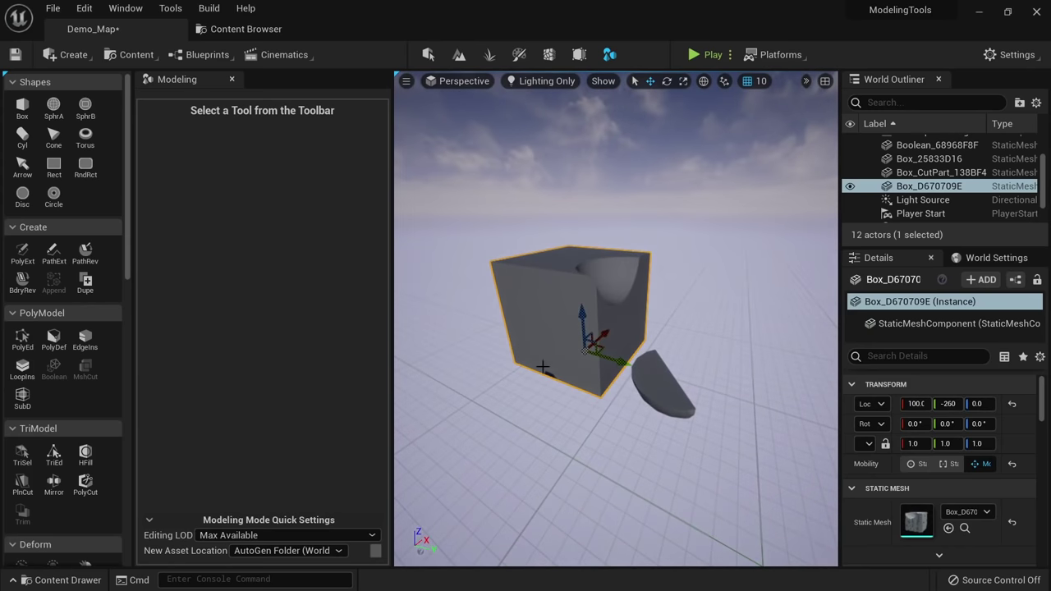
Frame the new uncut box and try the Subdivide tool on it without applying the result.
key("f")
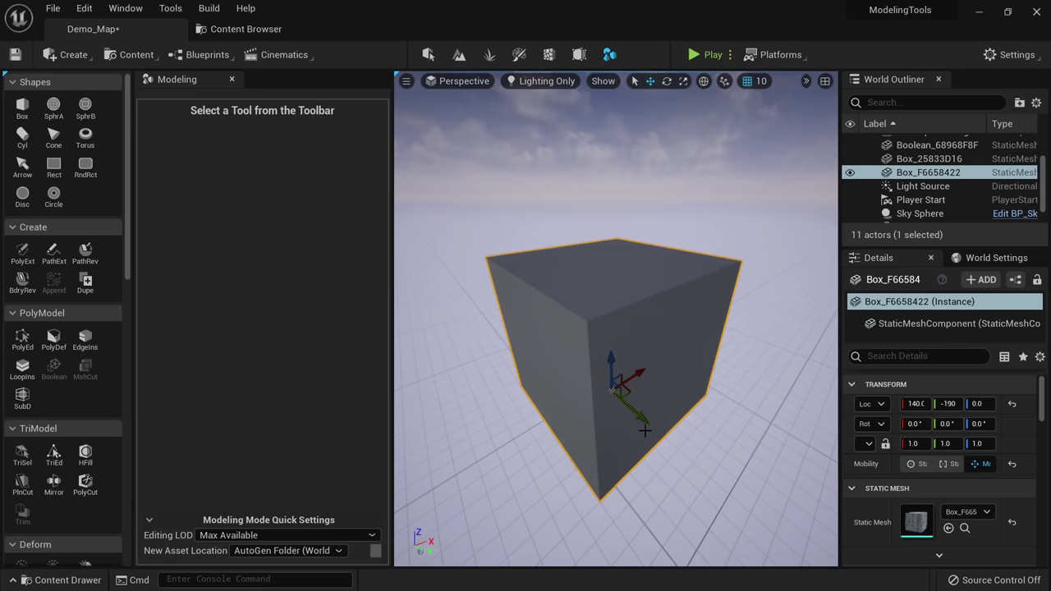
left_click(13, 408)
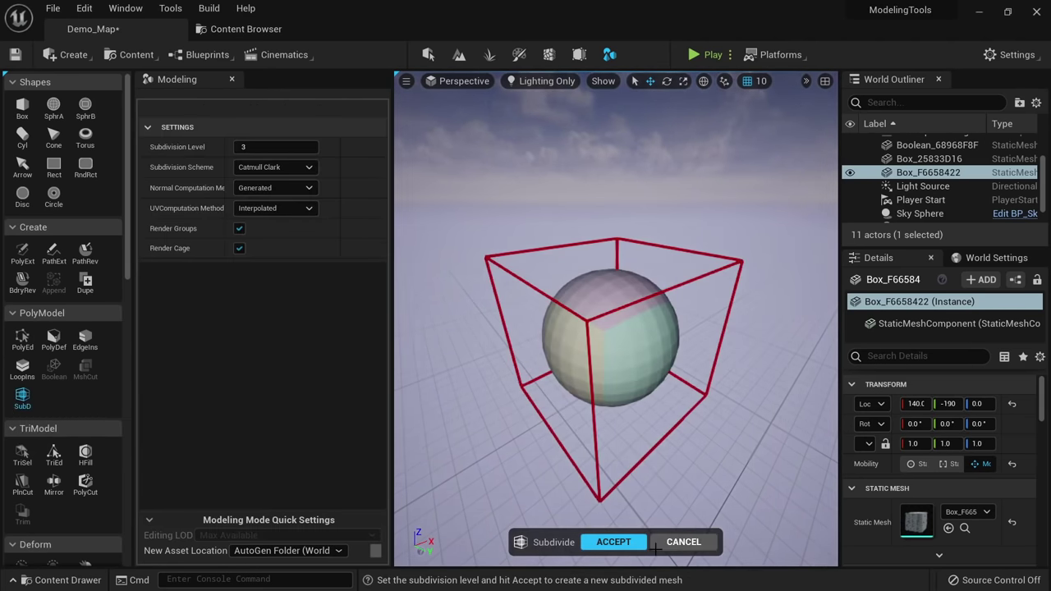
left_click(683, 541)
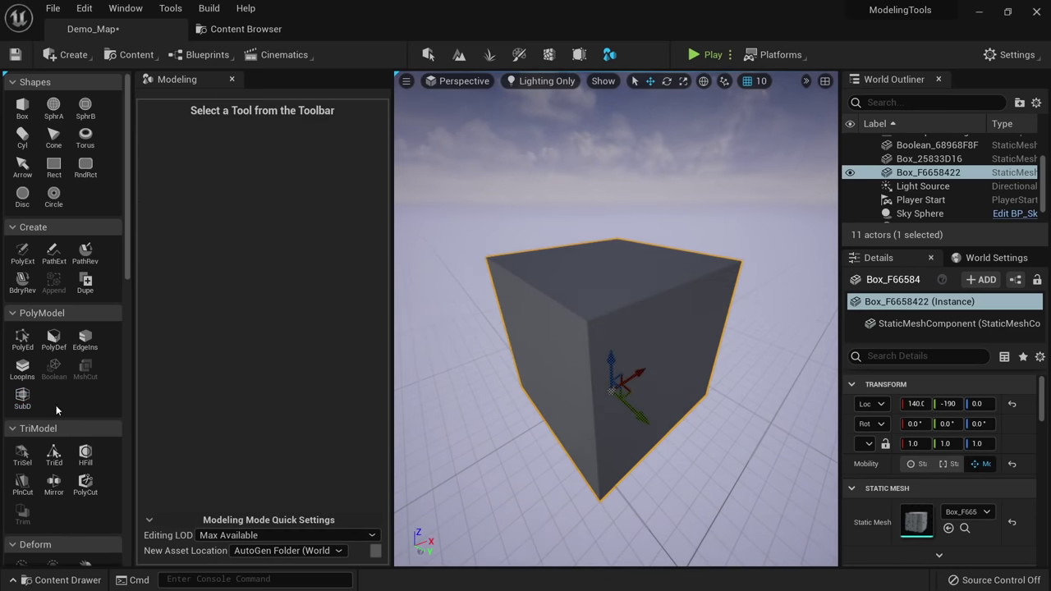
Start Subdivide on the uncut box and preview it at subdivision level 1.
left_click(22, 399)
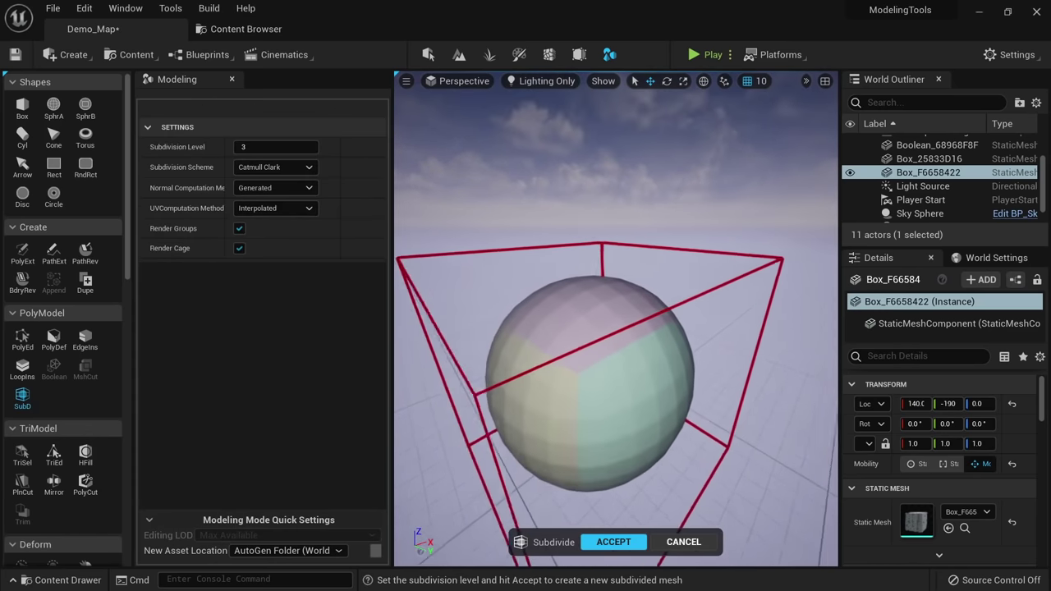
left_click_drag(589, 370, 525, 374, "alt")
scroll(589, 371, "down", 3)
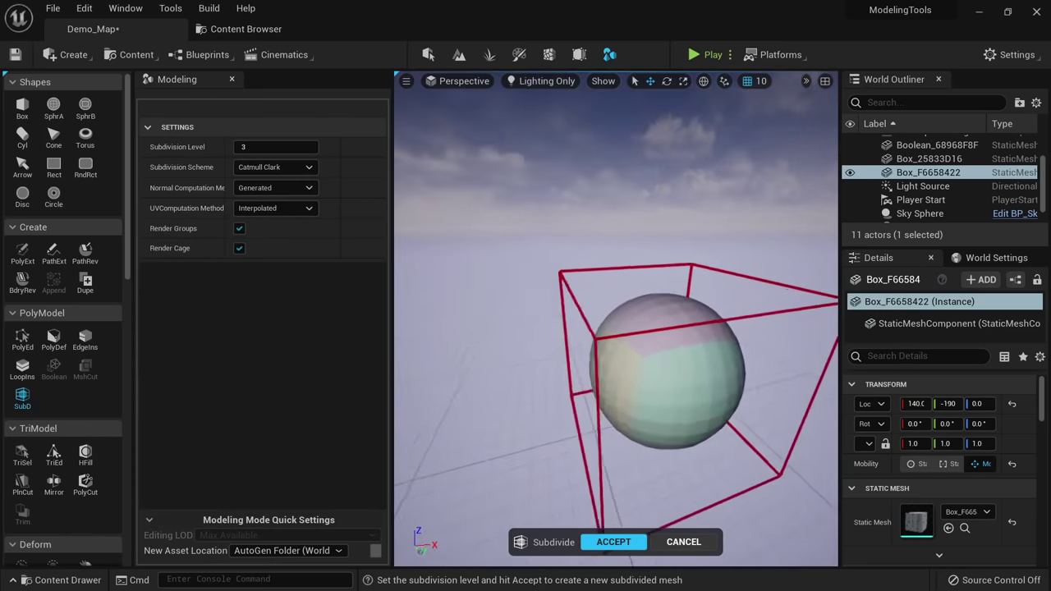
mouse_move(550, 356)
right_mouse_down()
mouse_move(559, 357)
mouse_move(550, 356)
right_mouse_up()
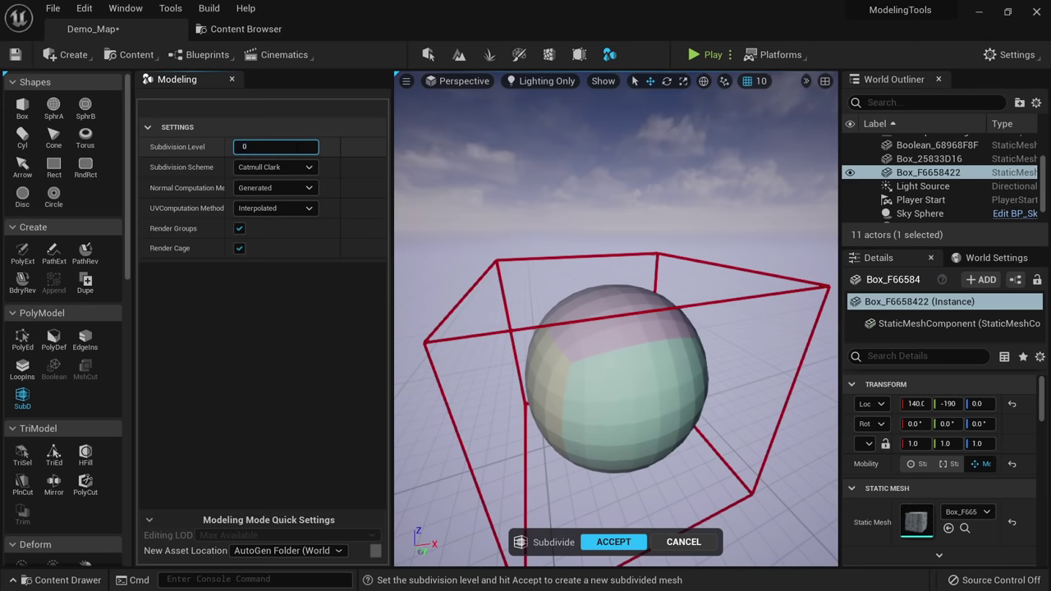
key("BackSpace")
type("1")
key("Return")
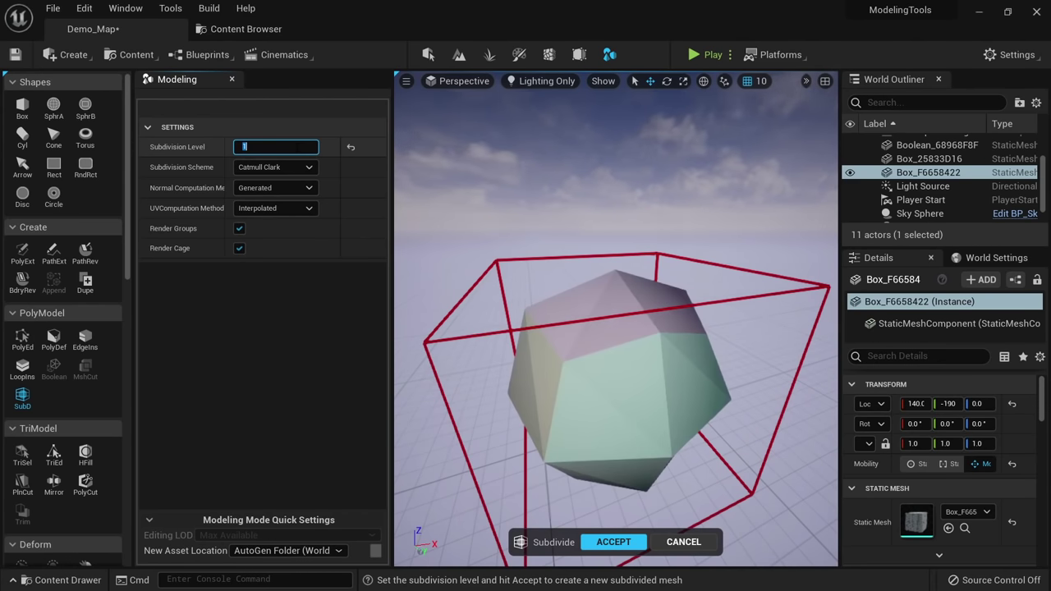
Preview the box's subdivision at level 2 and at level 3, examining the smoothed shape inside its cage.
left_click_drag(525, 280, 443, 275, "alt")
left_click(299, 147)
type("2")
key("Return")
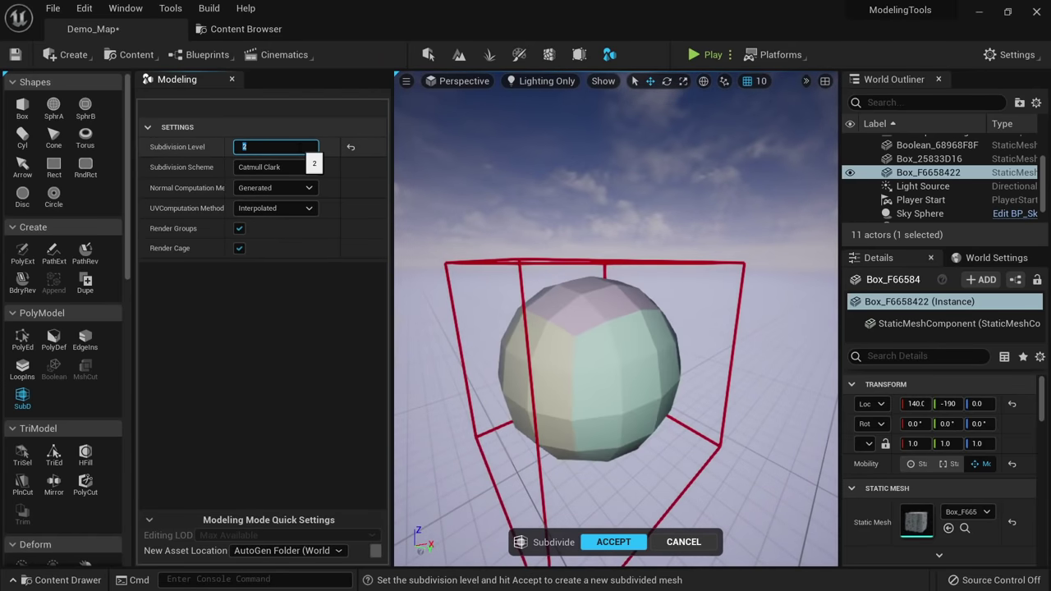
type("3")
key("Return")
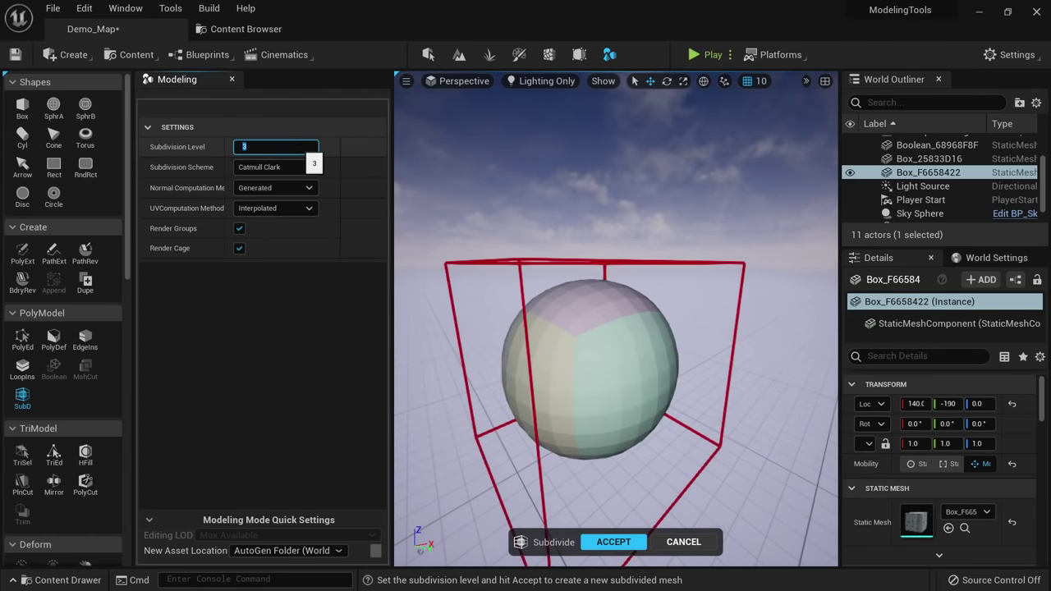
left_click_drag(591, 367, 594, 349, "alt")
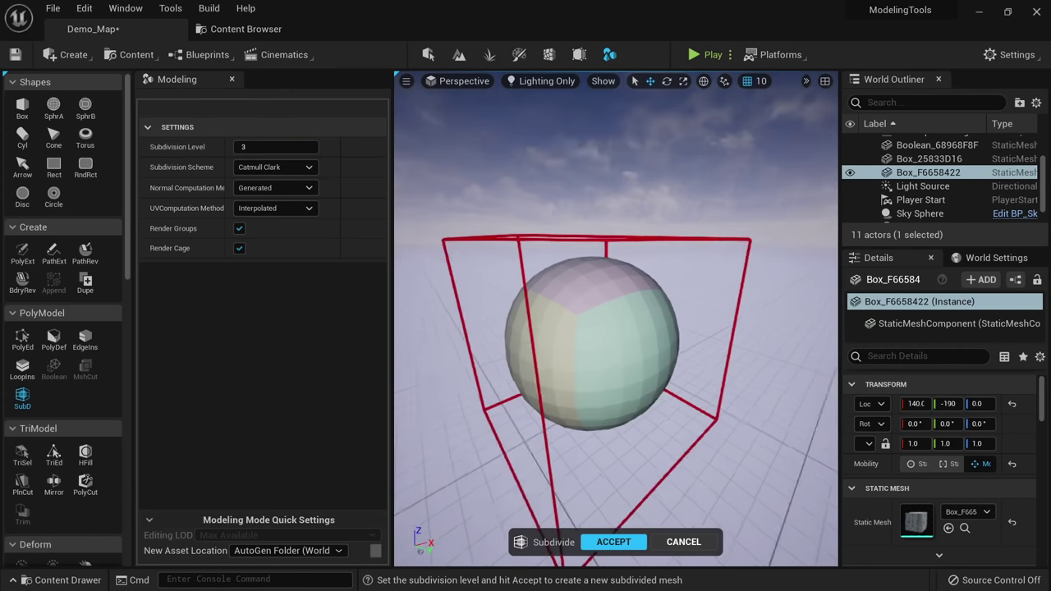
right_click_drag(594, 349, 645, 349, "alt")
mouse_move(616, 349)
left_mouse_down("alt")
mouse_move(731, 361)
mouse_move(612, 340)
left_mouse_up("alt")
right_click_drag(612, 341, 599, 341)
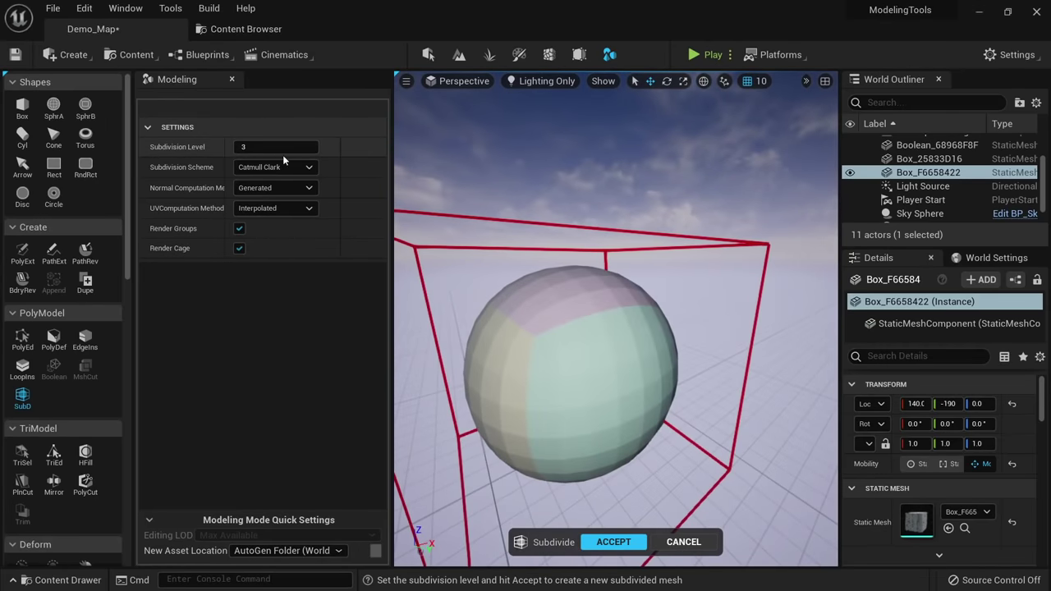
Preview the box's subdivision with the Bilinear scheme and examine its faces and corners.
left_click(275, 169)
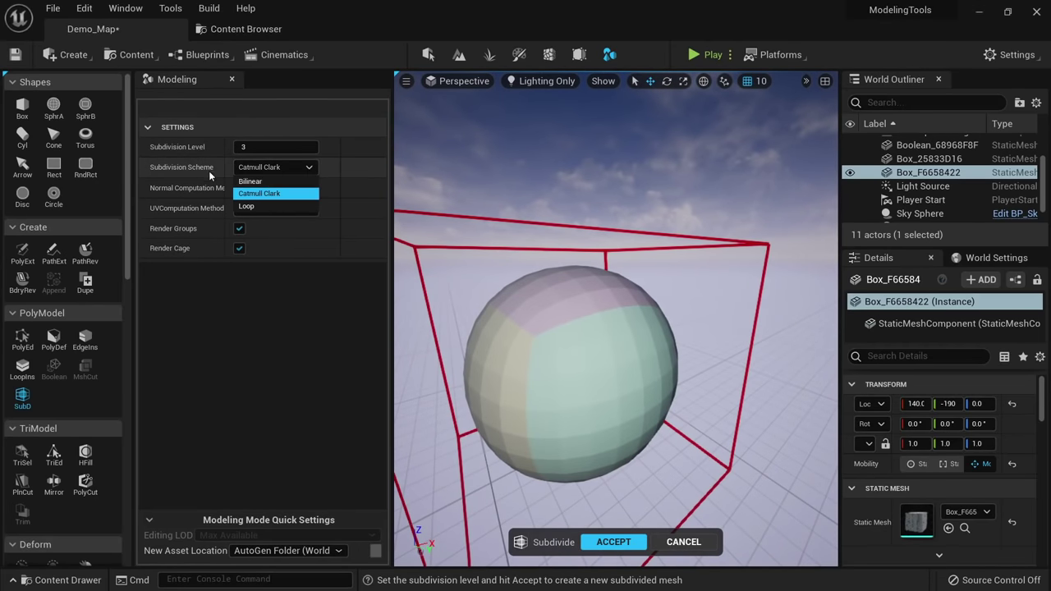
left_click(205, 168)
left_click(291, 169)
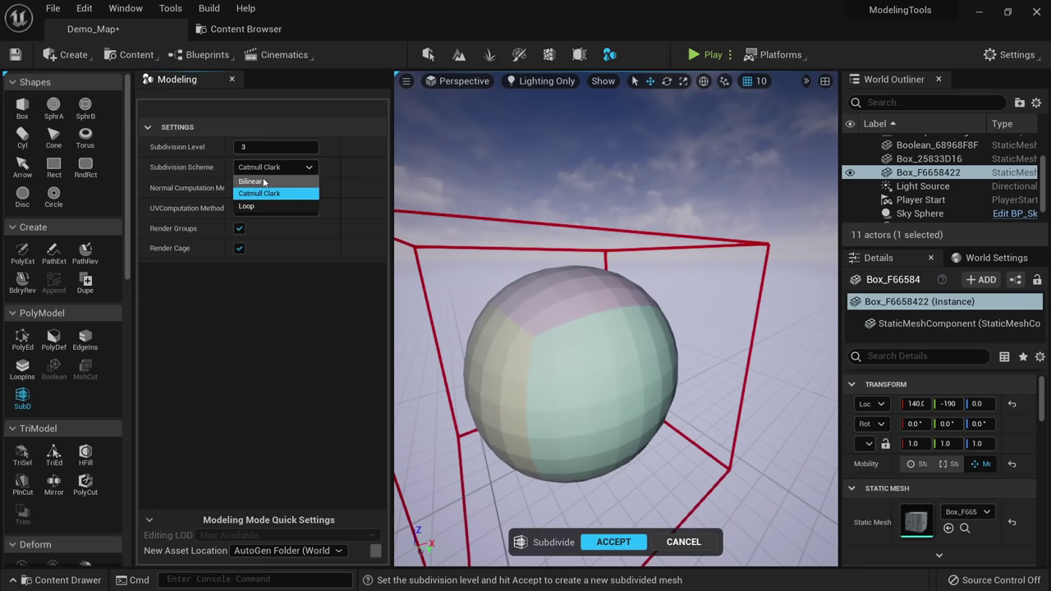
left_click(263, 181)
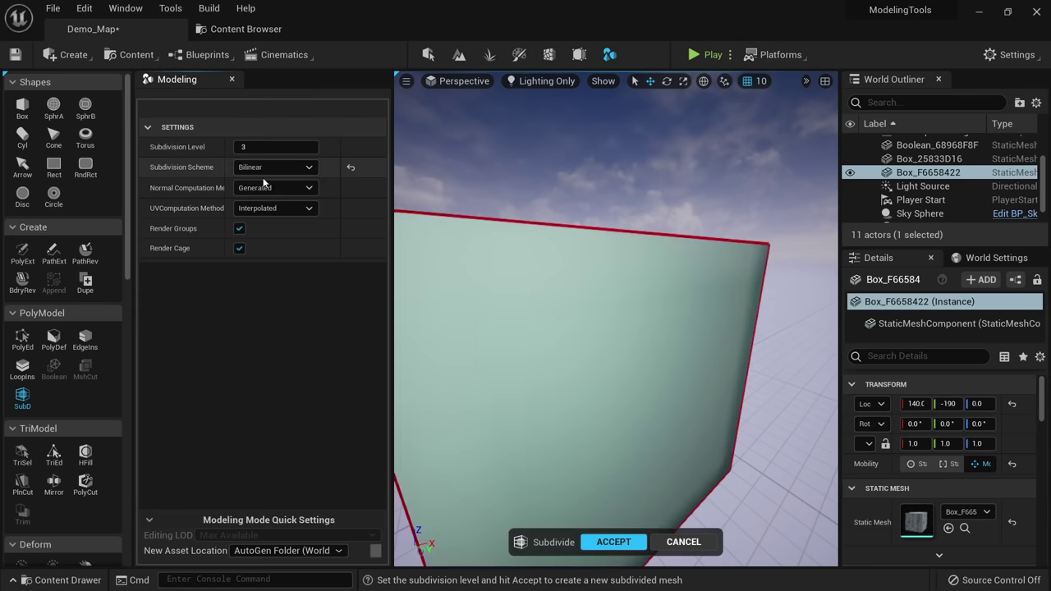
right_click_drag(567, 334, 493, 369)
left_click_drag(635, 301, 640, 305, "alt")
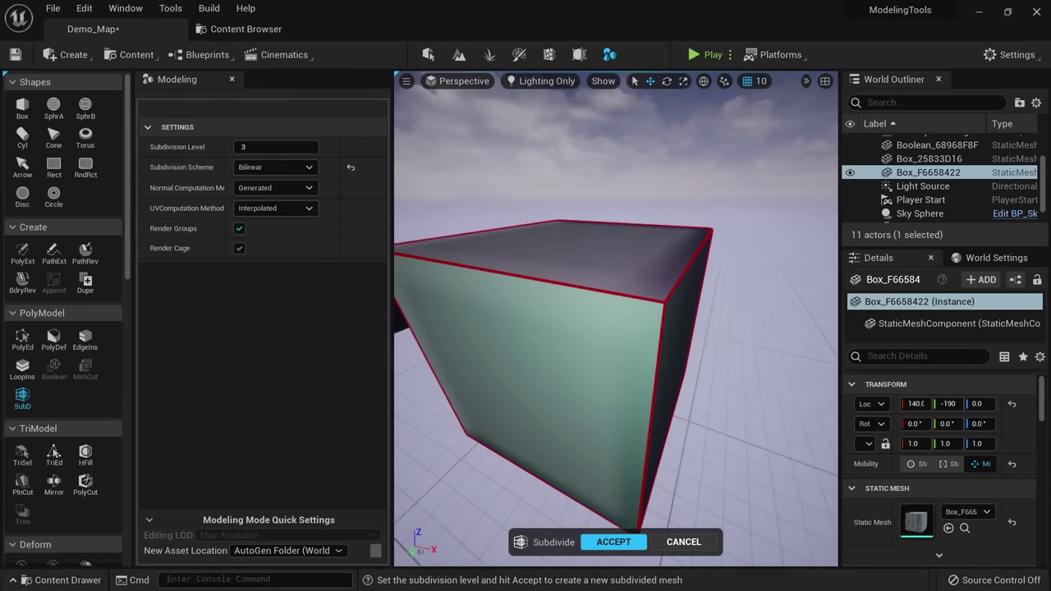
Preview the Loop subdivision scheme on the box and return to Catmull Clark.
left_click(271, 167)
left_click(289, 210)
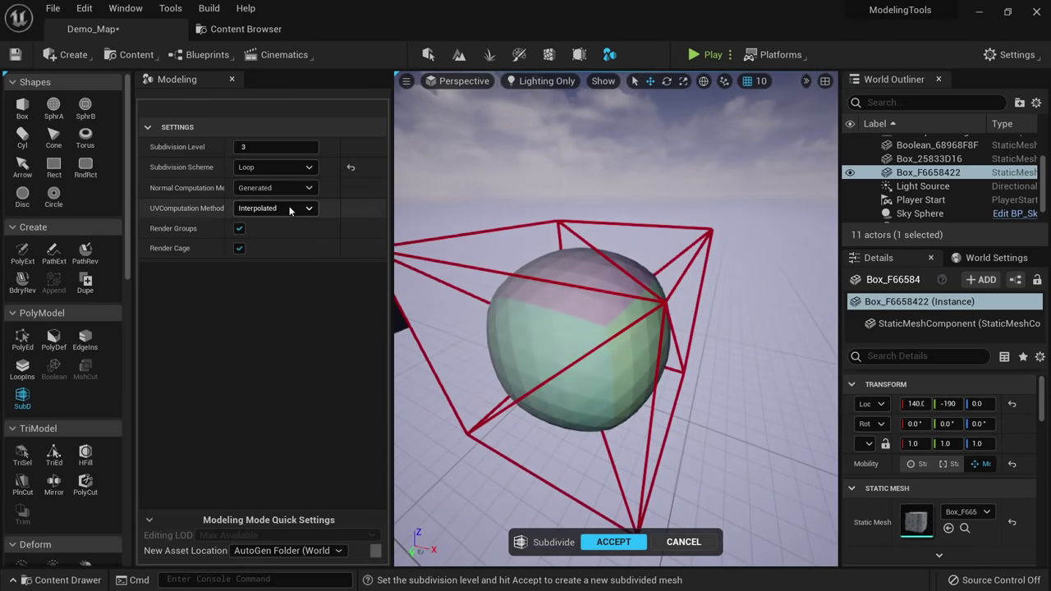
right_click_drag(567, 328, 532, 305)
left_click(283, 168)
left_click(280, 194)
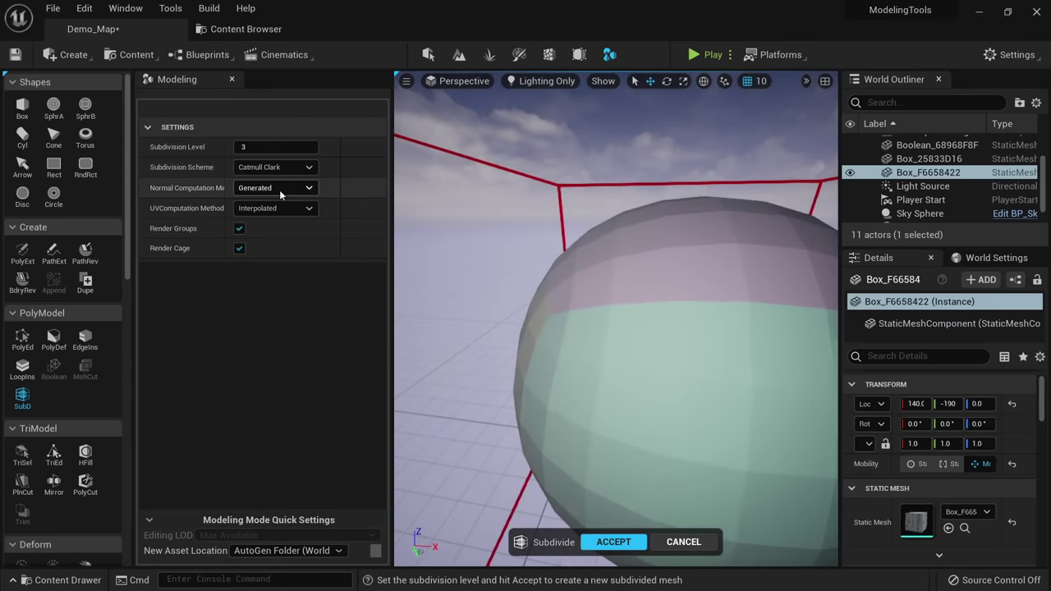
key("f")
Review the normal and UV computation options, keeping Generated normals and Interpolated UVs.
left_click(275, 188)
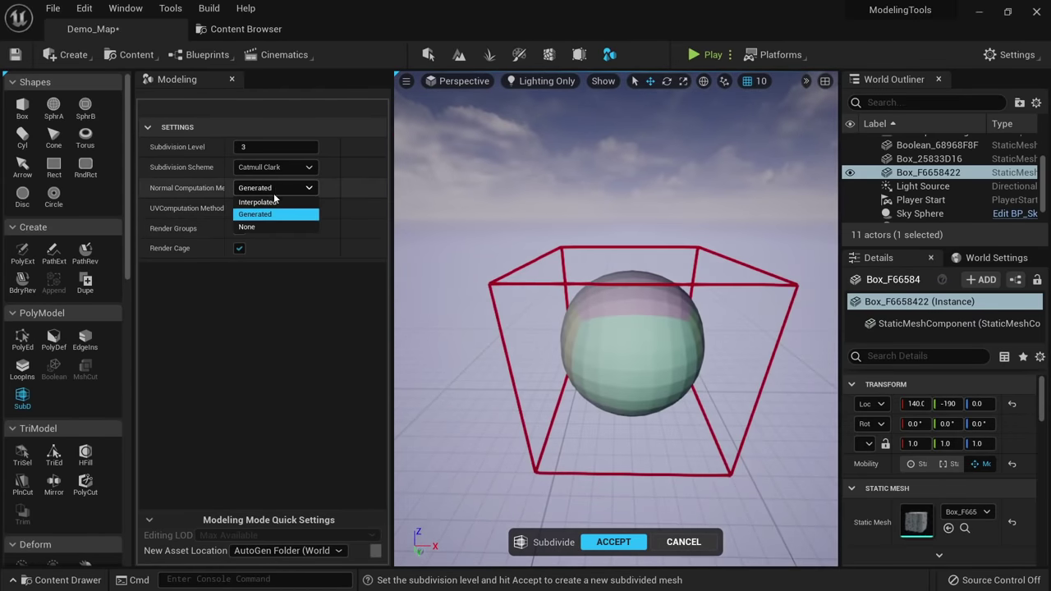
left_click(261, 214)
left_click(275, 207)
left_click(262, 223)
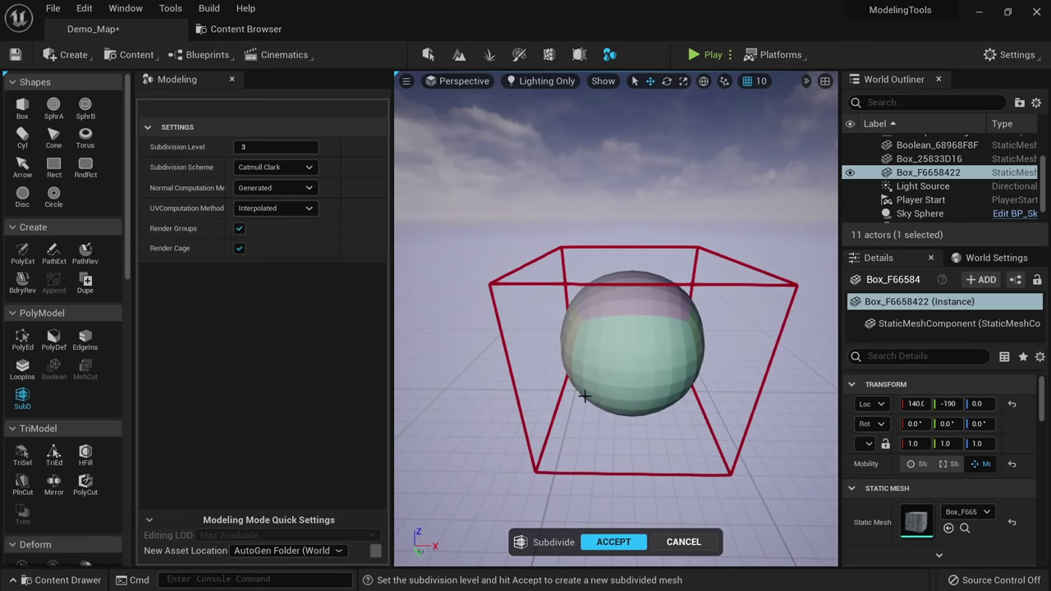
Toggle the Render Cage and Render Groups displays off and back on, and cancel the subdivision.
left_click(239, 249)
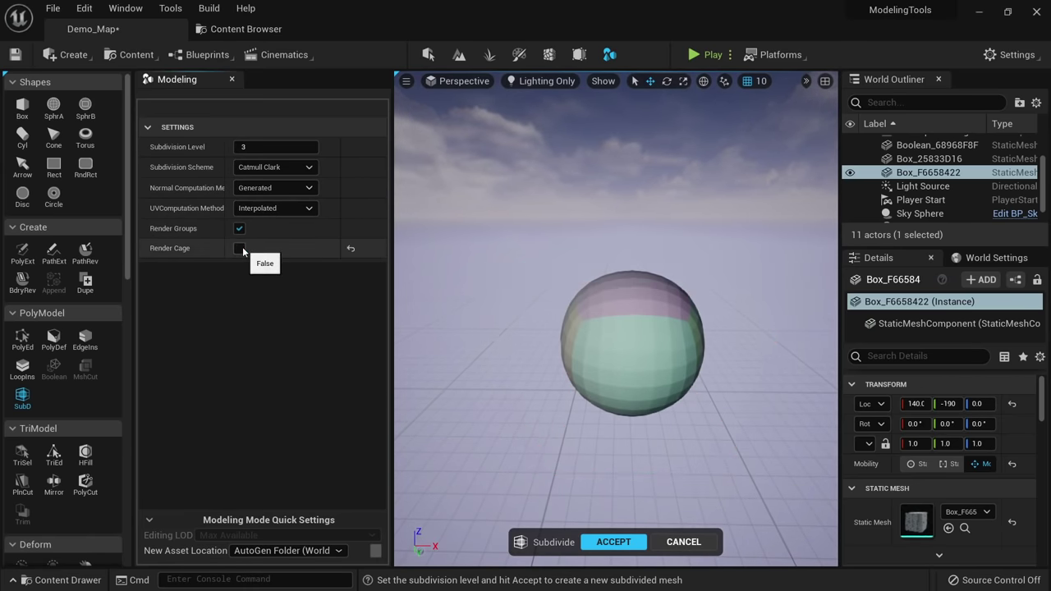
left_click(239, 249)
left_click(240, 230)
left_click(240, 229)
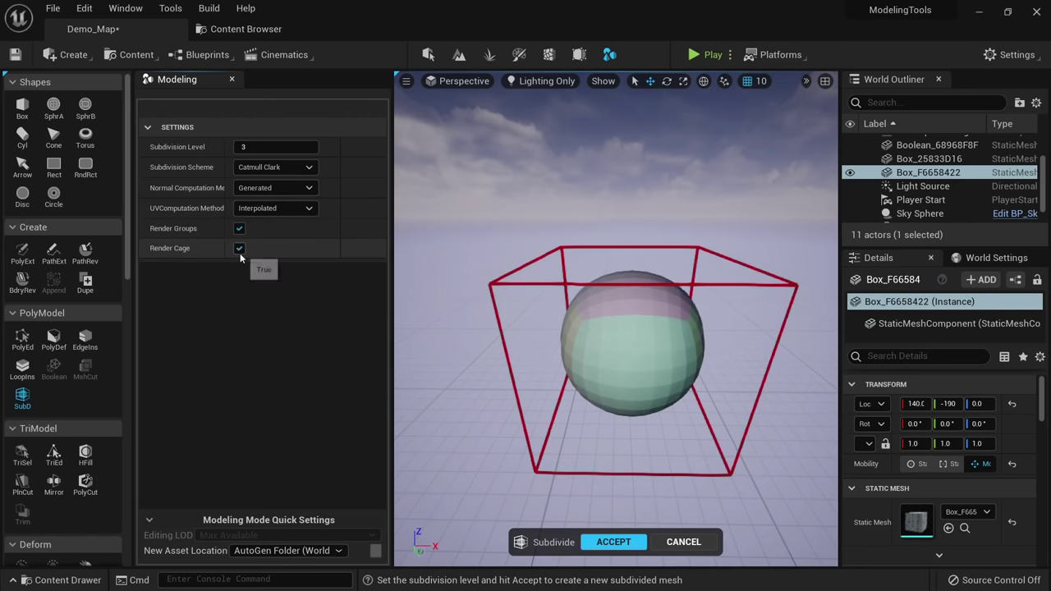
left_click(239, 249)
left_click(239, 249)
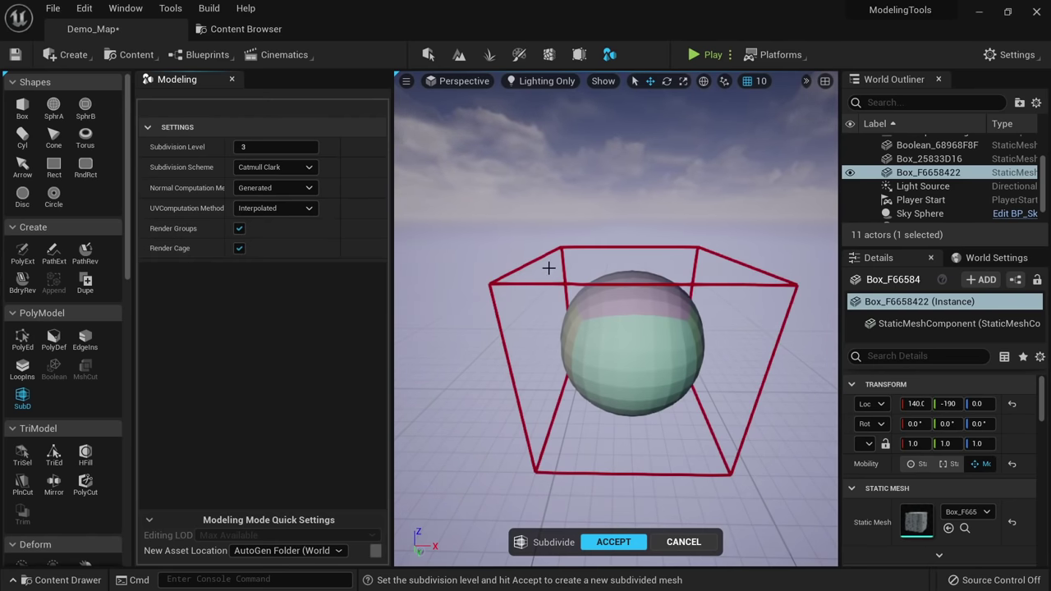
right_click_drag(695, 421, 689, 553)
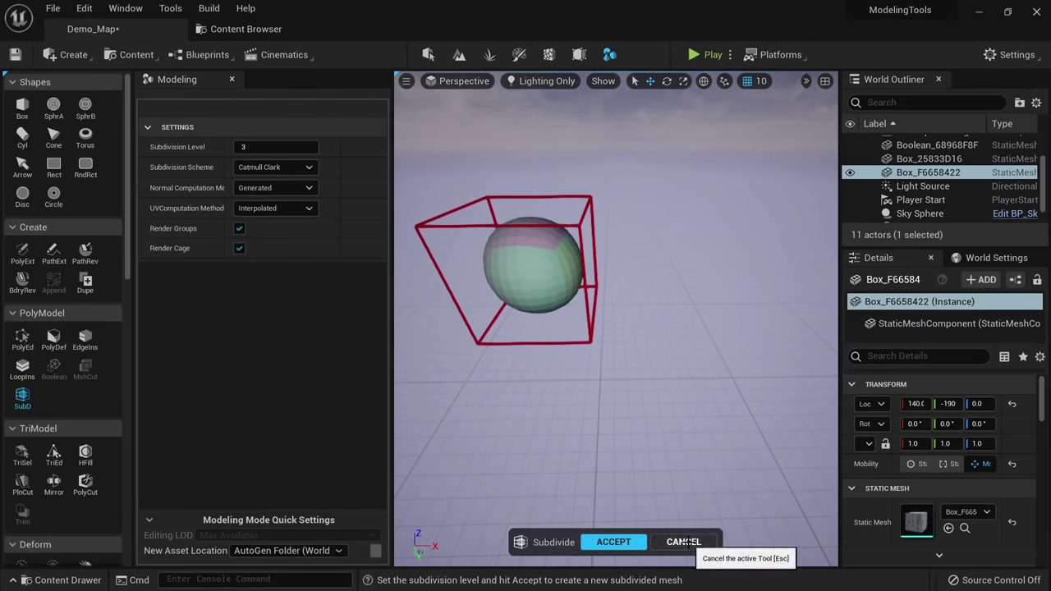
left_click(696, 543)
Insert two edge loops close to the box's near vertical corner with Insert PolyLoop and apply them.
right_click_drag(692, 460, 739, 525)
mouse_move(599, 267)
right_mouse_down()
mouse_move(556, 269)
mouse_move(628, 234)
mouse_move(612, 283)
mouse_move(603, 250)
right_mouse_up()
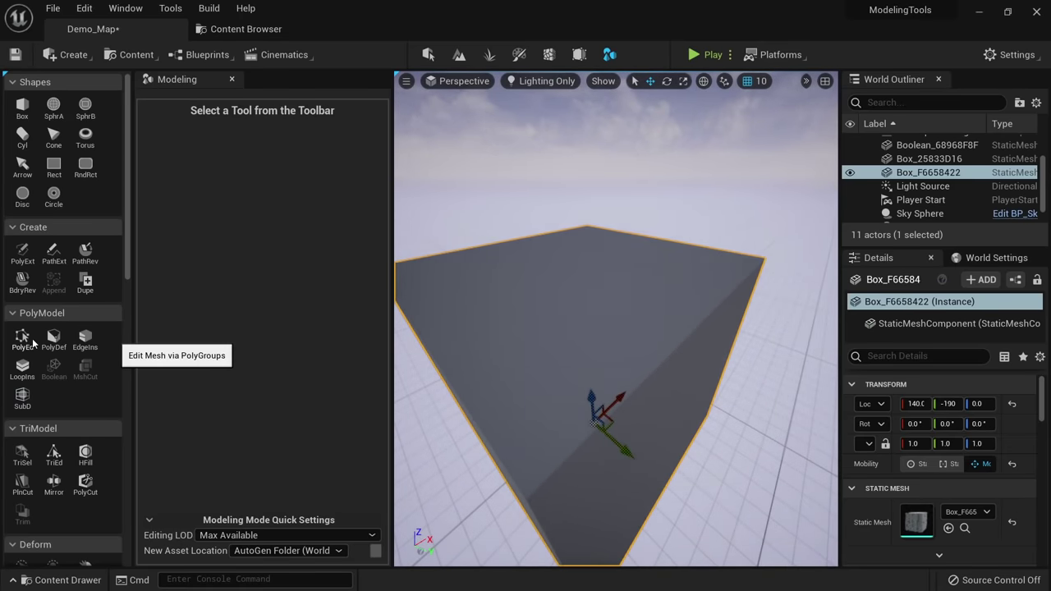
left_click(22, 370)
mouse_move(483, 322)
right_mouse_down()
mouse_move(468, 325)
mouse_move(483, 322)
right_mouse_up()
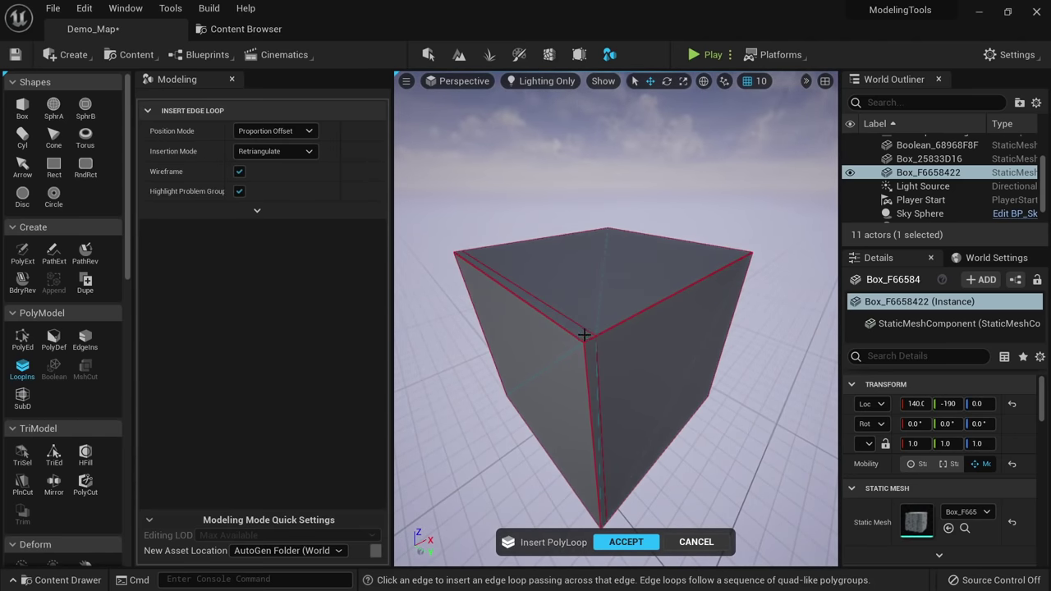
left_click(574, 336)
left_click_drag(574, 336, 539, 437, "alt")
left_click(540, 338)
mouse_move(559, 419)
right_mouse_down()
mouse_move(559, 452)
mouse_move(534, 452)
mouse_move(574, 452)
mouse_move(567, 472)
mouse_move(558, 411)
right_mouse_up()
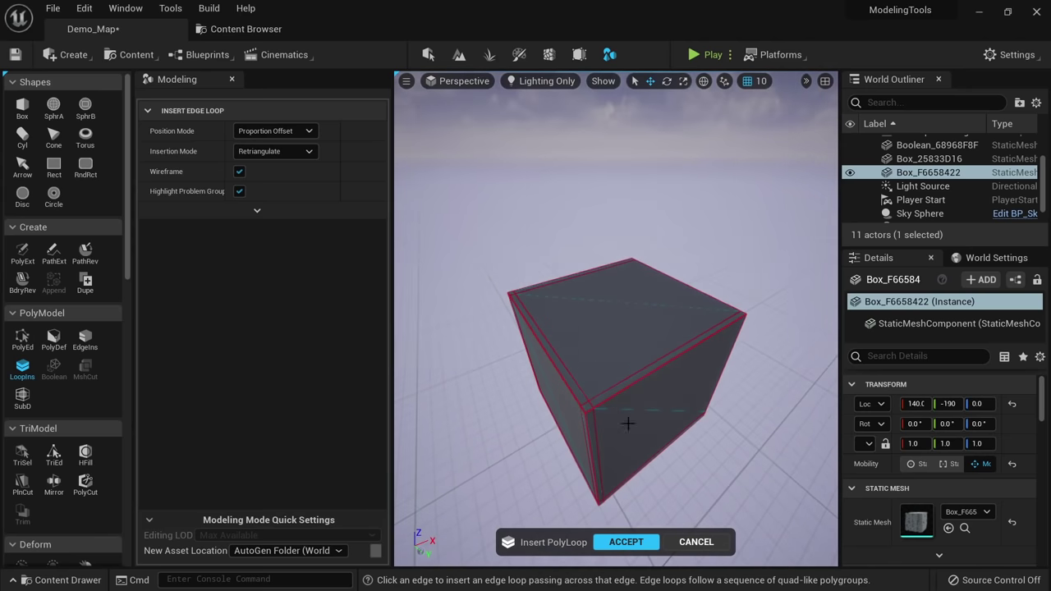
left_click(629, 541)
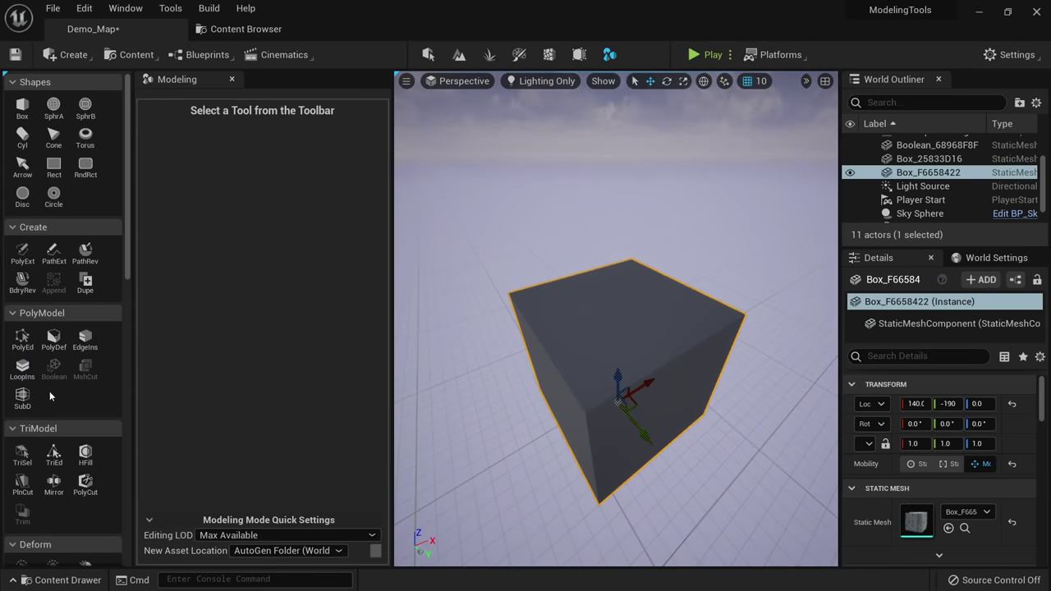
Subdivide the box with the added loops at level 3 using Catmull Clark, inspect the rounding and apply it.
left_click(26, 398)
right_click_drag(509, 402, 755, 366)
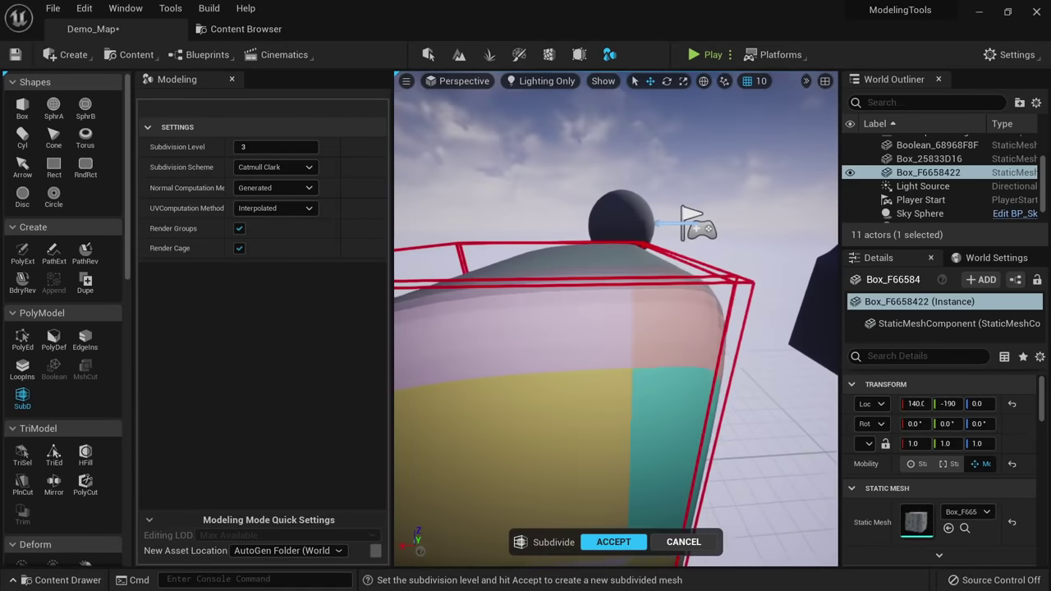
right_click_drag(591, 353, 747, 284)
right_click_drag(565, 302, 575, 299)
right_click_drag(637, 342, 575, 282)
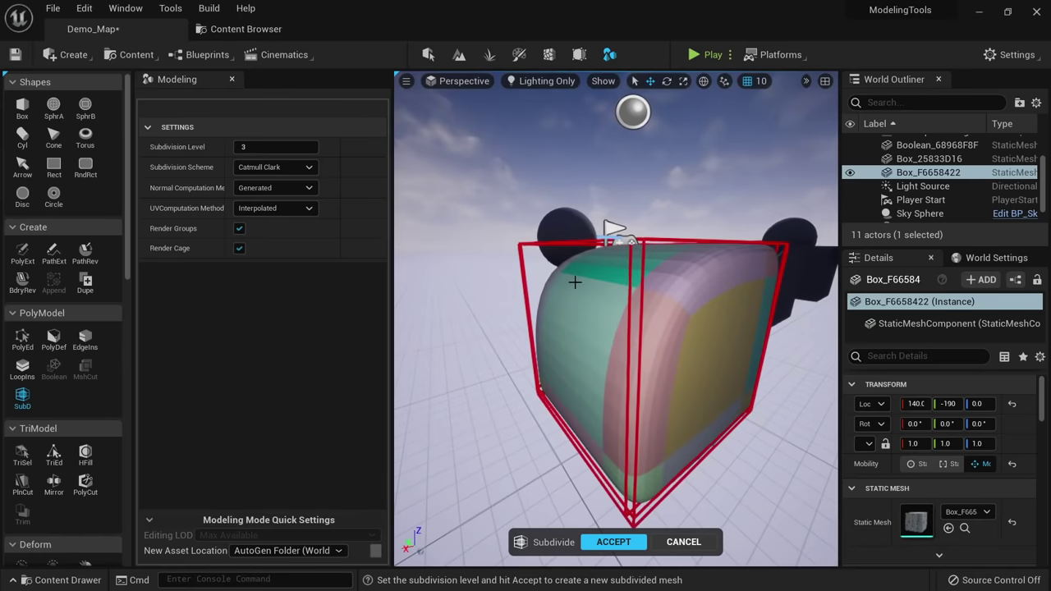
right_click_drag(607, 248, 700, 222)
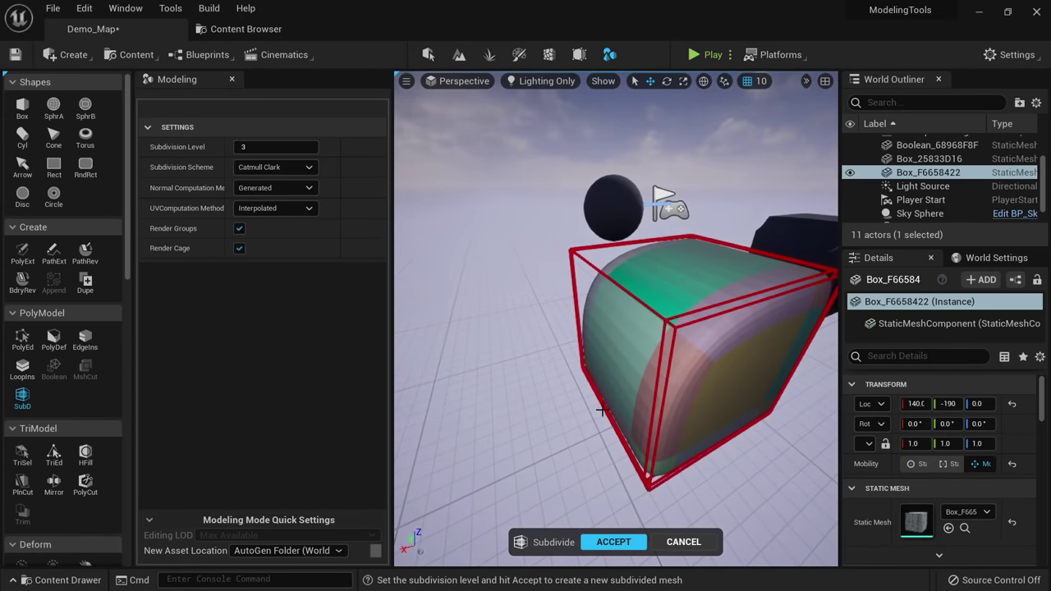
right_click_drag(625, 312, 670, 470)
right_click_drag(667, 414, 693, 444)
left_click(613, 541)
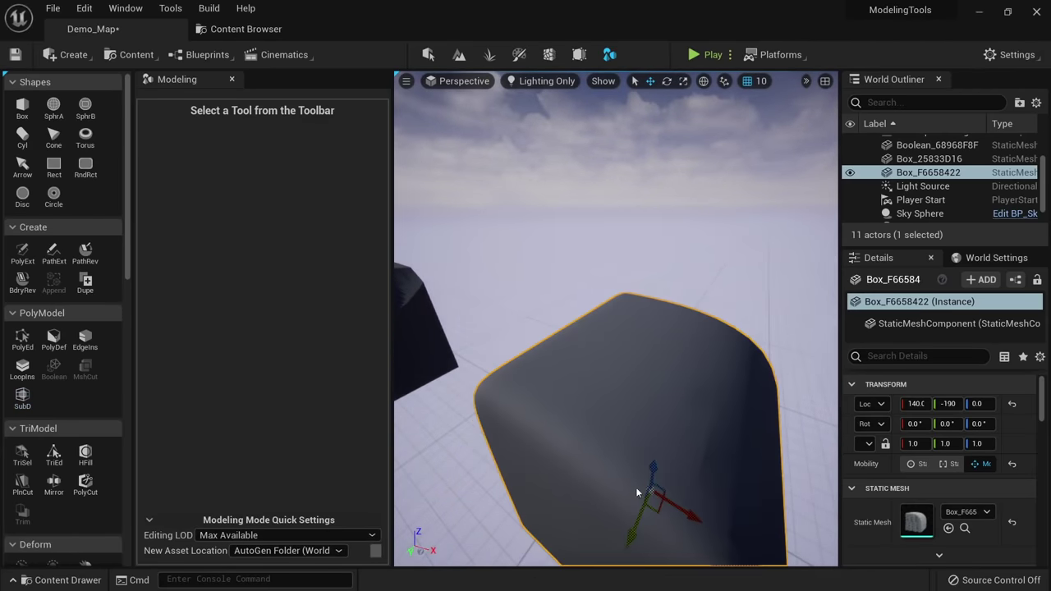
Examine the subdivided box in the Wireframe view mode and switch the viewport to Lit.
right_click_drag(635, 487, 662, 472)
key("alt+2")
key("alt+4")
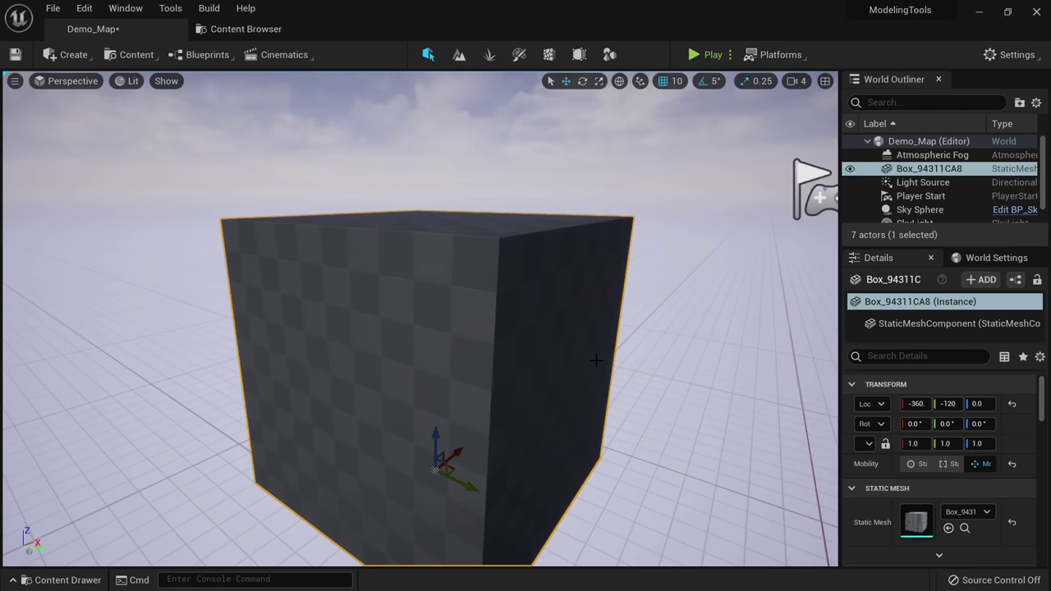
Enter Modeling mode and start the Select Triangles tool on the selected box.
left_click(608, 53)
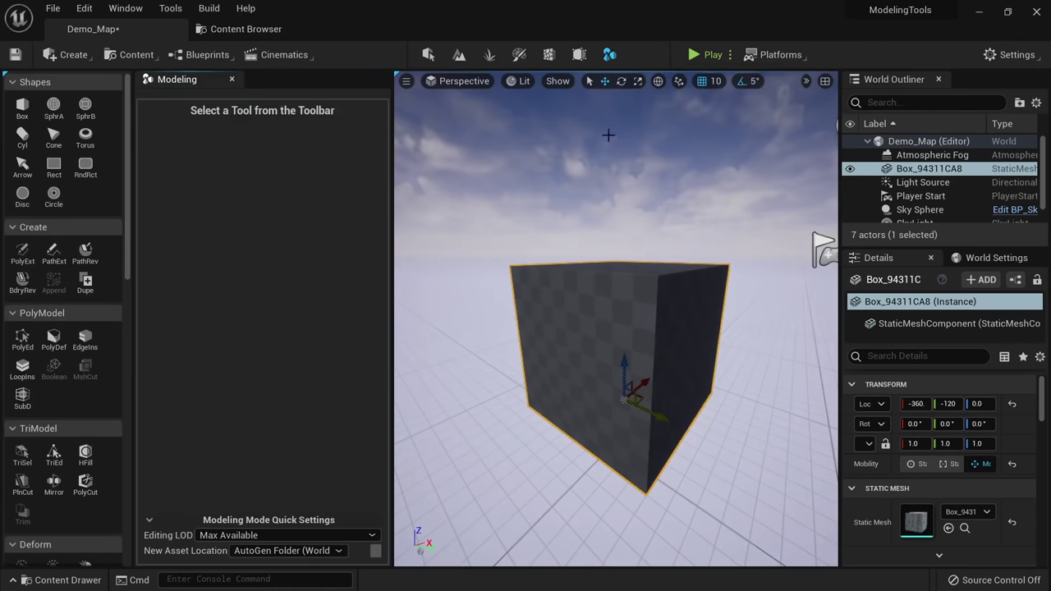
scroll(67, 401, "down", 1)
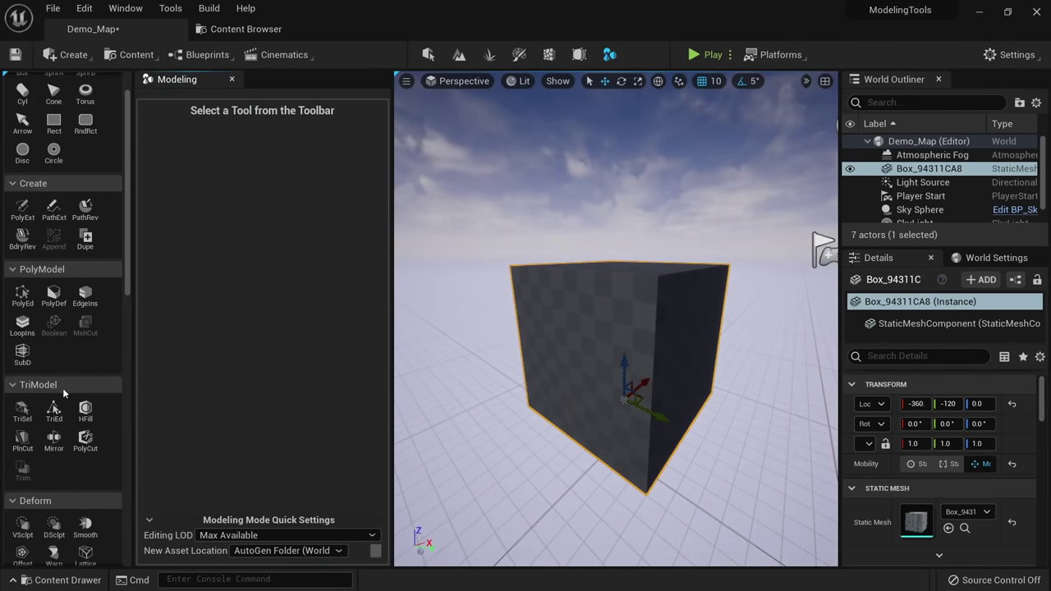
left_click(24, 412)
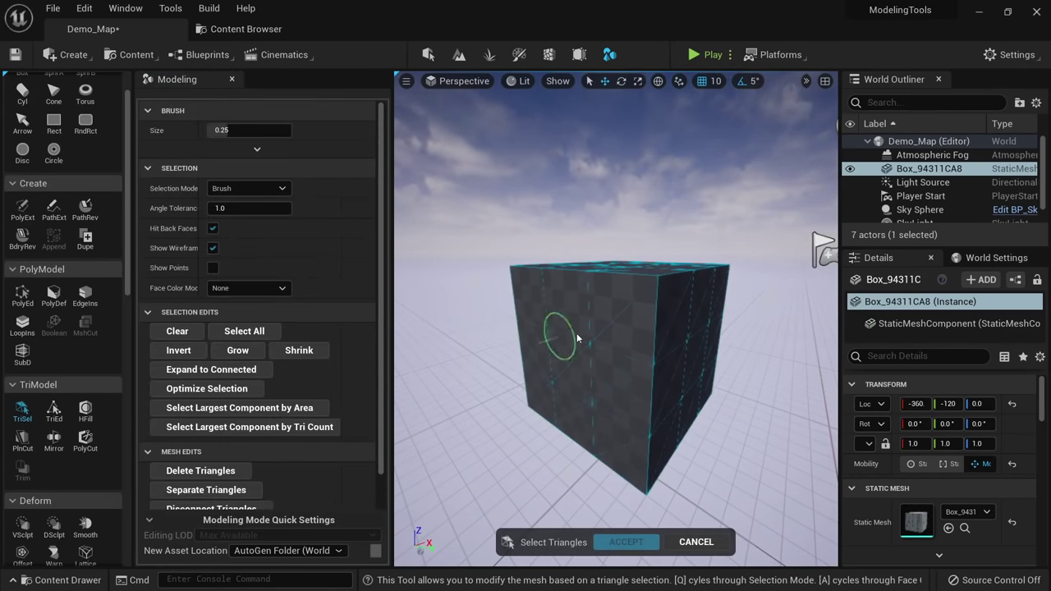
Set the selection brush size to about 0.17 and paint-select the triangles in an upper corner of the box's side face.
right_click_drag(606, 335, 709, 331)
key("w")
key("s")
key("a")
key("w")
key("s")
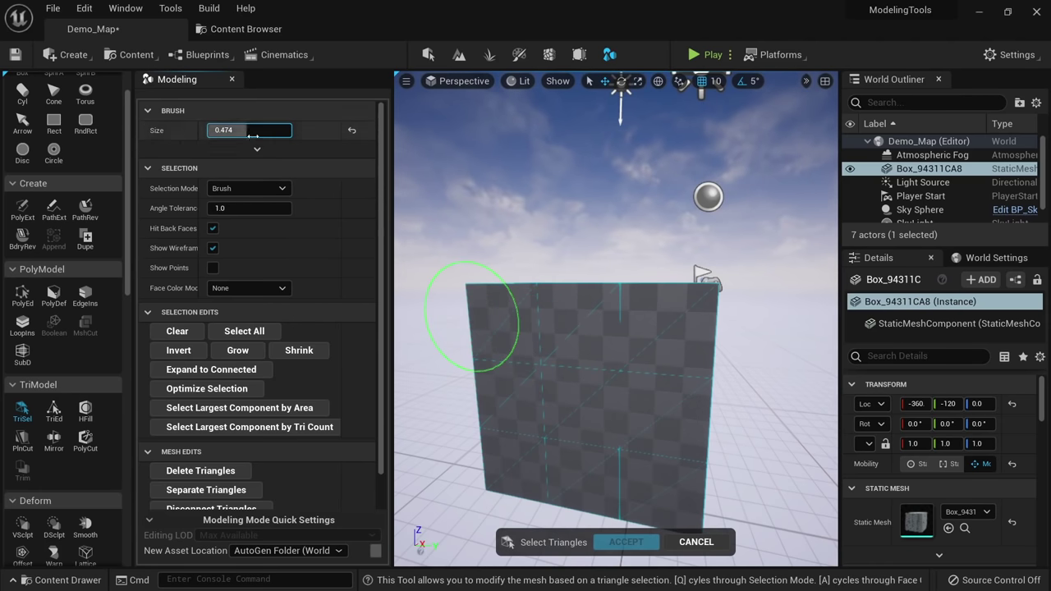
left_click_drag(223, 131, 221, 131)
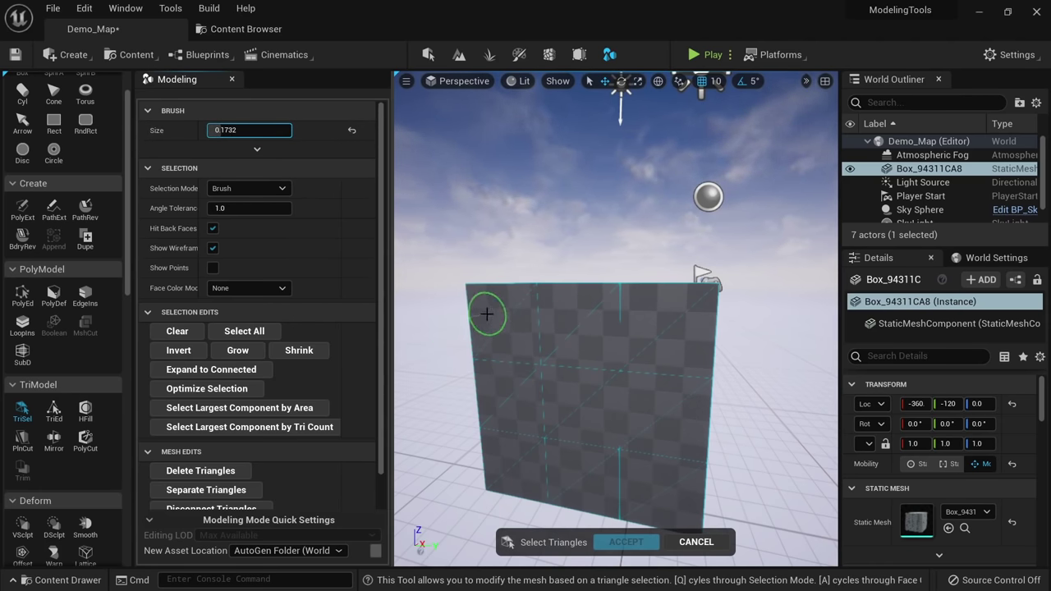
left_click_drag(504, 334, 582, 336)
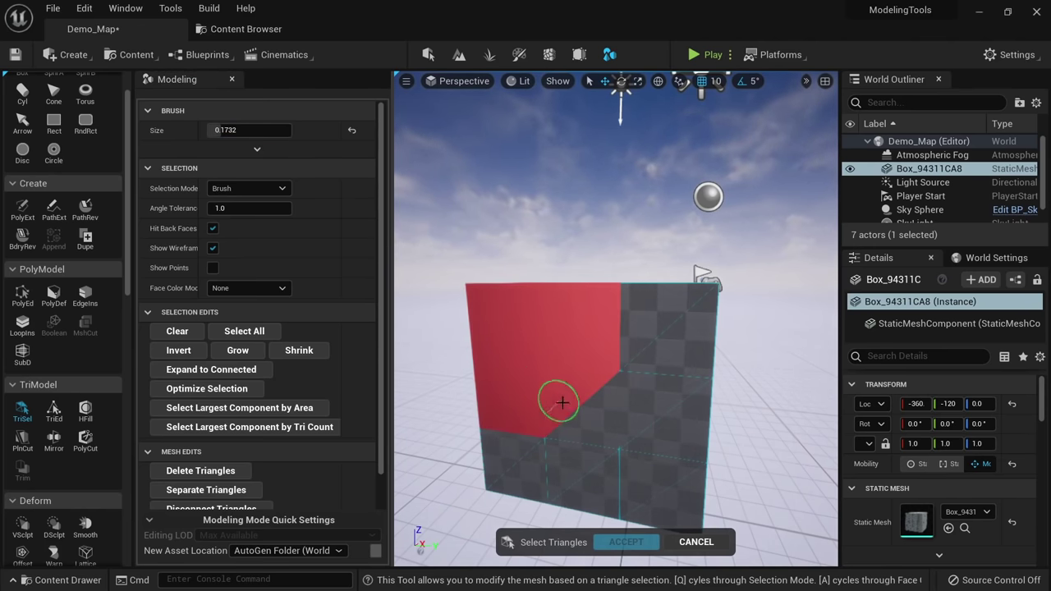
Brush-select more triangles across the box's side face and deselect the ones in its upper middle section.
right_click_drag(576, 353, 620, 361)
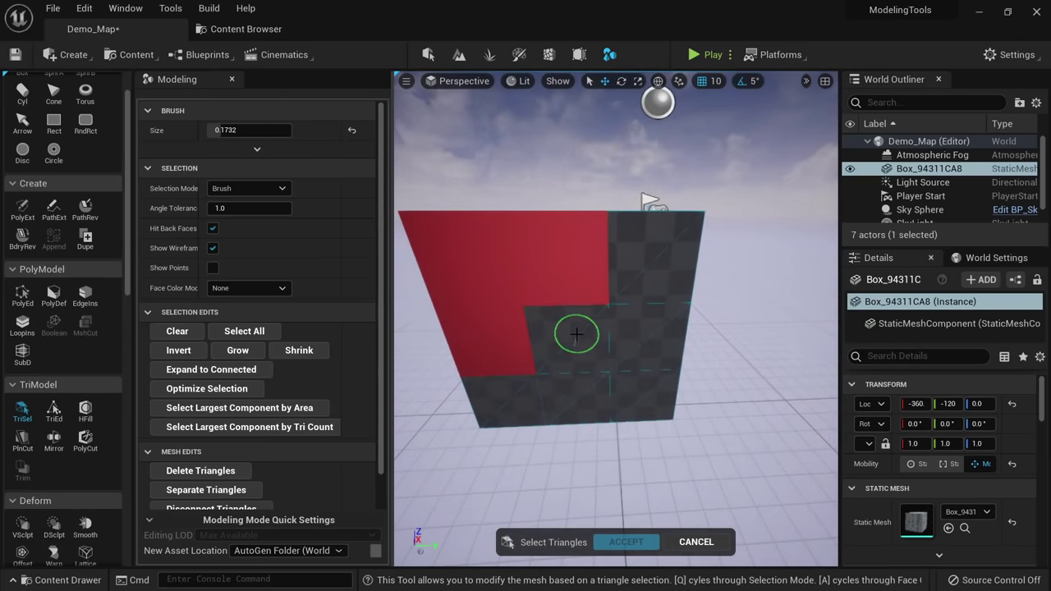
mouse_move(563, 309)
left_mouse_down("ctrl")
mouse_move(563, 288)
mouse_move(493, 261)
mouse_move(534, 260)
mouse_move(559, 335)
left_mouse_up("ctrl")
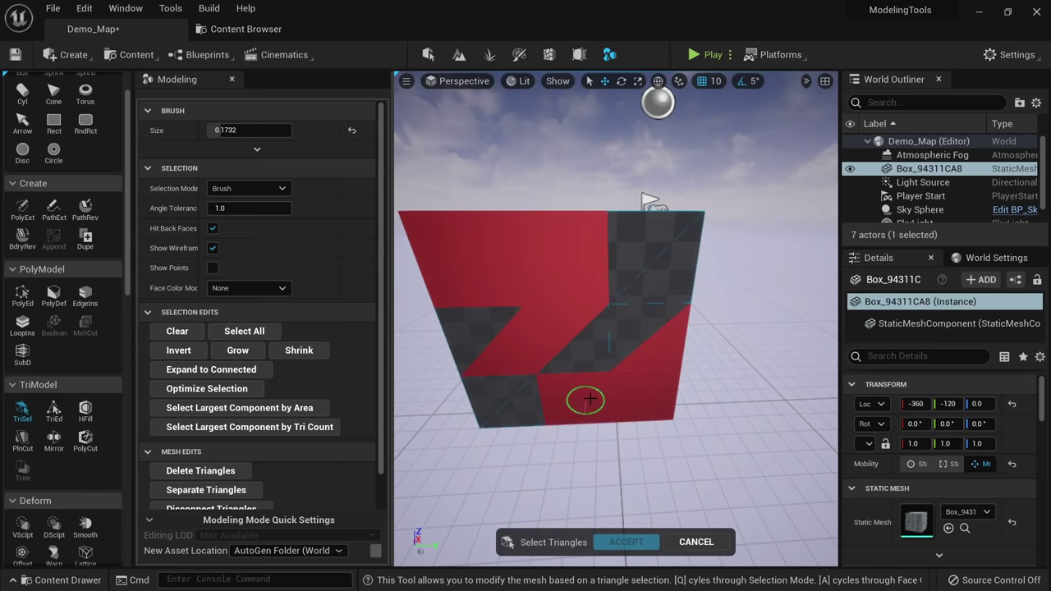
mouse_move(594, 354)
left_mouse_down()
mouse_move(657, 294)
mouse_move(555, 279)
left_mouse_up()
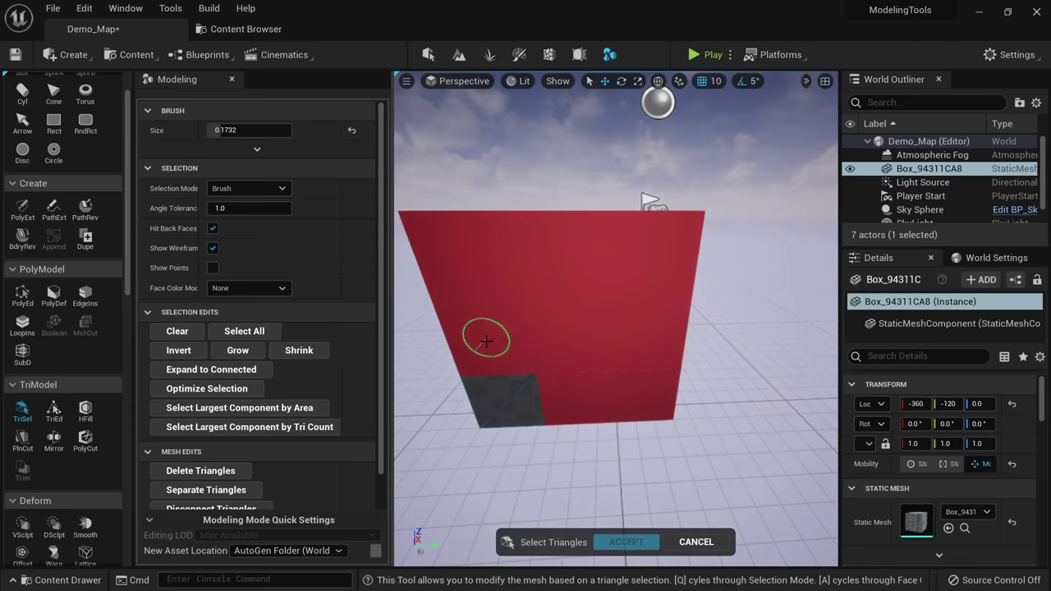
left_click_drag(583, 336, 535, 277, "shift")
right_click_drag(560, 299, 555, 270)
middle_click_drag(572, 337, 607, 326)
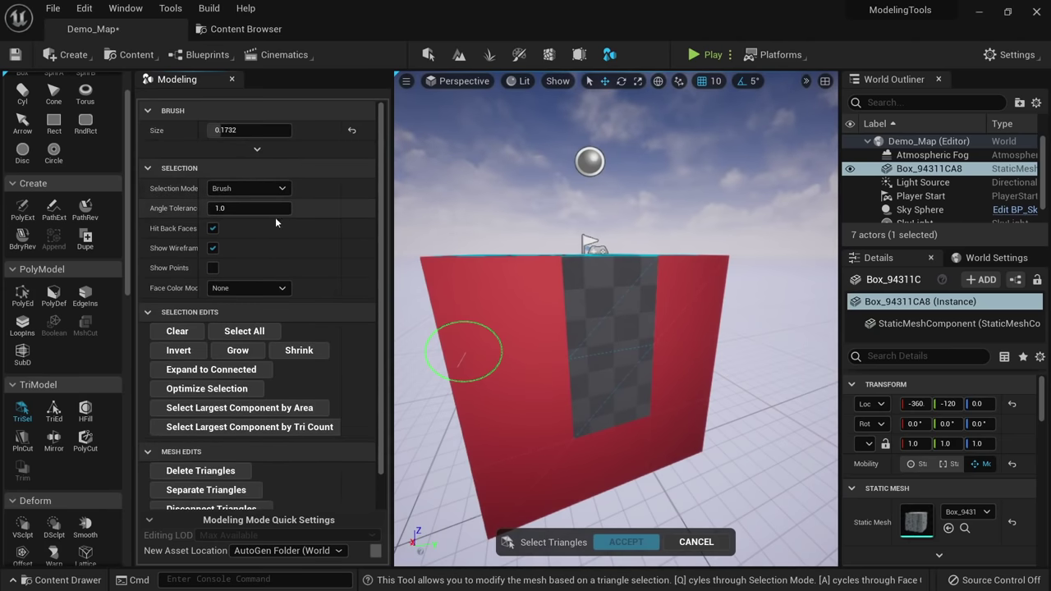
Switch the selection mode to All Connected, select the entire box from one face, and clear the selection.
left_click(250, 188)
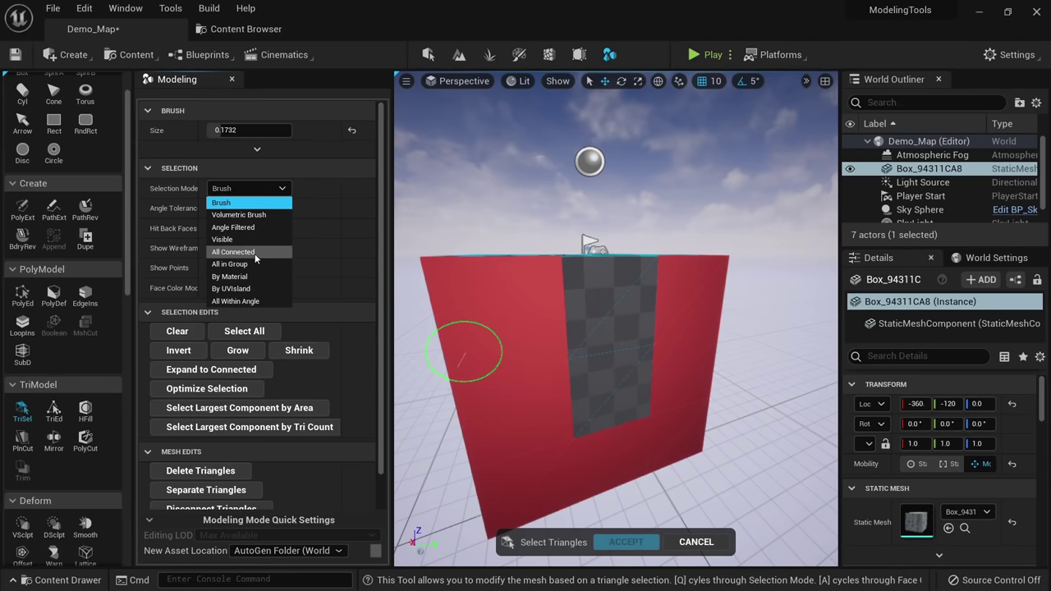
left_click(247, 255)
left_click(594, 374)
right_click_drag(594, 373, 605, 329)
mouse_move(662, 311)
right_mouse_down()
mouse_move(624, 316)
mouse_move(575, 295)
mouse_move(661, 310)
right_mouse_up()
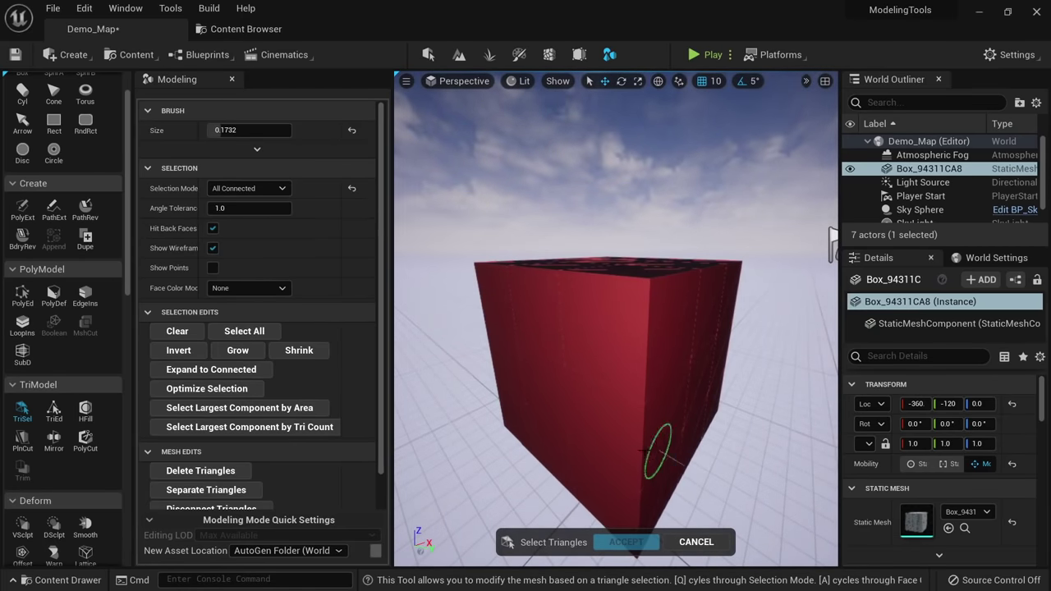
left_click(194, 335)
Switch the selection mode to All in Group and select the box's faces group by group.
left_click(275, 190)
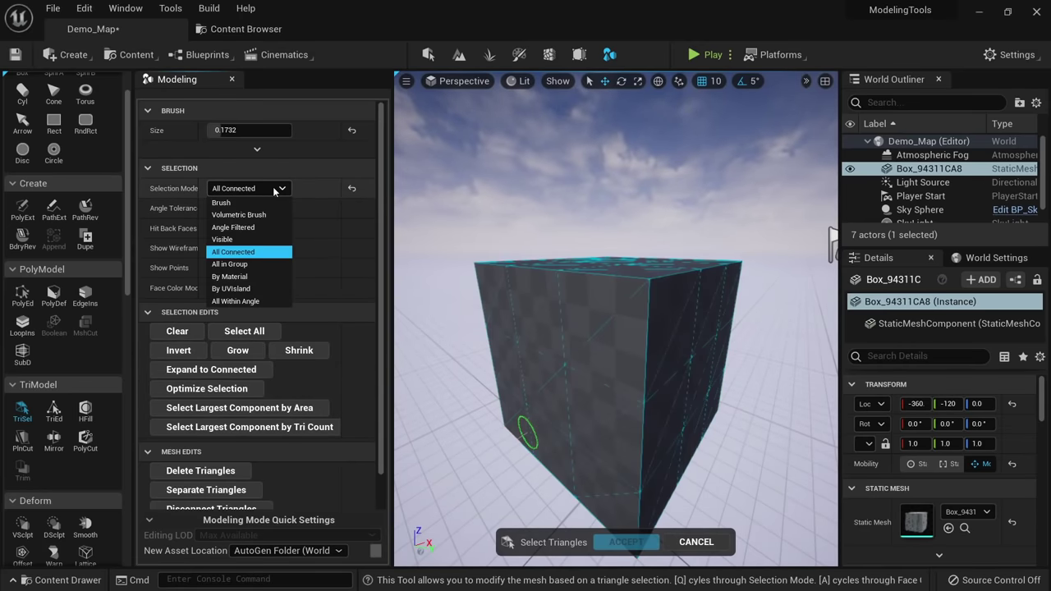
left_click(251, 266)
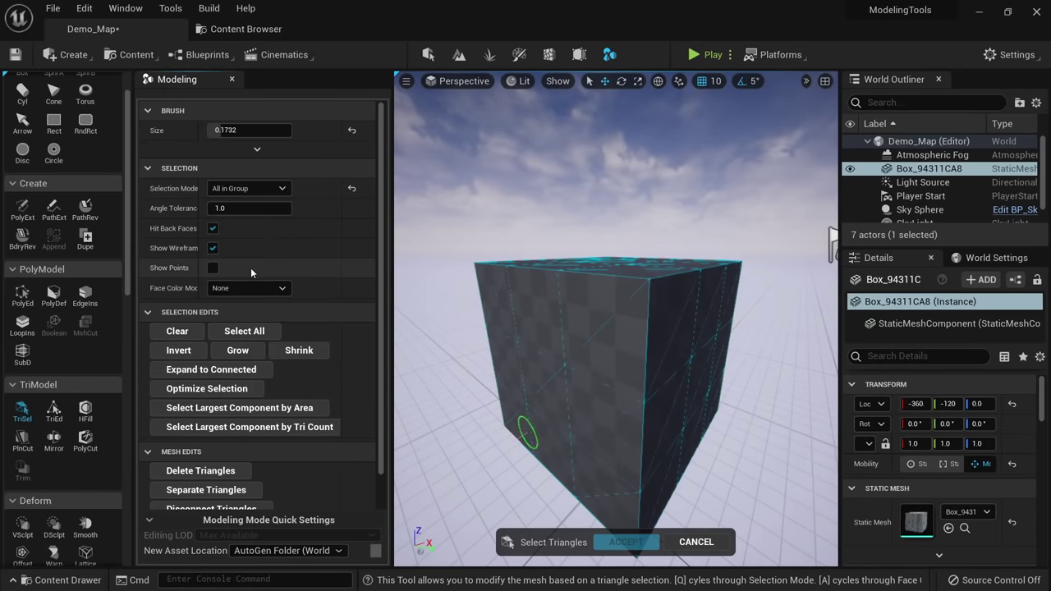
left_click(565, 340)
mouse_move(565, 341)
right_mouse_down()
mouse_move(603, 365)
mouse_move(649, 361)
mouse_move(698, 377)
mouse_move(763, 370)
right_mouse_up()
mouse_move(641, 237)
left_mouse_down("alt")
mouse_move(616, 253)
mouse_move(544, 164)
mouse_move(588, 255)
mouse_move(495, 243)
mouse_move(596, 253)
mouse_move(633, 293)
mouse_move(549, 244)
mouse_move(539, 368)
mouse_move(522, 380)
mouse_move(498, 312)
mouse_move(559, 286)
left_mouse_up("alt")
left_click(549, 180)
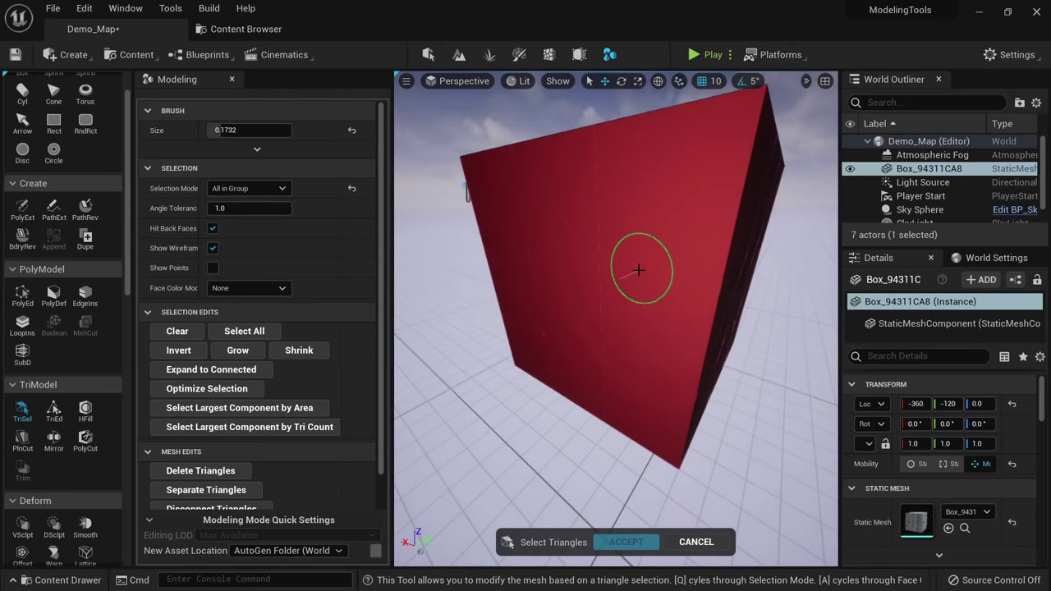
Deselect the selected face groups of the box one at a time.
left_click_drag(639, 270, 634, 290, "alt")
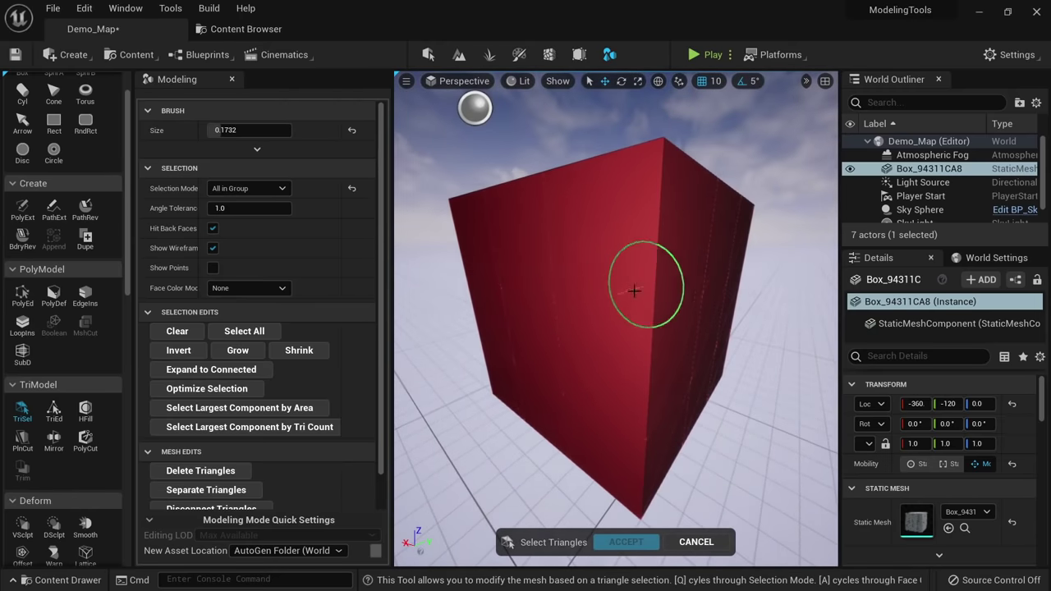
left_click(584, 267, "shift")
mouse_move(595, 259)
left_mouse_down("alt")
mouse_move(581, 226)
mouse_move(662, 293)
mouse_move(629, 292)
mouse_move(640, 301)
mouse_move(635, 380)
mouse_move(588, 364)
left_mouse_up("alt")
left_click(629, 284, "shift")
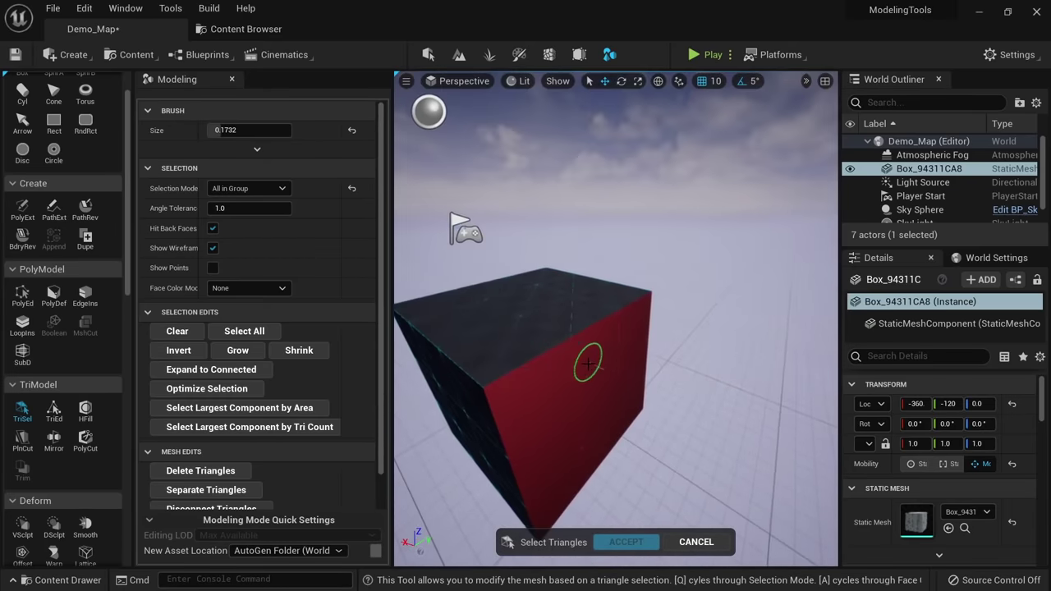
left_click(587, 365, "ctrl")
Select the whole box with the By Material mode, set the face color mode to By Group, and deselect the box.
left_click(275, 193)
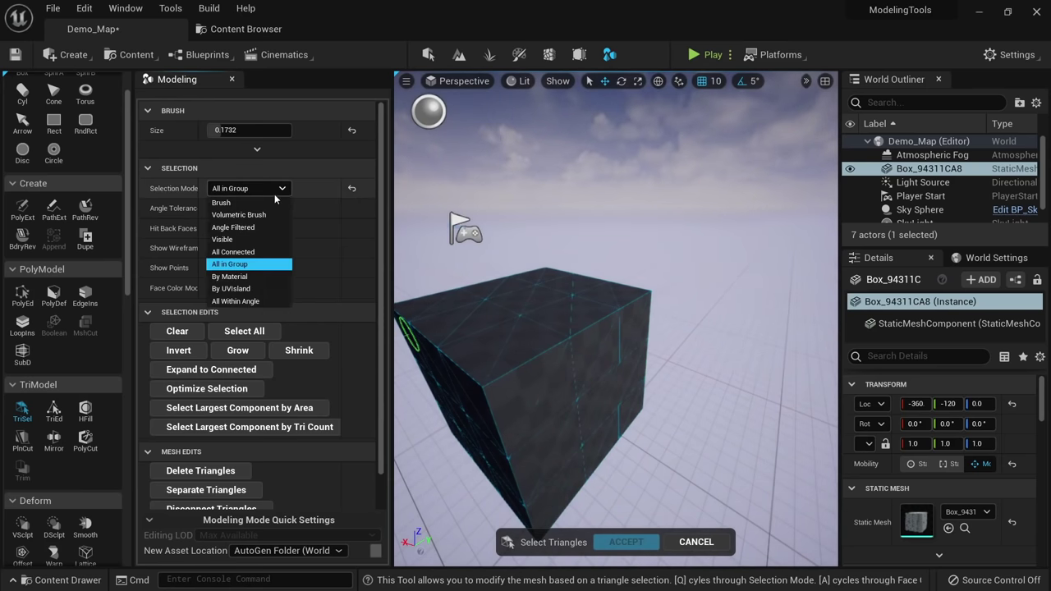
left_click(257, 277)
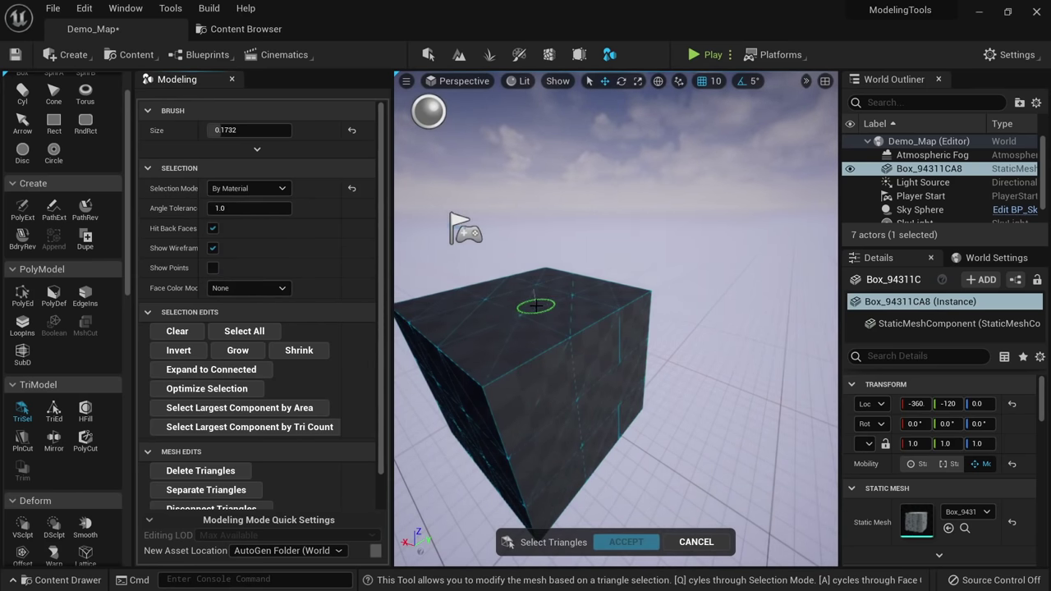
left_click(535, 307)
key("a")
right_click_drag(551, 321, 525, 339)
right_click_drag(663, 352, 538, 291)
left_click(498, 288, "shift")
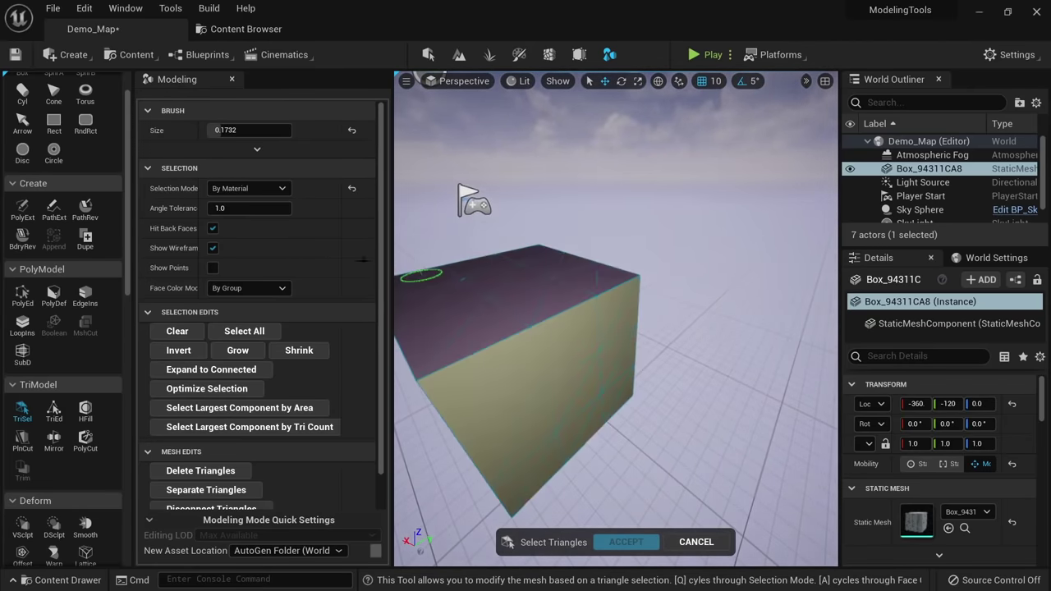
Switch the selection mode to By UVIsland, select individual faces of the box, and deselect them again.
left_click(277, 194)
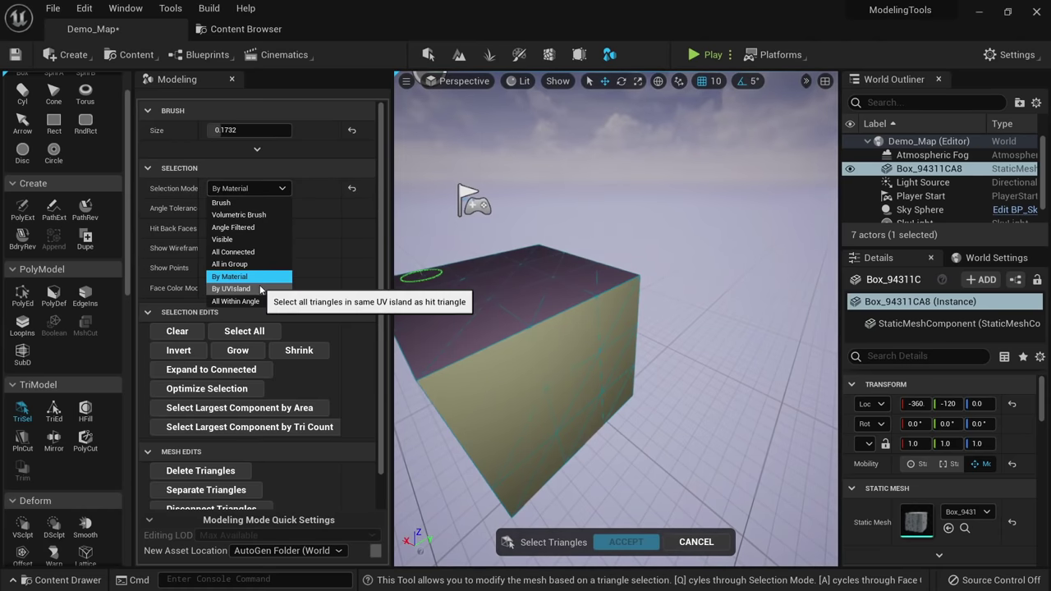
left_click(260, 289)
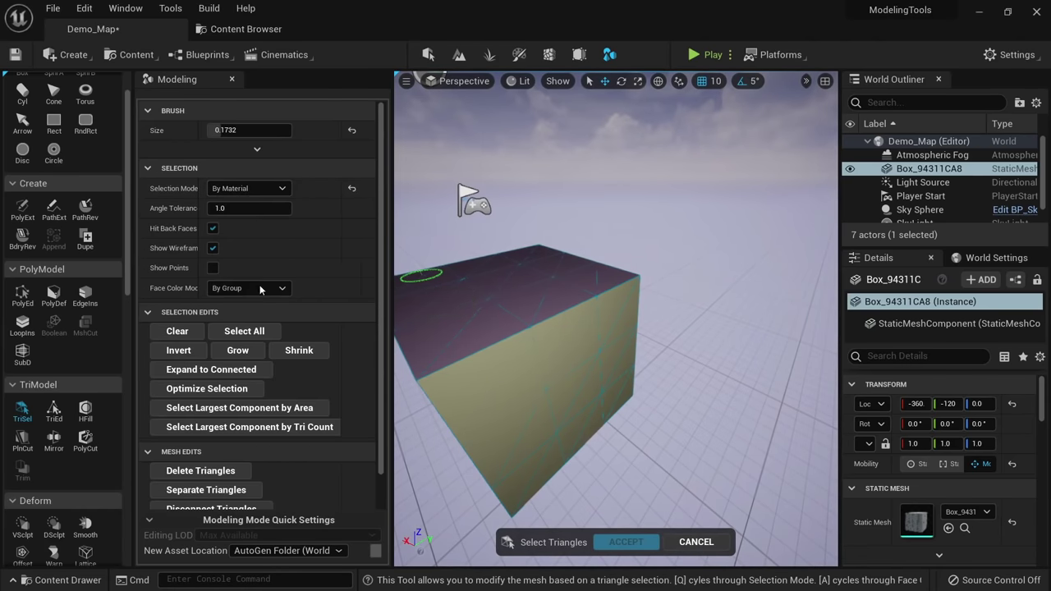
left_click(506, 296)
left_click_drag(536, 303, 596, 312, "alt")
left_click(668, 335)
left_click(595, 304, "shift")
left_click(542, 346, "shift")
left_click_drag(538, 353, 519, 328, "alt")
Switch the selection mode to All Within Angle and select the box's top face.
left_click(281, 189)
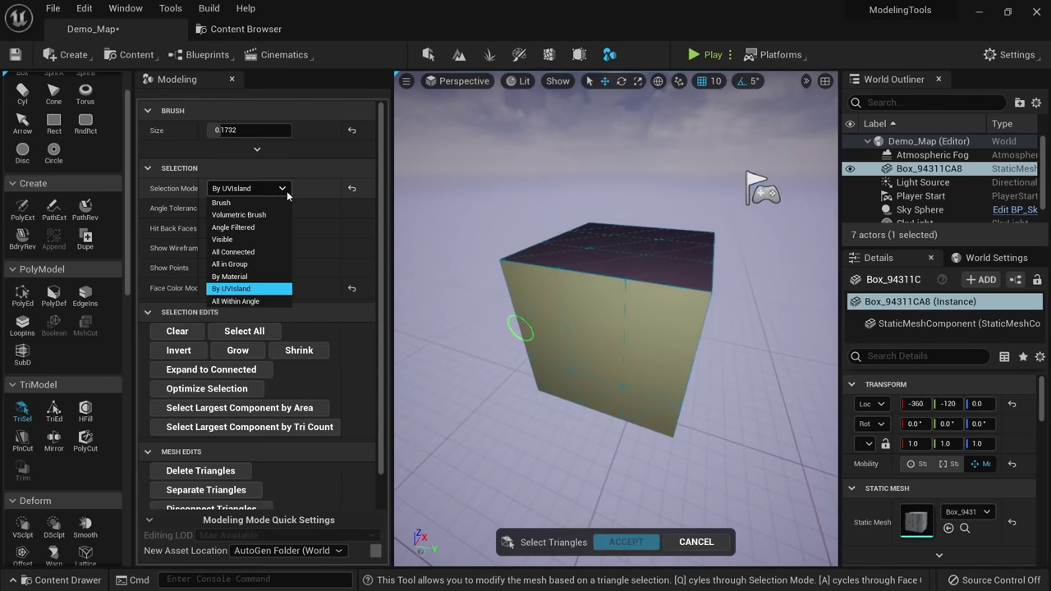
left_click(261, 300)
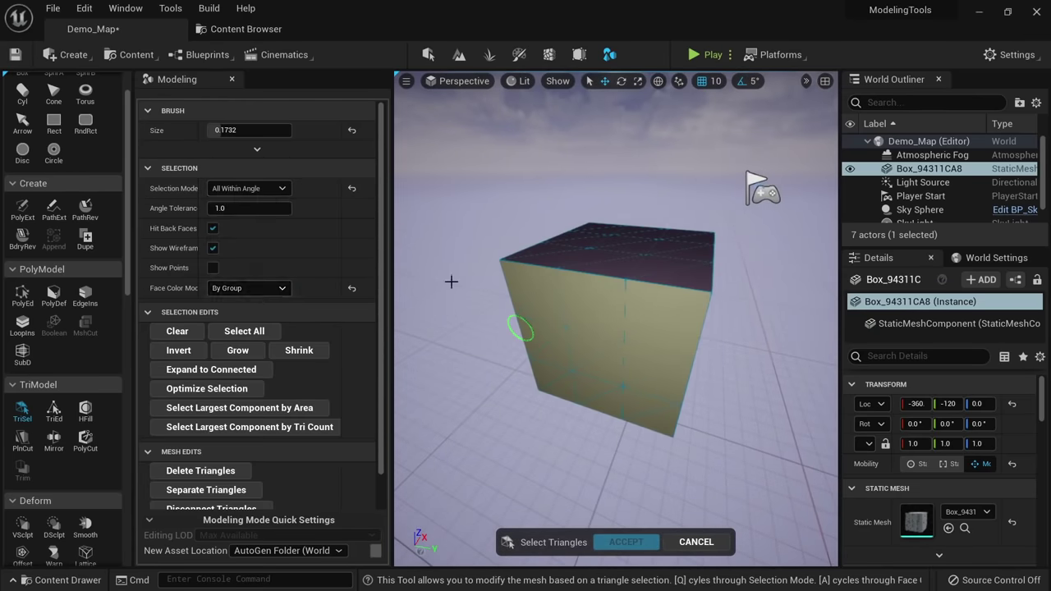
left_click_drag(448, 284, 534, 259, "alt")
left_click(534, 258)
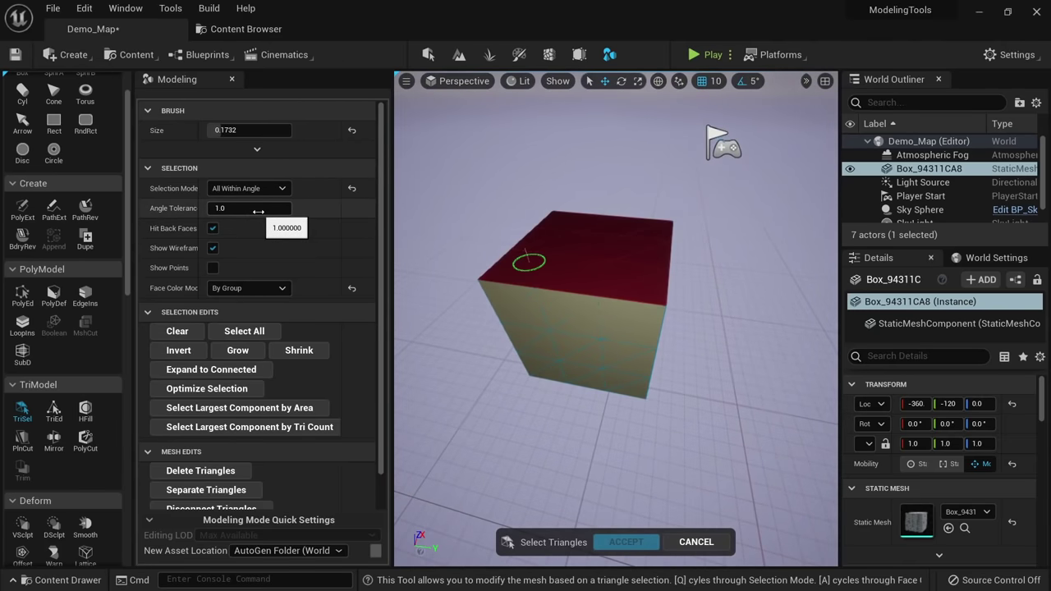
Set the angle tolerance to 90, select the box's faces within that angle, and deselect them.
type("90")
key("Return")
left_click(551, 305)
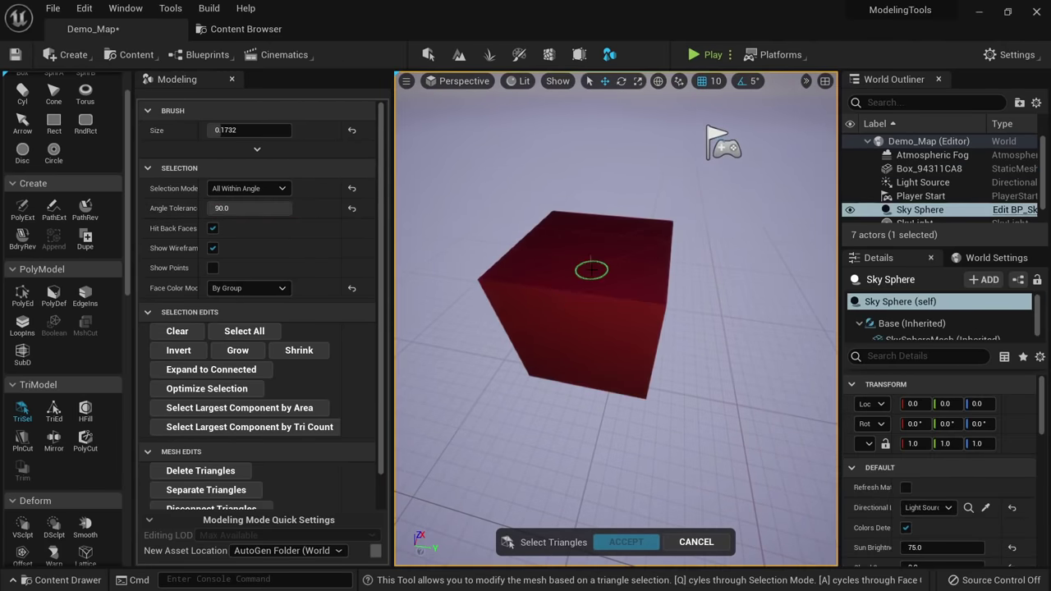
left_click_drag(591, 269, 589, 251, "alt")
left_click(587, 251, "shift")
left_click(553, 323, "shift")
mouse_move(557, 336)
left_mouse_down("alt")
mouse_move(566, 353)
mouse_move(556, 341)
left_mouse_up("alt")
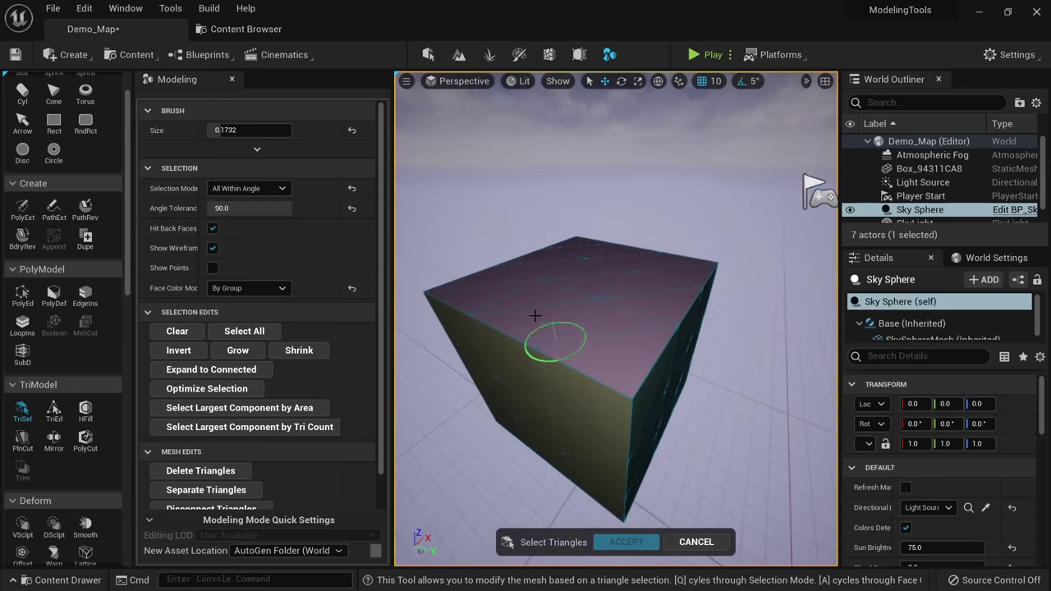
Return the selection mode to Brush and reset the angle tolerance to its default of 1.0.
left_click_drag(551, 284, 591, 309, "alt")
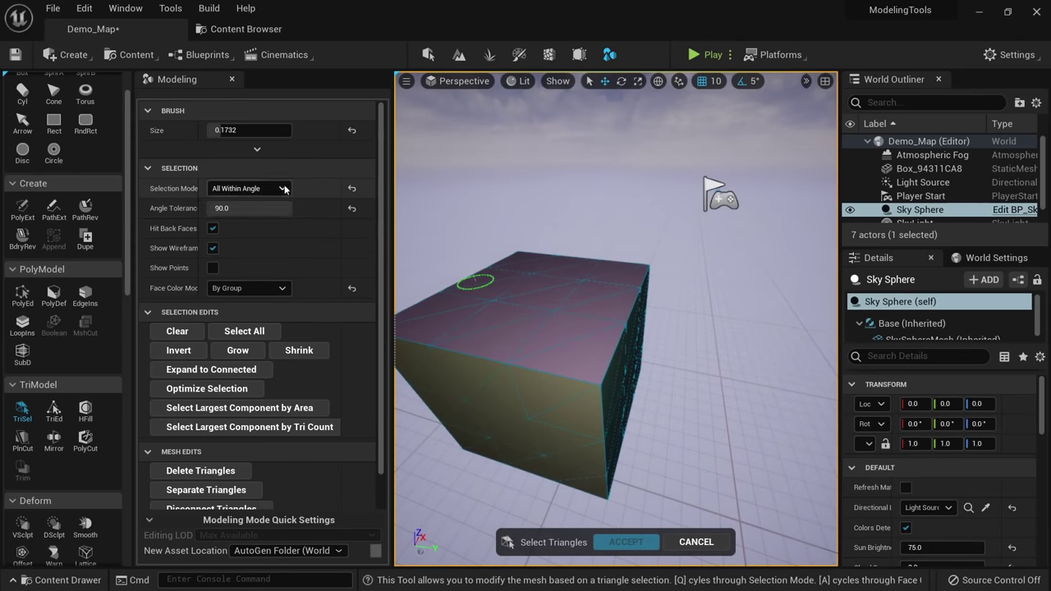
left_click(248, 188)
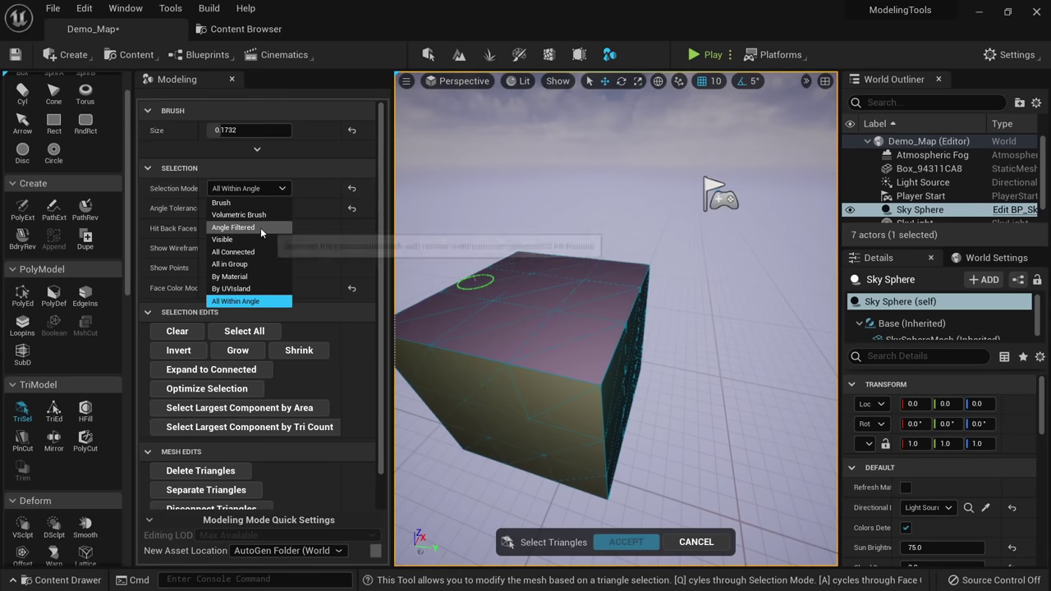
left_click(271, 202)
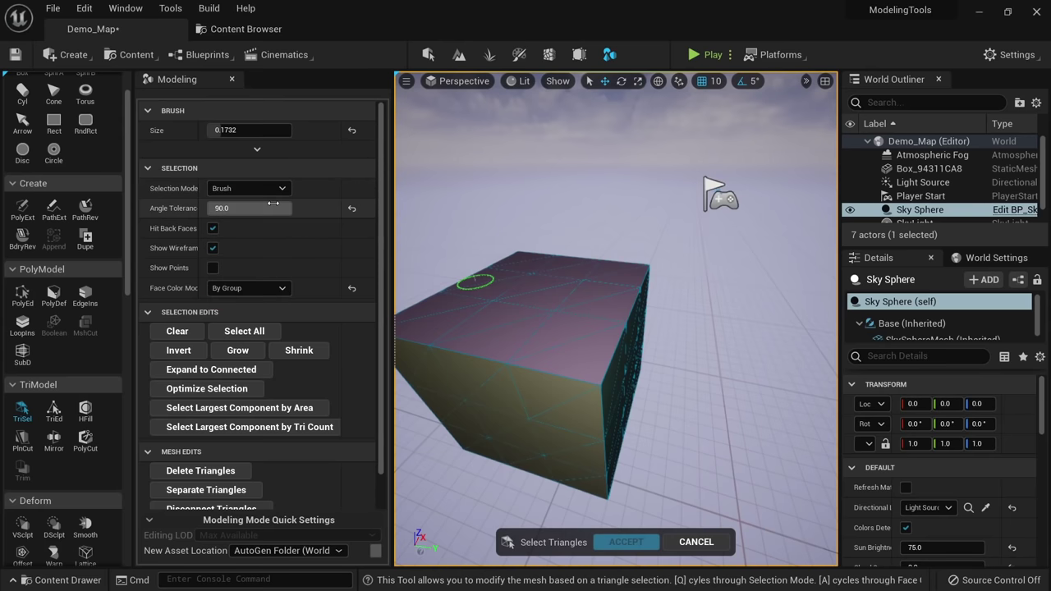
left_click(353, 210)
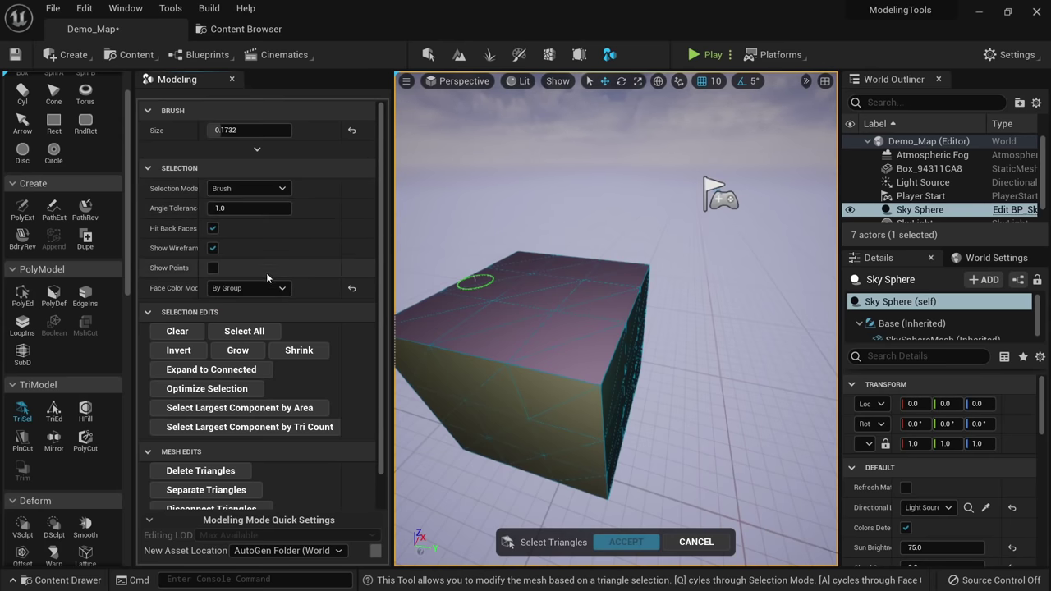
Set the face color mode to By Material ID, check the box in Unlit view, and return to Lit.
left_click_drag(483, 294, 534, 291, "alt")
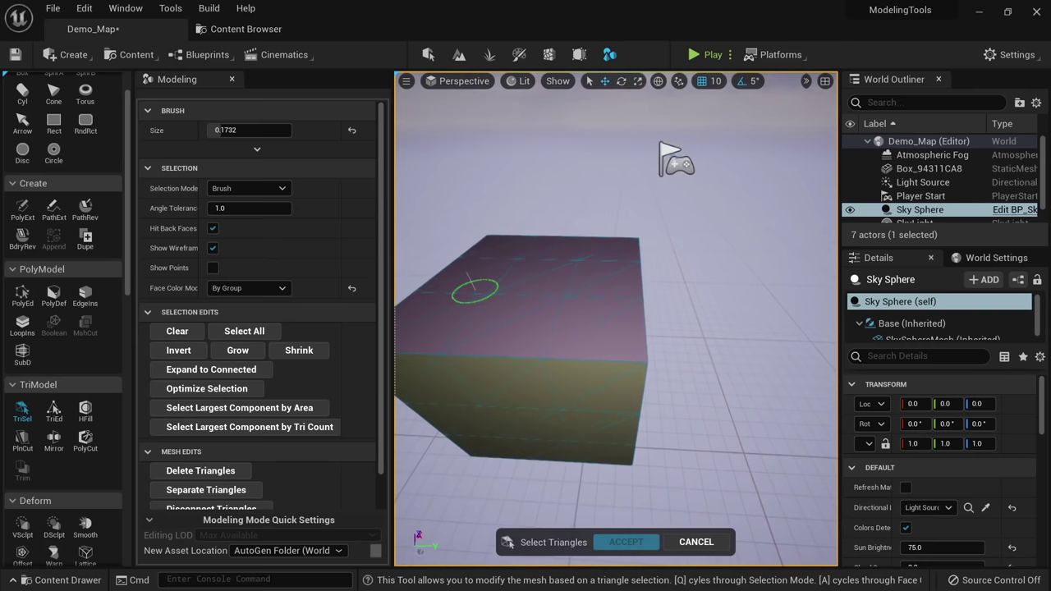
left_click(241, 294)
left_click(233, 328)
left_click_drag(555, 355, 696, 360, "alt")
key("alt+3")
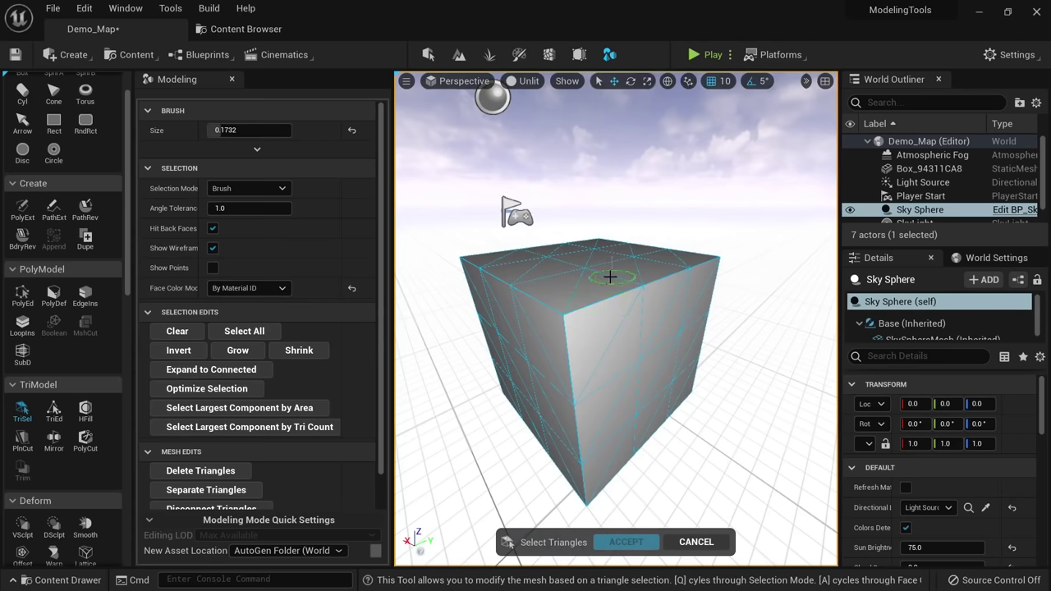
key("alt+4")
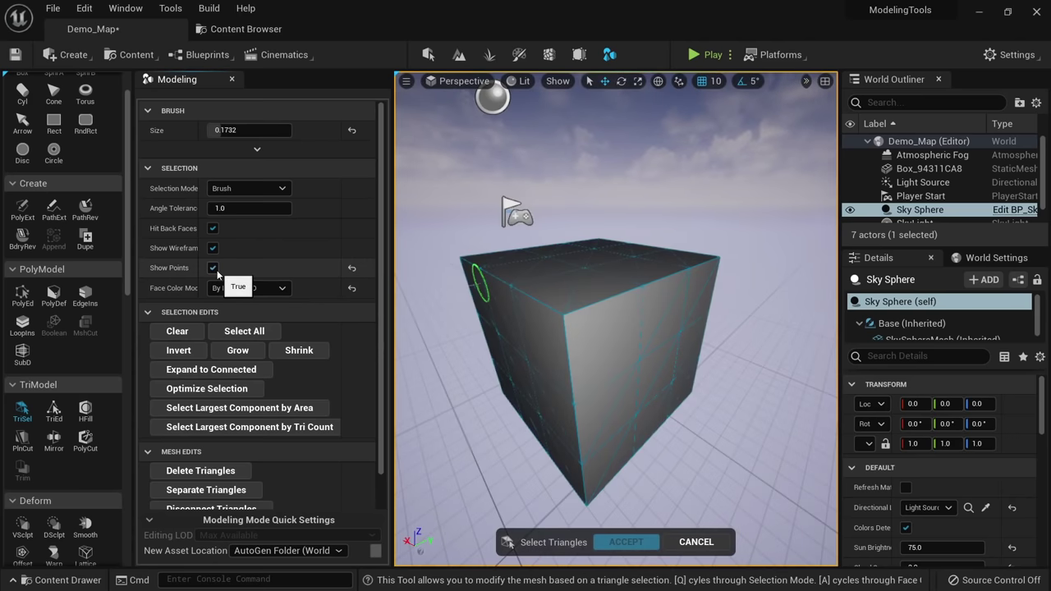
Examine the box with Show Points enabled and turn the point display off again.
left_click_drag(566, 347, 575, 383, "alt")
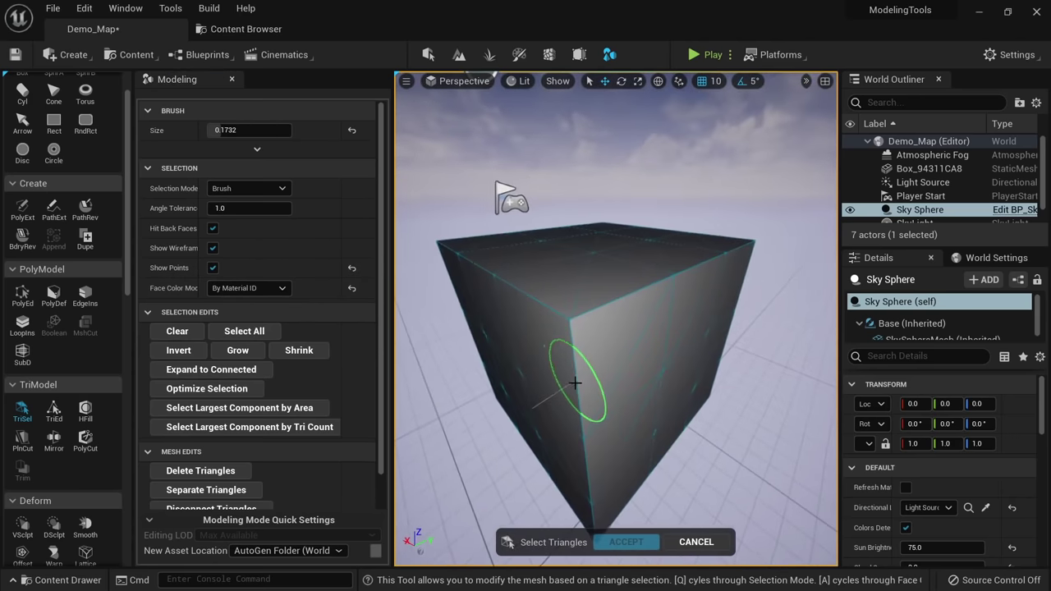
right_click_drag(549, 334, 542, 266)
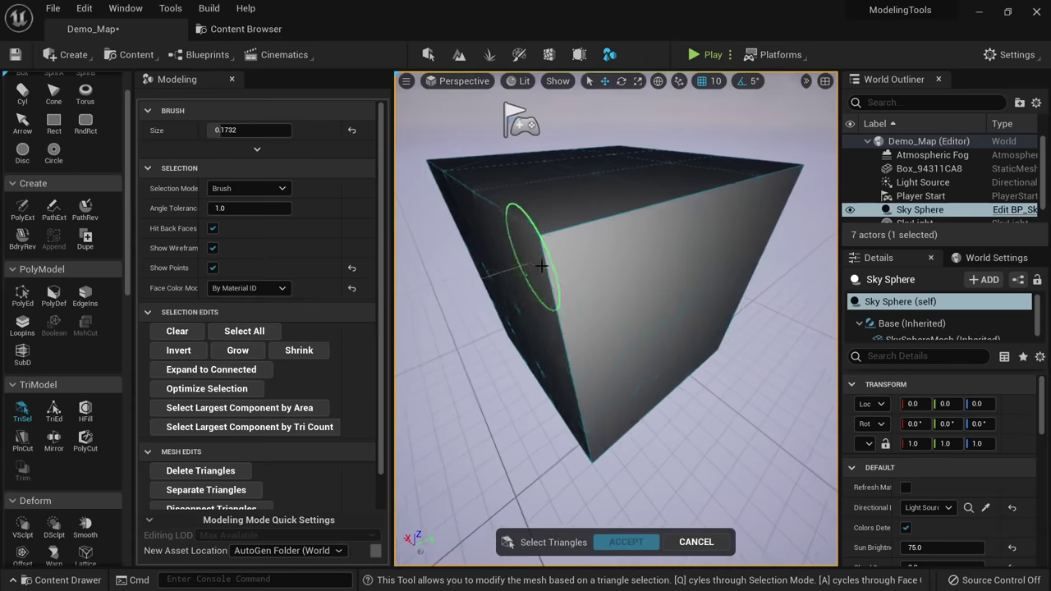
left_click_drag(541, 265, 543, 297, "alt")
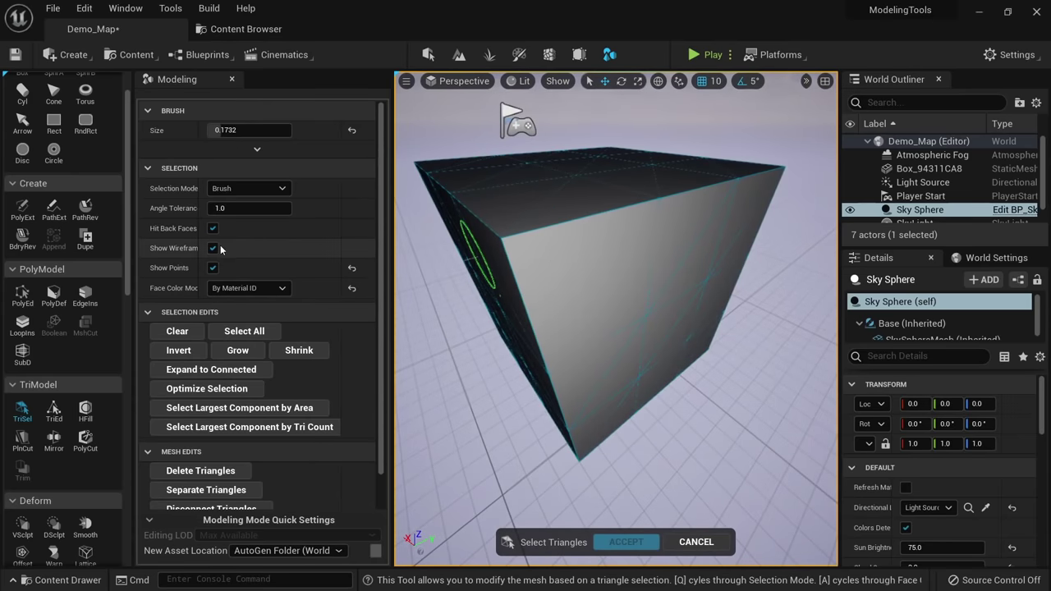
left_click(213, 267)
Set the face color mode to By UVIsland and view the box's colors in the Unlit view mode.
left_click(249, 288)
left_click(253, 338)
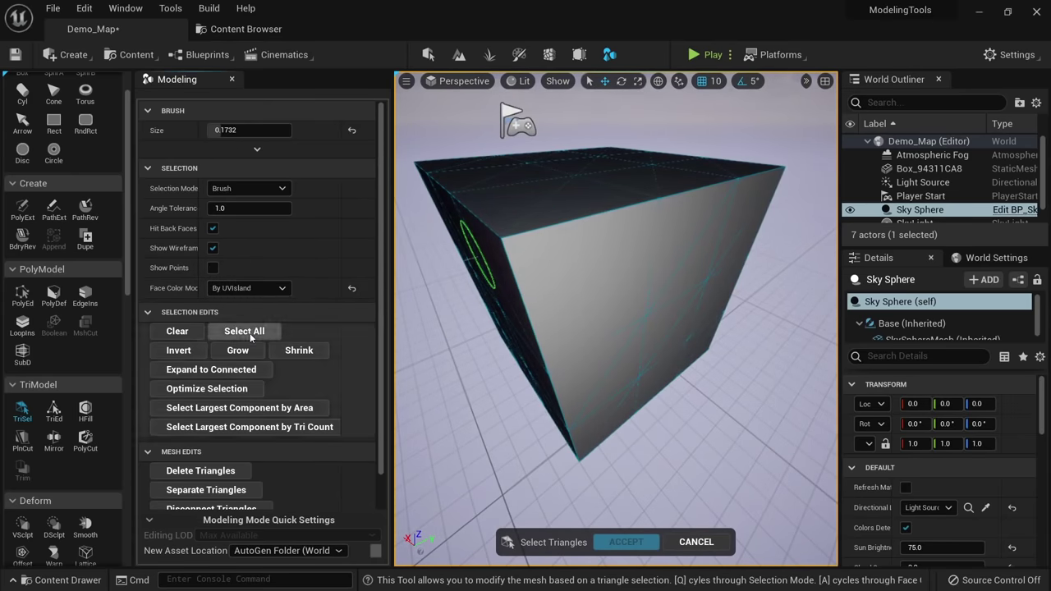
left_click_drag(452, 289, 570, 266, "alt")
key("alt+3")
left_click_drag(563, 309, 698, 284, "alt")
Set the face color mode to By Group and inspect the colored faces around the box.
left_click(259, 290)
left_click(227, 314)
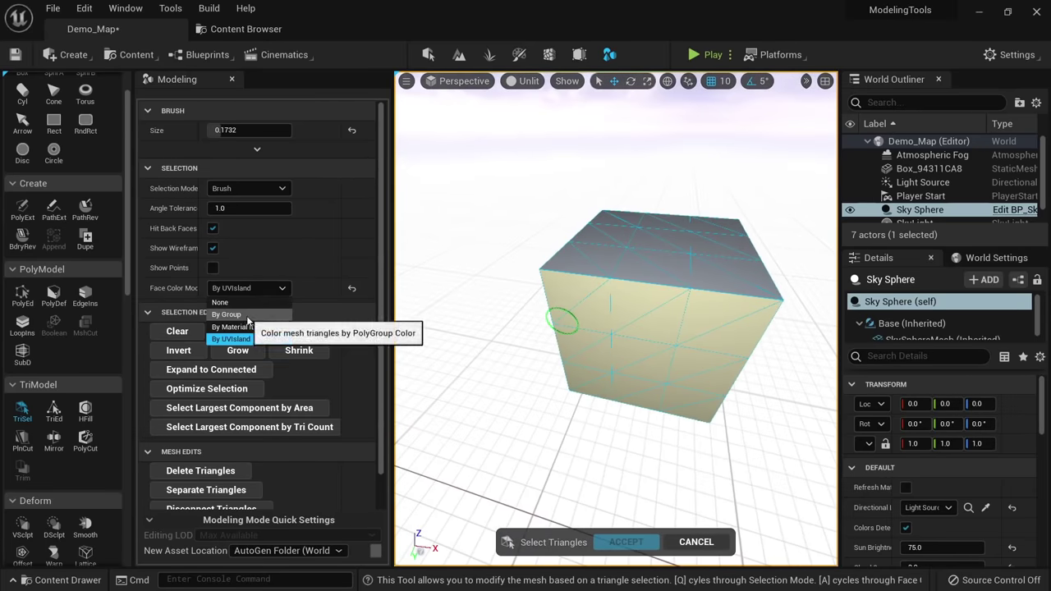
left_click_drag(600, 307, 475, 366, "alt")
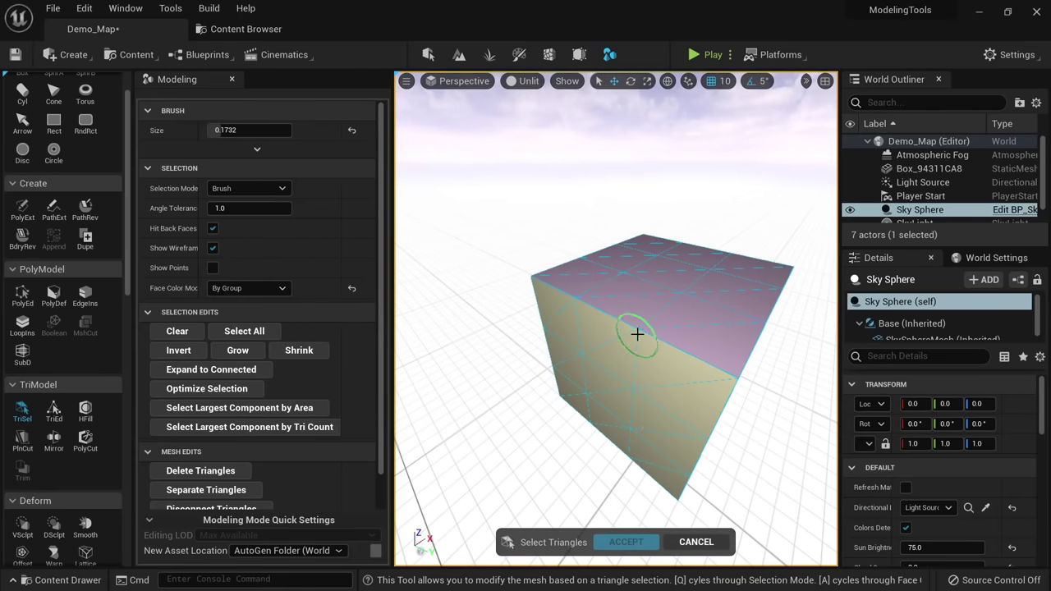
left_click_drag(623, 407, 509, 295, "alt")
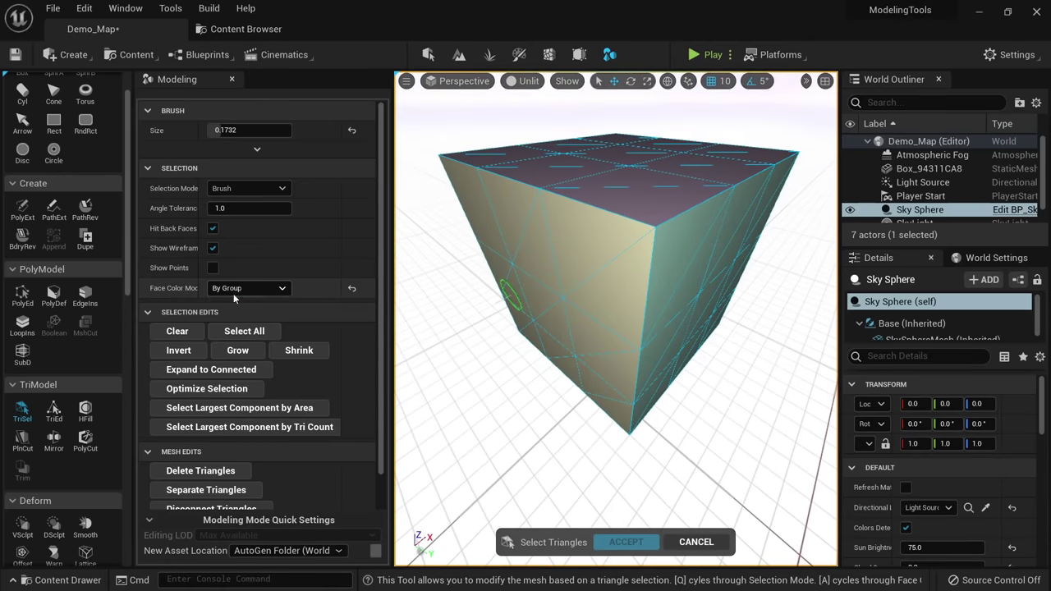
Compare the box's appearance in Lit view with the face color mode set to None and to By Material ID.
left_click(235, 288)
left_click(220, 302)
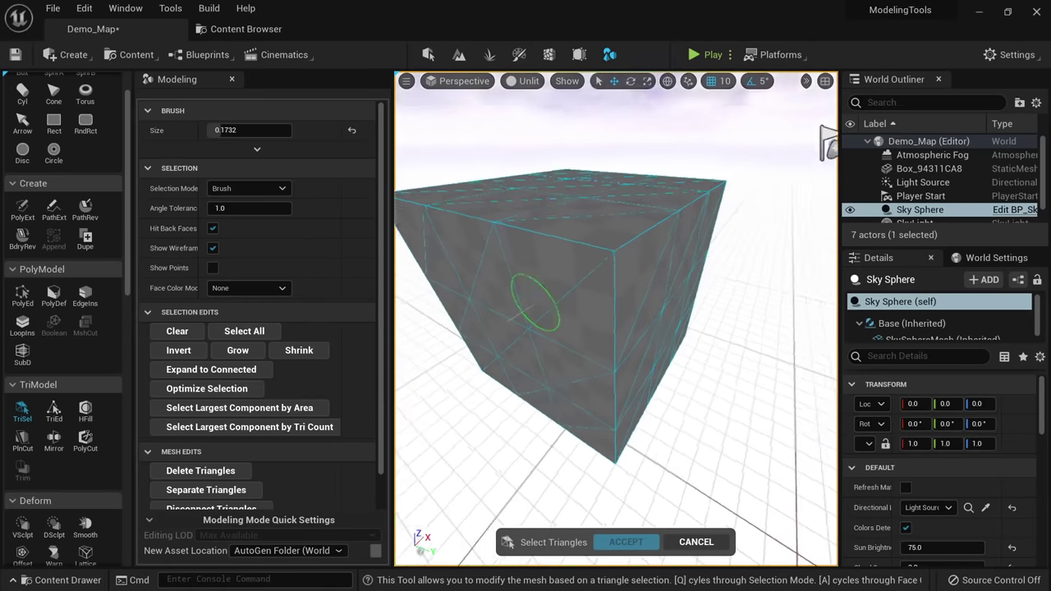
left_click_drag(545, 352, 608, 284, "alt")
left_click(247, 288)
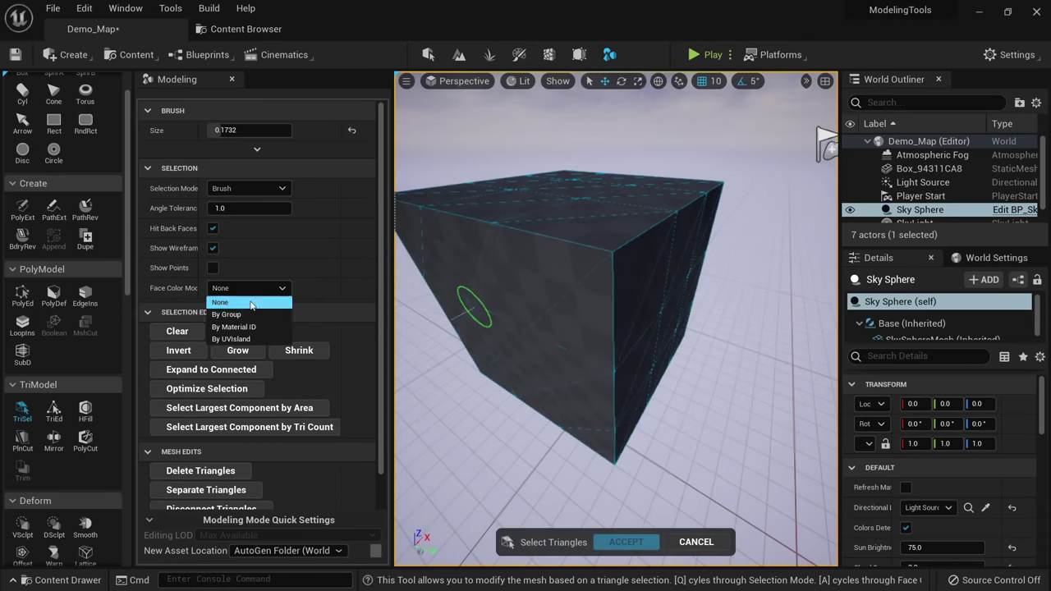
left_click(252, 315)
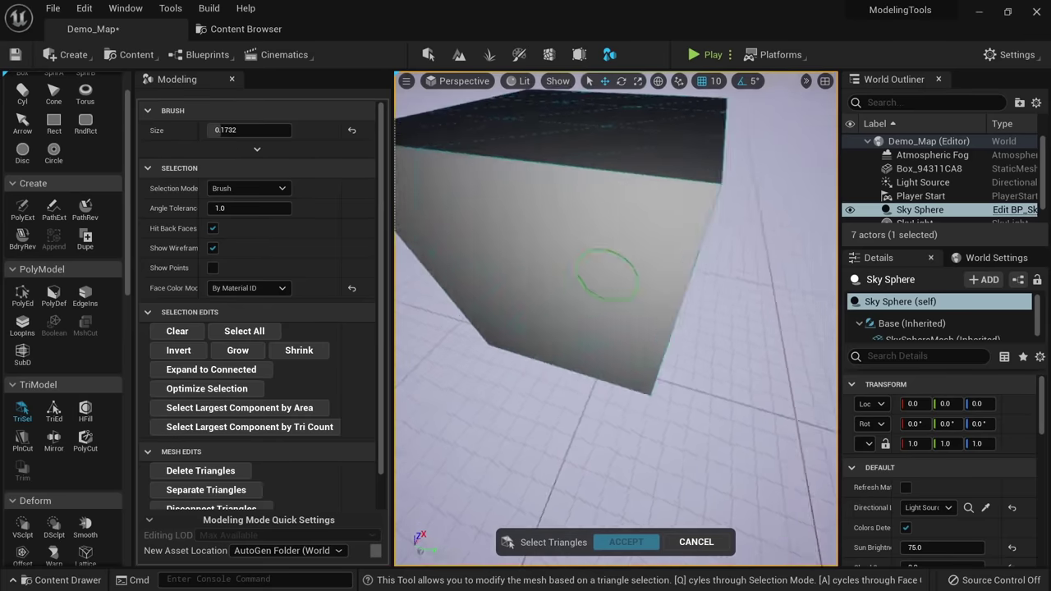
left_click_drag(605, 269, 608, 325, "alt")
Set the face color mode to By Group and view the colored faces from around the box.
left_click(262, 289)
left_click(232, 313)
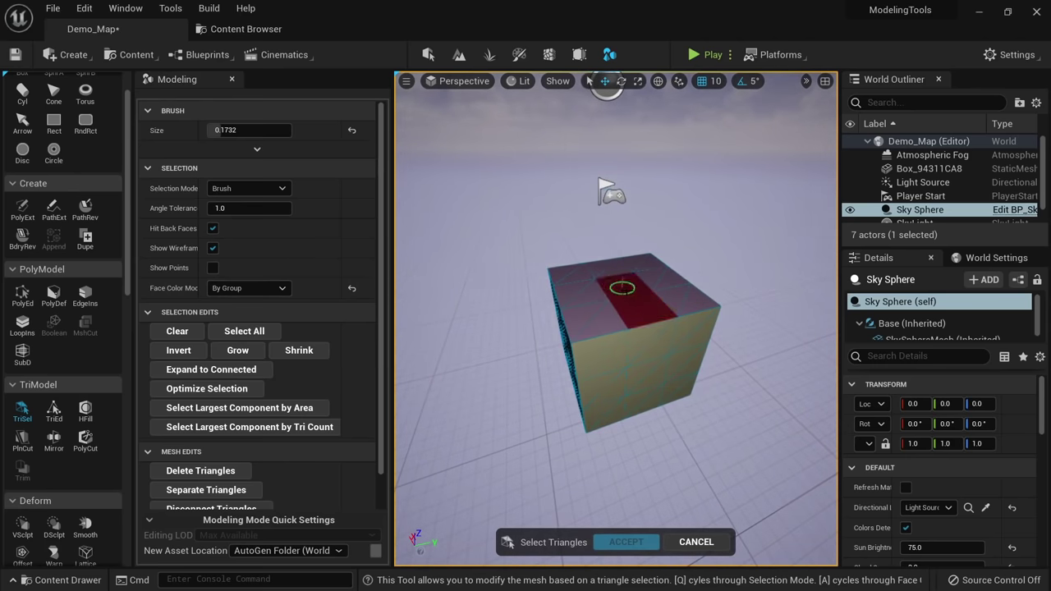
left_click_drag(622, 288, 621, 264, "alt")
left_click(236, 288)
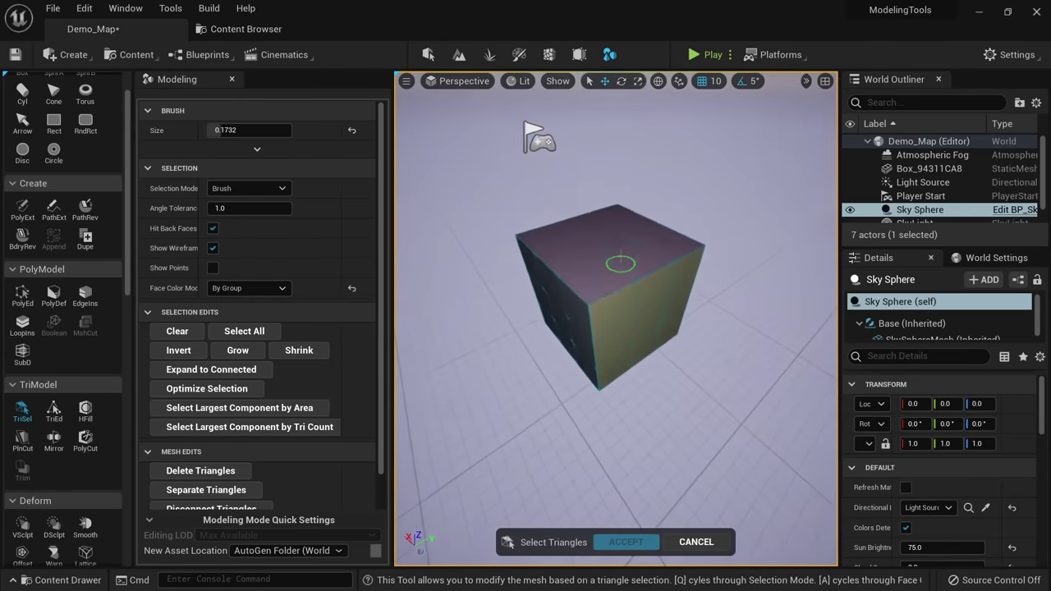
scroll(621, 264, "up", 5)
Set the face color mode to None and examine the box's side face without group colors.
left_click(249, 289)
left_click(239, 302)
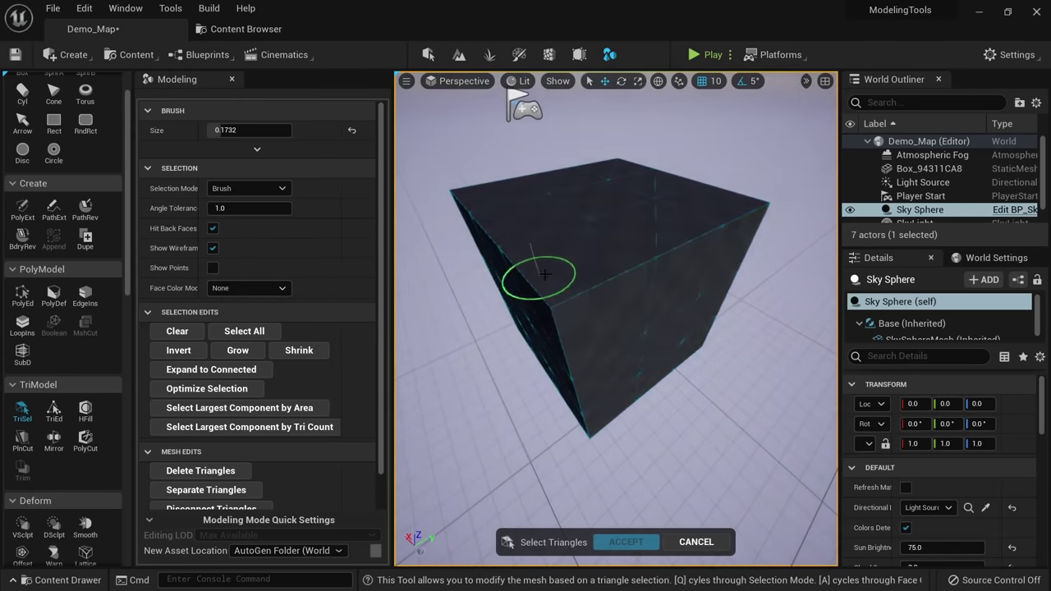
left_click_drag(545, 274, 497, 229, "alt")
Set the face color mode back to By Group, with the box's side face in view.
left_click(265, 289)
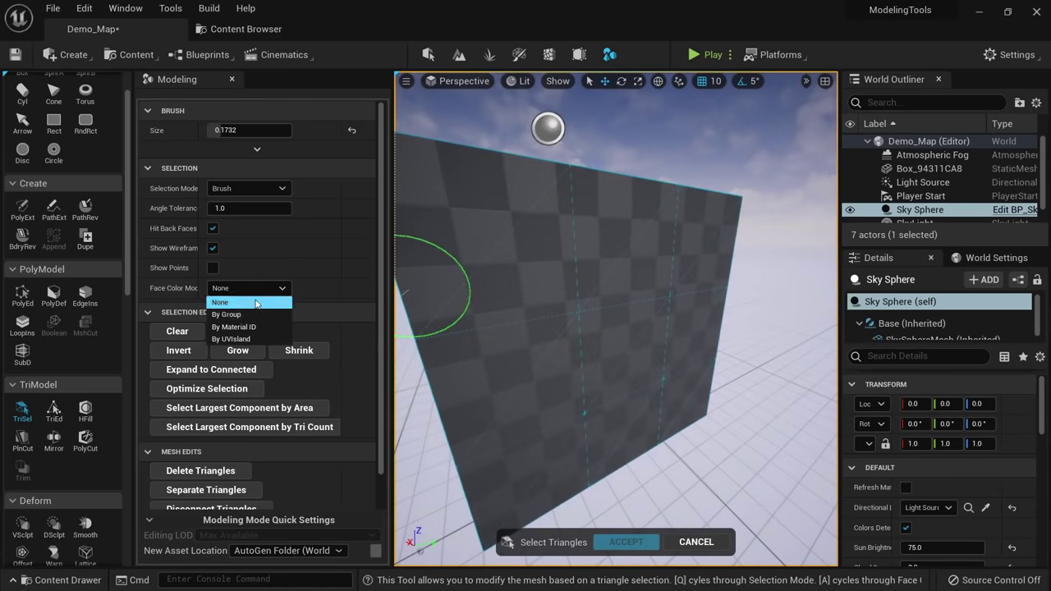
left_click(227, 315)
left_click_drag(531, 331, 525, 325, "alt")
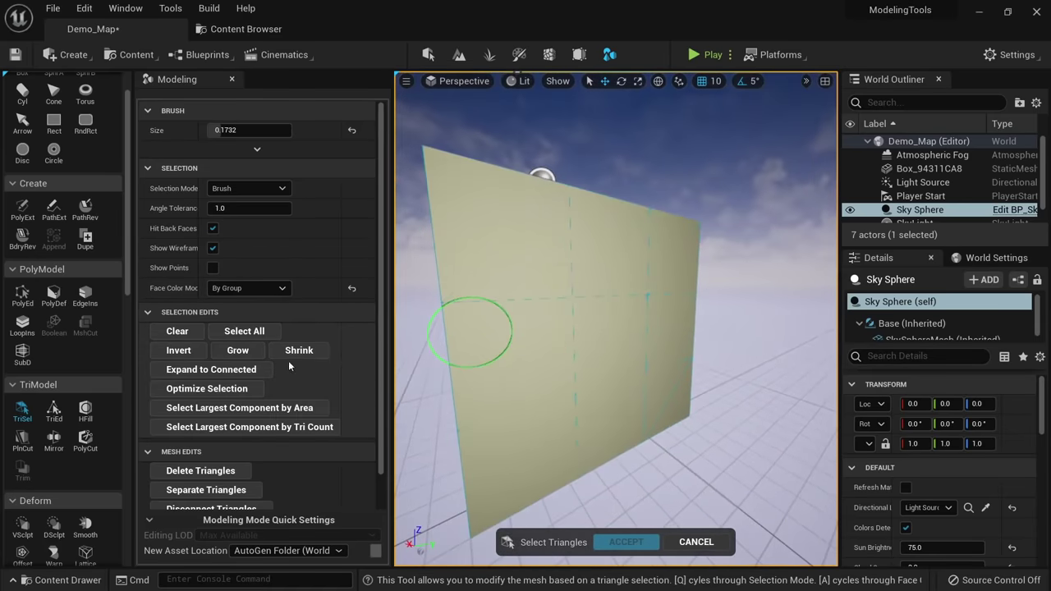
Brush-select a few triangles in the middle of the side face and clear the selection.
scroll(288, 365, "down", 1)
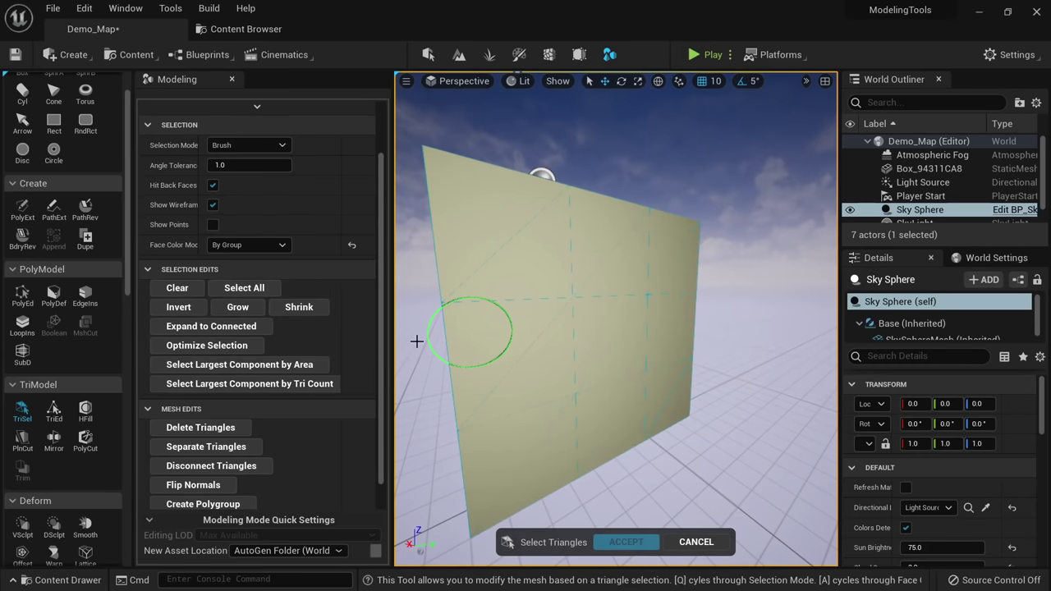
left_click_drag(578, 323, 605, 347)
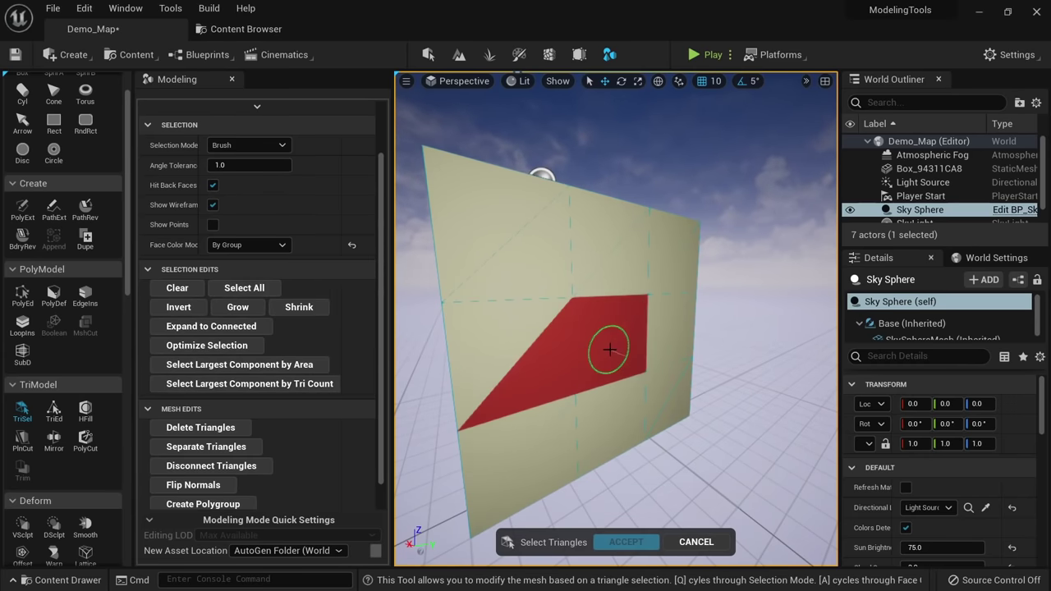
left_click(197, 296)
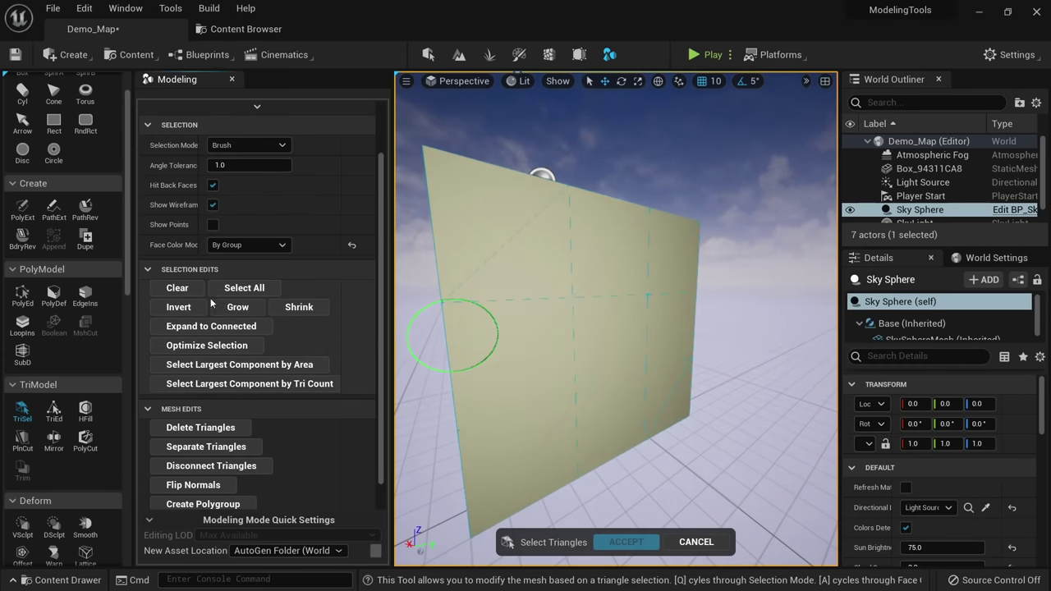
Select all of the box's triangles and invert the selection.
left_click(274, 289)
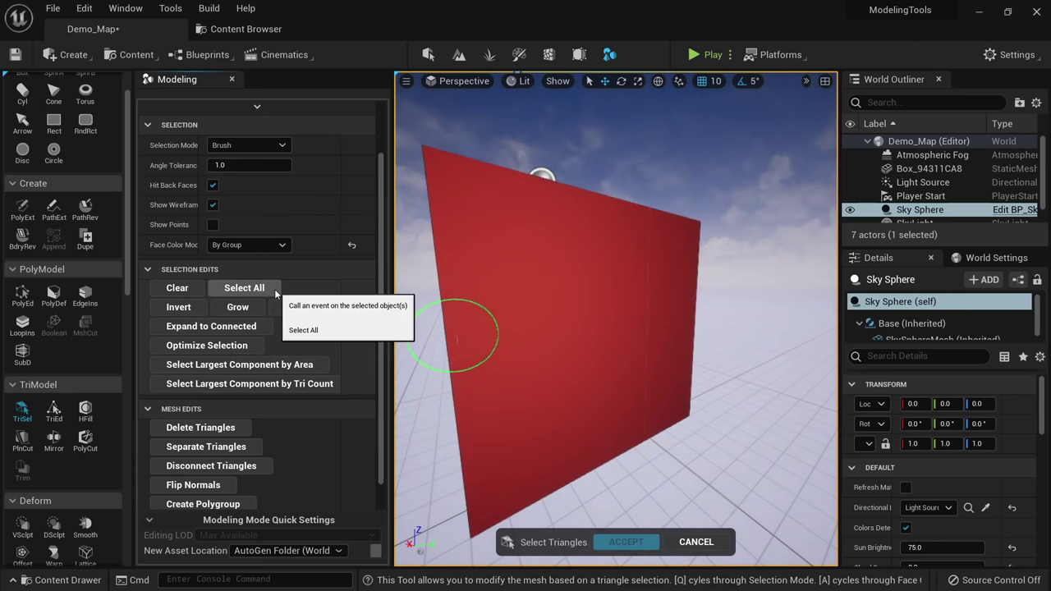
left_click(178, 307)
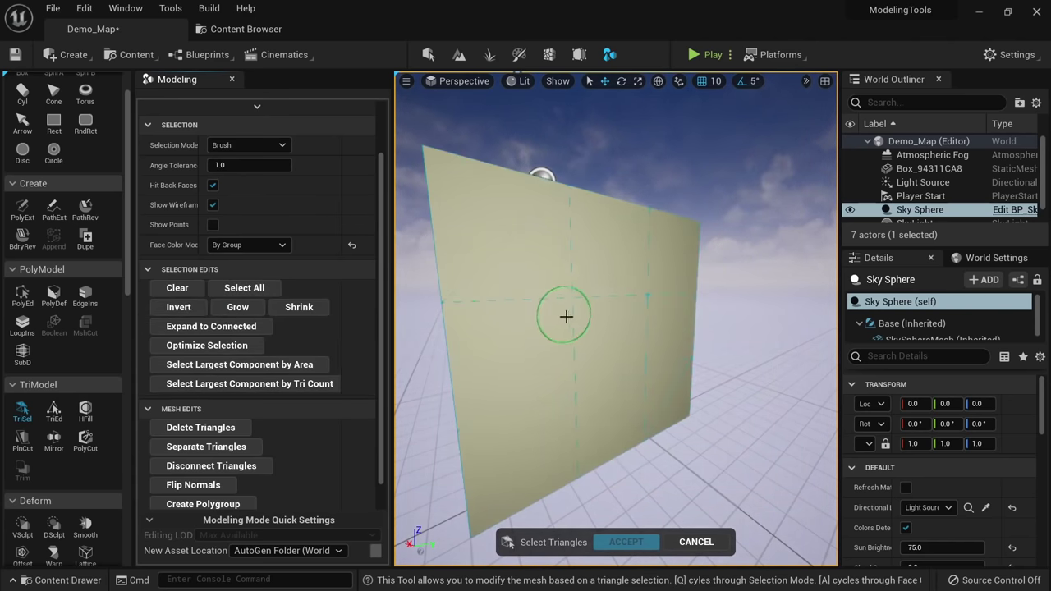
Brush the side face's middle triangles, test Invert and Grow on that selection, and clear it.
left_click_drag(565, 316, 577, 357)
left_click(197, 310)
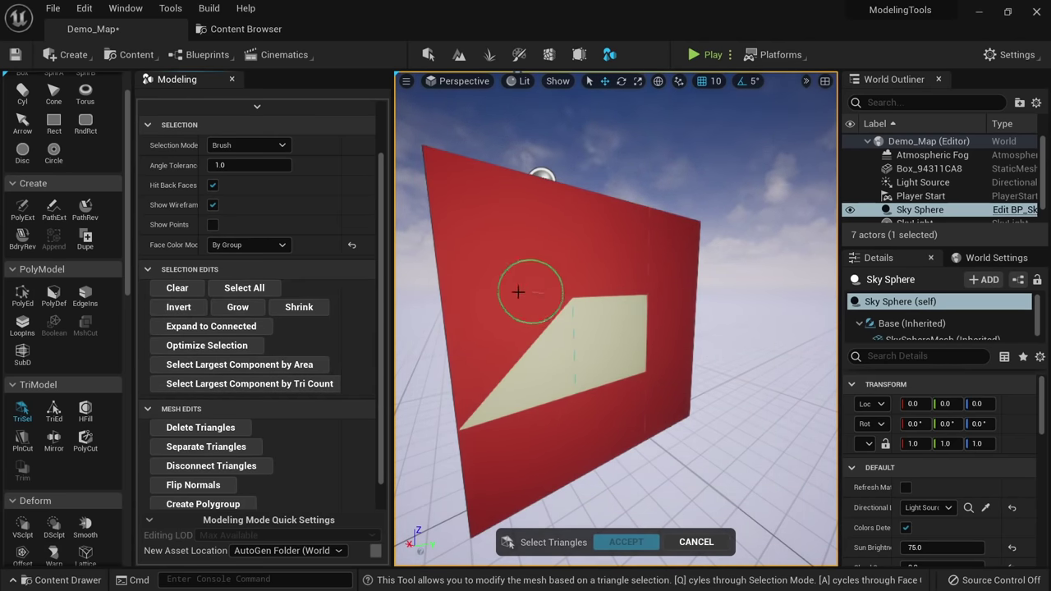
left_click(244, 311)
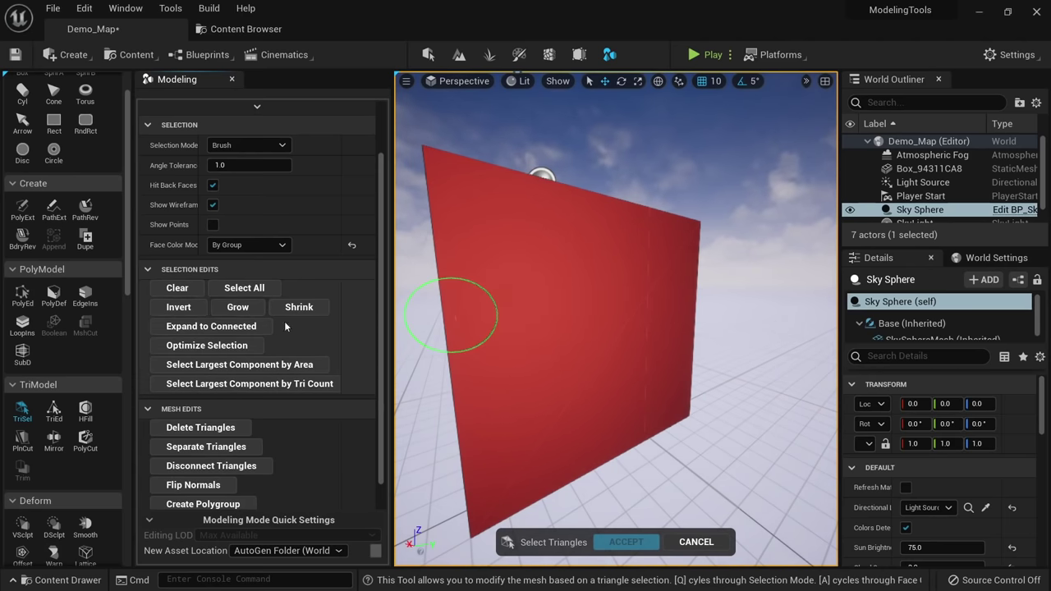
left_click(194, 289)
Select one triangle in the middle of the side face, grow the selection repeatedly across the box, and invert it.
left_click(600, 326)
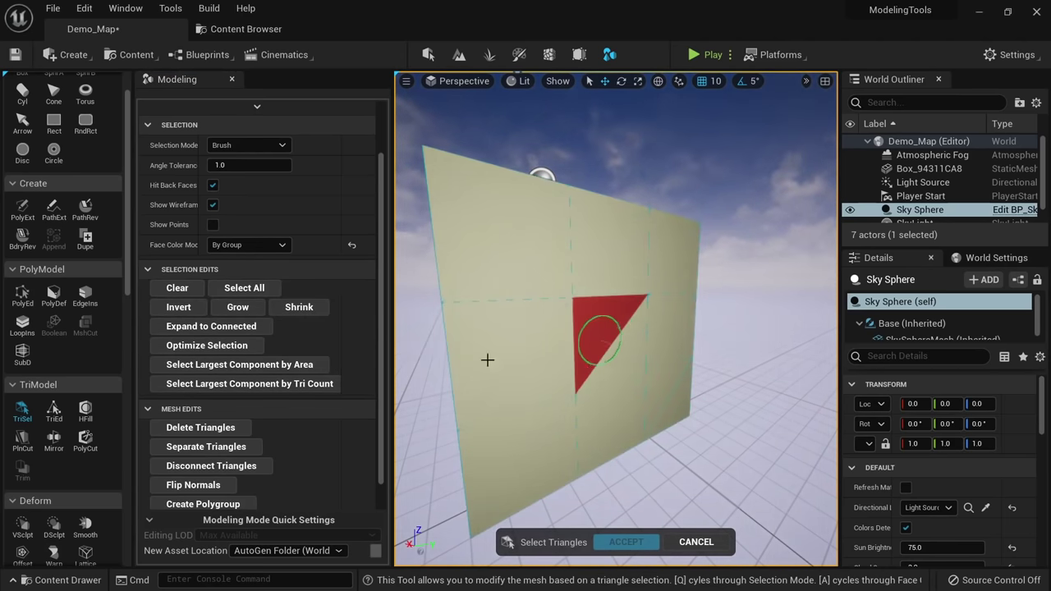
left_click(257, 311)
left_click_drag(571, 316, 632, 344, "alt")
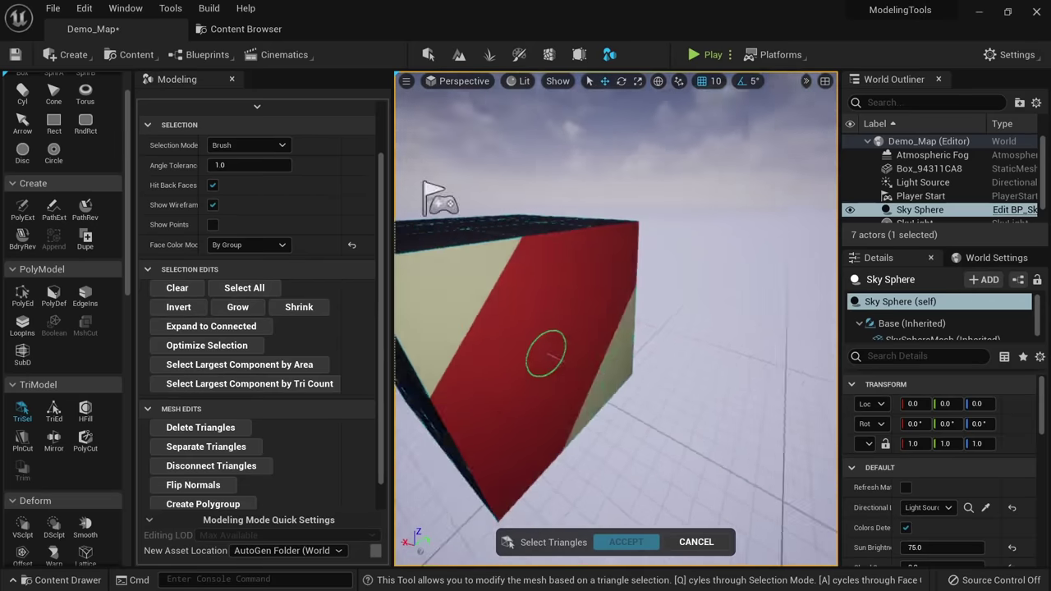
left_click_drag(546, 353, 559, 205, "alt")
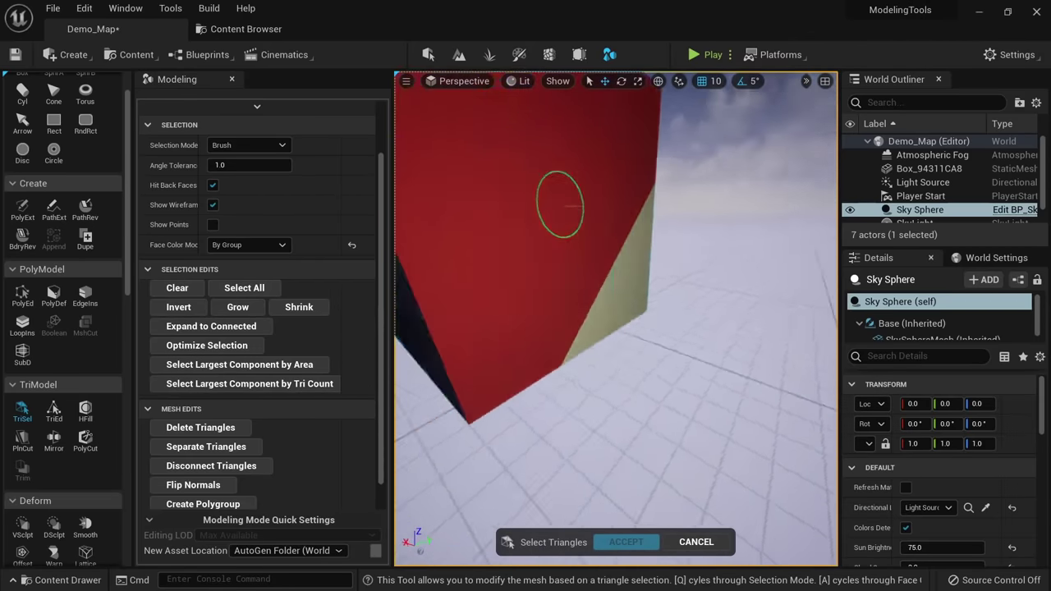
right_click_drag(560, 204, 612, 361)
left_click(246, 308)
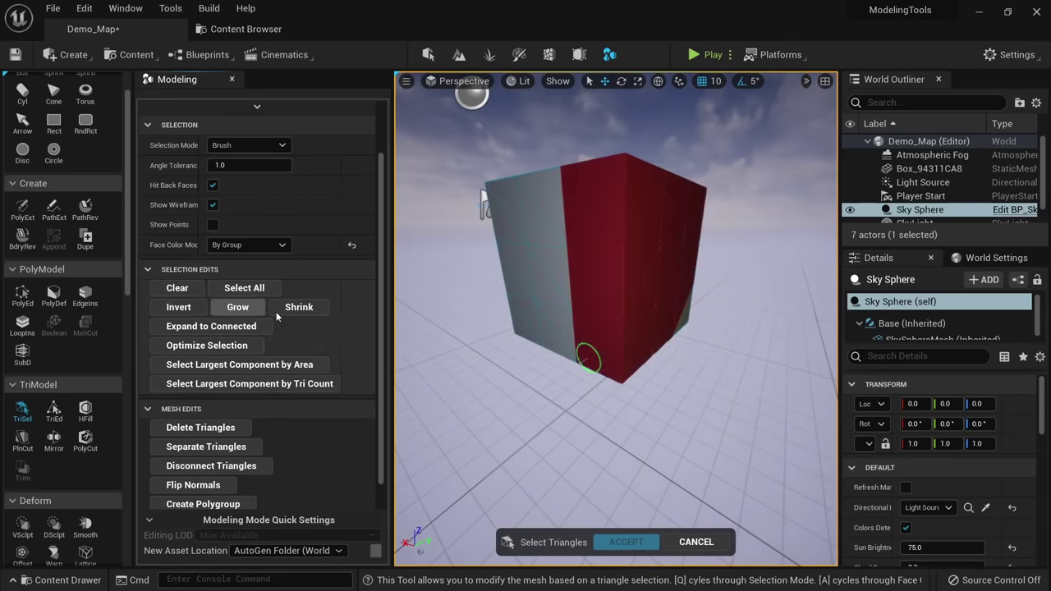
left_click_drag(603, 275, 657, 361, "alt")
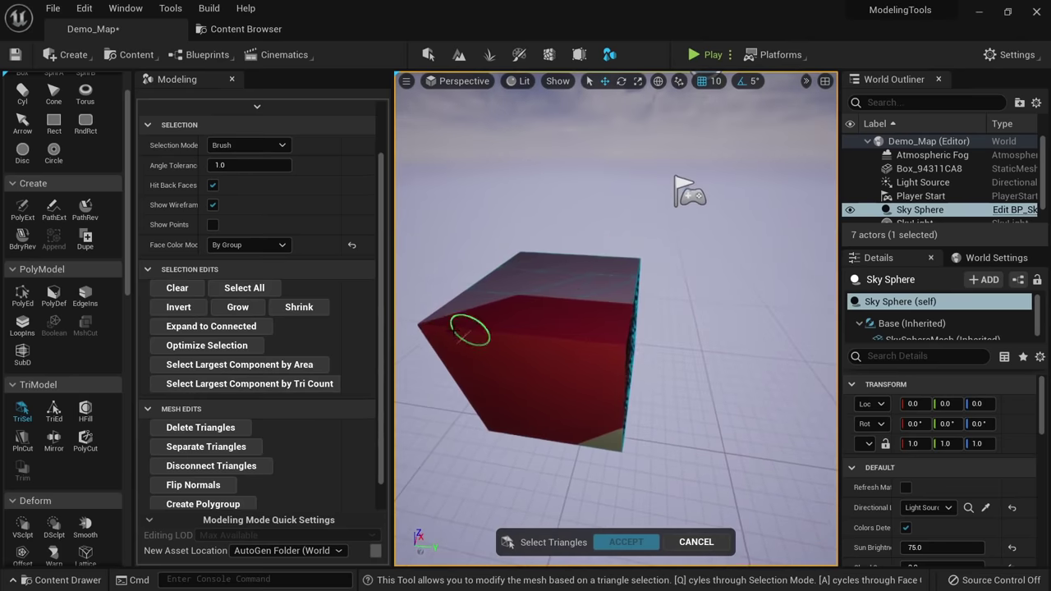
left_click(251, 312)
left_click_drag(567, 345, 714, 210, "alt")
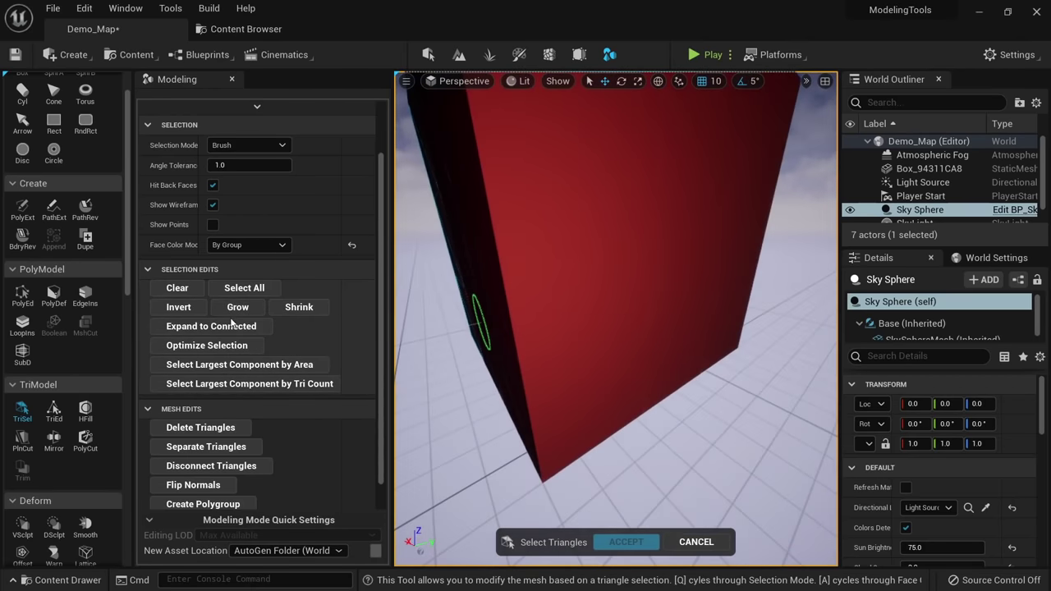
left_click(178, 307)
Brush-select a few separate triangles across the side face and apply Optimize Selection to them.
right_click_drag(476, 344, 544, 364)
left_click(634, 275)
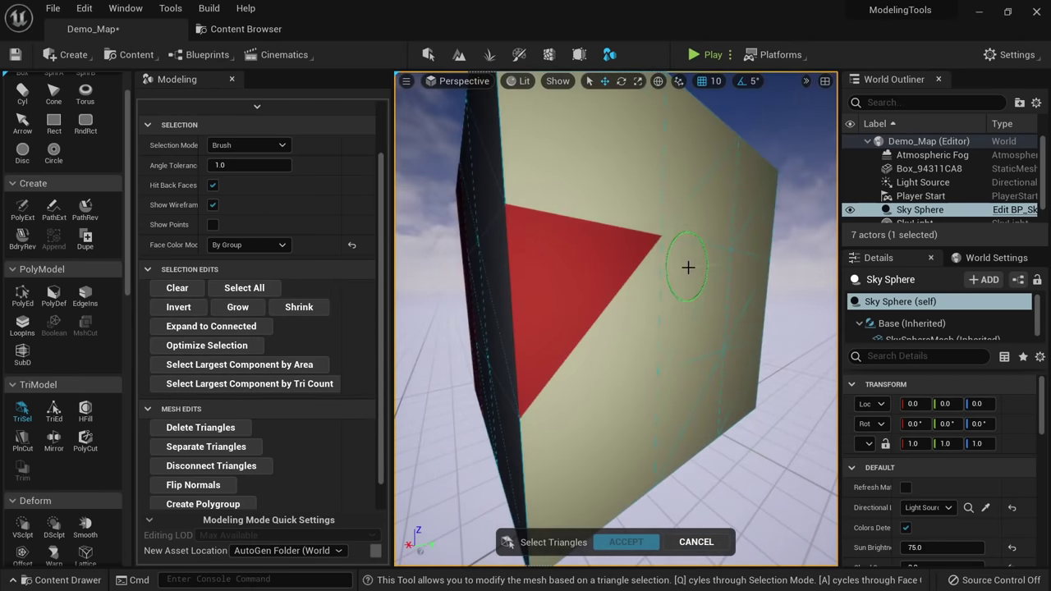
left_click_drag(688, 267, 686, 245)
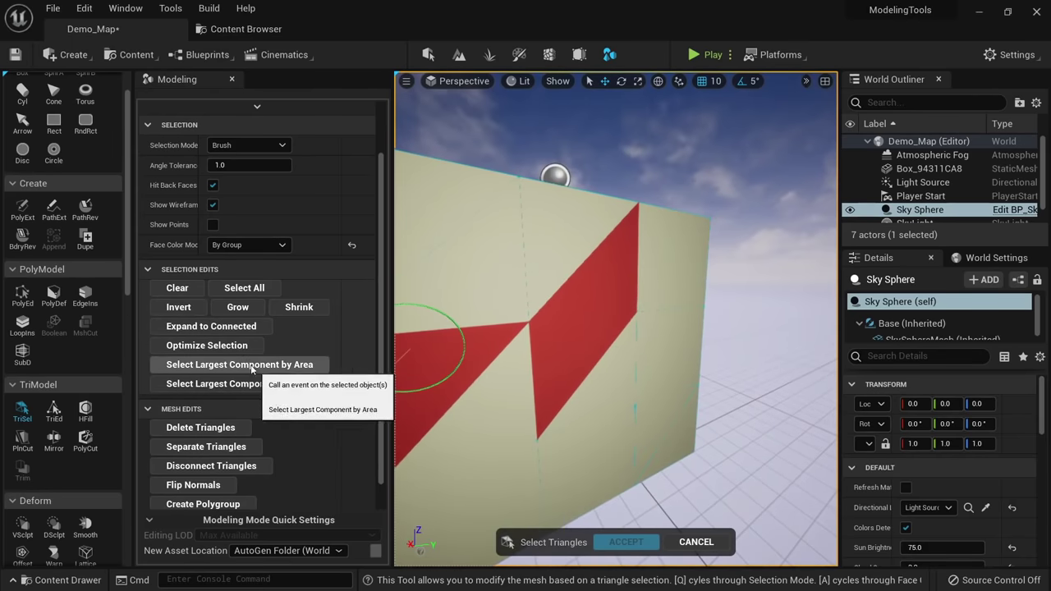
left_click(244, 350)
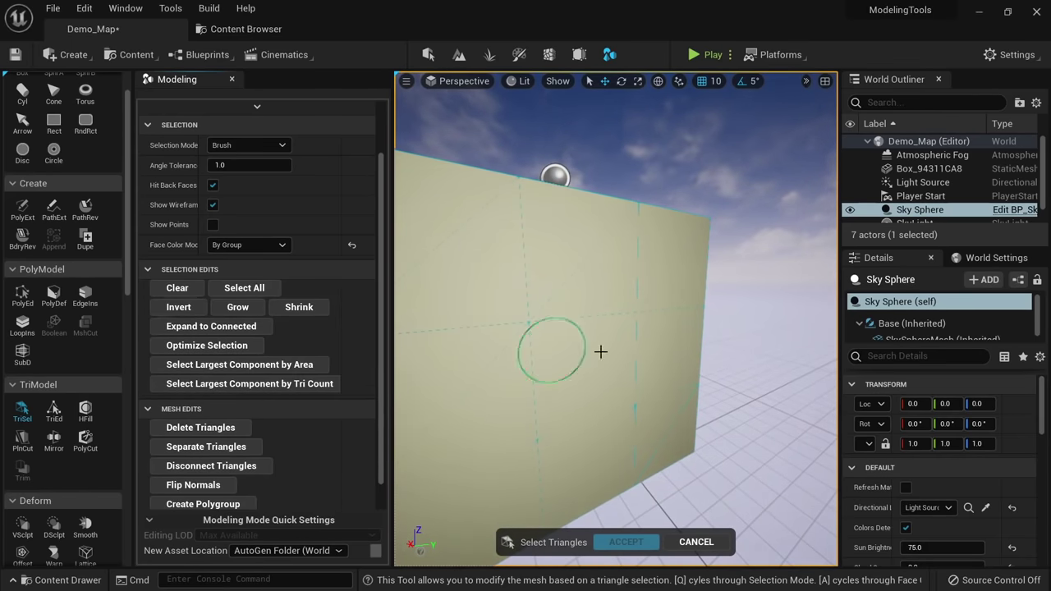
Brush a larger connected patch of triangles on the side face and run Optimize Selection on it.
mouse_move(568, 347)
left_mouse_down()
mouse_move(527, 328)
mouse_move(581, 264)
mouse_move(459, 399)
left_mouse_up()
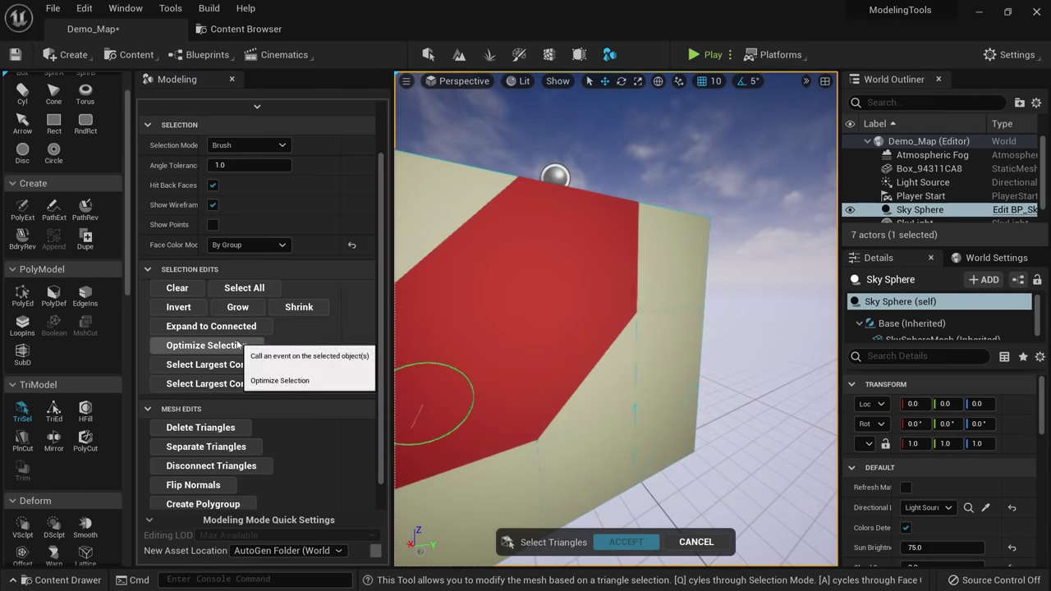
left_click(603, 368)
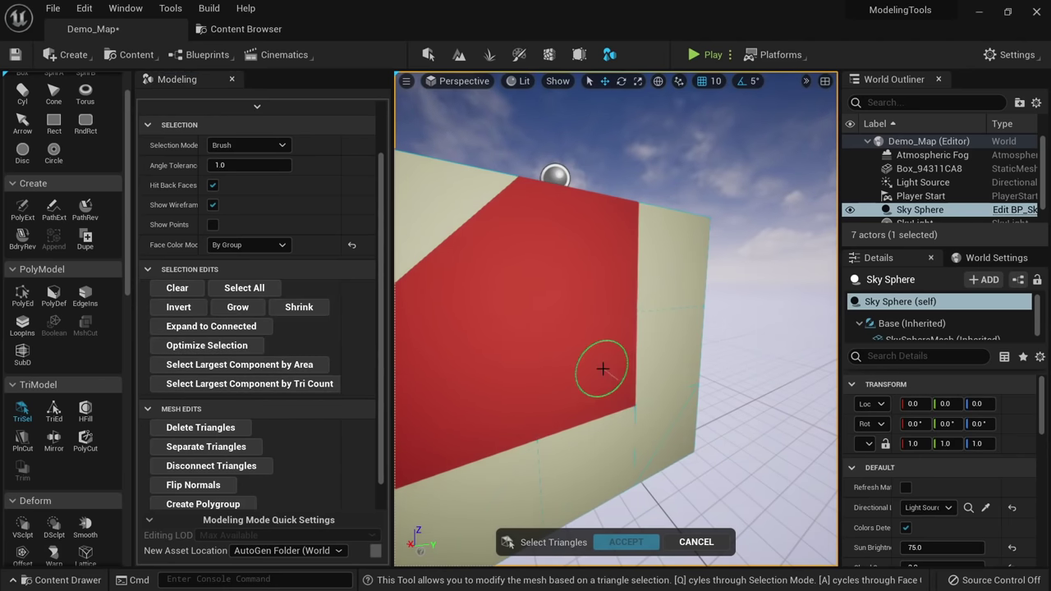
left_click(240, 345)
Extend the brushed patch toward the side face's lower edge and clear the selection.
scroll(603, 338, "down", 5)
scroll(616, 364, "up", 4)
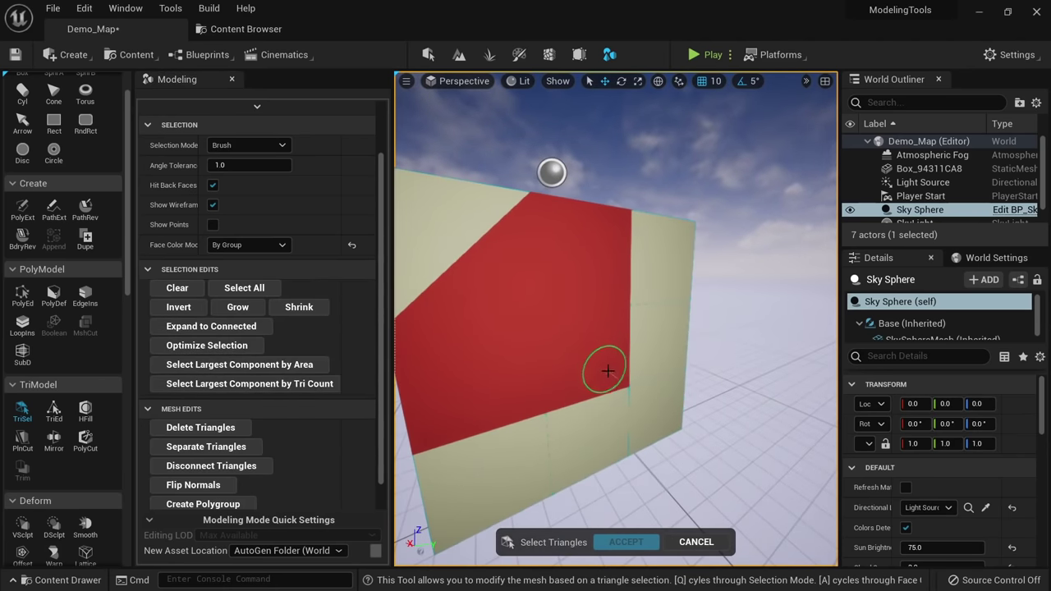
mouse_move(607, 371)
left_mouse_down()
mouse_move(563, 422)
mouse_move(422, 434)
mouse_move(528, 422)
left_mouse_up()
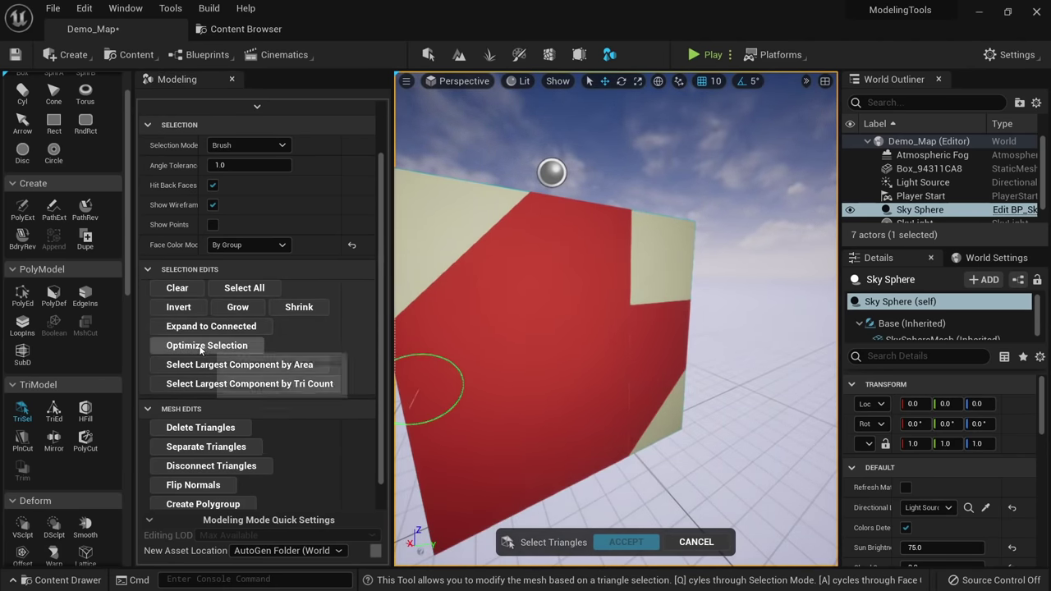
right_click_drag(628, 319, 565, 342)
left_click(196, 289)
Select two triangles on the side face, apply Expand to Connected, inspect the box, and clear the selection.
left_click(586, 354)
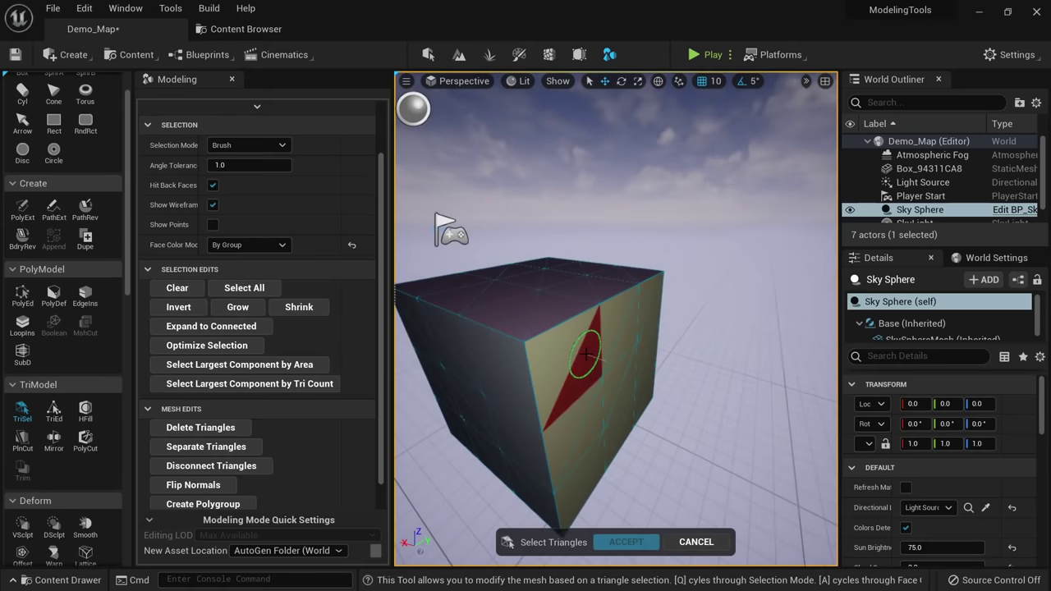
left_click(211, 326)
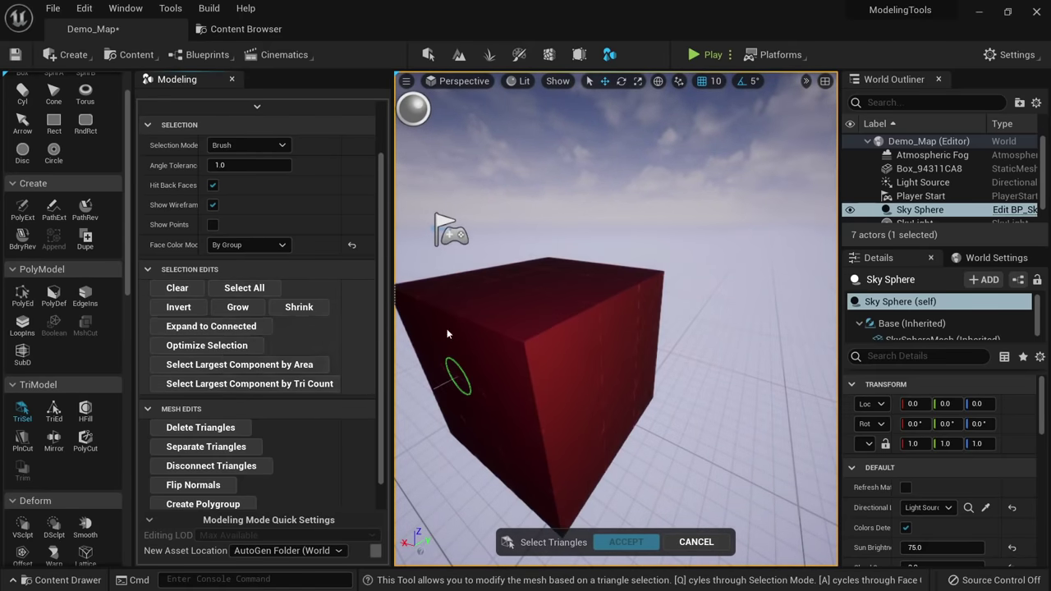
right_click_drag(582, 310, 554, 304)
right_click_drag(498, 337, 508, 338)
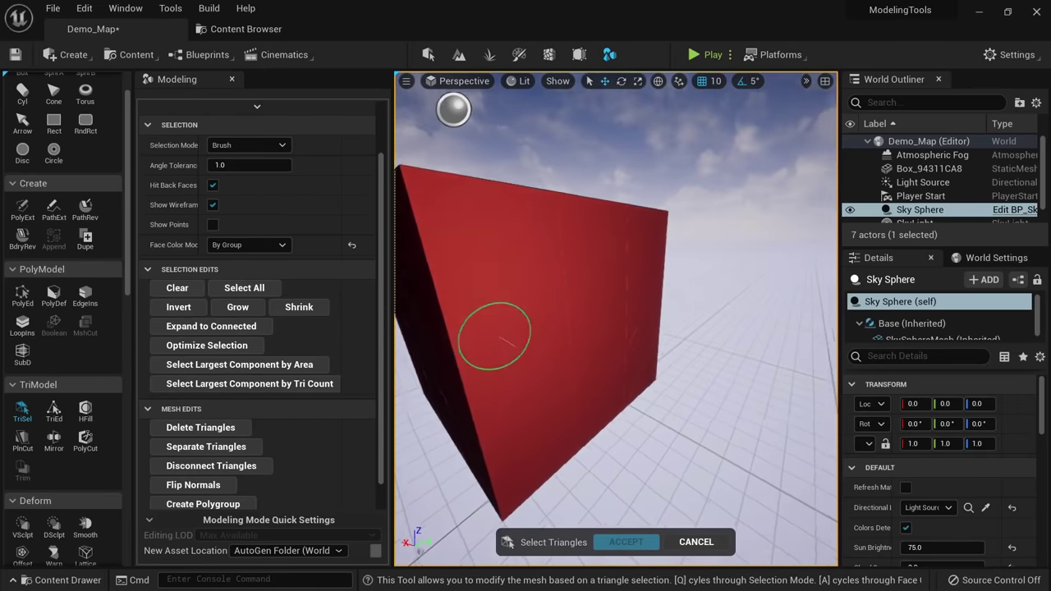
scroll(495, 337, "down", 5)
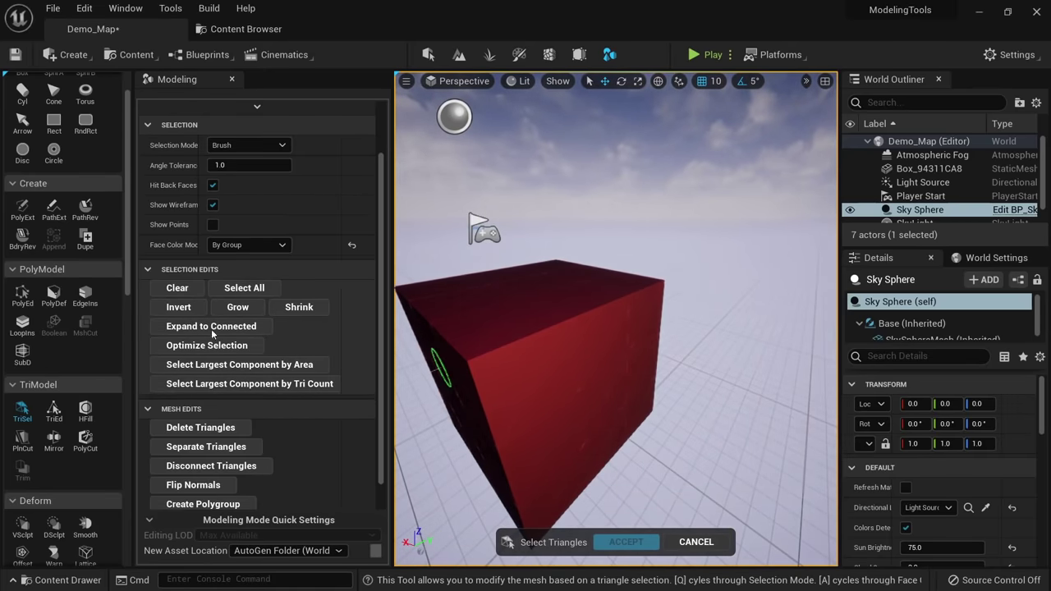
left_click(197, 293)
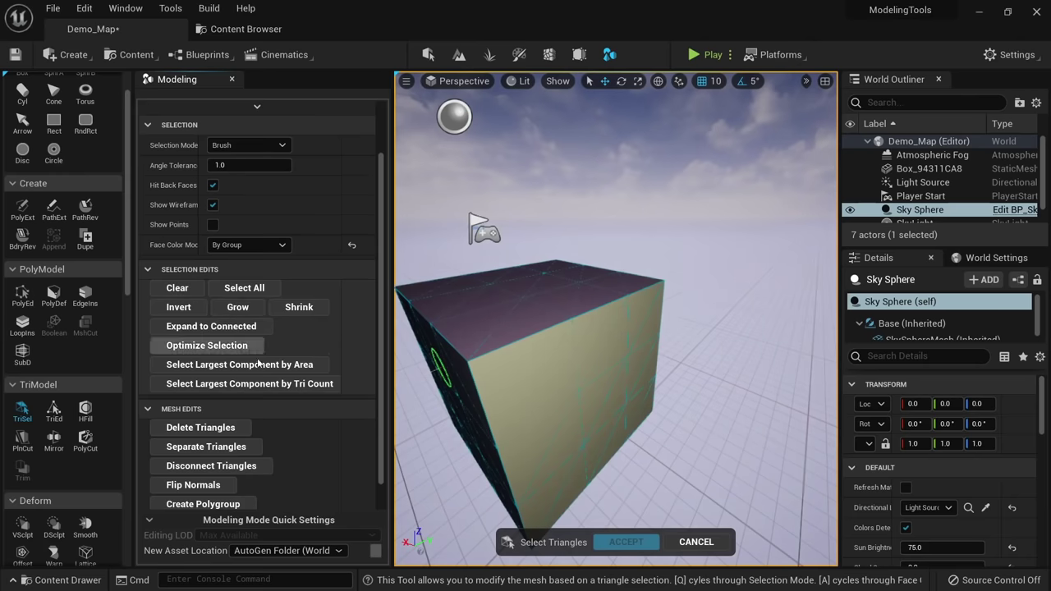
Select two separate triangles along the side face's upper edge and clear the selection.
left_click(589, 332)
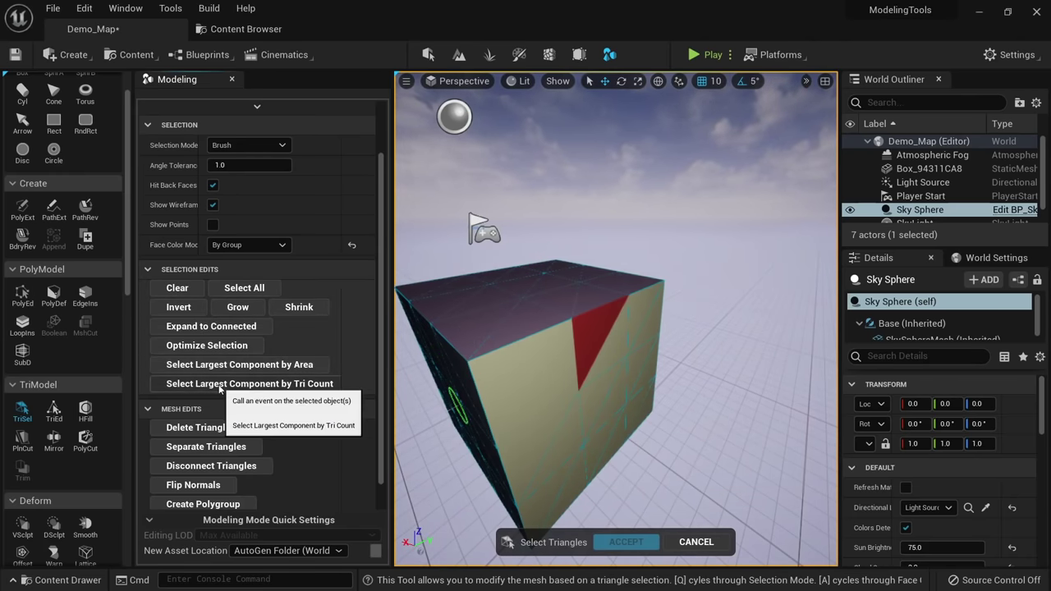
left_click(509, 369)
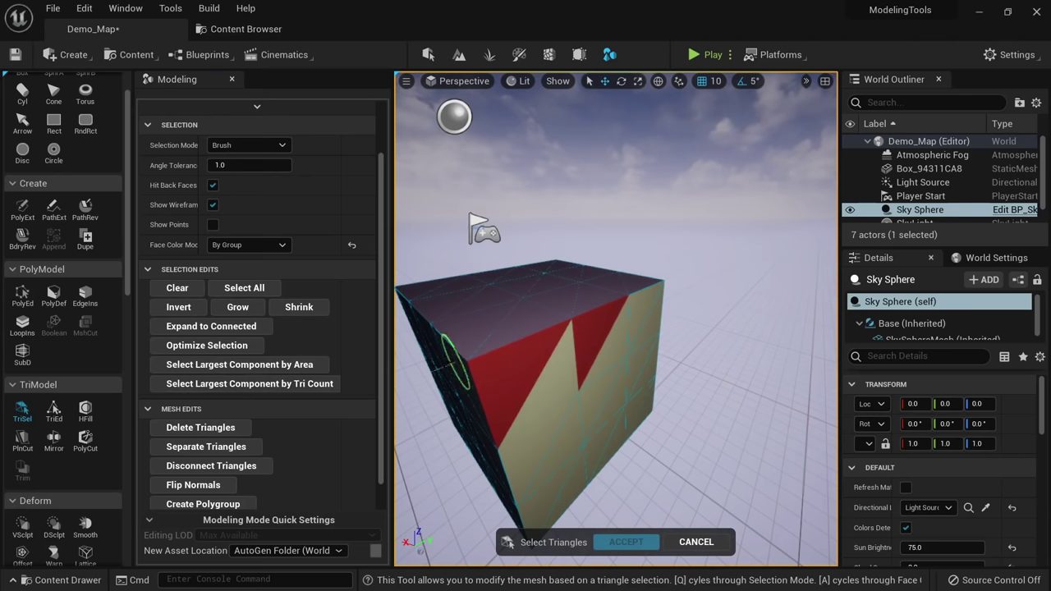
left_click(198, 292)
Select the central square of the box's side face and delete its triangles with Delete Triangles.
left_click_drag(526, 369, 486, 328, "alt")
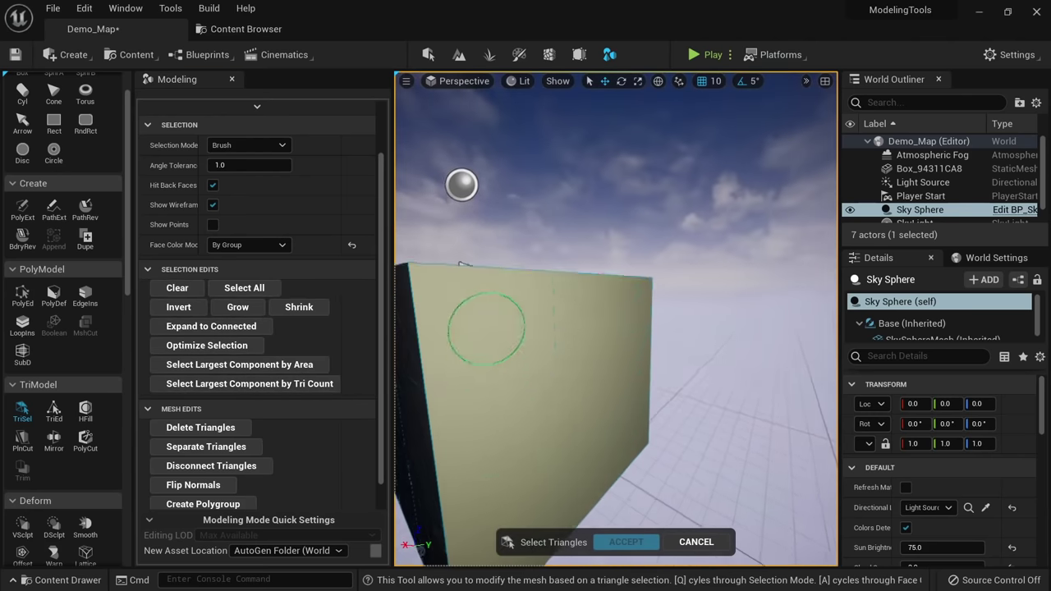
right_click_drag(460, 264, 496, 389)
scroll(284, 401, "down", 1)
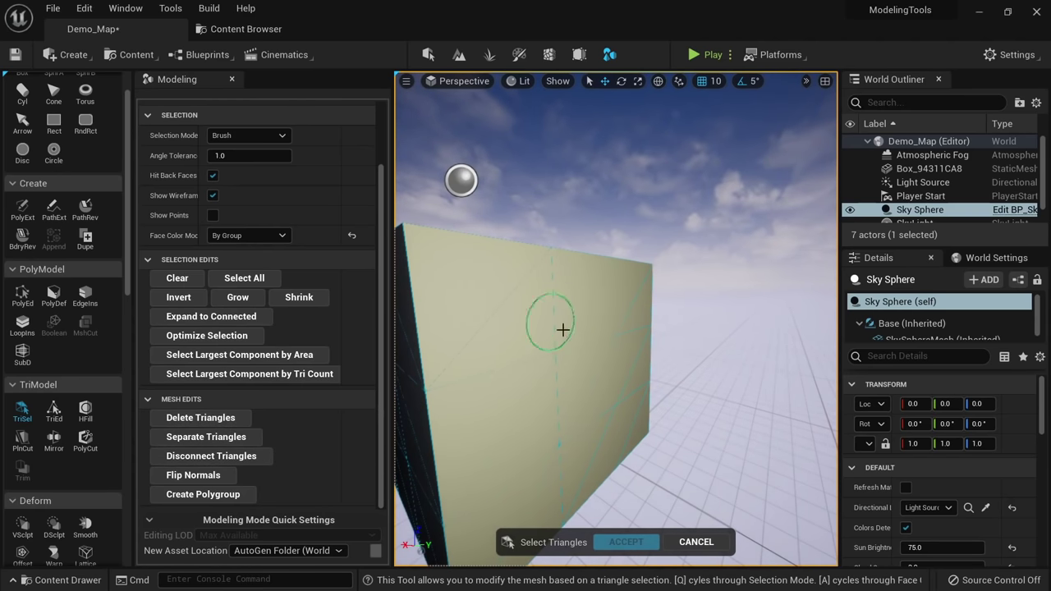
mouse_move(591, 386)
right_mouse_down()
mouse_move(556, 375)
mouse_move(586, 386)
right_mouse_up()
left_click(212, 416)
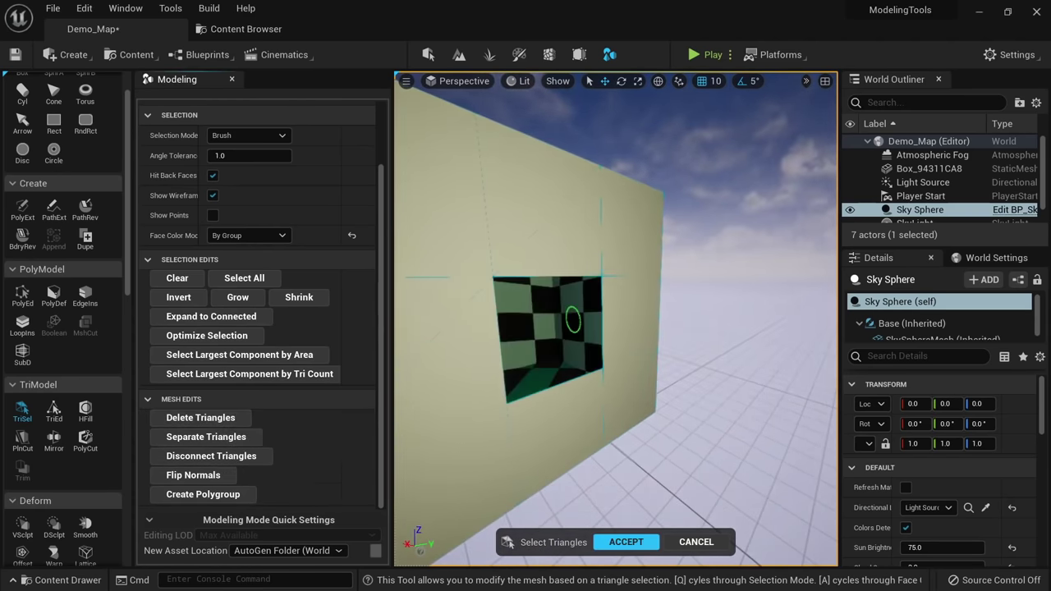
Brush-select the upper corner square diagonally adjacent to the side face's hole and delete it.
right_click_drag(504, 308, 535, 335)
left_click_drag(529, 357, 546, 365)
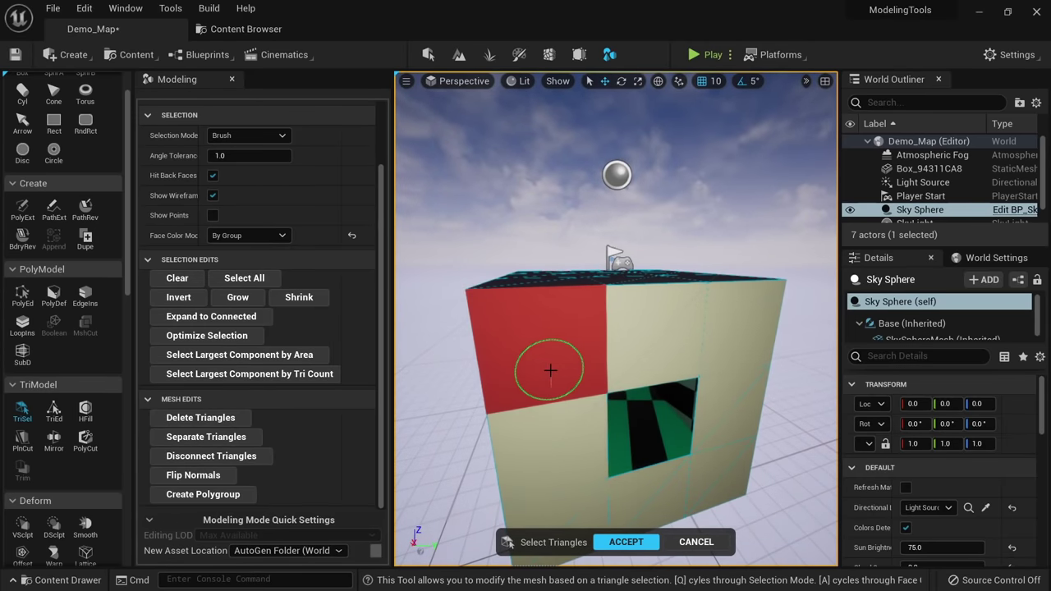
key("Delete")
Select the opposite upper corner square of the same side face, run Separate Triangles on it, and accept the edit.
mouse_move(566, 373)
right_mouse_down()
mouse_move(546, 352)
mouse_move(582, 309)
mouse_move(521, 375)
mouse_move(610, 312)
right_mouse_up()
left_click(602, 298)
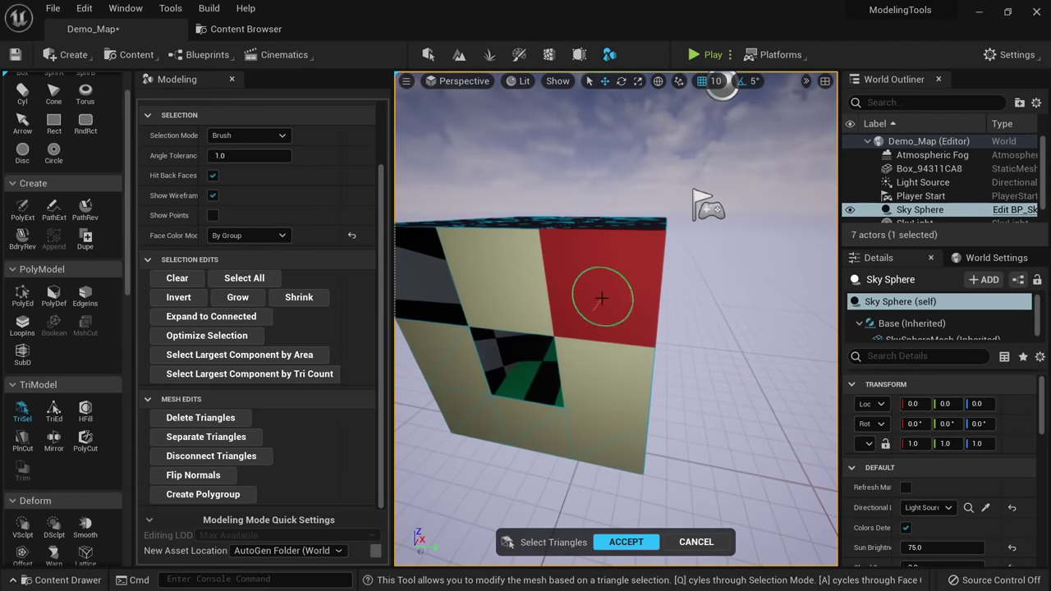
left_click(247, 440)
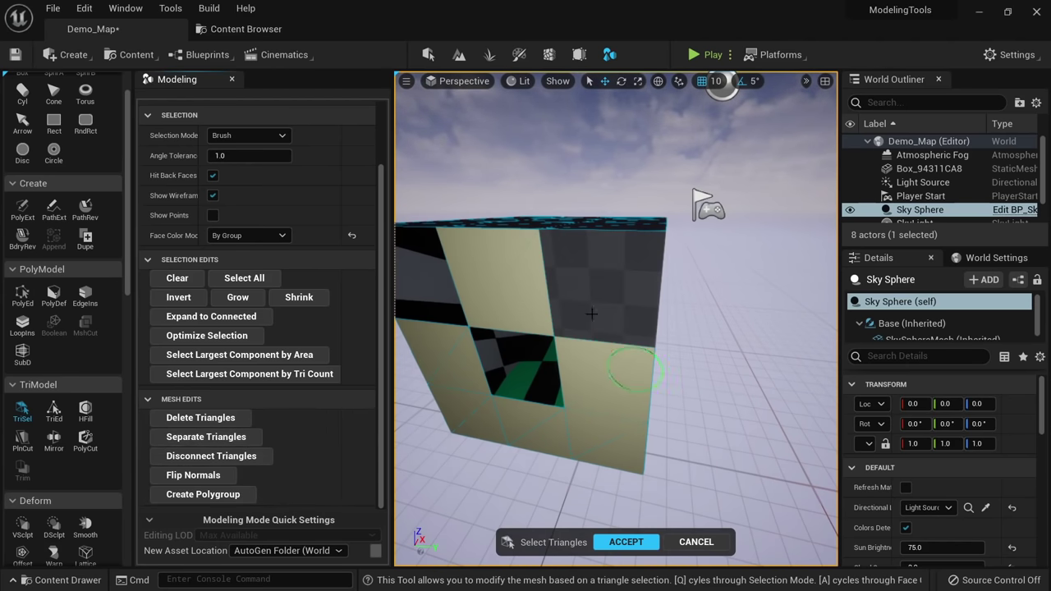
left_click(628, 539)
Move the separated square mesh away from the box along Y to about -60.
left_click(628, 292)
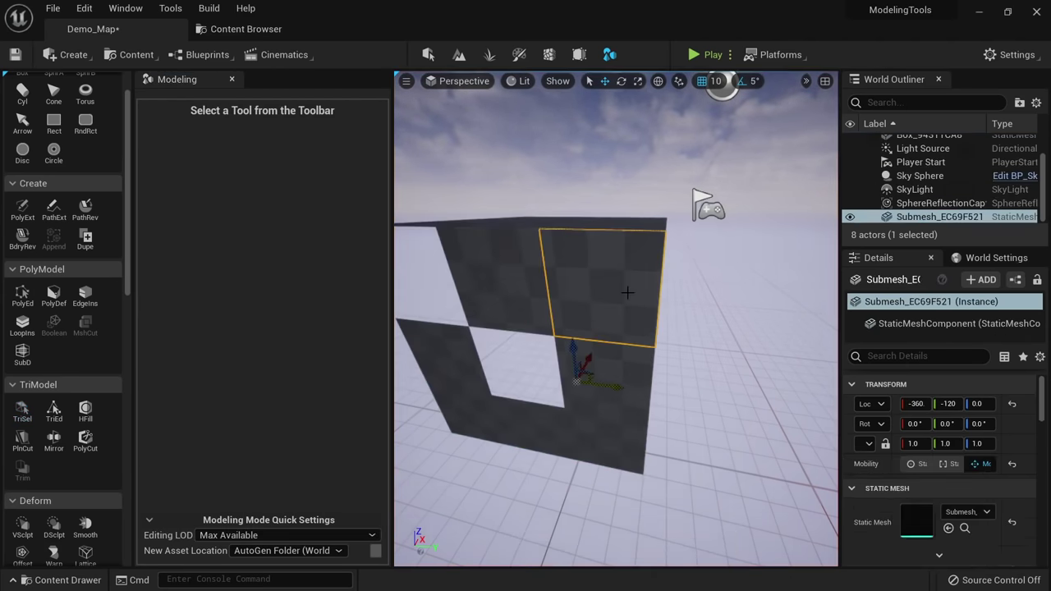
right_click_drag(610, 306, 601, 343)
left_click_drag(601, 344, 665, 354)
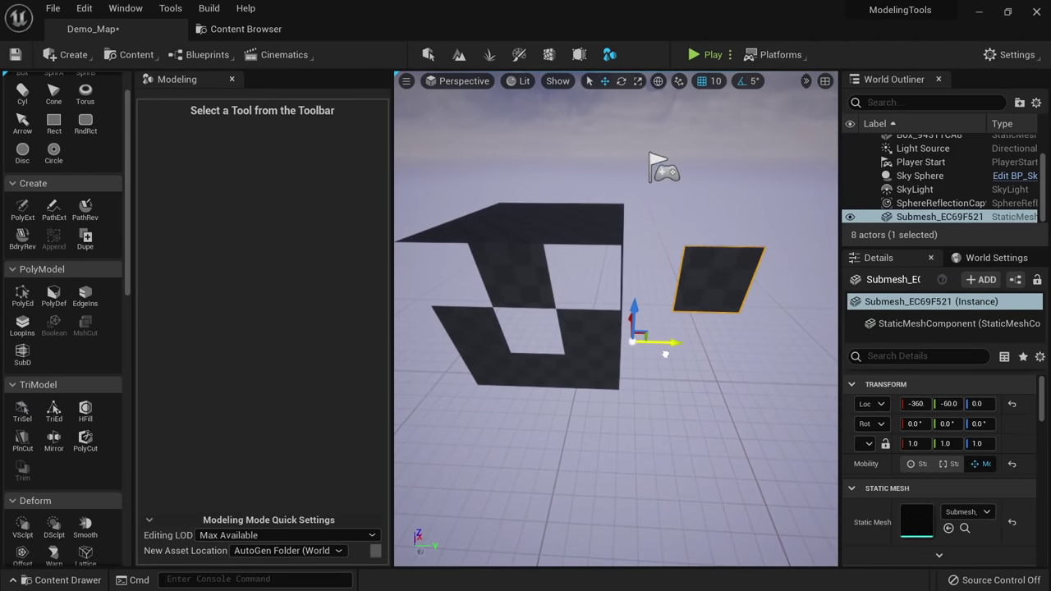
Select the box in Select Triangles, run Disconnect Triangles on the central square of its top face, and accept.
left_click(584, 231)
left_click_drag(584, 231, 283, 361, "alt")
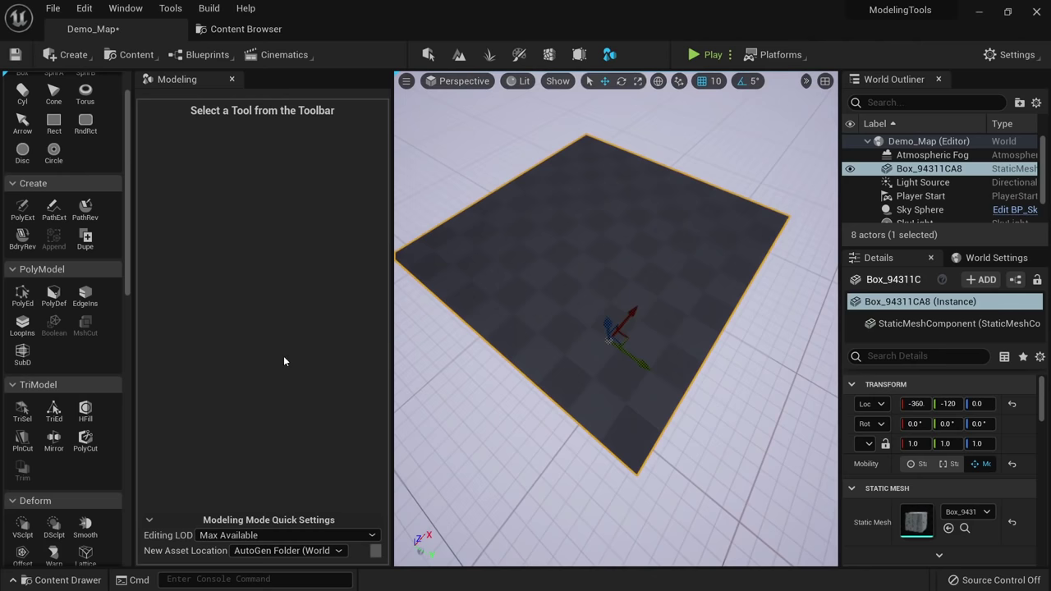
left_click(23, 411)
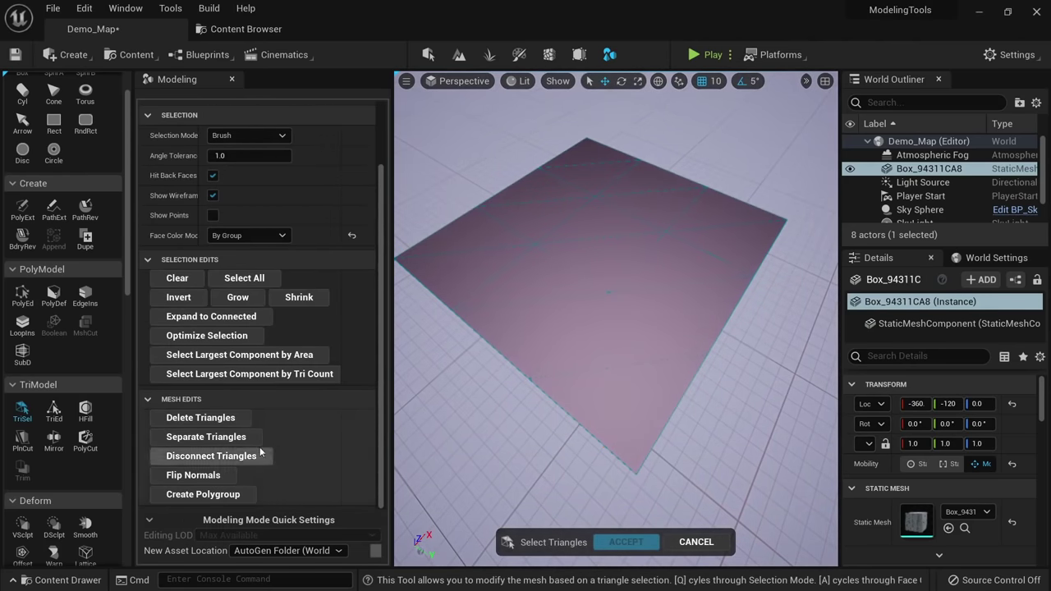
left_click(607, 257)
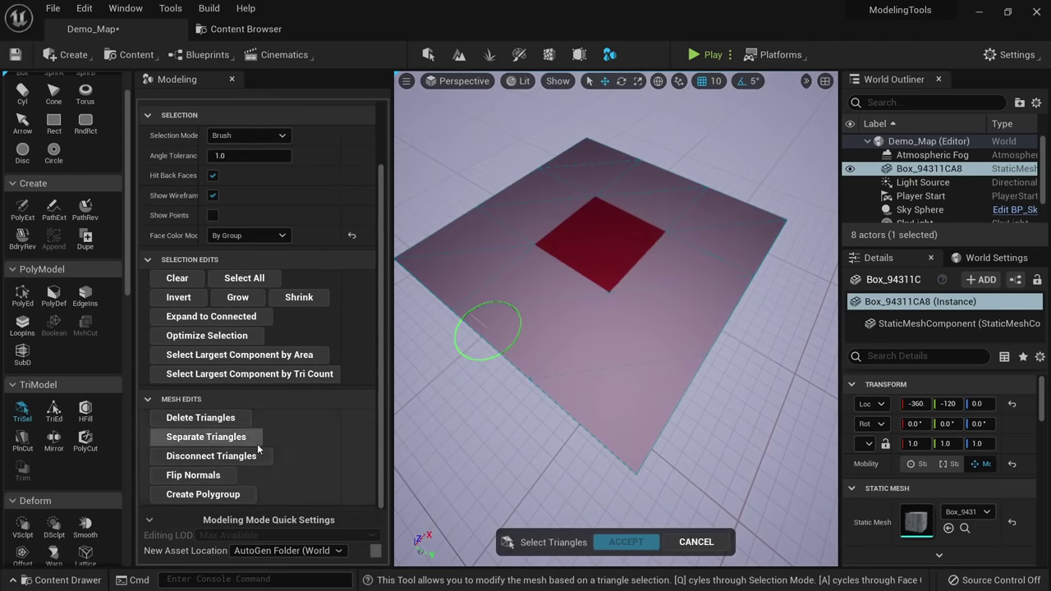
left_click(211, 456)
left_click(617, 539)
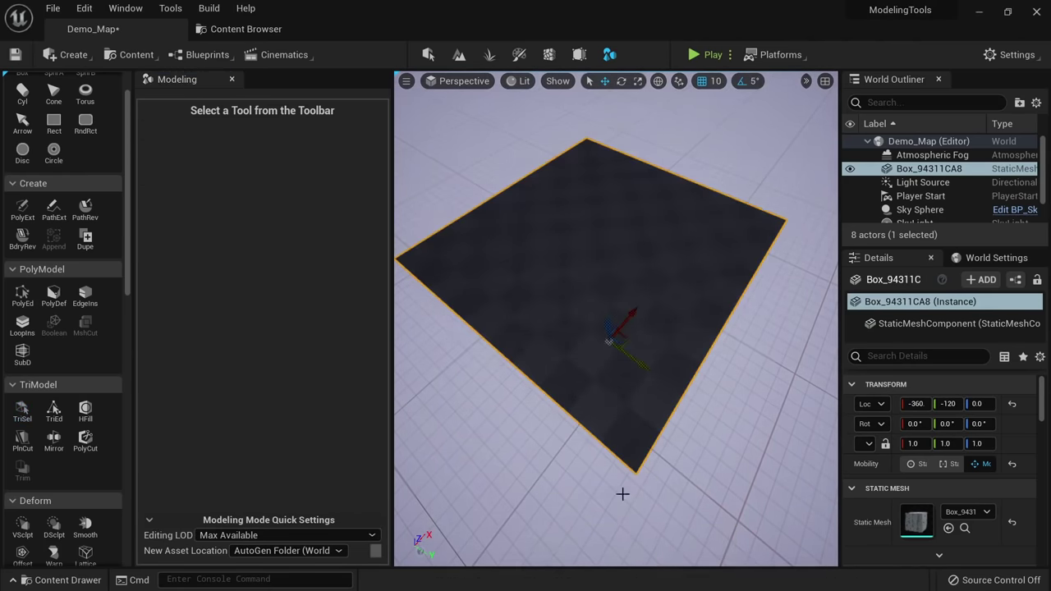
Try to edit the disconnected top square of the box in PolyGroup Edit, undo the change, and cancel the tool.
left_click(622, 493)
left_click(593, 262)
right_click_drag(593, 258, 620, 226)
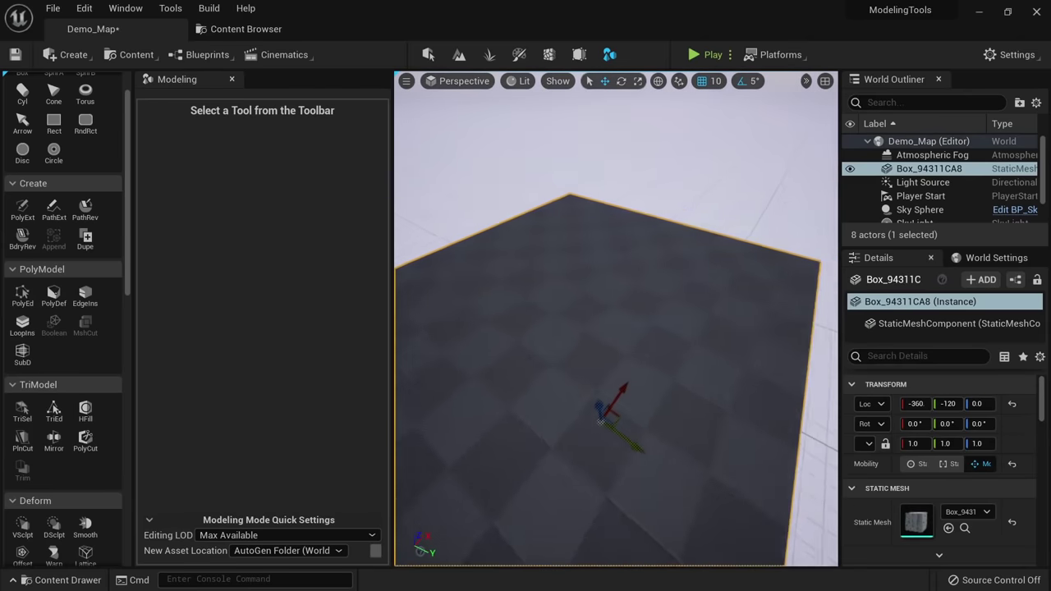
left_click(33, 299)
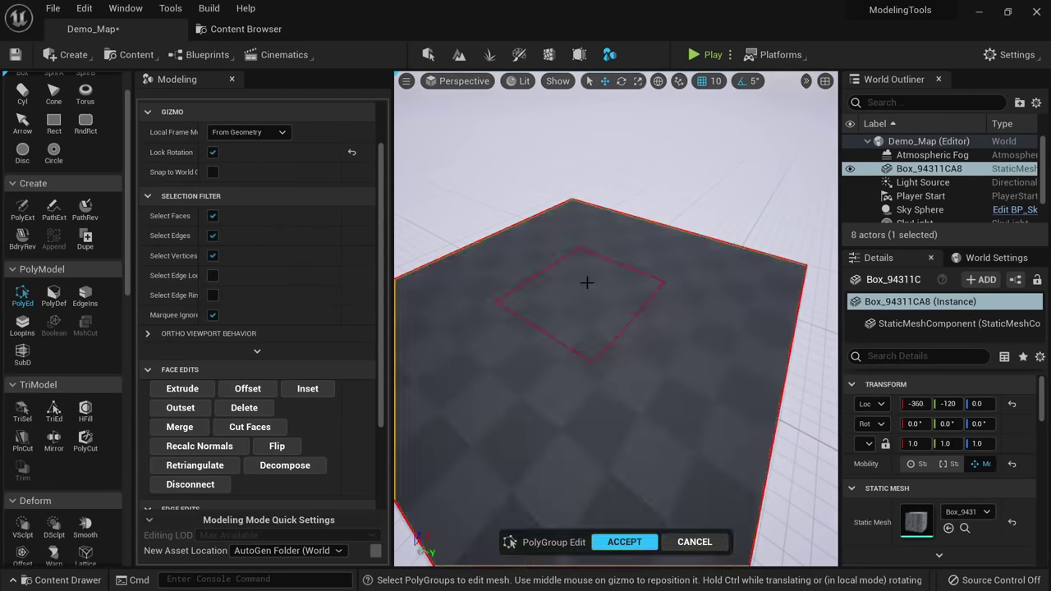
left_click(585, 281)
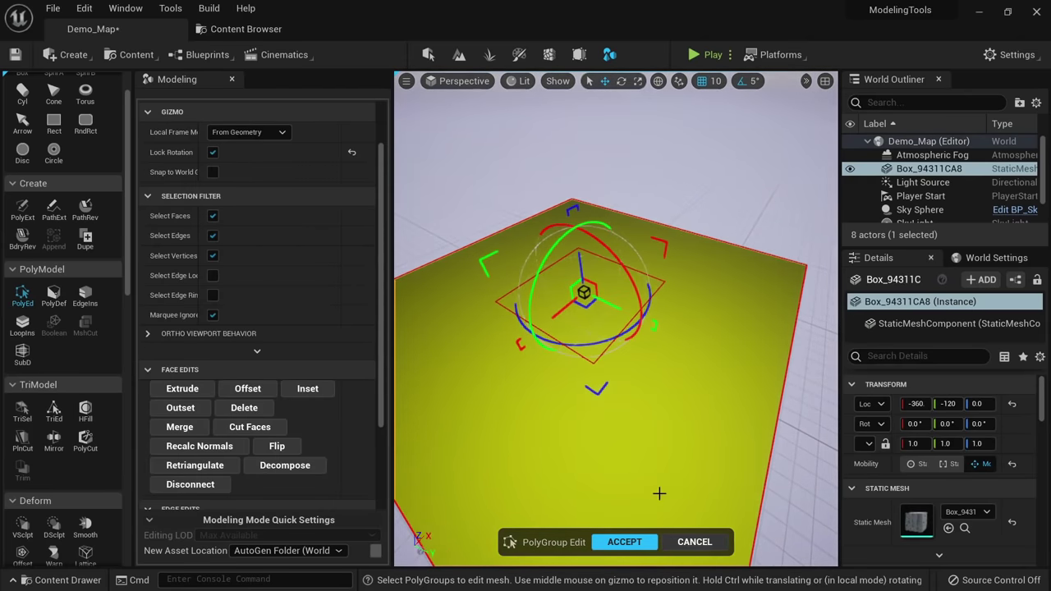
key("ctrl+z")
left_click(695, 541)
Select the central square of the top face in Select Triangles and flip its normals.
left_click(22, 411)
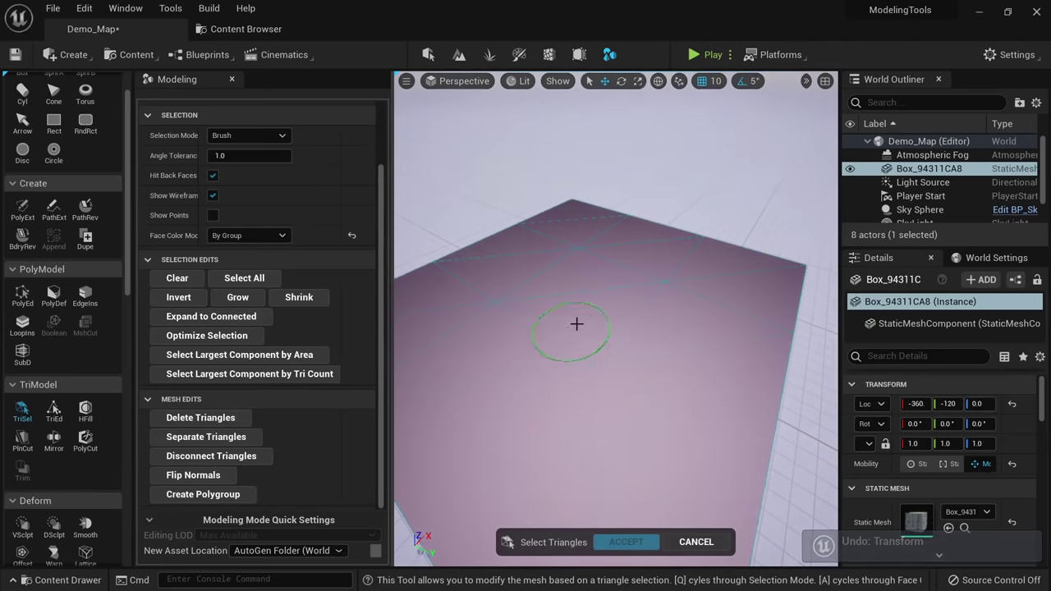
left_click(575, 320)
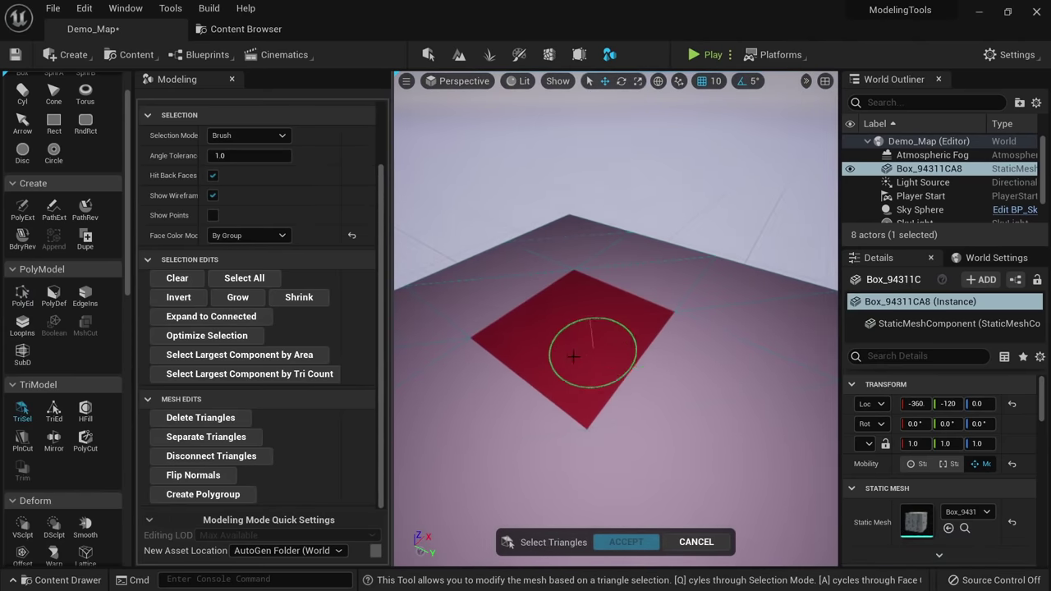
scroll(595, 359, "down", 5)
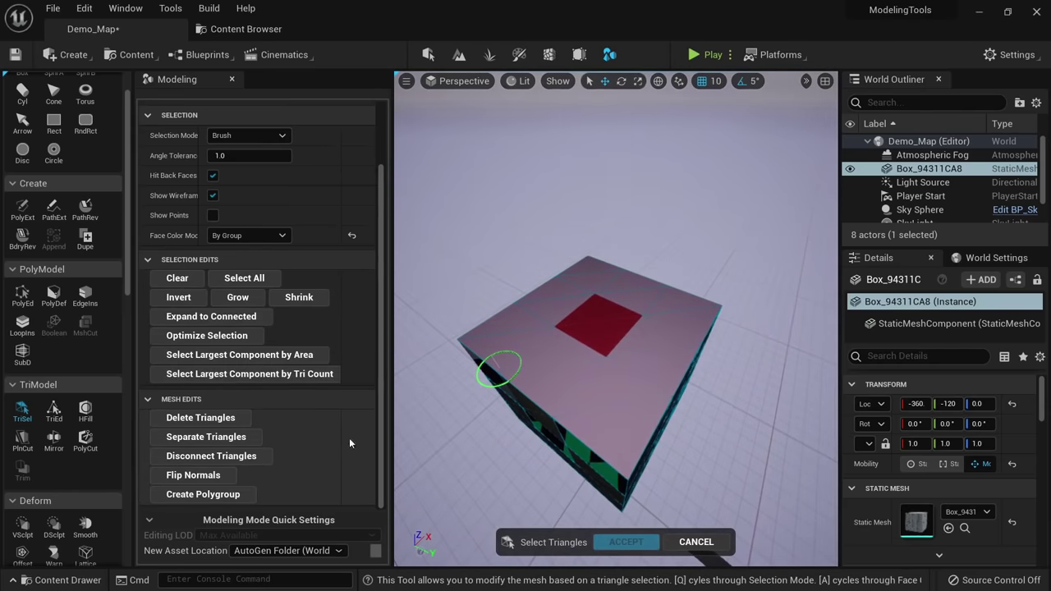
right_click_drag(614, 422, 594, 422)
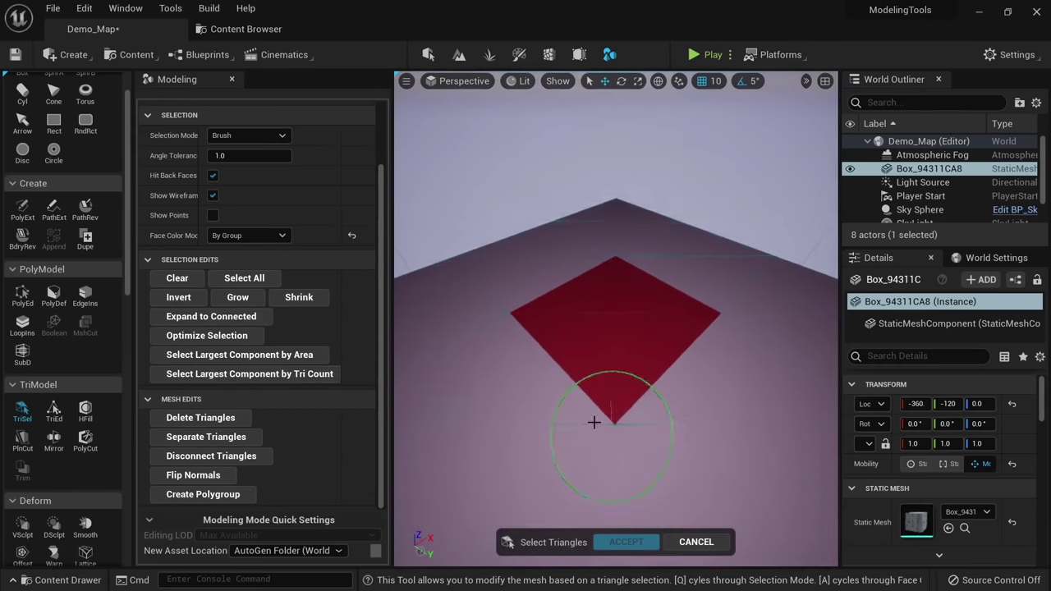
left_click(219, 476)
Add central and lower triangles of an intact side face to the selection and run Flip Normals.
mouse_move(641, 359)
right_mouse_down()
mouse_move(612, 340)
mouse_move(589, 287)
mouse_move(636, 345)
right_mouse_up()
left_click(633, 310)
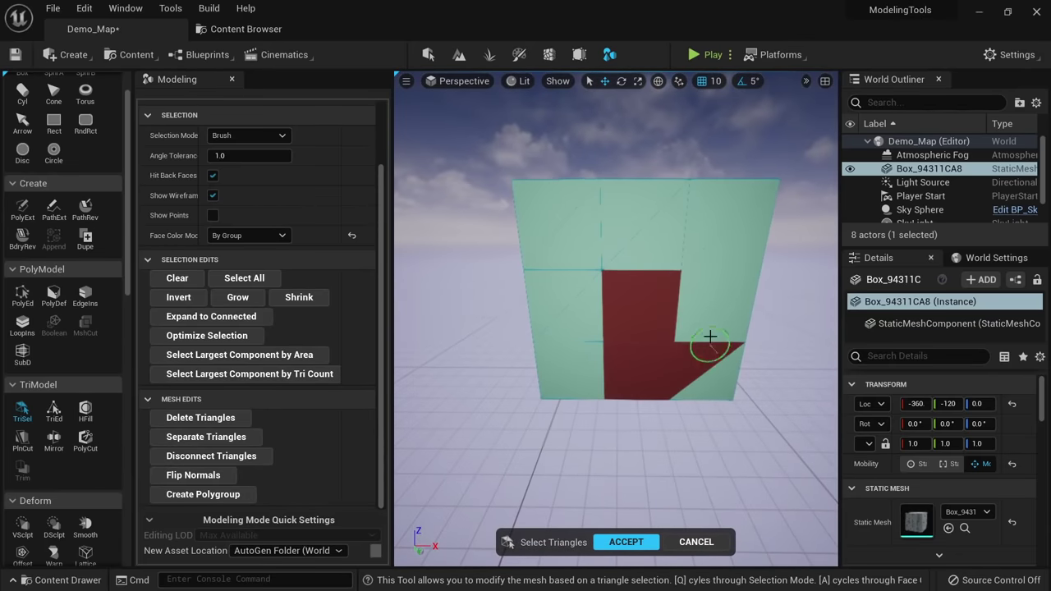
left_click(193, 475)
Flip the normals of the top face's central square back, create a polygroup from the square, and accept.
left_click_drag(540, 415, 597, 380, "alt")
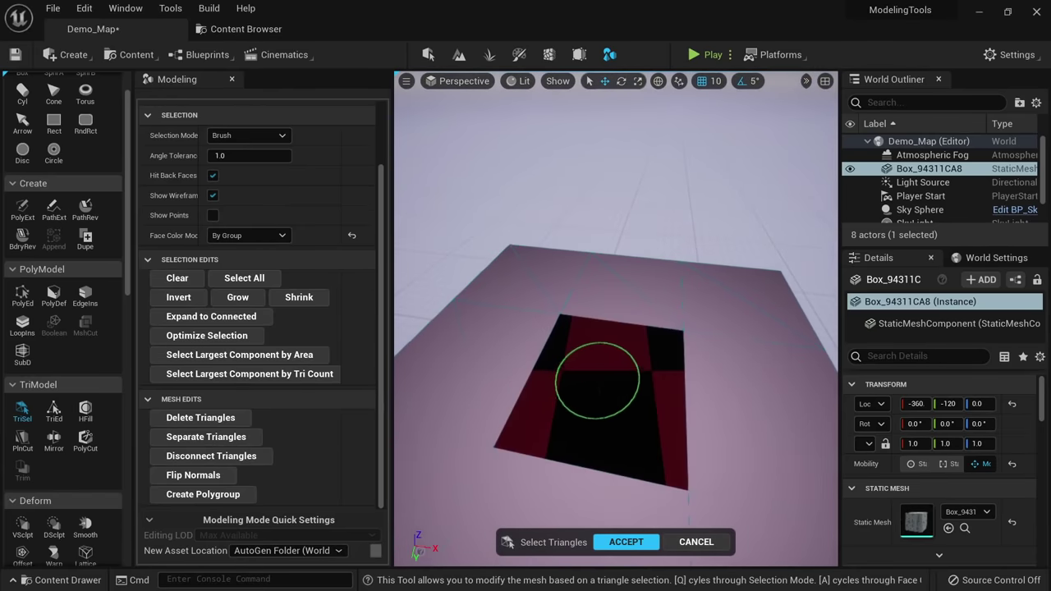
left_click(196, 475)
mouse_move(575, 422)
left_mouse_down()
mouse_move(598, 382)
mouse_move(628, 392)
left_mouse_up()
left_click(201, 495)
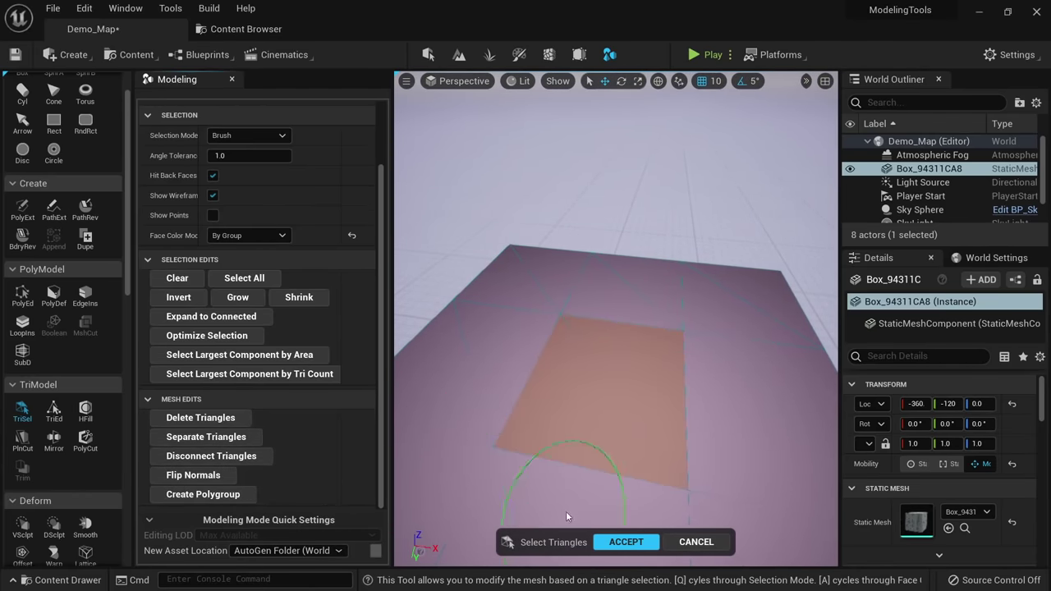
left_click(625, 541)
Raise the top face's central square polygroup well above the box in PolyGroup Edit and accept.
left_click(23, 294)
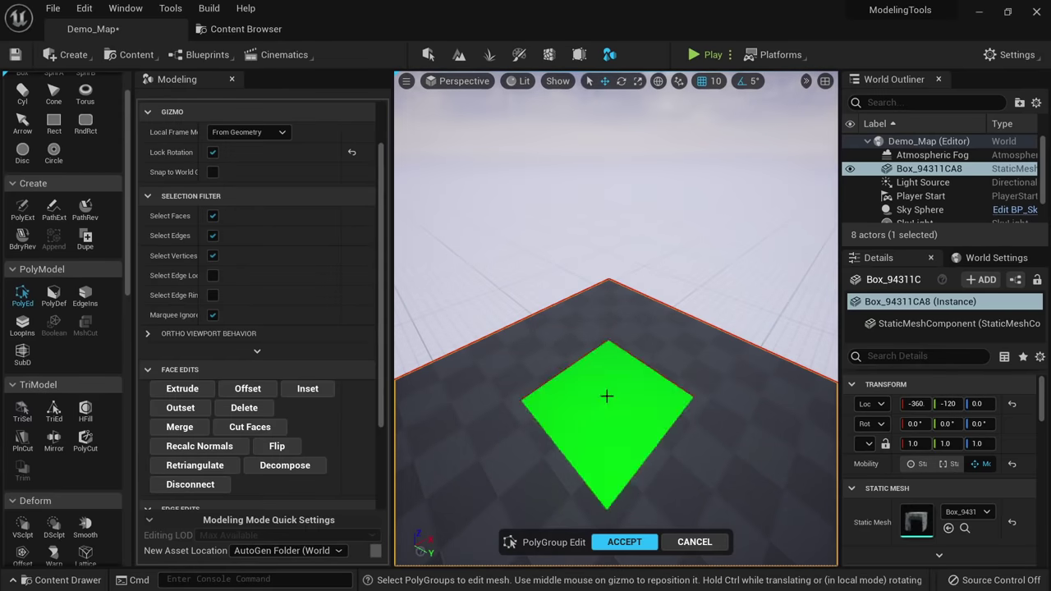
left_click(605, 394)
scroll(610, 294, "down", 5)
left_click_drag(610, 294, 599, 215)
right_click_drag(631, 345, 566, 392)
left_click(614, 541)
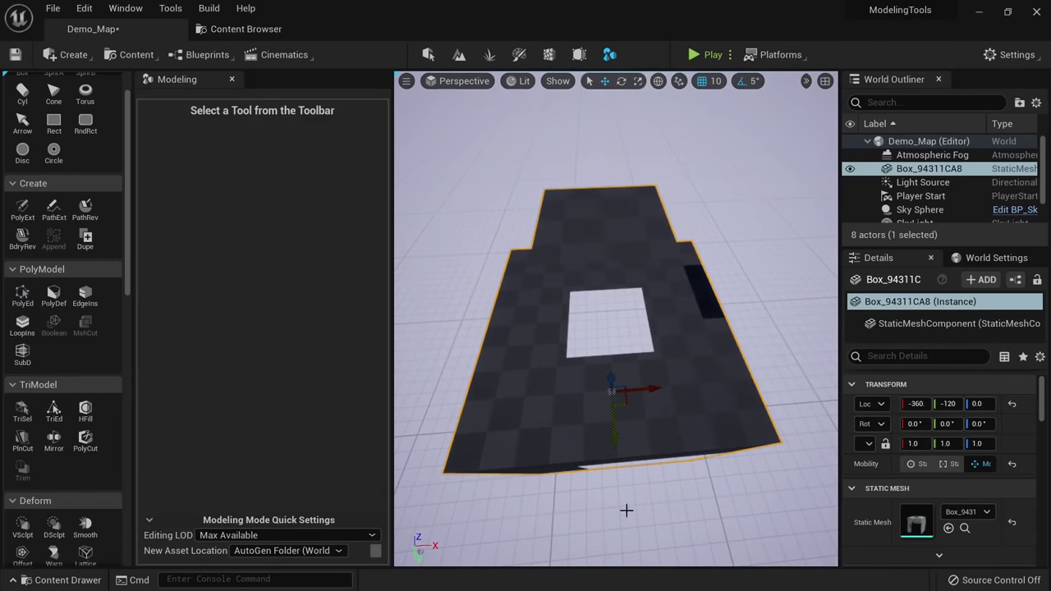
Inspect the box in Select Triangles, switch the face color mode to By Material ID, and leave the tool.
left_click(573, 371)
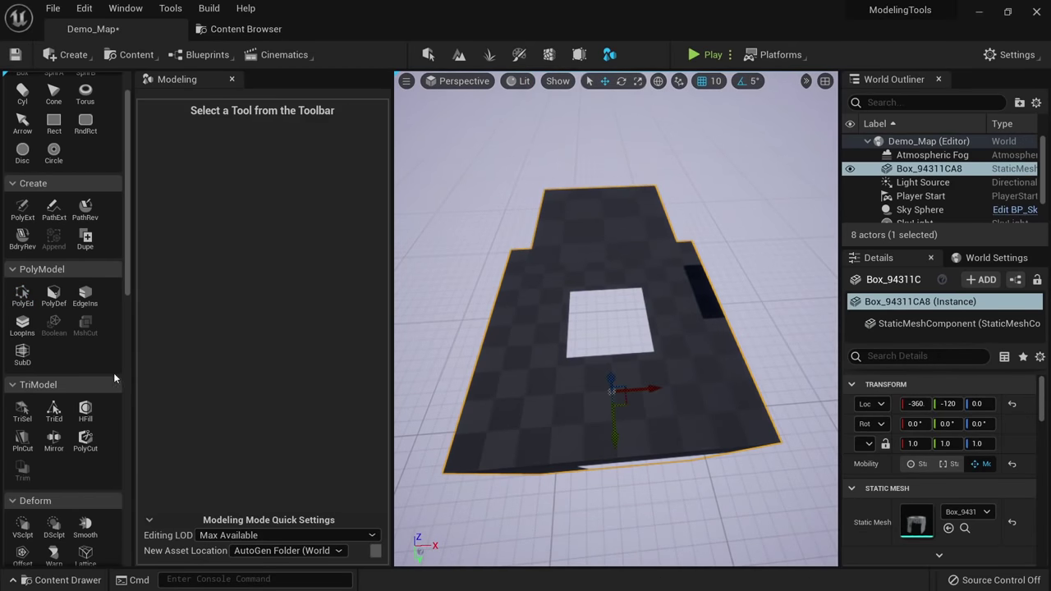
left_click(33, 413)
right_click_drag(619, 459, 442, 427)
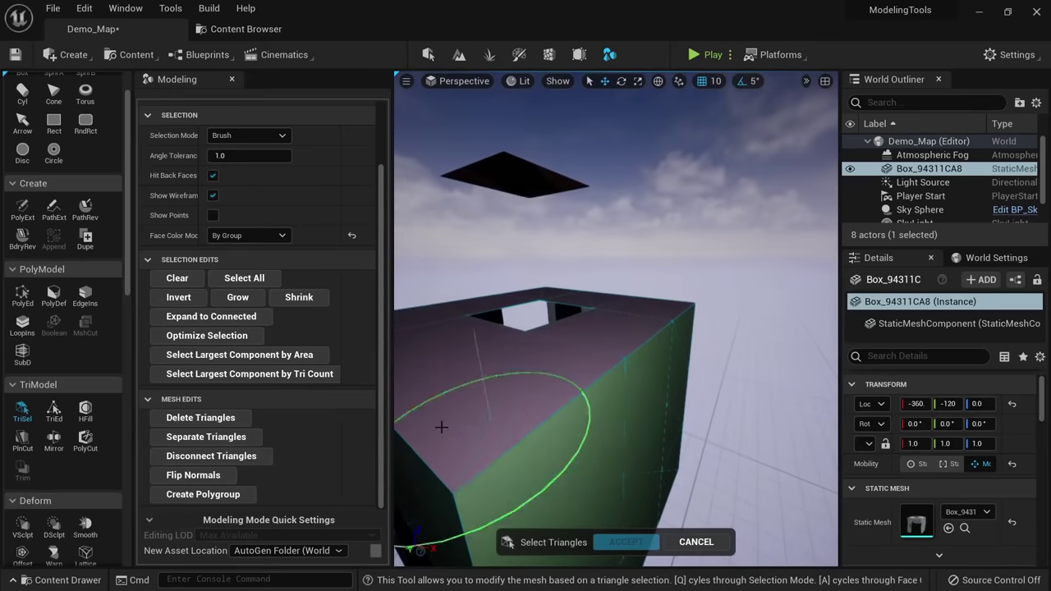
left_click_drag(664, 409, 646, 395, "alt")
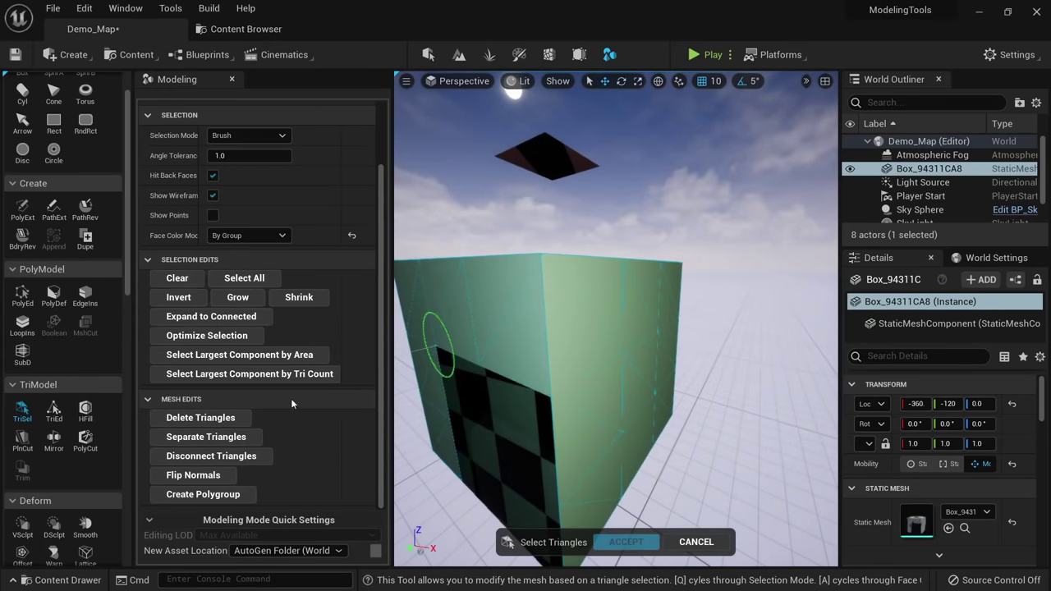
scroll(481, 304, "up", 5)
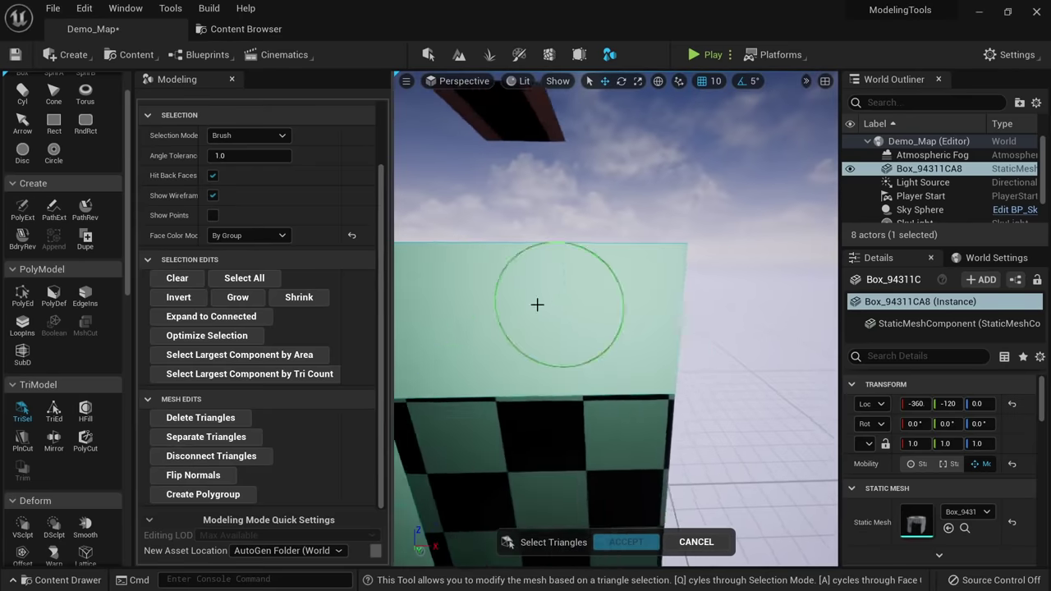
key("a")
right_click_drag(603, 276, 624, 366)
right_click_drag(536, 358, 551, 274)
key("a")
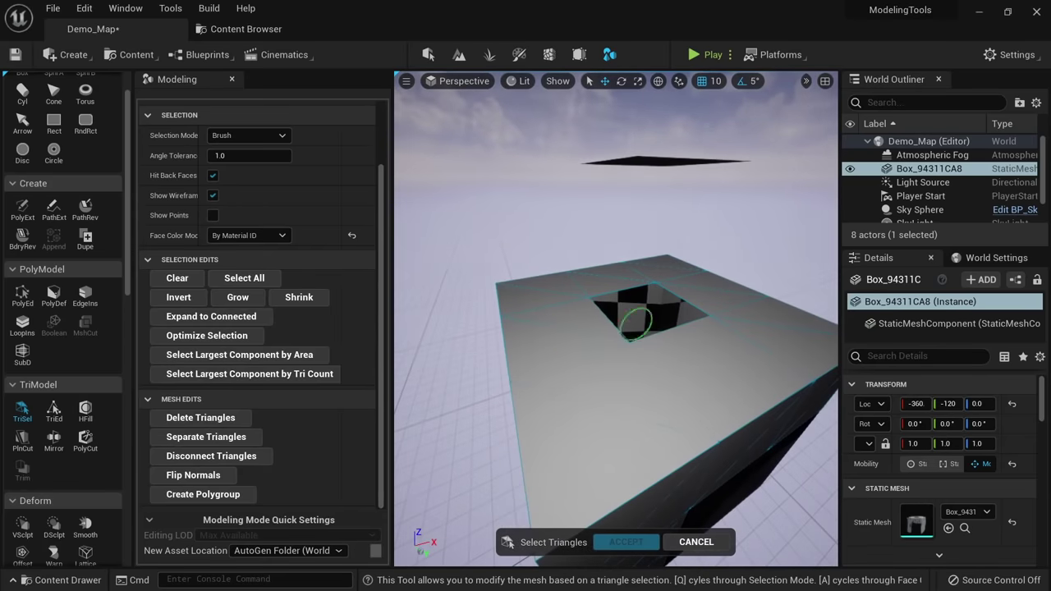
left_click(690, 542)
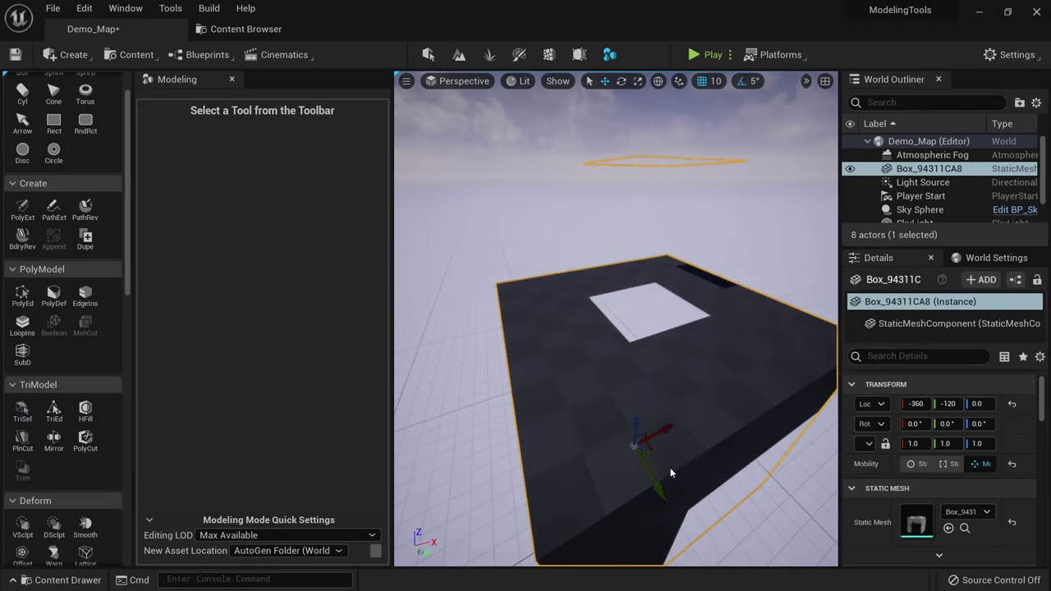
Compare how the box's faces are displayed in Select Triangles and PolyGroup Edit, examining it from several sides.
left_click(563, 383)
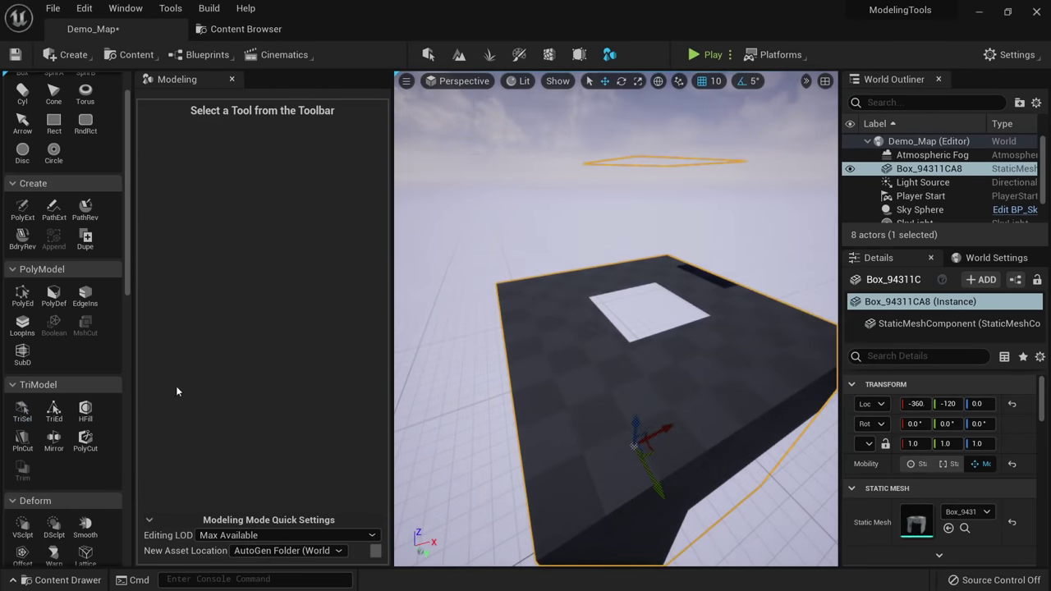
left_click(18, 412)
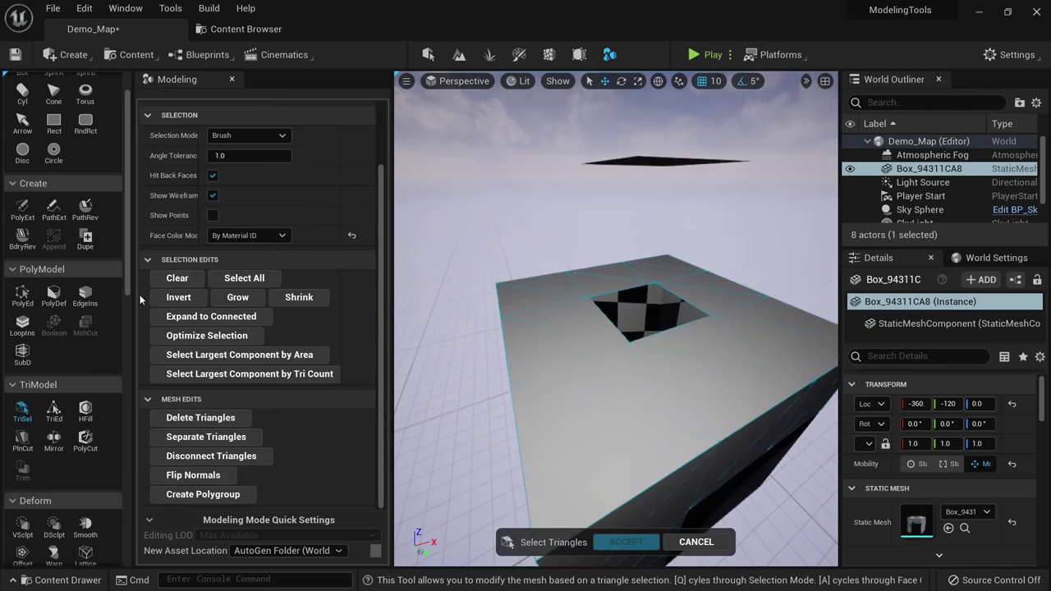
left_click(31, 302)
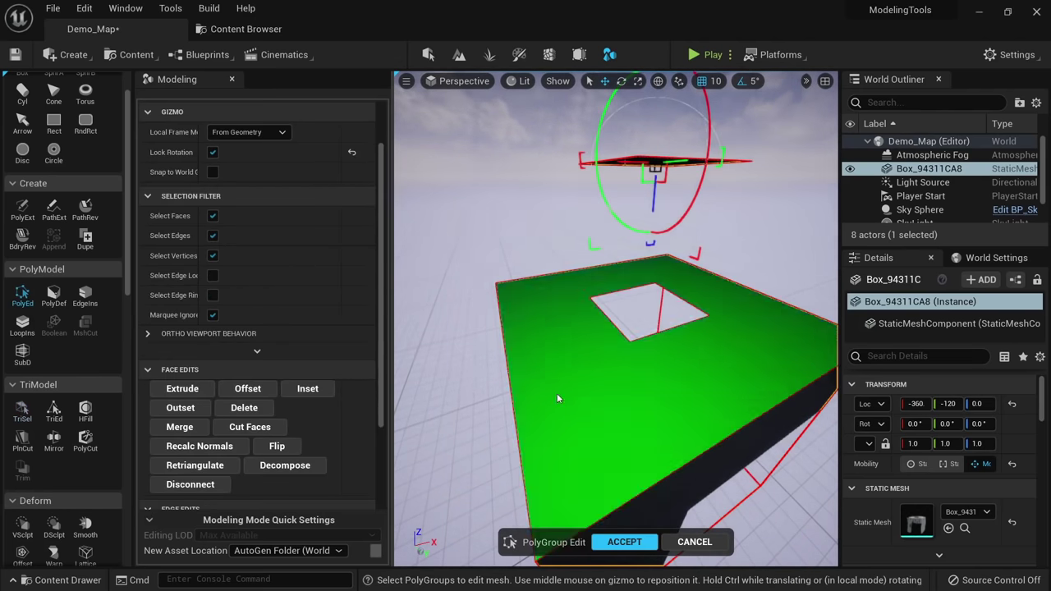
right_click_drag(558, 398, 571, 360)
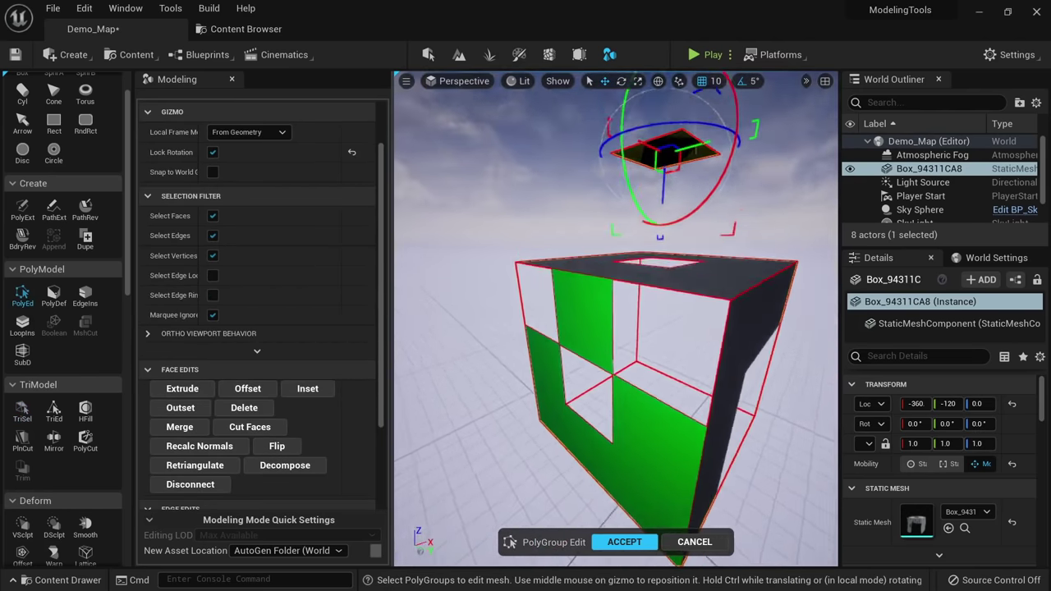
mouse_move(657, 353)
right_mouse_down()
mouse_move(632, 361)
mouse_move(616, 348)
mouse_move(641, 339)
right_mouse_up()
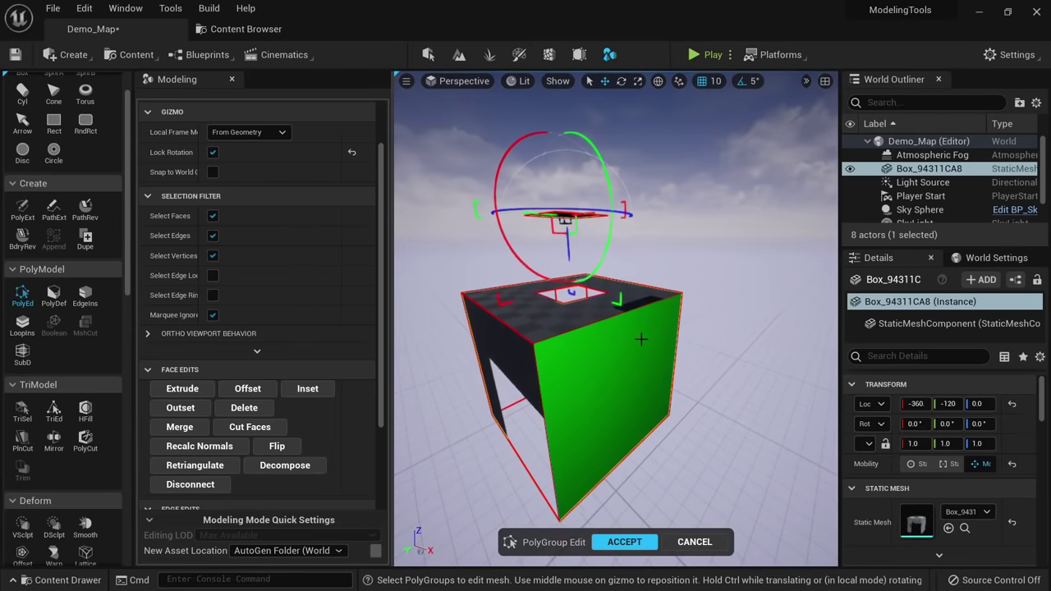
left_click(34, 412)
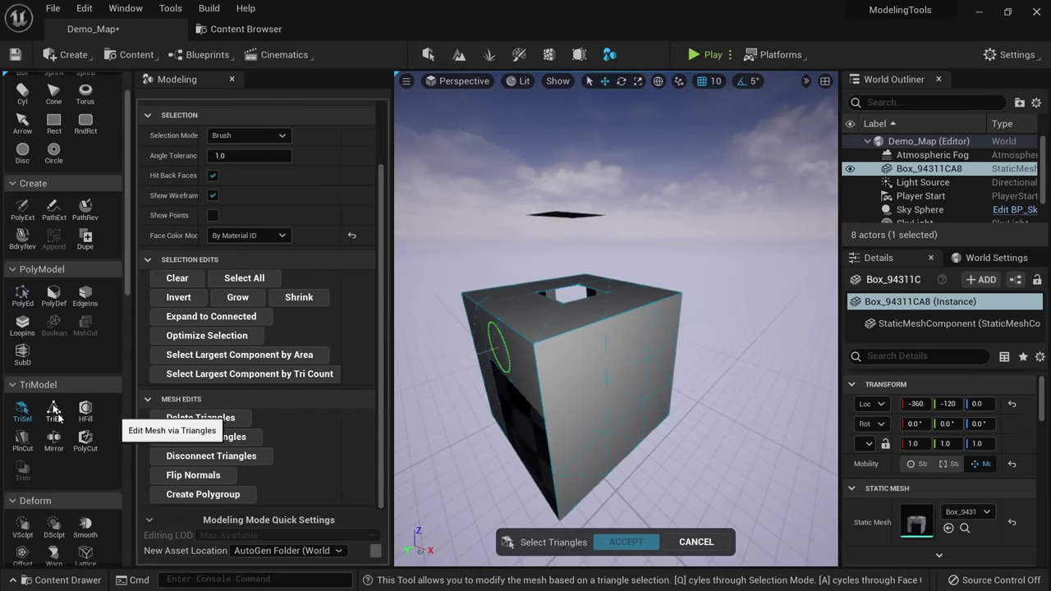
right_click_drag(714, 349, 410, 390)
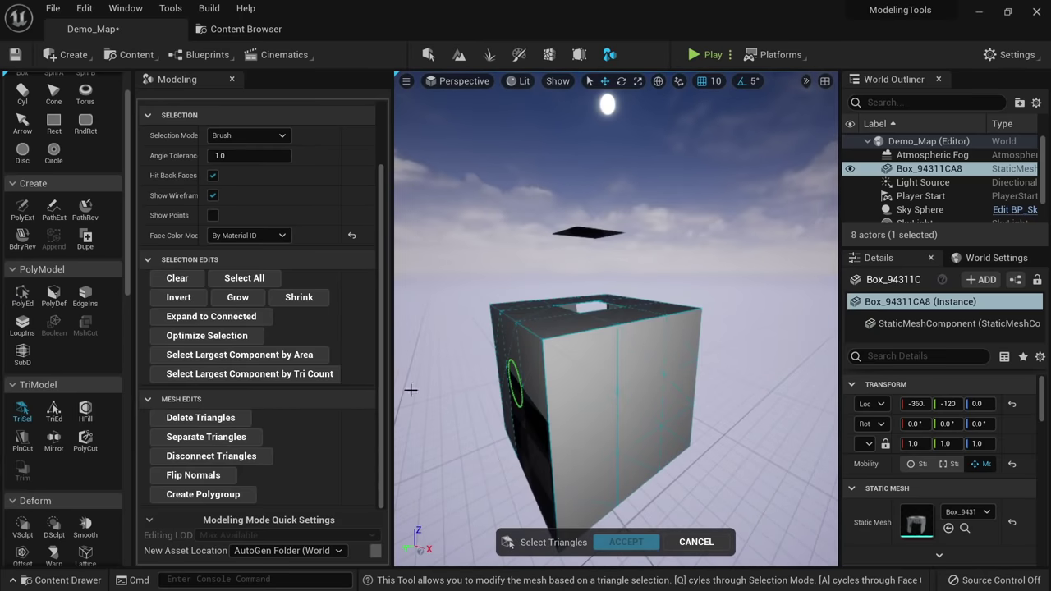
Select neighbouring triangles at the upper corner of the box's side face with Triangle Edit and move them slightly outward.
left_click(53, 419)
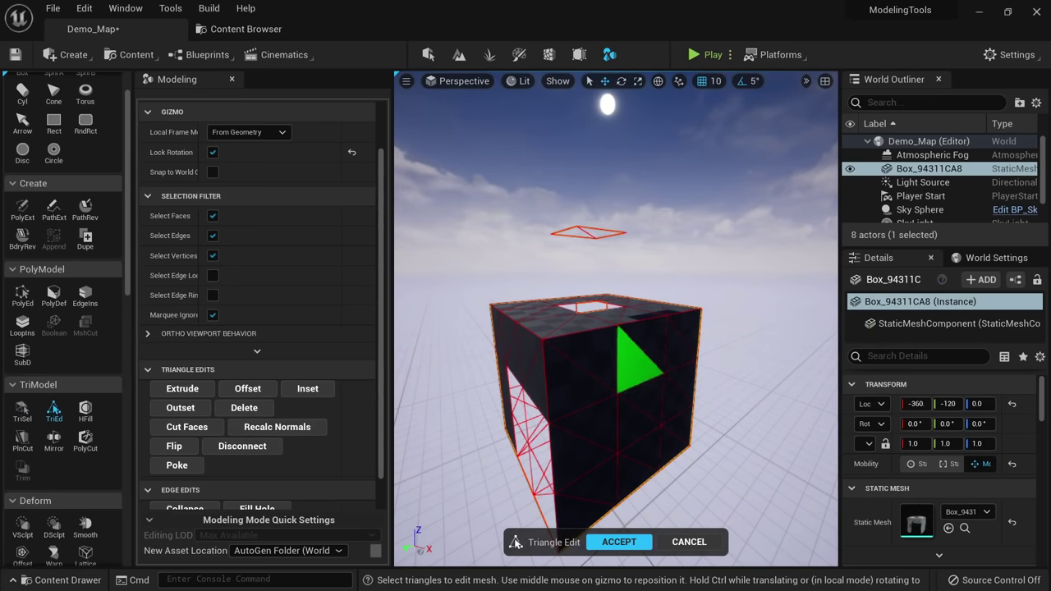
right_click_drag(613, 330, 573, 310)
left_click(596, 326)
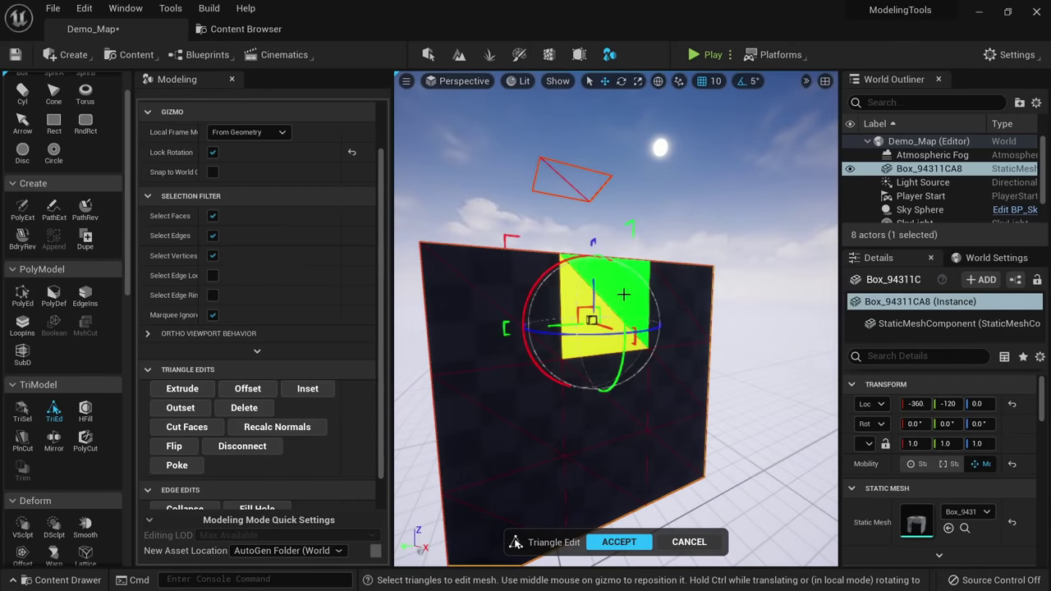
right_click_drag(578, 416, 545, 418)
left_click(593, 392)
left_click(598, 326)
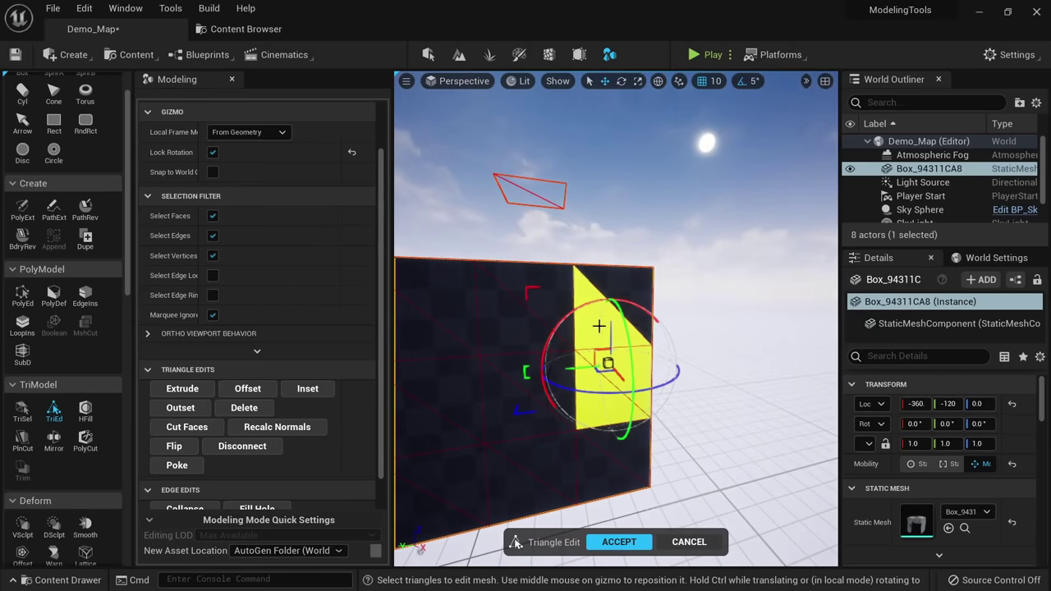
left_click(534, 379, "shift")
right_click_drag(524, 371, 574, 400)
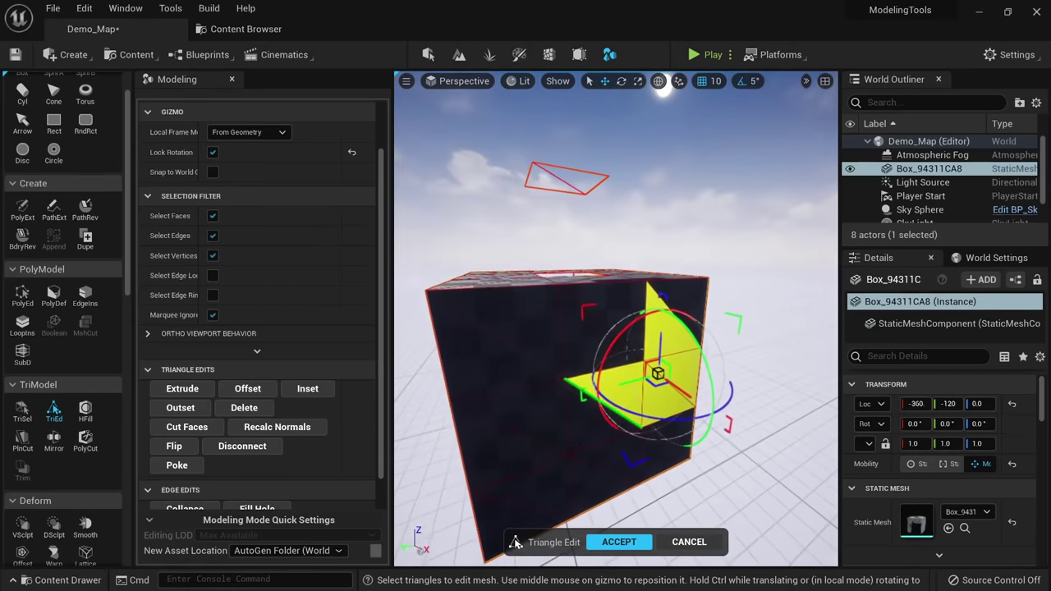
right_click_drag(655, 356, 651, 350)
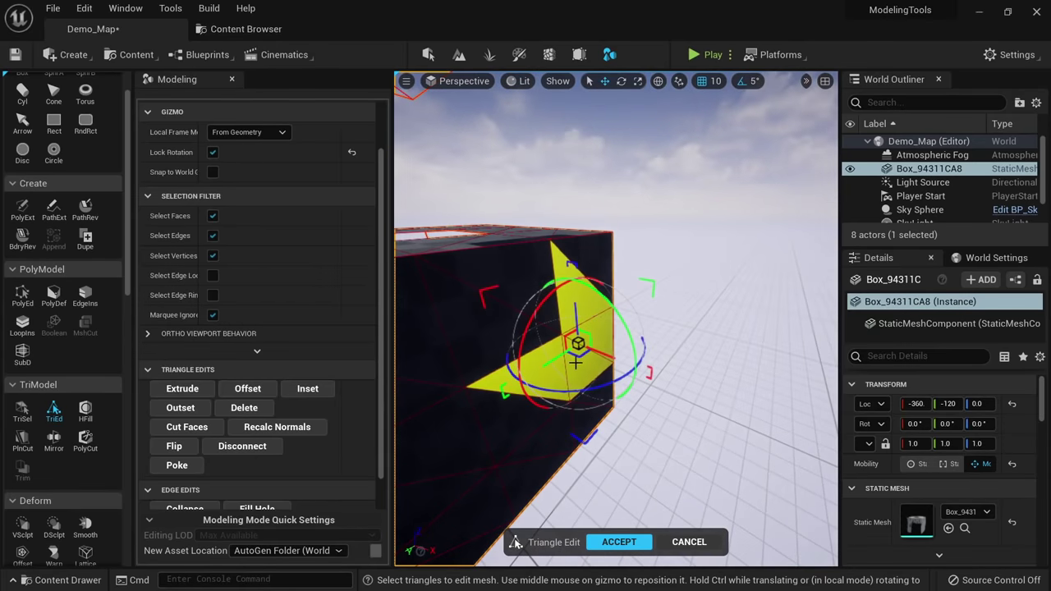
mouse_move(602, 353)
left_mouse_down()
mouse_move(583, 347)
mouse_move(610, 357)
left_mouse_up()
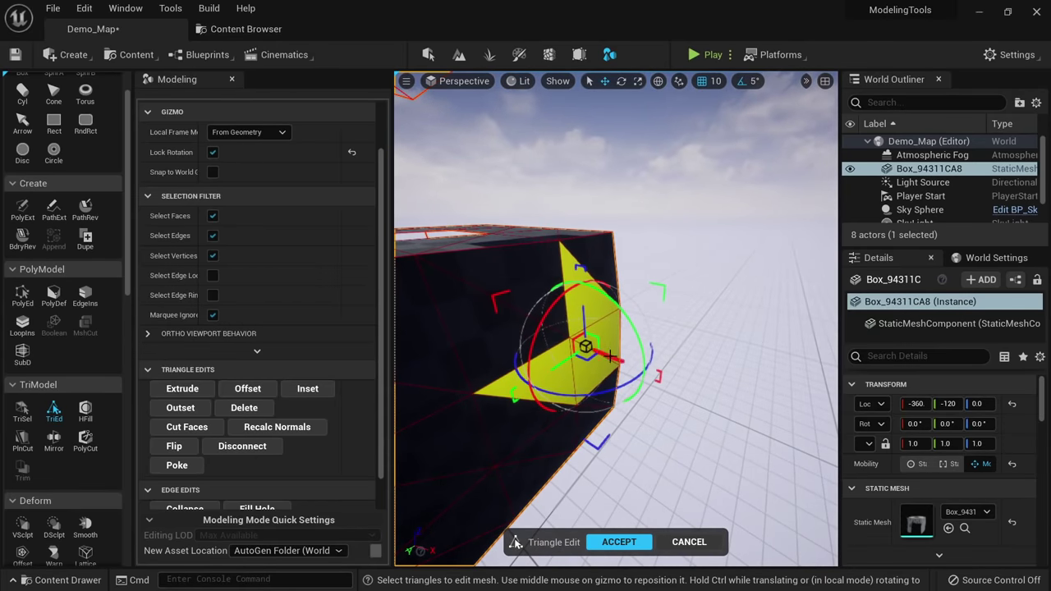
Extrude the selected triangles outward from the box's side face.
left_click(184, 389)
left_click(685, 358)
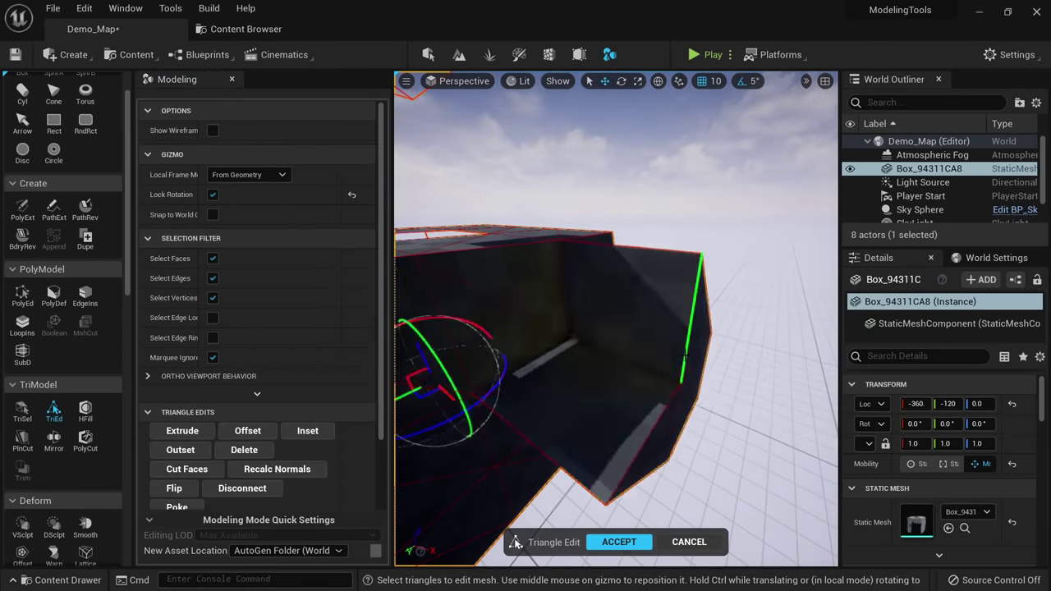
right_click_drag(640, 335, 604, 325)
Try to inset the extruded part of the box and undo the last transform.
left_click(305, 431)
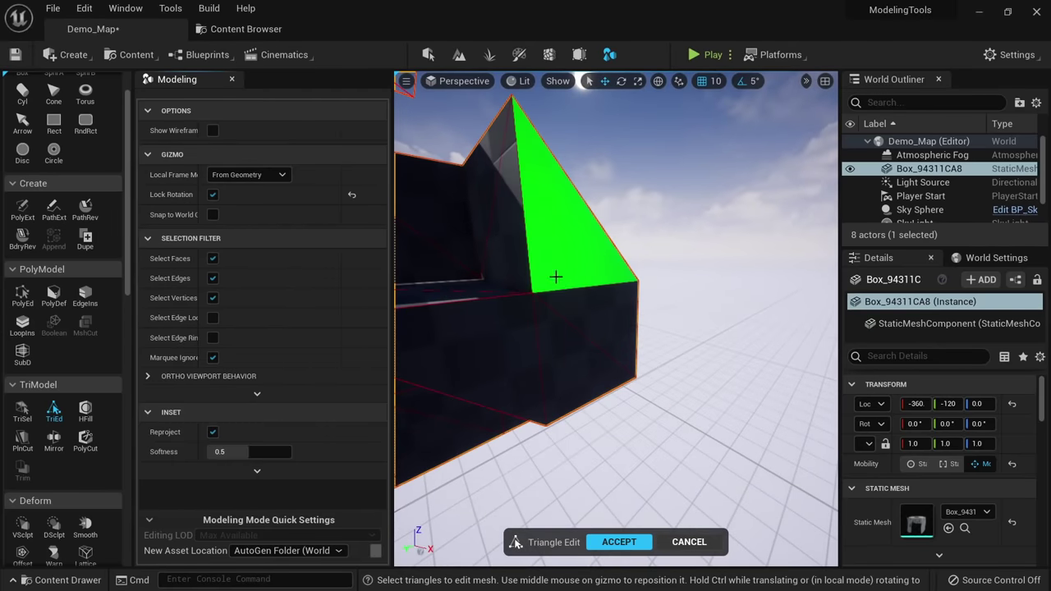
left_click(576, 273)
left_click_drag(565, 304, 617, 398, "alt")
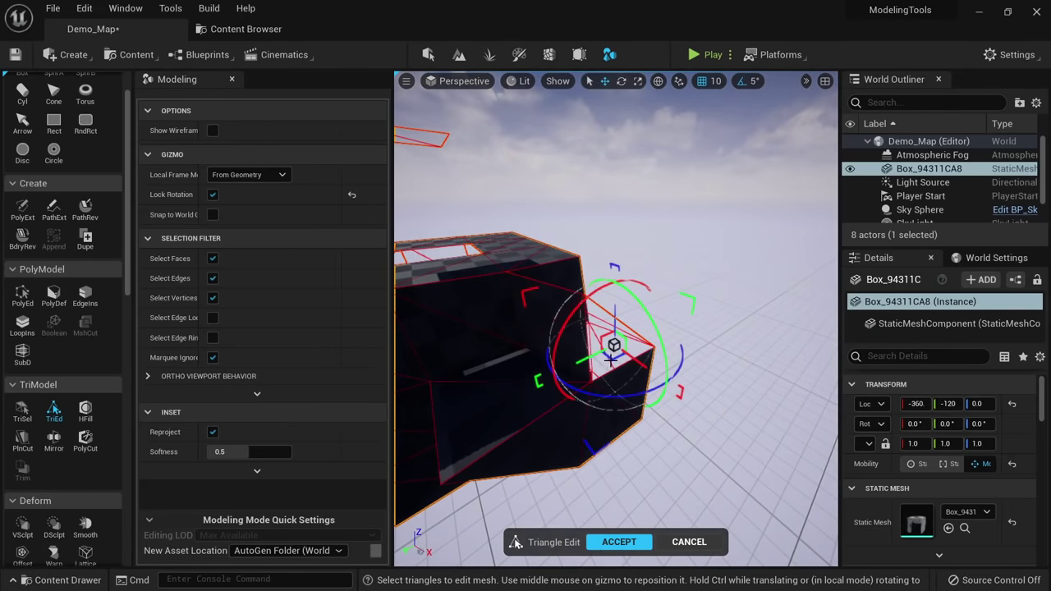
key("ctrl+z")
Inspect the extruded box from several angles and cancel the Triangle Edit changes.
left_click_drag(611, 359, 580, 427, "alt")
left_click(580, 427)
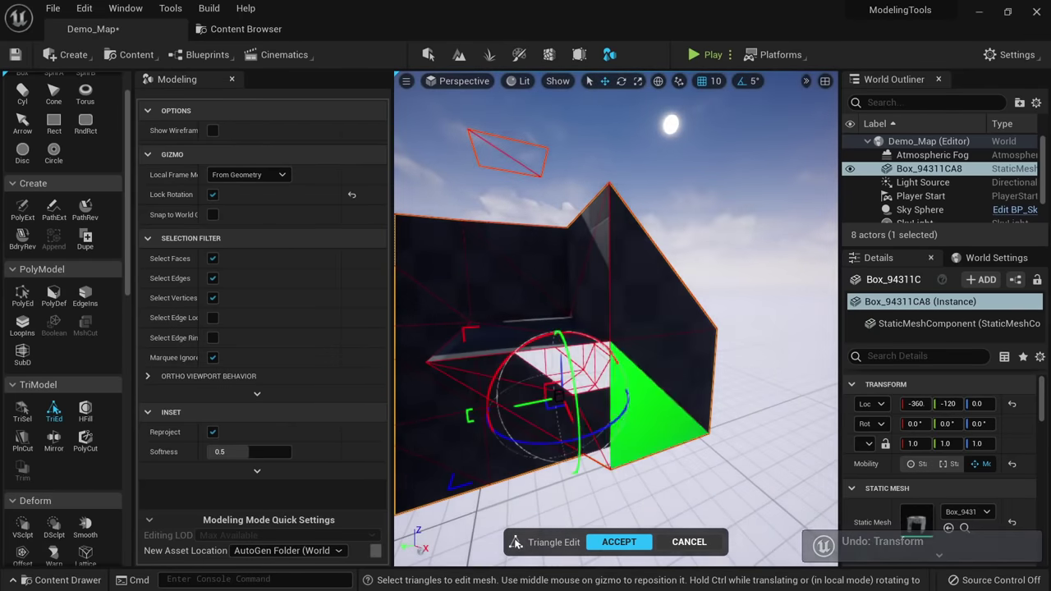
middle_click_drag(579, 427, 640, 476, "alt")
left_click_drag(526, 378, 521, 453, "alt")
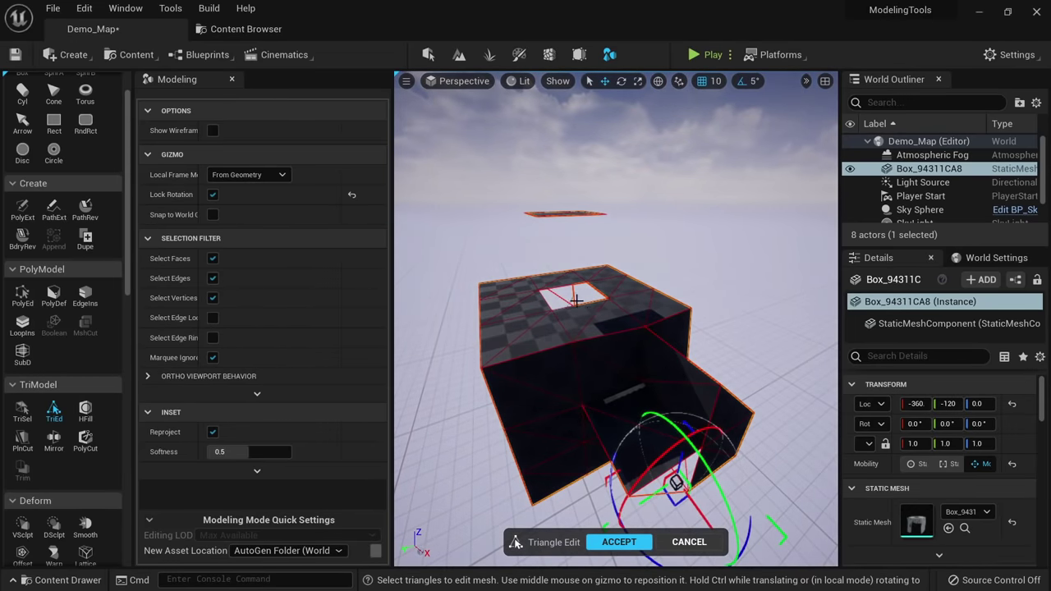
left_click_drag(576, 300, 724, 319, "alt")
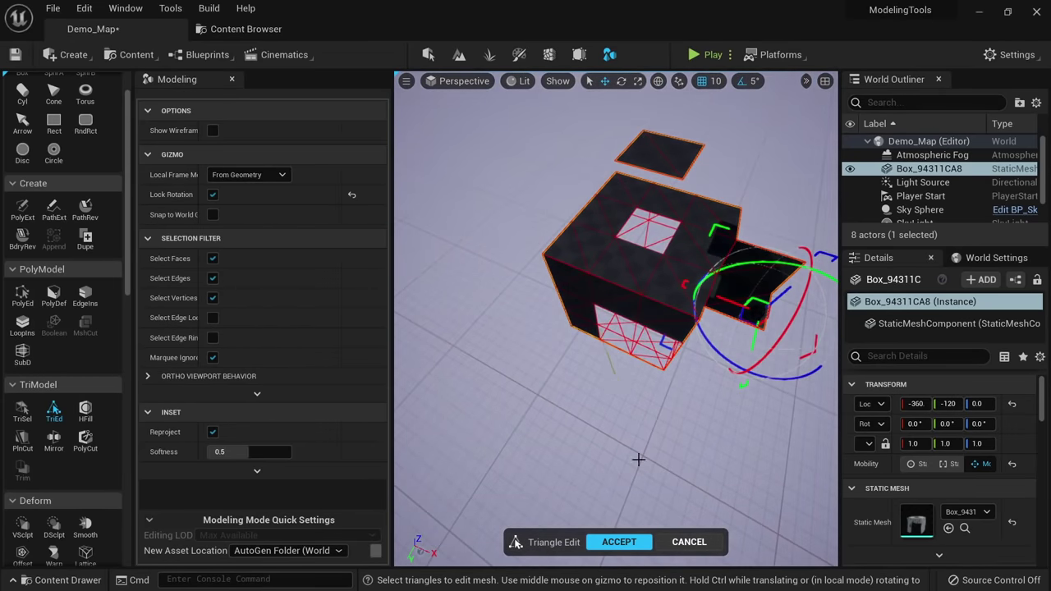
left_click(677, 545)
Start Triangle Edit on the box again and select a triangle on the top face beside the square hole.
left_click_drag(632, 459, 525, 415, "alt")
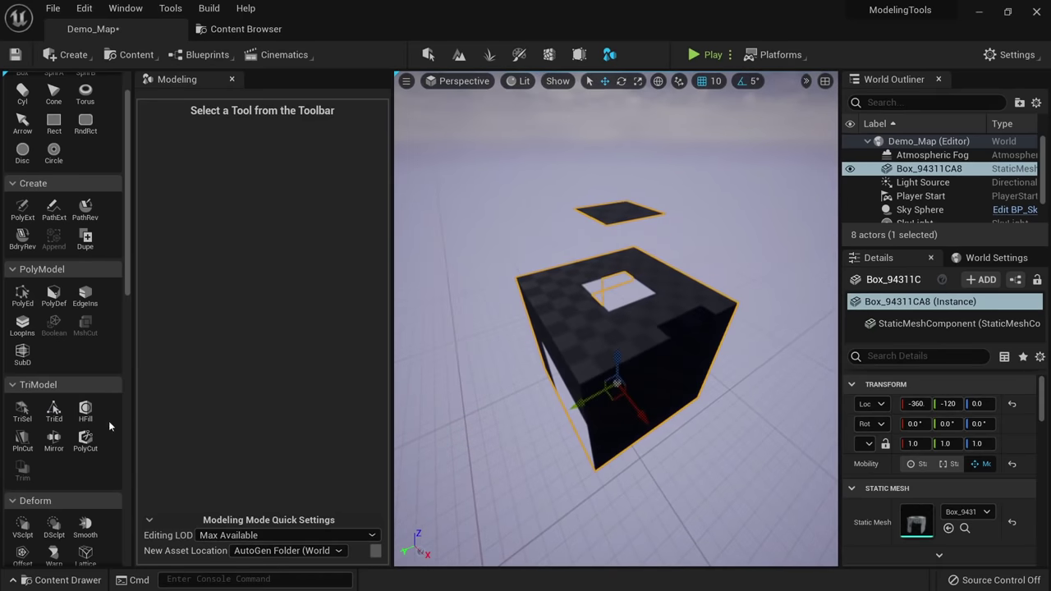
left_click(63, 413)
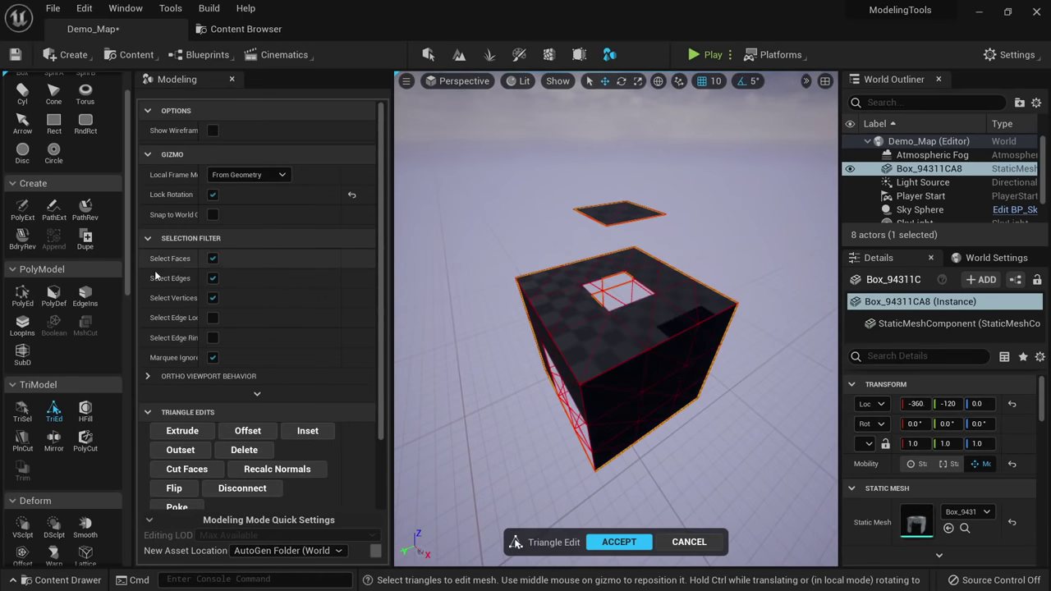
key("w")
right_click_drag(571, 354, 546, 365)
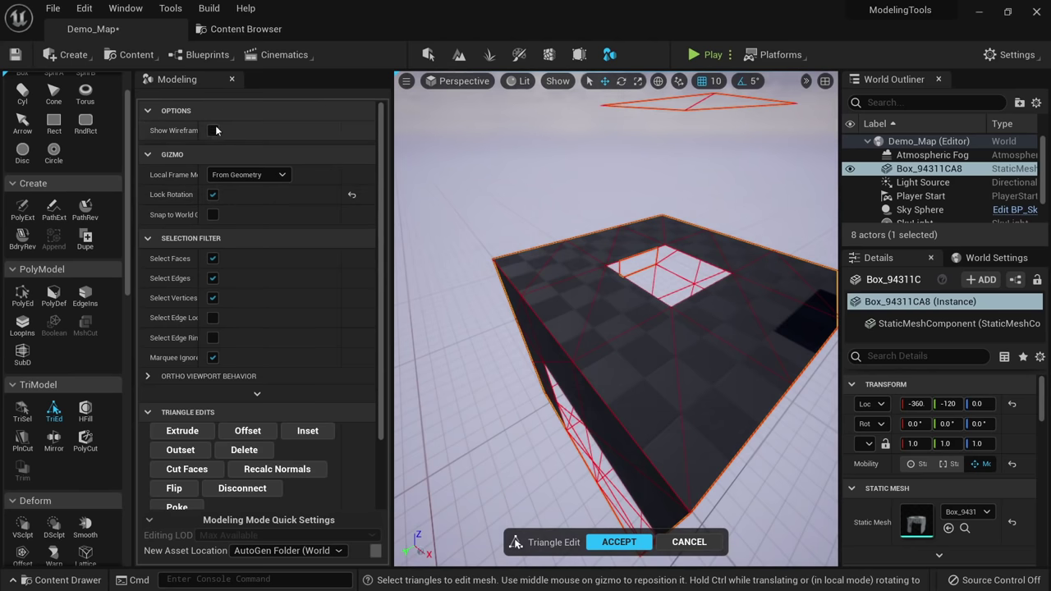
left_click(581, 291)
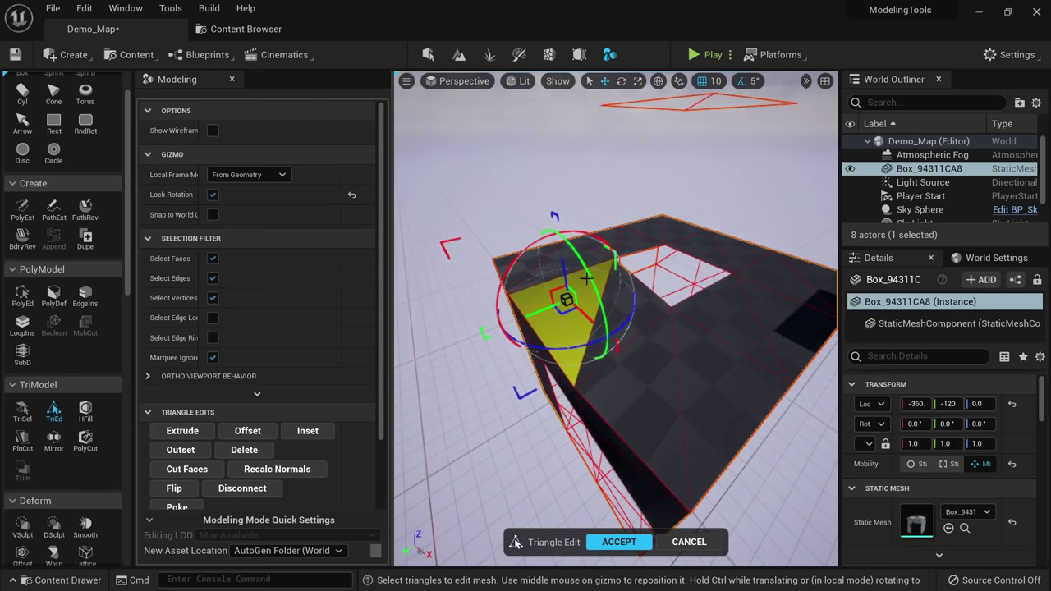
scroll(267, 445, "down", 3)
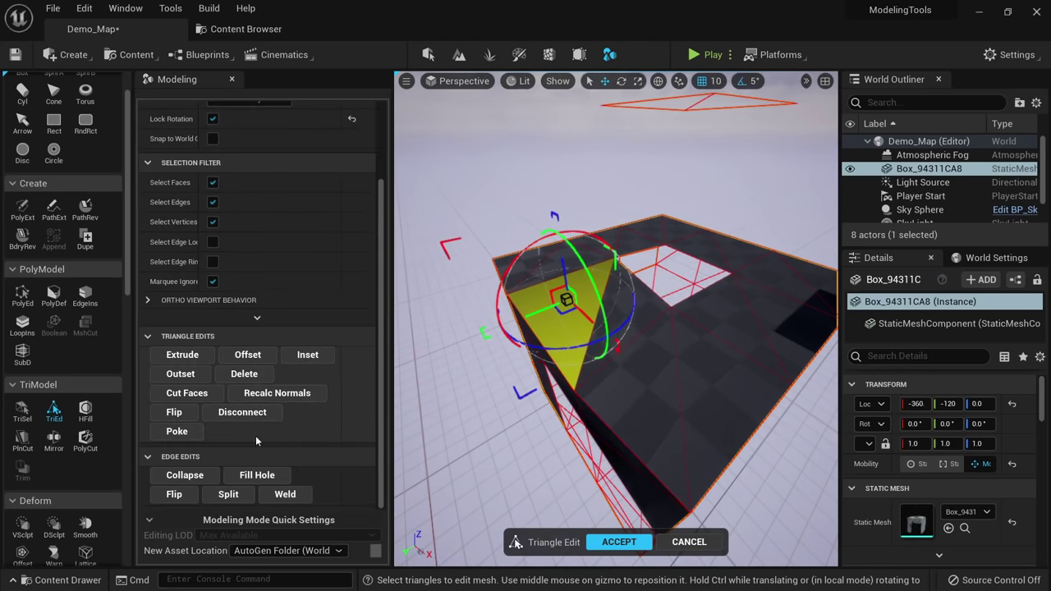
Fill the square hole in the top face from one of its boundary edges with Fill Hole and accept the edit.
right_click_drag(655, 394, 655, 373)
key("w")
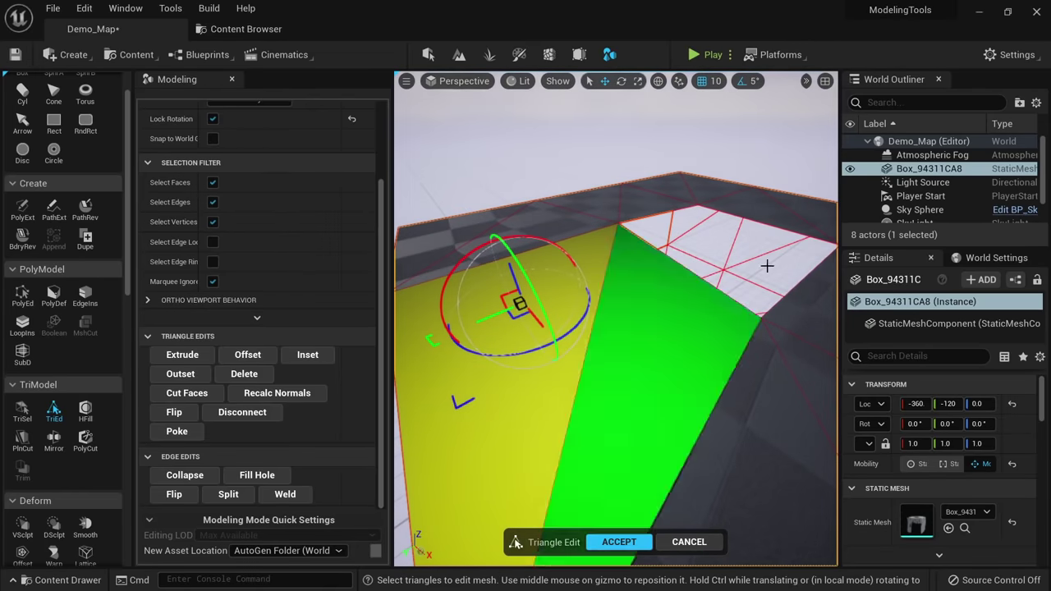
key("s")
right_click_drag(645, 395, 628, 460)
key("w")
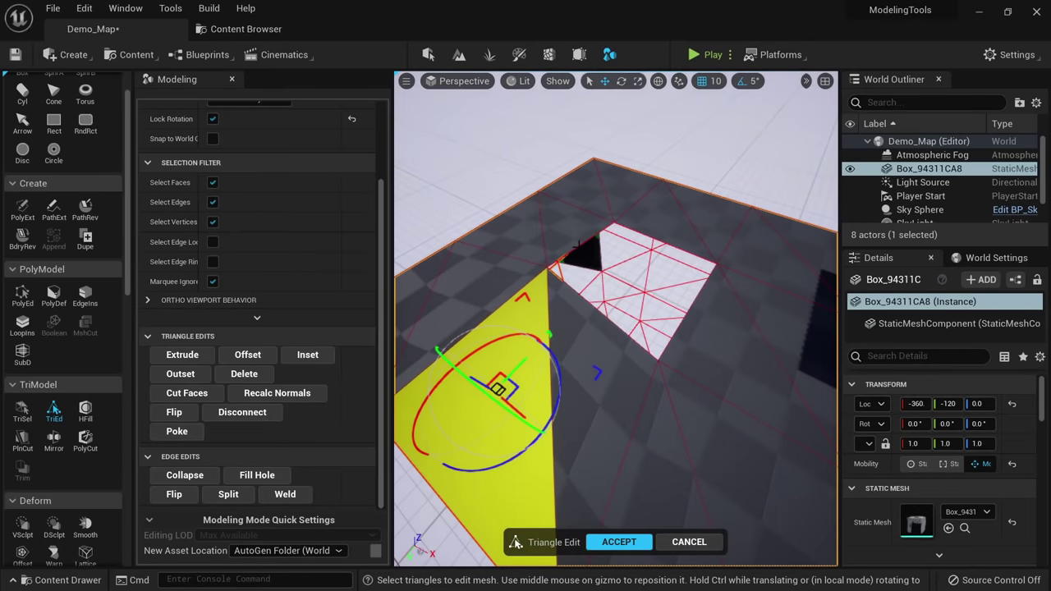
left_click(578, 247)
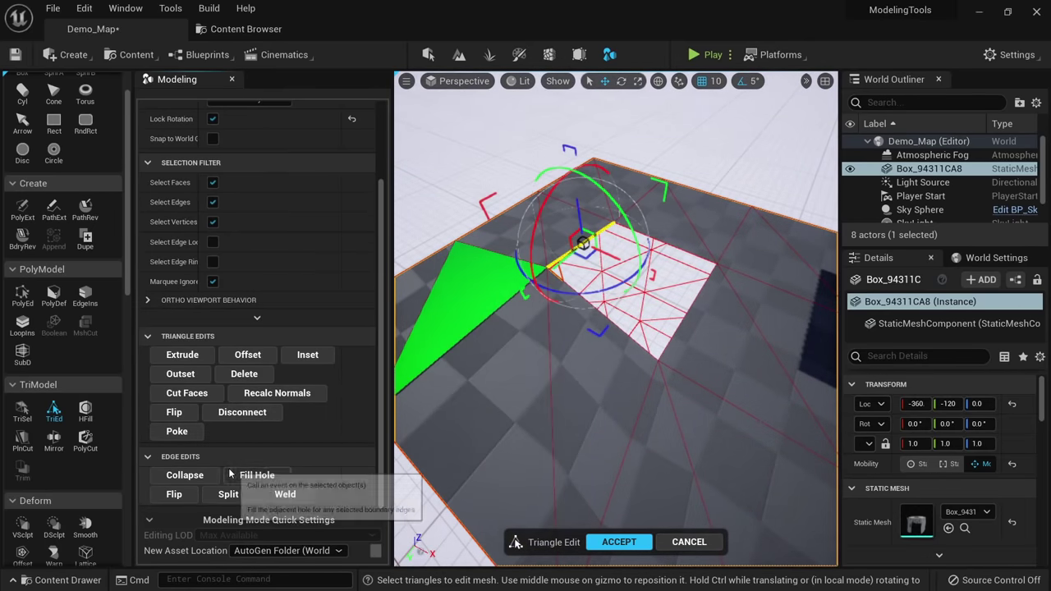
left_click(232, 475)
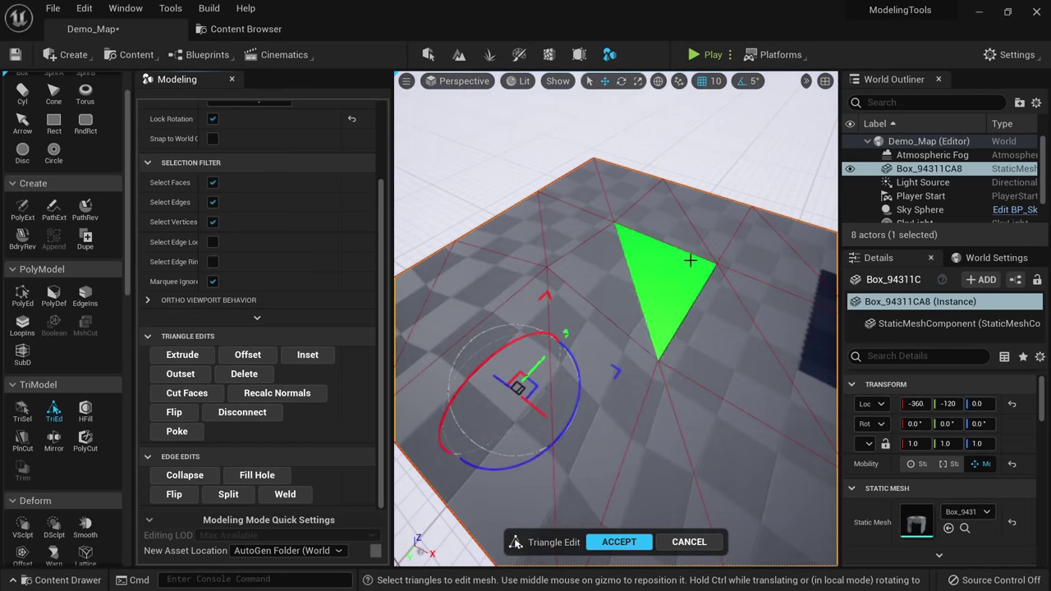
left_click_drag(633, 271, 567, 275, "alt")
mouse_move(638, 279)
right_mouse_down()
mouse_move(587, 271)
mouse_move(638, 279)
right_mouse_up()
left_click(618, 542)
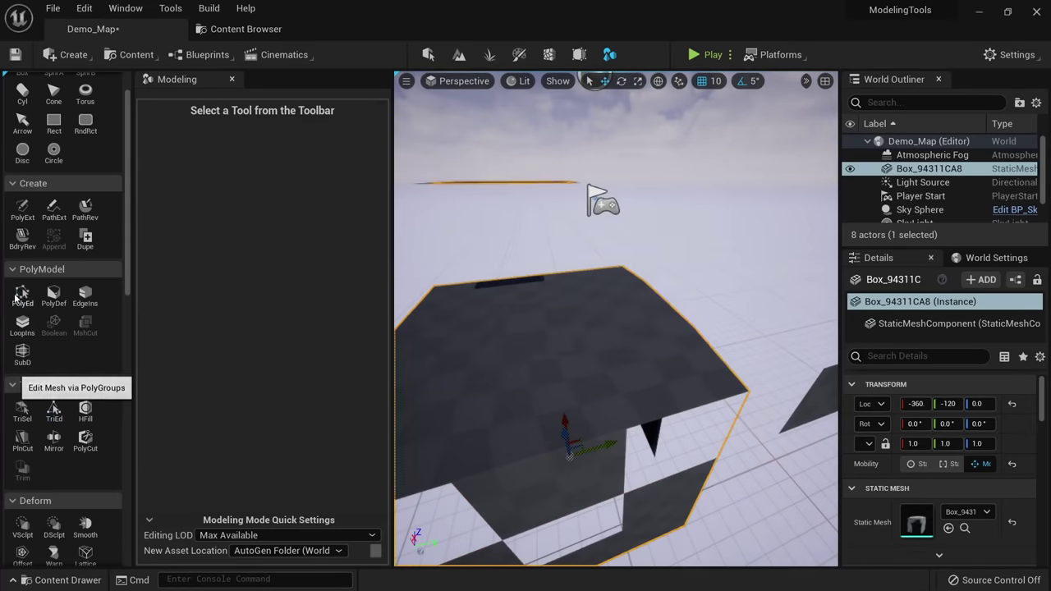
Lower the PolyGroup surrounding the filled hole slightly with PolyGroup Edit and accept the change.
left_click(23, 294)
left_click(636, 343)
right_click_drag(636, 342, 610, 327)
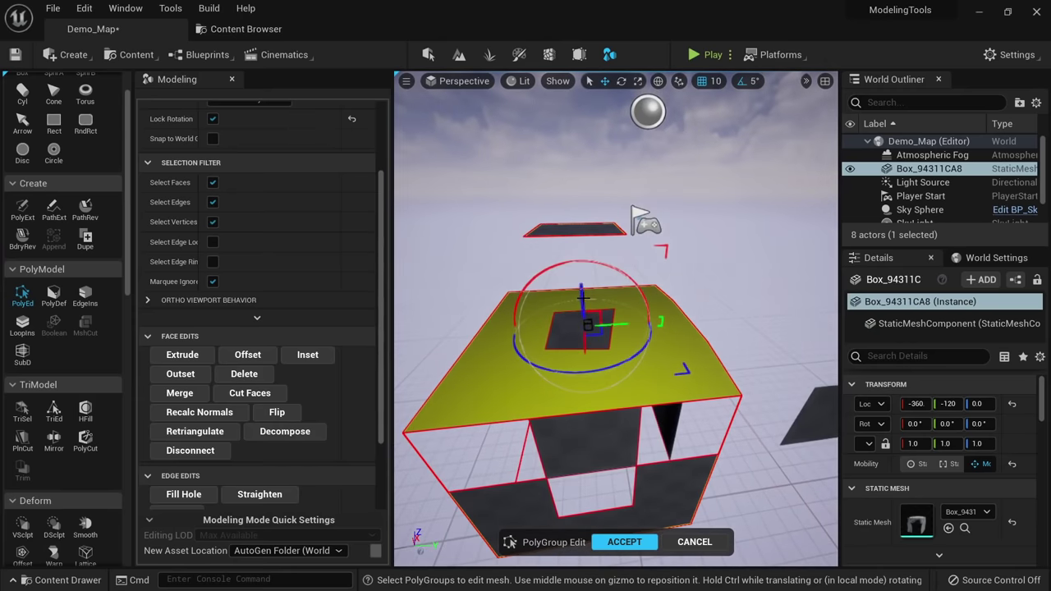
left_click_drag(581, 277, 570, 302)
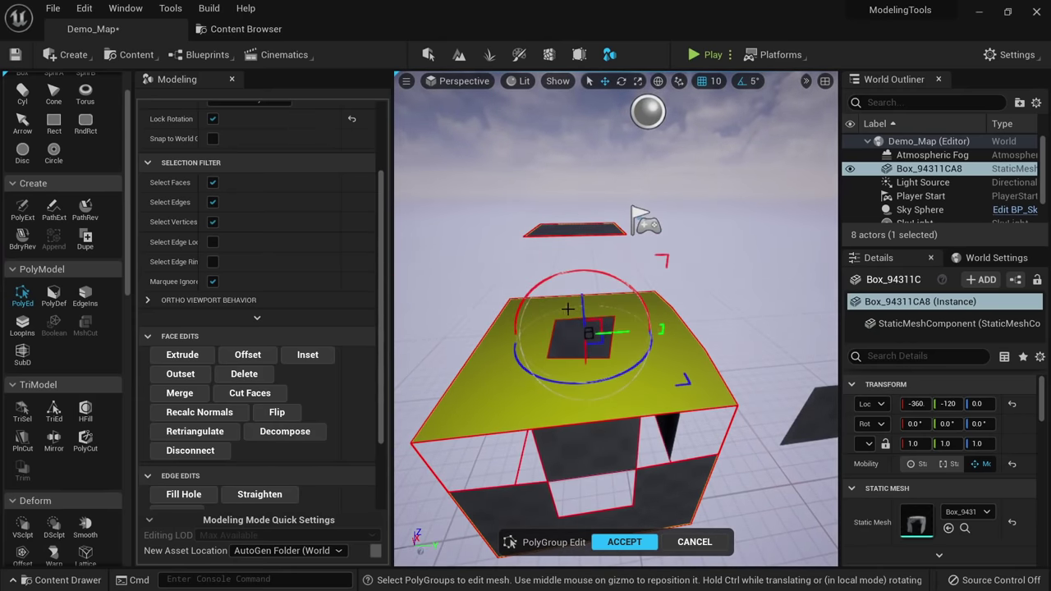
left_click(623, 541)
Select the filled patch and adjoining triangles out to the corner of the top face in Triangle Edit and raise them.
left_click(51, 407)
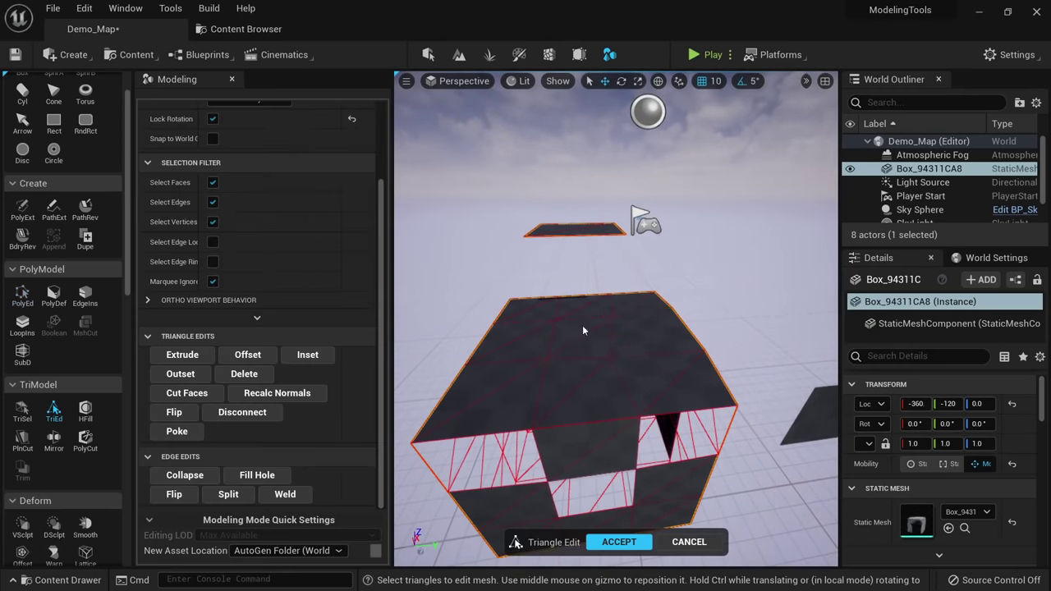
left_click(572, 337, "shift")
left_click(653, 337, "shift")
left_click(634, 328, "shift")
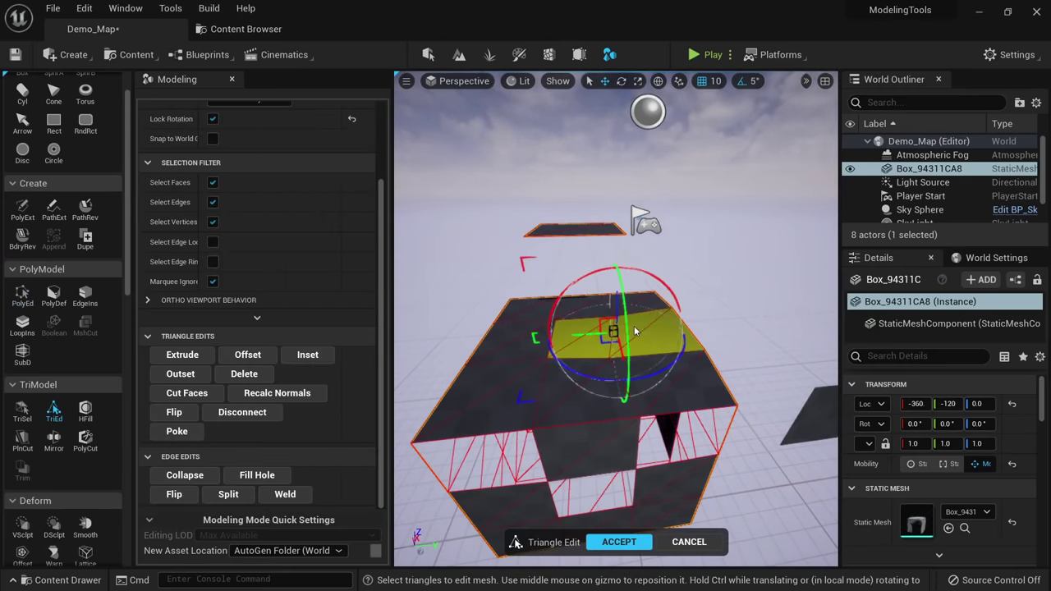
right_click_drag(634, 328, 611, 341)
left_click(638, 309, "shift")
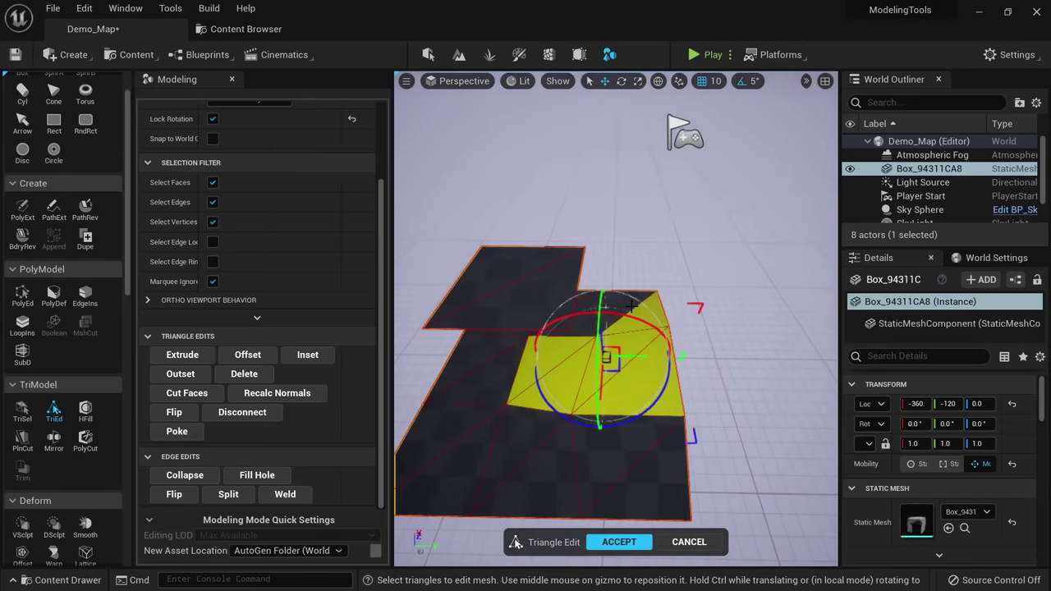
left_click(623, 303, "shift")
right_click_drag(622, 302, 598, 275)
left_click_drag(620, 256, 622, 194)
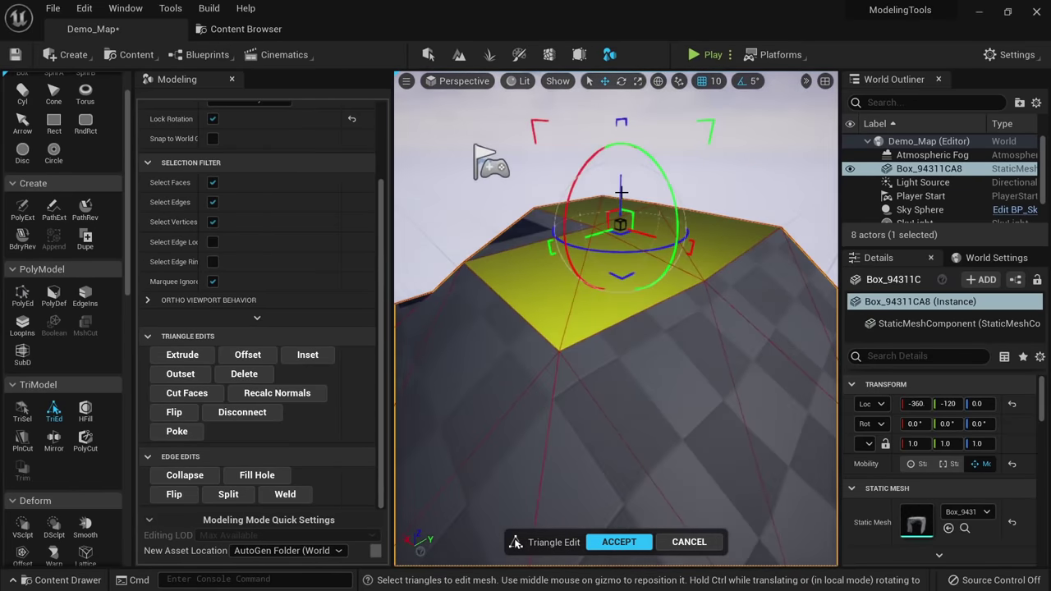
Select two adjacent triangles at a corner of the top face and accept the Triangle Edit.
right_click_drag(621, 193, 677, 197)
right_click_drag(607, 294, 615, 312)
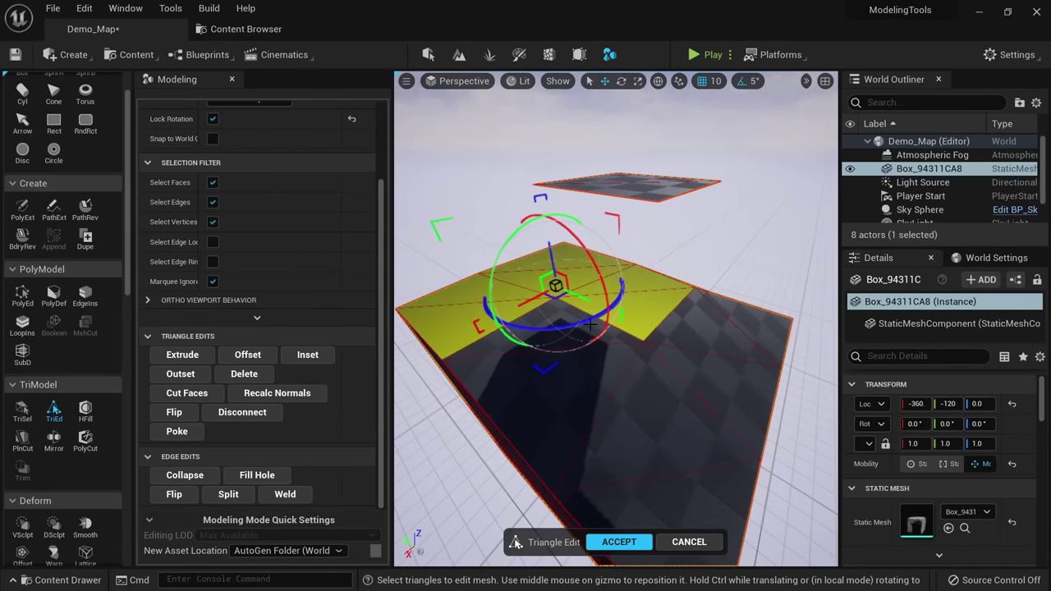
left_click_drag(591, 324, 519, 272, "alt")
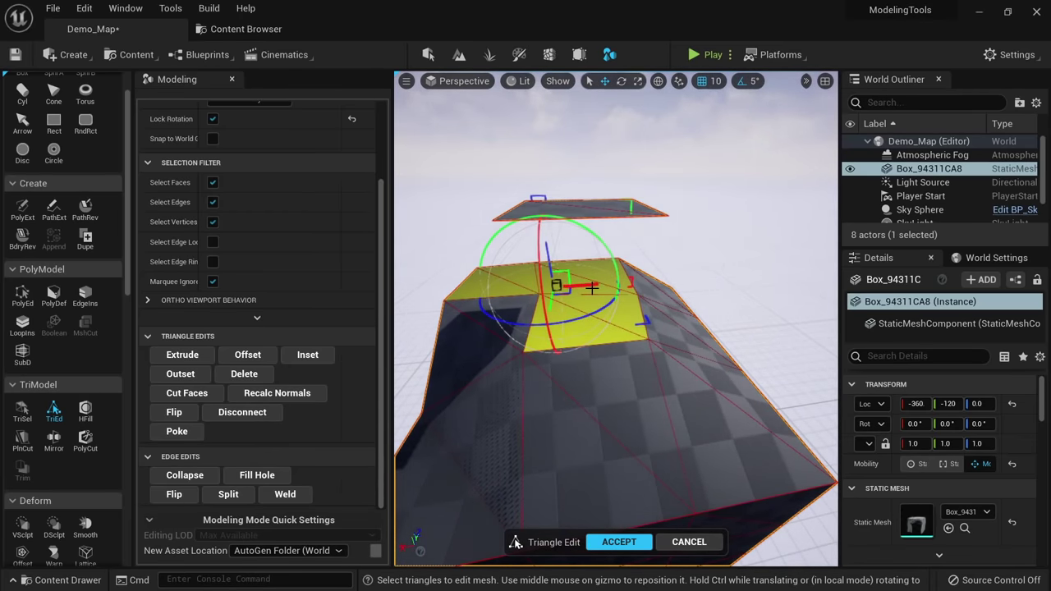
left_click_drag(583, 294, 698, 349, "alt")
left_click(694, 373)
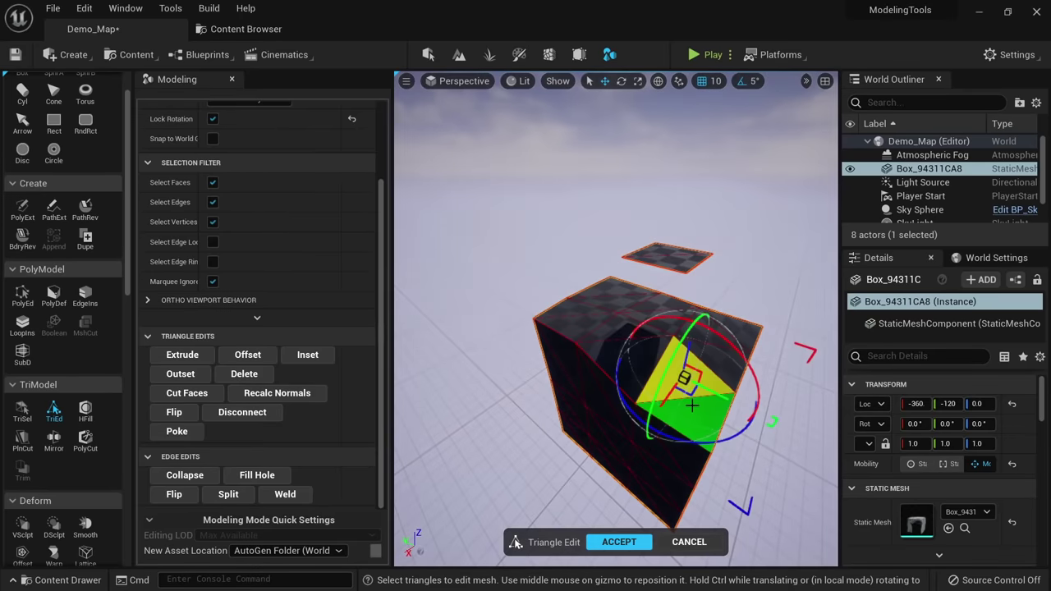
left_click(695, 402, "shift")
left_click_drag(692, 396, 546, 308)
left_click_drag(645, 292, 612, 281, "alt")
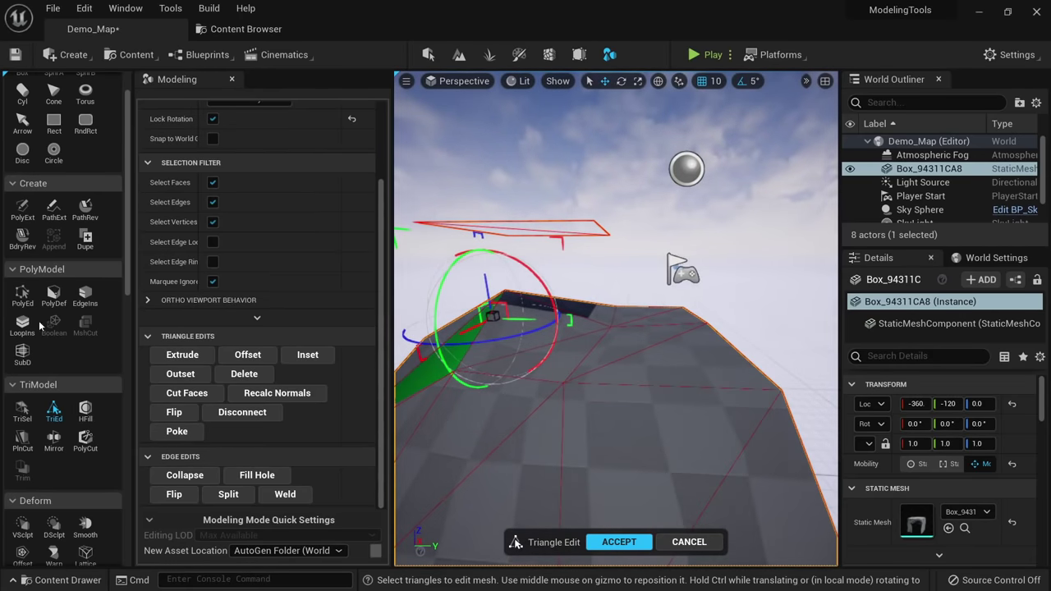
left_click_drag(678, 352, 723, 370, "alt")
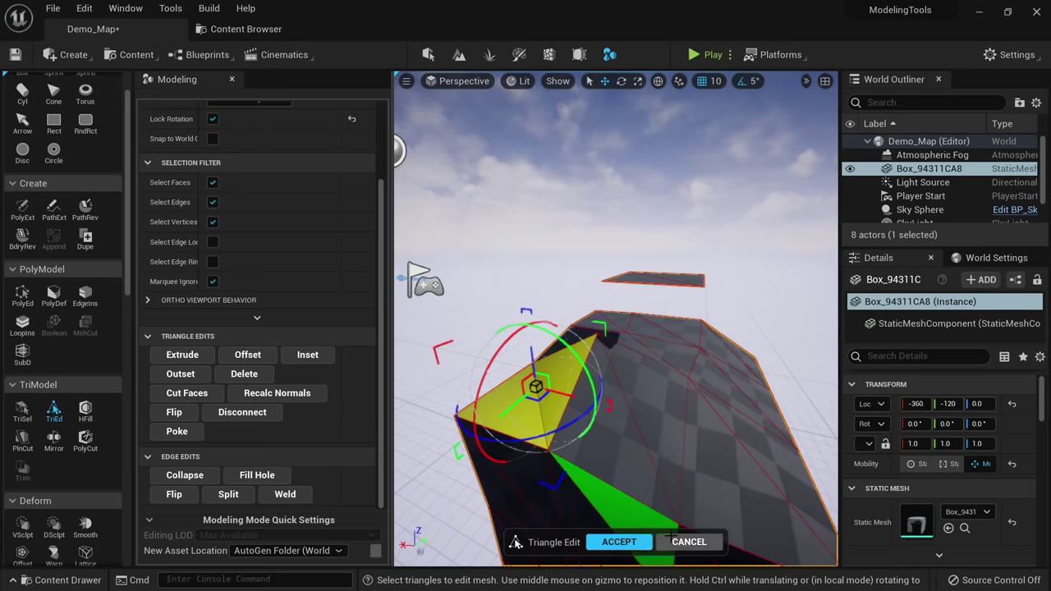
left_click(619, 542)
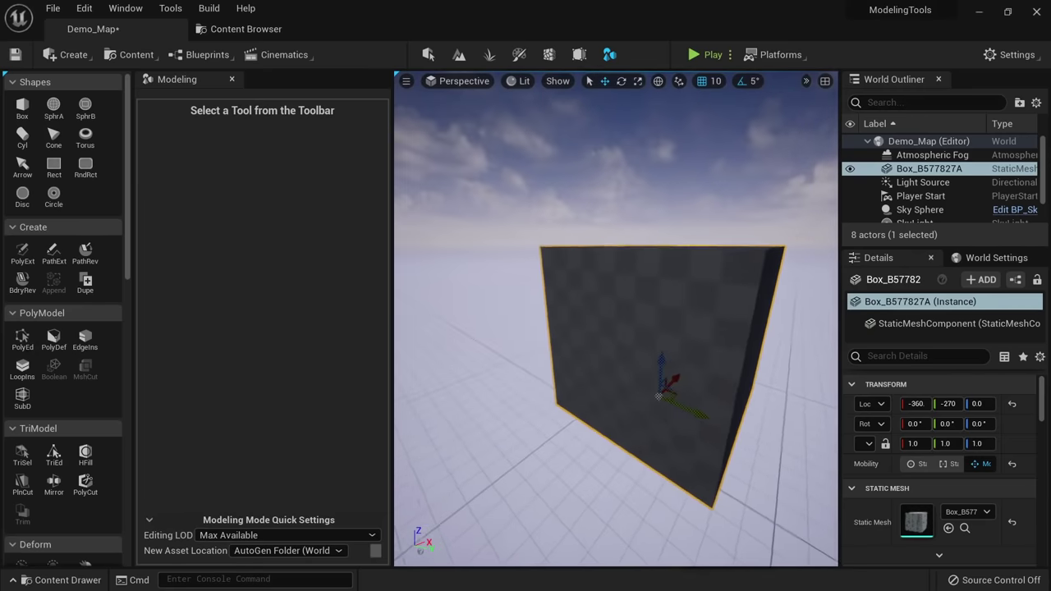
Delete the large checkered side face of the box with PolyGroup Edit and accept the change.
left_click(29, 348)
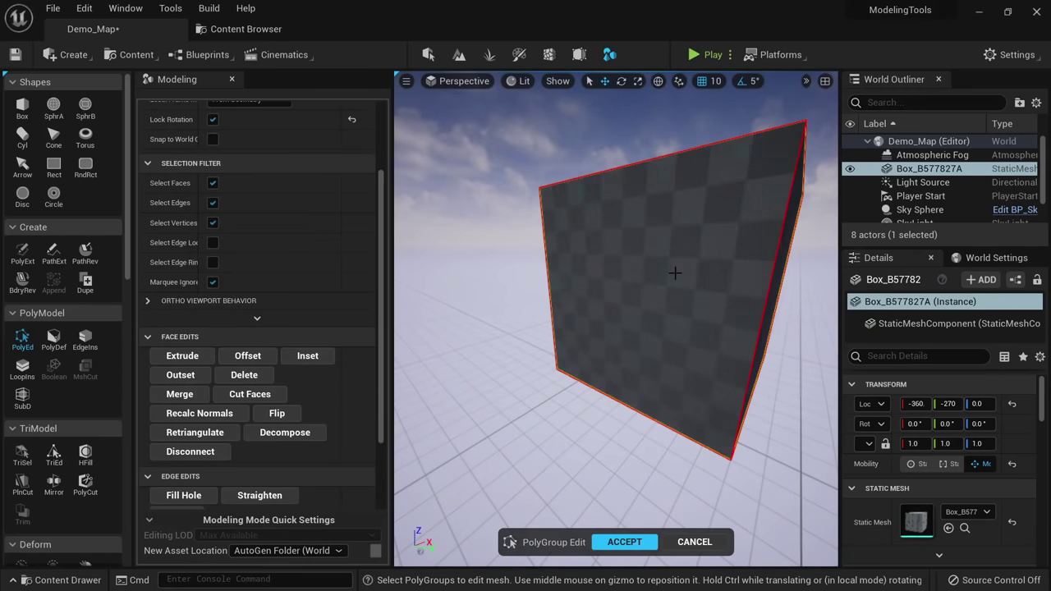
left_click(674, 275)
key("Delete")
right_click_drag(420, 363, 429, 383)
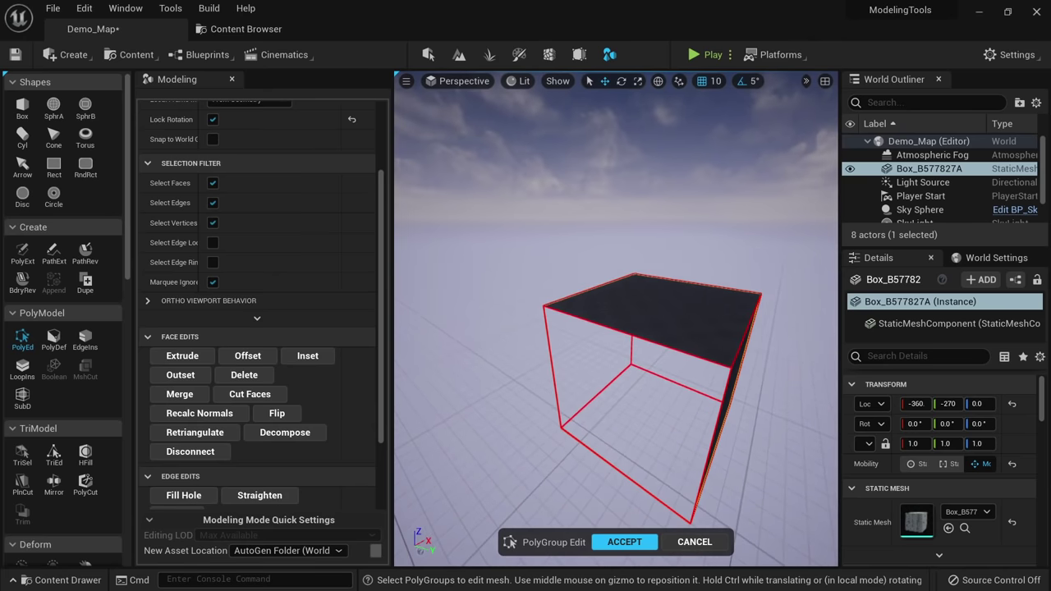
left_click(624, 543)
Start Fill Holes on the box and fill the open side from its vertical boundary edge.
left_click_drag(586, 421, 647, 335, "alt")
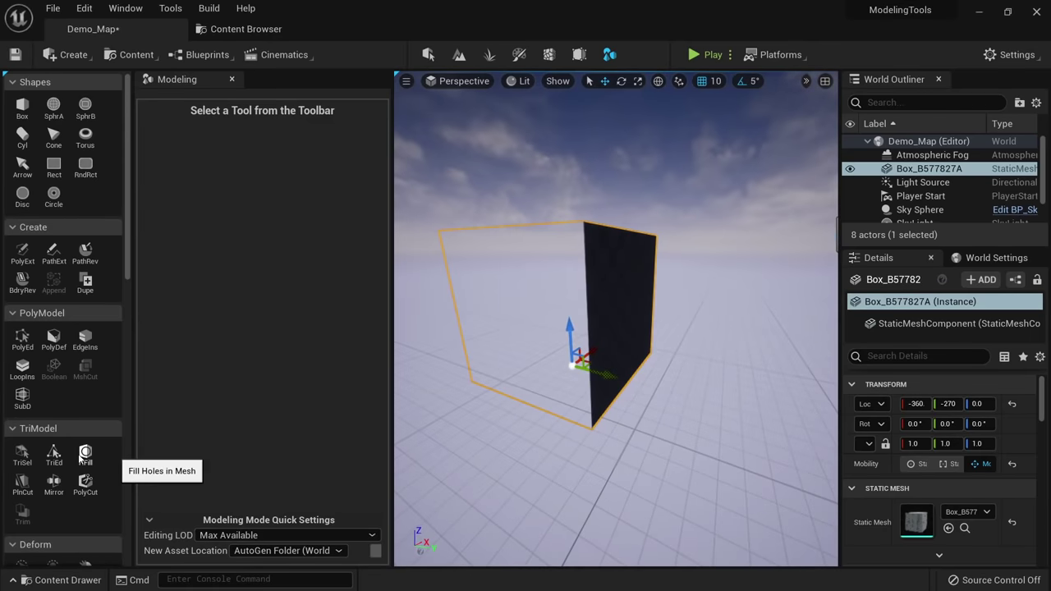
left_click(84, 454)
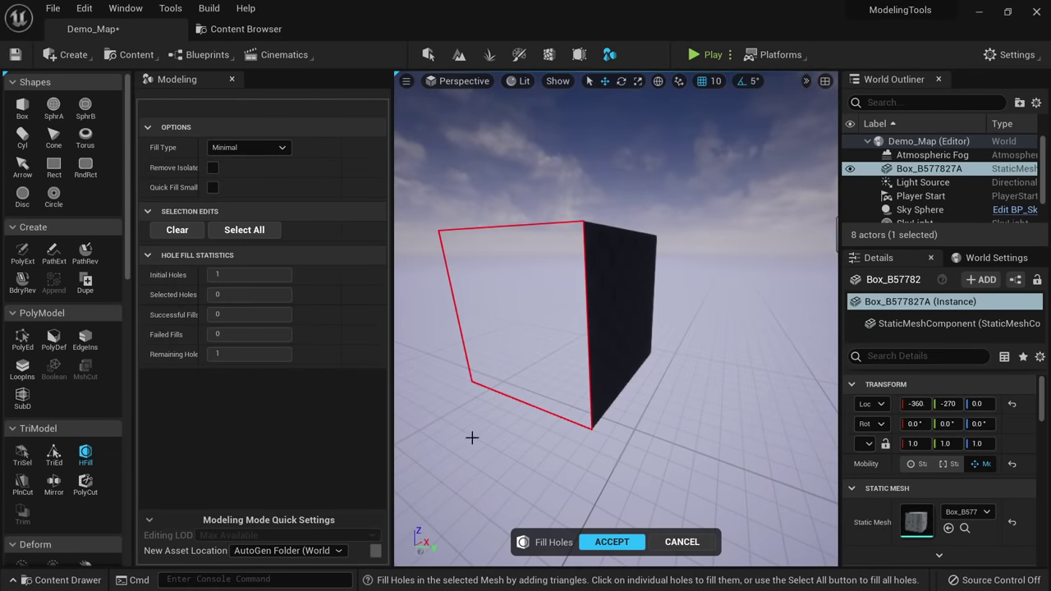
key("w")
mouse_move(615, 387)
right_mouse_down()
mouse_move(599, 386)
mouse_move(615, 387)
right_mouse_up()
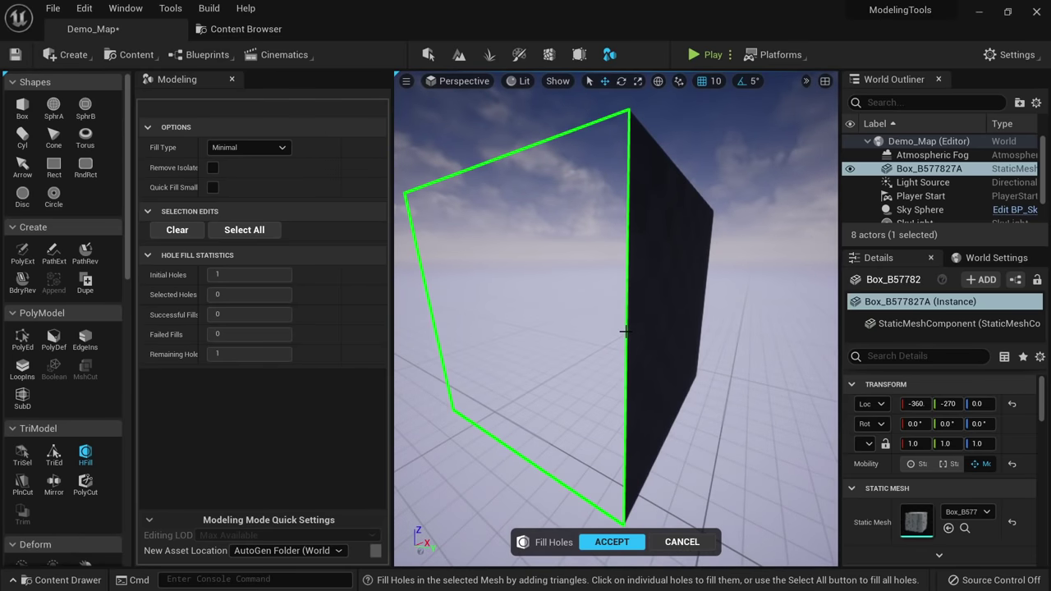
left_click(624, 331)
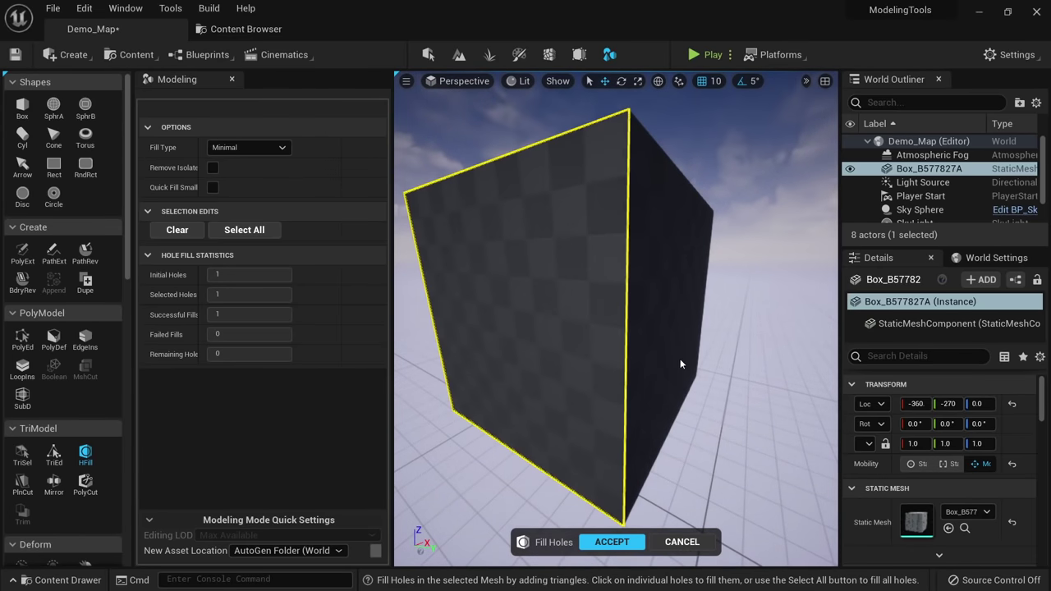
Clear the filled hole and fill the open side again by selecting all holes at once.
left_click(179, 231)
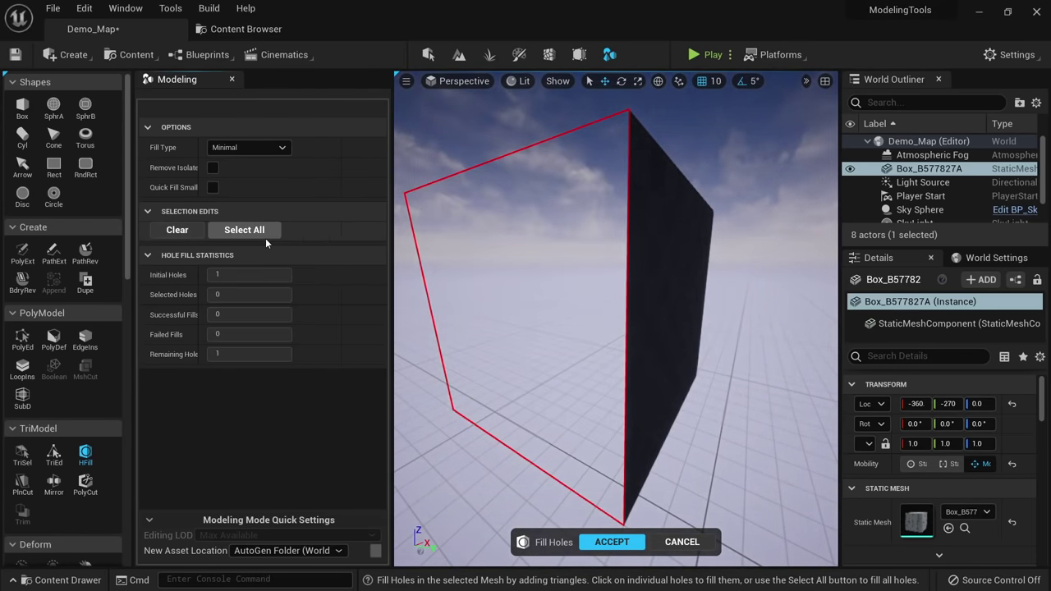
left_click(265, 238)
mouse_move(568, 256)
right_mouse_down()
mouse_move(568, 296)
mouse_move(509, 312)
mouse_move(501, 279)
mouse_move(587, 256)
right_mouse_up()
key("d")
key("a")
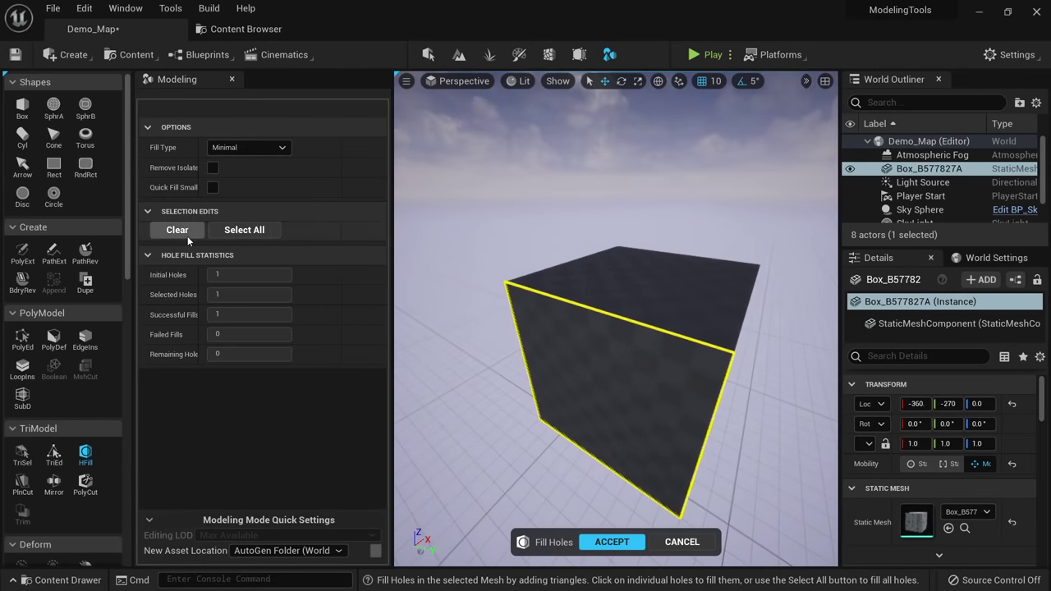
Clear the fill, refill the open side from its upper boundary edge, and clear the hole selection again.
left_click(177, 230)
left_click_drag(526, 312, 484, 306, "alt")
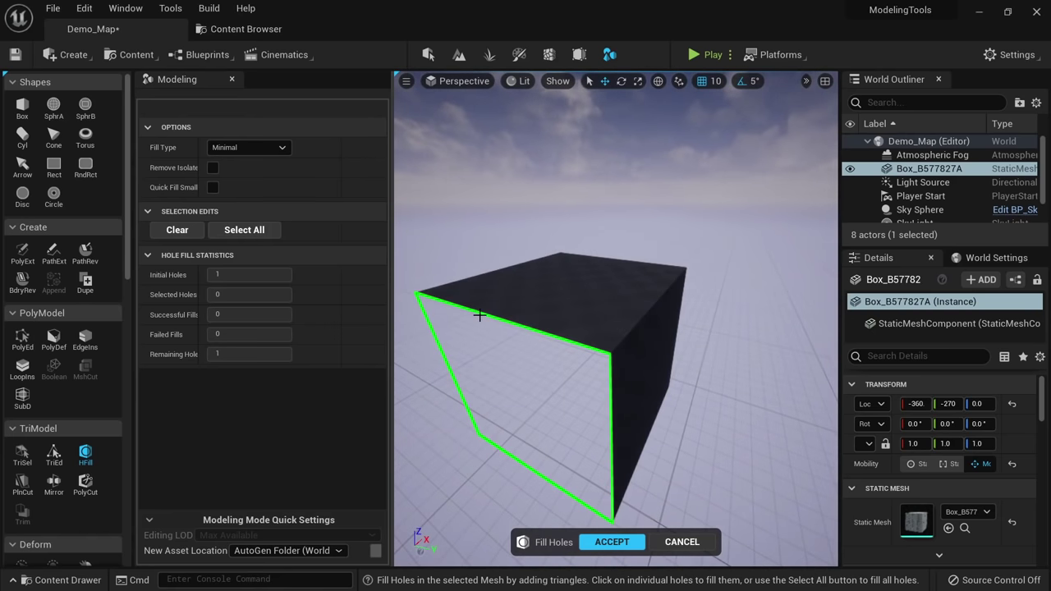
left_click(480, 315)
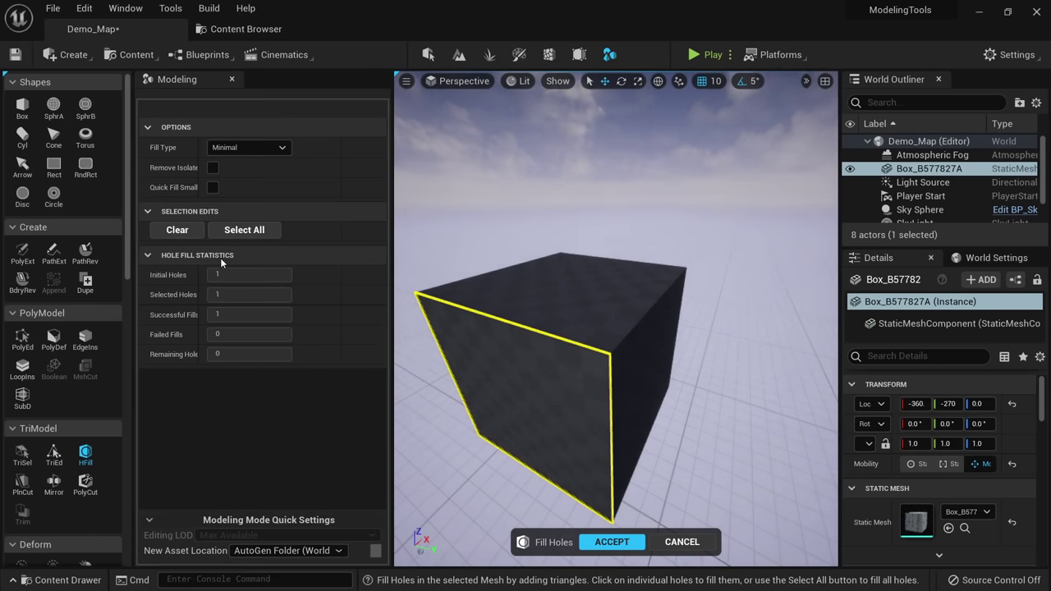
left_click(198, 236)
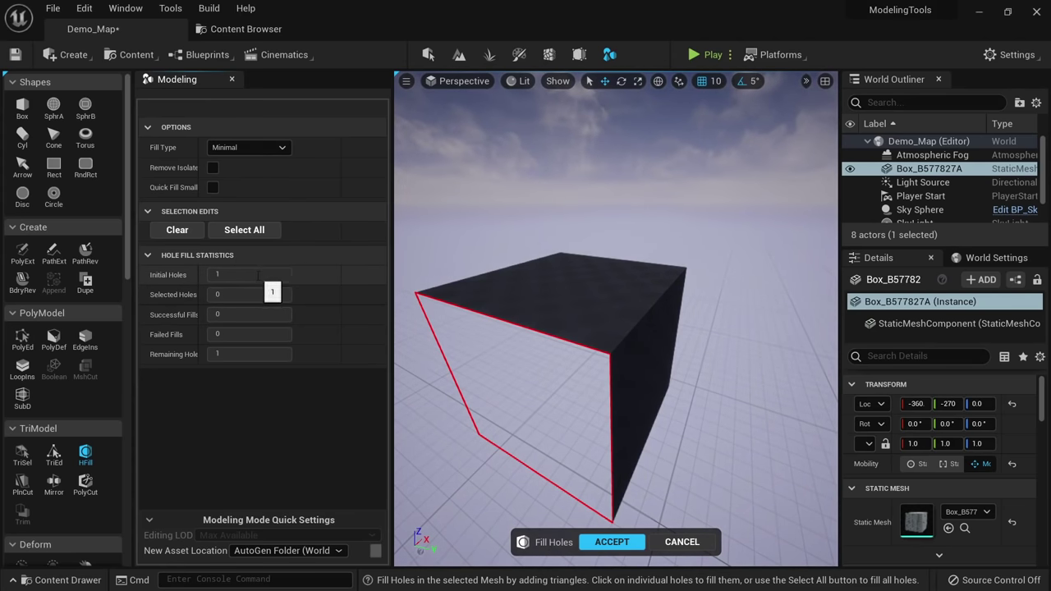
Fill the open side from its upper boundary edge and accept the Fill Holes edit.
left_click(467, 313)
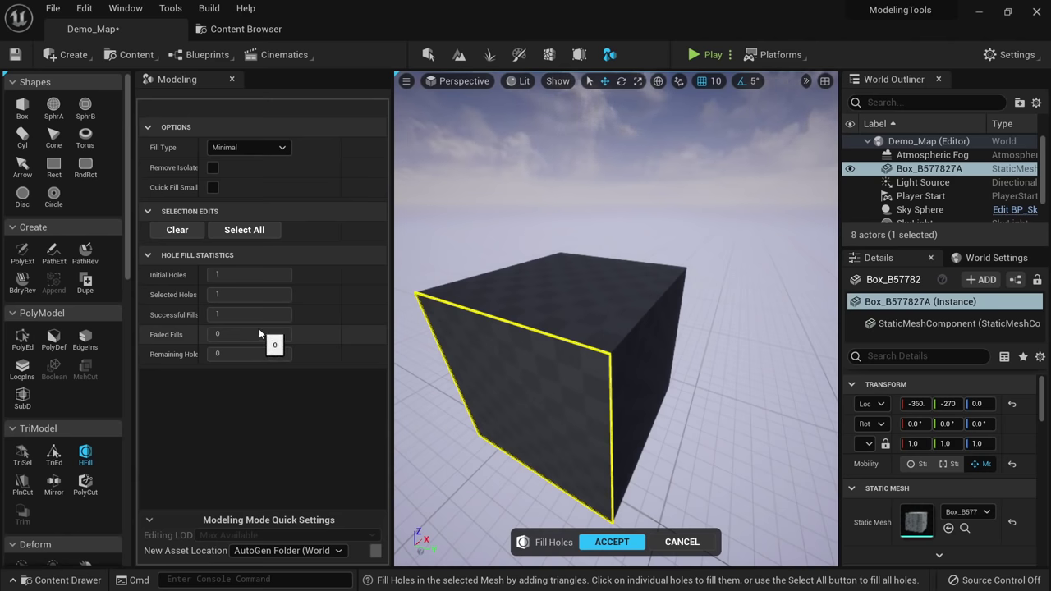
key("d")
right_click_drag(575, 394, 422, 394)
left_click(621, 546)
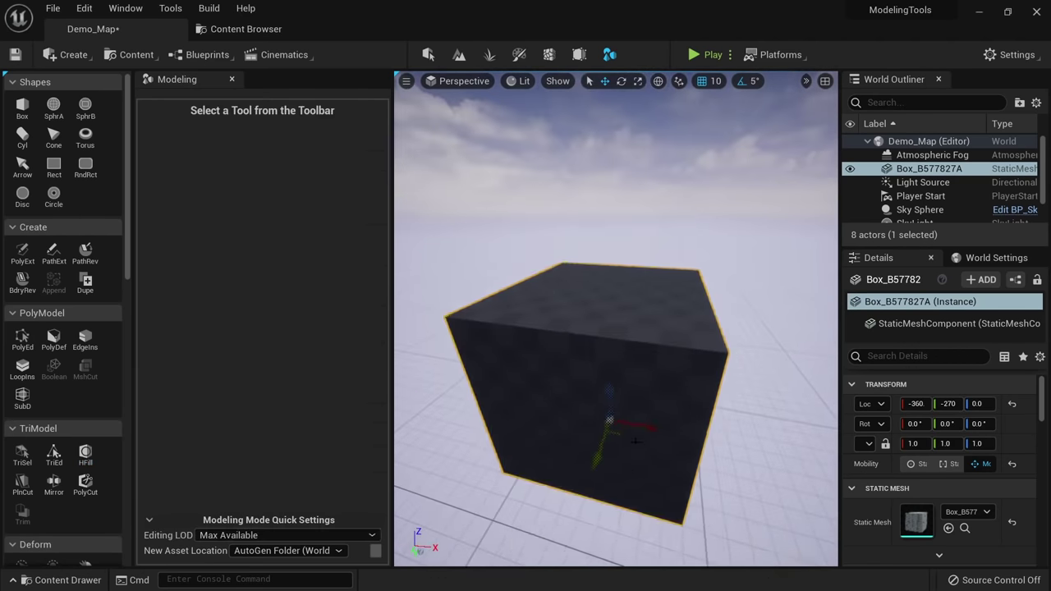
Brush-select a square patch of triangles inside a side face with Select Triangles and delete it.
key("d")
right_click_drag(603, 460, 493, 415)
left_click(35, 460)
right_click_drag(668, 315, 591, 316)
key("d")
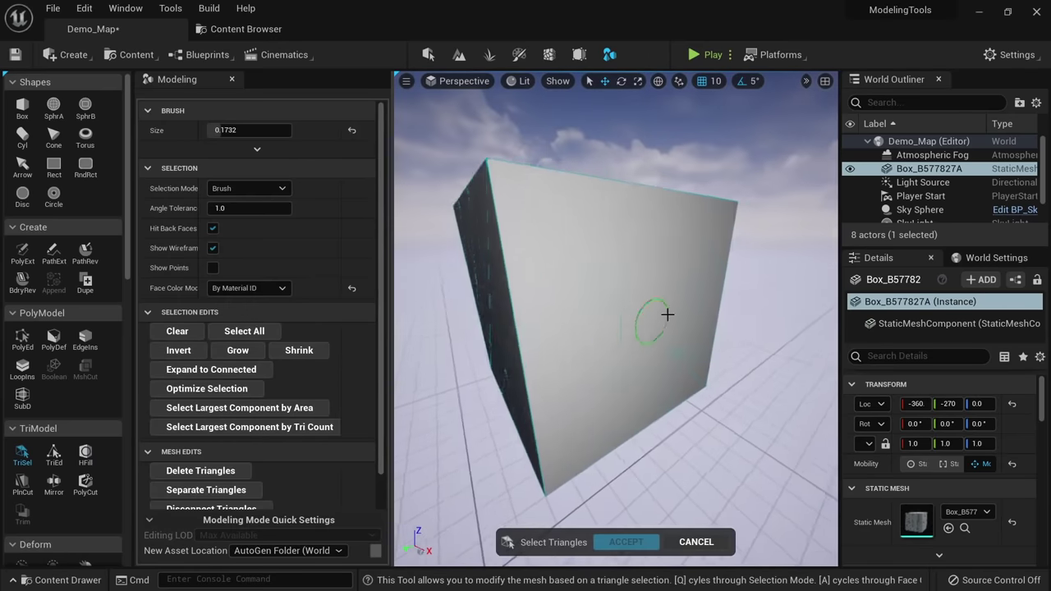
left_click_drag(654, 323, 627, 337)
key("Delete")
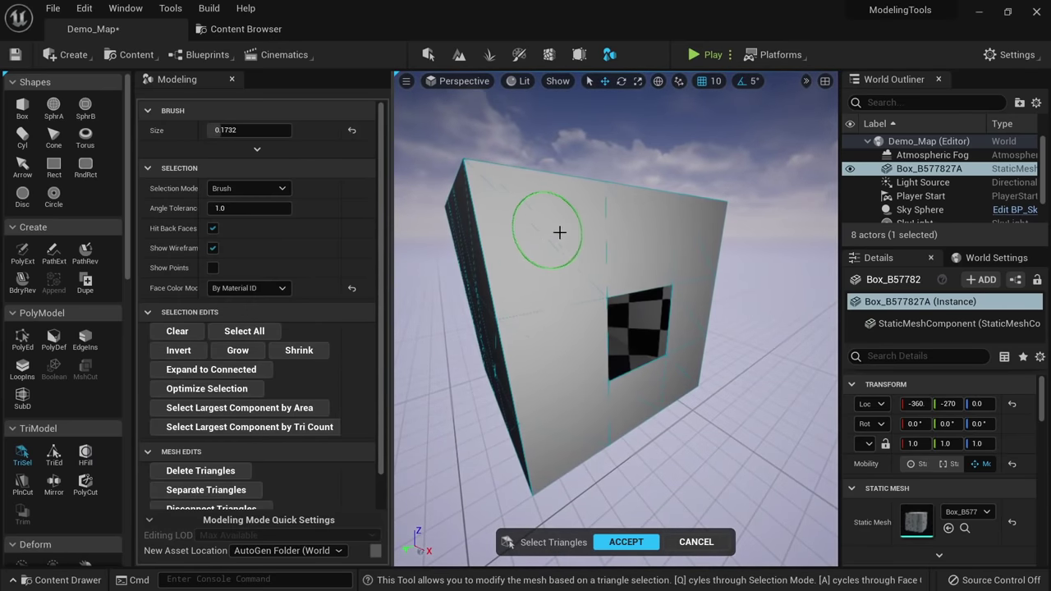
Delete a square patch of triangles at the centre of the top face and another at its corner.
key("e")
right_click_drag(563, 236, 570, 308)
left_click(594, 269)
key("F11")
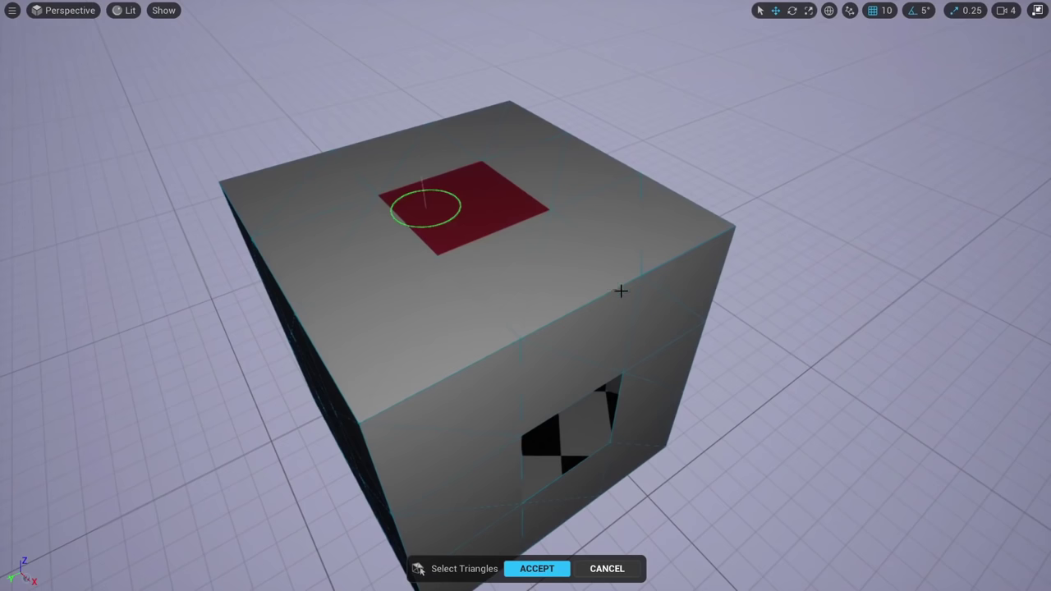
key("Delete")
left_click(616, 234)
key("Delete")
Accept the Select Triangles edit and return the viewport from full screen to the normal layout.
key("s")
right_click_drag(592, 321, 591, 278)
key("q")
left_click(537, 567)
key("w")
right_click_drag(544, 535, 517, 509)
key("d")
key("q")
key("F11")
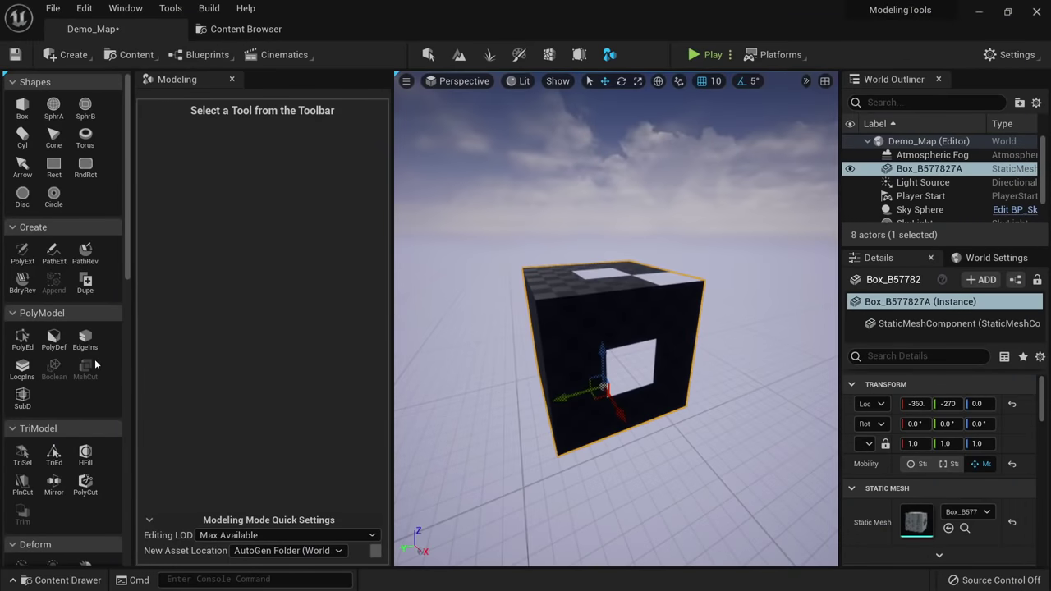
Start Fill Holes and fill the side hole and the top corner hole individually from their edges.
left_click(85, 452)
right_click_drag(692, 337, 698, 353)
key("w")
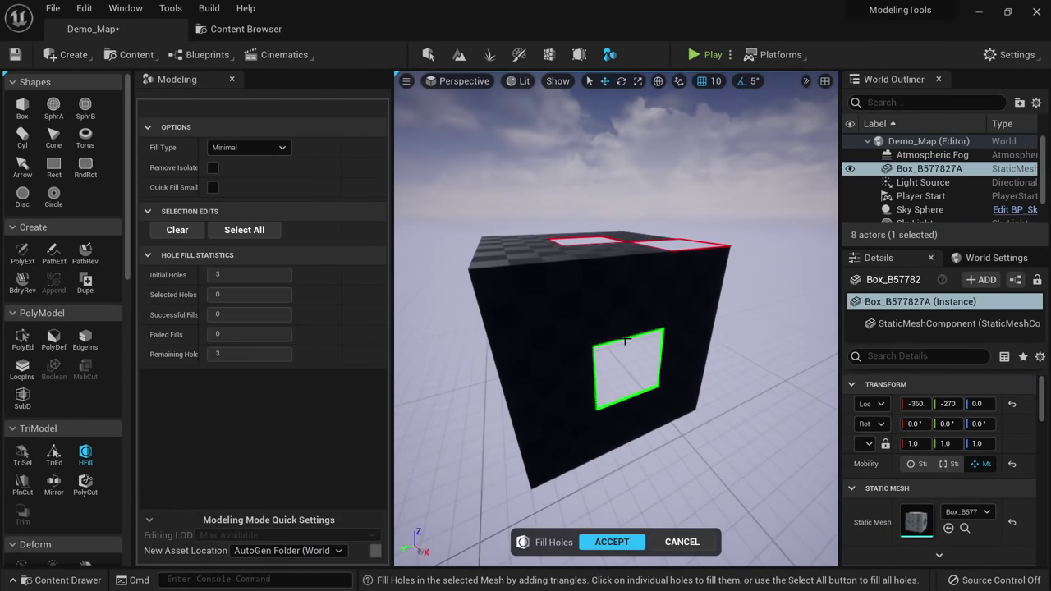
left_click(626, 345)
right_click_drag(626, 344, 625, 369)
key("e")
left_click_drag(620, 336, 643, 271, "alt")
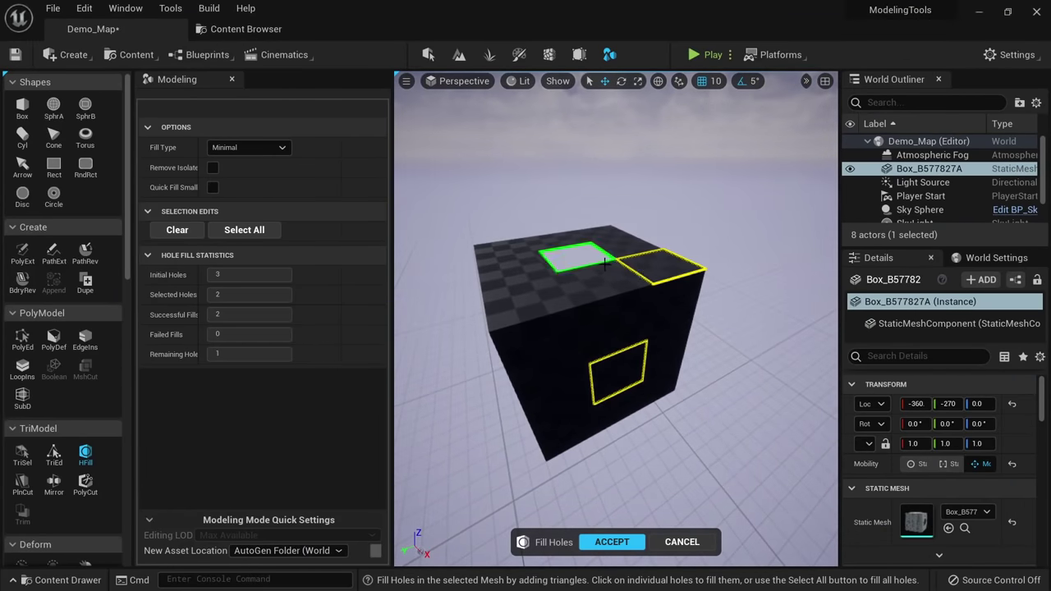
Clear the individual fills, fill all three holes at once, and accept the Fill Holes edit.
left_click(189, 233)
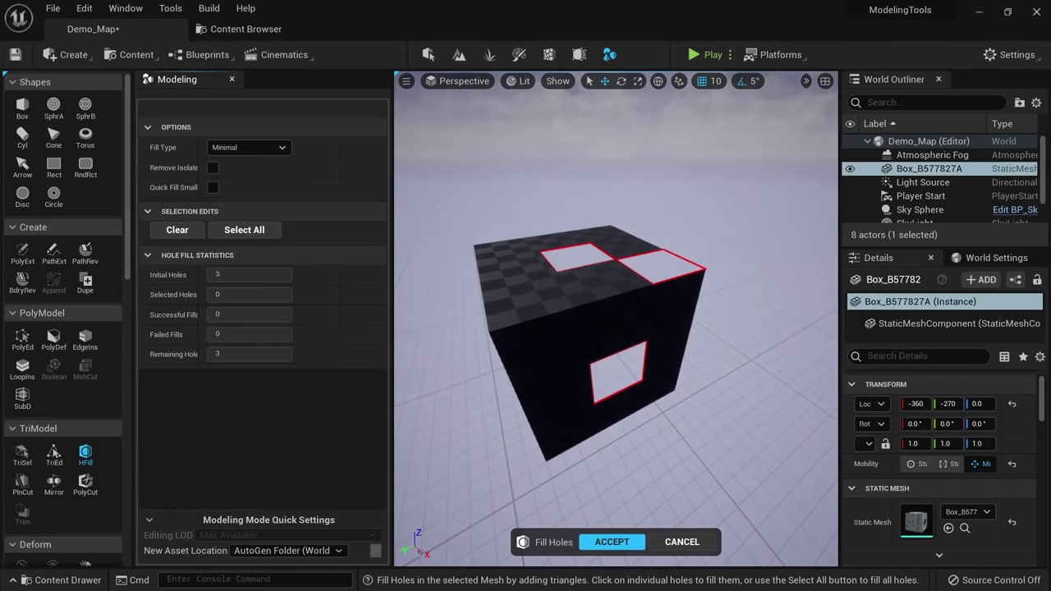
key("w")
right_click_drag(492, 324, 511, 353)
left_click(223, 235)
key("e")
key("d")
right_click_drag(574, 328, 612, 287)
key("a")
left_click_drag(591, 275, 560, 293, "alt")
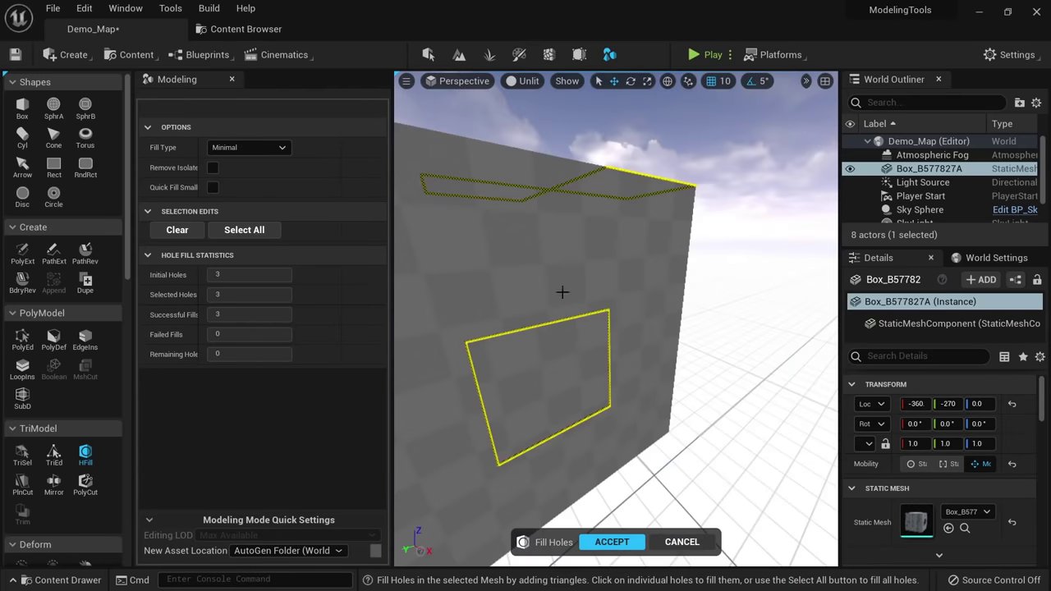
left_click(624, 542)
key("alt+4")
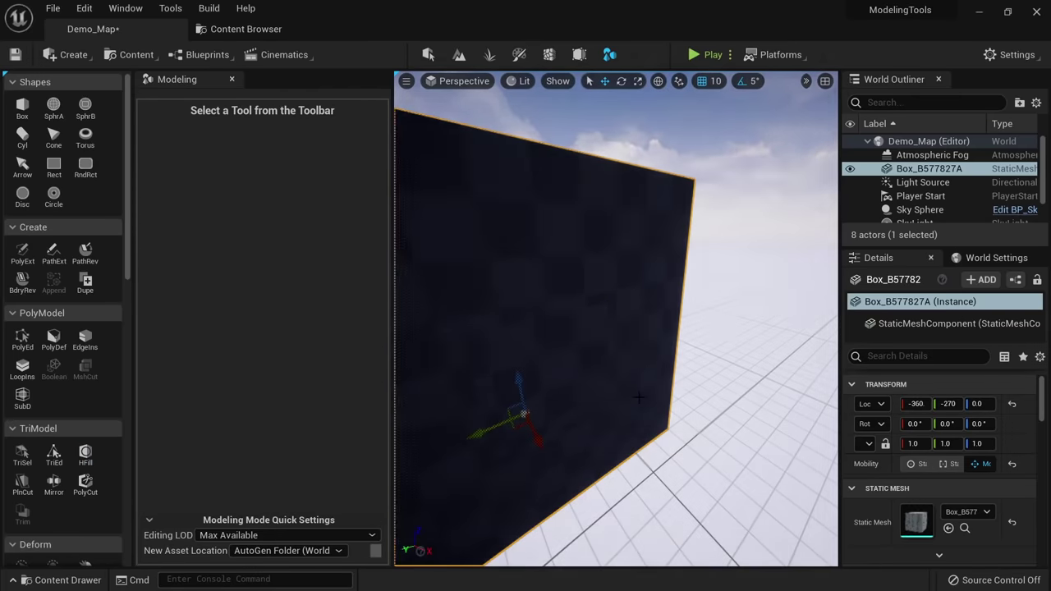
Examine the filled faces of the box from several angles in both Lit and Unlit view modes.
left_click_drag(639, 398, 606, 269, "alt")
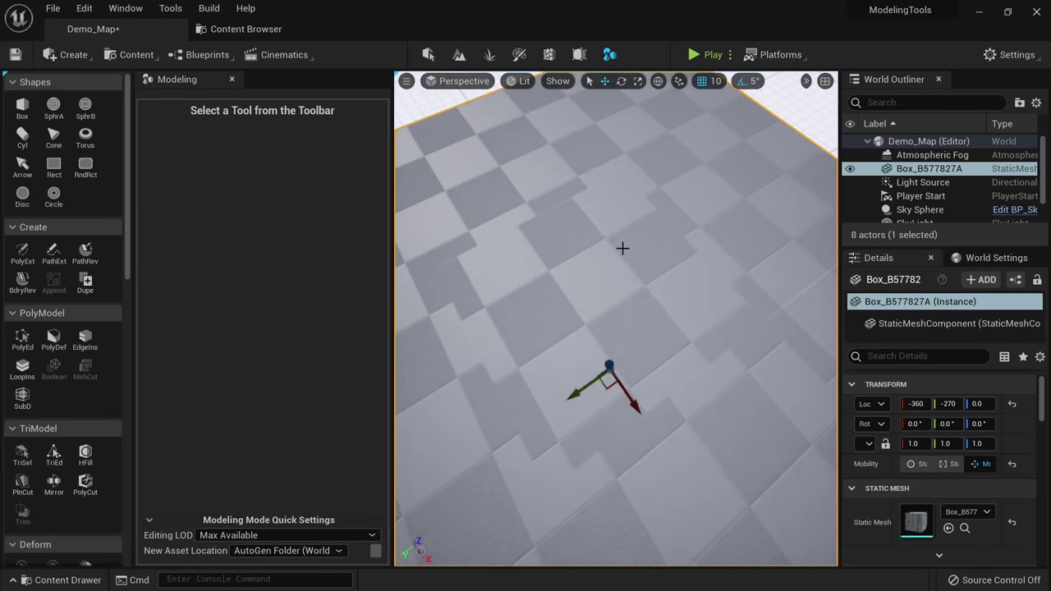
left_click_drag(622, 248, 660, 164, "alt")
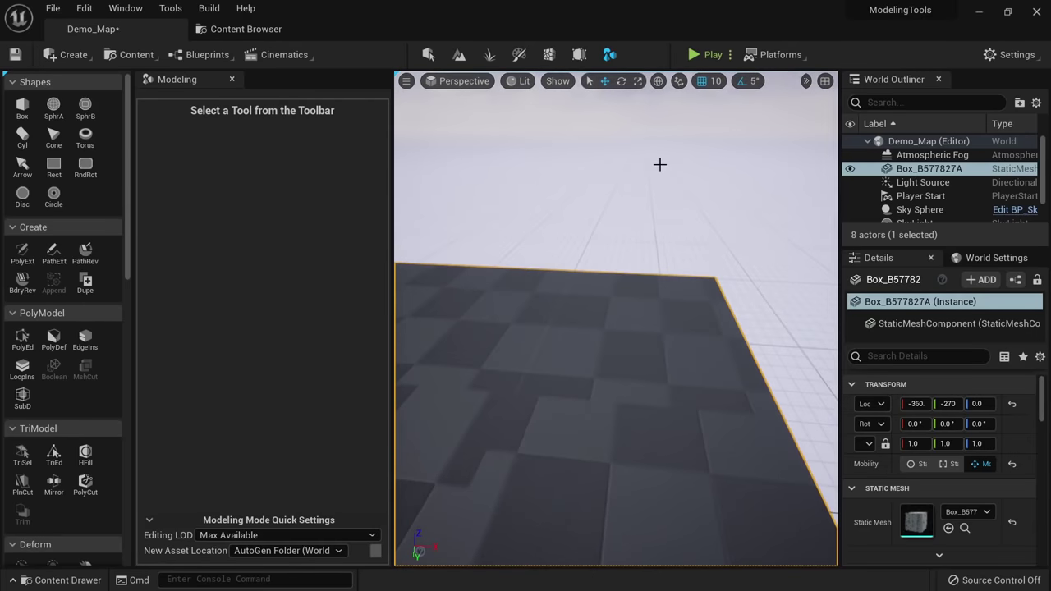
right_click_drag(634, 339, 704, 376)
key("f")
key("alt+3")
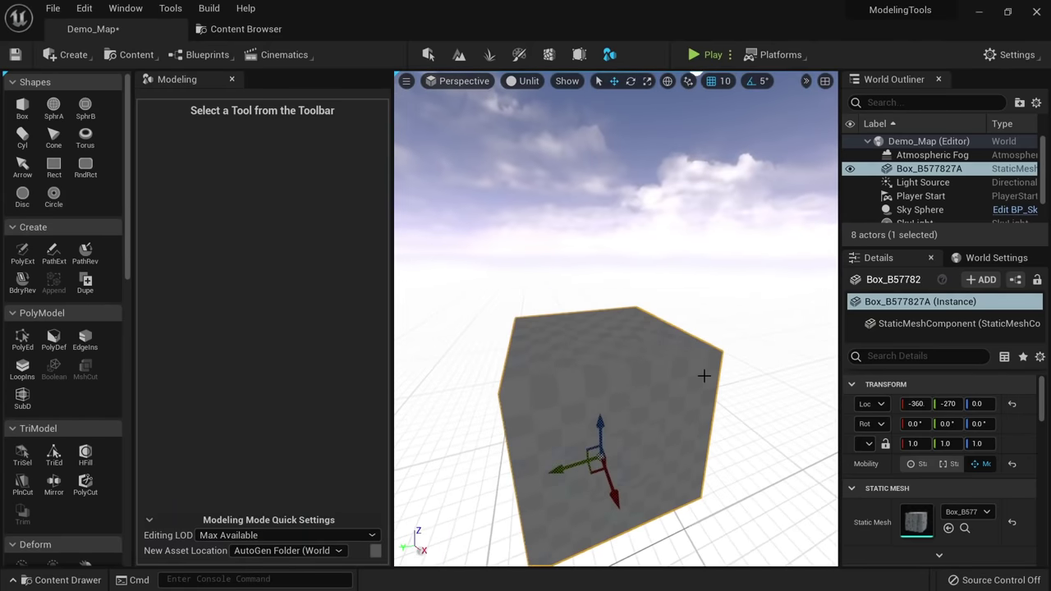
key("alt+4")
left_click_drag(704, 376, 563, 411, "alt")
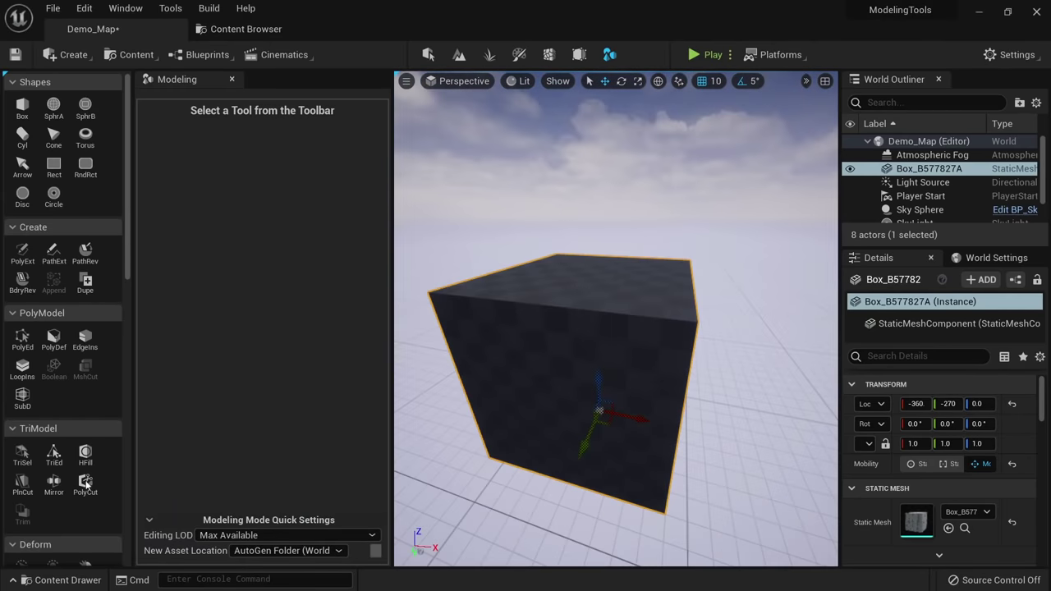
right_click_drag(568, 424, 568, 424)
left_click_drag(567, 424, 509, 427, "alt")
Start a Plane Cut on the box, tilt the cutting plane diagonally and enable Keep Both Halves.
left_click(22, 484)
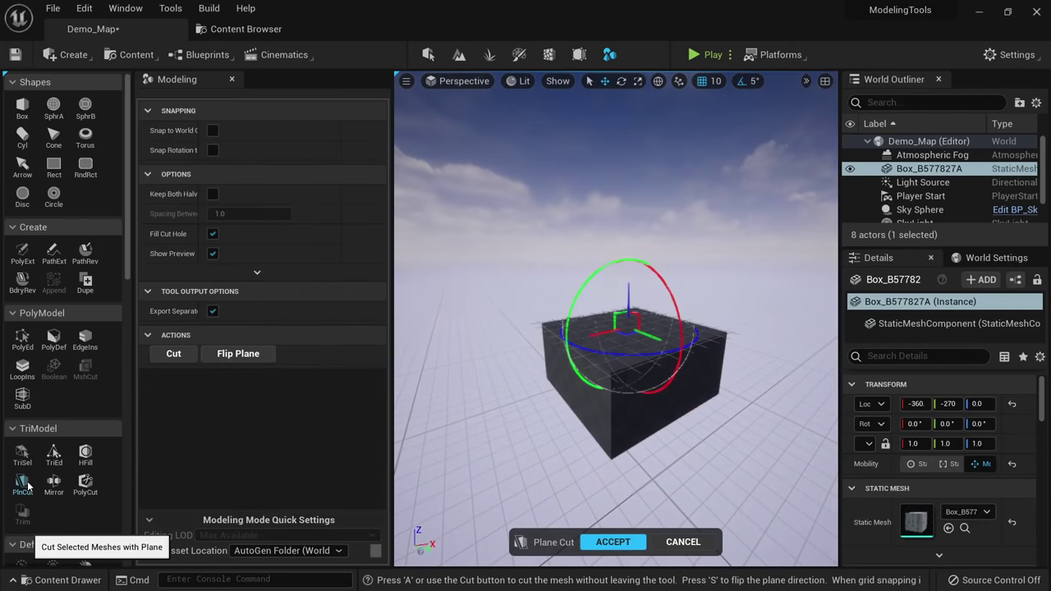
right_click_drag(448, 415, 511, 453)
mouse_move(606, 272)
left_mouse_down()
mouse_move(585, 265)
mouse_move(600, 269)
left_mouse_up()
right_click_drag(599, 268, 649, 205)
left_click_drag(585, 238, 618, 346, "alt")
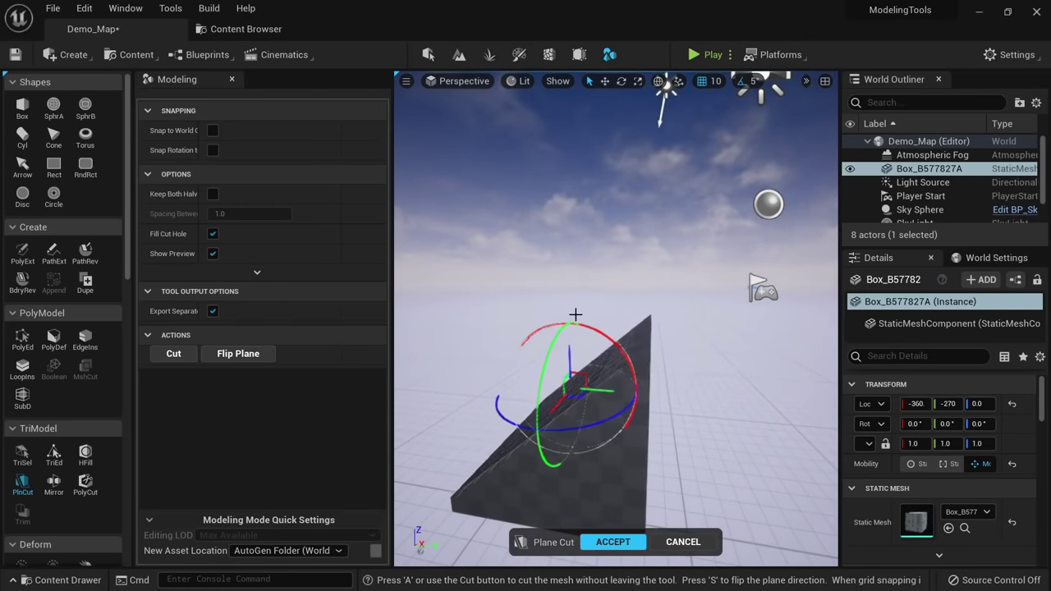
mouse_move(576, 314)
left_mouse_down()
mouse_move(591, 330)
mouse_move(581, 317)
left_mouse_up()
scroll(583, 325, "up", 5)
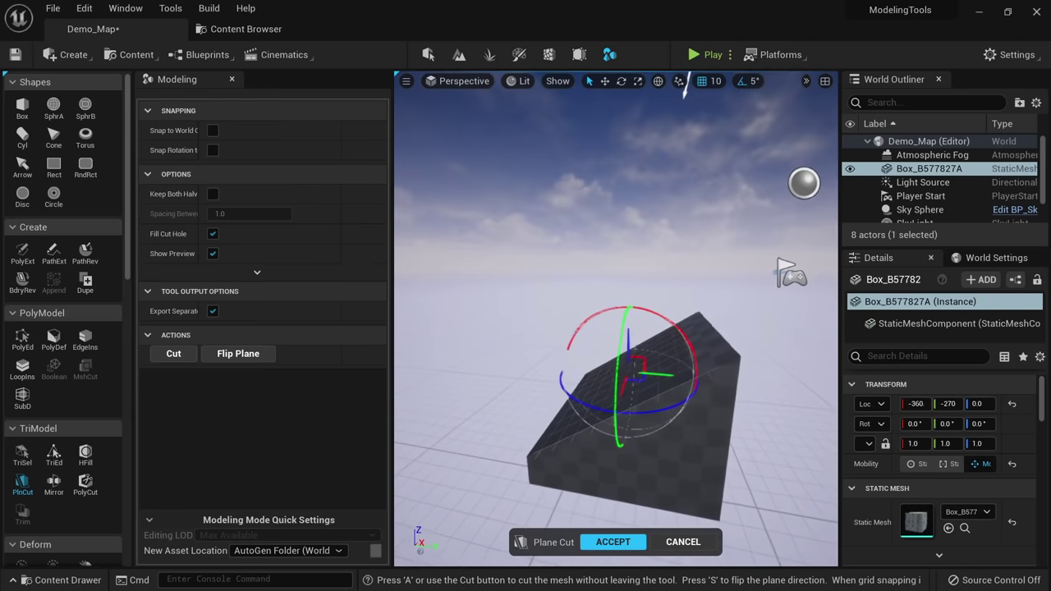
left_click(213, 195)
right_click_drag(509, 288, 608, 246)
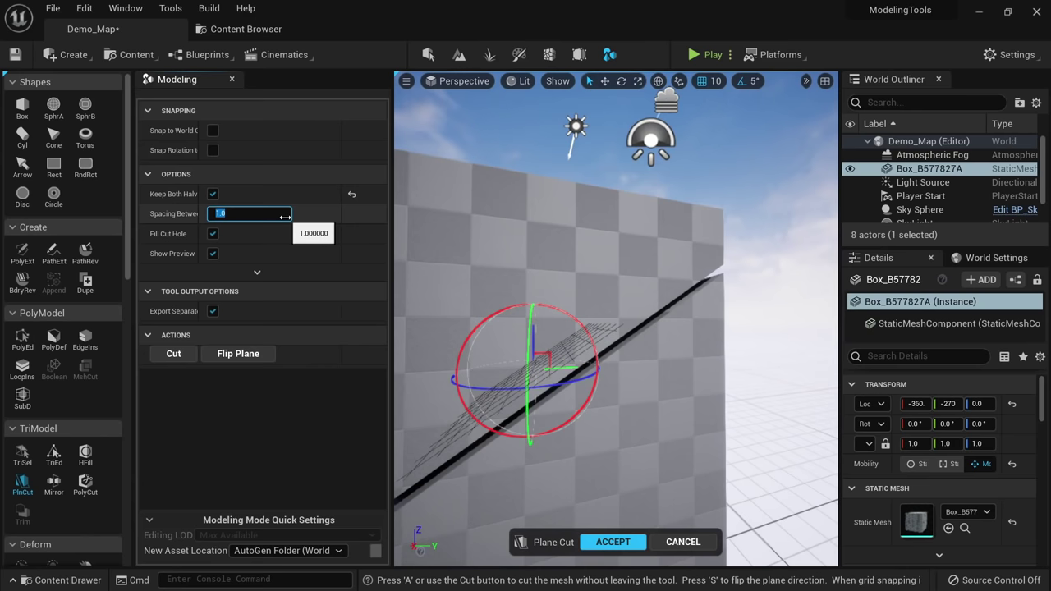
Try spacings of 0, 2 and 5 between the two cut halves, and reset the spacing to its default.
type("0")
key("Return")
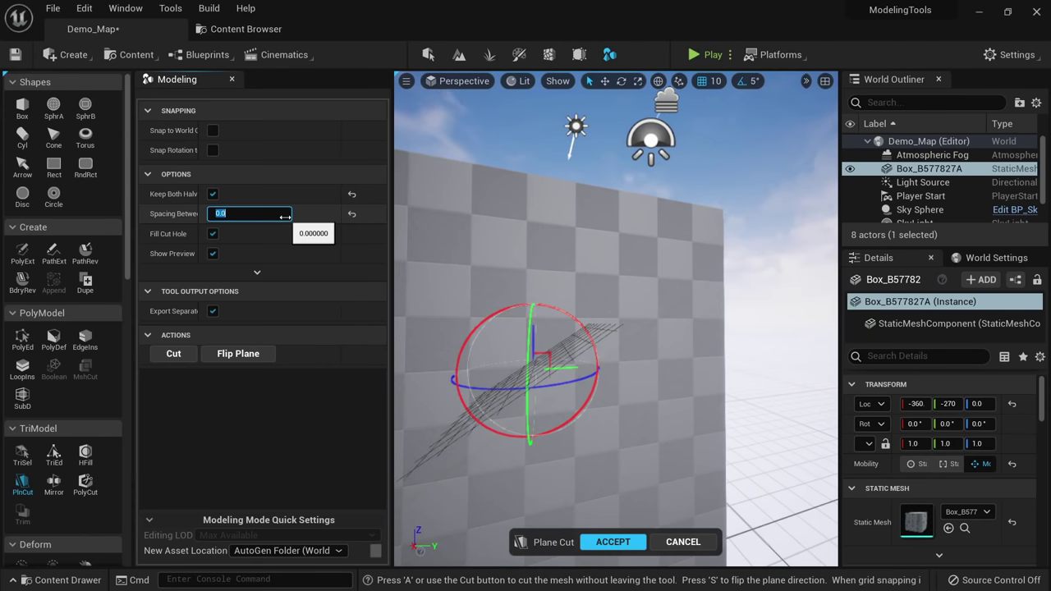
type("2")
key("Return")
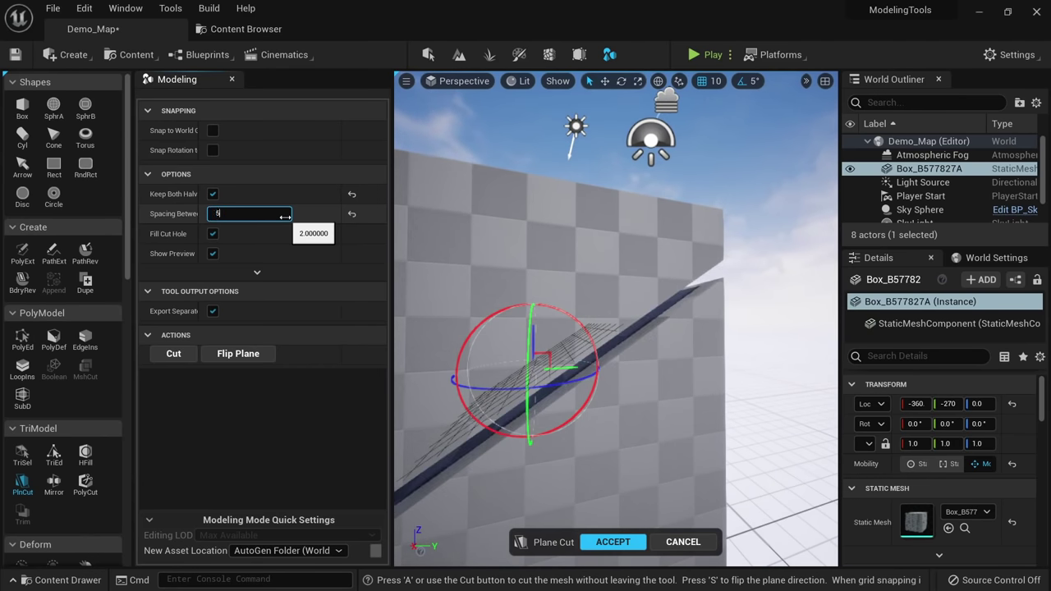
type("5.0")
key("Return")
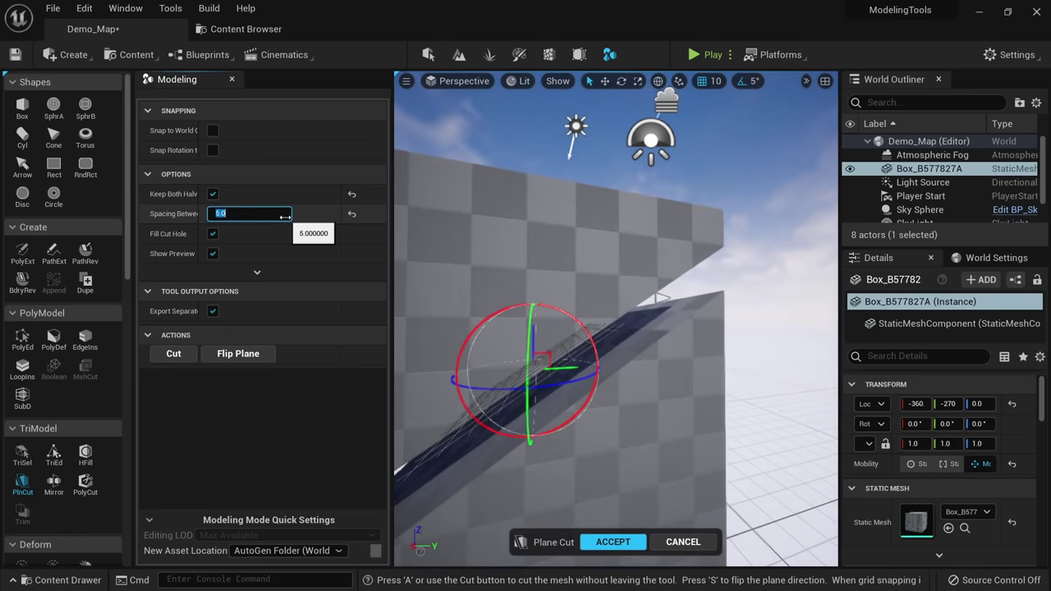
right_click_drag(542, 296, 492, 275)
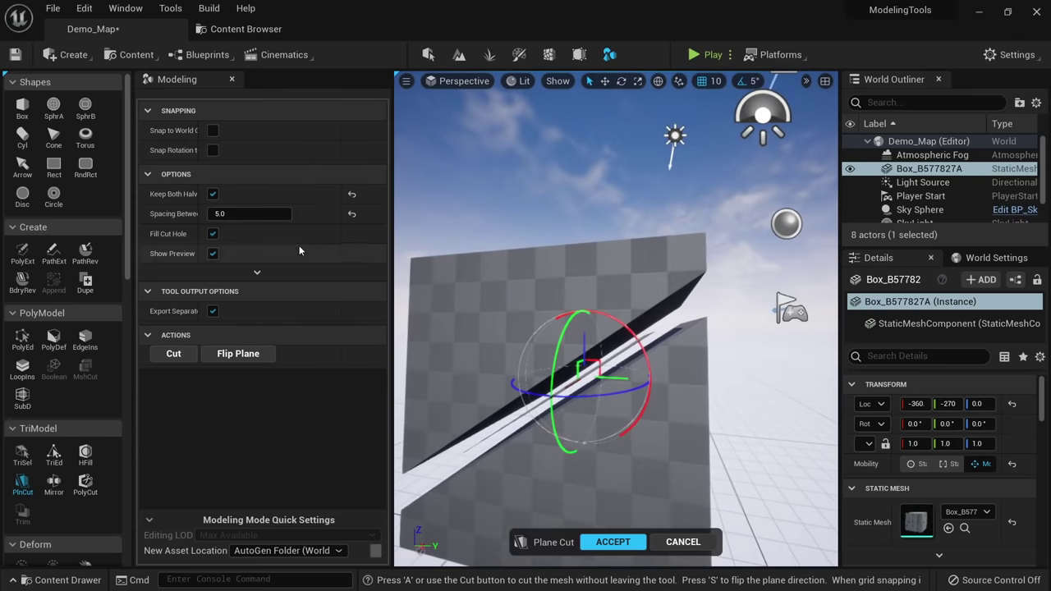
left_click(353, 214)
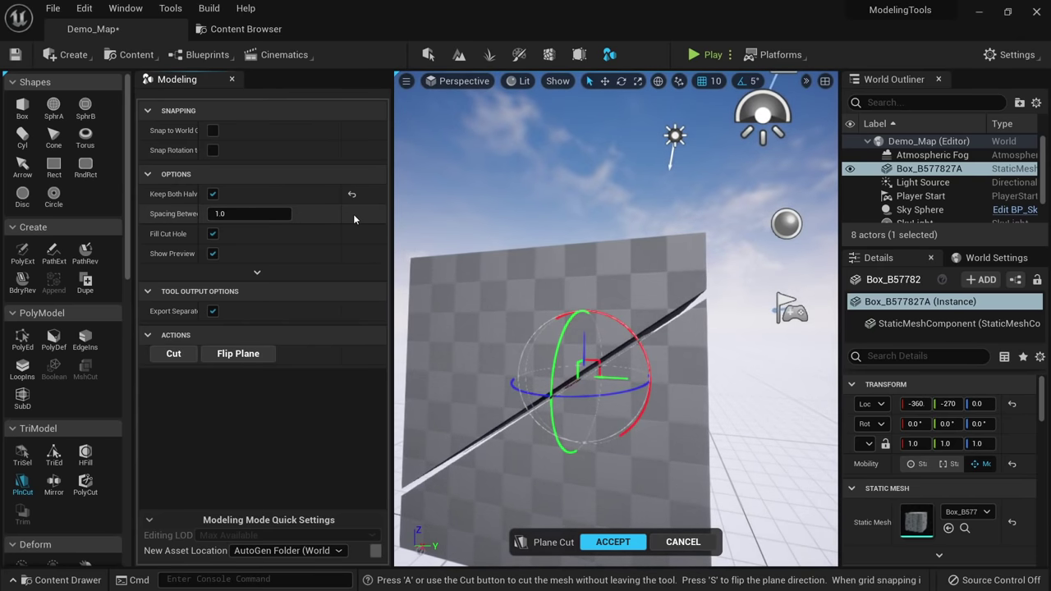
Turn off Keep Both Halves and toggle Fill Cut Hole off and on to compare the open and filled cut.
left_click(213, 194)
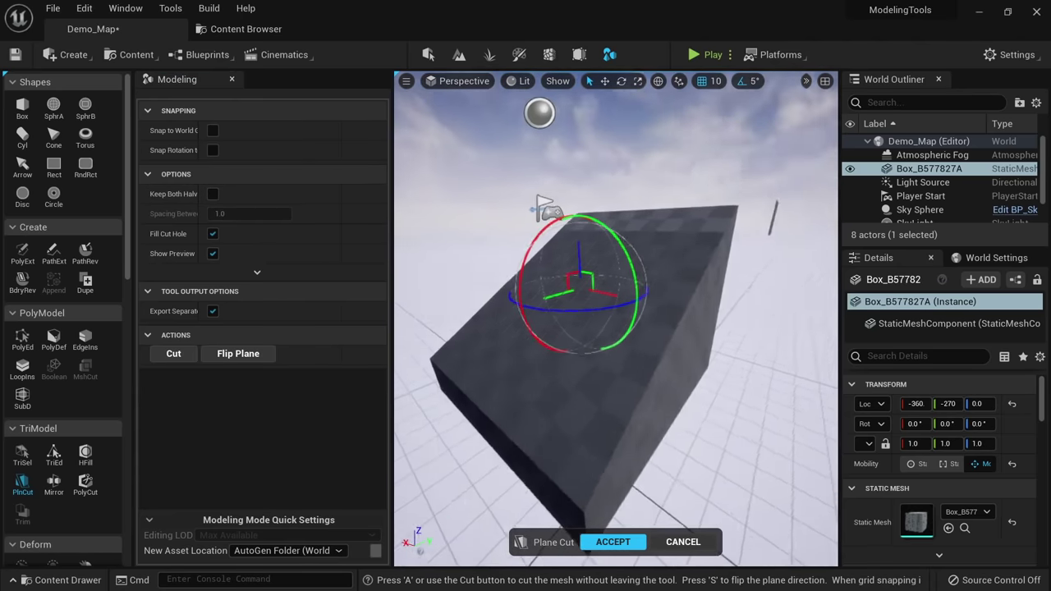
left_click(213, 234)
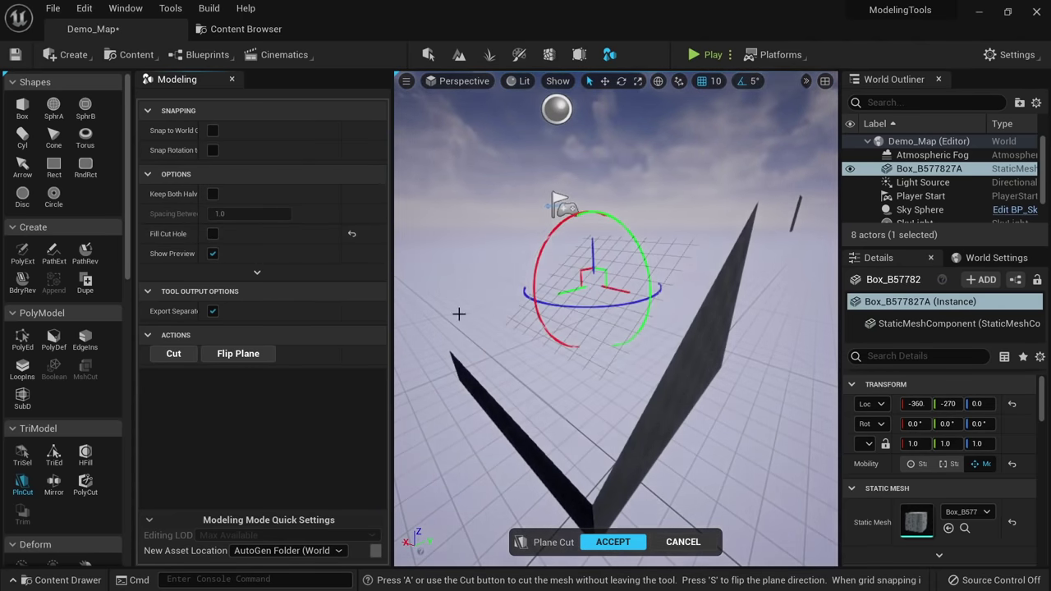
left_click_drag(460, 314, 739, 316, "alt")
right_click_drag(550, 385, 533, 394)
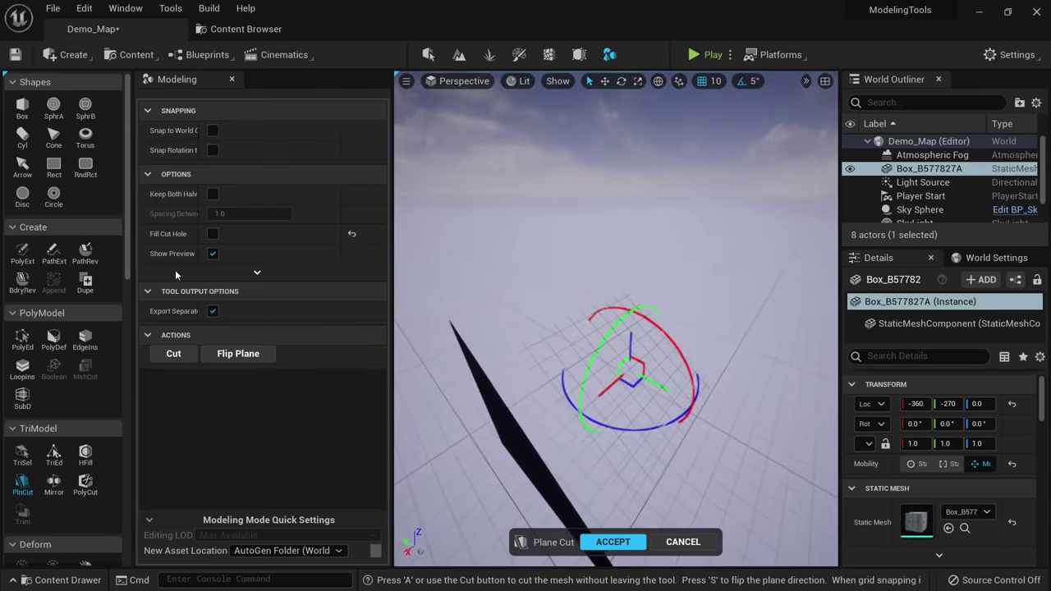
left_click(213, 233)
right_click_drag(476, 237, 505, 226)
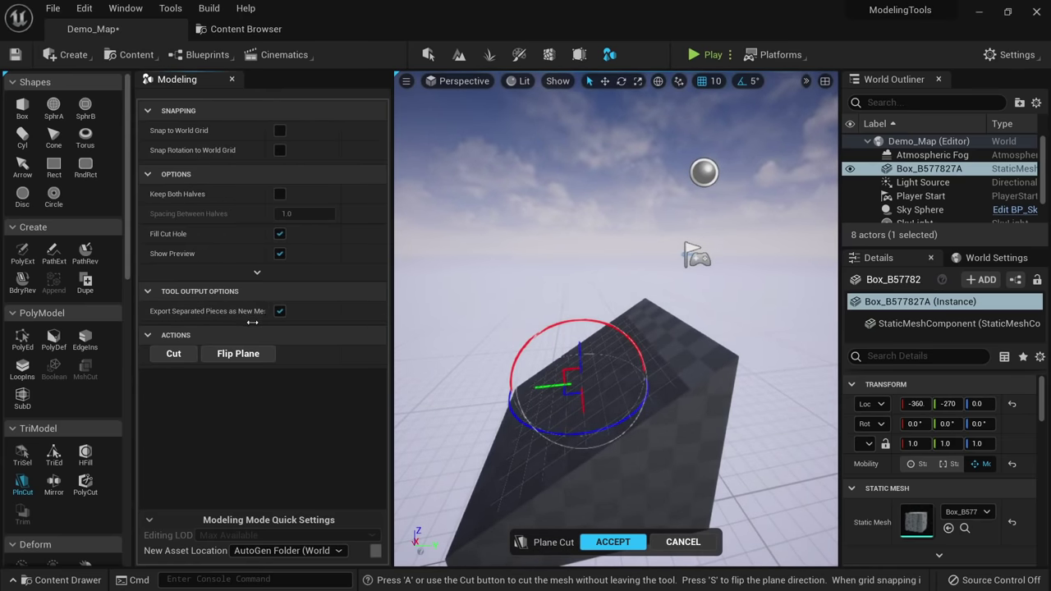
right_click_drag(684, 387, 640, 351)
right_click_drag(564, 377, 567, 418)
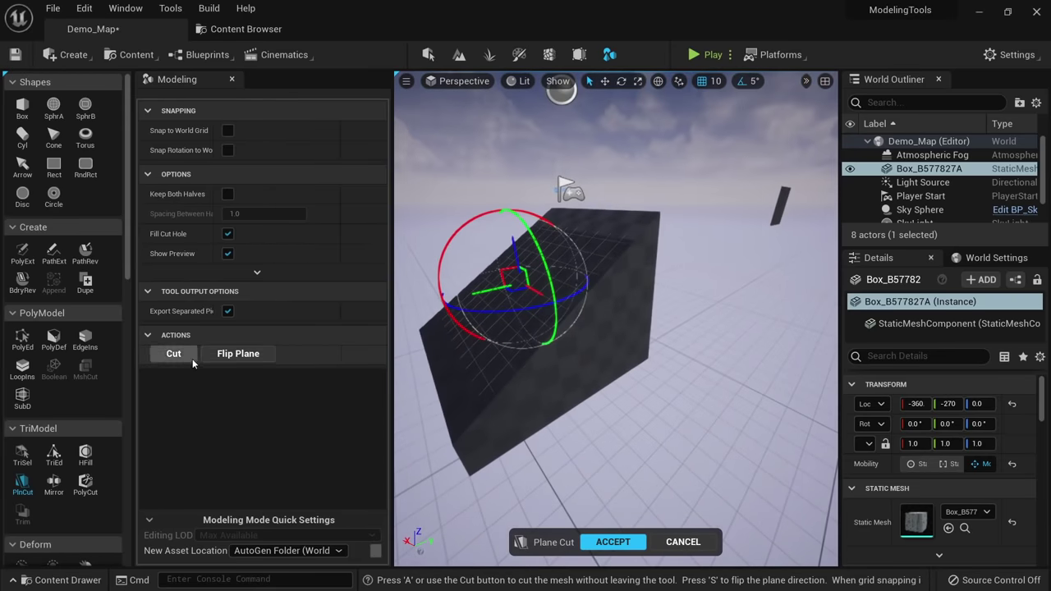
Flip the cutting plane repeatedly to compare both sides, and accept the Plane Cut with the lower part of the box kept.
left_click(238, 354)
left_click_drag(608, 386, 452, 317, "alt")
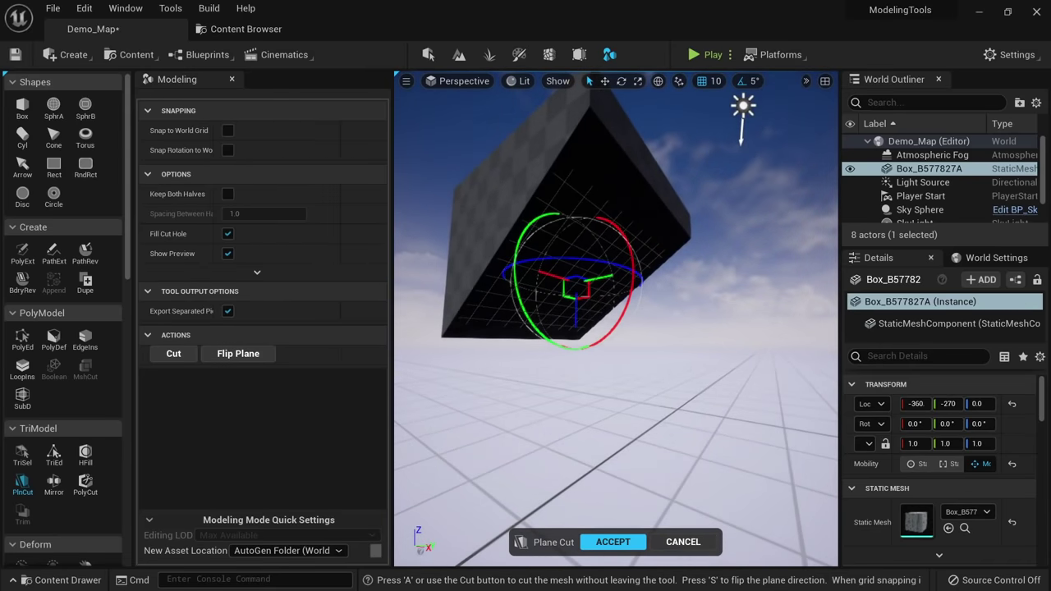
right_click_drag(607, 353, 517, 365)
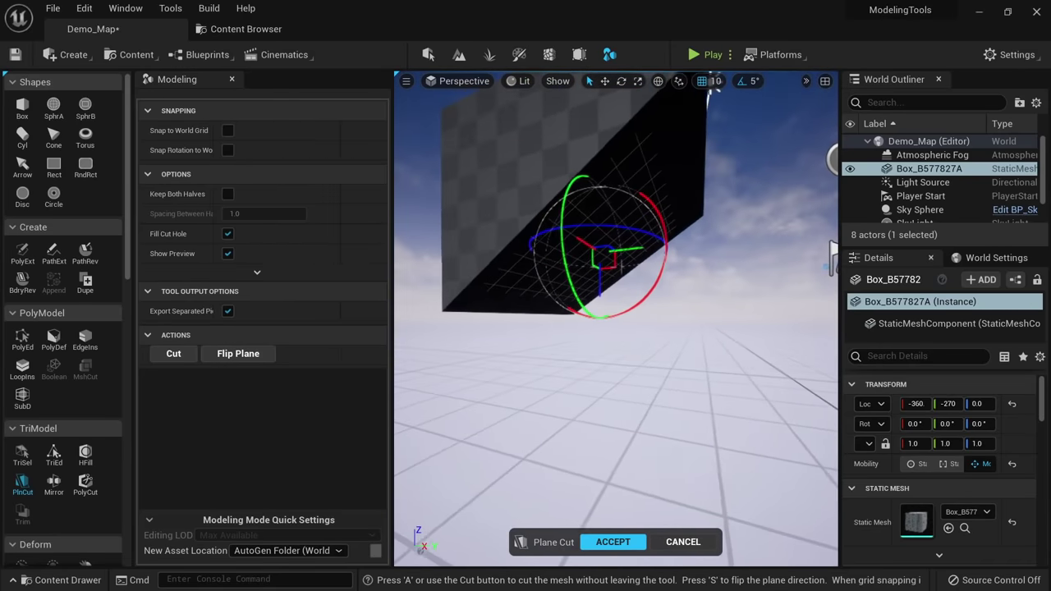
left_click(269, 358)
left_click(269, 358)
left_click(269, 358)
left_click(269, 358)
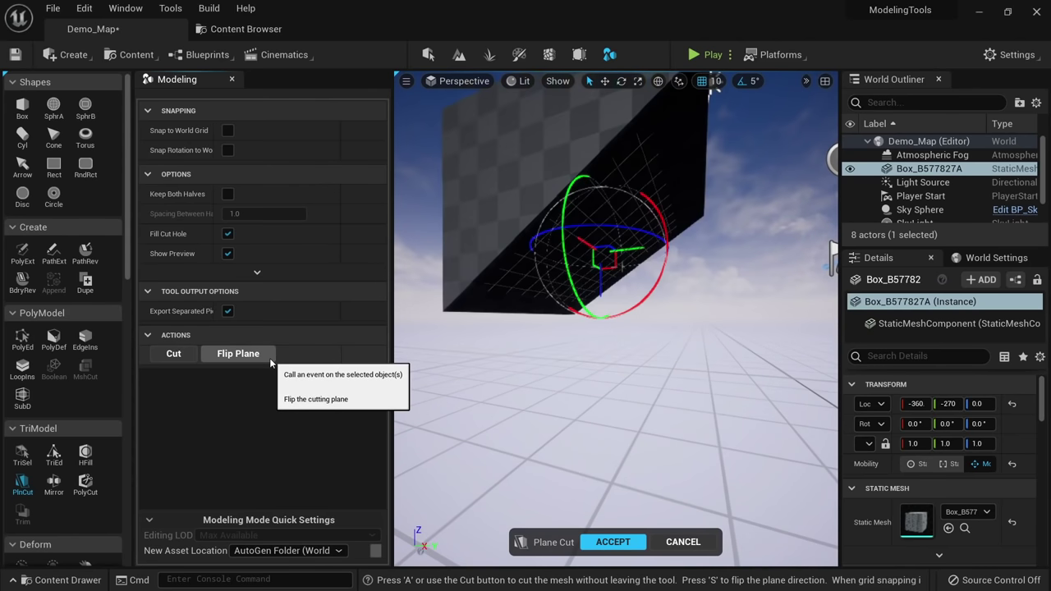
left_click(269, 358)
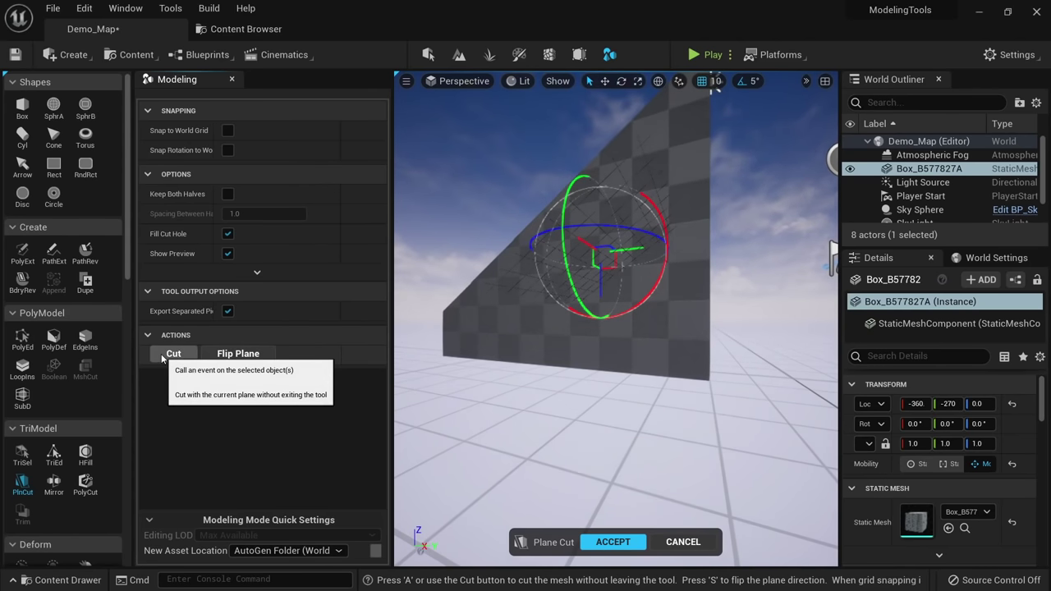
left_click(613, 542)
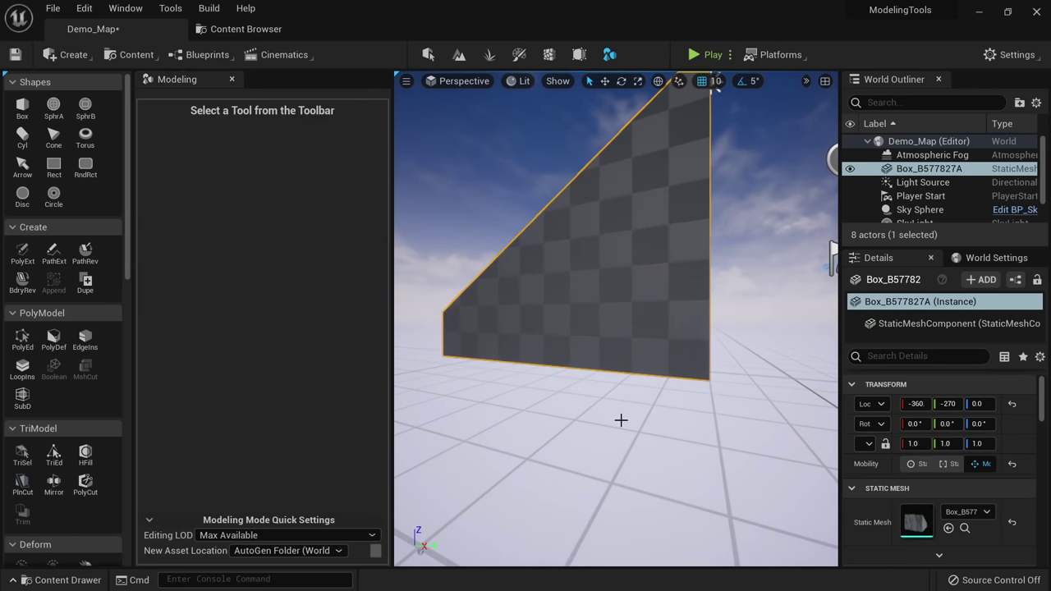
Start the Mirror tool on the cut box and move the mirror plane slightly away from its side.
mouse_move(677, 338)
right_mouse_down()
mouse_move(666, 347)
mouse_move(676, 344)
right_mouse_up()
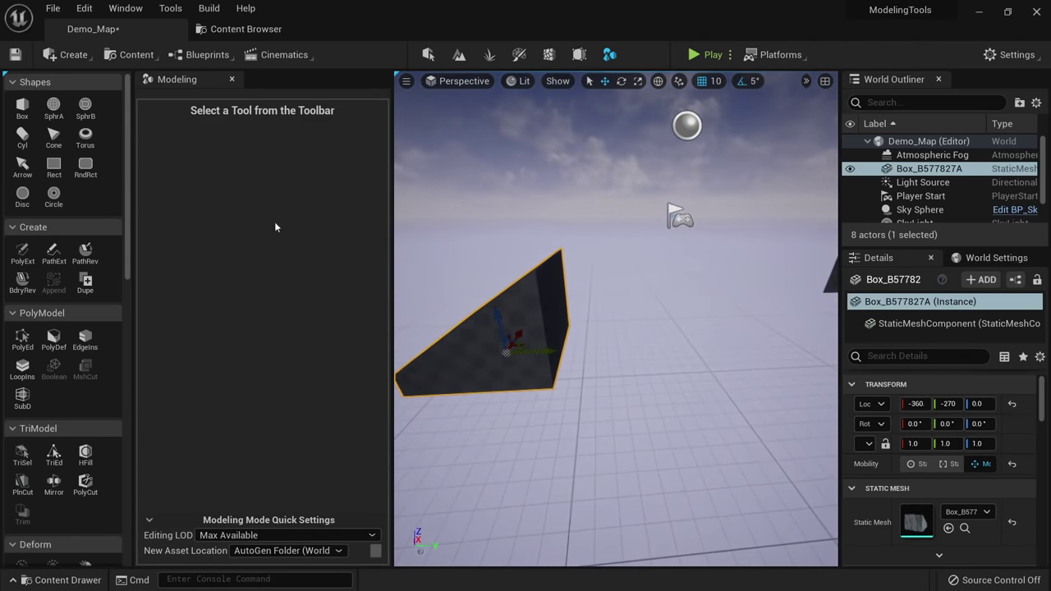
mouse_move(548, 352)
right_mouse_down()
mouse_move(644, 368)
mouse_move(677, 361)
mouse_move(533, 354)
right_mouse_up()
left_click_drag(609, 319, 519, 405, "alt")
left_click_drag(596, 390, 595, 390, "alt")
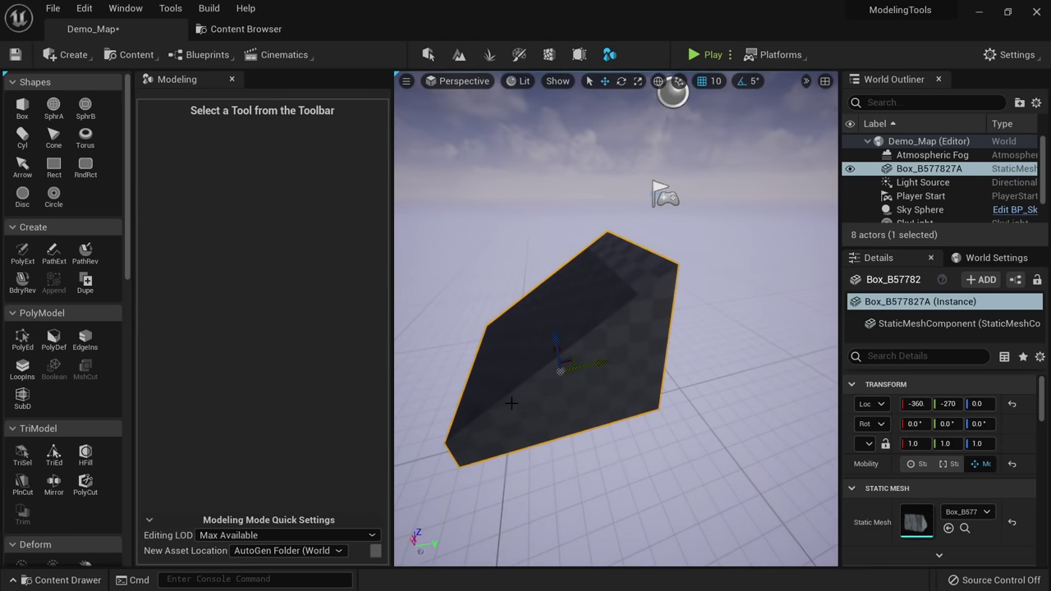
left_click(54, 483)
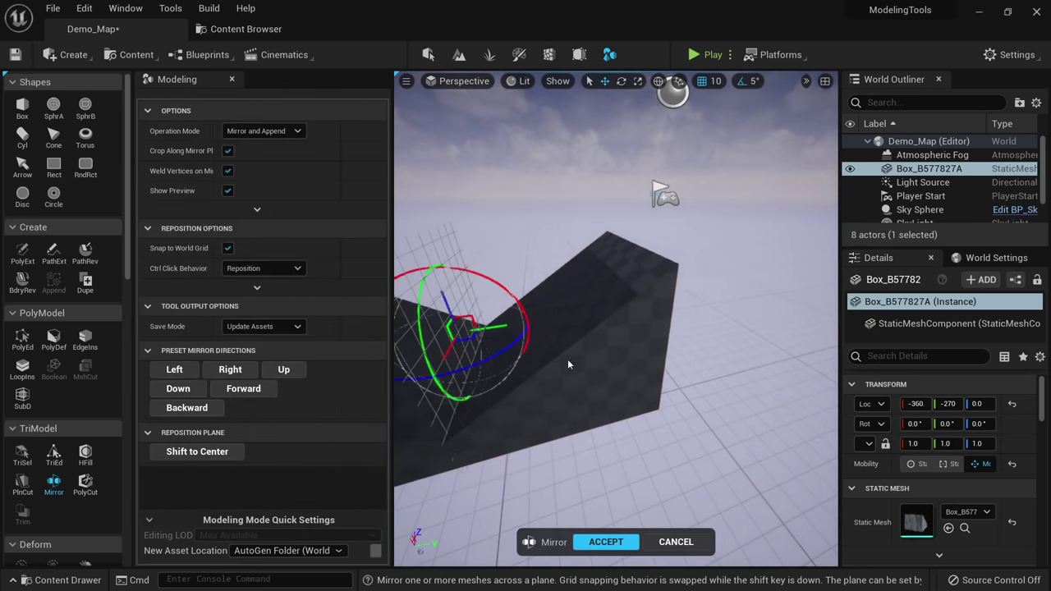
left_click_drag(567, 364, 692, 336, "alt")
left_click_drag(589, 308, 563, 296, "alt")
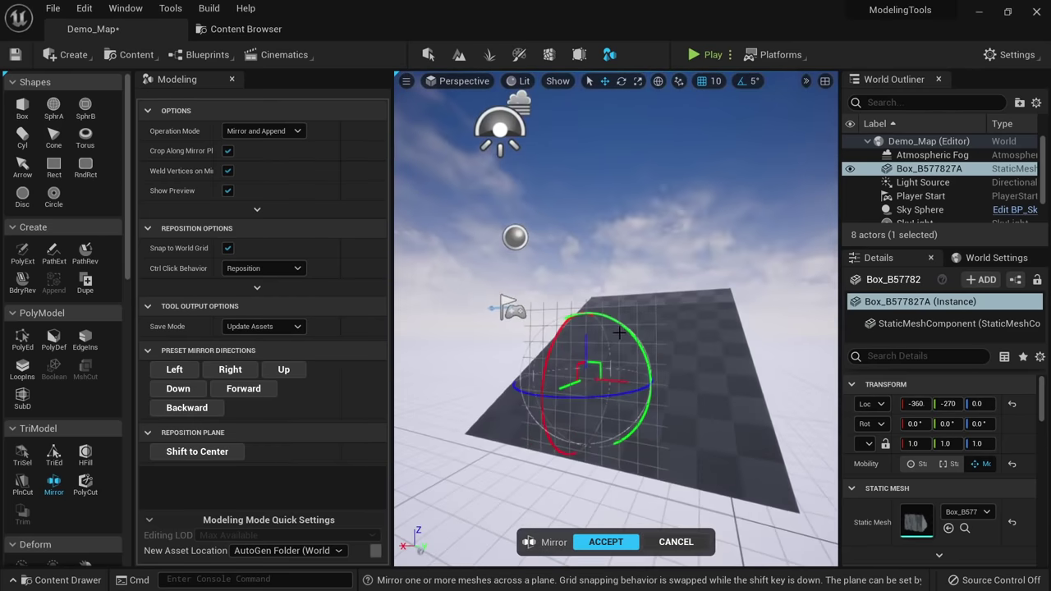
left_click_drag(618, 396, 518, 431, "alt")
left_click_drag(641, 344, 574, 368, "alt")
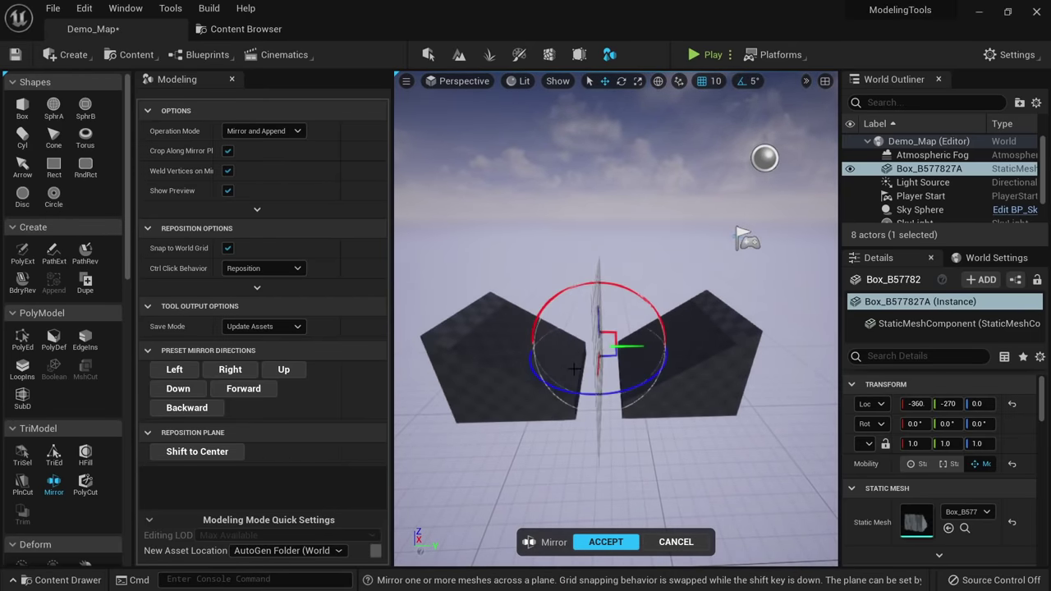
Try the Mirror Existing operation mode against Mirror and Append, and return to Mirror and Append.
left_click(261, 133)
left_click(264, 156)
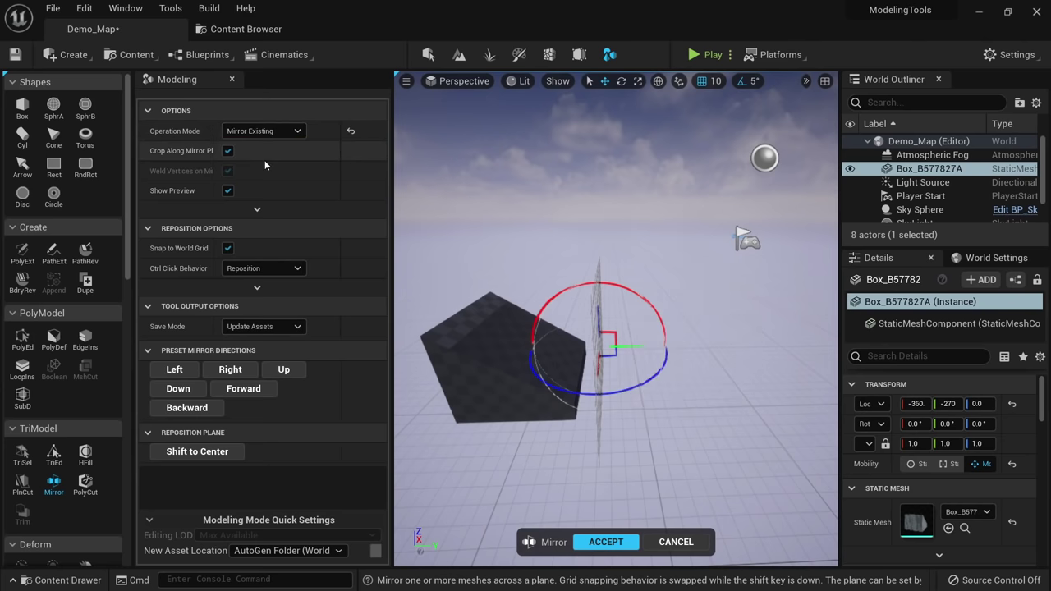
left_click(278, 145)
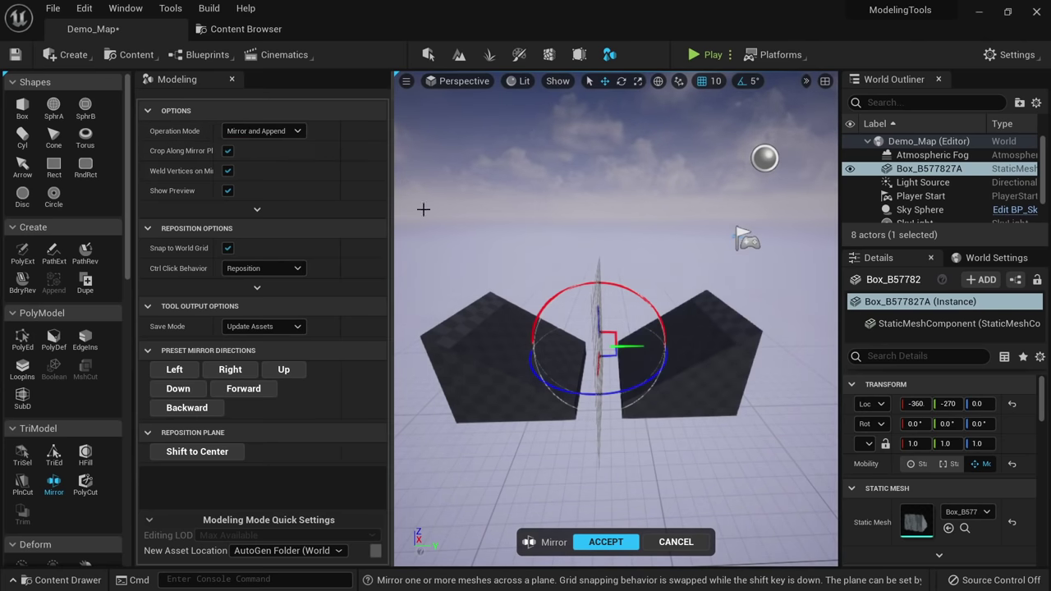
left_click(271, 158)
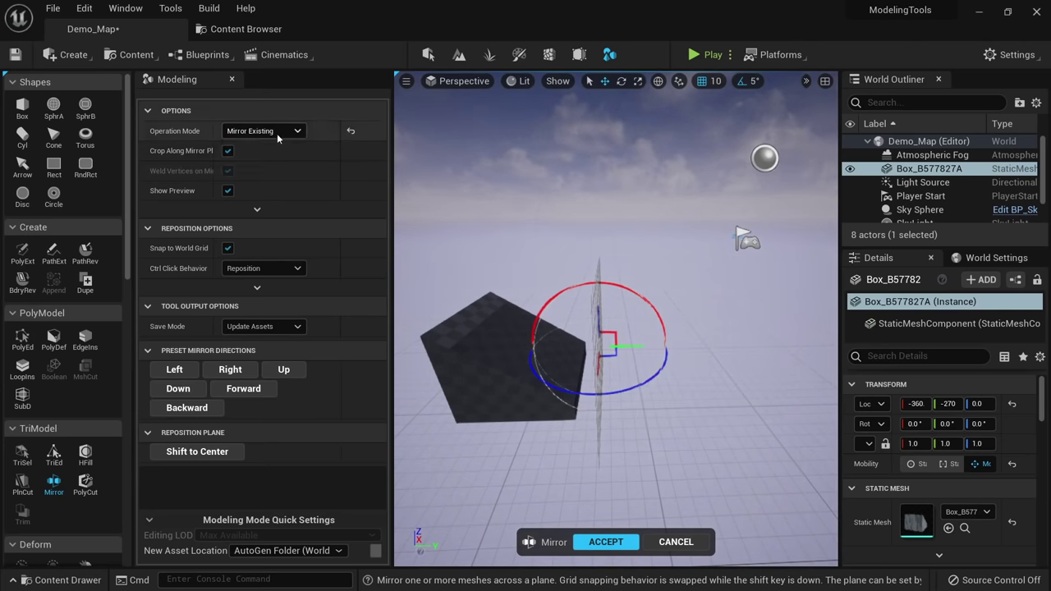
left_click(276, 132)
left_click(267, 146)
key("w")
right_click_drag(523, 280, 530, 284)
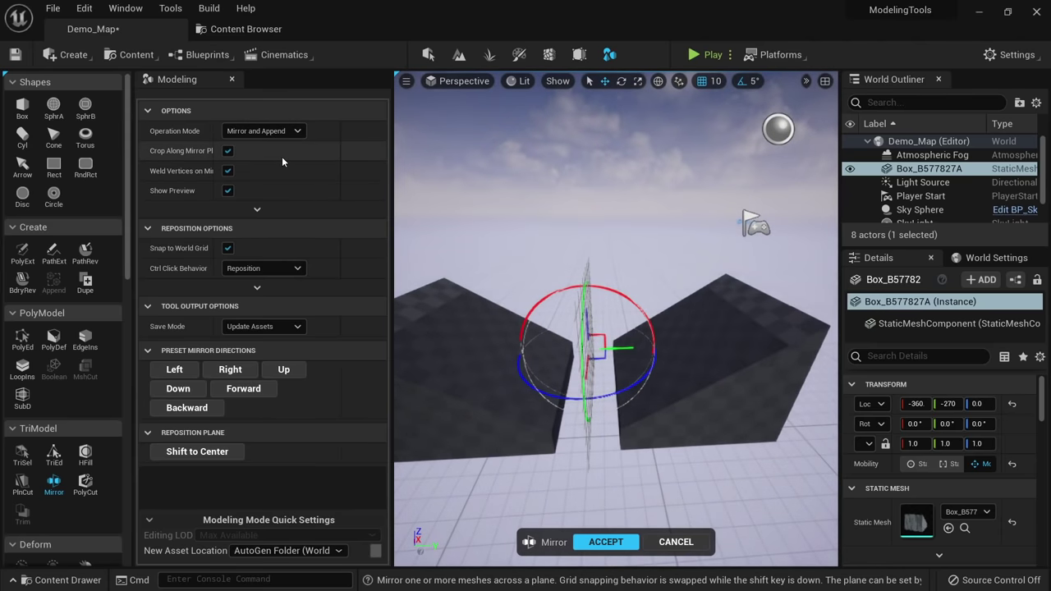
Try the preset mirror directions Left, Right, Up, Down, Forward and Backward, and set the direction back to Left.
left_click_drag(492, 353, 496, 403, "alt")
left_click(175, 369)
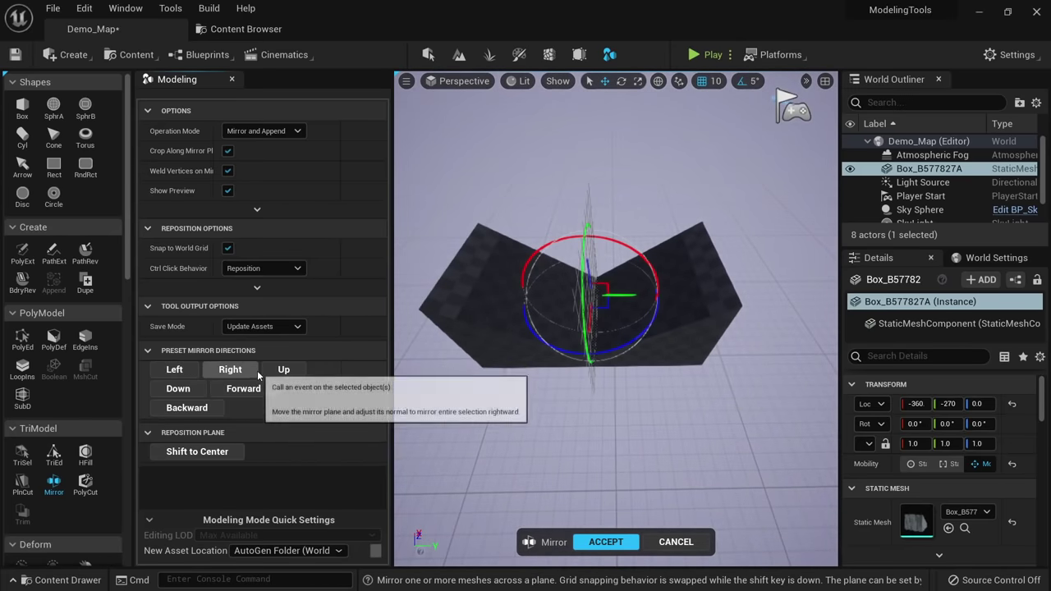
left_click(234, 370)
left_click(287, 370)
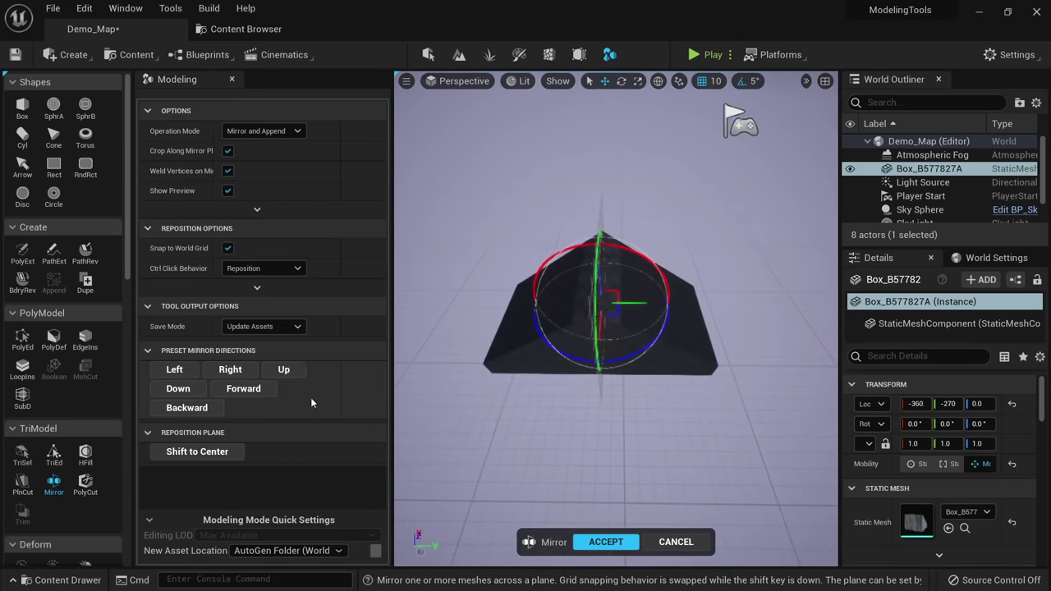
left_click(197, 389)
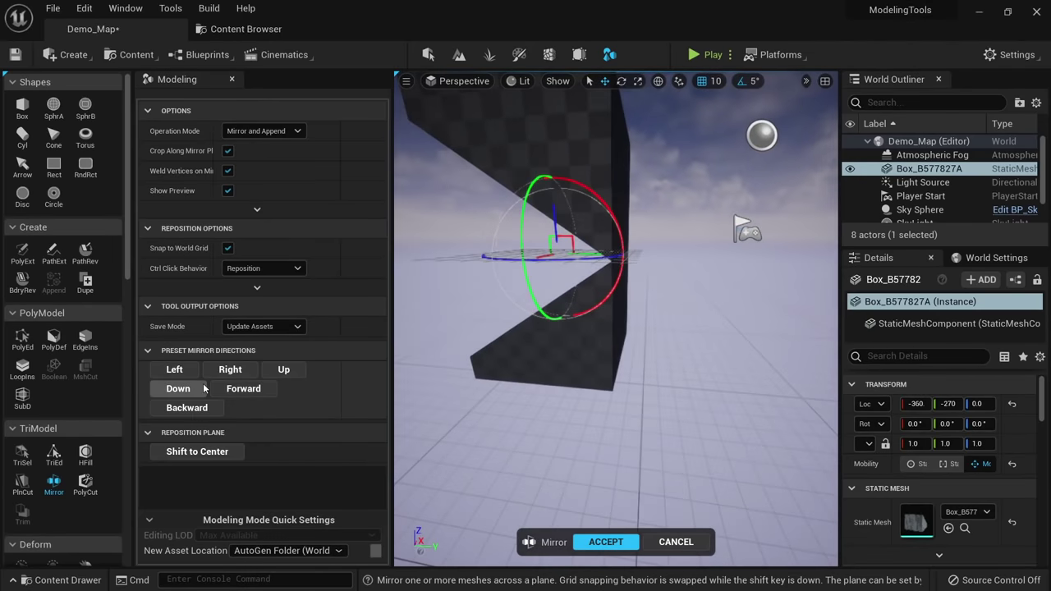
left_click(243, 388)
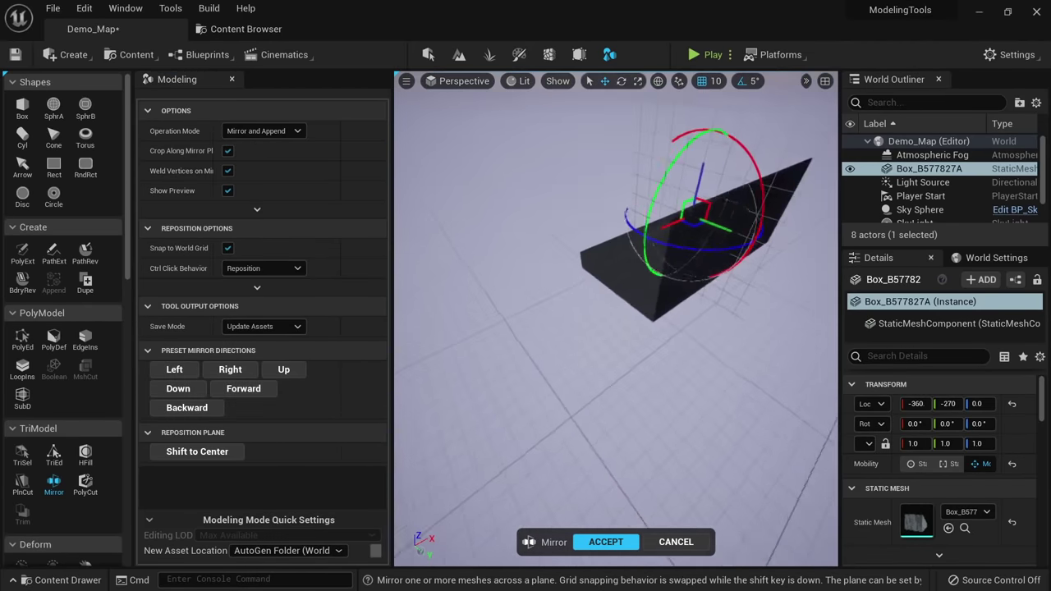
left_click(186, 407)
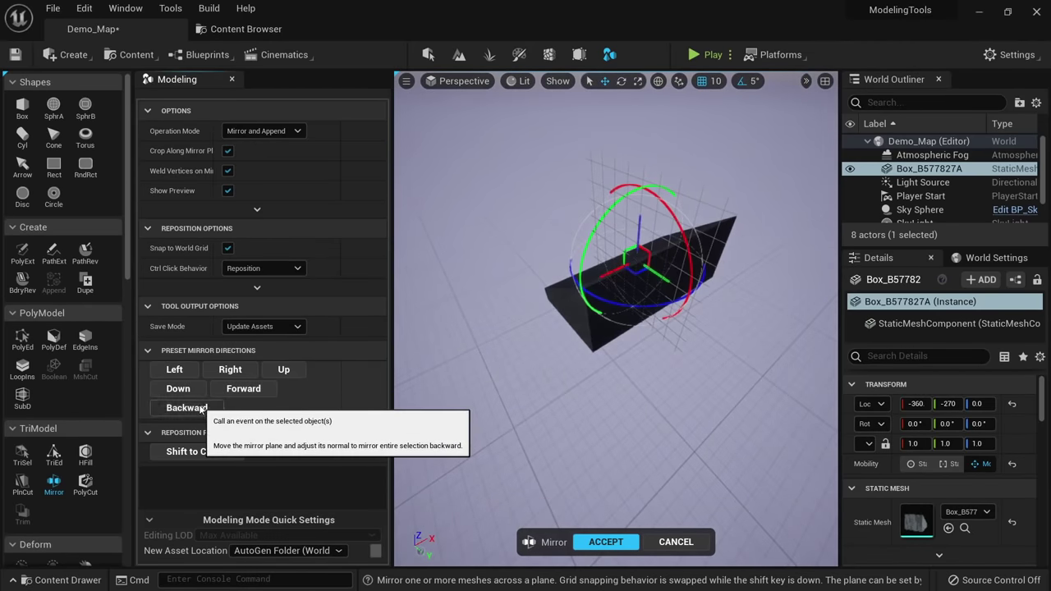
left_click(174, 370)
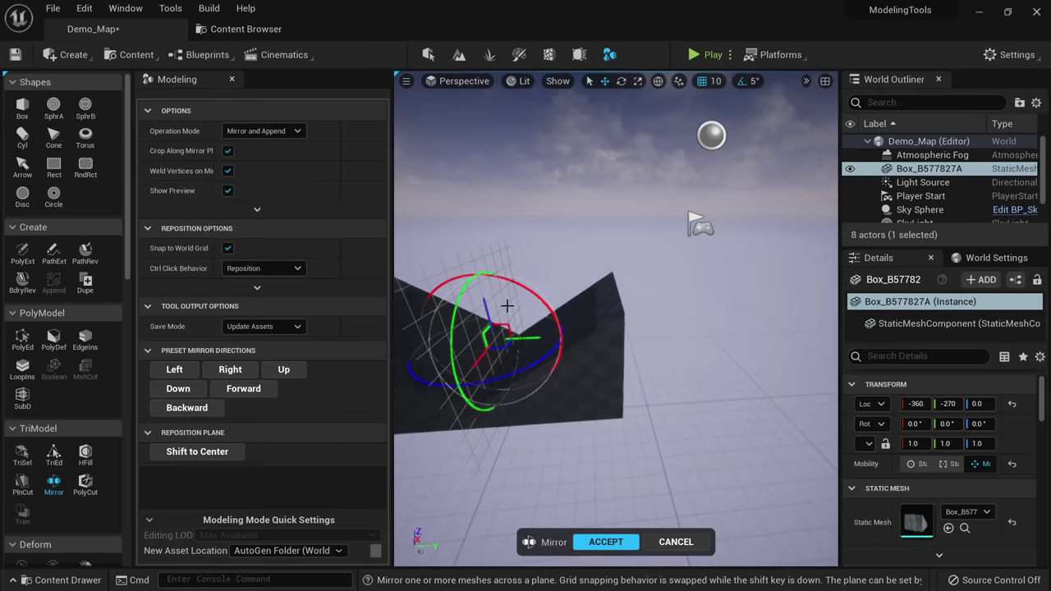
Try tilting the mirror plane, examine the mirrored mesh in Wireframe and Lit views, and turn the plane back upright.
left_click_drag(523, 289, 460, 272)
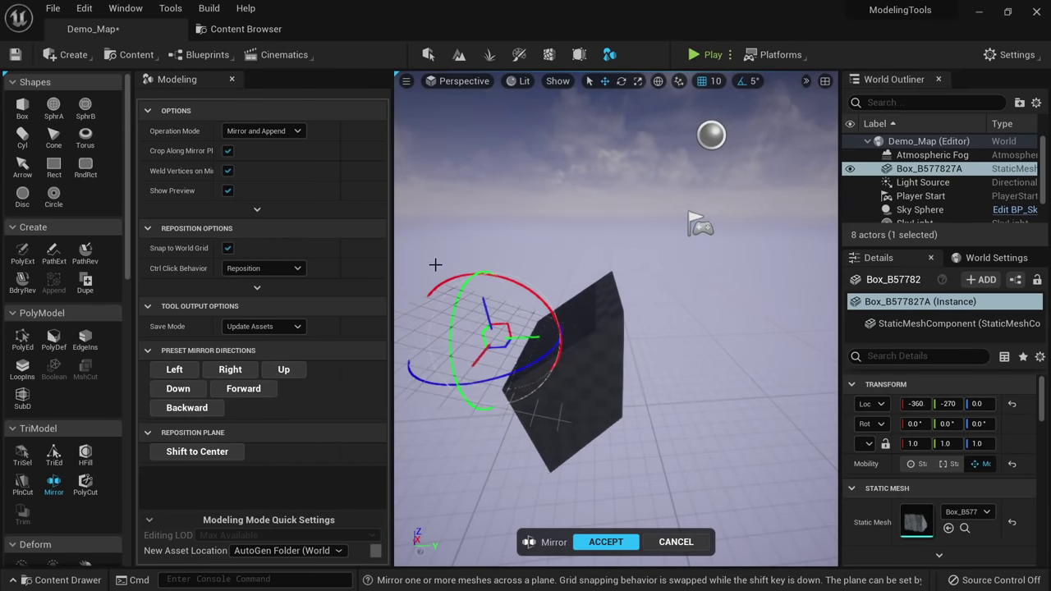
right_click_drag(616, 320, 582, 284)
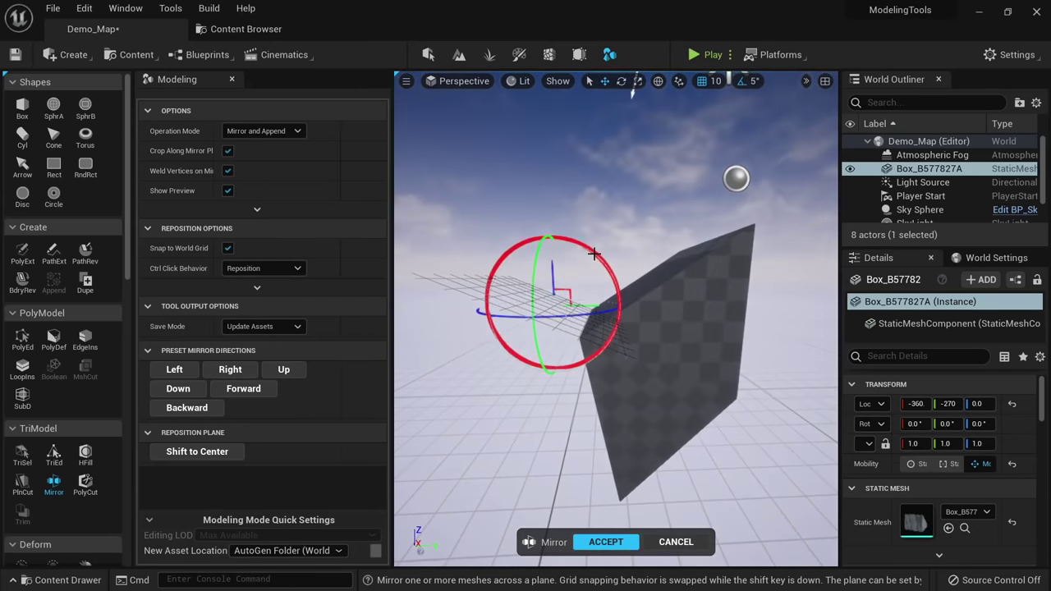
mouse_move(593, 254)
left_mouse_down()
mouse_move(651, 295)
mouse_move(588, 236)
left_mouse_up()
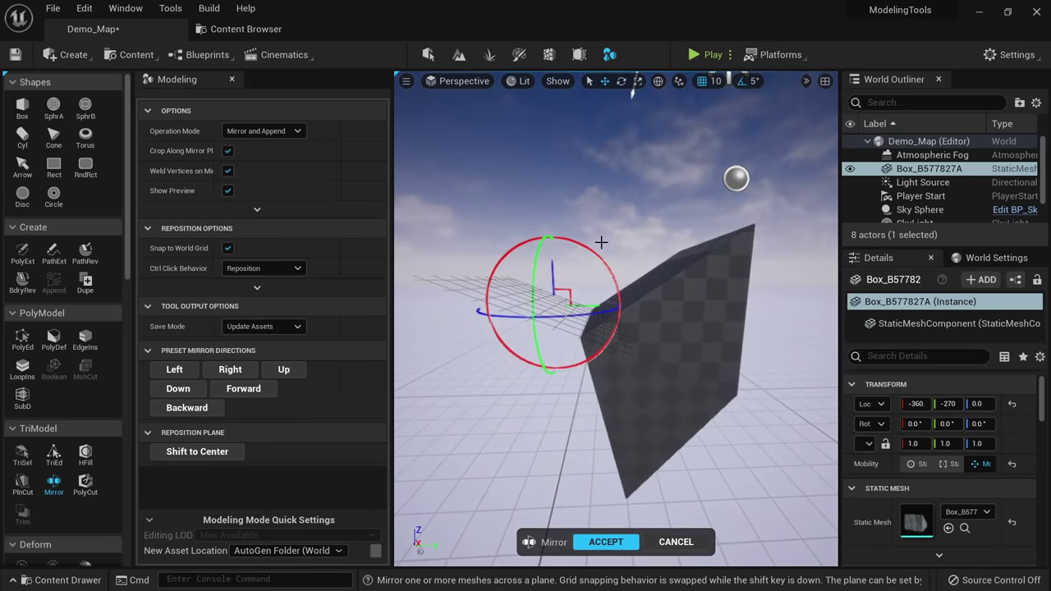
key("alt+2")
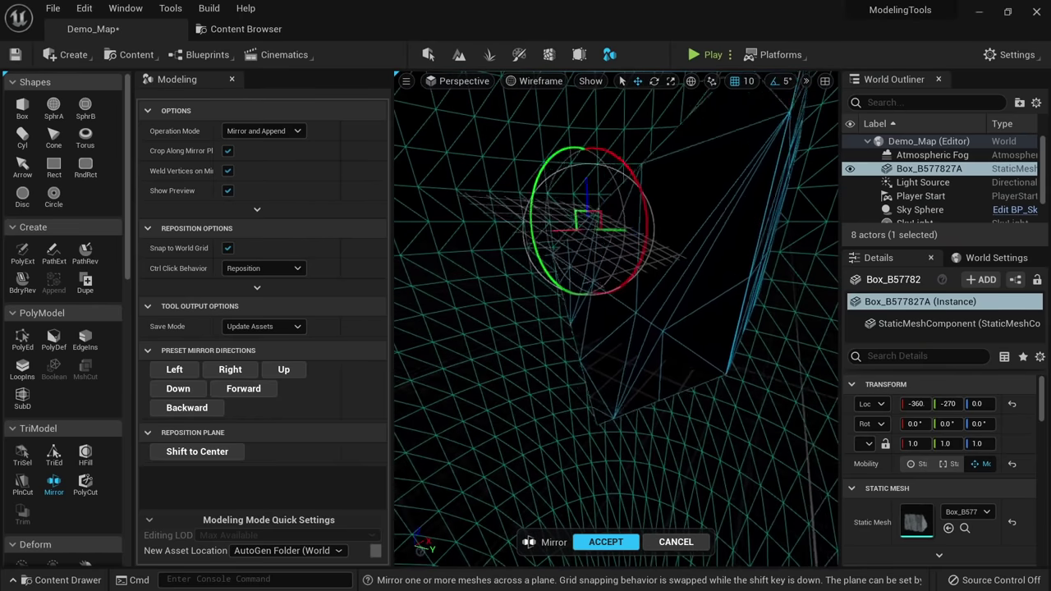
key("alt+4")
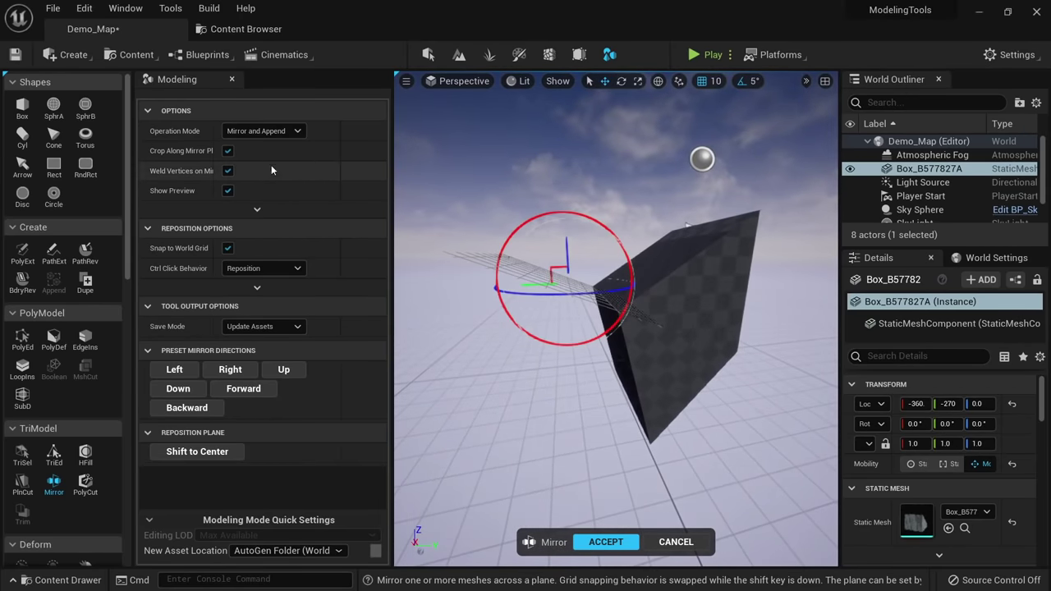
left_click_drag(586, 217, 603, 328)
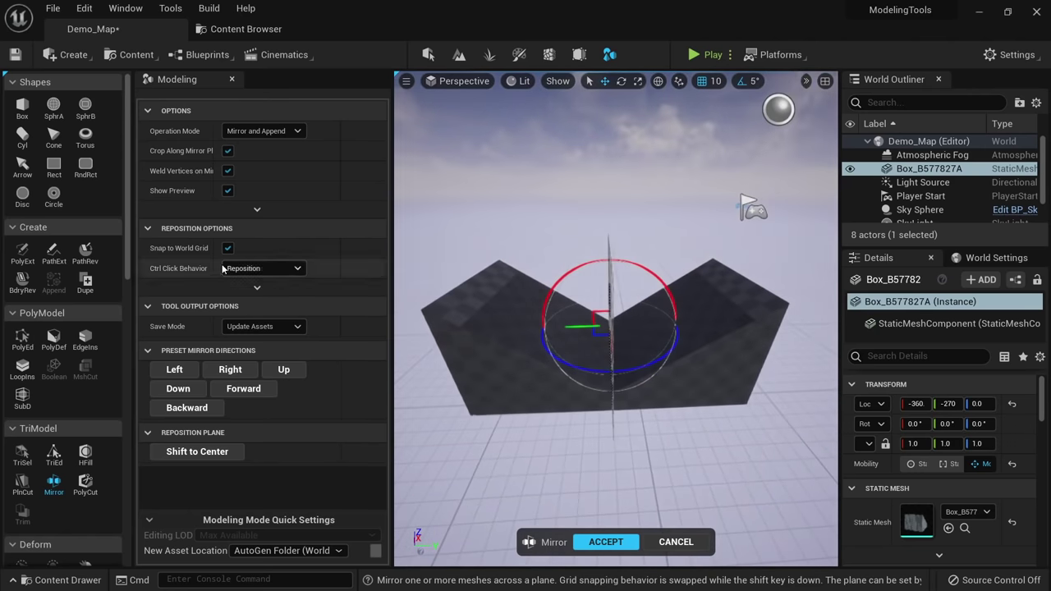
Examine the mirrored preview, the advanced reposition option for the preset direction buttons and the Save Mode choices, keeping Update Assets.
left_click_drag(537, 271, 477, 308, "alt")
mouse_move(536, 271)
right_mouse_down()
mouse_move(525, 283)
mouse_move(566, 279)
mouse_move(537, 275)
right_mouse_up()
left_click(259, 289)
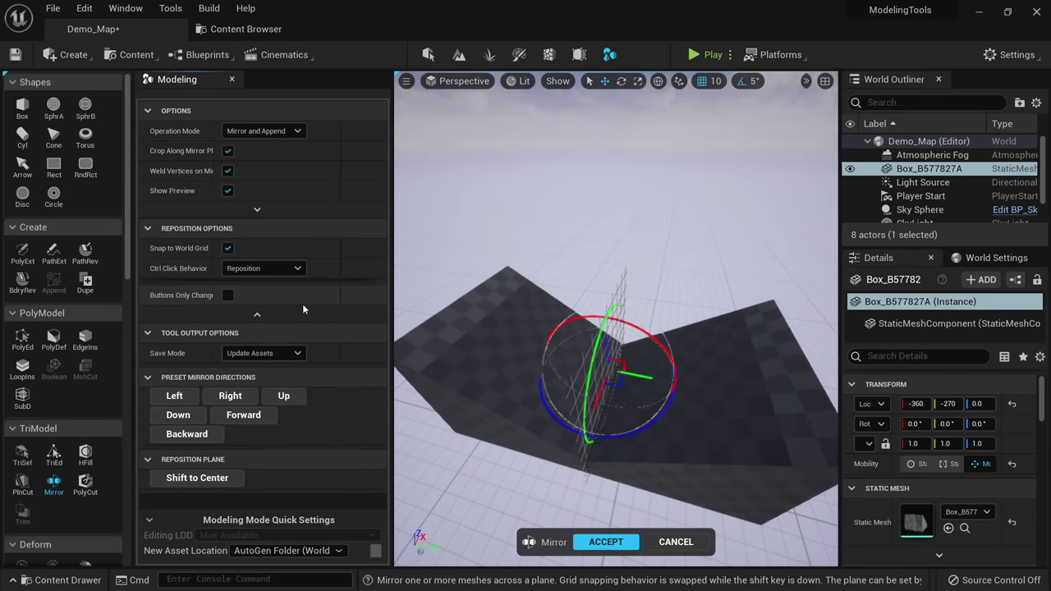
left_click(249, 396)
left_click(178, 415)
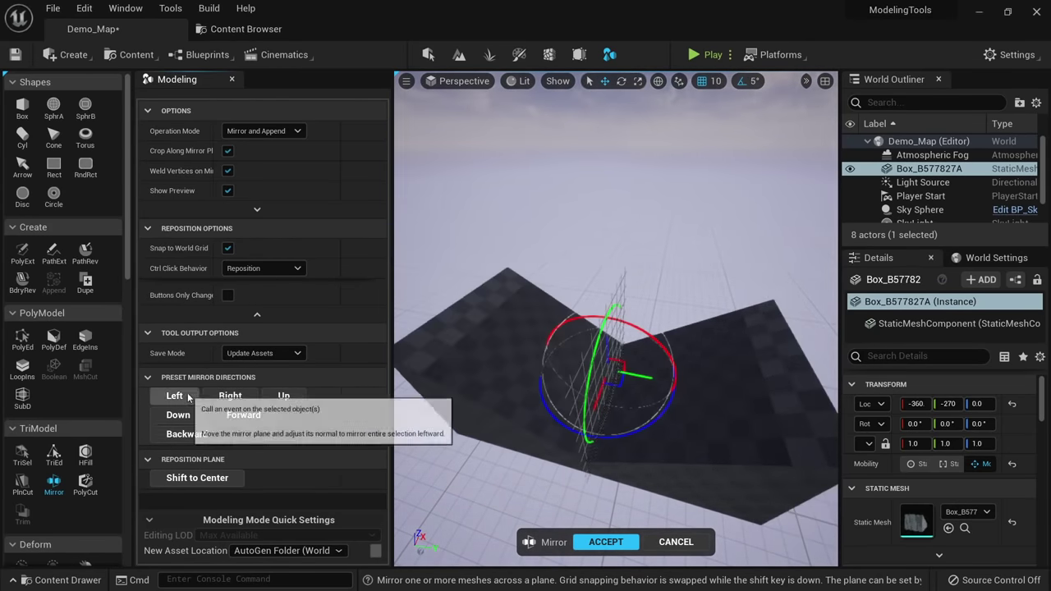
left_click_drag(430, 298, 575, 298, "alt")
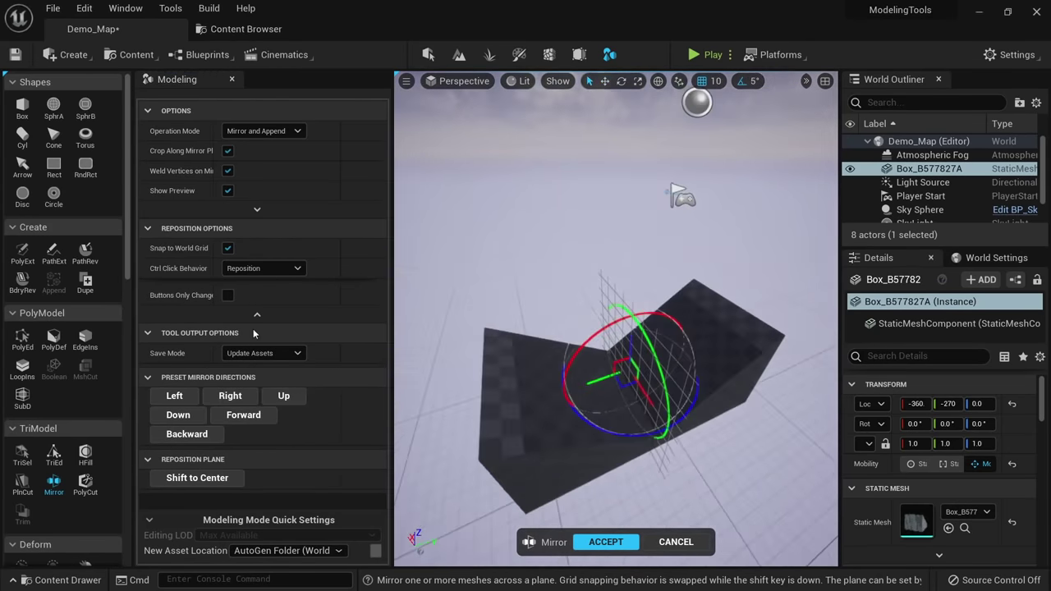
left_click(255, 333)
left_click(258, 334)
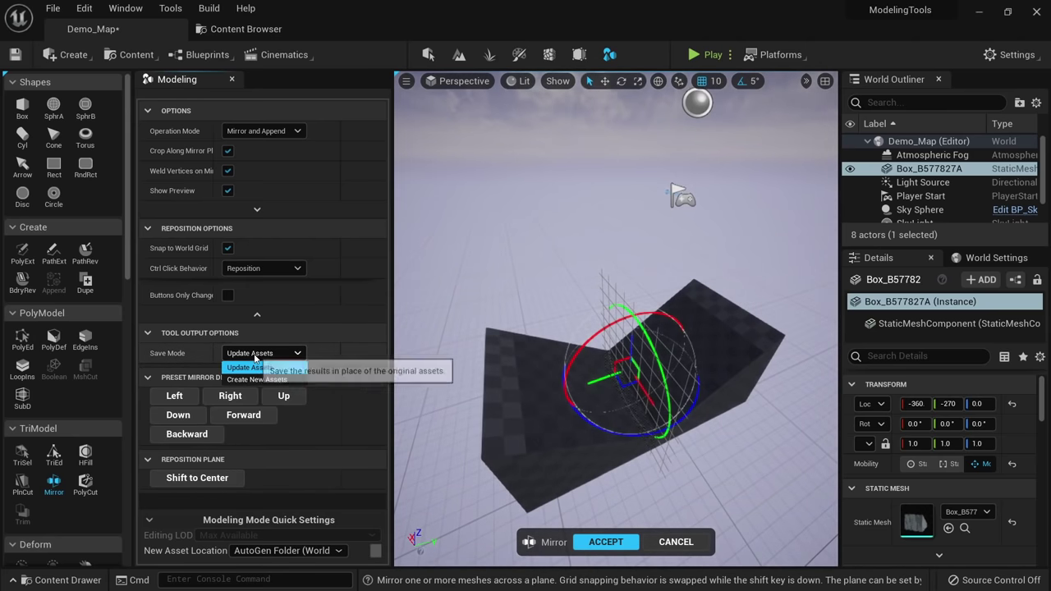
left_click(255, 359)
Accept the Mirror and Append operation on the cut box and inspect the resulting mesh.
right_click_drag(615, 353, 576, 335)
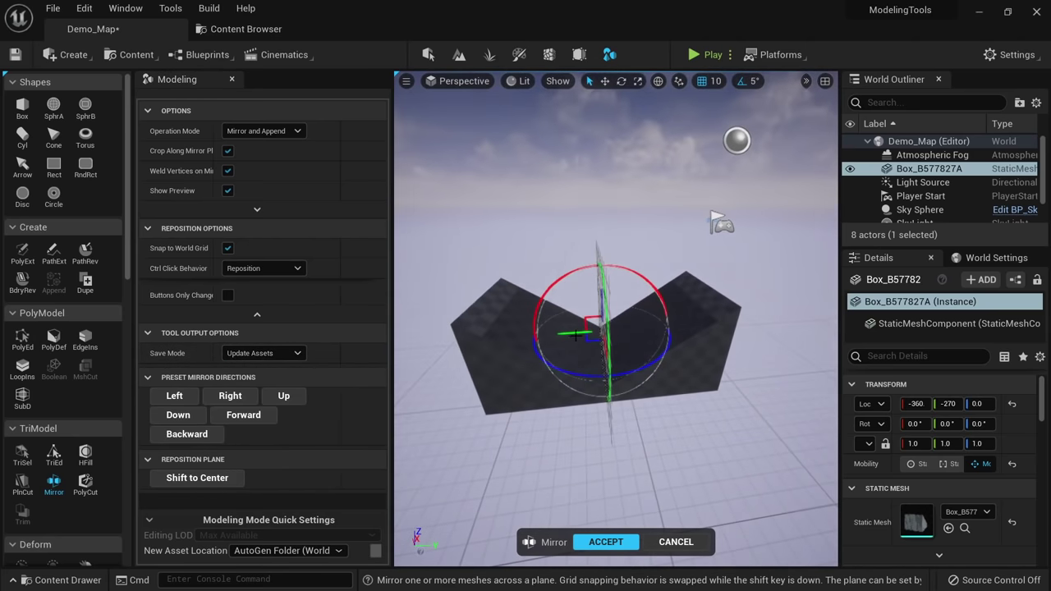
mouse_move(577, 334)
left_mouse_down("alt")
mouse_move(633, 333)
mouse_move(564, 331)
left_mouse_up("alt")
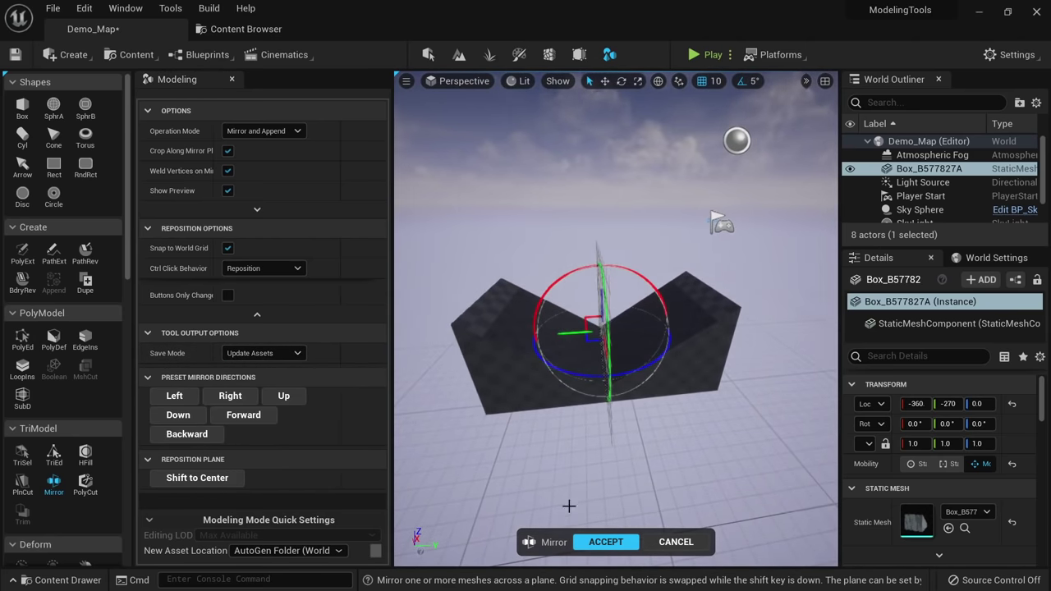
left_click(605, 541)
scroll(602, 371, "up", 5)
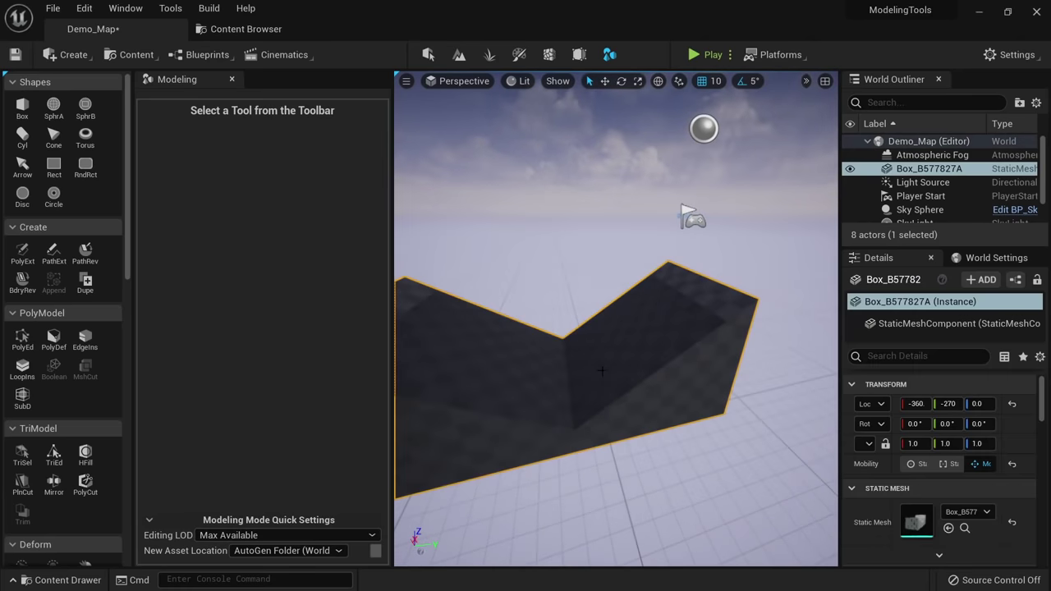
key("s")
right_click_drag(636, 400, 629, 422)
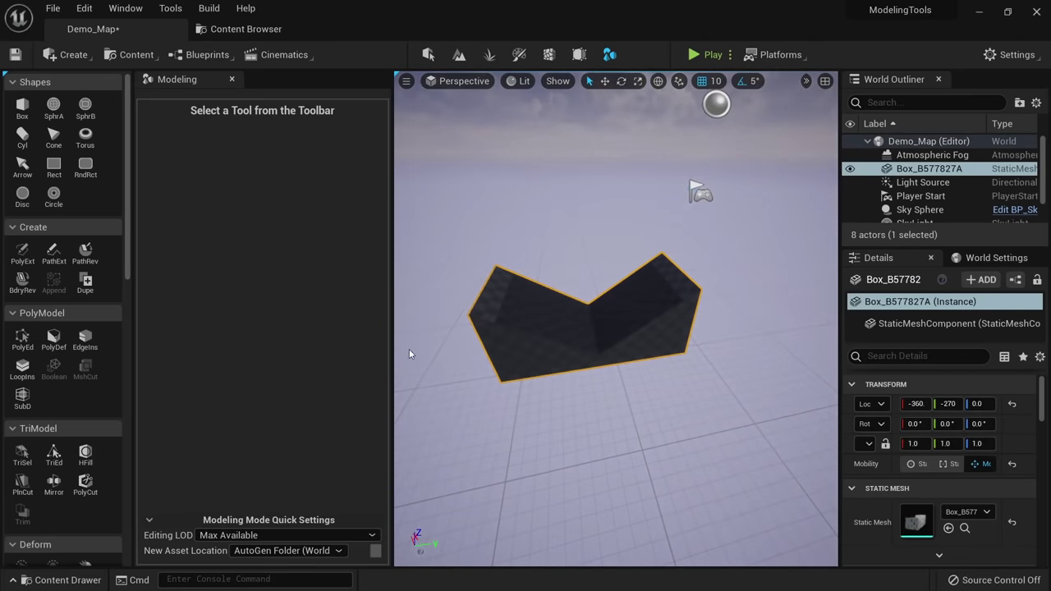
Delete the mirrored mesh and create a 100 × 100 × 100 box with 3 subdivisions per direction.
key("Delete")
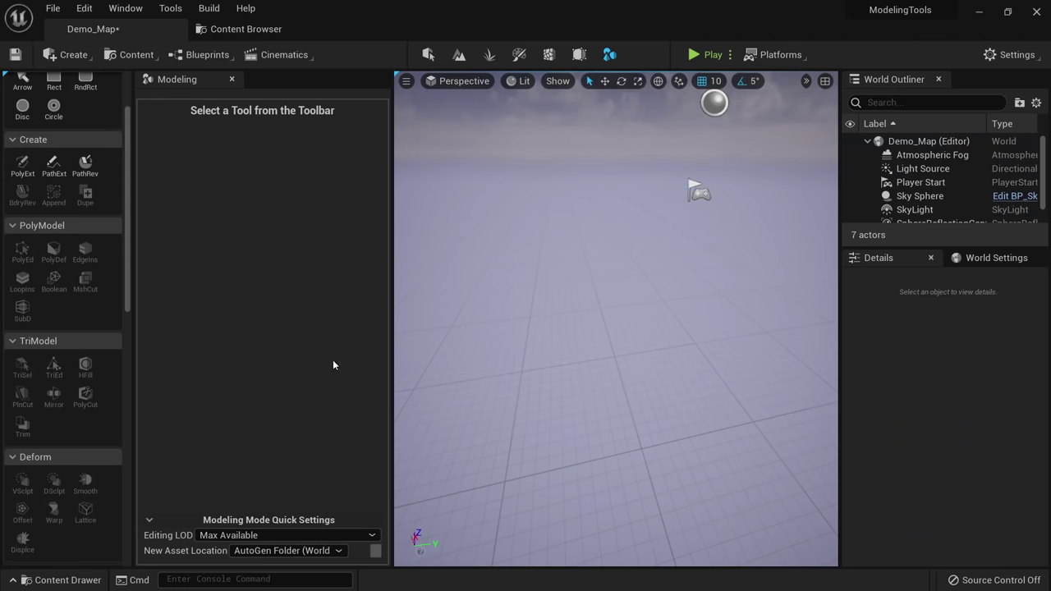
scroll(92, 314, "up", 3)
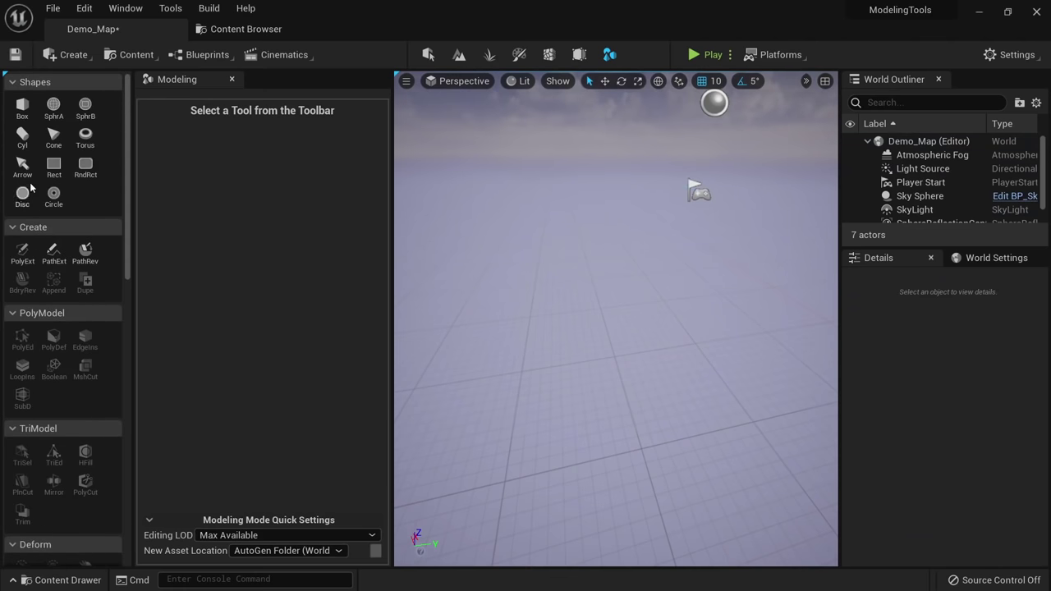
left_click(22, 104)
left_click(544, 445)
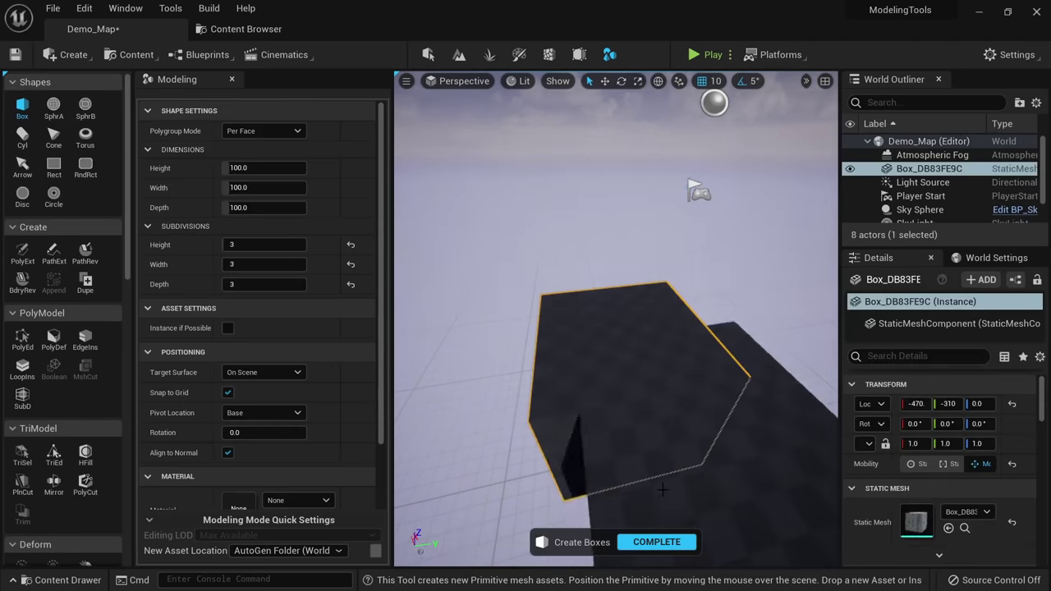
left_click(650, 542)
mouse_move(651, 544)
right_mouse_down()
mouse_move(647, 521)
mouse_move(650, 563)
right_mouse_up()
Start PolyCut on the new box and try a circular cut narrowed to a width of about 55.2.
left_click(86, 487)
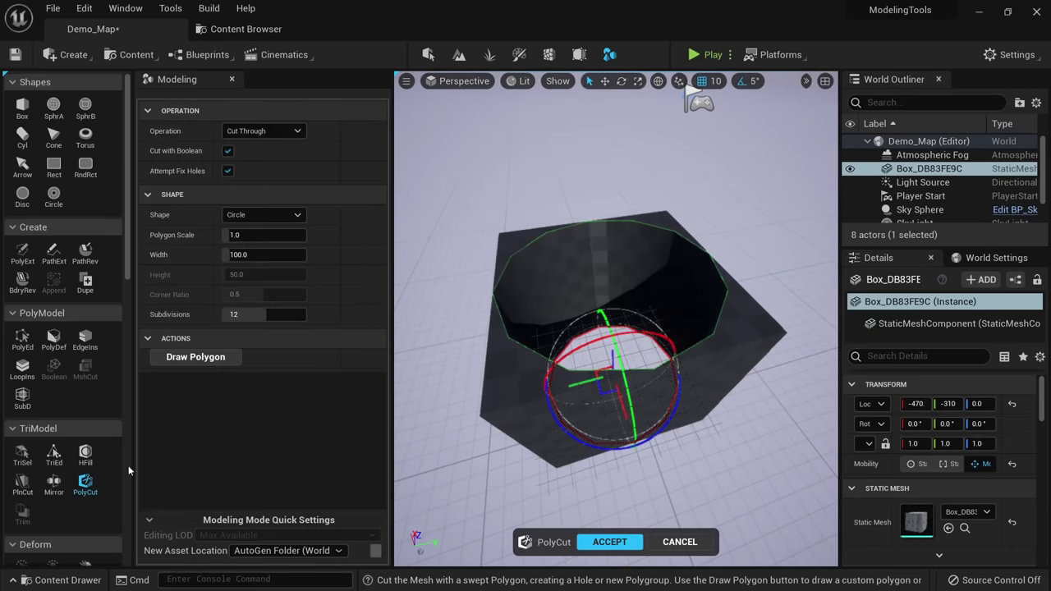
mouse_move(610, 286)
right_mouse_down()
mouse_move(688, 319)
mouse_move(611, 286)
right_mouse_up()
right_click_drag(530, 286, 521, 222)
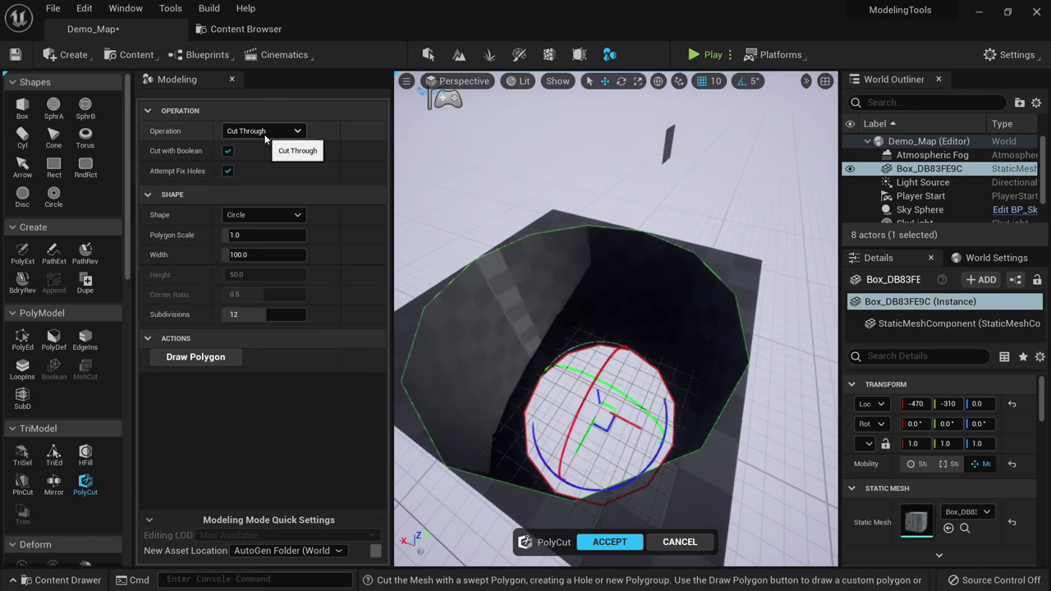
left_click(285, 216)
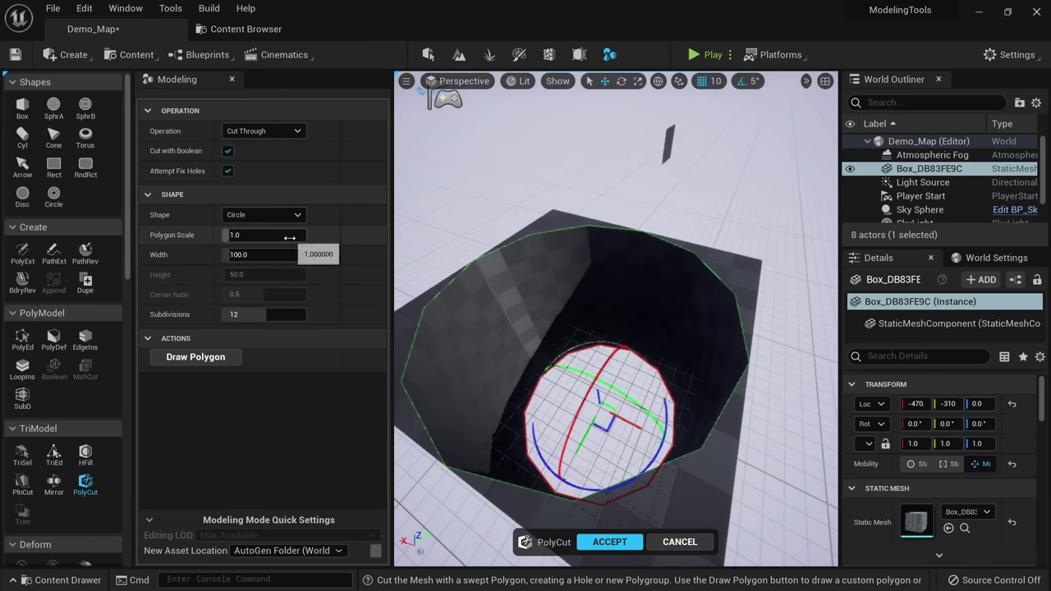
left_click_drag(261, 255, 258, 255)
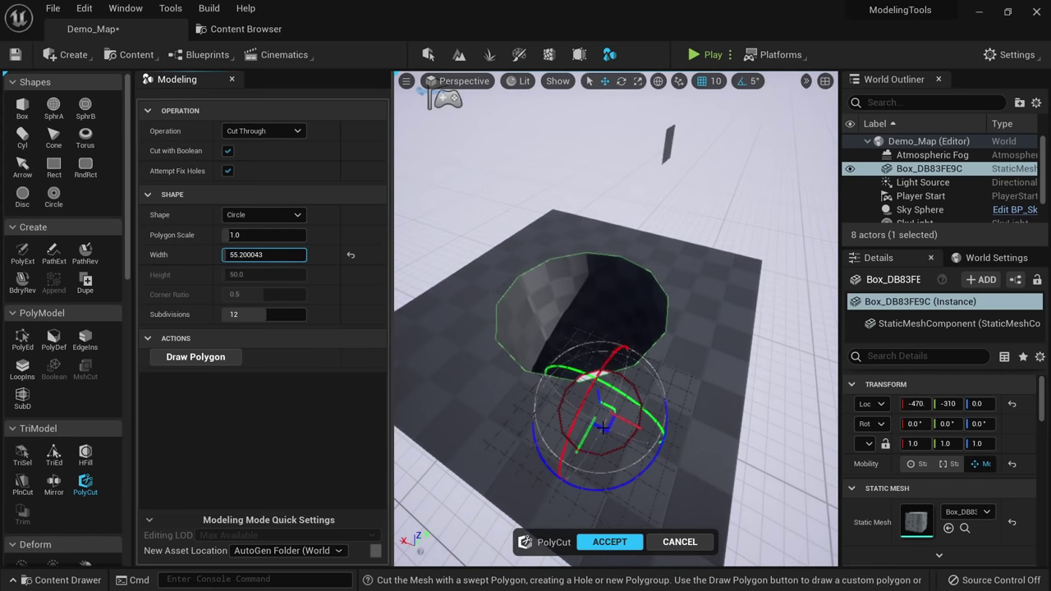
left_click_drag(602, 427, 626, 385)
left_click_drag(647, 318, 676, 347, "alt")
left_click_drag(616, 332, 600, 306)
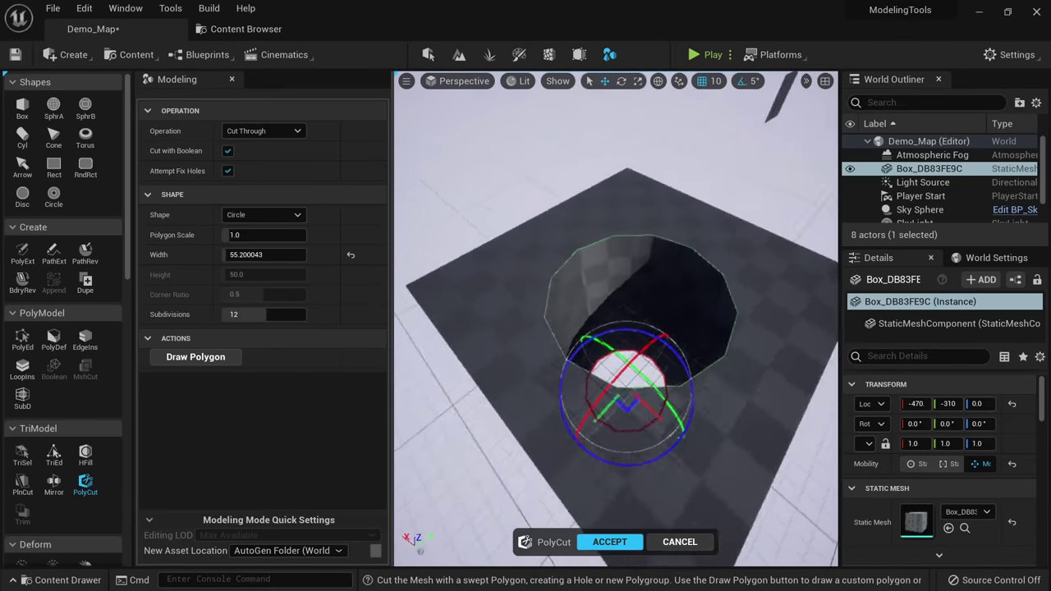
Try the Insert Polygon and Trim Inside operations for the circular cut and examine the box.
left_click_drag(627, 402, 628, 415, "alt")
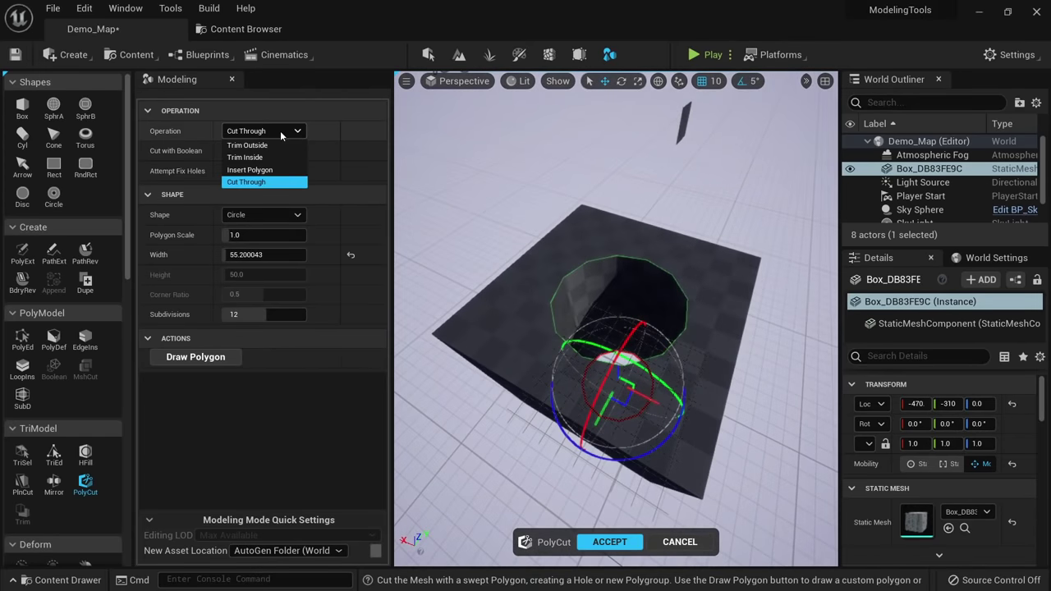
left_click(270, 169)
left_click_drag(624, 369, 602, 394, "alt")
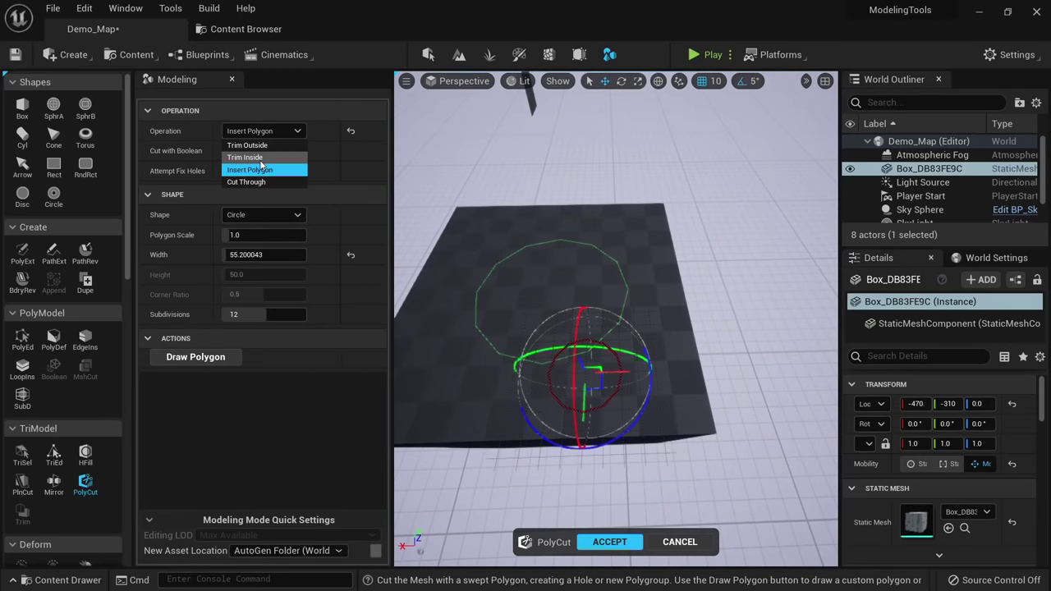
left_click(260, 160)
right_click_drag(608, 328, 559, 329)
left_click(267, 132)
left_click(263, 156)
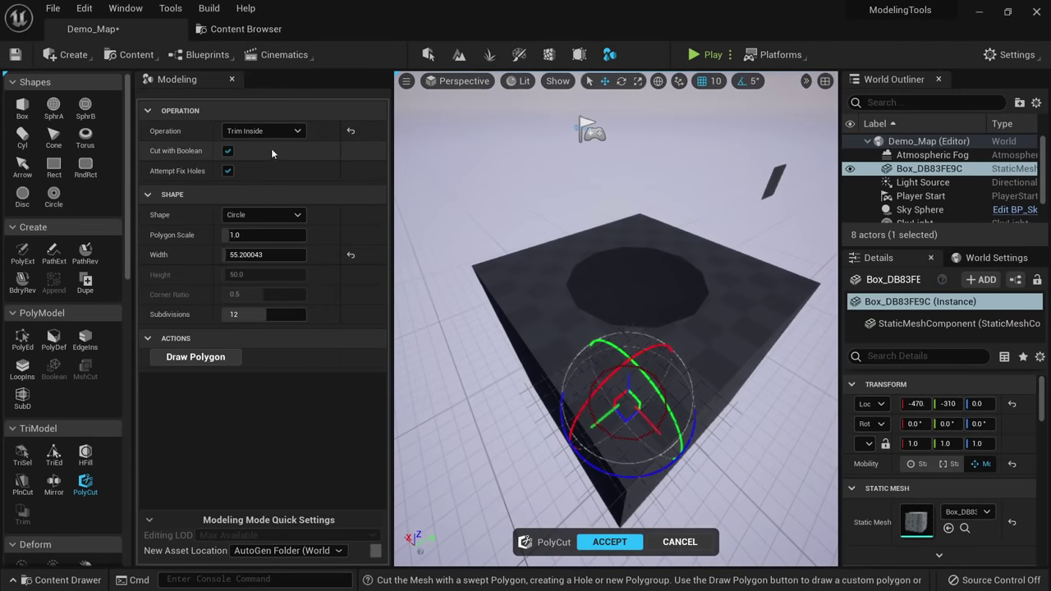
Try the Trim Outside operation, examine the remaining shape, and return the operation to Cut Through.
left_click(276, 133)
left_click(271, 145)
right_click_drag(501, 255, 398, 189)
right_click_drag(665, 275, 665, 328)
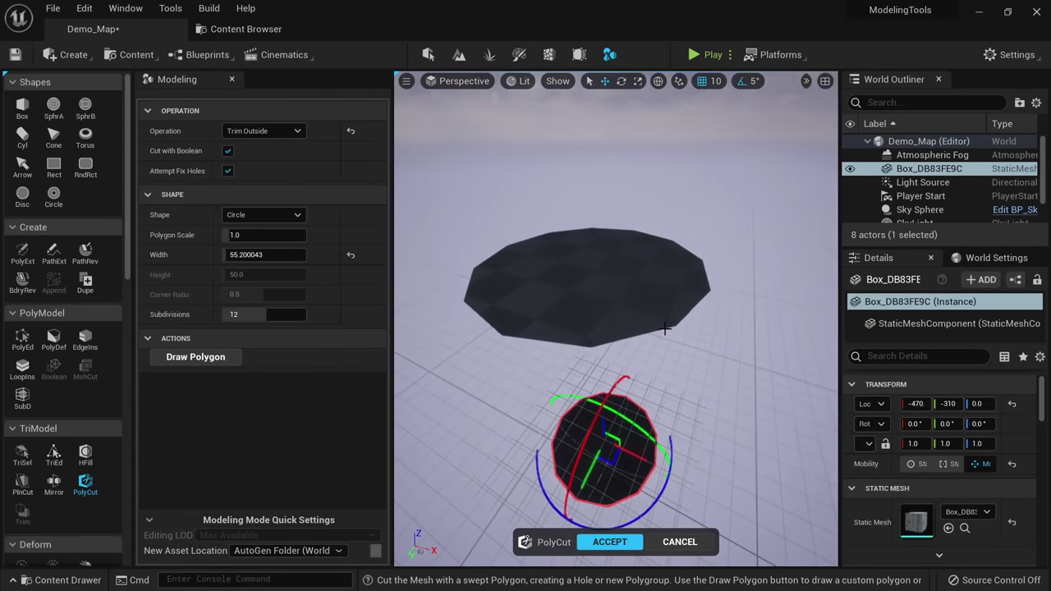
right_click_drag(608, 312, 575, 328)
left_click(286, 133)
left_click(246, 181)
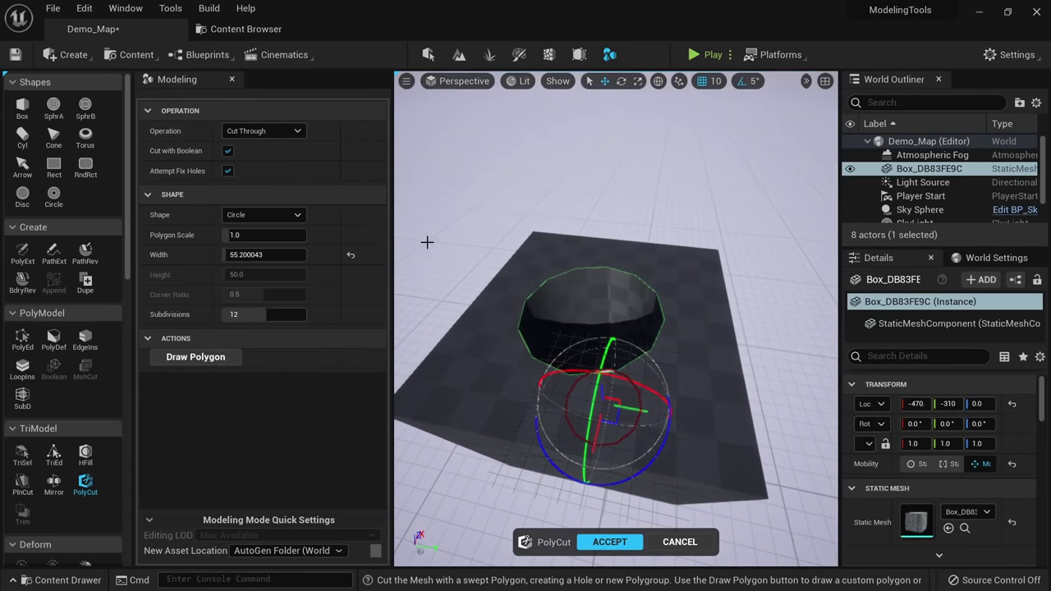
left_click_drag(618, 295, 648, 289, "alt")
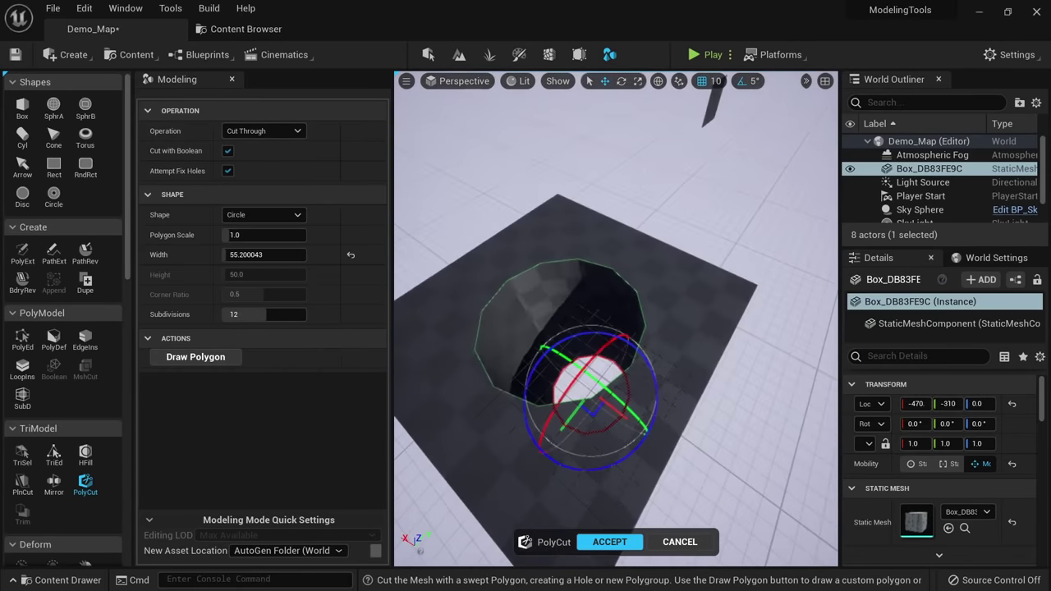
Try changing the polygon scale, switch the cut shape to Square and set the scale to about 1.13.
mouse_move(272, 239)
left_mouse_down()
mouse_move(284, 239)
mouse_move(273, 239)
left_mouse_up()
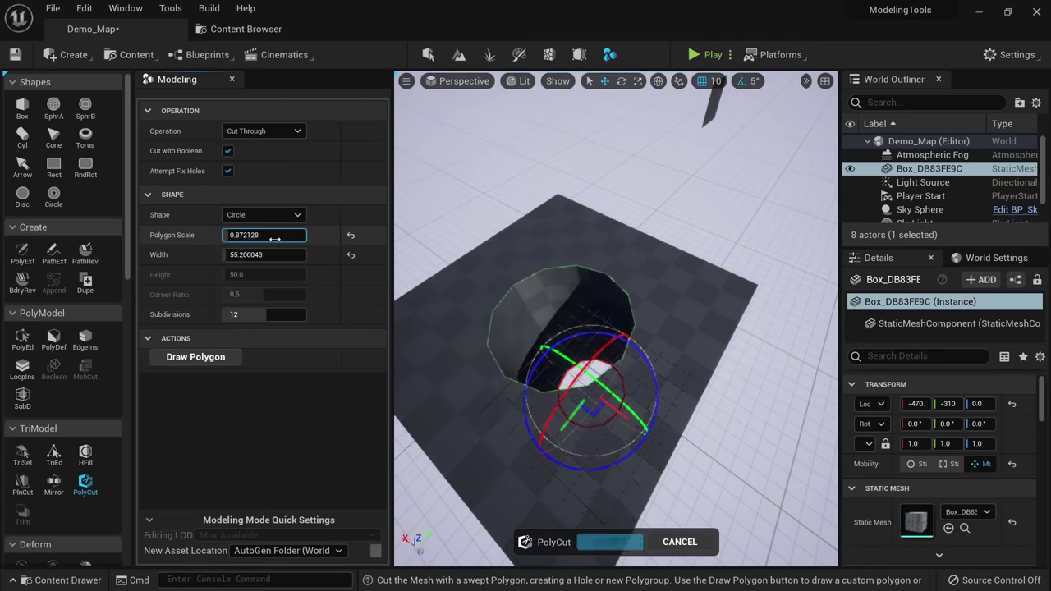
left_click(289, 217)
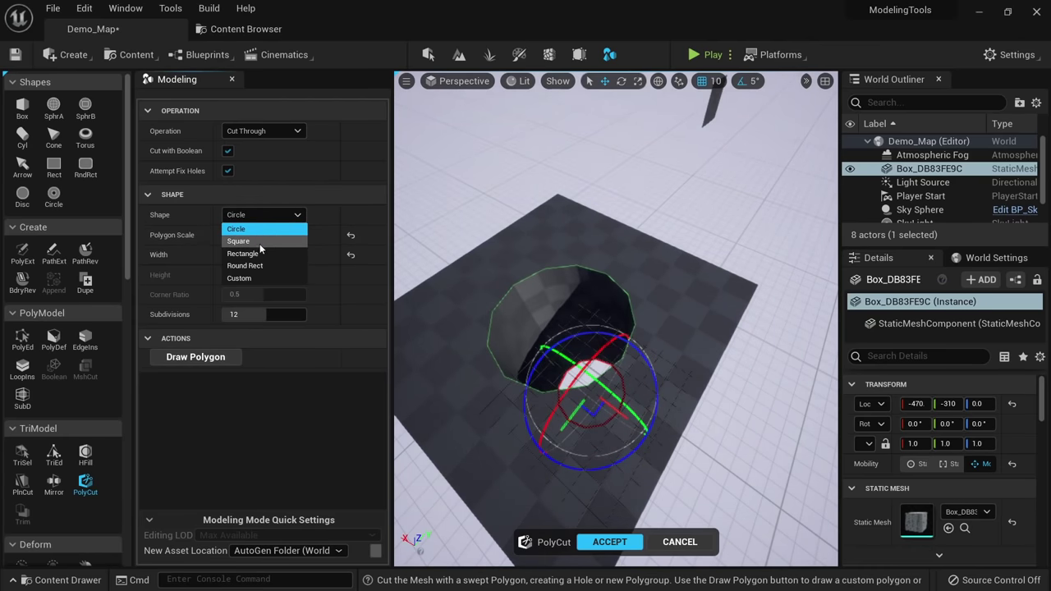
left_click(259, 244)
left_click_drag(460, 271, 554, 279, "alt")
left_click_drag(270, 235, 259, 254)
Try the Rectangle cut shape with a width of about 48.8 and a height of about 50.
left_click(250, 219)
left_click(251, 254)
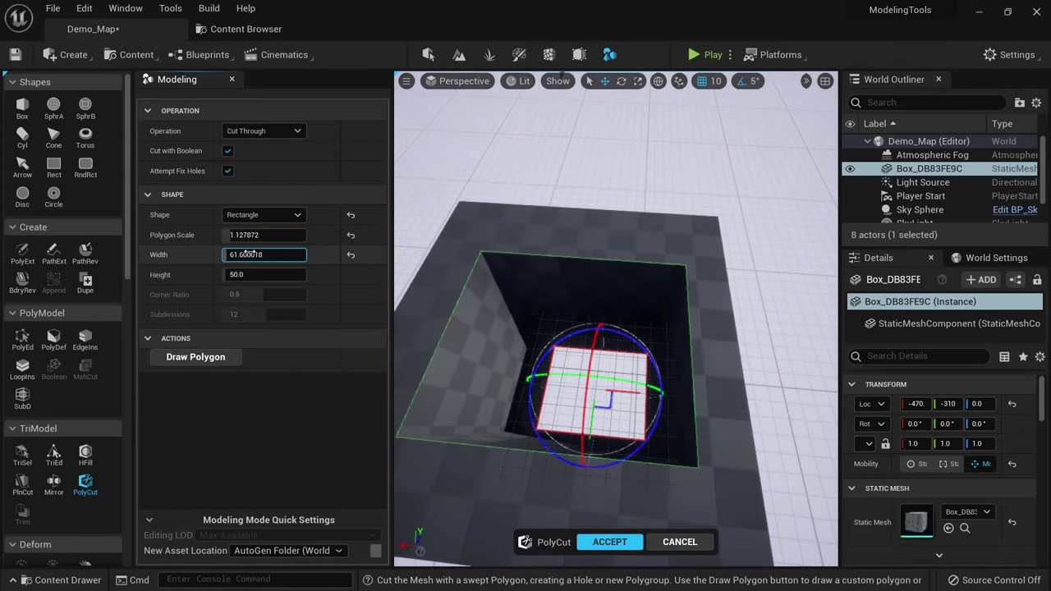
left_click_drag(267, 254, 263, 276)
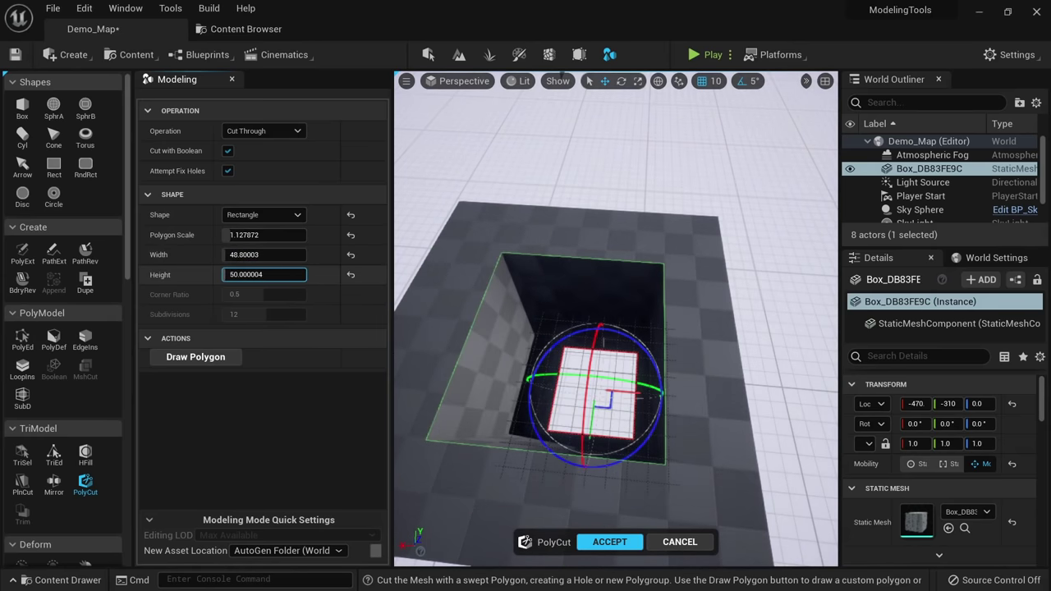
Try the Round Rect shape with a corner ratio of about 0.51, vary its subdivisions in Wireframe view, and reset them to 12.
left_click(267, 215)
left_click(259, 270)
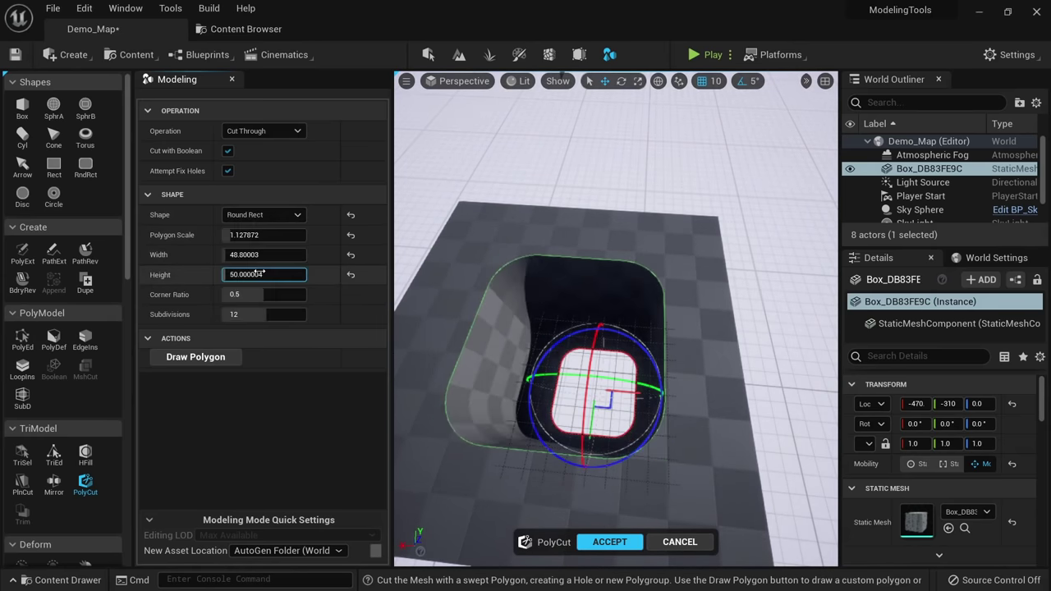
mouse_move(262, 294)
left_mouse_down()
mouse_move(306, 294)
mouse_move(230, 294)
mouse_move(264, 294)
left_mouse_up()
left_click_drag(567, 279, 500, 281, "alt")
key("alt+3")
key("alt+2")
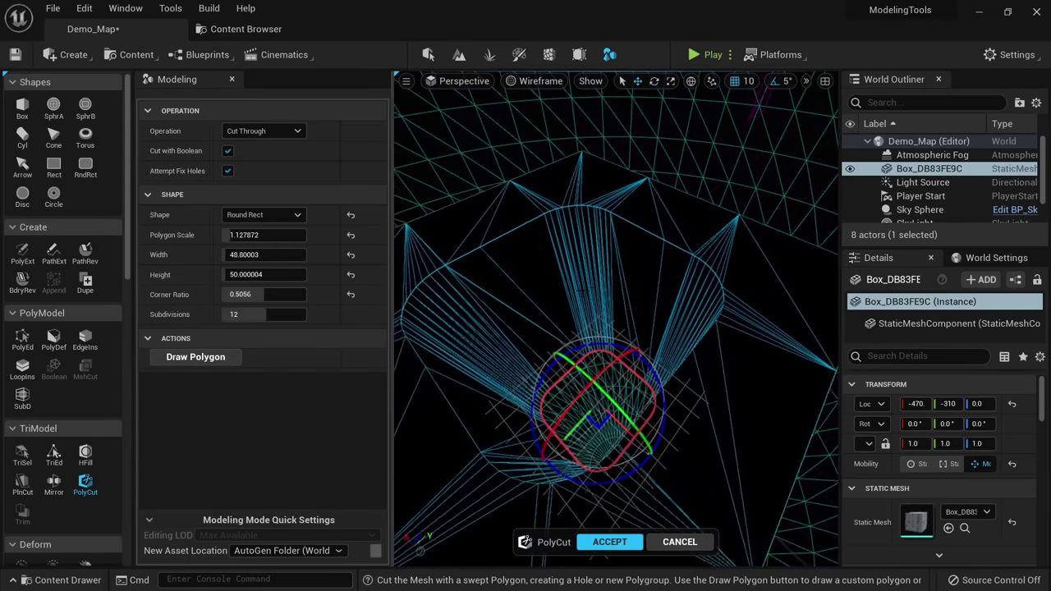
left_click_drag(264, 314, 359, 322)
left_click(351, 315)
key("alt+4")
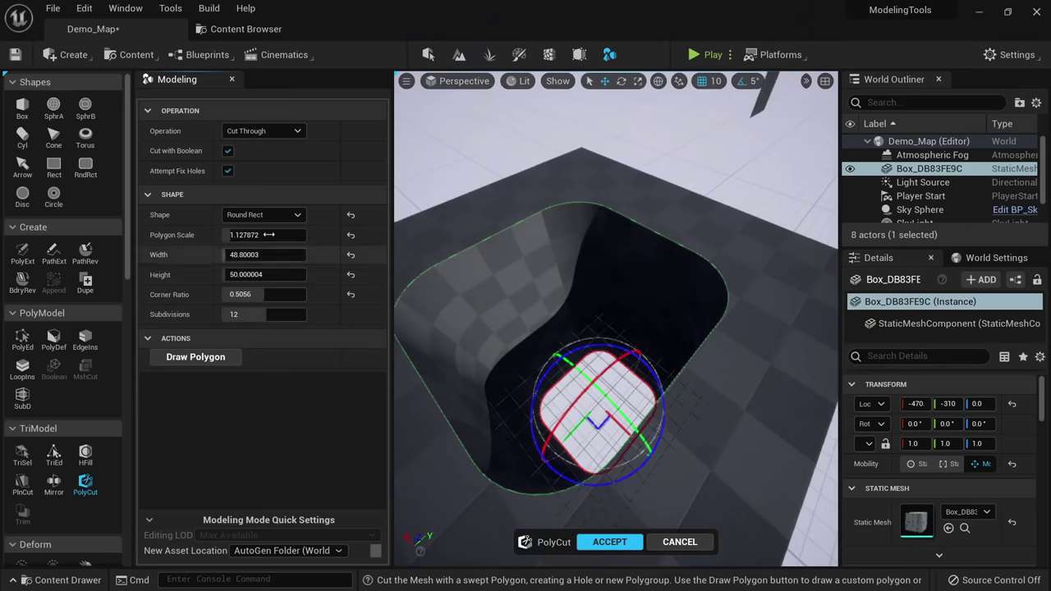
Try the Custom cut shape and cancel the PolyCut operation.
left_click(260, 215)
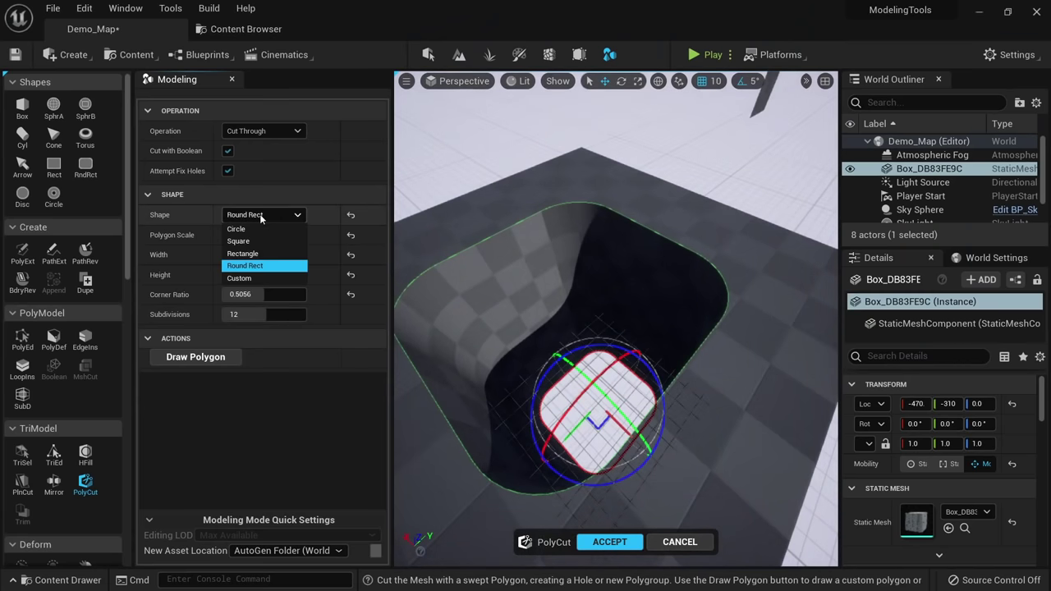
left_click(257, 278)
left_click_drag(521, 341, 632, 333, "alt")
left_click(668, 540)
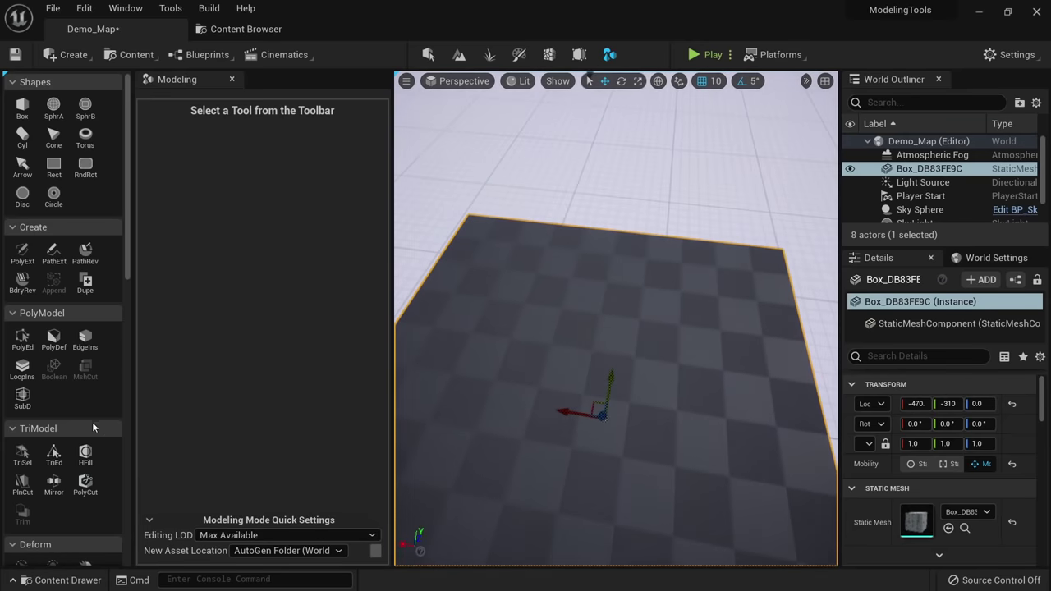
Try a PolyCut on the box with the Custom shape and a hand-drawn triangular polygon, and cancel it.
left_click(85, 485)
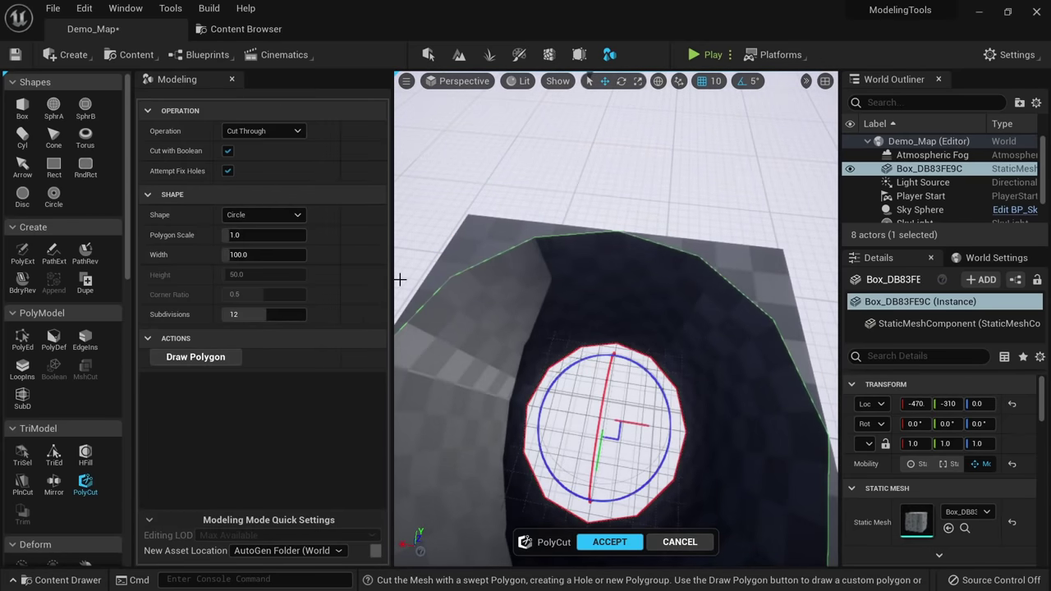
left_click(262, 214)
left_click(253, 275)
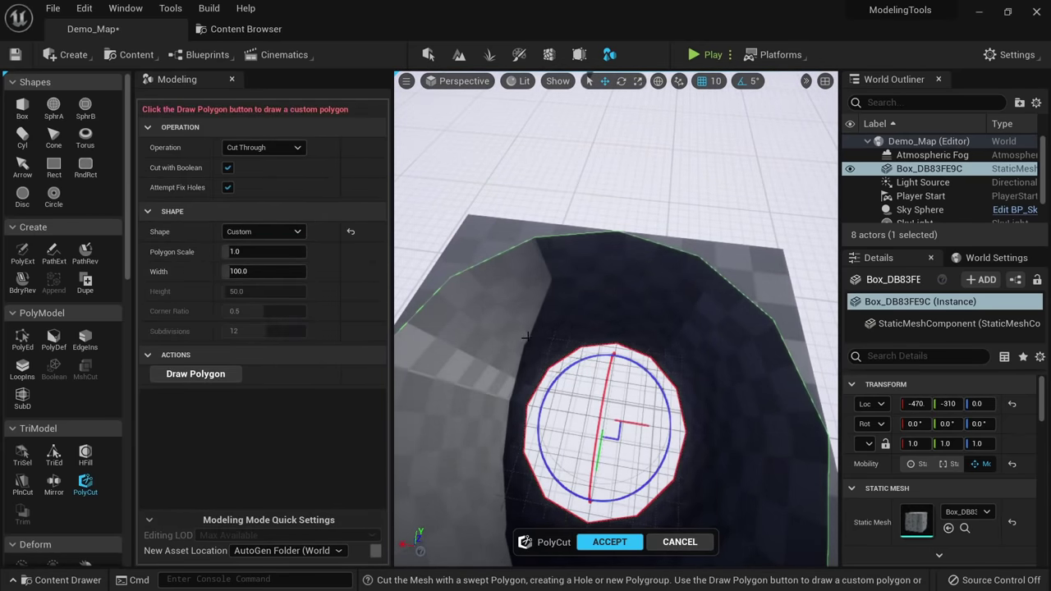
mouse_move(527, 338)
left_mouse_down("alt")
mouse_move(565, 365)
mouse_move(558, 385)
left_mouse_up("alt")
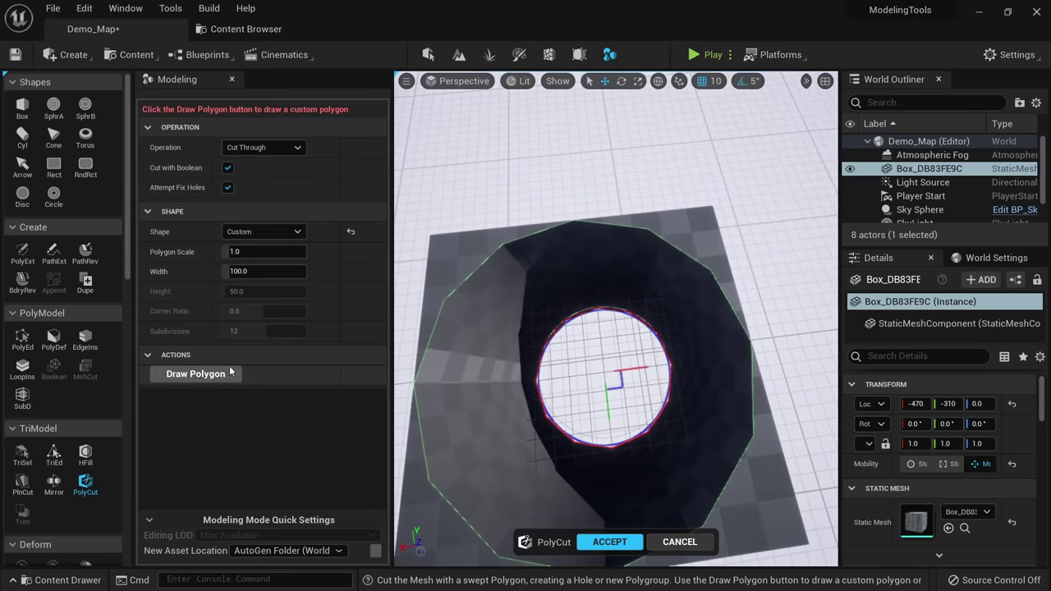
left_click(197, 376)
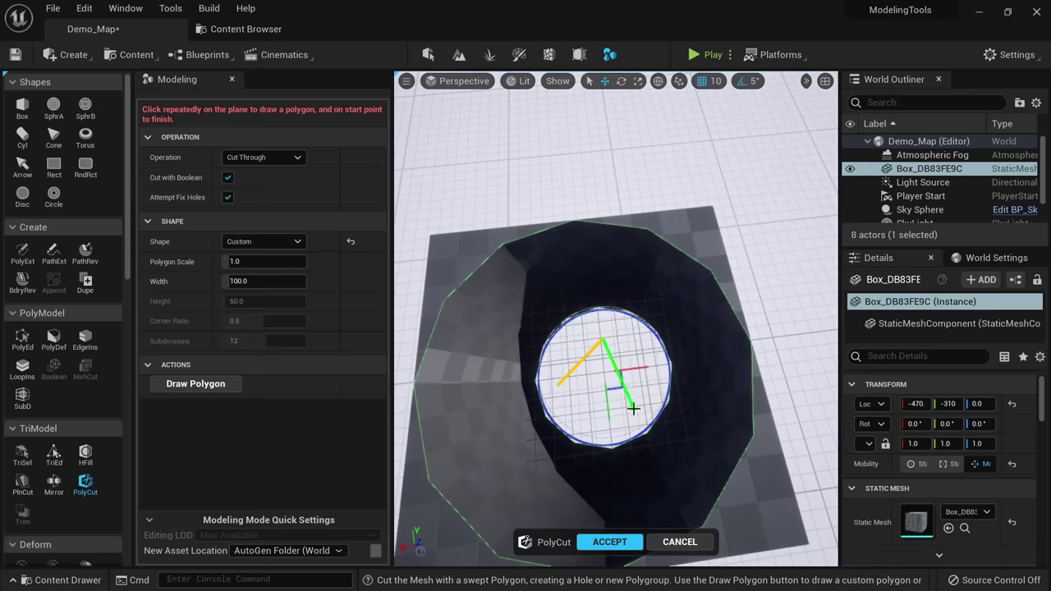
left_click(559, 386)
mouse_move(615, 386)
left_mouse_down()
mouse_move(677, 299)
mouse_move(595, 360)
mouse_move(638, 382)
mouse_move(604, 383)
left_mouse_up()
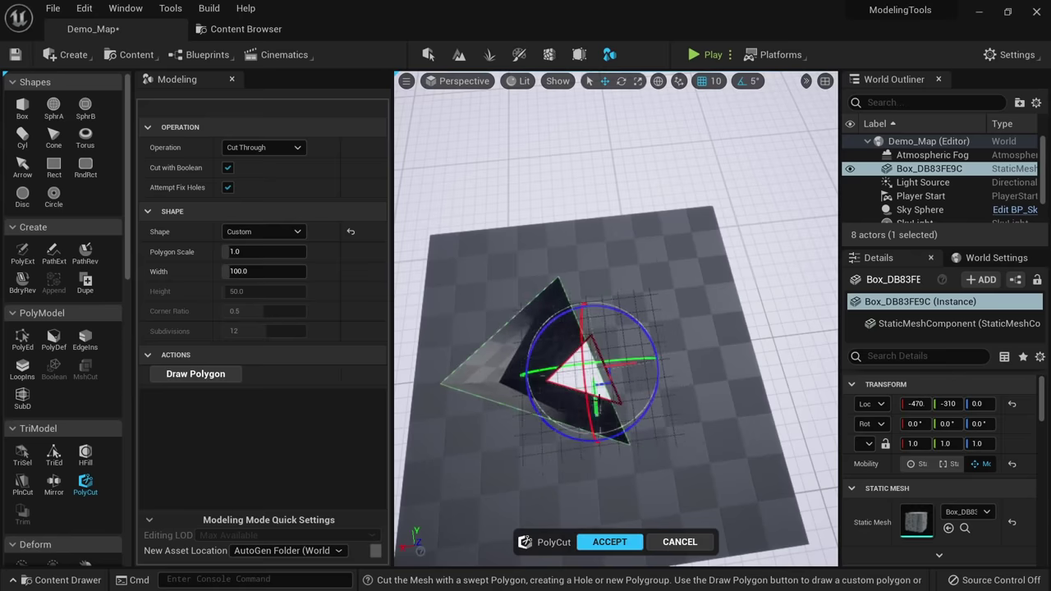
left_click_drag(606, 396, 580, 372, "alt")
key("Escape")
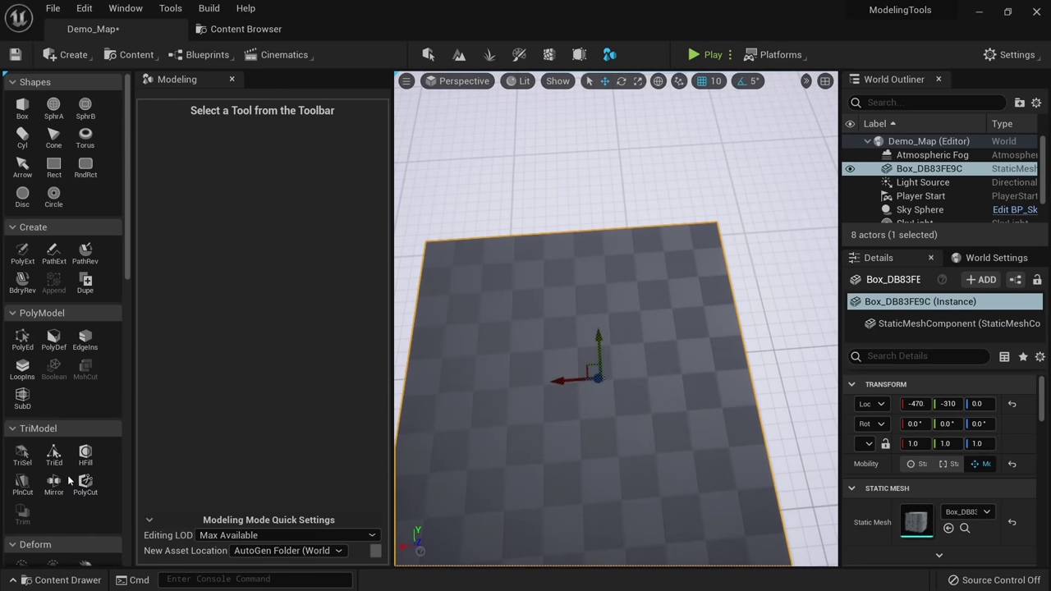
Start a PolyCut on the box, draw an I-shaped custom polygon, and move the cut to overlap the box's edge.
left_click(85, 490)
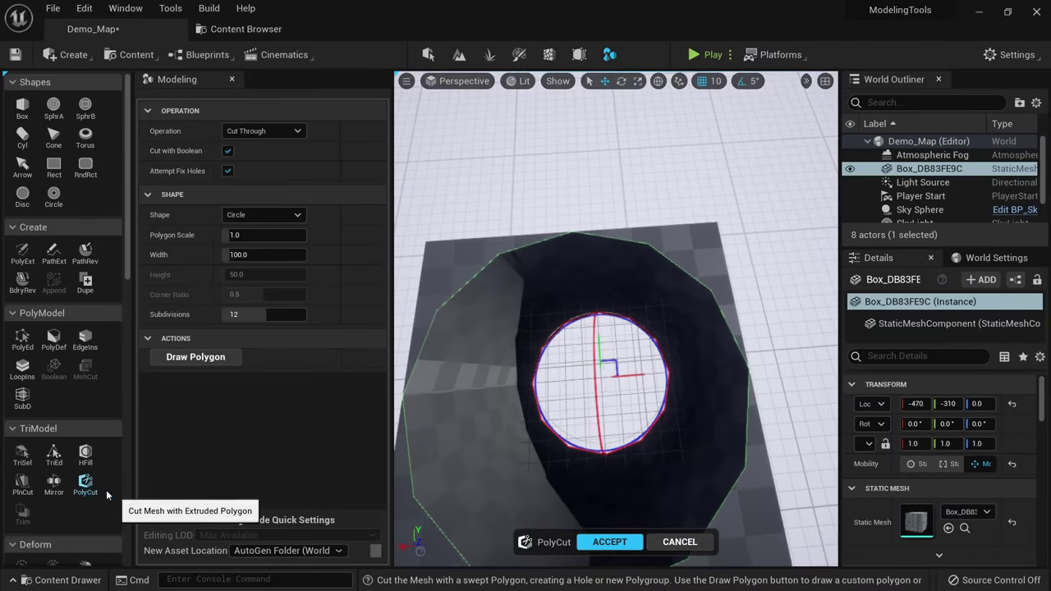
left_click(195, 357)
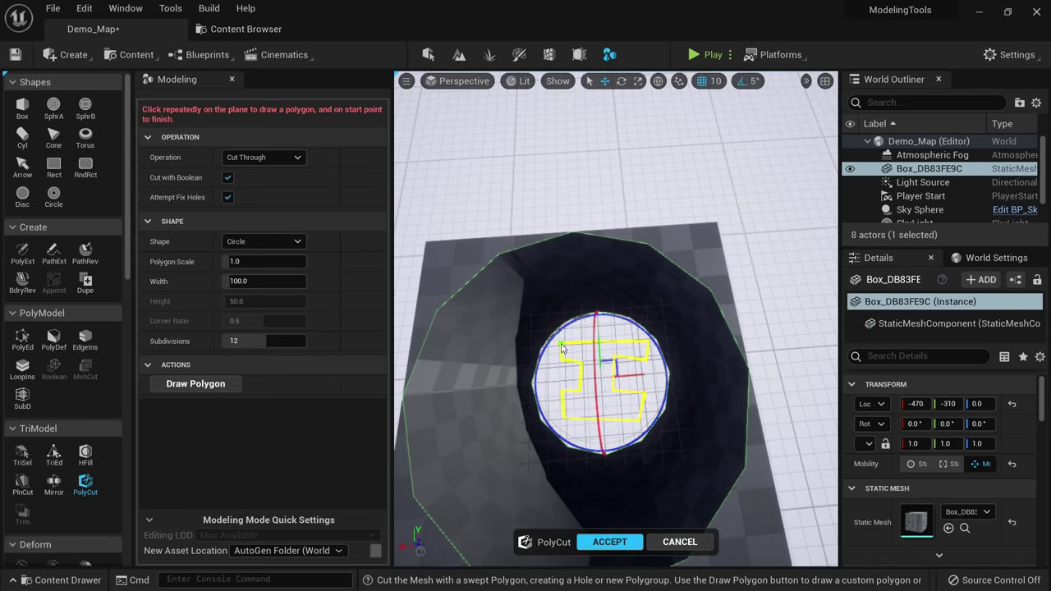
left_click(562, 348)
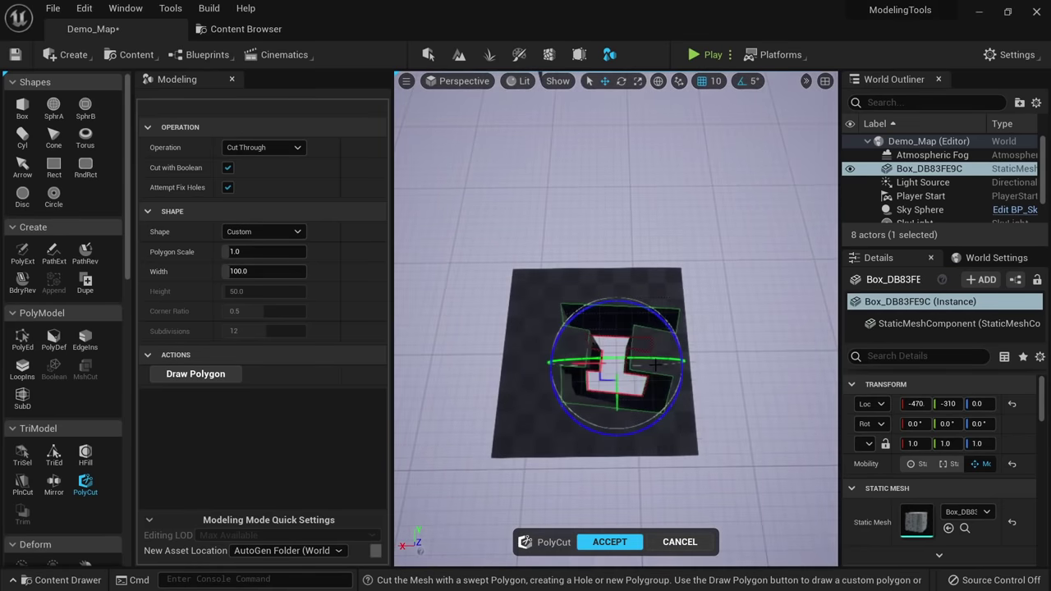
left_click_drag(654, 366, 696, 372)
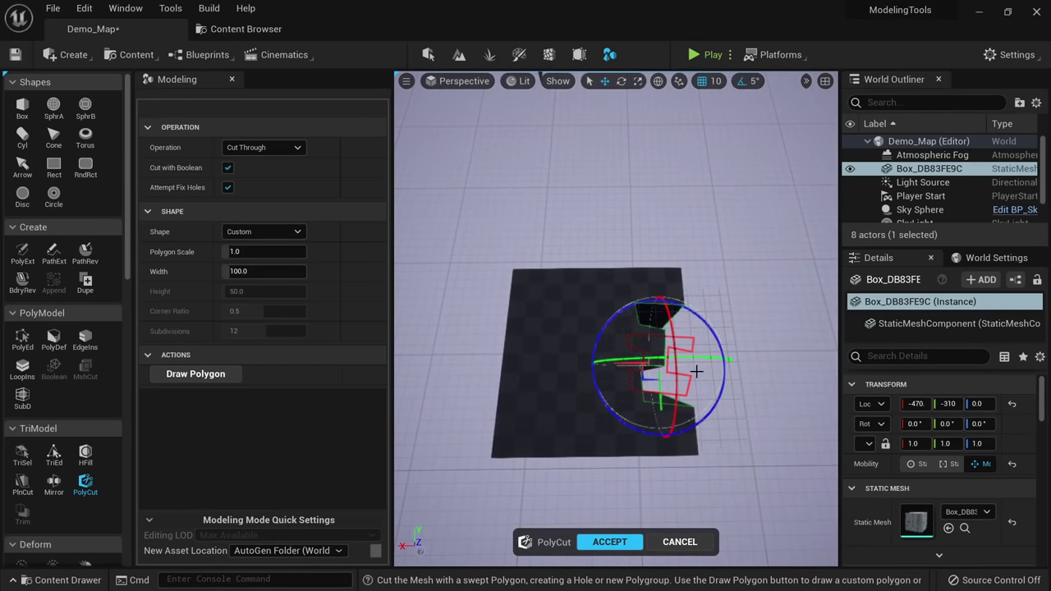
right_click_drag(696, 372, 666, 374)
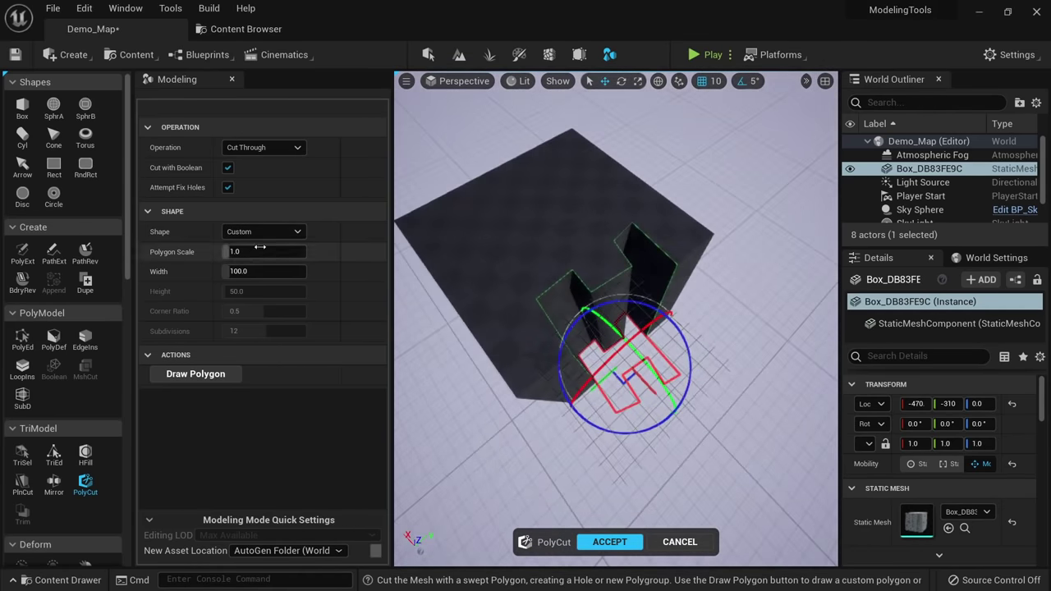
Set the polygon scale to about 0.744, reset the width to 100, and apply the PolyCut to the box.
mouse_move(259, 248)
left_mouse_down()
mouse_move(328, 248)
mouse_move(259, 248)
left_mouse_up()
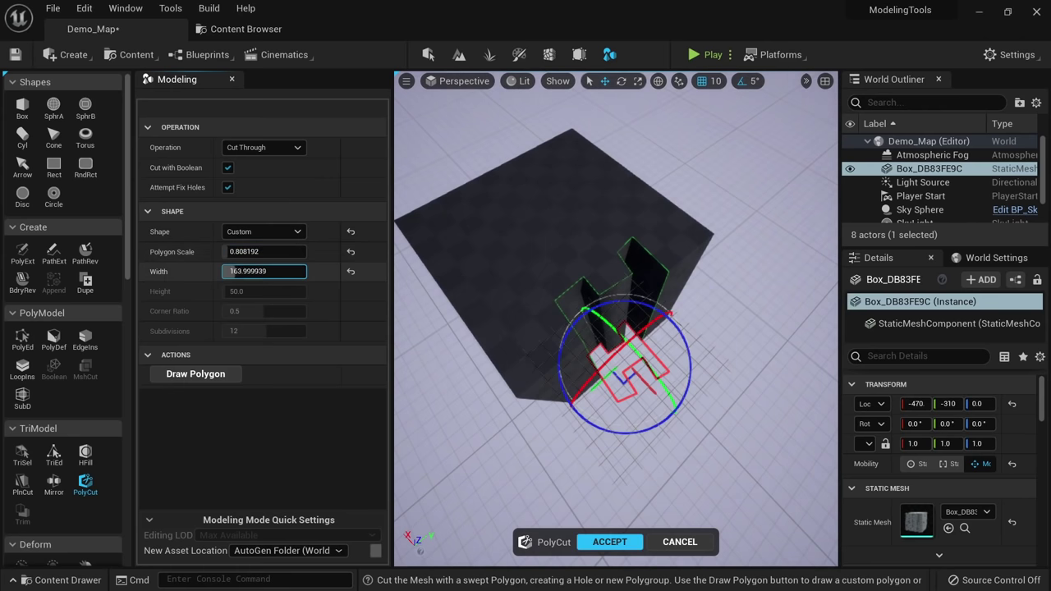
left_click(351, 272)
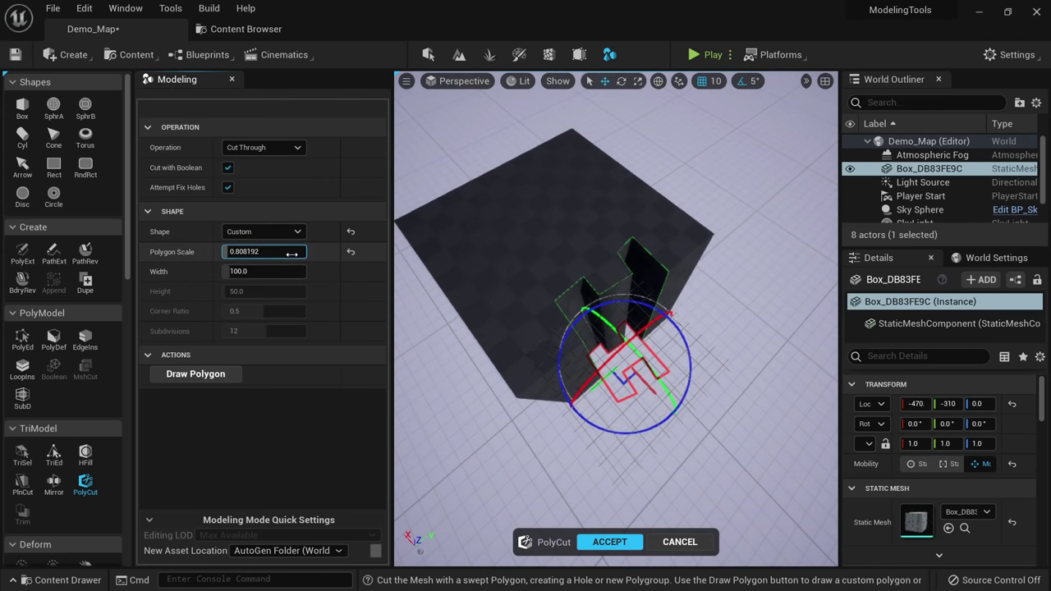
left_click_drag(291, 253, 286, 253)
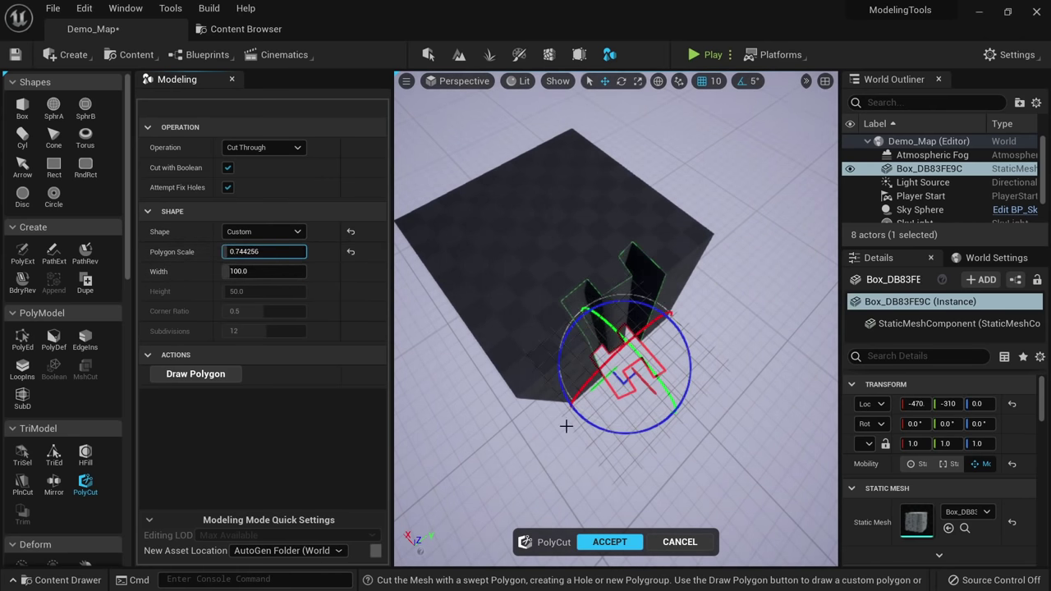
left_click(591, 541)
right_click_drag(648, 334, 505, 296)
key("e")
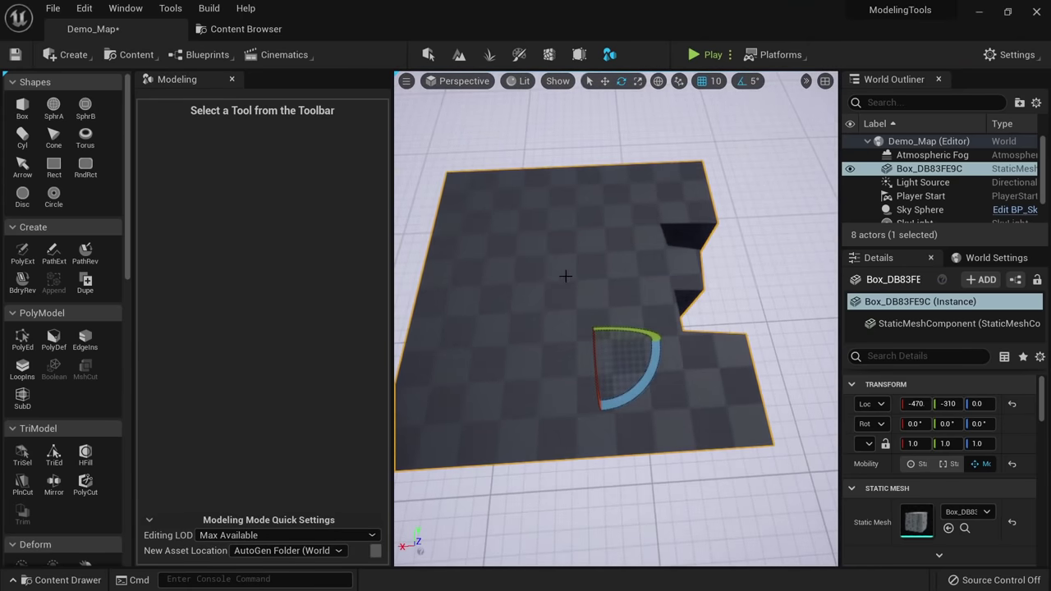
right_click_drag(566, 276, 513, 251)
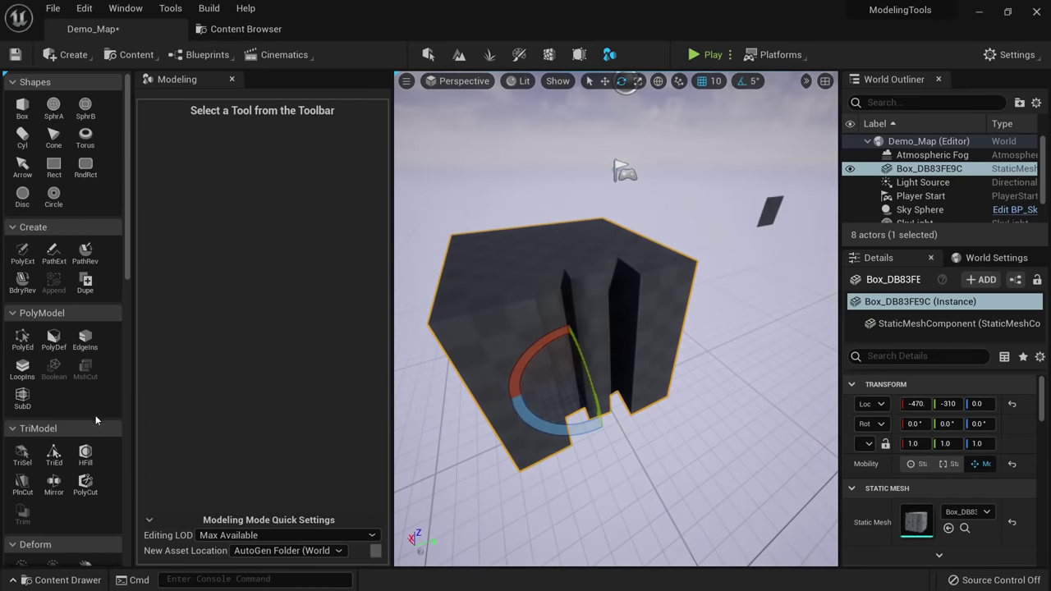
scroll(95, 420, "down", 2)
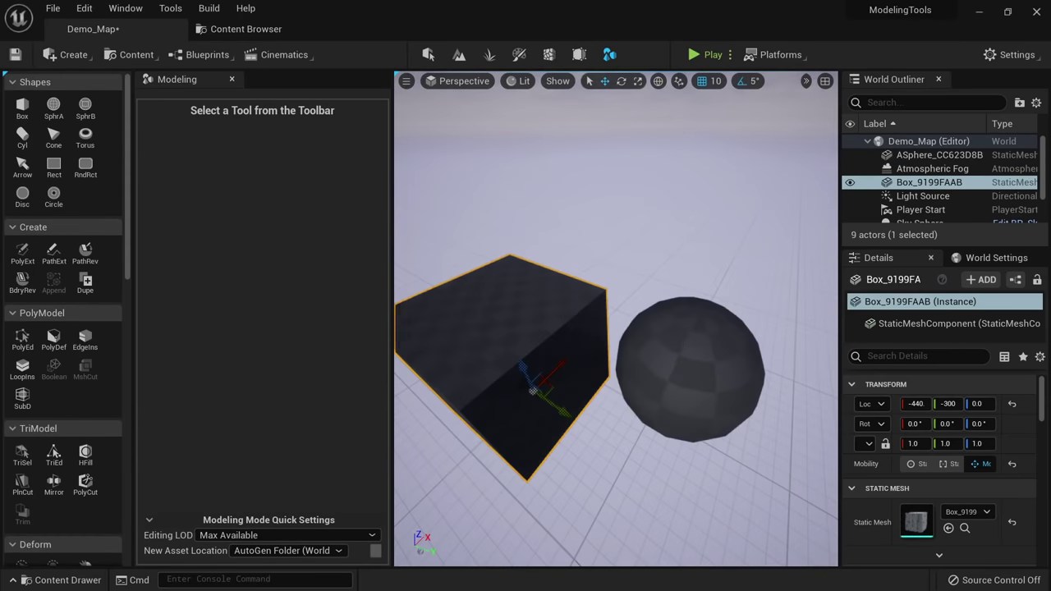
Move the sphere to X -390, Y -250, Z 50 so it overlaps the box's upper corner.
left_click(688, 391)
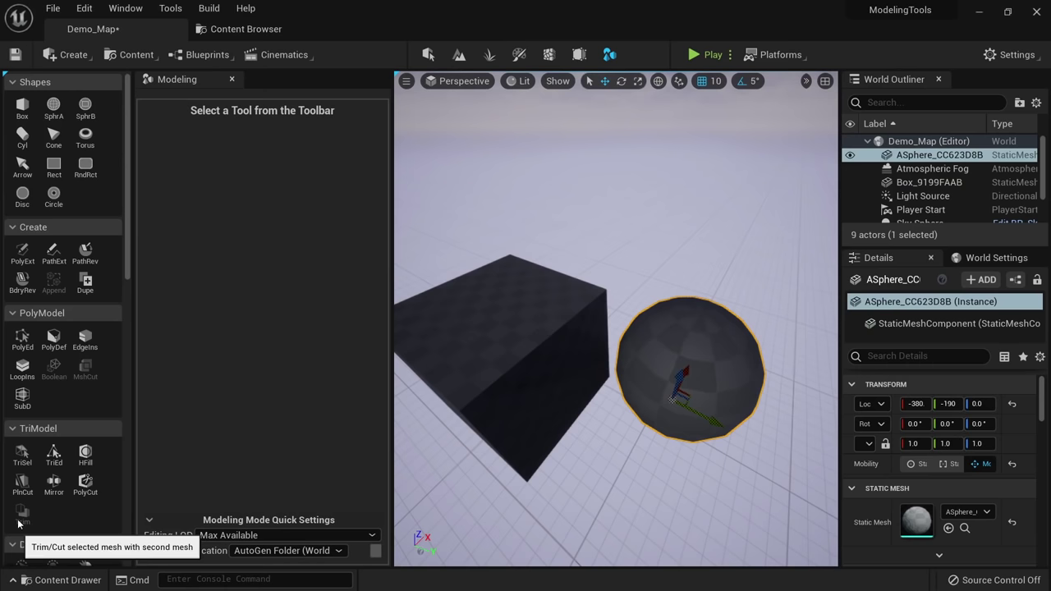
left_click(551, 388)
left_click(698, 402)
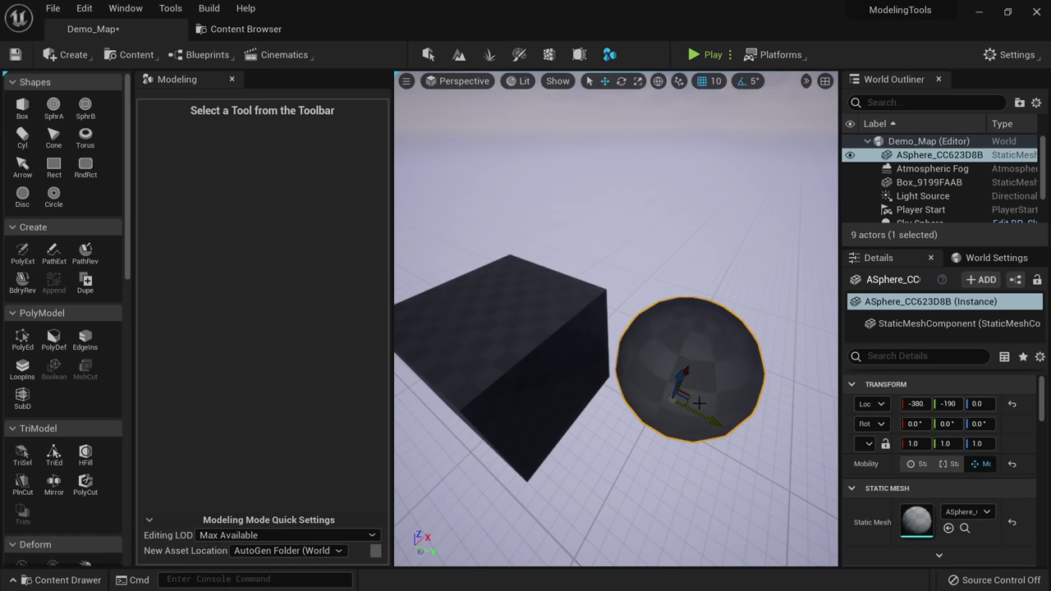
left_click_drag(691, 397, 600, 309)
Start the Trim tool on the box and sphere, selecting the box first.
left_click(486, 352)
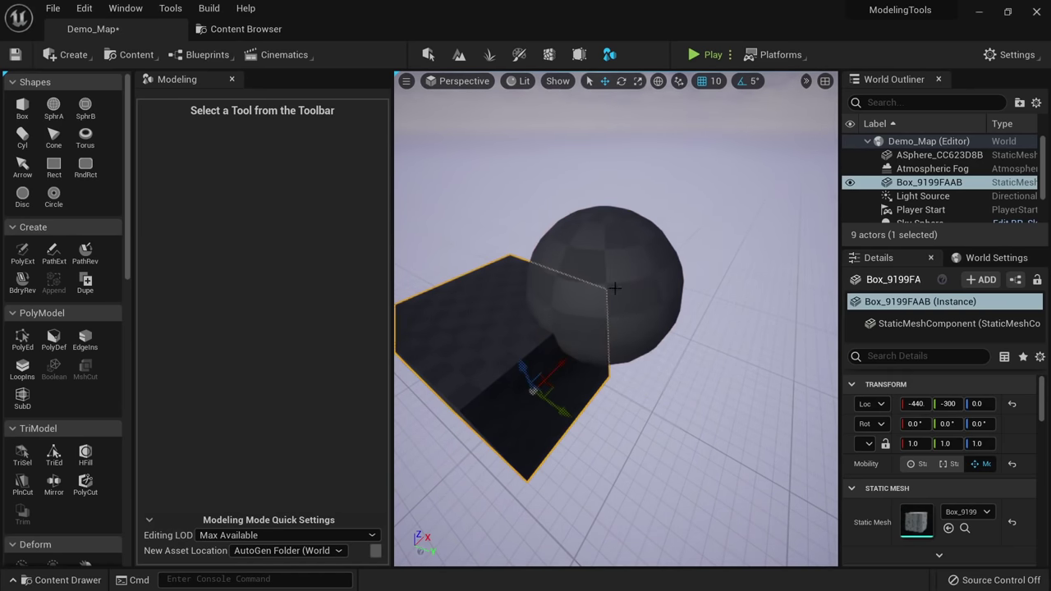
left_click(621, 269, "ctrl")
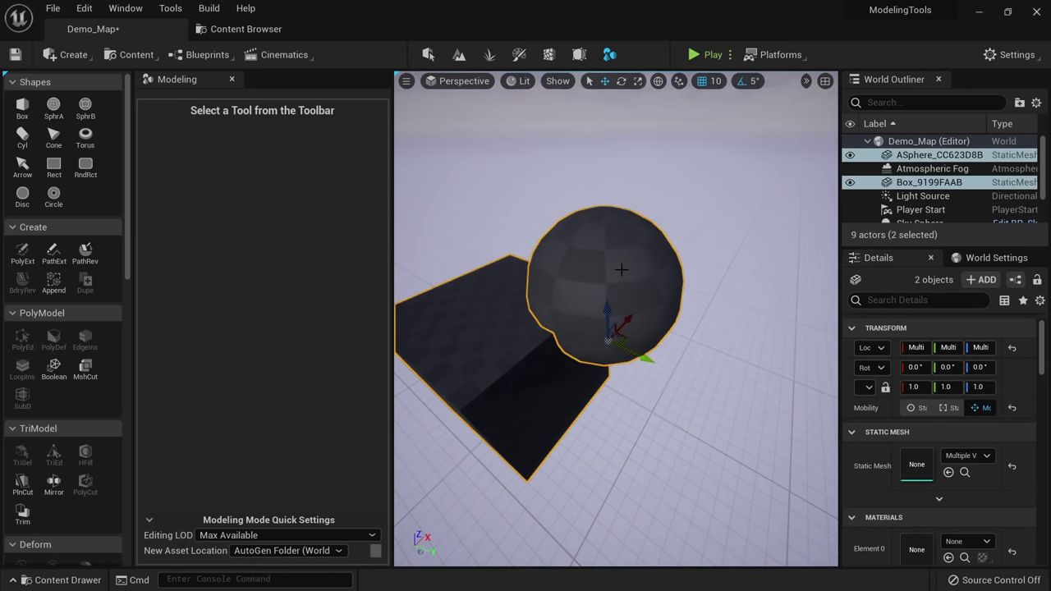
left_click(23, 513)
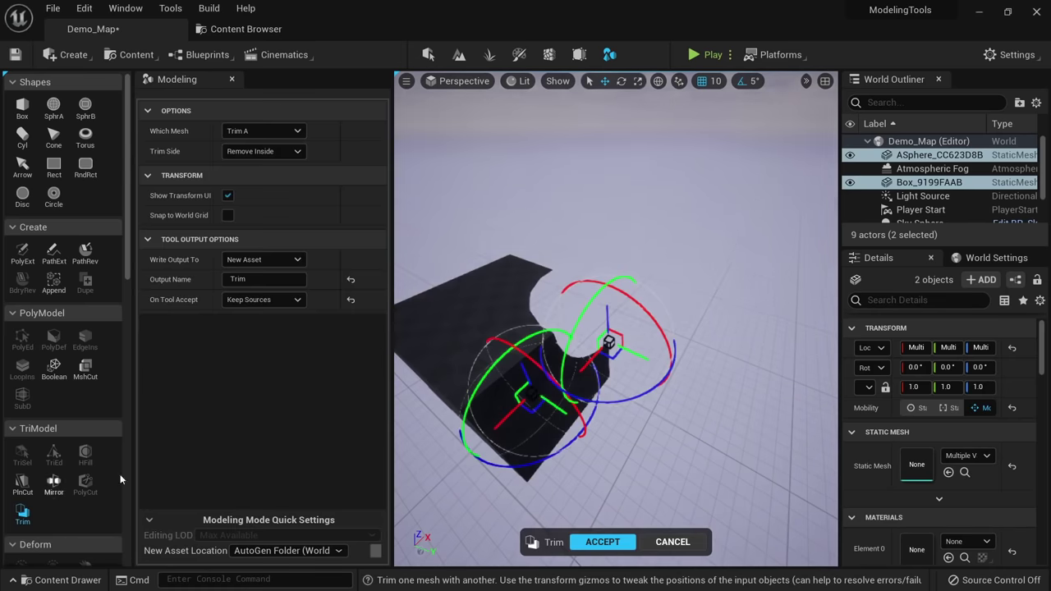
right_click_drag(591, 242, 657, 241)
left_click_drag(631, 379, 685, 394, "alt")
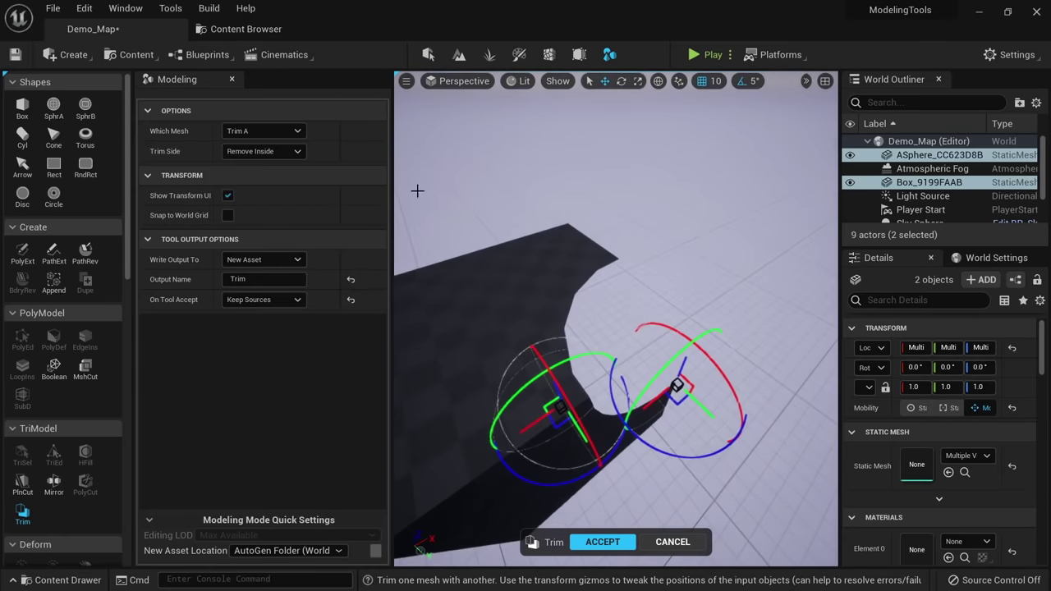
Preview trimming the sphere instead with Trim B, and return the trimmed mesh option to Trim A.
left_click(250, 131)
left_click(243, 156)
right_click_drag(536, 313, 535, 313)
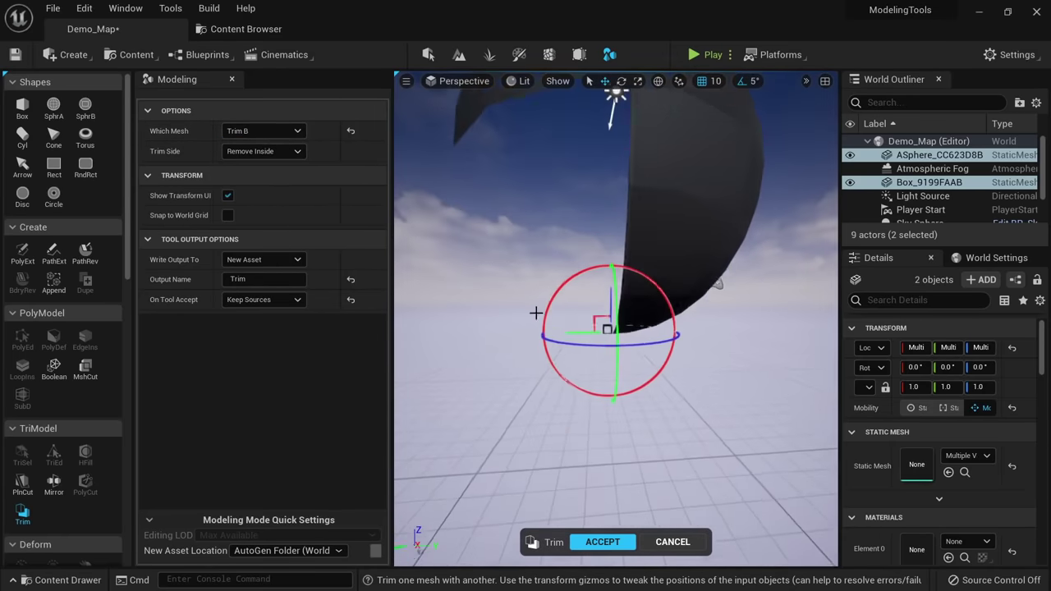
left_click(290, 134)
left_click(268, 147)
left_click_drag(525, 263, 657, 320, "alt")
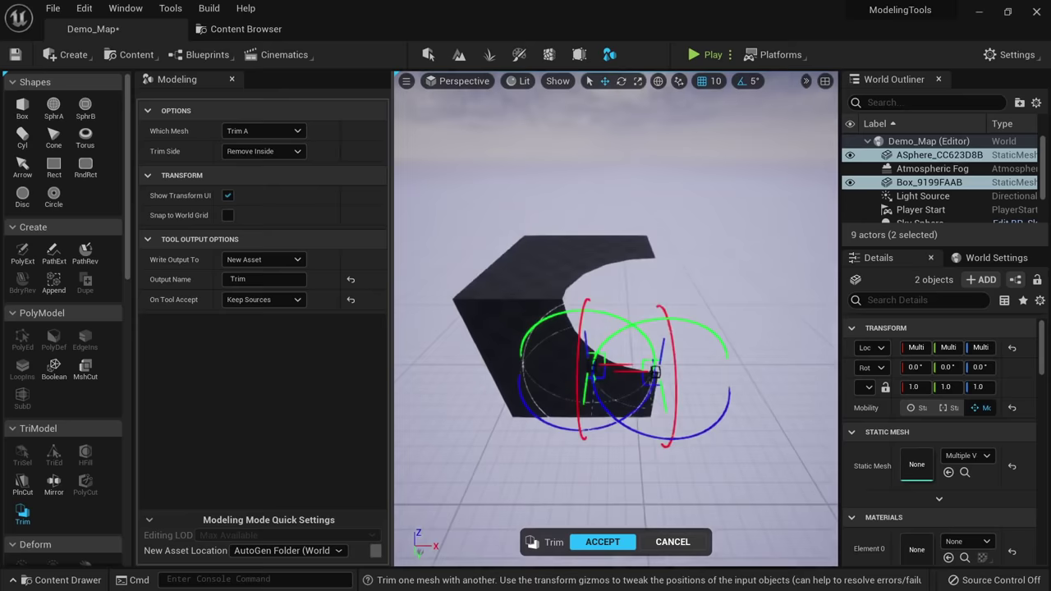
right_click_drag(448, 219, 447, 219)
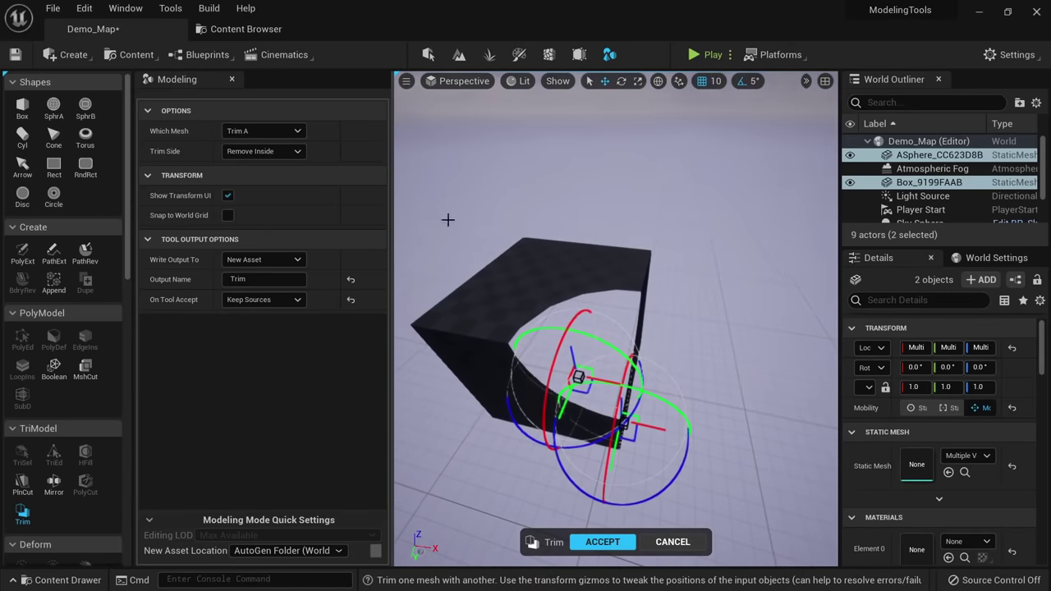
Preview the Remove Outside trim side on the box and switch back to Remove Inside.
left_click(278, 152)
left_click(275, 178)
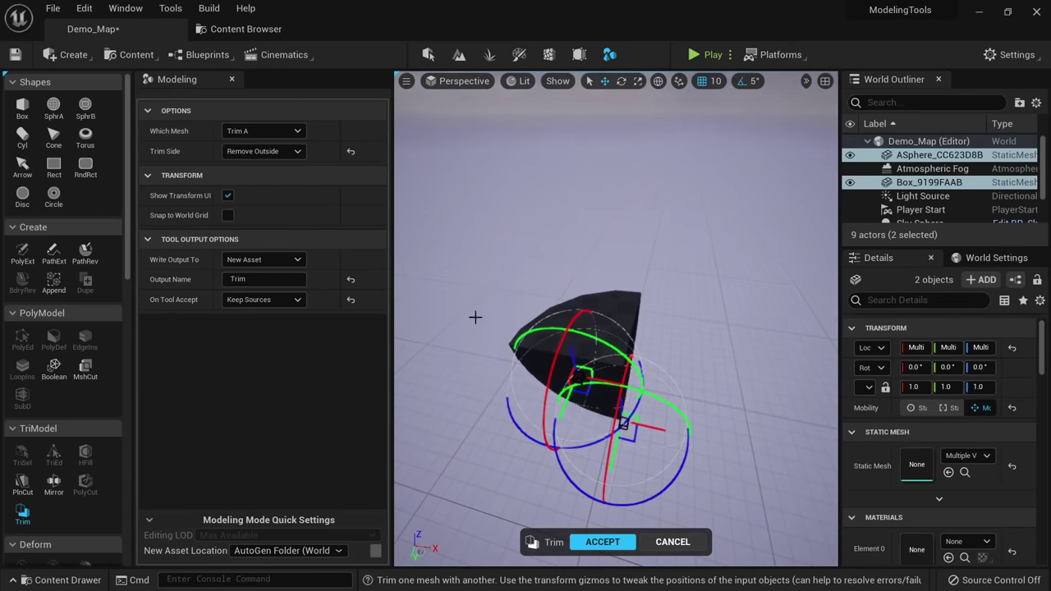
right_click_drag(473, 314, 510, 288)
left_click(251, 165)
left_click_drag(636, 384, 634, 408)
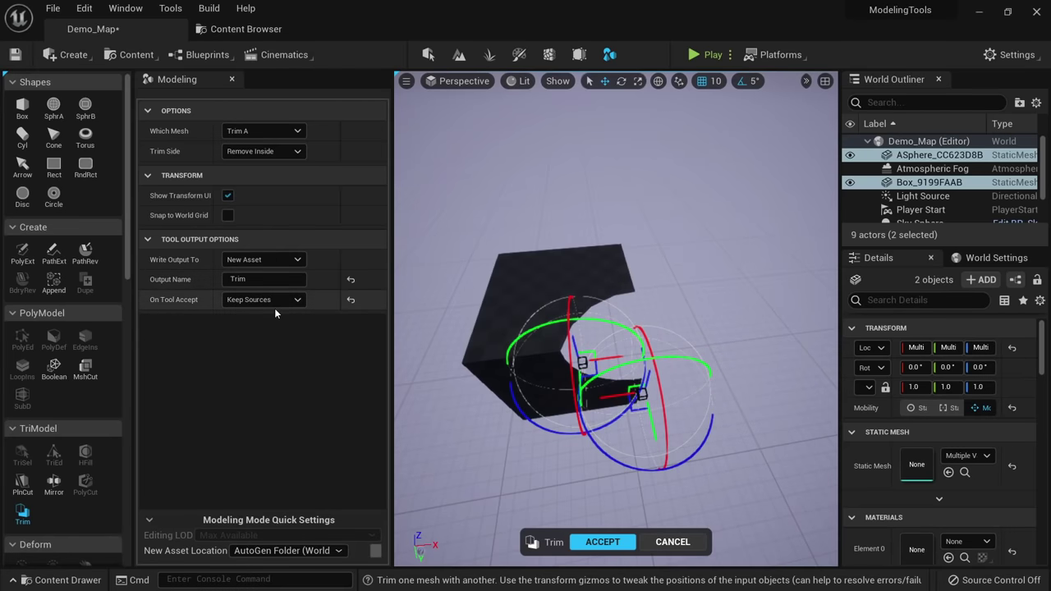
Try First Input Asset and Last Input Asset as the trim's output target, and return it to New Asset.
left_click(273, 261)
left_click(246, 271)
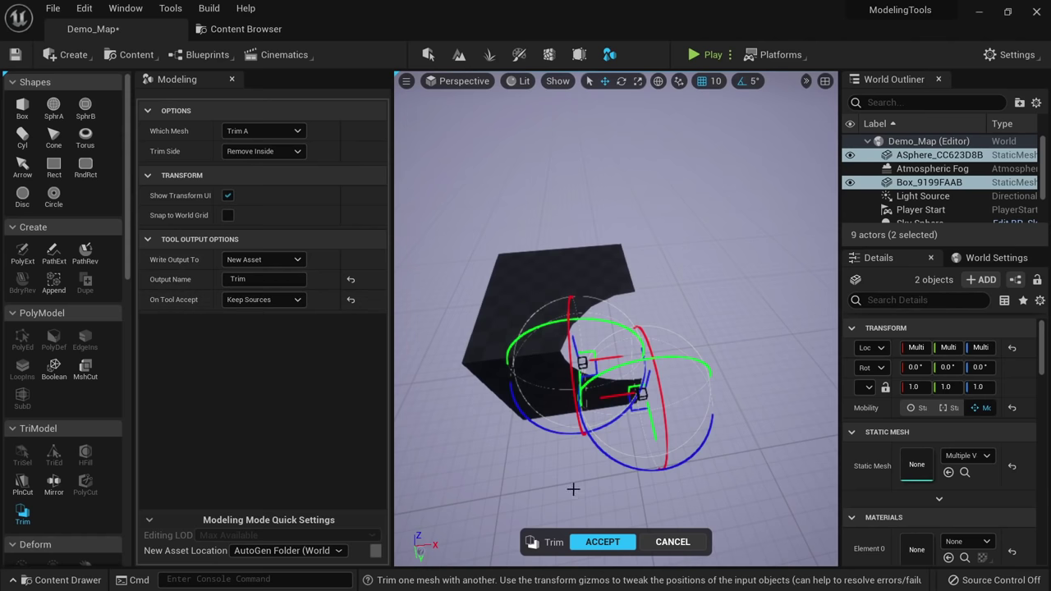
left_click(261, 259)
left_click(252, 286)
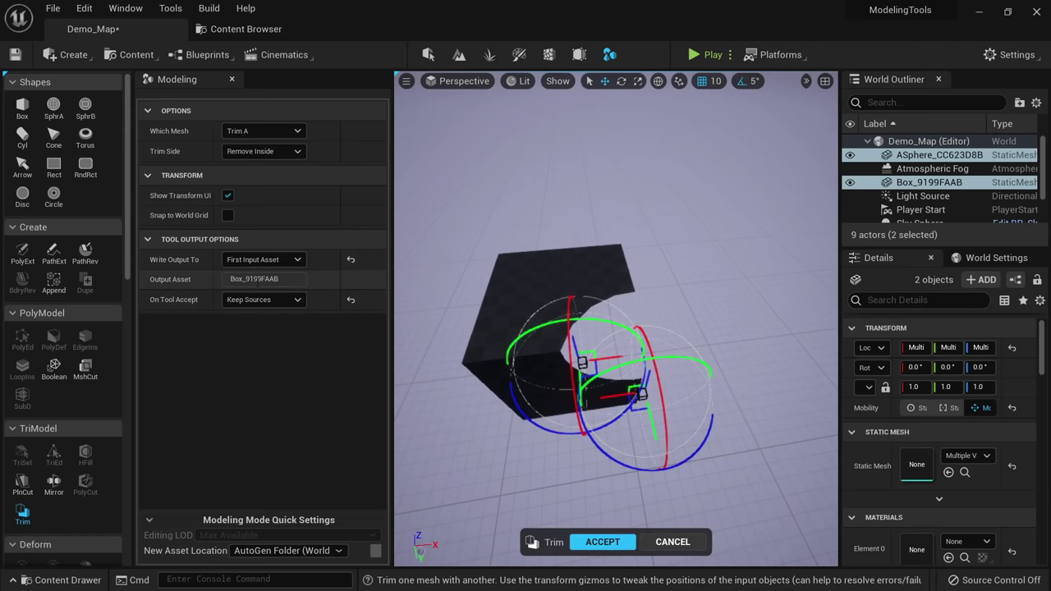
left_click(263, 259)
left_click(252, 299)
left_click(262, 260)
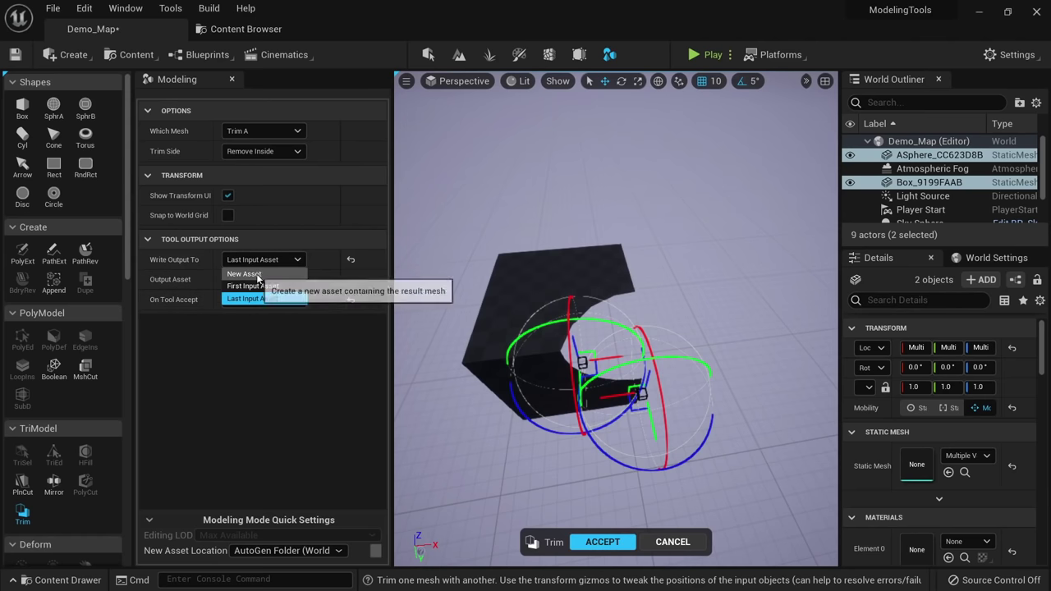
left_click(244, 273)
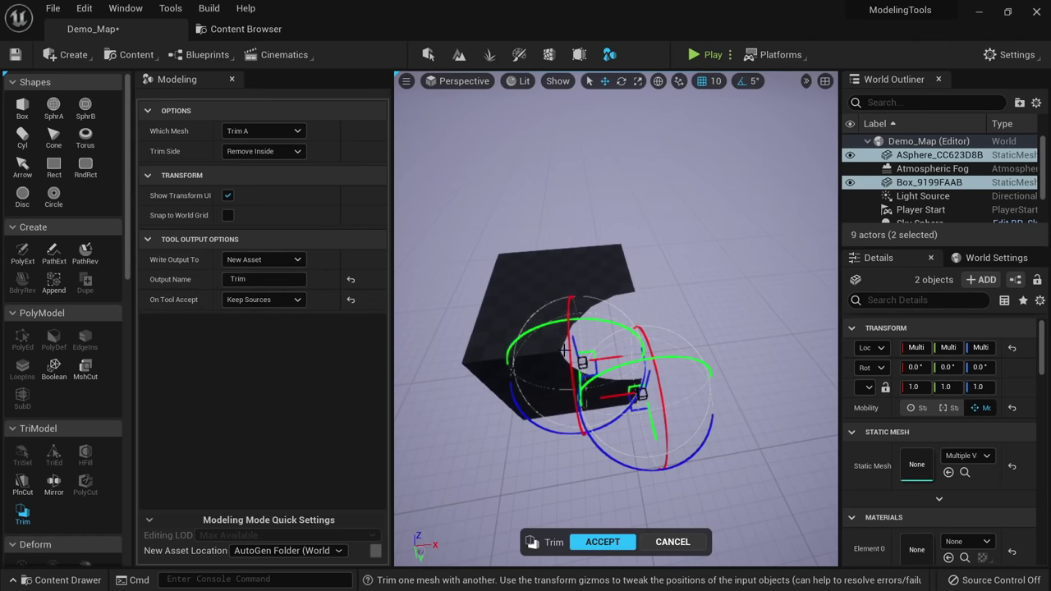
Accept the trim and move the trimmed box away from the source meshes to X -590, Y -410.
left_click(612, 542)
left_click(612, 327)
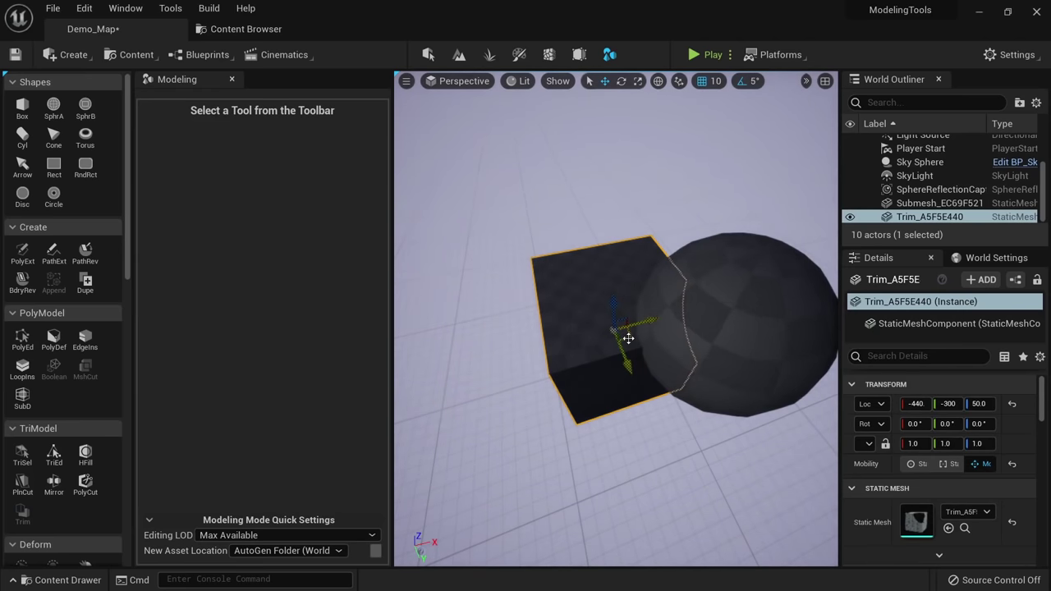
left_click_drag(628, 337, 439, 311)
key("f")
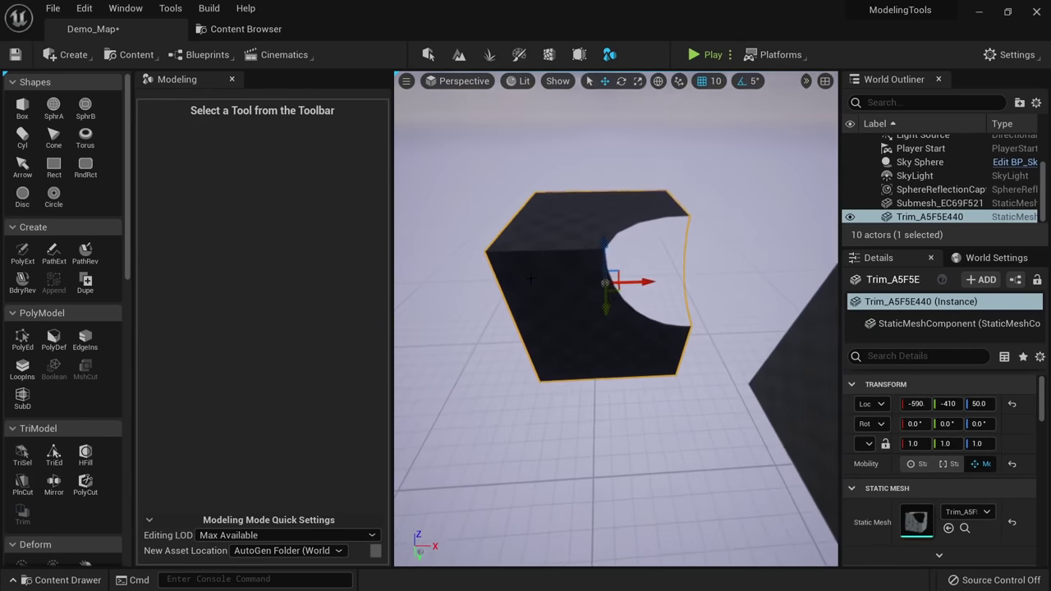
right_click_drag(531, 279, 586, 307)
left_click(685, 309)
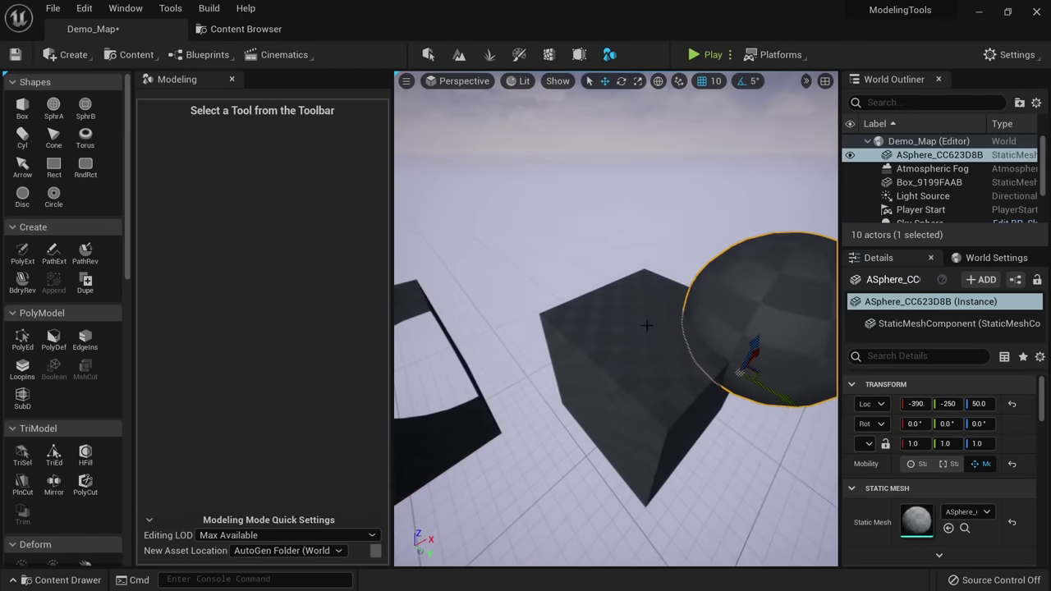
Examine the trimmed box from several angles in the Unlit and Detail Lighting view modes, returning to Lit.
left_click(647, 325)
right_click_drag(646, 325, 558, 328)
left_click(698, 314)
right_click_drag(697, 313, 644, 293)
key("alt+3")
key("alt+4")
key("alt+3")
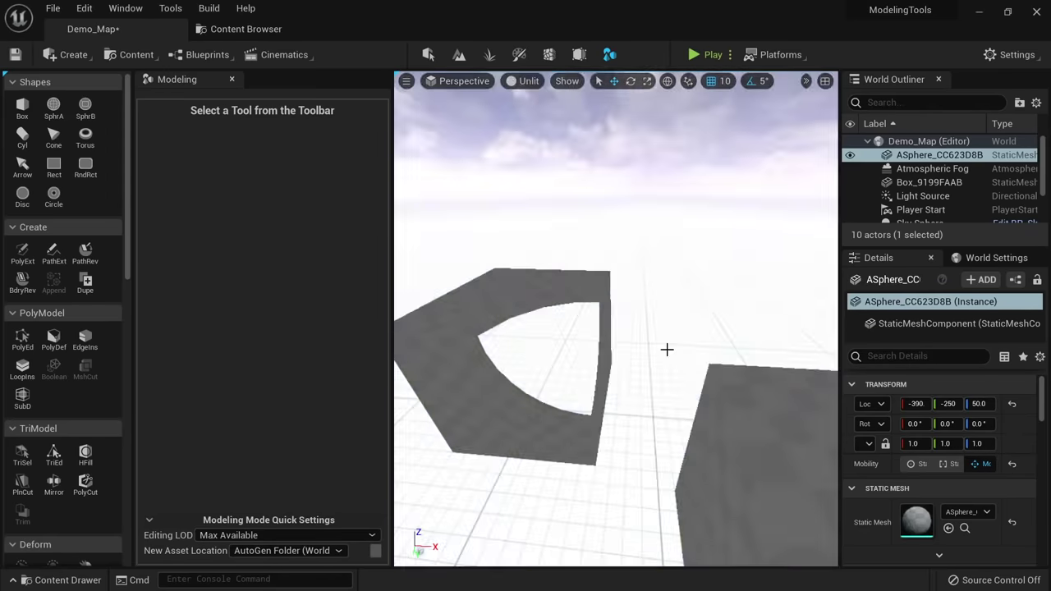
key("alt+4")
key("alt+5")
key("alt+4")
right_click_drag(554, 390, 575, 409)
left_click(632, 422)
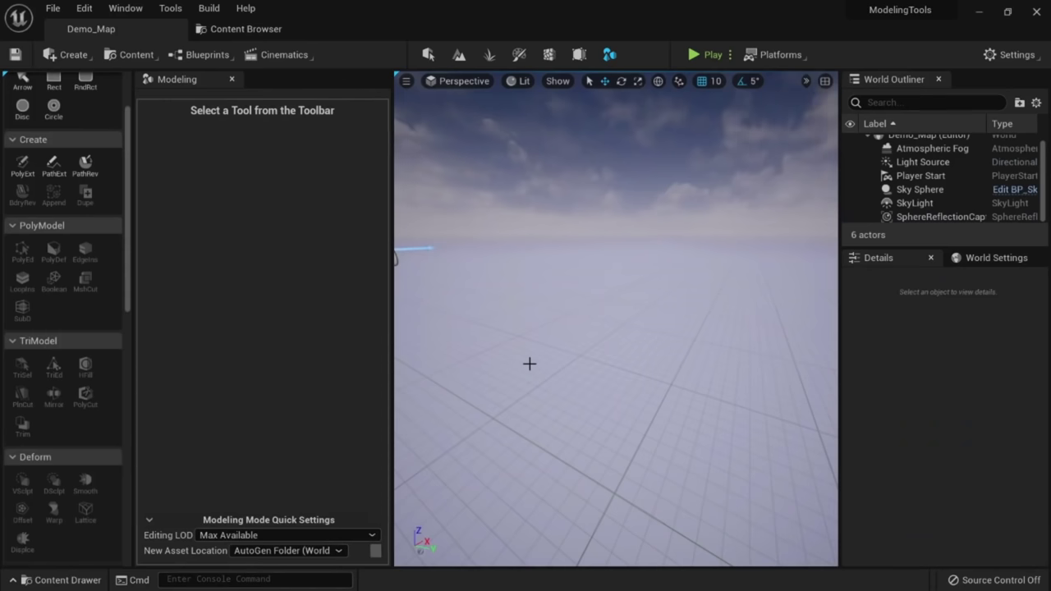
Place the S_Roman_Statue_tfraegpda_high static mesh in the level and scale it up uniformly to 11.
scroll(86, 357, "down", 3)
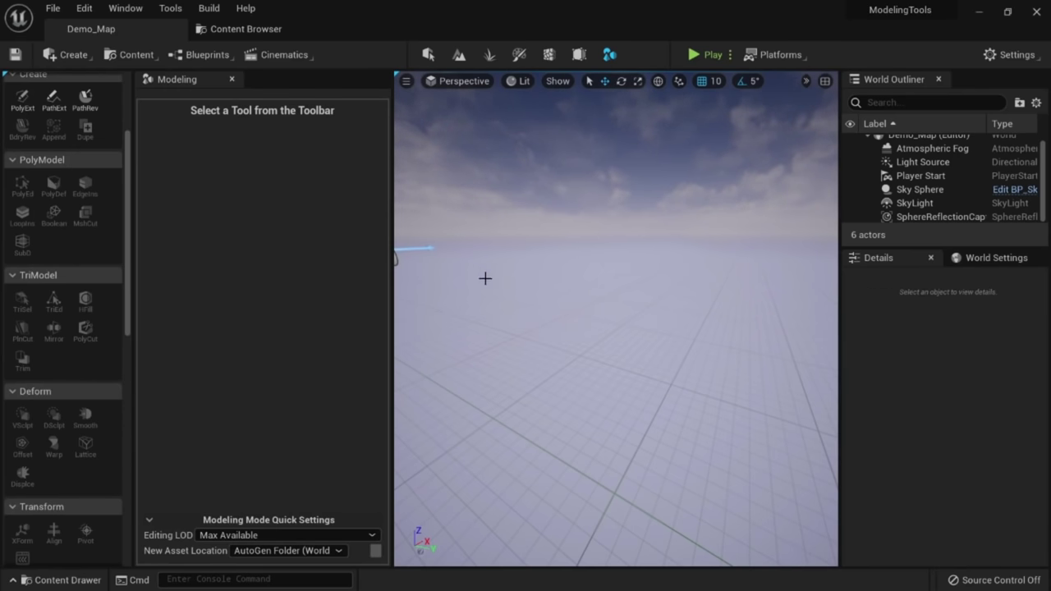
mouse_move(523, 284)
right_mouse_down()
mouse_move(549, 283)
mouse_move(505, 294)
right_mouse_up()
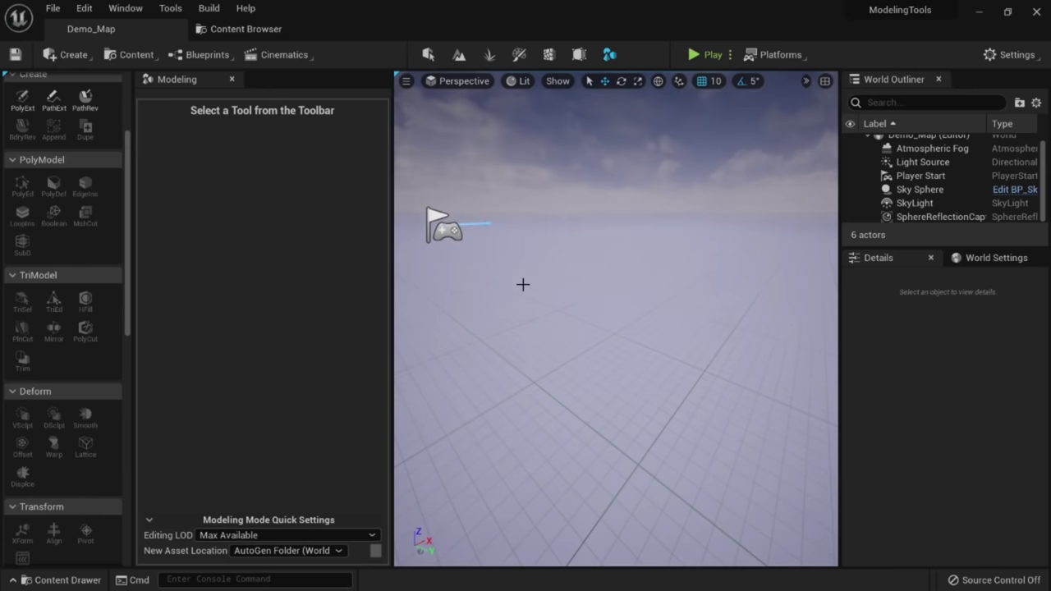
key("ctrl+space")
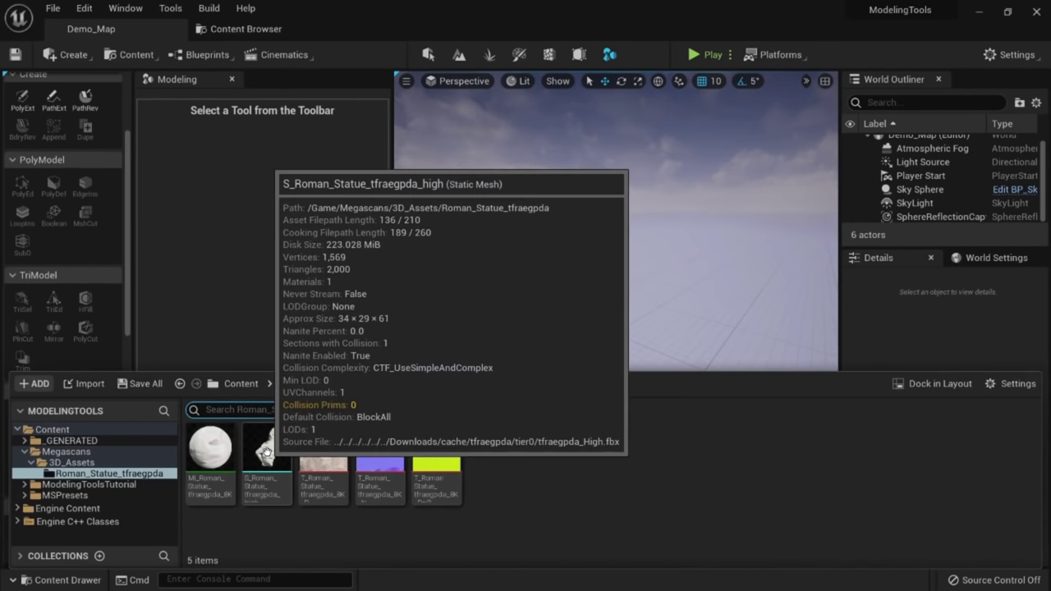
left_click(274, 450)
left_click_drag(441, 372, 641, 279)
right_click_drag(640, 280, 681, 238)
key("w")
mouse_move(586, 324)
right_mouse_down()
mouse_move(588, 283)
mouse_move(611, 275)
mouse_move(586, 324)
mouse_move(566, 320)
right_mouse_up()
key("w")
scroll(574, 393, "up", 5)
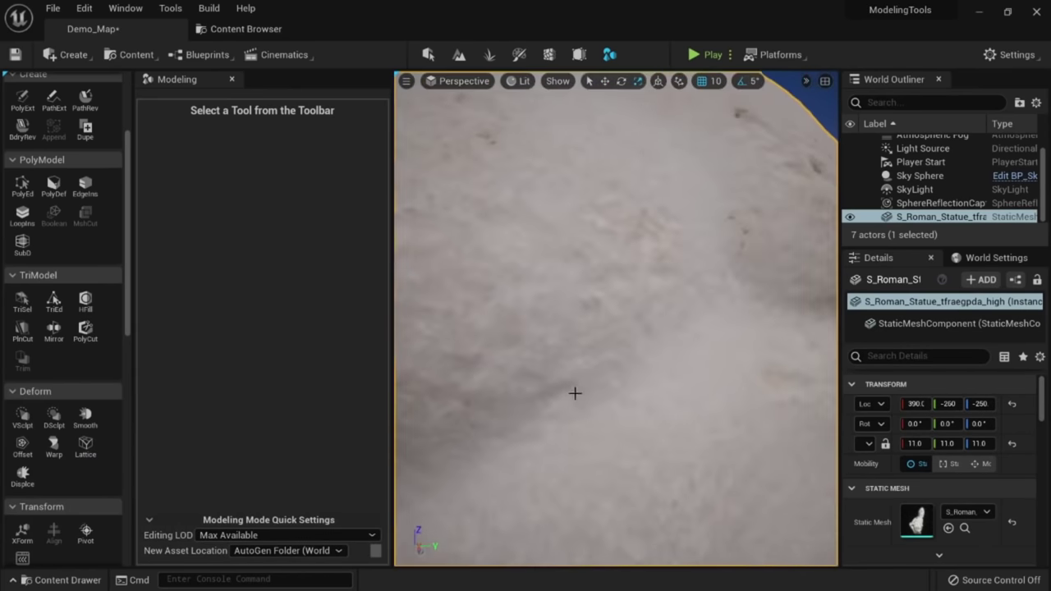
Inspect the statue's torso up close in Wireframe and return to the Lit view mode.
scroll(574, 395, "down", 6)
scroll(575, 394, "up", 6)
key("alt+2")
key("alt+4")
scroll(514, 193, "down", 6)
right_click_drag(513, 194, 513, 193)
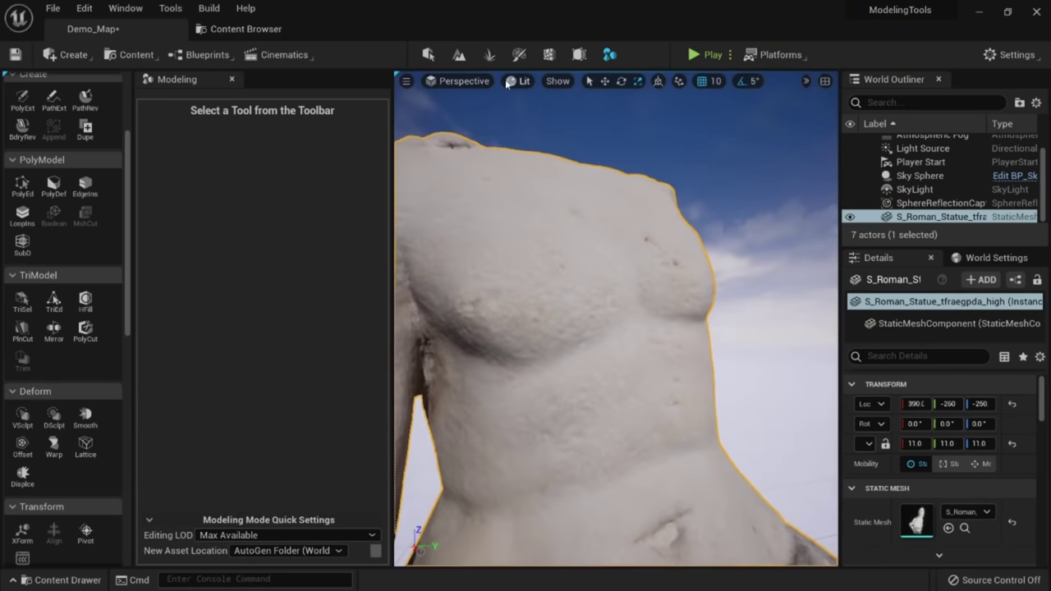
Examine the statue's triangle density with the Nanite Triangles visualization, near and far, and return to Lit.
left_click(517, 81)
left_click(517, 82)
left_click(517, 81)
mouse_move(602, 287)
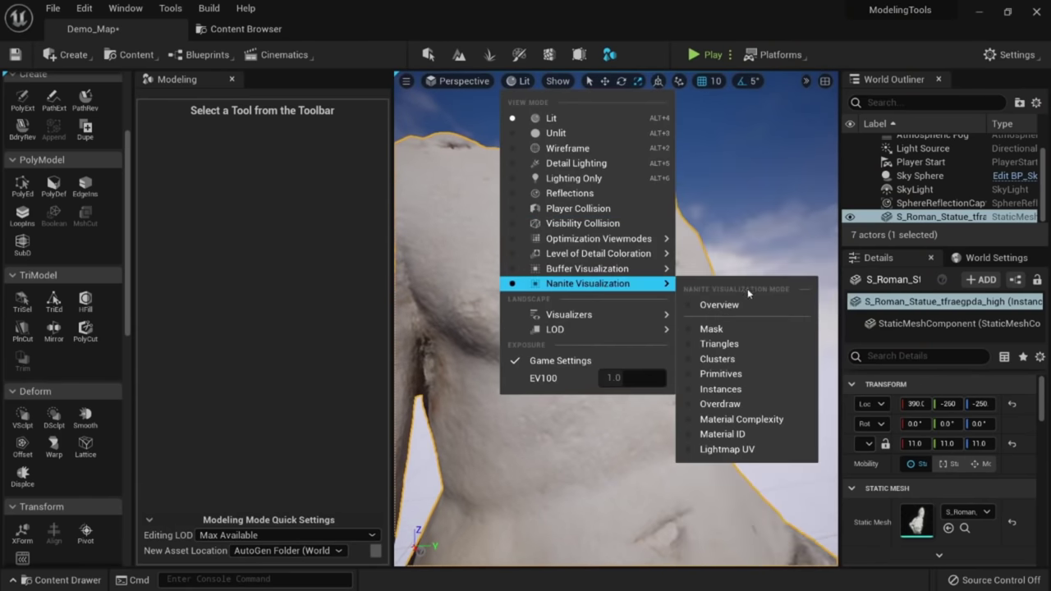
left_click(713, 343)
key("w")
right_click_drag(712, 343, 712, 343)
key("s")
right_click_drag(513, 317, 536, 325)
key("alt+4")
key("w")
key("s")
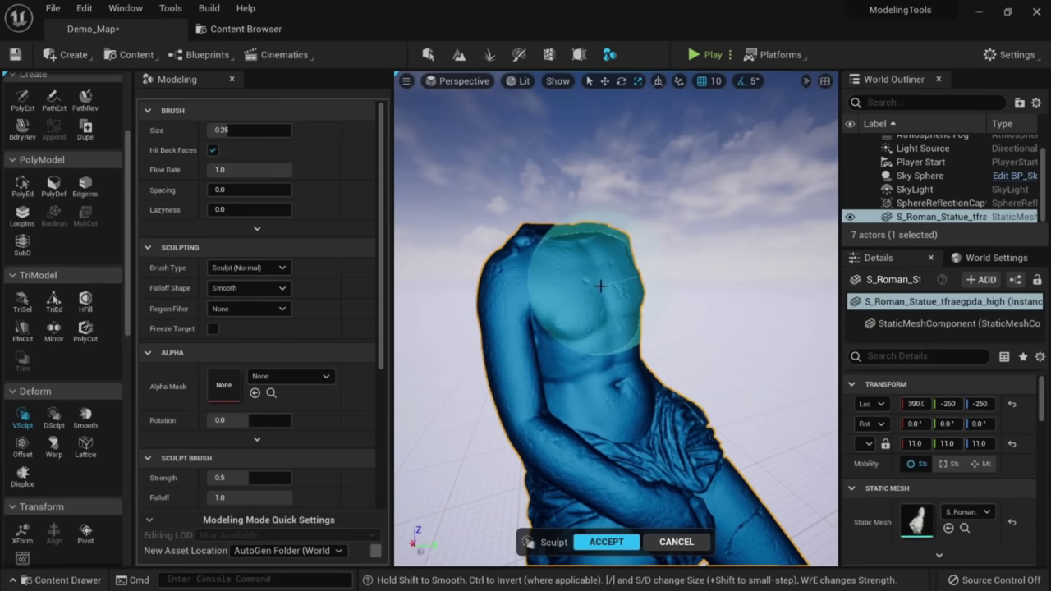
Reduce the vertex sculpting brush on the statue to a size of 0.0238.
mouse_move(598, 277)
right_mouse_down()
mouse_move(657, 288)
mouse_move(595, 300)
mouse_move(566, 337)
mouse_move(595, 340)
mouse_move(591, 321)
mouse_move(575, 335)
mouse_move(562, 329)
mouse_move(603, 338)
mouse_move(591, 336)
right_mouse_up()
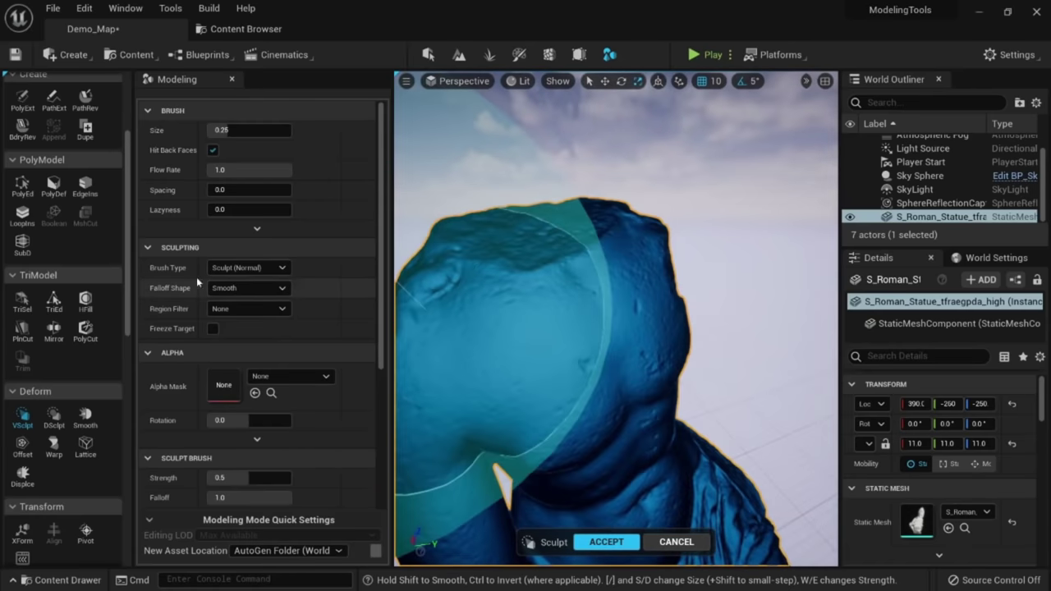
right_click_drag(443, 271, 476, 275)
left_click_drag(542, 243, 554, 242, "alt")
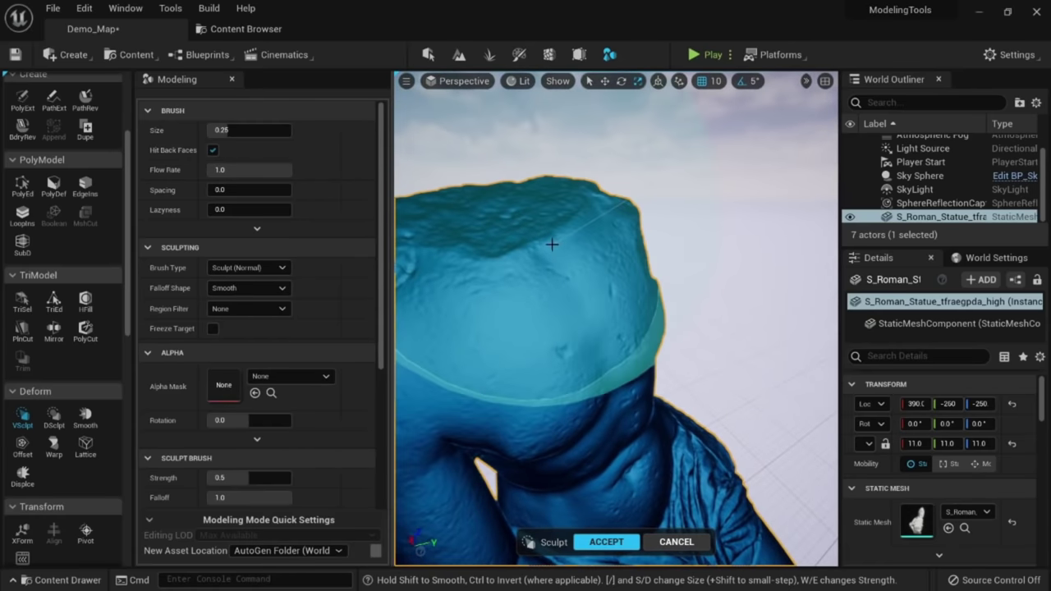
key("bracketright")
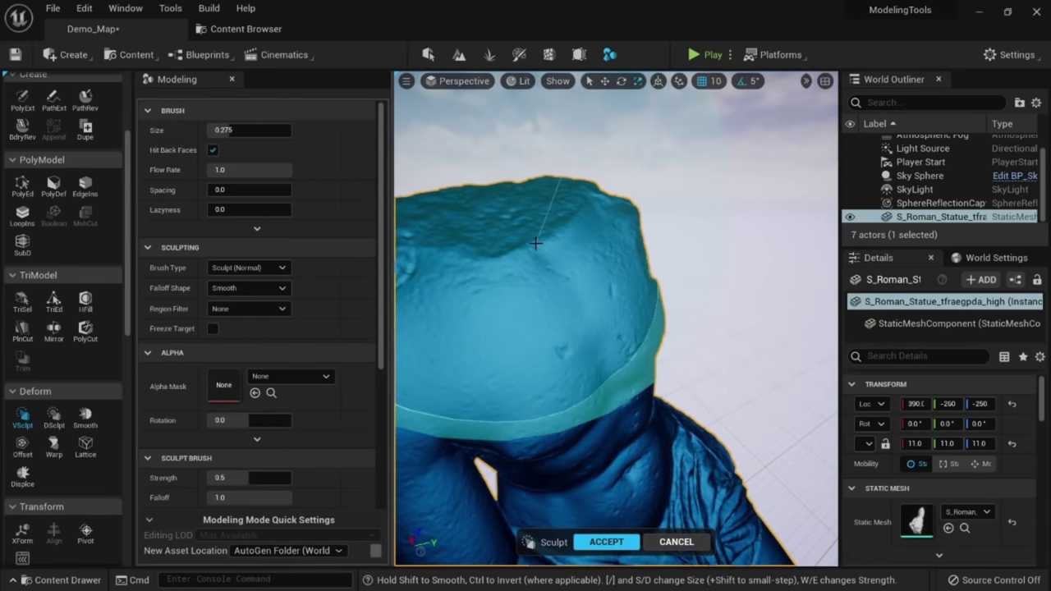
key("bracketleft")
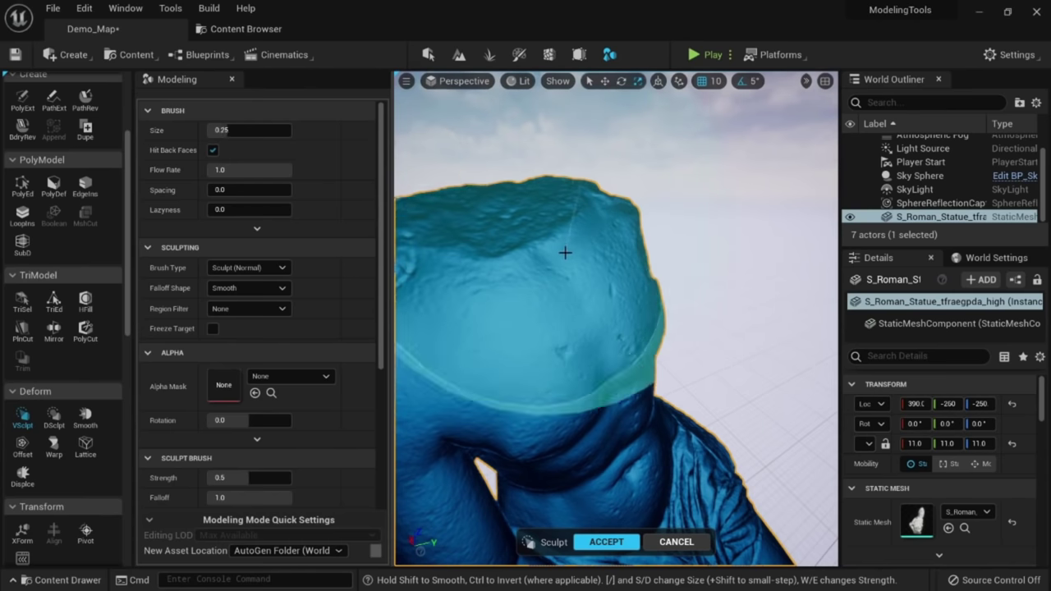
key("bracketleft")
key("bracketleft")
key("bracketleft")
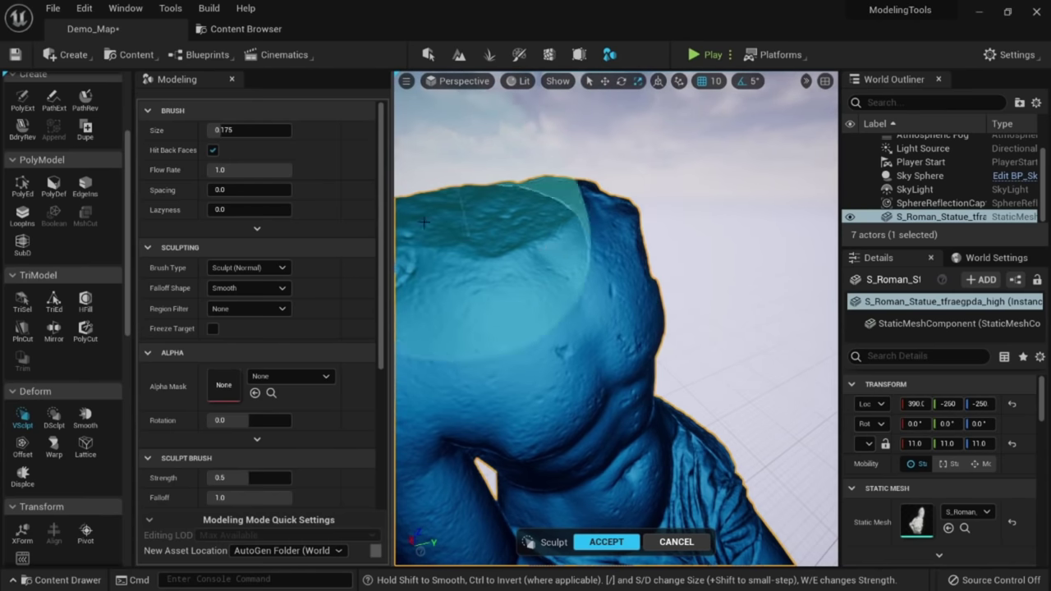
left_click_drag(257, 126, 234, 128)
right_click_drag(551, 287, 545, 258)
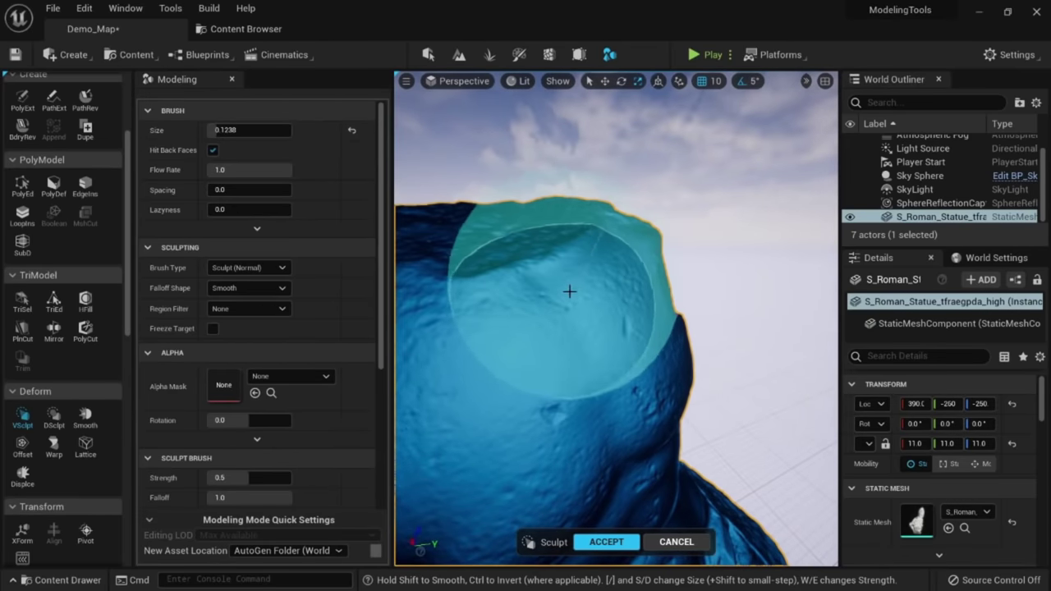
key("bracketleft")
key("bracketleft")
key("bracketleft")
key("bracketleft")
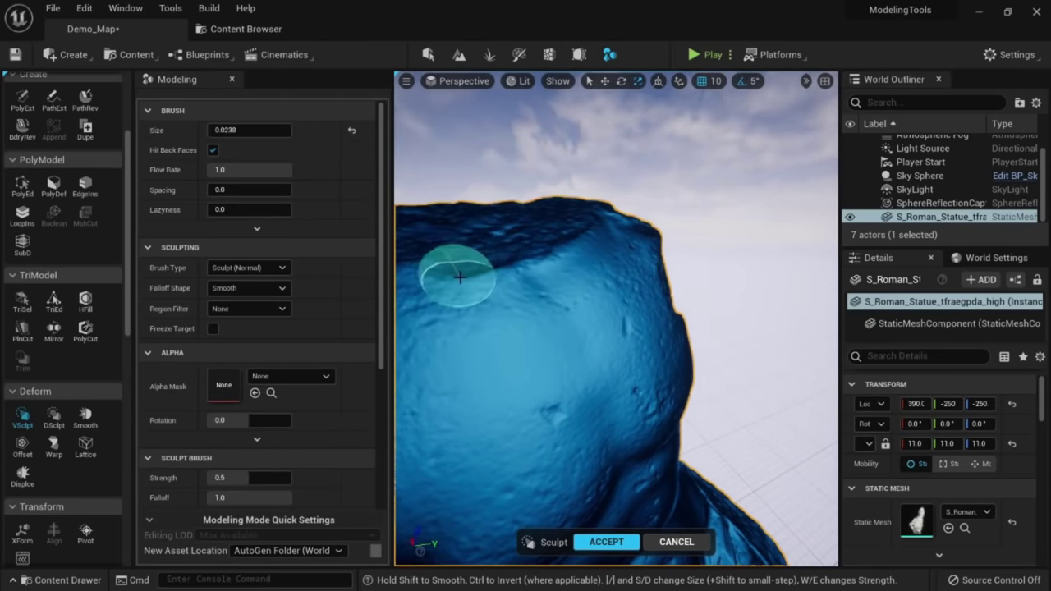
Sculpt raised strokes across the statue's upper chest and test the brush with Flow Rate lowered to 0.1216.
left_click_drag(495, 272, 529, 319, "alt")
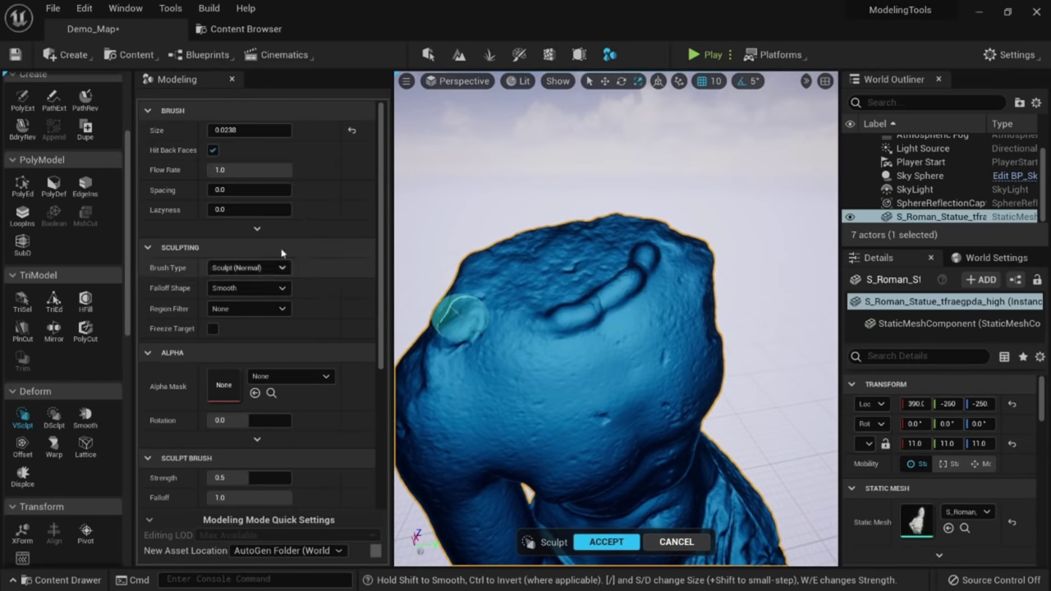
mouse_move(536, 309)
left_mouse_down()
mouse_move(492, 307)
mouse_move(498, 318)
left_mouse_up()
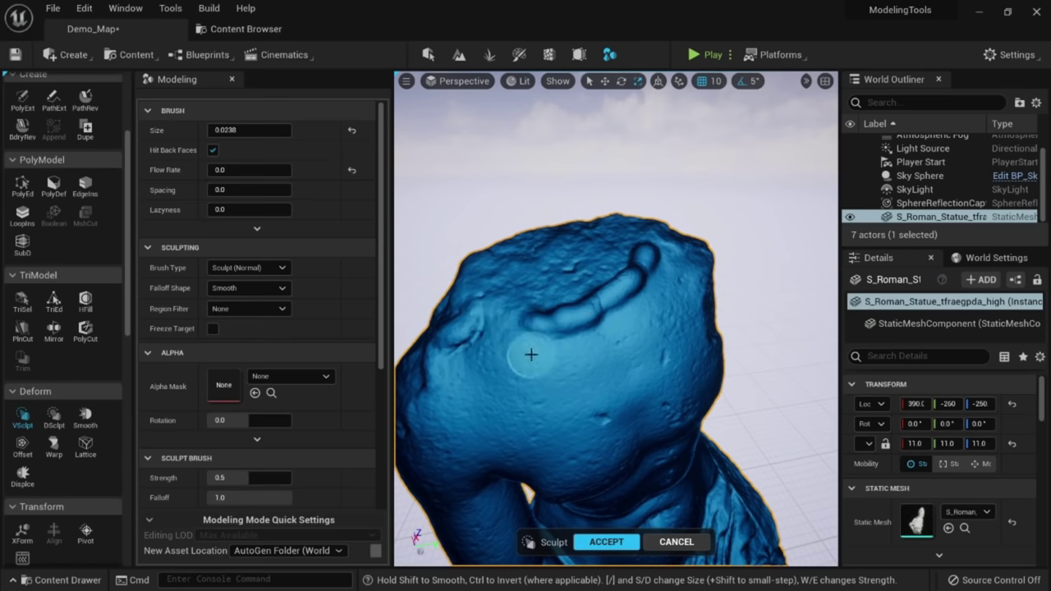
left_click_drag(271, 176, 287, 176)
left_click_drag(457, 321, 514, 324)
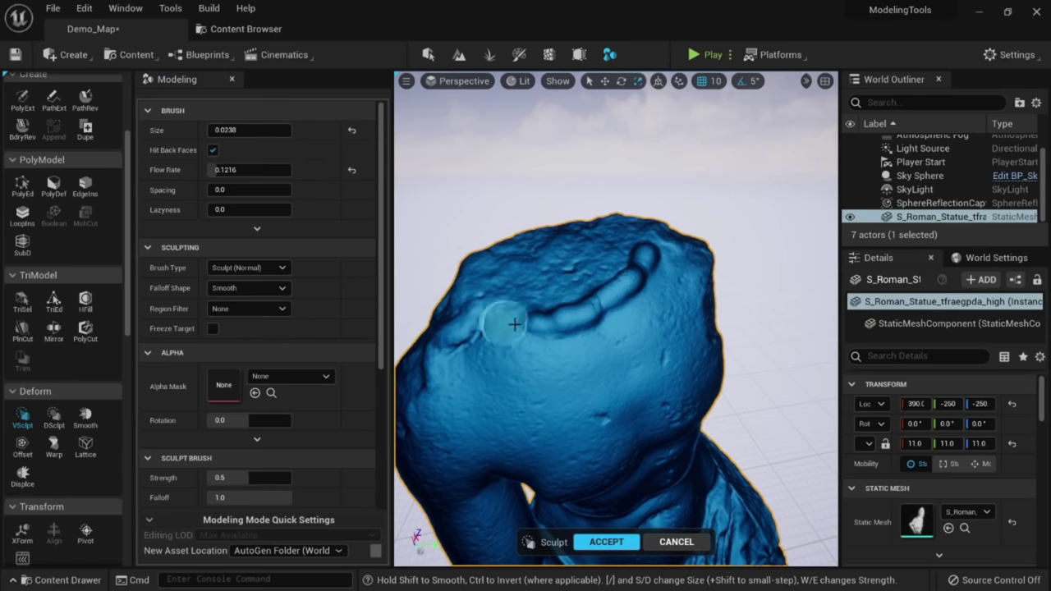
Try a Flow Rate of 0.4352, restore it to 1.0 and extend the raised ridge across the upper chest.
left_click_drag(246, 170, 267, 170)
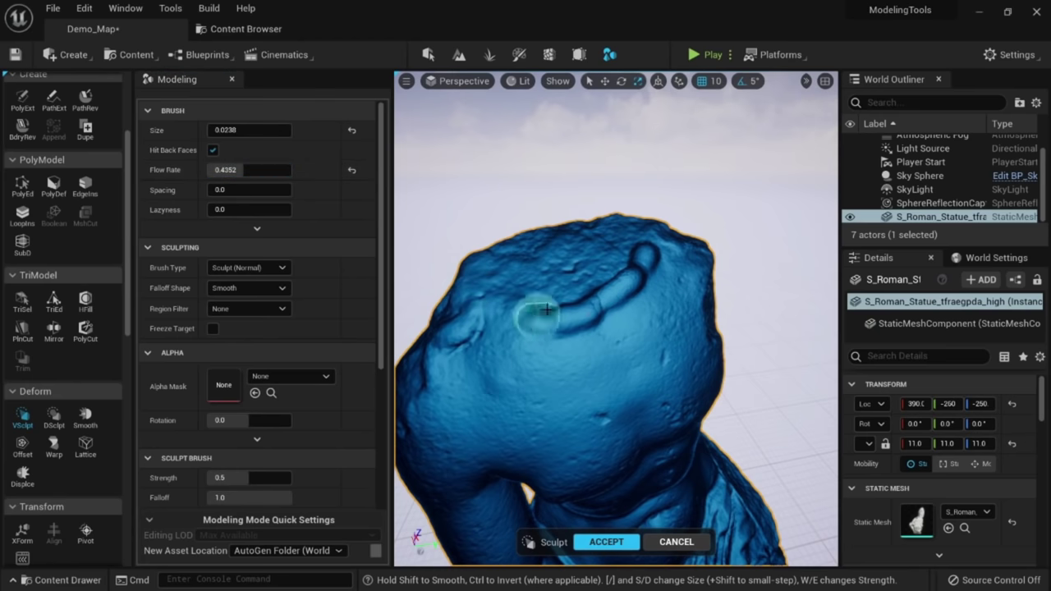
left_click_drag(266, 171, 290, 170)
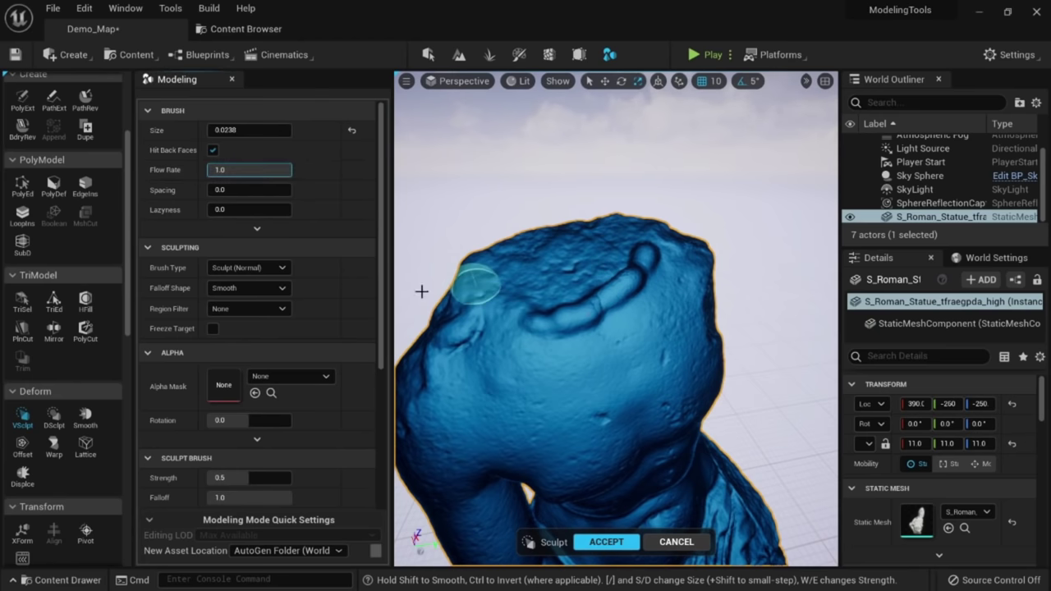
mouse_move(522, 308)
left_mouse_down()
mouse_move(485, 297)
mouse_move(501, 276)
left_mouse_up()
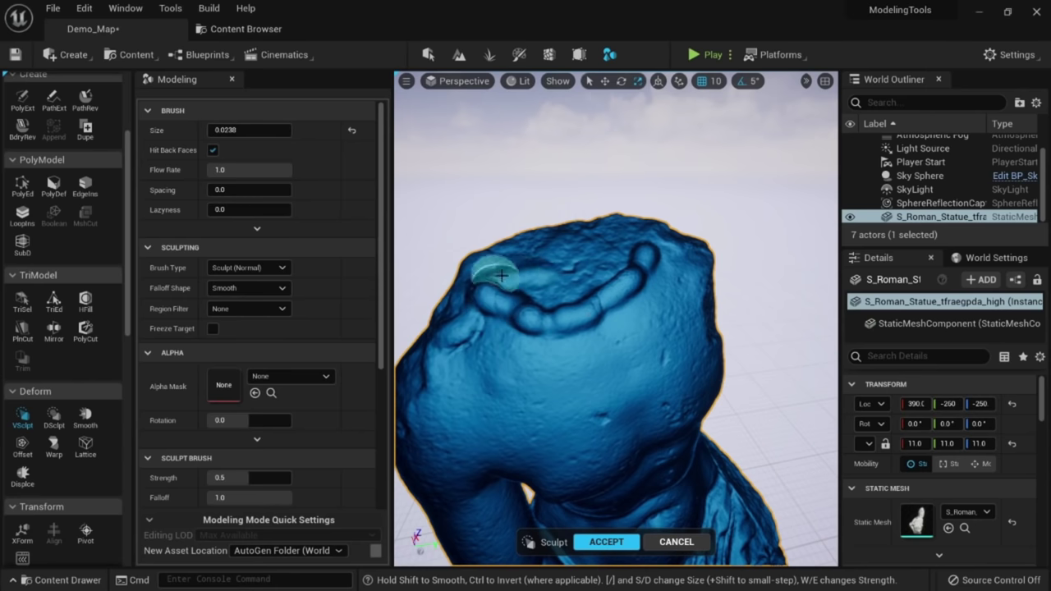
Set the brush Flow Rate to 0.9168 and sculpt more strokes on the chest around the existing ridge.
left_click_drag(246, 170, 240, 170)
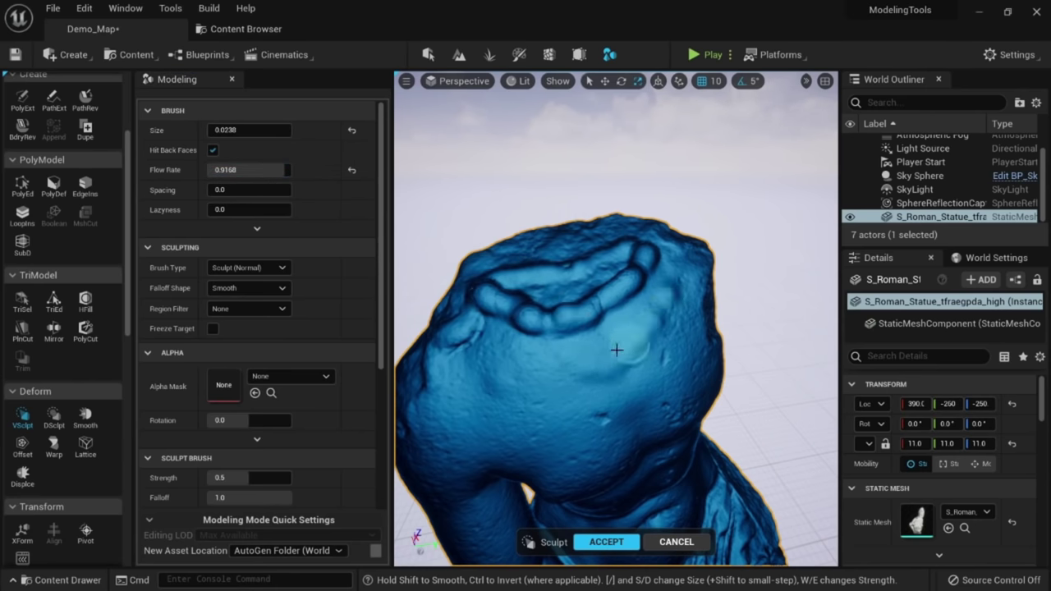
mouse_move(670, 306)
right_mouse_down()
mouse_move(638, 307)
mouse_move(674, 349)
mouse_move(584, 268)
mouse_move(674, 230)
mouse_move(560, 263)
right_mouse_up()
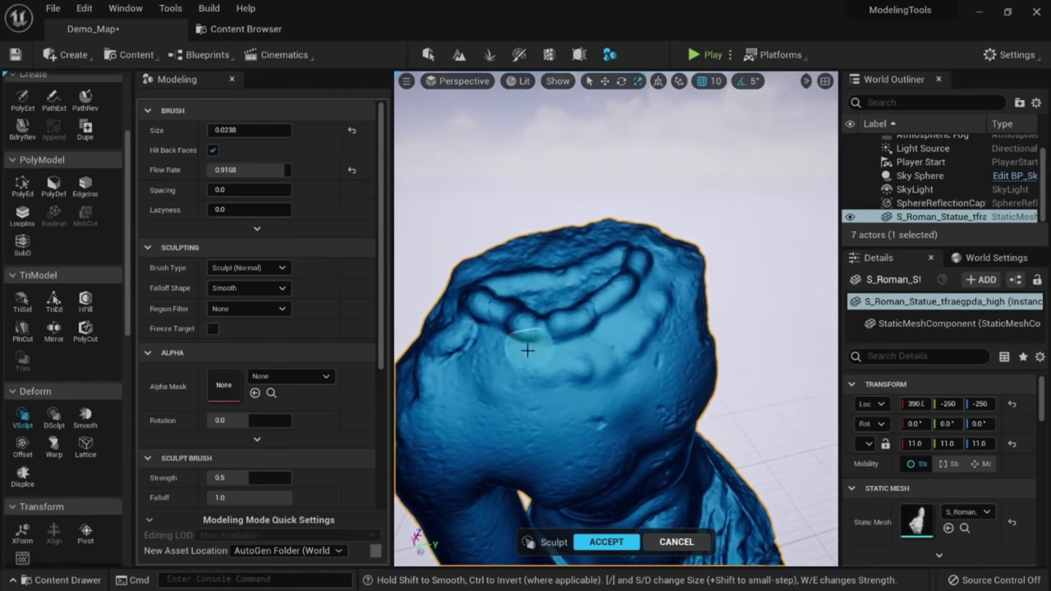
mouse_move(527, 351)
right_mouse_down()
mouse_move(525, 271)
mouse_move(492, 300)
right_mouse_up()
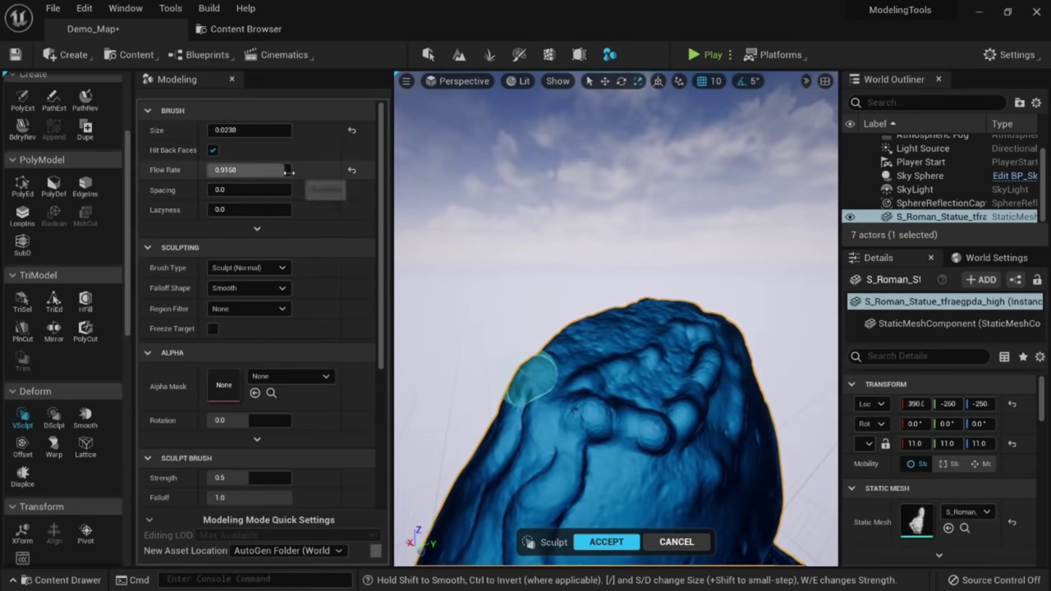
Return the brush Flow Rate to 1.0 and try stroke Spacing values up to 1.4592 on the statue's torso.
left_click_drag(289, 172, 298, 172)
right_click_drag(499, 251, 542, 300)
left_click_drag(258, 192, 266, 192)
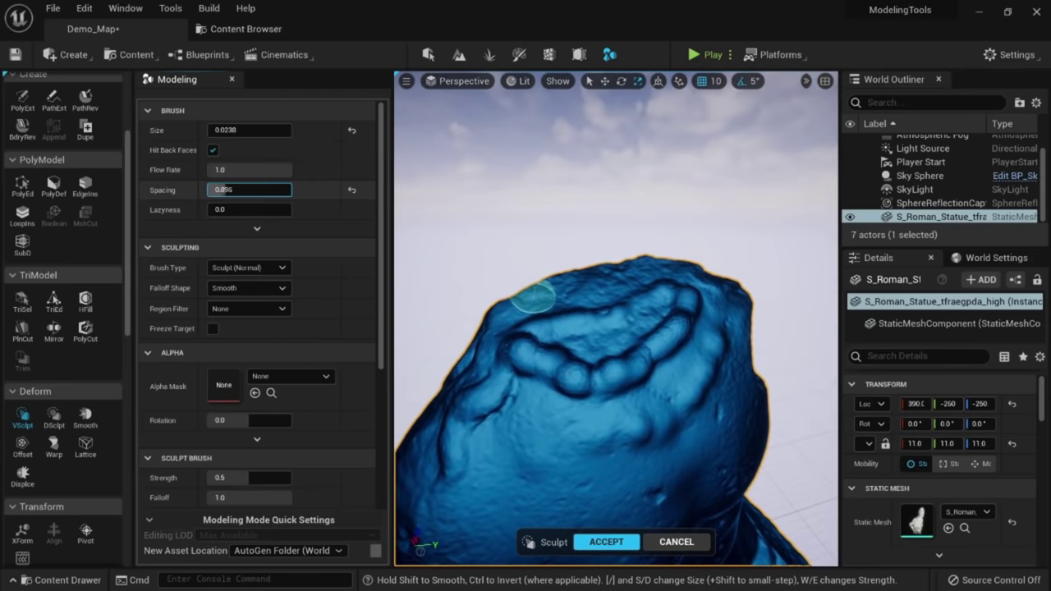
mouse_move(542, 271)
right_mouse_down()
mouse_move(548, 237)
mouse_move(538, 237)
right_mouse_up()
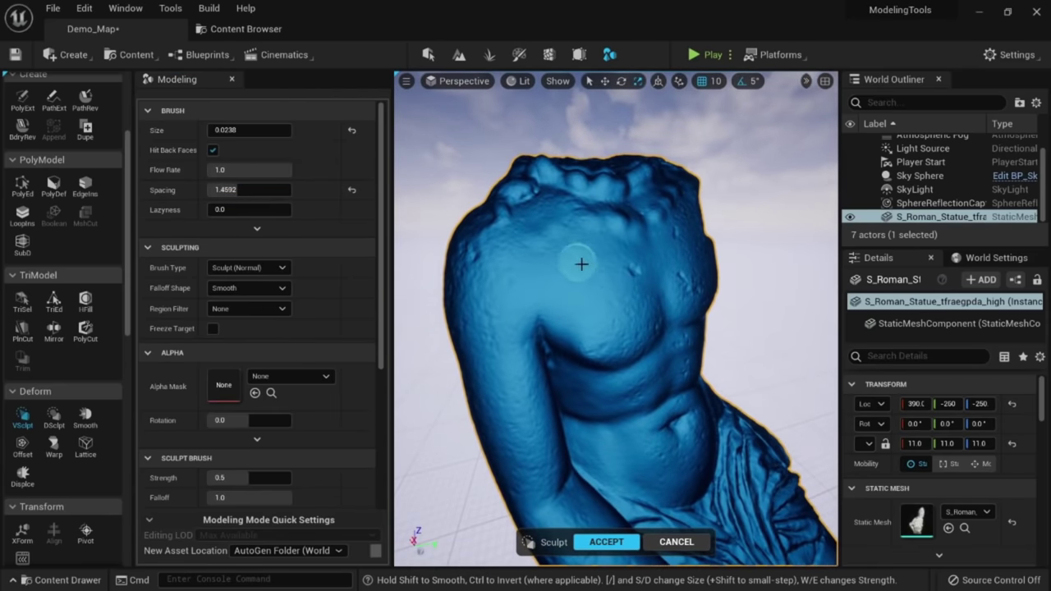
left_click_drag(629, 277, 668, 288, "alt")
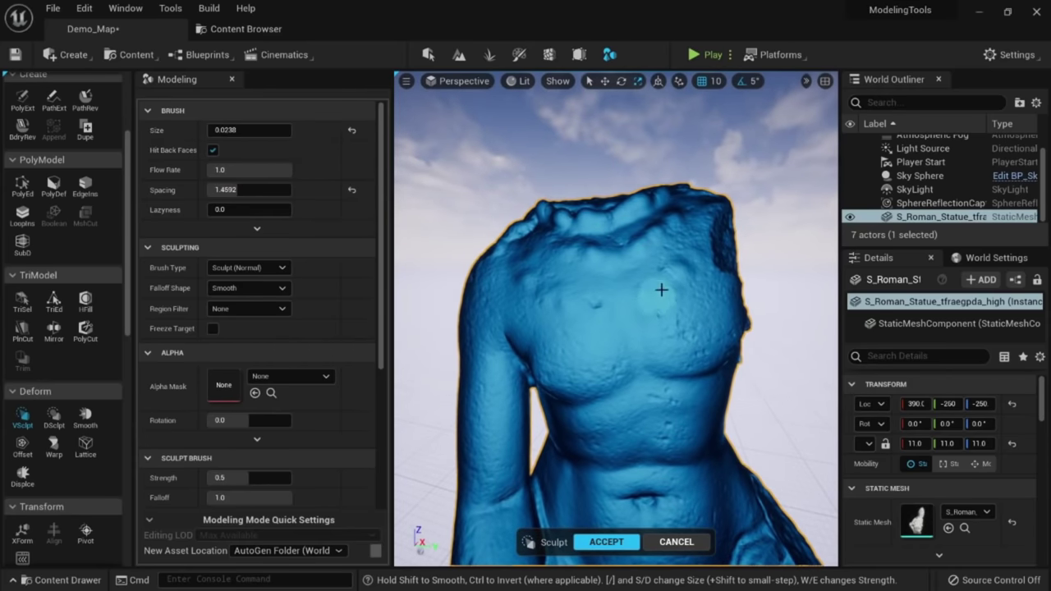
Reset the brush Spacing to 0.0, raise Lazyness to 1.0 and sculpt a smooth curve across the chest.
left_click_drag(238, 190, 228, 189)
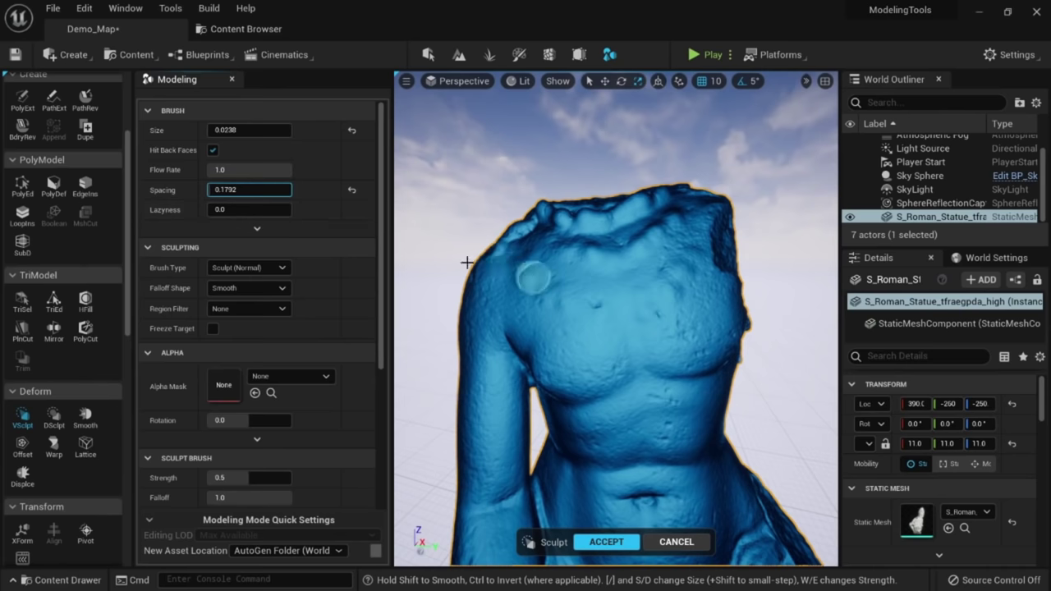
left_click_drag(247, 189, 222, 190)
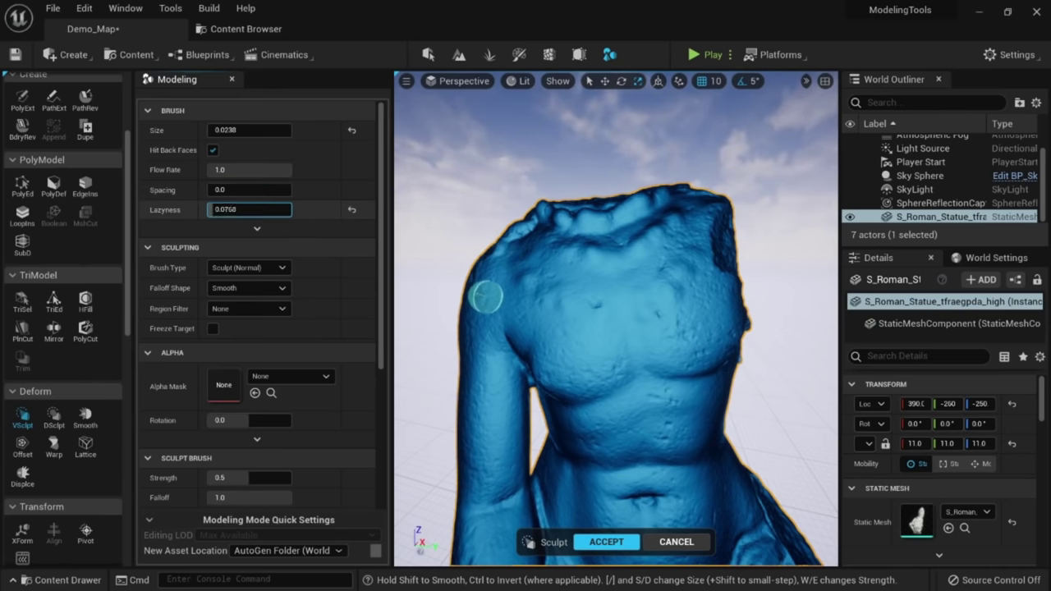
left_click_drag(238, 210, 290, 210)
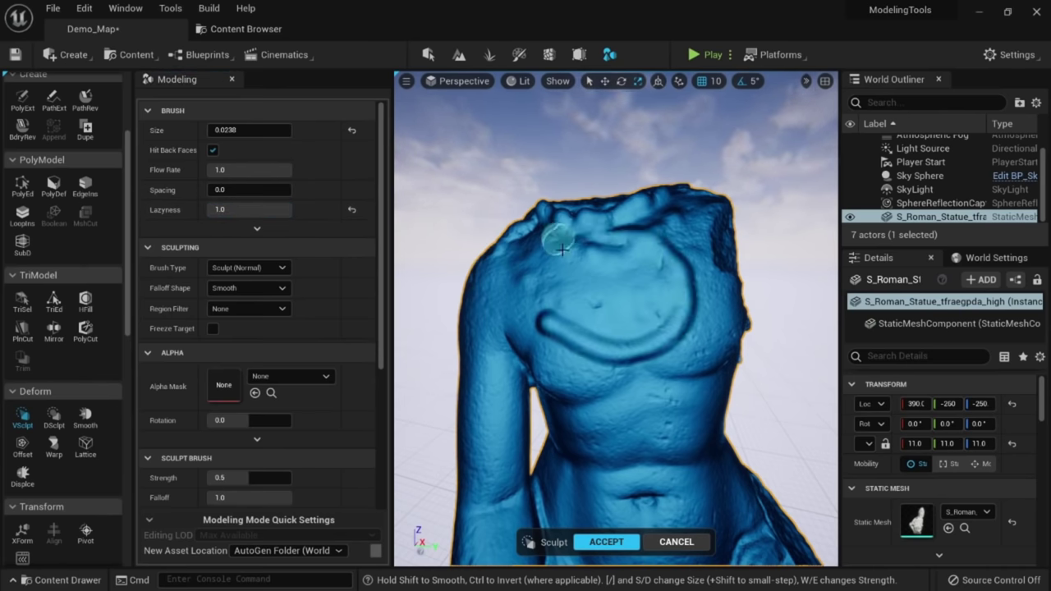
Sculpt long, smooth curving ridges over the statue's chest, shoulder and upper arm and inspect them from several angles.
mouse_move(603, 309)
left_mouse_down("alt")
mouse_move(604, 335)
mouse_move(586, 350)
left_mouse_up("alt")
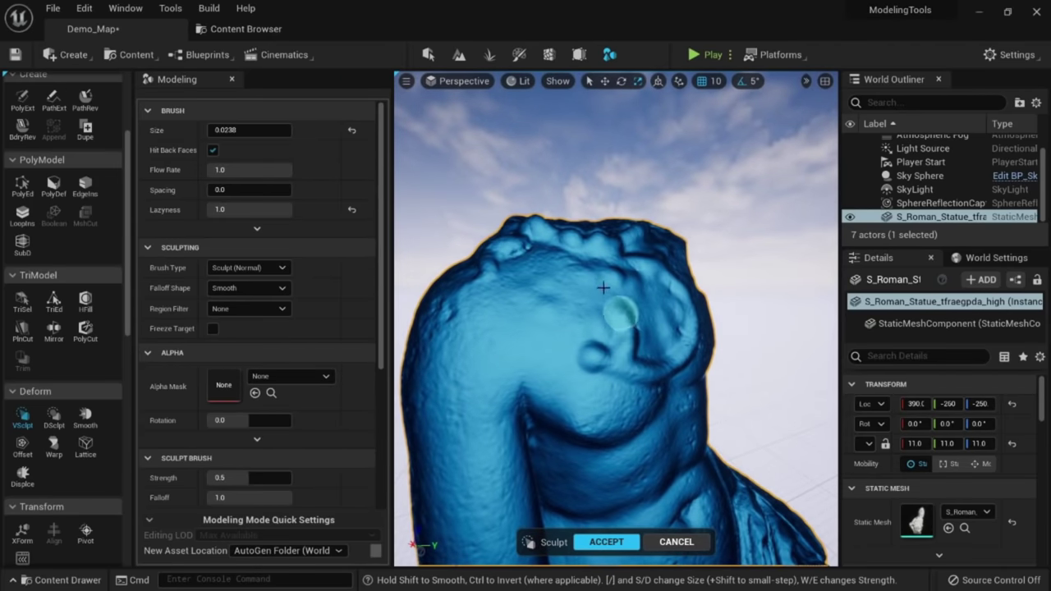
mouse_move(488, 310)
left_mouse_down()
mouse_move(434, 375)
mouse_move(464, 484)
mouse_move(487, 493)
mouse_move(496, 458)
left_mouse_up()
left_click_drag(481, 397, 529, 339)
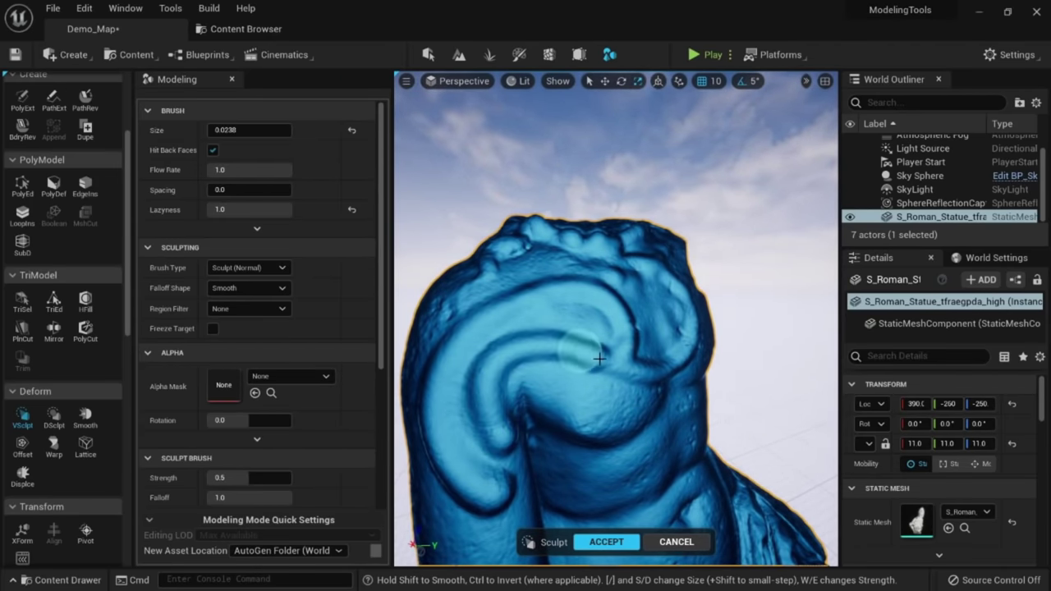
left_click_drag(599, 359, 600, 360)
left_click_drag(600, 360, 578, 346, "alt")
scroll(578, 346, "down", 5)
scroll(578, 346, "up", 4)
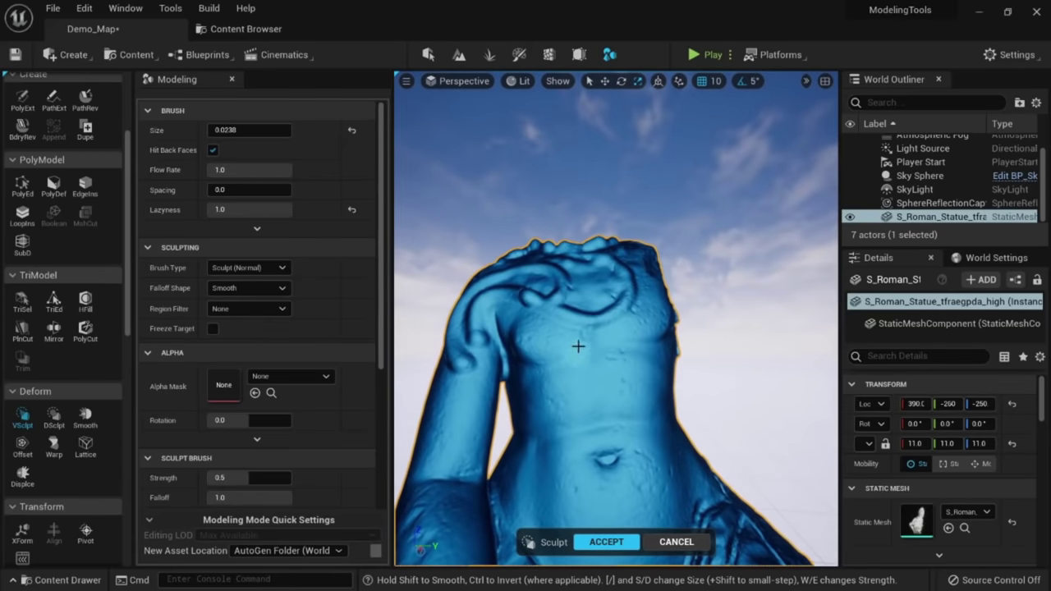
mouse_move(670, 420)
left_mouse_down("alt")
mouse_move(531, 397)
mouse_move(575, 406)
left_mouse_up("alt")
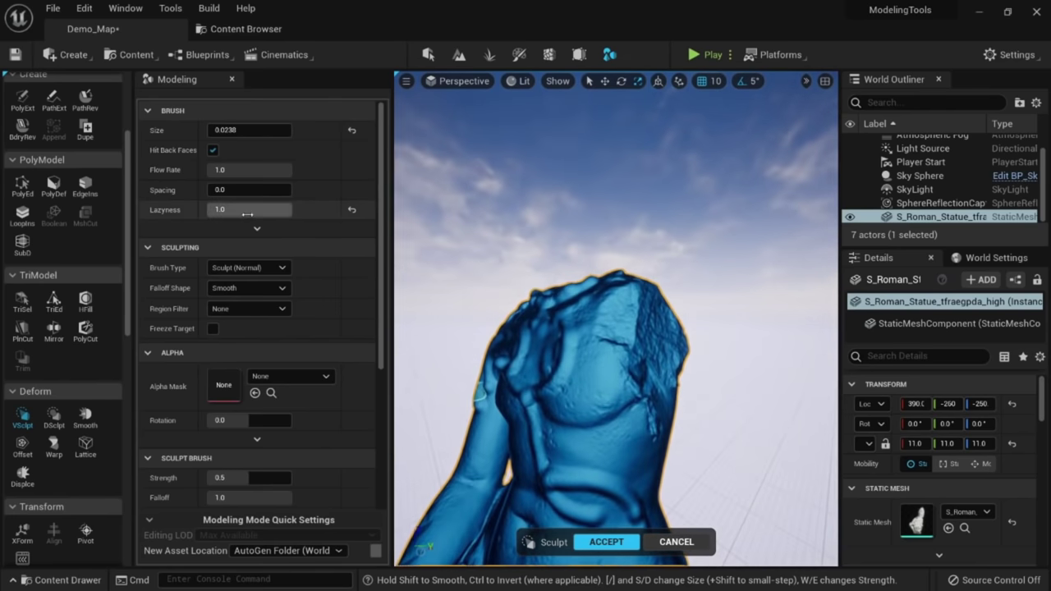
Switch the brush type to Move, set its Size to 0.1902 and pull the statue's shoulders and upper chest.
left_click_drag(557, 338, 497, 332, "alt")
left_click(278, 269)
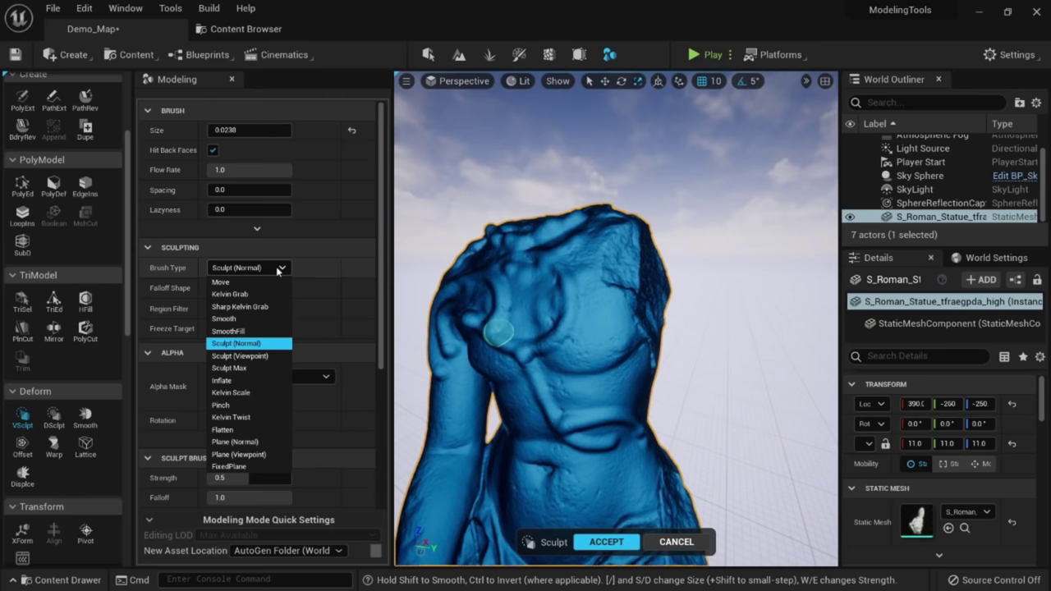
left_click(259, 286)
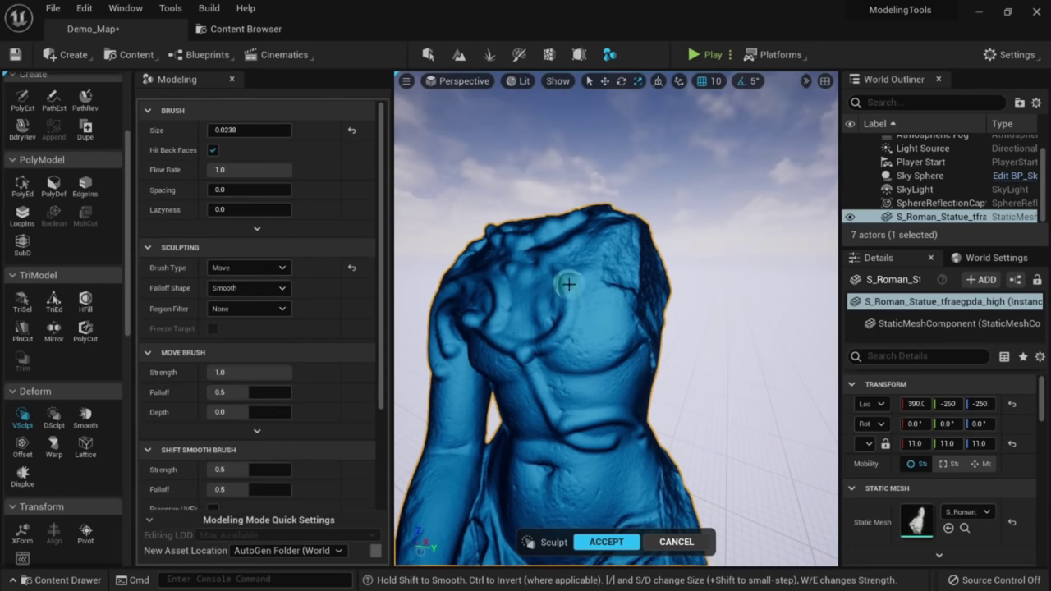
scroll(438, 227, "down", 2)
mouse_move(567, 284)
left_mouse_down("alt")
mouse_move(439, 228)
mouse_move(439, 246)
left_mouse_up("alt")
left_click_drag(260, 133, 279, 133)
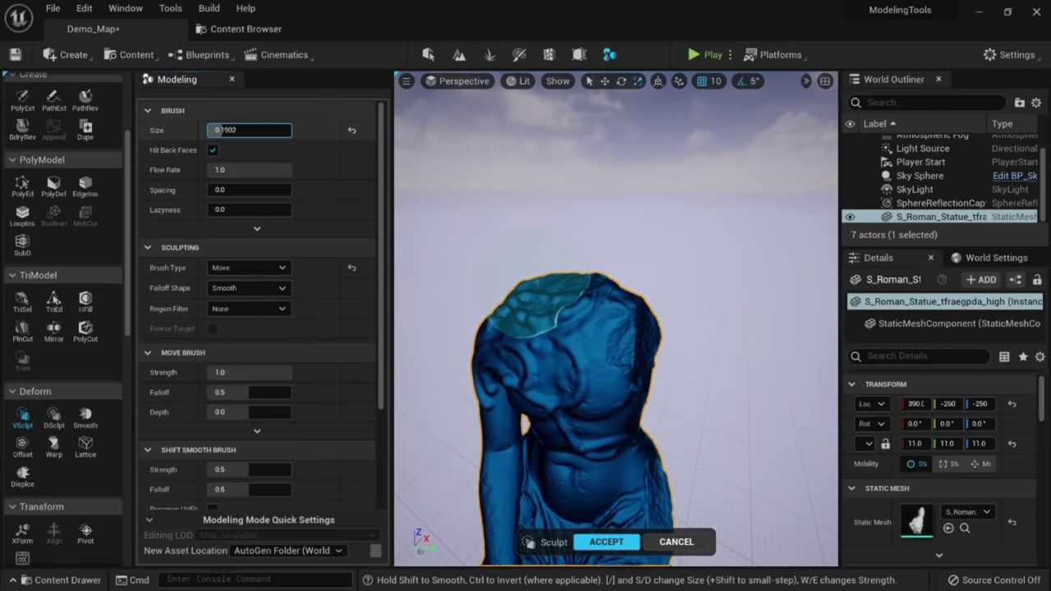
mouse_move(586, 303)
left_mouse_down()
mouse_move(626, 195)
mouse_move(587, 222)
mouse_move(635, 236)
mouse_move(643, 284)
mouse_move(566, 287)
mouse_move(600, 289)
left_mouse_up()
scroll(643, 284, "down", 3)
scroll(600, 288, "up", 3)
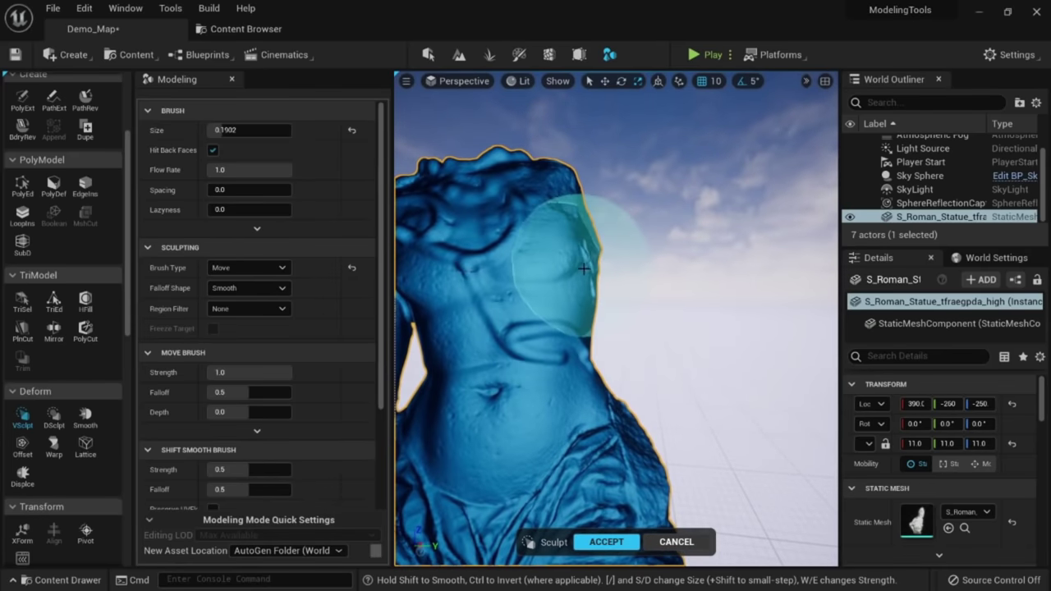
Enlarge the Move brush and reshape the statue's chest and shoulder from several angles.
left_click_drag(224, 131, 228, 130)
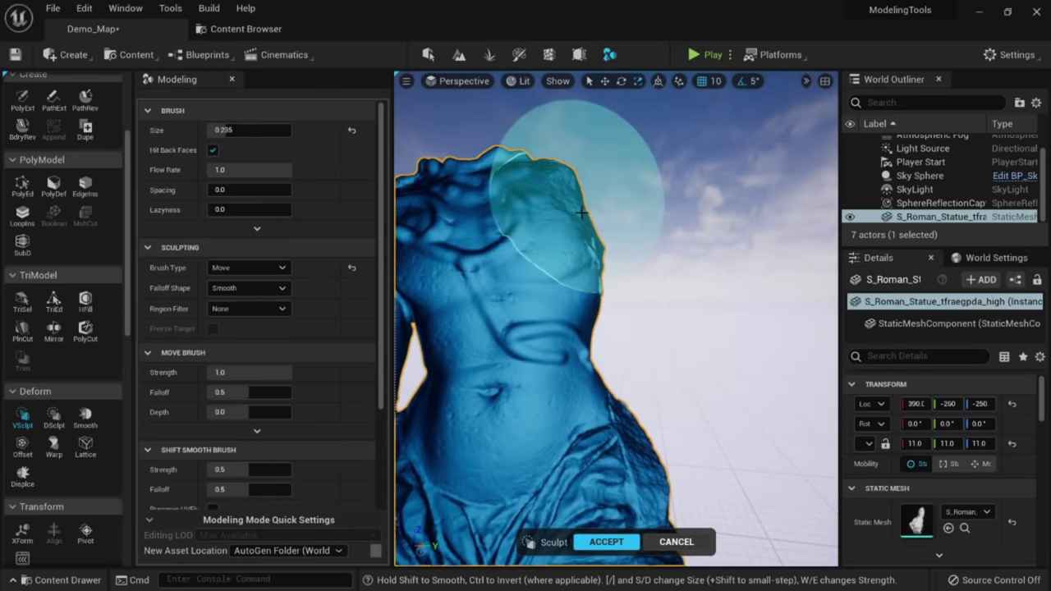
left_click_drag(583, 232, 723, 235, "alt")
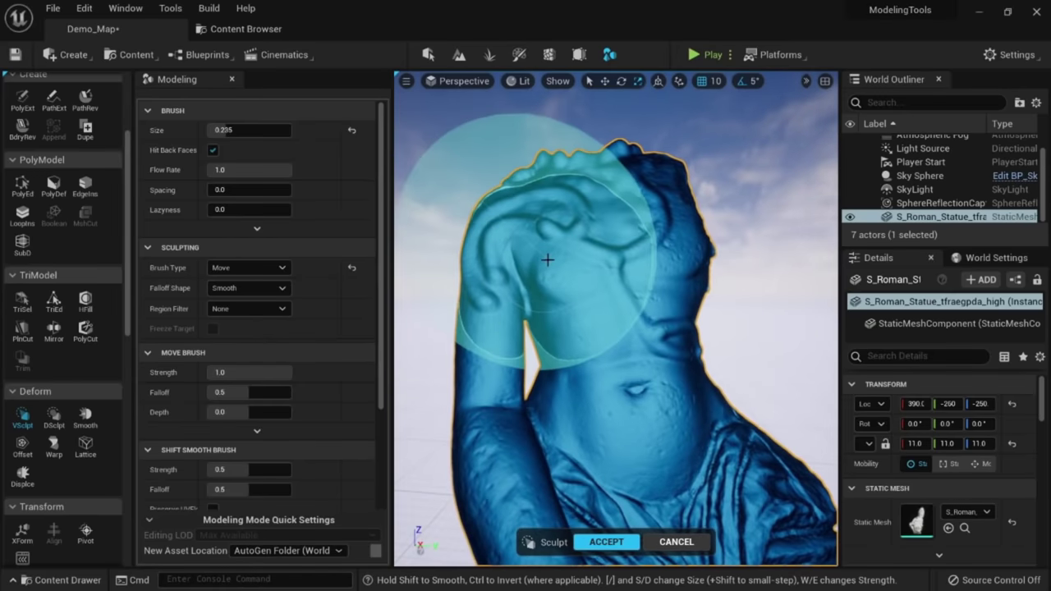
left_click_drag(564, 267, 476, 271, "alt")
scroll(643, 223, "up", 5)
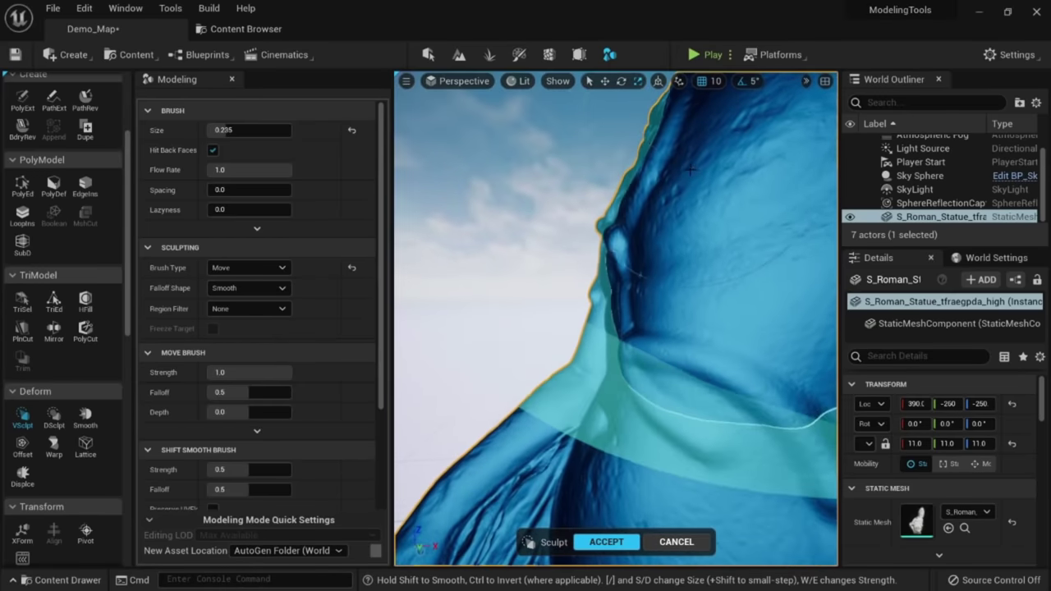
left_click_drag(714, 197, 673, 197, "alt")
scroll(675, 201, "down", 3)
Reduce the Move brush Size to 0.1646 and keep reshaping the statue's shoulders and upper torso.
left_click_drag(218, 132, 212, 133)
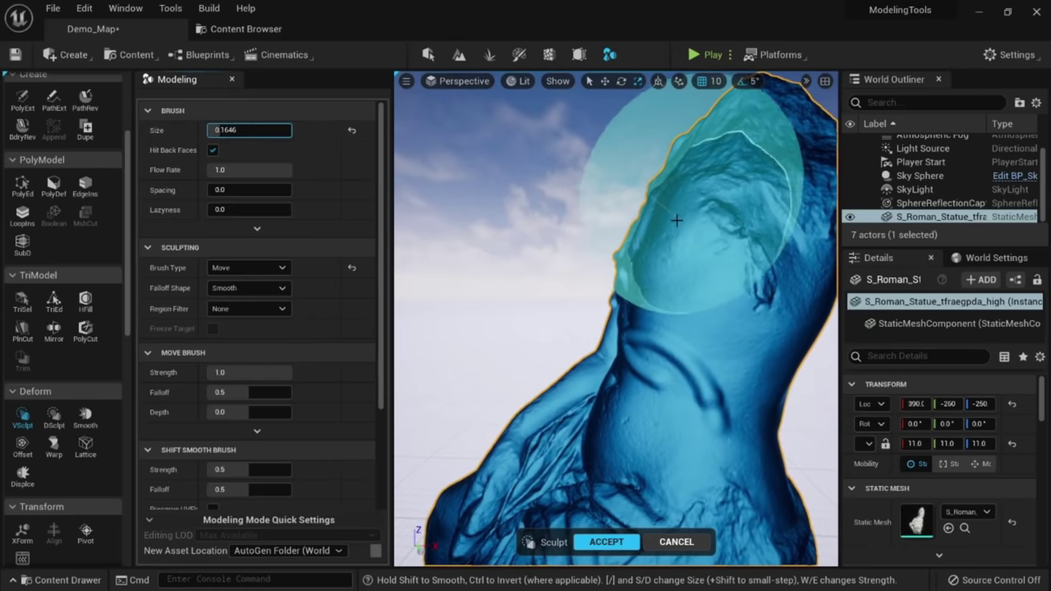
left_click_drag(664, 223, 738, 225, "alt")
scroll(637, 247, "down", 3)
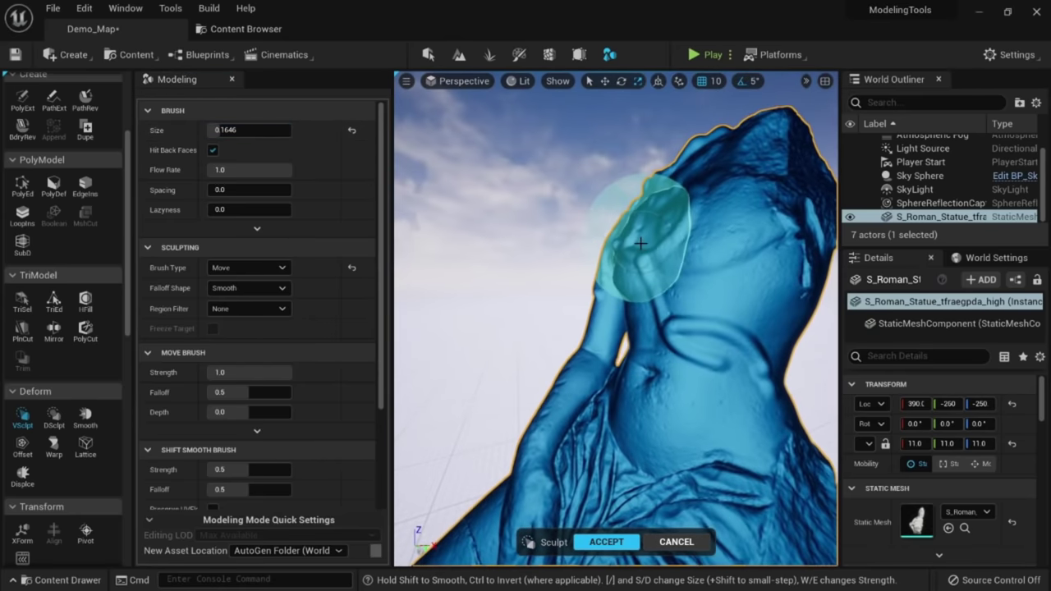
left_click_drag(643, 243, 689, 230, "alt")
left_click_drag(535, 263, 526, 206, "alt")
scroll(601, 239, "up", 4)
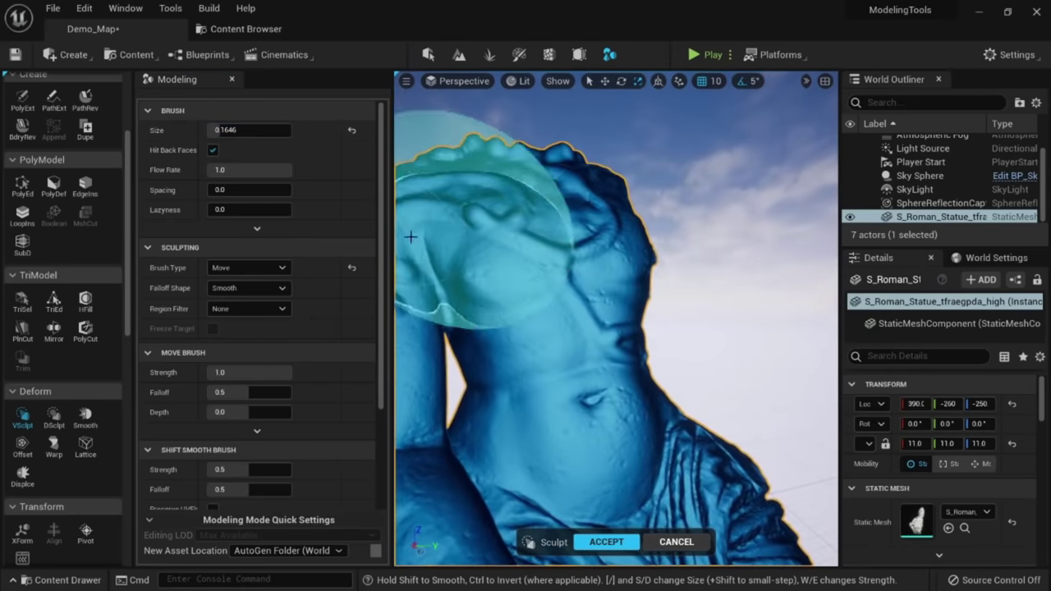
Switch the brush type to Smooth and soften the surface detail across the statue's chest and shoulders.
left_click(265, 268)
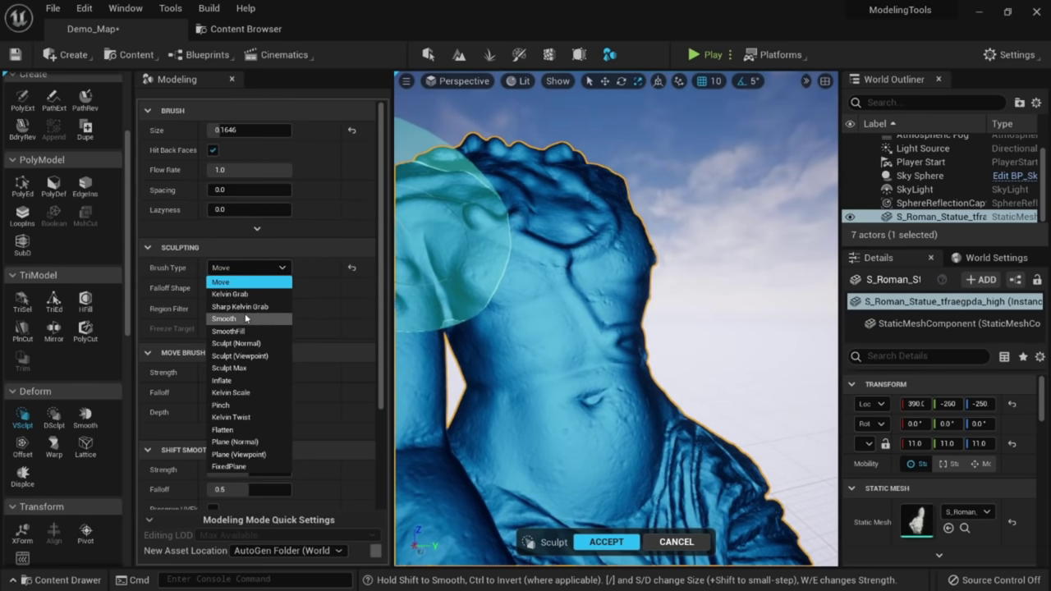
left_click(245, 318)
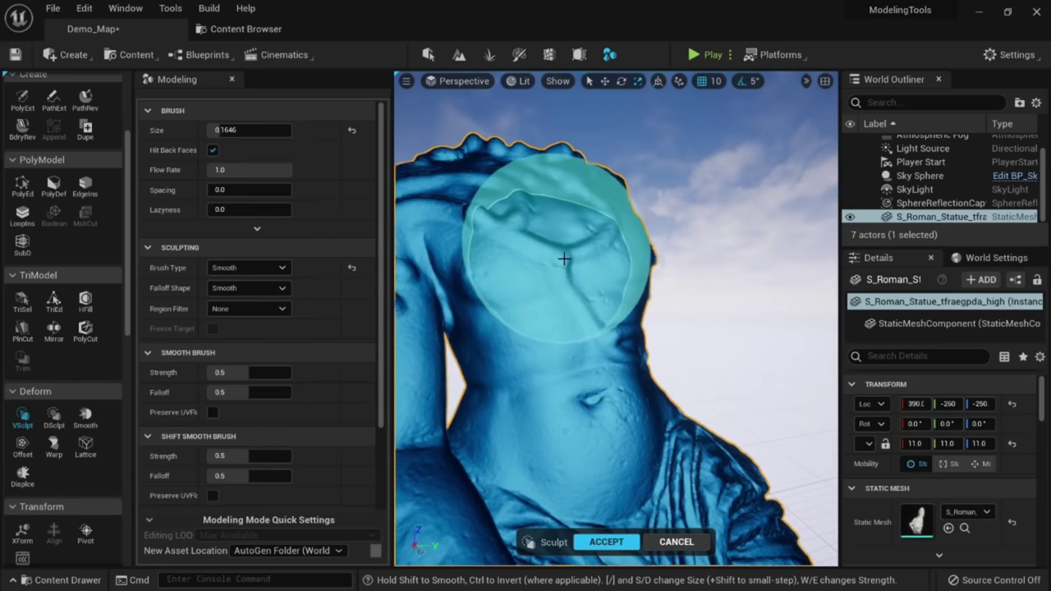
mouse_move(566, 248)
left_mouse_down()
mouse_move(563, 264)
mouse_move(490, 219)
mouse_move(518, 230)
mouse_move(504, 215)
mouse_move(501, 171)
mouse_move(506, 193)
left_mouse_up()
right_click_drag(506, 193, 495, 230)
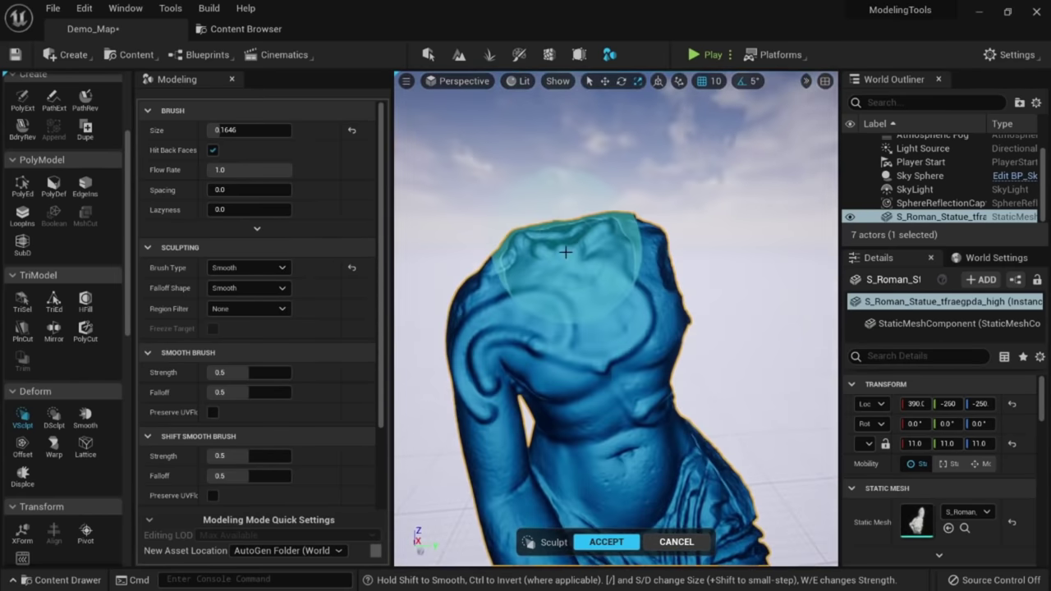
mouse_move(566, 251)
left_mouse_down()
mouse_move(580, 244)
mouse_move(536, 251)
mouse_move(568, 254)
left_mouse_up()
mouse_move(569, 255)
right_mouse_down()
mouse_move(549, 252)
mouse_move(507, 274)
right_mouse_up()
Switch the brush type to Inflate, set its Size to 0.0622 and swell a round bulge on the side of the abdomen.
left_click(266, 270)
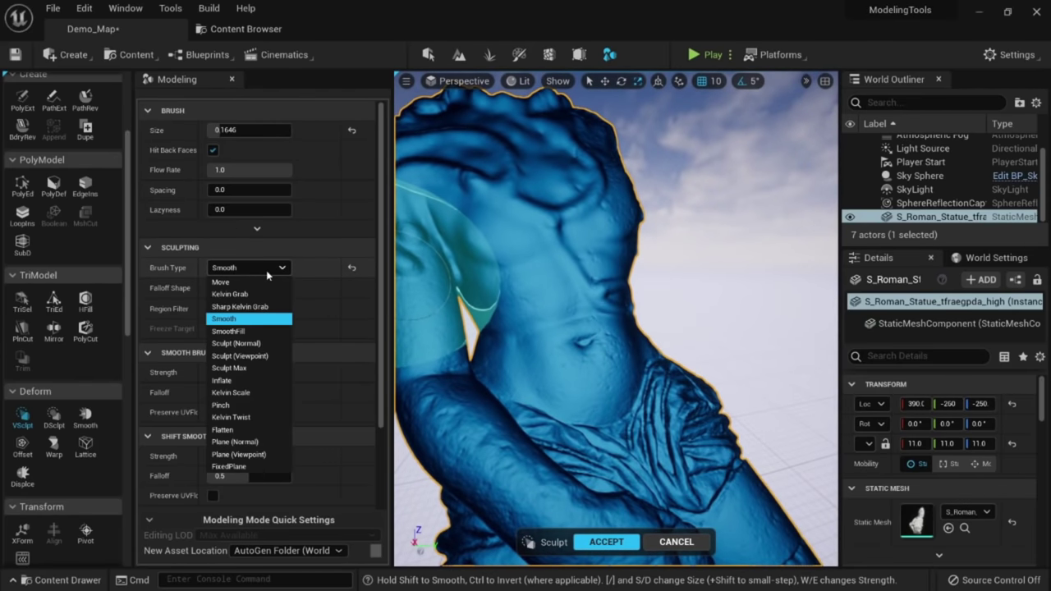
left_click(237, 381)
left_click_drag(248, 131, 239, 131)
left_click_drag(546, 311, 607, 323, "alt")
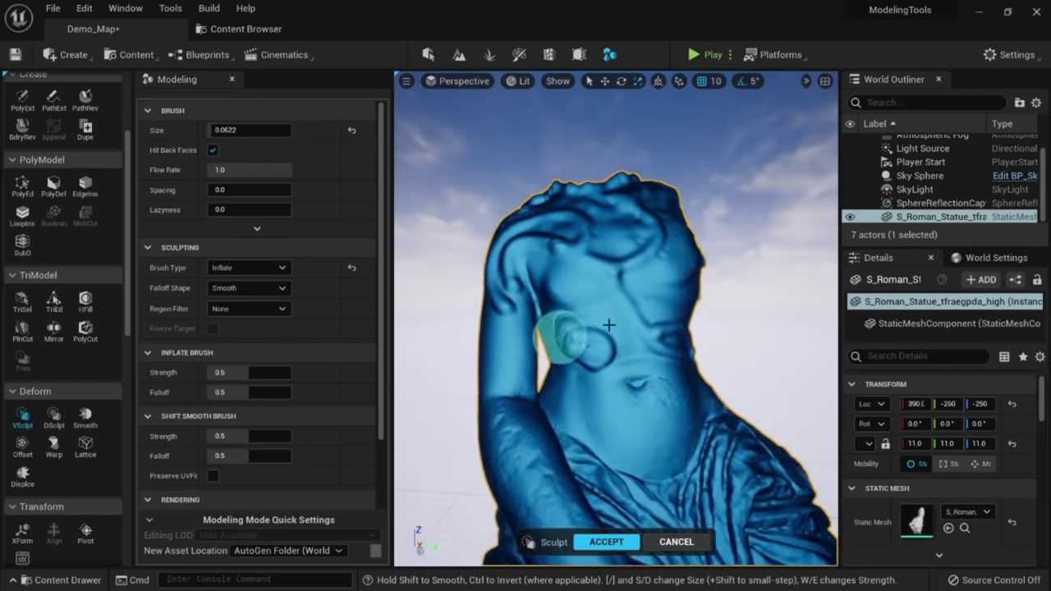
right_click_drag(560, 340, 573, 346)
key("w")
key("s")
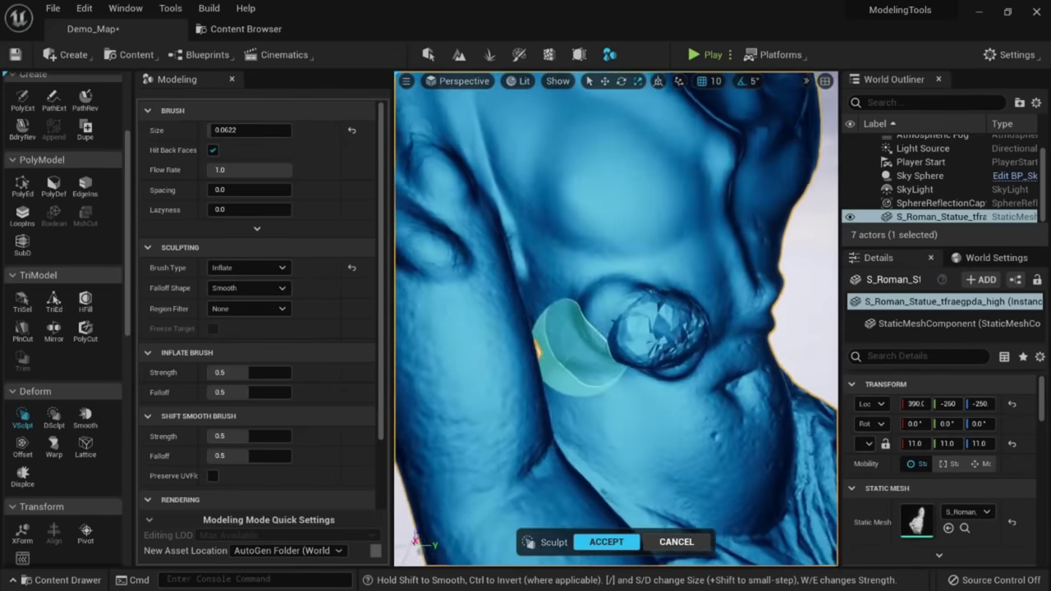
left_click_drag(572, 347, 582, 353, "alt")
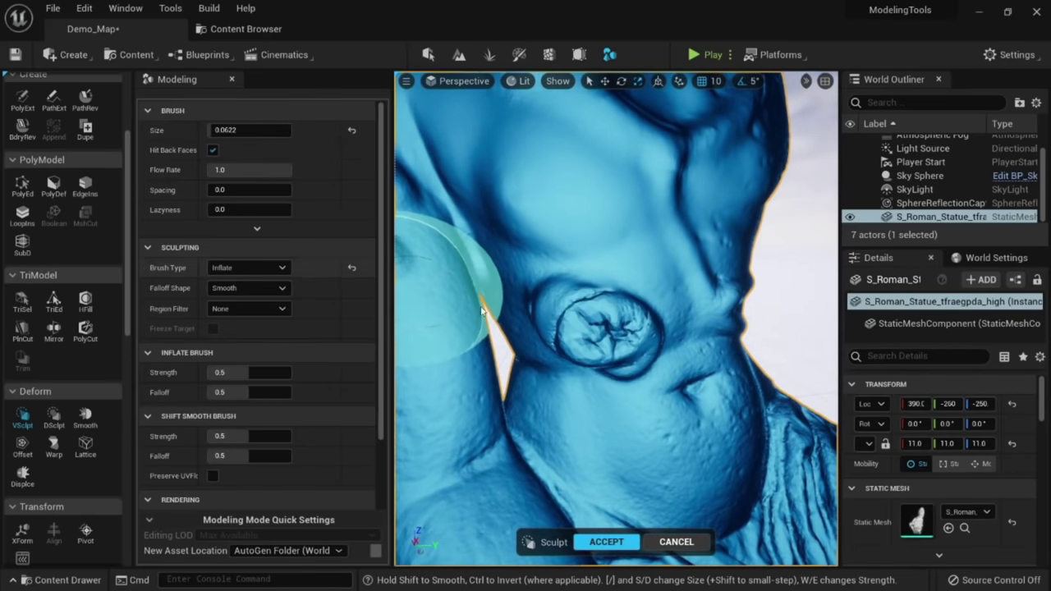
Undo the latest Inflate strokes on the bulge beside the navel.
key("ctrl+z")
mouse_move(605, 331)
left_mouse_down()
mouse_move(588, 330)
mouse_move(632, 345)
left_mouse_up()
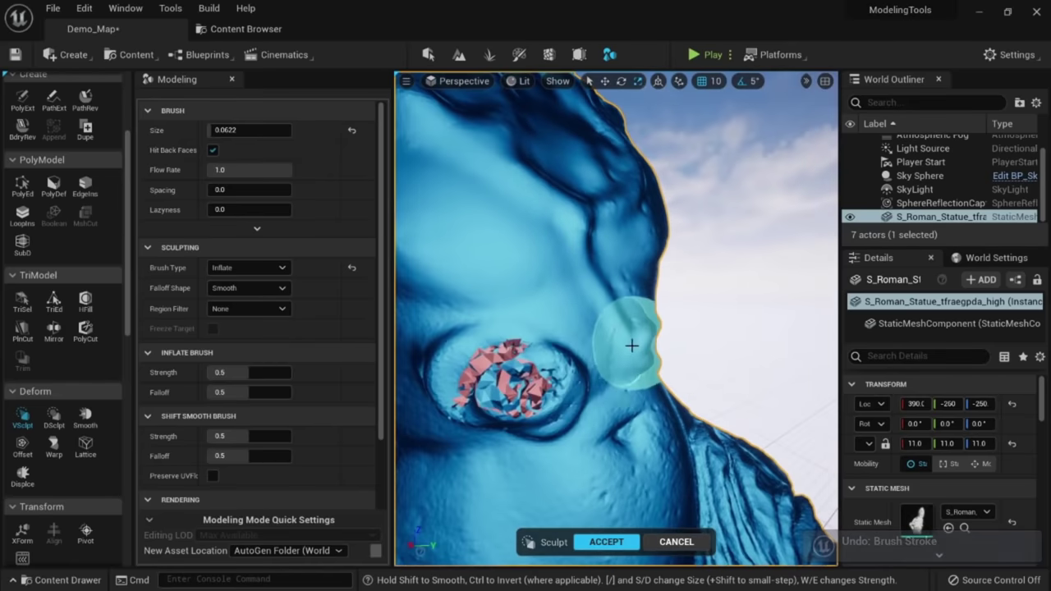
key("ctrl+z")
left_click_drag(570, 328, 547, 263, "alt")
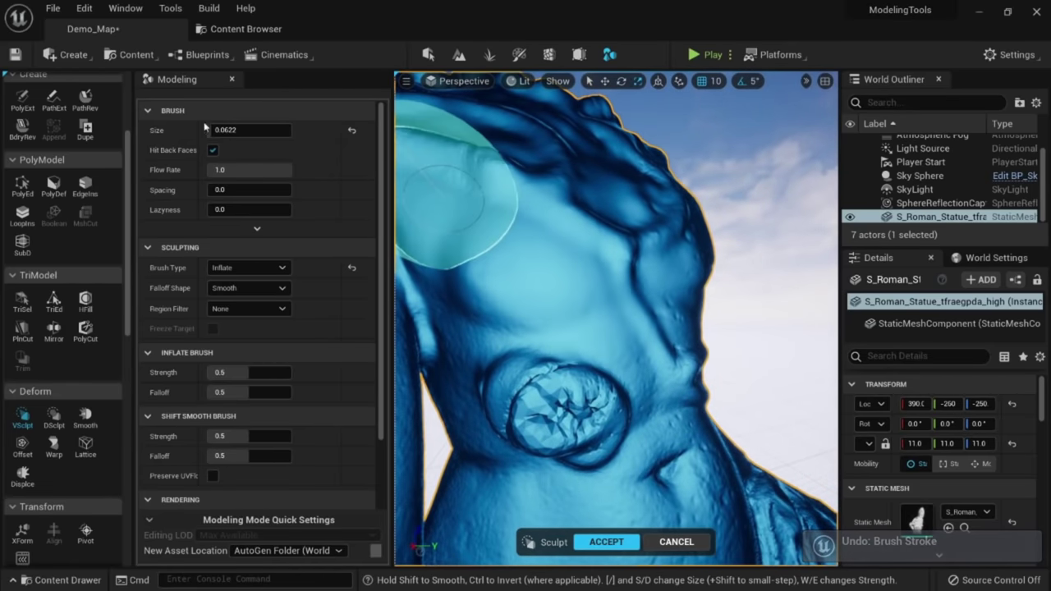
Switch the brush type to Sculpt (Normal) and raise two round bumps on the chest above the inflated bulge.
left_click(260, 271)
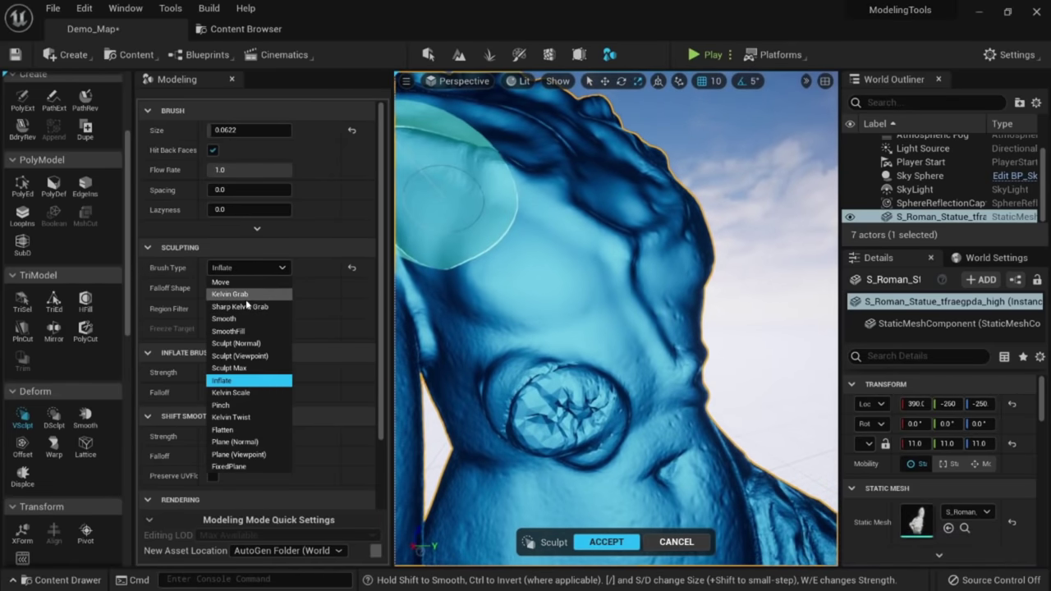
left_click(278, 343)
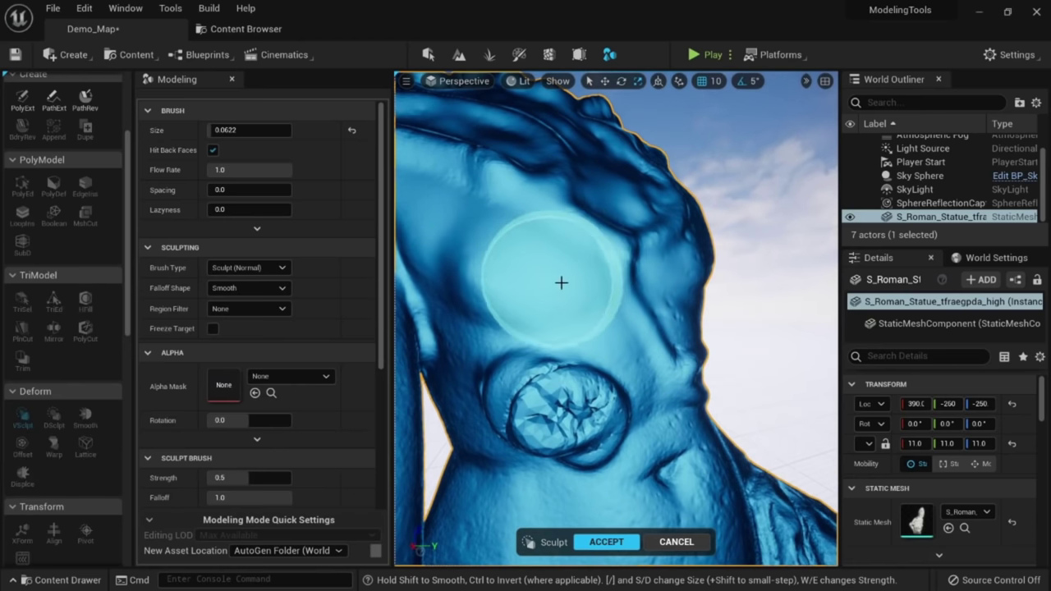
left_click_drag(561, 280, 565, 285)
mouse_move(565, 285)
left_mouse_down("alt")
mouse_move(615, 293)
mouse_move(463, 252)
mouse_move(622, 258)
mouse_move(606, 251)
left_mouse_up("alt")
left_click_drag(545, 235, 534, 218)
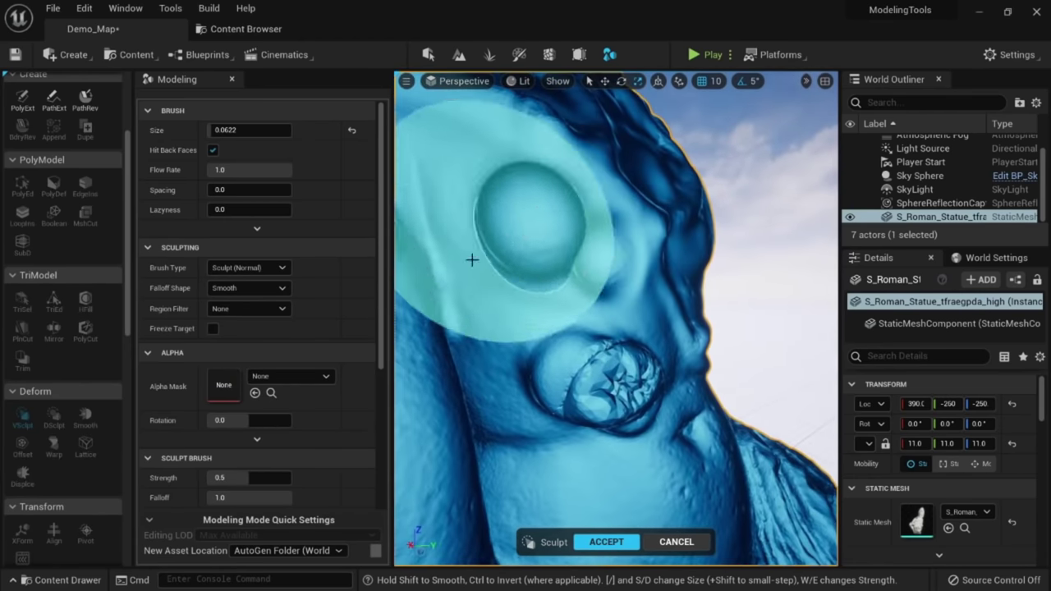
left_click_drag(496, 261, 505, 273, "alt")
scroll(505, 274, "down", 3)
Switch the brush type to Pinch and pinch the curved ridges on the statue's shoulder and upper arm.
left_click(247, 267)
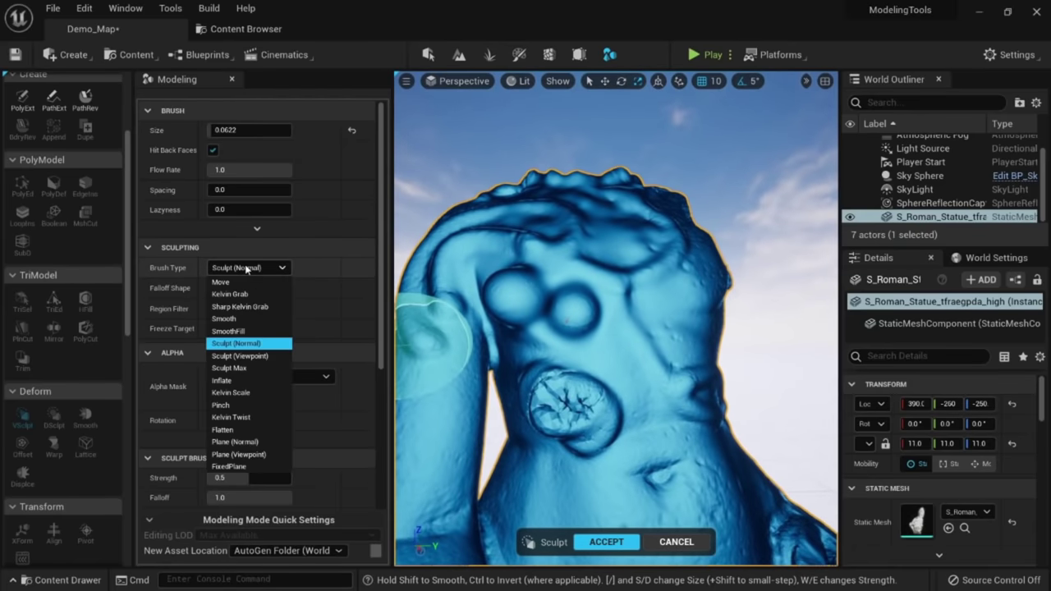
left_click(237, 404)
mouse_move(575, 322)
left_mouse_down("alt")
mouse_move(624, 353)
mouse_move(674, 410)
left_mouse_up("alt")
mouse_move(698, 538)
left_mouse_down("alt")
mouse_move(729, 532)
mouse_move(709, 357)
mouse_move(739, 198)
mouse_move(717, 389)
left_mouse_up("alt")
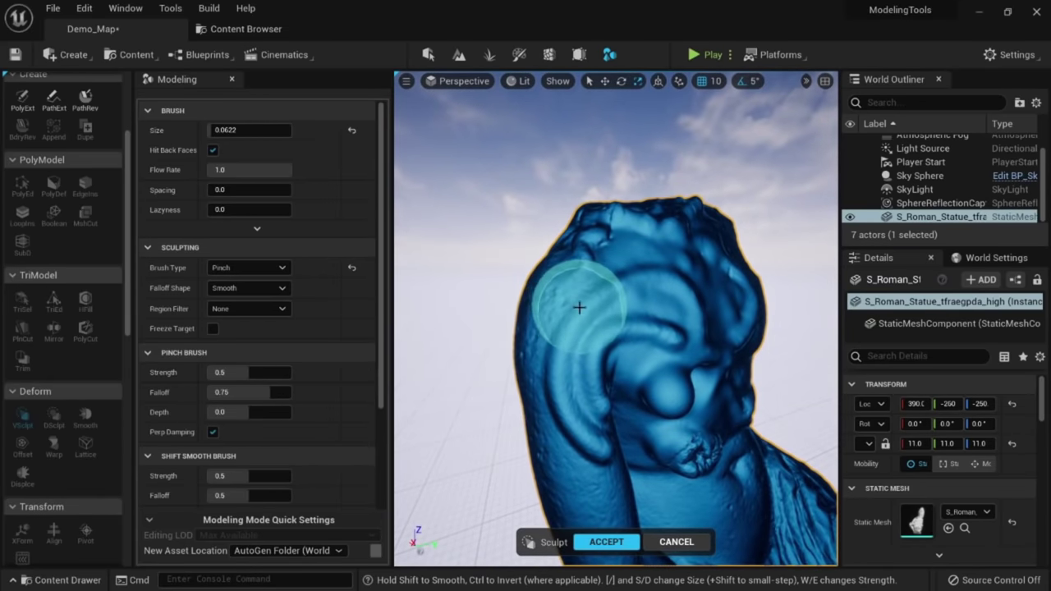
mouse_move(588, 450)
left_mouse_down("alt")
mouse_move(594, 462)
mouse_move(627, 347)
mouse_move(600, 469)
left_mouse_up("alt")
Undo the last pinch stroke, then pinch the upper-arm and shoulder ridges with a brush Size of 0.0174.
key("ctrl+z")
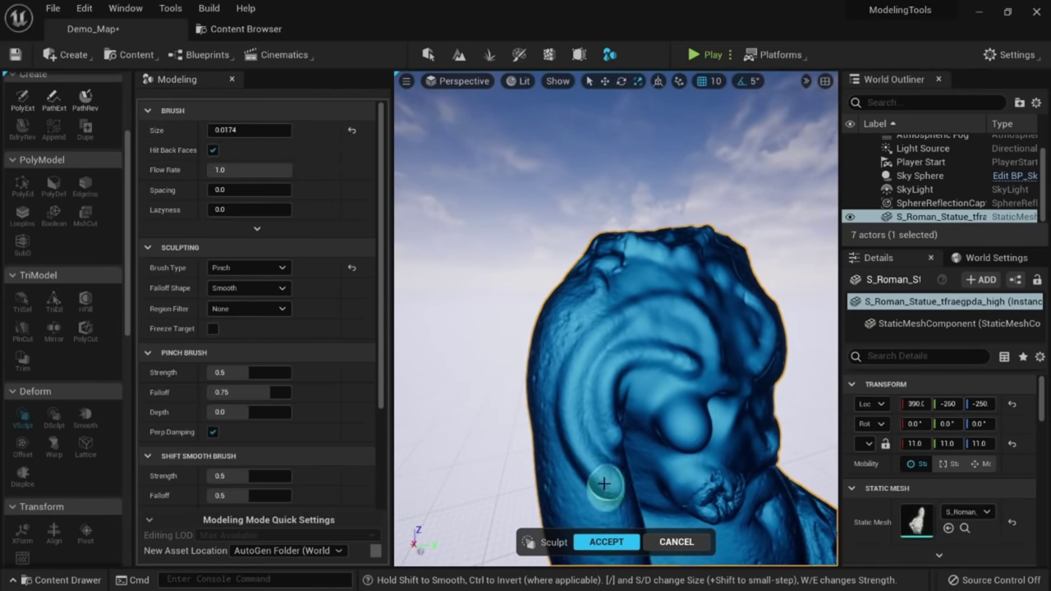
mouse_move(582, 451)
left_mouse_down("alt")
mouse_move(612, 263)
mouse_move(631, 270)
mouse_move(631, 350)
mouse_move(608, 346)
left_mouse_up("alt")
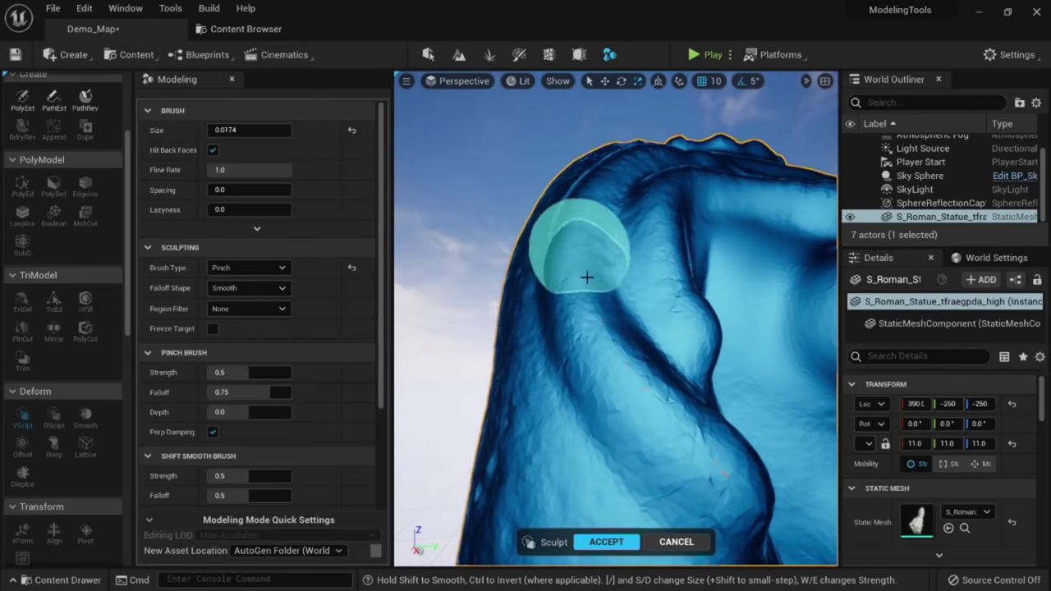
left_click_drag(587, 257, 613, 338, "alt")
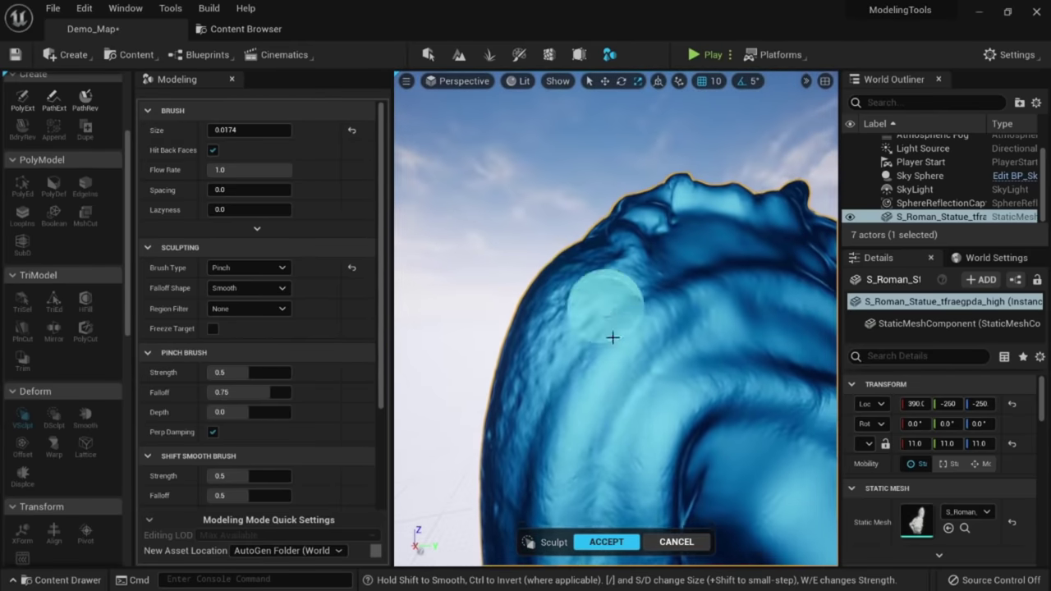
left_click_drag(603, 377, 560, 365, "alt")
Switch the brush type to Smooth and smooth the ridges along the upper arm and shoulder.
left_click(234, 267)
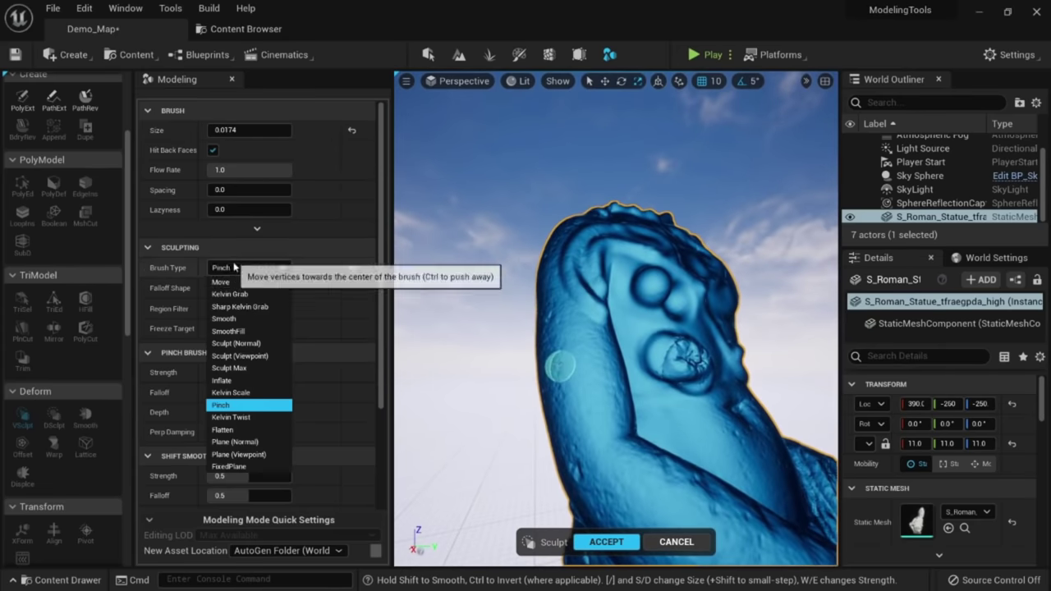
left_click(224, 319)
scroll(614, 313, "up", 5)
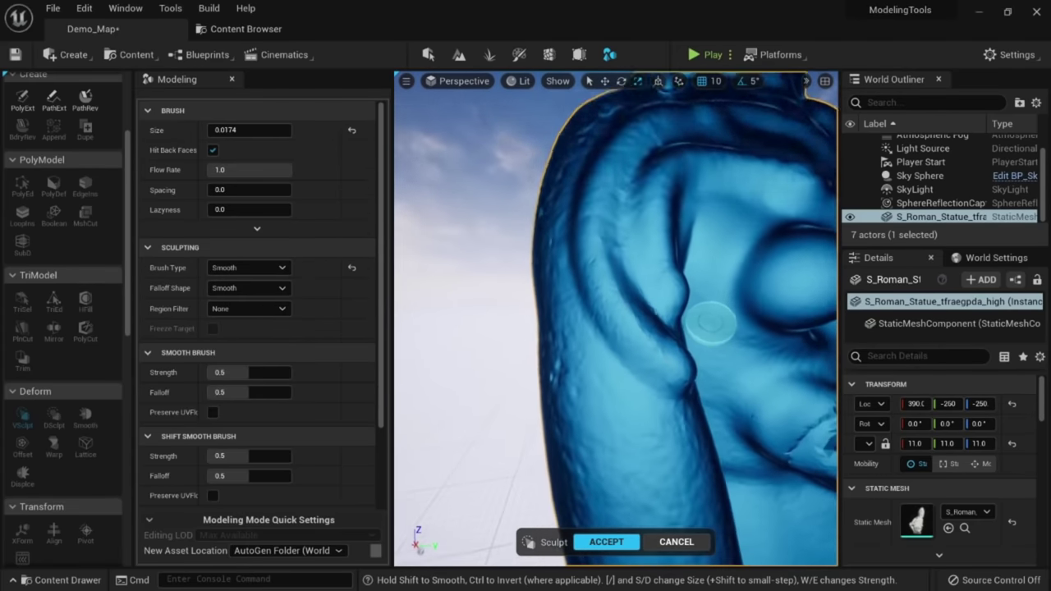
scroll(710, 324, "down", 4)
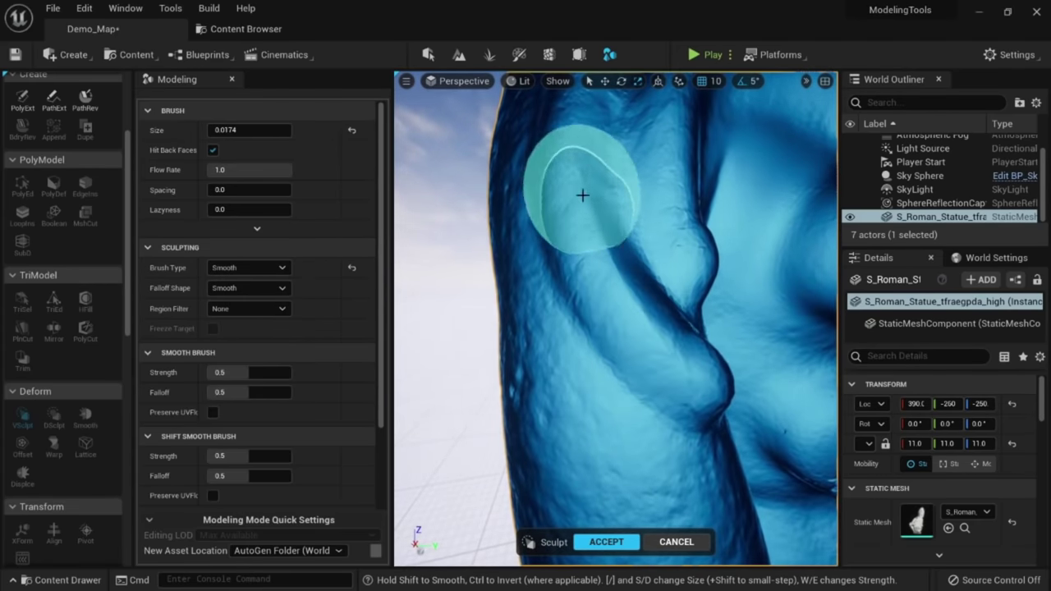
mouse_move(582, 196)
left_mouse_down("alt")
mouse_move(539, 352)
mouse_move(518, 357)
mouse_move(481, 281)
mouse_move(476, 305)
mouse_move(516, 375)
left_mouse_up("alt")
Switch the brush type to Flatten, raise its Size to 0.0494 and flatten broad areas of the statue's shoulder and upper arm.
left_click(248, 268)
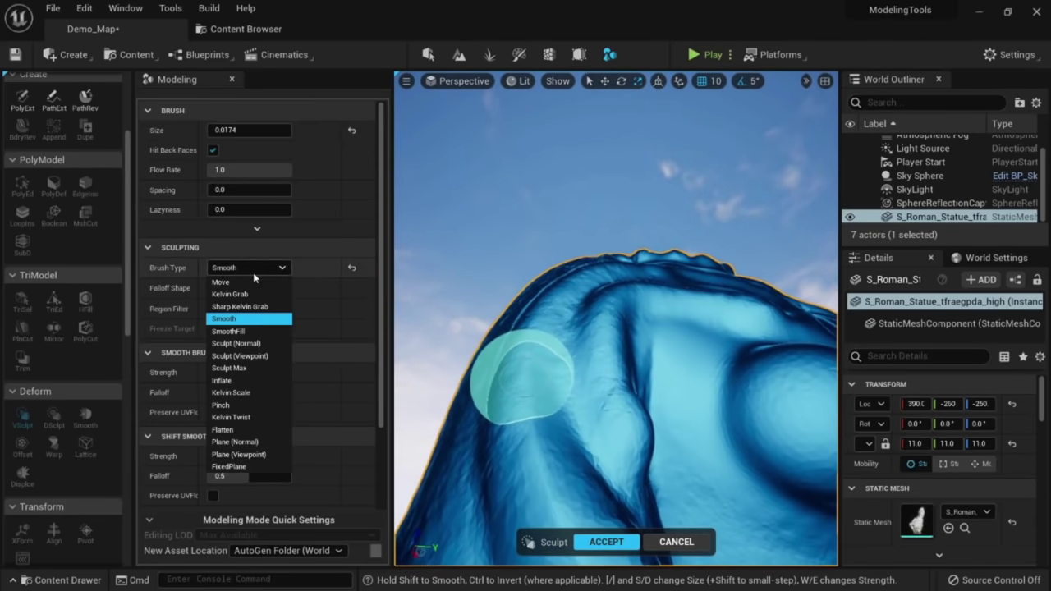
left_click(222, 429)
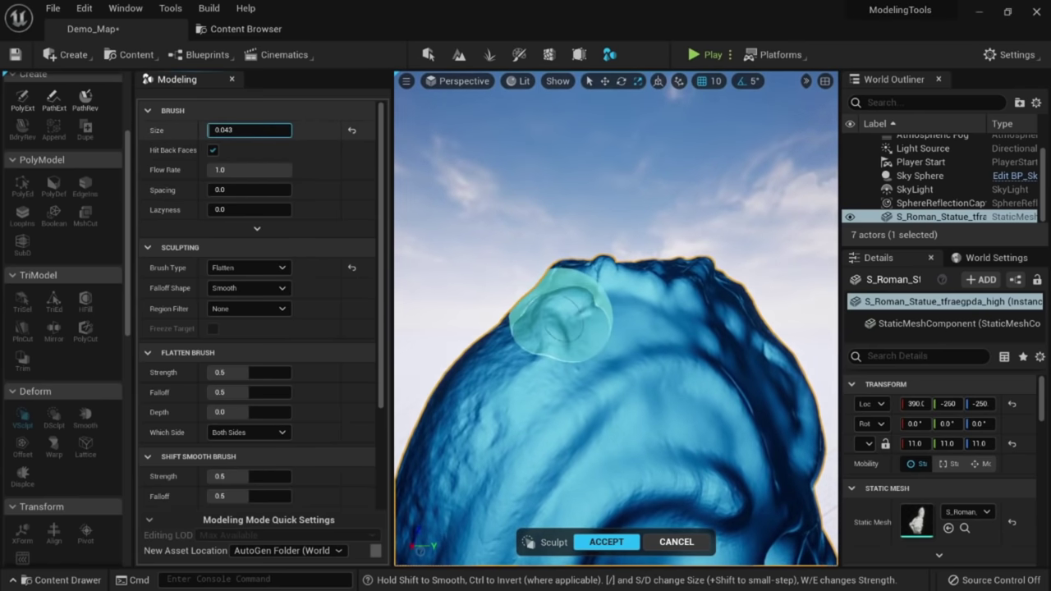
mouse_move(437, 215)
left_mouse_down("alt")
mouse_move(453, 247)
mouse_move(523, 311)
mouse_move(549, 296)
mouse_move(558, 309)
mouse_move(528, 258)
mouse_move(542, 371)
mouse_move(448, 303)
mouse_move(509, 309)
mouse_move(509, 331)
mouse_move(460, 227)
mouse_move(519, 313)
mouse_move(610, 328)
mouse_move(528, 329)
mouse_move(525, 347)
mouse_move(507, 308)
mouse_move(481, 349)
mouse_move(504, 226)
mouse_move(603, 304)
mouse_move(613, 264)
left_mouse_up("alt")
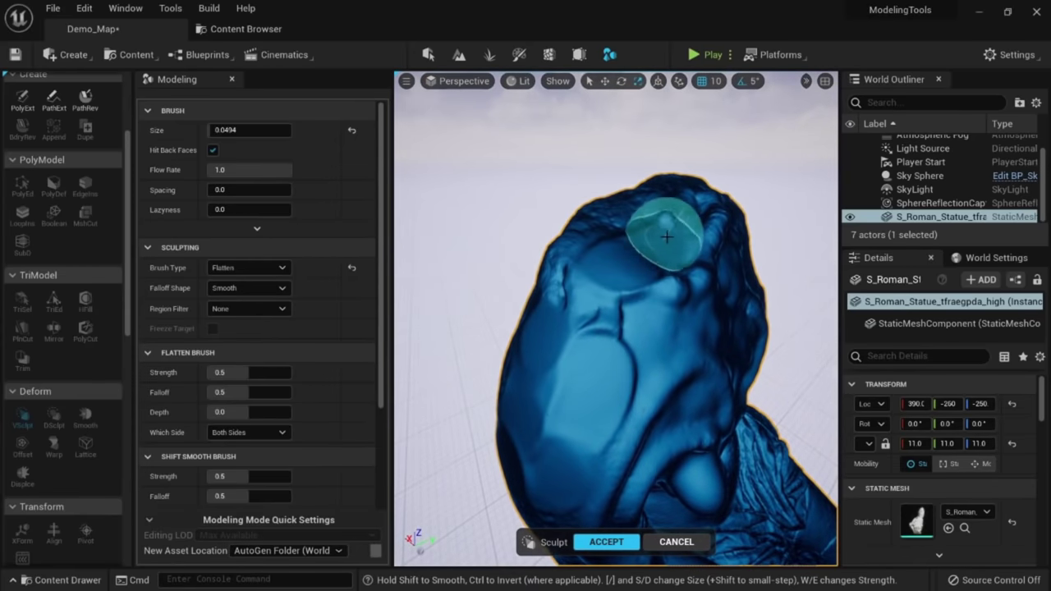
left_click_drag(663, 233, 414, 254, "alt")
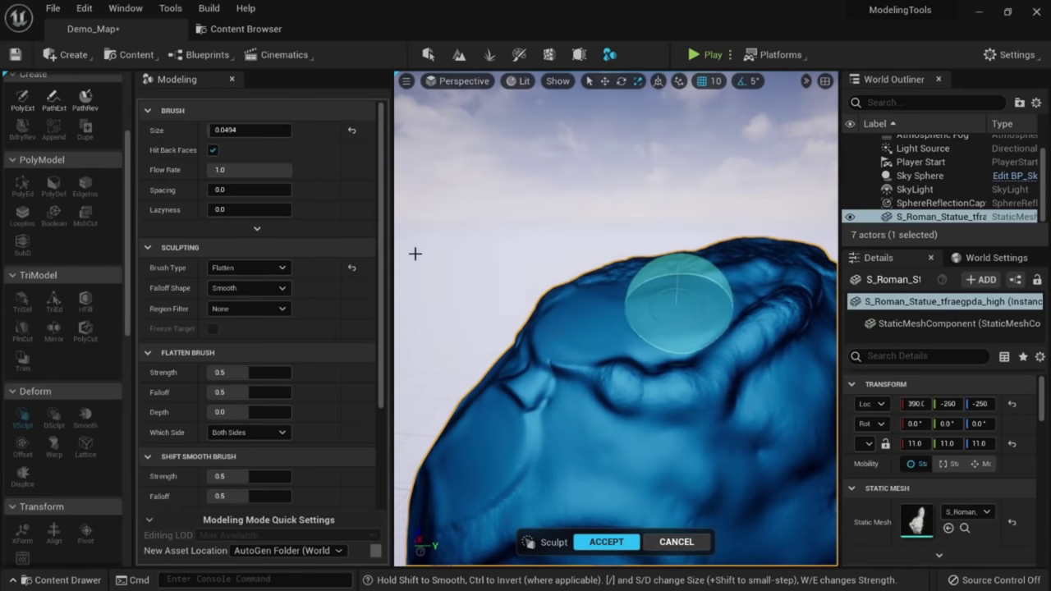
Switch the brush type to Plane (Normal) and flatten round patches on top of the statue's shoulder.
left_click(280, 268)
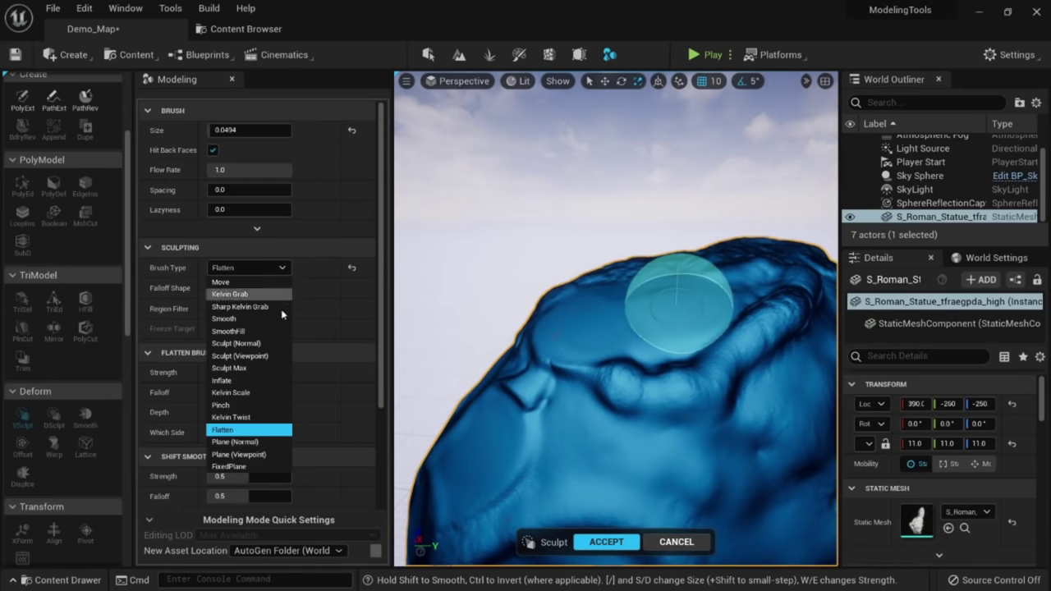
left_click(264, 445)
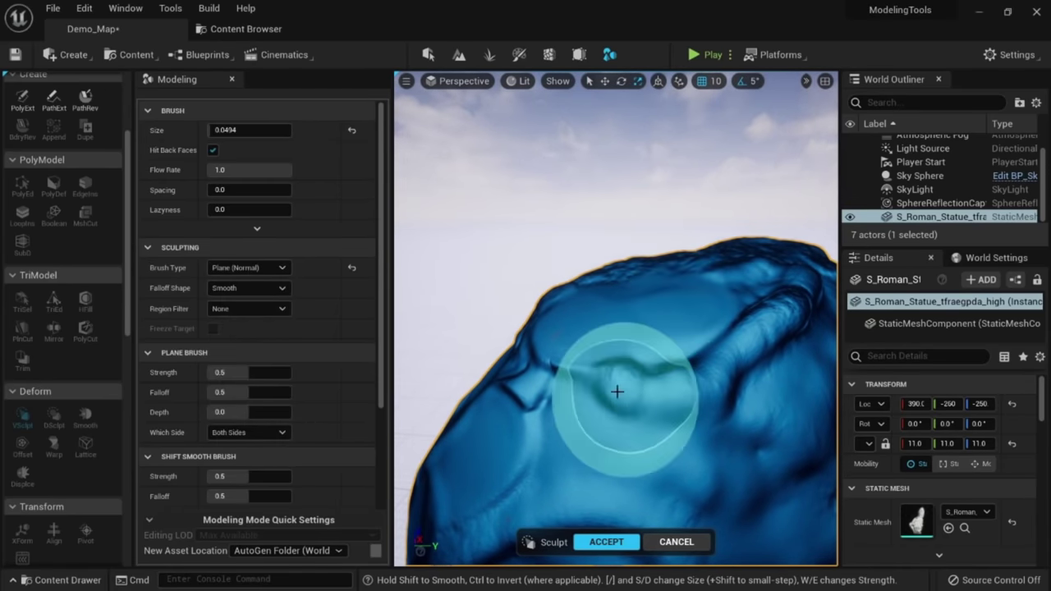
left_click_drag(643, 392, 540, 366, "alt")
mouse_move(603, 353)
left_mouse_down("alt")
mouse_move(575, 364)
mouse_move(622, 356)
mouse_move(622, 390)
mouse_move(572, 332)
left_mouse_up("alt")
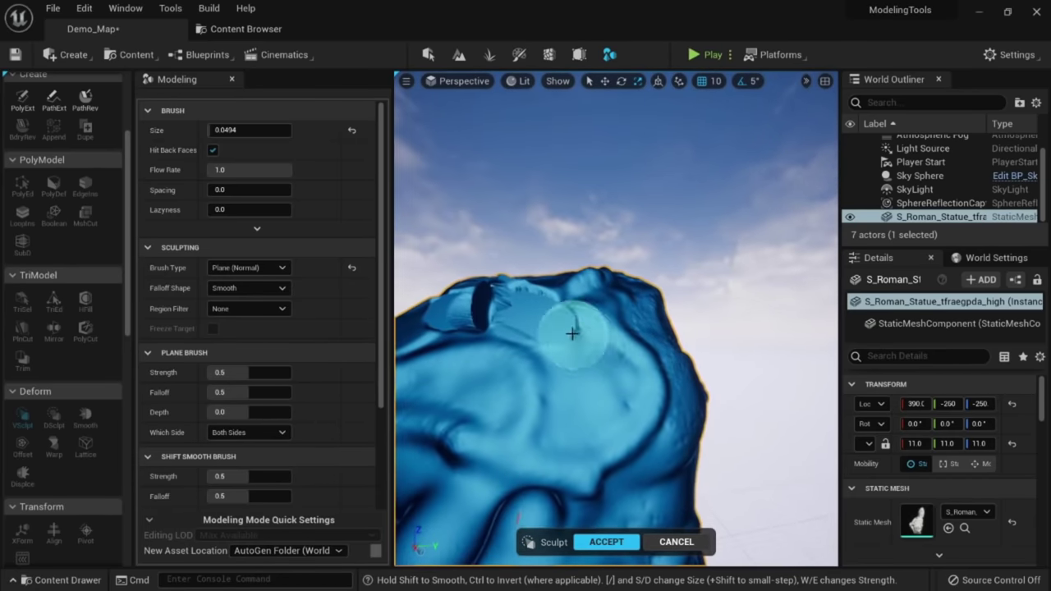
mouse_move(630, 362)
left_mouse_down("alt")
mouse_move(574, 369)
mouse_move(451, 353)
left_mouse_up("alt")
Switch the brush type to Plane (Viewpoint), flatten a patch beside the existing shoulder discs and undo the last stroke.
left_click(248, 268)
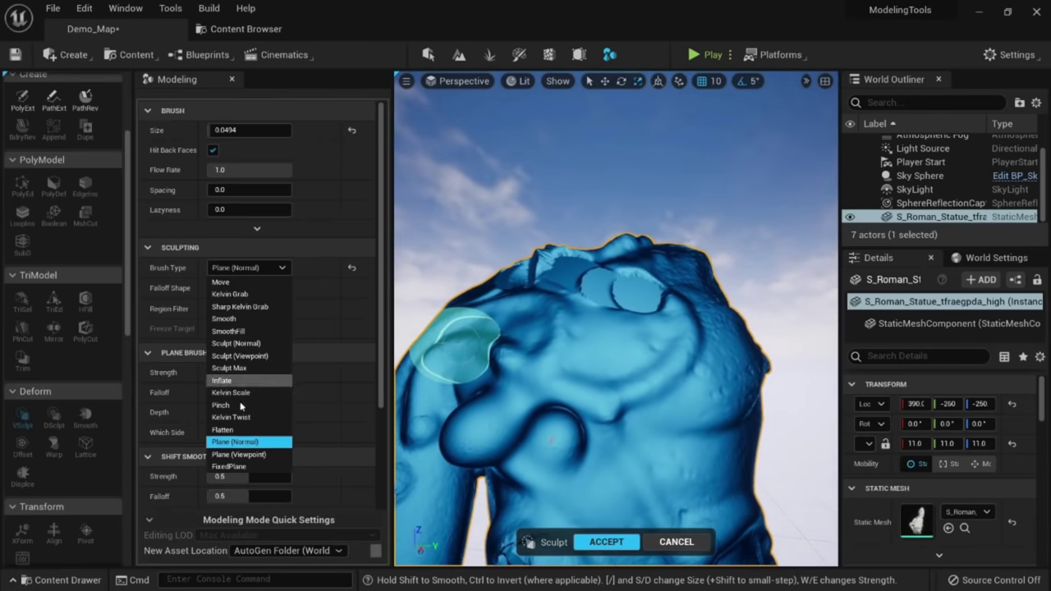
left_click(246, 454)
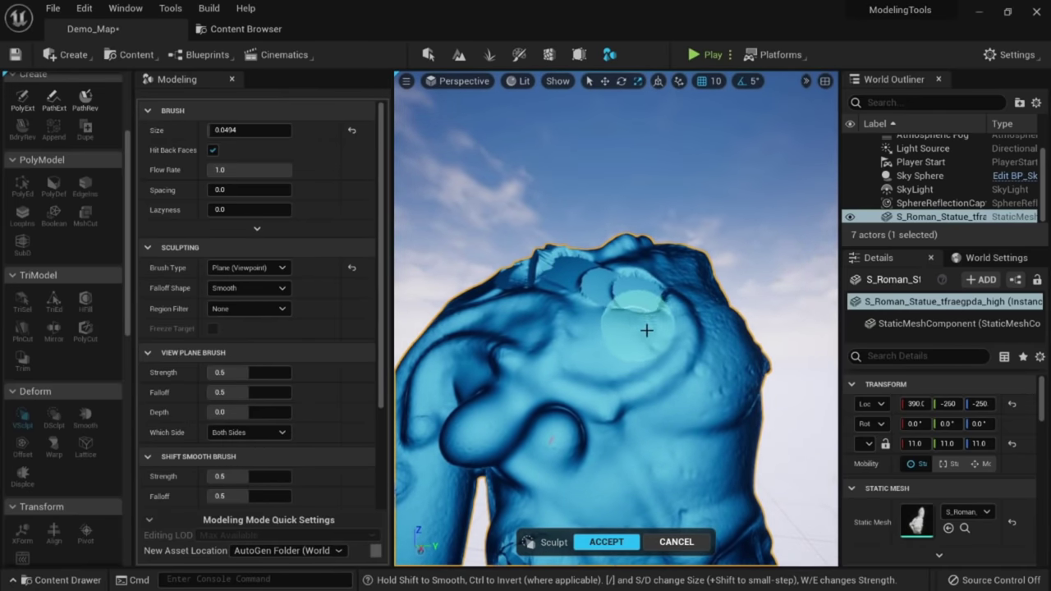
mouse_move(671, 323)
left_mouse_down("alt")
mouse_move(462, 300)
mouse_move(747, 316)
mouse_move(539, 317)
mouse_move(624, 316)
mouse_move(572, 321)
mouse_move(614, 354)
mouse_move(615, 380)
mouse_move(715, 352)
left_mouse_up("alt")
key("ctrl+z")
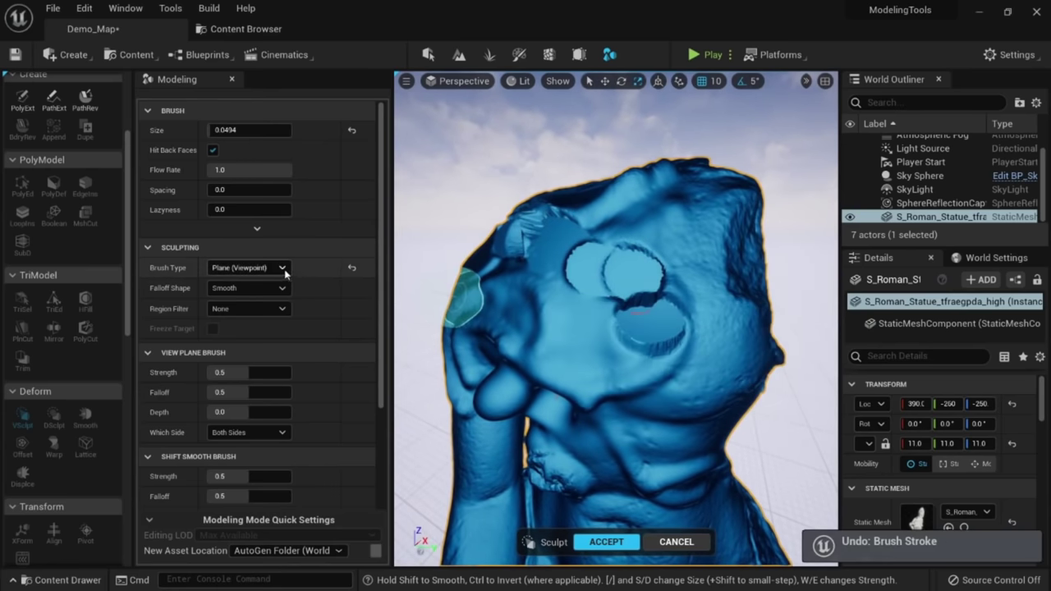
Switch the brush type to Sculpt Max and raise bumps around the top of the statue near the neck.
left_click(248, 268)
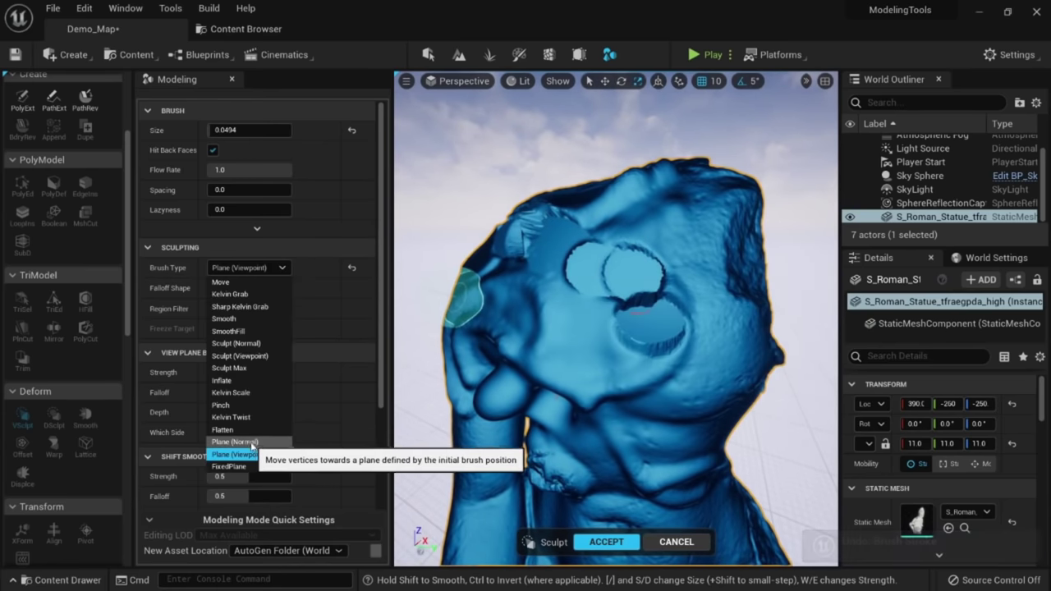
left_click(238, 369)
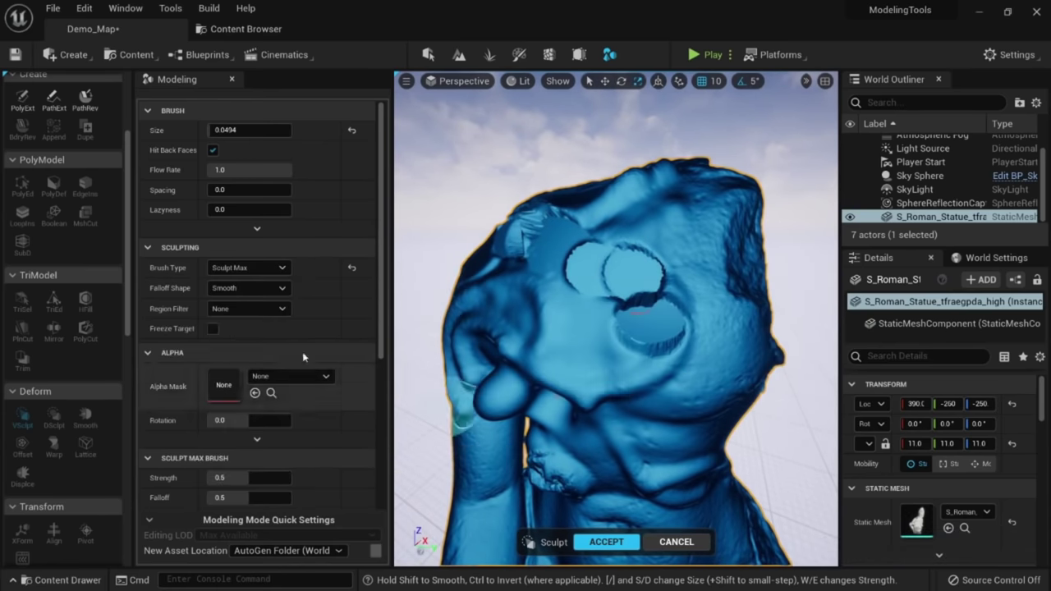
left_click_drag(689, 213, 649, 232, "alt")
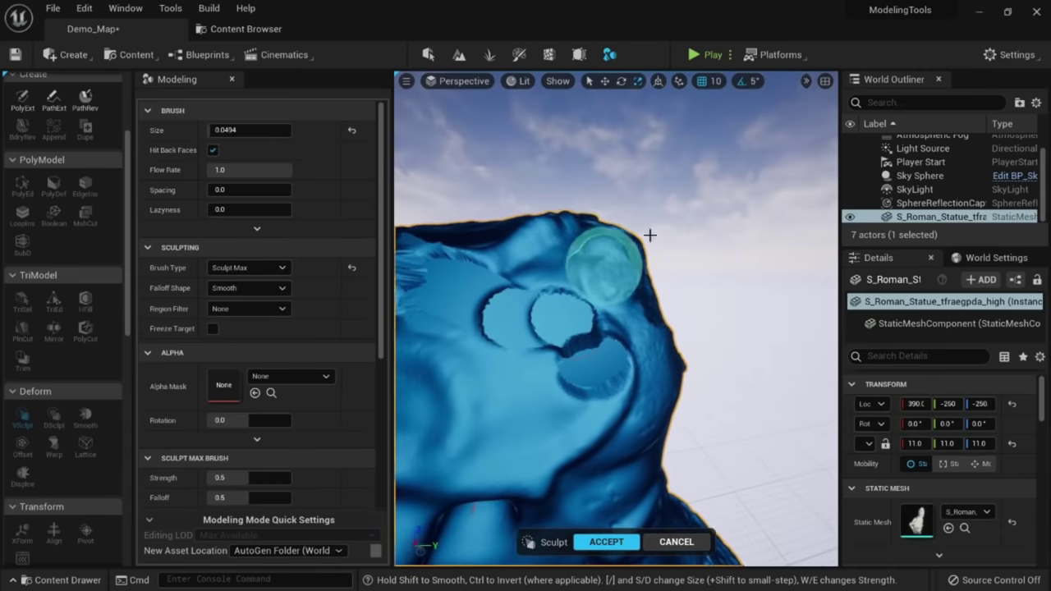
mouse_move(580, 234)
left_mouse_down("alt")
mouse_move(582, 169)
mouse_move(605, 286)
mouse_move(544, 300)
mouse_move(596, 333)
mouse_move(615, 270)
left_mouse_up("alt")
scroll(616, 271, "down", 3)
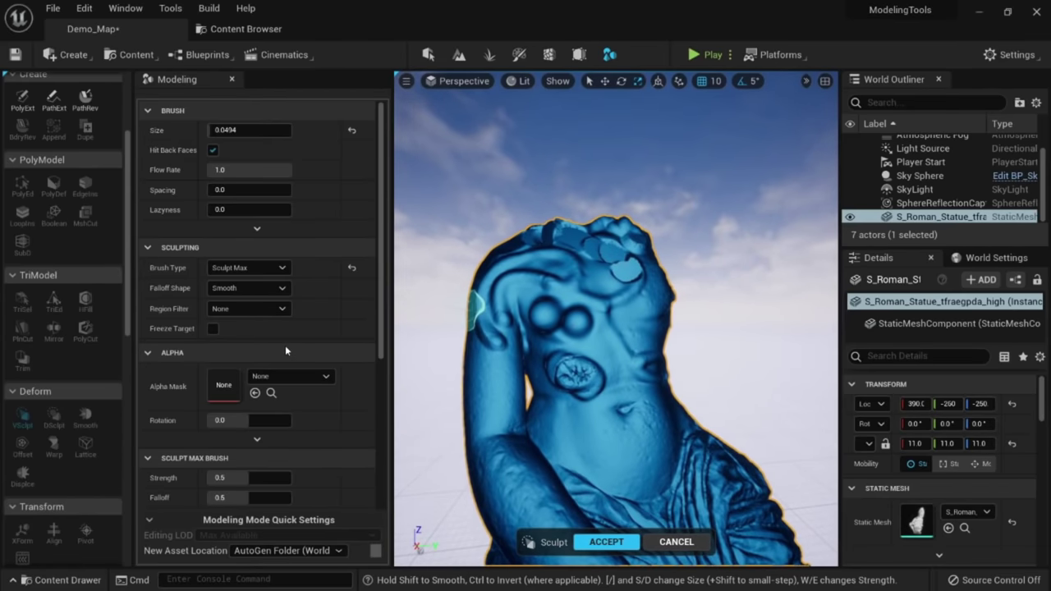
Examine the textures available as Alpha Mask and the Sculpt Max brush settings.
left_click(297, 376)
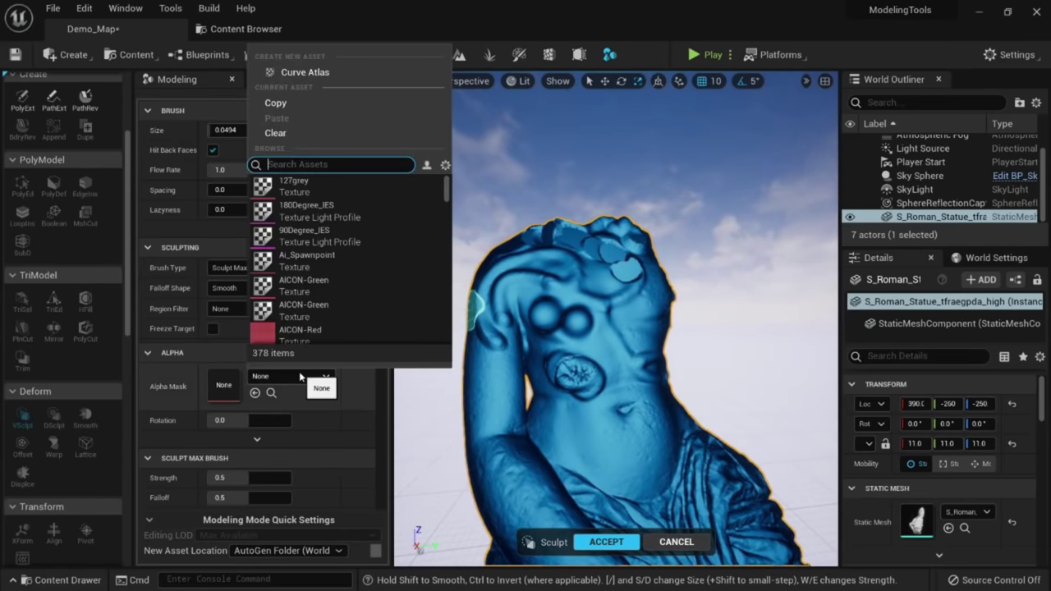
scroll(349, 291, "down", 10)
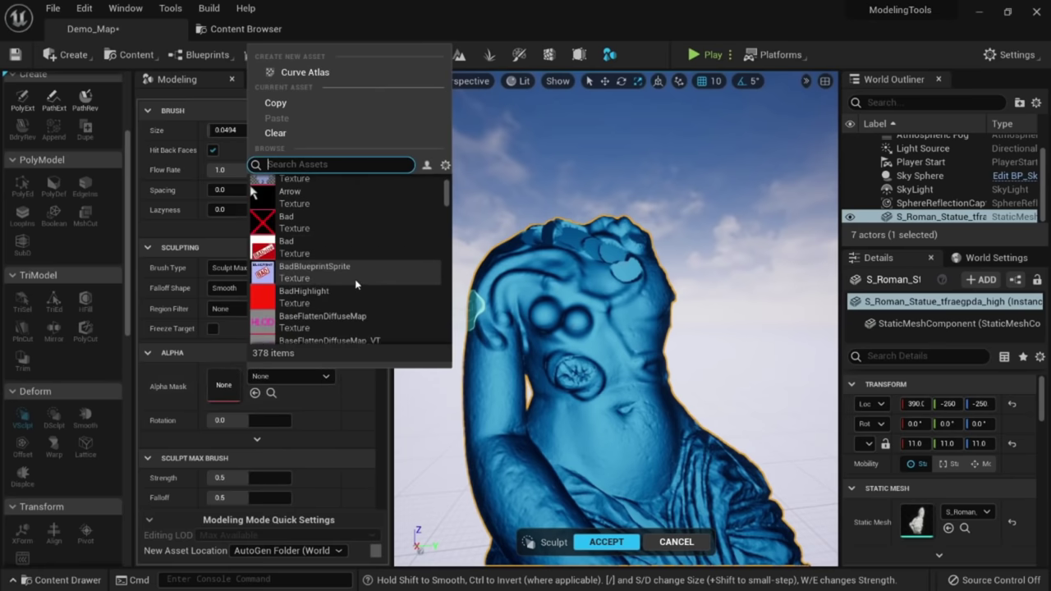
scroll(360, 238, "up", 10)
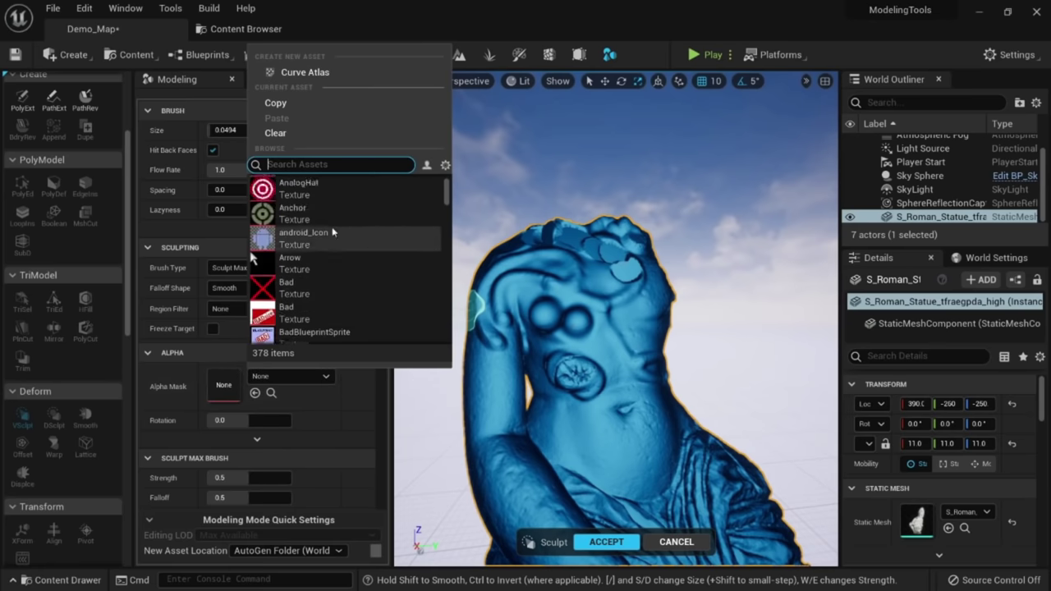
mouse_move(651, 301)
right_mouse_down()
mouse_move(662, 315)
mouse_move(655, 303)
right_mouse_up()
key("w")
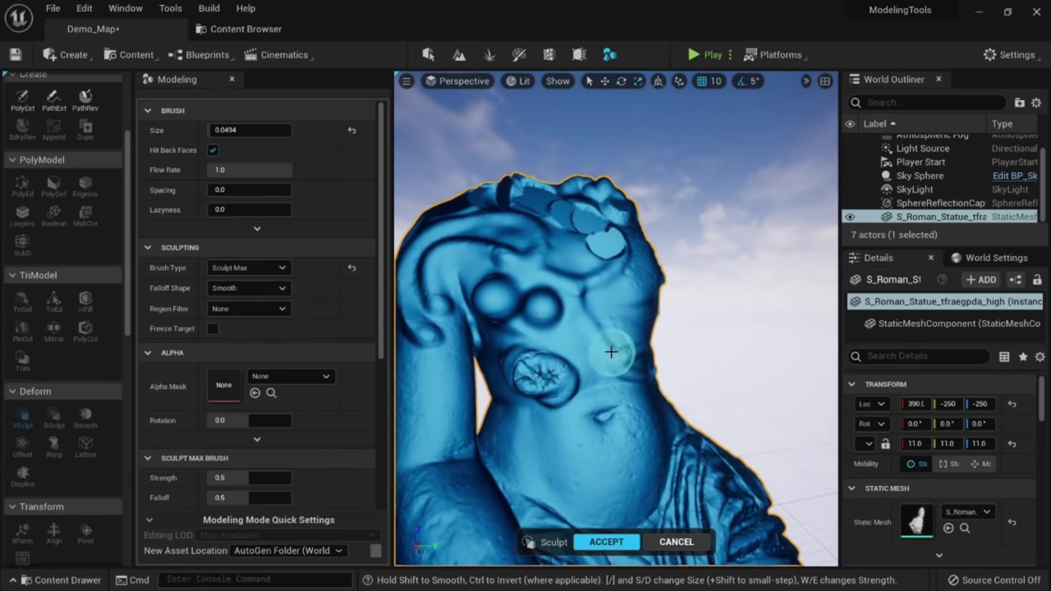
right_click_drag(601, 375, 592, 361)
scroll(312, 397, "down", 4)
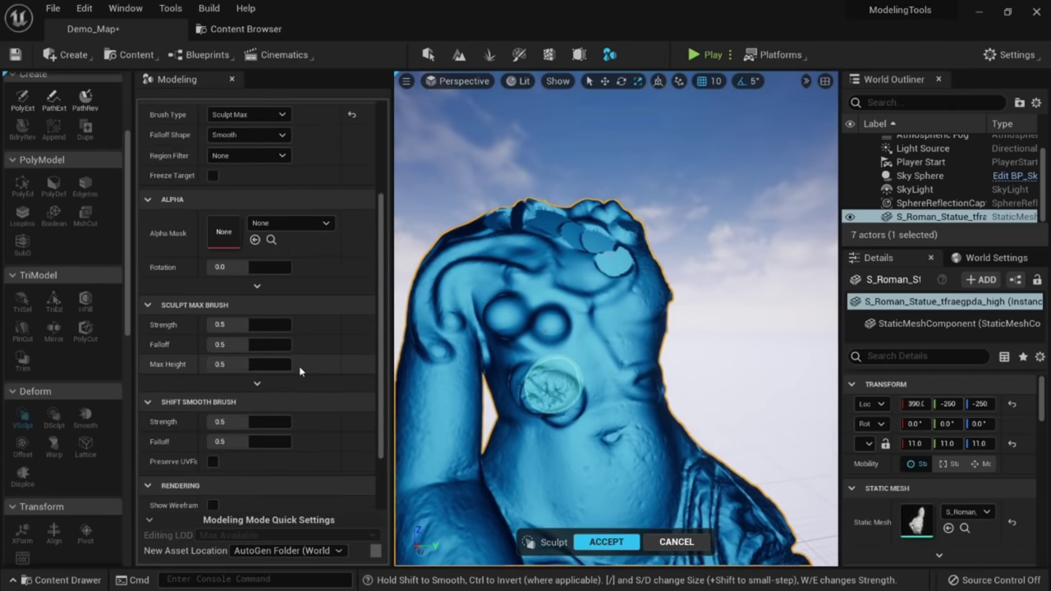
scroll(300, 366, "up", 4)
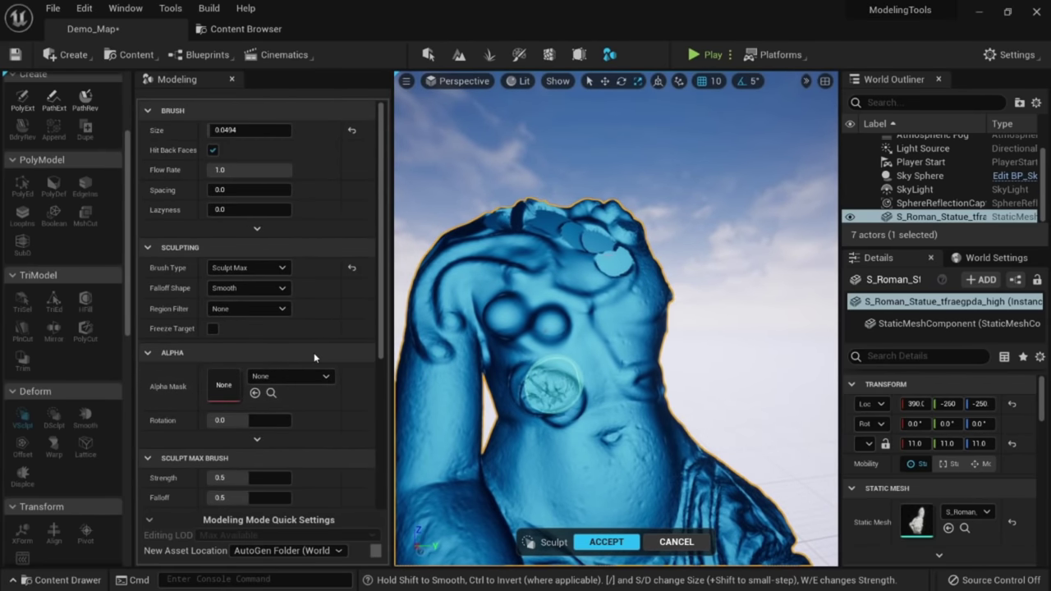
right_click_drag(563, 368, 561, 381)
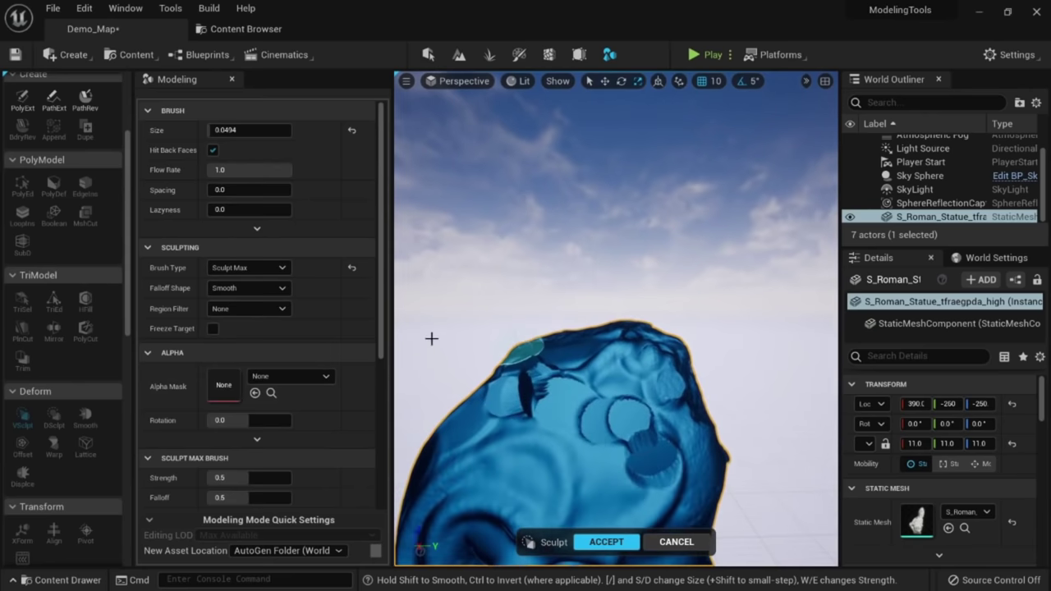
Switch the brush type to Move, set its Size to 0.1134 and pull the shoulder up into a tall spike.
left_click(248, 267)
left_click(334, 280)
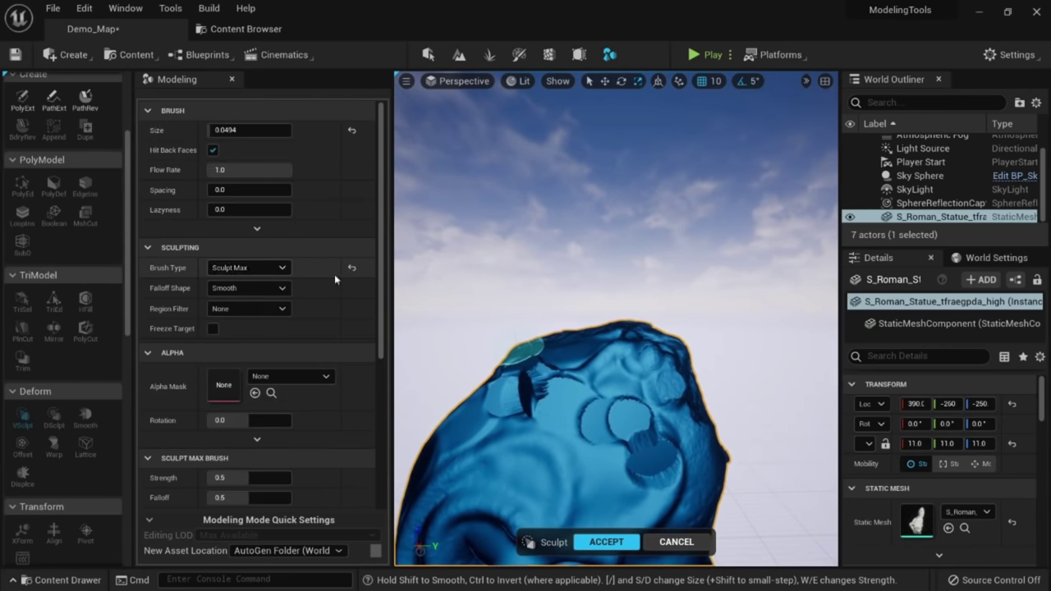
left_click(247, 268)
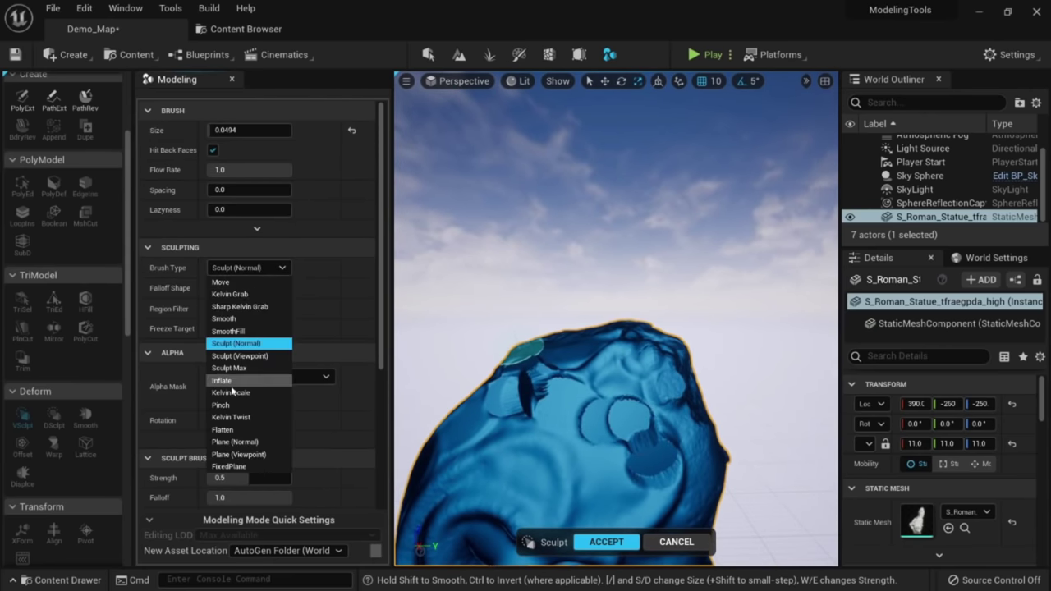
left_click(221, 282)
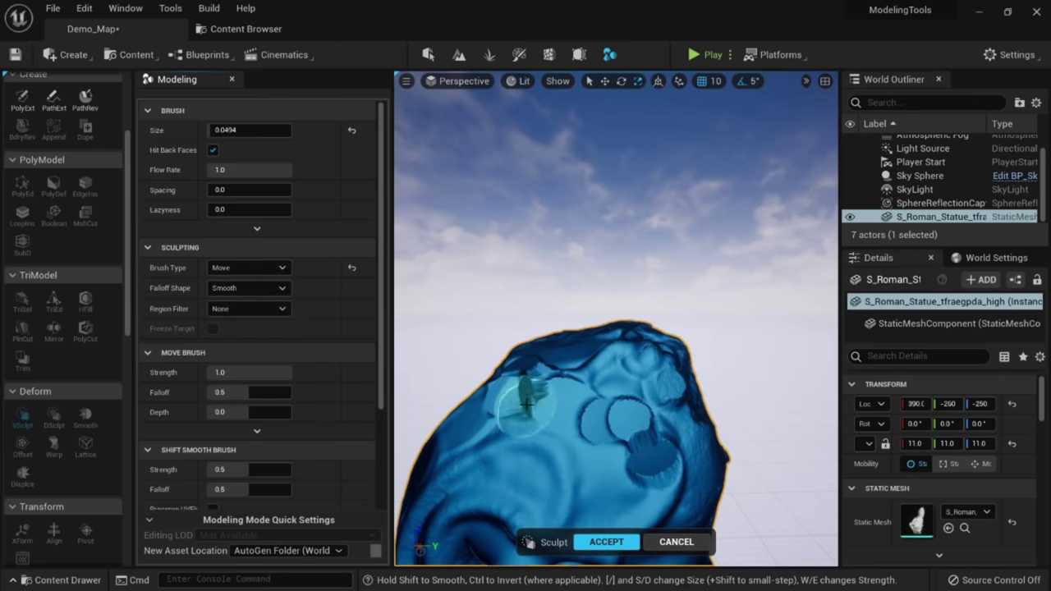
mouse_move(527, 403)
middle_mouse_down()
mouse_move(557, 415)
mouse_move(558, 455)
middle_mouse_up()
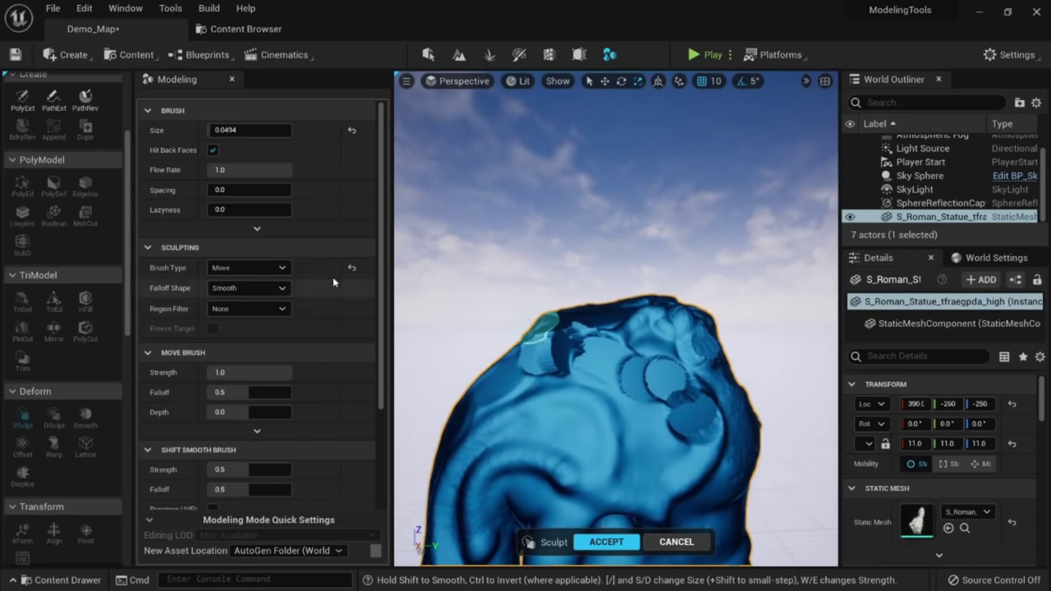
left_click_drag(255, 132, 266, 133)
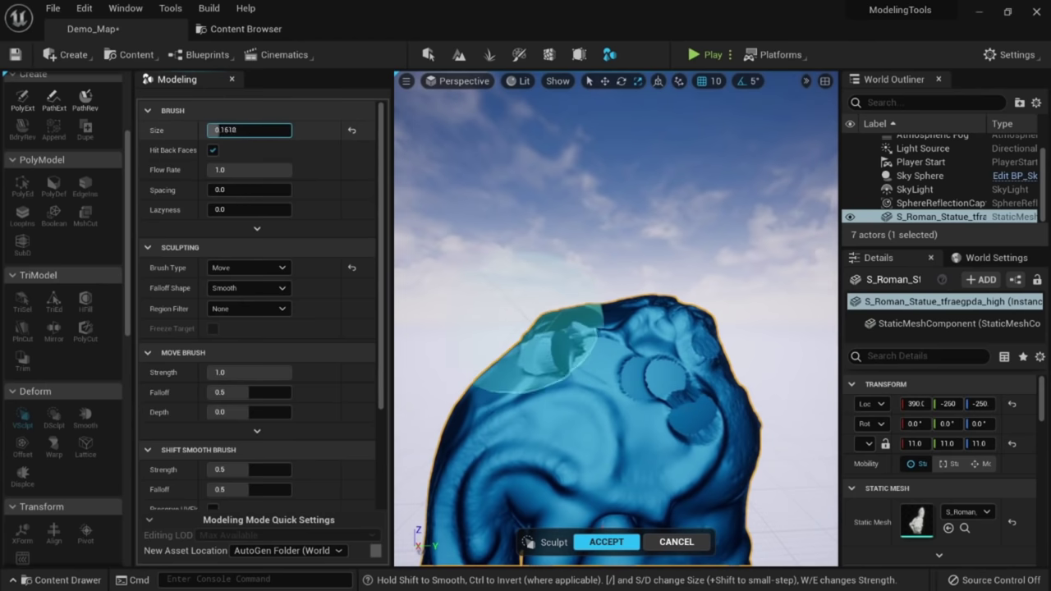
mouse_move(538, 349)
left_mouse_down()
mouse_move(529, 242)
mouse_move(542, 168)
mouse_move(582, 159)
mouse_move(572, 140)
mouse_move(534, 179)
left_mouse_up()
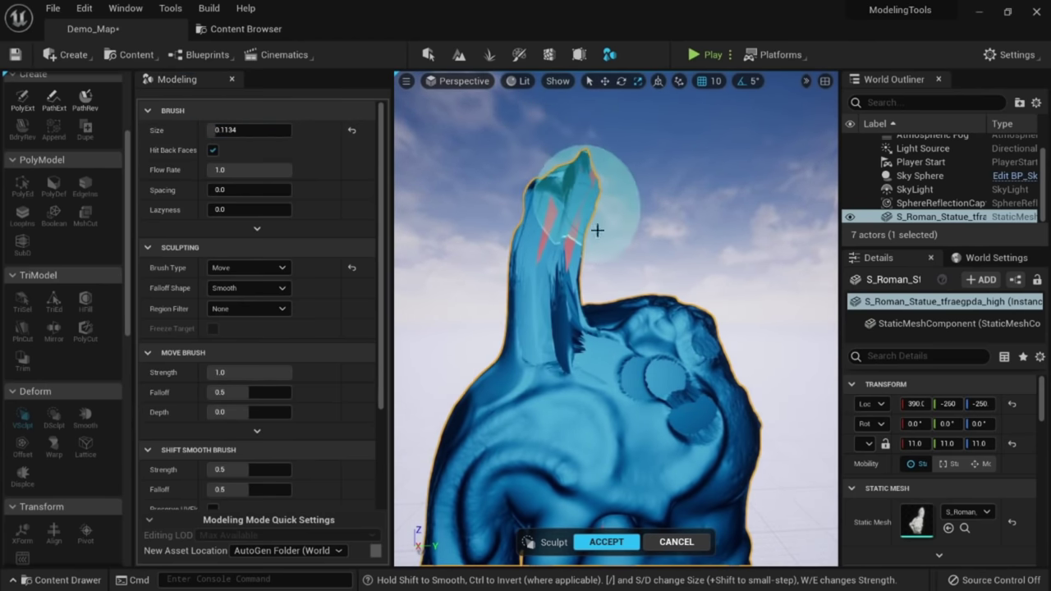
Show the scene in Wireframe view and examine the stretched triangles along the pulled-up spike.
left_click_drag(596, 230, 632, 217, "alt")
key("alt+3")
key("alt+2")
scroll(632, 217, "up", 5)
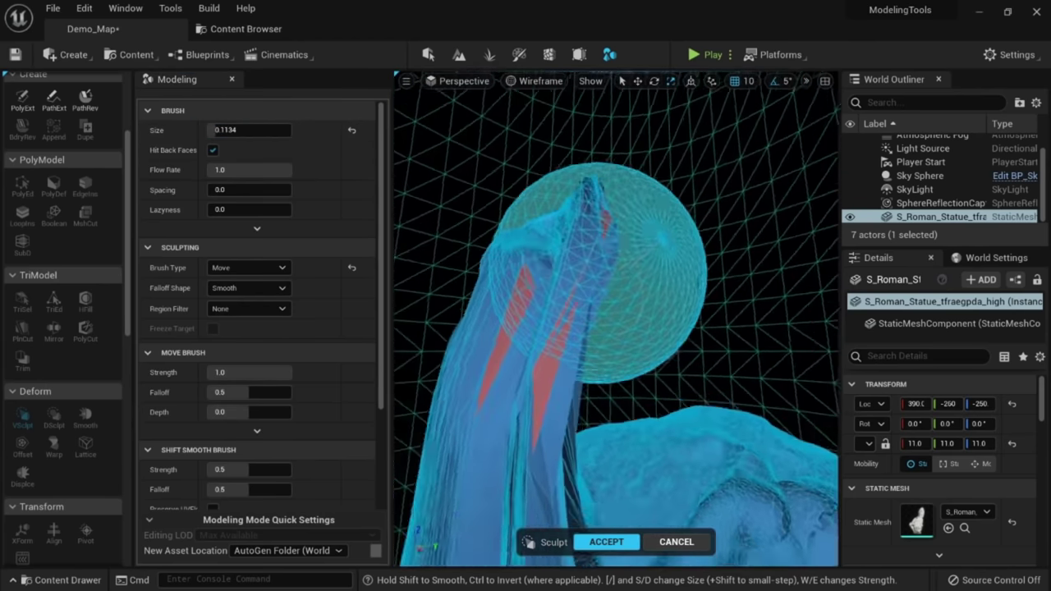
right_click_drag(608, 255, 607, 274)
Switch the brush type to Smooth and smooth the upper part of the stretched shoulder spike.
left_click(257, 269)
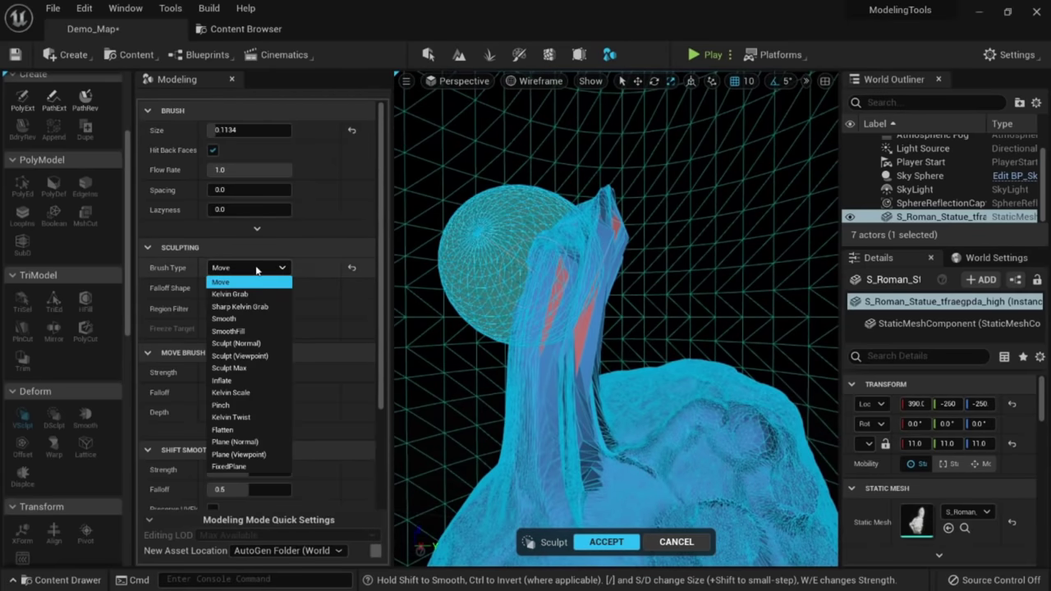
left_click(224, 318)
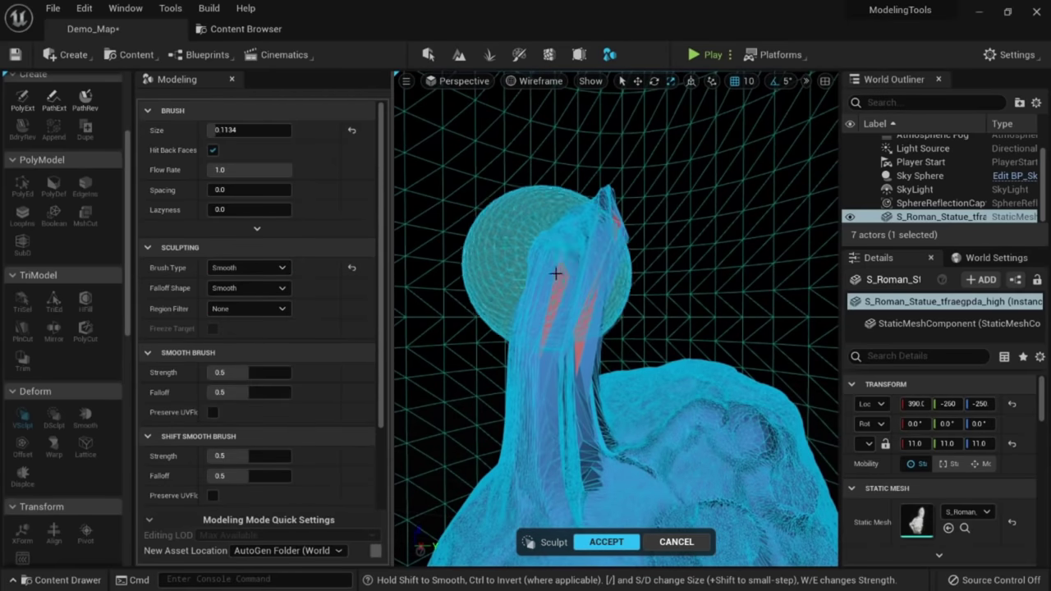
mouse_move(485, 248)
left_mouse_down()
mouse_move(550, 226)
mouse_move(602, 247)
mouse_move(591, 328)
mouse_move(600, 271)
mouse_move(574, 282)
left_mouse_up()
mouse_move(575, 281)
right_mouse_down()
mouse_move(632, 275)
mouse_move(637, 254)
mouse_move(628, 283)
right_mouse_up()
scroll(586, 269, "down", 3)
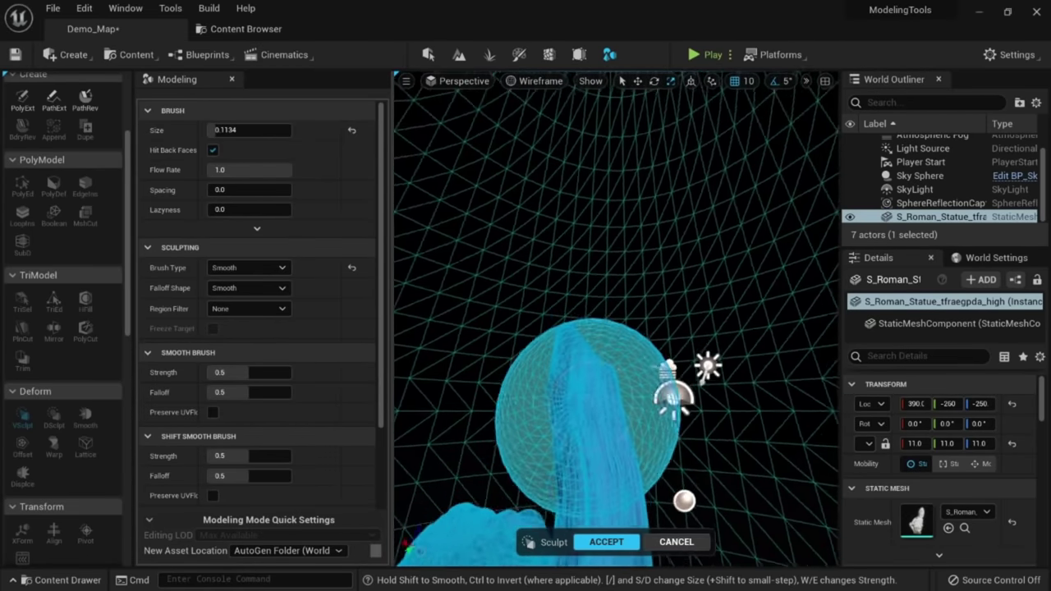
Return to Lit view and inspect the smoothed spike from several sides.
key("alt+4")
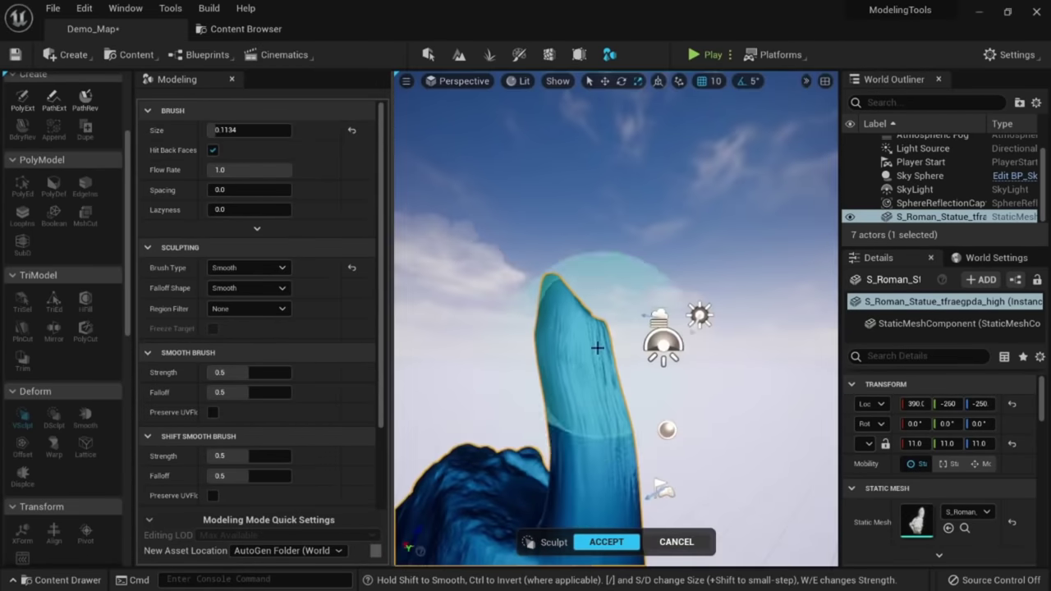
right_click_drag(598, 347, 509, 336)
scroll(612, 532, "down", 6)
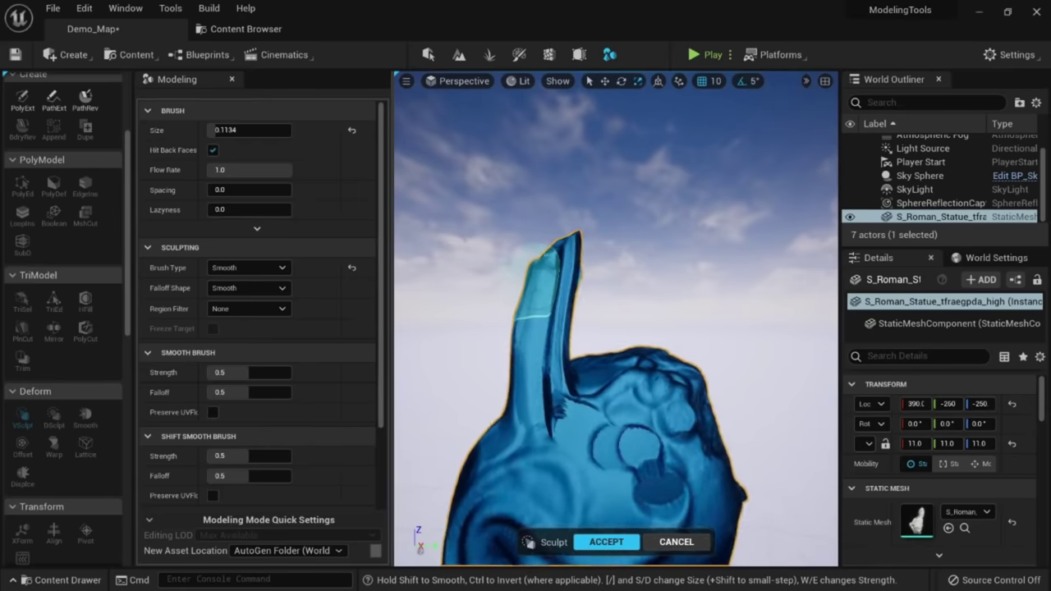
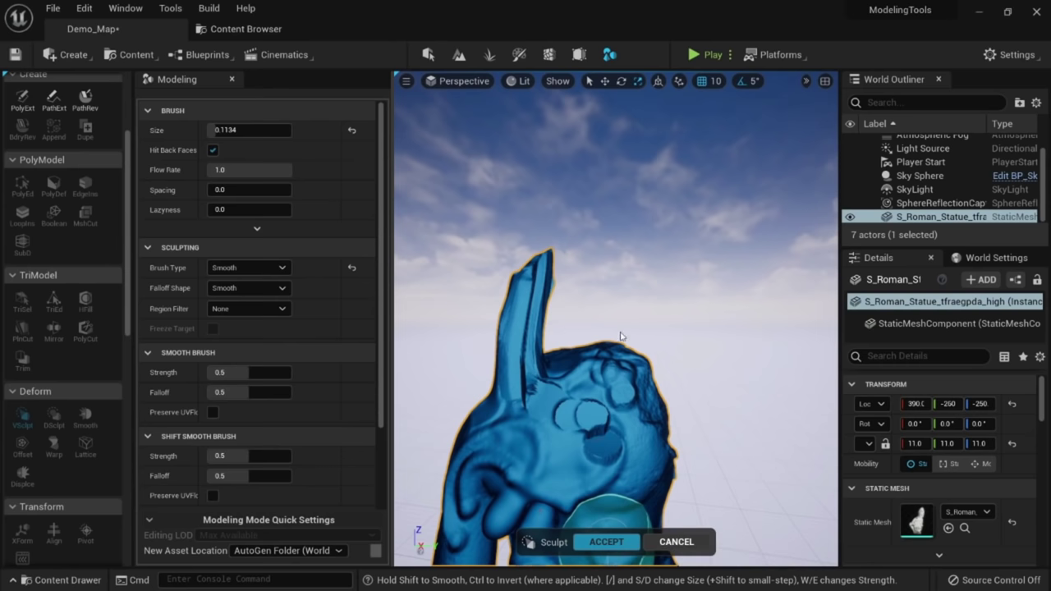
mouse_move(642, 395)
right_mouse_down()
mouse_move(575, 395)
mouse_move(599, 377)
mouse_move(591, 386)
mouse_move(604, 390)
mouse_move(558, 361)
mouse_move(574, 353)
mouse_move(575, 369)
mouse_move(591, 374)
right_mouse_up()
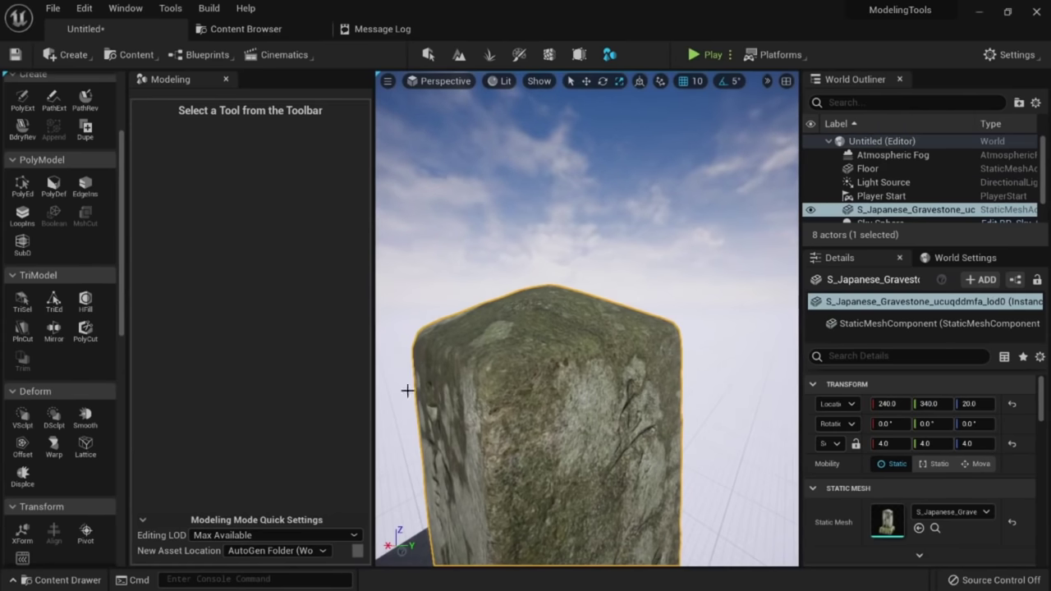
Display the Japanese gravestone mesh in the Triangles mode of Nanite Visualization.
mouse_move(407, 391)
right_mouse_down()
mouse_move(422, 396)
mouse_move(408, 407)
right_mouse_up()
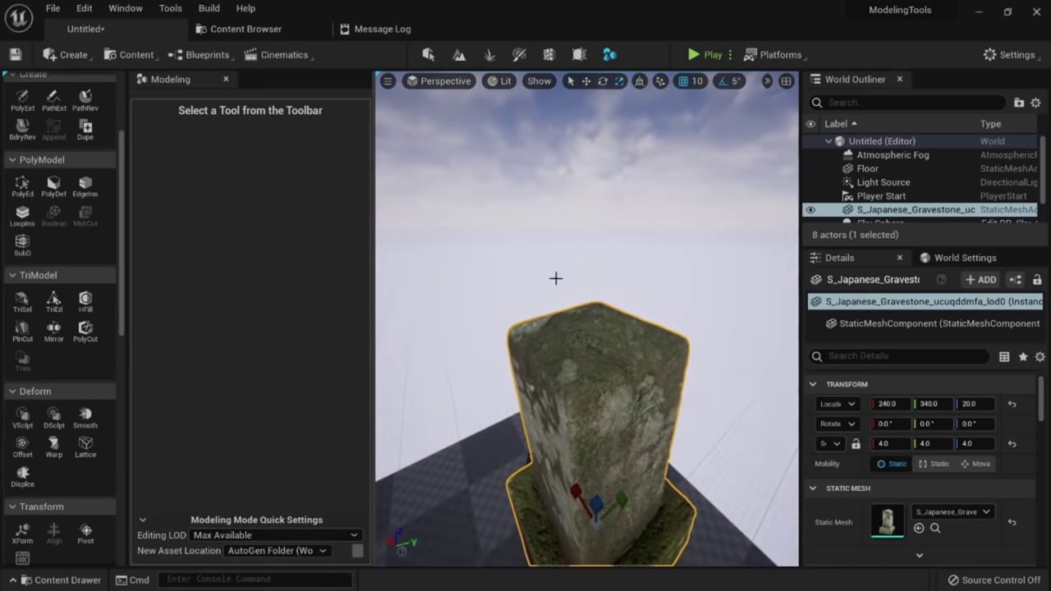
scroll(555, 278, "up", 3)
left_click(501, 80)
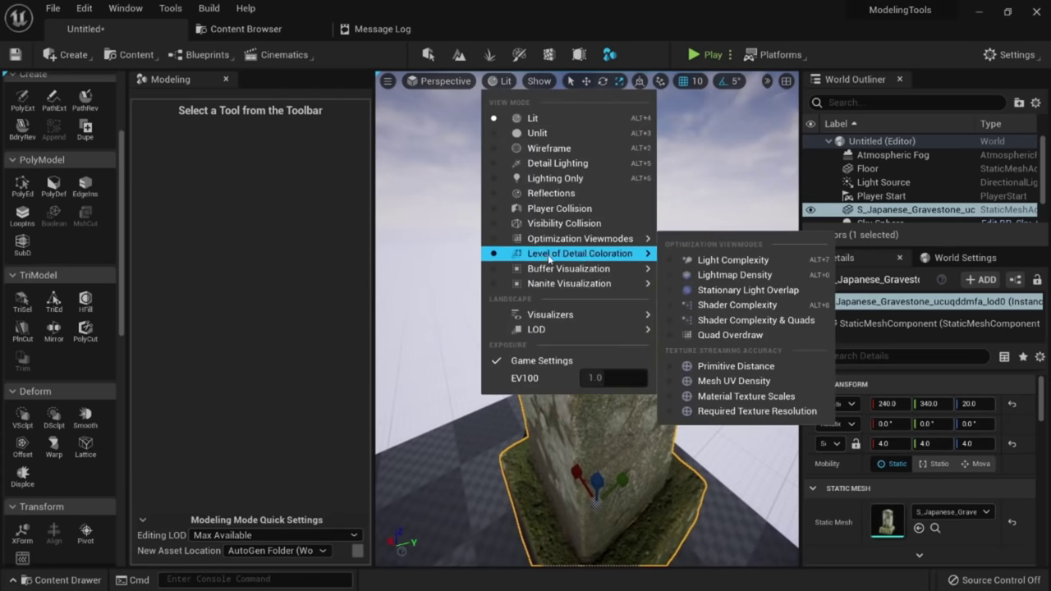
mouse_move(558, 284)
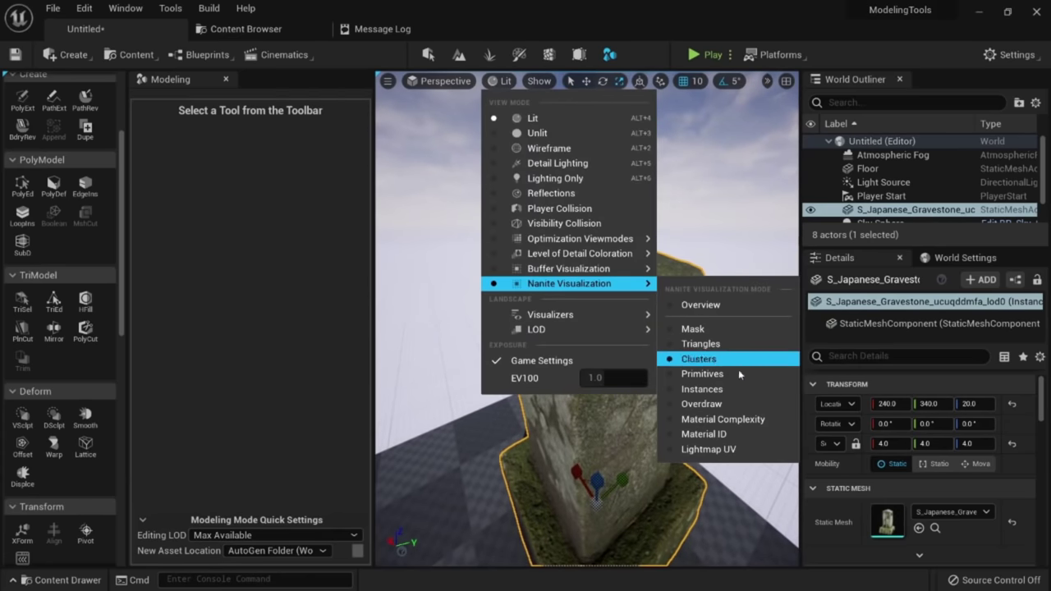
left_click(700, 344)
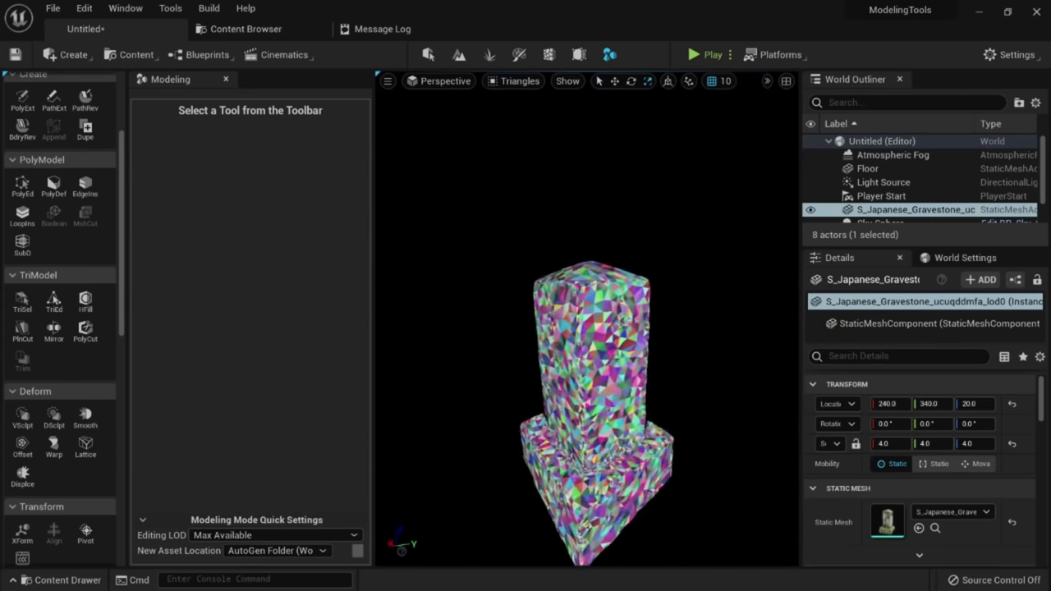
Return to Lit view and use DynaSculpt's Move brush to pull a top corner of the gravestone up into a tall horn.
right_click_drag(609, 359, 611, 361)
key("alt+4")
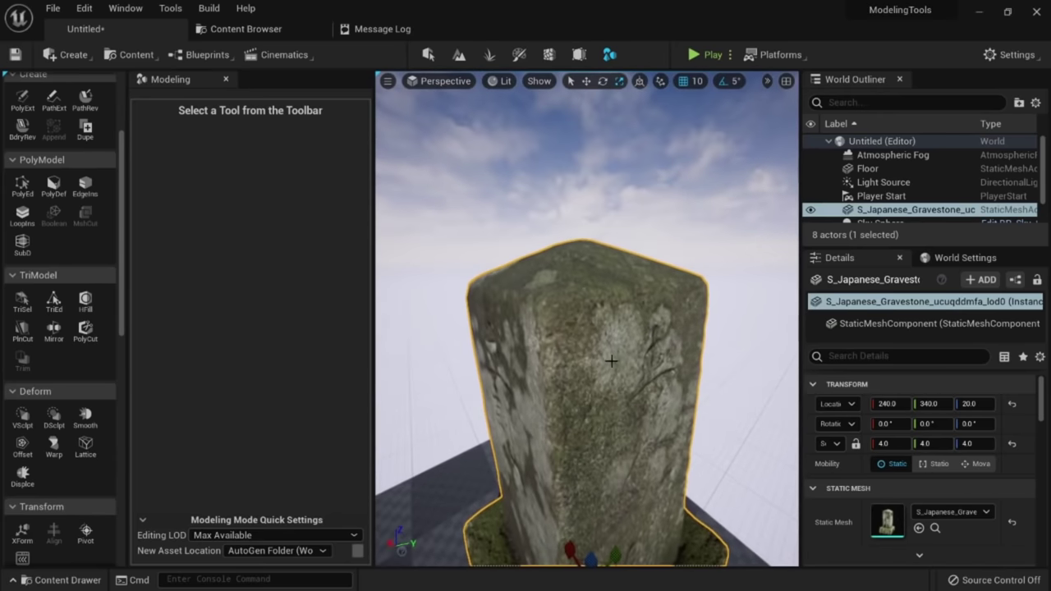
left_click(54, 416)
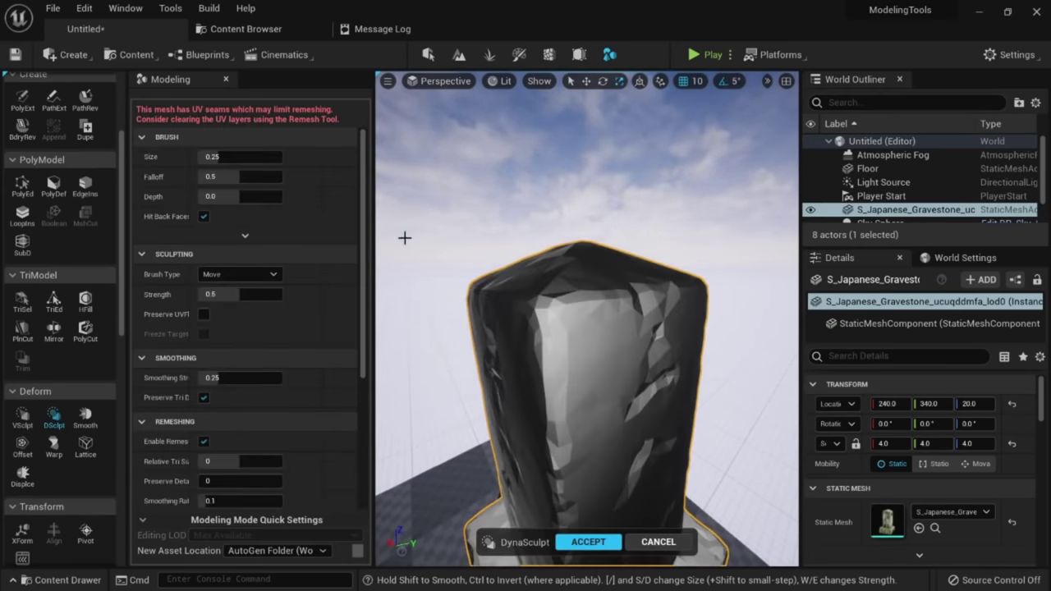
mouse_move(481, 253)
right_mouse_down()
mouse_move(418, 256)
mouse_move(435, 261)
right_mouse_up()
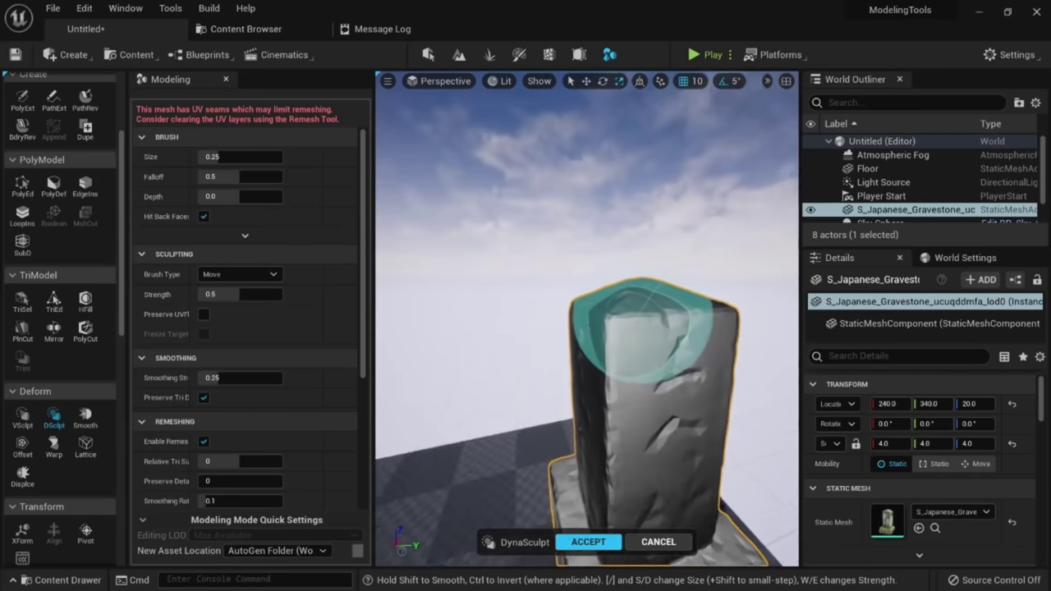
mouse_move(640, 324)
left_mouse_down("alt")
mouse_move(591, 298)
mouse_move(582, 310)
mouse_move(567, 206)
mouse_move(580, 160)
mouse_move(563, 178)
mouse_move(572, 139)
left_mouse_up("alt")
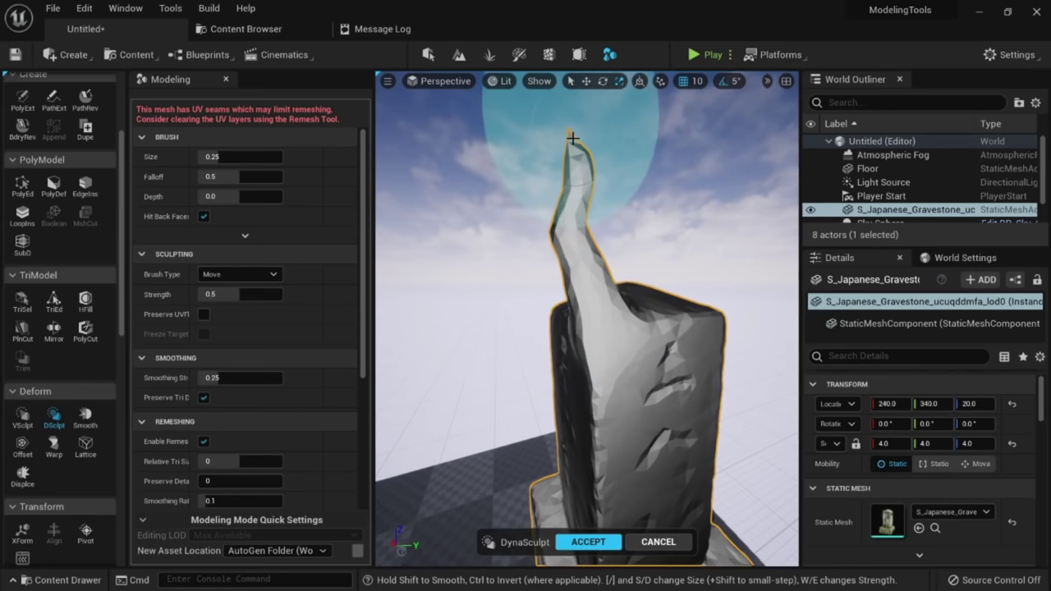
left_click_drag(563, 191, 548, 154)
Pull a second prong out of the horn with brush size 0.154 and thicken it with the Inflate brush.
mouse_move(588, 236)
left_mouse_down("alt")
mouse_move(603, 241)
mouse_move(582, 251)
mouse_move(602, 255)
mouse_move(572, 250)
left_mouse_up("alt")
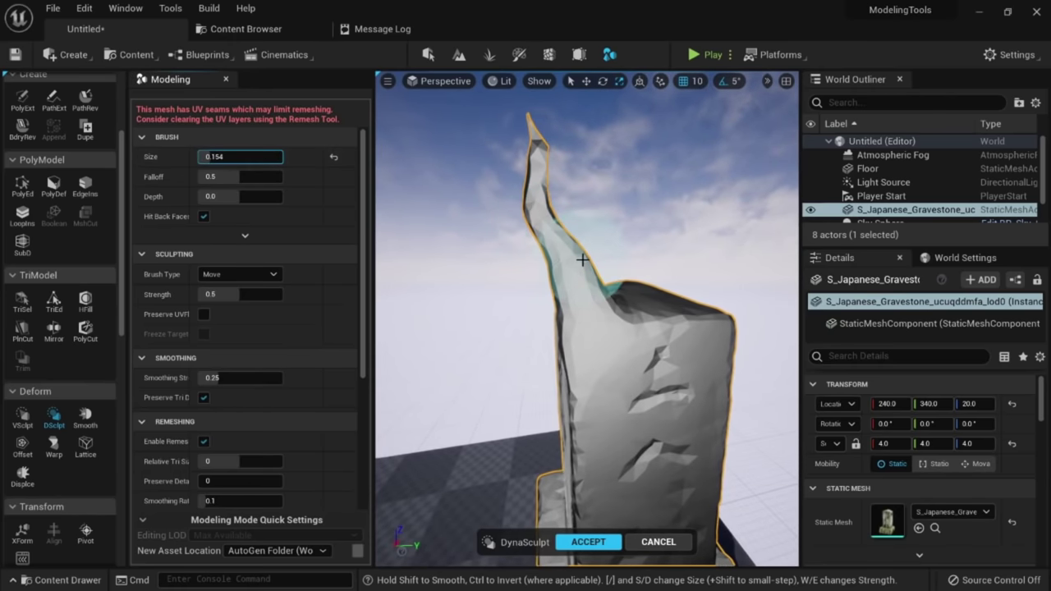
mouse_move(583, 259)
left_mouse_down()
mouse_move(646, 171)
mouse_move(626, 194)
mouse_move(627, 182)
left_mouse_up()
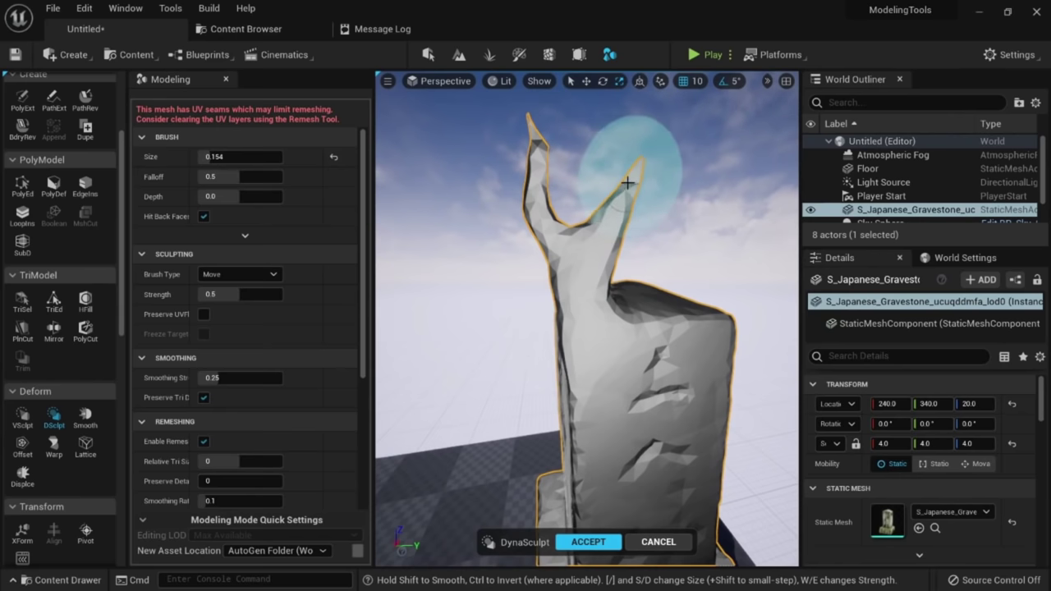
left_click(236, 274)
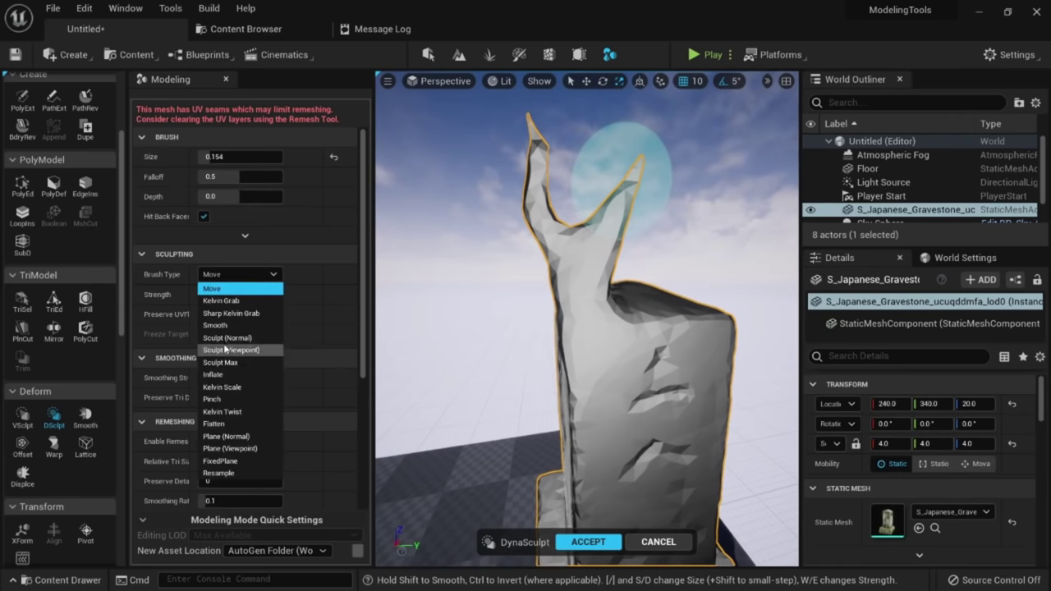
left_click(220, 374)
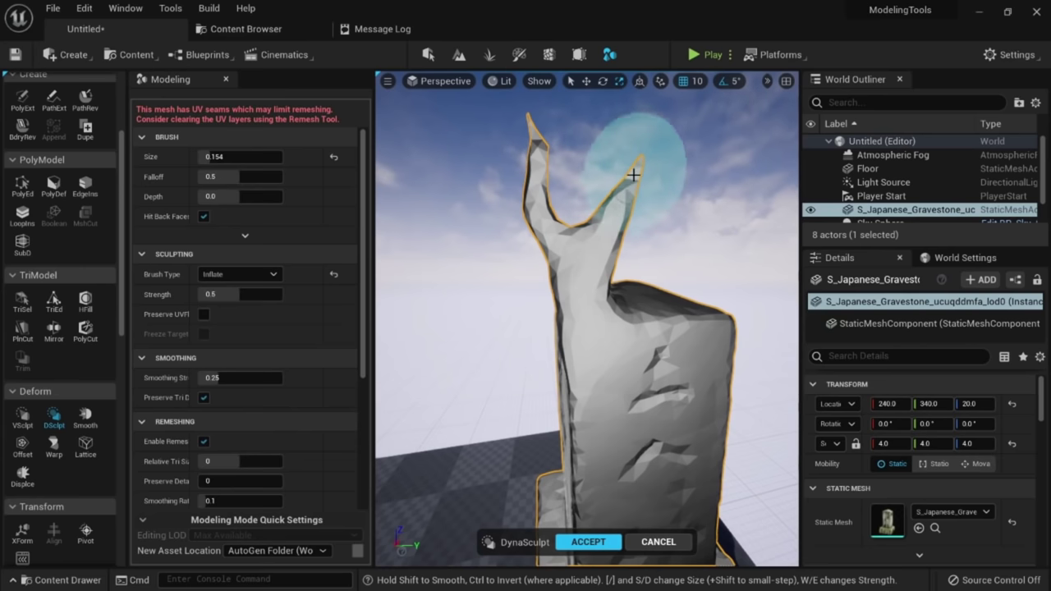
mouse_move(630, 176)
left_mouse_down()
mouse_move(644, 148)
mouse_move(635, 156)
mouse_move(739, 247)
mouse_move(589, 205)
left_mouse_up()
mouse_move(463, 256)
left_mouse_down()
mouse_move(427, 303)
mouse_move(492, 345)
left_mouse_up()
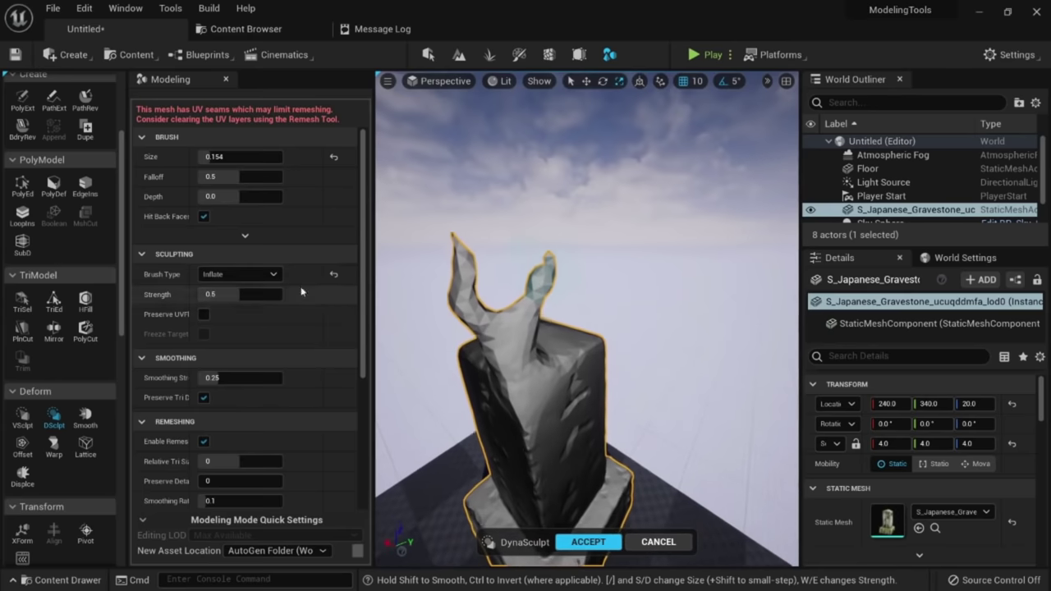
Switch back to the Move brush and pull another top corner into a short spike, raising the brush size to 0.2372.
left_click(228, 276)
left_click(229, 289)
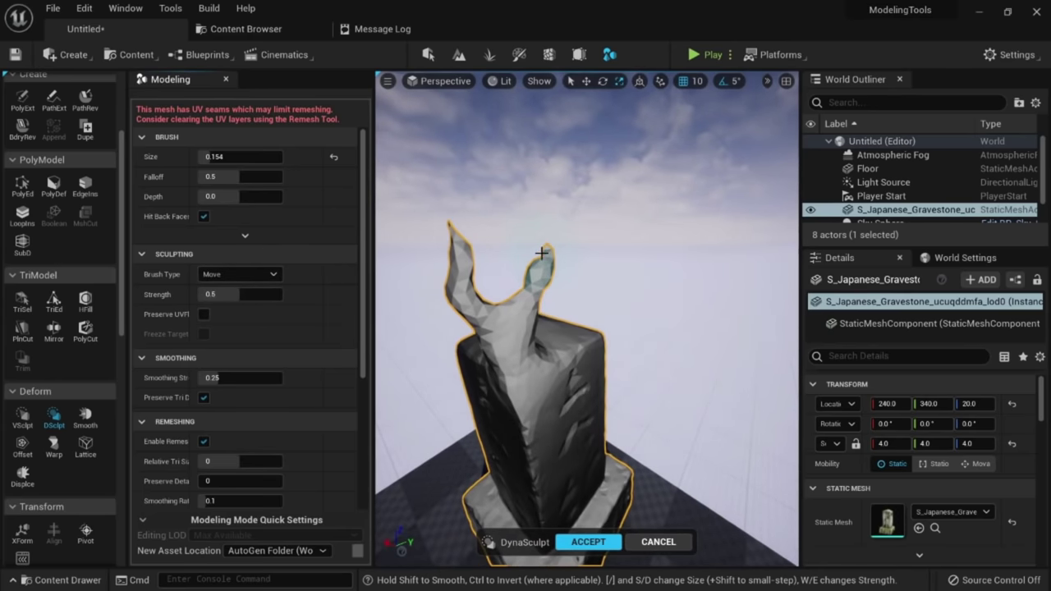
scroll(565, 291, "up", 3)
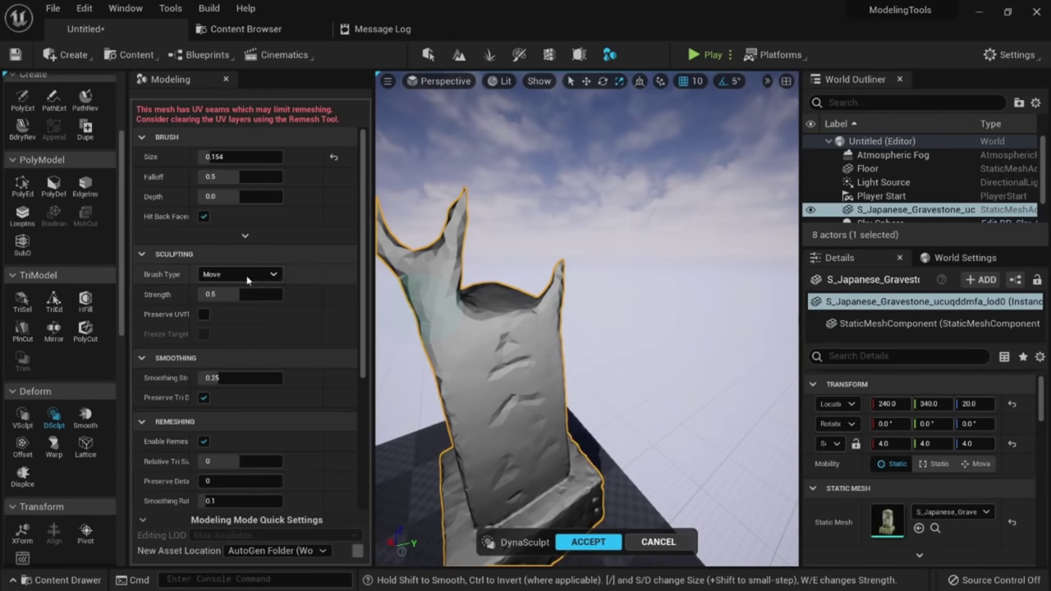
left_click_drag(212, 157, 219, 157)
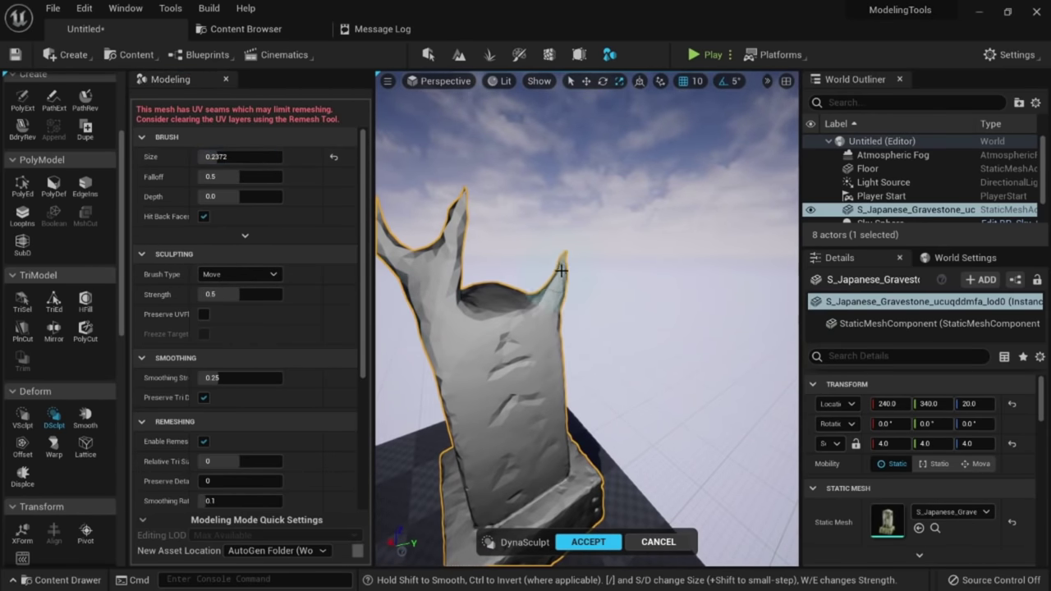
scroll(561, 261, "up", 1)
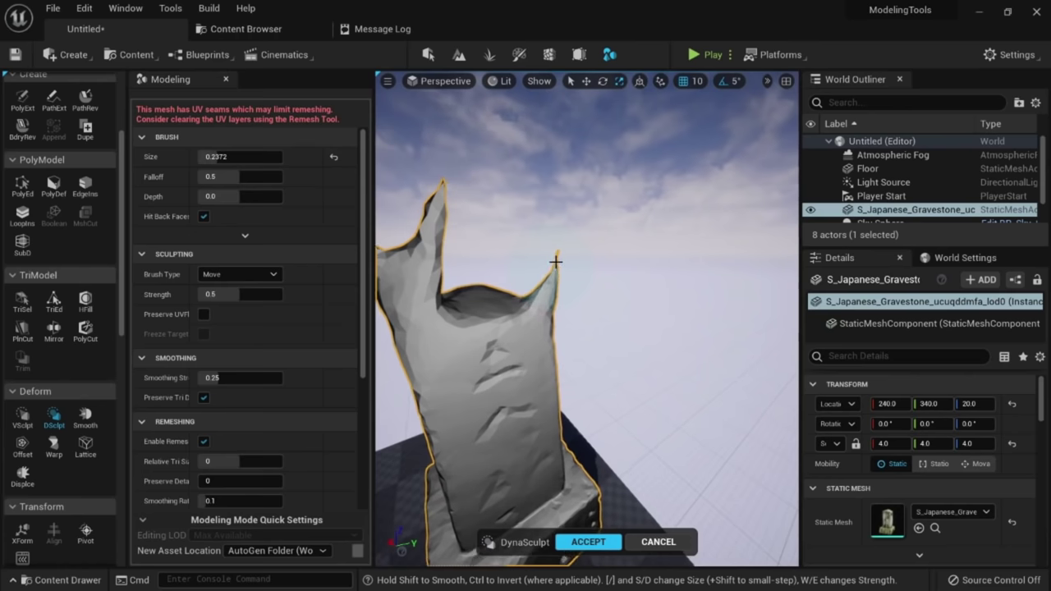
Pull a far top corner of the gravestone up and outward into a thick rounded horn with the Move brush.
key("w")
right_click_drag(556, 269, 399, 293)
key("d")
key("s")
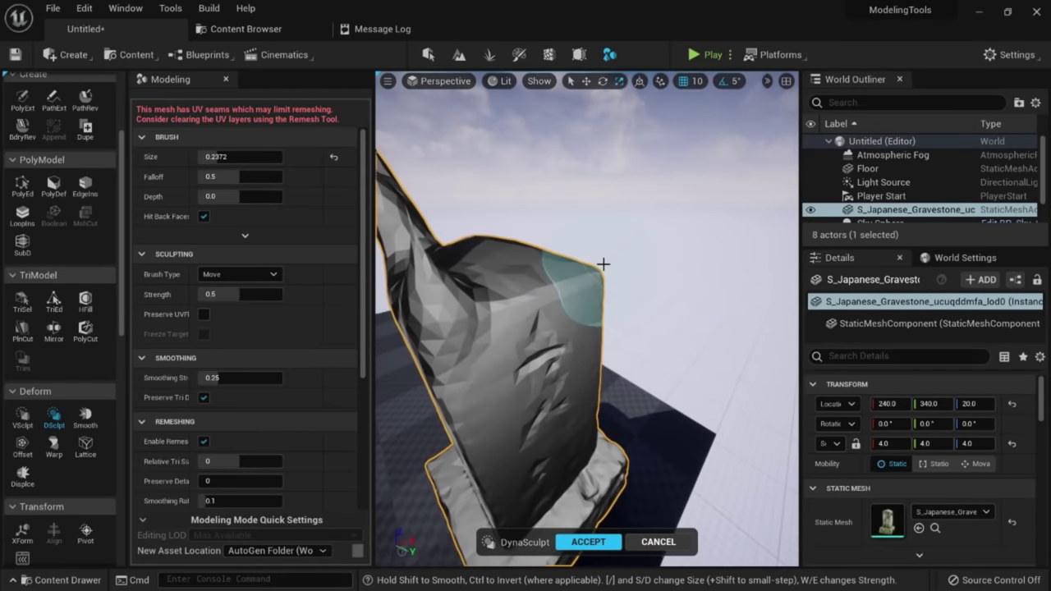
left_click_drag(603, 262, 633, 200)
key("s")
right_click_drag(633, 200, 591, 199)
left_click_drag(633, 298, 648, 278)
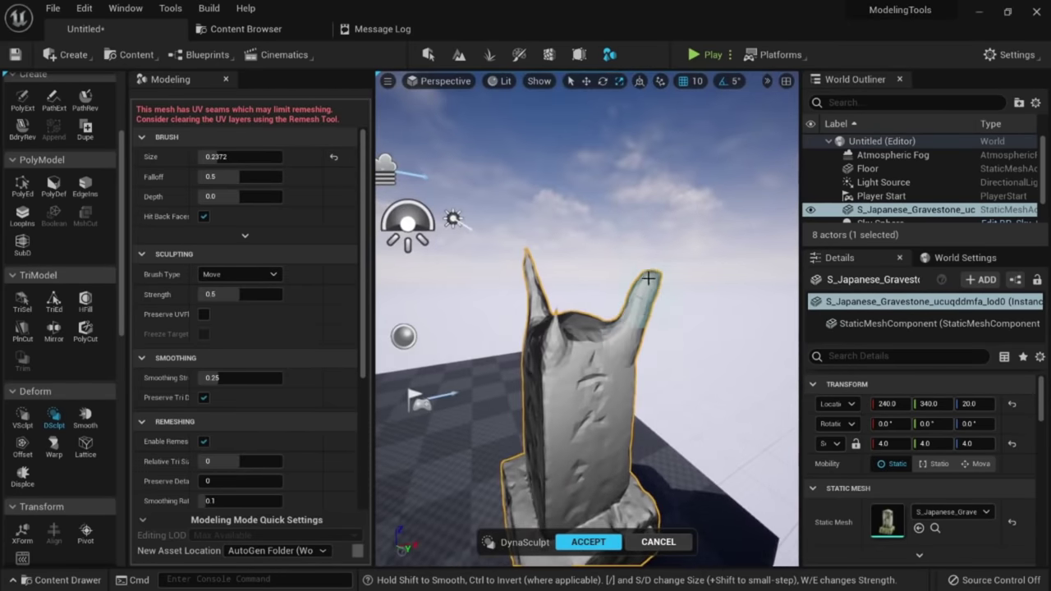
Switch the brush type to Flatten and flatten the carved surface on the gravestone's side.
key("a")
right_click_drag(639, 293, 714, 292)
key("w")
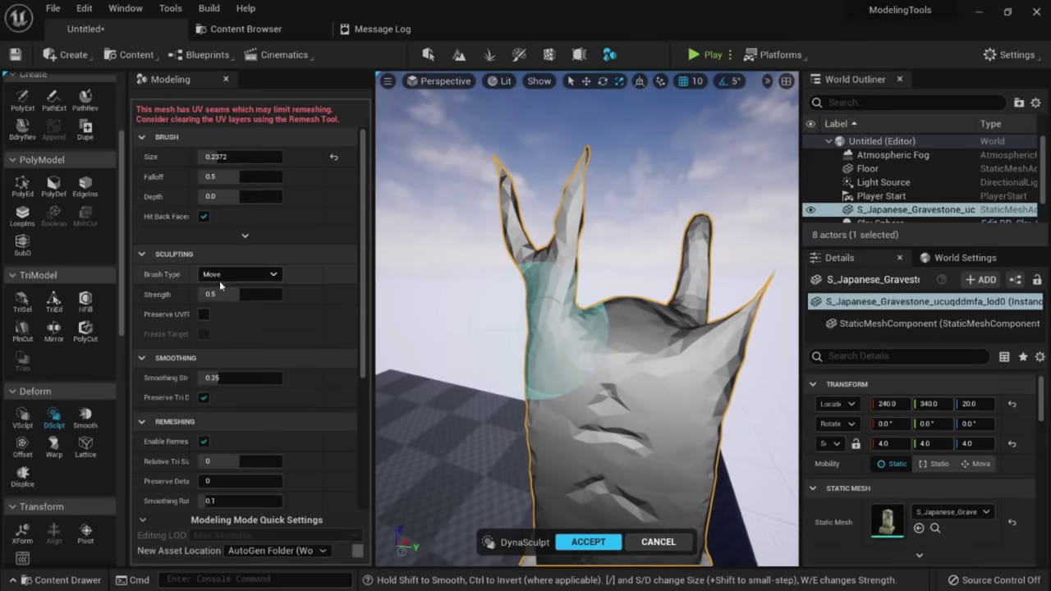
left_click(219, 279)
left_click(223, 424)
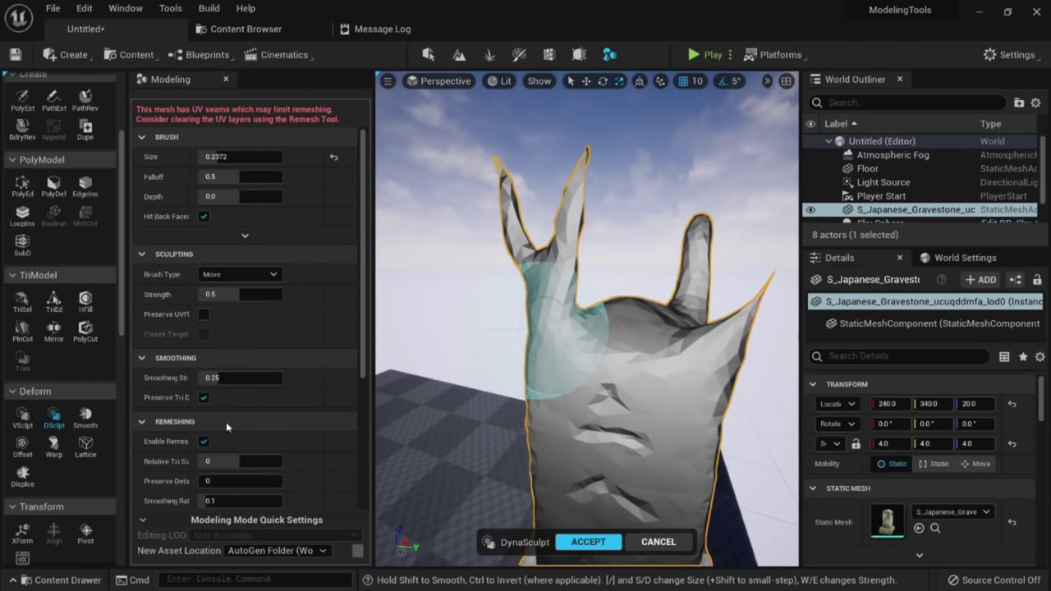
mouse_move(558, 369)
left_mouse_down("alt")
mouse_move(649, 364)
mouse_move(624, 374)
mouse_move(613, 353)
mouse_move(516, 367)
mouse_move(511, 352)
mouse_move(615, 459)
mouse_move(575, 394)
left_mouse_up("alt")
Flatten more of the gravestone's side with the Plane (Normal) brush and accept the sculpt.
left_click(244, 276)
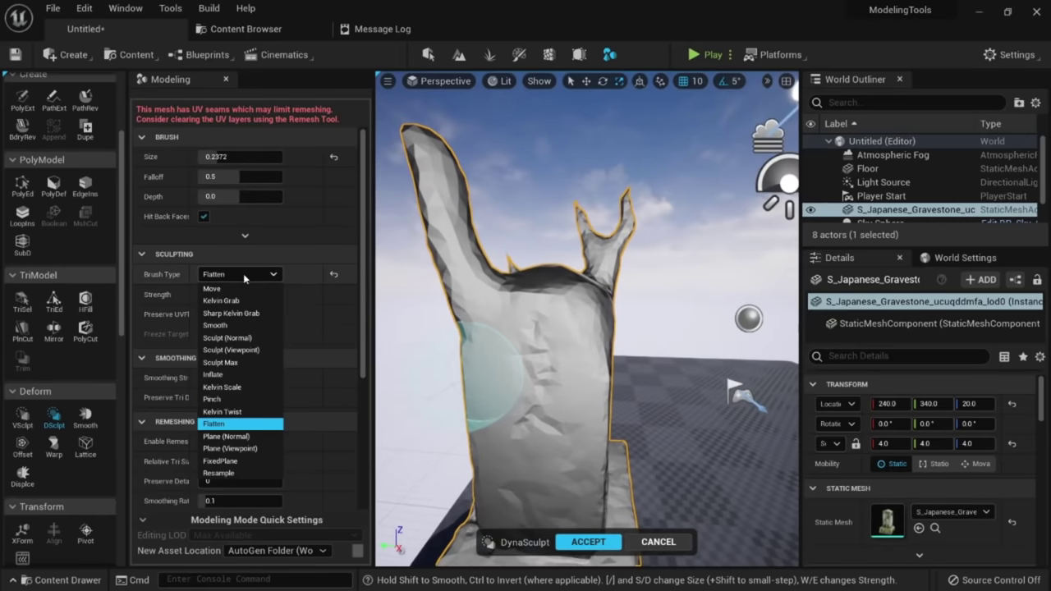
left_click(239, 437)
mouse_move(488, 295)
left_mouse_down("alt")
mouse_move(539, 327)
mouse_move(527, 353)
mouse_move(535, 344)
mouse_move(560, 354)
left_mouse_up("alt")
left_click(609, 544)
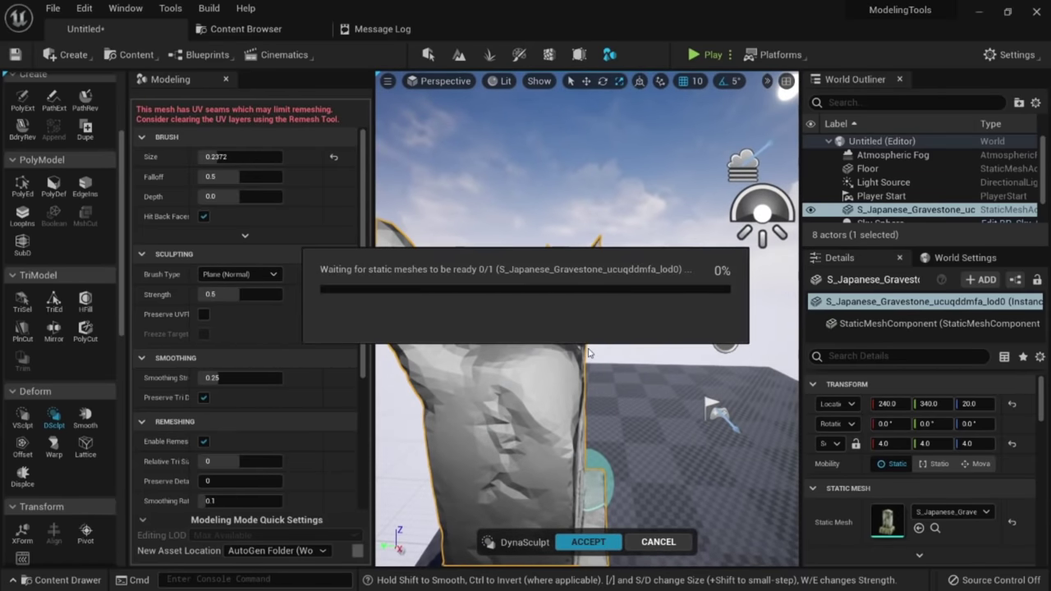
Inspect the sculpted gravestone's textured horns from several sides and check its PolyGroups in PolyGroup Edit without keeping changes.
left_click_drag(515, 398, 427, 399, "alt")
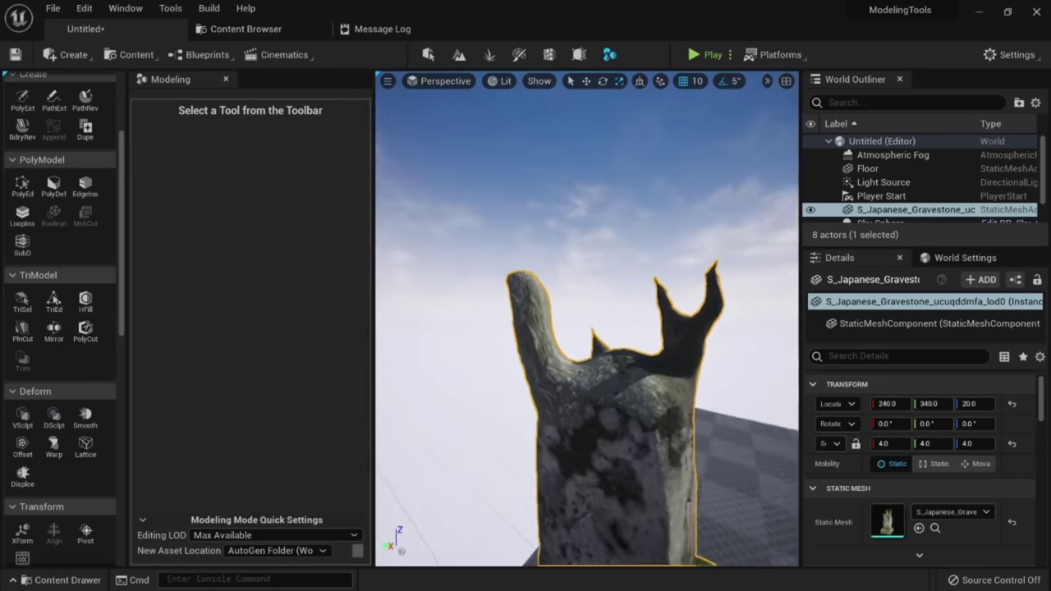
scroll(515, 399, "up", 5)
left_click_drag(518, 399, 391, 394, "alt")
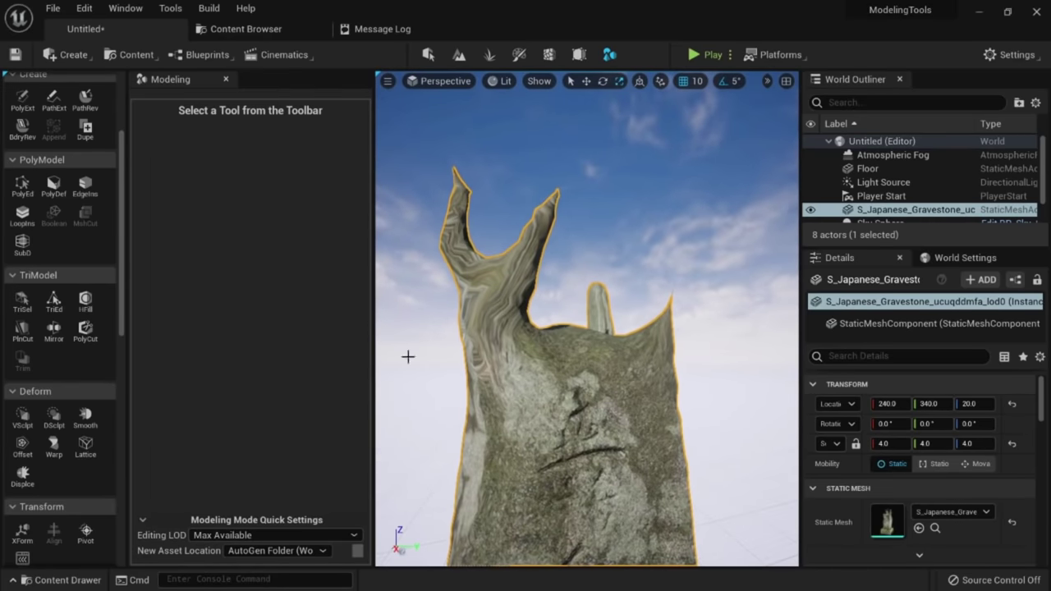
left_click(22, 184)
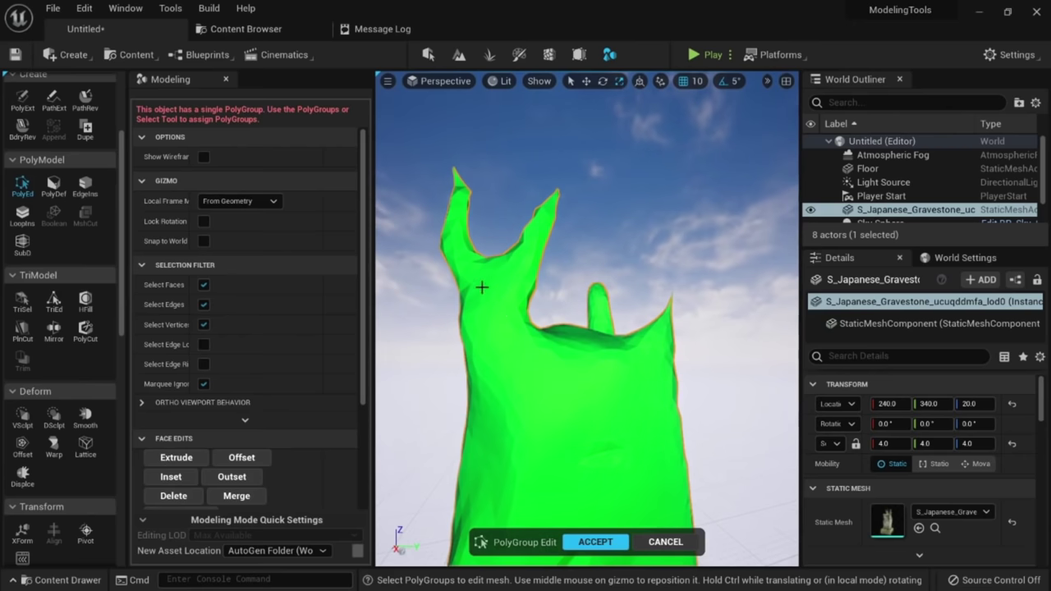
left_click(649, 543)
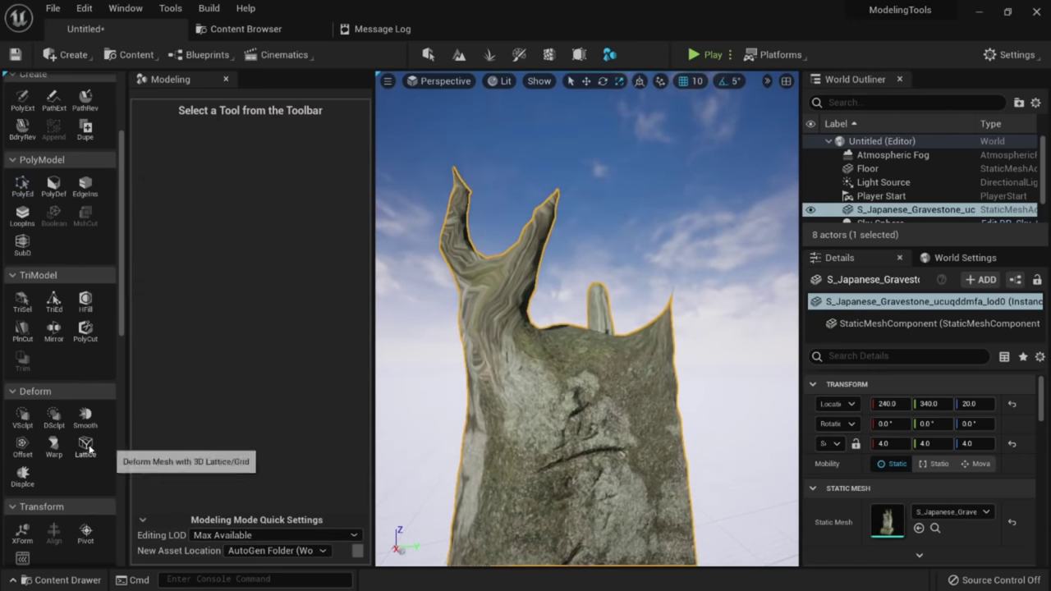
Look through the remaining modeling tools and examine the gravestone's UV seams in the UV seam editor without keeping changes.
scroll(90, 461, "up", 3)
scroll(83, 449, "down", 10)
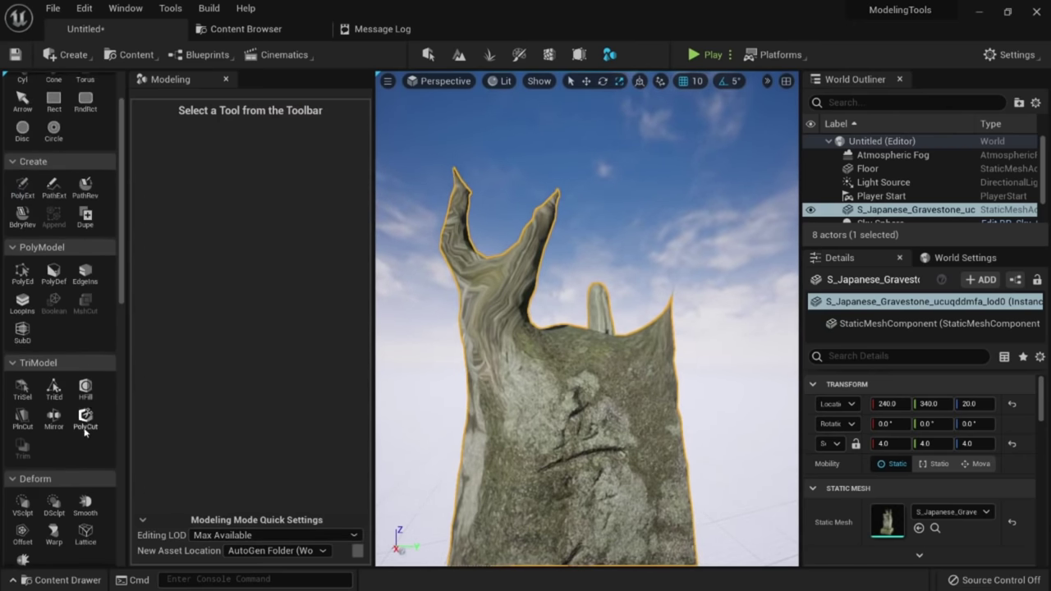
scroll(88, 398, "down", 4)
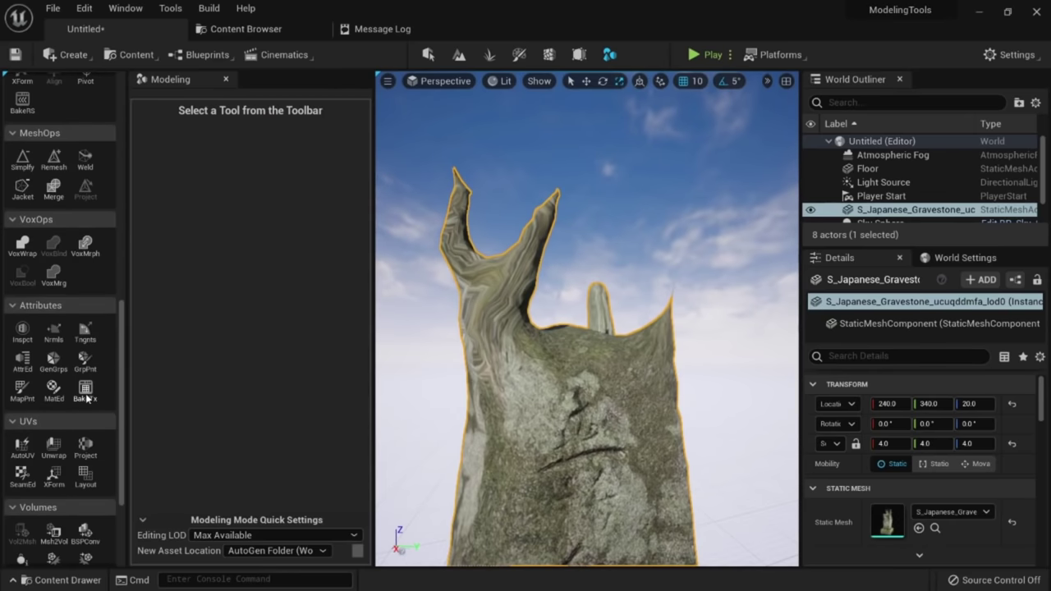
scroll(86, 472, "down", 2)
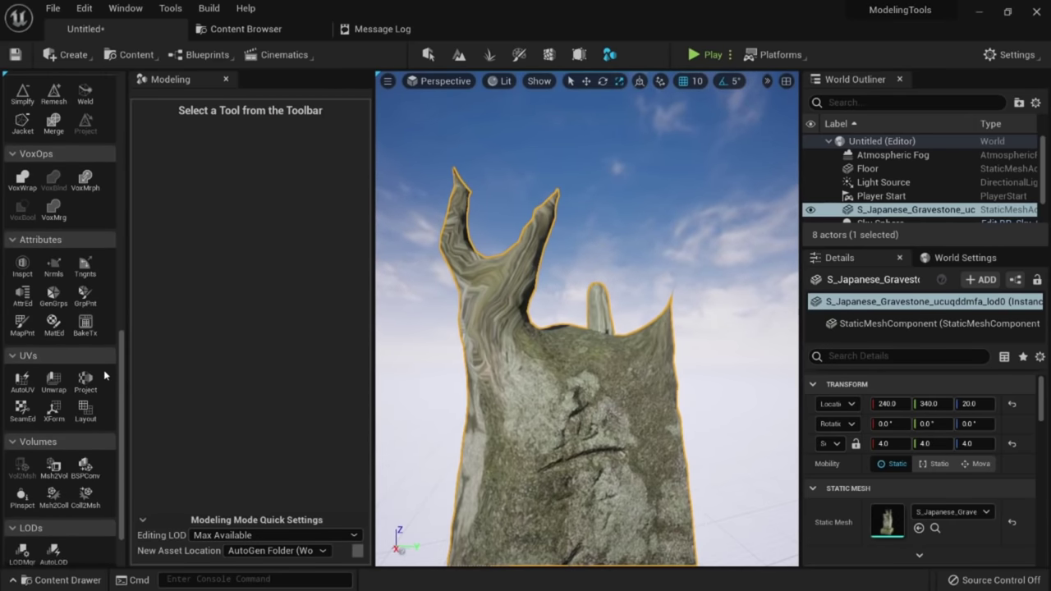
left_click(32, 412)
left_click_drag(509, 348, 524, 271, "alt")
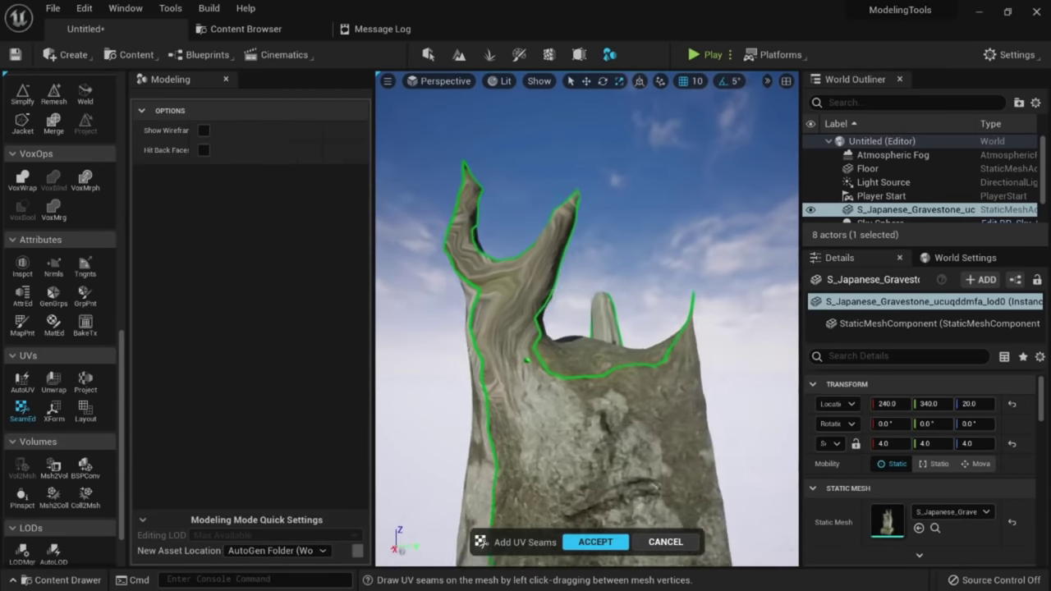
scroll(524, 270, "up", 3)
left_click(664, 544)
Examine the whole deformed gravestone and its base from all around, including its shadow on the floor.
mouse_move(617, 420)
right_mouse_down()
mouse_move(618, 468)
mouse_move(617, 420)
right_mouse_up()
key("s")
left_click(460, 352)
left_click_drag(459, 352, 730, 351, "alt")
left_click(509, 351)
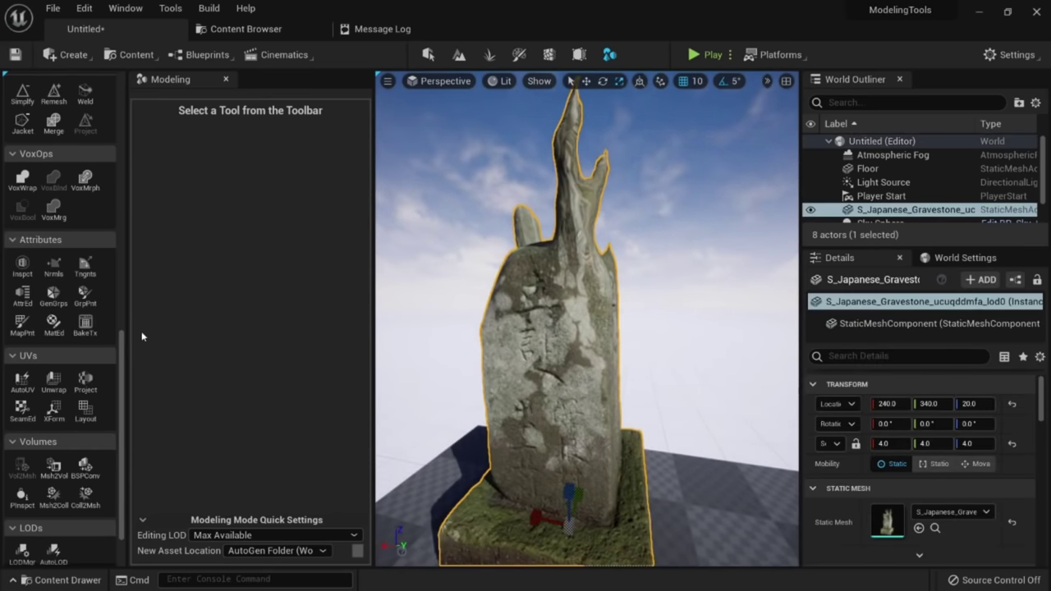
key("s")
right_click_drag(435, 400, 411, 447)
left_click_drag(496, 376, 608, 303, "alt")
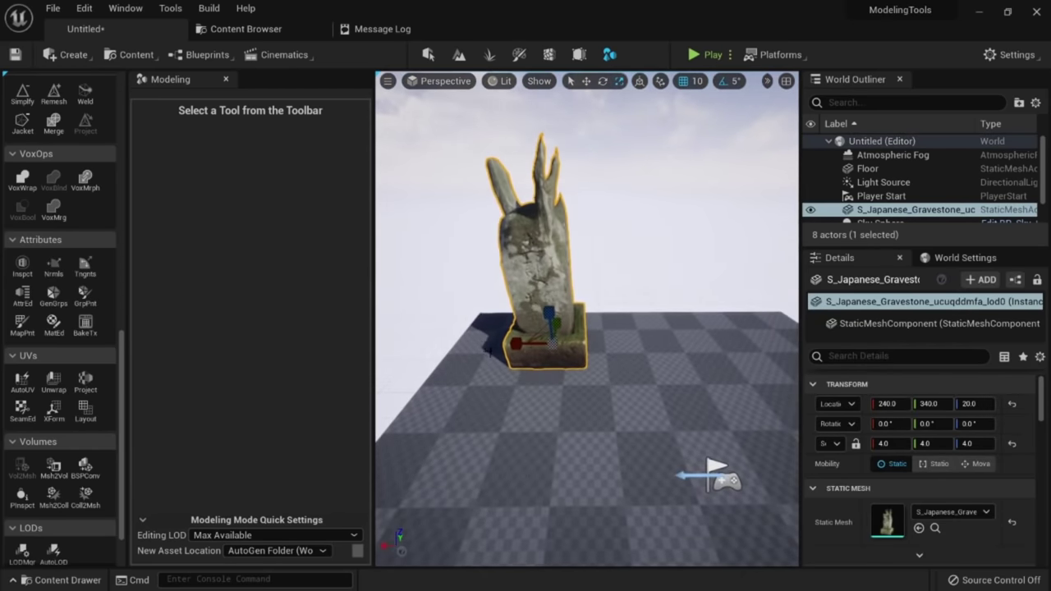
key("w")
right_click_drag(529, 321, 472, 325)
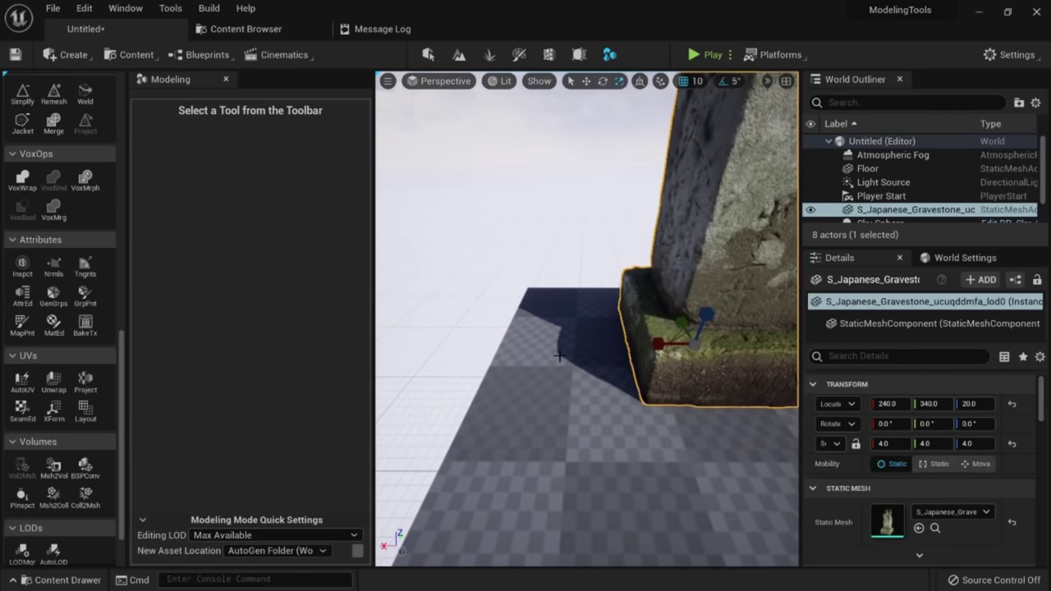
left_click_drag(643, 342, 406, 394, "alt")
Smooth the gravestone with Fast Iterative smoothing at 1.0 smoothing per step and 30 steps, and accept the result.
scroll(91, 327, "up", 3)
scroll(91, 327, "up", 8)
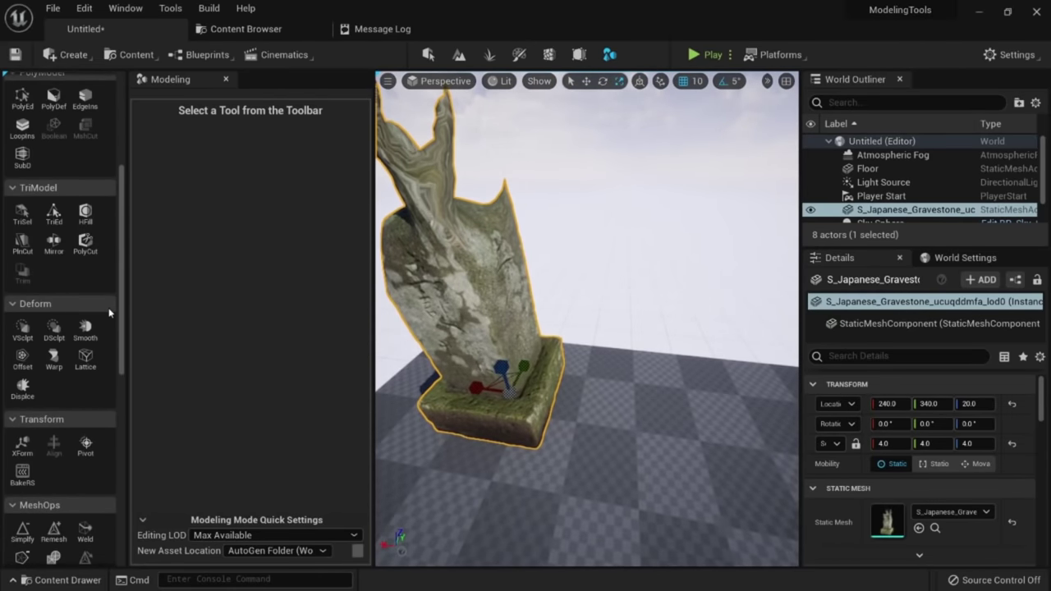
scroll(90, 328, "down", 13)
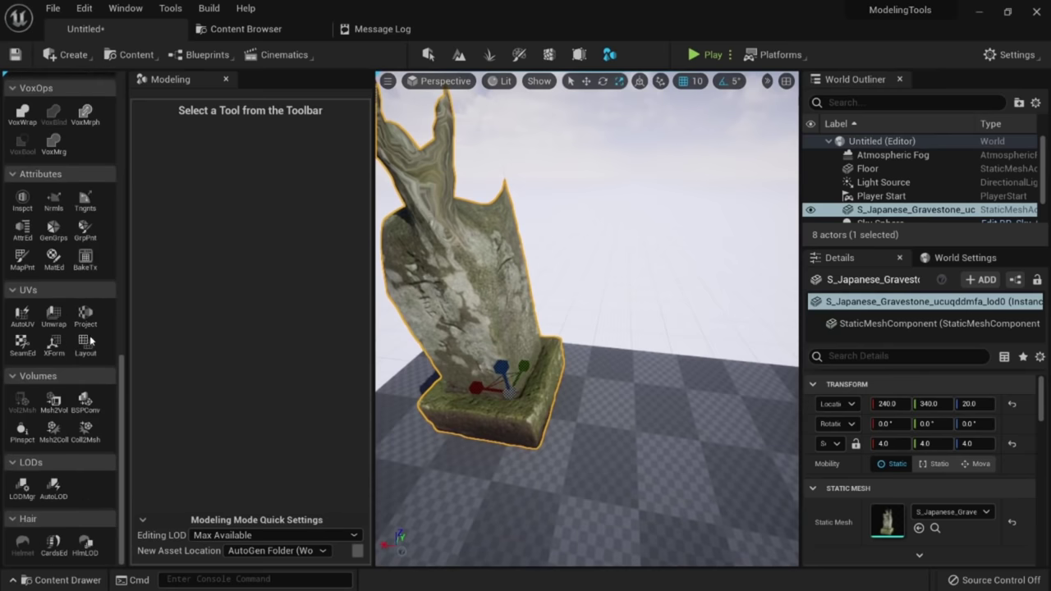
scroll(85, 420, "up", 9)
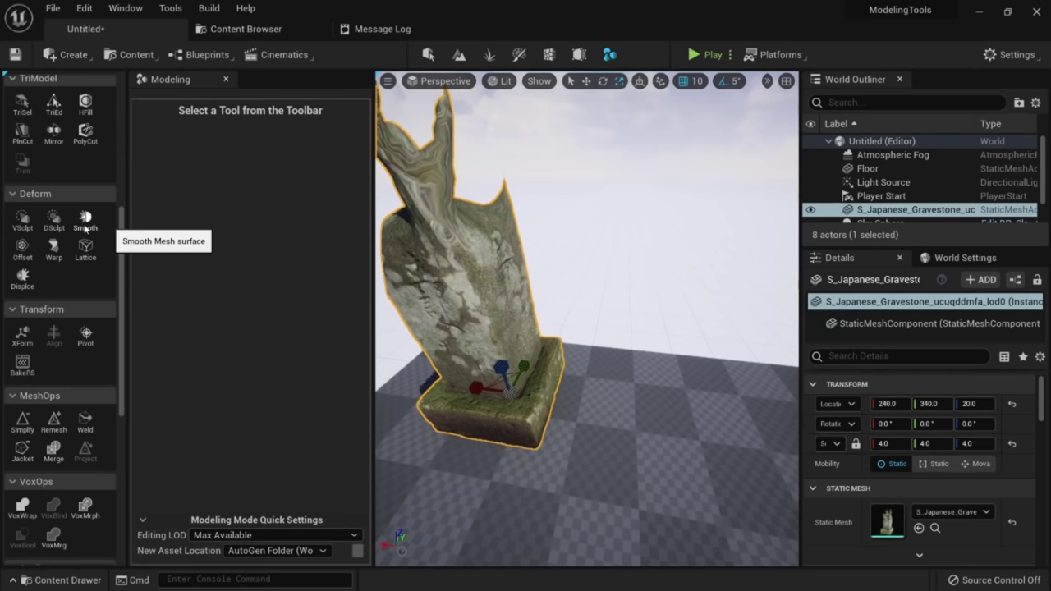
left_click(86, 222)
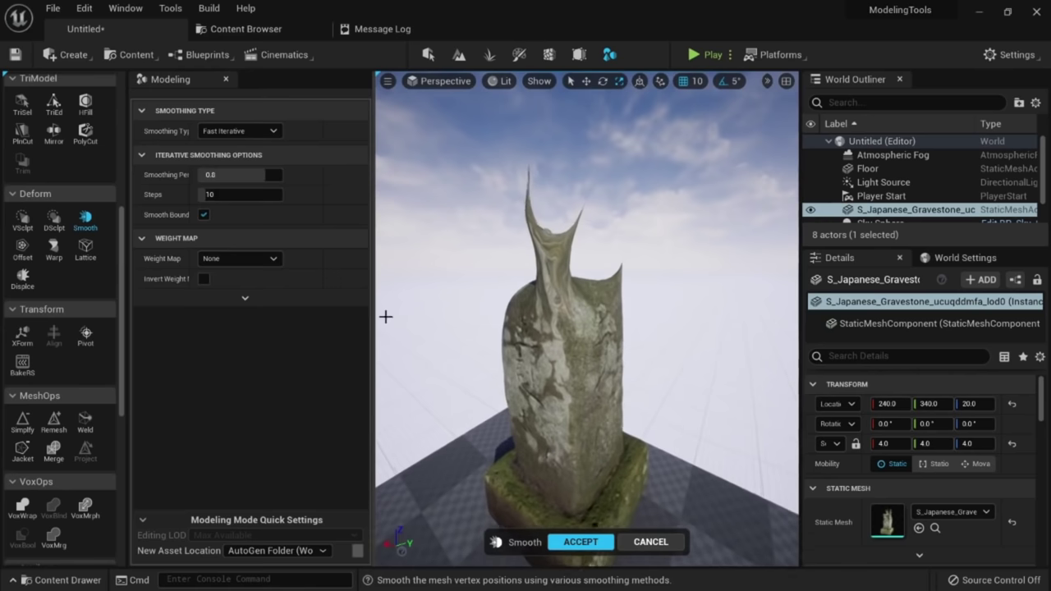
mouse_move(266, 173)
left_mouse_down()
mouse_move(201, 174)
mouse_move(277, 174)
mouse_move(199, 174)
mouse_move(282, 174)
left_mouse_up()
mouse_move(227, 194)
left_mouse_down()
mouse_move(206, 194)
mouse_move(253, 195)
mouse_move(202, 195)
mouse_move(222, 194)
left_mouse_up()
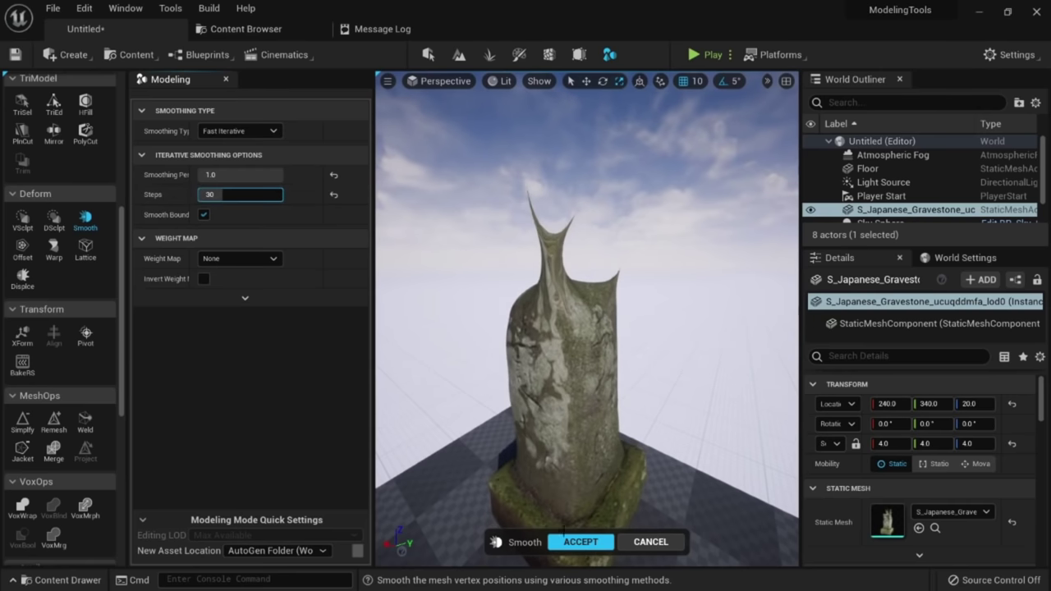
left_click(581, 542)
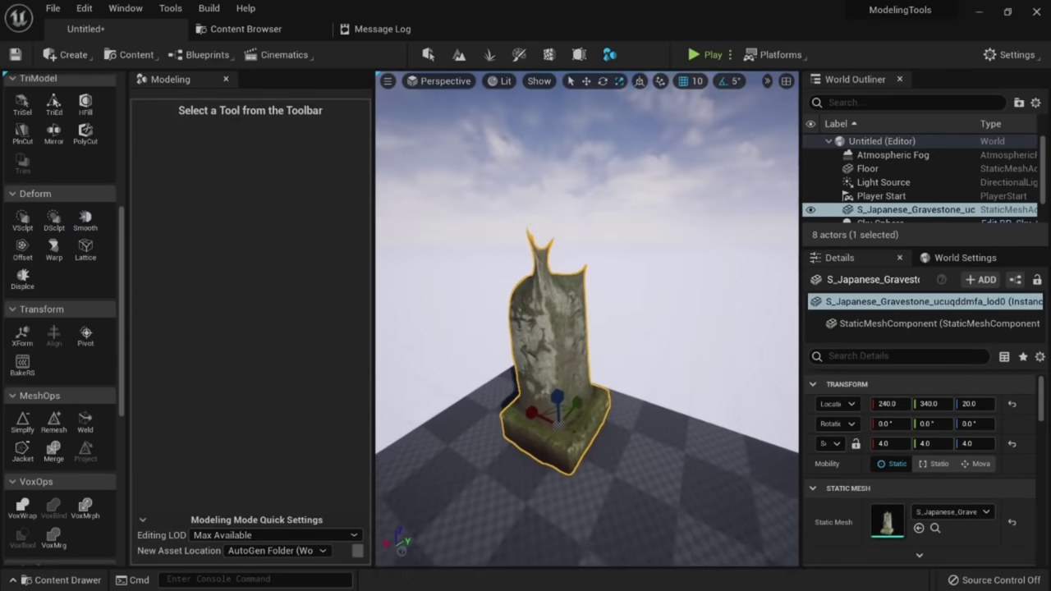
Place a box on the floor beside the gravestone and accept it.
right_click_drag(567, 387, 593, 389)
scroll(51, 276, "up", 10)
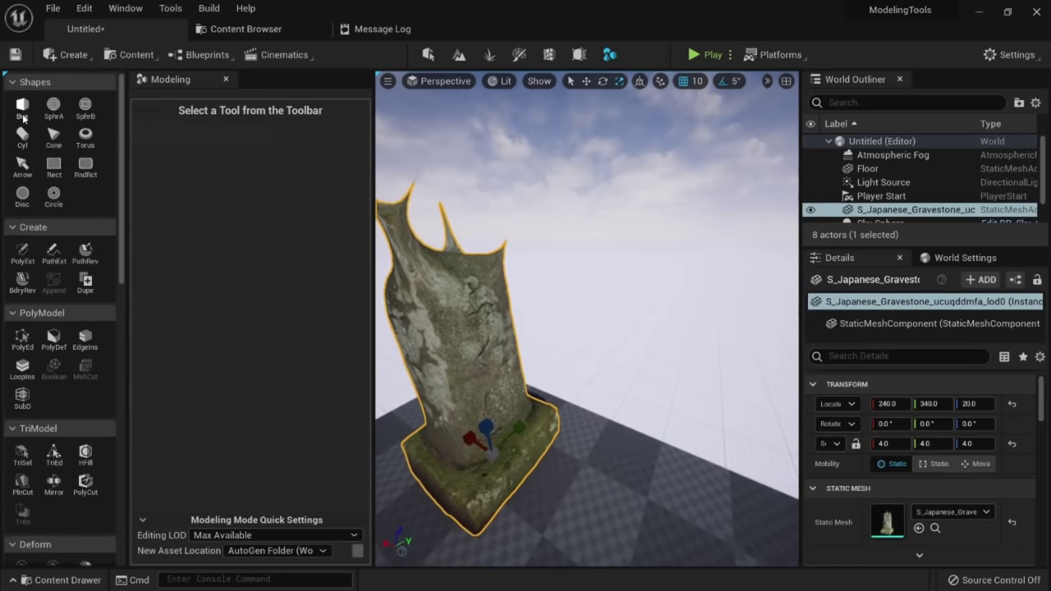
left_click(22, 105)
left_click(493, 460)
left_click(629, 539)
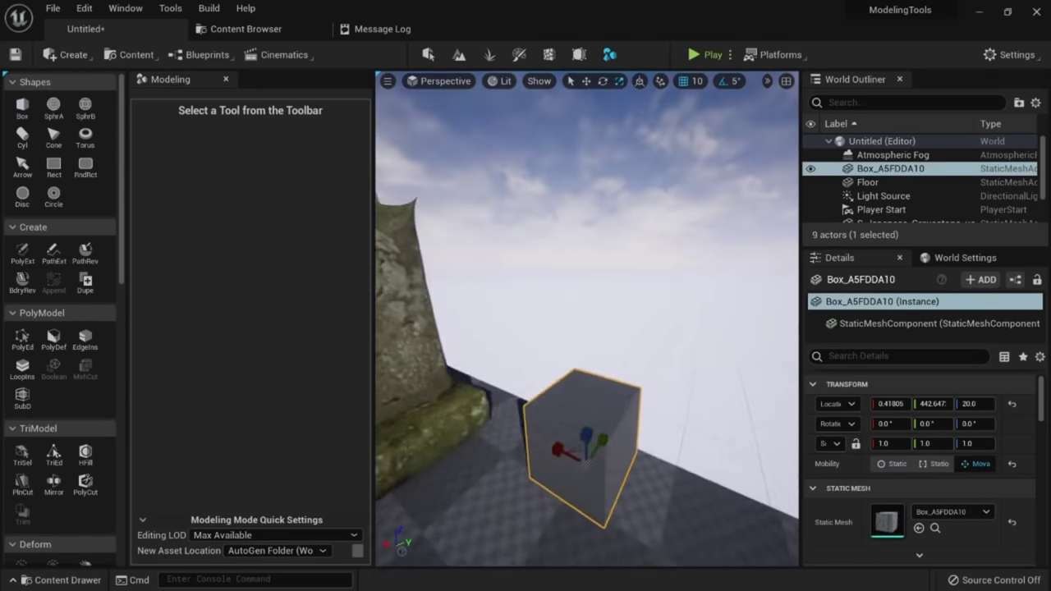
middle_click_drag(575, 411, 585, 437)
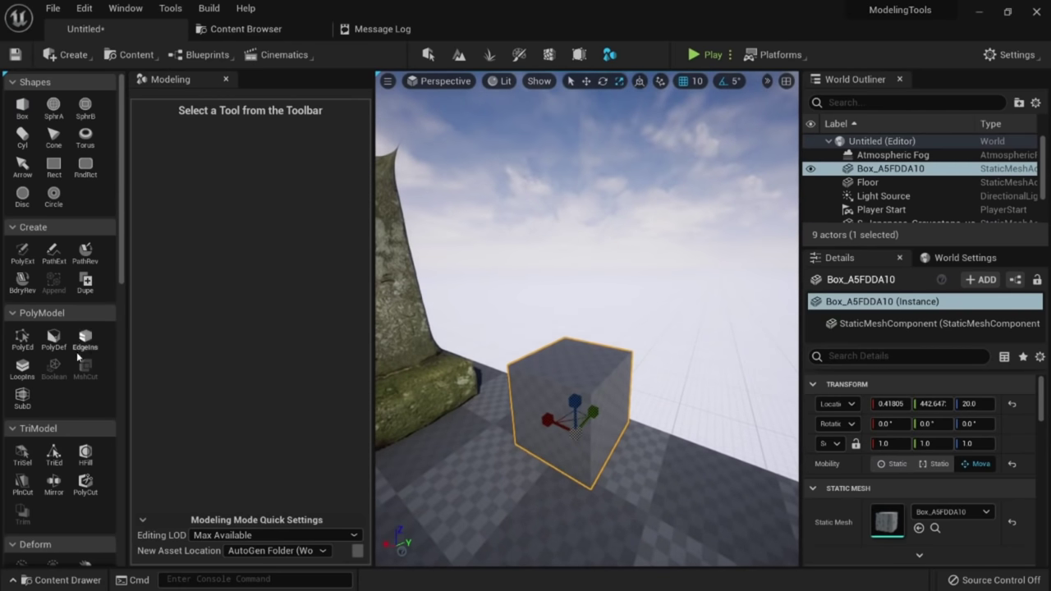
Try Fast Iterative smoothing on the box with 0 steps without keeping it, and delete the box.
scroll(86, 345, "down", 3)
left_click(85, 483)
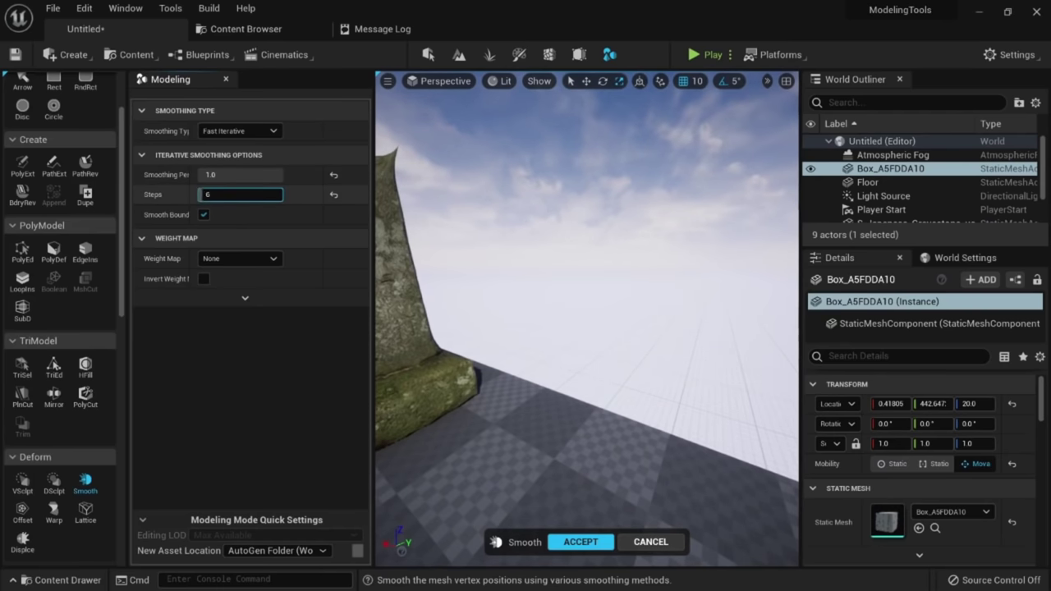
key("BackSpace")
type("1")
left_click_drag(239, 194, 233, 194)
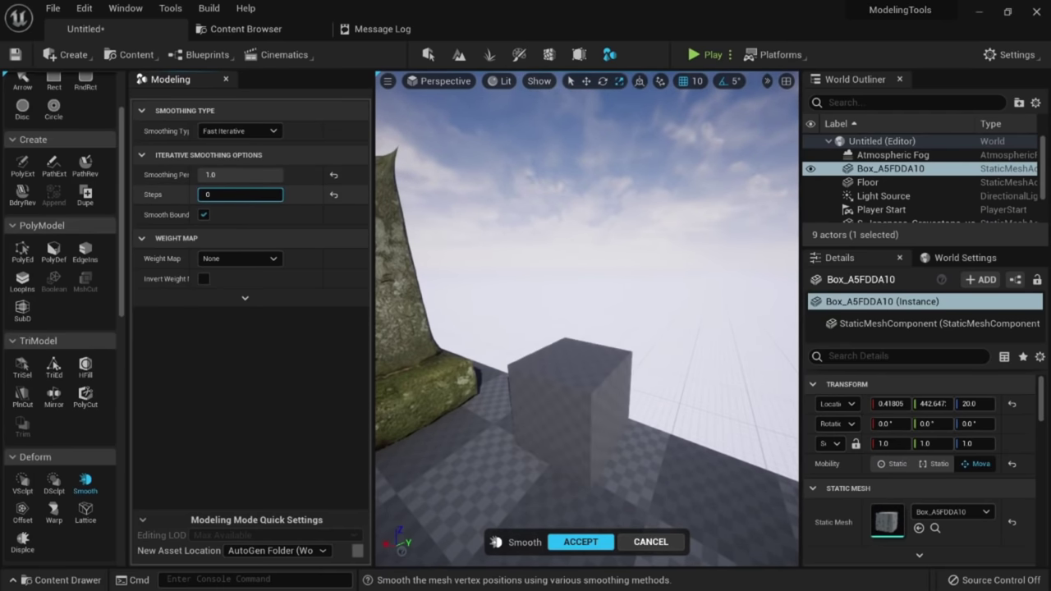
mouse_move(392, 234)
right_mouse_down()
mouse_move(394, 251)
mouse_move(391, 234)
right_mouse_up()
key("w")
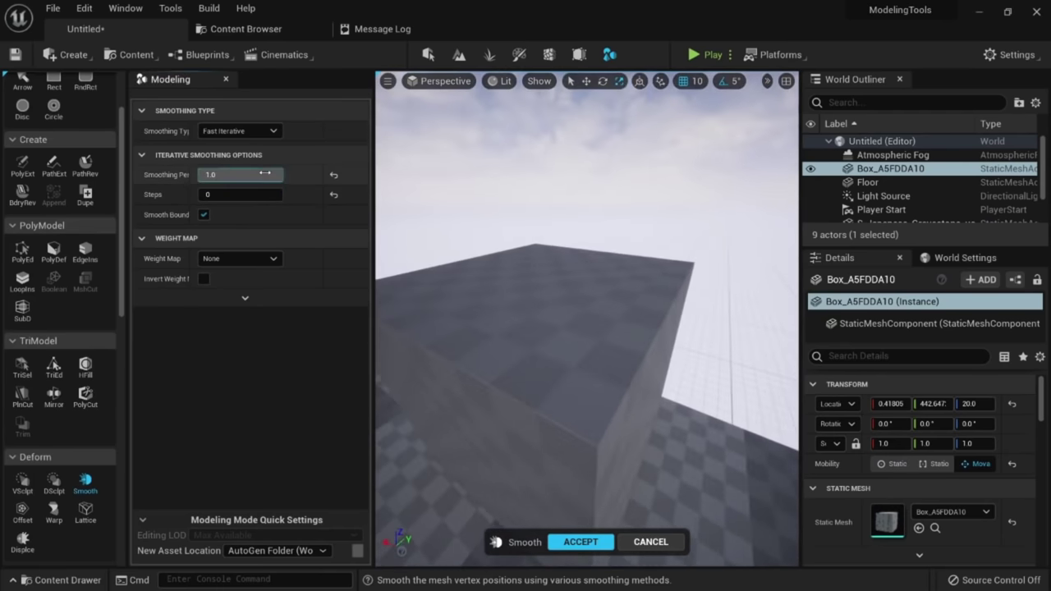
left_click(218, 194)
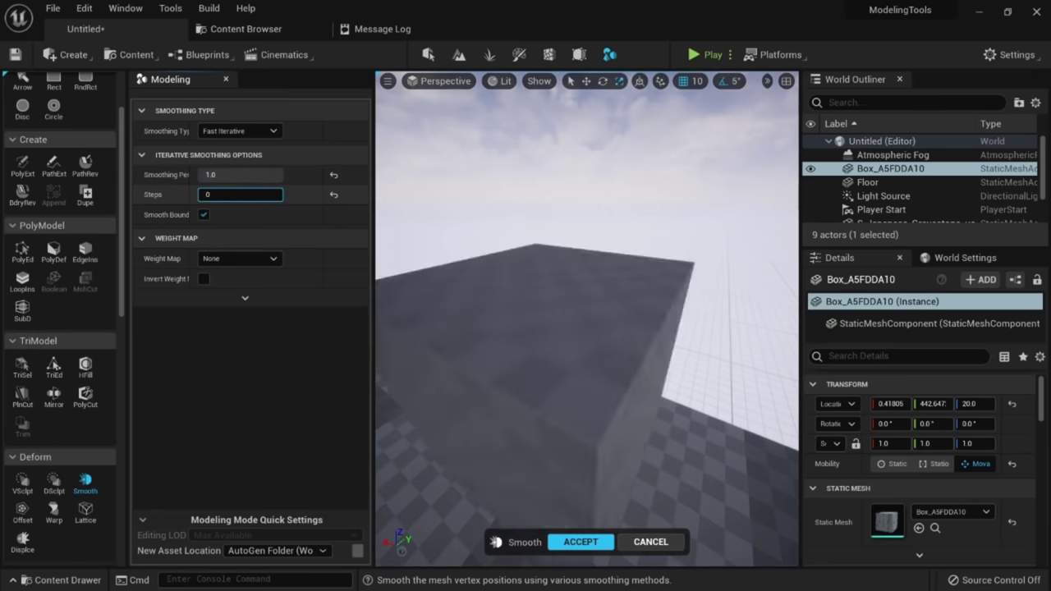
left_click(246, 130)
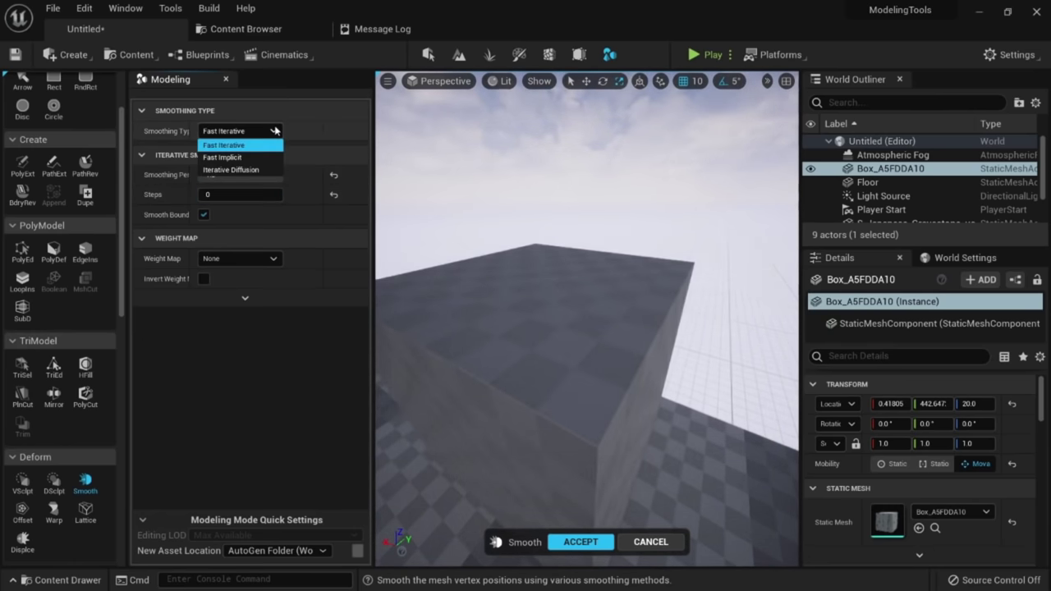
scroll(451, 260, "down", 6)
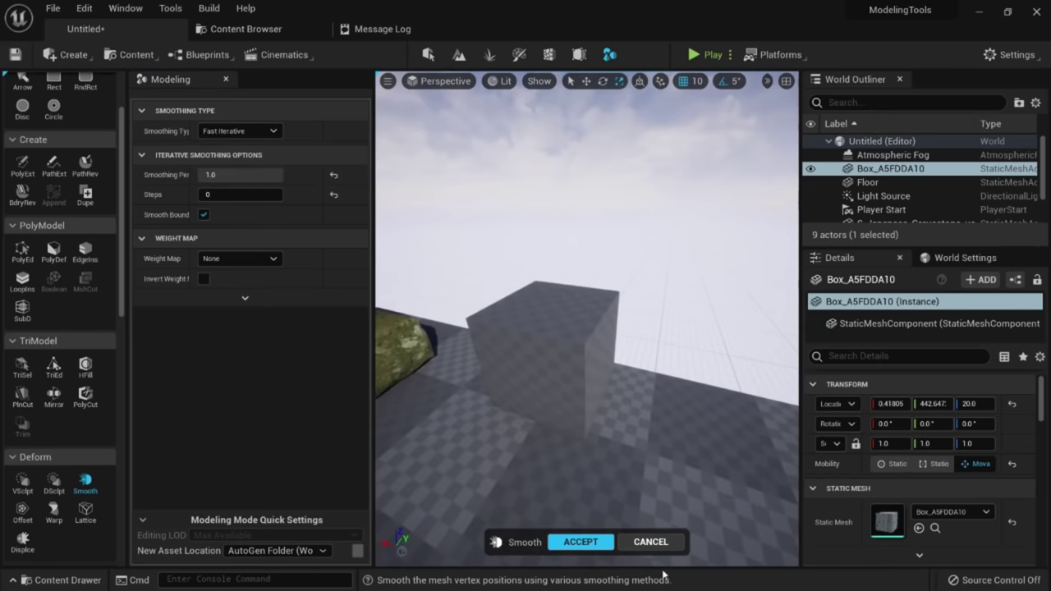
left_click(651, 542)
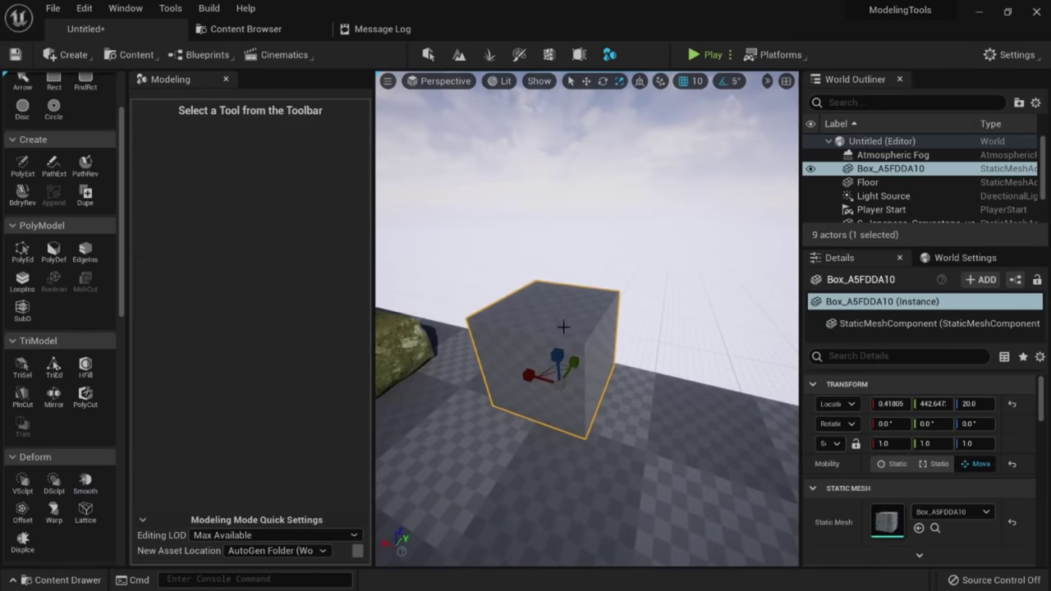
key("Delete")
Select the gravestone and start an Iterative offset of its surface with a distance of about 3.56.
right_click_drag(446, 312, 353, 308)
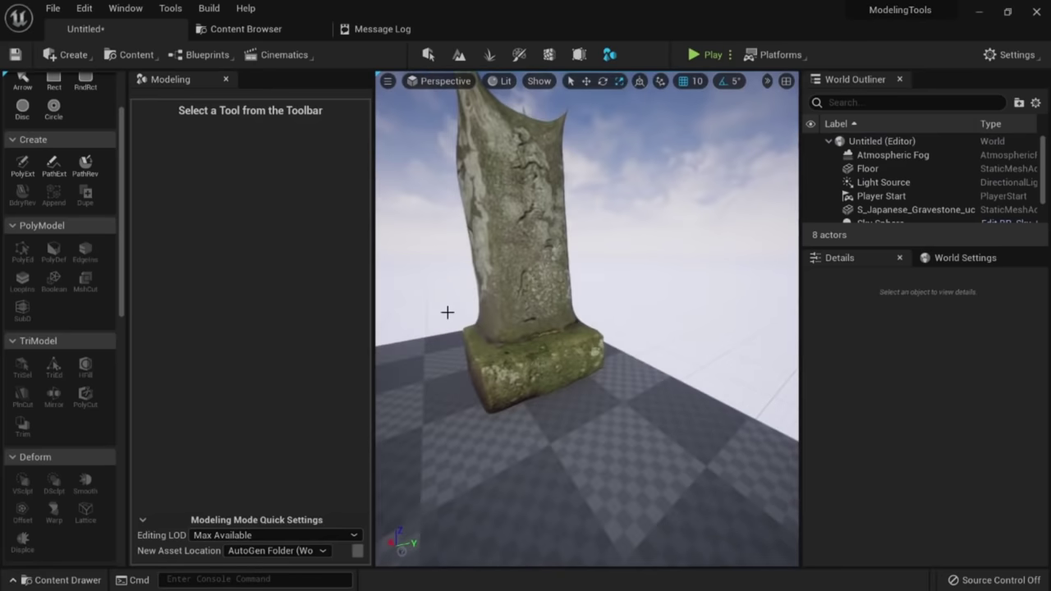
left_click(513, 257)
scroll(58, 419, "down", 5)
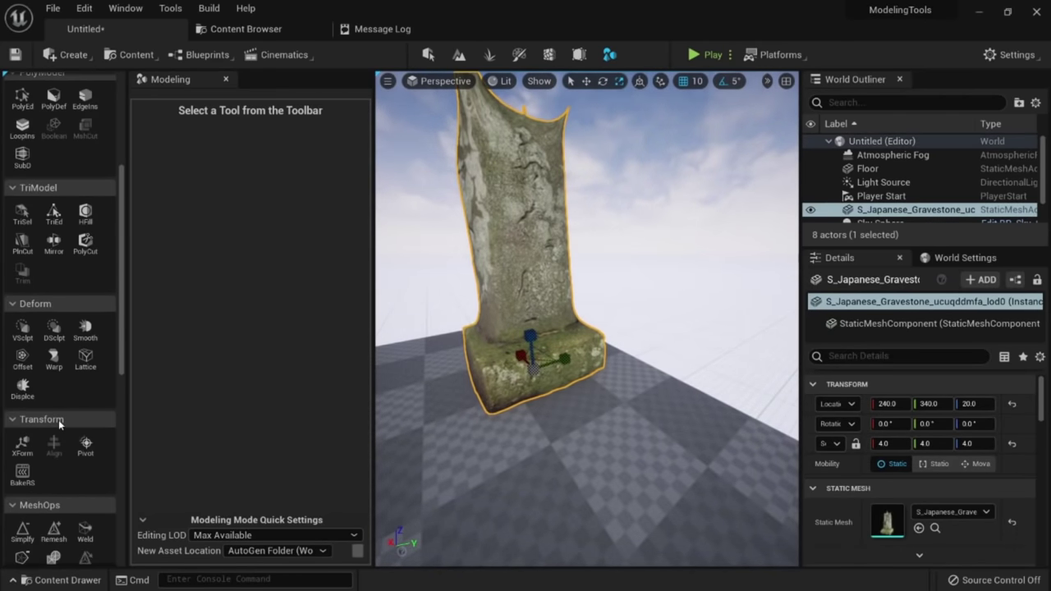
scroll(60, 409, "up", 3)
scroll(60, 410, "down", 1)
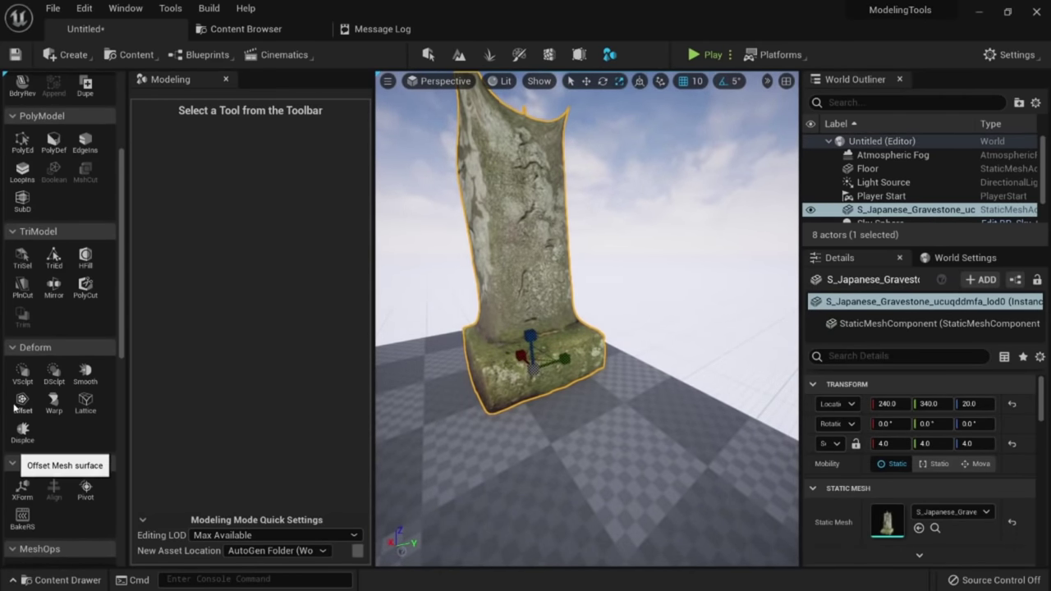
right_click_drag(493, 329, 559, 339)
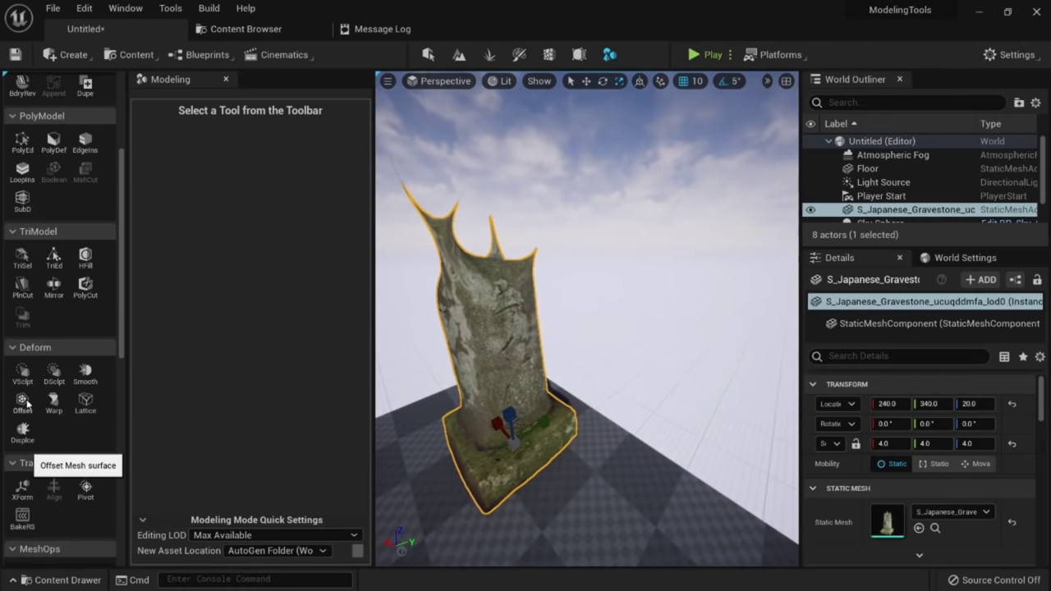
left_click(23, 403)
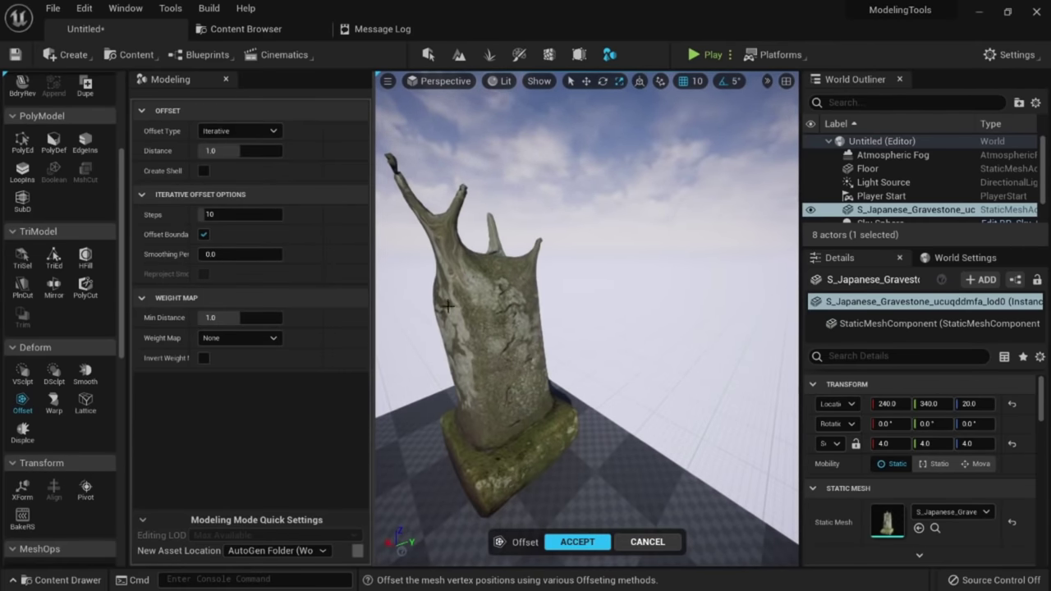
left_click_drag(238, 150, 260, 150)
right_click_drag(525, 271, 403, 261)
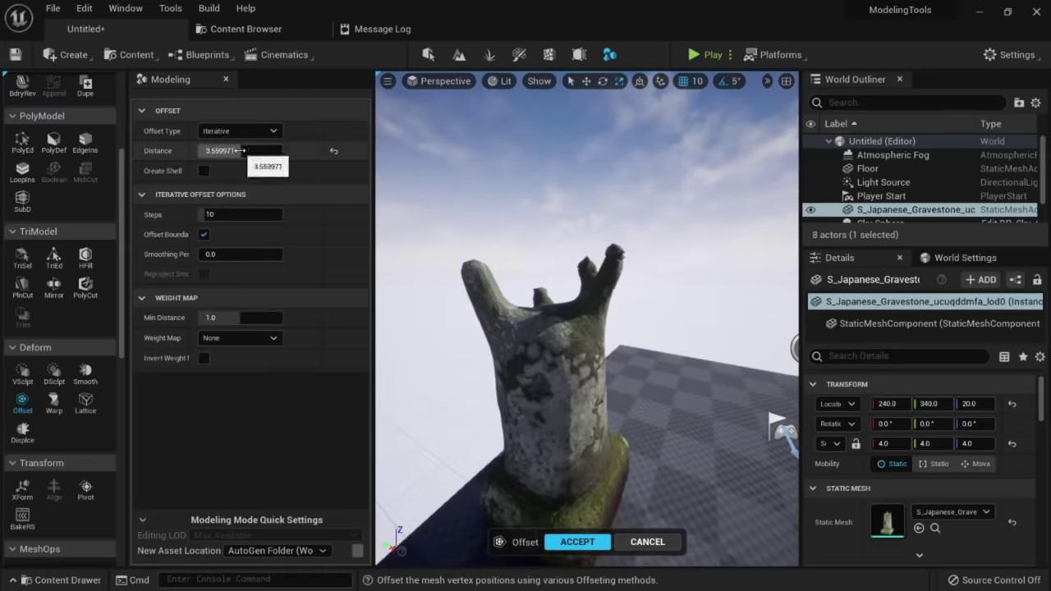
Set the gravestone's offset distance to about 4.84 with 19 steps, and accept the offset.
mouse_move(242, 151)
left_mouse_down()
mouse_move(254, 150)
mouse_move(226, 151)
mouse_move(241, 151)
left_mouse_up()
left_click(204, 170)
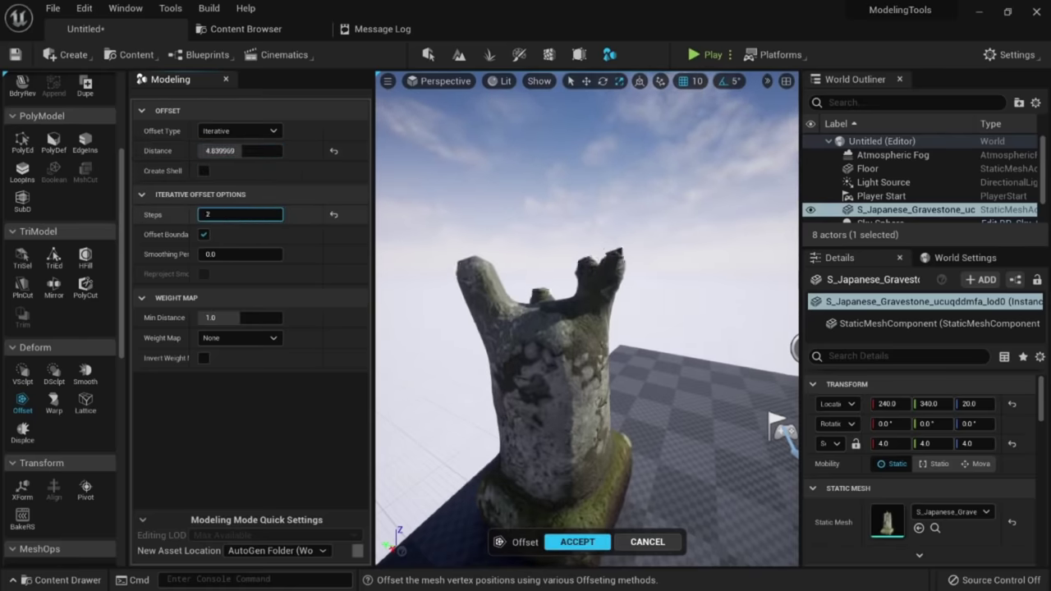
left_click_drag(199, 215, 213, 215)
left_click_drag(578, 411, 394, 411, "alt")
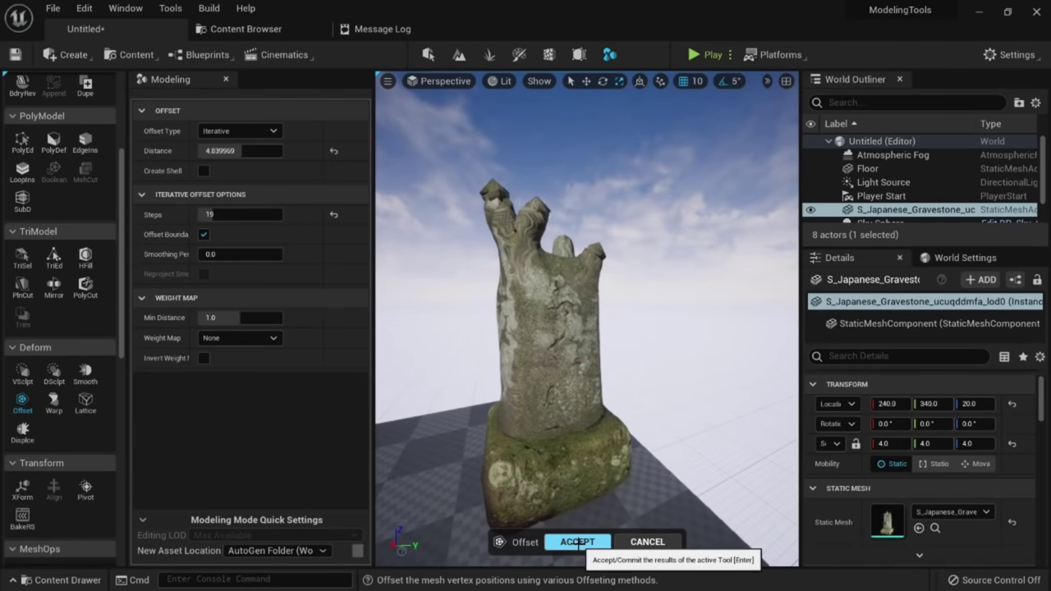
key("Return")
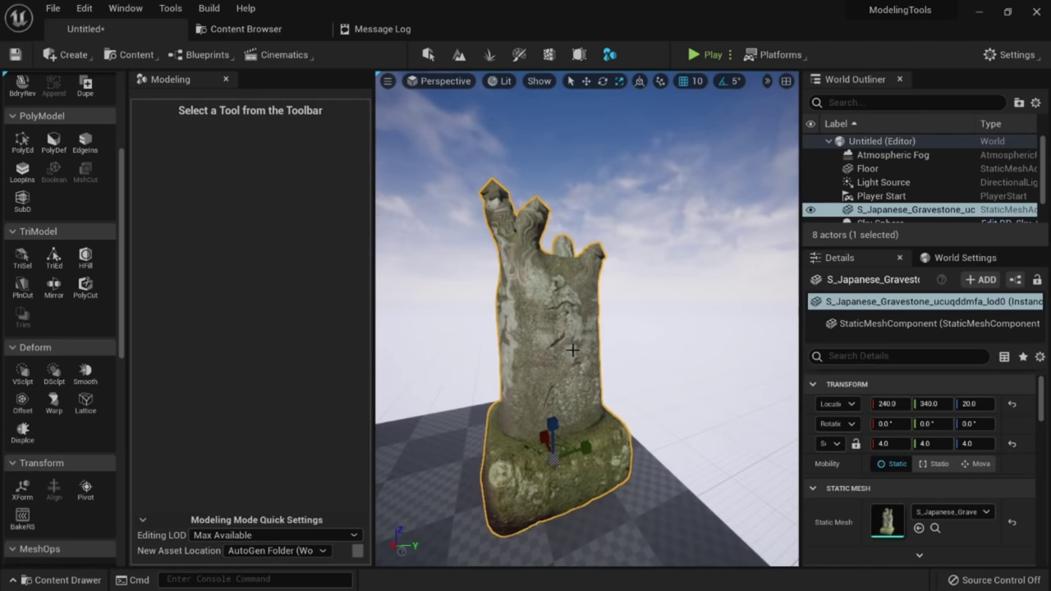
Examine the offset gravestone's horns and base from several angles.
left_click_drag(612, 414, 685, 443, "alt")
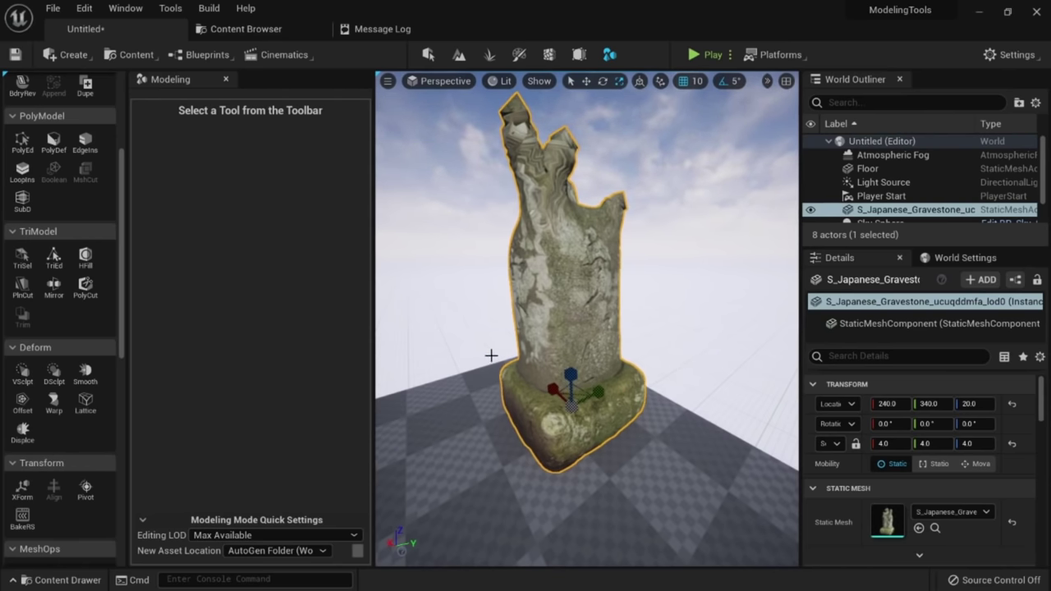
right_click_drag(515, 356, 381, 384)
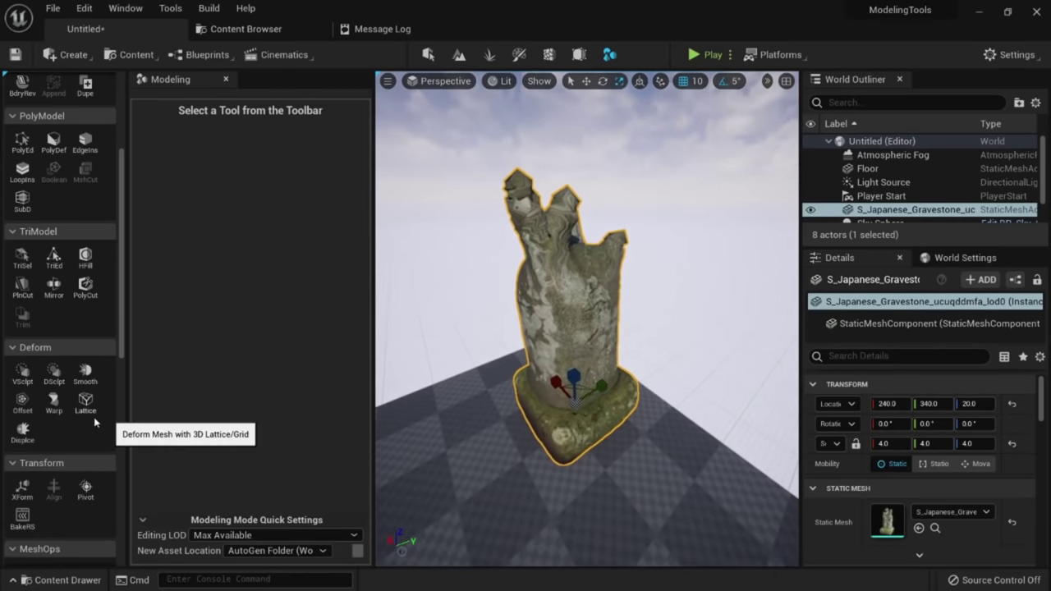
scroll(578, 347, "down", 3)
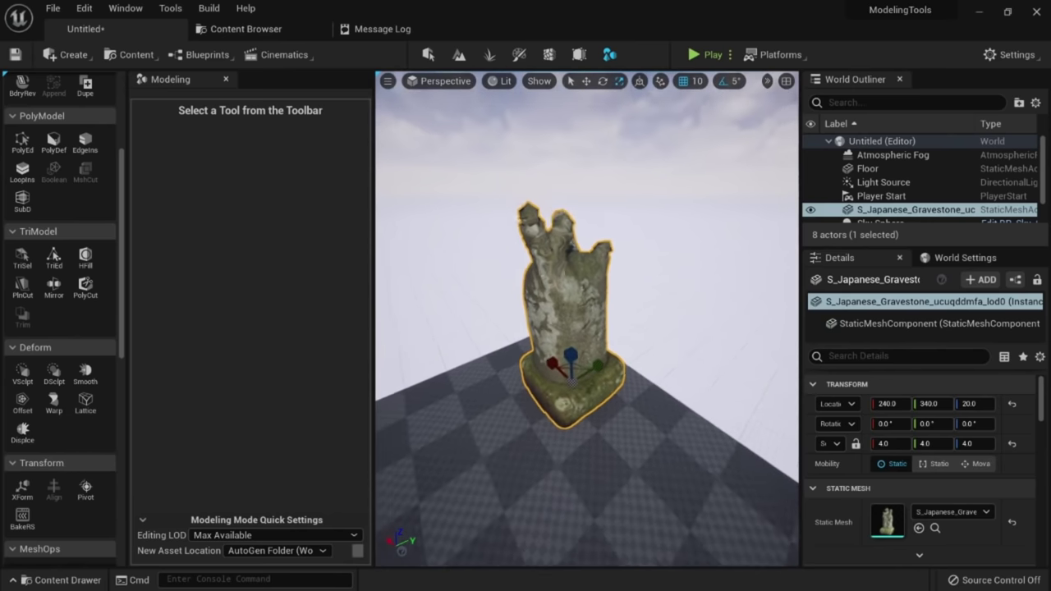
left_click_drag(577, 347, 577, 328, "alt")
scroll(577, 346, "up", 5)
scroll(577, 346, "down", 3)
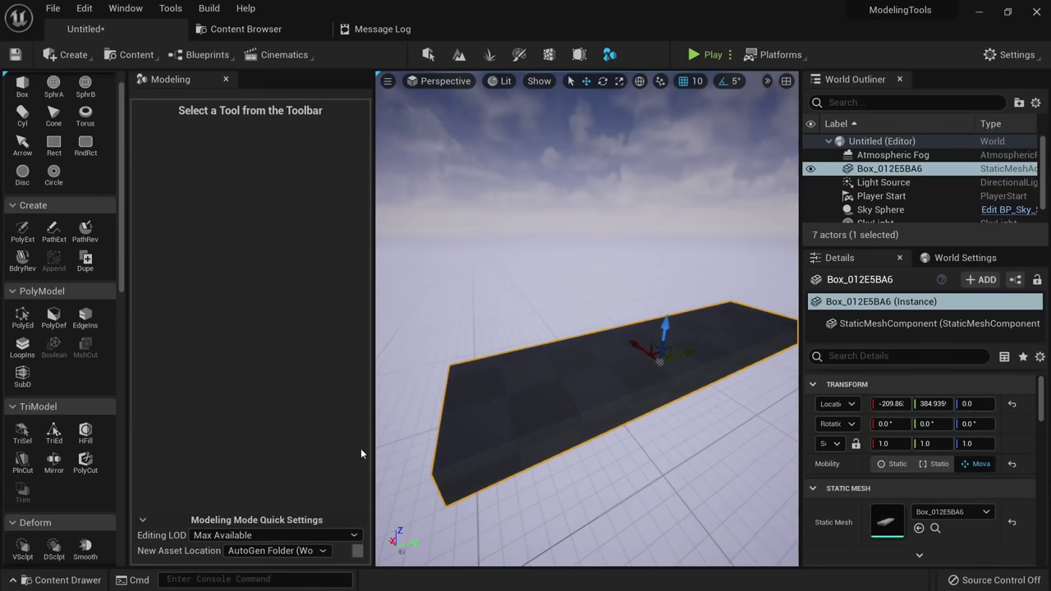
Start a Space Warp with the Bend operation on the long flat box.
scroll(63, 446, "down", 3)
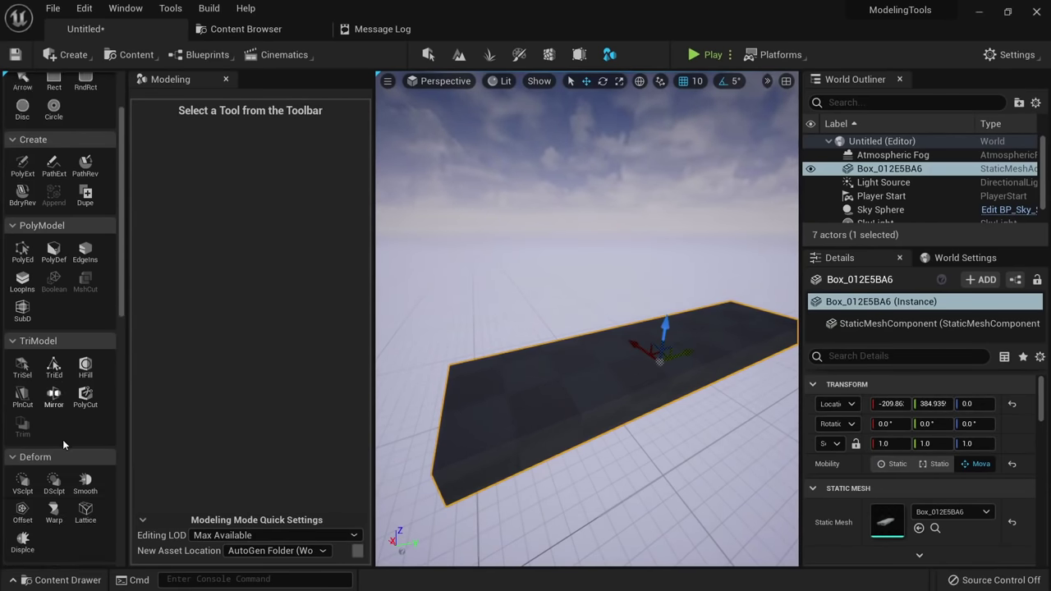
right_click_drag(582, 391, 568, 416)
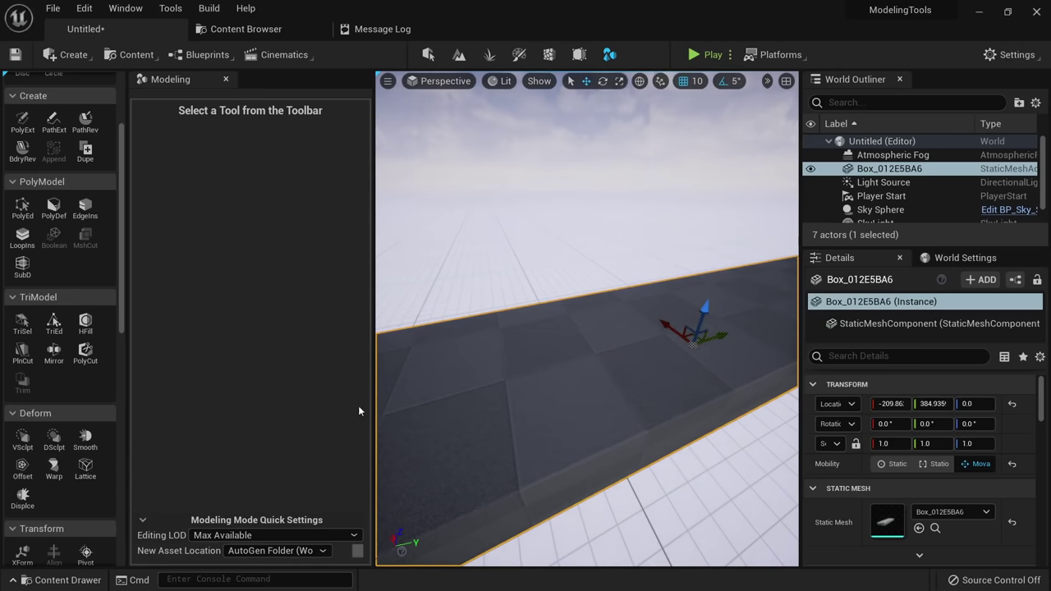
left_click_drag(575, 387, 603, 415, "alt")
left_click(58, 473)
mouse_move(654, 333)
right_mouse_down()
mouse_move(615, 328)
mouse_move(654, 333)
right_mouse_up()
left_click_drag(653, 333, 552, 316, "alt")
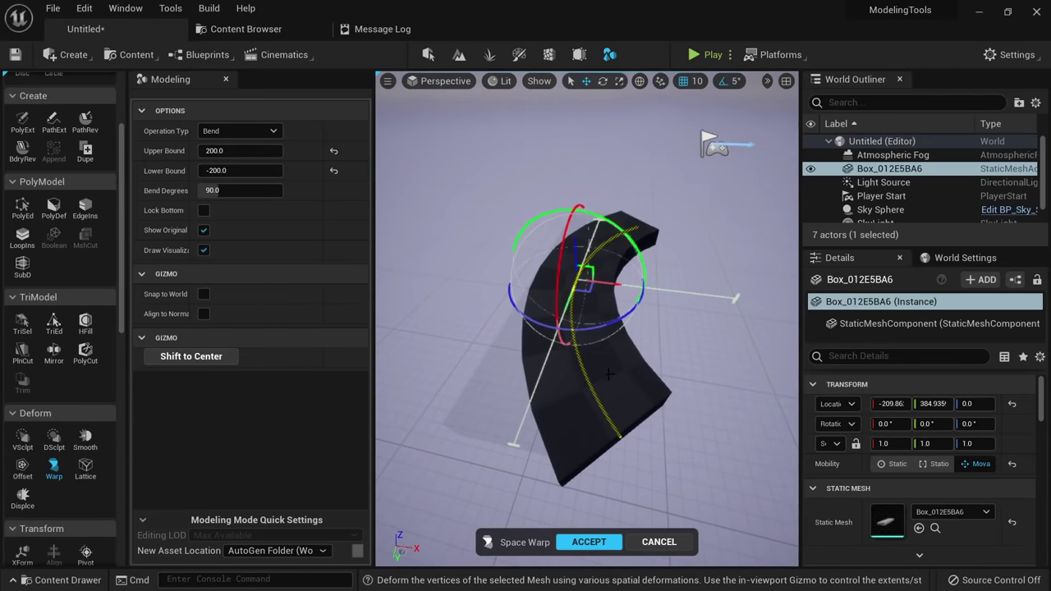
Try different bend strengths on the flat box with the warp gizmo, ending at about 94.5 degrees.
left_click_drag(609, 374, 612, 372, "alt")
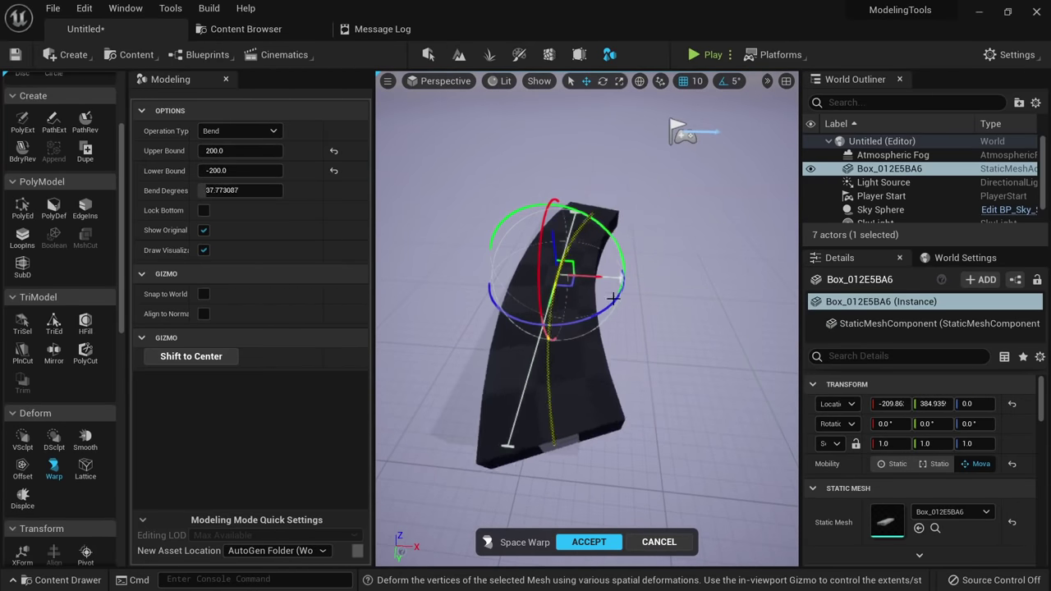
left_click_drag(613, 297, 558, 301)
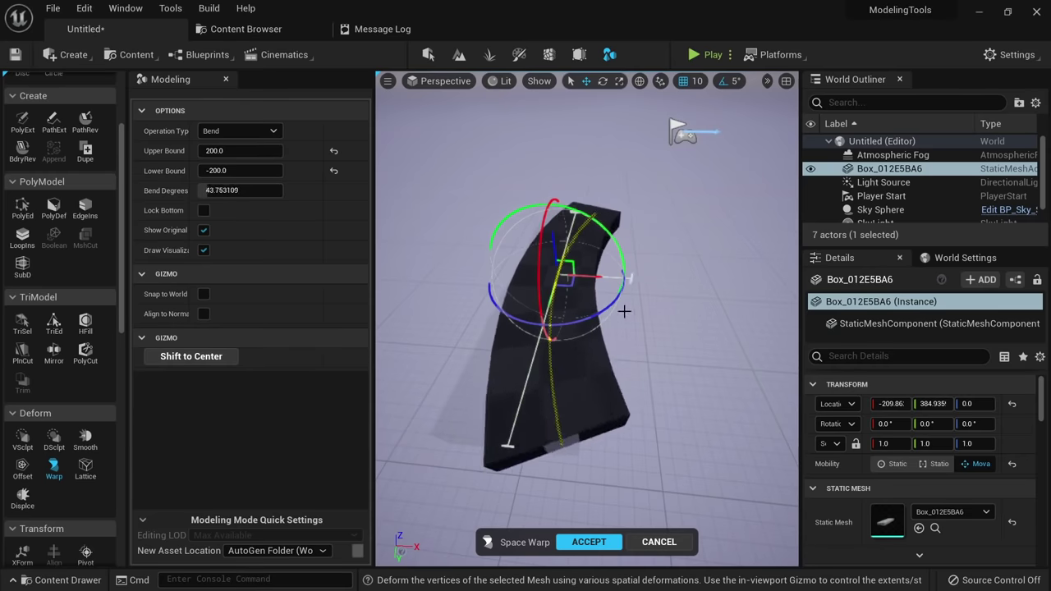
left_click_drag(640, 323, 732, 322)
left_click_drag(566, 276, 720, 285)
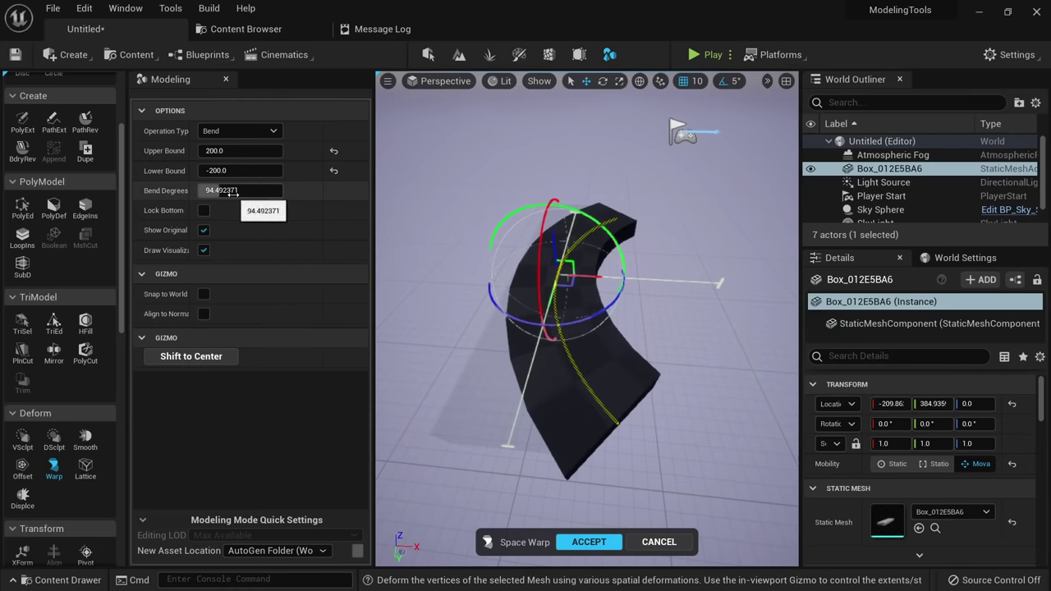
Try a 90-degree bend on the flat box, reduce it to about 38.74 degrees, and set the upper bound to 0.
mouse_move(234, 191)
left_mouse_down()
mouse_move(279, 190)
mouse_move(215, 191)
mouse_move(230, 190)
left_mouse_up()
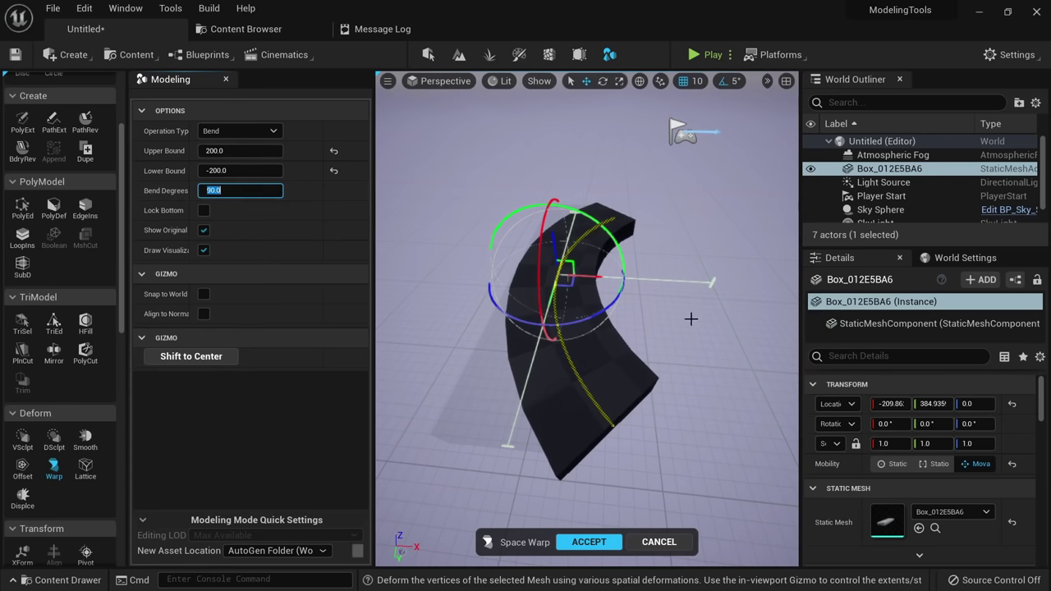
left_click_drag(714, 283, 353, 270)
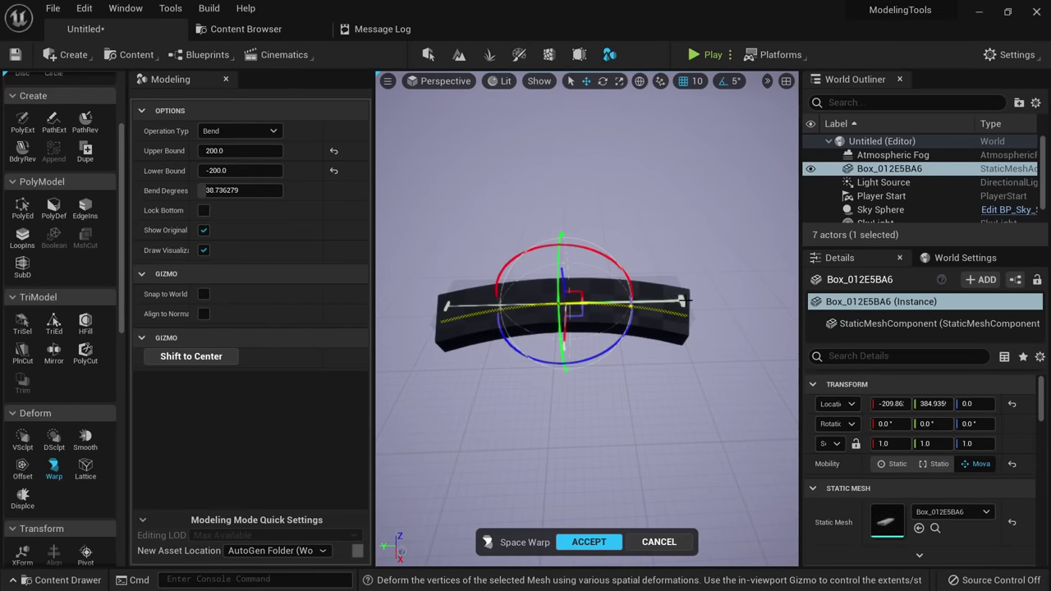
left_click_drag(667, 302, 577, 304)
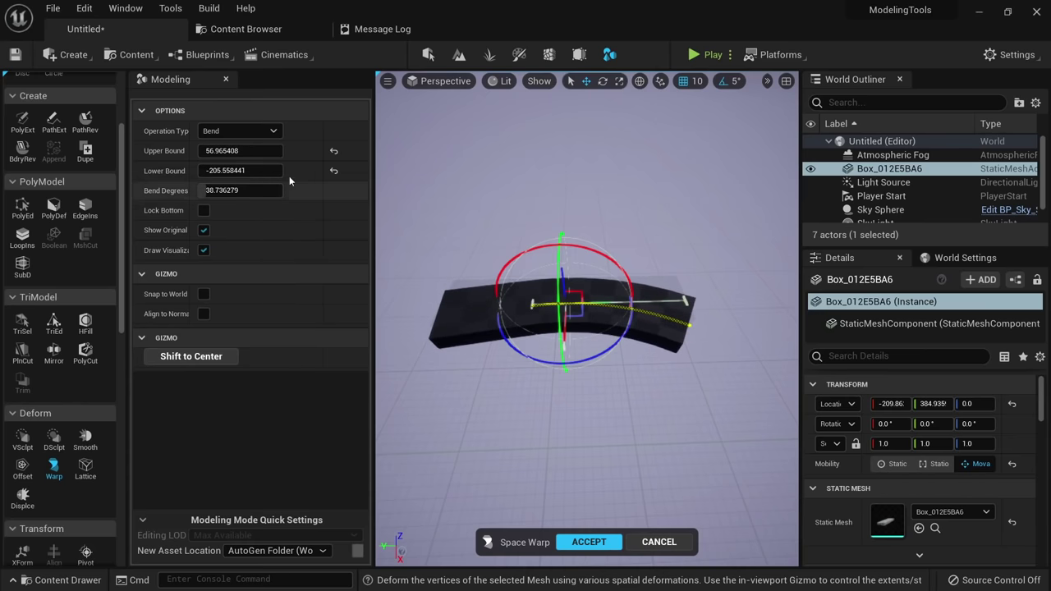
left_click(240, 150)
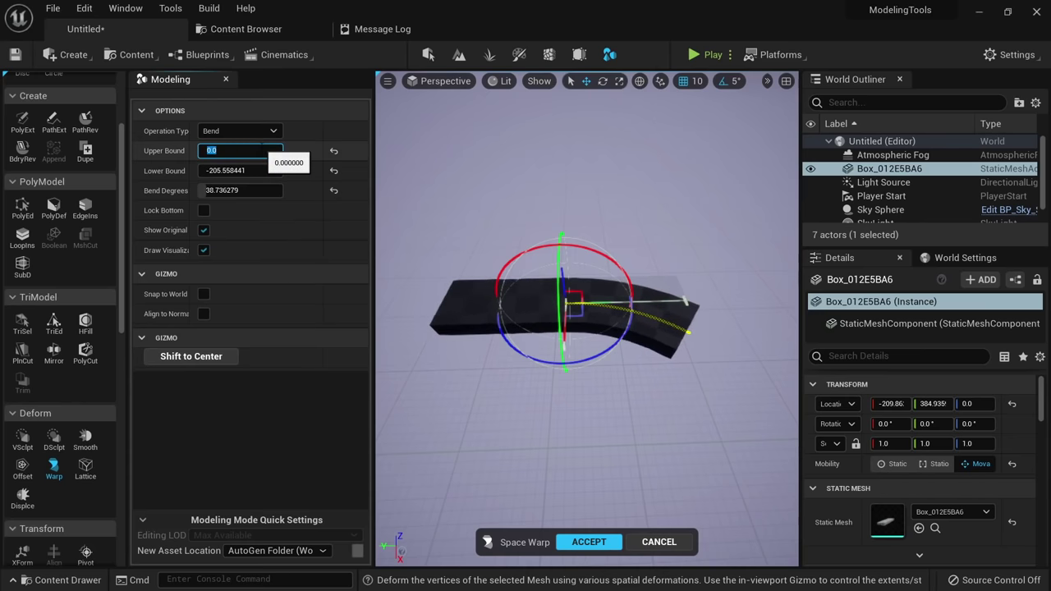
Shorten the bend region on the flat box by bringing the lower bound to about -129.45, and check the bend from both sides.
right_click_drag(493, 271, 657, 275)
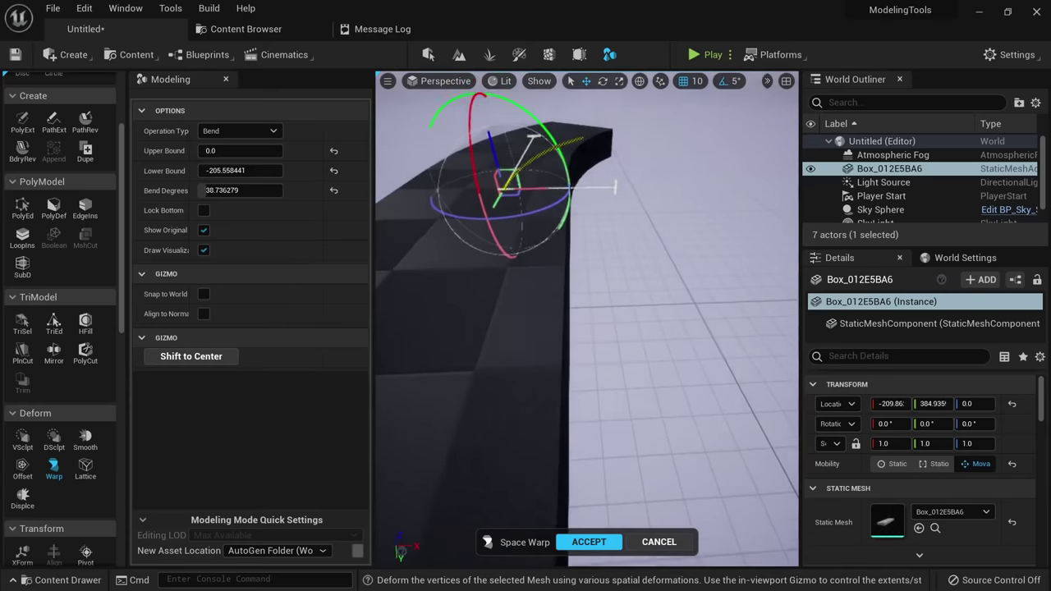
mouse_move(526, 356)
right_mouse_down()
mouse_move(575, 349)
mouse_move(537, 329)
mouse_move(526, 355)
right_mouse_up()
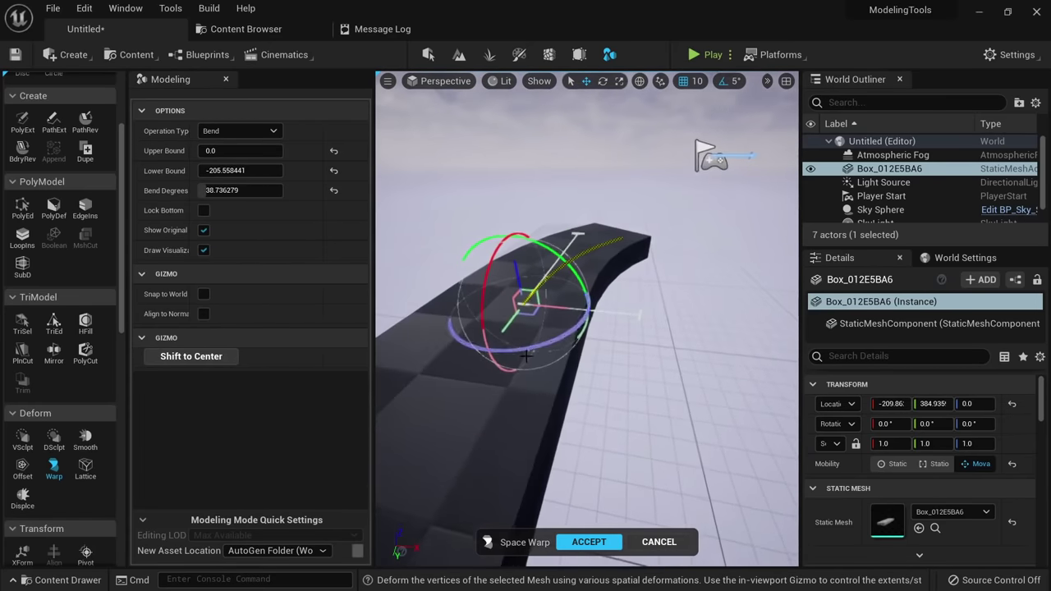
left_click_drag(527, 355, 459, 364, "alt")
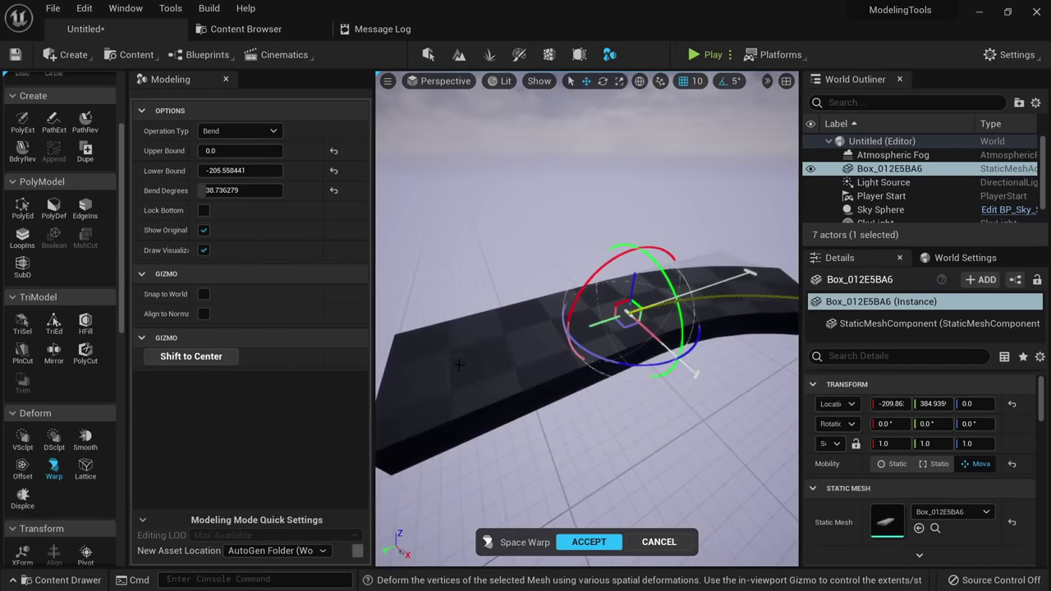
left_click_drag(574, 353, 494, 347, "alt")
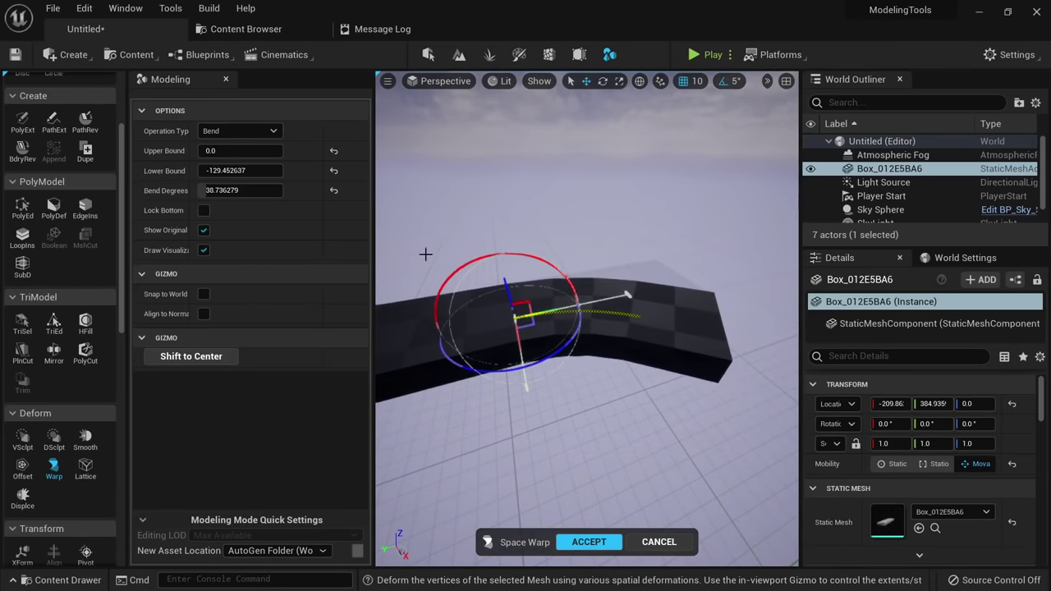
right_click_drag(424, 251, 576, 287)
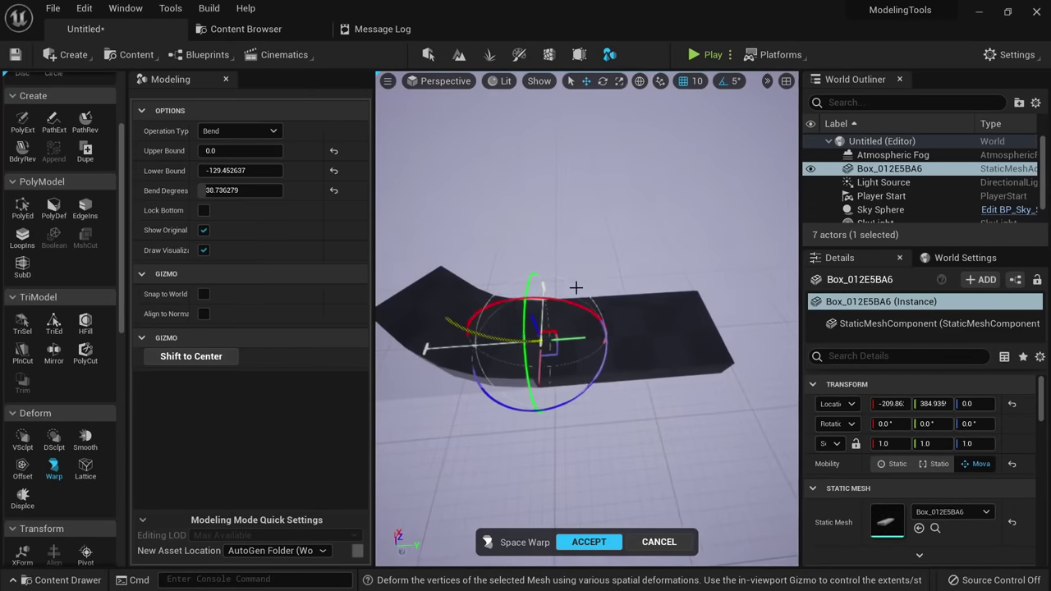
Slide the bend gizmo along the length of the box to move the point where it bends.
left_click_drag(654, 332, 678, 332)
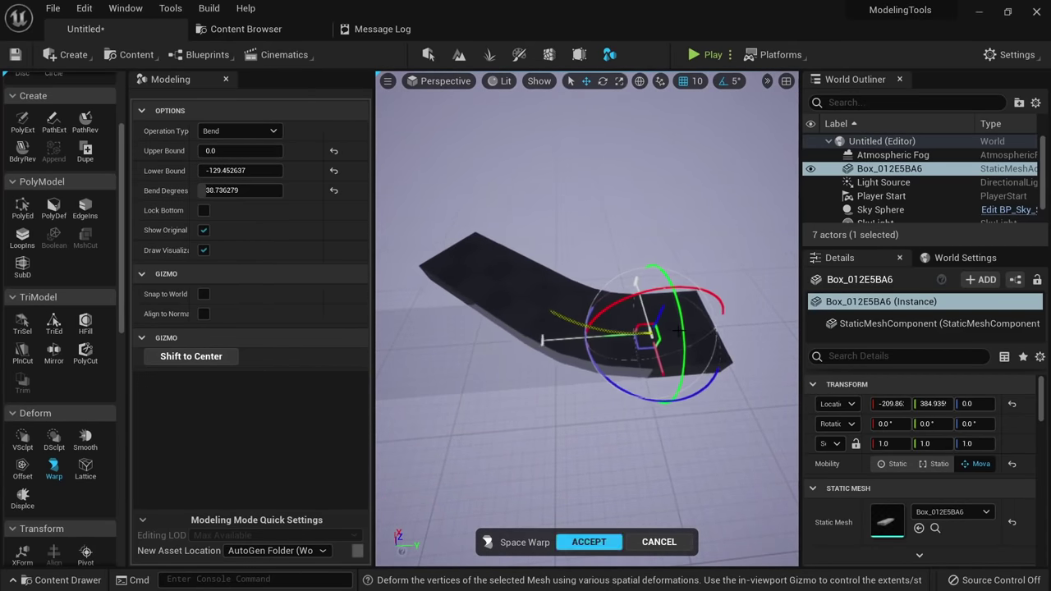
left_click_drag(563, 327, 600, 328)
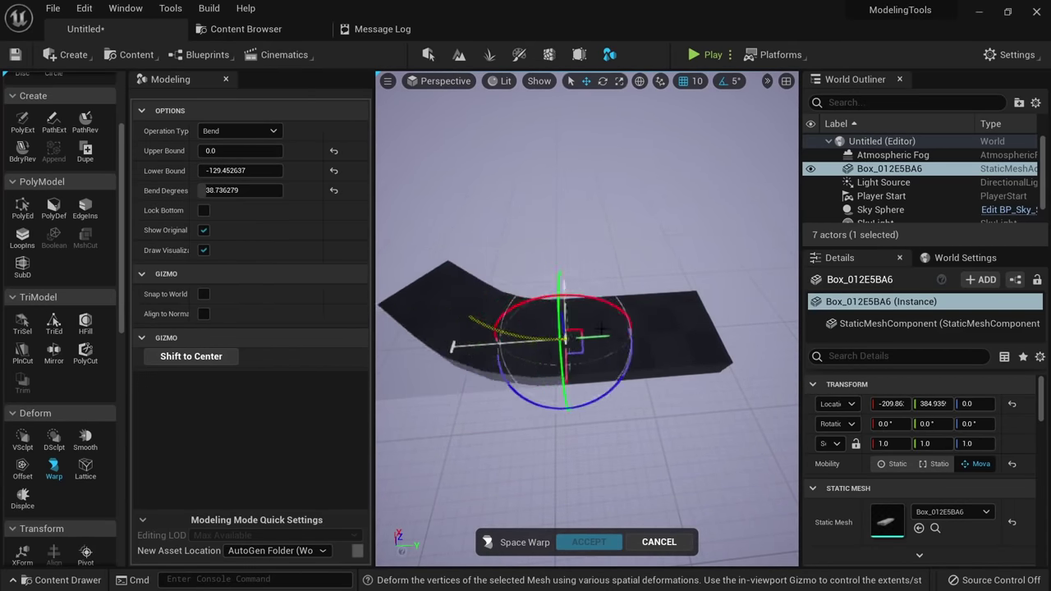
left_click_drag(678, 328, 564, 327)
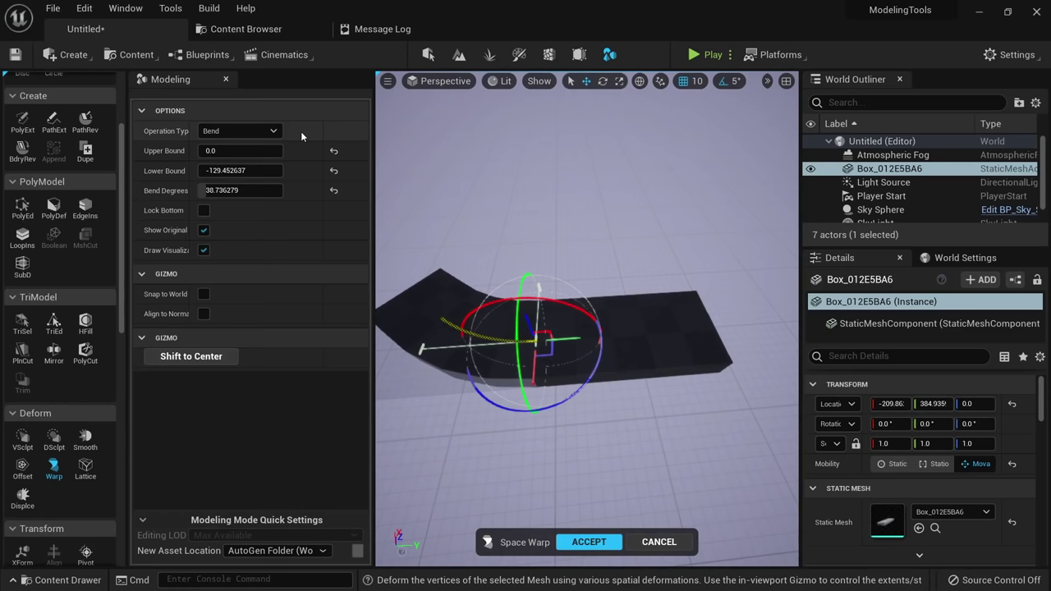
Set the bend's Upper Bound to 200 and shift the warp gizmo along the box.
left_click(244, 156)
type("200")
key("Return")
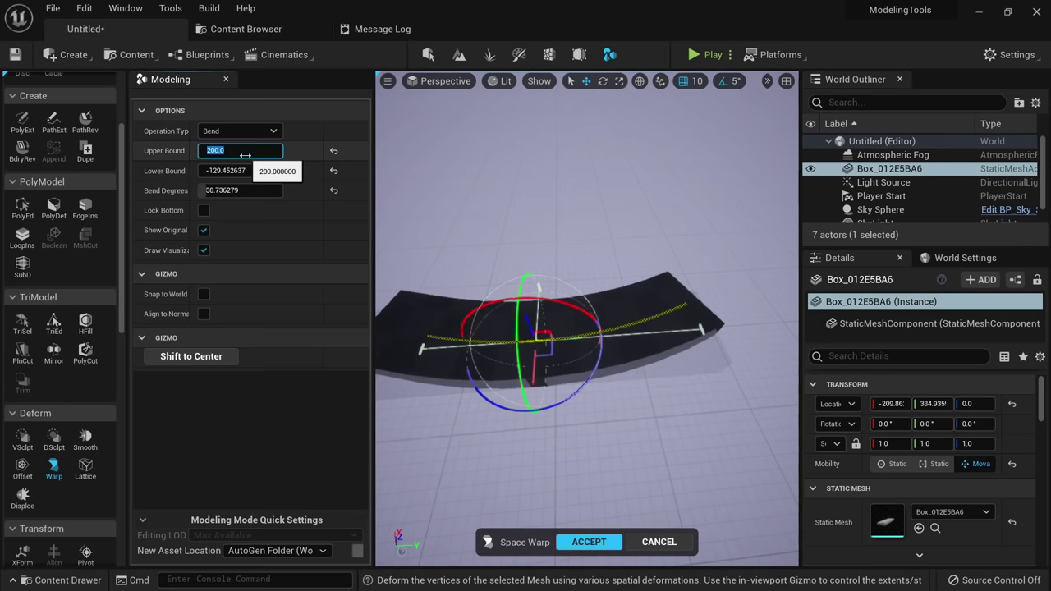
left_click_drag(566, 340, 598, 329)
right_click_drag(597, 328, 681, 308)
left_click_drag(682, 308, 674, 320)
Increase the box's Bend Degrees to about 158.5.
right_click_drag(615, 253, 462, 169)
mouse_move(238, 191)
left_mouse_down()
mouse_move(270, 192)
mouse_move(235, 190)
left_mouse_up()
right_click_drag(566, 329, 493, 303)
right_click_drag(591, 295, 527, 283)
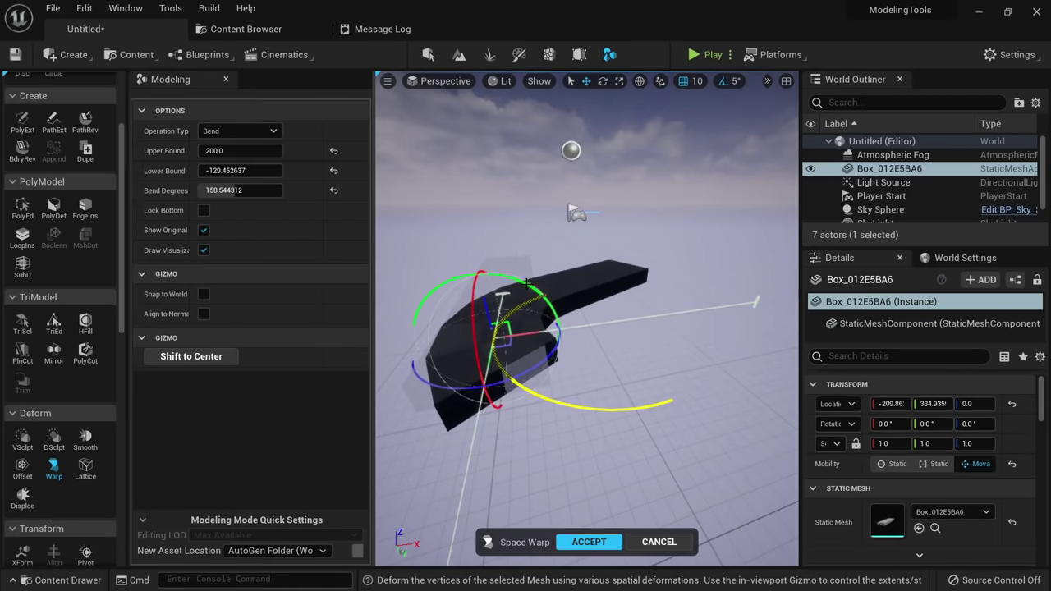
Rotate the warp gizmo so the box's long end bends upward, and accept the Space Warp.
left_click_drag(526, 283, 317, 265)
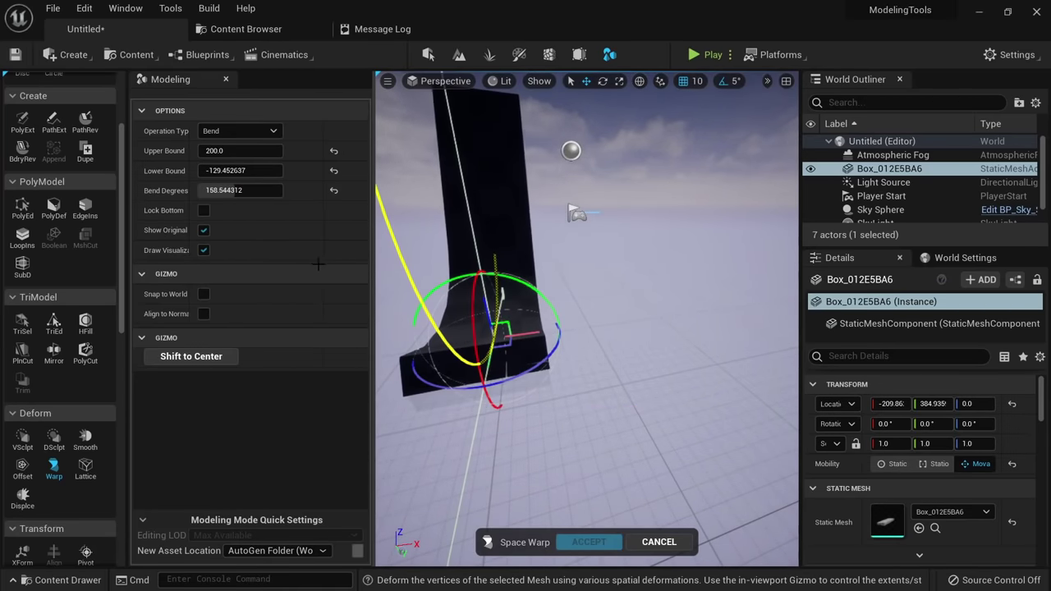
right_click_drag(525, 304, 680, 356)
mouse_move(652, 350)
left_mouse_down()
mouse_move(710, 381)
mouse_move(644, 361)
left_mouse_up()
left_click(589, 541)
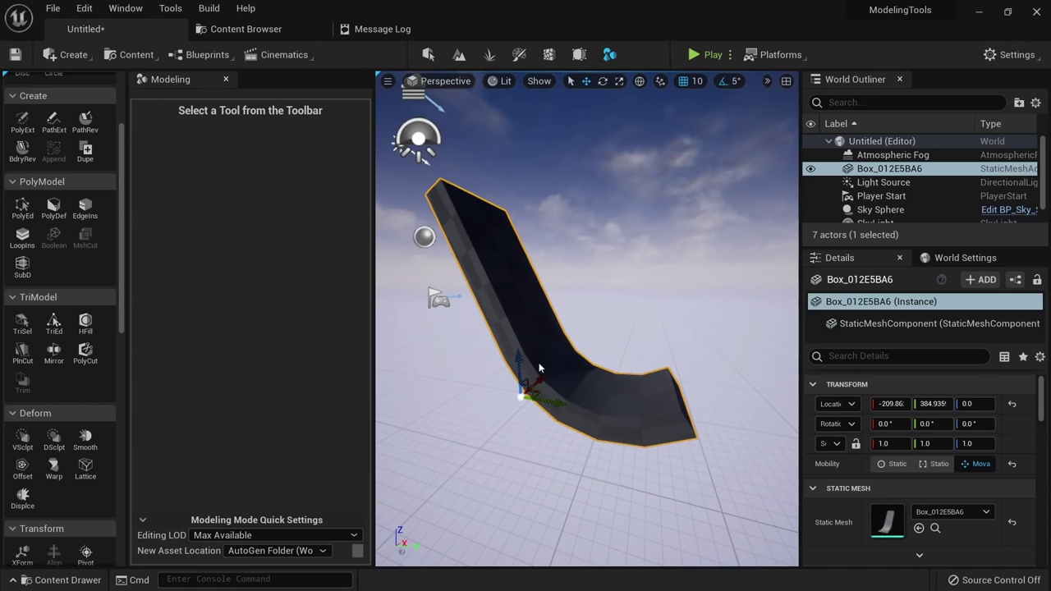
Deform the bent box with a Lattice by raising an upper corner's control points and shifting inner ones, and accept.
left_click(86, 469)
right_click_drag(575, 256, 510, 302)
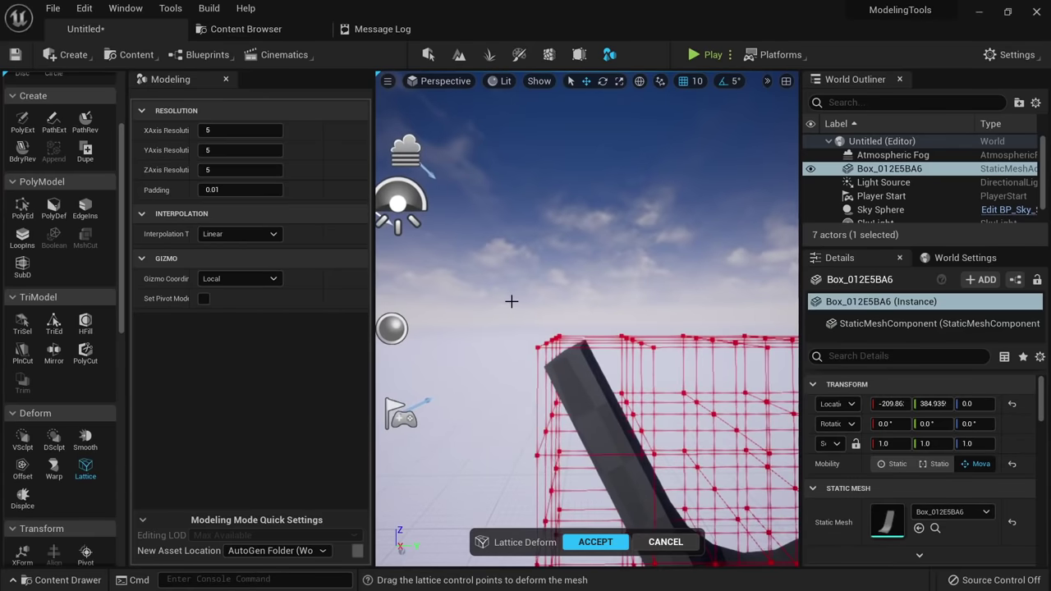
left_click_drag(593, 372, 594, 374)
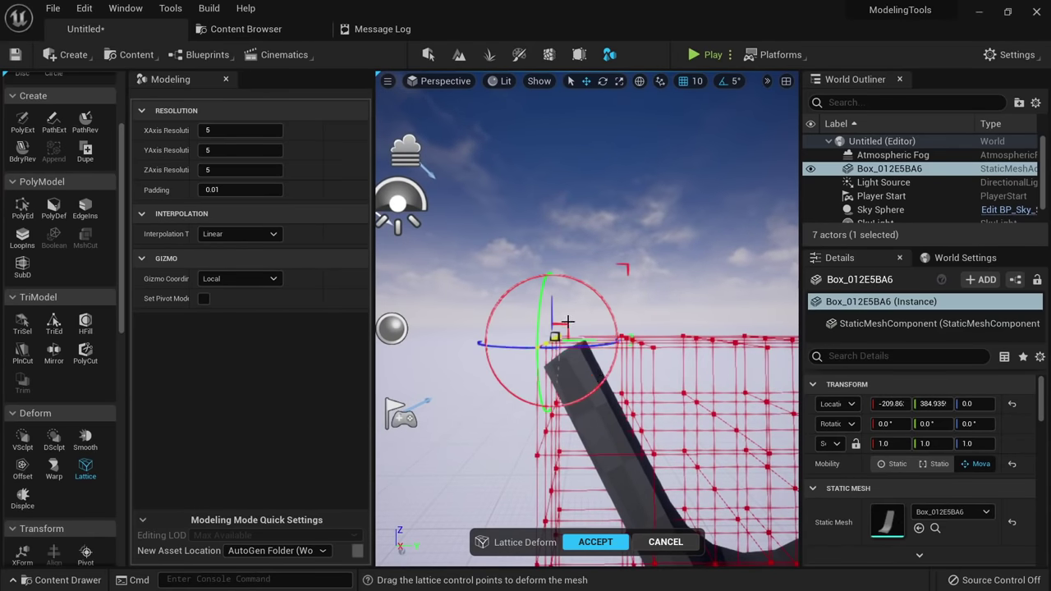
left_click_drag(564, 326, 551, 264)
right_click_drag(551, 265, 631, 350)
left_click_drag(630, 342, 511, 402)
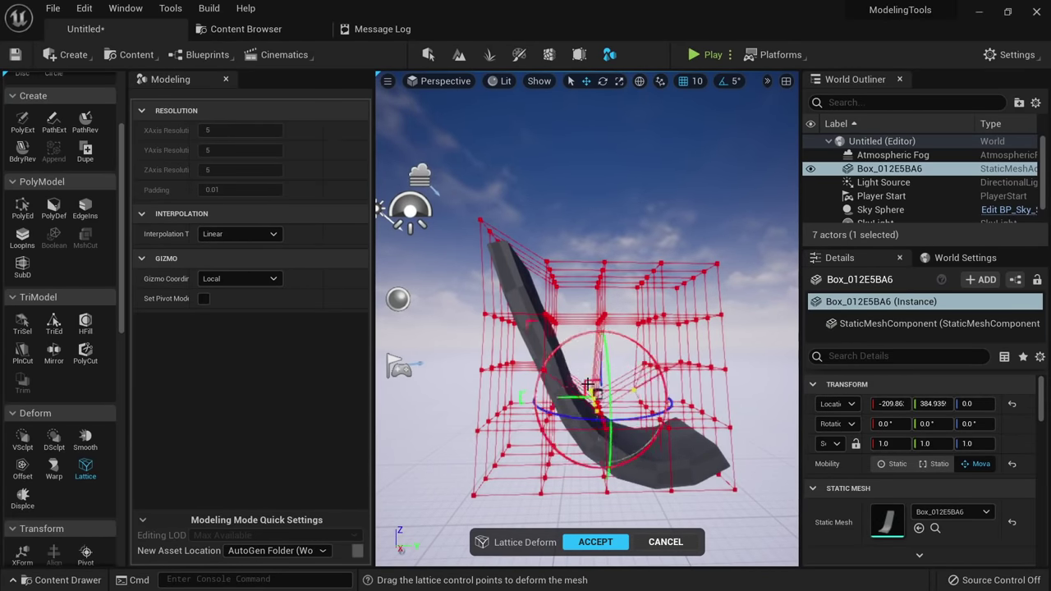
right_click_drag(596, 358, 648, 431)
left_click(587, 540)
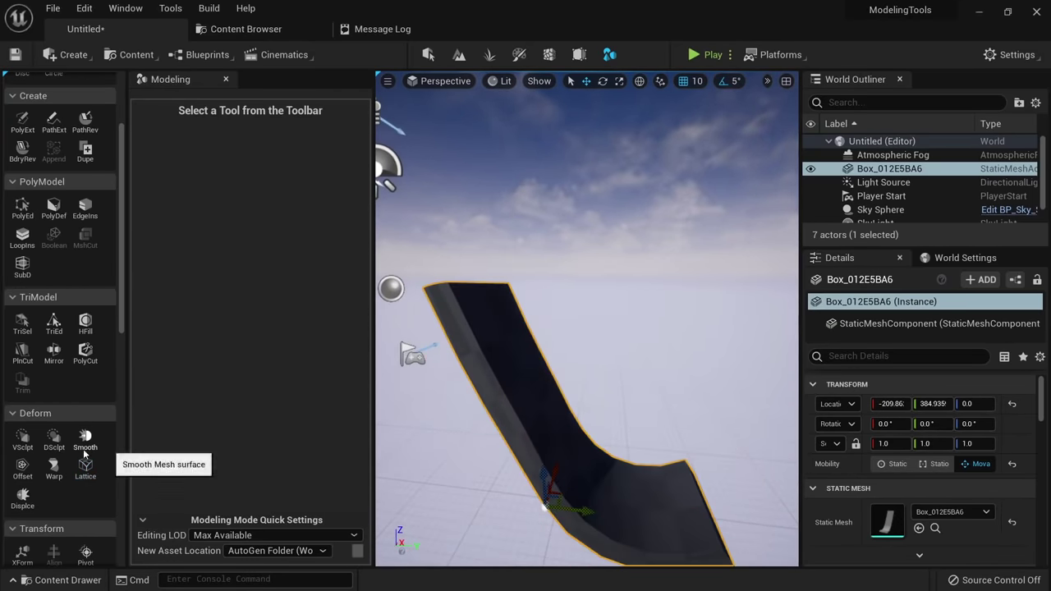
Start another Lattice deform on the box and set its X, Y and Z axis resolution to 3.
left_click(86, 468)
left_click(235, 131)
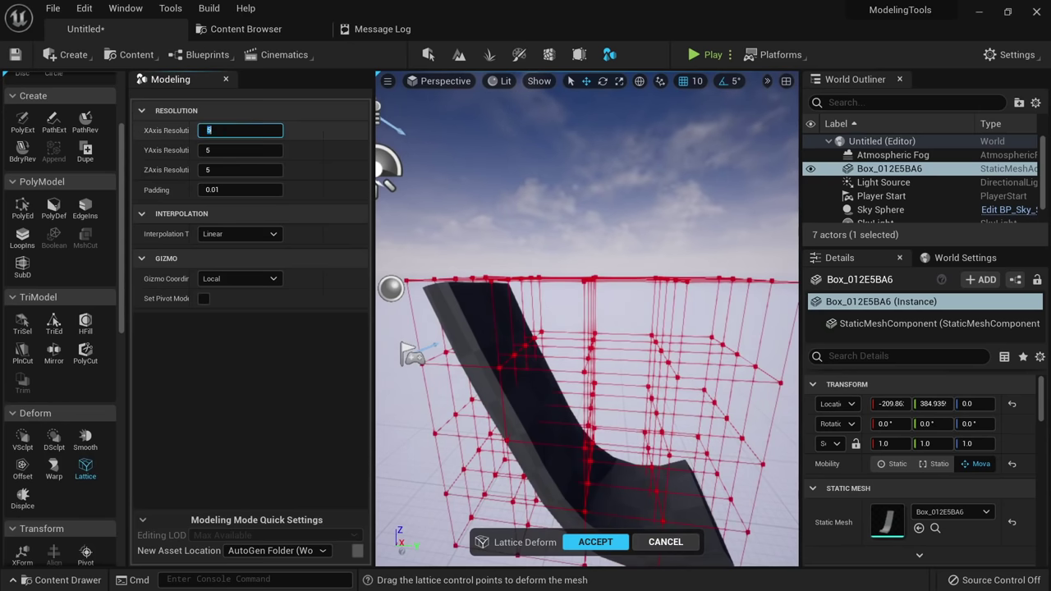
right_click_drag(542, 292, 476, 339)
left_click(236, 131)
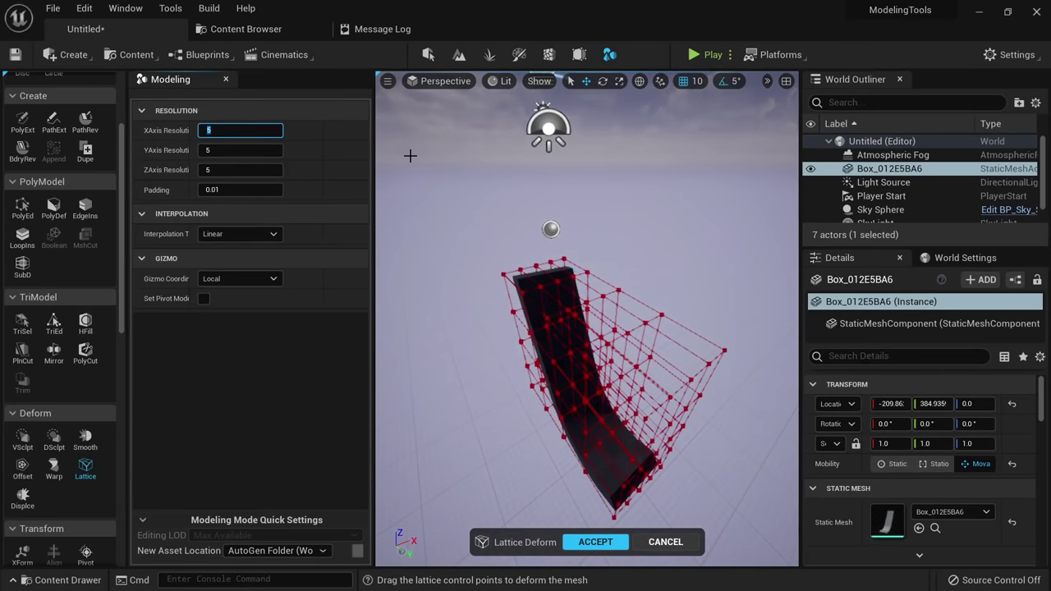
type("3")
key("Tab")
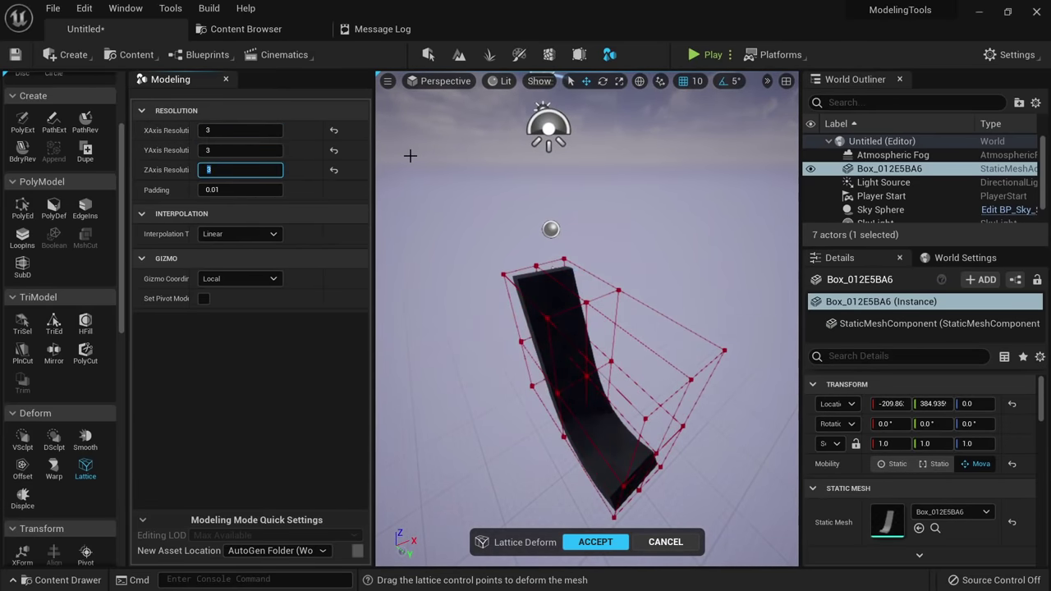
Select the middle layer of lattice control points.
right_click_drag(651, 405, 621, 393)
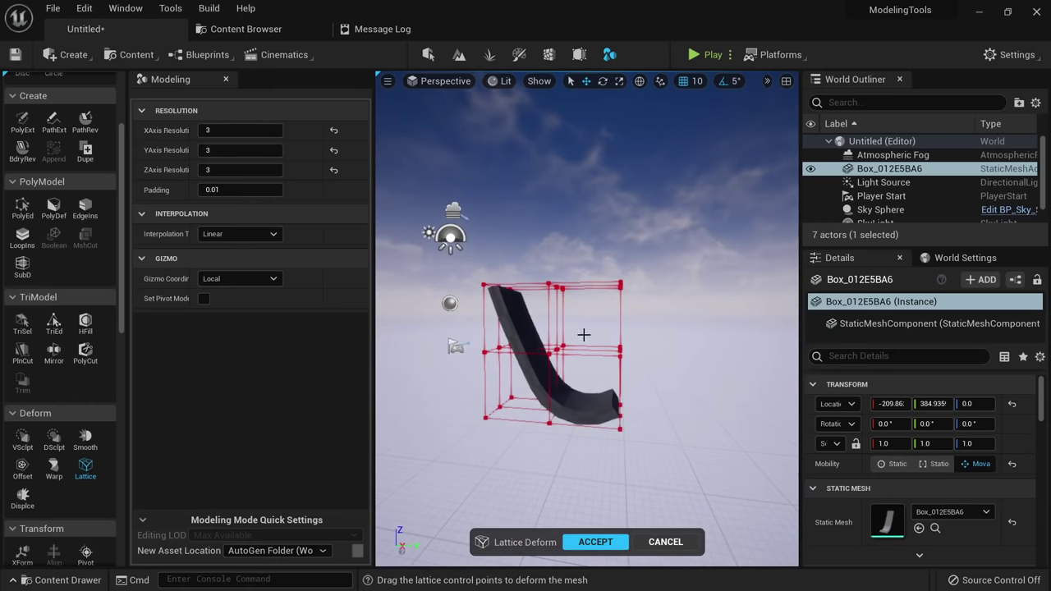
right_click_drag(627, 292, 594, 325)
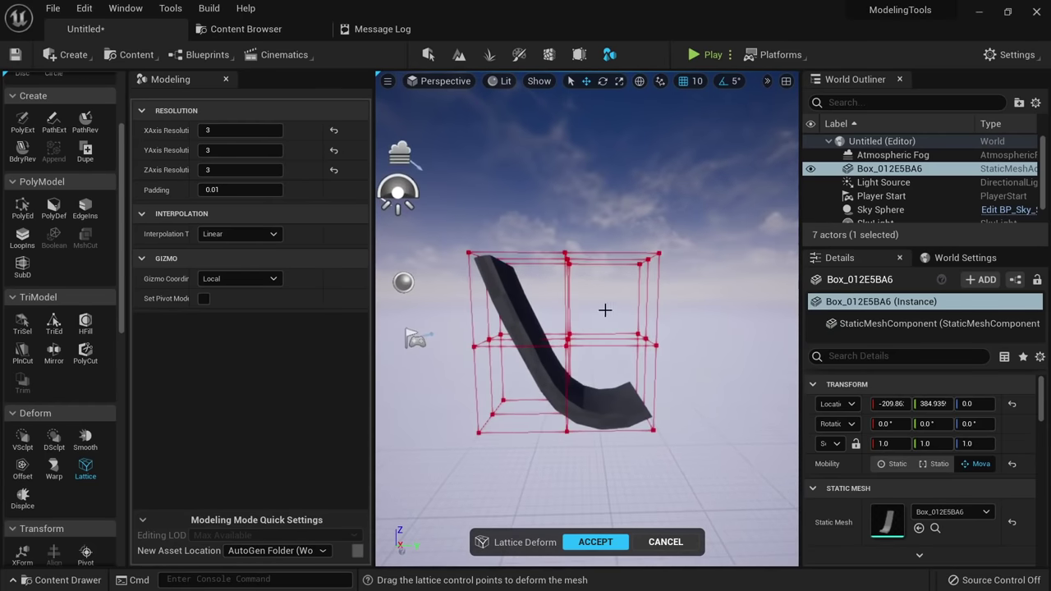
left_click_drag(452, 369, 456, 370)
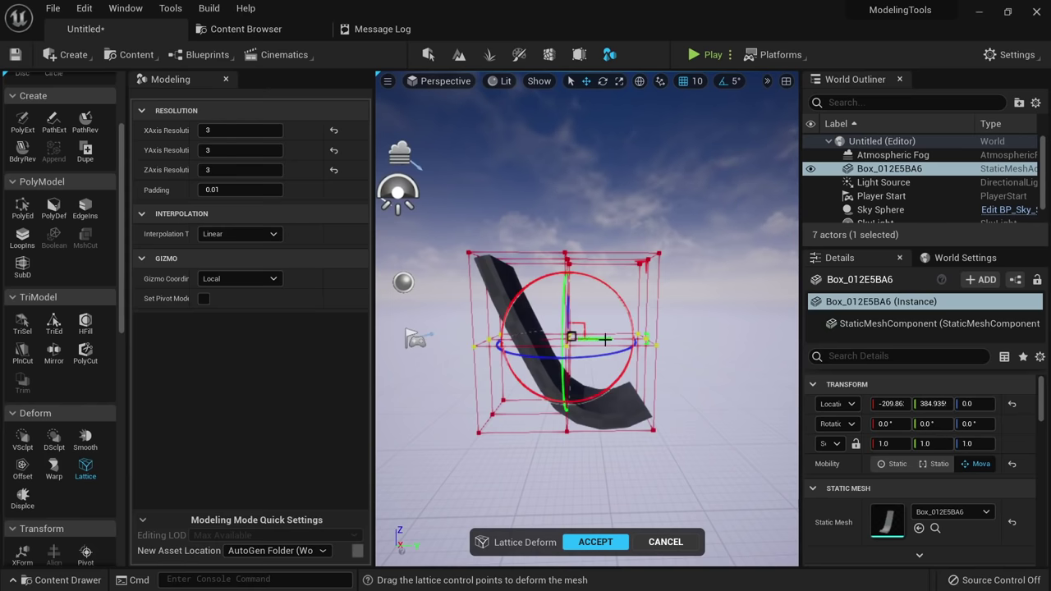
Try shifting the selected middle control points sideways with Linear interpolation, and undo the move.
left_click_drag(604, 339, 546, 338)
right_click_drag(546, 338, 532, 340)
key("w")
right_click_drag(595, 325, 616, 320)
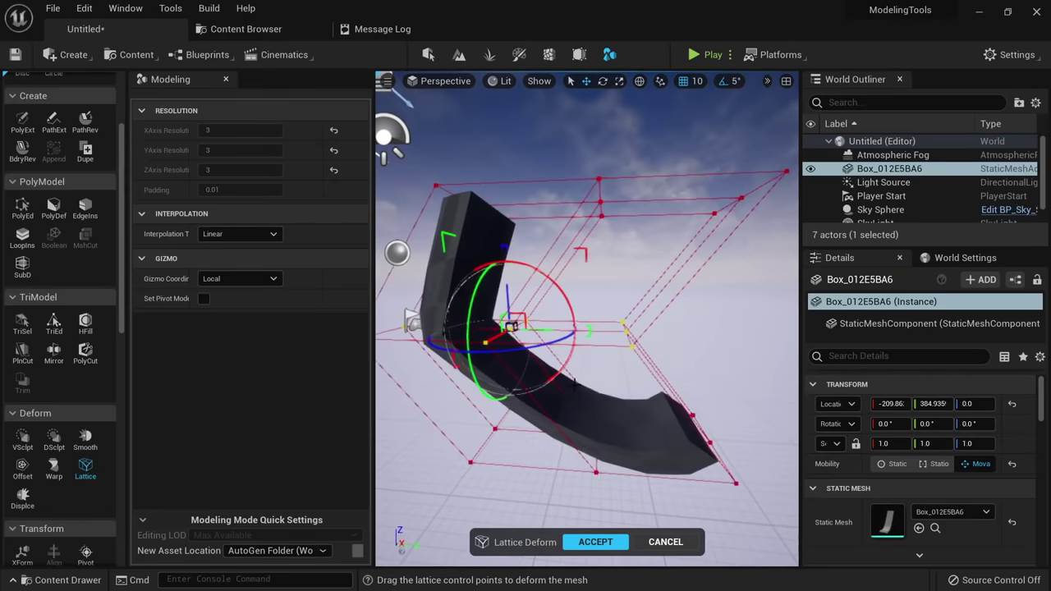
key("ctrl+z")
Set the lattice's Interpolation Type to Cubic.
left_click(261, 235)
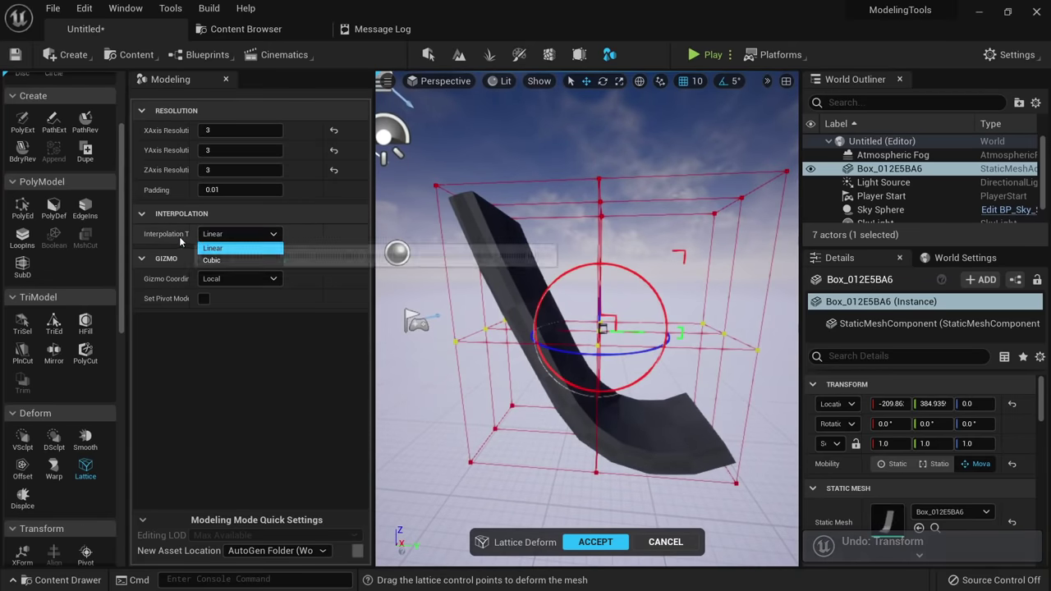
mouse_move(193, 236)
left_mouse_down()
mouse_move(213, 237)
mouse_move(203, 236)
left_mouse_up()
left_click(250, 234)
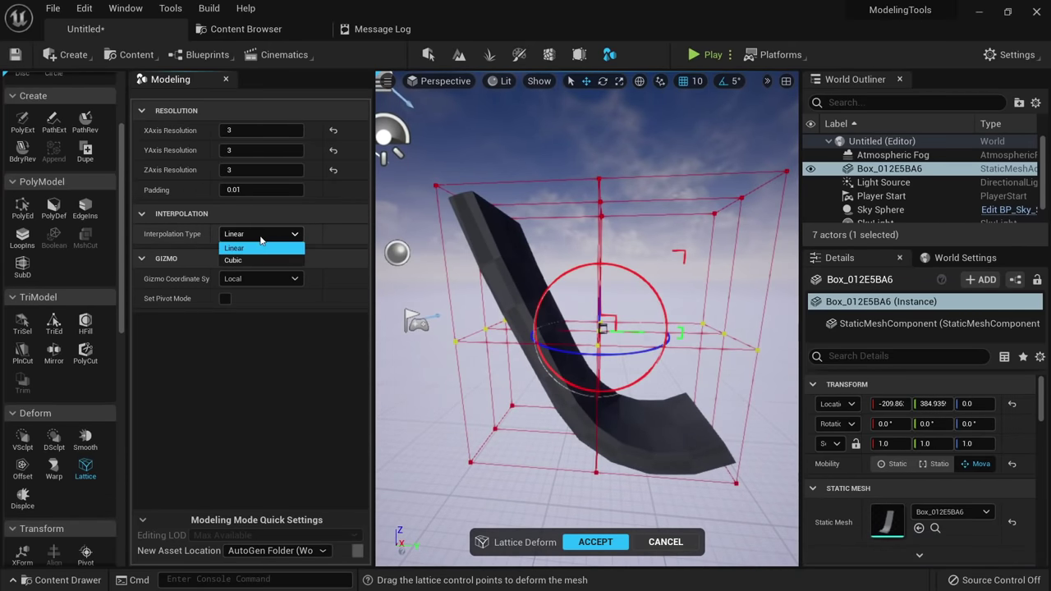
left_click(244, 260)
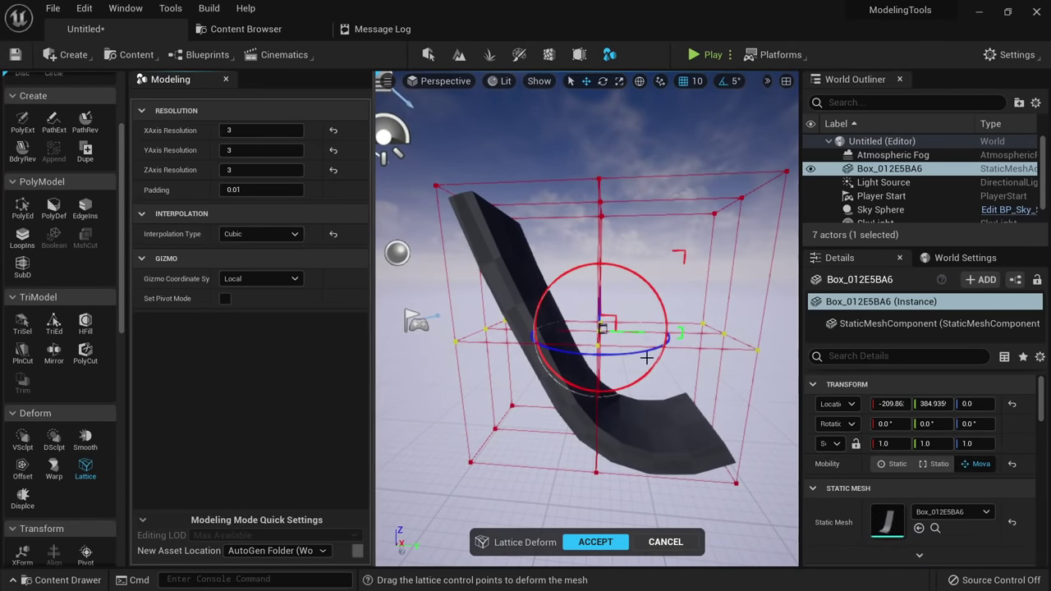
Shift the middle layer of lattice control points sideways to curve the box smoothly.
key("s")
mouse_move(648, 356)
right_mouse_down()
mouse_move(662, 361)
mouse_move(647, 367)
right_mouse_up()
key("w")
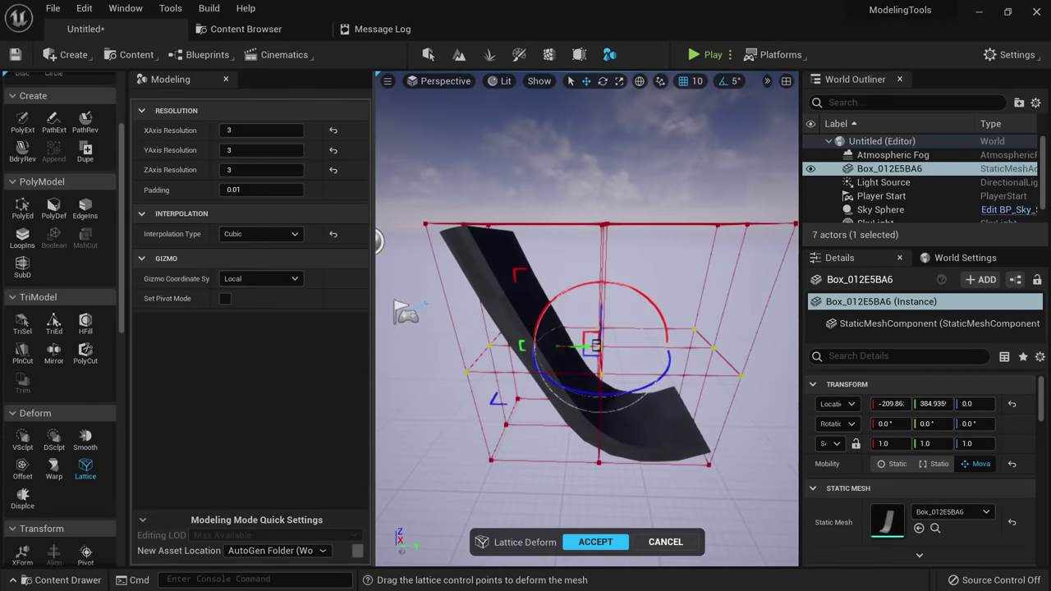
left_click_drag(568, 346, 454, 346)
mouse_move(521, 346)
left_mouse_down()
mouse_move(578, 346)
mouse_move(486, 345)
mouse_move(538, 346)
mouse_move(522, 346)
left_mouse_up()
Select the upper layer of lattice control points and reposition it to curve the box's upper end.
right_click_drag(523, 345, 538, 312)
left_click_drag(685, 276, 388, 125)
left_click_drag(565, 245, 528, 199)
key("e")
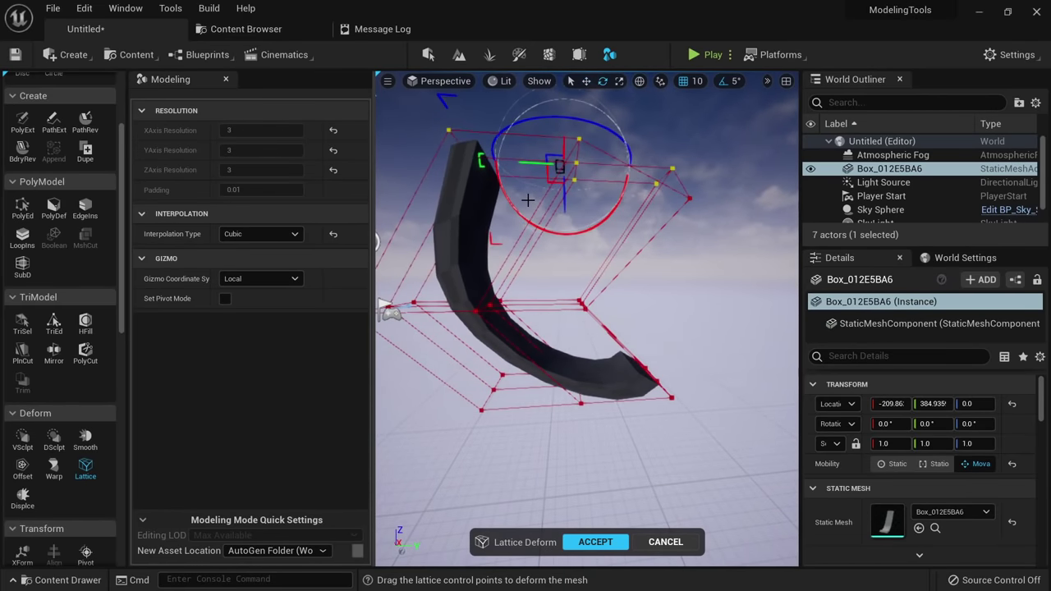
mouse_move(529, 202)
right_mouse_down()
mouse_move(522, 234)
mouse_move(535, 210)
right_mouse_up()
Select the lattice control points at the box's lower end and move them to reshape its foot.
left_click_drag(733, 390, 621, 495)
left_click_drag(705, 434, 808, 382)
left_click_drag(696, 383, 553, 303, "alt")
left_click_drag(587, 339, 530, 383, "alt")
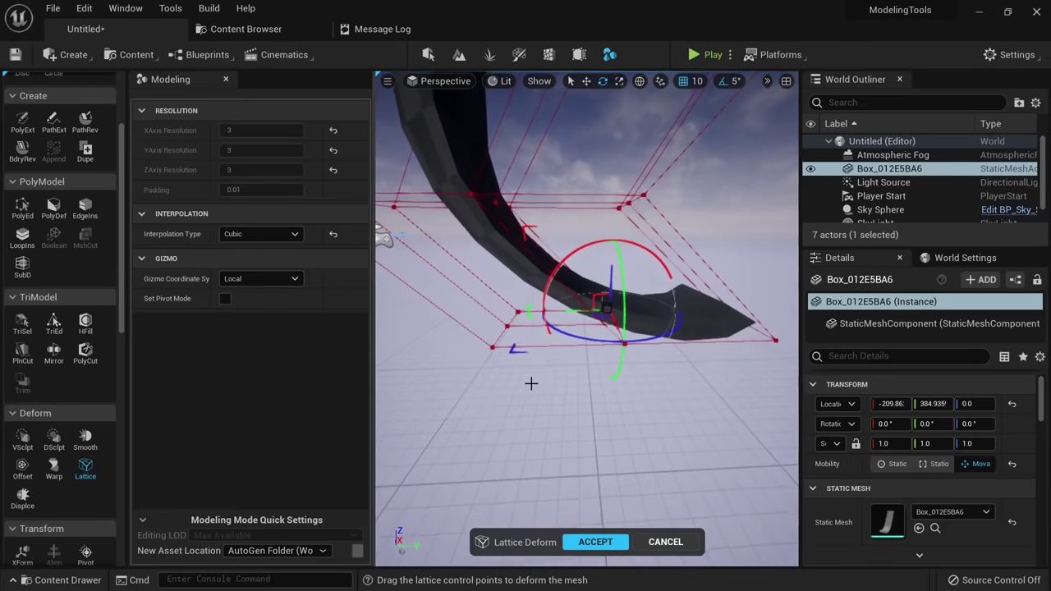
mouse_move(465, 280)
left_mouse_down("alt")
mouse_move(538, 328)
mouse_move(493, 308)
mouse_move(460, 267)
left_mouse_up("alt")
right_click_drag(575, 320, 616, 299)
left_click_drag(601, 289, 516, 377)
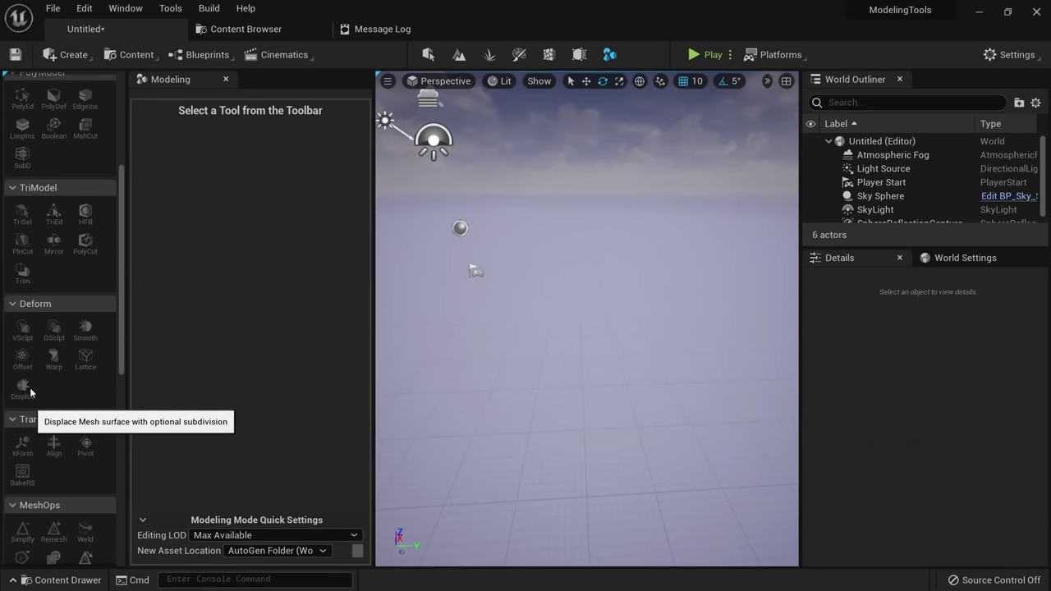
Place a 100 by 100 rectangle with width and depth subdivisions of 100 on the ground, and complete it.
scroll(30, 392, "up", 3)
scroll(30, 387, "down", 1)
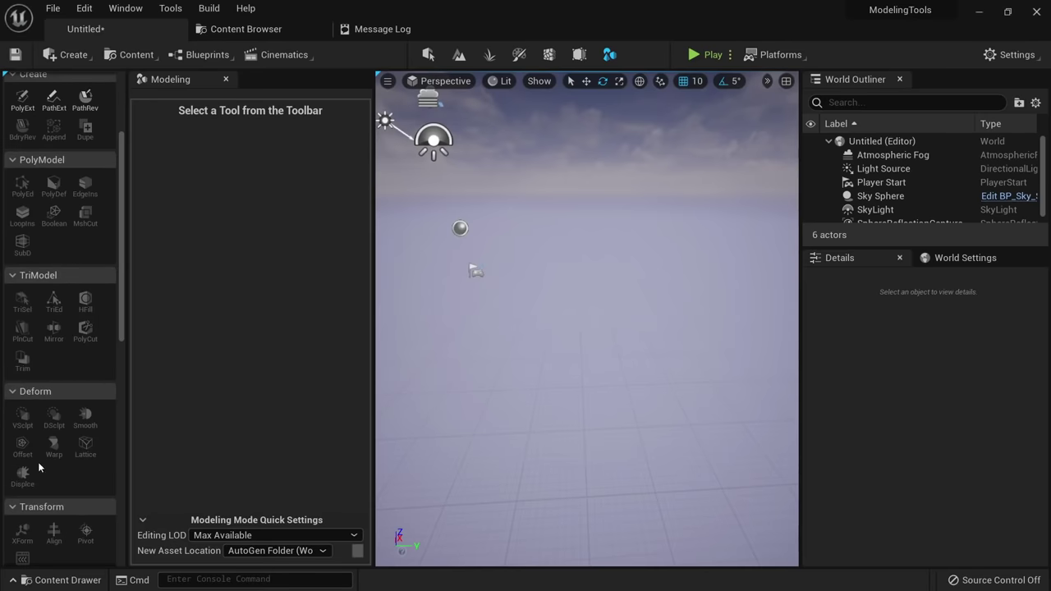
scroll(30, 470, "up", 4)
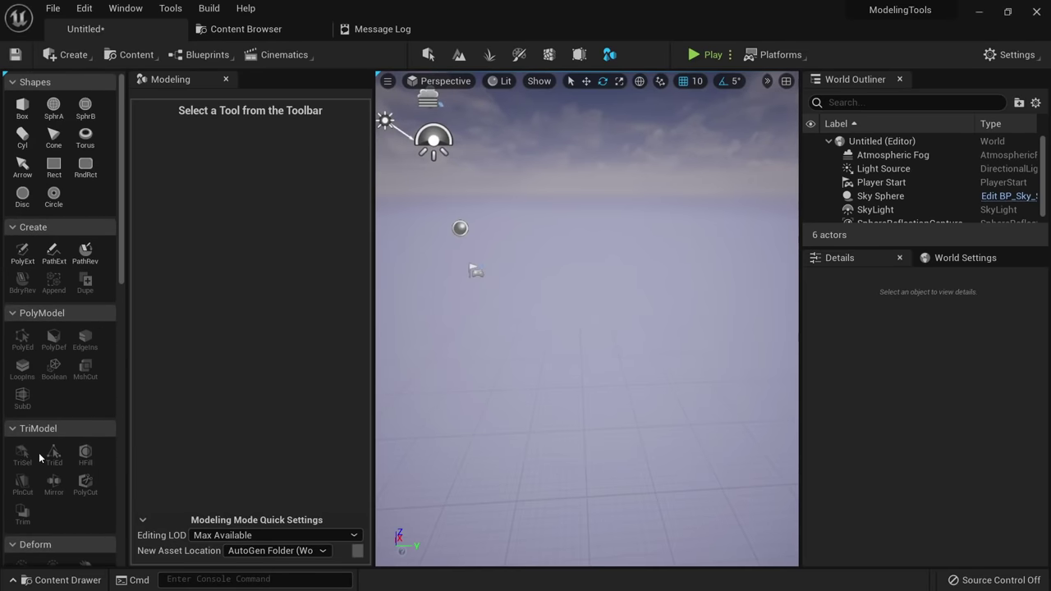
left_click(54, 169)
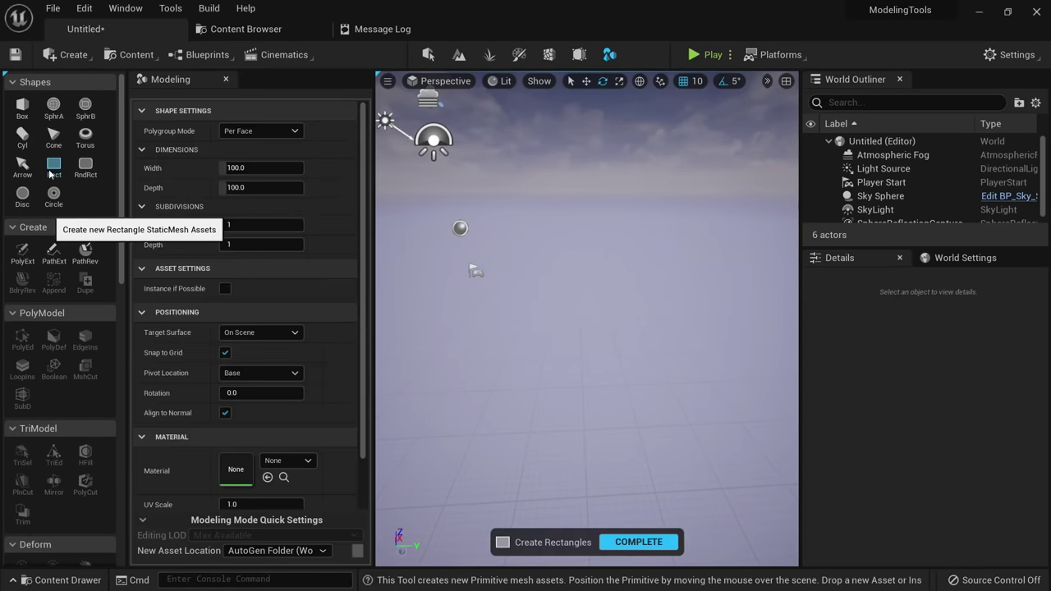
left_click(251, 224)
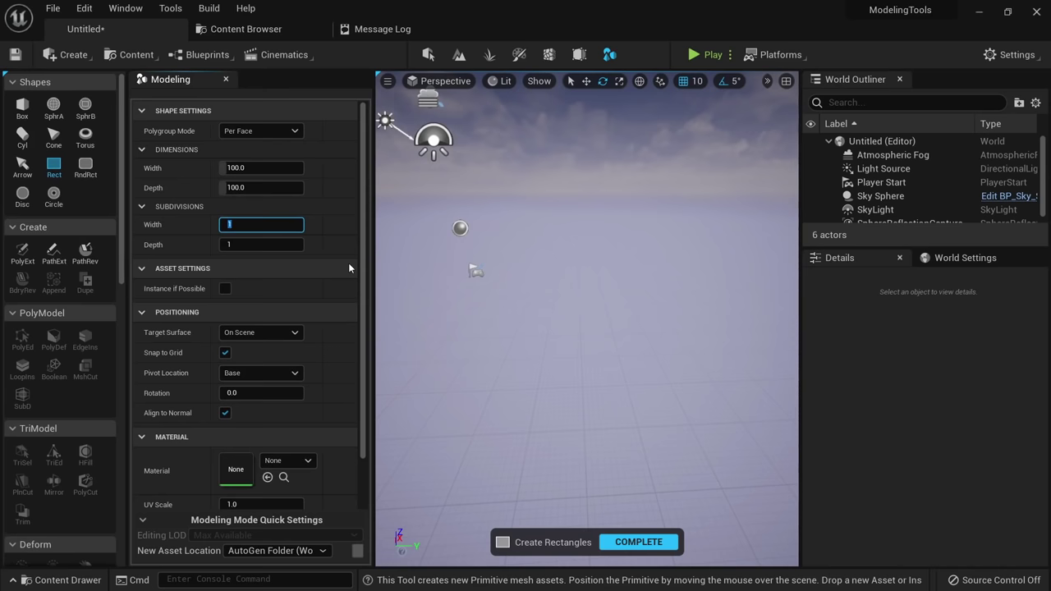
type("100")
key("Tab")
type("100")
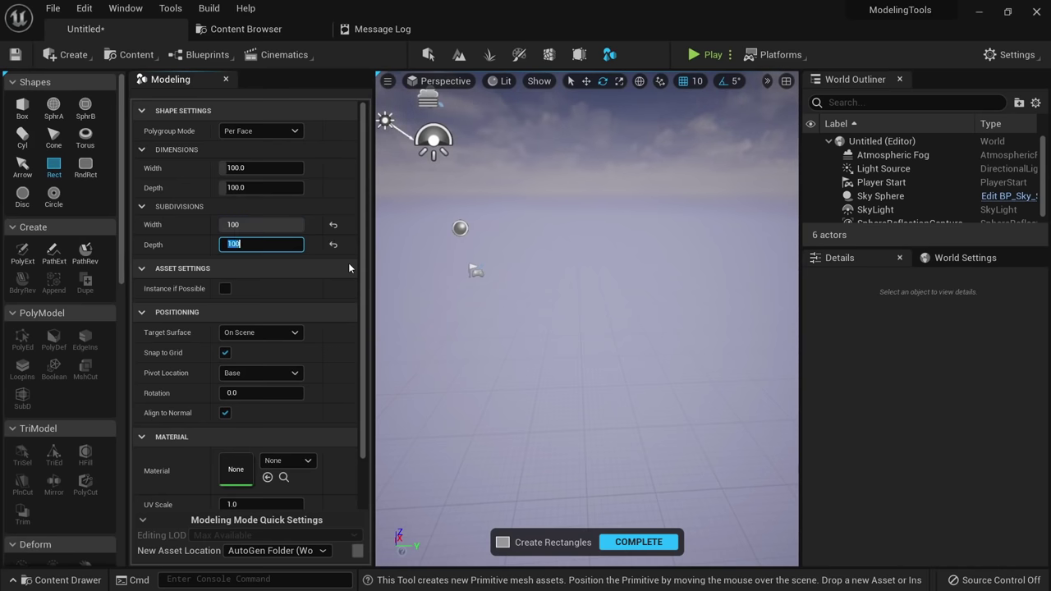
key("Return")
left_click(565, 443)
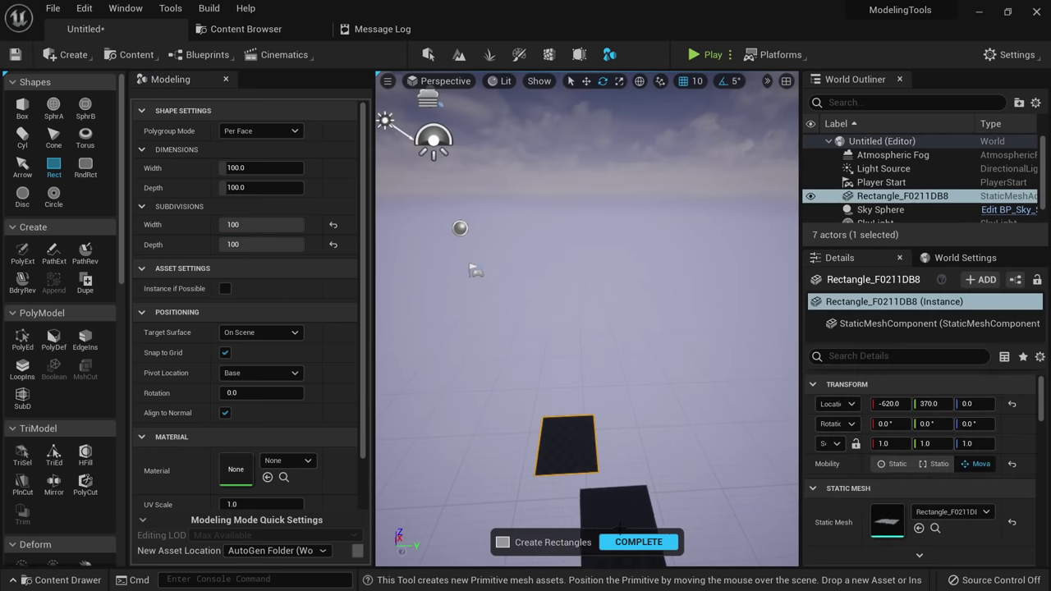
left_click(632, 542)
Examine the rectangle's subdivision density in wireframe view and return to Lit view.
key("w")
right_click_drag(577, 438, 576, 438)
key("alt+2")
key("w")
key("alt+4")
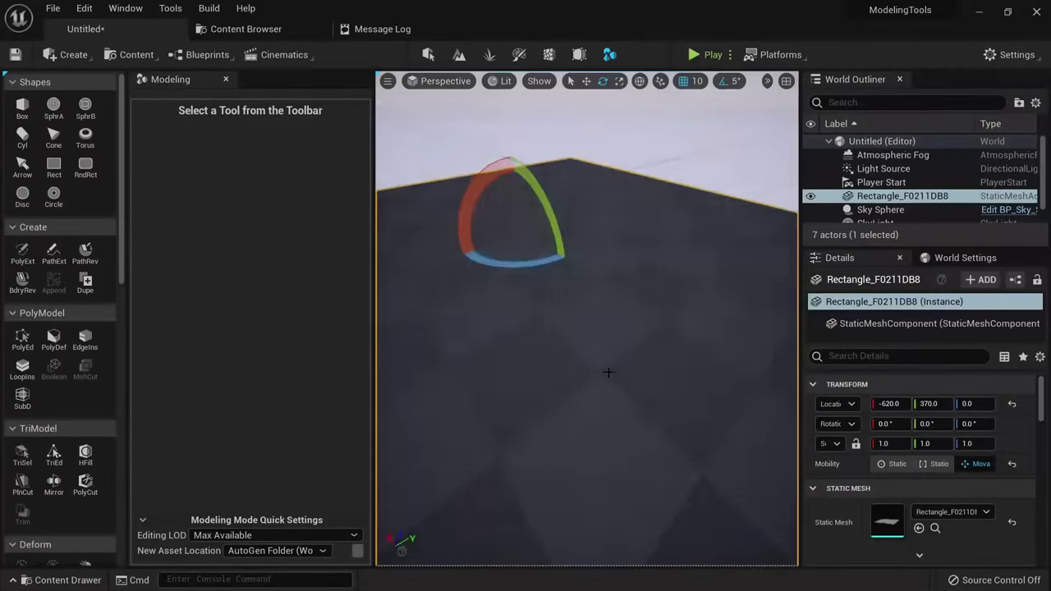
right_click_drag(609, 372, 609, 372)
key("s")
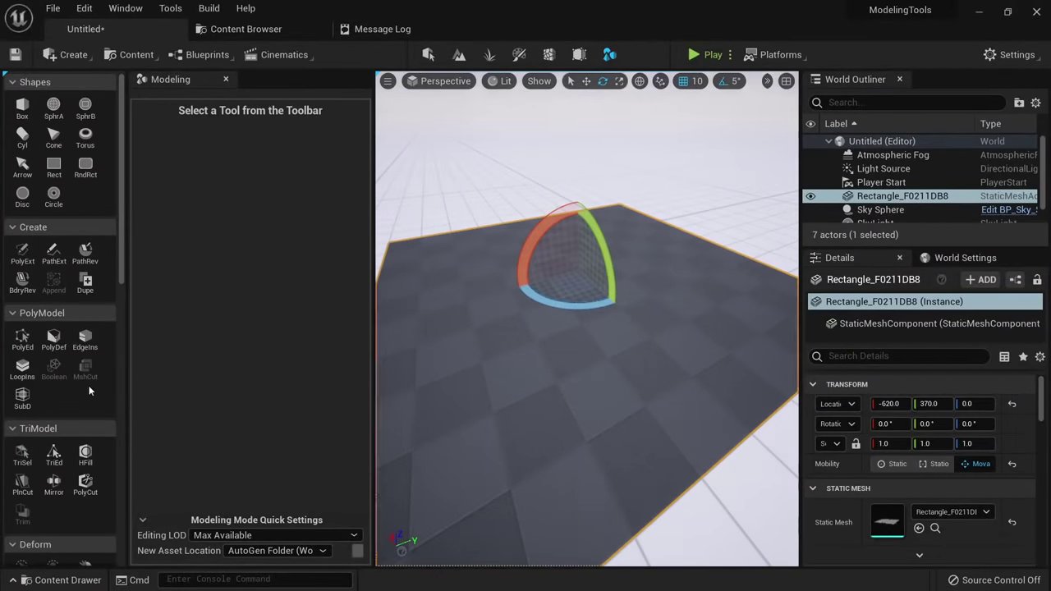
Start the Displace tool on the rectangle and inspect the displaced mesh's density in wireframe, returning to Lit view.
scroll(88, 385, "down", 3)
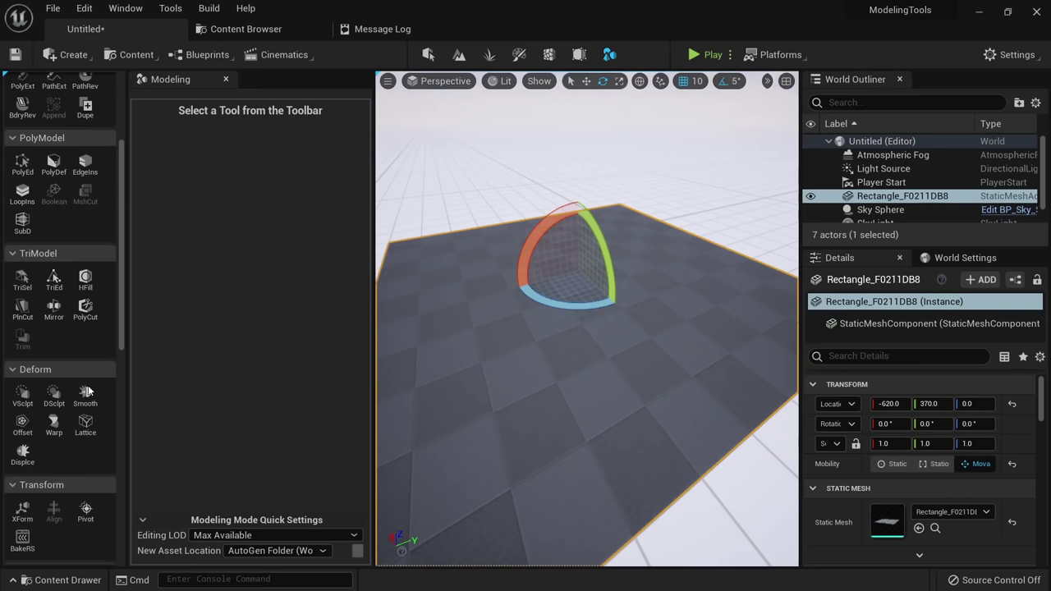
left_click(25, 453)
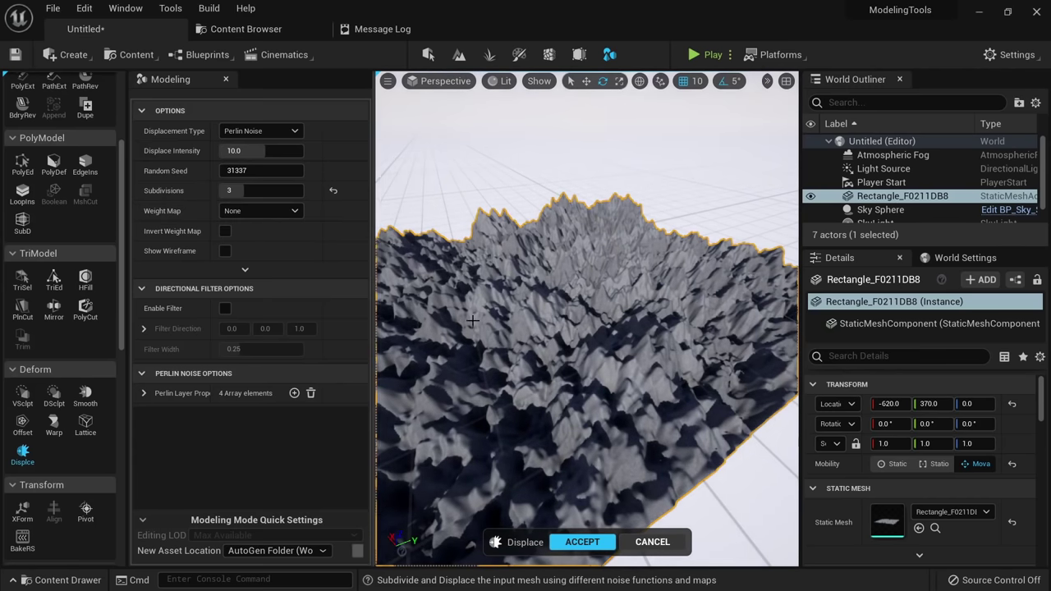
mouse_move(566, 362)
left_mouse_down("alt")
mouse_move(636, 414)
mouse_move(579, 366)
left_mouse_up("alt")
key("alt+2")
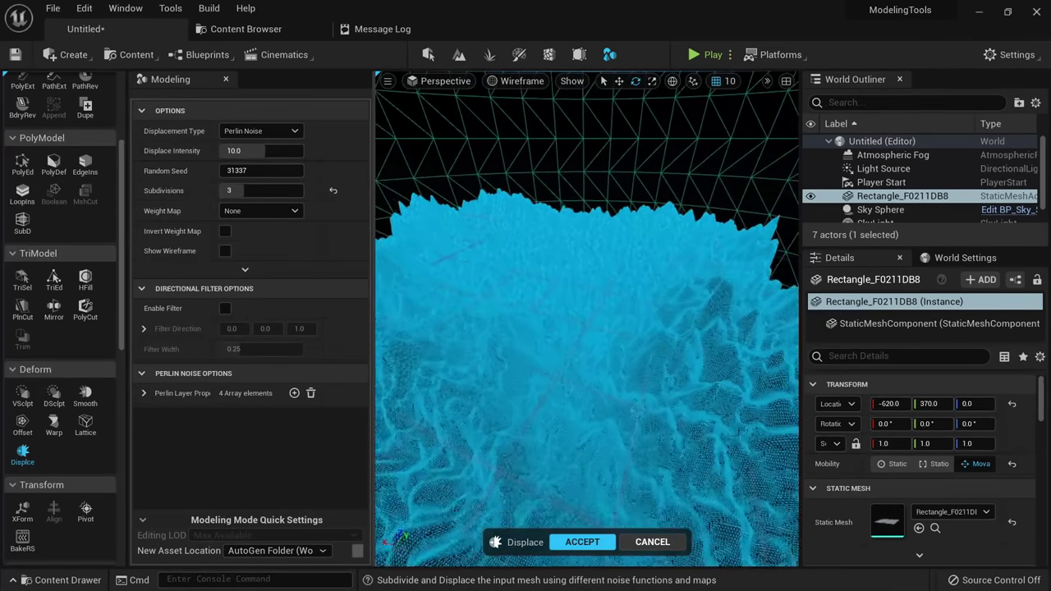
key("alt+4")
Compare displacement subdivisions of 1 and 2 on the rectangle, and settle on 1.
left_click(279, 190)
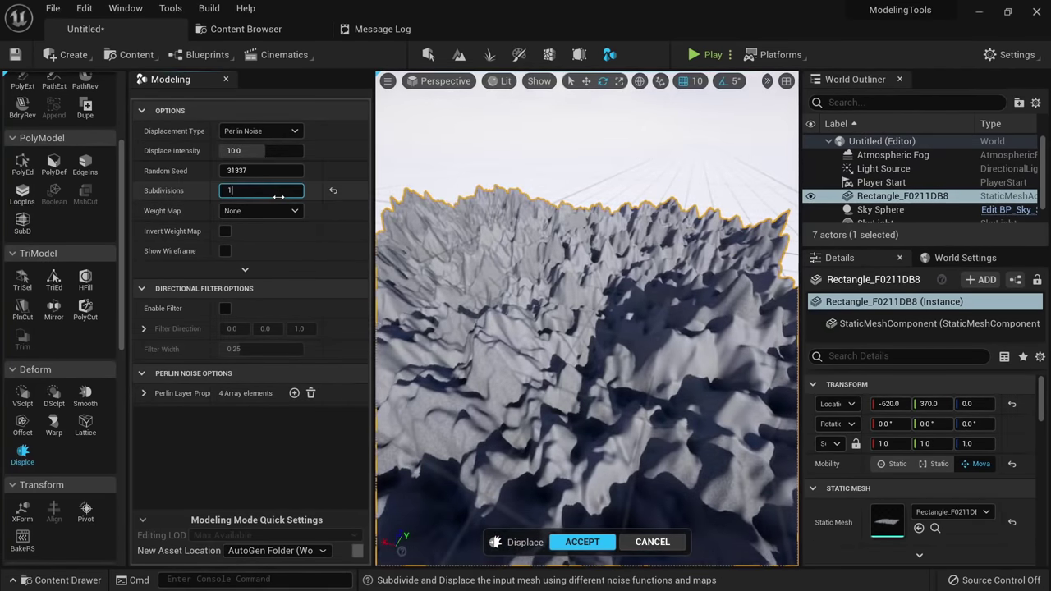
key("Return")
type("2")
key("Return")
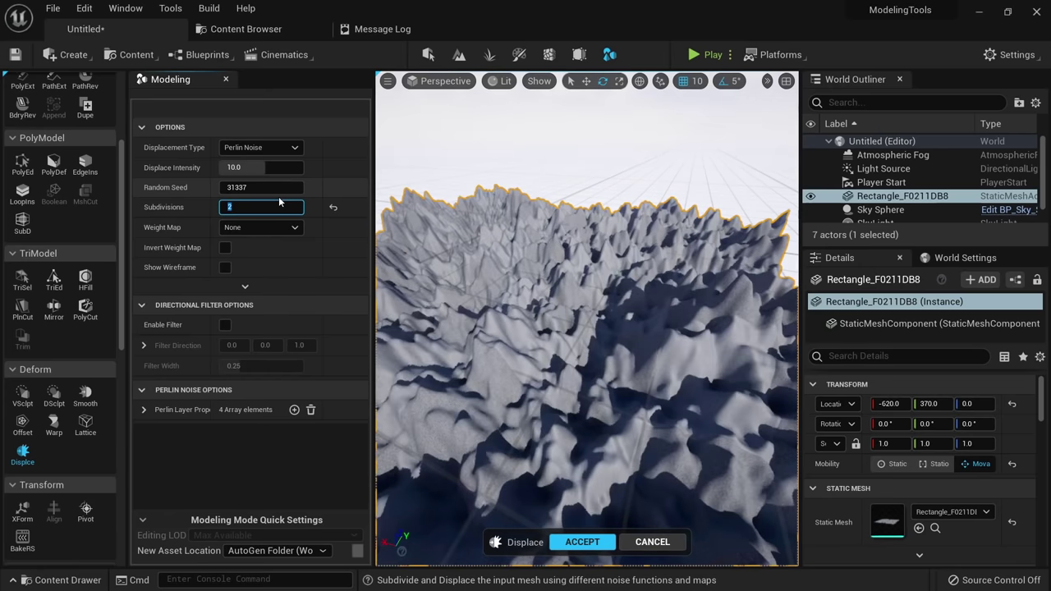
type("1")
key("Return")
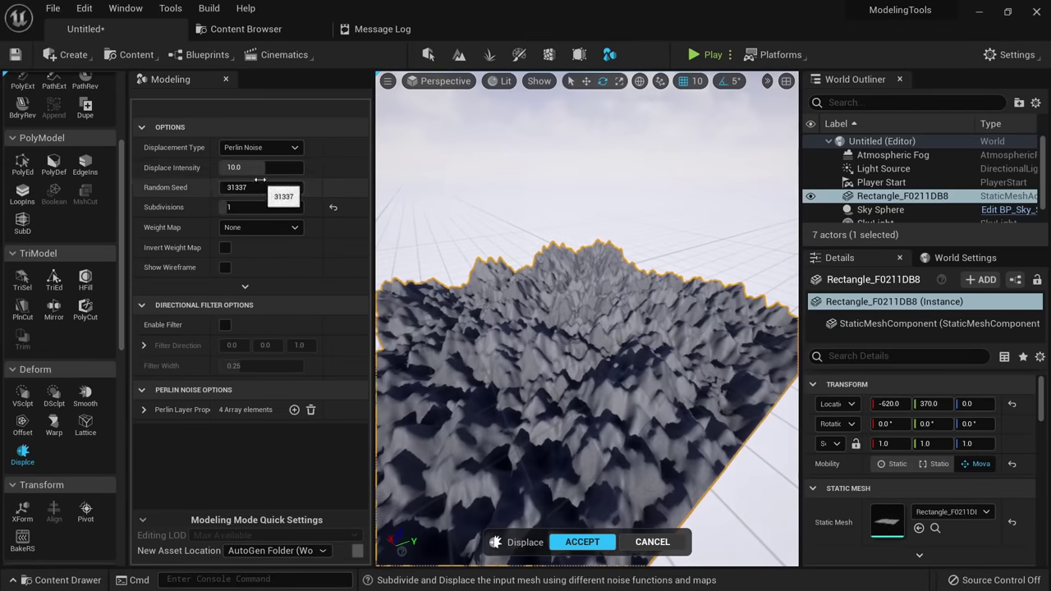
Exaggerate the Perlin noise displace intensity to about 57.36, and reduce it to 2 and finally 1.
mouse_move(265, 167)
left_mouse_down()
mouse_move(290, 167)
mouse_move(279, 161)
left_mouse_up()
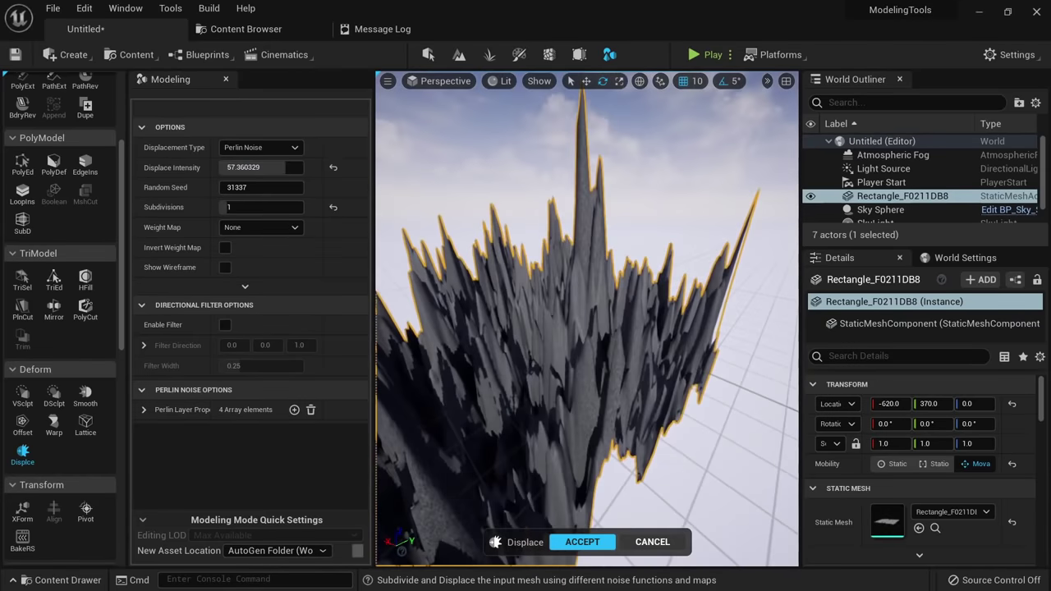
left_click(279, 164)
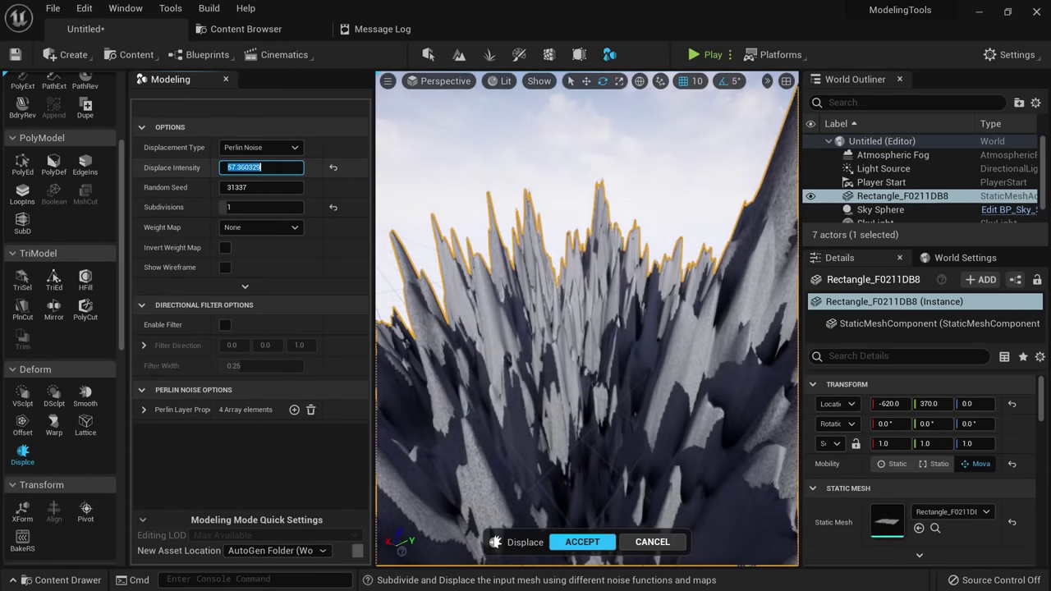
type("2")
key("Return")
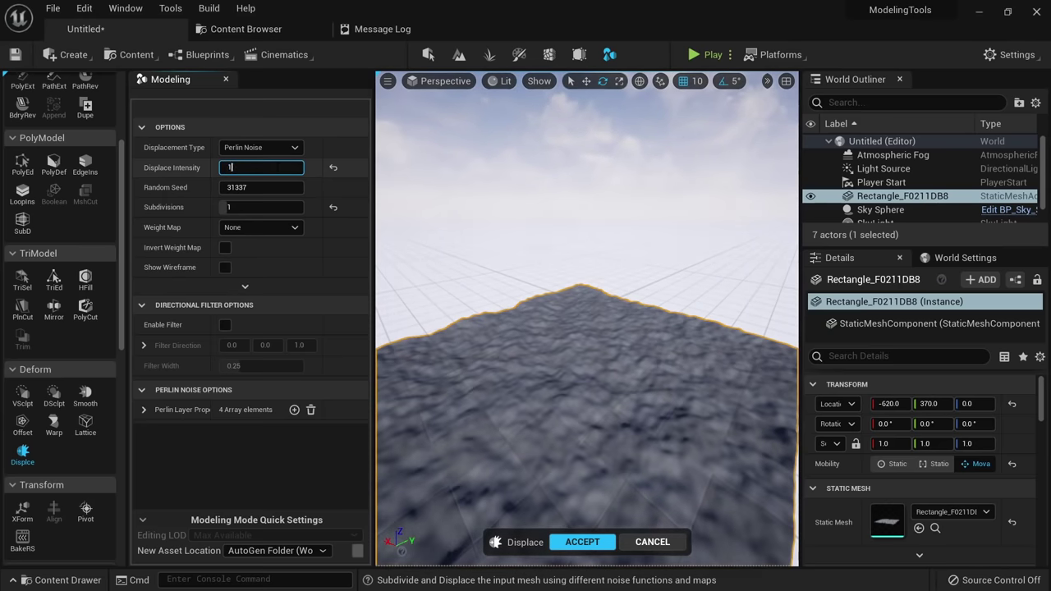
type("1")
key("Return")
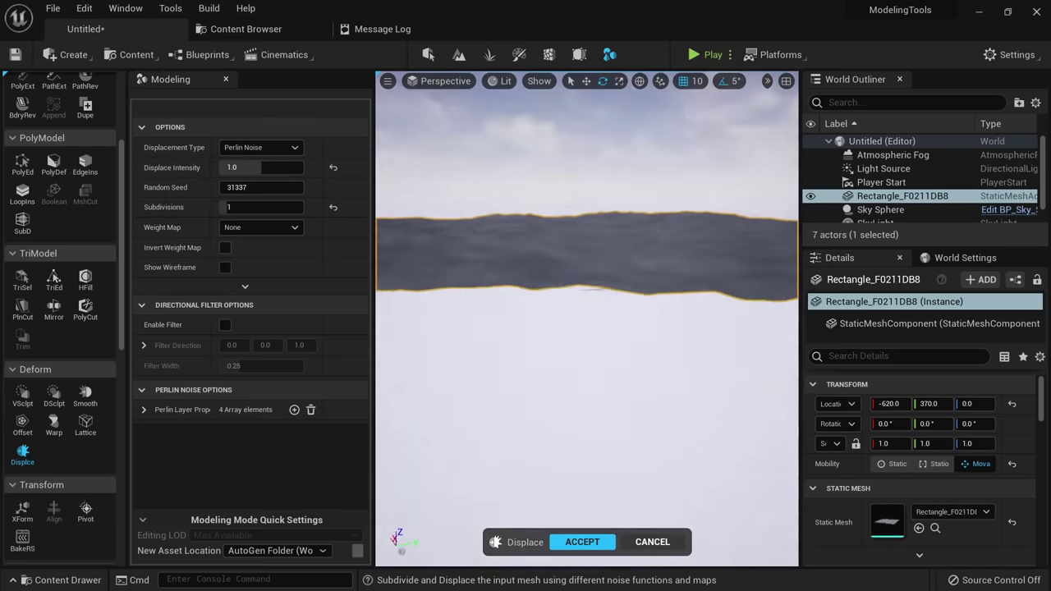
Set the displacement subdivisions to 2 and the random seed to 51872.
left_click(243, 201)
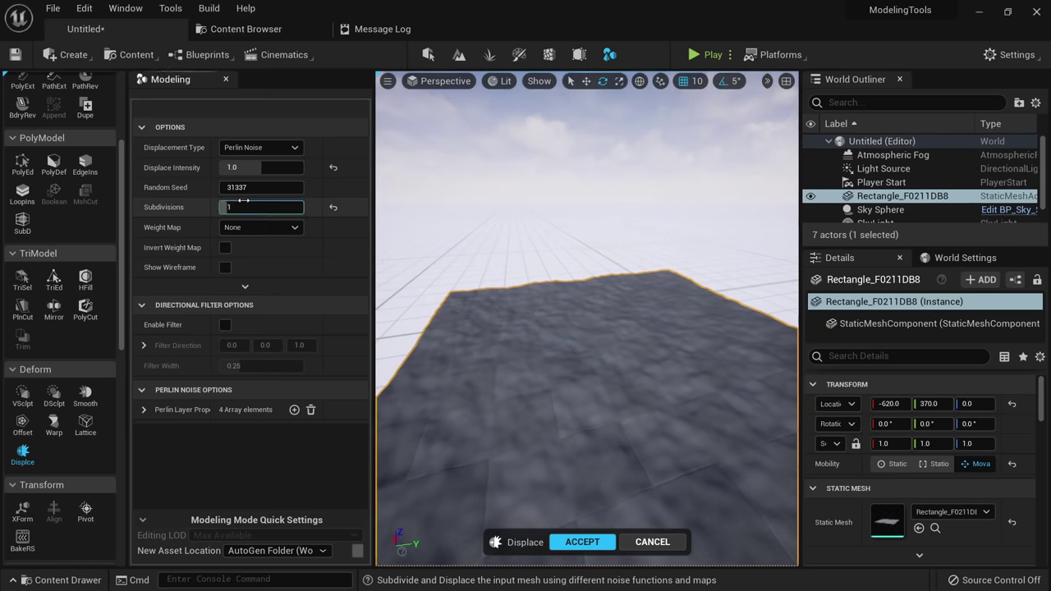
type("2")
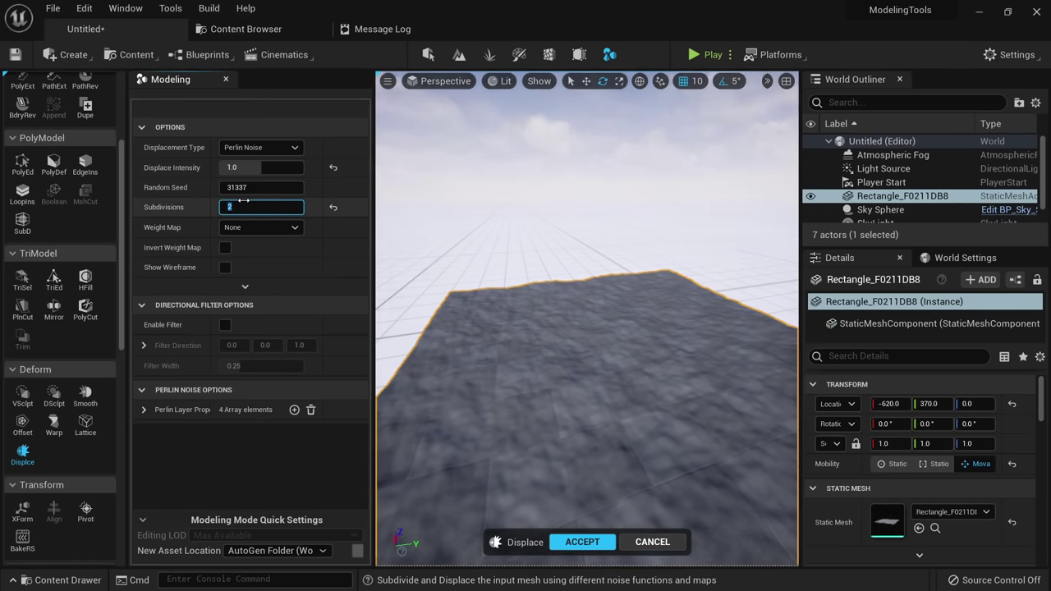
left_click(256, 187)
type("51872")
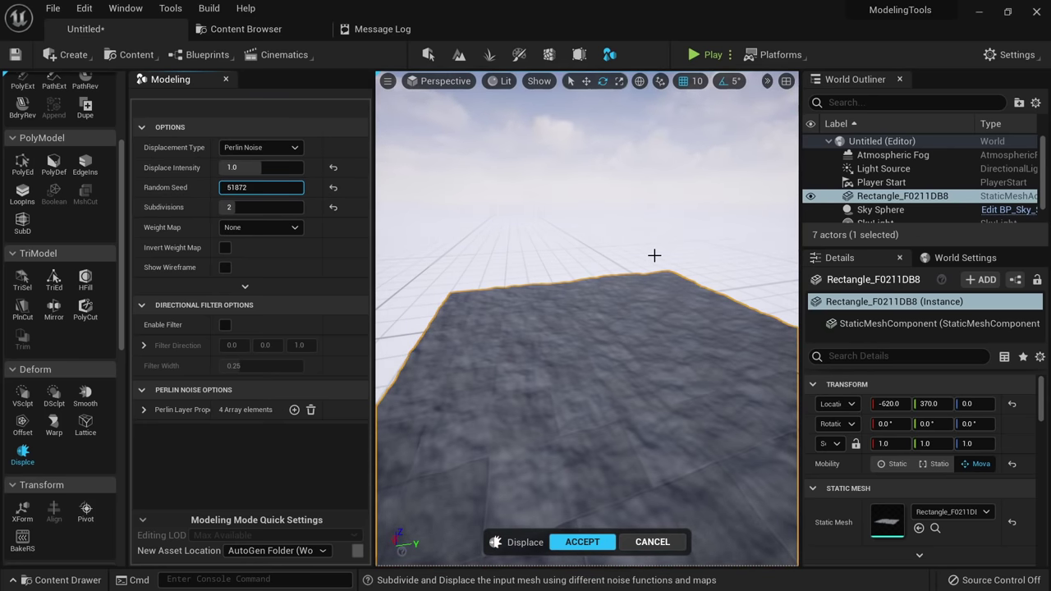
Restore the displace intensity to 10 and try subdivisions of 1 and 0, settling on 1.
left_click(261, 168)
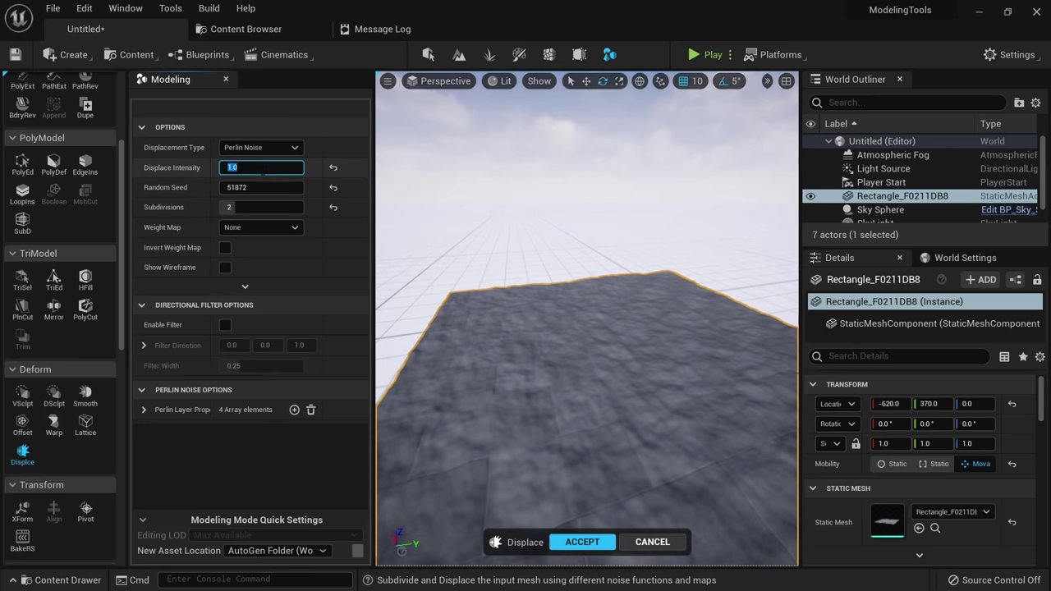
key("Return")
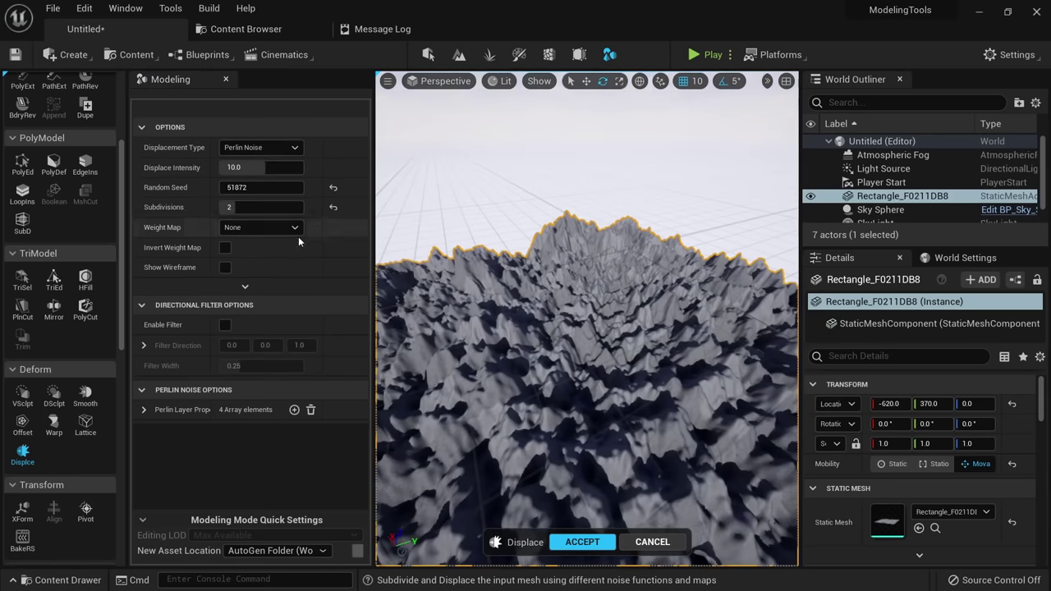
left_click(261, 207)
type("1")
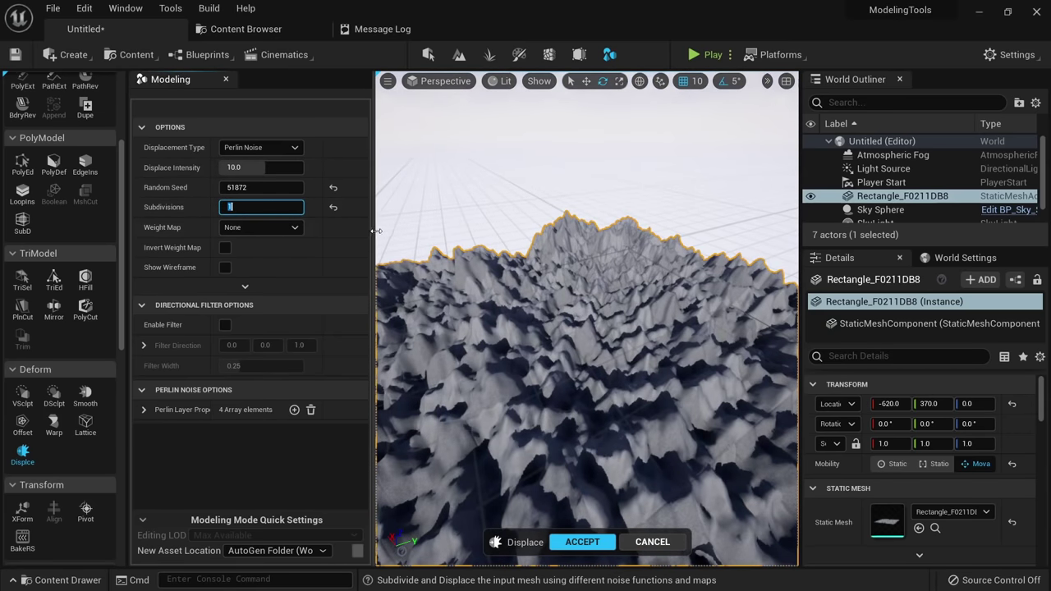
type("0")
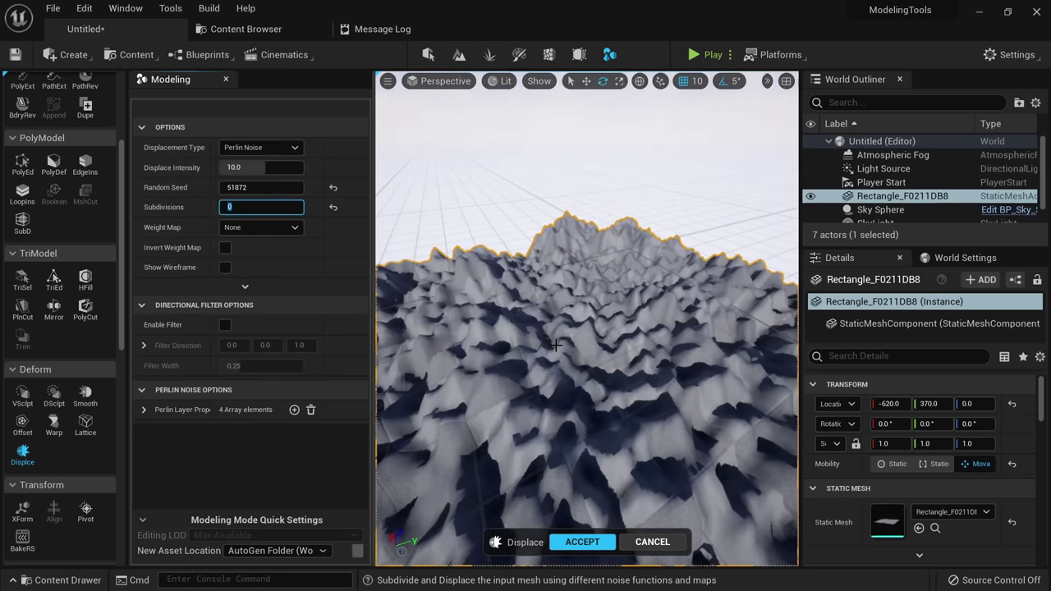
type("101")
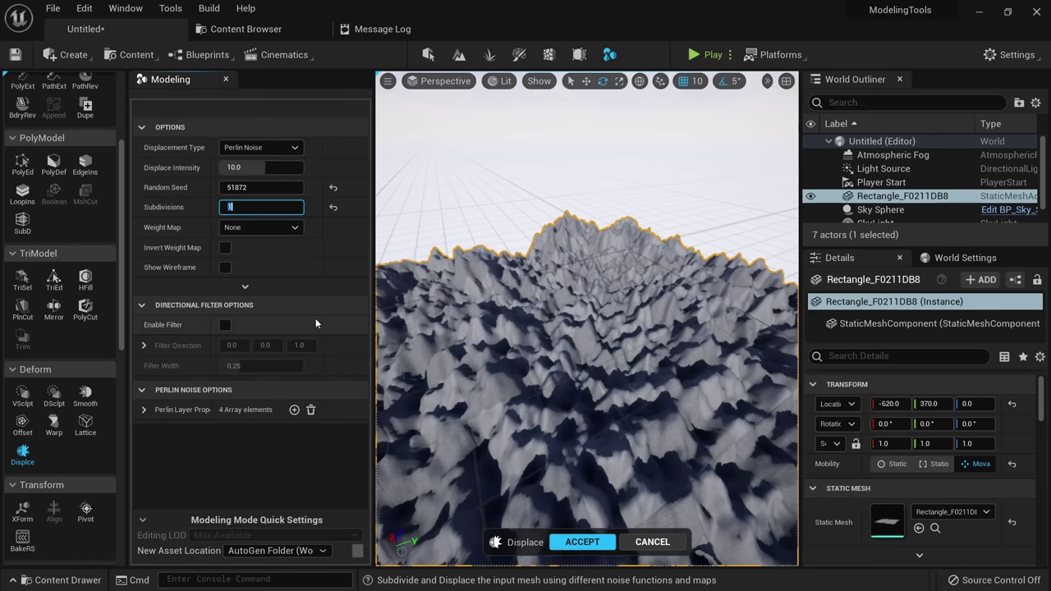
Expand the Perlin noise layer properties and review the available displacement types.
left_click(148, 408)
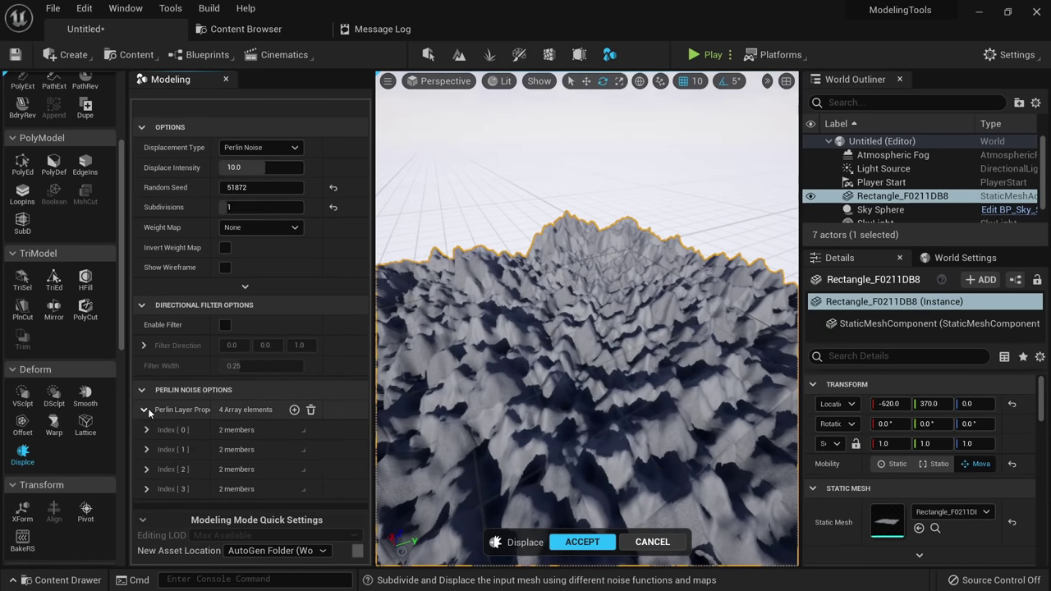
left_click(272, 152)
left_click(273, 153)
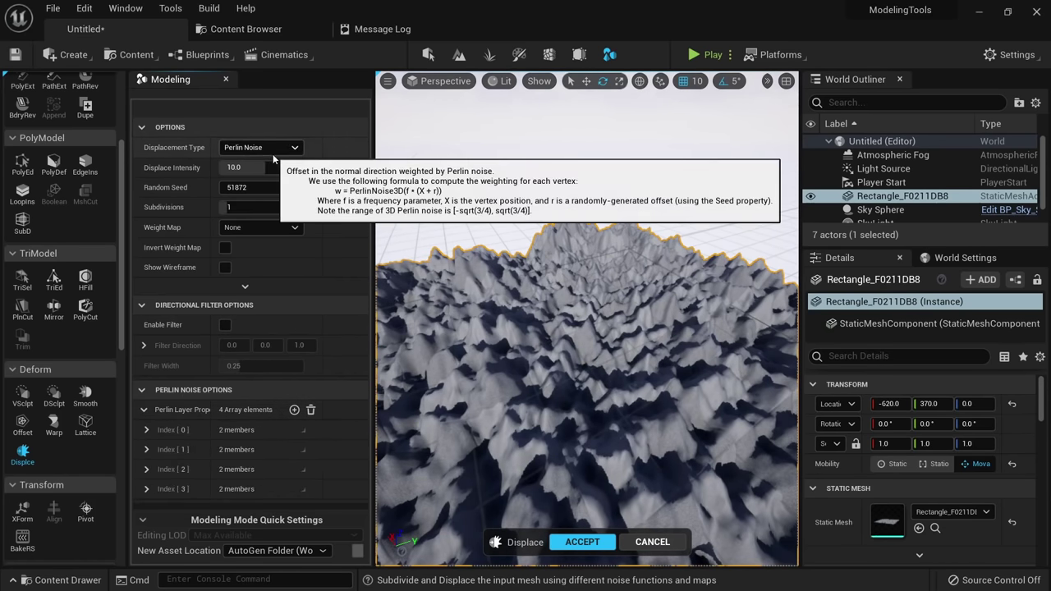
left_click(273, 154)
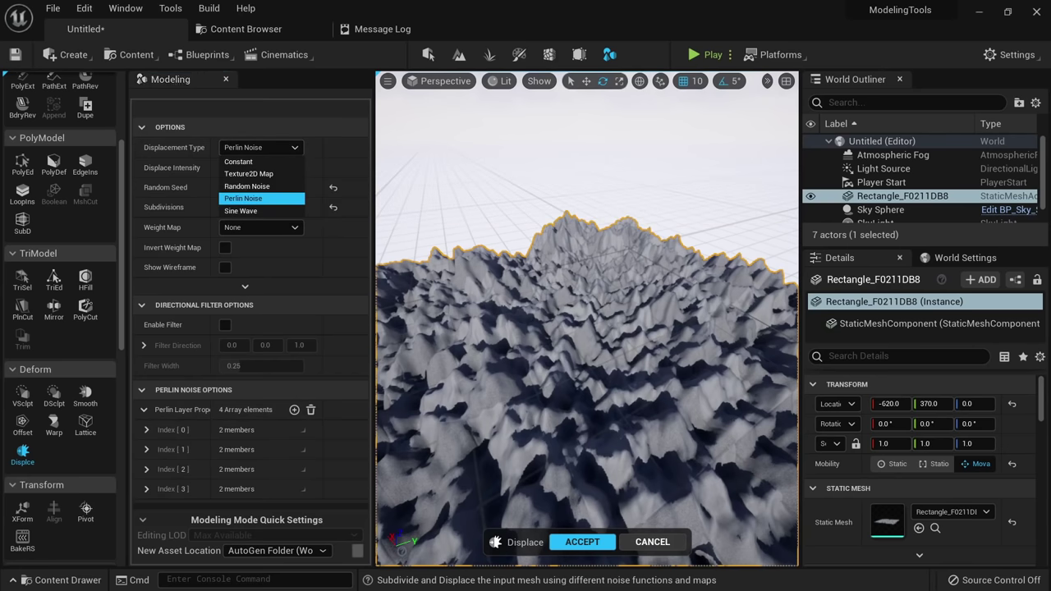
left_click(453, 165)
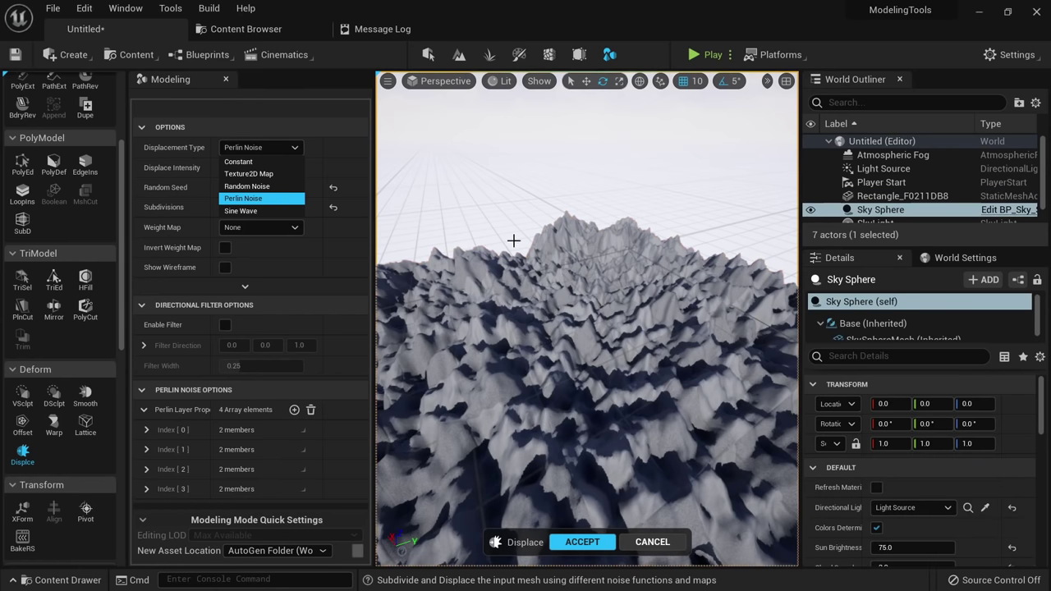
left_click(533, 298)
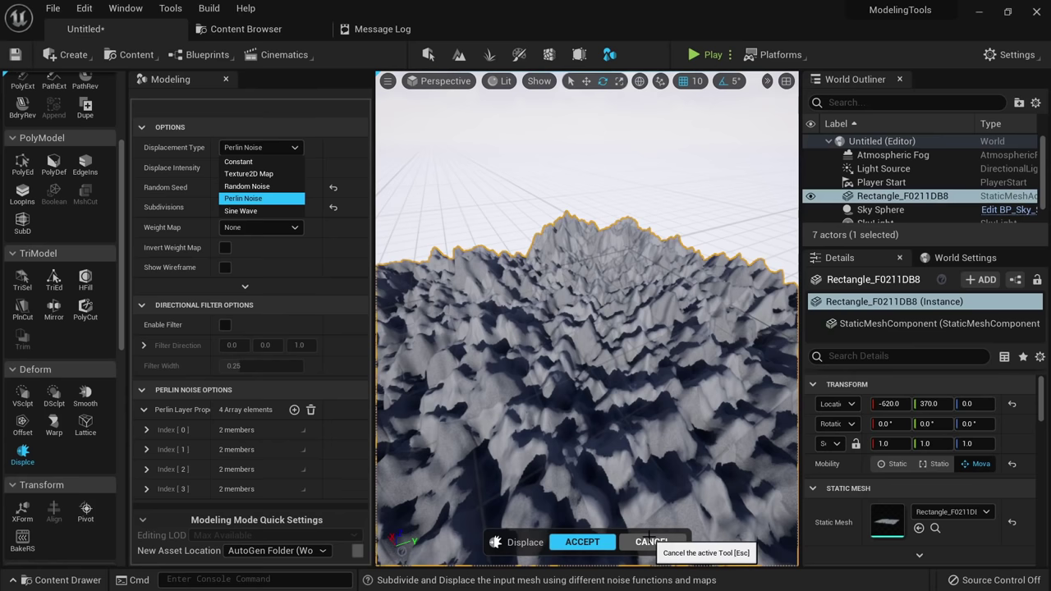
Cancel Displace, switch to Selection mode and back to Modeling mode, and restart Displace on the rectangle.
key("Escape")
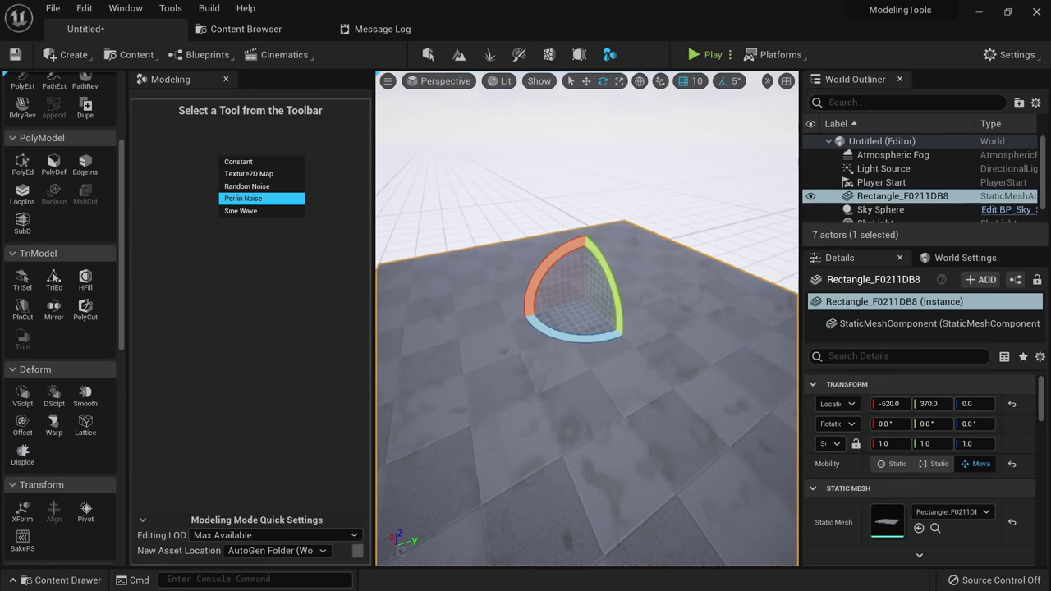
key("shift+1")
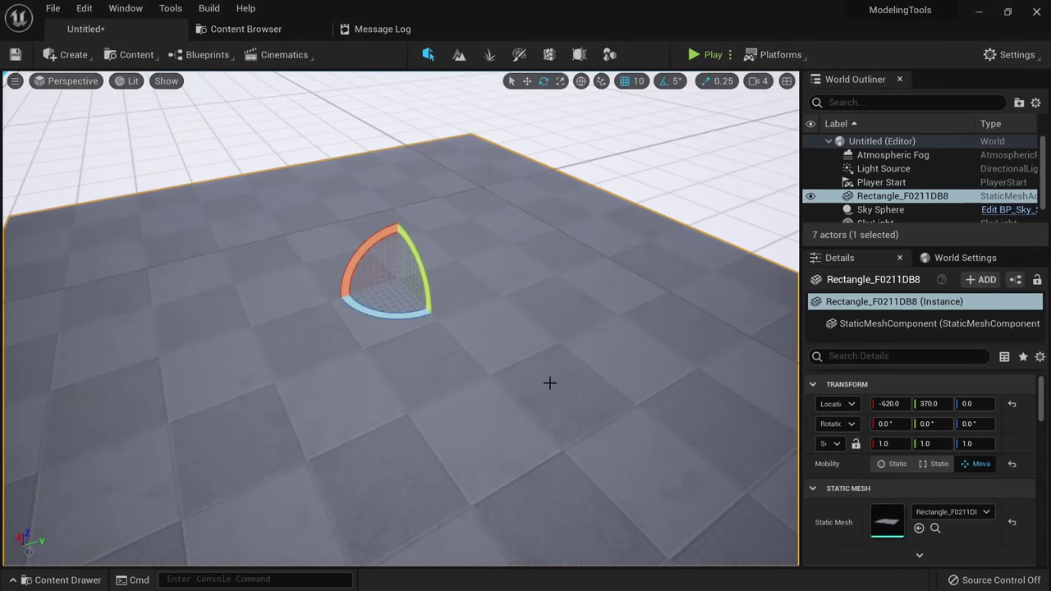
right_click_drag(549, 383, 540, 356)
left_click(608, 54)
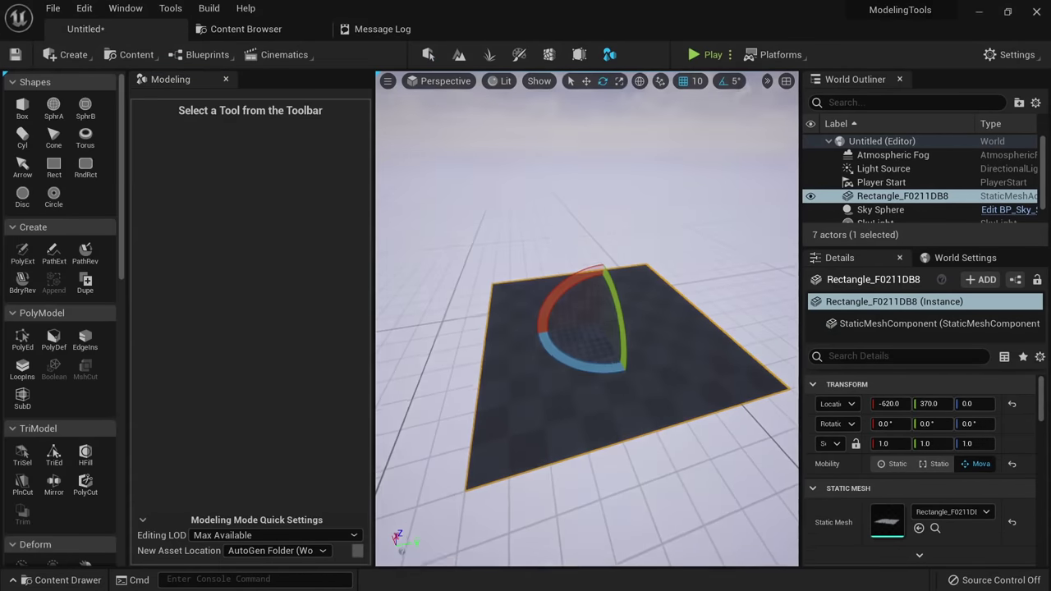
scroll(85, 450, "down", 2)
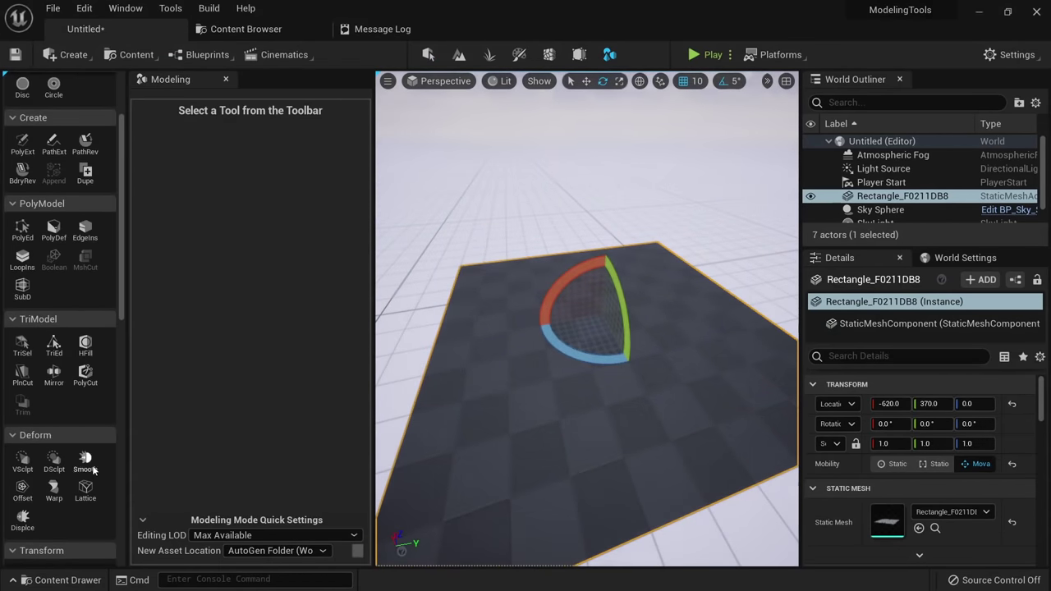
left_click(22, 517)
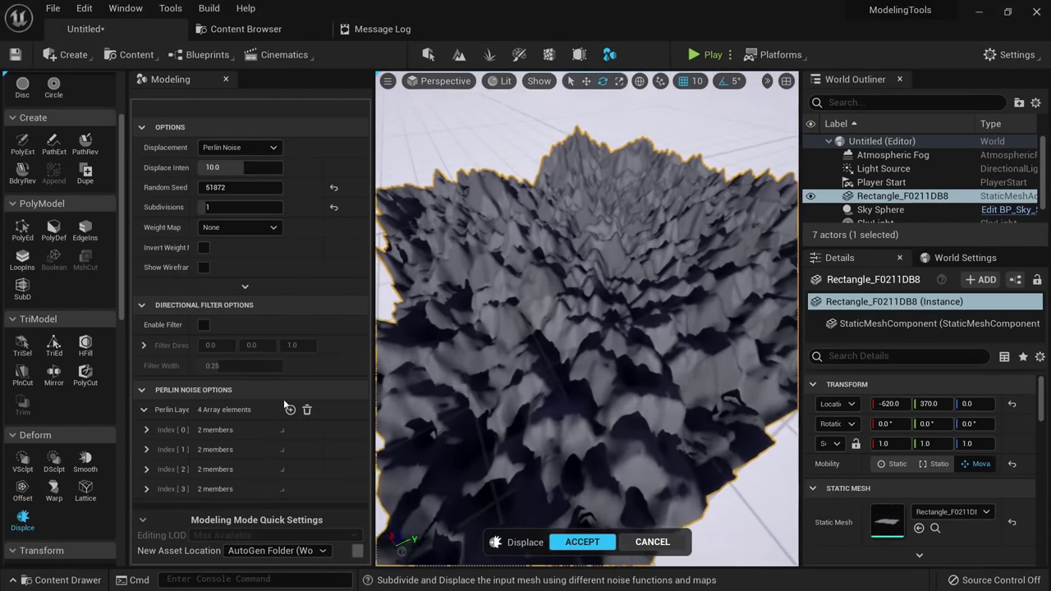
Try frequencies of 1, 2 and 0.001 on the first Perlin noise layer, and settle on 0.005.
left_click(146, 429)
left_click(234, 449)
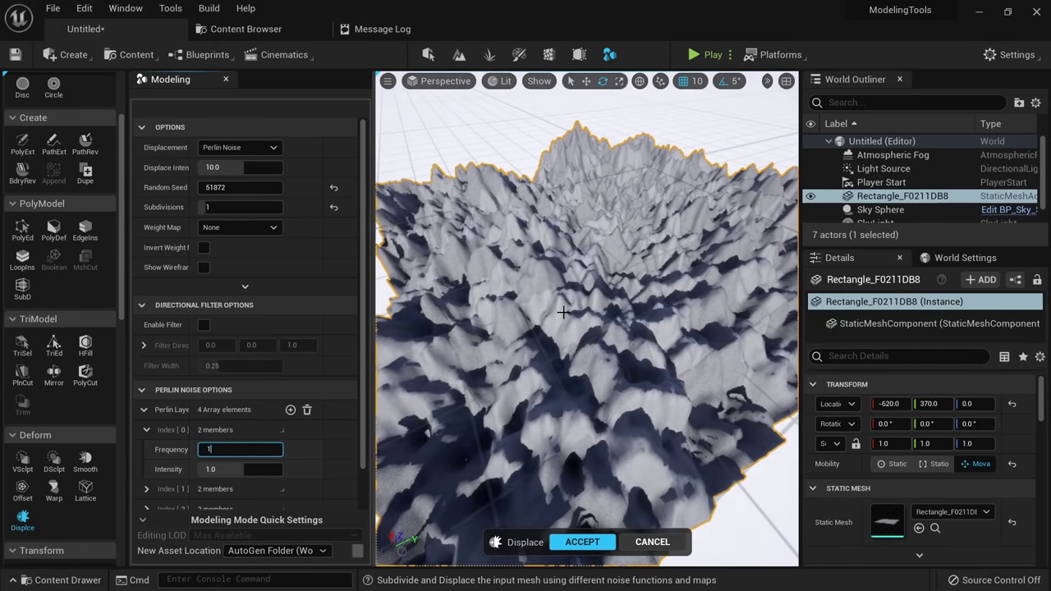
key("Return")
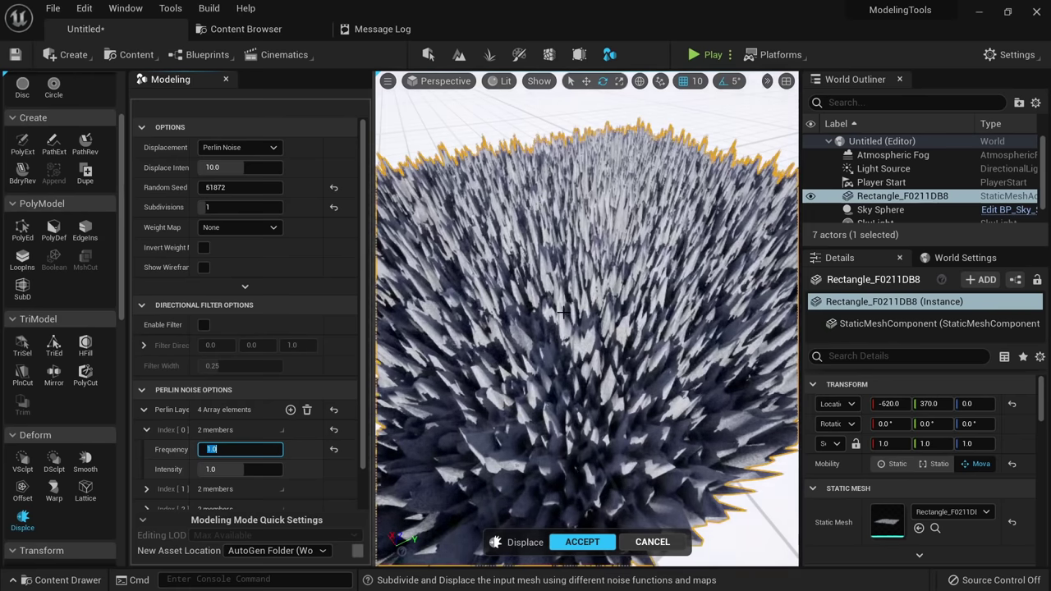
type("2")
key("Return")
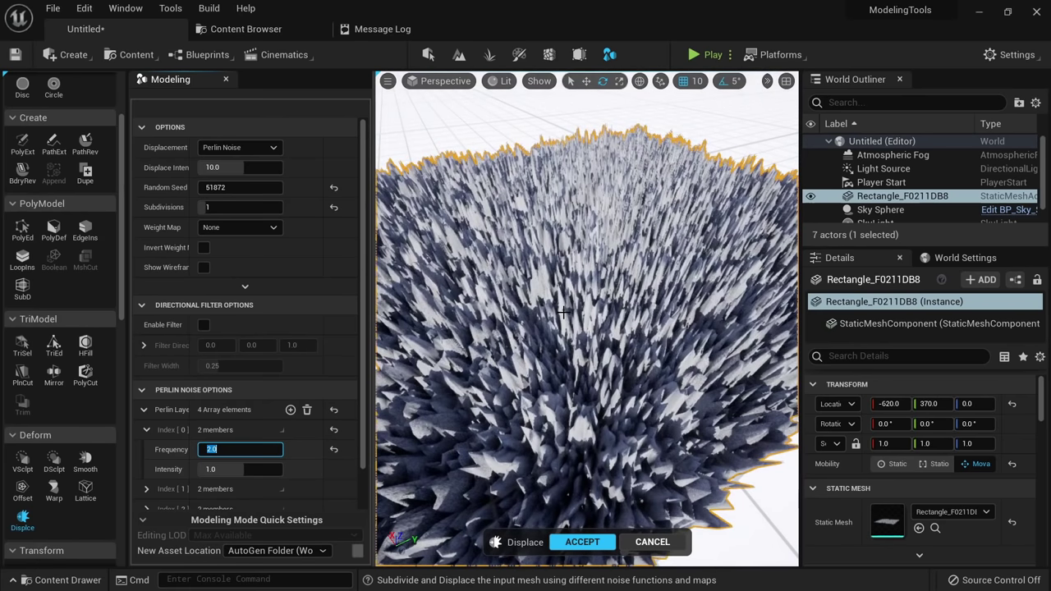
type("0.001")
key("Return")
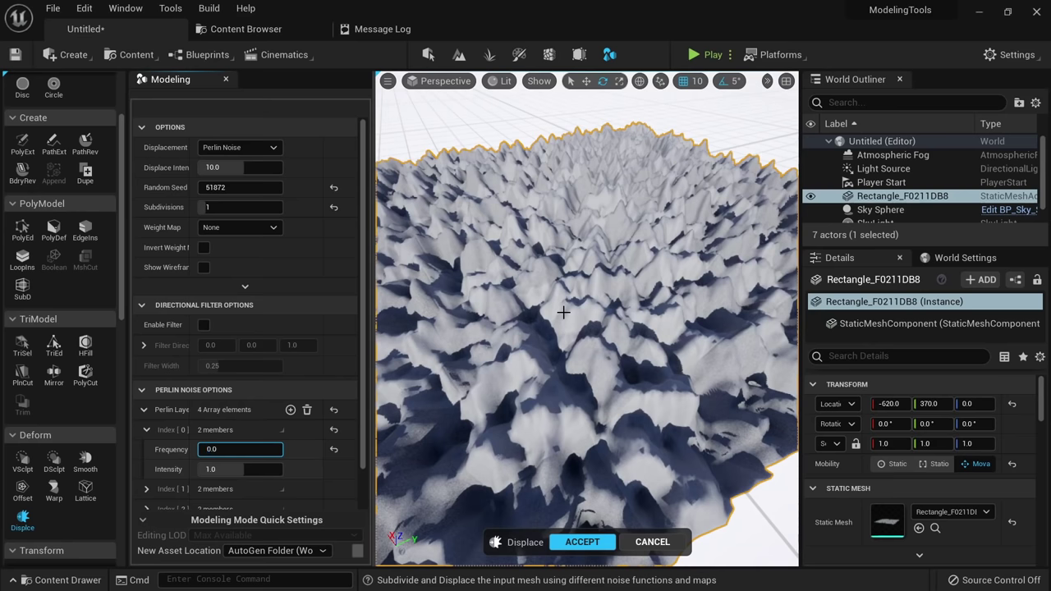
key("Return")
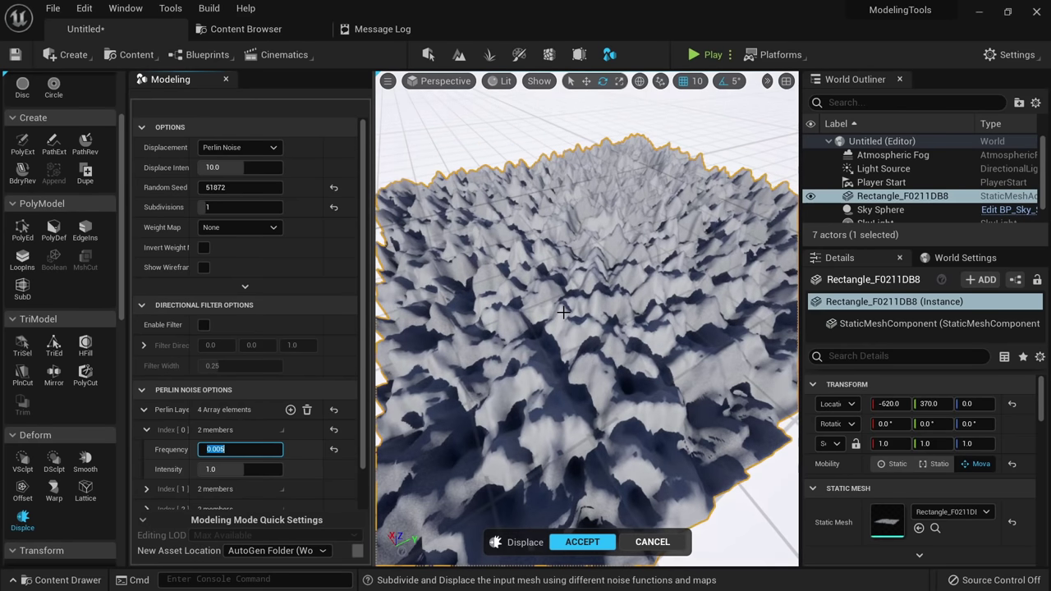
Expand the second Perlin noise layer, try frequencies of 0.1 and 0.05, and settle on 0.025.
scroll(224, 458, "down", 1)
left_click(145, 456)
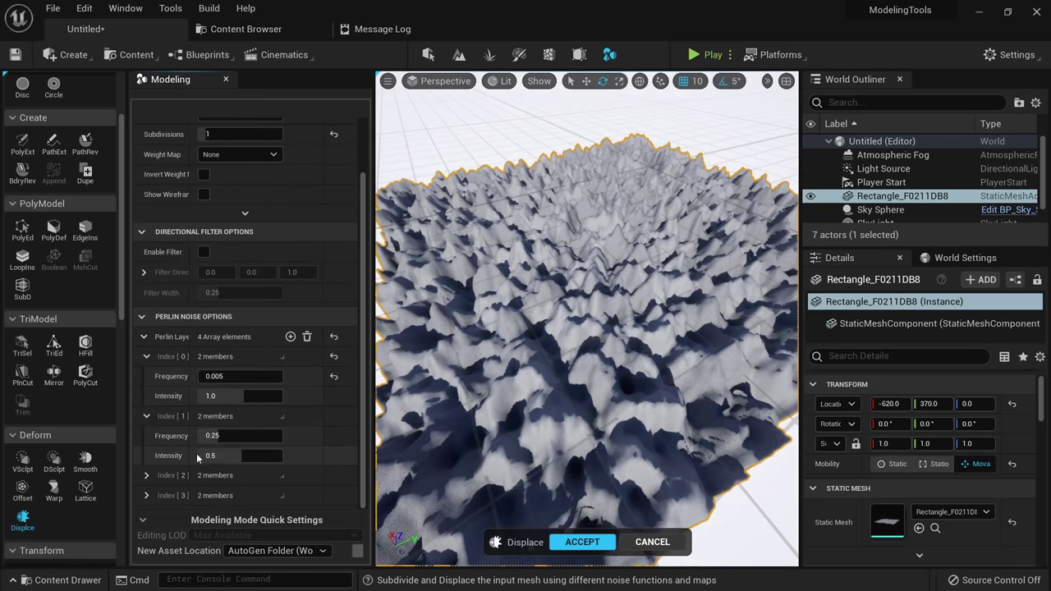
left_click(232, 435)
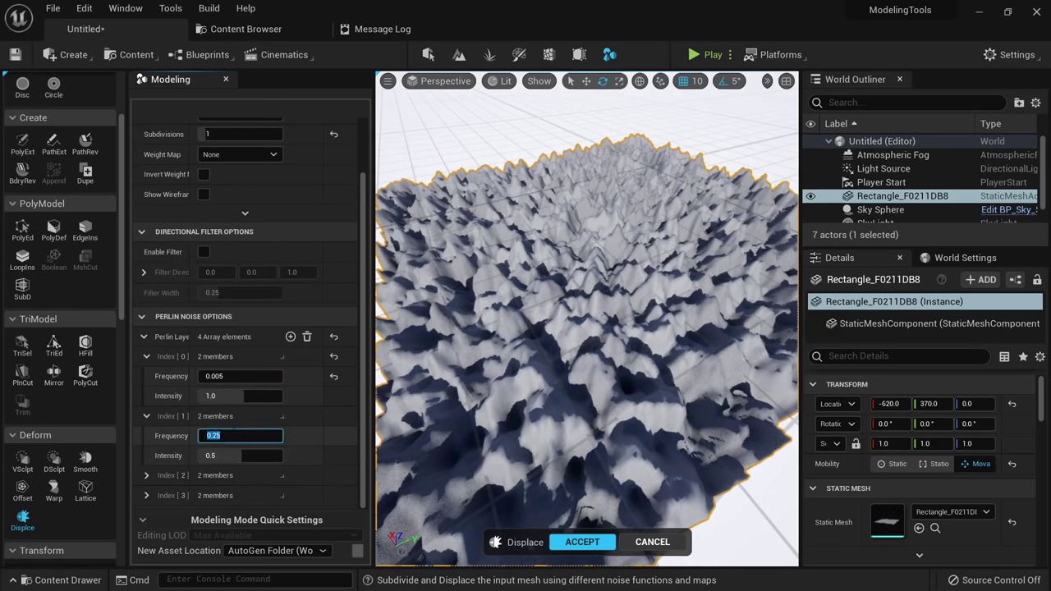
type("1")
key("Return")
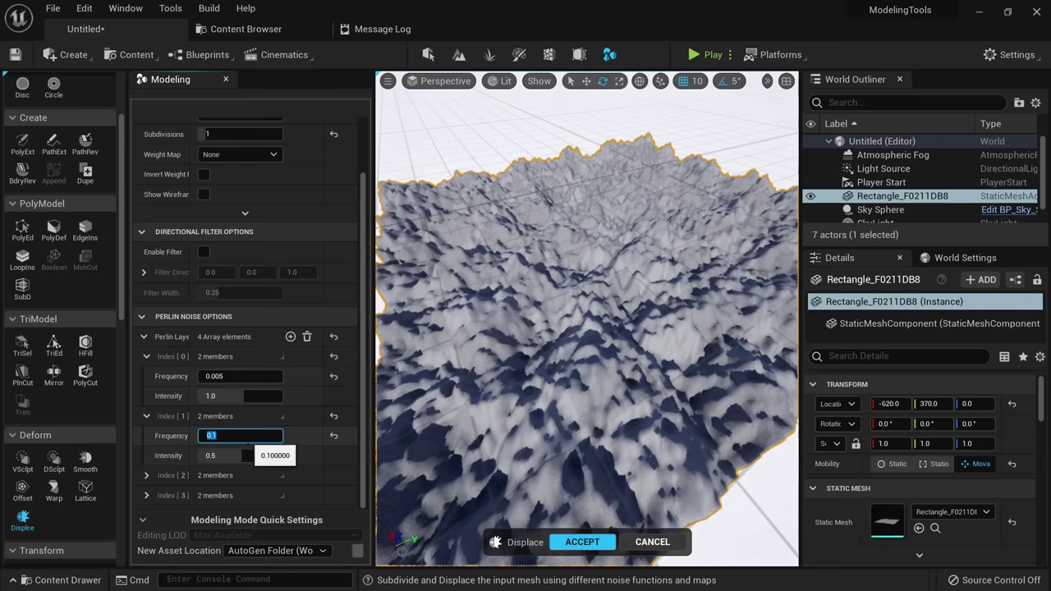
type("0.05")
key("Return")
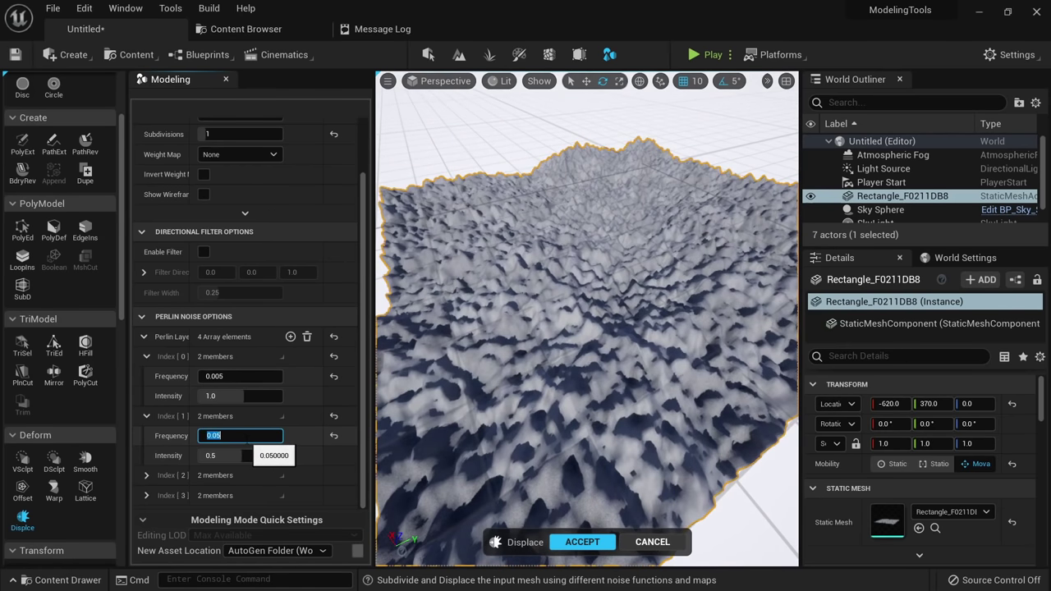
type("0.025")
key("Return")
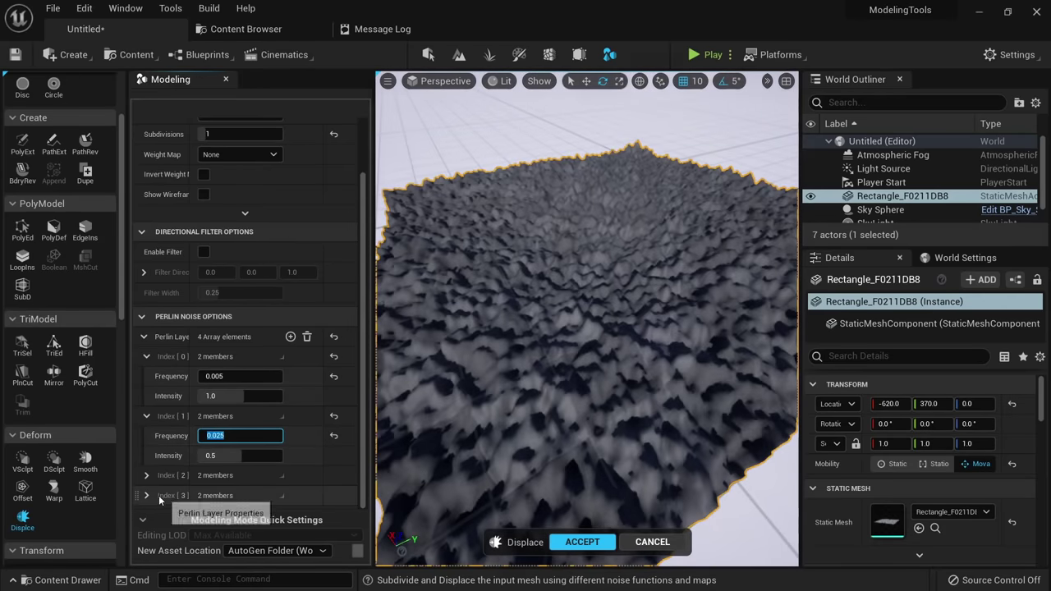
Expand the third and fourth Perlin noise layers and lower their frequencies for a smoother surface.
left_click(146, 474)
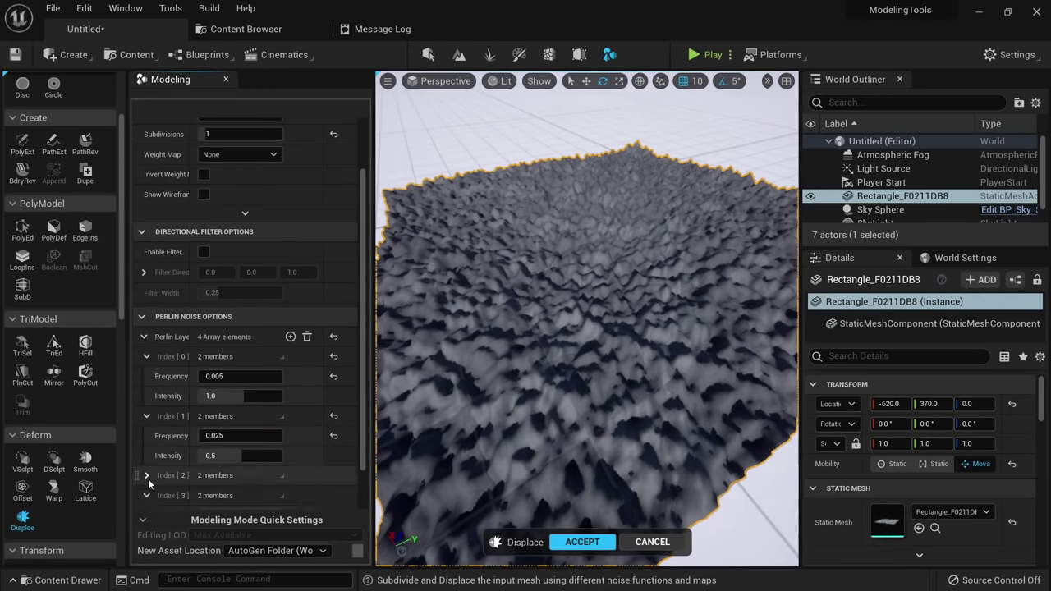
scroll(237, 468, "down", 1)
left_click_drag(238, 453, 225, 475)
scroll(242, 489, "down", 1)
right_click_drag(575, 329, 570, 304)
scroll(272, 371, "up", 5)
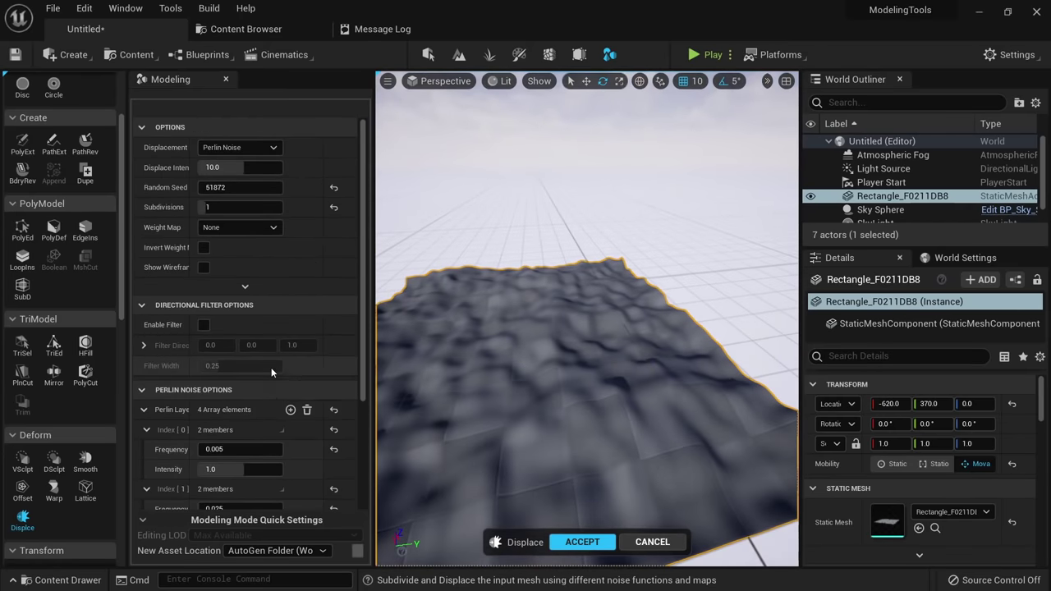
Switch the displacement type to Sine Wave, try frequencies of 1.0 and 0.064, and expand the sine wave direction.
left_click(240, 147)
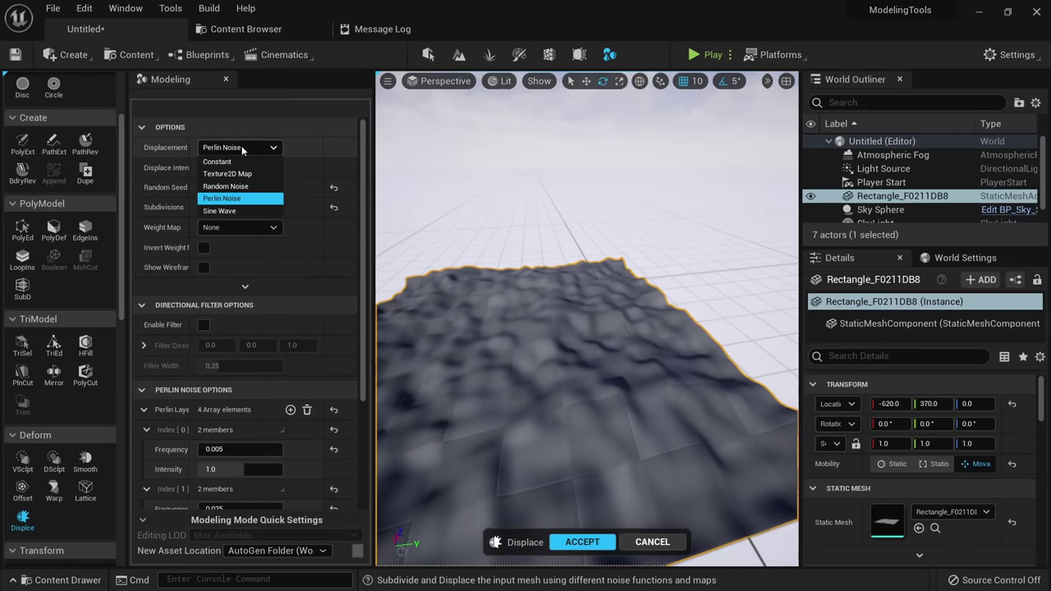
left_click(220, 211)
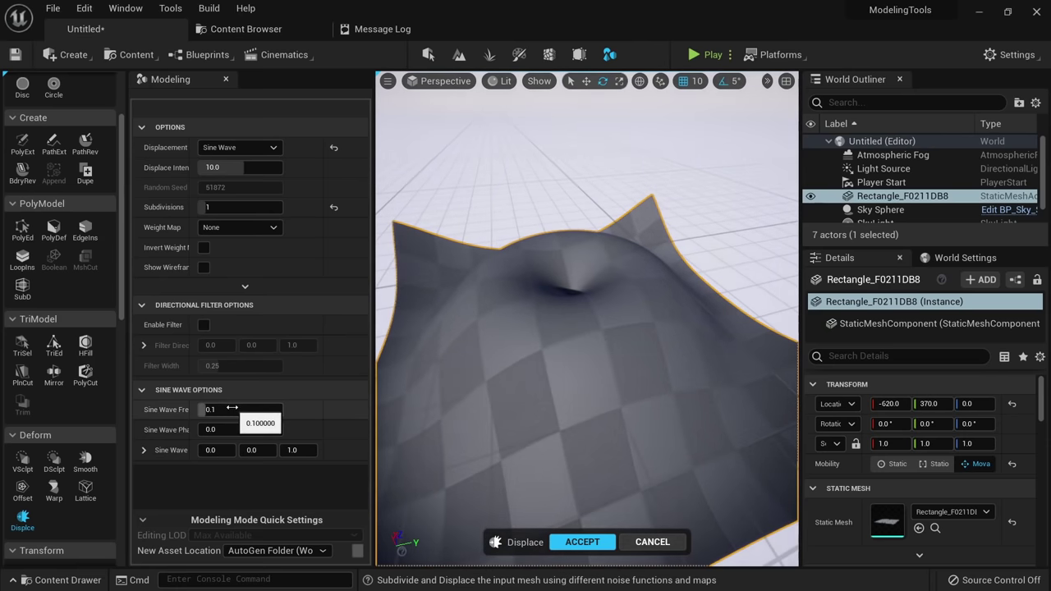
left_click_drag(231, 408, 312, 408)
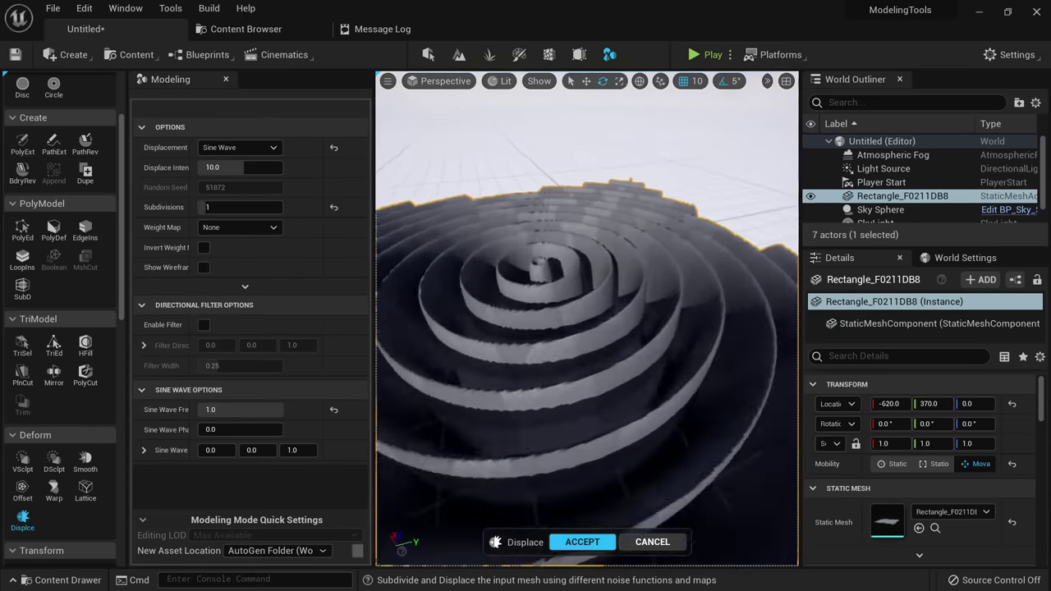
mouse_move(587, 328)
right_mouse_down()
mouse_move(584, 298)
mouse_move(582, 315)
right_mouse_up()
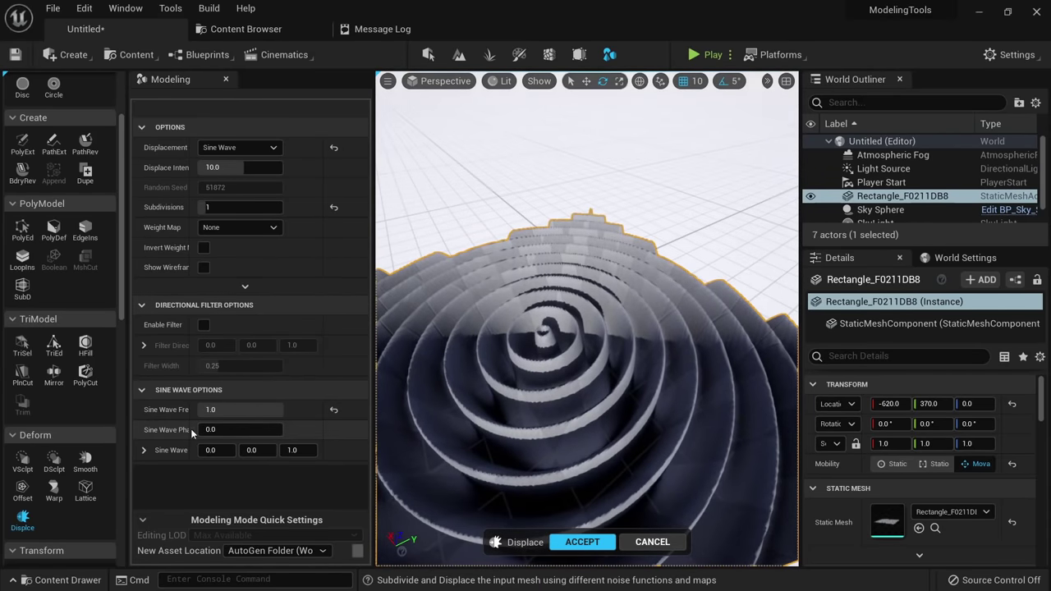
left_click_drag(190, 429, 235, 409)
left_click(146, 450)
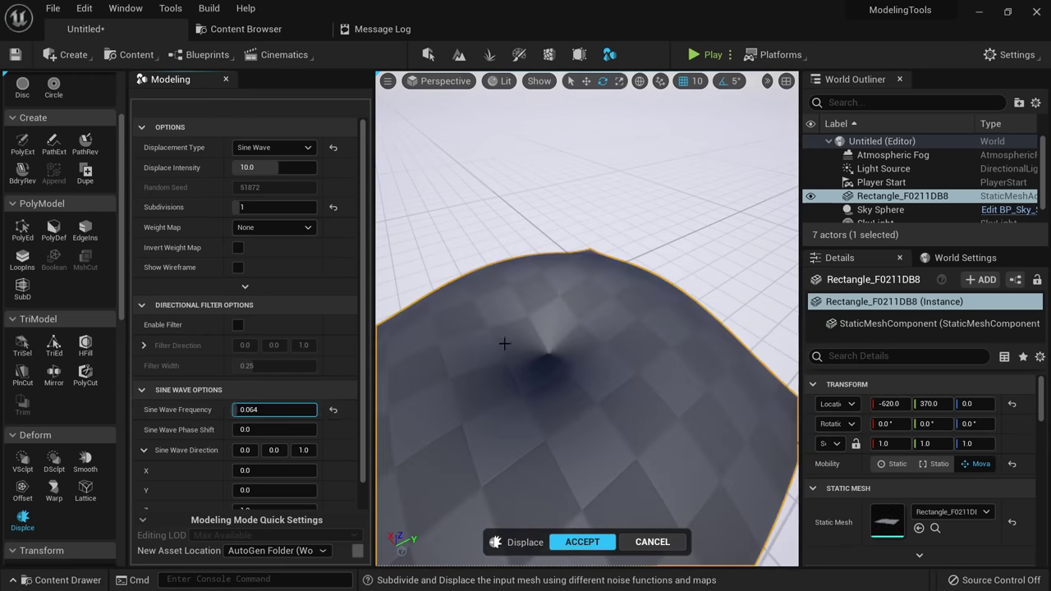
right_click_drag(504, 343, 447, 300)
Switch the displacement type to Random Noise and change the random seed to 32254.
left_click(259, 151)
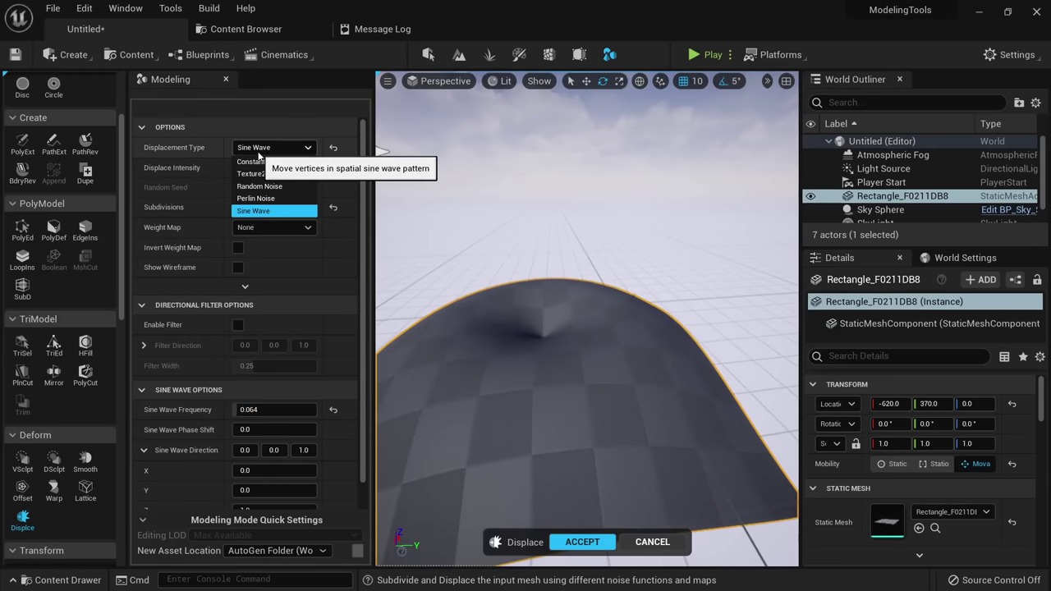
left_click(276, 190)
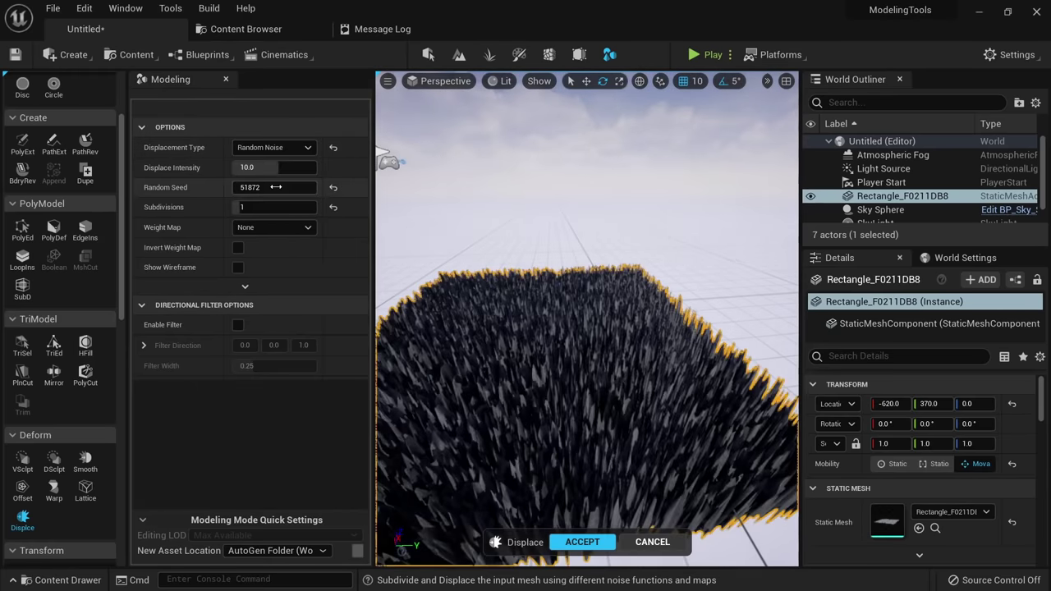
left_click_drag(509, 320, 550, 357, "alt")
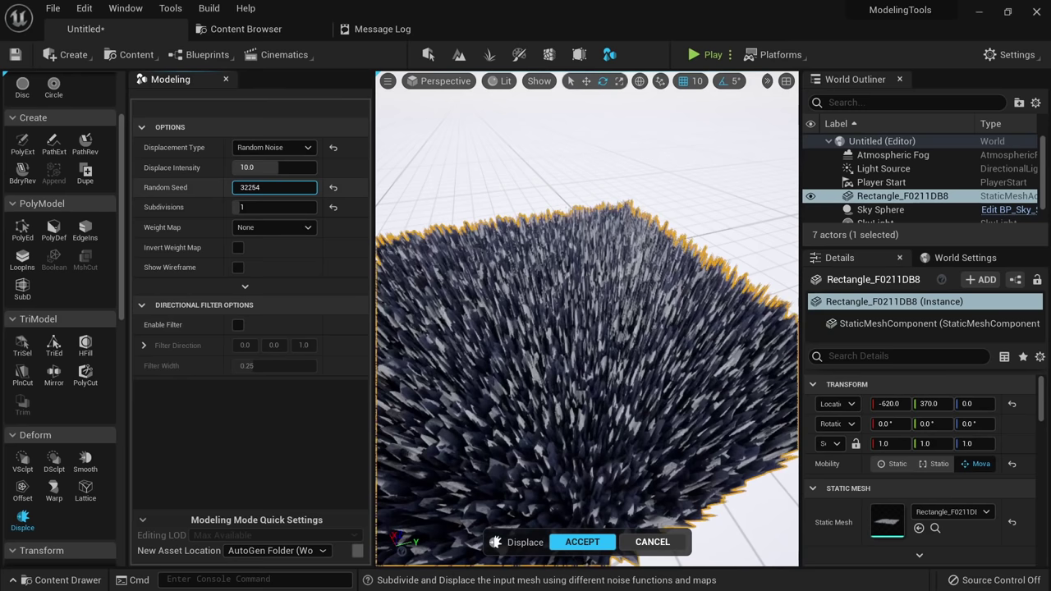
Try the Constant displacement type with the advanced options expanded, and cancel Displace.
left_click(283, 148)
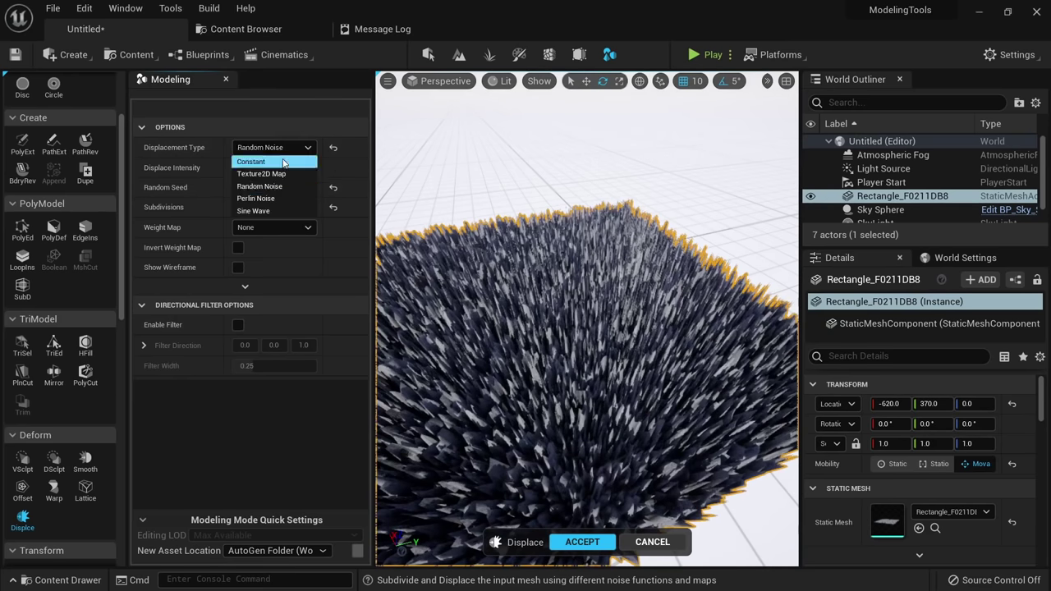
left_click(251, 161)
left_click(272, 286)
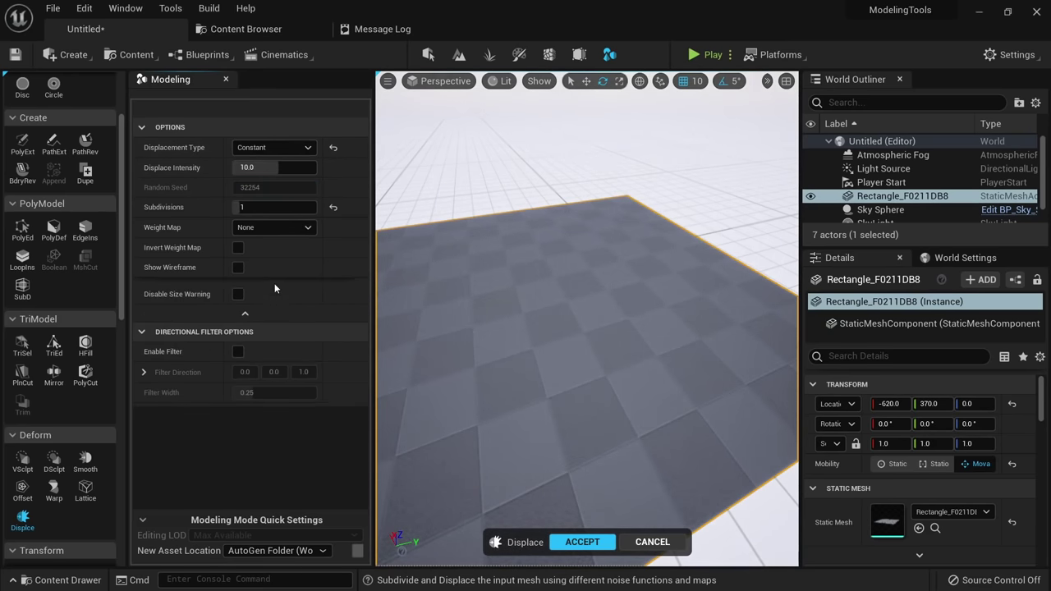
left_click(276, 147)
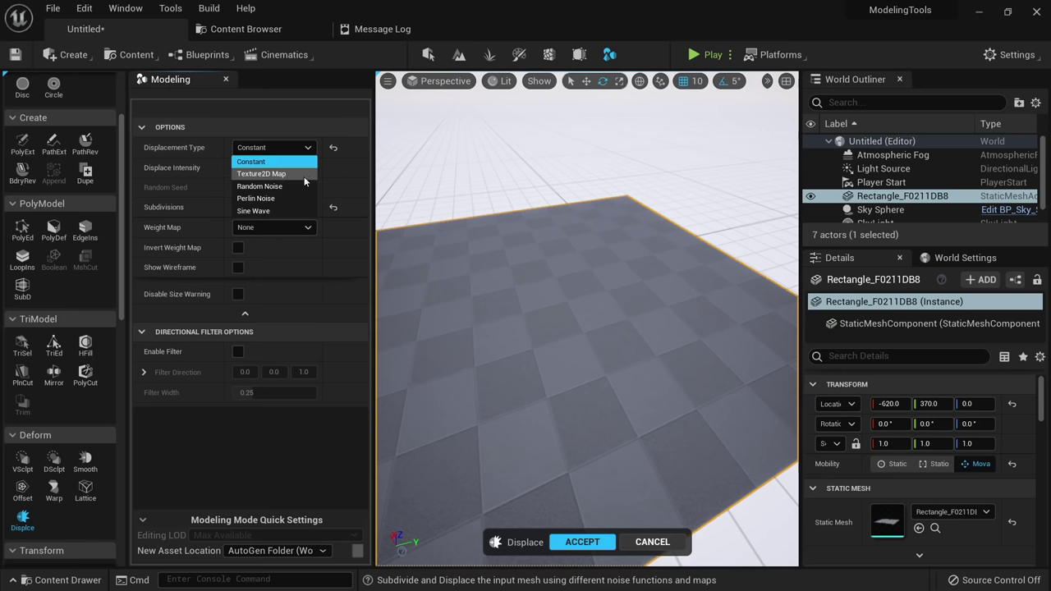
mouse_move(478, 281)
left_mouse_down("alt")
mouse_move(505, 269)
mouse_move(479, 281)
left_mouse_up("alt")
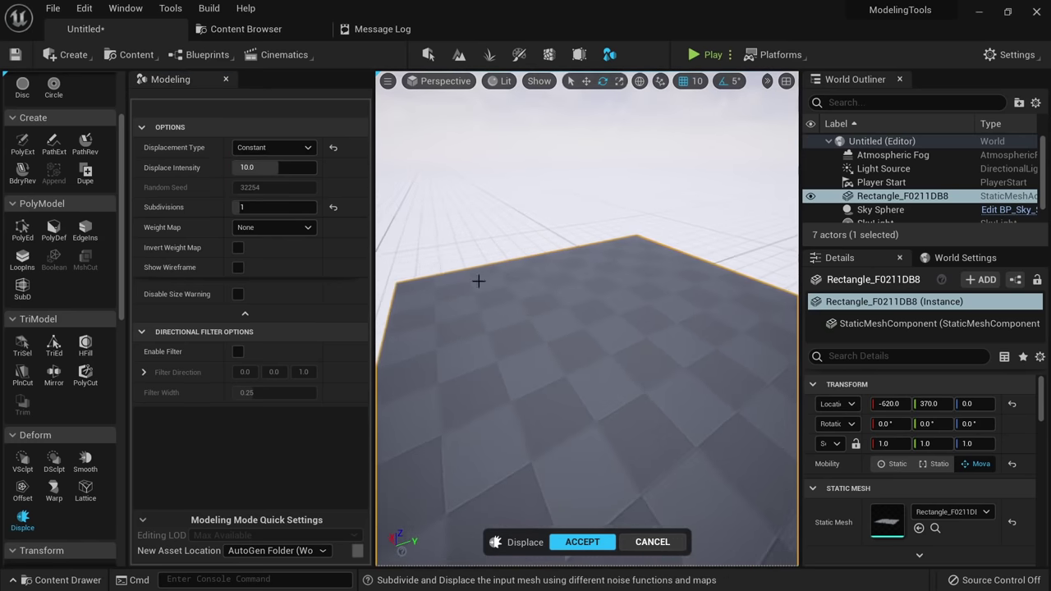
left_click(652, 542)
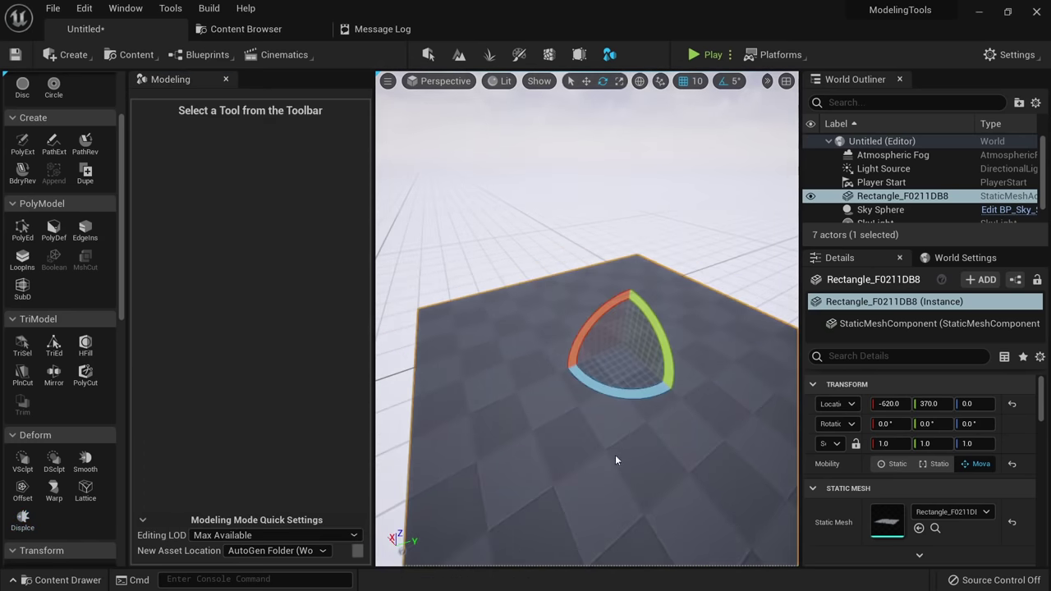
Apply the MI_Old_Stone_Wall_uiukdhylw_2K material instance to the rectangle and switch to the move gizmo.
key("ctrl+space")
right_click_drag(545, 300, 575, 330)
key("ctrl+space")
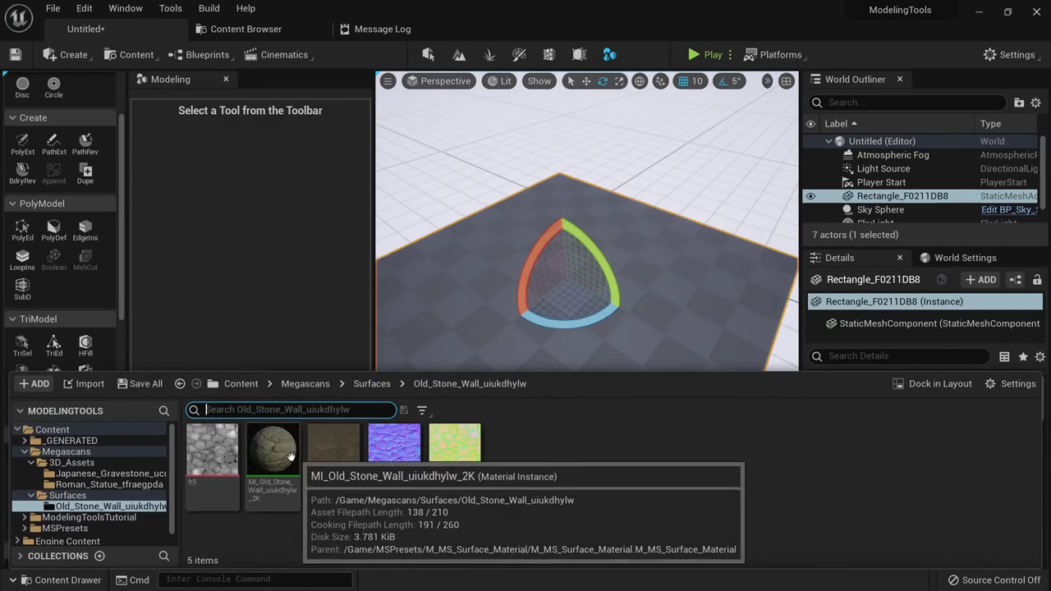
left_click_drag(282, 458, 509, 328)
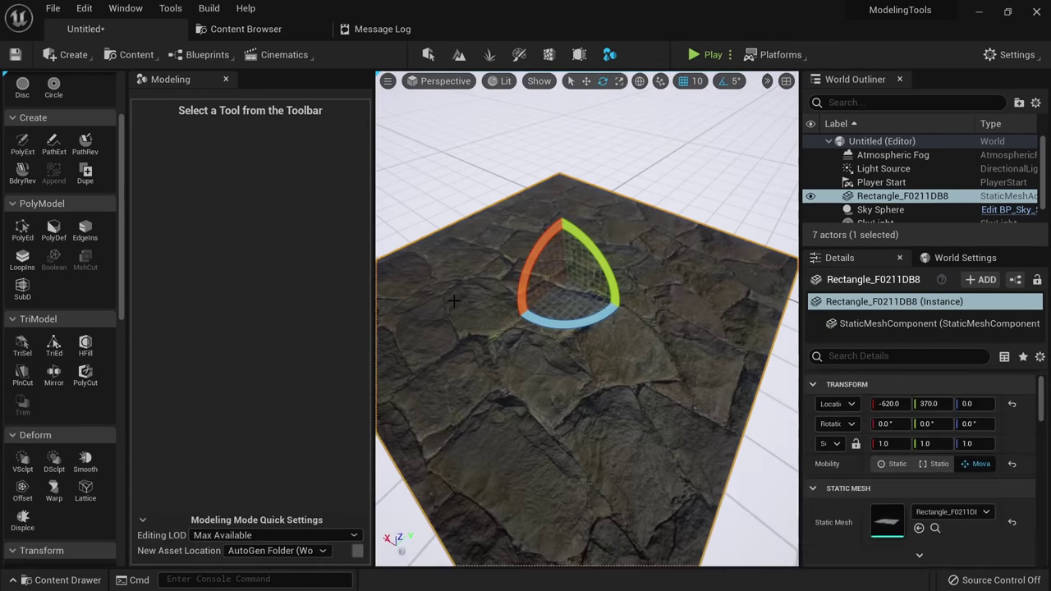
right_click_drag(509, 328, 526, 312)
mouse_move(531, 377)
right_mouse_down()
mouse_move(550, 353)
mouse_move(531, 377)
mouse_move(535, 399)
mouse_move(531, 377)
right_mouse_up()
key("ctrl+space")
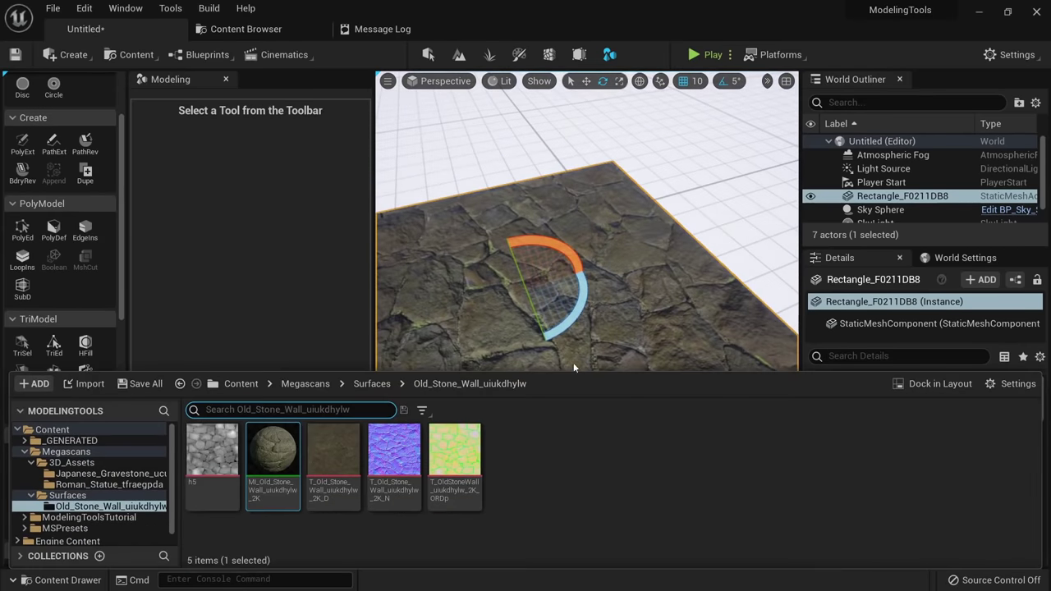
right_click_drag(605, 339, 584, 341)
key("w")
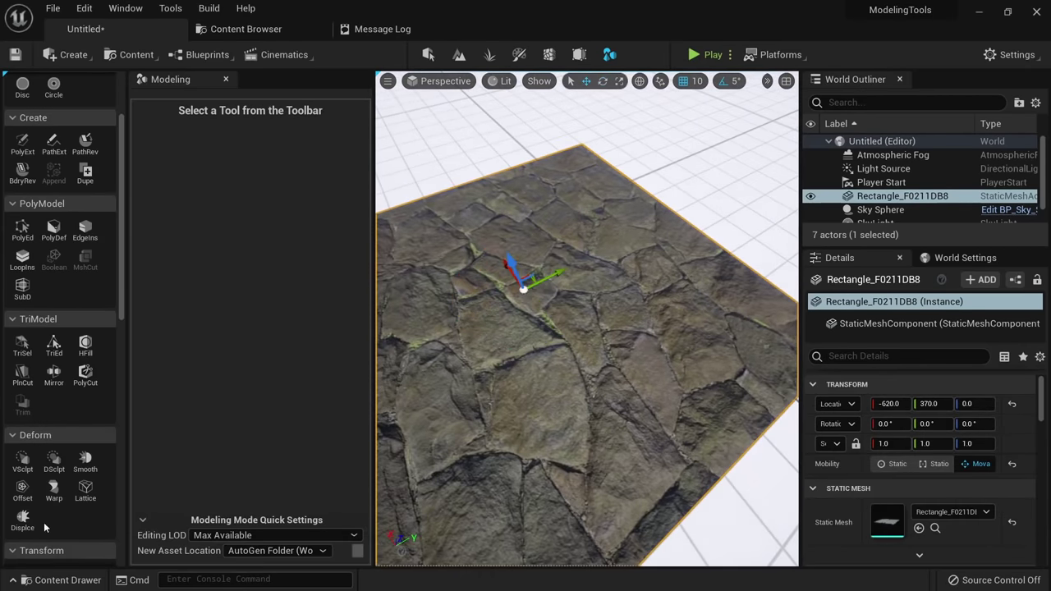
Restart Displace on the stone-textured rectangle, try Perlin Noise and Random Noise, and set the displacement type to Texture2D Map.
left_click(23, 519)
right_click_drag(530, 376, 531, 341)
left_click(274, 147)
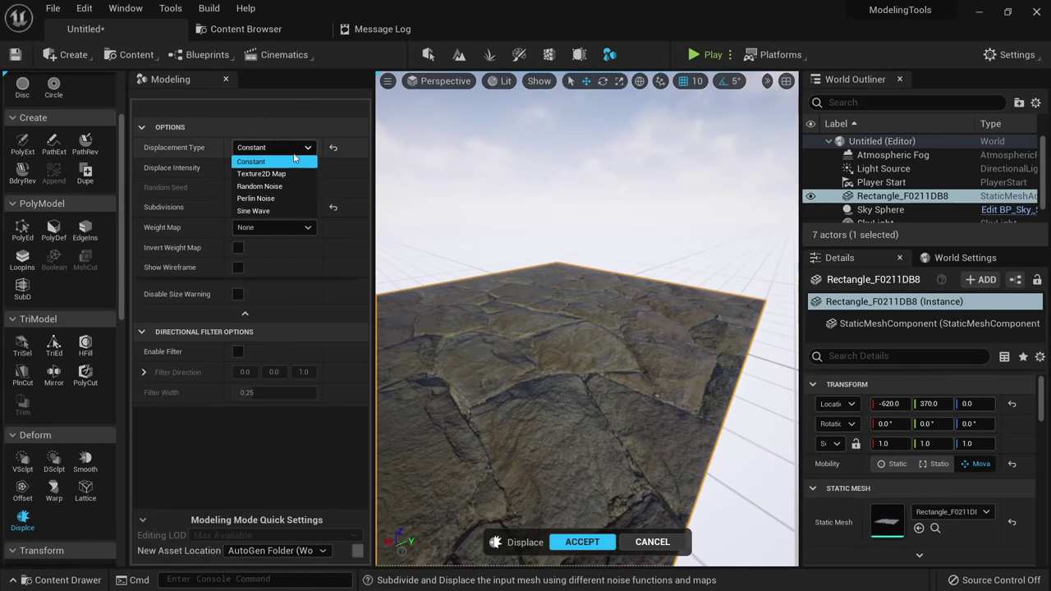
left_click(271, 197)
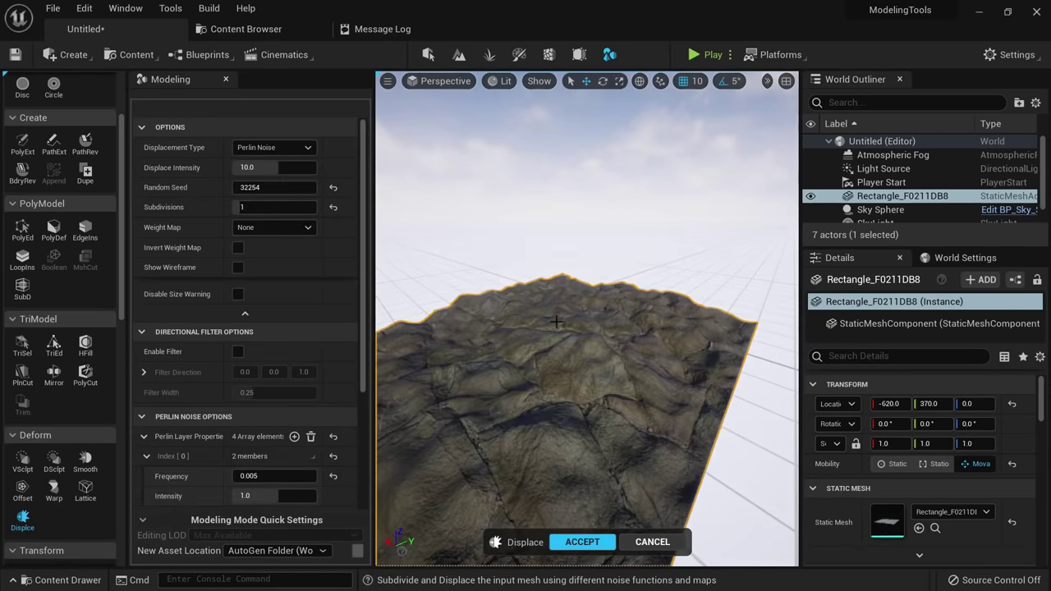
right_click_drag(557, 322, 556, 300)
left_click(272, 148)
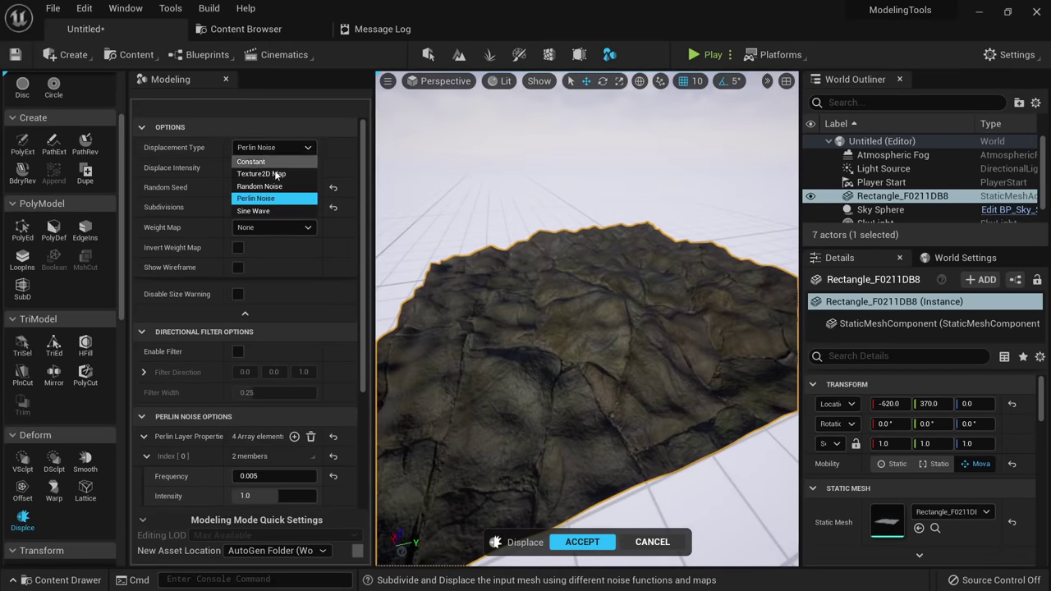
left_click(260, 186)
left_click(275, 147)
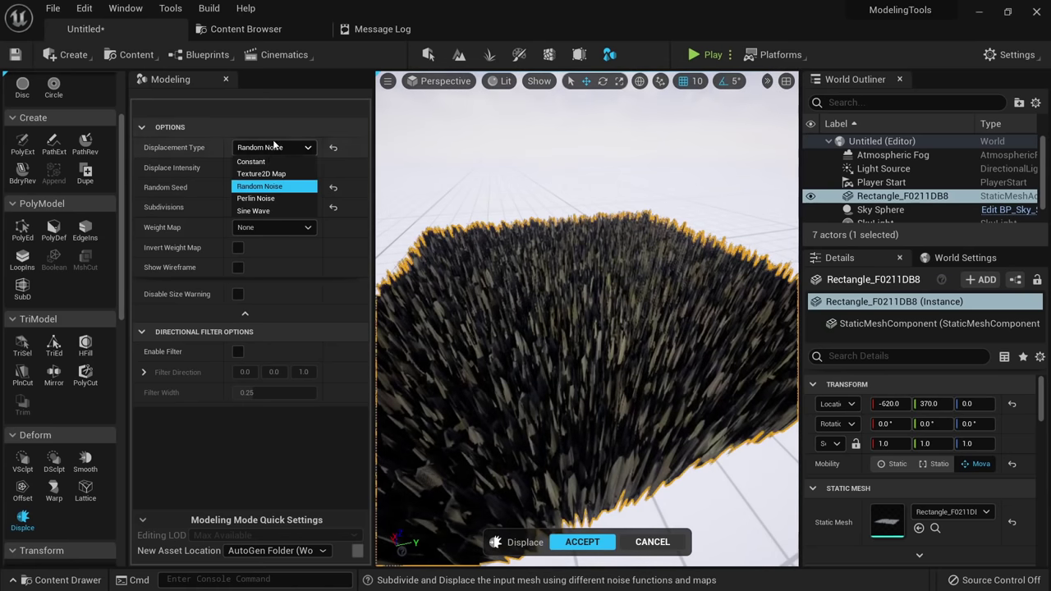
left_click(262, 174)
right_click_drag(561, 336, 665, 324)
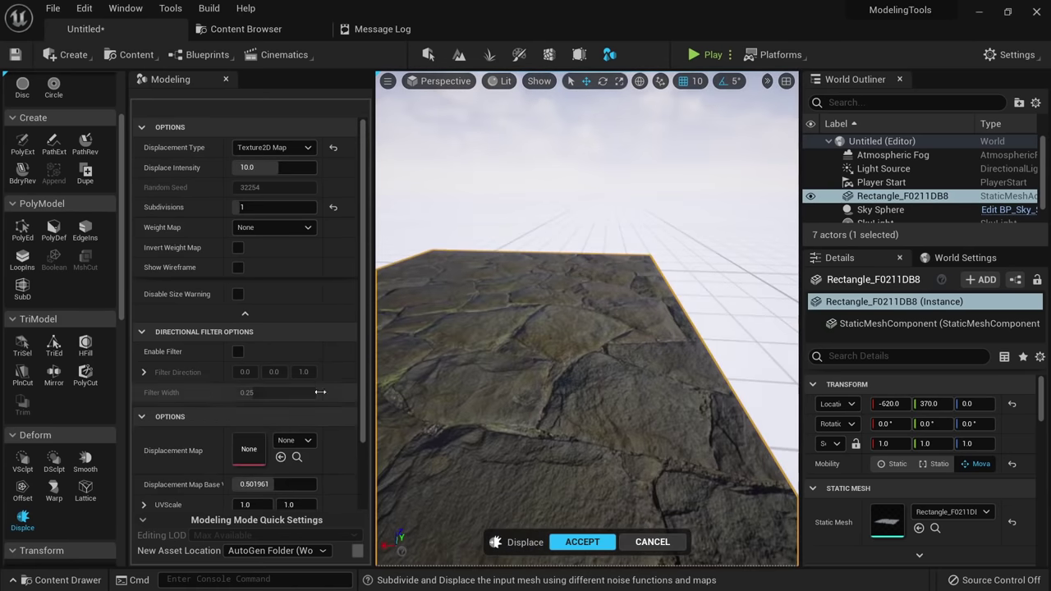
Open the T_OldStoneWall_uiukdhylw_2K_ORDp texture and examine its red, green and blue channels individually, ending on blue.
left_click(261, 30)
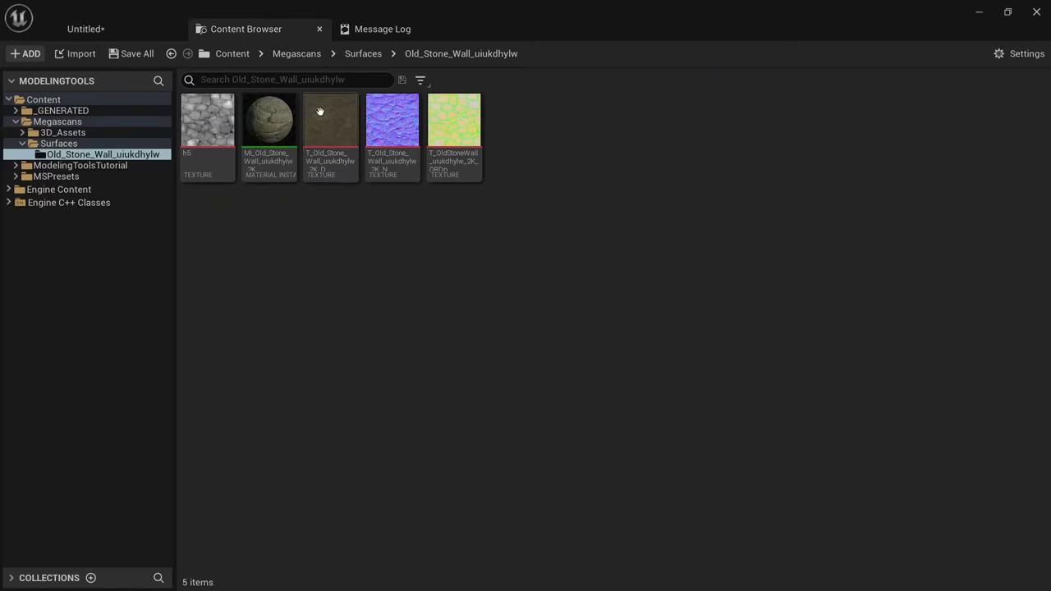
double_click(466, 115)
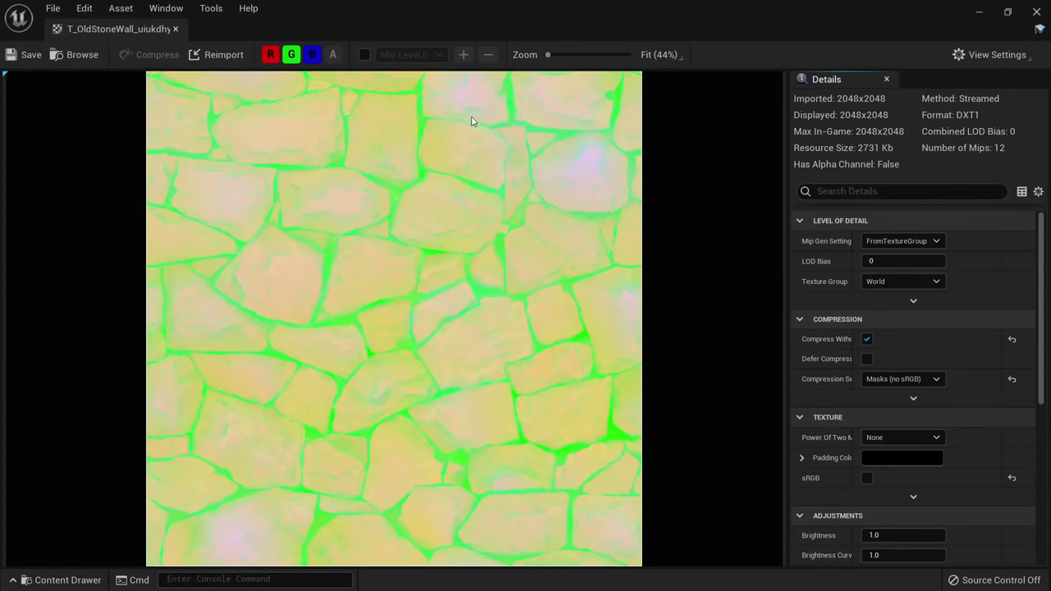
left_click(290, 54)
left_click(311, 54)
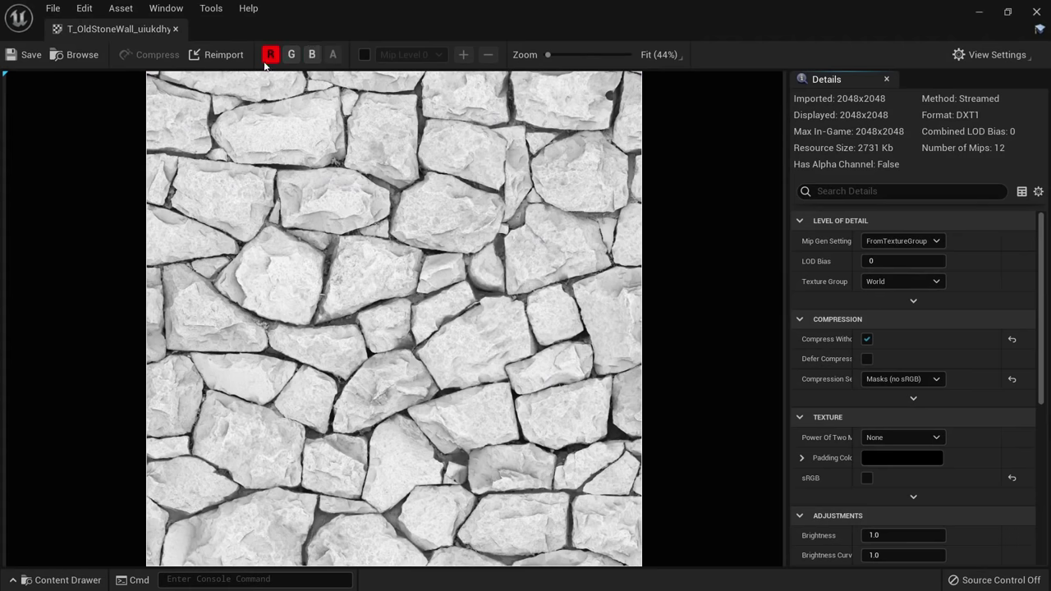
left_click(276, 57)
left_click(292, 56)
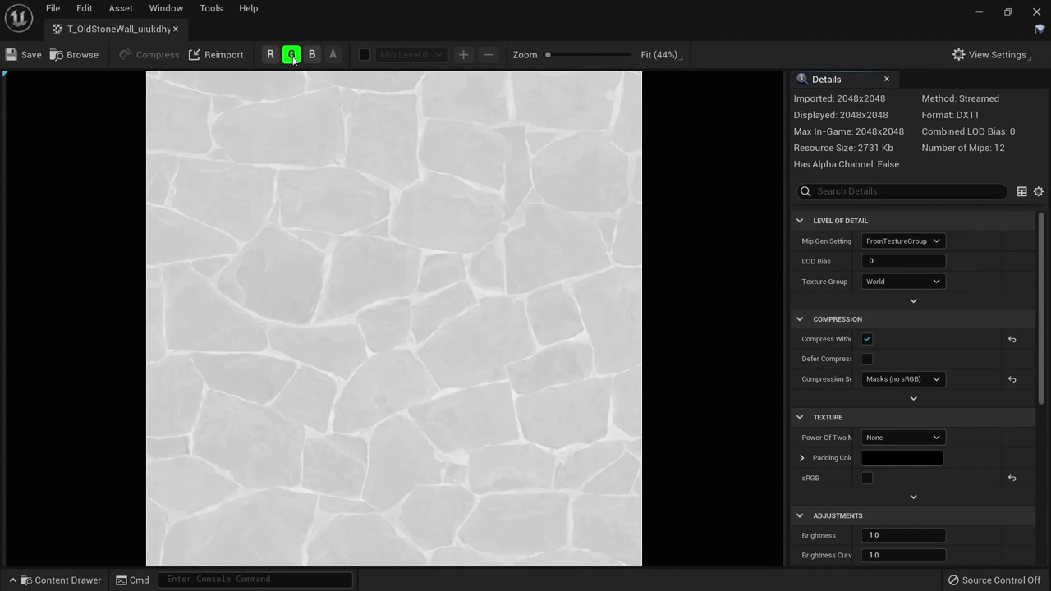
left_click(292, 55)
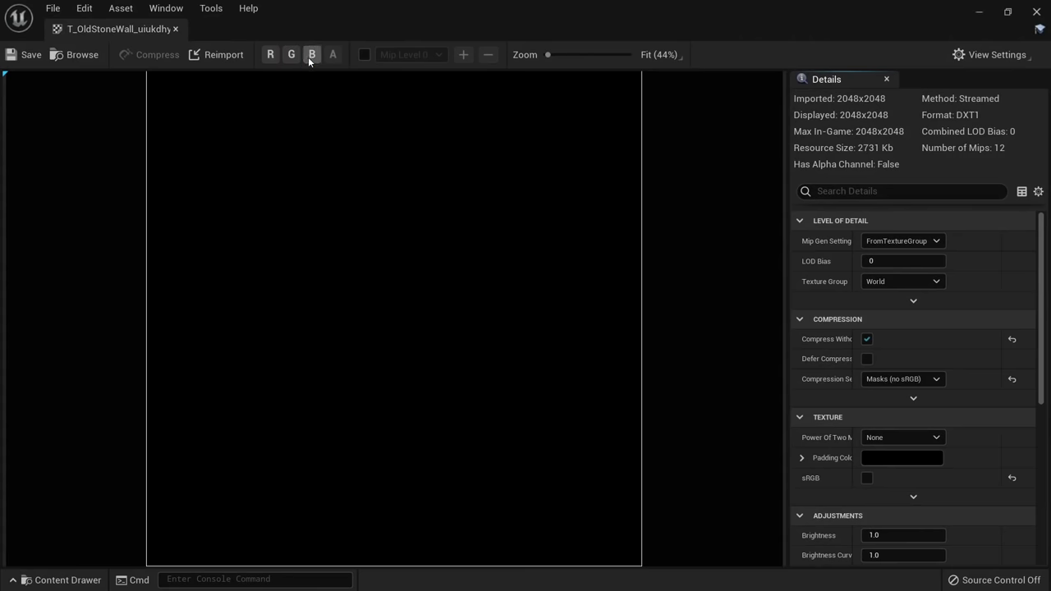
left_click(310, 56)
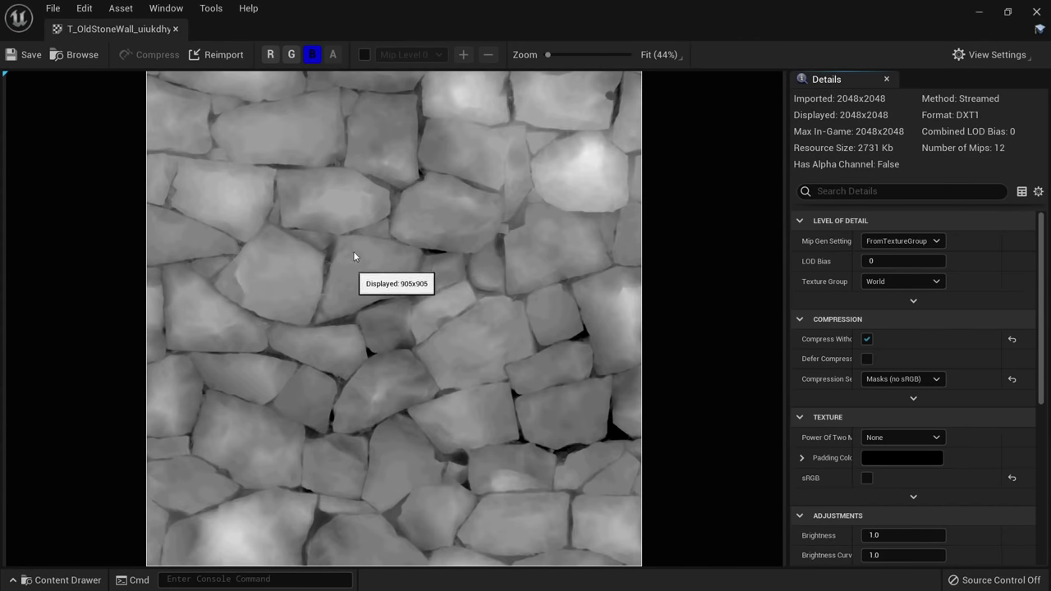
Close the packed stone-wall texture, open the h5 grayscale texture to examine its height detail, and close it.
left_click(176, 29)
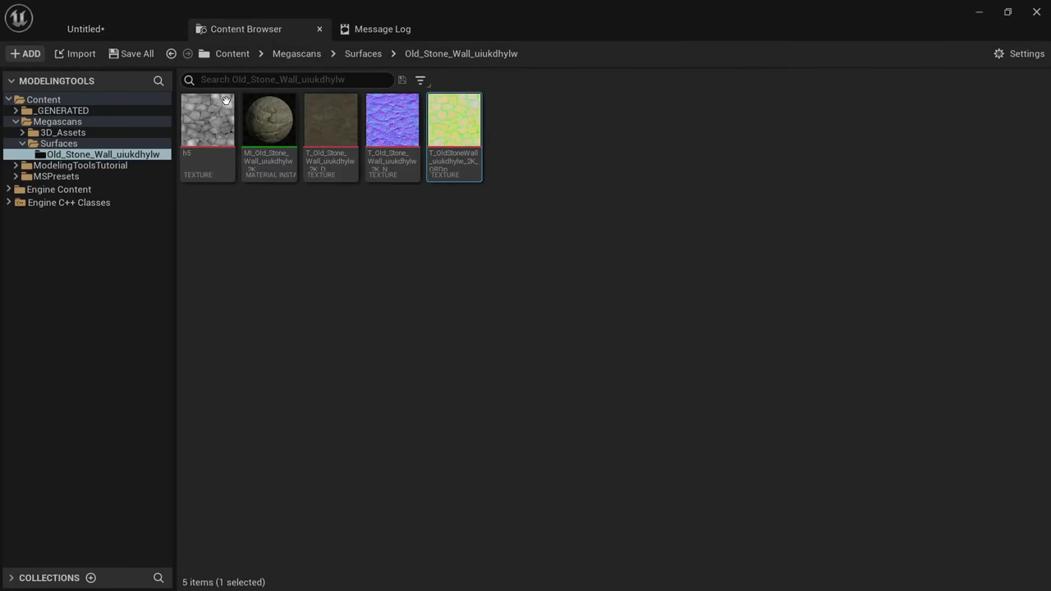
double_click(228, 131)
scroll(438, 208, "up", 2)
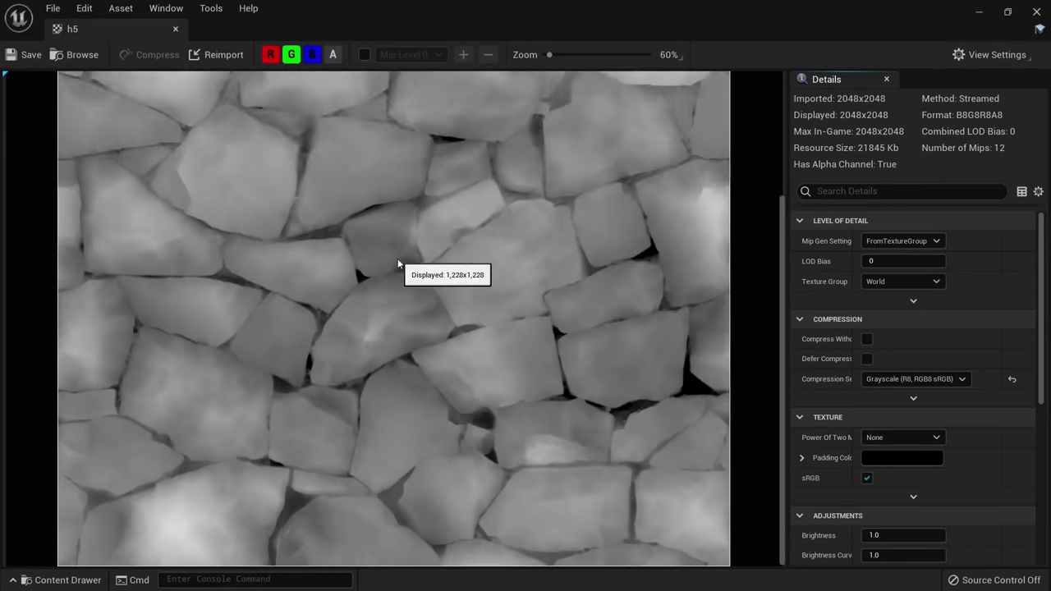
scroll(370, 244, "down", 3)
scroll(369, 244, "up", 1)
left_click(175, 29)
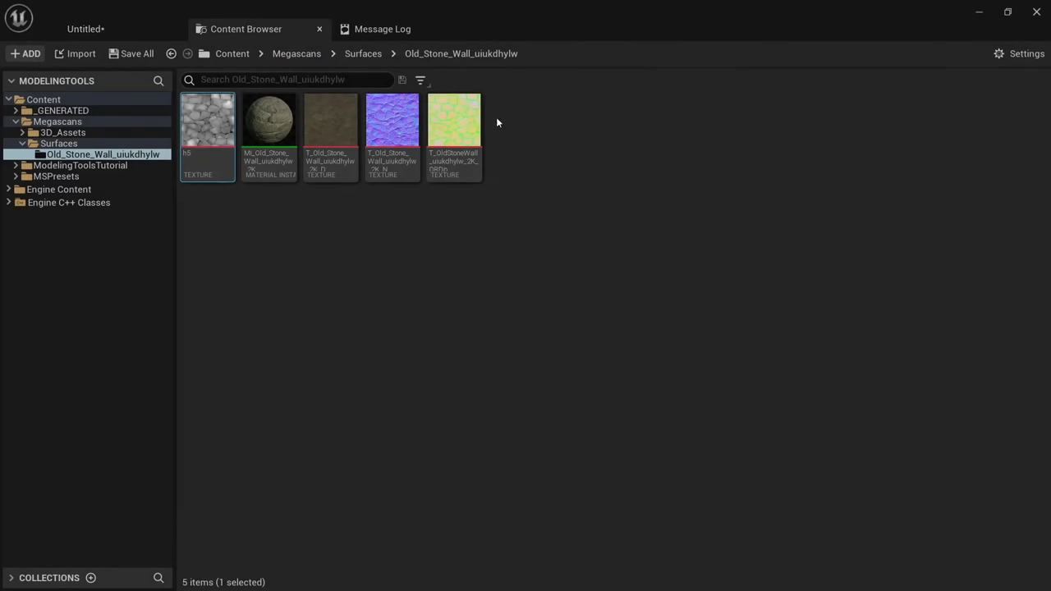
Reopen the T_OldStoneWall_uiukdhylw_2K_ORDp texture, examine its combined color channels at full extent, and close it.
double_click(454, 123)
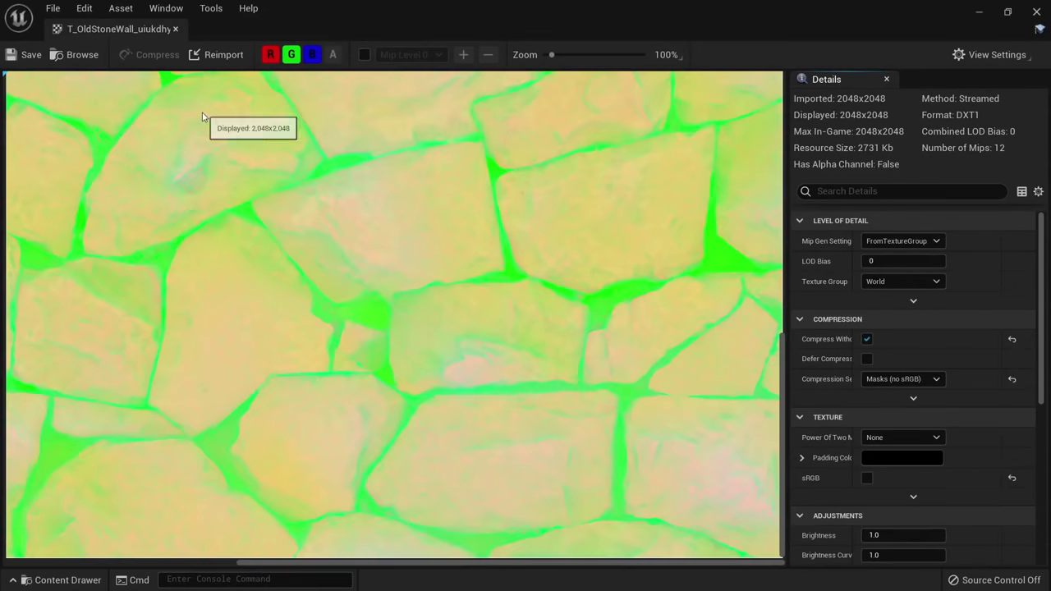
scroll(245, 164, "down", 1)
scroll(245, 164, "down", 2)
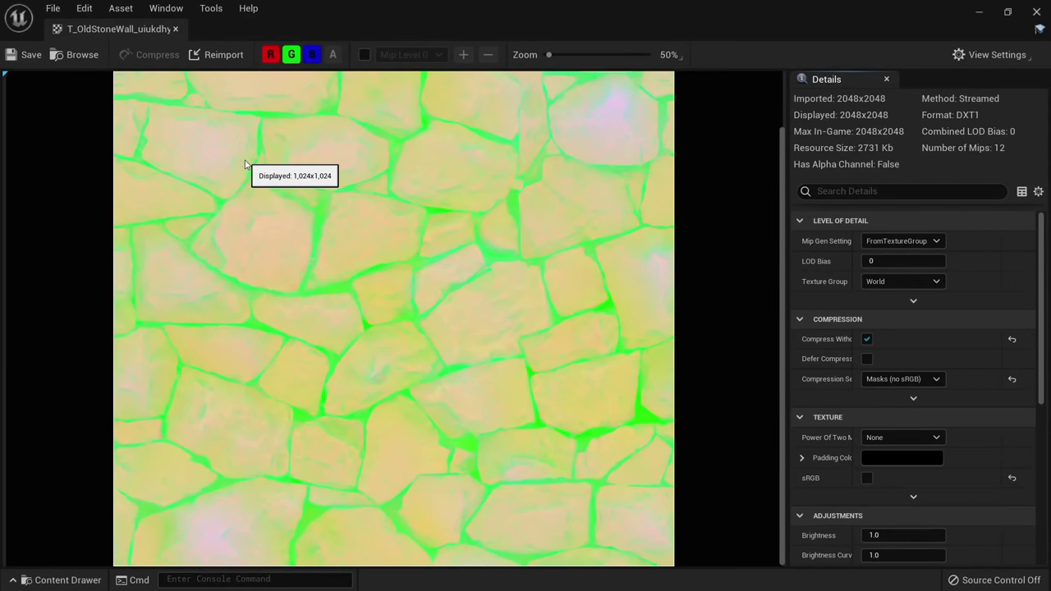
scroll(244, 165, "down", 1)
scroll(201, 129, "up", 1)
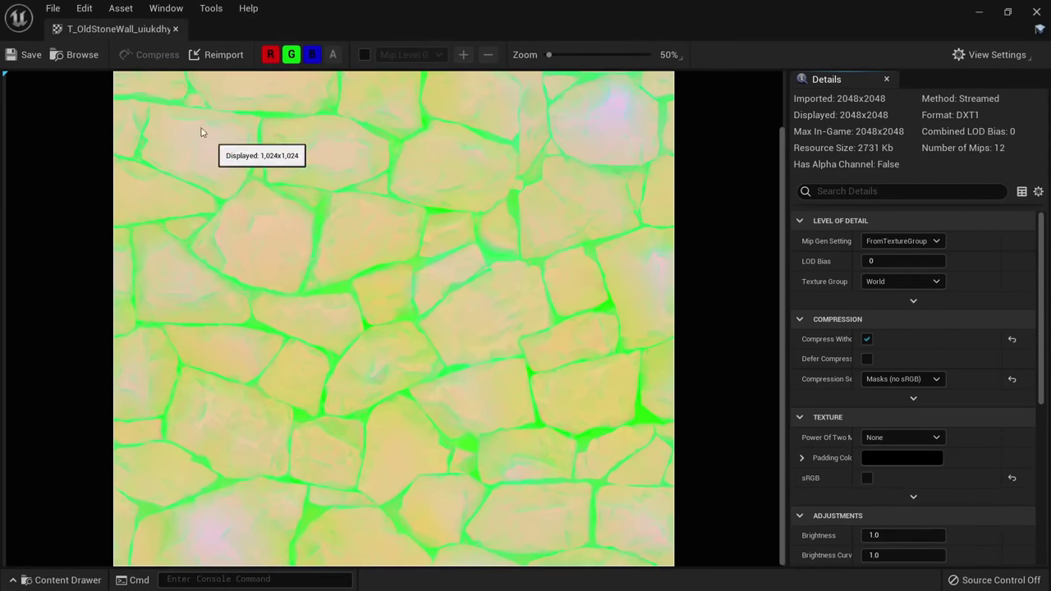
middle_click(115, 34)
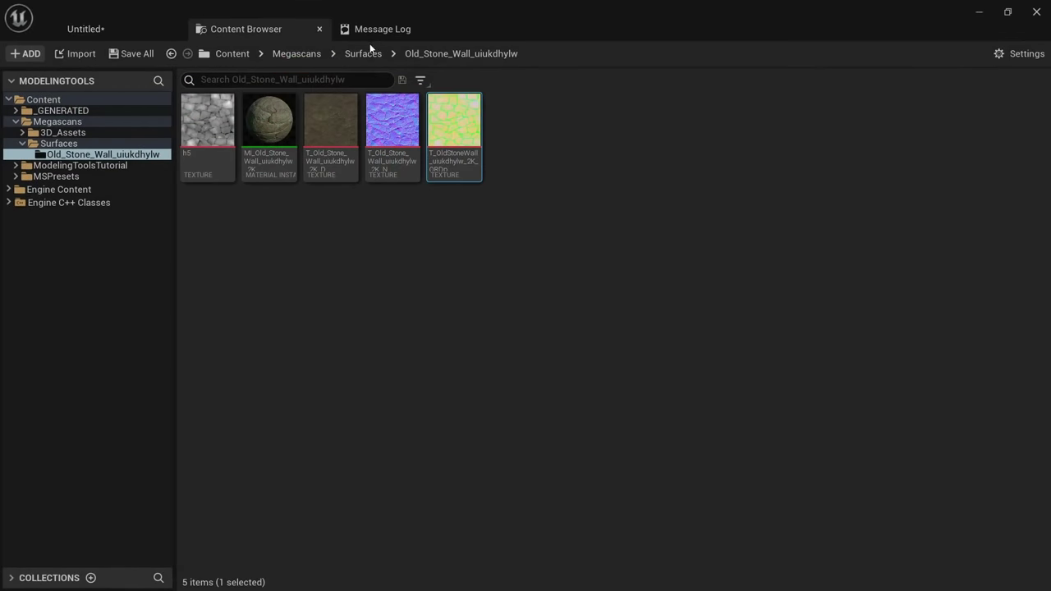
Return to the level and assign the h5 texture from the content browser as the Displacement Map.
left_click(97, 30)
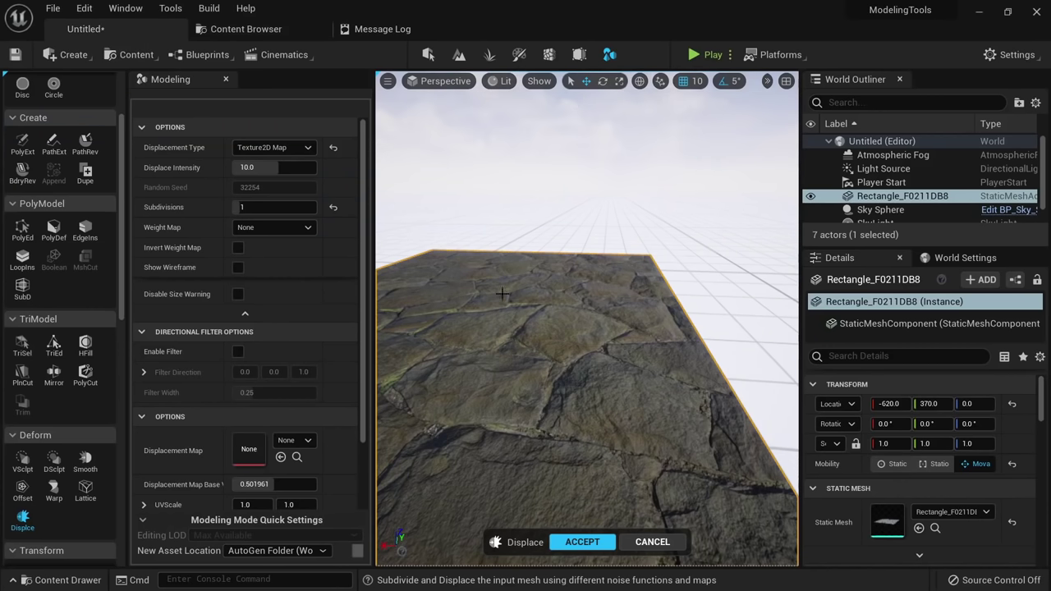
left_click(307, 440)
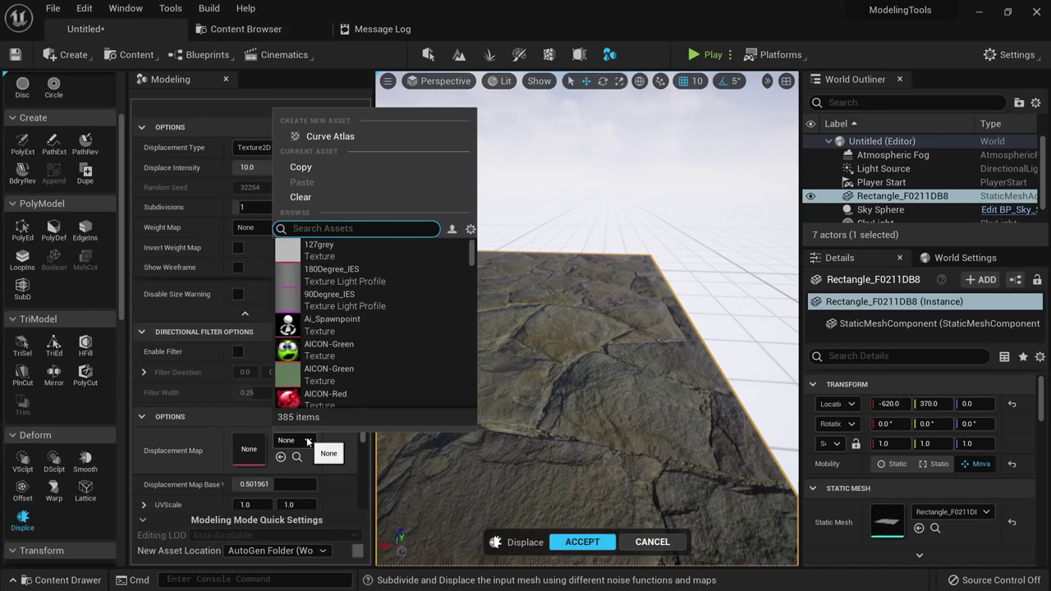
left_click(242, 28)
left_click(149, 36)
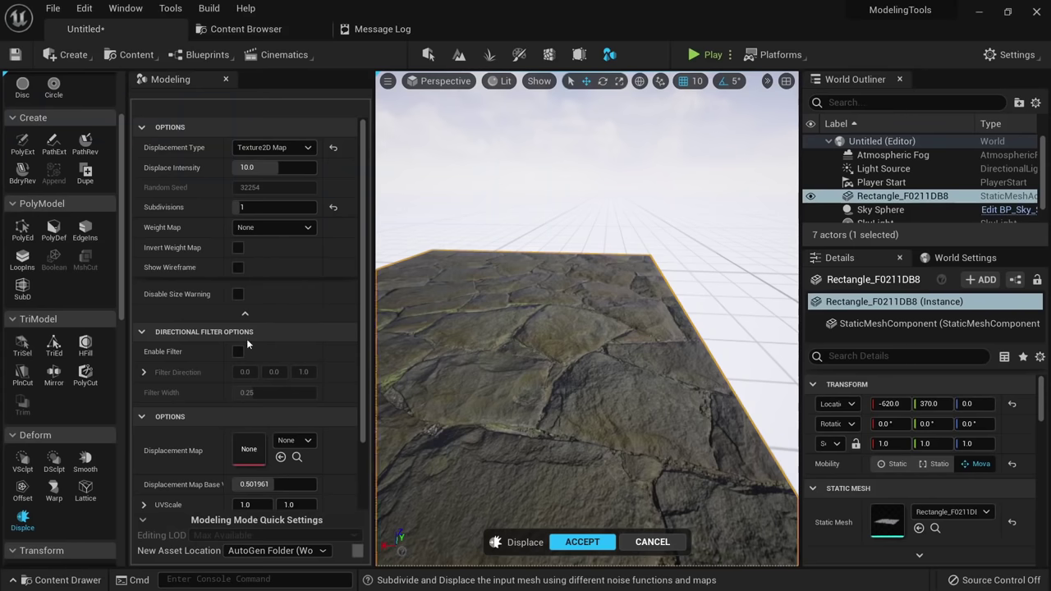
left_click(280, 458)
Inspect the displaced rectangle in unlit, wireframe and lit view modes, and try a Displace Intensity of 2.0.
mouse_move(587, 345)
right_mouse_down()
mouse_move(574, 394)
mouse_move(526, 328)
mouse_move(509, 410)
mouse_move(558, 444)
mouse_move(608, 353)
mouse_move(587, 386)
mouse_move(541, 329)
mouse_move(594, 376)
mouse_move(567, 394)
mouse_move(574, 435)
mouse_move(591, 362)
mouse_move(567, 329)
mouse_move(587, 386)
mouse_move(567, 427)
mouse_move(595, 419)
mouse_move(612, 398)
right_mouse_up()
key("alt+3")
key("alt+2")
key("alt+4")
left_click(289, 172)
right_click_drag(492, 271, 464, 271)
left_click(276, 167)
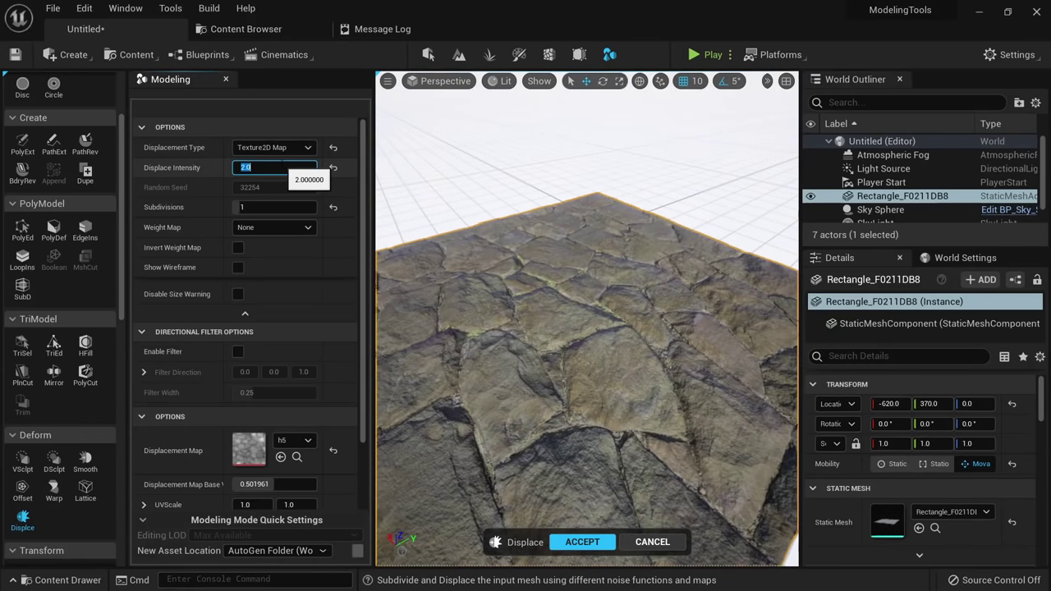
Try Displace Intensity values of 4.0, 25.0 and 10.0 on the stone rectangle.
right_click_drag(509, 295, 517, 259)
right_click_drag(575, 322, 509, 333)
left_click(276, 167)
key("Return")
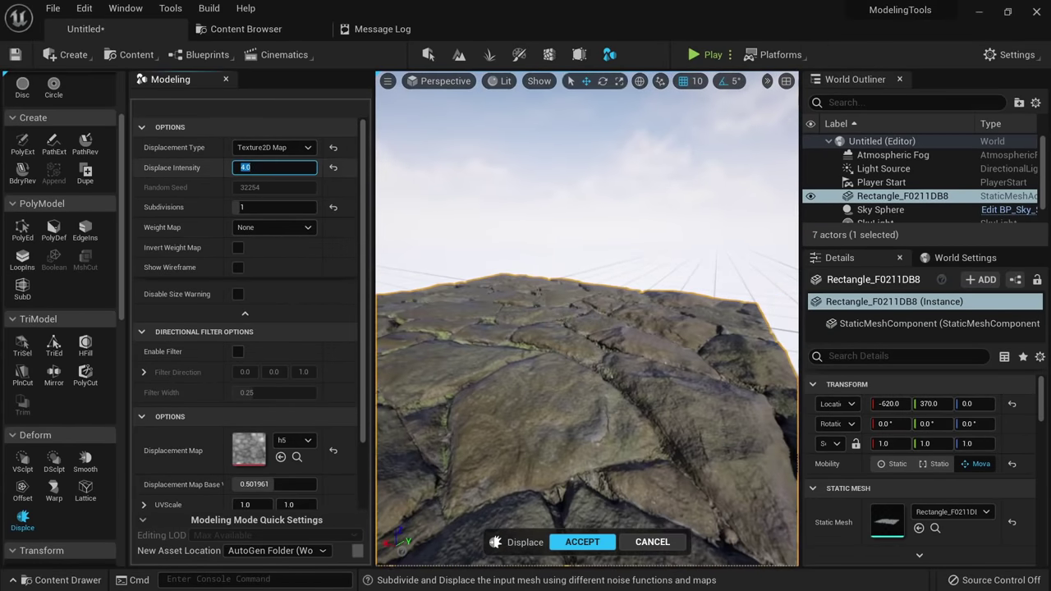
type("25")
key("Return")
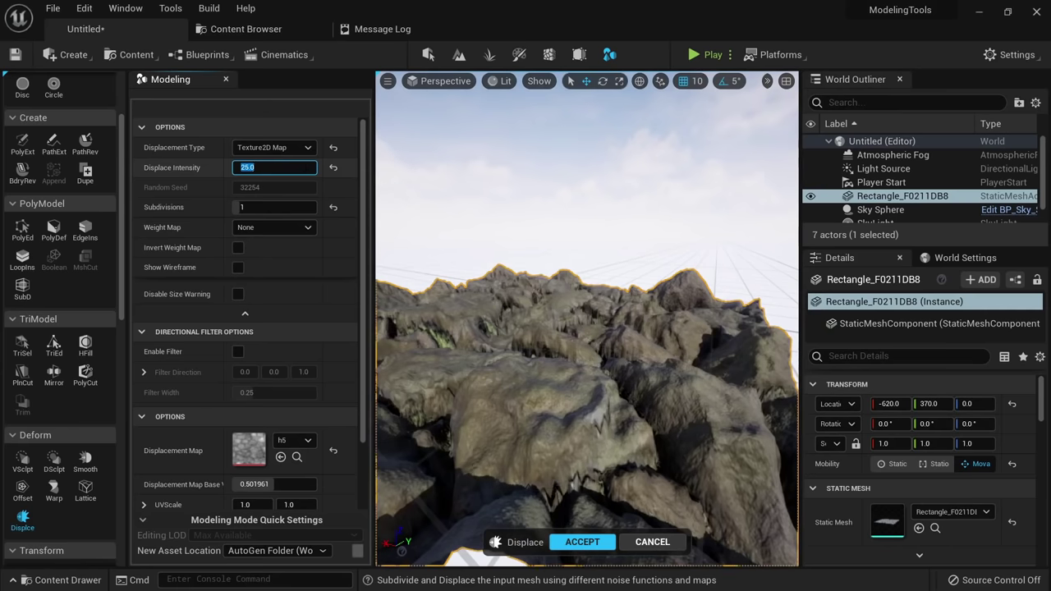
type("10")
key("Return")
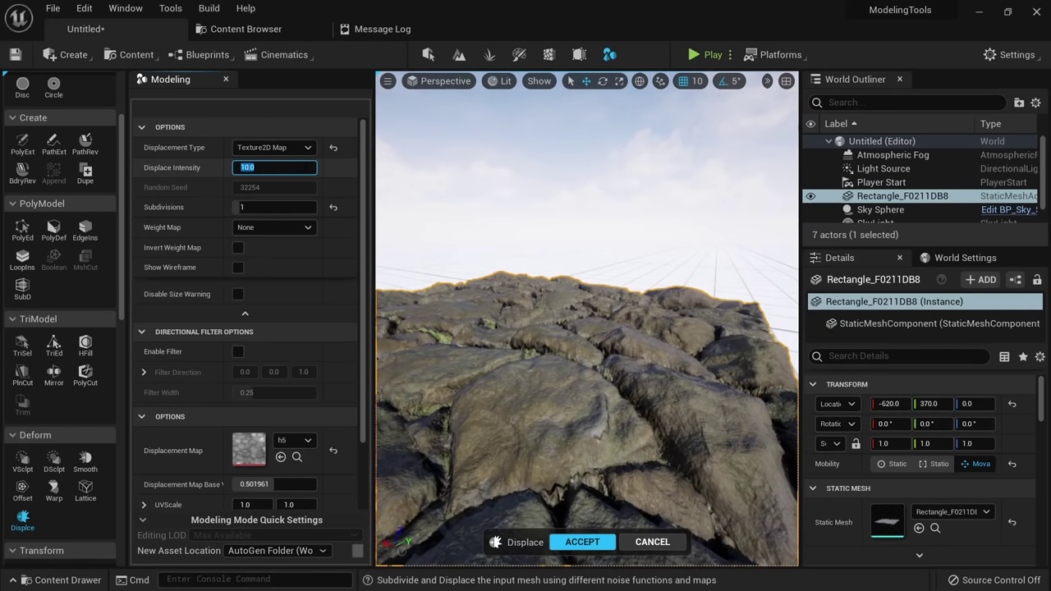
Set the Displace Intensity to 8.0 and accept the Texture2D displacement.
type("5")
key("Return")
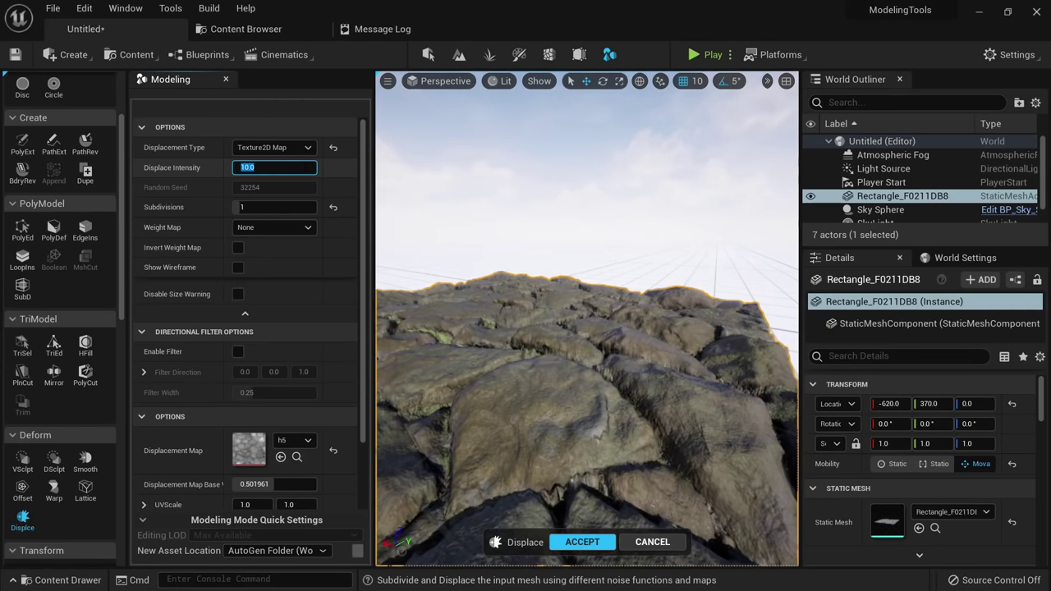
mouse_move(529, 335)
right_mouse_down()
mouse_move(537, 382)
mouse_move(530, 335)
right_mouse_up()
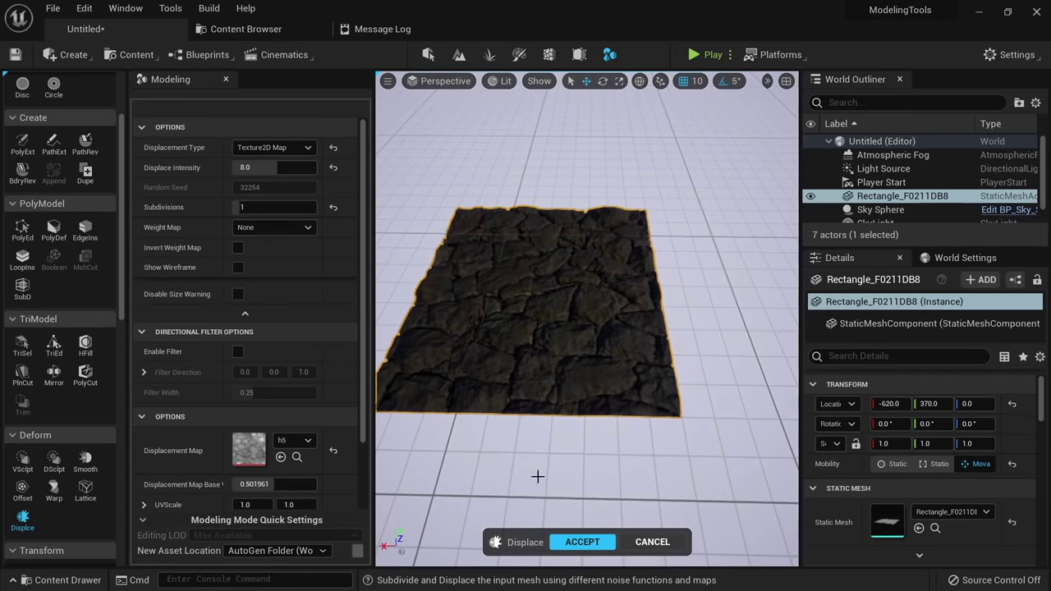
left_click(582, 542)
Duplicate the displaced rectangle along the Y axis so the copy adjoins the original's edge.
right_click_drag(544, 327, 509, 328)
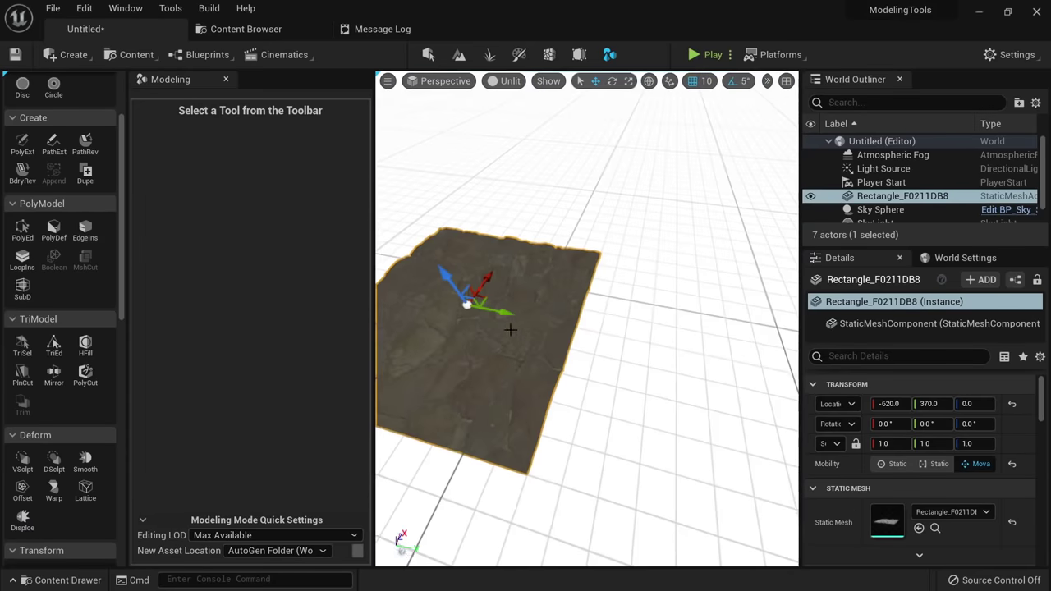
left_click_drag(504, 309, 763, 413, "alt")
key("Escape")
right_click_drag(685, 433, 685, 433)
Select both stone rectangles and duplicate them along the X axis to form a two-by-two tiled floor.
left_click(649, 378)
left_click(627, 227, "shift")
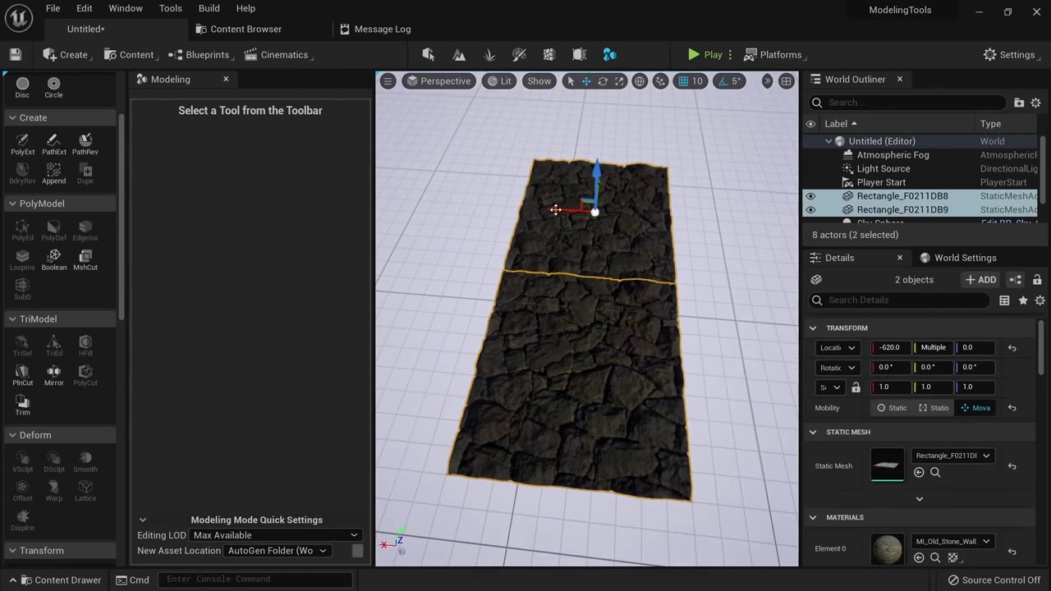
left_click_drag(556, 210, 409, 200, "alt")
key("Escape")
right_click_drag(493, 263, 590, 224)
Select the stone tiles one after another and examine their seams and surface relief up close.
left_click(534, 398)
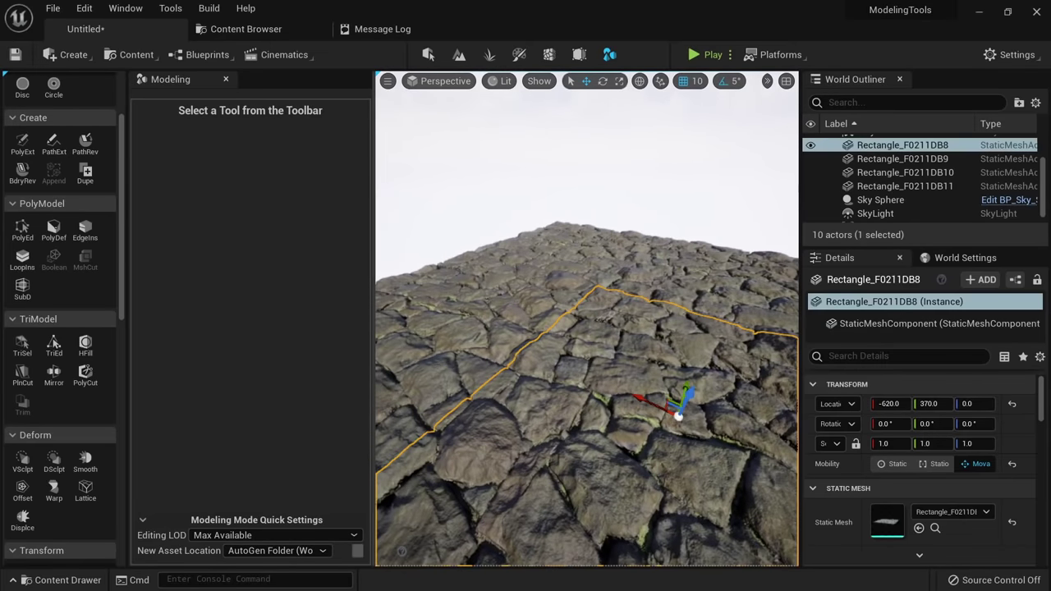
left_click(472, 324)
left_click(566, 253)
left_click(696, 280)
left_click(616, 374)
right_click_drag(615, 374, 694, 372)
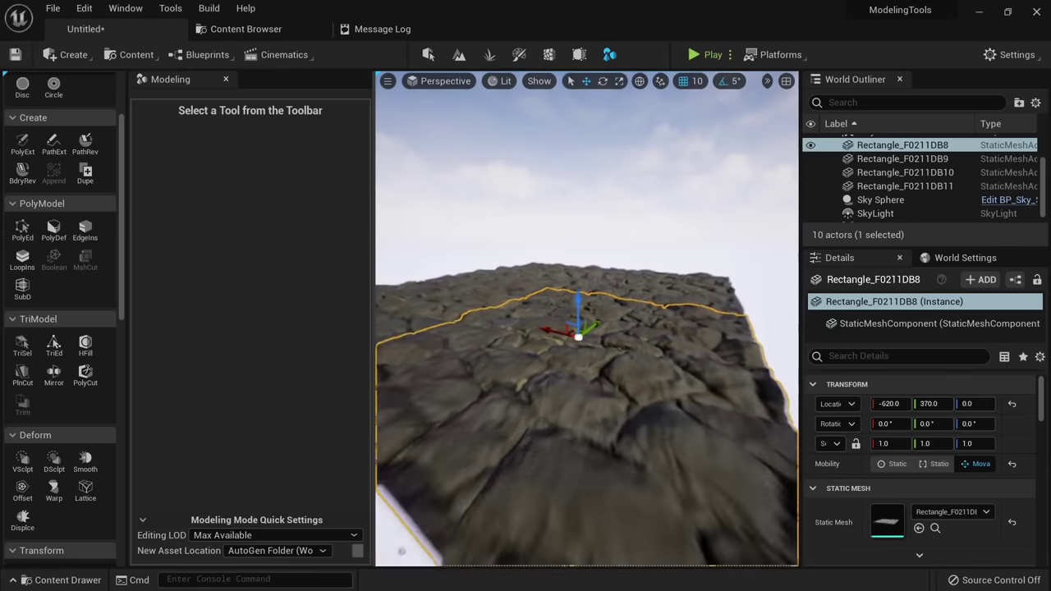
right_click_drag(567, 345, 566, 353)
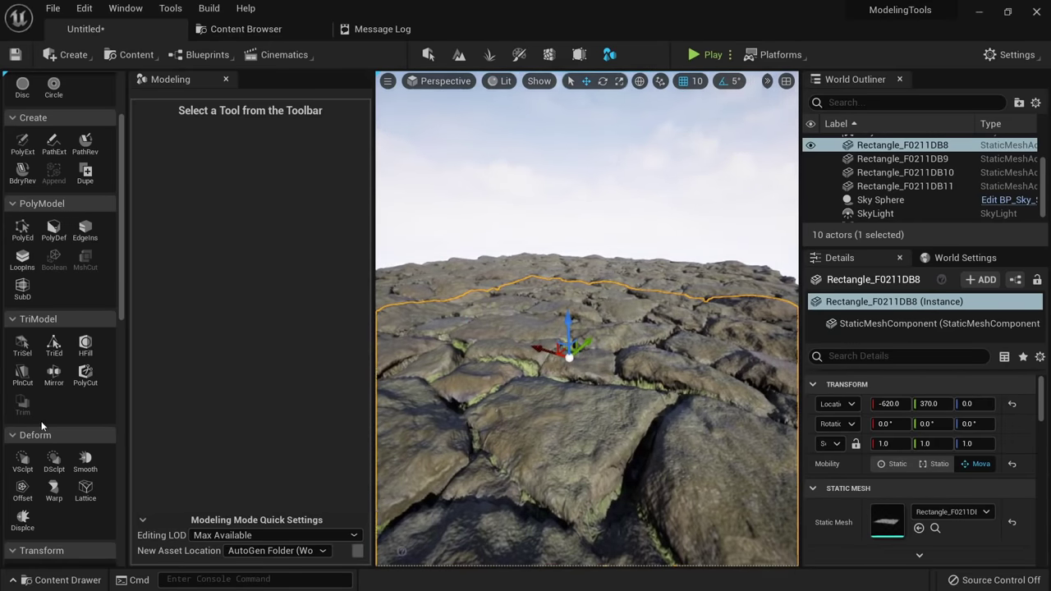
scroll(41, 425, "down", 5)
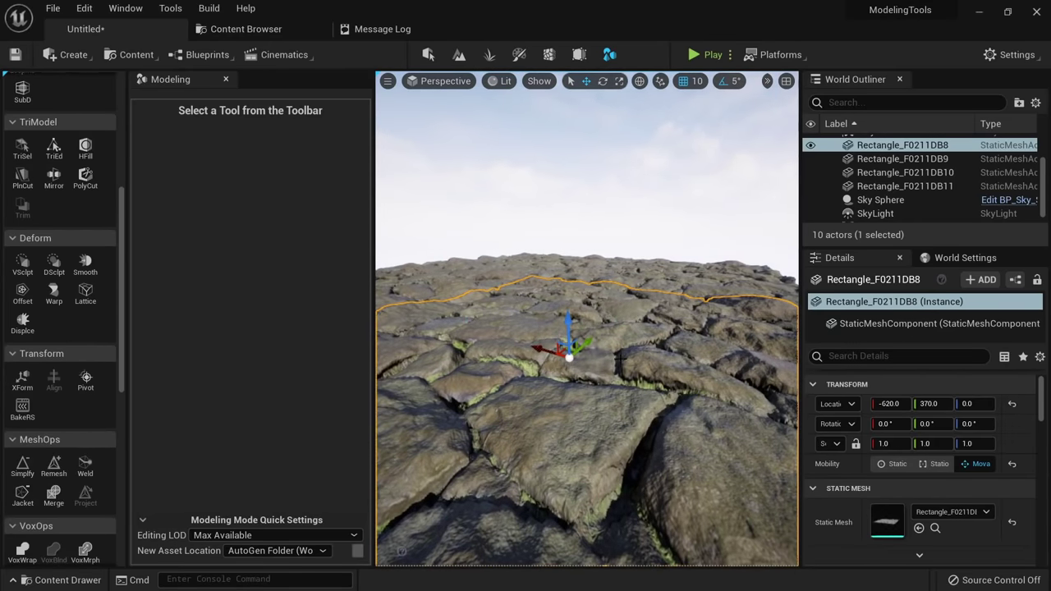
right_click_drag(620, 359, 421, 329)
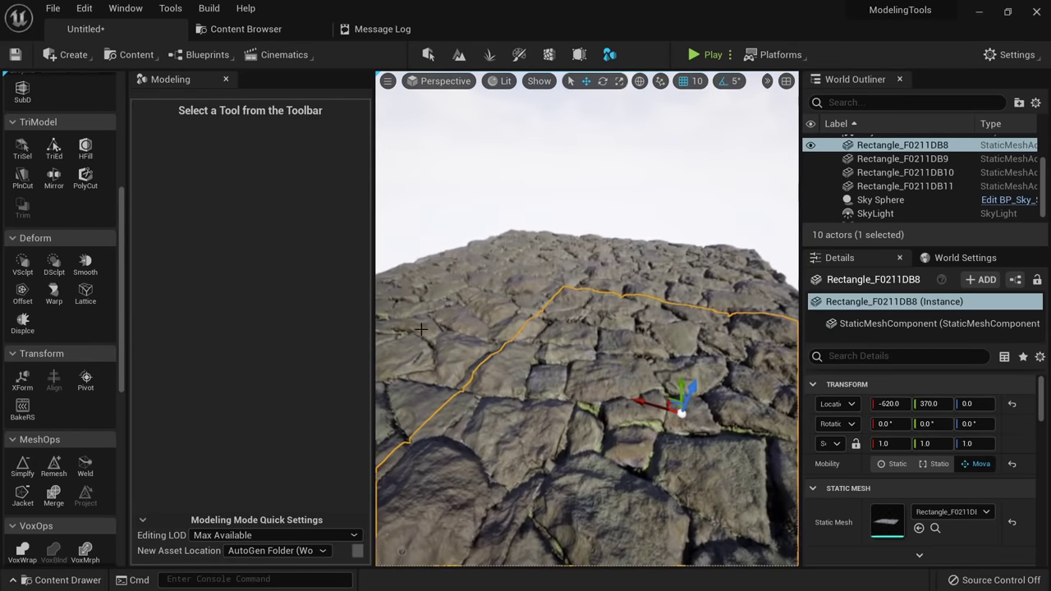
left_click(424, 327)
left_click(501, 265)
left_click(636, 264)
left_click(574, 334)
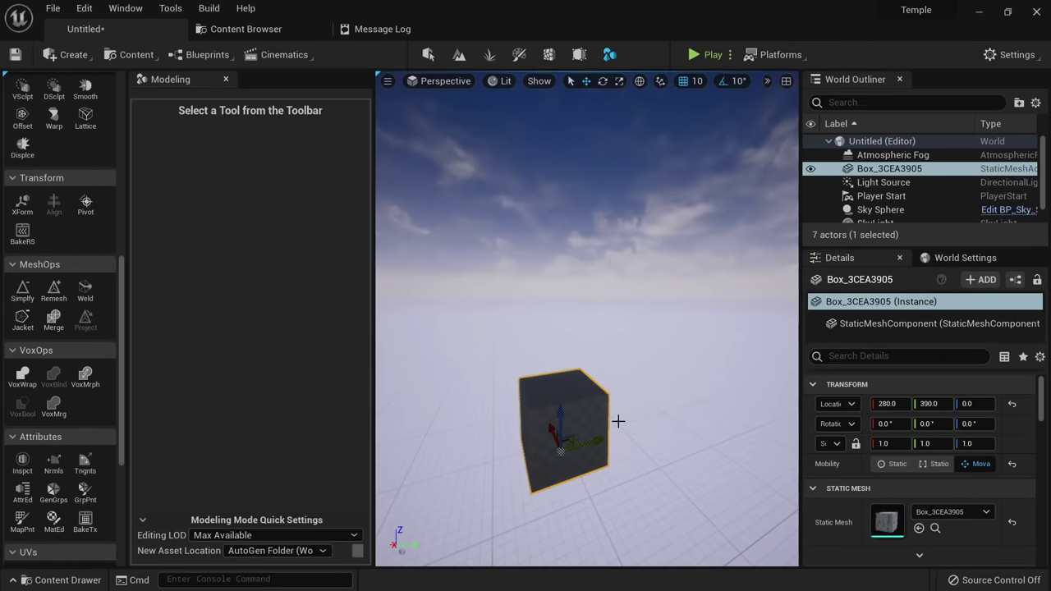
right_click_drag(603, 412, 586, 455)
key("w")
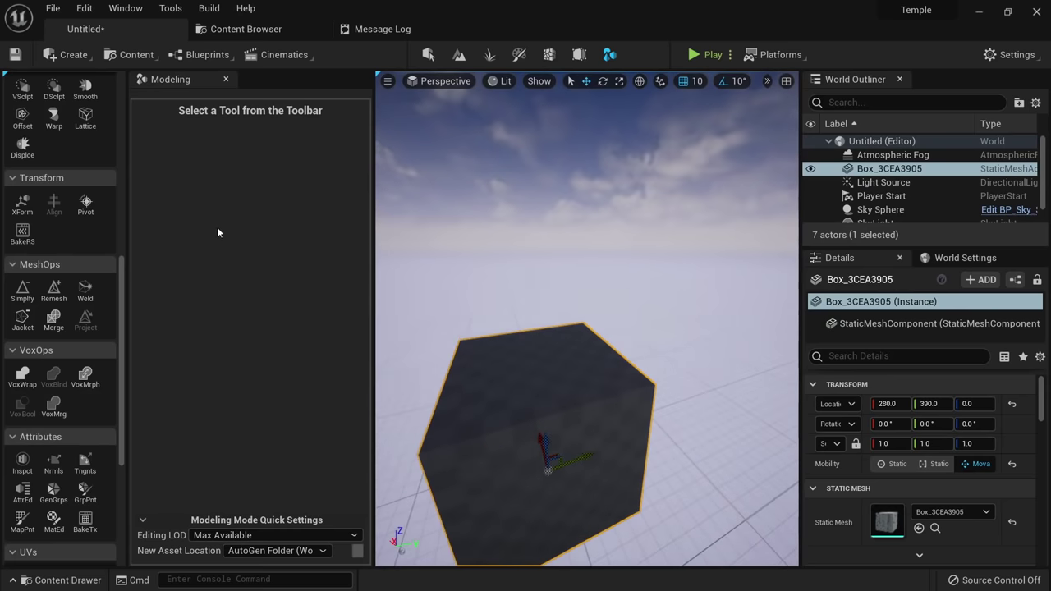
key("s")
right_click_drag(704, 290, 757, 261)
key("a")
key("w")
mouse_move(699, 324)
left_mouse_down()
mouse_move(688, 324)
mouse_move(688, 307)
left_mouse_up()
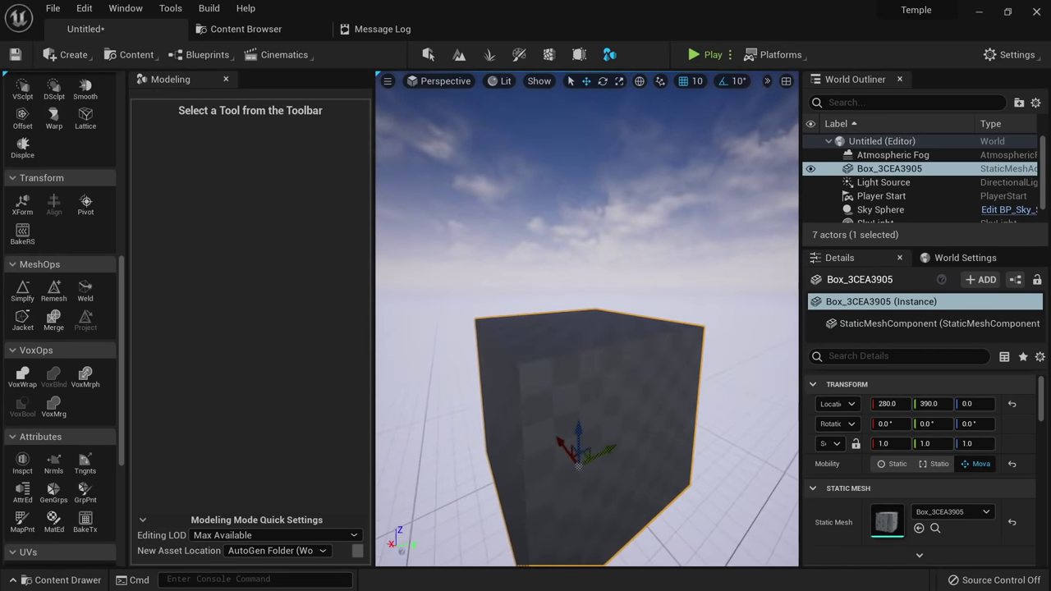
right_click_drag(567, 303, 578, 343)
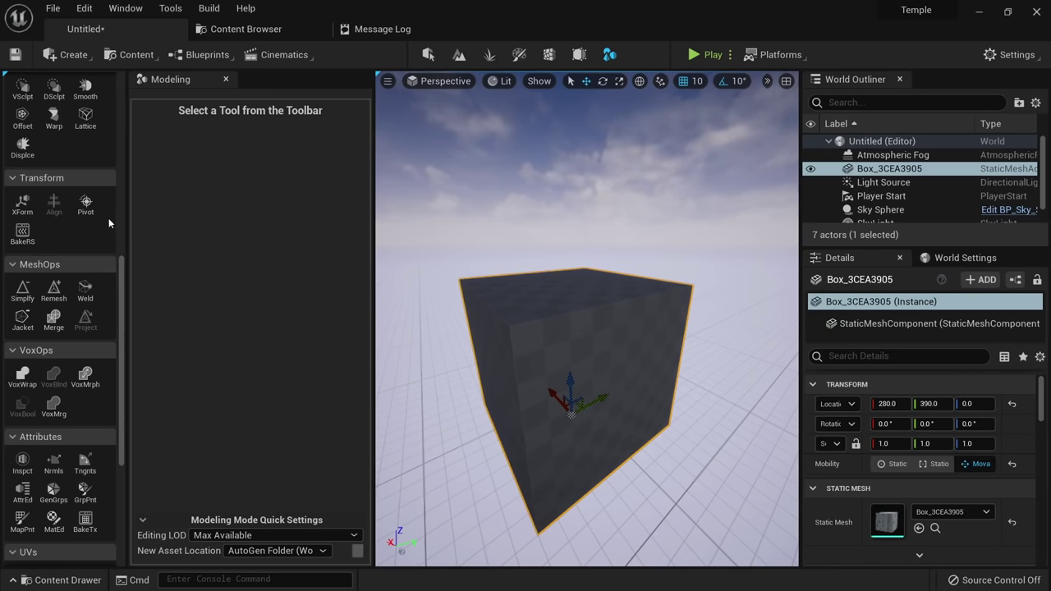
mouse_move(509, 287)
right_mouse_down()
mouse_move(509, 302)
mouse_move(486, 293)
mouse_move(501, 285)
right_mouse_up()
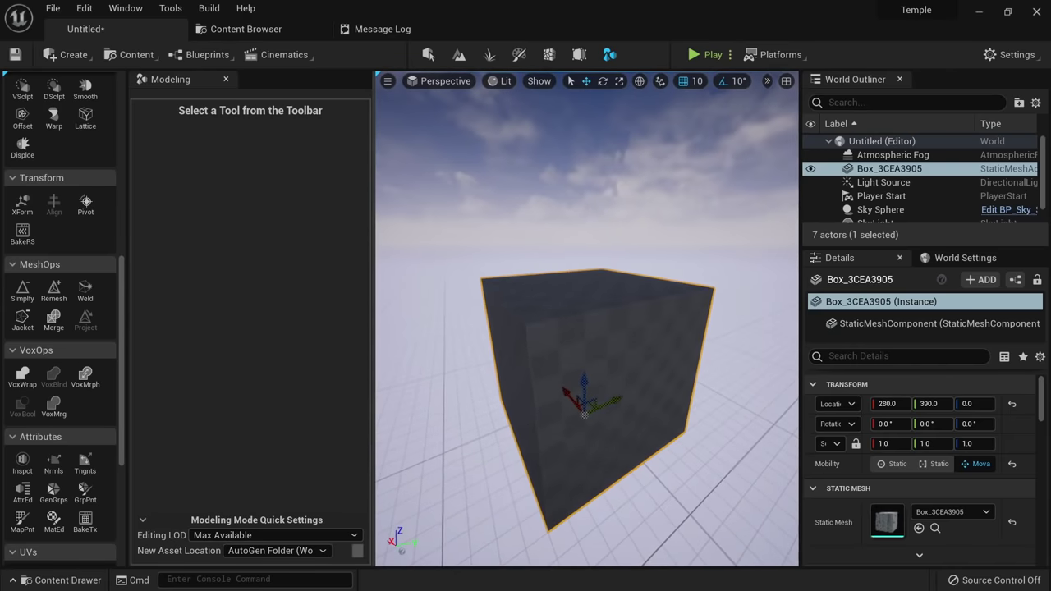
Use Edit Pivot to move the box's pivot outside one side face, at about Y 321 and Z 69, and accept.
right_click_drag(553, 354, 476, 287)
left_click(87, 208)
right_click_drag(584, 335, 476, 326)
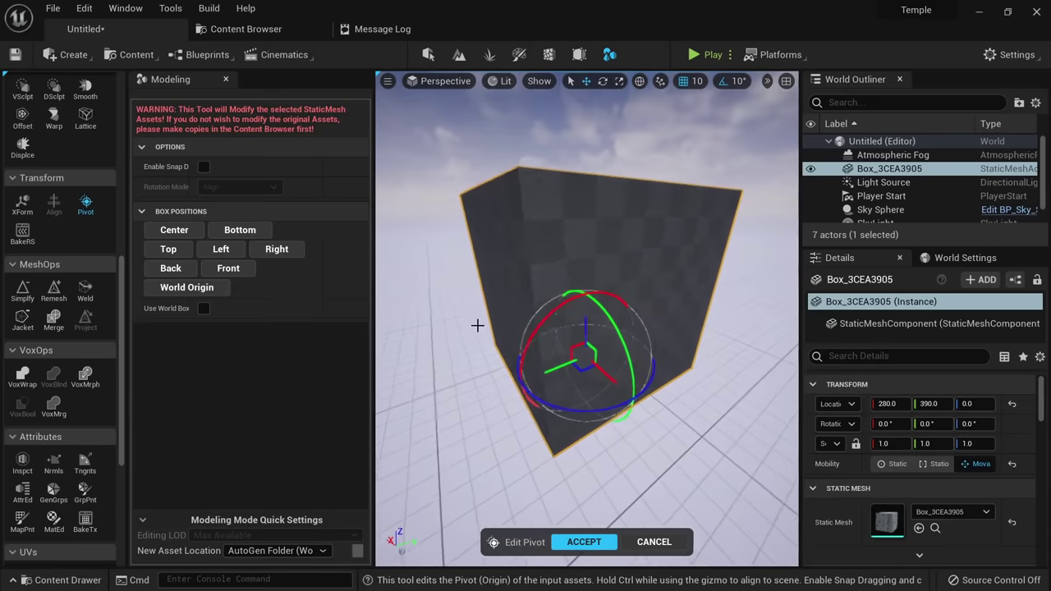
left_click_drag(578, 362, 432, 260, "ctrl")
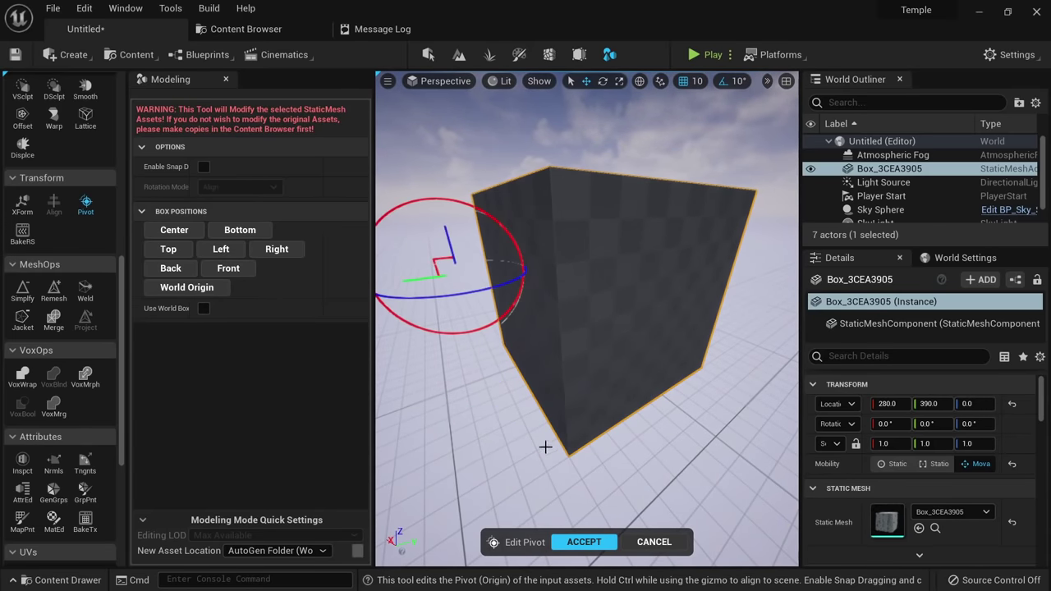
left_click(586, 539)
Try rotating the box about its offset pivot, and switch back to the move gizmo.
right_click_drag(591, 346, 542, 306)
key("e")
left_click_drag(563, 263, 540, 243)
left_click_drag(460, 250, 739, 308)
key("w")
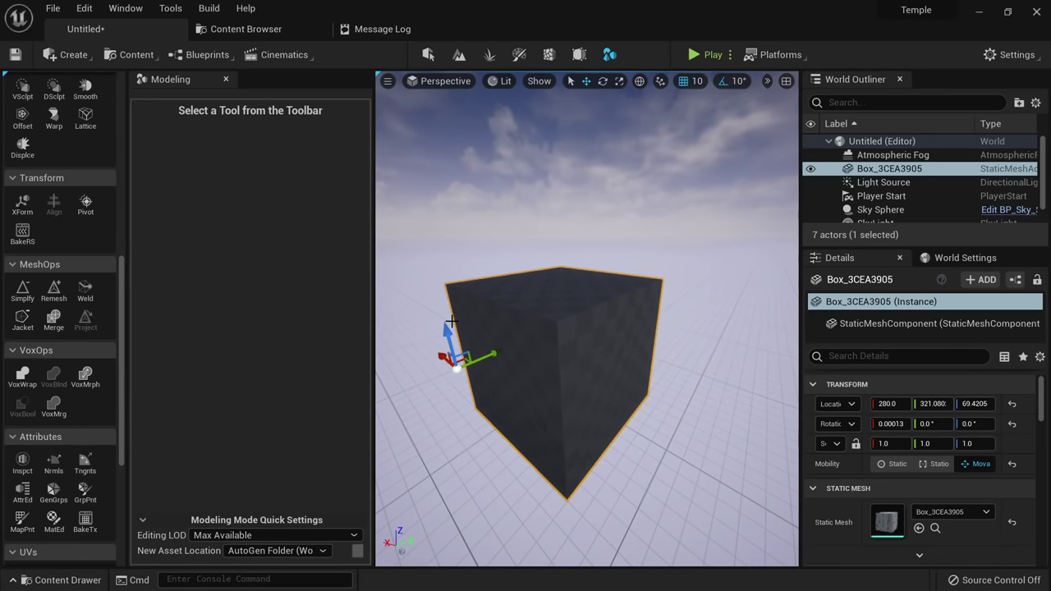
Restart Edit Pivot on the box and place the pivot at the Center box position.
left_click(83, 205)
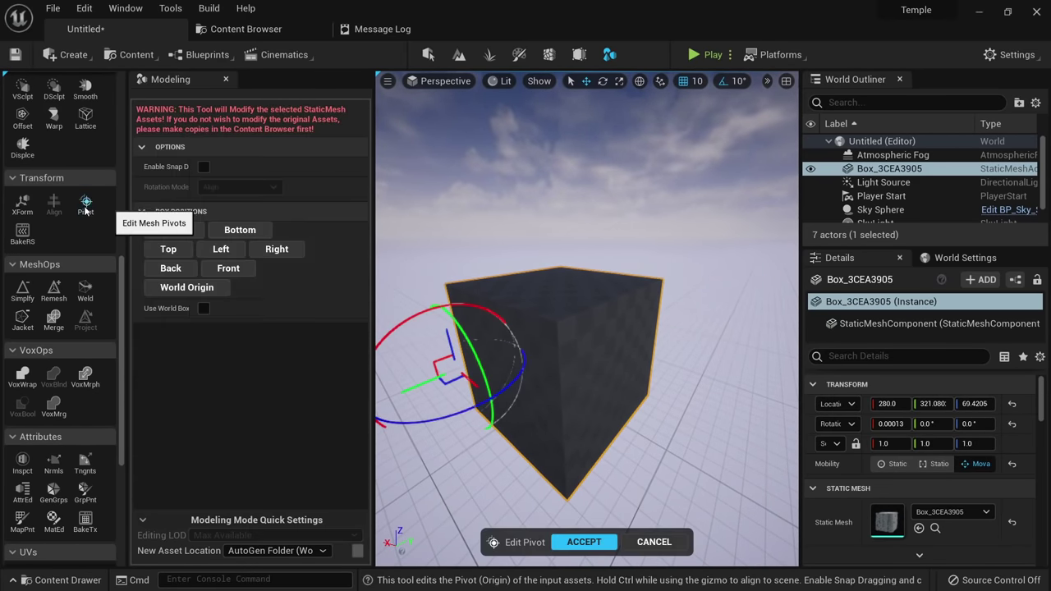
left_click_drag(525, 329, 620, 326, "alt")
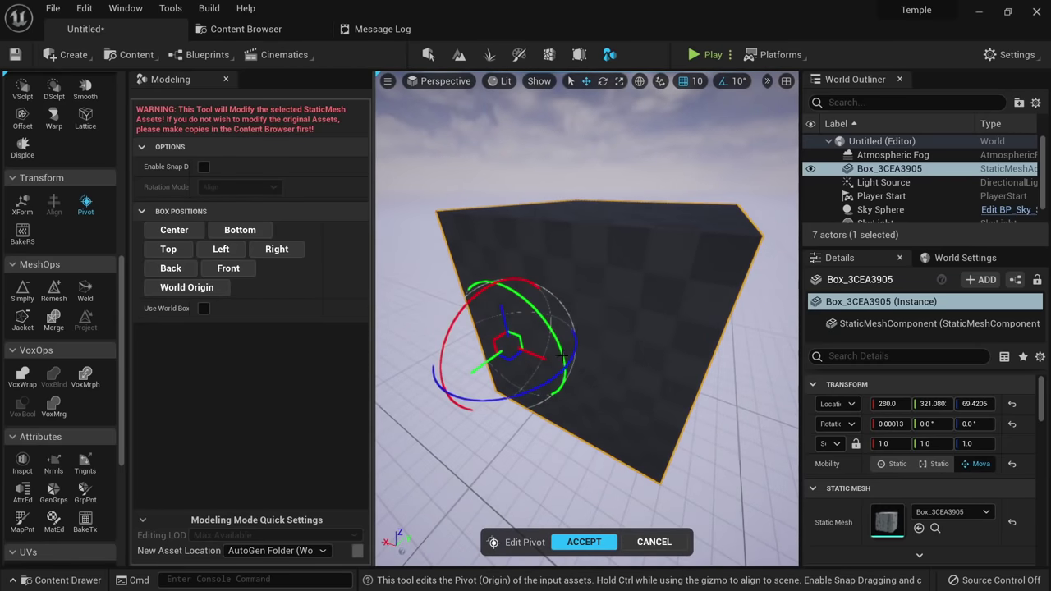
left_click(192, 234)
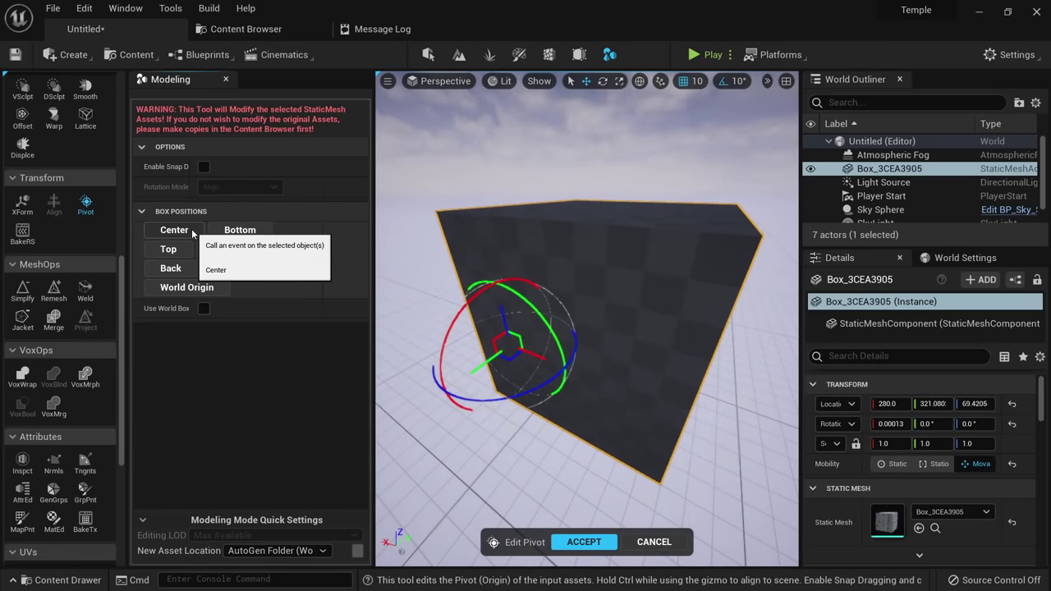
left_click_drag(574, 321, 485, 308, "alt")
right_click_drag(529, 355, 509, 352)
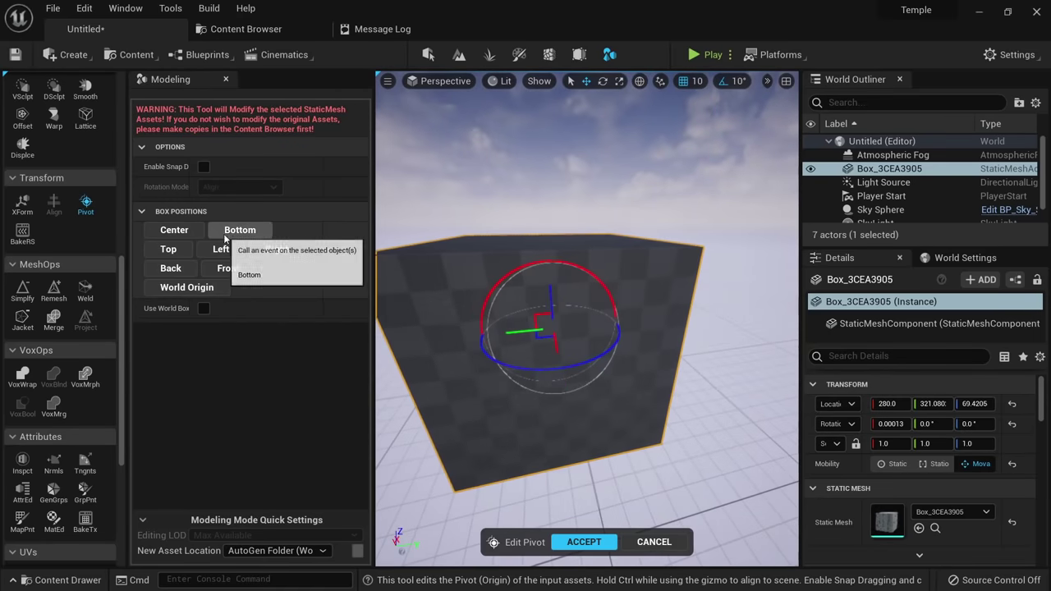
Try the Bottom, Left, Back and World Origin pivot positions on the box.
left_click(238, 230)
left_click(222, 249)
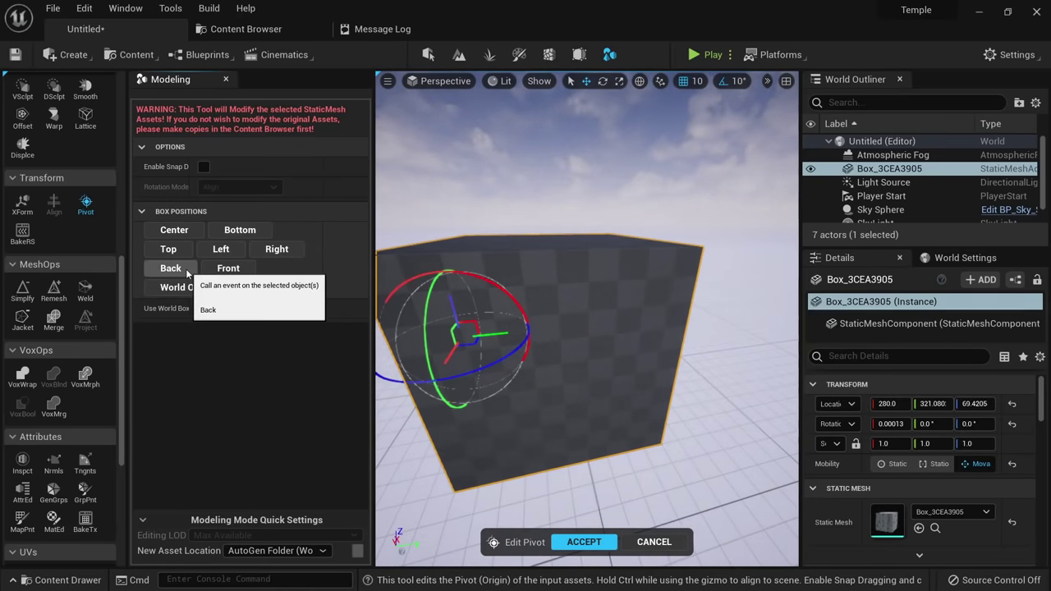
left_click(185, 268)
left_click_drag(584, 312, 525, 337, "alt")
right_click_drag(550, 361, 425, 315)
left_click(213, 288)
right_click_drag(625, 299, 517, 275)
right_click_drag(602, 286, 455, 256)
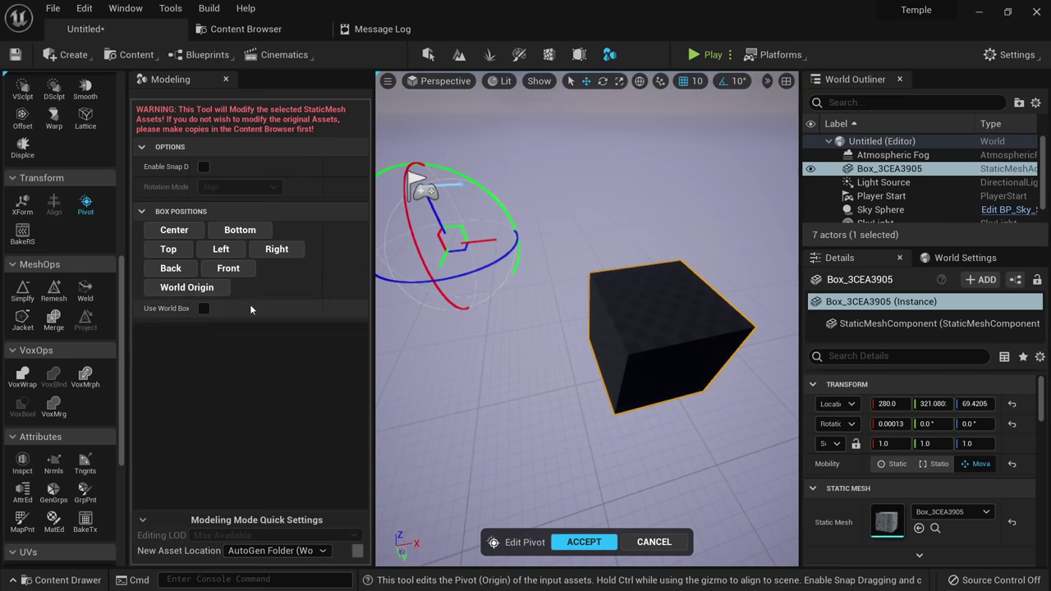
Place the box's pivot at the Bottom box position and accept the pivot edit.
left_click(240, 230)
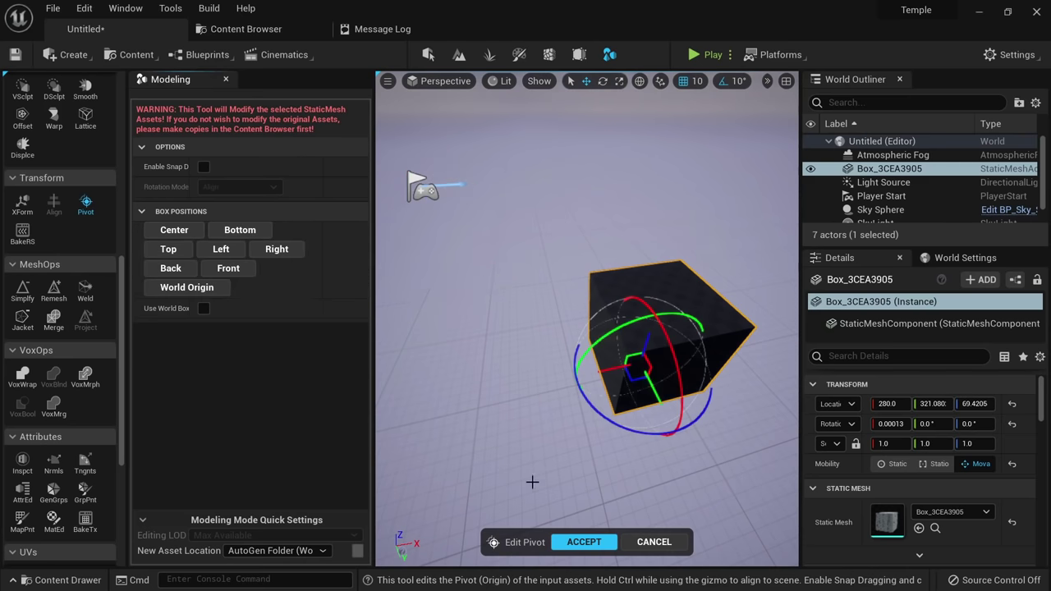
left_click(584, 542)
right_click_drag(569, 537, 594, 291)
right_click_drag(581, 340, 593, 296)
right_click_drag(529, 441, 496, 329)
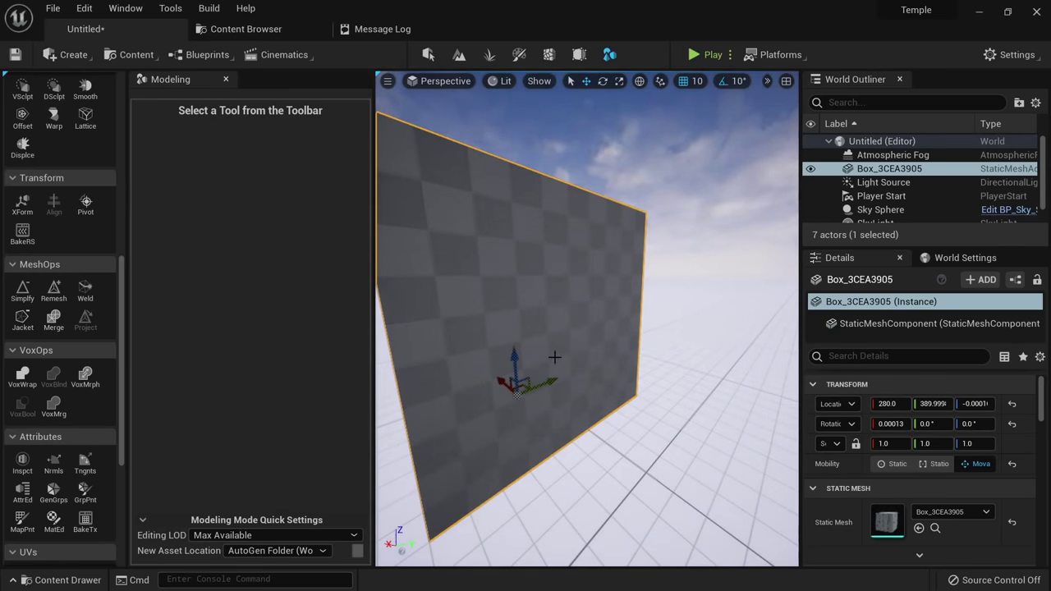
right_click_drag(579, 303, 581, 337)
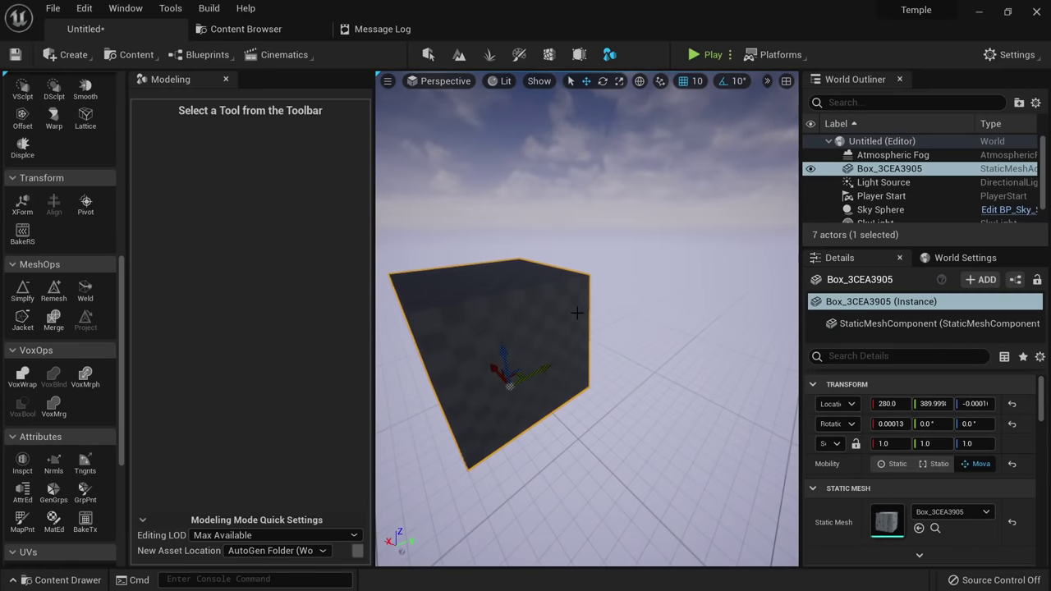
Create a cylinder on the ground beside the box at X 230, Y 540, and complete the shape tool.
scroll(62, 207, "up", 5)
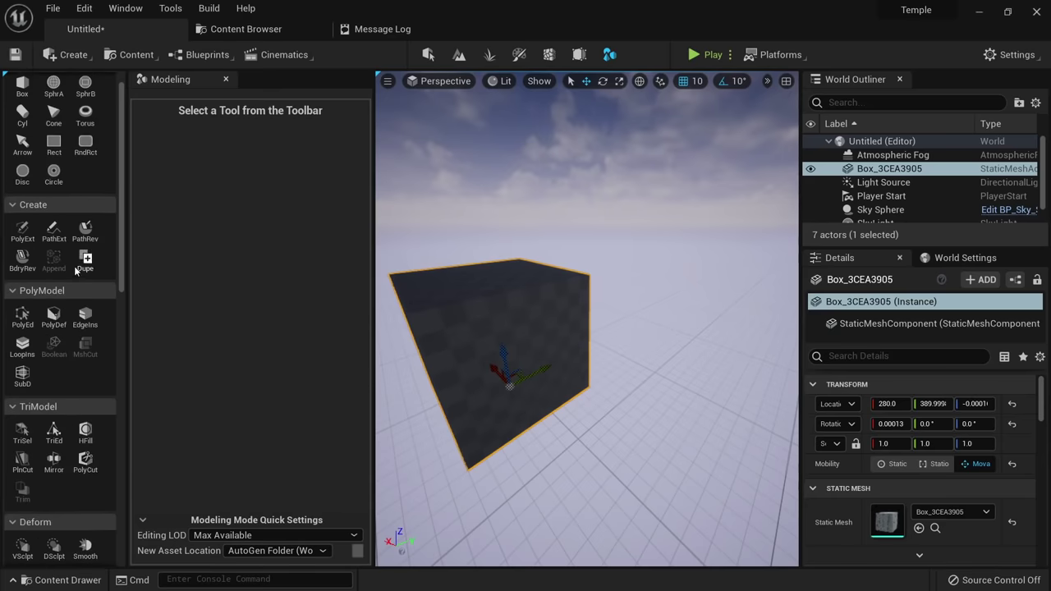
left_click(23, 136)
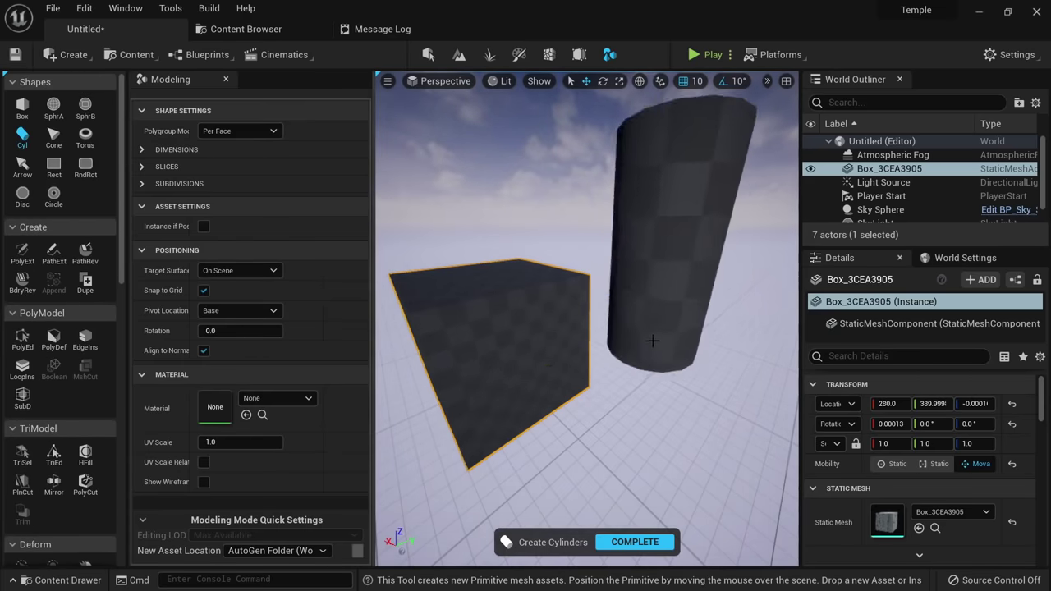
left_click(629, 448)
scroll(629, 448, "down", 5)
left_click(635, 542)
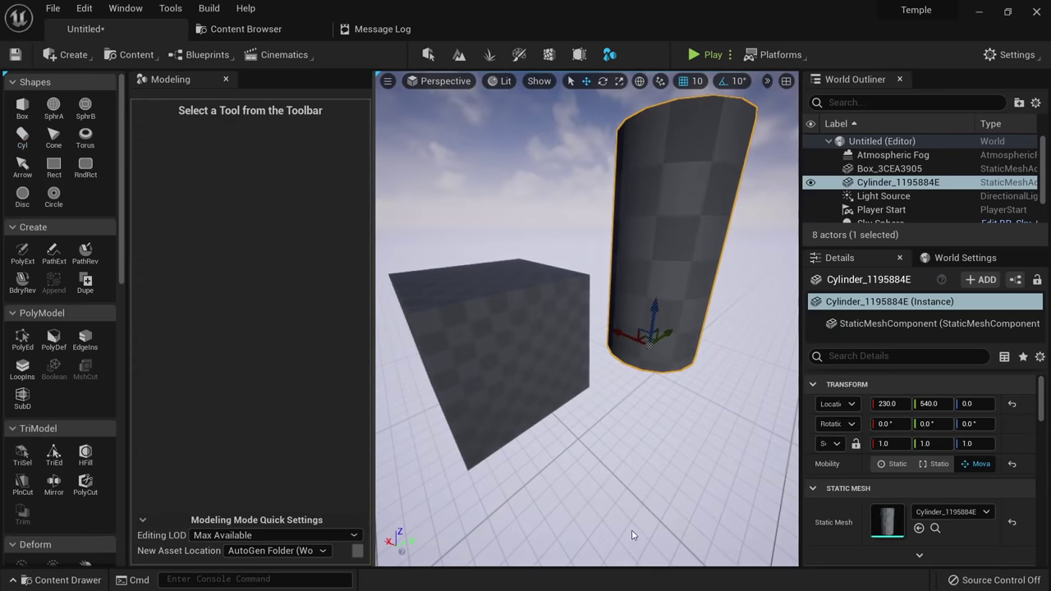
scroll(594, 356, "up", 3)
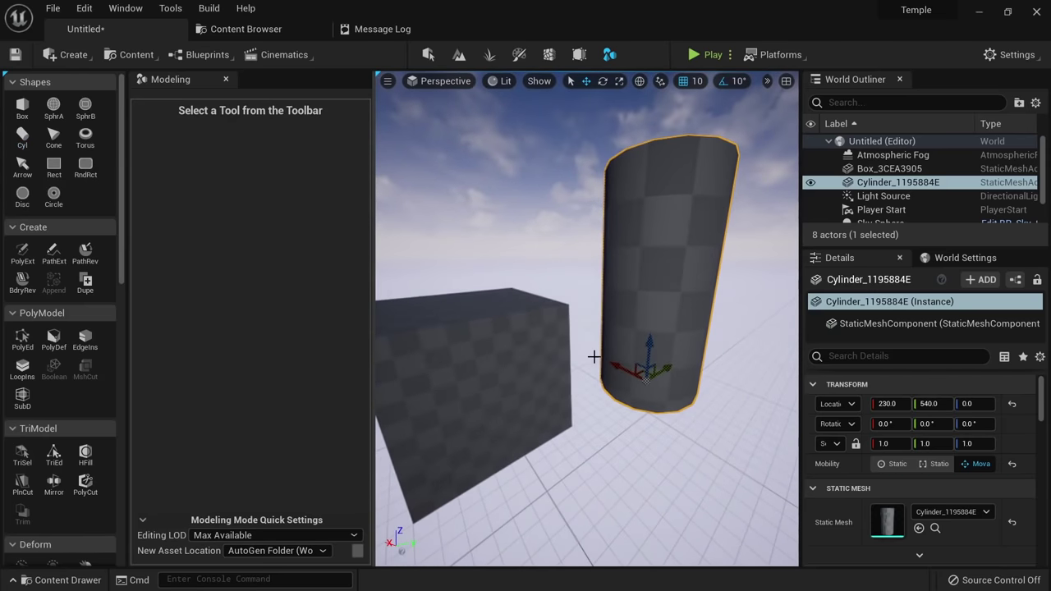
left_click(527, 355)
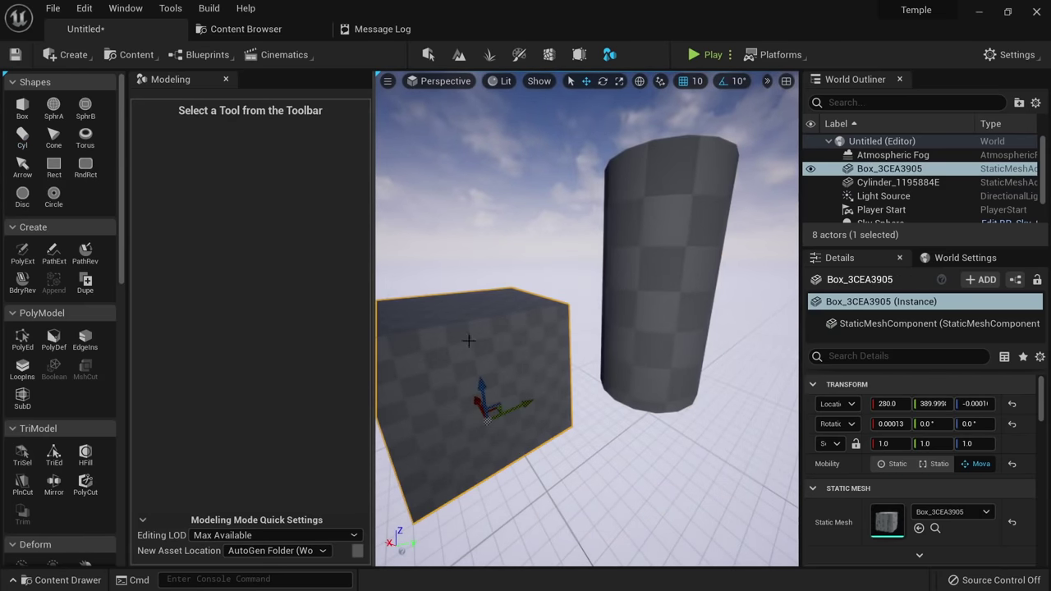
left_click(656, 290)
left_click(477, 329)
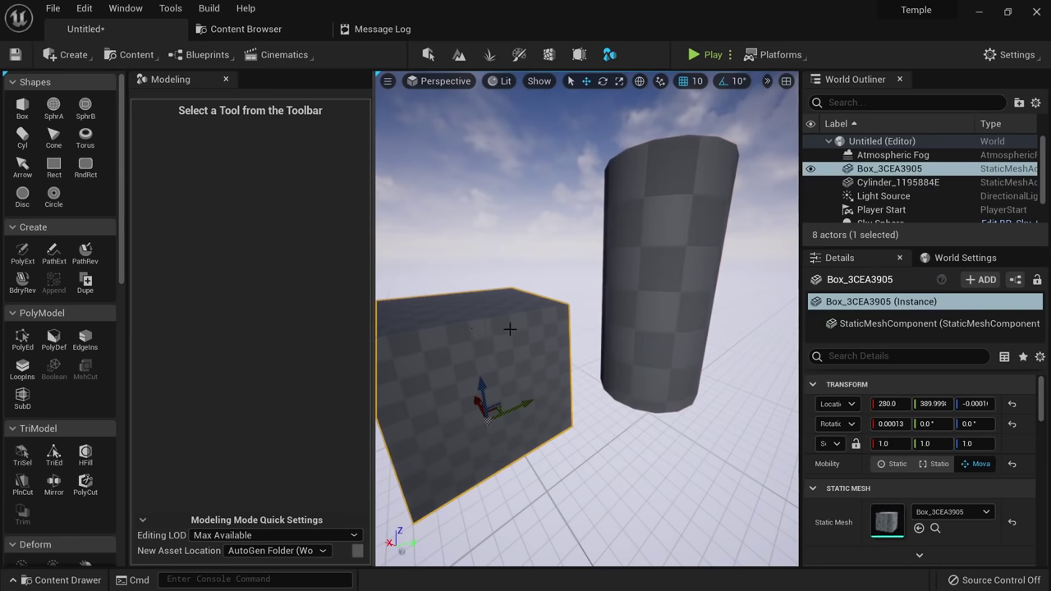
left_click(690, 295)
left_click(520, 336)
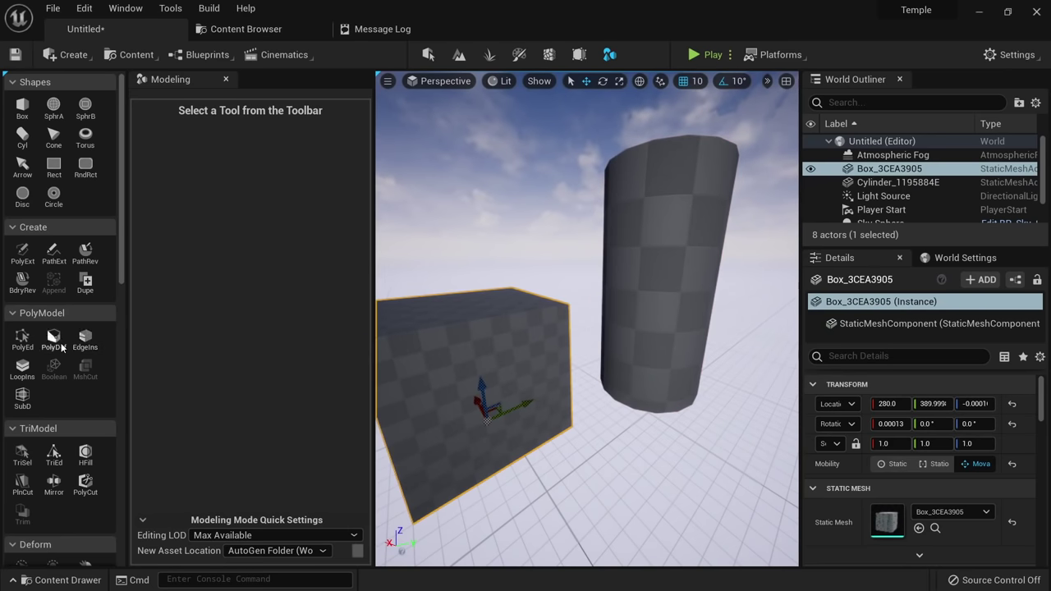
scroll(61, 342, "down", 10)
scroll(60, 342, "down", 5)
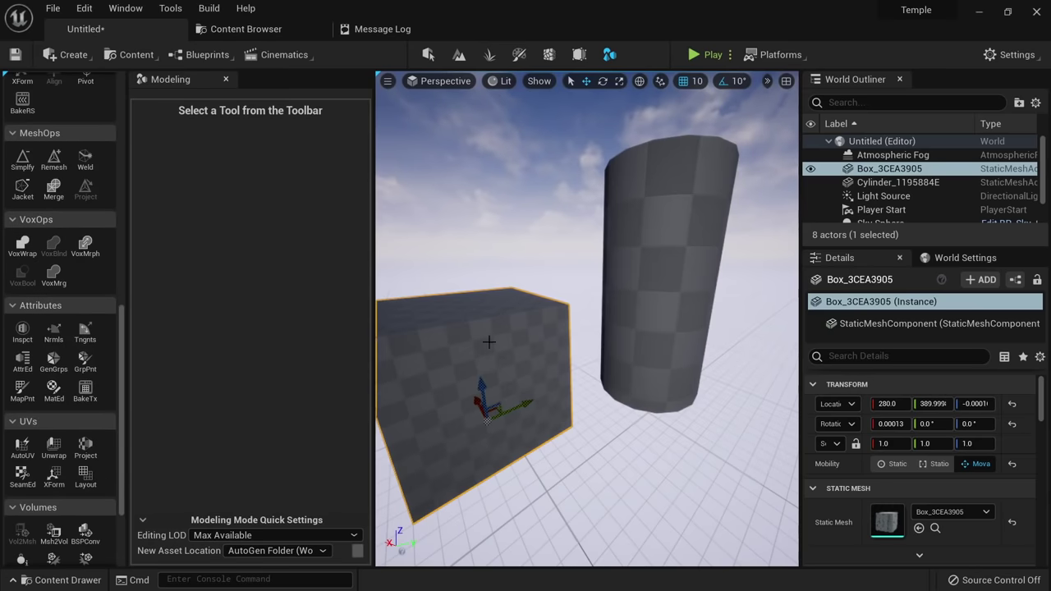
scroll(55, 394, "down", 4)
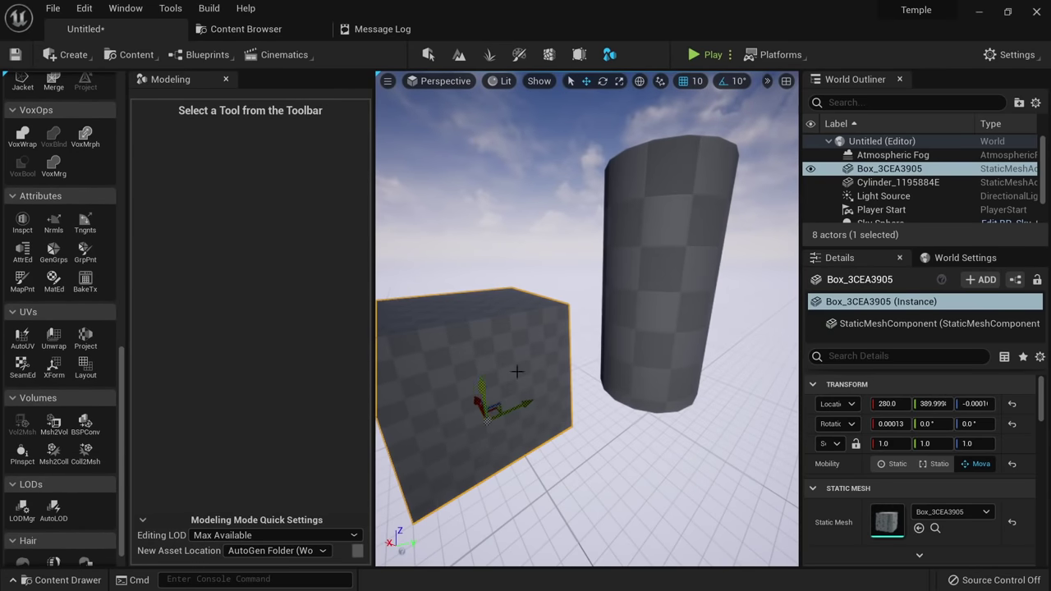
scroll(64, 312, "up", 6)
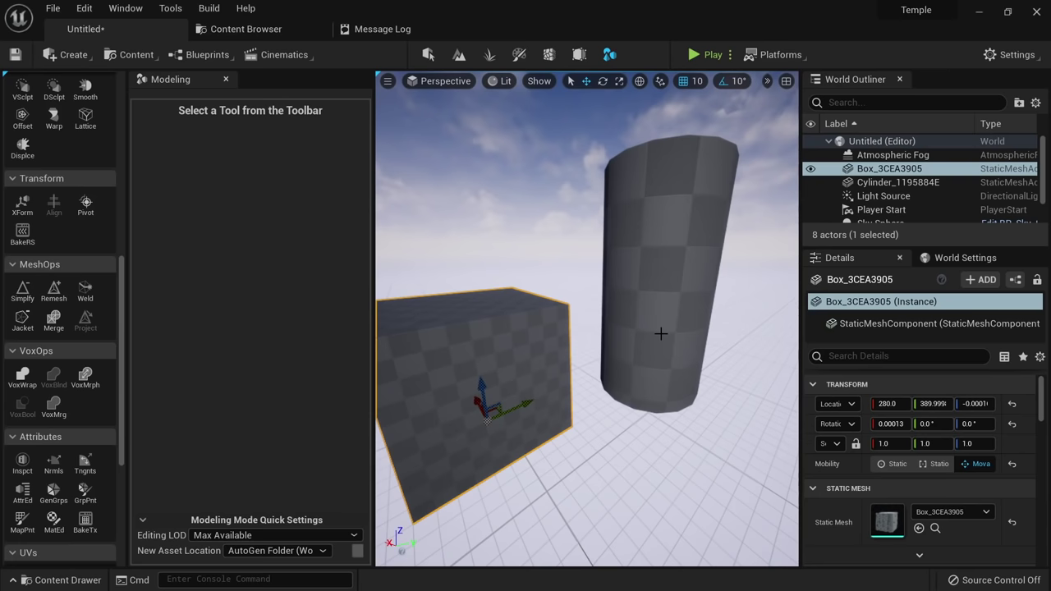
Select the box first and add the cylinder to the selection, then start the Align tool on both.
left_click(629, 369, "ctrl")
left_click(622, 436)
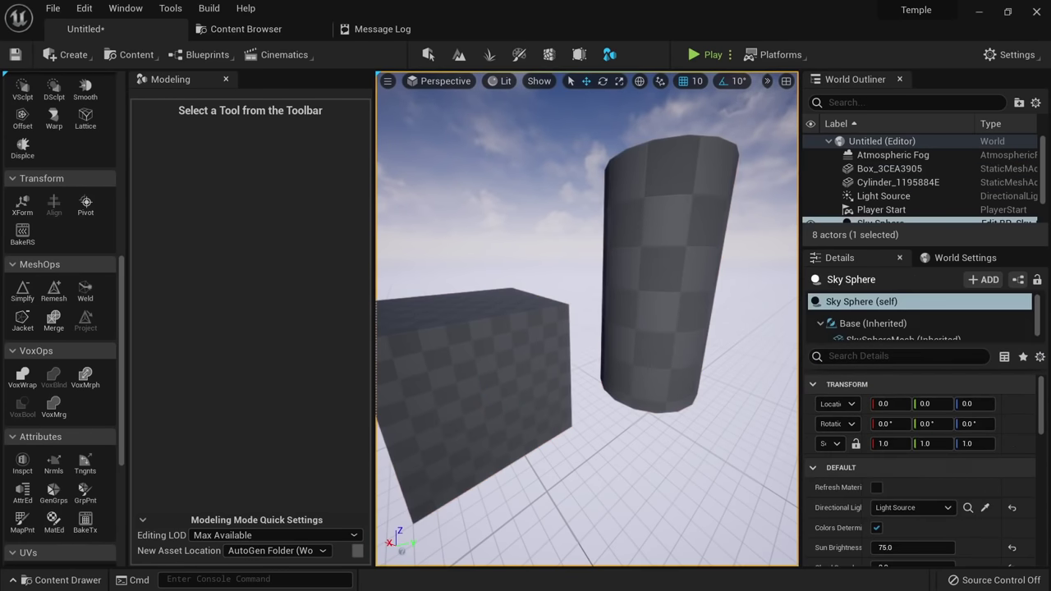
left_click(538, 378)
left_click(677, 279, "ctrl")
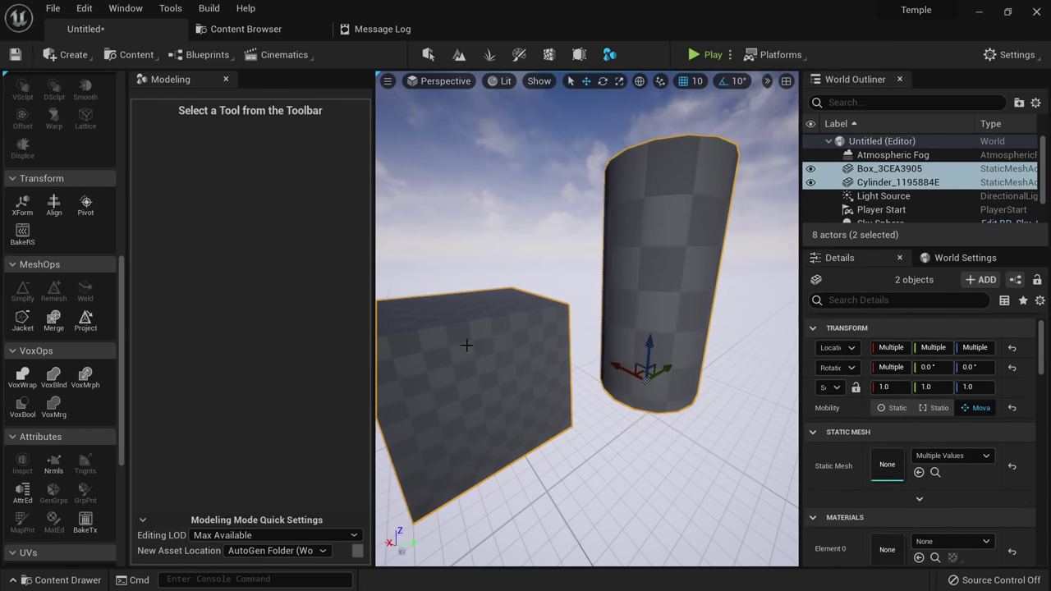
left_click(551, 351)
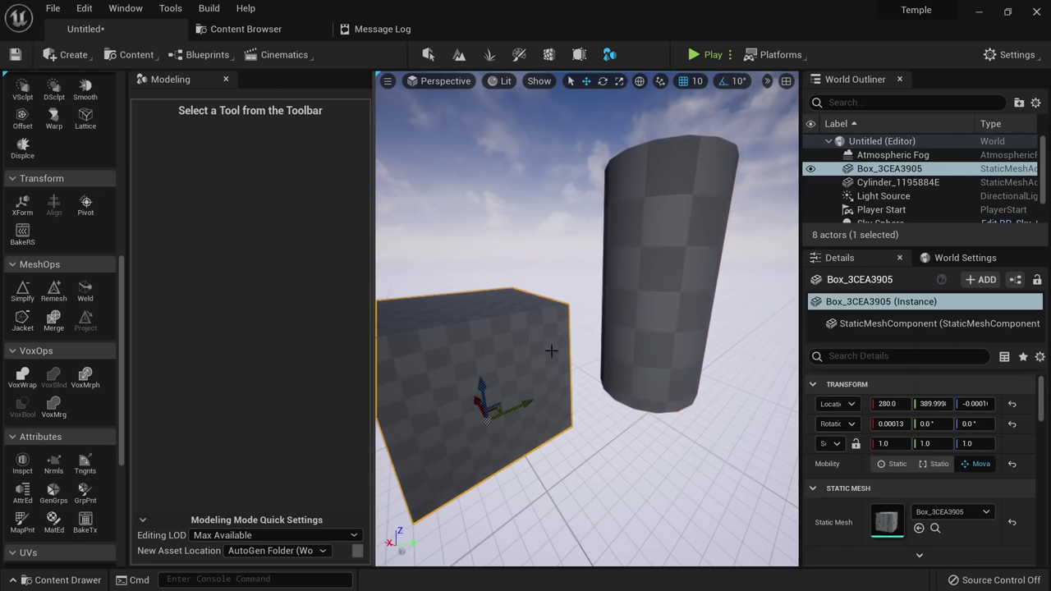
right_click_drag(533, 337, 521, 398)
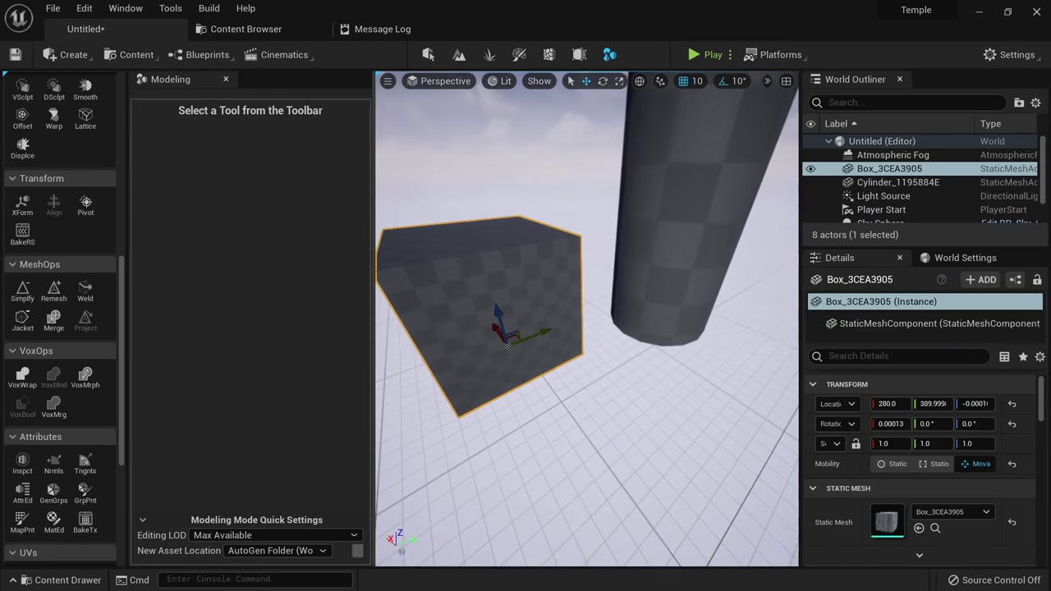
left_click(663, 230, "ctrl")
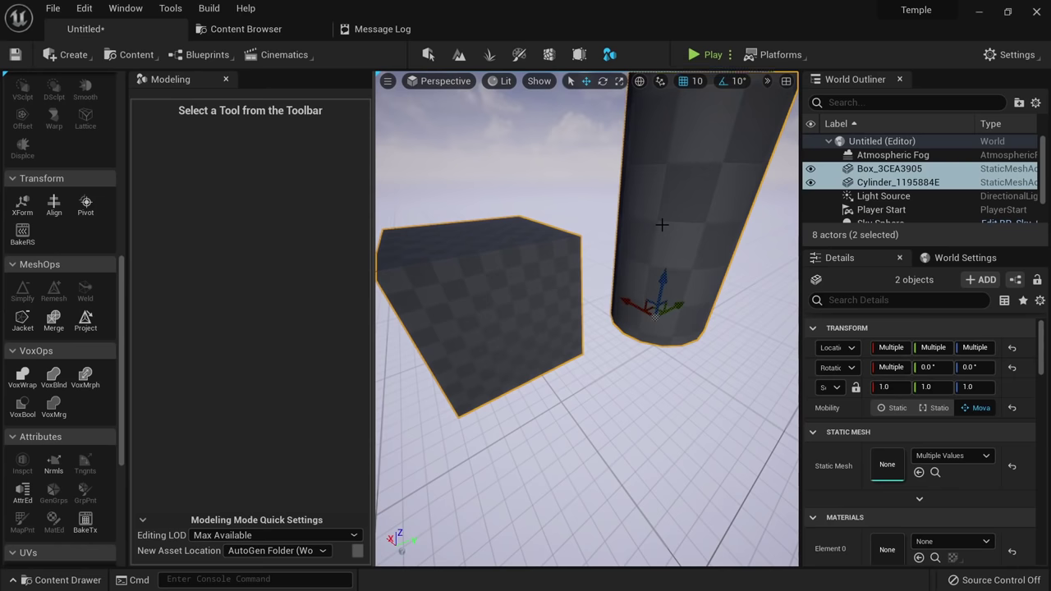
left_click(54, 207)
right_click_drag(549, 276, 548, 276)
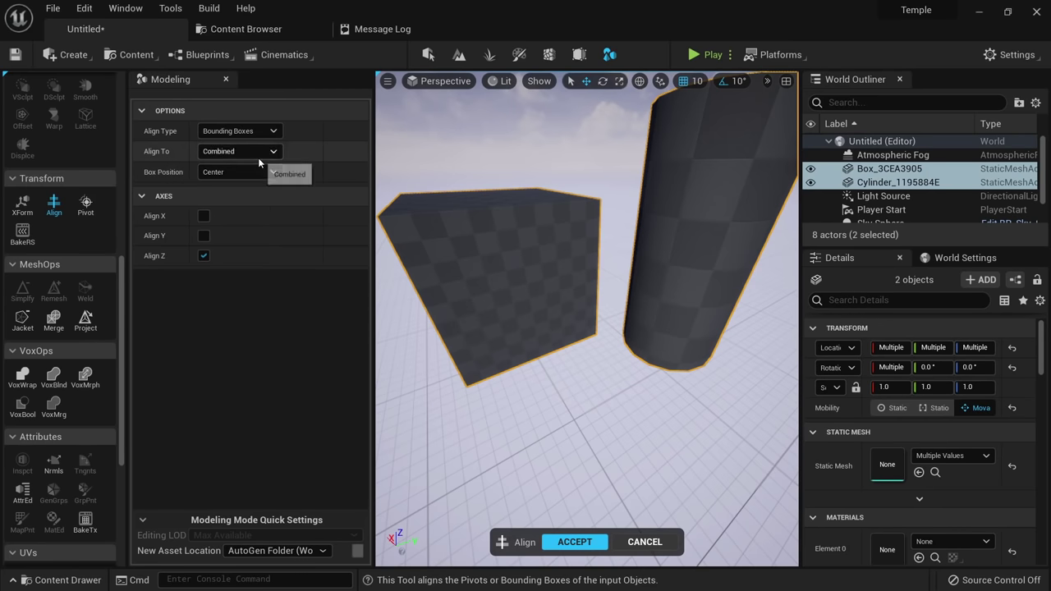
Set the alignment target to First Selected and enable alignment on the Y and X axes.
left_click(258, 158)
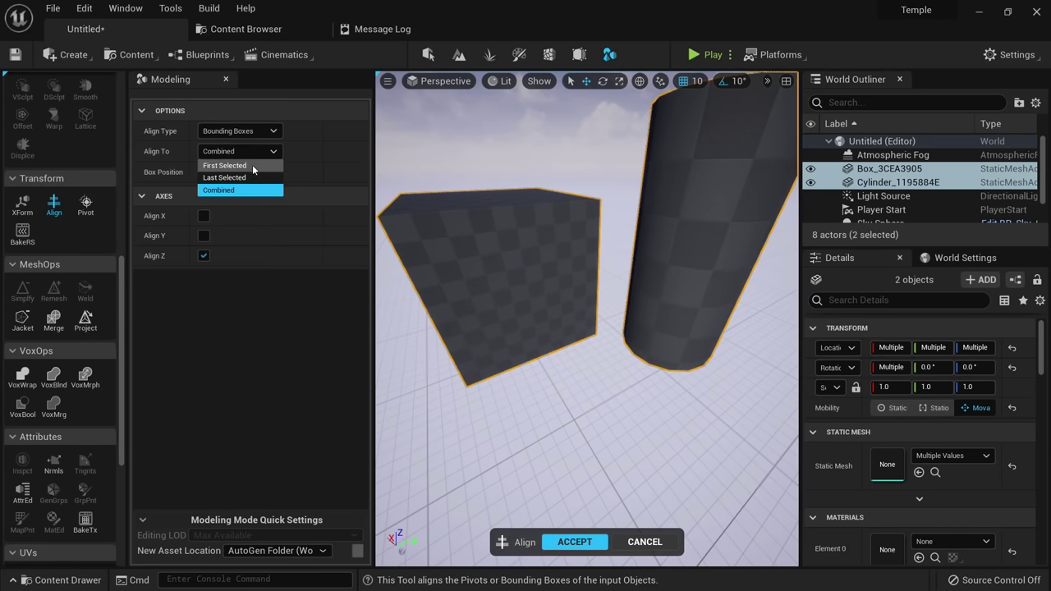
left_click(240, 168)
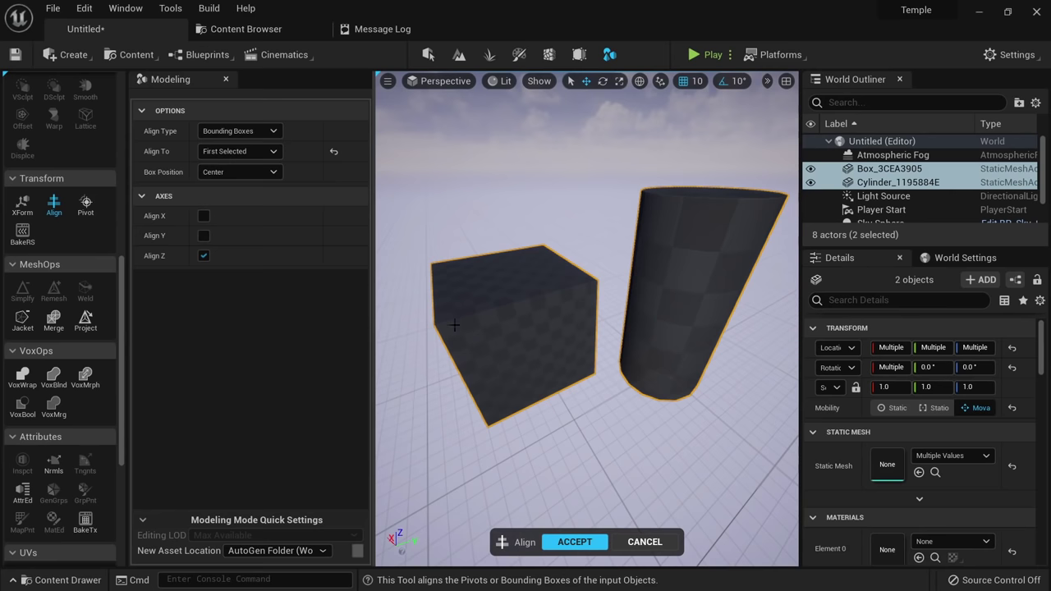
left_click(204, 236)
left_click(203, 216)
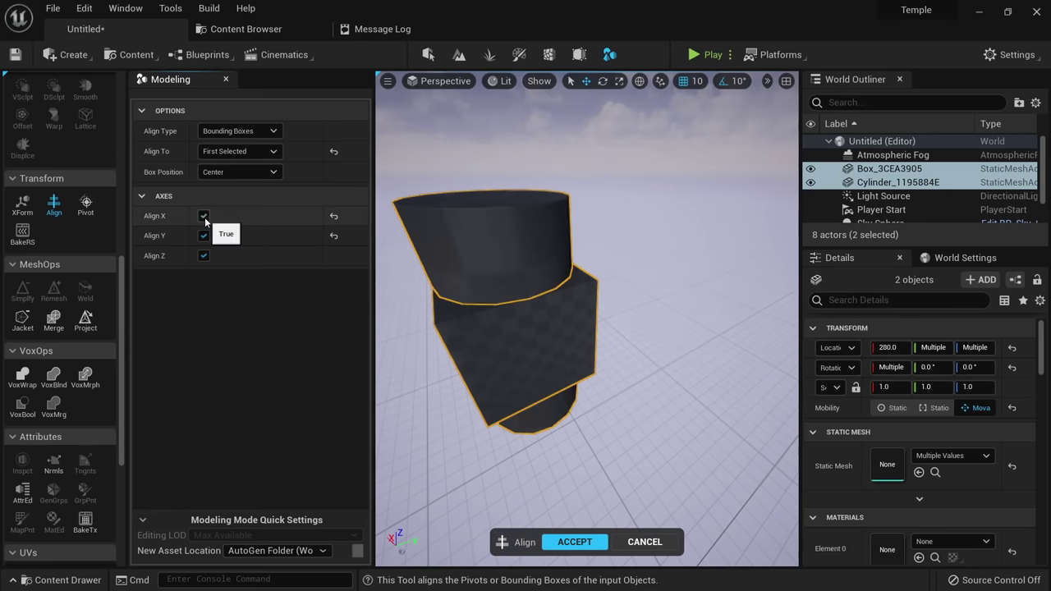
Try the Bottom, Top and Left box positions for aligning the cylinder to the box.
left_click(243, 172)
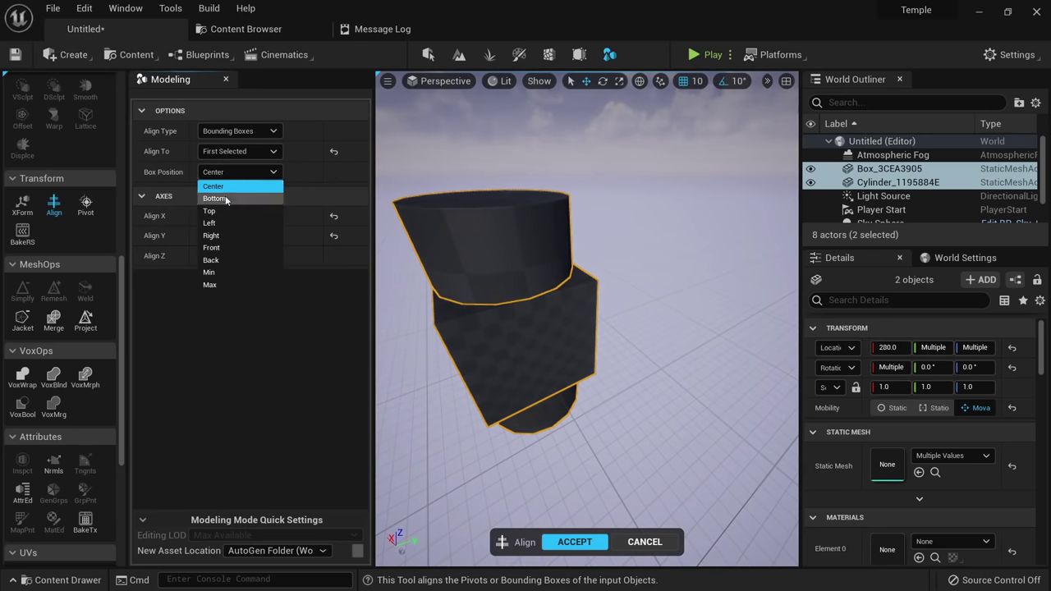
left_click(232, 199)
mouse_move(427, 257)
right_mouse_down()
mouse_move(412, 197)
mouse_move(422, 229)
mouse_move(435, 215)
mouse_move(418, 246)
right_mouse_up()
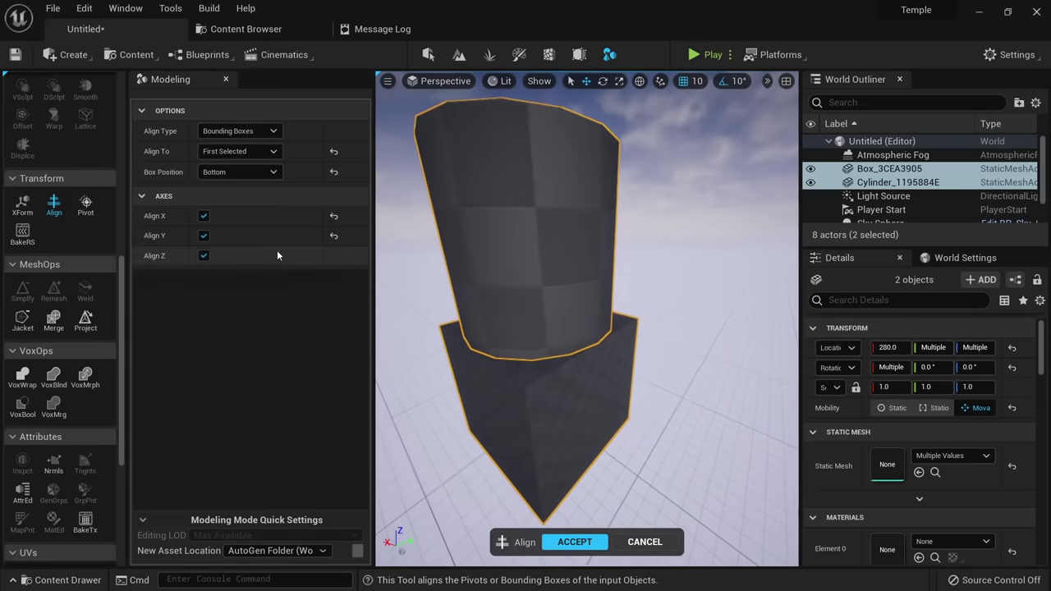
left_click(238, 171)
left_click(233, 211)
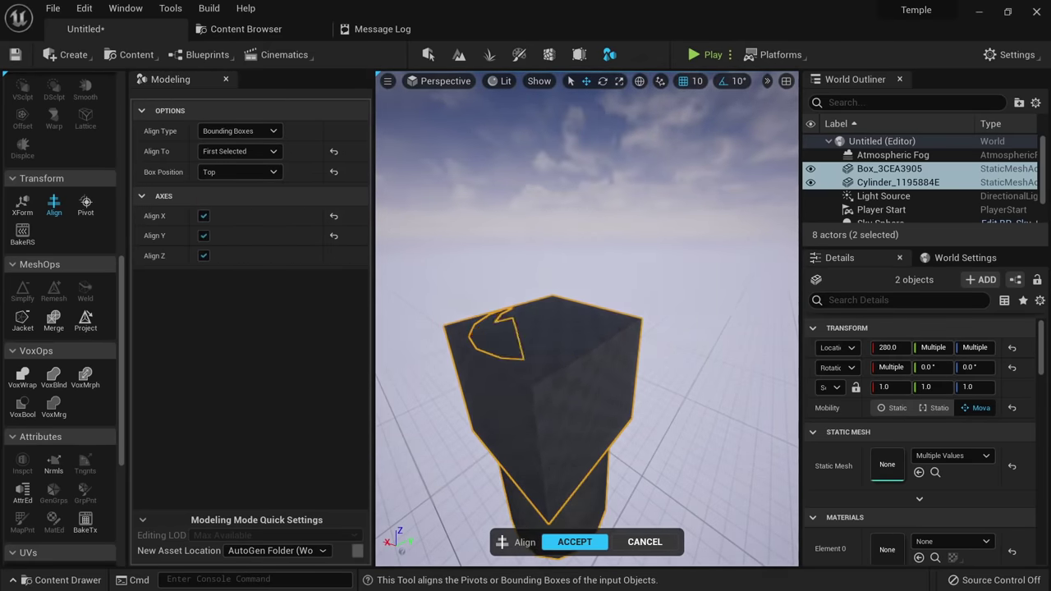
scroll(459, 307, "down", 3)
left_click(259, 170)
left_click(236, 219)
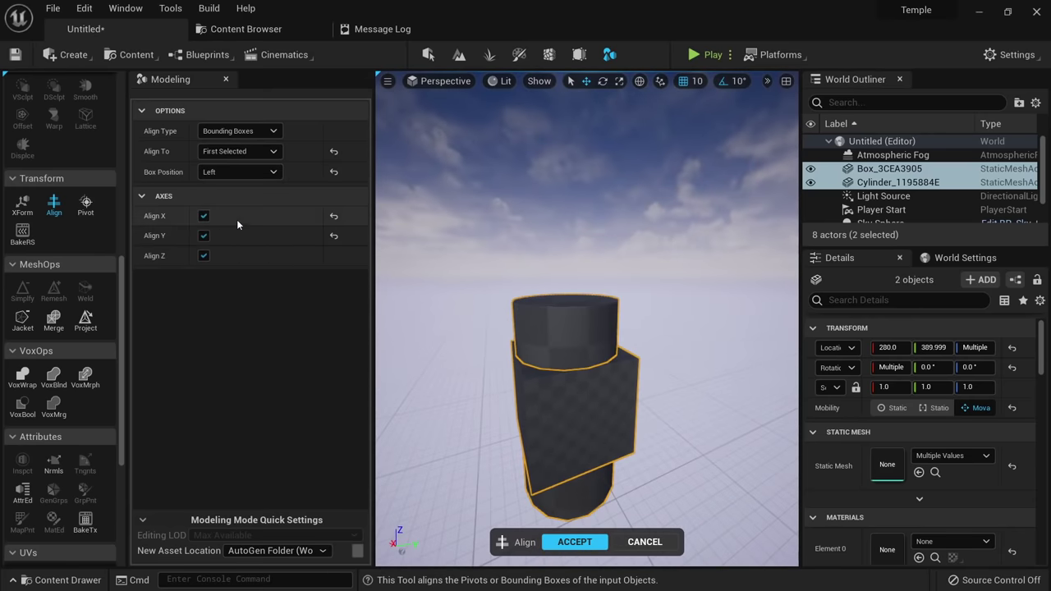
Set the alignment's box position to Max and try Last Selected as the alignment target.
left_click(232, 172)
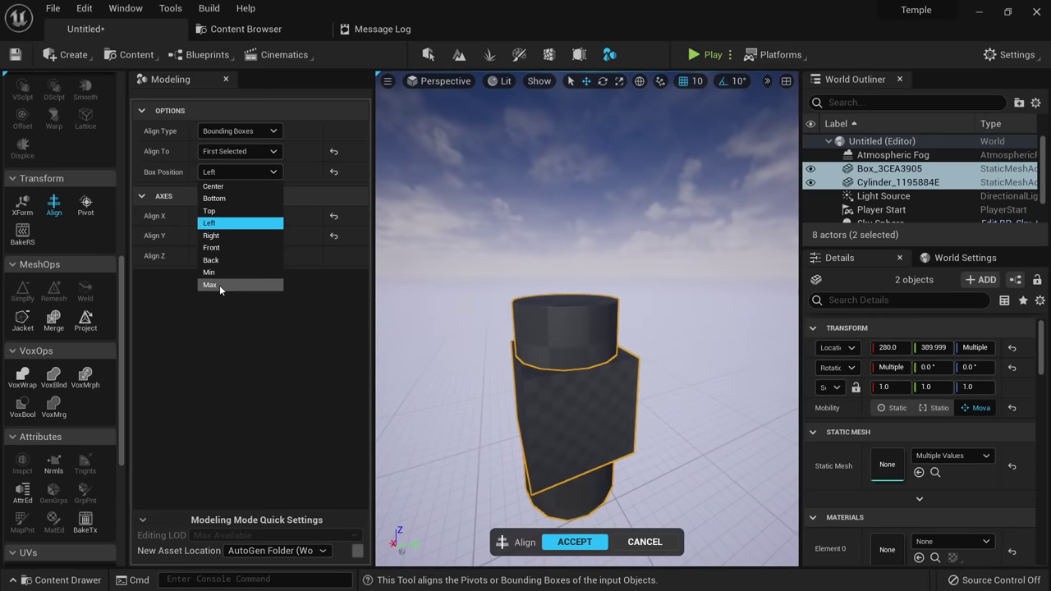
left_click(215, 285)
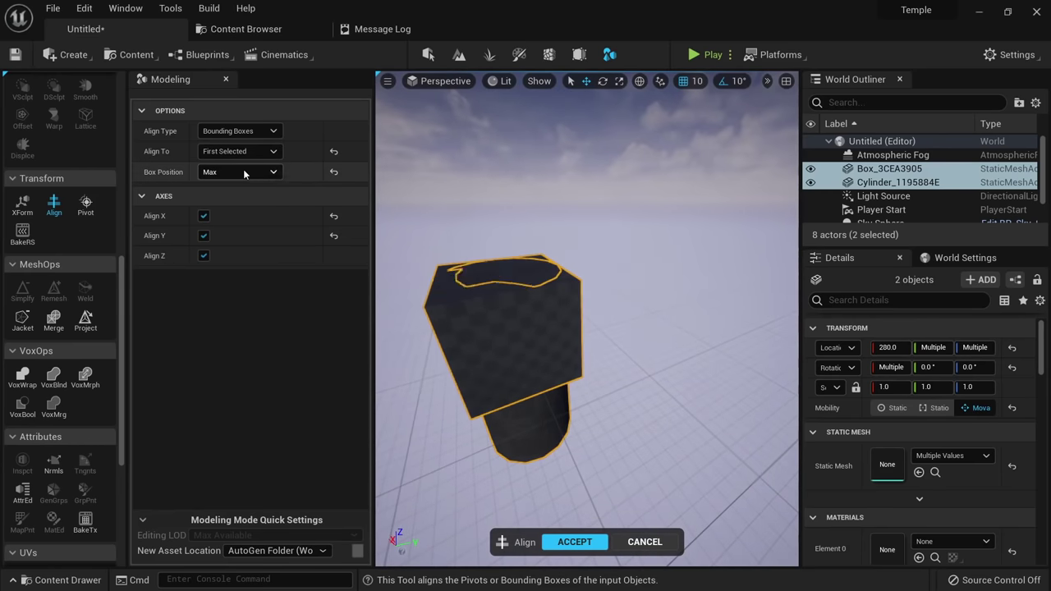
left_click(238, 151)
left_click(235, 181)
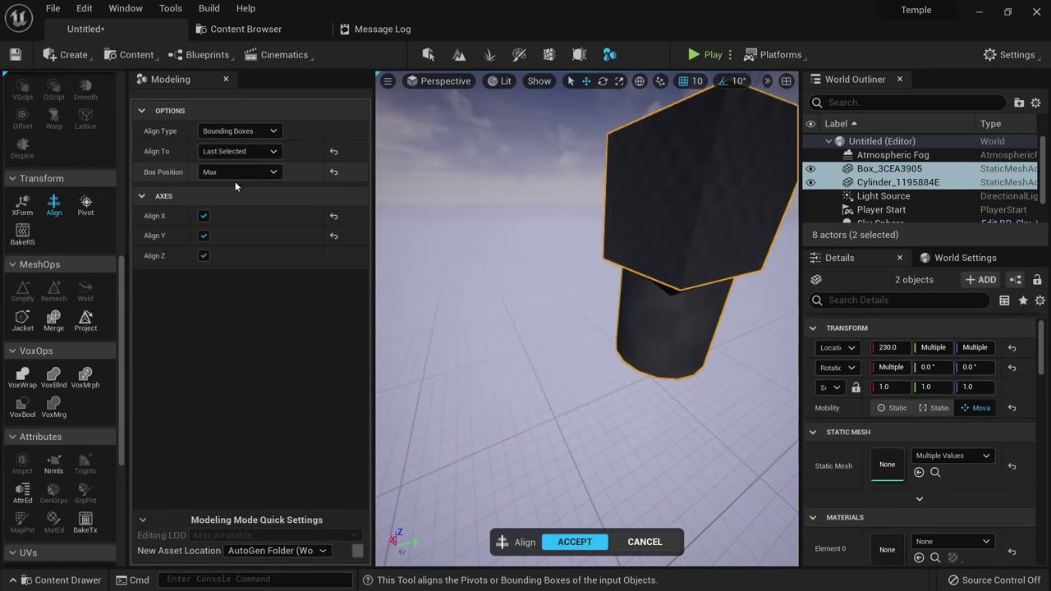
key("f")
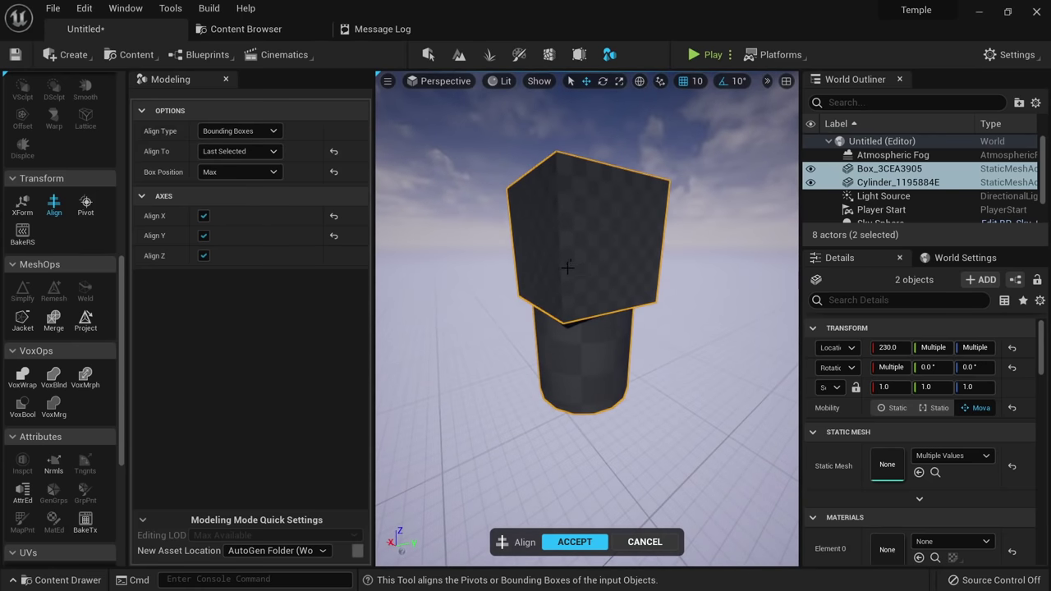
Set the alignment target to Combined and accept the alignment of the box and cylinder.
left_click(238, 152)
left_click(238, 185)
right_click_drag(586, 289, 606, 280)
left_click(574, 540)
Move the box off the cylinder and down near the ground, to about Y 380 and Z 10.
left_click(622, 284)
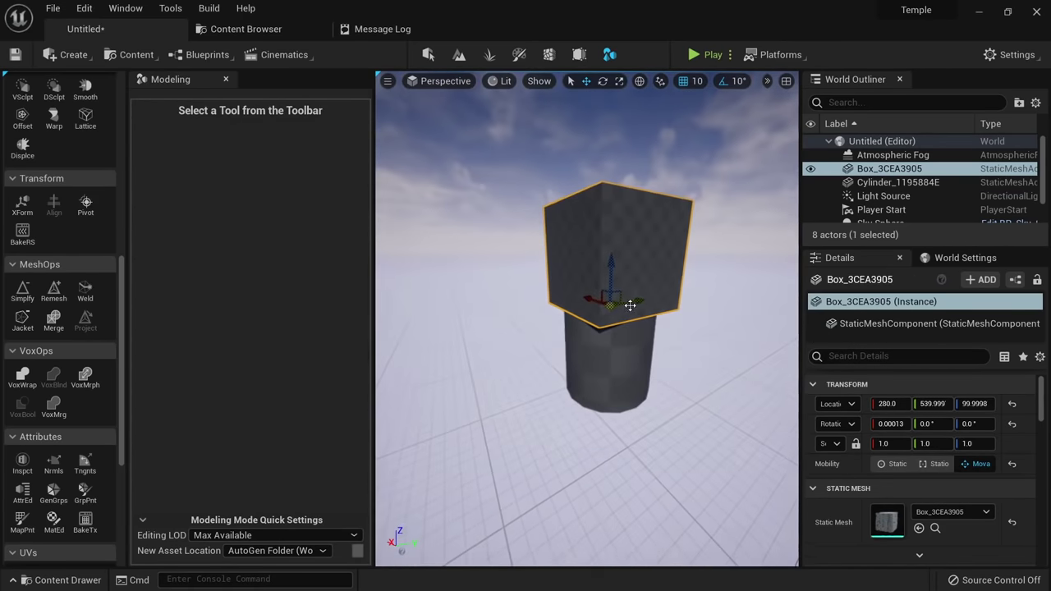
left_click_drag(629, 305, 492, 317)
right_click_drag(493, 317, 473, 312)
left_click_drag(496, 315, 507, 408)
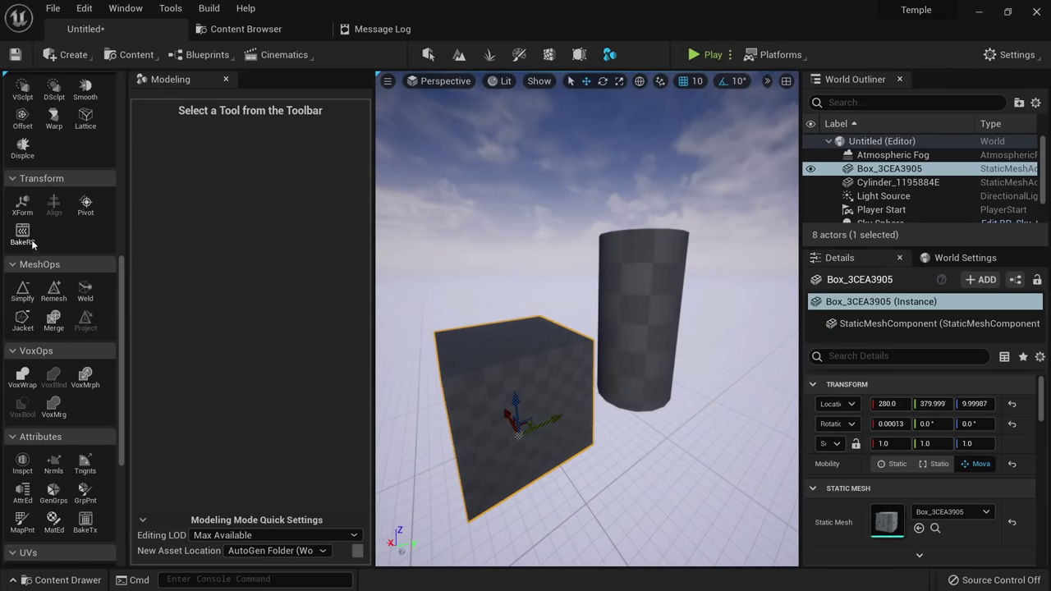
right_click_drag(510, 366, 502, 387)
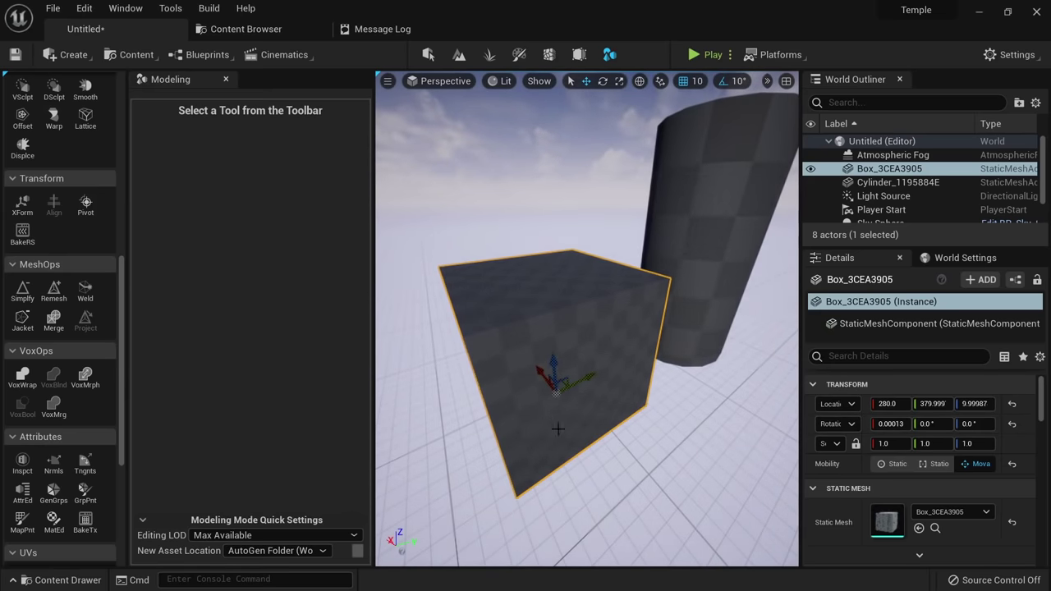
Rotate the box to about 3.6°, -19.7° and -10.6°, and stretch its Z scale to 6.
key("e")
mouse_move(547, 452)
left_mouse_down()
mouse_move(621, 447)
mouse_move(560, 451)
left_mouse_up()
left_click_drag(582, 389, 588, 422)
key("r")
left_click_drag(548, 356, 548, 310)
Make three copies of the tilted, stretched box in a row along Y, placing the last one at Y -330.
key("w")
key("s")
mouse_move(591, 439)
right_mouse_down()
mouse_move(584, 361)
mouse_move(597, 379)
mouse_move(591, 439)
right_mouse_up()
left_click_drag(640, 440, 379, 448, "alt")
right_click_drag(436, 448, 370, 445)
left_click_drag(531, 404, 444, 404, "alt")
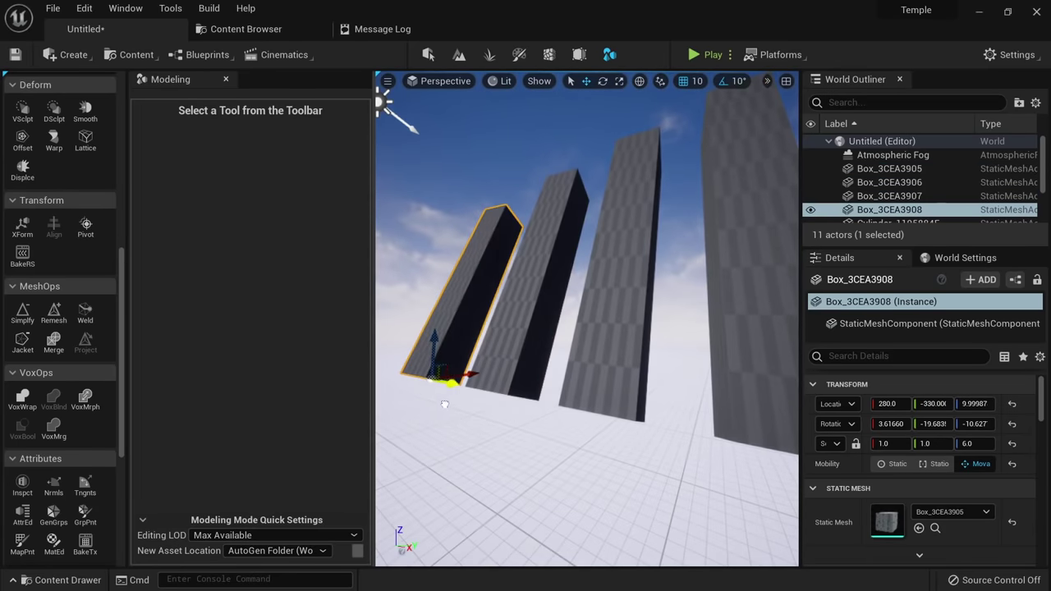
Select the original tilted box and enlarge its details area to read the full rotation and scale values.
right_click_drag(444, 404, 537, 374)
left_click(558, 375)
key("w")
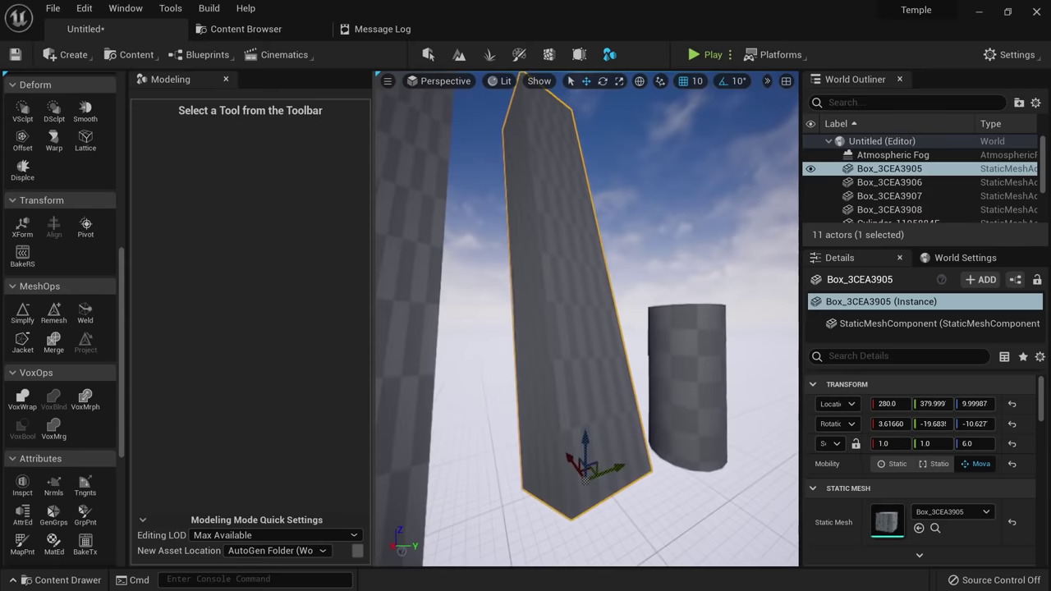
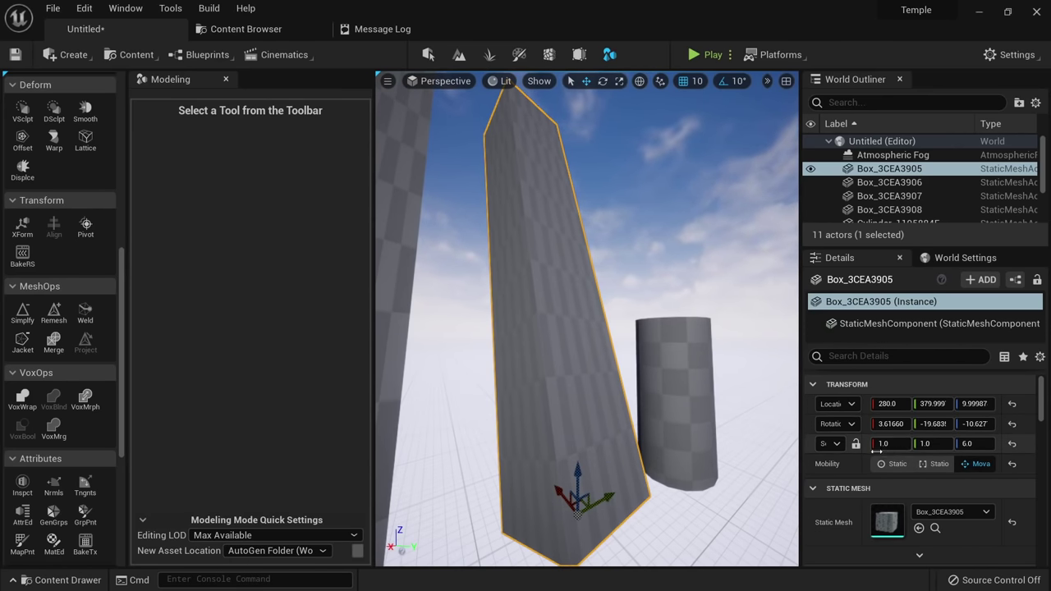
left_click_drag(800, 436, 708, 439)
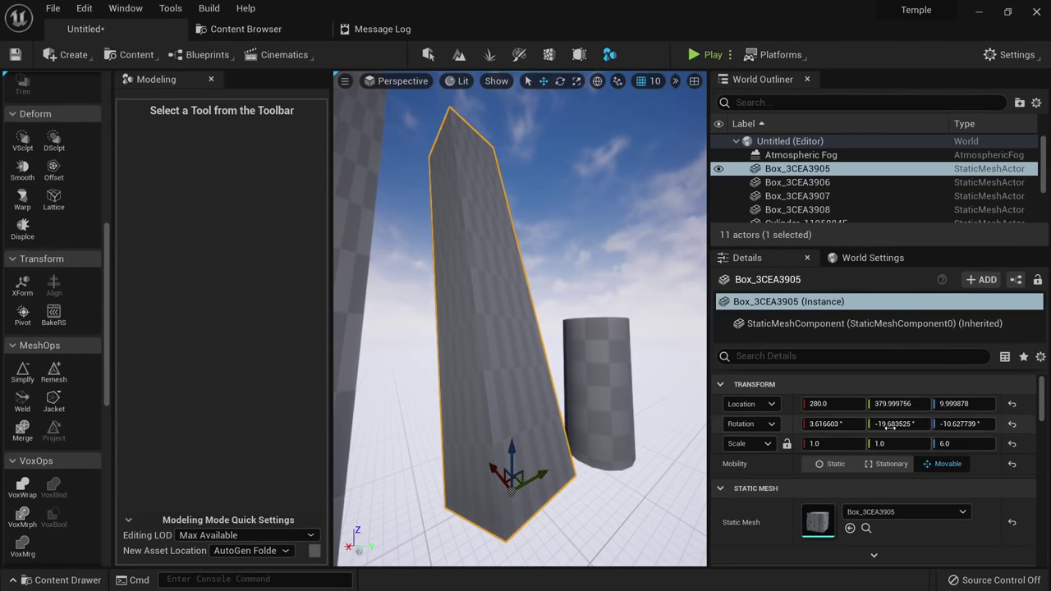
mouse_move(483, 323)
right_mouse_down()
mouse_move(470, 323)
mouse_move(518, 330)
mouse_move(494, 324)
right_mouse_up()
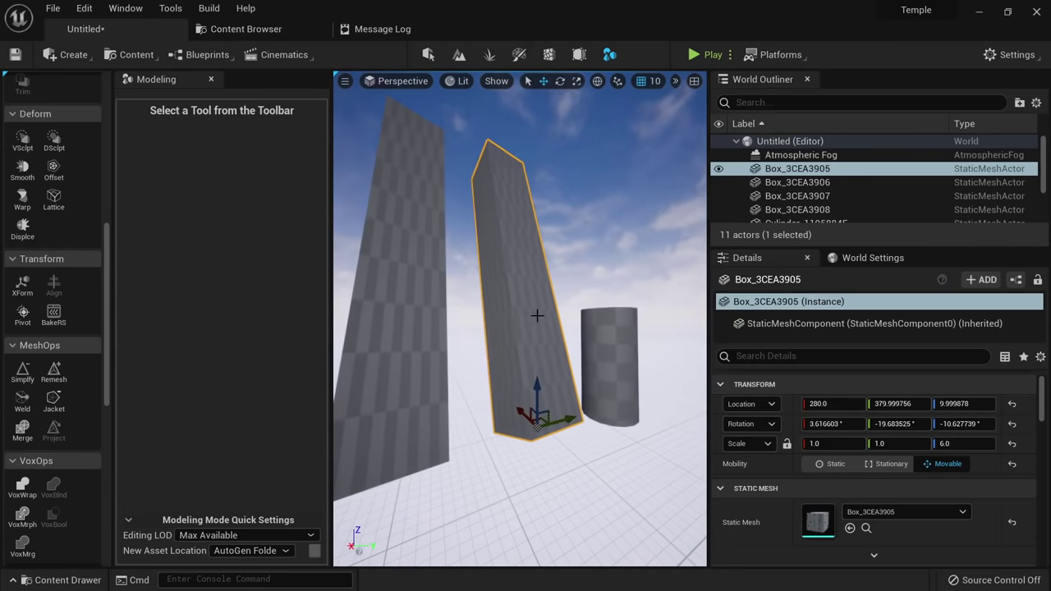
Place a fresh instance of the box's mesh asset near the cylinder, at about 370, 750, -270.
key("ctrl+b")
left_click_drag(197, 139, 634, 480)
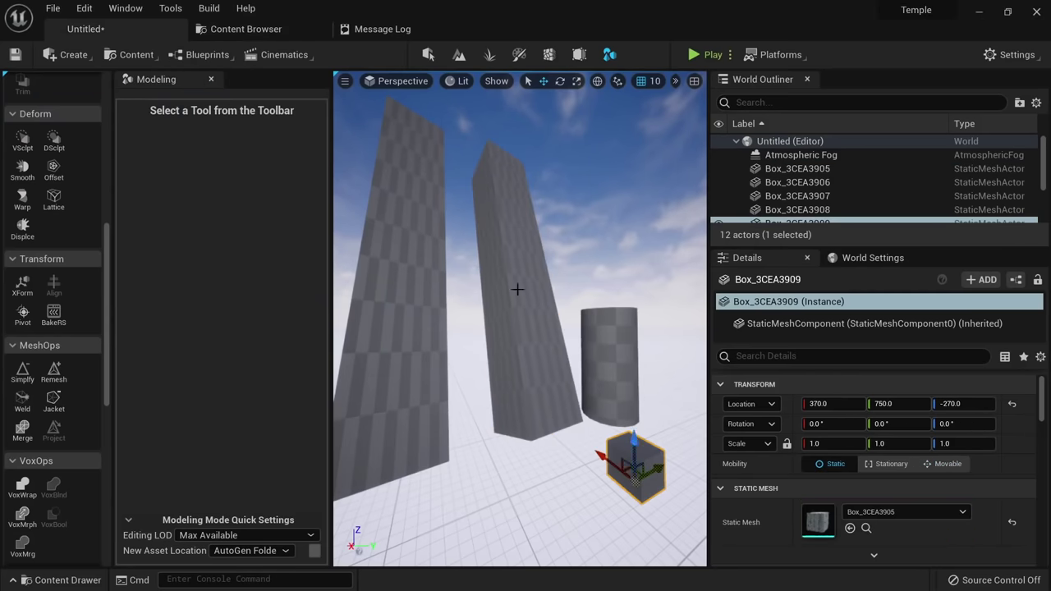
left_click(506, 241)
left_click(626, 451)
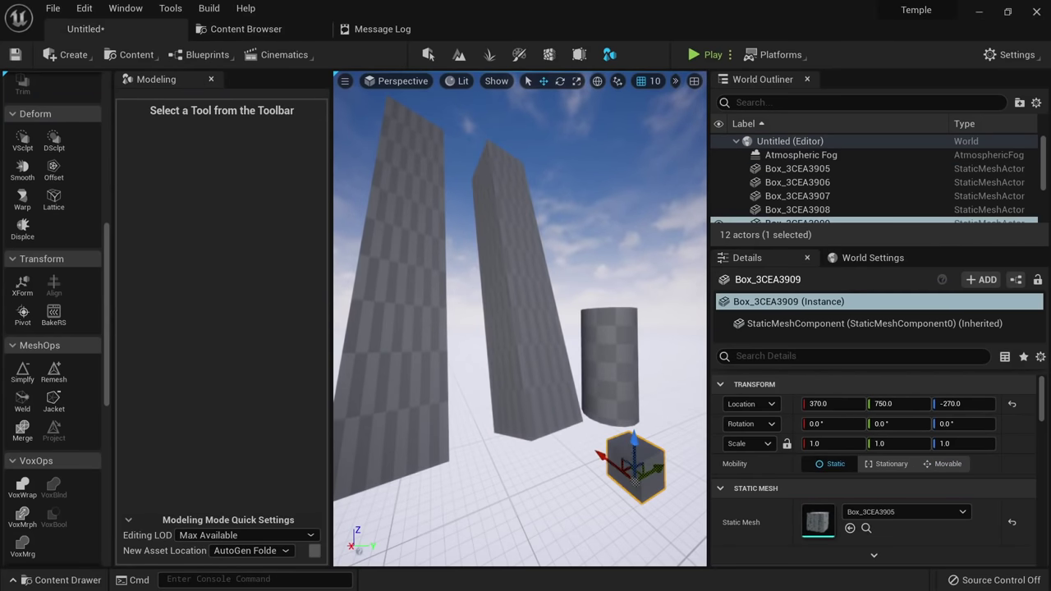
key("f")
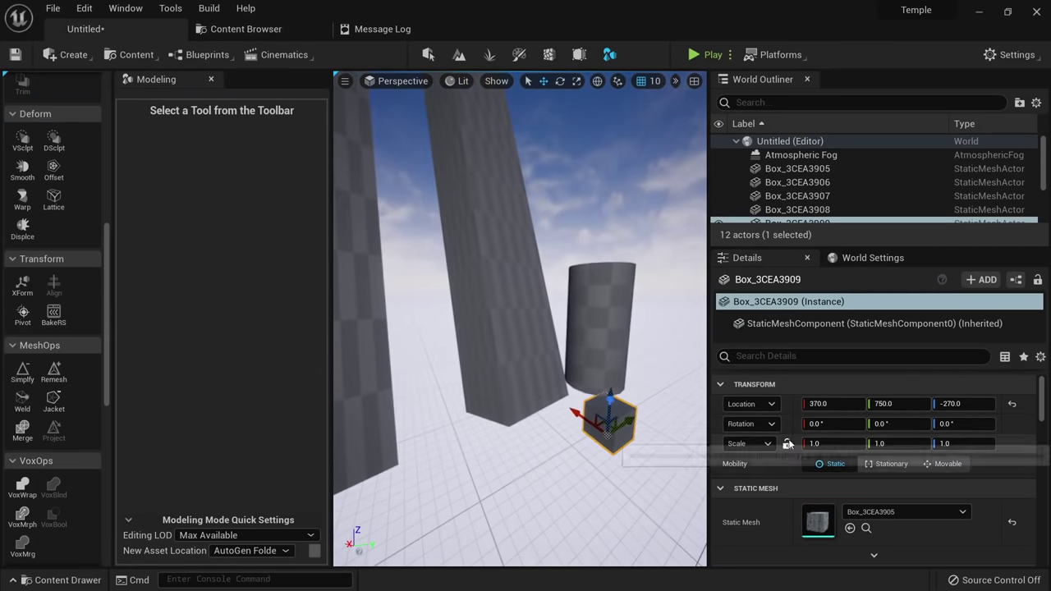
Bake the scale and rotation of the original tilted box into its mesh asset.
right_click_drag(560, 343, 468, 344)
left_click(561, 344)
key("f")
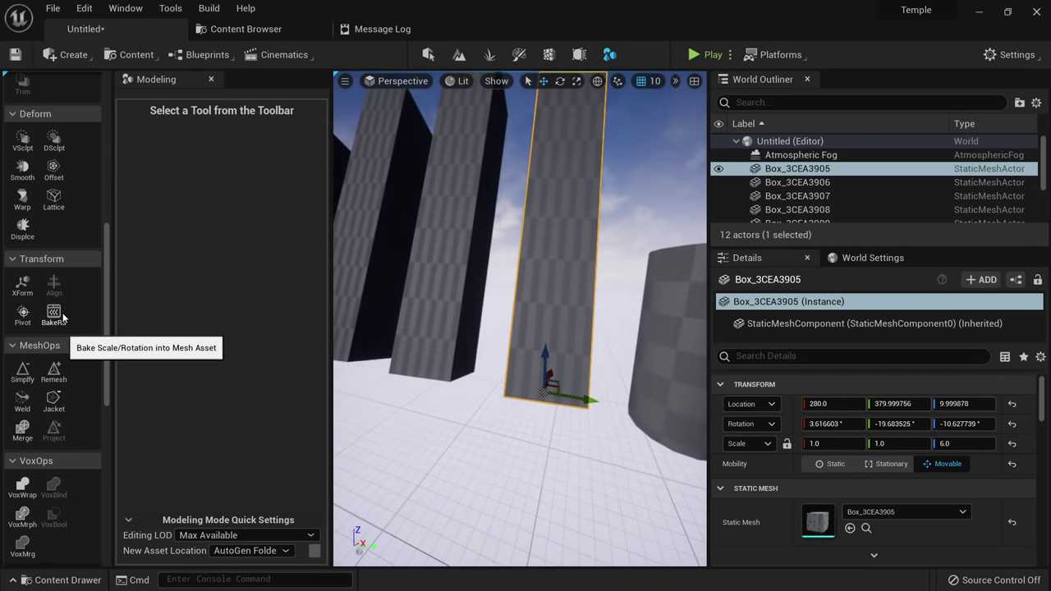
left_click_drag(113, 308, 128, 308)
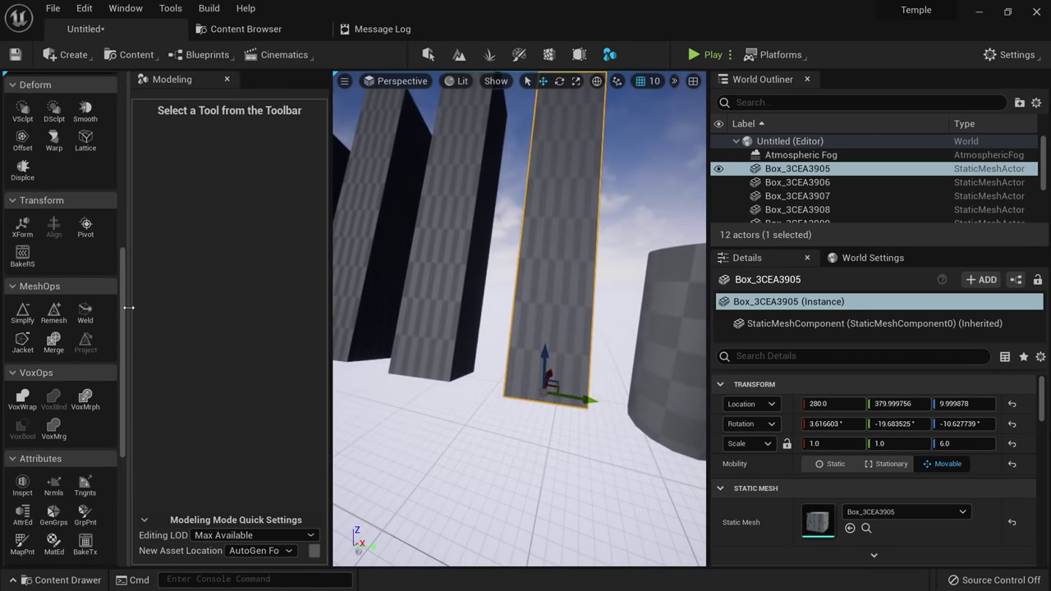
right_click_drag(564, 297, 547, 257)
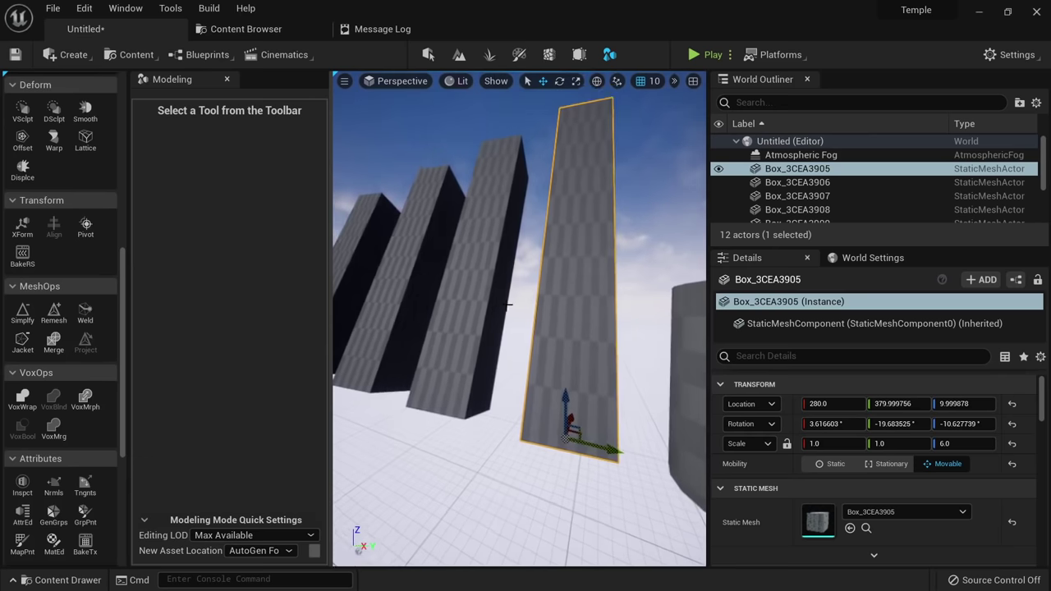
left_click(23, 256)
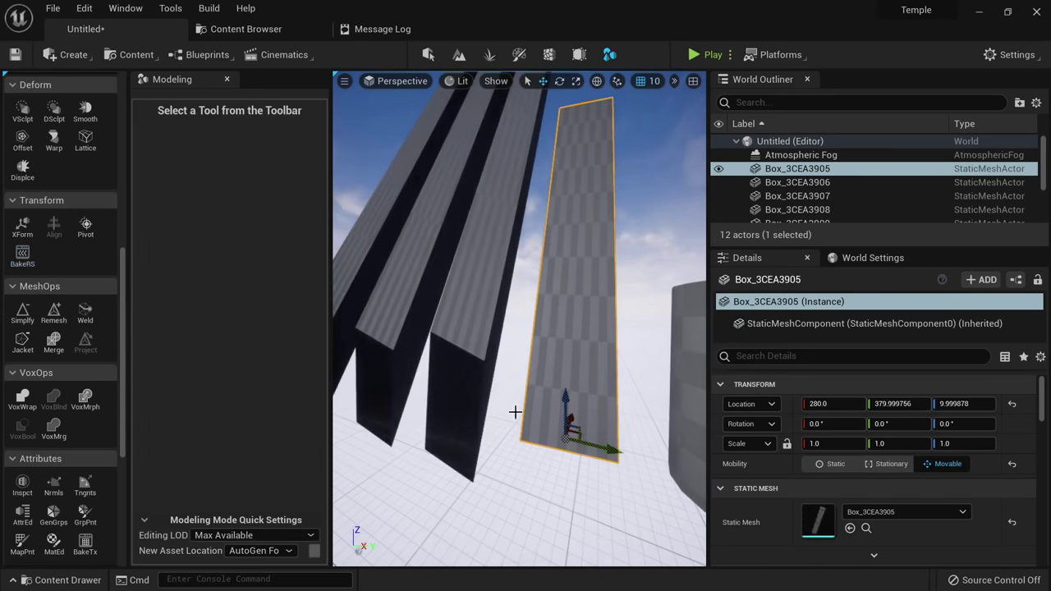
Examine how the bake affects the three copies that share the mesh asset.
right_click_drag(514, 411, 515, 378)
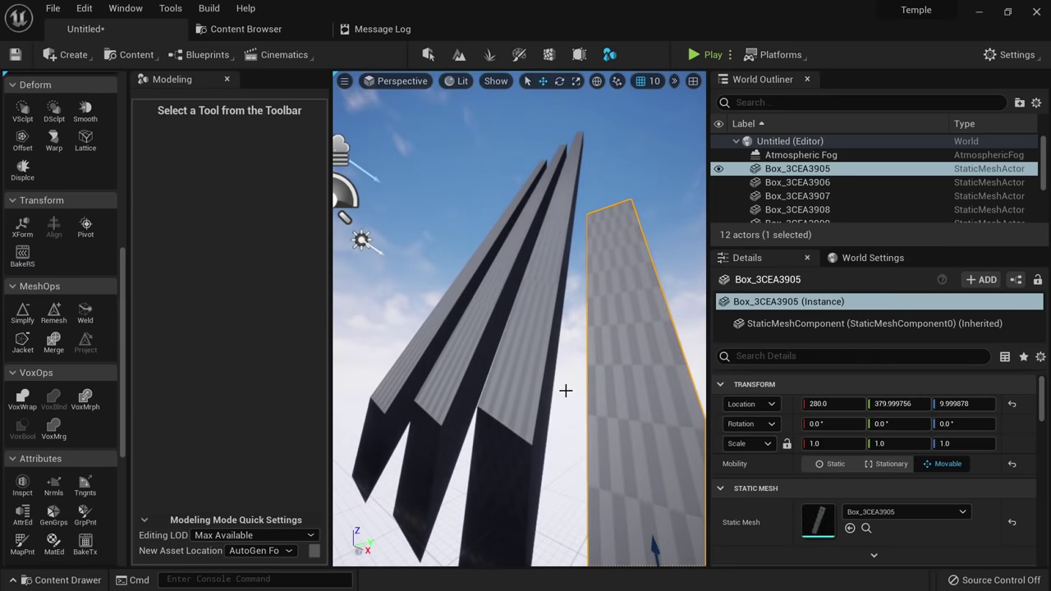
right_click_drag(531, 447, 516, 382)
left_click(514, 382)
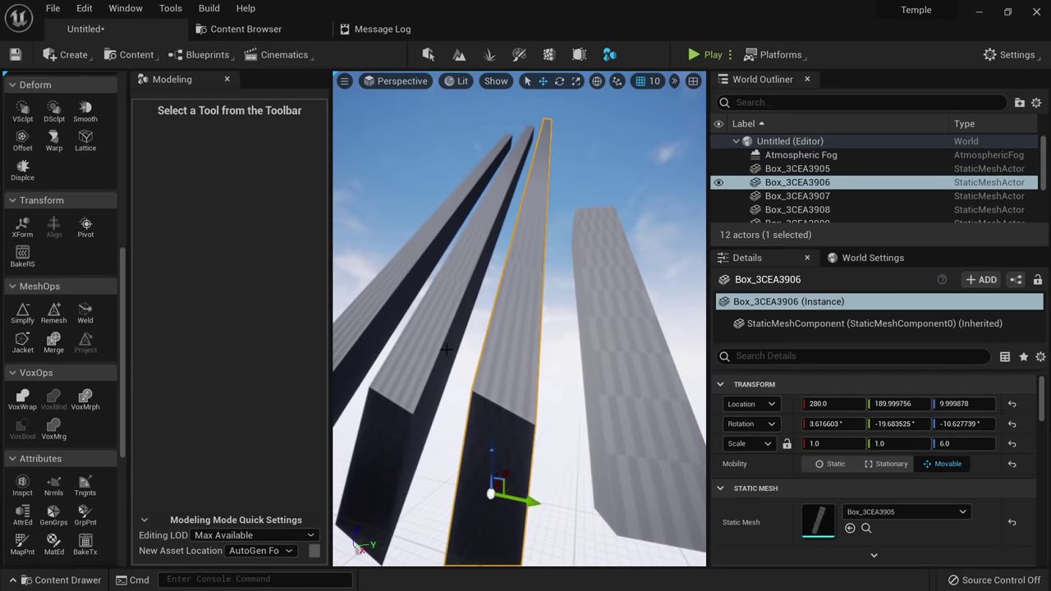
left_click(433, 336, "ctrl")
left_click(401, 311, "ctrl")
right_click_drag(415, 312, 627, 327)
left_click(499, 345)
Reset the rotation and scale of the three copied boxes to their defaults.
left_click(544, 336)
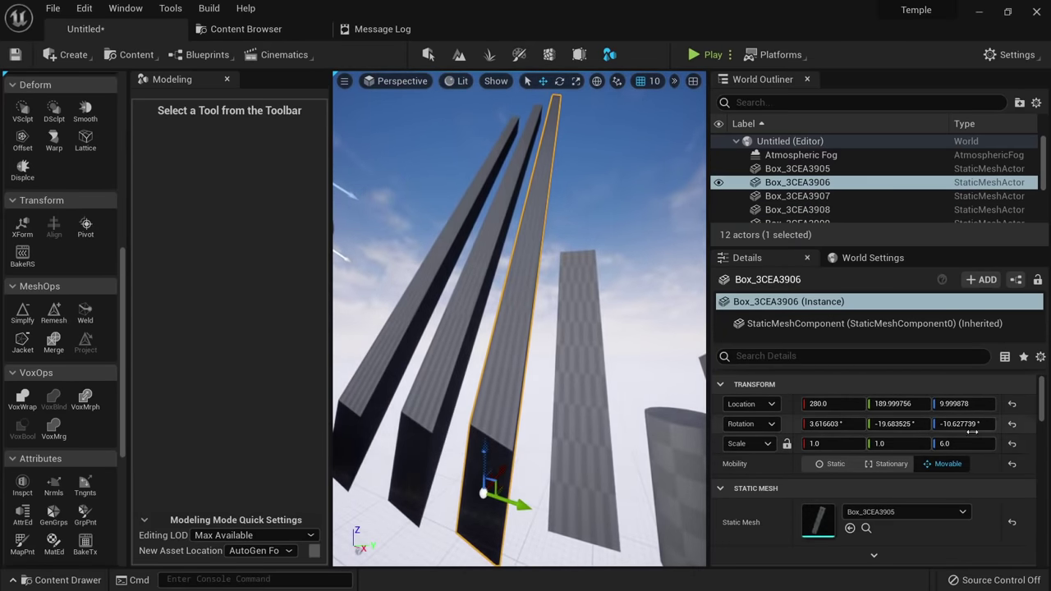
left_click(1013, 425)
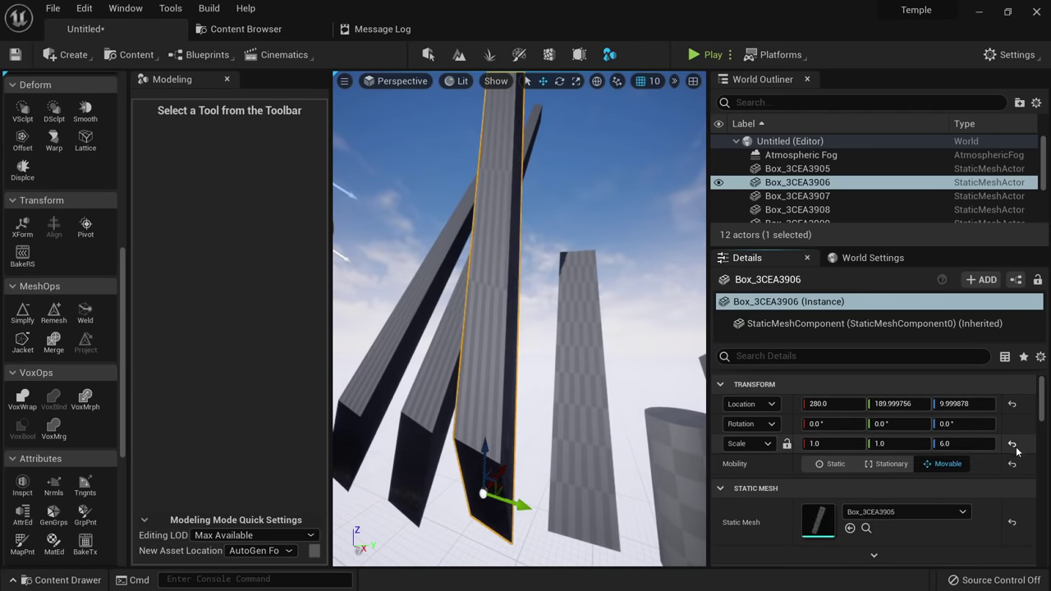
left_click(1012, 445)
left_click(439, 382)
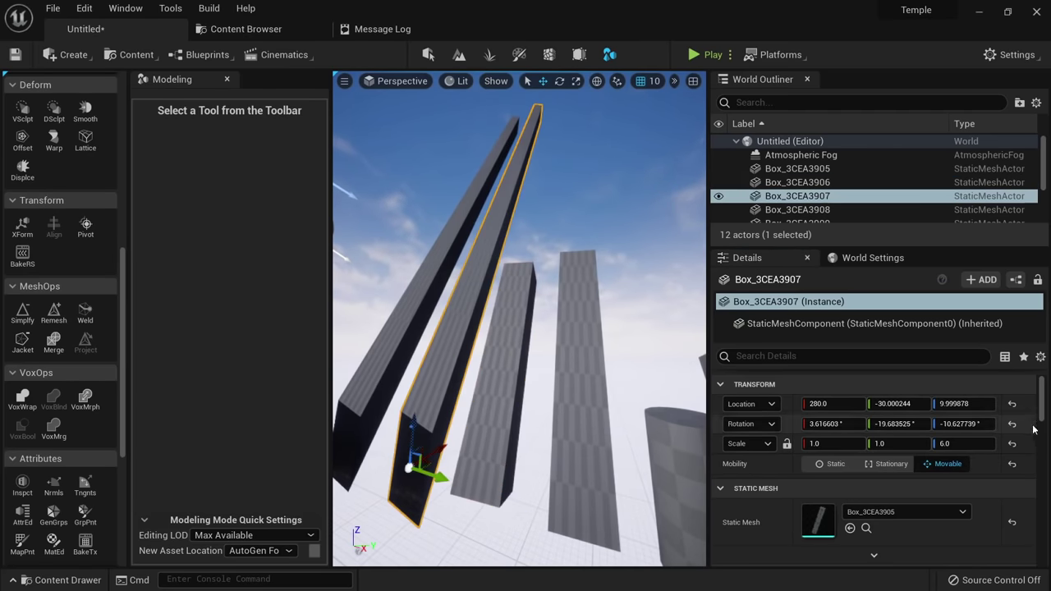
left_click(1013, 424)
left_click(1012, 444)
left_click(376, 381)
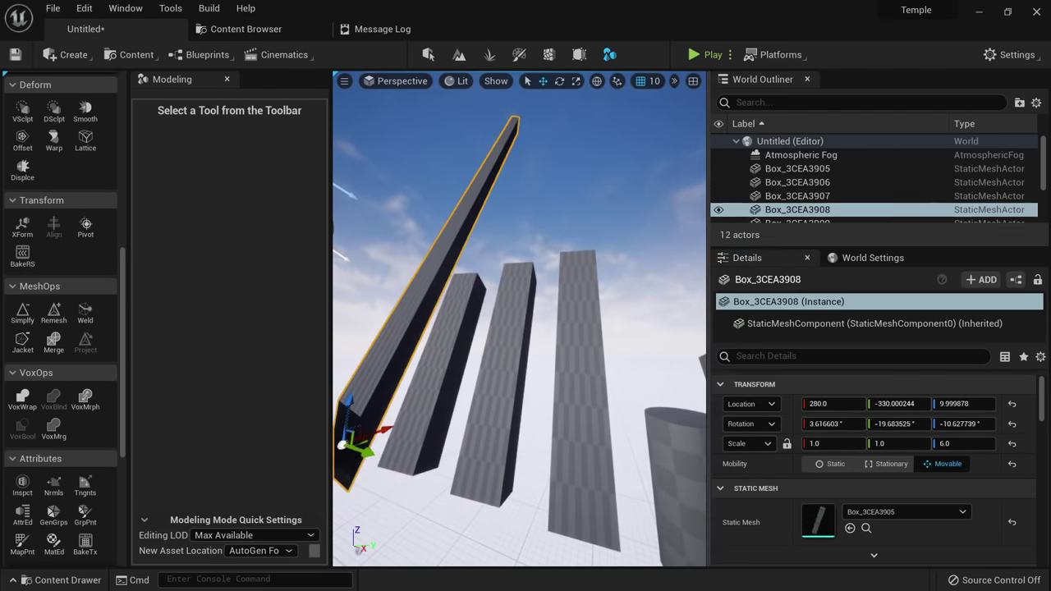
left_click(1013, 424)
left_click(1012, 444)
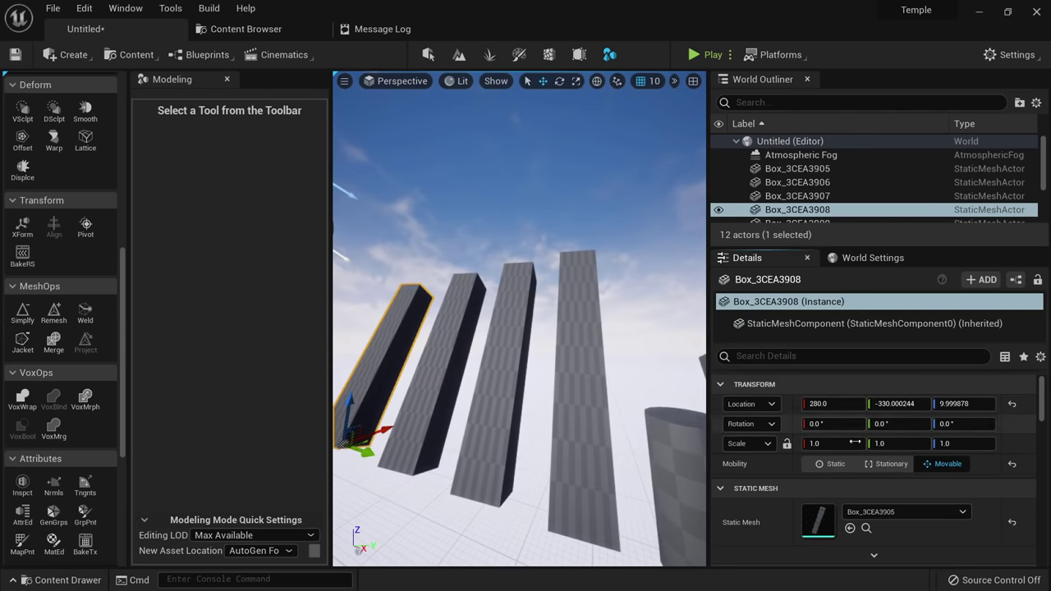
Place a new instance of the baked box mesh in the level and move it to X -440, away from the row.
left_click(574, 399)
key("f")
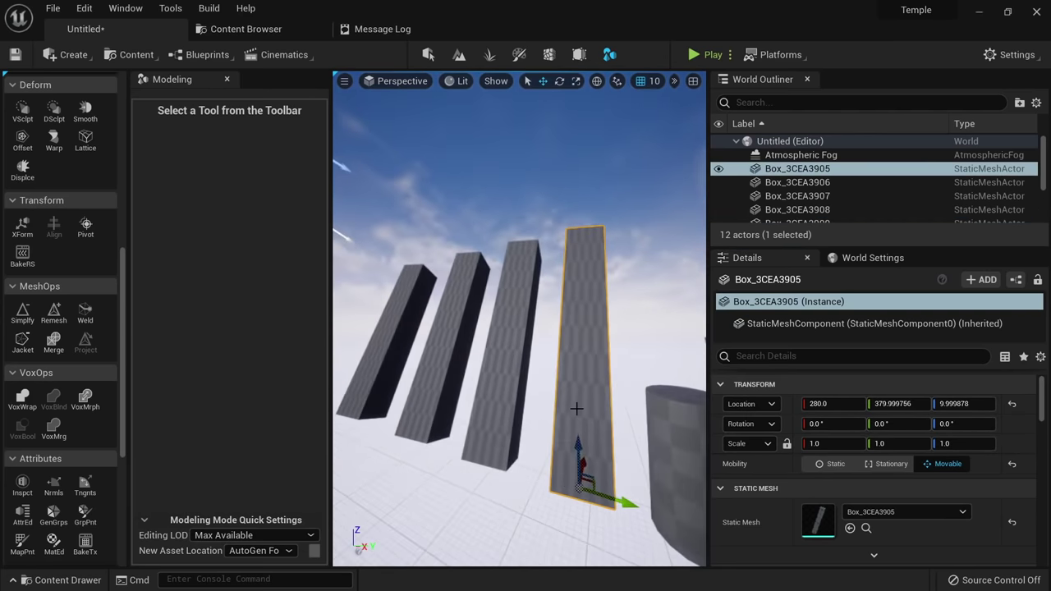
key("ctrl+b")
left_click_drag(206, 129, 455, 497)
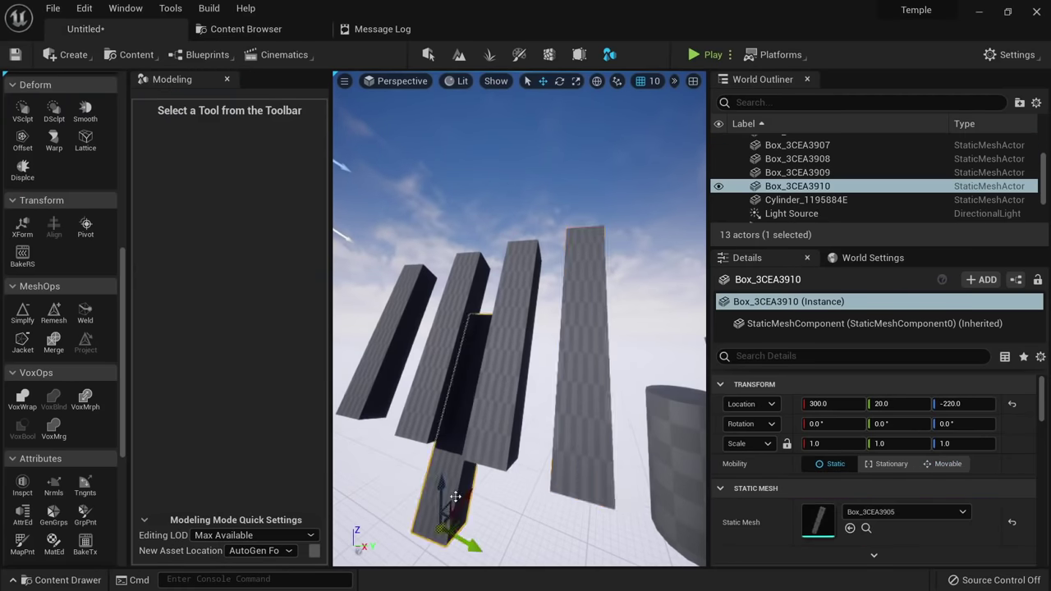
right_click_drag(455, 497, 594, 429)
left_click_drag(592, 383, 439, 397)
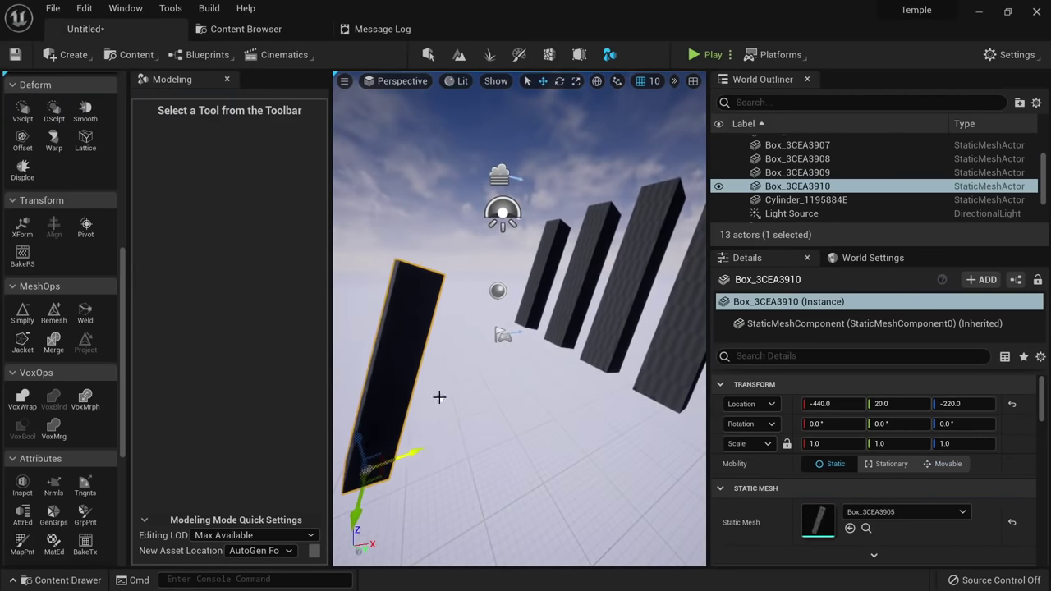
key("a")
right_click_drag(440, 397, 427, 397)
key("w")
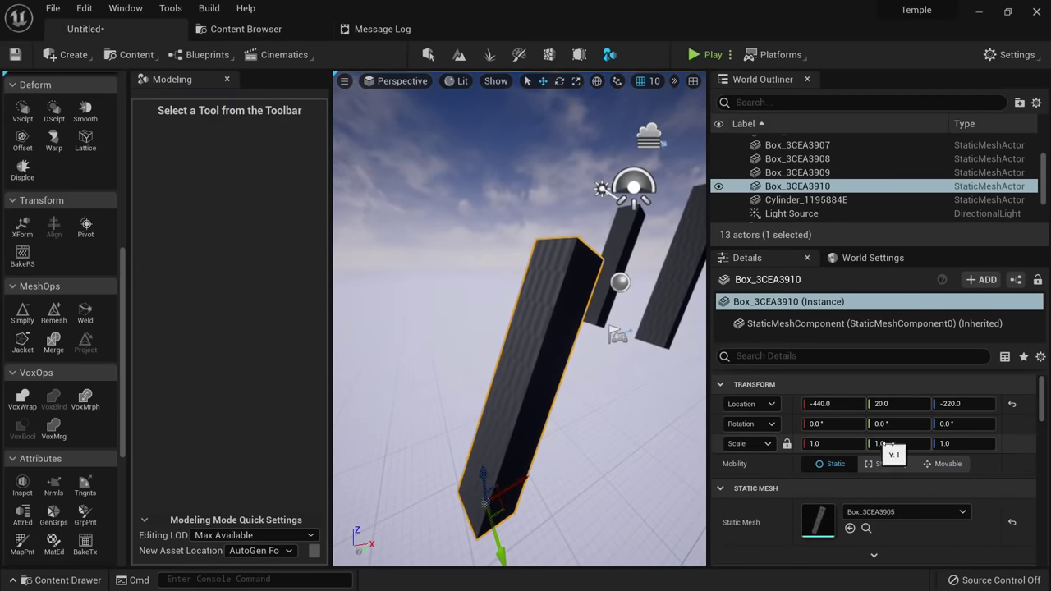
key("a")
right_click_drag(624, 394, 800, 381)
right_click_drag(566, 402, 587, 383)
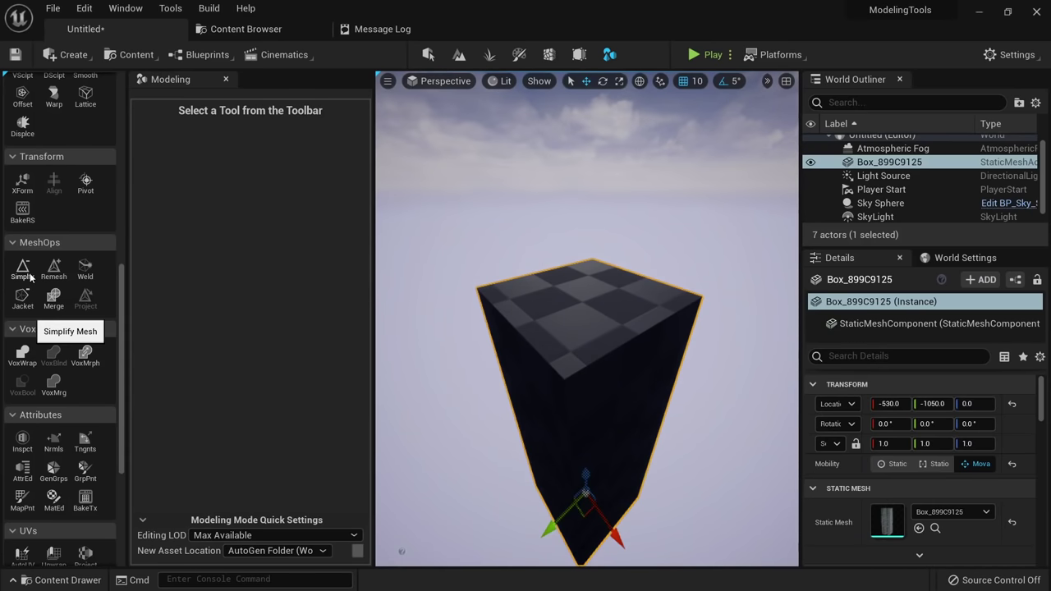
Inspect the tall box's mesh density in wireframe view and return to lit view.
right_click_drag(593, 321, 626, 353)
key("alt+2")
key("w")
key("s")
key("alt+4")
key("s")
left_click_drag(626, 353, 563, 297, "alt")
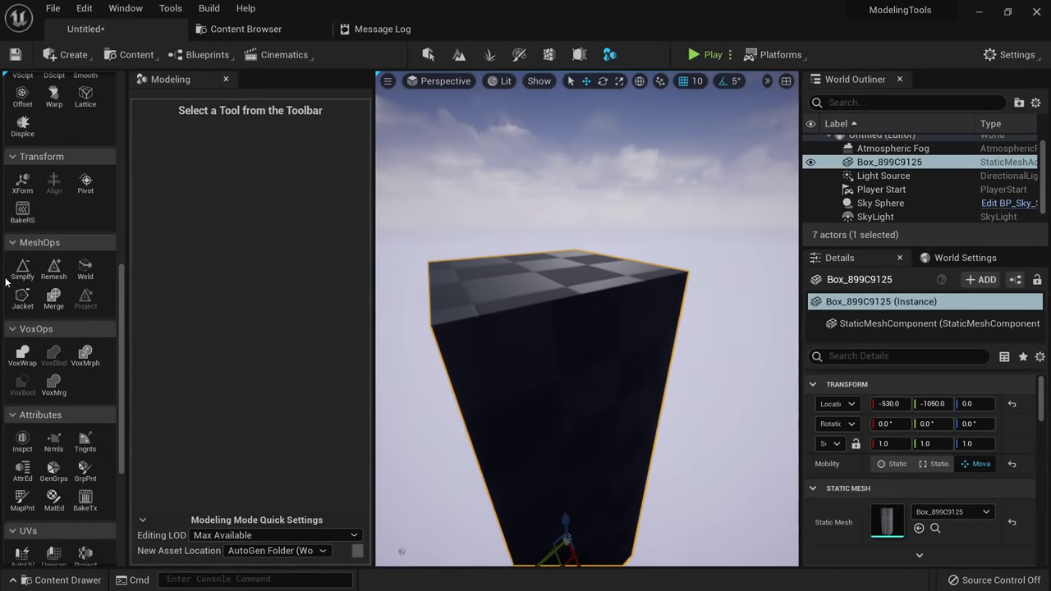
Start Simplify on the tall box and inspect the preview in unlit and lit shading.
left_click(17, 269)
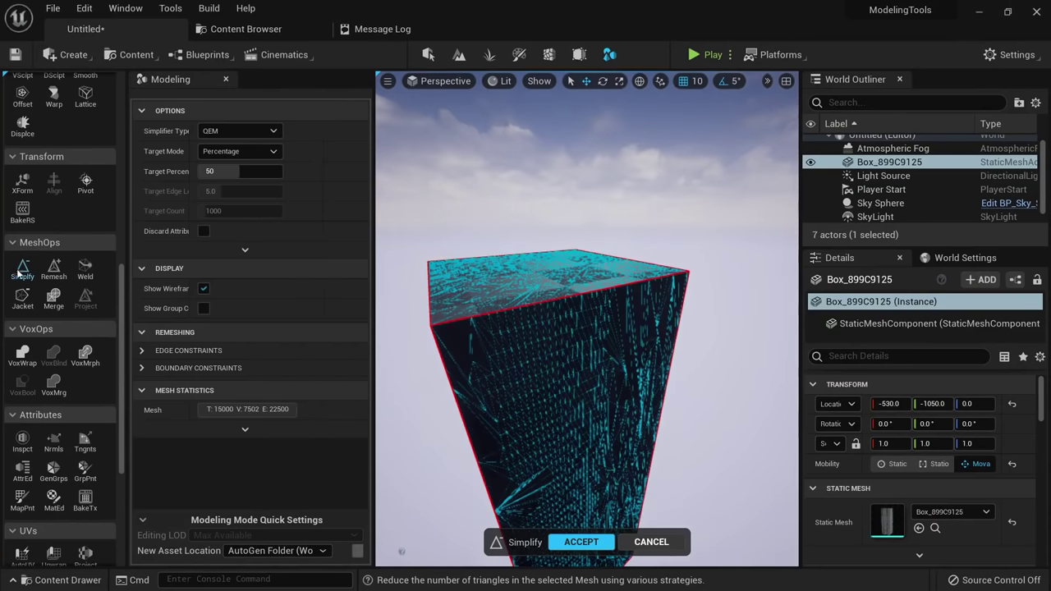
left_click_drag(573, 368, 483, 336, "alt")
key("alt+3")
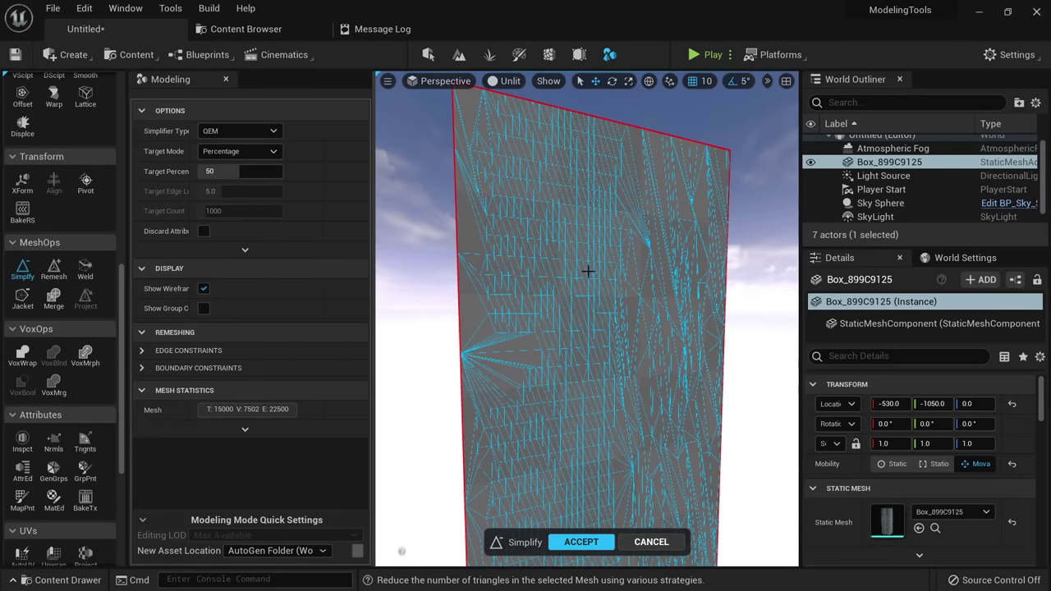
key("alt+4")
left_click_drag(618, 252, 649, 303, "alt")
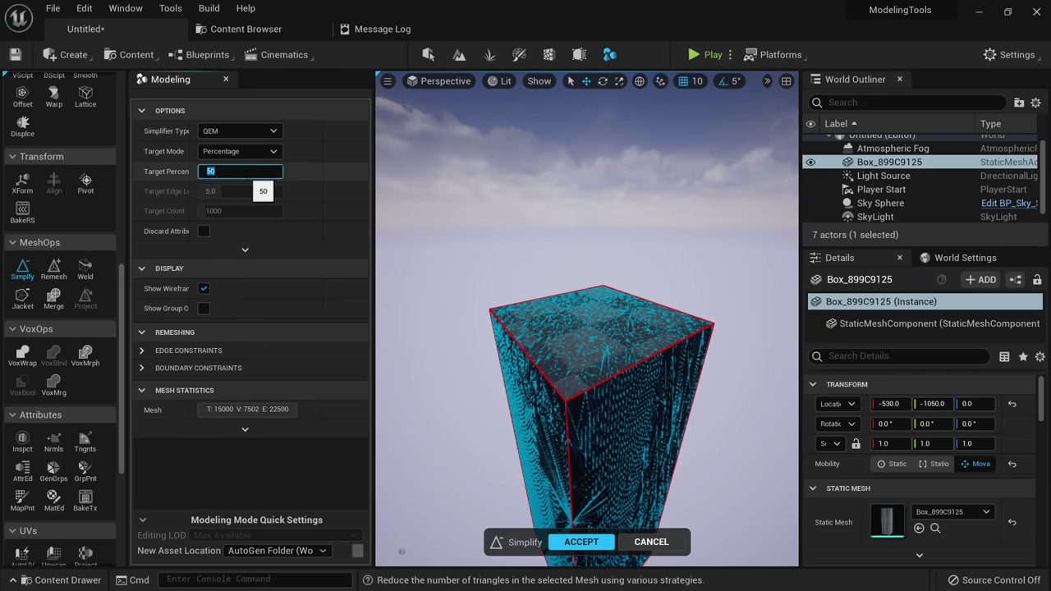
Try simplification target percentages of 100 and 50 on the tall box.
type("0")
key("Return")
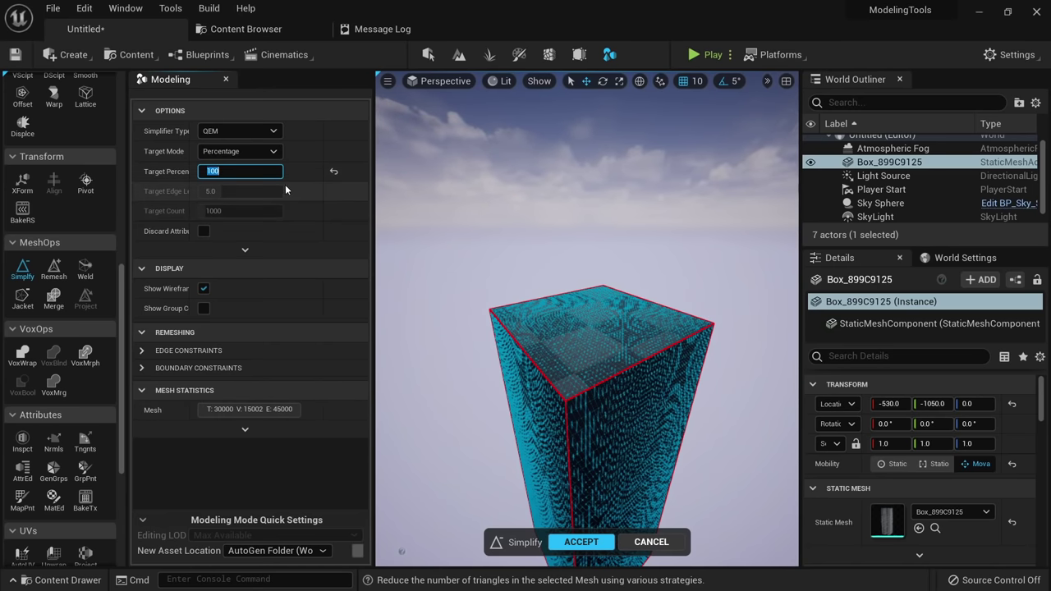
type("50")
key("Return")
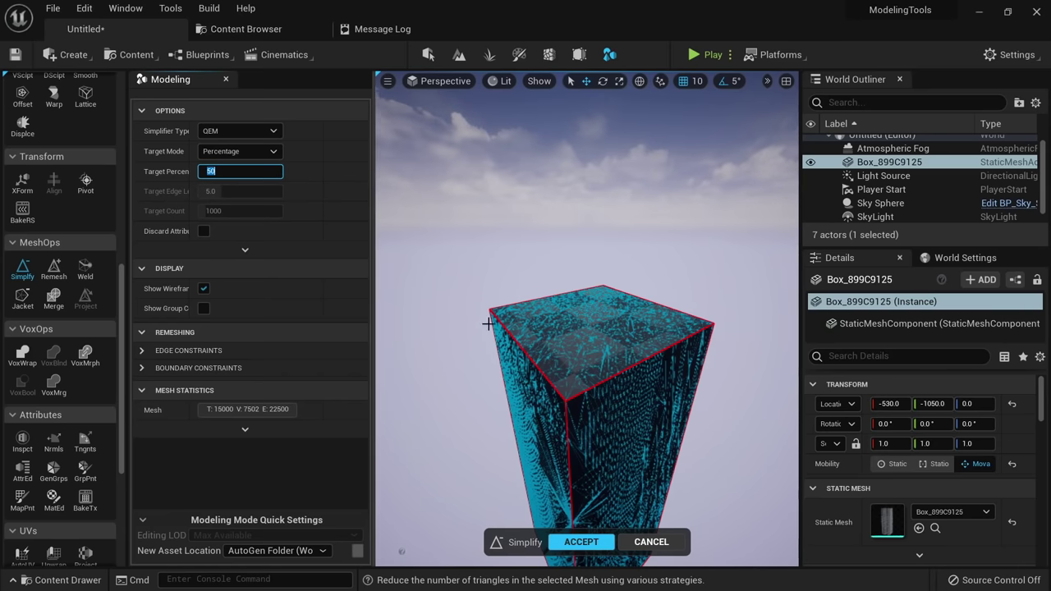
Try lower target percentages of 10 and 1 and inspect the simplified mesh from the side and above.
left_click_drag(488, 324, 481, 230, "alt")
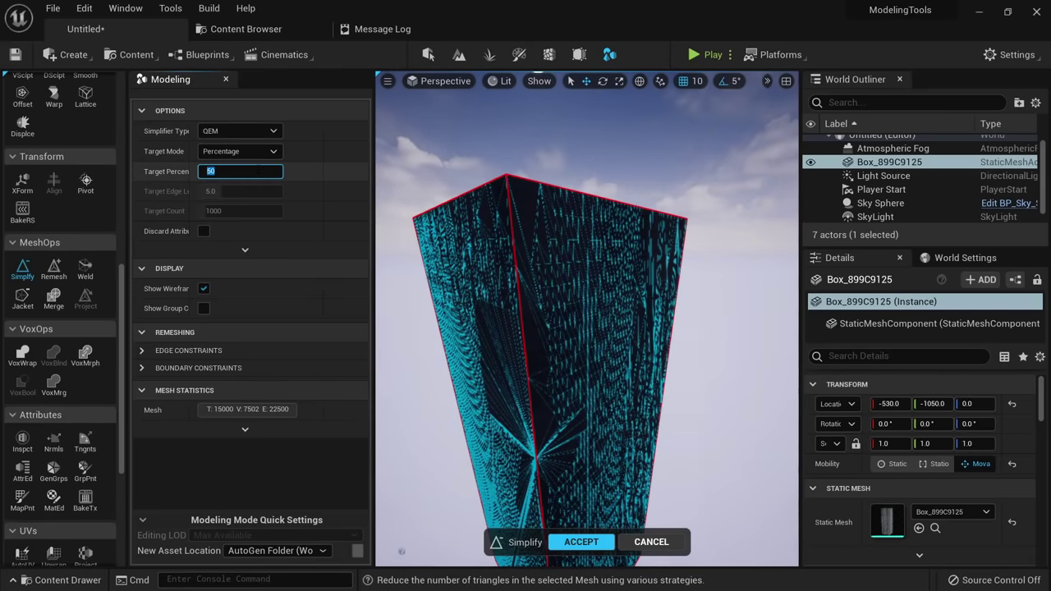
type("10")
key("Return")
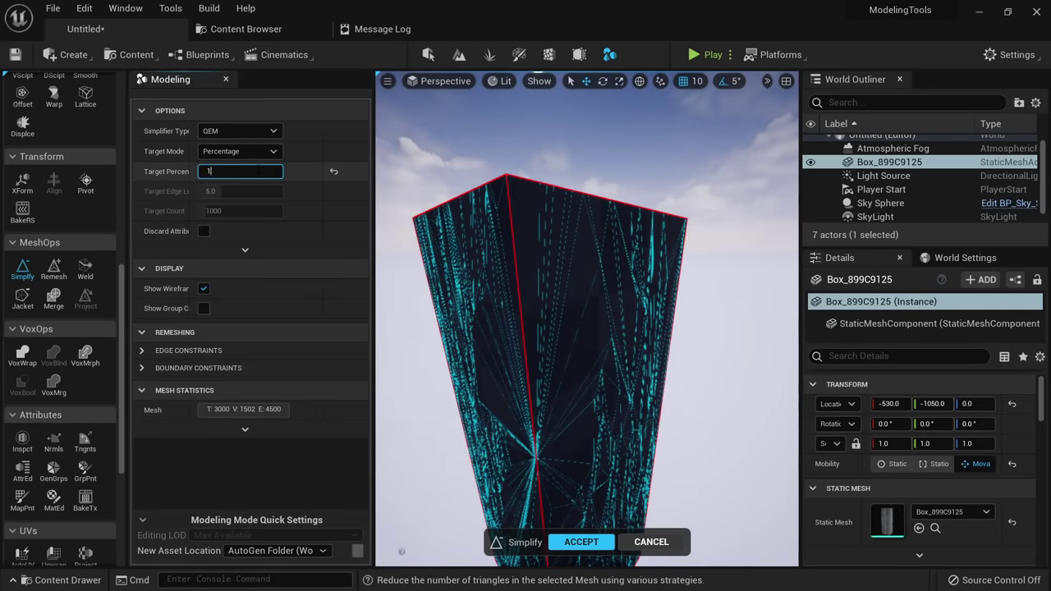
type("1")
key("Return")
left_click_drag(587, 320, 369, 410, "alt")
Set the simplification target percentage to 10 and inspect the tall box's top and side faces.
left_click(260, 177)
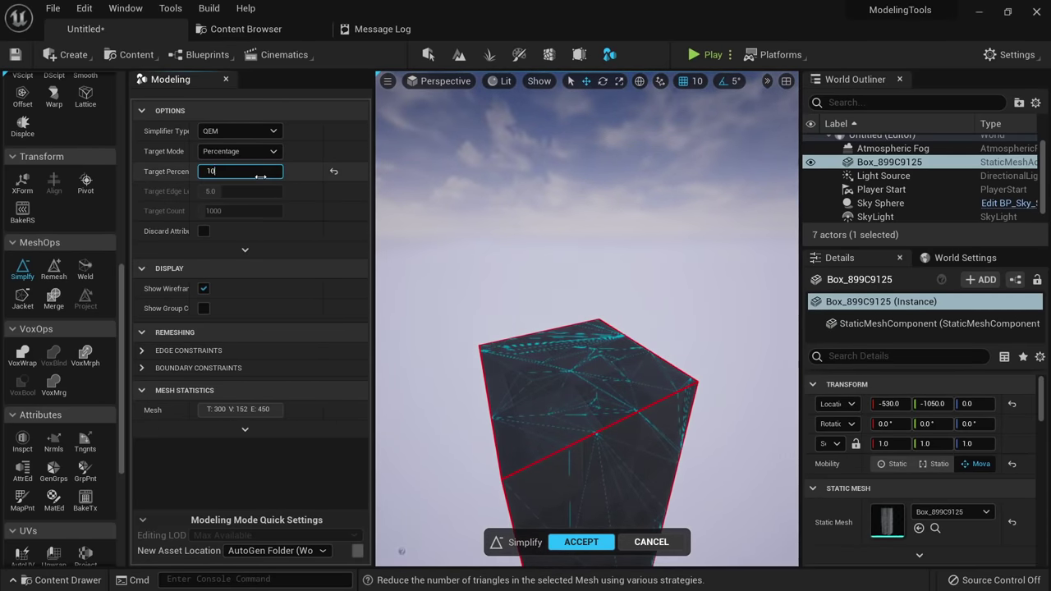
type("10")
key("Return")
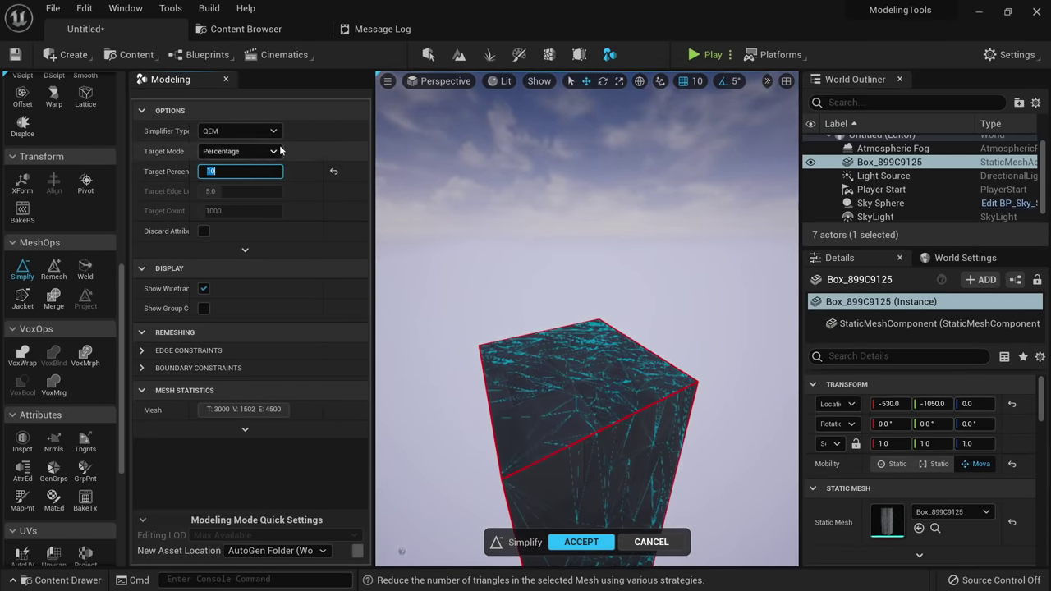
left_click(259, 132)
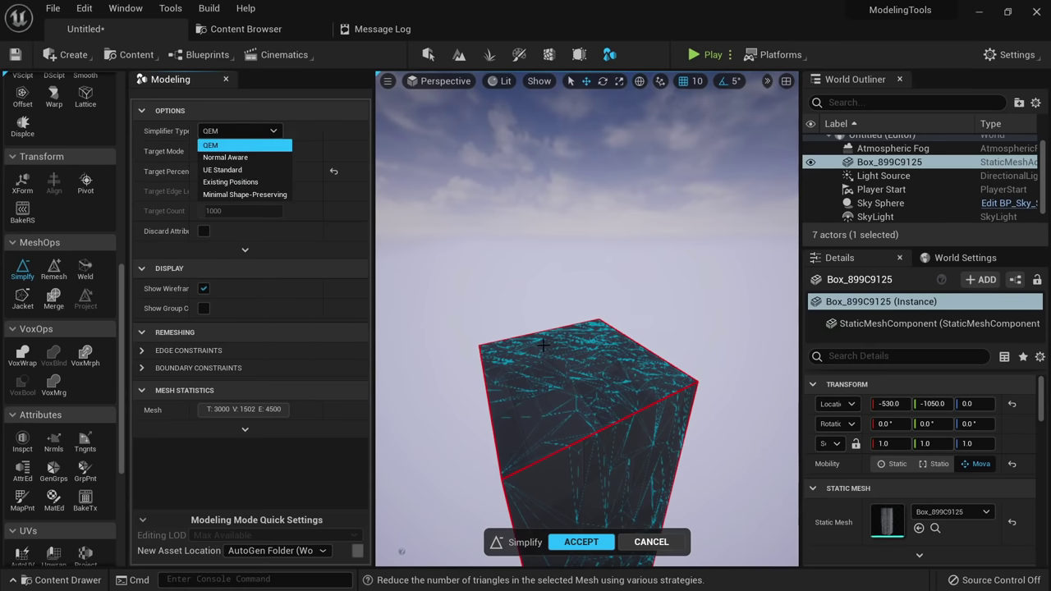
right_click_drag(543, 345, 543, 303)
left_click(243, 132)
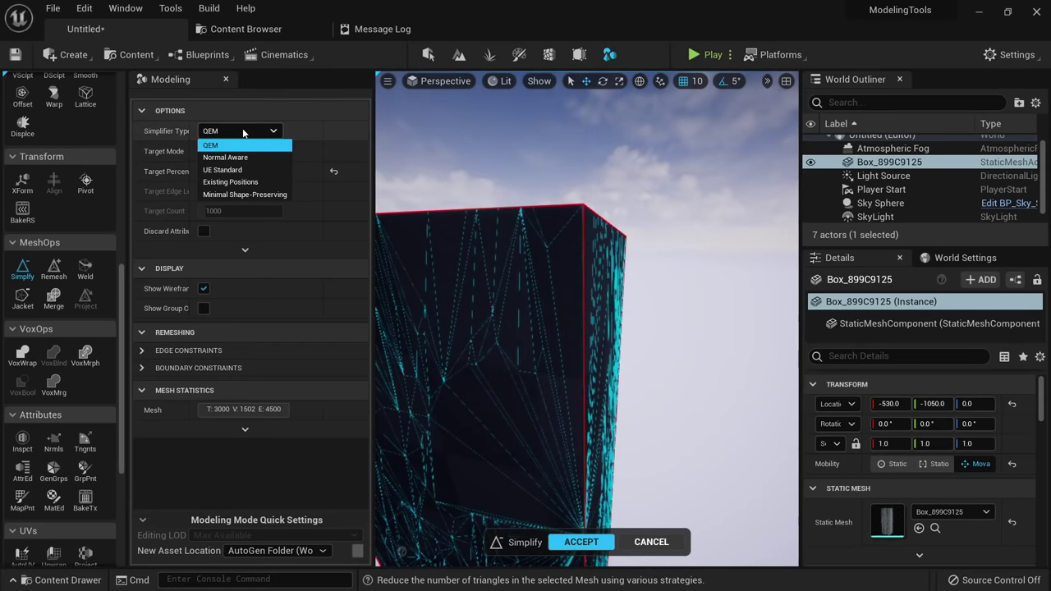
right_click_drag(417, 351, 443, 378)
Try the Normal Aware, UE Standard and Existing Positions simplifier types on the tall box.
left_click(239, 130)
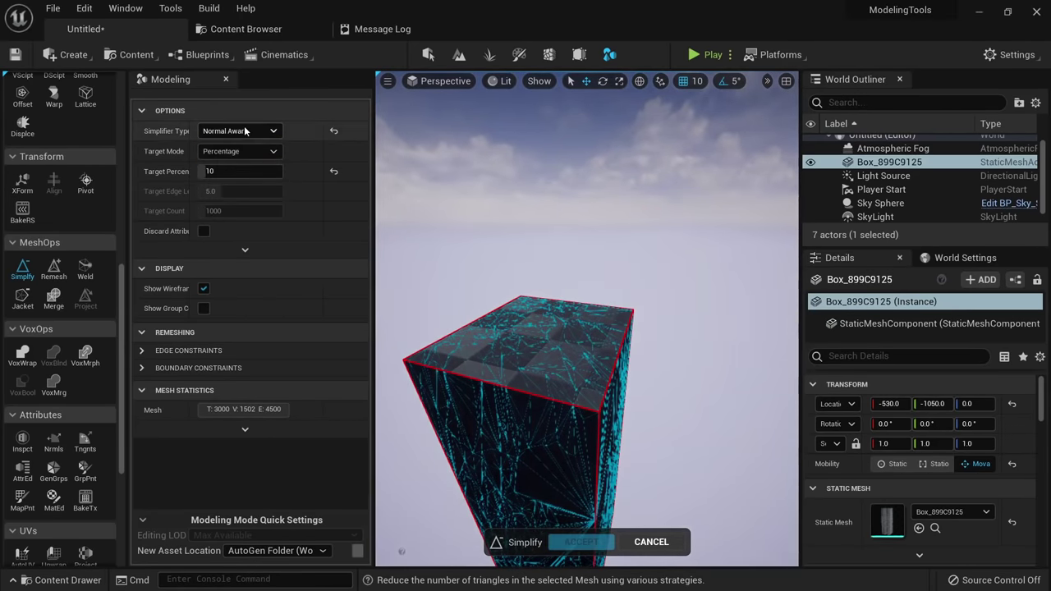
left_click(228, 170)
left_click(250, 132)
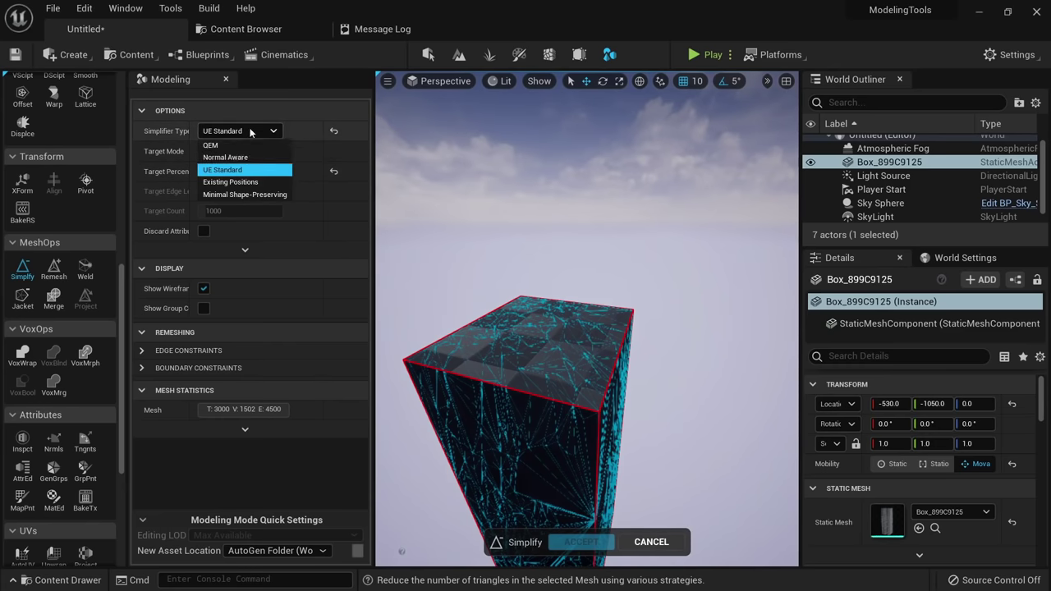
left_click(266, 186)
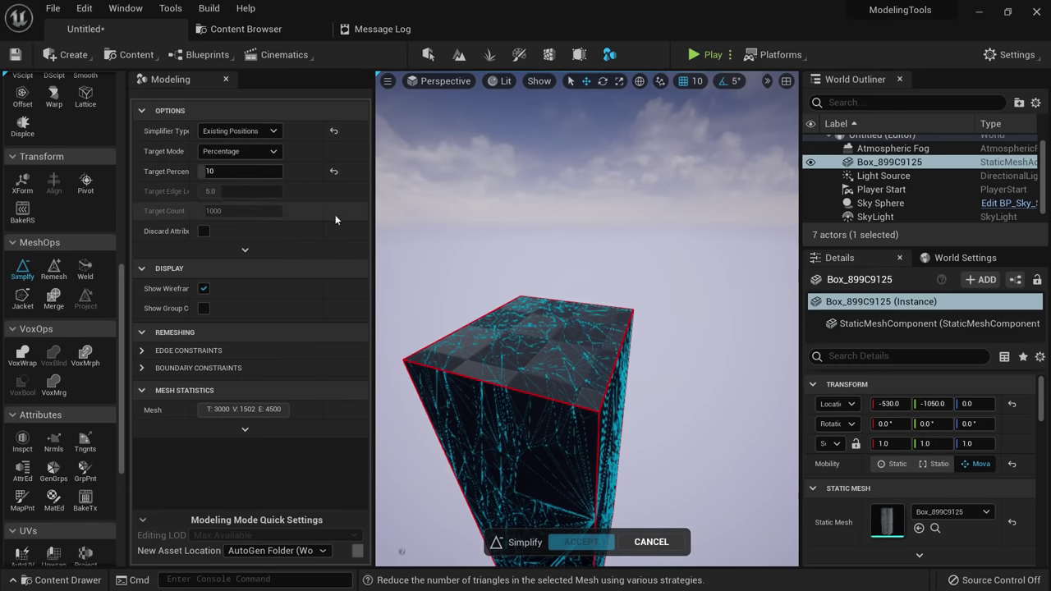
left_click(250, 131)
left_click(253, 133)
right_click_drag(459, 288, 452, 214)
left_click(261, 131)
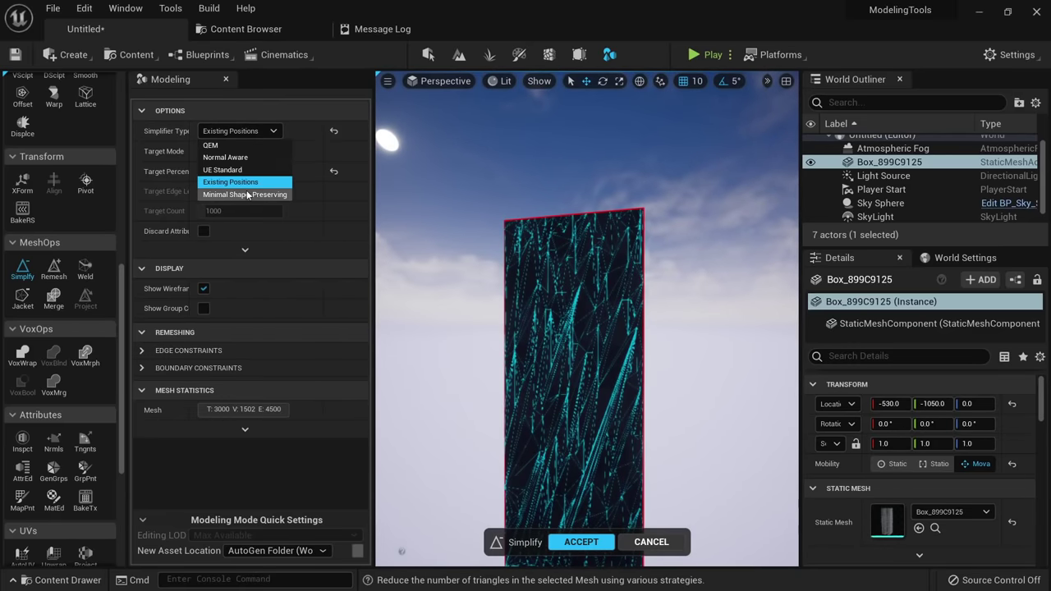
Try the Minimal Shape-Preserving simplifier type and inspect the resulting box from several sides.
left_click(246, 189)
right_click_drag(460, 287, 456, 345)
right_click_drag(525, 312, 558, 378)
right_click_drag(558, 279, 493, 261)
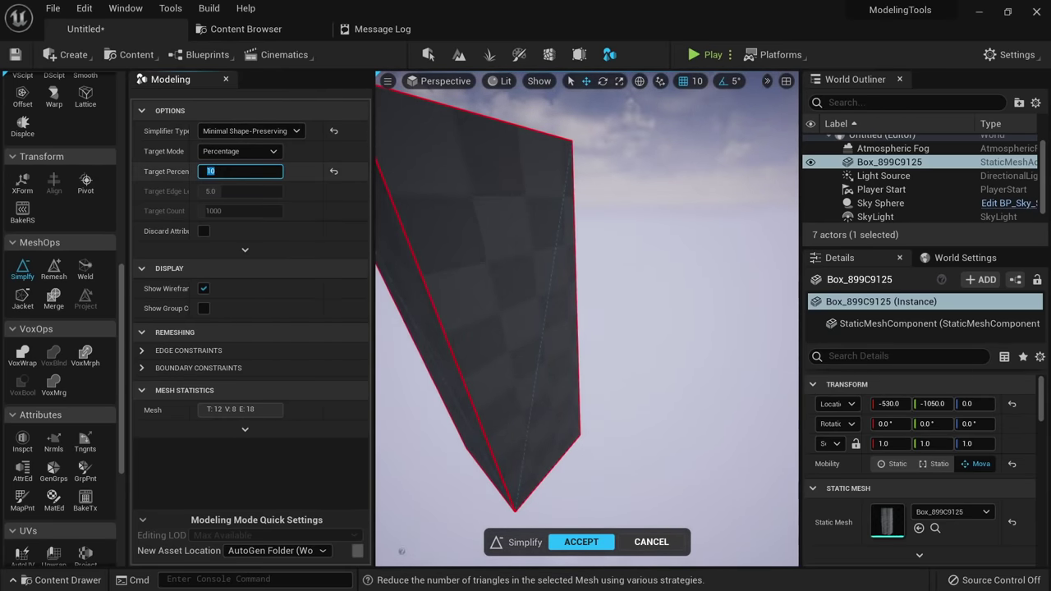
key("Return")
right_click_drag(614, 262, 618, 317)
mouse_move(513, 306)
right_mouse_down()
mouse_move(542, 316)
mouse_move(513, 306)
right_mouse_up()
left_click_drag(512, 306, 512, 288, "alt")
right_click_drag(516, 304, 516, 262)
Switch the simplifier type back to QEM and set the target percentage to 16.
left_click(267, 131)
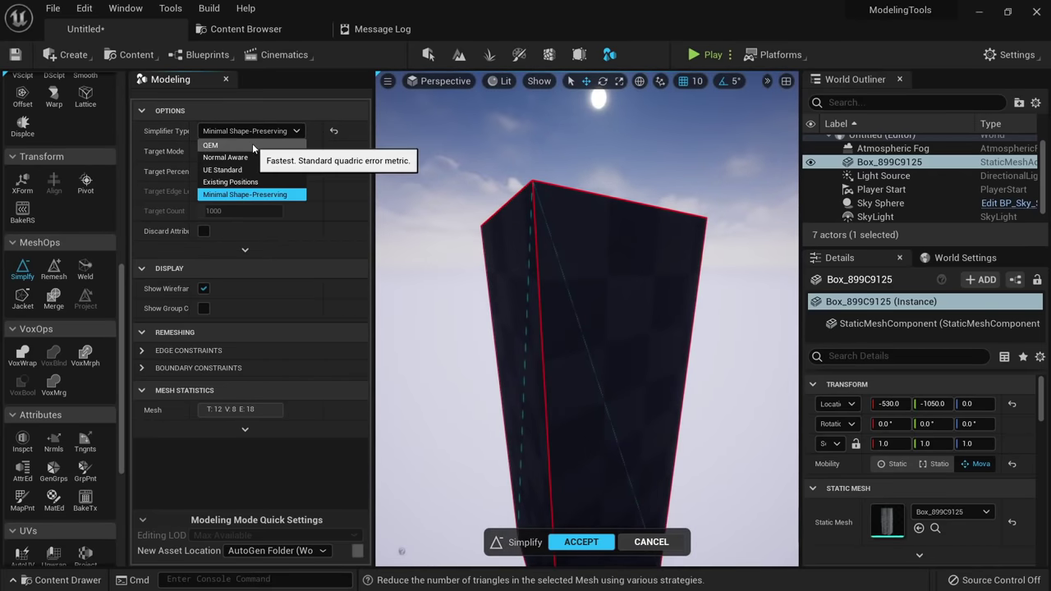
left_click(252, 145)
left_click_drag(238, 170, 205, 170)
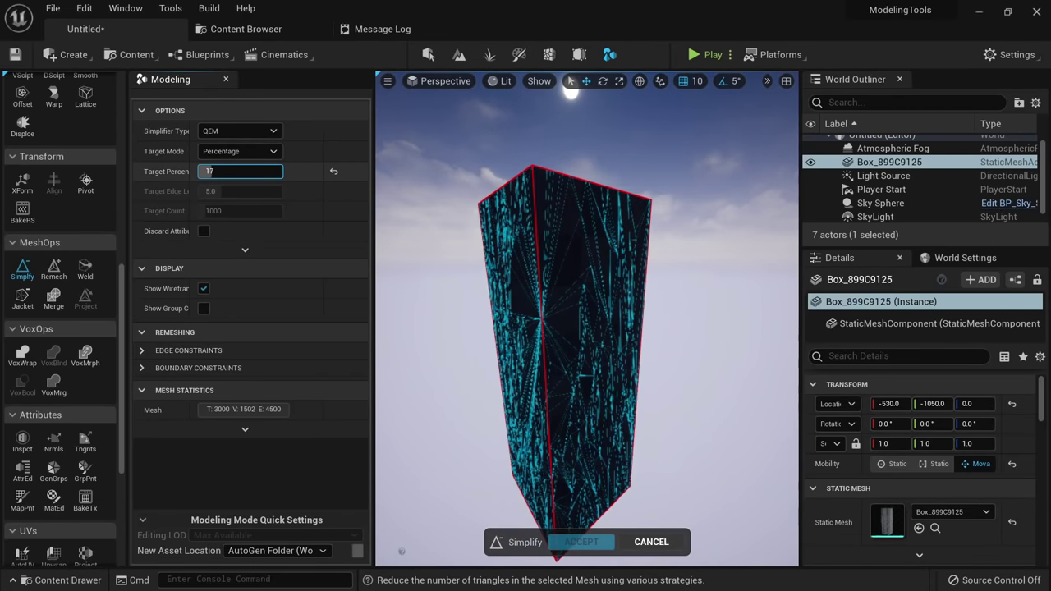
left_click(253, 131)
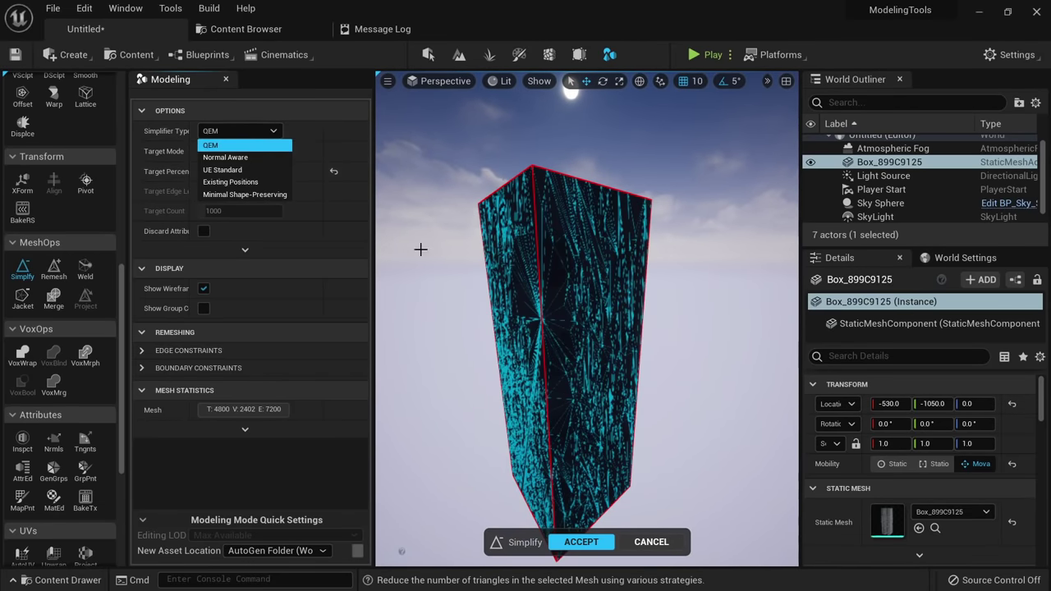
left_click(263, 145)
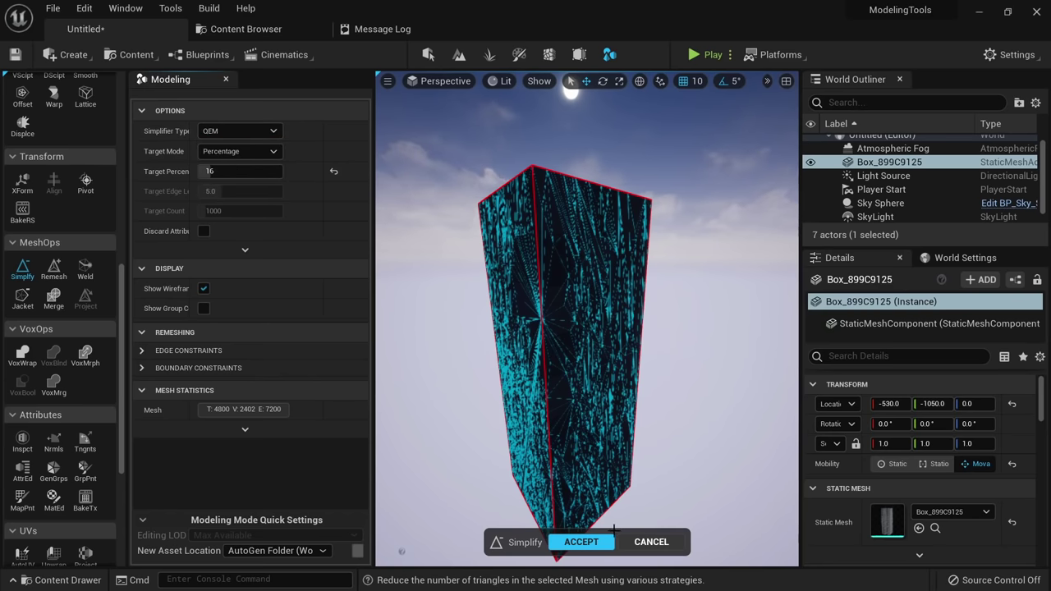
right_click_drag(586, 321, 591, 377)
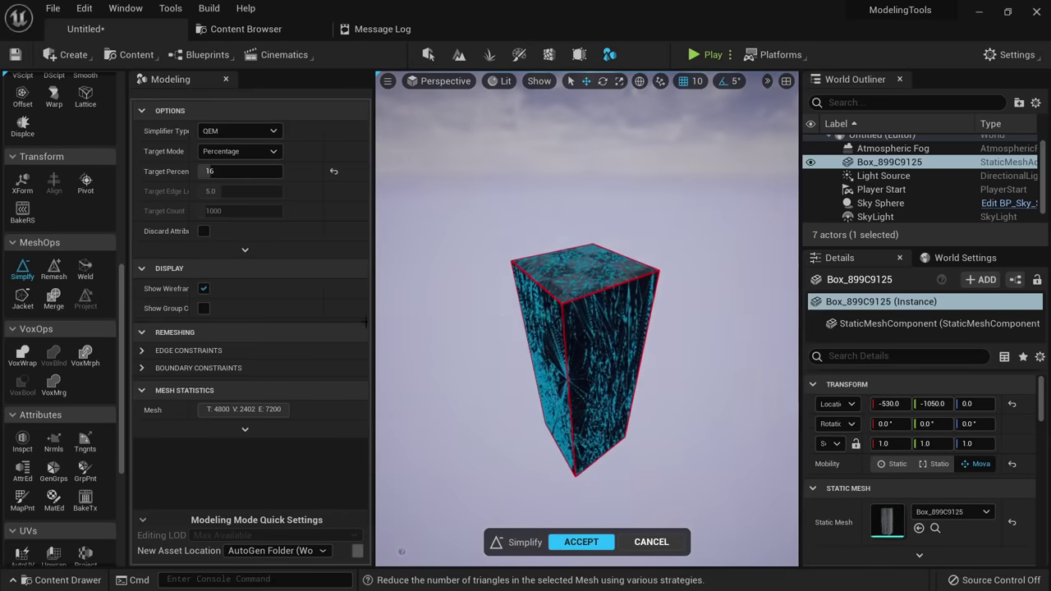
Show the edge and boundary constraint options and accept the simplification of the tall box.
left_click(142, 369)
left_click(142, 351)
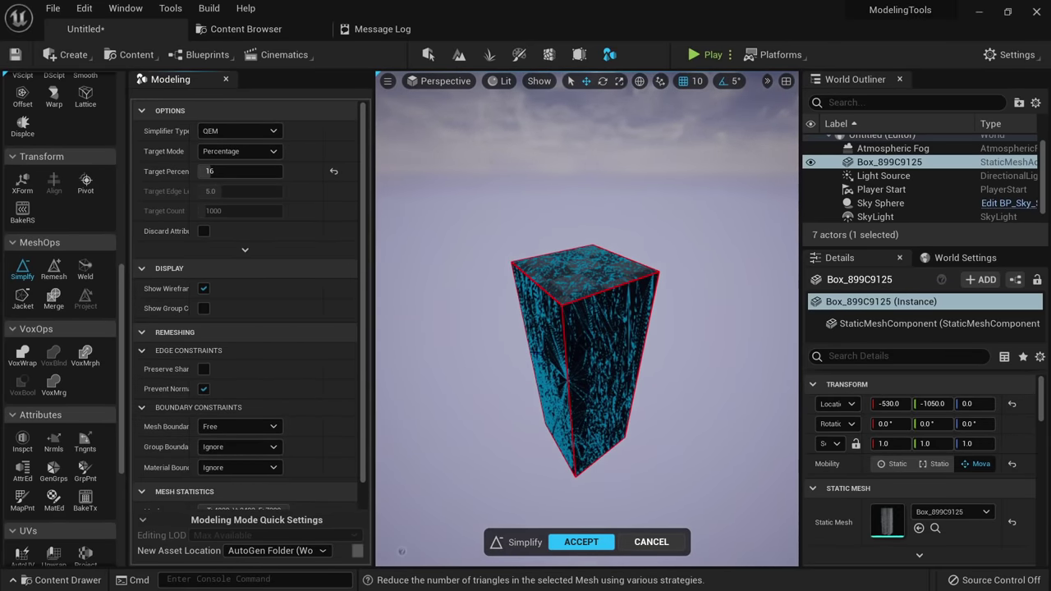
right_click_drag(525, 361, 546, 362)
right_click_drag(535, 322, 548, 279)
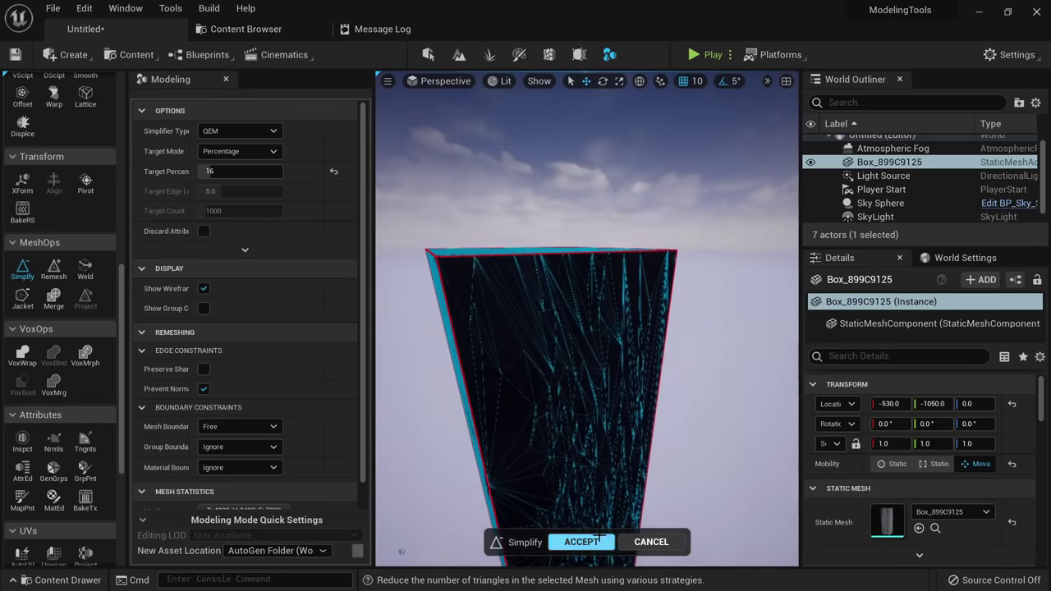
left_click(589, 542)
right_click_drag(546, 328, 567, 328)
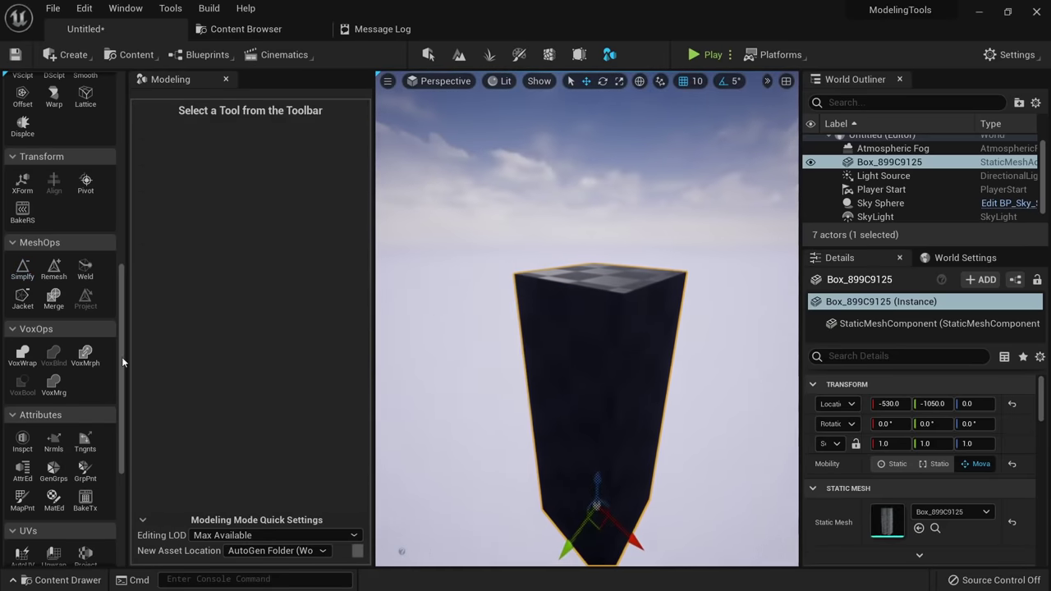
Start Remesh on the tall box and inspect the retriangulated preview up close and from several sides.
left_click(53, 270)
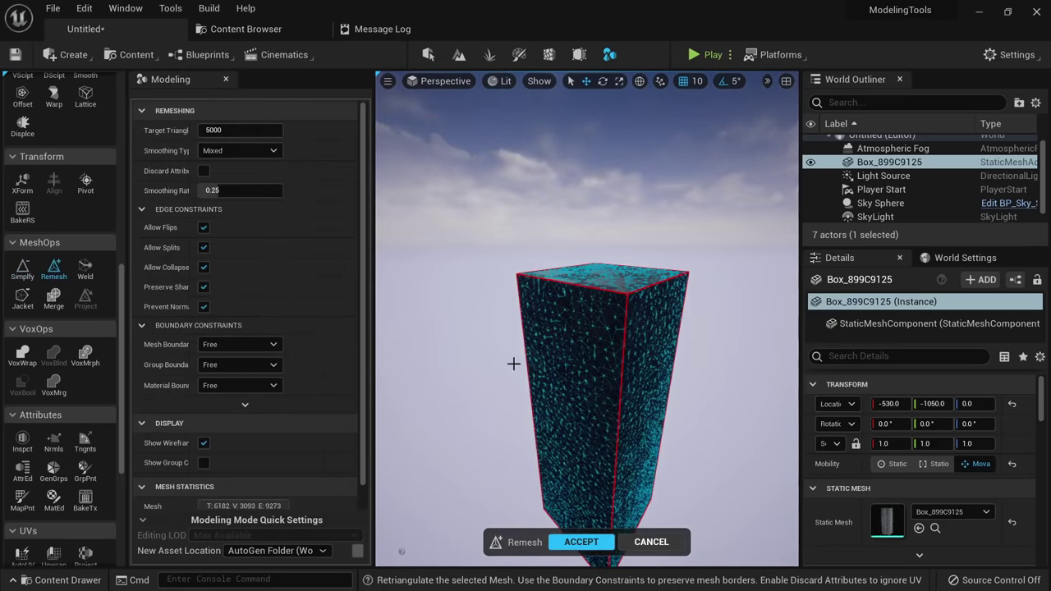
right_click_drag(513, 363, 605, 349)
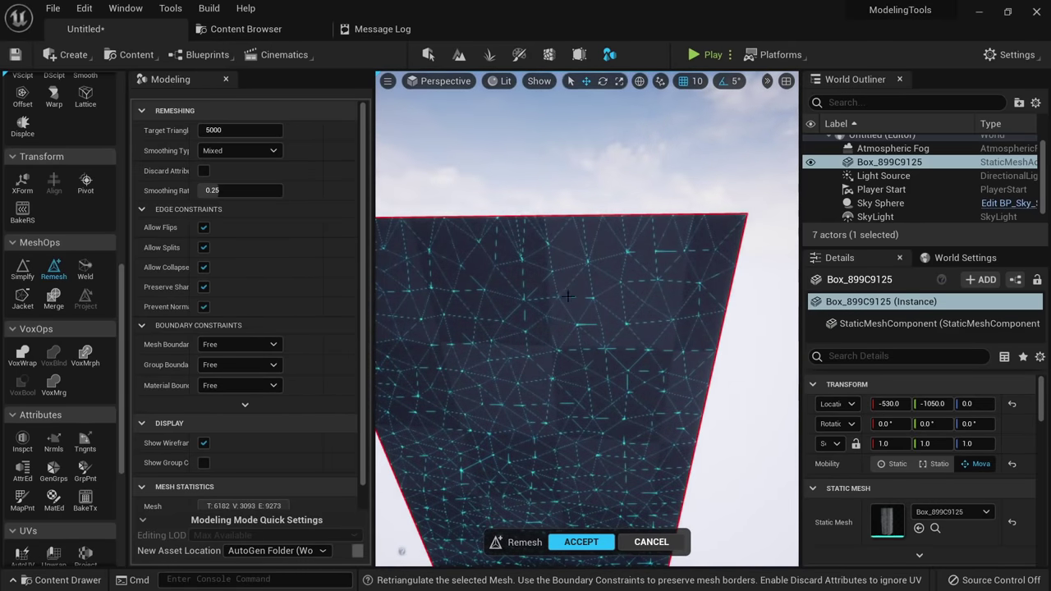
right_click_drag(568, 296, 426, 224)
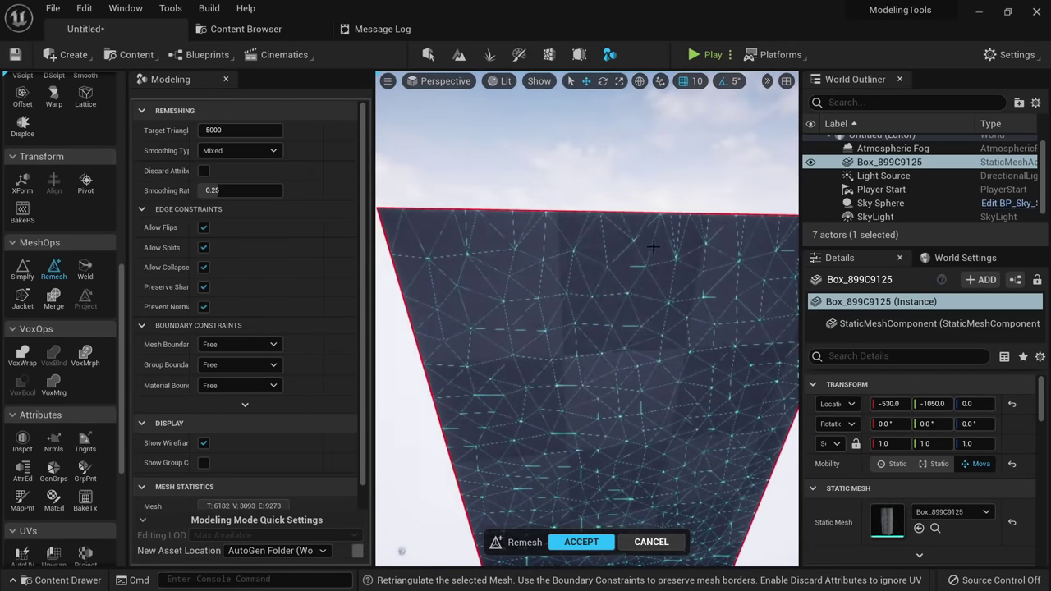
right_click_drag(653, 246, 596, 442)
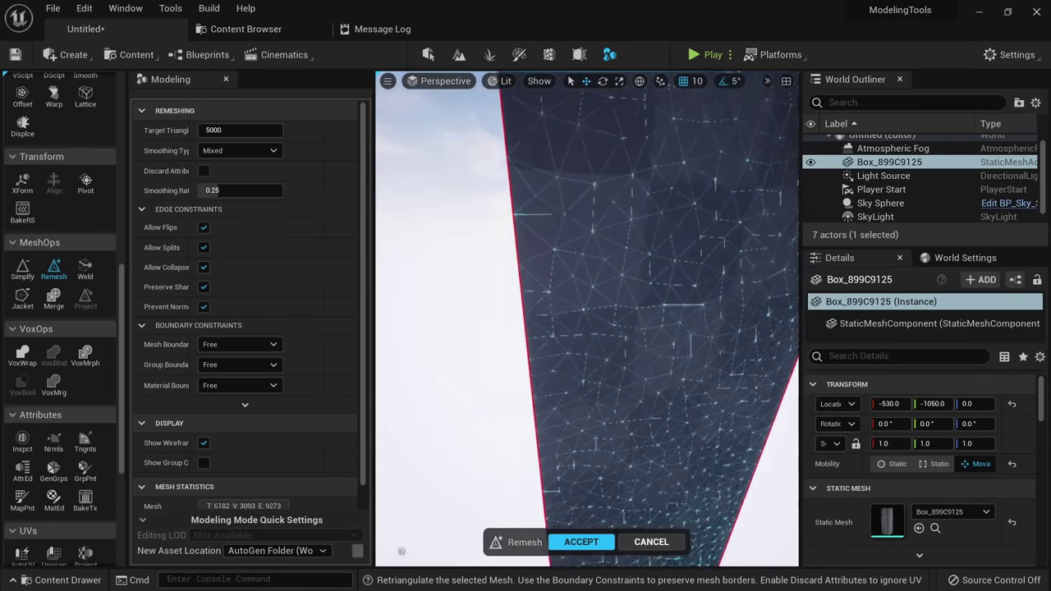
right_click_drag(657, 271, 662, 284)
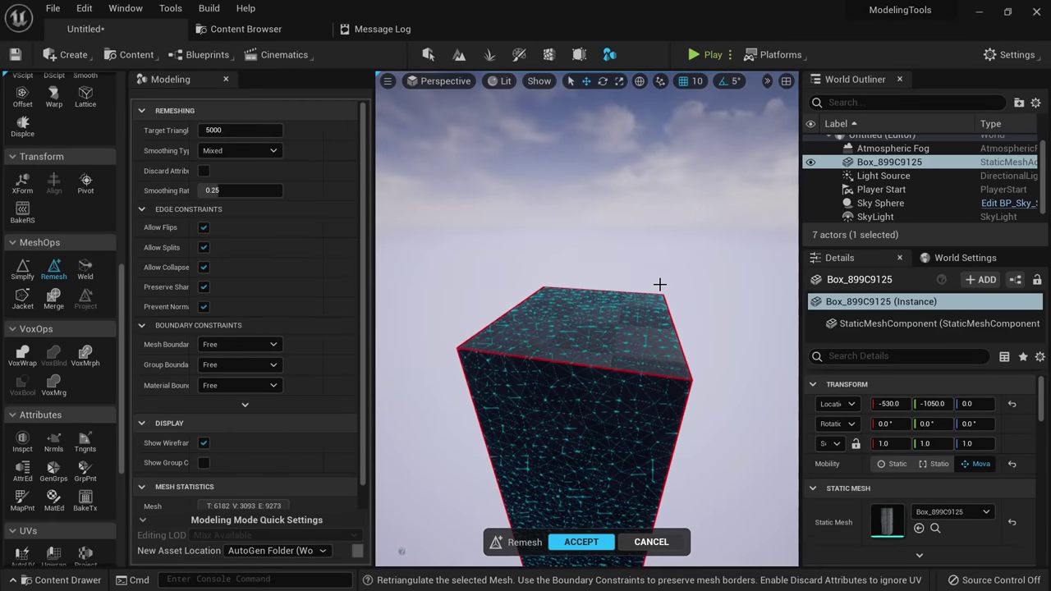
right_click_drag(599, 302, 649, 302)
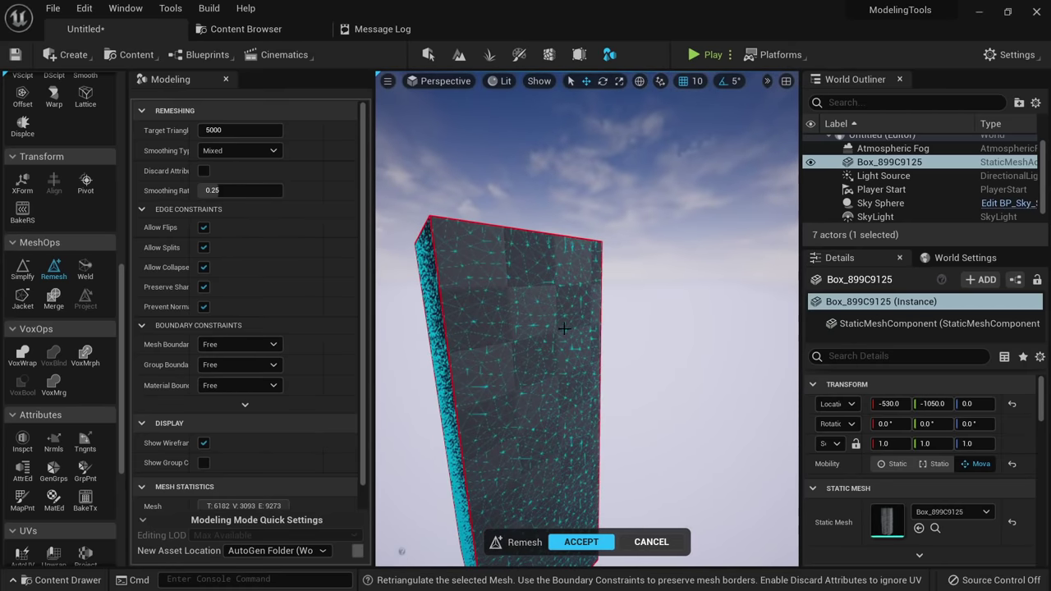
right_click_drag(530, 370, 554, 415)
Try a remesh target of 500 triangles, inspect the box's top and sides, and cancel Remesh.
right_click_drag(557, 345, 528, 371)
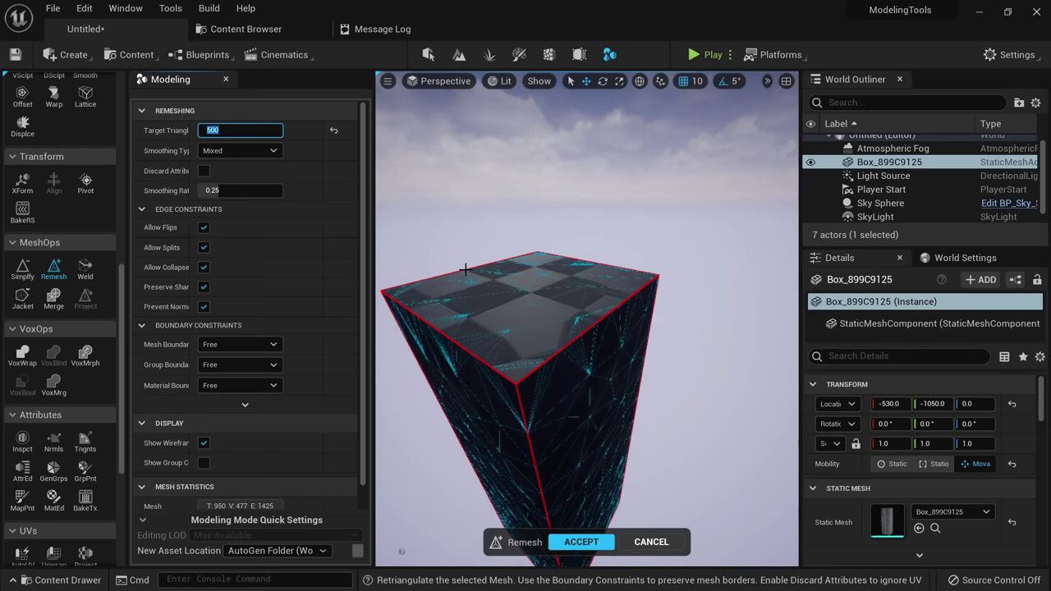
right_click_drag(574, 417, 561, 435)
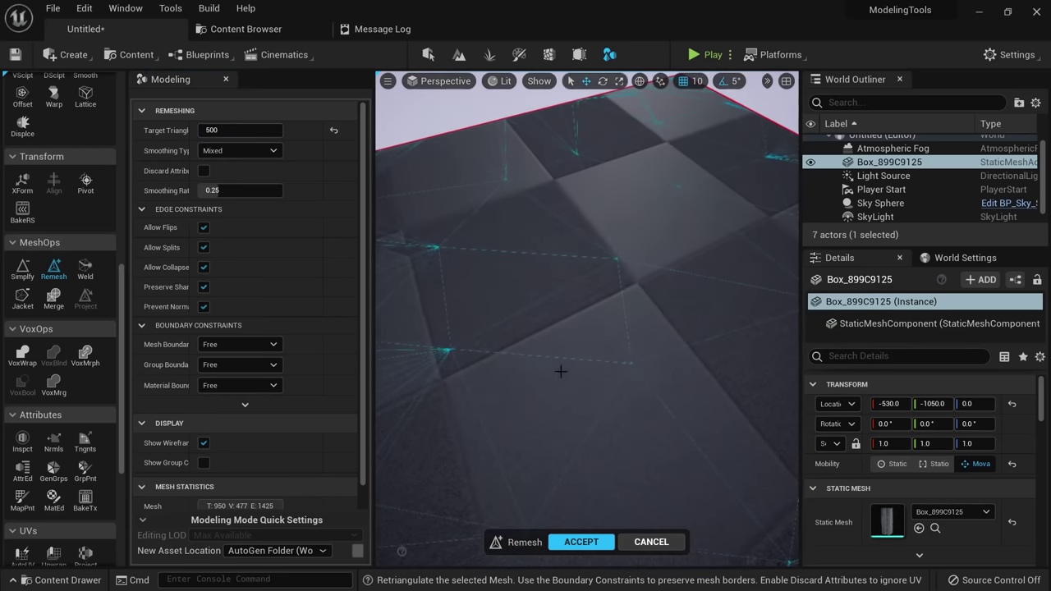
right_click_drag(561, 371, 543, 272)
left_click_drag(593, 299, 545, 260, "alt")
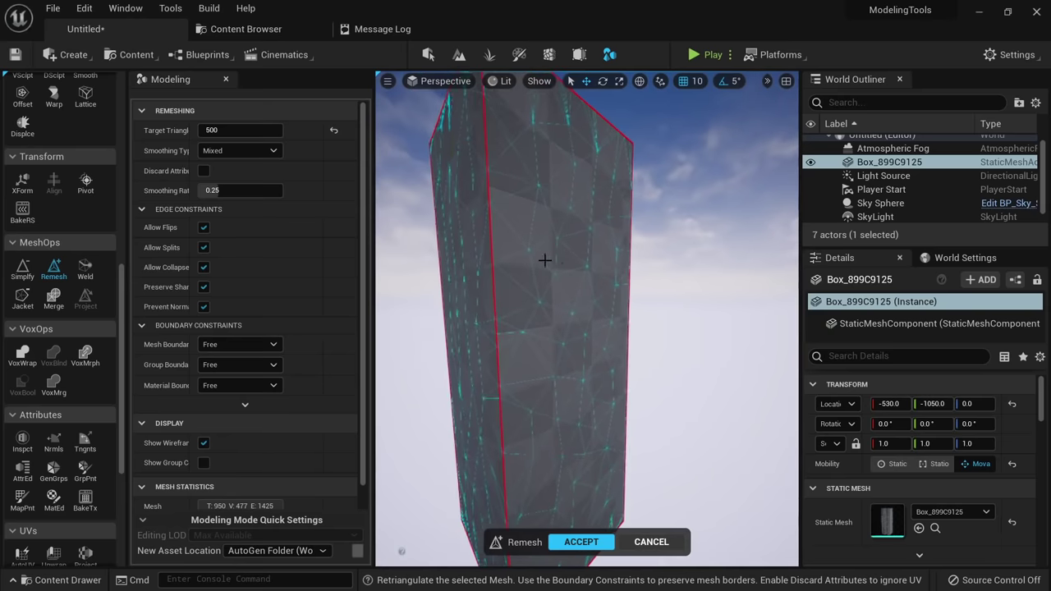
scroll(69, 261, "up", 1)
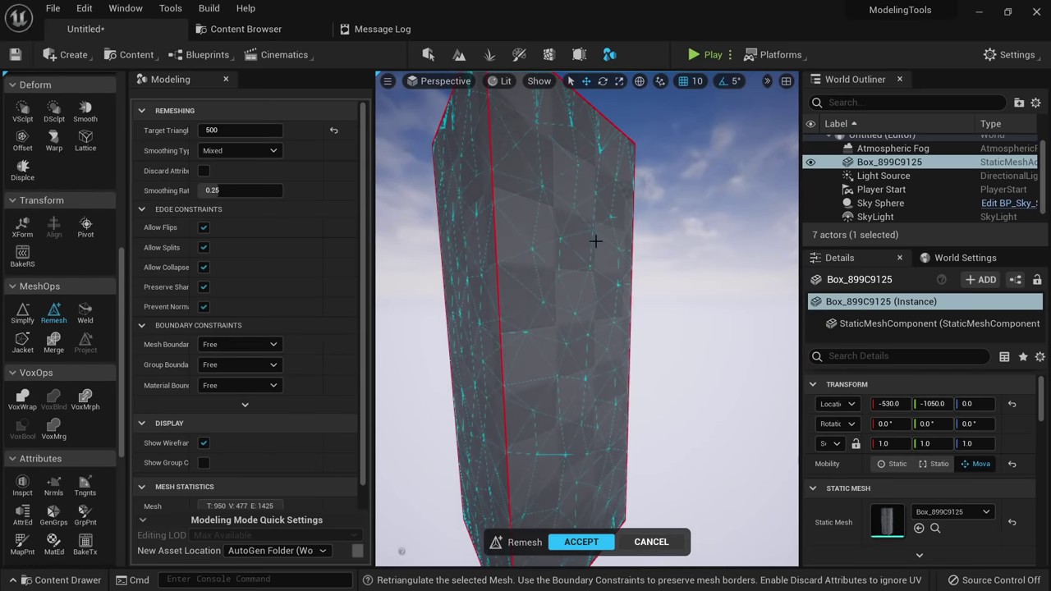
right_click_drag(587, 296, 562, 336)
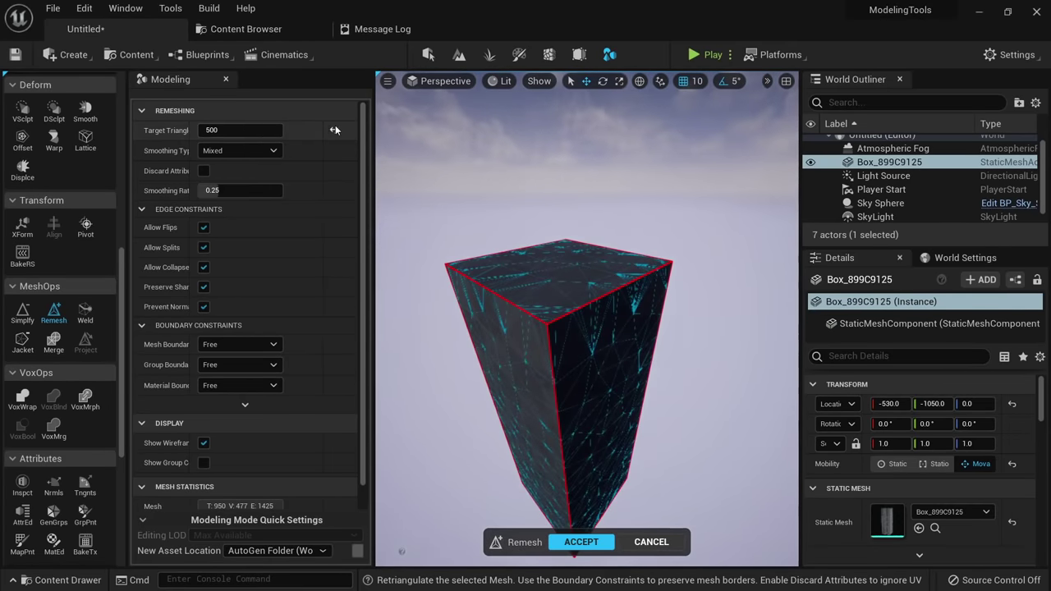
left_click(637, 542)
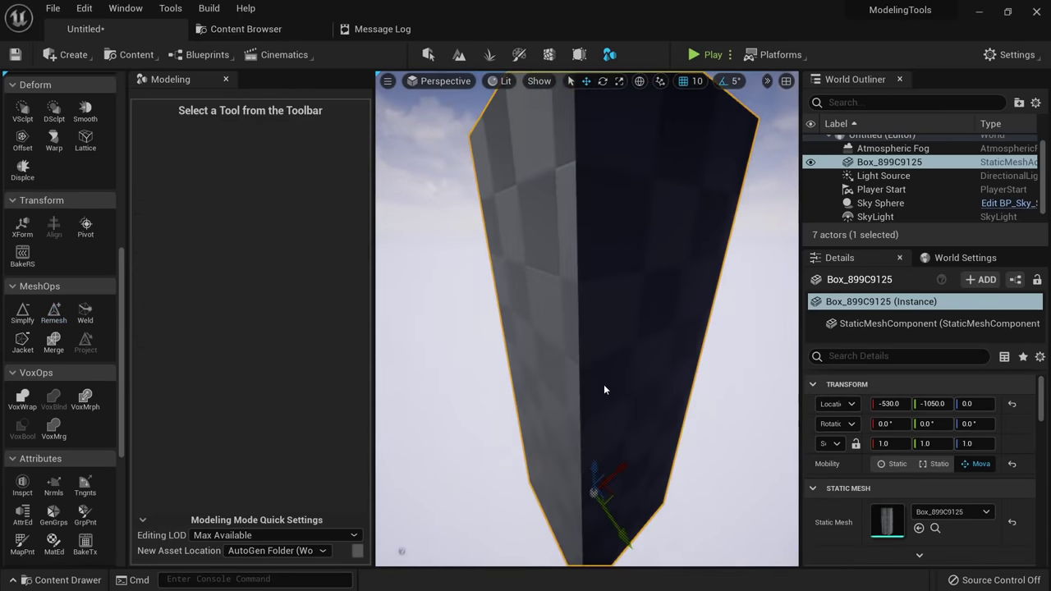
Delete the tall box and place a sphere primitive of radius 50 at about X -550, Y -1100.
key("Delete")
scroll(92, 222, "up", 3)
scroll(92, 223, "up", 5)
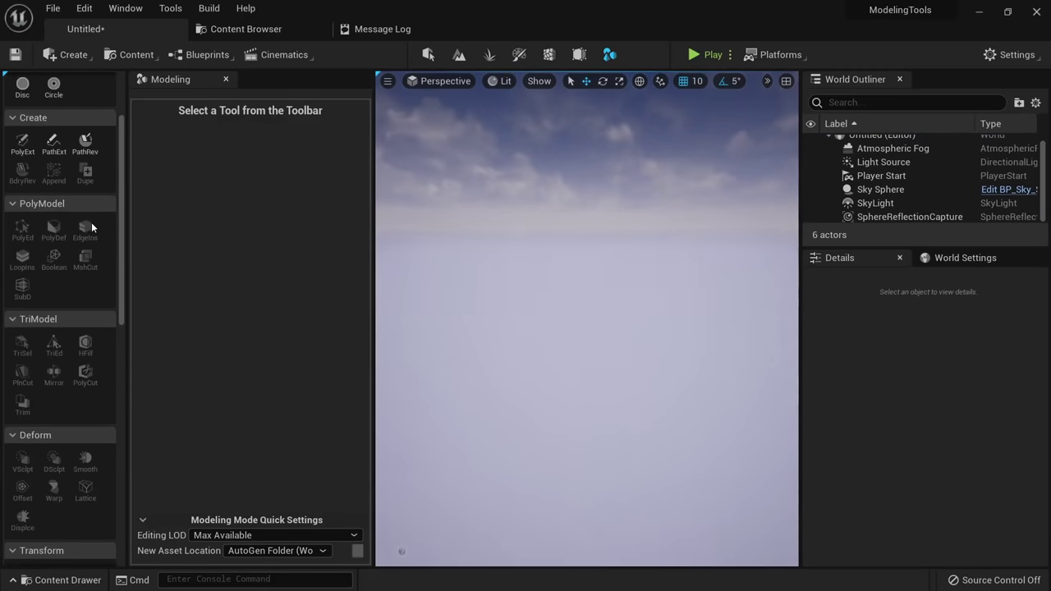
left_click(53, 106)
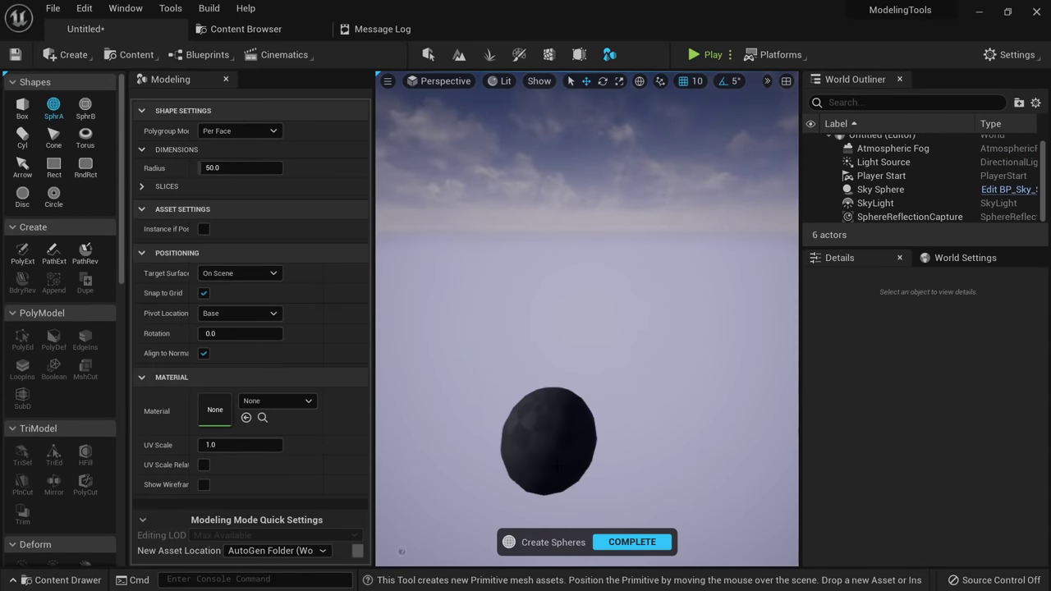
left_click(552, 460)
left_click(628, 542)
right_click_drag(616, 498, 698, 472)
key("w")
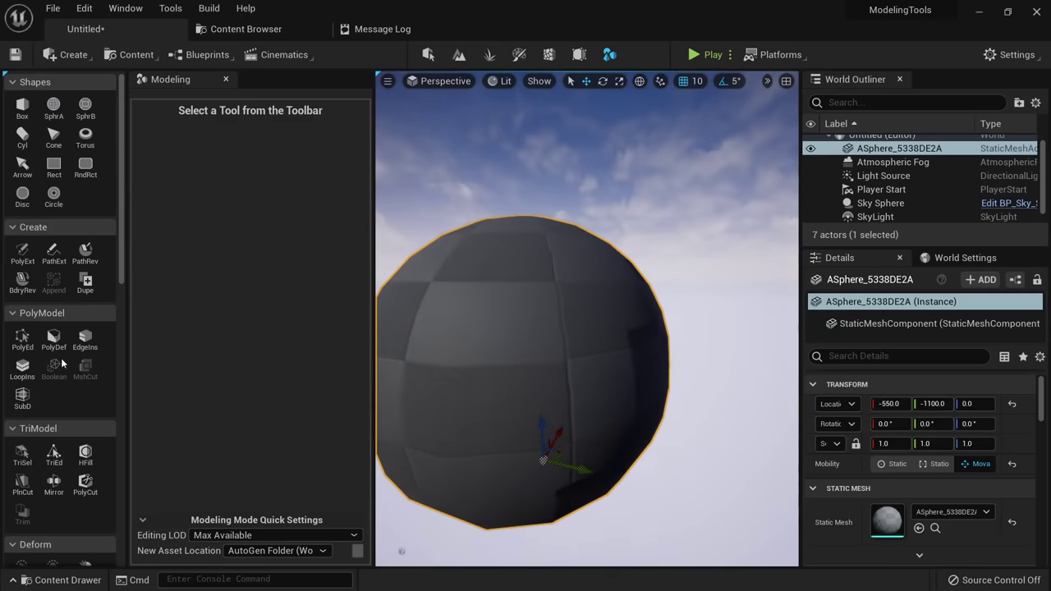
Brush-select a patch of triangles on the sphere with Select Triangles, disconnect it from the mesh and accept.
left_click(23, 453)
mouse_move(469, 328)
left_mouse_down()
mouse_move(504, 340)
mouse_move(454, 360)
left_mouse_up()
key("f")
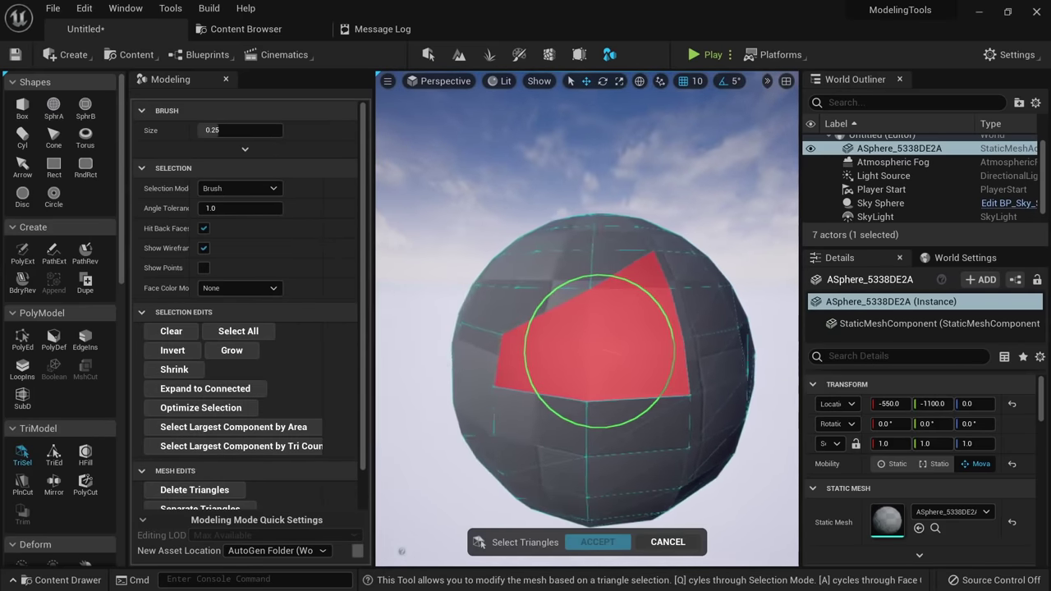
scroll(197, 404, "down", 2)
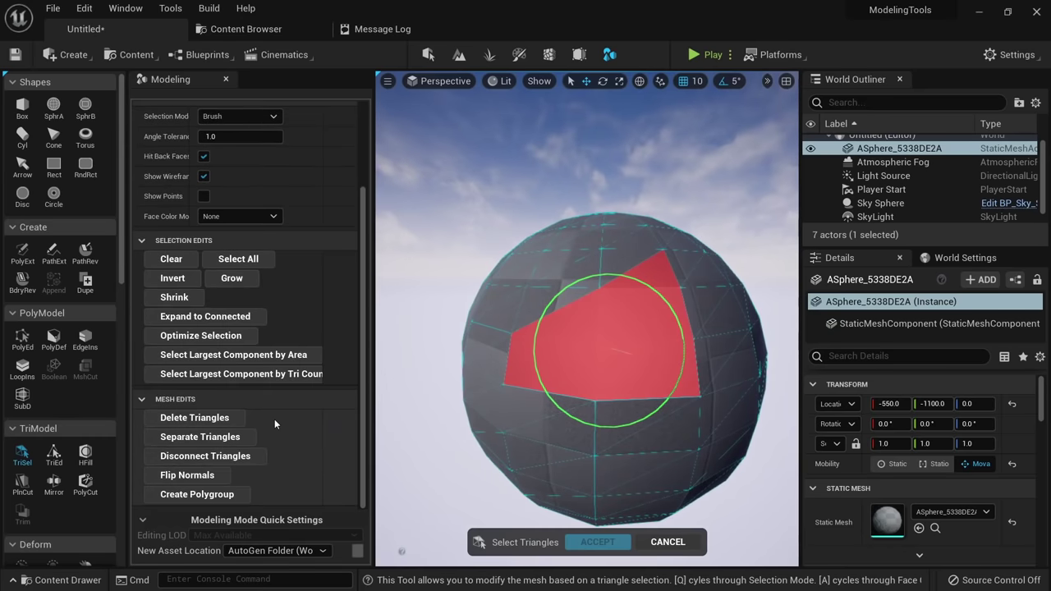
left_click(242, 458)
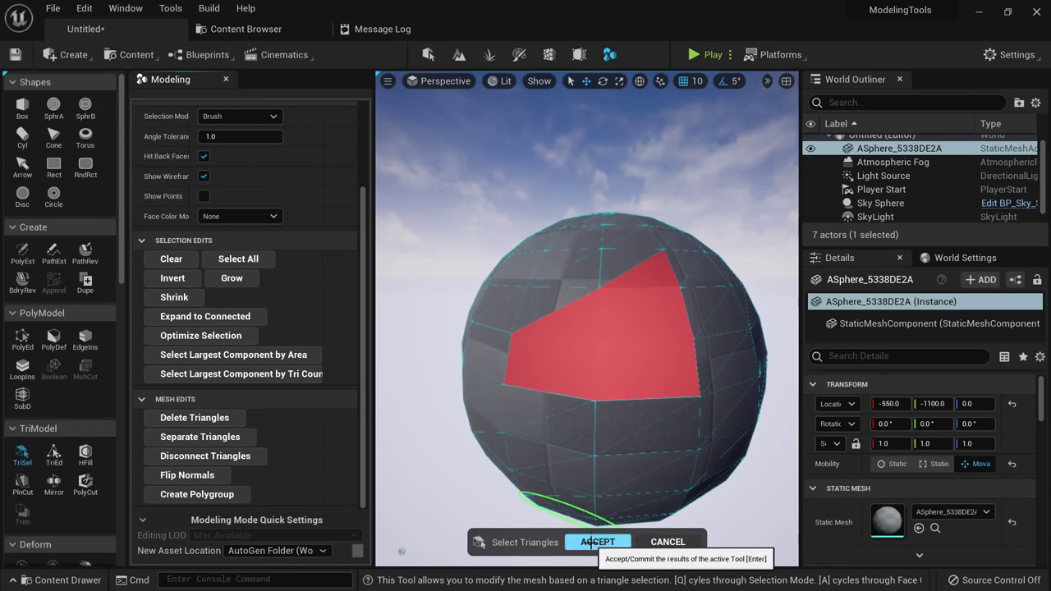
left_click(597, 542)
Inspect the disconnected patch on the sphere in wireframe and in PolyGroup Edit, and leave the tool without changes.
key("Escape")
left_click(665, 342)
left_click_drag(665, 342, 595, 332, "alt")
mouse_move(640, 363)
left_mouse_down("alt")
mouse_move(643, 341)
mouse_move(640, 363)
left_mouse_up("alt")
key("alt+3")
key("alt+2")
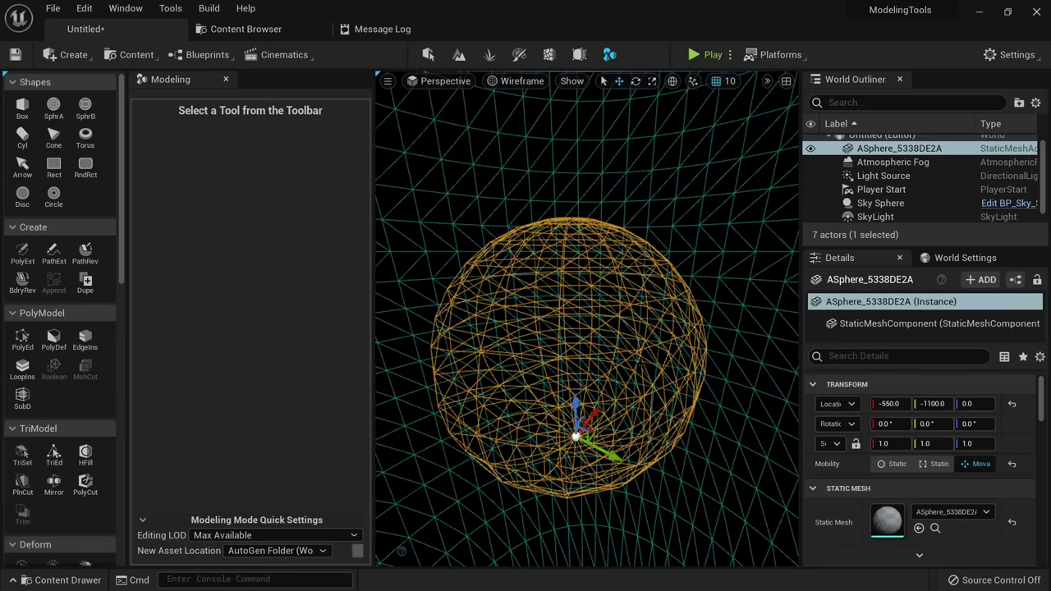
key("alt+3")
key("alt+4")
left_click(22, 338)
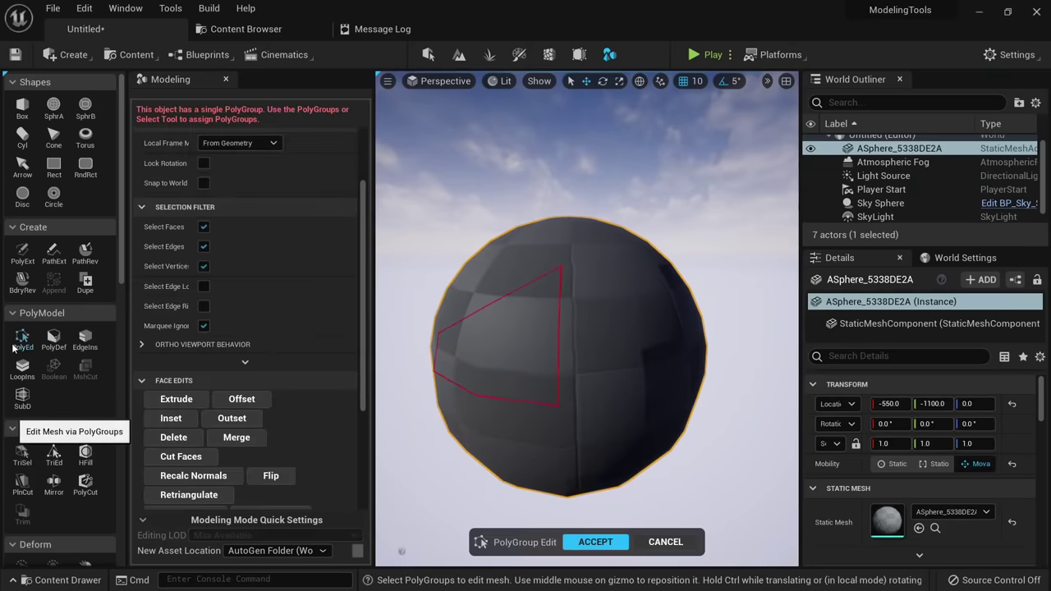
left_click(665, 542)
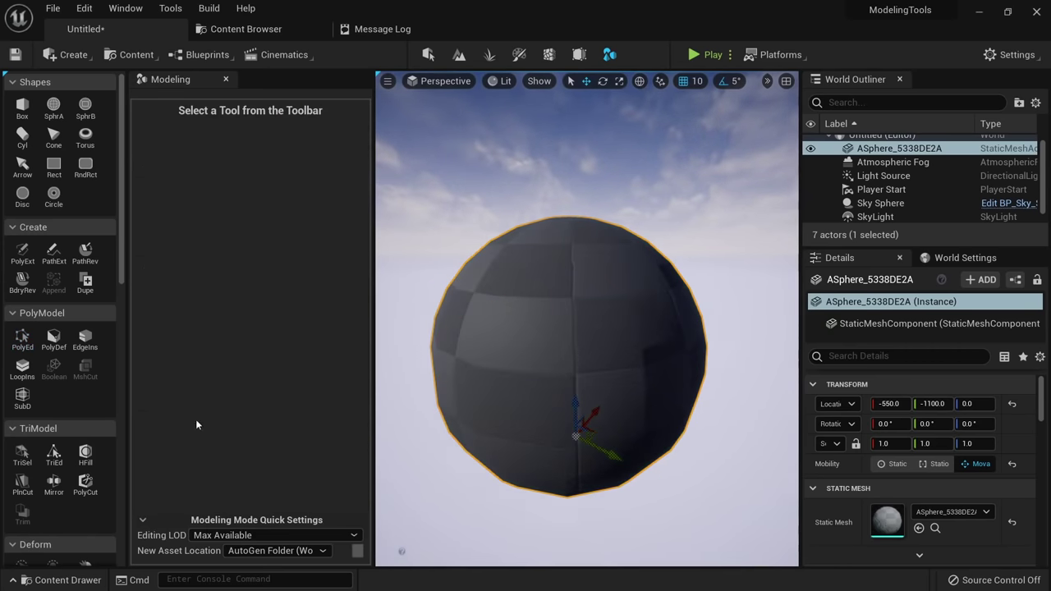
left_click(22, 251)
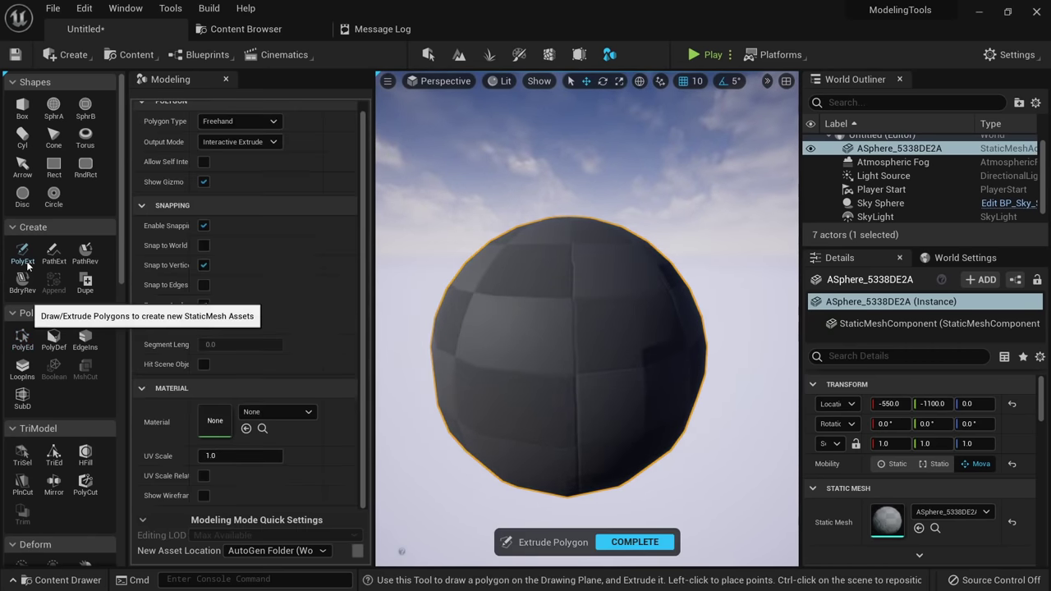
left_click(630, 542)
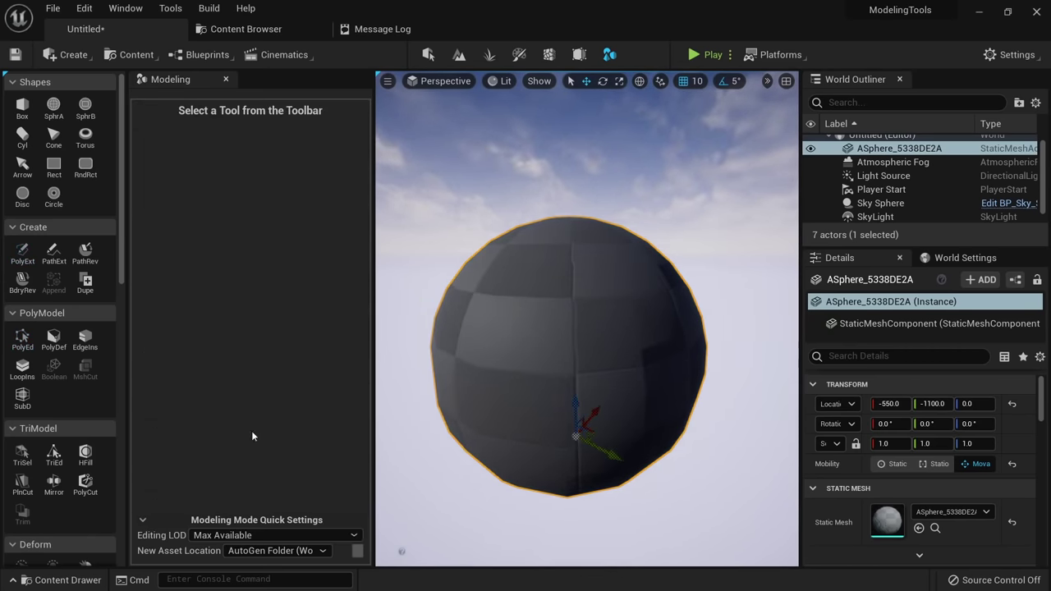
left_click(25, 456)
mouse_move(505, 332)
left_mouse_down()
mouse_move(467, 362)
mouse_move(746, 356)
left_mouse_up()
left_click(668, 542)
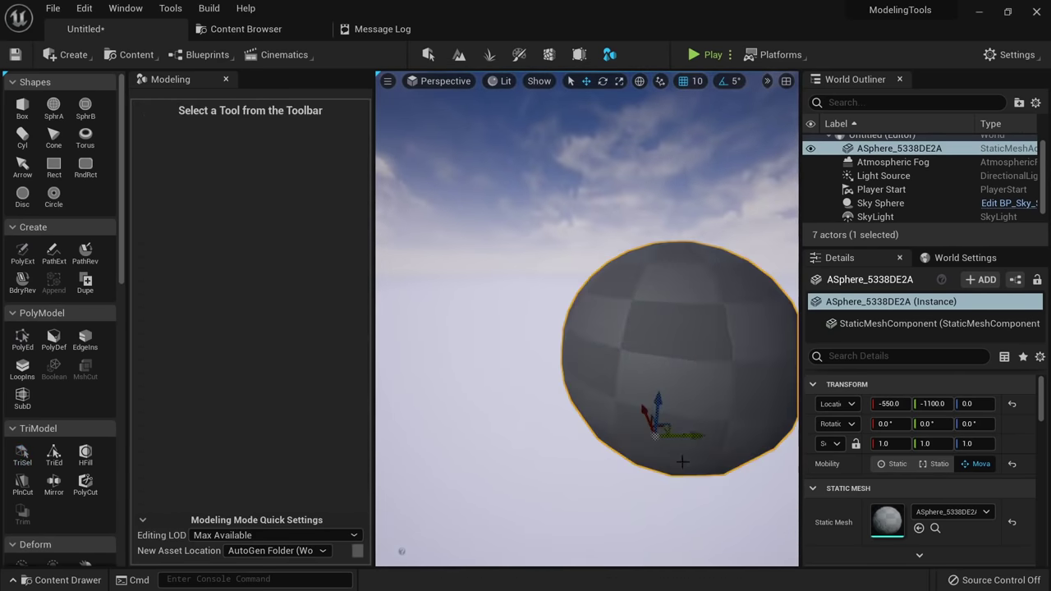
Run Weld on the sphere with tolerance 0.000001, examine the highlighted border edges of the patch and accept.
left_click_drag(697, 322, 645, 392, "alt")
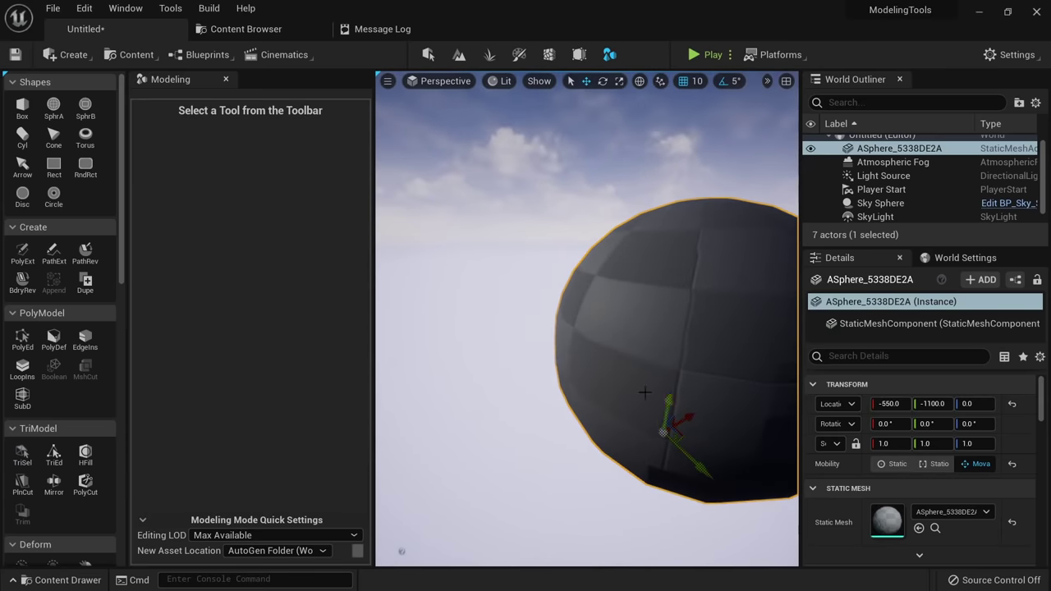
scroll(44, 435, "down", 5)
scroll(42, 430, "down", 3)
scroll(87, 386, "down", 3)
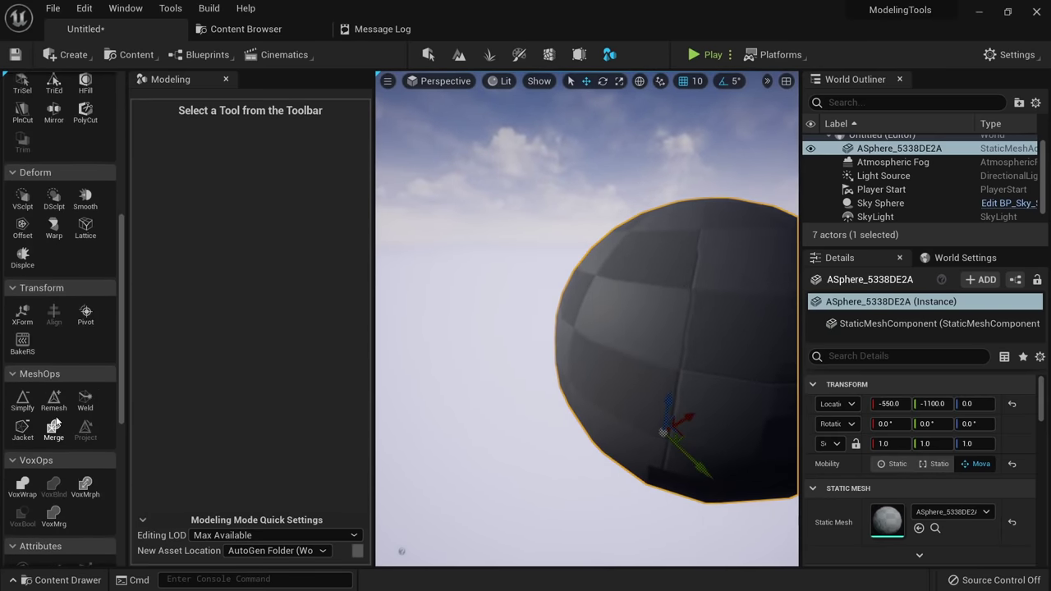
key("f")
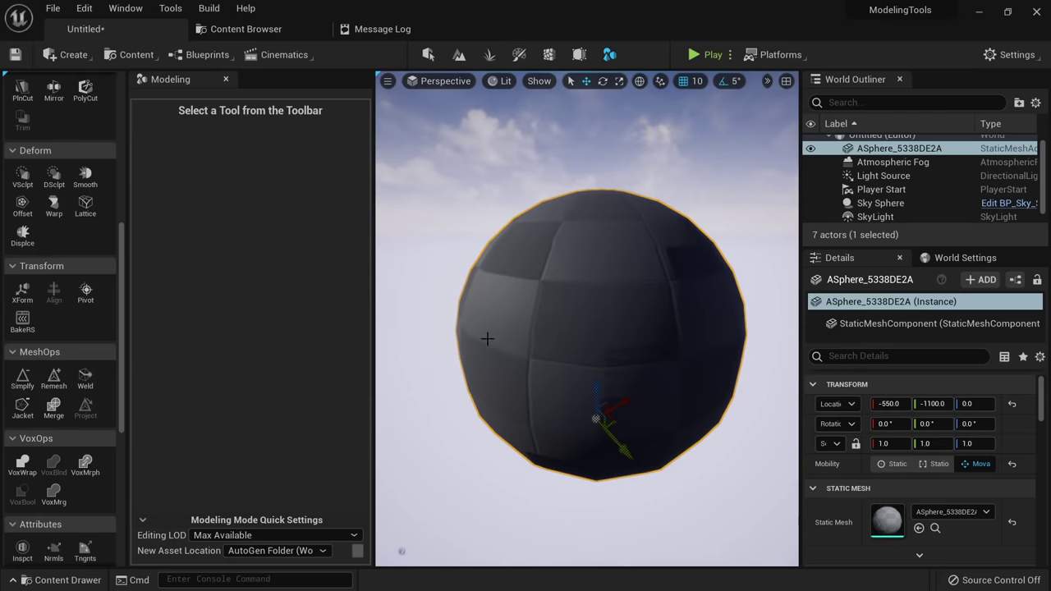
left_click(85, 379)
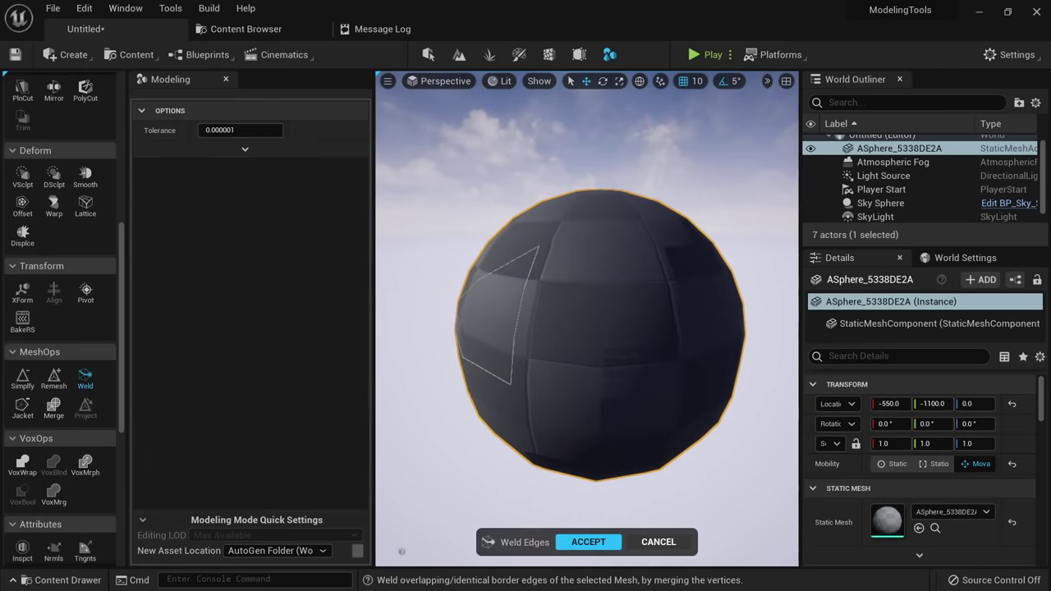
right_click_drag(599, 277, 574, 279)
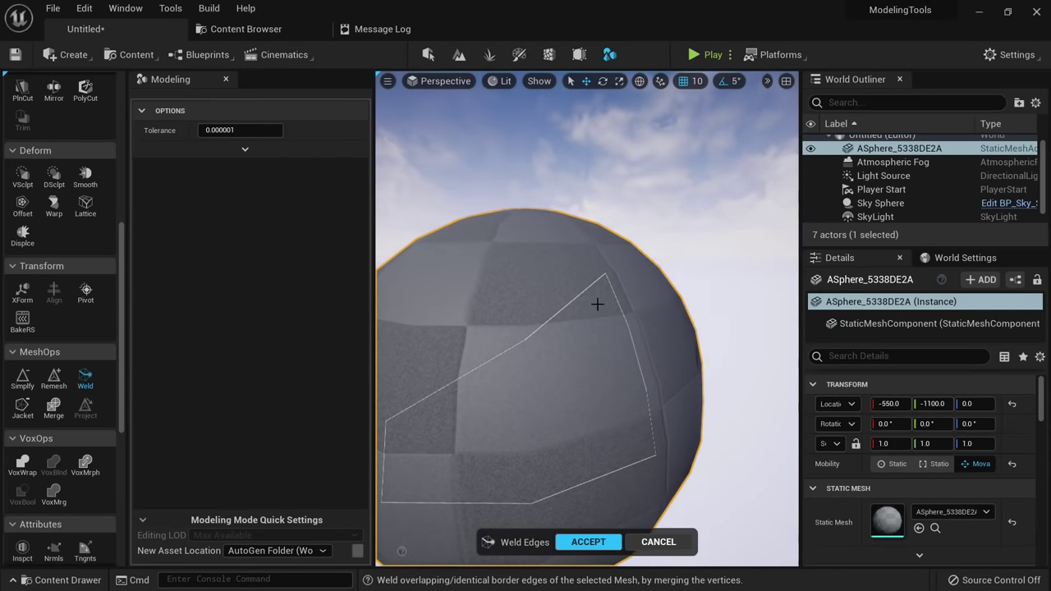
right_click_drag(557, 499, 530, 427)
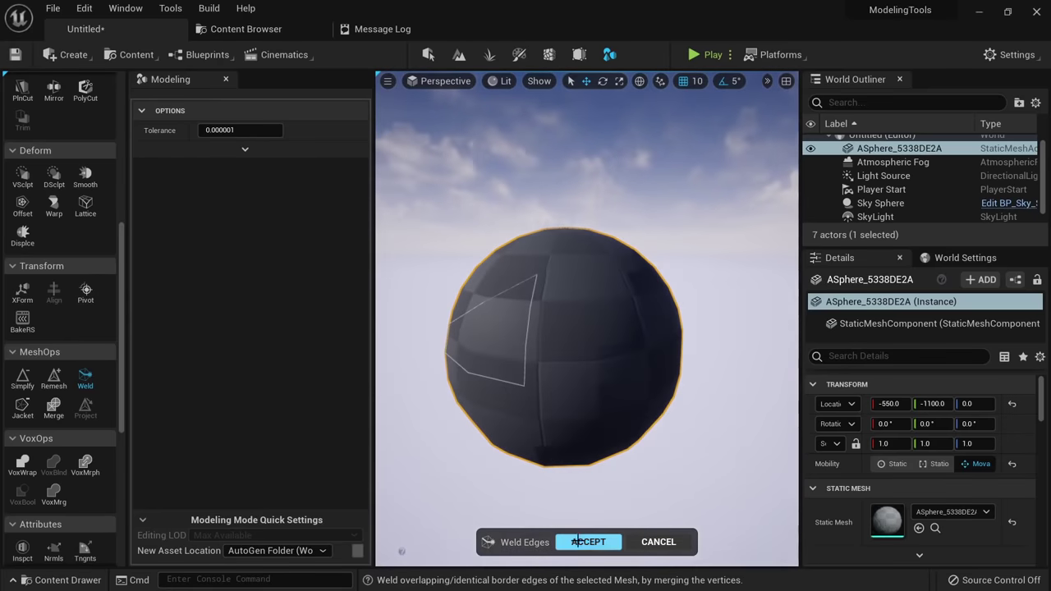
left_click(582, 542)
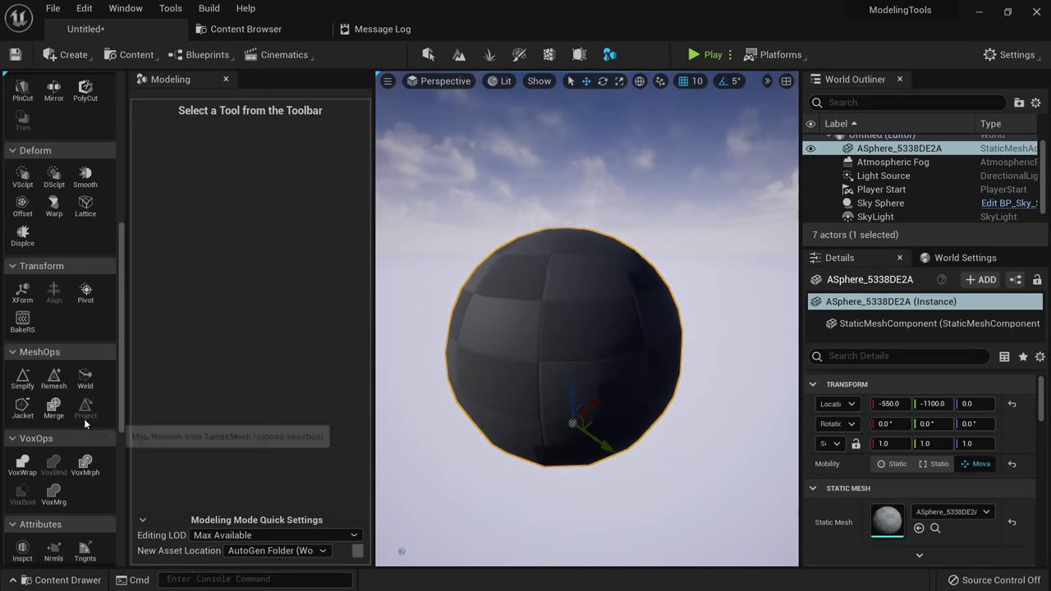
Weld the sphere's edges again with tolerance 0.000001, check the surface up close and shift the sphere to Y -1130.
left_click(87, 377)
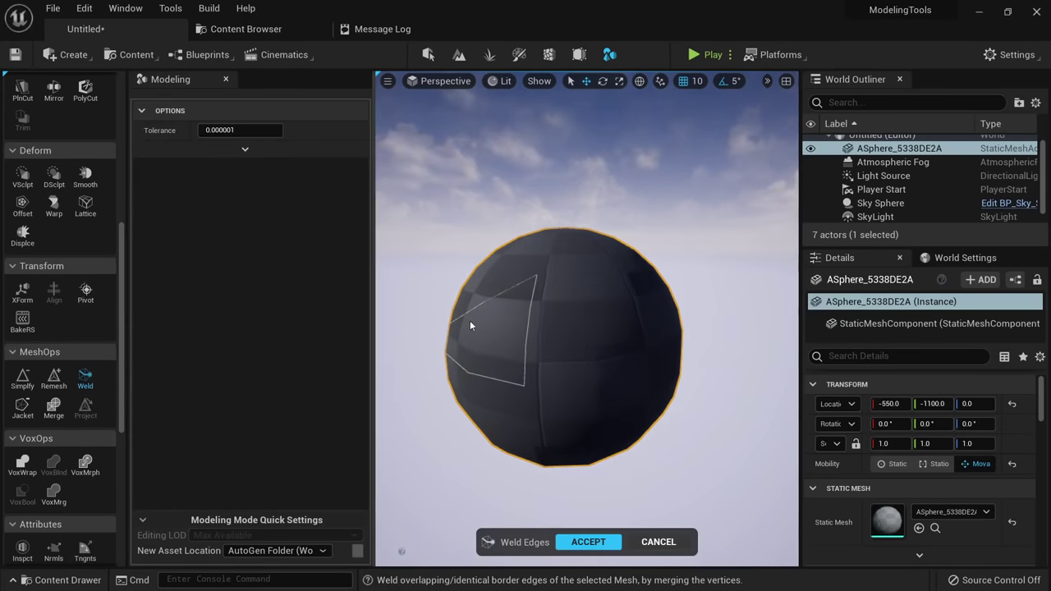
left_click_drag(471, 326, 630, 342, "alt")
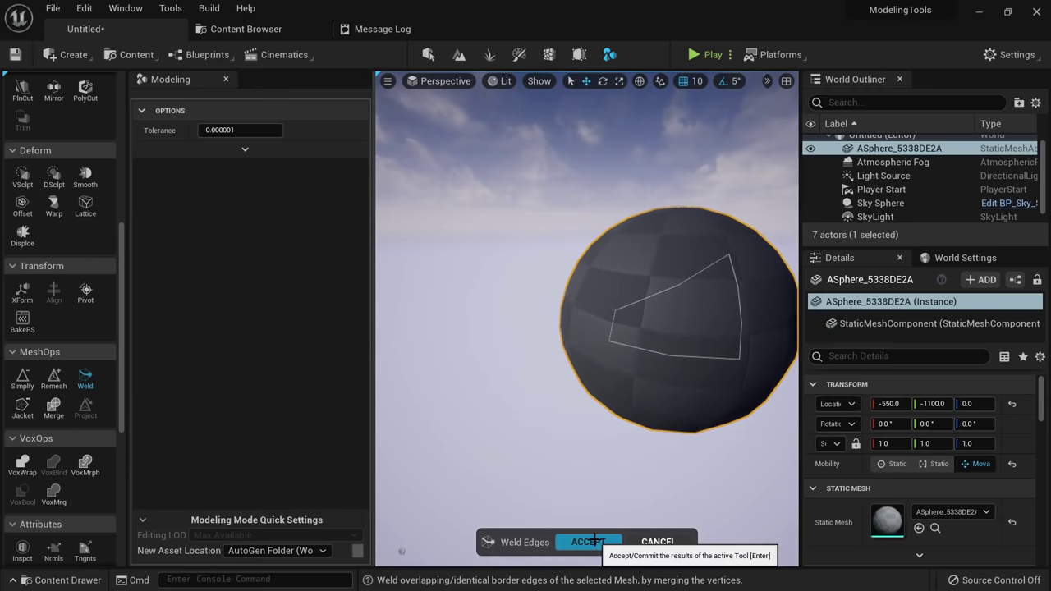
left_click(594, 540)
right_click_drag(612, 385, 624, 387)
scroll(624, 387, "up", 5)
key("alt+2")
key("alt+4")
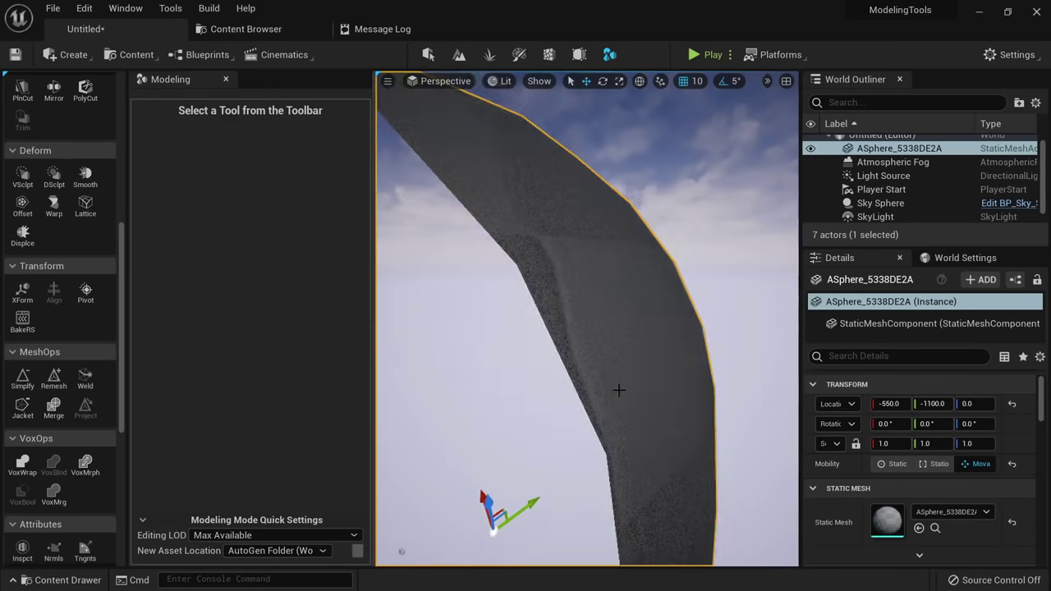
key("f")
left_click_drag(601, 423, 530, 424)
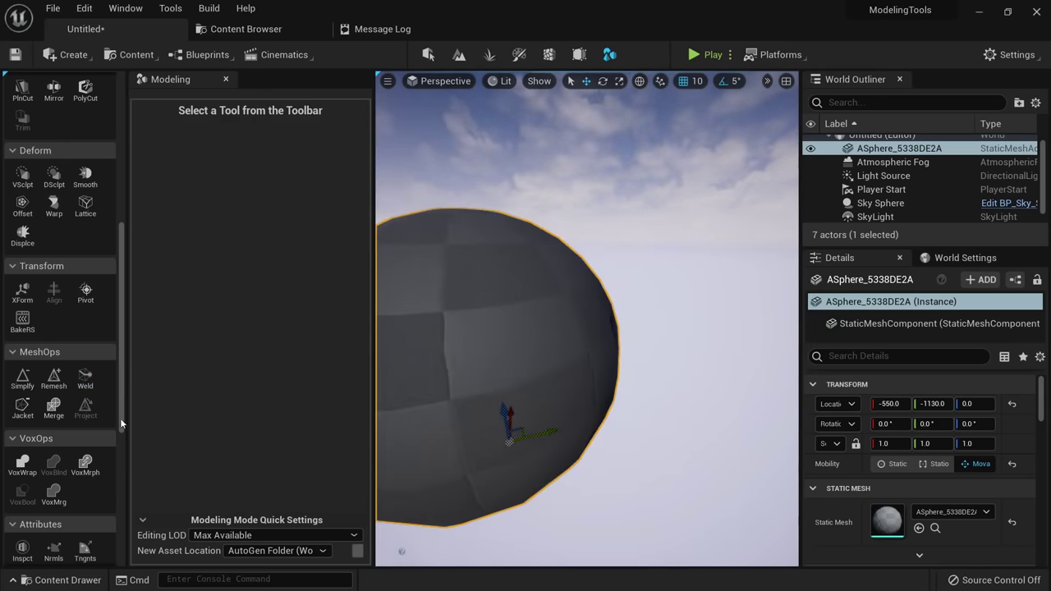
scroll(113, 321, "up", 5)
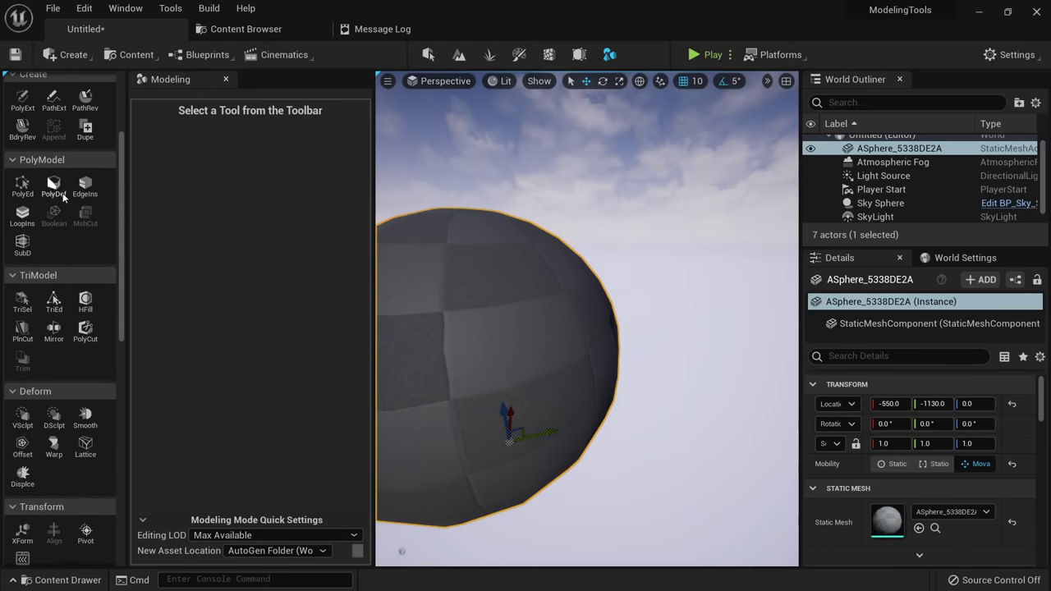
left_click(53, 299)
left_click(238, 174)
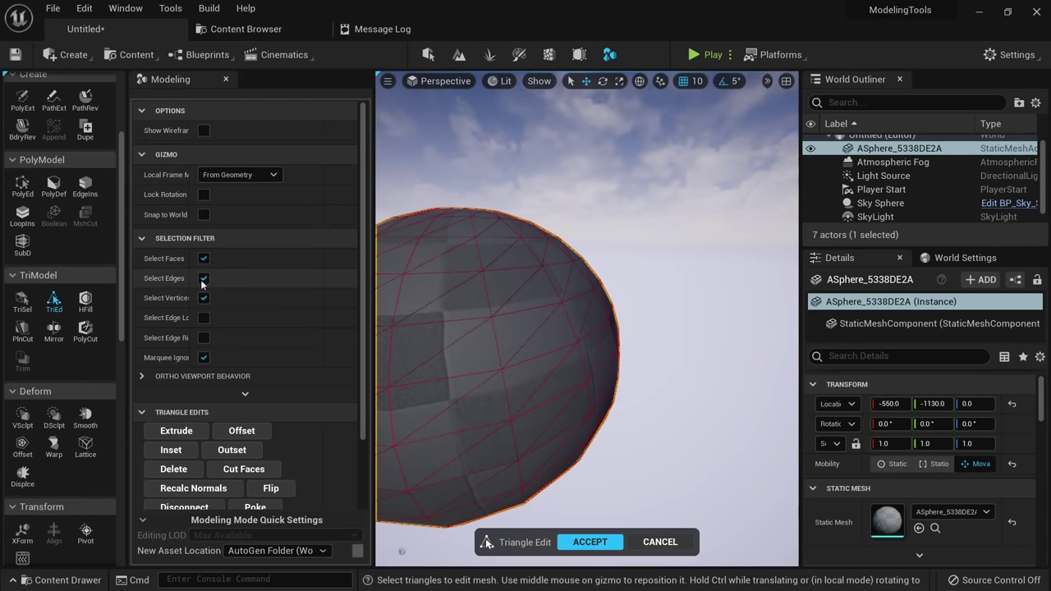
left_click(666, 543)
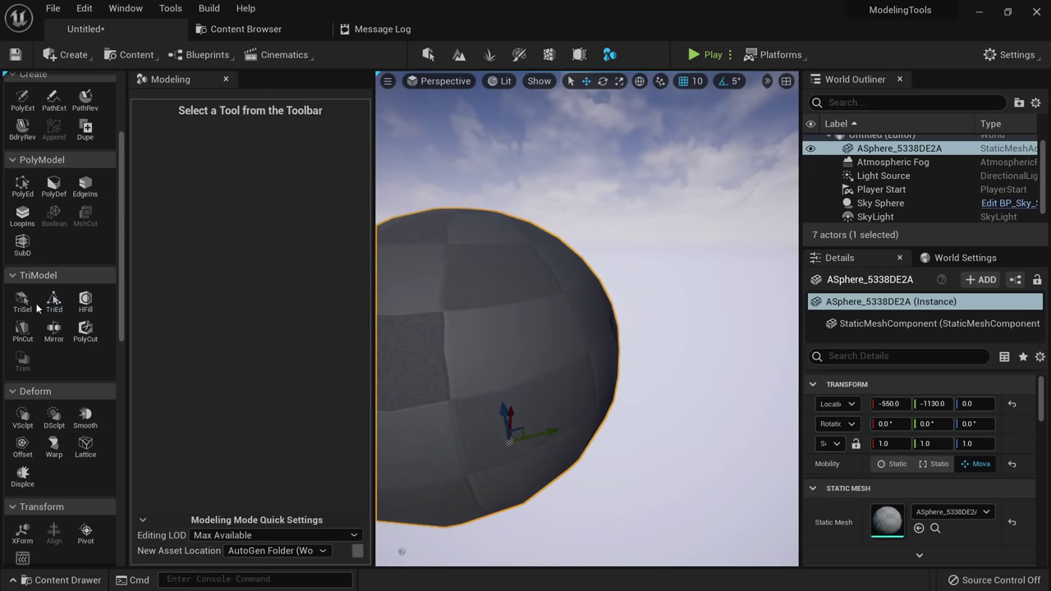
Check the sphere's connectivity by selecting triangles in All Connected mode, view it from above and cancel the tool.
left_click(22, 299)
left_click(240, 188)
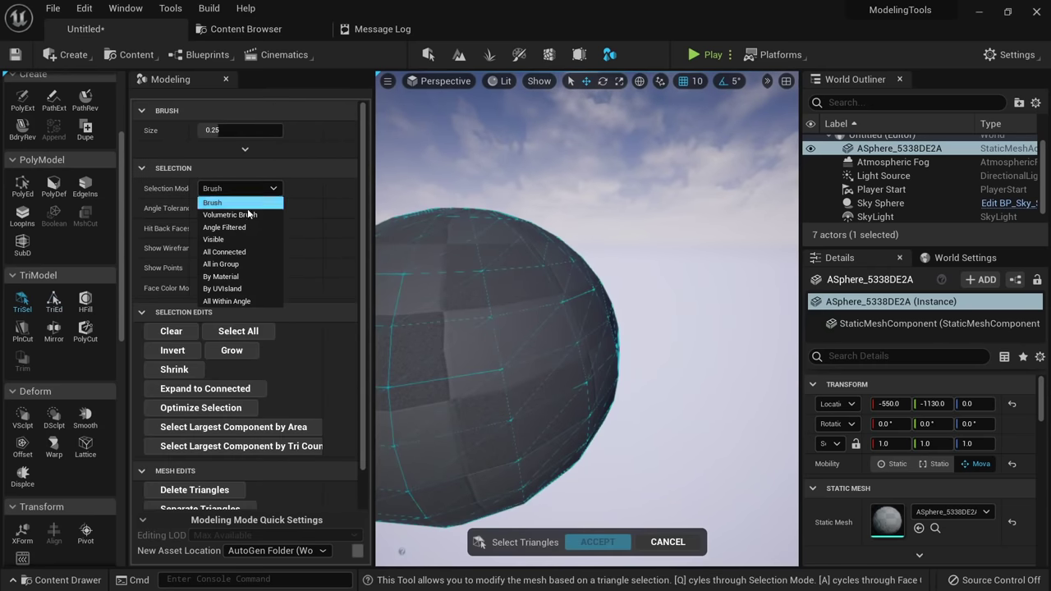
left_click(240, 252)
left_click(441, 242)
scroll(440, 241, "down", 3)
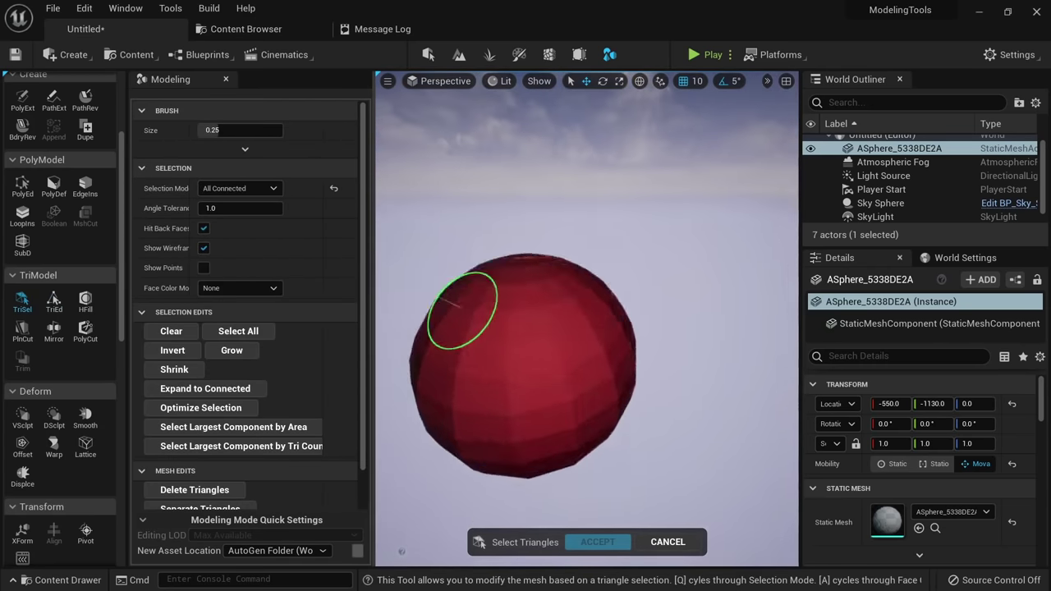
middle_click_drag(462, 310, 463, 361)
left_click(663, 540)
right_click_drag(654, 518, 654, 472)
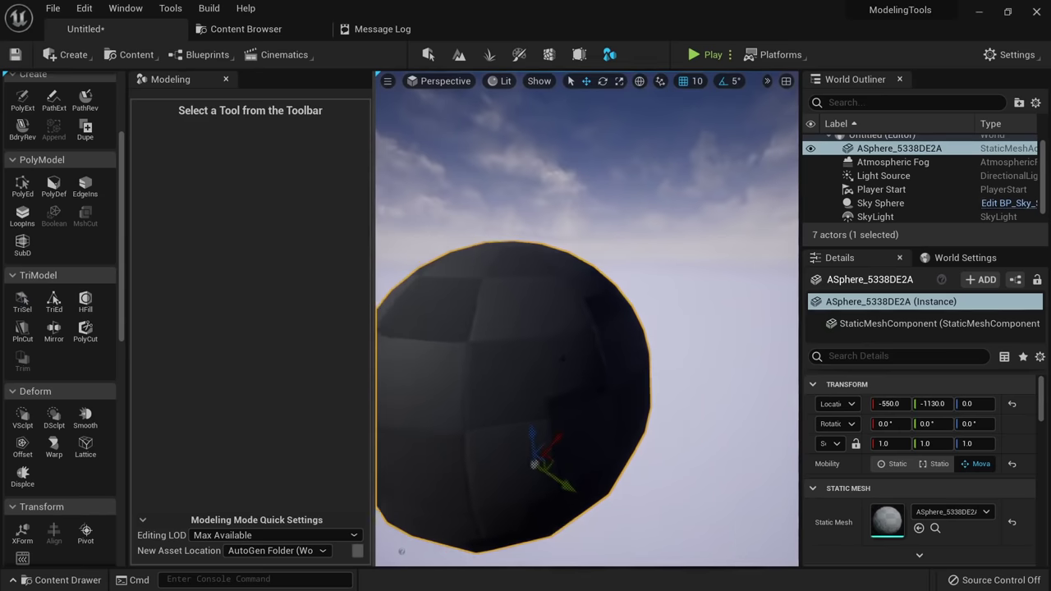
Brush-select a new patch of triangles on the sphere in Brush mode, disconnect it and accept.
left_click(23, 302)
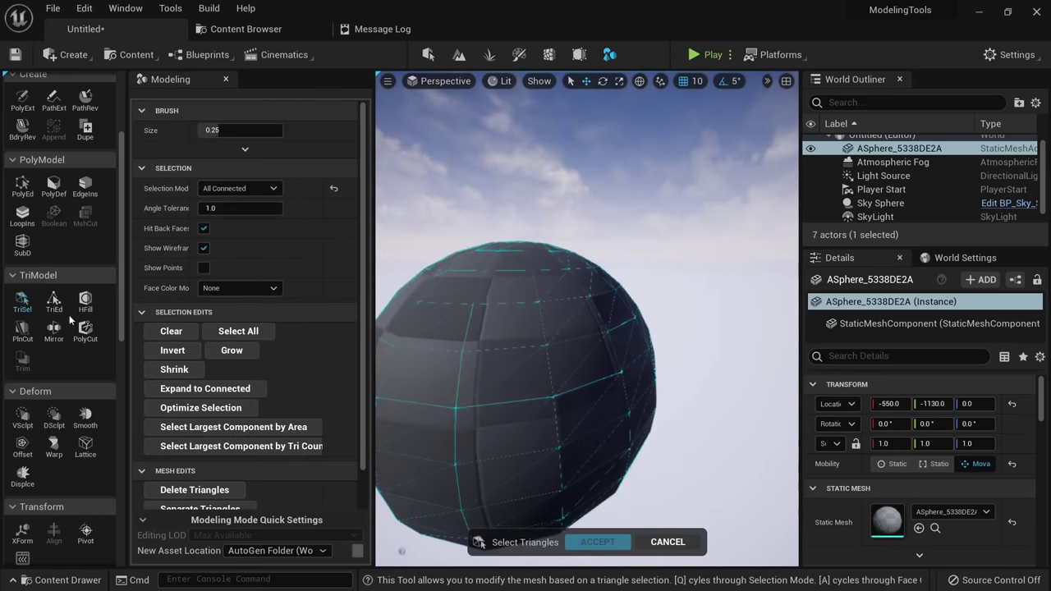
left_click(240, 188)
left_click(232, 204)
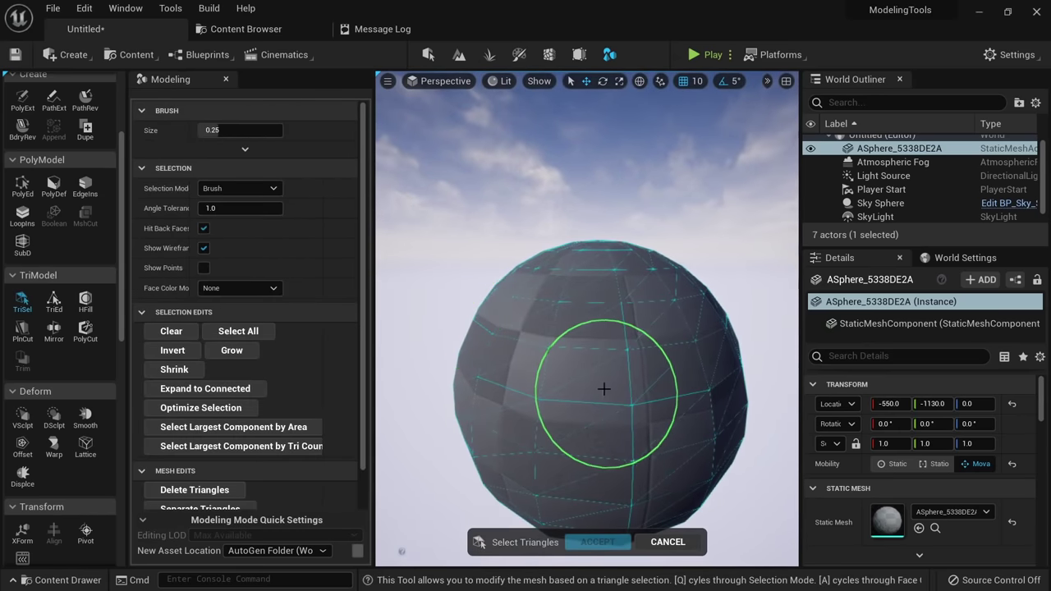
left_click(562, 378)
scroll(265, 390, "down", 3)
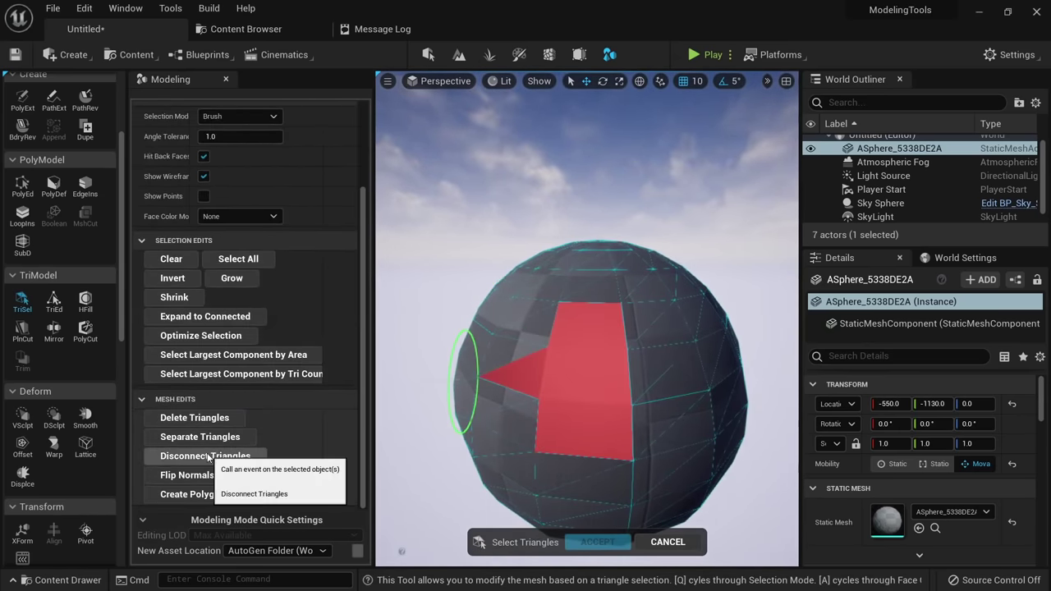
left_click(589, 544)
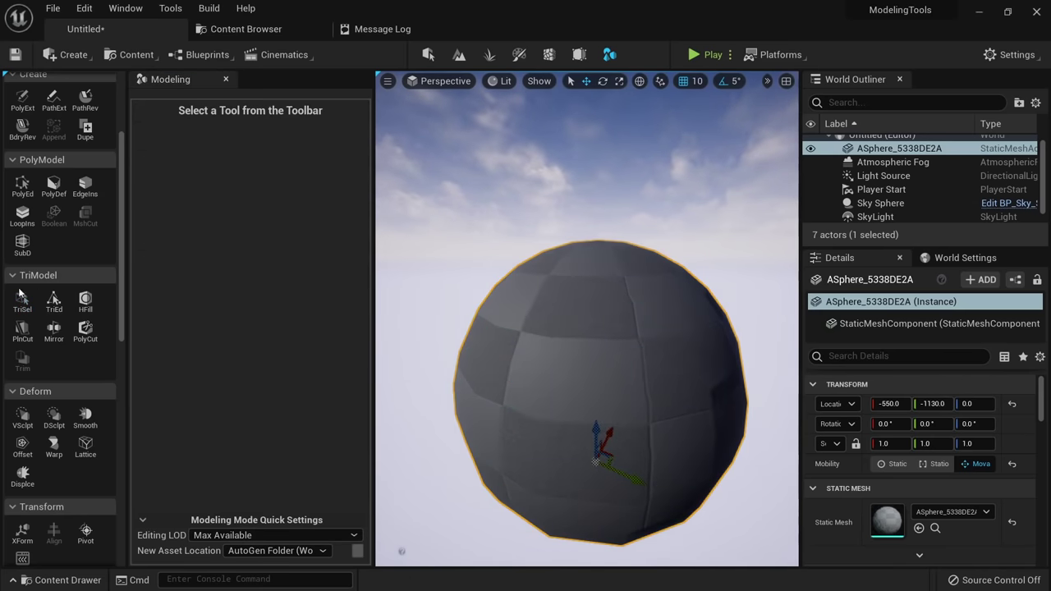
Select the sphere's main body in All Connected mode to check the patch's separation, orbit around it and cancel.
left_click(22, 302)
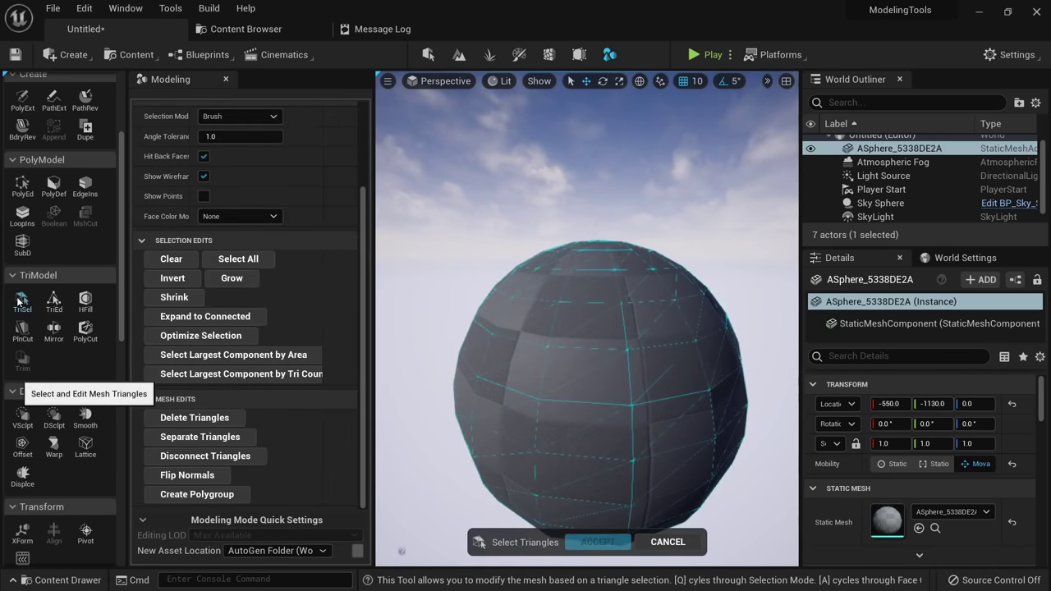
left_click(238, 116)
left_click(225, 179)
left_click(665, 288)
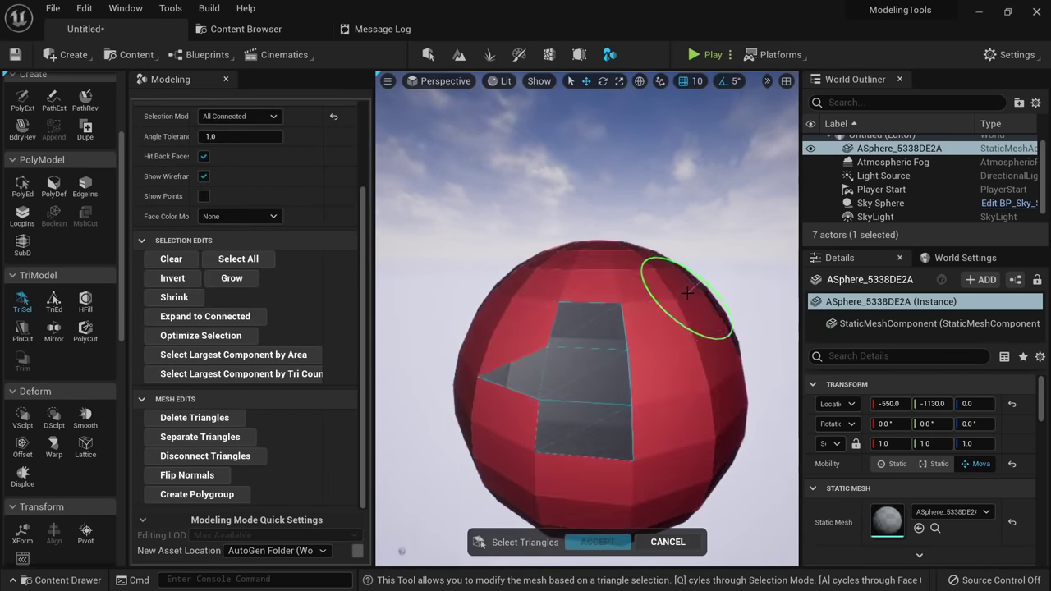
left_click_drag(635, 313, 585, 385, "alt")
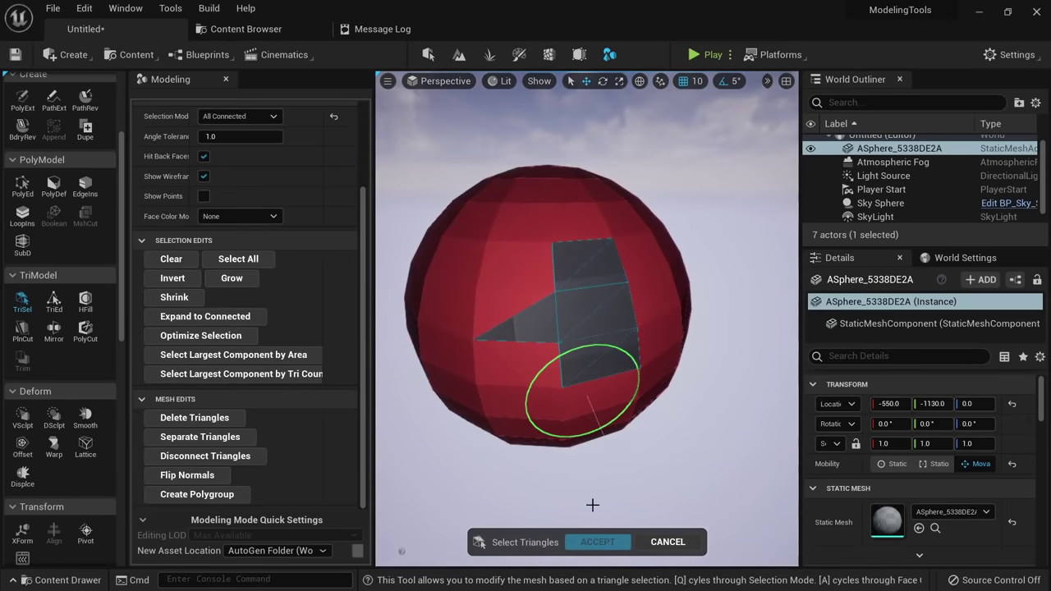
left_click(667, 542)
Select the sphere again and weld its overlapping edges with tolerance 0.000001.
key("Escape")
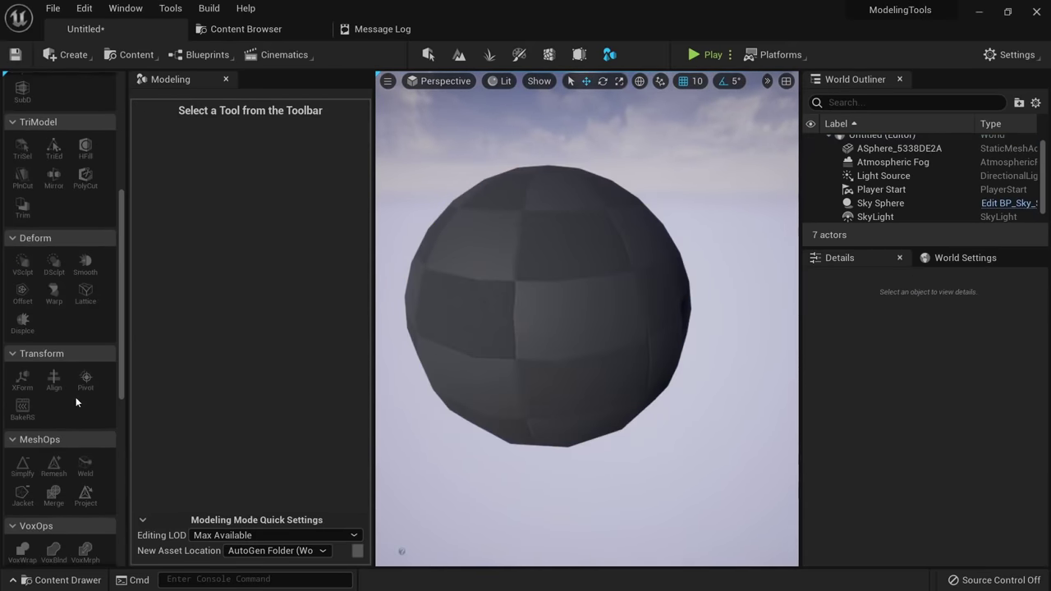
left_click(542, 328)
scroll(78, 394, "down", 3)
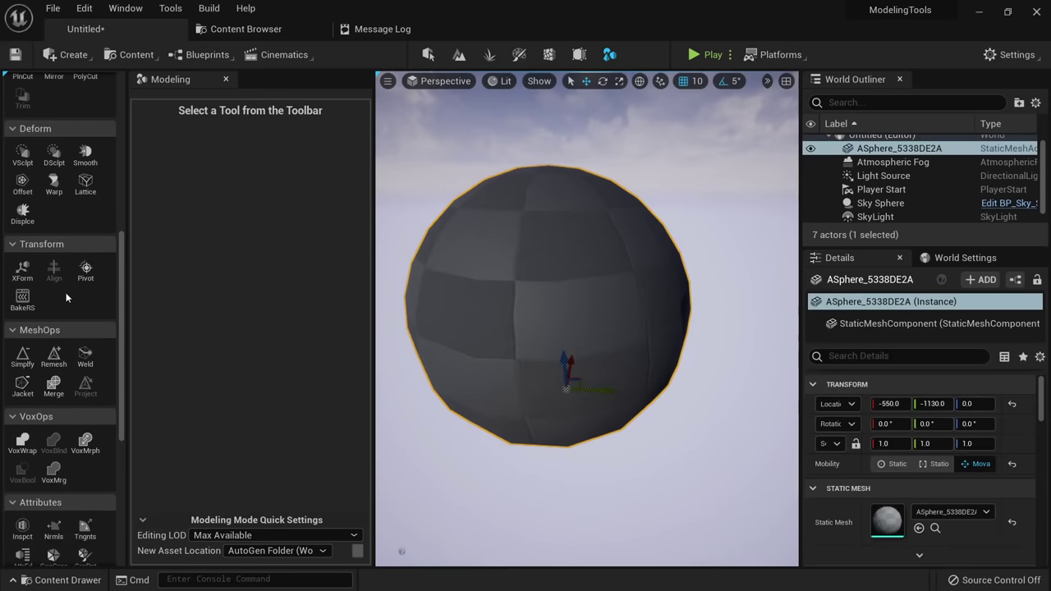
left_click(86, 358)
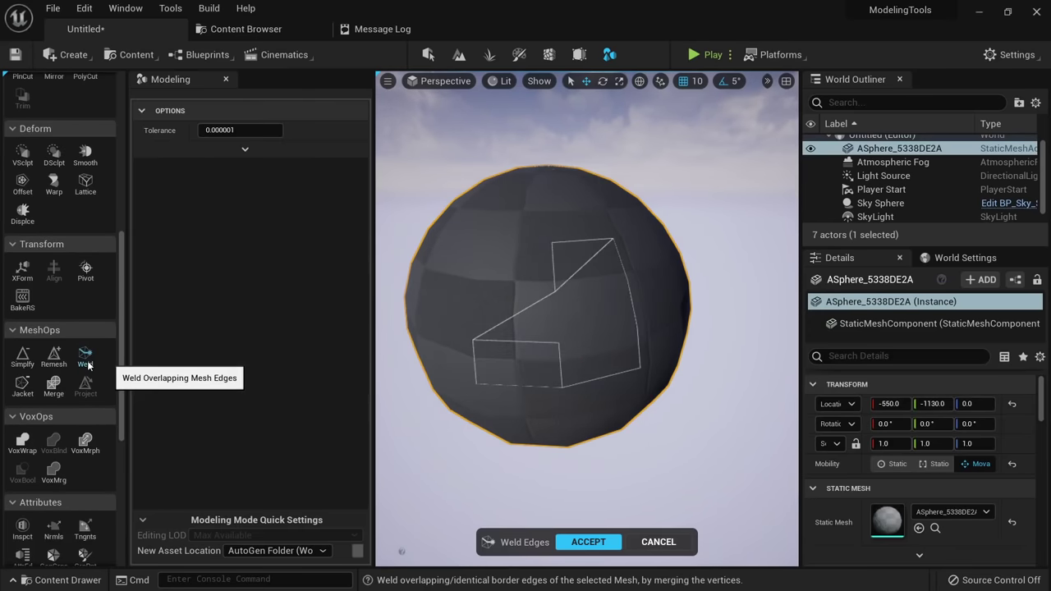
left_click(587, 542)
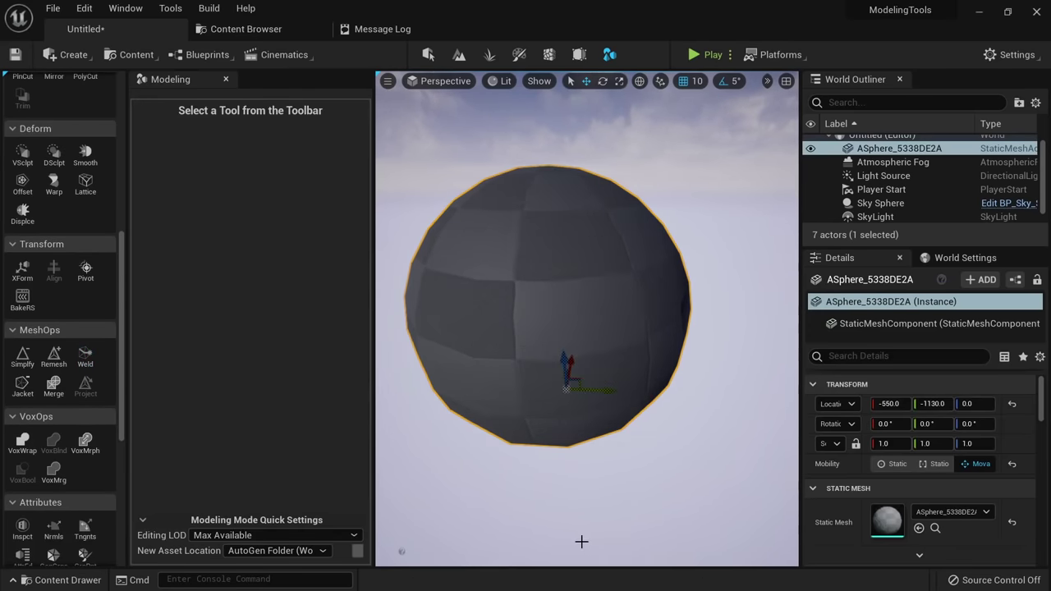
Check the welded sphere's connectivity with the triangle selection tool, view it from another side and cancel.
scroll(51, 321, "up", 5)
left_click(22, 302)
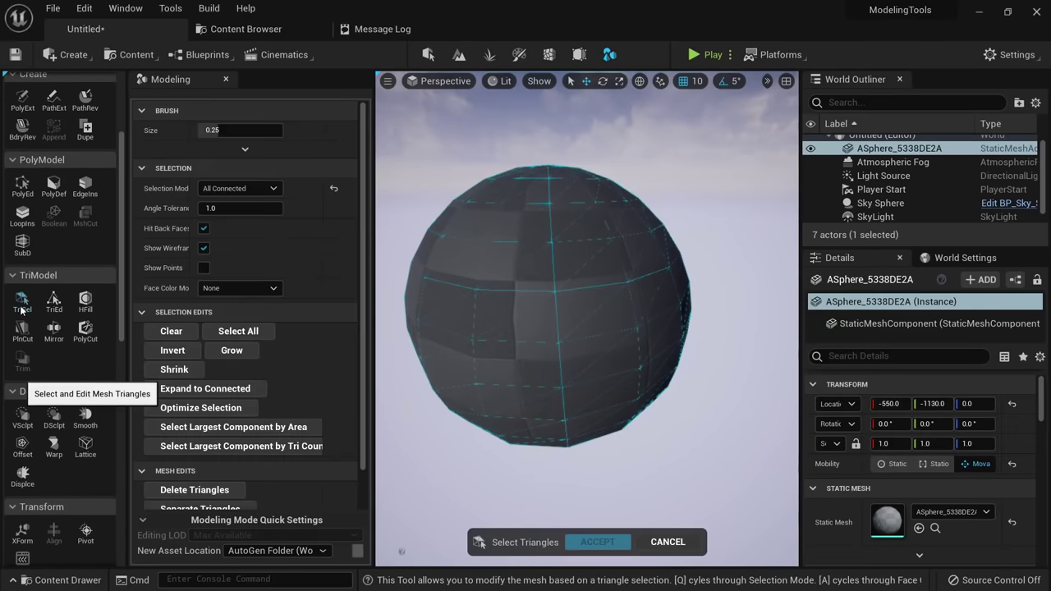
left_click(240, 188)
left_click(230, 243)
left_click(474, 237)
left_click_drag(600, 284, 577, 320, "alt")
left_click(669, 544)
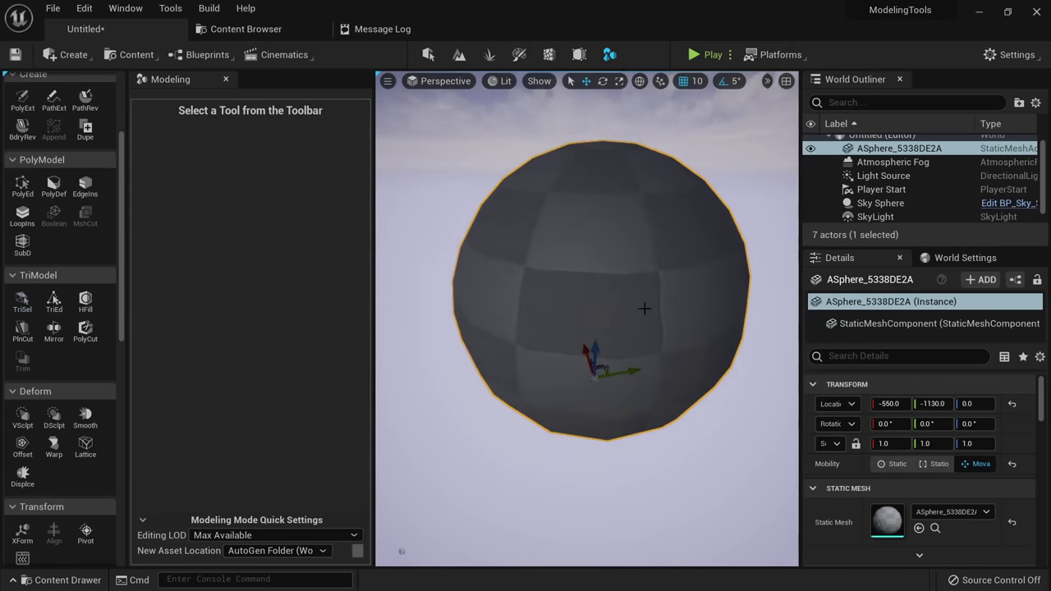
left_click_drag(645, 308, 574, 309, "alt")
scroll(54, 412, "down", 6)
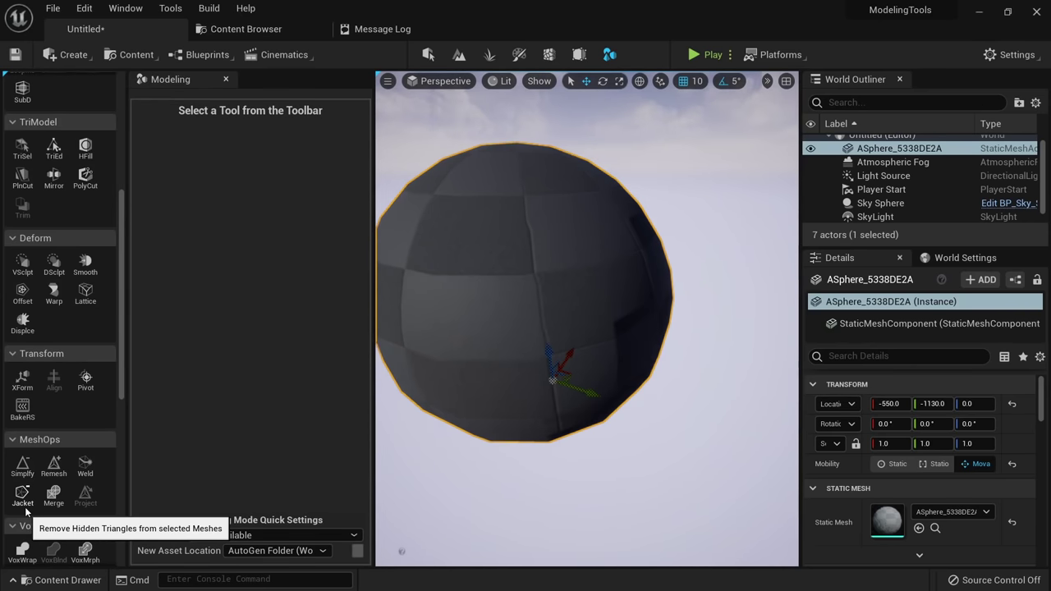
scroll(23, 466, "up", 5)
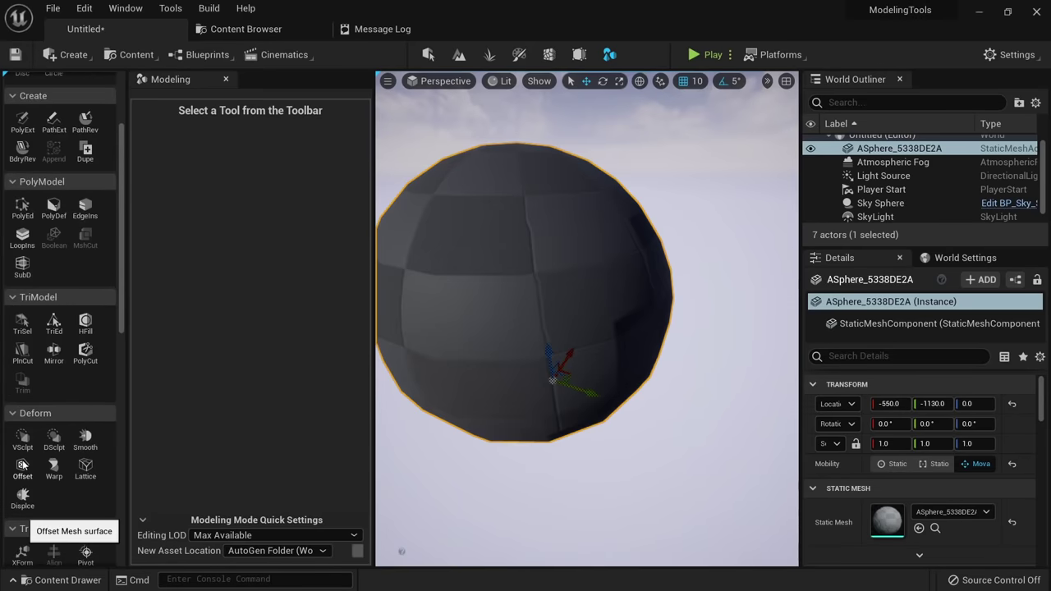
scroll(23, 466, "down", 5)
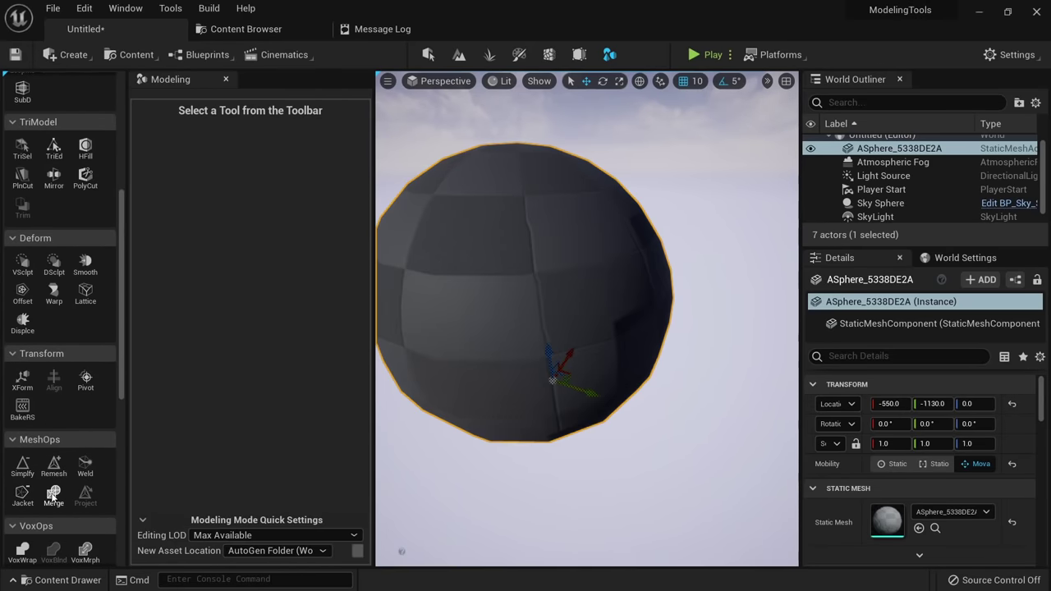
scroll(555, 291, "down", 5)
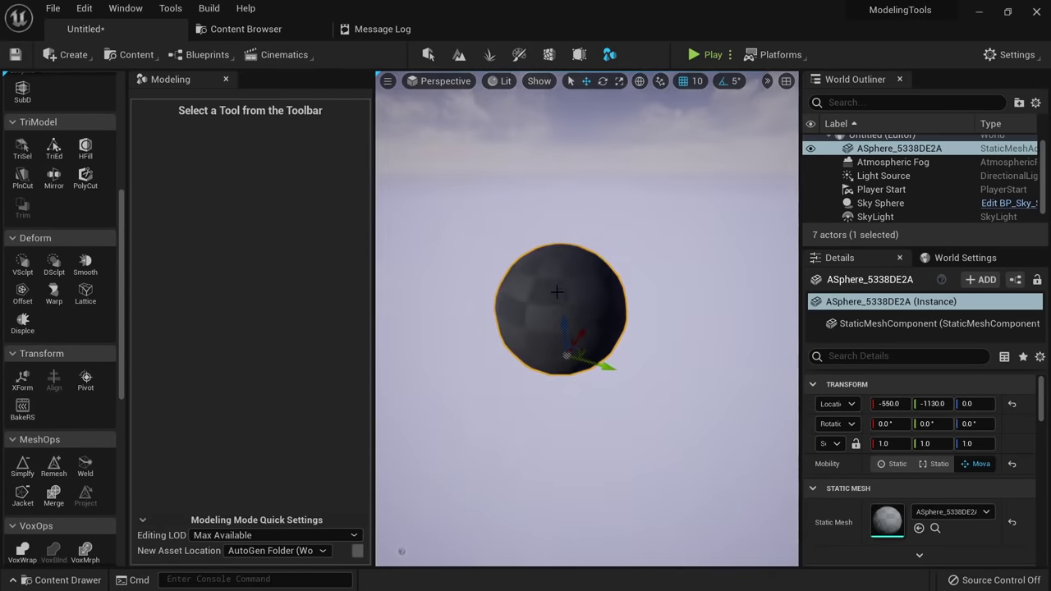
right_click_drag(511, 358, 525, 340)
scroll(525, 341, "up", 1)
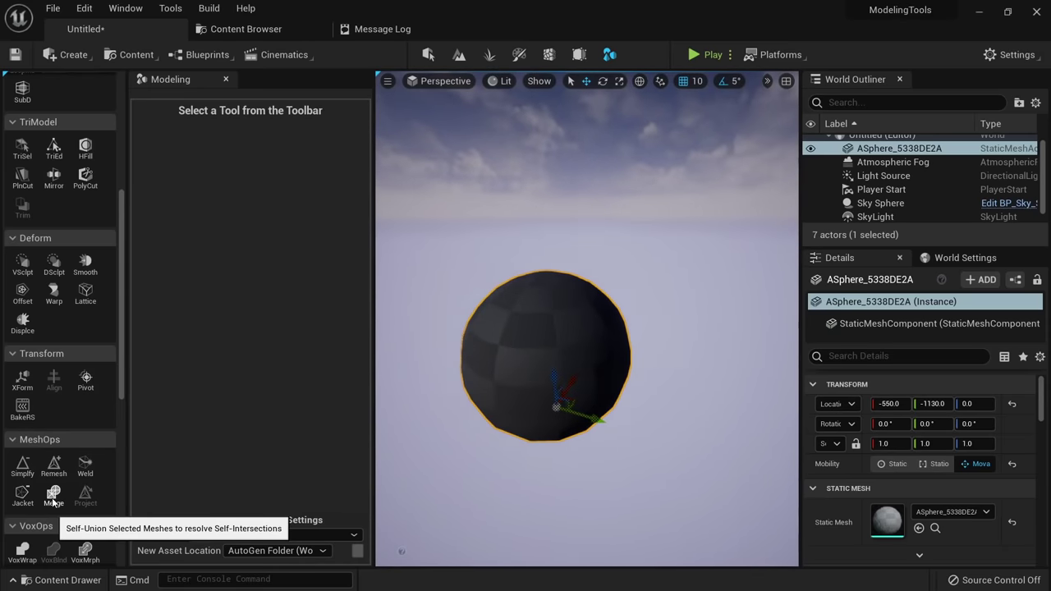
Create a cylinder of radius 50 and height 200 at the sphere and move it to Y -1090, Z -60 to overlap the sphere.
scroll(51, 498, "up", 5)
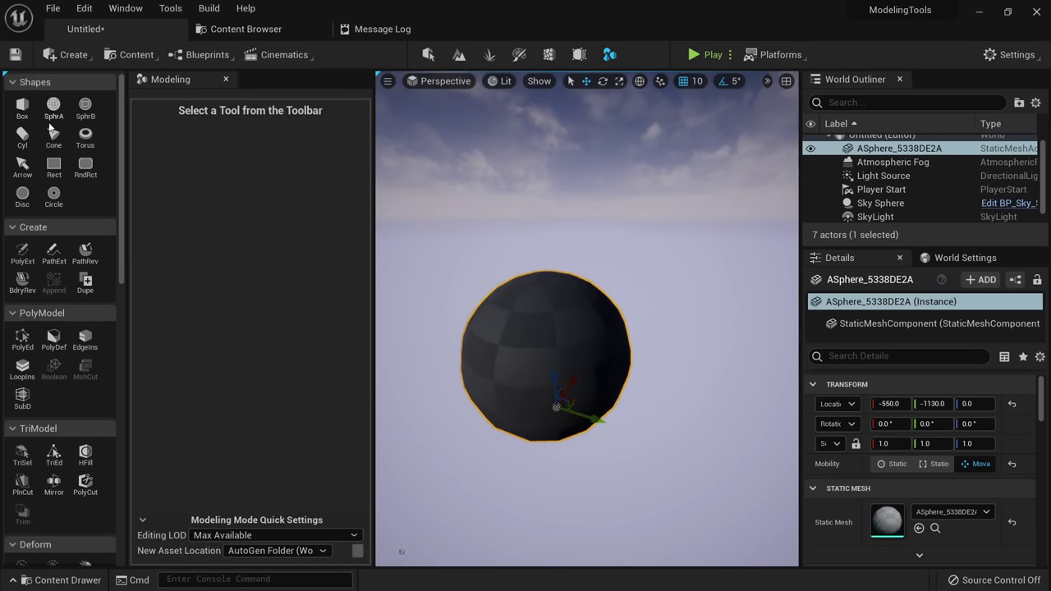
left_click(22, 136)
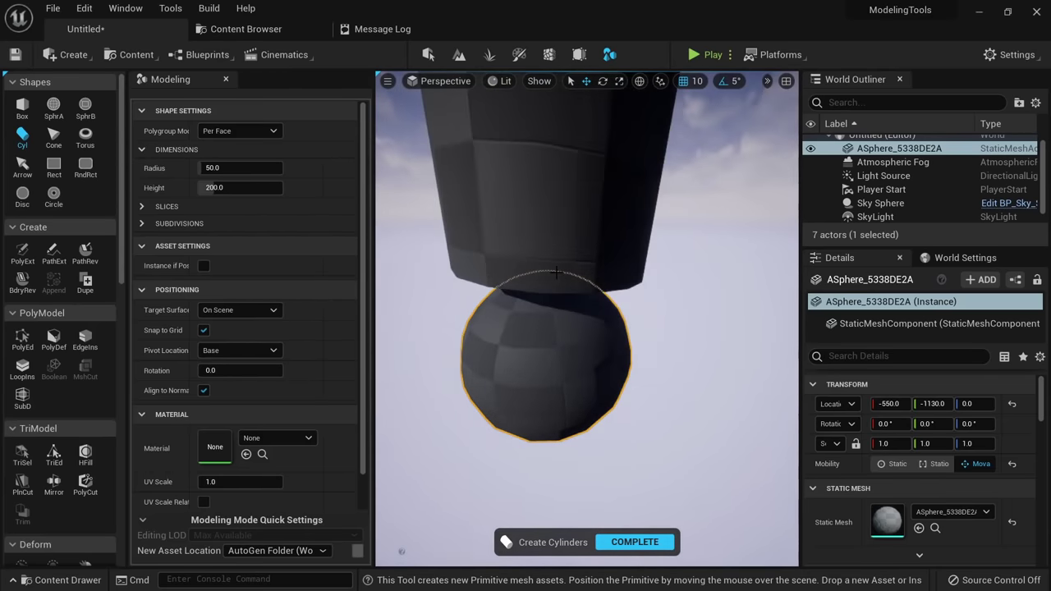
left_click(557, 278)
key("Return")
scroll(575, 379, "down", 4)
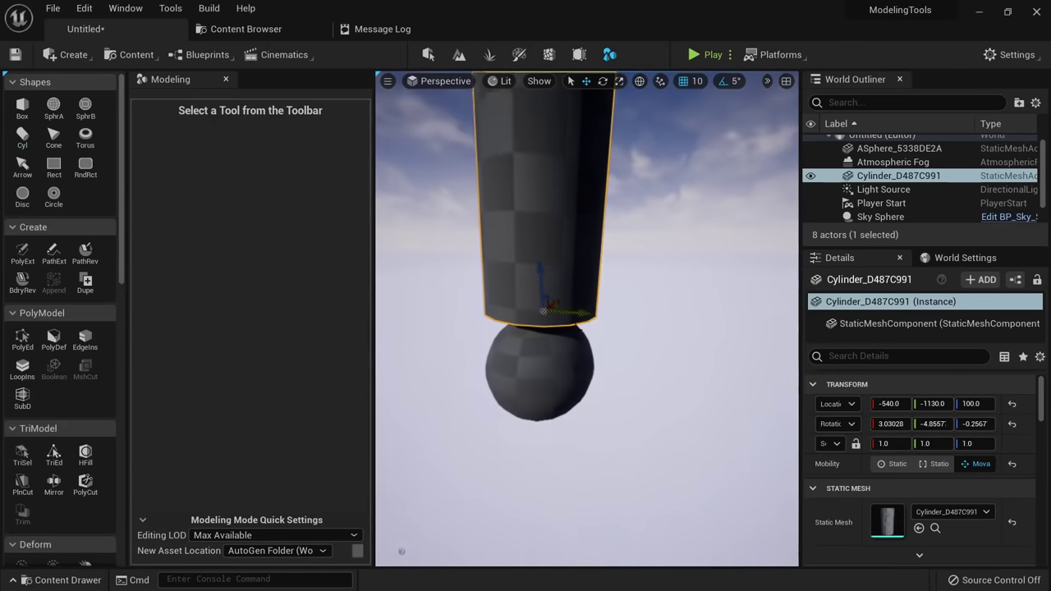
left_click_drag(581, 316, 625, 322)
left_click_drag(586, 280, 593, 425)
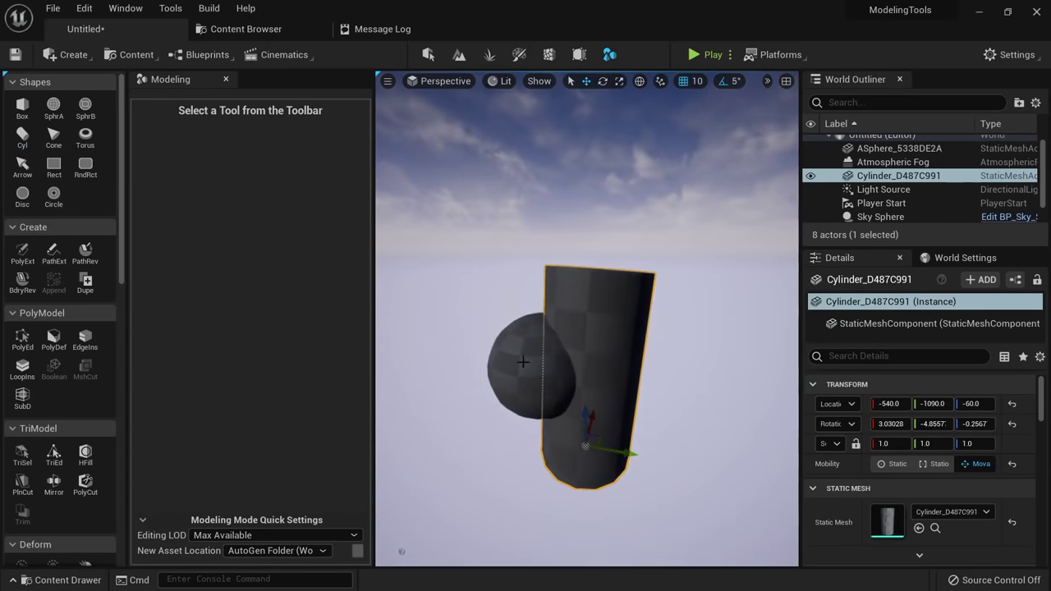
Examine in wireframe how the sphere and cylinder intersect, and return to the lit view with the sphere selected.
left_click(523, 357)
left_click(587, 335, "shift")
scroll(617, 344, "up", 4)
right_click_drag(618, 344, 645, 310)
key("alt+2")
key("w")
key("s")
left_click(636, 324)
key("s")
key("alt+4")
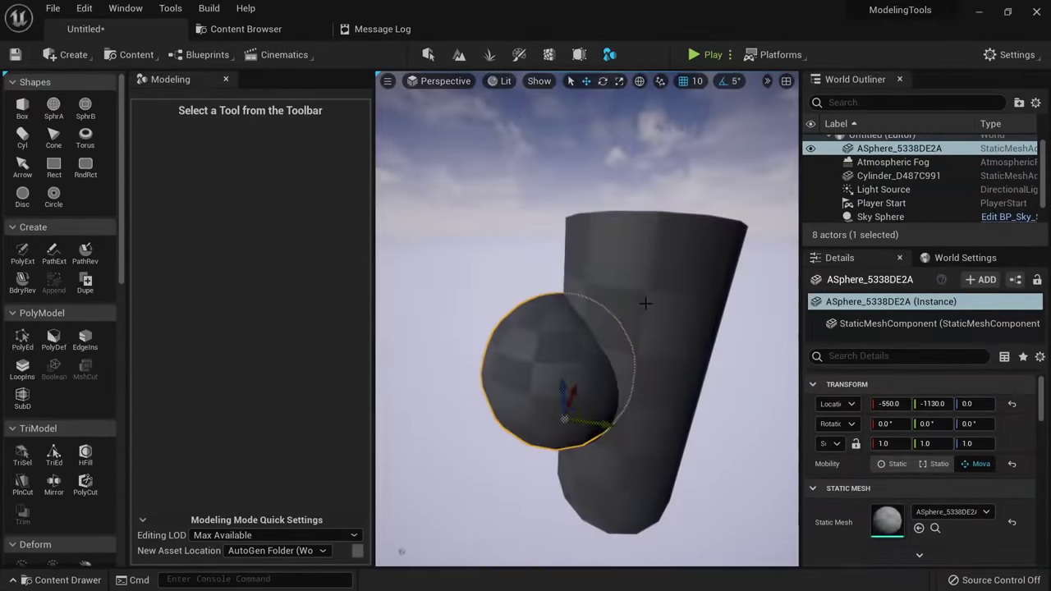
Merge the sphere and cylinder into a new asset named Merge with sources deleted, examining the preview in wireframe before accepting.
left_click(627, 304, "ctrl")
scroll(29, 420, "down", 2)
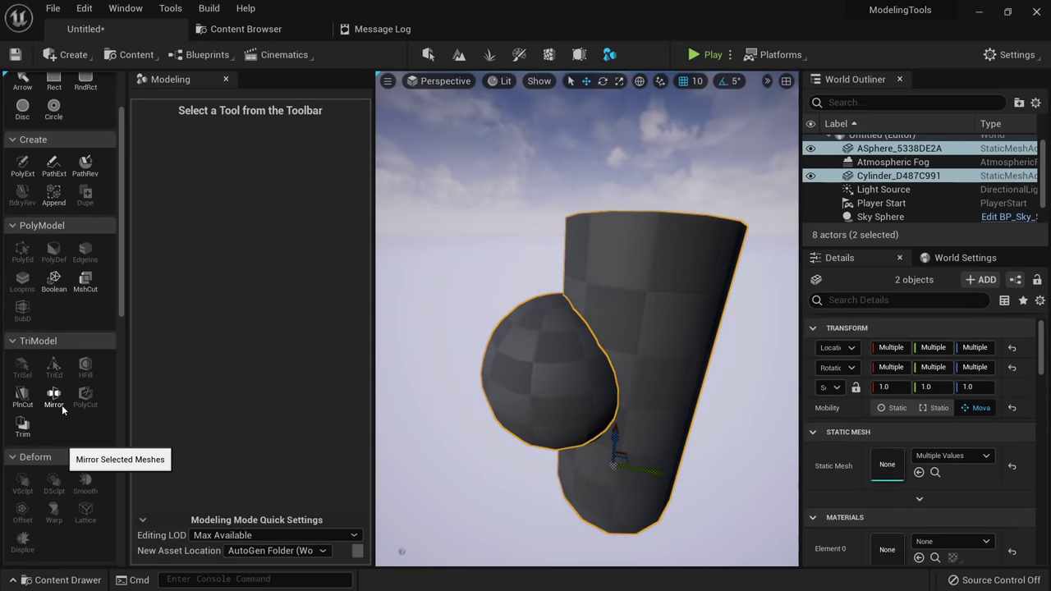
scroll(72, 287, "down", 6)
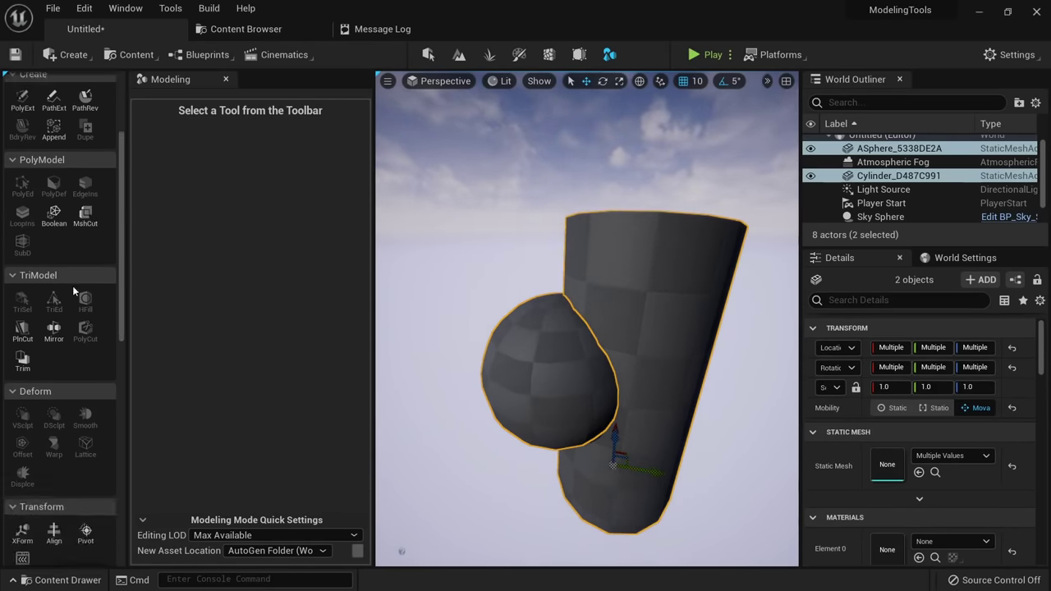
scroll(76, 337, "down", 1)
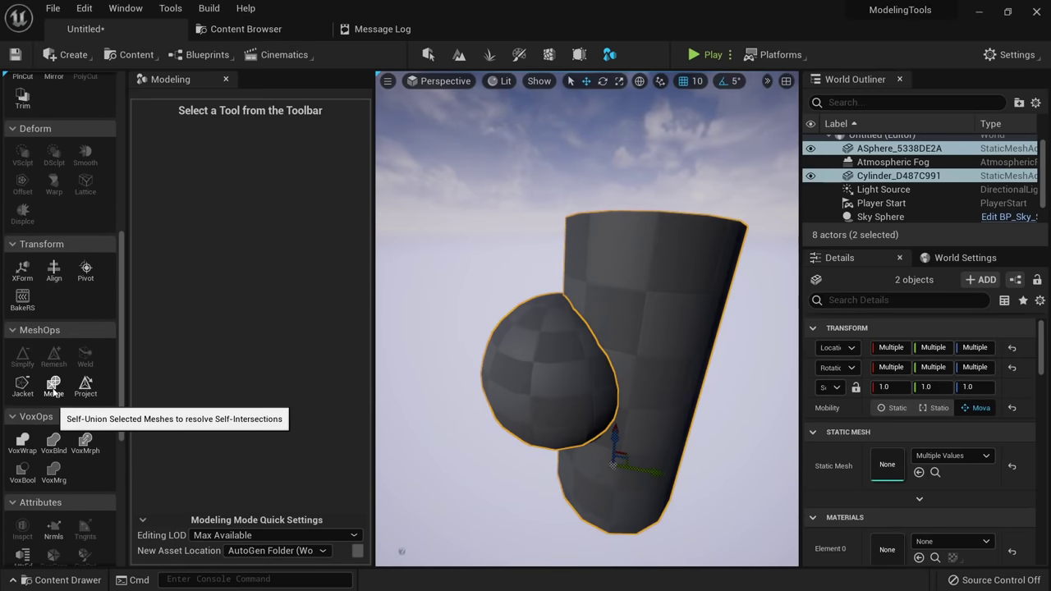
left_click(54, 386)
key("alt+2")
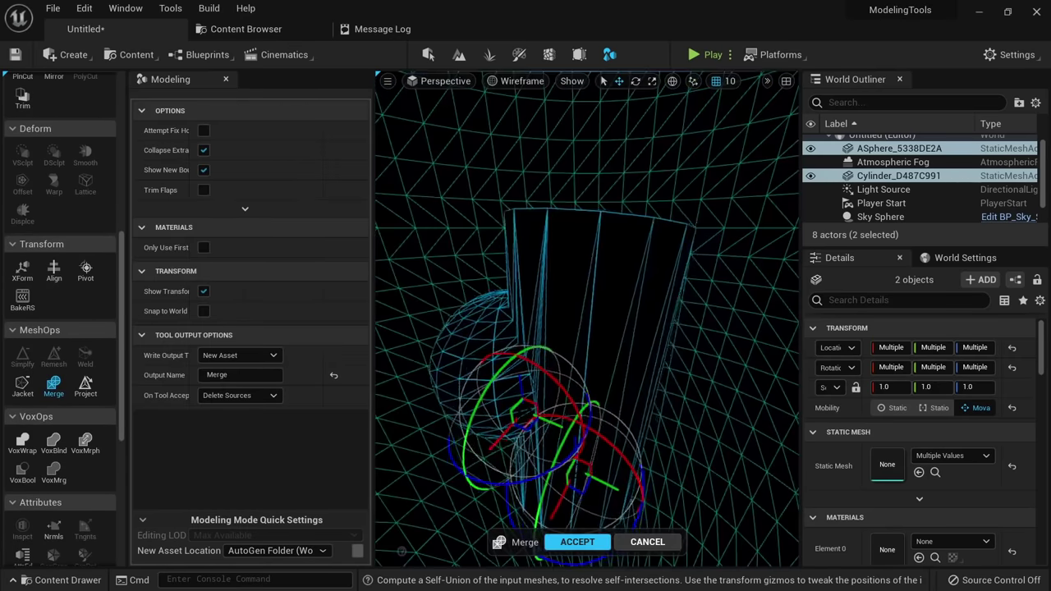
left_click_drag(587, 320, 775, 317, "alt")
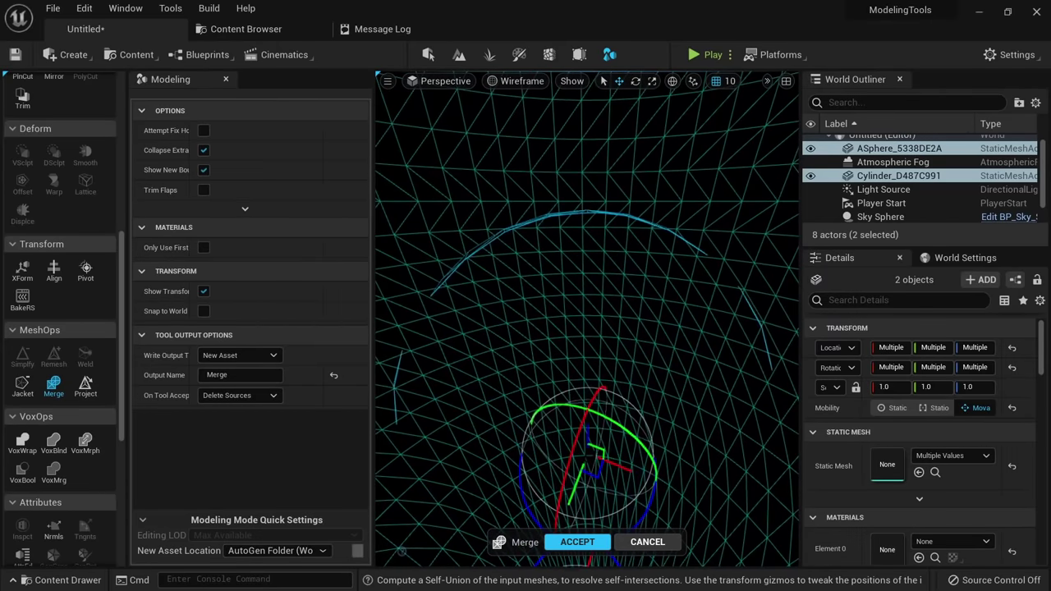
right_click_drag(587, 320, 595, 321, "alt")
right_click_drag(565, 256, 559, 325)
key("alt+3")
key("alt+4")
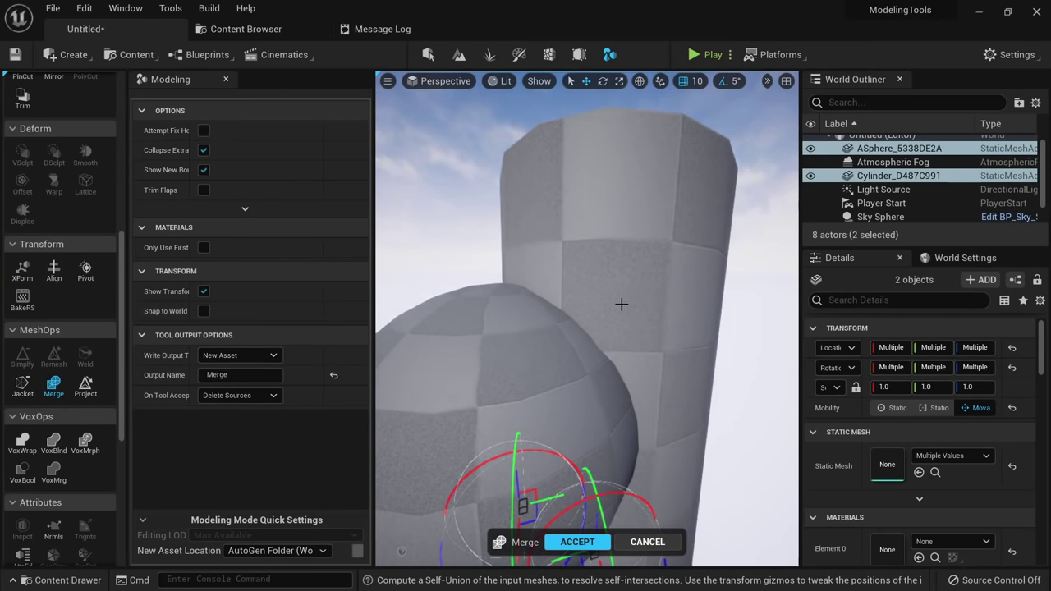
right_click_drag(622, 303, 609, 290)
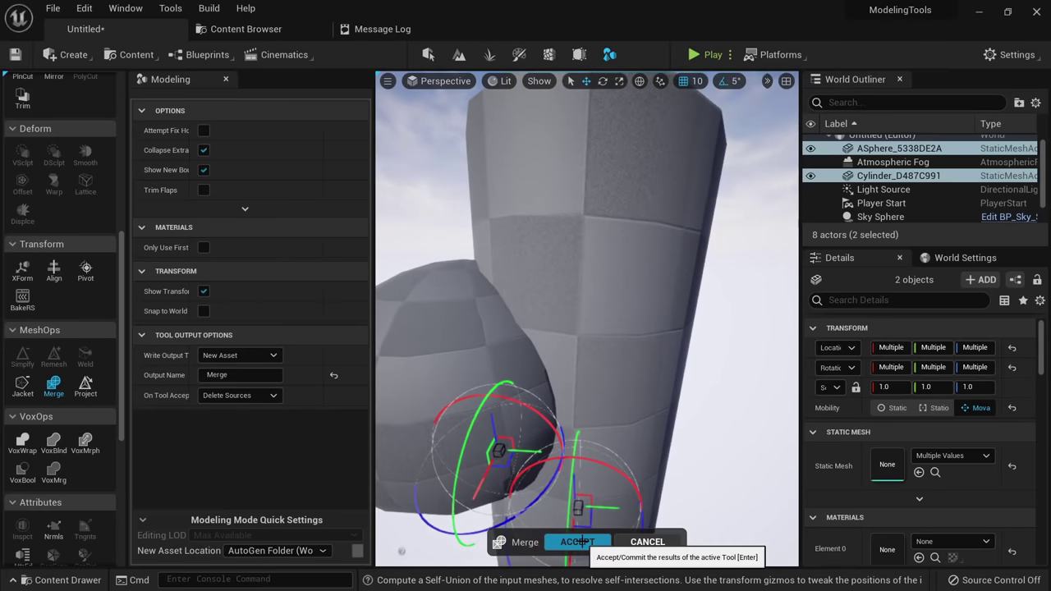
left_click(577, 542)
Examine the merged mesh in unlit and wireframe views and return to the lit view.
key("Escape")
key("alt+3")
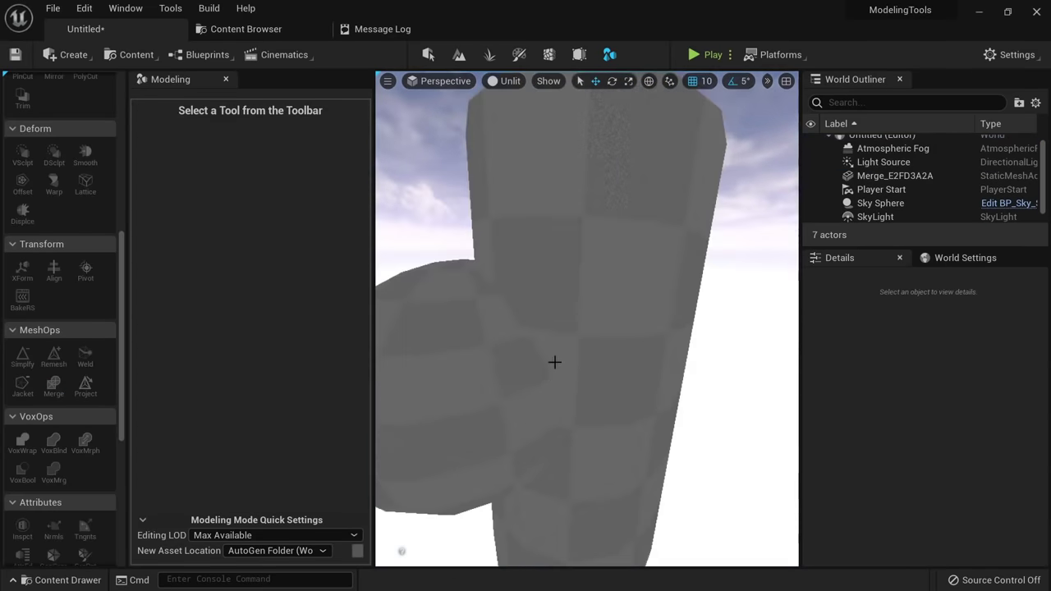
key("alt+2")
mouse_move(554, 362)
right_mouse_down()
mouse_move(542, 357)
mouse_move(564, 357)
mouse_move(567, 374)
mouse_move(563, 357)
right_mouse_up()
key("alt+4")
Try the Jacket tool on the merged mesh with the Remove action, examine its wireframe, cancel and return to the lit view.
left_click(563, 356)
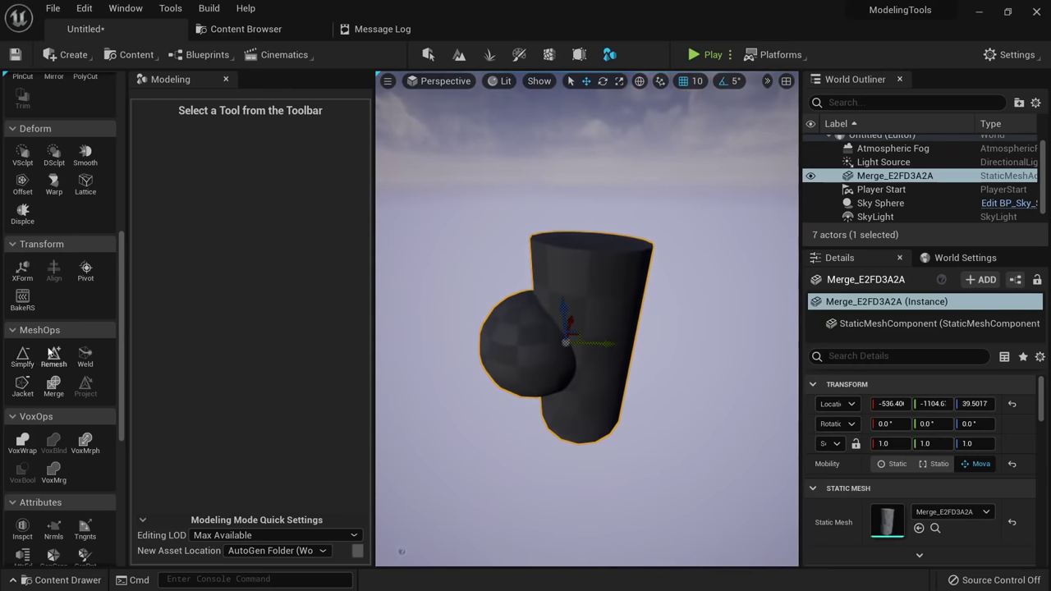
scroll(53, 352, "down", 3)
scroll(69, 462, "up", 4)
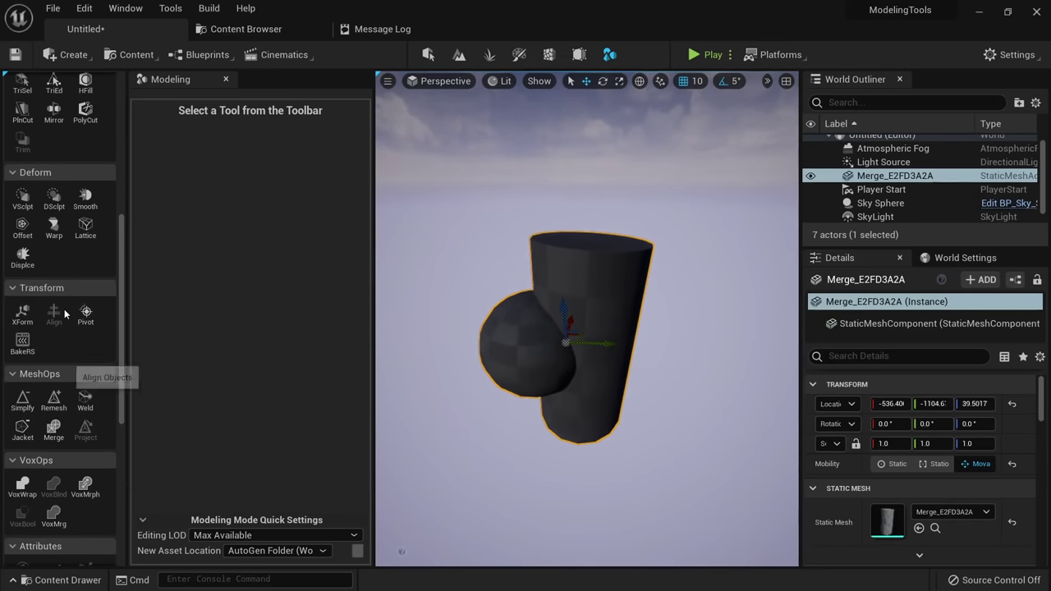
scroll(66, 383, "down", 1)
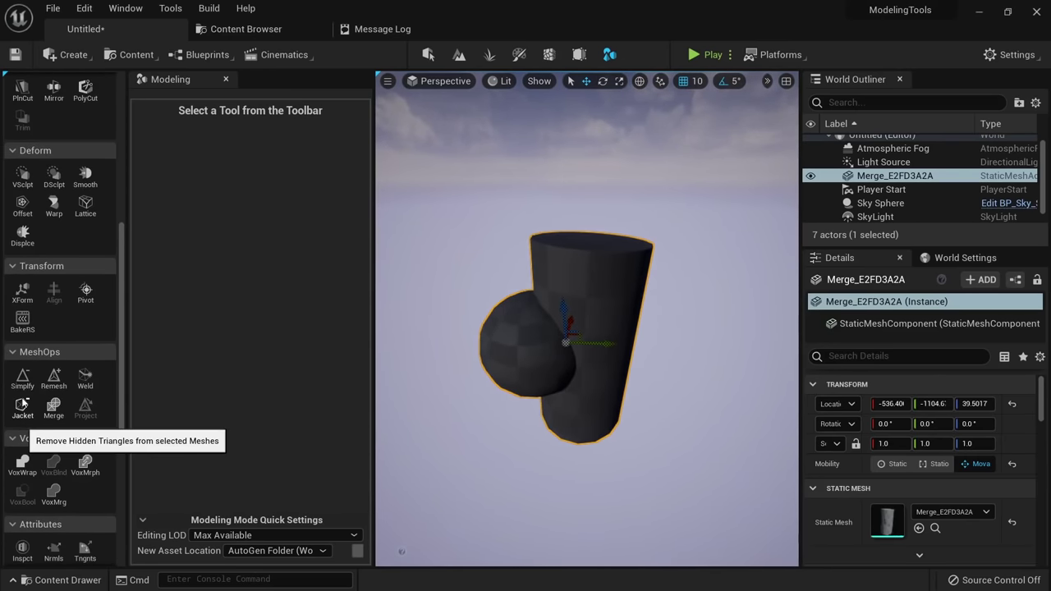
left_click(23, 404)
key("alt+3")
right_click_drag(543, 340, 711, 366, "alt")
key("alt+2")
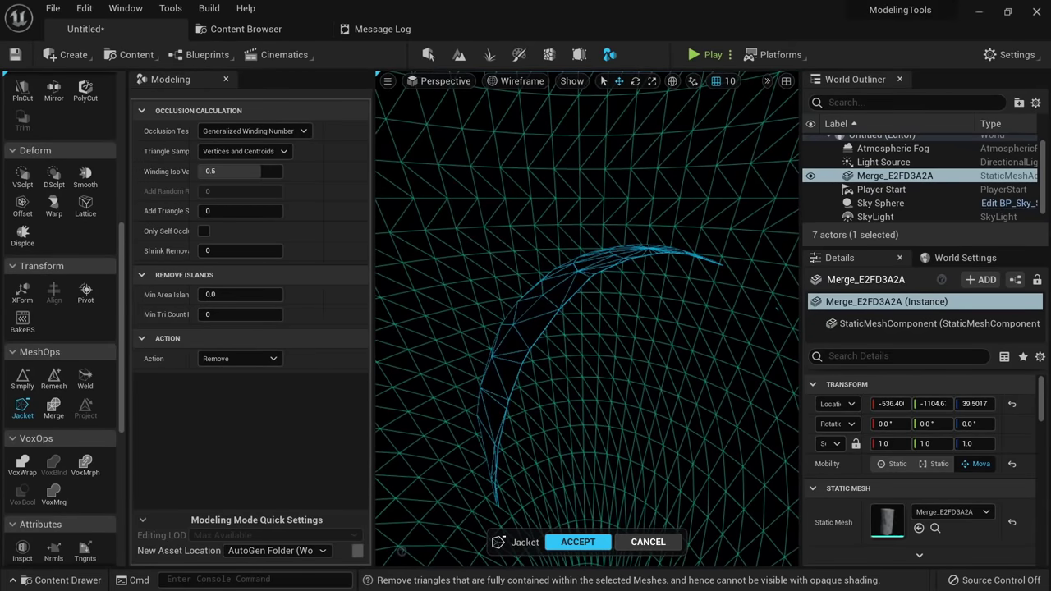
left_click_drag(711, 366, 599, 379, "alt")
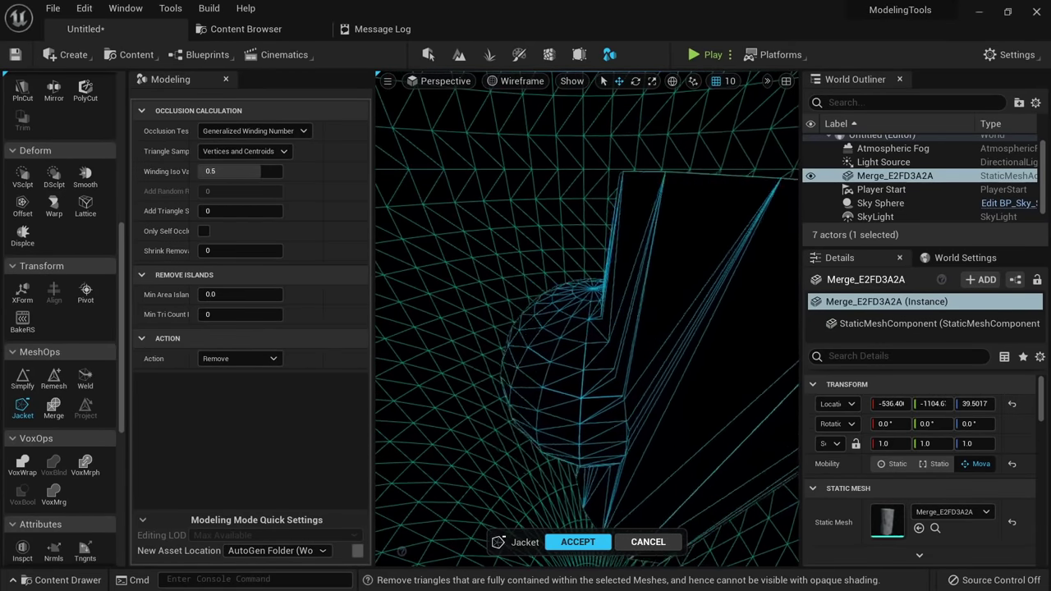
left_click(648, 547)
right_click_drag(632, 492, 566, 484, "alt")
key("alt+4")
left_click_drag(566, 525, 550, 496, "alt")
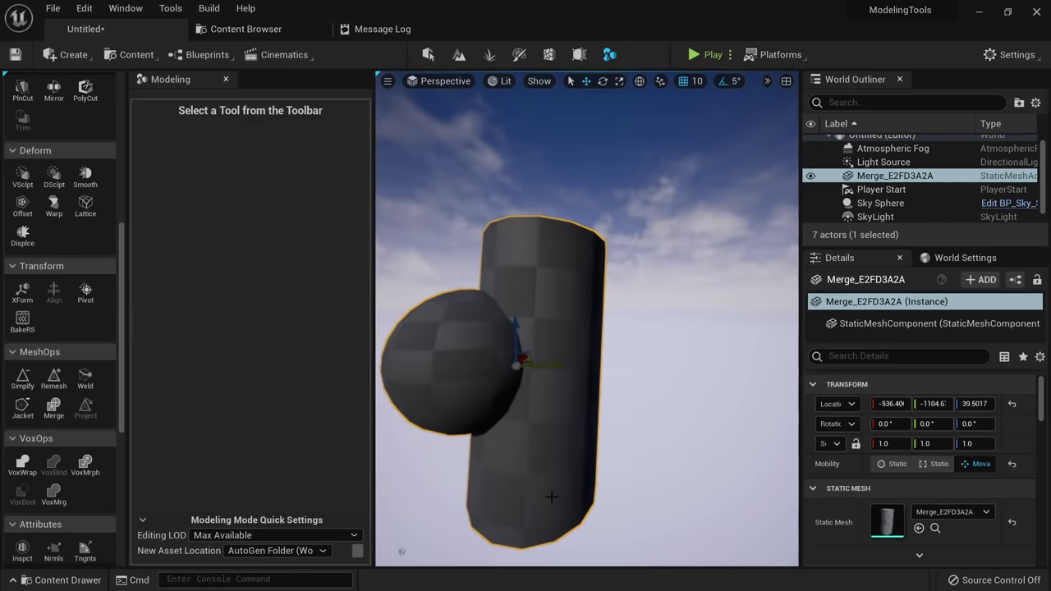
right_click_drag(551, 497, 400, 489, "alt")
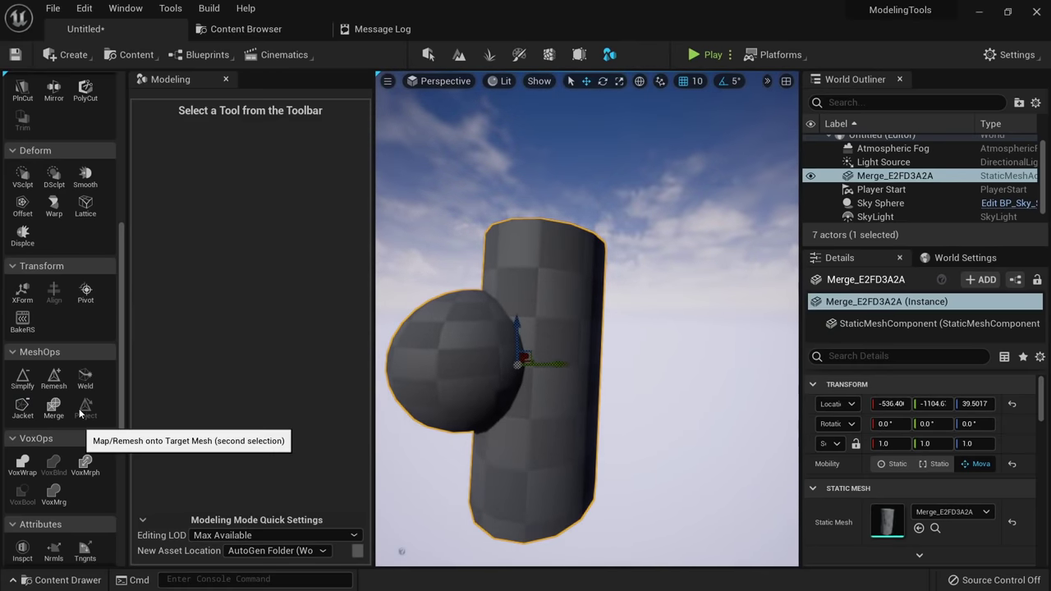
Create a sphere of radius 50 in the empty area beside the merged mesh, at X -720, Y -930.
scroll(80, 410, "up", 12)
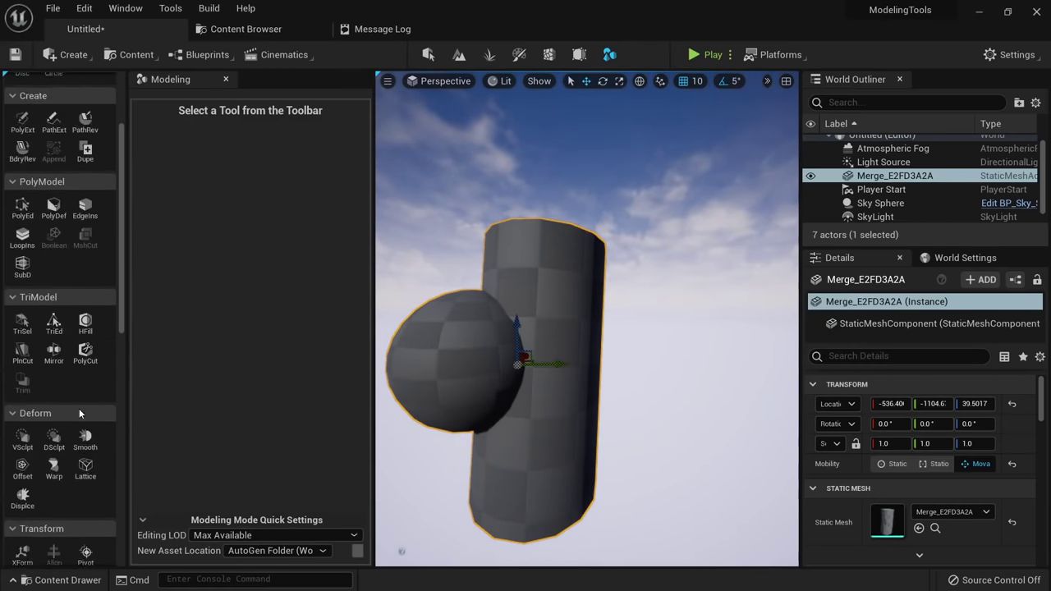
left_click_drag(525, 353, 443, 377, "alt")
right_click_drag(443, 377, 435, 402)
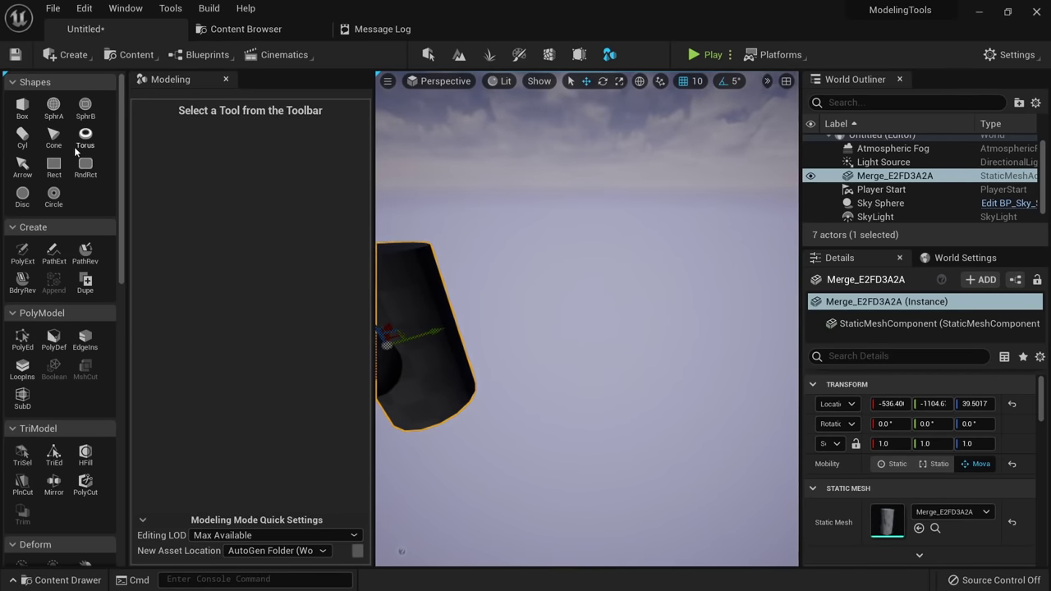
left_click(55, 107)
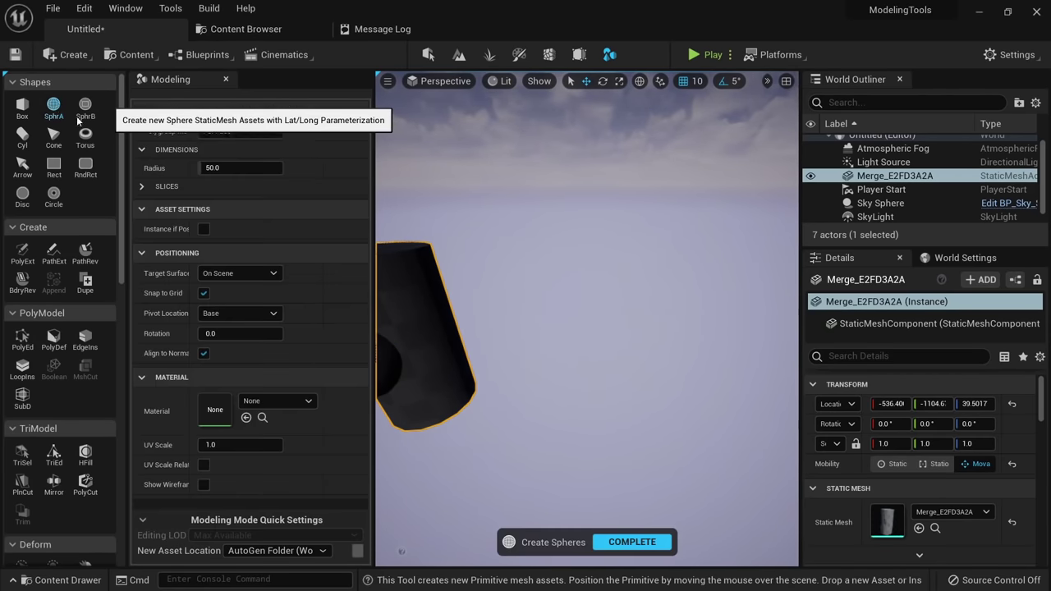
left_click(619, 420)
left_click(631, 541)
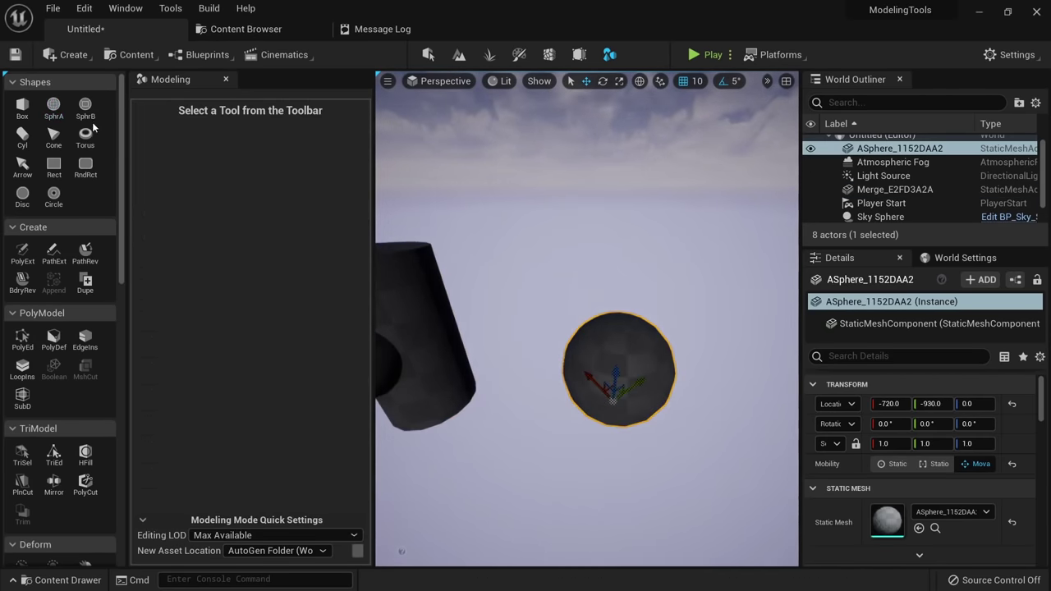
Create a cylinder of radius 50 and height 200 beside the sphere, at X -710, Y -1010.
left_click(22, 137)
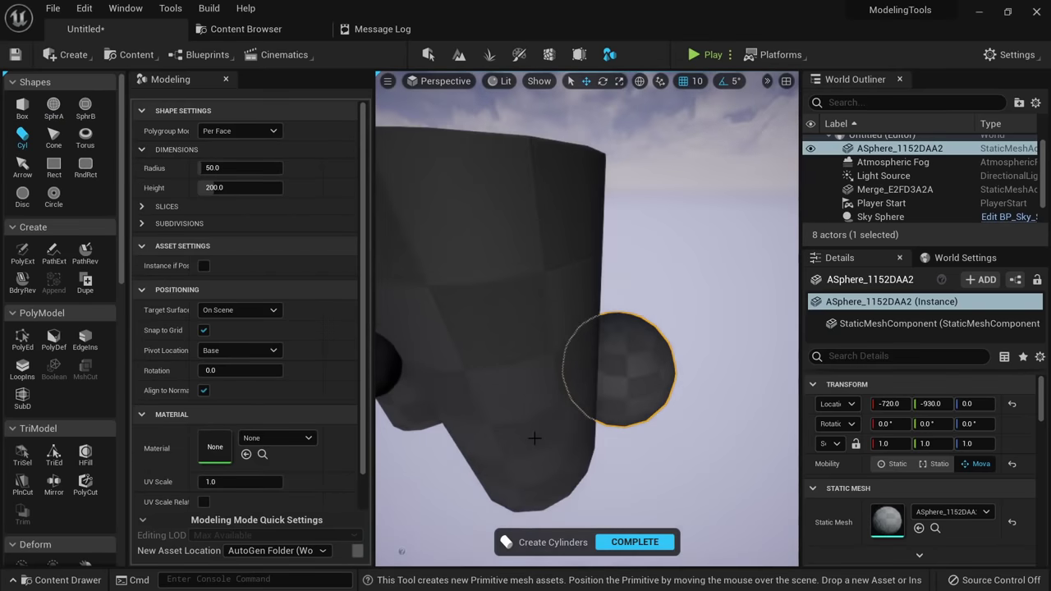
left_click(538, 497)
left_click(631, 535)
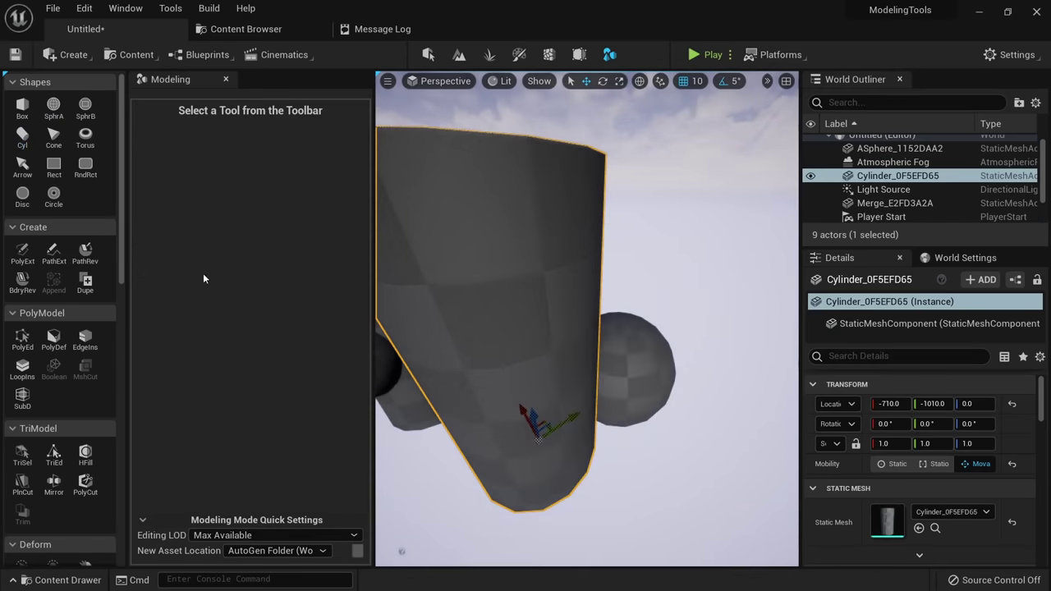
key("alt+2")
key("alt+4")
Try the Project tool with the sphere selected first and the cylinder as target, keeping 5000 target triangles.
left_click(616, 394)
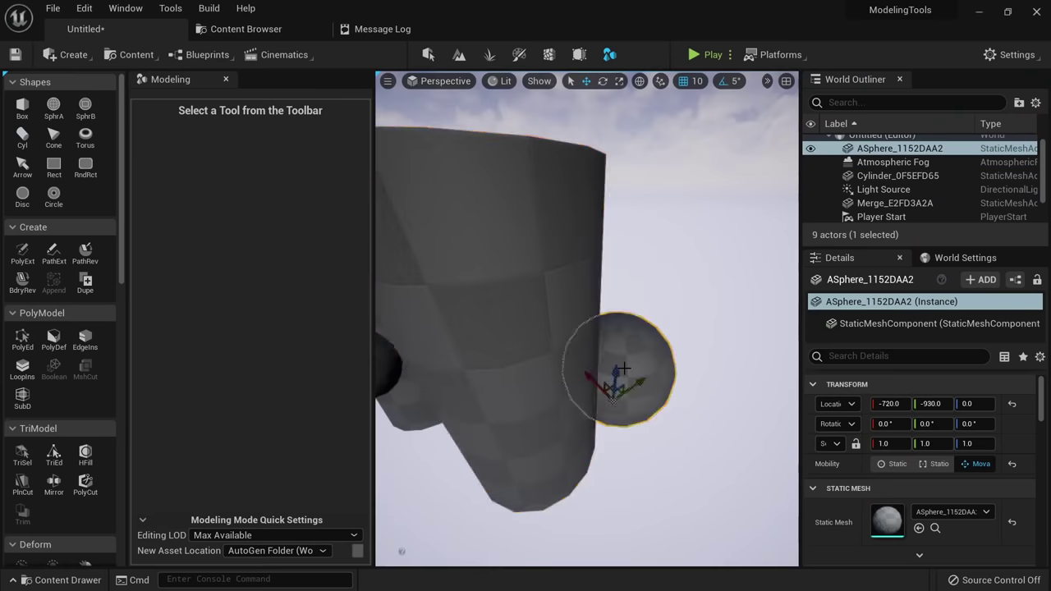
mouse_move(616, 395)
right_mouse_down()
mouse_move(610, 344)
mouse_move(616, 395)
mouse_move(603, 386)
right_mouse_up()
key("alt+2")
key("alt+4")
scroll(76, 415, "down", 5)
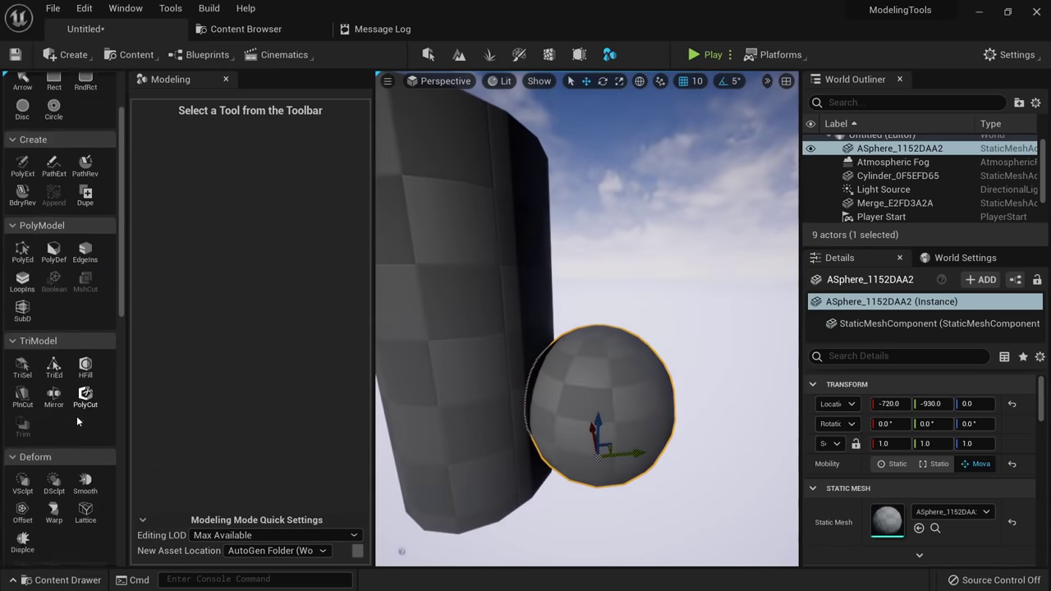
left_click(434, 323, "ctrl")
scroll(74, 423, "down", 4)
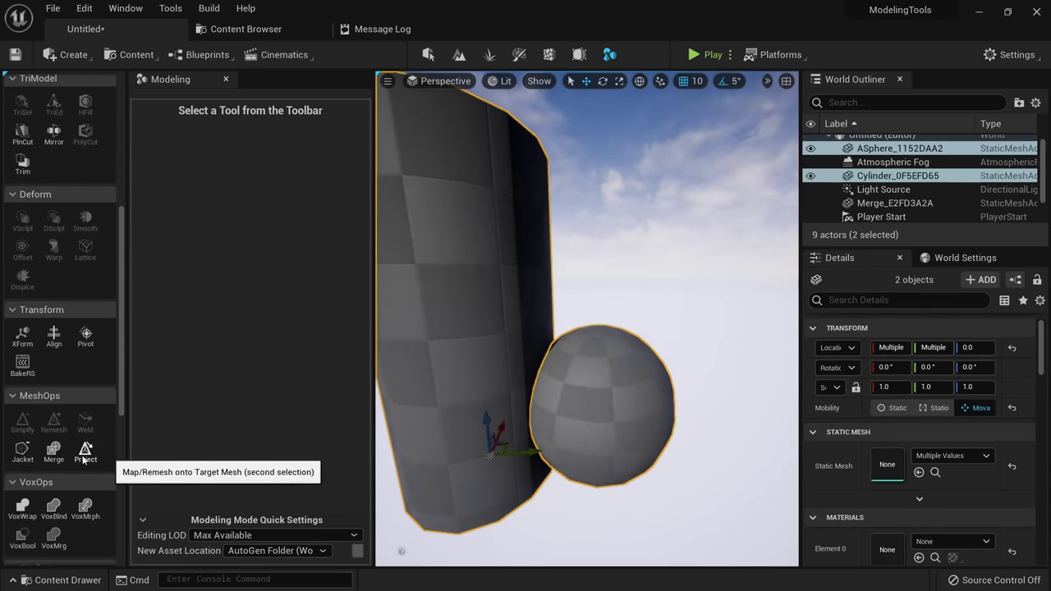
left_click(84, 453)
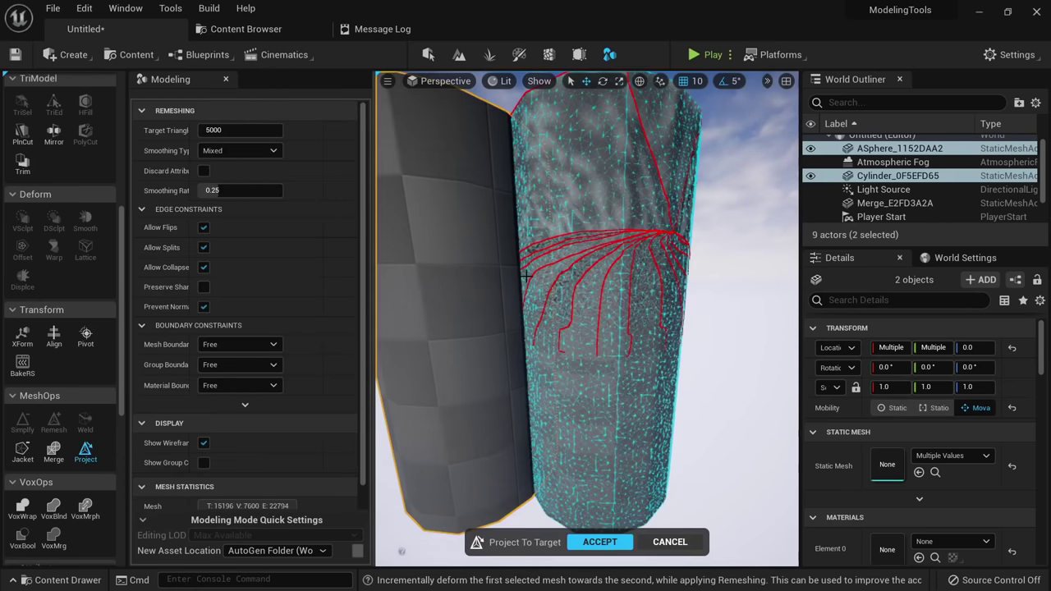
Examine the projected mesh preview from the side, below and above, and cancel Project To Target.
mouse_move(526, 277)
right_mouse_down()
mouse_move(526, 341)
mouse_move(505, 344)
mouse_move(509, 316)
mouse_move(538, 312)
mouse_move(485, 312)
mouse_move(611, 321)
mouse_move(630, 309)
mouse_move(575, 345)
mouse_move(534, 349)
mouse_move(542, 304)
mouse_move(530, 291)
right_mouse_up()
left_click_drag(686, 315, 689, 332, "alt")
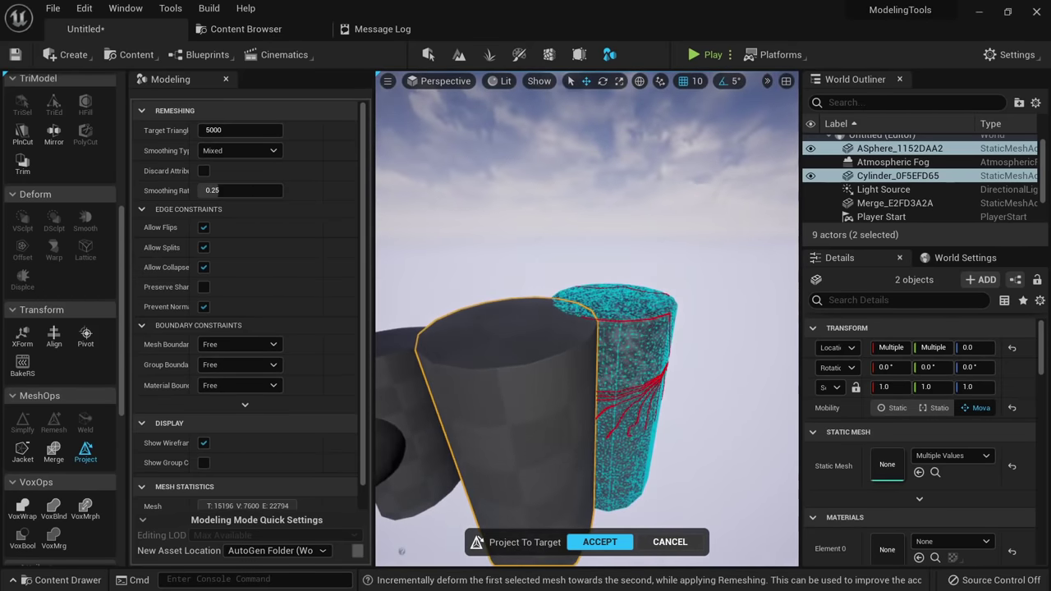
right_click_drag(587, 329, 583, 280)
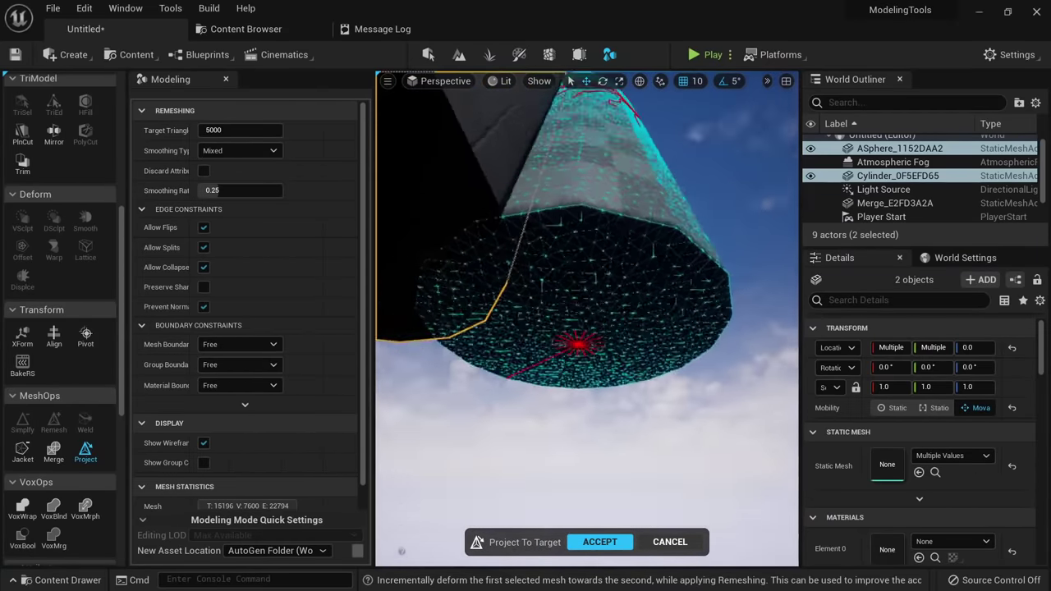
left_click_drag(638, 352, 637, 352, "alt")
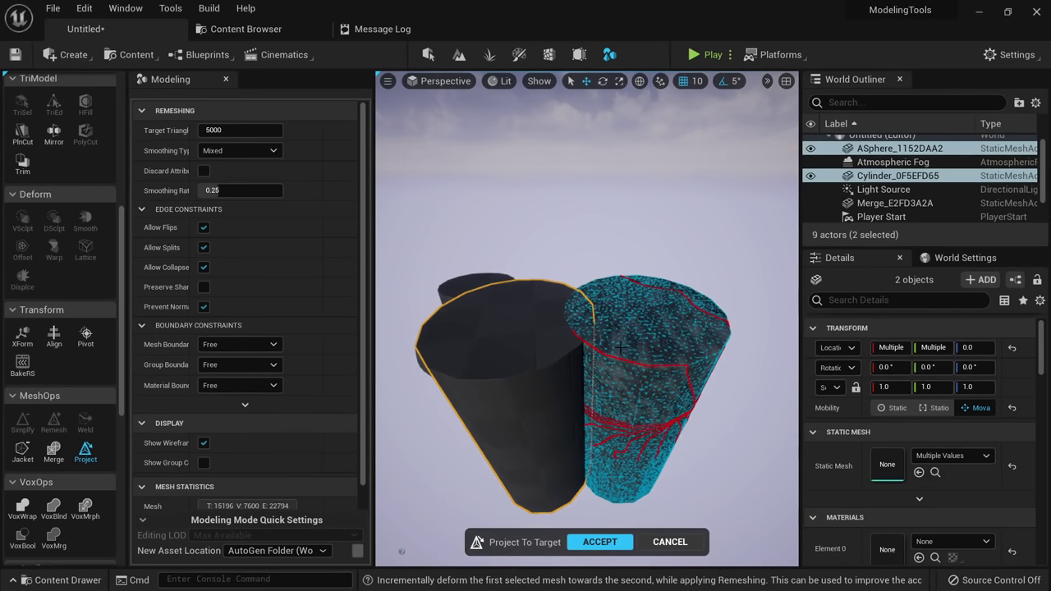
left_click(667, 543)
Clear the sphere, cylinder and merged mesh from the level and look over the VoxOps tools.
scroll(26, 393, "down", 8)
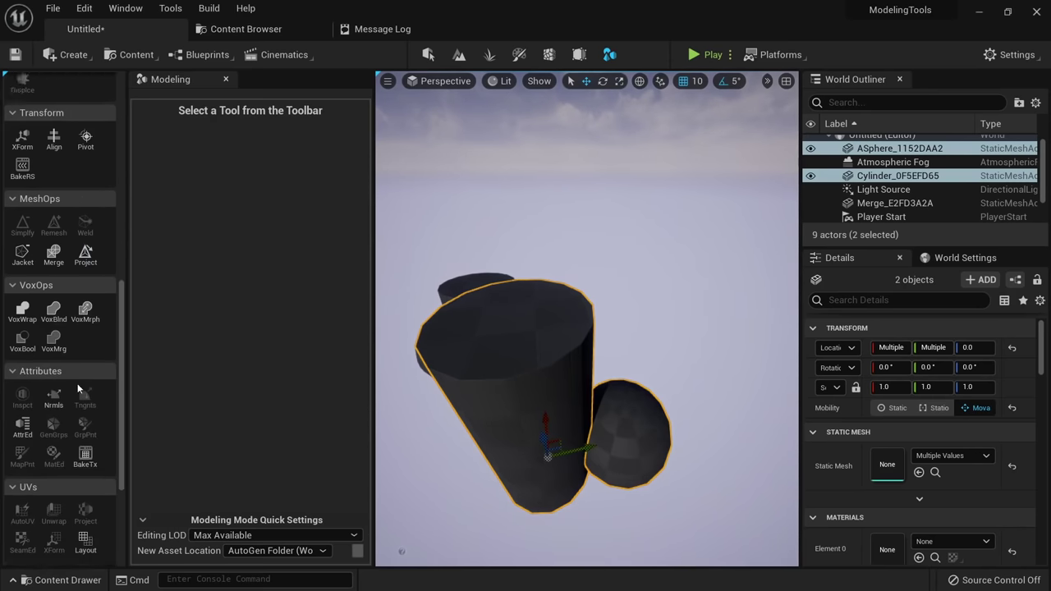
scroll(74, 337, "up", 2)
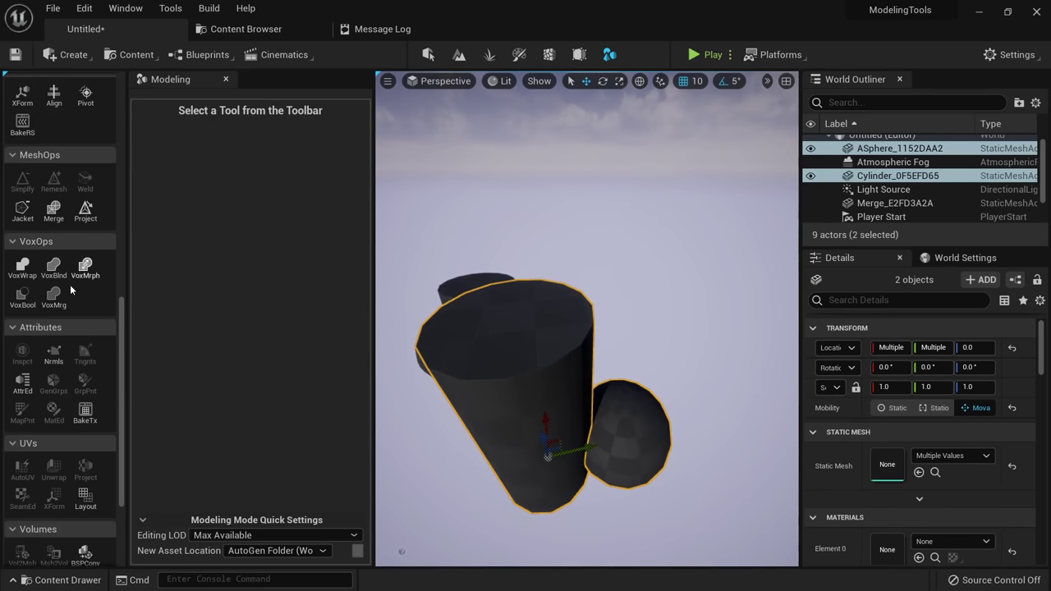
right_click_drag(499, 496, 559, 476)
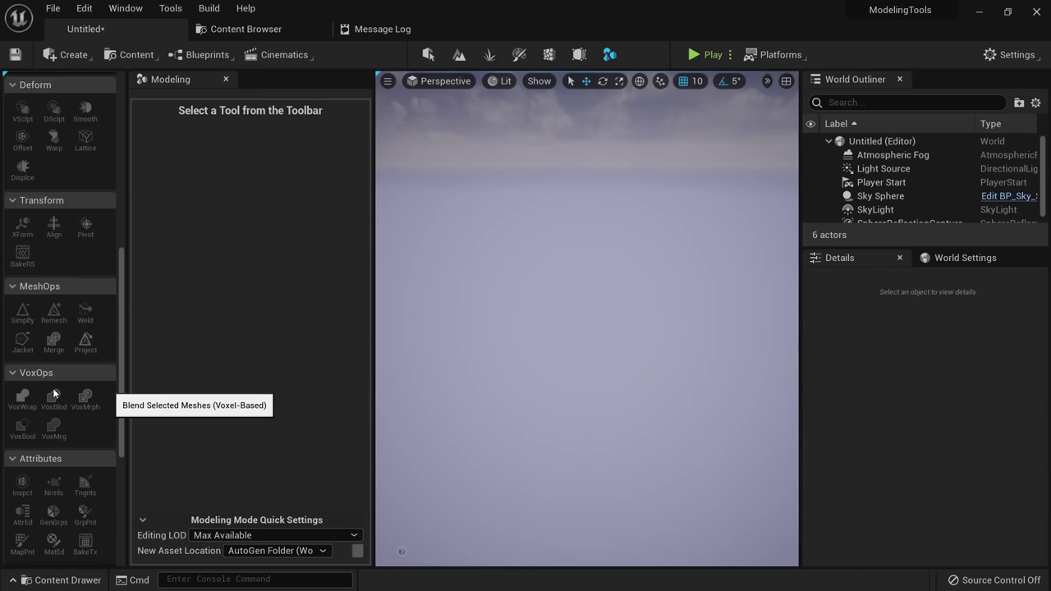
scroll(54, 394, "down", 1)
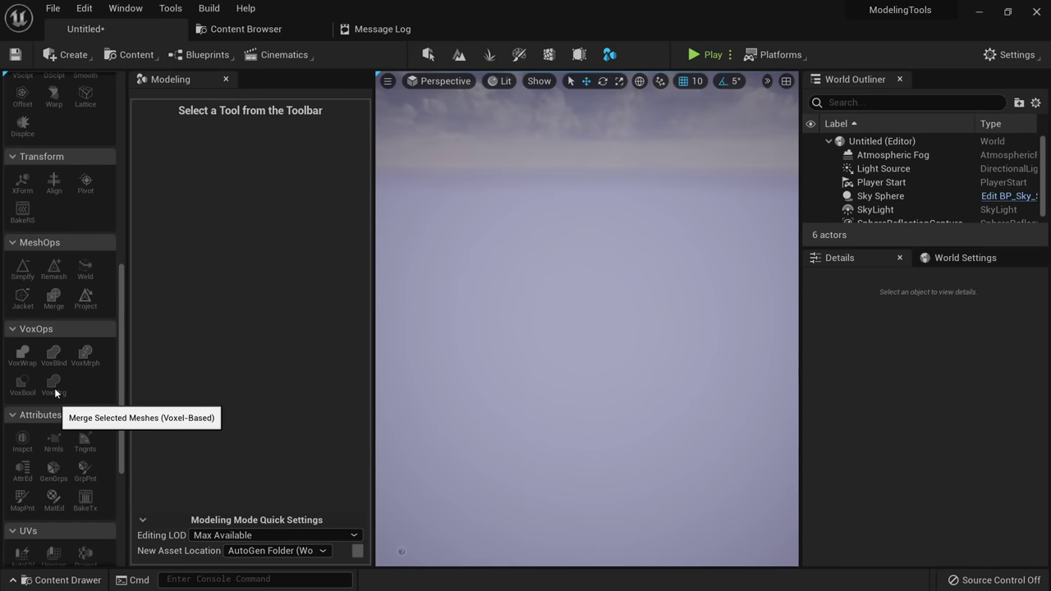
scroll(54, 388, "up", 5)
scroll(55, 388, "down", 4)
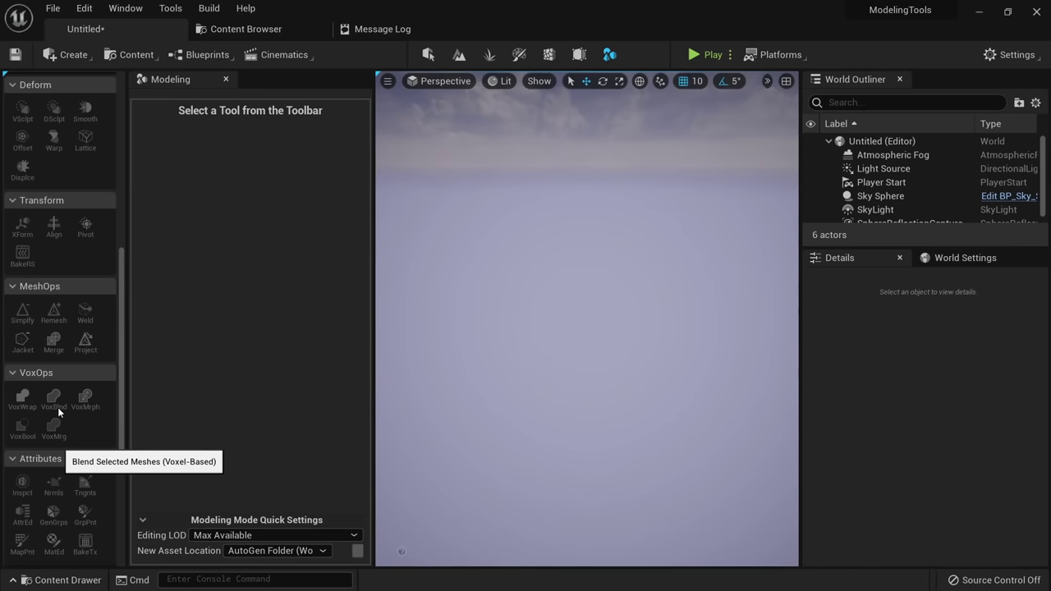
Create two 100 x 100 x 100 boxes side by side at X -1010, with Y -910 and Y -750.
scroll(57, 407, "up", 10)
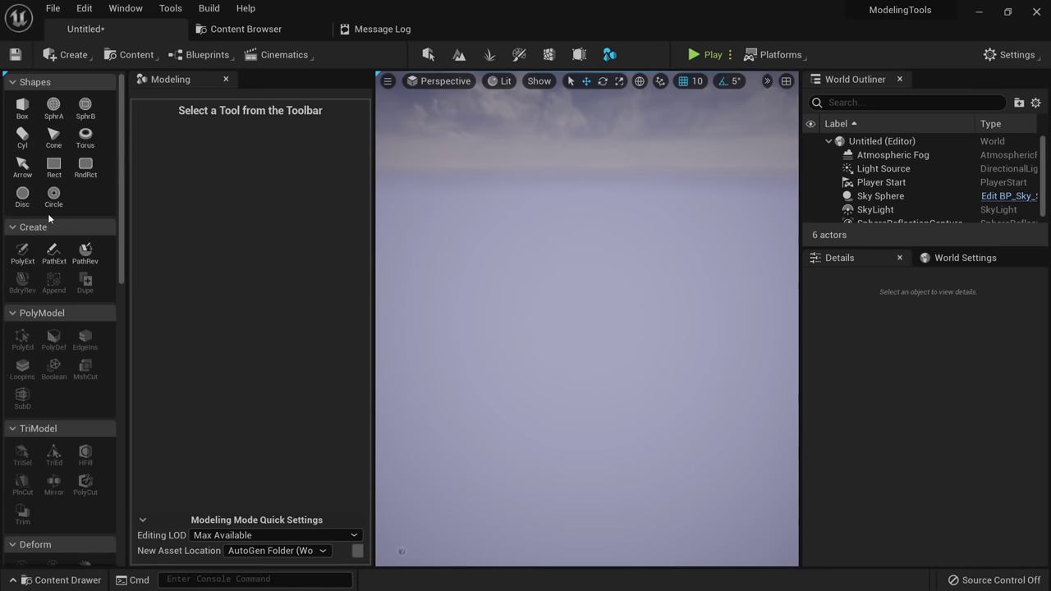
left_click(22, 110)
left_click(575, 420)
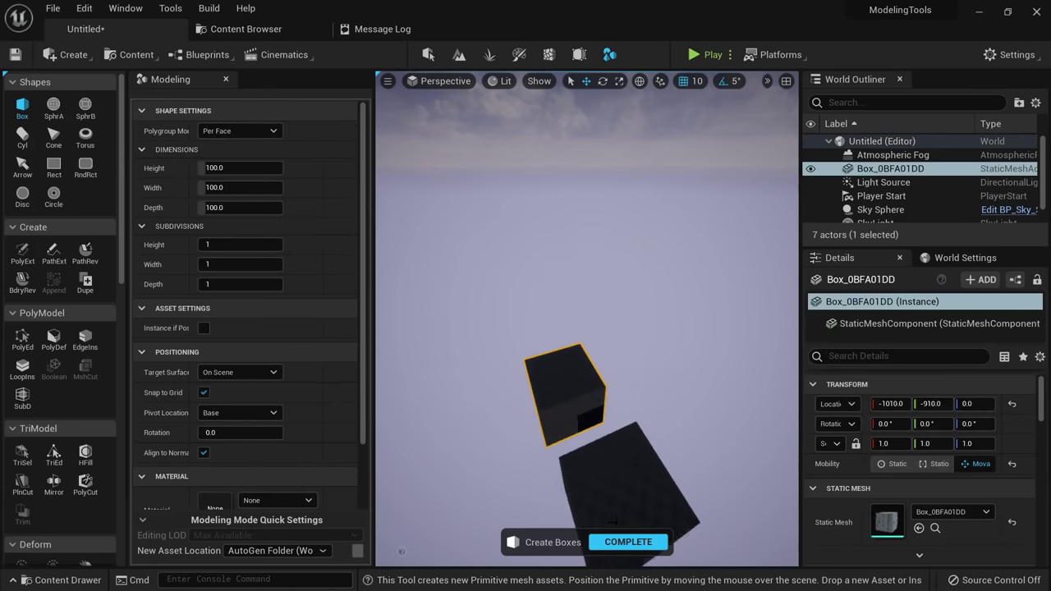
left_click(656, 392)
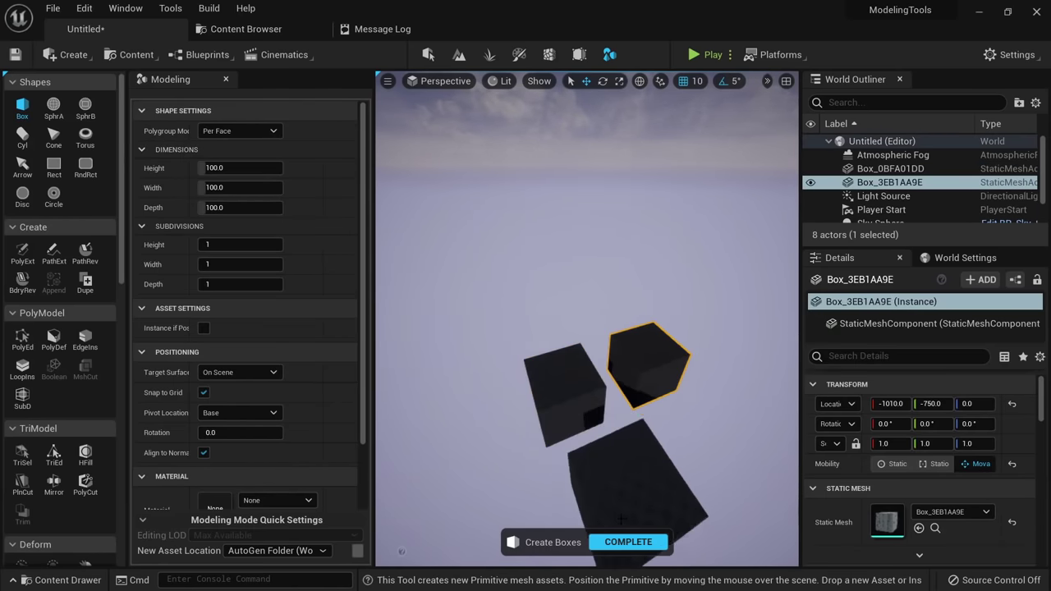
left_click(621, 540)
Frame the box at Y -910 and start Voxel Wrap on it.
left_click_drag(609, 443, 598, 394, "alt")
left_click(555, 371)
scroll(76, 409, "down", 10)
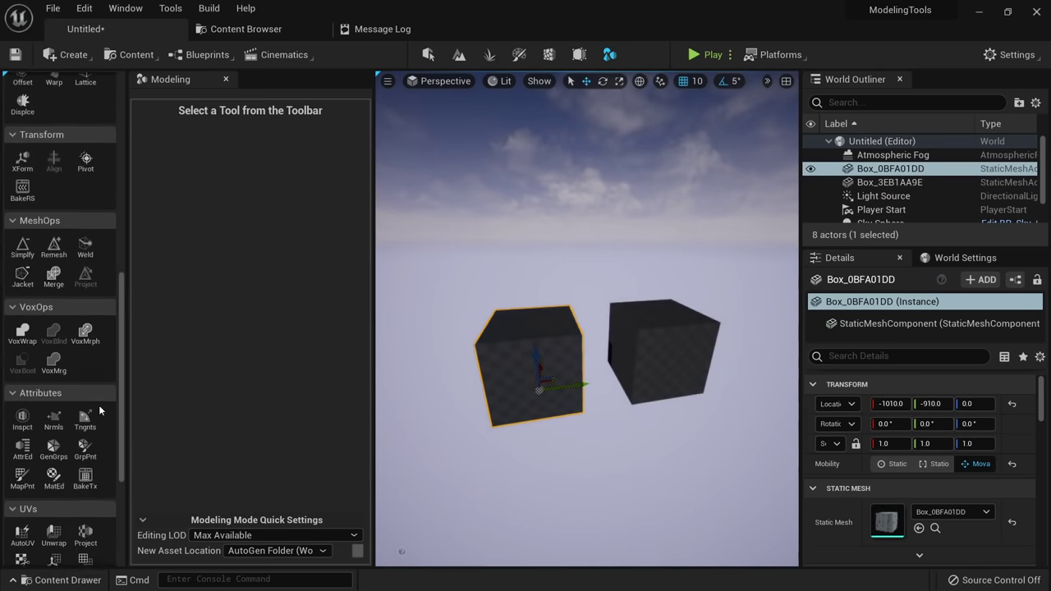
scroll(85, 410, "down", 3)
key("f")
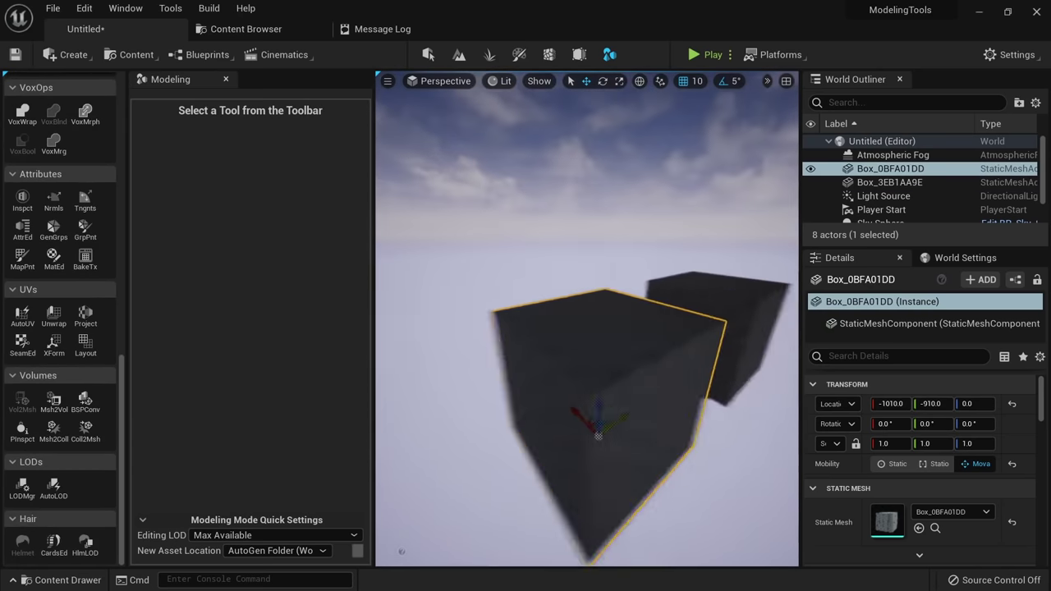
scroll(66, 392, "up", 3)
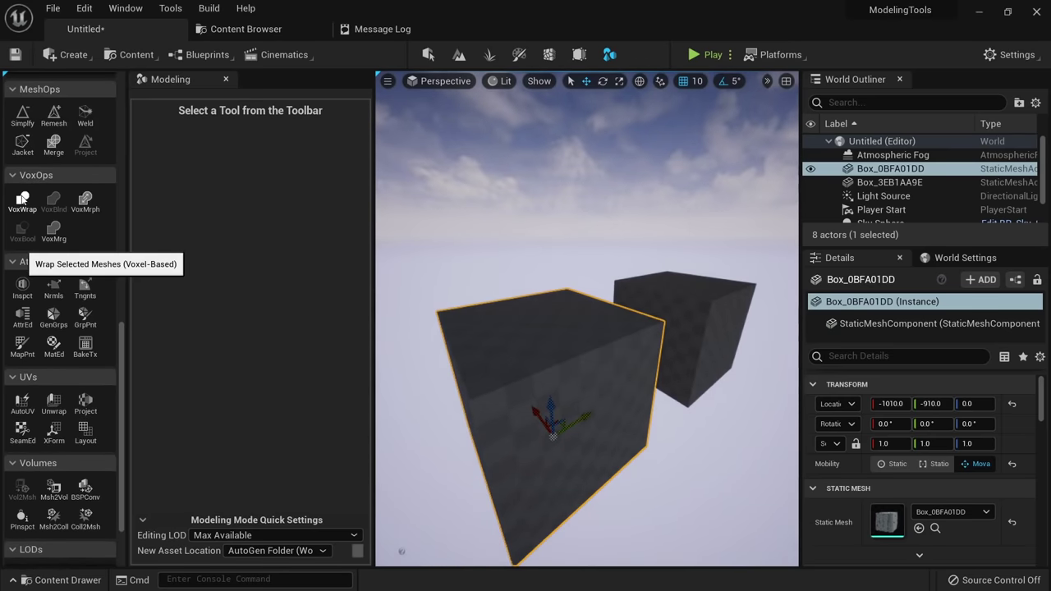
left_click(22, 199)
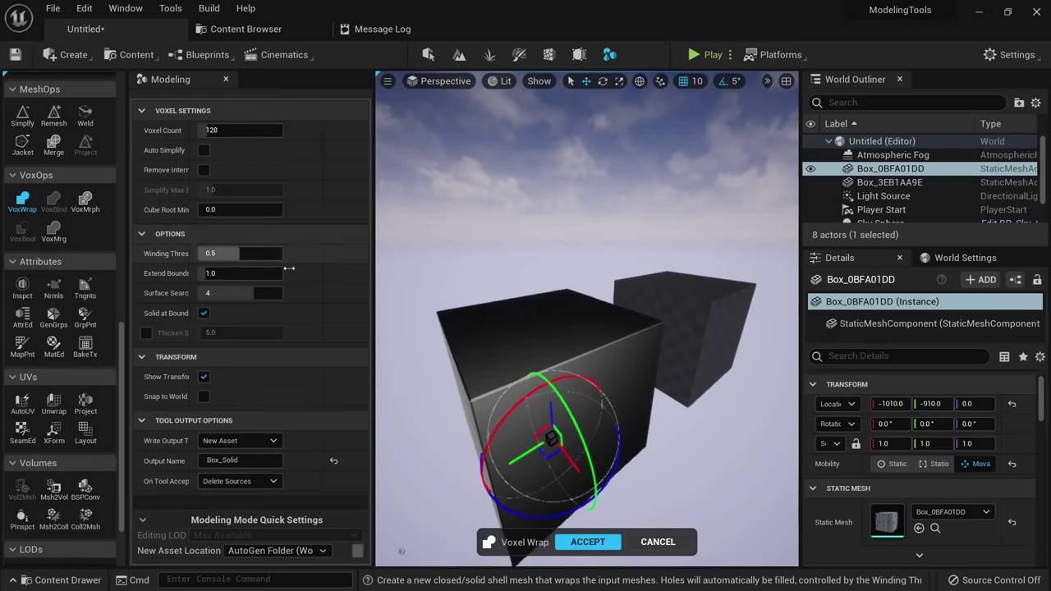
Set the wrap's voxel count to 32 and examine the beveled box in wireframe and lit views.
left_click_drag(476, 353, 575, 321, "alt")
key("alt+2")
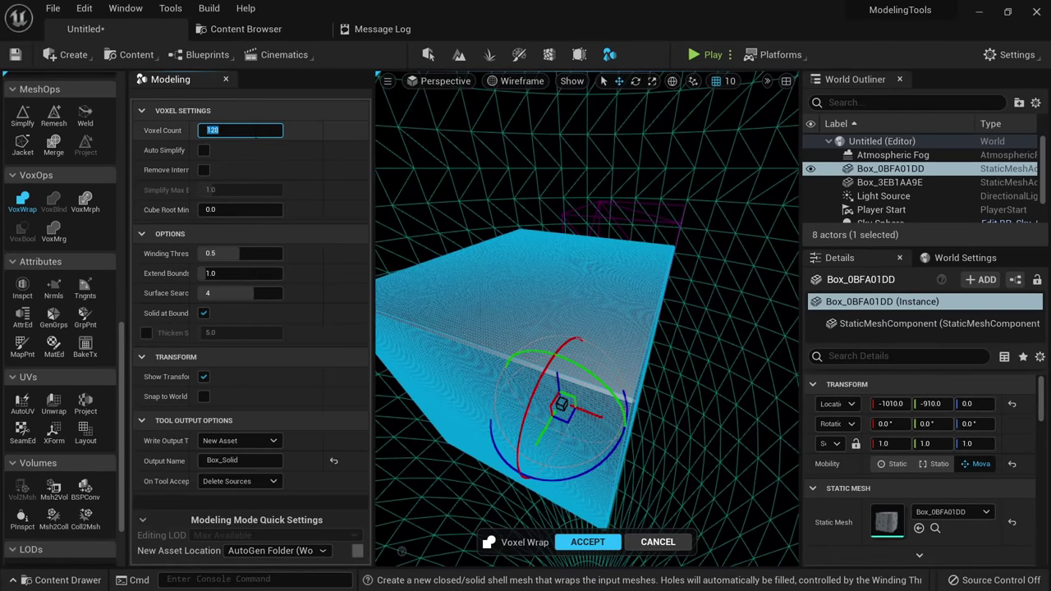
type("32")
key("Return")
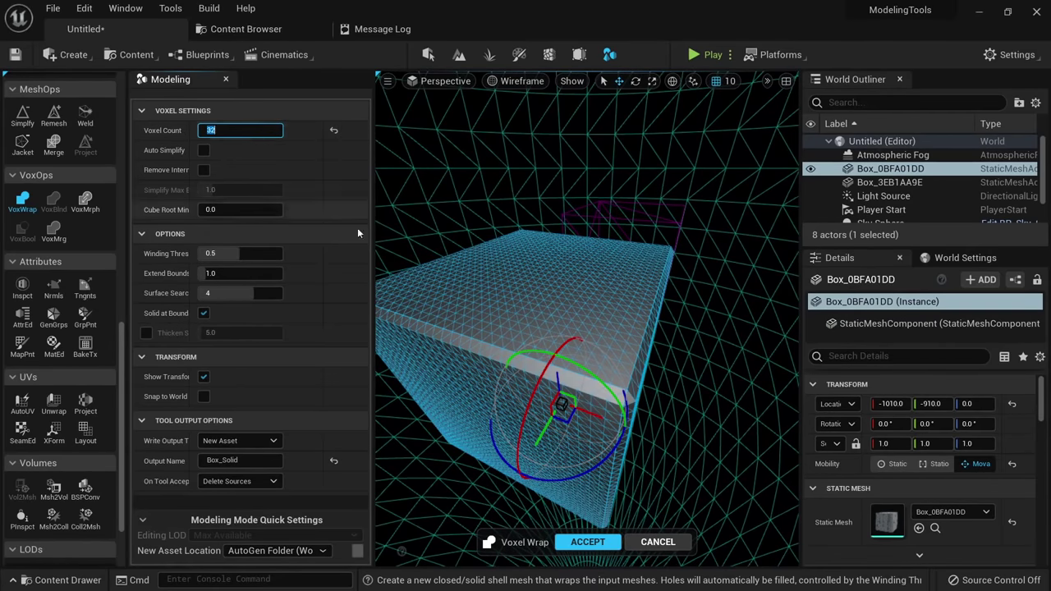
key("alt+4")
left_click_drag(567, 313, 551, 353, "alt")
right_click_drag(551, 353, 600, 353, "alt")
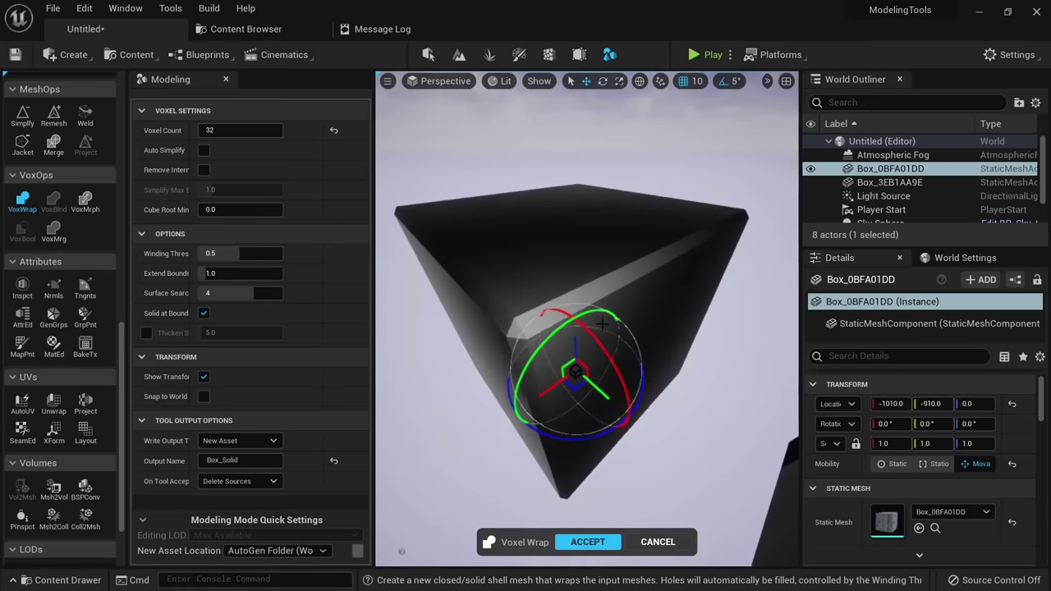
left_click_drag(599, 353, 651, 332, "alt")
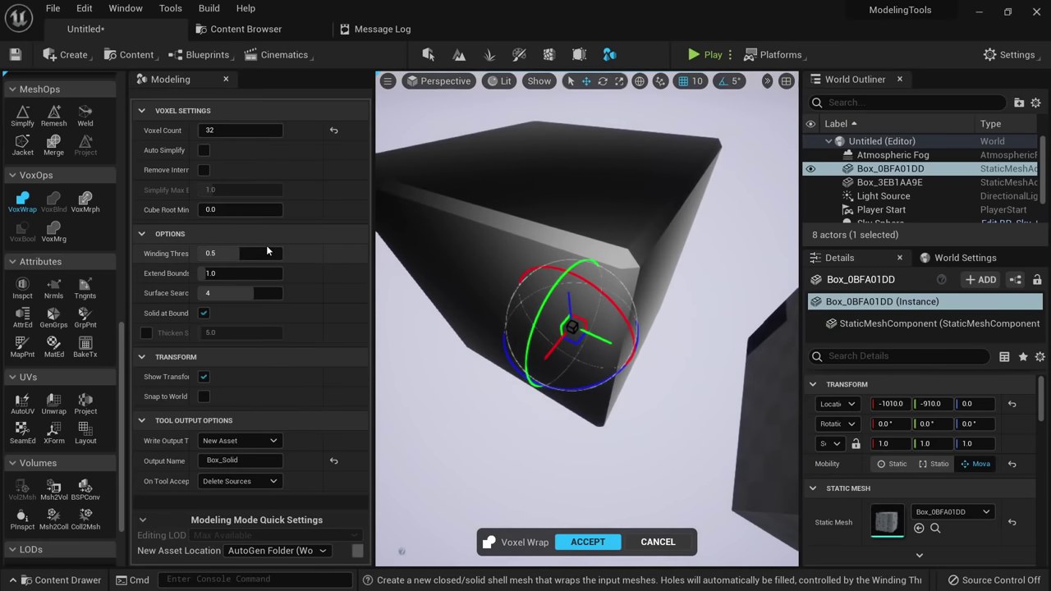
Try Auto Simplify on the wrapped box, check it in wireframe, and turn it back off in the lit view.
left_click(203, 152)
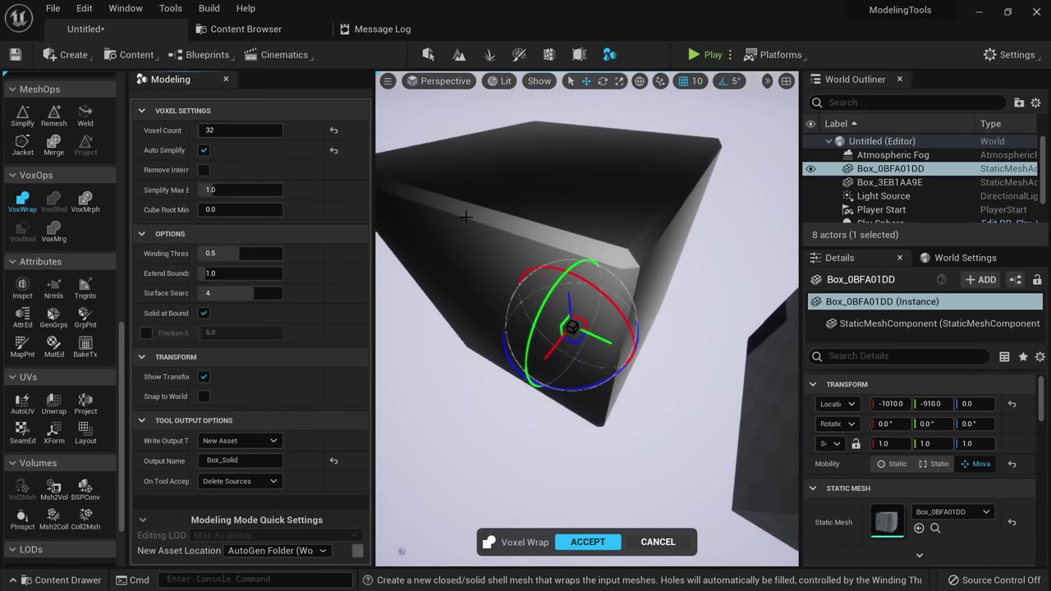
left_click_drag(485, 217, 556, 266, "alt")
key("alt+2")
left_click(203, 150)
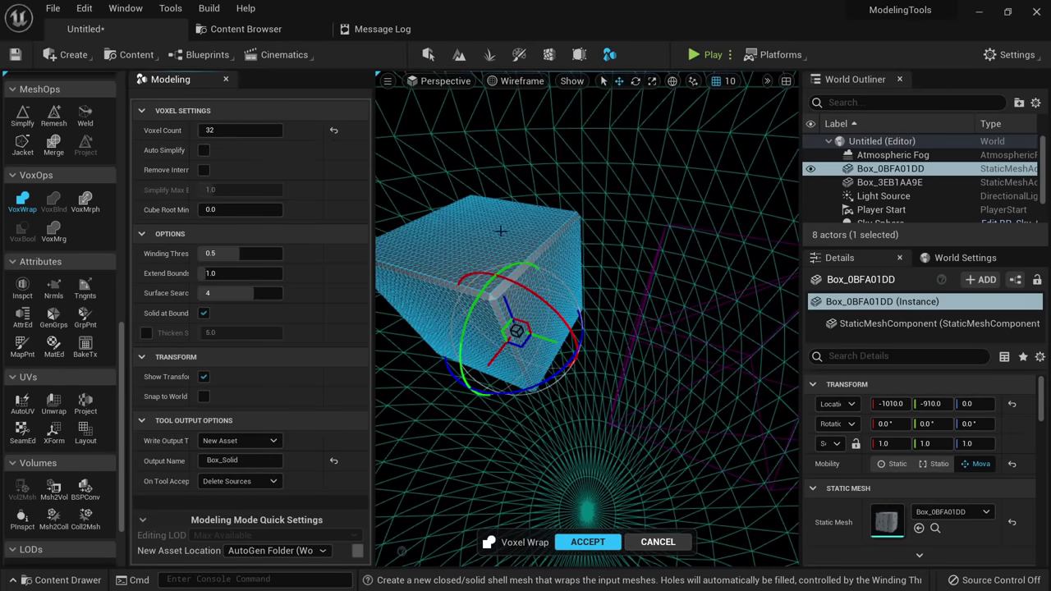
left_click_drag(500, 230, 504, 227, "alt")
key("alt+4")
left_click_drag(585, 292, 574, 304, "alt")
left_click_drag(526, 246, 550, 253, "alt")
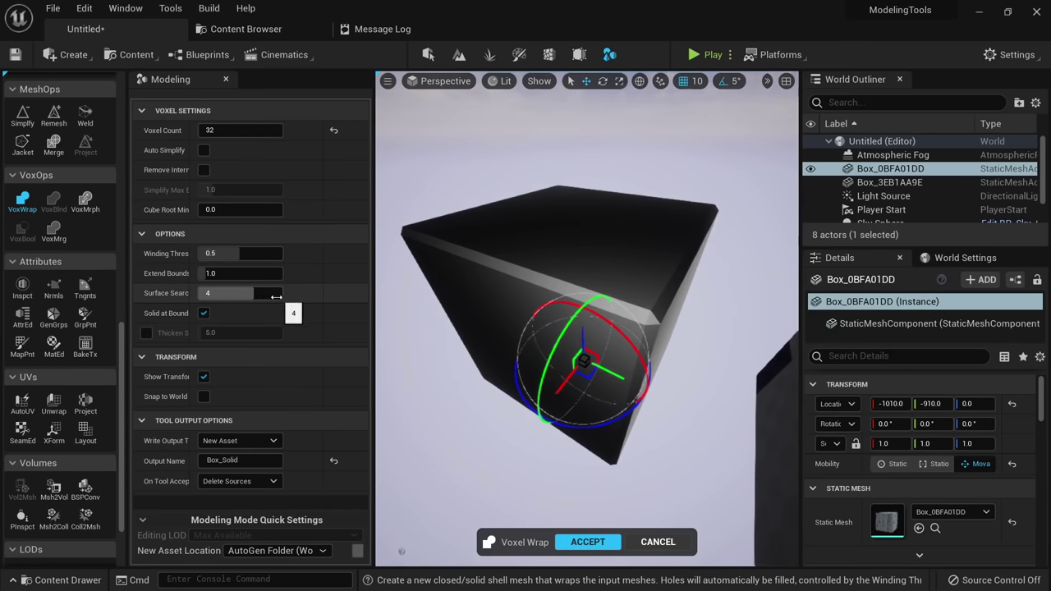
Widen the setting names and accept the Voxel Wrap as new asset Box_Solid with sources deleted.
left_click_drag(199, 260, 233, 254)
mouse_move(470, 273)
left_mouse_down("alt")
mouse_move(603, 282)
mouse_move(457, 278)
left_mouse_up("alt")
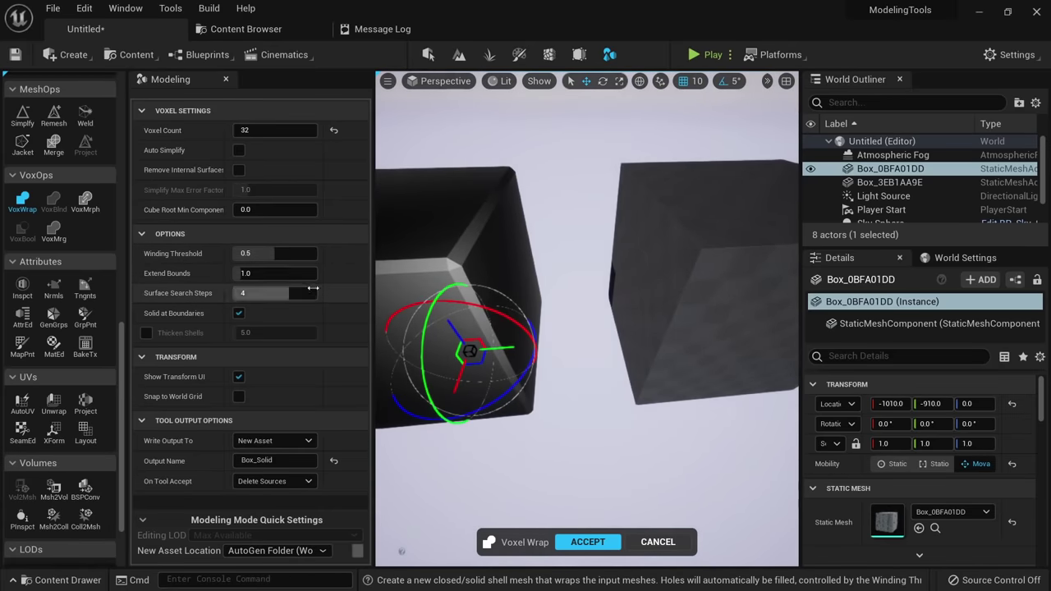
left_click_drag(501, 366, 598, 377, "alt")
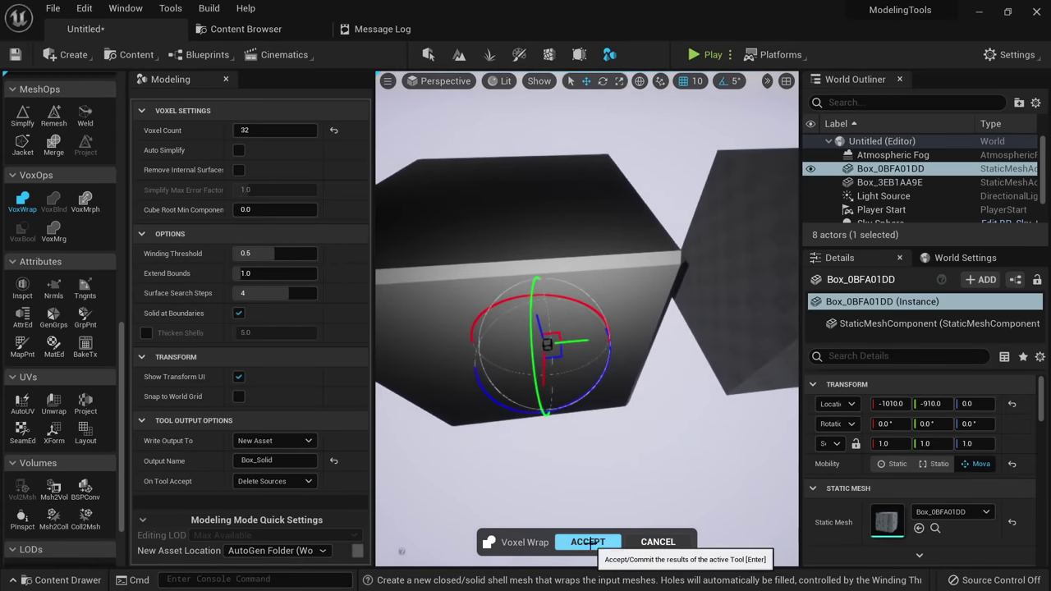
left_click(590, 542)
Examine the wrapped box up close, comparing the unlit and lit views.
right_click_drag(591, 543, 589, 517)
mouse_move(569, 351)
left_mouse_down("alt")
mouse_move(423, 355)
mouse_move(568, 351)
left_mouse_up("alt")
right_click_drag(568, 351, 541, 361)
key("alt+3")
key("alt+4")
key("alt+3")
key("alt+4")
Move the unwrapped box toward the wrapped one and raise it so that their corners overlap.
left_click(686, 358)
left_click_drag(699, 413, 605, 327)
right_click_drag(605, 327, 620, 325)
left_click_drag(603, 326, 597, 263)
right_click_drag(631, 302, 555, 353)
Preview a Union Voxel Blend of the two overlapping boxes with voxel count 32, blend power 2.0 and falloff 10.0.
left_click(484, 373)
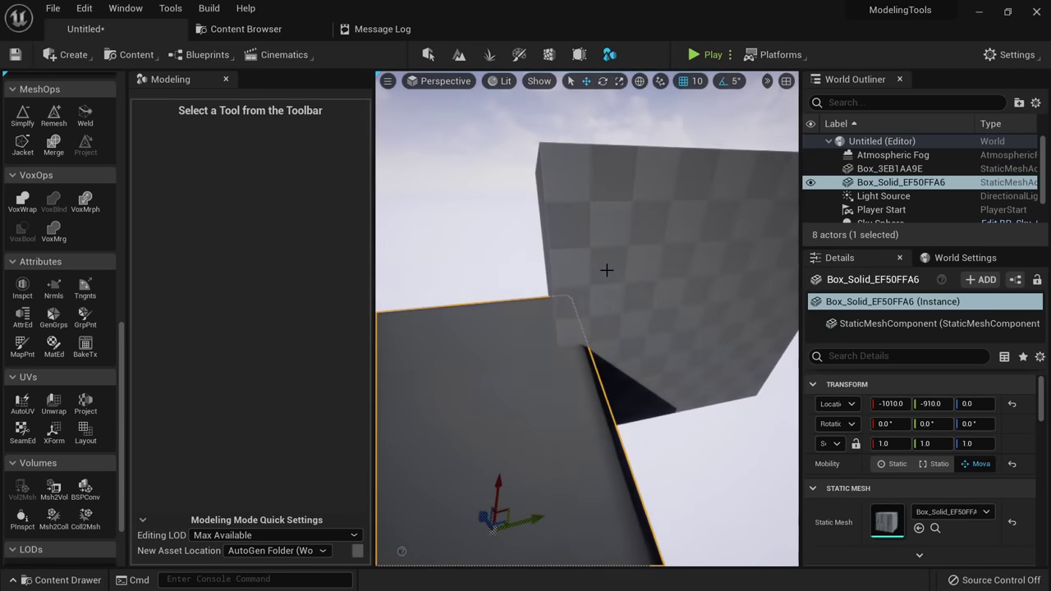
left_click(606, 271, "ctrl")
scroll(73, 426, "down", 4)
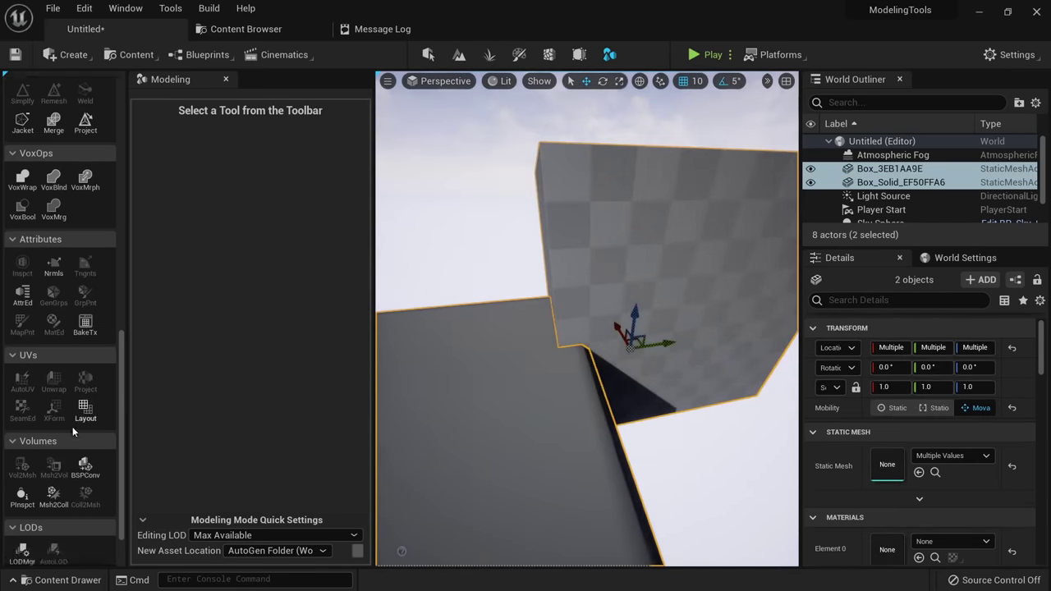
scroll(64, 413, "up", 4)
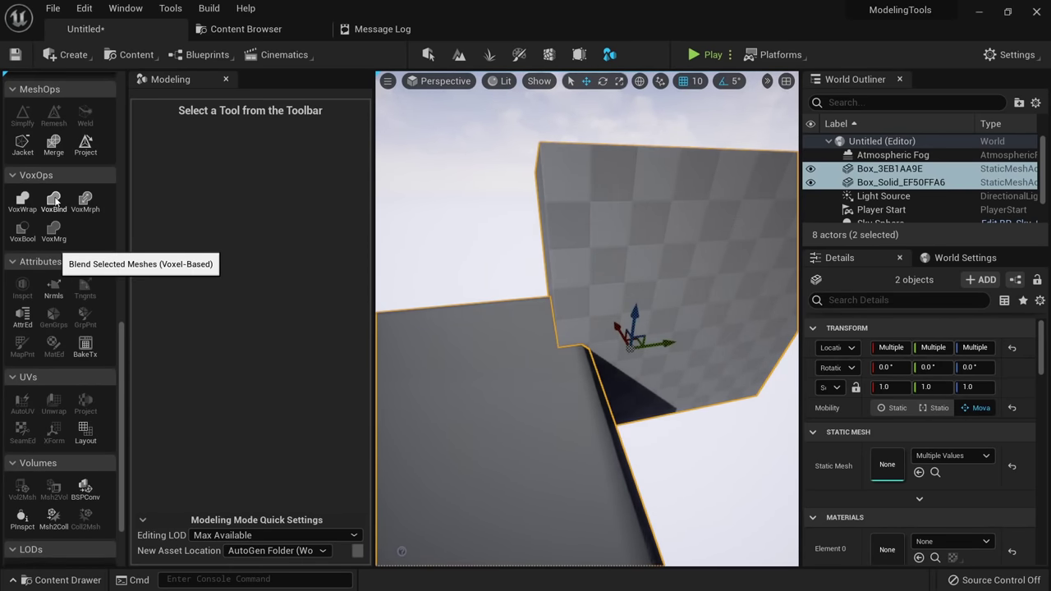
left_click(54, 201)
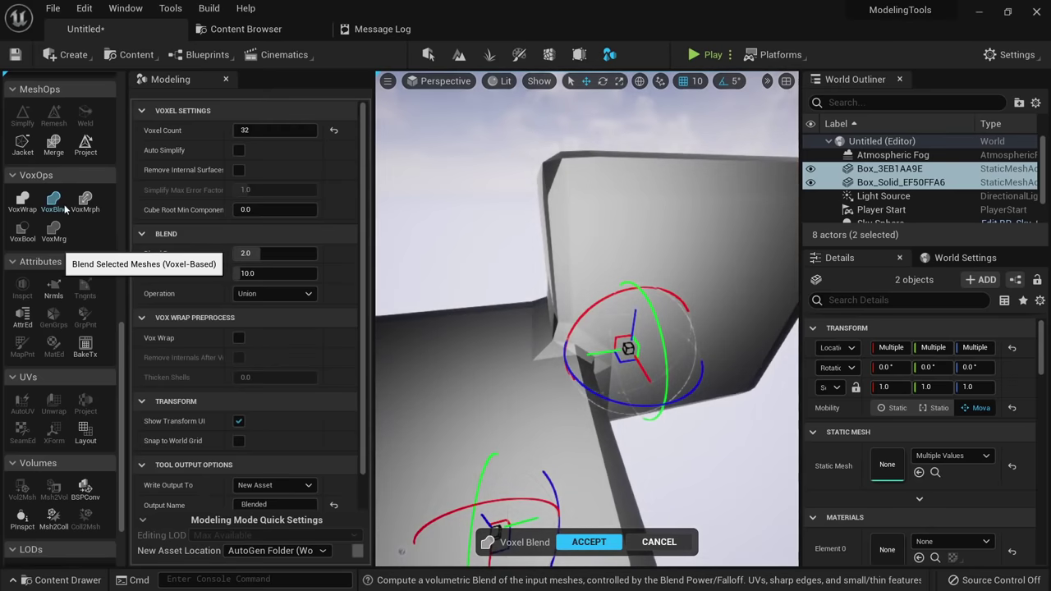
key("f")
mouse_move(504, 371)
left_mouse_down("alt")
mouse_move(533, 329)
mouse_move(504, 371)
mouse_move(545, 328)
mouse_move(546, 392)
mouse_move(561, 399)
mouse_move(604, 366)
mouse_move(552, 330)
mouse_move(572, 301)
mouse_move(541, 315)
mouse_move(530, 335)
mouse_move(548, 329)
mouse_move(545, 304)
mouse_move(544, 328)
mouse_move(436, 347)
mouse_move(447, 363)
mouse_move(526, 307)
mouse_move(501, 341)
mouse_move(524, 353)
mouse_move(556, 348)
mouse_move(564, 362)
mouse_move(616, 328)
mouse_move(505, 351)
left_mouse_up("alt")
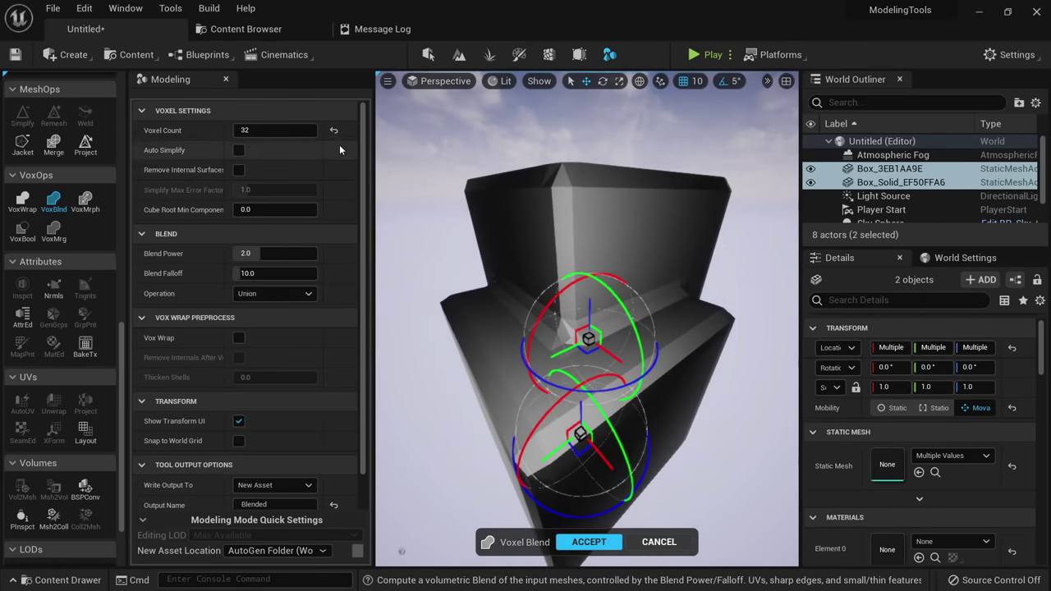
Reset the voxel count to its default of 128 and examine the blended corner in wireframe and lit views.
left_click(334, 131)
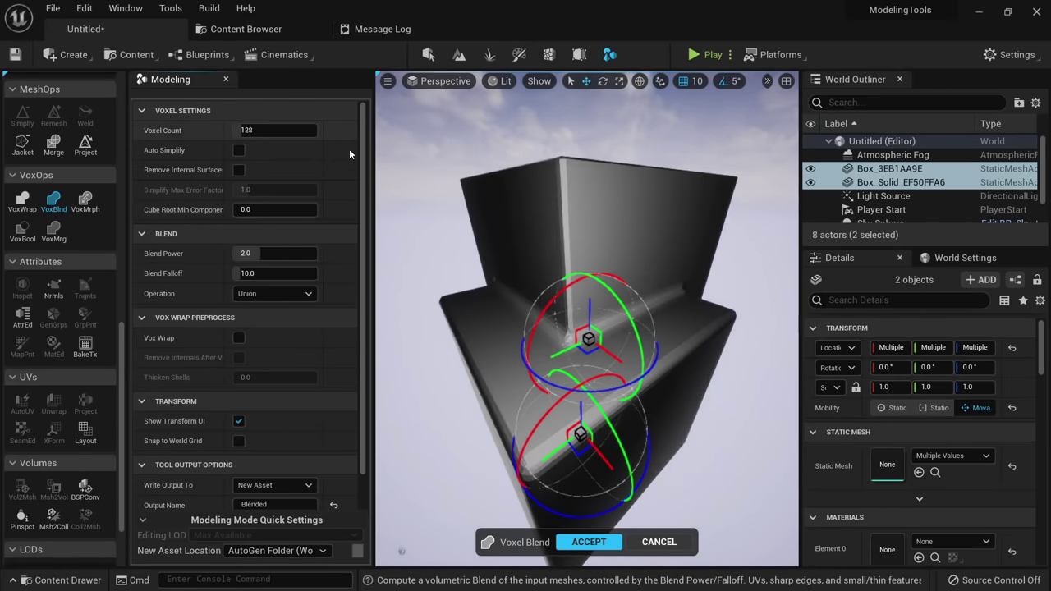
mouse_move(566, 329)
left_mouse_down("alt")
mouse_move(550, 324)
mouse_move(542, 337)
mouse_move(567, 328)
left_mouse_up("alt")
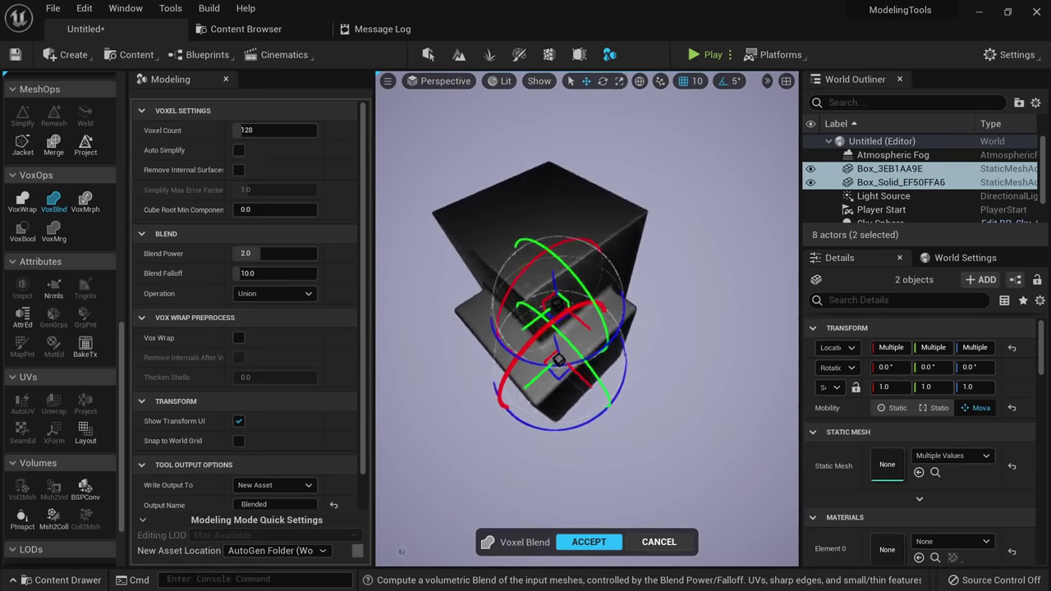
right_click_drag(515, 313, 558, 314, "alt")
left_click_drag(516, 312, 534, 322, "alt")
mouse_move(555, 267)
left_mouse_down("alt")
mouse_move(575, 275)
mouse_move(556, 268)
left_mouse_up("alt")
key("alt+2")
left_click_drag(591, 298, 624, 316, "alt")
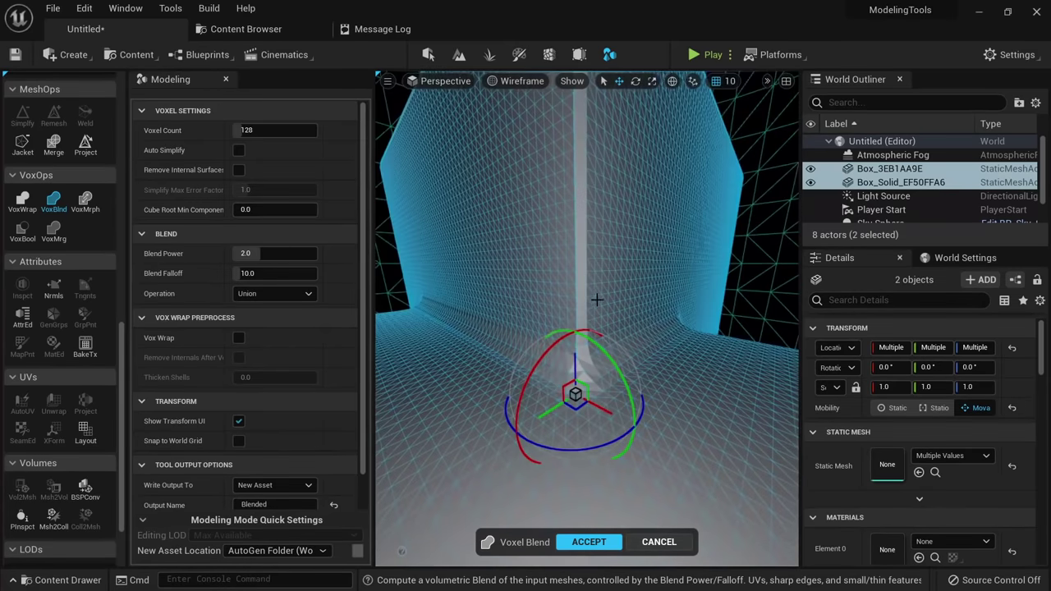
key("alt+4")
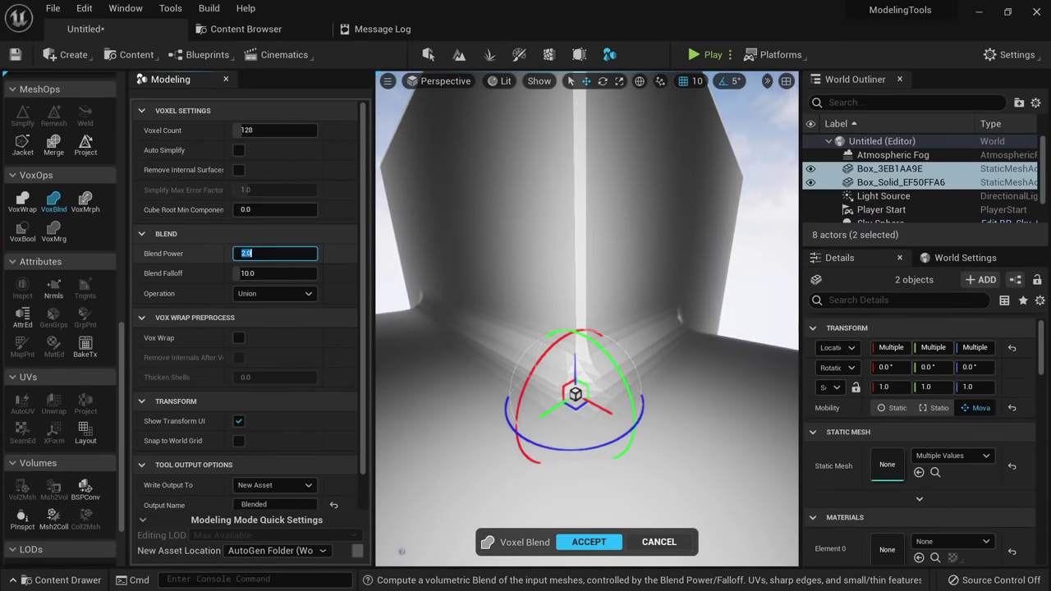
Try Blend Power values of 1.0, 5 and 10.0 on the Voxel Blend preview.
key("Return")
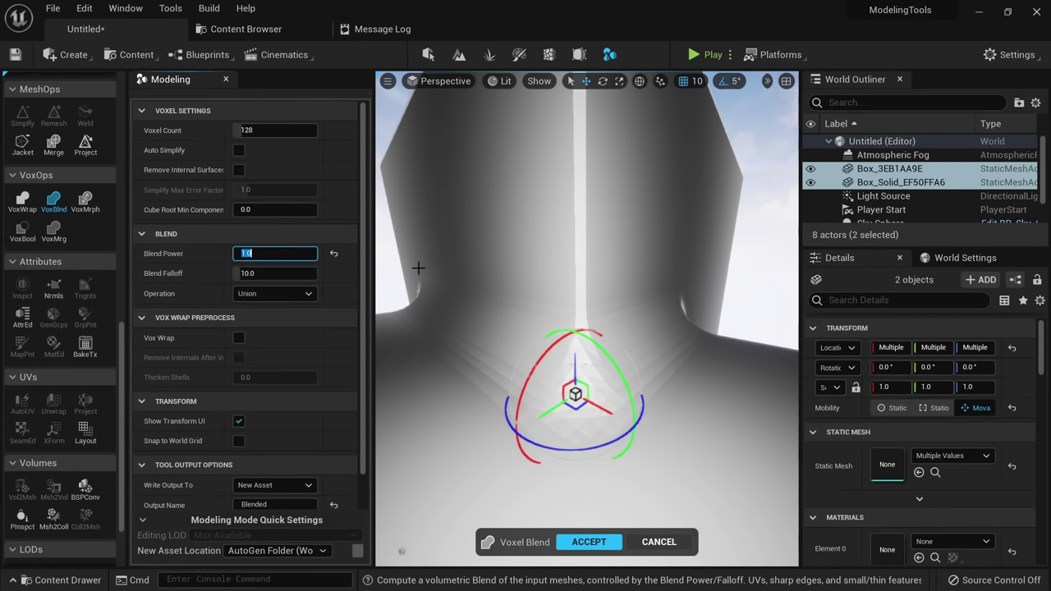
type("5")
key("Return")
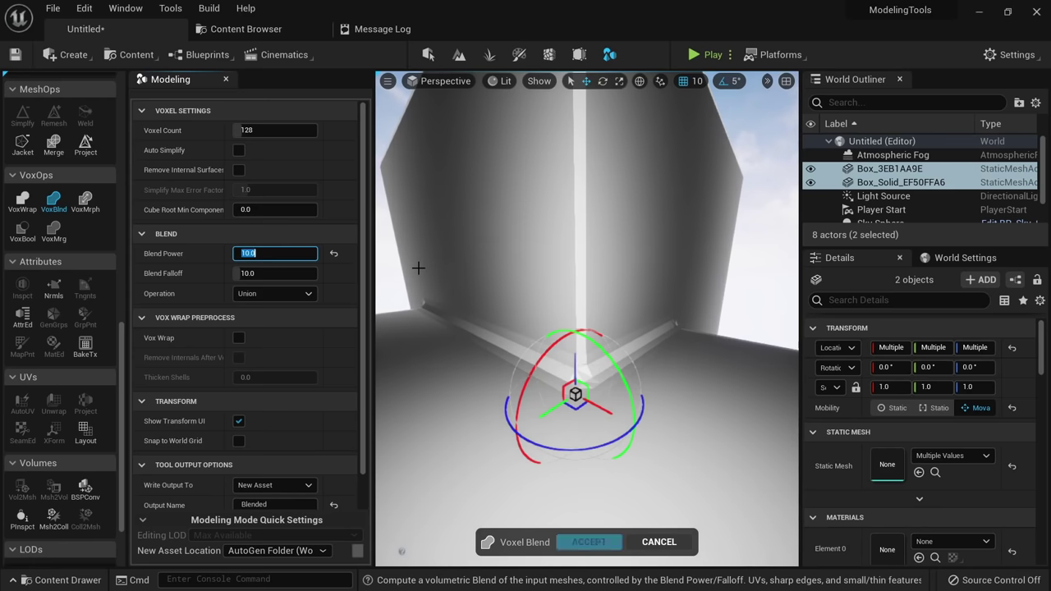
Set the voxel blend's Blend Power to 2 and raise its Blend Falloff to about 34.9.
type("2")
key("Return")
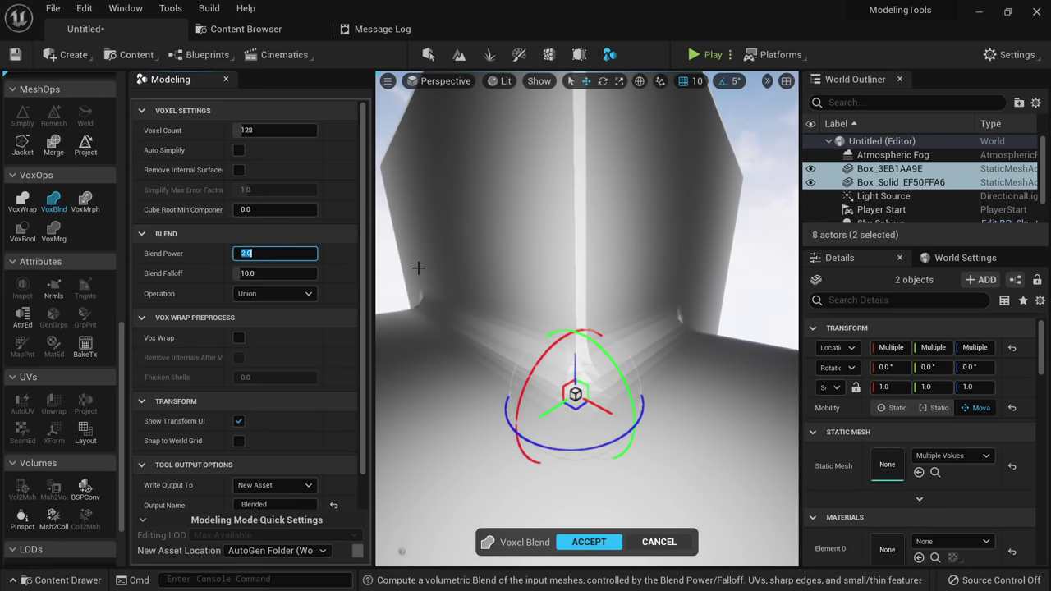
left_click_drag(279, 274, 320, 274)
left_click_drag(498, 326, 542, 353, "alt")
right_click_drag(498, 326, 558, 336, "alt")
Try a Blend Power of 1 on the voxel blend, and set it back to 2.
left_click(282, 254)
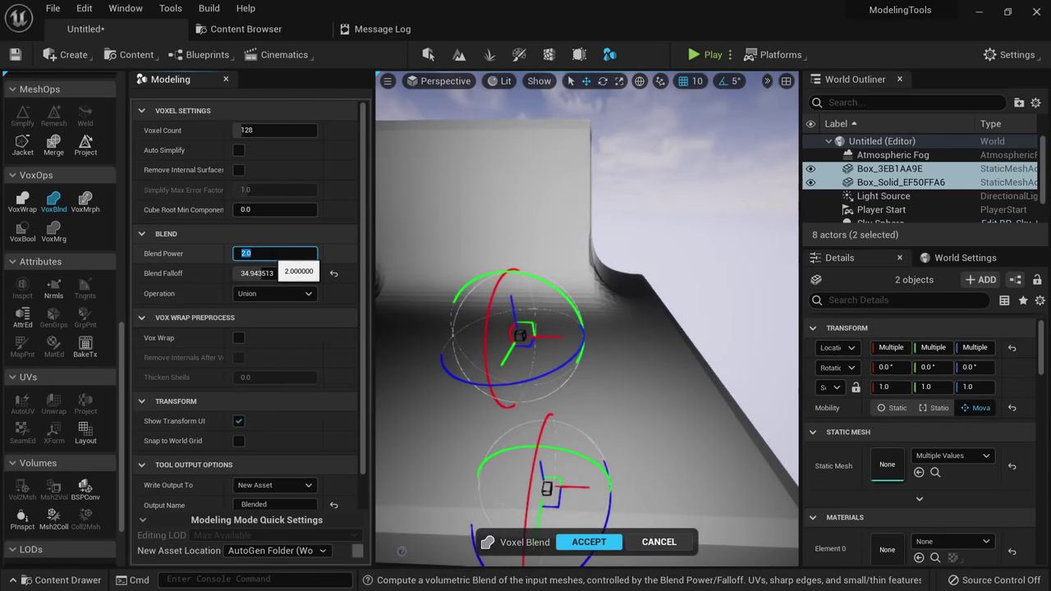
type("1")
key("Return")
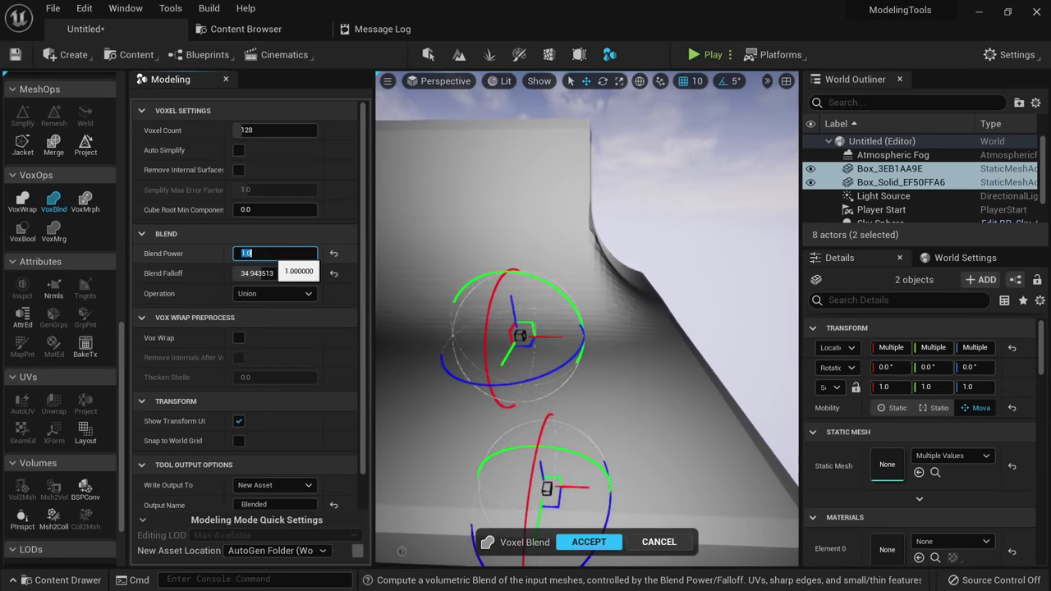
type("2")
key("Return")
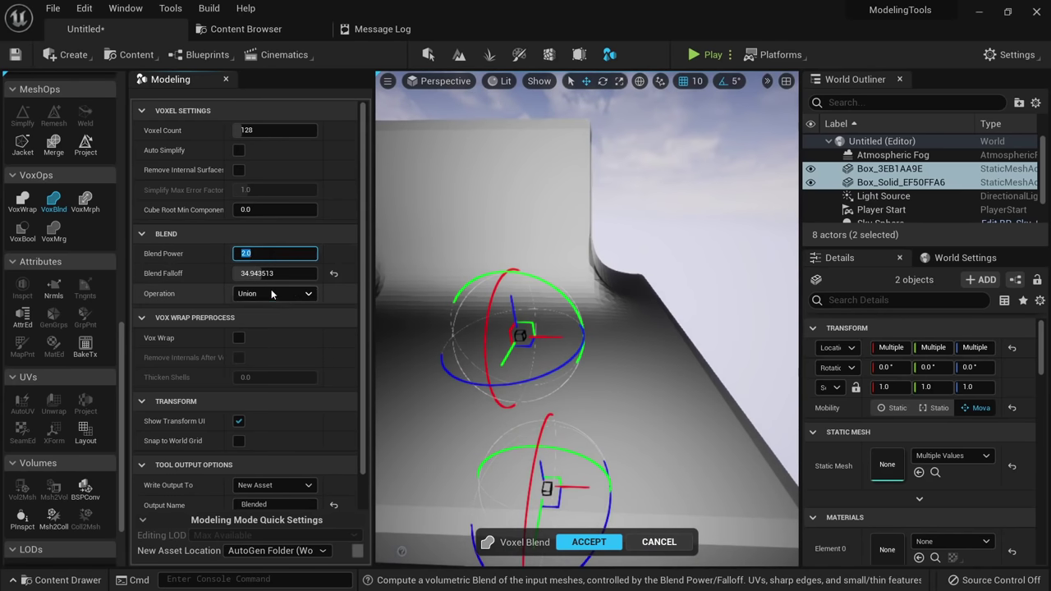
Try the Subtract operation on the voxel blend, and switch it back to Union.
left_click(272, 293)
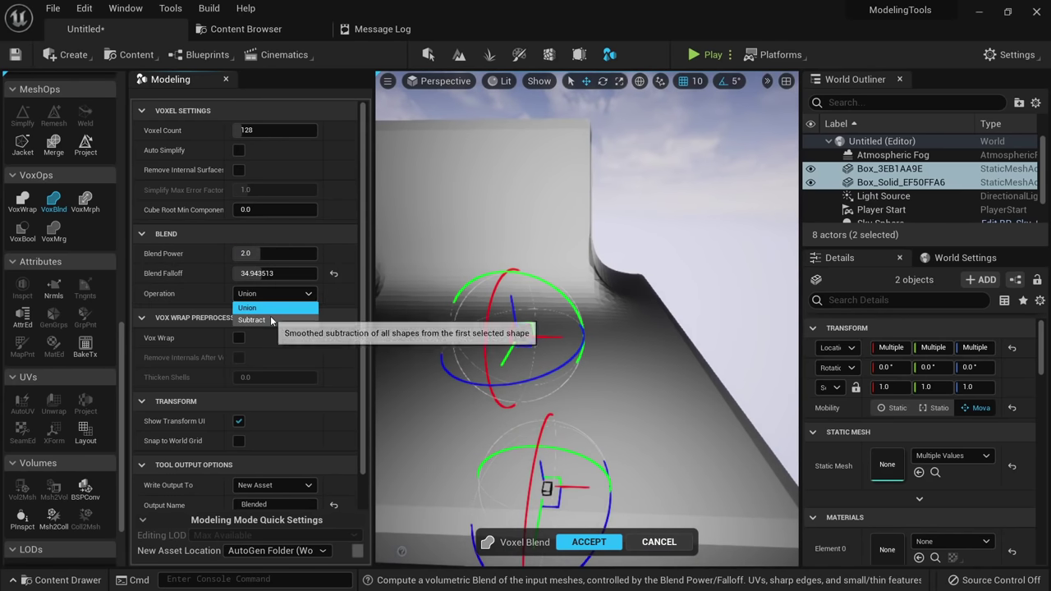
left_click(270, 317)
right_click_drag(525, 328, 493, 328)
right_click_drag(566, 394, 546, 269)
left_click(284, 294)
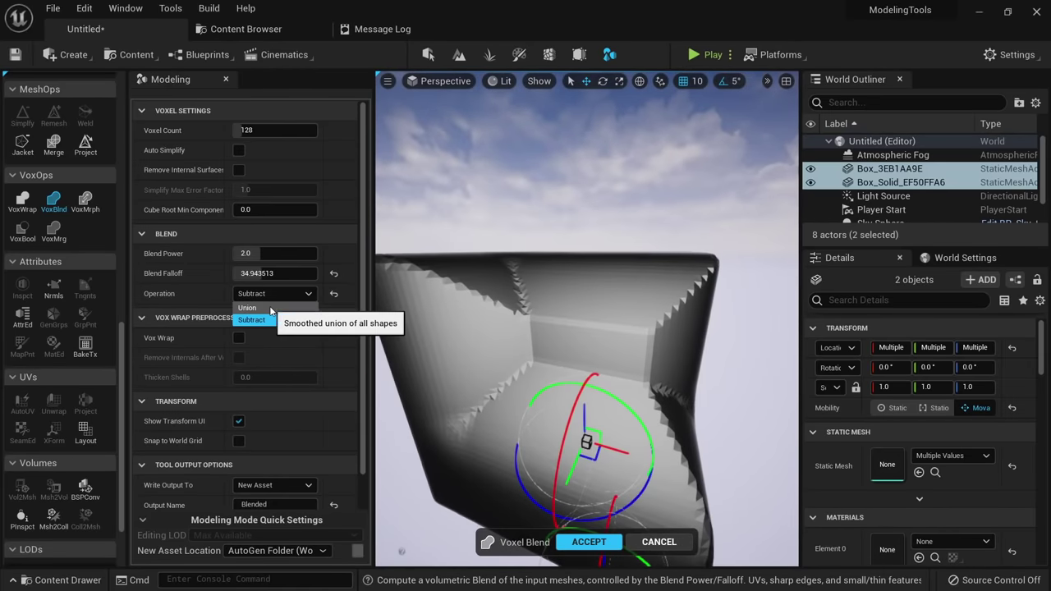
left_click(271, 310)
right_click_drag(562, 326, 568, 371)
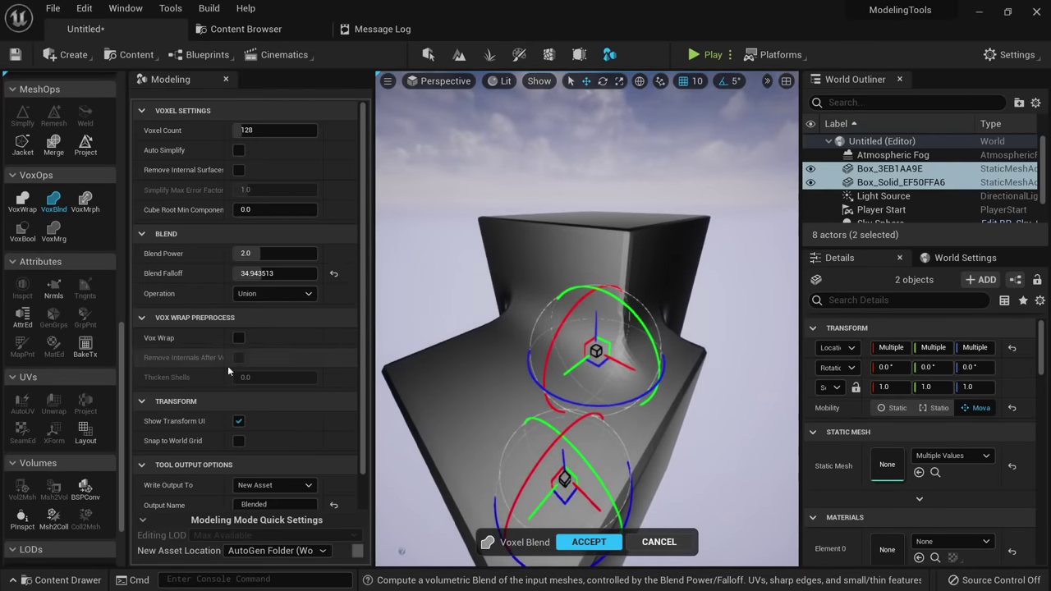
Accept the voxel blend of the two boxes as a new asset.
scroll(317, 415, "down", 1)
scroll(317, 415, "up", 1)
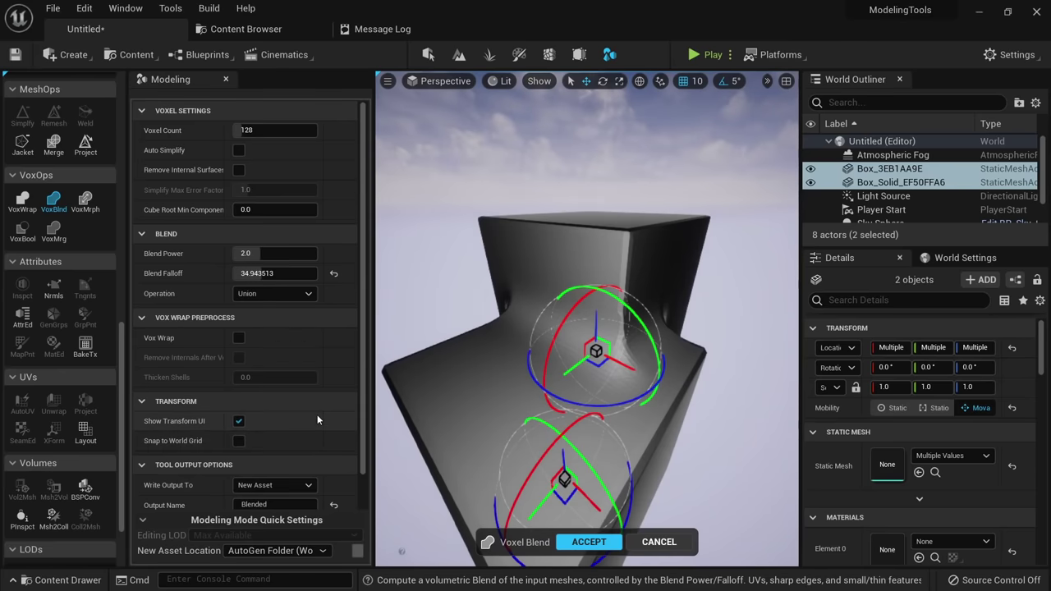
left_click(591, 542)
Examine the blended mesh in unlit, wireframe and lit shading from several angles and distances.
key("alt+3")
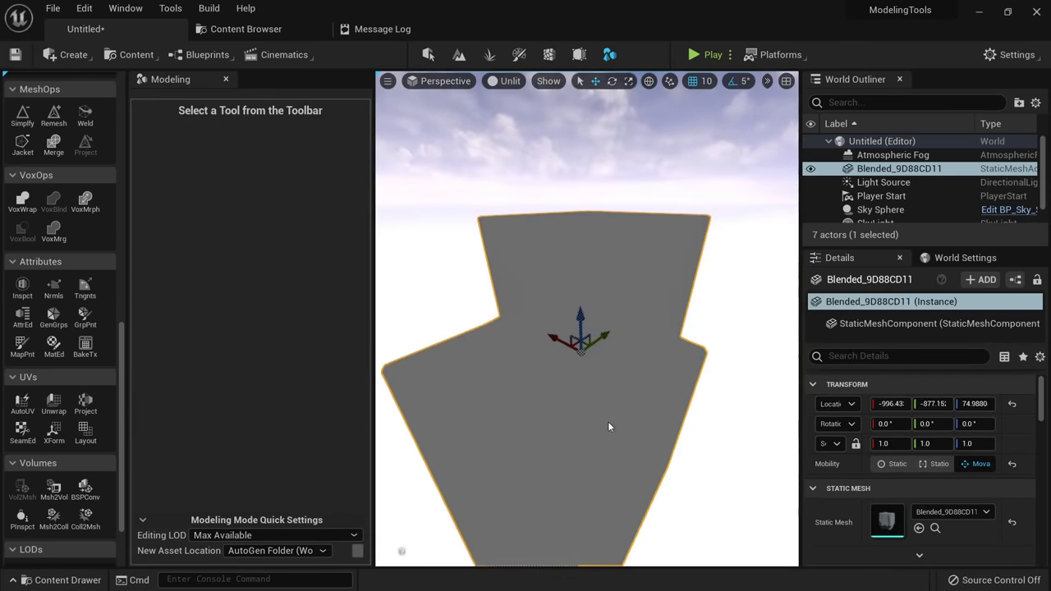
key("alt+2")
key("alt+4")
right_click_drag(575, 375, 616, 397)
left_click_drag(615, 398, 599, 375, "alt")
scroll(606, 427, "down", 3)
scroll(606, 427, "up", 3)
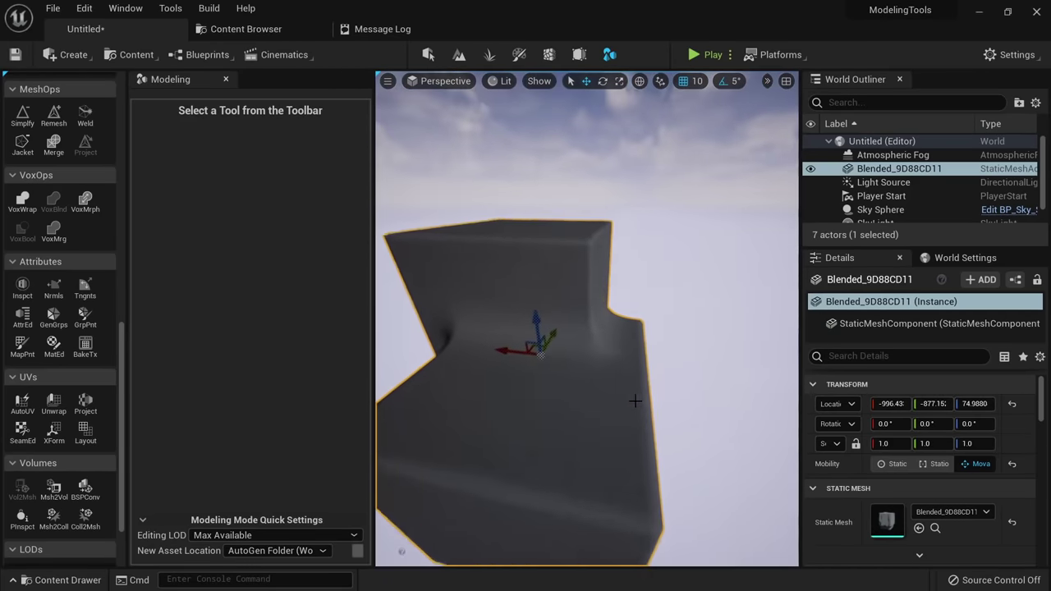
scroll(529, 364, "up", 4)
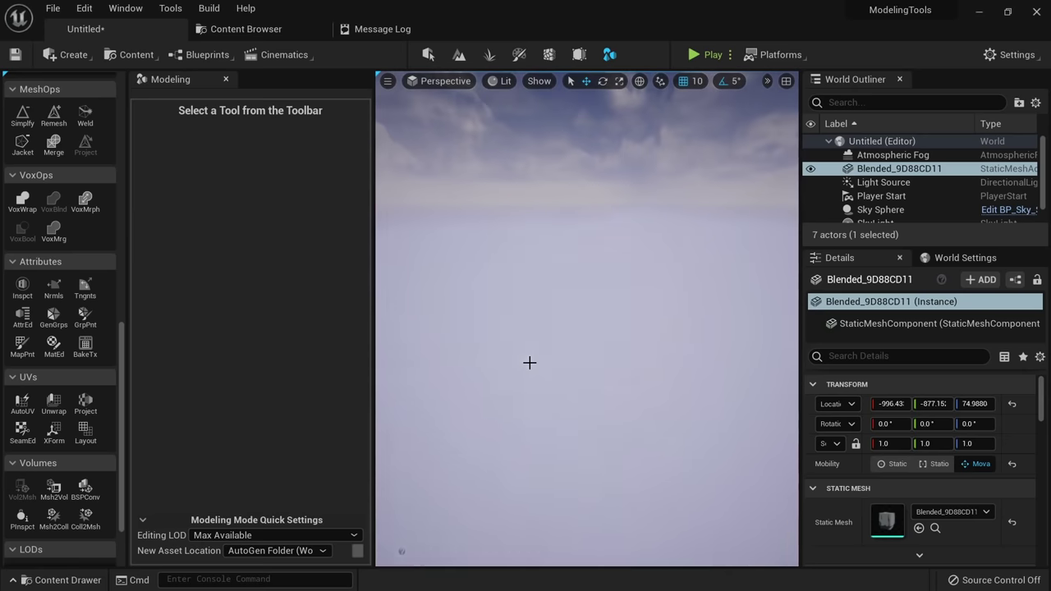
scroll(530, 363, "down", 4)
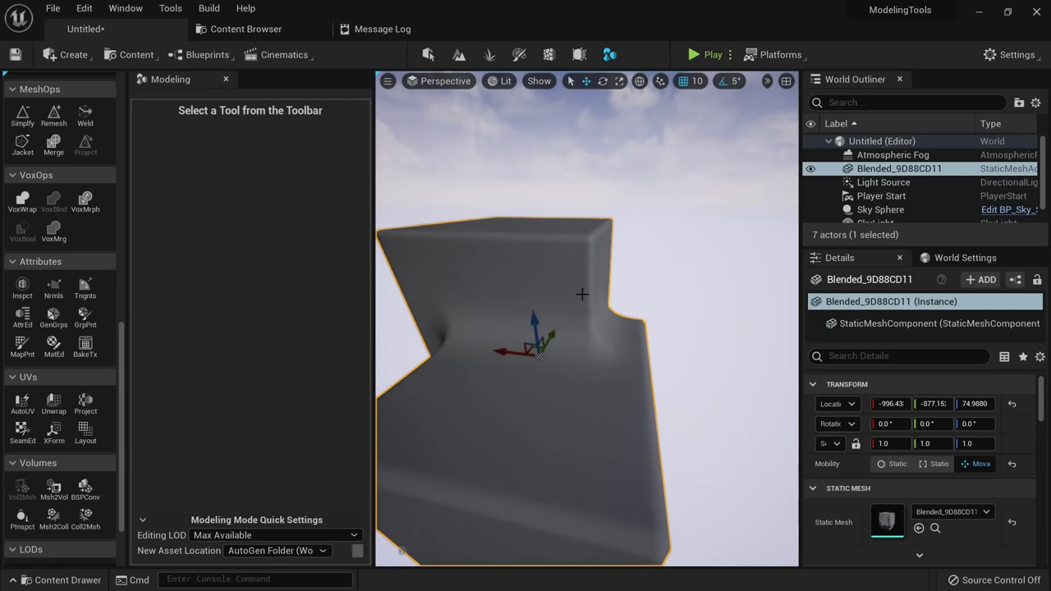
Create a 100 × 100 × 100 box on top of the blended mesh and complete the placement.
scroll(28, 400, "up", 15)
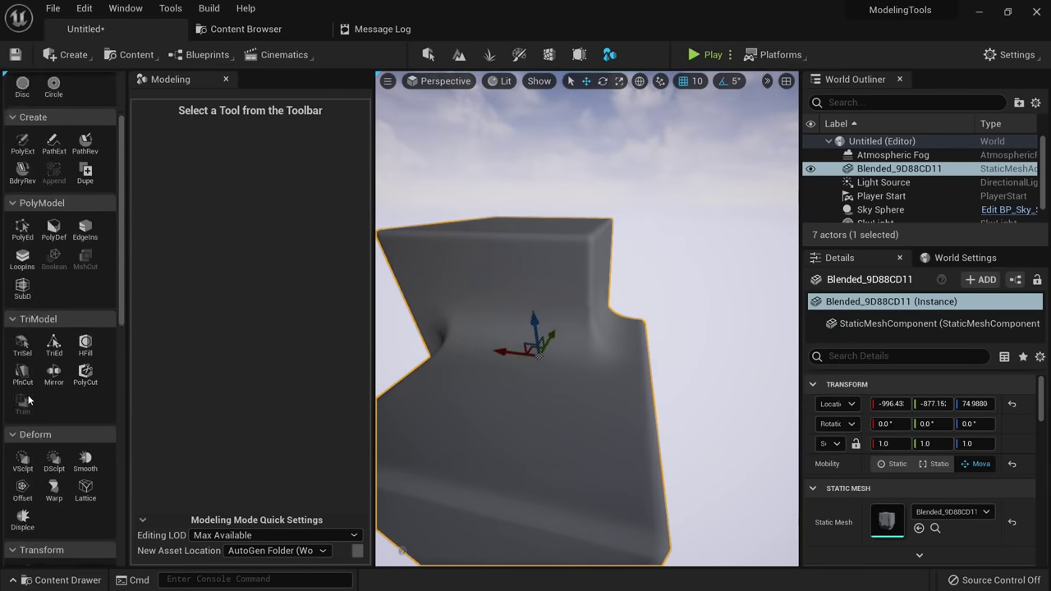
mouse_move(605, 435)
right_mouse_down()
mouse_move(567, 485)
mouse_move(612, 448)
mouse_move(591, 444)
right_mouse_up()
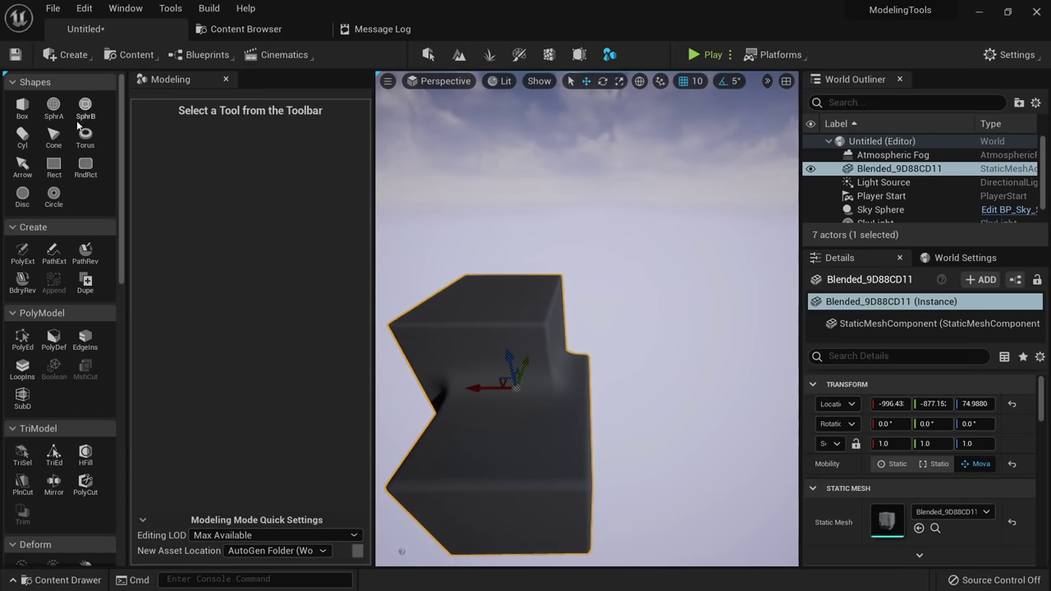
left_click(22, 106)
left_click(618, 522)
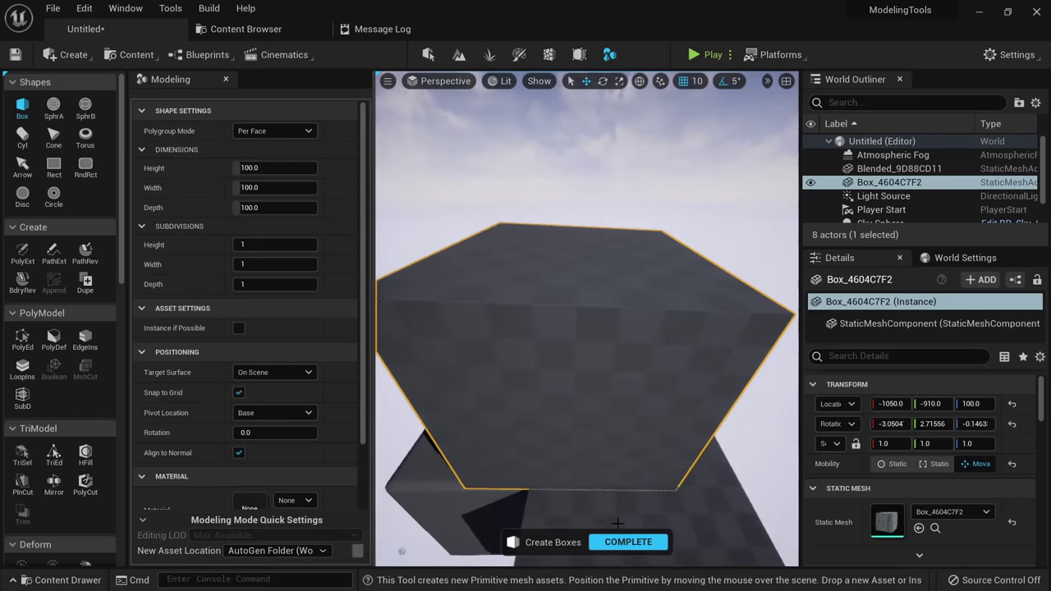
left_click(618, 542)
Move the new box off the blended mesh and down beside its lower block.
right_click_drag(542, 399, 524, 369)
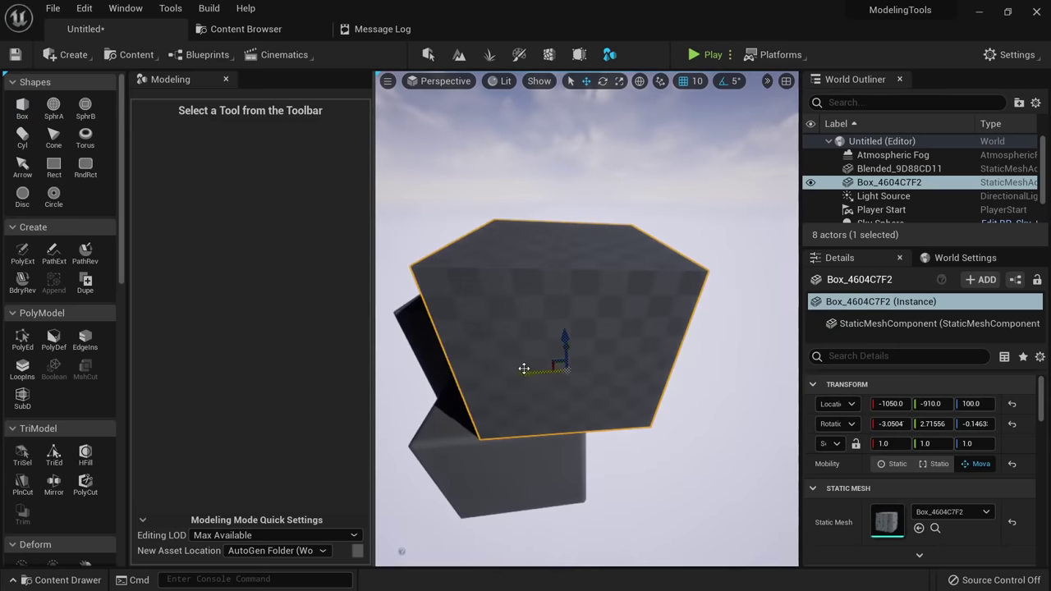
left_click_drag(524, 369, 621, 374)
left_click_drag(673, 334, 608, 428)
left_click(525, 392, "shift")
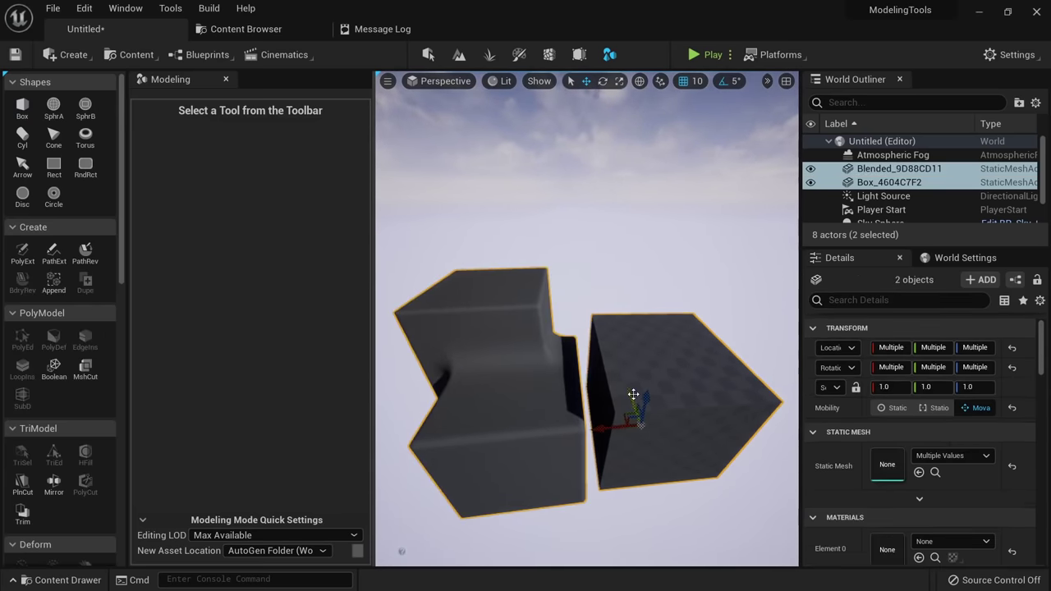
right_click_drag(542, 362, 546, 410)
Turn off grid snapping and shift the box until it sits close beside the blended mesh's lower block.
left_click(653, 280)
left_click(675, 84)
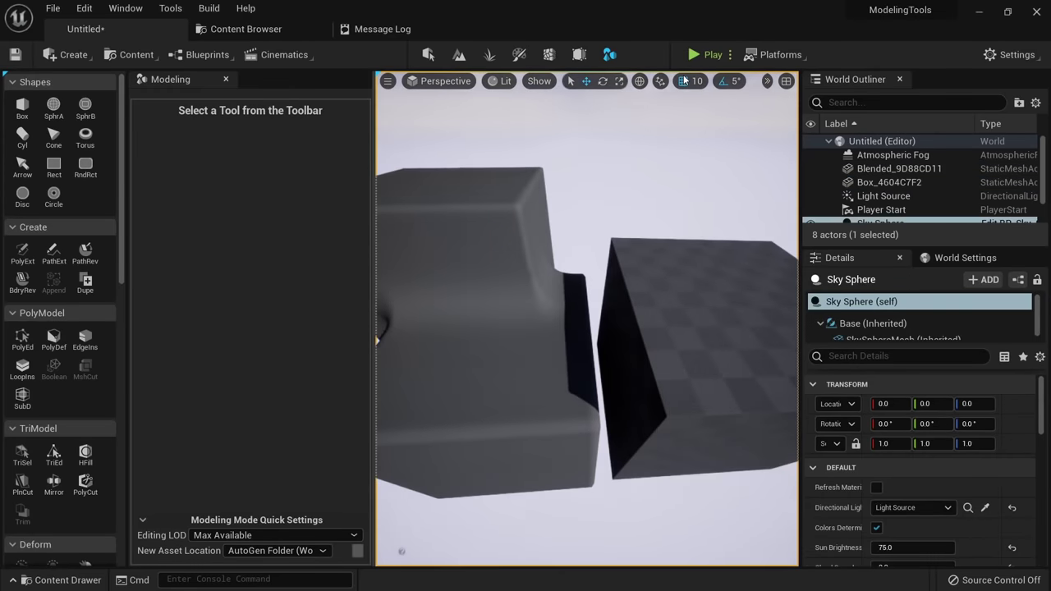
left_click(687, 247)
mouse_move(635, 399)
left_mouse_down()
mouse_move(610, 399)
mouse_move(620, 399)
left_mouse_up()
right_click_drag(592, 378, 560, 328)
left_click(561, 355)
left_click(640, 348)
left_click_drag(641, 347, 638, 399)
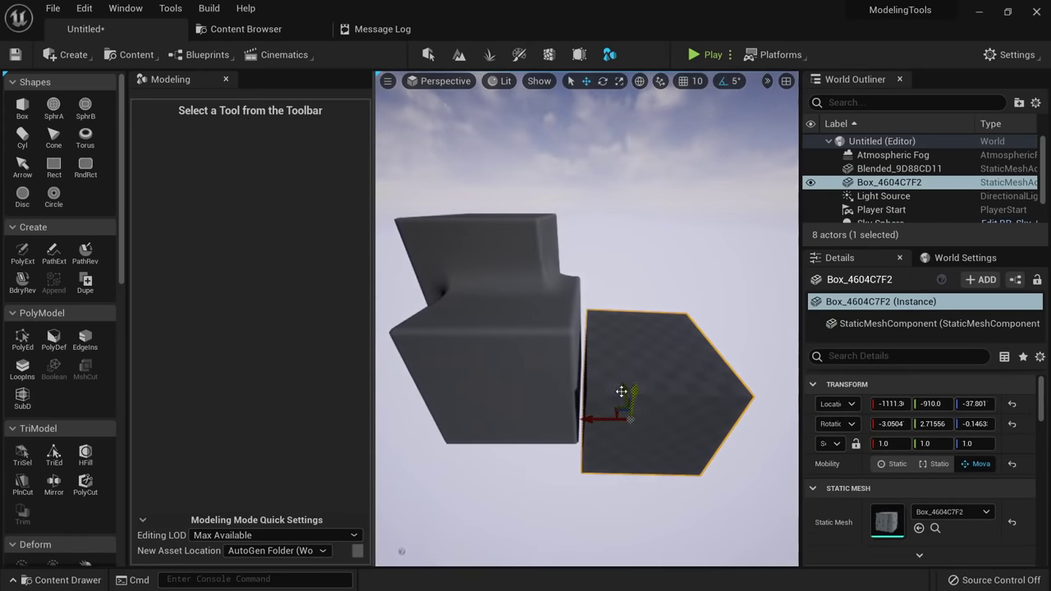
Start a Voxel Merge of the blended mesh and the box, and inspect the preview where they meet.
left_click(544, 371, "shift")
scroll(72, 376, "down", 10)
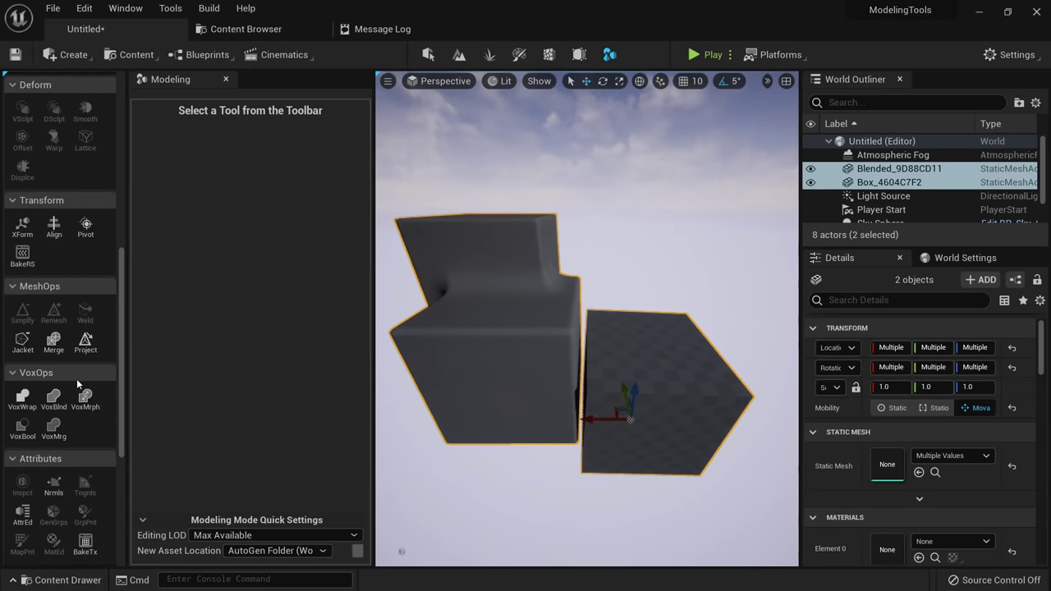
left_click(63, 441)
right_click_drag(577, 345, 513, 335)
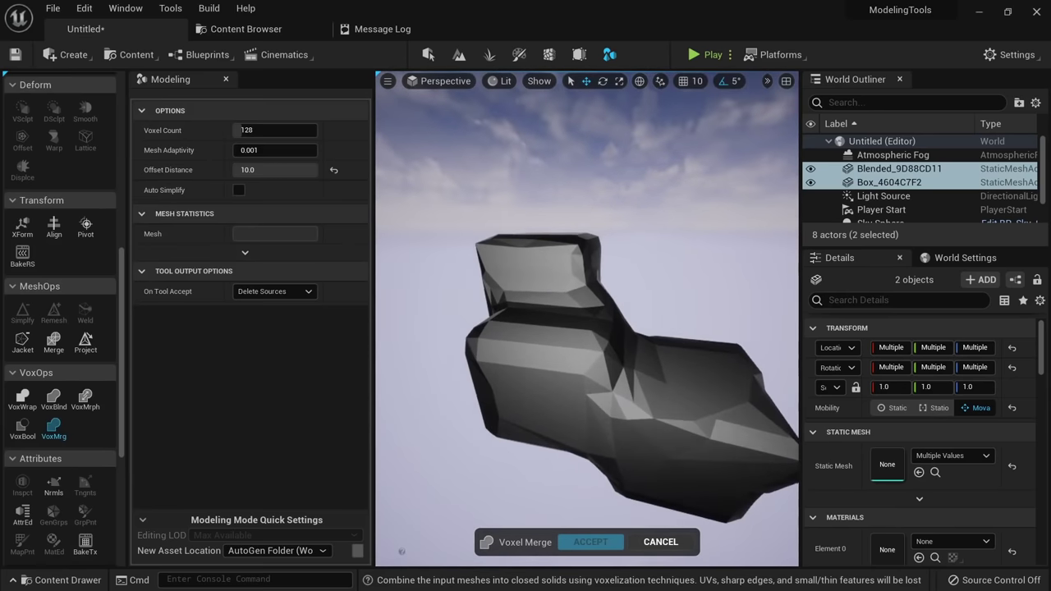
right_click_drag(633, 380, 608, 340)
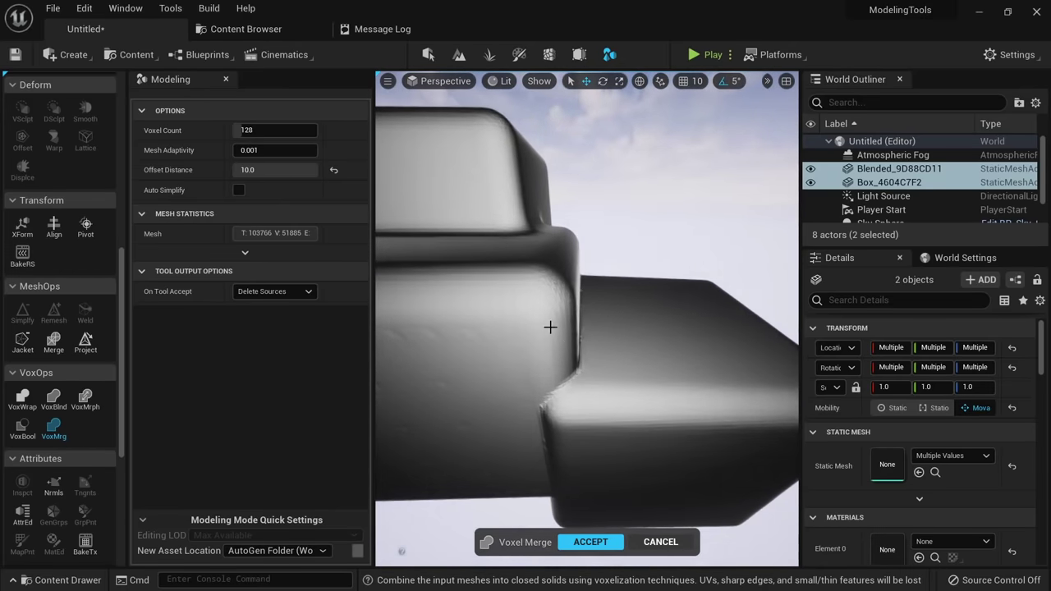
Try a merge Voxel Count of 32, and settle on 64.
left_click(275, 130)
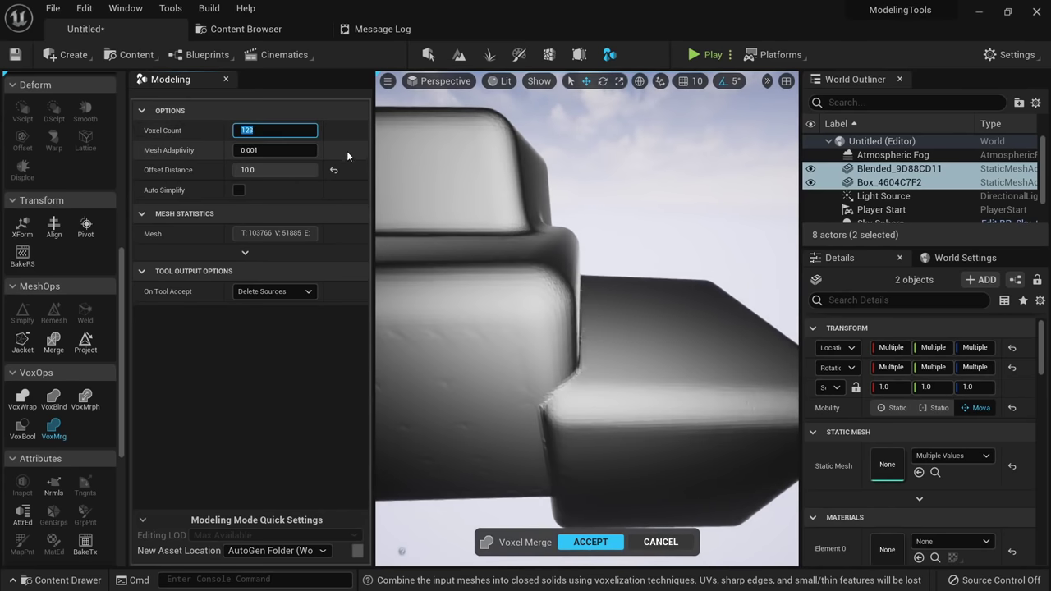
type("32")
key("Return")
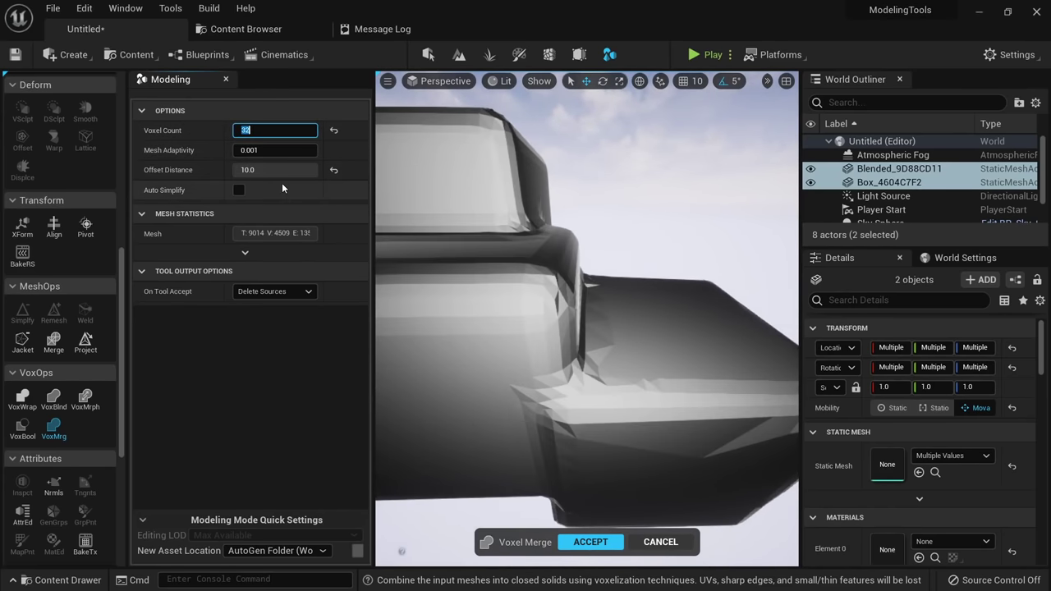
type("64")
key("Return")
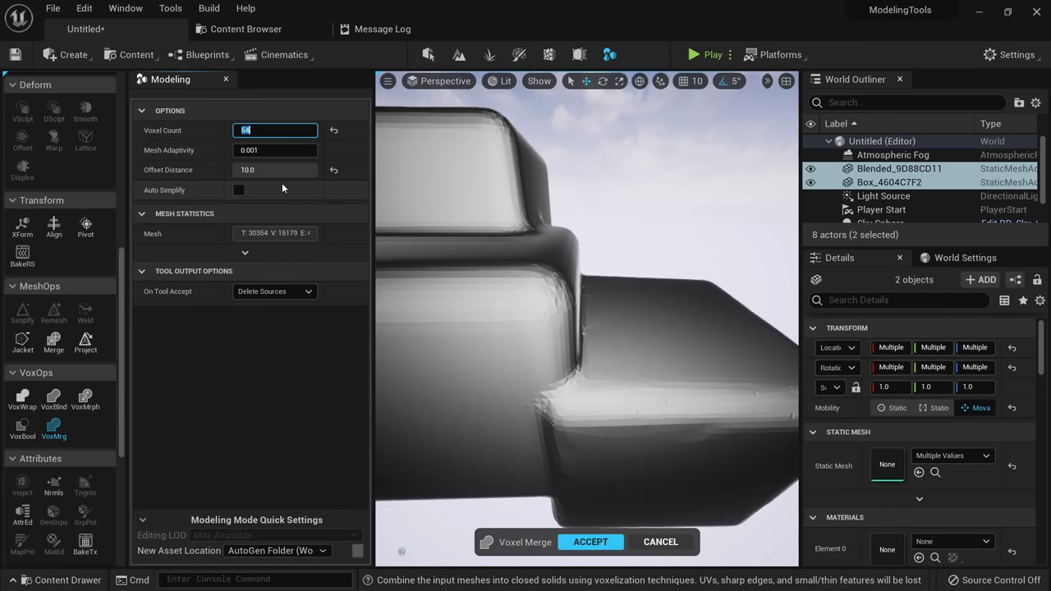
right_click_drag(550, 246, 549, 245)
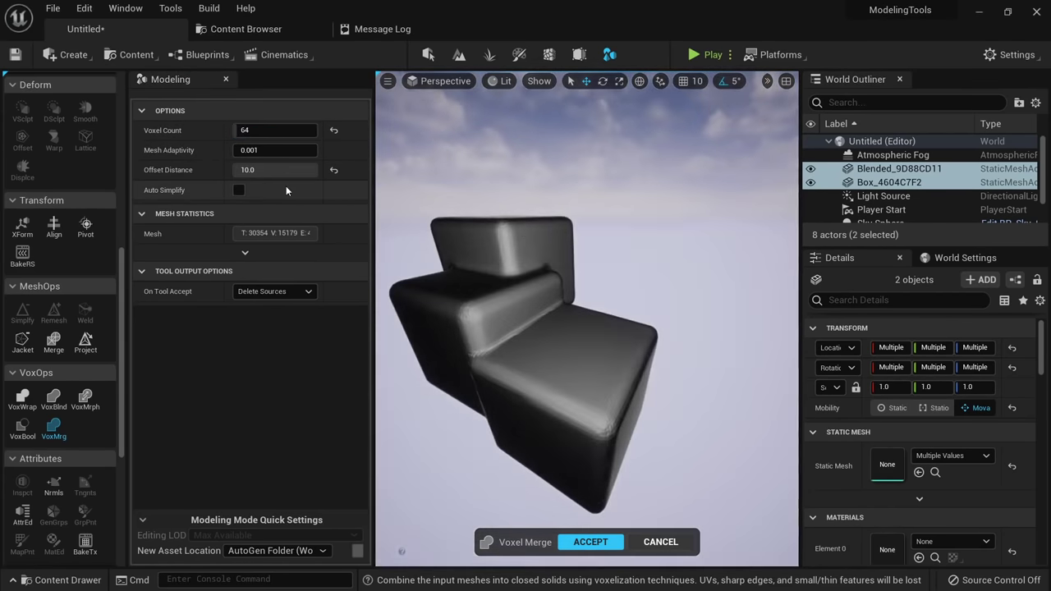
Enable Auto Simplify for the voxel merge, check the result in wireframe and lit shading, and accept it.
key("alt+2")
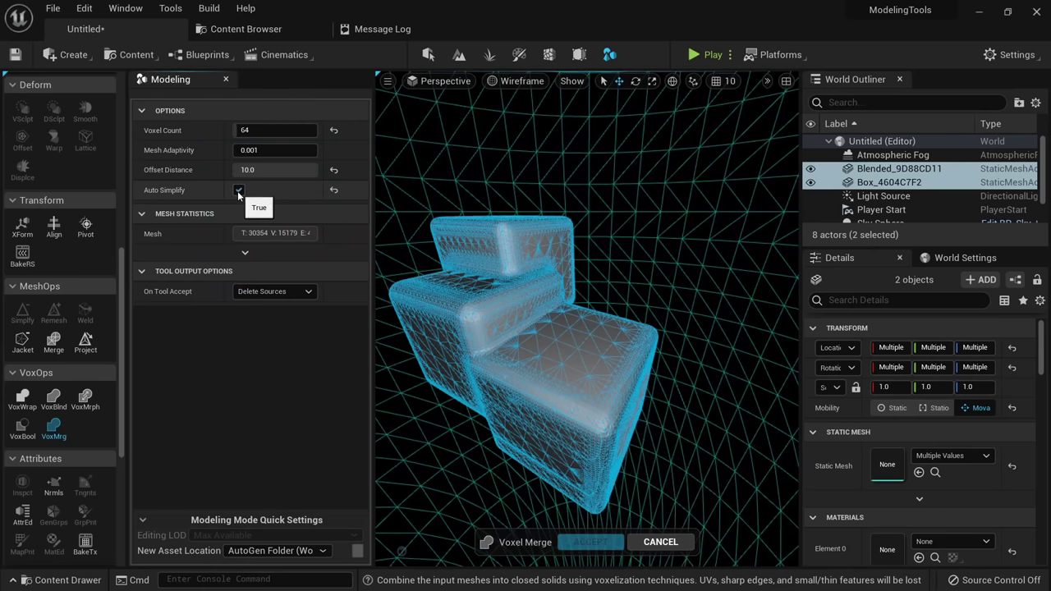
left_click_drag(613, 328, 657, 353, "alt")
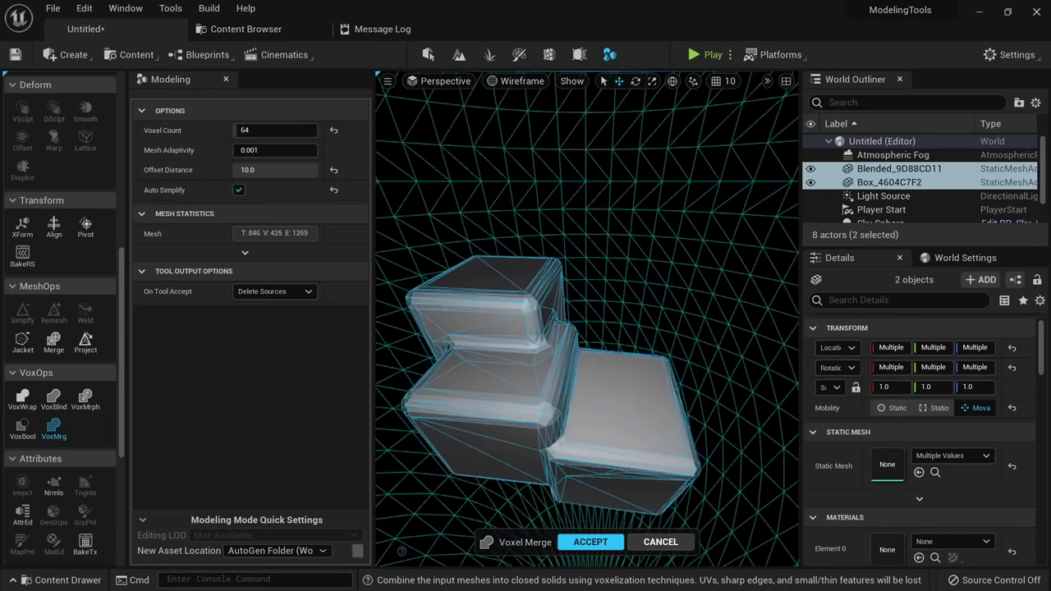
key("alt+4")
left_click_drag(586, 342, 526, 312, "alt")
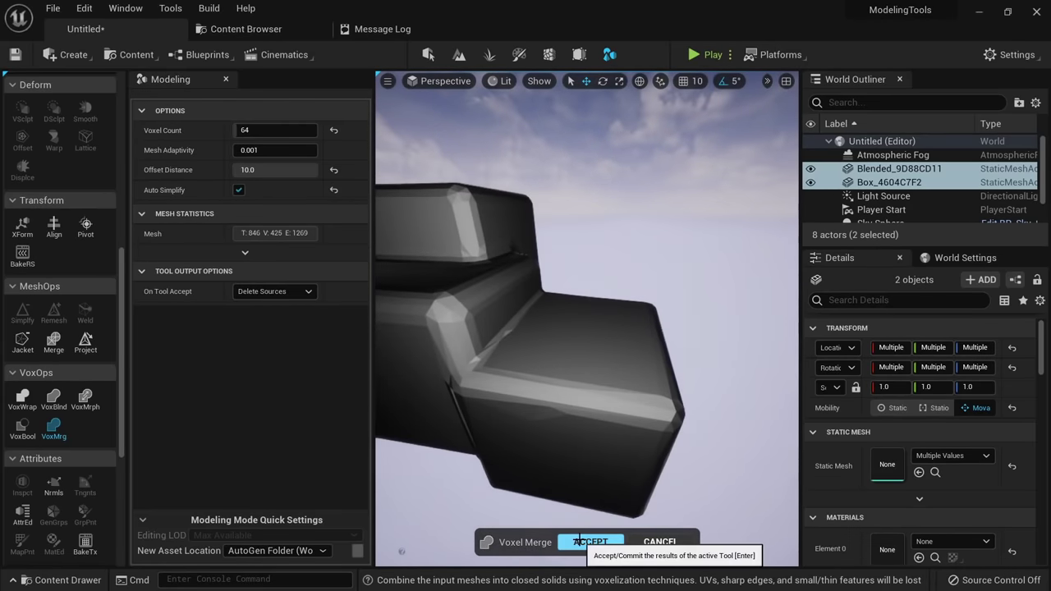
left_click(590, 542)
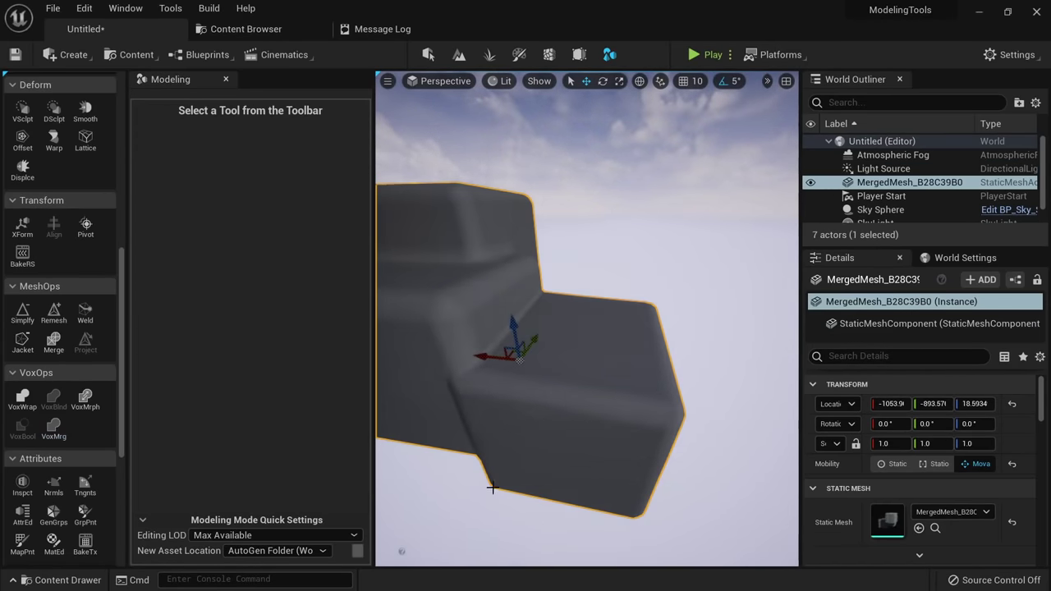
key("f")
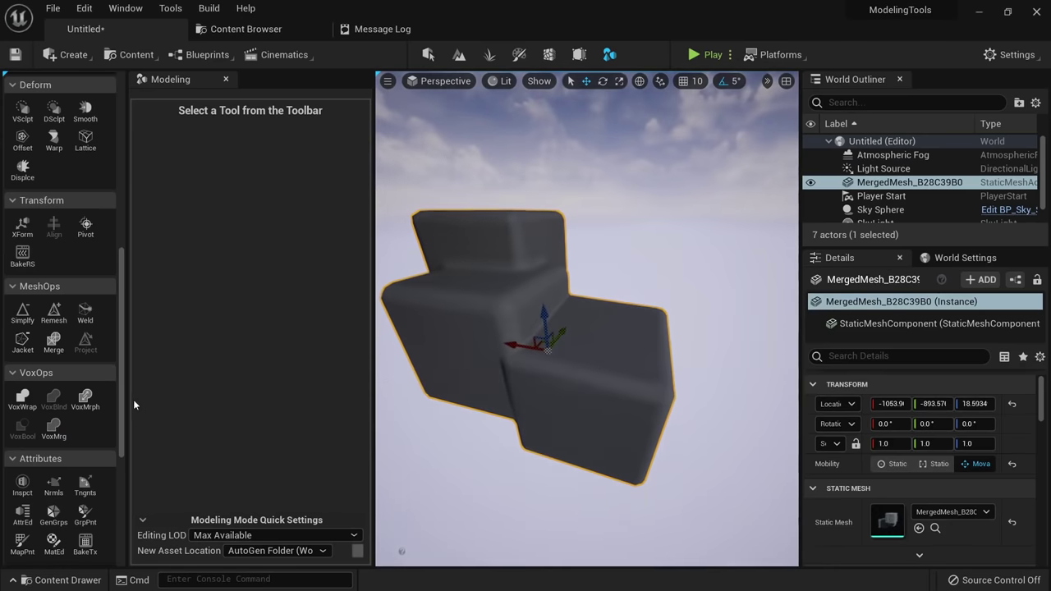
Start a Voxel Morphology Dilate on the merged mesh, try distances of about 19 and 0.1, and settle on about 8.4.
left_click(87, 399)
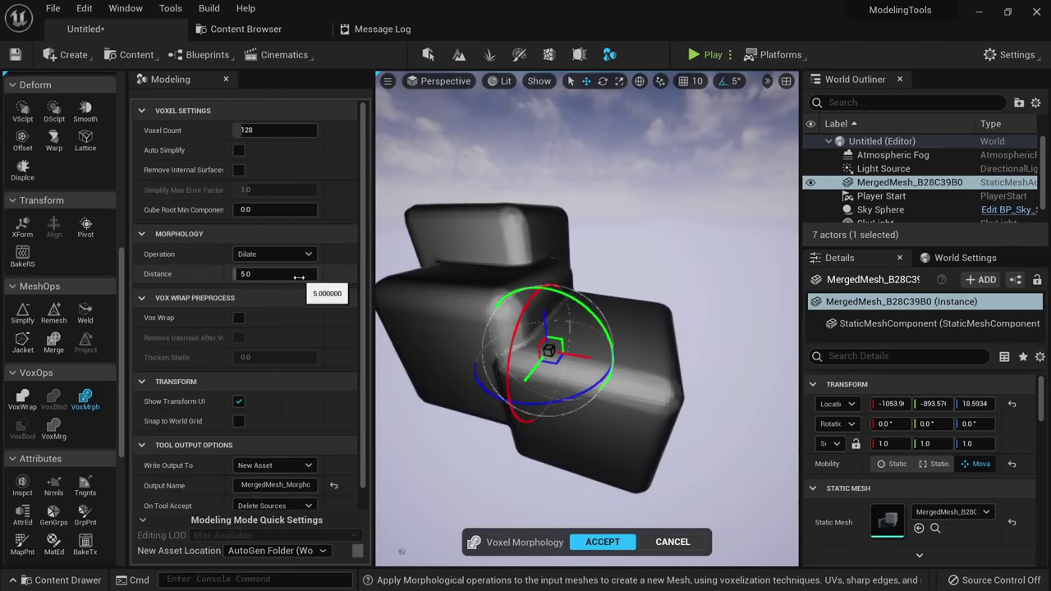
left_click_drag(275, 273, 300, 273)
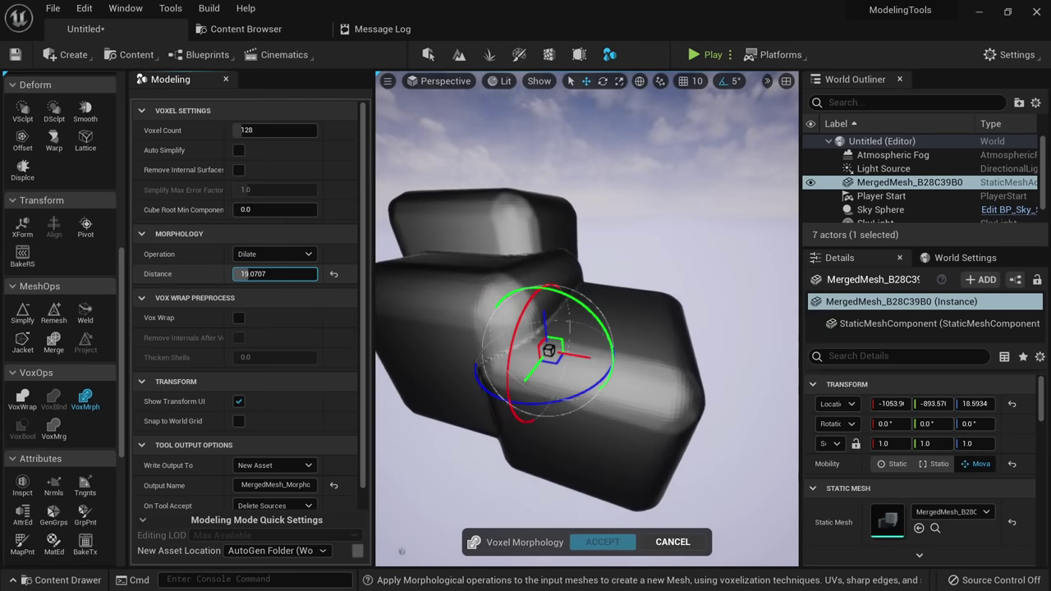
type("0.1")
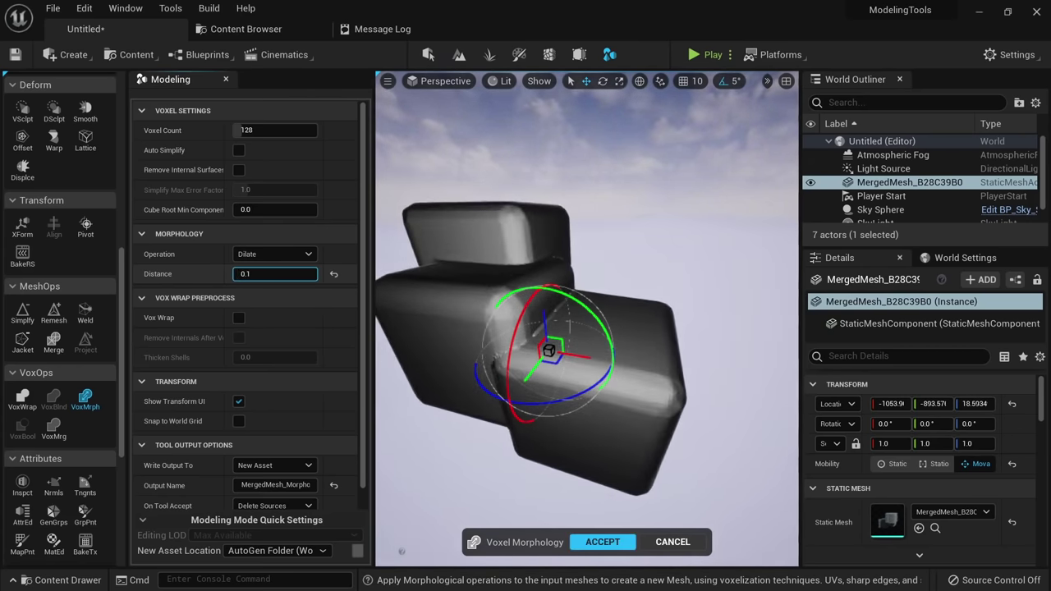
left_click_drag(275, 274, 291, 274)
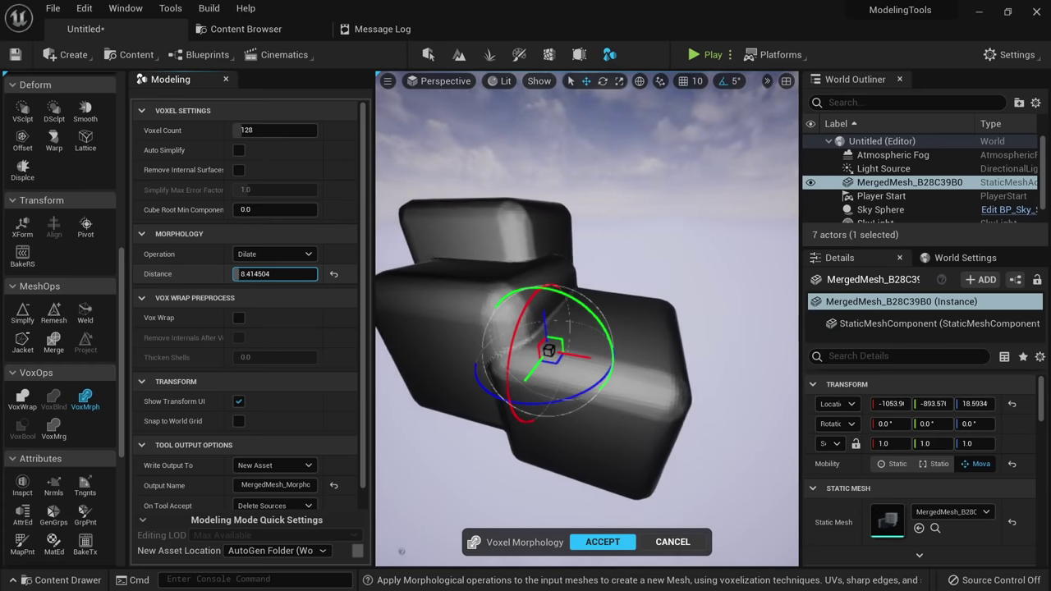
Try the Contract, Close and Open morphology operations on the merged mesh, and return to Dilate.
left_click(289, 254)
left_click(261, 280)
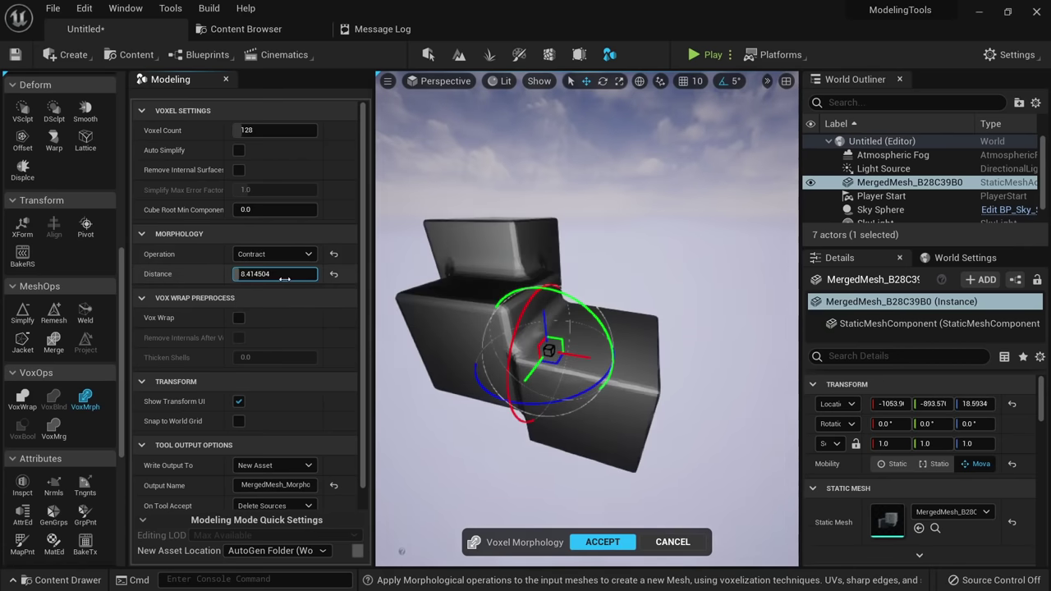
left_click(293, 255)
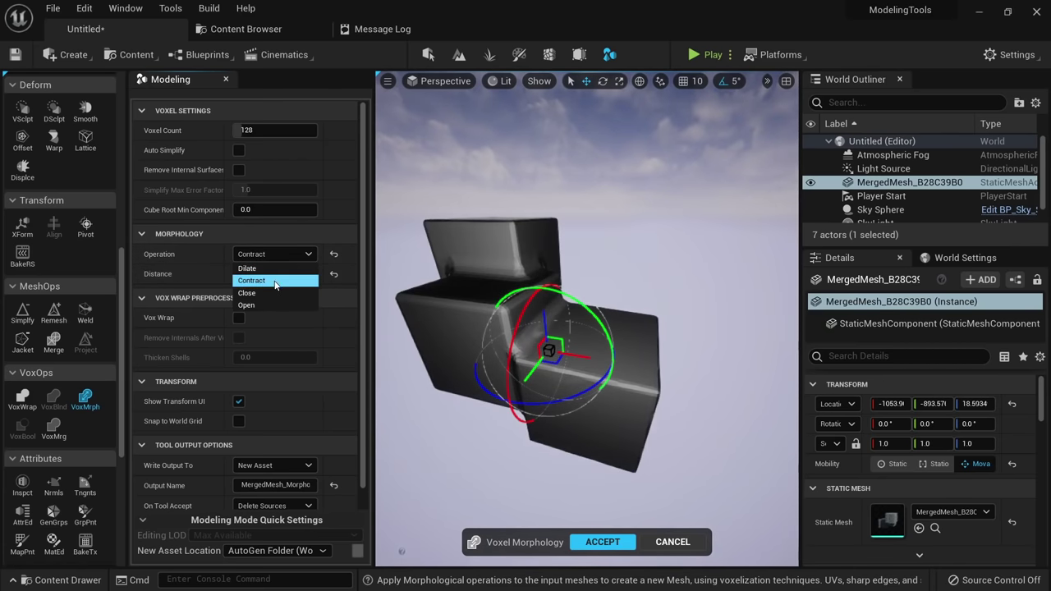
left_click(266, 293)
left_click(274, 254)
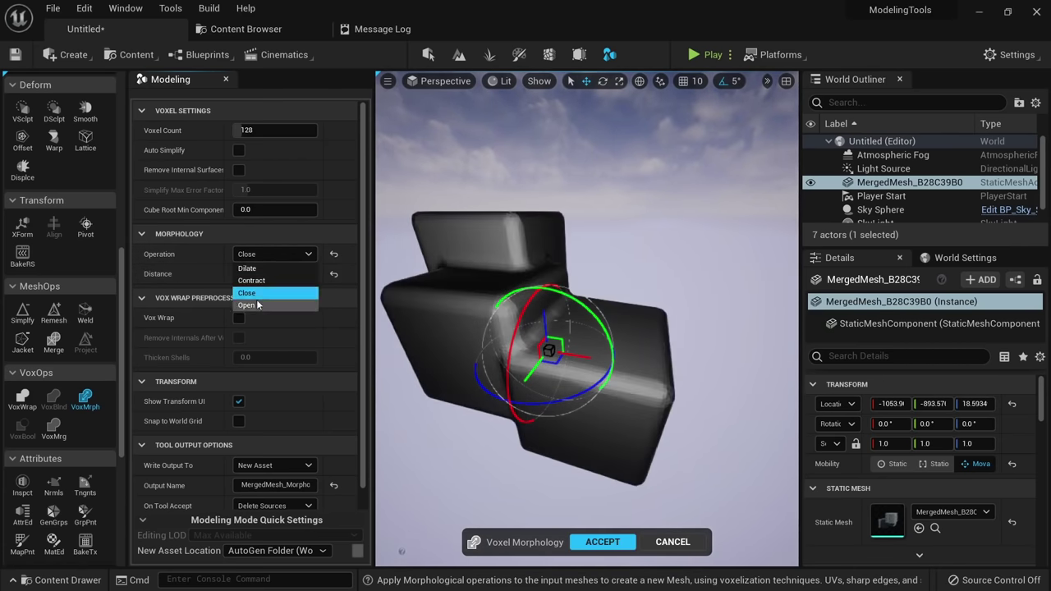
left_click(258, 305)
left_click(275, 254)
left_click(286, 266)
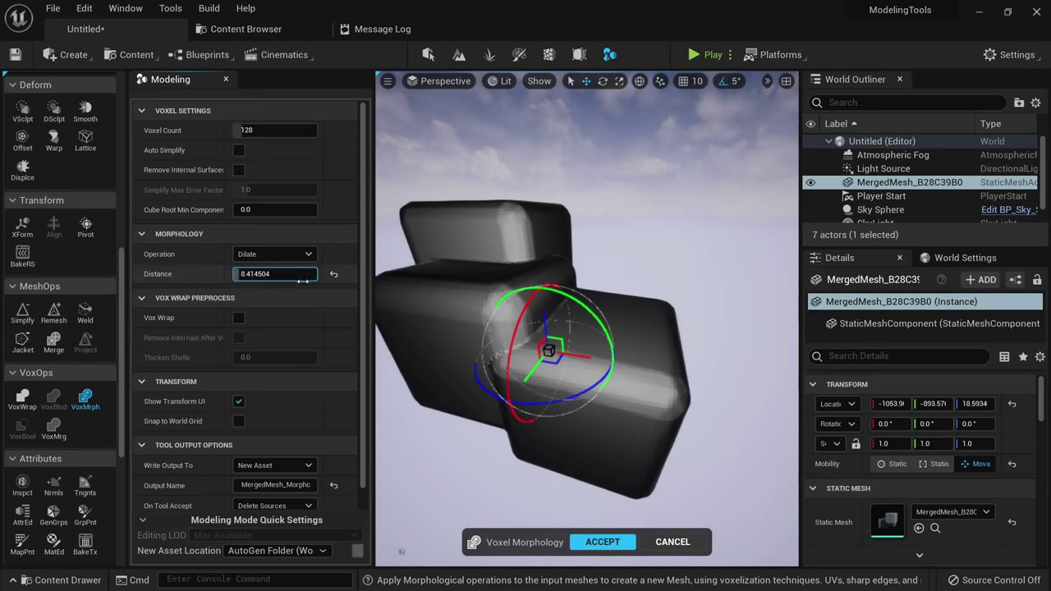
Try the Vox Wrap preprocess, leave it off, and accept the dilated mesh, checking it in different shading modes.
left_click(238, 319)
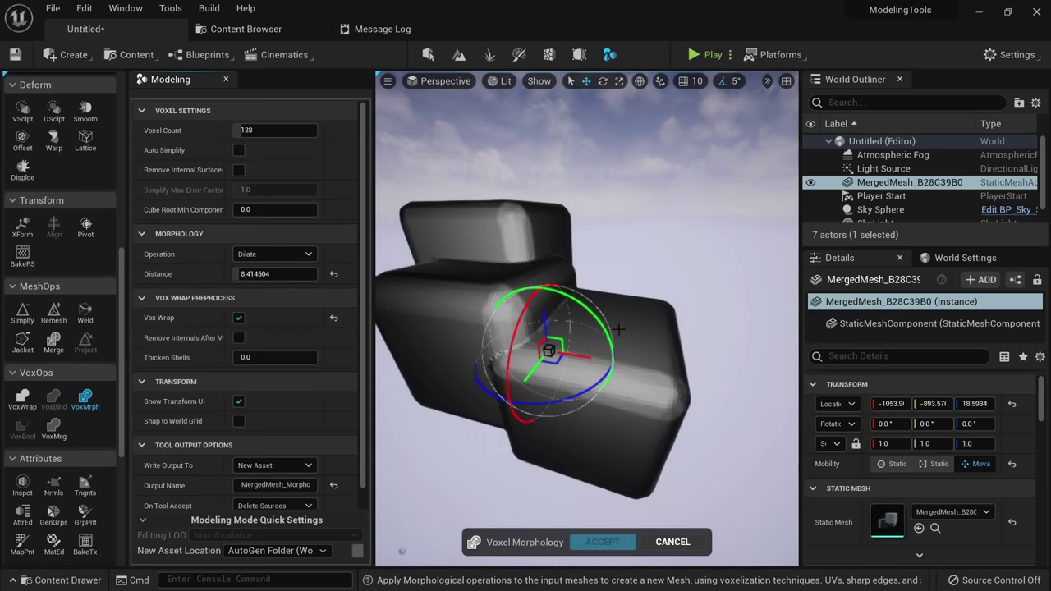
left_click(239, 319)
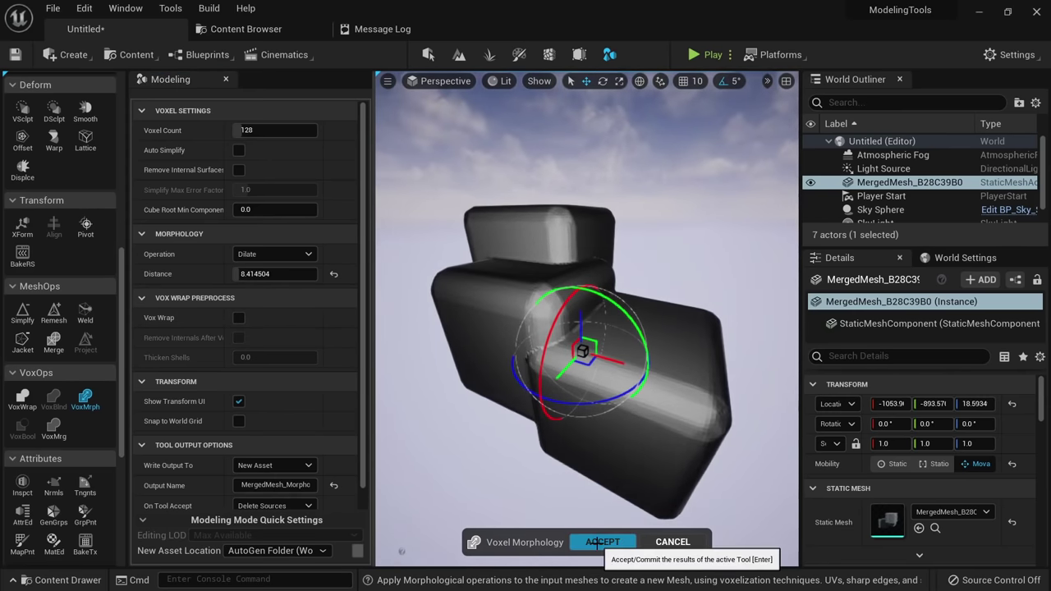
left_click_drag(596, 362, 517, 358, "alt")
key("alt+3")
key("alt+4")
mouse_move(596, 362)
left_mouse_down("alt")
mouse_move(648, 374)
mouse_move(587, 378)
mouse_move(605, 363)
left_mouse_up("alt")
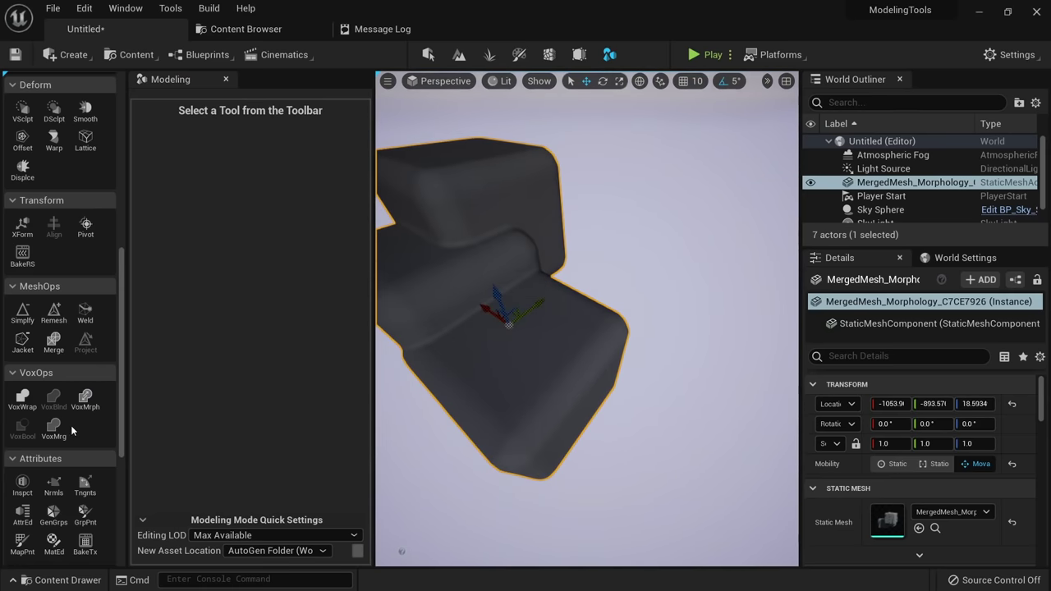
Create a sphere with a radius of 50 resting on the dilated mesh's lower block.
scroll(74, 435, "up", 10)
left_click(54, 107)
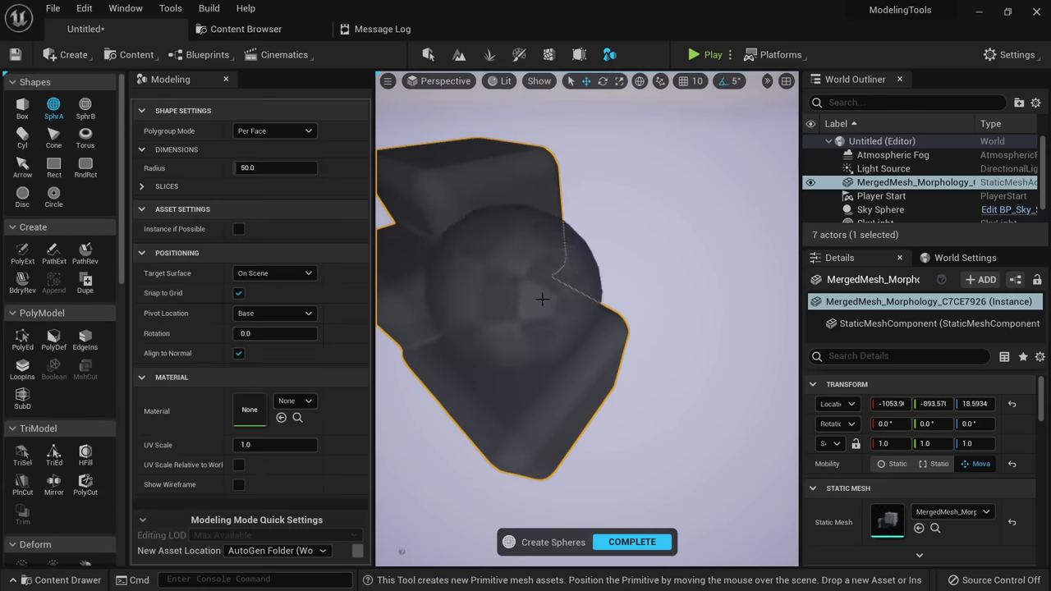
left_click(556, 328)
left_click(633, 542)
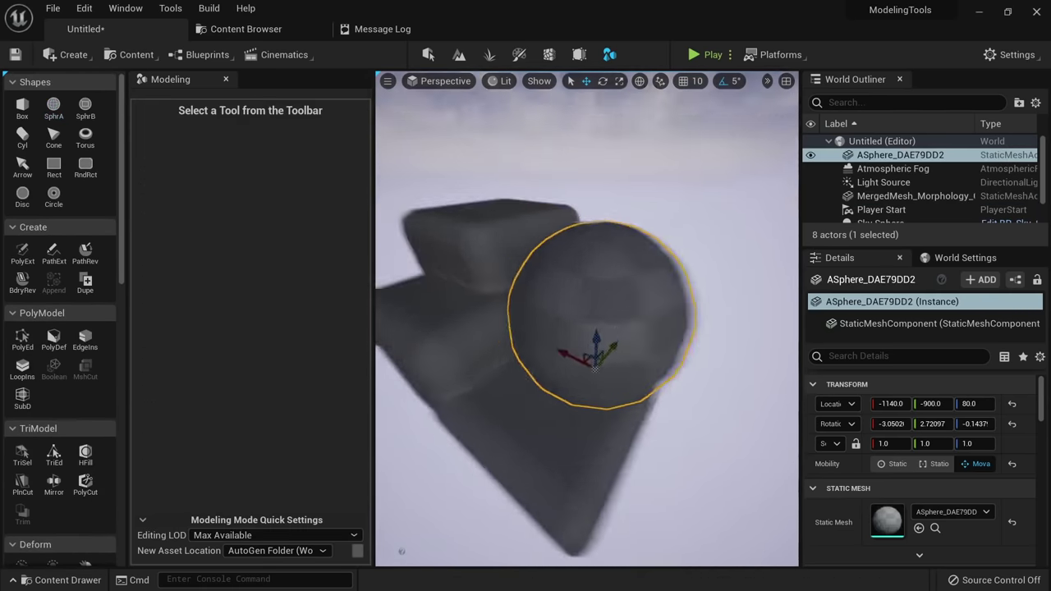
left_click_drag(582, 362, 605, 368, "alt")
left_click(605, 368)
left_click(656, 274, "shift")
scroll(49, 378, "down", 5)
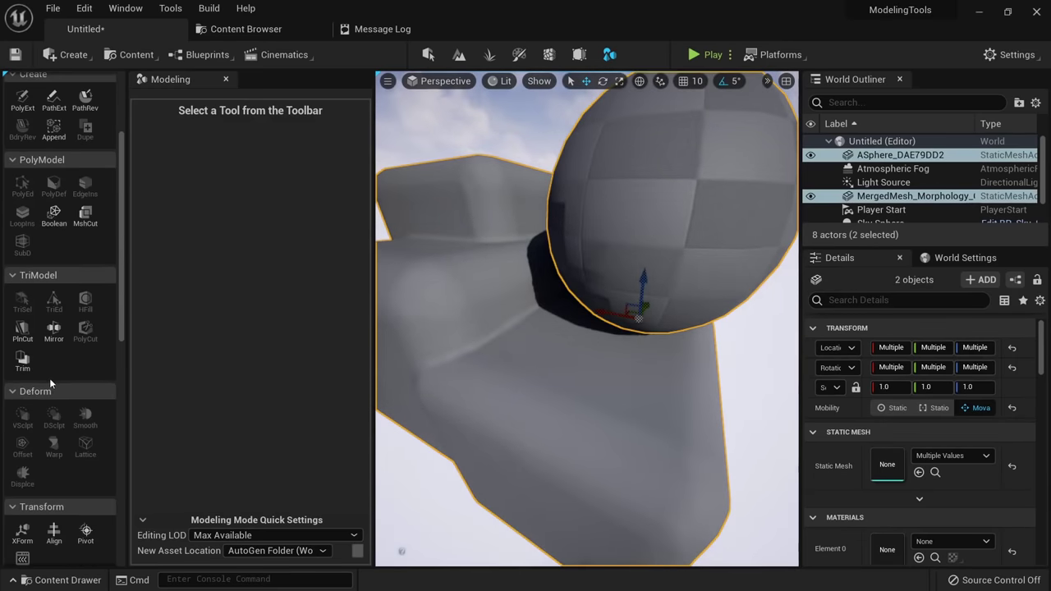
scroll(72, 347, "down", 5)
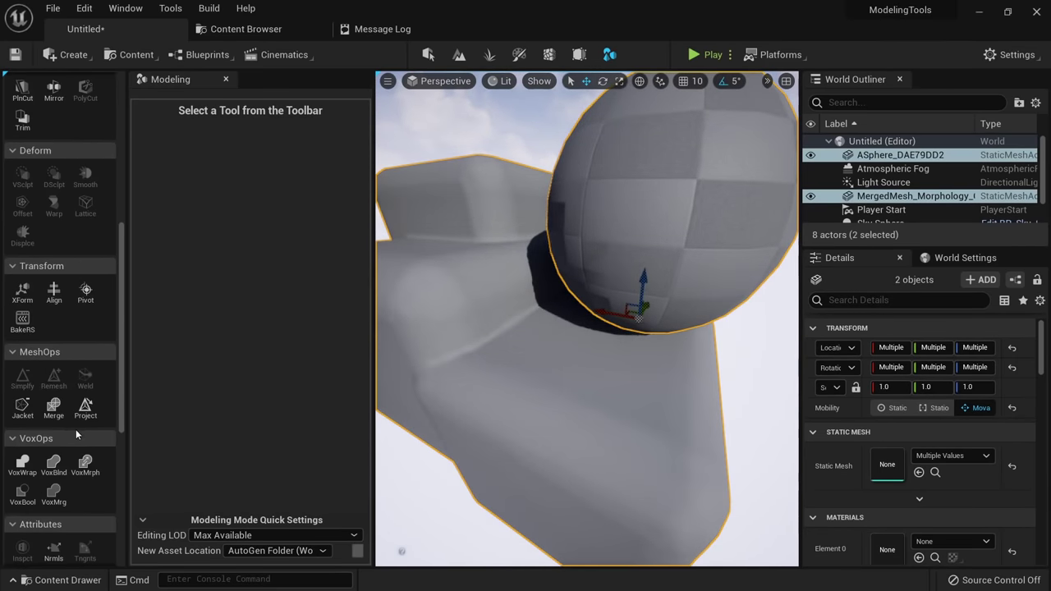
scroll(82, 345, "down", 2)
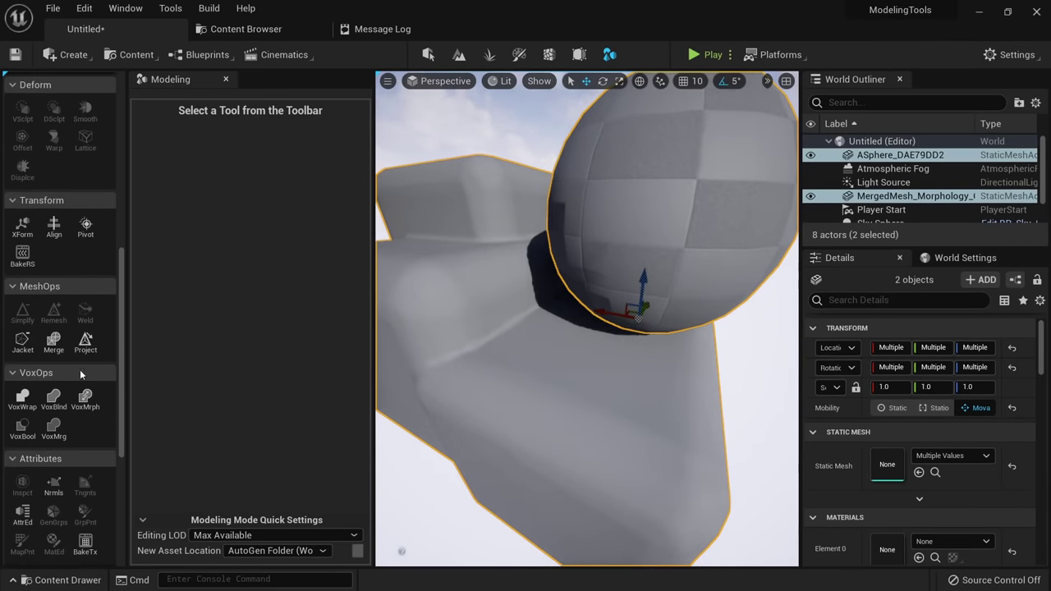
left_click(23, 428)
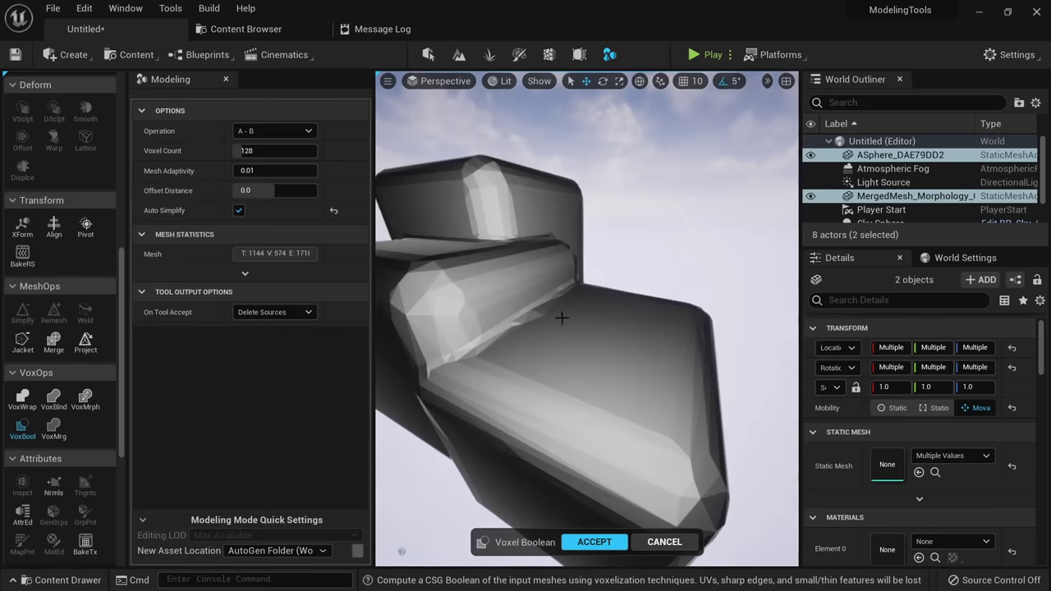
left_click_drag(554, 319, 604, 521, "alt")
scroll(553, 319, "down", 4)
left_click(661, 540)
Sink the sphere partly into the mesh's lower block and start a Voxel Boolean of the two objects.
left_click(594, 369)
left_click_drag(594, 369, 651, 307, "alt")
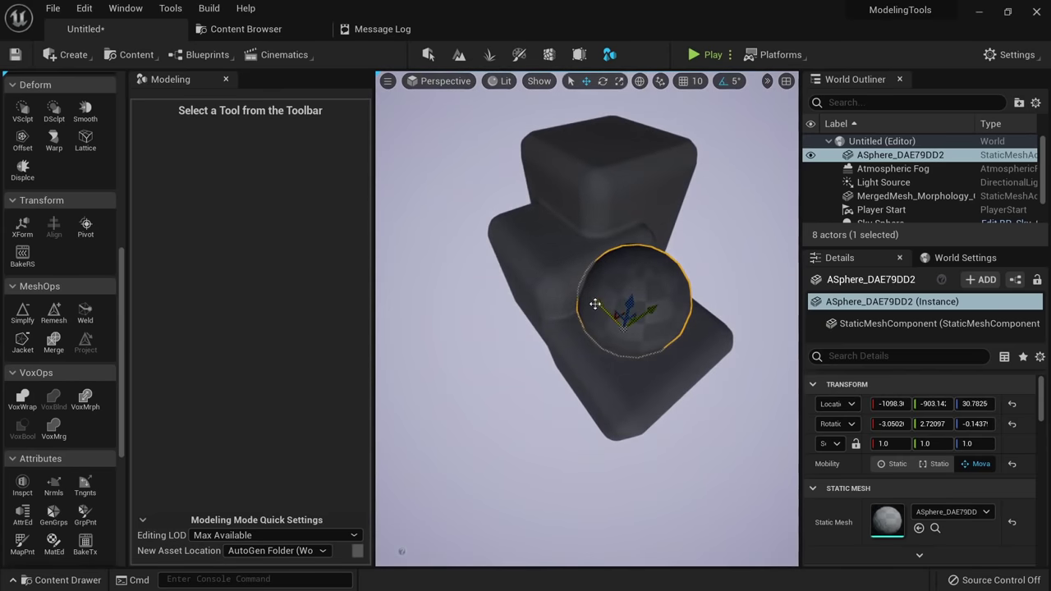
left_click(533, 285)
left_click(643, 282, "ctrl")
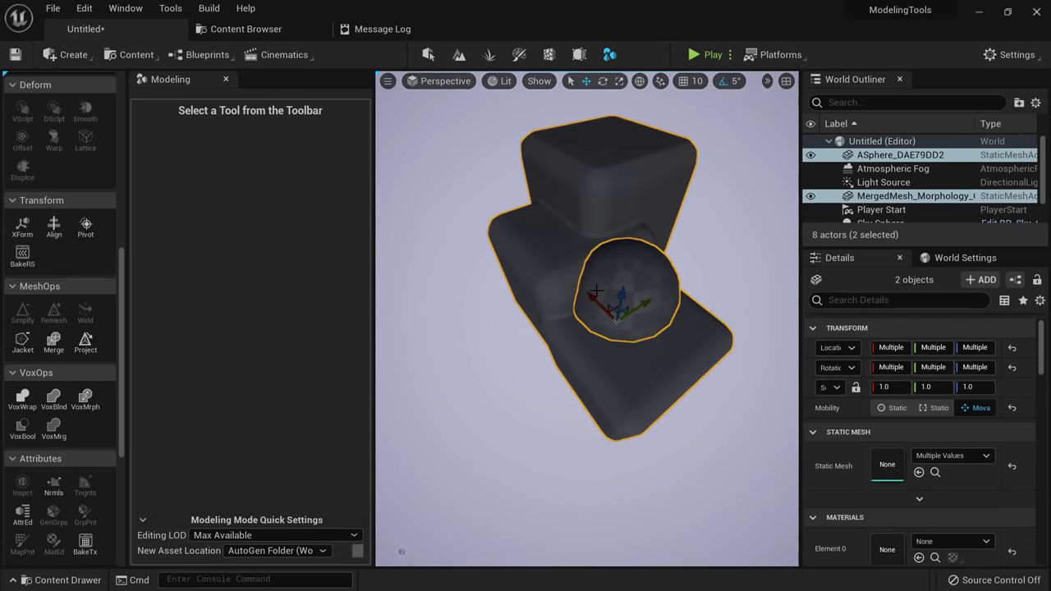
left_click(630, 268, "ctrl")
left_click(630, 267, "ctrl")
left_click(23, 424)
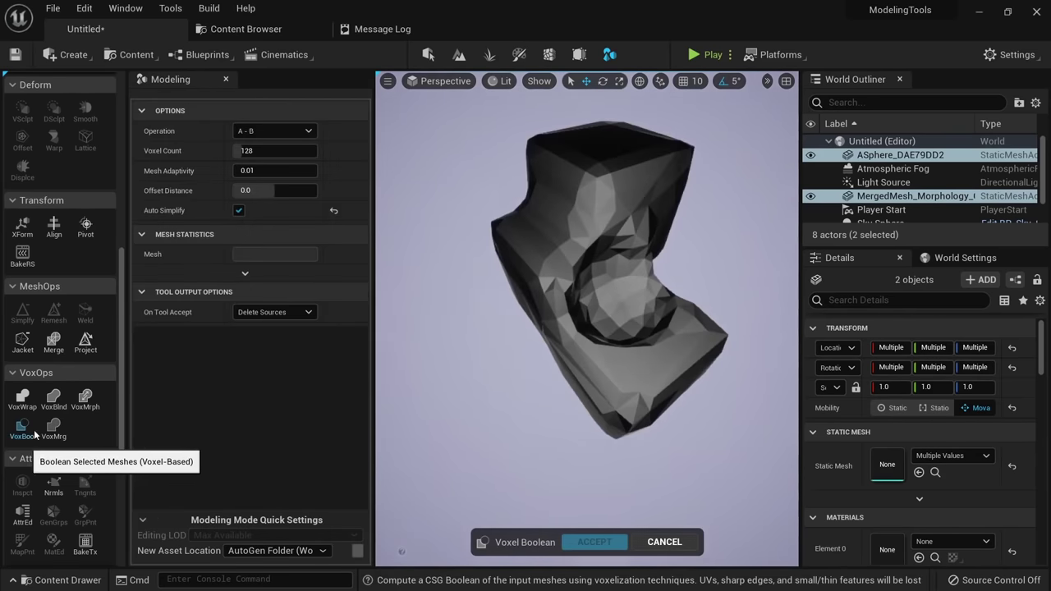
left_click_drag(624, 329, 460, 296, "alt")
right_click_drag(550, 325, 542, 328)
Try the B - A, Intersect and Union boolean operations, and inspect the union preview in wireframe and lit shading.
left_click(273, 130)
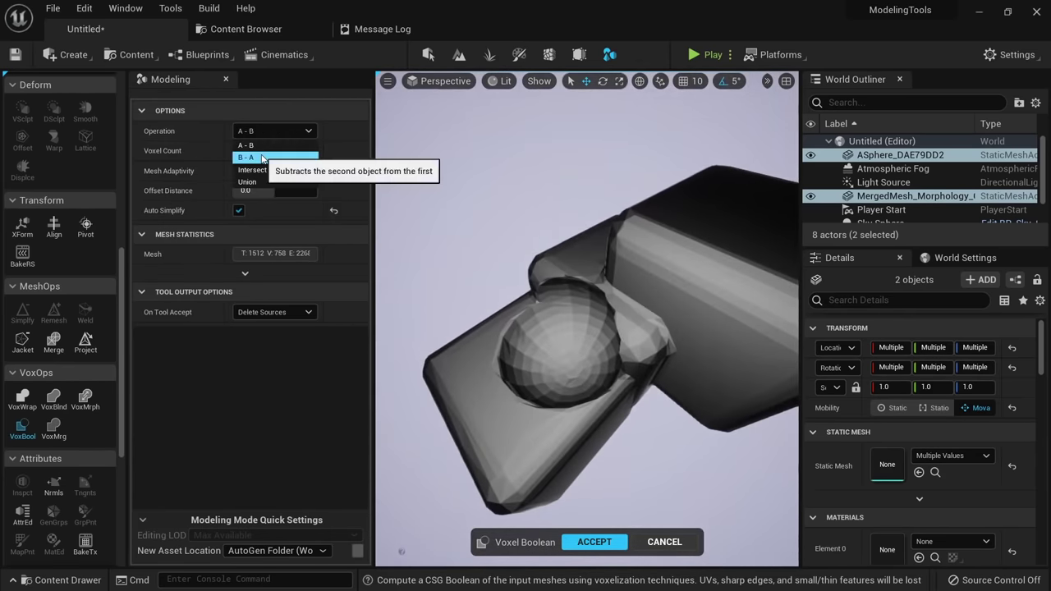
left_click(250, 150)
left_click(273, 130)
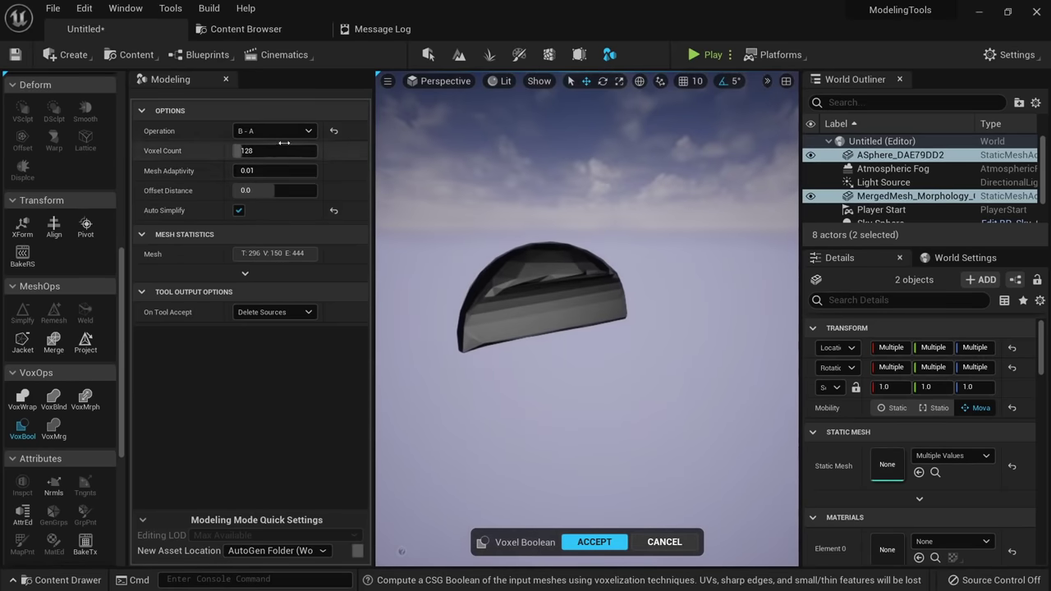
left_click(270, 170)
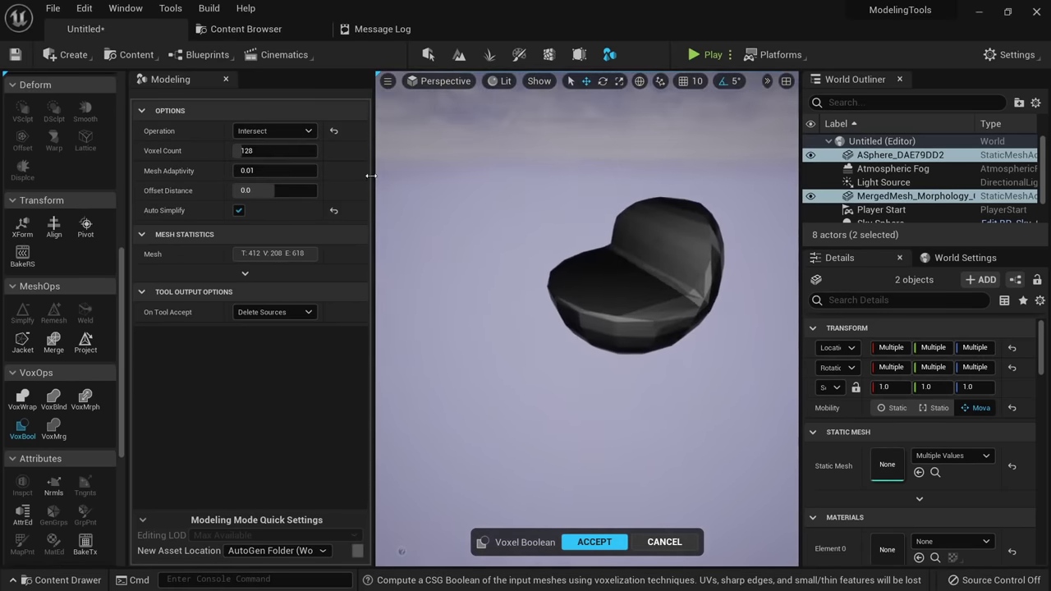
left_click(279, 132)
left_click(262, 182)
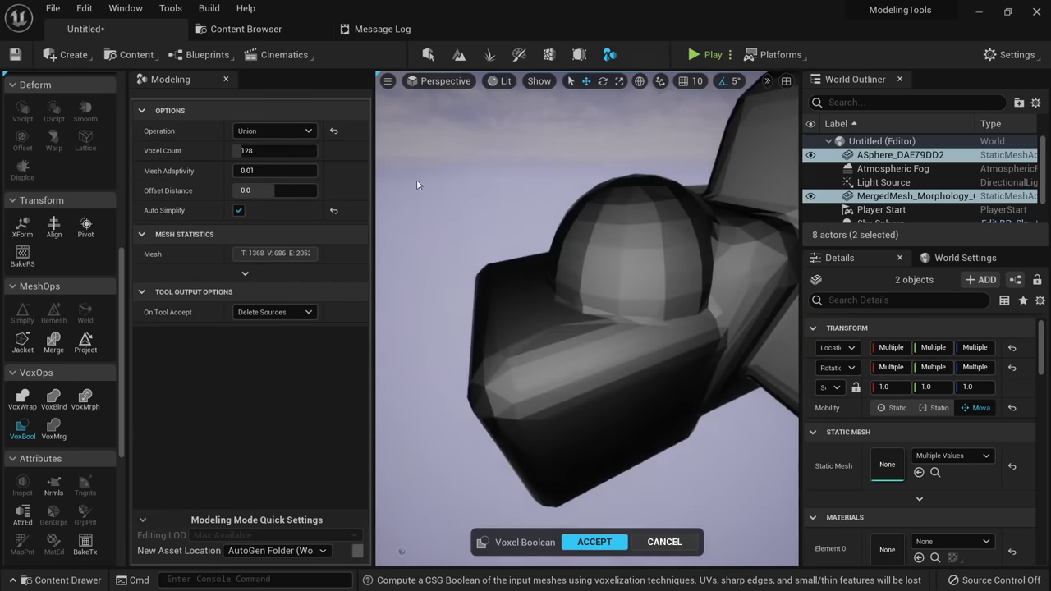
right_click_drag(615, 297, 567, 324)
key("alt+2")
mouse_move(626, 356)
right_mouse_down()
mouse_move(653, 351)
mouse_move(626, 356)
right_mouse_up()
key("alt+4")
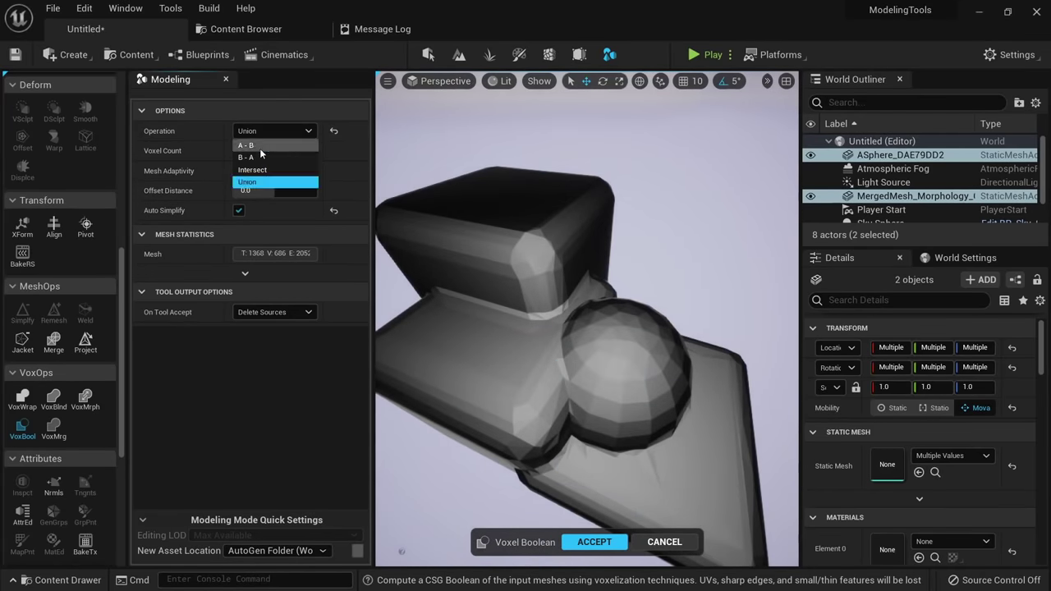
Set the boolean operation to A - B and accept it to carve the sphere out of the block mesh.
left_click(259, 146)
left_click(593, 542)
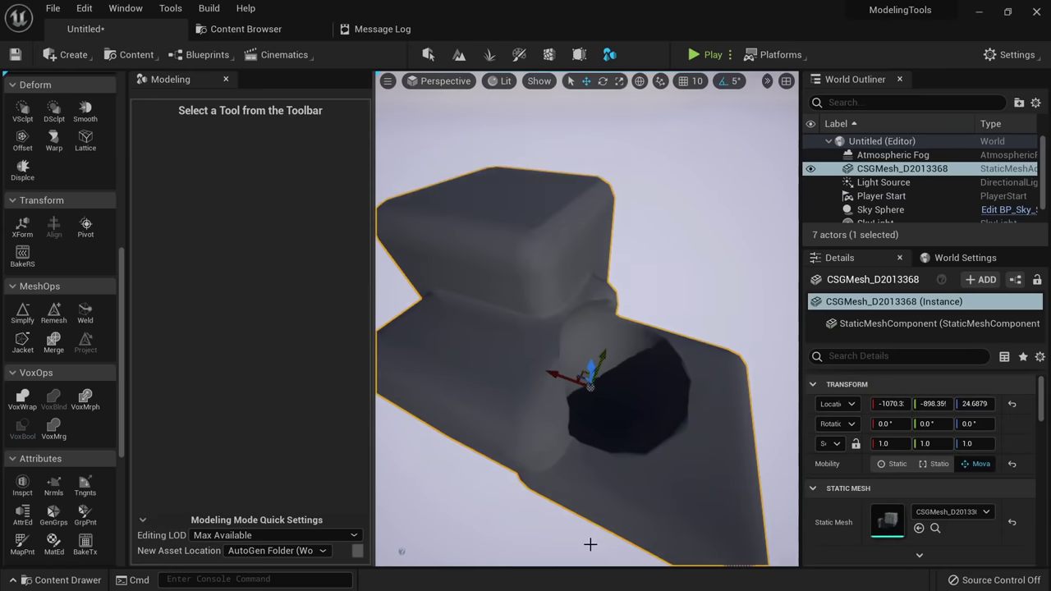
left_click_drag(591, 544, 427, 488, "alt")
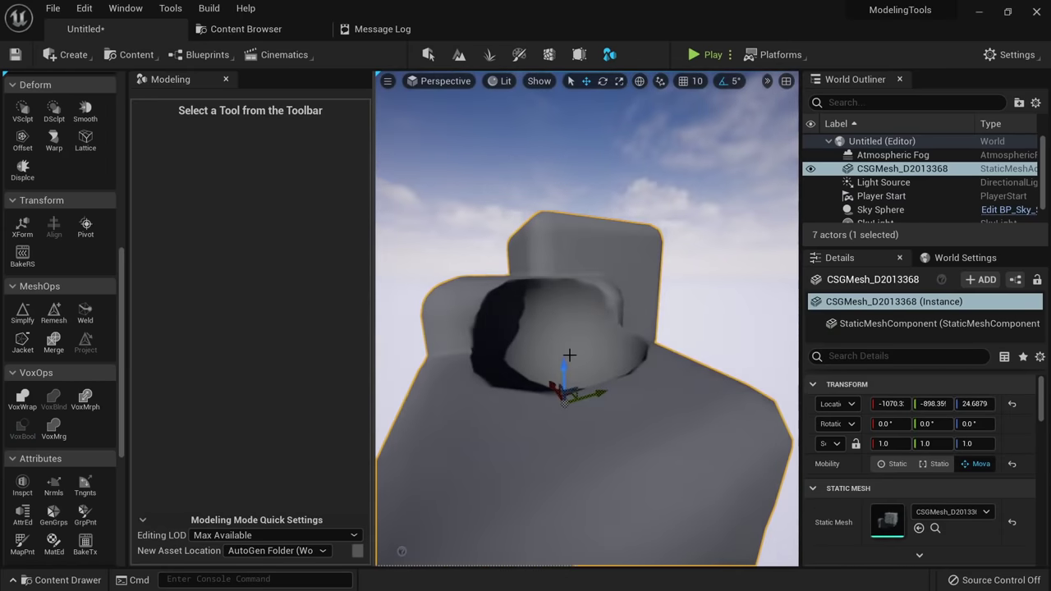
Examine the carved cavity in unlit, wireframe and lit shading.
key("alt+3")
key("alt+2")
key("alt+3")
key("alt+4")
left_click_drag(569, 356, 451, 410, "alt")
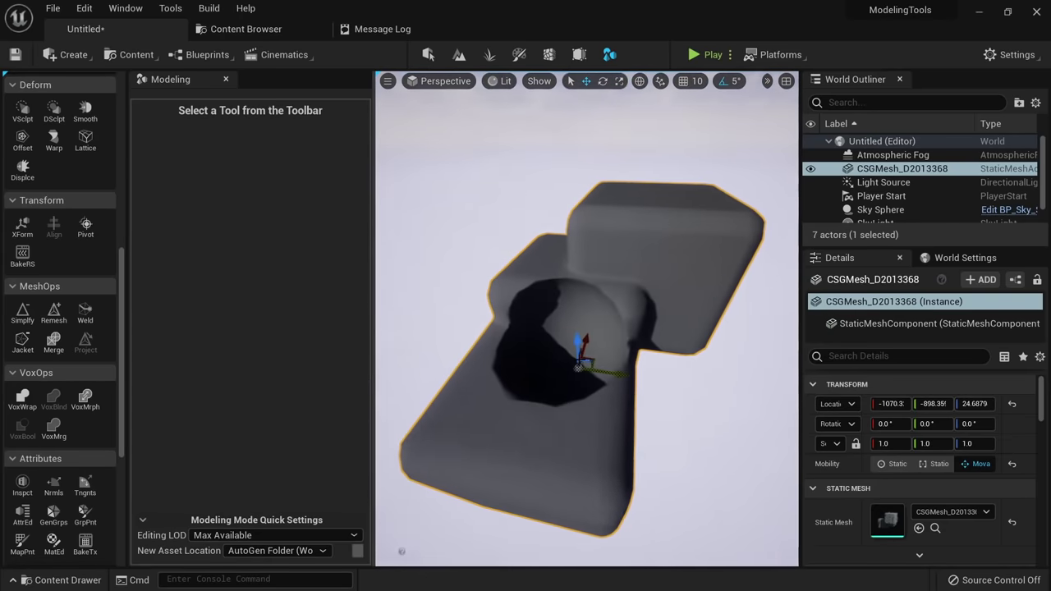
key("alt+3")
key("alt+2")
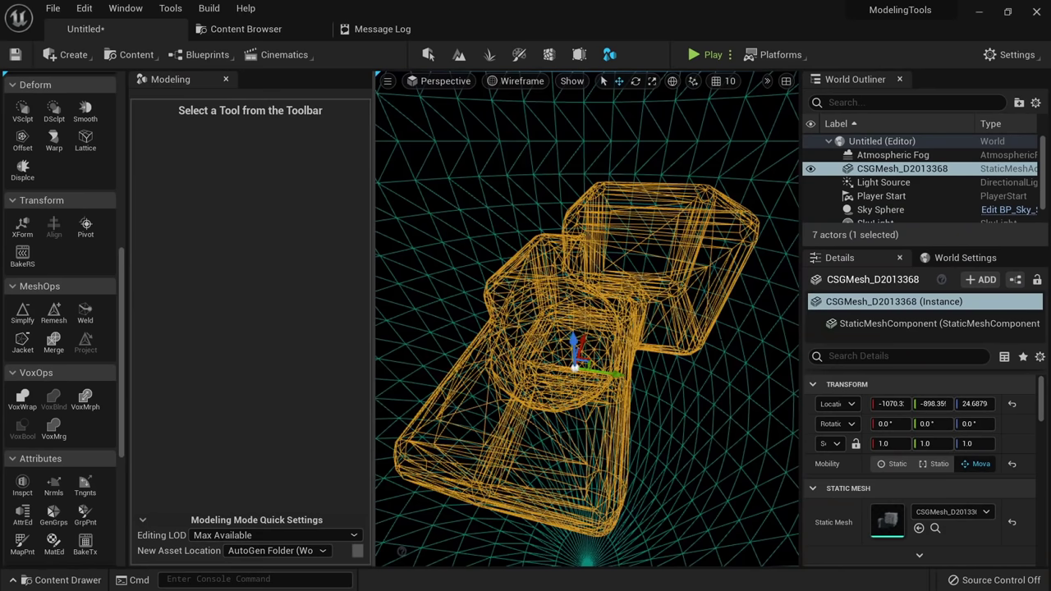
key("alt+4")
Shift the carved mesh along the Y axis to about -922.
right_click_drag(741, 330, 760, 369)
key("w")
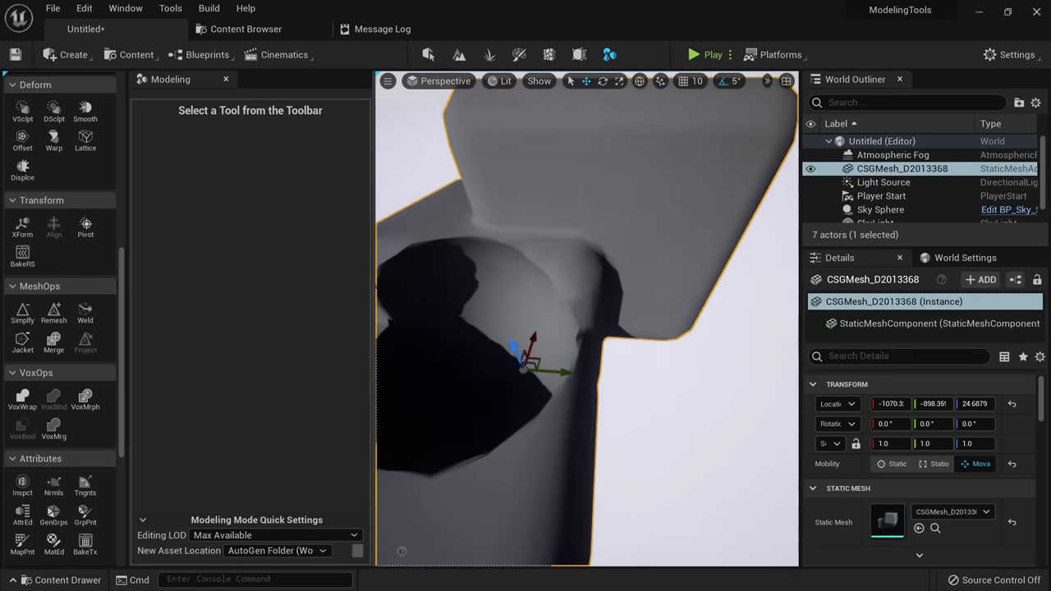
right_click_drag(740, 330, 726, 325)
left_click_drag(569, 367, 500, 366)
right_click_drag(500, 365, 476, 340)
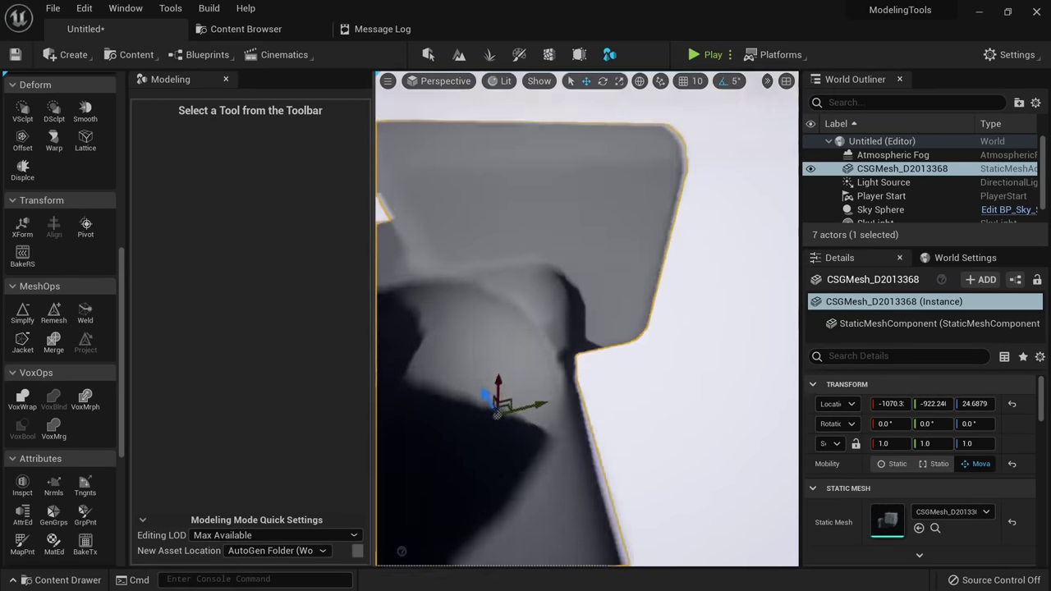
Examine the carved mesh from several angles in unlit, wireframe, detail lighting and lit shading.
mouse_move(585, 365)
right_mouse_down()
mouse_move(632, 329)
mouse_move(640, 339)
right_mouse_up()
key("alt+3")
key("alt+2")
key("alt+3")
key("alt+4")
key("alt+5")
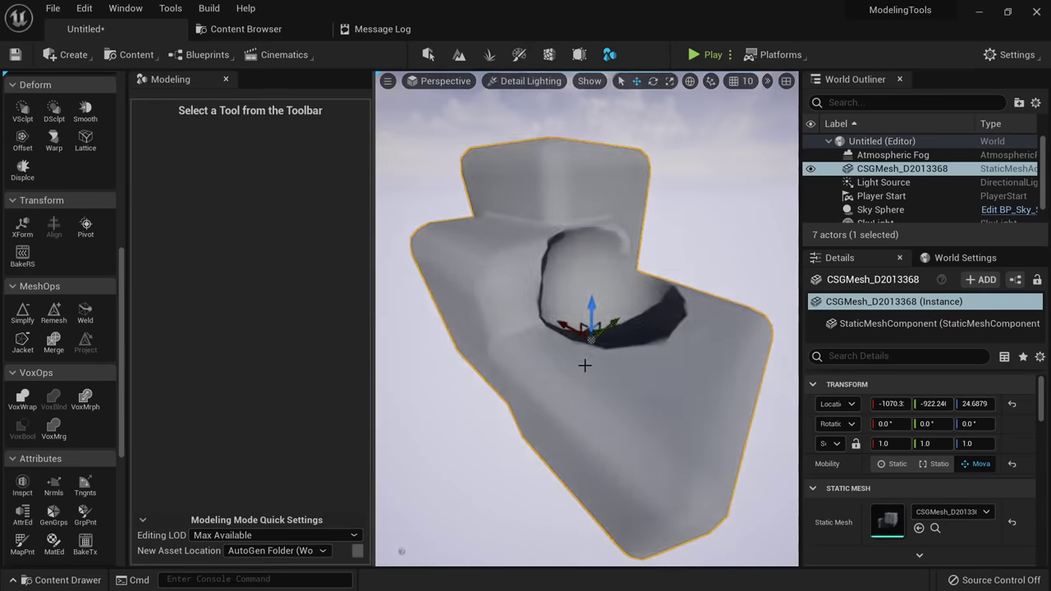
key("alt+4")
mouse_move(585, 366)
right_mouse_down()
mouse_move(624, 340)
mouse_move(575, 329)
mouse_move(533, 345)
mouse_move(525, 316)
right_mouse_up()
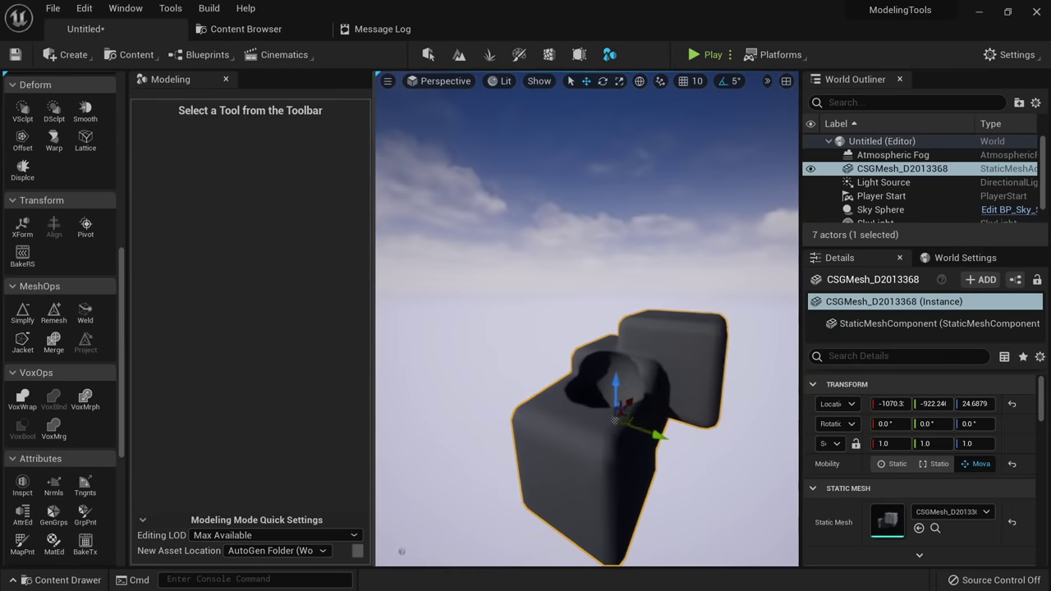
mouse_move(550, 409)
right_mouse_down()
mouse_move(537, 394)
mouse_move(566, 427)
mouse_move(550, 410)
right_mouse_up()
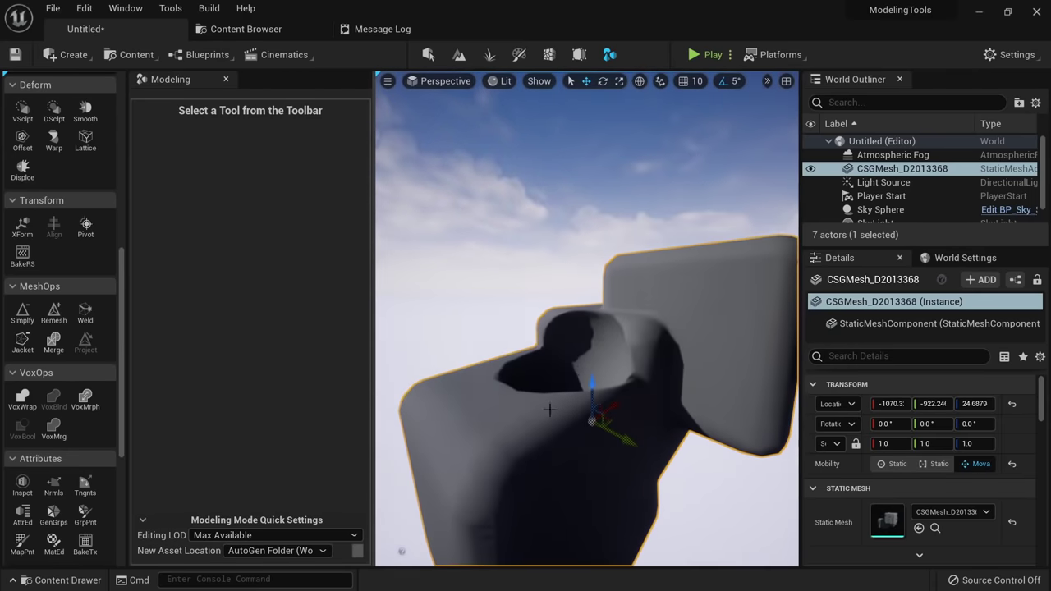
scroll(39, 460, "down", 3)
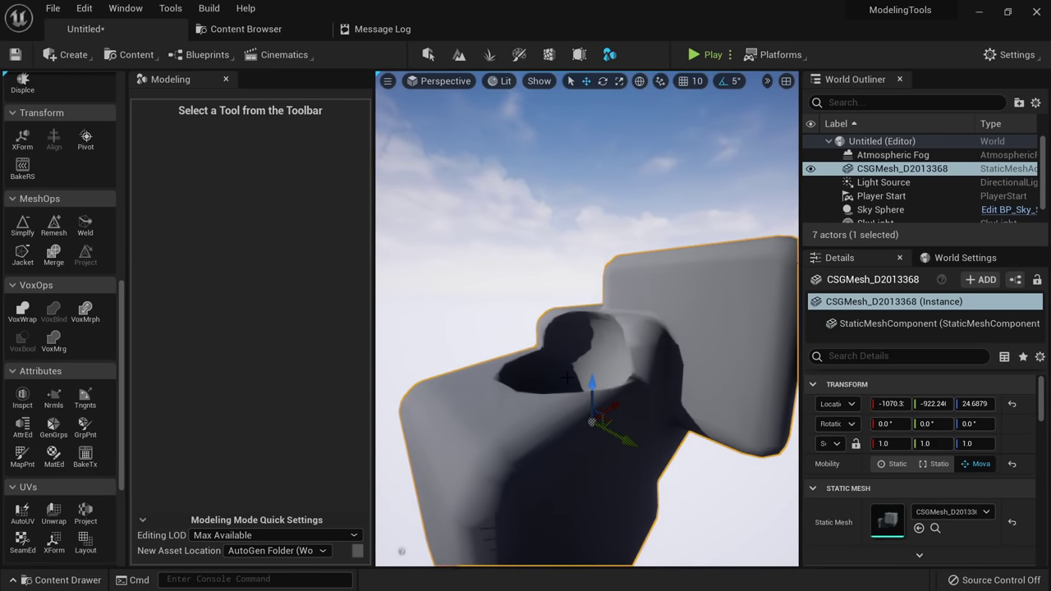
right_click_drag(569, 378, 559, 408)
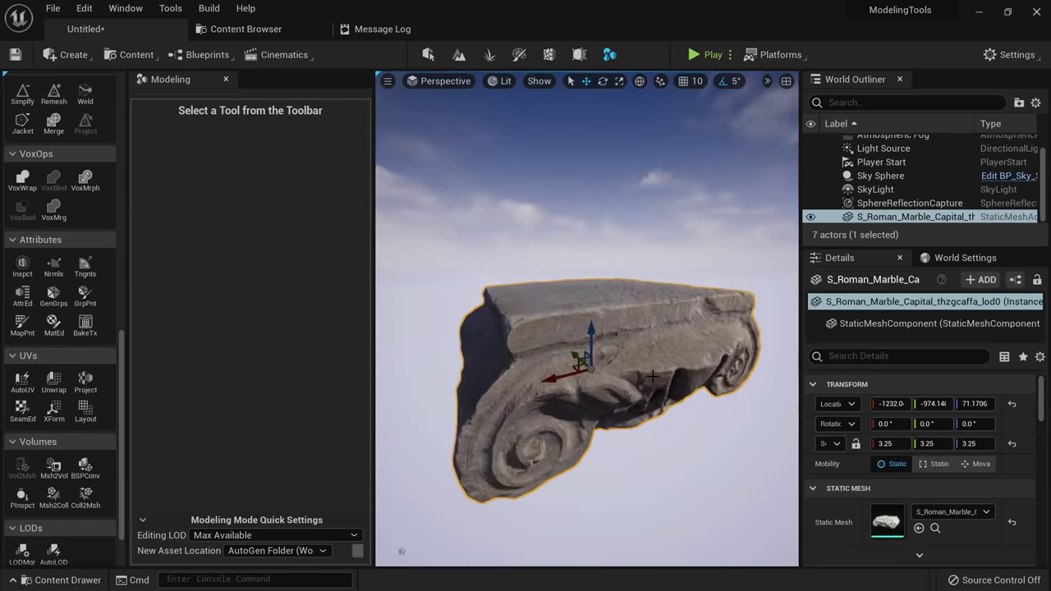
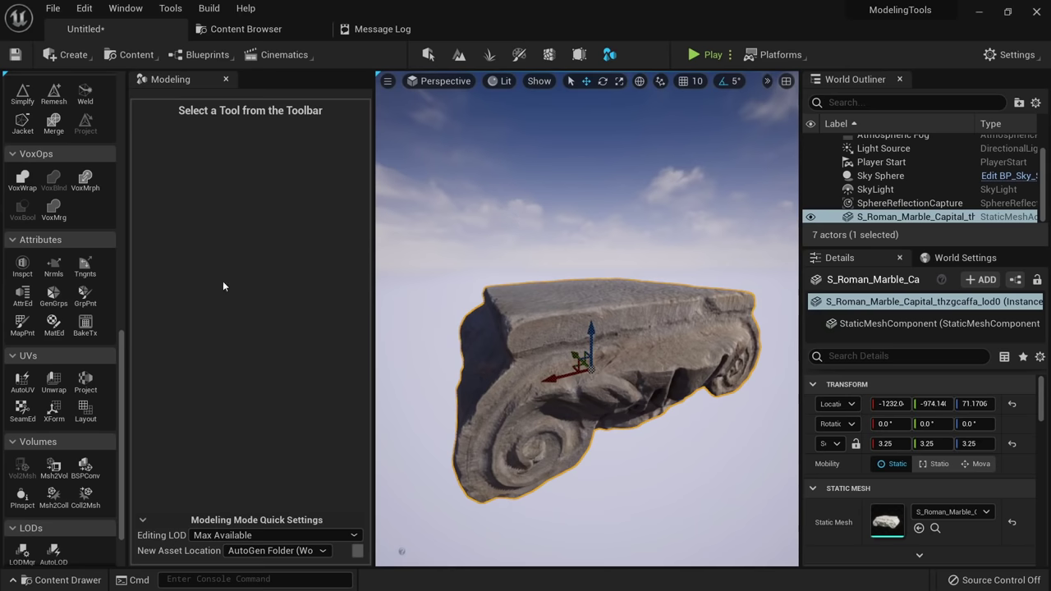
left_click(54, 266)
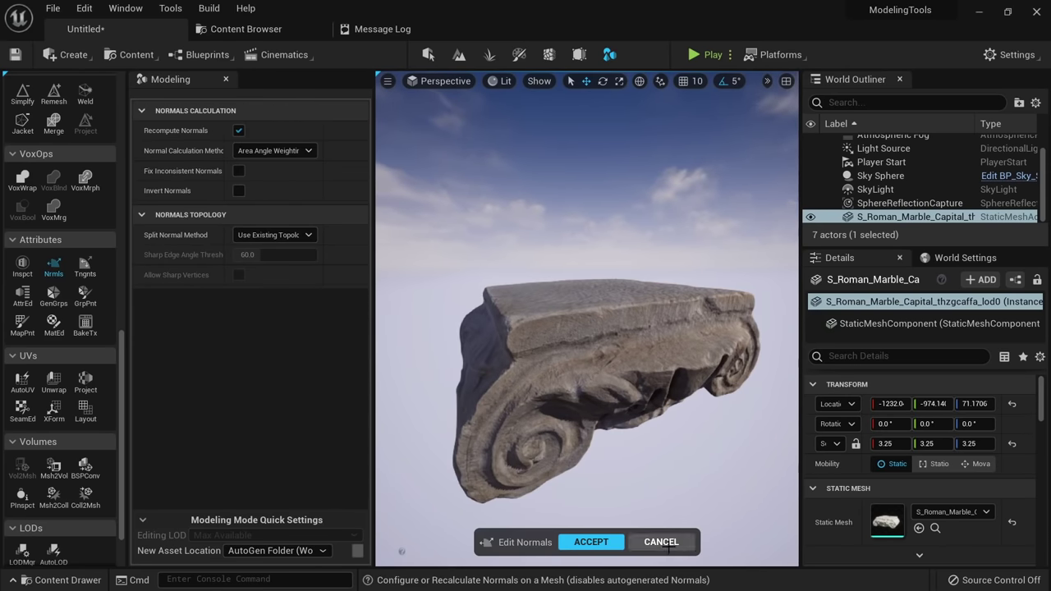
left_click(661, 542)
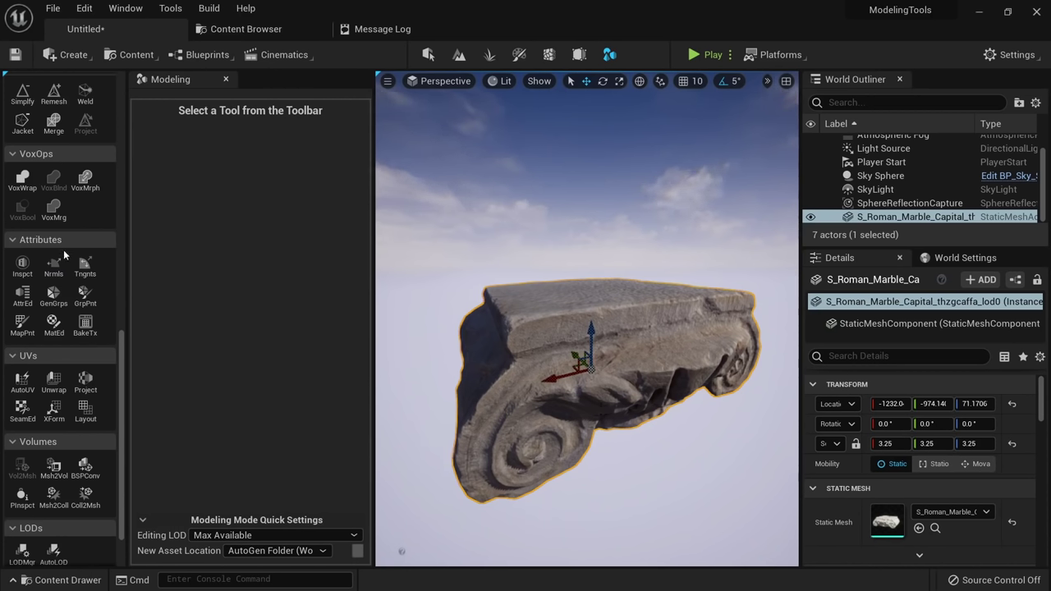
Inspect the marble capital with the Mesh Inspector, showing its UV seams from several angles.
left_click(23, 273)
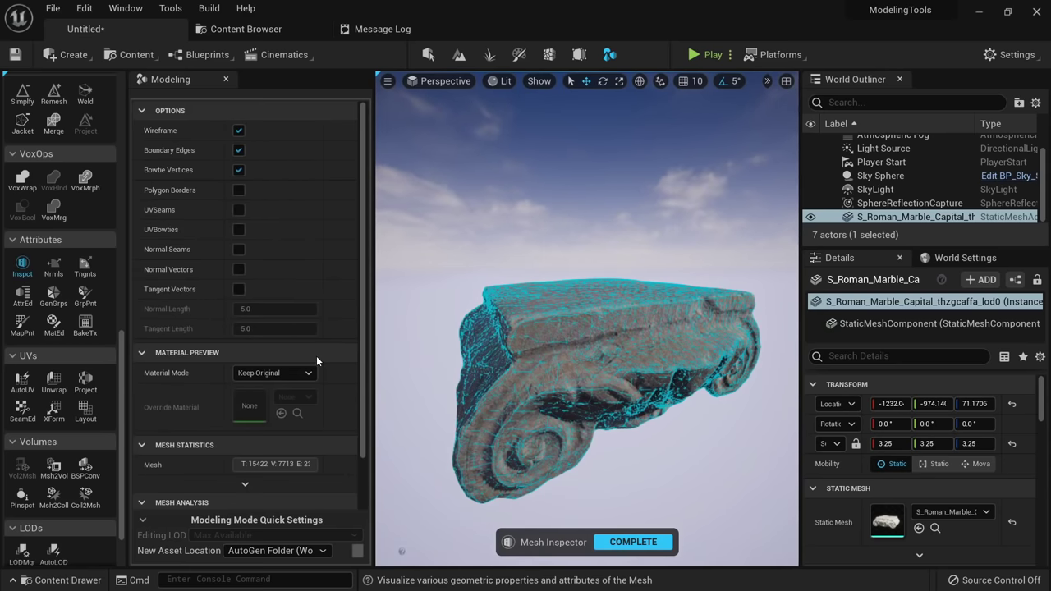
right_click_drag(583, 390, 633, 407)
right_click_drag(572, 349, 734, 315)
left_click(238, 210)
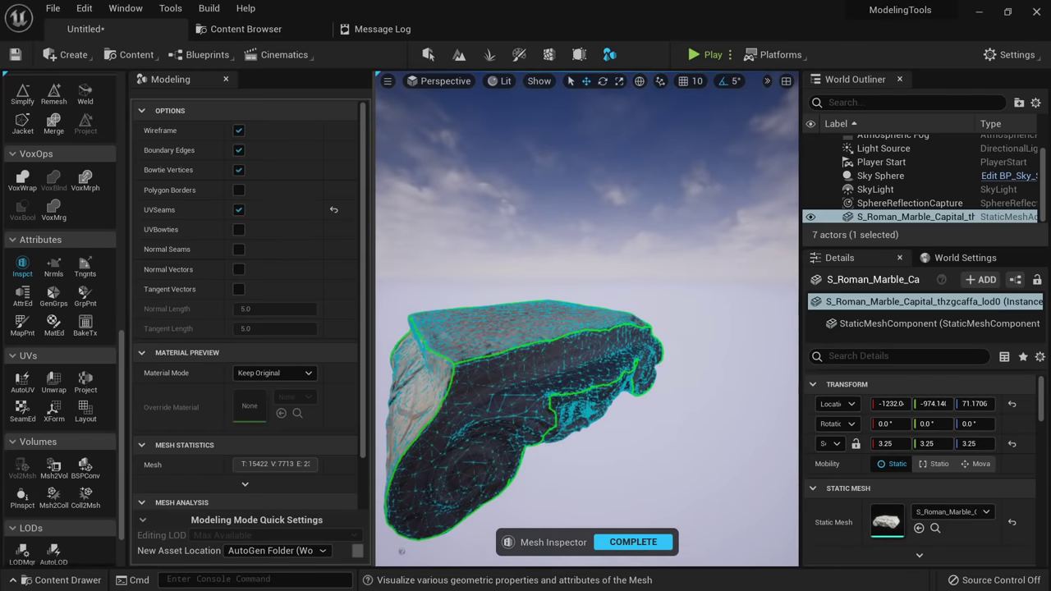
right_click_drag(575, 328, 575, 329)
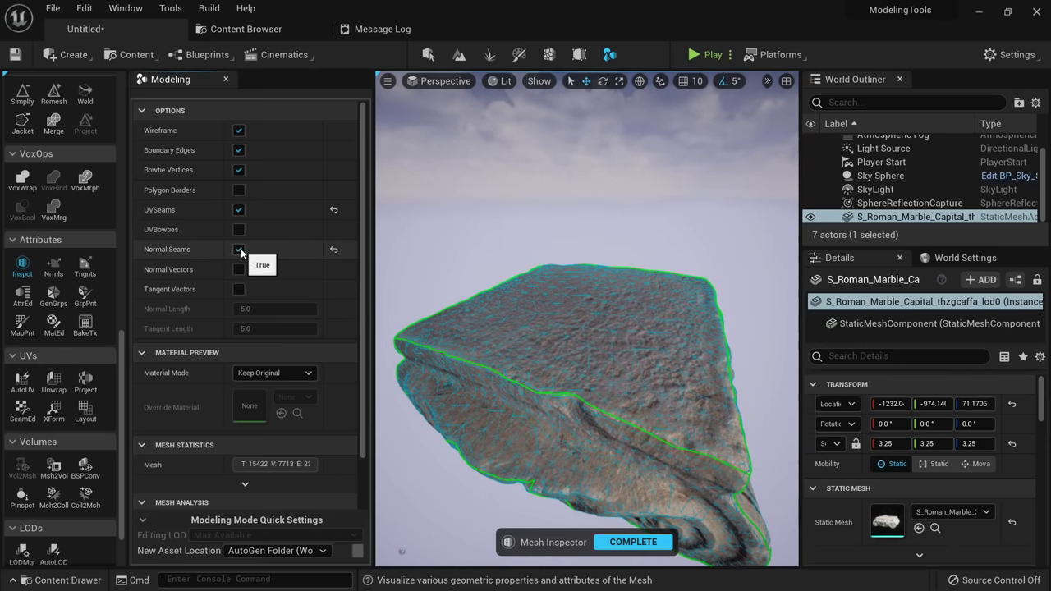
Replace the Normal Seams display with Normal Vectors, examine them on the capital, and hide them again.
left_click(239, 249)
left_click(239, 270)
right_click_drag(598, 377, 625, 397)
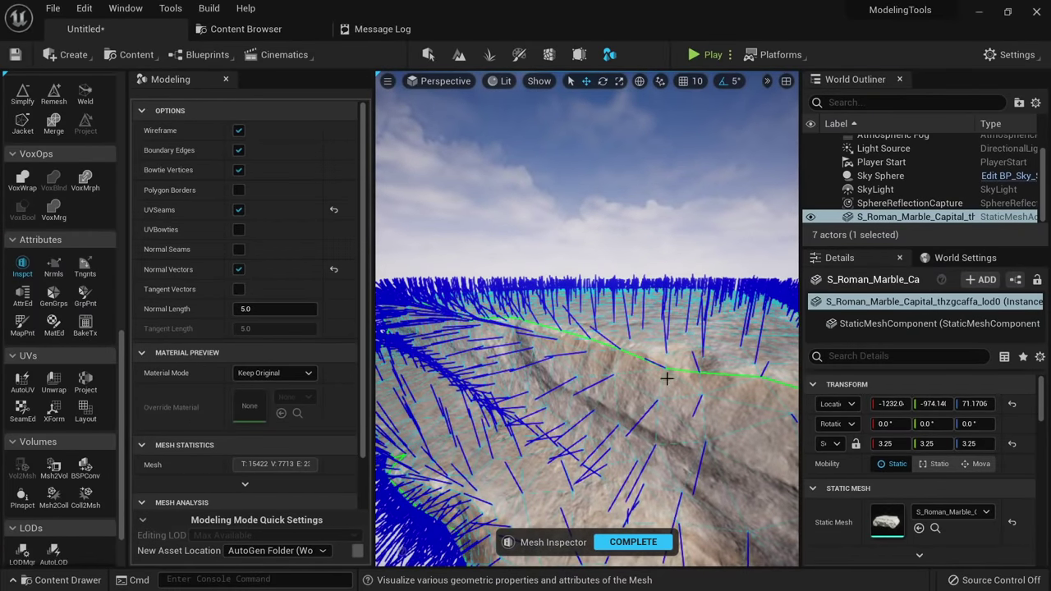
right_click_drag(668, 355, 668, 354)
left_click(239, 270)
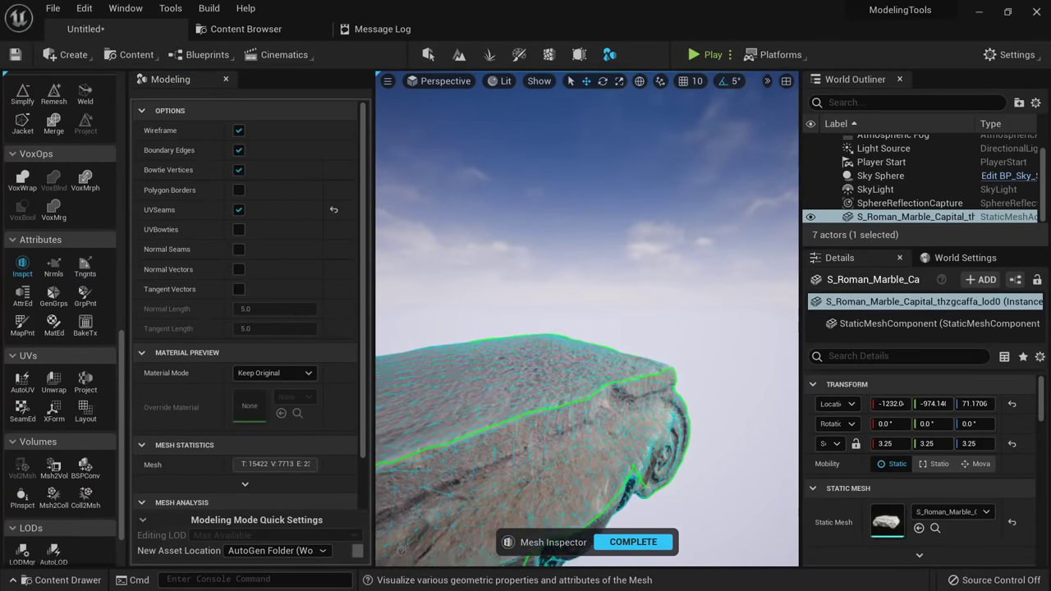
right_click_drag(525, 328, 526, 328)
right_click_drag(587, 345, 587, 344)
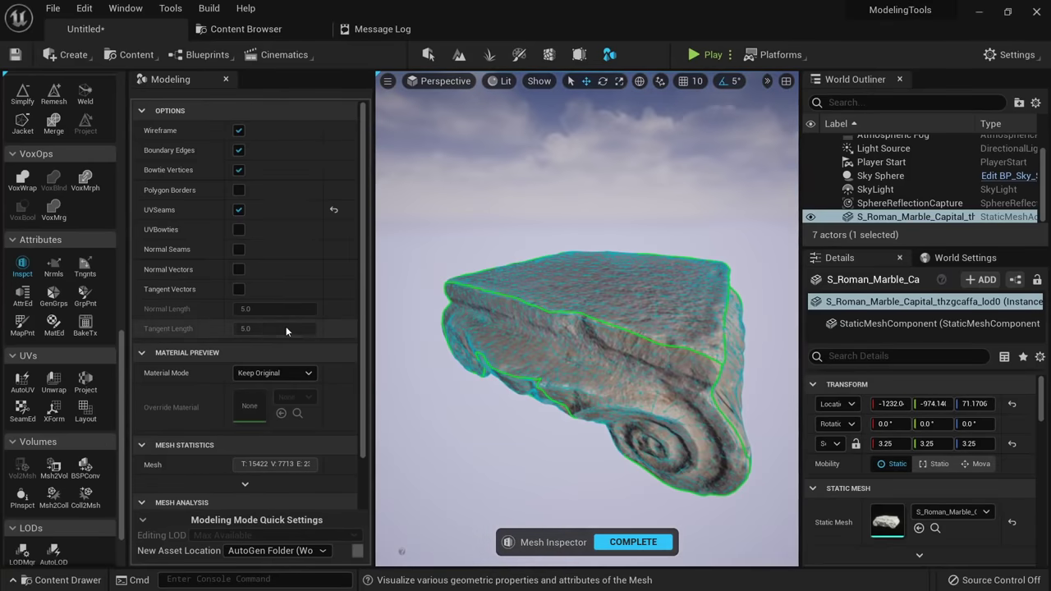
Show the capital's Tangent Vectors, examine them, hide them again and complete the mesh inspection.
left_click(238, 289)
right_click_drag(526, 328, 525, 329)
right_click_drag(586, 345, 587, 345)
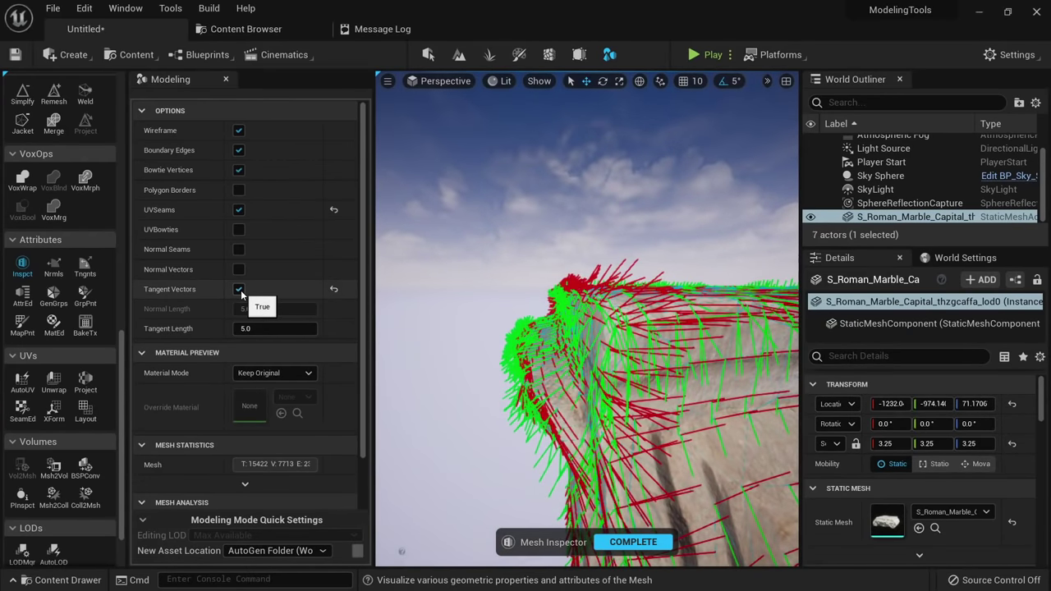
left_click(239, 289)
scroll(260, 373, "down", 1)
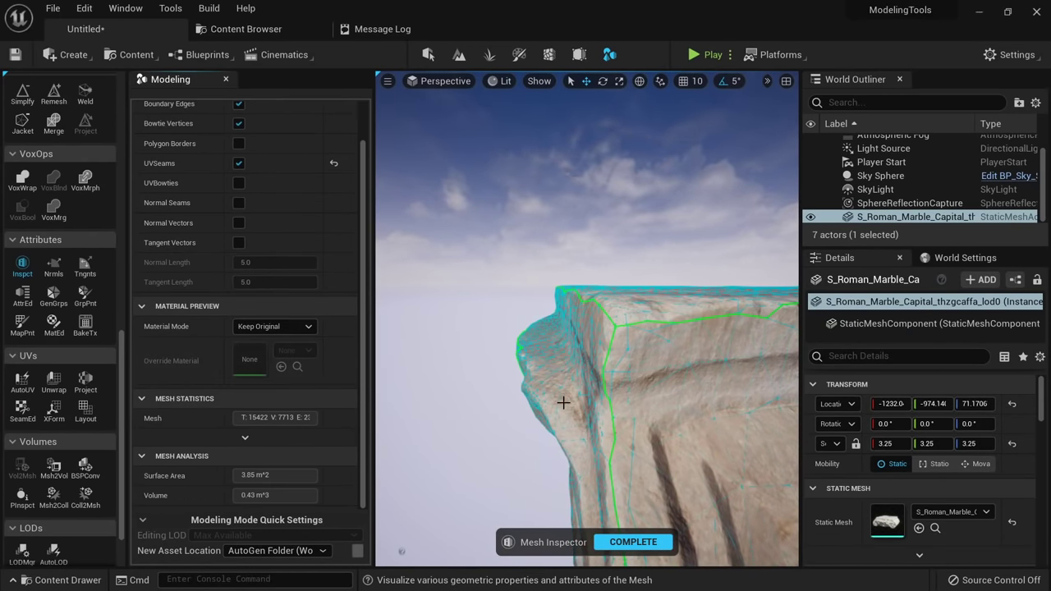
right_click_drag(563, 399, 476, 440)
left_click(633, 542)
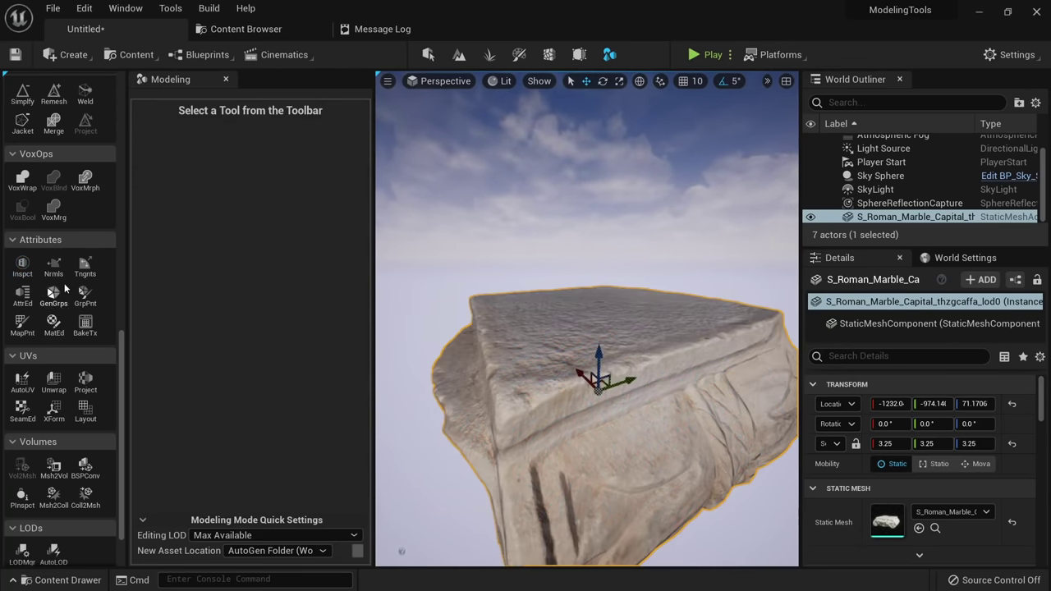
right_click_drag(441, 384, 441, 383)
key("alt+2")
key("alt+4")
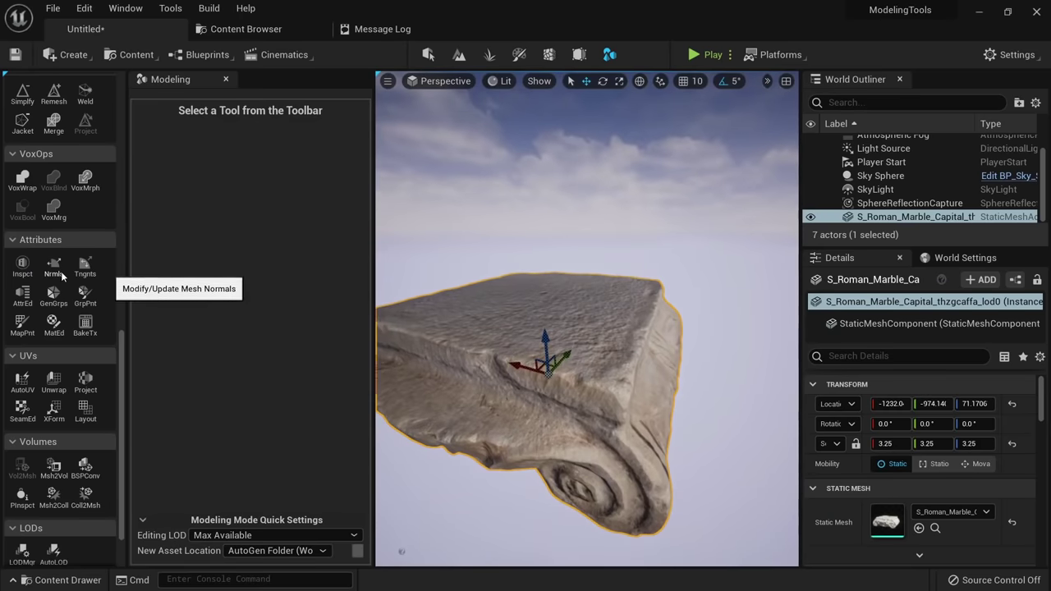
left_click(54, 267)
right_click_drag(587, 370, 587, 370)
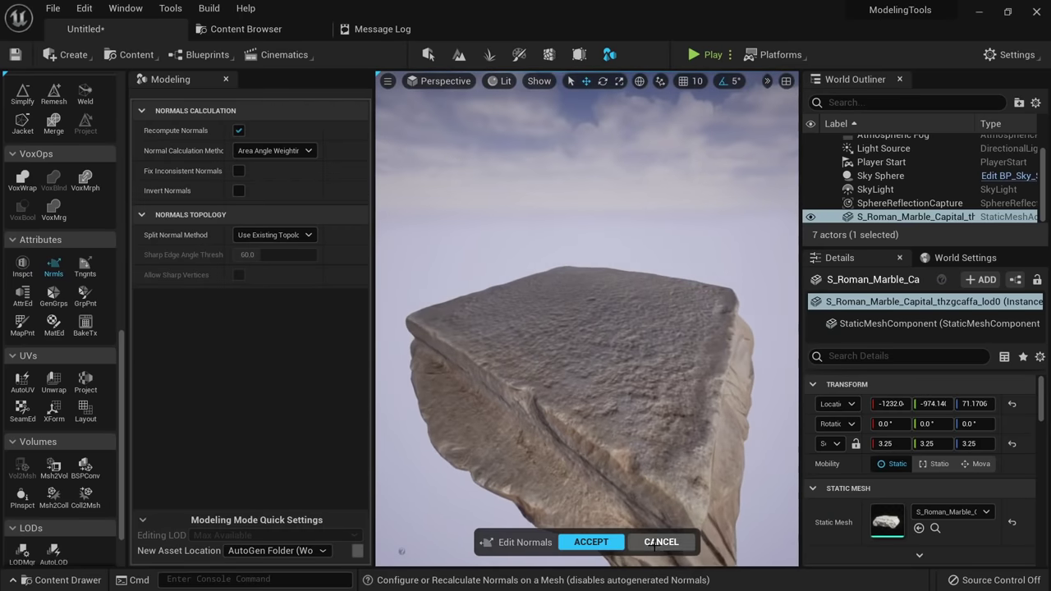
left_click(662, 542)
Create a box 100 high, 100 wide and 100 deep on the top surface of the marble capital.
scroll(67, 225, "up", 5)
scroll(67, 226, "up", 5)
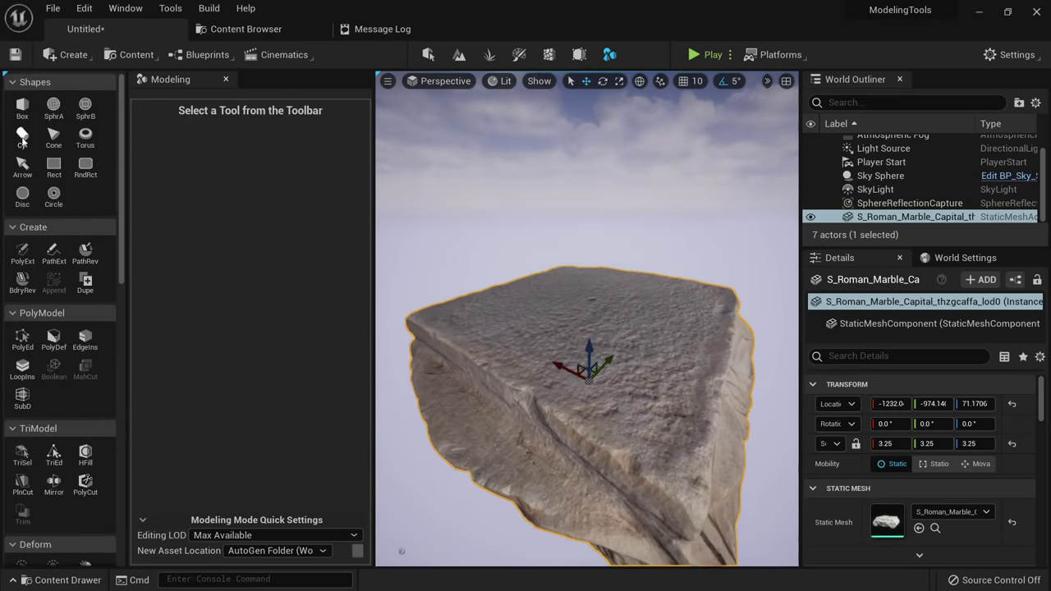
left_click(21, 115)
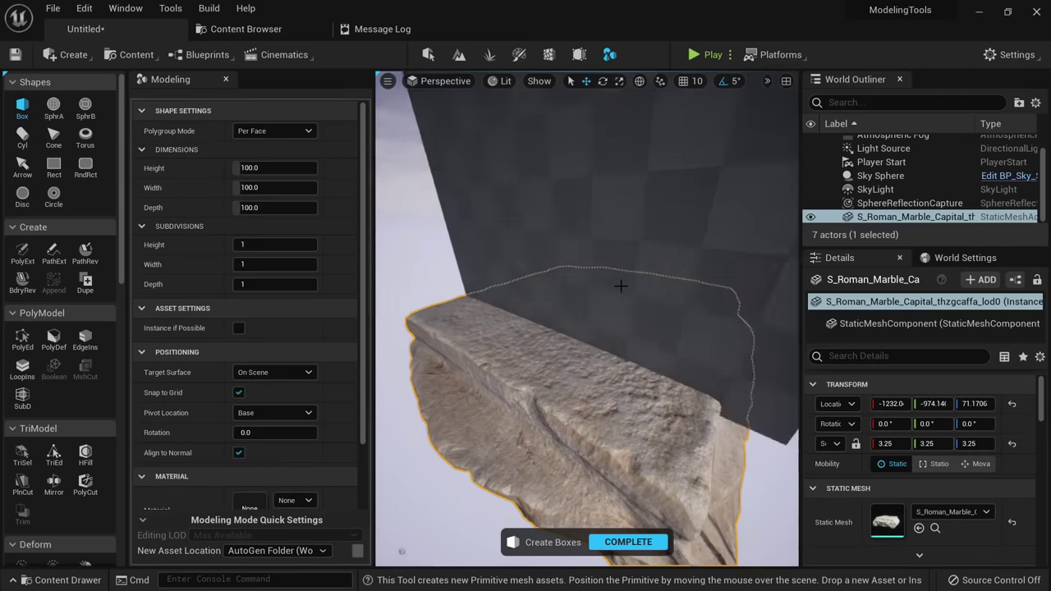
left_click(603, 271)
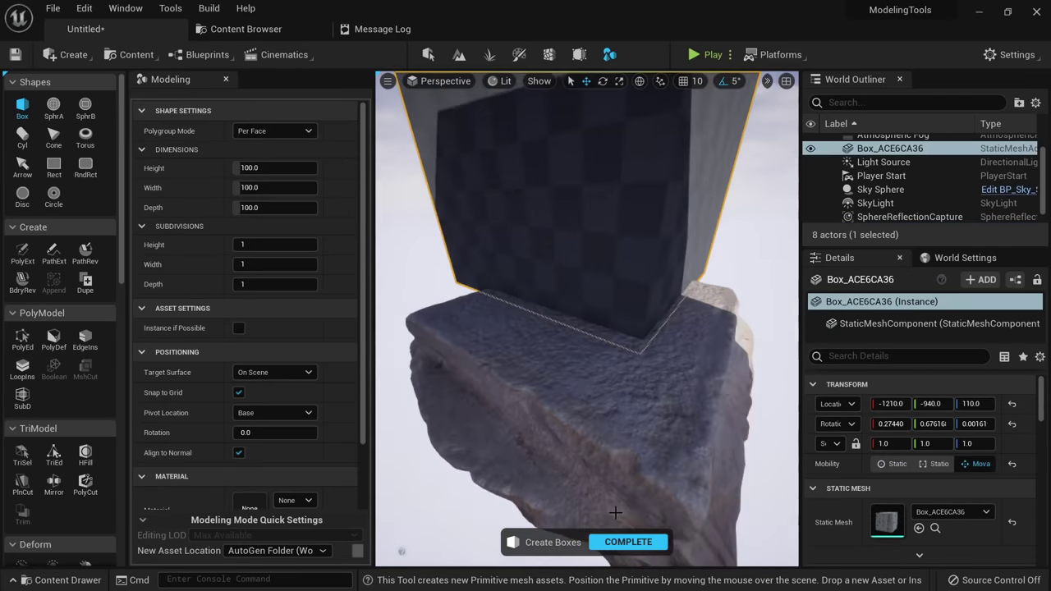
left_click(630, 542)
Start editing the box's normals with the Split Normal Method set to Face Normal Threshold.
right_click_drag(593, 353, 596, 287)
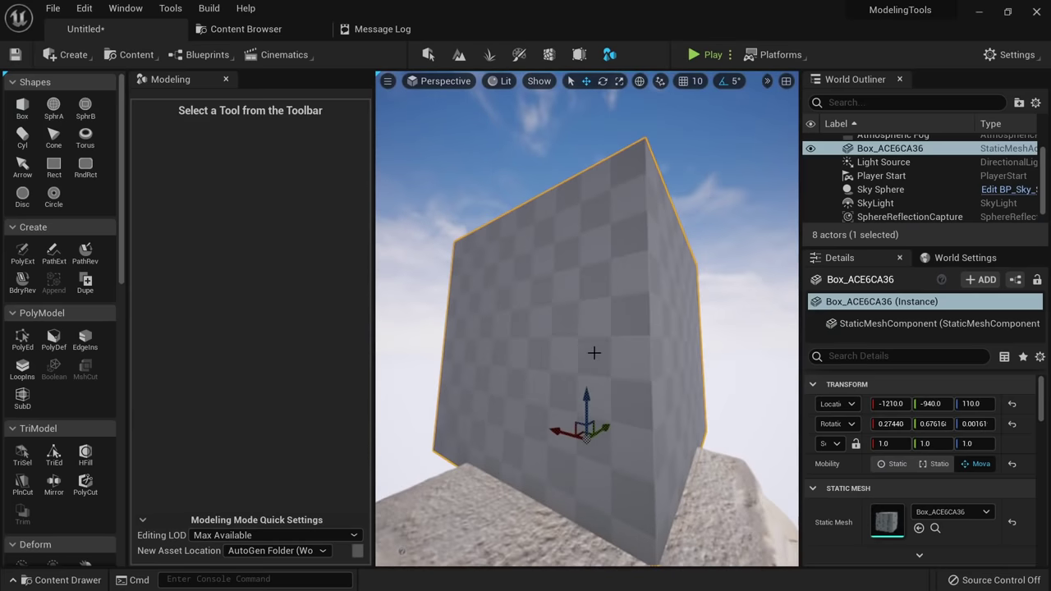
scroll(103, 400, "down", 12)
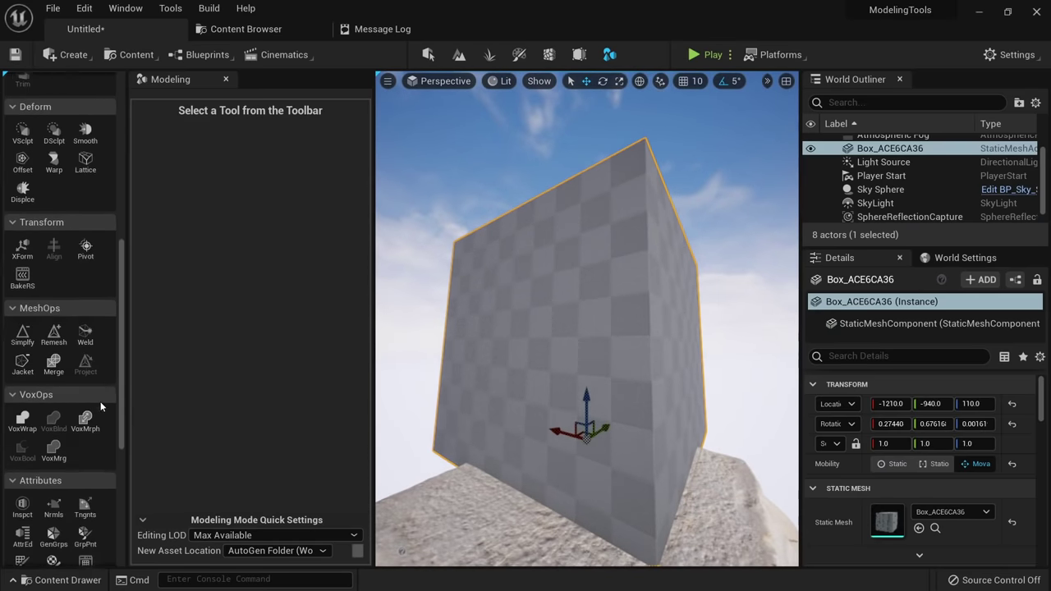
left_click(63, 404)
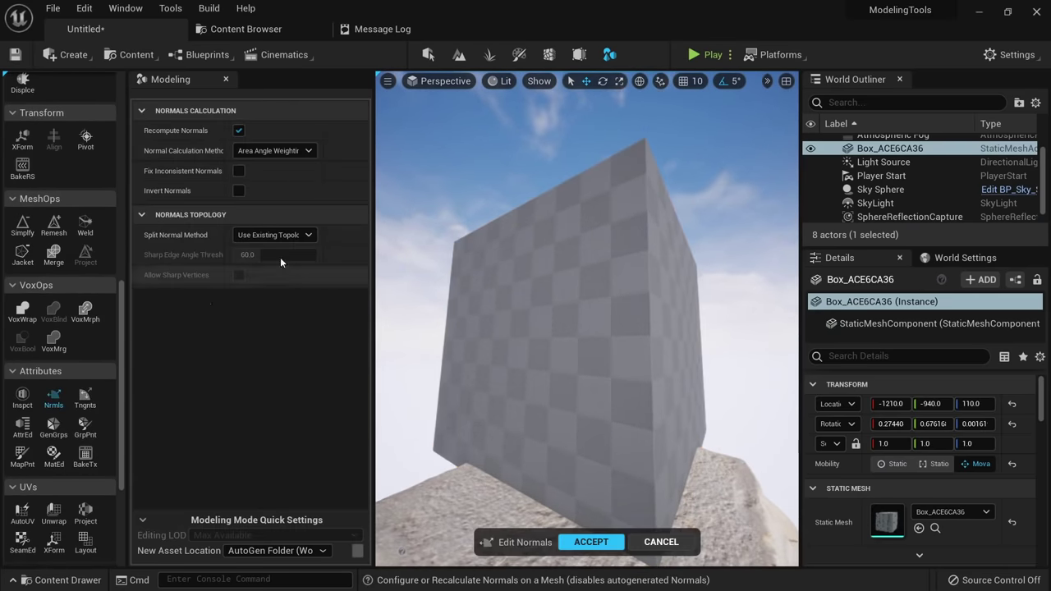
left_click_drag(621, 297, 566, 337, "alt")
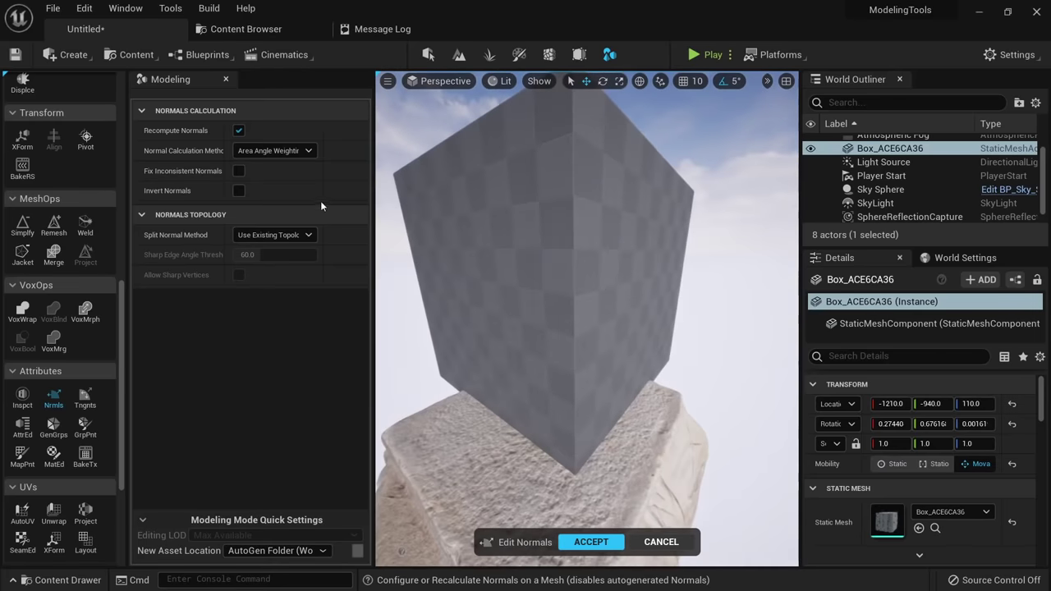
left_click(283, 234)
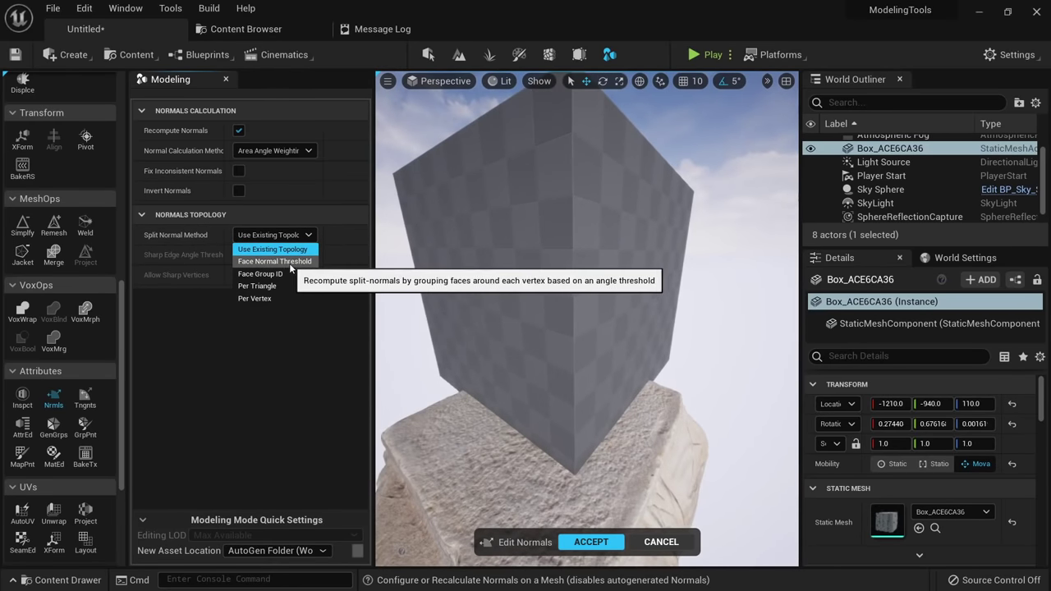
left_click(286, 261)
Preview the box's normals with a Sharp Edge Angle Threshold of 180 from several angles, and cancel the edit.
right_click_drag(467, 289, 467, 289)
left_click_drag(263, 255, 317, 256)
left_click_drag(459, 327, 459, 327, "alt")
right_click_drag(459, 327, 584, 283)
right_click_drag(587, 333, 750, 399)
left_click_drag(620, 374, 642, 397, "alt")
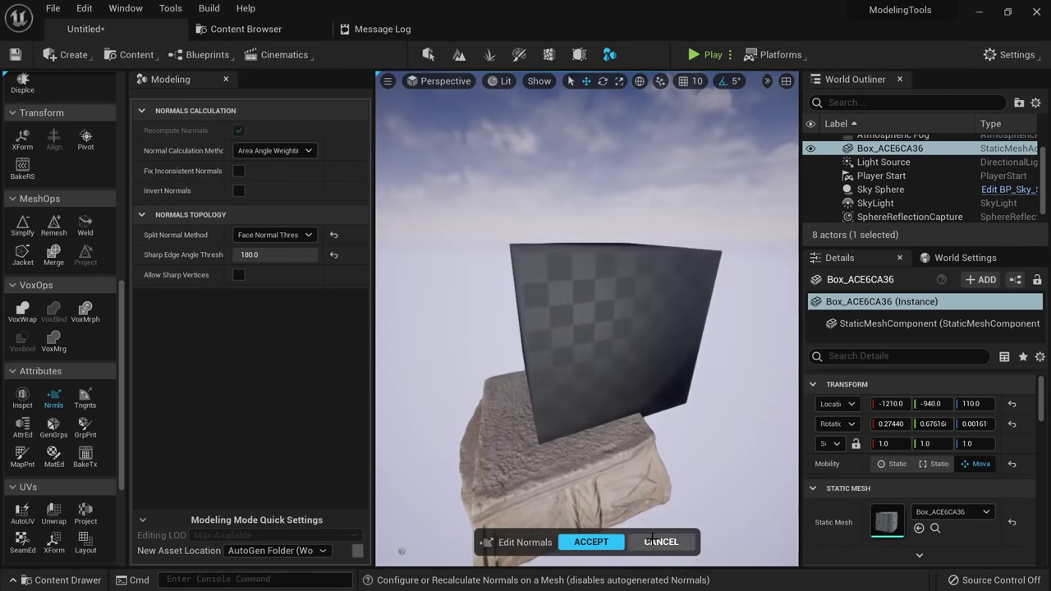
left_click(654, 542)
Duplicate the box along the Y axis to about -815, beside the original.
left_click_drag(617, 361, 682, 347, "alt")
left_click_drag(552, 319, 575, 324, "alt")
left_click(539, 318)
right_click_drag(509, 366, 484, 255)
left_click_drag(580, 290, 408, 306, "alt")
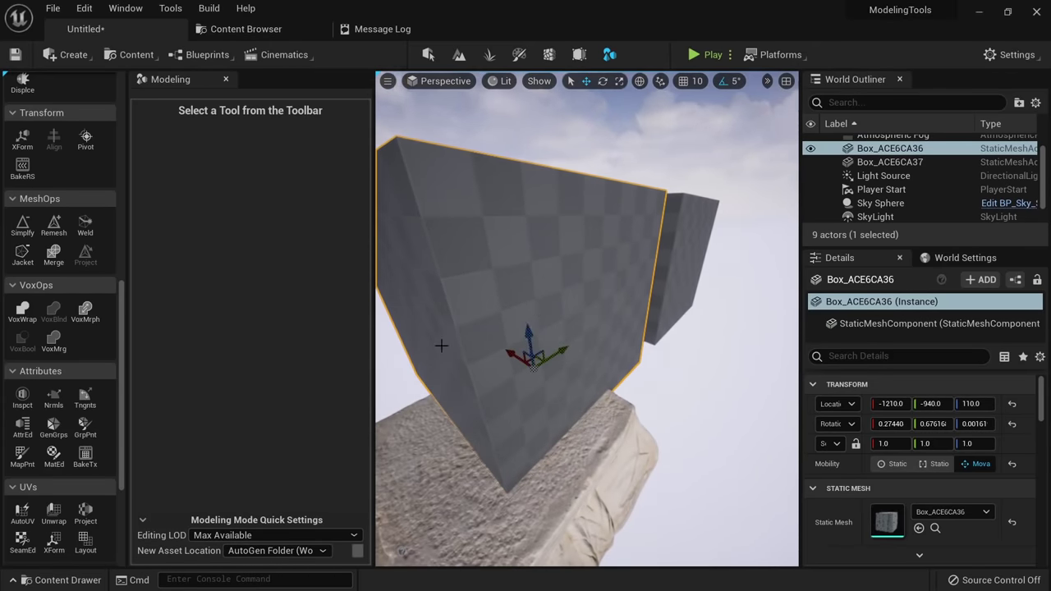
Delete the duplicated box and select the original box on the capital.
right_click_drag(441, 346, 603, 327)
left_click(770, 308)
scroll(51, 273, "up", 1)
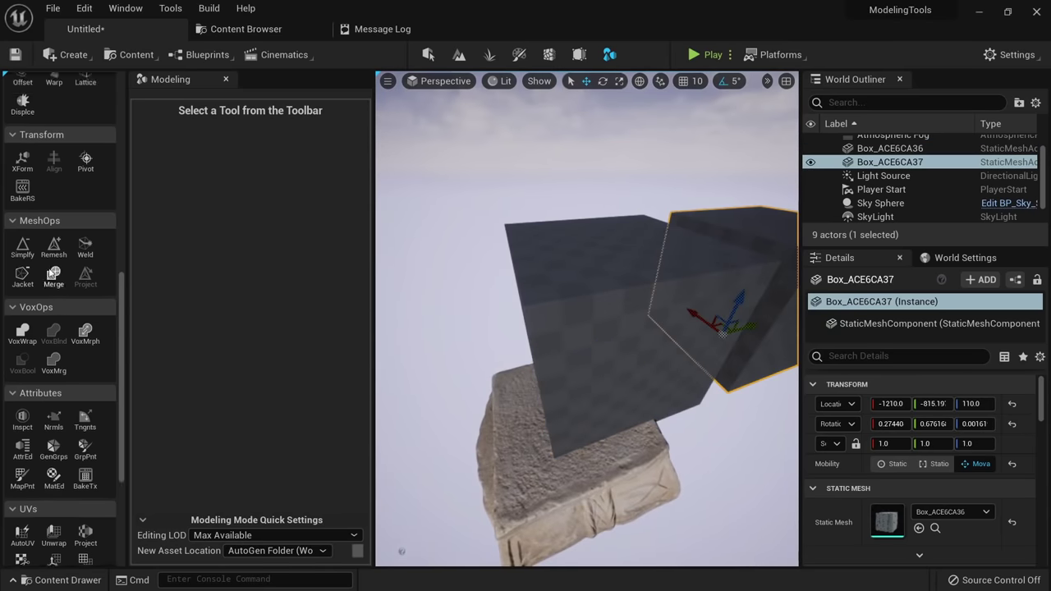
scroll(54, 279, "up", 10)
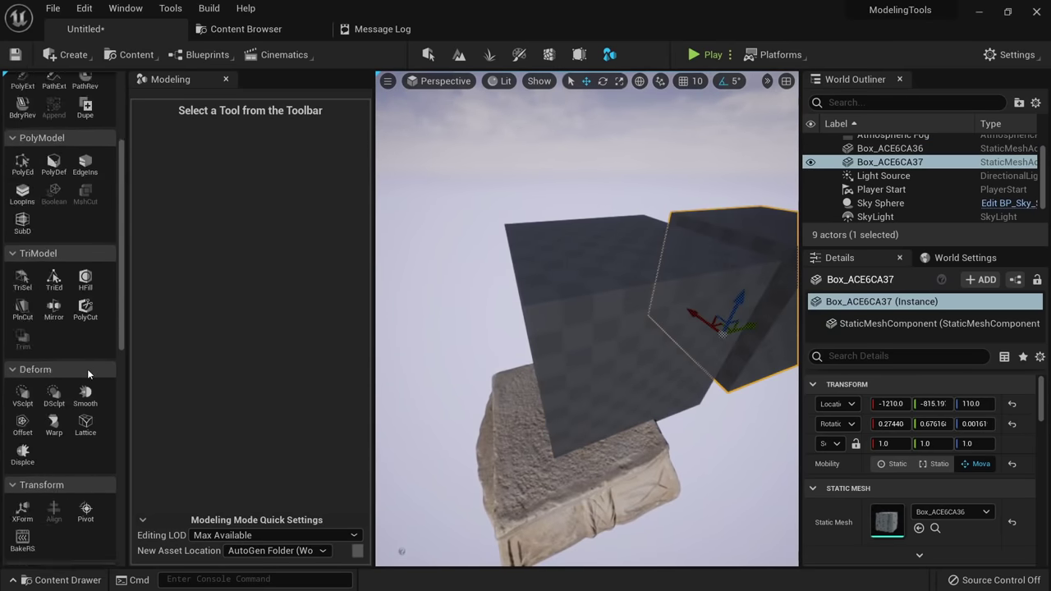
scroll(87, 369, "down", 10)
right_click_drag(655, 418, 714, 414)
left_click(530, 363)
left_click(690, 301)
key("Delete")
left_click(474, 300)
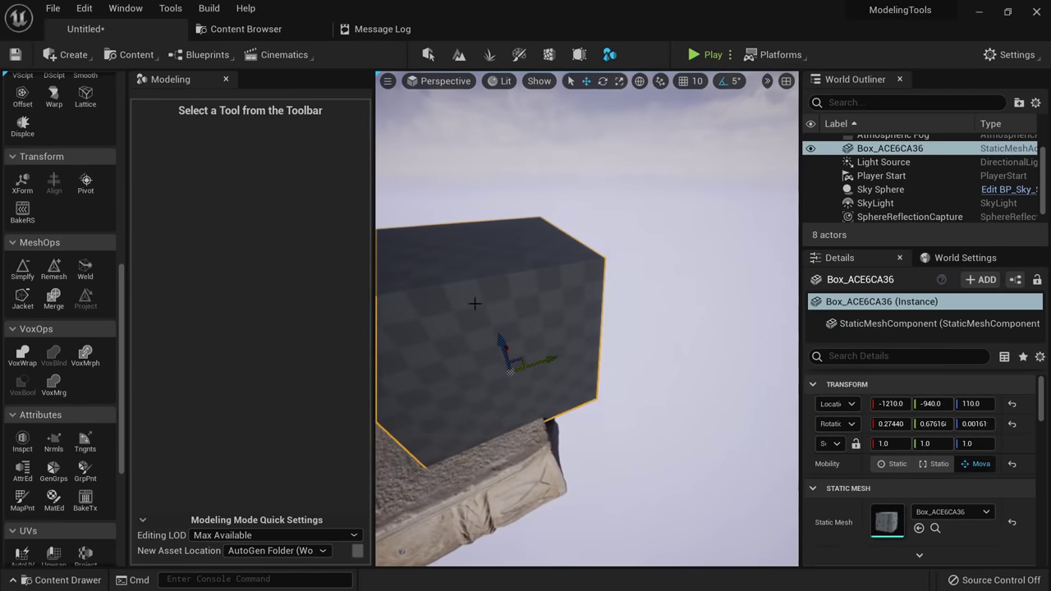
Create a separate box 100 high, 100 wide and 100 deep beside the capital, at X -1250, Y -830, Z 0.
scroll(119, 267, "up", 10)
left_click(22, 104)
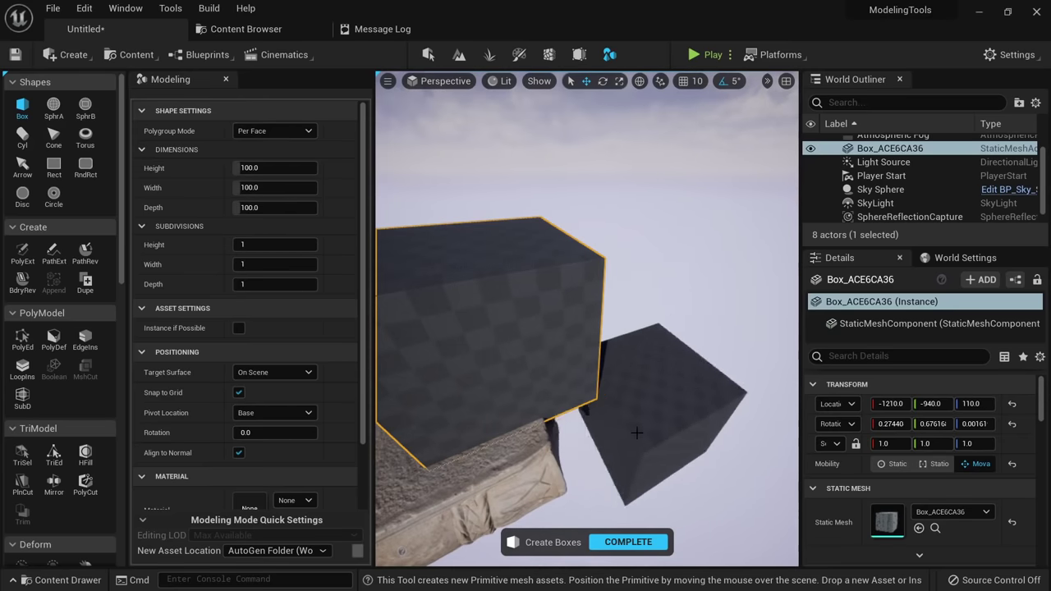
left_click(637, 427)
left_click(628, 542)
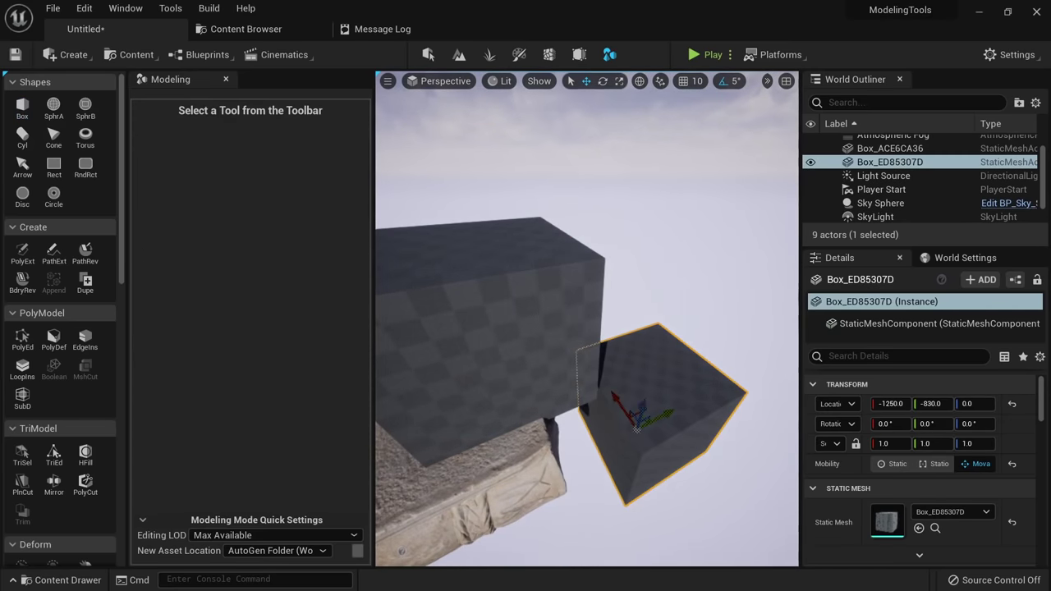
Move the new box up beside the first one, to about X -1211, Y -820, Z 115.
left_click(645, 408)
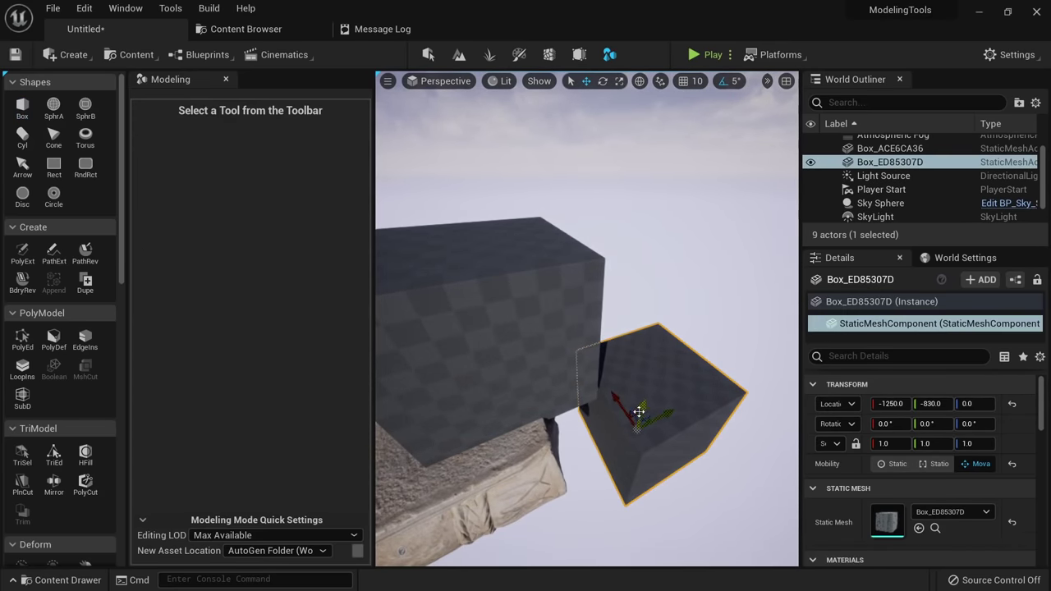
left_click_drag(637, 411, 649, 303)
key("f")
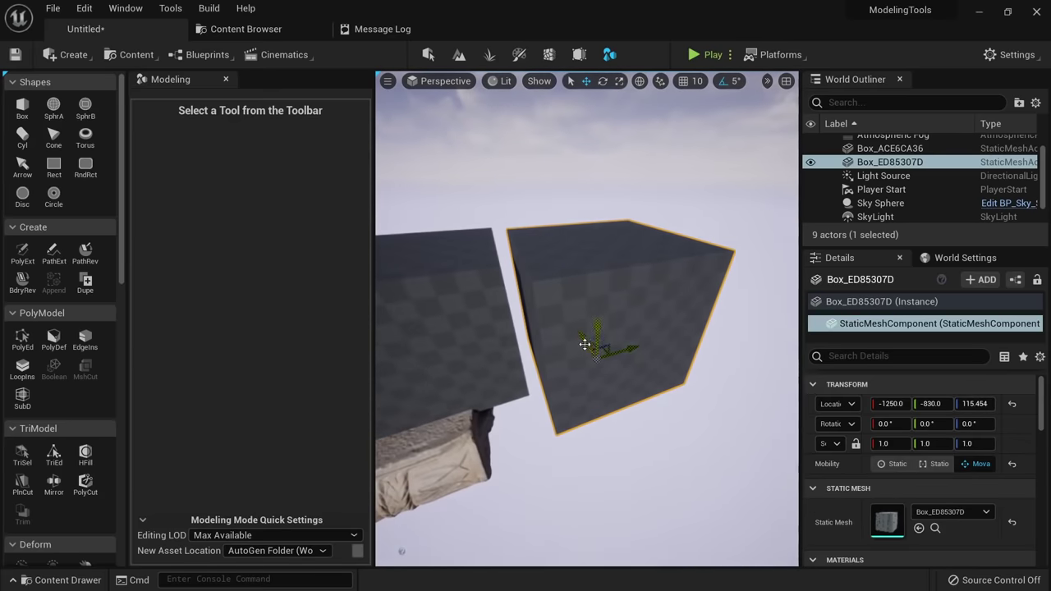
left_click_drag(584, 344, 626, 324)
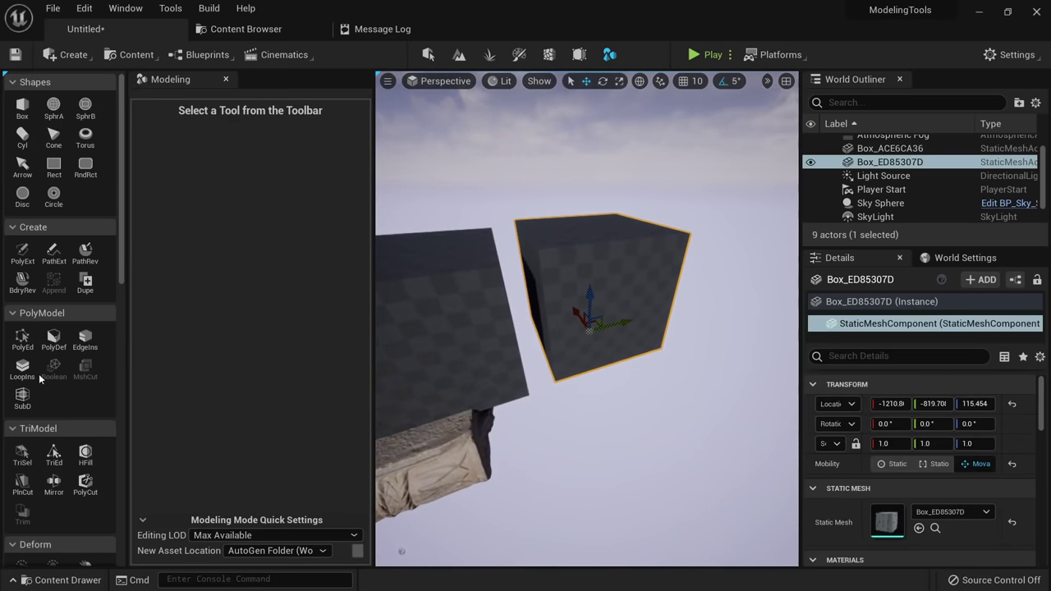
scroll(82, 389, "down", 10)
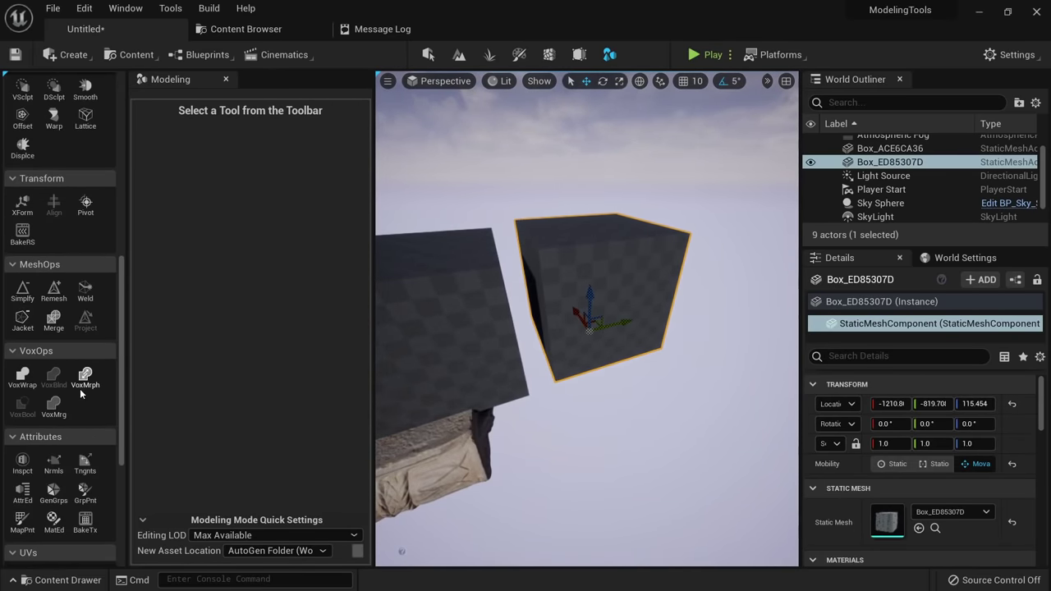
scroll(64, 373, "down", 3)
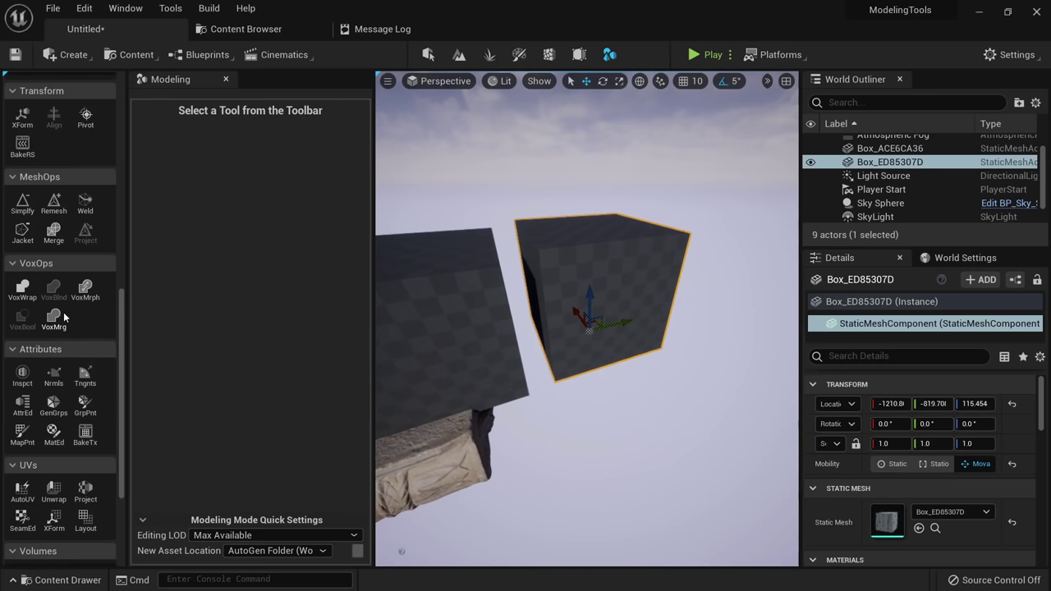
Recompute the second box's normals with the Face Normal Threshold split method and a sharp edge angle threshold of 180.
left_click(62, 381)
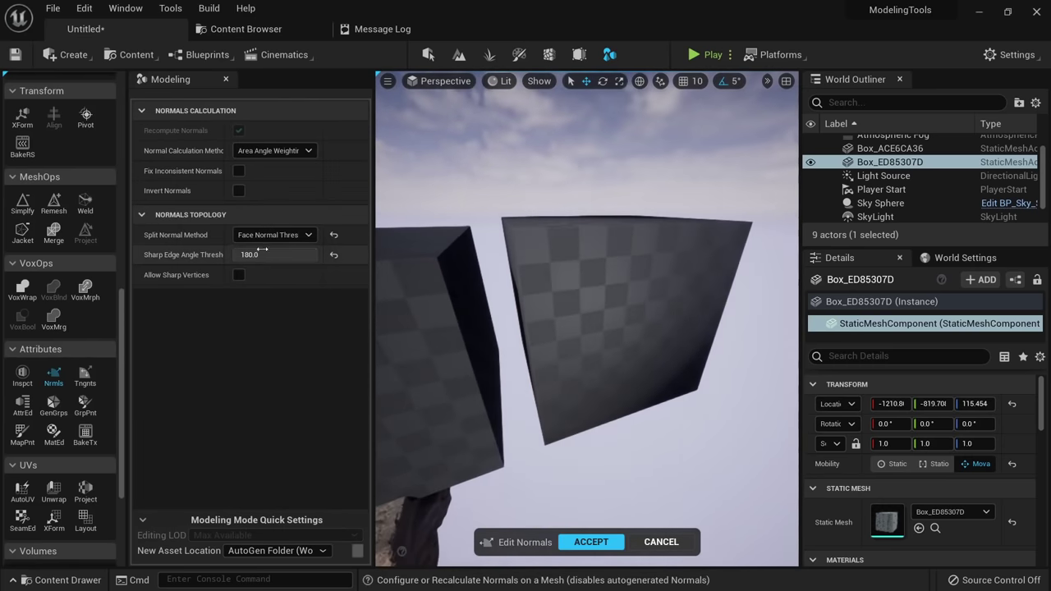
left_click(272, 235)
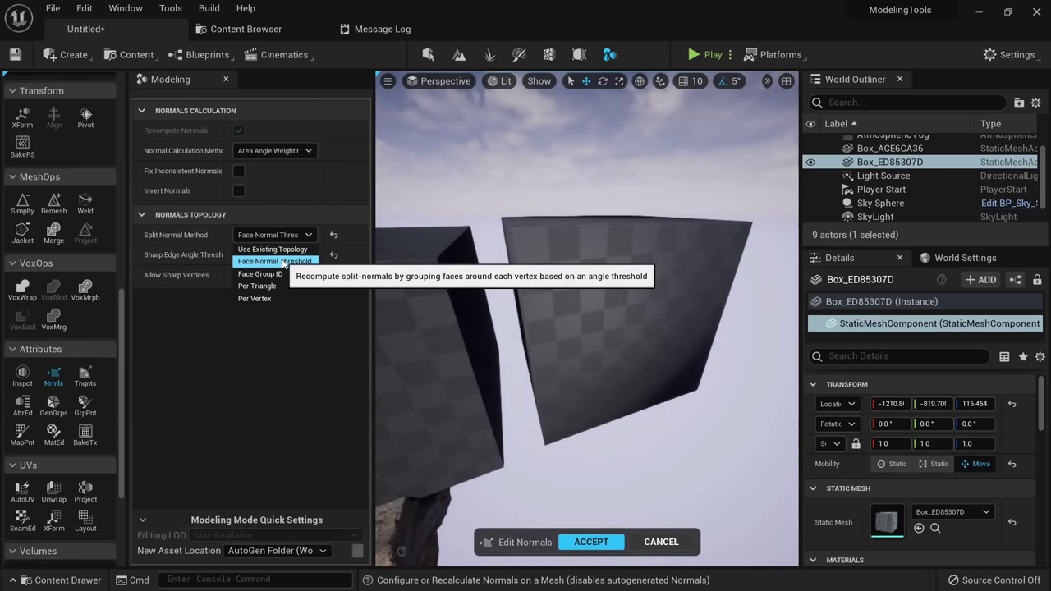
left_click(275, 274)
left_click(282, 237)
left_click(285, 261)
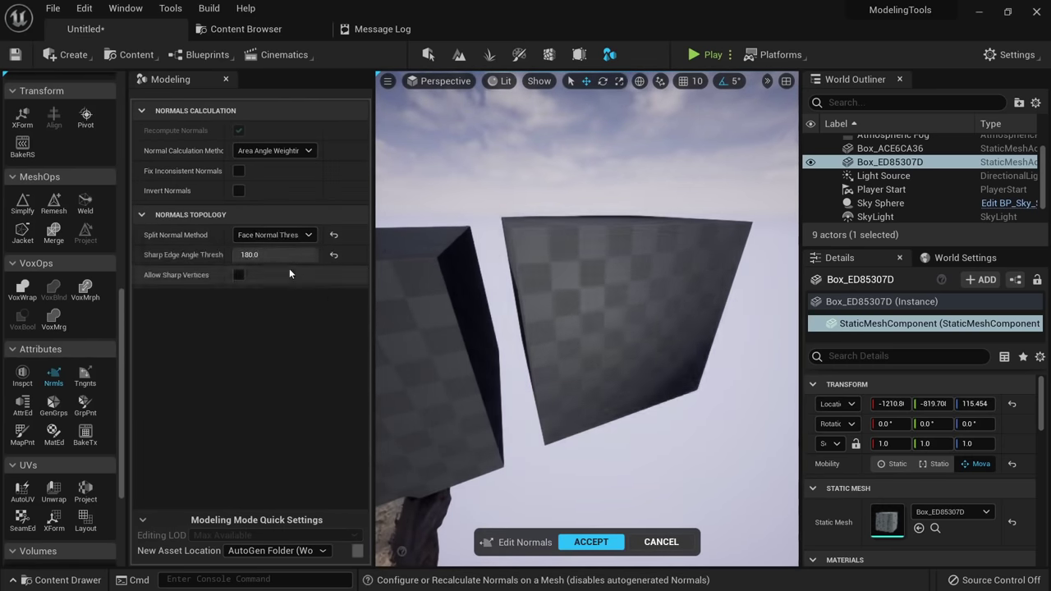
left_click(591, 542)
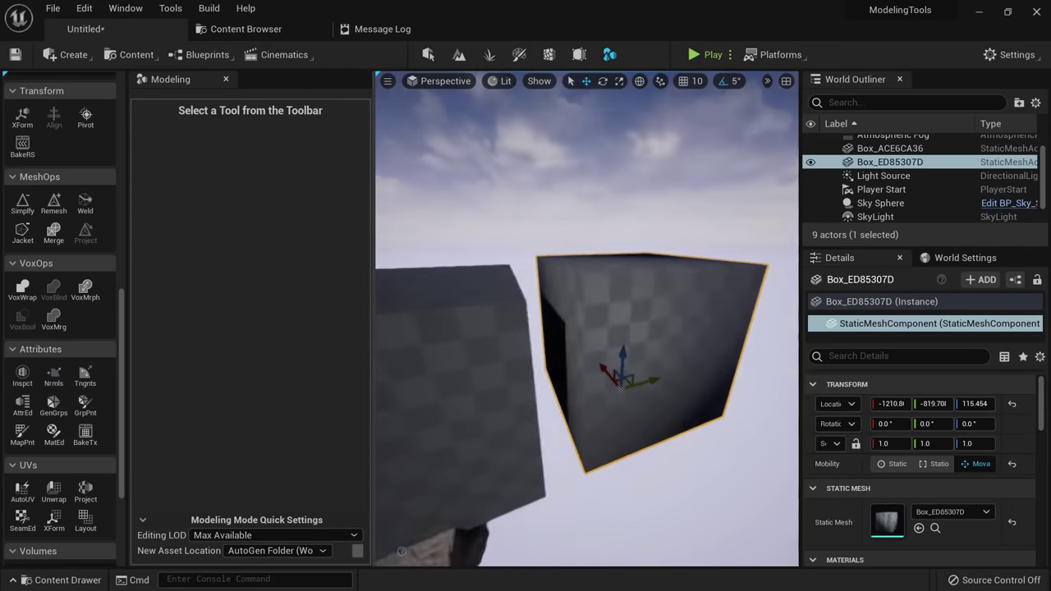
Select the box on the capital and try recomputing its normals with the 180 degree face normal threshold.
right_click_drag(537, 391, 509, 386)
left_click(522, 391)
key("Escape")
left_click(534, 402)
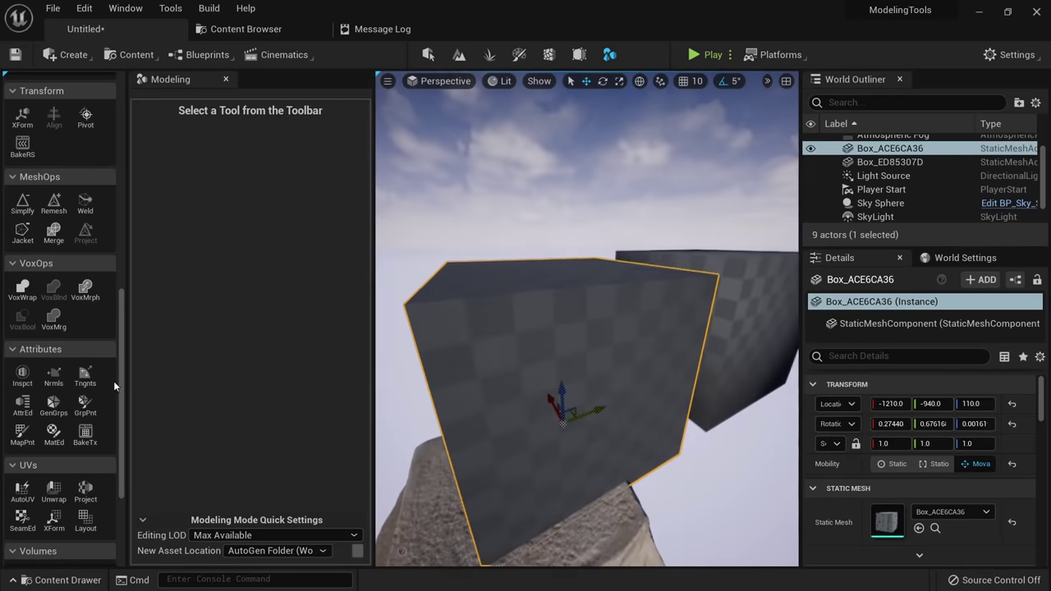
left_click(54, 376)
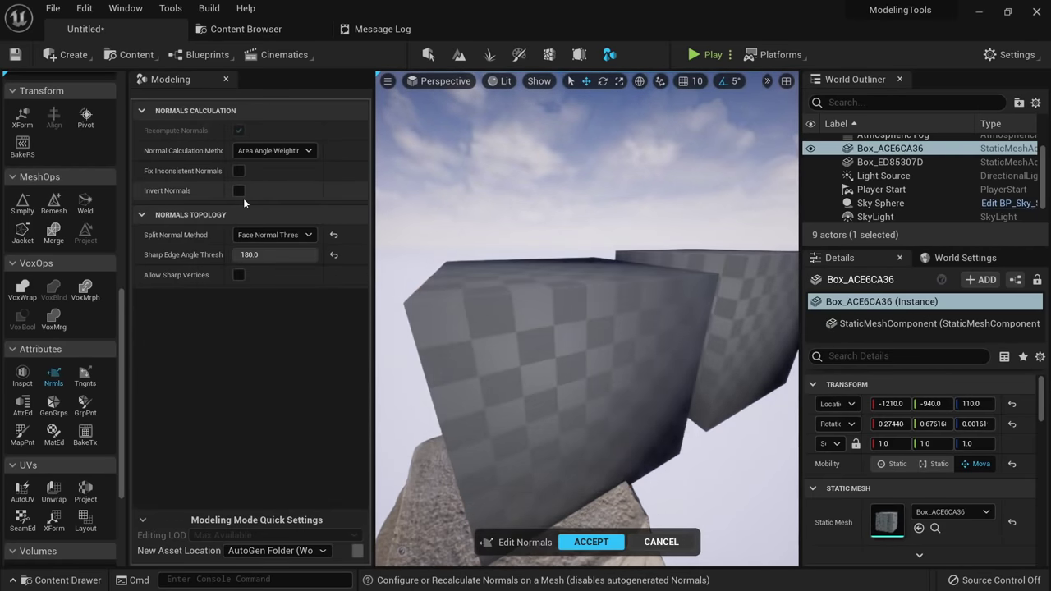
left_click(661, 541)
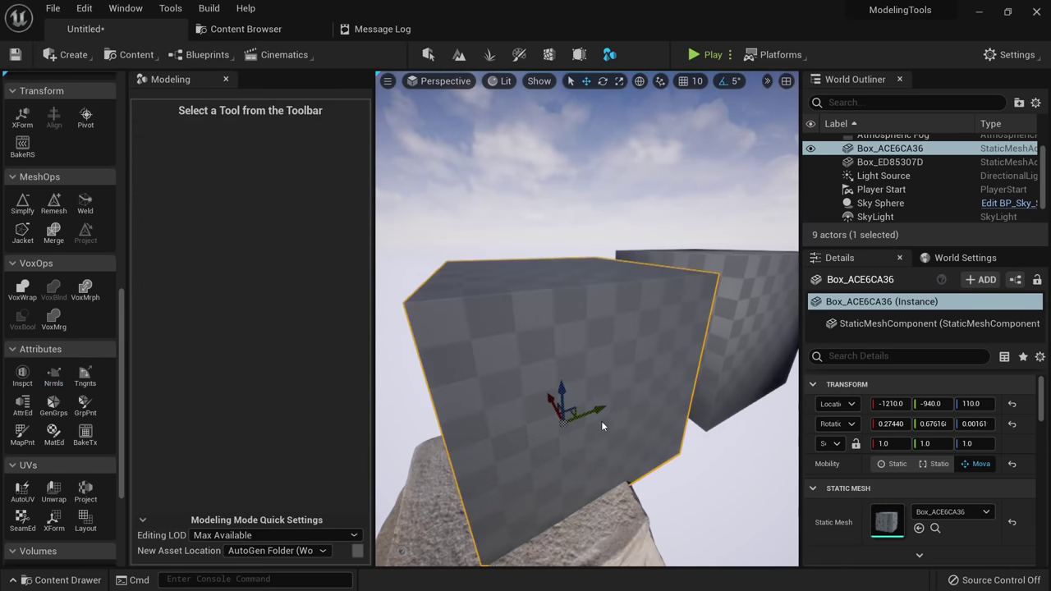
Inspect the box on the capital with normal vectors shown and examine the normals at its corners.
left_click(20, 371)
right_click_drag(443, 319, 447, 348)
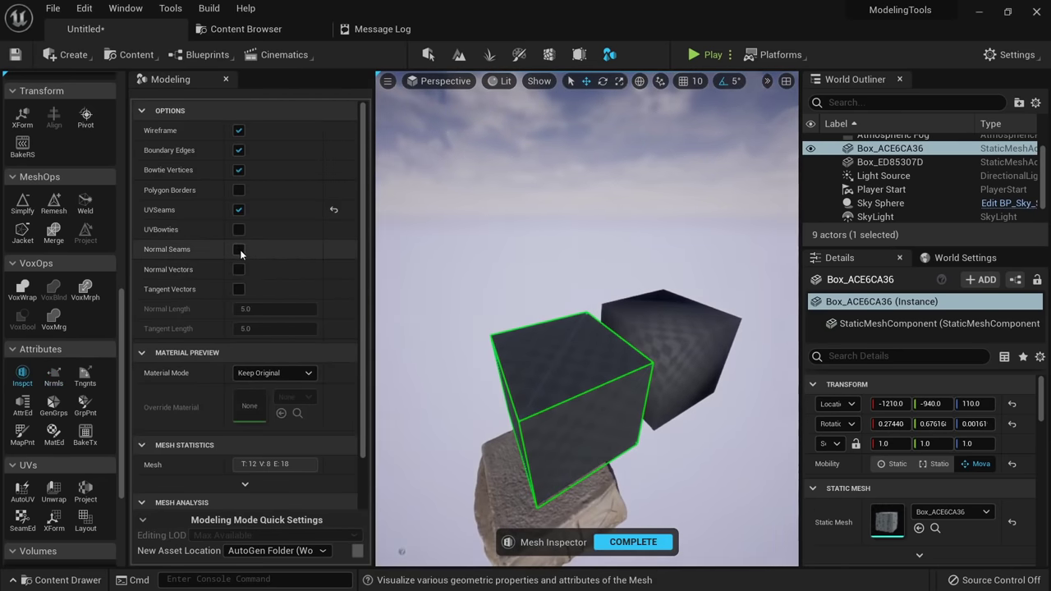
left_click(240, 273)
right_click_drag(493, 320, 443, 310)
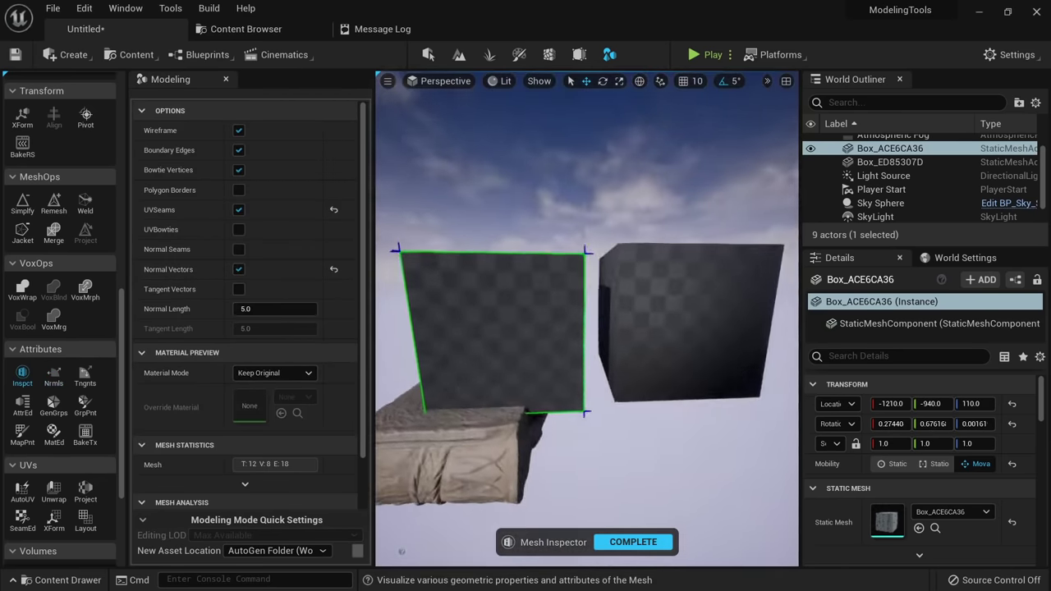
right_click_drag(587, 320, 603, 374)
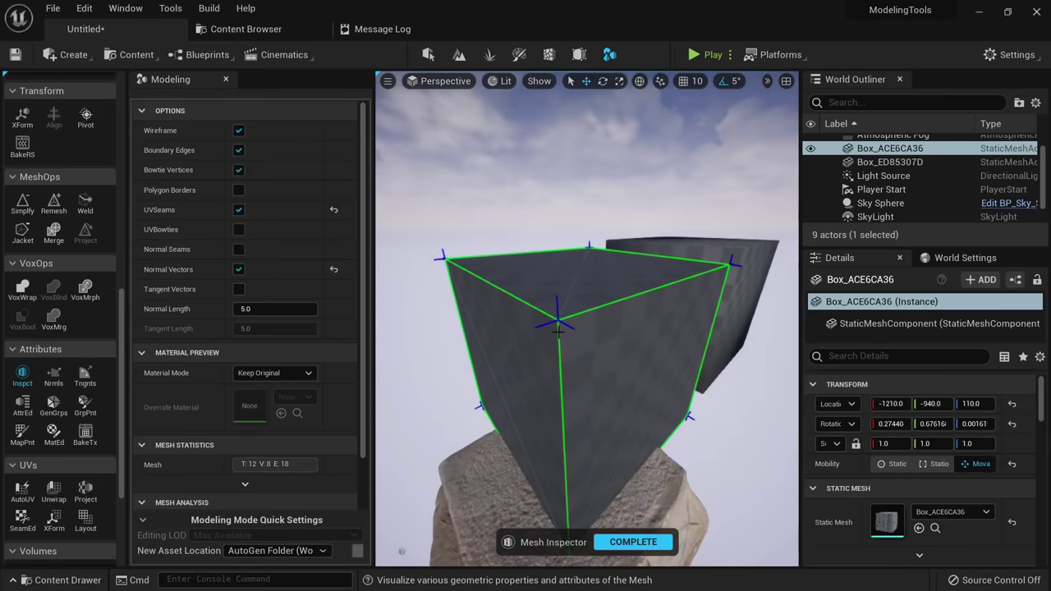
right_click_drag(557, 330, 600, 325)
Inspect the second box beside it and examine its corner normal vectors for comparison.
left_click(656, 311)
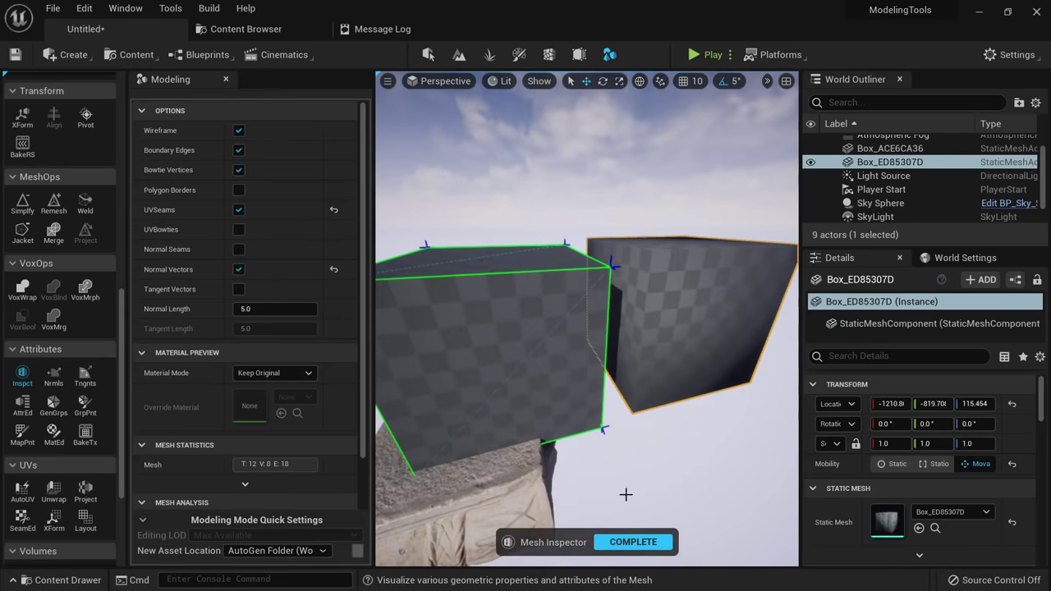
left_click(613, 535)
left_click(23, 376)
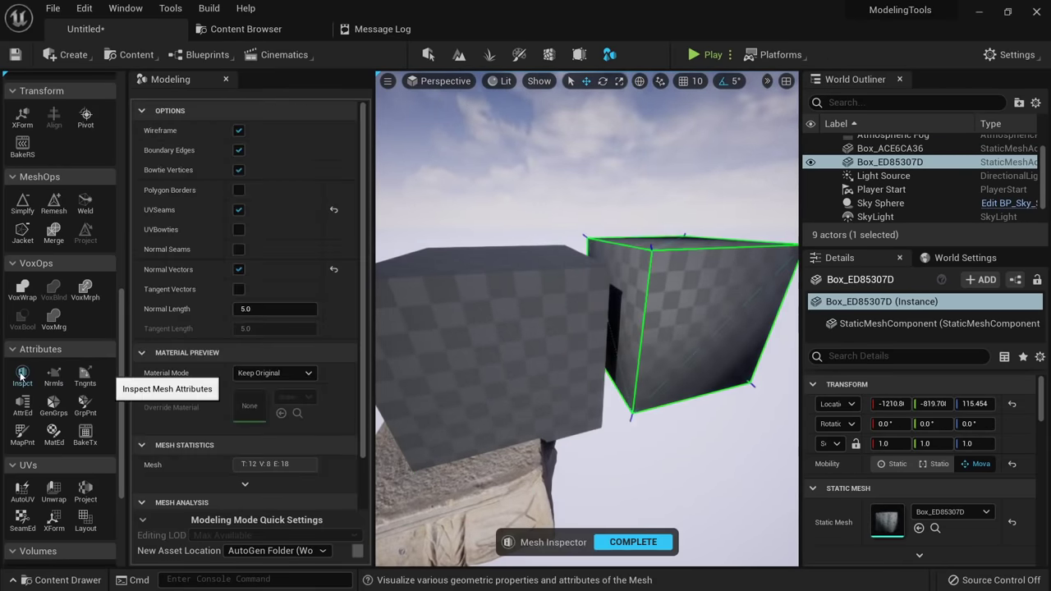
right_click_drag(567, 337, 591, 288)
mouse_move(632, 351)
right_mouse_down()
mouse_move(588, 336)
mouse_move(624, 335)
right_mouse_up()
right_click_drag(459, 353, 609, 322)
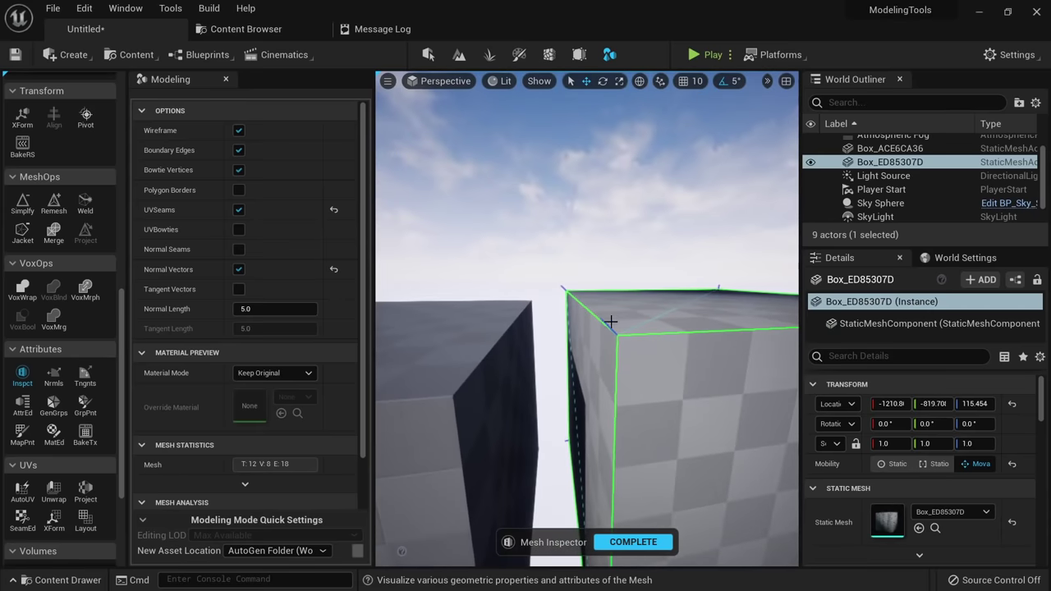
left_click(624, 542)
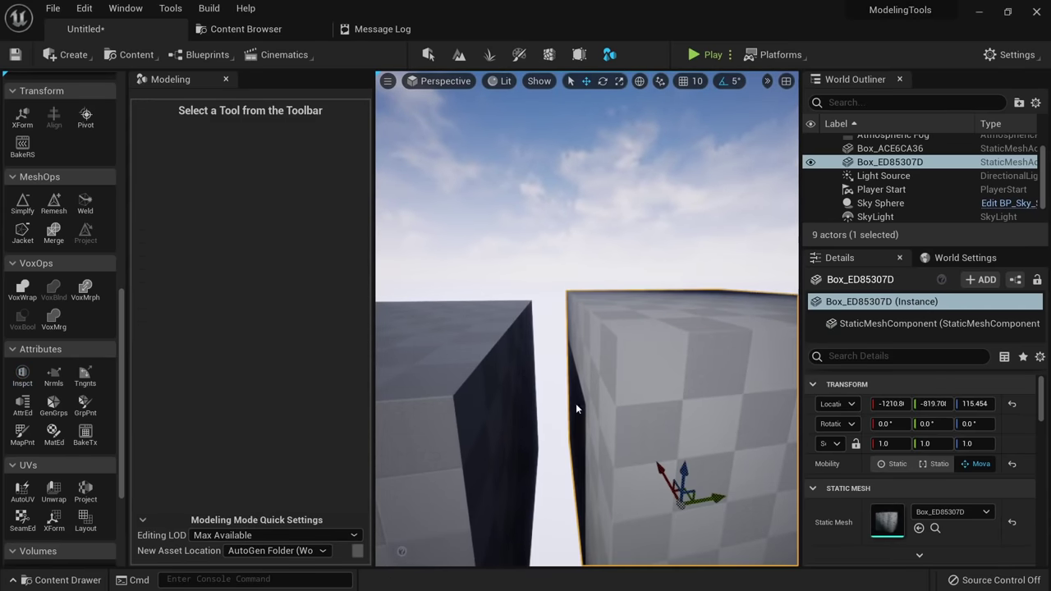
Try the Mikk TSpace and Fast Mikk TSpace tangent types on the second box in Edit Tangents.
mouse_move(577, 408)
right_mouse_down()
mouse_move(599, 439)
mouse_move(577, 409)
right_mouse_up()
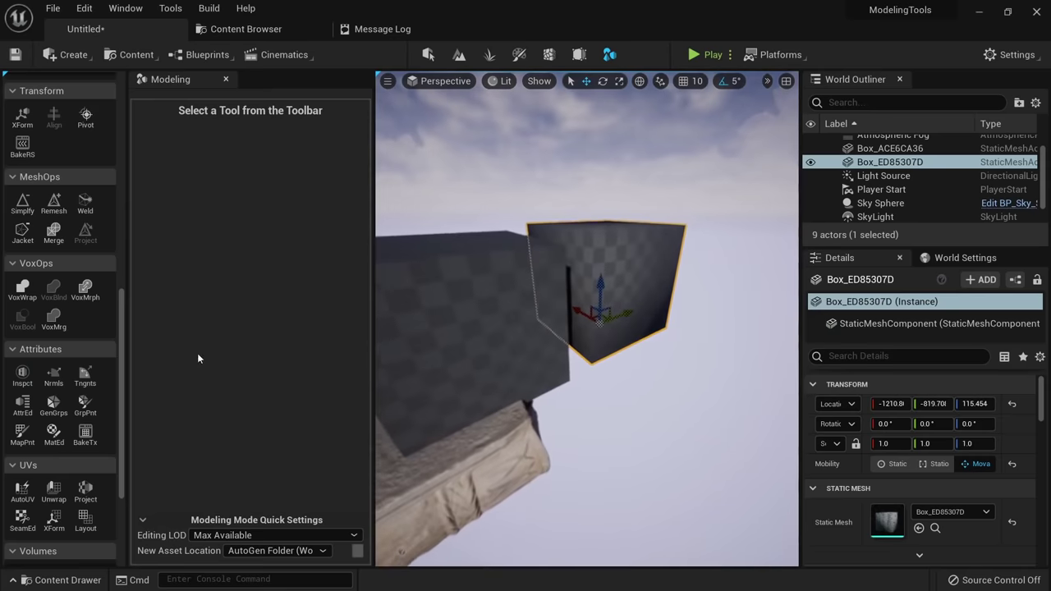
left_click(83, 377)
left_click(266, 131)
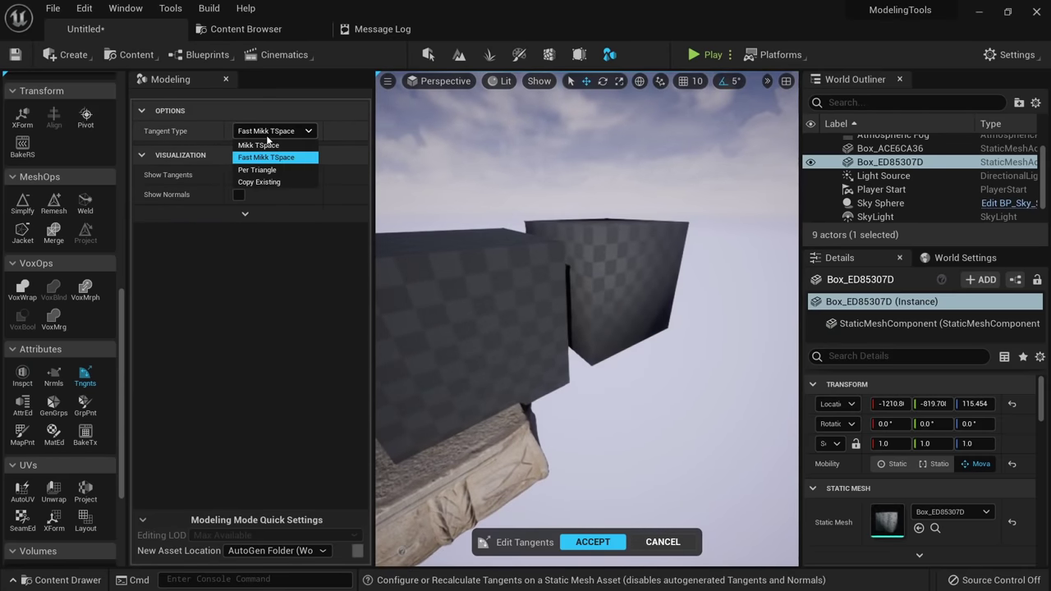
left_click(259, 144)
left_click(270, 131)
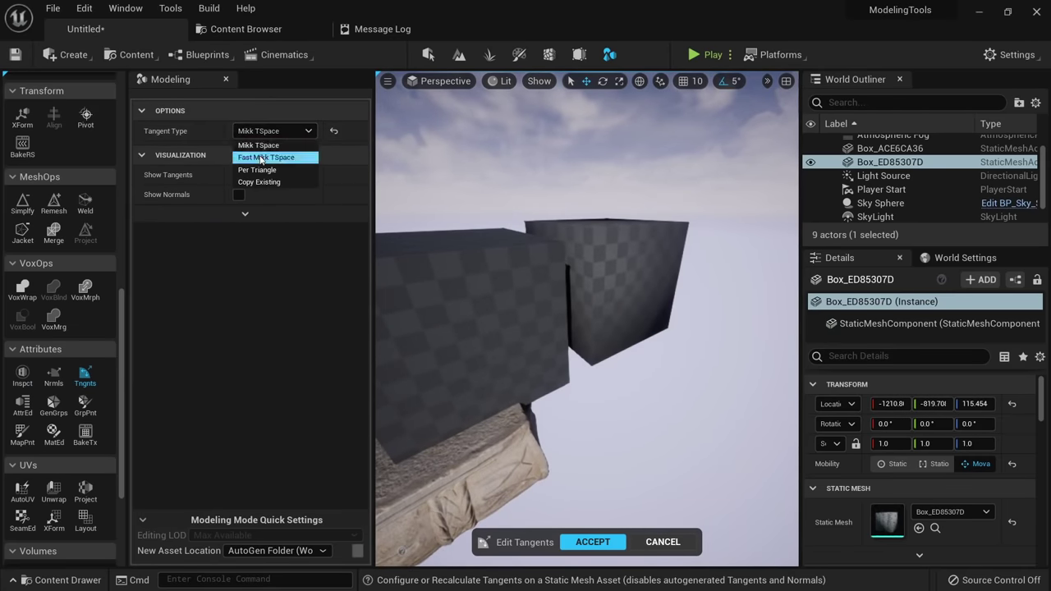
left_click(266, 157)
left_click(644, 540)
Generate PolyGroups on the second box from face normal deviation, with normals calculated and an angle tolerance of about 0.026.
right_click_drag(396, 392, 396, 427)
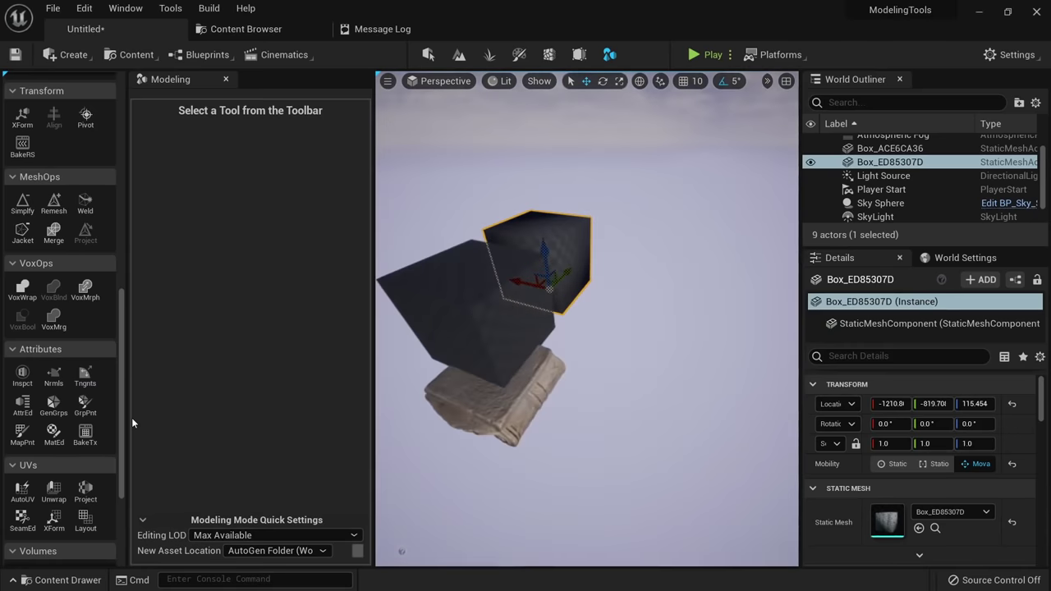
left_click(53, 406)
key("f")
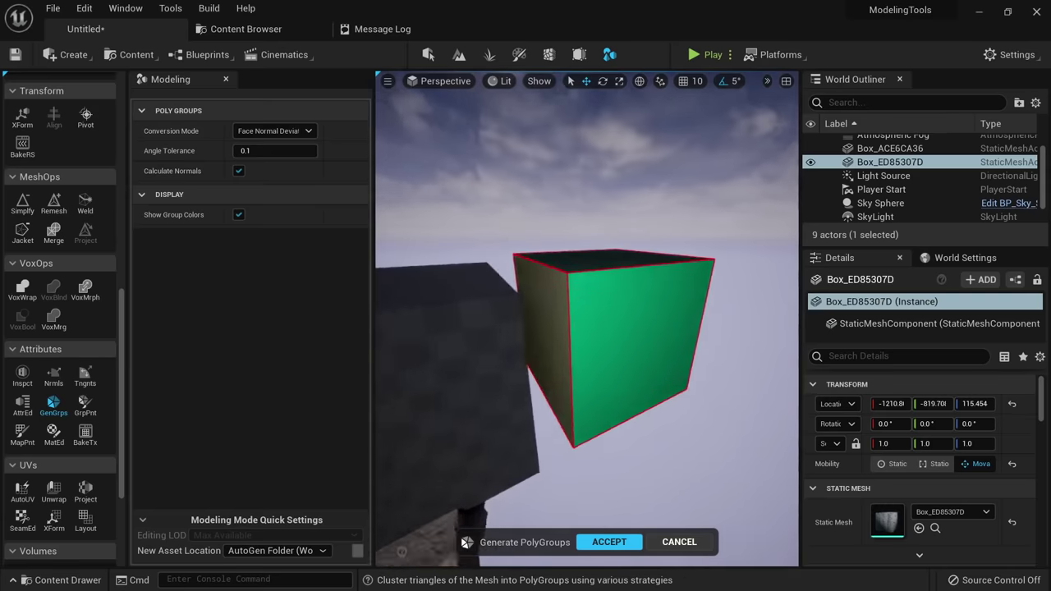
left_click_drag(275, 150, 312, 151)
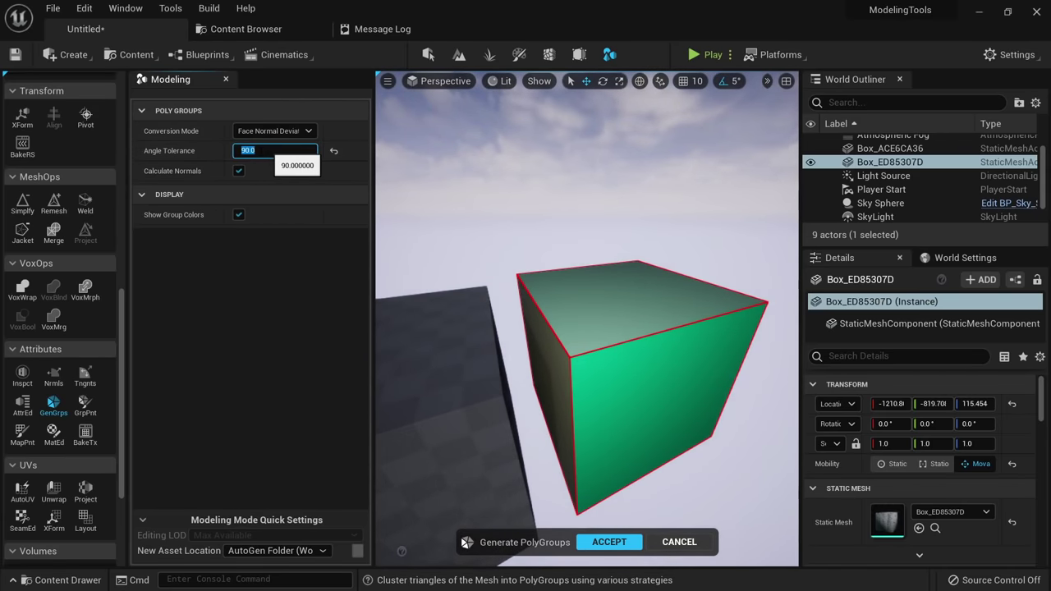
left_click_drag(312, 152, 235, 151)
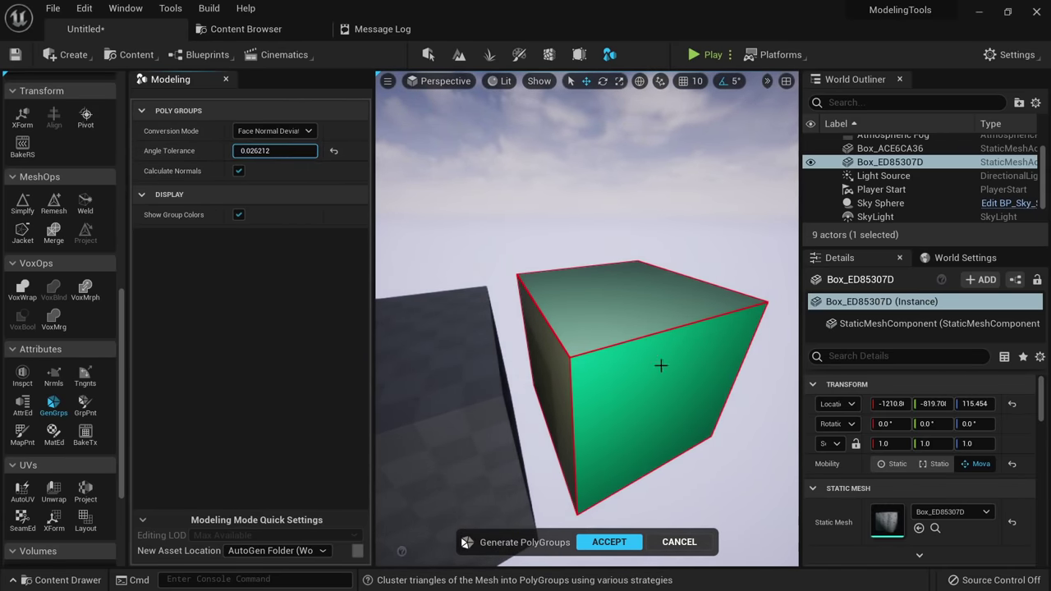
left_click_drag(661, 365, 763, 357, "alt")
left_click_drag(619, 325, 686, 348, "alt")
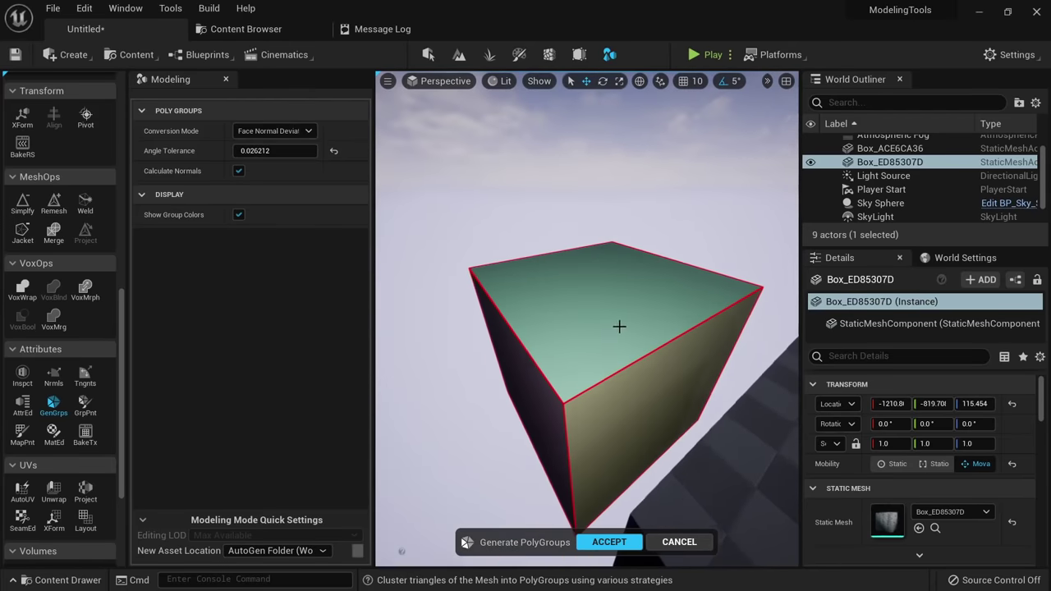
left_click_drag(622, 391, 472, 316, "alt")
right_click_drag(675, 462, 676, 462)
left_click(610, 542)
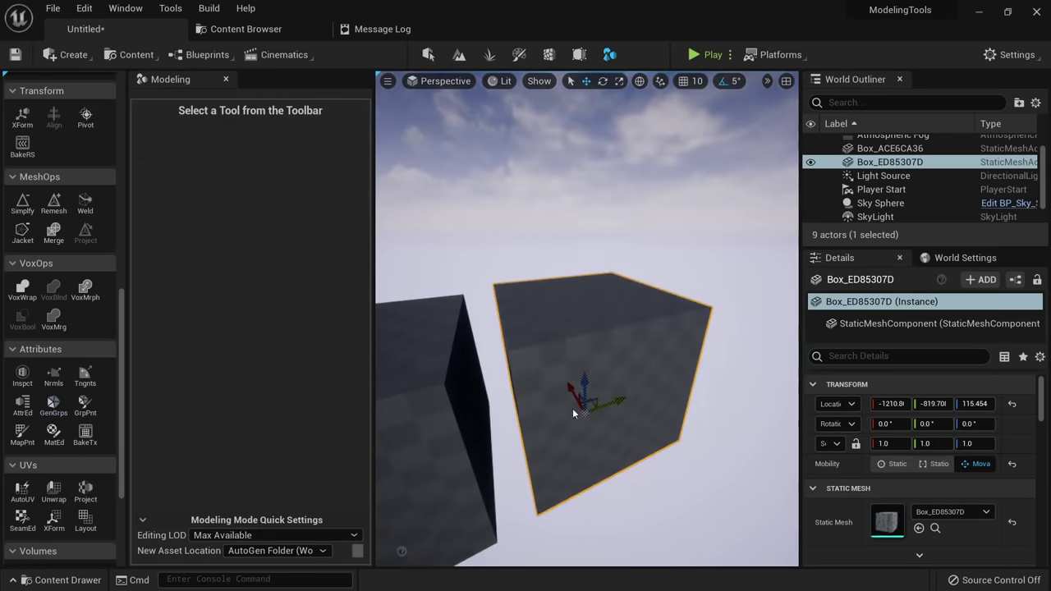
Paint group 1 across the second box's top and an adjoining side with the Paint PolyGroups brush.
right_click_drag(596, 546, 596, 547)
scroll(57, 369, "down", 3)
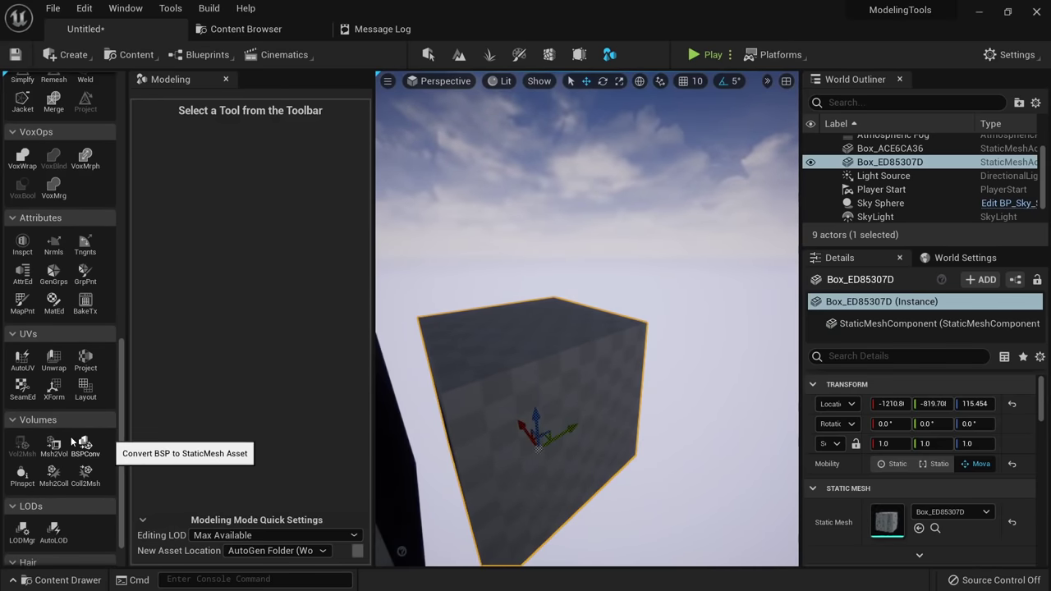
scroll(44, 333, "down", 2)
scroll(65, 408, "up", 3)
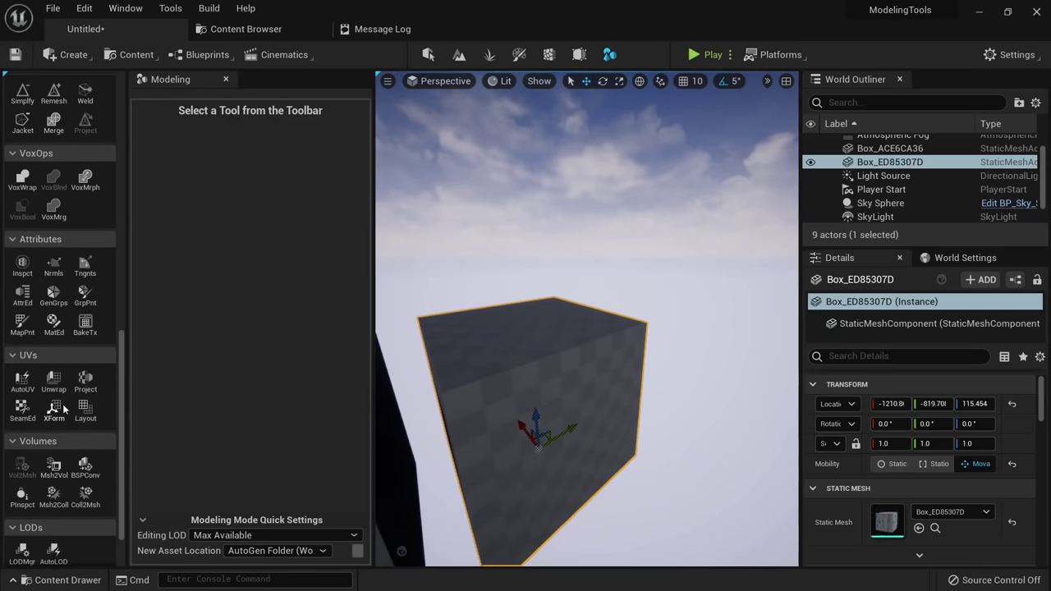
left_click(89, 299)
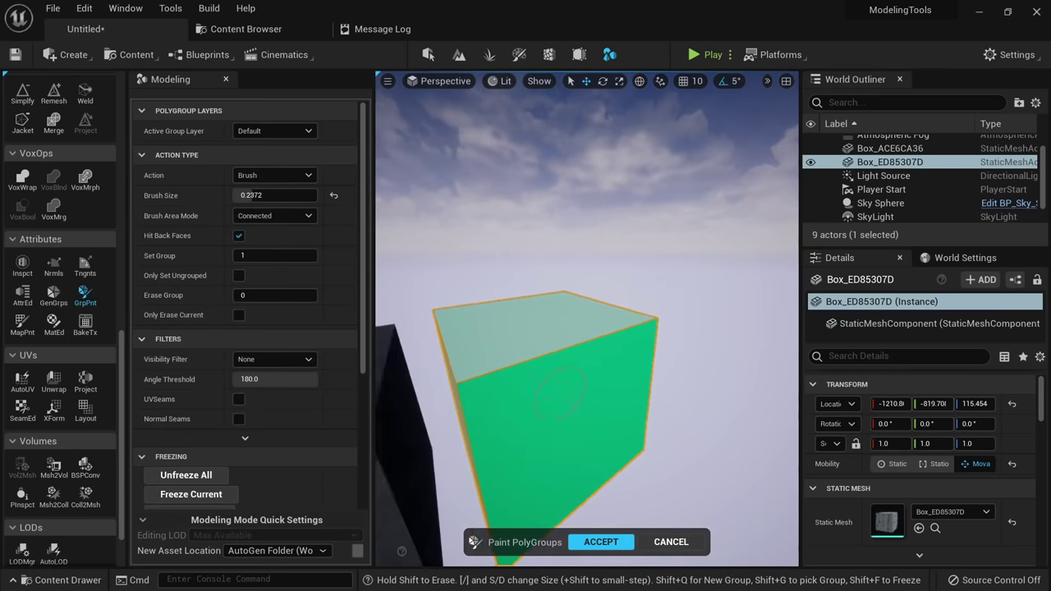
left_click(271, 131)
left_click(271, 133)
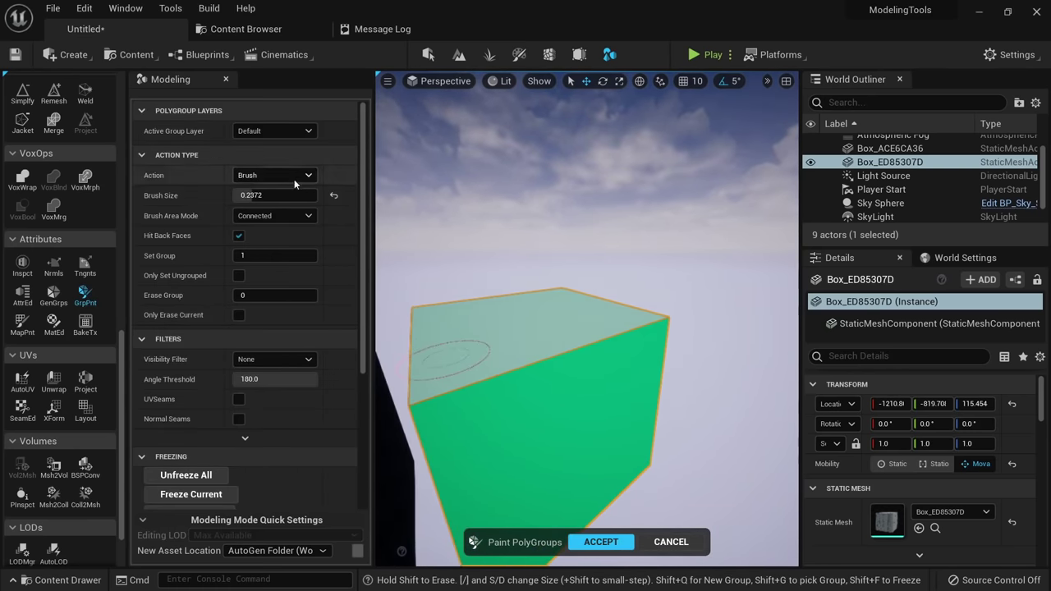
left_click_drag(513, 302, 591, 328, "alt")
mouse_move(516, 301)
left_mouse_down()
mouse_move(566, 280)
mouse_move(593, 381)
left_mouse_up()
mouse_move(575, 378)
left_mouse_down()
mouse_move(551, 374)
mouse_move(522, 431)
left_mouse_up()
left_click(601, 543)
Open the second box in PolyGroup Edit and check how the painted group spans its faces.
scroll(98, 276, "up", 15)
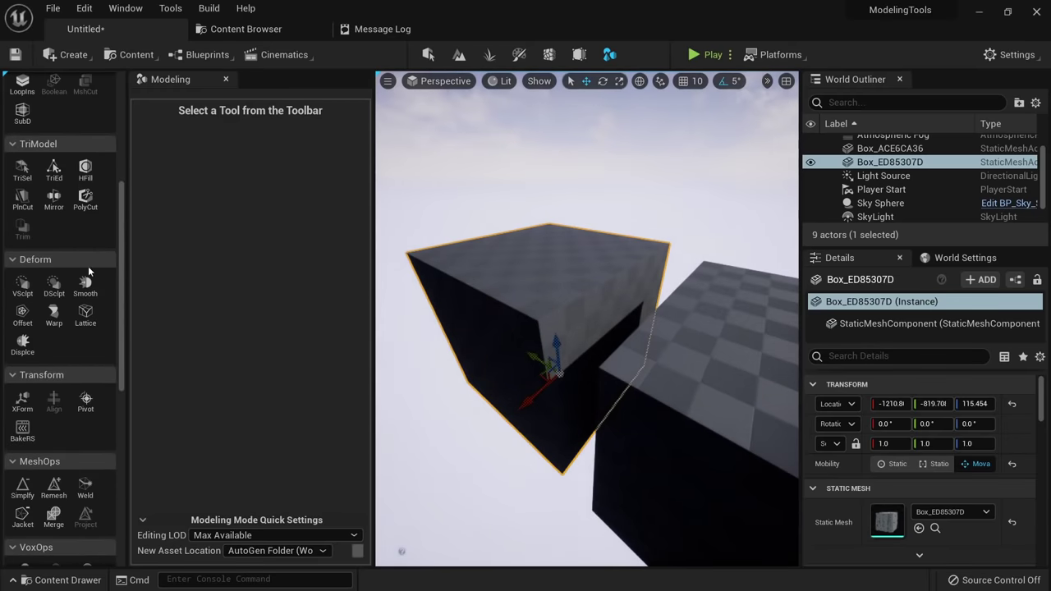
scroll(29, 158, "up", 2)
left_click(22, 141)
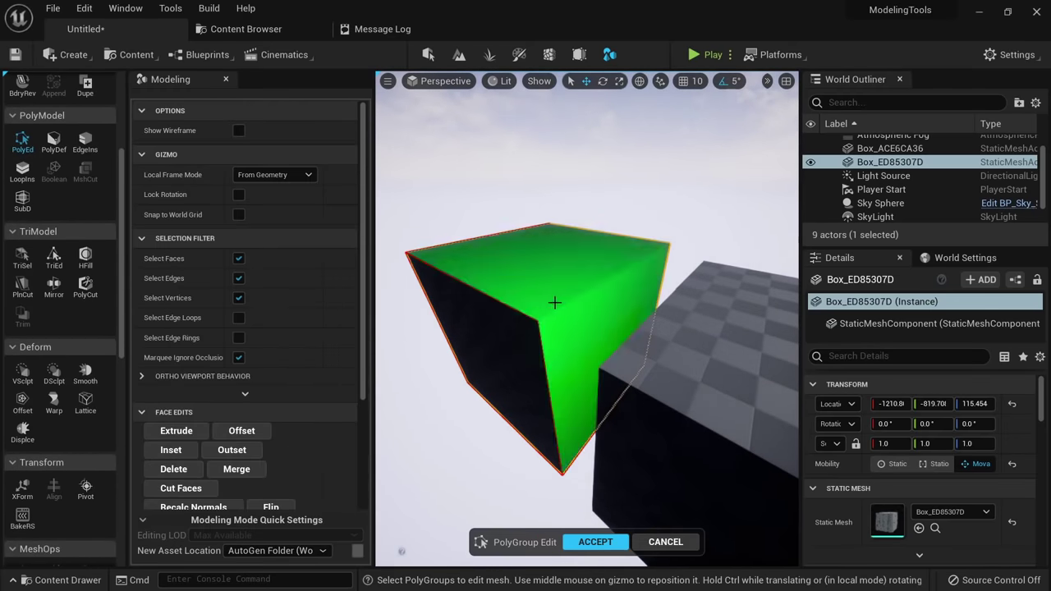
left_click_drag(616, 402, 588, 393, "alt")
left_click_drag(557, 309, 566, 328, "alt")
left_click(659, 545)
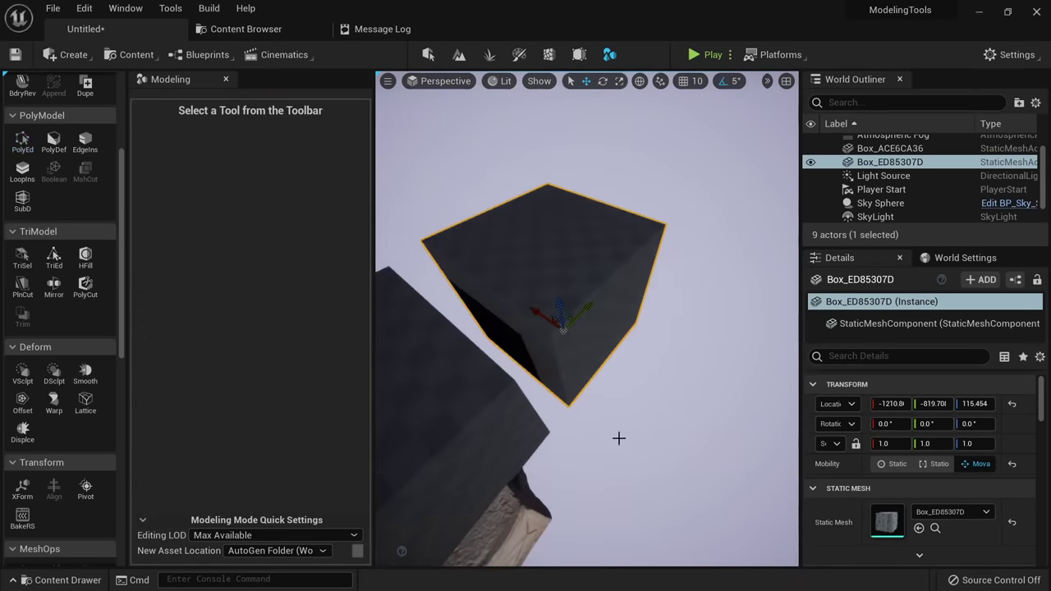
Select the box resting on the marble capital and move it clear of the capital.
scroll(45, 426, "down", 6)
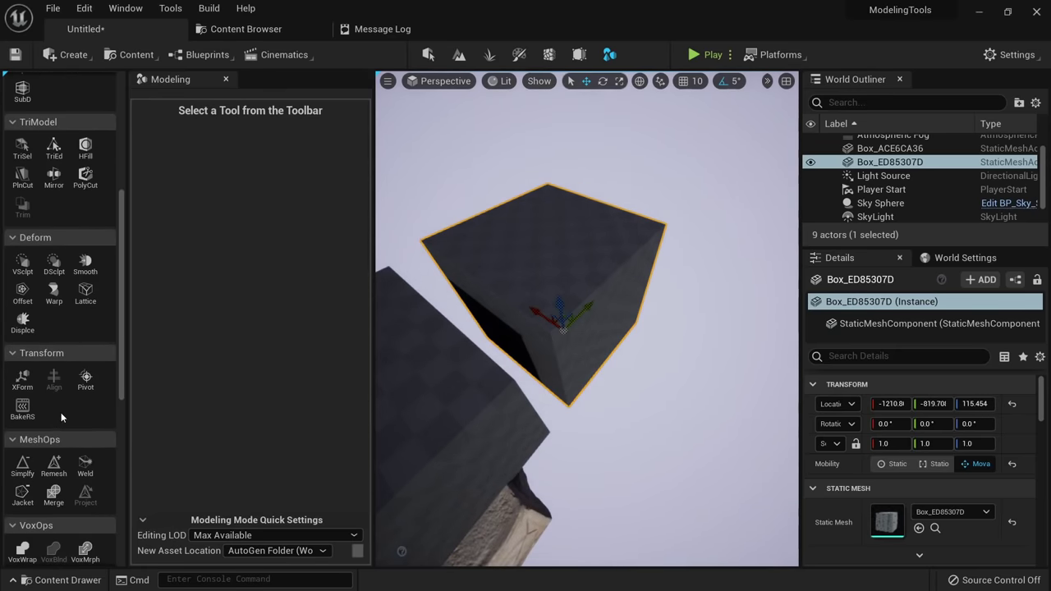
scroll(65, 396, "down", 3)
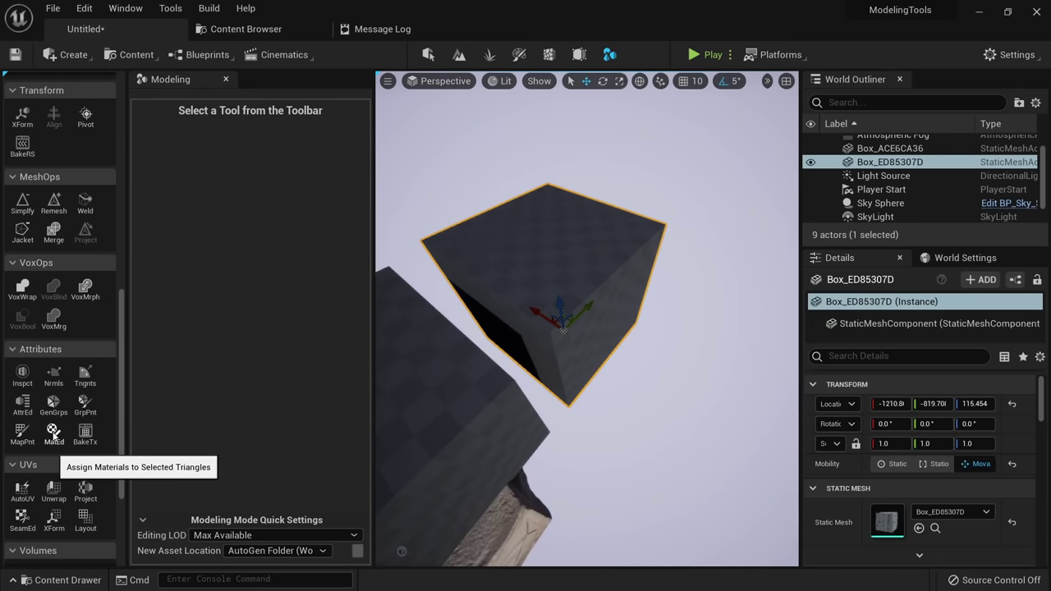
right_click_drag(470, 364, 589, 400)
left_click(589, 400)
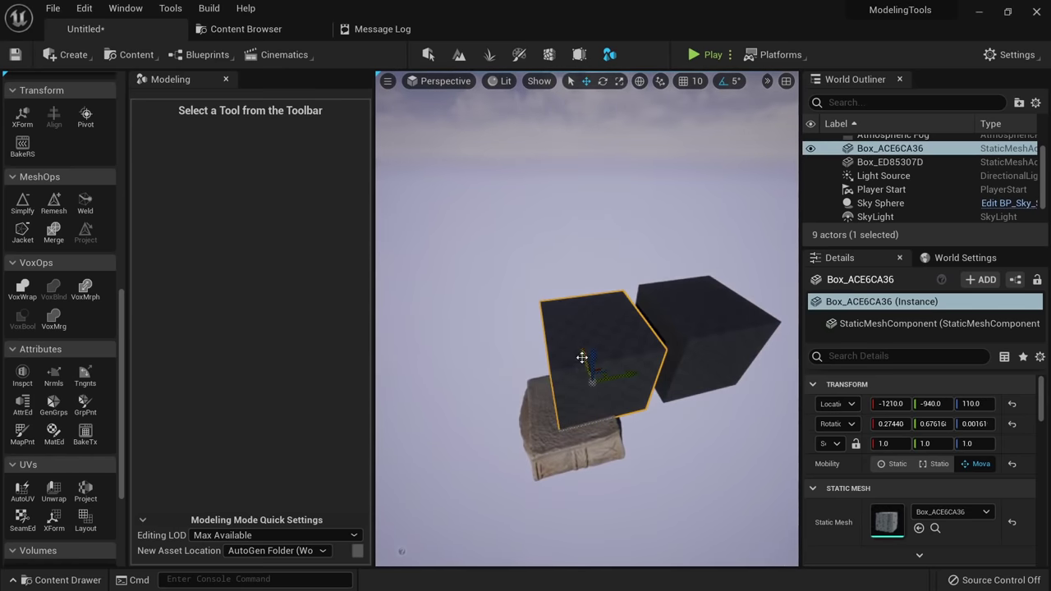
left_click_drag(581, 357, 598, 314)
Select the marble capital and open it in the Edit Materials tool.
left_click_drag(616, 388, 615, 374, "alt")
scroll(615, 374, "up", 4)
left_click(615, 374)
key("f")
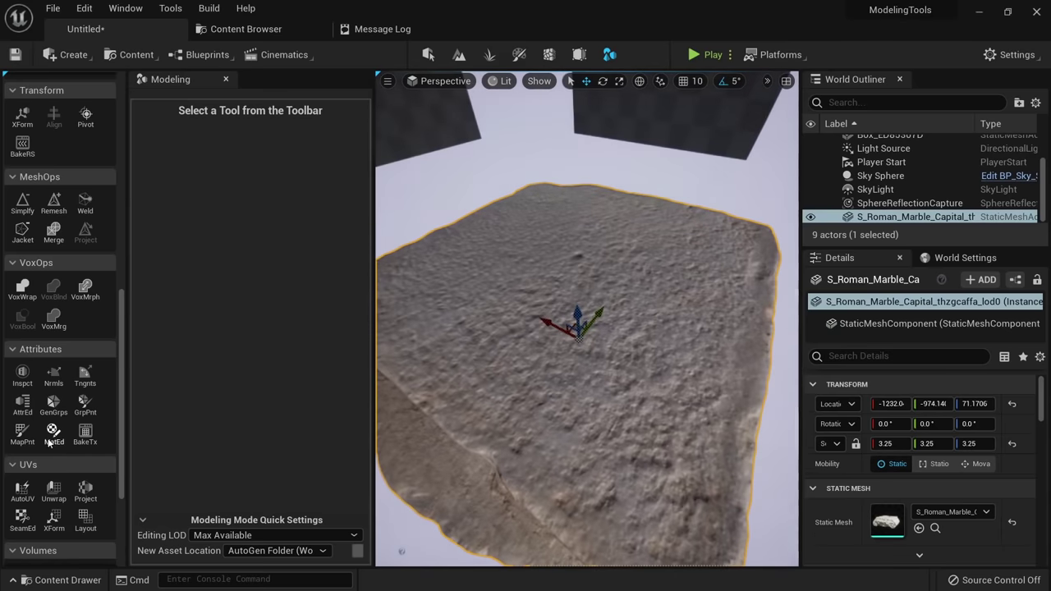
left_click(51, 435)
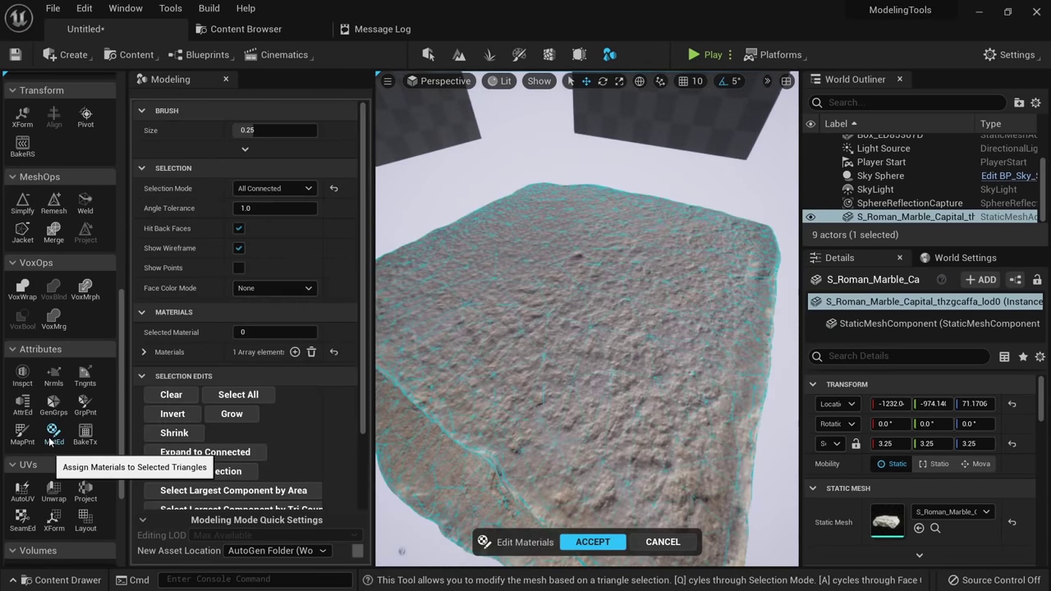
scroll(531, 303, "down", 3)
scroll(525, 303, "up", 3)
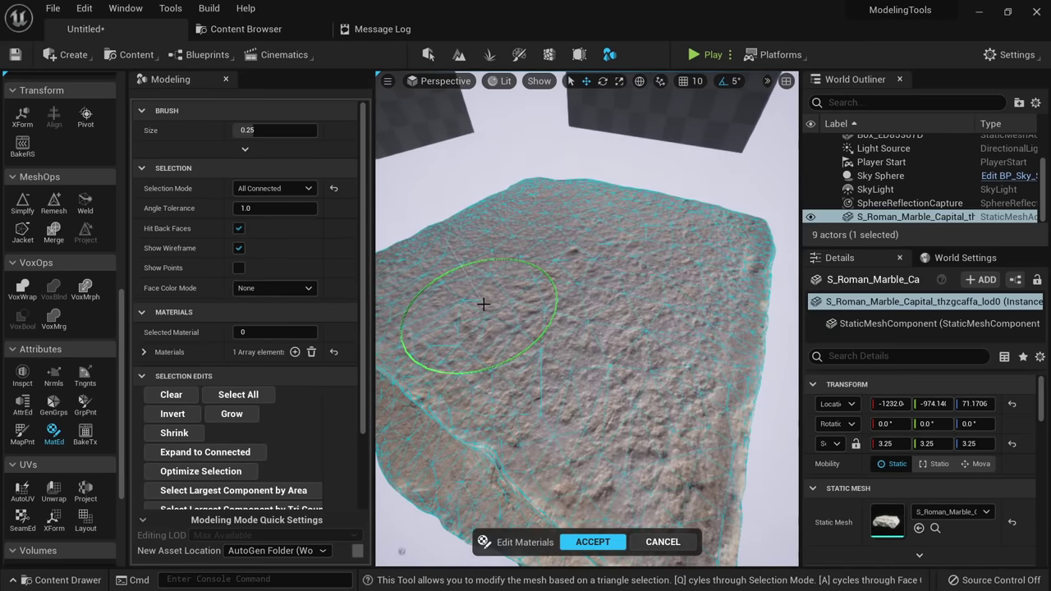
Select the triangles of the capital's top surface using the By UVIsland selection mode.
left_click(546, 256)
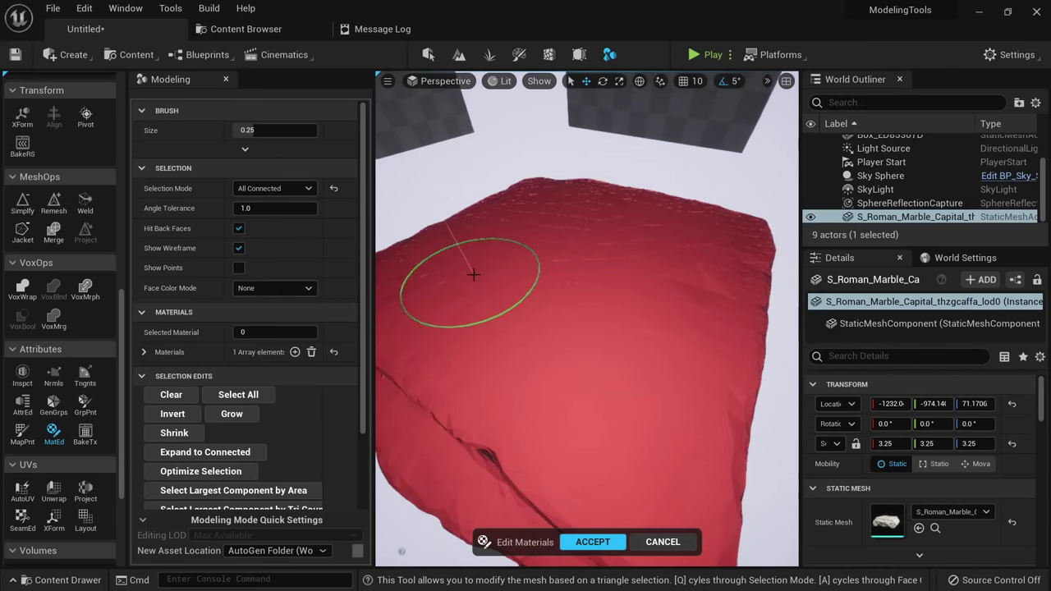
key("ctrl+z")
left_click(288, 189)
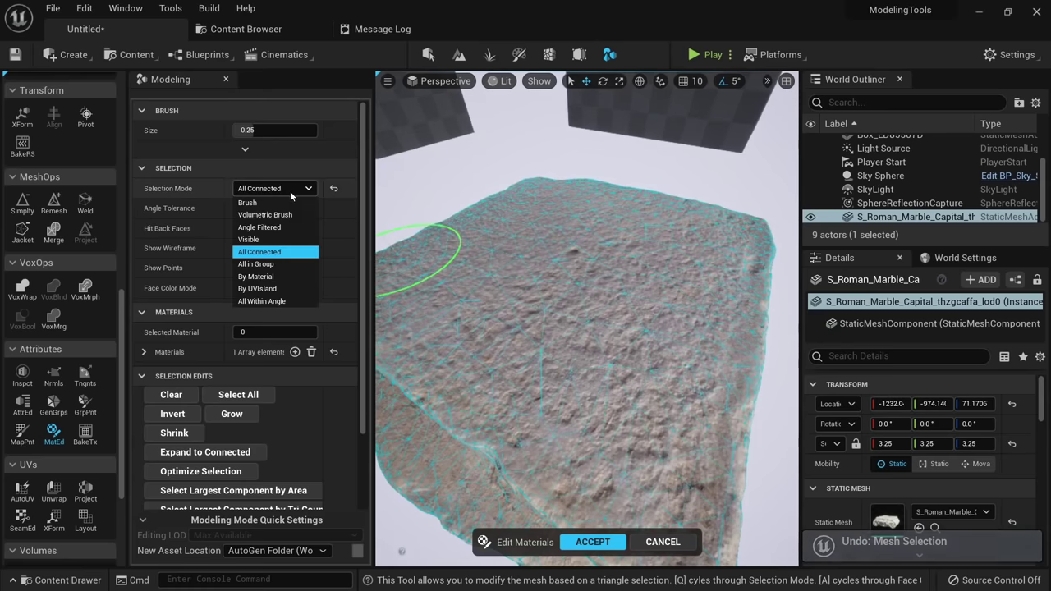
left_click(257, 288)
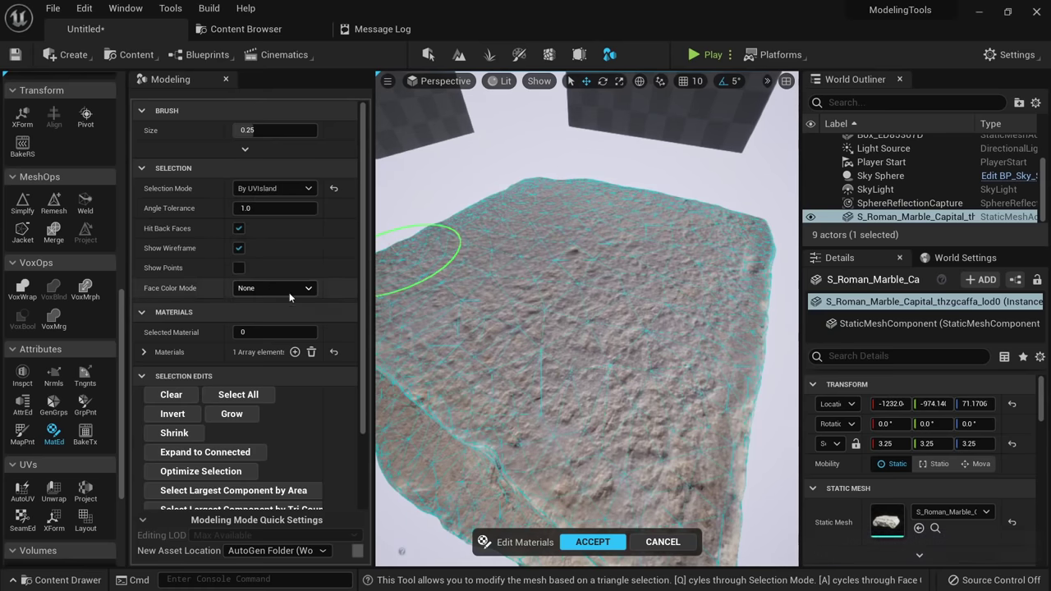
left_click(586, 253)
mouse_move(585, 294)
right_mouse_down()
mouse_move(580, 317)
mouse_move(565, 303)
mouse_move(585, 299)
right_mouse_up()
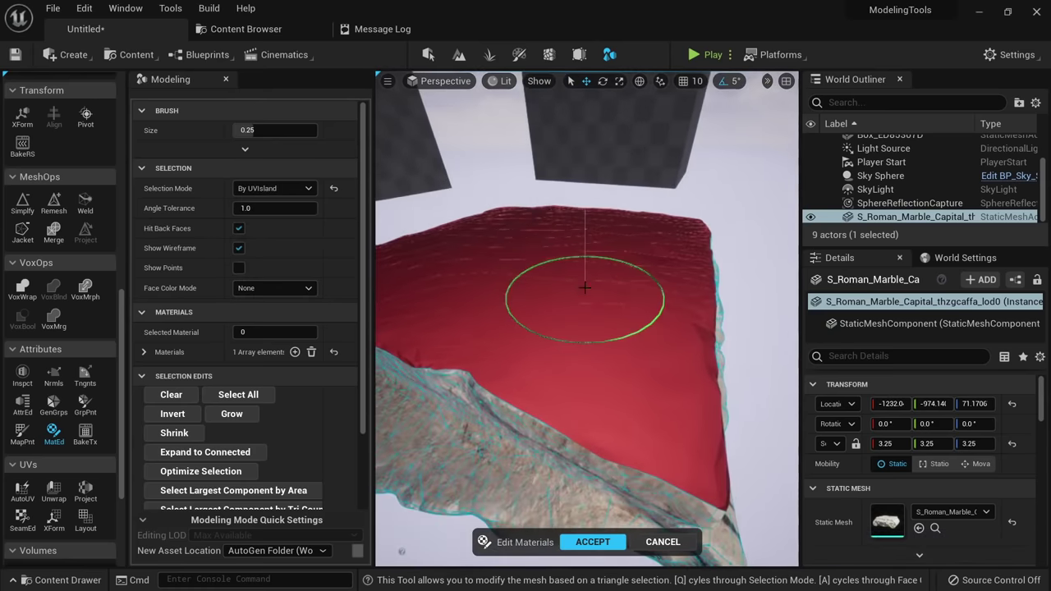
Add a second material entry to the capital and fill it with MI_Old_Stone_Wall_uiukdhylw_2K.
left_click(146, 352)
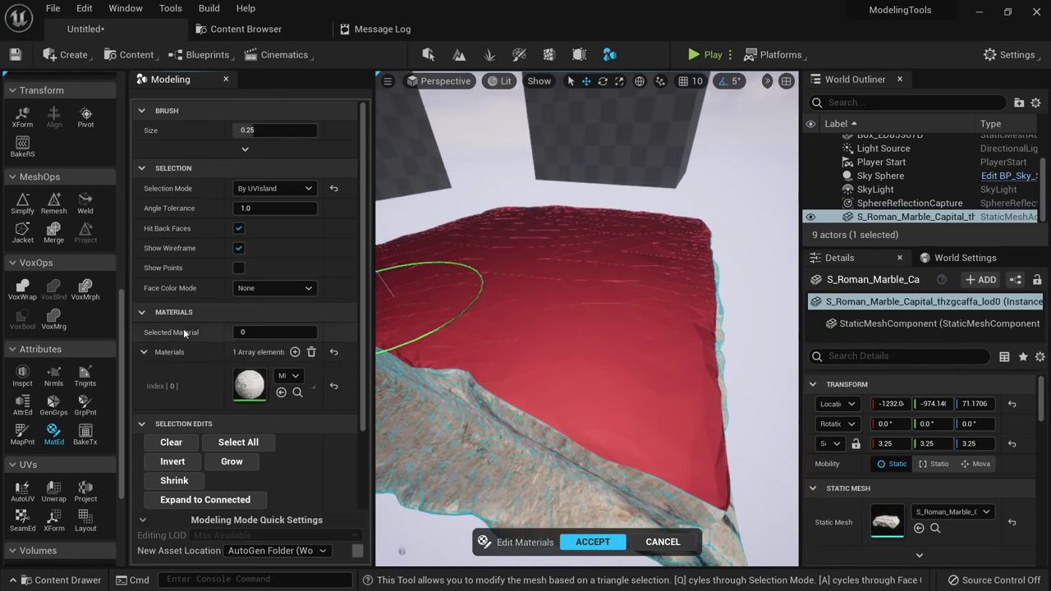
left_click(295, 352)
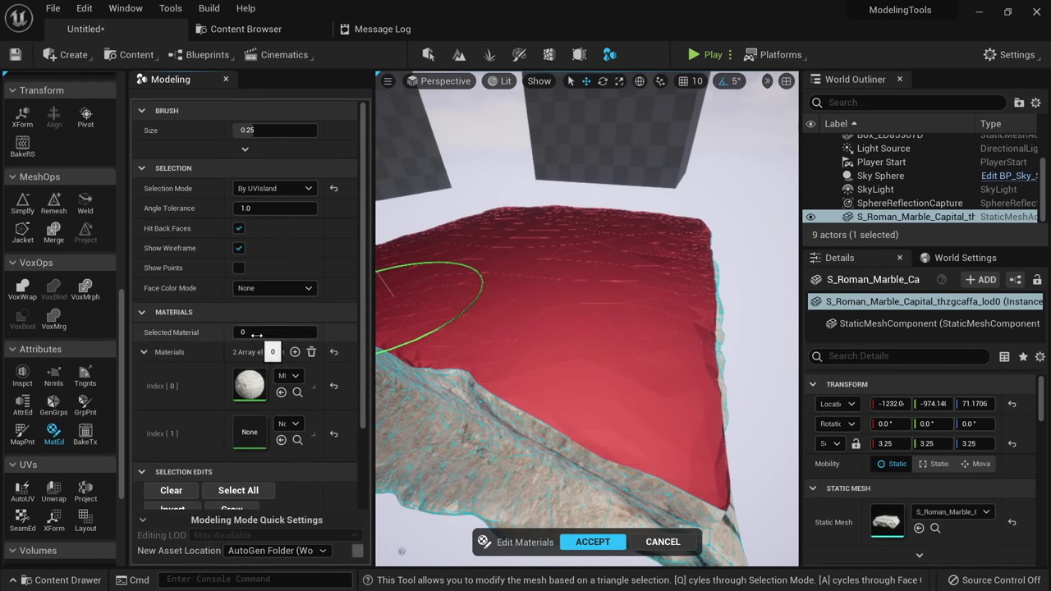
left_click(263, 29)
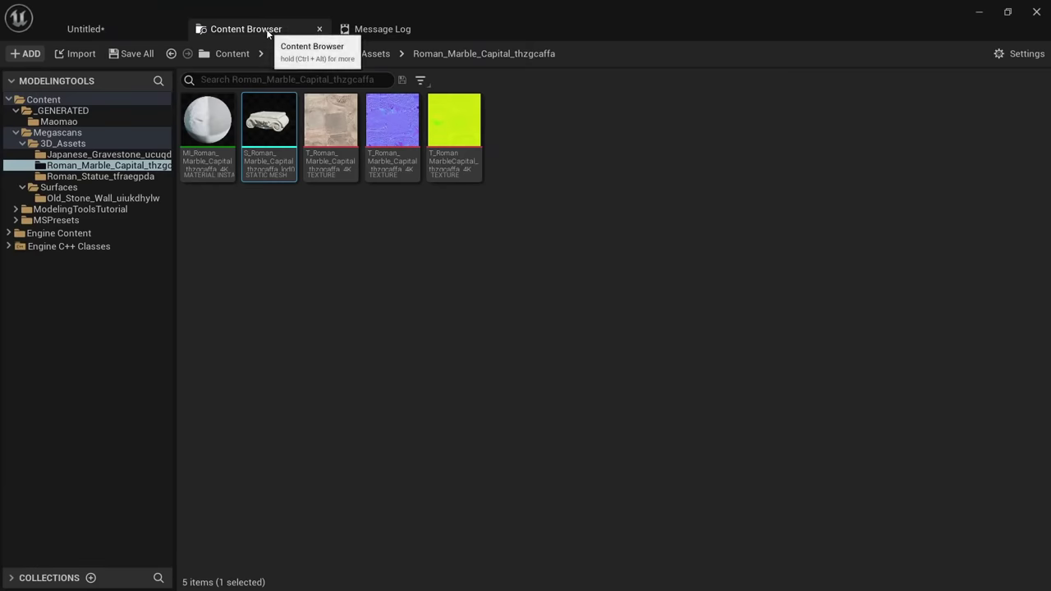
left_click(91, 199)
left_click(269, 123)
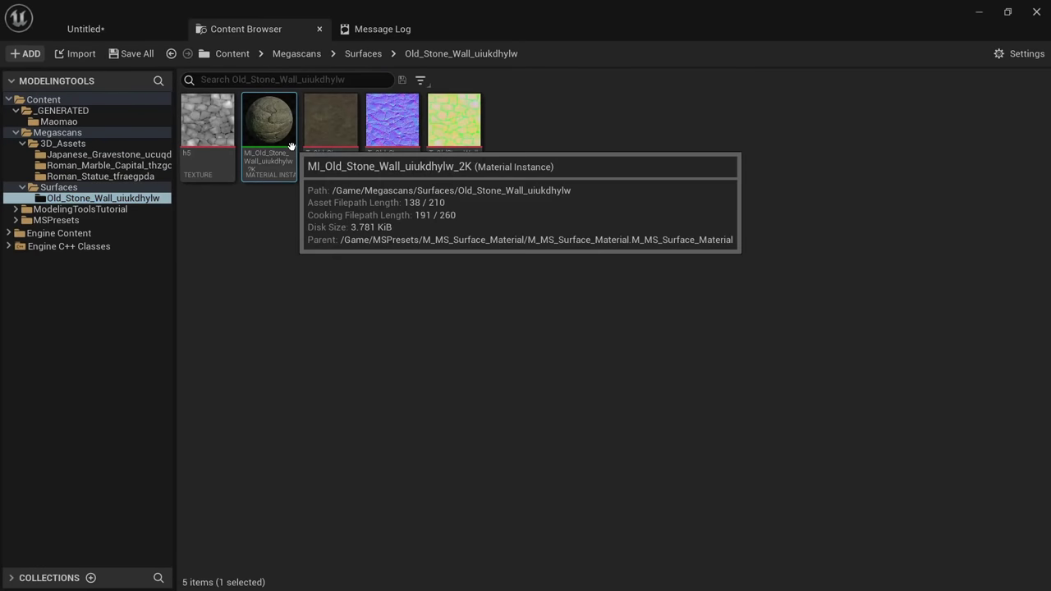
left_click(138, 33)
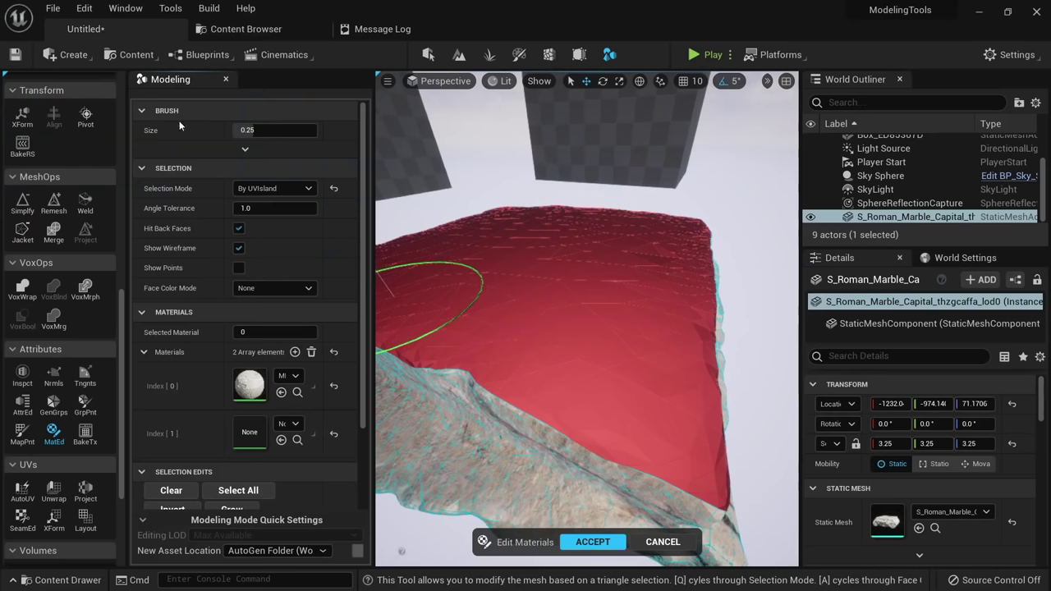
left_click(280, 441)
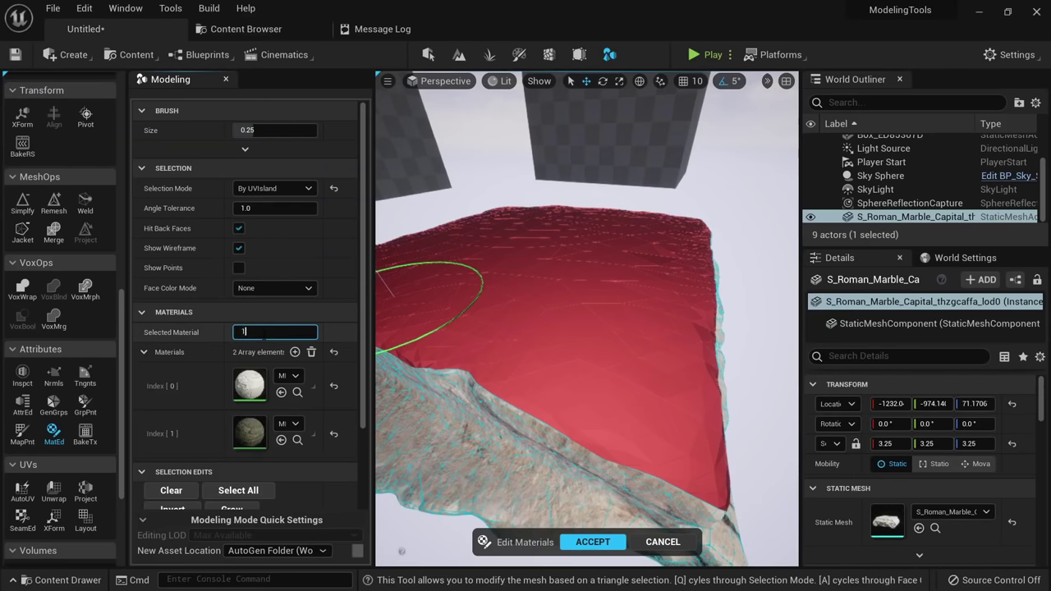
Assign material 1 to the selected top triangles of the capital and accept the material edit.
scroll(254, 353, "down", 1)
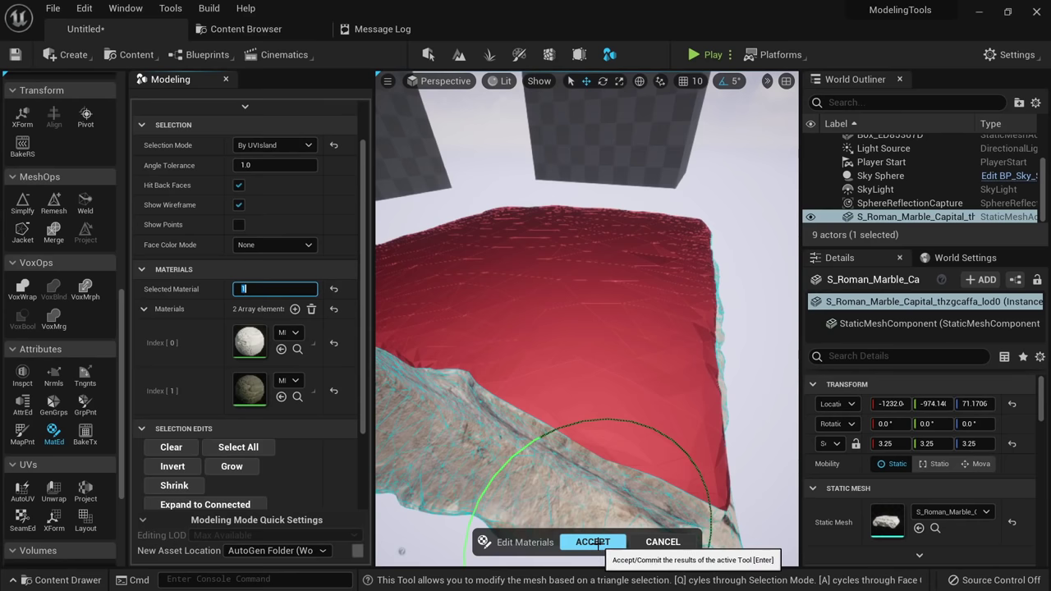
scroll(325, 422, "down", 3)
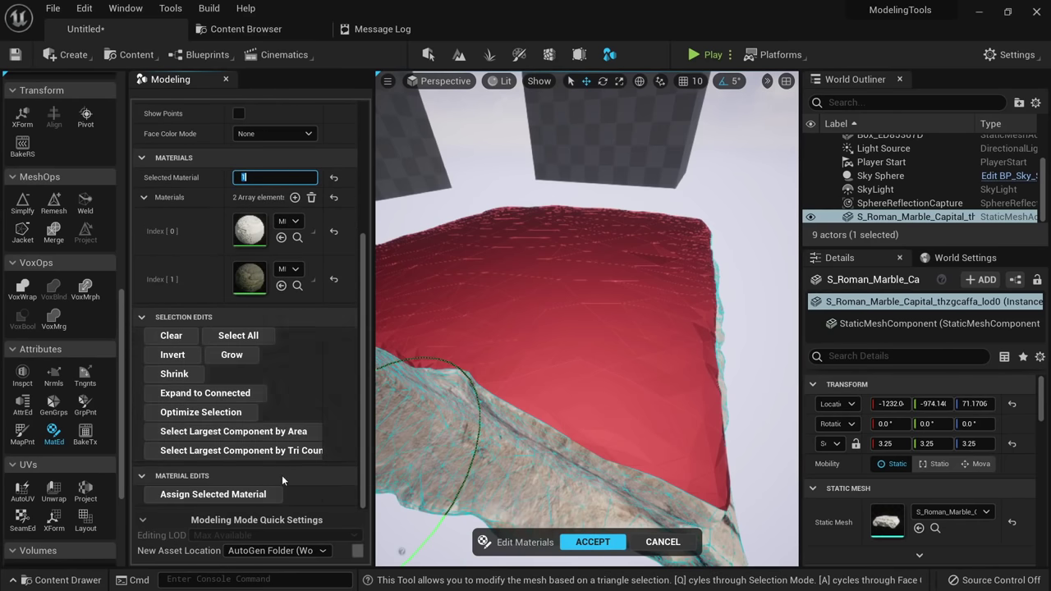
left_click(245, 498)
scroll(644, 315, "down", 3)
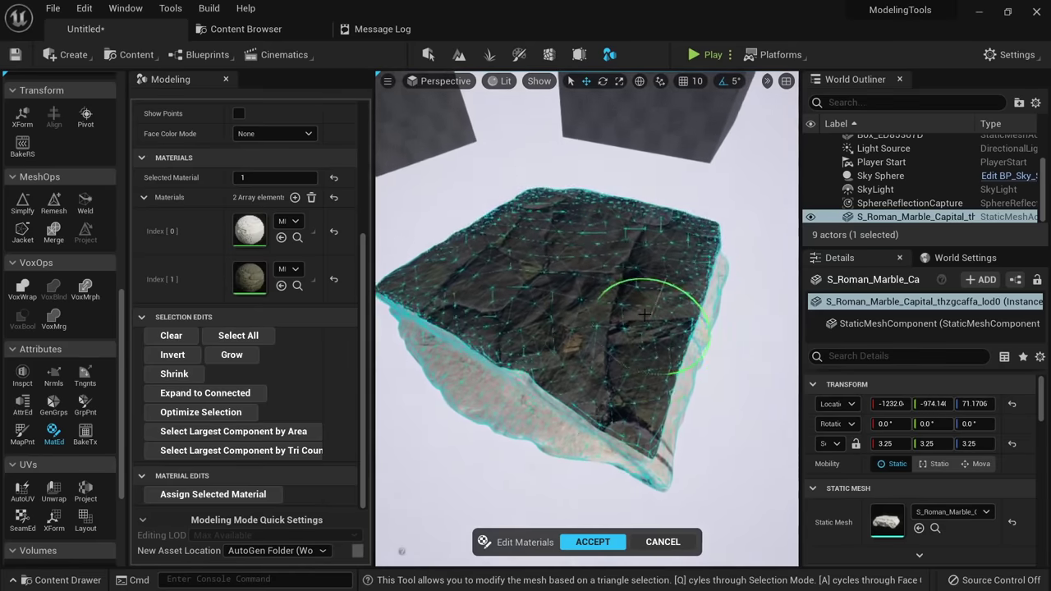
left_click(587, 542)
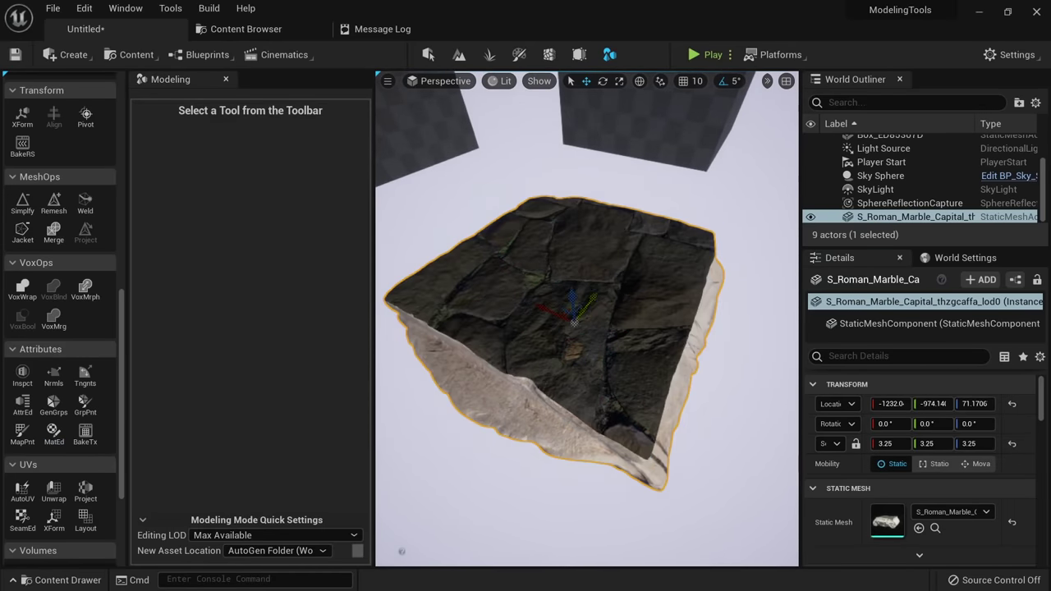
Open the capital's static mesh asset to examine its material slots and the stone wall material on its top, then close it.
key("Escape")
right_click_drag(544, 357, 502, 413)
left_click(545, 356)
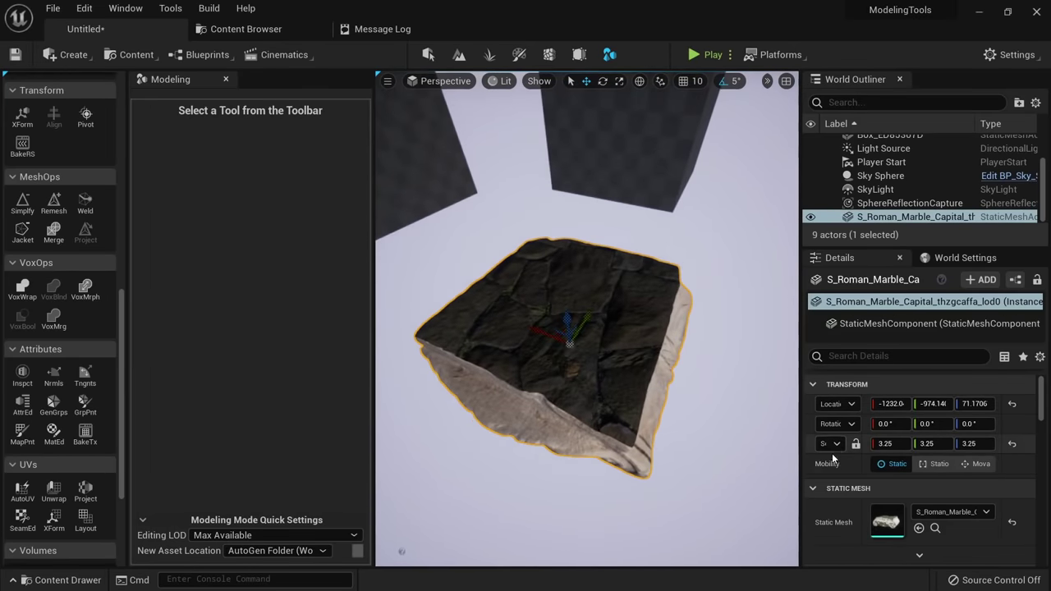
right_click_drag(712, 412, 692, 401)
scroll(598, 372, "down", 8)
scroll(615, 375, "up", 10)
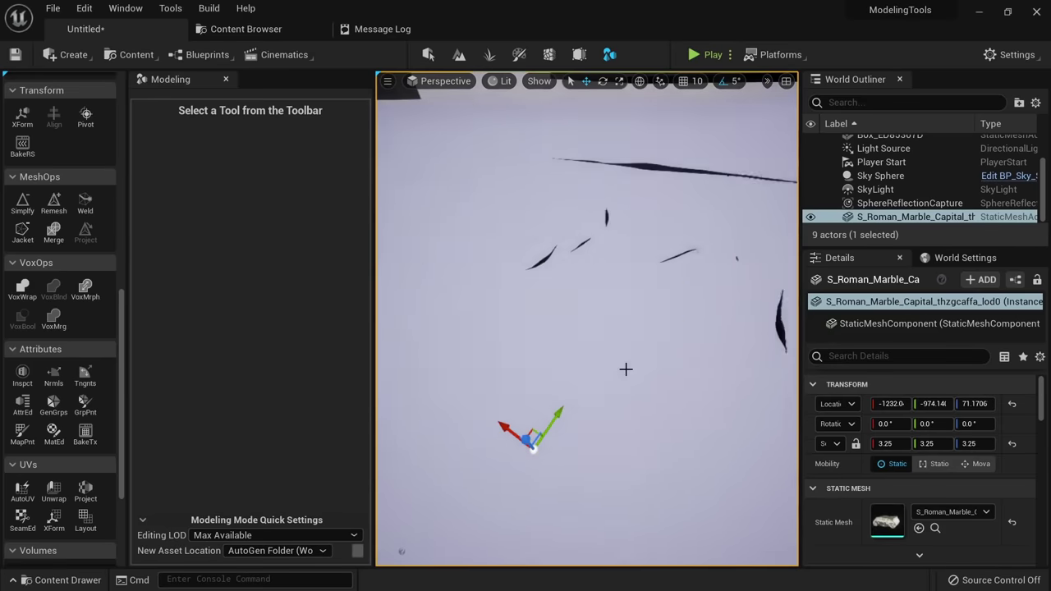
scroll(627, 374, "down", 4)
double_click(887, 522)
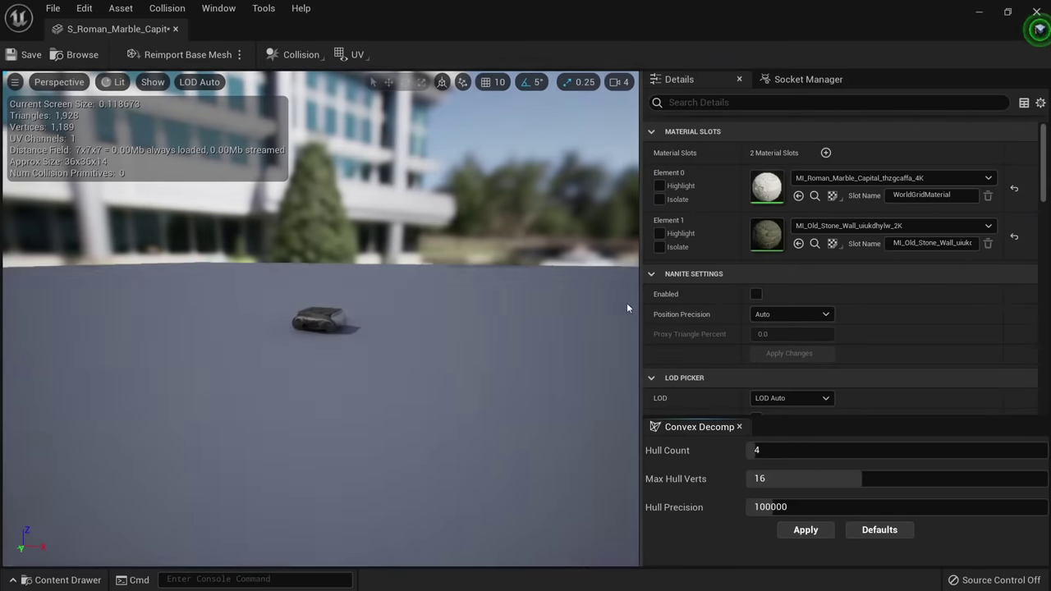
right_click_drag(427, 329, 542, 329)
left_click_drag(459, 312, 468, 279)
mouse_move(403, 293)
left_mouse_down()
mouse_move(403, 378)
mouse_move(444, 395)
mouse_move(403, 293)
left_mouse_up()
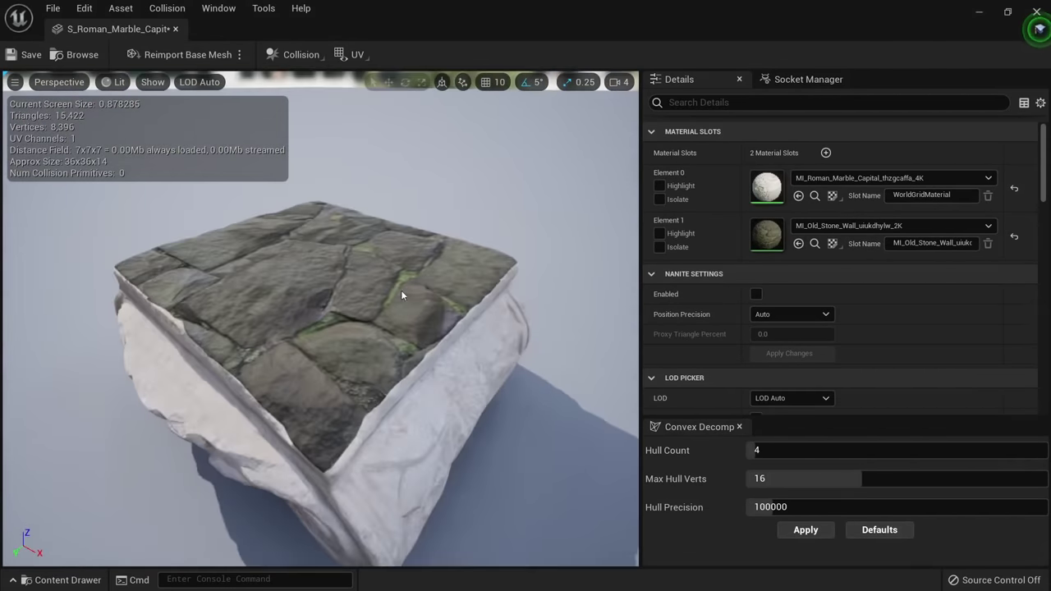
left_click(176, 29)
right_click_drag(492, 279, 542, 262)
right_click_drag(549, 345, 548, 351)
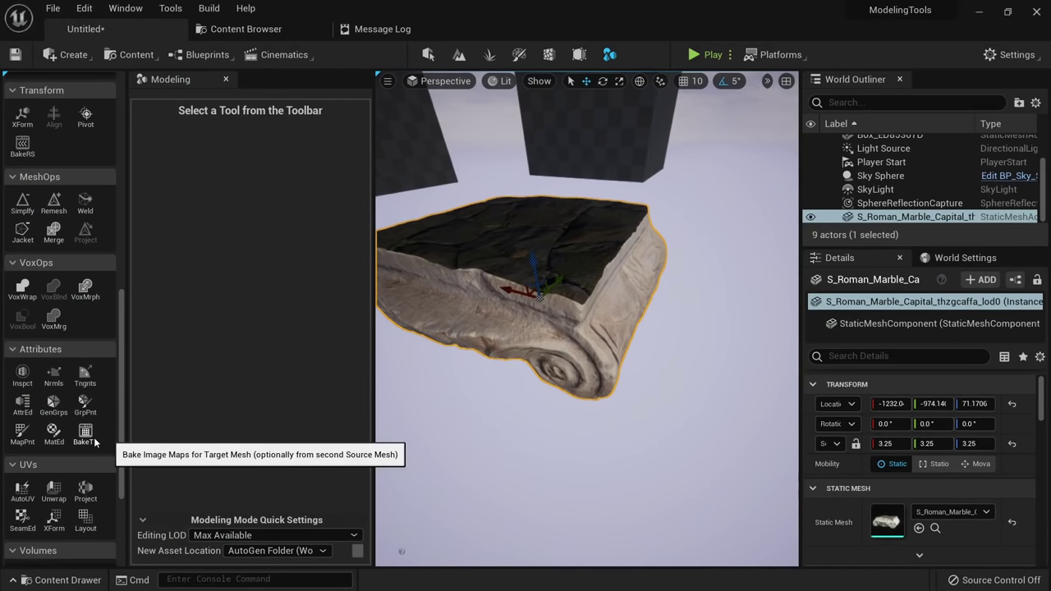
right_click_drag(442, 351, 464, 326)
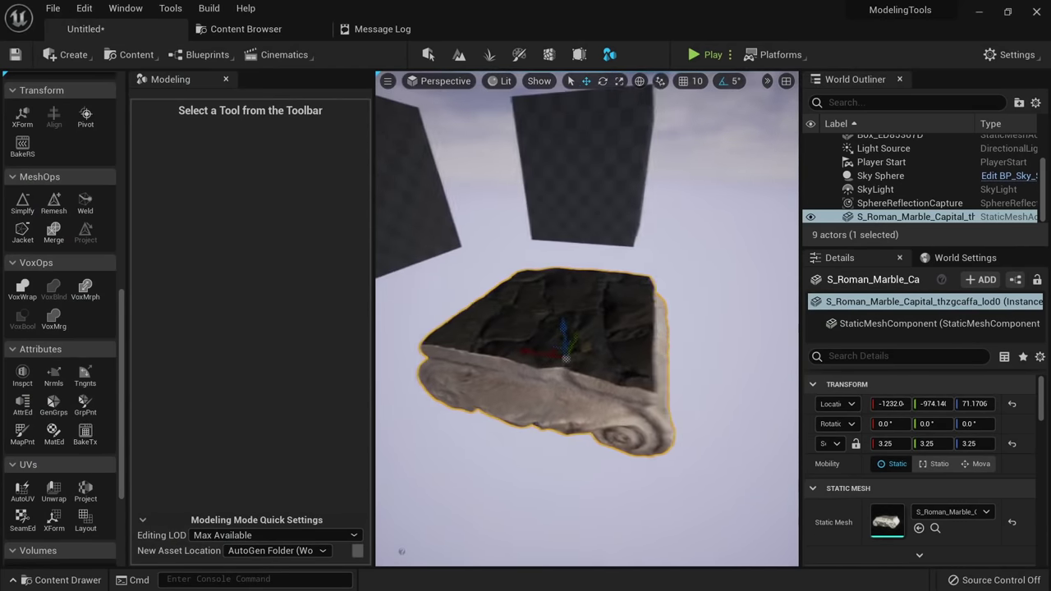
right_click_drag(552, 332, 509, 336)
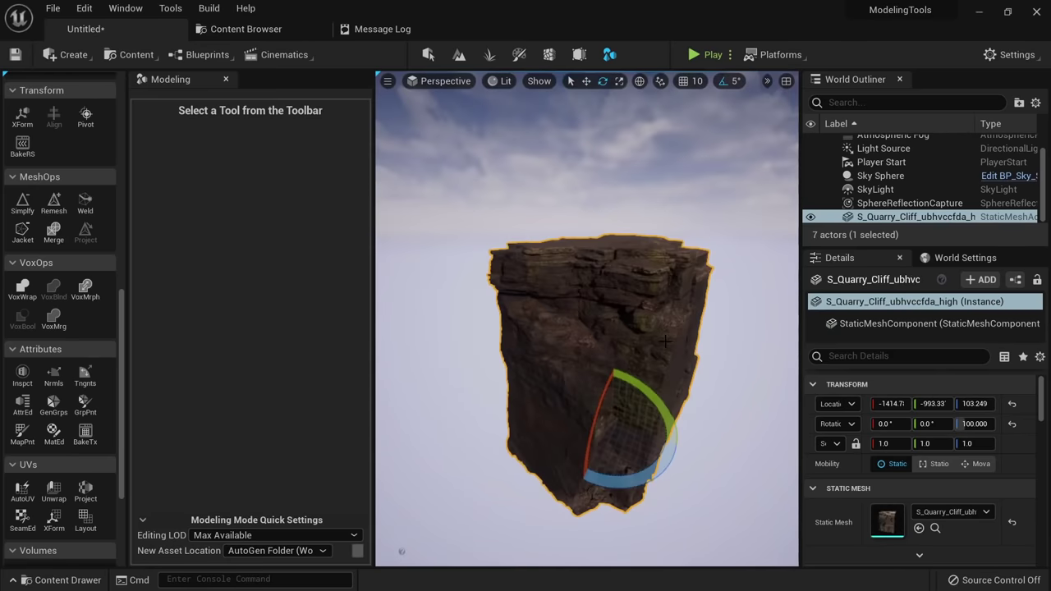
Examine the quarry cliff's mesh density with the Nanite Triangles visualization and return to the Lit view.
right_click_drag(665, 341, 617, 294)
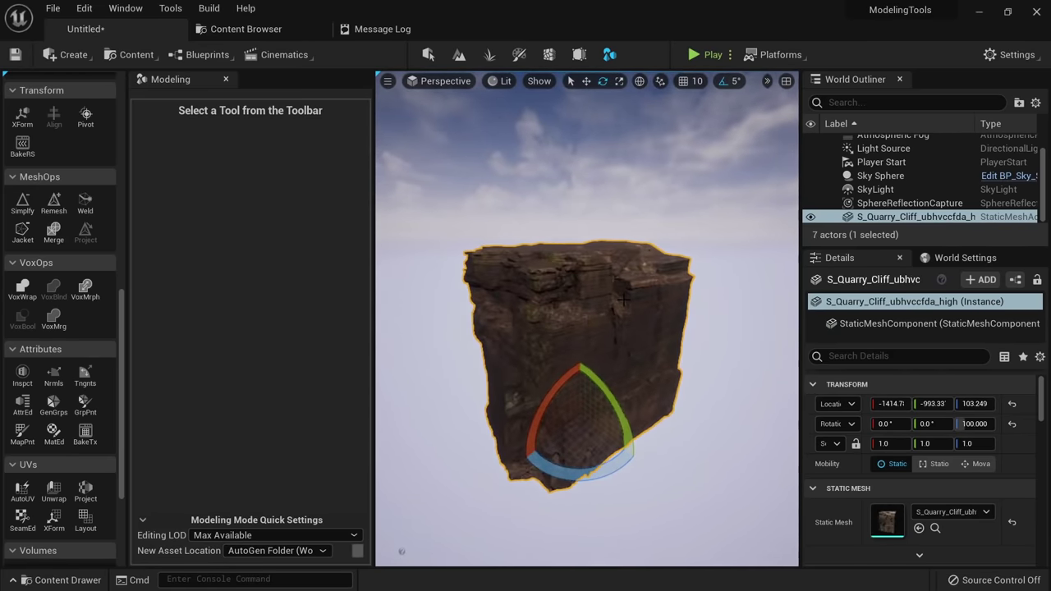
key("alt+2")
key("alt+4")
left_click(502, 80)
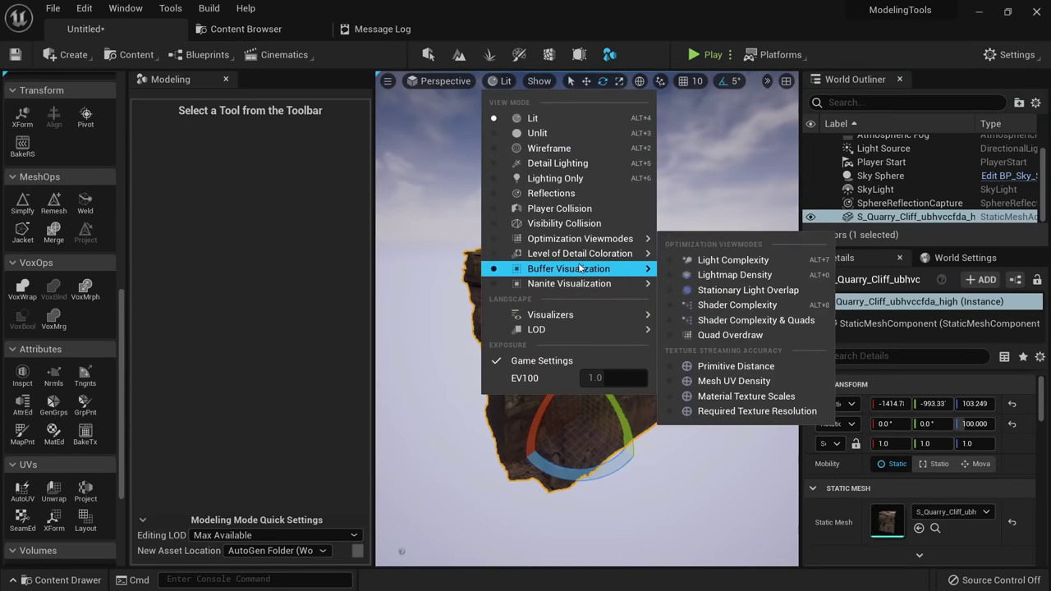
mouse_move(612, 283)
left_click(700, 343)
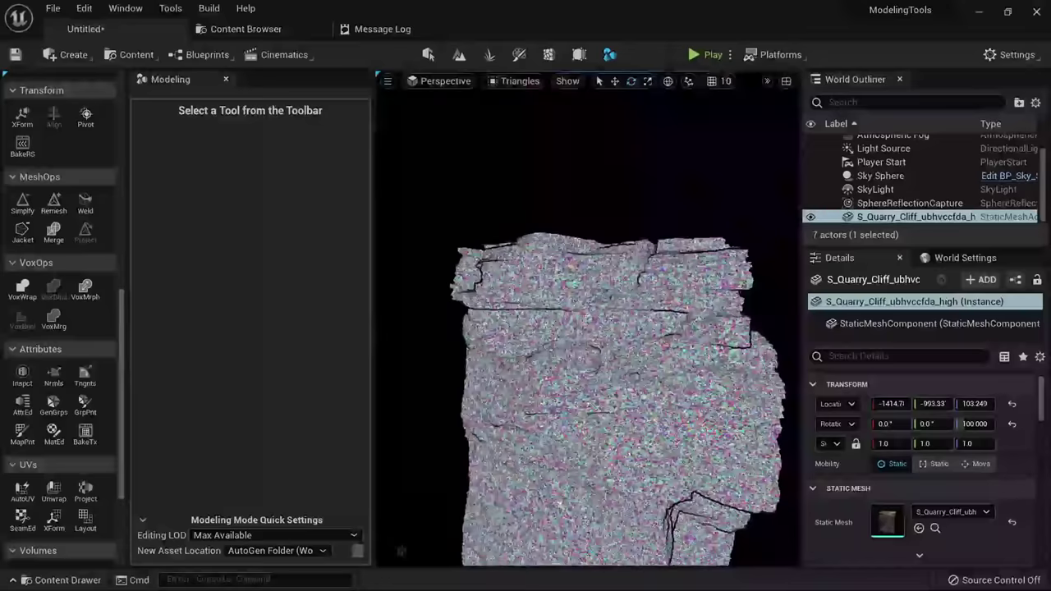
left_click_drag(645, 341, 473, 340, "alt")
key("alt+4")
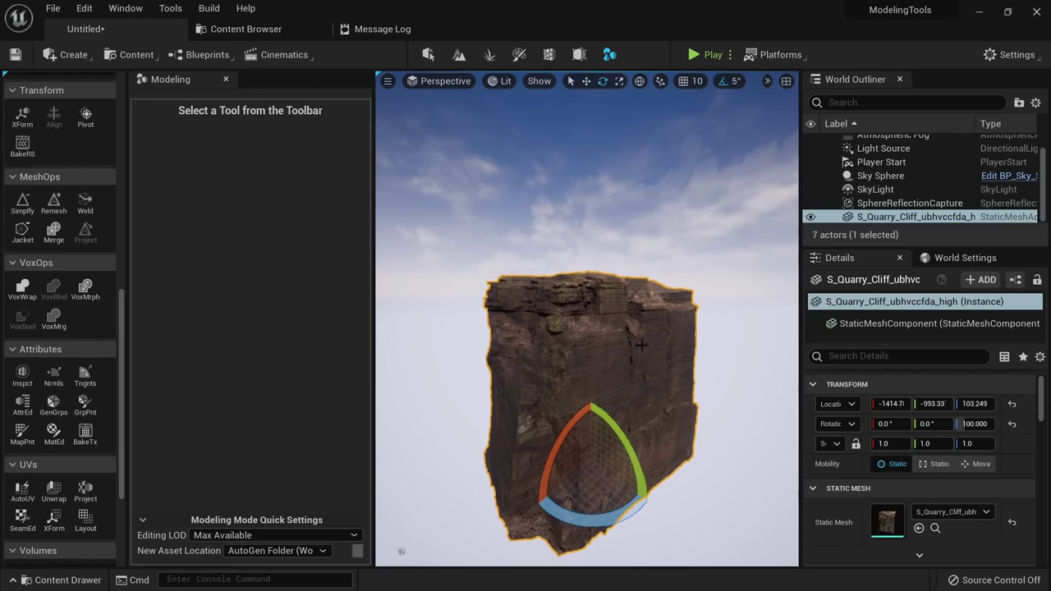
Examine the quarry cliff's Edit Attributes settings, including the Optimize for Editing option.
key("w")
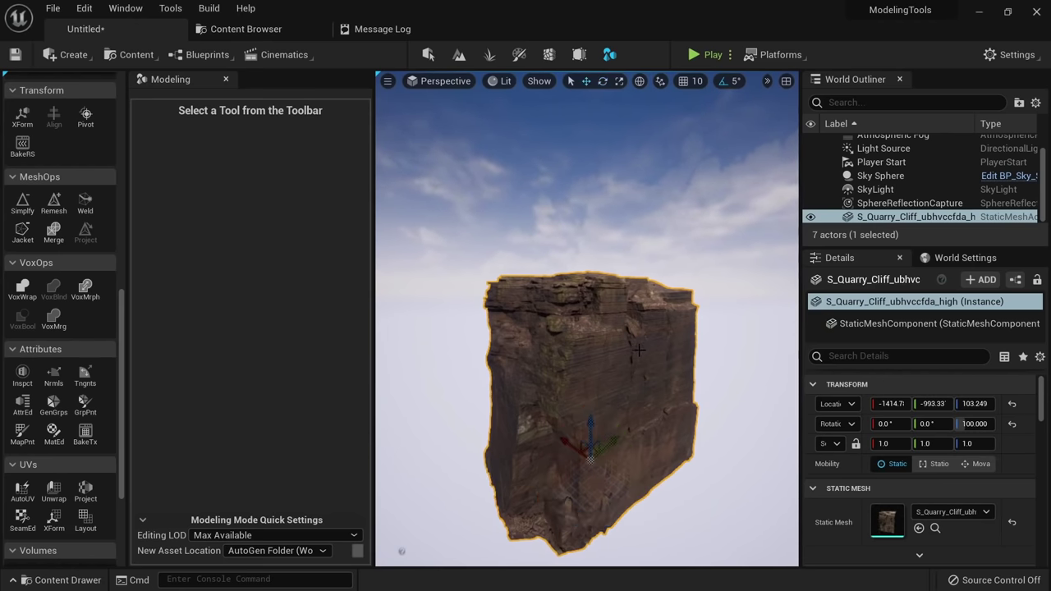
mouse_move(641, 345)
left_mouse_down("alt")
mouse_move(650, 368)
mouse_move(639, 361)
left_mouse_up("alt")
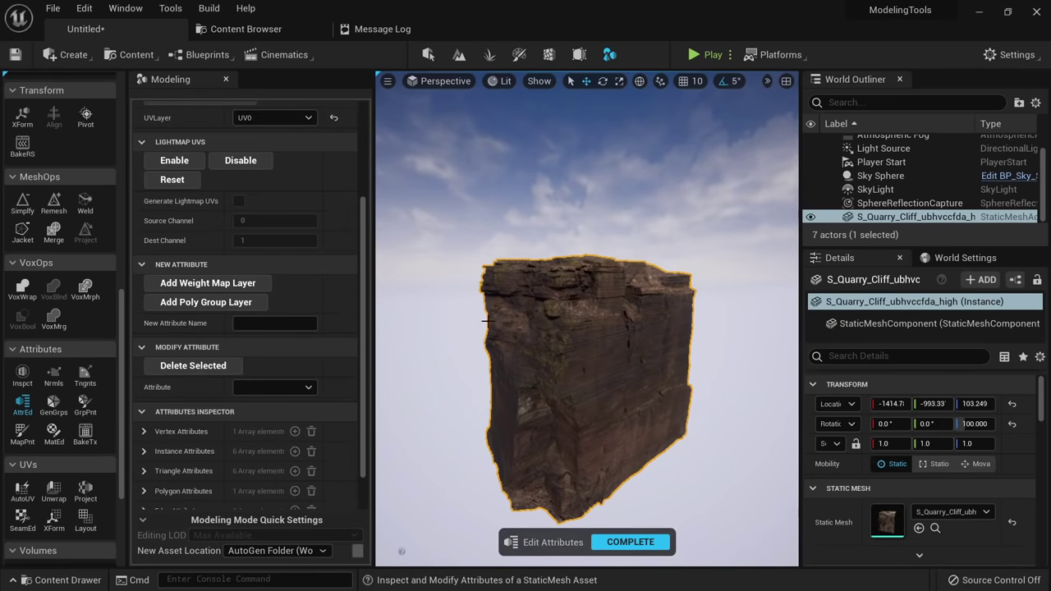
scroll(352, 328, "up", 5)
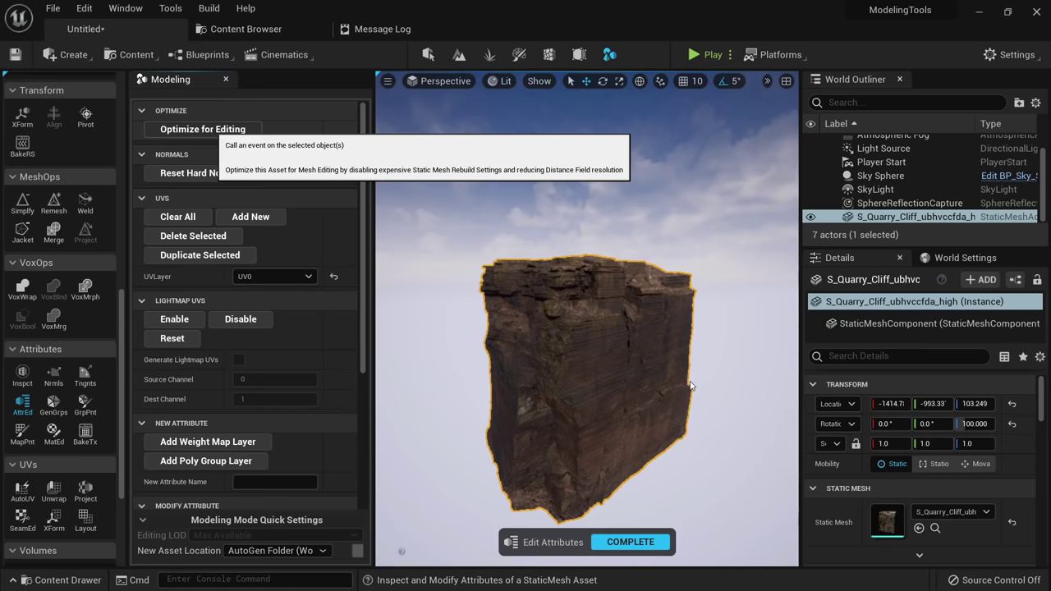
right_click_drag(655, 408, 655, 408)
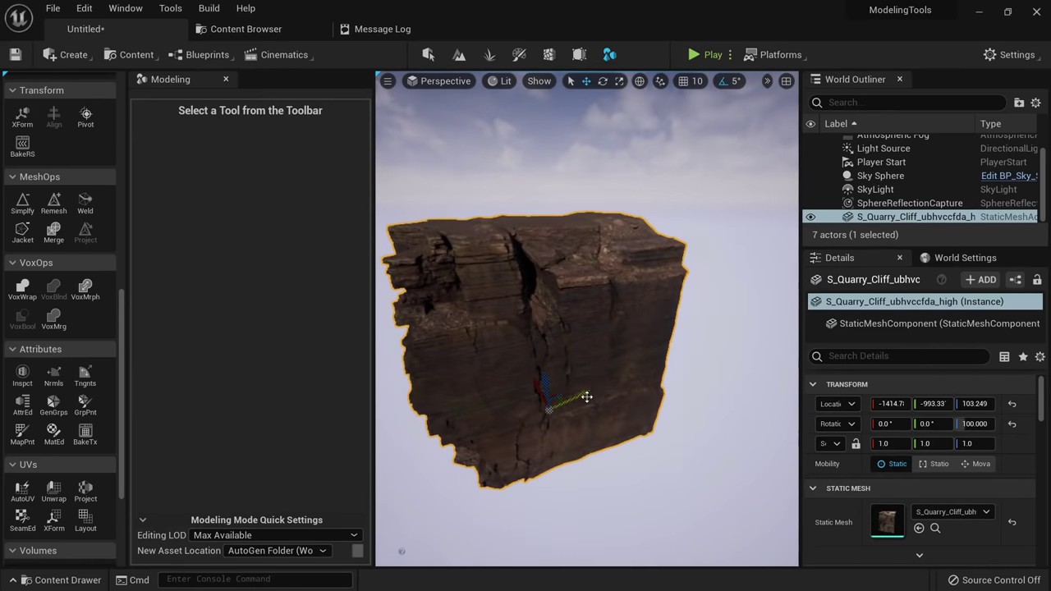
Duplicate the quarry cliff about 1400 units along Y, set the copy's Z rotation to 0, and reselect the original cliff.
right_click_drag(586, 397, 690, 134)
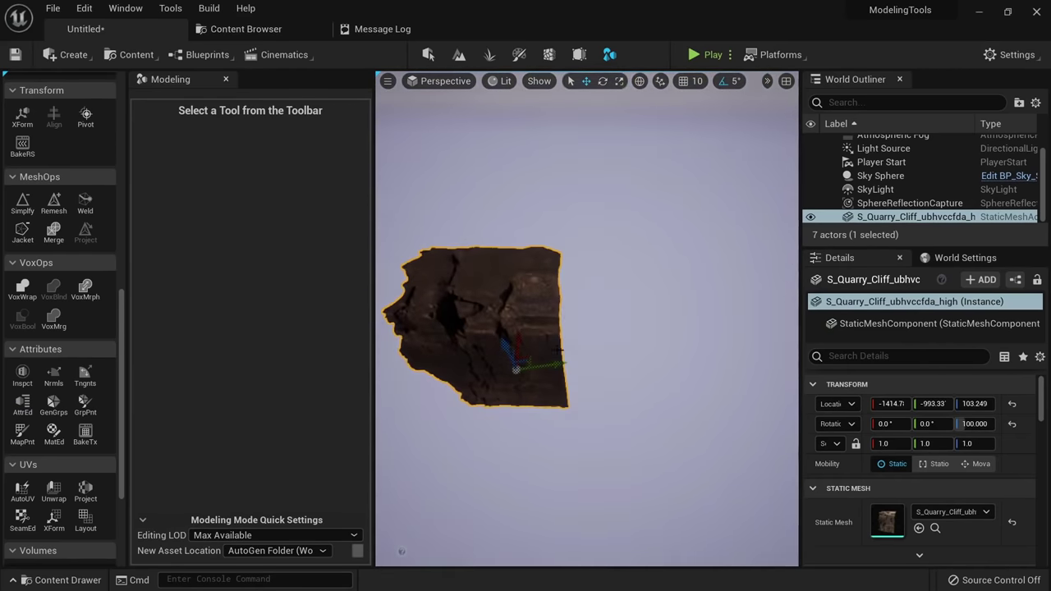
left_click_drag(546, 368, 659, 353, "alt")
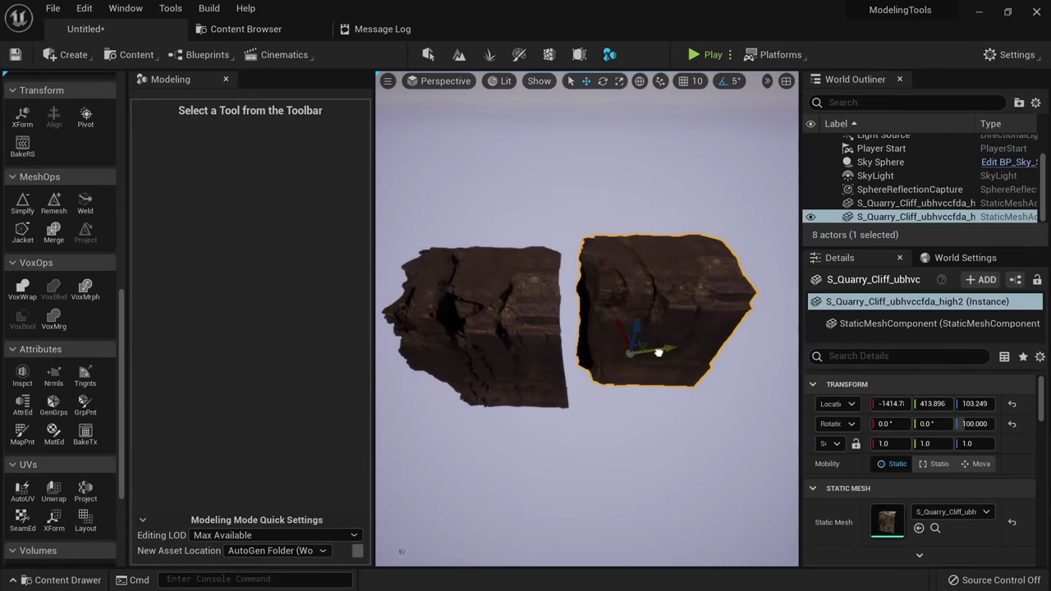
left_click(976, 423)
type("0")
key("Return")
left_click(519, 353)
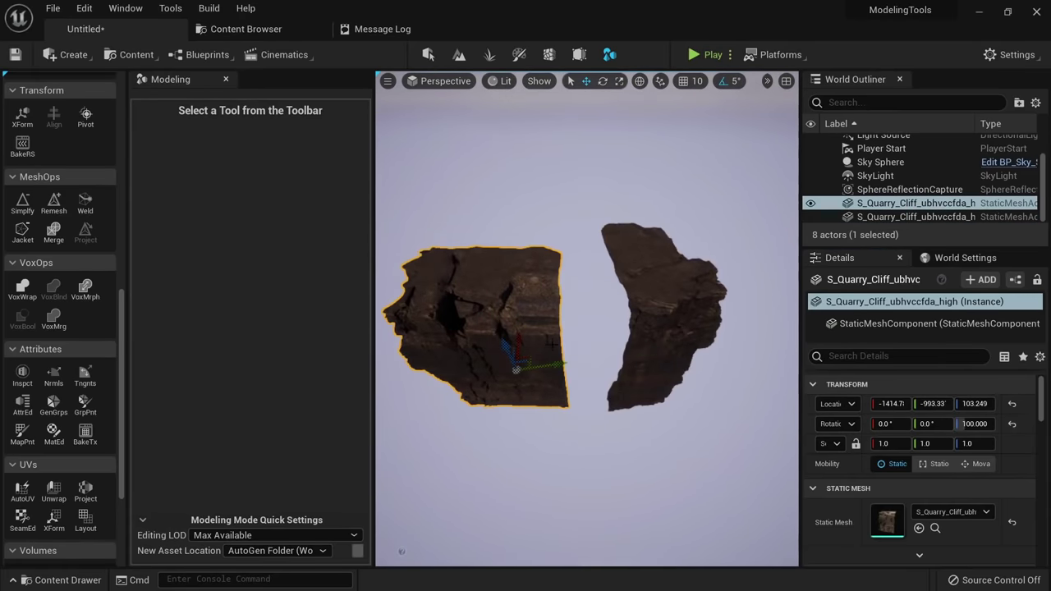
Set the original quarry cliff's Z rotation to 0 and delete the copied cliff beside it.
left_click(979, 425)
type("0")
key("Return")
left_click_drag(600, 359, 567, 361, "alt")
left_click(610, 344)
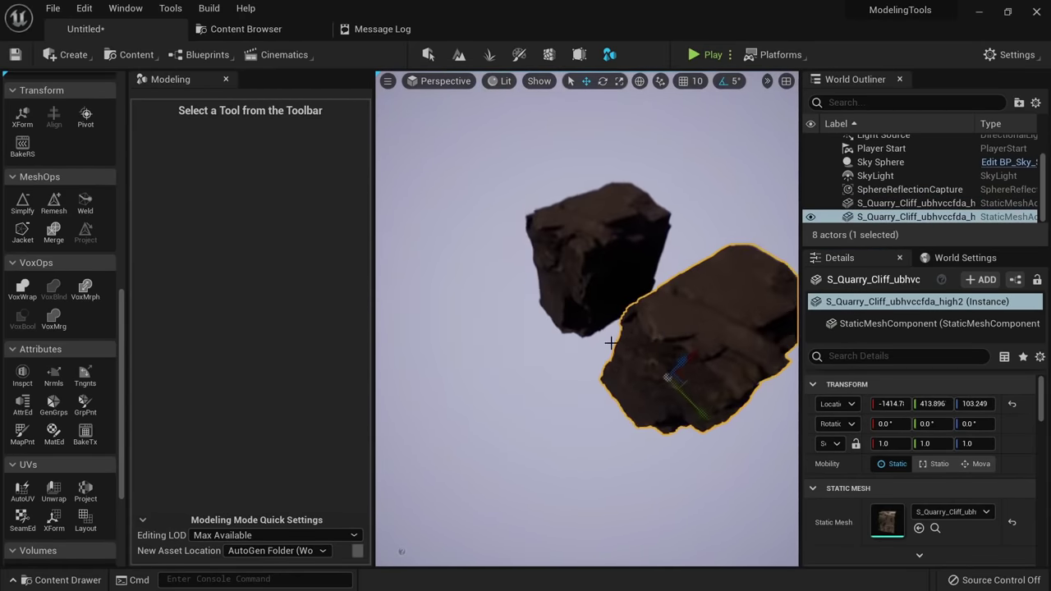
key("Delete")
Duplicate the remaining quarry cliff about 1560 units along negative X and redirect the sunlight onto the cliffs' dark faces.
left_click(617, 281)
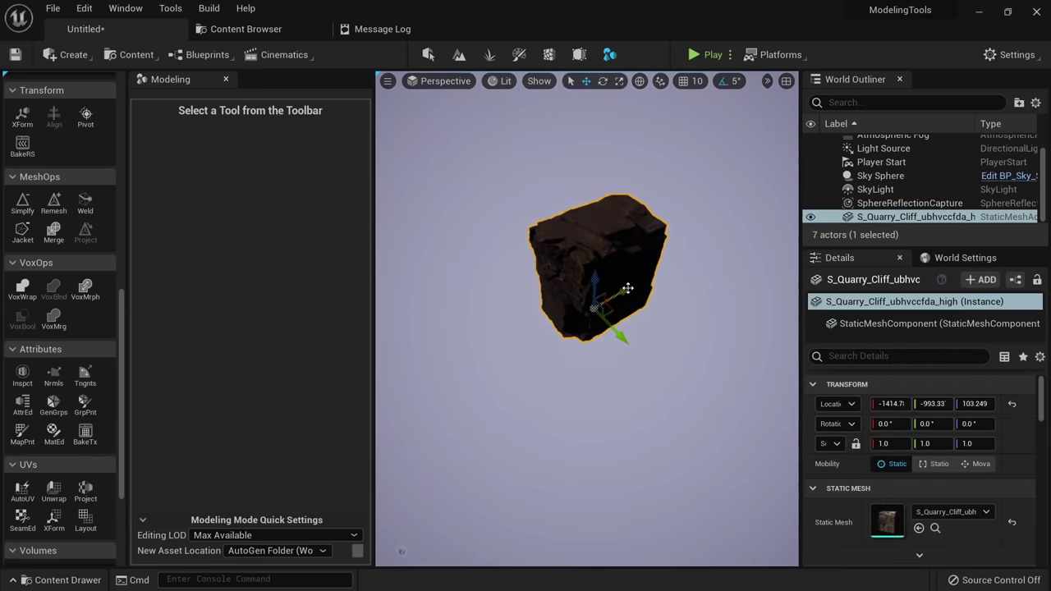
left_click_drag(626, 289, 527, 280, "alt")
right_click_drag(527, 280, 529, 190)
key("ctrl+l")
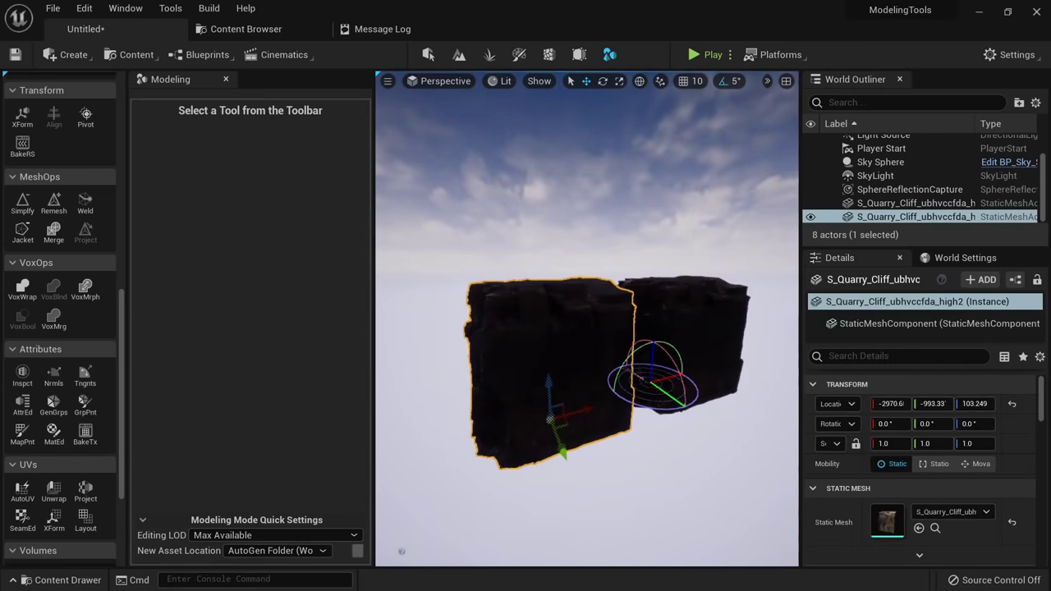
right_click_drag(731, 331, 656, 337)
Run the Duplicate tool on the copied cliff with output name low_poly, deleting the sources on accept.
scroll(57, 380, "up", 4)
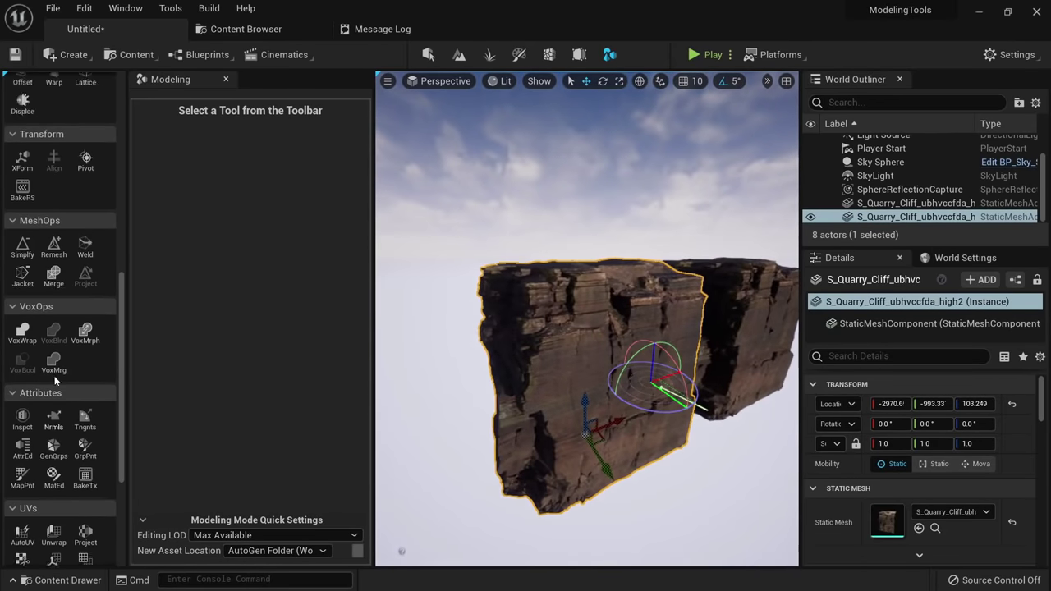
scroll(84, 319, "up", 9)
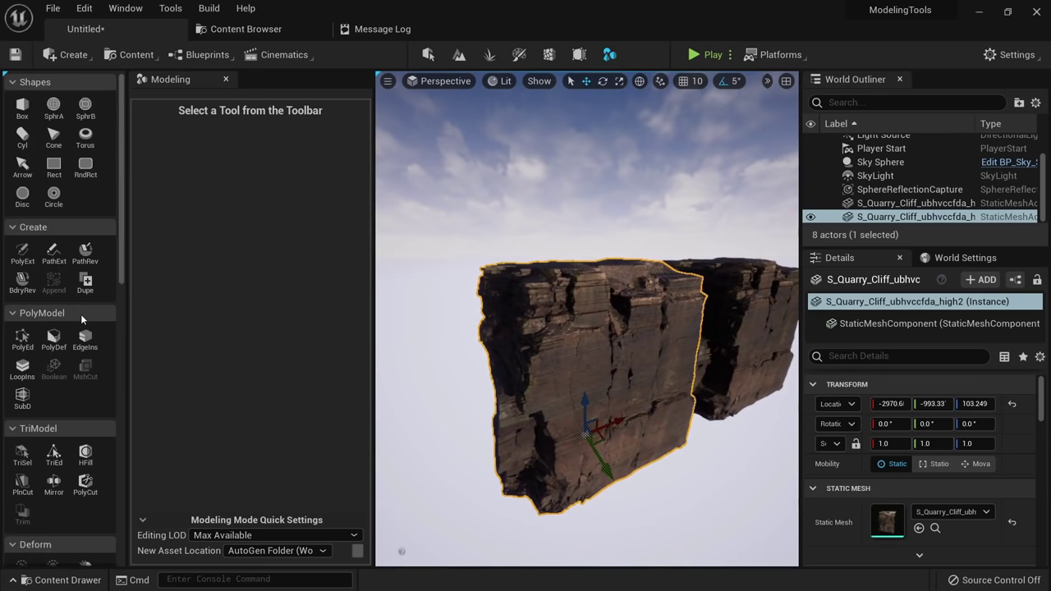
left_click(85, 283)
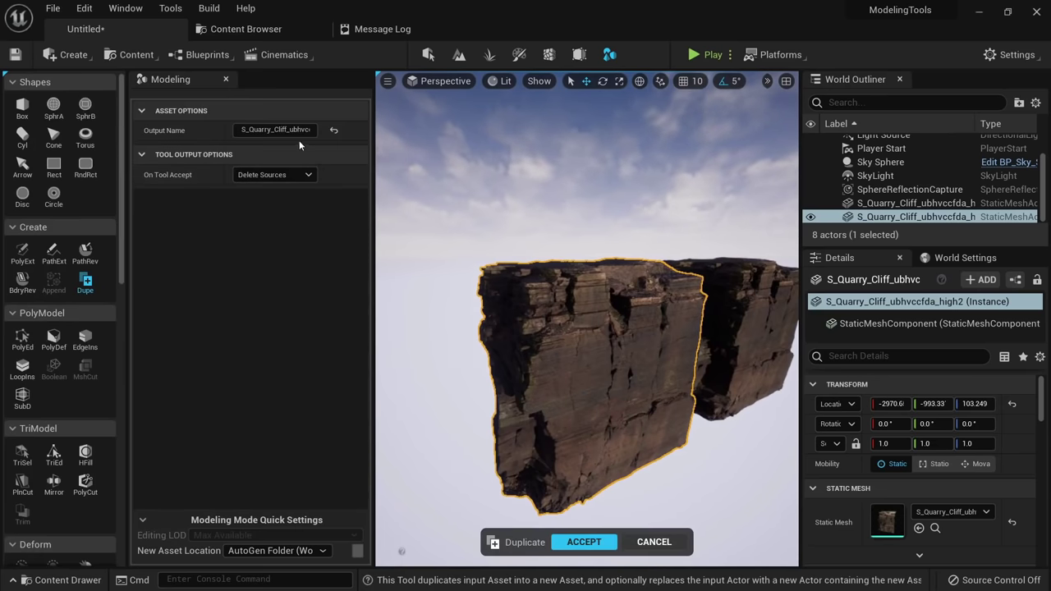
left_click(292, 130)
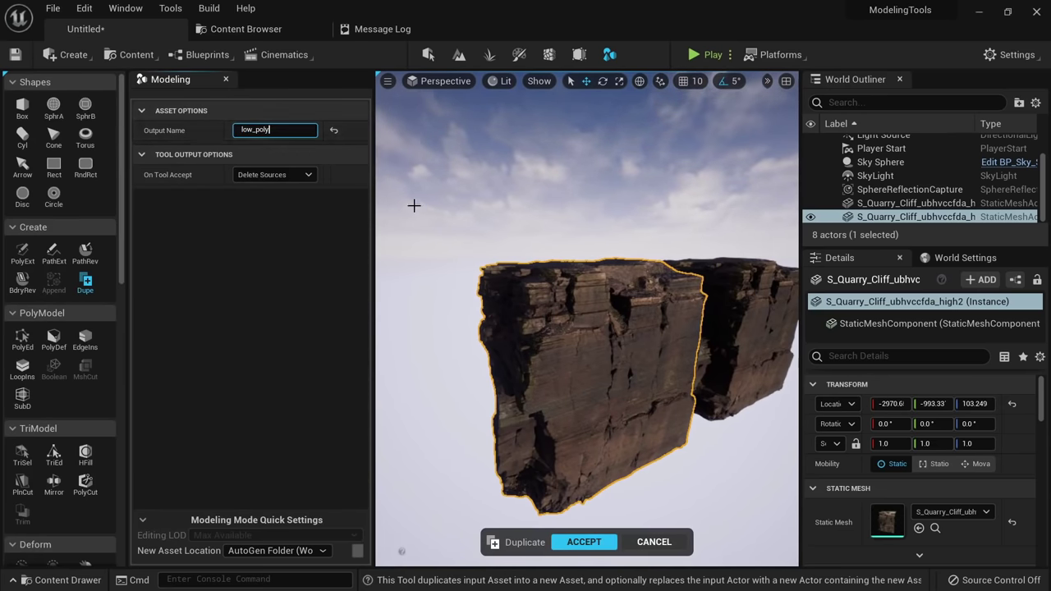
left_click(581, 543)
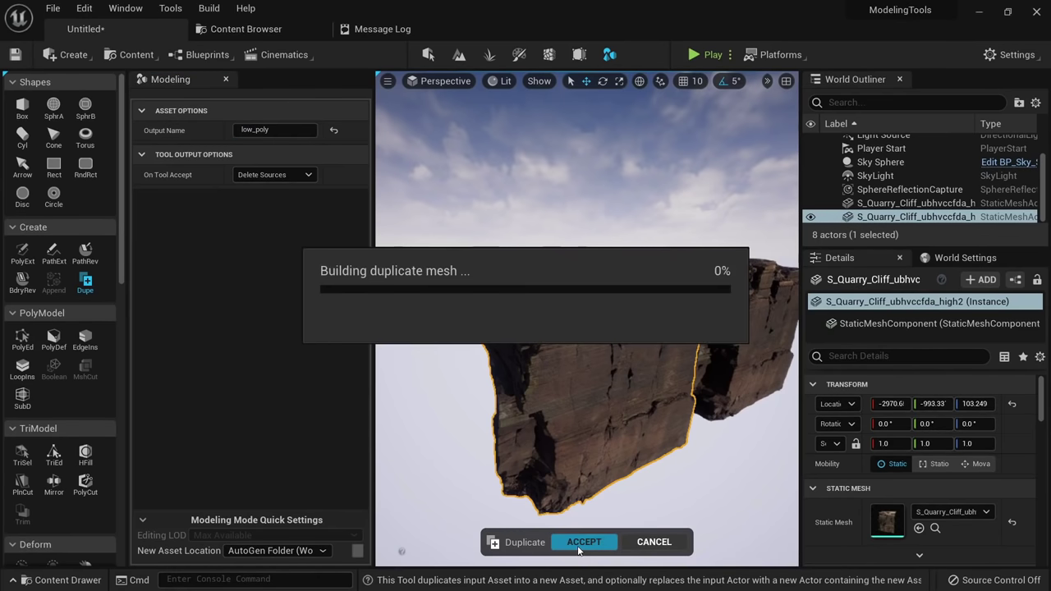
Examine the low_poly cliff up close in the Wireframe, Unlit and Lit views.
mouse_move(579, 542)
right_mouse_down()
mouse_move(624, 534)
mouse_move(550, 526)
mouse_move(578, 534)
right_mouse_up()
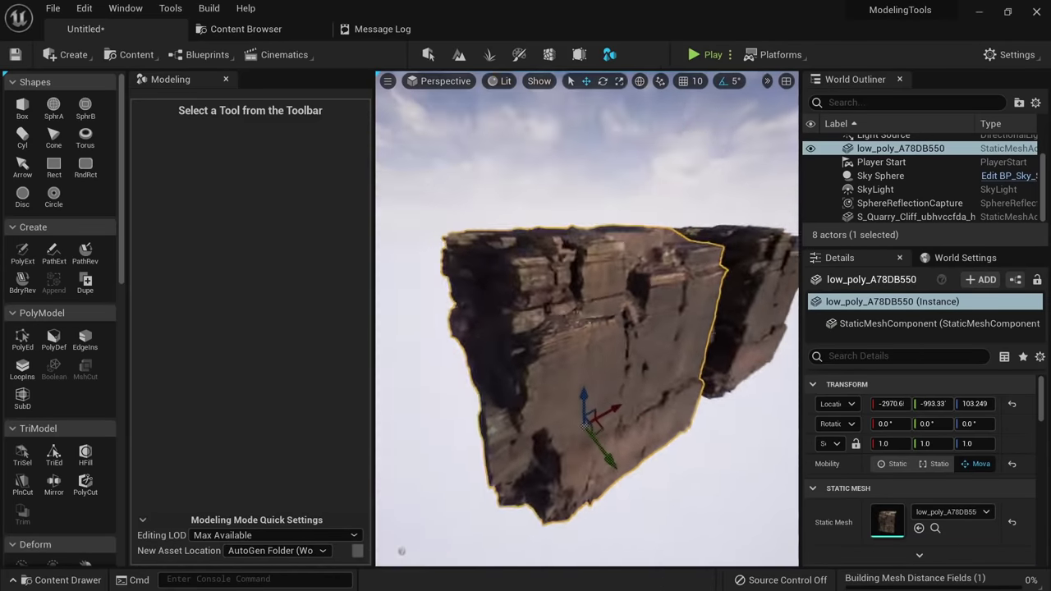
key("alt+2")
right_click_drag(646, 389, 546, 386)
key("alt+3")
key("alt+4")
key("alt+2")
key("alt+4")
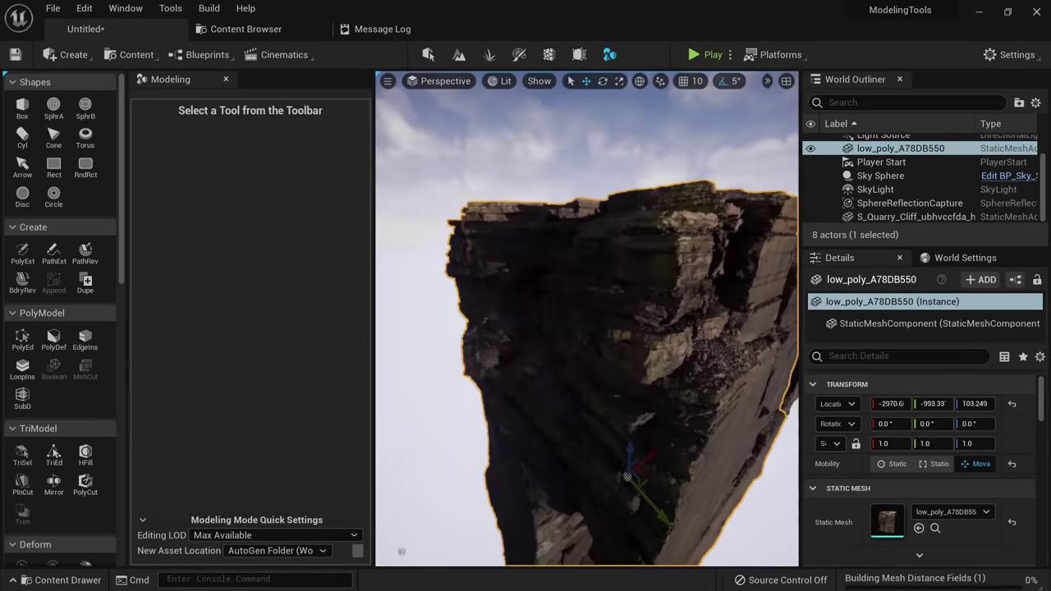
mouse_move(628, 472)
right_mouse_down()
mouse_move(567, 477)
mouse_move(571, 423)
mouse_move(604, 444)
mouse_move(582, 445)
mouse_move(616, 456)
right_mouse_up()
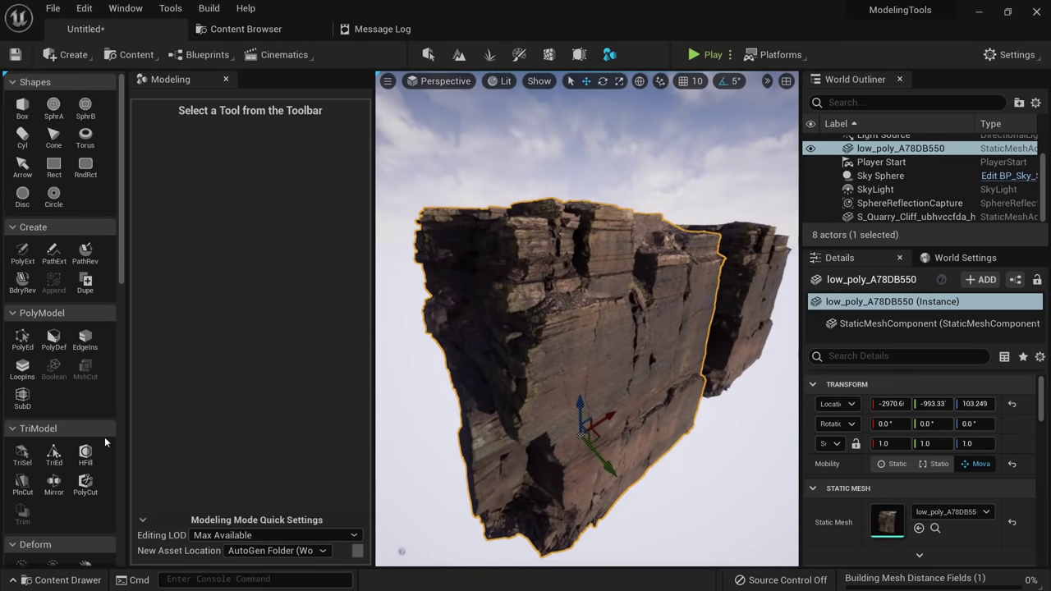
Remesh the low_poly cliff with a target triangle count of 10000.
scroll(55, 375, "down", 10)
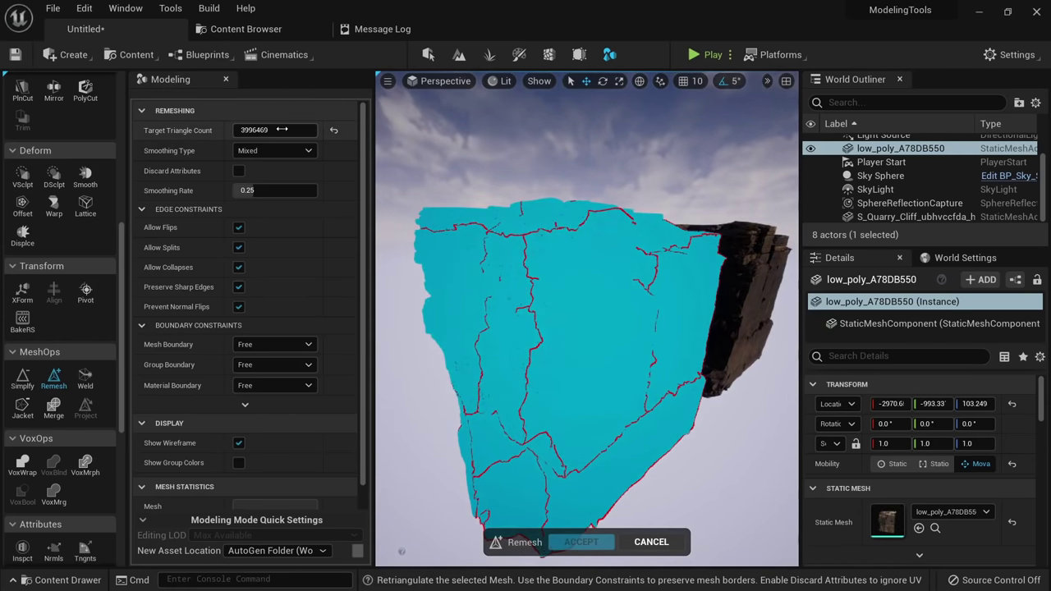
left_click(282, 130)
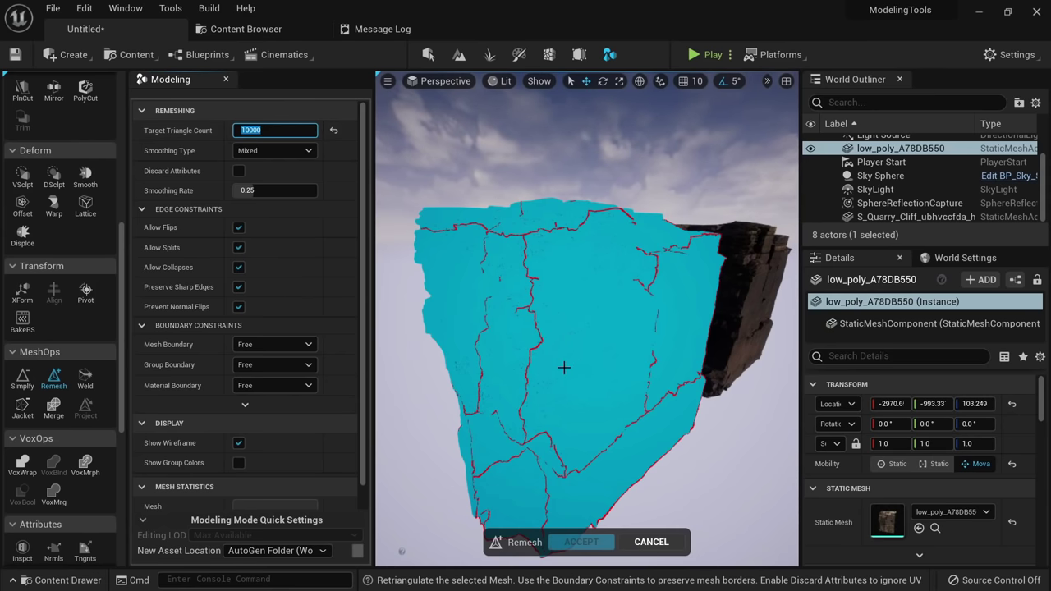
key("Return")
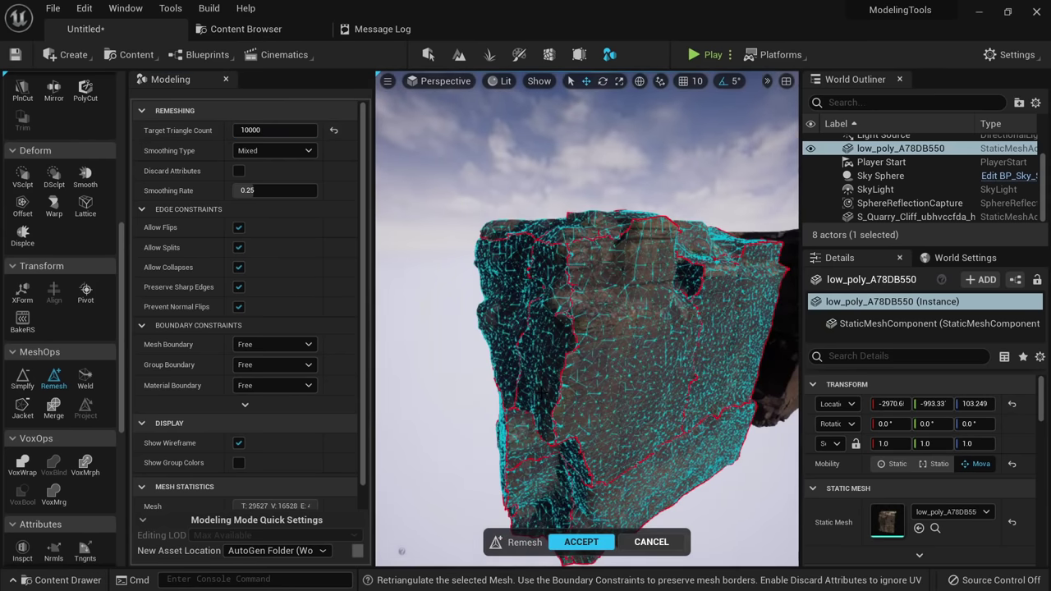
mouse_move(628, 391)
right_mouse_down()
mouse_move(669, 398)
mouse_move(648, 414)
mouse_move(628, 406)
right_mouse_up()
left_click_drag(628, 407, 567, 344, "alt")
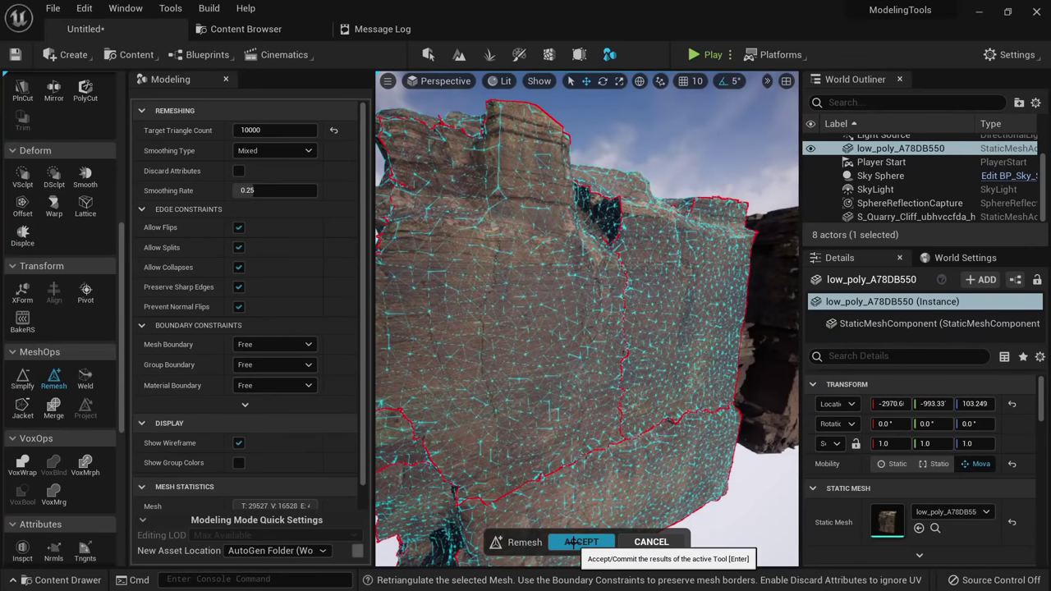
left_click(579, 542)
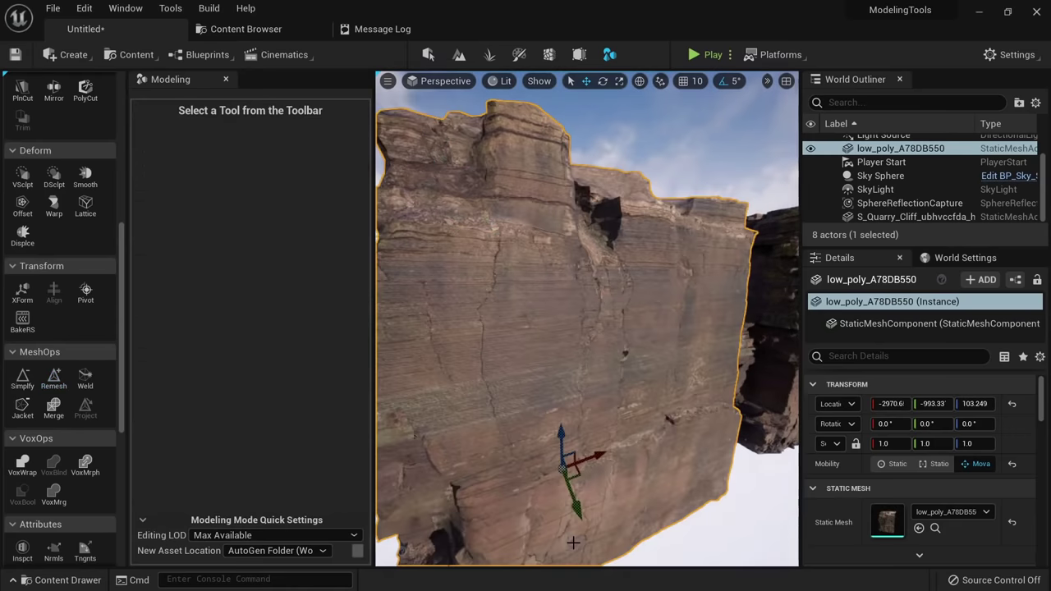
Start simplifying the low_poly cliff and try the Minimal Shape-Preserving simplifier type, inspecting the wireframe closely.
left_click(23, 379)
left_click(289, 131)
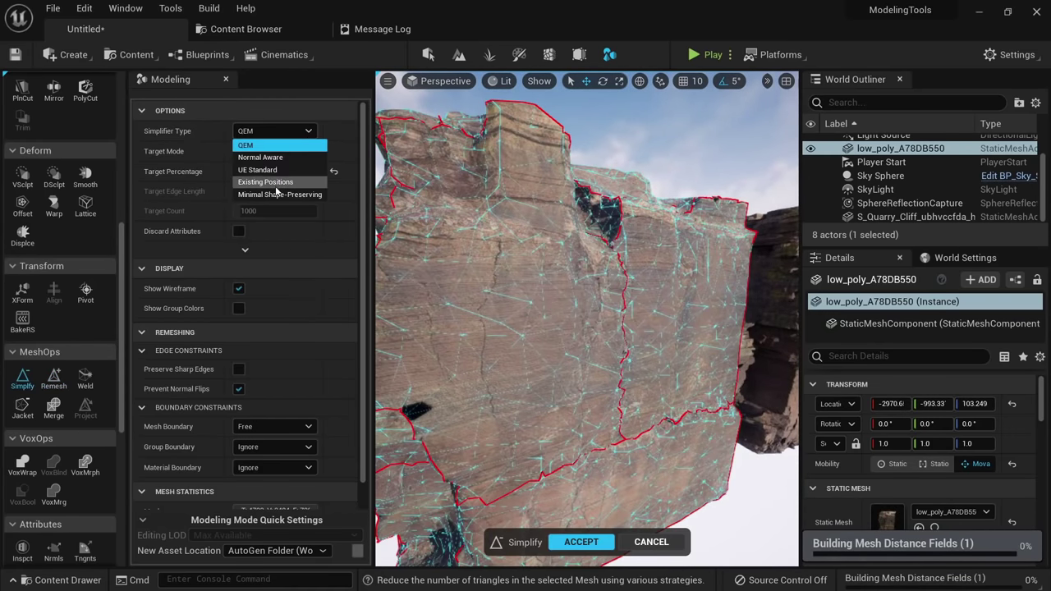
left_click(275, 194)
key("s")
mouse_move(568, 347)
right_mouse_down()
mouse_move(628, 337)
mouse_move(614, 341)
mouse_move(593, 390)
mouse_move(573, 341)
right_mouse_up()
key("a")
key("w")
key("s")
key("d")
key("w")
left_click_drag(420, 437, 417, 440, "alt")
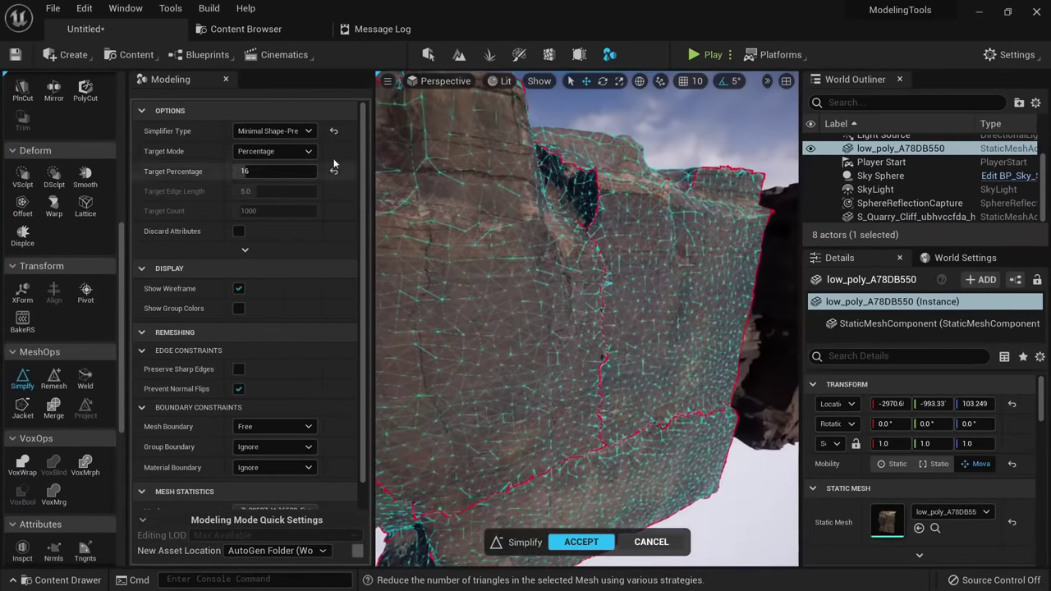
Reset the simplifier type to QEM, set the target percentage to 10, and apply the simplification to the low_poly cliff.
left_click(333, 130)
right_click_drag(493, 287, 443, 296, "alt")
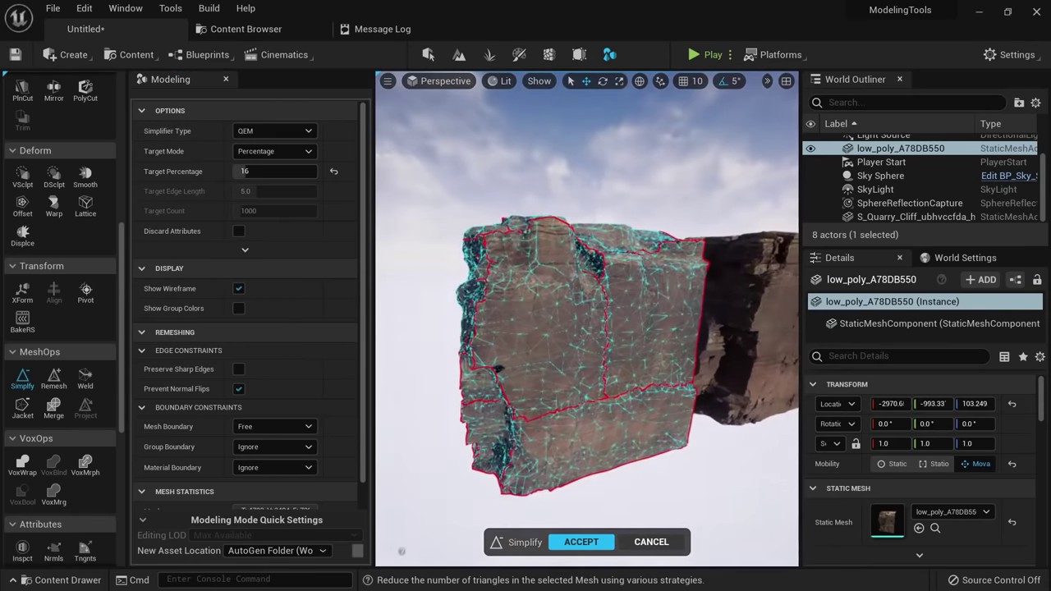
left_click_drag(493, 295, 682, 308, "alt")
left_click_drag(542, 299, 657, 295, "alt")
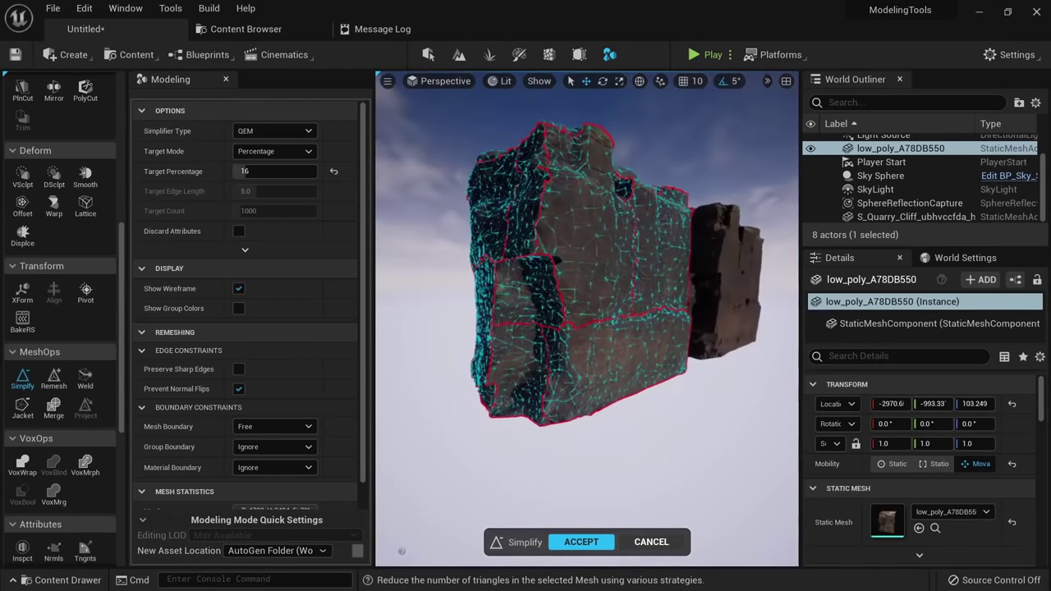
mouse_move(575, 296)
right_mouse_down()
mouse_move(591, 287)
mouse_move(575, 292)
right_mouse_up()
key("e")
left_click(297, 167)
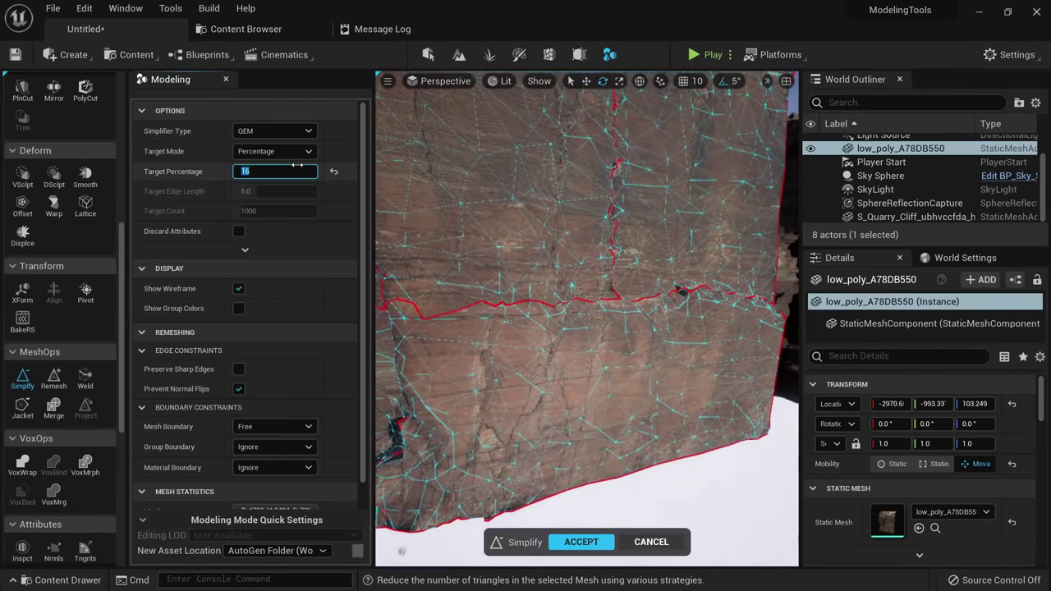
right_click_drag(506, 241, 534, 197)
left_click_drag(460, 320, 509, 361, "alt")
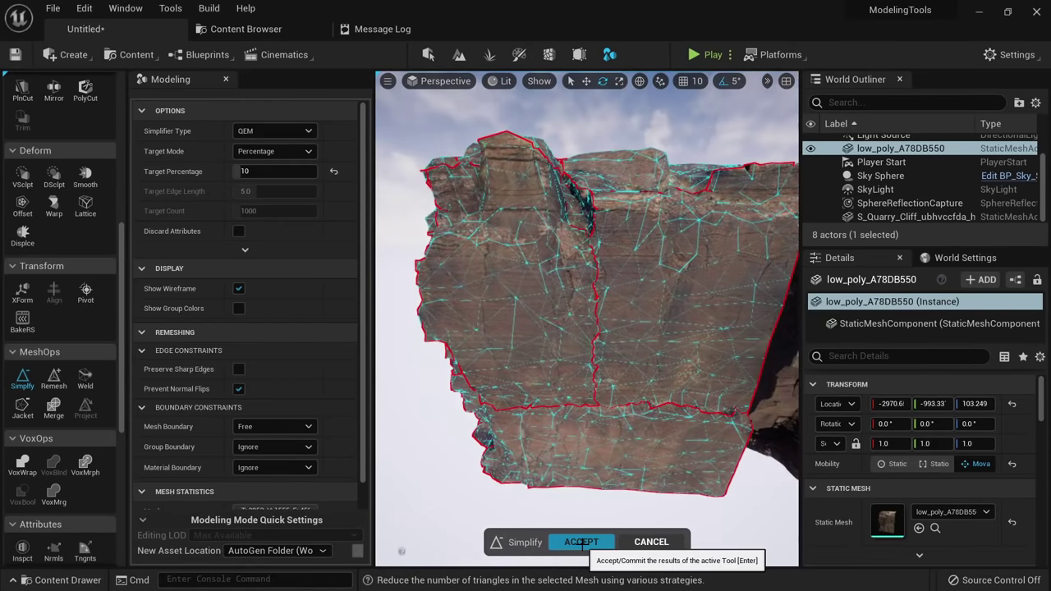
left_click(581, 542)
Examine the simplified cliff in the Wireframe and Detail Lighting views and return to the Lit view.
right_click_drag(690, 328, 772, 322)
key("w")
key("alt+2")
left_click_drag(689, 329, 788, 394, "alt")
left_click_drag(628, 348, 566, 347, "alt")
key("alt+4")
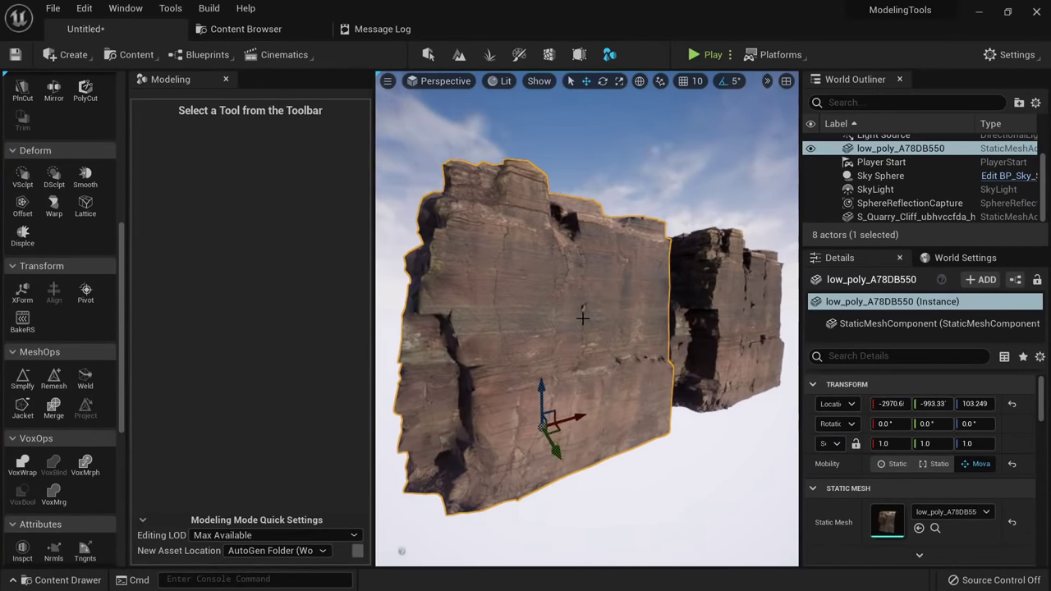
key("alt+2")
key("alt+4")
key("alt+5")
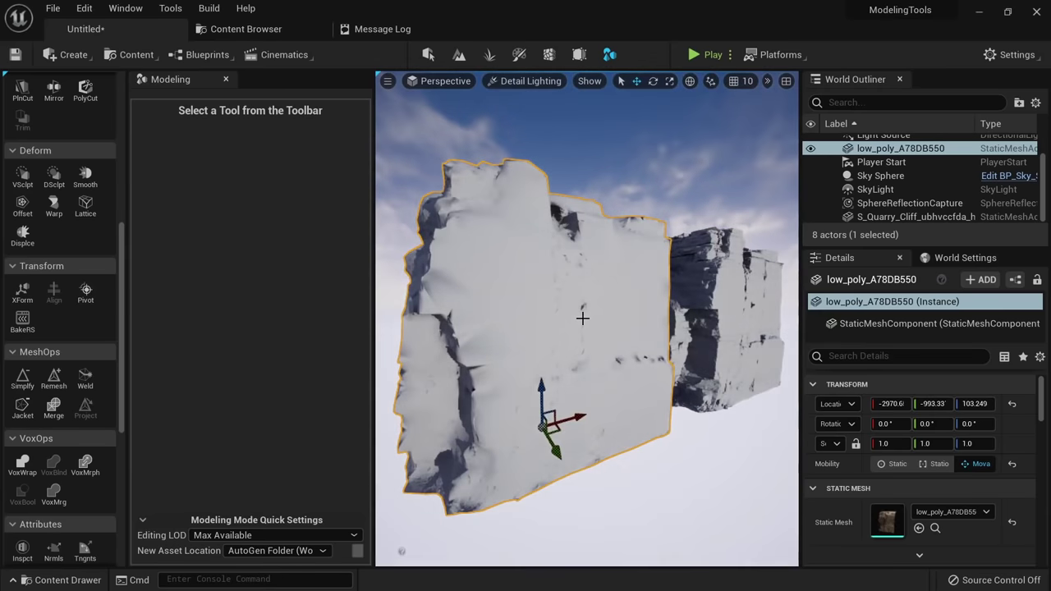
key("alt+4")
Convert the low_poly cliff into a solid mesh using Voxel Wrap with a voxel count of 128 and output name low_poly_Solid.
scroll(86, 423, "down", 4)
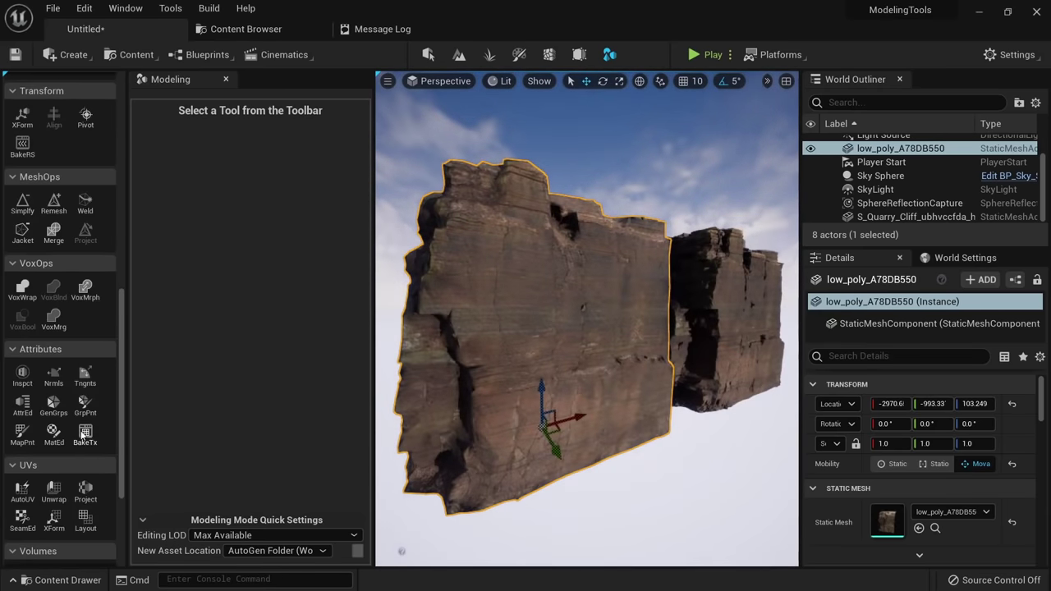
scroll(72, 461, "up", 2)
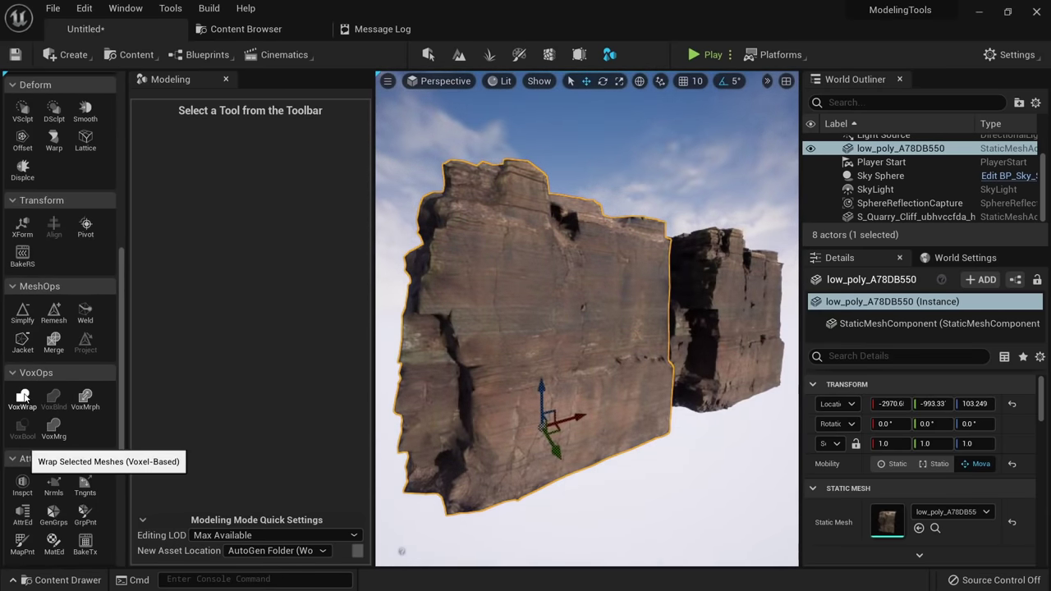
left_click(22, 397)
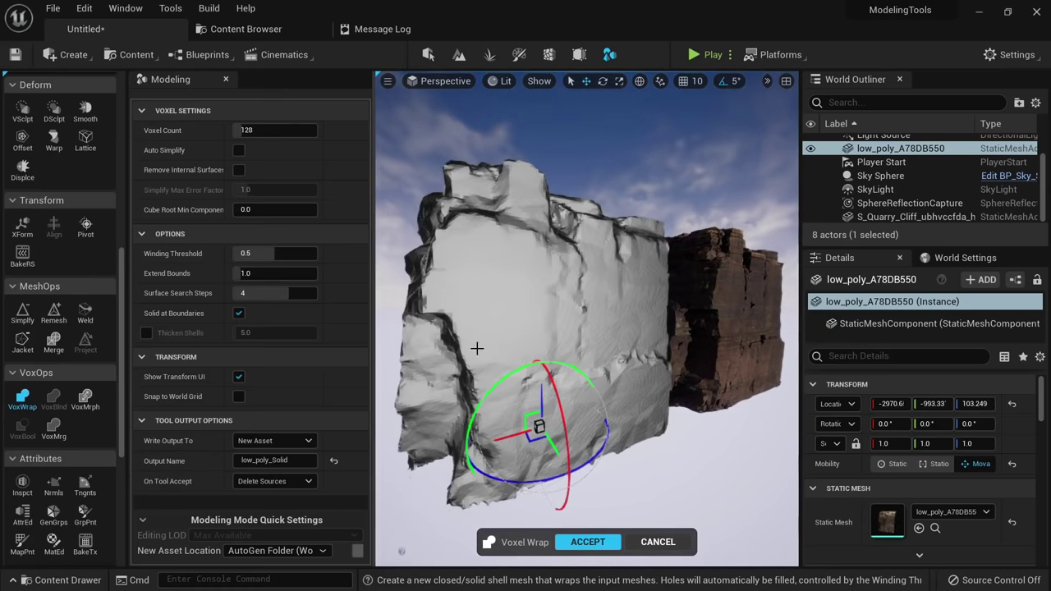
mouse_move(567, 338)
right_mouse_down()
mouse_move(600, 353)
mouse_move(615, 332)
mouse_move(567, 337)
right_mouse_up()
key("alt+3")
key("alt+2")
key("alt+4")
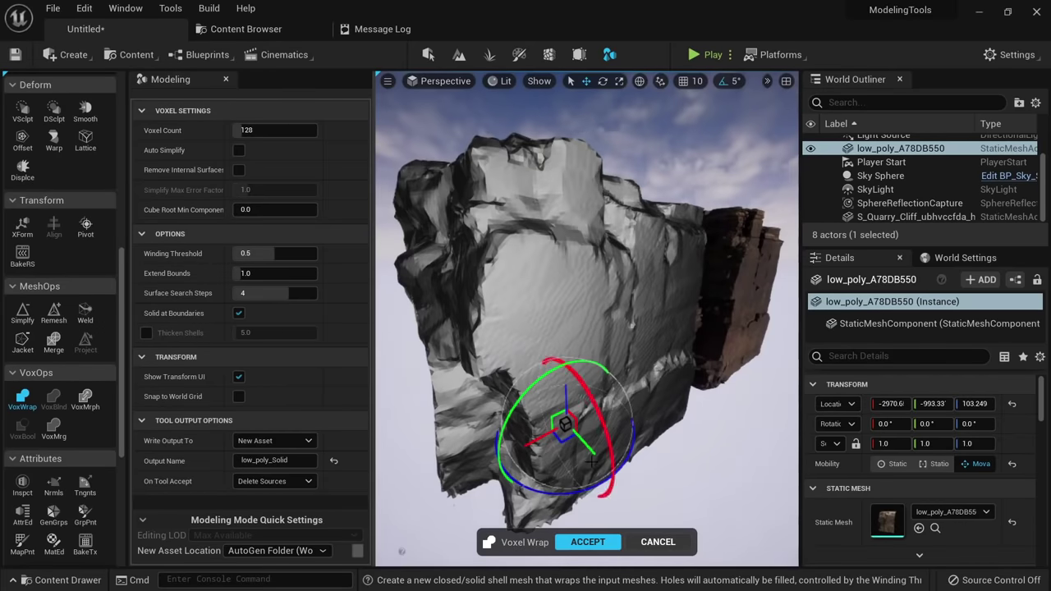
key("Return")
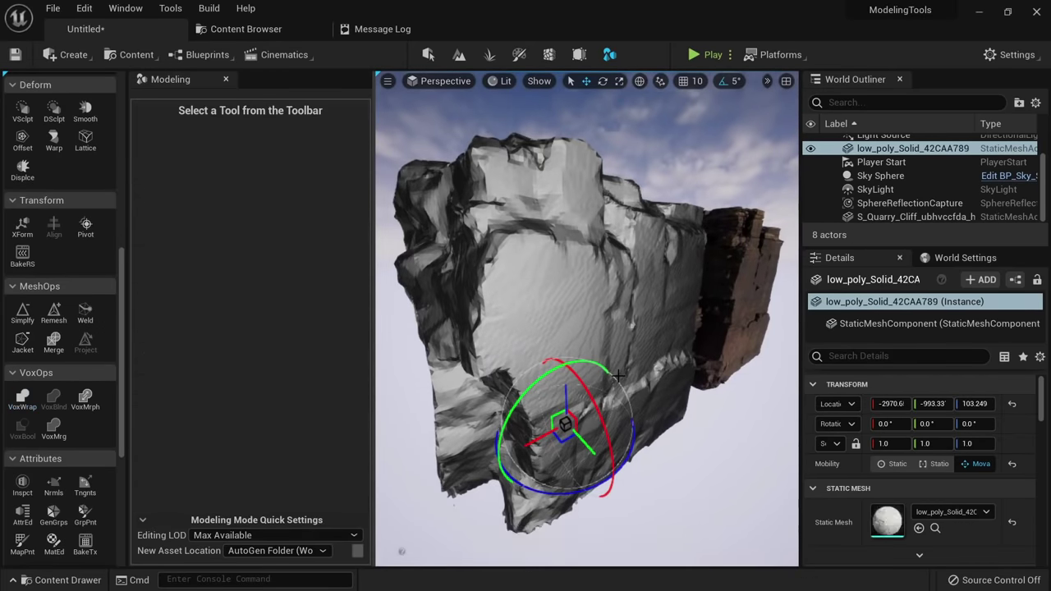
Apply Voxel Morphology to the solid cliff with the Dilate operation, distance 5.0, and the Vox Wrap preprocess enabled.
key("alt+2")
right_click_drag(618, 376, 662, 392)
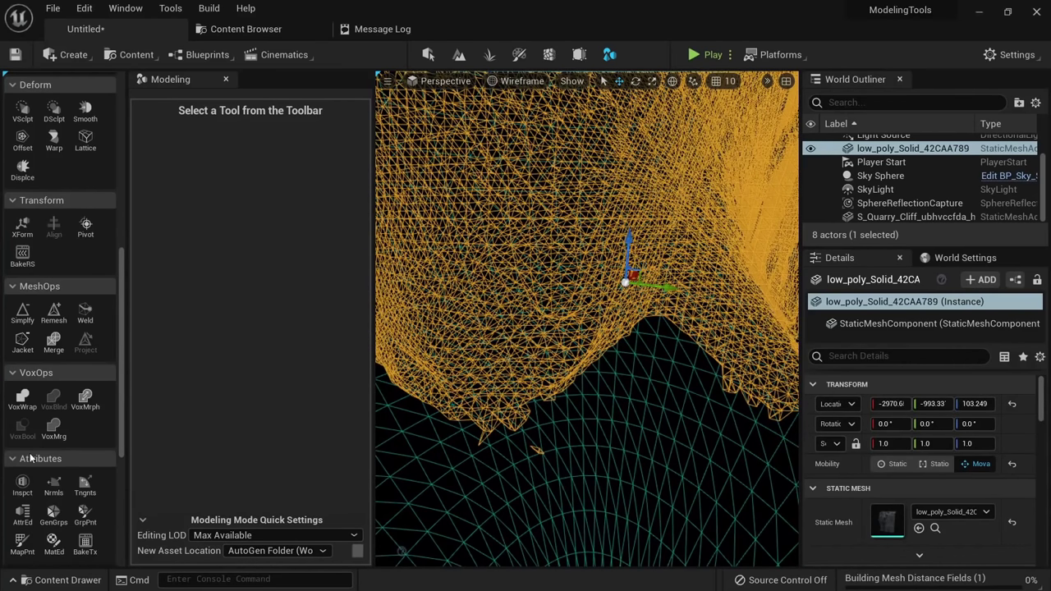
scroll(44, 445, "down", 3)
scroll(43, 445, "down", 2)
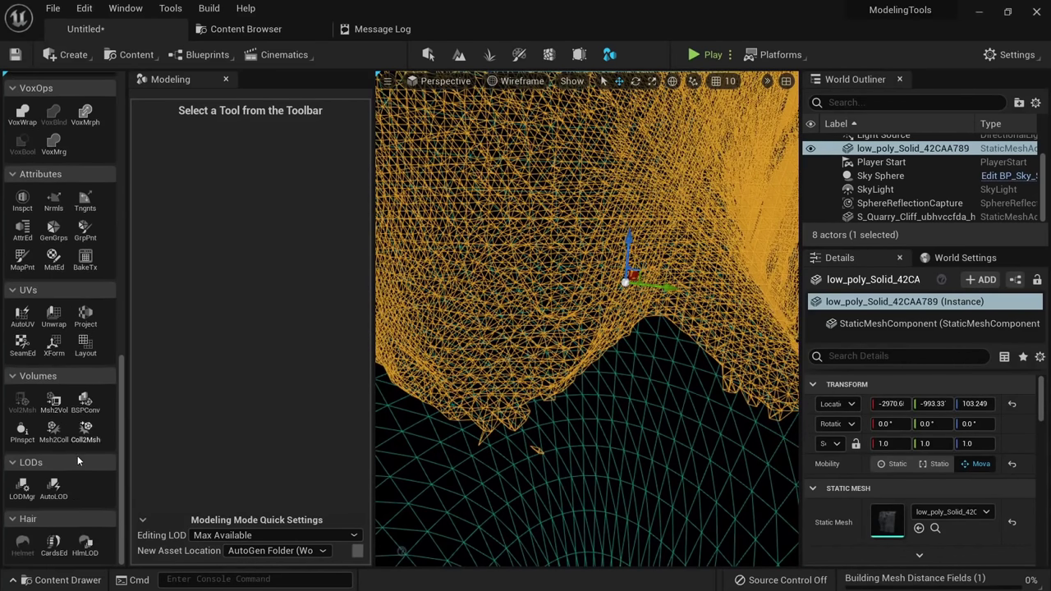
scroll(81, 456, "up", 3)
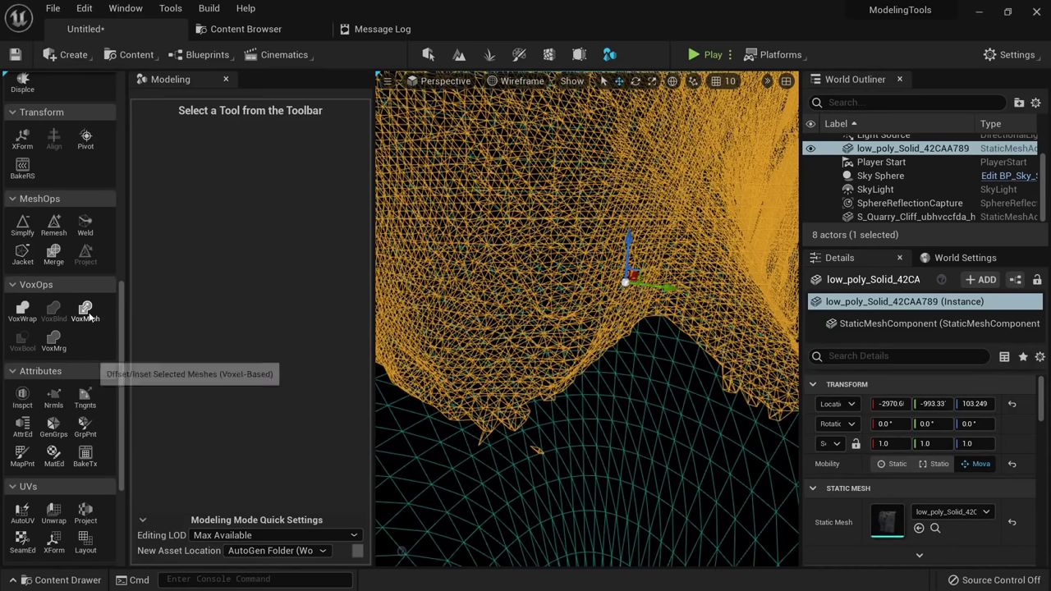
left_click(85, 312)
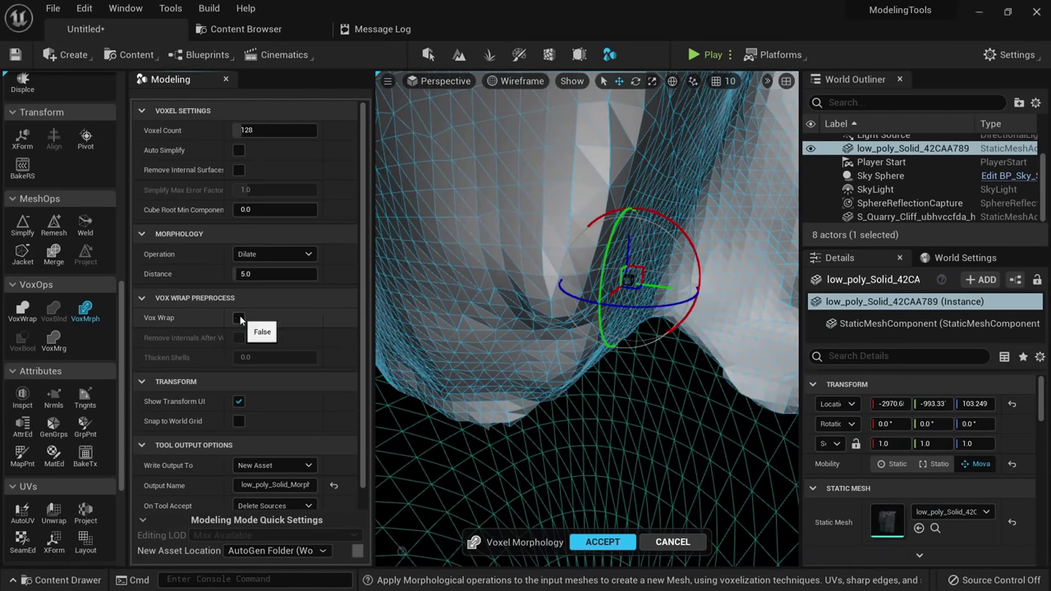
left_click(239, 318)
right_click_drag(587, 319, 554, 391)
left_click(606, 541)
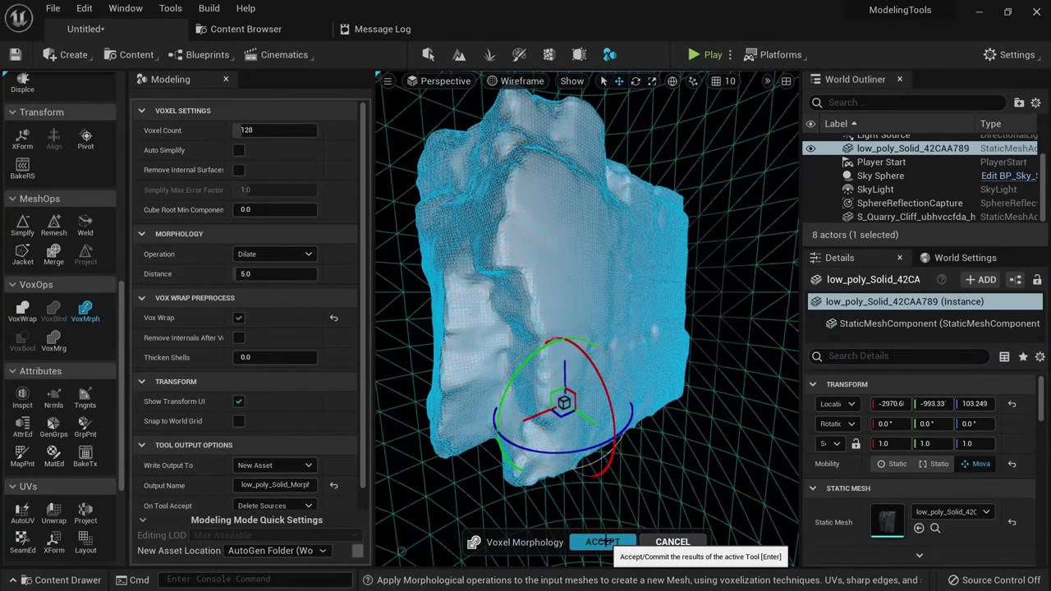
Return the viewport to the Lit view to check the dilated solid cliff.
right_click_drag(593, 361, 603, 316)
right_click_drag(606, 465, 1, 545)
key("alt+4")
left_click(23, 512)
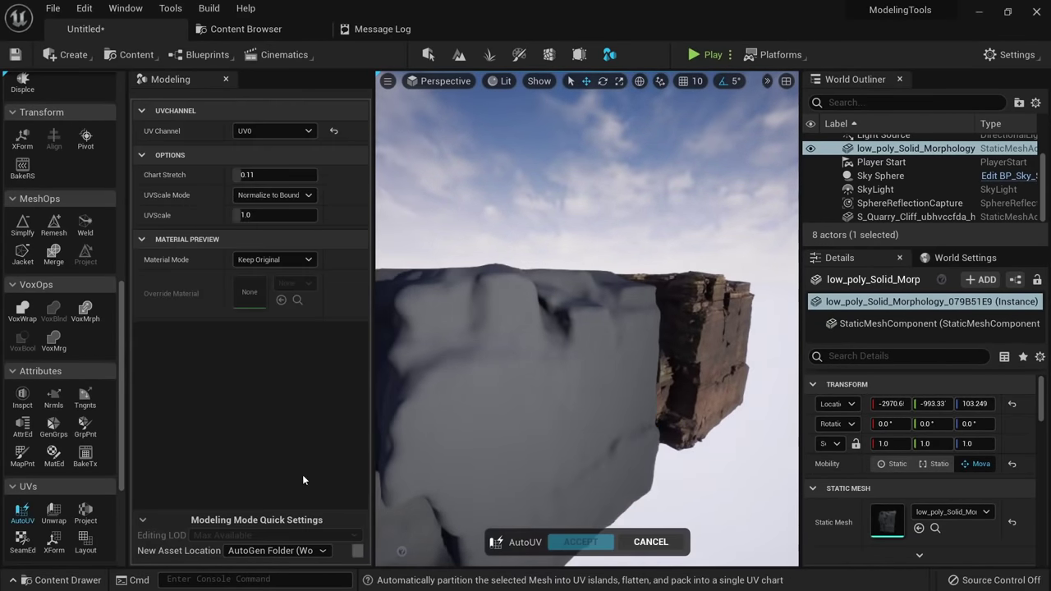
right_click_drag(552, 420, 553, 420)
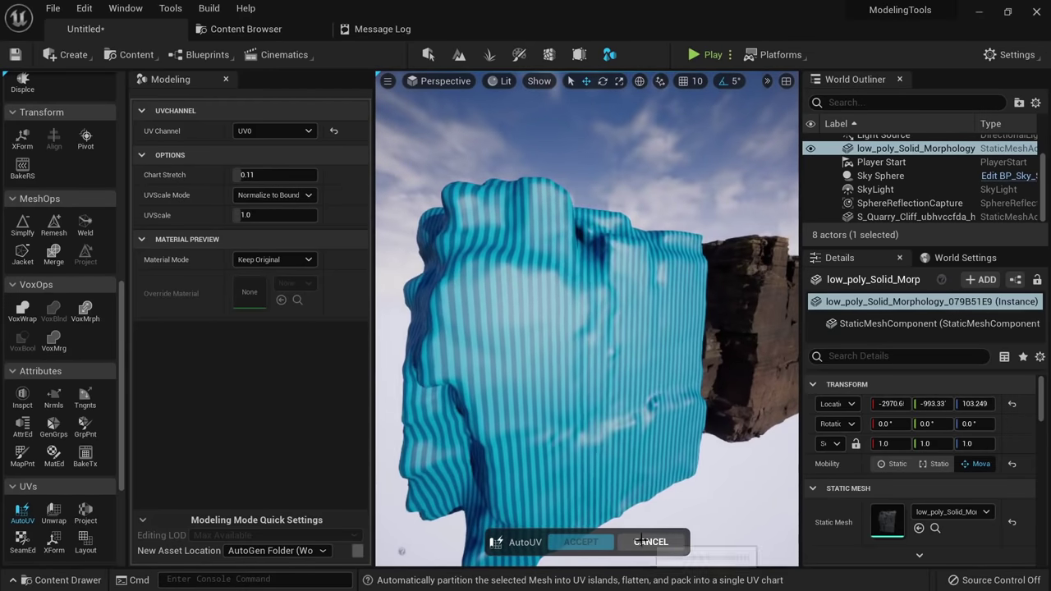
key("Escape")
Simplify the dilated solid cliff with the QEM simplifier at a target percentage of 10.
key("alt+2")
key("alt+4")
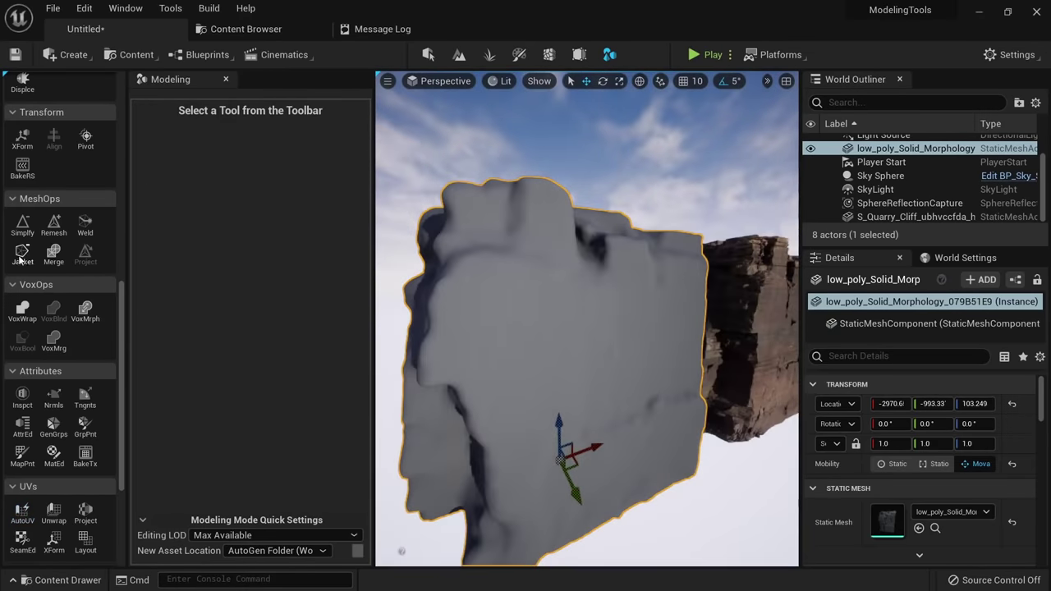
left_click(23, 224)
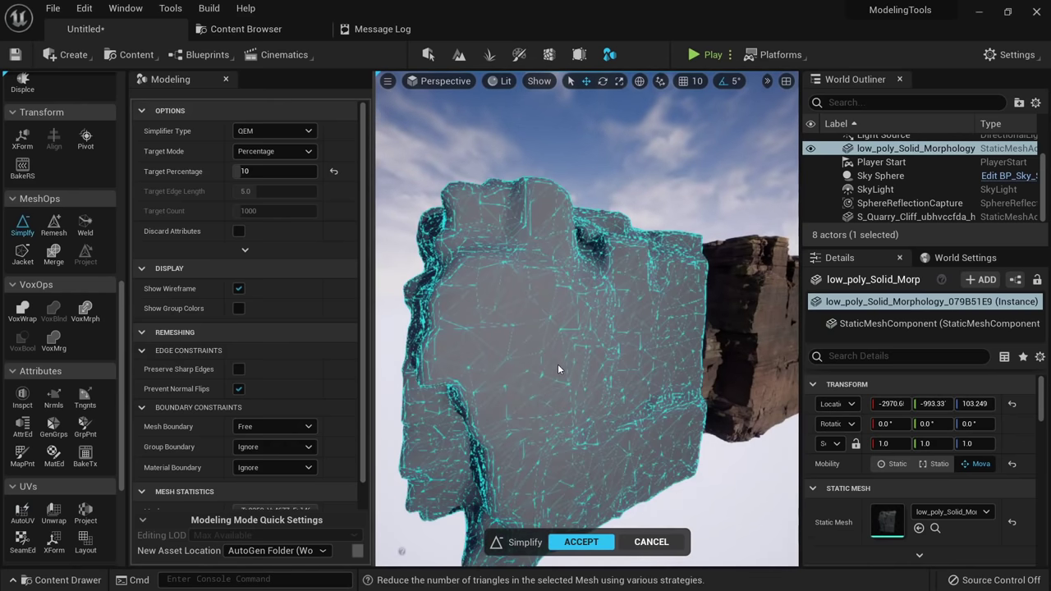
left_click(576, 544)
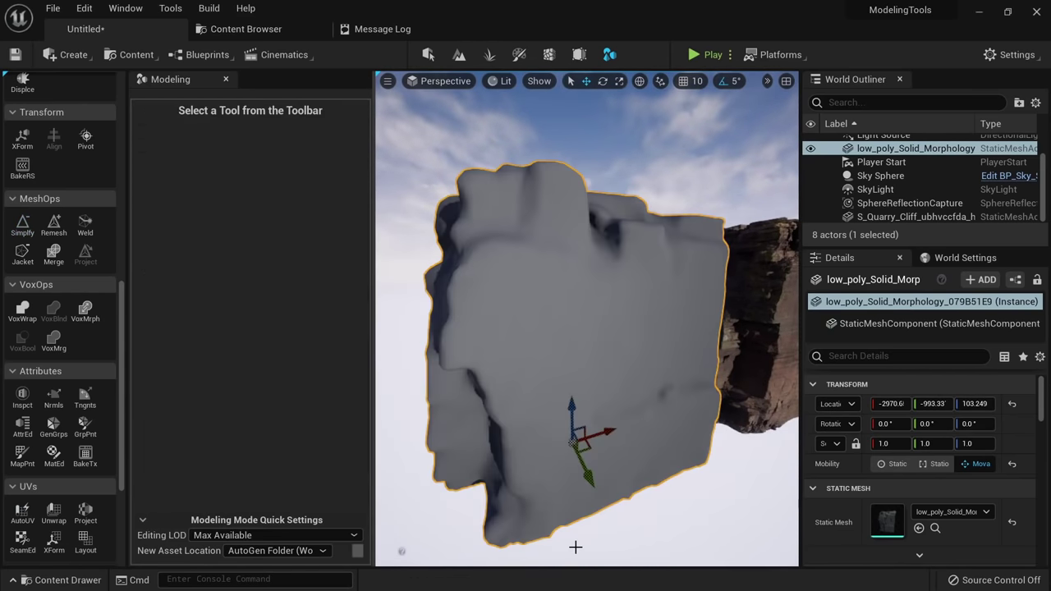
Start AutoUV on the simplified solid cliff with a Checkerboard material preview and a chart stretch of 0.058783.
left_click(24, 516)
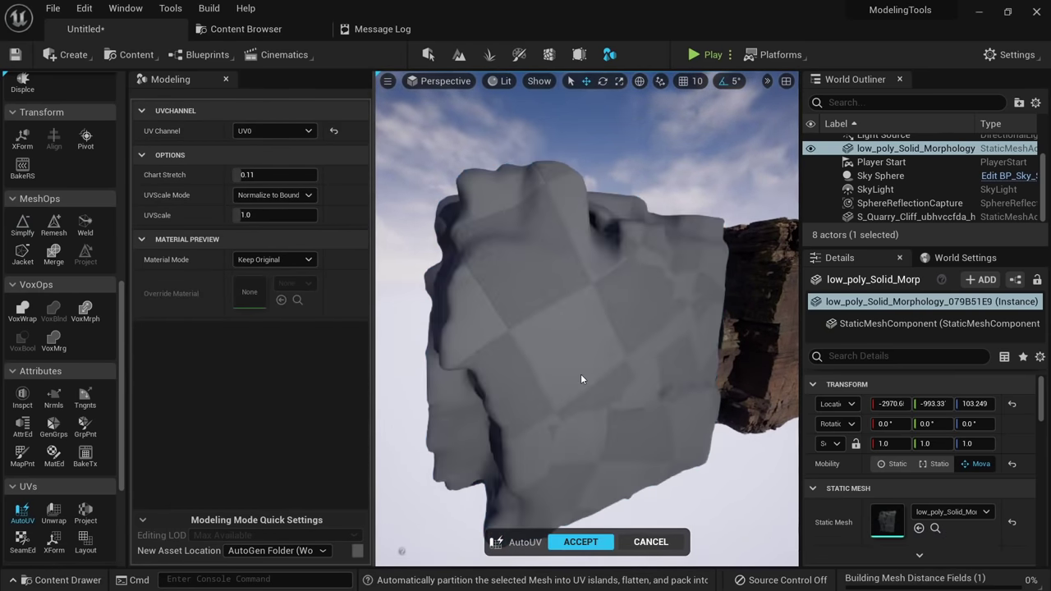
left_click_drag(624, 375, 558, 369, "alt")
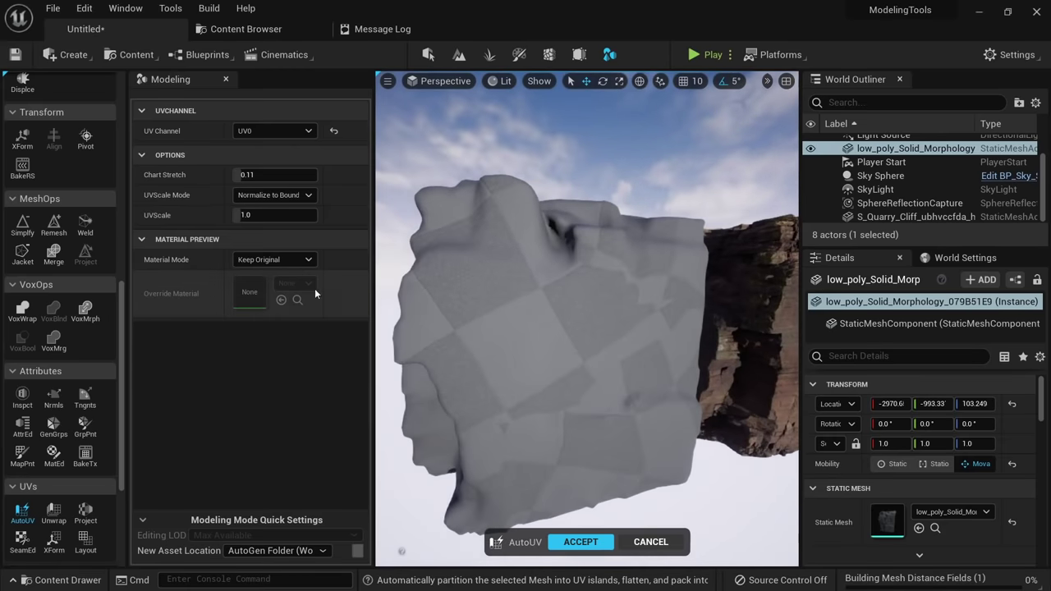
left_click(300, 261)
left_click(259, 286)
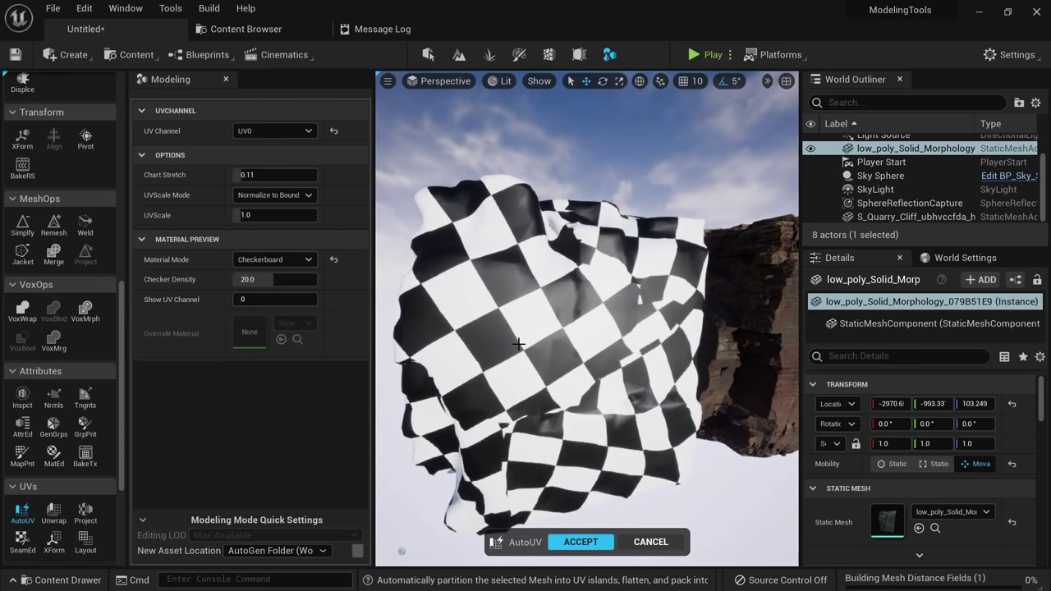
mouse_move(261, 175)
left_mouse_down()
mouse_move(283, 175)
mouse_move(267, 178)
left_mouse_up()
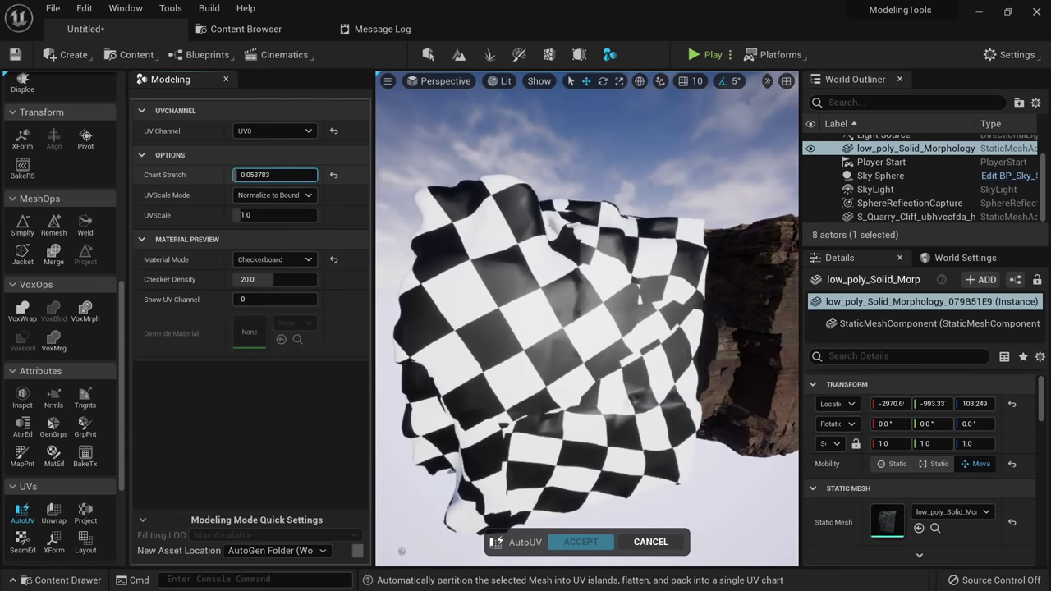
Try the Normalize to World and No Scaling UV scale modes on the cliff's automatic UVs.
left_click(305, 195)
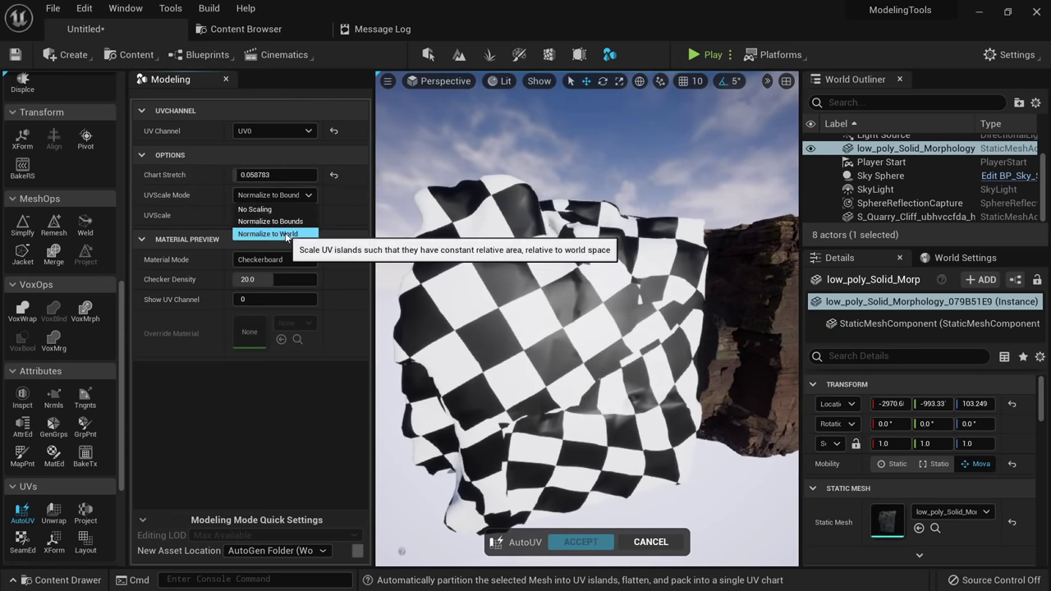
left_click(264, 234)
left_click(283, 194)
left_click(256, 208)
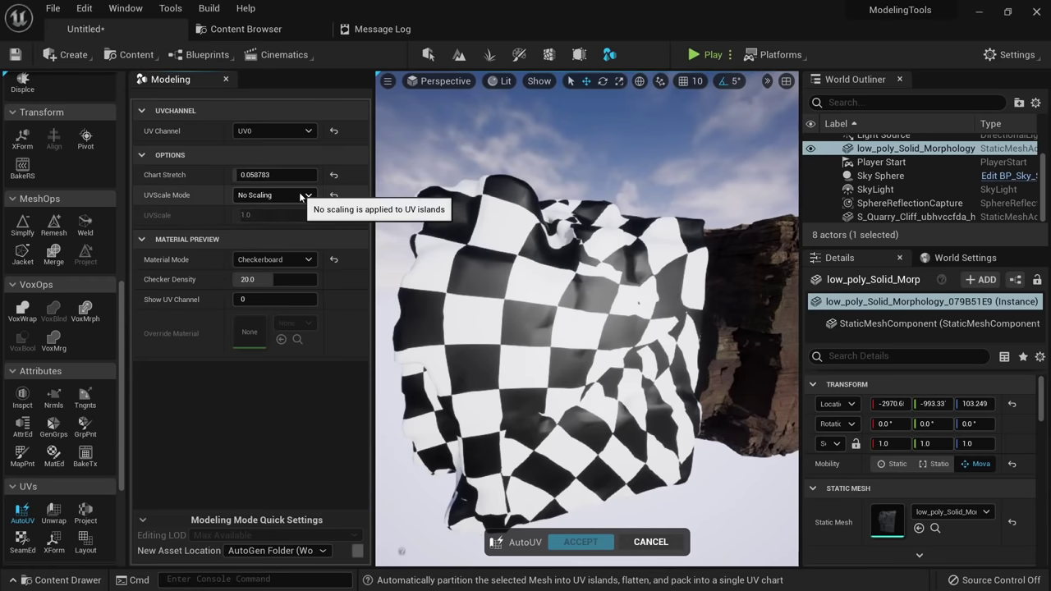
Set the UV scale mode to Normalize to Bounds and apply the automatic UVs to the cliff.
left_click(275, 195)
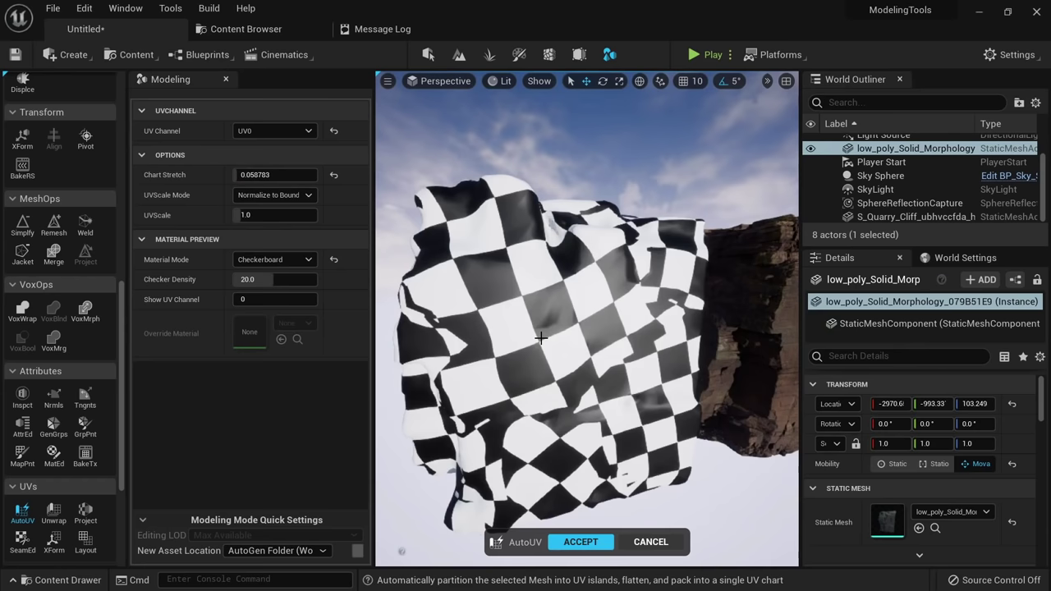
left_click(541, 338)
left_click(581, 541)
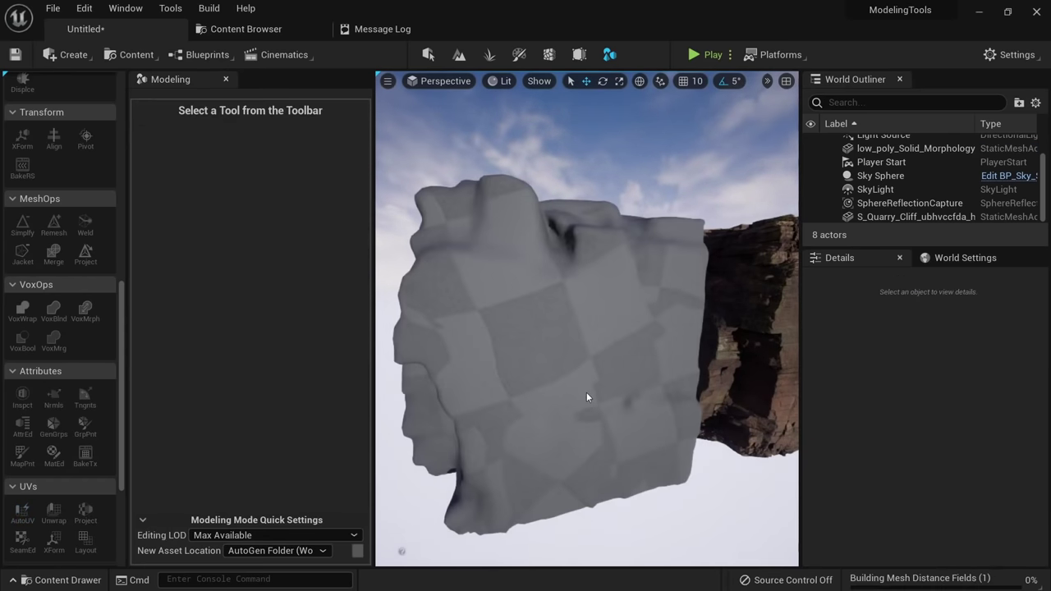
Select the UV-mapped low-poly cliff and examine it in the Wireframe, Unlit, Detail Lighting and Lit views.
mouse_move(586, 402)
right_mouse_down()
mouse_move(657, 396)
mouse_move(587, 402)
right_mouse_up()
left_click(557, 371)
right_click_drag(557, 370, 593, 352)
key("alt+3")
key("alt+2")
key("alt+3")
key("alt+4")
key("alt+5")
key("alt+4")
mouse_move(697, 317)
right_mouse_down()
mouse_move(657, 312)
mouse_move(697, 317)
right_mouse_up()
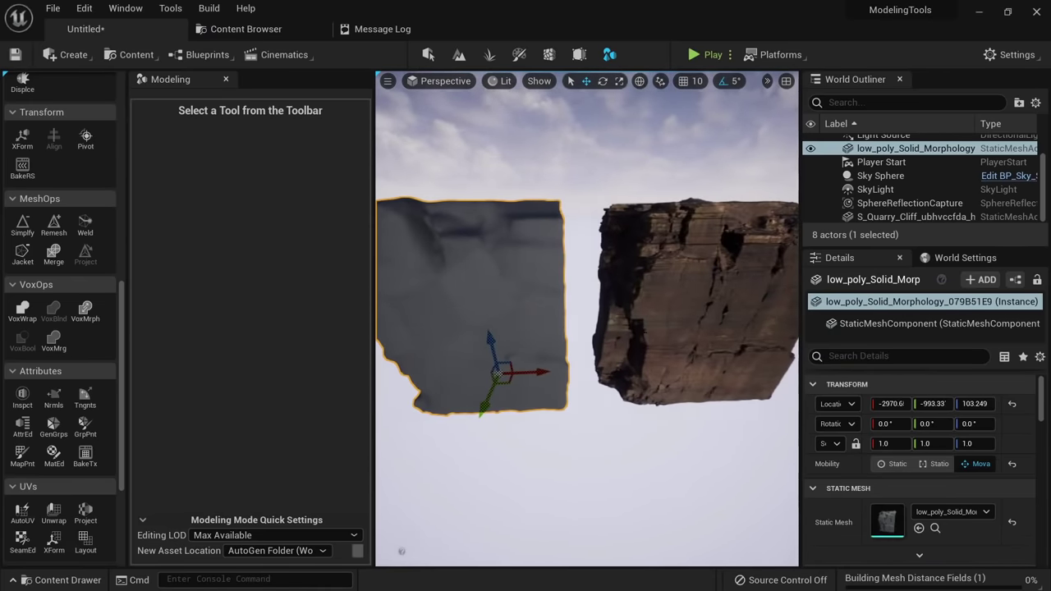
left_click_drag(697, 317, 731, 301, "alt")
key("alt+3")
key("alt+2")
key("alt+4")
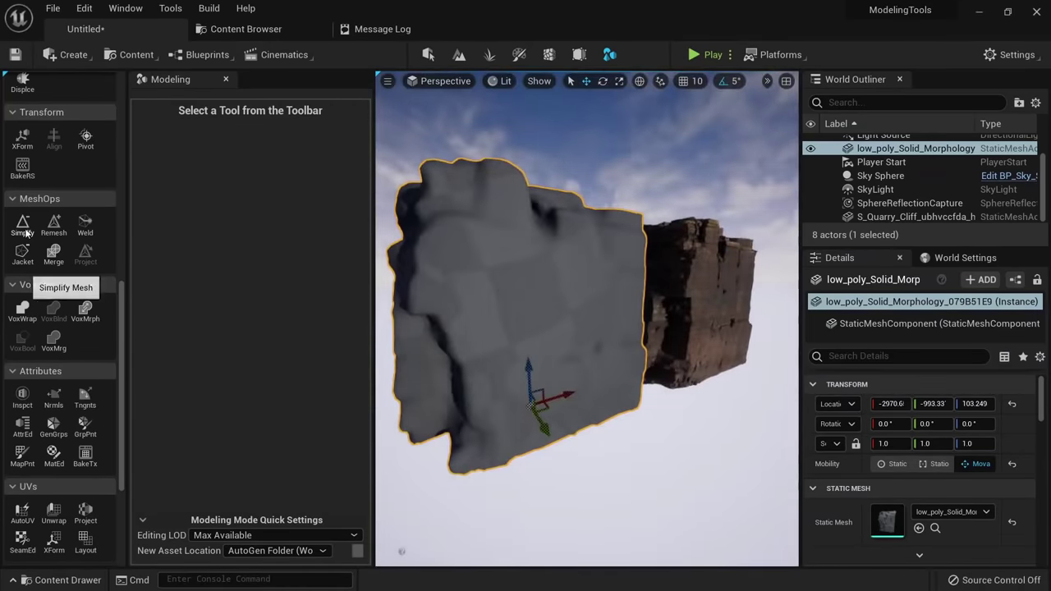
Try simplifying the UV-mapped low-poly cliff again at a target percentage of 10, and undo the simplification.
left_click(22, 226)
left_click(579, 541)
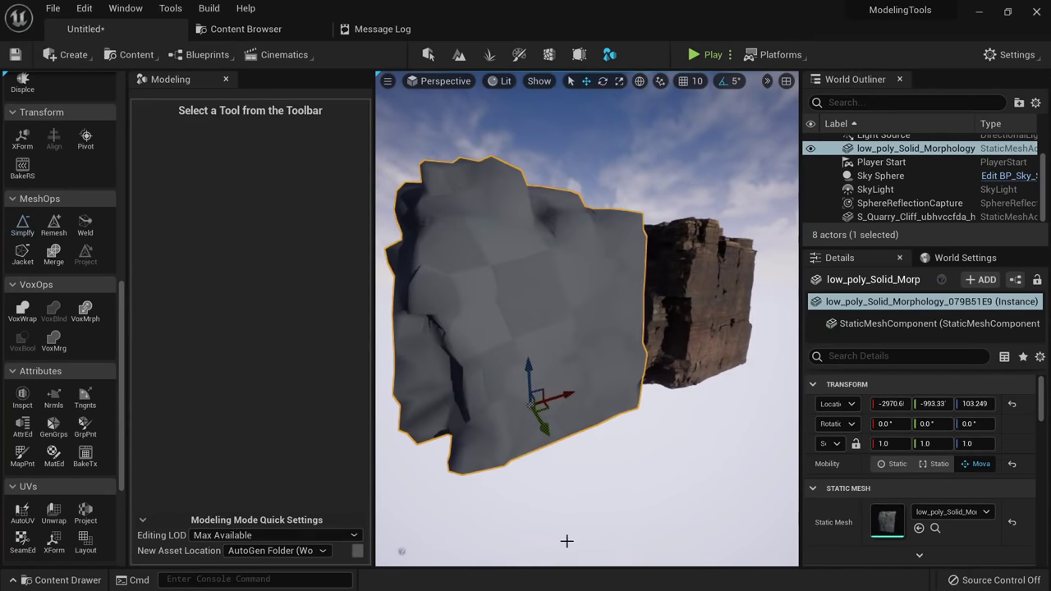
left_click_drag(577, 368, 591, 365, "alt")
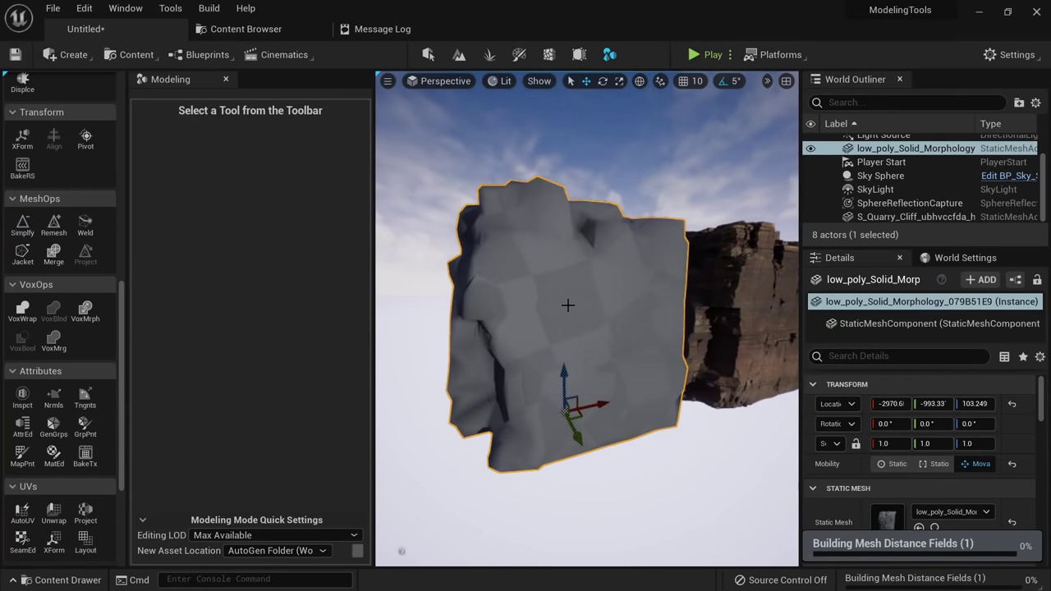
left_click_drag(567, 305, 567, 306, "alt")
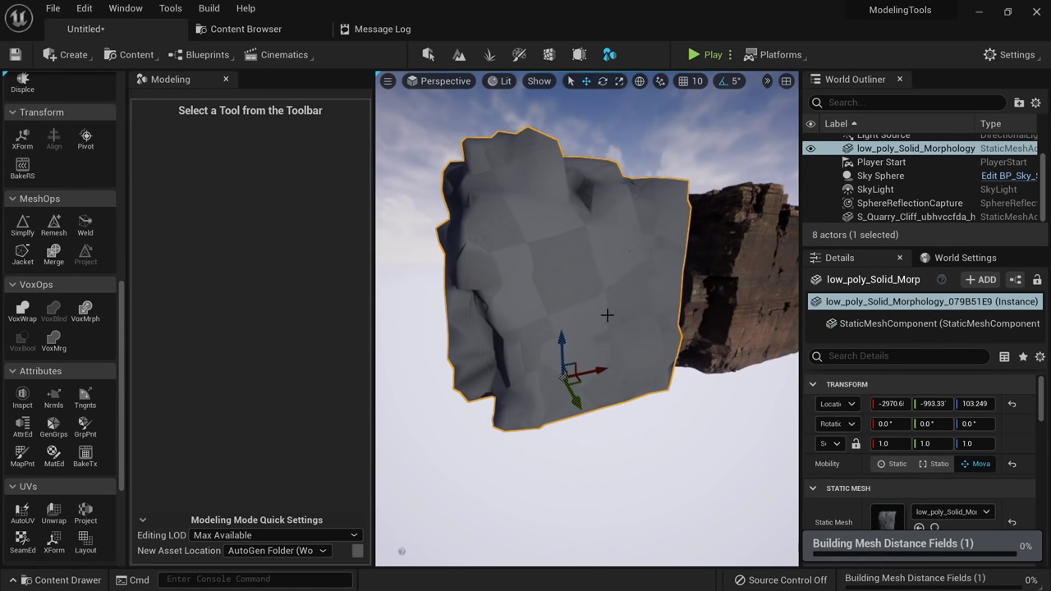
right_click(610, 303)
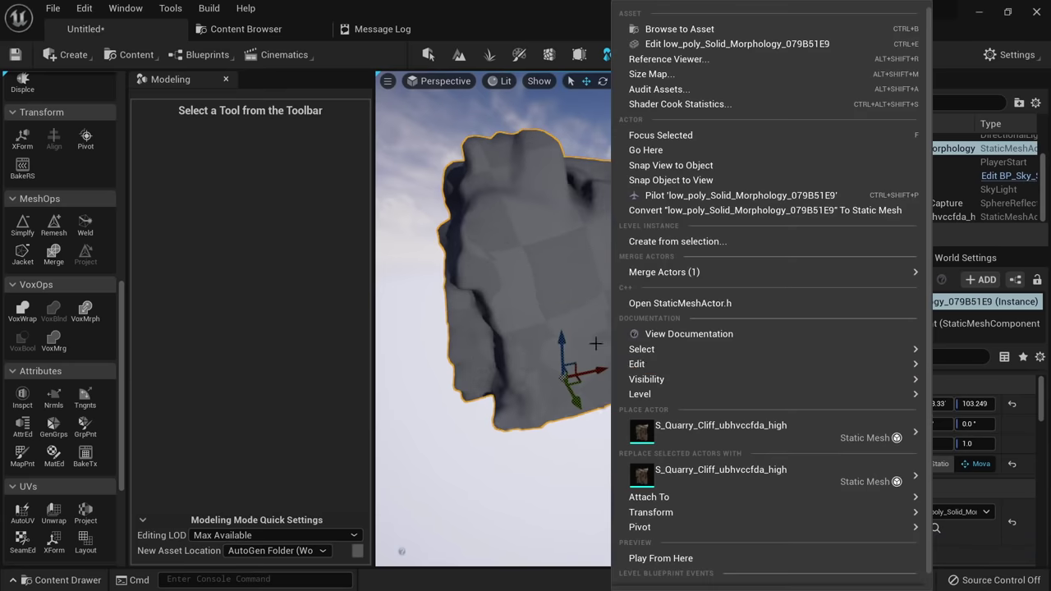
Simplify the UV-mapped low-poly cliff with the QEM simplifier at a target percentage of 75.
right_click_drag(568, 298, 597, 310)
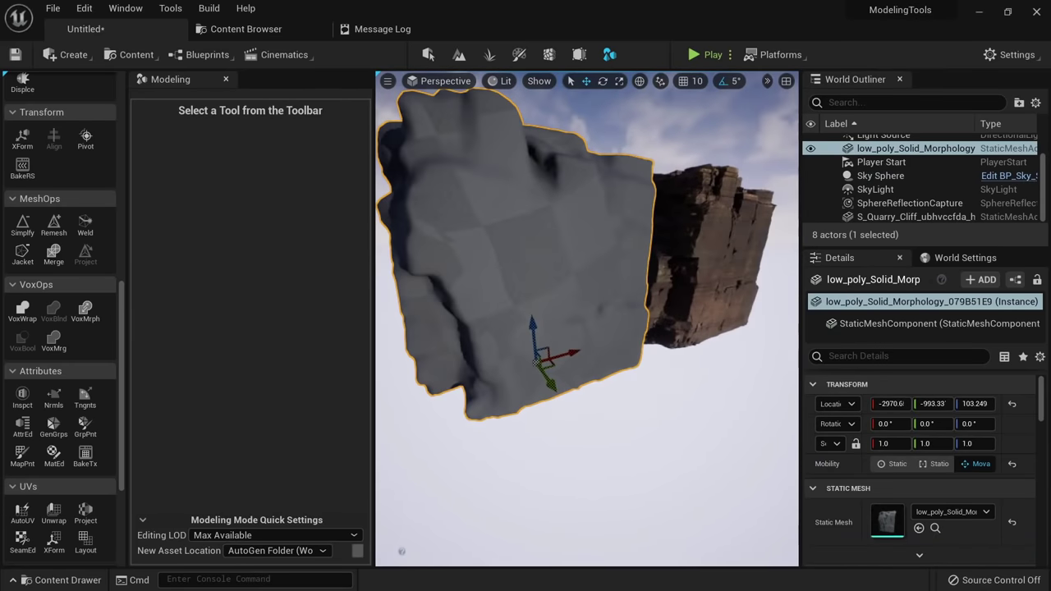
left_click(23, 224)
left_click(300, 173)
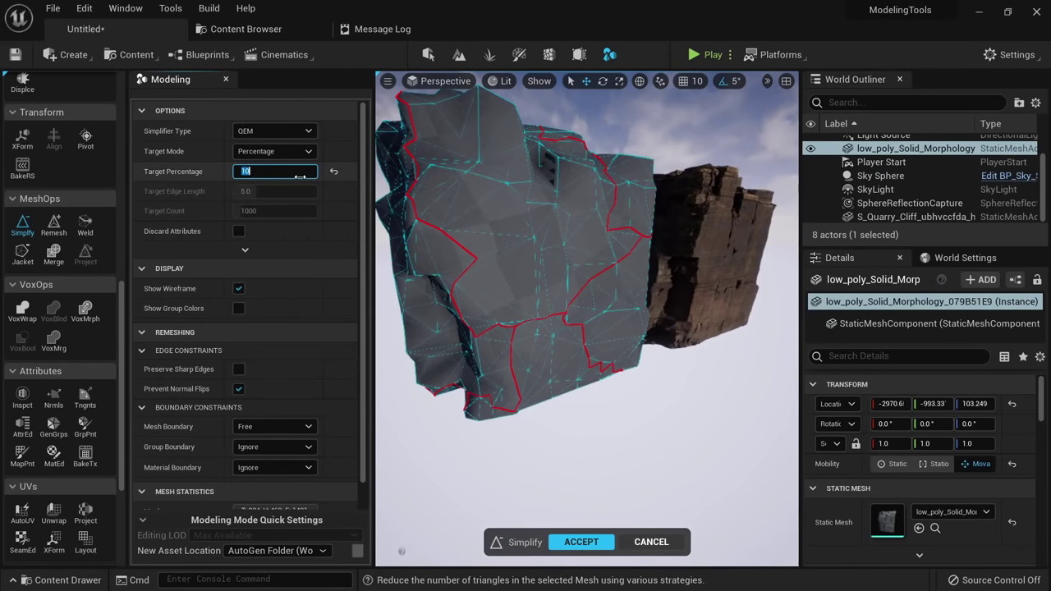
key("Return")
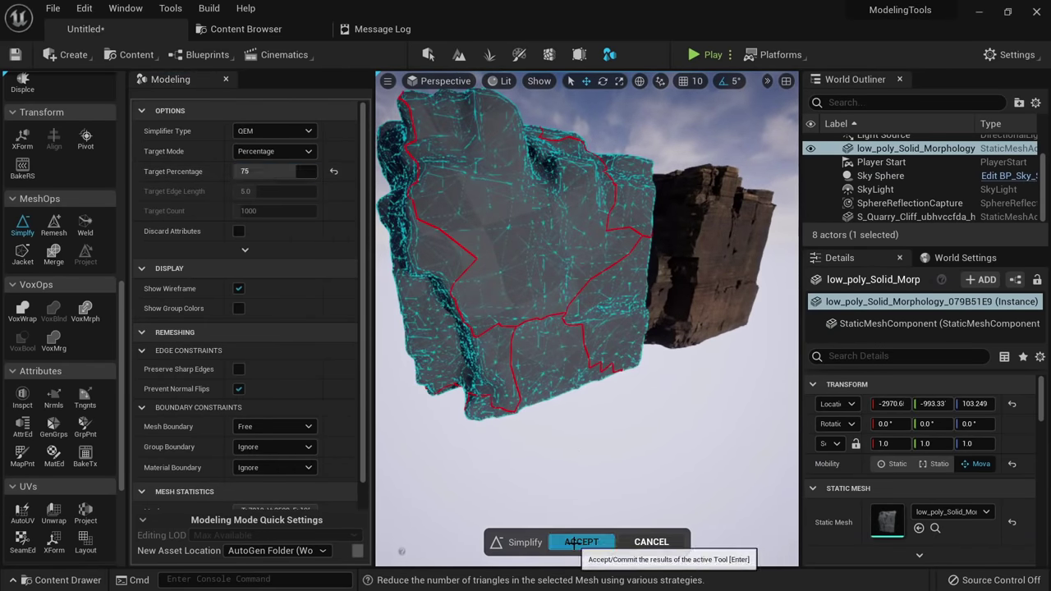
left_click(581, 542)
Compare the simplified low-poly cliff with the original quarry cliff from a distance and up close.
right_click_drag(581, 438, 510, 390)
key("w")
key("s")
left_click(607, 377)
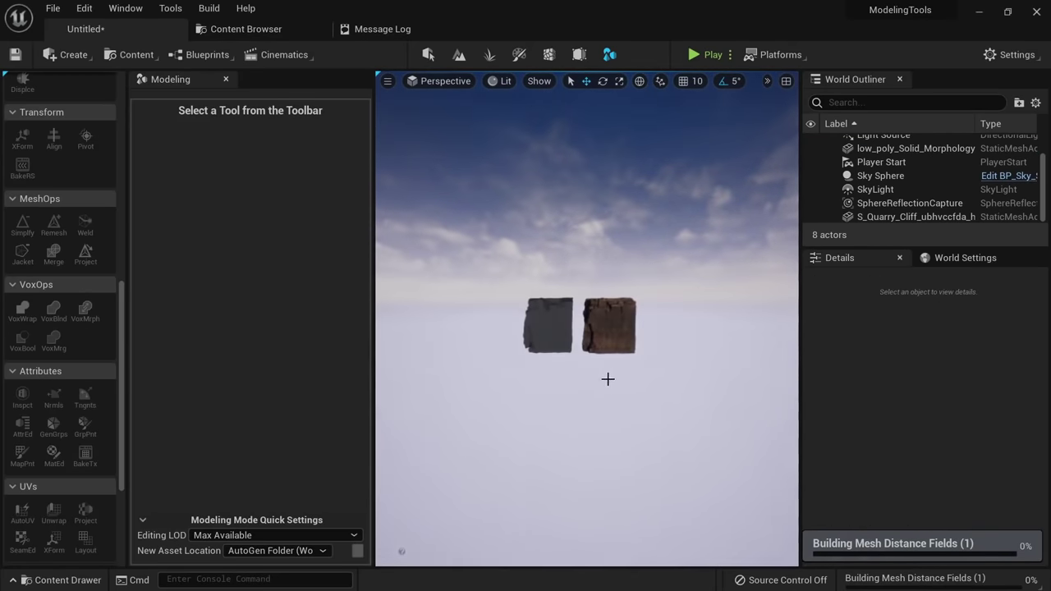
key("a")
key("d")
key("w")
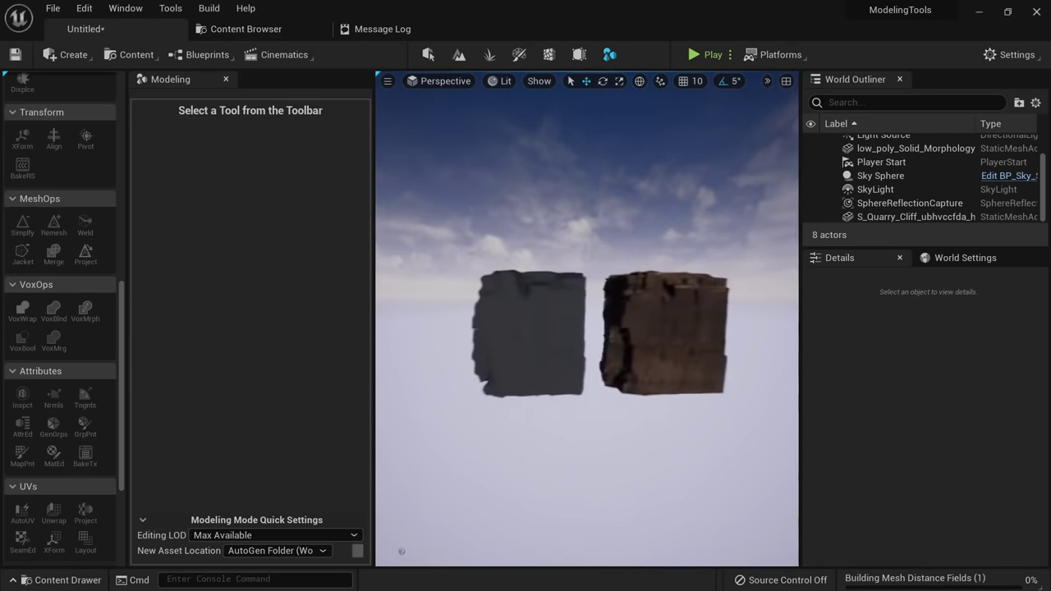
Start Bake Textures with the low-poly cliff as the bake mesh and the original S_Quarry_Cliff as the detail mesh.
left_click(538, 344)
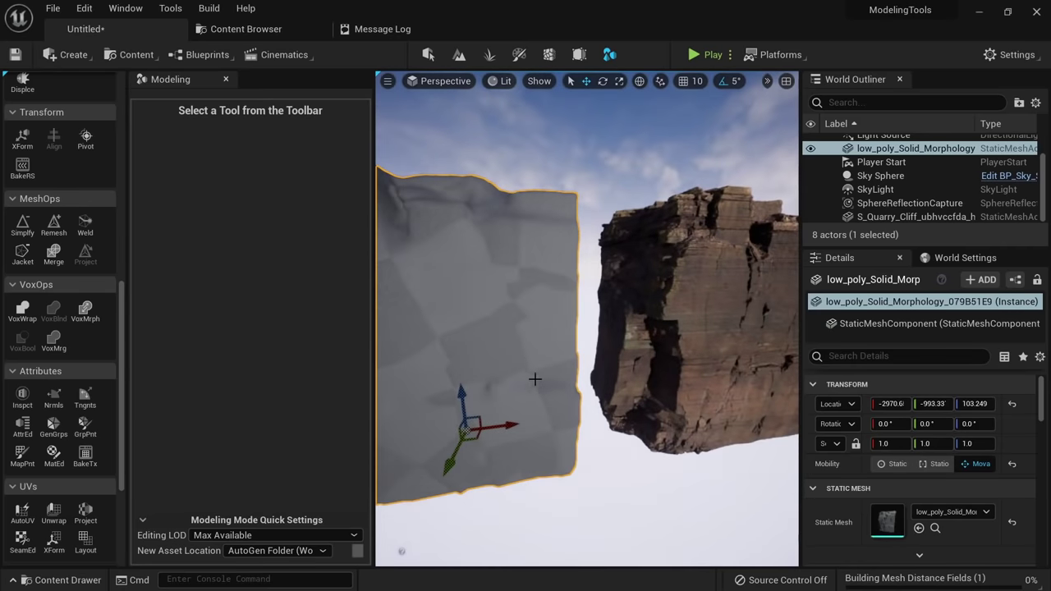
left_click(675, 351, "ctrl")
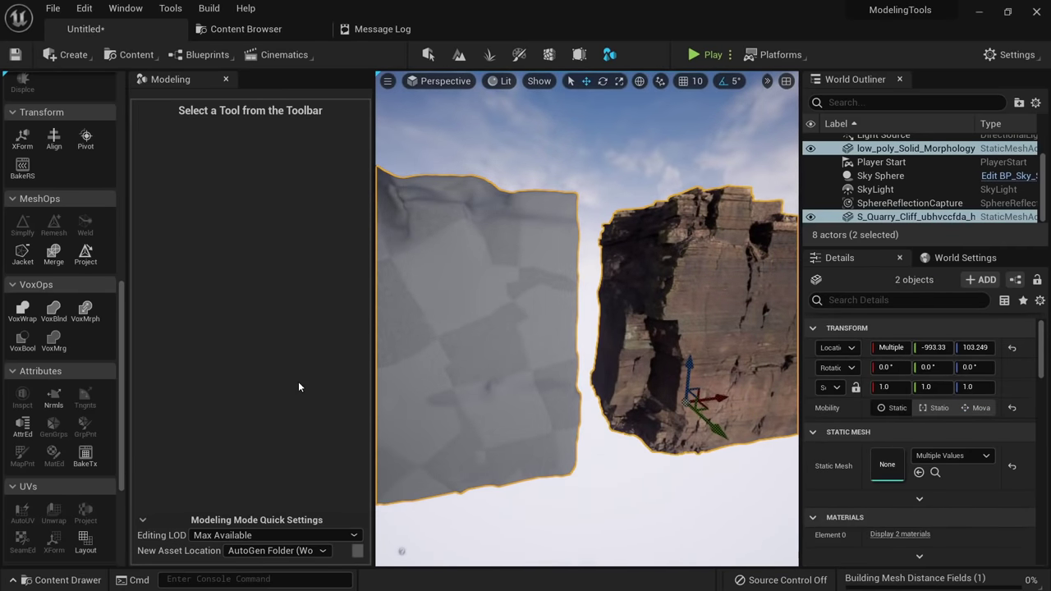
scroll(77, 408, "down", 5)
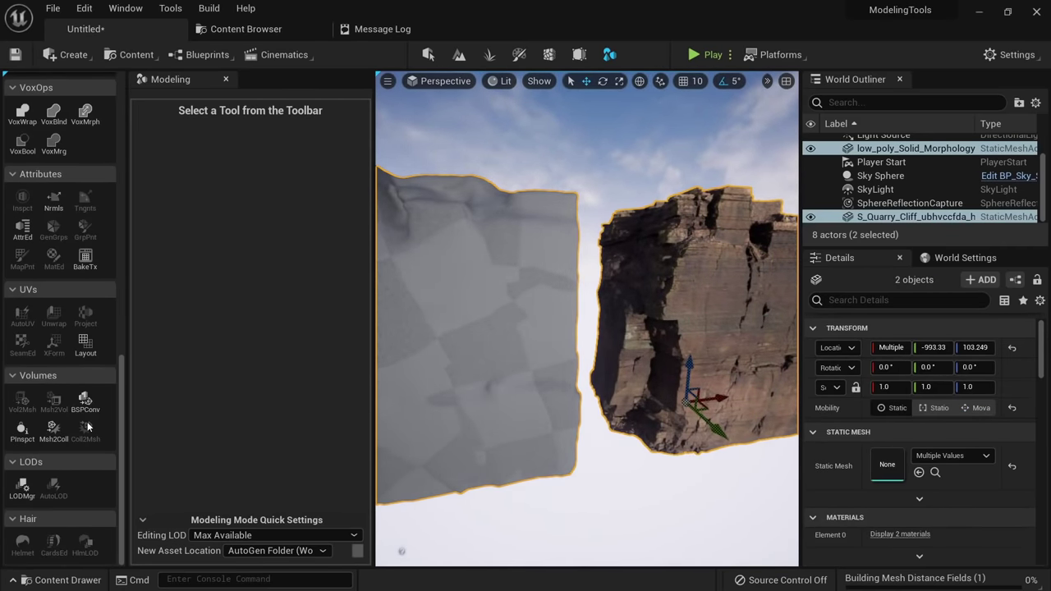
scroll(97, 378, "up", 1)
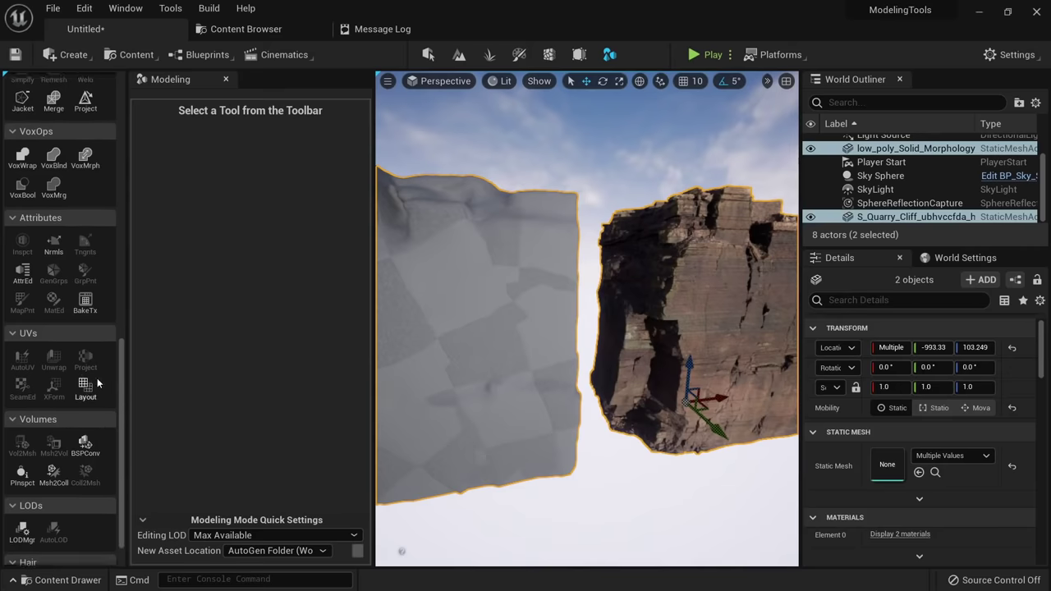
scroll(97, 378, "up", 1)
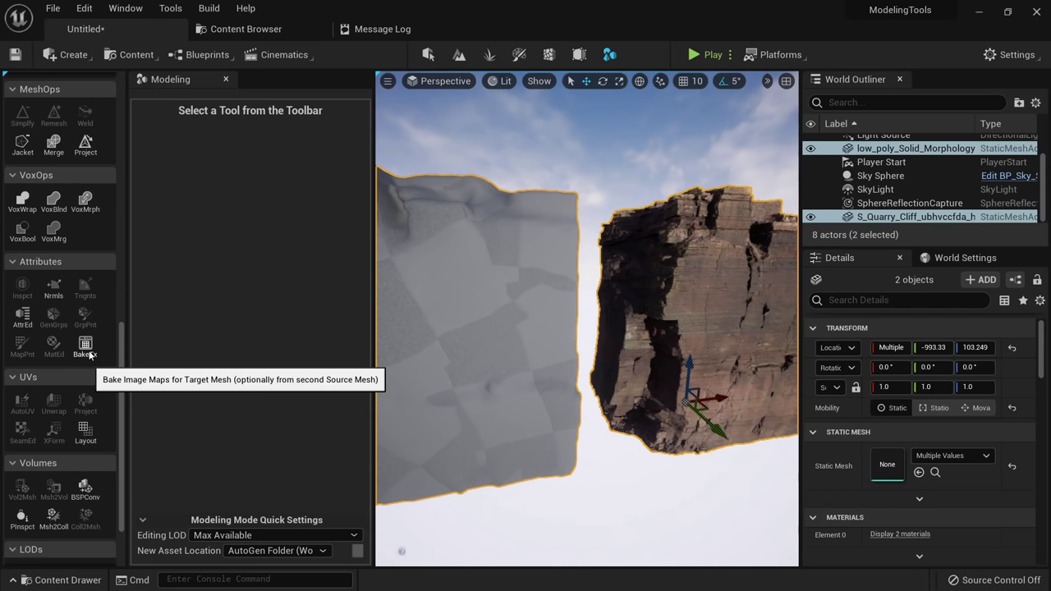
left_click(86, 348)
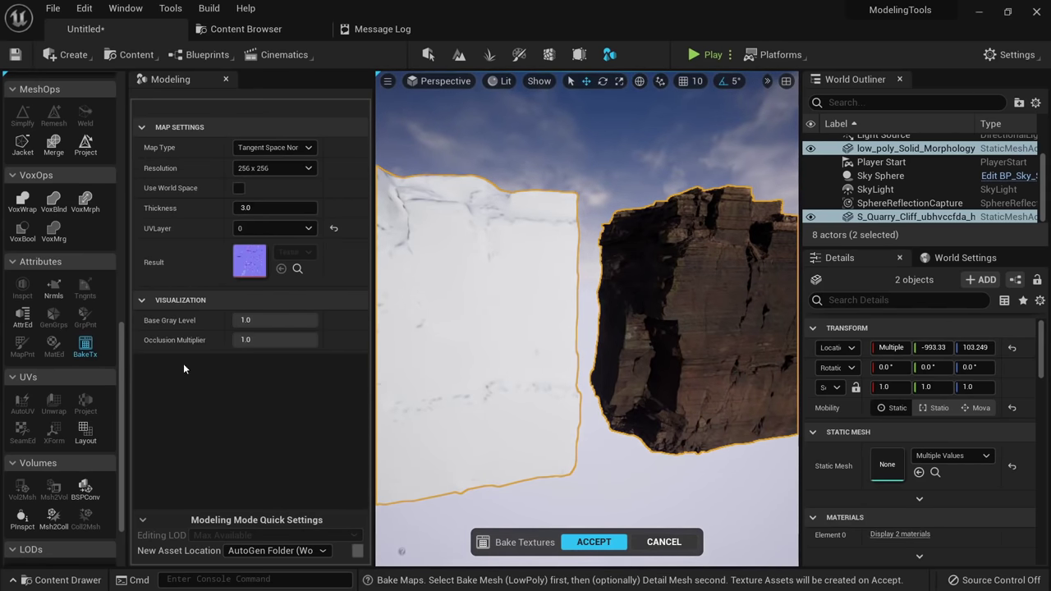
Set the tangent space normal map's bake resolution to 2048 x 2048 after inspecting the preview.
right_click_drag(587, 320, 603, 358)
left_click_drag(442, 347, 439, 344, "alt")
left_click(275, 168)
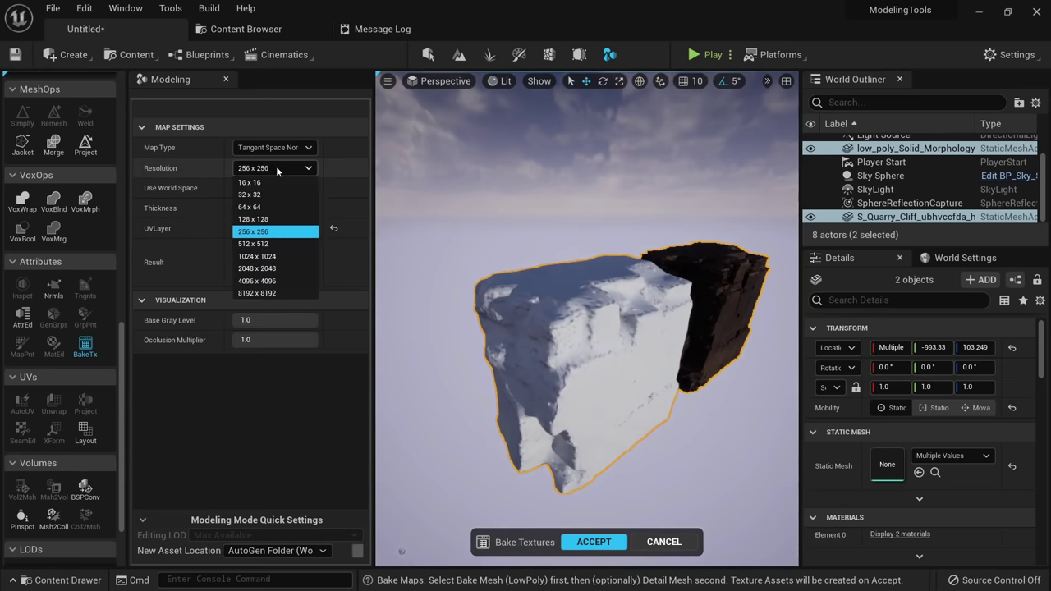
left_click(274, 271)
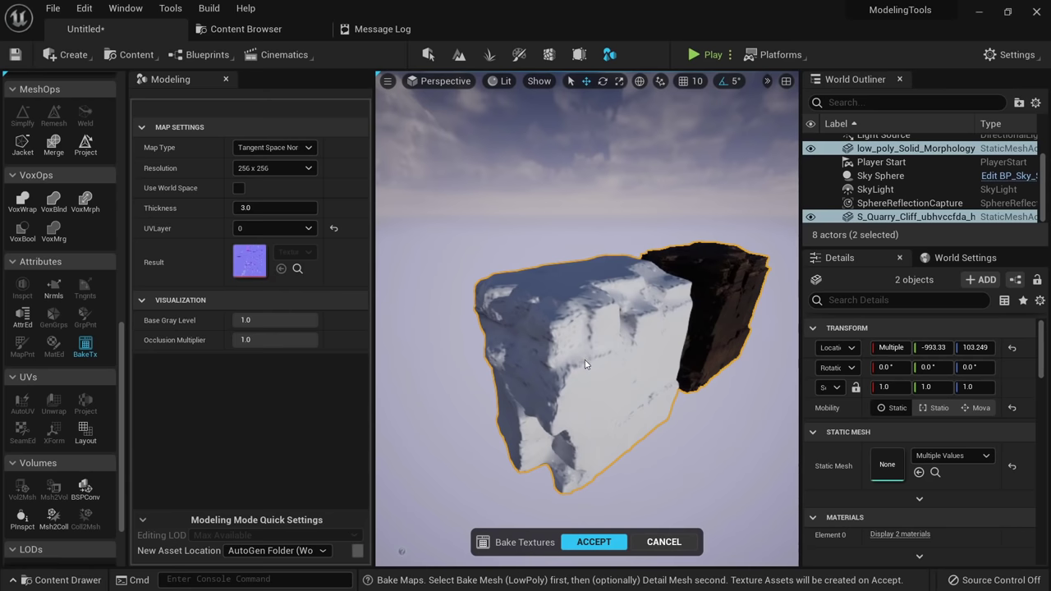
Inspect the baked normal detail on the low-poly cliff and set the bake thickness to 10.
key("w")
mouse_move(603, 370)
right_mouse_down()
mouse_move(599, 333)
mouse_move(587, 345)
mouse_move(611, 366)
mouse_move(587, 361)
mouse_move(604, 370)
right_mouse_up()
key("s")
key("w")
key("s")
scroll(604, 371, "up", 1)
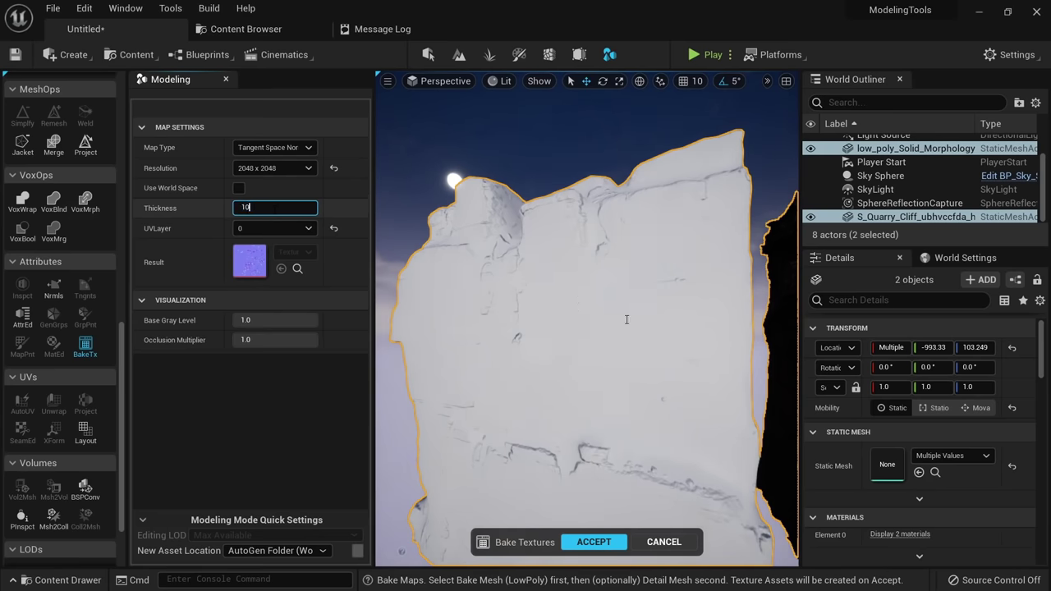
key("Return")
Inspect the baked normal detail on the low-poly cliff and set the bake thickness to 15.
right_click_drag(601, 376, 575, 374)
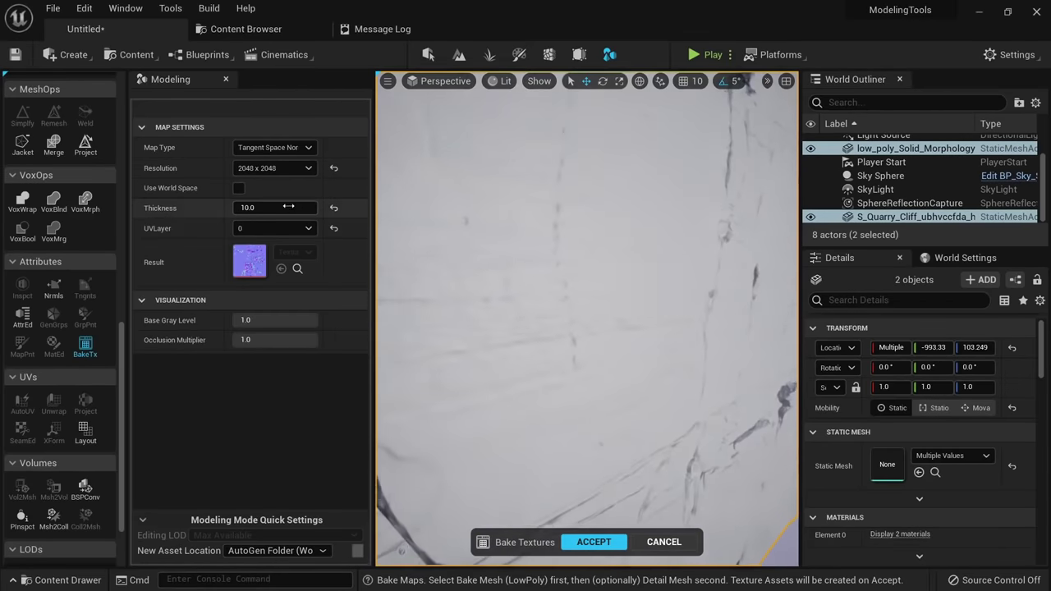
right_click_drag(587, 329, 624, 320)
right_click_drag(546, 362, 542, 359)
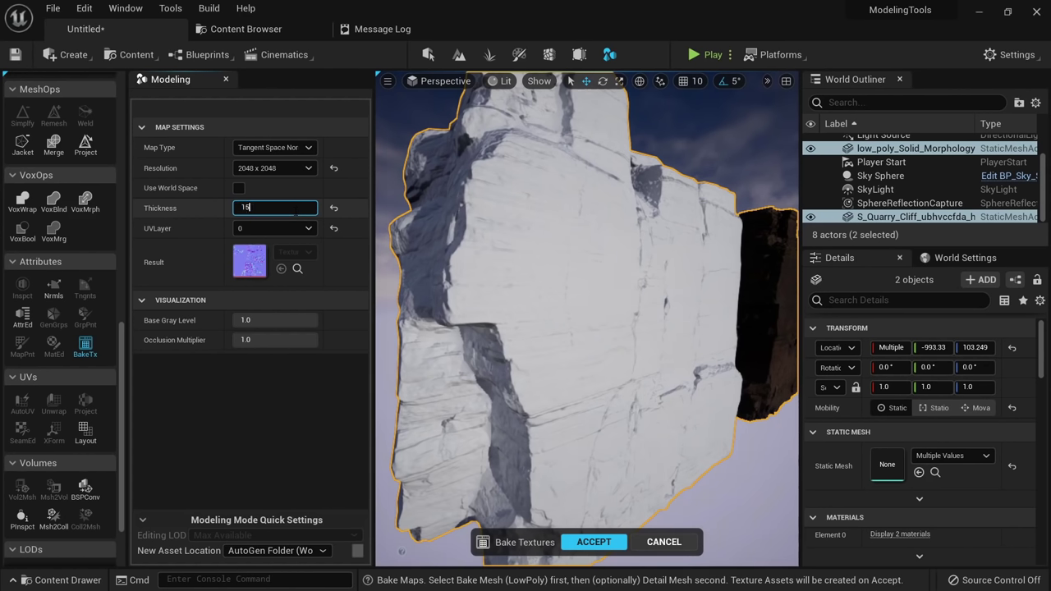
left_click(294, 213)
type("15")
key("Return")
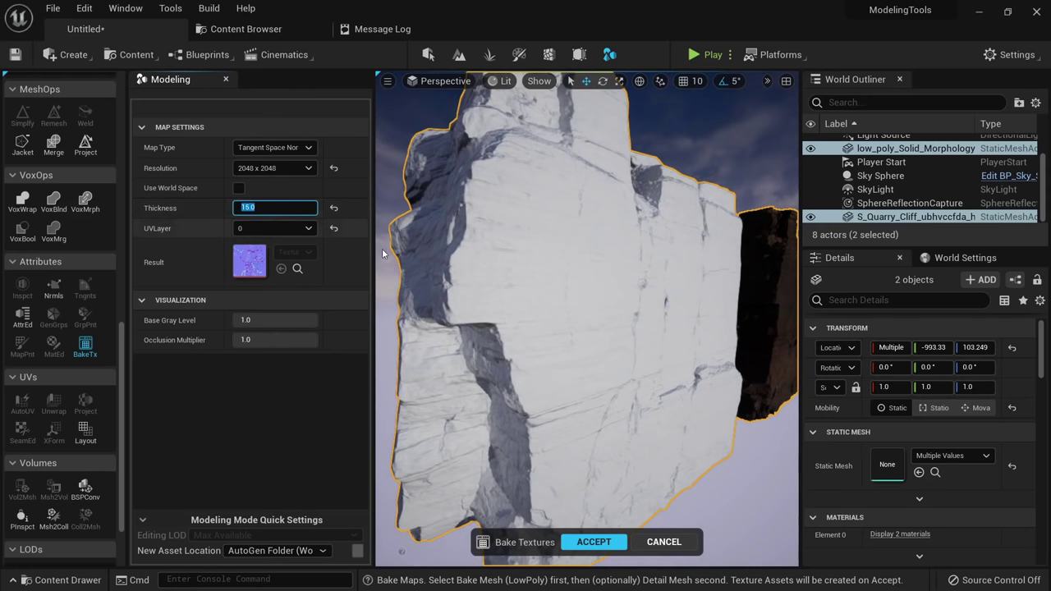
Check the updated normal map preview and accept the texture bake.
right_click_drag(492, 288, 525, 283)
right_click_drag(530, 331, 525, 330)
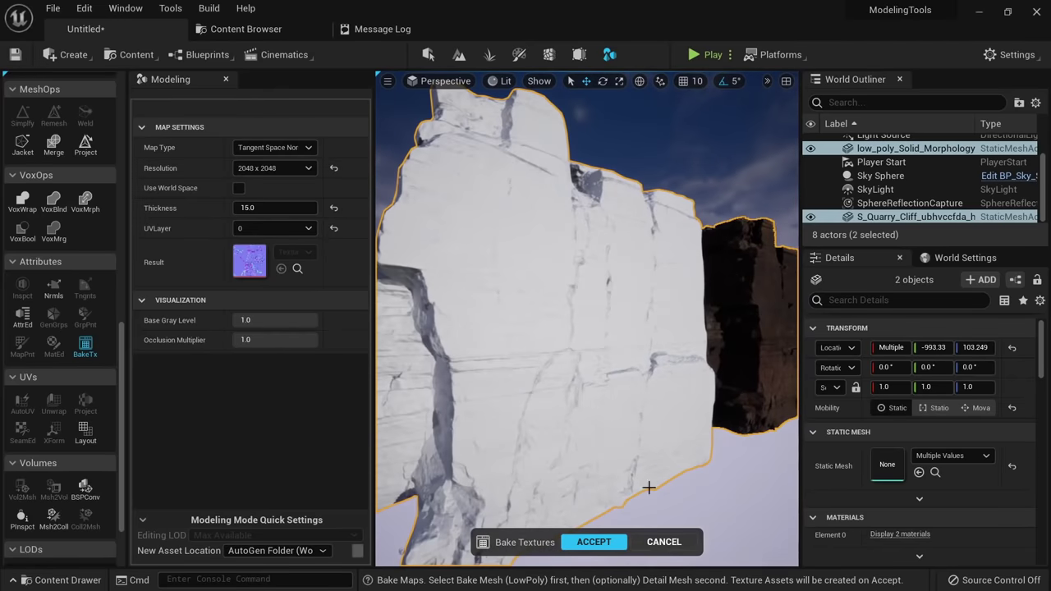
left_click(593, 542)
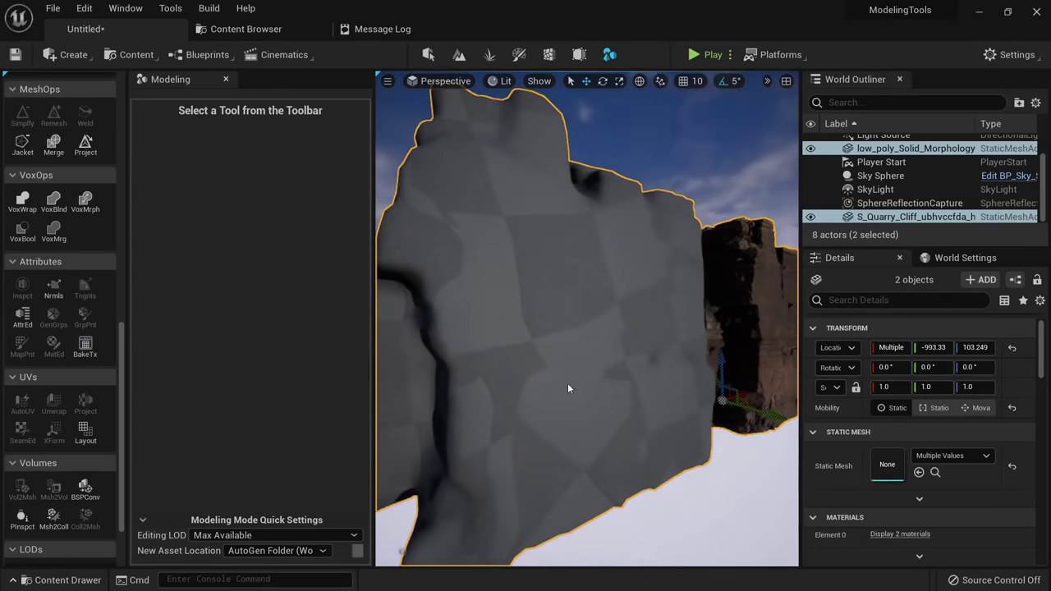
Locate the low-poly cliff's generated assets and apply the baked normals texture to the low-poly cliff.
left_click(559, 294)
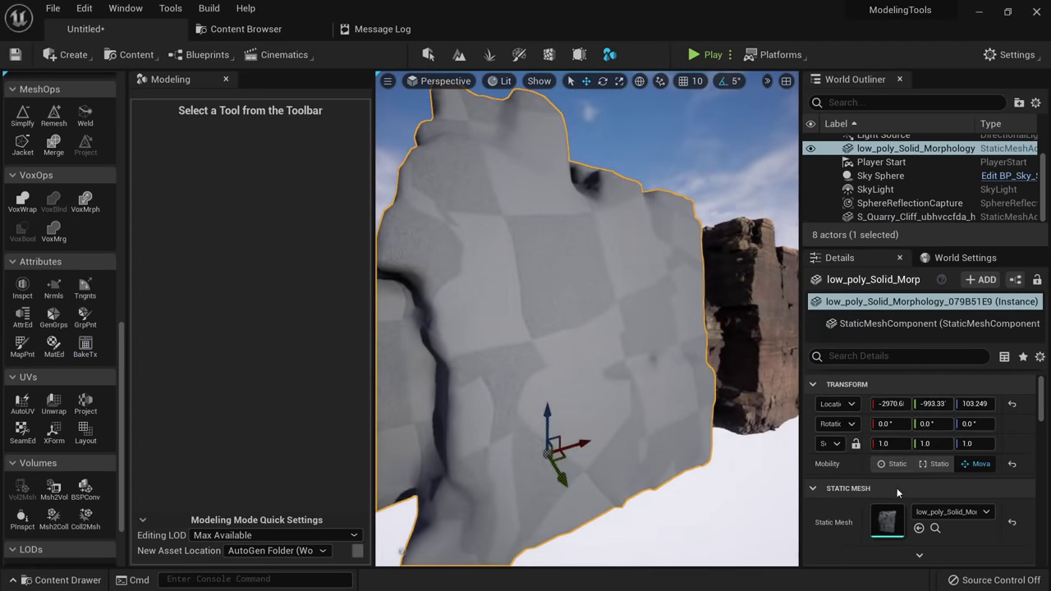
left_click(935, 528)
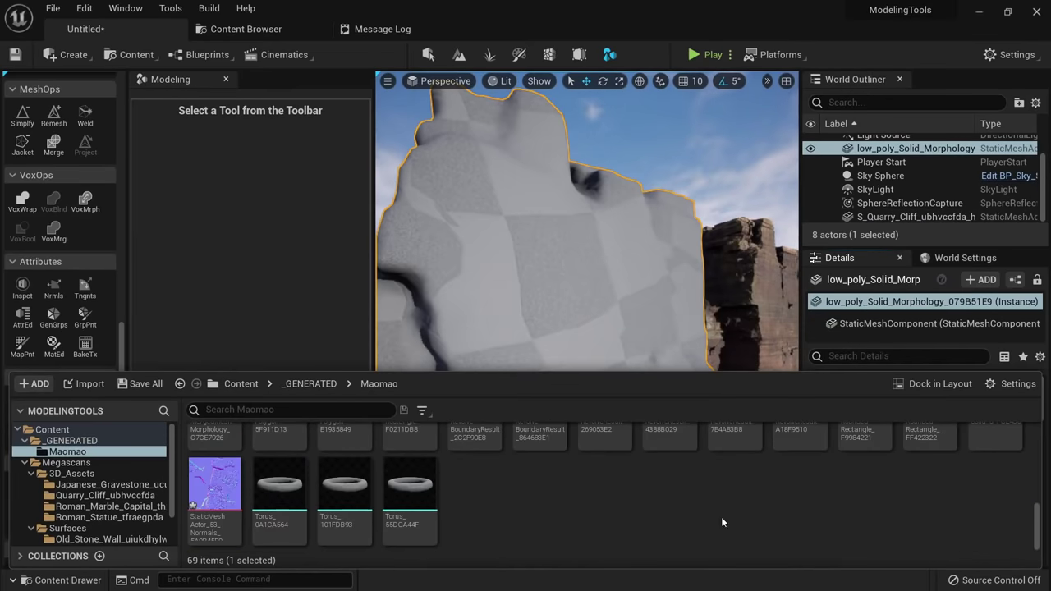
left_click_drag(229, 480, 544, 306)
right_click_drag(551, 321, 603, 318)
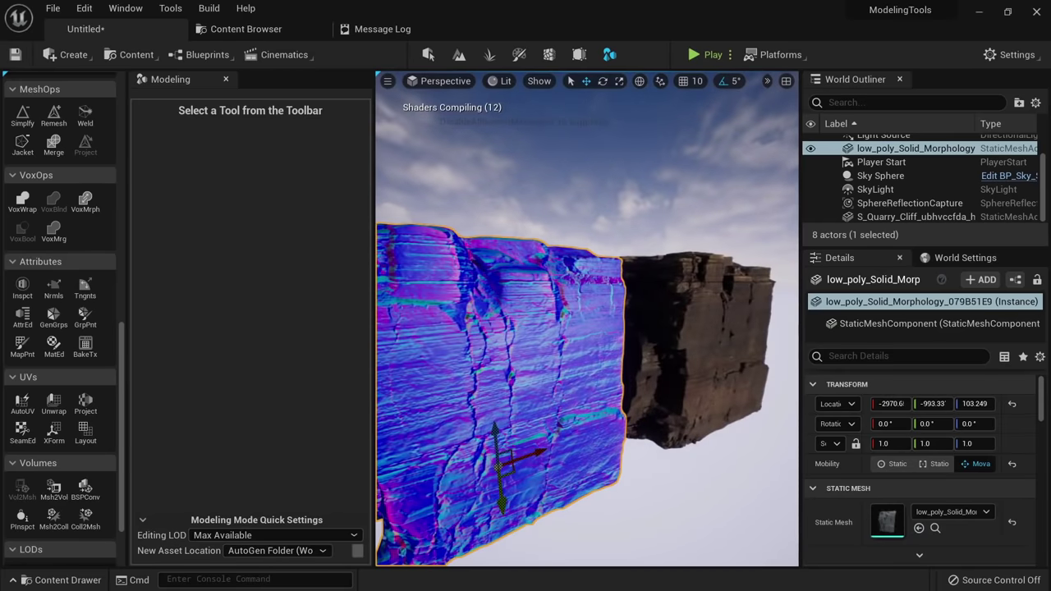
Try a Texture 2DImage bake from the original cliff to the low-poly one, using T_Quarry_Cliff_ubhvccfda_8K_D as source texture.
left_click(678, 366, "ctrl")
scroll(98, 420, "down", 2)
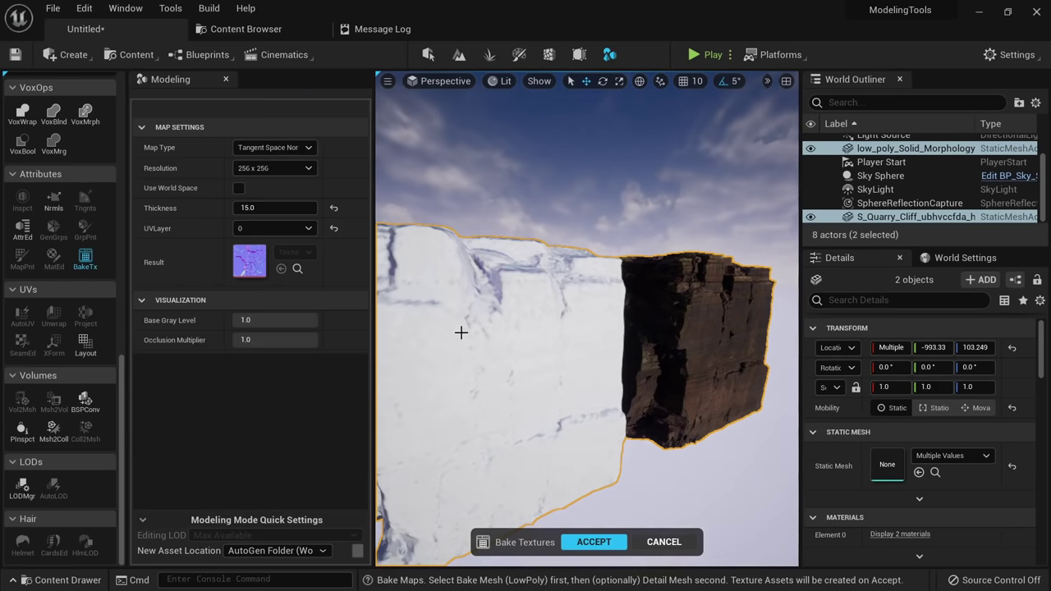
left_click(300, 147)
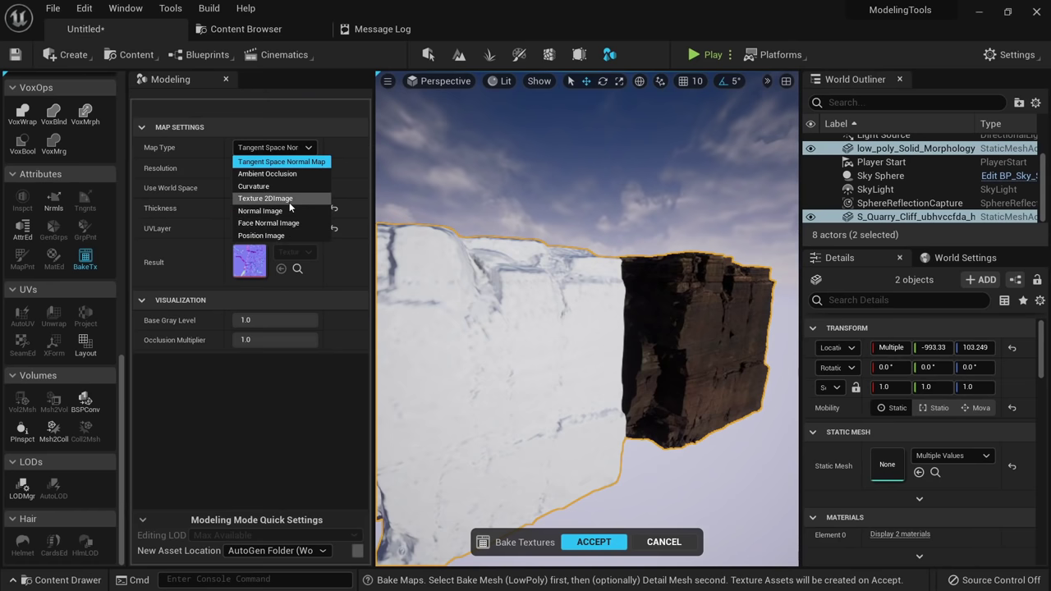
left_click(289, 202)
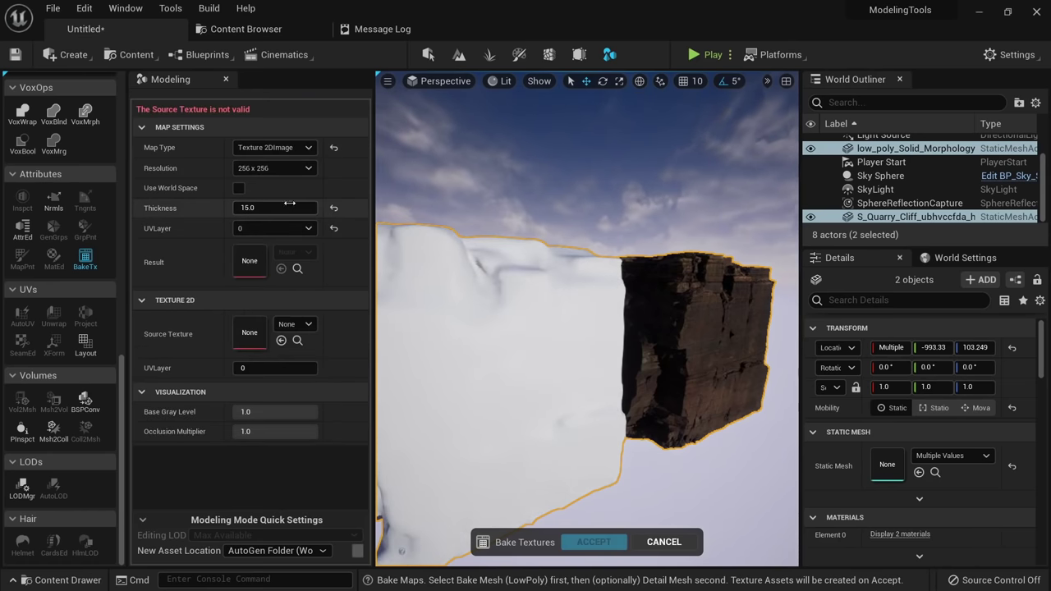
left_click(302, 328)
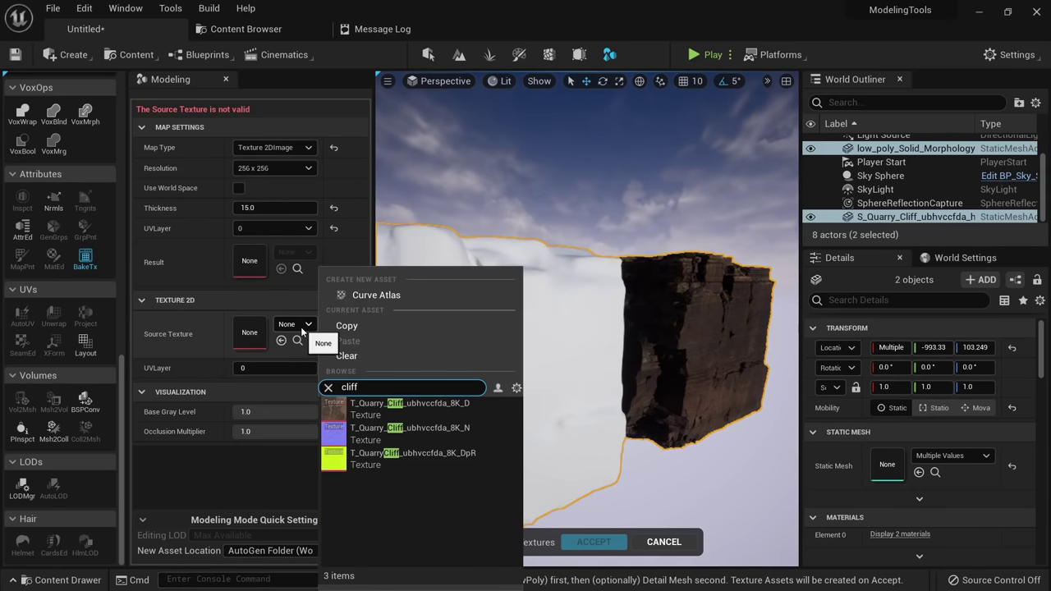
left_click(445, 403)
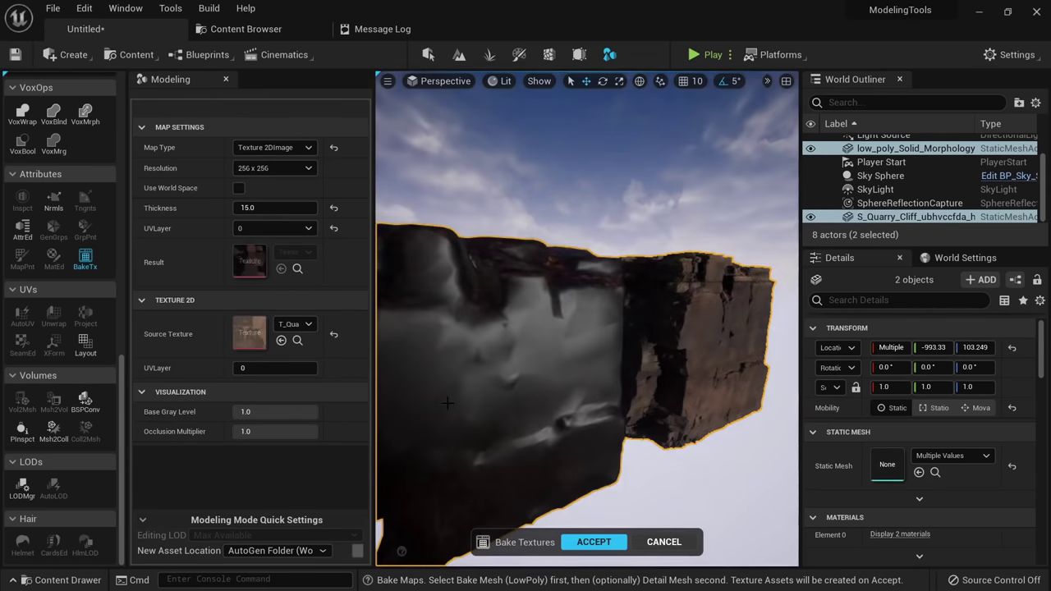
Set the Texture 2DImage bake resolution to 1024 x 1024.
key("f")
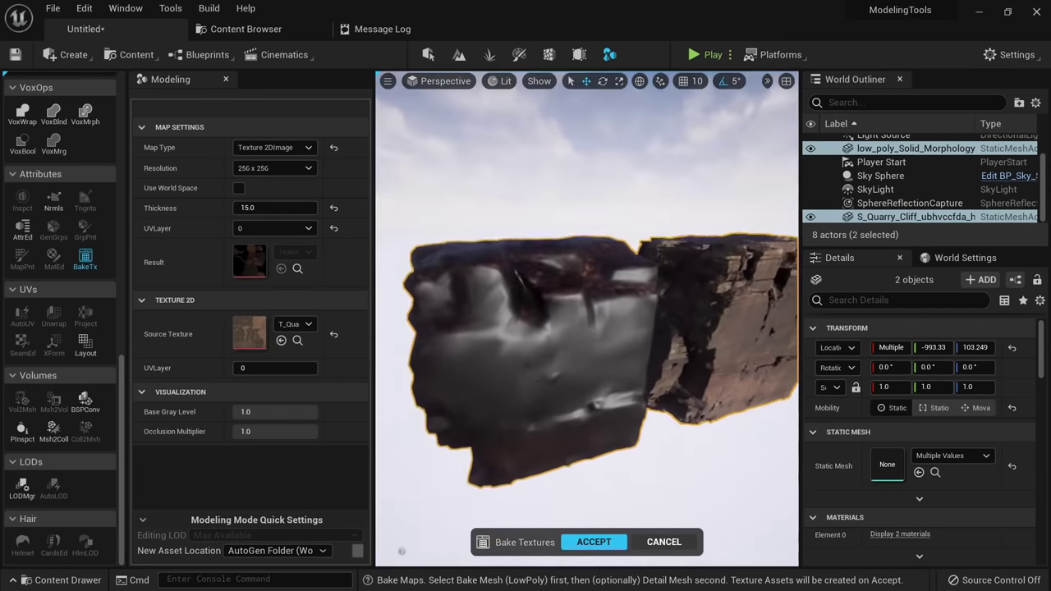
left_click(286, 173)
left_click(265, 259)
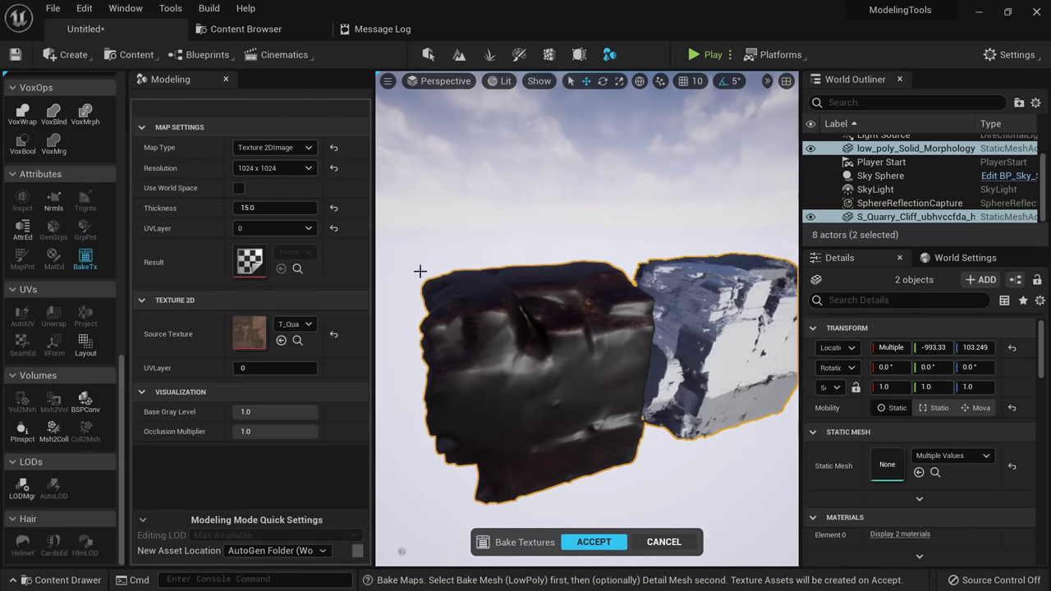
Examine the baked color texture on the low-poly cliff up close and from a distance in Unlit view.
right_click_drag(421, 271, 424, 233)
key("w")
key("s")
right_click_drag(610, 348, 634, 406)
key("w")
key("w")
key("alt+3")
scroll(606, 439, "up", 5)
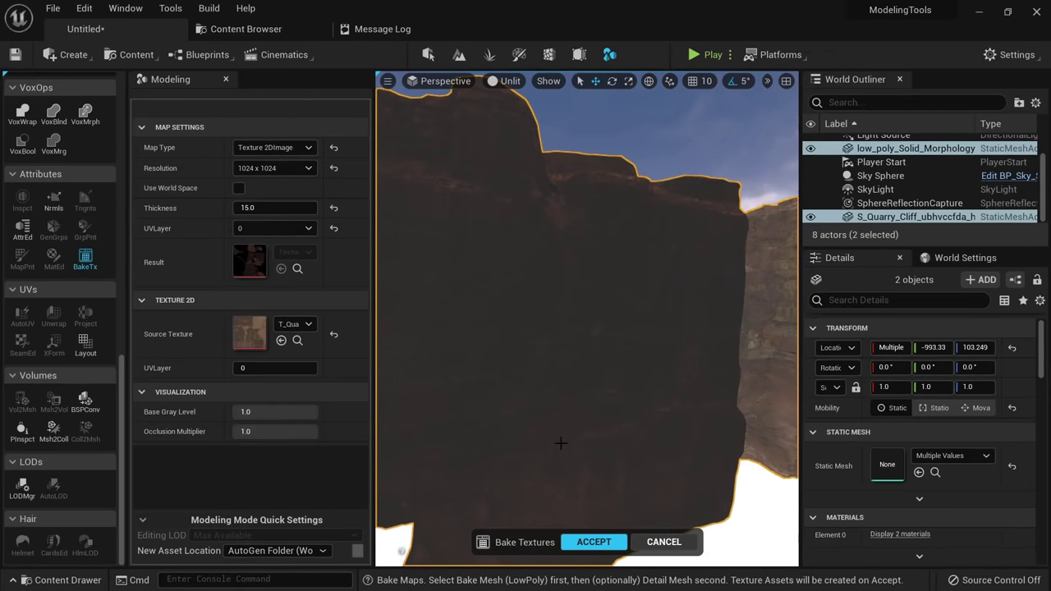
scroll(548, 388, "down", 6)
right_click_drag(549, 389, 519, 408)
key("w")
Try an occlusion multiplier of 0 on the bake preview and restore it to 1.
left_click(300, 428)
type("0")
key("Return")
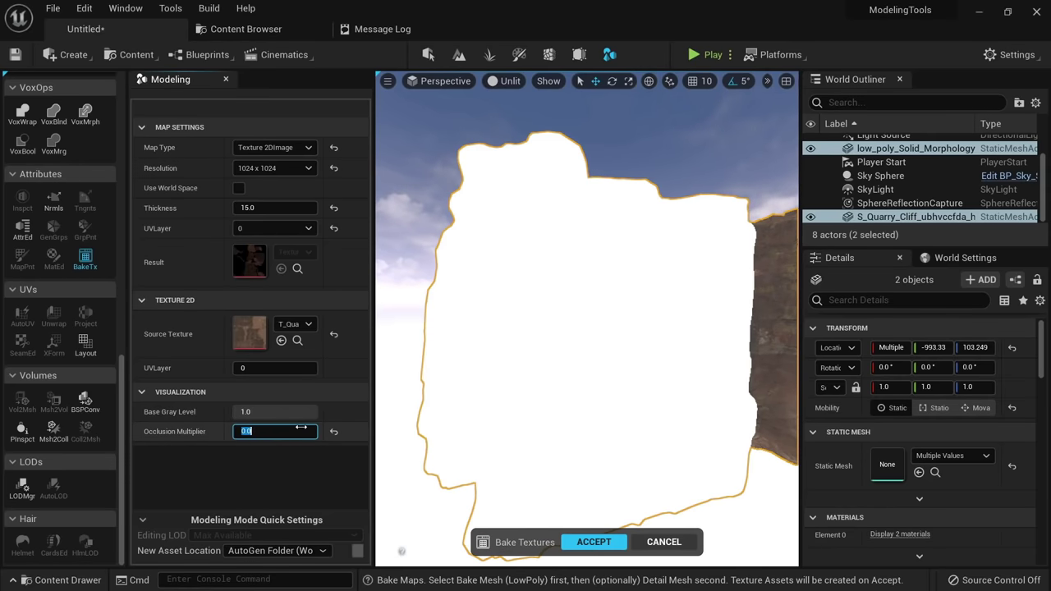
left_click(300, 429)
type("1")
key("Return")
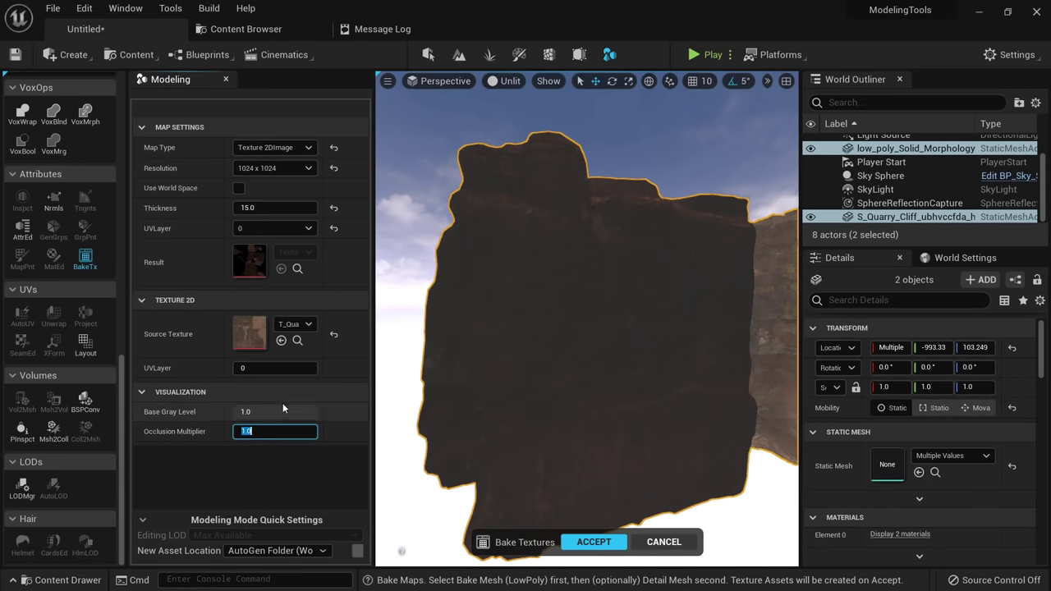
Compare the color bake preview with the original cliff, cancel the bake and check the Old_Stone_Wall texture folder.
left_click_drag(283, 407, 339, 414)
right_click_drag(509, 370, 645, 500)
key("w")
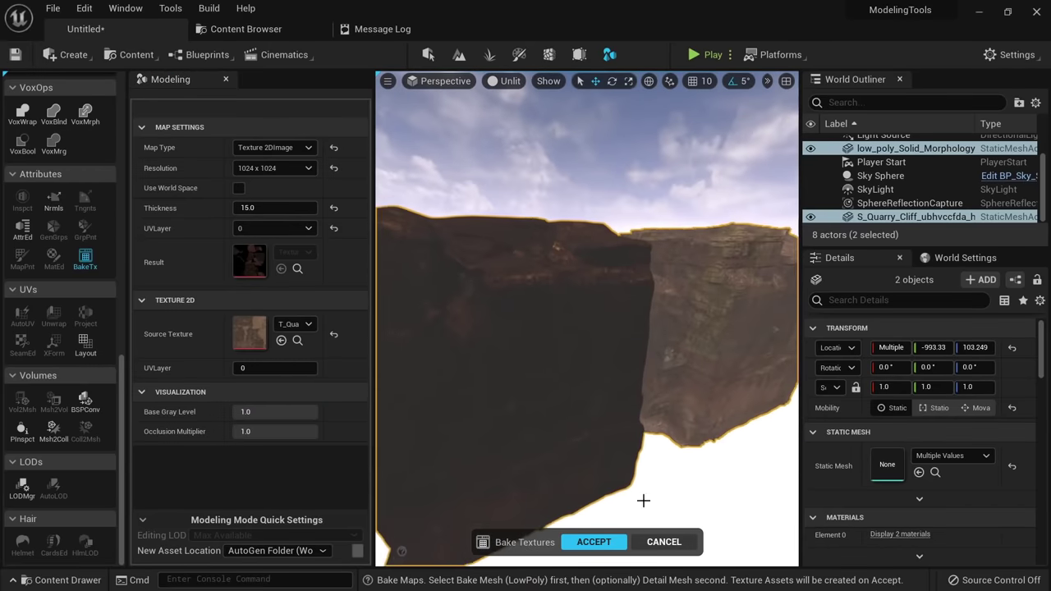
left_click(663, 543)
right_click_drag(539, 352, 488, 319)
left_click(294, 34)
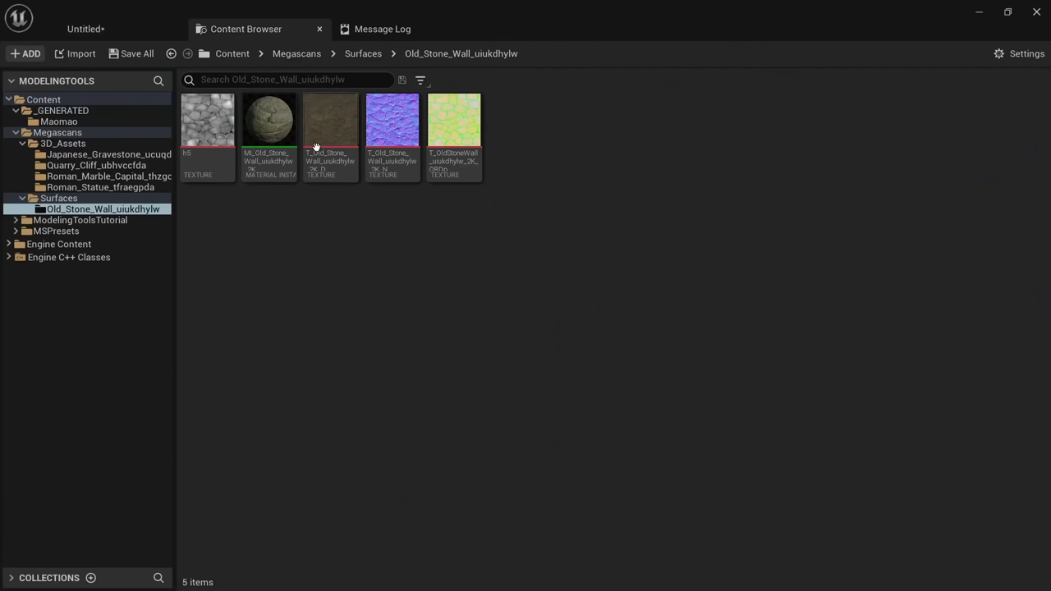
left_click(135, 37)
Examine both cliffs in Wireframe, Detail Lighting, Unlit and Lit views, and switch to Selection mode with a full-screen viewport.
right_click_drag(542, 312, 459, 304)
key("alt+2")
key("alt+4")
key("alt+5")
key("alt+4")
key("alt+3")
mouse_move(574, 386)
right_mouse_down()
mouse_move(591, 413)
mouse_move(622, 394)
mouse_move(603, 413)
mouse_move(632, 403)
right_mouse_up()
key("alt+4")
key("Escape")
key("shift+1")
key("F11")
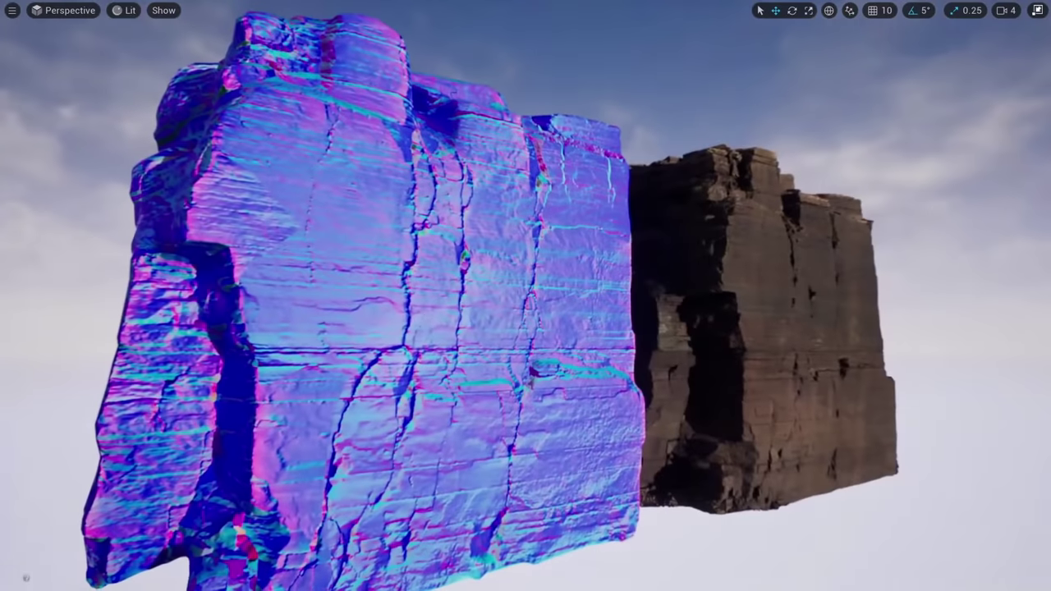
Select the low-poly cliff, check its wireframe and return to the Lit view in the normal editor layout.
left_click(425, 320)
key("alt+2")
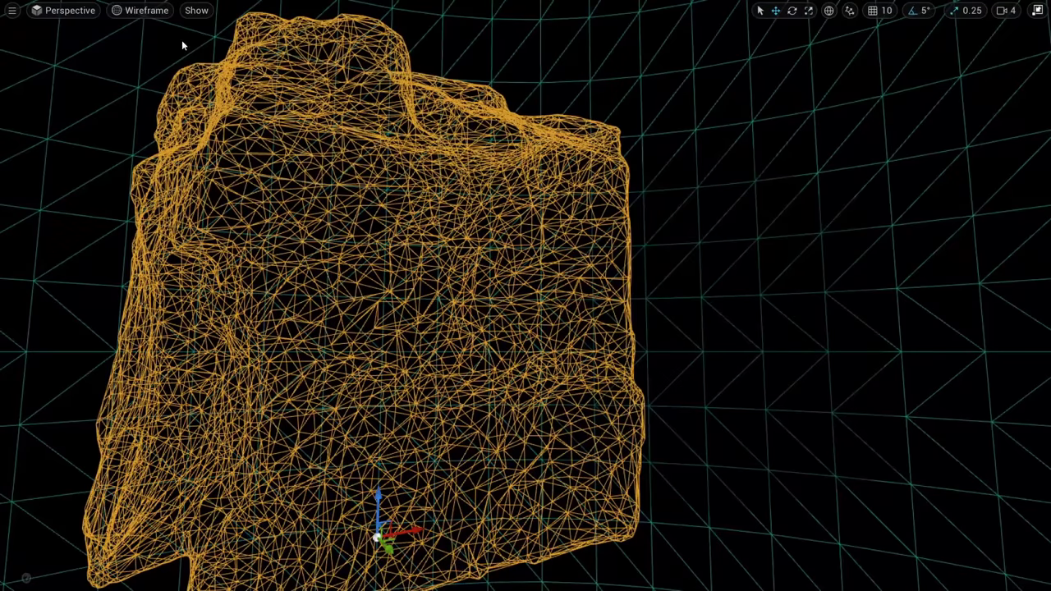
key("alt+4")
right_click(349, 196)
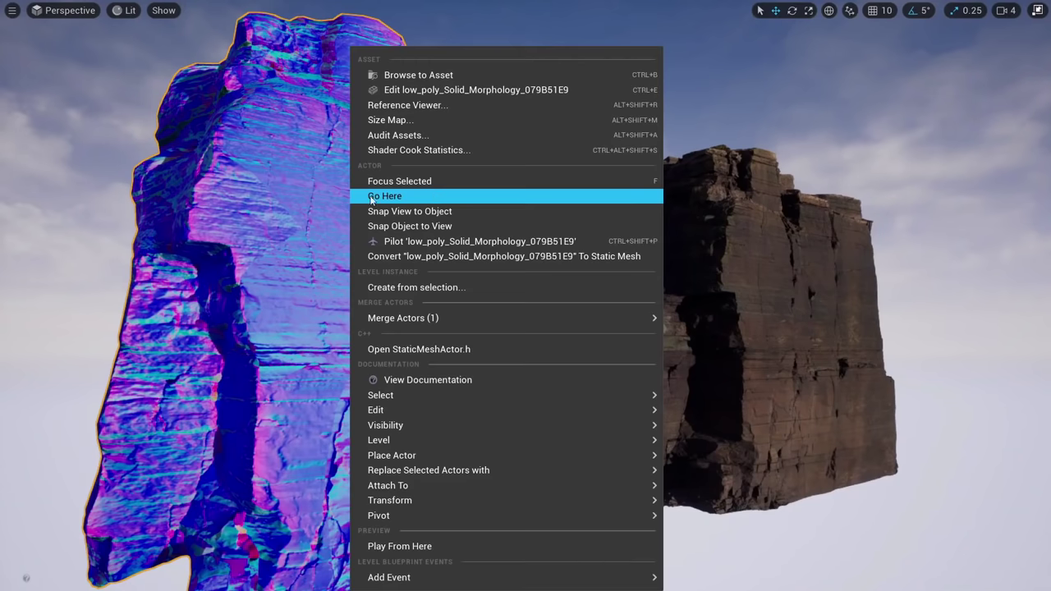
key("Escape")
key("F11")
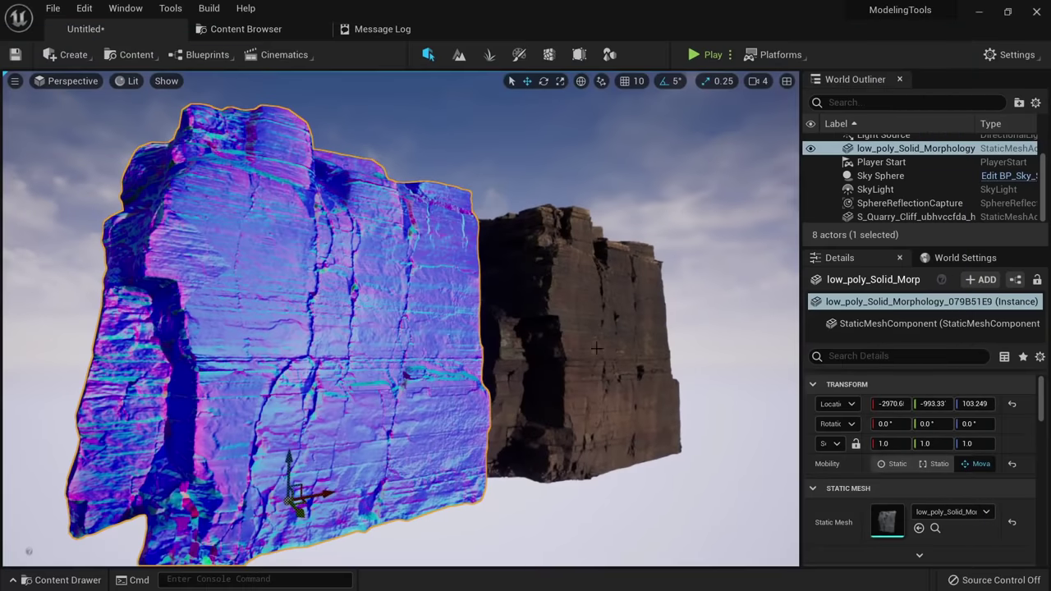
Enable Nanite on the low_poly_Solid_Morphology static mesh and return to the level.
left_click(940, 535)
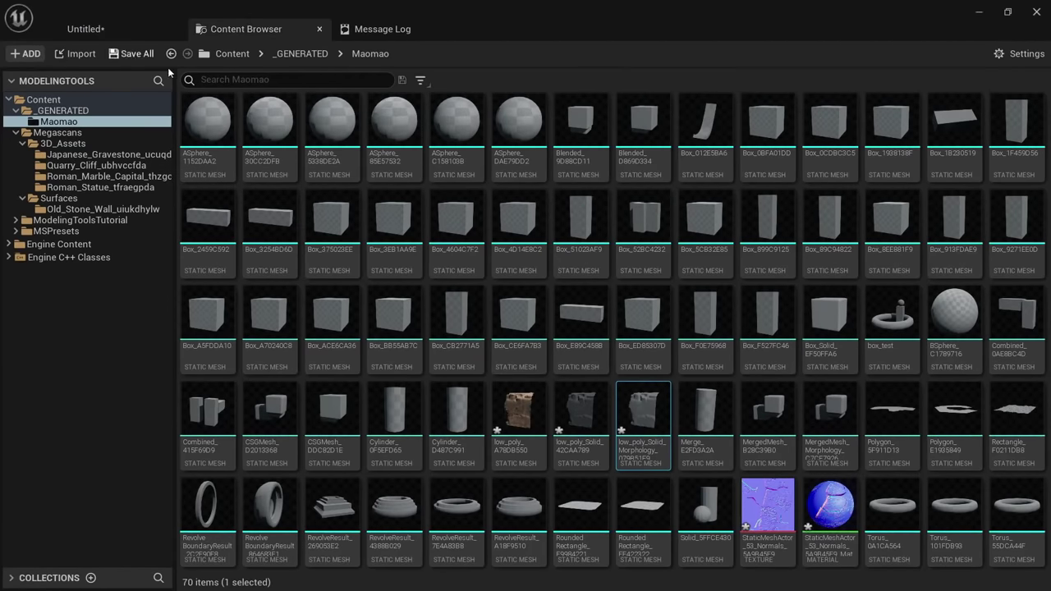
right_click(649, 413)
mouse_move(703, 153)
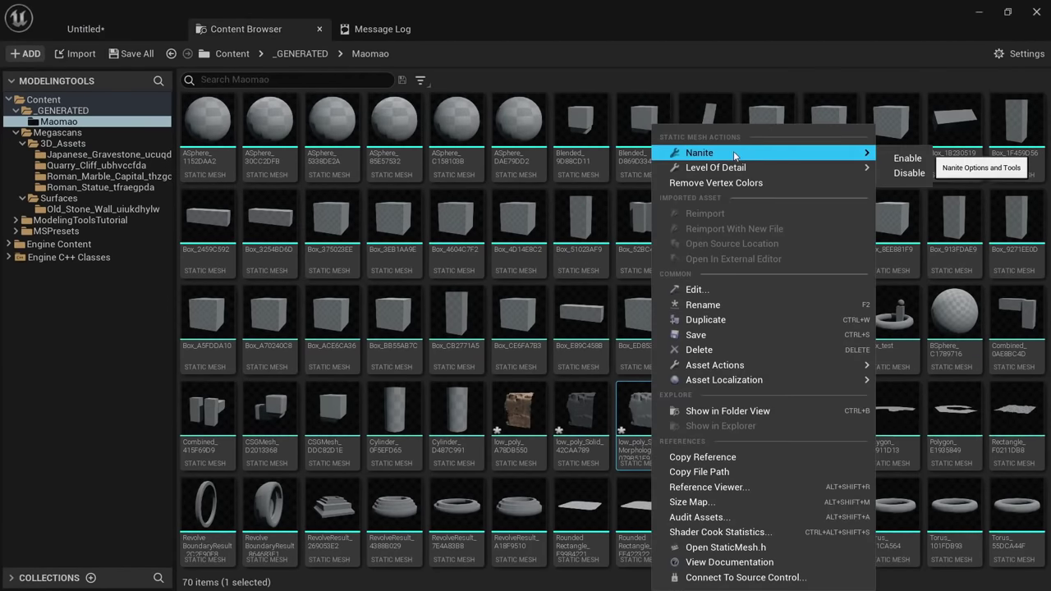
left_click(907, 162)
left_click(85, 29)
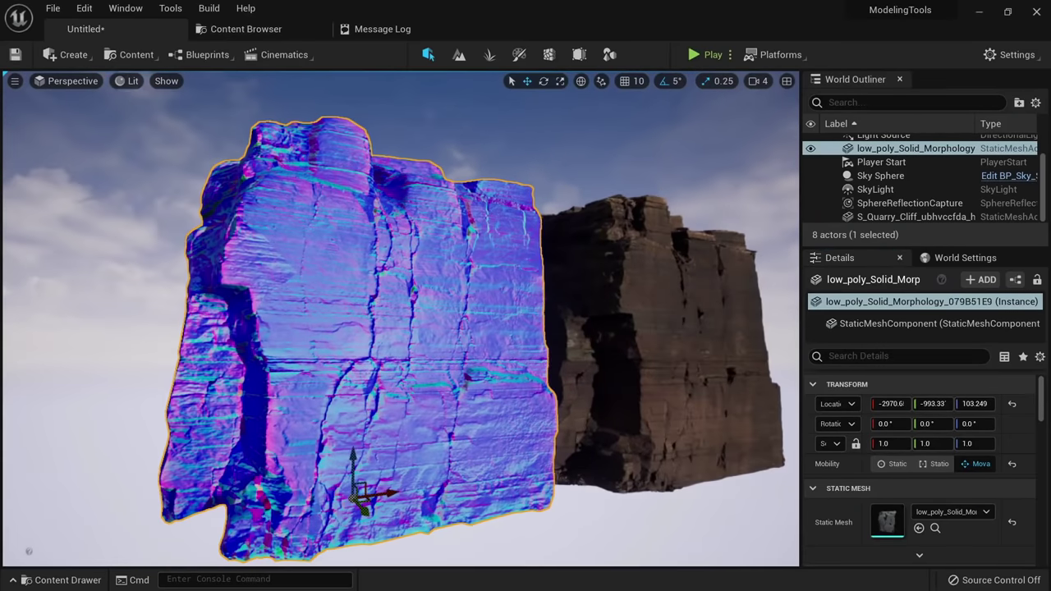
Compare both cliffs using the Nanite Triangles visualization and the Lit view in a full-screen viewport.
left_click(123, 80)
mouse_move(232, 283)
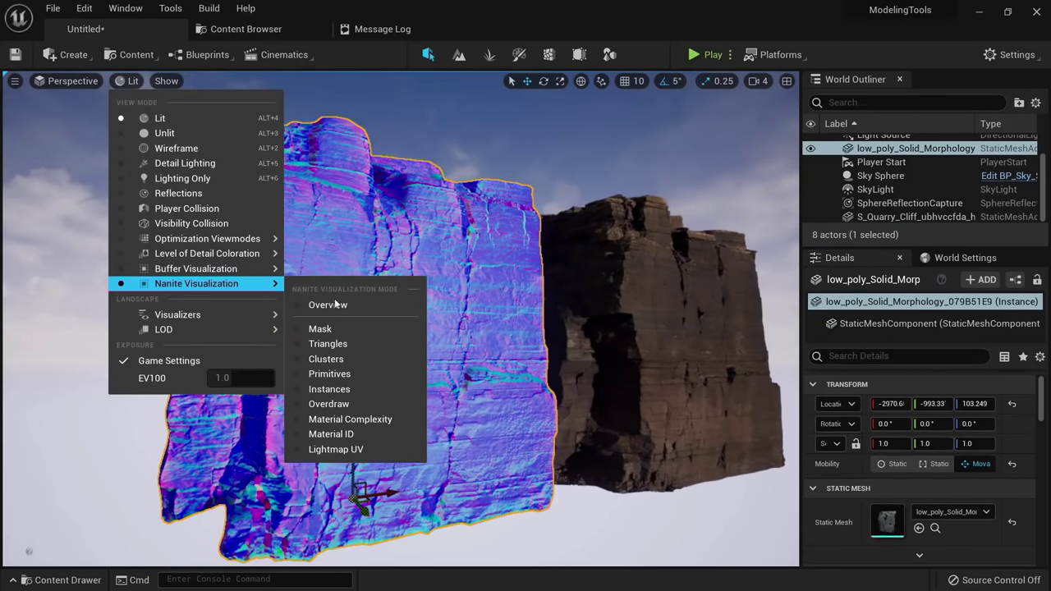
left_click(332, 344)
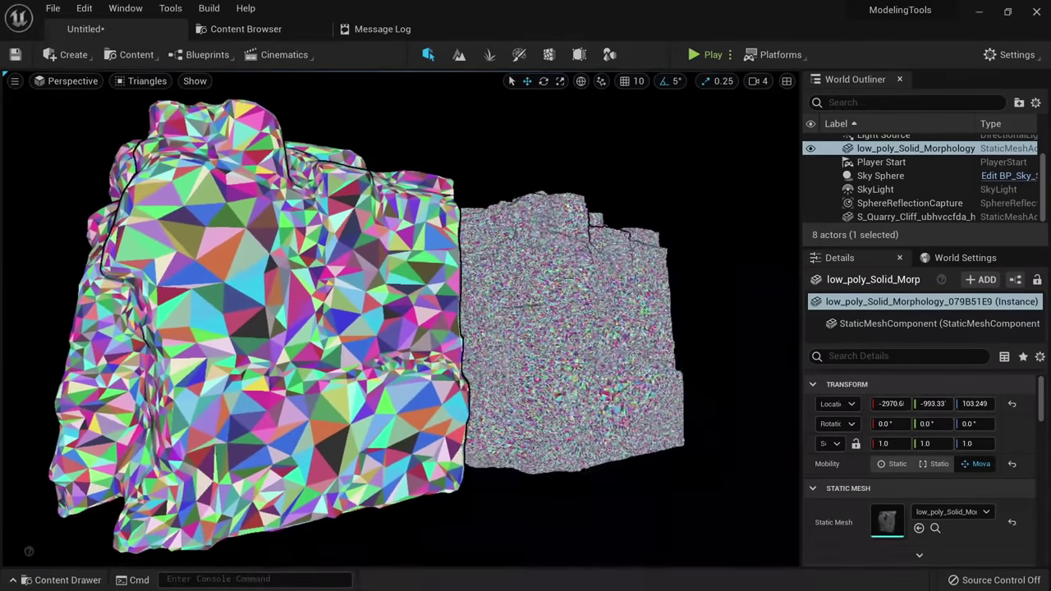
mouse_move(463, 363)
right_mouse_down()
mouse_move(473, 363)
mouse_move(463, 363)
right_mouse_up()
key("F11")
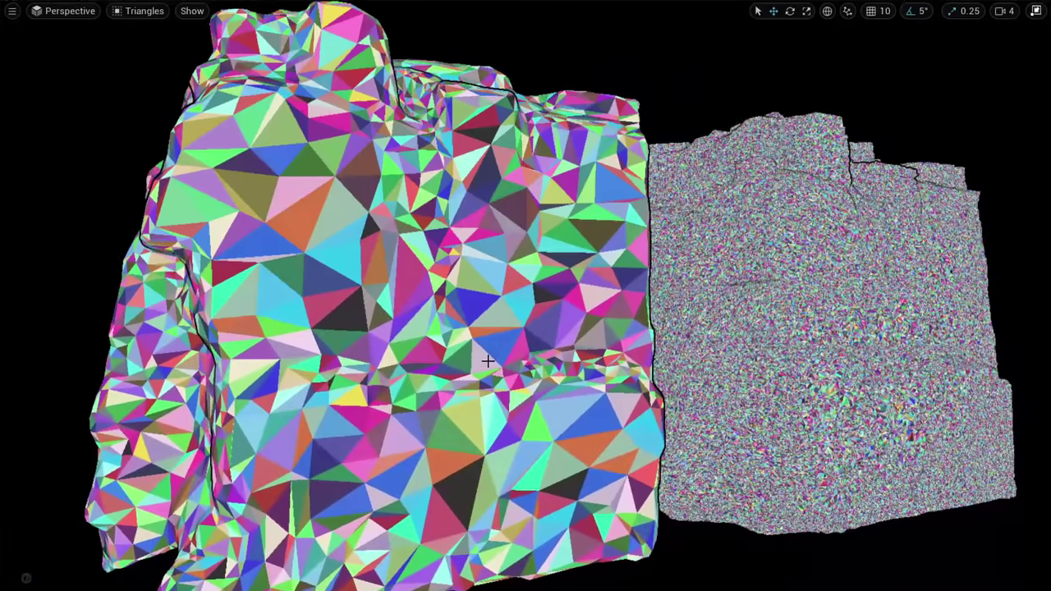
mouse_move(525, 362)
right_mouse_down()
mouse_move(550, 353)
mouse_move(543, 366)
right_mouse_up()
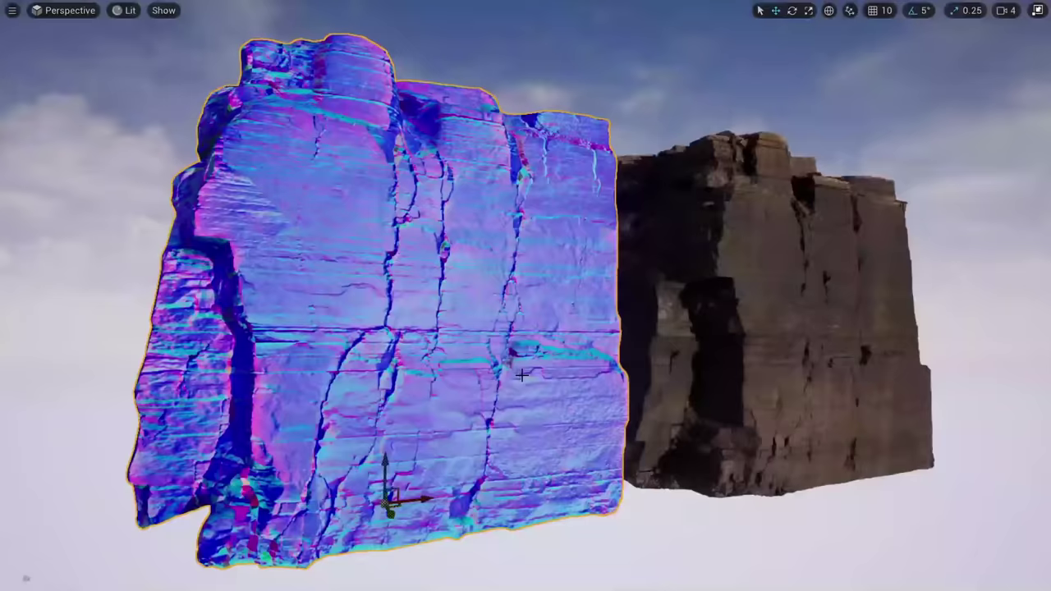
mouse_move(525, 363)
right_mouse_down()
mouse_move(522, 391)
mouse_move(520, 360)
mouse_move(529, 376)
mouse_move(516, 373)
right_mouse_up()
key("w")
key("s")
key("F11")
Select the checkered box beside the cylinder and examine it in Unlit, Wireframe and Lit views.
key("w")
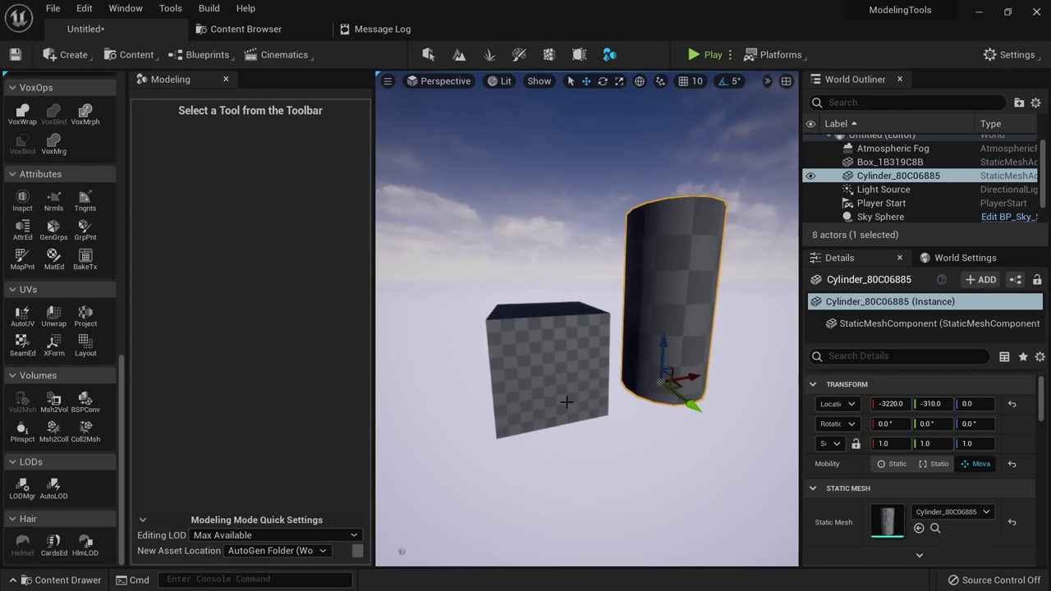
left_click(576, 383)
mouse_move(576, 384)
right_mouse_down()
mouse_move(612, 400)
mouse_move(637, 394)
mouse_move(609, 362)
mouse_move(618, 376)
mouse_move(570, 374)
mouse_move(598, 384)
mouse_move(572, 371)
right_mouse_up()
key("alt+3")
key("alt+2")
key("alt+3")
key("alt+4")
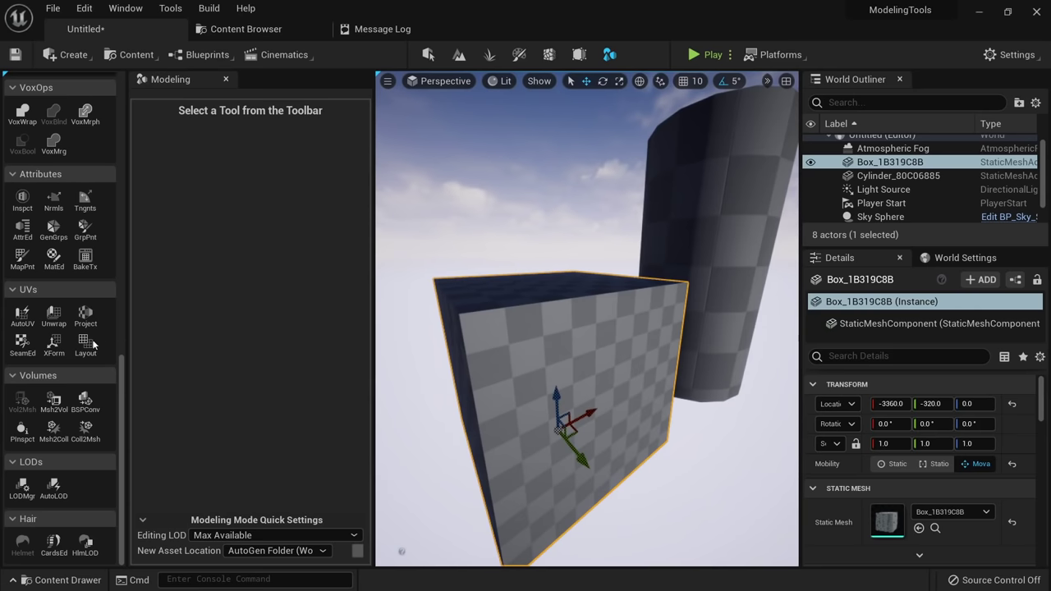
Start AutoUV on the box, trying the Normalize to World and No Scaling UV scale modes before restoring Normalize to Bounds.
left_click(22, 316)
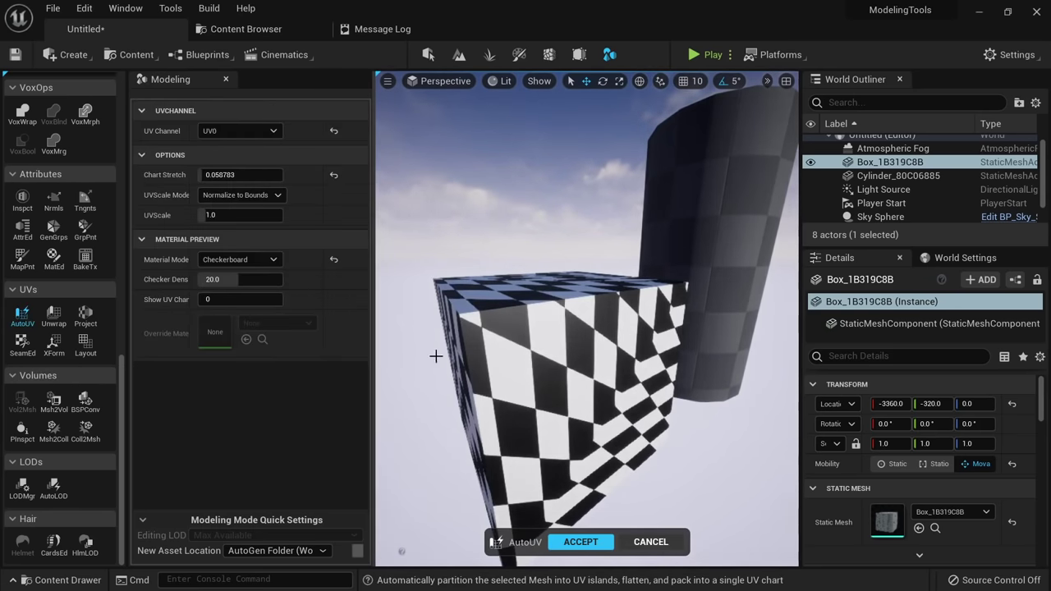
right_click_drag(436, 357, 546, 364)
left_click(266, 197)
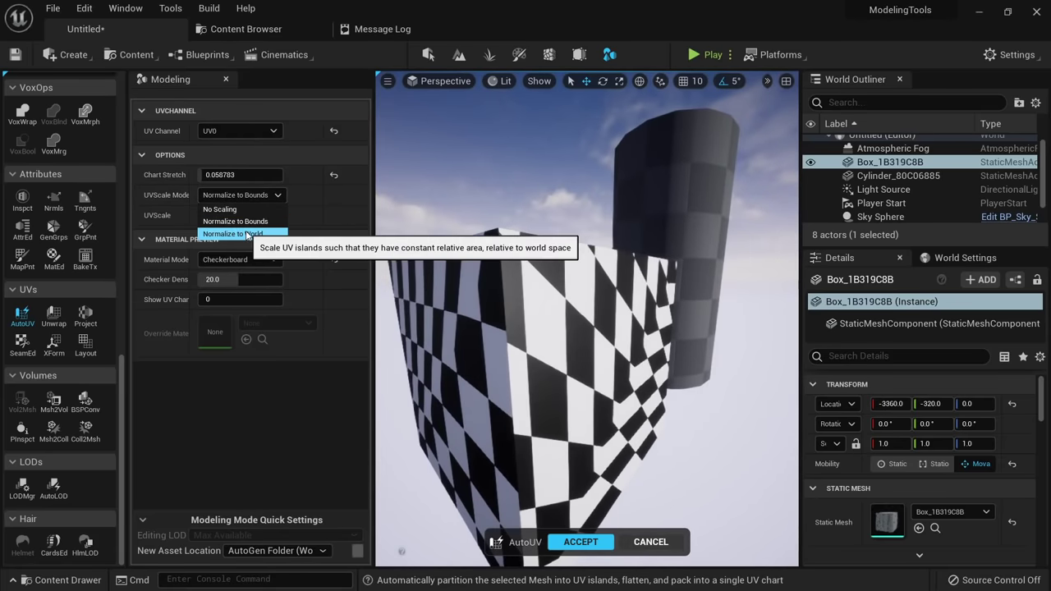
left_click(243, 234)
right_click_drag(422, 261, 401, 255)
left_click(266, 200)
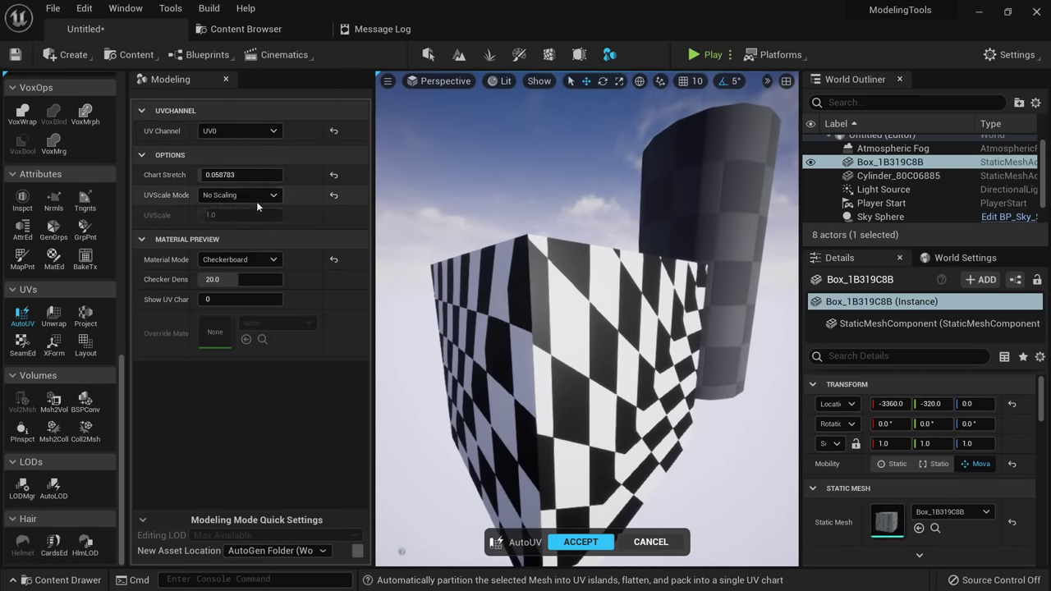
left_click(241, 221)
Raise the AutoUV chart stretch to about 0.59, accept the new UVs and inspect them on the box.
mouse_move(254, 176)
left_mouse_down()
mouse_move(294, 176)
mouse_move(248, 175)
left_mouse_up()
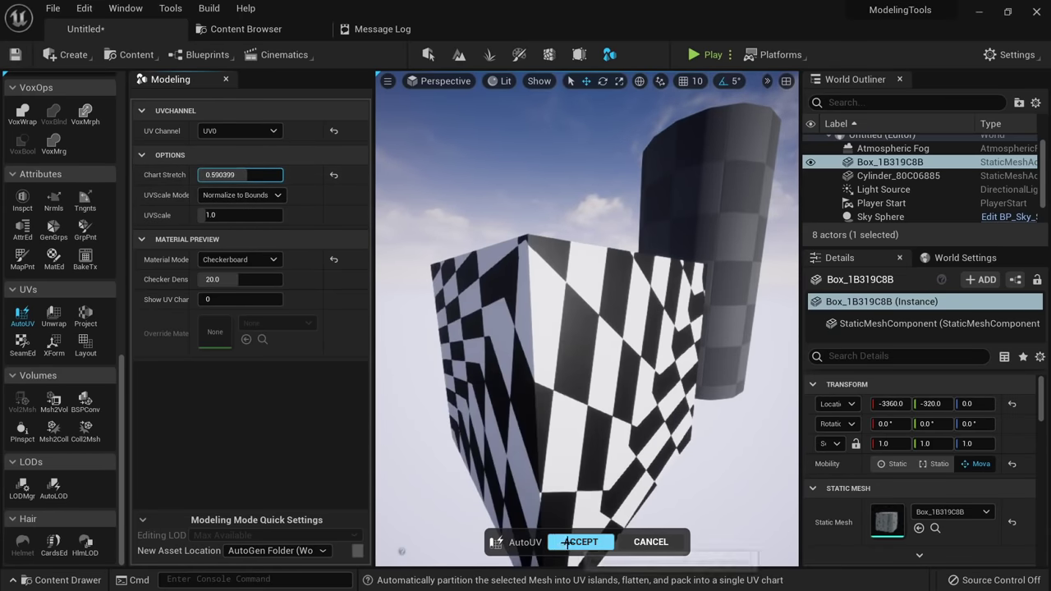
left_click(570, 542)
right_click_drag(570, 525, 526, 509)
right_click_drag(517, 378, 610, 405)
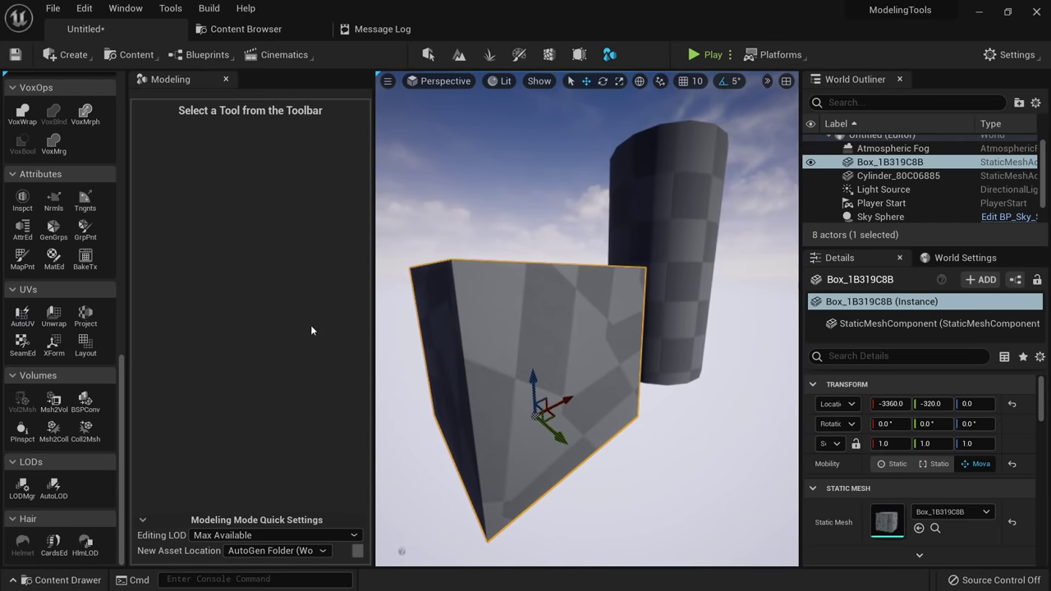
right_click_drag(490, 327, 473, 330)
mouse_move(687, 385)
right_mouse_down()
mouse_move(677, 374)
mouse_move(687, 395)
right_mouse_up()
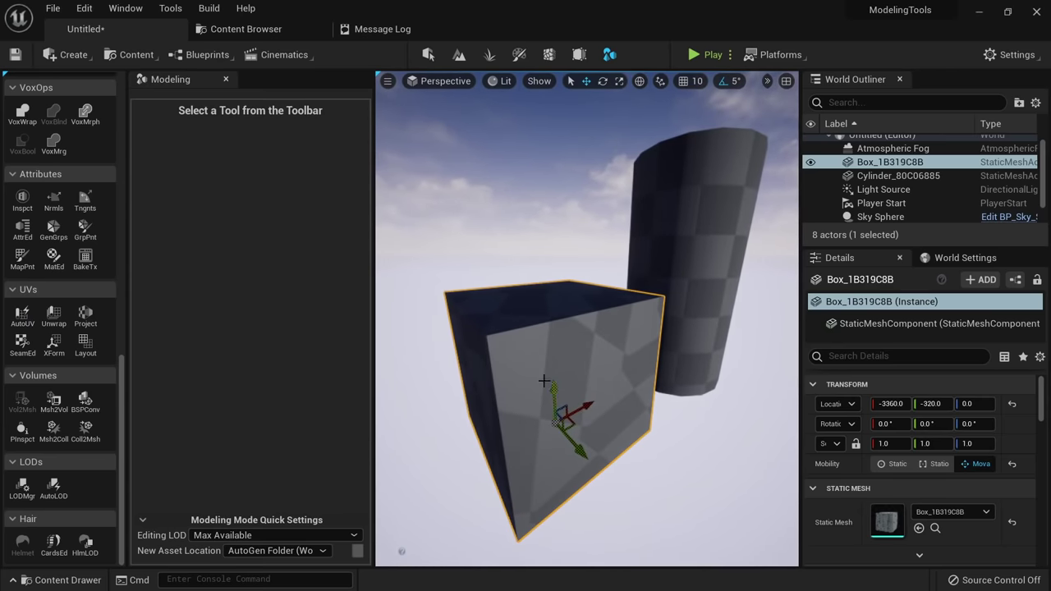
Start a UV Unwrap of the box, trying the Existing UVs island mode before returning it to Poly Groups.
left_click(57, 325)
right_click_drag(543, 353, 569, 369)
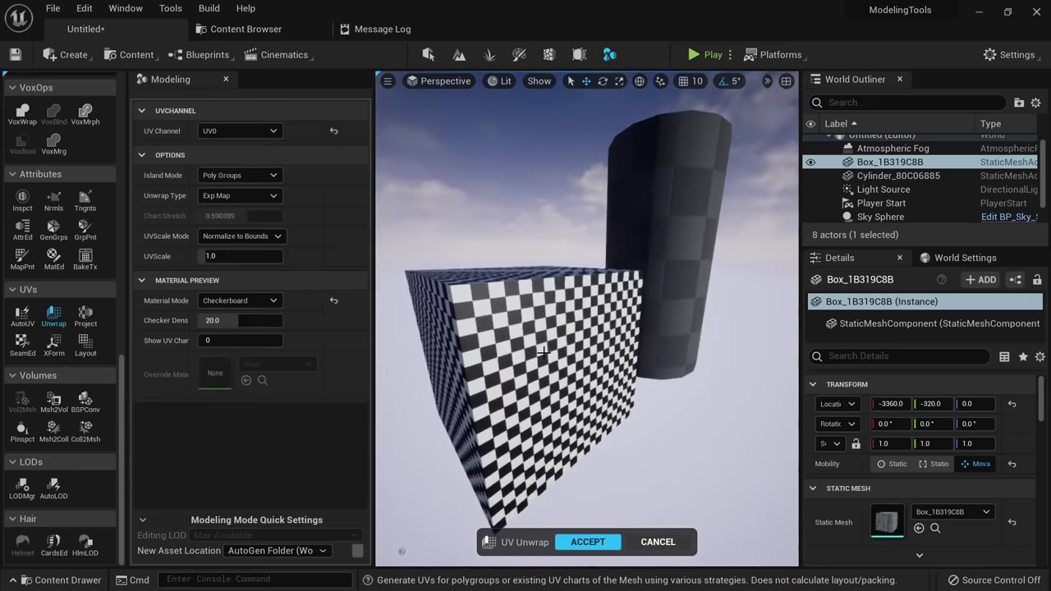
left_click_drag(543, 353, 620, 389, "alt")
right_click_drag(544, 351, 544, 351)
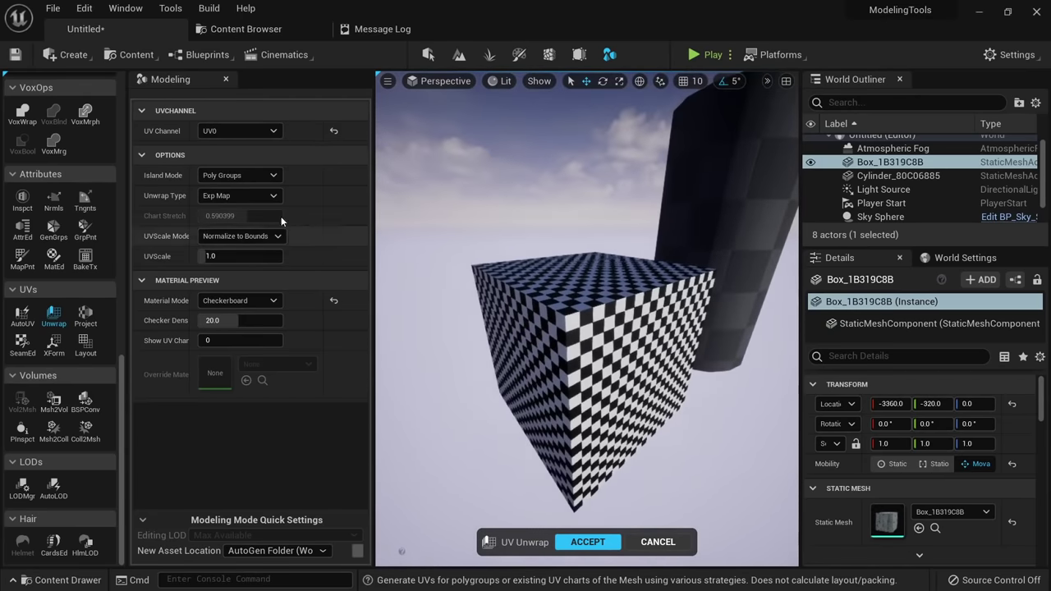
left_click(270, 176)
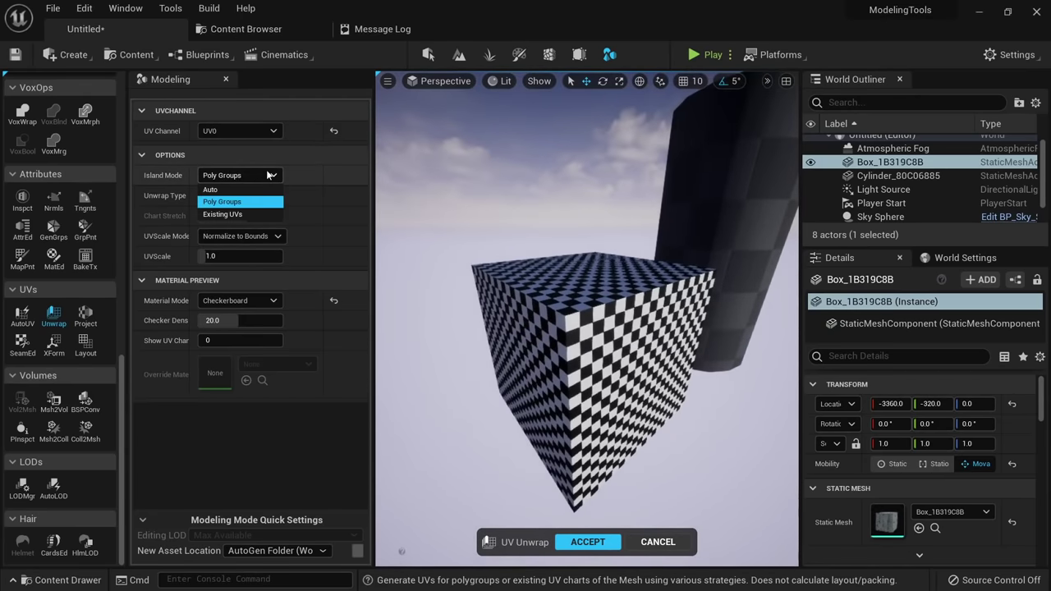
left_click(243, 216)
left_click_drag(542, 353, 493, 316, "alt")
right_click_drag(534, 344, 547, 351)
left_click(251, 201)
right_click_drag(562, 275, 561, 275)
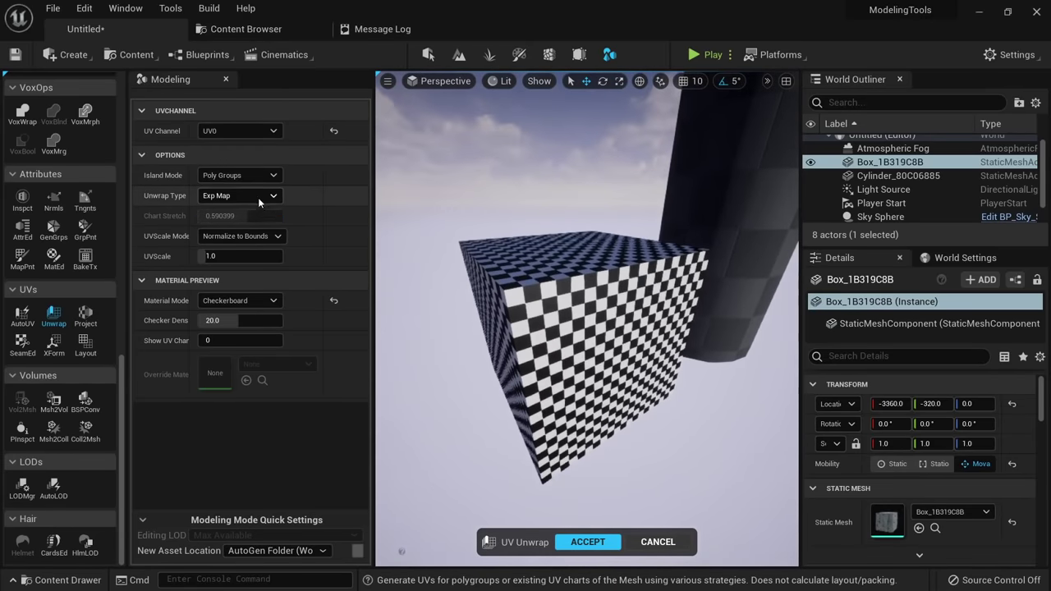
Try the Conformal and Min Stretch unwrap types on the box and switch back to Exp Map.
left_click(240, 195)
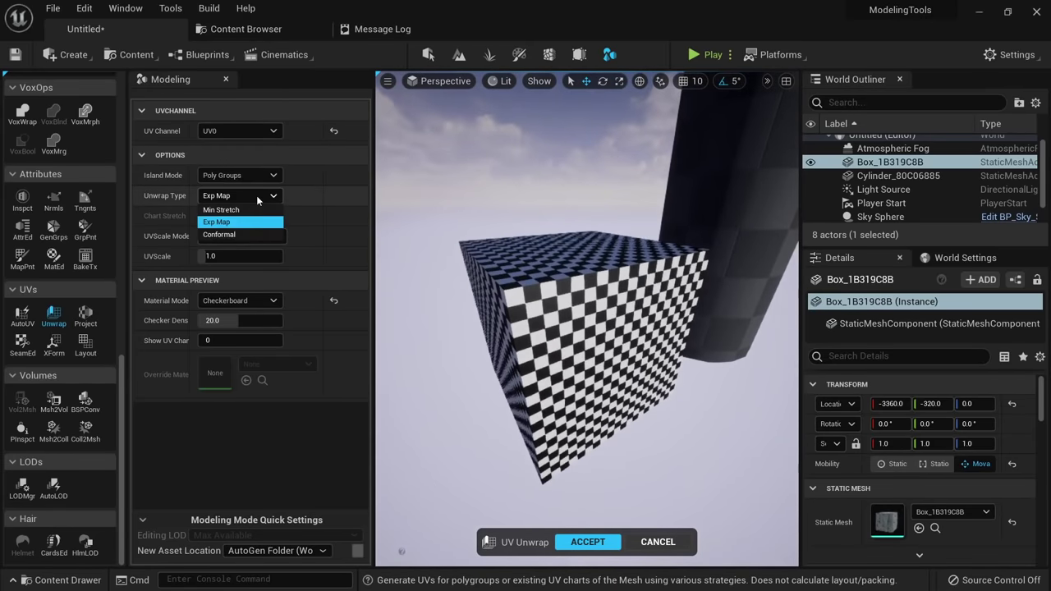
left_click(232, 236)
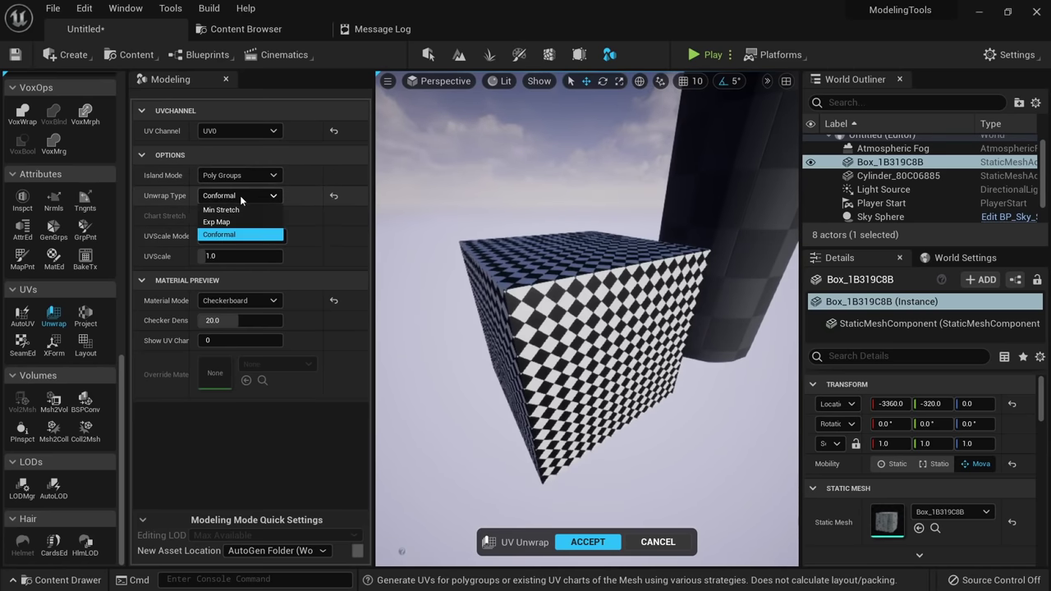
left_click(221, 209)
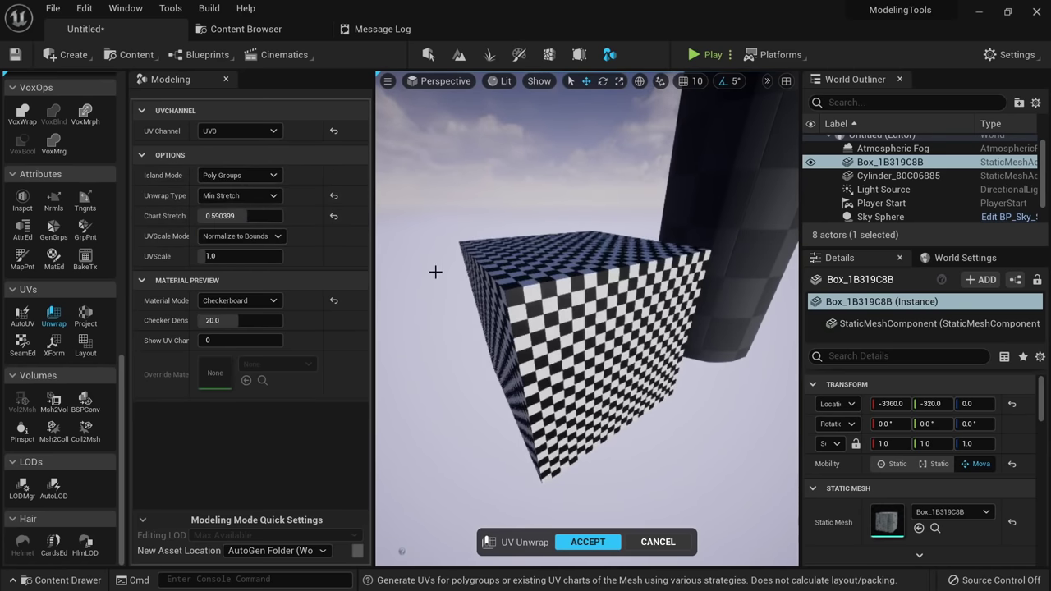
left_click(275, 199)
left_click(238, 223)
right_click_drag(486, 540, 486, 539)
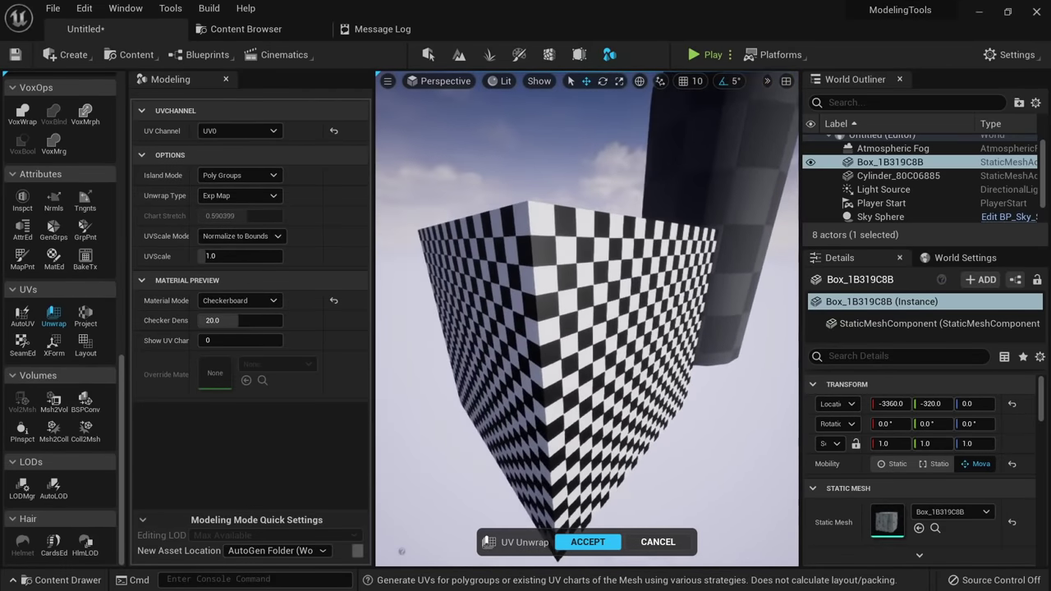
left_click_drag(616, 230, 521, 252, "alt")
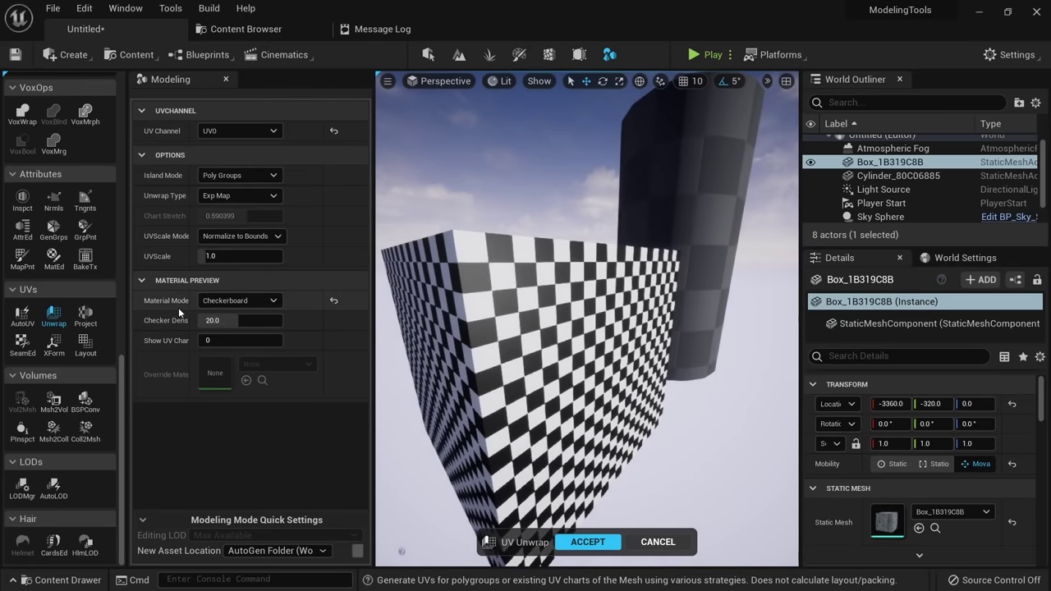
Try a checker density of about 15 in the material preview and restore it to 20.
left_click(243, 302)
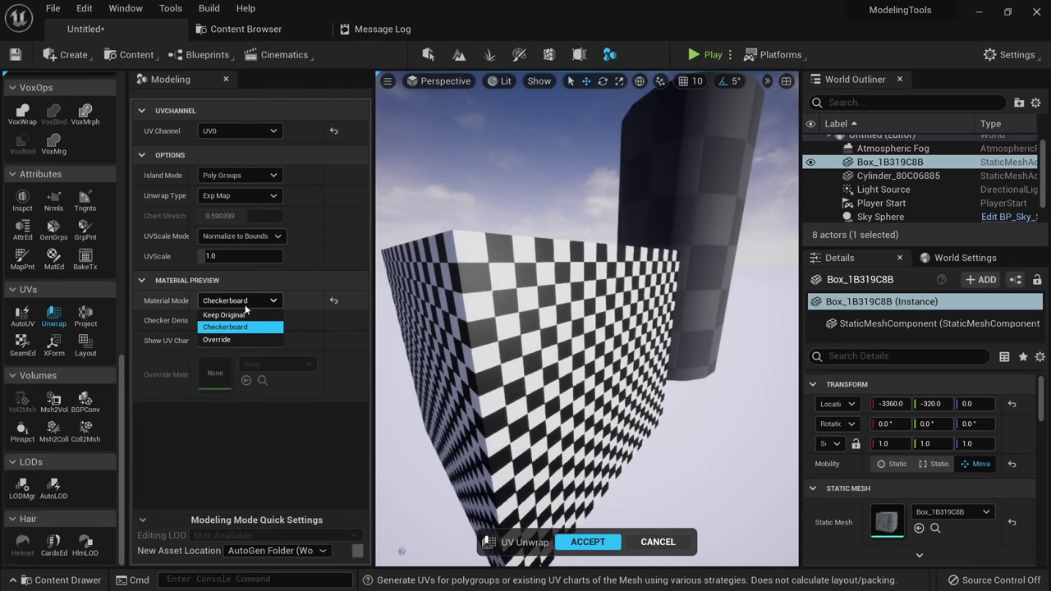
left_click(247, 302)
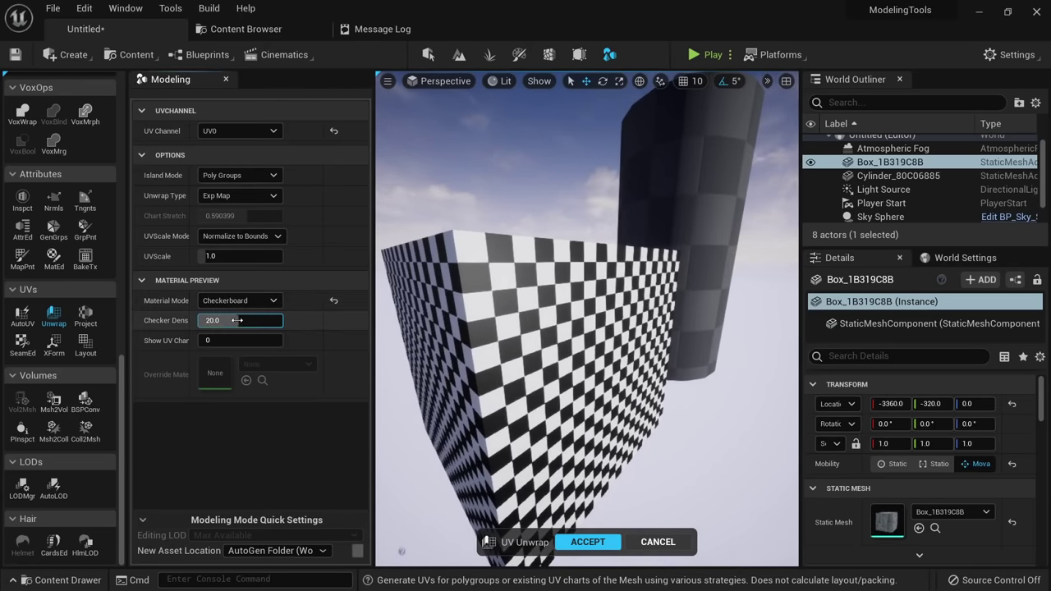
mouse_move(238, 320)
left_mouse_down()
mouse_move(210, 320)
mouse_move(221, 320)
left_mouse_up()
left_click(234, 320)
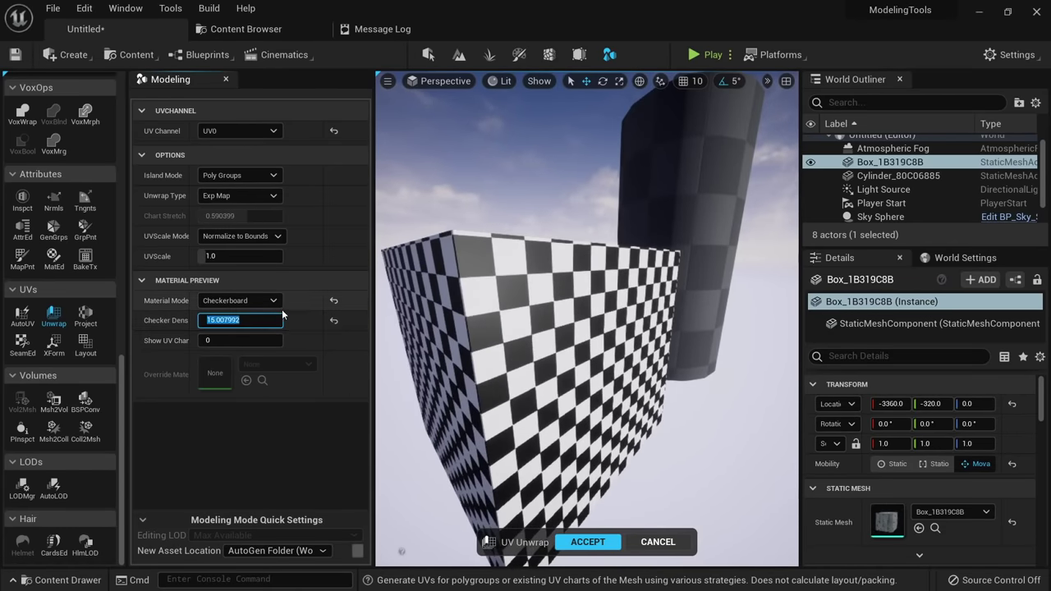
type("20")
key("Return")
Override the unwrap's preview material with the old stone wall material from the Old_Stone_Wall_uiukdhylw folder.
left_click(274, 305)
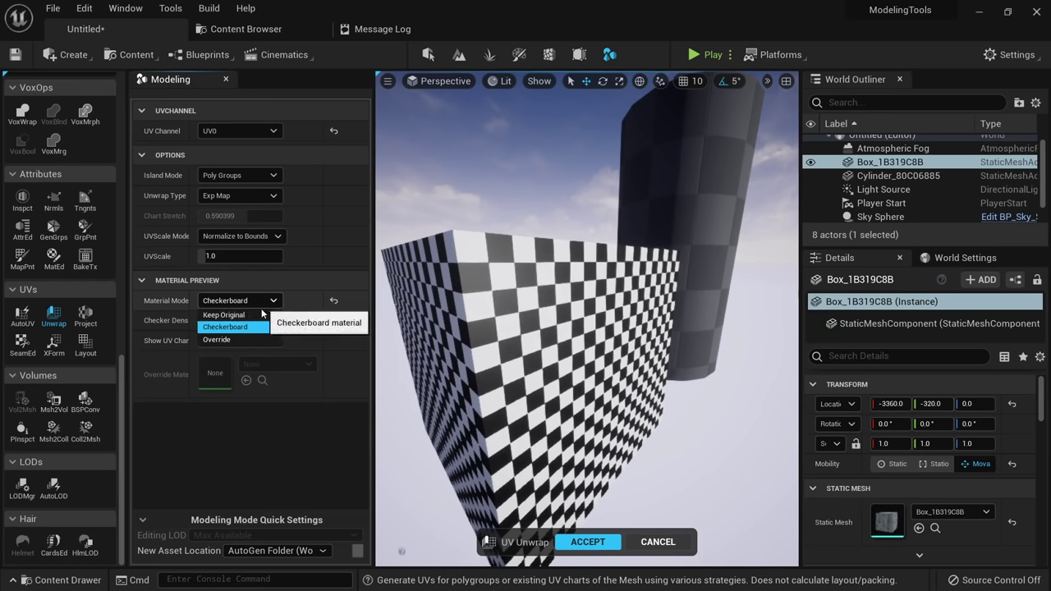
left_click(229, 340)
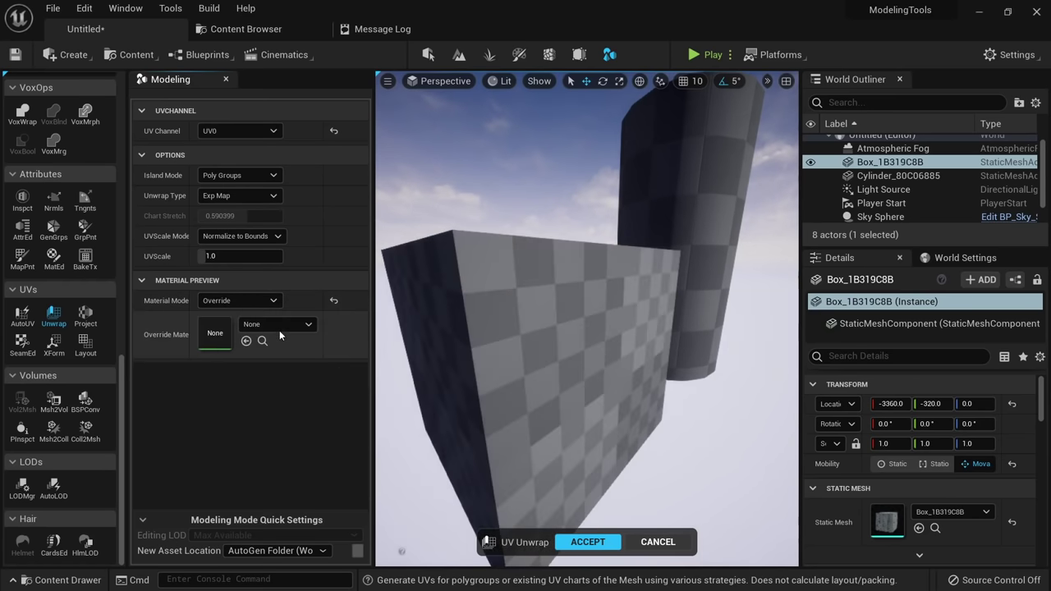
left_click(280, 328)
left_click(297, 29)
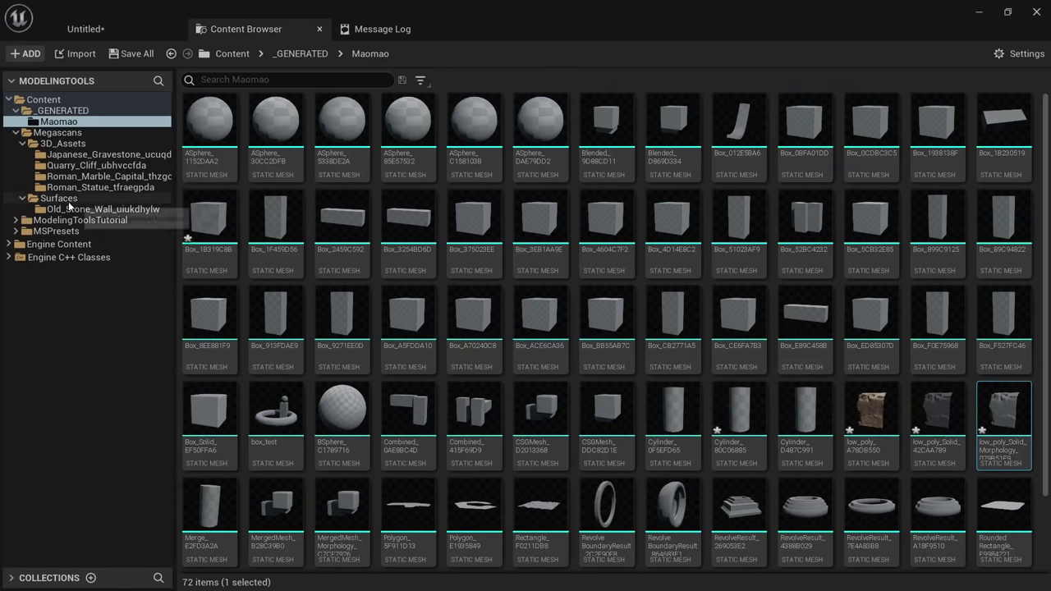
left_click(98, 210)
left_click(270, 121)
left_click(125, 31)
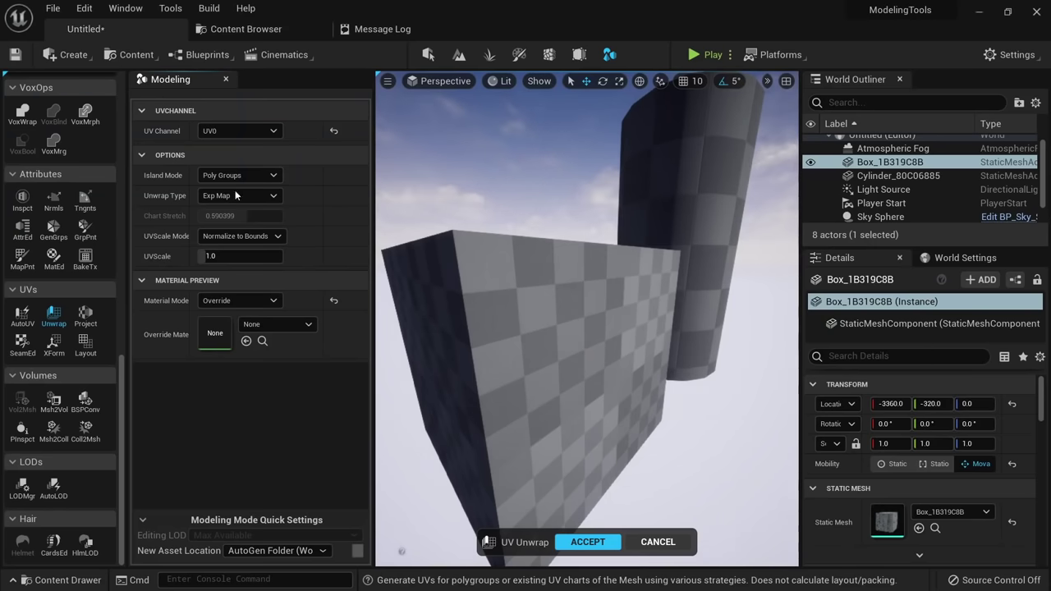
left_click(246, 341)
right_click_drag(485, 369, 443, 361)
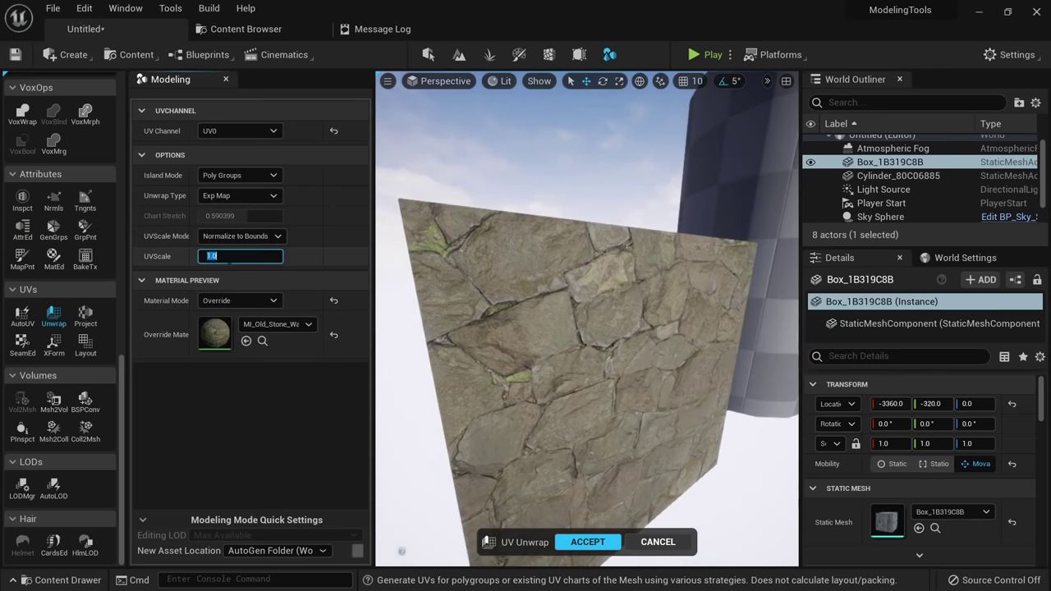
Try a UV scale of 3 on the box's stone preview and set it back to 1.
type("3")
key("Return")
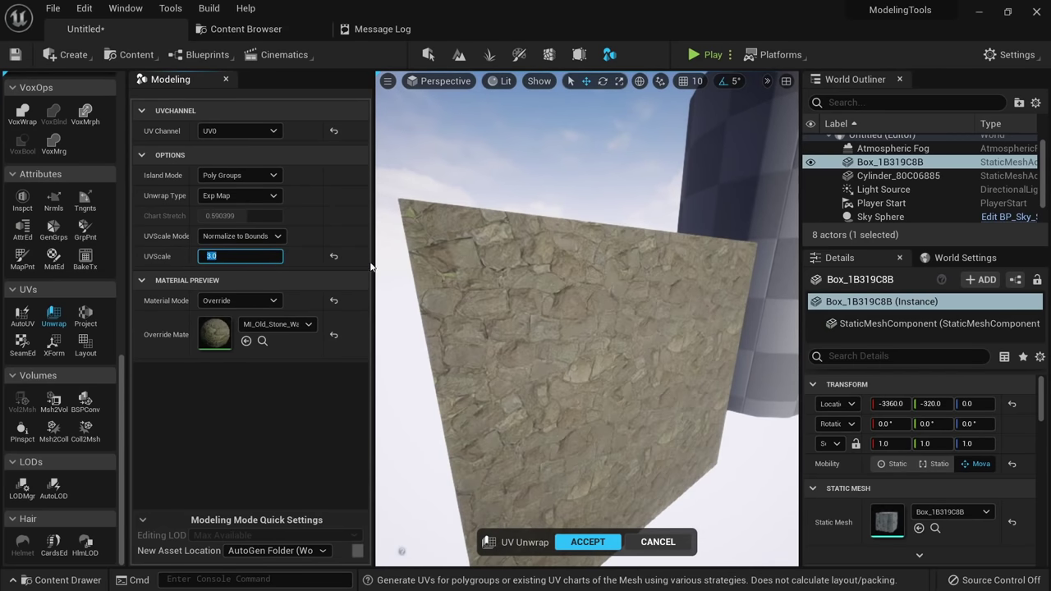
mouse_move(587, 320)
right_mouse_down()
mouse_move(584, 410)
mouse_move(608, 316)
mouse_move(604, 328)
right_mouse_up()
type("1")
key("Return")
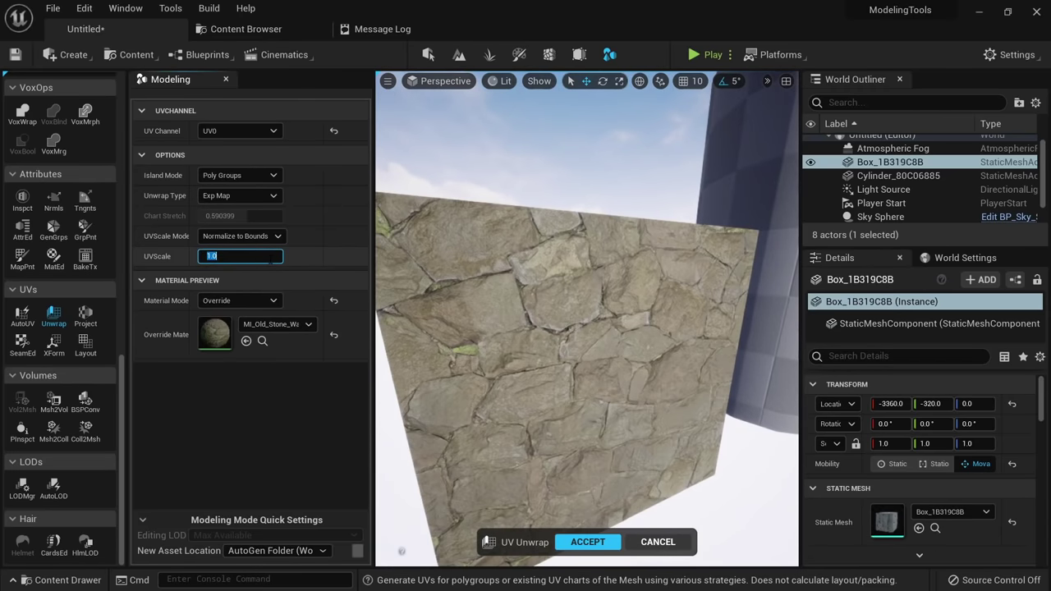
Check the available UV channels and accept the box's unwrap on UV0.
left_click(268, 132)
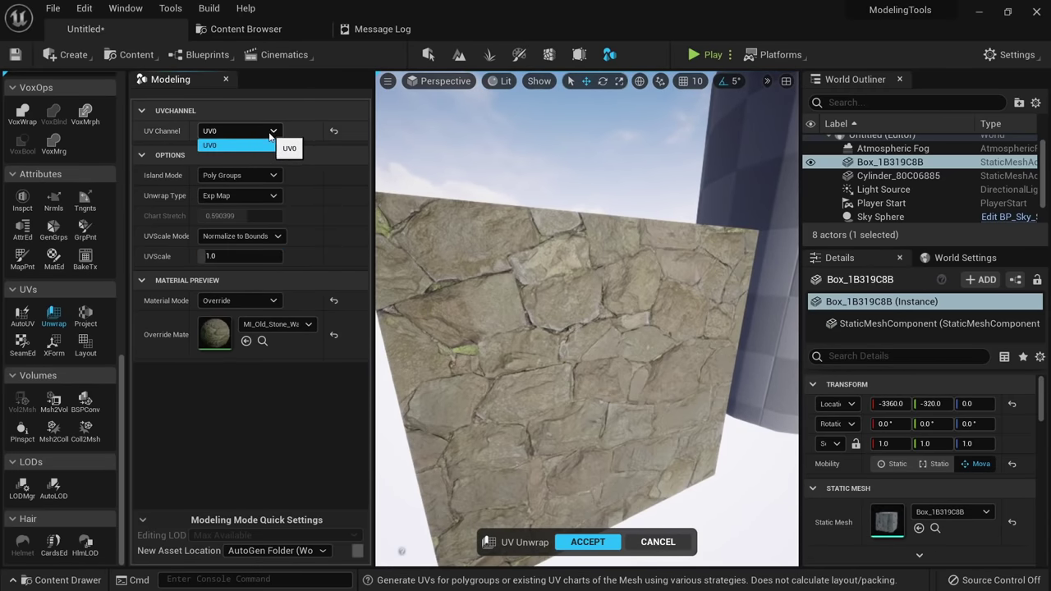
right_click_drag(601, 344, 603, 394)
left_click(587, 542)
left_click_drag(556, 370, 556, 370)
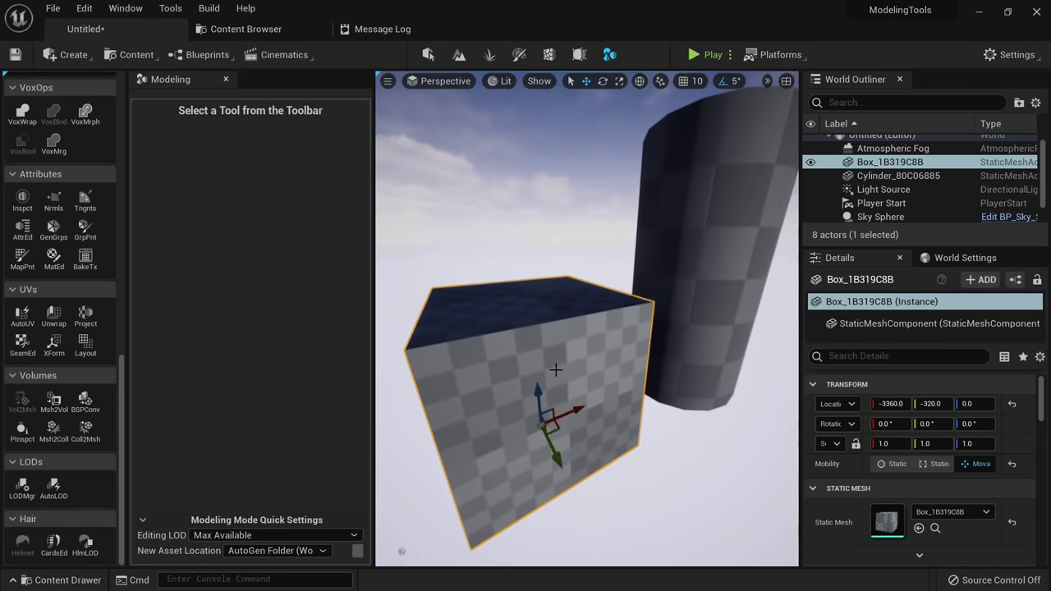
Project the box's UVs with a Cube projection, trying stretched projection dimensions and resetting them before accepting.
left_click(88, 321)
mouse_move(526, 336)
right_mouse_down()
mouse_move(538, 338)
mouse_move(525, 329)
mouse_move(527, 304)
mouse_move(538, 316)
mouse_move(526, 337)
mouse_move(533, 349)
mouse_move(522, 341)
right_mouse_up()
mouse_move(298, 152)
left_mouse_down()
mouse_move(333, 152)
mouse_move(299, 151)
left_mouse_up()
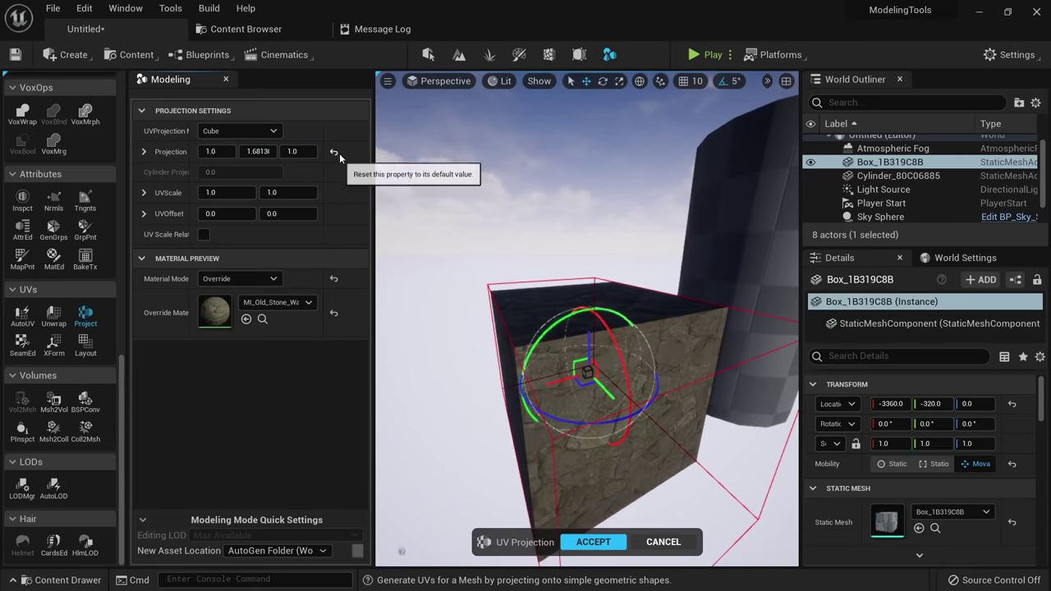
left_click(333, 151)
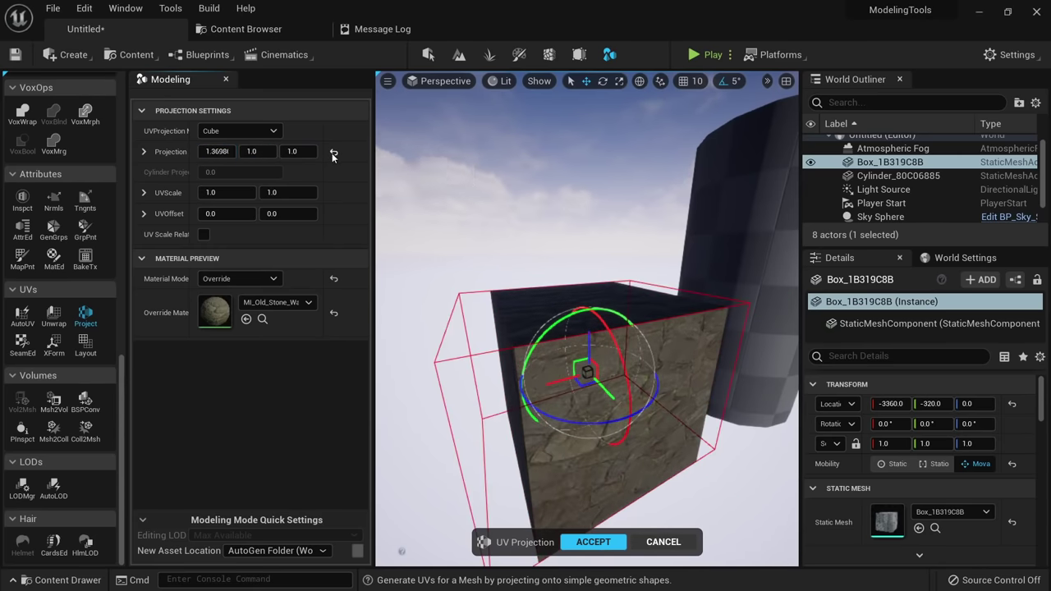
left_click(332, 154)
right_click_drag(509, 394, 576, 582)
left_click(583, 547)
Start a UV Projection on the cylinder mesh and set the projection type to Cylinder.
left_click(695, 291)
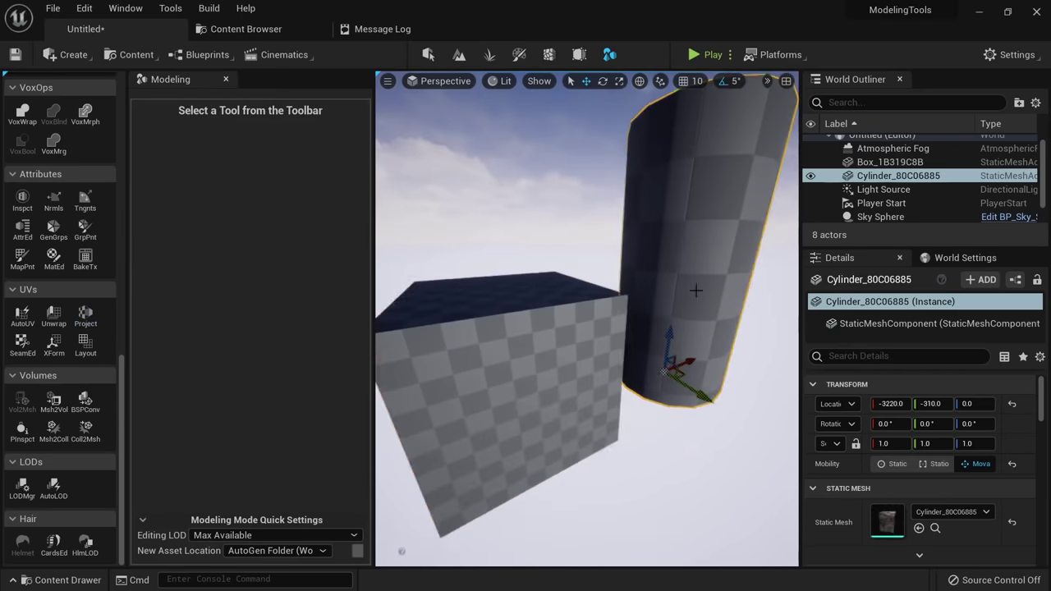
left_click_drag(696, 291, 624, 267, "alt")
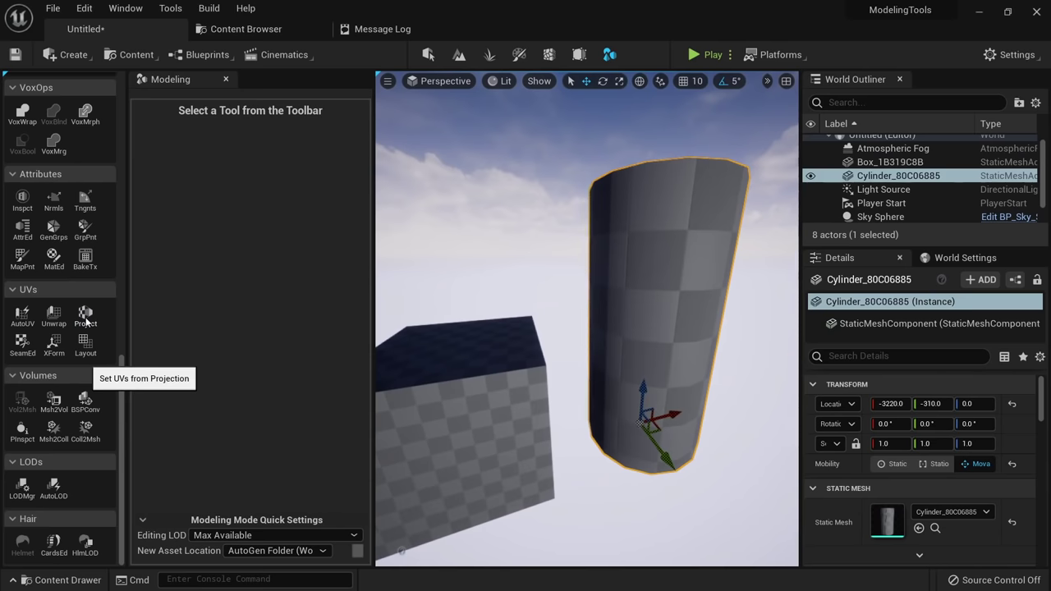
left_click(85, 321)
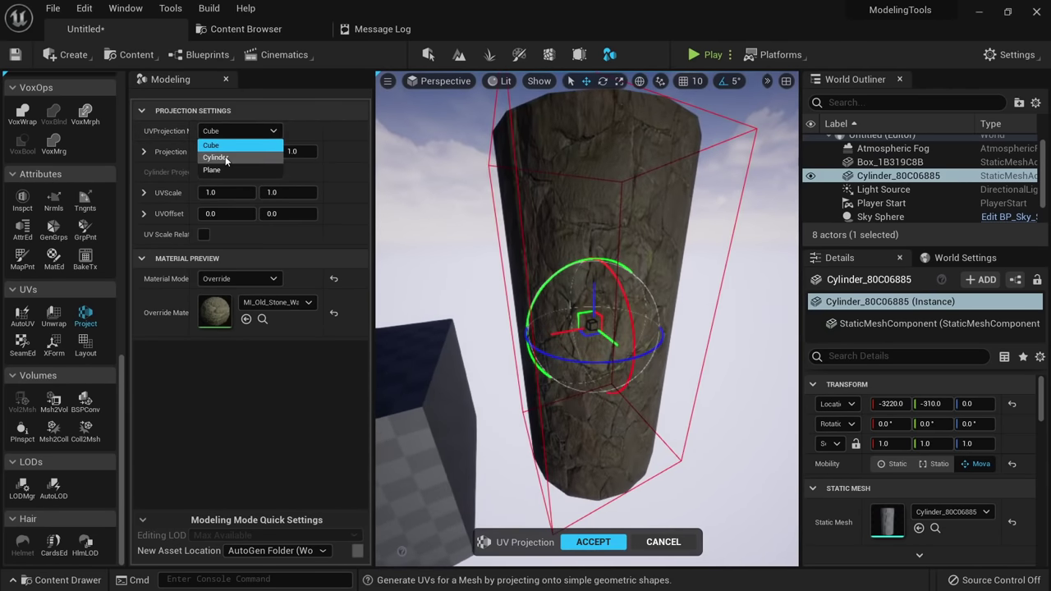
left_click(225, 156)
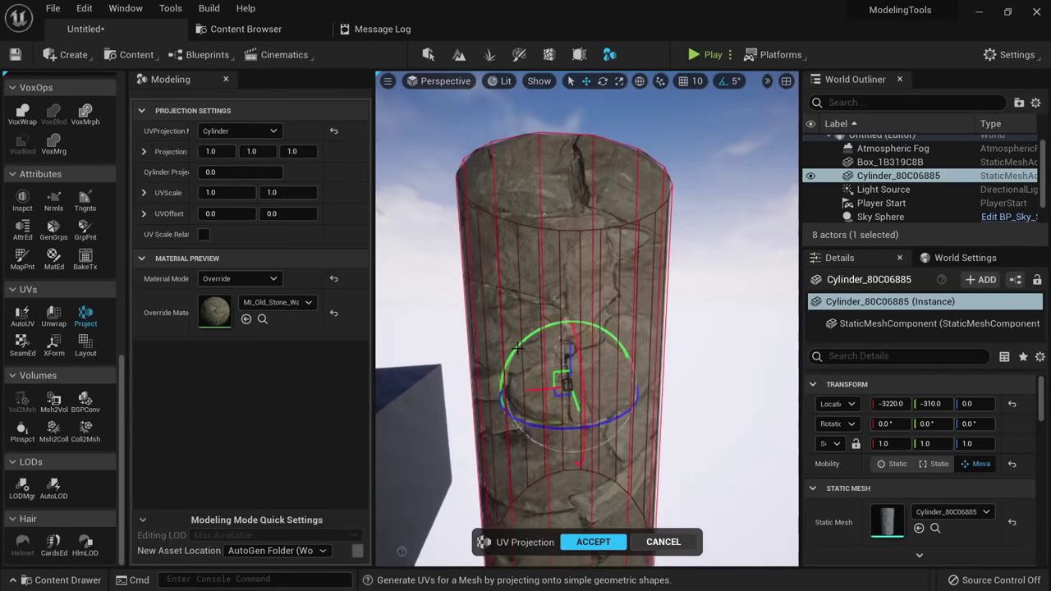
Preview the cylinder with the Checkerboard material and raise the third projection dimension to about 1.74.
left_click(244, 280)
left_click(243, 305)
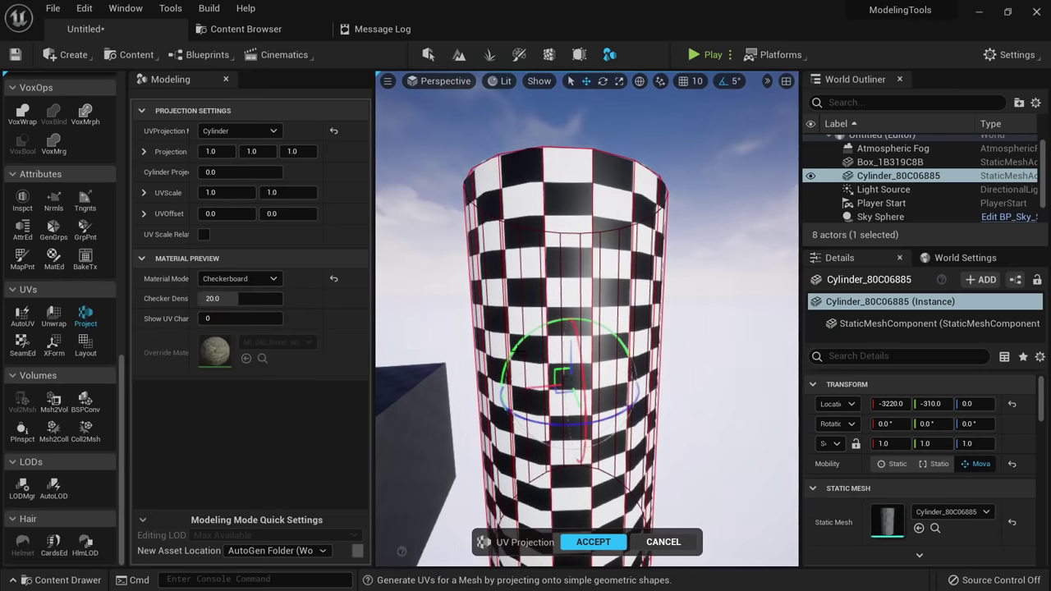
left_click_drag(292, 151, 370, 151)
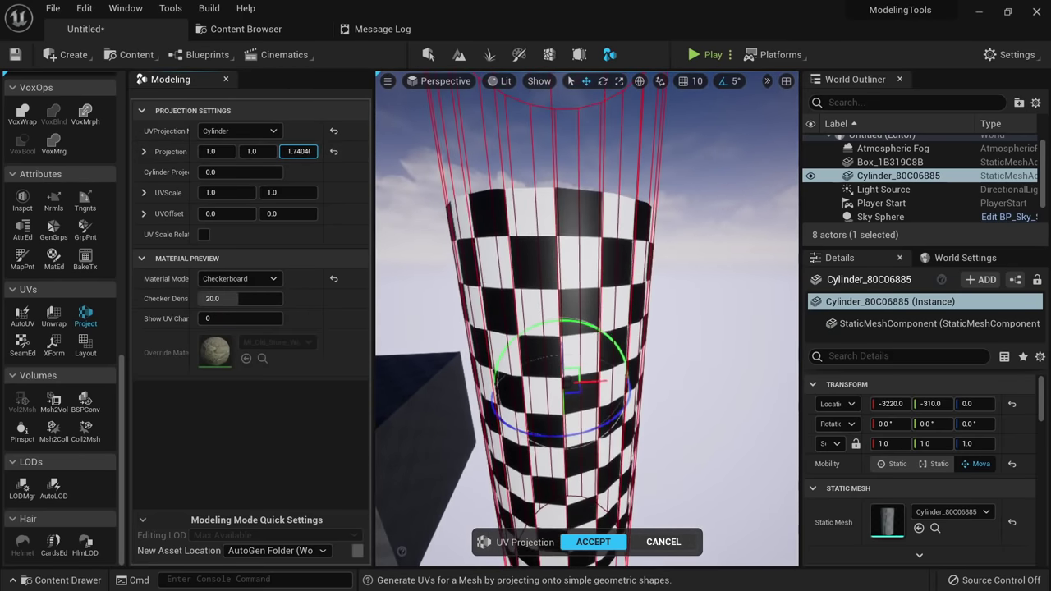
Inspect the cylinder's checker pattern and accept its cylindrical UV projection.
right_click_drag(573, 240, 614, 239)
key("a")
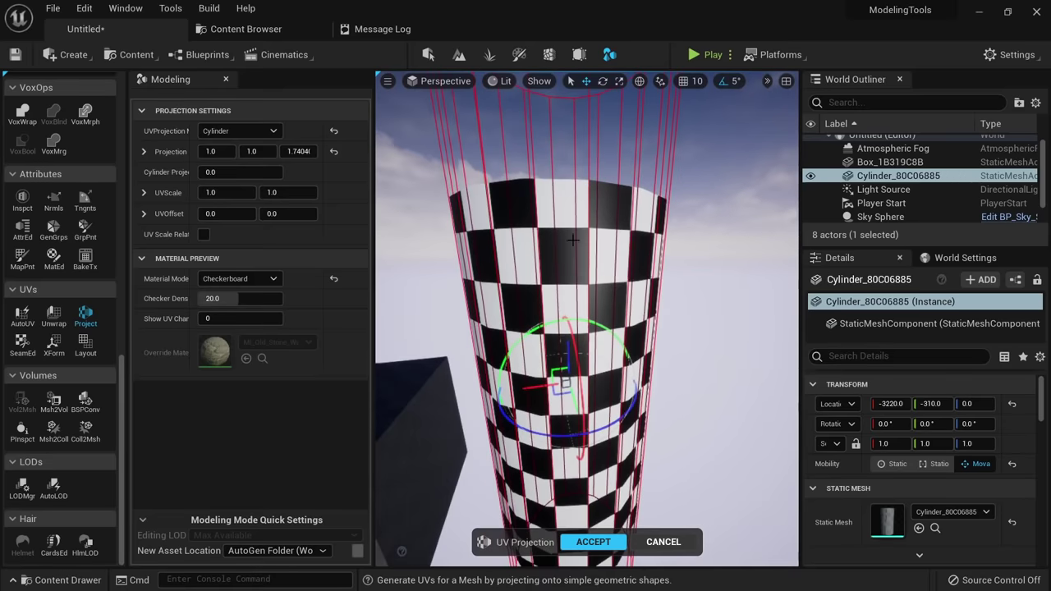
left_click(606, 541)
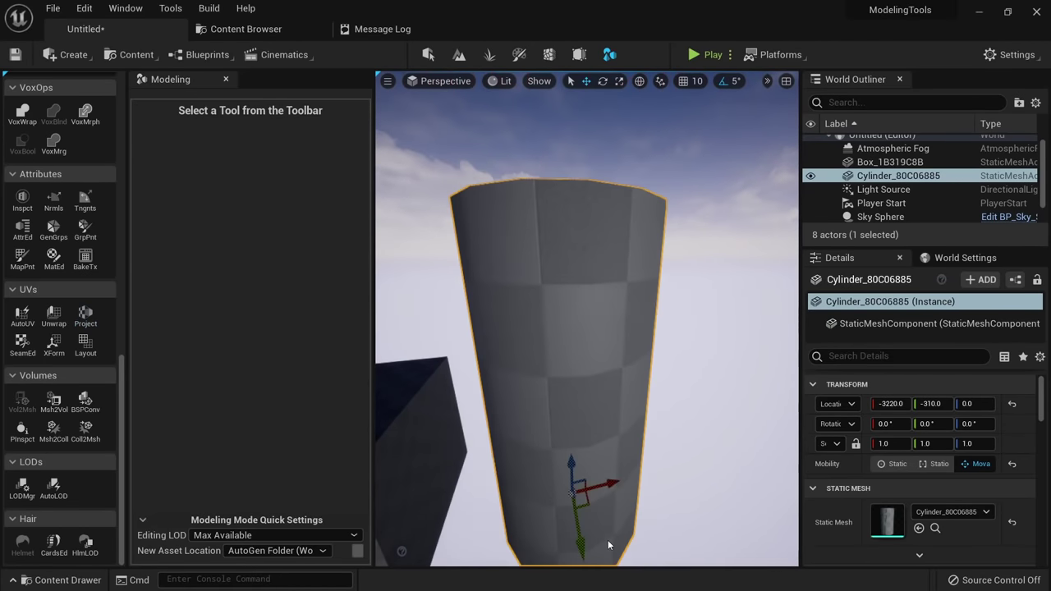
Regenerate the box's UVs on UV0 with AutoUV and accept the result.
key("a")
mouse_move(588, 329)
right_mouse_down()
mouse_move(580, 365)
mouse_move(588, 329)
right_mouse_up()
key("s")
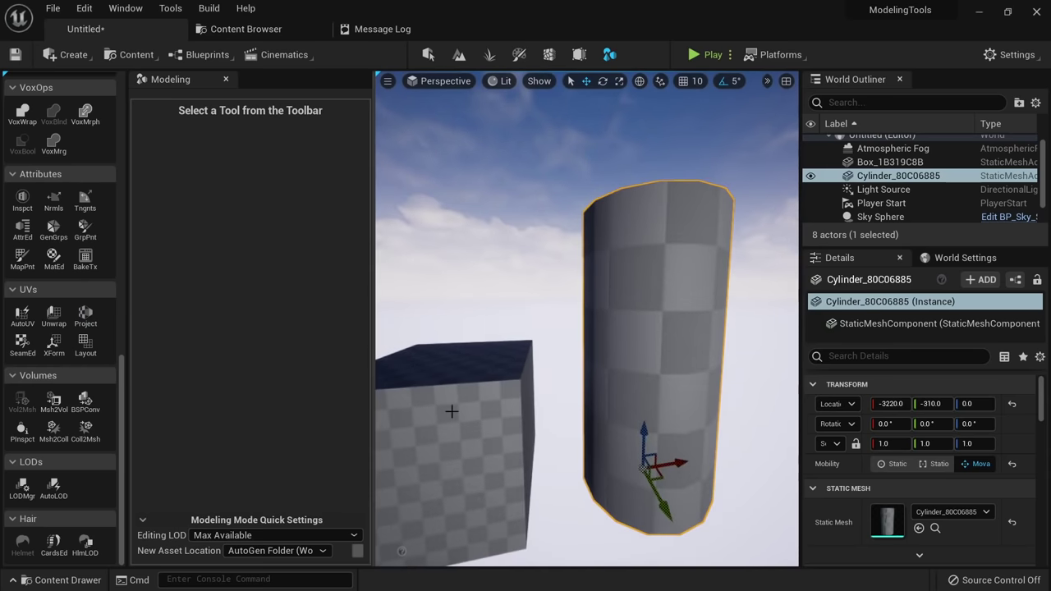
right_click_drag(439, 412, 427, 417)
left_click(438, 412)
key("a")
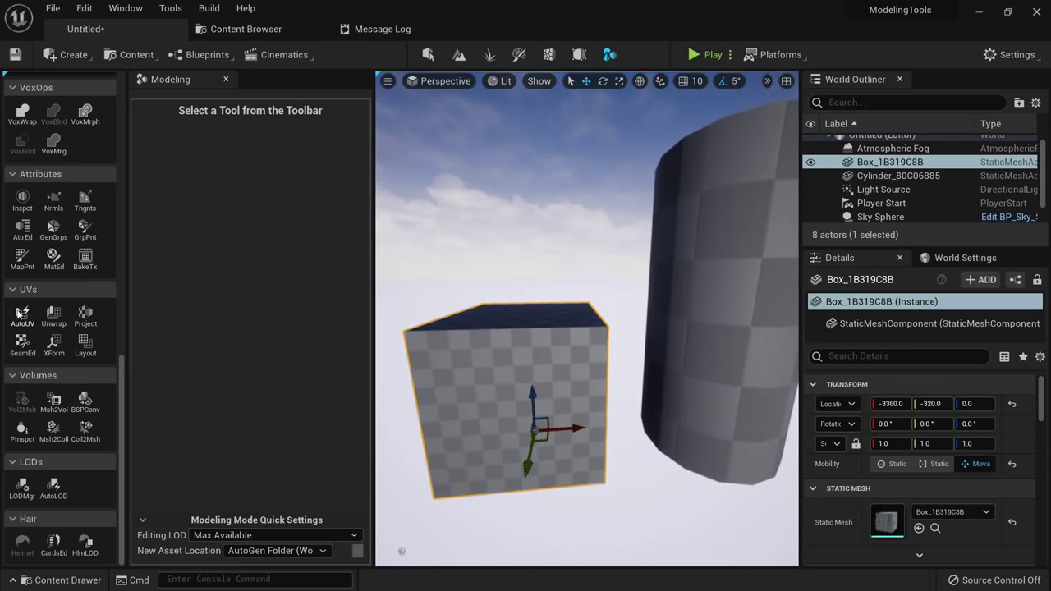
left_click(23, 314)
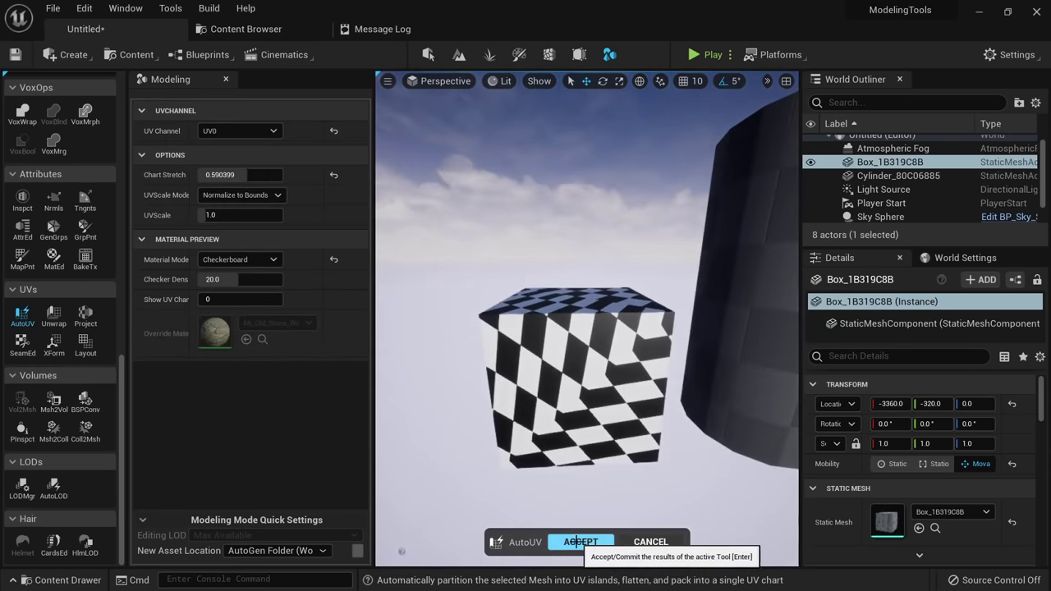
left_click(576, 542)
key("a")
right_click_drag(574, 546, 596, 555)
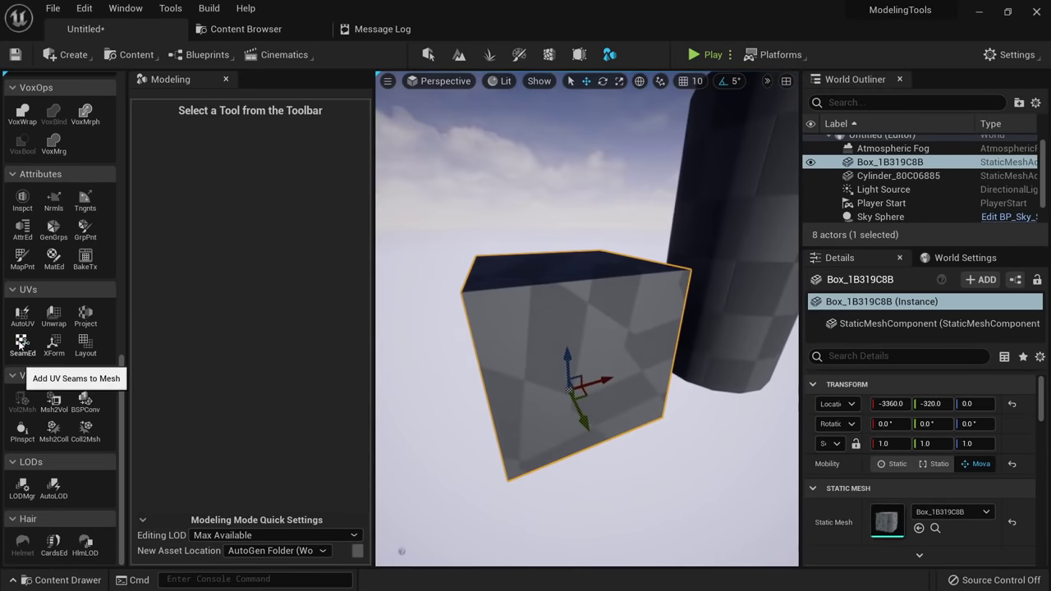
left_click(21, 345)
key("a")
key("e")
right_click_drag(488, 340, 558, 394)
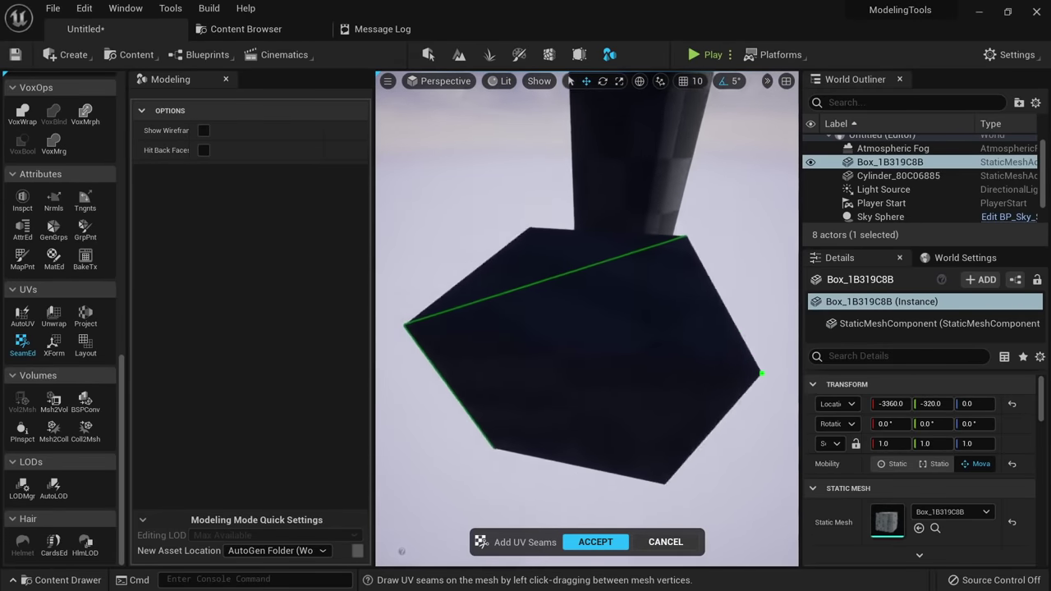
right_click_drag(711, 280, 705, 280)
key("s")
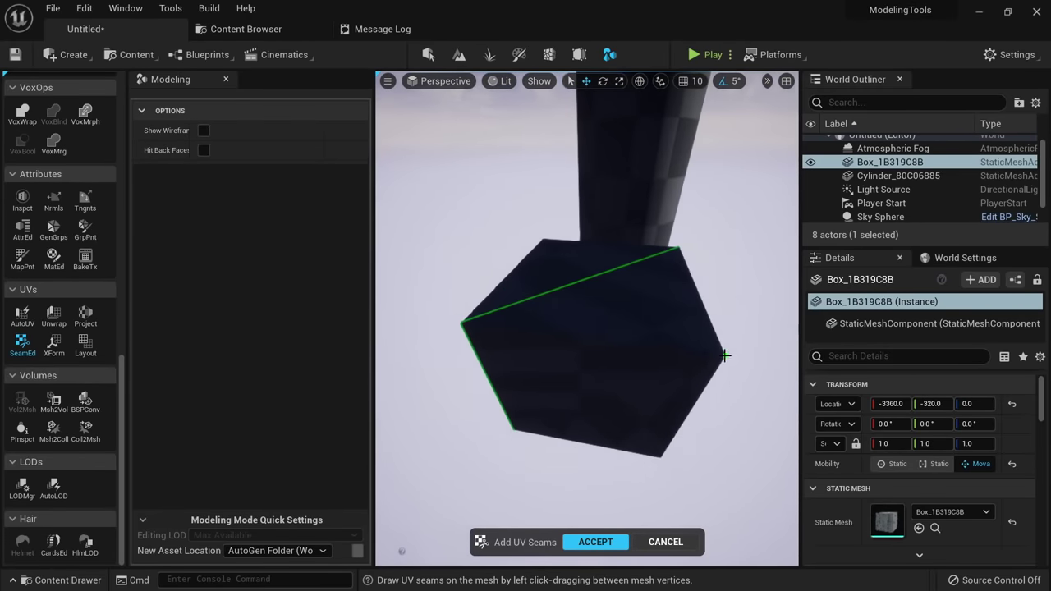
right_click_drag(702, 343, 640, 295)
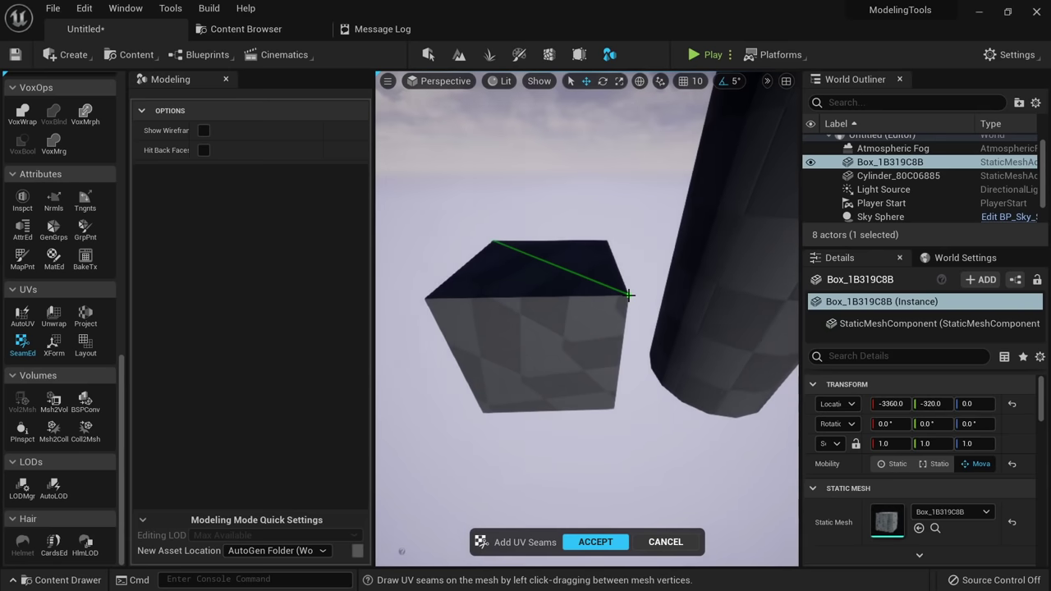
key("Escape")
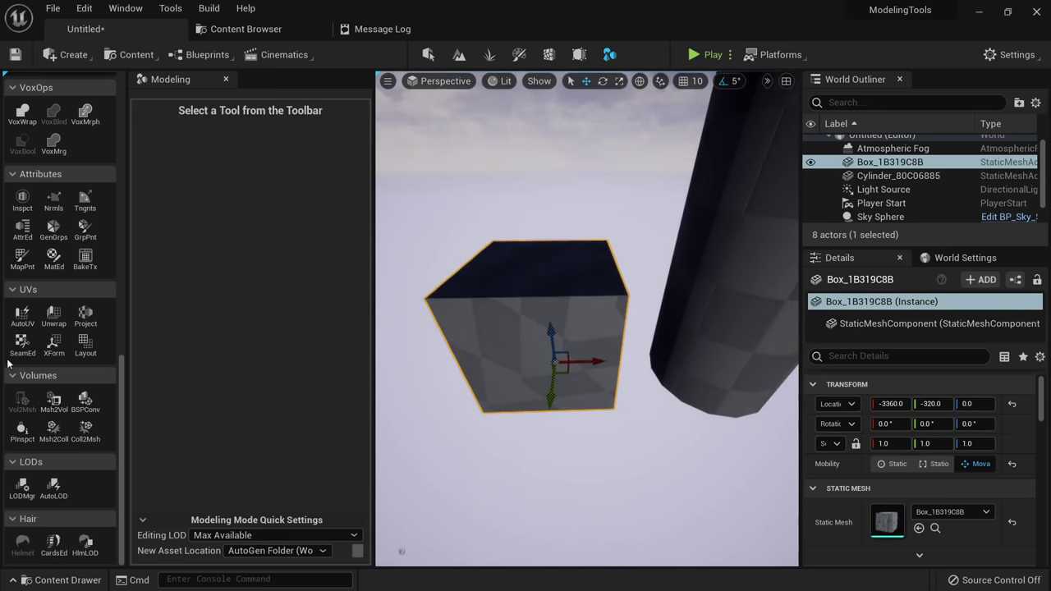
Add UV seams along the box's top and vertical edges and diagonally across one side face, and accept them.
left_click(22, 344)
left_click(427, 299)
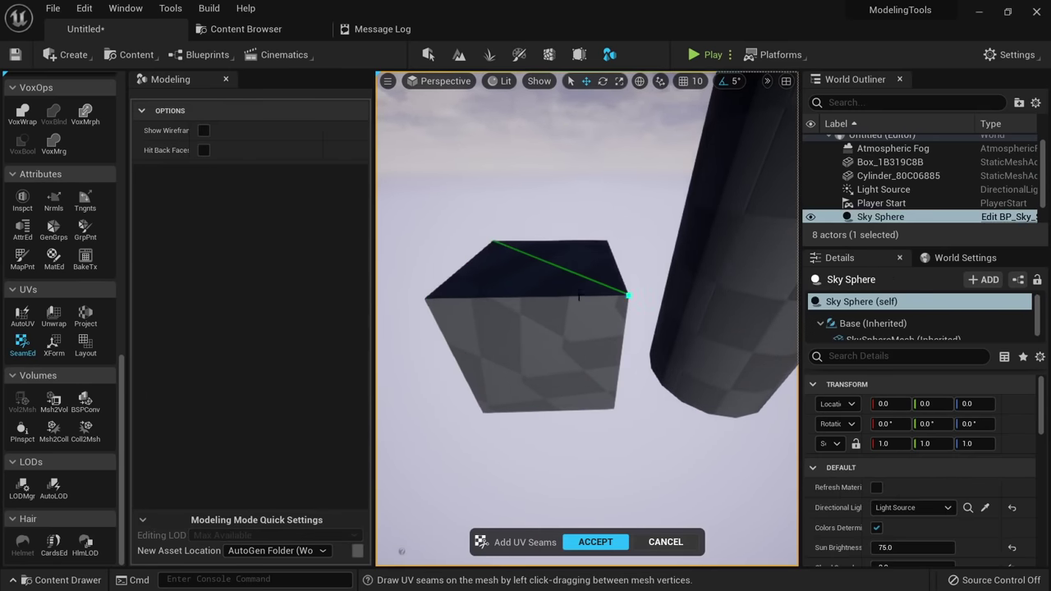
right_click_drag(483, 387, 542, 349)
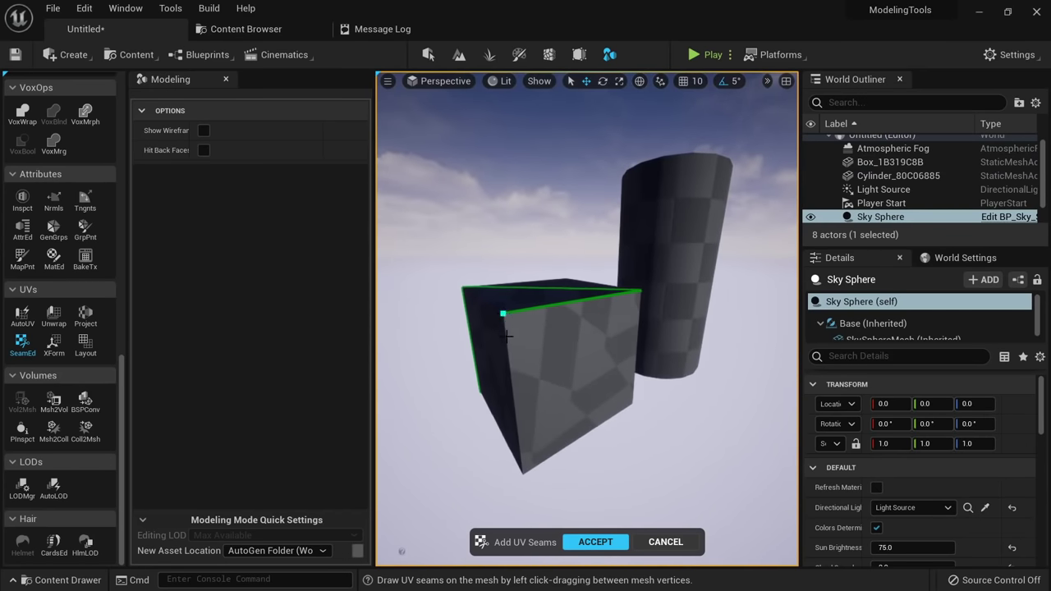
mouse_move(515, 434)
left_mouse_down()
mouse_move(518, 462)
mouse_move(476, 427)
left_mouse_up()
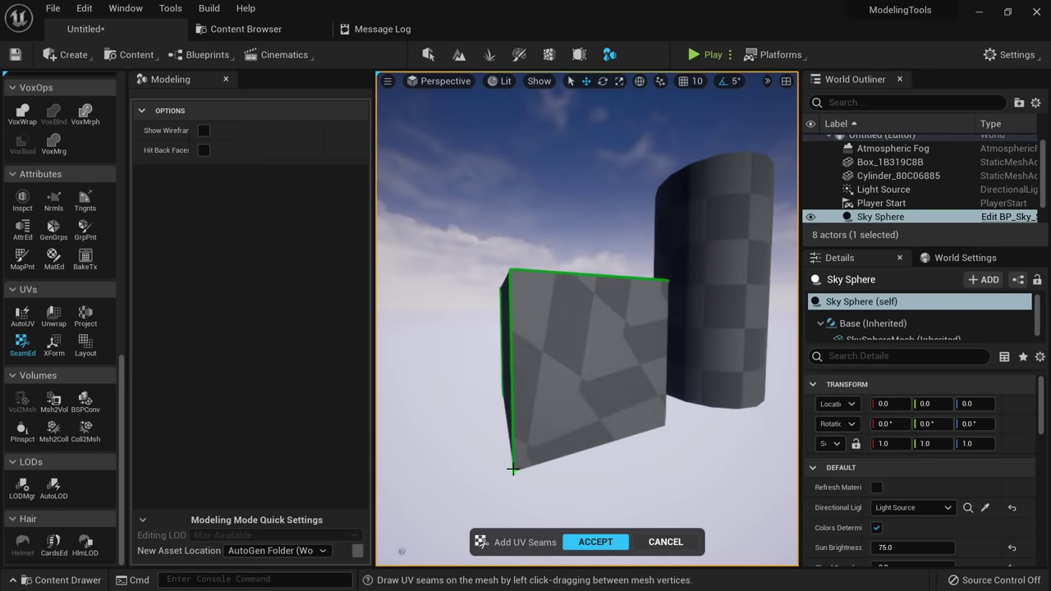
left_click_drag(569, 408, 649, 301)
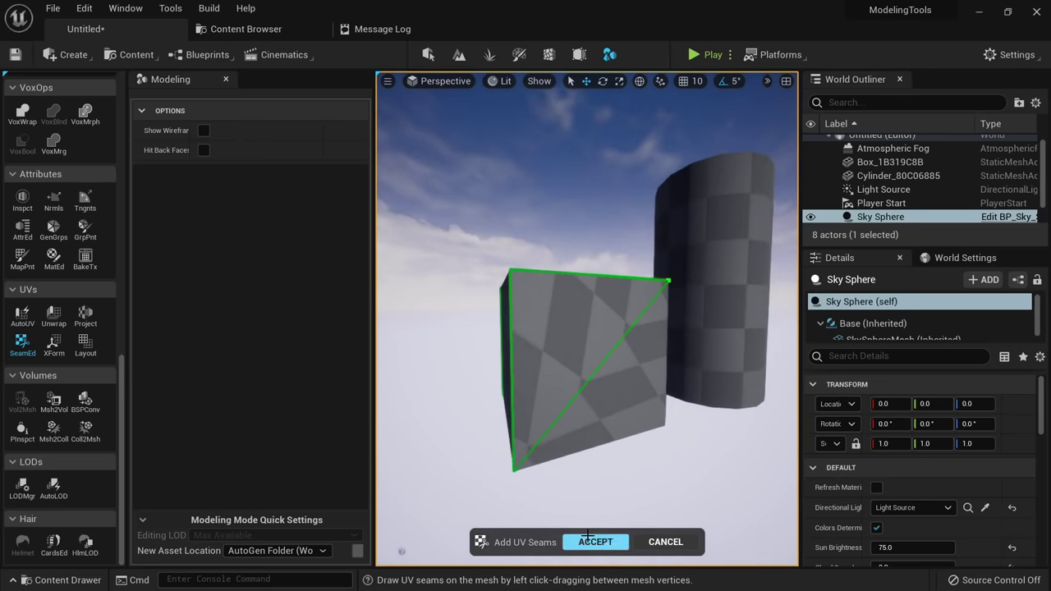
left_click(591, 541)
key("Escape")
Start a UV Transform on the cylinder, select its side UV island and adjust it with the gizmo.
left_click(598, 339)
right_click_drag(598, 339, 587, 361)
key("e")
key("d")
left_click(678, 328)
right_click_drag(679, 329, 706, 330)
left_click(52, 345)
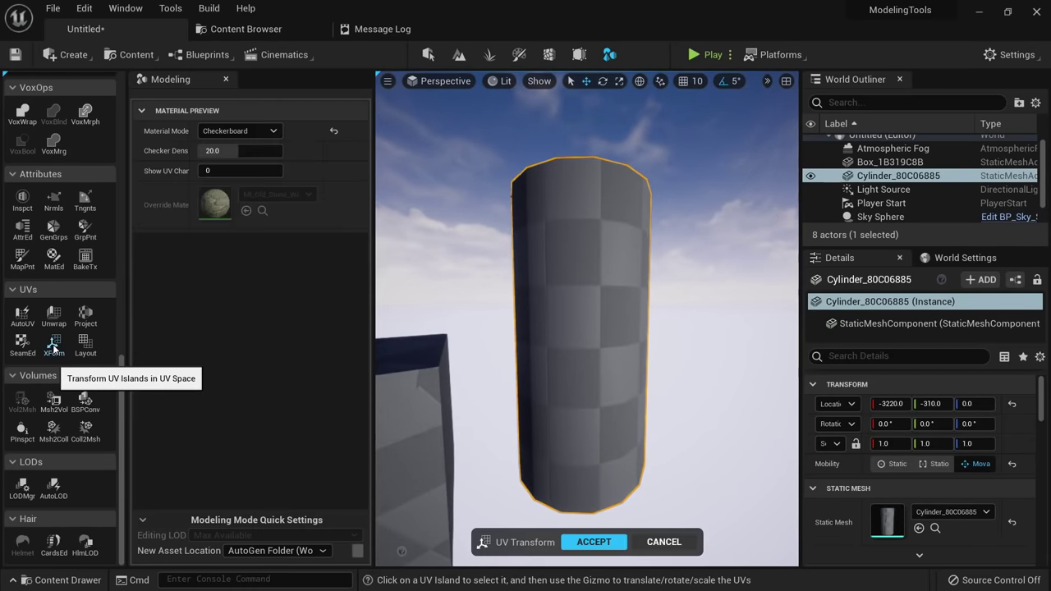
left_click(603, 274)
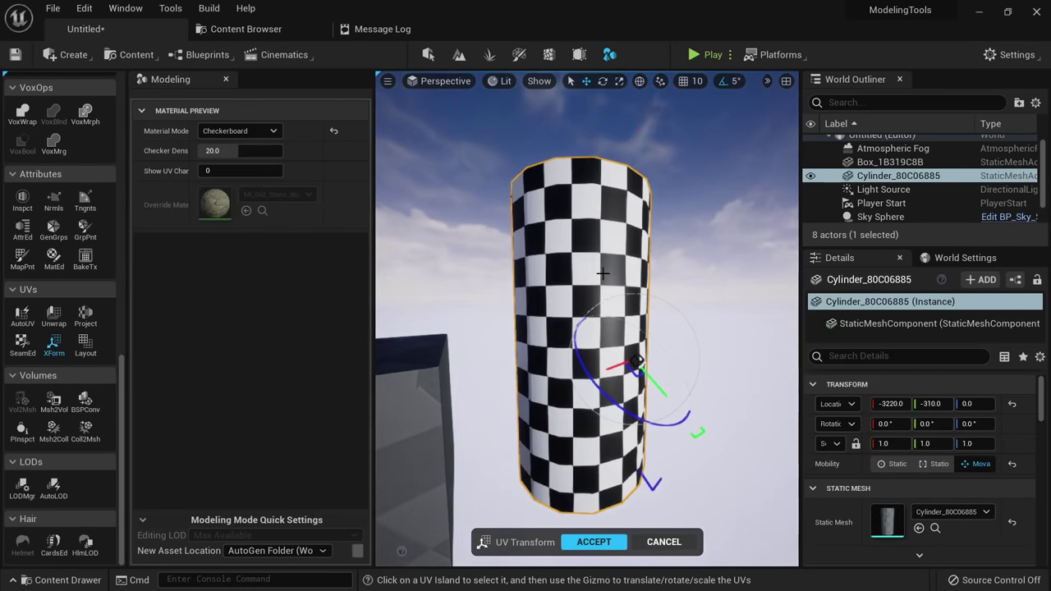
right_click_drag(640, 363, 606, 366)
mouse_move(599, 368)
left_mouse_down()
mouse_move(659, 320)
mouse_move(608, 362)
mouse_move(622, 350)
mouse_move(578, 365)
mouse_move(603, 378)
mouse_move(575, 443)
mouse_move(585, 379)
left_mouse_up()
Preview the cylinder with the MI_Old_Stone_Wall override material, transform its UVs against it and accept the UV Transform.
left_click(232, 130)
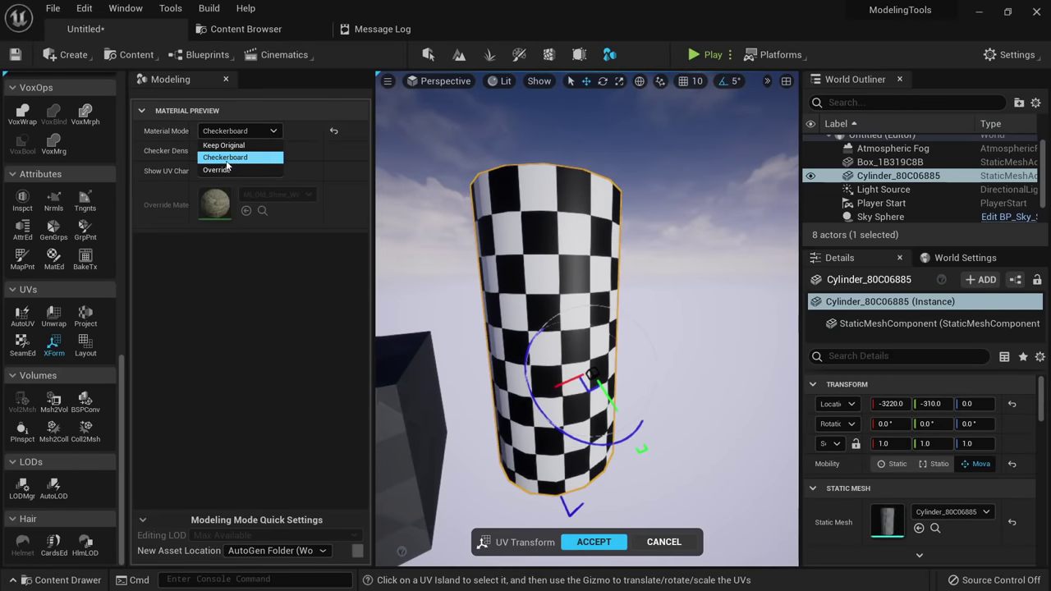
left_click(225, 145)
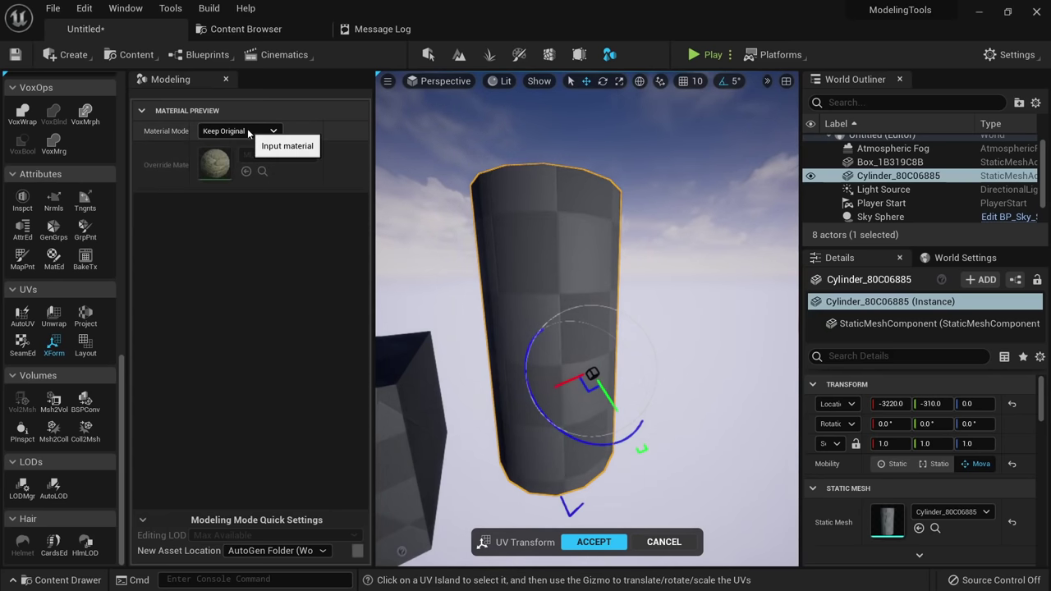
left_click(219, 170)
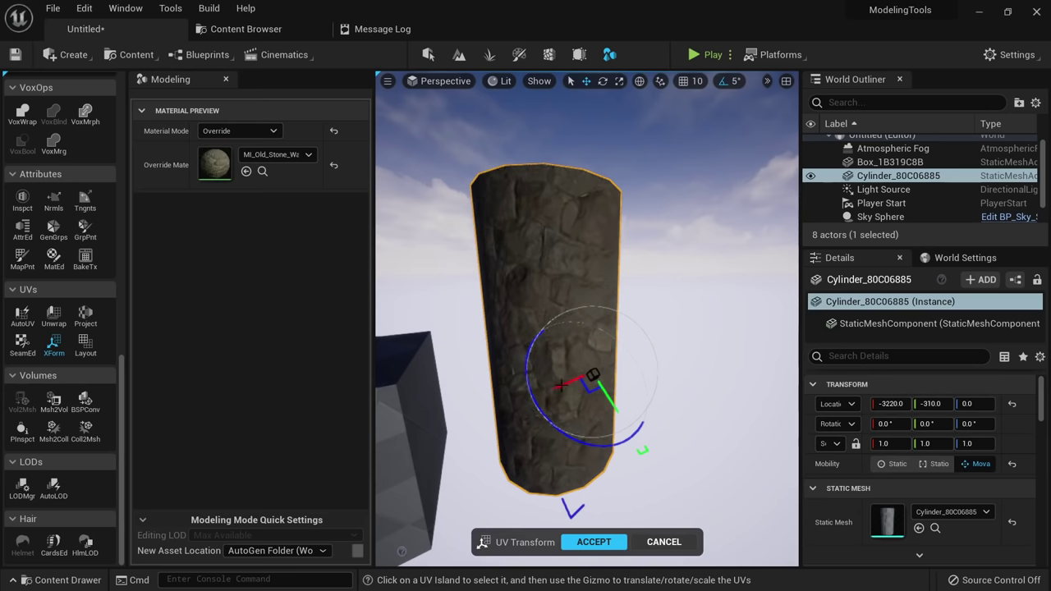
mouse_move(562, 385)
right_mouse_down()
mouse_move(525, 386)
mouse_move(567, 362)
mouse_move(565, 384)
right_mouse_up()
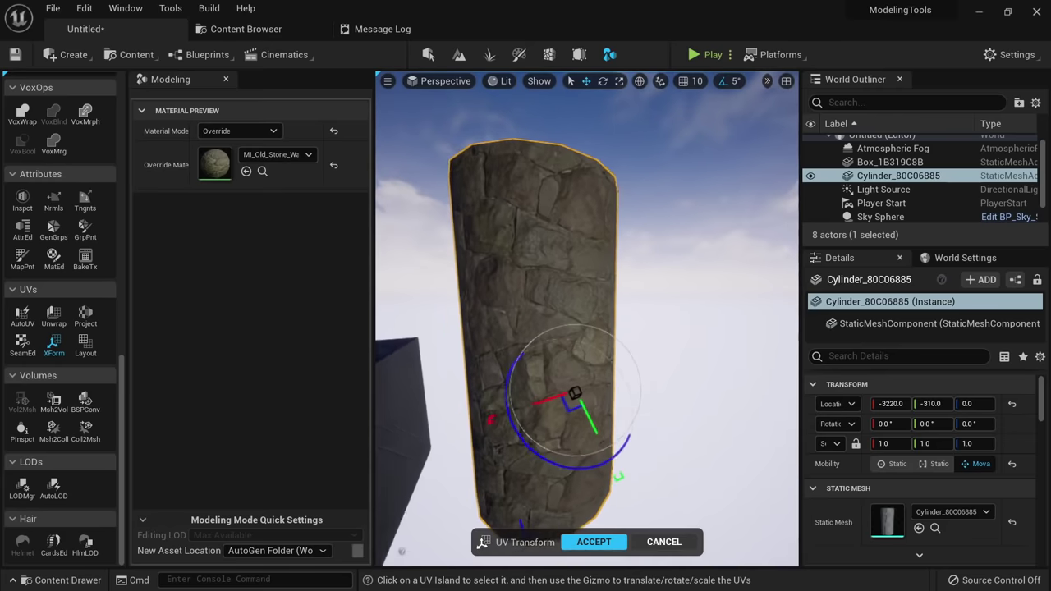
left_click(594, 542)
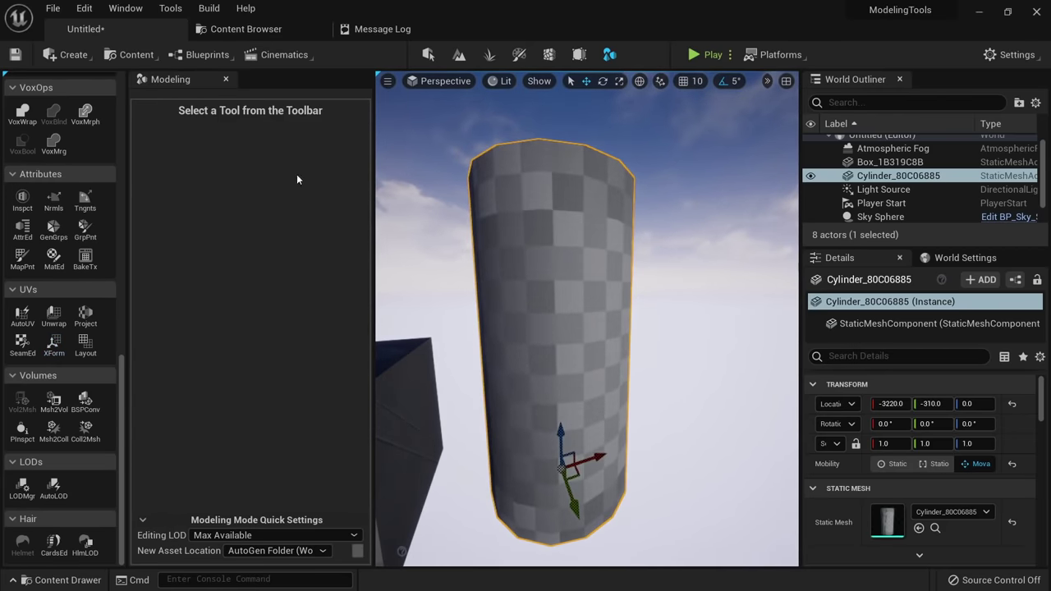
Assign the MI_Old_Stone_Wall material to the cylinder's Element 0 slot.
left_click(263, 29)
left_click(85, 29)
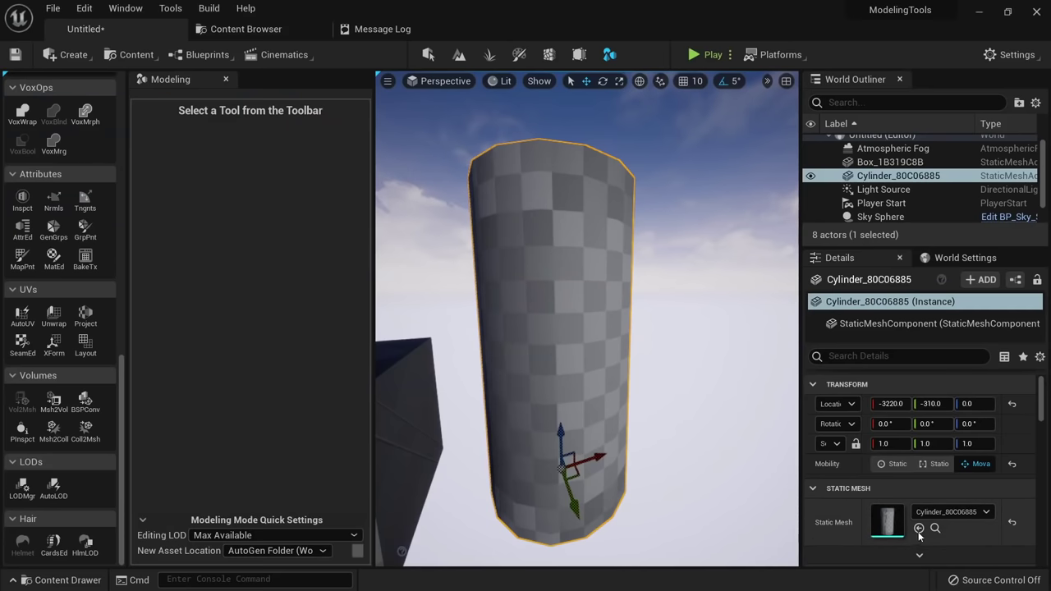
scroll(933, 526, "down", 2)
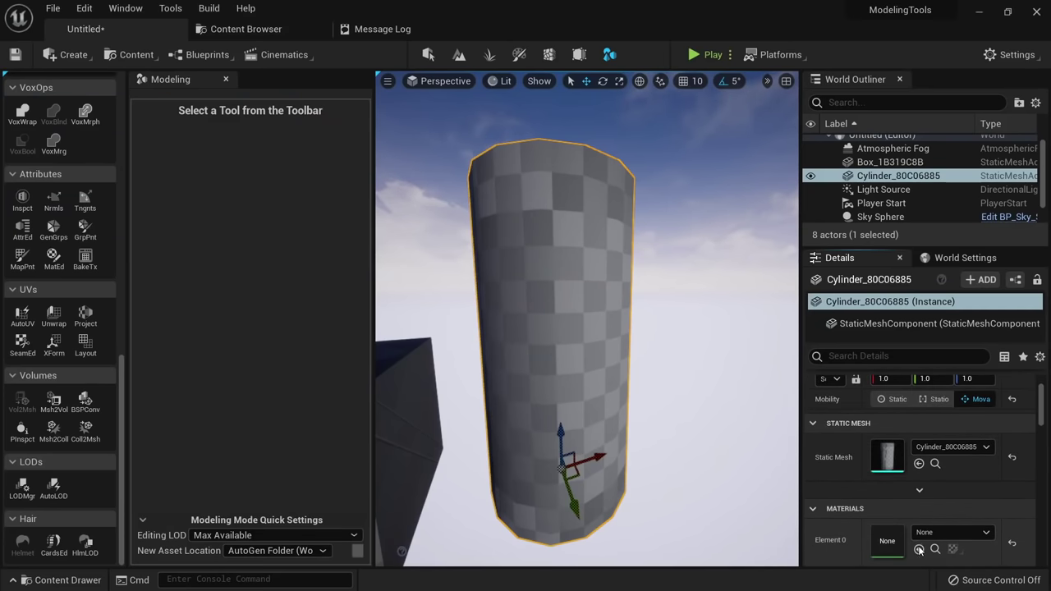
left_click(918, 548)
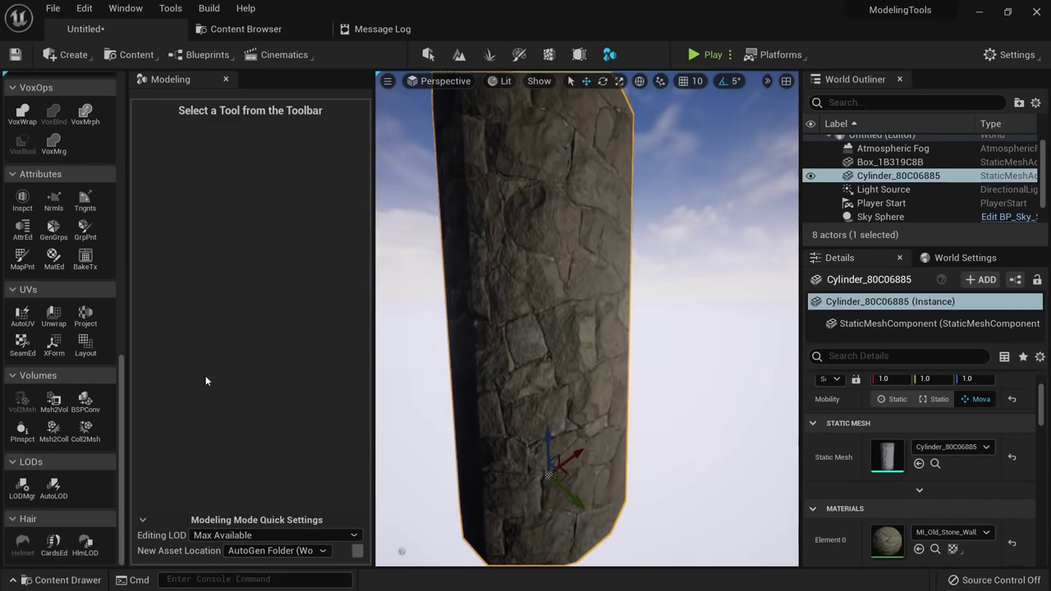
Start a UV Layout on the cylinder and set the layout type to Transform.
left_click(96, 355)
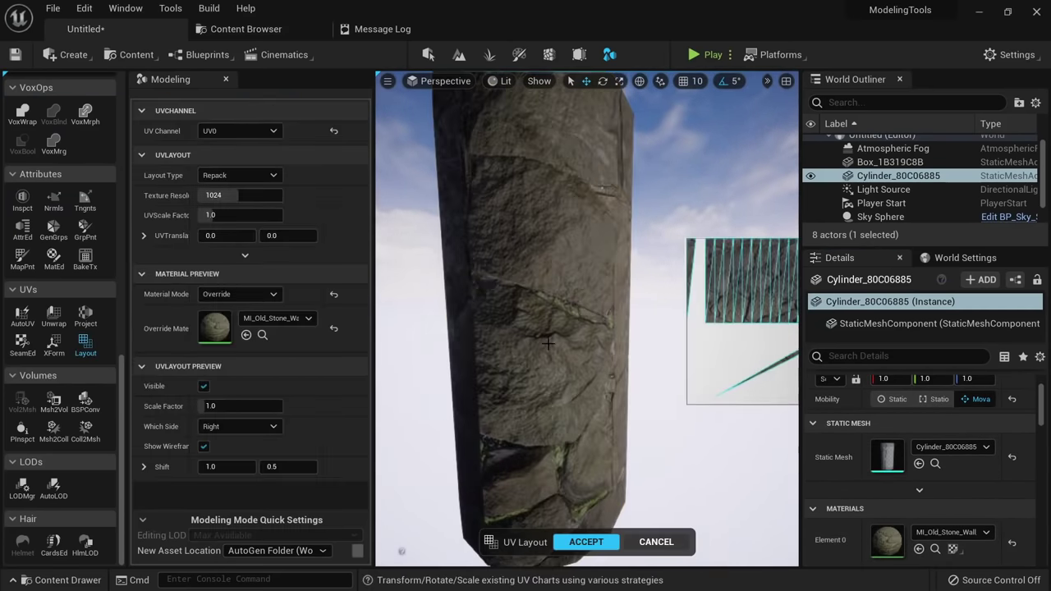
right_click_drag(561, 354, 592, 371)
right_click_drag(656, 272, 630, 292)
right_click_drag(641, 391, 595, 390)
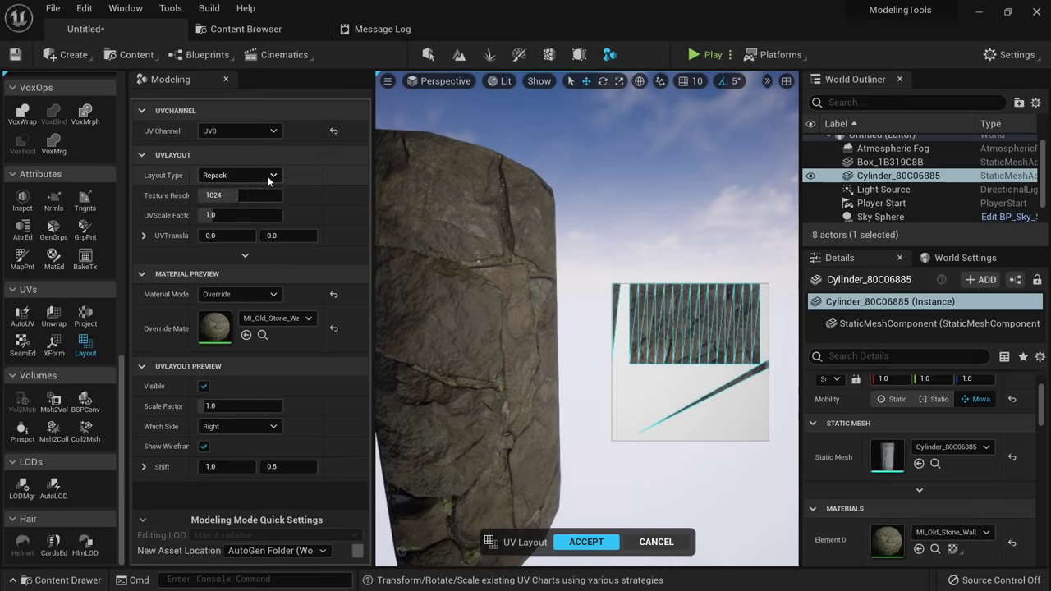
left_click(223, 190)
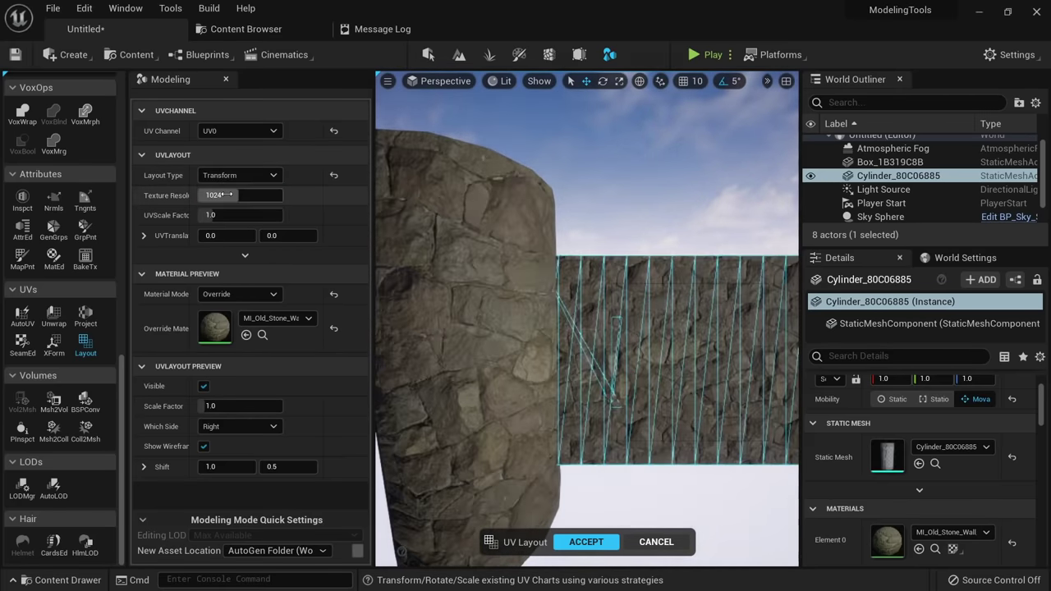
Try UV scale factors of 2, 3 and 0.2 on the cylinder's layout, and return the factor to 1.
right_click_drag(603, 373, 604, 349)
left_click(231, 215)
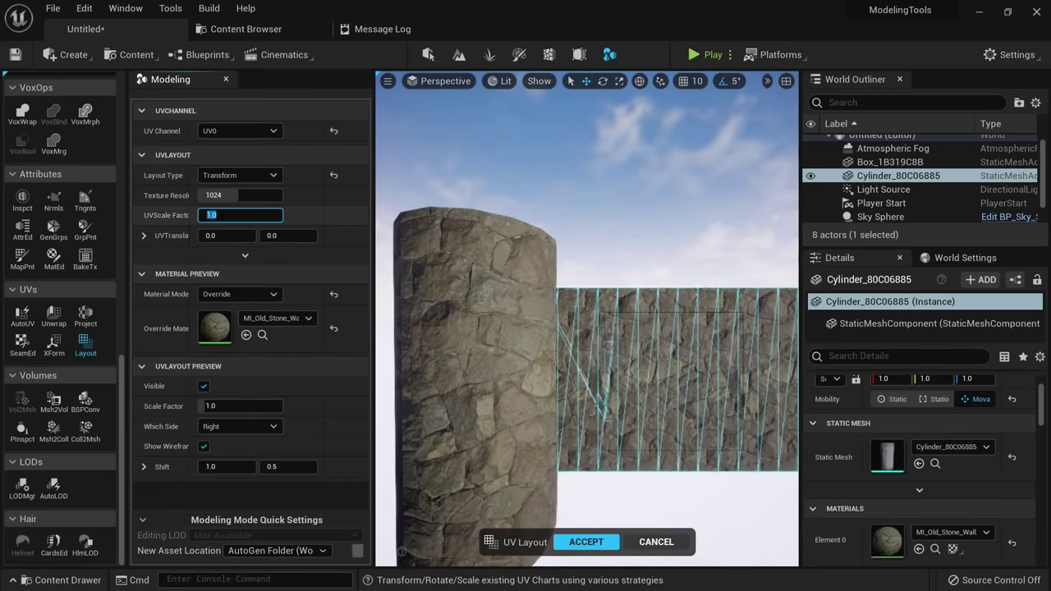
type("2")
key("Return")
type("3")
key("Return")
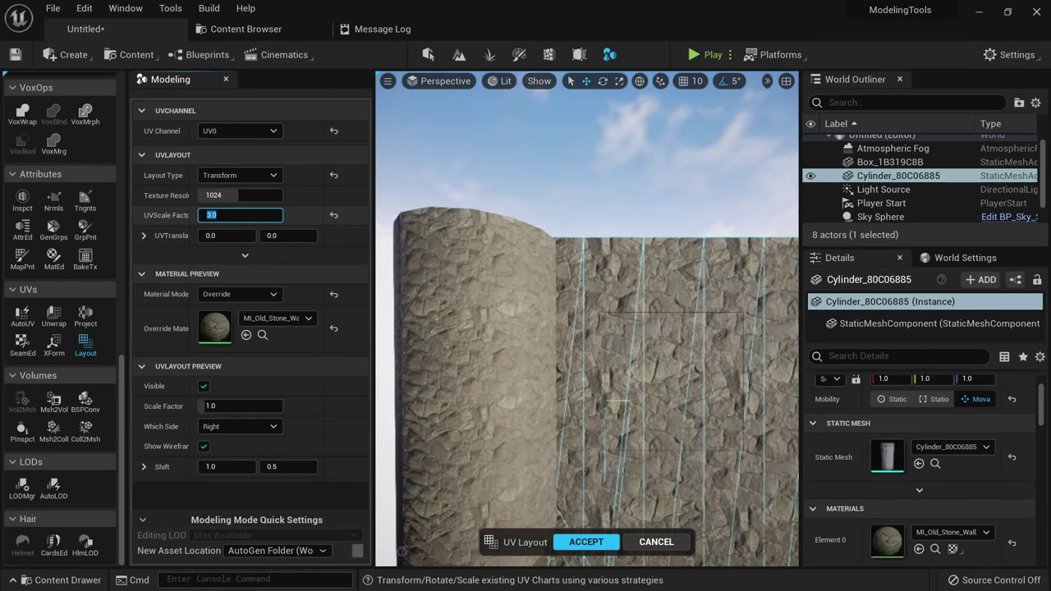
type("0.2")
key("Return")
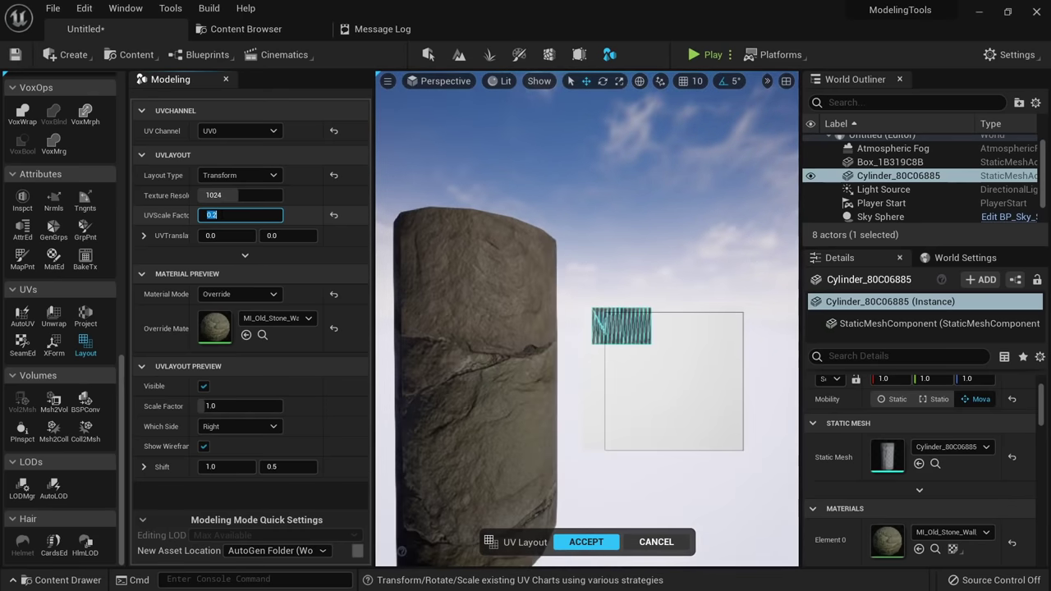
type("1")
key("Return")
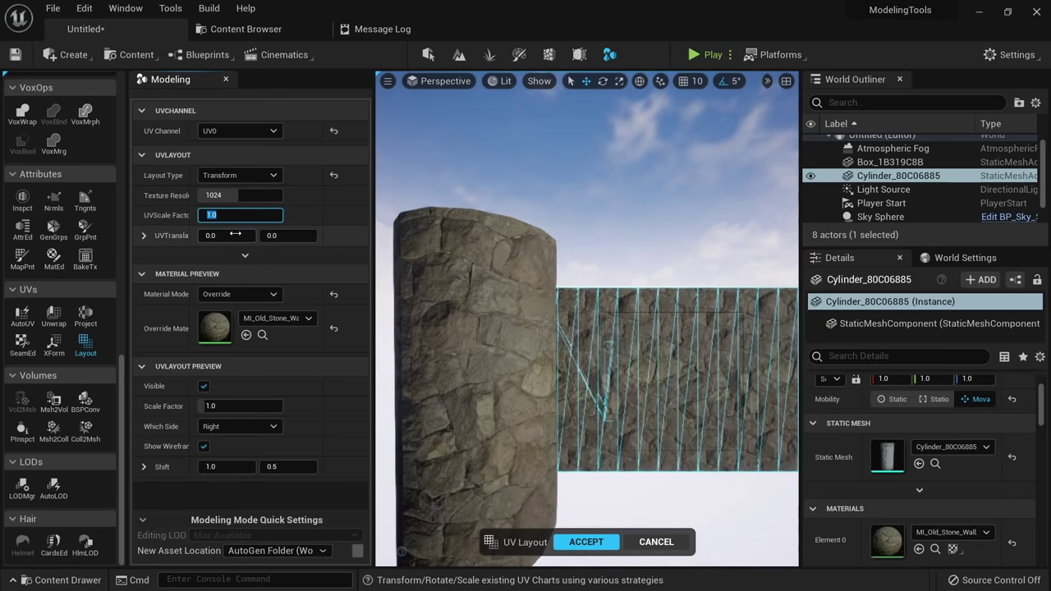
Try shifting the cylinder's UV translation, reset it to the default and accept the UV Layout.
left_click_drag(235, 234, 309, 235)
left_click(332, 237)
left_click(333, 235)
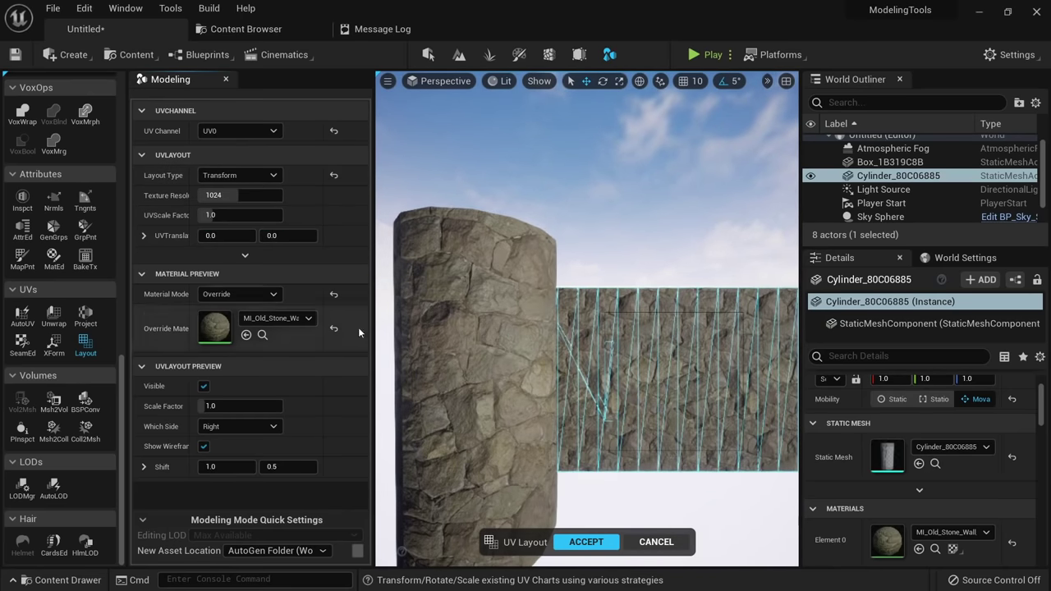
left_click(586, 542)
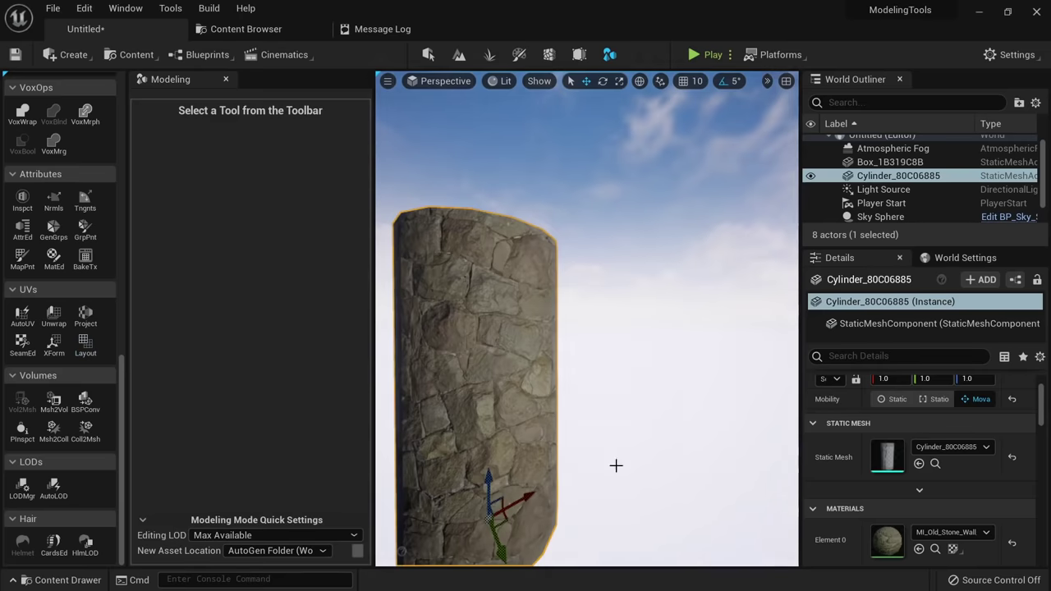
scroll(84, 433, "up", 15)
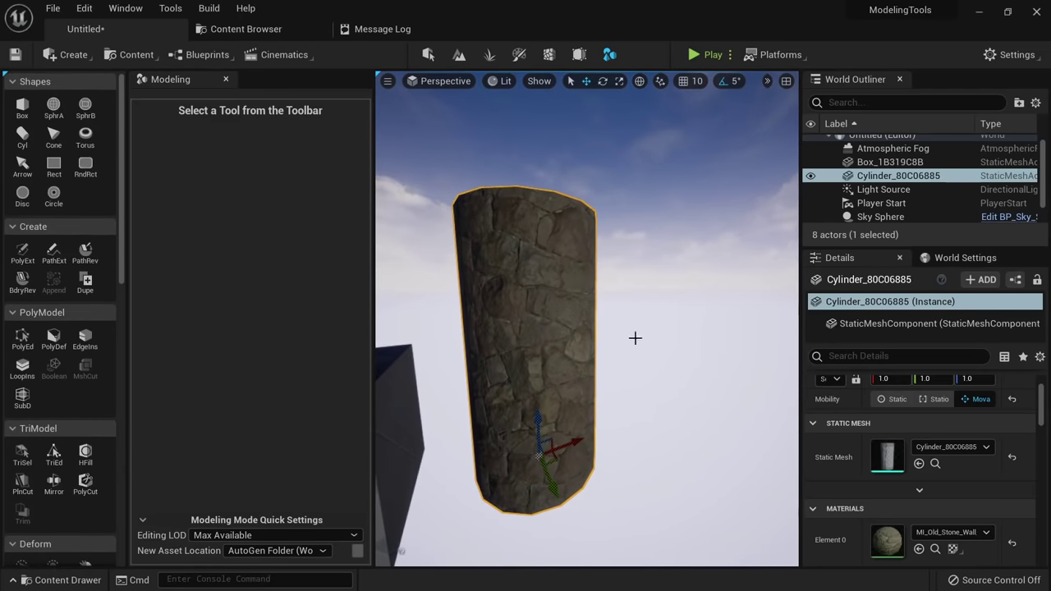
right_click_drag(537, 355, 447, 346)
scroll(85, 338, "down", 5)
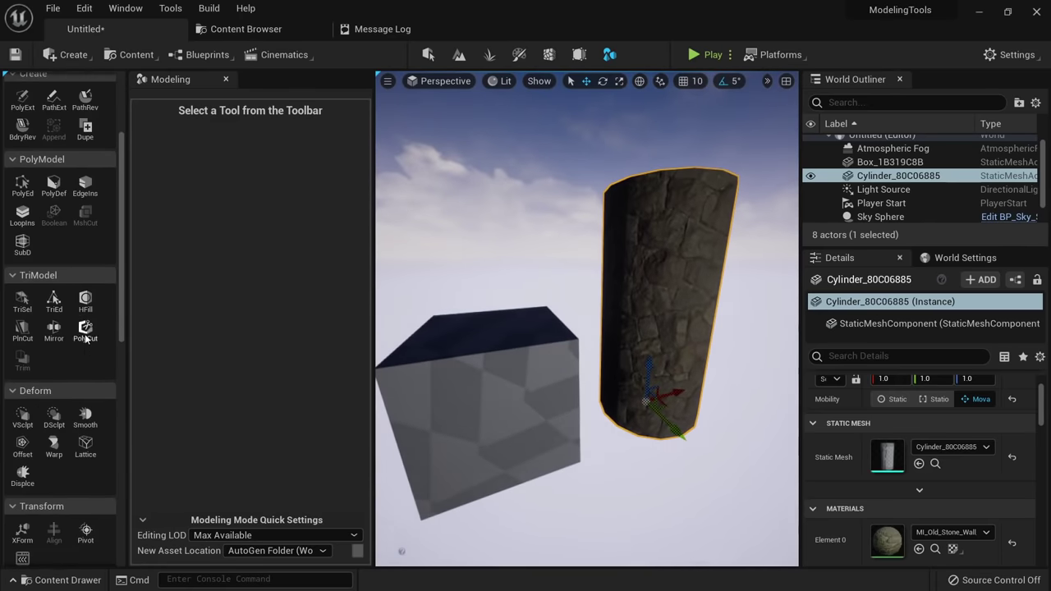
scroll(85, 339, "down", 8)
key("f")
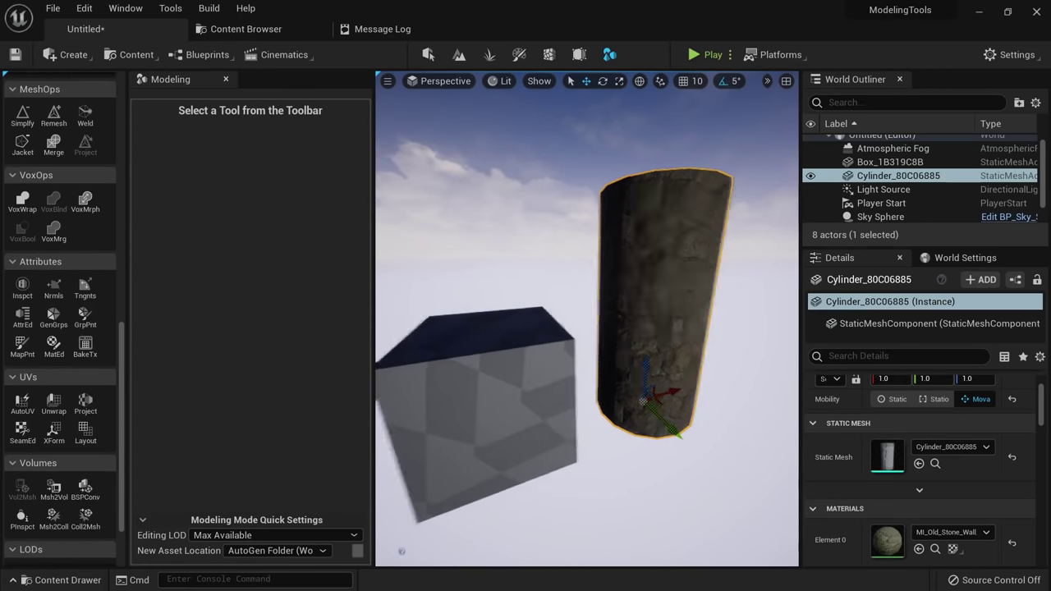
scroll(67, 419, "down", 3)
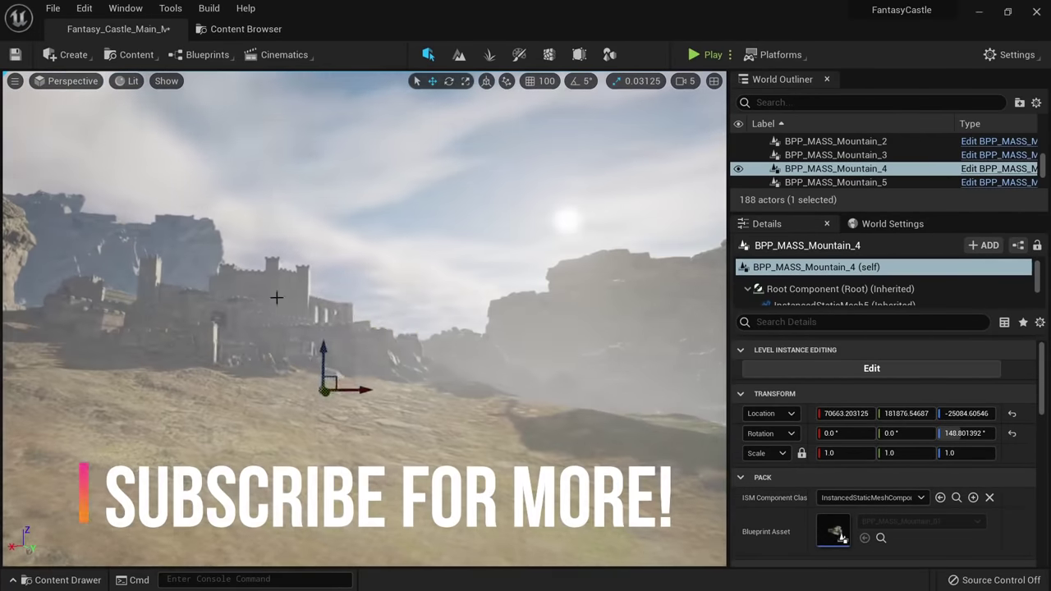
In the FantasyCastle level, raise the BPP_MASS_Mountain_4 rock formation and reposition it behind the castle.
left_click_drag(324, 352, 324, 303)
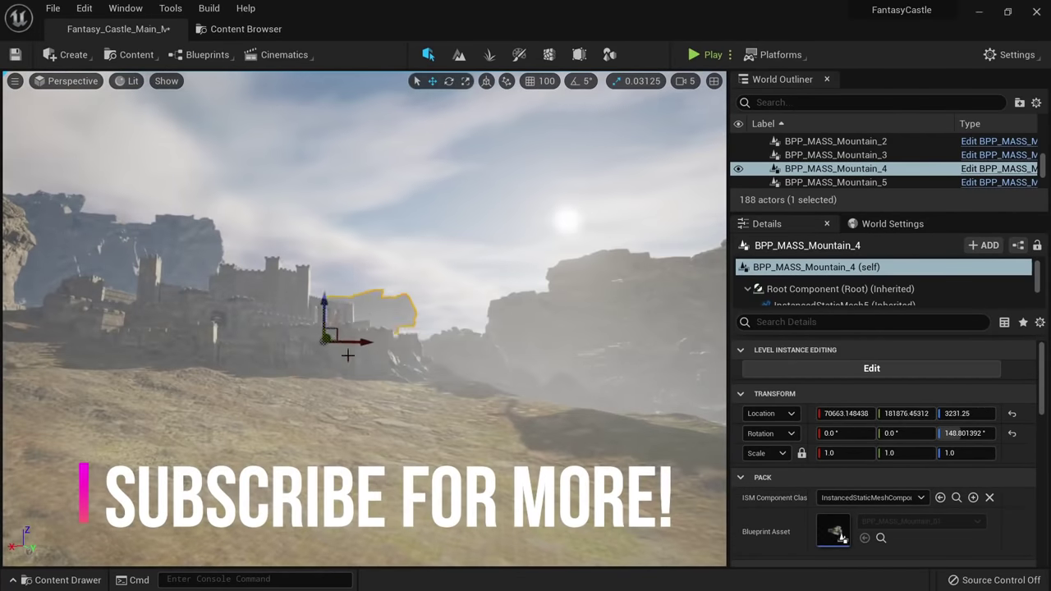
left_click_drag(400, 346, 443, 314)
key("e")
key("w")
left_click_drag(410, 366, 370, 378)
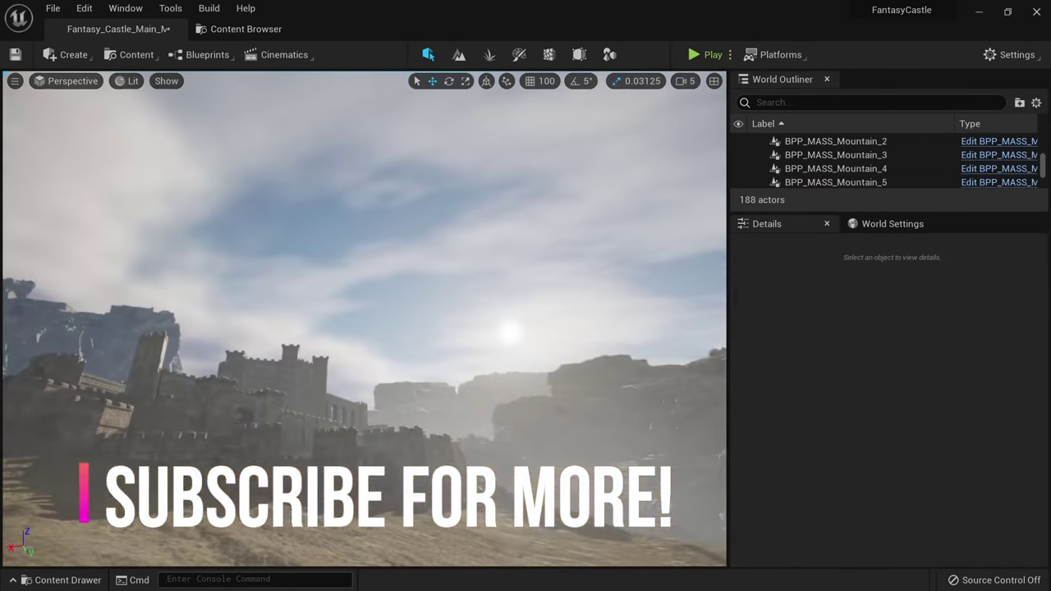
left_click(452, 420)
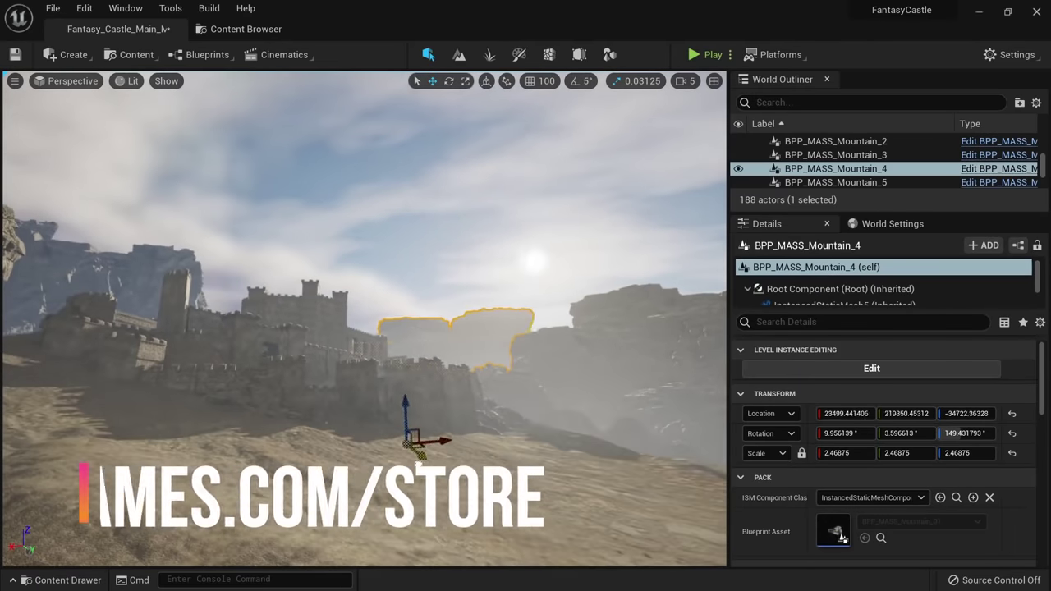